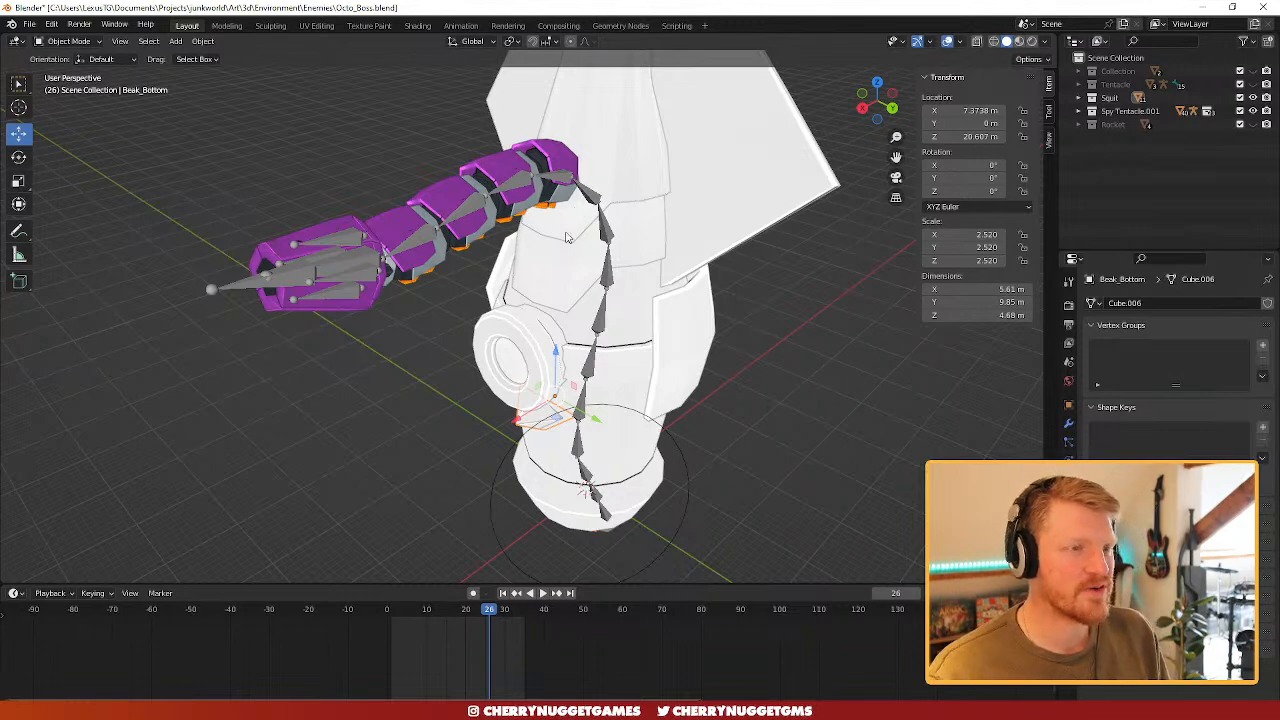
- Hide the Spy Tentacle.001 collection and view the squid body on its own from several sides
{"action": "middle_click_drag", "start_coordinate": [566, 237], "coordinate": [547, 244]}
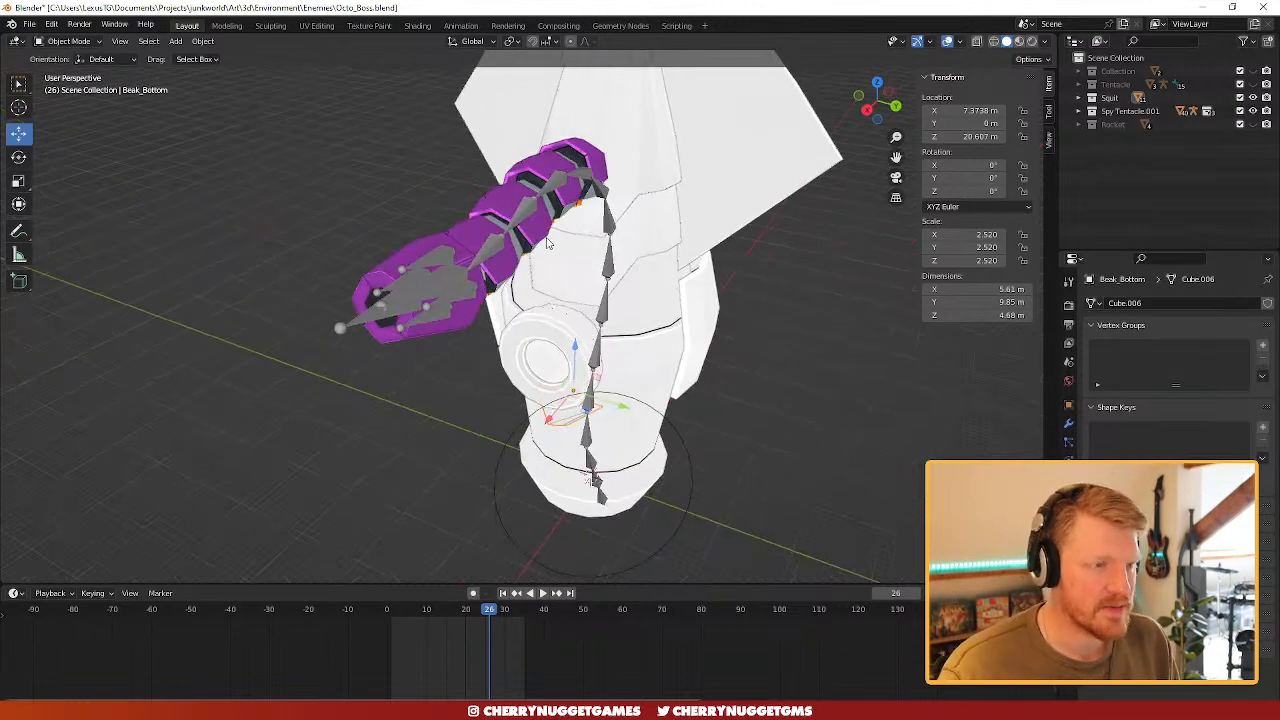
{"action": "left_click", "coordinate": [1252, 111]}
{"action": "middle_click_drag", "start_coordinate": [723, 272], "coordinate": [433, 328]}
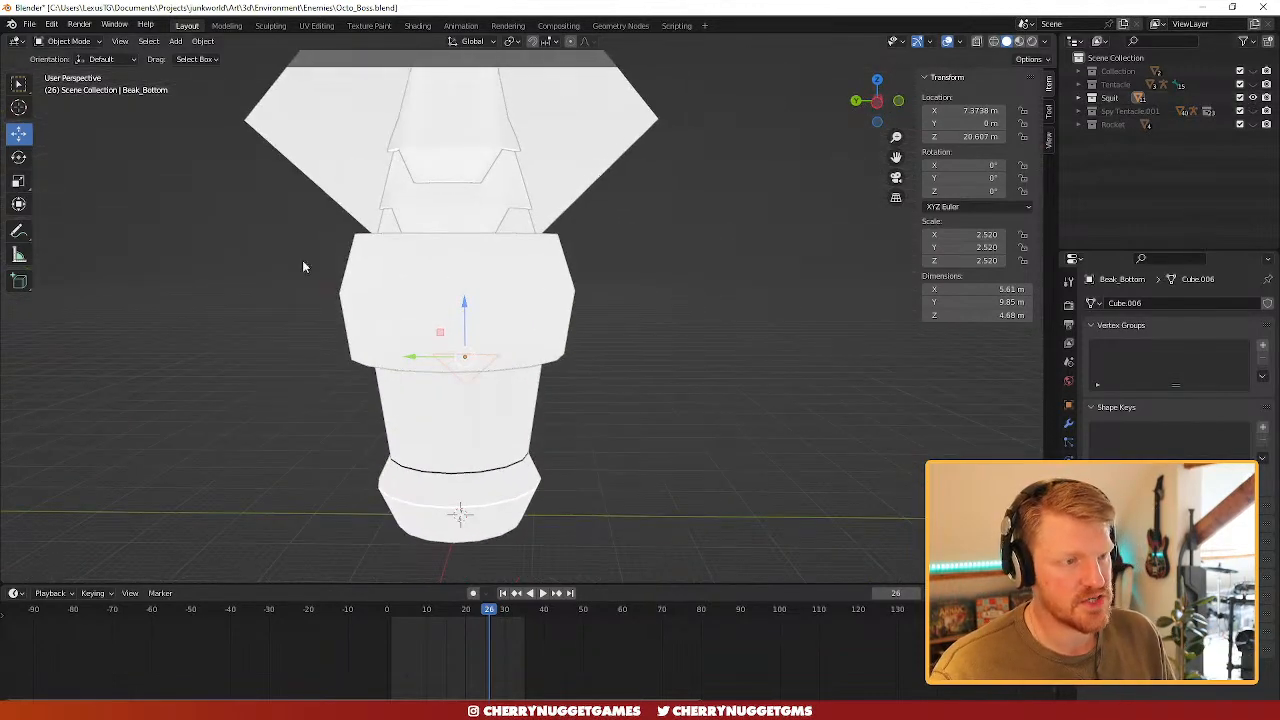
{"action": "middle_click_drag", "start_coordinate": [304, 267], "coordinate": [631, 322]}
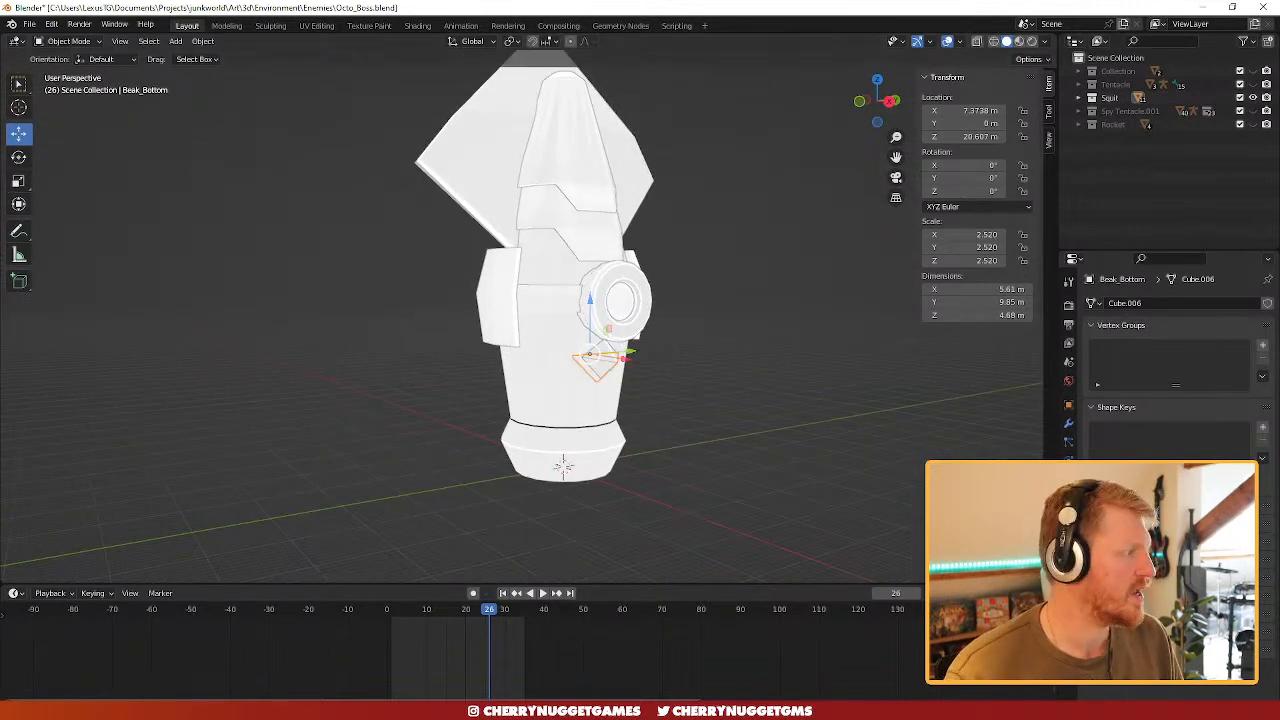
{"action": "middle_click_drag", "start_coordinate": [719, 260], "coordinate": [578, 190]}
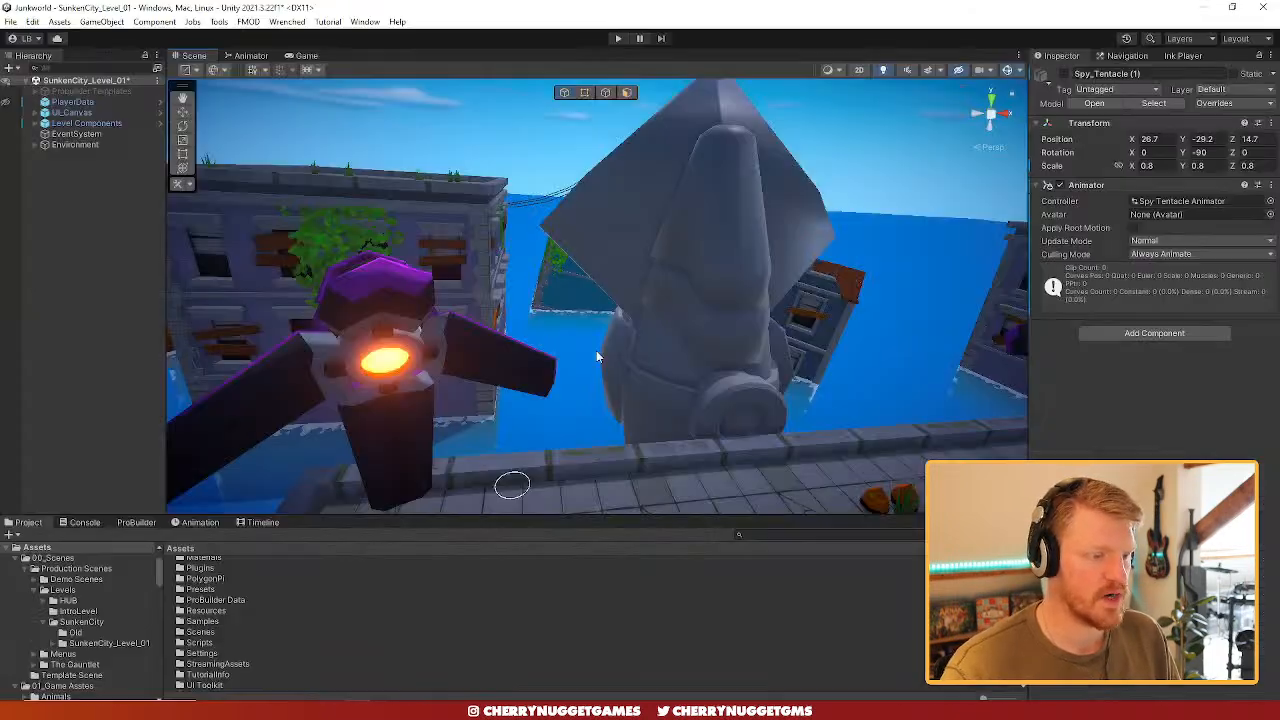
- Switch to Unity and examine the boss body and tentacles around the rooftop arena, including the aligned back view
{"action": "left_click_drag", "start_coordinate": [596, 350], "coordinate": [722, 284], "text": "alt"}
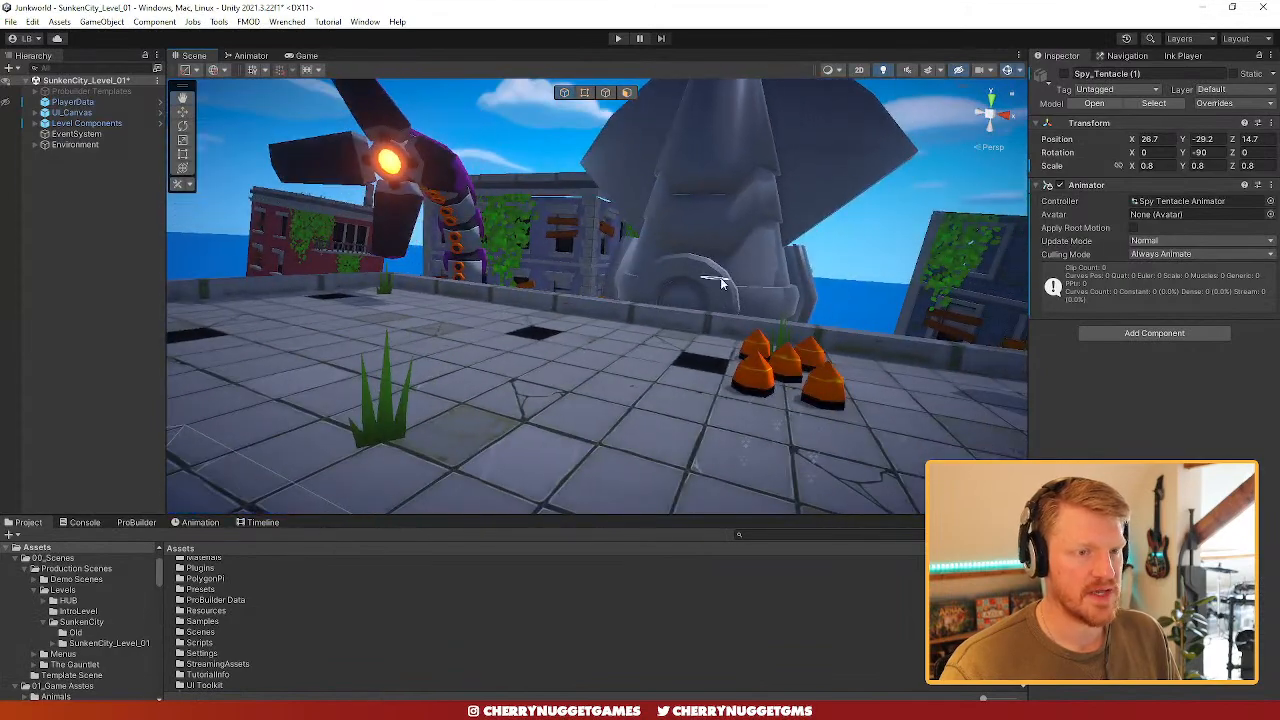
{"action": "scroll", "coordinate": [741, 303], "scroll_direction": "down", "scroll_amount": 3}
{"action": "middle_click_drag", "start_coordinate": [709, 256], "coordinate": [810, 318]}
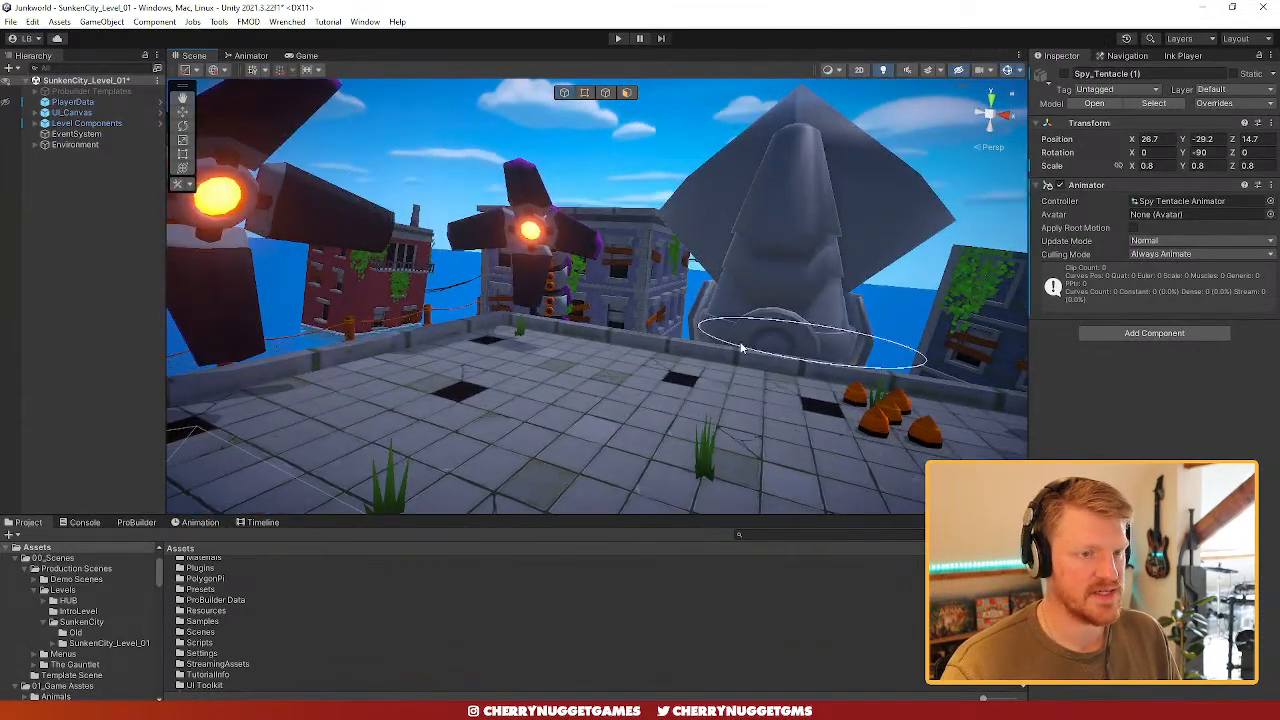
{"action": "left_click_drag", "start_coordinate": [762, 331], "coordinate": [712, 341], "text": "alt"}
{"action": "scroll", "coordinate": [700, 355], "scroll_direction": "down", "scroll_amount": 2}
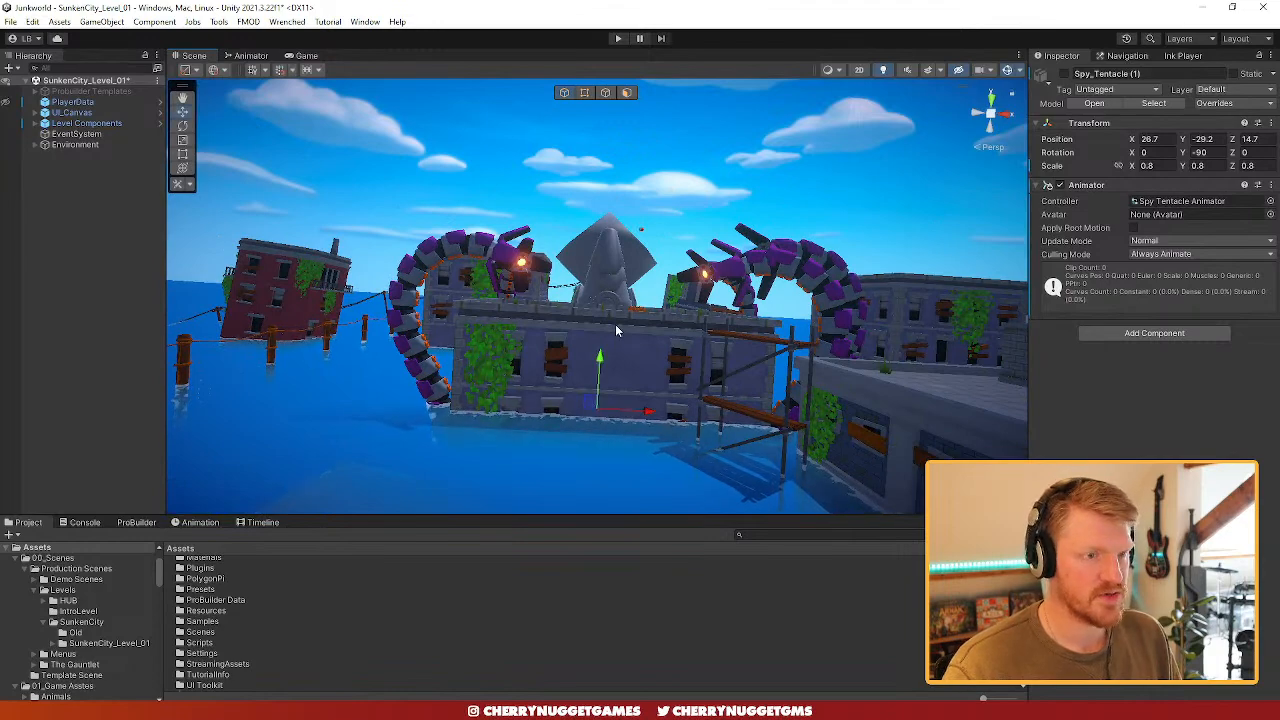
{"action": "scroll", "coordinate": [654, 346], "scroll_direction": "down", "scroll_amount": 2}
{"action": "middle_click_drag", "start_coordinate": [626, 338], "coordinate": [509, 331]}
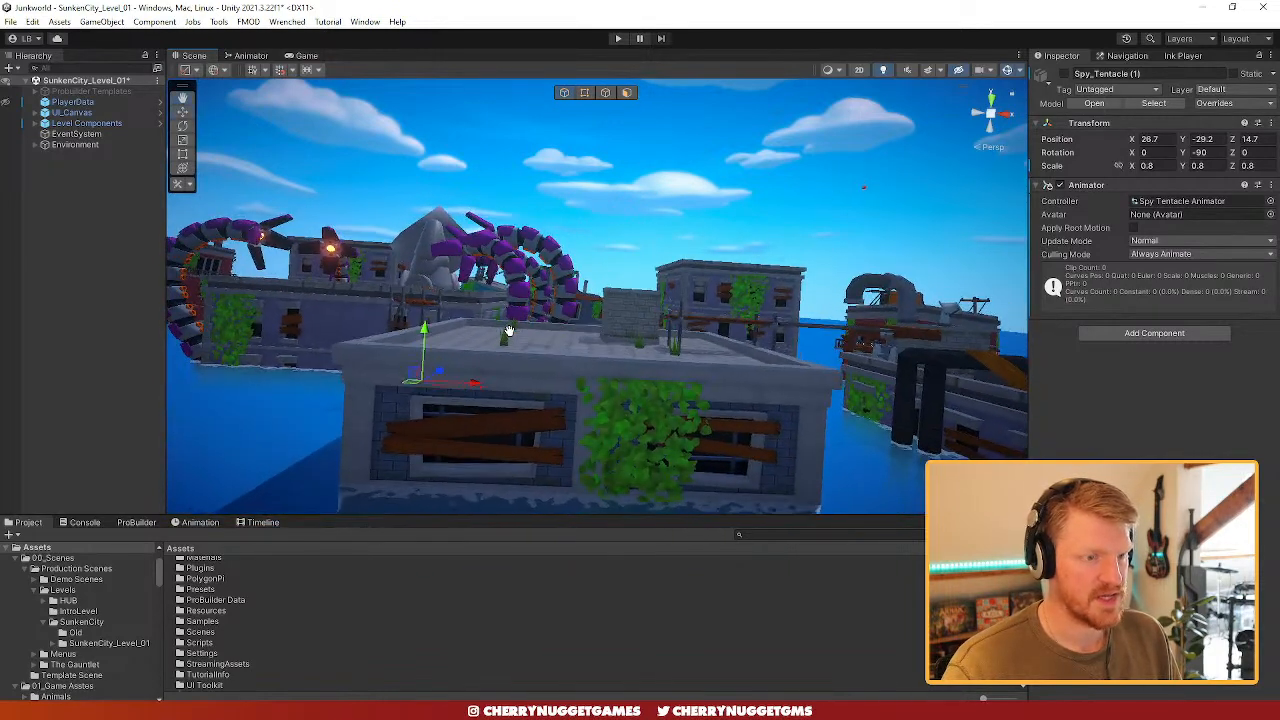
{"action": "left_click", "coordinate": [1007, 118]}
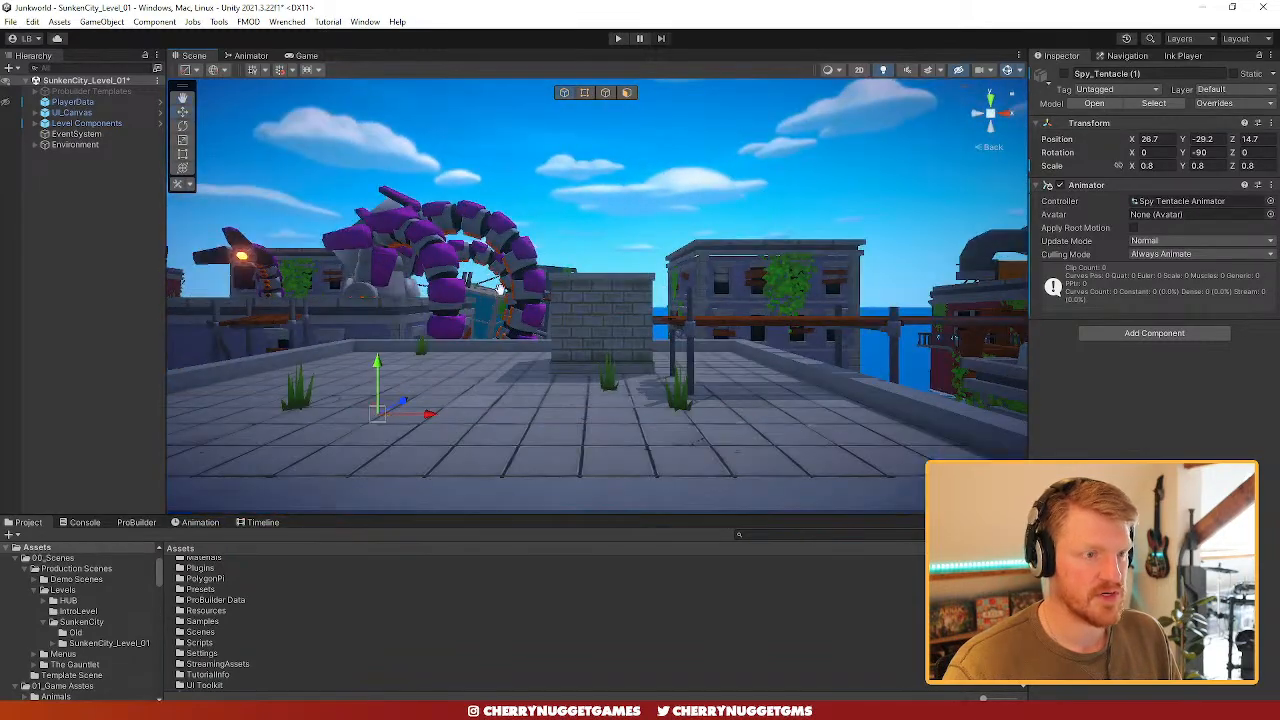
{"action": "middle_click_drag", "start_coordinate": [500, 289], "coordinate": [531, 294]}
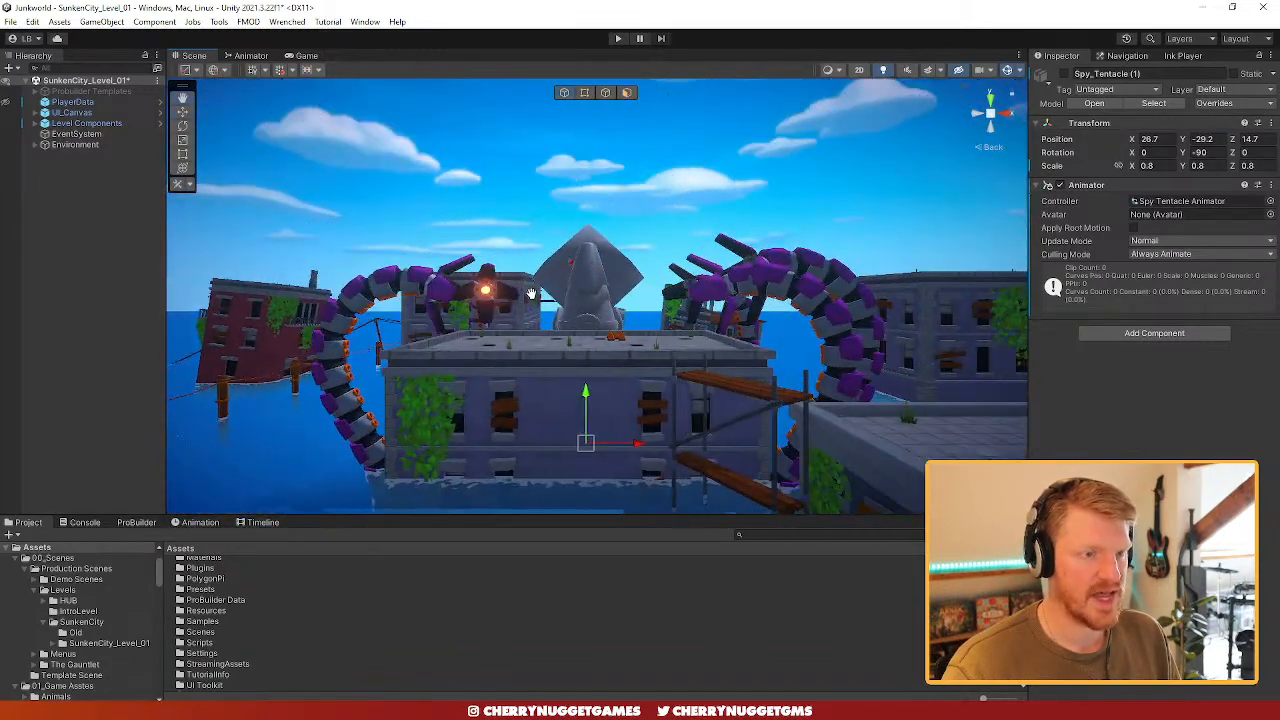
{"action": "scroll", "coordinate": [648, 330], "scroll_direction": "up", "scroll_amount": 6}
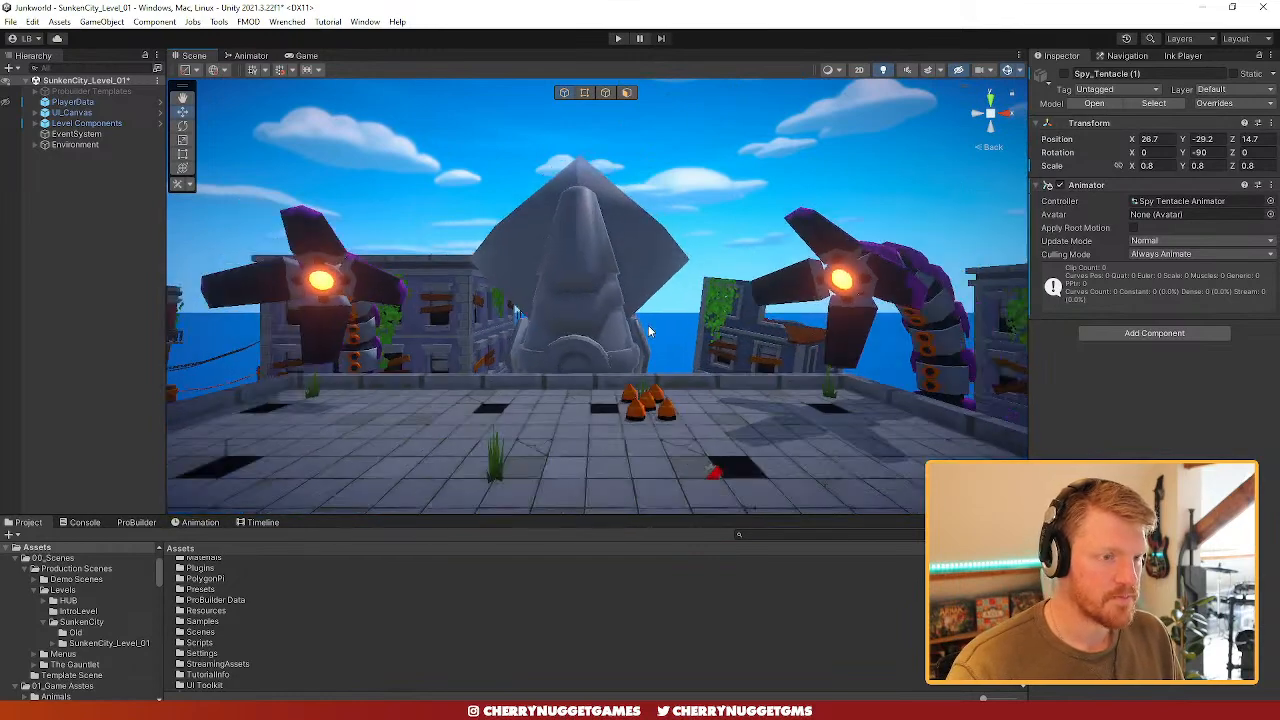
{"action": "scroll", "coordinate": [651, 336], "scroll_direction": "down", "scroll_amount": 4}
{"action": "mouse_move", "coordinate": [650, 341]}
{"action": "middle_mouse_down"}
{"action": "mouse_move", "coordinate": [640, 337]}
{"action": "mouse_move", "coordinate": [644, 351]}
{"action": "middle_mouse_up"}
{"action": "scroll", "coordinate": [644, 351], "scroll_direction": "up", "scroll_amount": 3}
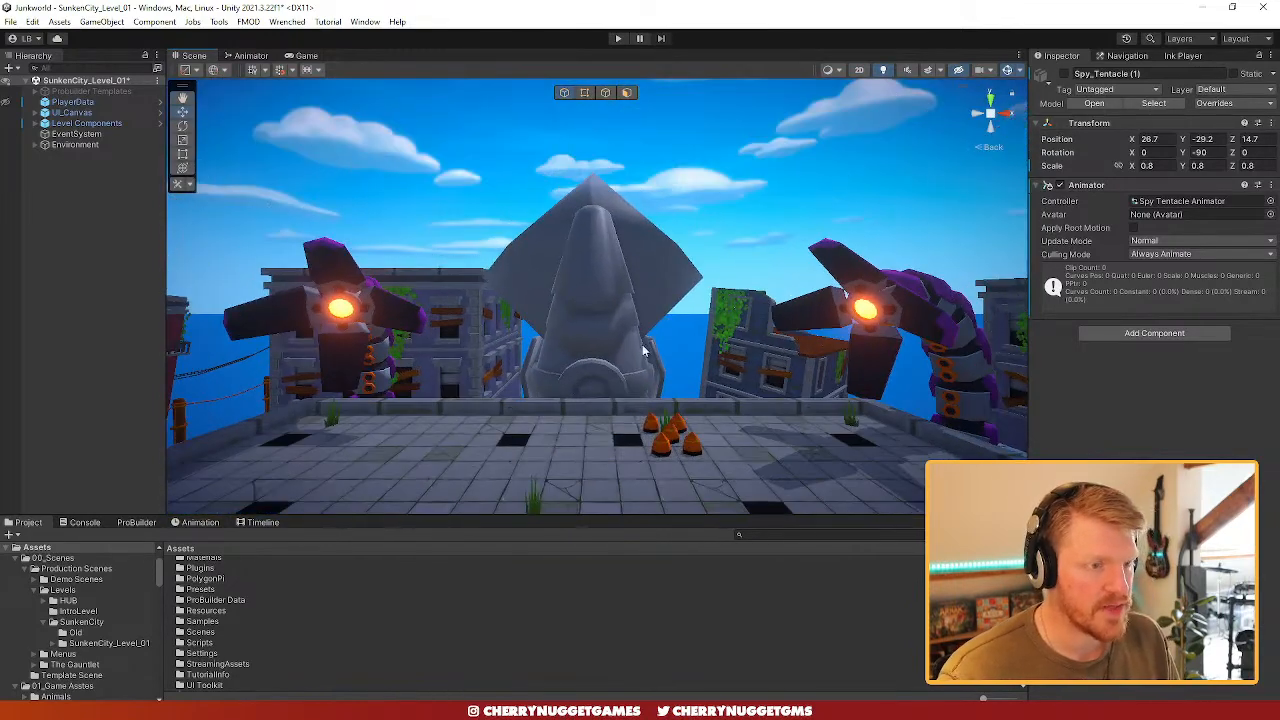
- Select Mod_Octo_Body behind the rooftop and adjust it vertically, ending at a Y position of -11.7
{"action": "left_click", "coordinate": [578, 381]}
{"action": "left_click_drag", "start_coordinate": [593, 455], "coordinate": [593, 388]}
{"action": "mouse_move", "coordinate": [603, 444]}
{"action": "left_mouse_down"}
{"action": "mouse_move", "coordinate": [600, 529]}
{"action": "mouse_move", "coordinate": [591, 400]}
{"action": "mouse_move", "coordinate": [601, 458]}
{"action": "left_mouse_up"}
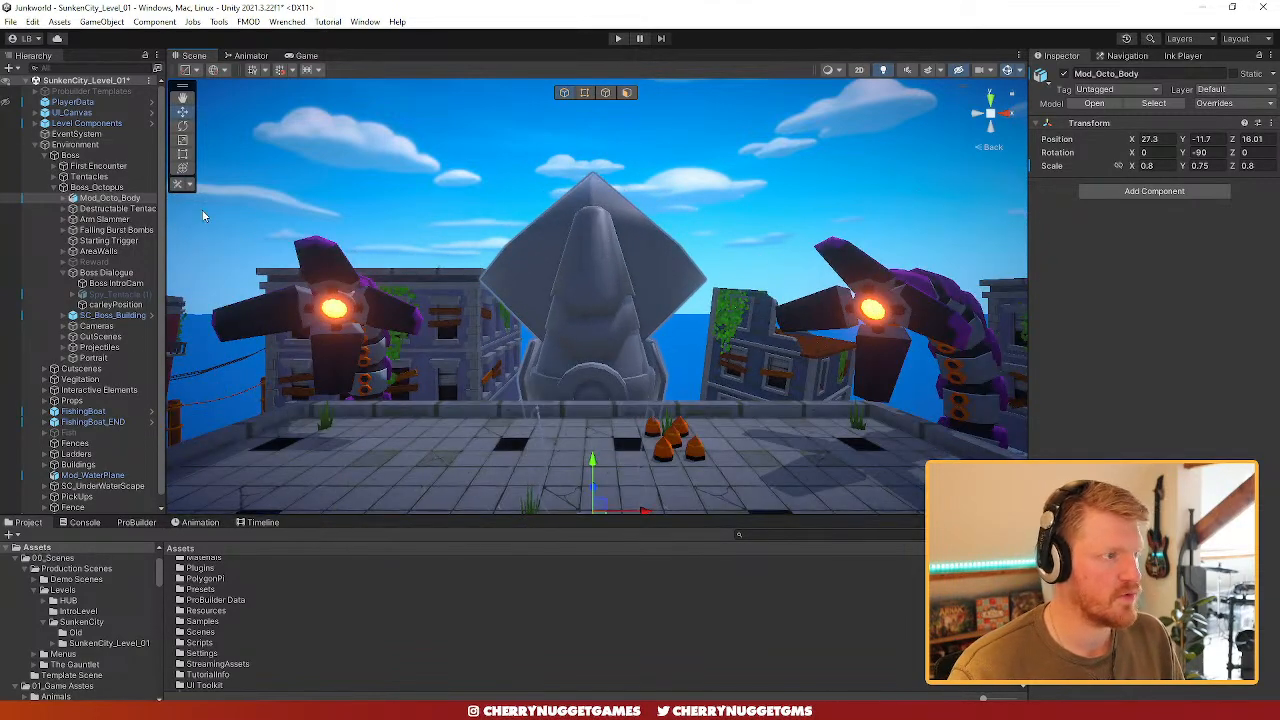
- Activate the Spy_Tentacle (1) object under Boss Dialogue and collapse that group
{"action": "left_click", "coordinate": [118, 295]}
{"action": "left_click", "coordinate": [1066, 75]}
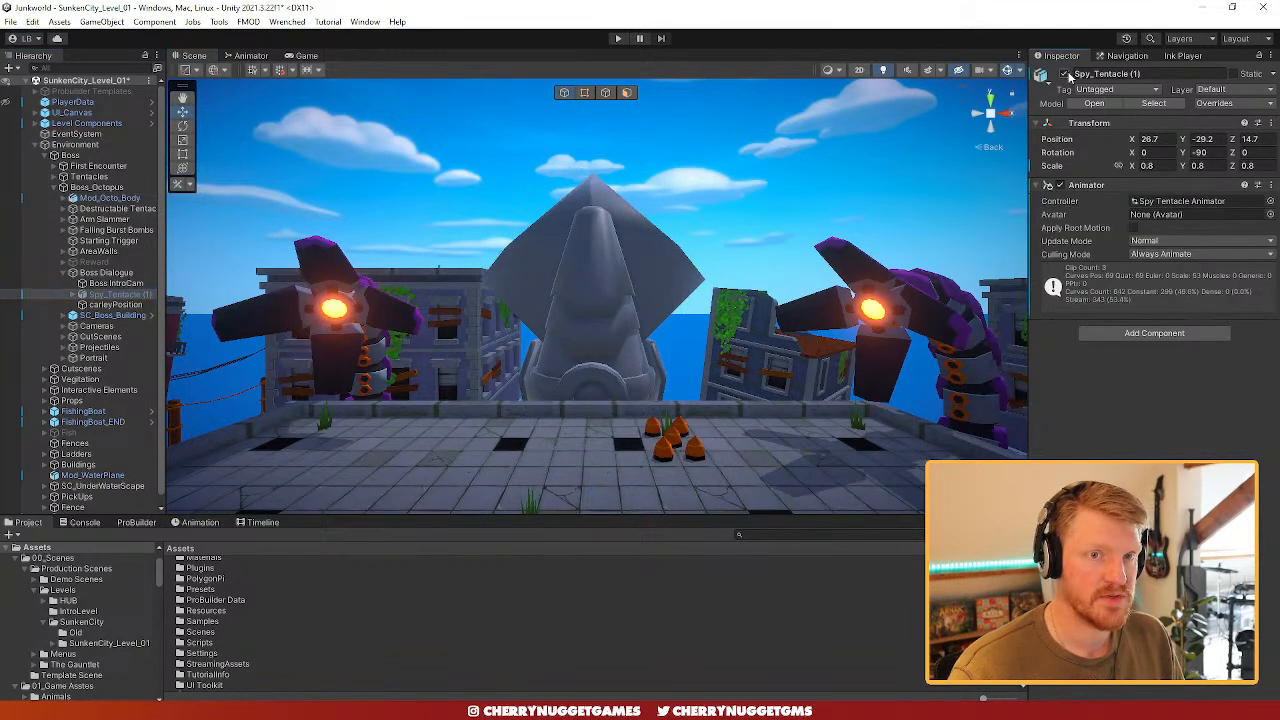
{"action": "left_click", "coordinate": [61, 273]}
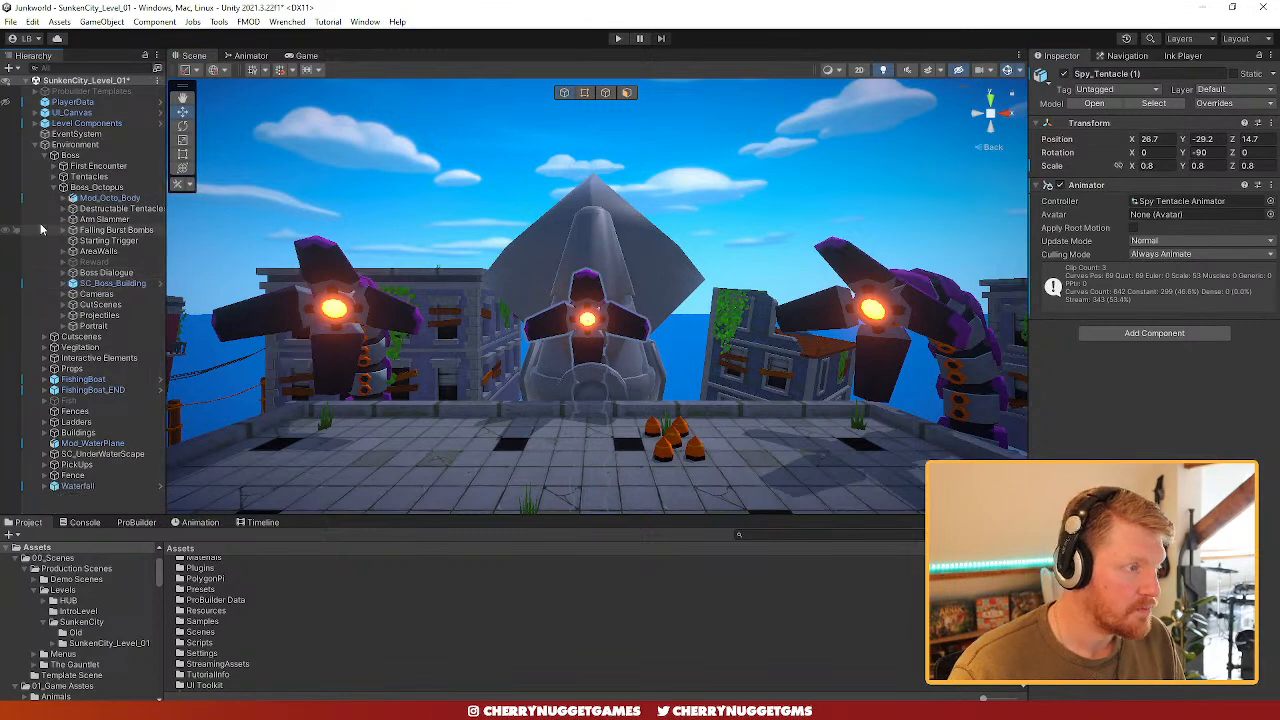
- Preview the boss arena in the Game view by soloing BossCam and Emerge Camera in turn
{"action": "left_click", "coordinate": [63, 294]}
{"action": "left_click", "coordinate": [110, 305]}
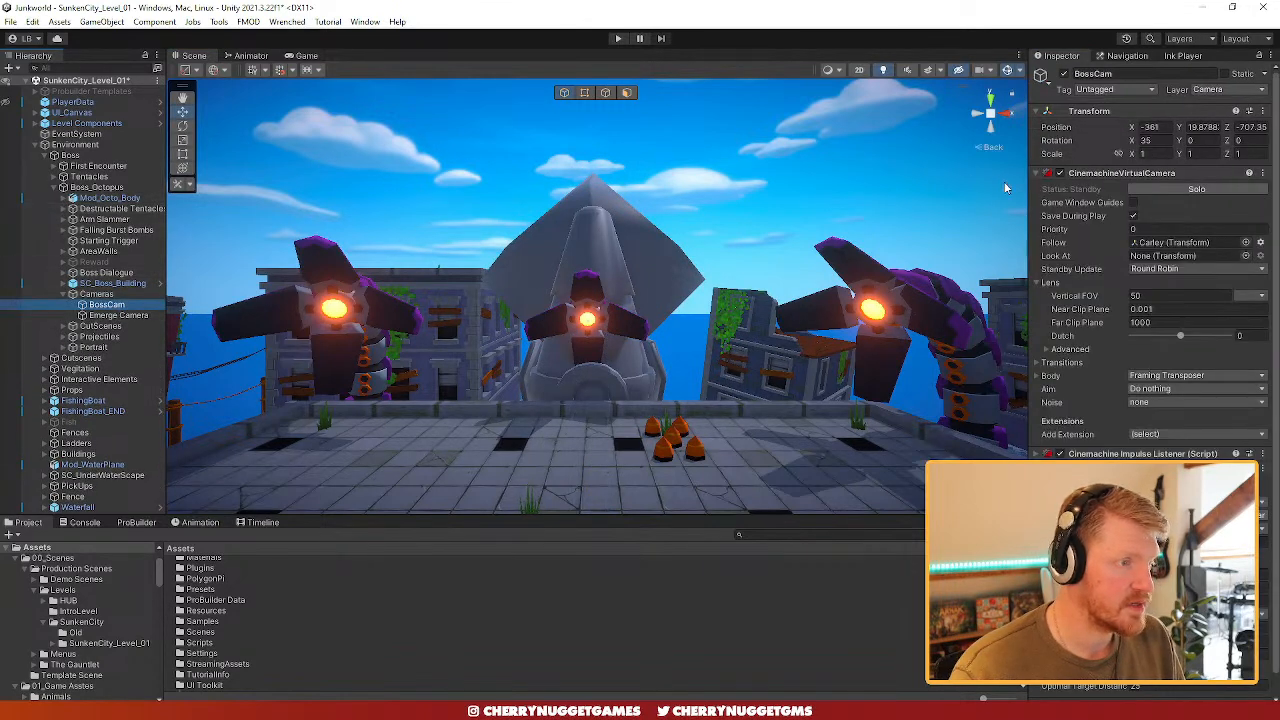
{"action": "left_click", "coordinate": [1177, 190]}
{"action": "left_click", "coordinate": [306, 56]}
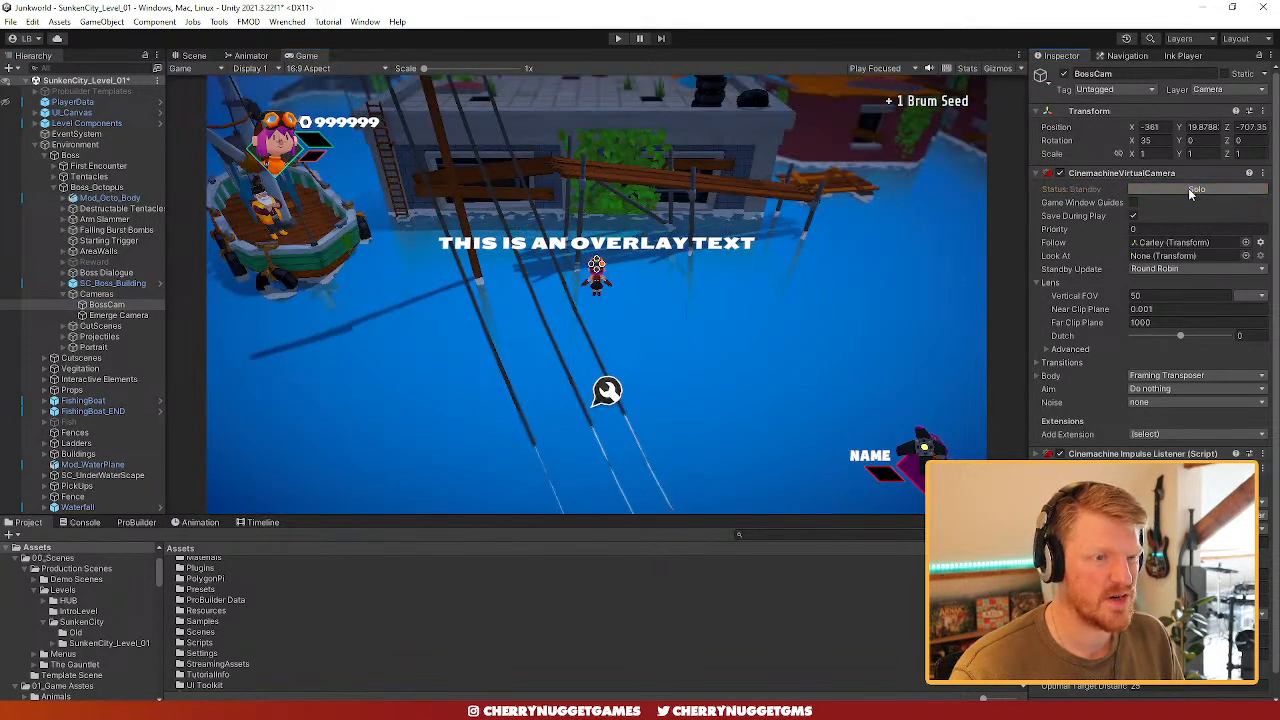
{"action": "left_click", "coordinate": [1190, 189]}
{"action": "left_click", "coordinate": [104, 314]}
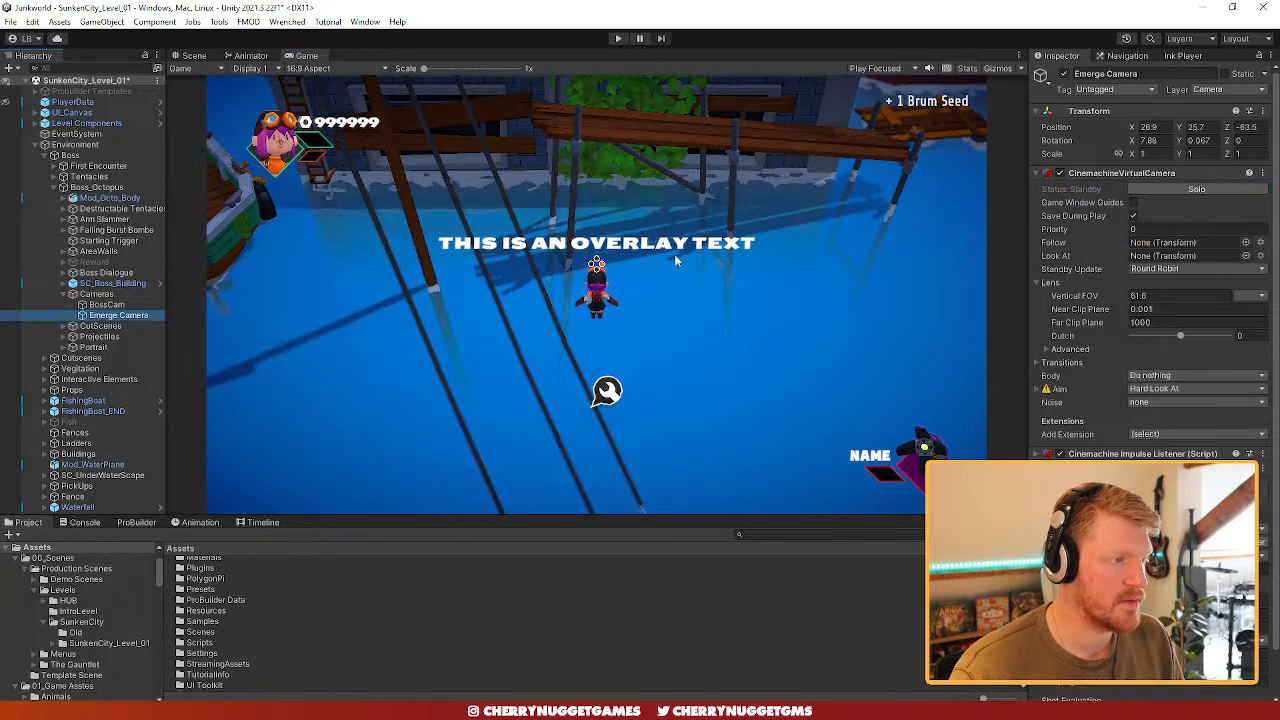
{"action": "left_click", "coordinate": [1197, 189]}
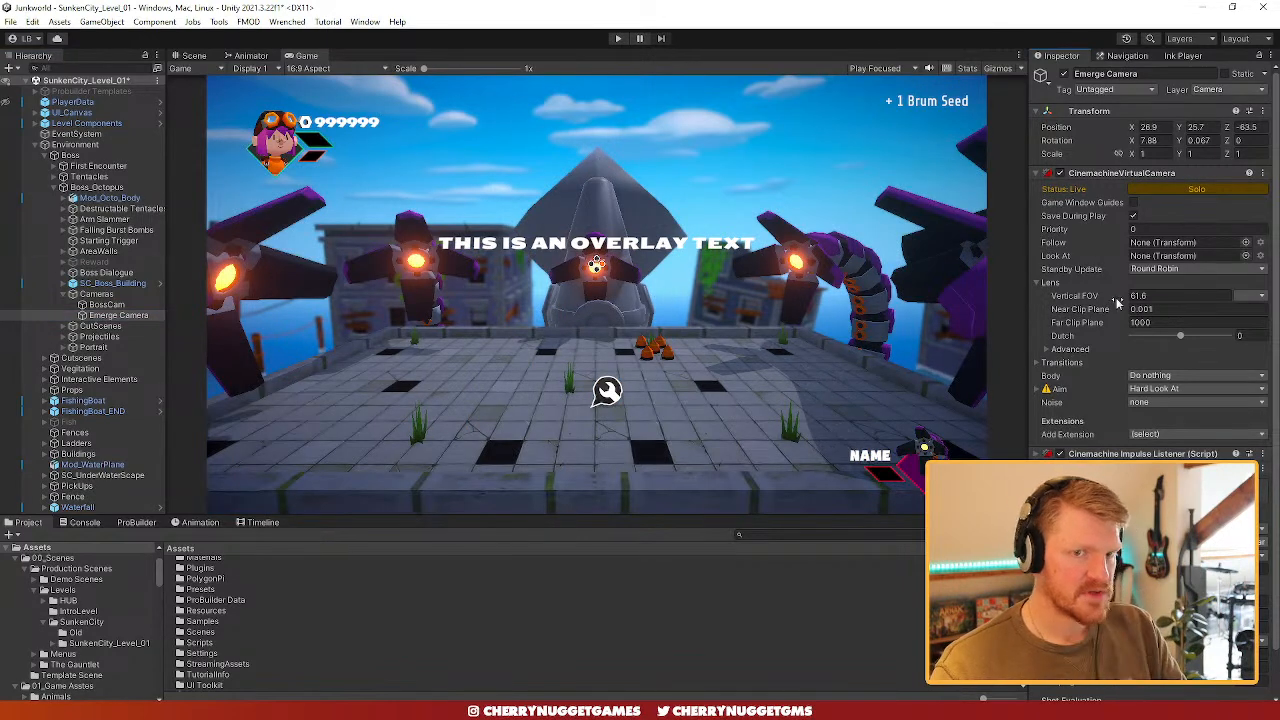
- Try a vertical FOV of 48.5 on the Emerge Camera, restore 61.6, and end the solo preview
{"action": "left_click_drag", "start_coordinate": [1128, 297], "coordinate": [1215, 297]}
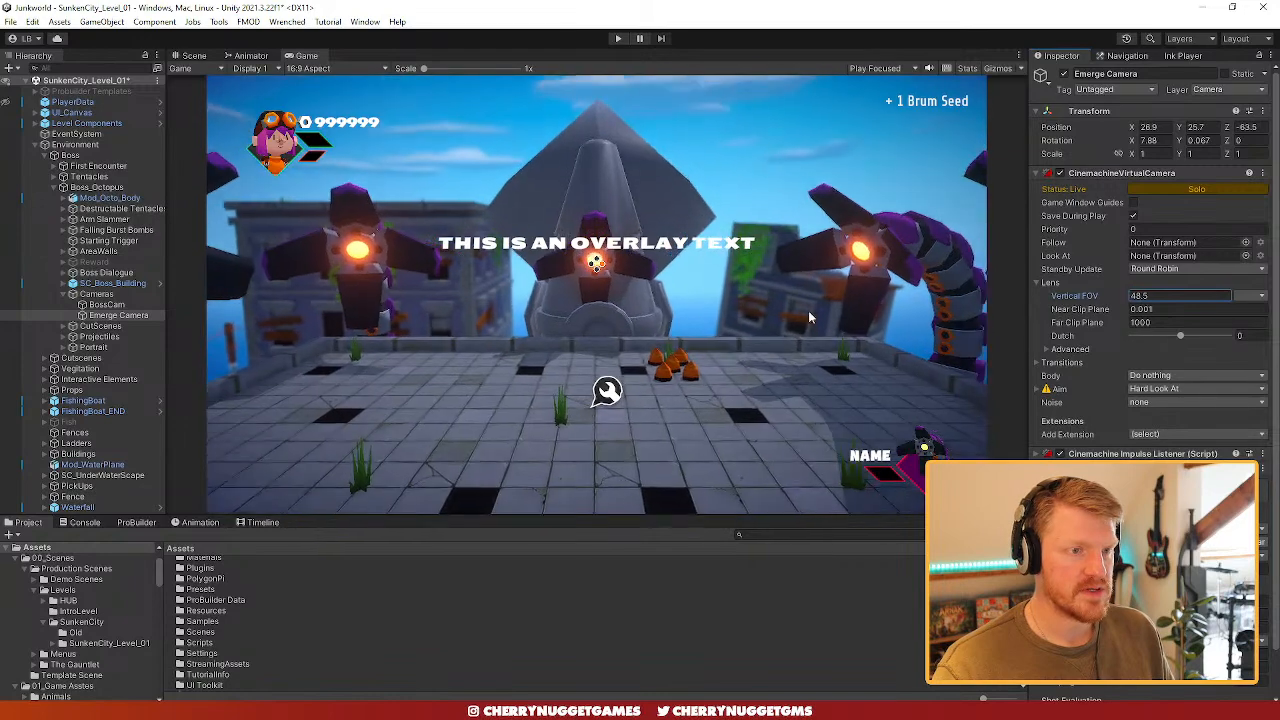
{"action": "mouse_move", "coordinate": [1075, 297]}
{"action": "left_mouse_down"}
{"action": "mouse_move", "coordinate": [1125, 297]}
{"action": "mouse_move", "coordinate": [1100, 297]}
{"action": "left_mouse_up"}
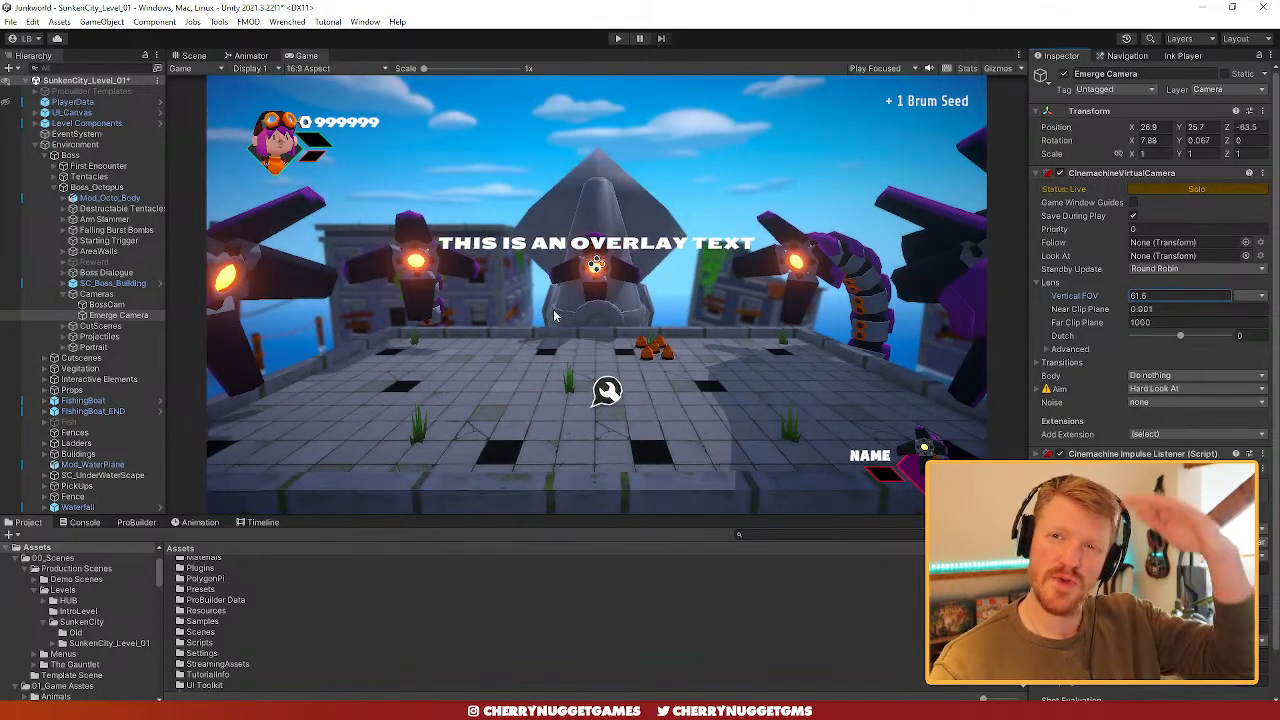
{"action": "left_click", "coordinate": [194, 56]}
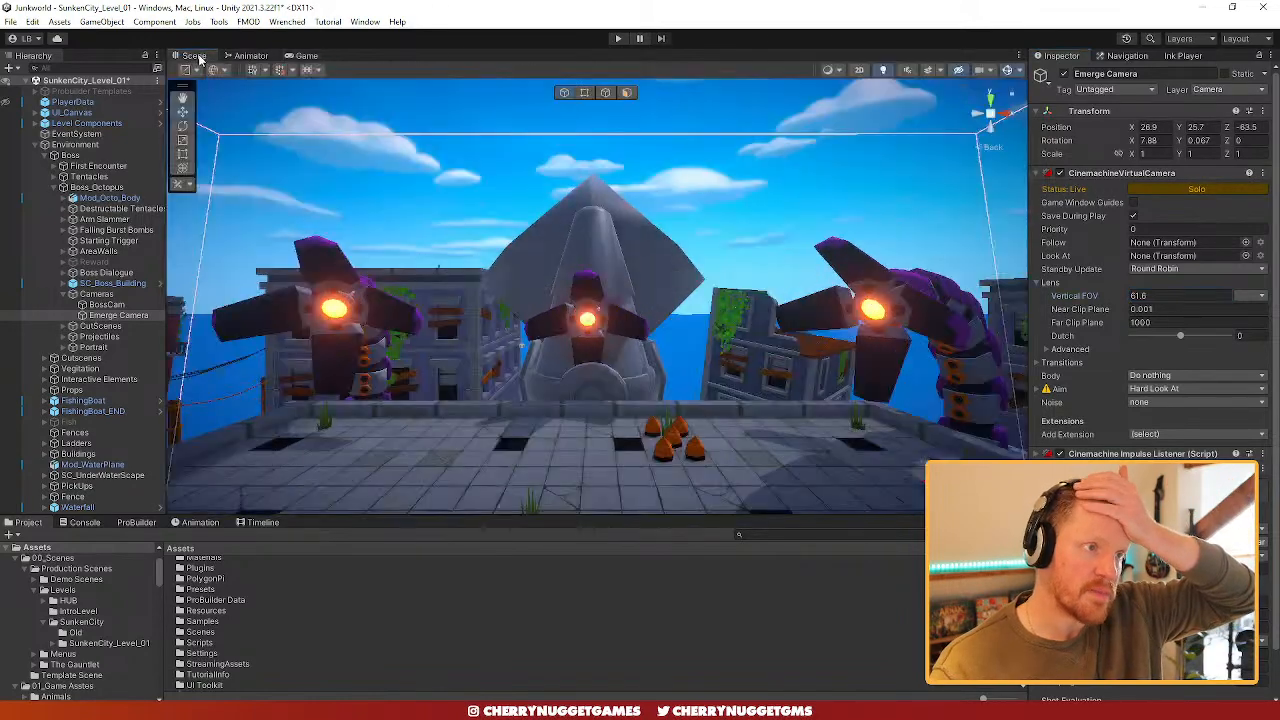
{"action": "left_click", "coordinate": [1156, 190]}
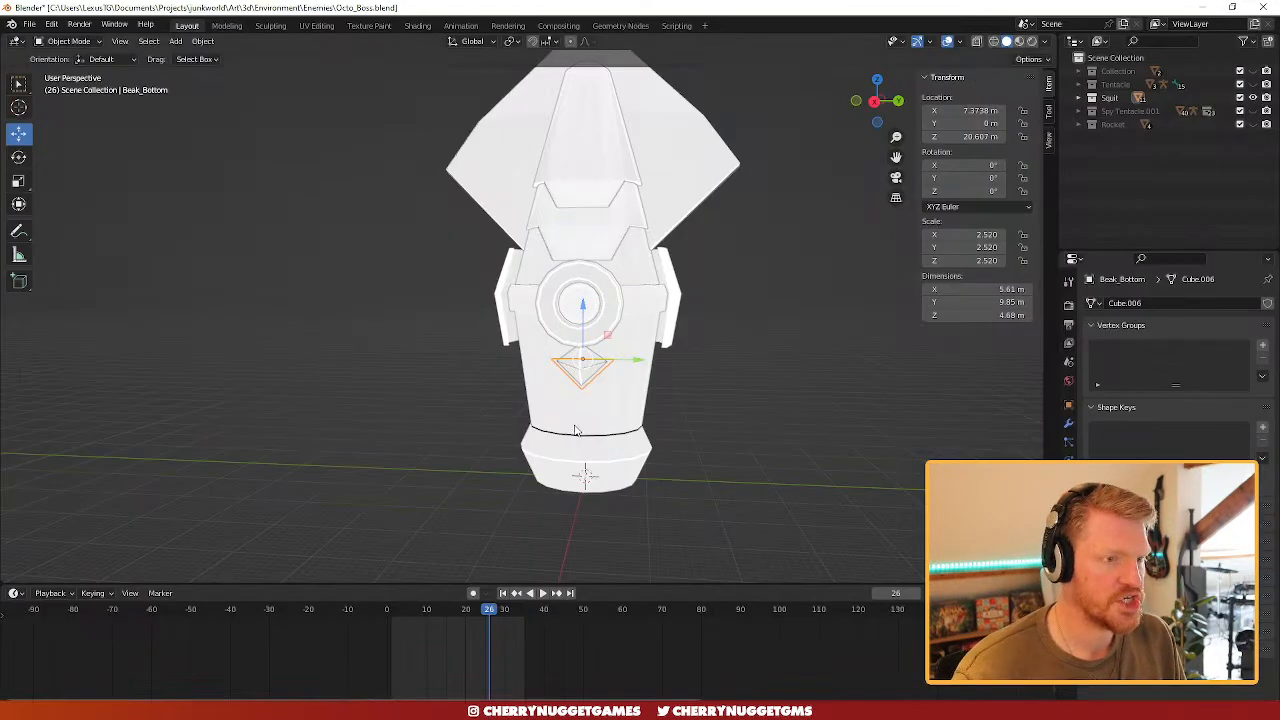
- Switch to Blender and try tilting the fin and the upper head sections back by -69° around global Y
{"action": "middle_click_drag", "start_coordinate": [670, 240], "coordinate": [673, 364]}
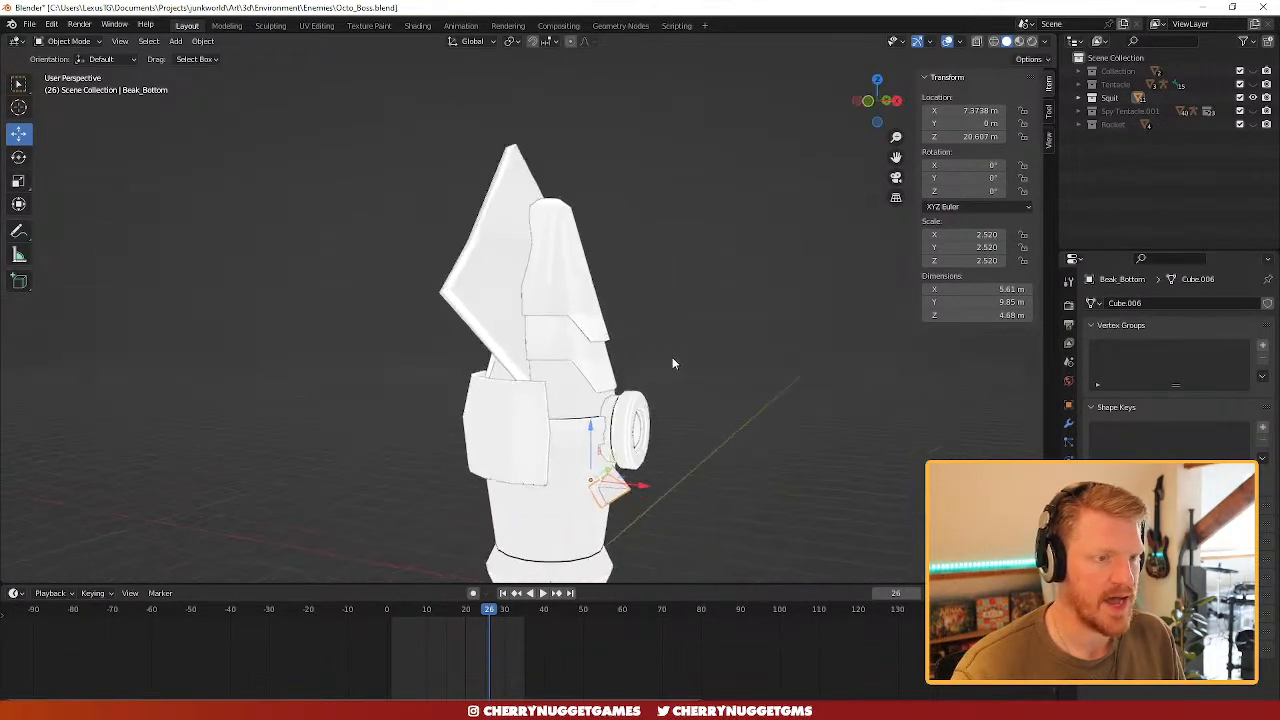
{"action": "left_click", "coordinate": [548, 327]}
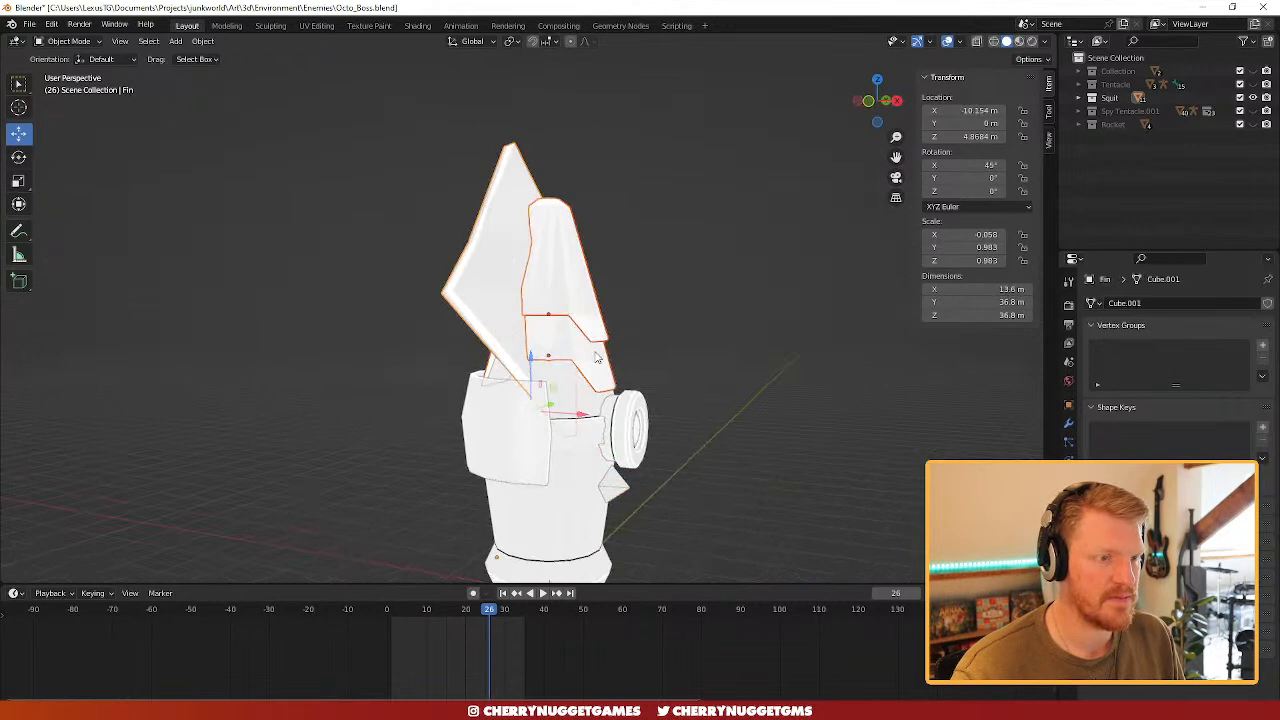
{"action": "key", "text": "r"}
{"action": "key", "text": "x"}
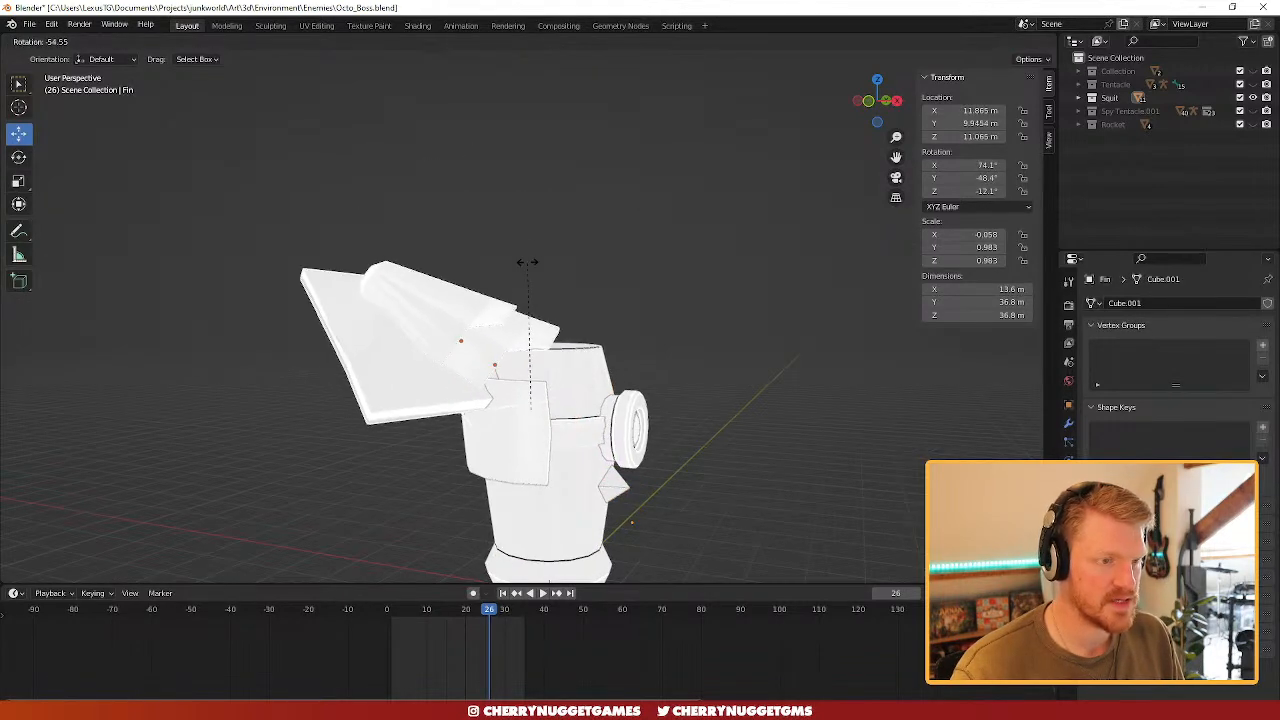
{"action": "key", "text": "y"}
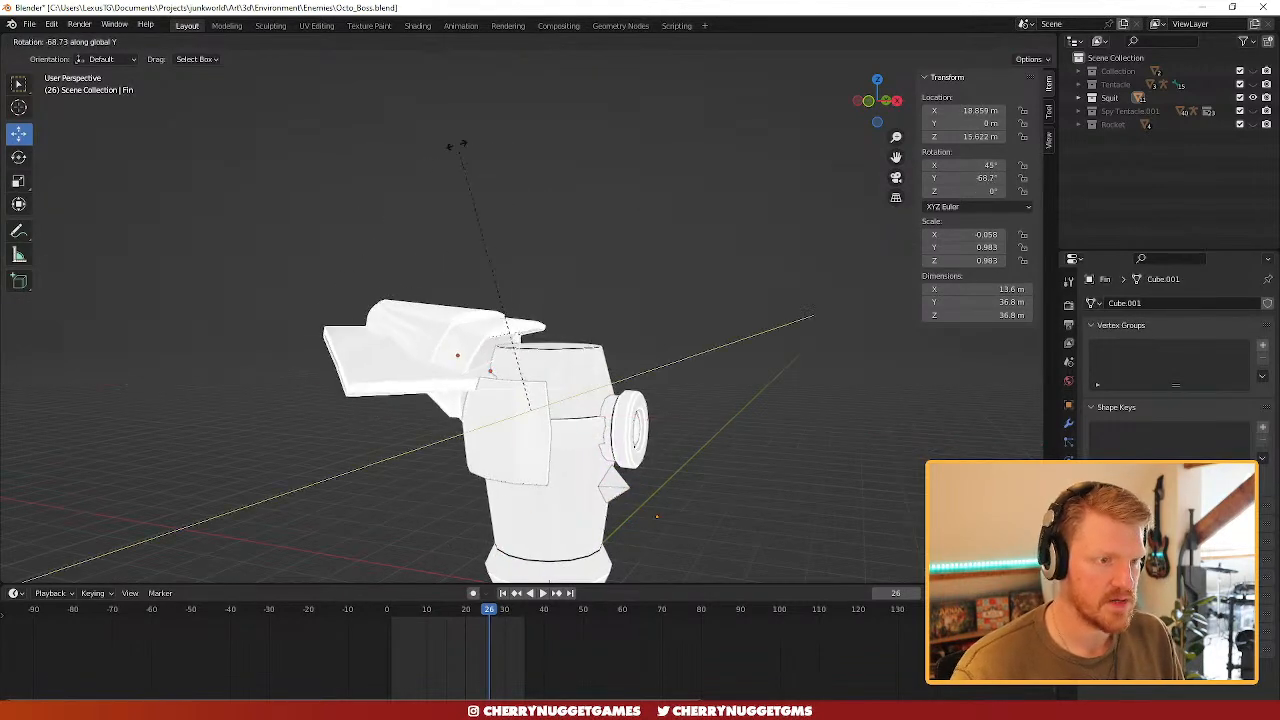
{"action": "left_click", "coordinate": [701, 359]}
{"action": "middle_click_drag", "start_coordinate": [701, 359], "coordinate": [561, 337]}
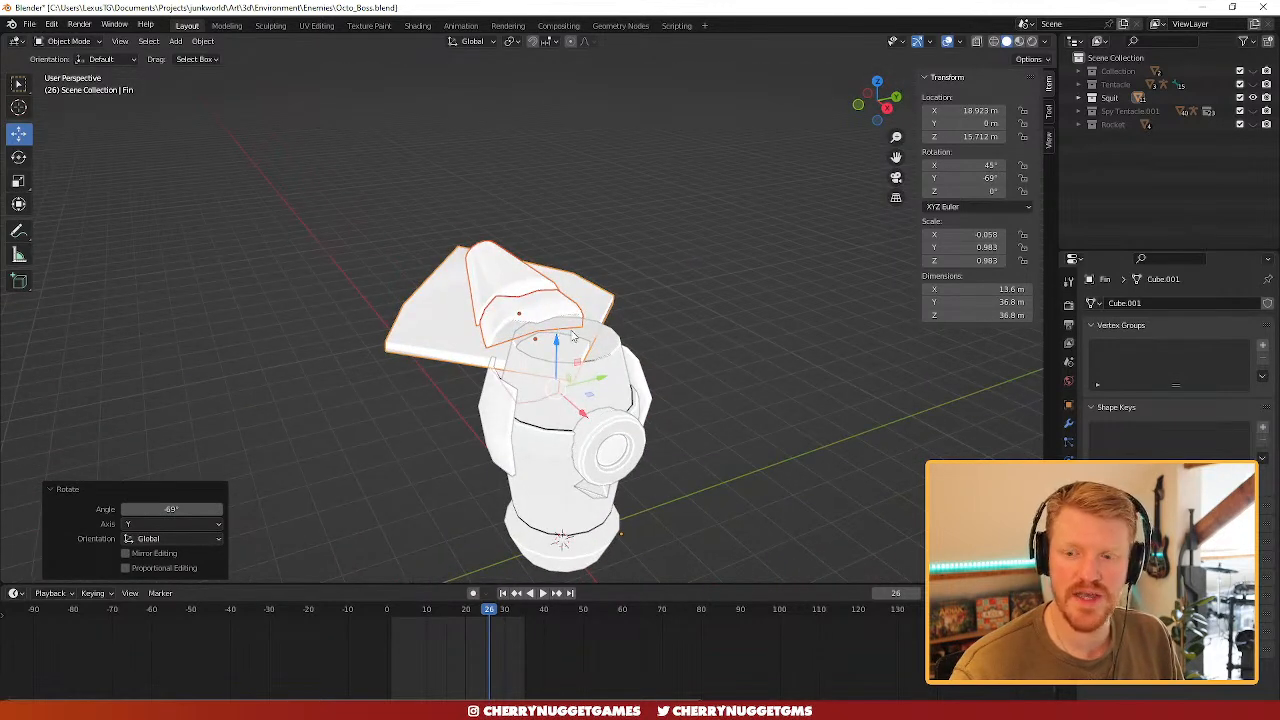
- Inspect the tilted head from the front, undo the rotation, and deselect the parts
{"action": "middle_click_drag", "start_coordinate": [597, 344], "coordinate": [548, 348]}
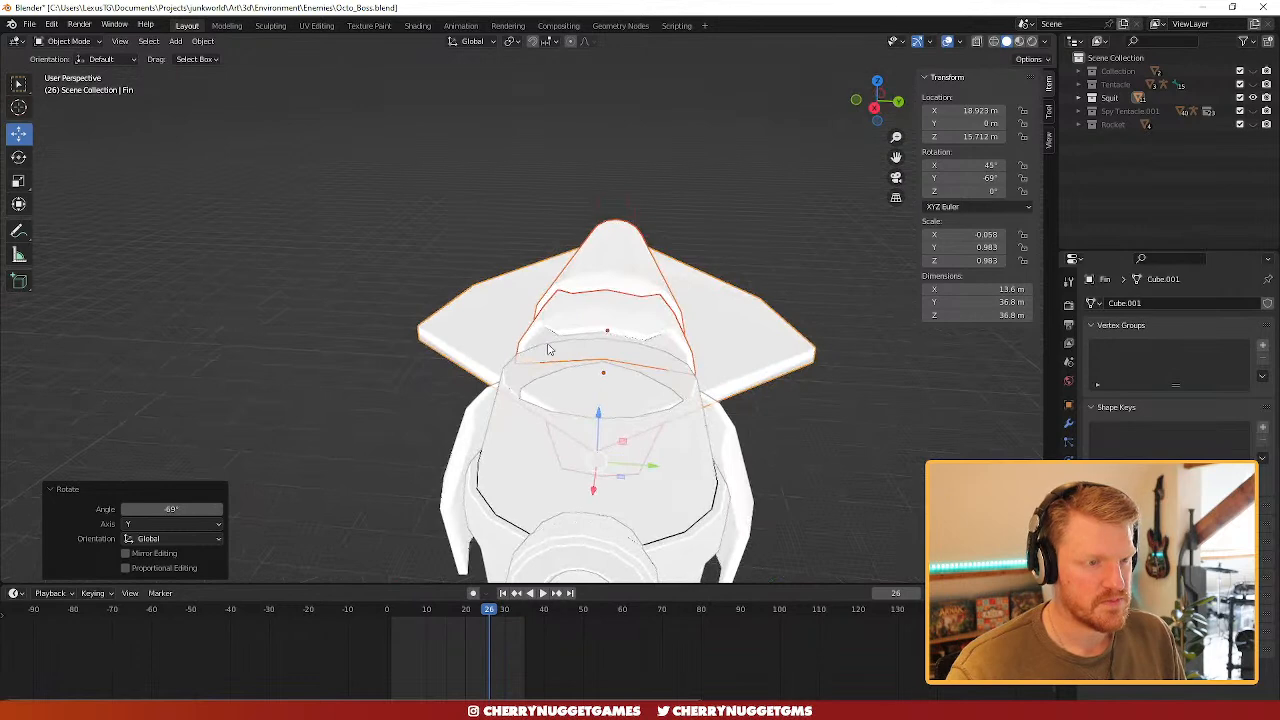
{"action": "scroll", "coordinate": [700, 416], "scroll_direction": "down", "scroll_amount": 3}
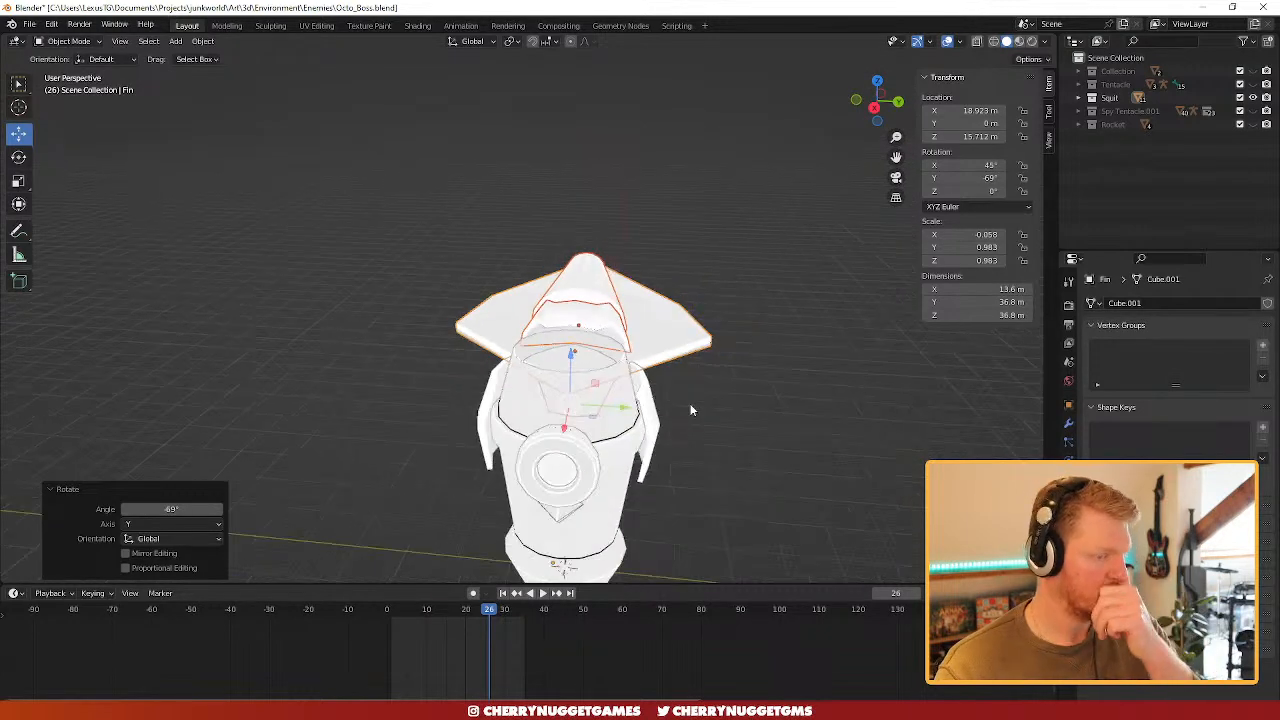
{"action": "middle_click_drag", "start_coordinate": [691, 409], "coordinate": [597, 366]}
{"action": "key", "text": "ctrl+z"}
{"action": "left_click", "coordinate": [737, 429]}
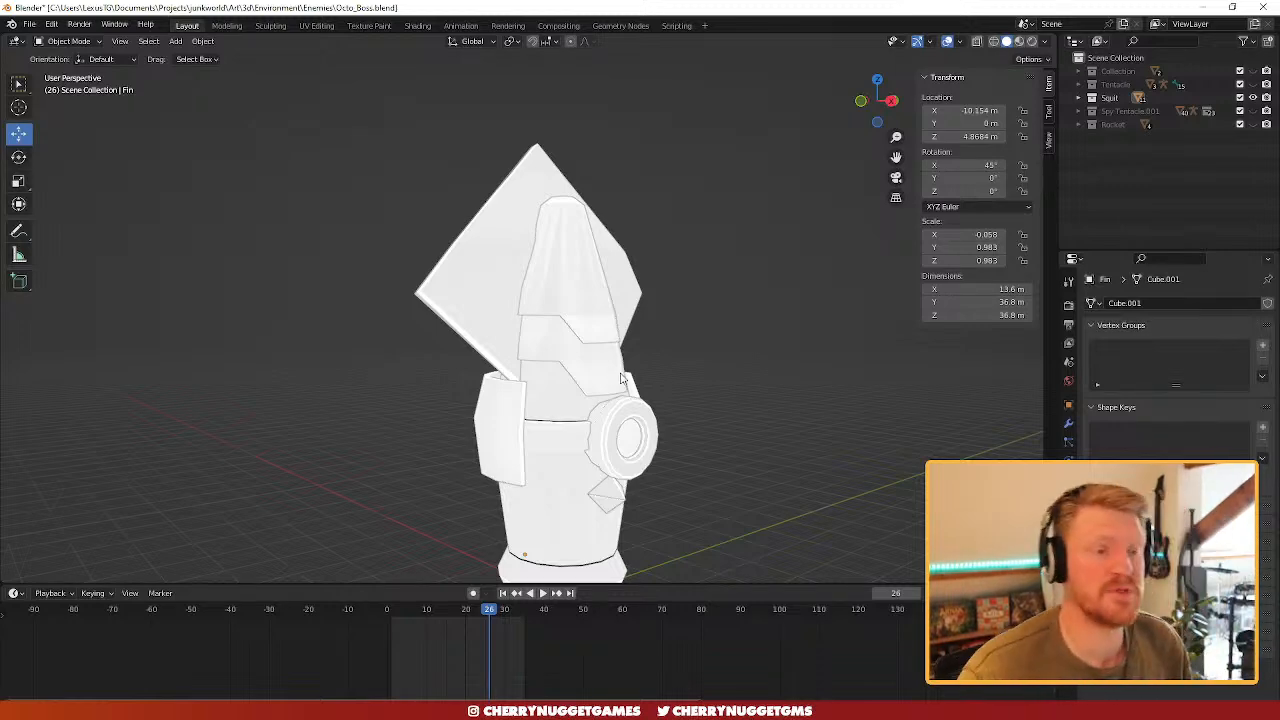
- Delete the Mid section between the squid's top piece and its lower body
{"action": "mouse_move", "coordinate": [616, 386]}
{"action": "middle_mouse_down"}
{"action": "mouse_move", "coordinate": [732, 386]}
{"action": "mouse_move", "coordinate": [616, 386]}
{"action": "middle_mouse_up"}
{"action": "left_click", "coordinate": [616, 386]}
{"action": "scroll", "coordinate": [640, 367], "scroll_direction": "up", "scroll_amount": 2}
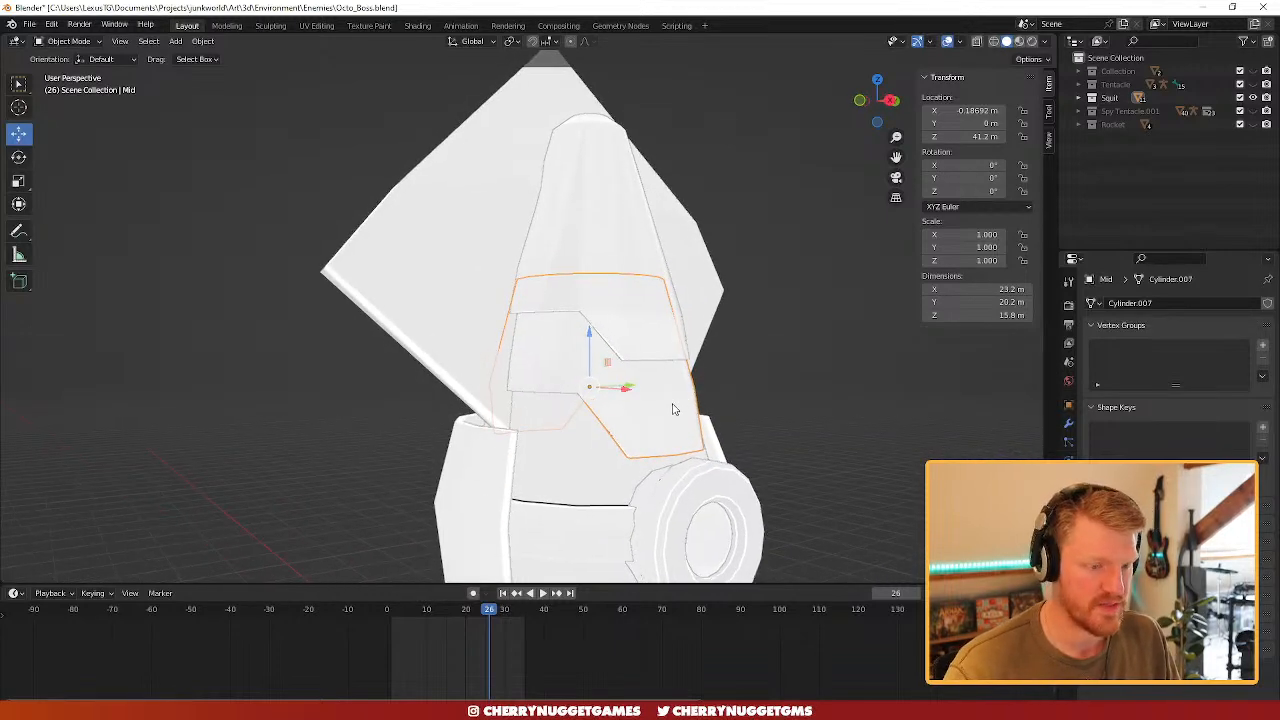
{"action": "key", "text": "Delete"}
- Delete the faces lining the inside of the squid's top piece at its open base
{"action": "middle_click_drag", "start_coordinate": [674, 407], "coordinate": [622, 314]}
{"action": "left_click", "coordinate": [592, 372]}
{"action": "scroll", "coordinate": [665, 340], "scroll_direction": "up", "scroll_amount": 3}
{"action": "key", "text": "Tab"}
{"action": "left_click", "coordinate": [584, 276], "text": "alt"}
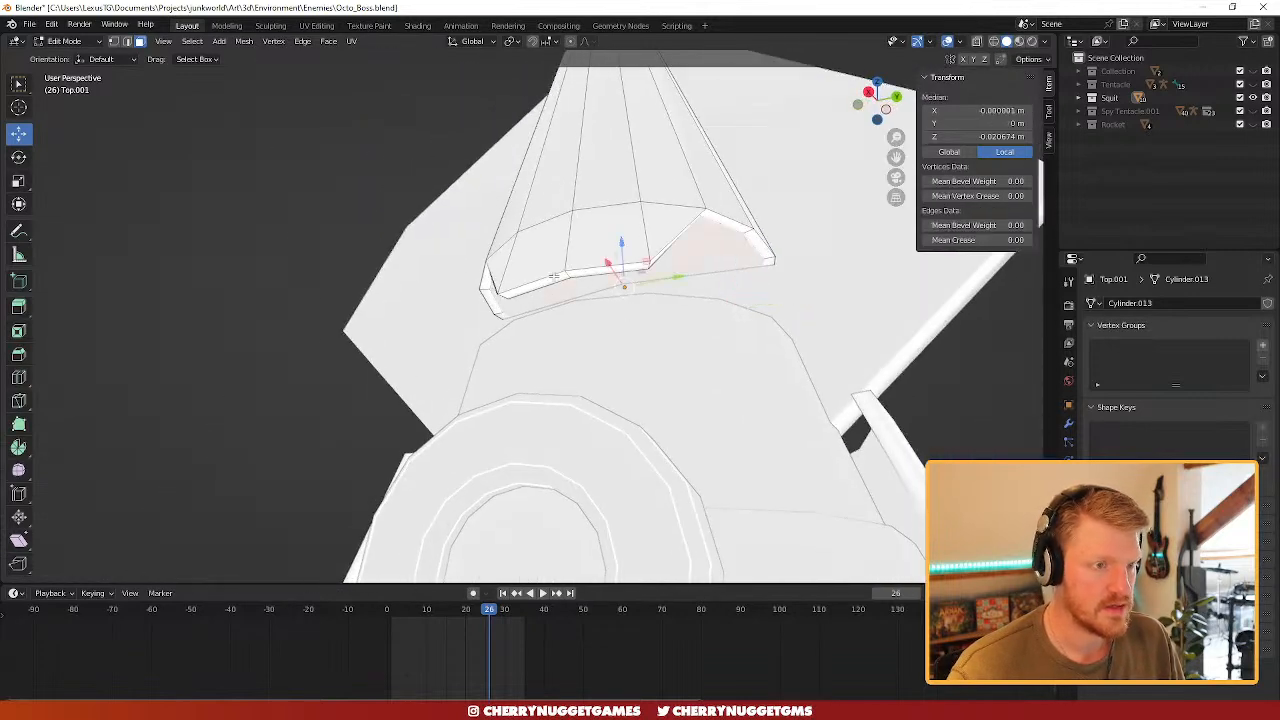
{"action": "middle_click_drag", "start_coordinate": [604, 271], "coordinate": [485, 252]}
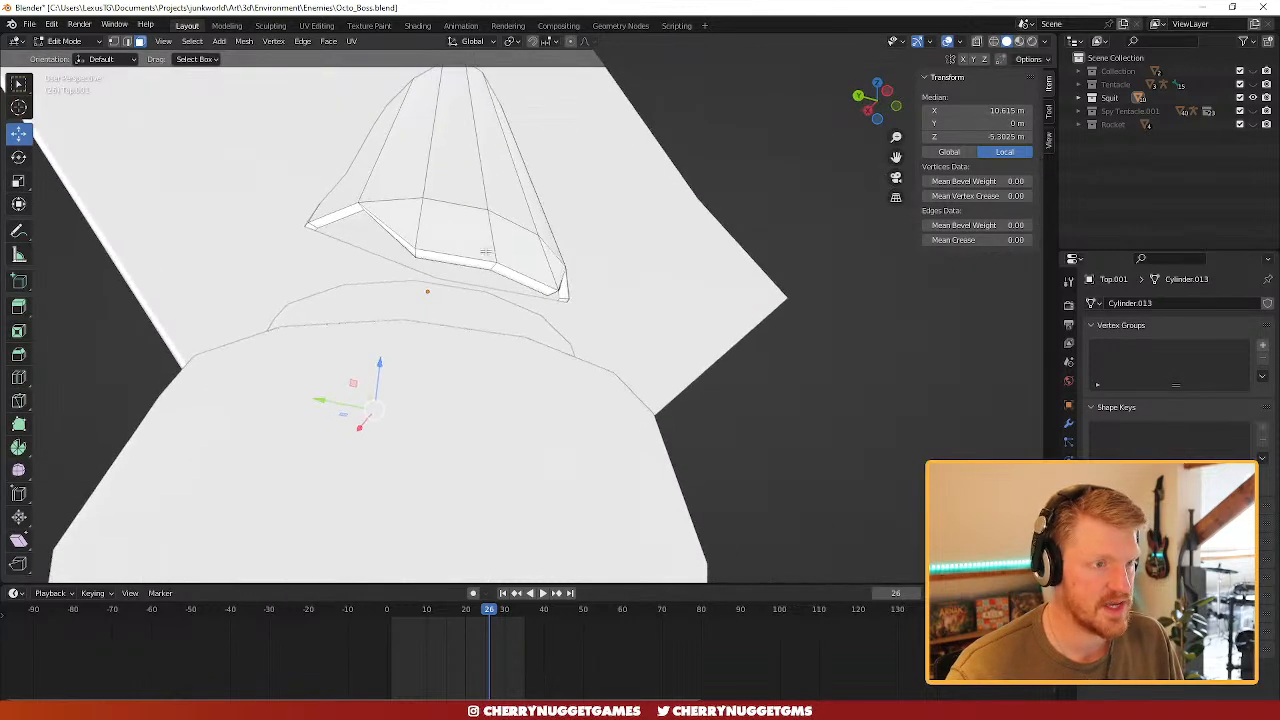
{"action": "key", "text": "ctrl+KP_Add"}
{"action": "key", "text": "ctrl+KP_Subtract"}
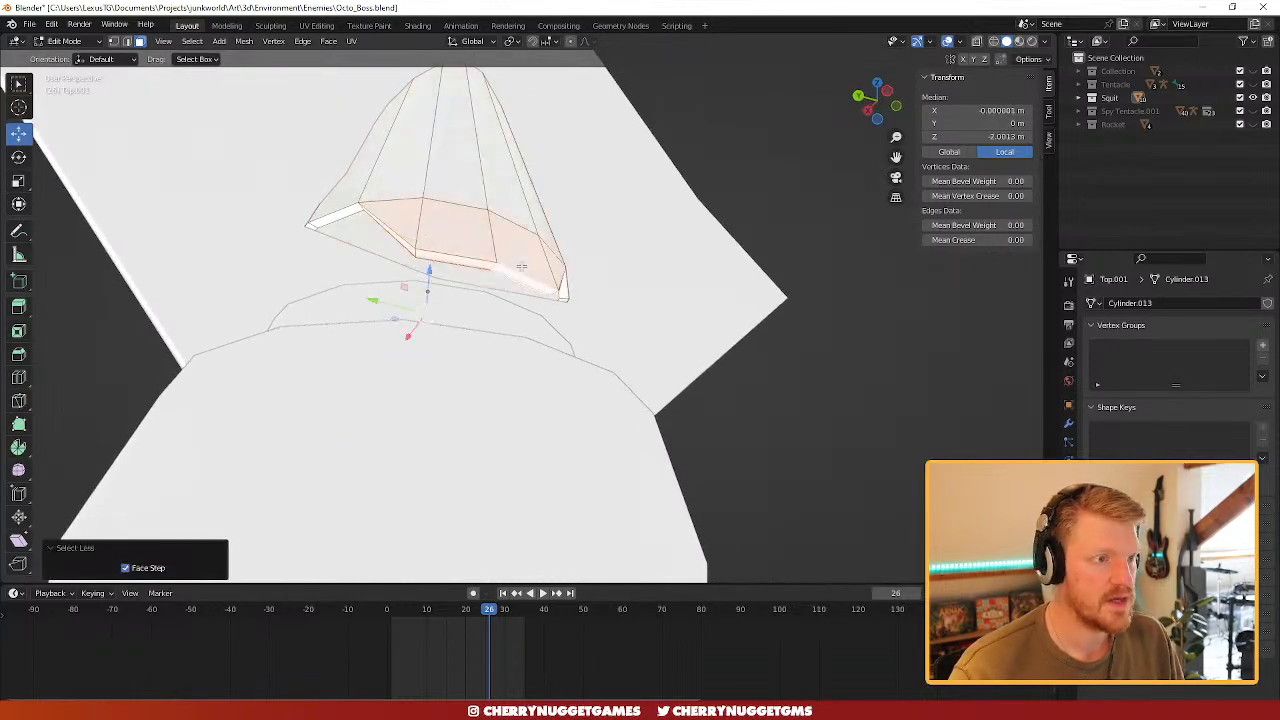
{"action": "middle_click_drag", "start_coordinate": [502, 268], "coordinate": [669, 254]}
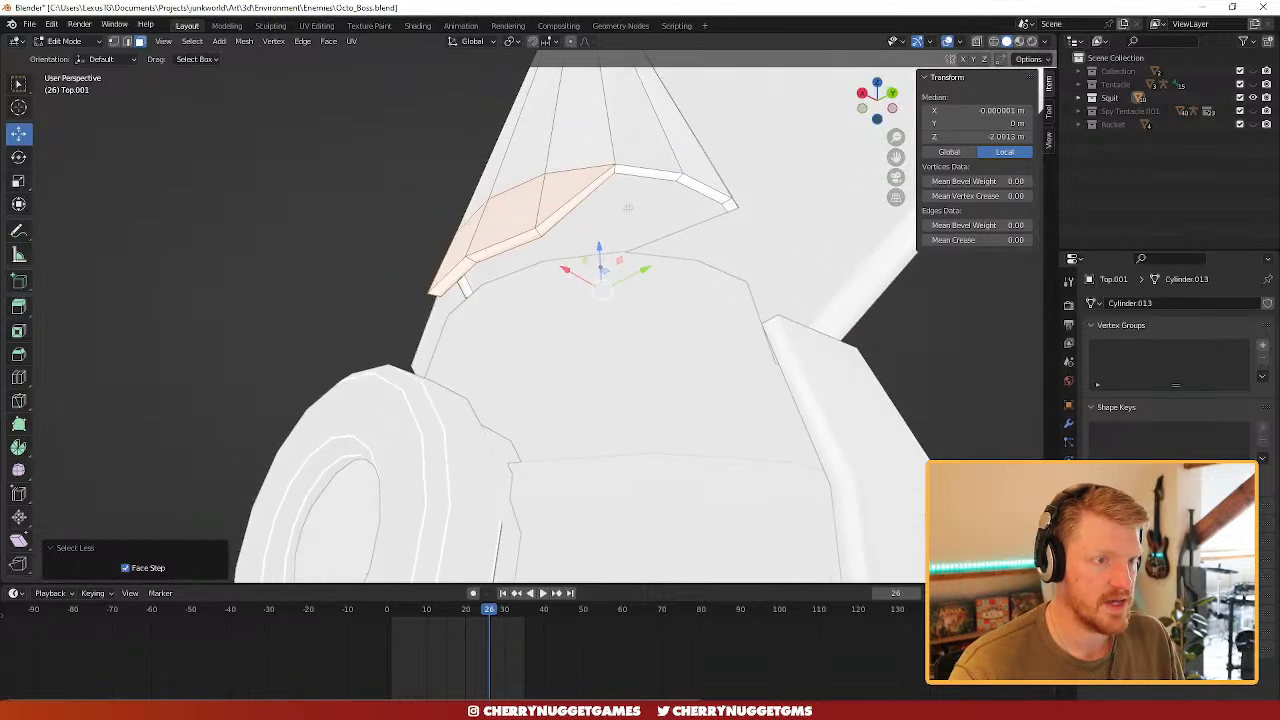
{"action": "left_click", "coordinate": [628, 208], "text": "shift"}
{"action": "key", "text": "x"}
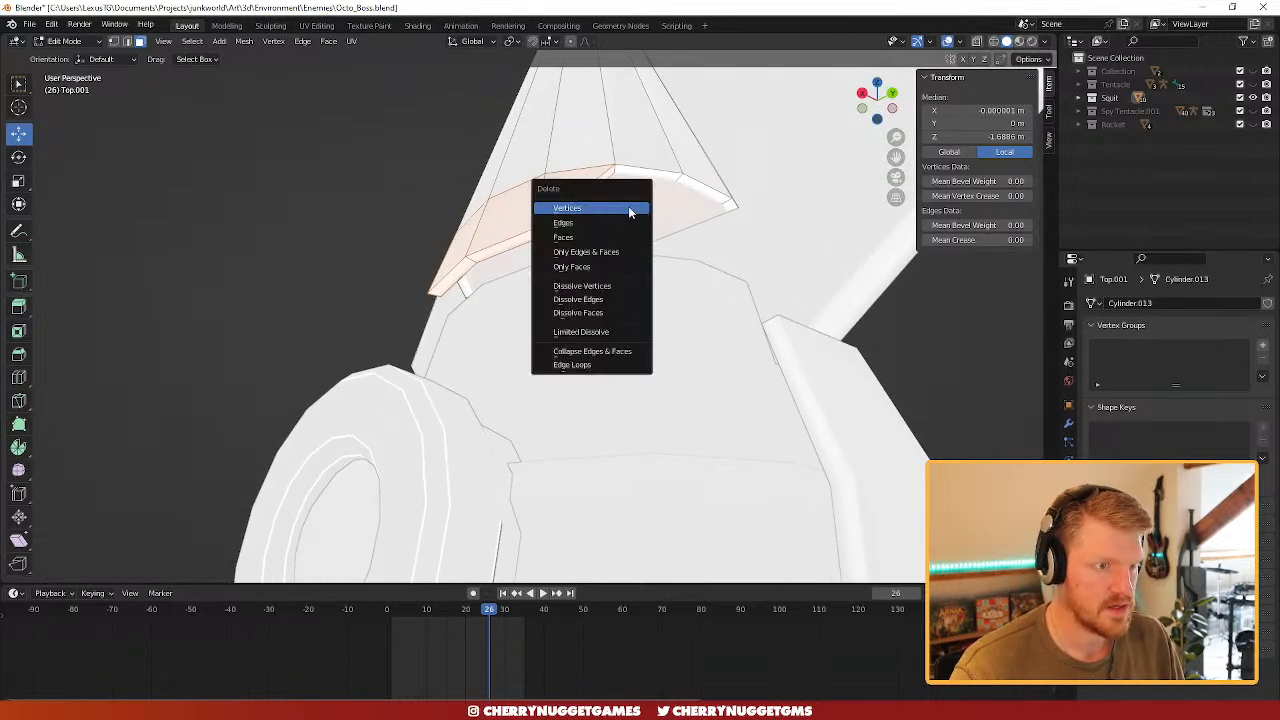
{"action": "left_click", "coordinate": [618, 247]}
- Delete the remaining thin rim faces around the top piece's base and fill the open edge loop with a single face
{"action": "left_click", "coordinate": [637, 174]}
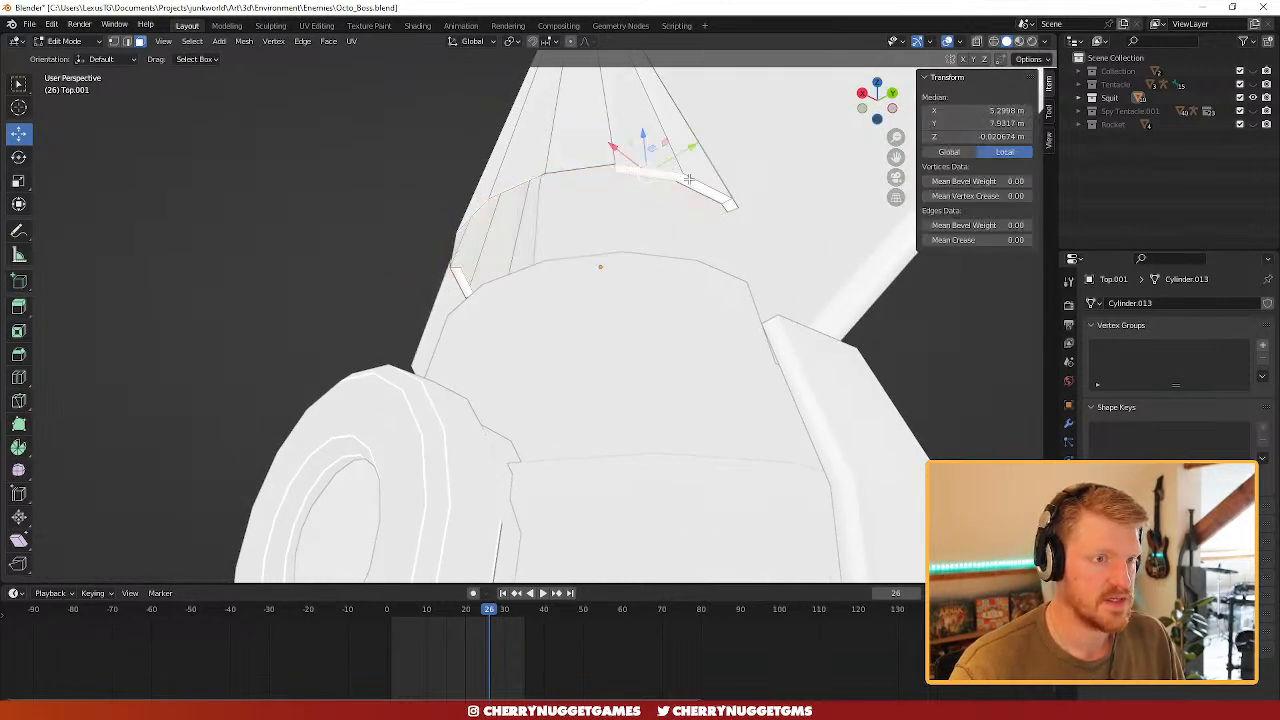
{"action": "left_click", "coordinate": [691, 182], "text": "shift"}
{"action": "middle_click_drag", "start_coordinate": [726, 208], "coordinate": [654, 257]}
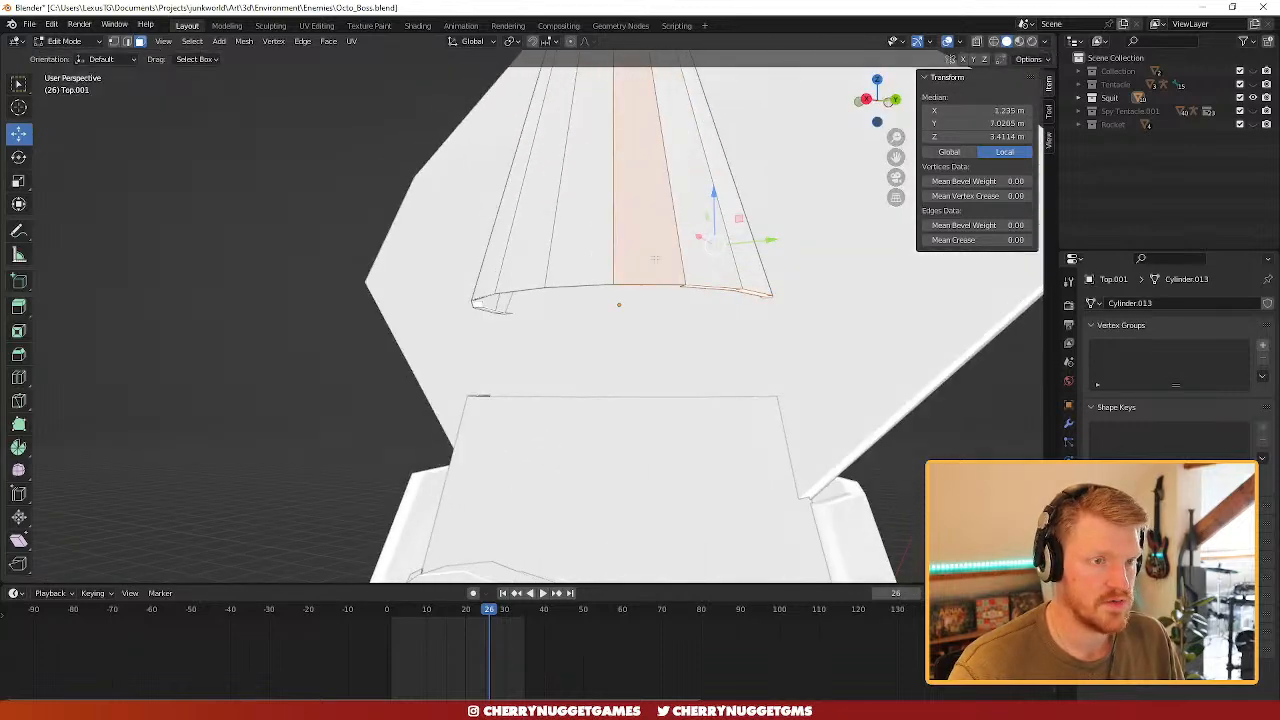
{"action": "left_click", "coordinate": [652, 262], "text": "shift"}
{"action": "middle_click_drag", "start_coordinate": [568, 297], "coordinate": [620, 252]}
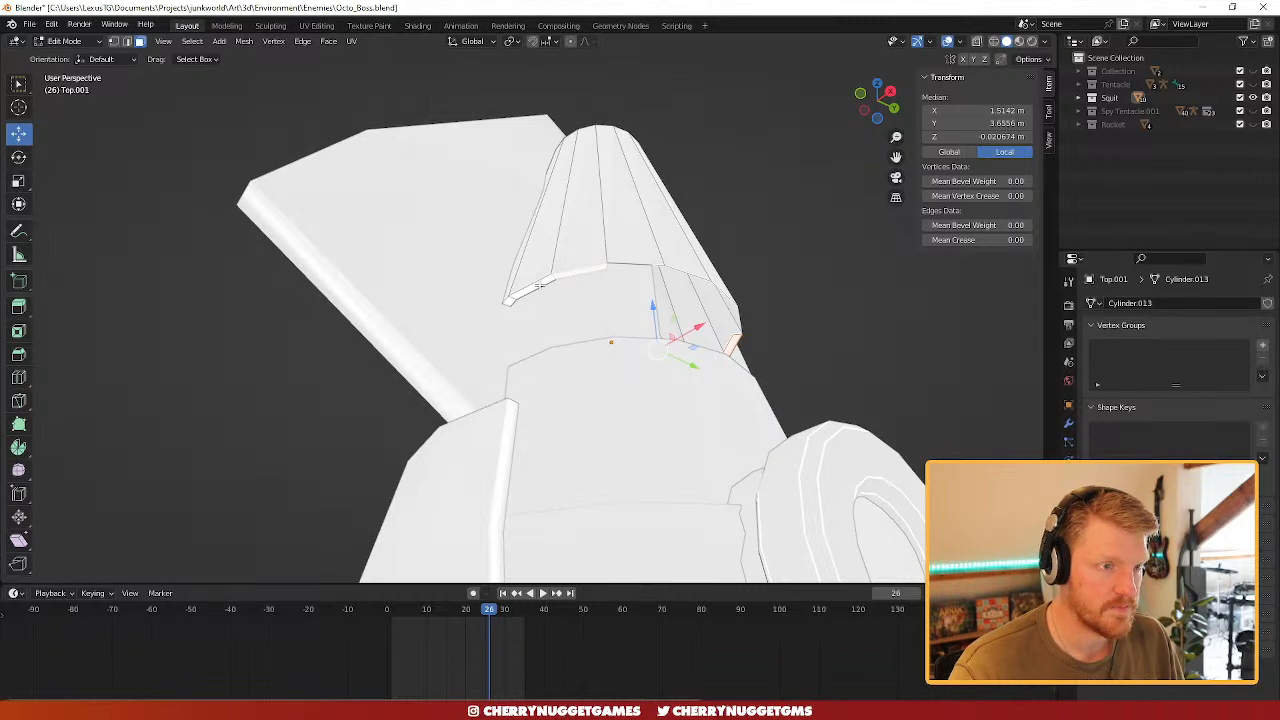
{"action": "left_click", "coordinate": [509, 301], "text": "shift"}
{"action": "middle_click_drag", "start_coordinate": [535, 290], "coordinate": [742, 252]}
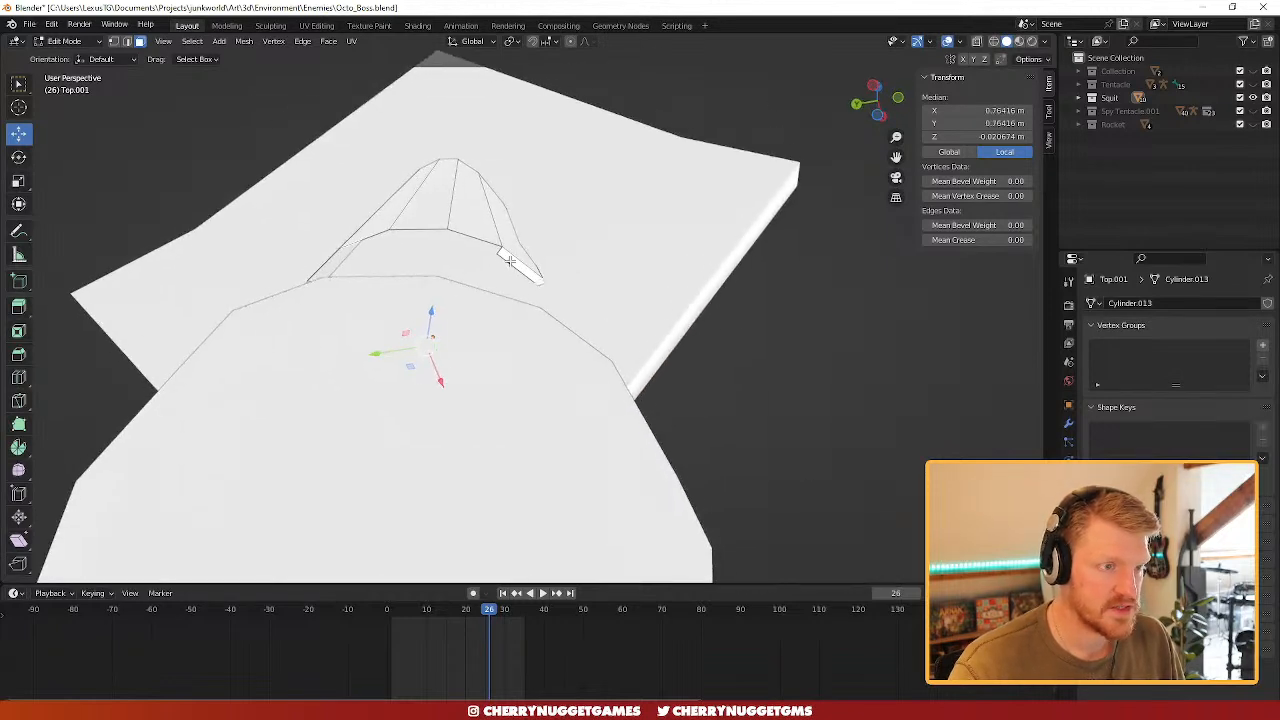
{"action": "key", "text": "x"}
{"action": "left_click", "coordinate": [563, 291]}
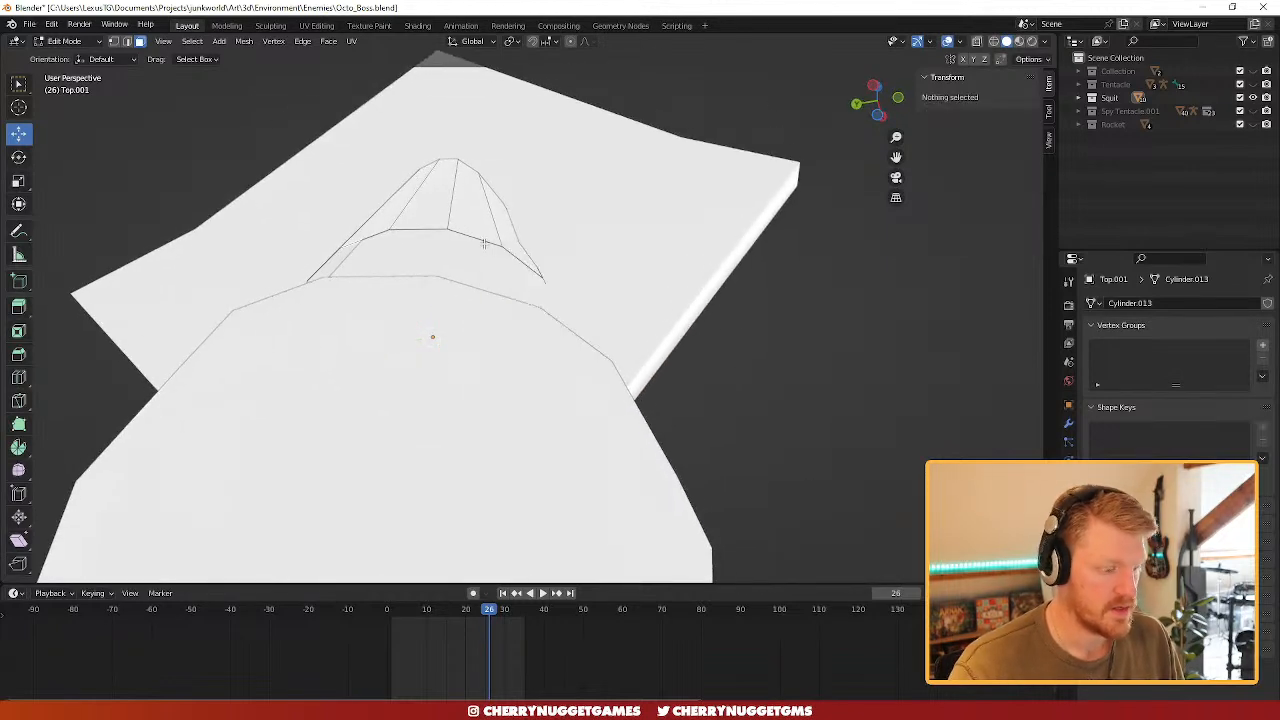
{"action": "left_click", "coordinate": [462, 235], "text": "alt"}
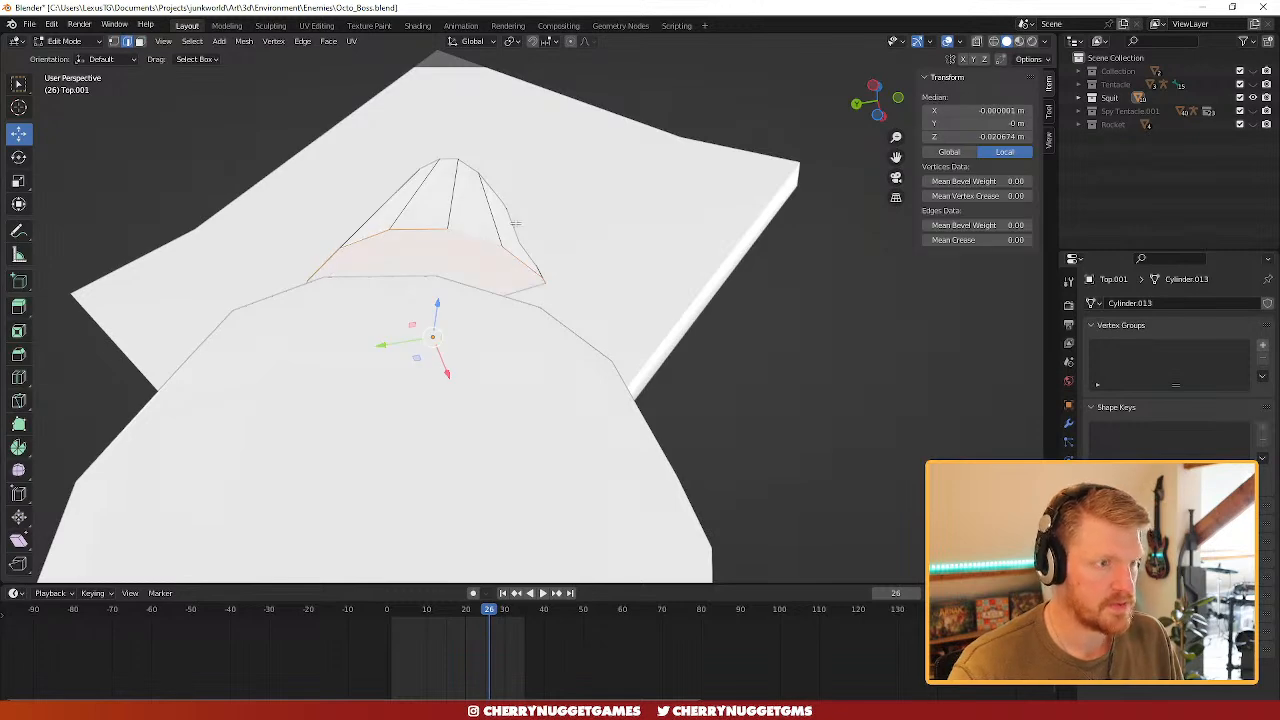
{"action": "middle_click_drag", "start_coordinate": [515, 223], "coordinate": [585, 289]}
- Lower the top piece along Z in the right orthographic view until its base meets the lower body
{"action": "key", "text": "ctrl+l"}
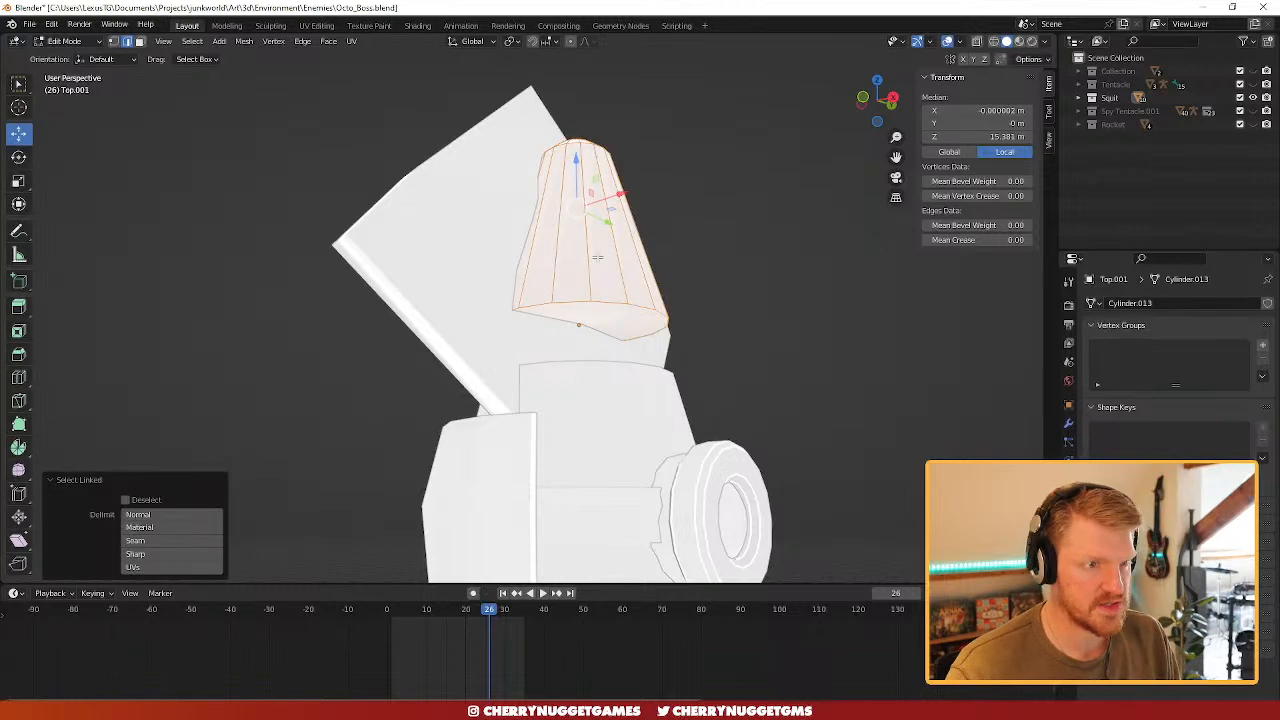
{"action": "left_click_drag", "start_coordinate": [573, 168], "coordinate": [567, 215]}
{"action": "key", "text": "ctrl+z"}
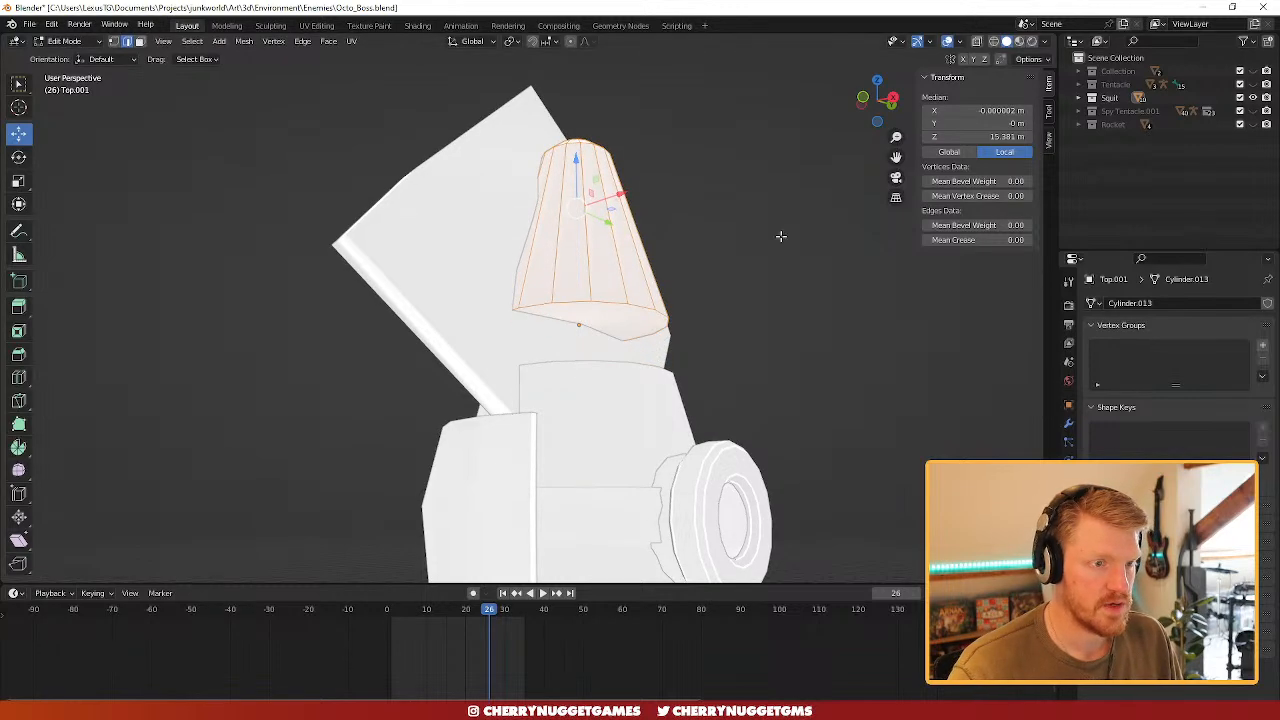
{"action": "left_click", "coordinate": [894, 100]}
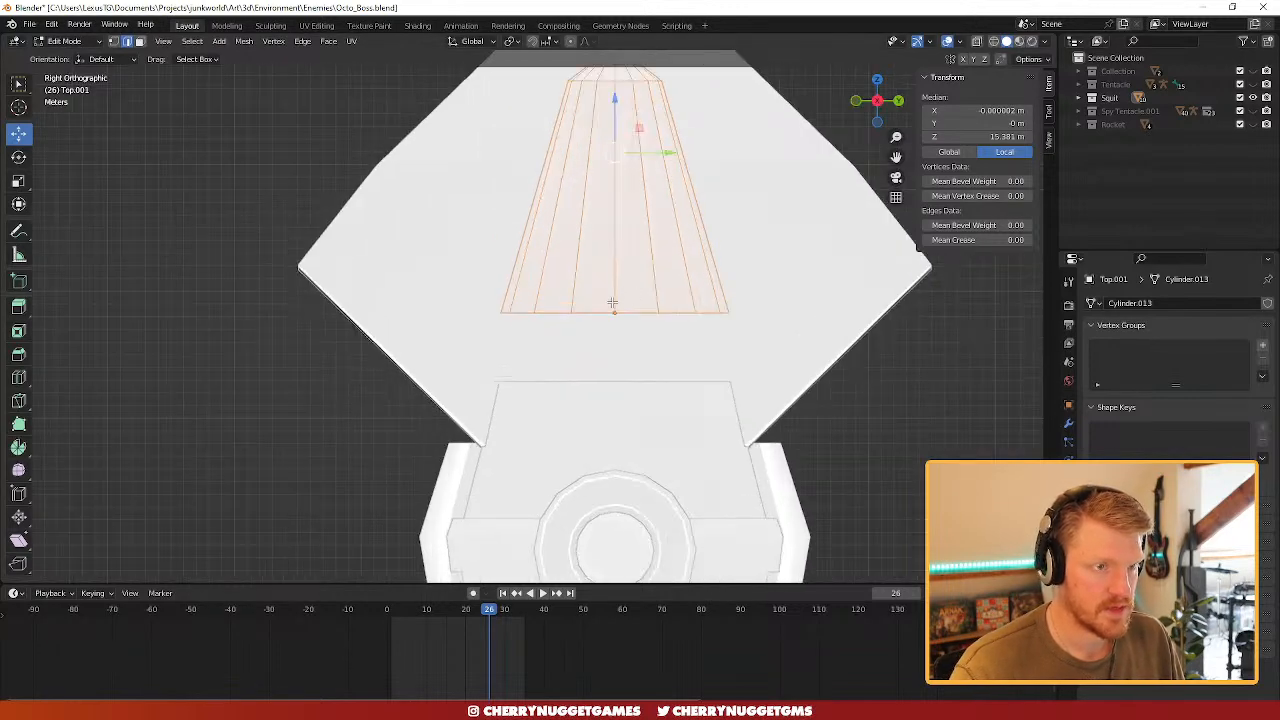
{"action": "scroll", "coordinate": [612, 302], "scroll_direction": "down", "scroll_amount": 3}
{"action": "scroll", "coordinate": [616, 292], "scroll_direction": "up", "scroll_amount": 1}
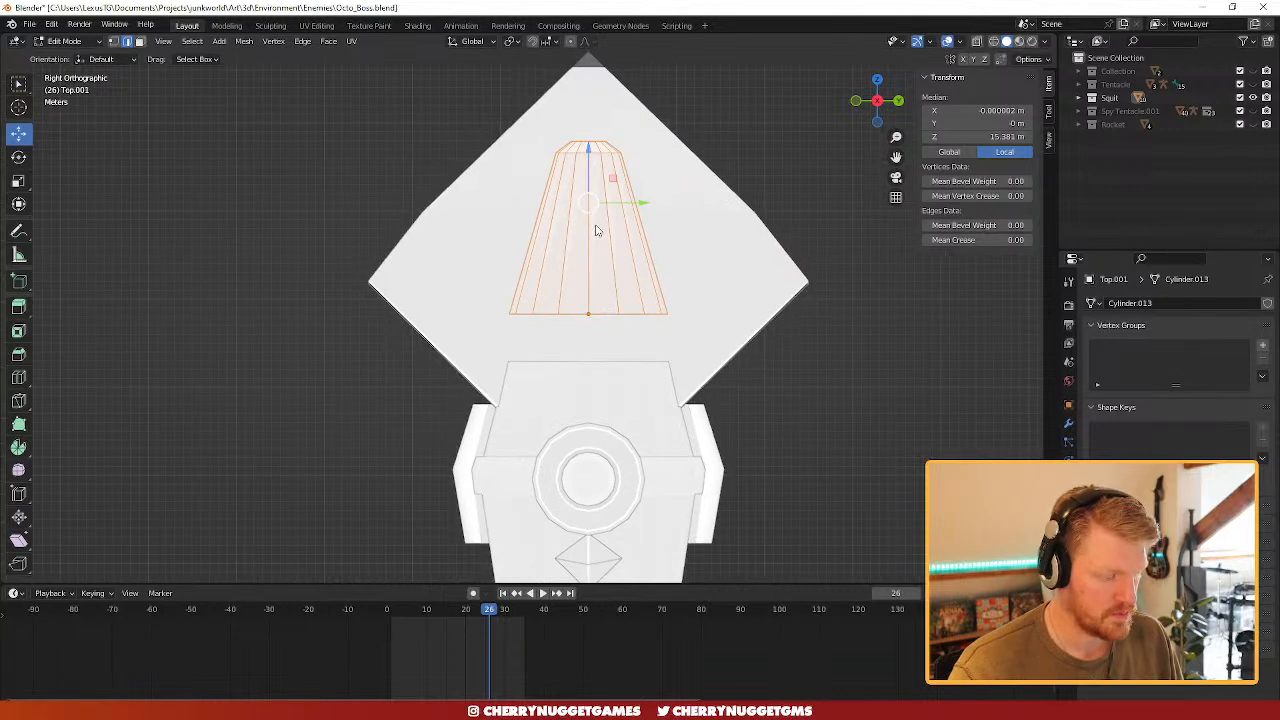
{"action": "key", "text": "Tab"}
{"action": "left_click_drag", "start_coordinate": [590, 261], "coordinate": [589, 310]}
{"action": "key", "text": "Tab"}
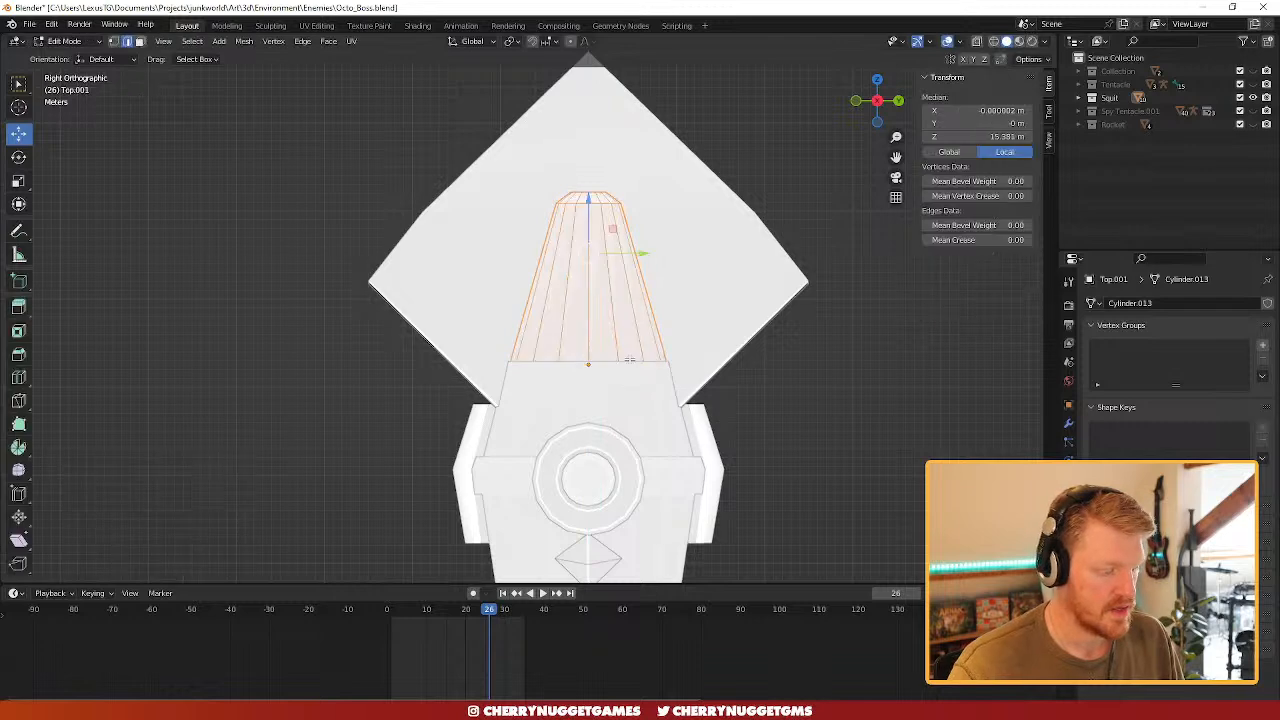
- Scale the top piece's whole mesh uniformly by 1.108 to better match the lower body's width
{"action": "key", "text": "s"}
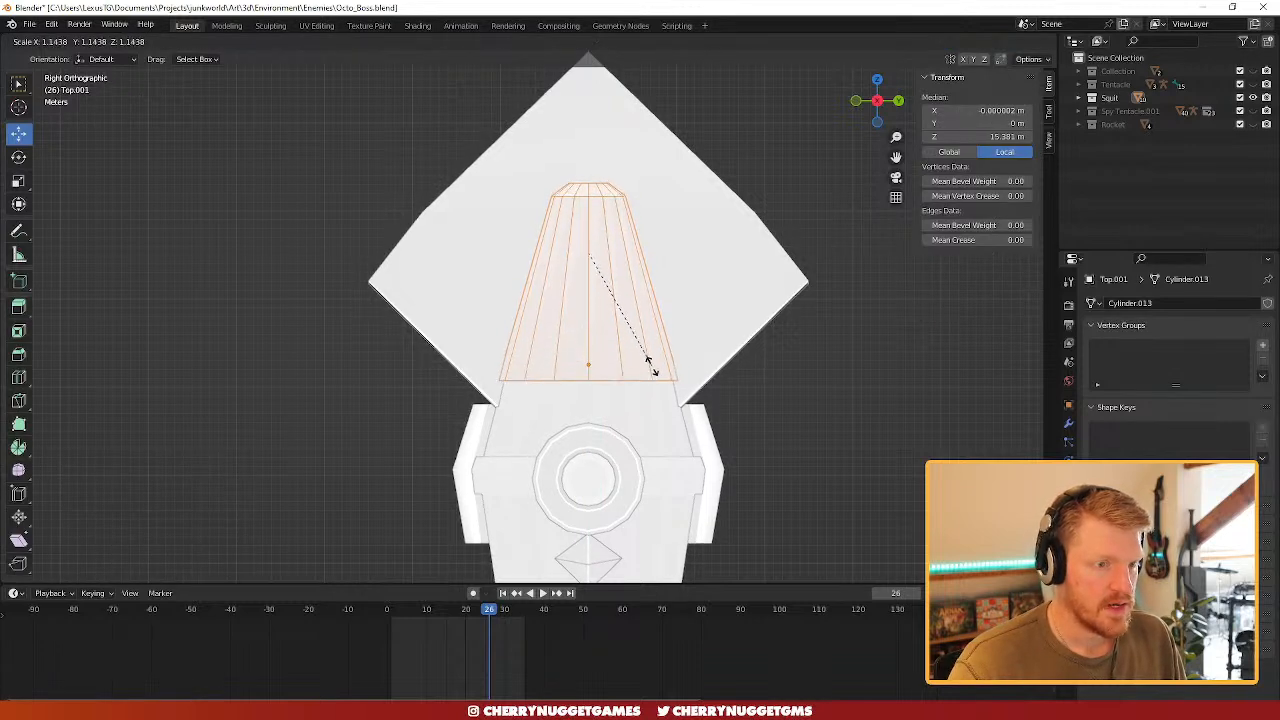
{"action": "left_click", "coordinate": [645, 366]}
{"action": "middle_click_drag", "start_coordinate": [486, 329], "coordinate": [609, 355]}
{"action": "middle_click_drag", "start_coordinate": [667, 385], "coordinate": [620, 384]}
{"action": "scroll", "coordinate": [615, 380], "scroll_direction": "up", "scroll_amount": 4}
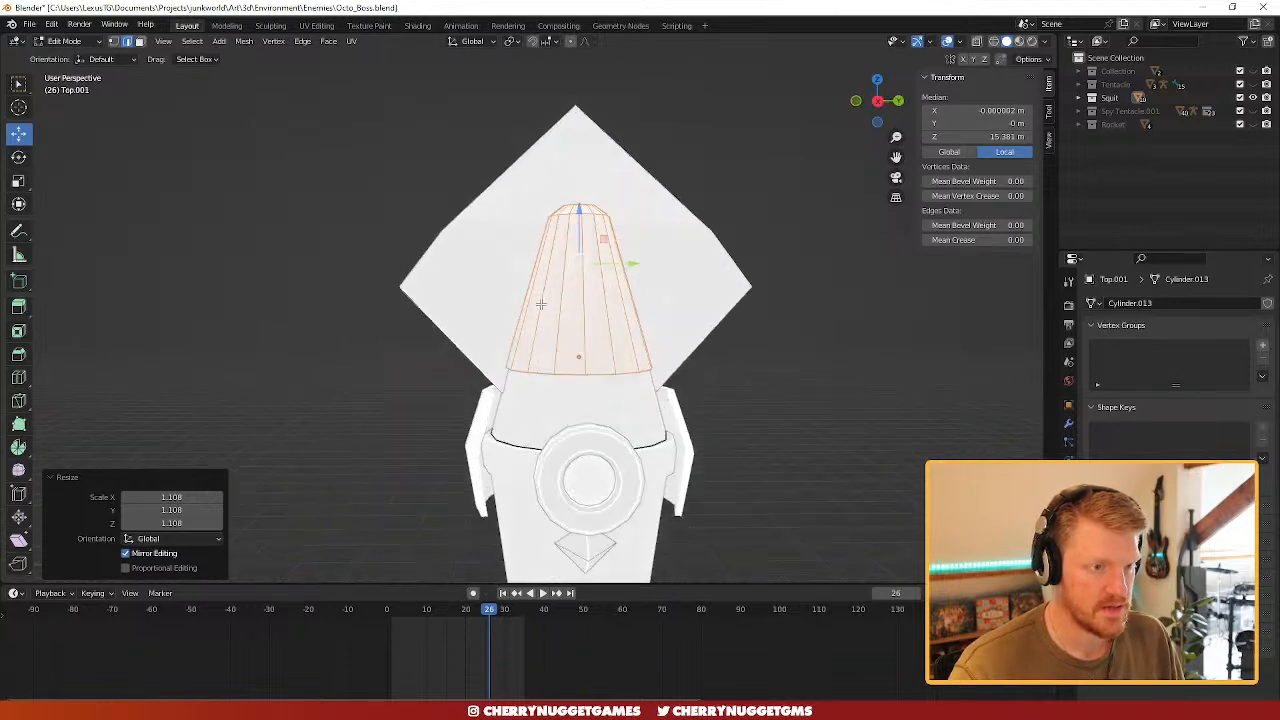
- Move the fin's mesh -5.8421 m along global Z, behind the lowered top piece
{"action": "left_click", "coordinate": [512, 286]}
{"action": "key", "text": "Tab"}
{"action": "left_click", "coordinate": [480, 283]}
{"action": "middle_click_drag", "start_coordinate": [480, 283], "coordinate": [567, 350]}
{"action": "scroll", "coordinate": [567, 350], "scroll_direction": "down", "scroll_amount": 5}
{"action": "scroll", "coordinate": [568, 348], "scroll_direction": "up", "scroll_amount": 3}
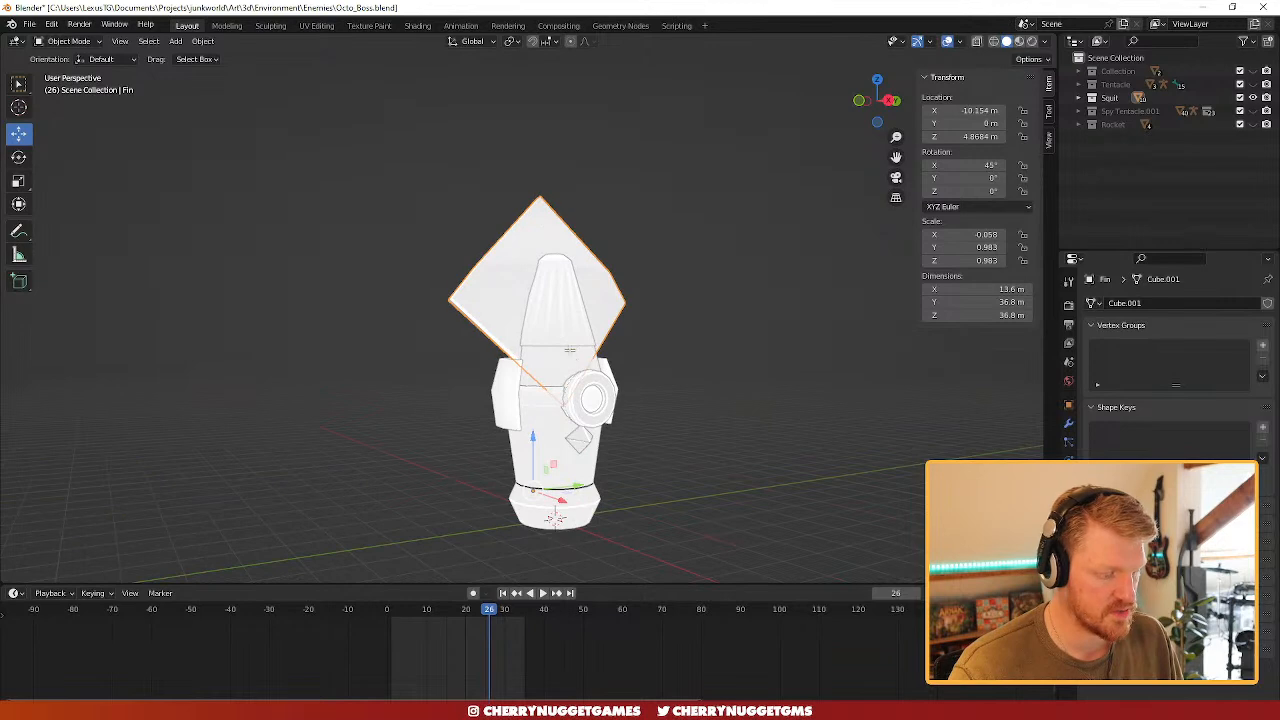
{"action": "key", "text": "Tab"}
{"action": "left_click_drag", "start_coordinate": [547, 236], "coordinate": [544, 266]}
{"action": "middle_click_drag", "start_coordinate": [544, 266], "coordinate": [605, 344]}
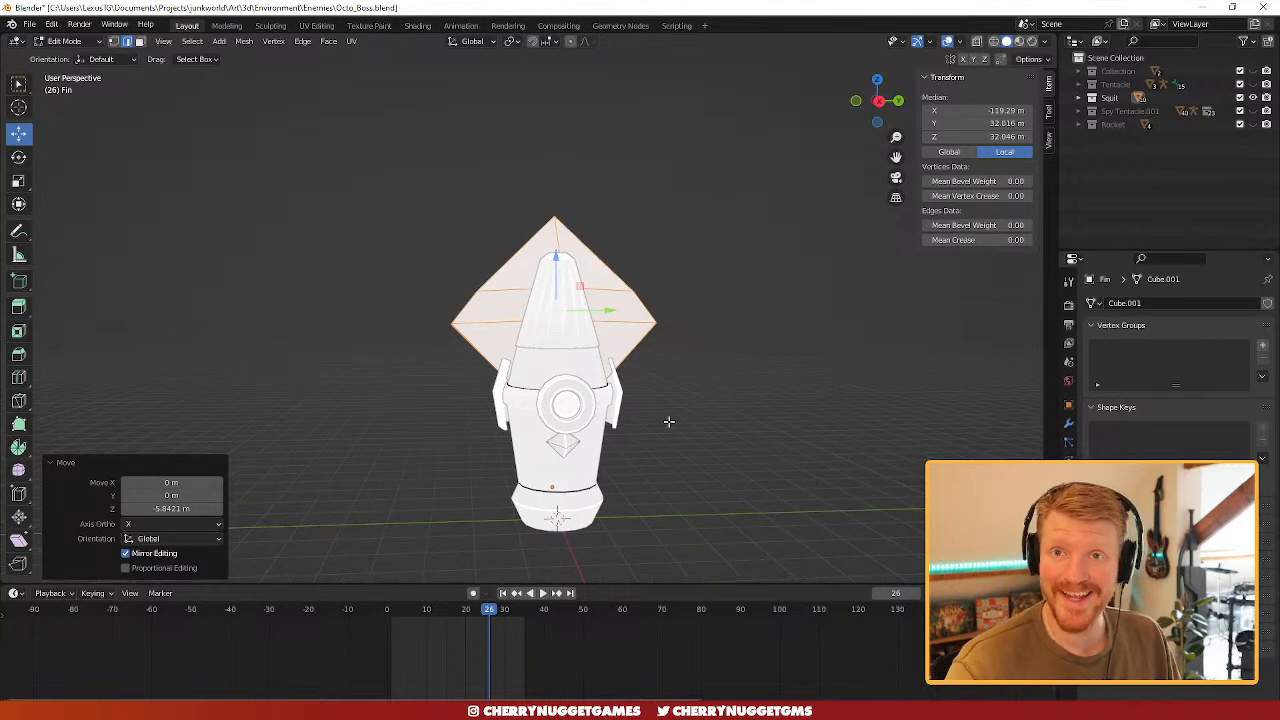
- Scale the fin's mesh uniformly by 0.846
{"action": "scroll", "coordinate": [669, 421], "scroll_direction": "up", "scroll_amount": 2}
{"action": "key", "text": "s"}
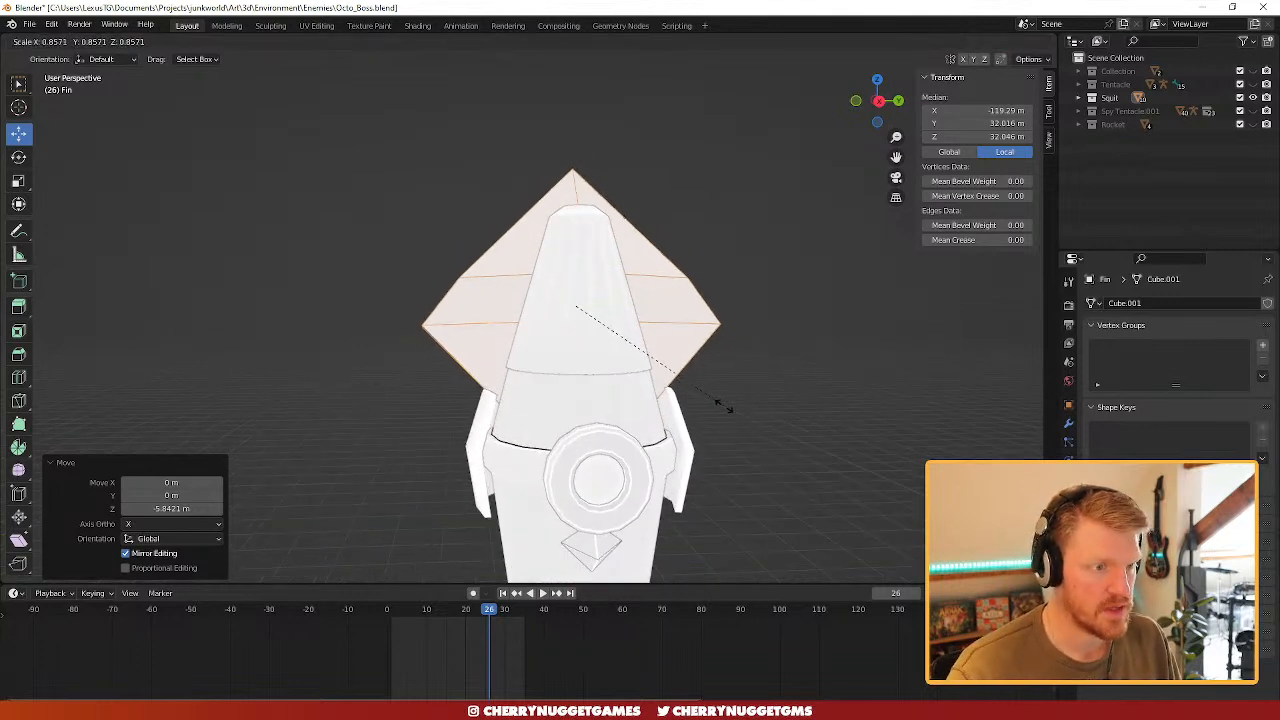
{"action": "left_click", "coordinate": [722, 404]}
{"action": "middle_click_drag", "start_coordinate": [722, 404], "coordinate": [600, 346]}
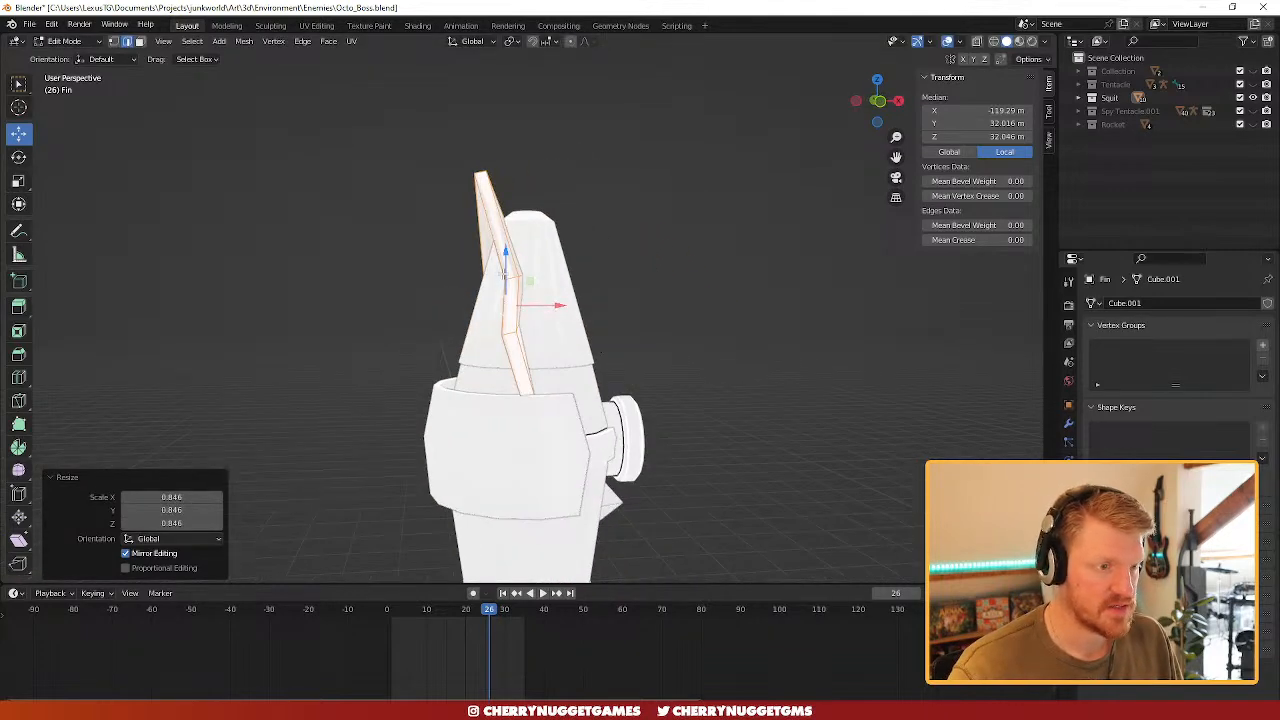
- Raise the fin's mesh 1.4479 m along global Z and return to Object Mode
{"action": "key", "text": "g"}
{"action": "key", "text": "z"}
{"action": "left_click_drag", "start_coordinate": [503, 266], "coordinate": [503, 258]}
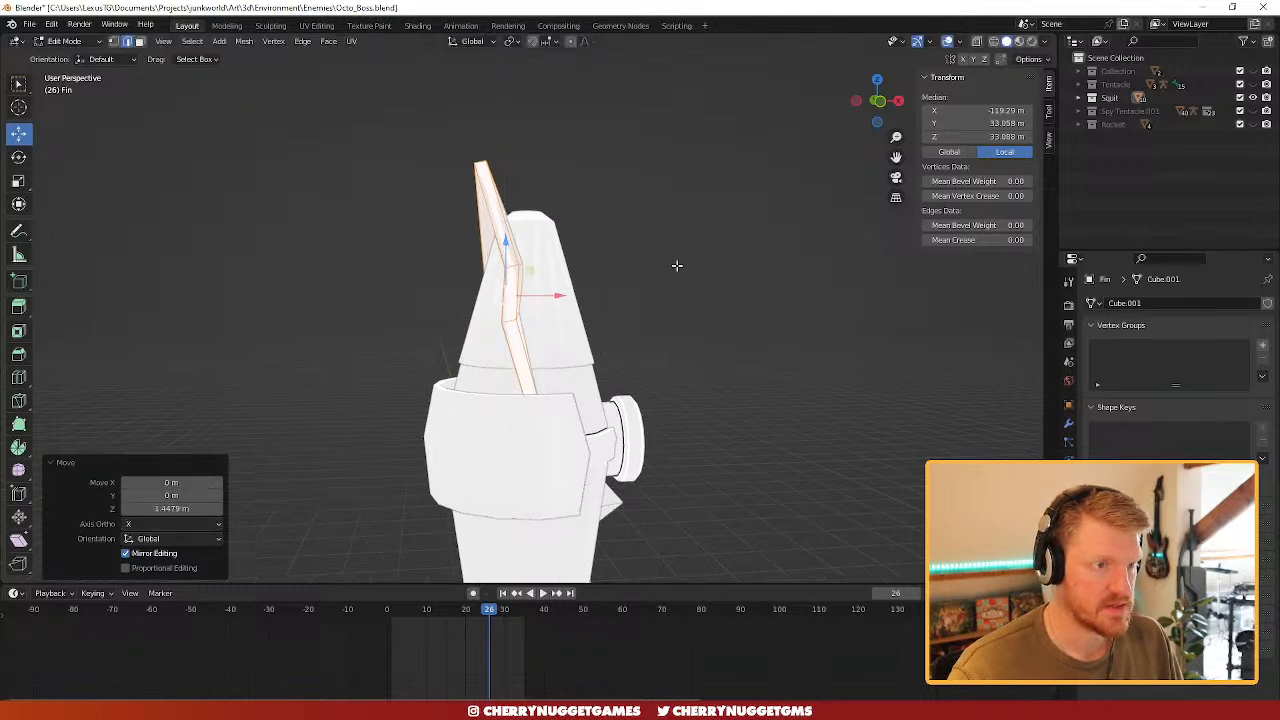
{"action": "left_click", "coordinate": [677, 266]}
{"action": "middle_click_drag", "start_coordinate": [684, 315], "coordinate": [597, 343]}
{"action": "left_click", "coordinate": [586, 327]}
{"action": "key", "text": "Tab"}
{"action": "left_click", "coordinate": [620, 354]}
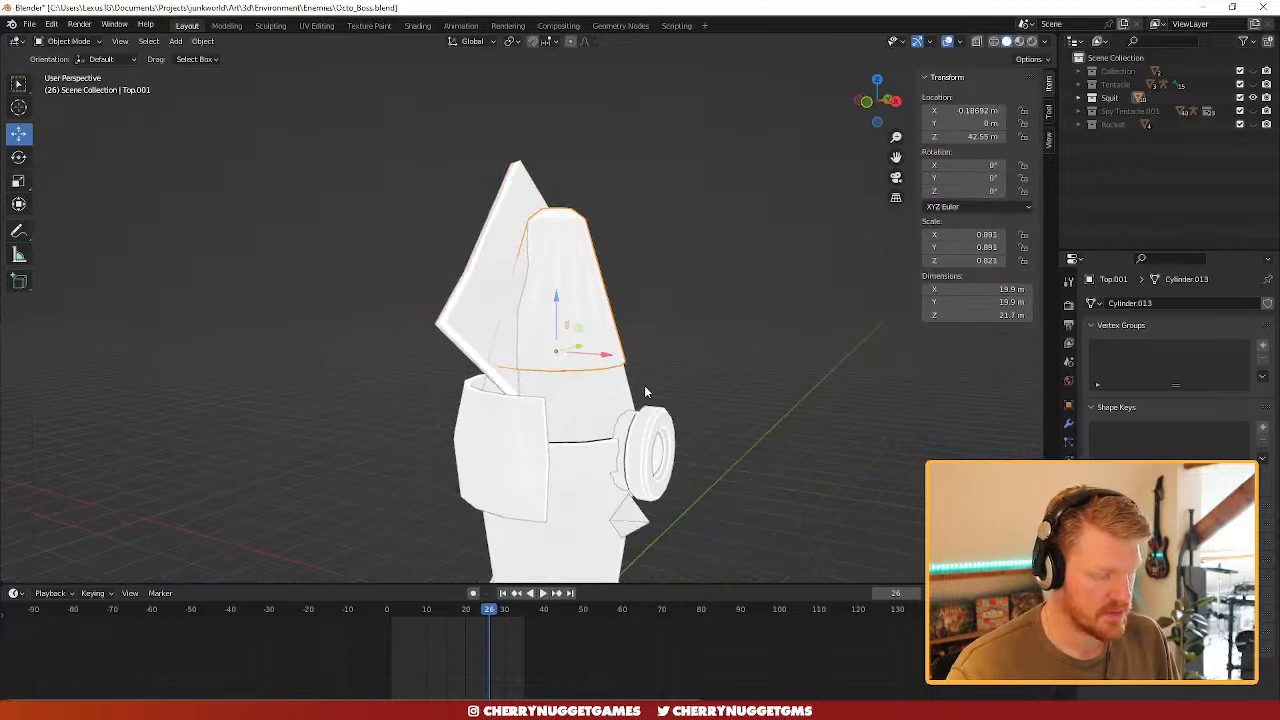
{"action": "key", "text": "r"}
{"action": "key", "text": "y"}
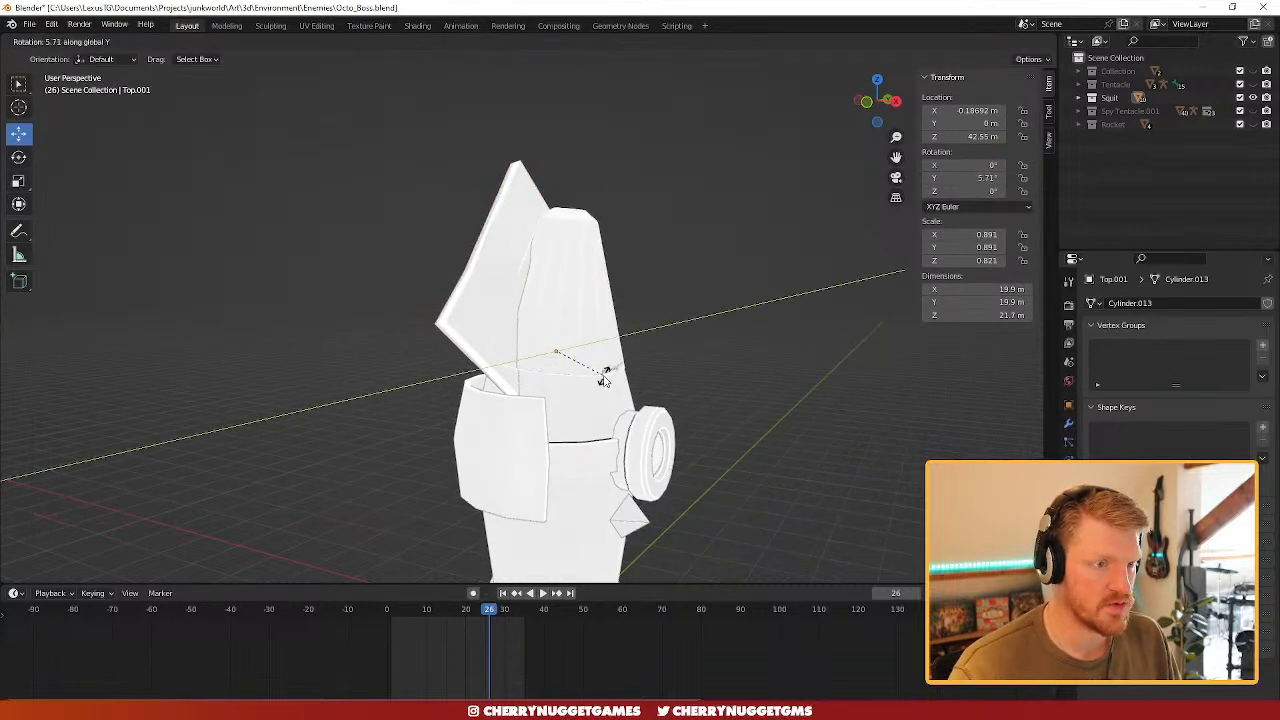
{"action": "right_click", "coordinate": [604, 378]}
{"action": "middle_click_drag", "start_coordinate": [708, 366], "coordinate": [655, 271]}
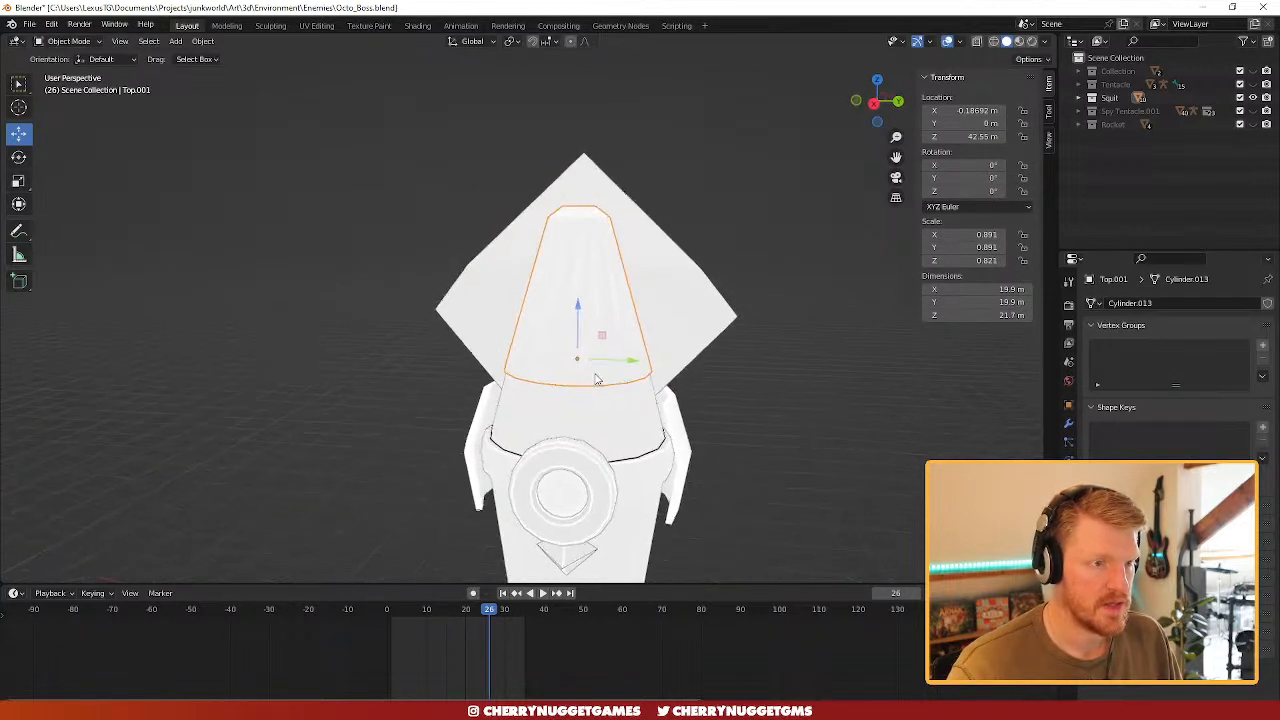
- Try tilting the top piece and fin together by -28.8° around global Y, and undo the rotation
{"action": "left_click", "coordinate": [655, 271]}
{"action": "middle_click_drag", "start_coordinate": [557, 363], "coordinate": [585, 328]}
{"action": "key", "text": "r"}
{"action": "key", "text": "y"}
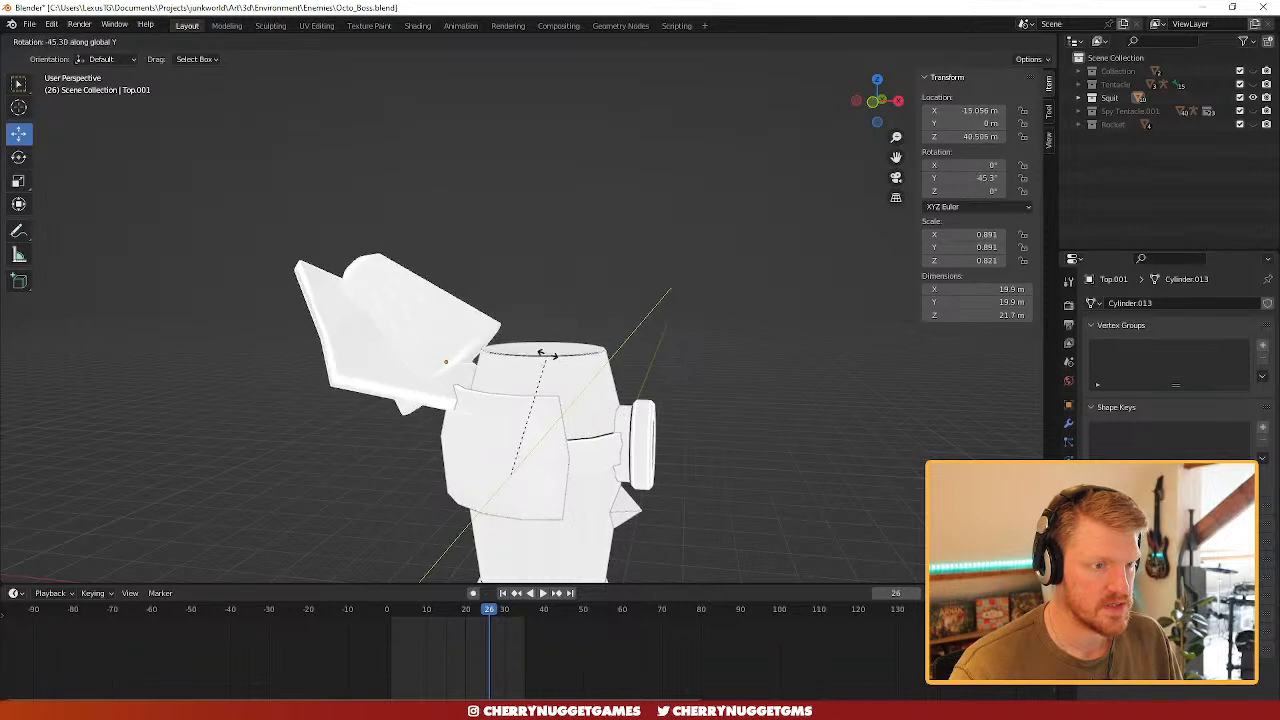
{"action": "left_click", "coordinate": [598, 378]}
{"action": "middle_click_drag", "start_coordinate": [598, 378], "coordinate": [641, 394]}
{"action": "scroll", "coordinate": [600, 404], "scroll_direction": "down", "scroll_amount": 2}
{"action": "scroll", "coordinate": [641, 394], "scroll_direction": "up", "scroll_amount": 2}
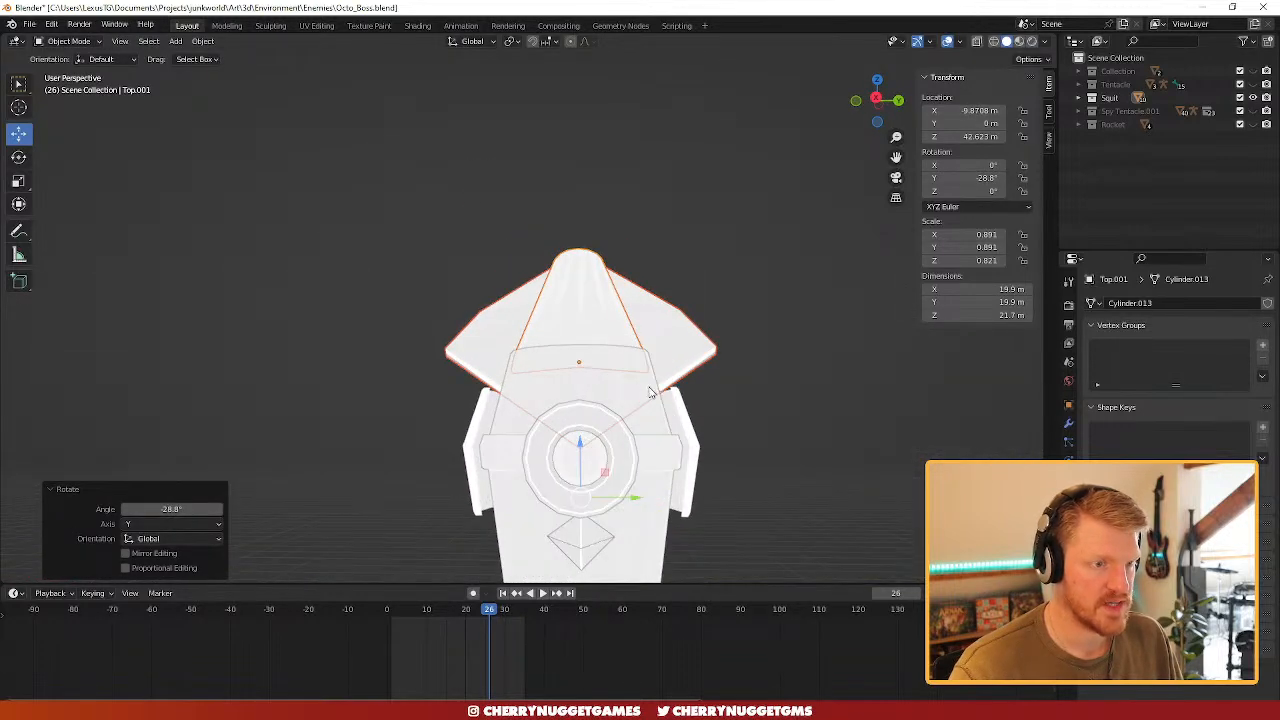
{"action": "key", "text": "ctrl+z"}
- Try shifting the selected top piece and fin along Z and along X, undoing each move
{"action": "mouse_move", "coordinate": [579, 451]}
{"action": "left_mouse_down"}
{"action": "mouse_move", "coordinate": [580, 386]}
{"action": "mouse_move", "coordinate": [583, 436]}
{"action": "left_mouse_up"}
{"action": "key", "text": "ctrl+z"}
{"action": "middle_click_drag", "start_coordinate": [632, 479], "coordinate": [558, 485]}
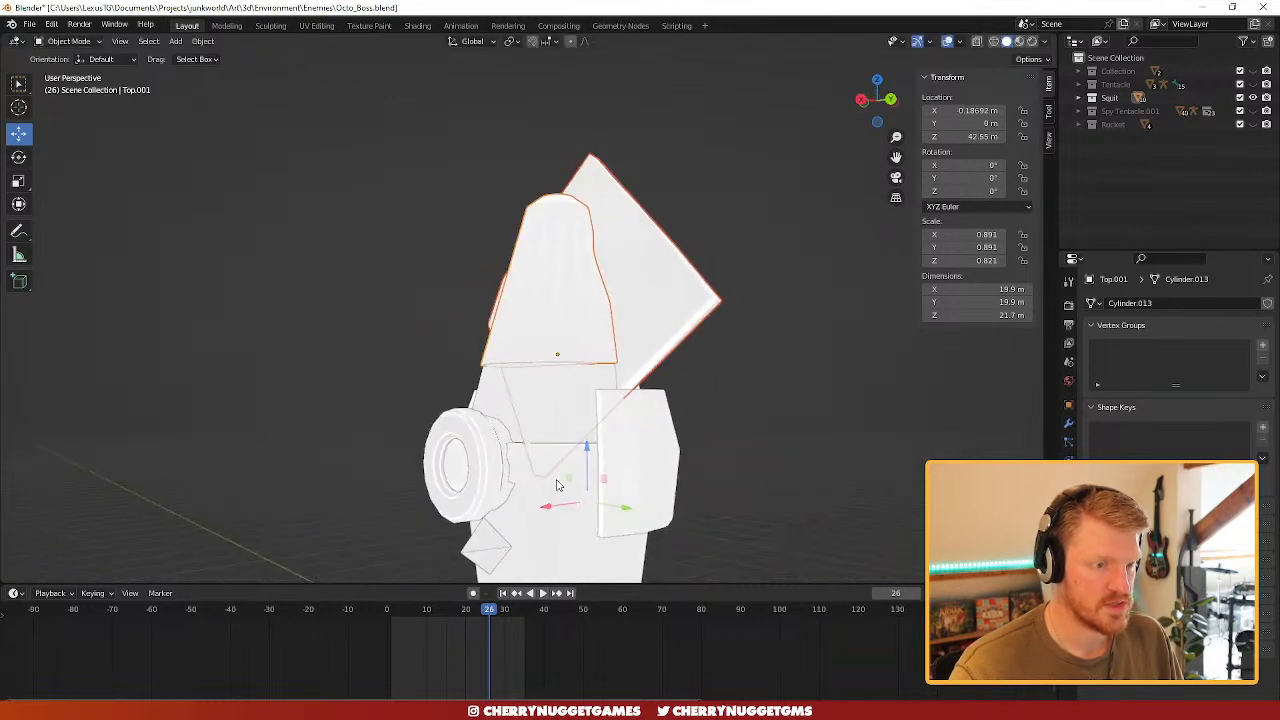
{"action": "left_click_drag", "start_coordinate": [553, 509], "coordinate": [621, 493]}
{"action": "middle_click_drag", "start_coordinate": [618, 493], "coordinate": [704, 472]}
{"action": "key", "text": "ctrl+z"}
- Delete the faces of the top piece's +Y half, leaving the other lengthwise half in place
{"action": "scroll", "coordinate": [632, 356], "scroll_direction": "down", "scroll_amount": 1}
{"action": "middle_click_drag", "start_coordinate": [641, 315], "coordinate": [662, 344]}
{"action": "scroll", "coordinate": [626, 257], "scroll_direction": "up", "scroll_amount": 2}
{"action": "key", "text": "Tab"}
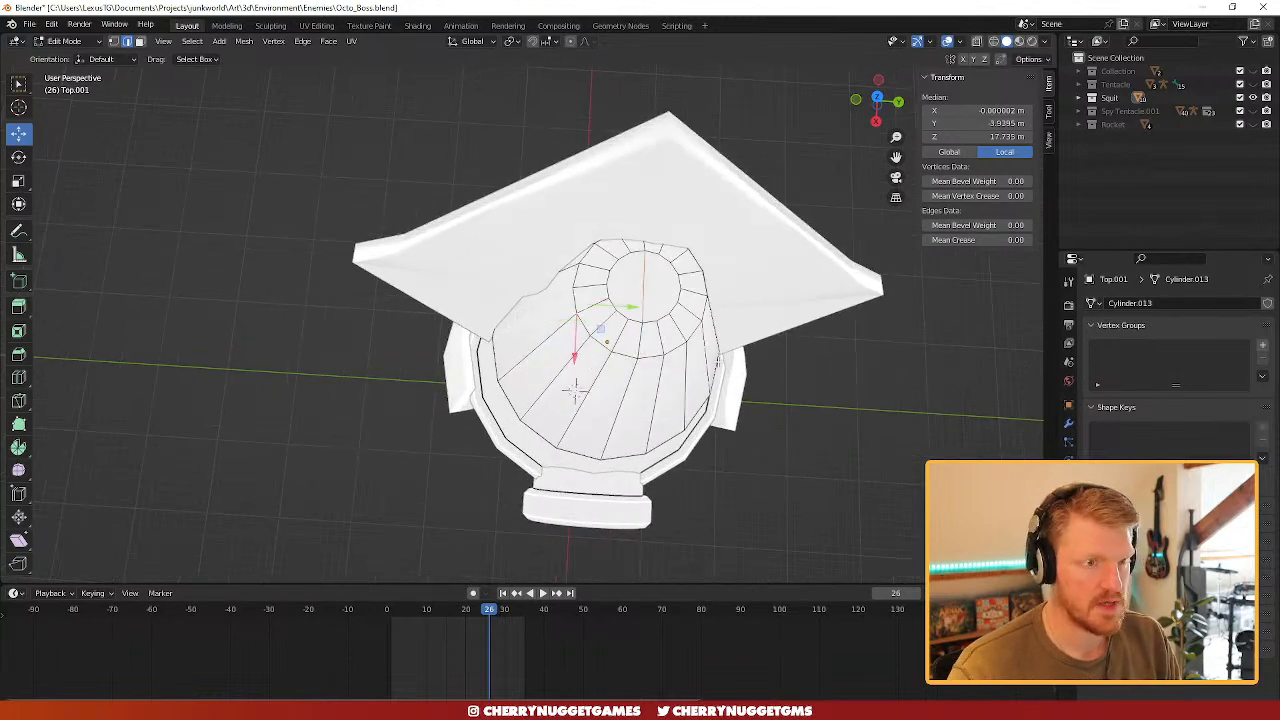
{"action": "middle_click_drag", "start_coordinate": [574, 391], "coordinate": [618, 408]}
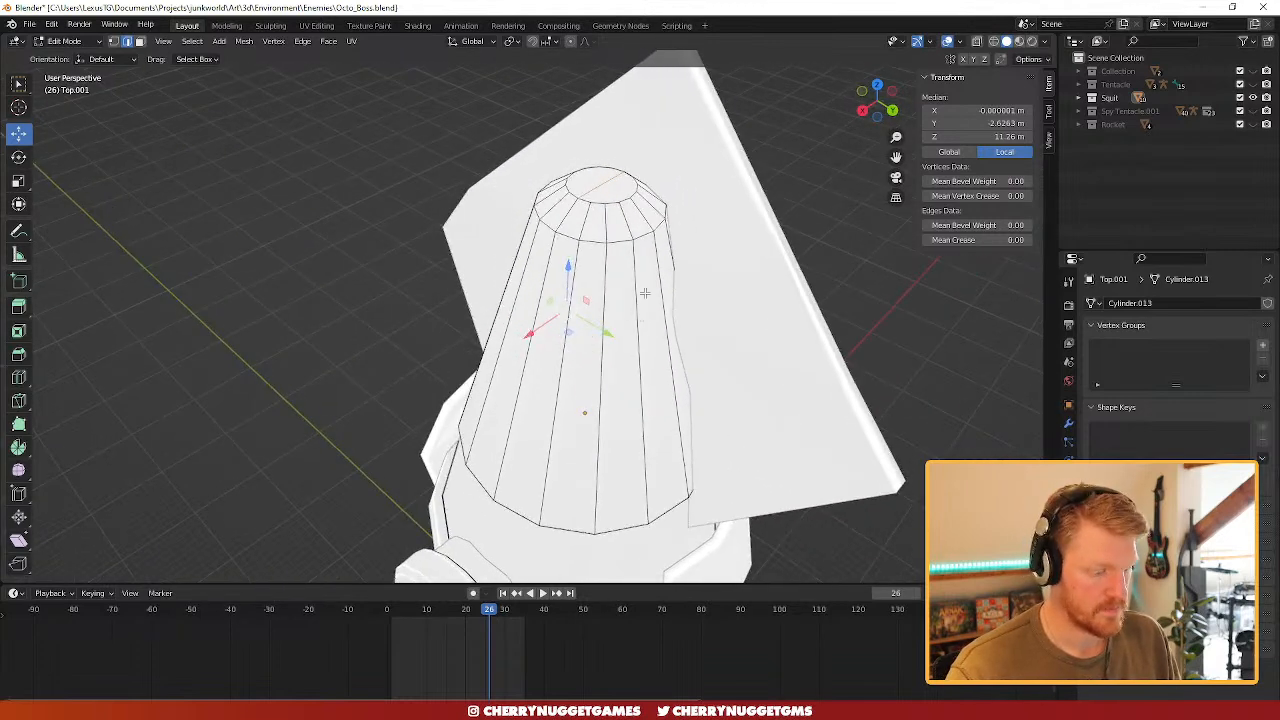
{"action": "left_click", "coordinate": [663, 343]}
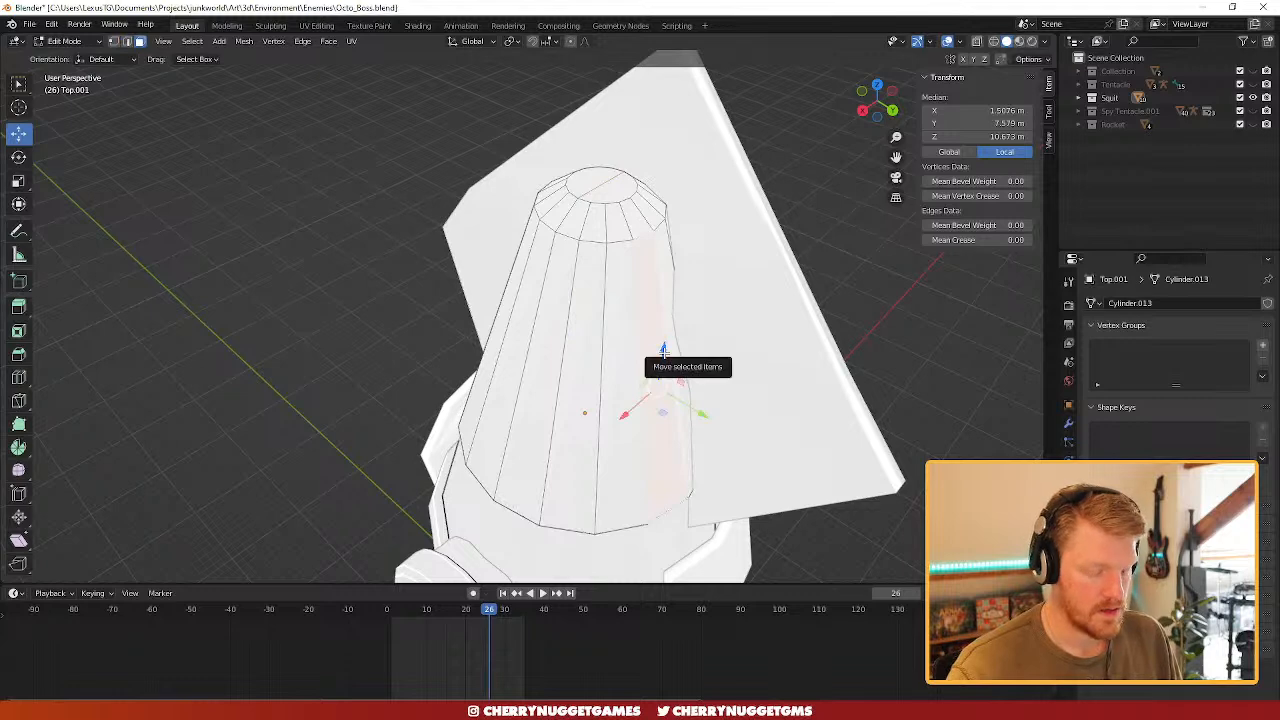
{"action": "key", "text": "ctrl+KP_Add"}
{"action": "key", "text": "ctrl+KP_Add"}
{"action": "key", "text": "ctrl+KP_Add"}
{"action": "key", "text": "ctrl+KP_Add"}
{"action": "key", "text": "ctrl+KP_Subtract"}
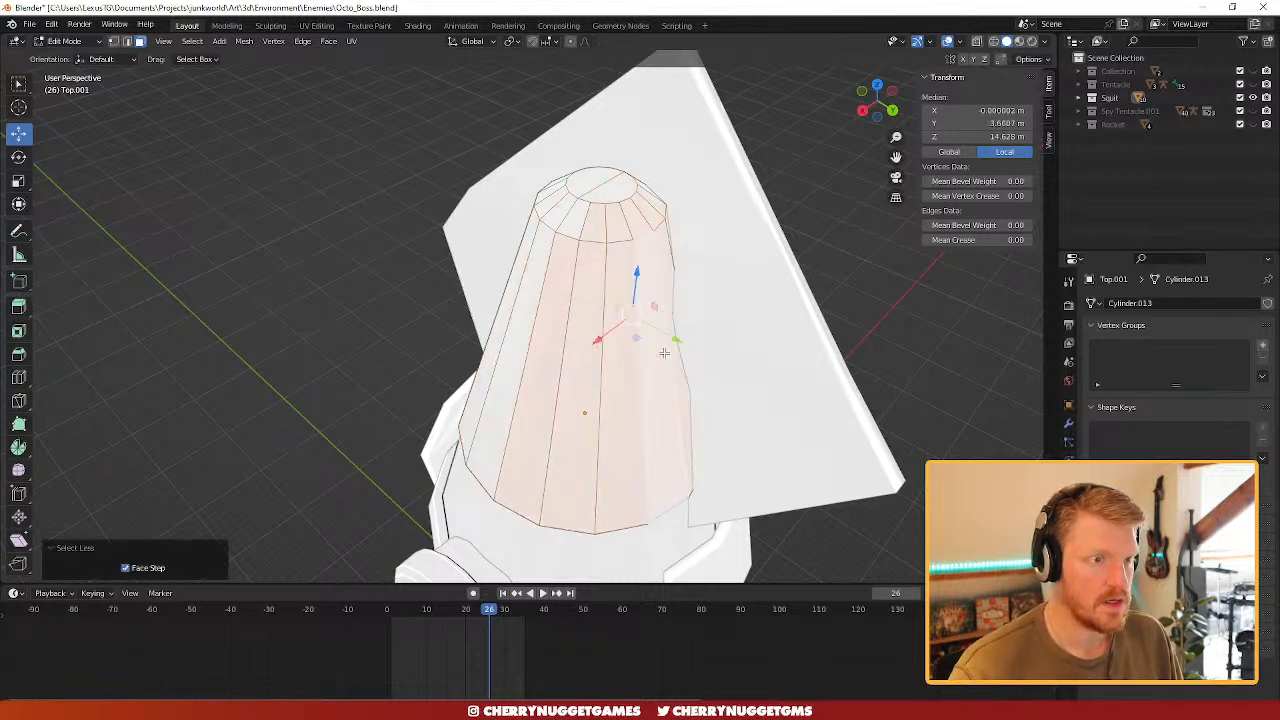
{"action": "middle_click_drag", "start_coordinate": [576, 237], "coordinate": [705, 337]}
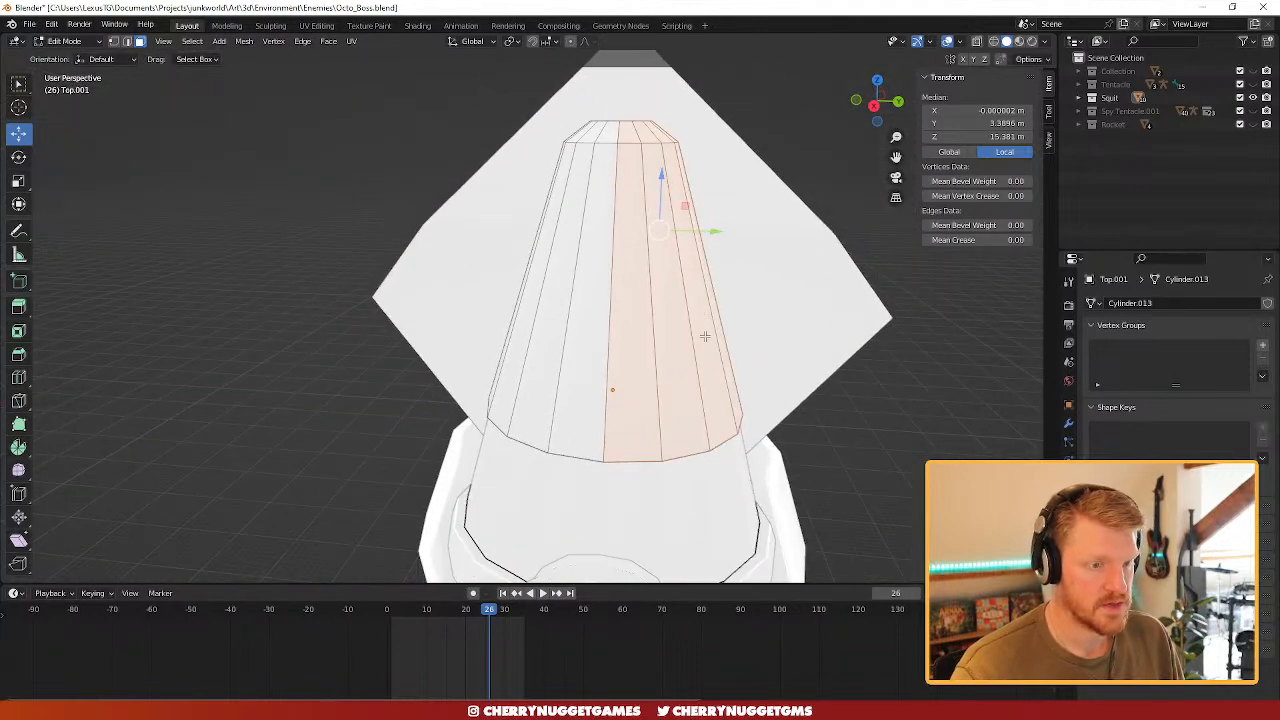
{"action": "key", "text": "x"}
{"action": "left_click", "coordinate": [710, 345]}
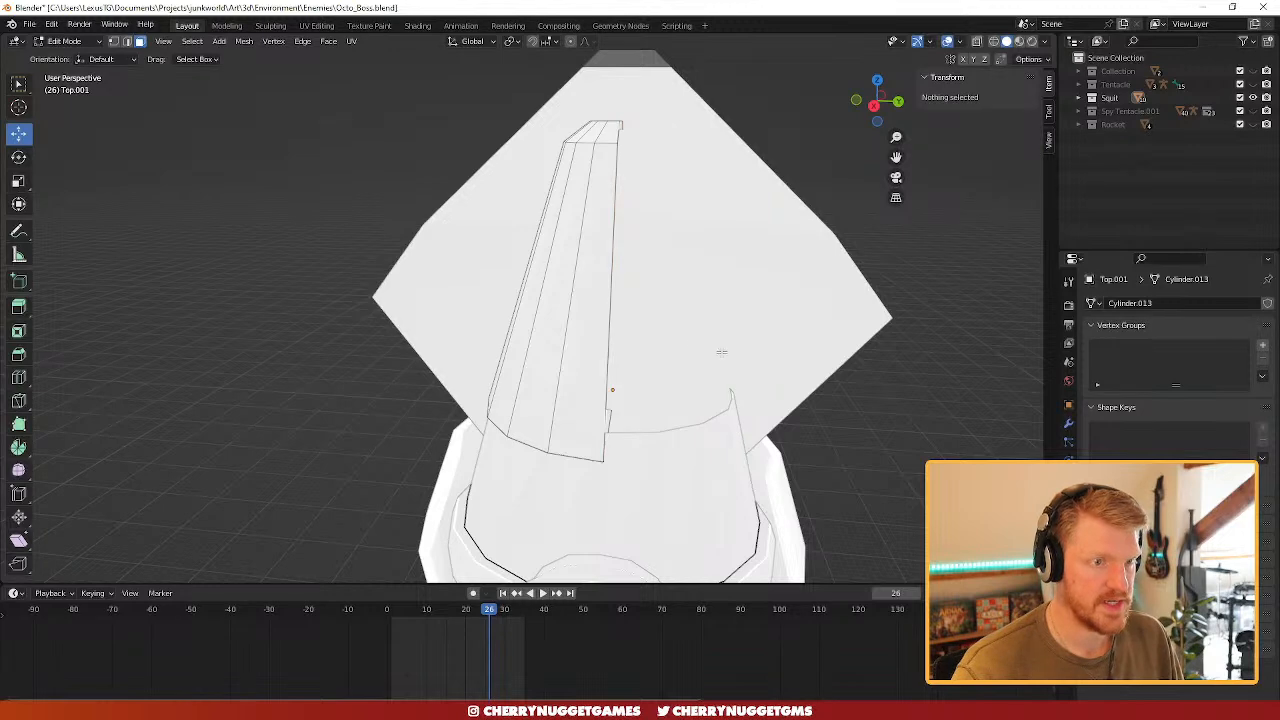
- Return to Object Mode and add a Mirror modifier to the top piece, mirroring it on the Y axis only
{"action": "left_click", "coordinate": [1069, 426]}
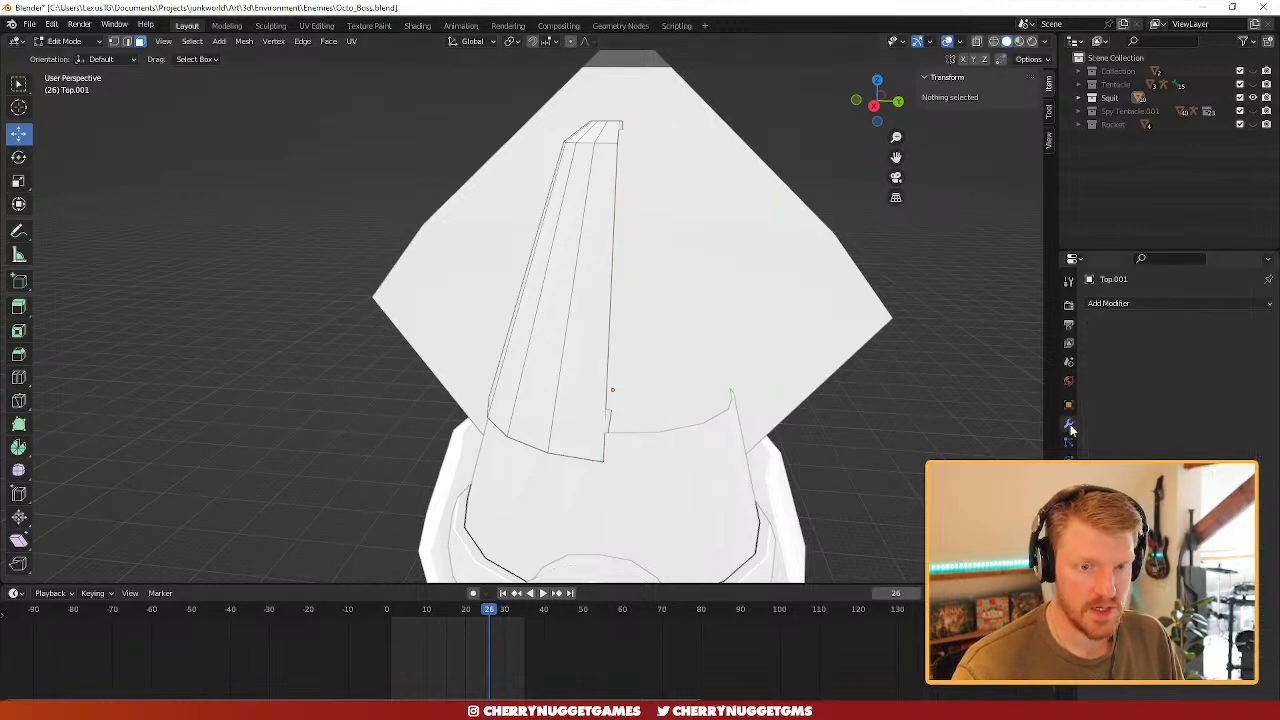
{"action": "key", "text": "Tab"}
{"action": "left_click", "coordinate": [1120, 303]}
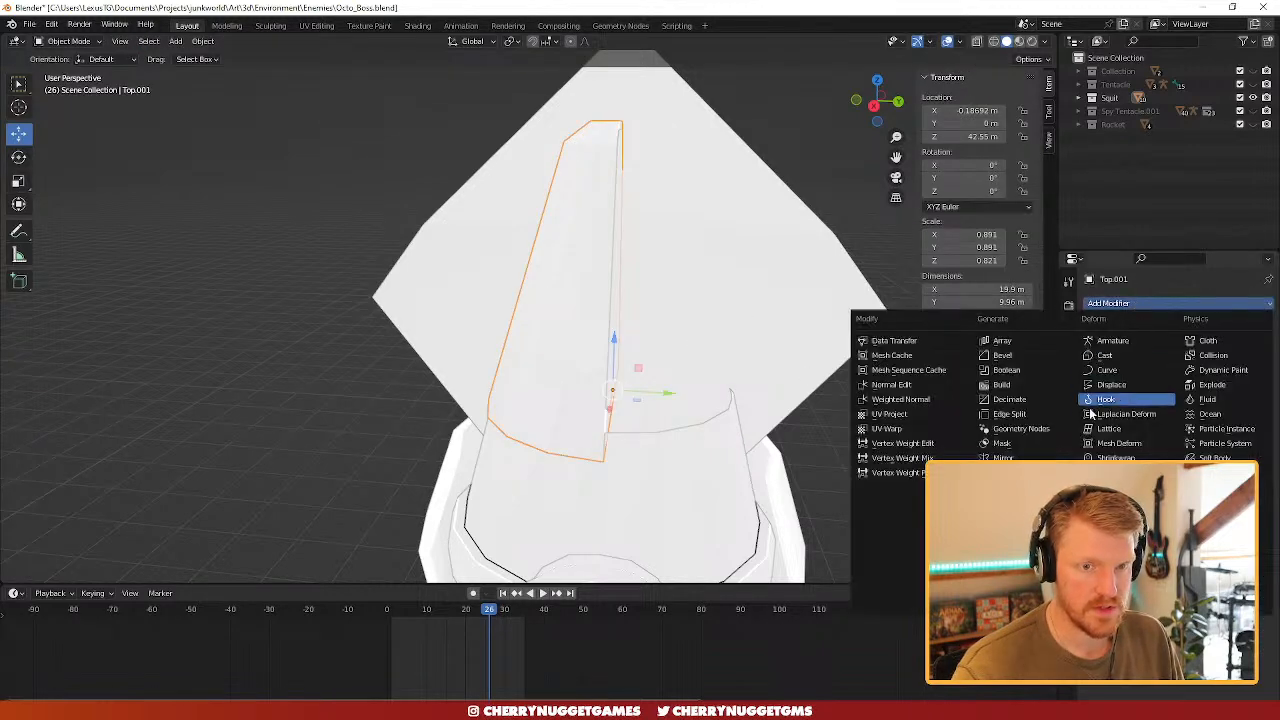
{"action": "left_click", "coordinate": [1034, 457]}
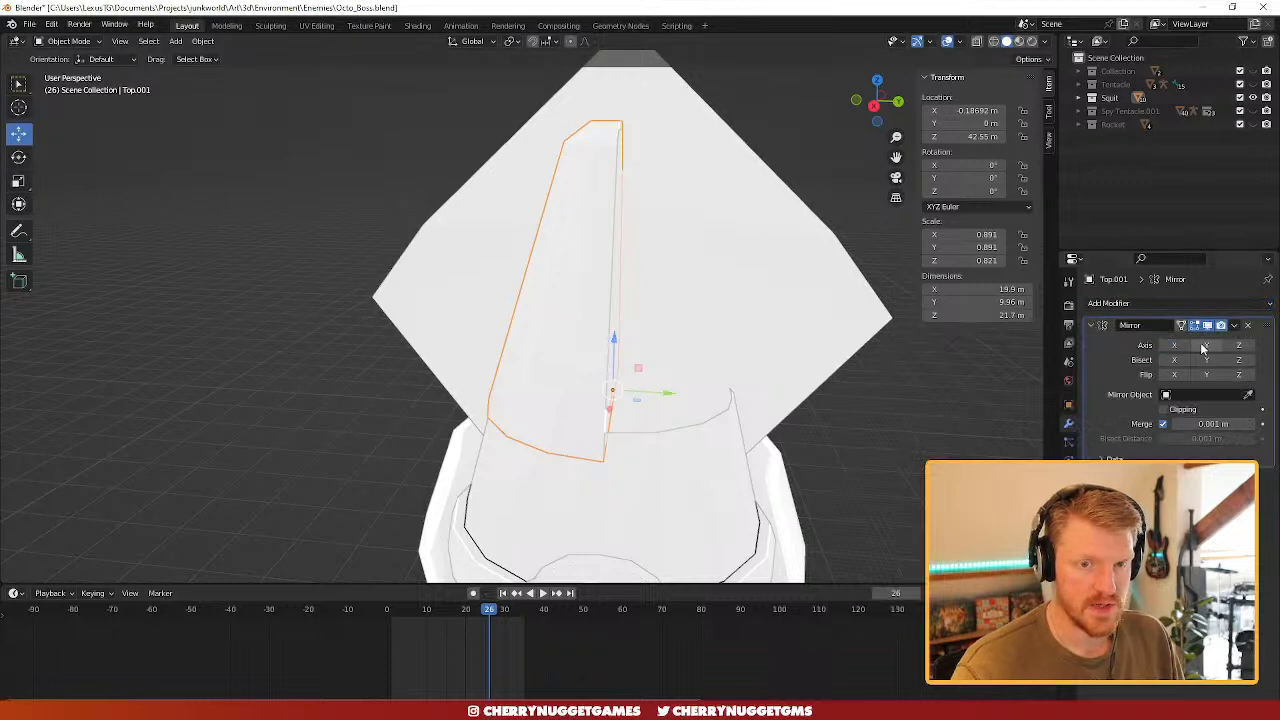
{"action": "left_click", "coordinate": [1203, 348]}
{"action": "scroll", "coordinate": [697, 371], "scroll_direction": "down", "scroll_amount": 2}
{"action": "middle_click_drag", "start_coordinate": [697, 371], "coordinate": [608, 366]}
- Try shifting the top piece's whole half mesh by -4.0519 m along global Y in Edit Mode, and undo the move
{"action": "key", "text": "Tab"}
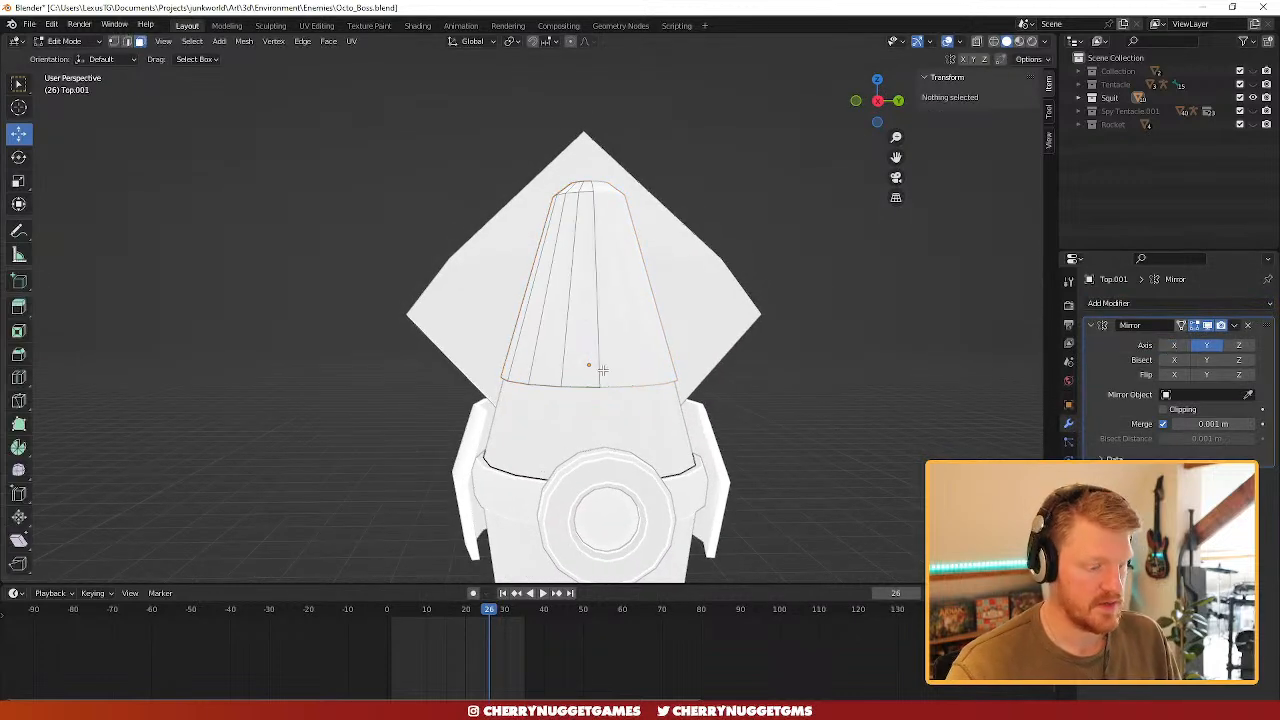
{"action": "key", "text": "a"}
{"action": "left_click_drag", "start_coordinate": [616, 253], "coordinate": [577, 260]}
{"action": "mouse_move", "coordinate": [691, 363]}
{"action": "middle_mouse_down"}
{"action": "mouse_move", "coordinate": [757, 329]}
{"action": "mouse_move", "coordinate": [645, 376]}
{"action": "mouse_move", "coordinate": [753, 368]}
{"action": "mouse_move", "coordinate": [709, 366]}
{"action": "middle_mouse_up"}
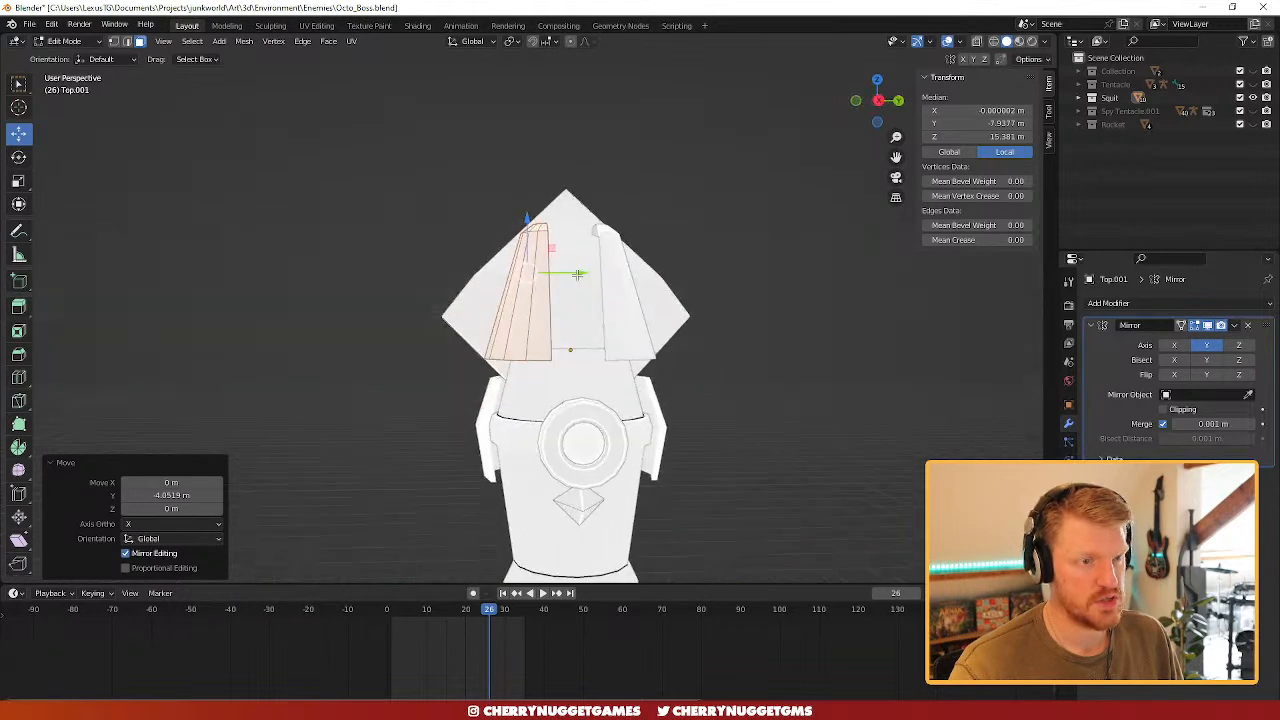
{"action": "left_click_drag", "start_coordinate": [572, 275], "coordinate": [605, 281]}
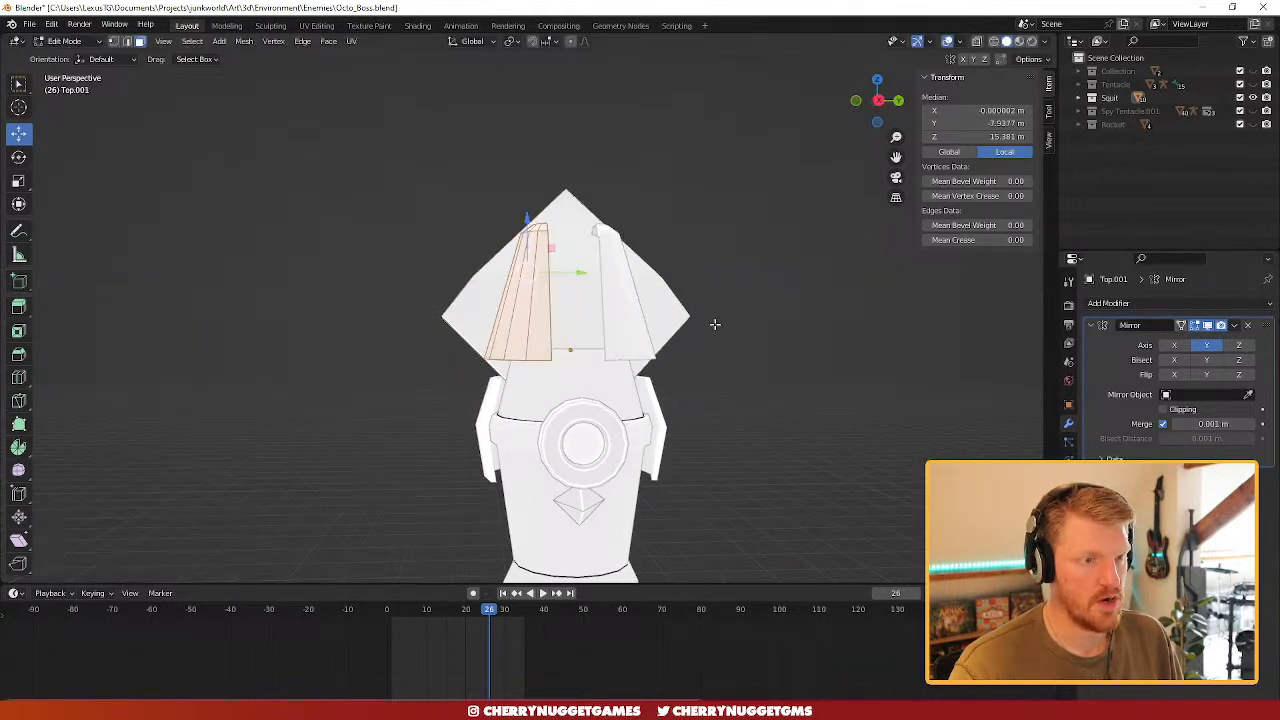
{"action": "key", "text": "ctrl+z"}
{"action": "middle_click_drag", "start_coordinate": [691, 349], "coordinate": [684, 348]}
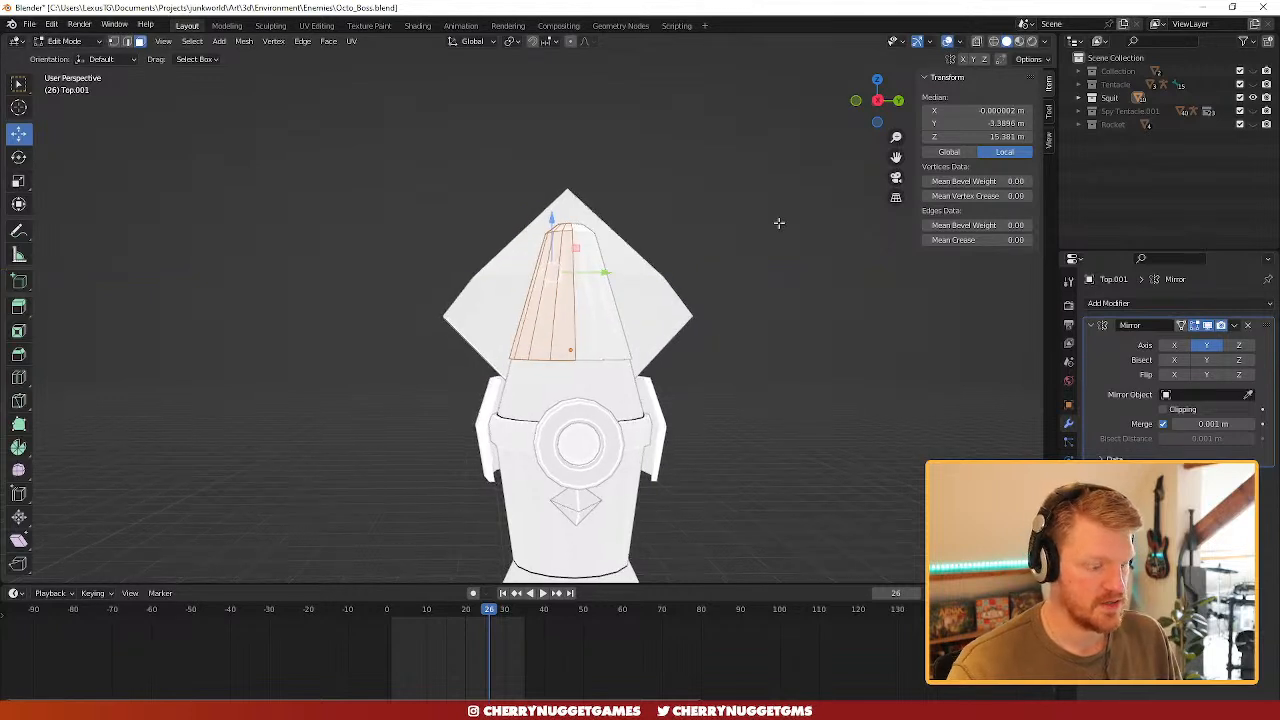
- Try rotating the top's half mesh in the right orthographic view, and undo the rotation
{"action": "left_click", "coordinate": [878, 102]}
{"action": "key", "text": "r"}
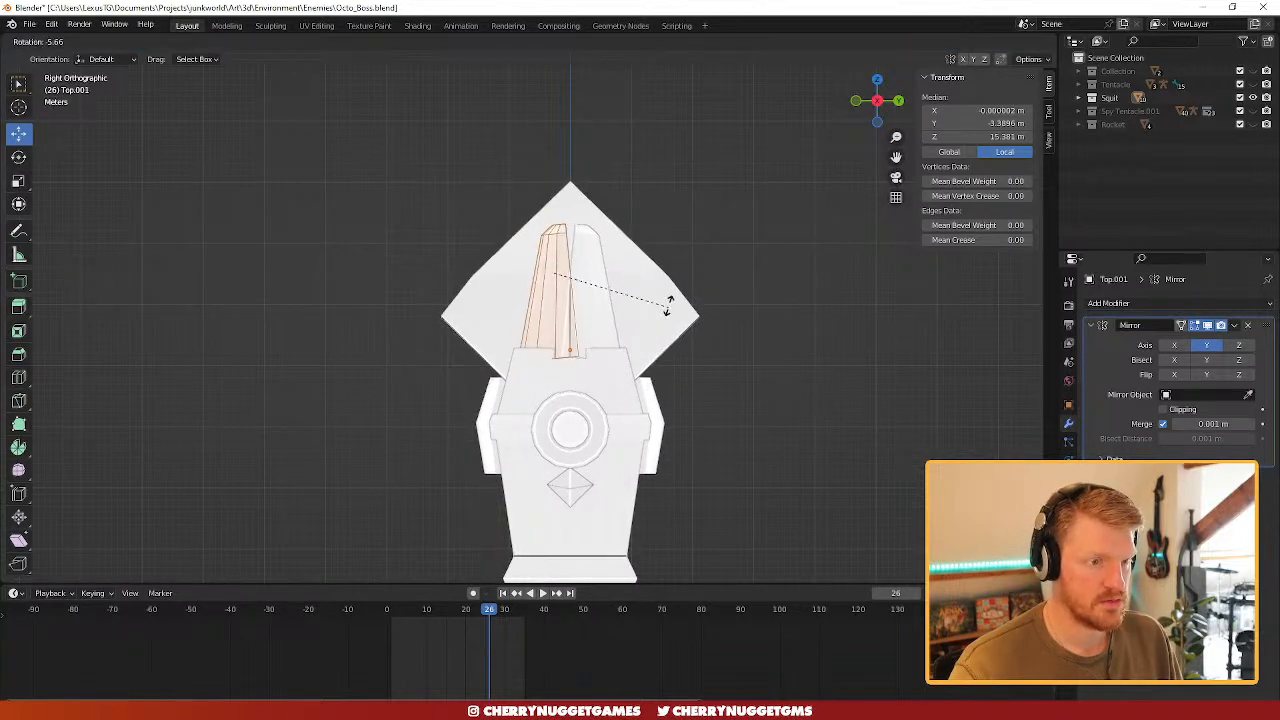
{"action": "left_click", "coordinate": [665, 313]}
{"action": "key", "text": "ctrl+z"}
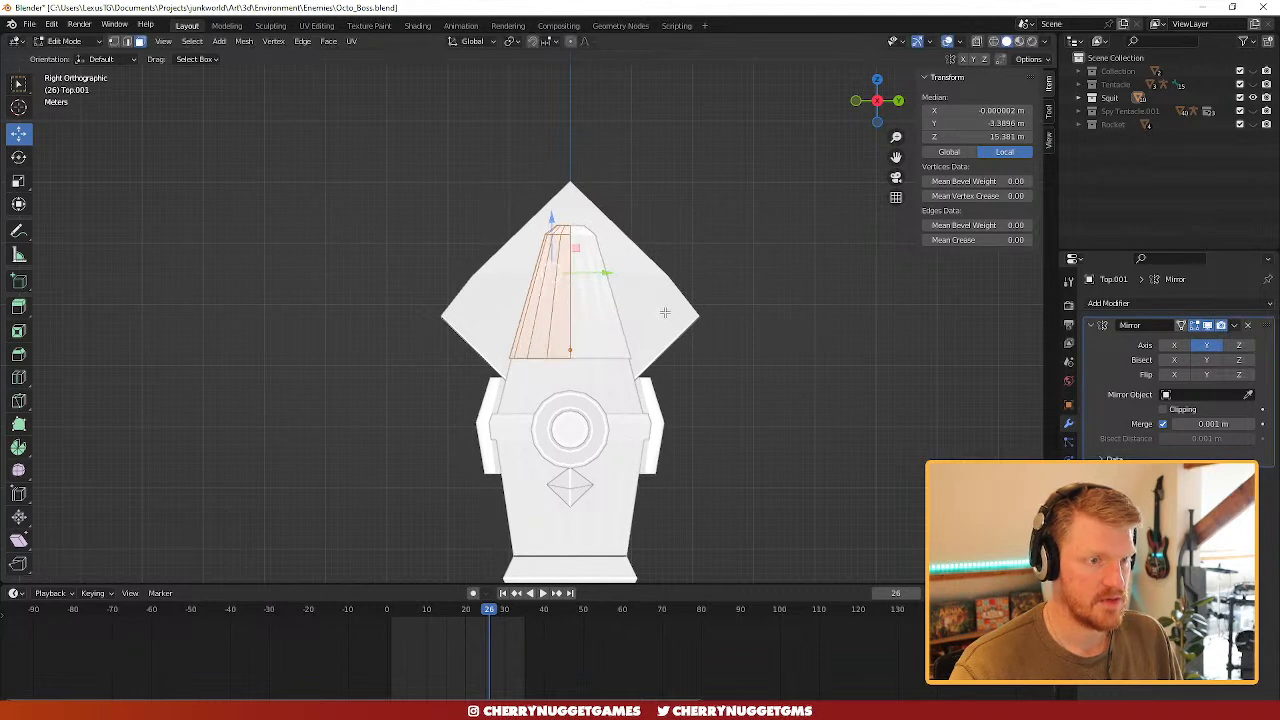
- Set the transform orientation to Local, try rotating the top's half mesh again, and undo the rotation
{"action": "left_click", "coordinate": [472, 41]}
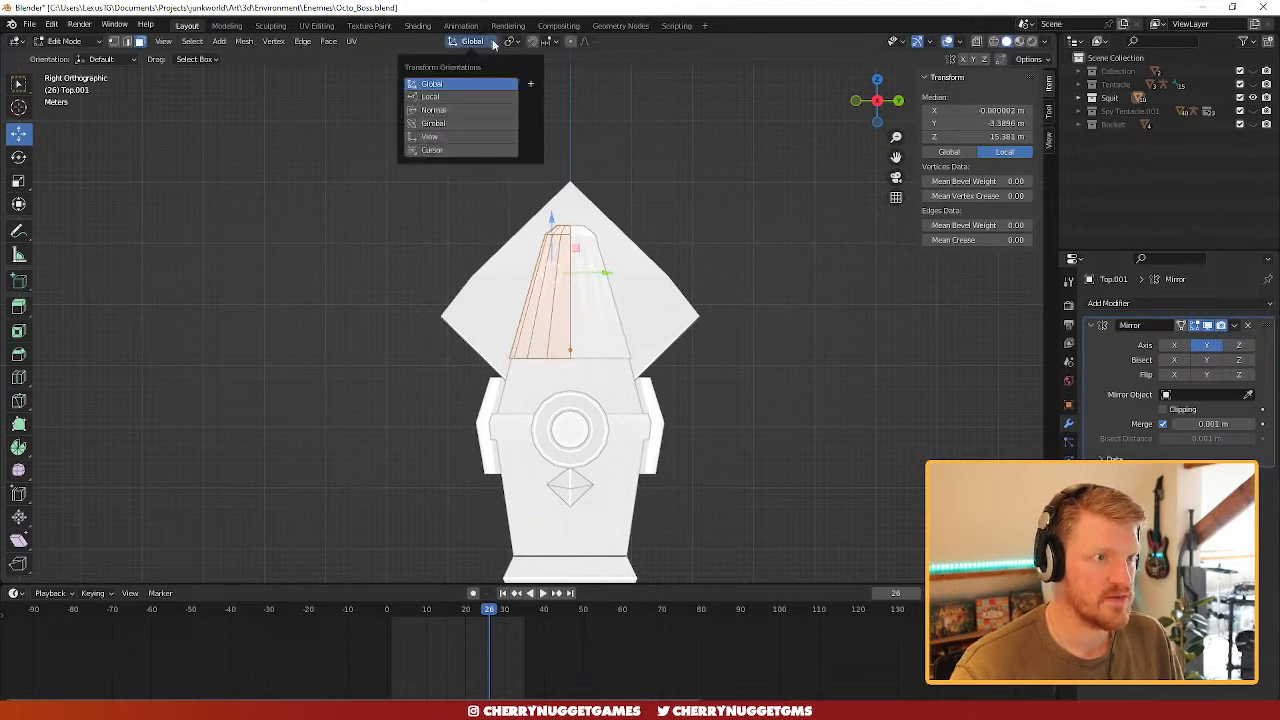
{"action": "left_click", "coordinate": [470, 97]}
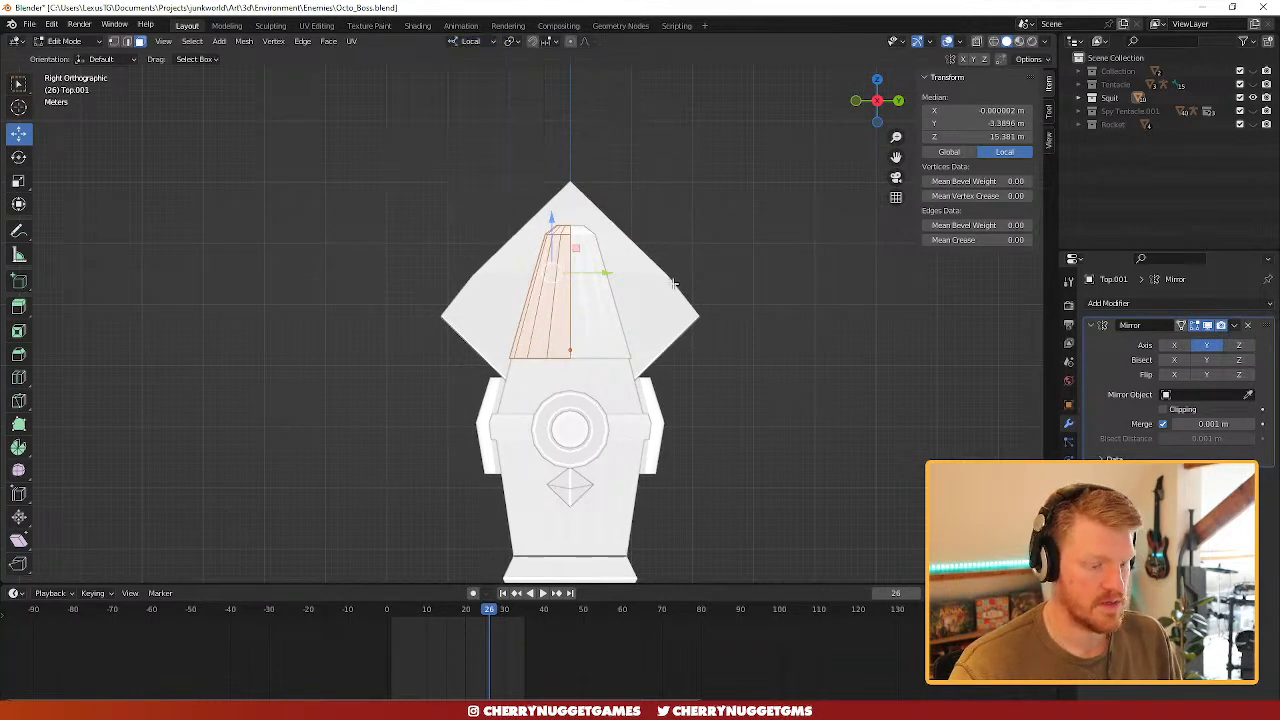
{"action": "key", "text": "r"}
{"action": "left_click", "coordinate": [662, 276]}
{"action": "key", "text": "ctrl+z"}
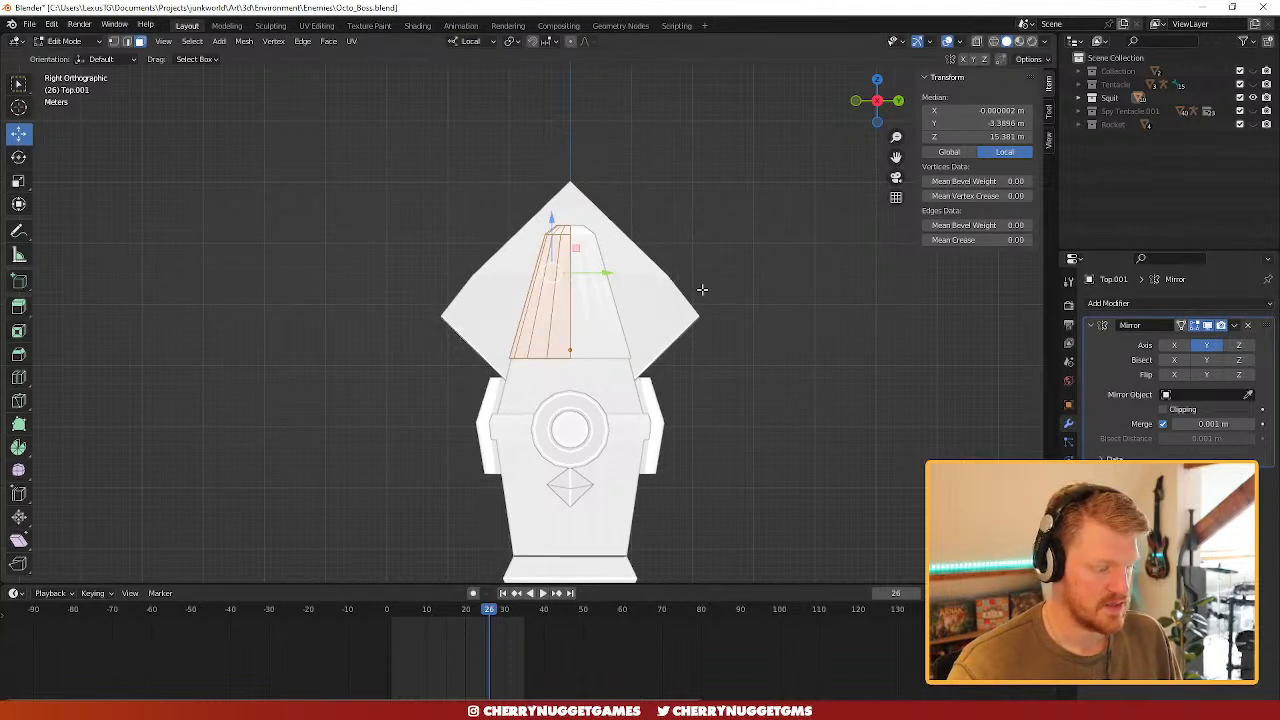
- Try rotating the mirrored top piece as a whole in Object Mode, and undo the rotation
{"action": "key", "text": "Tab"}
{"action": "key", "text": "r"}
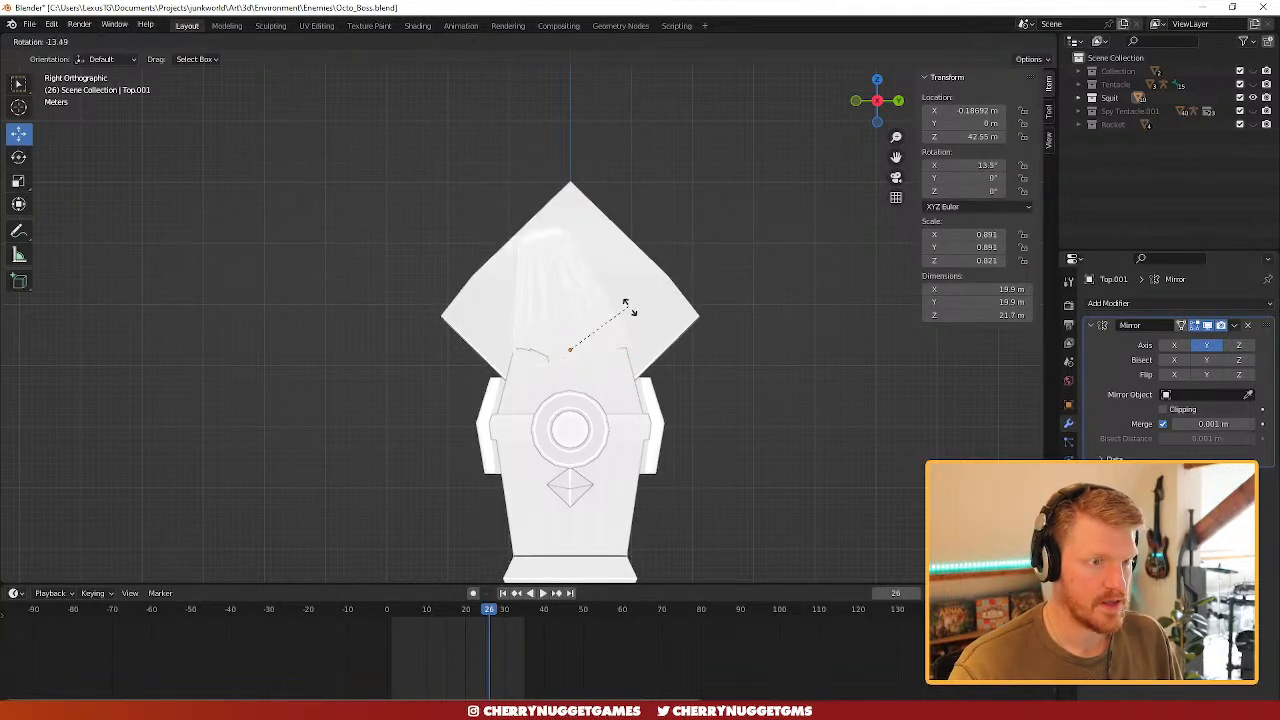
{"action": "left_click", "coordinate": [630, 307]}
{"action": "key", "text": "ctrl+z"}
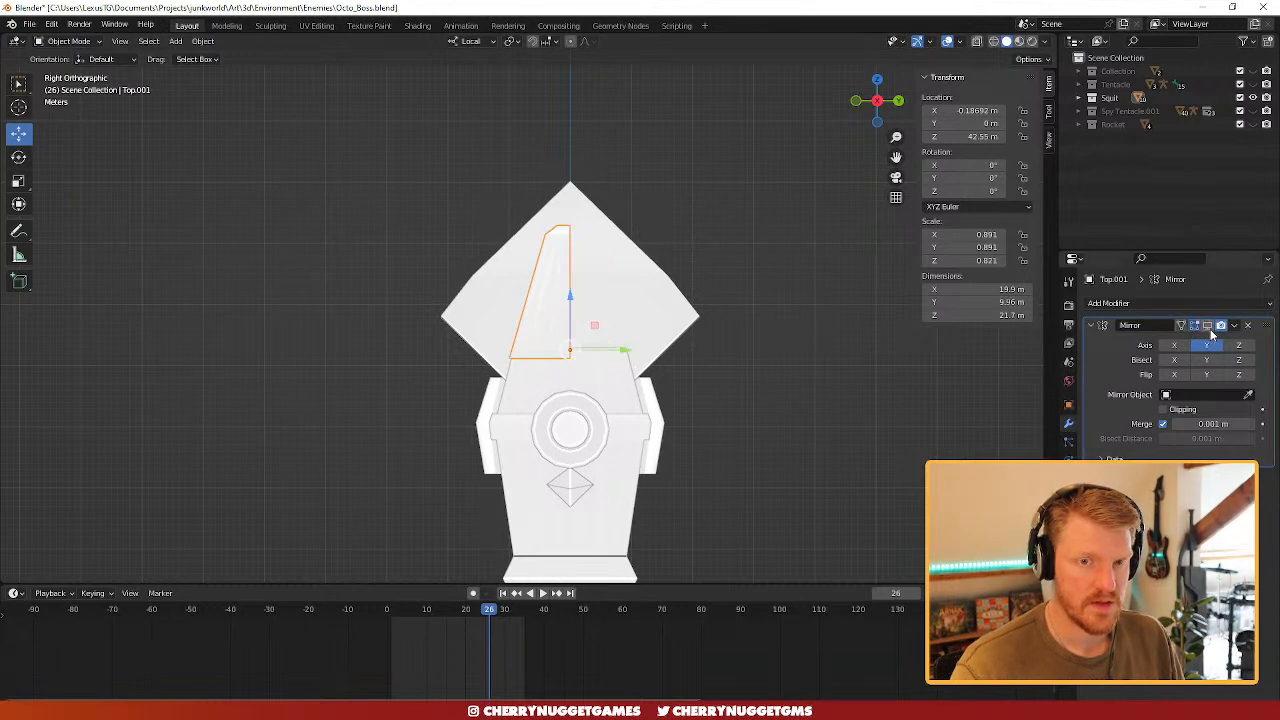
- Try rotating the top piece by -71.3° with its mirror hidden in the viewport, inspect the tilt, and undo the rotation
{"action": "key", "text": "r"}
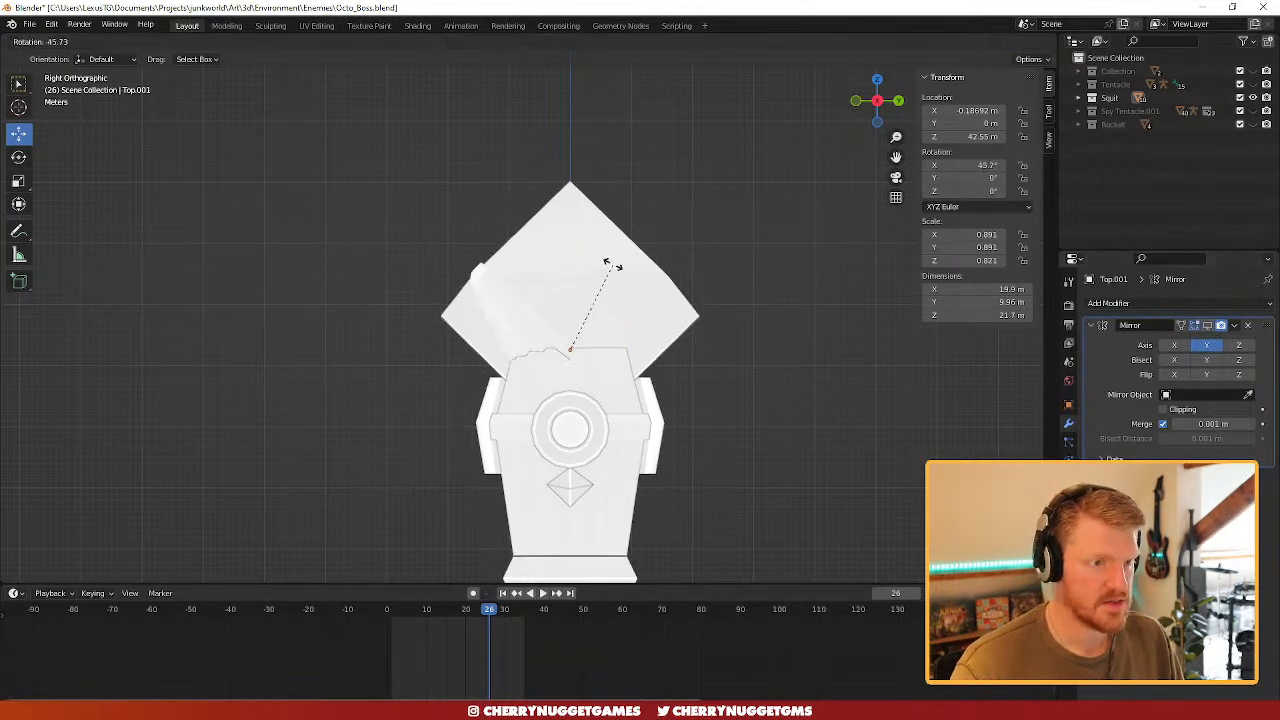
{"action": "left_click", "coordinate": [571, 256]}
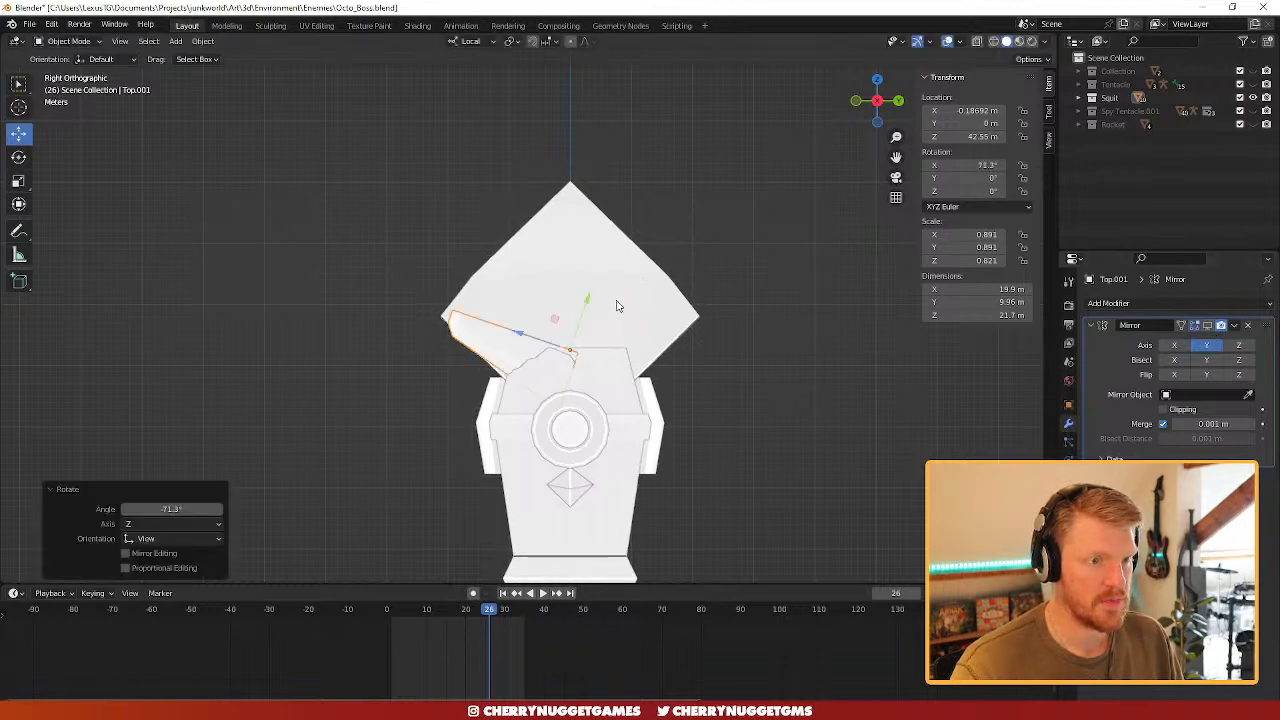
{"action": "middle_click_drag", "start_coordinate": [614, 300], "coordinate": [684, 337]}
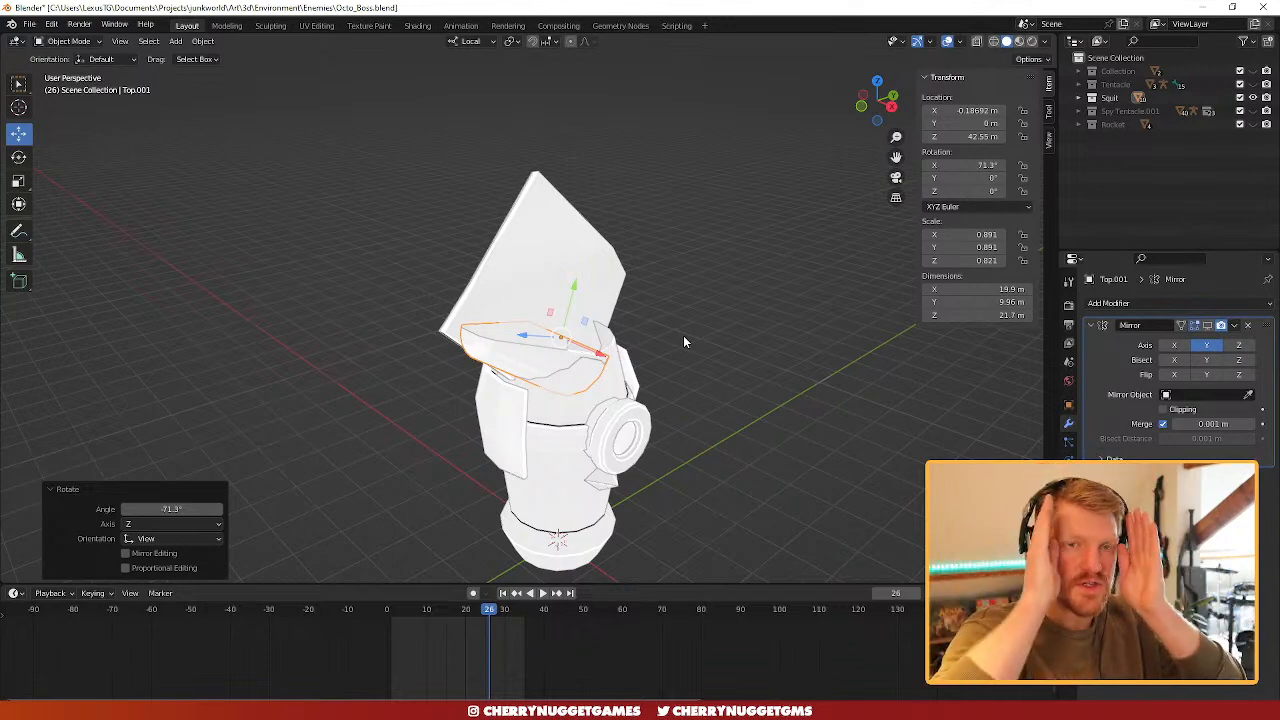
{"action": "scroll", "coordinate": [684, 342], "scroll_direction": "up", "scroll_amount": 4}
{"action": "key", "text": "ctrl+z"}
{"action": "scroll", "coordinate": [700, 362], "scroll_direction": "down", "scroll_amount": 2}
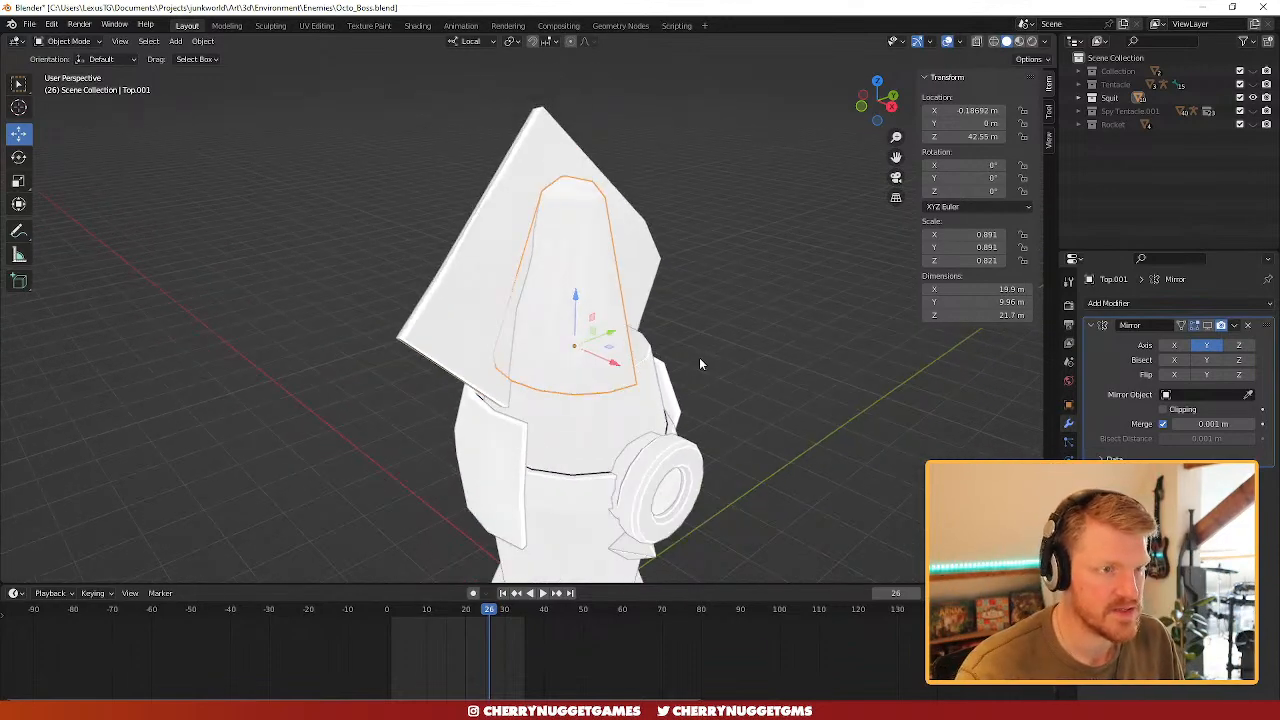
{"action": "middle_click_drag", "start_coordinate": [700, 364], "coordinate": [664, 351]}
{"action": "middle_click_drag", "start_coordinate": [562, 353], "coordinate": [670, 344]}
- Add the fin to the selection, try rotating it with the top piece around Y, and cancel the rotation
{"action": "left_click", "coordinate": [516, 323], "text": "shift"}
{"action": "scroll", "coordinate": [690, 336], "scroll_direction": "down", "scroll_amount": 3}
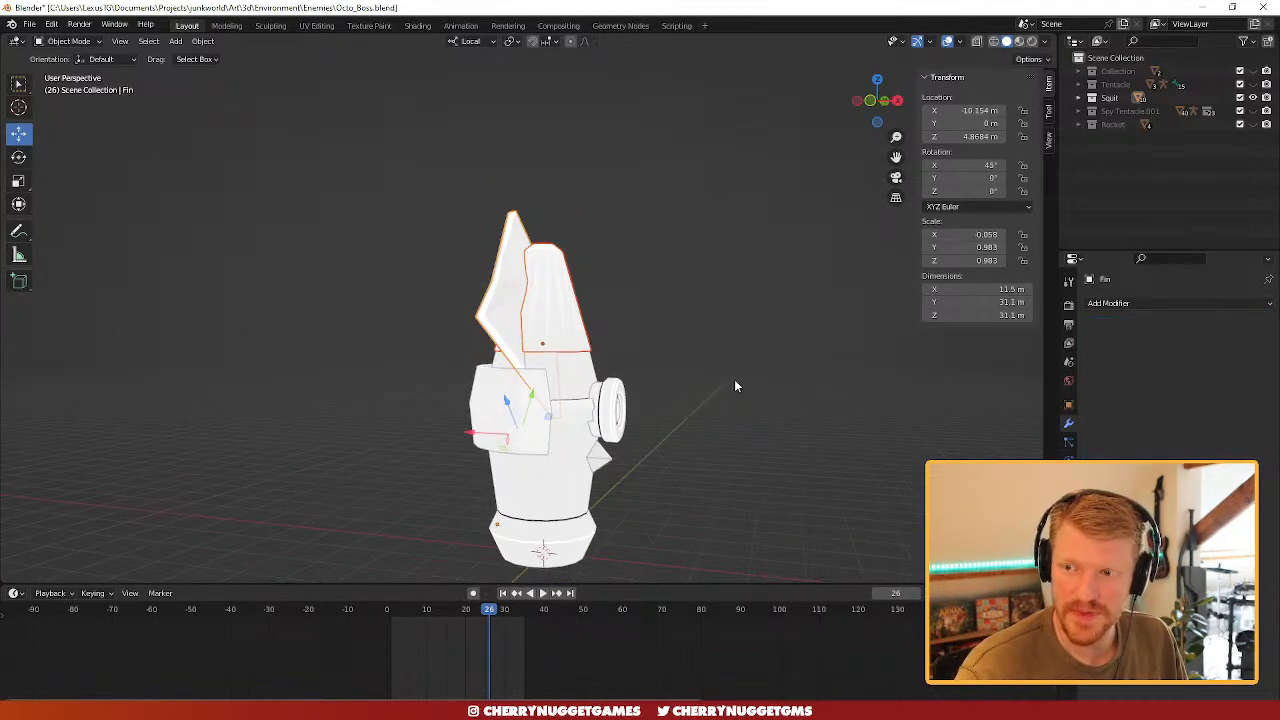
{"action": "middle_click_drag", "start_coordinate": [706, 329], "coordinate": [643, 357]}
{"action": "key", "text": "r"}
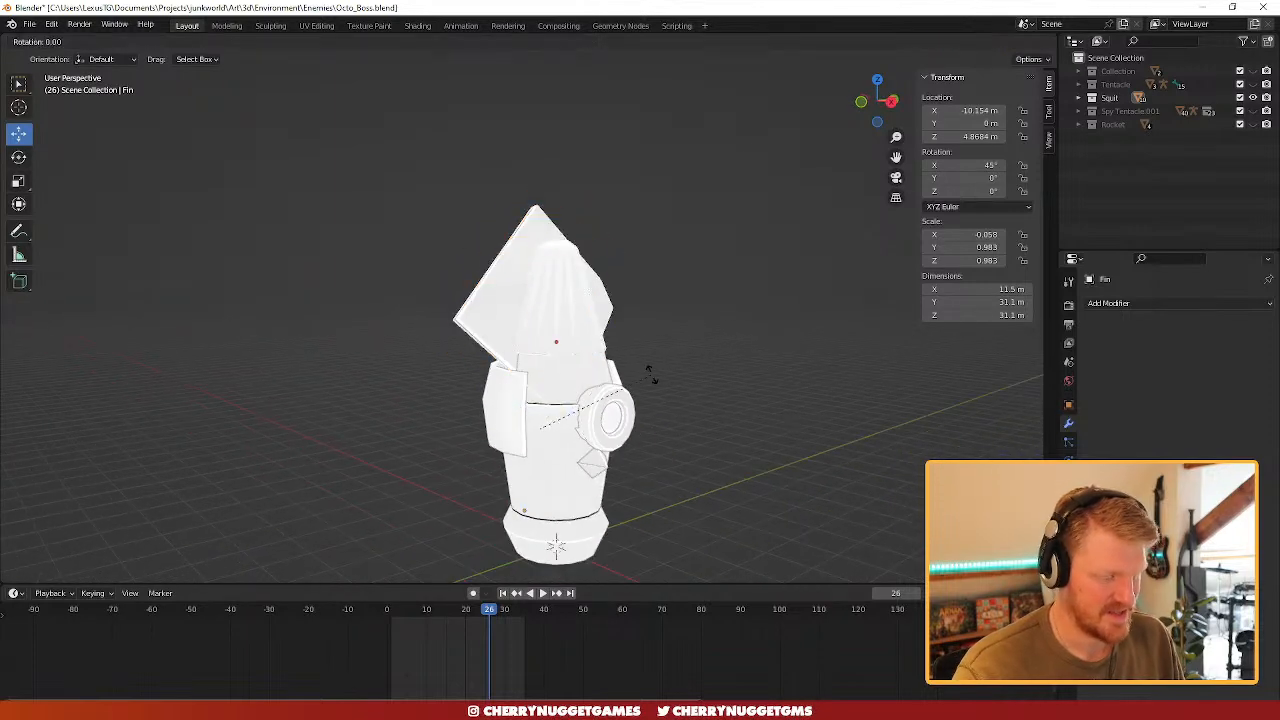
{"action": "key", "text": "y"}
{"action": "key", "text": "y"}
{"action": "key", "text": "Escape"}
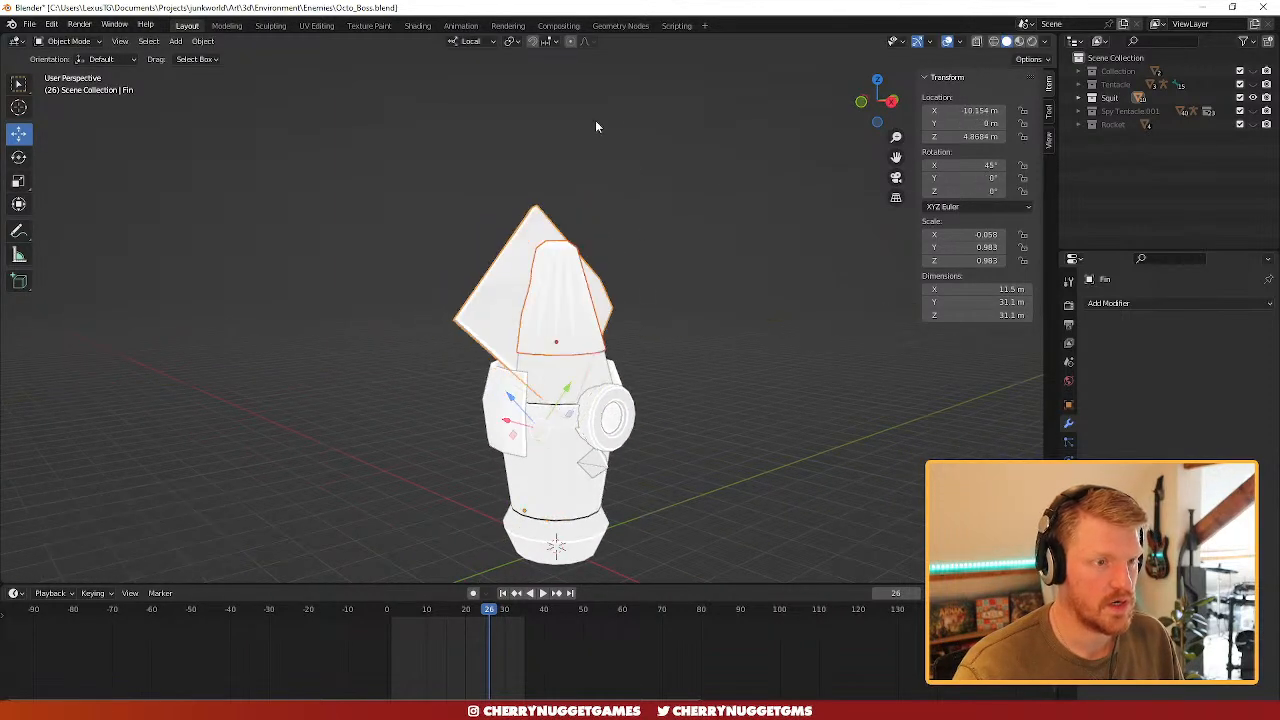
- Set the transform orientation to Global, try rotating the top piece and fin around global Y, and cancel the rotation
{"action": "left_click", "coordinate": [483, 42]}
{"action": "left_click", "coordinate": [462, 78]}
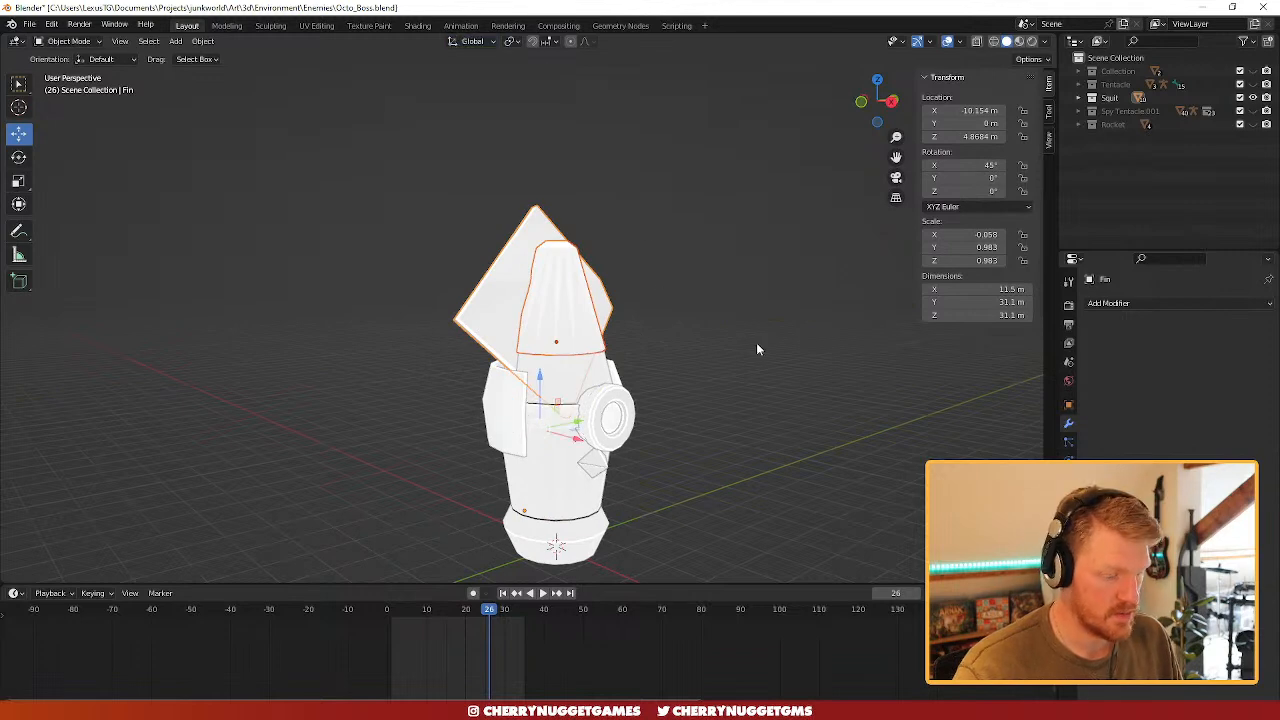
{"action": "key", "text": "r"}
{"action": "key", "text": "y"}
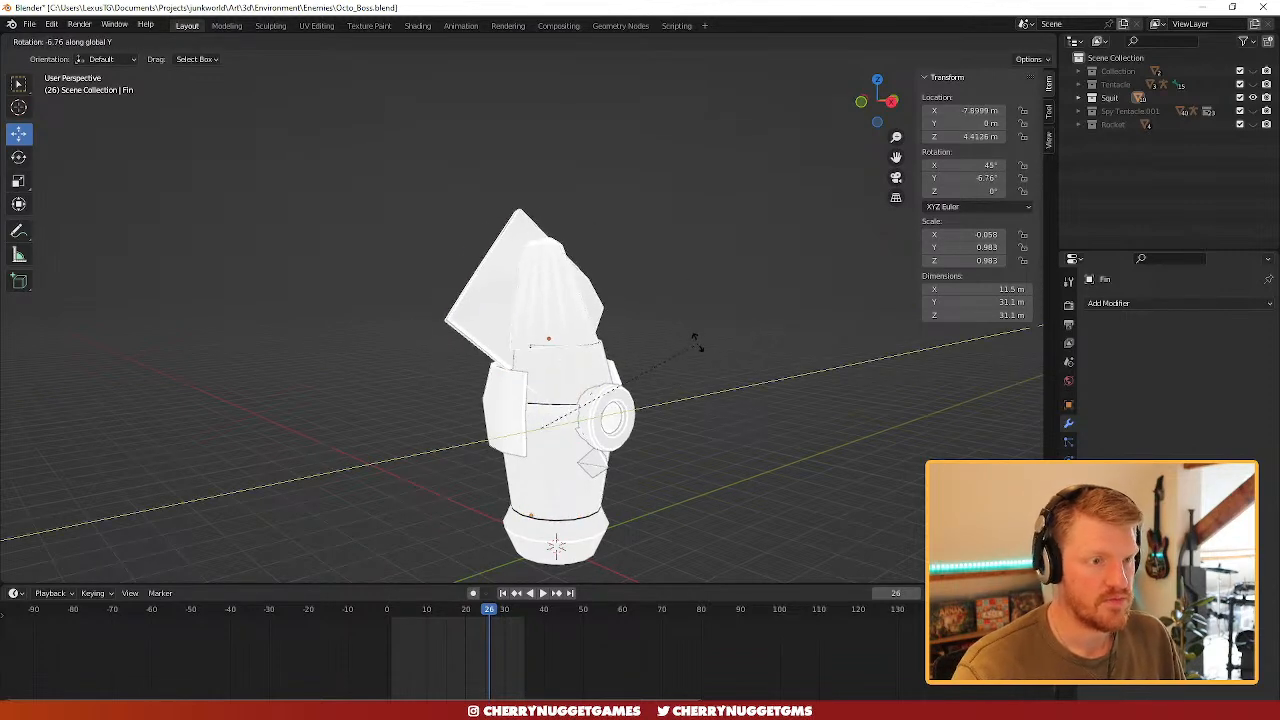
{"action": "key", "text": "Escape"}
- Try tilting the top piece and fin together freely from a side view, and undo the rotation
{"action": "middle_click_drag", "start_coordinate": [716, 354], "coordinate": [564, 376]}
{"action": "key", "text": "r"}
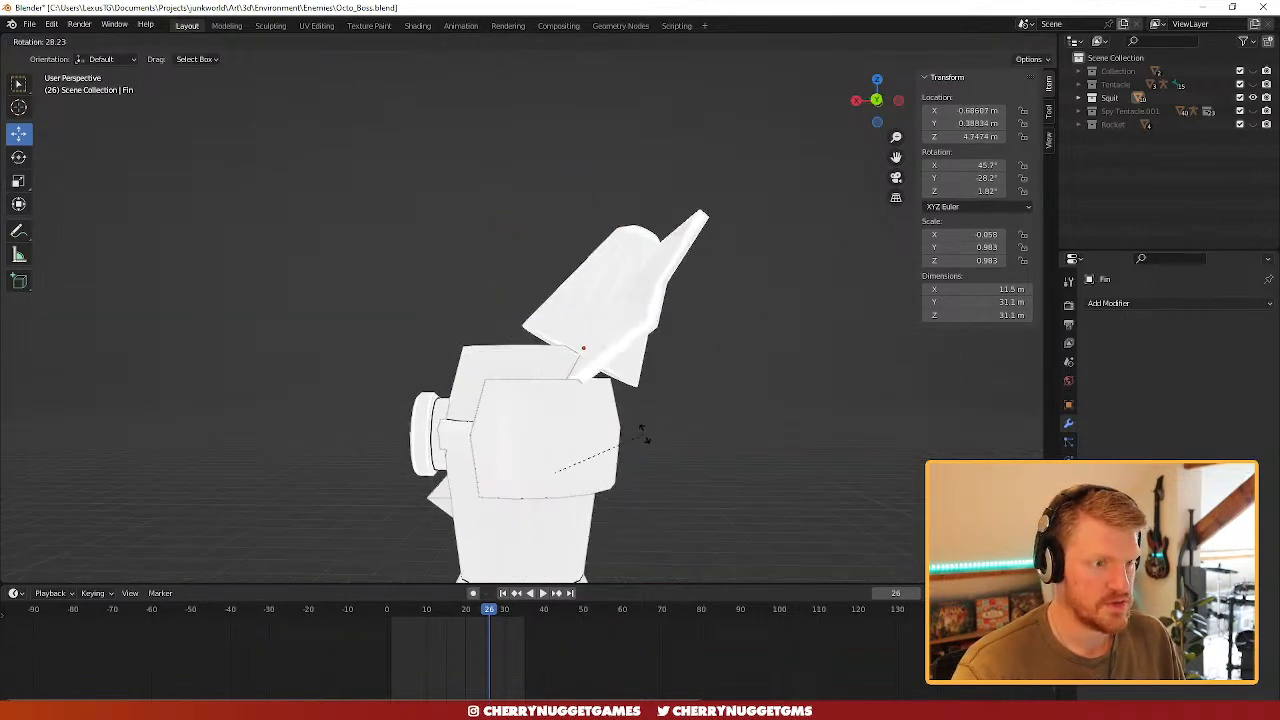
{"action": "left_click", "coordinate": [460, 342]}
{"action": "middle_click_drag", "start_coordinate": [460, 342], "coordinate": [688, 371]}
{"action": "key", "text": "ctrl+z"}
- Select only the top piece, try rotating it around global Y, and undo the rotation
{"action": "left_click", "coordinate": [554, 302]}
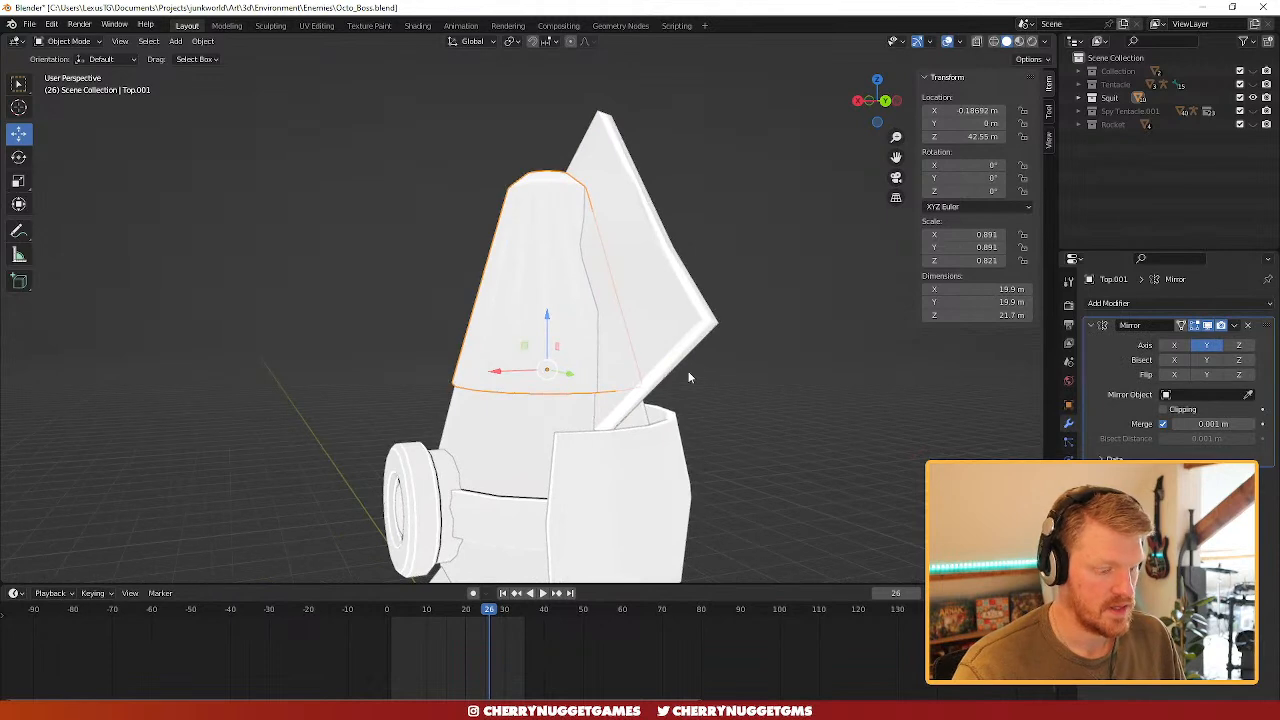
{"action": "key", "text": "r"}
{"action": "key", "text": "y"}
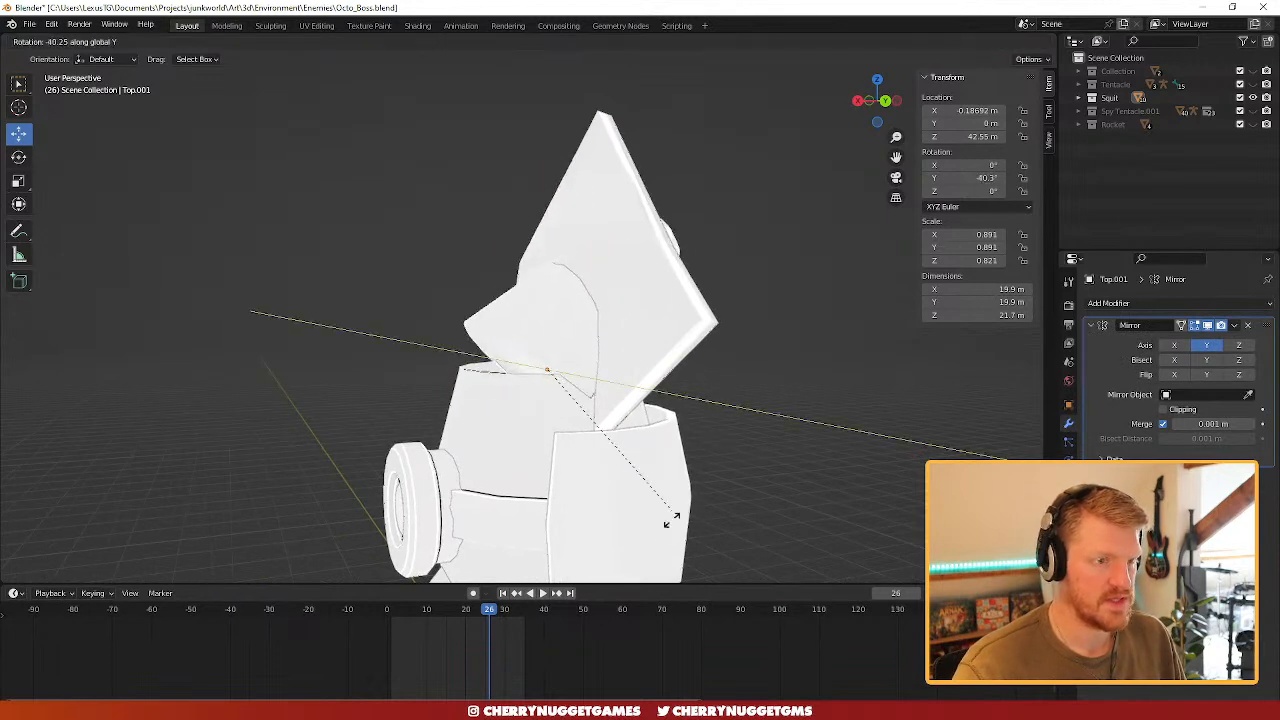
{"action": "left_click", "coordinate": [660, 486]}
{"action": "middle_click_drag", "start_coordinate": [495, 307], "coordinate": [596, 341]}
{"action": "scroll", "coordinate": [751, 329], "scroll_direction": "down", "scroll_amount": 3}
{"action": "key", "text": "ctrl+z"}
- Try raising the top piece 8.22 m along global Z, and undo the move
{"action": "scroll", "coordinate": [732, 356], "scroll_direction": "up", "scroll_amount": 2}
{"action": "left_click_drag", "start_coordinate": [588, 328], "coordinate": [580, 249]}
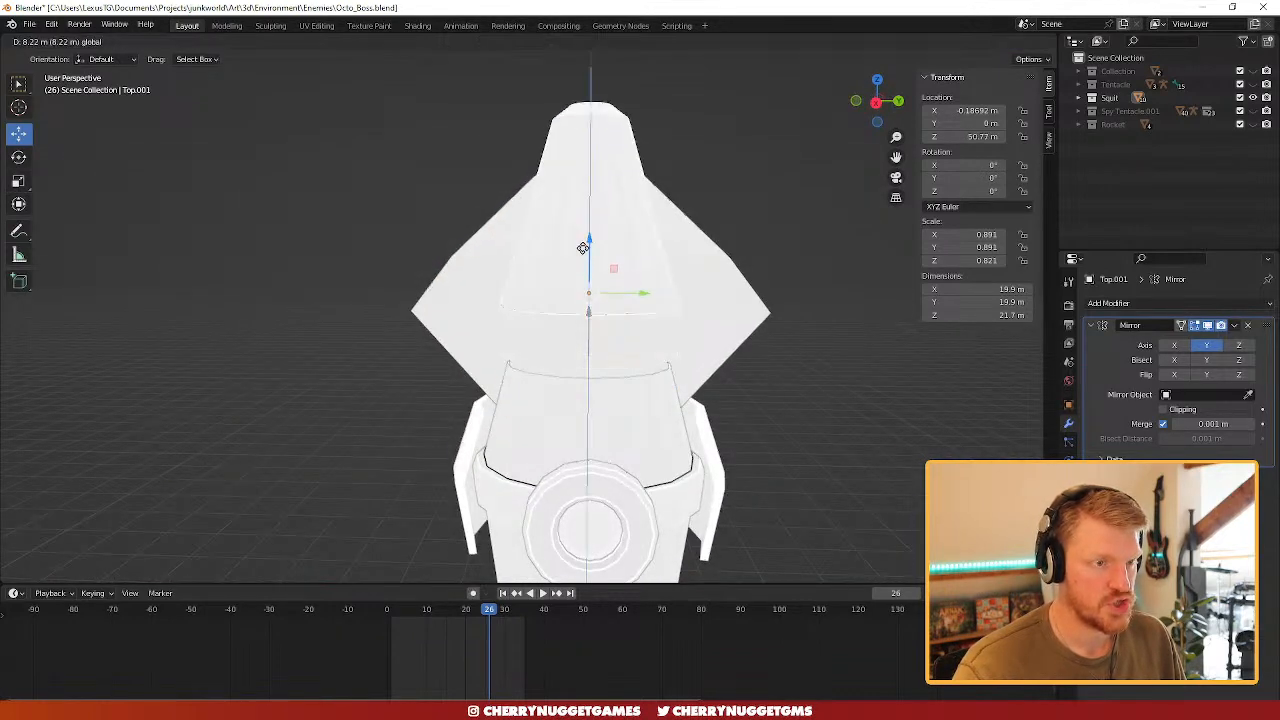
{"action": "middle_click_drag", "start_coordinate": [520, 354], "coordinate": [777, 359]}
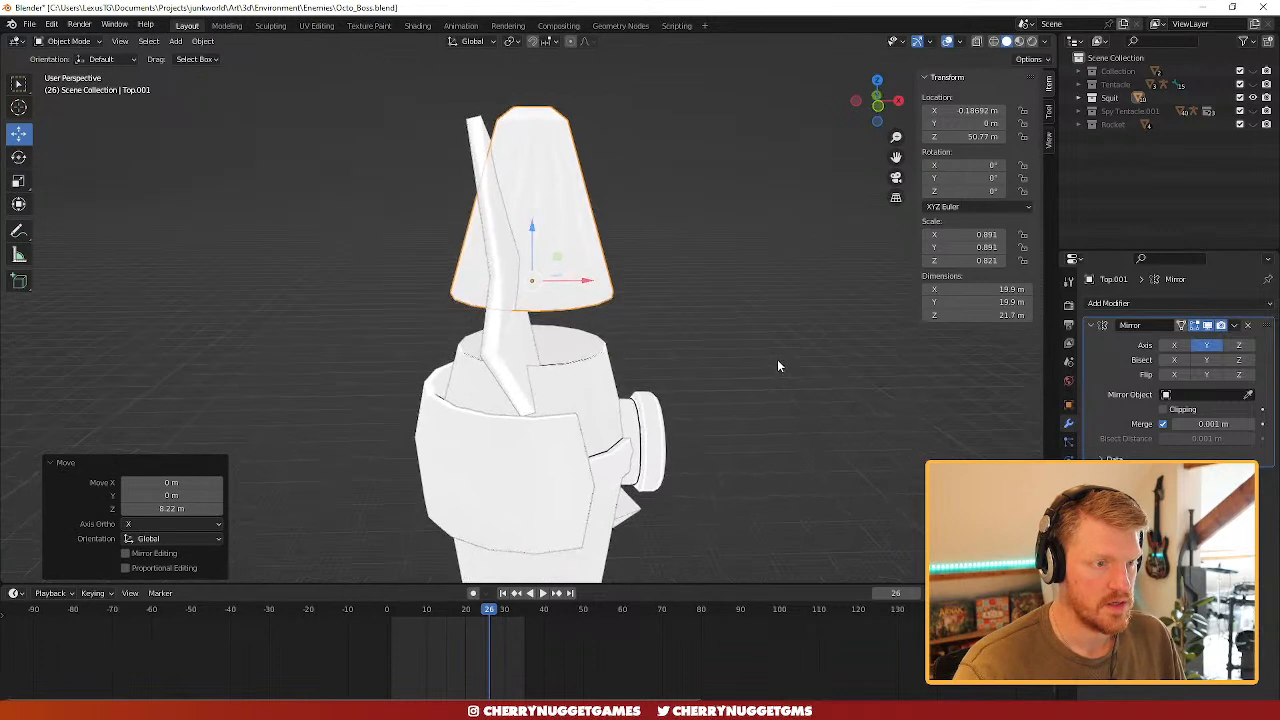
{"action": "key", "text": "ctrl+z"}
- Select the fin together with the top piece, try rotating them around global Y, and join both into one object
{"action": "left_click", "coordinate": [503, 308]}
{"action": "scroll", "coordinate": [669, 341], "scroll_direction": "down", "scroll_amount": 2}
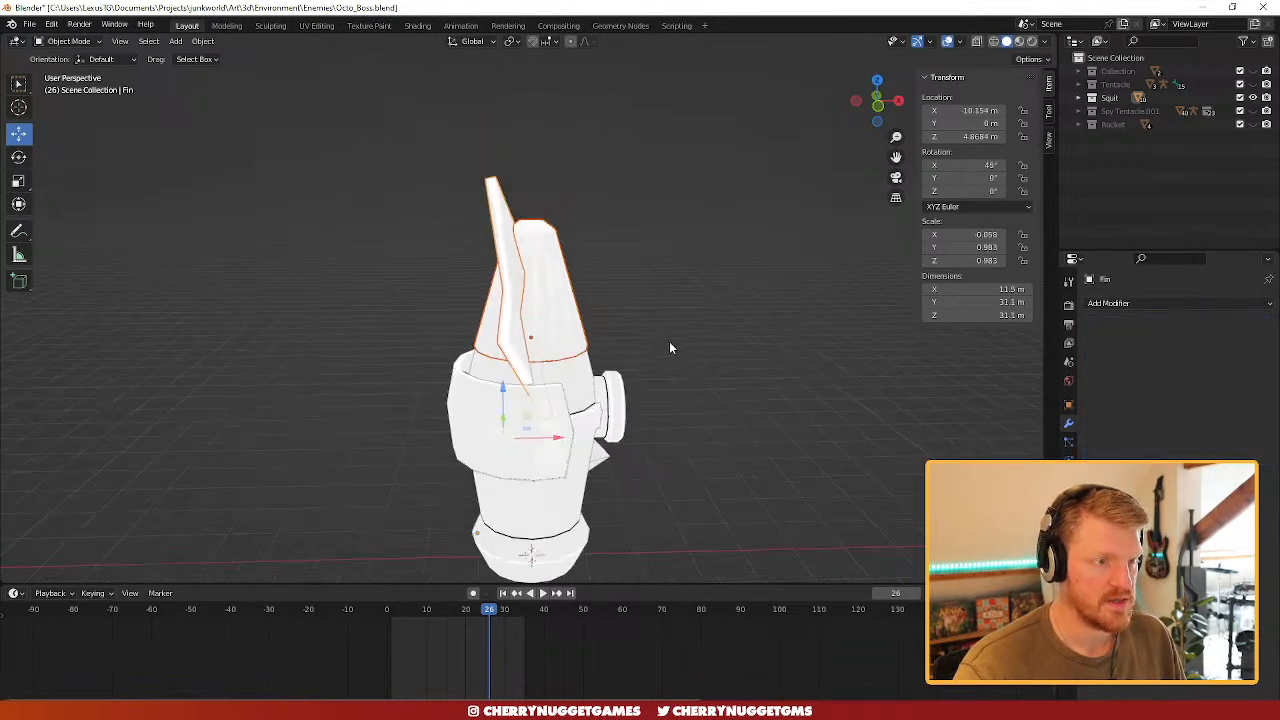
{"action": "middle_click_drag", "start_coordinate": [669, 341], "coordinate": [630, 326]}
{"action": "scroll", "coordinate": [655, 346], "scroll_direction": "down", "scroll_amount": 2}
{"action": "key", "text": "r"}
{"action": "key", "text": "y"}
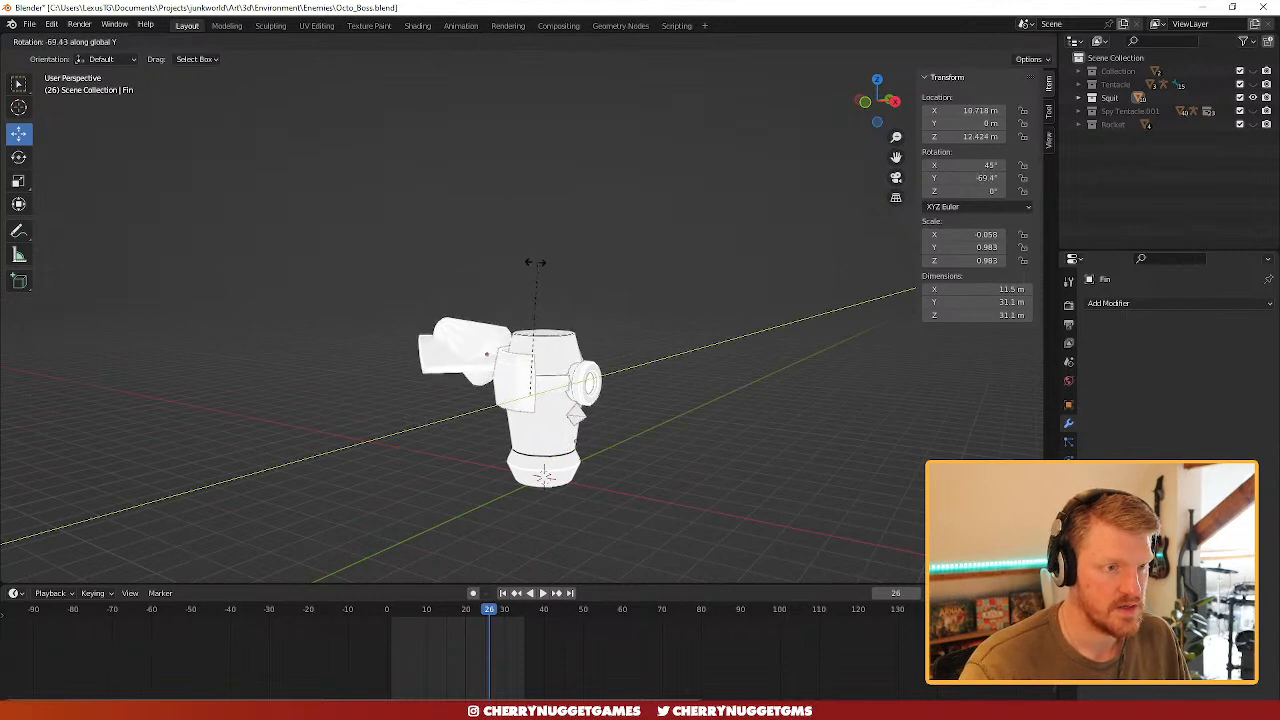
{"action": "right_click", "coordinate": [620, 348]}
{"action": "middle_click_drag", "start_coordinate": [578, 338], "coordinate": [620, 328]}
{"action": "scroll", "coordinate": [603, 363], "scroll_direction": "up", "scroll_amount": 5}
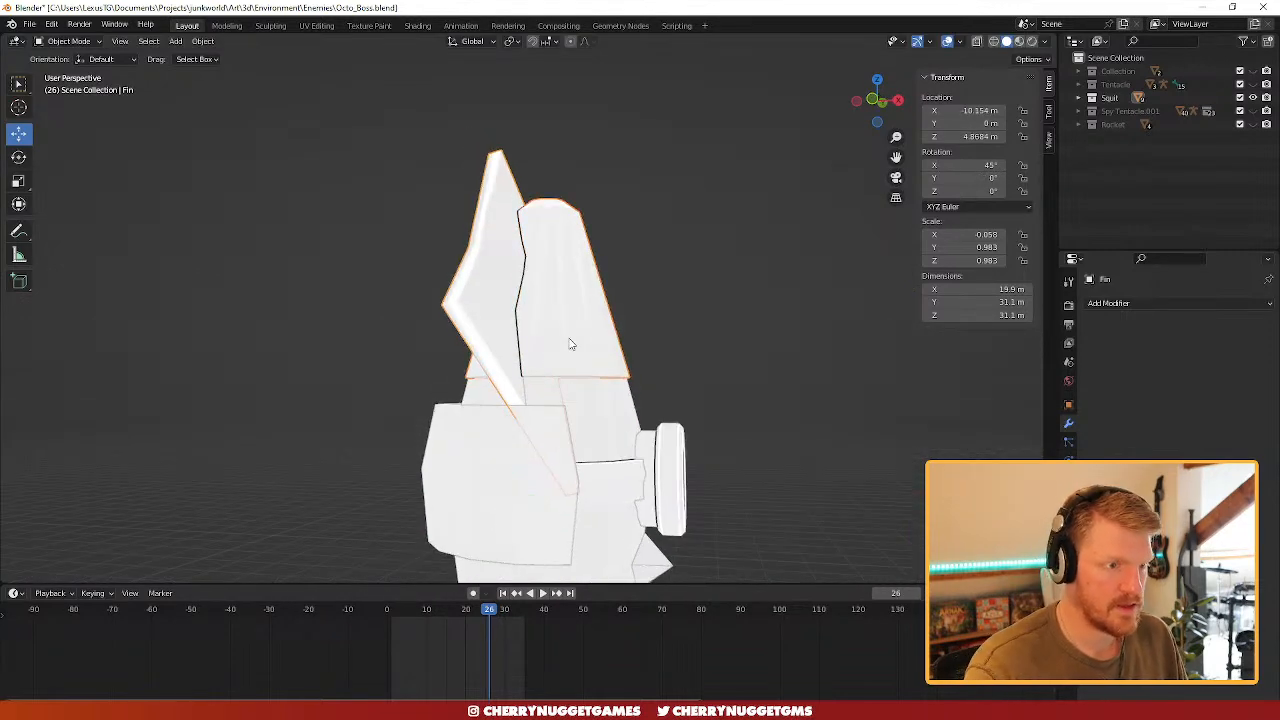
- From the front orthographic view, move the joined object's mesh about 0.565 m along X and -35.41 m along Z in Edit Mode
{"action": "left_click", "coordinate": [873, 101]}
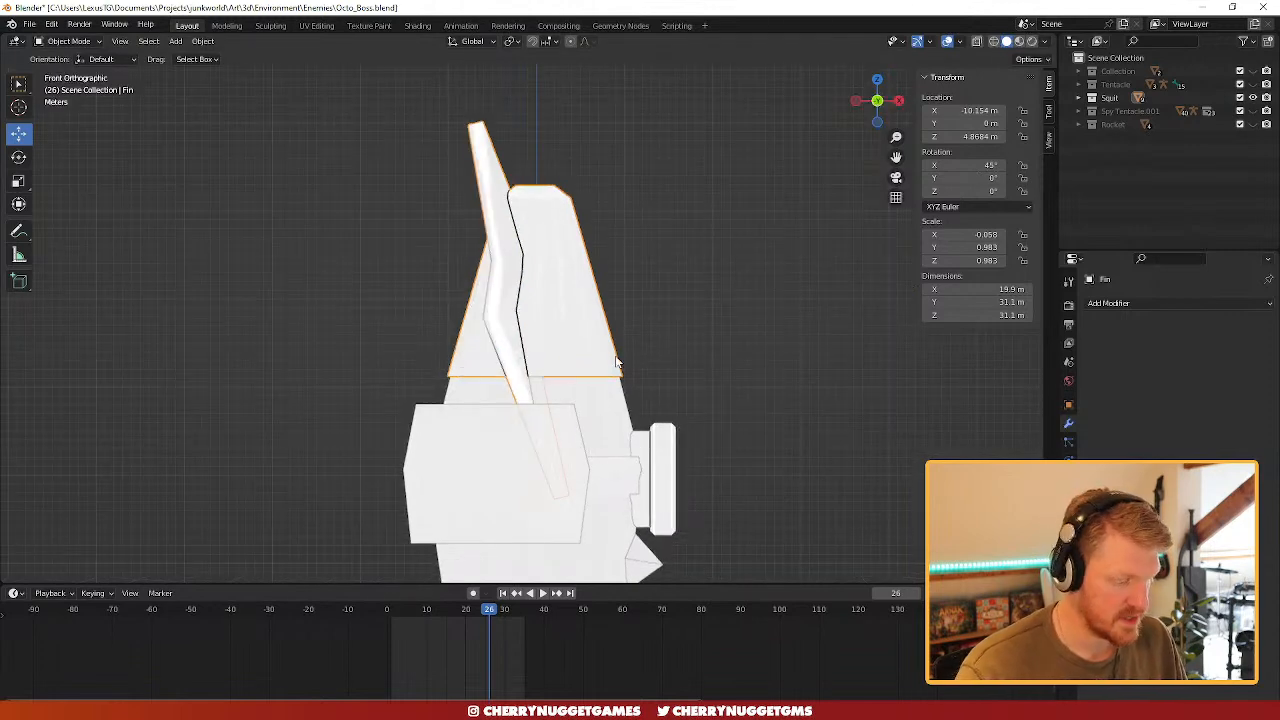
{"action": "scroll", "coordinate": [612, 372], "scroll_direction": "down", "scroll_amount": 7}
{"action": "scroll", "coordinate": [609, 388], "scroll_direction": "up", "scroll_amount": 3}
{"action": "key", "text": "Tab"}
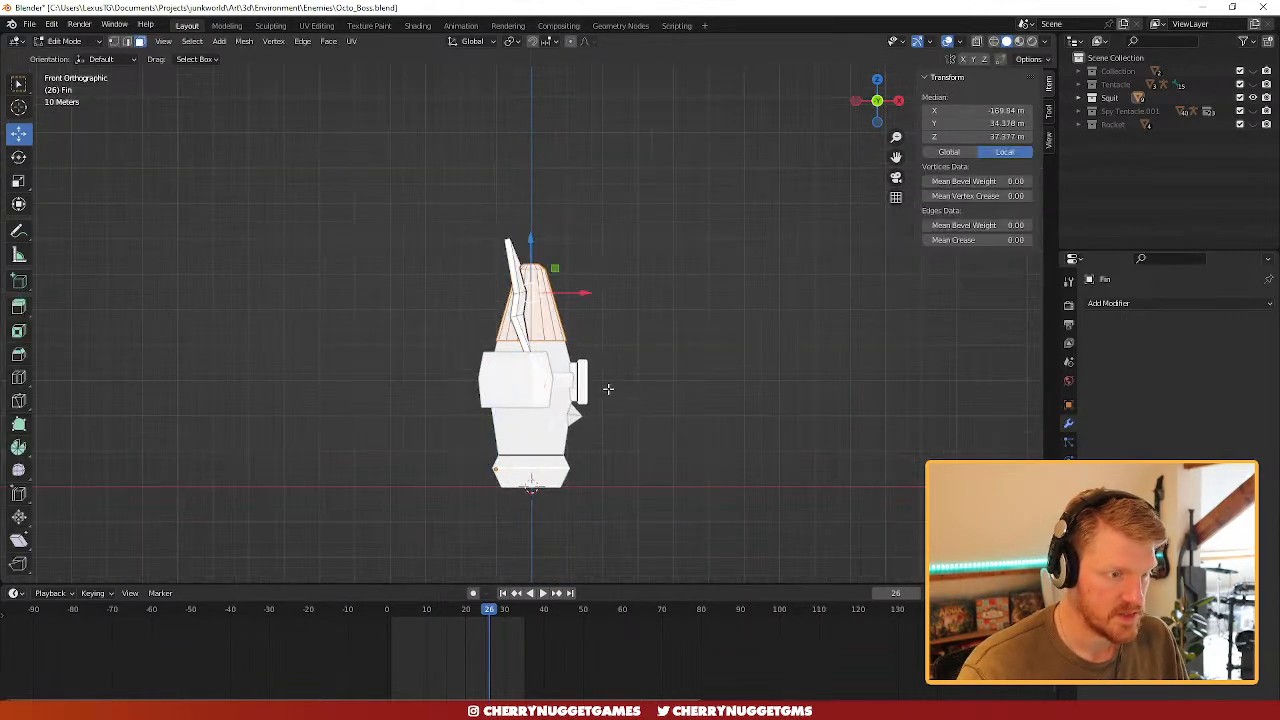
{"action": "key", "text": "g"}
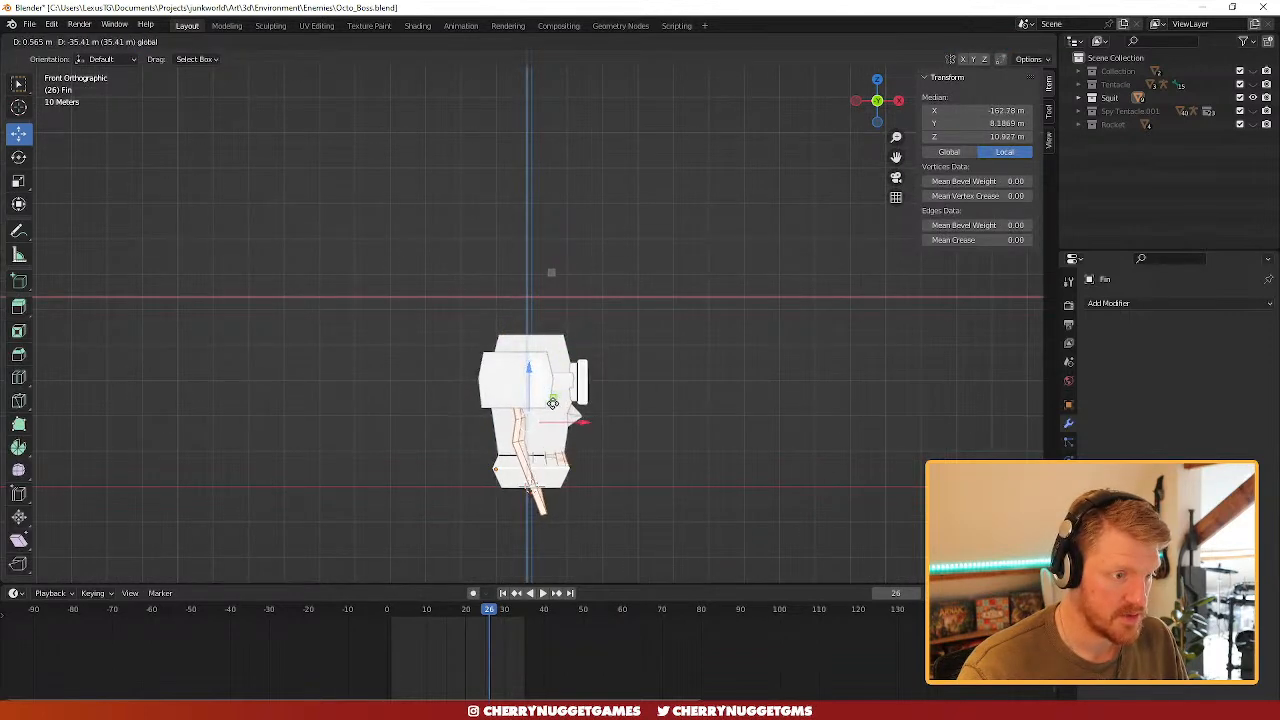
{"action": "left_click", "coordinate": [552, 402]}
- In Object Mode, move the joined object about -0.565 m along X and 34.65 m along Z, and raise it another 0.83258 m
{"action": "key", "text": "Tab"}
{"action": "key", "text": "g"}
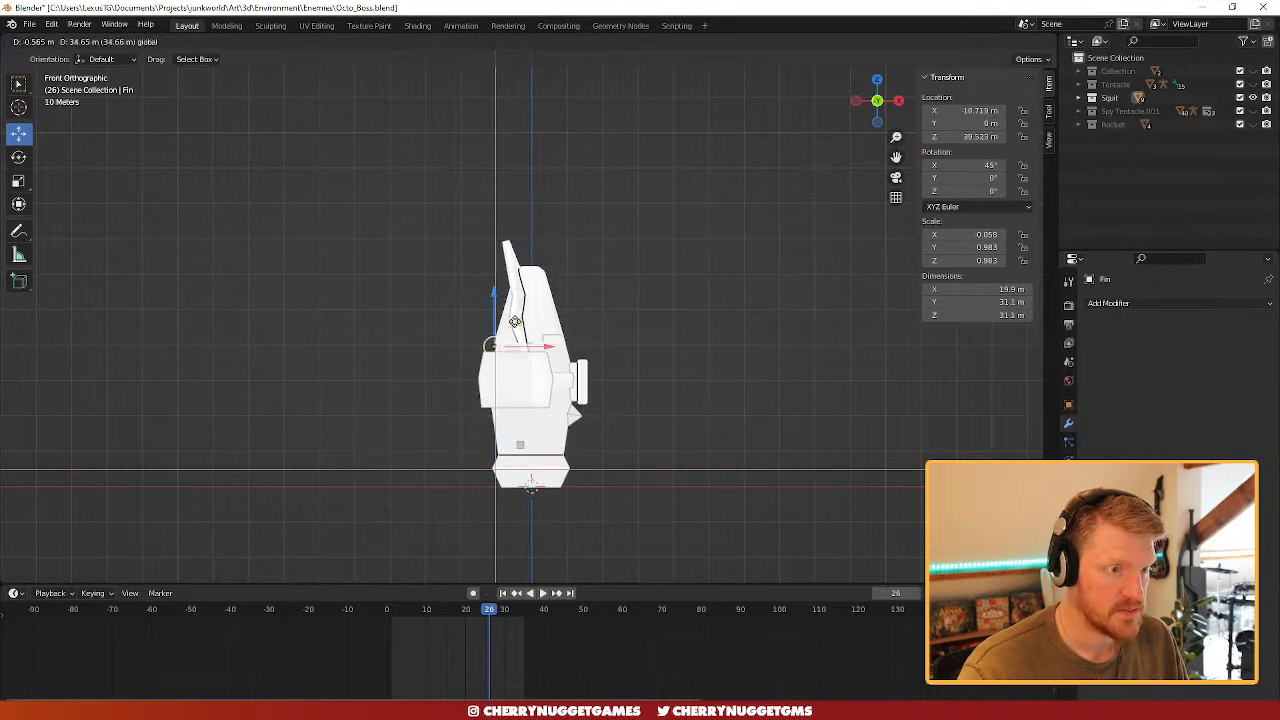
{"action": "left_click", "coordinate": [515, 322]}
{"action": "scroll", "coordinate": [573, 398], "scroll_direction": "up", "scroll_amount": 5}
{"action": "left_click_drag", "start_coordinate": [492, 393], "coordinate": [446, 333]}
{"action": "scroll", "coordinate": [732, 261], "scroll_direction": "down", "scroll_amount": 3}
{"action": "middle_click_drag", "start_coordinate": [771, 371], "coordinate": [617, 410]}
{"action": "scroll", "coordinate": [617, 410], "scroll_direction": "up", "scroll_amount": 2}
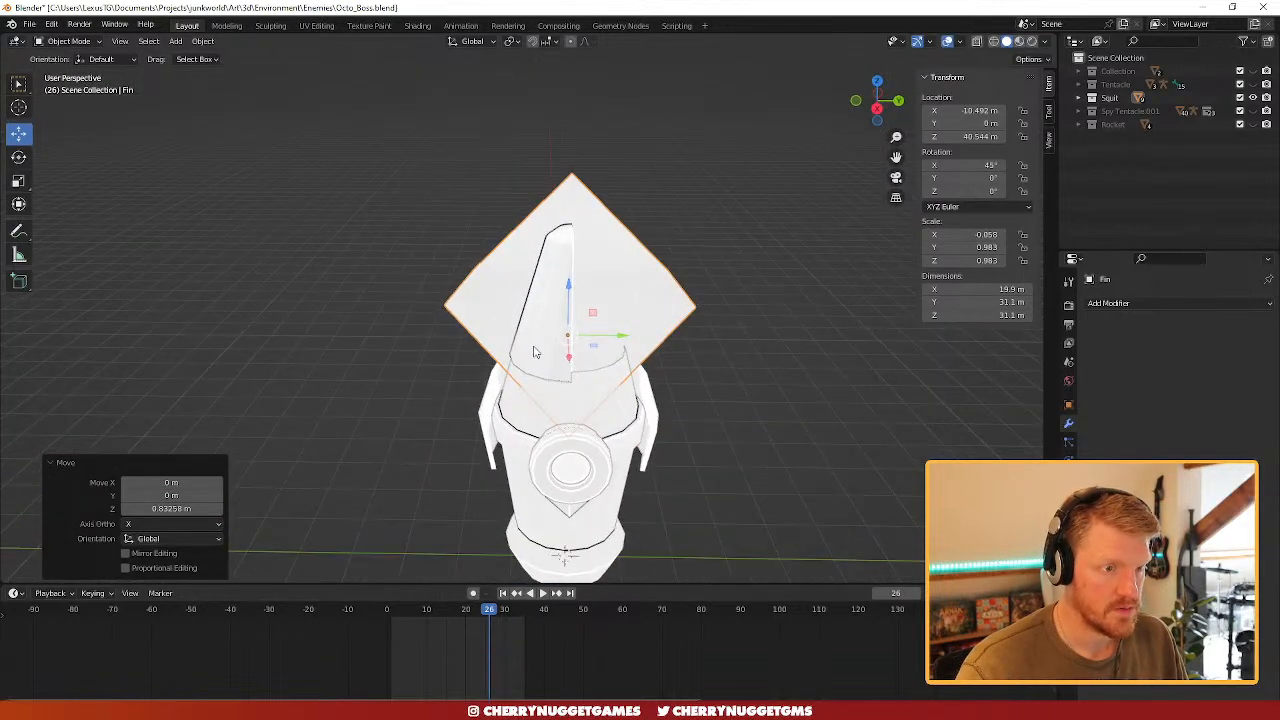
- Try rotating the joined object -60.6° around global Y, undo it, and cancel a second free rotation
{"action": "scroll", "coordinate": [545, 360], "scroll_direction": "down", "scroll_amount": 2}
{"action": "middle_click_drag", "start_coordinate": [545, 360], "coordinate": [691, 411]}
{"action": "key", "text": "r"}
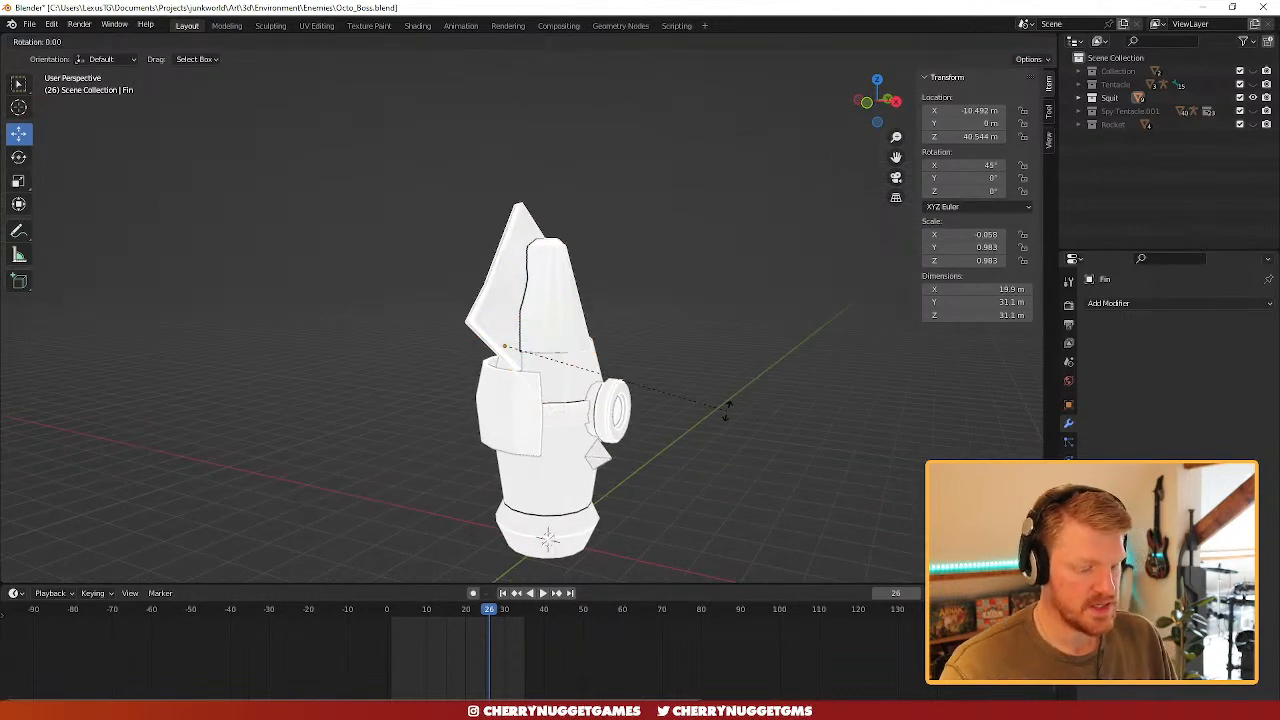
{"action": "left_click", "coordinate": [615, 238]}
{"action": "middle_click_drag", "start_coordinate": [615, 238], "coordinate": [330, 400]}
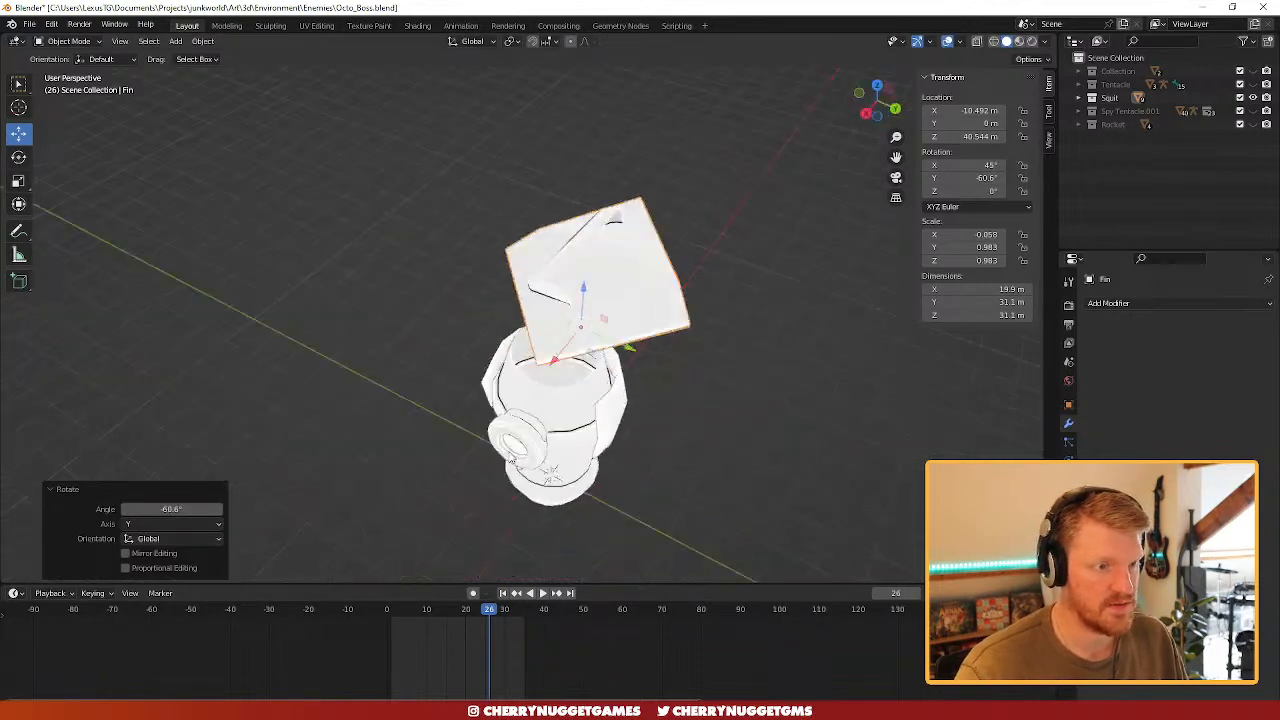
{"action": "middle_click_drag", "start_coordinate": [512, 459], "coordinate": [680, 409]}
{"action": "key", "text": "ctrl+z"}
{"action": "key", "text": "r"}
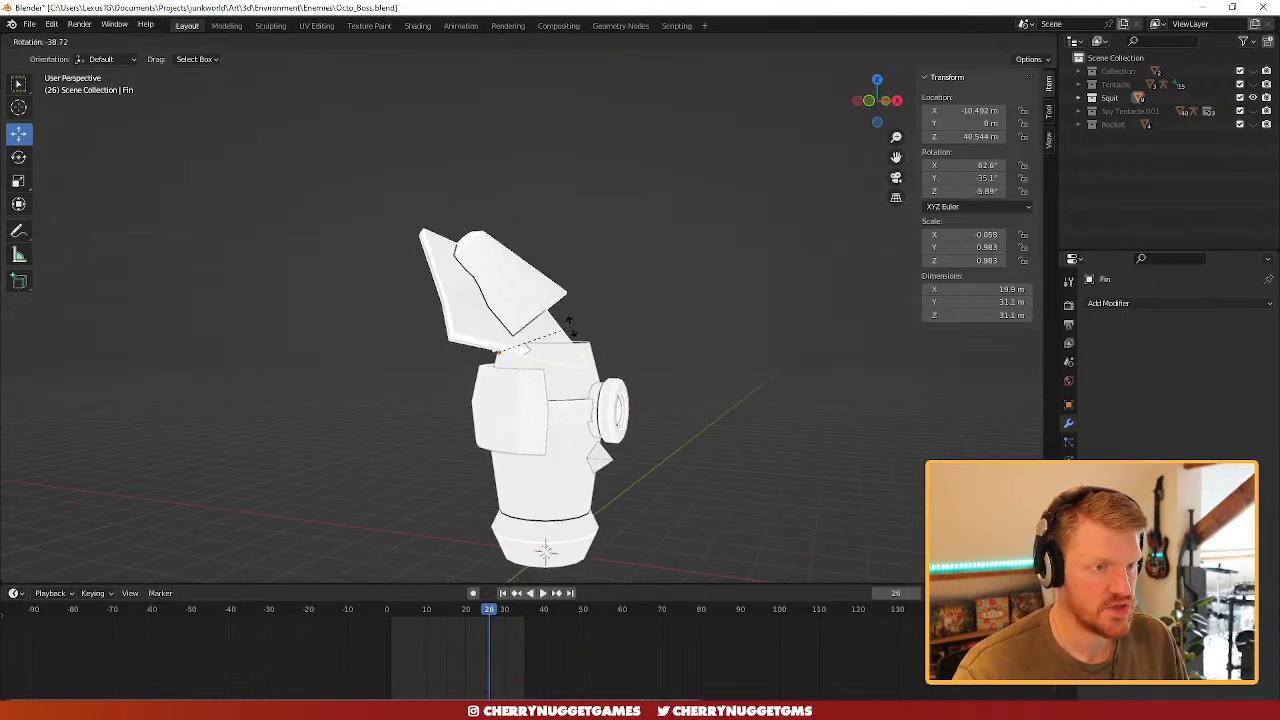
{"action": "key", "text": "Escape"}
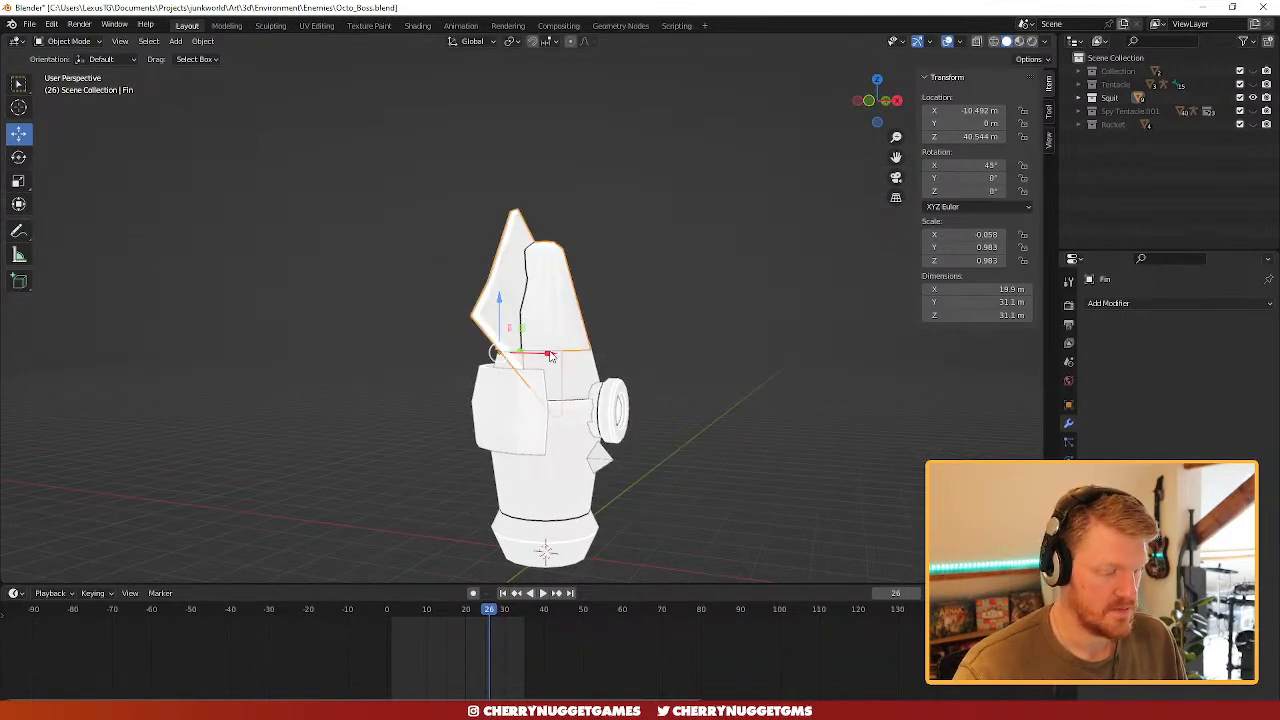
- Undo the joined object's moves, origin adjustment and join so the fin and top piece are separate objects again
{"action": "key", "text": "ctrl+z"}
{"action": "key", "text": "ctrl+z"}
{"action": "key", "text": "ctrl+z"}
{"action": "key", "text": "ctrl+z"}
{"action": "key", "text": "ctrl+z"}
{"action": "key", "text": "ctrl+z"}
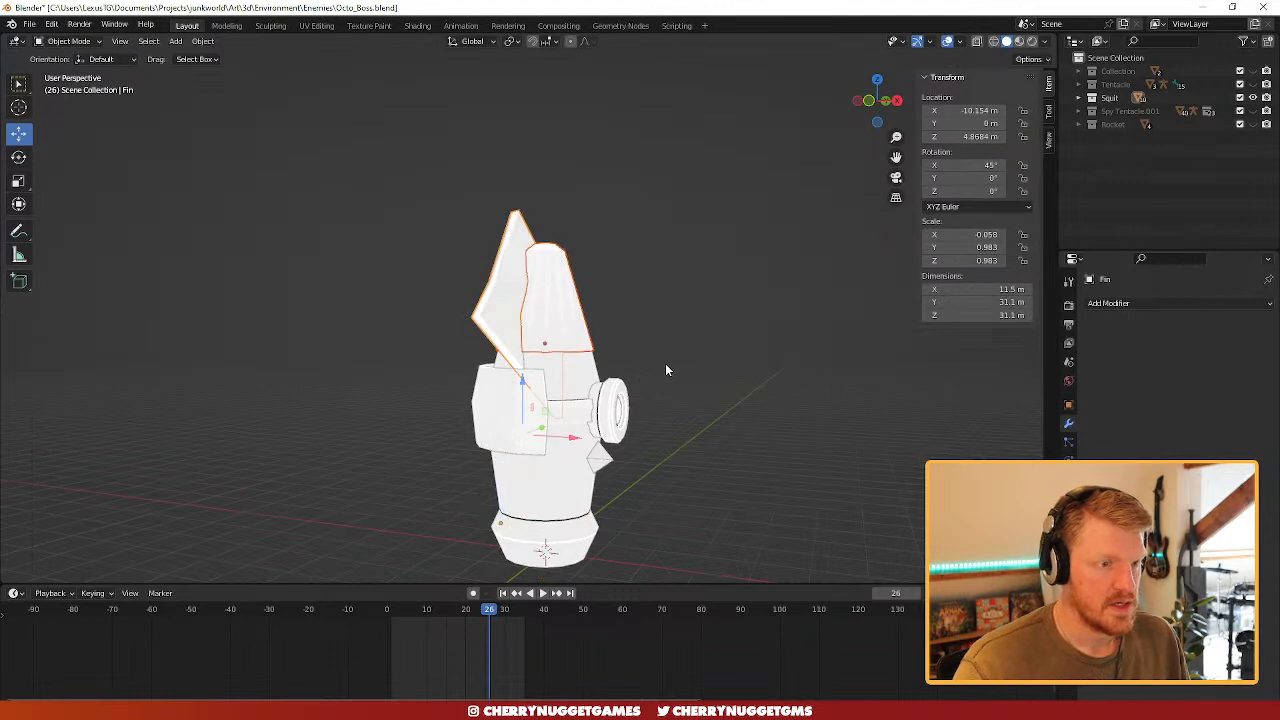
- Select only the fin and shift it along global X to a location of -8.3602 m
{"action": "middle_click_drag", "start_coordinate": [660, 361], "coordinate": [622, 388]}
{"action": "left_click", "coordinate": [511, 329]}
{"action": "middle_click_drag", "start_coordinate": [511, 331], "coordinate": [533, 366]}
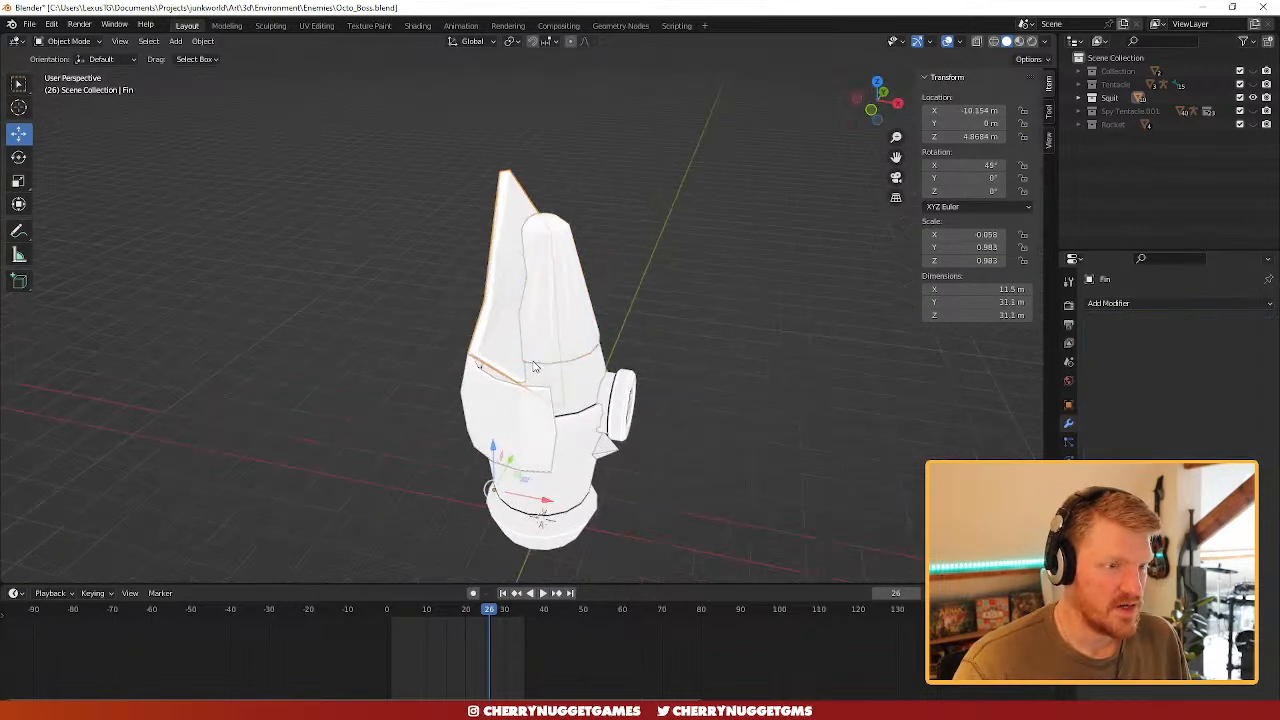
{"action": "left_click_drag", "start_coordinate": [545, 505], "coordinate": [496, 484]}
{"action": "middle_click_drag", "start_coordinate": [496, 484], "coordinate": [547, 460]}
{"action": "left_click_drag", "start_coordinate": [492, 485], "coordinate": [540, 485]}
{"action": "scroll", "coordinate": [640, 472], "scroll_direction": "up", "scroll_amount": 4}
{"action": "middle_click_drag", "start_coordinate": [705, 462], "coordinate": [588, 463]}
{"action": "scroll", "coordinate": [600, 460], "scroll_direction": "down", "scroll_amount": 3}
- In Edit Mode, scale the fin's whole mesh by 0.689 and raise it 5.8258 m along global Z
{"action": "key", "text": "Tab"}
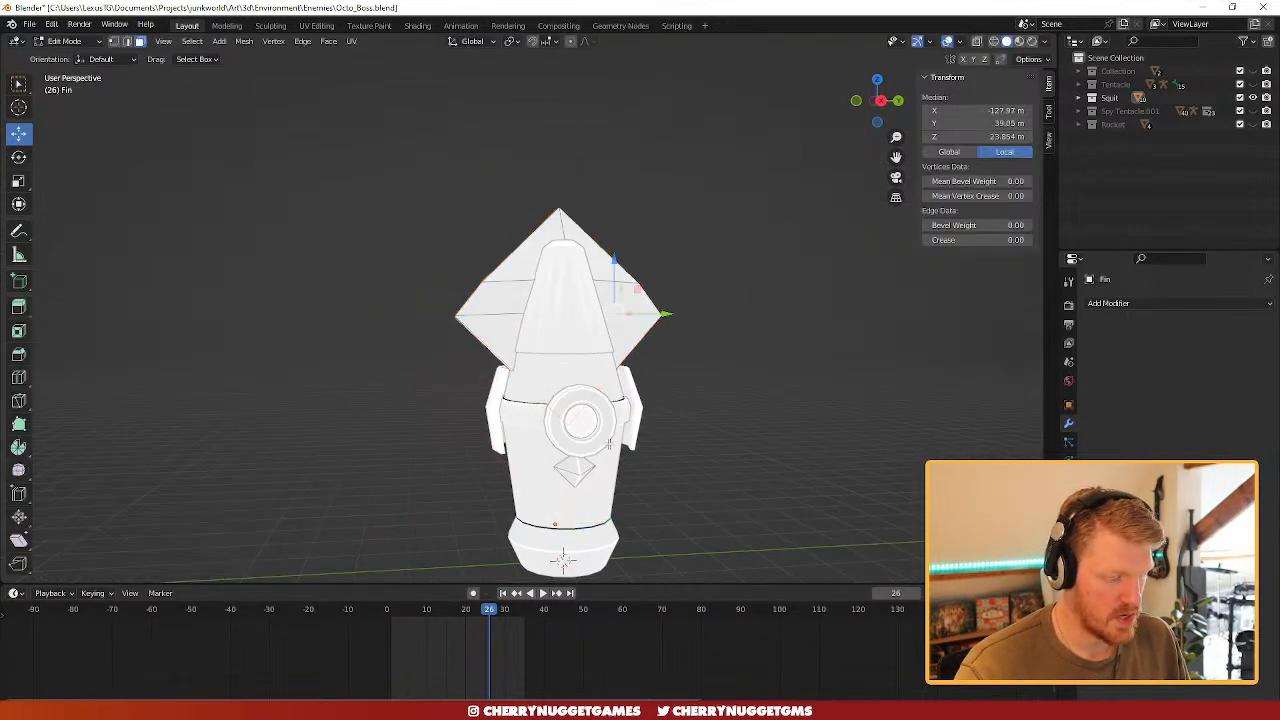
{"action": "key", "text": "s"}
{"action": "left_click", "coordinate": [562, 255]}
{"action": "key", "text": "g"}
{"action": "key", "text": "z"}
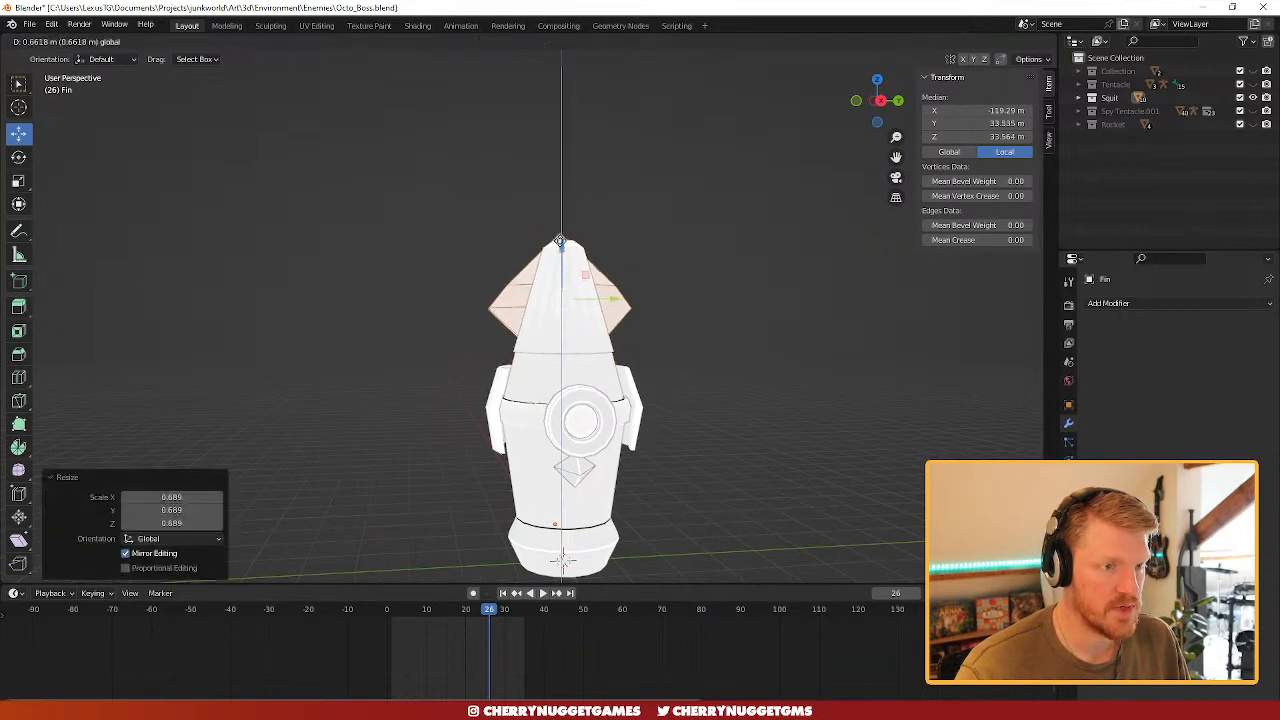
{"action": "left_click_drag", "start_coordinate": [557, 240], "coordinate": [557, 238]}
{"action": "middle_click_drag", "start_coordinate": [486, 326], "coordinate": [590, 359]}
- Enlarge the fin's mesh uniformly to about 28.9 m in Y and Z, and return to Object Mode
{"action": "scroll", "coordinate": [590, 359], "scroll_direction": "down", "scroll_amount": 4}
{"action": "middle_click_drag", "start_coordinate": [589, 358], "coordinate": [606, 352]}
{"action": "key", "text": "s"}
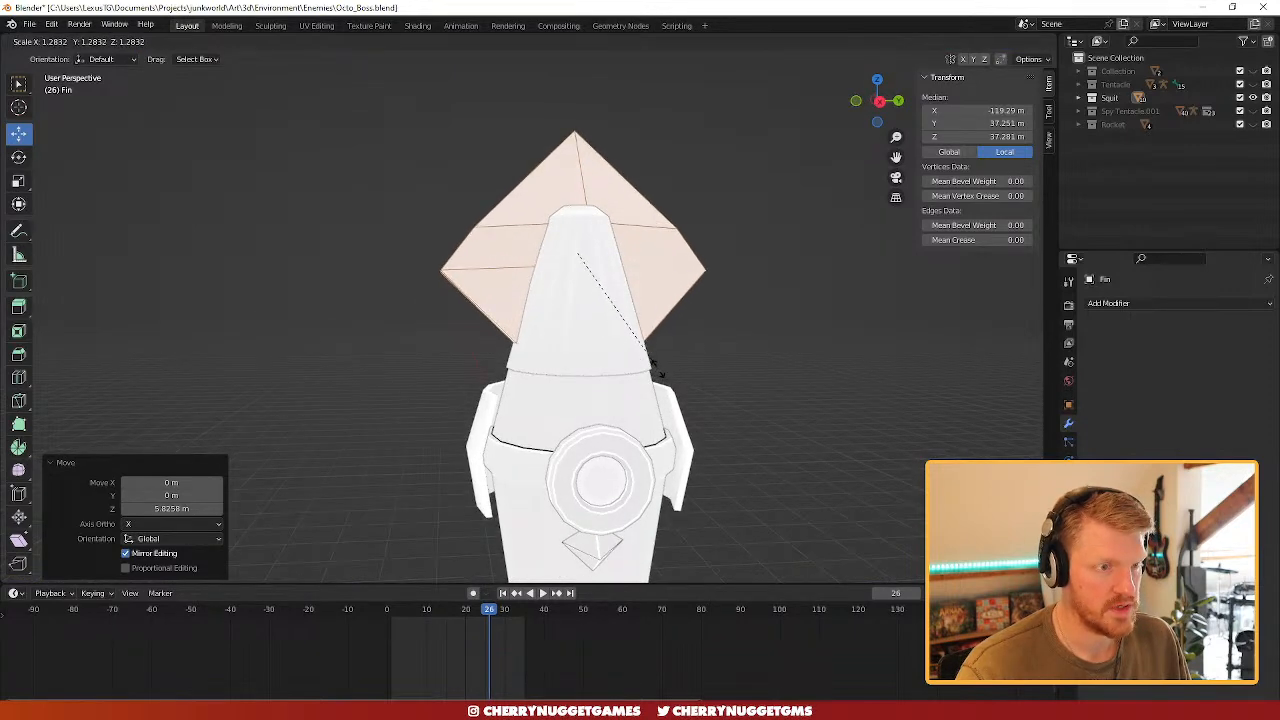
{"action": "left_click", "coordinate": [668, 370]}
{"action": "scroll", "coordinate": [560, 397], "scroll_direction": "down", "scroll_amount": 1}
{"action": "middle_click_drag", "start_coordinate": [560, 397], "coordinate": [612, 305]}
{"action": "key", "text": "Tab"}
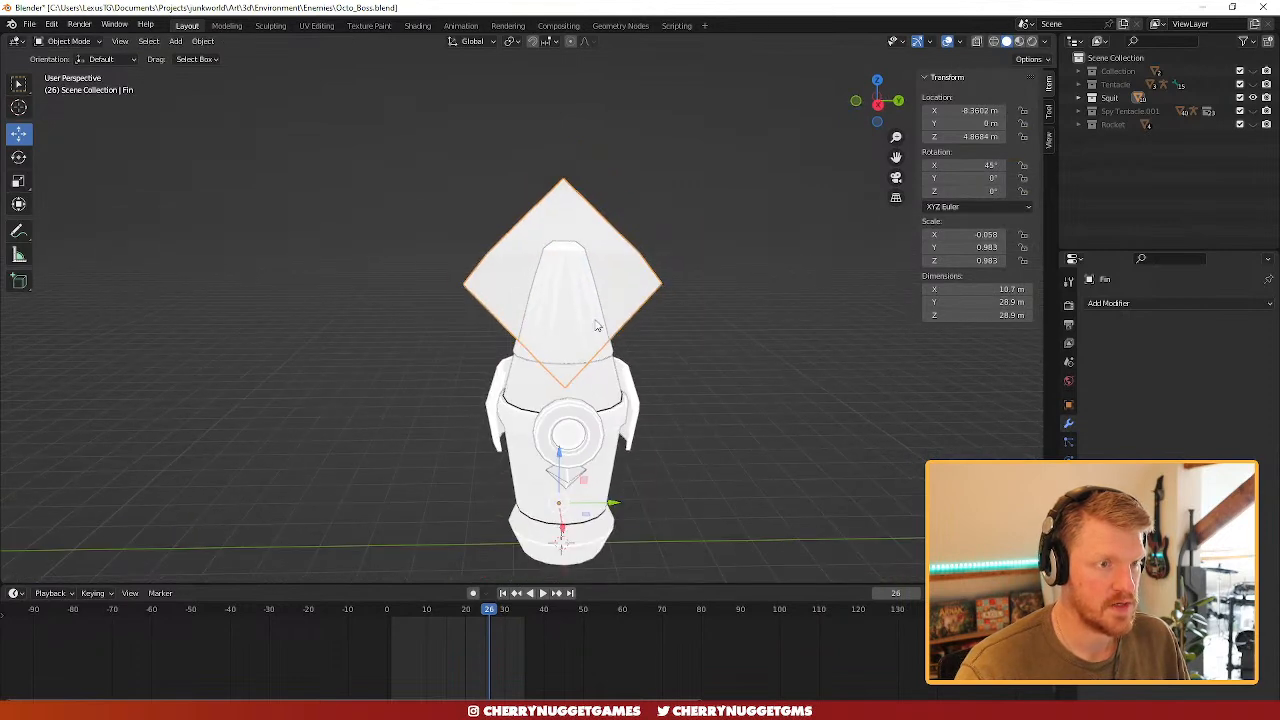
- Select the top piece, try removing its Mirror modifier, undo that, and apply the modifier instead
{"action": "left_click", "coordinate": [590, 300]}
{"action": "left_click", "coordinate": [1247, 326]}
{"action": "scroll", "coordinate": [702, 285], "scroll_direction": "up", "scroll_amount": 2}
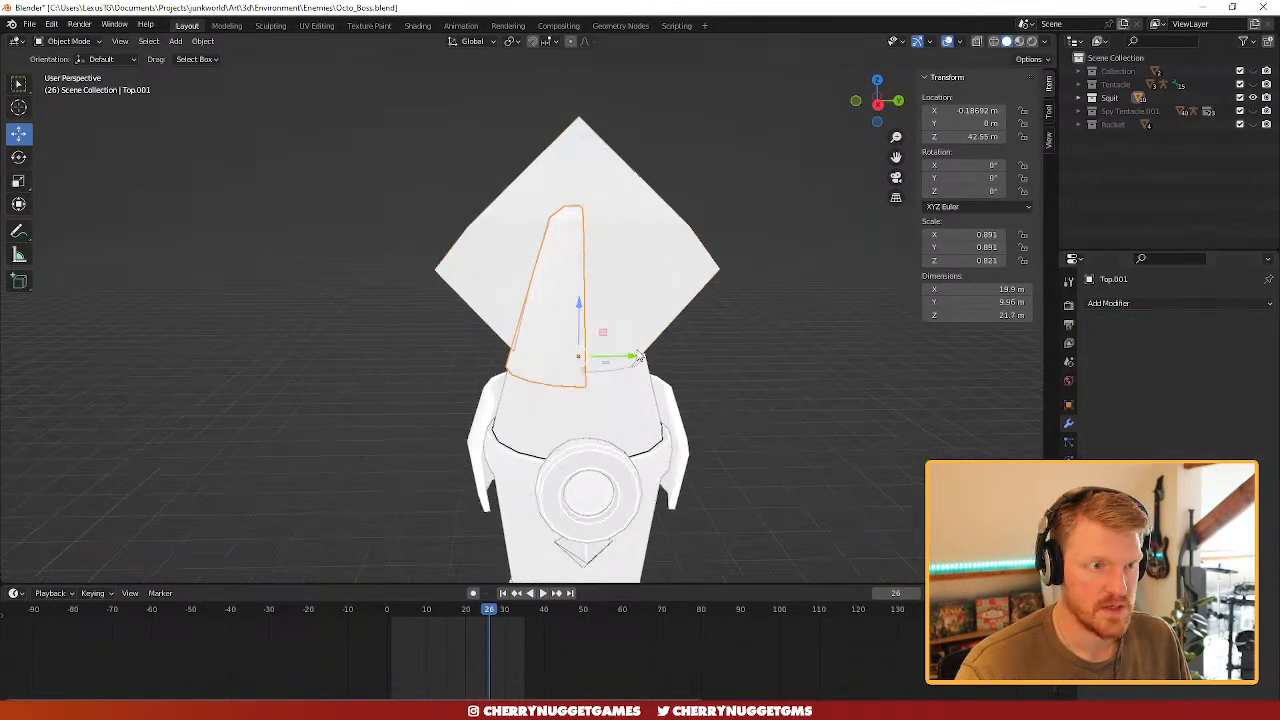
{"action": "scroll", "coordinate": [822, 354], "scroll_direction": "down", "scroll_amount": 2}
{"action": "key", "text": "ctrl+z"}
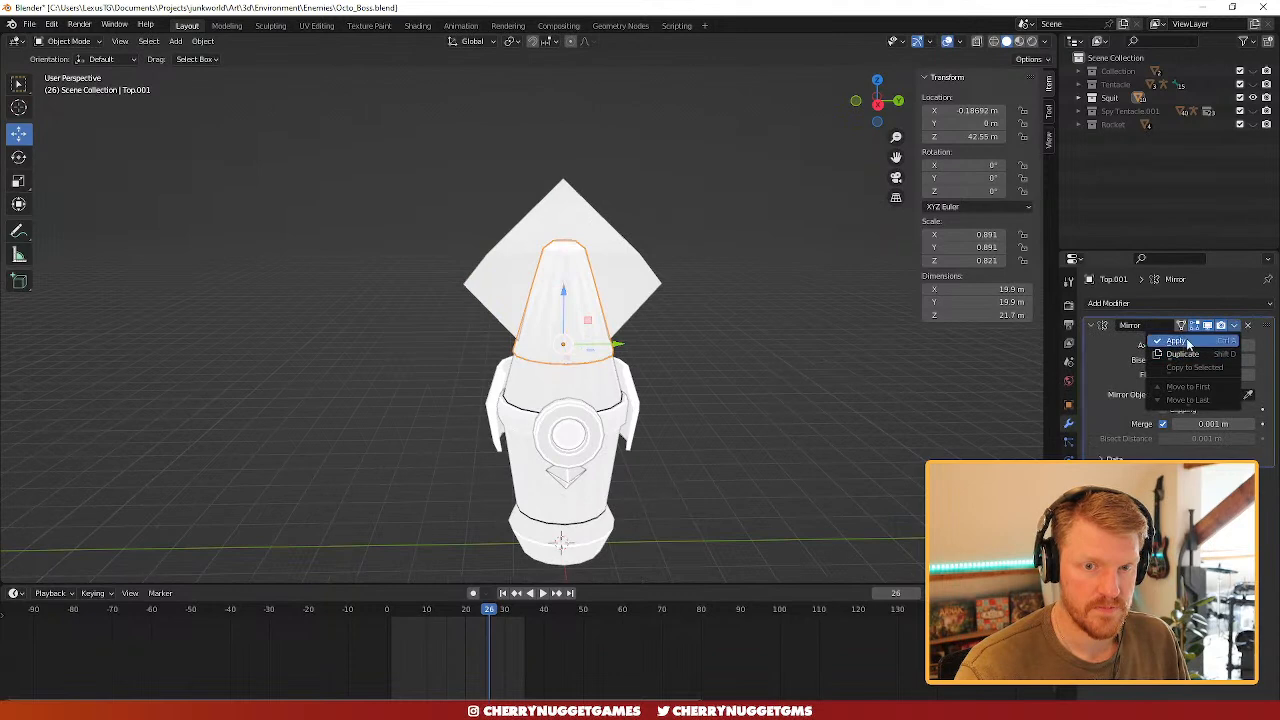
{"action": "left_click", "coordinate": [1247, 326]}
- In Edit Mode, shift the fin's mesh slightly backward along negative global X, and return to Object Mode
{"action": "middle_click_drag", "start_coordinate": [714, 371], "coordinate": [510, 297]}
{"action": "left_click", "coordinate": [510, 297]}
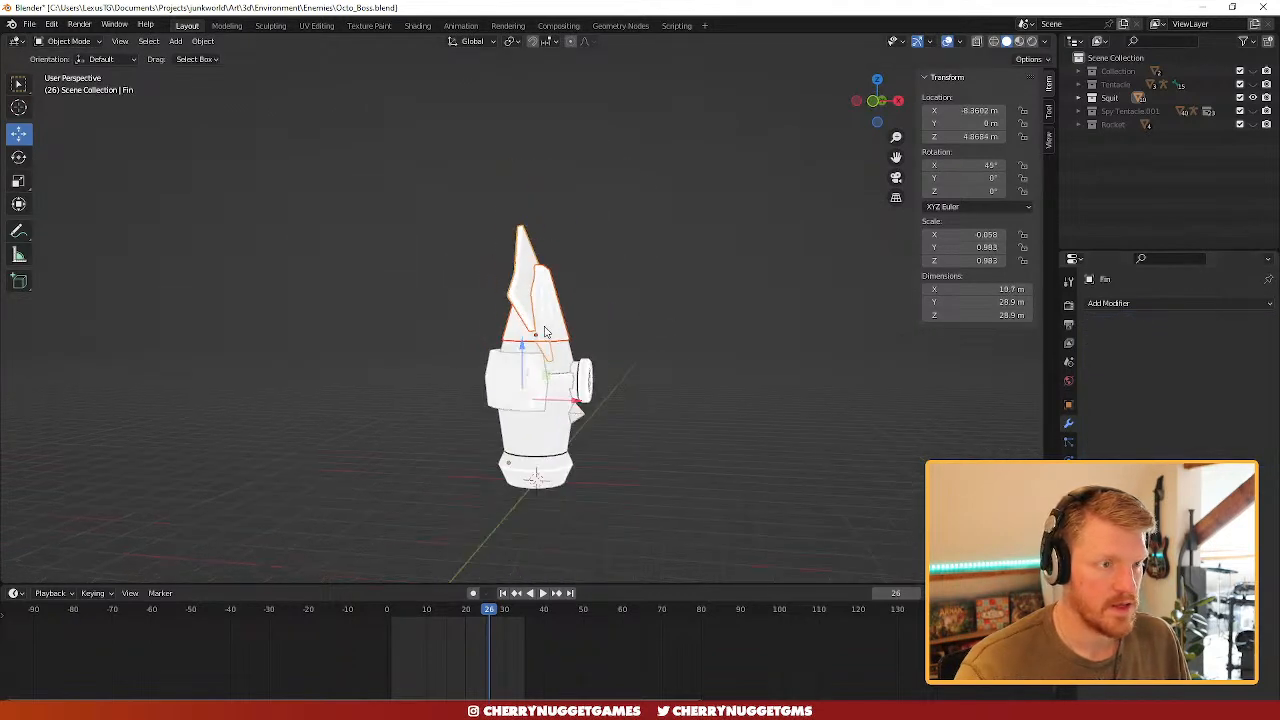
{"action": "key", "text": "Tab"}
{"action": "key", "text": "Tab"}
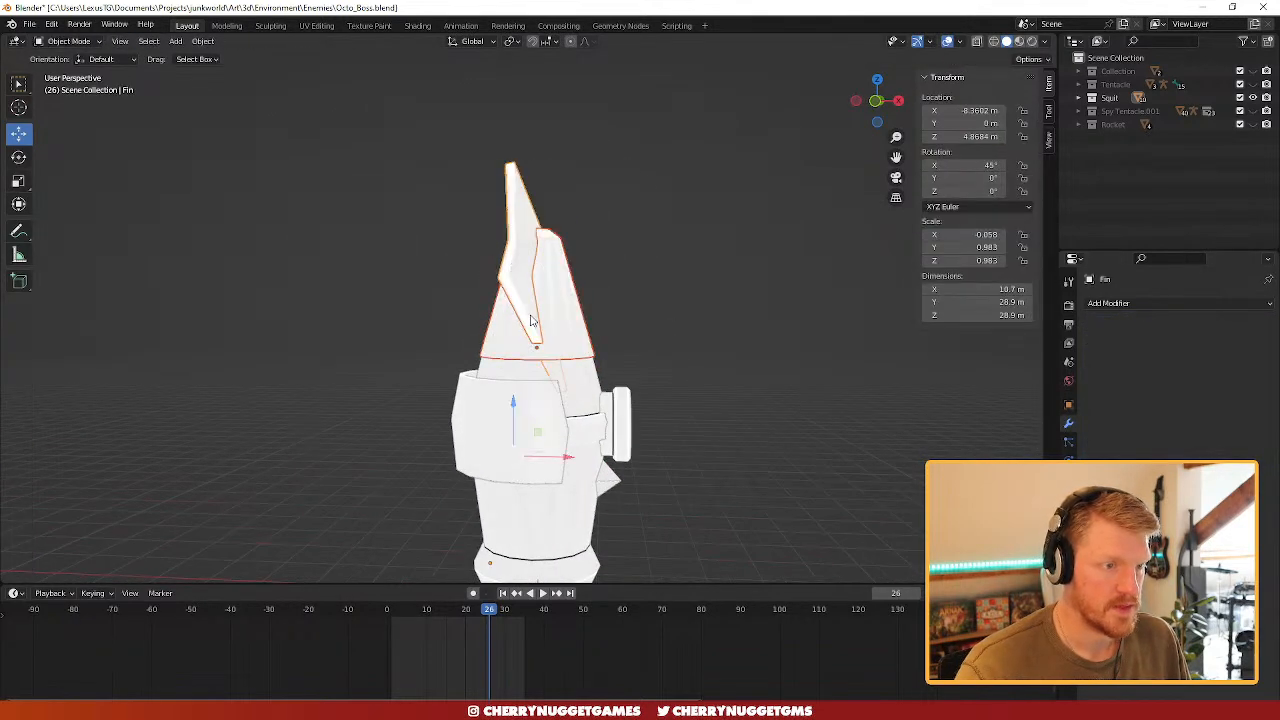
{"action": "key", "text": "Tab"}
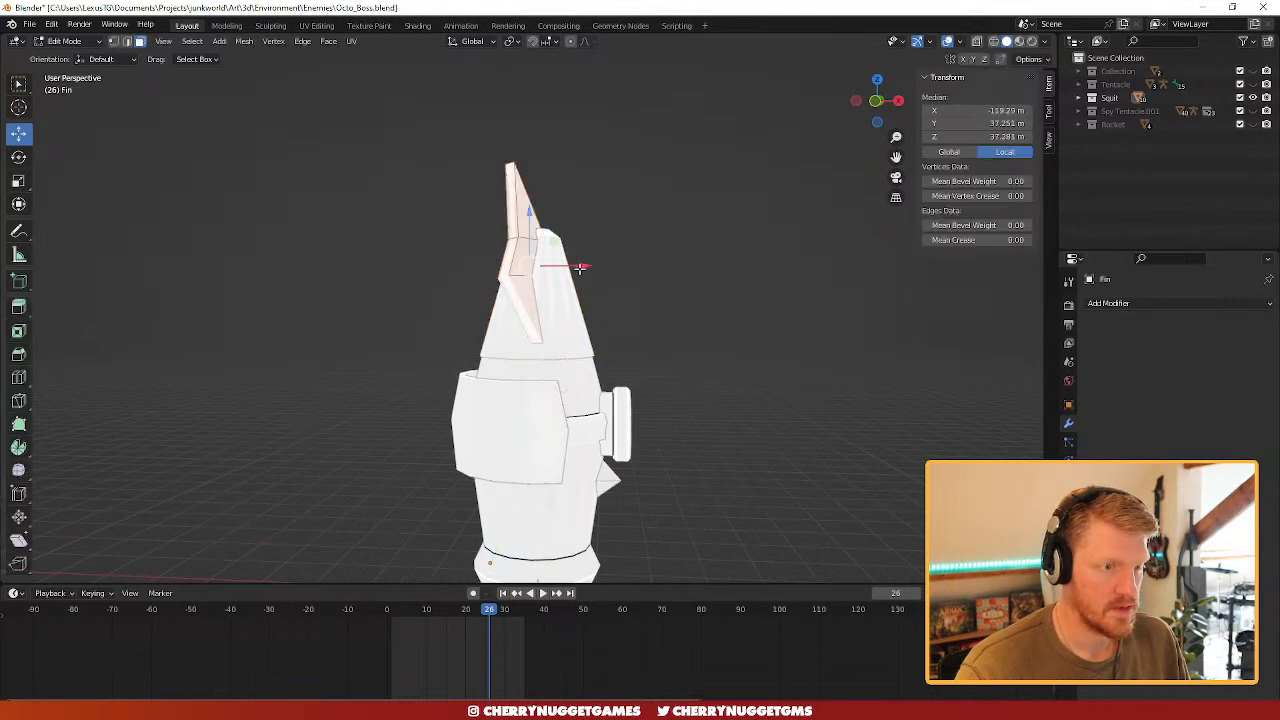
{"action": "left_click_drag", "start_coordinate": [580, 267], "coordinate": [571, 267]}
{"action": "key", "text": "Tab"}
{"action": "scroll", "coordinate": [617, 340], "scroll_direction": "down", "scroll_amount": 1}
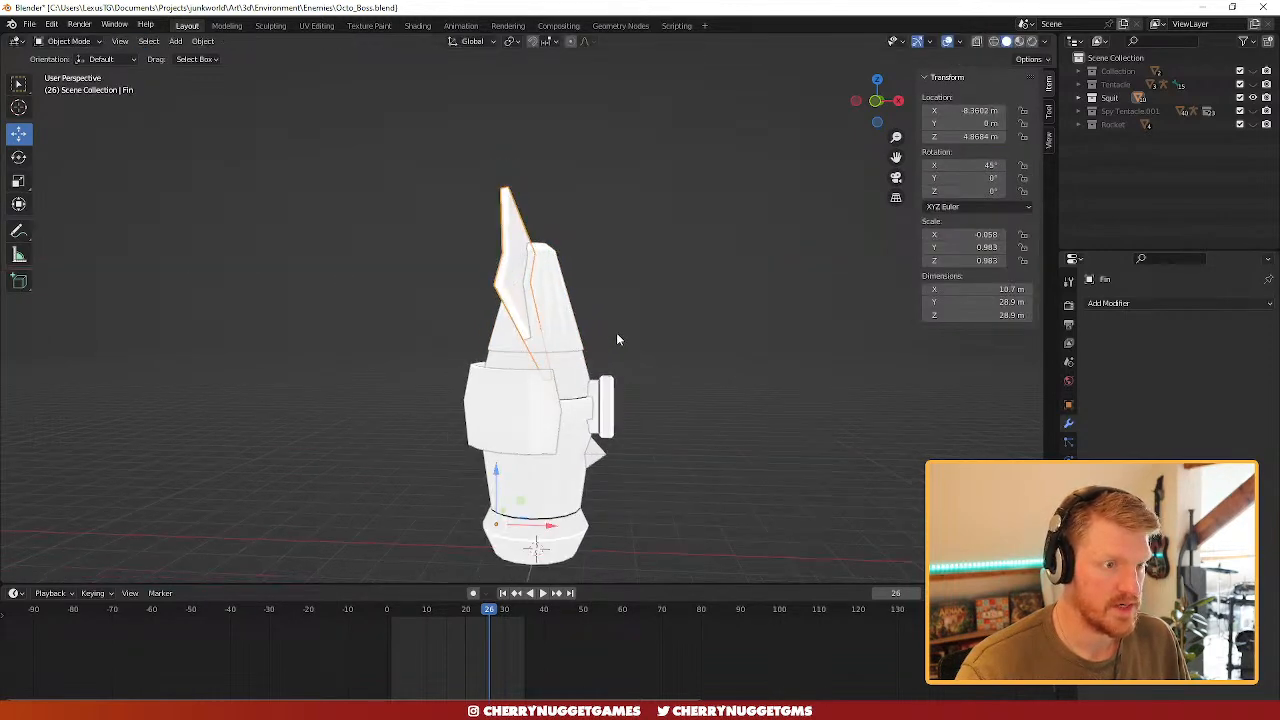
- Add the top piece to the fin selection and try rotating both -39.2° around global Y
{"action": "mouse_move", "coordinate": [617, 340]}
{"action": "middle_mouse_down"}
{"action": "mouse_move", "coordinate": [563, 339]}
{"action": "mouse_move", "coordinate": [640, 354]}
{"action": "mouse_move", "coordinate": [628, 354]}
{"action": "middle_mouse_up"}
{"action": "left_click", "coordinate": [560, 310], "text": "shift"}
{"action": "key", "text": "r"}
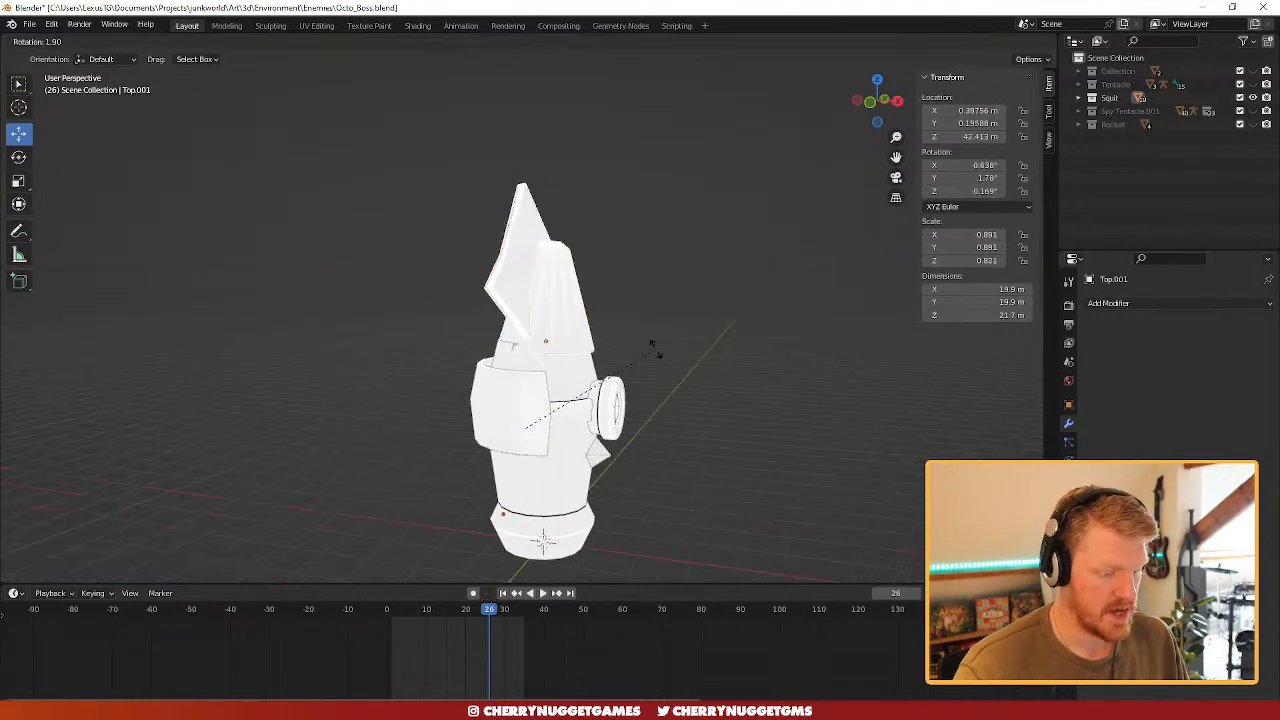
{"action": "key", "text": "y"}
{"action": "left_click", "coordinate": [540, 330]}
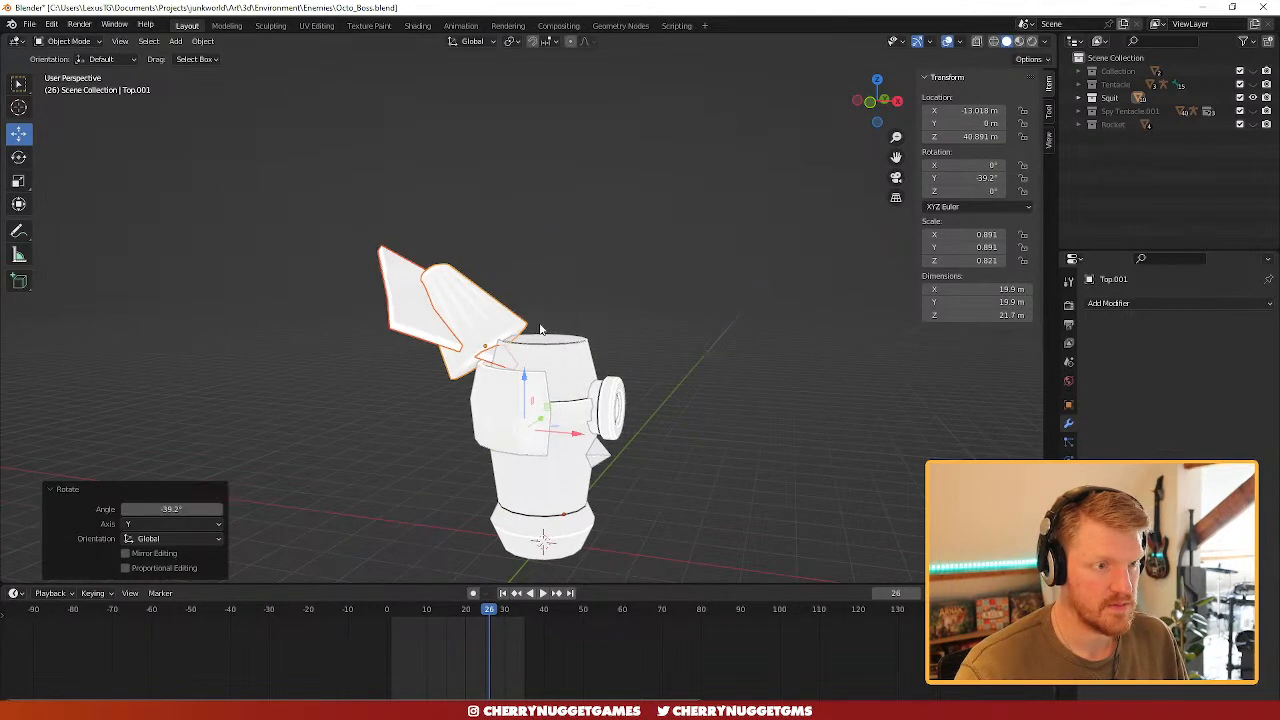
- Try fitting the tilted pieces onto the body by moving them along Z and X, and undo the moves and the rotation
{"action": "left_click_drag", "start_coordinate": [527, 393], "coordinate": [488, 362]}
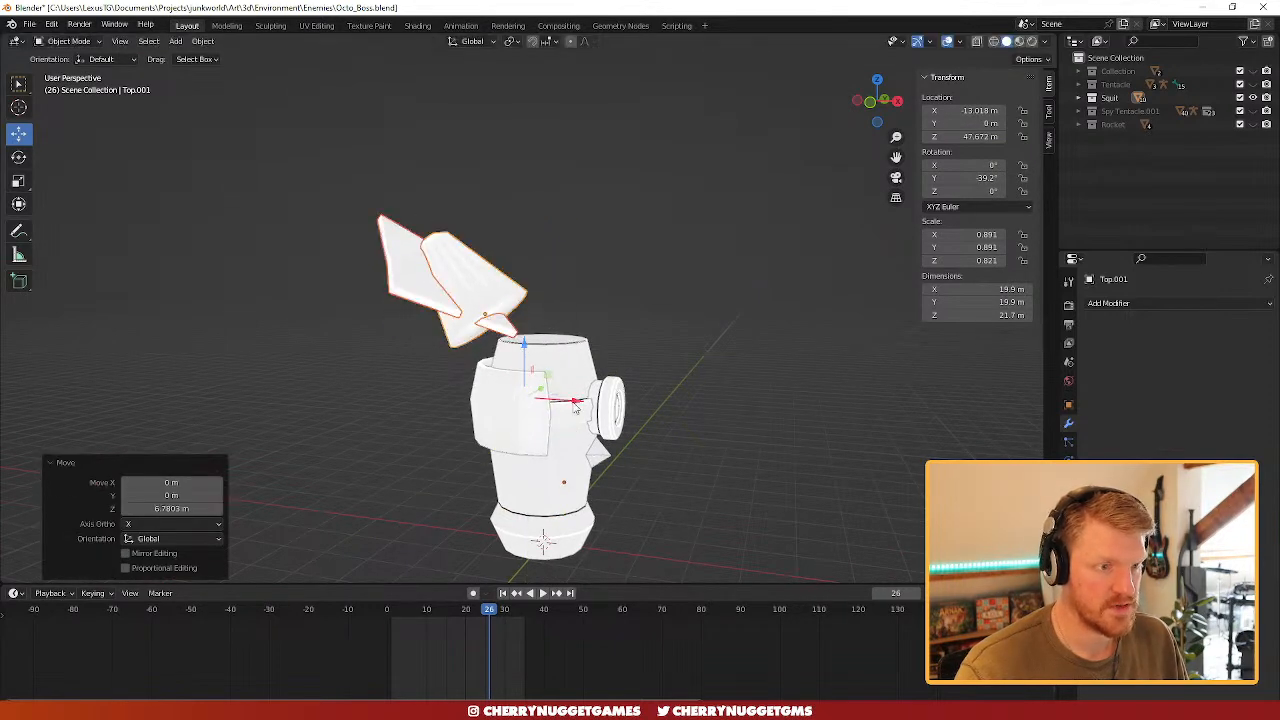
{"action": "left_click_drag", "start_coordinate": [575, 405], "coordinate": [576, 350]}
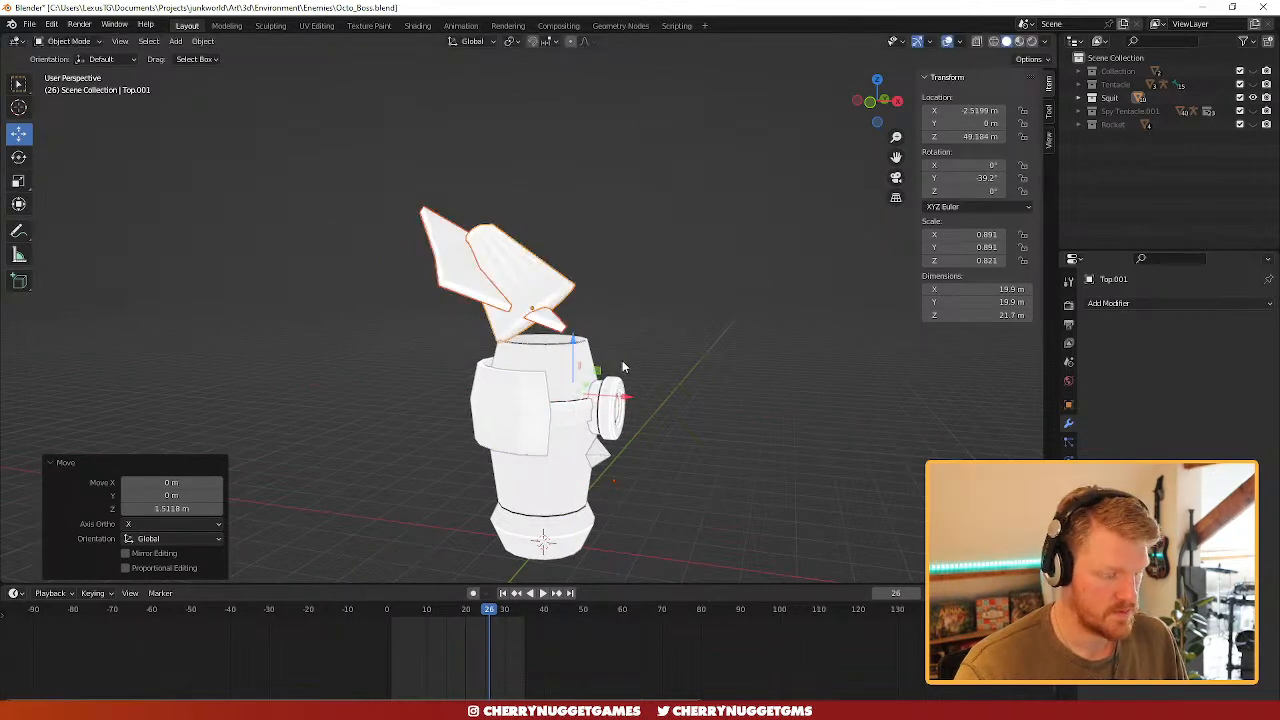
{"action": "scroll", "coordinate": [622, 361], "scroll_direction": "down", "scroll_amount": 3}
{"action": "middle_click_drag", "start_coordinate": [640, 362], "coordinate": [590, 358]}
{"action": "scroll", "coordinate": [690, 361], "scroll_direction": "up", "scroll_amount": 4}
{"action": "key", "text": "ctrl+z"}
{"action": "key", "text": "ctrl+z"}
{"action": "key", "text": "ctrl+z"}
{"action": "mouse_move", "coordinate": [694, 361]}
{"action": "middle_mouse_down"}
{"action": "mouse_move", "coordinate": [643, 352]}
{"action": "mouse_move", "coordinate": [766, 346]}
{"action": "mouse_move", "coordinate": [672, 359]}
{"action": "middle_mouse_up"}
{"action": "key", "text": "ctrl+z"}
{"action": "key", "text": "ctrl+z"}
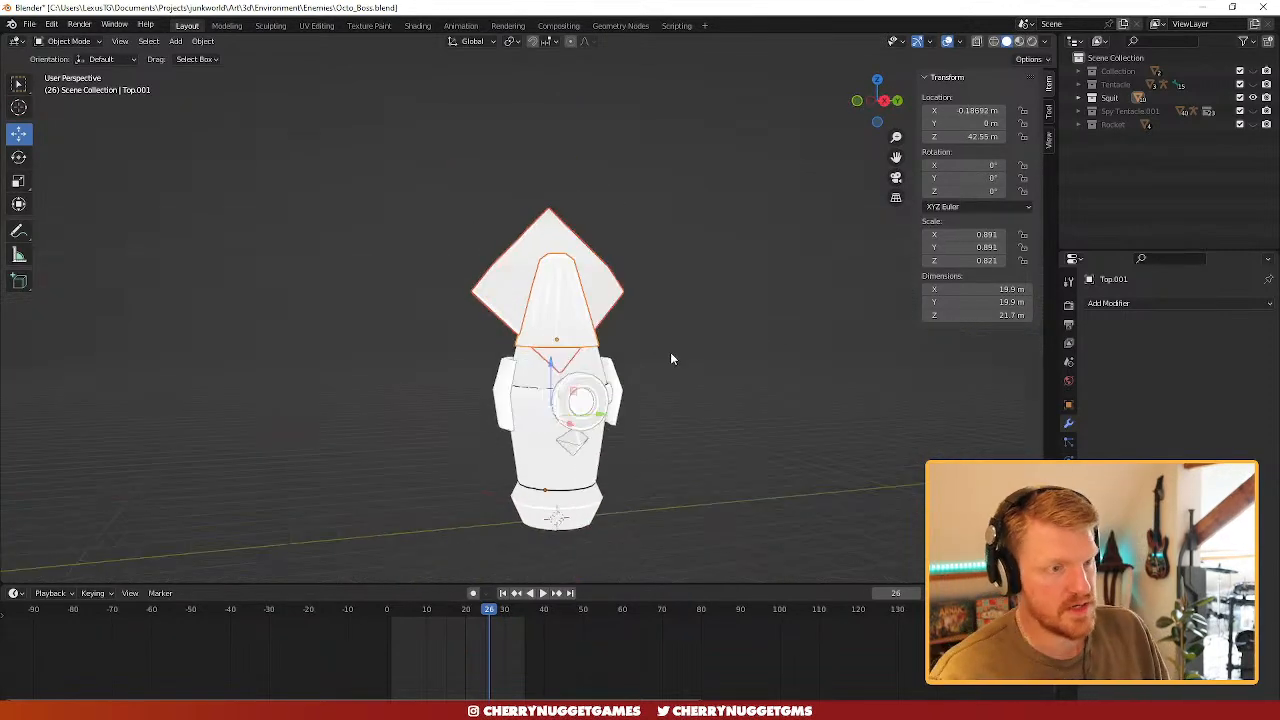
- In Edit Mode with X-ray on, select the fin's bottom tip vertices, try raising them along Z, and undo the move
{"action": "scroll", "coordinate": [670, 358], "scroll_direction": "up", "scroll_amount": 4}
{"action": "left_click", "coordinate": [677, 303]}
{"action": "key", "text": "grave"}
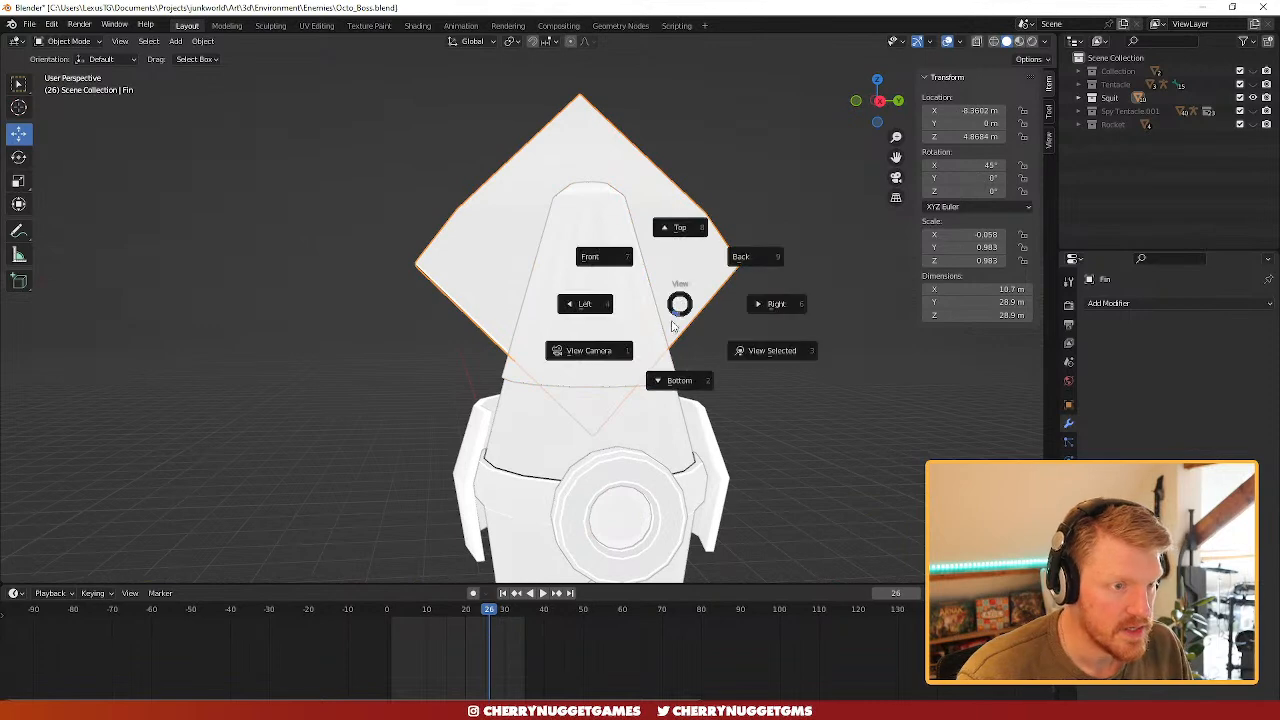
{"action": "left_click", "coordinate": [596, 258]}
{"action": "key", "text": "Tab"}
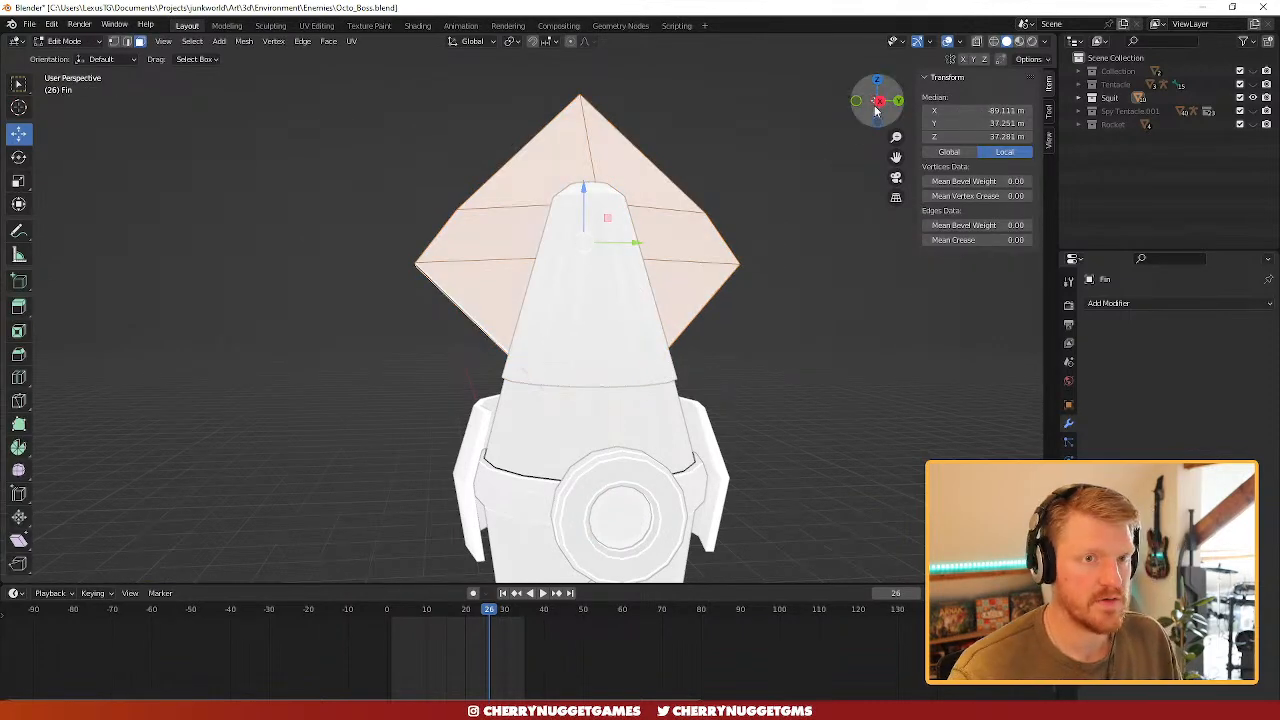
{"action": "left_click", "coordinate": [978, 41]}
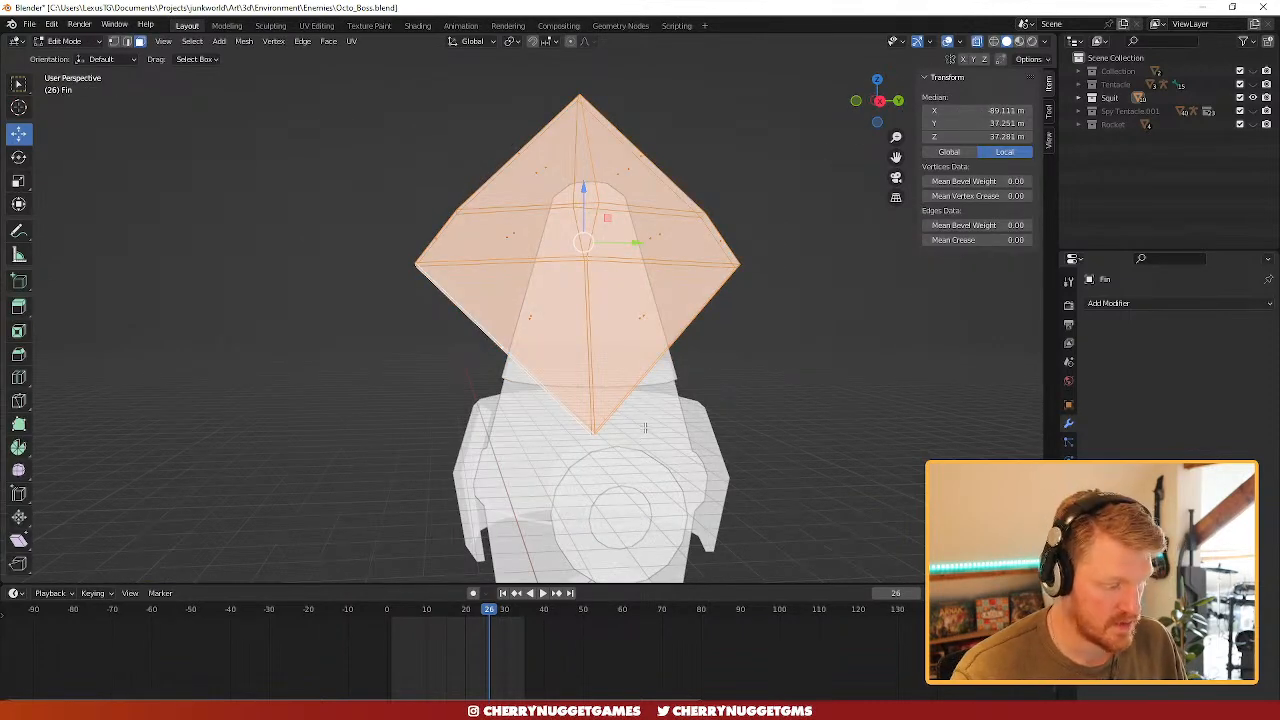
{"action": "key", "text": "1"}
{"action": "left_click", "coordinate": [593, 432]}
{"action": "left_click_drag", "start_coordinate": [593, 400], "coordinate": [591, 325]}
{"action": "key", "text": "ctrl+z"}
- Bevel the edges at the fin's bottom tip with a single segment and an offset width of 12.3 m
{"action": "scroll", "coordinate": [643, 421], "scroll_direction": "up", "scroll_amount": 2}
{"action": "mouse_move", "coordinate": [643, 421]}
{"action": "middle_mouse_down"}
{"action": "mouse_move", "coordinate": [612, 412]}
{"action": "mouse_move", "coordinate": [638, 407]}
{"action": "middle_mouse_up"}
{"action": "key", "text": "ctrl+b"}
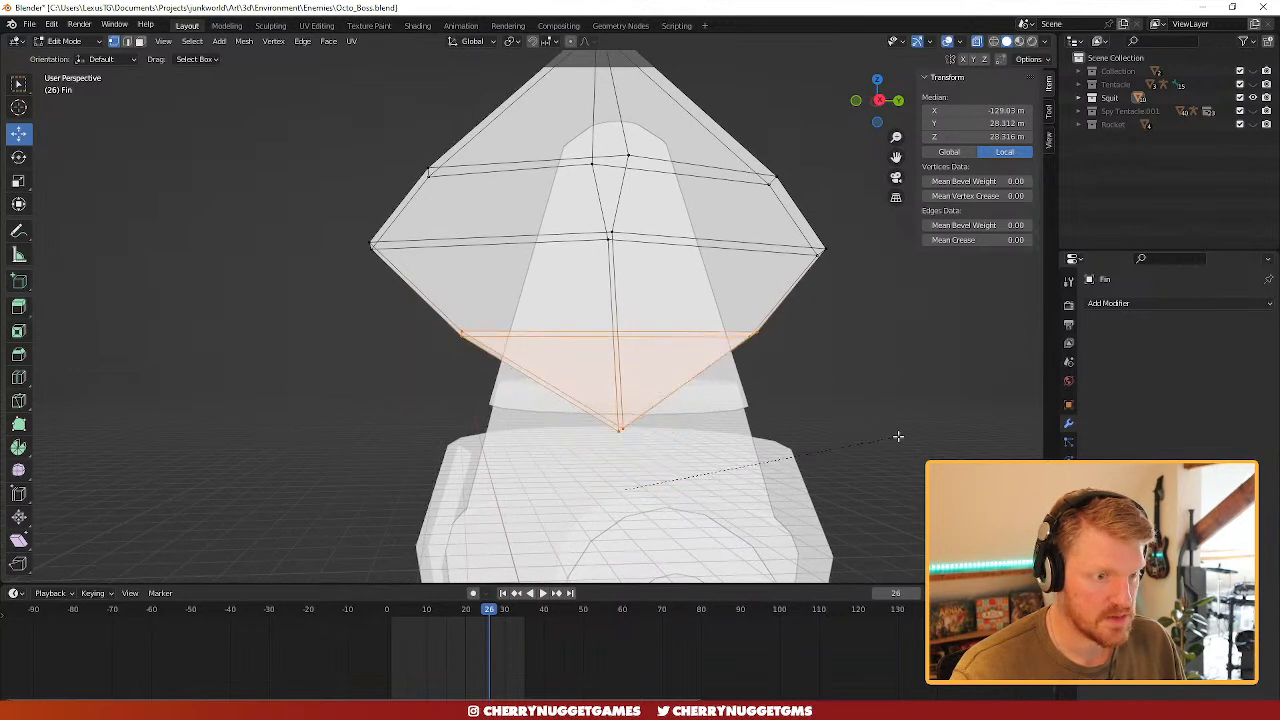
{"action": "left_click", "coordinate": [837, 437]}
{"action": "middle_click_drag", "start_coordinate": [636, 450], "coordinate": [675, 457]}
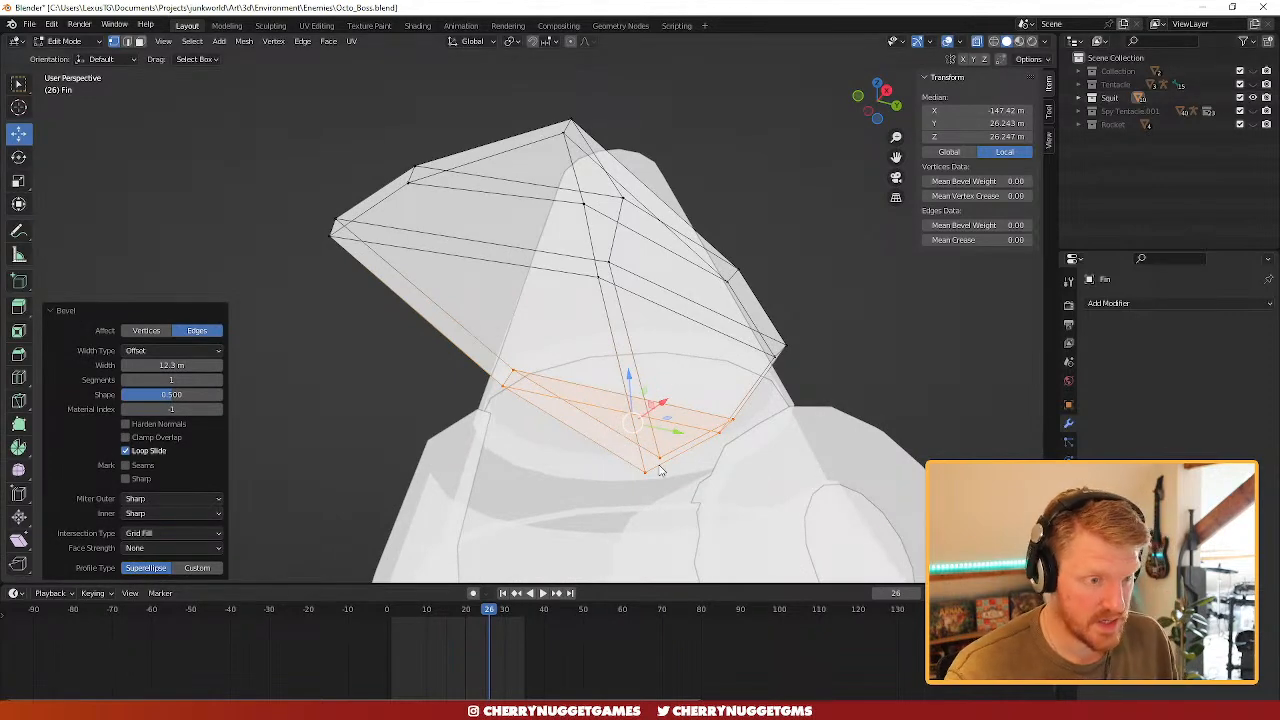
- Try deleting a face at the fin's bevelled bottom tip, and undo back to before the bevel
{"action": "key", "text": "3"}
{"action": "left_click", "coordinate": [625, 436]}
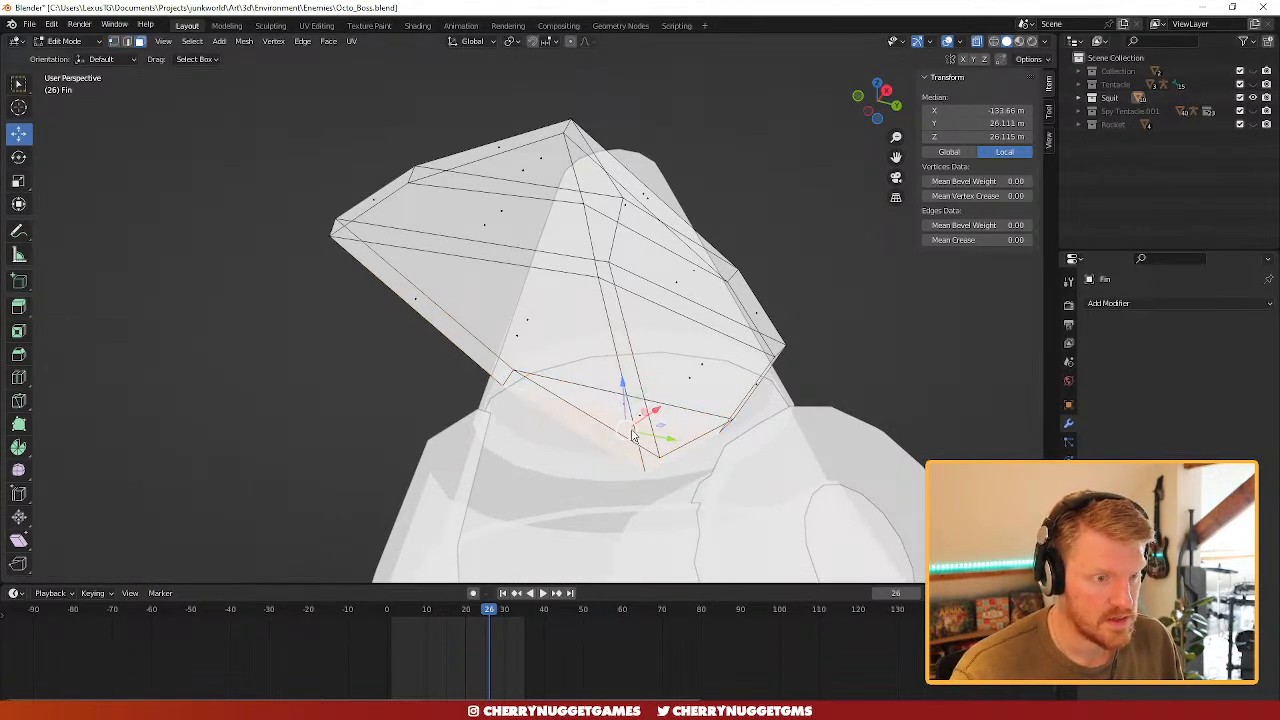
{"action": "middle_click_drag", "start_coordinate": [650, 428], "coordinate": [648, 452]}
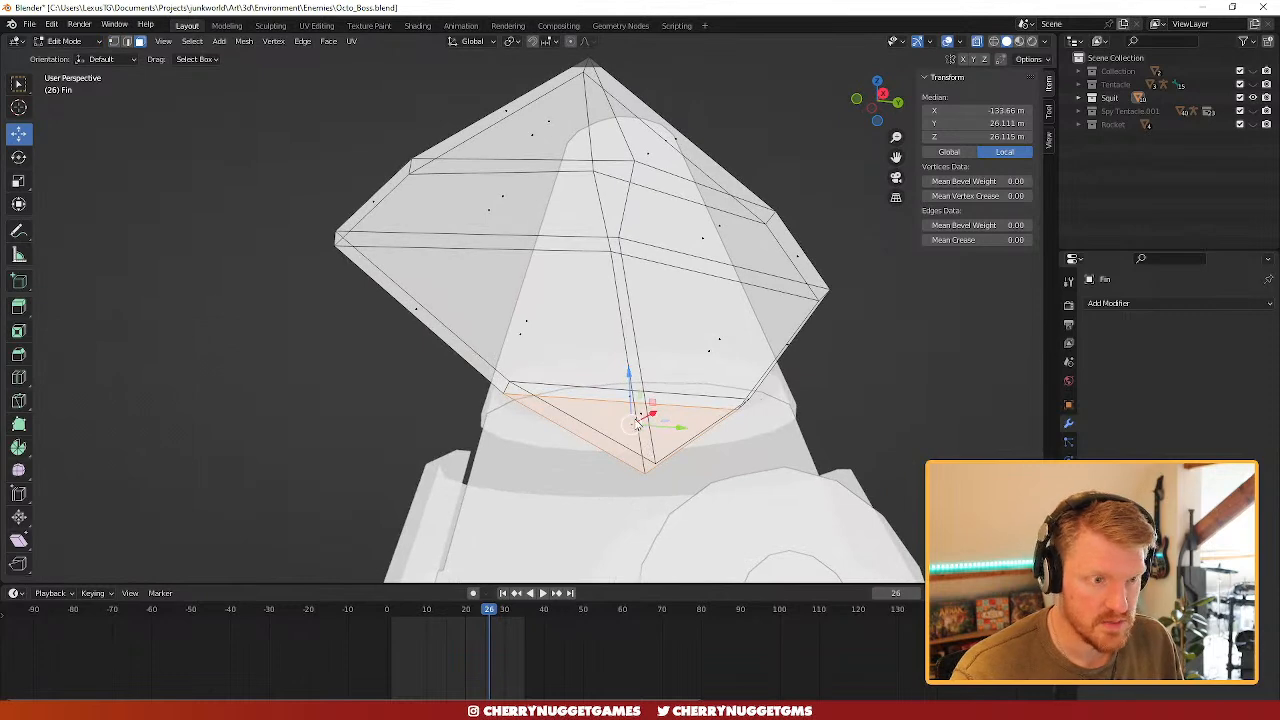
{"action": "middle_click_drag", "start_coordinate": [547, 425], "coordinate": [760, 475]}
{"action": "key", "text": "x"}
{"action": "left_click", "coordinate": [589, 431]}
{"action": "left_click", "coordinate": [648, 430], "text": "alt"}
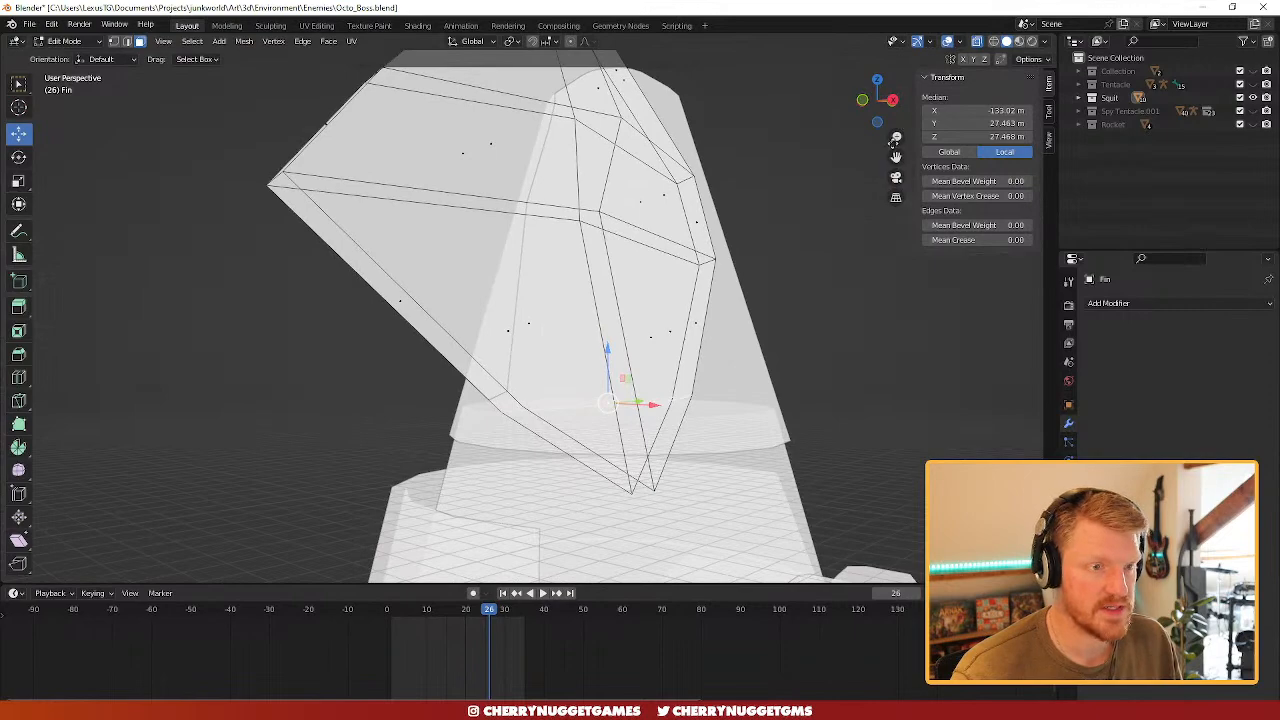
{"action": "middle_click_drag", "start_coordinate": [745, 225], "coordinate": [730, 248]}
{"action": "middle_click_drag", "start_coordinate": [616, 310], "coordinate": [658, 458]}
{"action": "key", "text": "ctrl+z"}
{"action": "key", "text": "ctrl+z"}
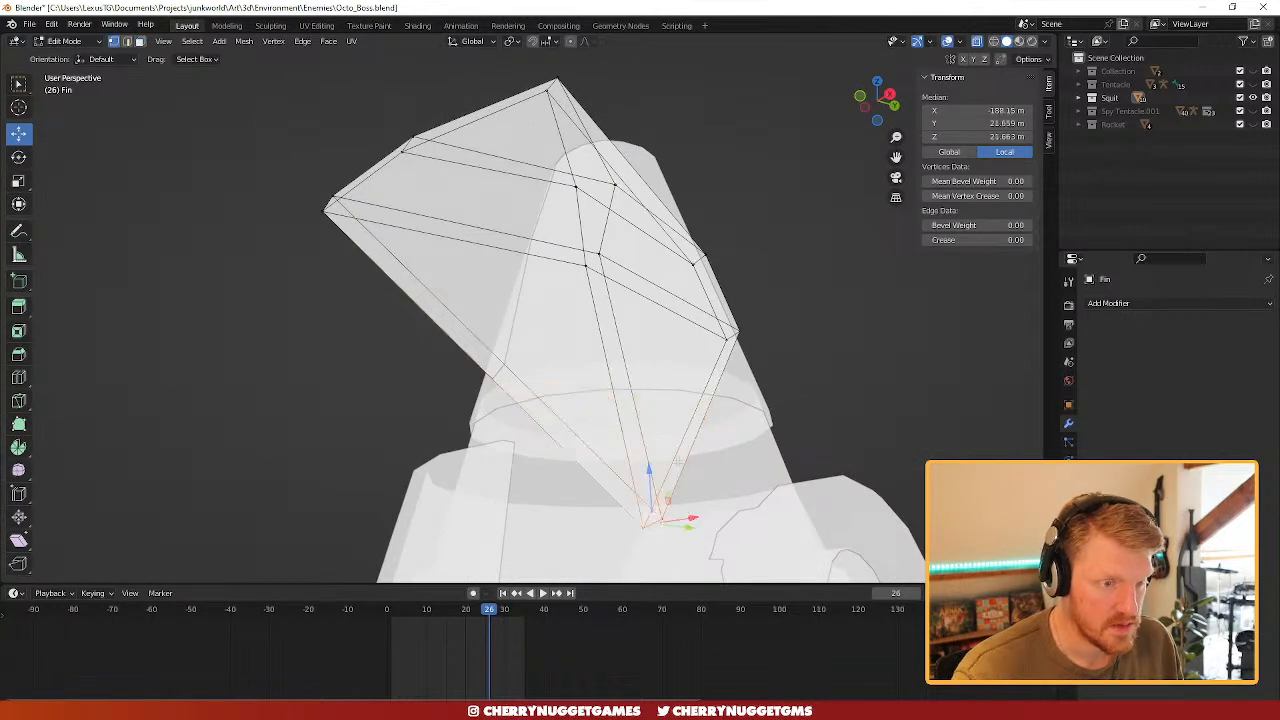
- Try bevelling the edges at the fin's bottom tip, and undo the bevel
{"action": "middle_click_drag", "start_coordinate": [693, 499], "coordinate": [674, 497]}
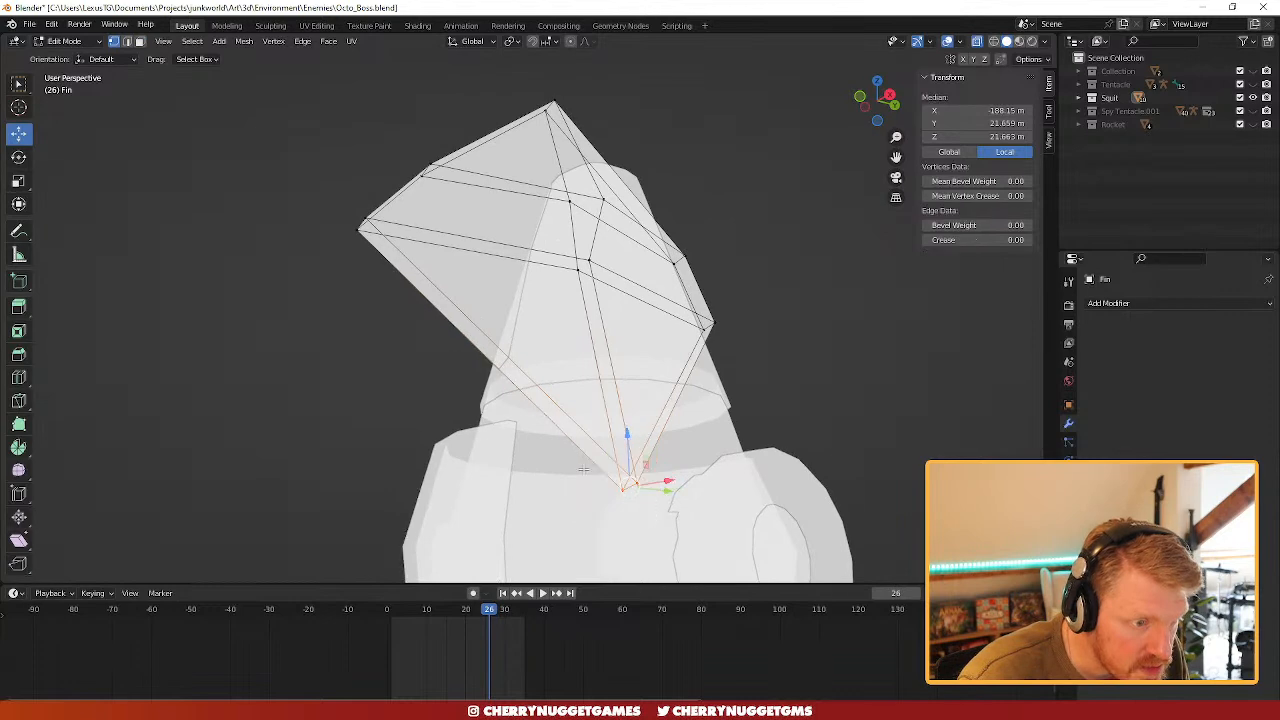
{"action": "key", "text": "s"}
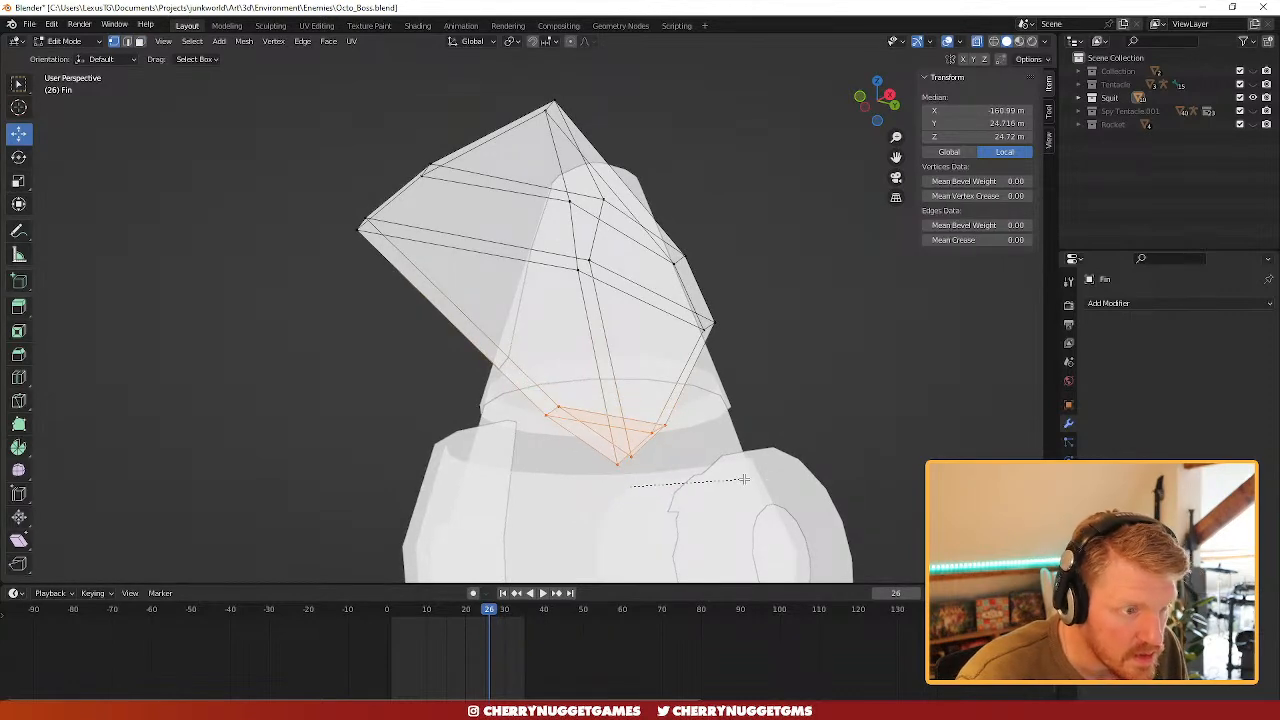
{"action": "left_click", "coordinate": [778, 479]}
{"action": "key", "text": "ctrl+z"}
- Bevel the edges at the fin's bottom tip with one segment and an offset width of 12.2 m
{"action": "mouse_move", "coordinate": [774, 480]}
{"action": "middle_mouse_down"}
{"action": "mouse_move", "coordinate": [482, 500]}
{"action": "mouse_move", "coordinate": [553, 464]}
{"action": "mouse_move", "coordinate": [750, 481]}
{"action": "middle_mouse_up"}
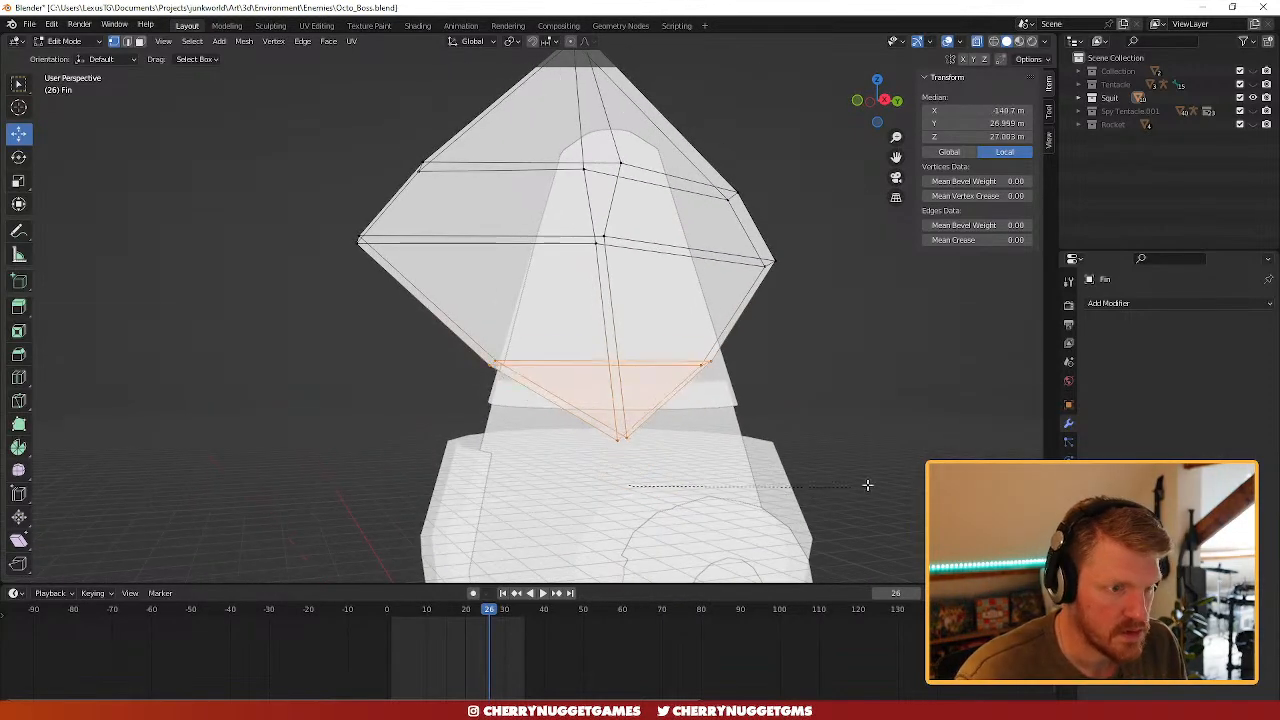
{"action": "key", "text": "s"}
{"action": "left_click", "coordinate": [828, 483]}
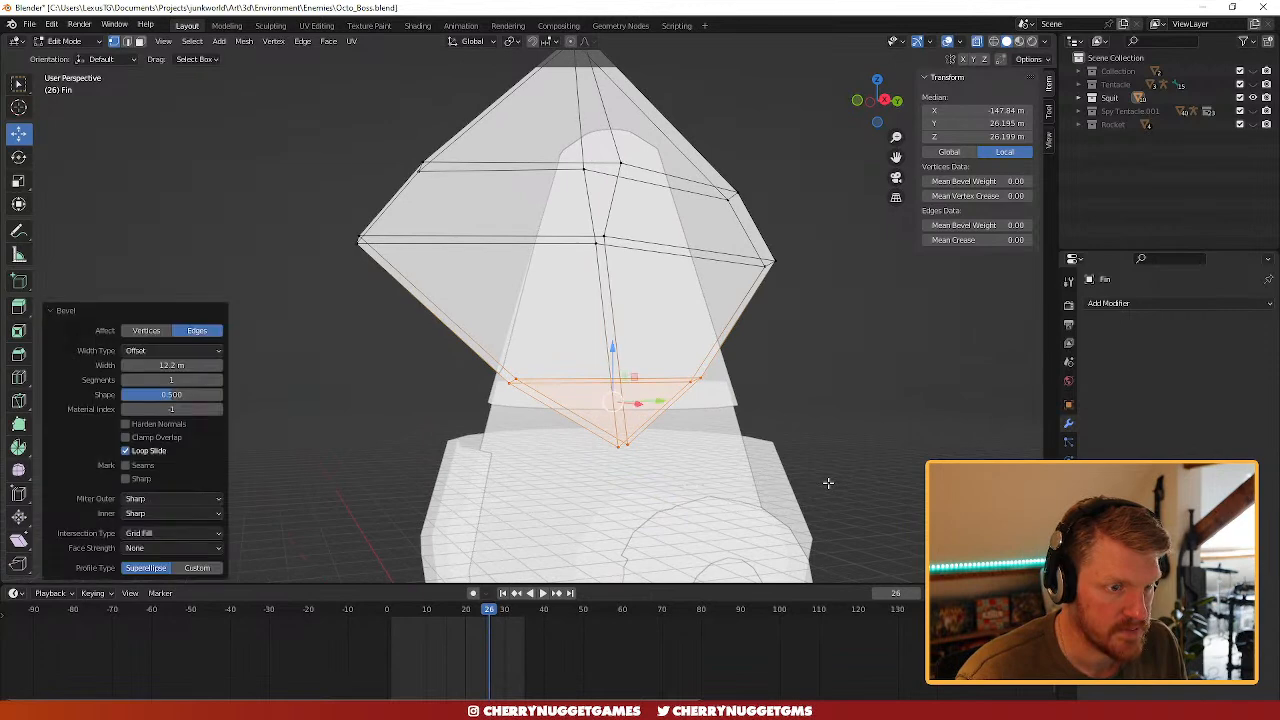
- In face selection mode, delete the selected bevel faces at the fin's bottom tip and the remaining horizontal face
{"action": "key", "text": "3"}
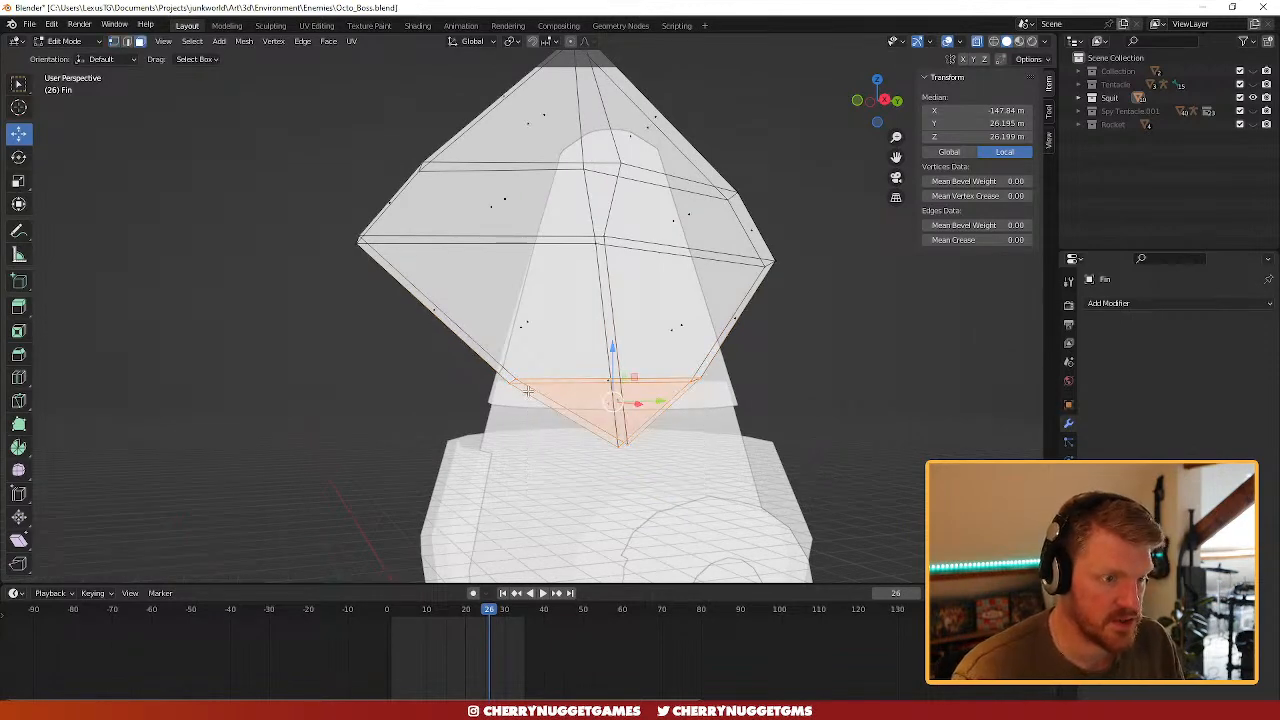
{"action": "key", "text": "x"}
{"action": "left_click", "coordinate": [544, 395]}
{"action": "left_click", "coordinate": [606, 386]}
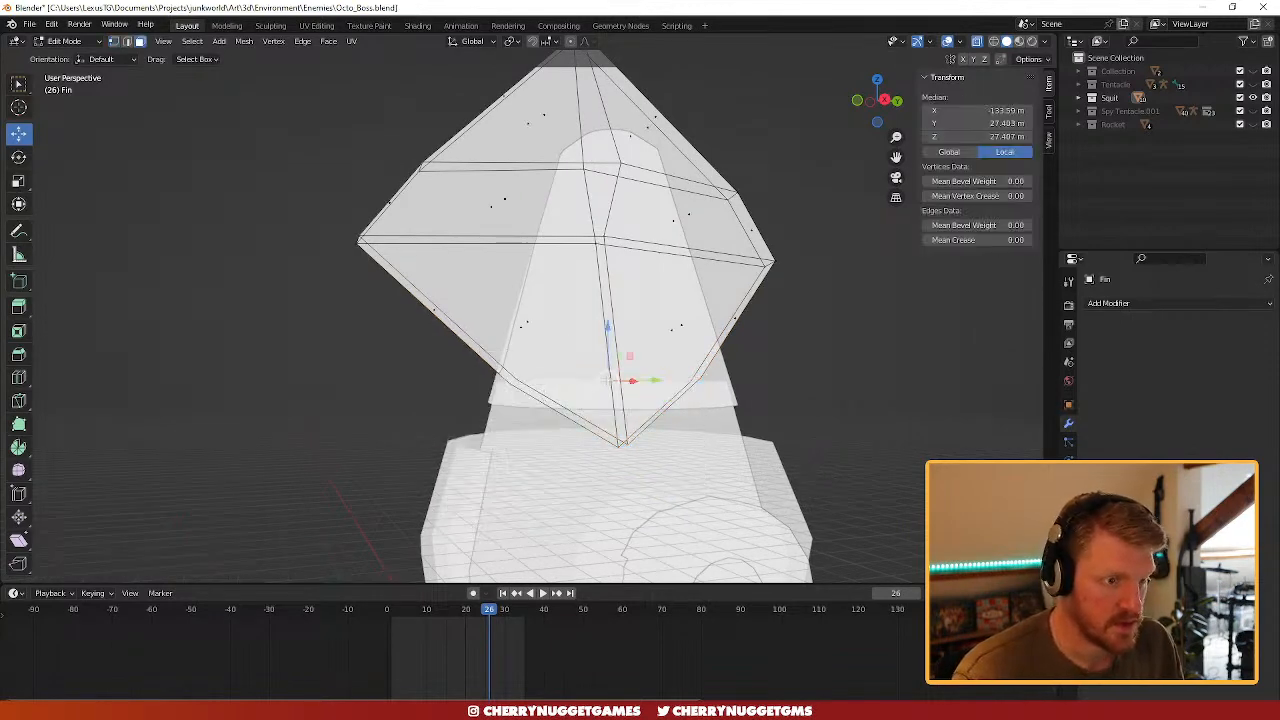
{"action": "key", "text": "x"}
{"action": "left_click", "coordinate": [613, 397]}
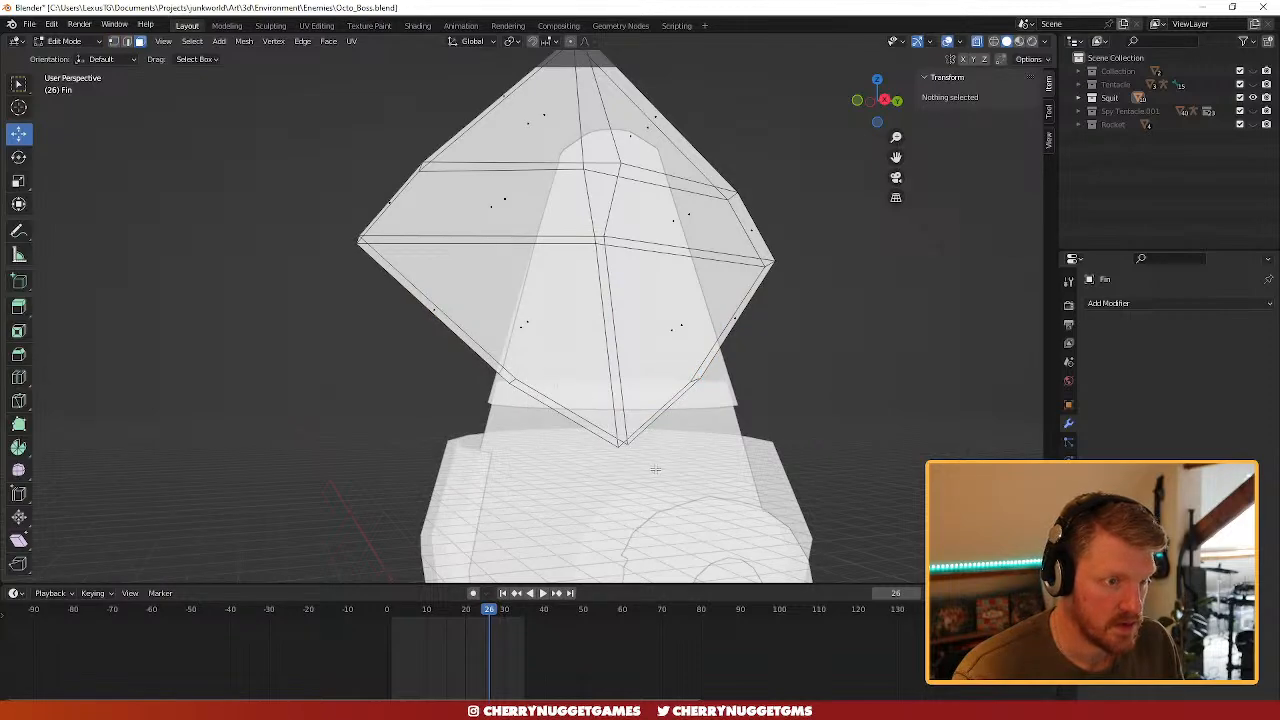
- Cut a straight edge across the fin's bottom tip on its front and back sides with the Knife tool
{"action": "middle_click_drag", "start_coordinate": [655, 469], "coordinate": [702, 436]}
{"action": "scroll", "coordinate": [676, 485], "scroll_direction": "up", "scroll_amount": 2}
{"action": "key", "text": "k"}
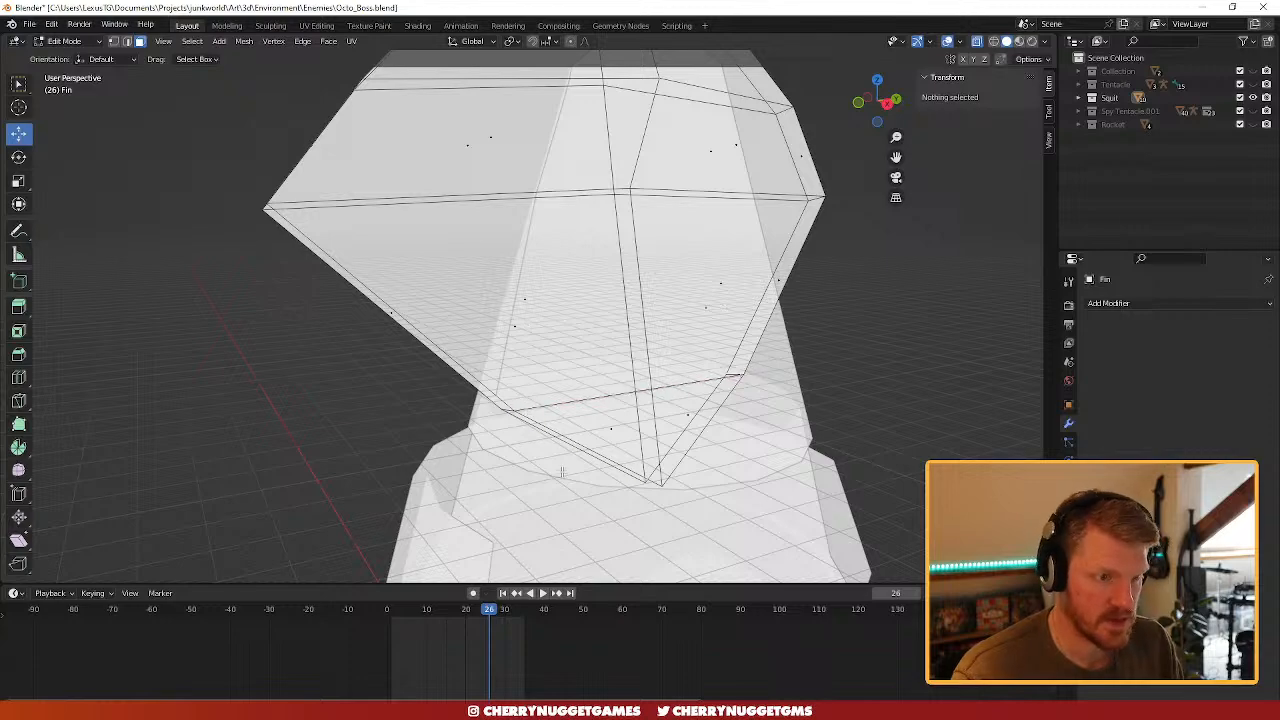
{"action": "middle_click_drag", "start_coordinate": [562, 472], "coordinate": [817, 466]}
{"action": "middle_click_drag", "start_coordinate": [532, 455], "coordinate": [546, 463]}
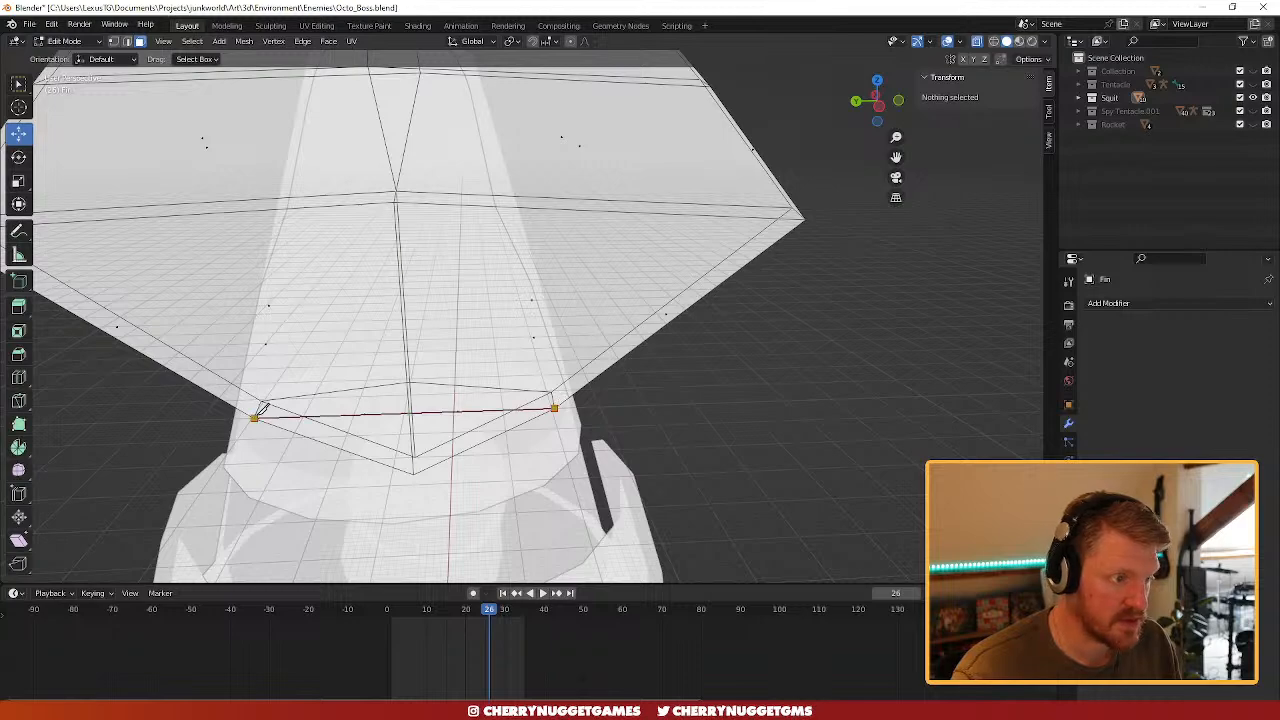
{"action": "middle_click_drag", "start_coordinate": [434, 461], "coordinate": [341, 419]}
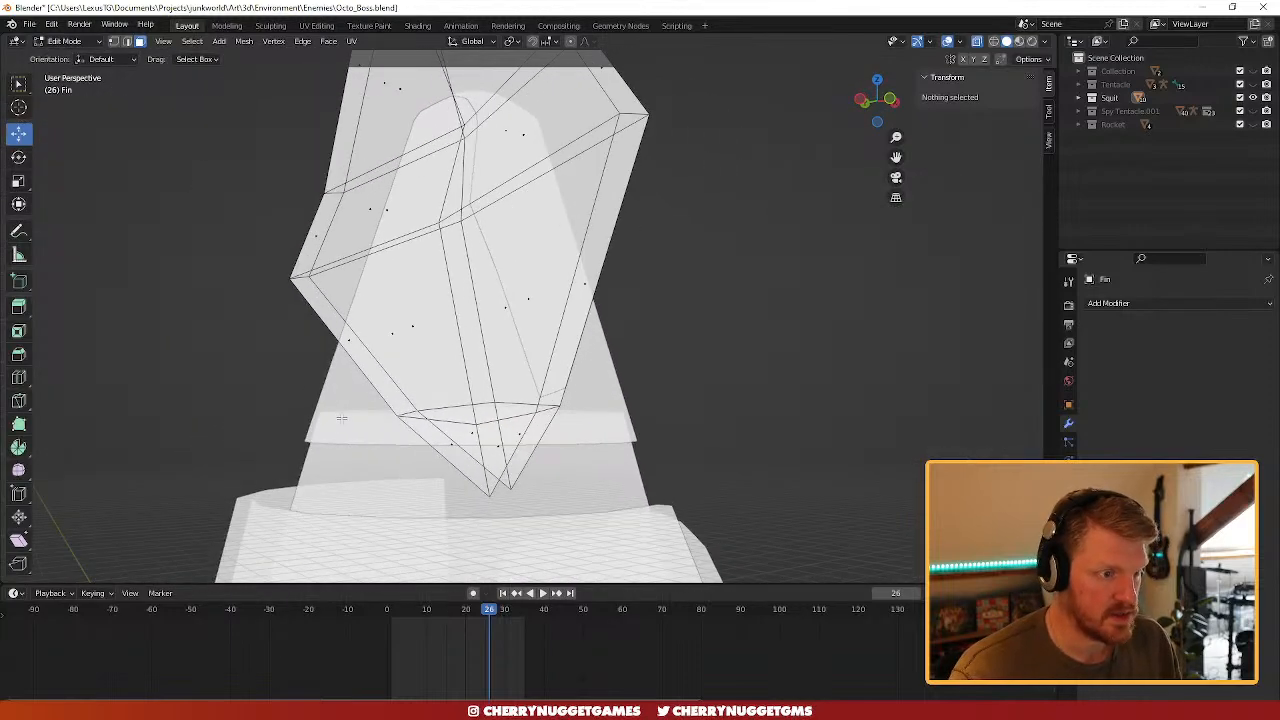
- Slide the middle vertex of the new cut slightly up its edge to line it up with the cut
{"action": "left_click", "coordinate": [476, 424]}
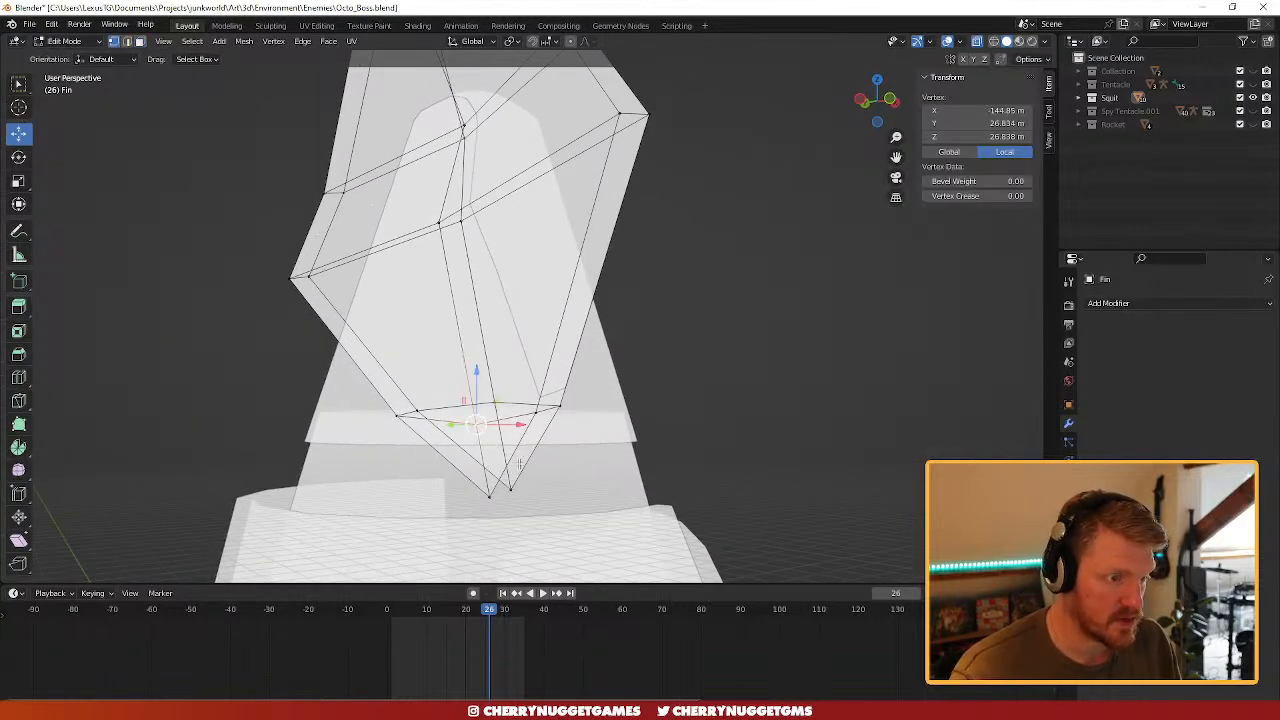
{"action": "key", "text": "shift+v"}
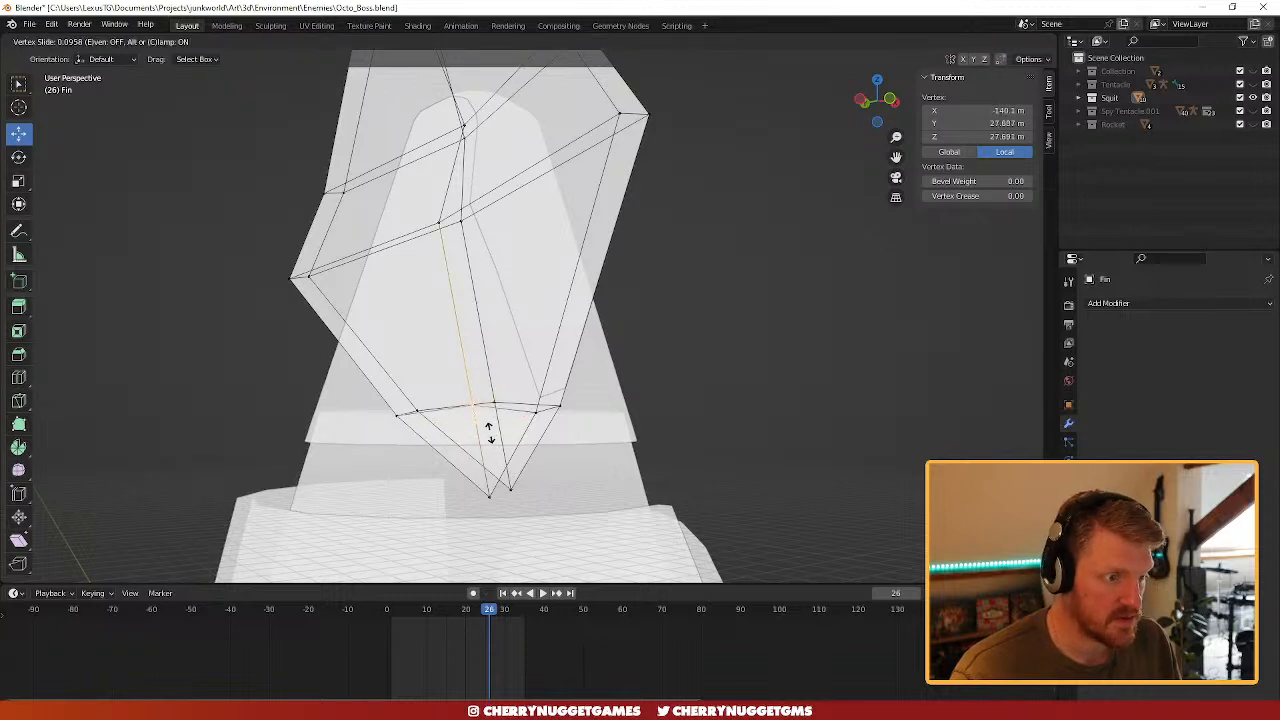
{"action": "left_click", "coordinate": [490, 433]}
- Select the faces of the fin's tip below the cut and delete them
{"action": "key", "text": "3"}
{"action": "left_click", "coordinate": [484, 440]}
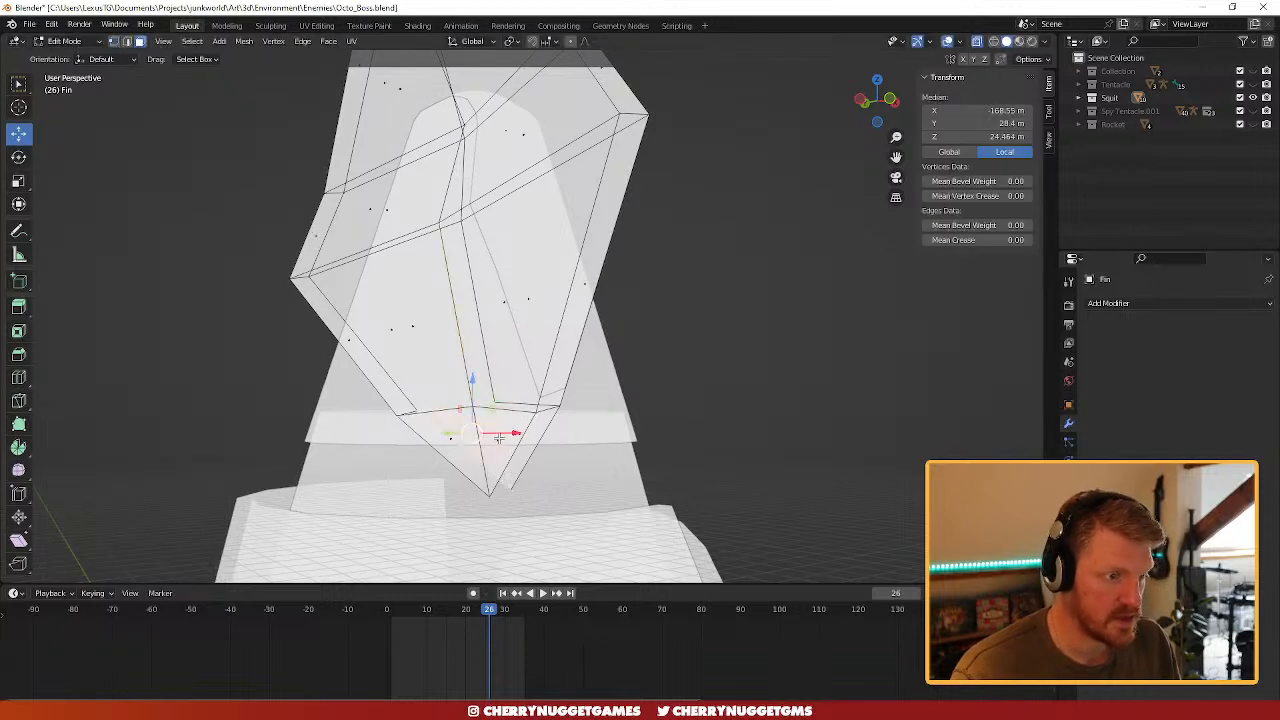
{"action": "key", "text": "x"}
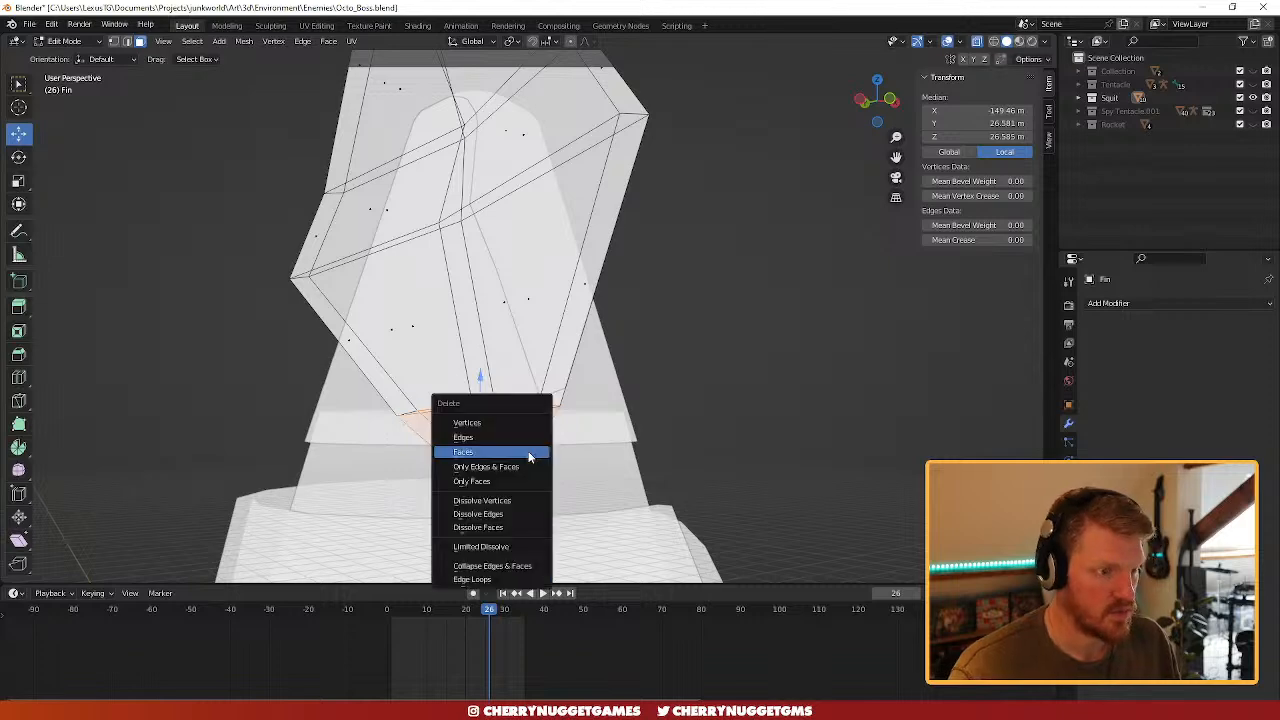
{"action": "left_click", "coordinate": [528, 451]}
- Select the open edge loop at the fin's bottom and flatten it by scaling it to 0 along Z
{"action": "middle_click_drag", "start_coordinate": [620, 428], "coordinate": [468, 455]}
{"action": "scroll", "coordinate": [600, 485], "scroll_direction": "down", "scroll_amount": 2}
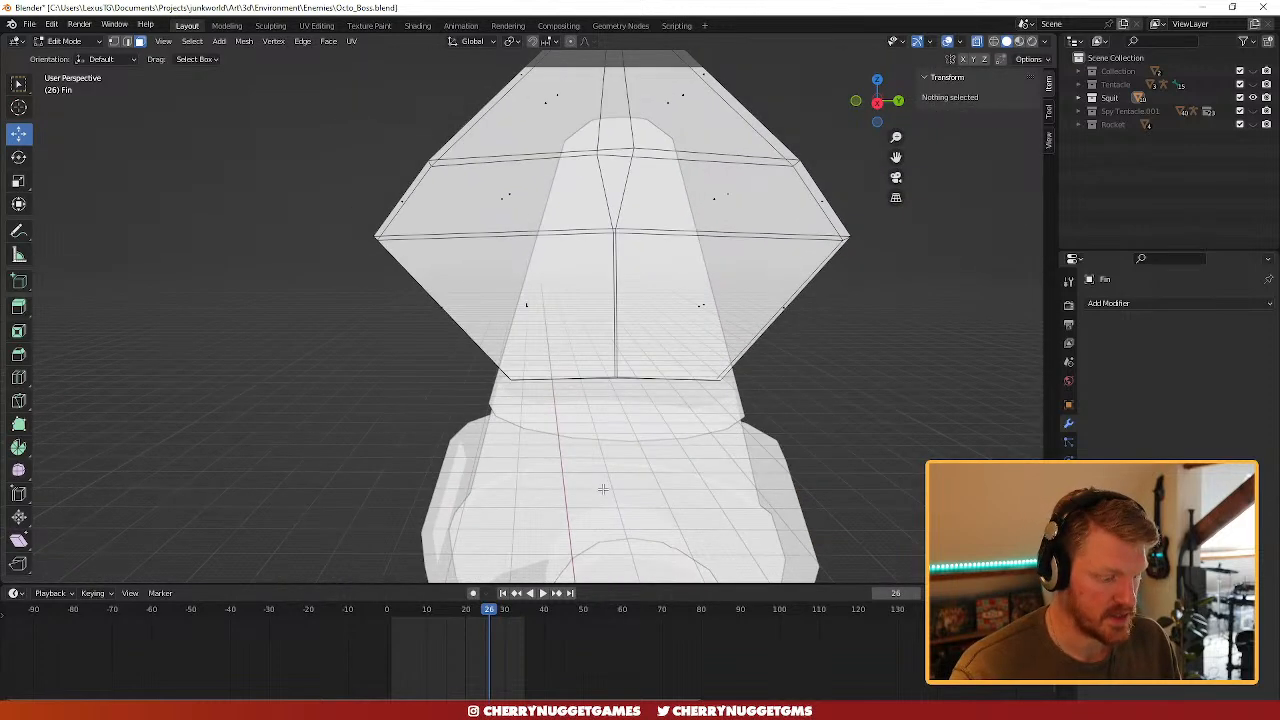
{"action": "middle_click_drag", "start_coordinate": [603, 489], "coordinate": [618, 404]}
{"action": "left_click", "coordinate": [599, 377], "text": "alt"}
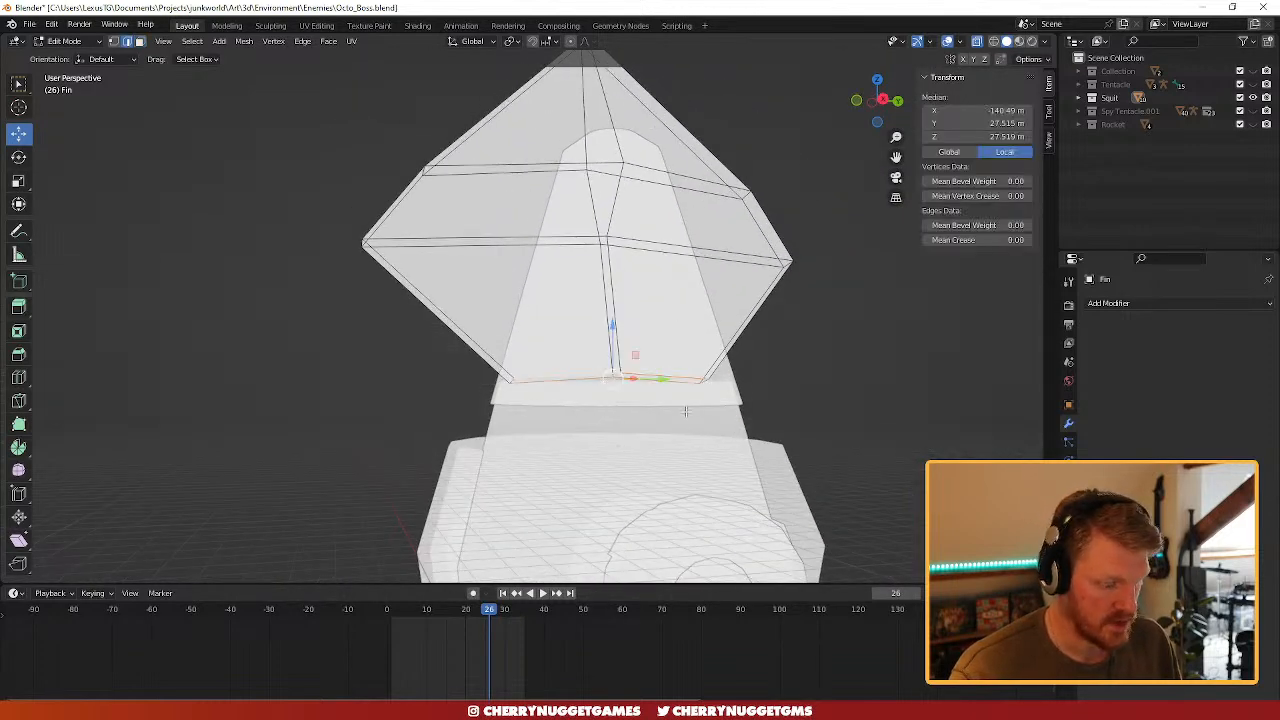
{"action": "key", "text": "s"}
{"action": "key", "text": "z"}
{"action": "key", "text": "0"}
{"action": "key", "text": "Return"}
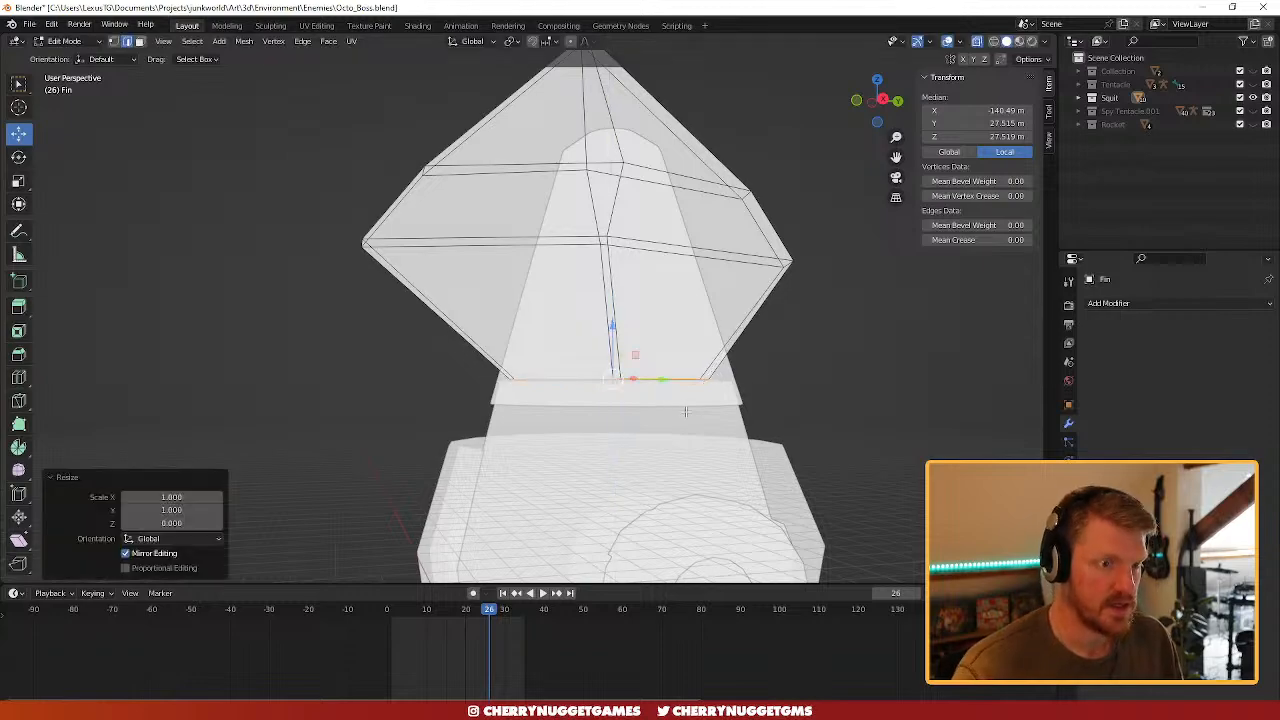
- Fill the fin's open bottom with a face, return to Object Mode and turn X-ray off
{"action": "mouse_move", "coordinate": [686, 411]}
{"action": "middle_mouse_down"}
{"action": "mouse_move", "coordinate": [807, 424]}
{"action": "mouse_move", "coordinate": [727, 412]}
{"action": "mouse_move", "coordinate": [610, 445]}
{"action": "mouse_move", "coordinate": [547, 377]}
{"action": "mouse_move", "coordinate": [553, 396]}
{"action": "mouse_move", "coordinate": [723, 414]}
{"action": "mouse_move", "coordinate": [715, 426]}
{"action": "mouse_move", "coordinate": [800, 445]}
{"action": "mouse_move", "coordinate": [790, 431]}
{"action": "mouse_move", "coordinate": [690, 428]}
{"action": "middle_mouse_up"}
{"action": "scroll", "coordinate": [727, 412], "scroll_direction": "up", "scroll_amount": 1}
{"action": "key", "text": "f"}
{"action": "scroll", "coordinate": [547, 377], "scroll_direction": "down", "scroll_amount": 3}
{"action": "key", "text": "Tab"}
{"action": "scroll", "coordinate": [735, 370], "scroll_direction": "down", "scroll_amount": 1}
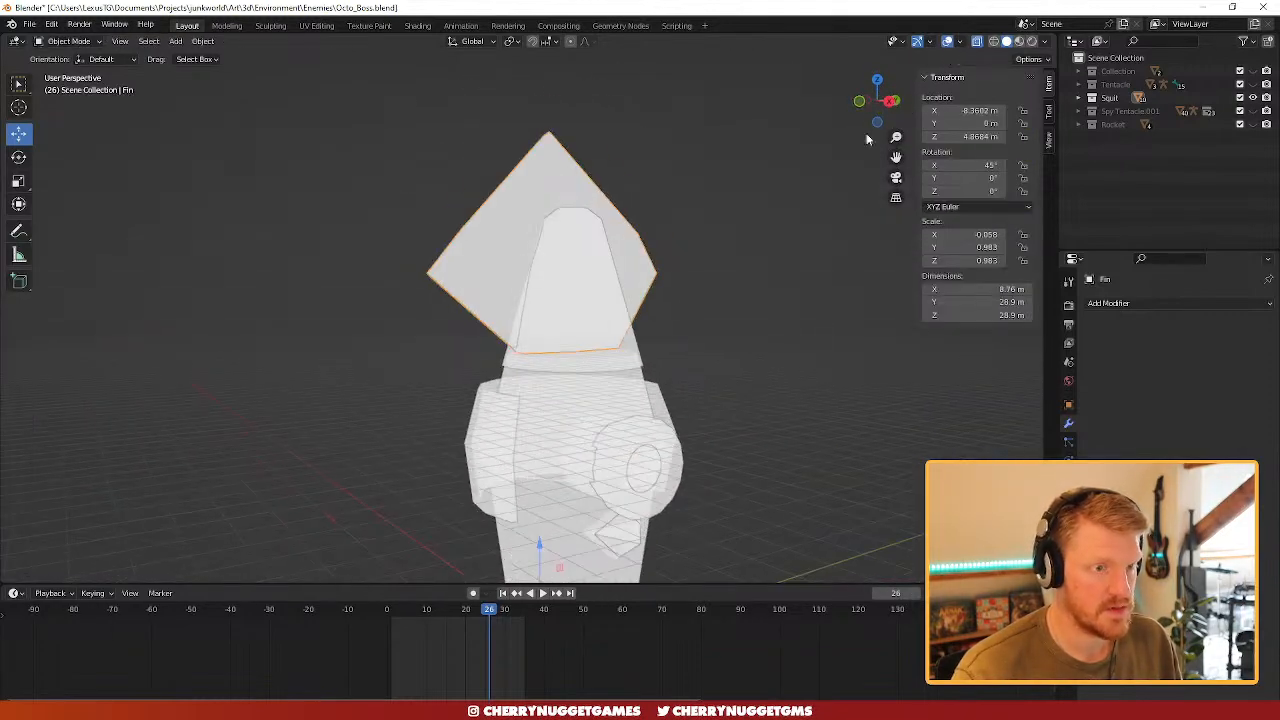
{"action": "left_click", "coordinate": [977, 42]}
- Select the head's top piece and examine from the side how the fin sits against it
{"action": "scroll", "coordinate": [674, 423], "scroll_direction": "up", "scroll_amount": 3}
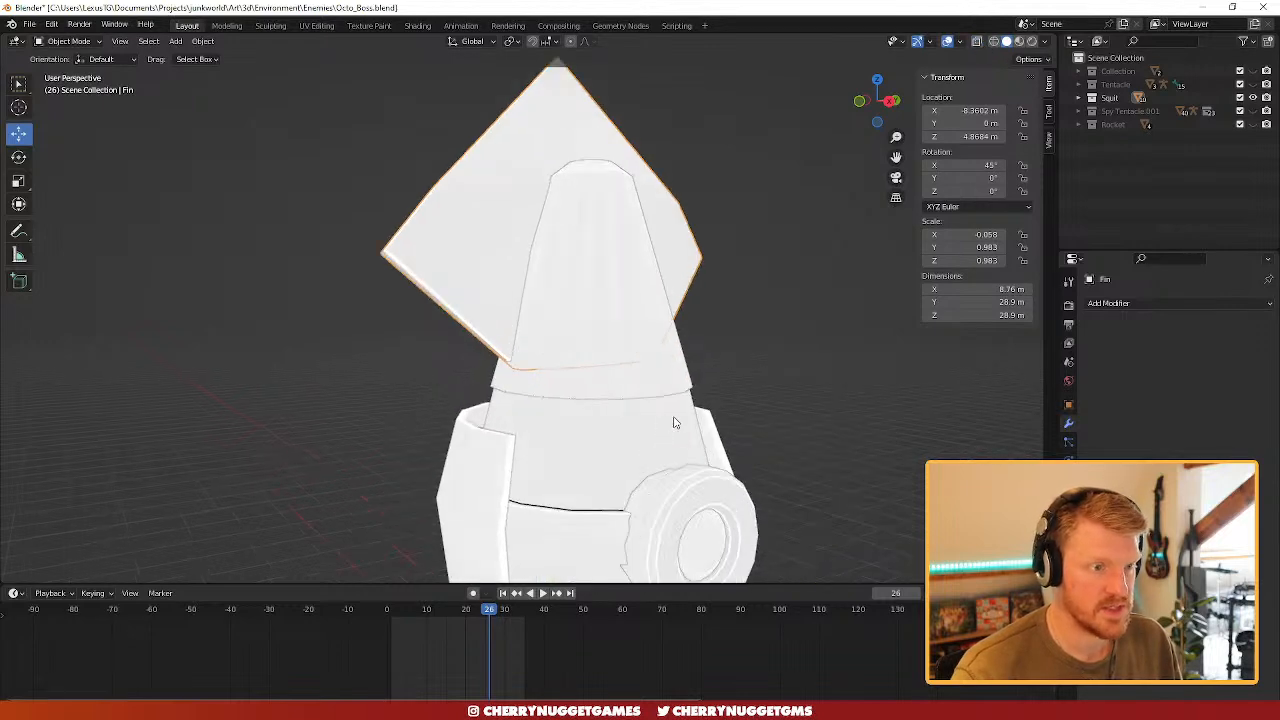
{"action": "left_click", "coordinate": [640, 355]}
{"action": "right_click", "coordinate": [647, 353]}
{"action": "left_click", "coordinate": [652, 366]}
{"action": "scroll", "coordinate": [750, 372], "scroll_direction": "down", "scroll_amount": 4}
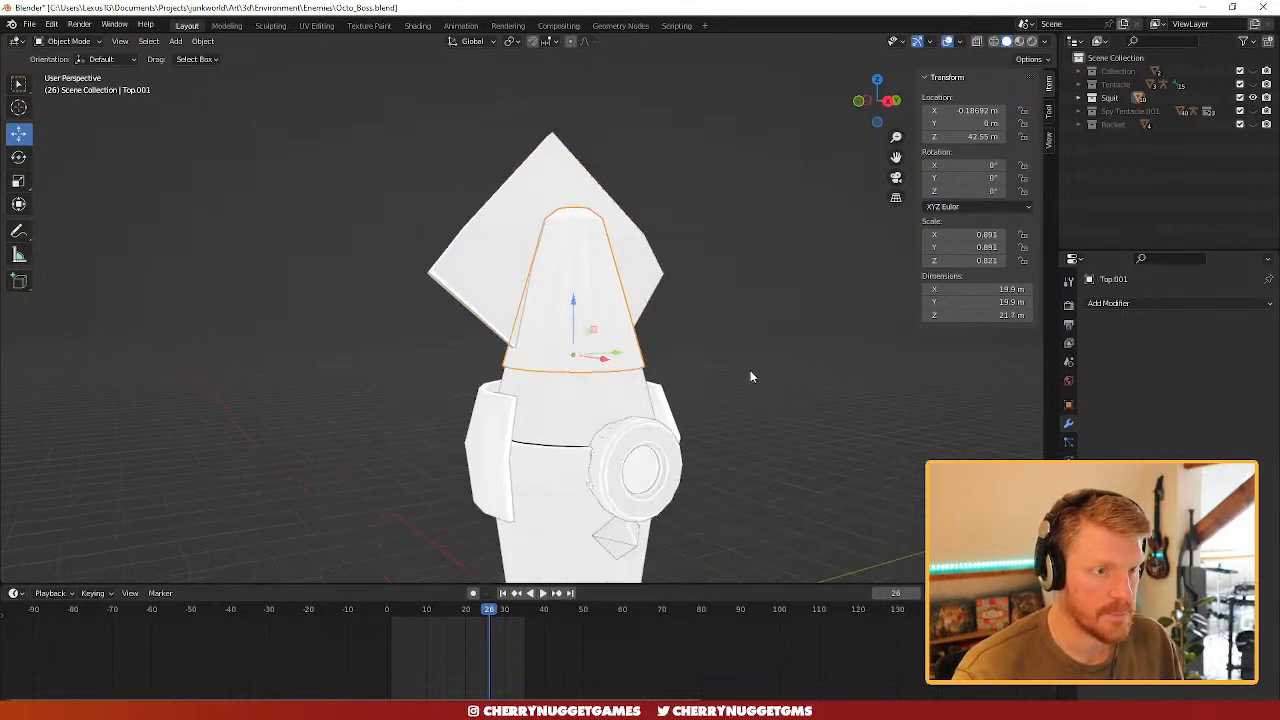
{"action": "middle_click_drag", "start_coordinate": [748, 380], "coordinate": [737, 383]}
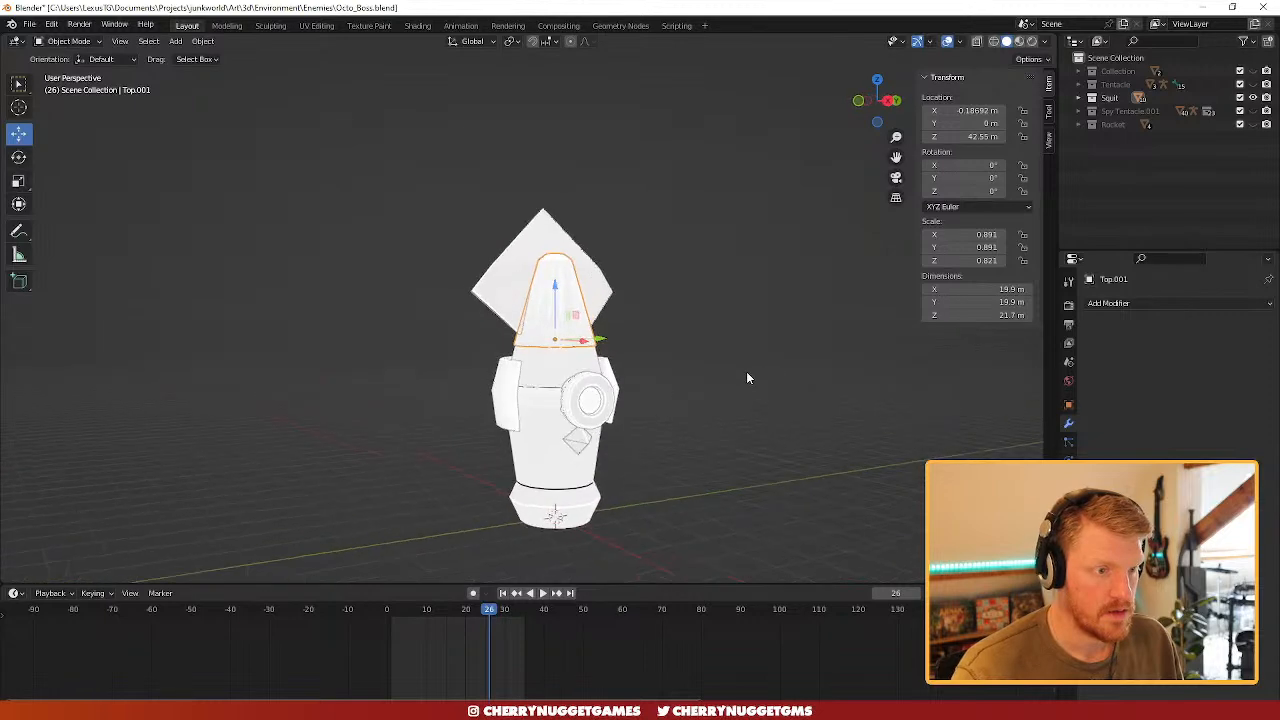
{"action": "scroll", "coordinate": [549, 380], "scroll_direction": "up", "scroll_amount": 3}
{"action": "middle_click_drag", "start_coordinate": [549, 380], "coordinate": [514, 286]}
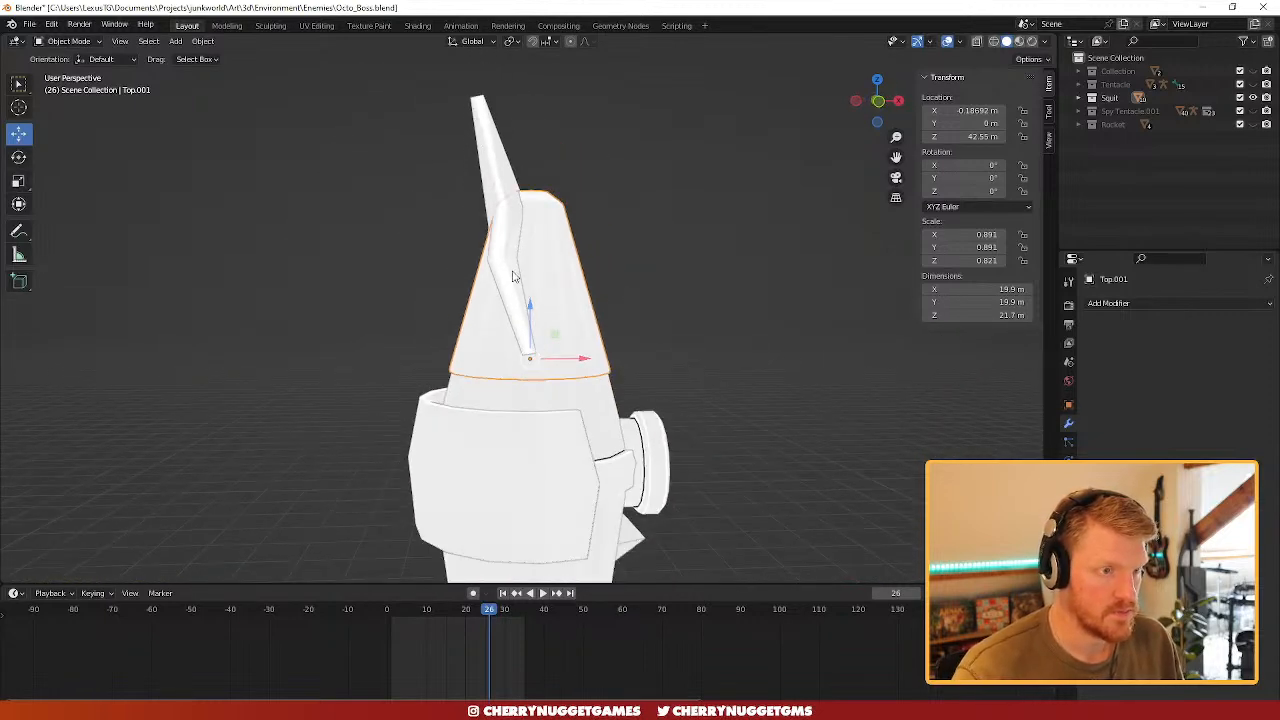
- Select the top piece together with the fin, try joining them into one object, and undo the join
{"action": "left_click", "coordinate": [513, 262], "text": "shift"}
{"action": "left_click", "coordinate": [598, 337]}
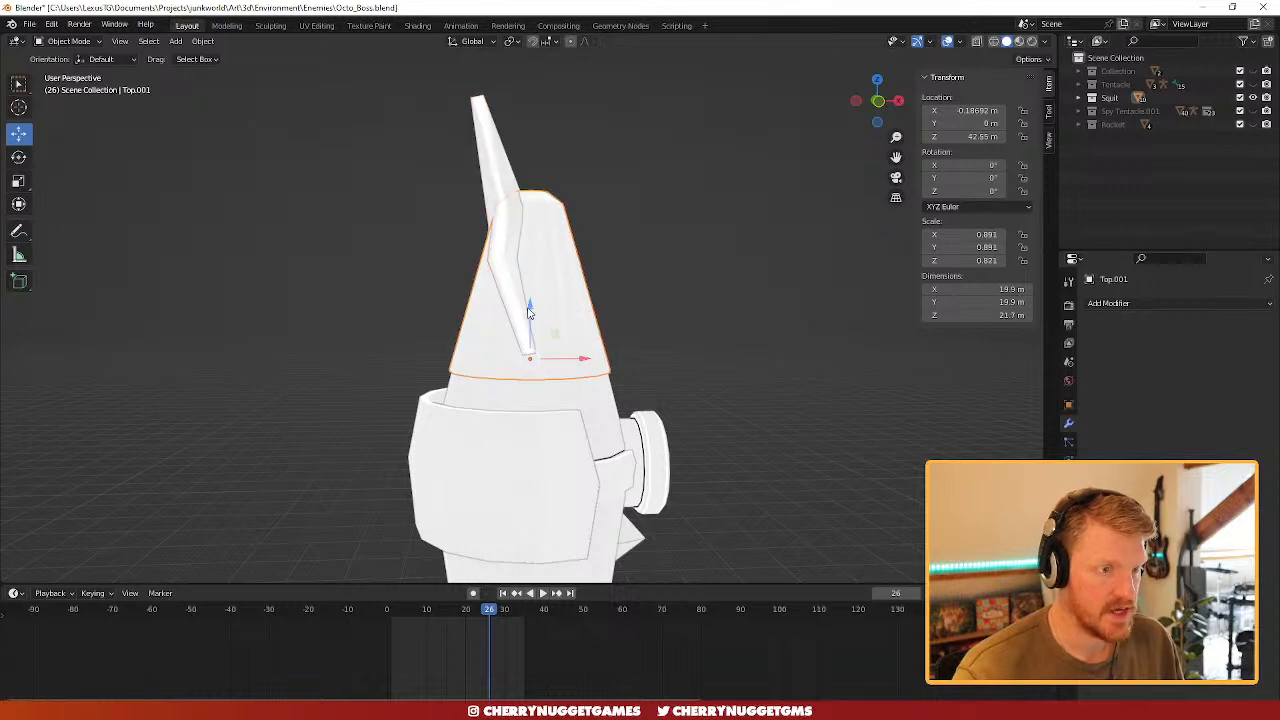
{"action": "left_click", "coordinate": [502, 264], "text": "shift"}
{"action": "scroll", "coordinate": [640, 372], "scroll_direction": "down", "scroll_amount": 3}
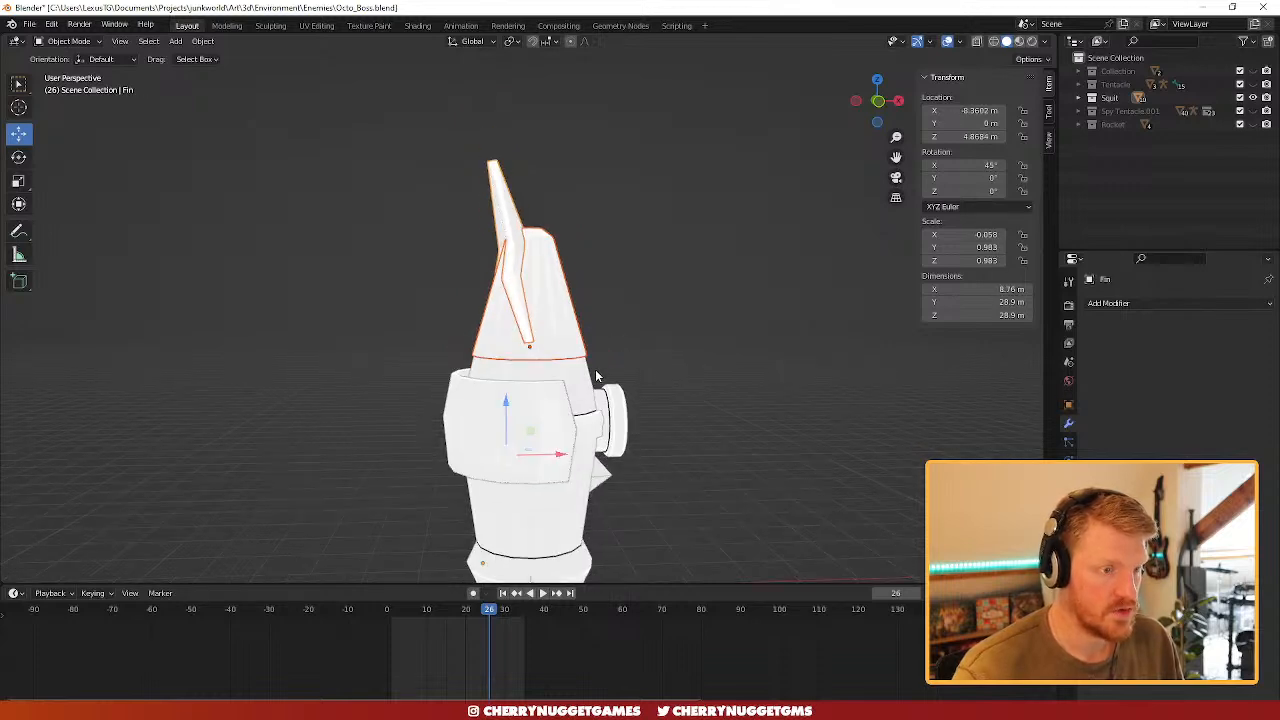
{"action": "key", "text": "ctrl+j"}
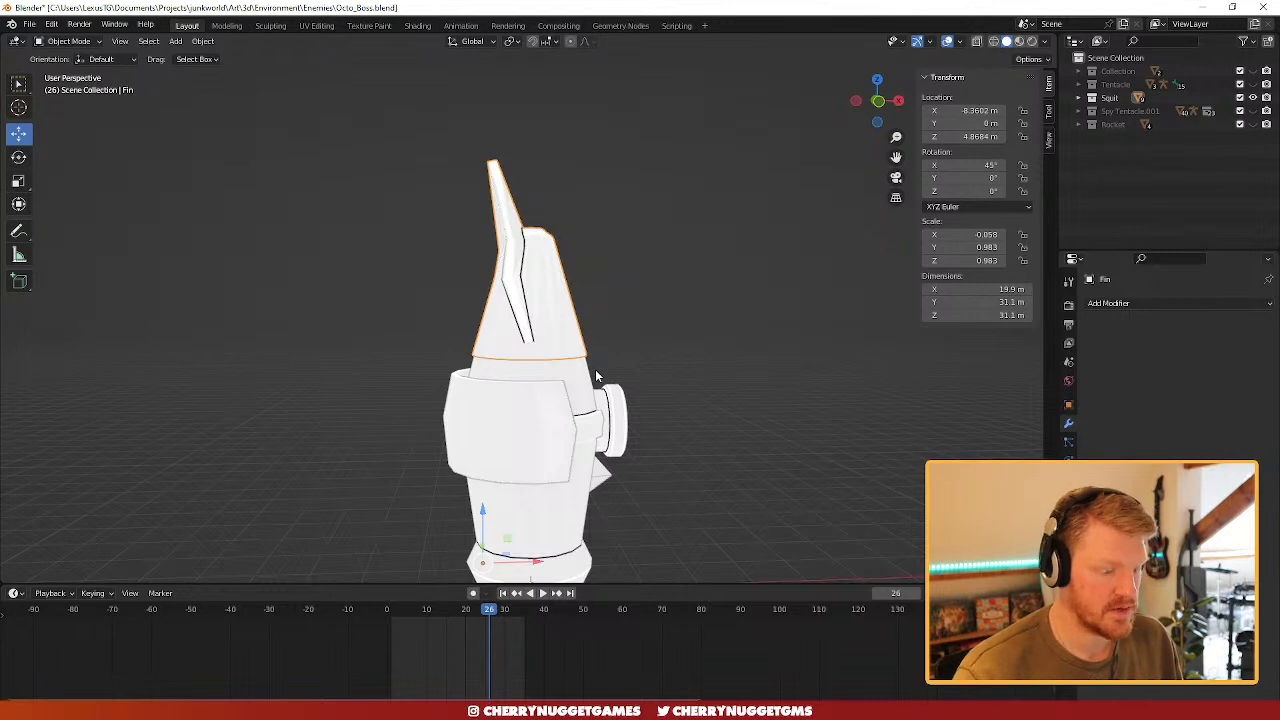
{"action": "key", "text": "ctrl+z"}
- In Edit Mode from the back view, move the top piece's whole mesh along X and Z until its lower fin-side corner meets the origin
{"action": "scroll", "coordinate": [595, 370], "scroll_direction": "up", "scroll_amount": 3}
{"action": "scroll", "coordinate": [593, 362], "scroll_direction": "down", "scroll_amount": 2}
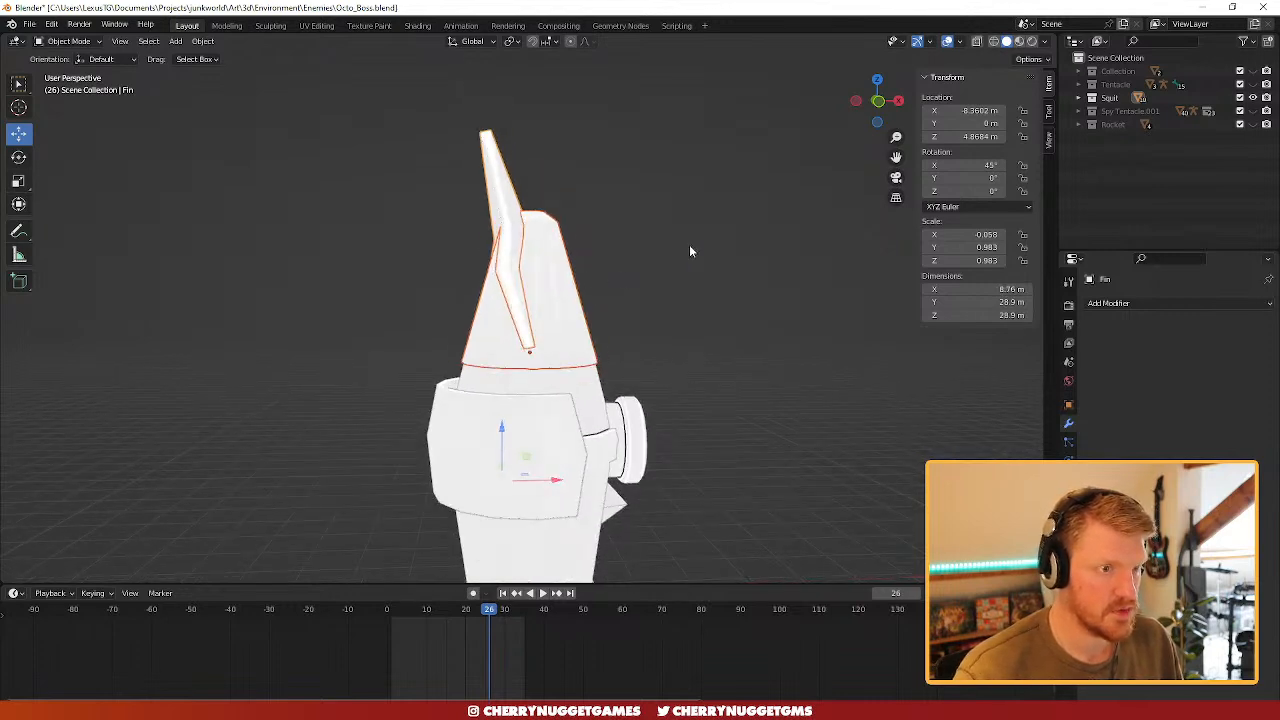
{"action": "scroll", "coordinate": [543, 341], "scroll_direction": "down", "scroll_amount": 2}
{"action": "left_click", "coordinate": [570, 340]}
{"action": "scroll", "coordinate": [598, 343], "scroll_direction": "up", "scroll_amount": 2}
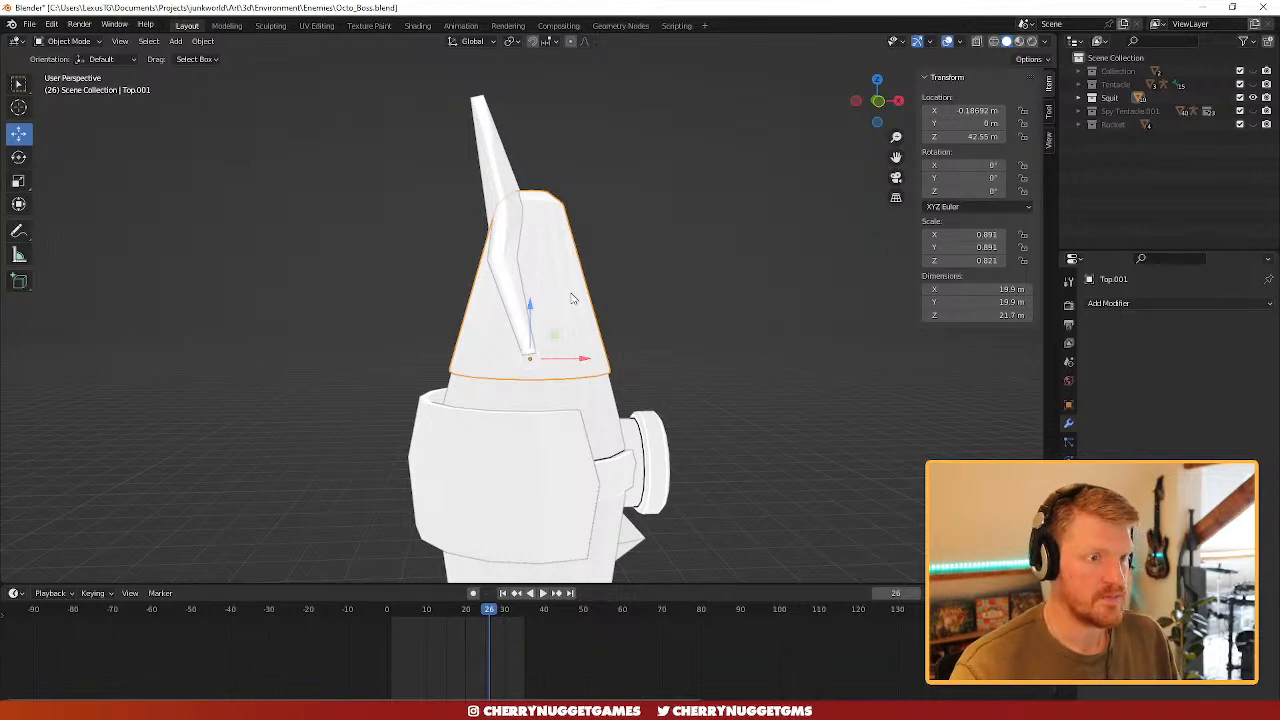
{"action": "left_click", "coordinate": [878, 100]}
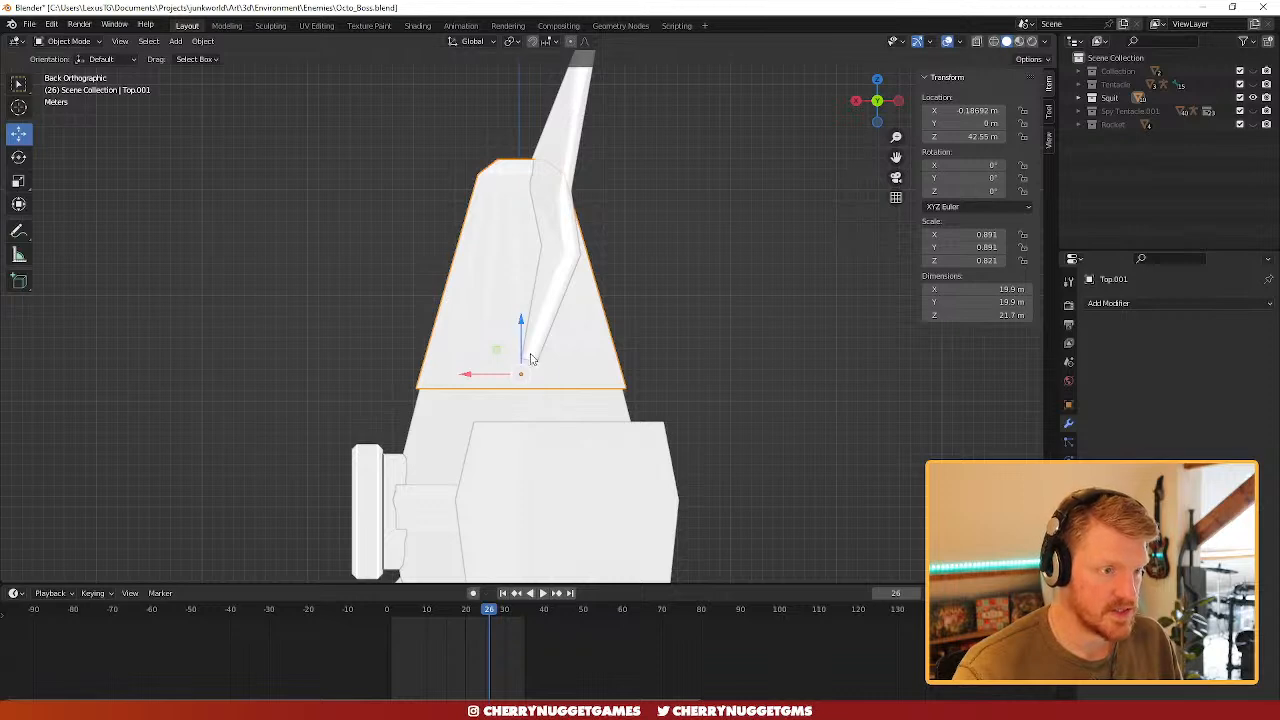
{"action": "key", "text": "Tab"}
{"action": "key", "text": "a"}
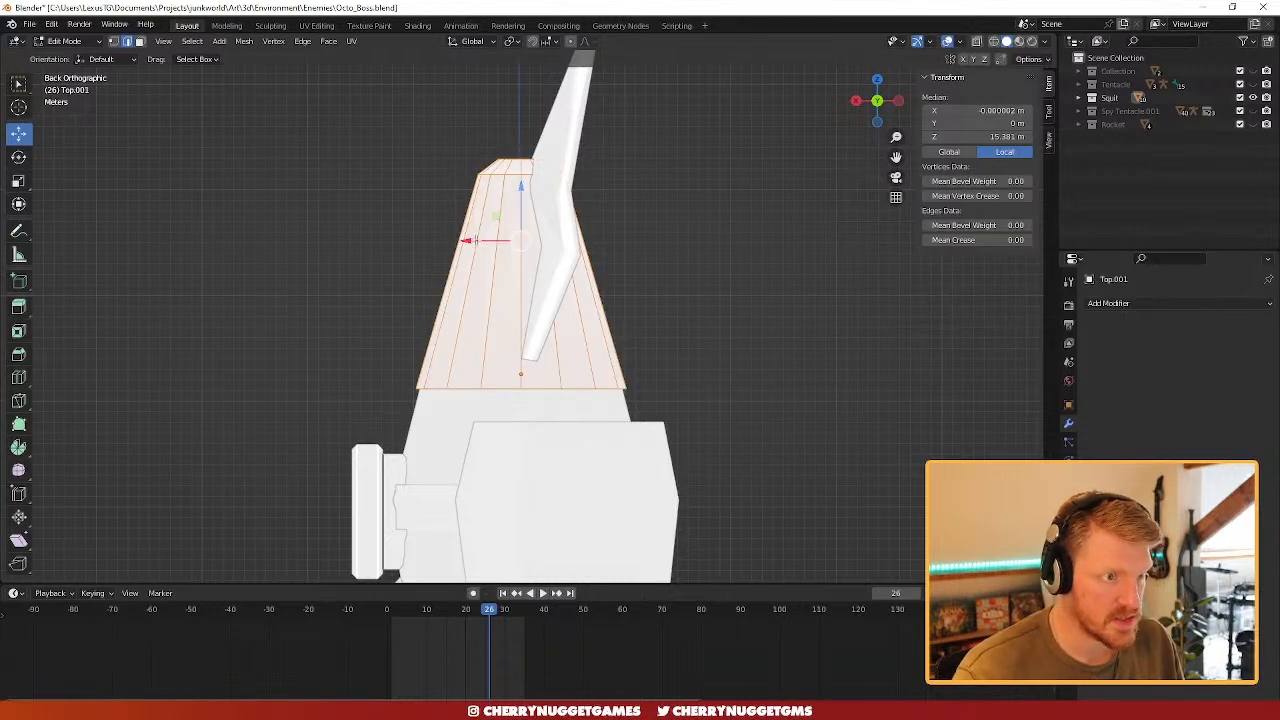
{"action": "left_click_drag", "start_coordinate": [476, 240], "coordinate": [381, 216]}
{"action": "left_click", "coordinate": [978, 43]}
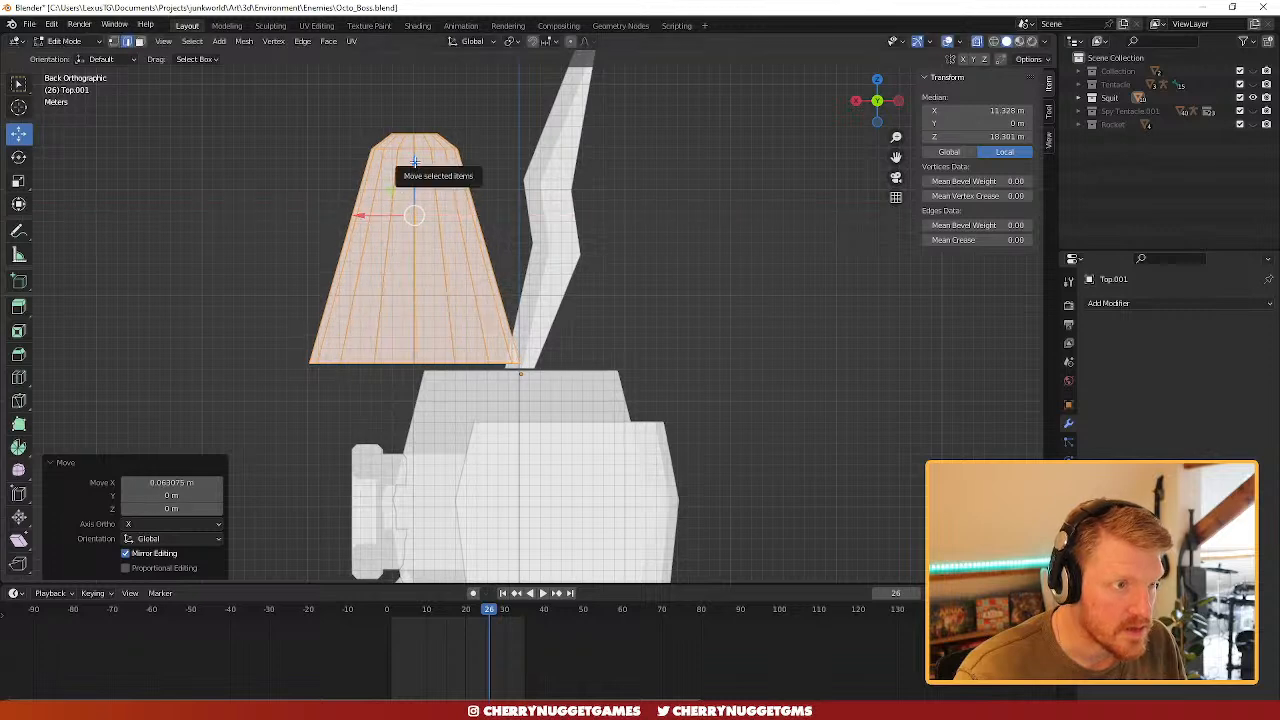
{"action": "left_click_drag", "start_coordinate": [414, 162], "coordinate": [414, 178]}
- In Object Mode, move the top piece back onto the body along X and lower it about 0.32 m along Z, with X-ray off
{"action": "key", "text": "Tab"}
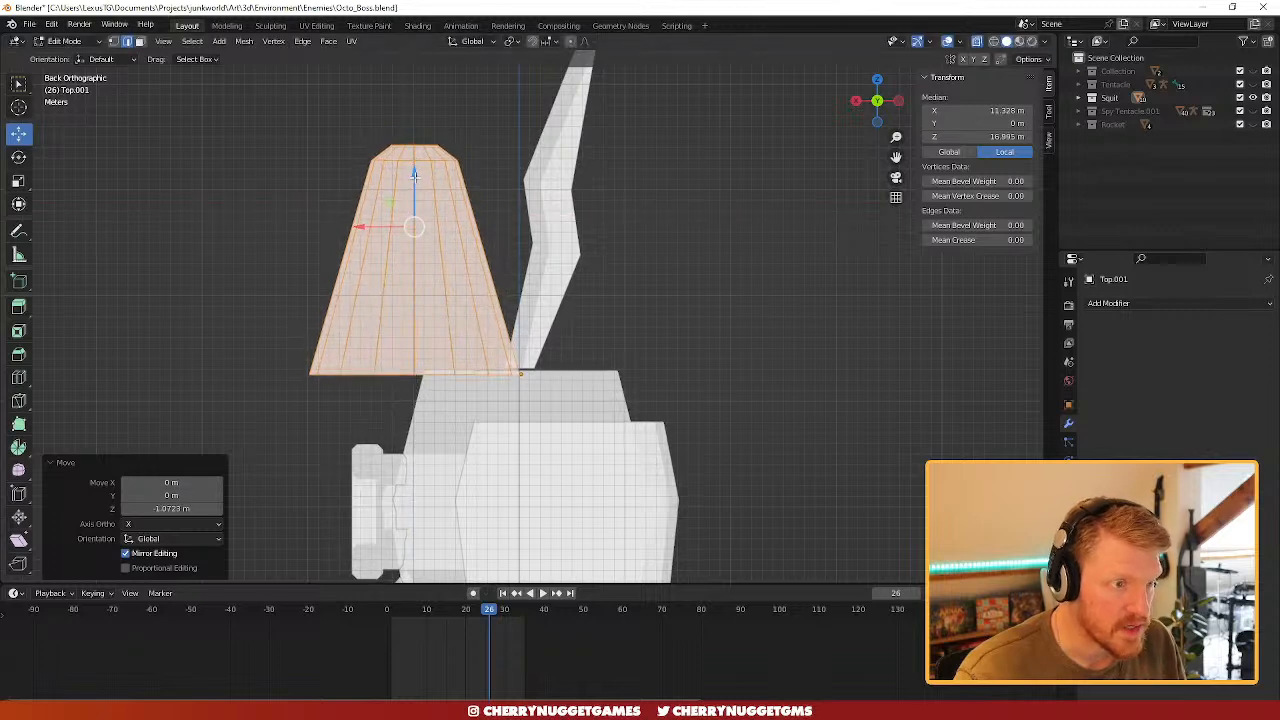
{"action": "left_click_drag", "start_coordinate": [473, 378], "coordinate": [571, 374]}
{"action": "left_click_drag", "start_coordinate": [627, 322], "coordinate": [627, 321]}
{"action": "middle_click_drag", "start_coordinate": [400, 354], "coordinate": [958, 80]}
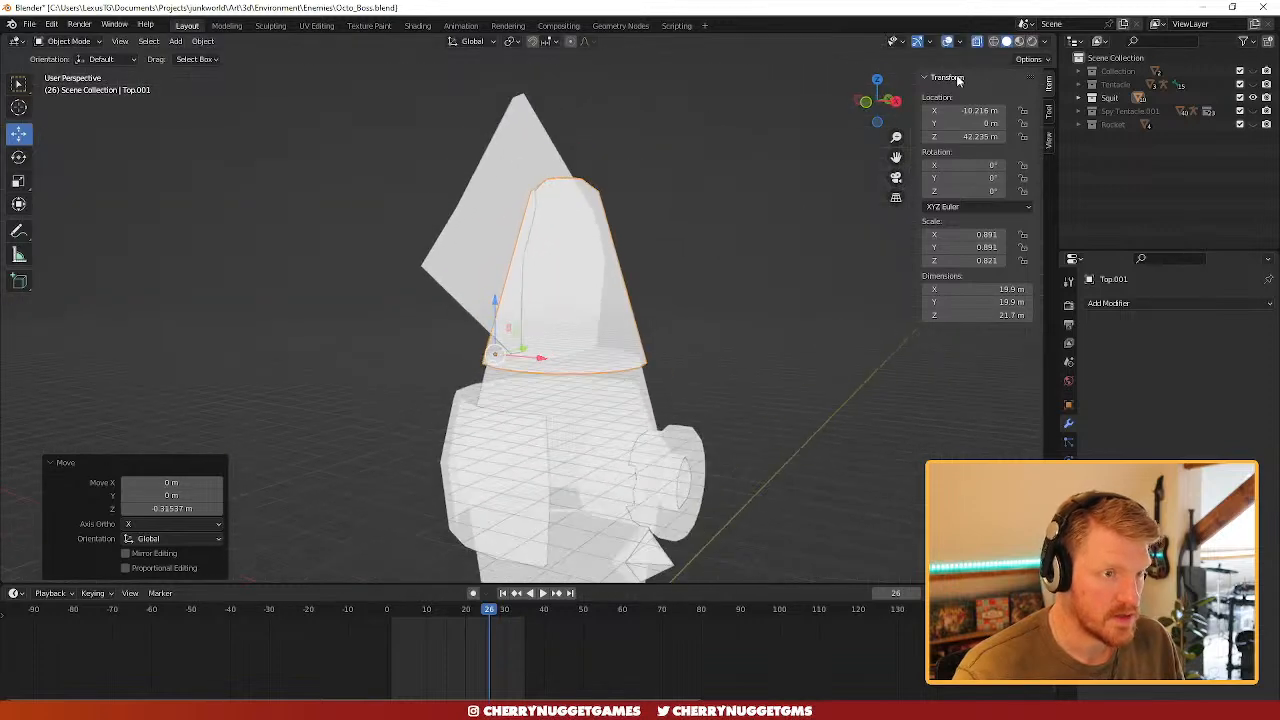
{"action": "left_click", "coordinate": [978, 42]}
{"action": "scroll", "coordinate": [650, 315], "scroll_direction": "down", "scroll_amount": 2}
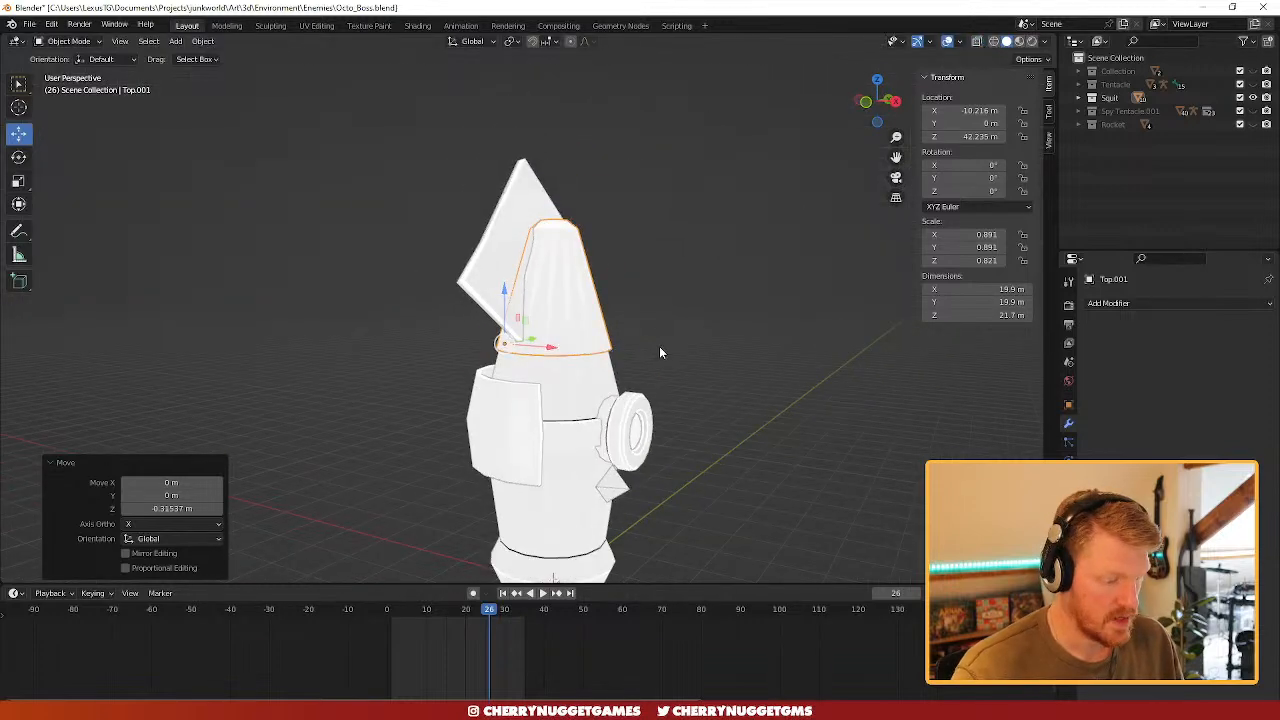
- Rotate the top piece about -94° around the Y axis so it tips open, and hide the fin
{"action": "key", "text": "r"}
{"action": "key", "text": "y"}
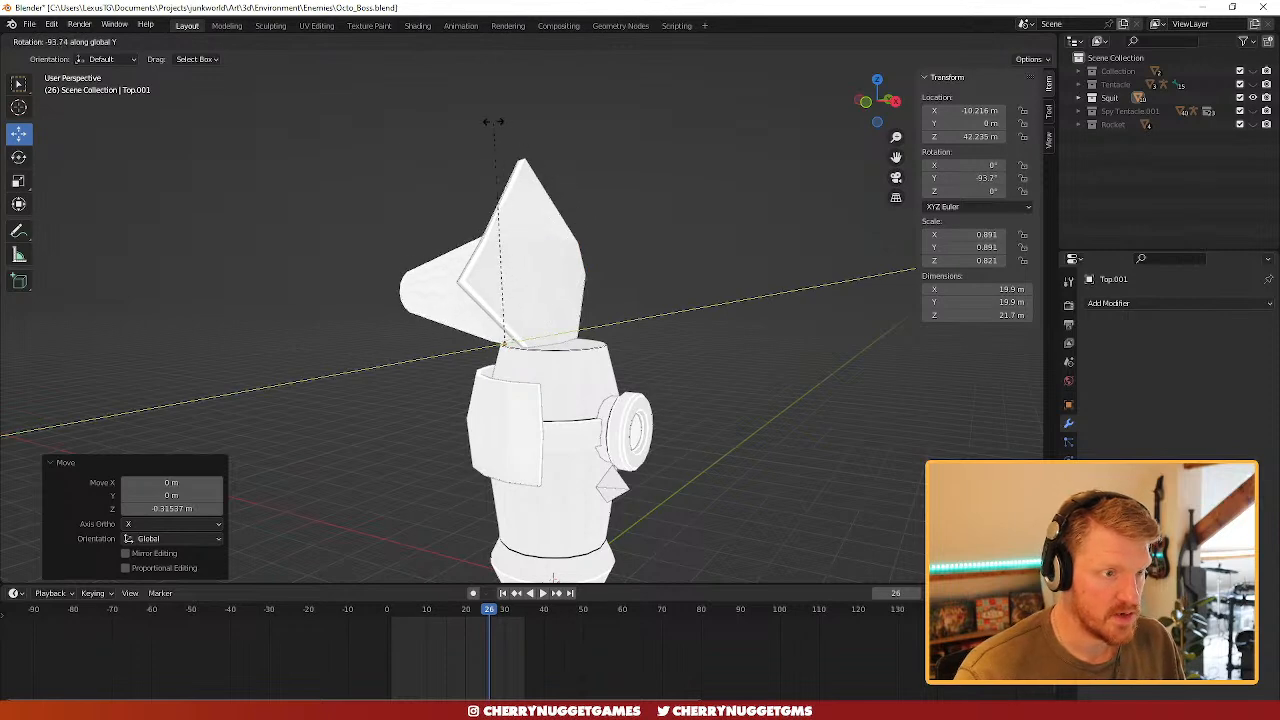
{"action": "left_click", "coordinate": [517, 195]}
{"action": "left_click", "coordinate": [537, 250]}
{"action": "key", "text": "h"}
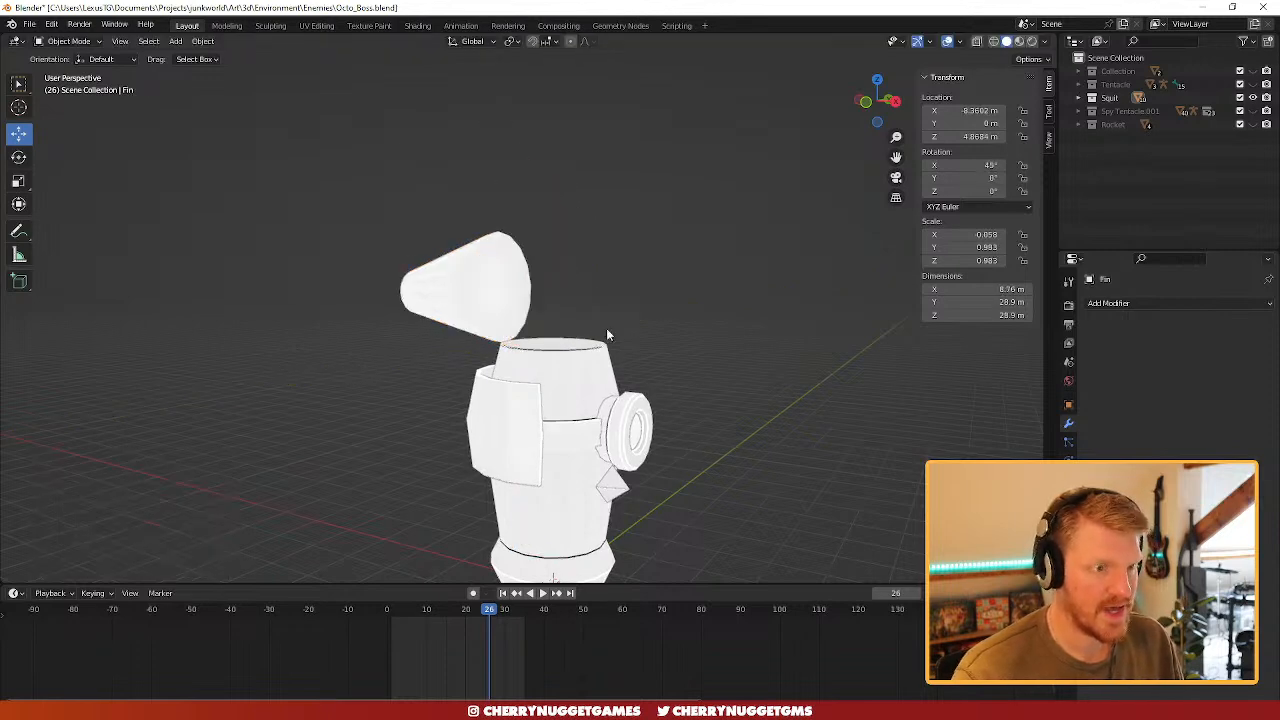
- Try moving the tipped-open top piece about 7 m along the Y axis, and undo the move
{"action": "scroll", "coordinate": [606, 330], "scroll_direction": "up", "scroll_amount": 3}
{"action": "middle_click_drag", "start_coordinate": [606, 330], "coordinate": [632, 347]}
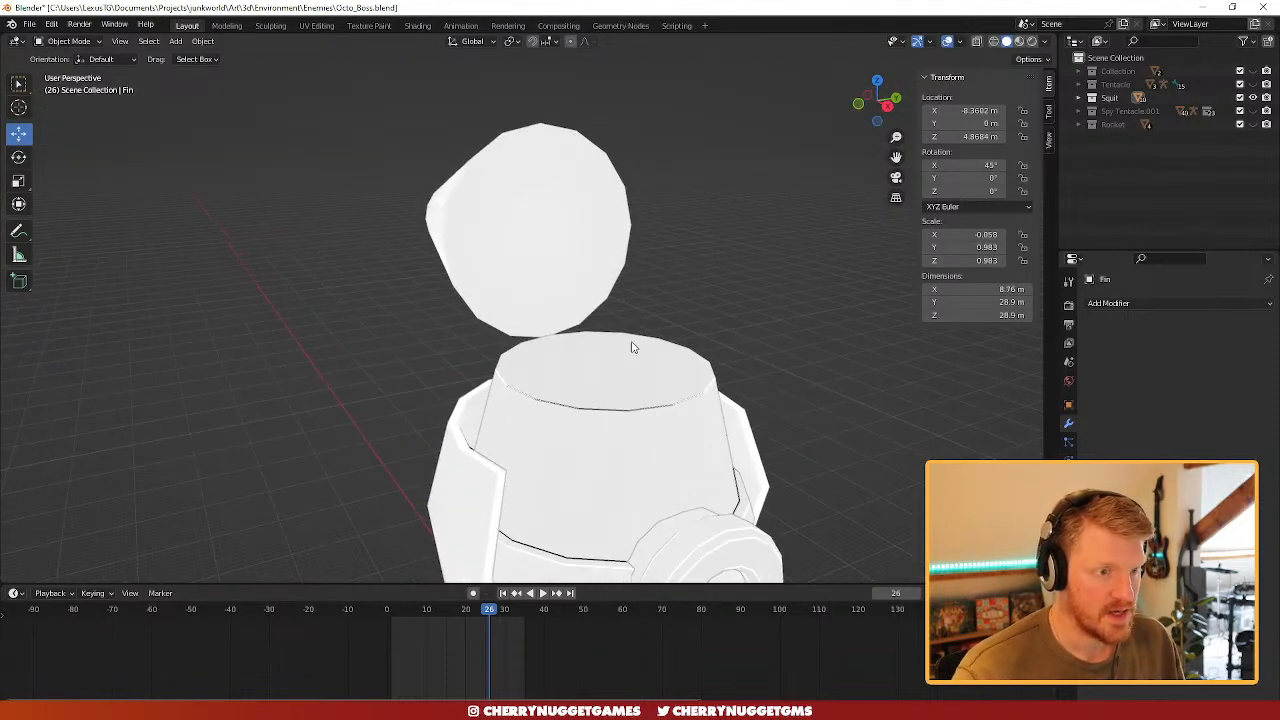
{"action": "left_click", "coordinate": [543, 304]}
{"action": "key", "text": "g"}
{"action": "key", "text": "y"}
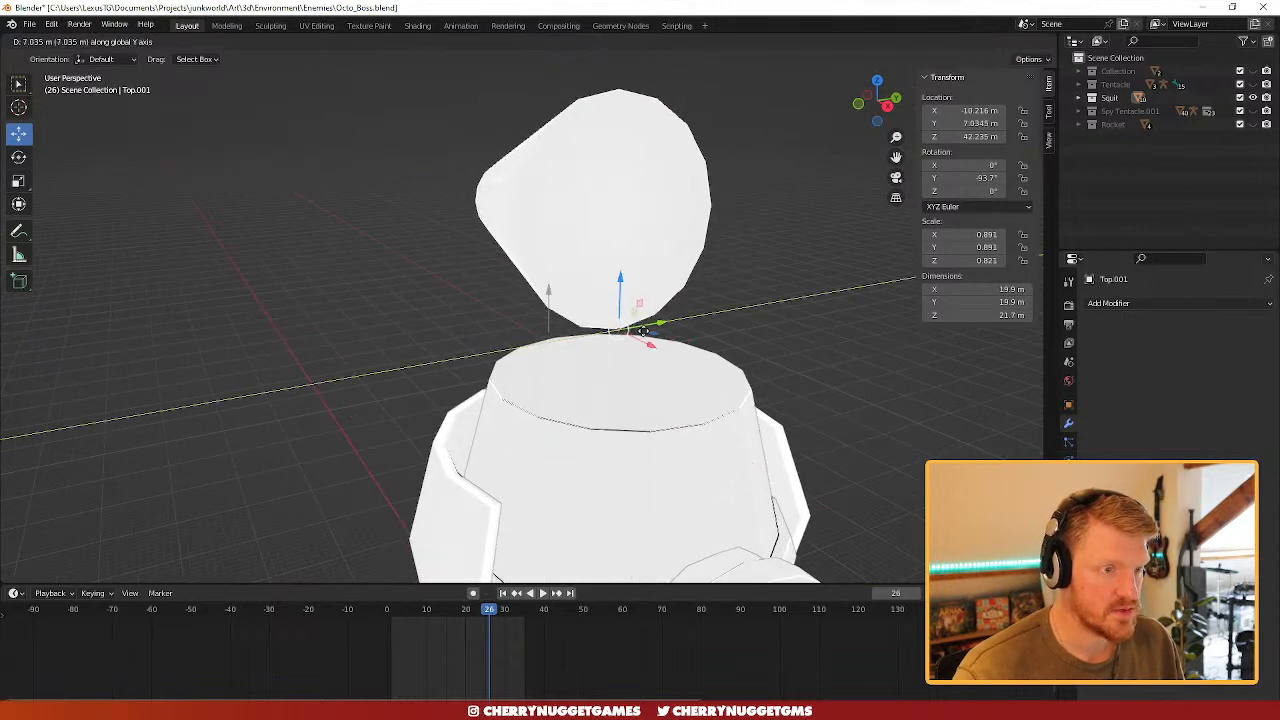
{"action": "left_click", "coordinate": [608, 358]}
{"action": "scroll", "coordinate": [641, 378], "scroll_direction": "down", "scroll_amount": 2}
{"action": "middle_click_drag", "start_coordinate": [660, 368], "coordinate": [772, 378]}
{"action": "key", "text": "ctrl+z"}
{"action": "scroll", "coordinate": [573, 355], "scroll_direction": "up", "scroll_amount": 2}
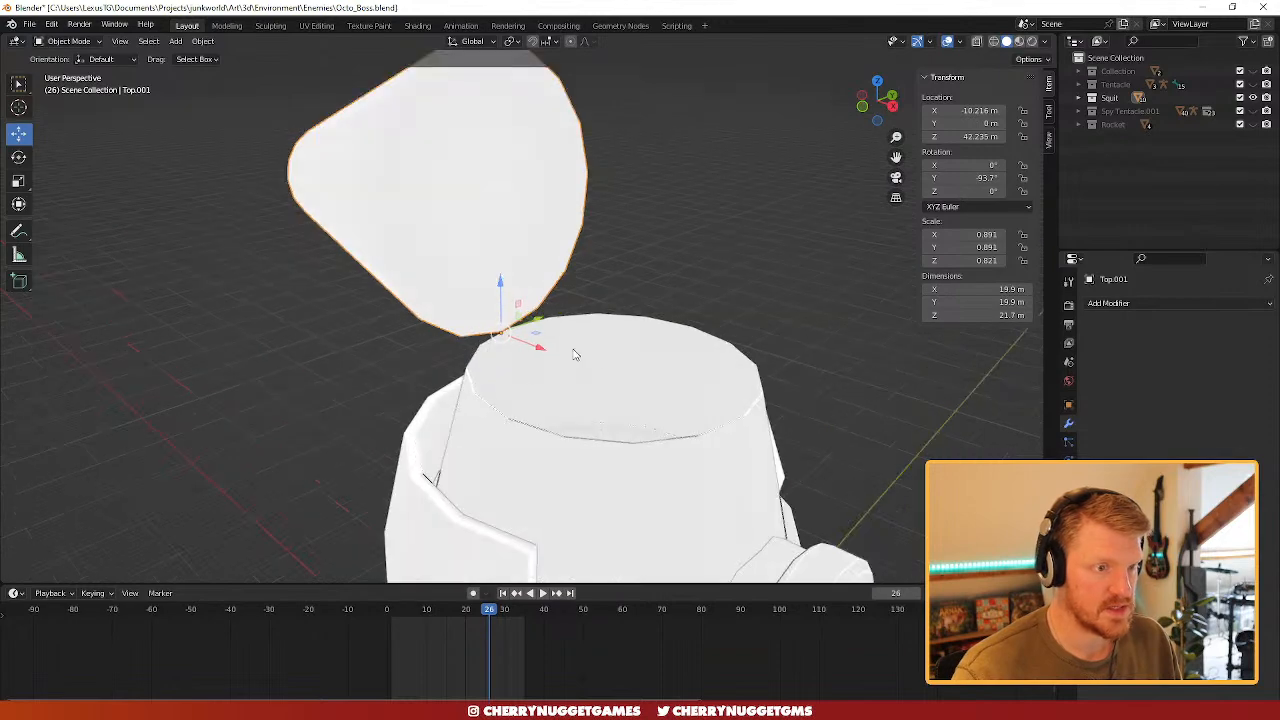
- In Edit Mode on the body, select the edge loop around its open upper rim and fill it with a face
{"action": "left_click", "coordinate": [588, 426]}
{"action": "middle_click_drag", "start_coordinate": [590, 430], "coordinate": [583, 385]}
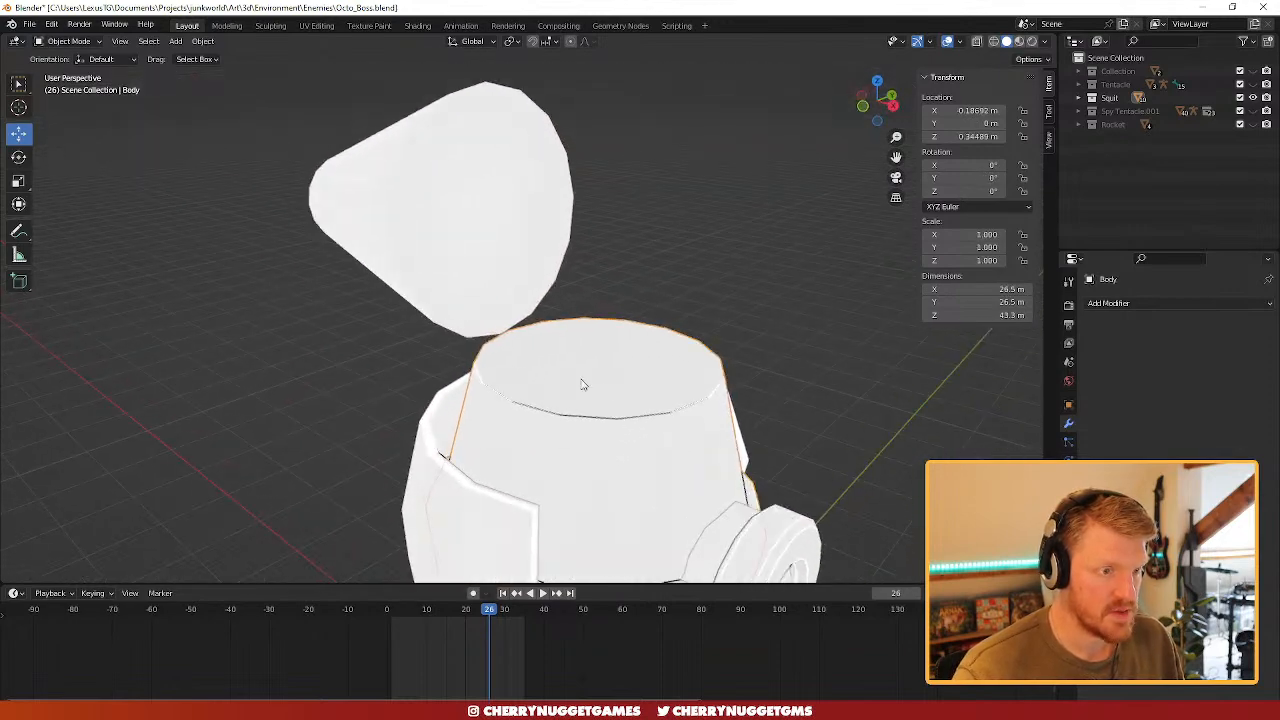
{"action": "key", "text": "Tab"}
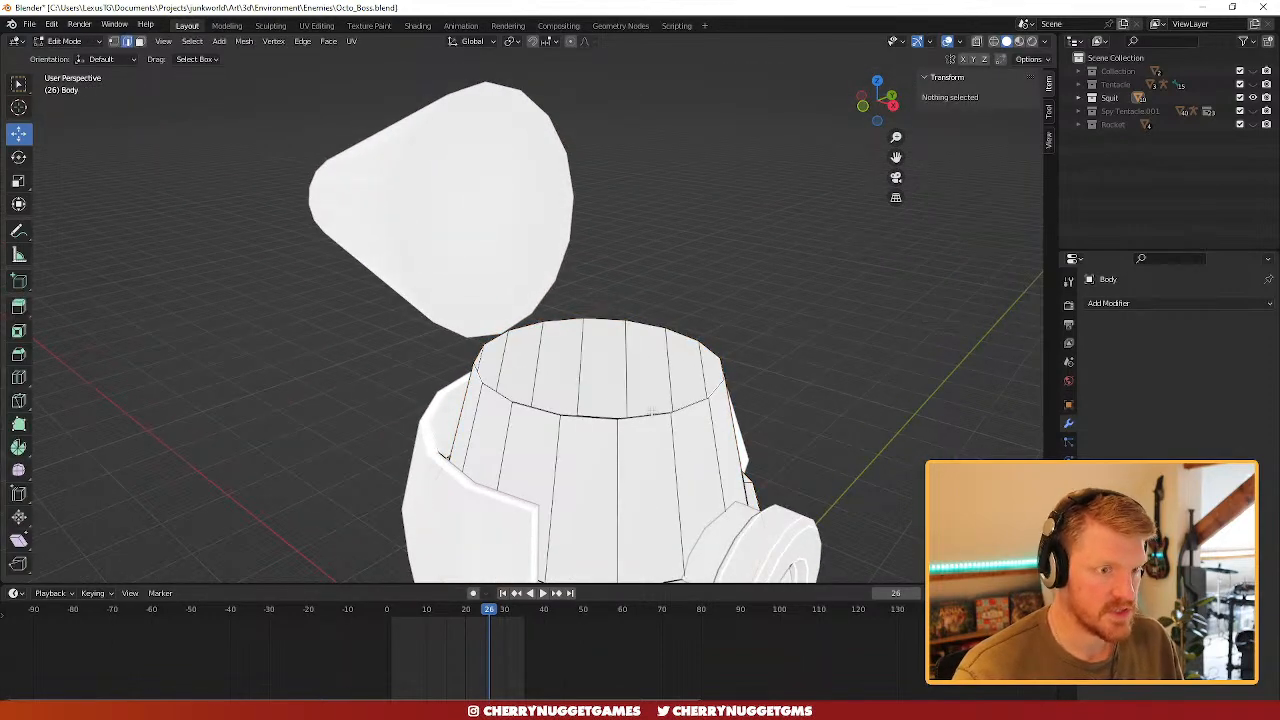
{"action": "left_click", "coordinate": [628, 414], "text": "alt"}
{"action": "key", "text": "f"}
{"action": "scroll", "coordinate": [656, 429], "scroll_direction": "up", "scroll_amount": 1}
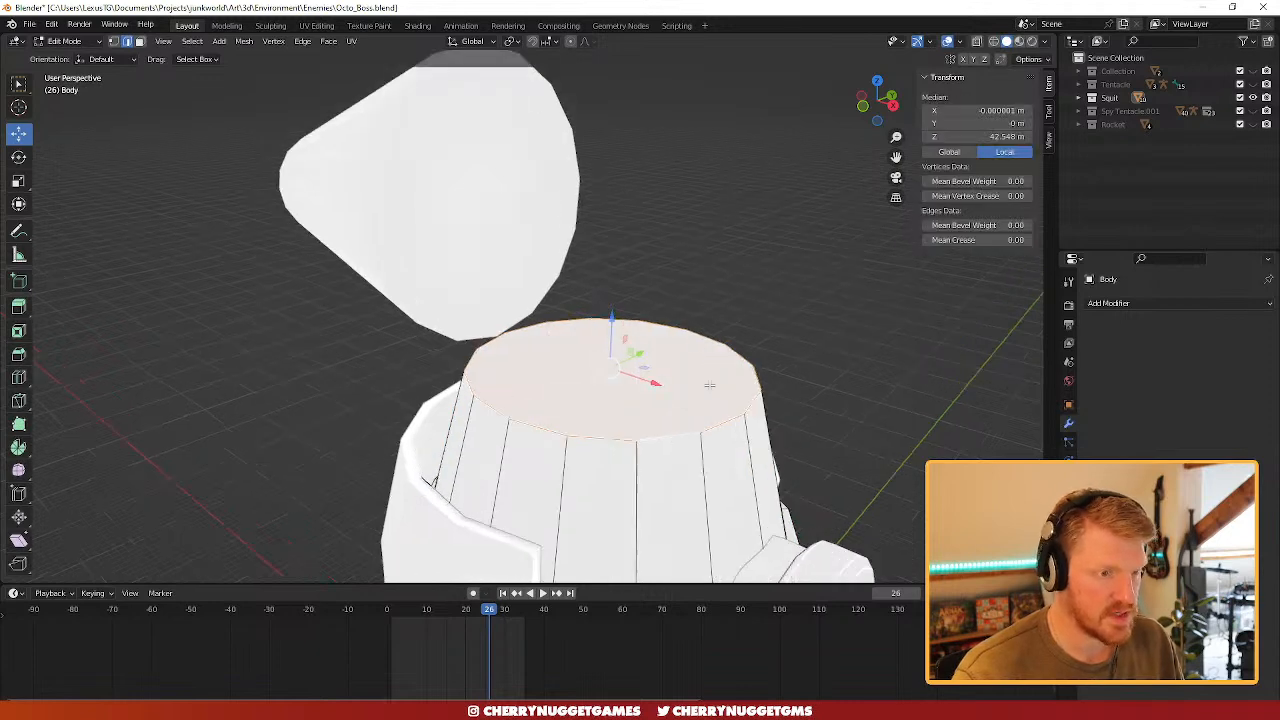
- Add a 6-vertex cylinder to the body mesh and raise it about 45.7 m along Z onto the body's upper face
{"action": "middle_click_drag", "start_coordinate": [674, 408], "coordinate": [628, 416]}
{"action": "key", "text": "shift+a"}
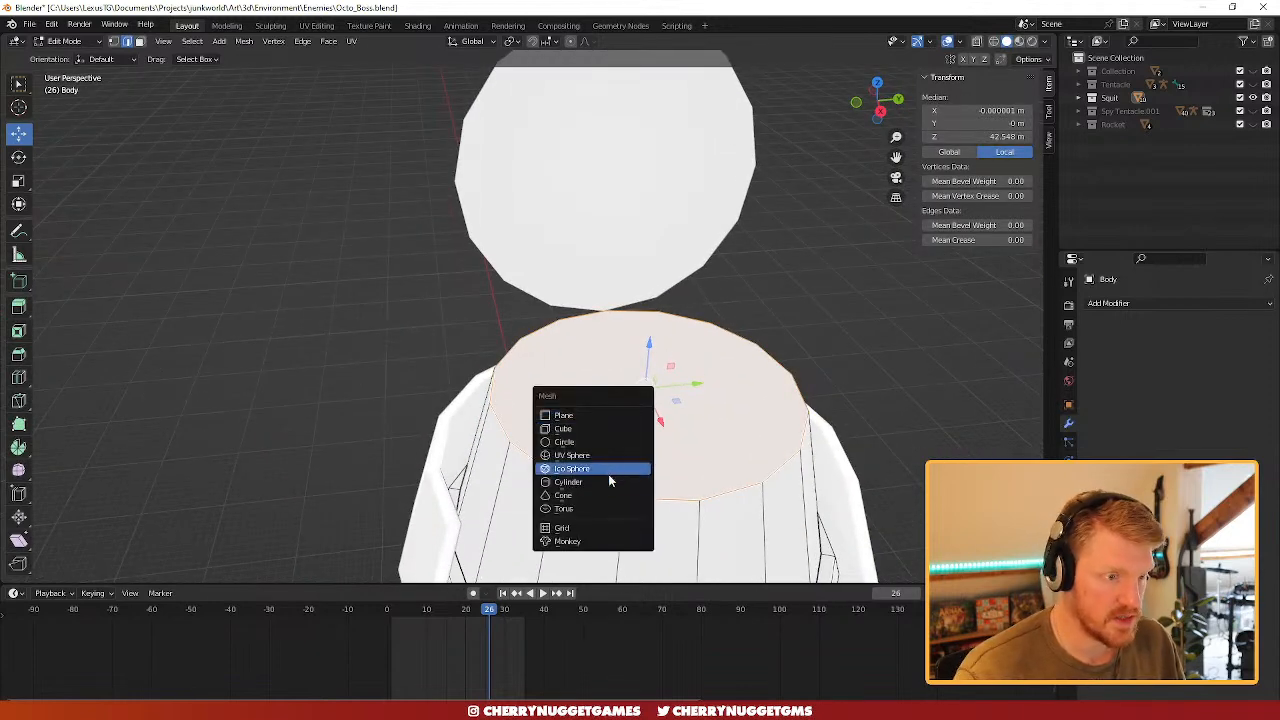
{"action": "left_click", "coordinate": [609, 481]}
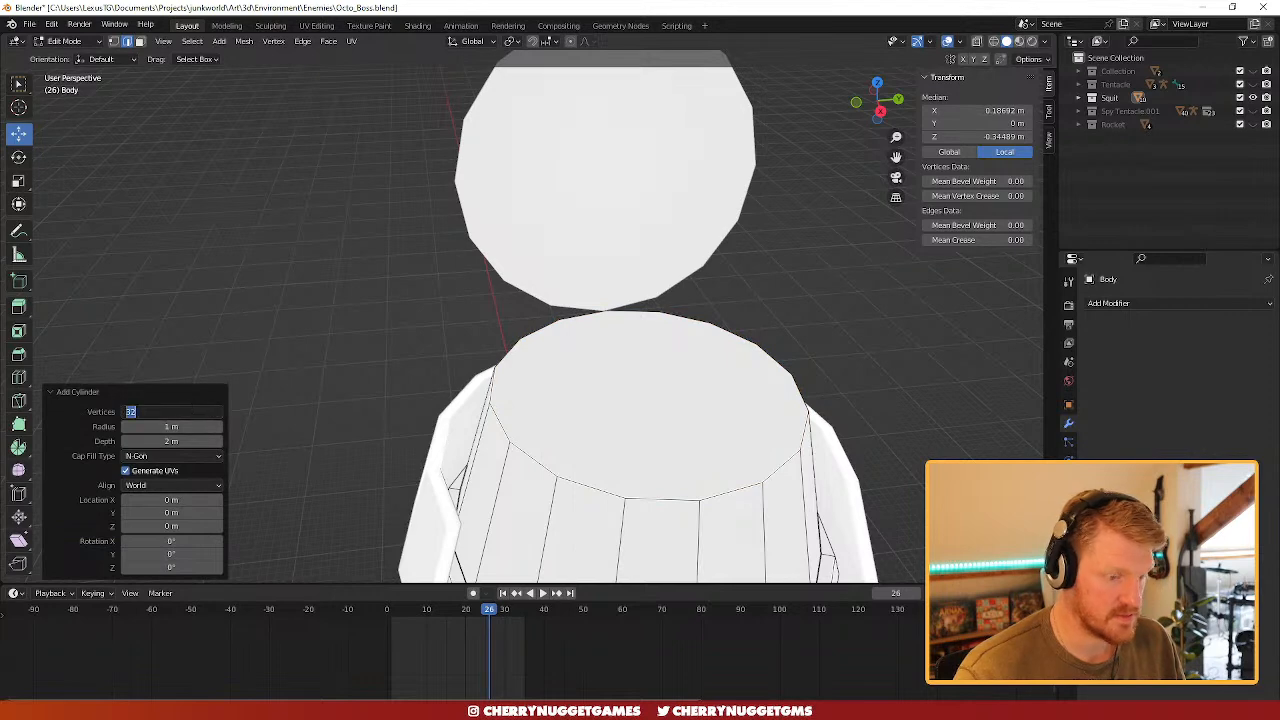
{"action": "scroll", "coordinate": [679, 366], "scroll_direction": "down", "scroll_amount": 3}
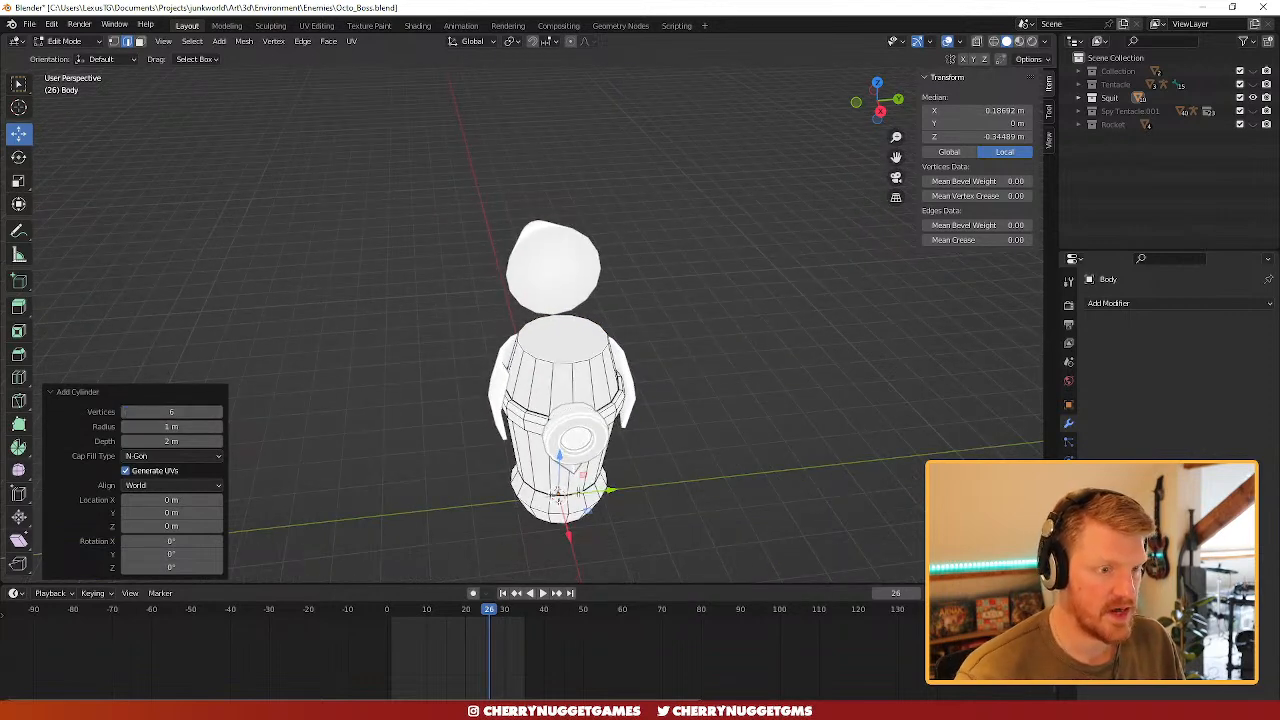
{"action": "left_click_drag", "start_coordinate": [560, 463], "coordinate": [567, 294]}
{"action": "scroll", "coordinate": [620, 386], "scroll_direction": "up", "scroll_amount": 5}
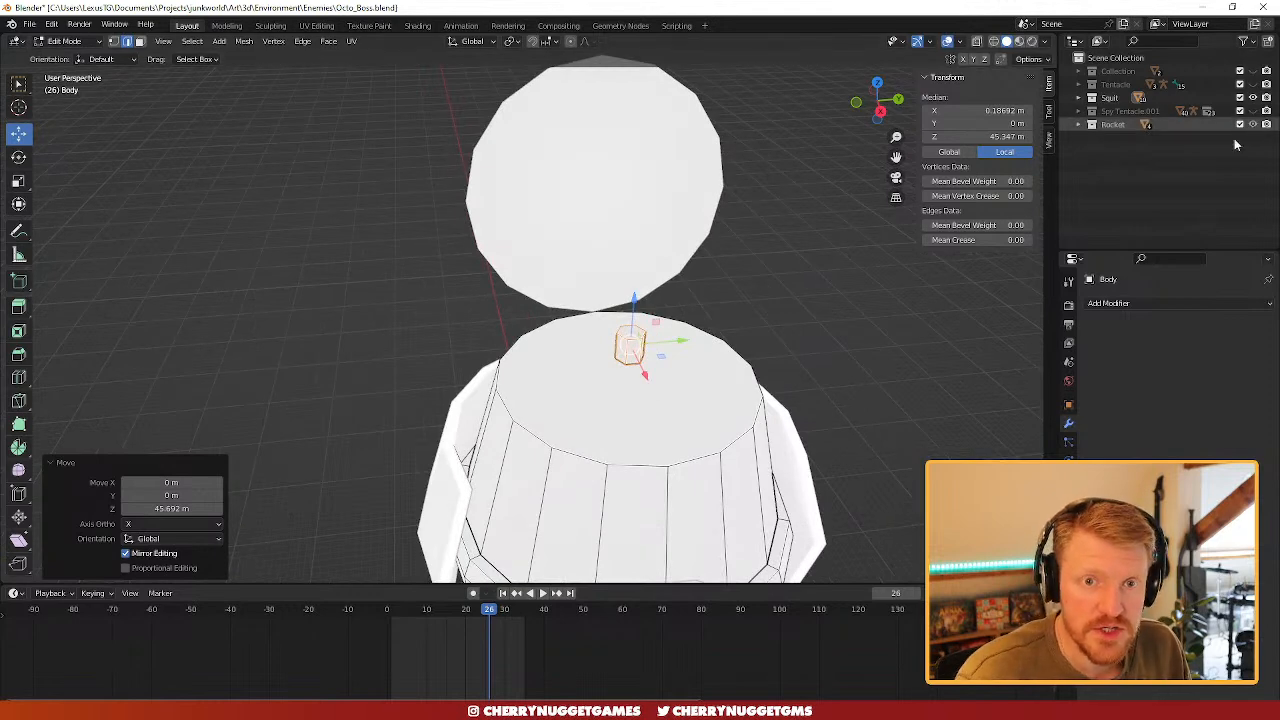
- In Object Mode, select the Rocket collection's objects, move them about 42.5 m up along Z to the small cylinder, and hide them
{"action": "scroll", "coordinate": [708, 380], "scroll_direction": "down", "scroll_amount": 5}
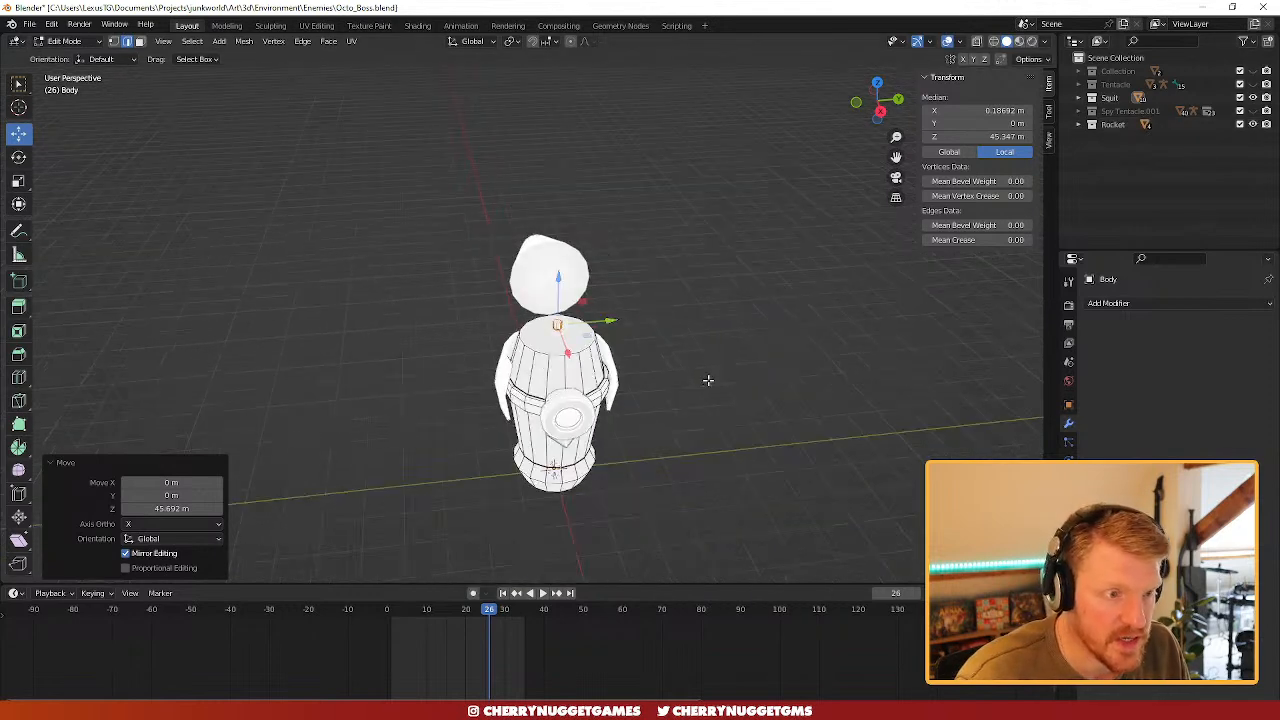
{"action": "left_click", "coordinate": [1115, 125]}
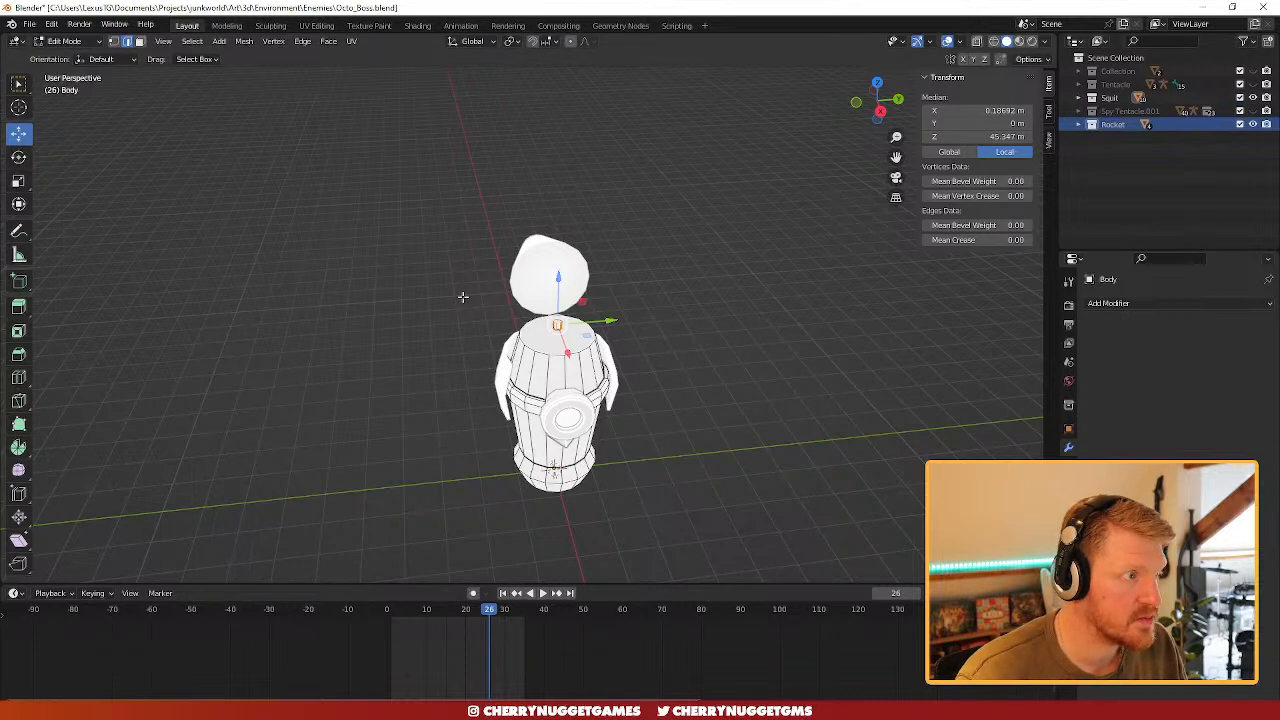
{"action": "scroll", "coordinate": [462, 296], "scroll_direction": "up", "scroll_amount": 4}
{"action": "key", "text": "Tab"}
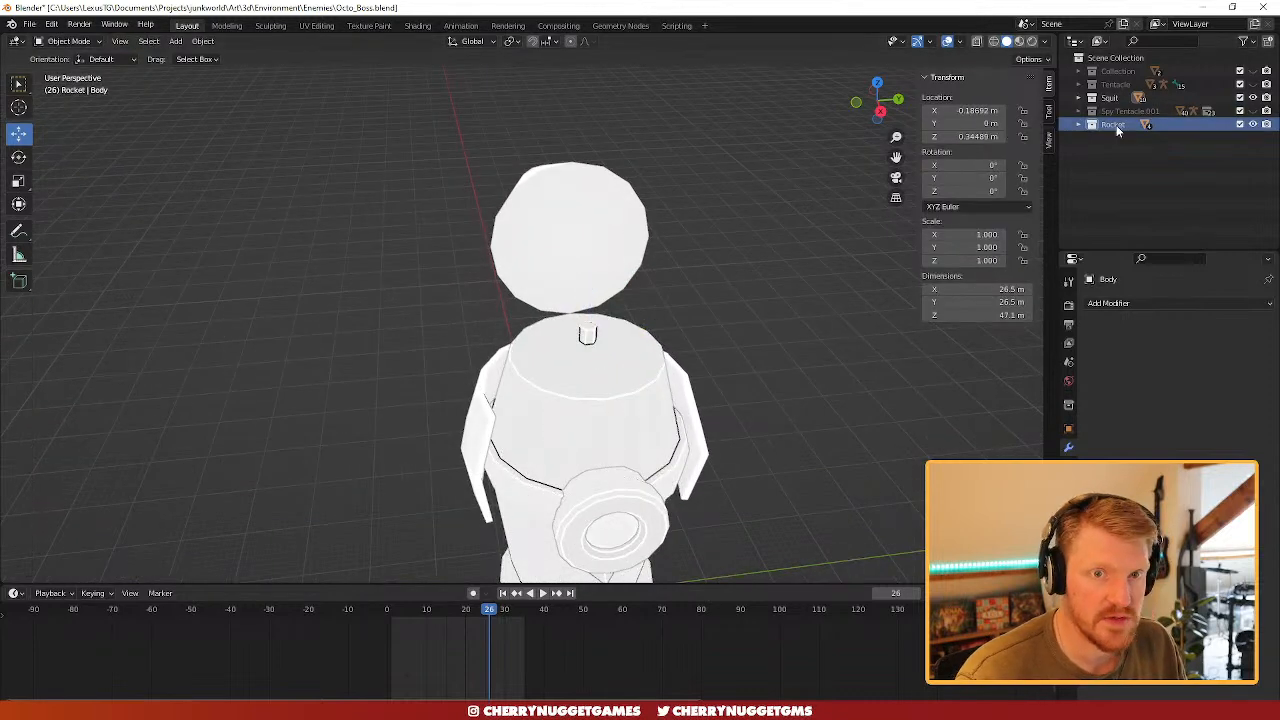
{"action": "left_click", "coordinate": [1079, 125]}
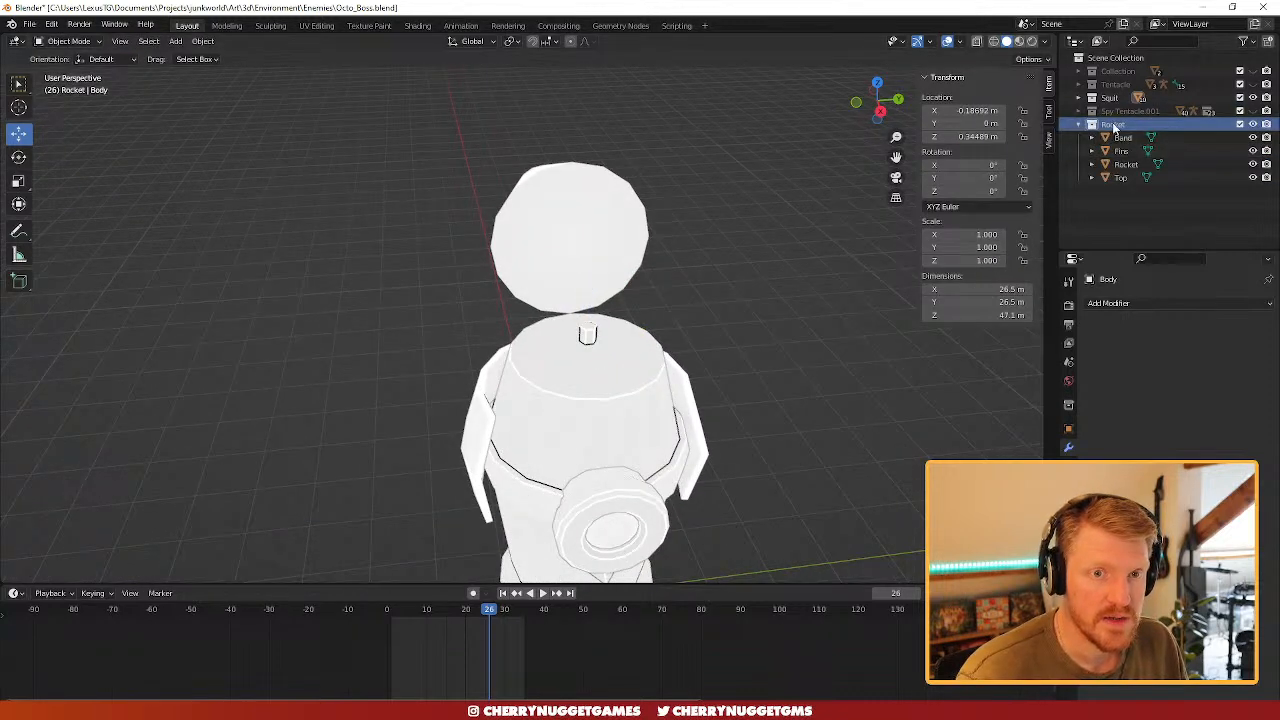
{"action": "right_click", "coordinate": [1083, 125]}
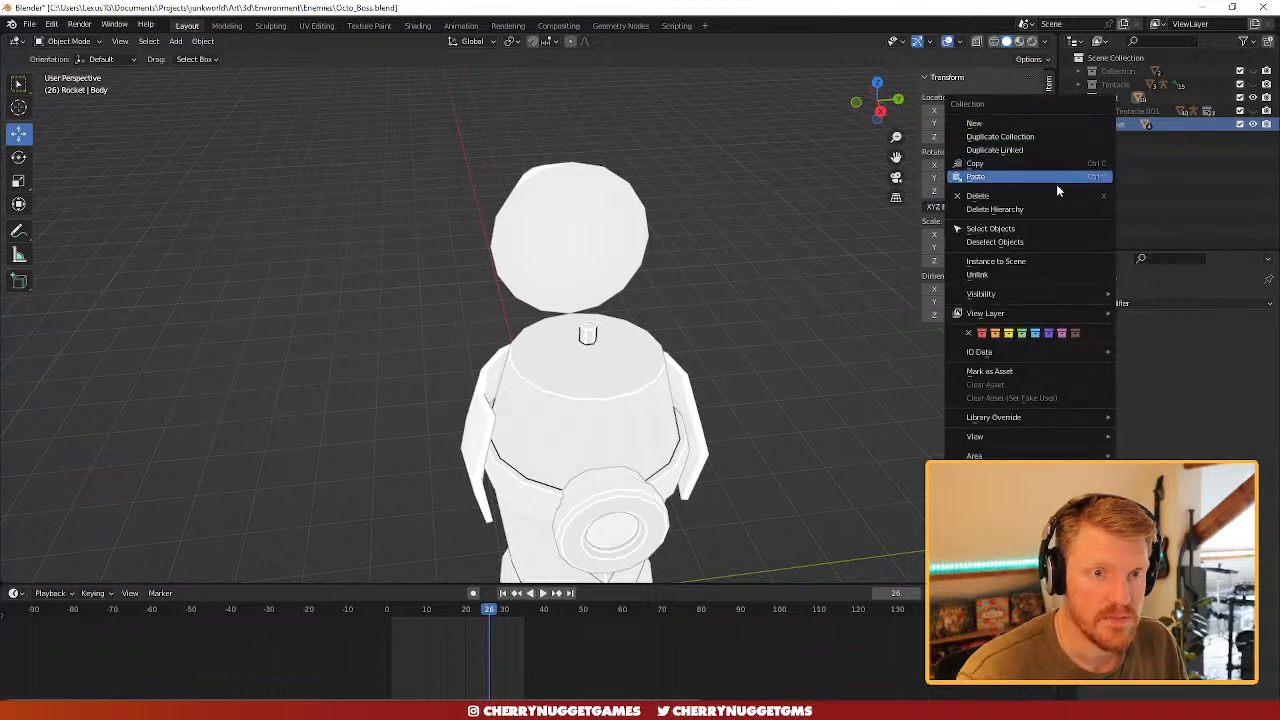
{"action": "scroll", "coordinate": [630, 420], "scroll_direction": "down", "scroll_amount": 2}
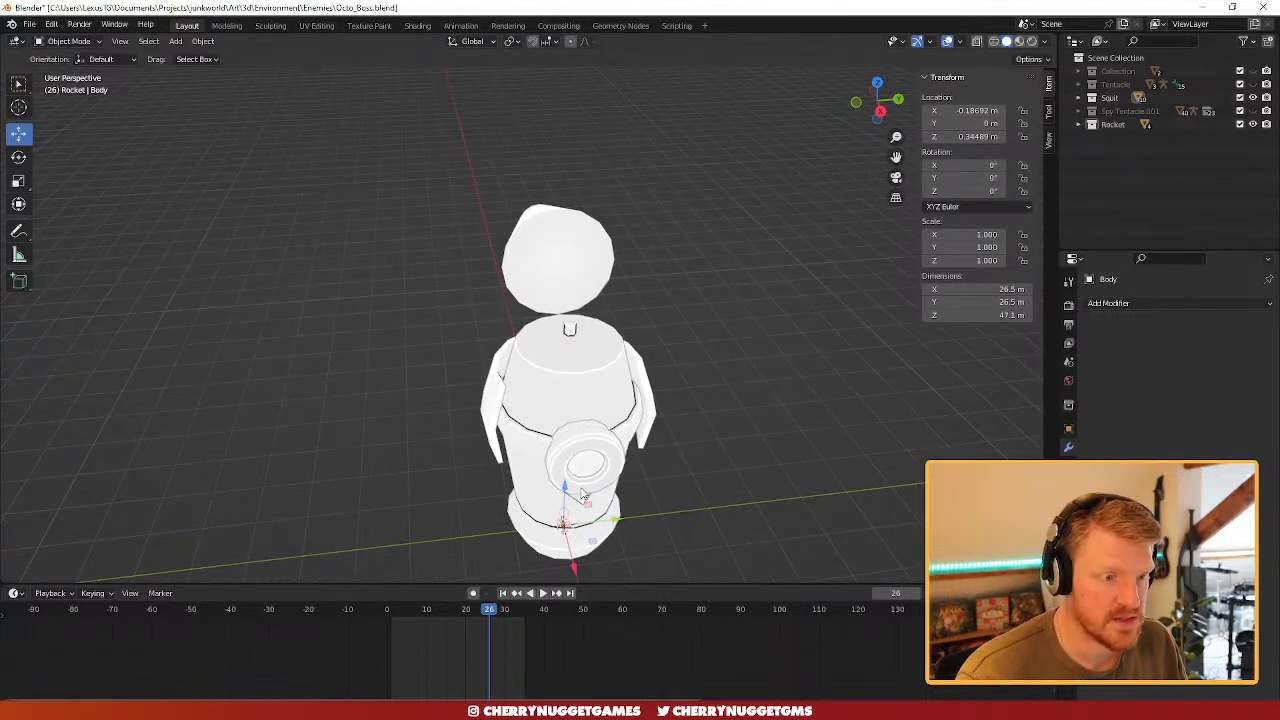
{"action": "left_click_drag", "start_coordinate": [565, 490], "coordinate": [586, 302]}
{"action": "scroll", "coordinate": [629, 357], "scroll_direction": "up", "scroll_amount": 6}
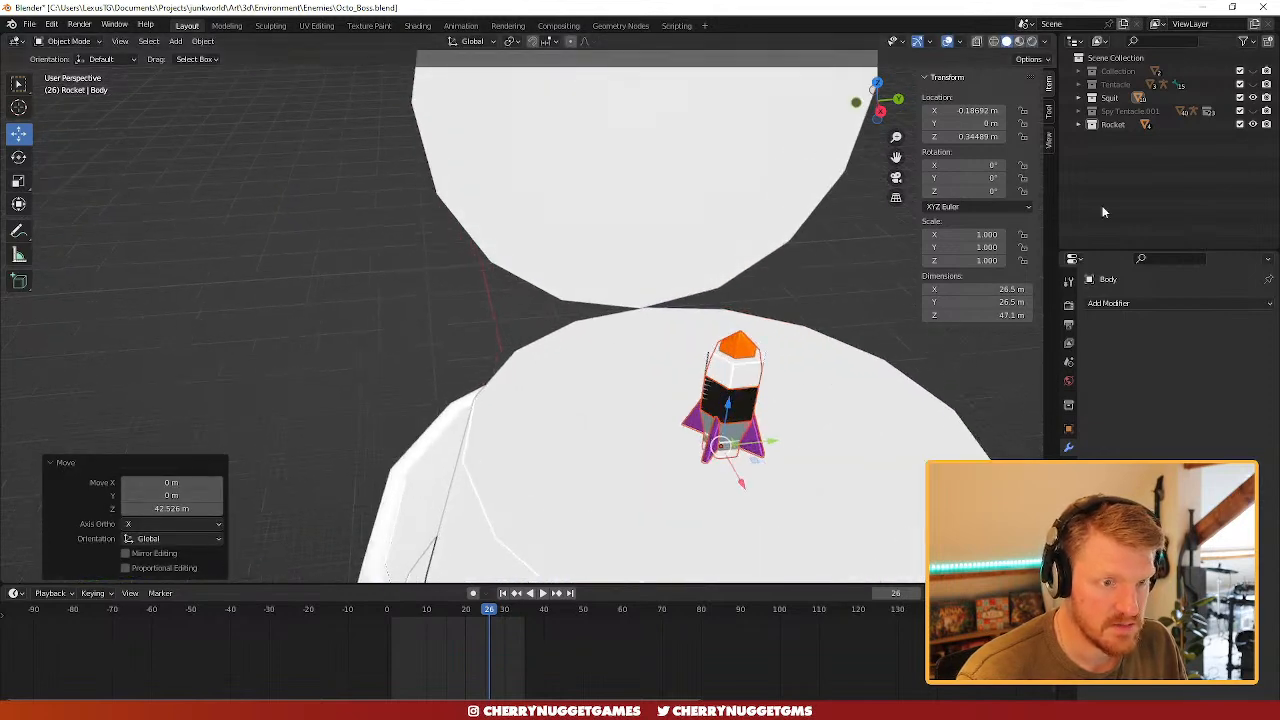
{"action": "key", "text": "h"}
- Select the hexagonal cylinder's linked geometry in the body mesh and separate it into its own object
{"action": "left_click", "coordinate": [737, 382]}
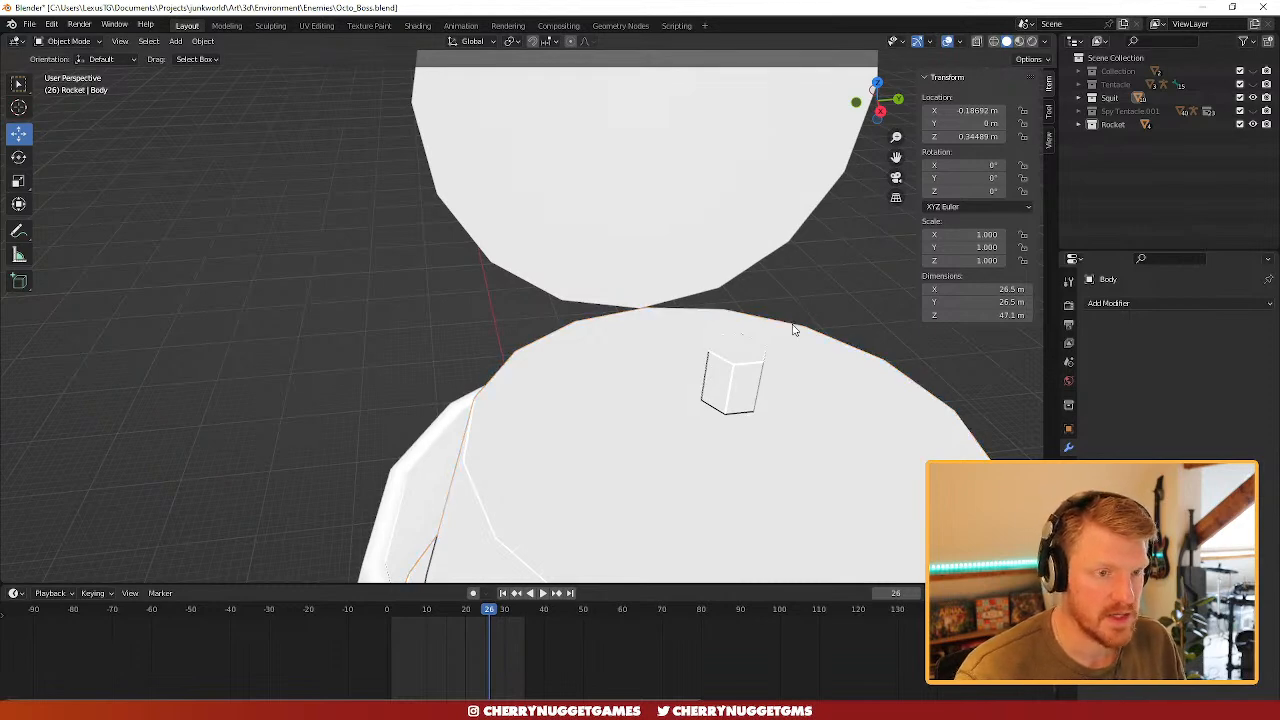
{"action": "key", "text": "Tab"}
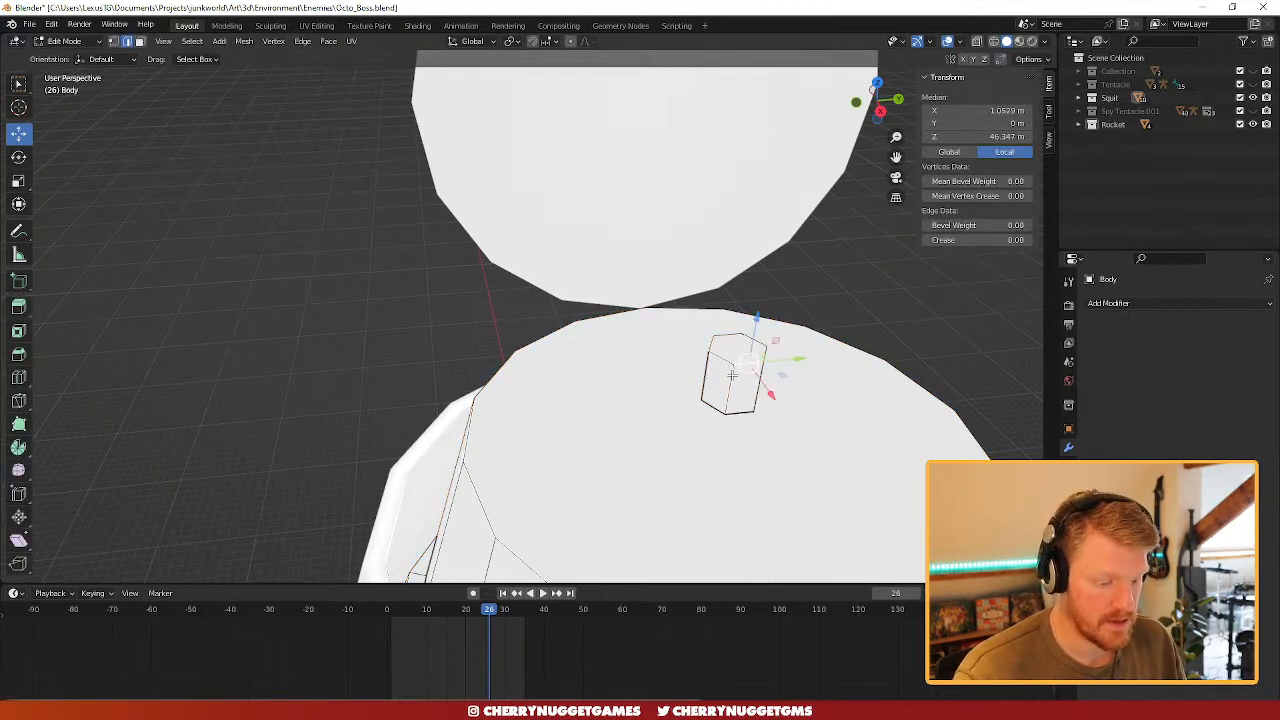
{"action": "key", "text": "l"}
{"action": "key", "text": "p"}
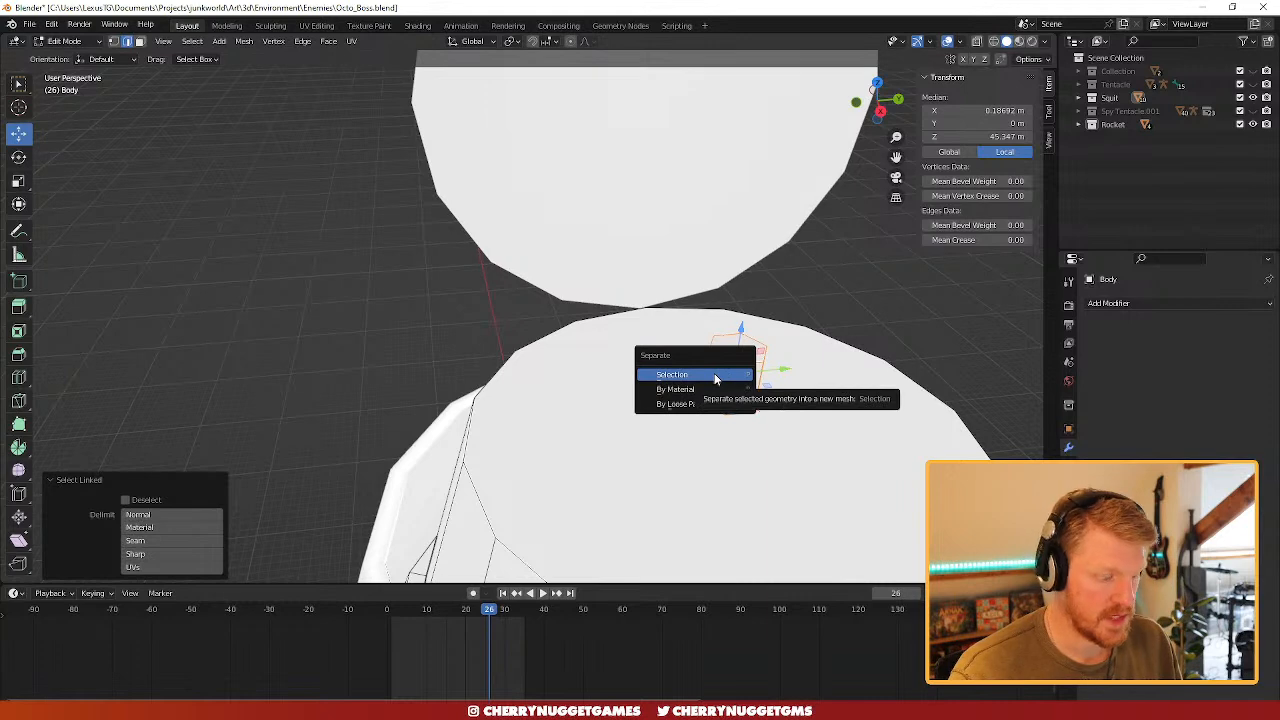
{"action": "left_click", "coordinate": [715, 376]}
{"action": "key", "text": "Tab"}
- In Edit Mode, scale the separated cylinder's whole mesh uniformly by about 1.76
{"action": "left_click", "coordinate": [737, 366]}
{"action": "key", "text": "Tab"}
{"action": "key", "text": "a"}
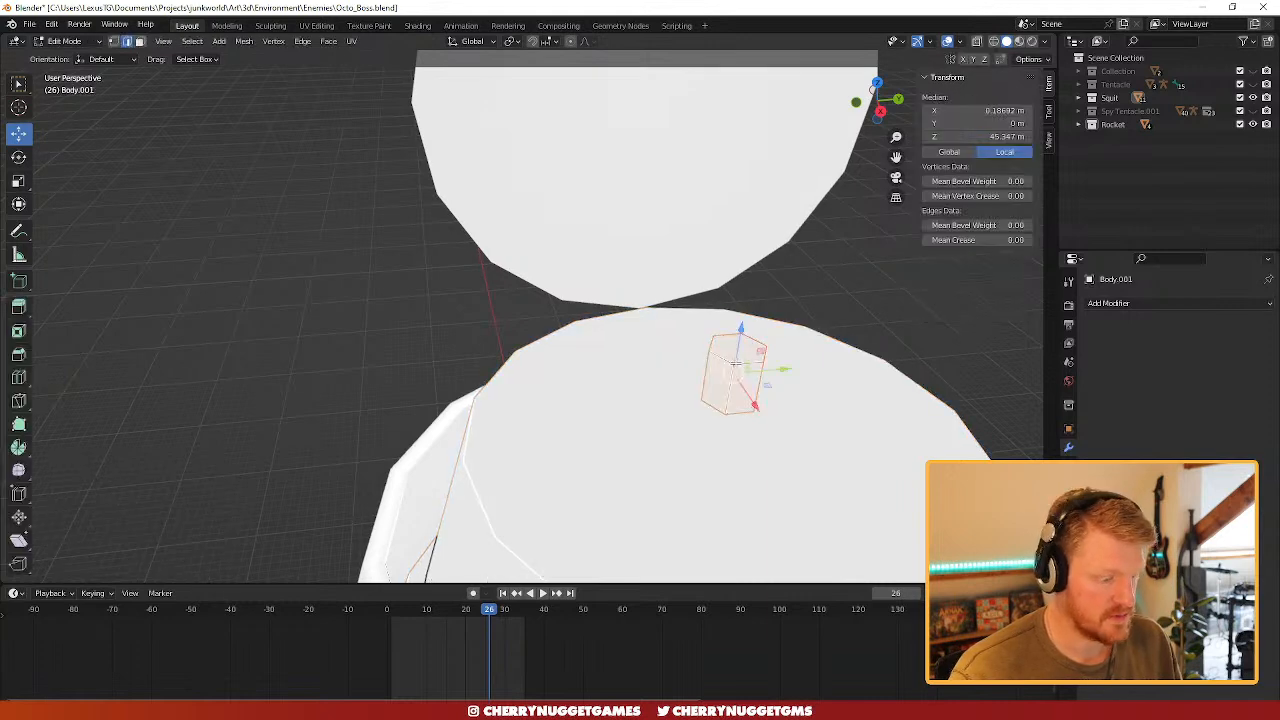
{"action": "key", "text": "s"}
{"action": "left_click", "coordinate": [741, 362]}
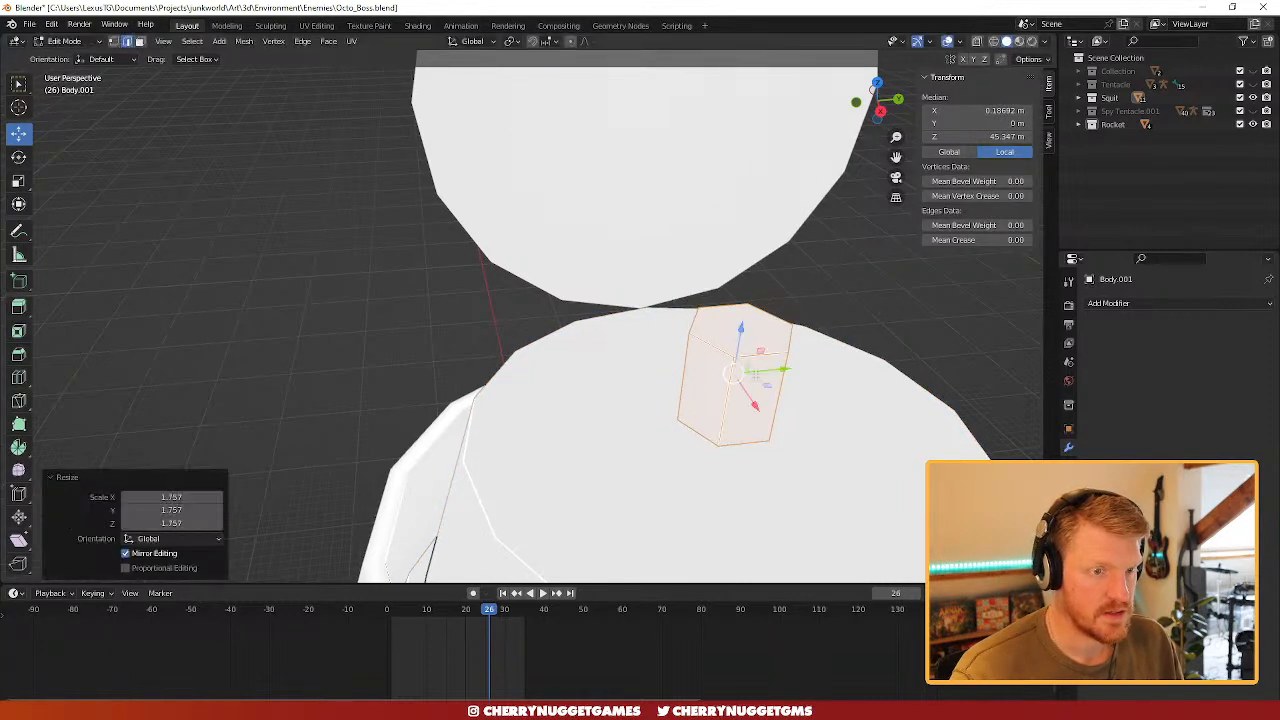
- Try moving the hexagonal cylinder diagonally off-centre in the XY plane twice, undoing each move
{"action": "key", "text": "KP_1"}
{"action": "left_click", "coordinate": [881, 85]}
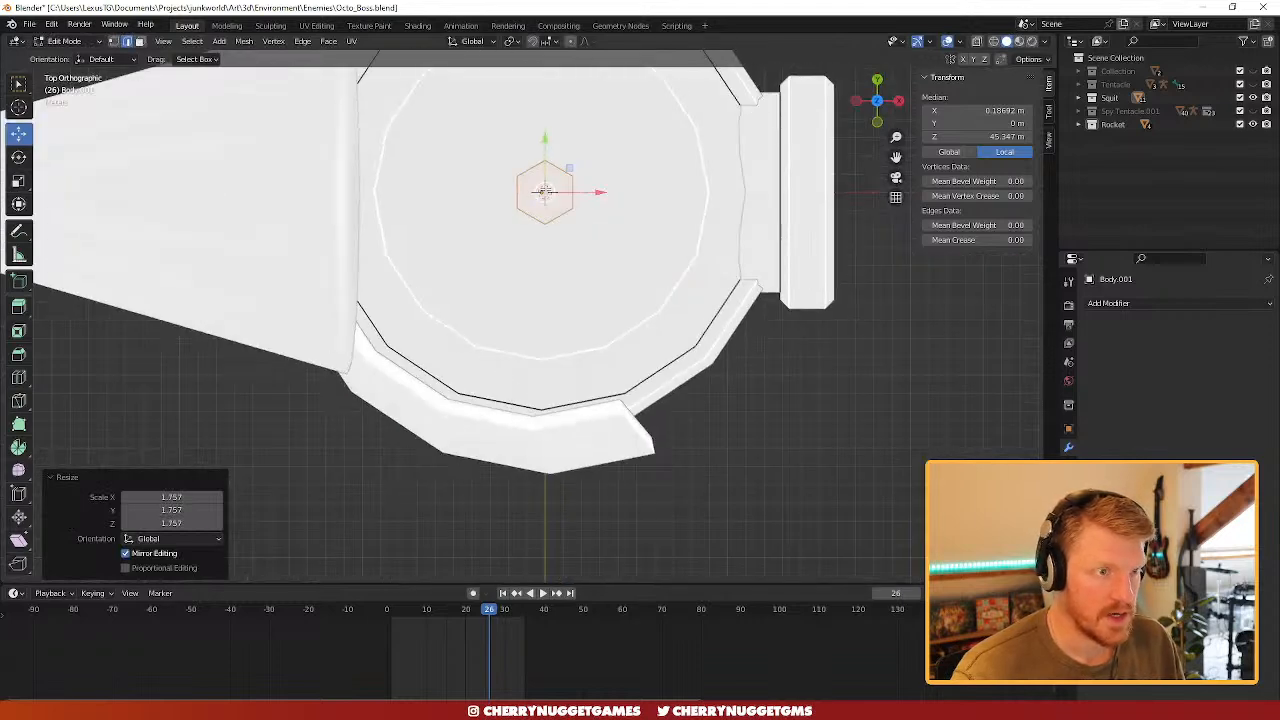
{"action": "middle_click_drag", "start_coordinate": [607, 213], "coordinate": [648, 309], "text": "shift"}
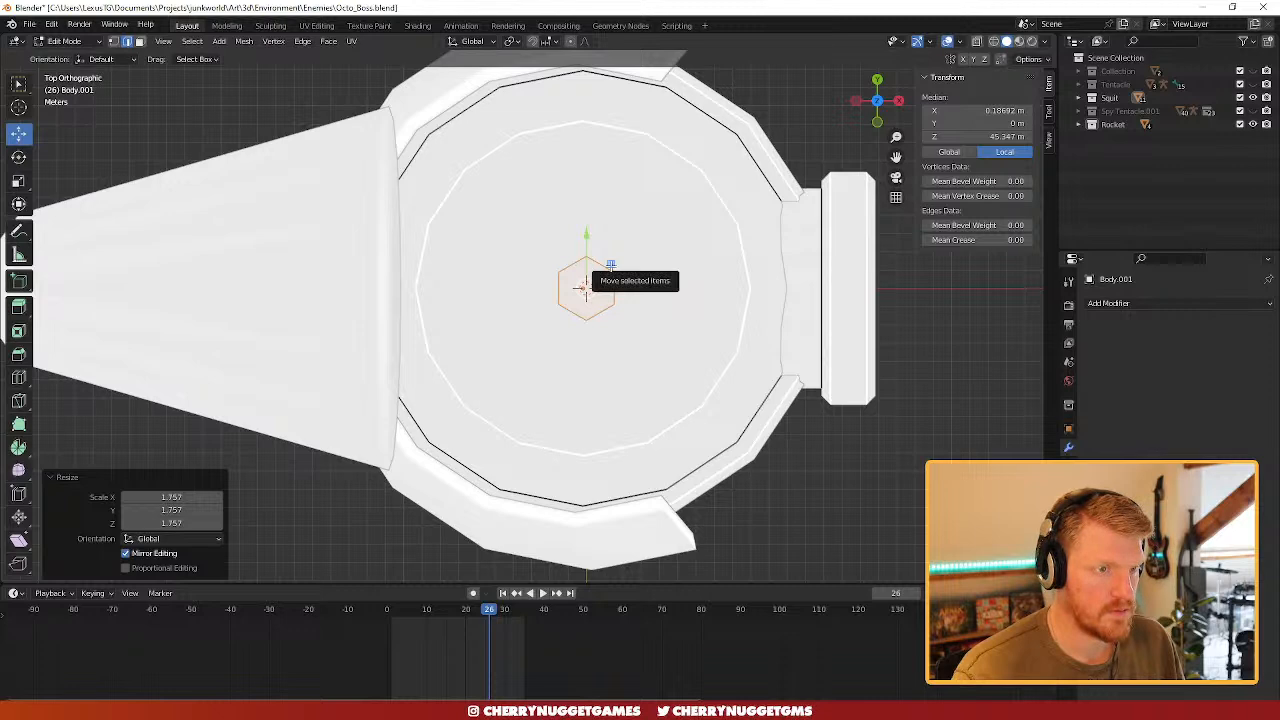
{"action": "left_click_drag", "start_coordinate": [613, 269], "coordinate": [650, 220]}
{"action": "key", "text": "ctrl+z"}
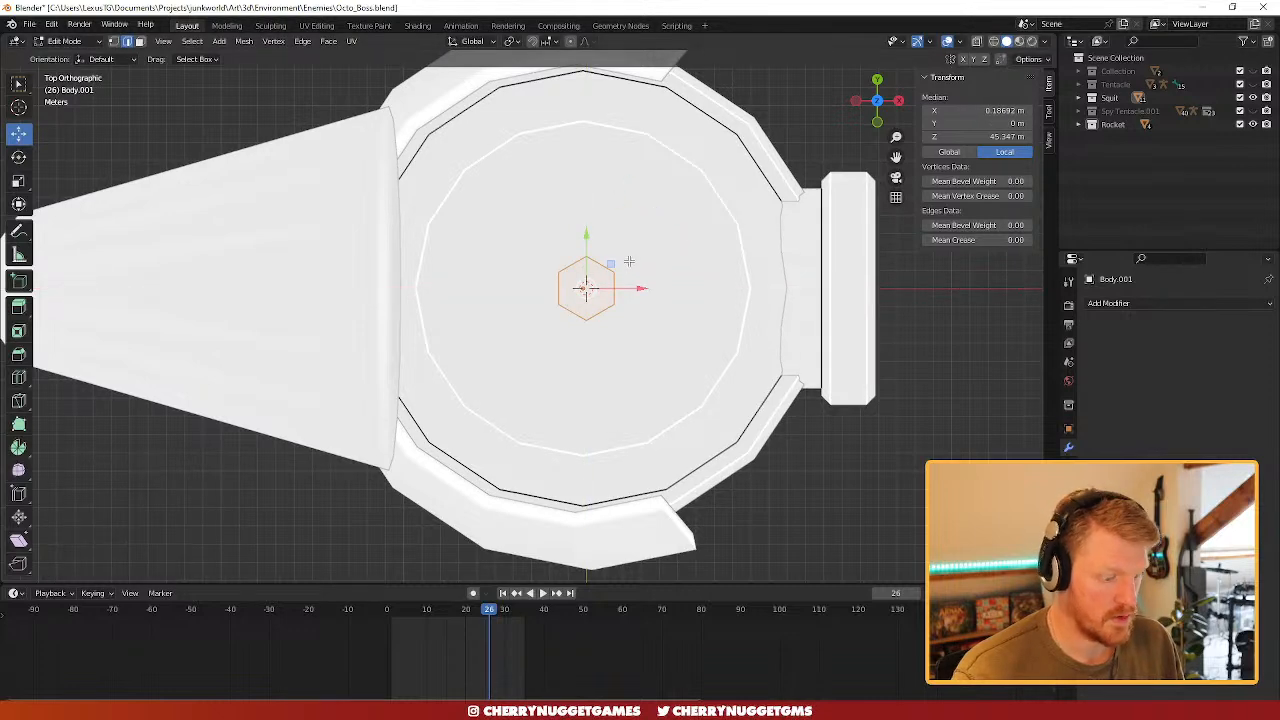
{"action": "left_click_drag", "start_coordinate": [608, 264], "coordinate": [654, 220]}
{"action": "key", "text": "ctrl+z"}
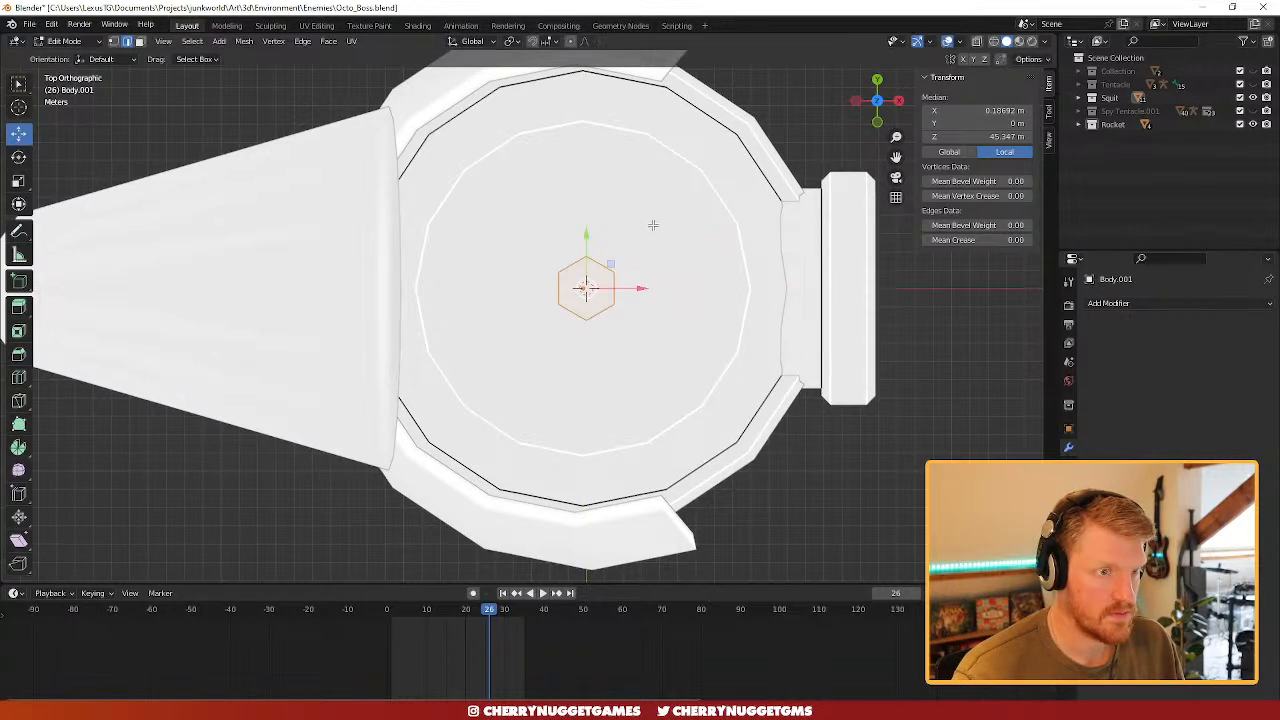
- Duplicate the cylinder about 3.58 m along X and 4.12 m along Y, and duplicate that copy about -7.96 m along Y
{"action": "key", "text": "g"}
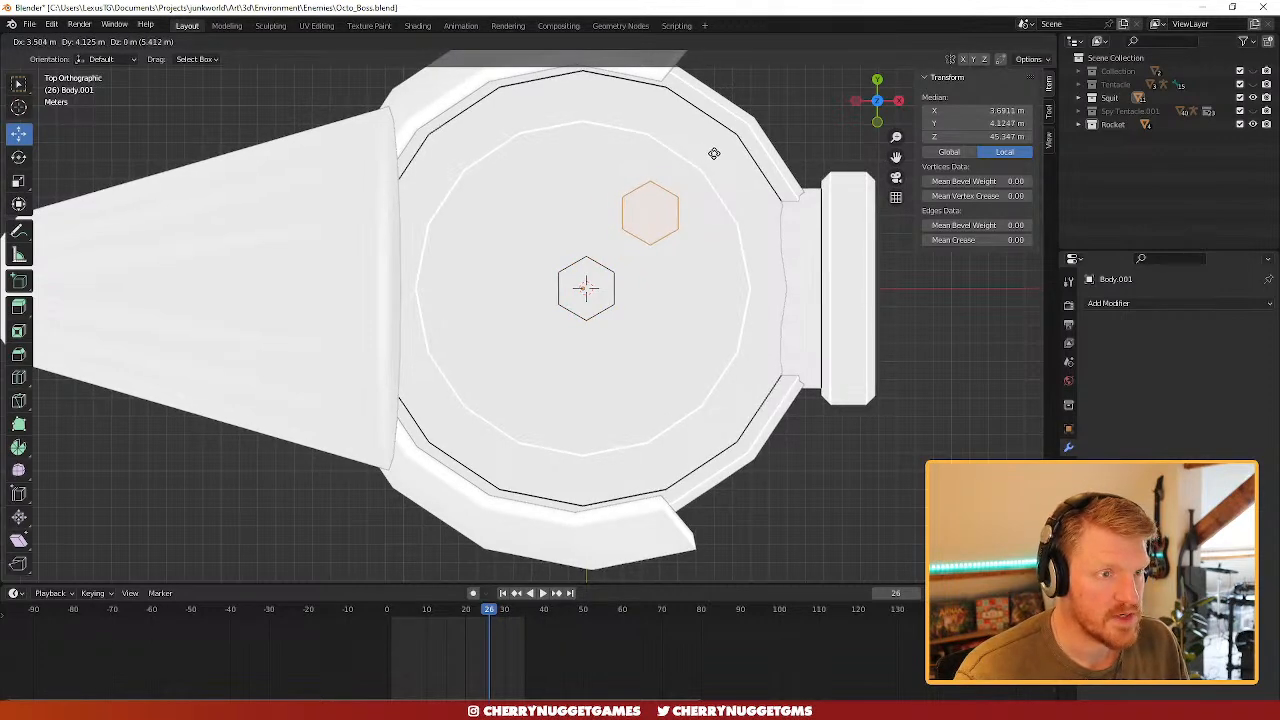
{"action": "left_click", "coordinate": [714, 151]}
{"action": "key", "text": "g"}
{"action": "key", "text": "x"}
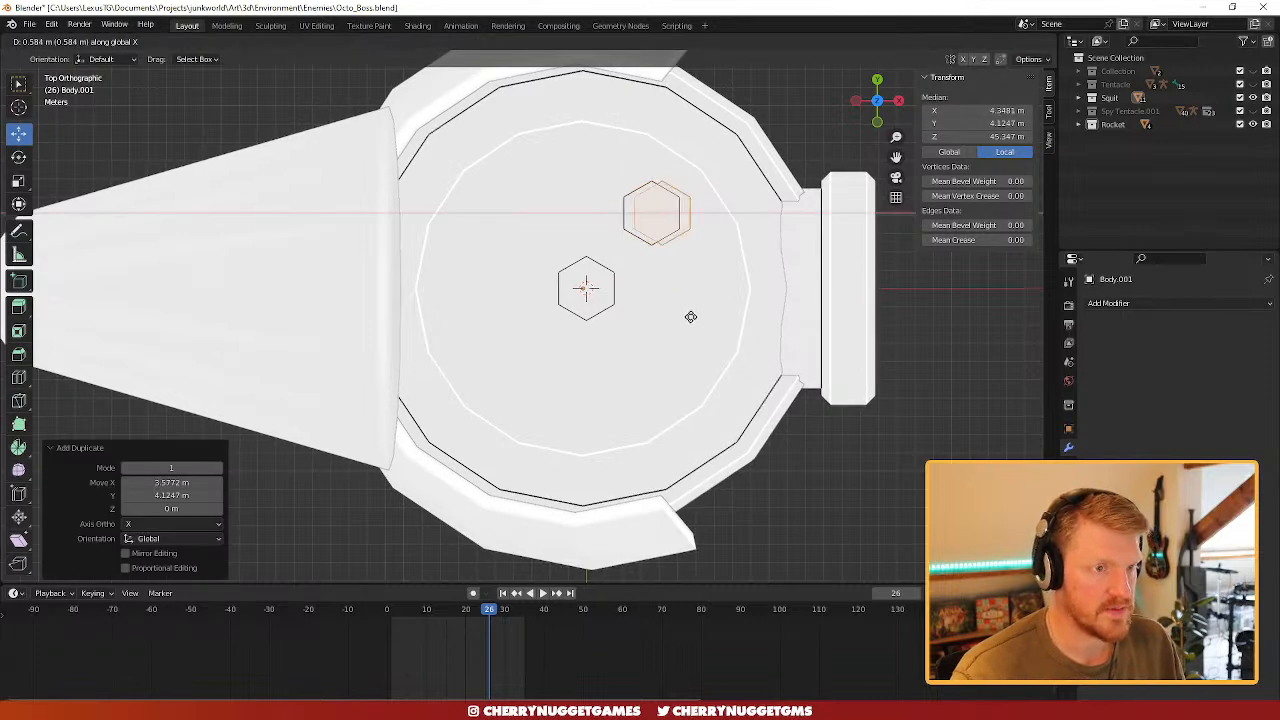
{"action": "key", "text": "y"}
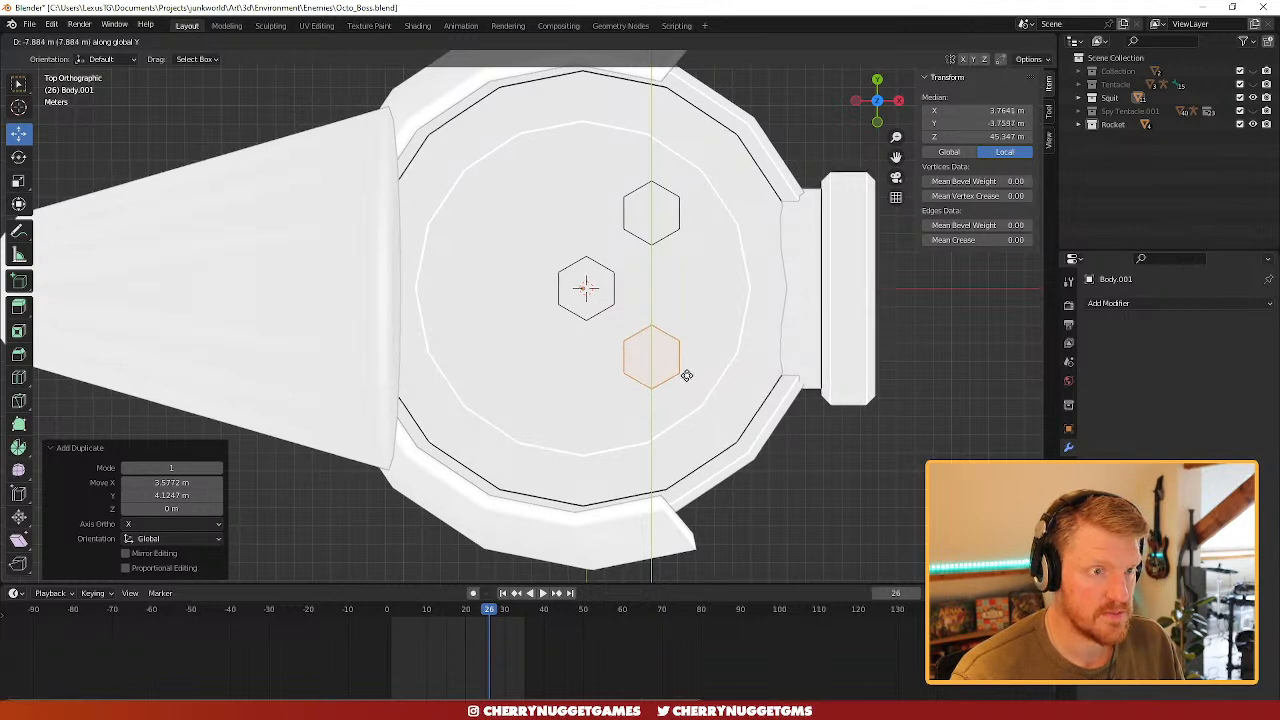
{"action": "left_click", "coordinate": [687, 376]}
- Set the median X of the negative-Y cylinder copy to 4 m
{"action": "middle_click_drag", "start_coordinate": [687, 376], "coordinate": [657, 290]}
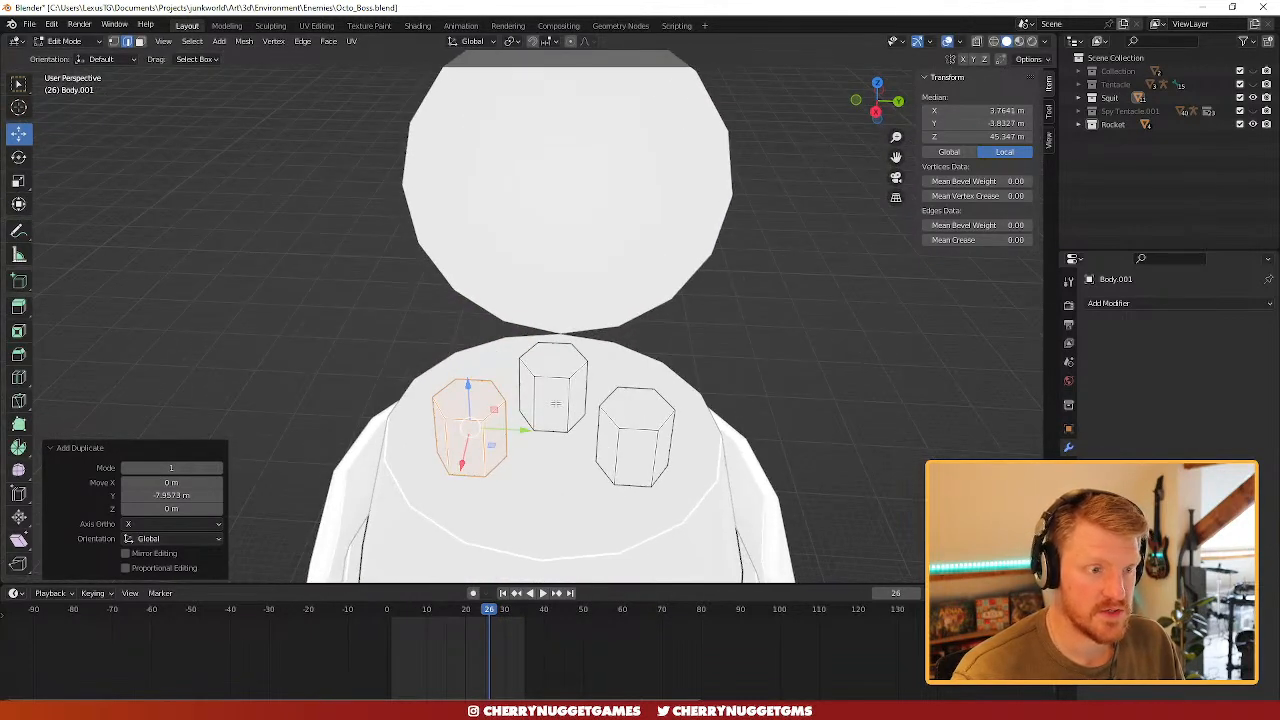
{"action": "left_click", "coordinate": [960, 110]}
{"action": "type", "text": "4"}
{"action": "key", "text": "Return"}
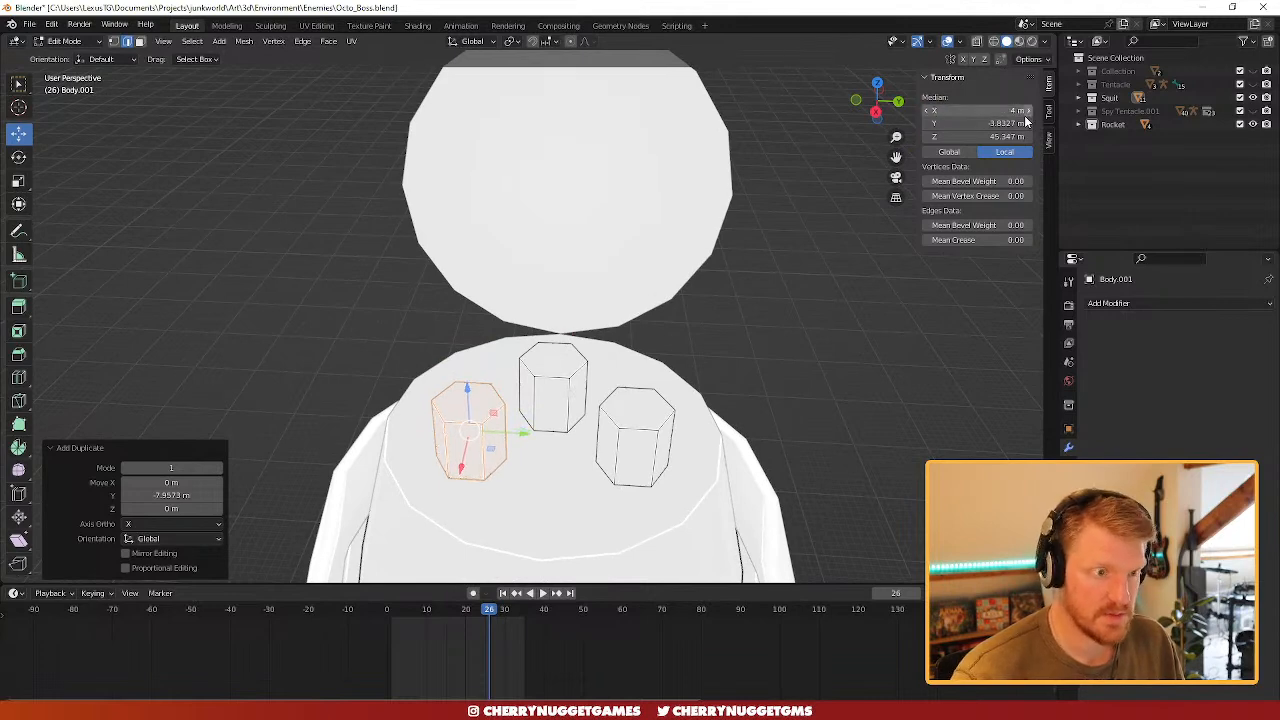
- Select only the positive-Y cylinder copy and set both its median X and median Y to 4 m
{"action": "key", "text": "alt+a"}
{"action": "key", "text": "l"}
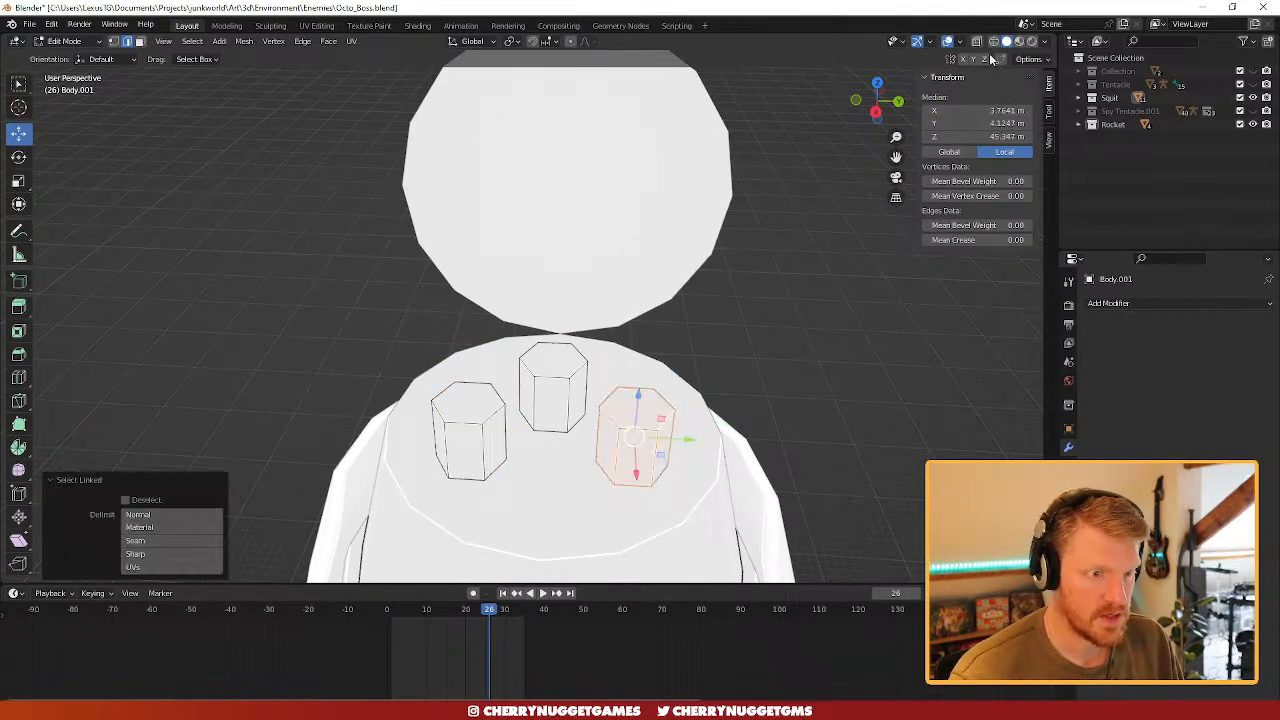
{"action": "left_click", "coordinate": [1003, 112]}
{"action": "type", "text": "4"}
{"action": "key", "text": "Return"}
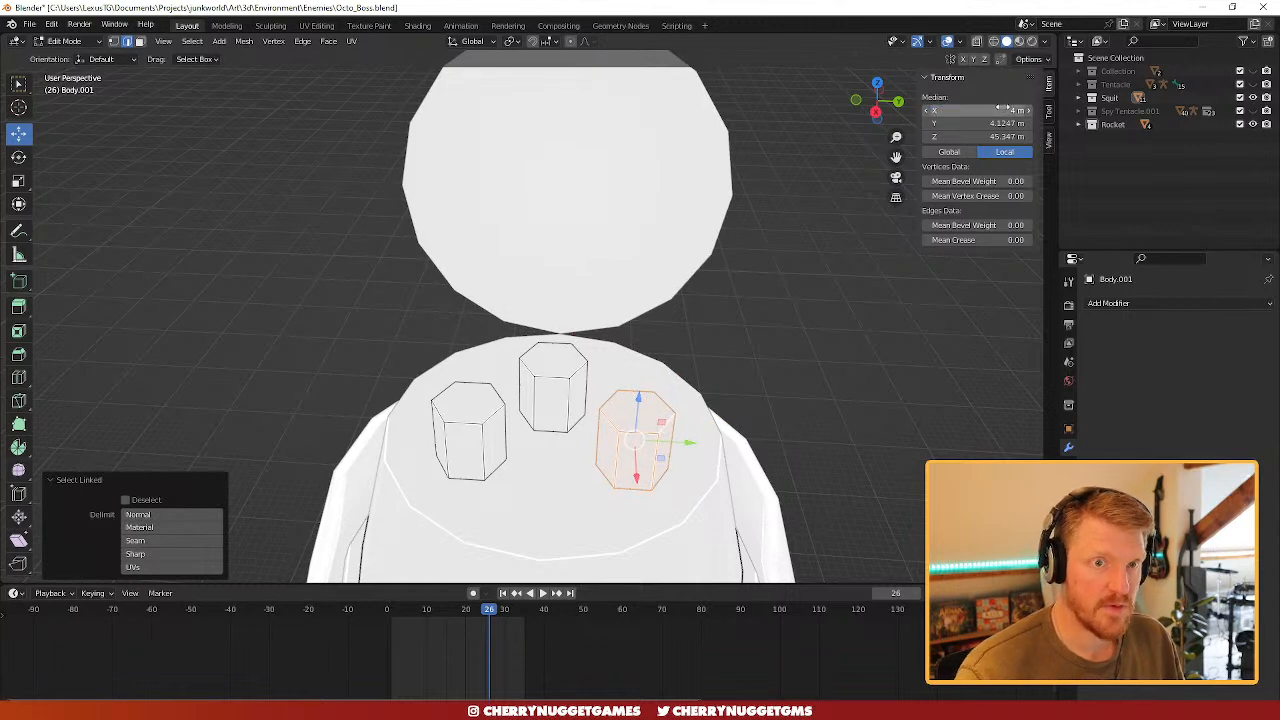
{"action": "type", "text": "4"}
{"action": "key", "text": "Return"}
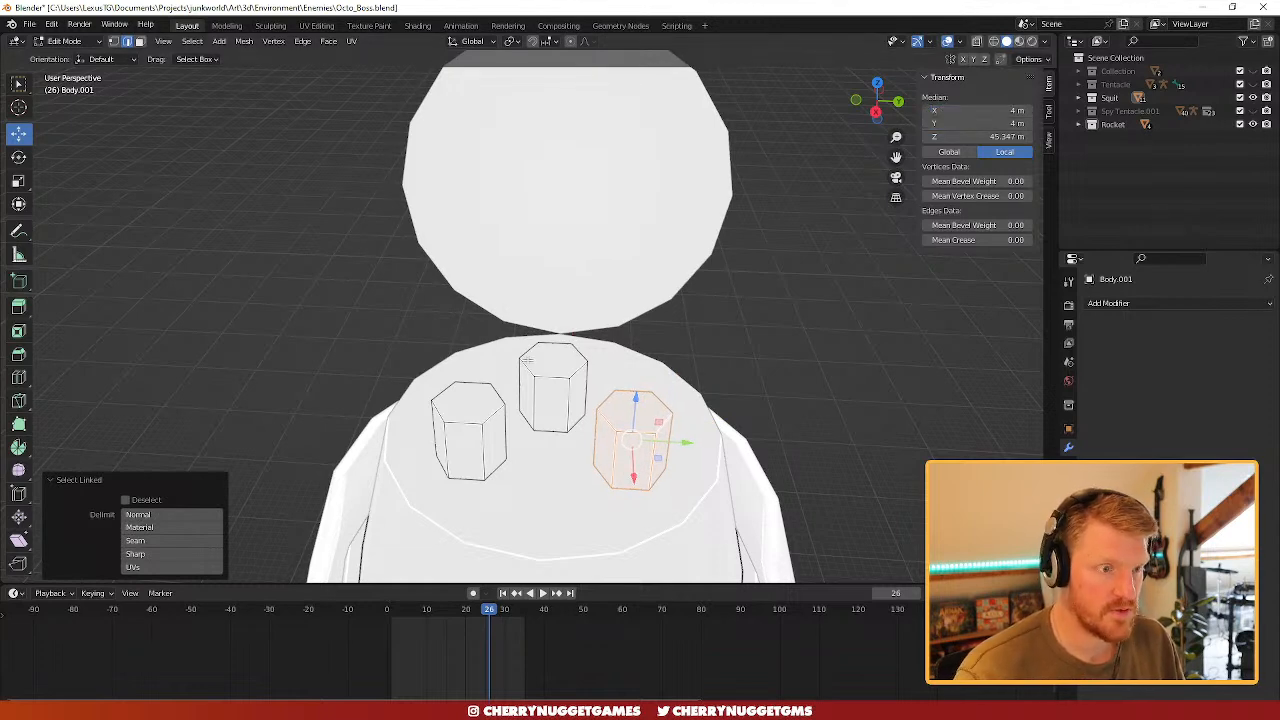
- Select only the negative-Y cylinder copy and set its median Y to -4 m
{"action": "left_click", "coordinate": [437, 412]}
{"action": "key", "text": "l"}
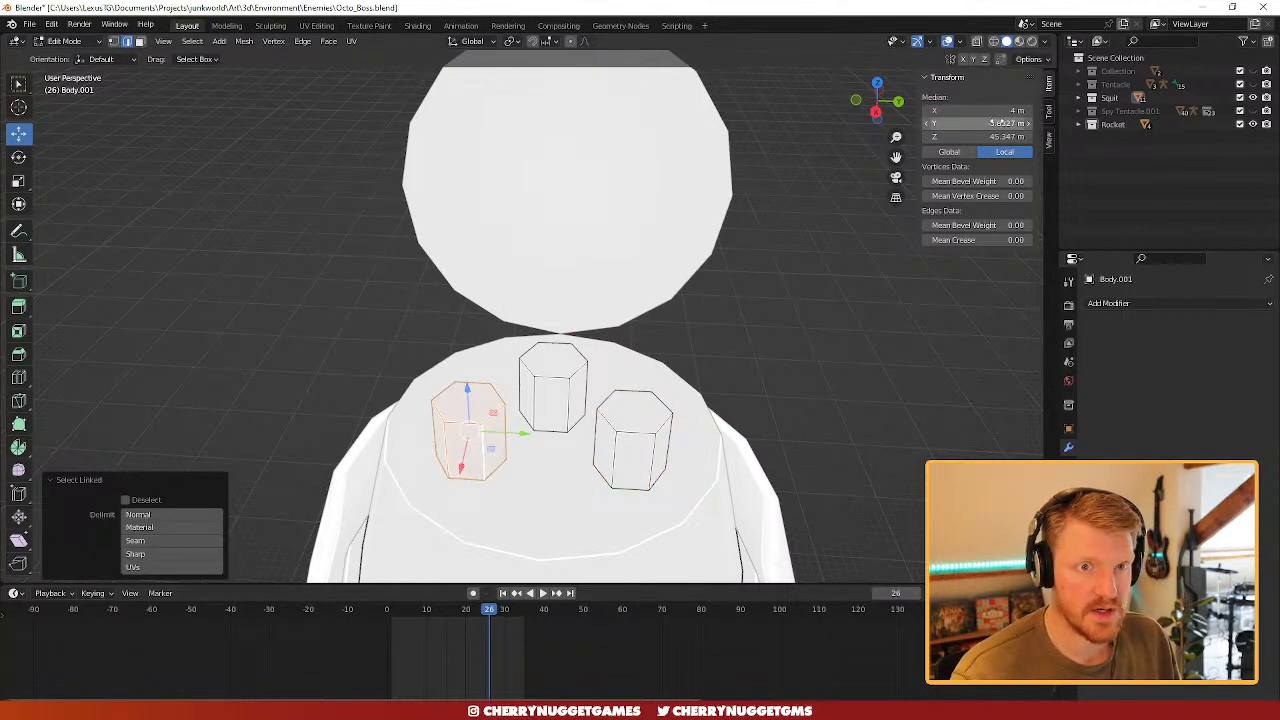
{"action": "type", "text": "4"}
{"action": "key", "text": "Return"}
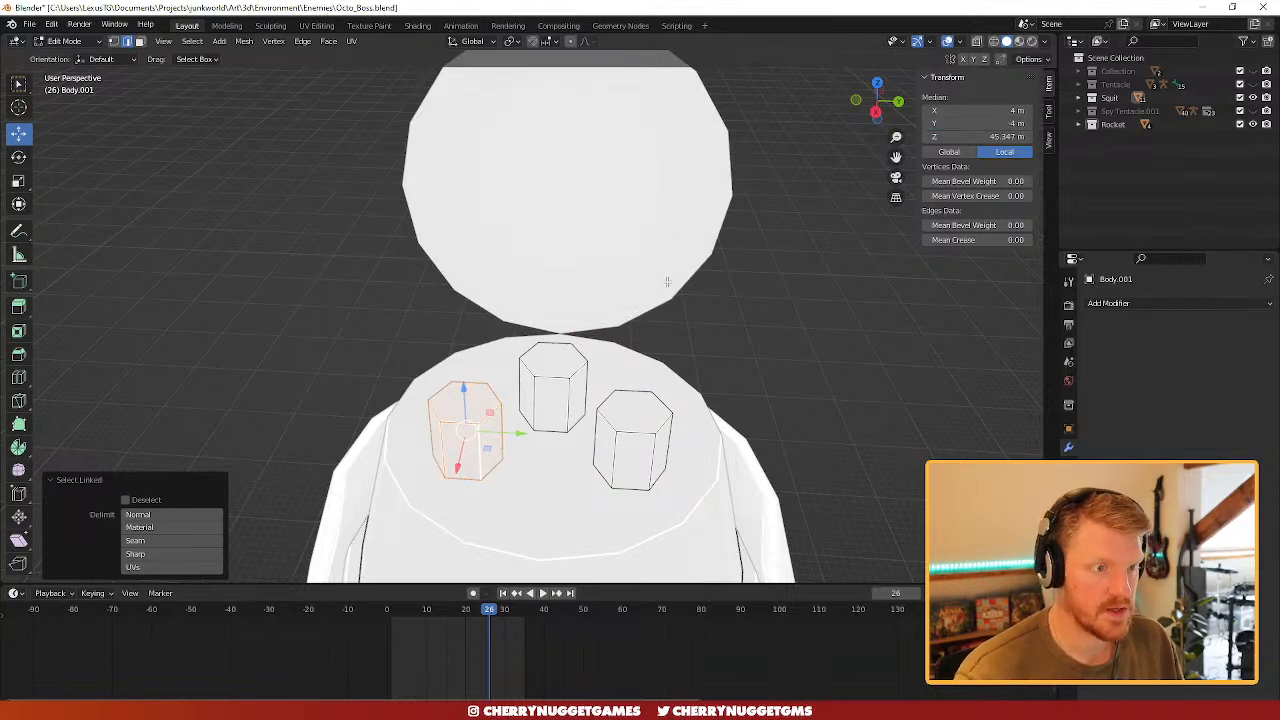
- Select both outer hexagonal cylinders and duplicate them about -8.38 m along X
{"action": "middle_click_drag", "start_coordinate": [667, 282], "coordinate": [640, 370]}
{"action": "scroll", "coordinate": [630, 388], "scroll_direction": "up", "scroll_amount": 4}
{"action": "left_click", "coordinate": [698, 324], "text": "shift"}
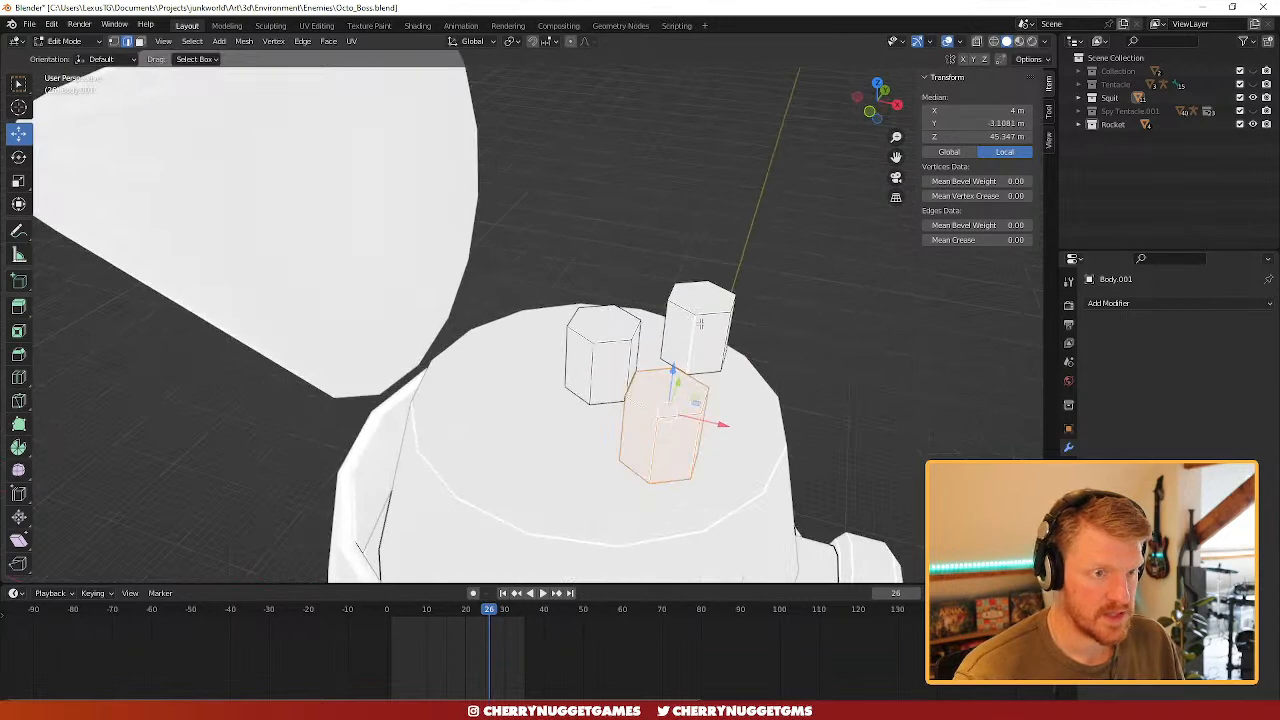
{"action": "key", "text": "l"}
{"action": "key", "text": "g"}
{"action": "key", "text": "y"}
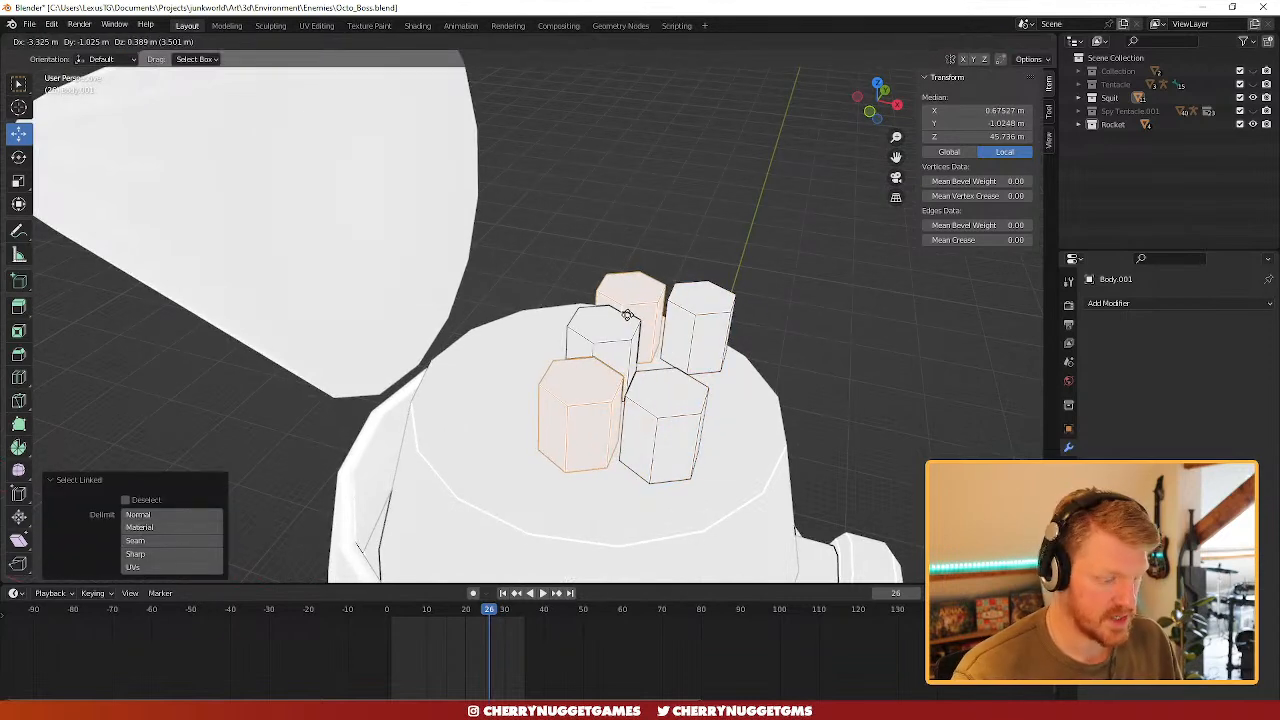
{"action": "right_click", "coordinate": [625, 311]}
{"action": "key", "text": "shift+d"}
{"action": "key", "text": "x"}
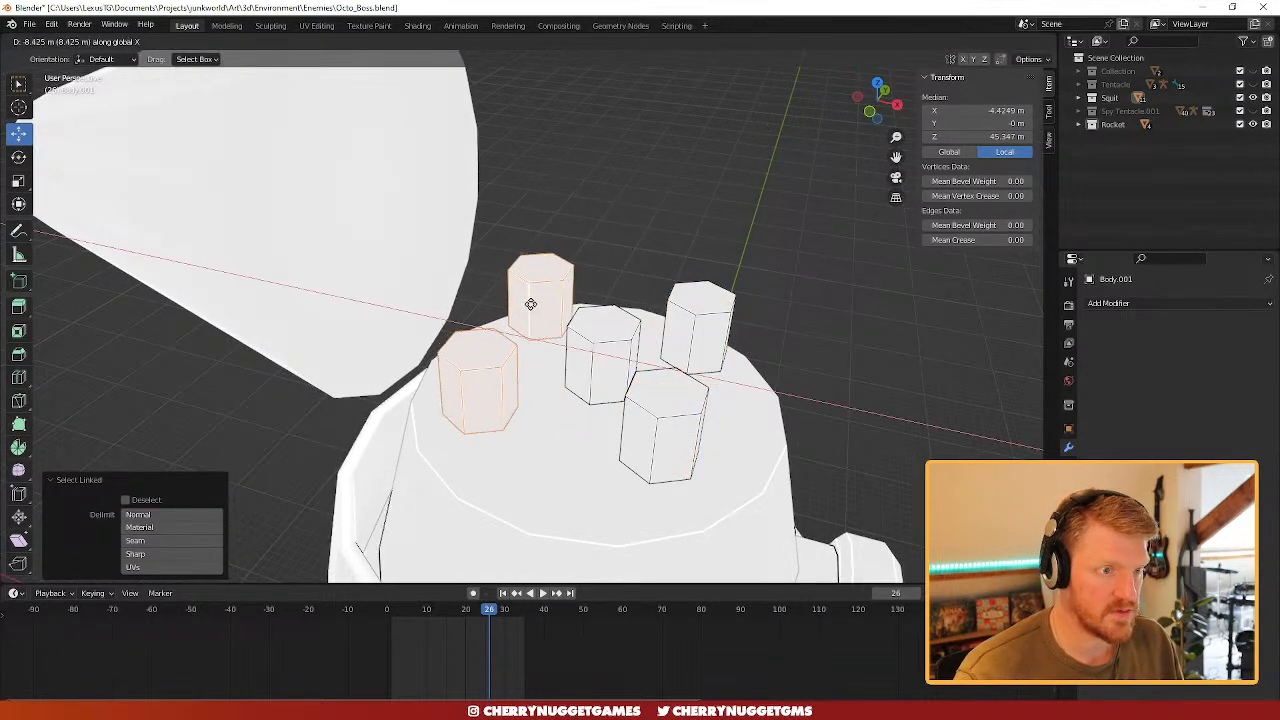
{"action": "left_click", "coordinate": [528, 300]}
- Set the median X of the new cylinder pair to -4 m
{"action": "left_click", "coordinate": [996, 111]}
{"action": "type", "text": "-4"}
{"action": "key", "text": "Return"}
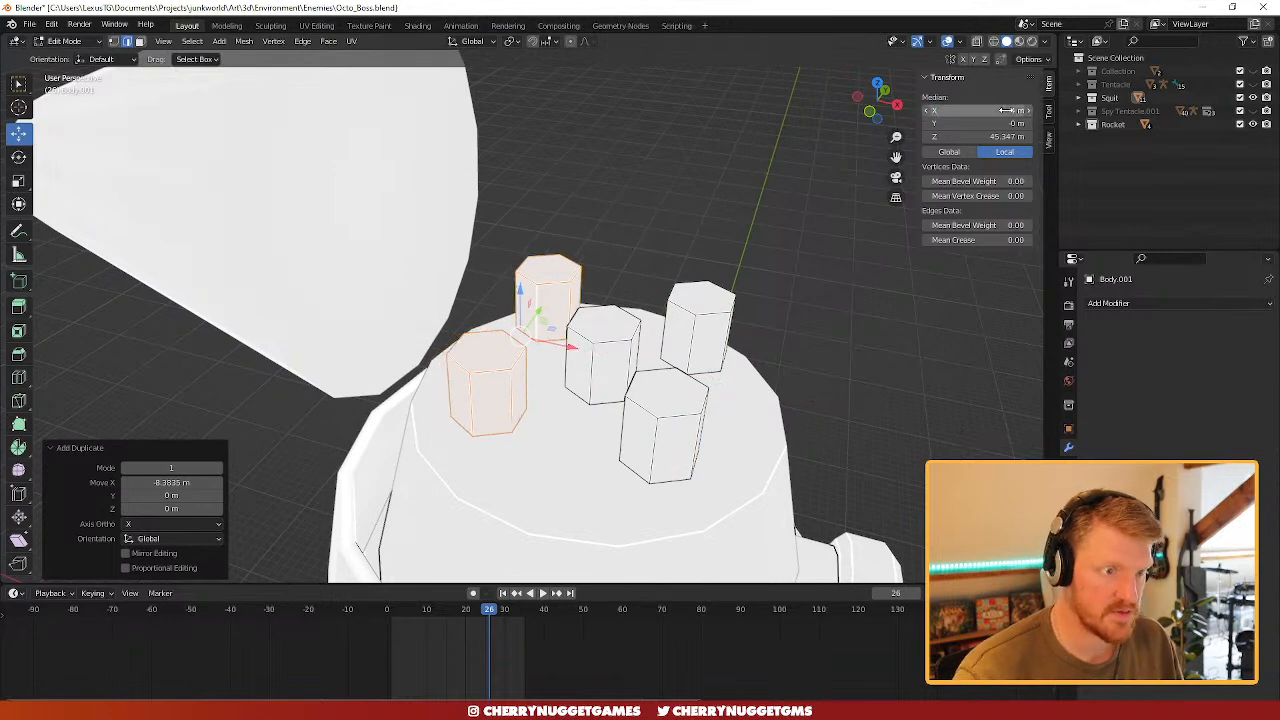
- Select all five hexagonal cylinders and lower them about 4.32 m along Z into the body's top
{"action": "scroll", "coordinate": [769, 212], "scroll_direction": "down", "scroll_amount": 3}
{"action": "middle_click_drag", "start_coordinate": [658, 280], "coordinate": [591, 337]}
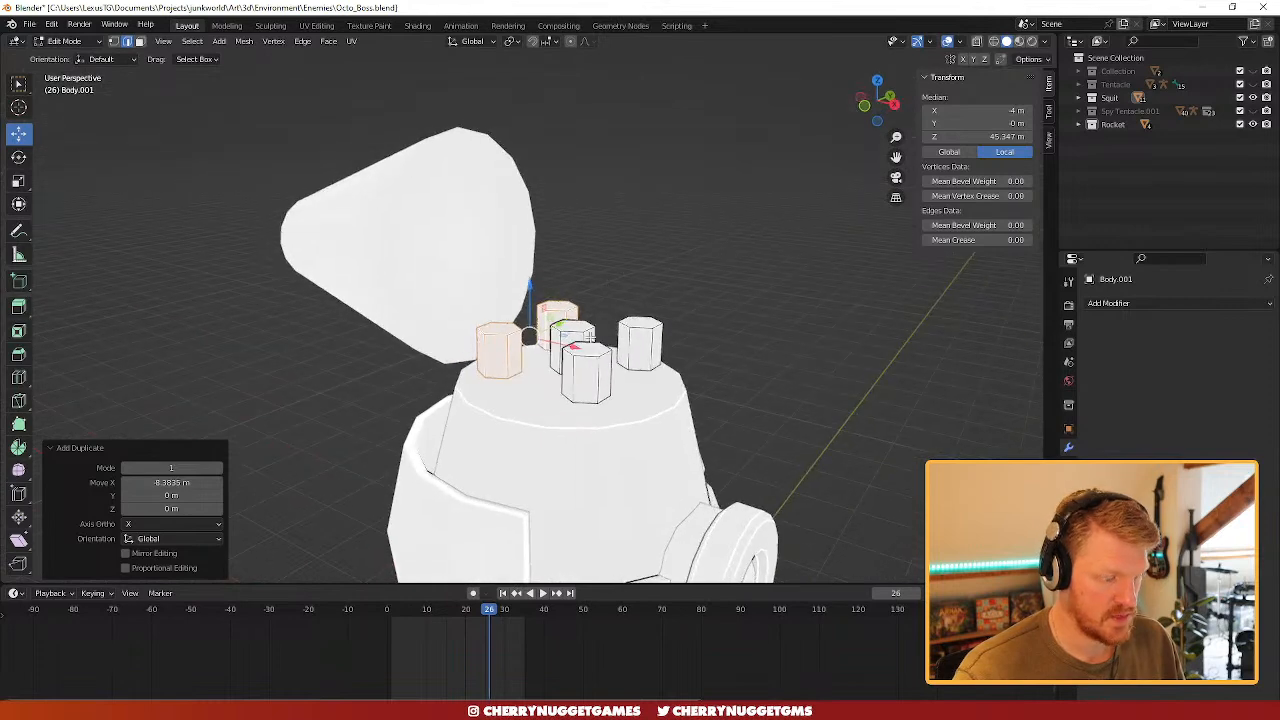
{"action": "key", "text": "l"}
{"action": "key", "text": "l"}
{"action": "key", "text": "l"}
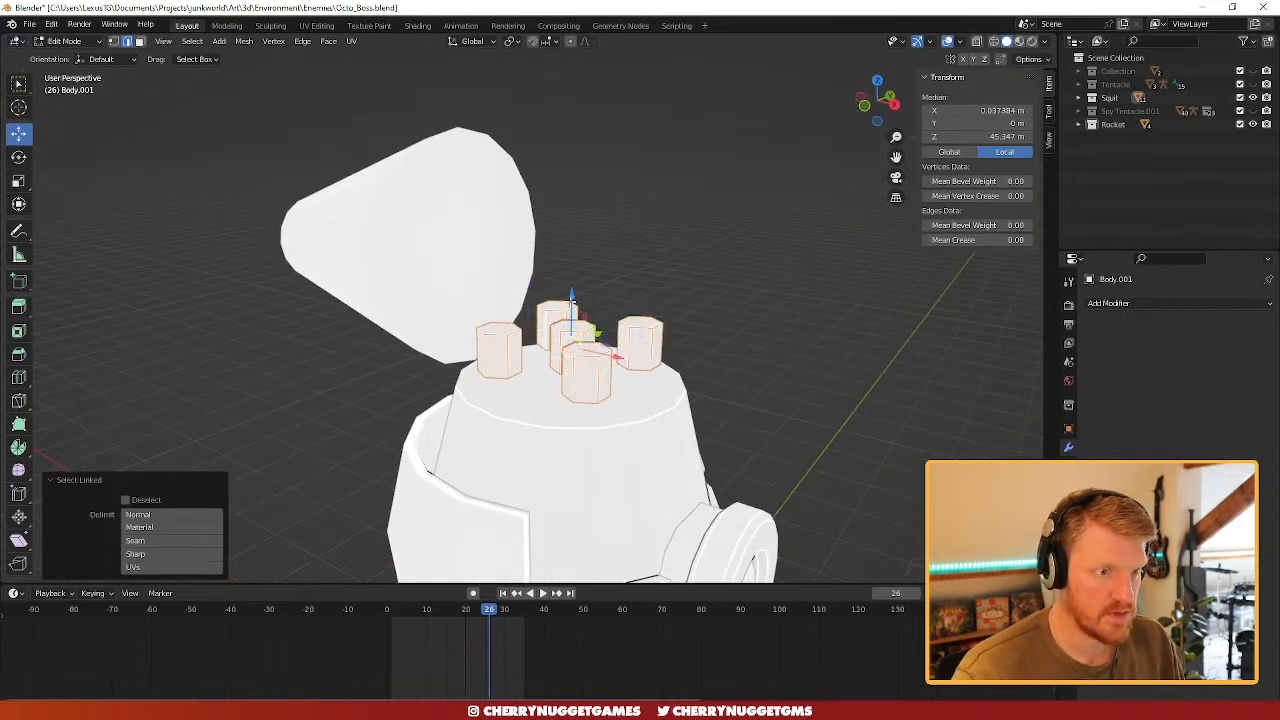
{"action": "left_click_drag", "start_coordinate": [570, 305], "coordinate": [573, 353]}
- Add a Boolean Difference modifier to the body, using the Body.001 hexagonal cylinders as the cutting object
{"action": "middle_click_drag", "start_coordinate": [737, 383], "coordinate": [642, 450]}
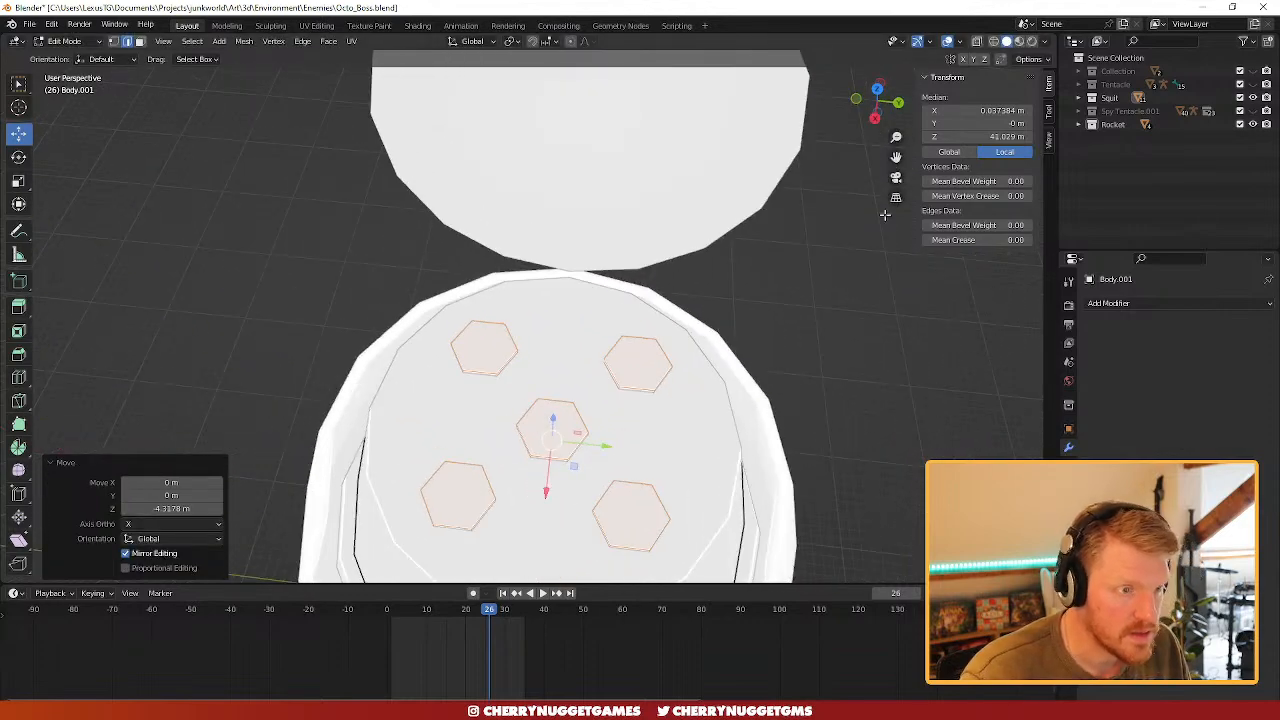
{"action": "left_click", "coordinate": [878, 91]}
{"action": "scroll", "coordinate": [700, 261], "scroll_direction": "down", "scroll_amount": 3}
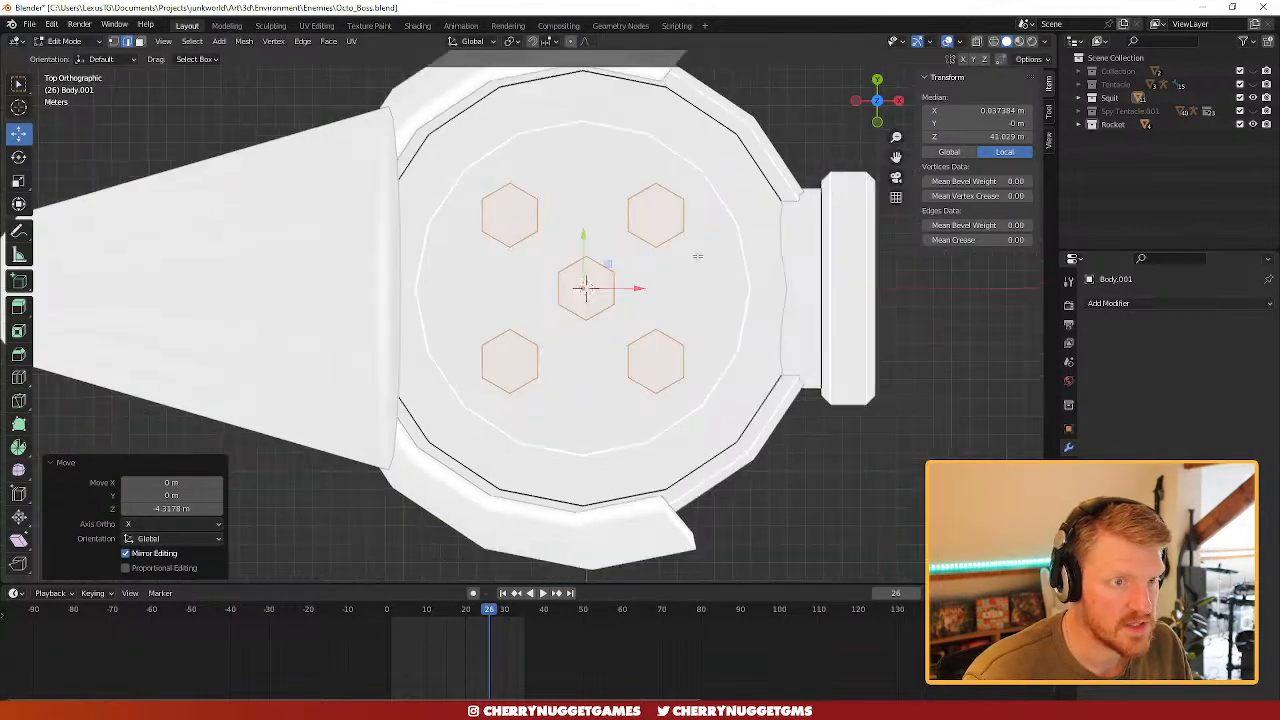
{"action": "middle_click_drag", "start_coordinate": [700, 261], "coordinate": [643, 476]}
{"action": "scroll", "coordinate": [651, 397], "scroll_direction": "up", "scroll_amount": 3}
{"action": "key", "text": "Tab"}
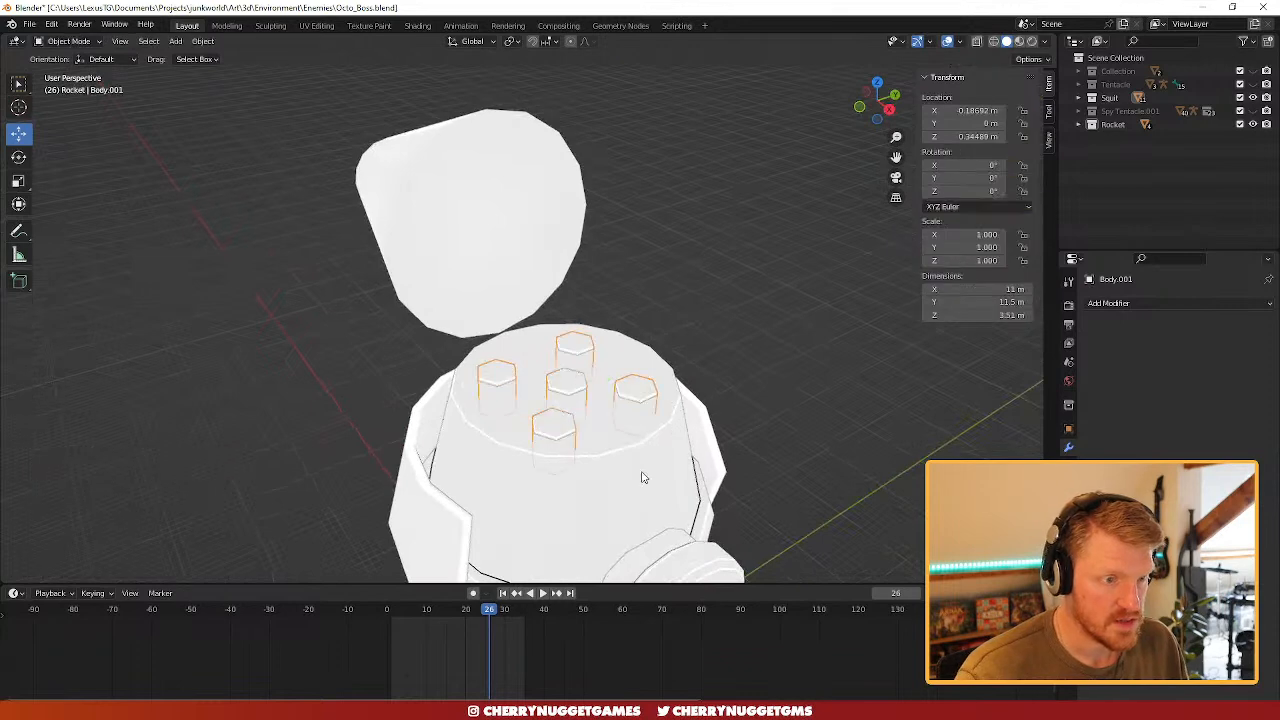
{"action": "left_click", "coordinate": [657, 419]}
{"action": "left_click", "coordinate": [1146, 305]}
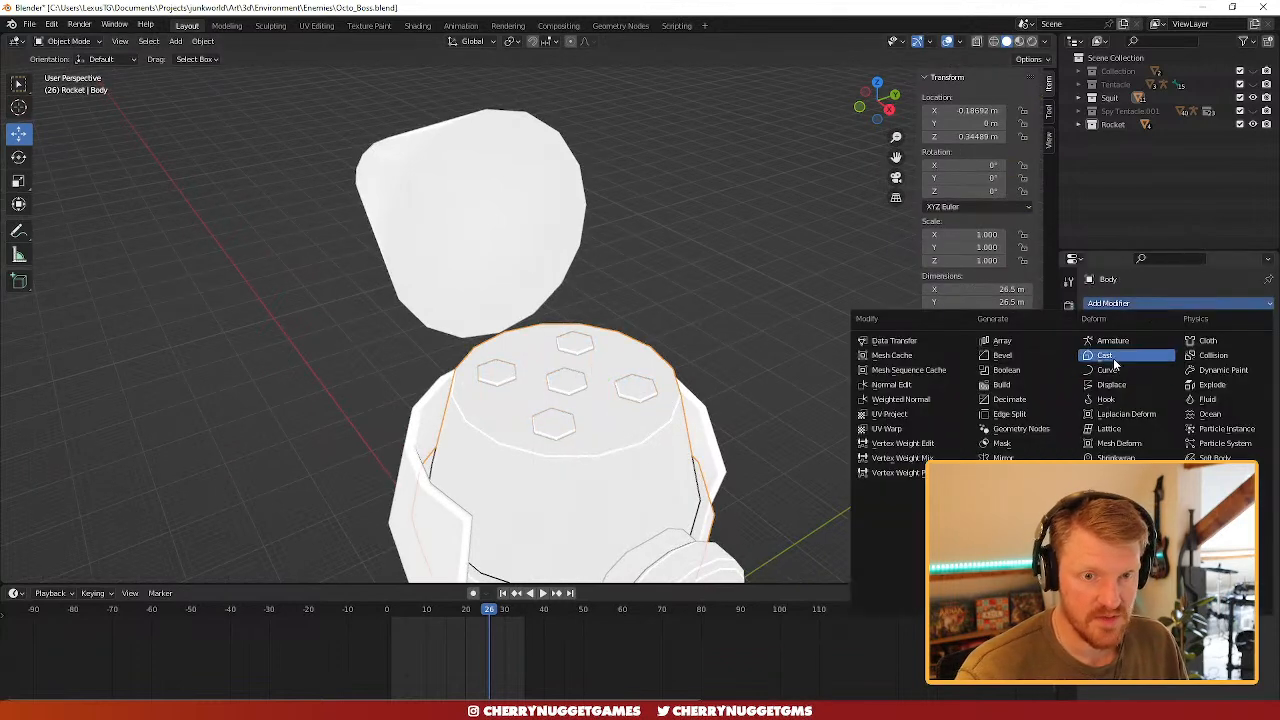
{"action": "left_click", "coordinate": [1023, 372]}
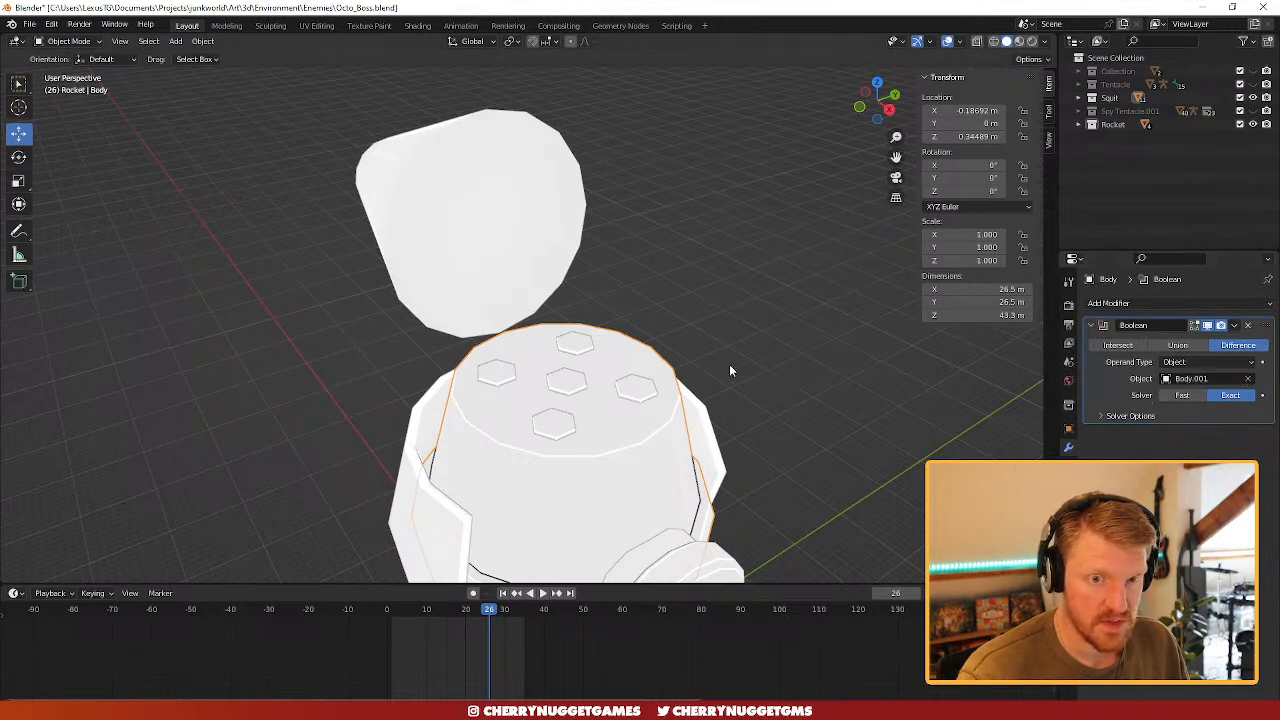
- Hide the hexagonal cylinders to inspect the cut holes, and remove the Boolean modifier from the body
{"action": "scroll", "coordinate": [729, 371], "scroll_direction": "up", "scroll_amount": 2}
{"action": "left_click", "coordinate": [705, 428]}
{"action": "key", "text": "h"}
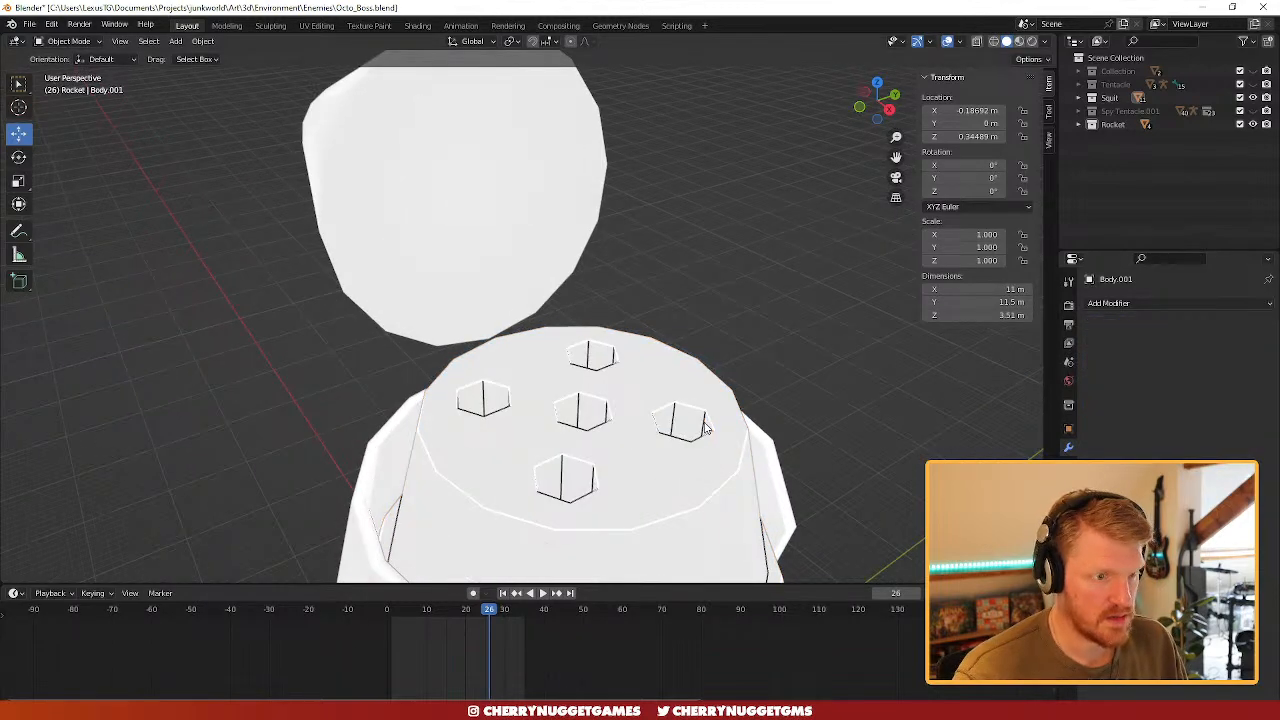
{"action": "middle_click_drag", "start_coordinate": [834, 424], "coordinate": [623, 354]}
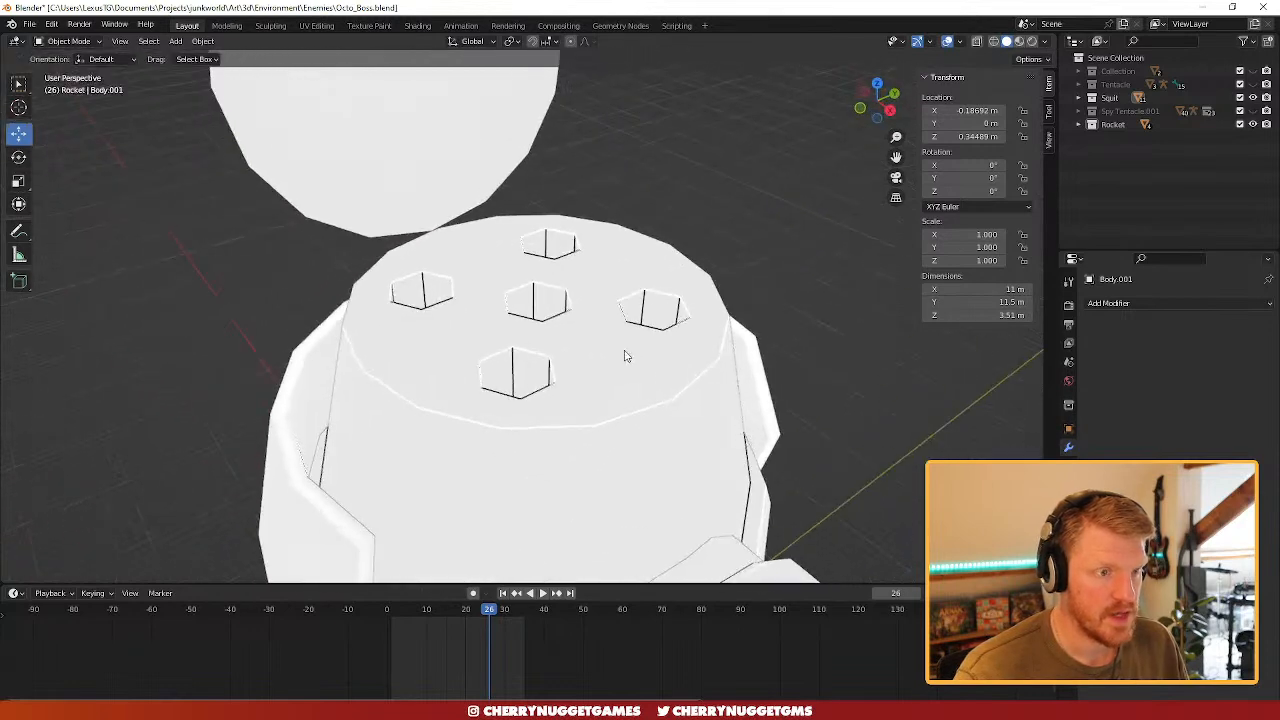
{"action": "left_click", "coordinate": [618, 360]}
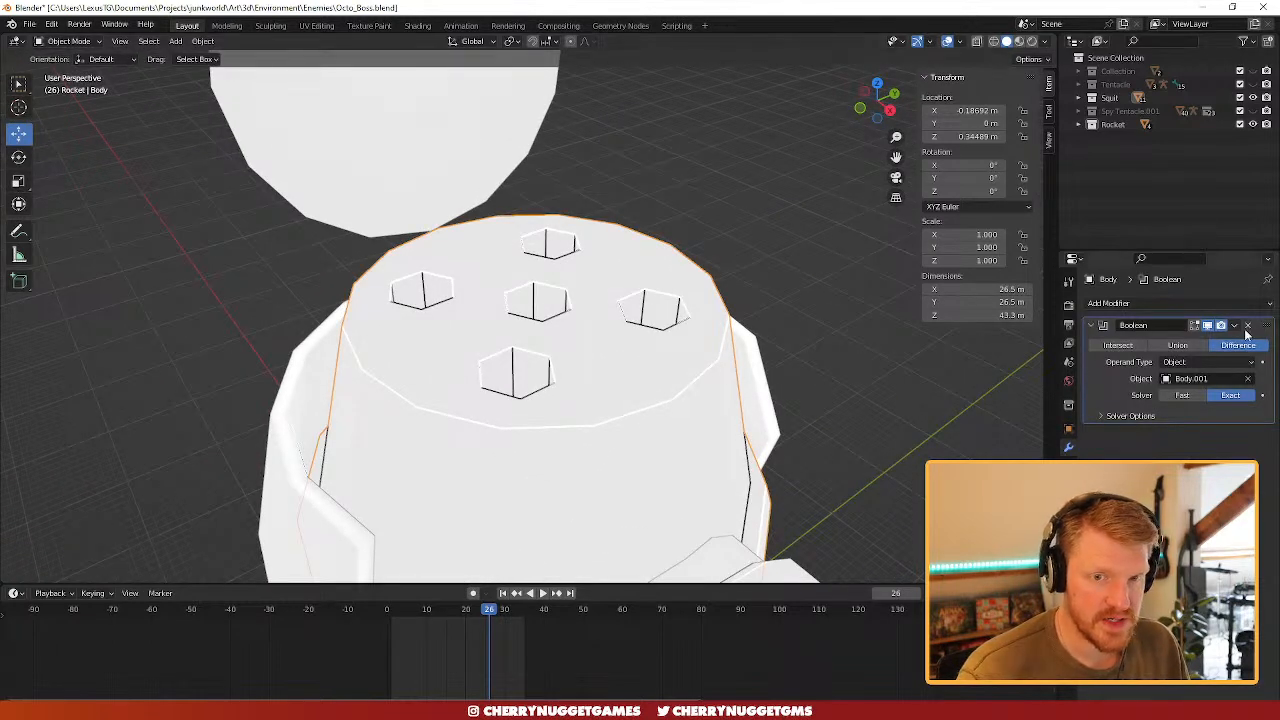
{"action": "left_click", "coordinate": [1248, 326]}
- Inset the body's top face by about 0.87 m
{"action": "key", "text": "Tab"}
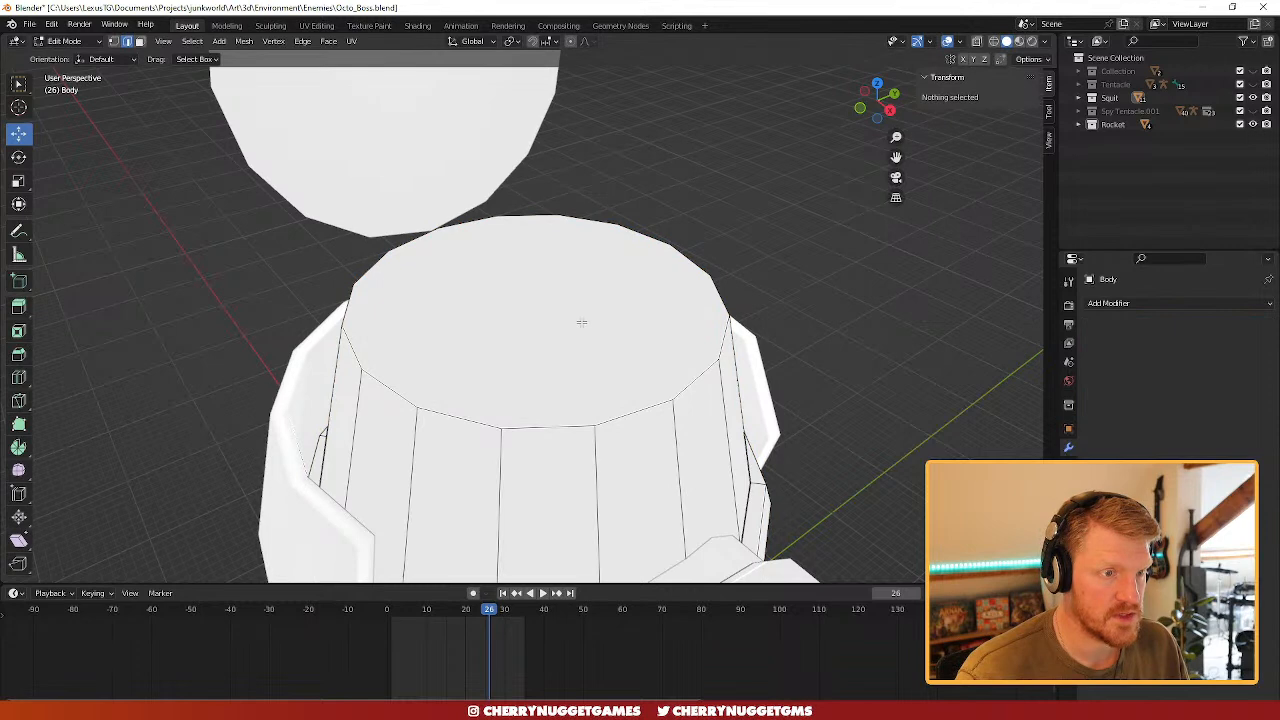
{"action": "key", "text": "3"}
{"action": "left_click", "coordinate": [641, 339]}
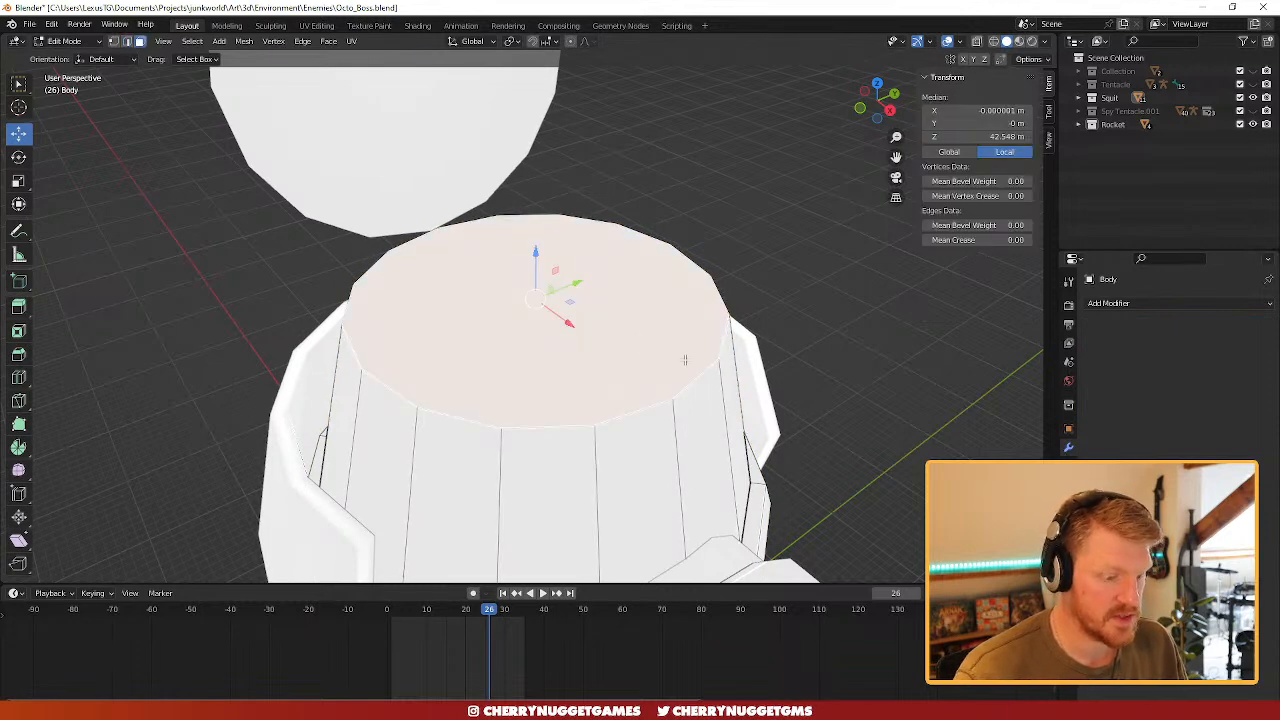
{"action": "key", "text": "i"}
{"action": "left_click", "coordinate": [735, 418]}
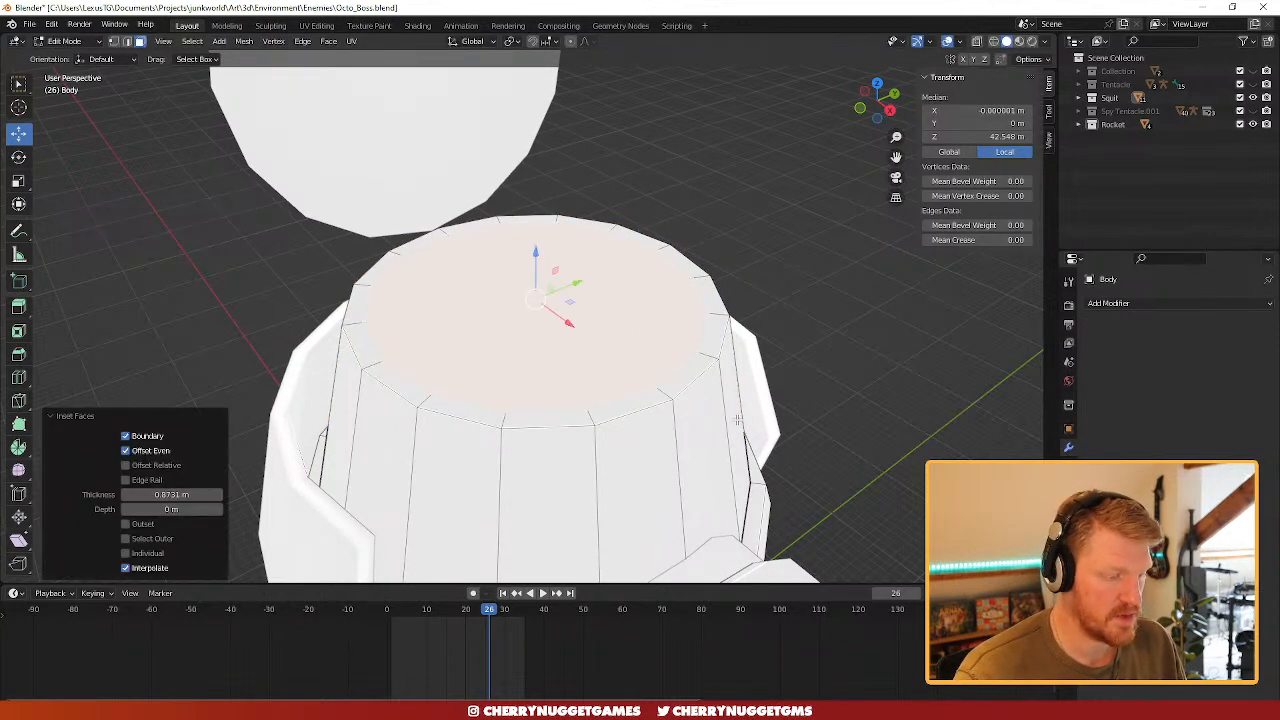
- Extrude the inset top face about 0.43 m downward and scale it to about 0.95
{"action": "key", "text": "e"}
{"action": "right_click", "coordinate": [733, 427]}
{"action": "key", "text": "s"}
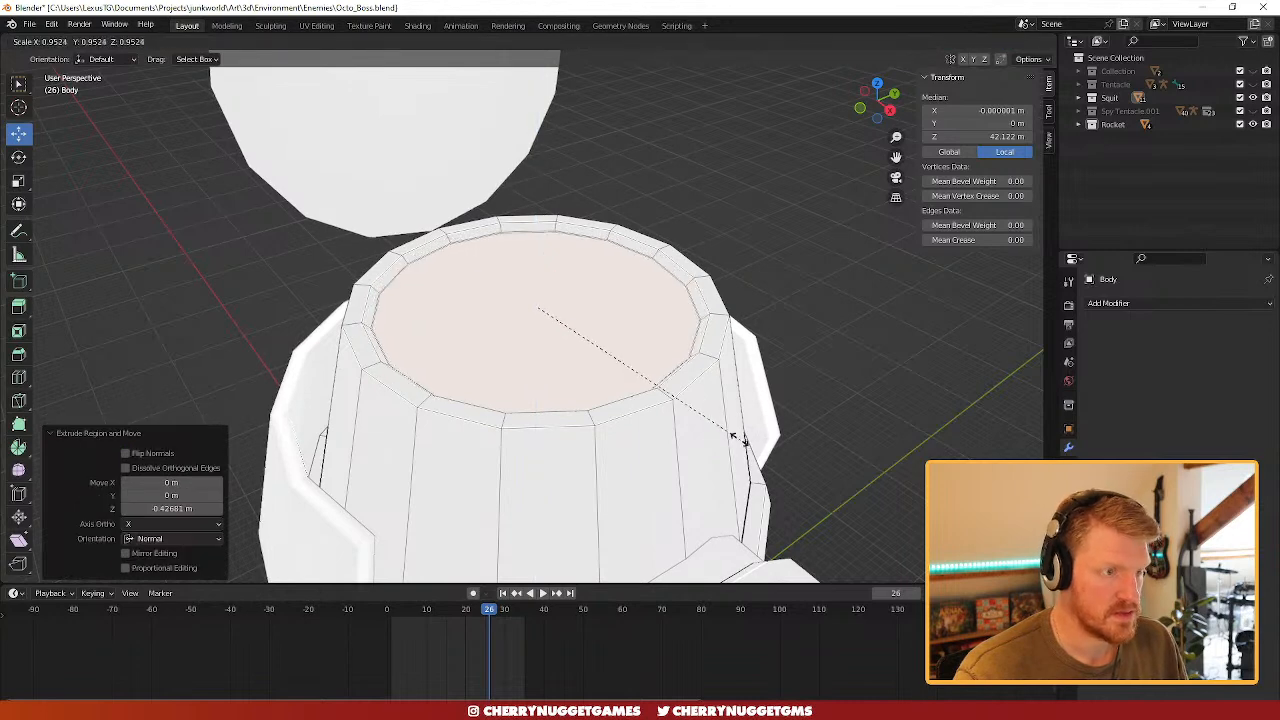
{"action": "left_click", "coordinate": [731, 434]}
- Leave mesh editing and reveal all hidden objects
{"action": "key", "text": "alt+h"}
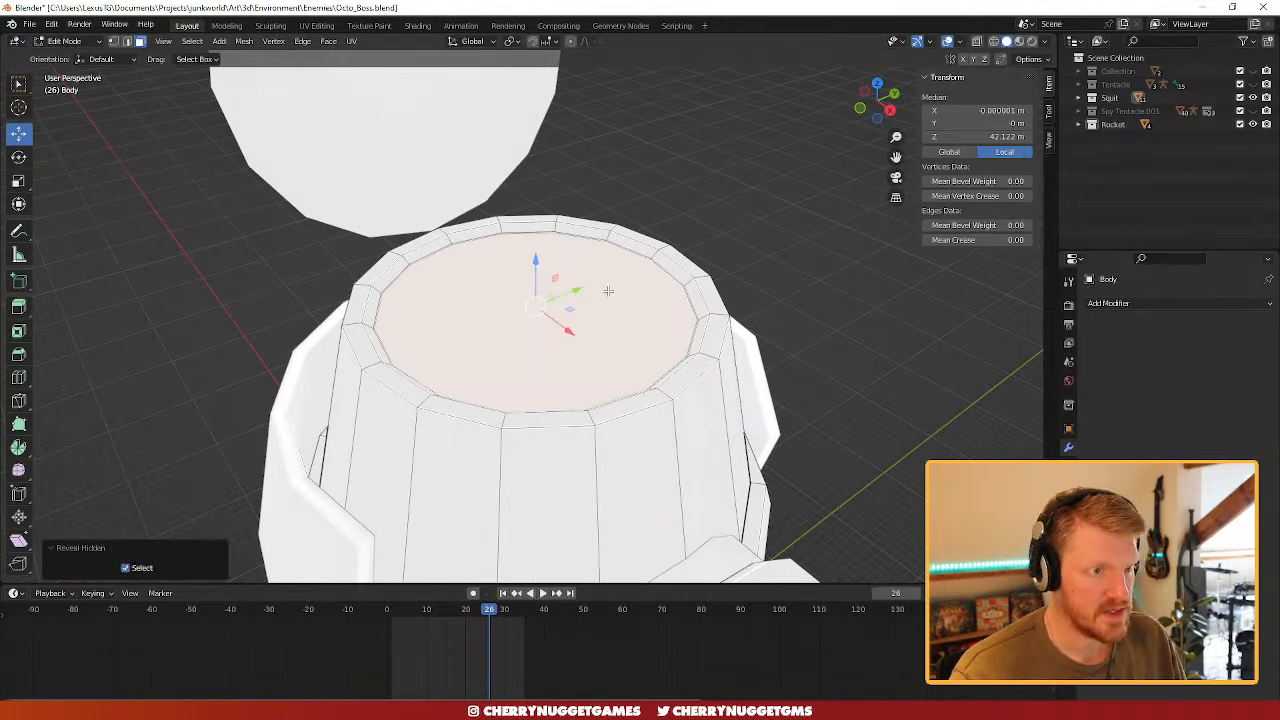
{"action": "key", "text": "Tab"}
{"action": "key", "text": "alt+h"}
{"action": "scroll", "coordinate": [722, 293], "scroll_direction": "down", "scroll_amount": 4}
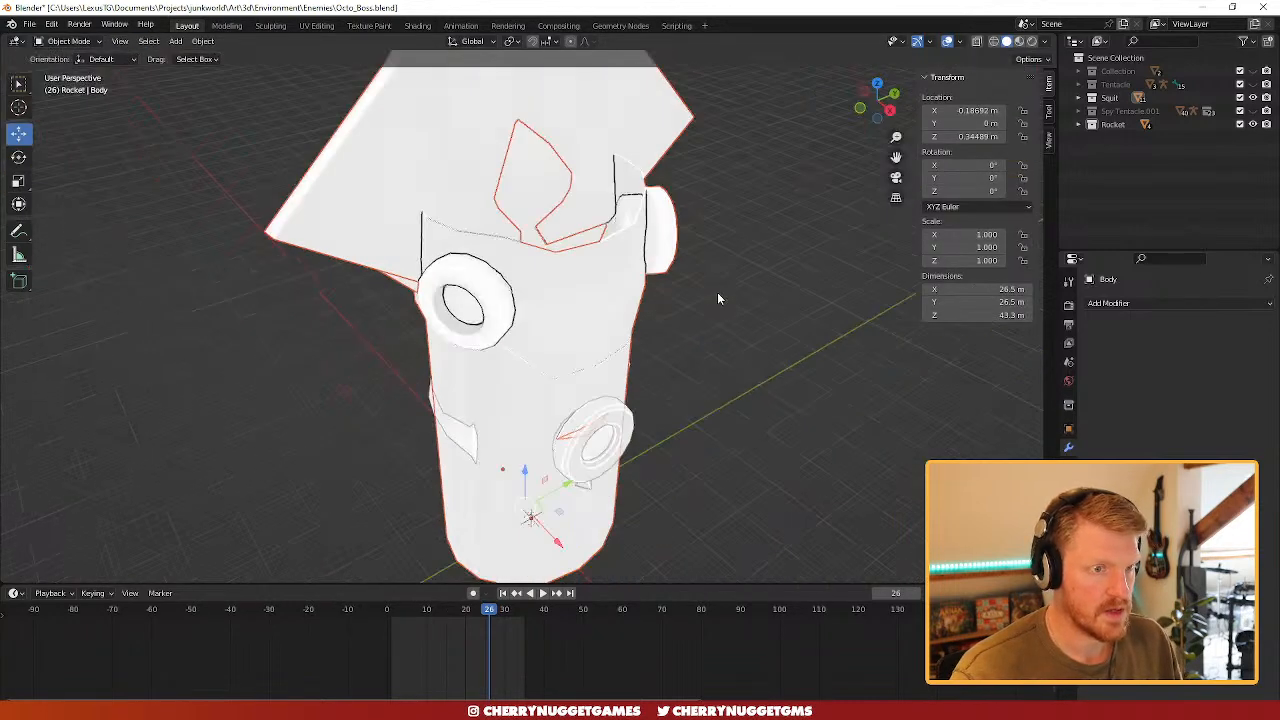
{"action": "middle_click_drag", "start_coordinate": [535, 330], "coordinate": [594, 314]}
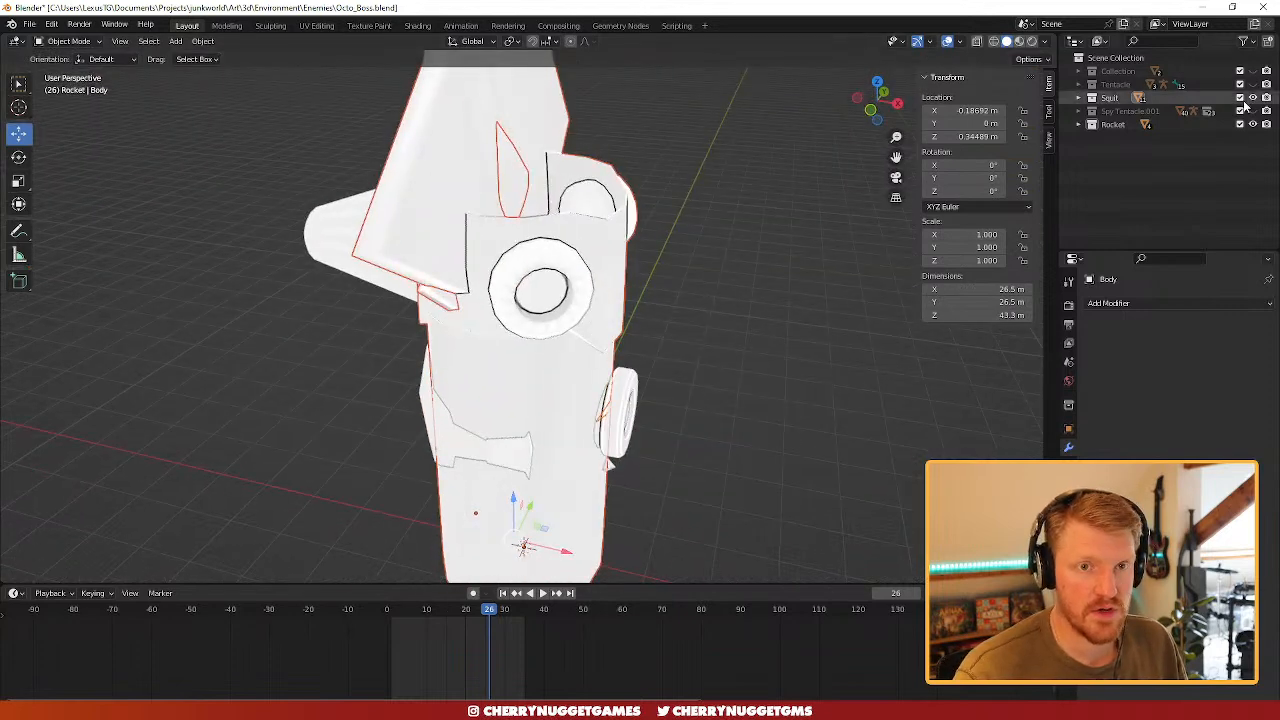
- Delete the oversized Sphere object that encloses the squid's body
{"action": "left_click", "coordinate": [1078, 98]}
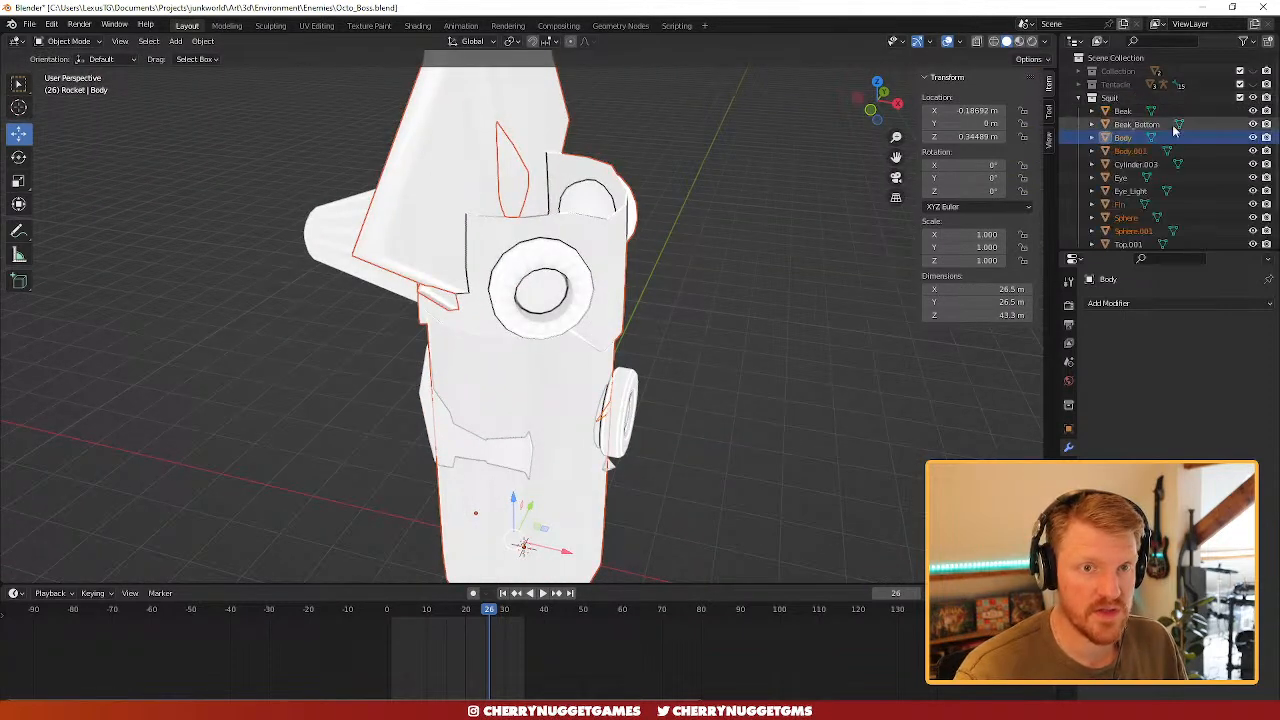
{"action": "scroll", "coordinate": [1199, 152], "scroll_direction": "down", "scroll_amount": 1}
{"action": "left_click", "coordinate": [766, 286]}
{"action": "left_click", "coordinate": [614, 288]}
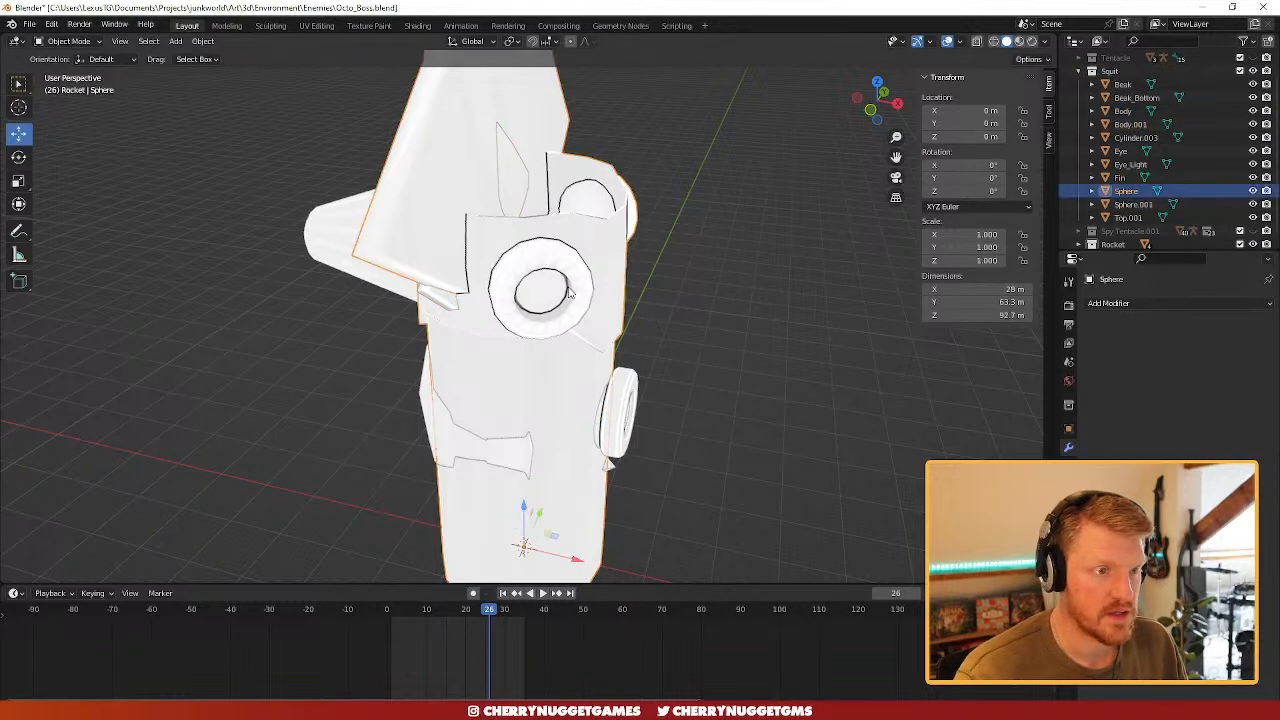
{"action": "middle_click_drag", "start_coordinate": [620, 288], "coordinate": [581, 280]}
{"action": "key", "text": "Delete"}
{"action": "scroll", "coordinate": [620, 273], "scroll_direction": "down", "scroll_amount": 1}
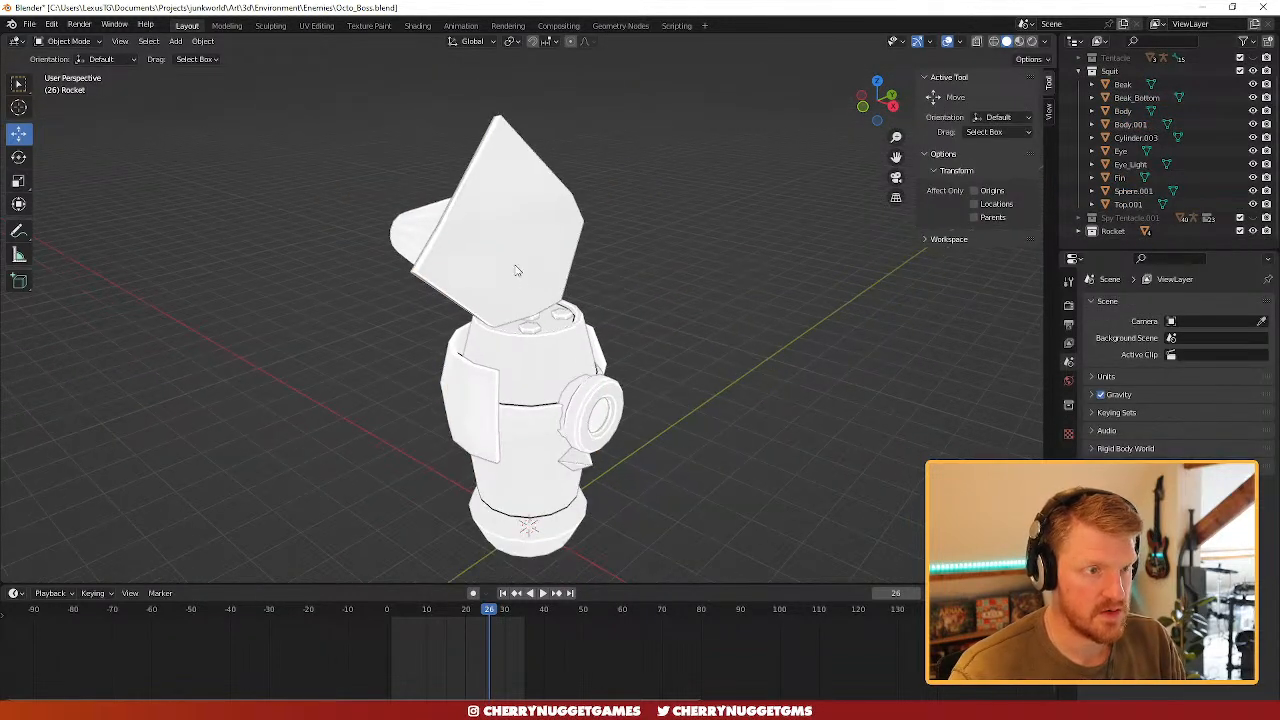
- Hide the Fin object on the tilted head to expose the body's top
{"action": "left_click", "coordinate": [518, 261]}
{"action": "key", "text": "h"}
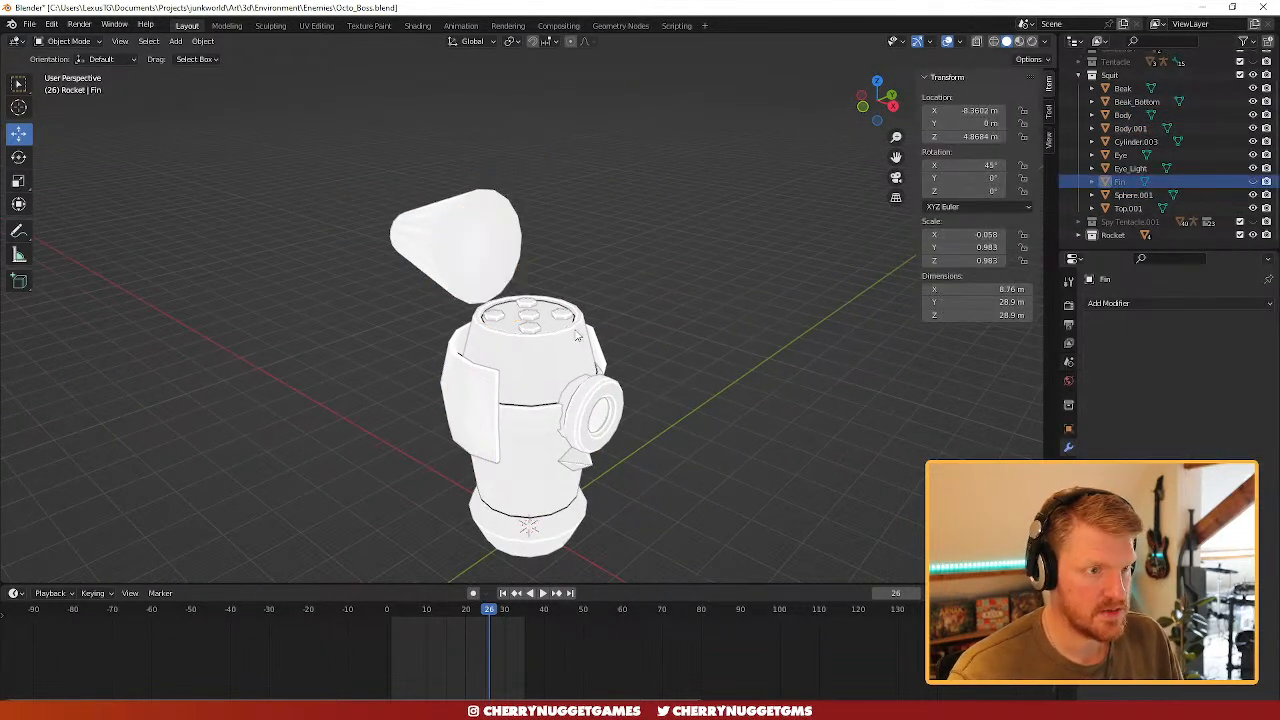
{"action": "scroll", "coordinate": [518, 261], "scroll_direction": "up", "scroll_amount": 2}
{"action": "middle_click_drag", "start_coordinate": [518, 261], "coordinate": [806, 330]}
- Add a Boolean Difference modifier to the body with Body.001 as the cutting object, and apply it
{"action": "left_click", "coordinate": [614, 364]}
{"action": "scroll", "coordinate": [614, 364], "scroll_direction": "up", "scroll_amount": 2}
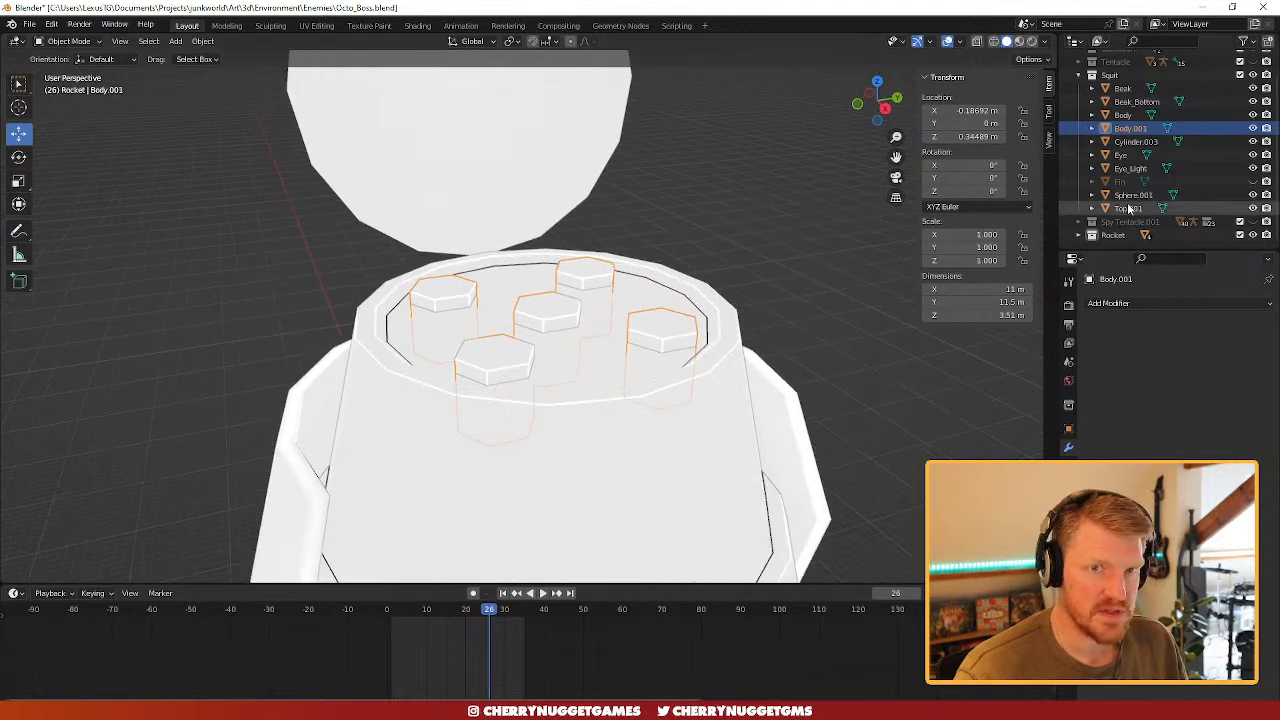
{"action": "left_click", "coordinate": [634, 376]}
{"action": "left_click", "coordinate": [1165, 303]}
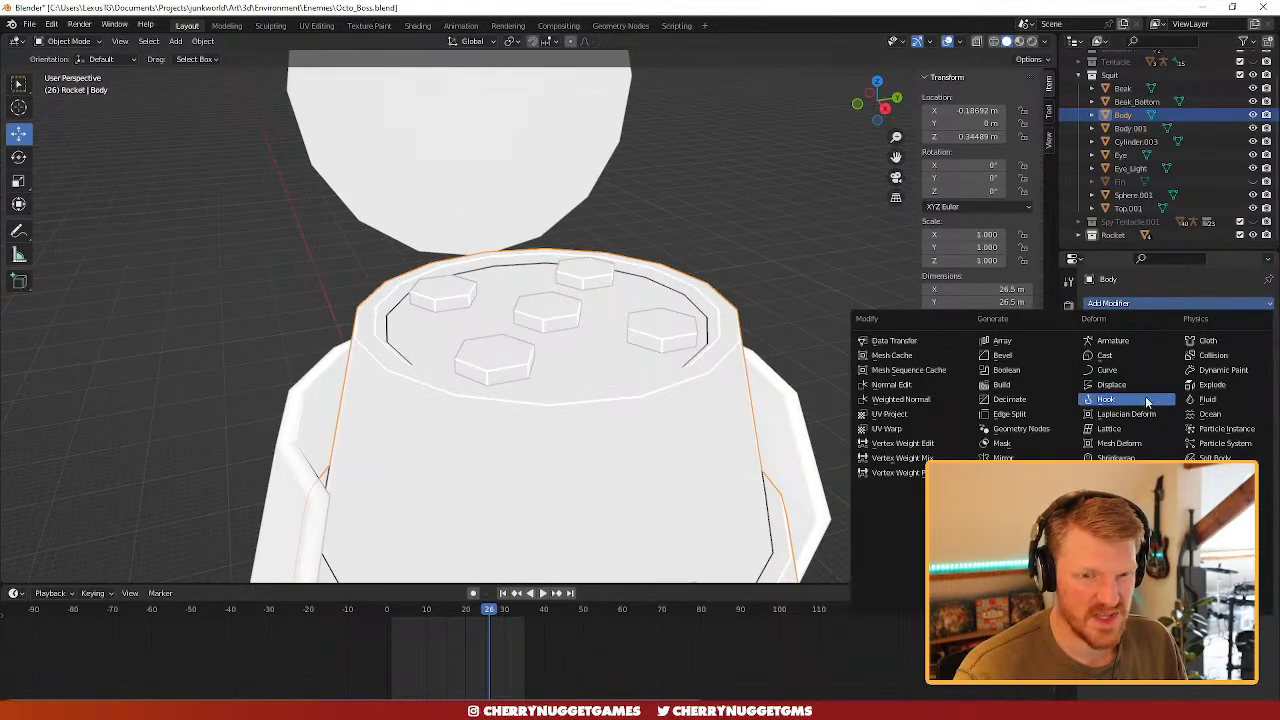
{"action": "left_click", "coordinate": [1038, 371]}
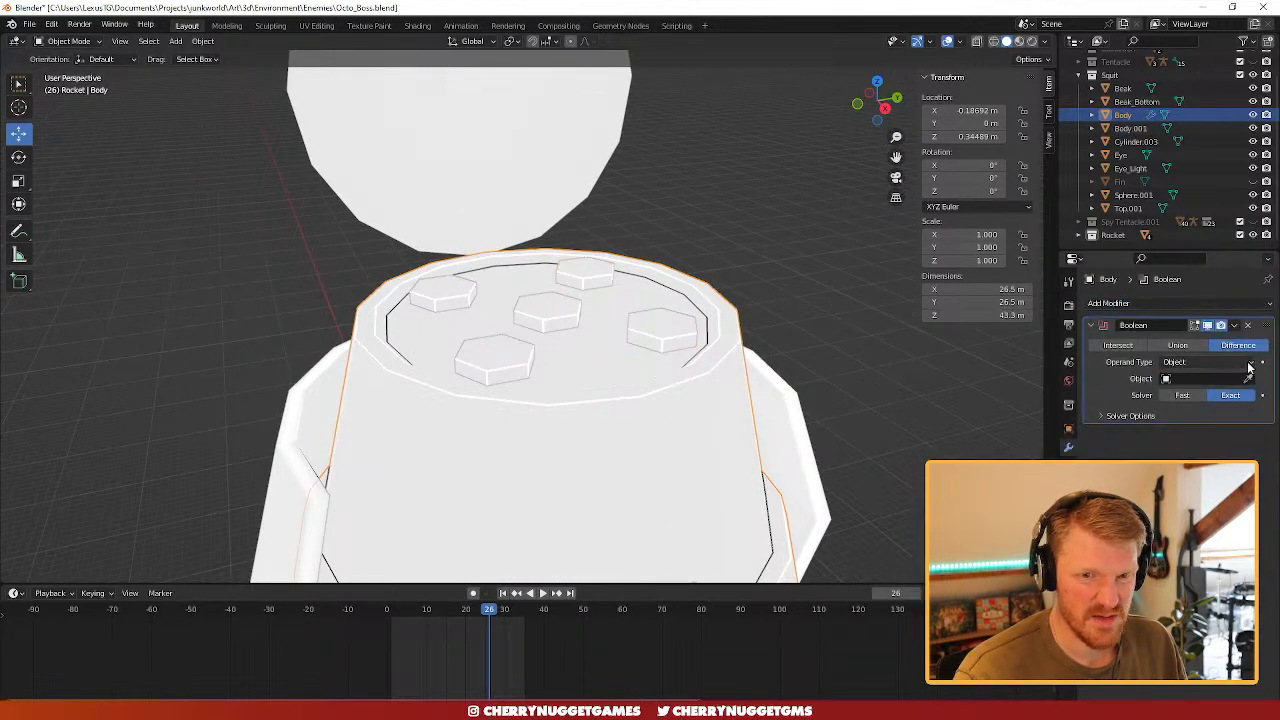
{"action": "left_click", "coordinate": [660, 330]}
{"action": "scroll", "coordinate": [784, 323], "scroll_direction": "down", "scroll_amount": 1}
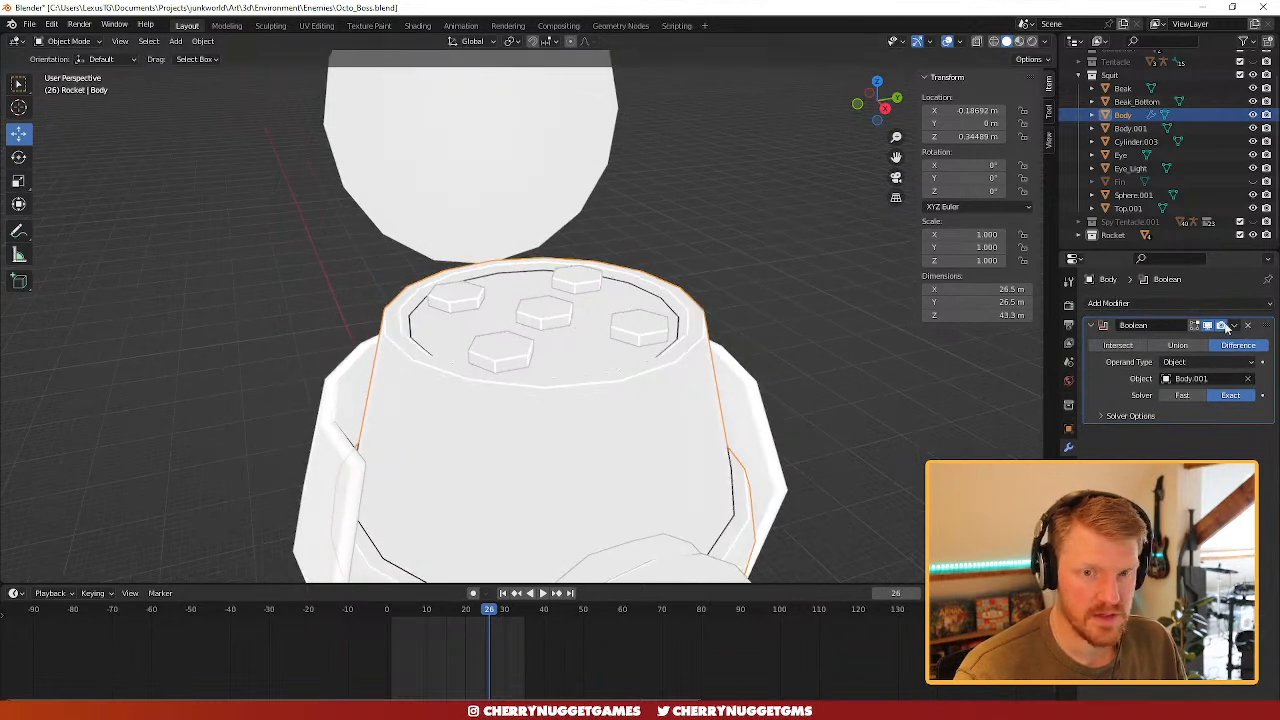
{"action": "left_click", "coordinate": [1237, 326]}
{"action": "left_click", "coordinate": [1184, 342]}
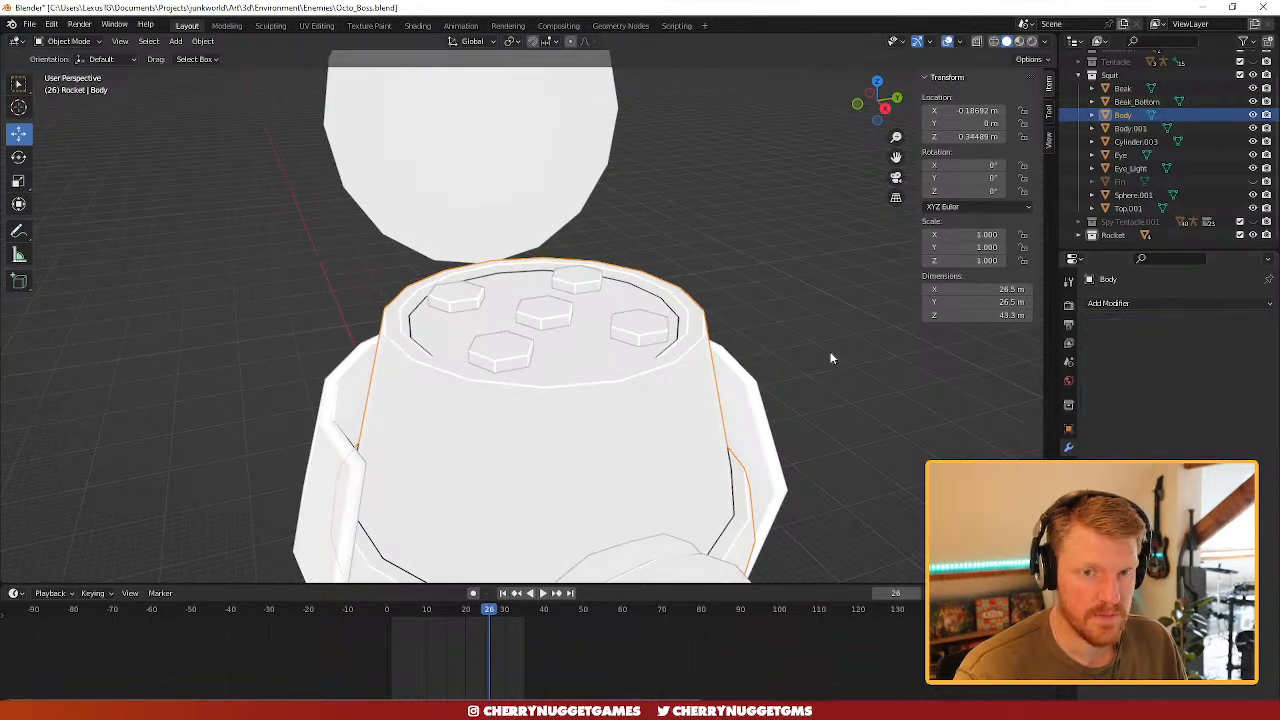
- Delete the Body.001 hexagonal cutter cylinders
{"action": "middle_click_drag", "start_coordinate": [696, 346], "coordinate": [575, 341]}
{"action": "scroll", "coordinate": [672, 370], "scroll_direction": "down", "scroll_amount": 1}
{"action": "left_click", "coordinate": [620, 347]}
{"action": "key", "text": "Delete"}
- Try to dissolve the stray edges connecting the hexagonal holes and the rim on the body's recessed top
{"action": "scroll", "coordinate": [578, 343], "scroll_direction": "up", "scroll_amount": 1}
{"action": "left_click", "coordinate": [594, 355]}
{"action": "key", "text": "Tab"}
{"action": "middle_click_drag", "start_coordinate": [600, 384], "coordinate": [625, 390]}
{"action": "middle_click_drag", "start_coordinate": [468, 450], "coordinate": [621, 353]}
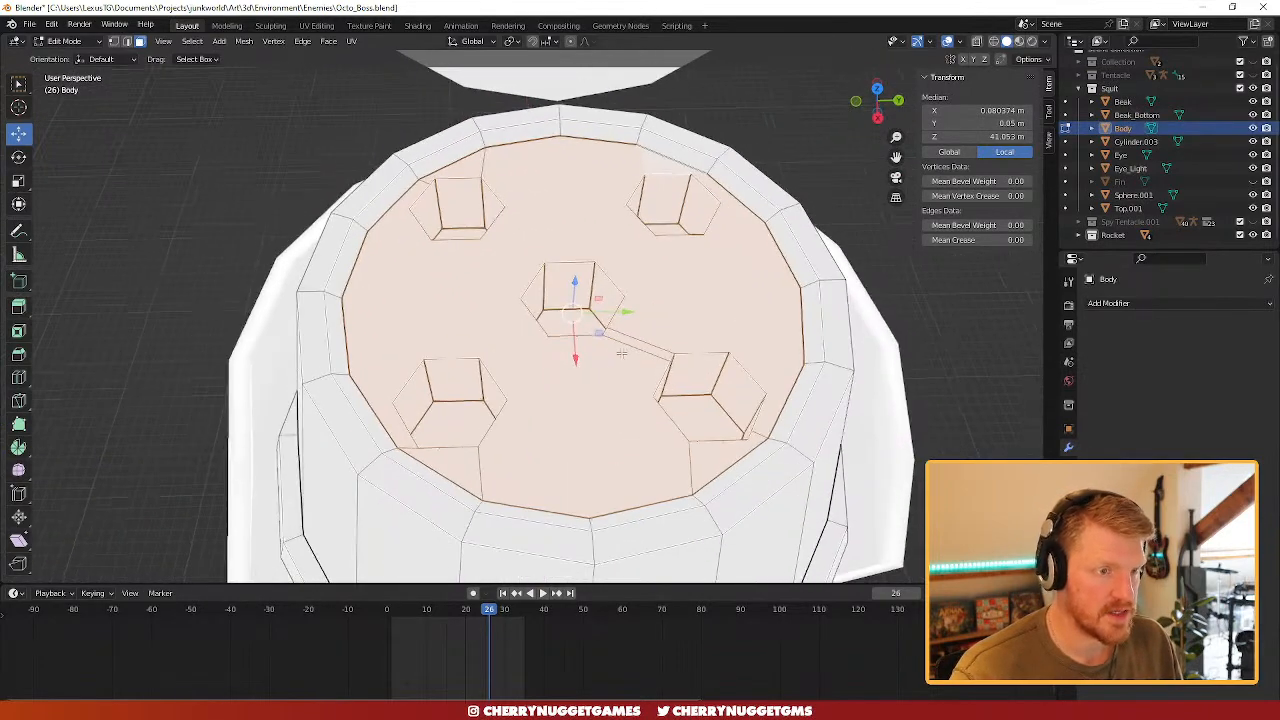
{"action": "left_click", "coordinate": [656, 341]}
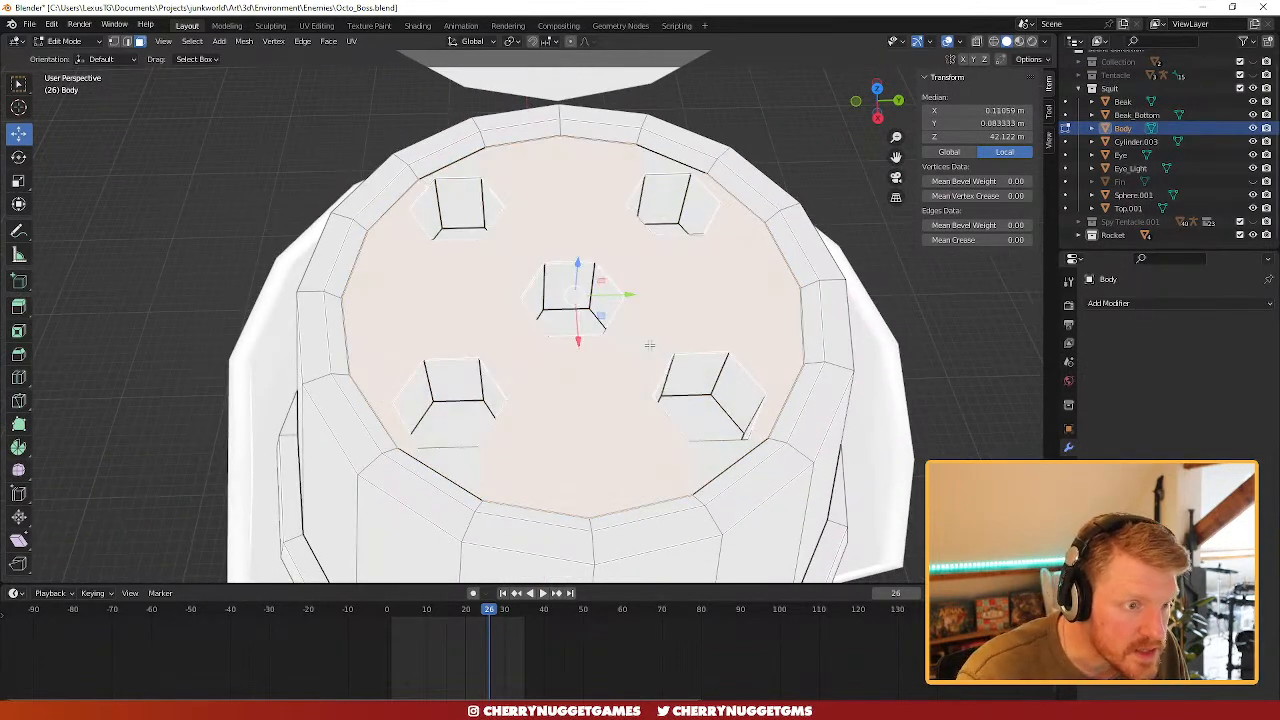
{"action": "key", "text": "2"}
{"action": "left_click", "coordinate": [646, 339]}
{"action": "left_click", "coordinate": [628, 342], "text": "shift"}
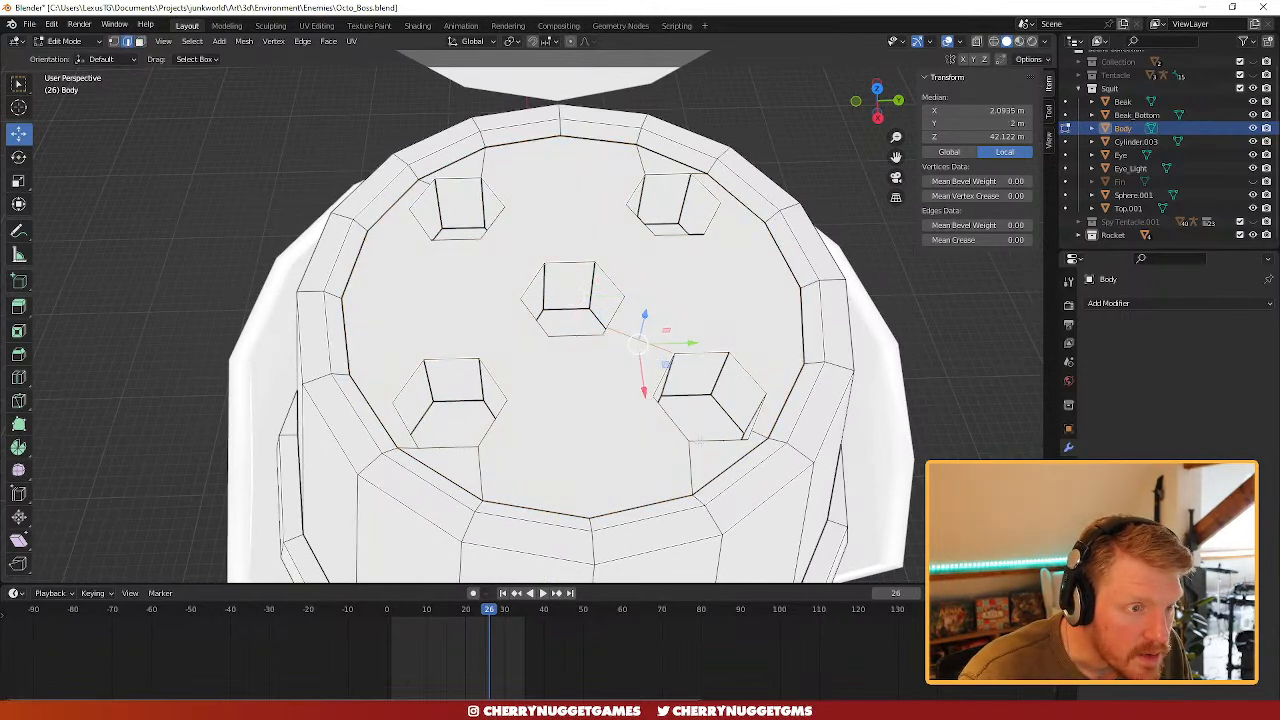
{"action": "left_click", "coordinate": [481, 460], "text": "shift"}
{"action": "key", "text": "x"}
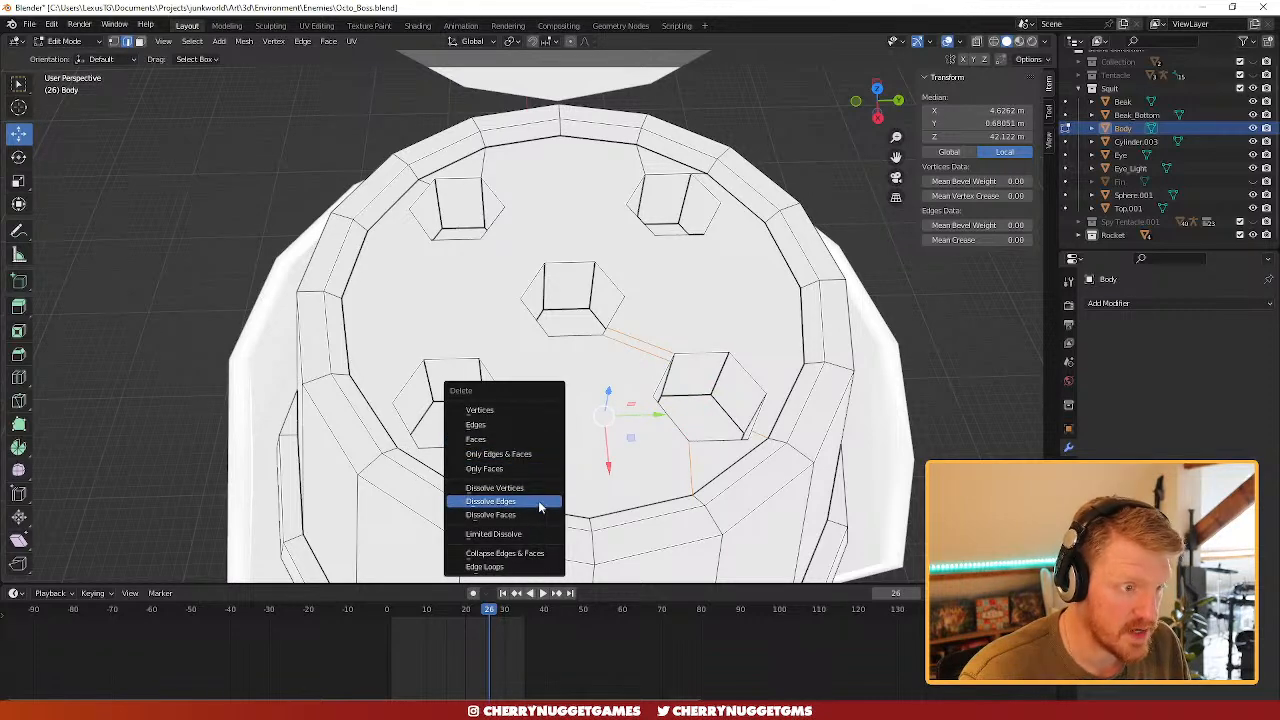
{"action": "left_click", "coordinate": [539, 503]}
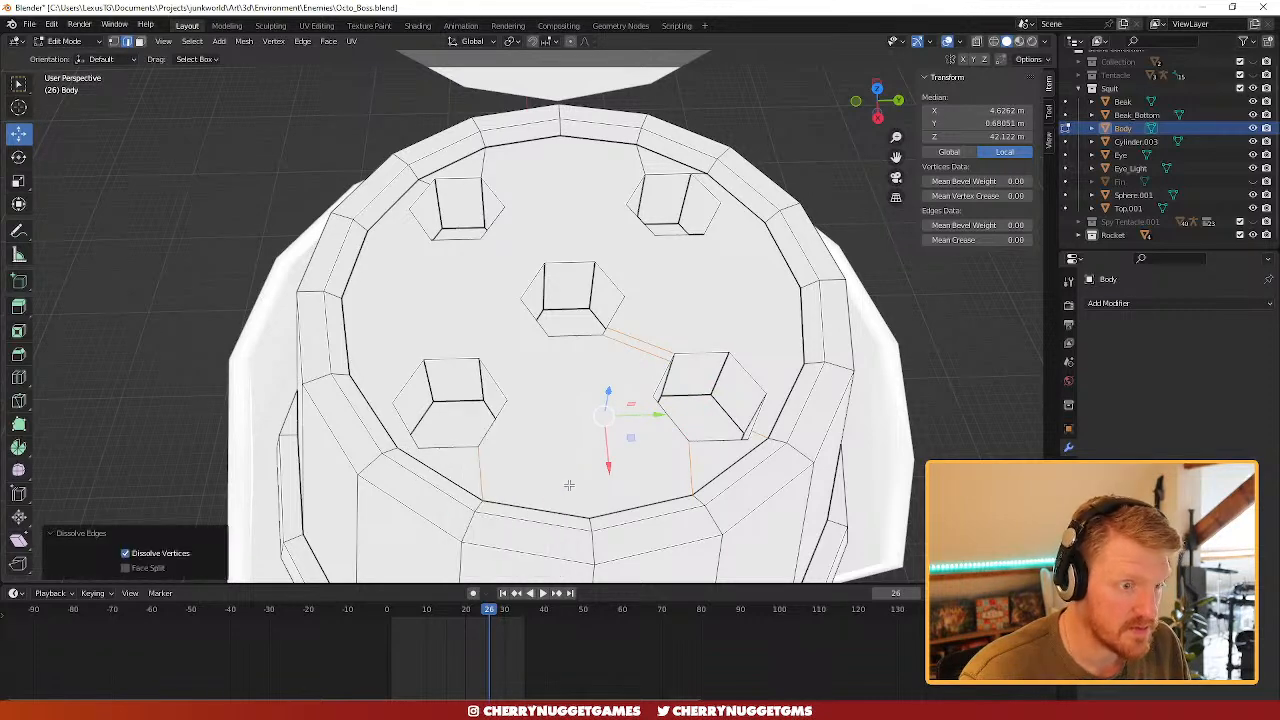
{"action": "key", "text": "x"}
{"action": "left_click", "coordinate": [493, 460]}
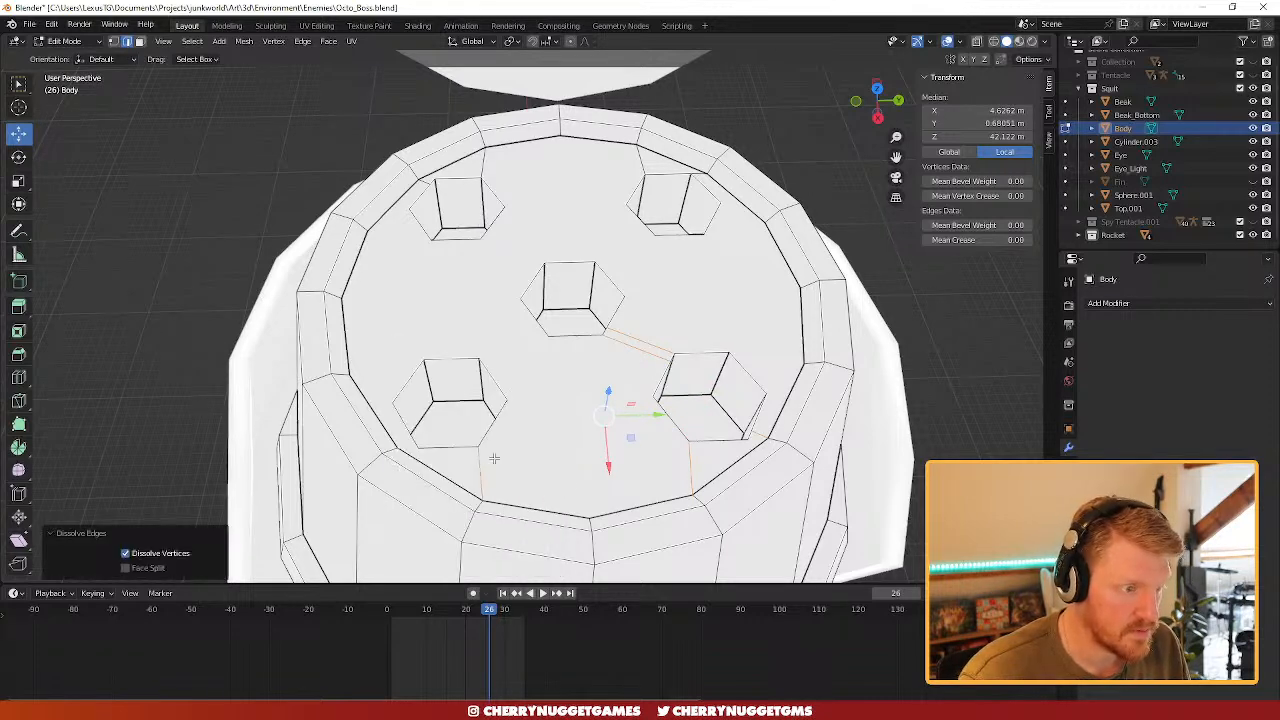
- Try to dissolve the stray edges one at a time on the body's top, starting between a front hole and the rim
{"action": "left_click", "coordinate": [688, 457]}
{"action": "key", "text": "x"}
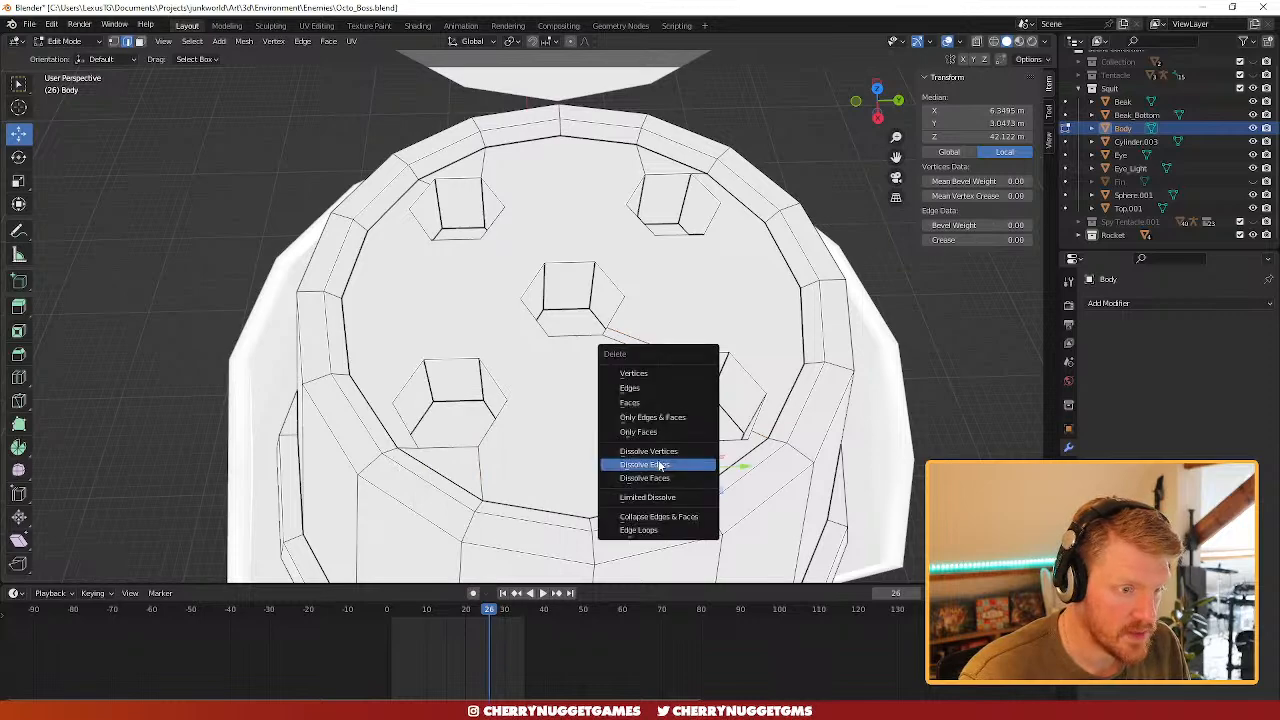
{"action": "left_click", "coordinate": [659, 465]}
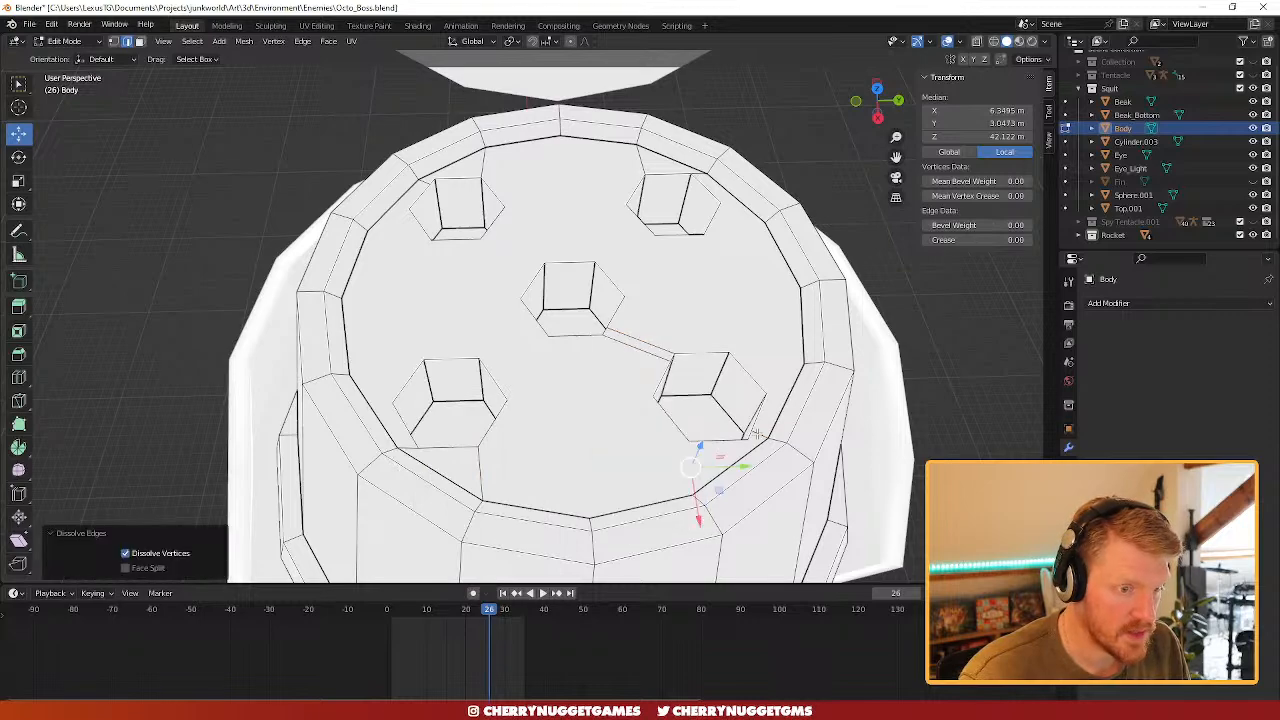
{"action": "left_click", "coordinate": [709, 457]}
{"action": "middle_click_drag", "start_coordinate": [632, 361], "coordinate": [609, 297]}
{"action": "left_click", "coordinate": [567, 262], "text": "shift"}
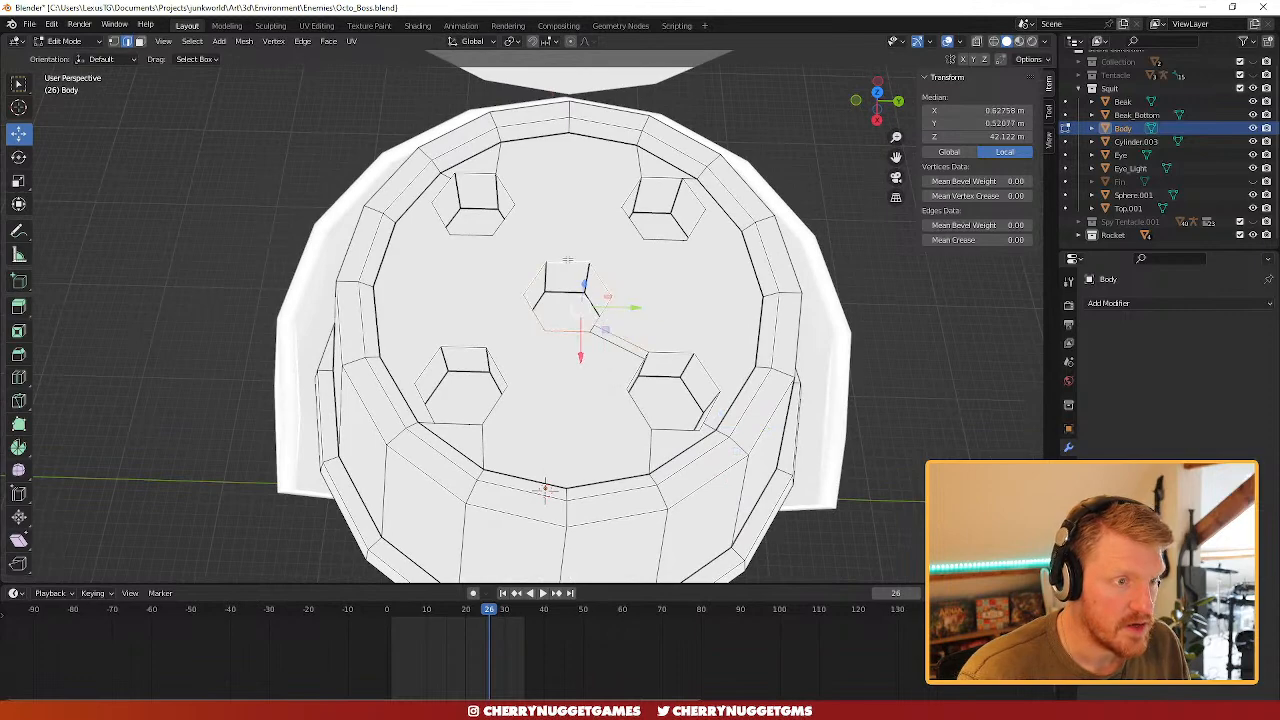
{"action": "scroll", "coordinate": [644, 350], "scroll_direction": "up", "scroll_amount": 2}
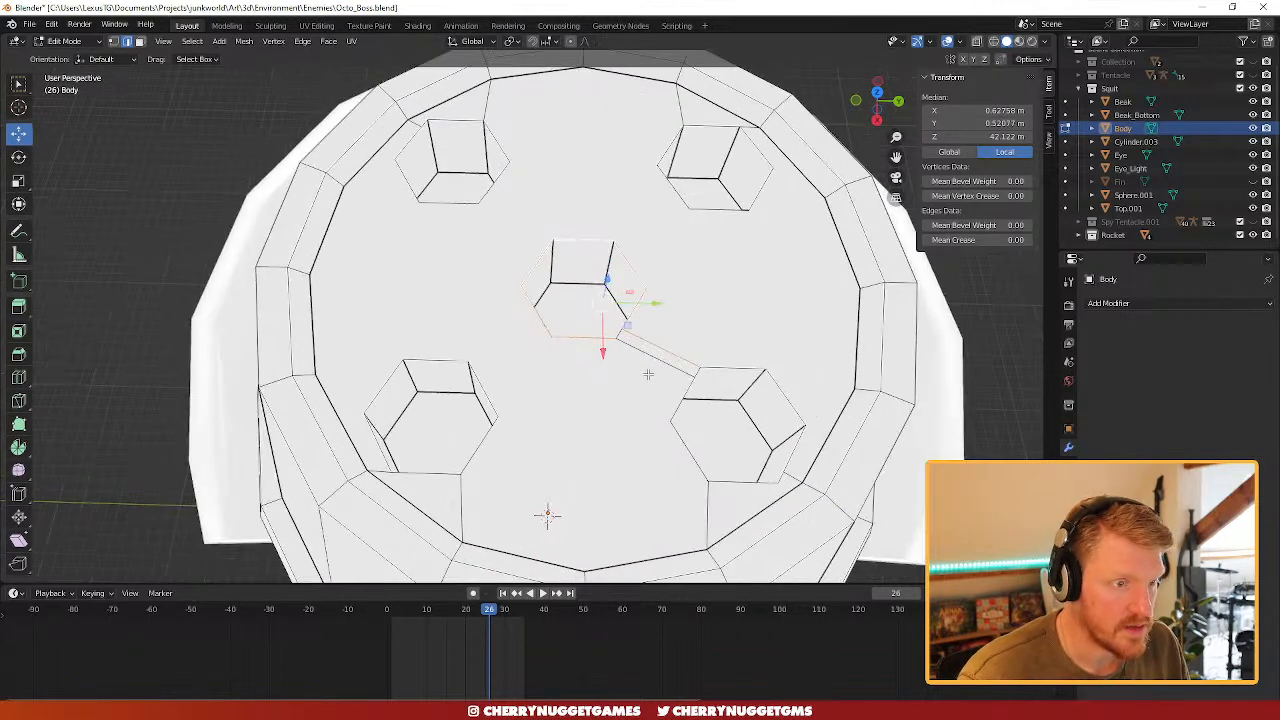
{"action": "left_click", "coordinate": [646, 370]}
{"action": "scroll", "coordinate": [640, 370], "scroll_direction": "down", "scroll_amount": 3}
{"action": "middle_click_drag", "start_coordinate": [540, 392], "coordinate": [584, 334]}
{"action": "scroll", "coordinate": [584, 334], "scroll_direction": "down", "scroll_amount": 3}
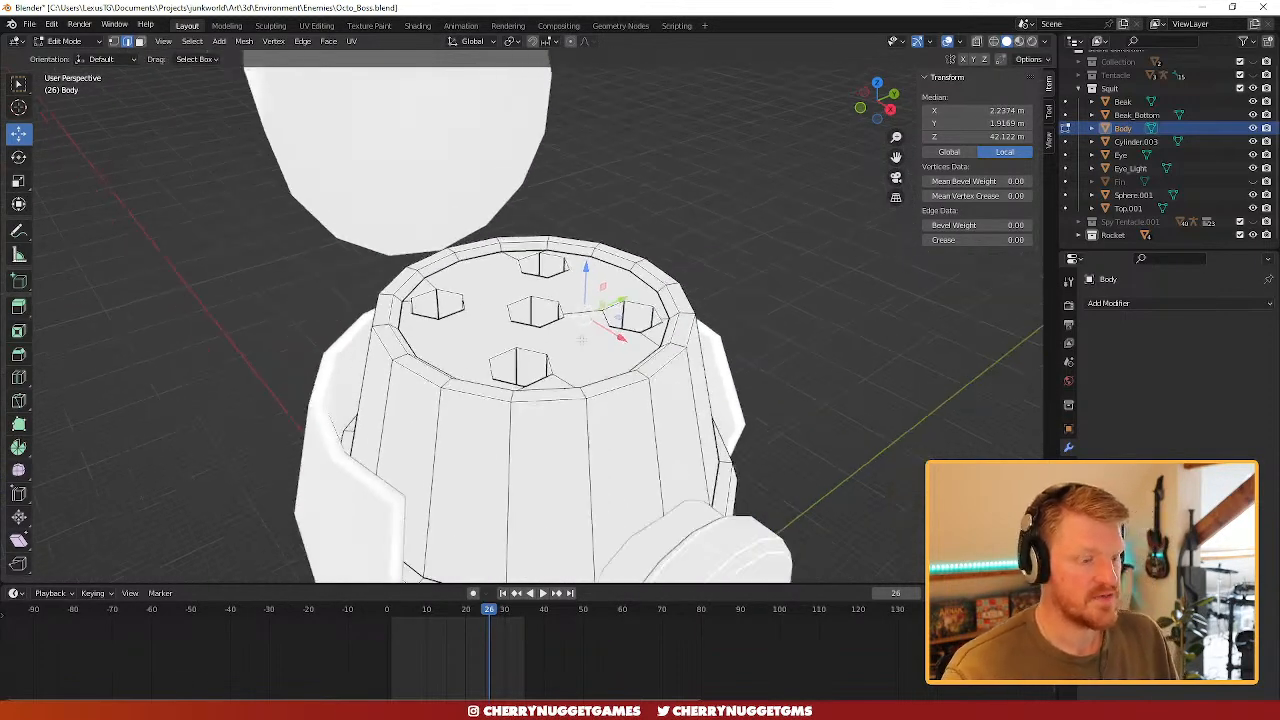
{"action": "key", "text": "Tab"}
- Dissolve the edge splitting the underside of the tilted head Top.001 and the edge across its tip
{"action": "left_click", "coordinate": [458, 190]}
{"action": "key", "text": "Tab"}
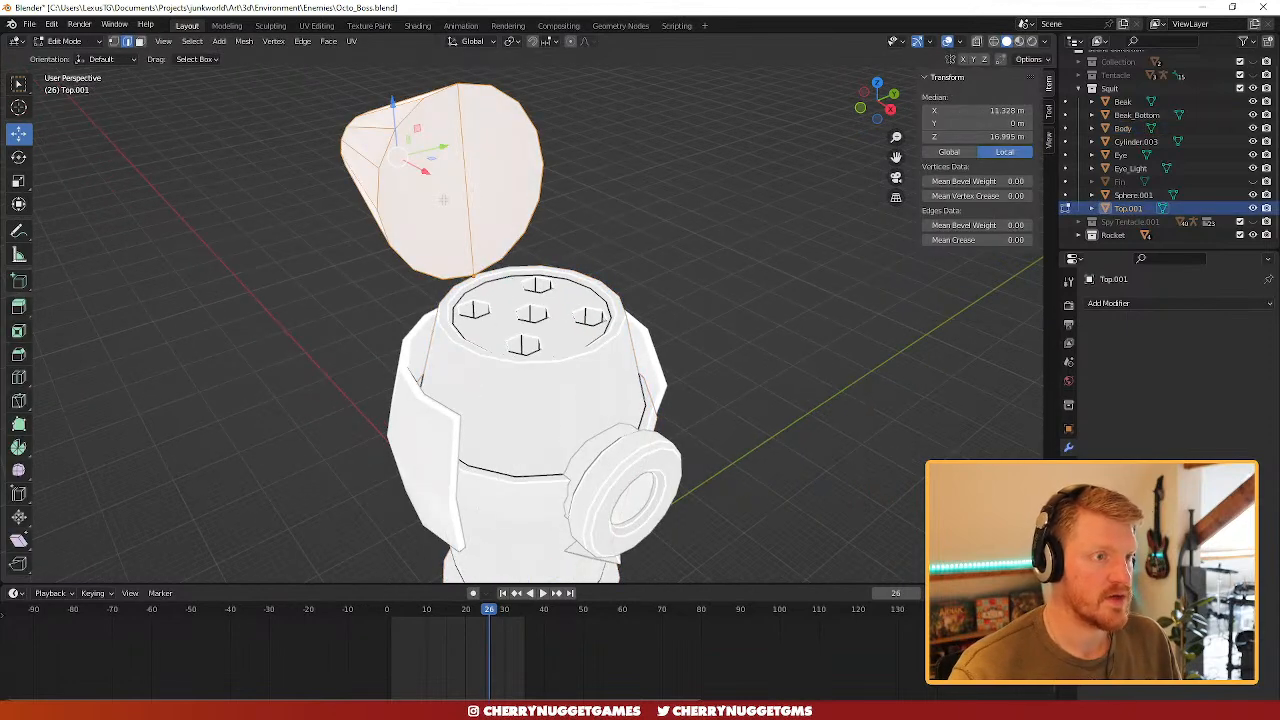
{"action": "middle_click_drag", "start_coordinate": [458, 190], "coordinate": [919, 262]}
{"action": "middle_click_drag", "start_coordinate": [634, 270], "coordinate": [596, 231]}
{"action": "left_click", "coordinate": [578, 240]}
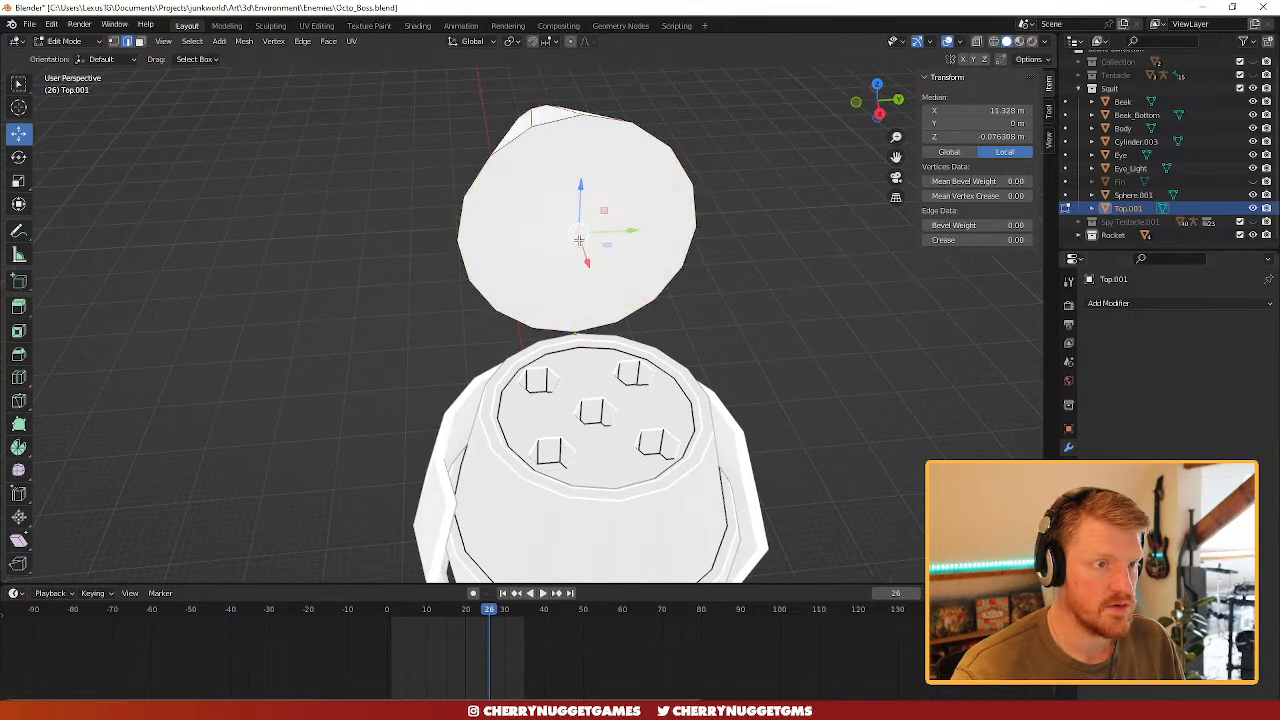
{"action": "key", "text": "x"}
{"action": "left_click", "coordinate": [570, 244]}
{"action": "mouse_move", "coordinate": [570, 244]}
{"action": "middle_mouse_down"}
{"action": "mouse_move", "coordinate": [505, 366]}
{"action": "mouse_move", "coordinate": [600, 300]}
{"action": "mouse_move", "coordinate": [565, 238]}
{"action": "middle_mouse_up"}
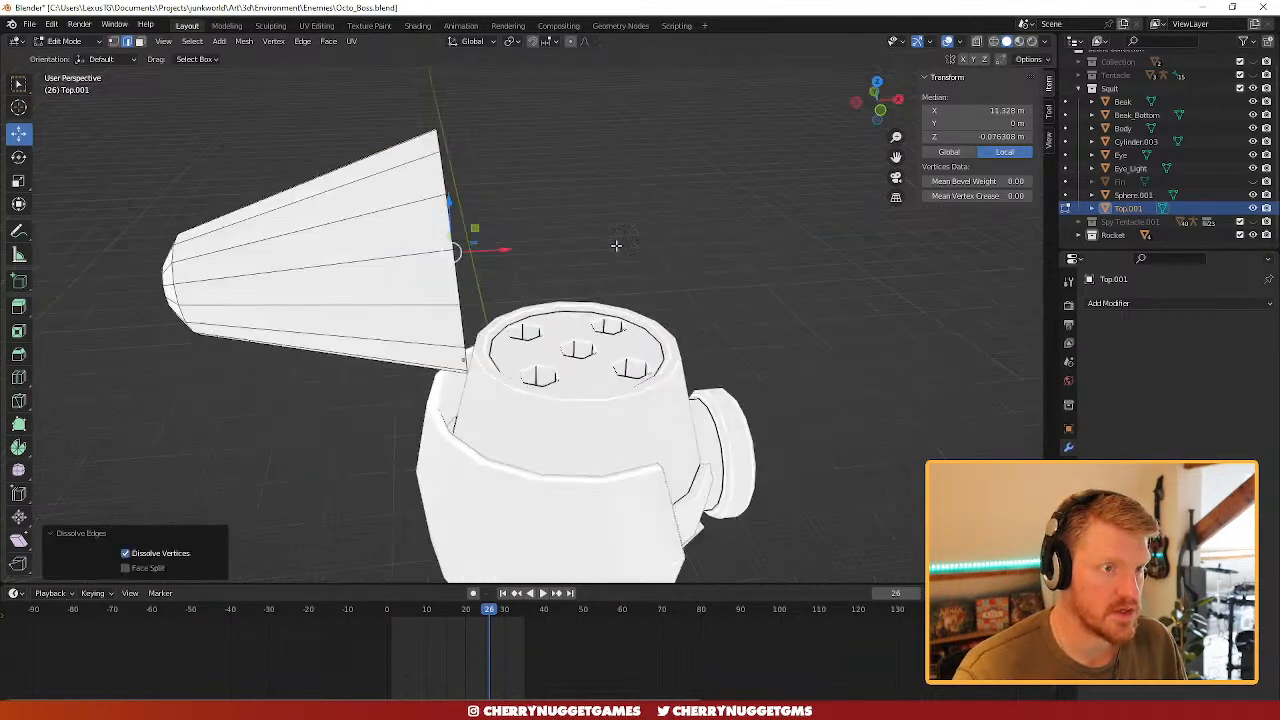
{"action": "key", "text": "x"}
{"action": "left_click", "coordinate": [452, 378]}
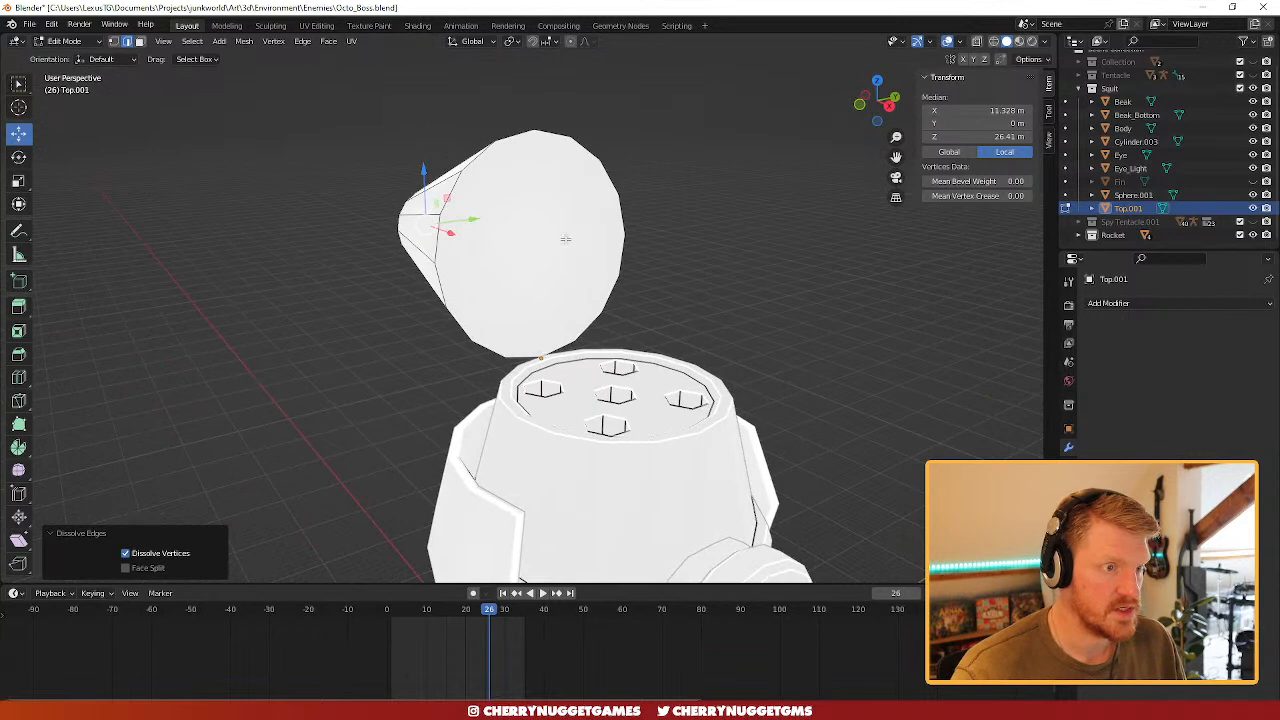
- Inset the underside face of the head by about 1.41 m to form a rim
{"action": "left_click", "coordinate": [566, 239]}
{"action": "key", "text": "3"}
{"action": "left_click", "coordinate": [579, 292]}
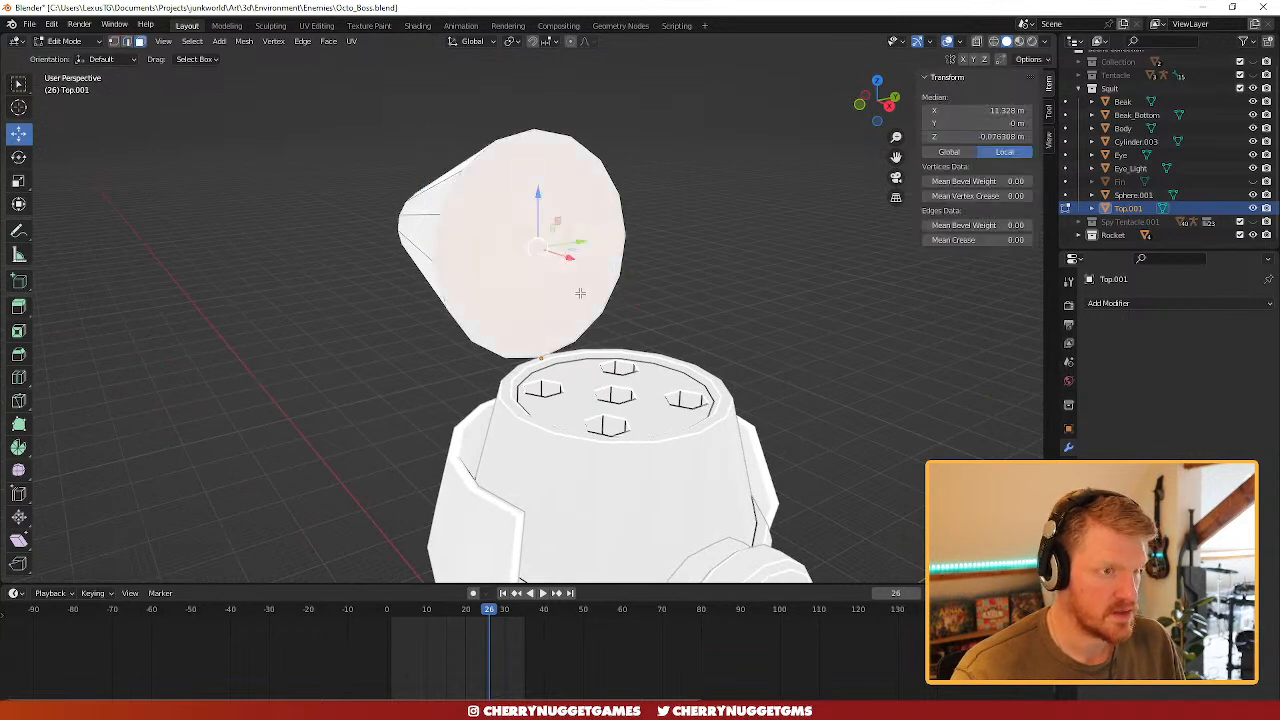
{"action": "key", "text": "i"}
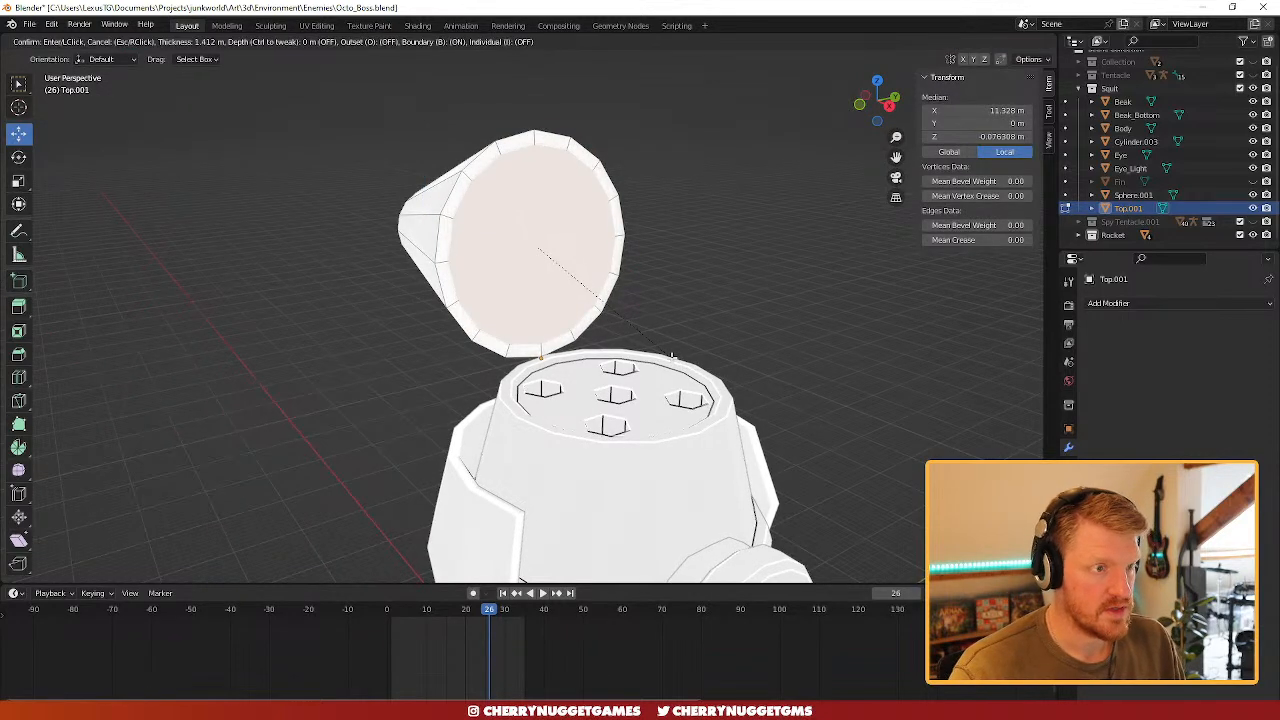
{"action": "left_click", "coordinate": [673, 358]}
- Extrude the inset face inward to hollow the head, and scale that inner face to about 0.883
{"action": "middle_click_drag", "start_coordinate": [673, 358], "coordinate": [656, 389]}
{"action": "key", "text": "e"}
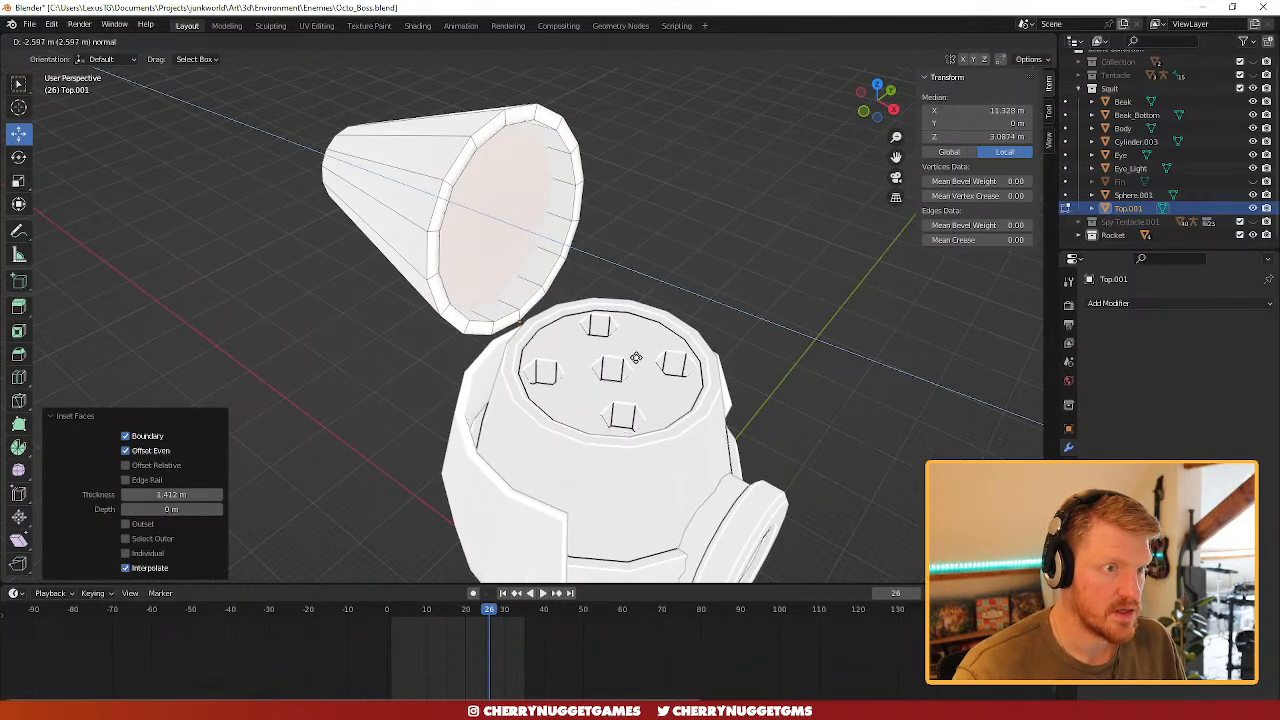
{"action": "left_click", "coordinate": [630, 356]}
{"action": "key", "text": "s"}
{"action": "left_click", "coordinate": [680, 357]}
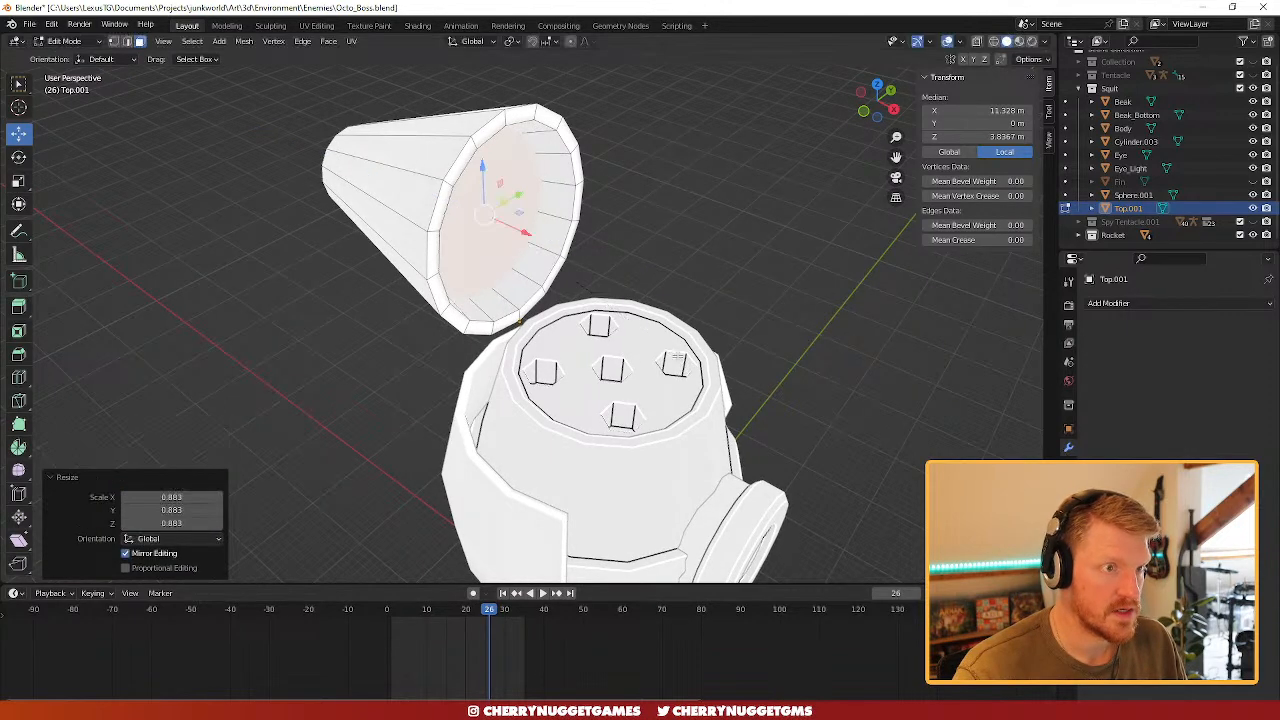
{"action": "middle_click_drag", "start_coordinate": [680, 357], "coordinate": [571, 275]}
- Apply Shade Auto Smooth to the hollowed head Top.001
{"action": "key", "text": "Tab"}
{"action": "right_click", "coordinate": [571, 275]}
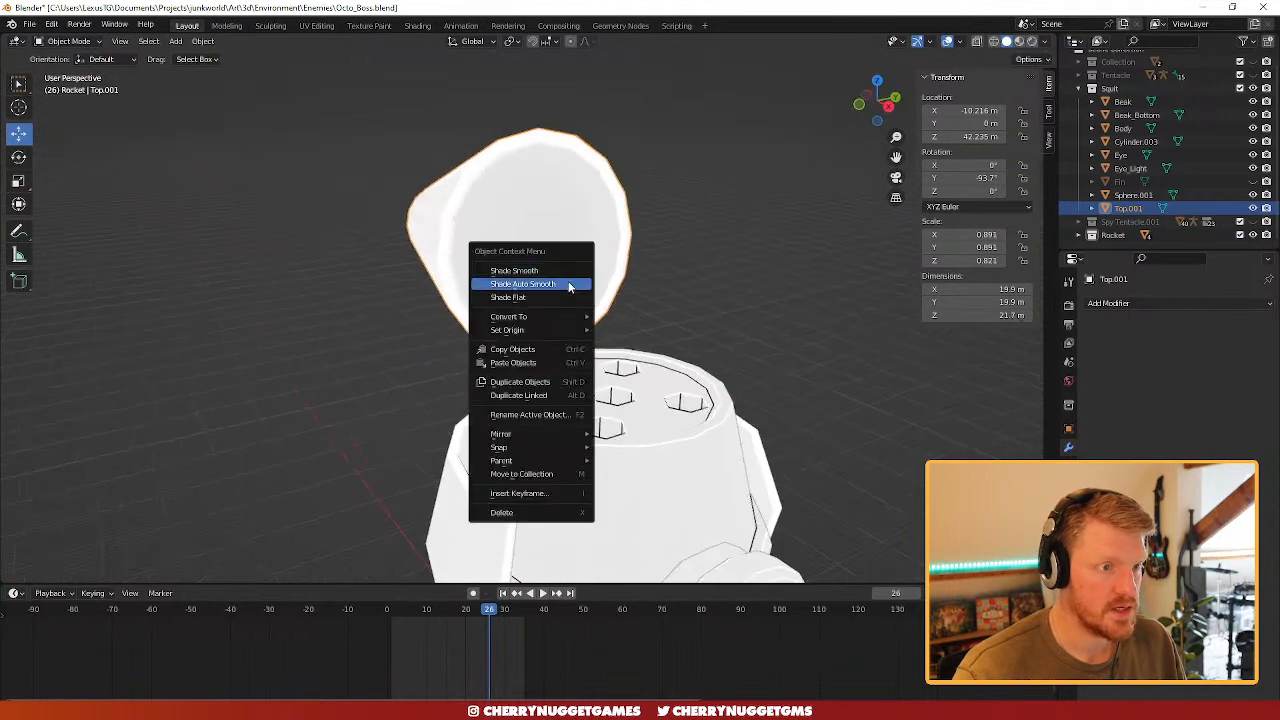
{"action": "left_click", "coordinate": [574, 286]}
{"action": "middle_click_drag", "start_coordinate": [672, 310], "coordinate": [700, 383]}
{"action": "scroll", "coordinate": [605, 395], "scroll_direction": "up", "scroll_amount": 2}
- Add a cube and move it to about X -8.59 m, Z 44.19 m, where the head meets the body's top
{"action": "left_click", "coordinate": [691, 381]}
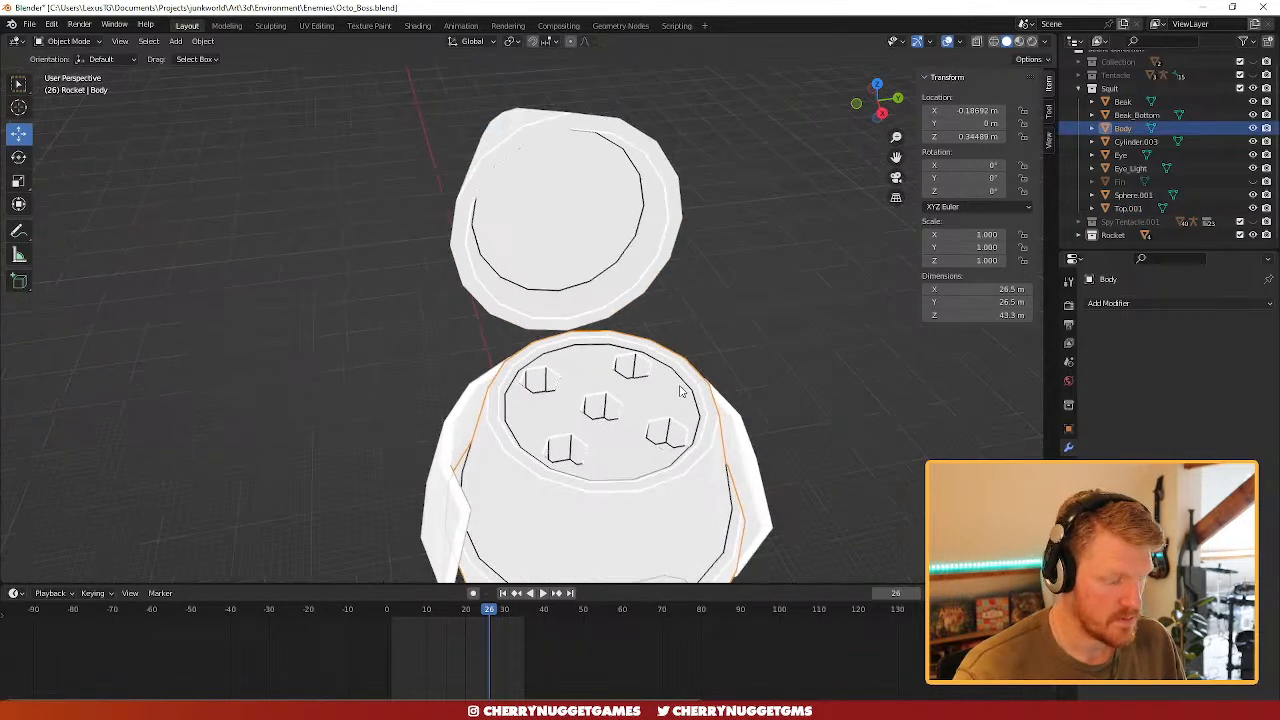
{"action": "key", "text": "shift+a"}
{"action": "mouse_move", "coordinate": [651, 390]}
{"action": "left_click", "coordinate": [757, 397]}
{"action": "scroll", "coordinate": [617, 418], "scroll_direction": "down", "scroll_amount": 4}
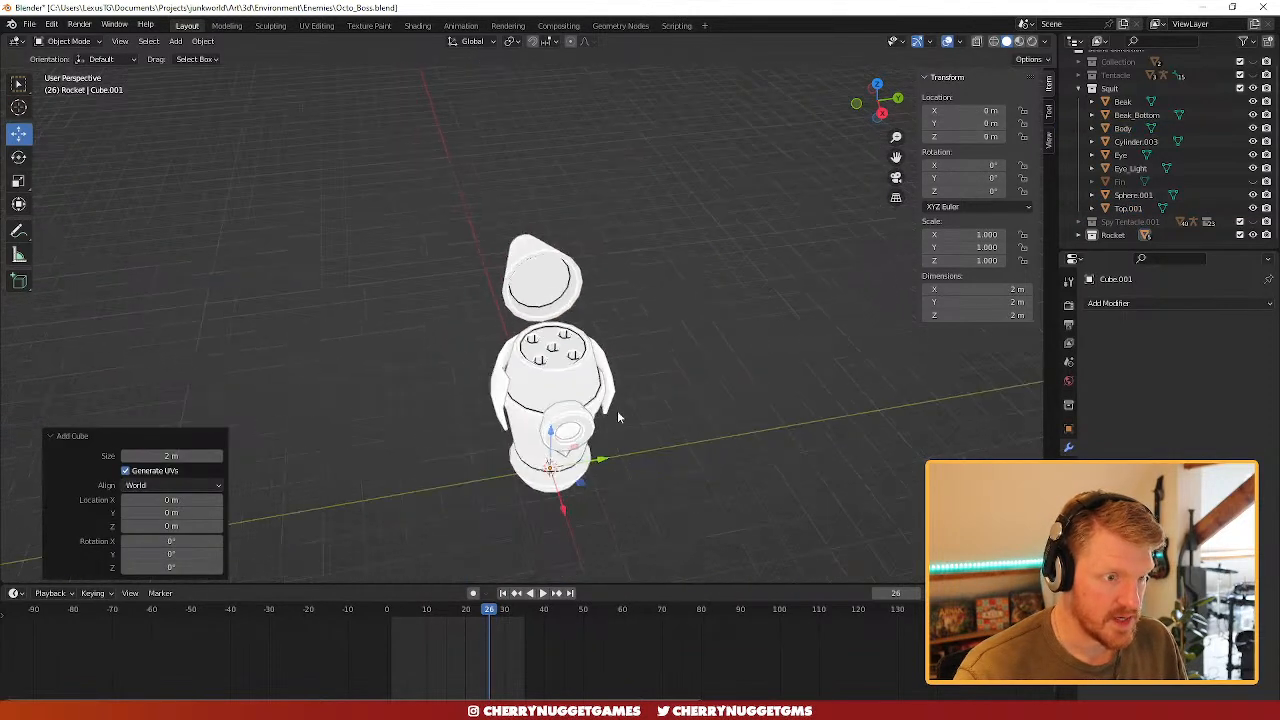
{"action": "left_click_drag", "start_coordinate": [554, 434], "coordinate": [555, 304]}
{"action": "left_click_drag", "start_coordinate": [565, 367], "coordinate": [558, 351]}
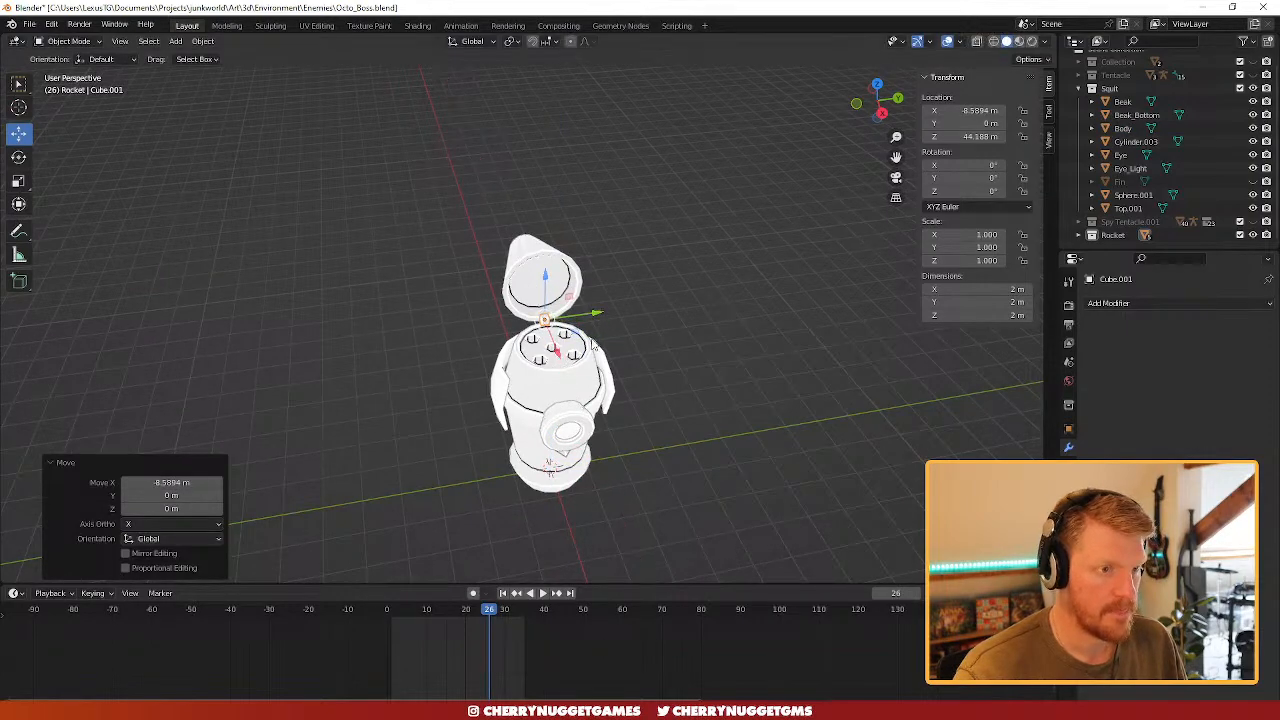
- Scale the cube's mesh to about 1.36 along X and 2.3 along Y to form a wide hinge block
{"action": "key", "text": "KP_Decimal"}
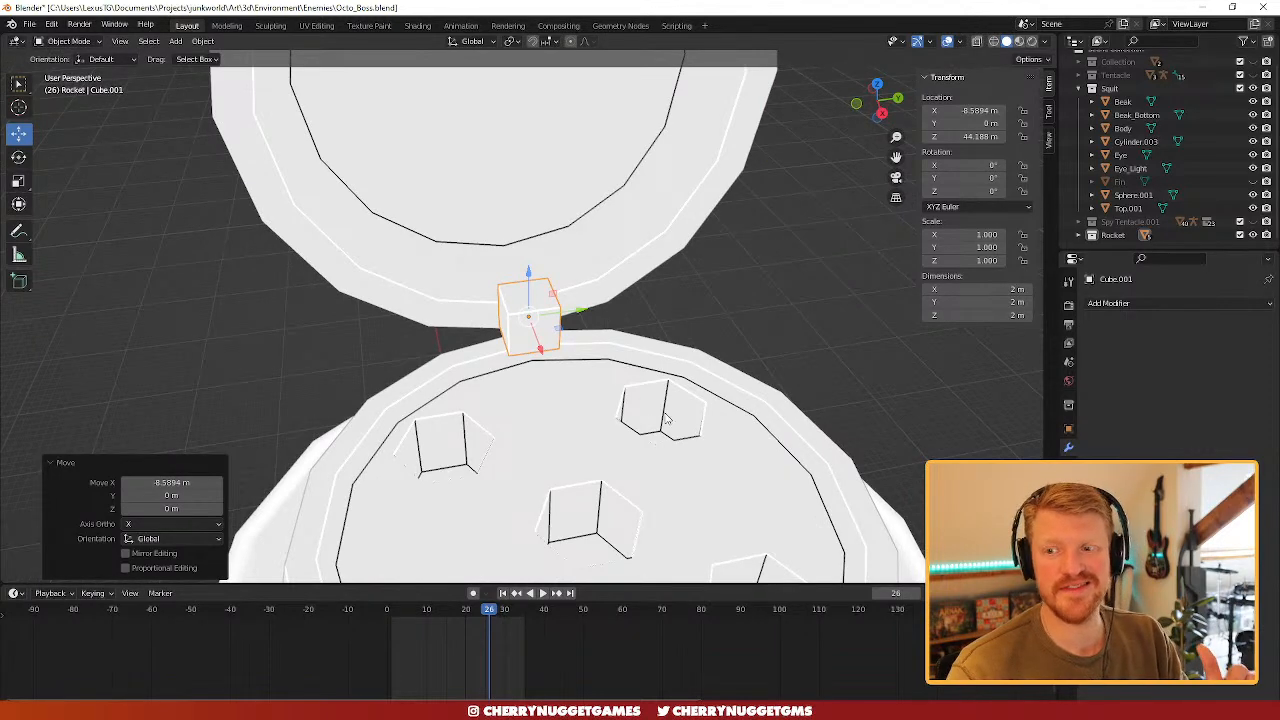
{"action": "scroll", "coordinate": [590, 373], "scroll_direction": "up", "scroll_amount": 2}
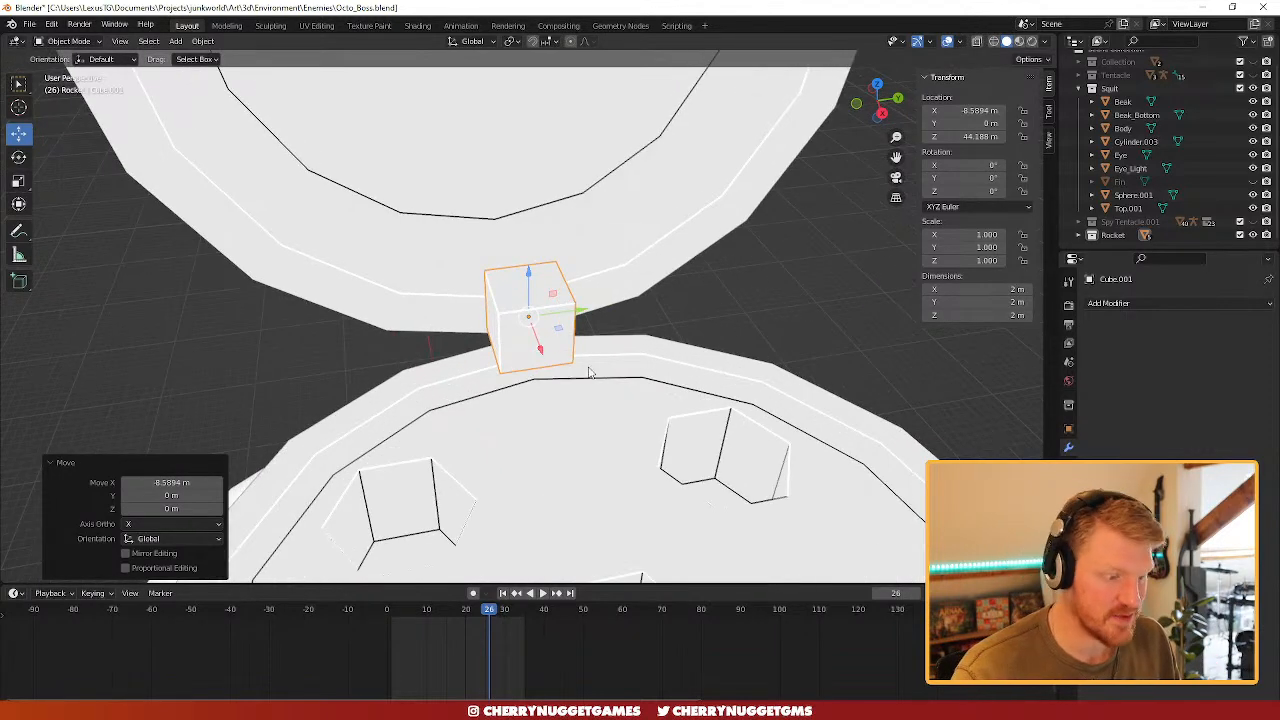
{"action": "key", "text": "Tab"}
{"action": "key", "text": "s"}
{"action": "key", "text": "x"}
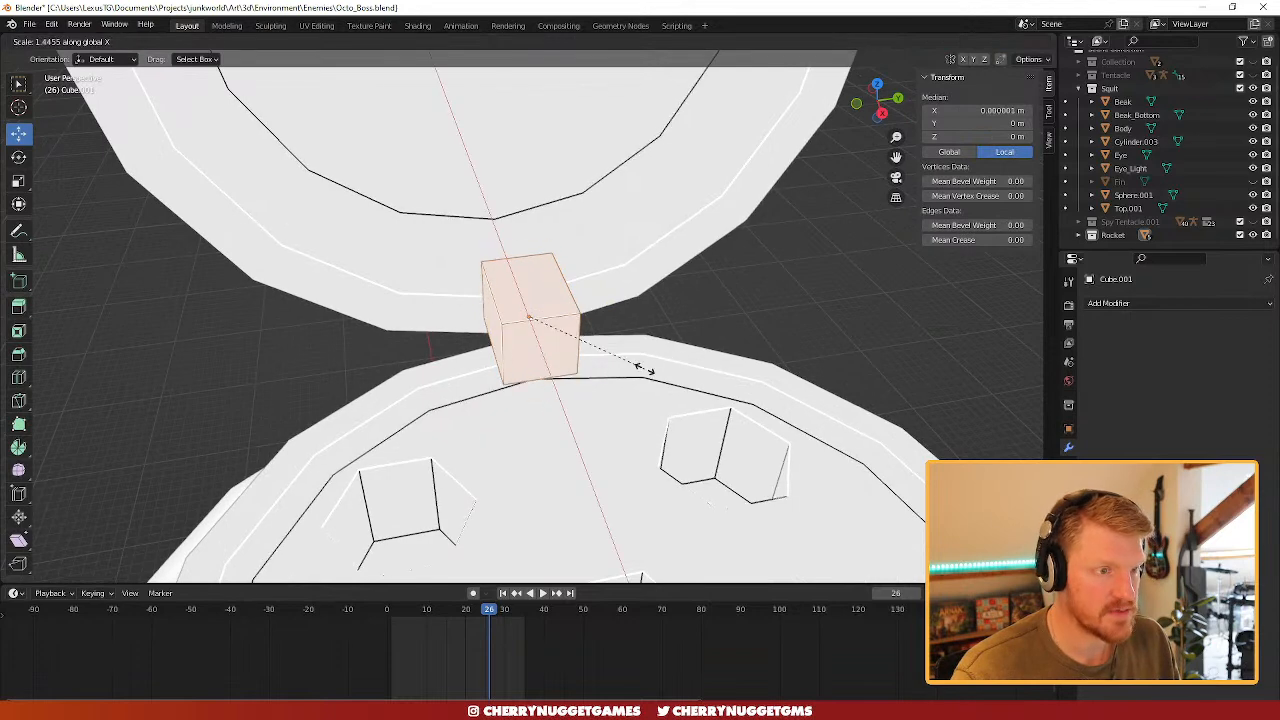
{"action": "left_click", "coordinate": [636, 369]}
{"action": "key", "text": "s"}
{"action": "key", "text": "y"}
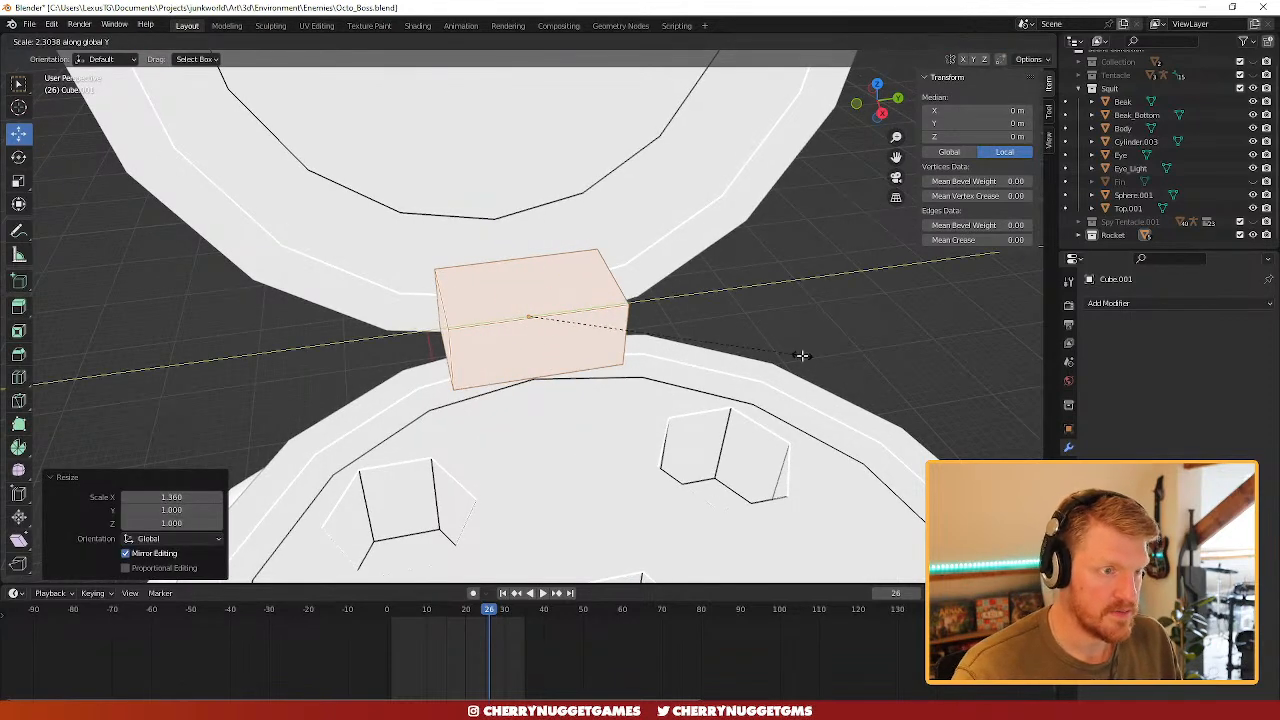
{"action": "left_click", "coordinate": [798, 354]}
- Move the hinge block down and back in front view so it sits in the gap between head and body
{"action": "middle_click_drag", "start_coordinate": [516, 388], "coordinate": [551, 303]}
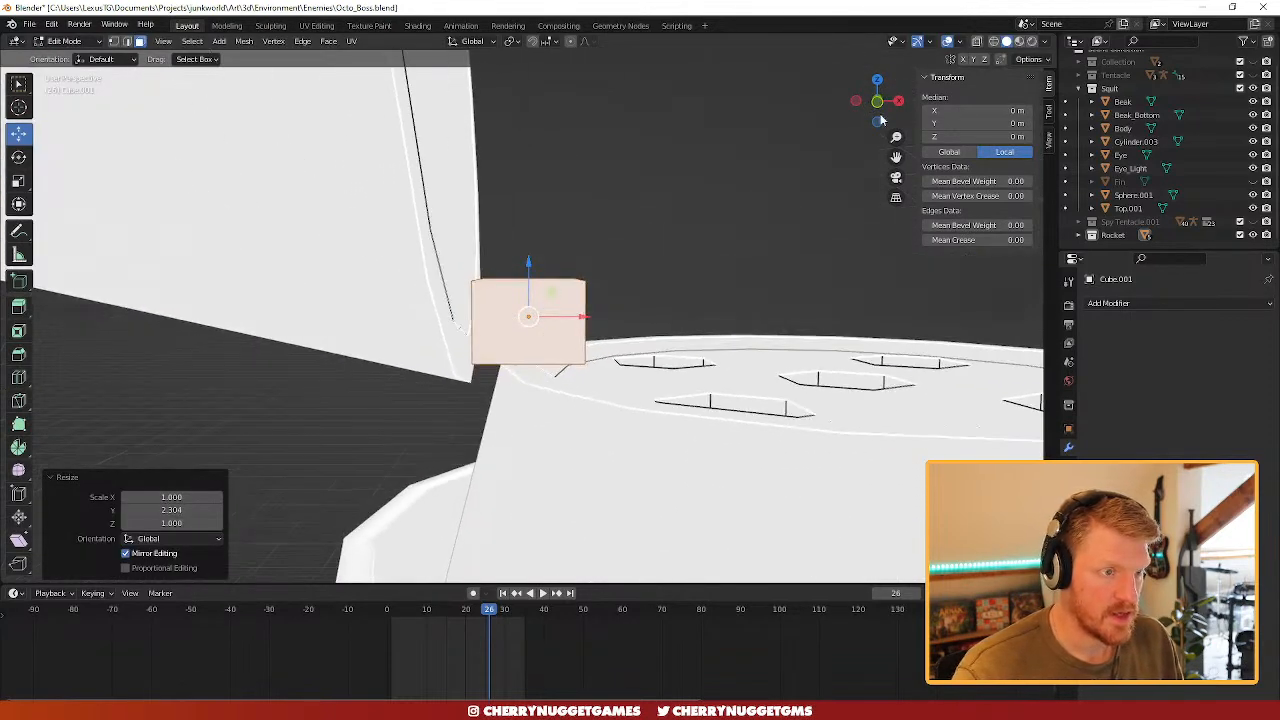
{"action": "key", "text": "Tab"}
{"action": "key", "text": "KP_1"}
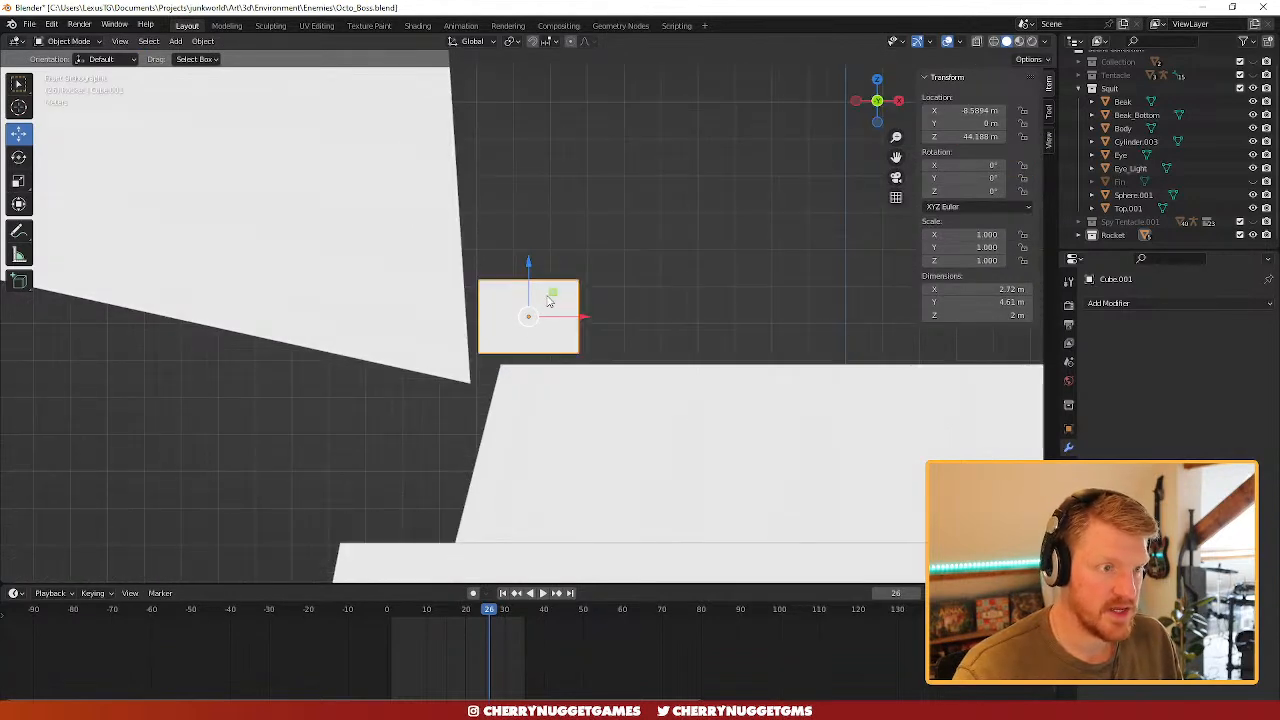
{"action": "left_click_drag", "start_coordinate": [553, 292], "coordinate": [507, 354]}
- Scale the hinge block's mesh uniformly to about 1.27, then stretch it to about 1.57 along X
{"action": "middle_click_drag", "start_coordinate": [507, 354], "coordinate": [617, 350]}
{"action": "scroll", "coordinate": [560, 368], "scroll_direction": "up", "scroll_amount": 2}
{"action": "key", "text": "Tab"}
{"action": "key", "text": "s"}
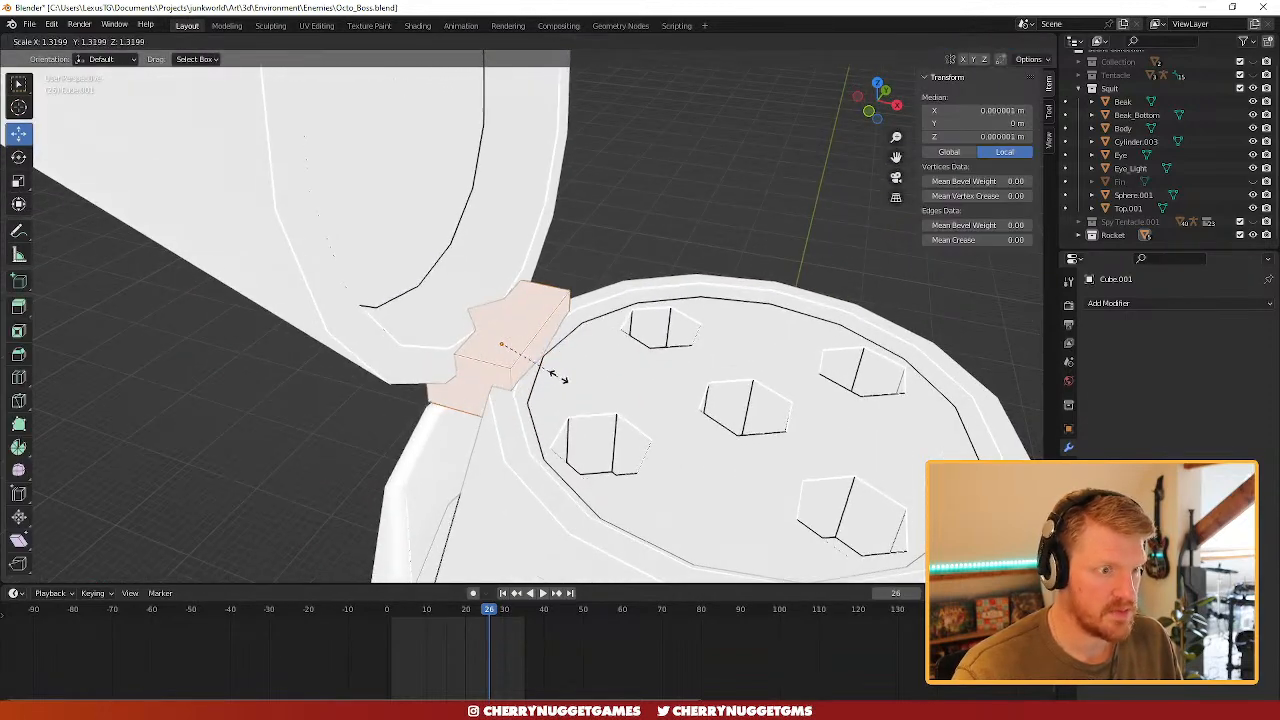
{"action": "left_click", "coordinate": [555, 377]}
{"action": "key", "text": "s"}
{"action": "key", "text": "x"}
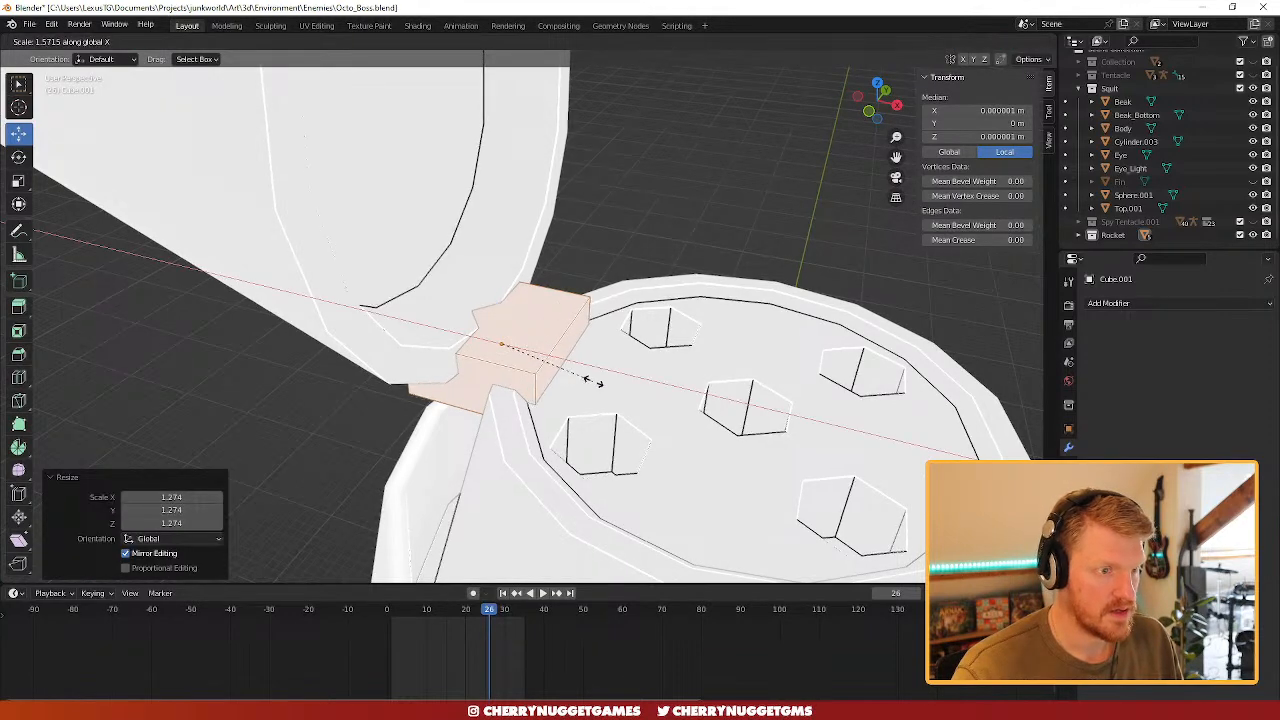
{"action": "left_click", "coordinate": [593, 382]}
{"action": "middle_click_drag", "start_coordinate": [593, 382], "coordinate": [531, 350]}
{"action": "key", "text": "2"}
{"action": "left_click", "coordinate": [465, 342]}
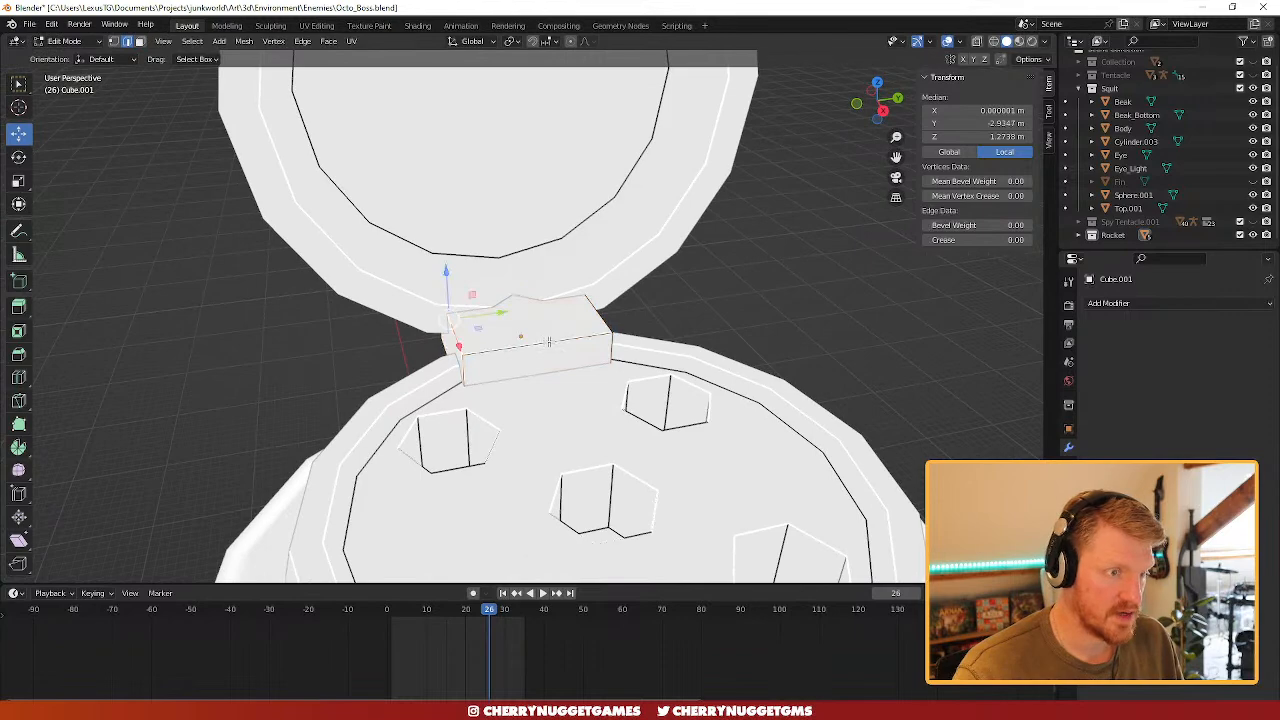
{"action": "left_click", "coordinate": [603, 315], "text": "shift"}
{"action": "middle_click_drag", "start_coordinate": [604, 346], "coordinate": [517, 372]}
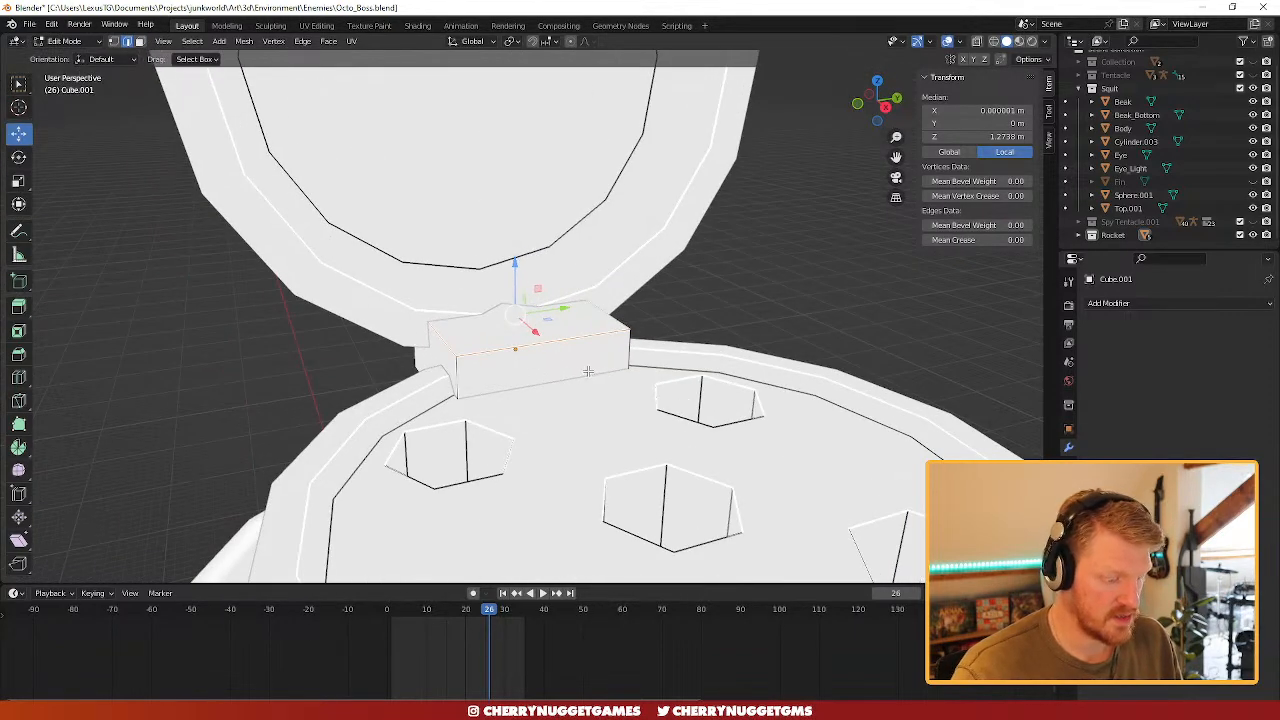
{"action": "middle_click_drag", "start_coordinate": [446, 396], "coordinate": [573, 356]}
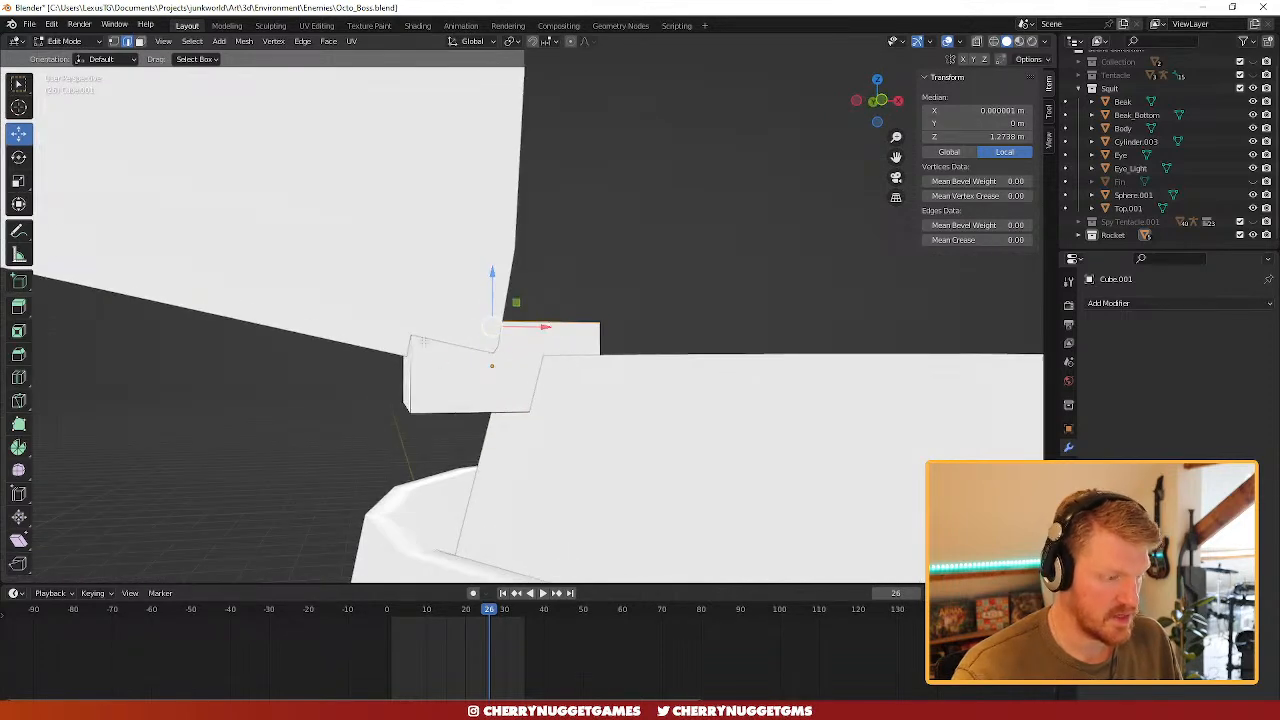
- Move the hinge block's rear face about 1.78 m inward along X and bevel its top edges by 0.415 m
{"action": "middle_click_drag", "start_coordinate": [412, 364], "coordinate": [422, 398]}
{"action": "key", "text": "3"}
{"action": "left_click", "coordinate": [434, 380]}
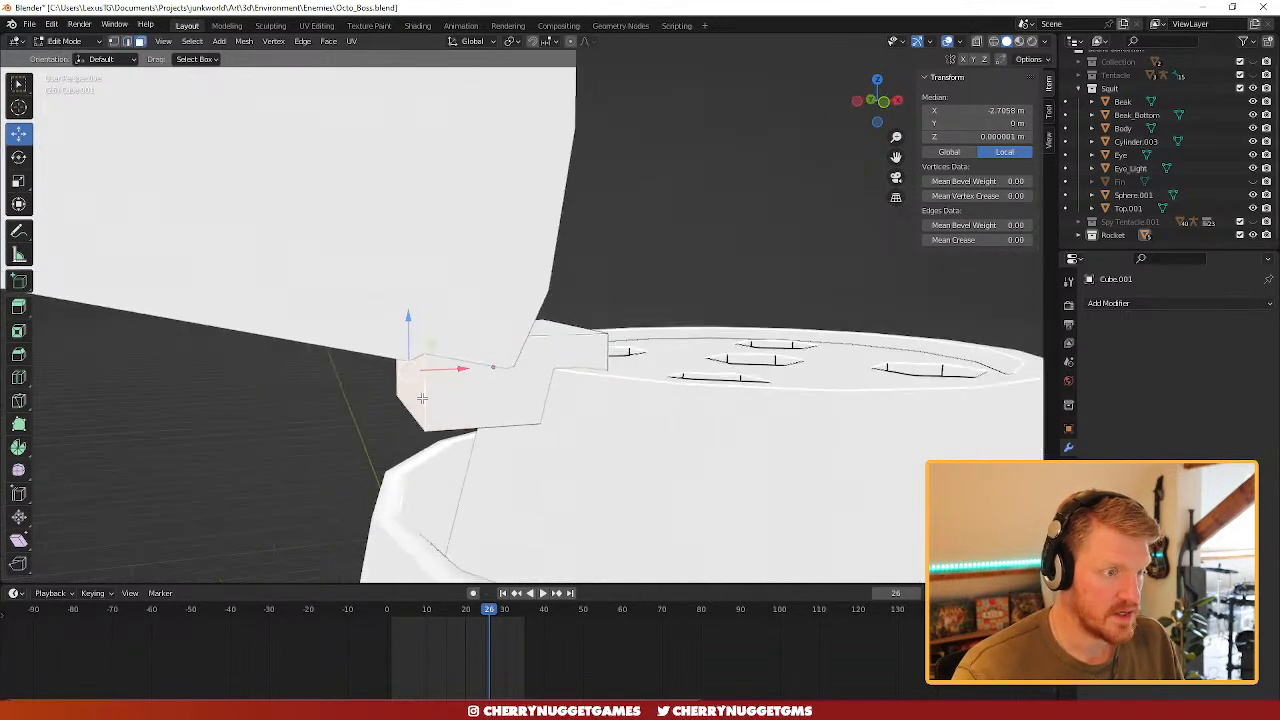
{"action": "key", "text": "g"}
{"action": "key", "text": "x"}
{"action": "left_click", "coordinate": [505, 365]}
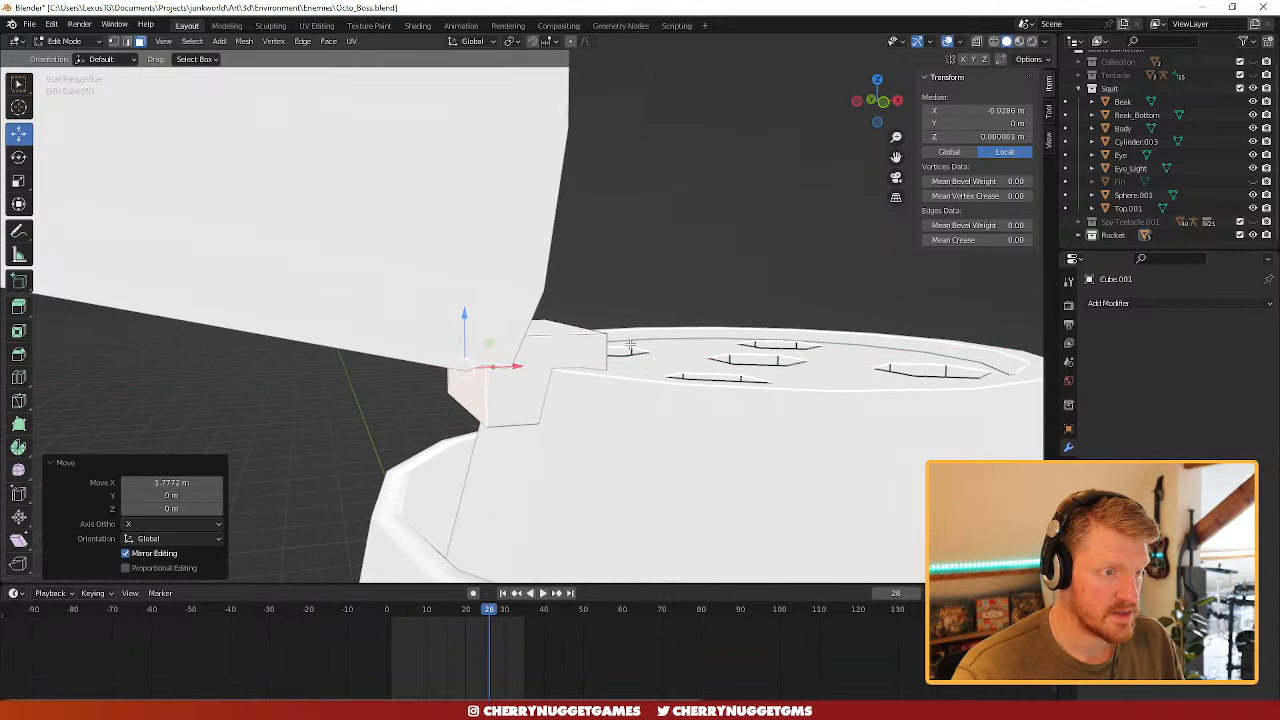
{"action": "middle_click_drag", "start_coordinate": [505, 365], "coordinate": [432, 341]}
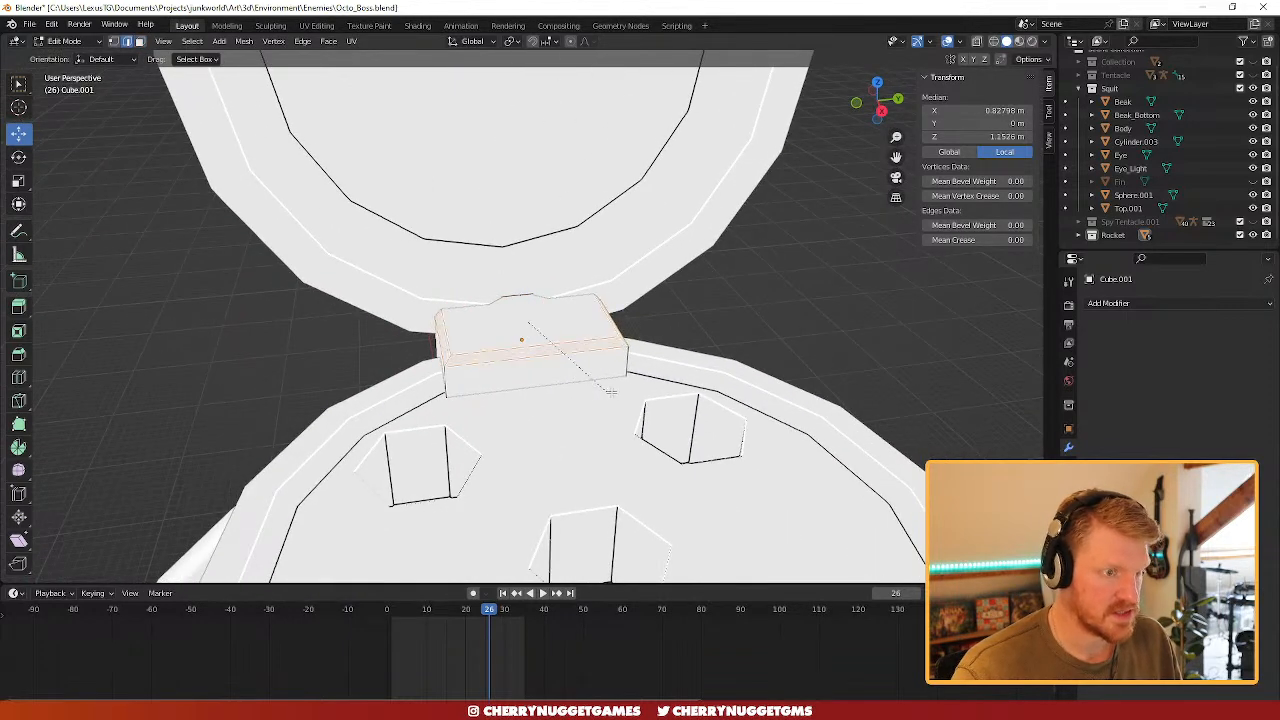
{"action": "left_click", "coordinate": [617, 386]}
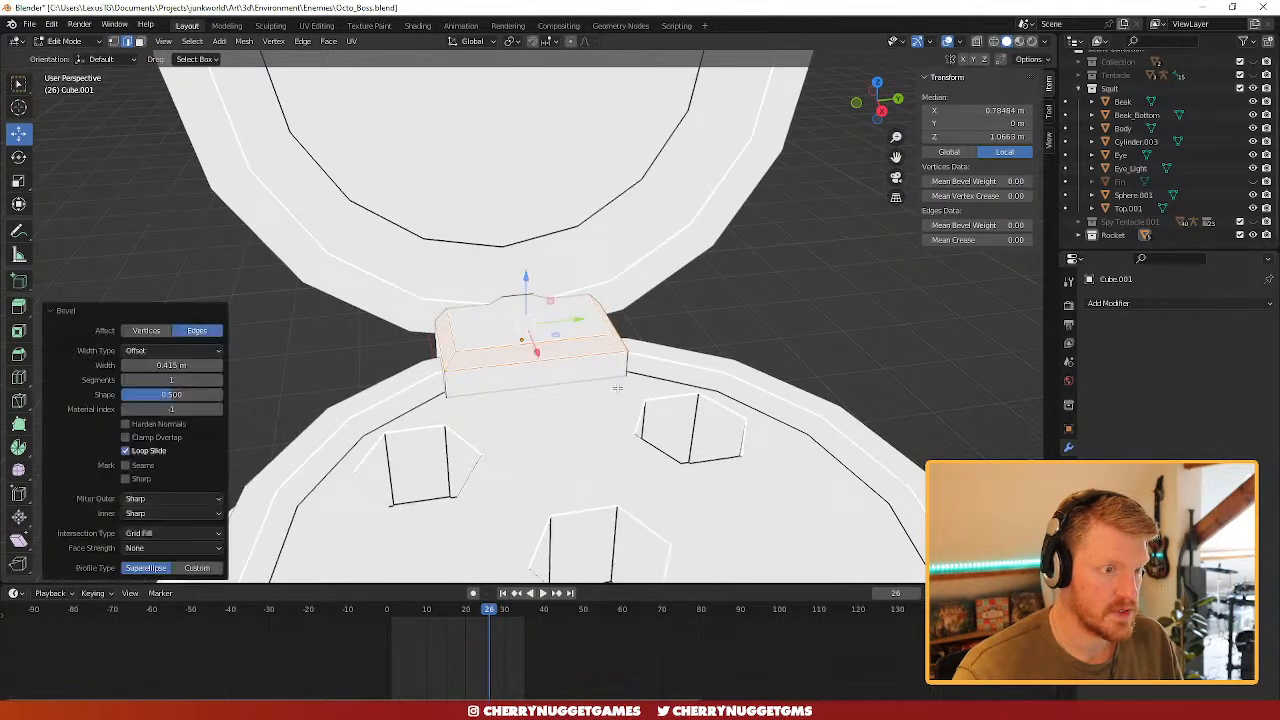
- Scale the hinge block's mesh to 0.463 along Y and move it about -1.99 m along Y
{"action": "middle_click_drag", "start_coordinate": [617, 386], "coordinate": [526, 366]}
{"action": "scroll", "coordinate": [526, 366], "scroll_direction": "up", "scroll_amount": 2}
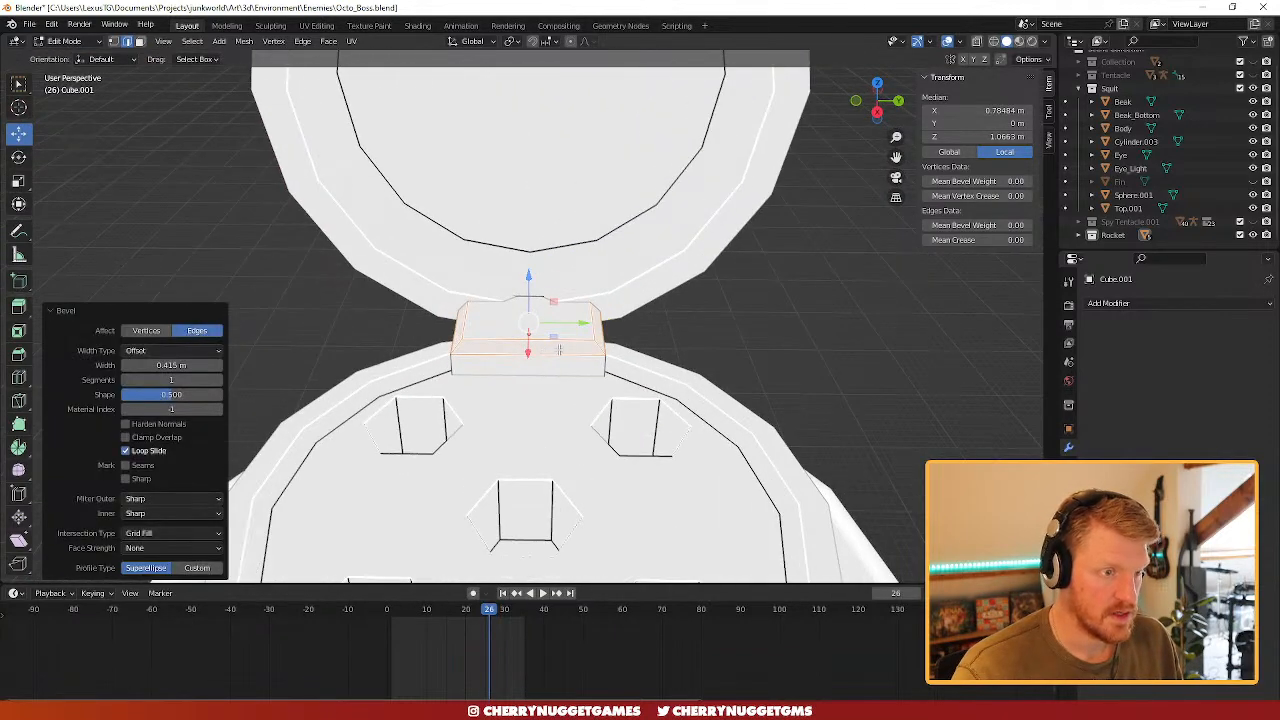
{"action": "key", "text": "s"}
{"action": "key", "text": "x"}
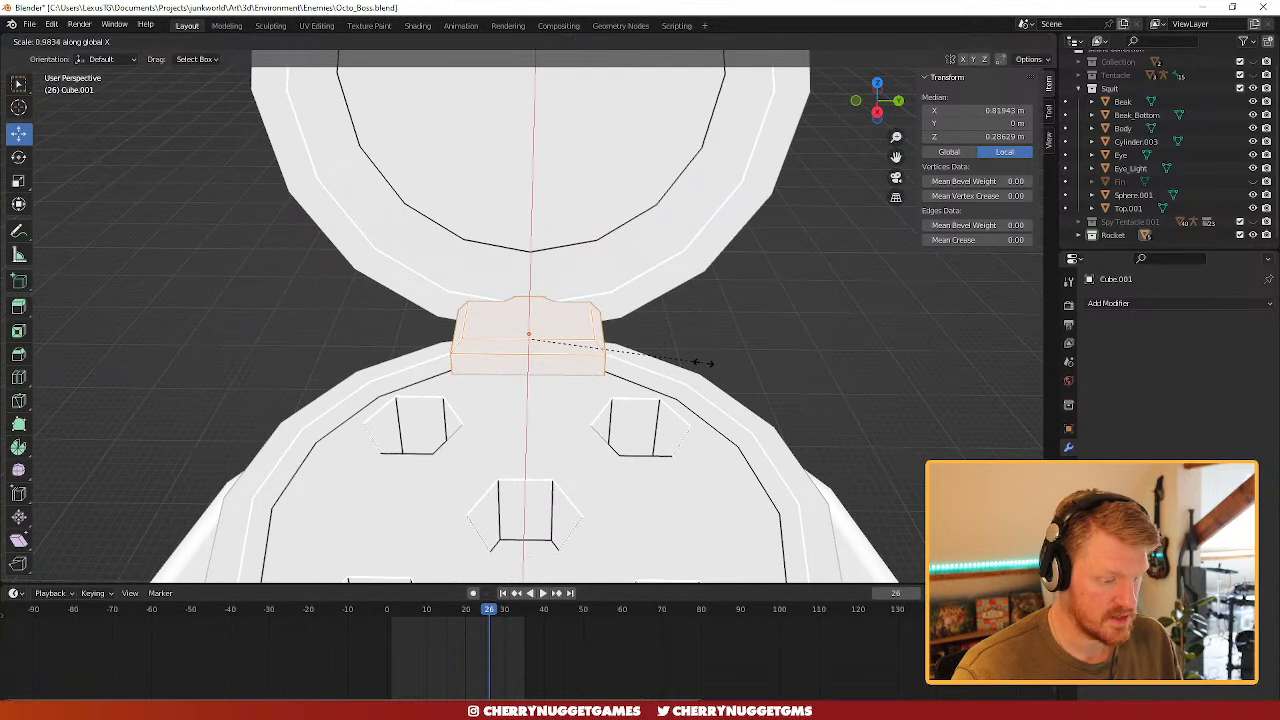
{"action": "key", "text": "y"}
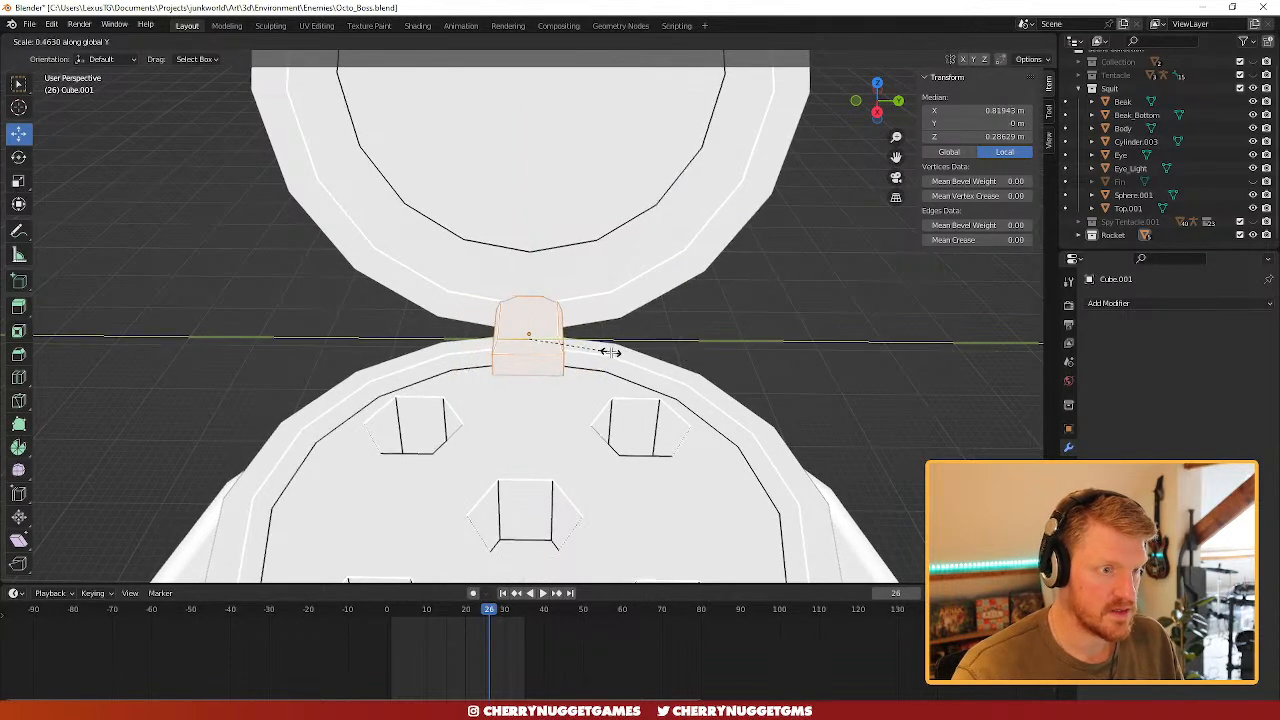
{"action": "left_click", "coordinate": [572, 341]}
{"action": "key", "text": "g"}
{"action": "key", "text": "y"}
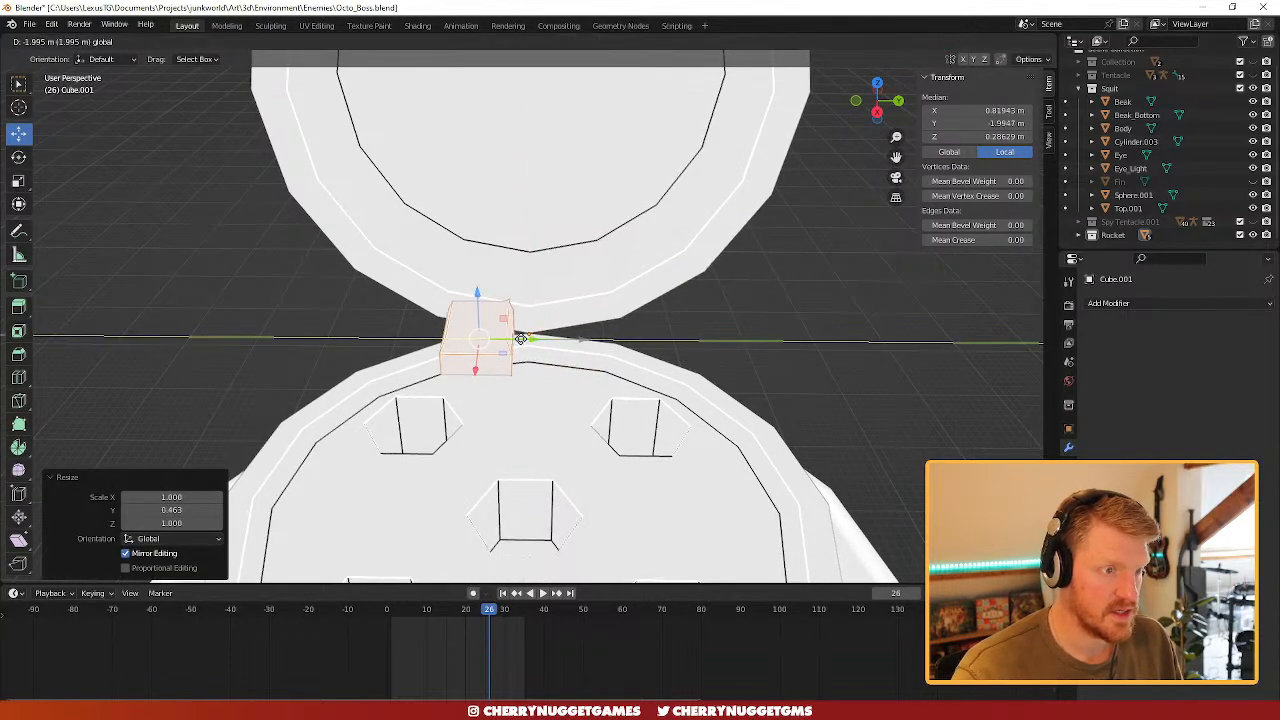
{"action": "left_click", "coordinate": [521, 339]}
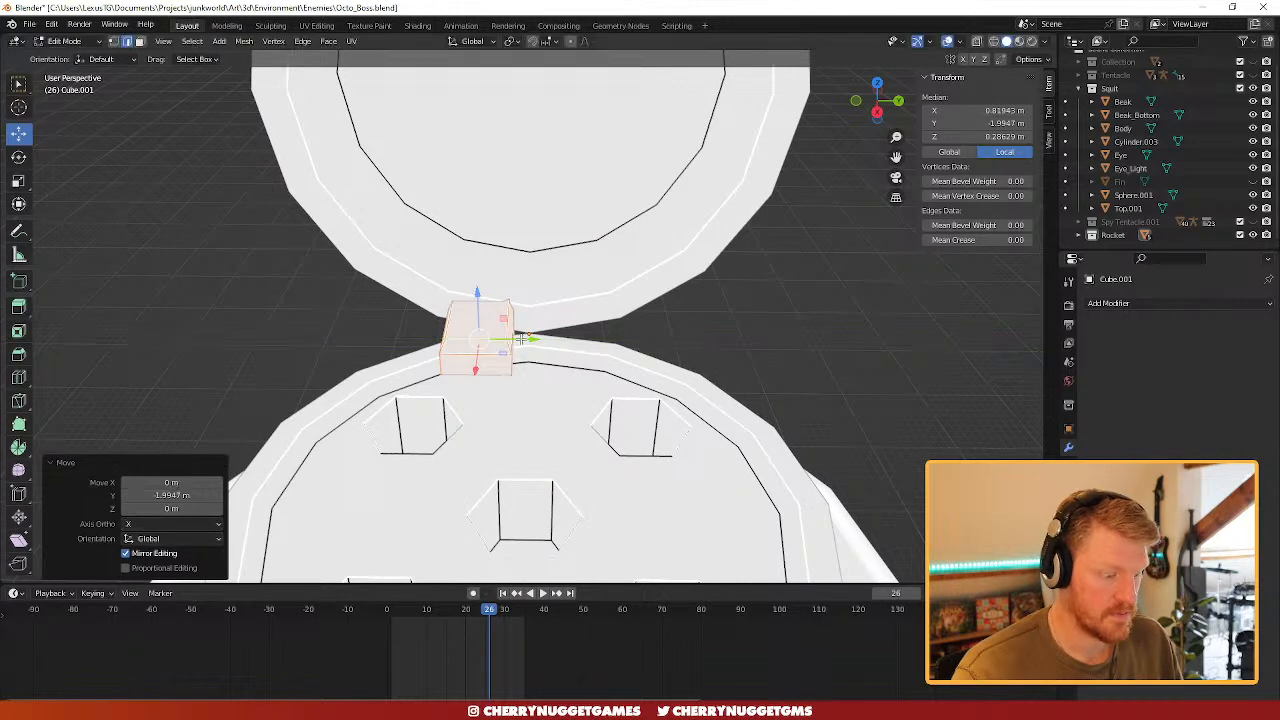
- Narrow the hinge block along Y to 1.85 m wide and shift it back toward the centre line
{"action": "key", "text": "s"}
{"action": "key", "text": "x"}
{"action": "left_click", "coordinate": [523, 343]}
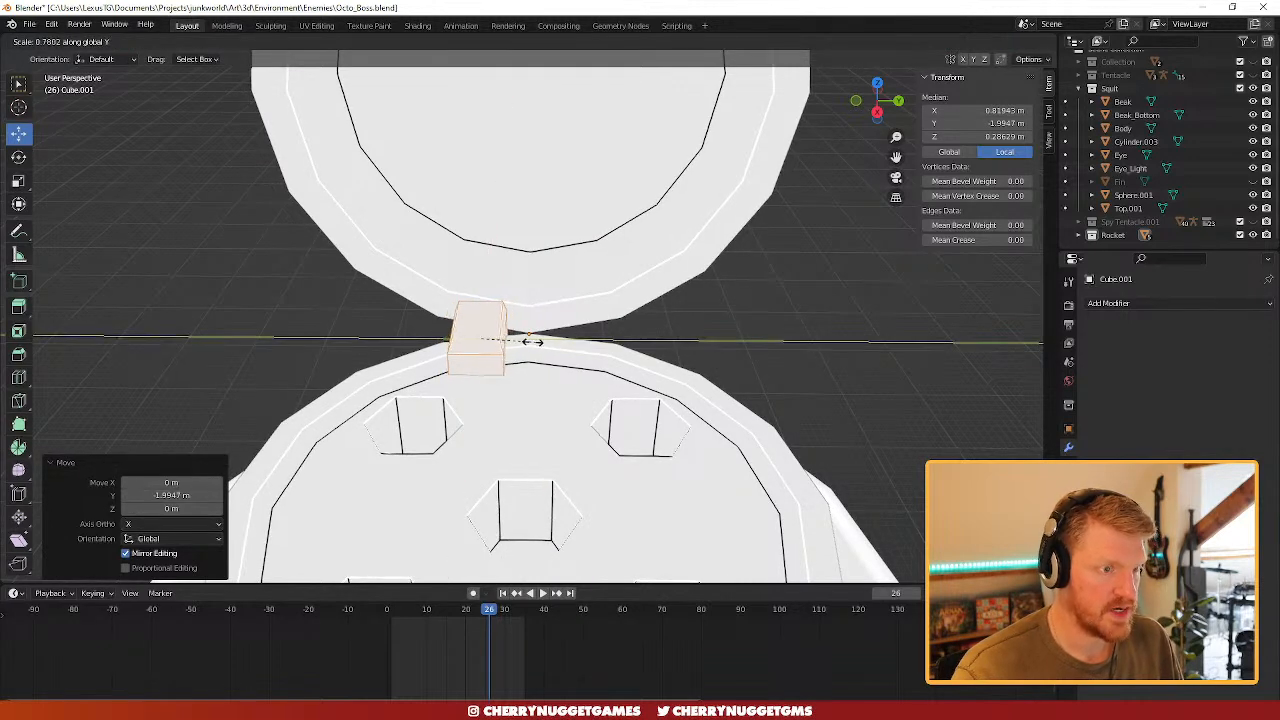
{"action": "left_click_drag", "start_coordinate": [519, 339], "coordinate": [540, 339]}
- Mirror the hinge block across the Y axis only with a Mirror modifier and apply it
{"action": "key", "text": "Tab"}
{"action": "left_click", "coordinate": [1108, 303]}
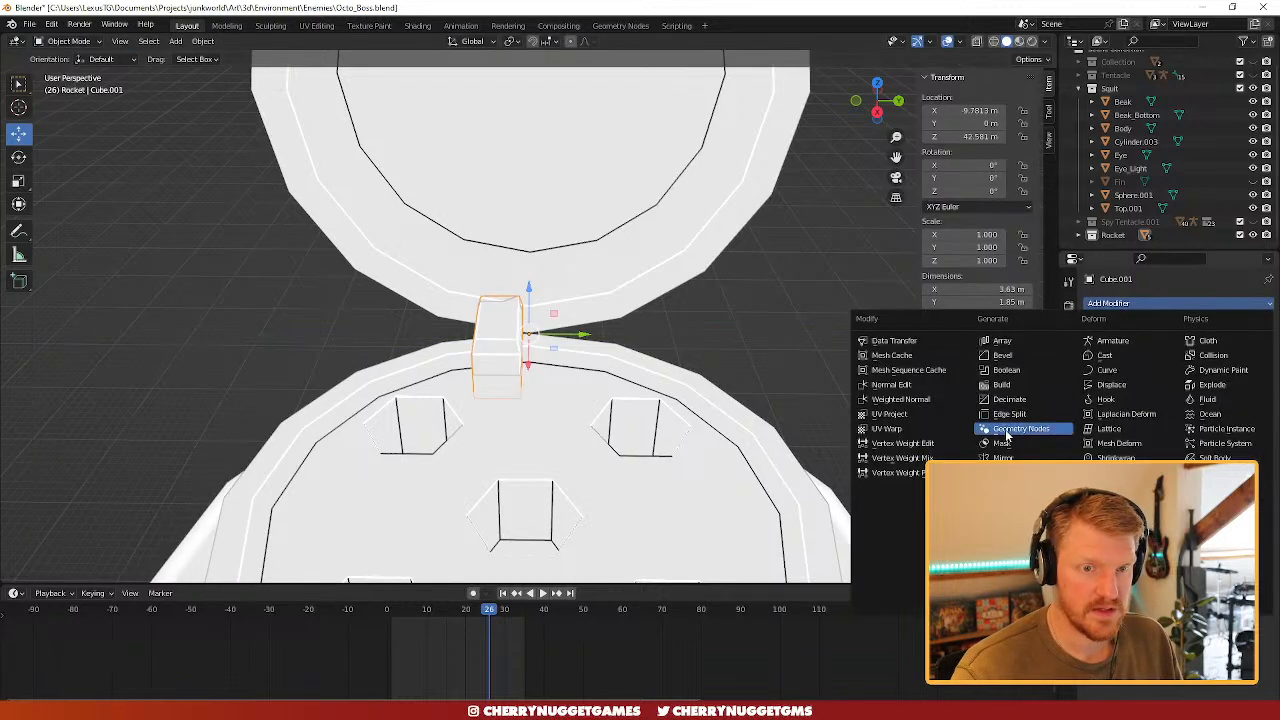
{"action": "left_click", "coordinate": [1010, 449]}
{"action": "left_click", "coordinate": [1175, 345]}
{"action": "left_click", "coordinate": [1206, 345]}
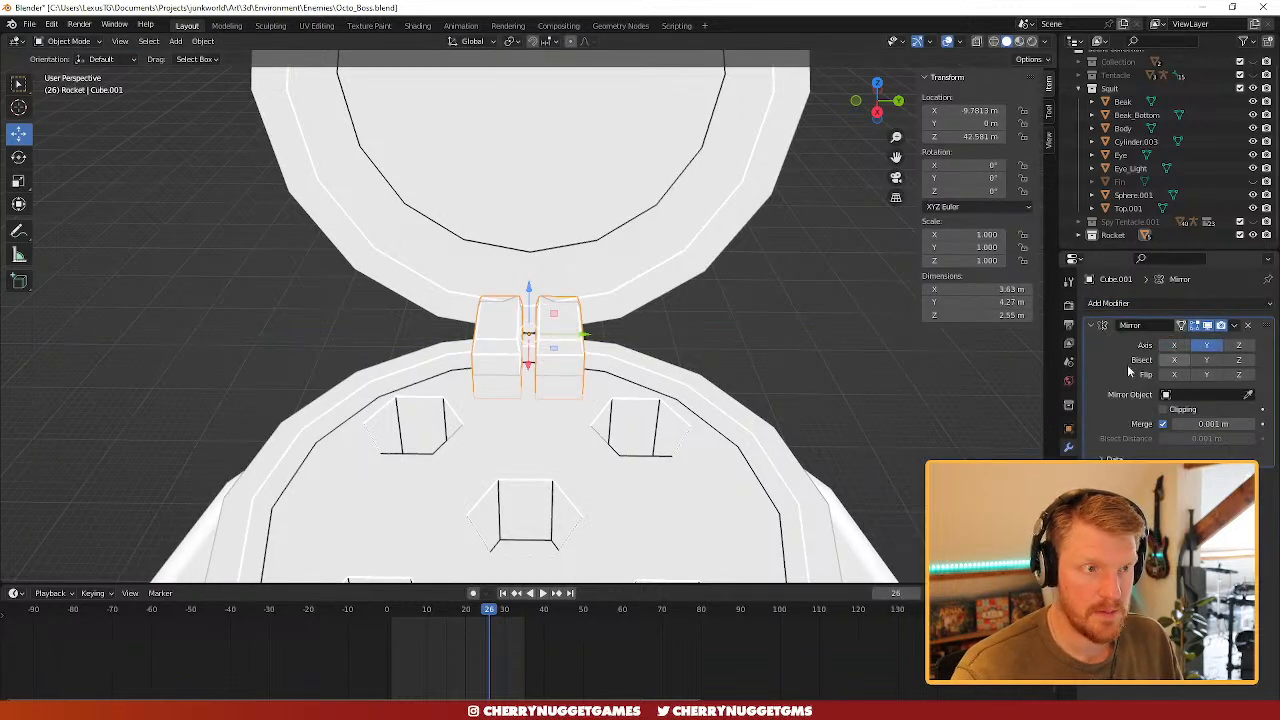
{"action": "left_click", "coordinate": [1233, 325]}
{"action": "left_click", "coordinate": [1180, 340]}
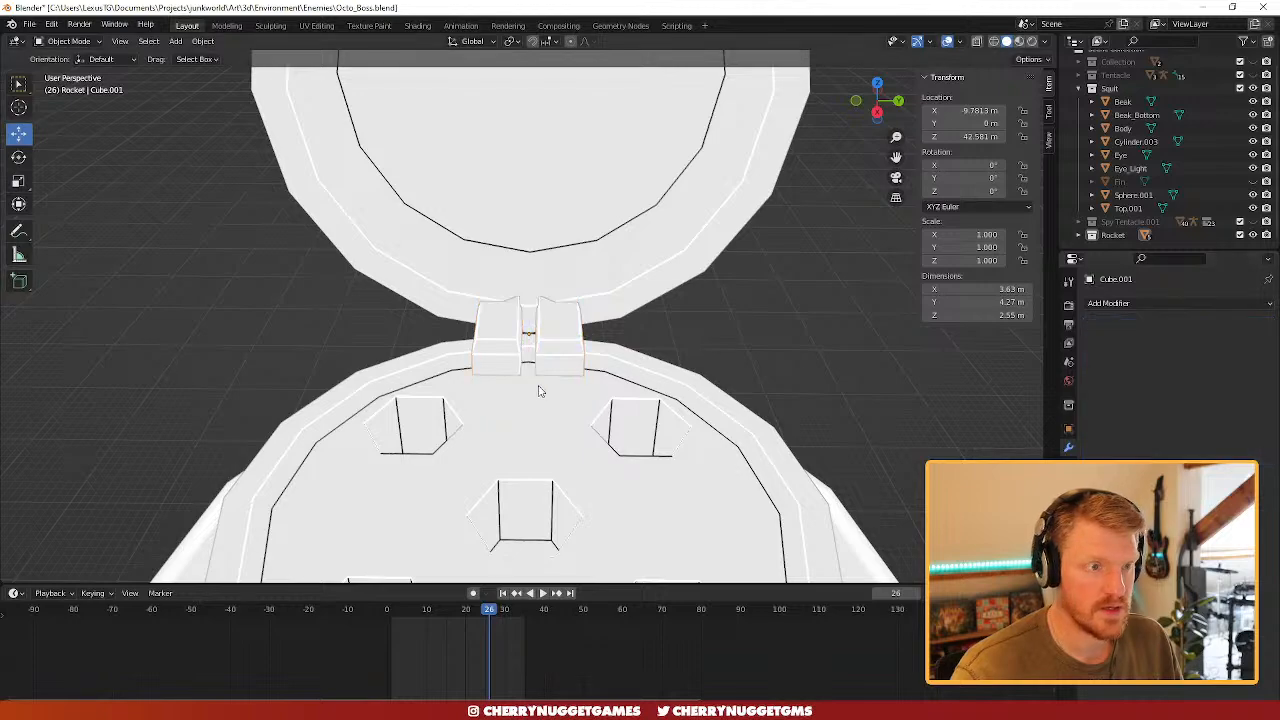
- Raise the mesh of both hinge blocks slightly along Z
{"action": "middle_click_drag", "start_coordinate": [538, 391], "coordinate": [531, 356]}
{"action": "key", "text": "Tab"}
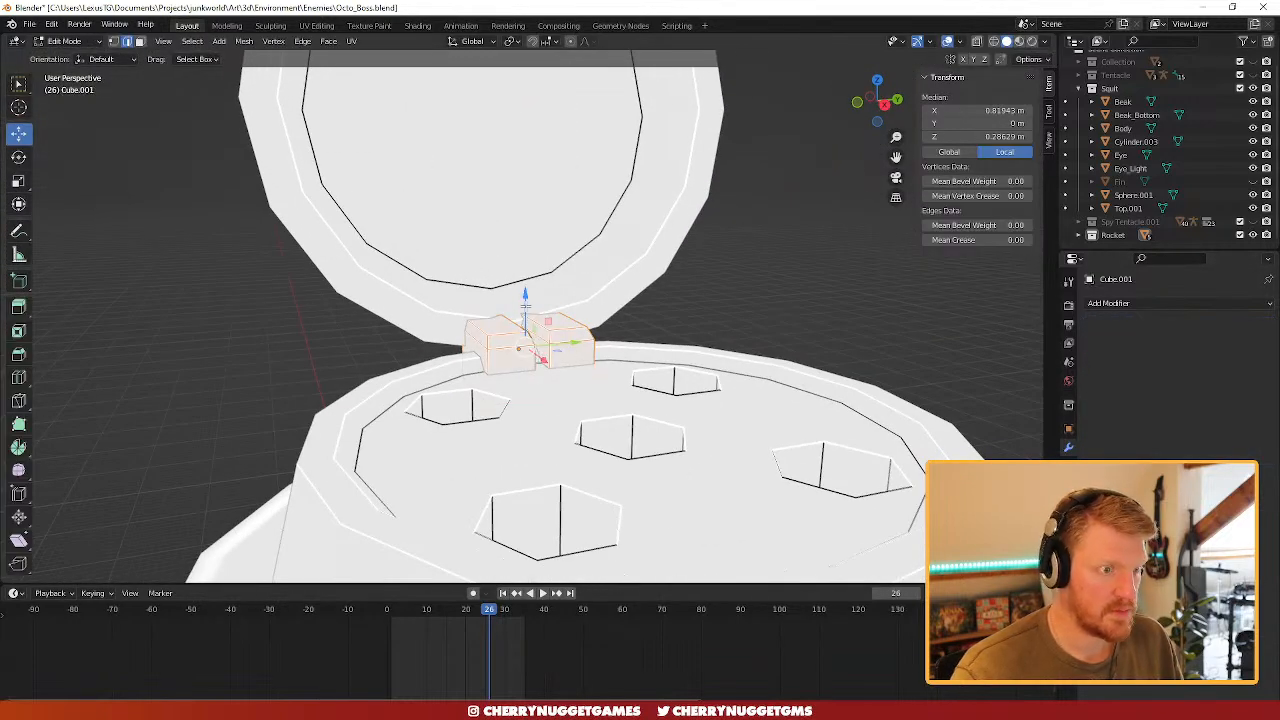
{"action": "left_click_drag", "start_coordinate": [524, 296], "coordinate": [529, 275]}
{"action": "left_click", "coordinate": [360, 366]}
- Try to pull the bottom rear edges of both hinge blocks down about 4.73 m along Z, and undo it
{"action": "middle_click_drag", "start_coordinate": [360, 366], "coordinate": [515, 343]}
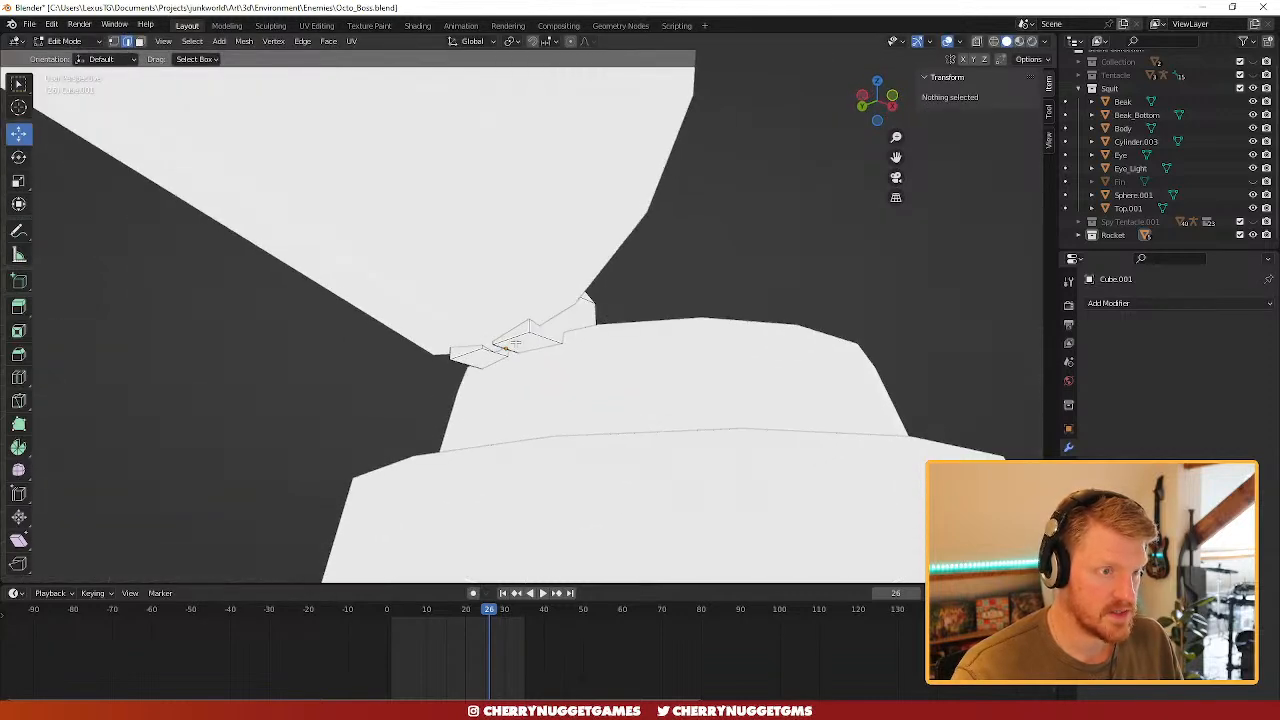
{"action": "left_click", "coordinate": [514, 342]}
{"action": "left_click_drag", "start_coordinate": [497, 316], "coordinate": [487, 462]}
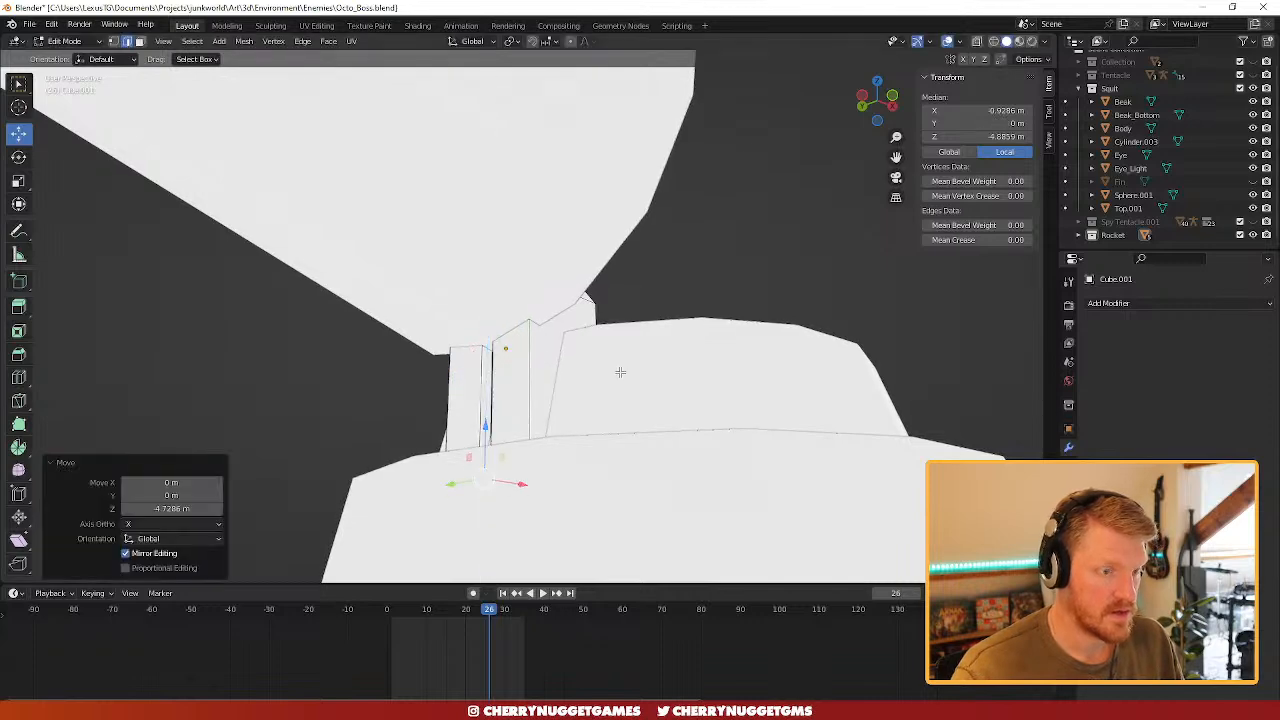
{"action": "middle_click_drag", "start_coordinate": [617, 371], "coordinate": [547, 368]}
{"action": "key", "text": "ctrl+z"}
- Extend the bottom faces of both hinge blocks down about 5.9 m along Z into the body collar
{"action": "key", "text": "3"}
{"action": "left_click", "coordinate": [525, 349]}
{"action": "left_click", "coordinate": [494, 367], "text": "shift"}
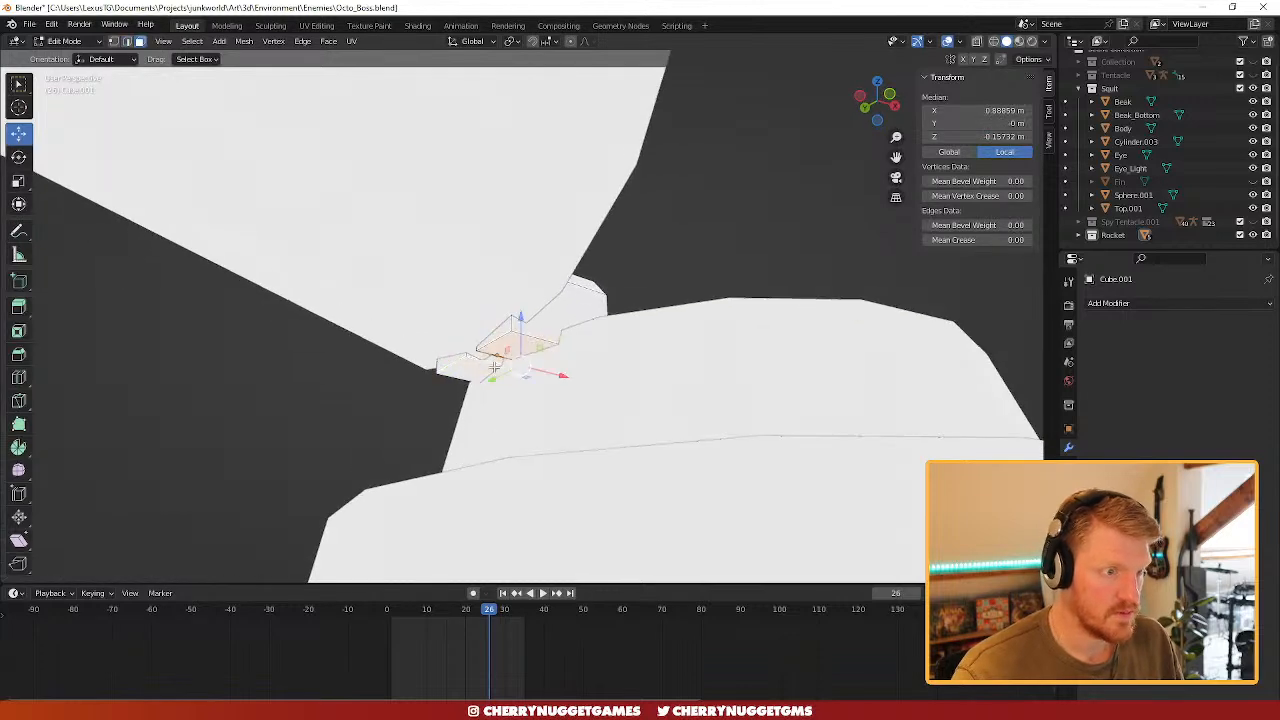
{"action": "left_click_drag", "start_coordinate": [520, 320], "coordinate": [517, 486]}
{"action": "scroll", "coordinate": [623, 390], "scroll_direction": "down", "scroll_amount": 8}
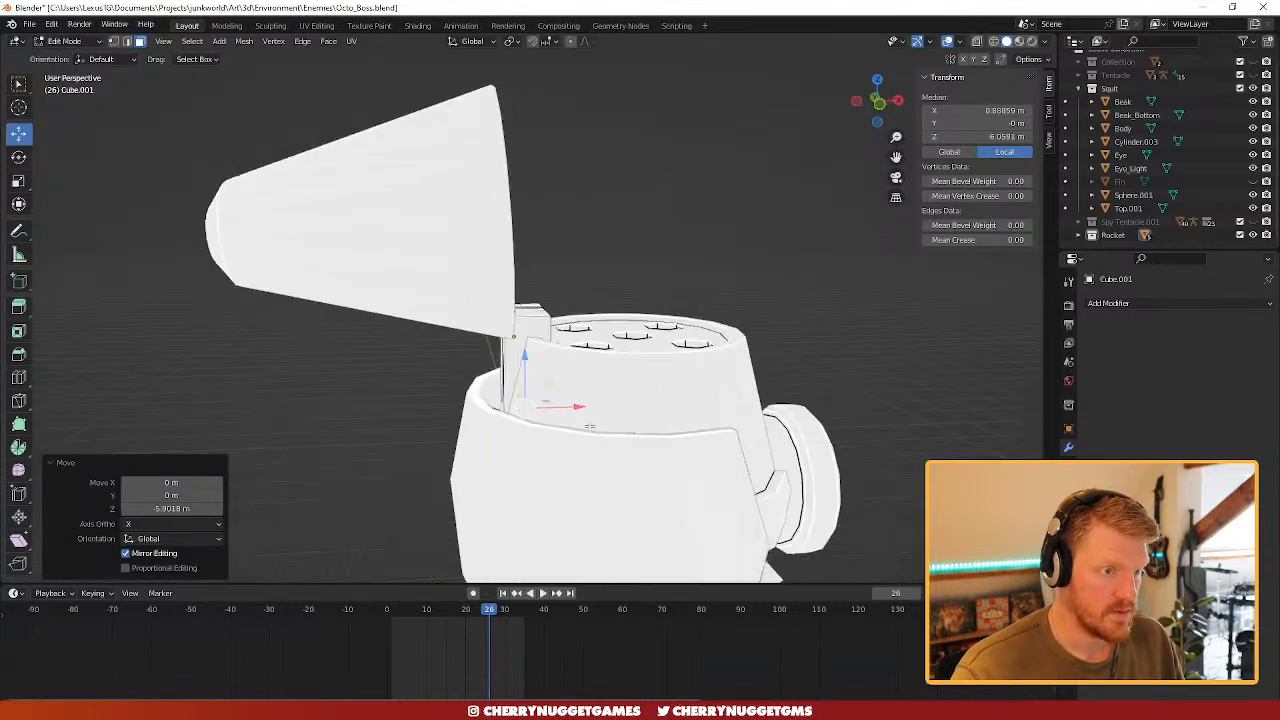
- Move the rear faces of both hinge blocks slightly outward along X, away from the body
{"action": "scroll", "coordinate": [623, 411], "scroll_direction": "up", "scroll_amount": 6}
{"action": "key", "text": "ctrl+z"}
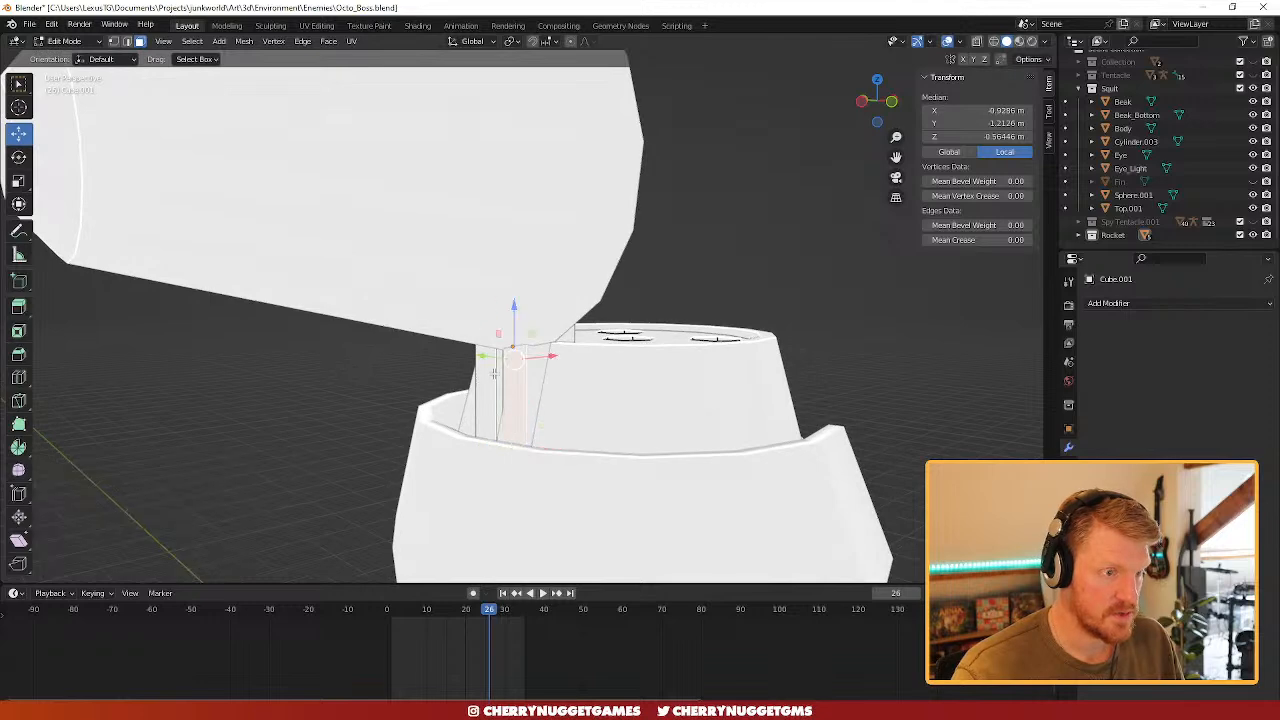
{"action": "left_click_drag", "start_coordinate": [527, 356], "coordinate": [524, 356]}
{"action": "left_click", "coordinate": [589, 274]}
- Lower the front bevel faces on top of both hinge blocks so their tops slope toward the rocket holes
{"action": "middle_click_drag", "start_coordinate": [600, 279], "coordinate": [561, 315]}
{"action": "scroll", "coordinate": [561, 315], "scroll_direction": "up", "scroll_amount": 3}
{"action": "left_click", "coordinate": [598, 280]}
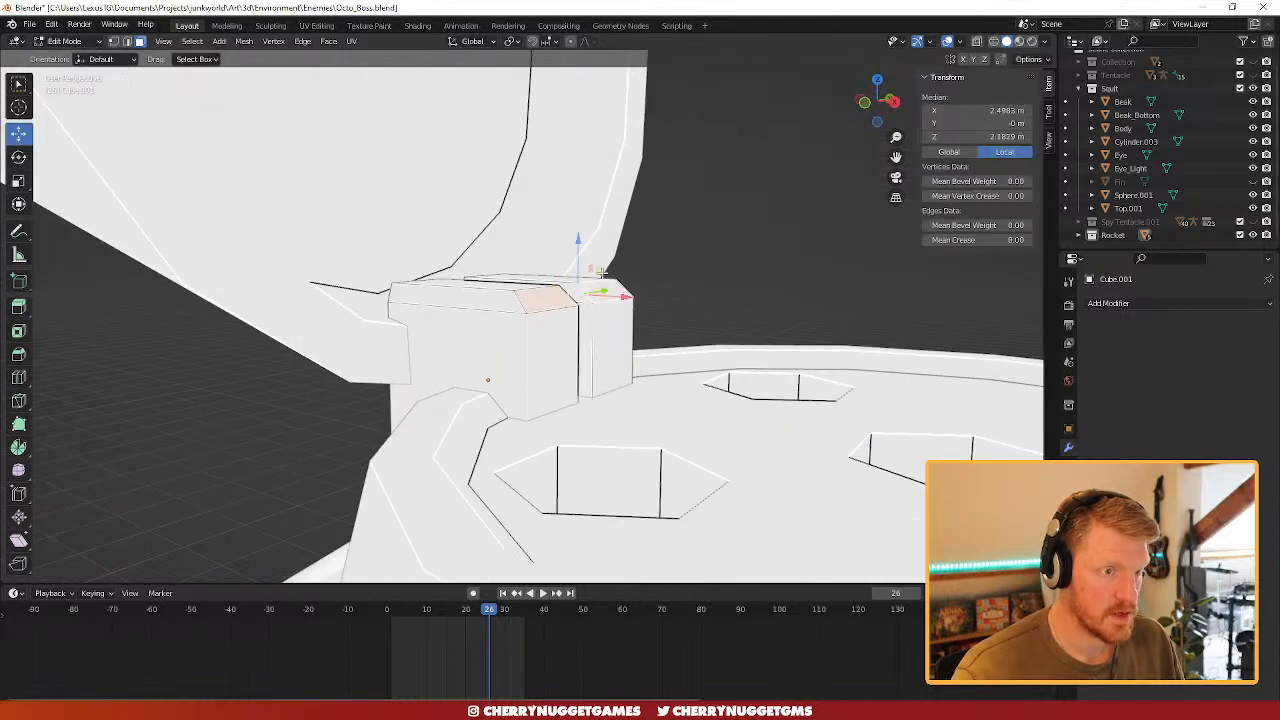
{"action": "left_click_drag", "start_coordinate": [576, 255], "coordinate": [572, 298]}
{"action": "left_click", "coordinate": [686, 266]}
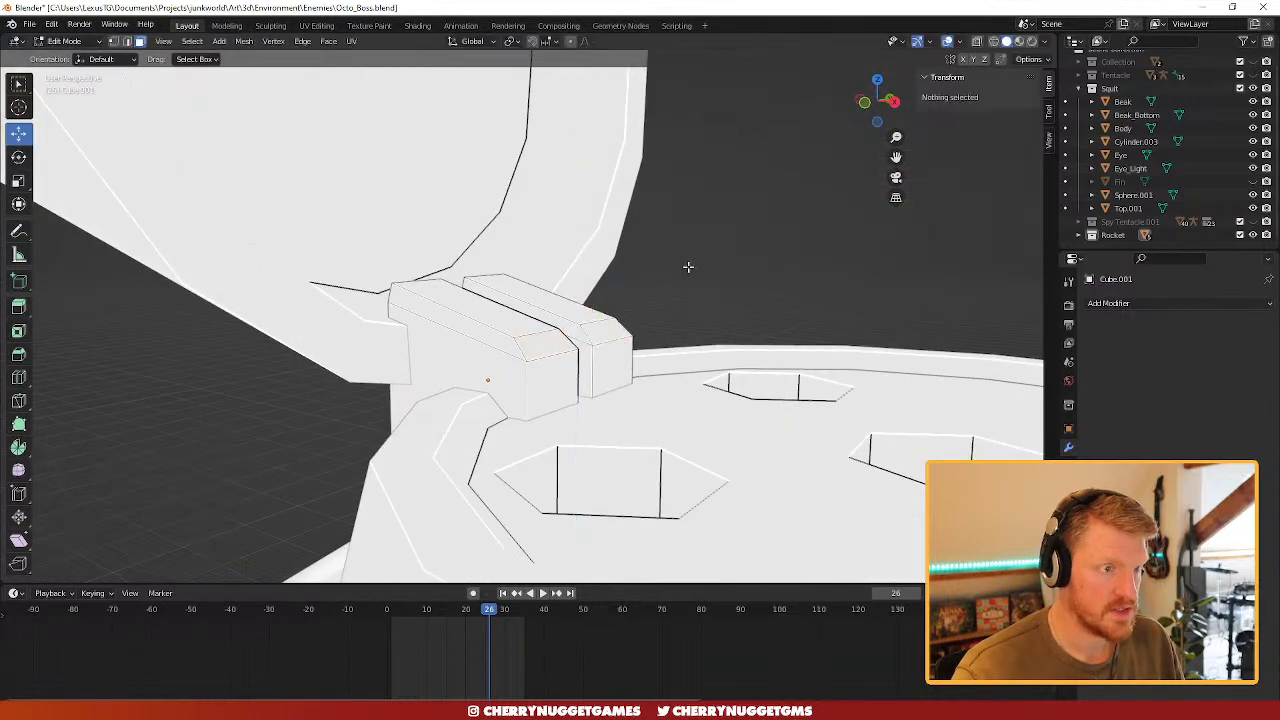
- Edge-slide the rear top edges of both hinge blocks by a factor of about 0.11
{"action": "scroll", "coordinate": [683, 290], "scroll_direction": "down", "scroll_amount": 3}
{"action": "middle_click_drag", "start_coordinate": [475, 292], "coordinate": [523, 334]}
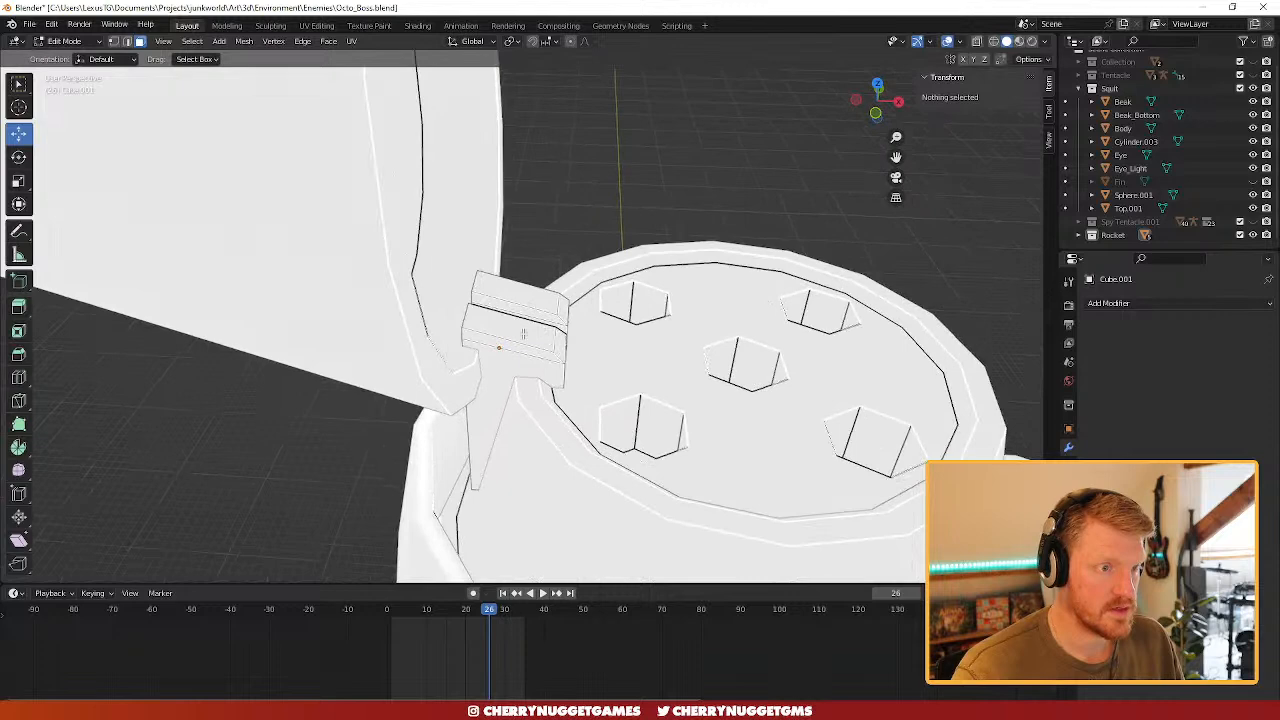
{"action": "left_click", "coordinate": [478, 286]}
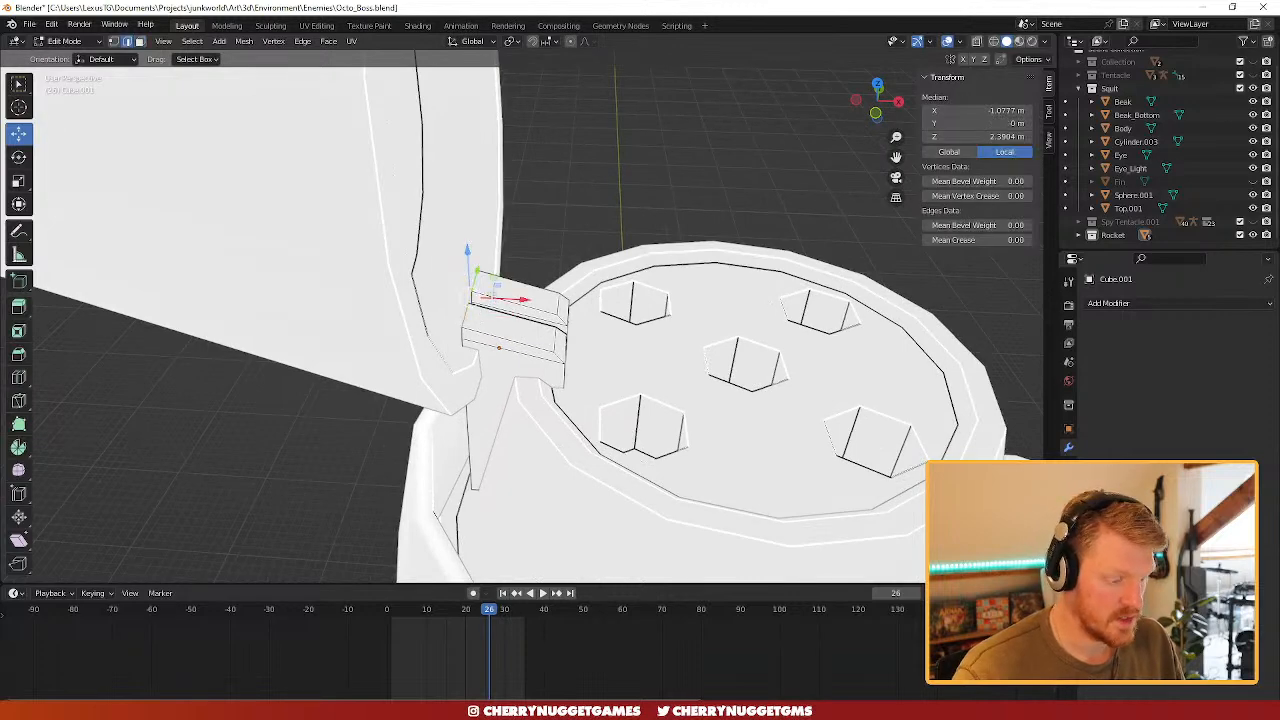
{"action": "key", "text": "g"}
{"action": "key", "text": "g"}
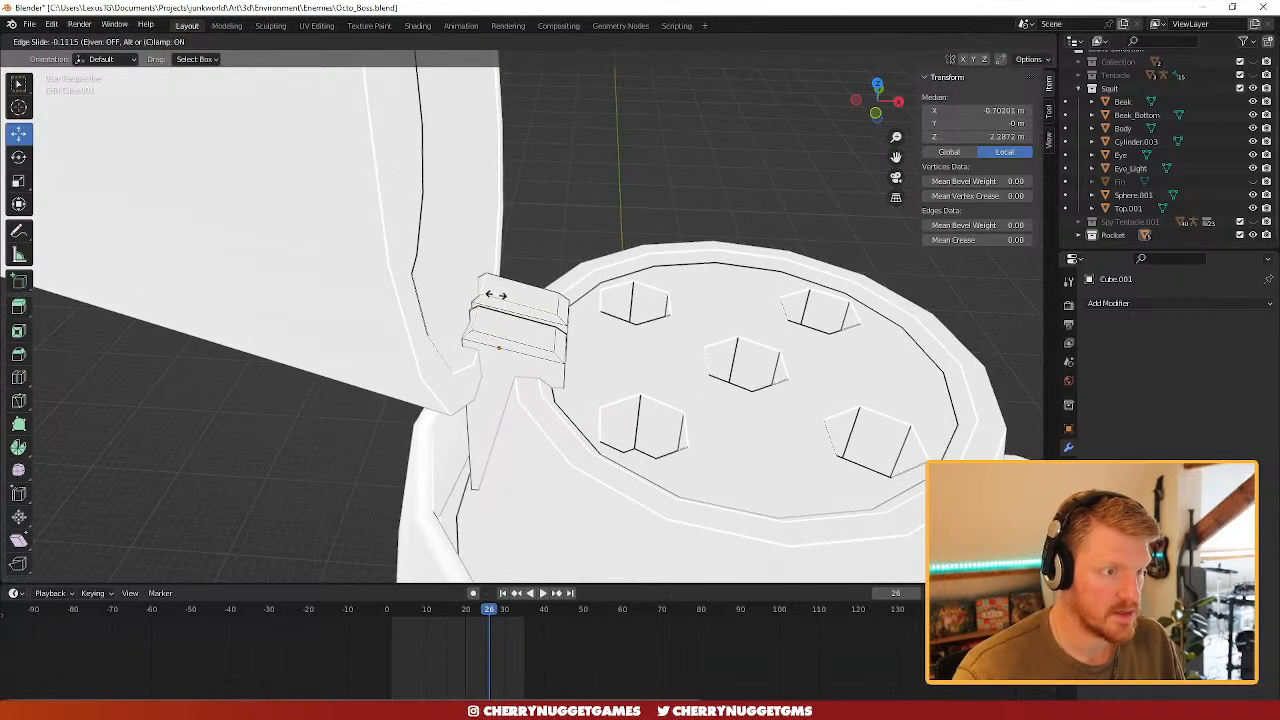
{"action": "left_click", "coordinate": [497, 295]}
- Knife-cut a new edge across the upper rear of each hinge block, joining its two outer bevel corners
{"action": "scroll", "coordinate": [515, 370], "scroll_direction": "up", "scroll_amount": 6}
{"action": "scroll", "coordinate": [520, 376], "scroll_direction": "down", "scroll_amount": 2}
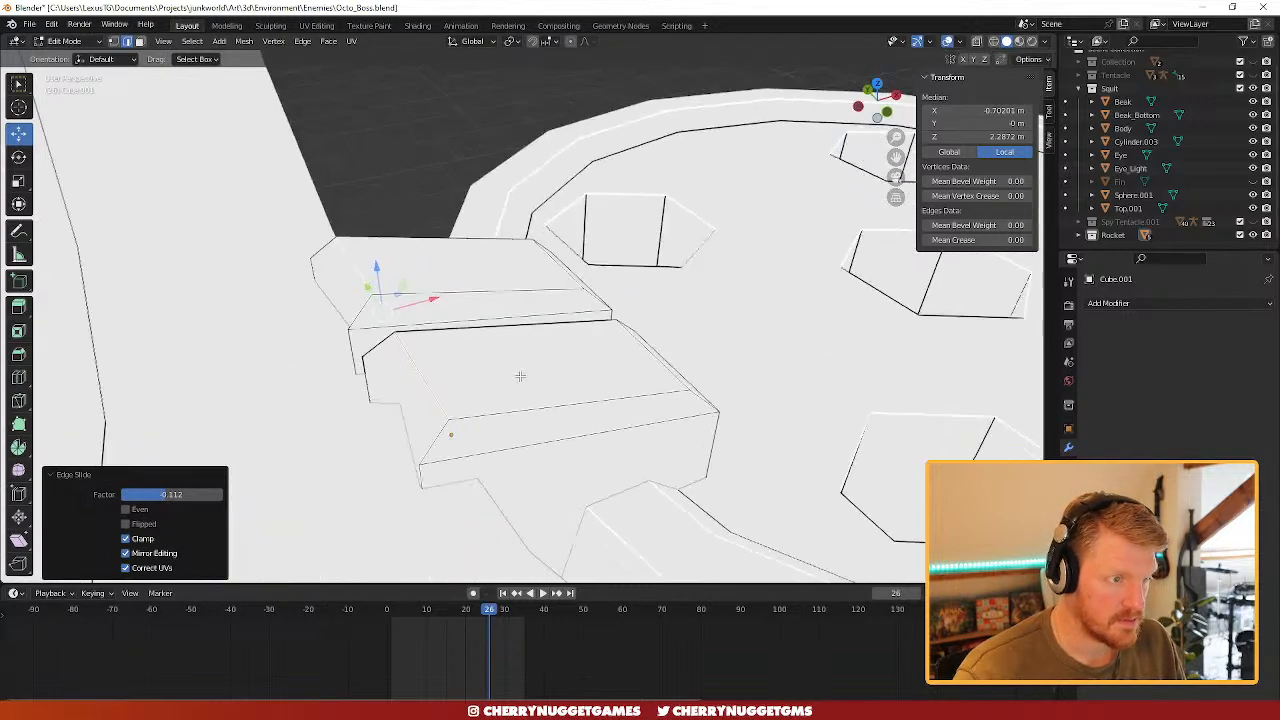
{"action": "middle_click_drag", "start_coordinate": [520, 376], "coordinate": [604, 370]}
{"action": "middle_click_drag", "start_coordinate": [644, 420], "coordinate": [509, 392]}
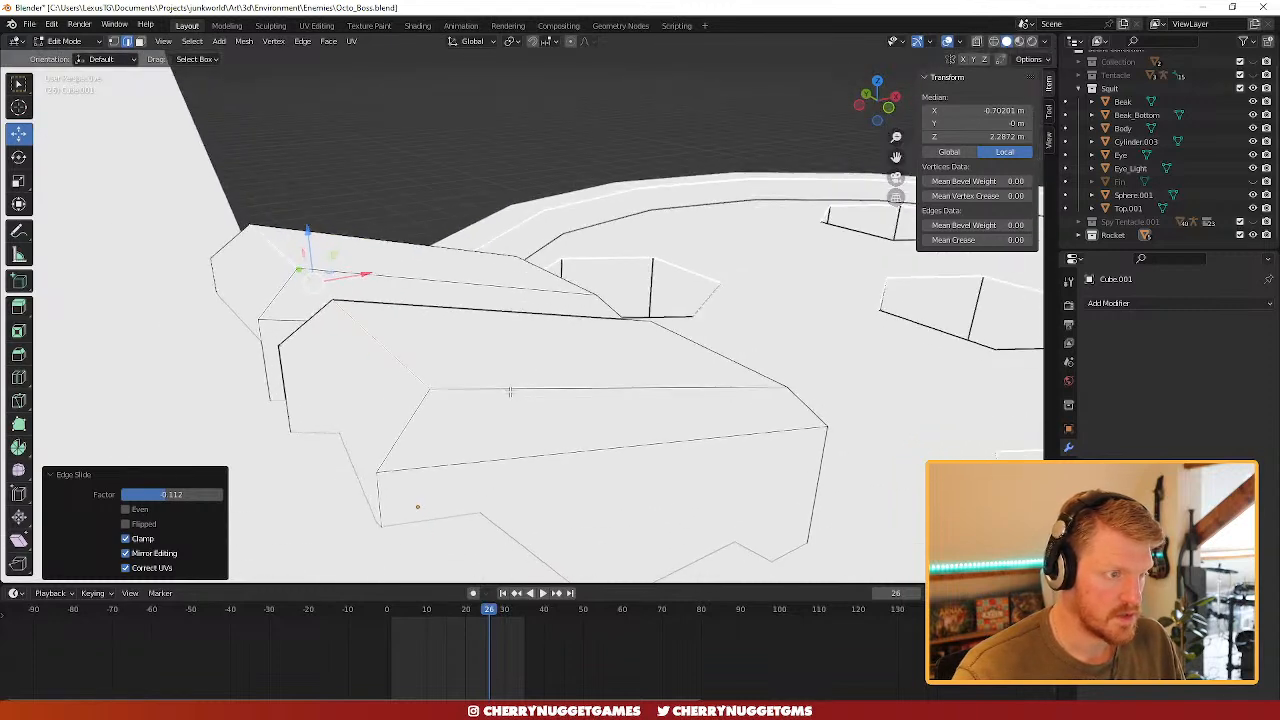
{"action": "middle_click_drag", "start_coordinate": [407, 450], "coordinate": [410, 477]}
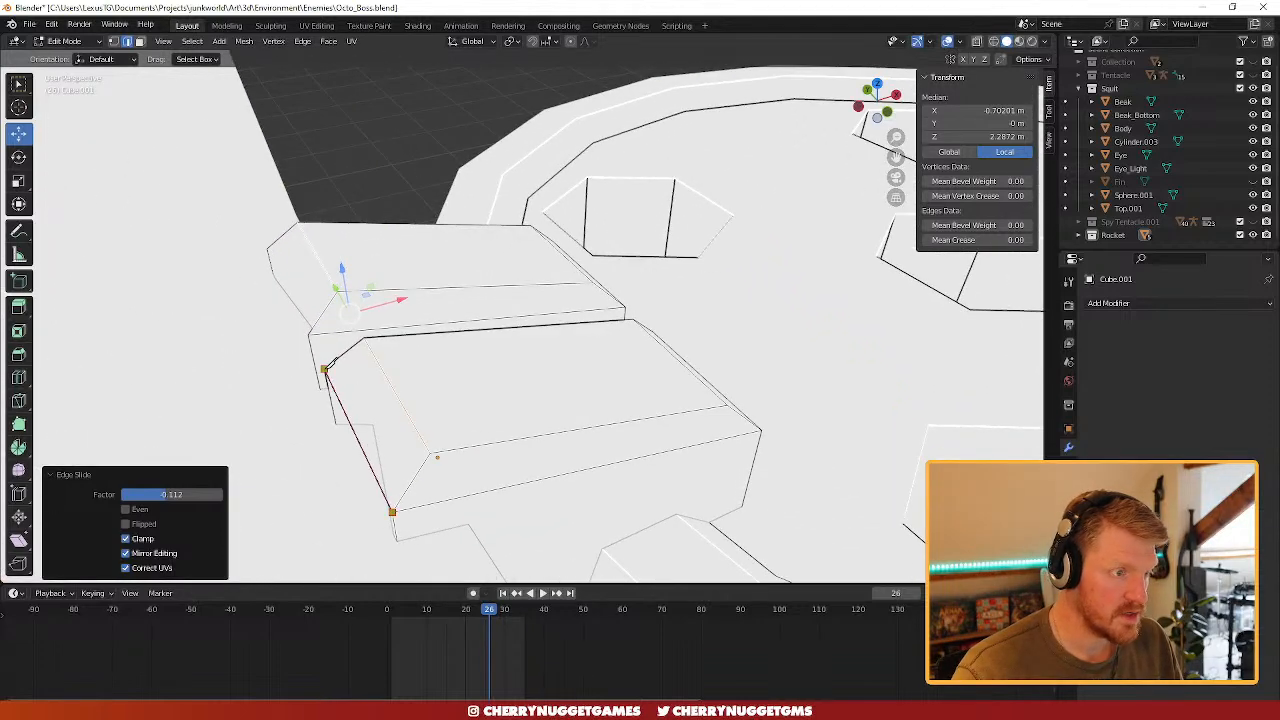
{"action": "left_click", "coordinate": [325, 369]}
{"action": "key", "text": "Return"}
{"action": "middle_click_drag", "start_coordinate": [408, 428], "coordinate": [430, 428]}
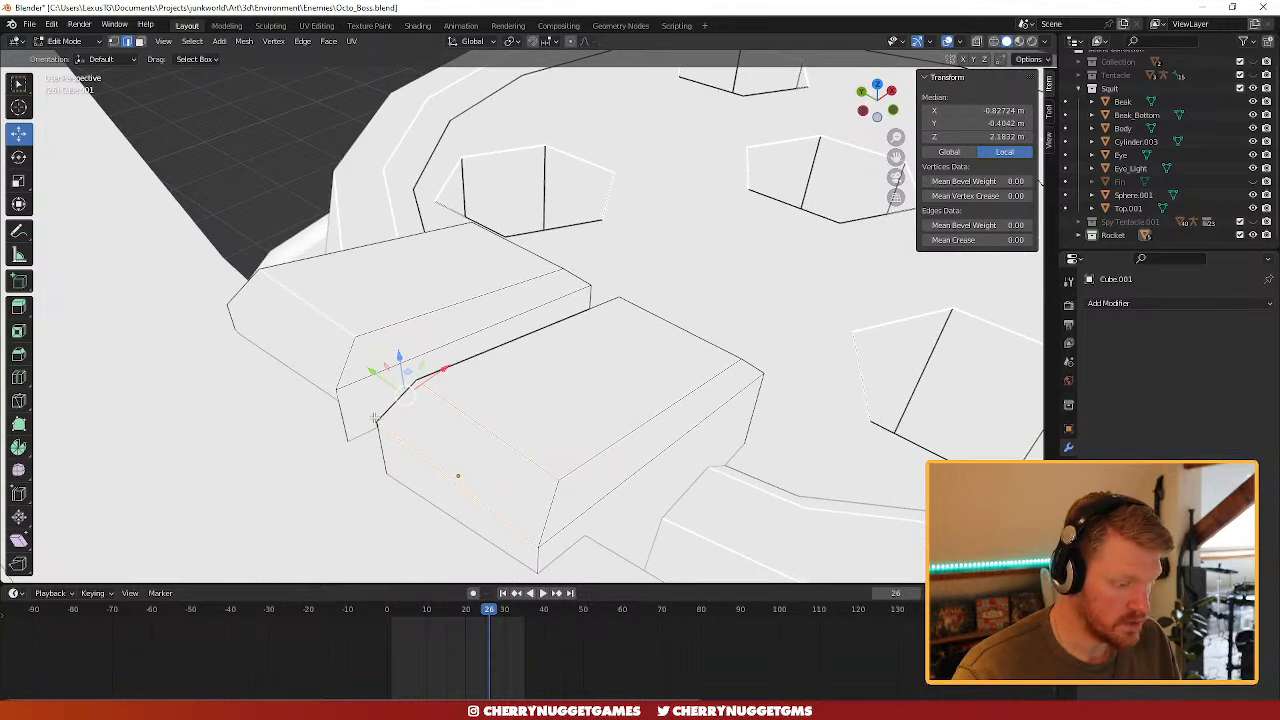
{"action": "left_click", "coordinate": [229, 304]}
{"action": "key", "text": "Return"}
- Leave mesh editing and set the head's Y rotation to 0° to close it over the body
{"action": "middle_click_drag", "start_coordinate": [380, 370], "coordinate": [291, 358]}
{"action": "scroll", "coordinate": [291, 358], "scroll_direction": "down", "scroll_amount": 5}
{"action": "middle_click_drag", "start_coordinate": [545, 402], "coordinate": [575, 372]}
{"action": "scroll", "coordinate": [613, 366], "scroll_direction": "down", "scroll_amount": 7}
{"action": "scroll", "coordinate": [500, 396], "scroll_direction": "up", "scroll_amount": 5}
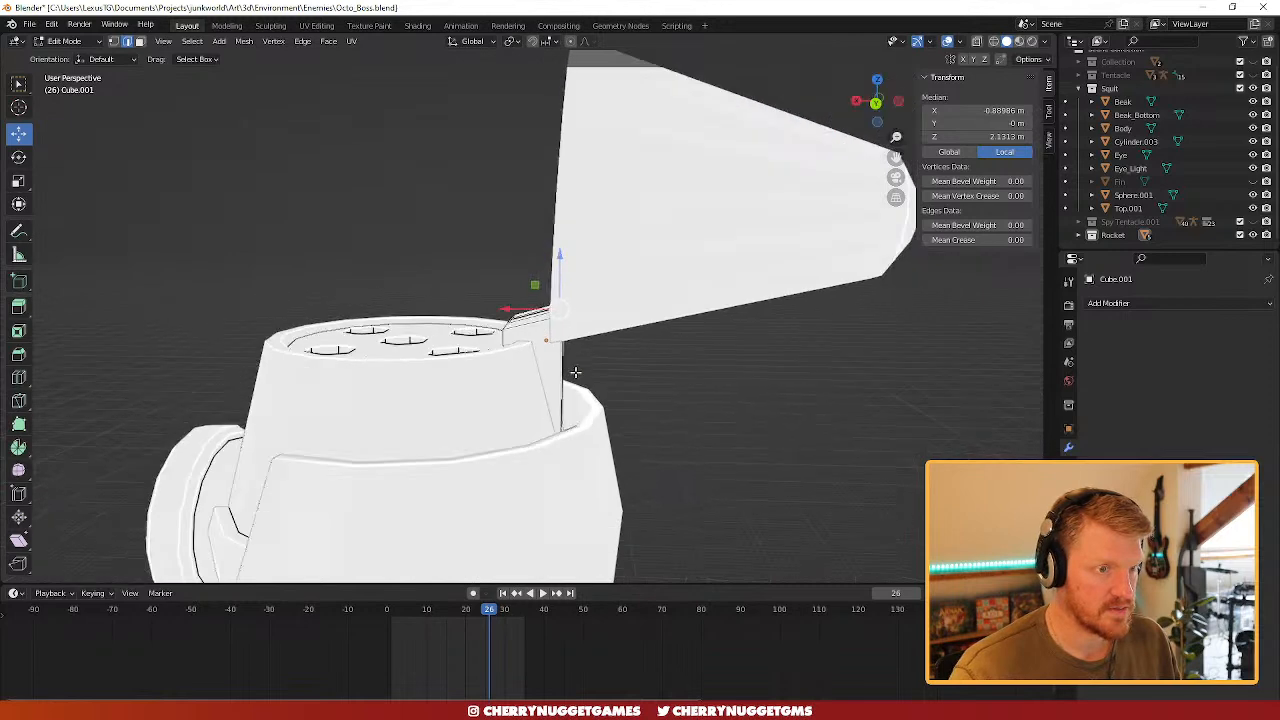
{"action": "scroll", "coordinate": [575, 372], "scroll_direction": "down", "scroll_amount": 3}
{"action": "key", "text": "Tab"}
{"action": "left_click", "coordinate": [595, 288]}
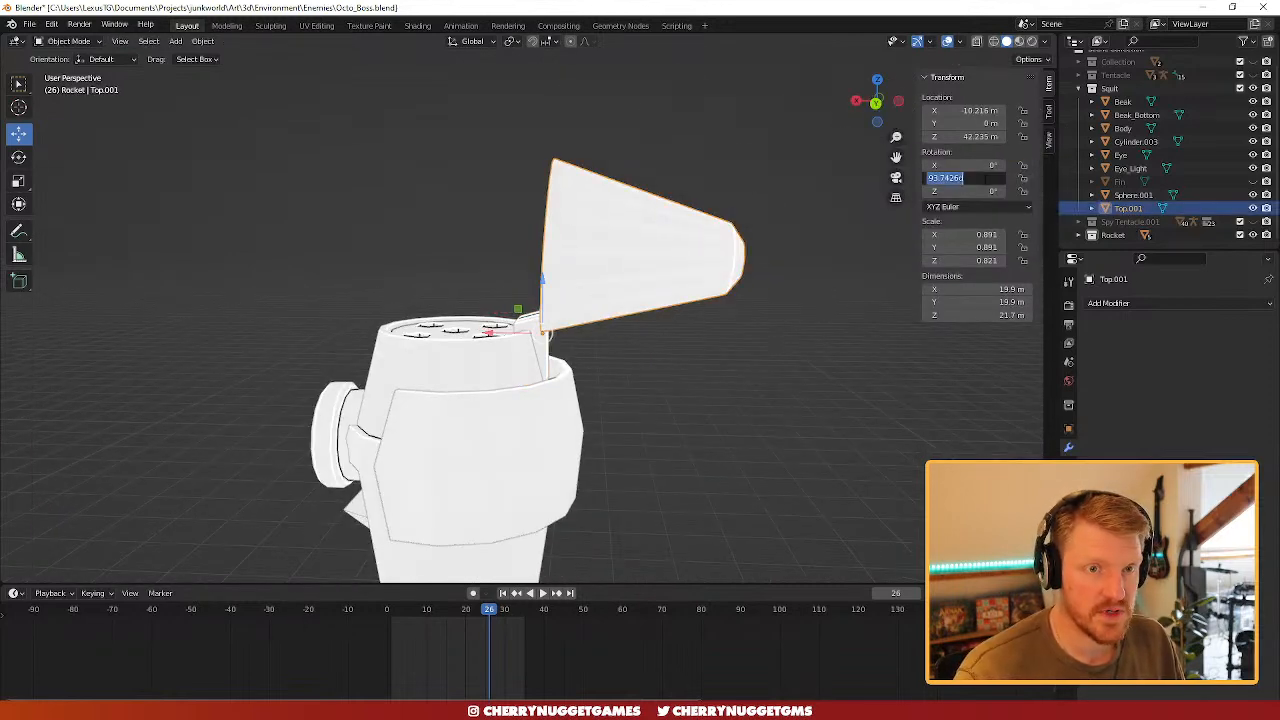
{"action": "type", "text": "0"}
{"action": "key", "text": "Return"}
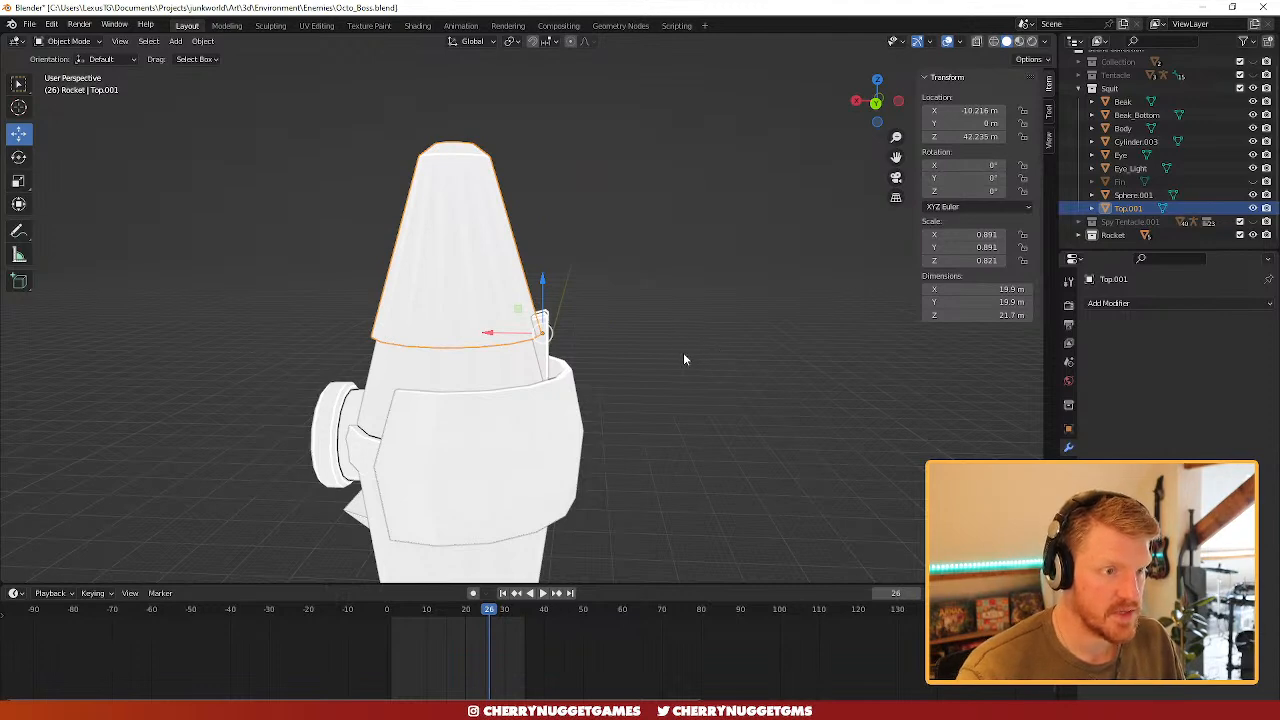
- Hide the Rocket collection and unhide the Fin object on the closed head
{"action": "scroll", "coordinate": [684, 354], "scroll_direction": "up", "scroll_amount": 6}
{"action": "middle_click_drag", "start_coordinate": [650, 308], "coordinate": [553, 331]}
{"action": "left_click", "coordinate": [552, 331]}
{"action": "scroll", "coordinate": [545, 360], "scroll_direction": "down", "scroll_amount": 1}
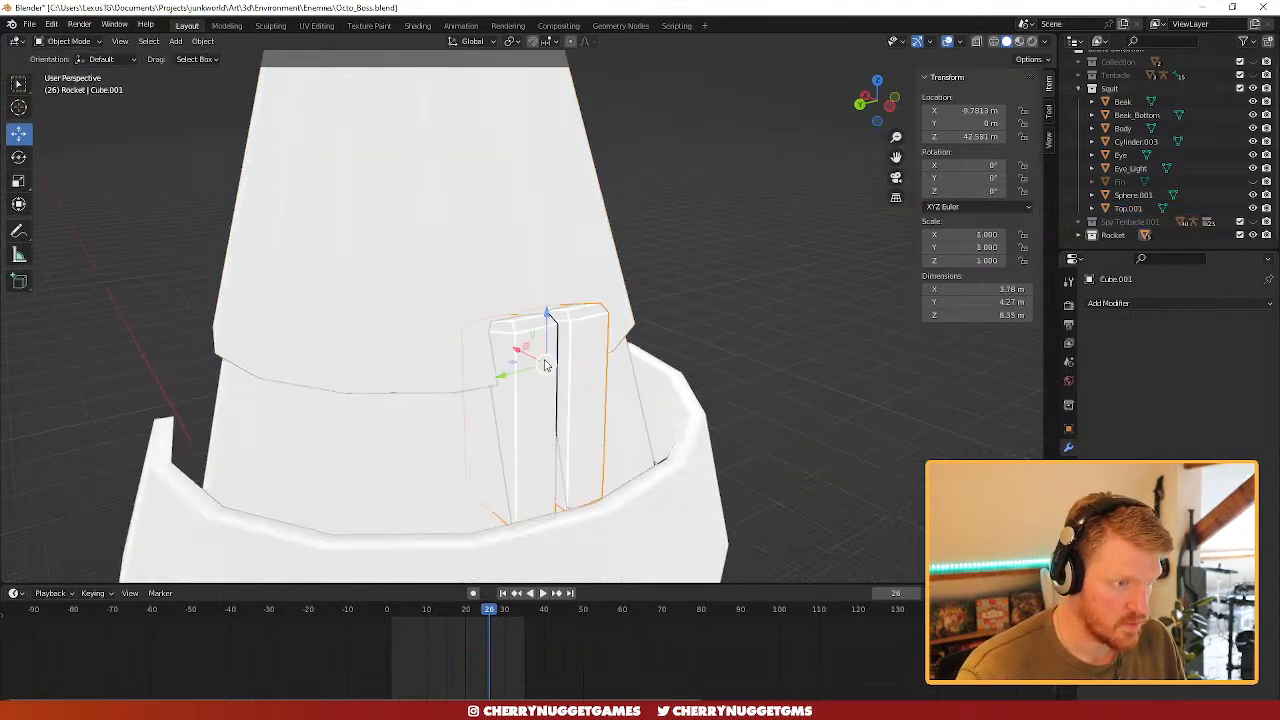
{"action": "scroll", "coordinate": [545, 365], "scroll_direction": "down", "scroll_amount": 3}
{"action": "left_click", "coordinate": [560, 323]}
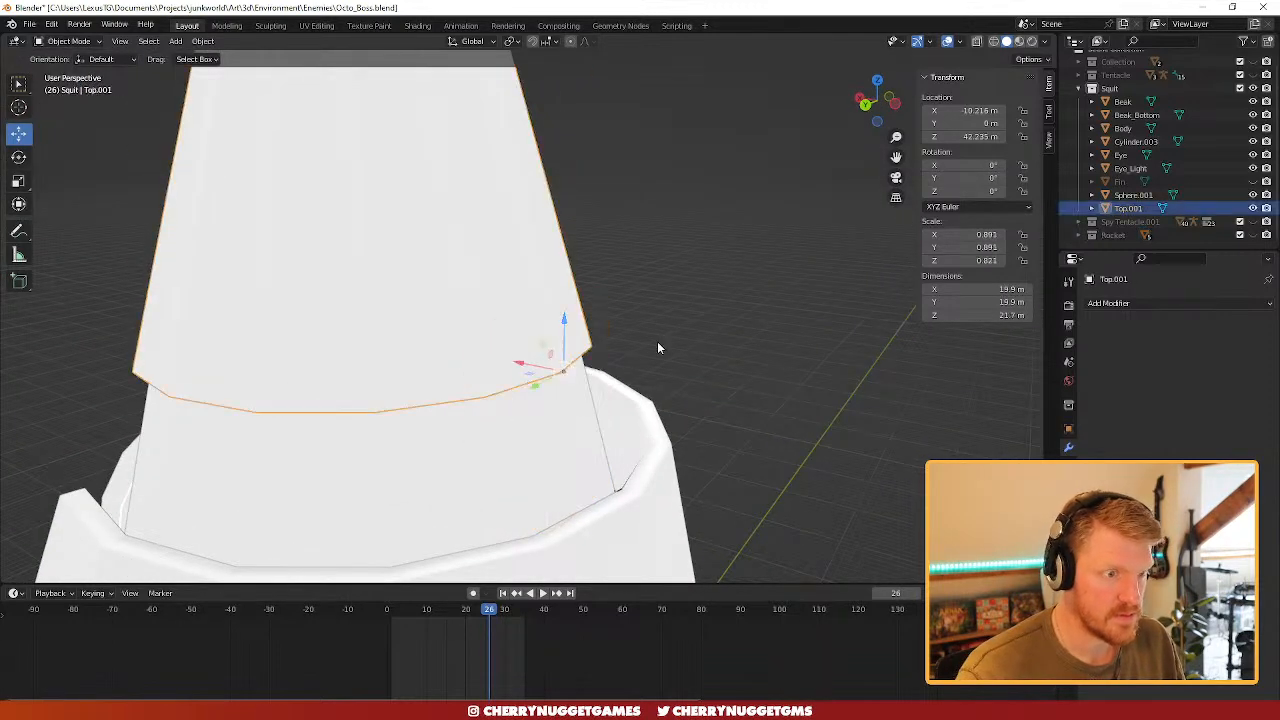
{"action": "key", "text": "ctrl+z"}
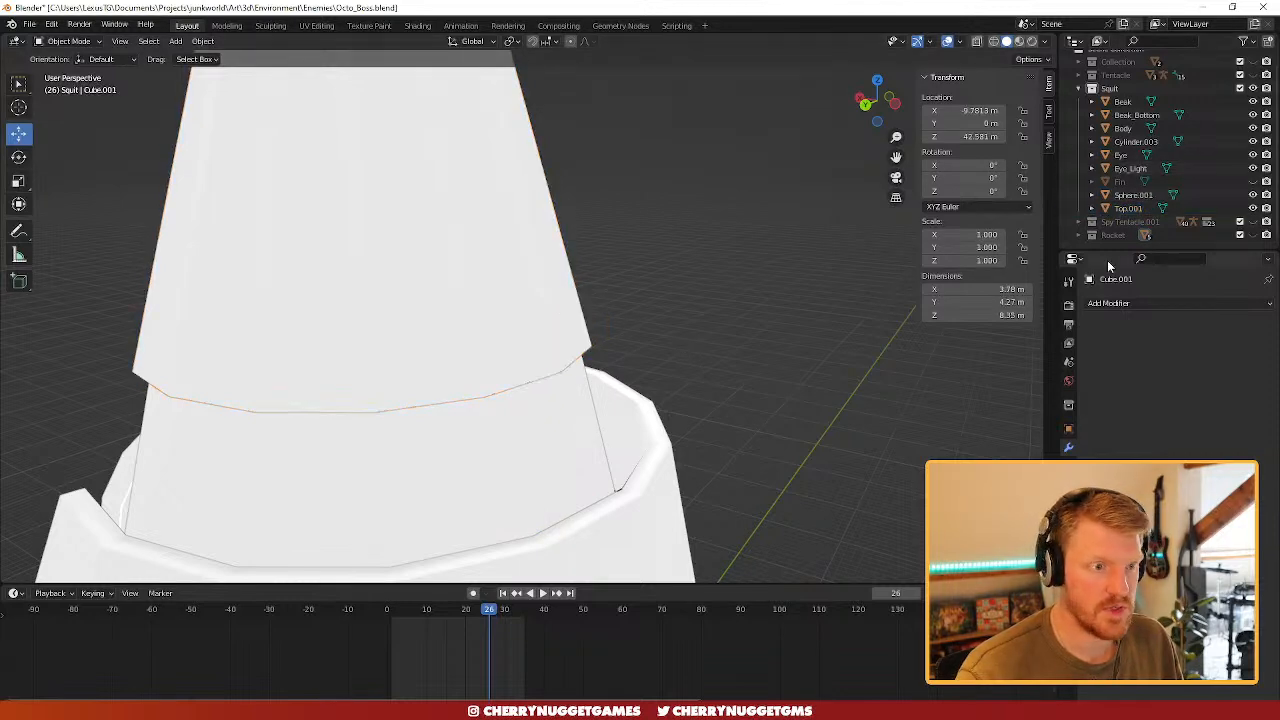
{"action": "left_click", "coordinate": [1253, 181]}
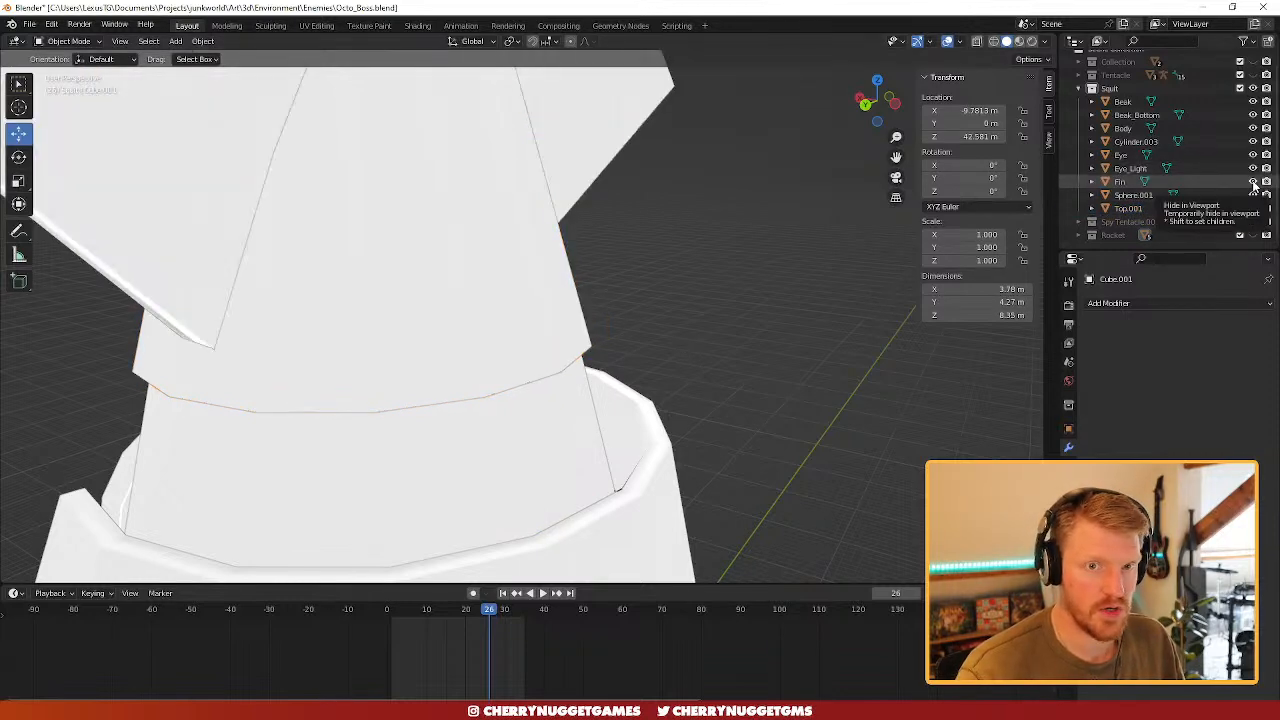
- Unhide the Rocket collection and move the Cube.001 hinge object from it into the Squit collection
{"action": "left_click", "coordinate": [1078, 89]}
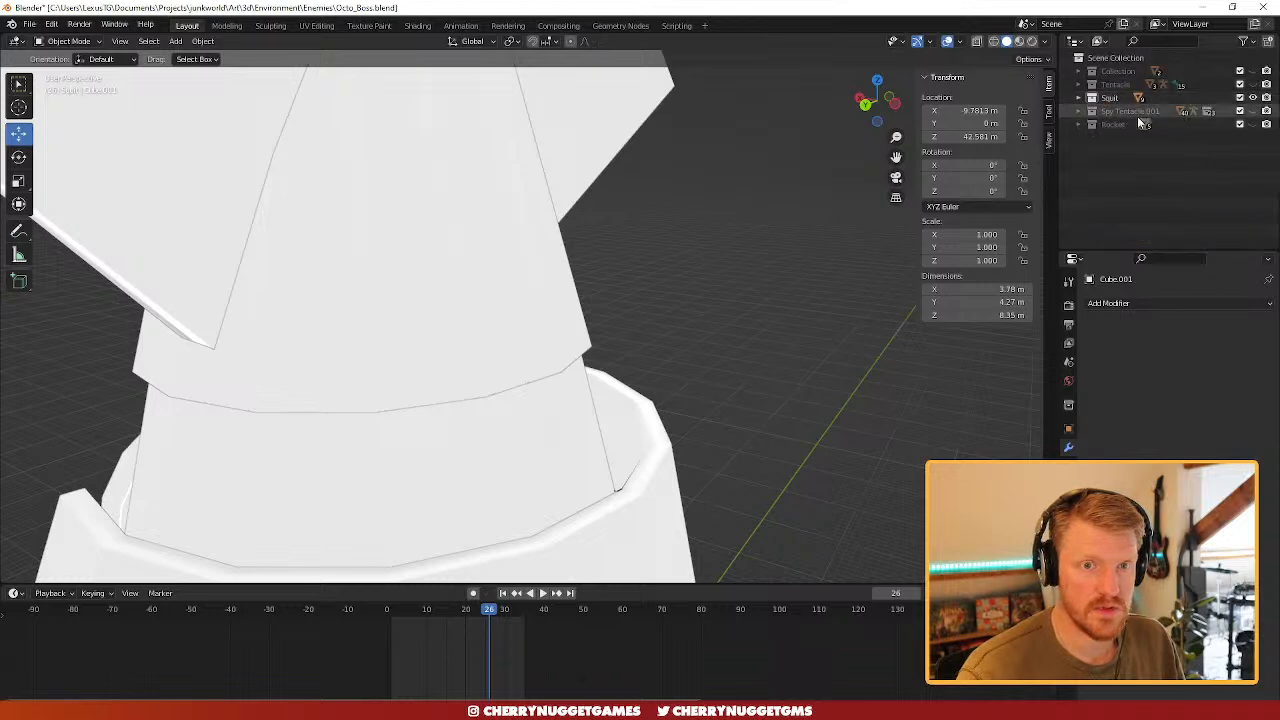
{"action": "left_click", "coordinate": [1254, 125]}
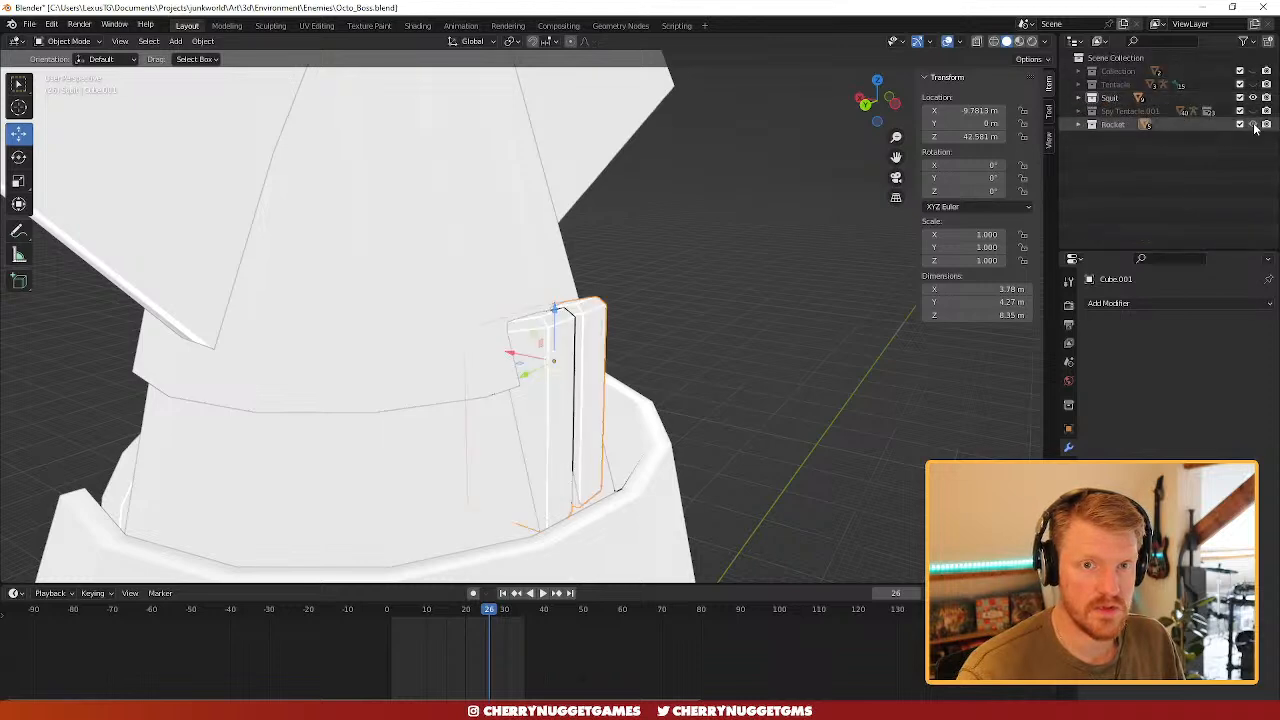
{"action": "left_click", "coordinate": [1079, 125]}
{"action": "left_click_drag", "start_coordinate": [1130, 151], "coordinate": [1114, 98]}
{"action": "left_click", "coordinate": [1078, 98]}
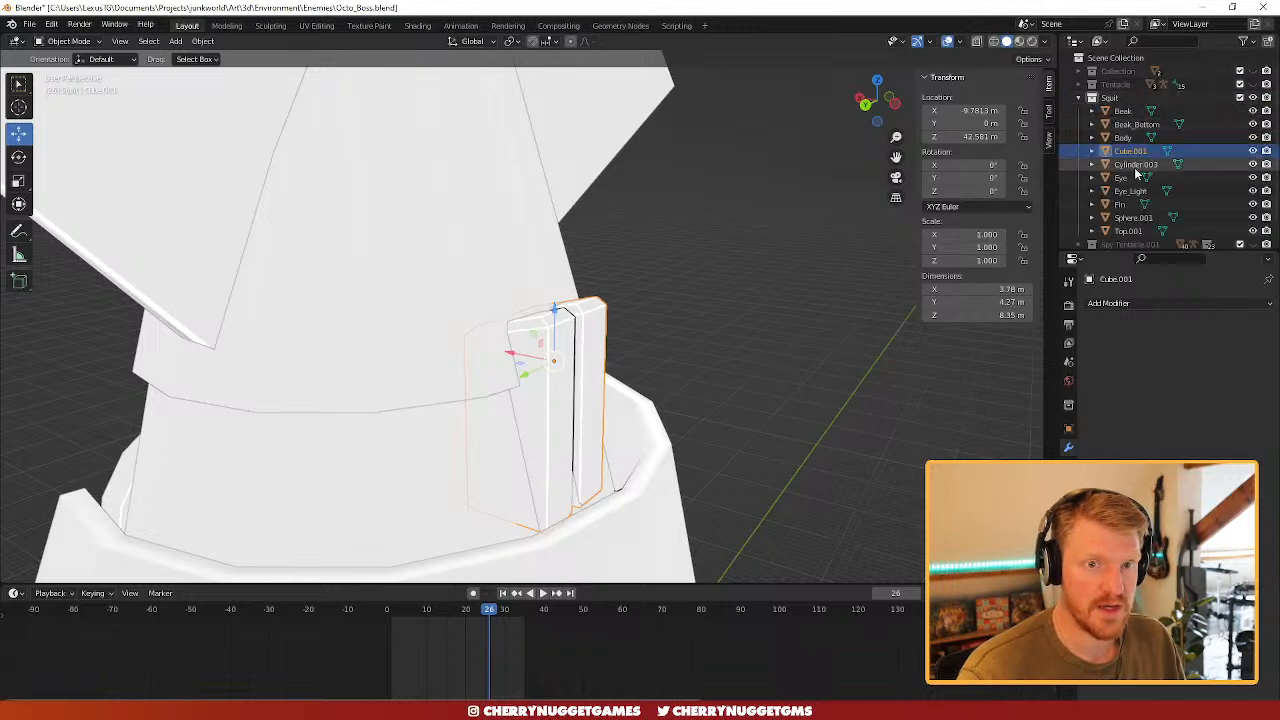
- Lower the top faces of both hinge blocks until the hinge is about 7.69 m tall, and leave mesh editing
{"action": "scroll", "coordinate": [651, 360], "scroll_direction": "down", "scroll_amount": 2}
{"action": "scroll", "coordinate": [592, 372], "scroll_direction": "up", "scroll_amount": 1}
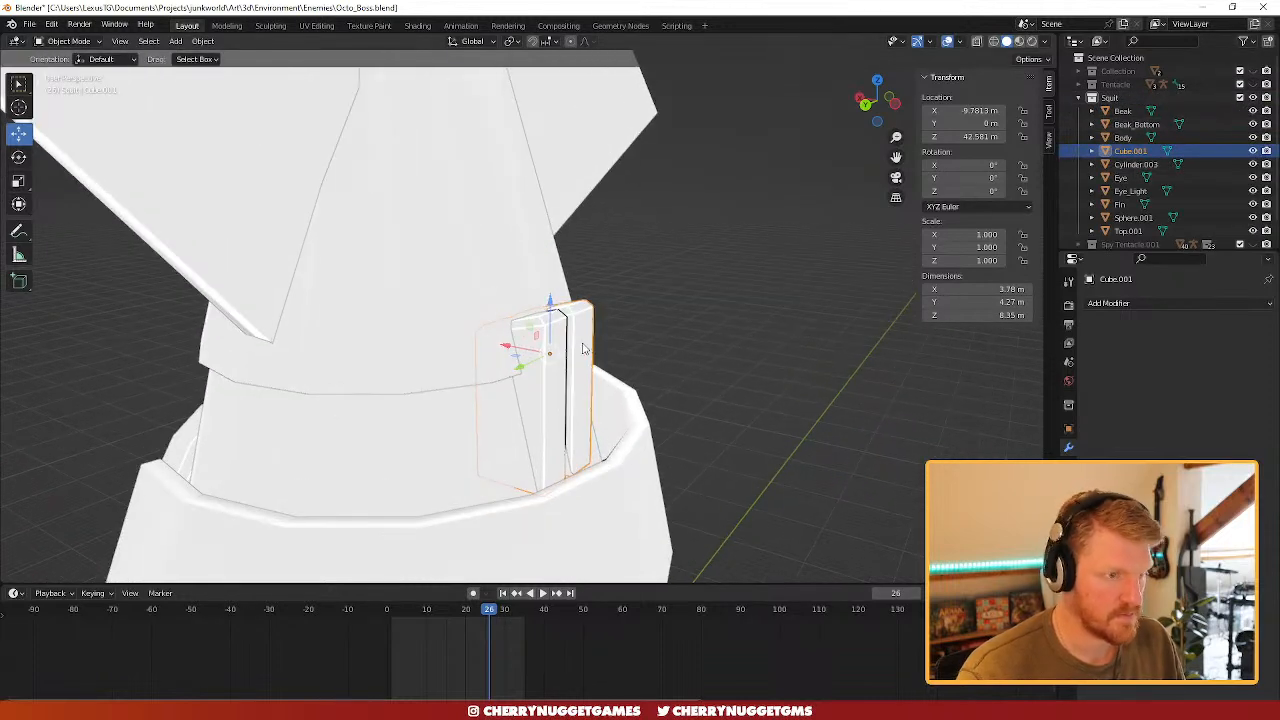
{"action": "key", "text": "Tab"}
{"action": "left_click", "coordinate": [553, 318]}
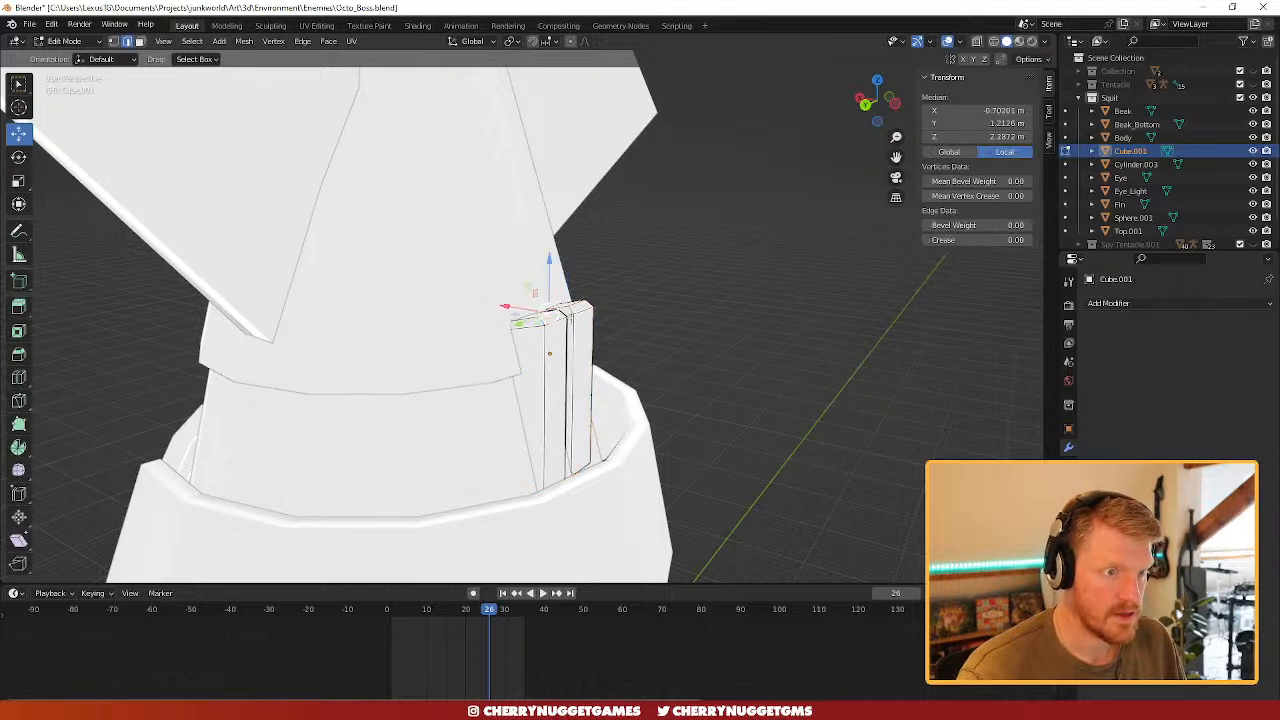
{"action": "key", "text": "3"}
{"action": "left_click", "coordinate": [575, 310]}
{"action": "left_click", "coordinate": [562, 313], "text": "shift"}
{"action": "left_click_drag", "start_coordinate": [566, 283], "coordinate": [537, 320]}
{"action": "scroll", "coordinate": [620, 330], "scroll_direction": "up", "scroll_amount": 3}
{"action": "scroll", "coordinate": [537, 320], "scroll_direction": "down", "scroll_amount": 3}
{"action": "key", "text": "Tab"}
- Rotate the head about -98.7° around the Y axis to swing it open on the hinge
{"action": "left_click", "coordinate": [493, 299]}
{"action": "scroll", "coordinate": [500, 317], "scroll_direction": "down", "scroll_amount": 2}
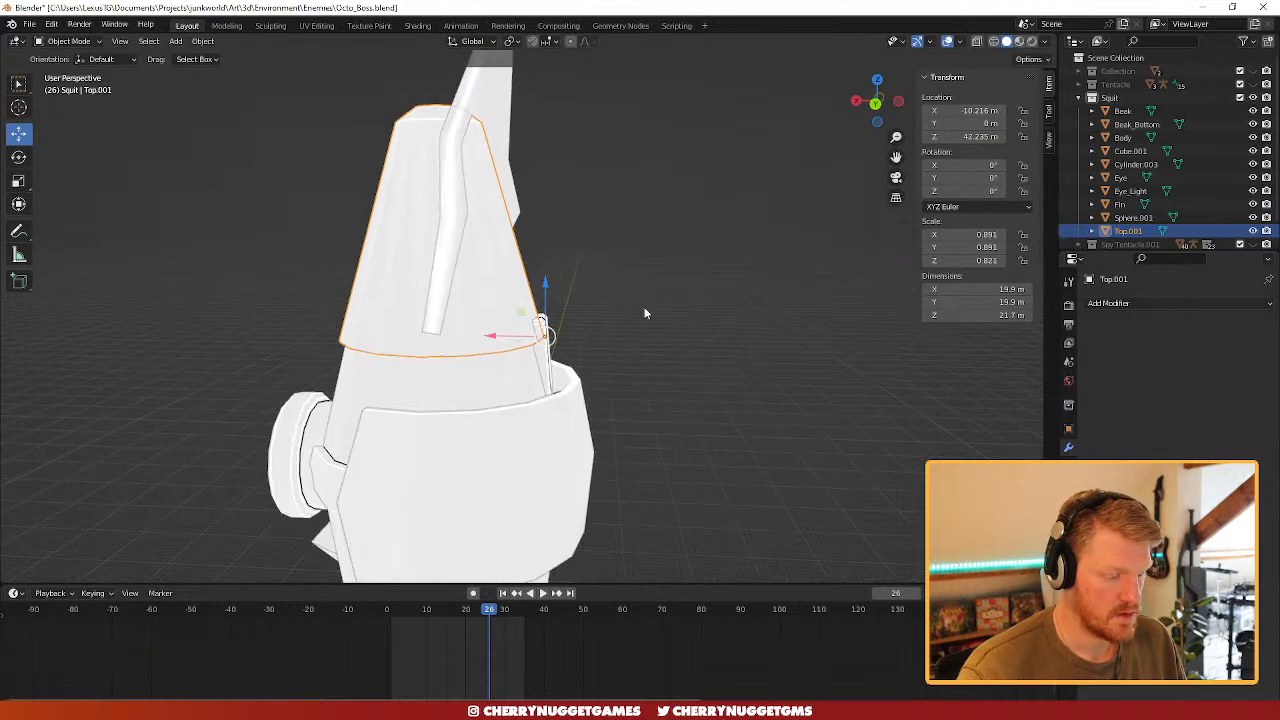
{"action": "key", "text": "r"}
{"action": "key", "text": "y"}
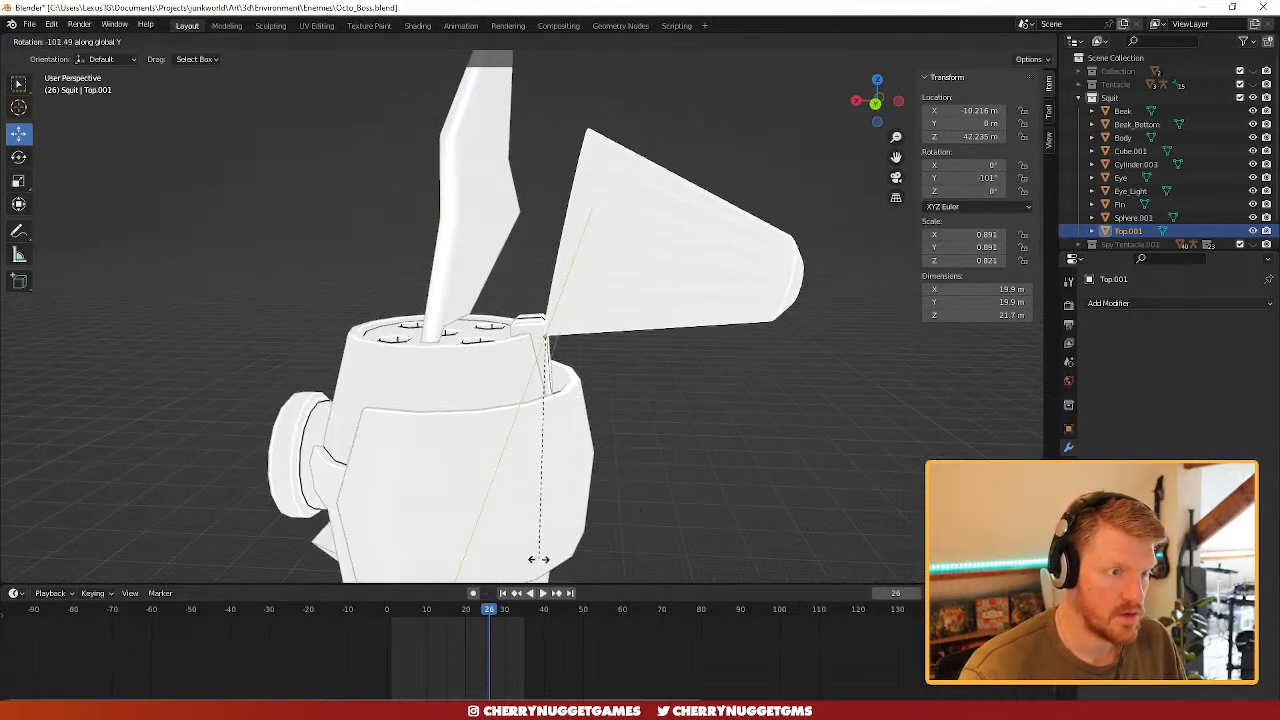
{"action": "left_click", "coordinate": [543, 457]}
{"action": "scroll", "coordinate": [540, 400], "scroll_direction": "up", "scroll_amount": 6}
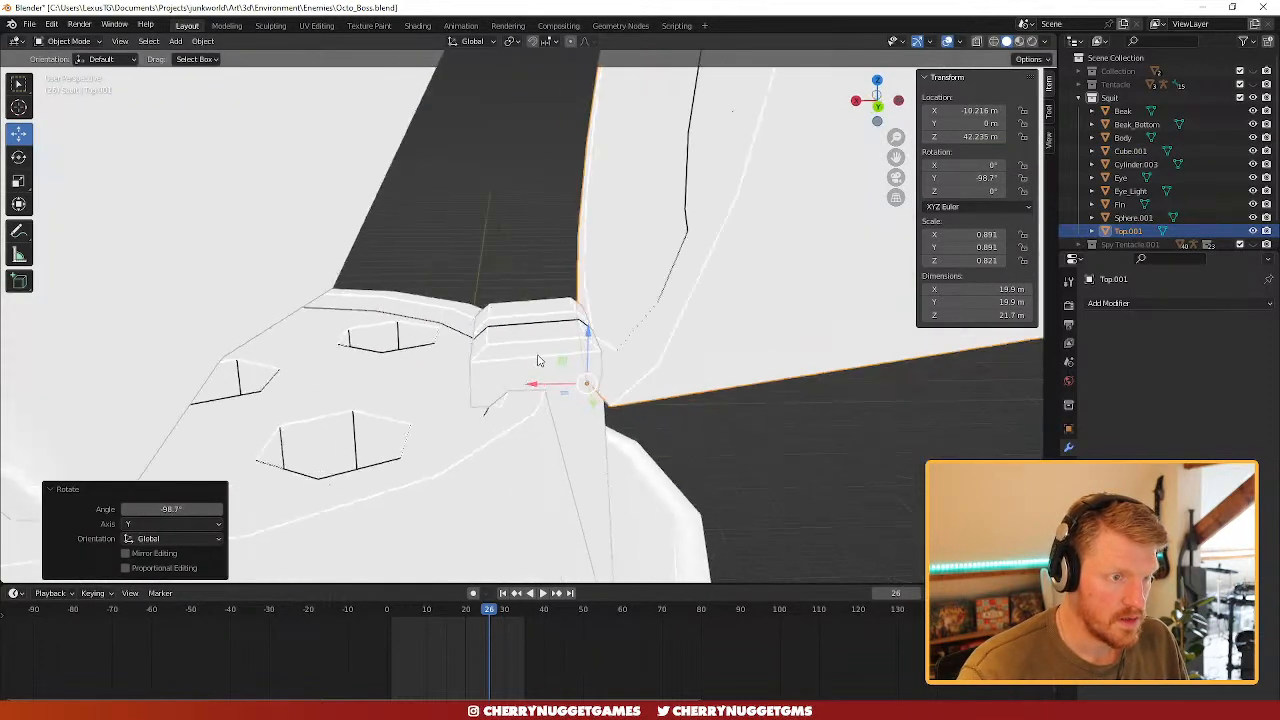
{"action": "scroll", "coordinate": [538, 360], "scroll_direction": "down", "scroll_amount": 7}
- Hide the Fin object standing over the opened body
{"action": "left_click", "coordinate": [462, 282]}
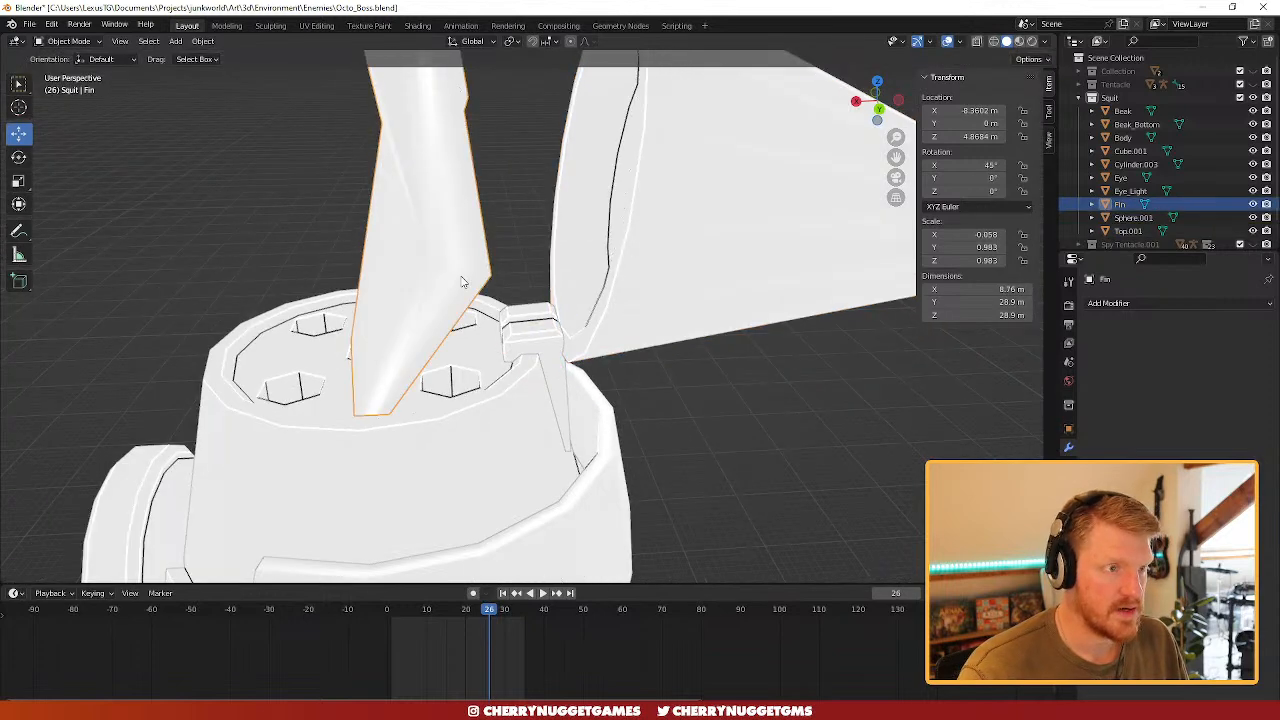
{"action": "scroll", "coordinate": [462, 282], "scroll_direction": "down", "scroll_amount": 3}
{"action": "key", "text": "h"}
{"action": "scroll", "coordinate": [502, 288], "scroll_direction": "up", "scroll_amount": 5}
- Scale the entire hinge mesh by about 1.353 along X, and shift it rearward and slightly upward
{"action": "left_click", "coordinate": [578, 373]}
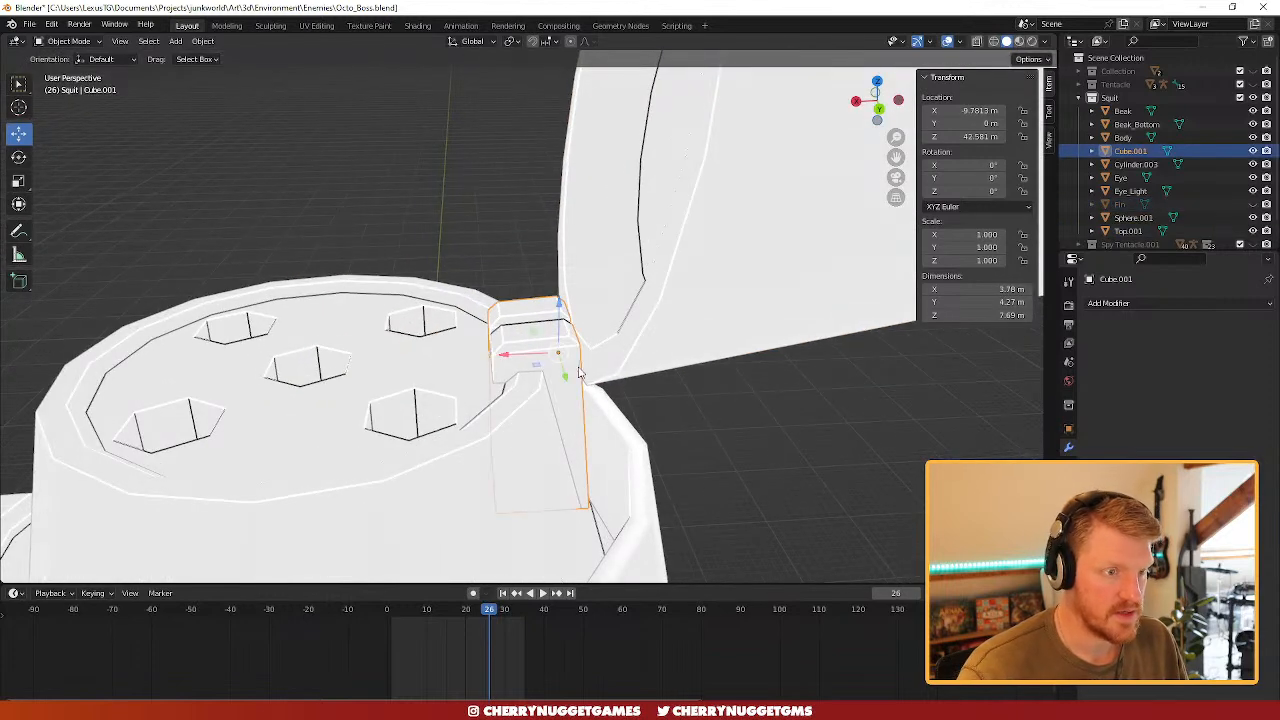
{"action": "key", "text": "a"}
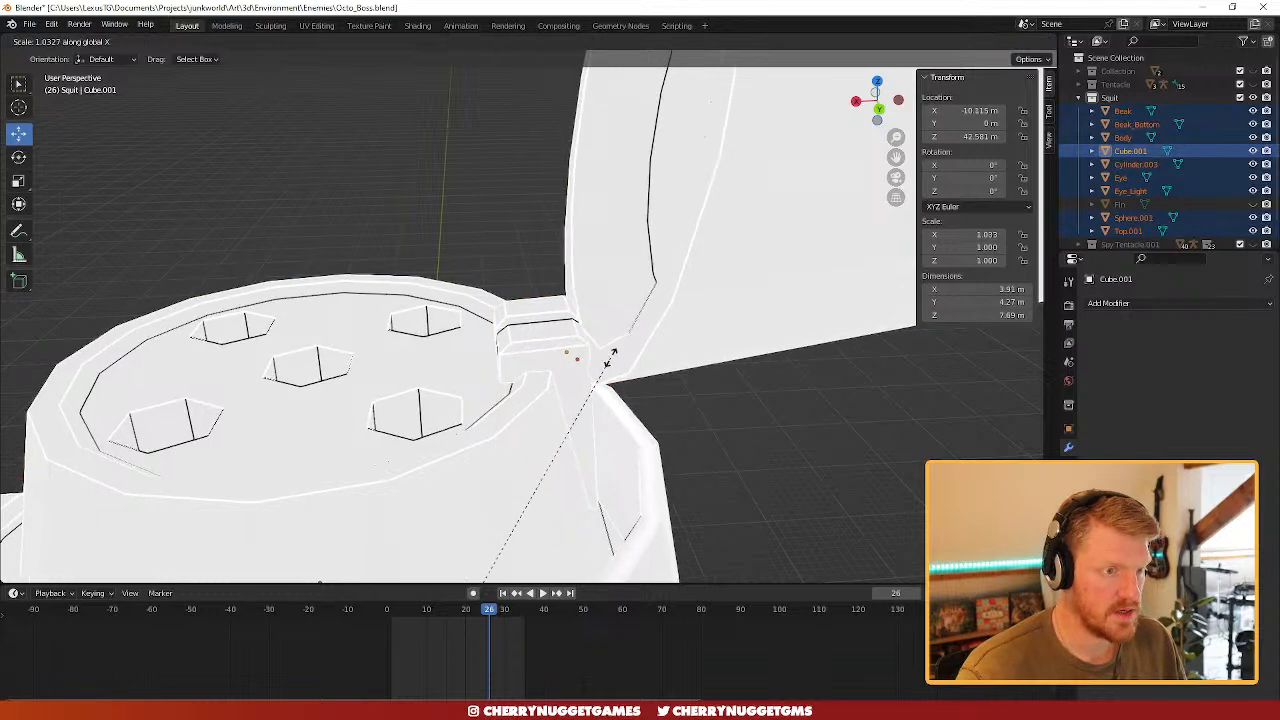
{"action": "left_click", "coordinate": [546, 350]}
{"action": "key", "text": "Tab"}
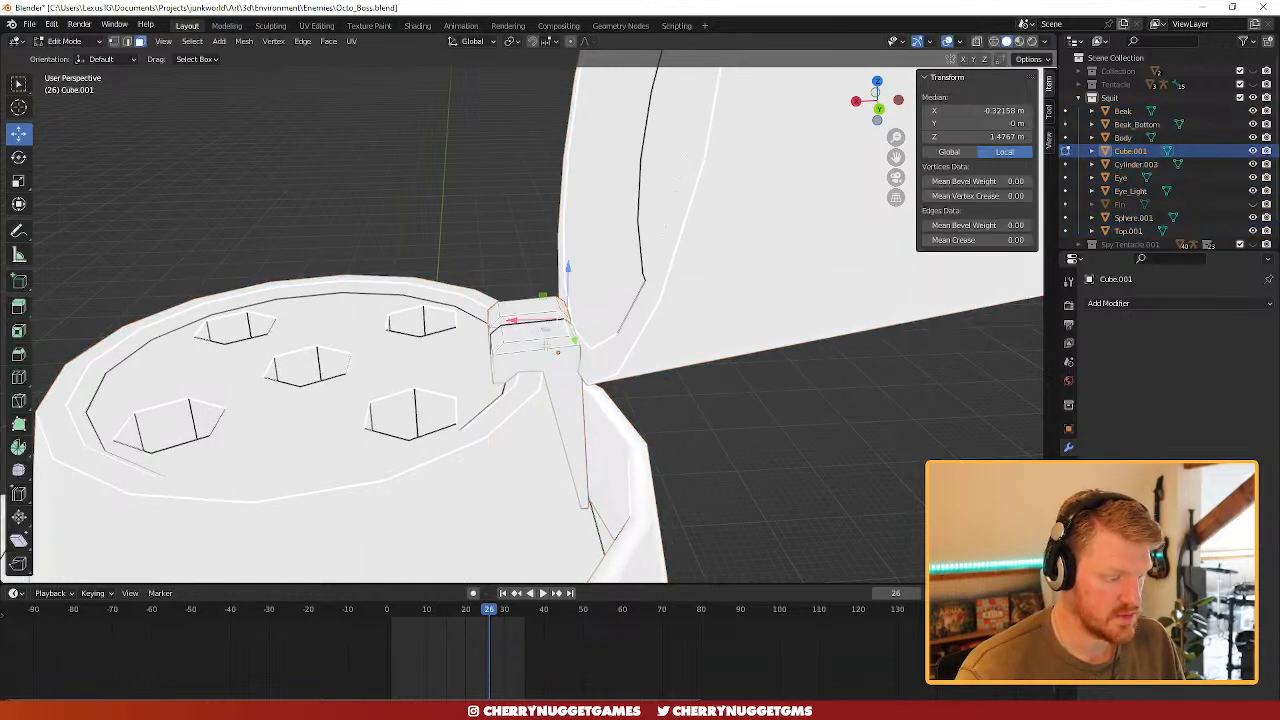
{"action": "key", "text": "a"}
{"action": "key", "text": "s"}
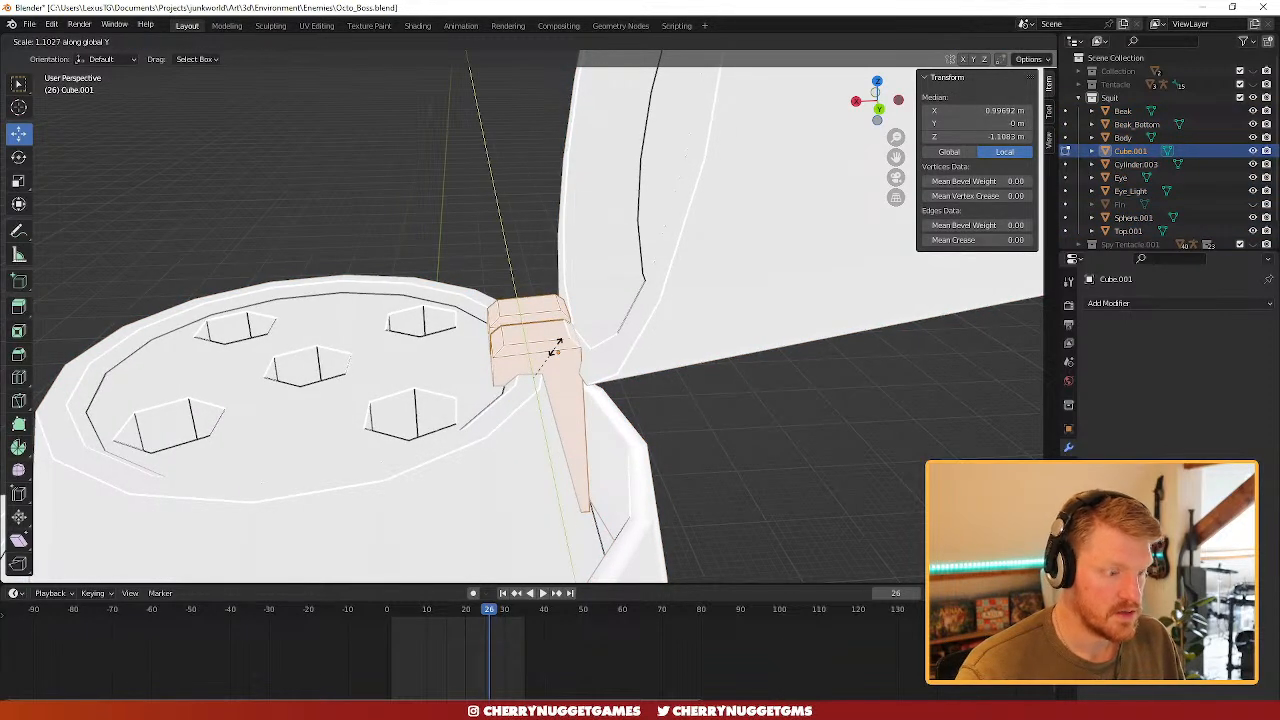
{"action": "key", "text": "x"}
{"action": "left_click", "coordinate": [570, 348]}
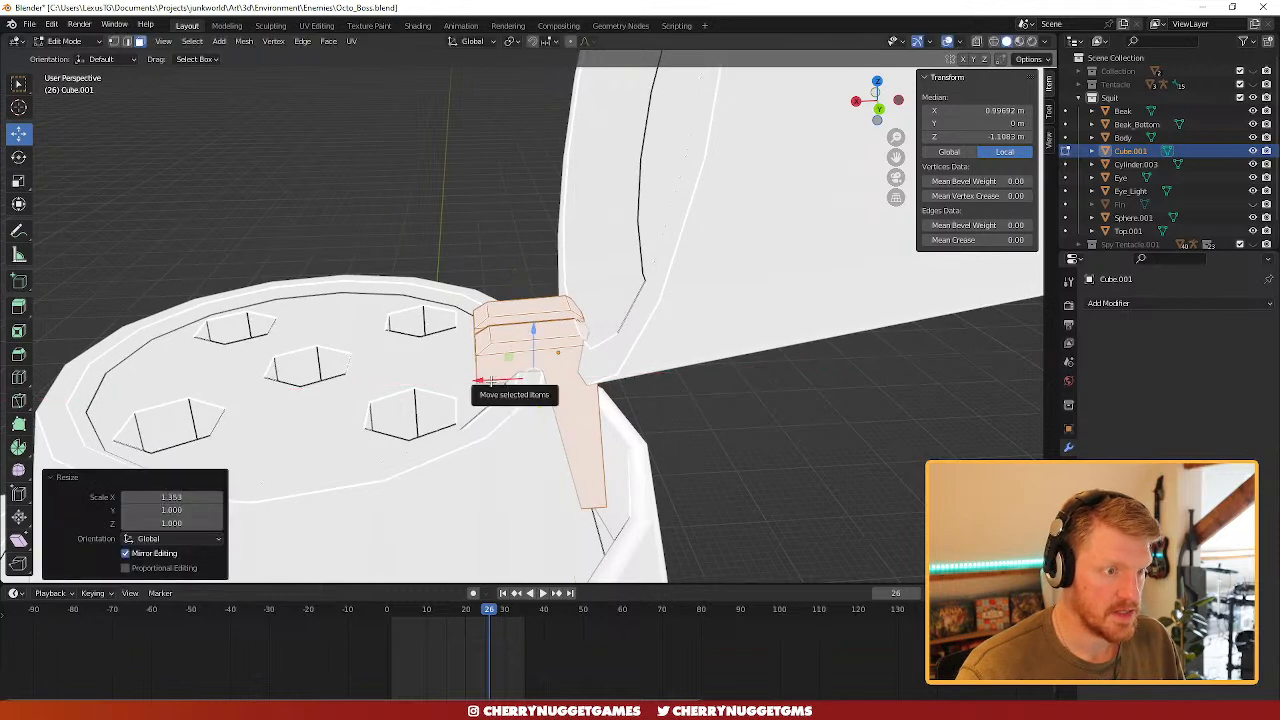
{"action": "left_click_drag", "start_coordinate": [490, 381], "coordinate": [510, 379]}
{"action": "left_click_drag", "start_coordinate": [549, 336], "coordinate": [550, 325]}
- Examine the enlarged hinge and the opened head from several angles and distances
{"action": "scroll", "coordinate": [723, 424], "scroll_direction": "down", "scroll_amount": 3}
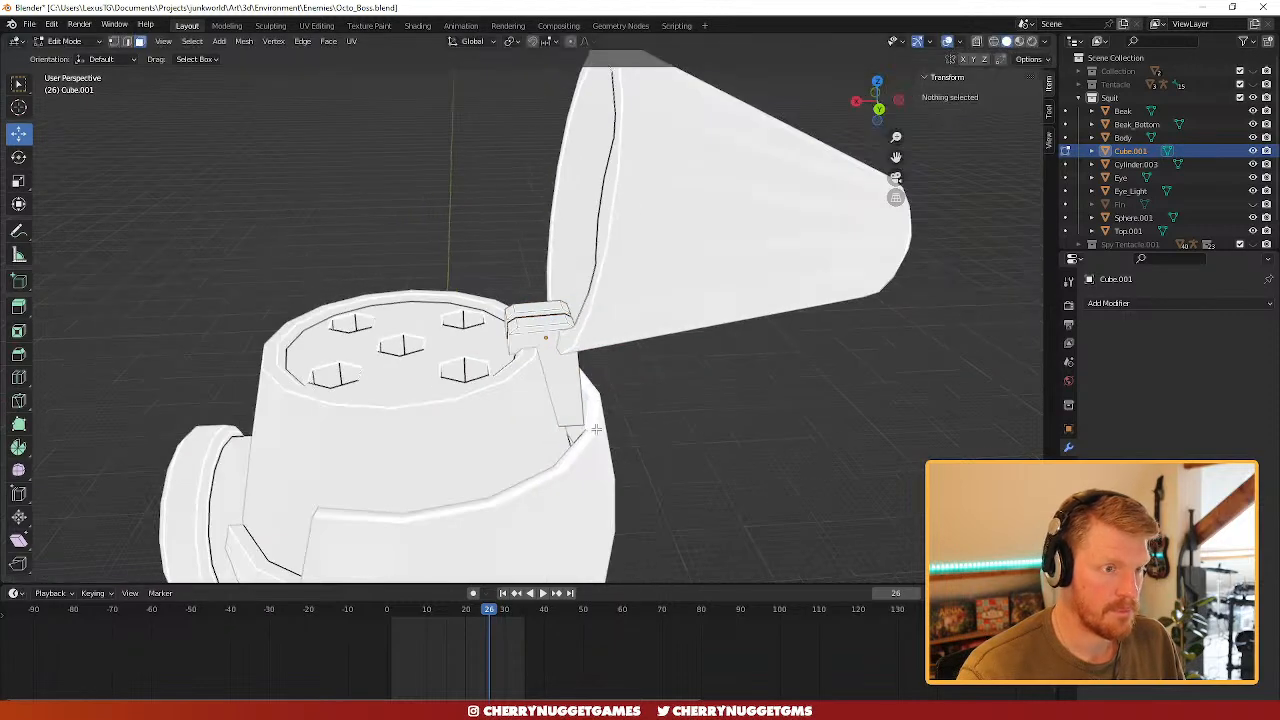
{"action": "middle_click_drag", "start_coordinate": [628, 430], "coordinate": [694, 454]}
{"action": "scroll", "coordinate": [601, 444], "scroll_direction": "down", "scroll_amount": 6}
{"action": "middle_click_drag", "start_coordinate": [601, 444], "coordinate": [596, 316]}
{"action": "scroll", "coordinate": [630, 390], "scroll_direction": "up", "scroll_amount": 5}
{"action": "scroll", "coordinate": [592, 388], "scroll_direction": "up", "scroll_amount": 1}
{"action": "scroll", "coordinate": [580, 386], "scroll_direction": "down", "scroll_amount": 2}
{"action": "scroll", "coordinate": [620, 360], "scroll_direction": "down", "scroll_amount": 2}
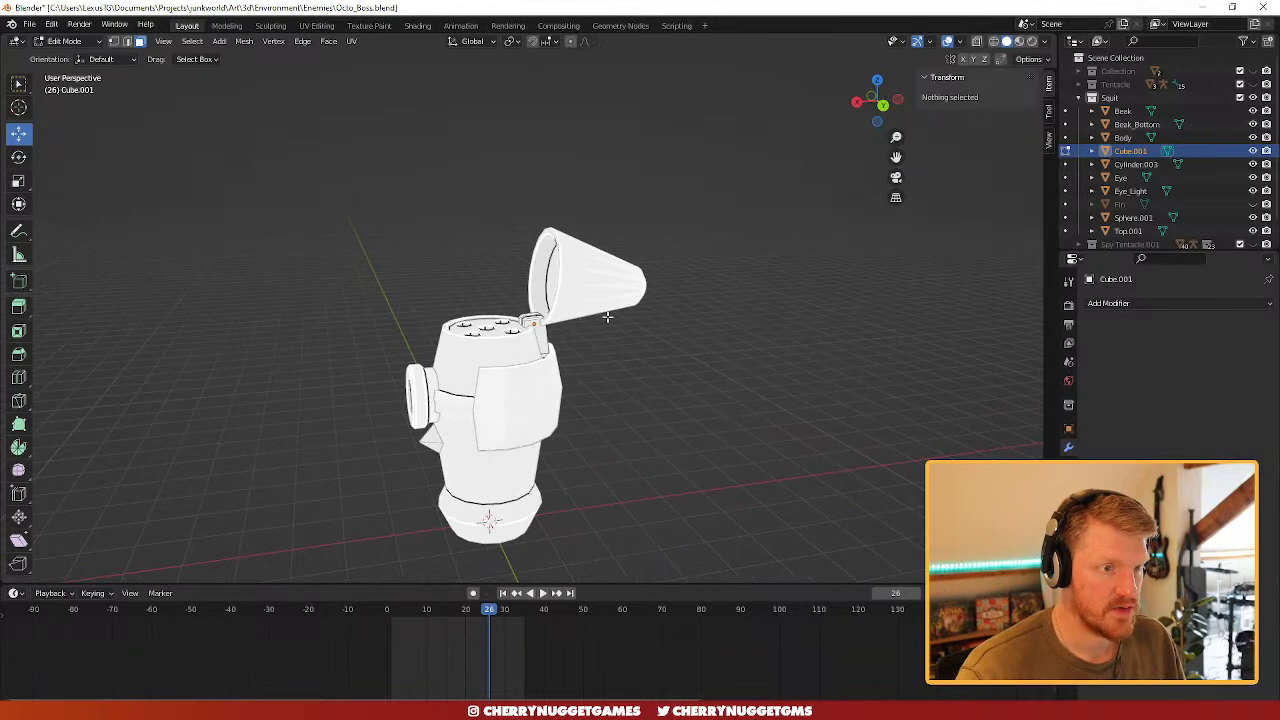
- Leave mesh editing on the hinge and set the head's Y rotation to 0°
{"action": "key", "text": "Tab"}
{"action": "scroll", "coordinate": [607, 316], "scroll_direction": "up", "scroll_amount": 3}
{"action": "left_click", "coordinate": [657, 286]}
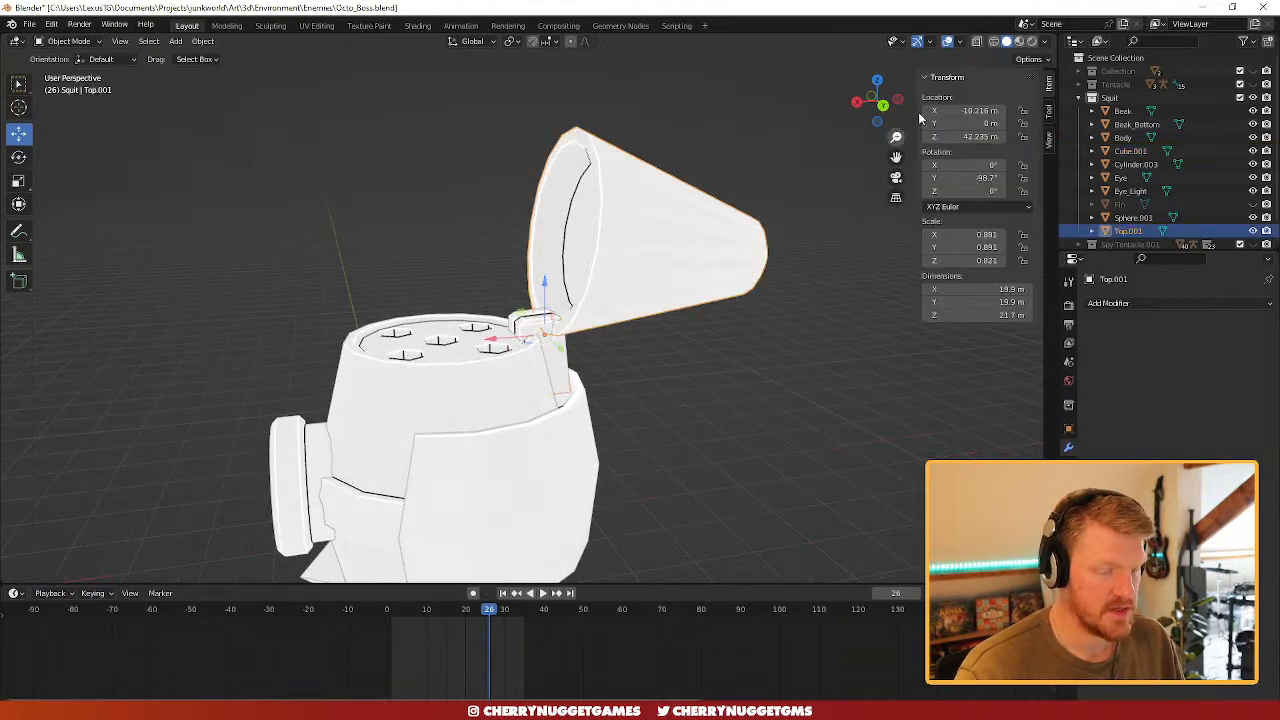
{"action": "double_click", "coordinate": [975, 177]}
{"action": "type", "text": "0"}
{"action": "key", "text": "Return"}
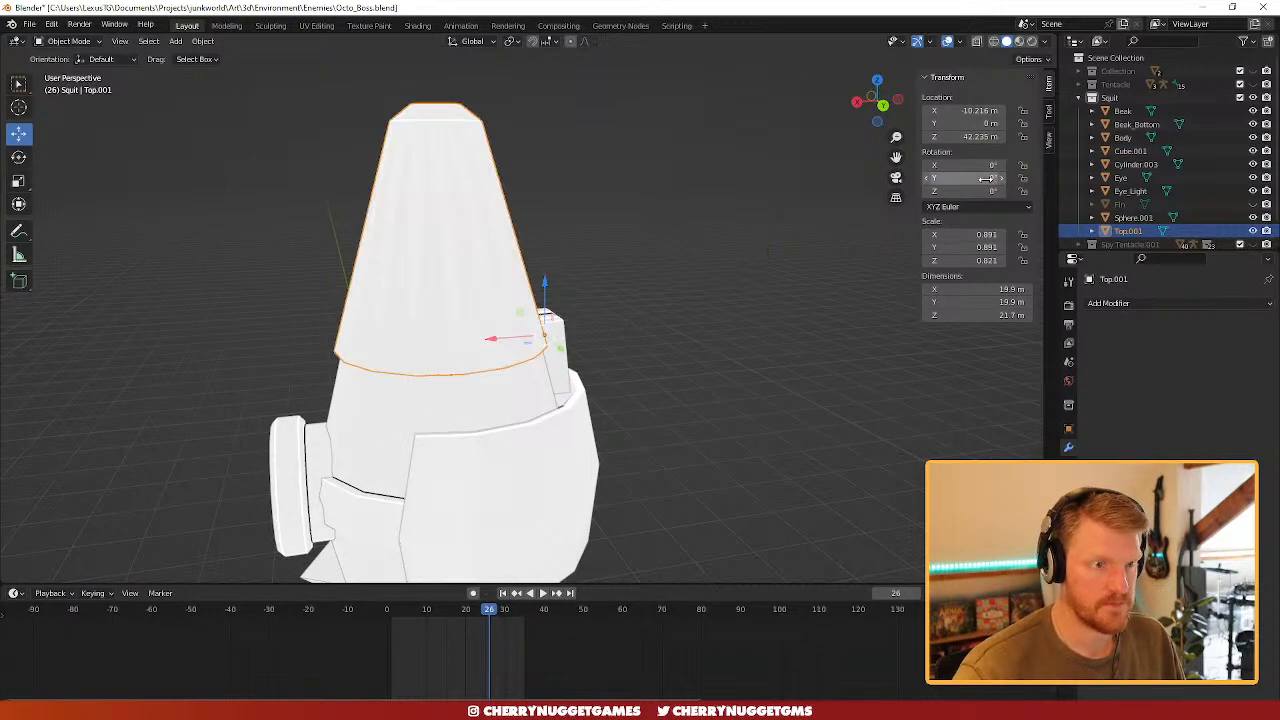
- Rotate the head about -96.1° around Y and check the opened squid from the front
{"action": "left_click", "coordinate": [654, 337]}
{"action": "middle_click_drag", "start_coordinate": [654, 337], "coordinate": [966, 357]}
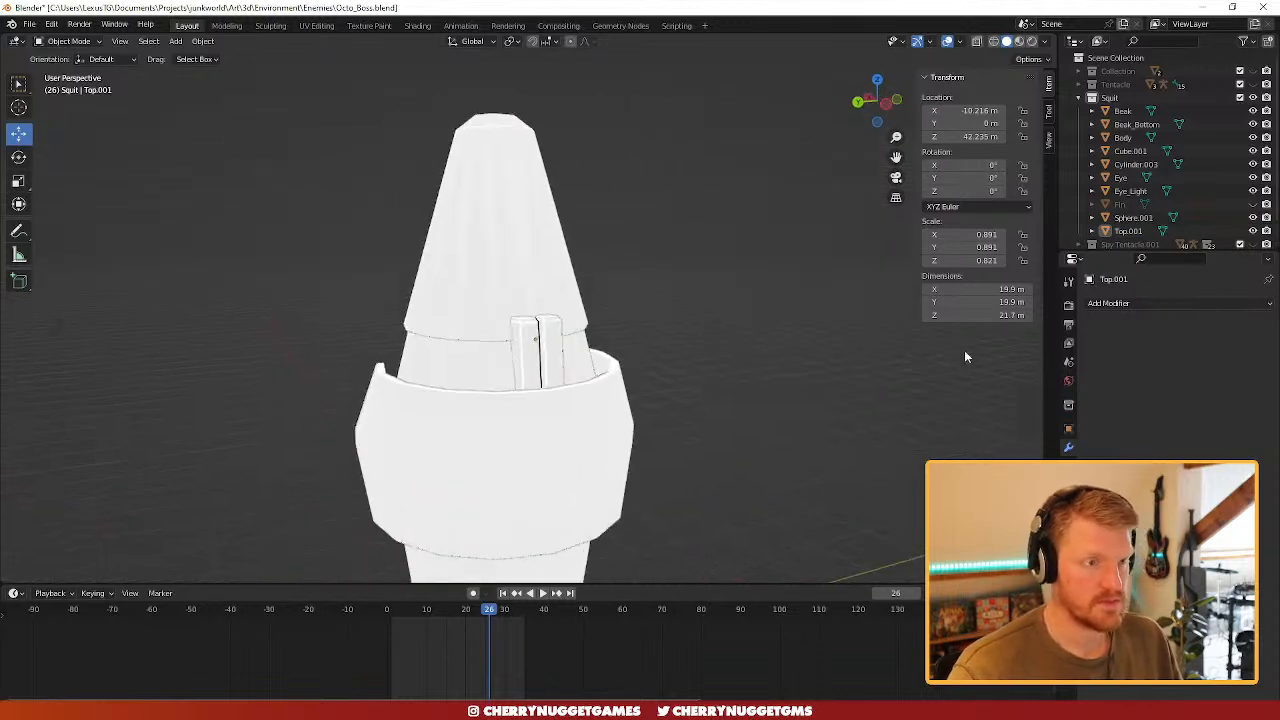
{"action": "scroll", "coordinate": [966, 357], "scroll_direction": "down", "scroll_amount": 3}
{"action": "middle_click_drag", "start_coordinate": [700, 294], "coordinate": [918, 377]}
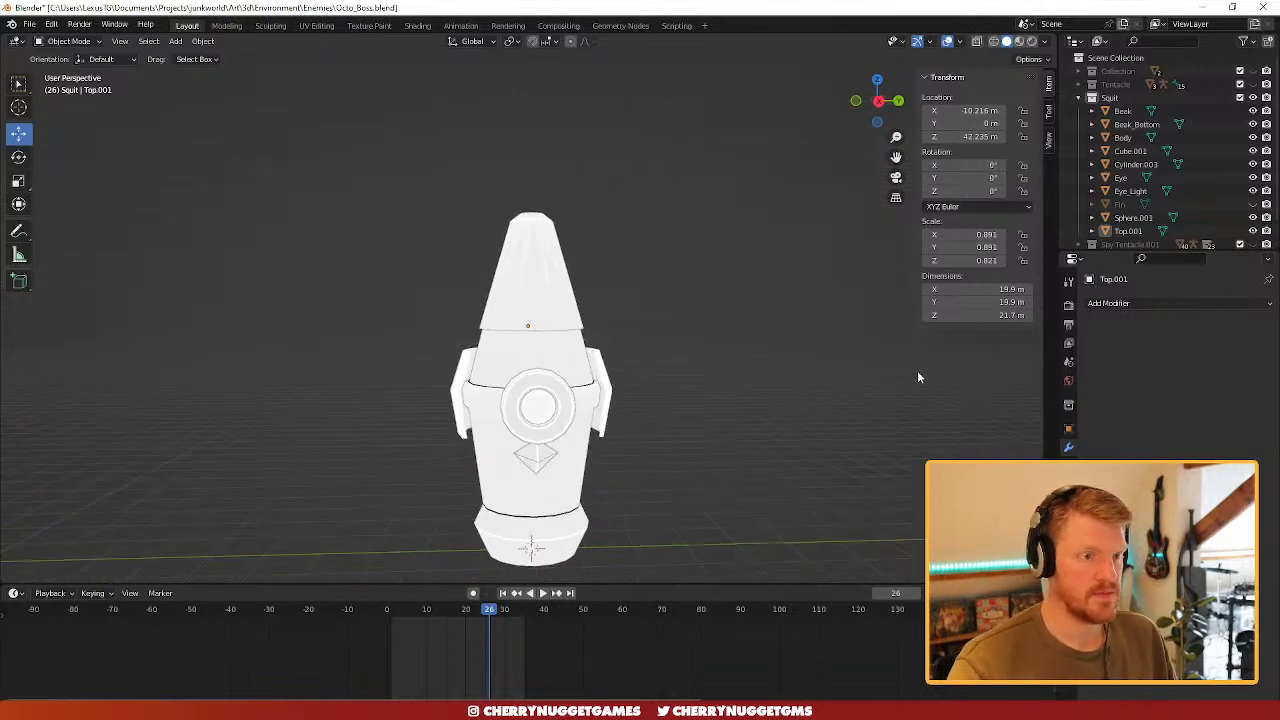
{"action": "left_click", "coordinate": [549, 290]}
{"action": "key", "text": "r"}
{"action": "key", "text": "y"}
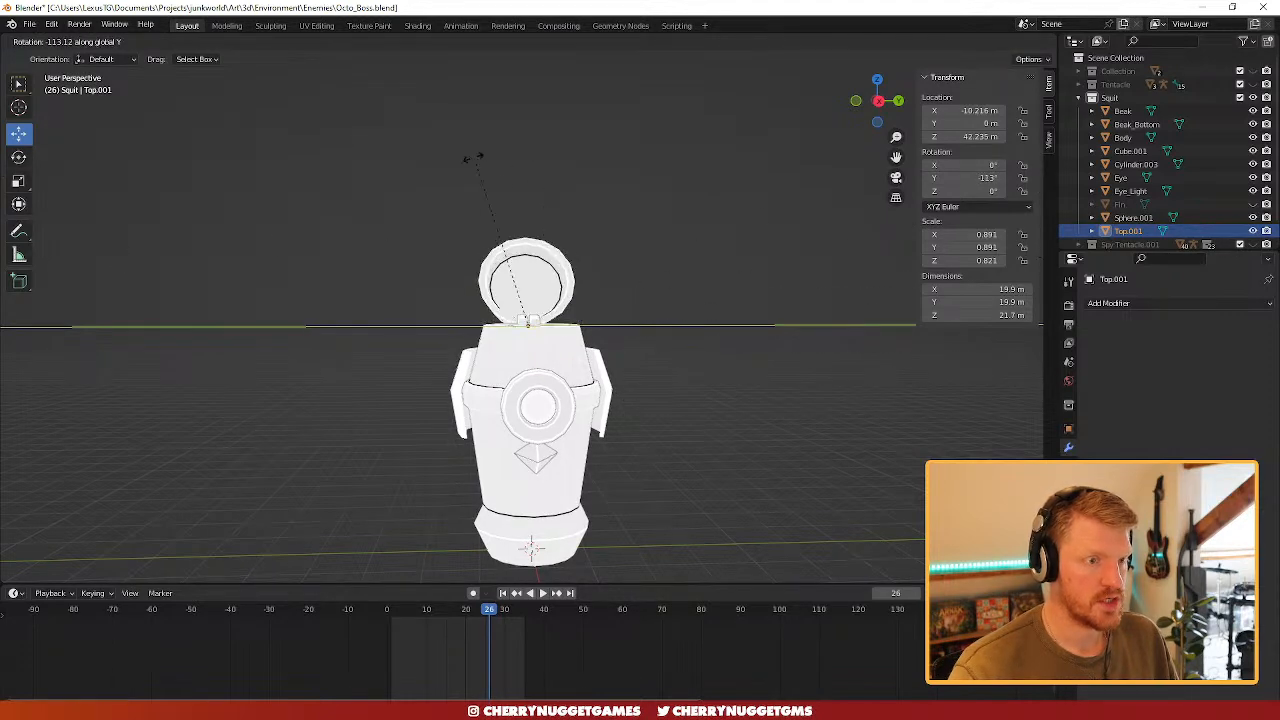
{"action": "left_click", "coordinate": [522, 180]}
{"action": "middle_click_drag", "start_coordinate": [757, 323], "coordinate": [645, 368]}
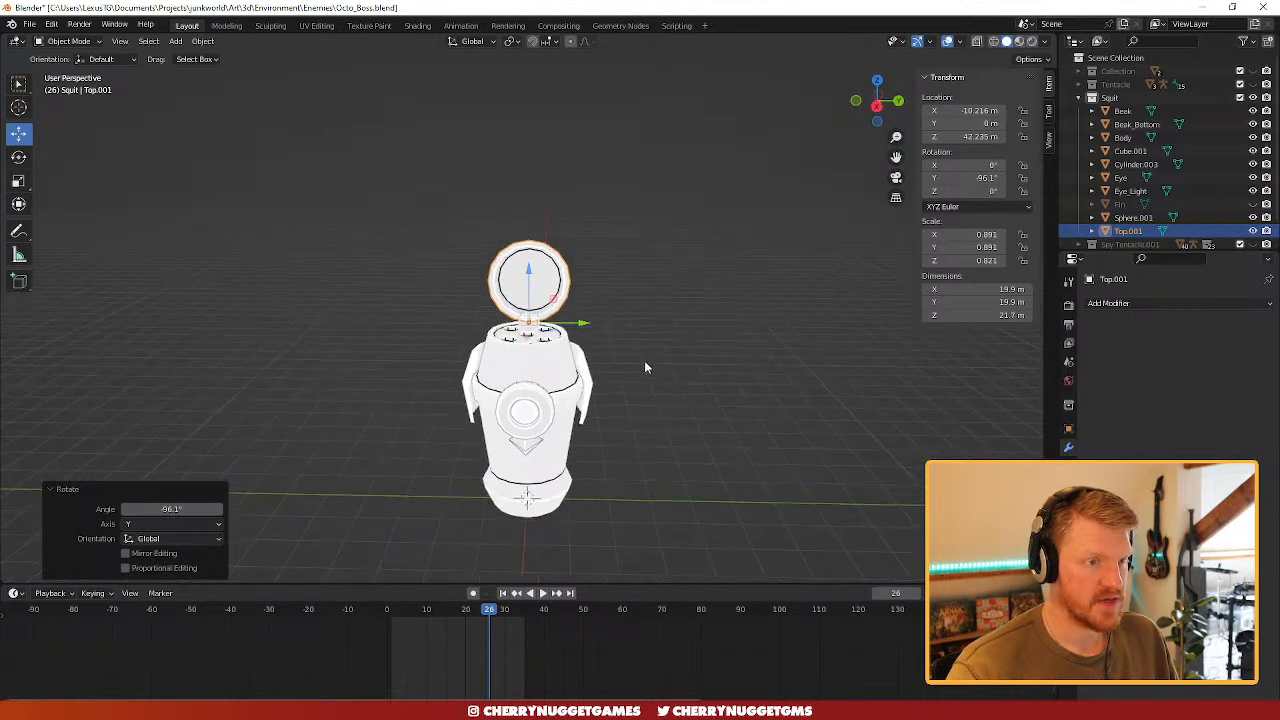
{"action": "scroll", "coordinate": [662, 372], "scroll_direction": "up", "scroll_amount": 2}
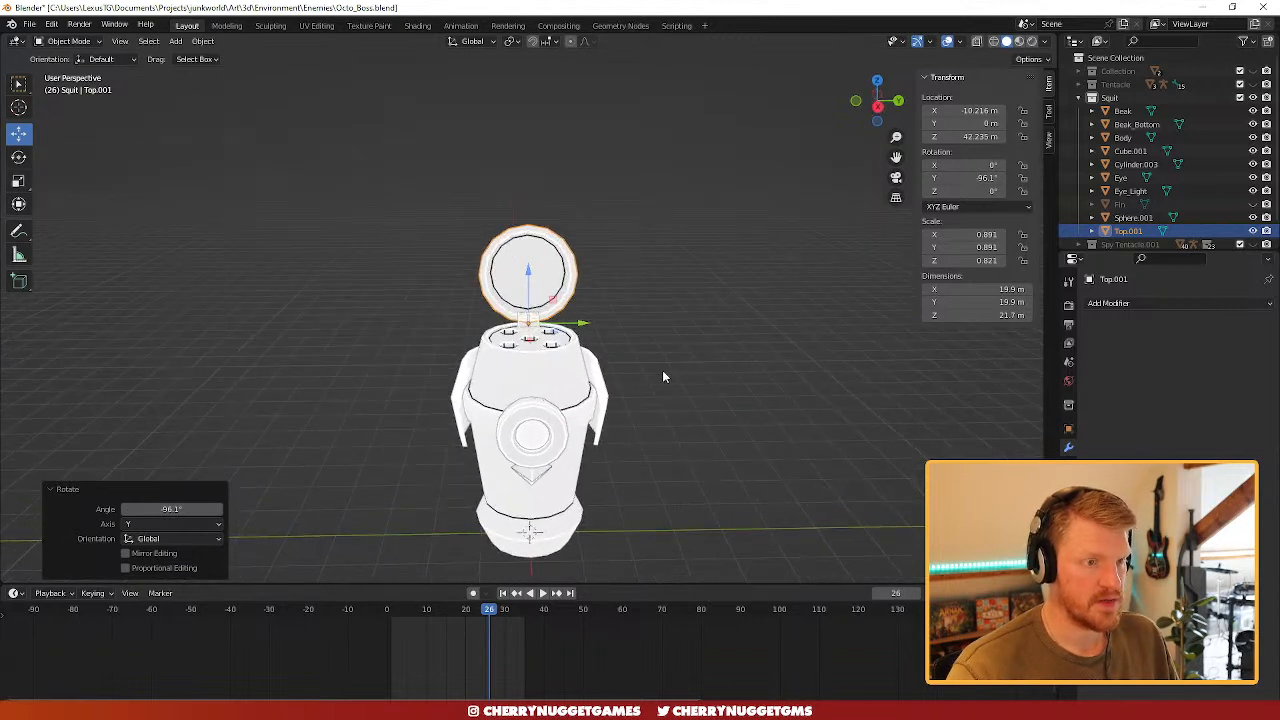
{"action": "scroll", "coordinate": [663, 376], "scroll_direction": "up", "scroll_amount": 1}
{"action": "scroll", "coordinate": [661, 378], "scroll_direction": "down", "scroll_amount": 2}
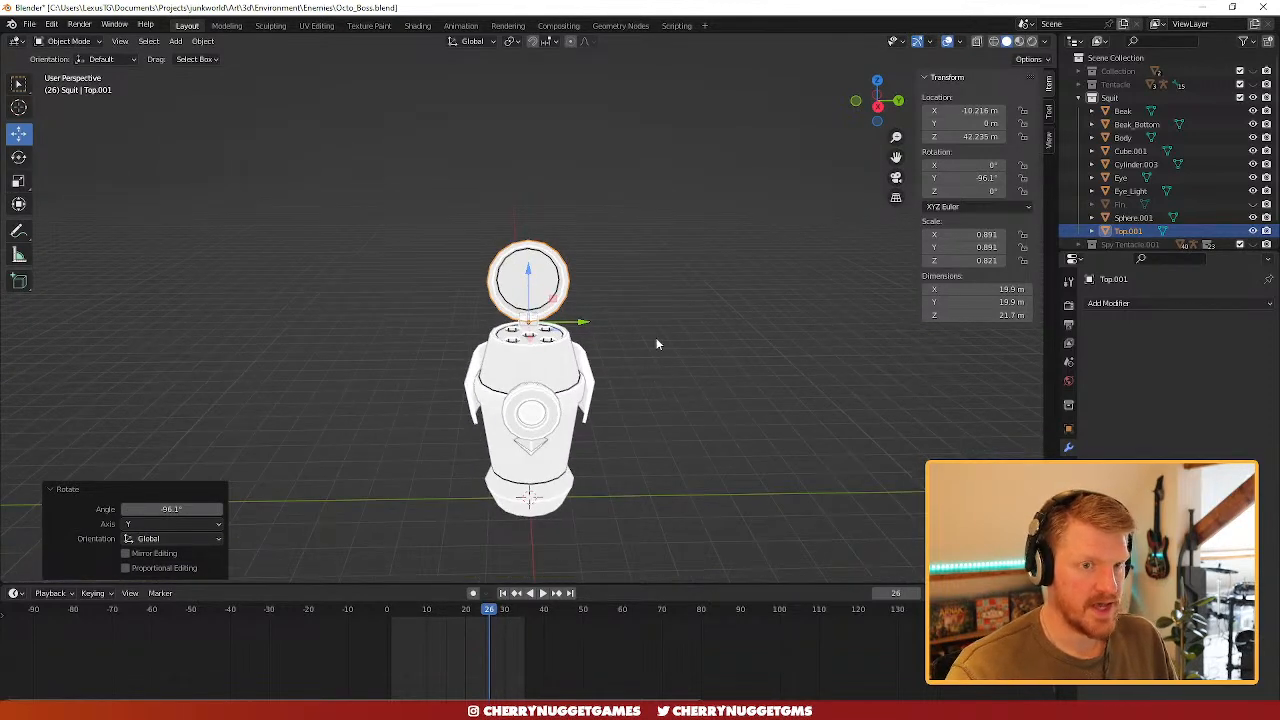
{"action": "middle_click_drag", "start_coordinate": [657, 344], "coordinate": [734, 351]}
- Close the head again with a Y rotation of 0° and unhide the Fin object
{"action": "left_click", "coordinate": [975, 177]}
{"action": "type", "text": "0"}
{"action": "key", "text": "Return"}
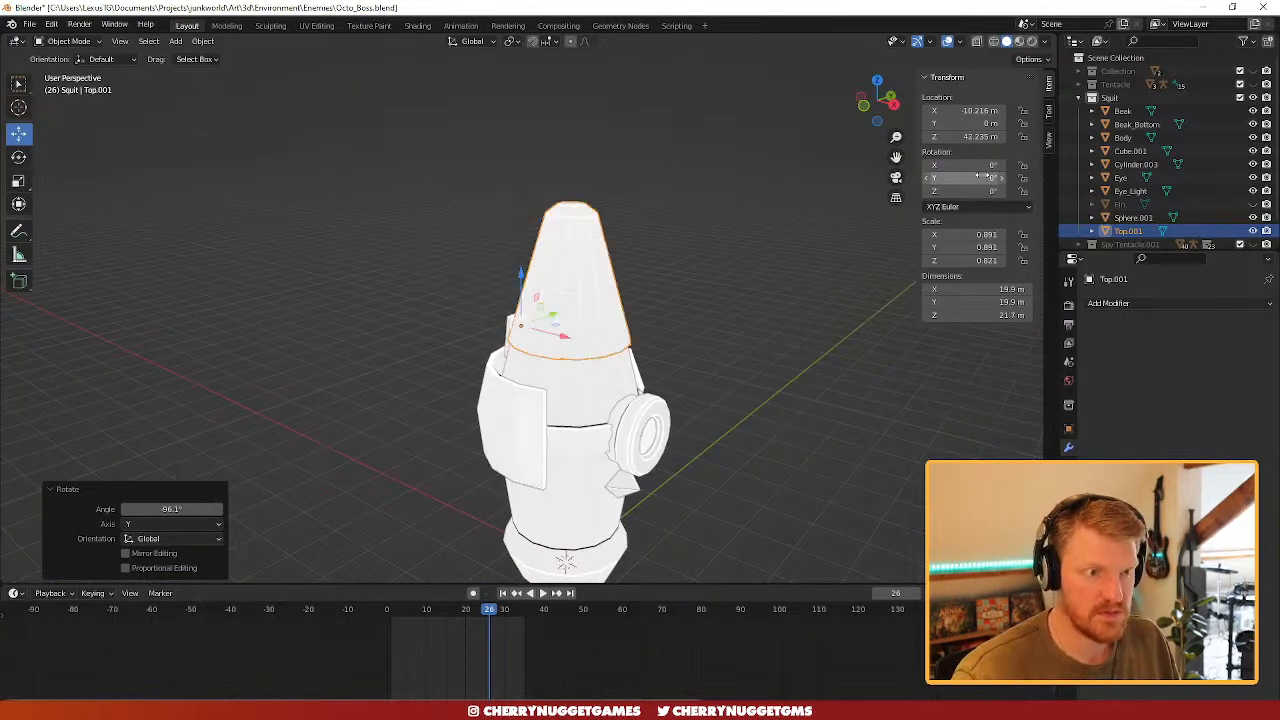
{"action": "left_click", "coordinate": [1253, 204]}
{"action": "scroll", "coordinate": [757, 380], "scroll_direction": "up", "scroll_amount": 2}
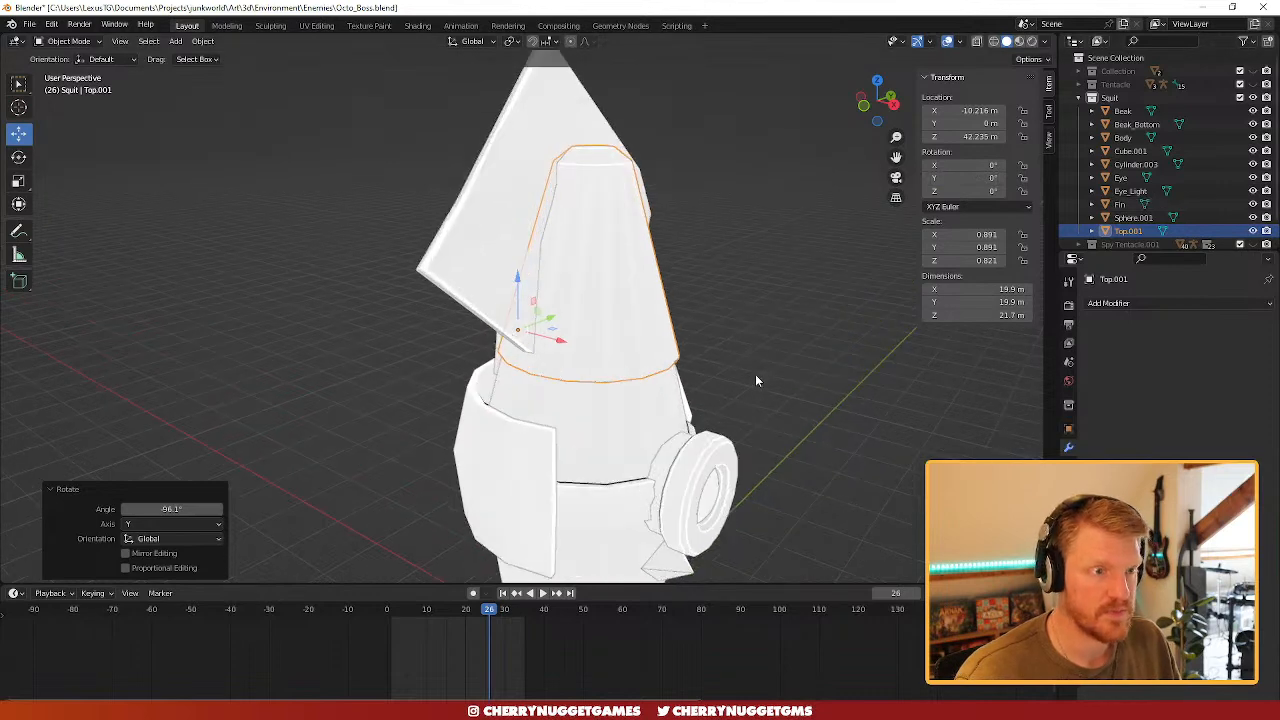
{"action": "middle_click_drag", "start_coordinate": [757, 380], "coordinate": [625, 350]}
{"action": "scroll", "coordinate": [474, 343], "scroll_direction": "down", "scroll_amount": 3}
{"action": "scroll", "coordinate": [503, 312], "scroll_direction": "up", "scroll_amount": 2}
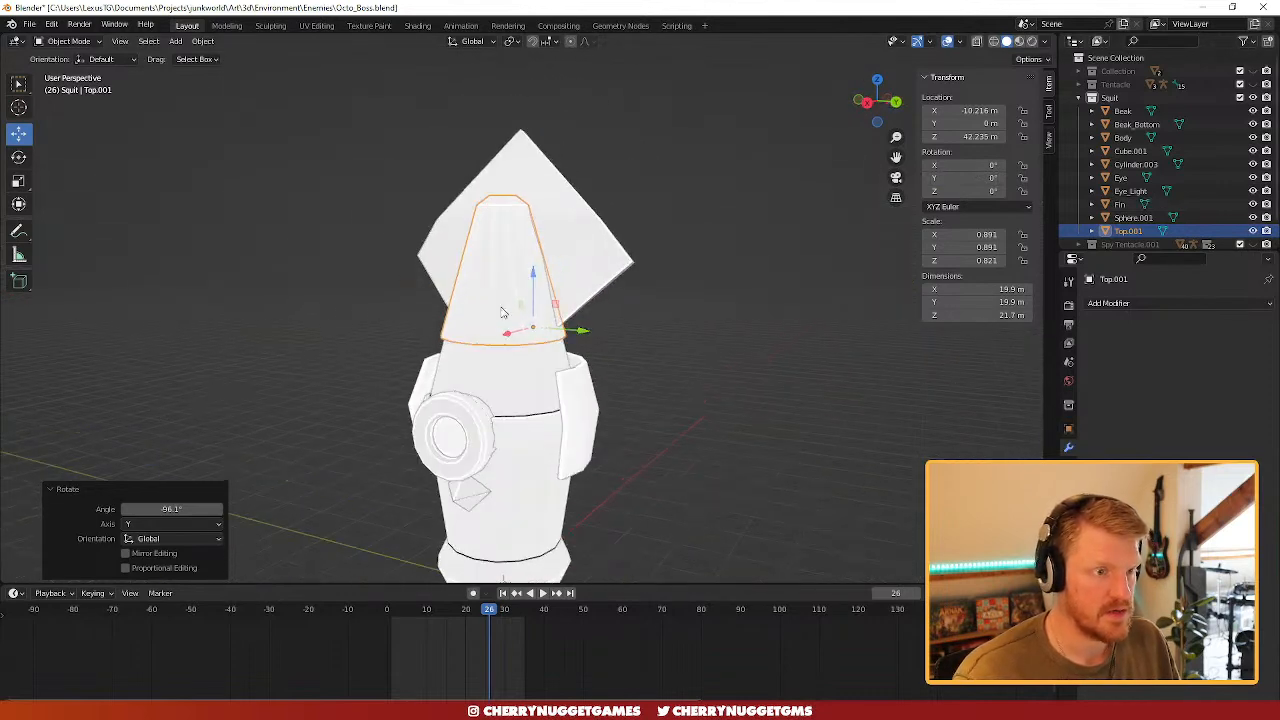
{"action": "left_click", "coordinate": [563, 217], "text": "shift"}
{"action": "middle_click_drag", "start_coordinate": [563, 217], "coordinate": [613, 330]}
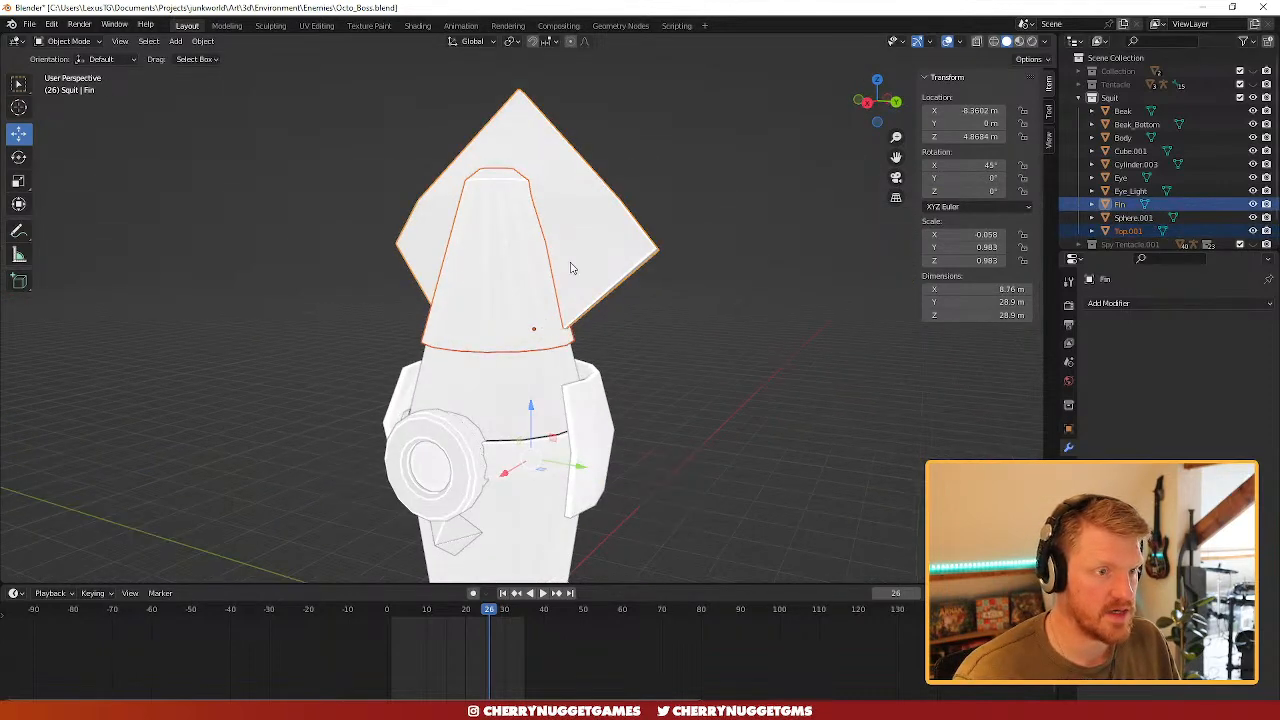
{"action": "scroll", "coordinate": [711, 324], "scroll_direction": "down", "scroll_amount": 4}
{"action": "left_click", "coordinate": [714, 331]}
- Join the Fin object into the head object Top.001
{"action": "scroll", "coordinate": [714, 331], "scroll_direction": "up", "scroll_amount": 5}
{"action": "middle_click_drag", "start_coordinate": [497, 357], "coordinate": [664, 363]}
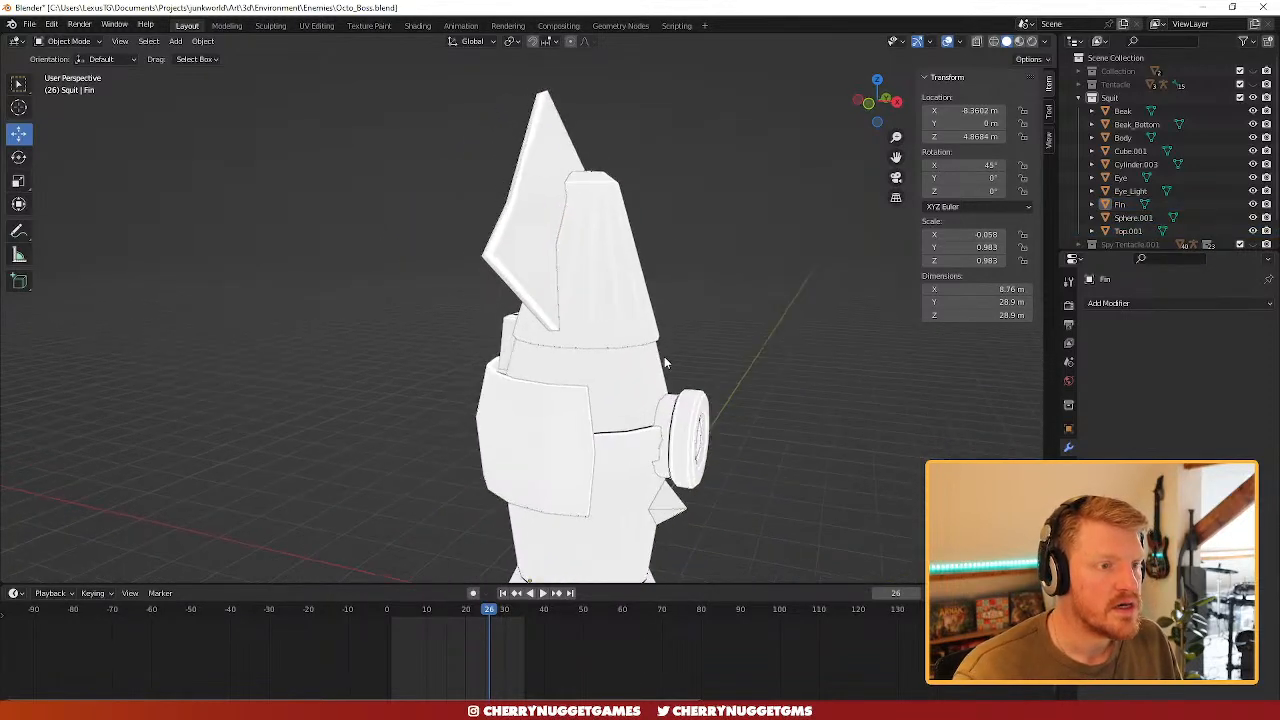
{"action": "left_click", "coordinate": [545, 222]}
{"action": "scroll", "coordinate": [634, 289], "scroll_direction": "down", "scroll_amount": 2}
{"action": "scroll", "coordinate": [643, 296], "scroll_direction": "up", "scroll_amount": 2}
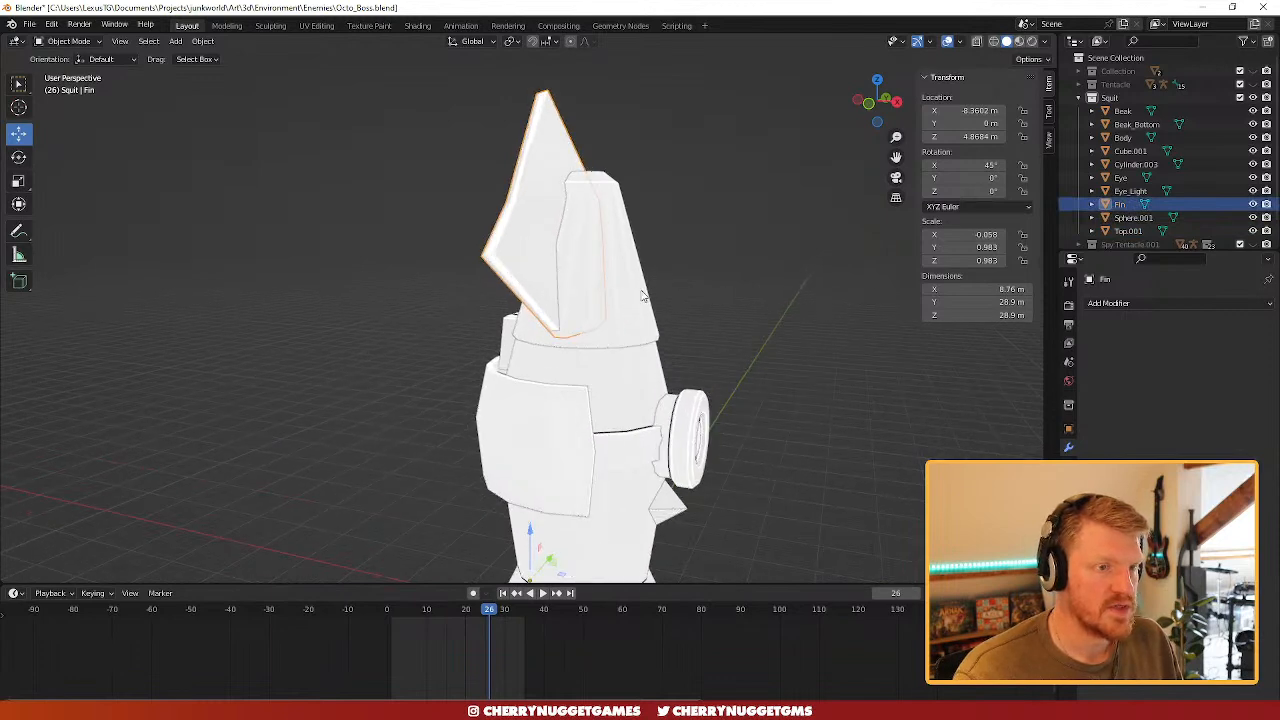
{"action": "scroll", "coordinate": [643, 296], "scroll_direction": "down", "scroll_amount": 1}
{"action": "left_click", "coordinate": [605, 287], "text": "shift"}
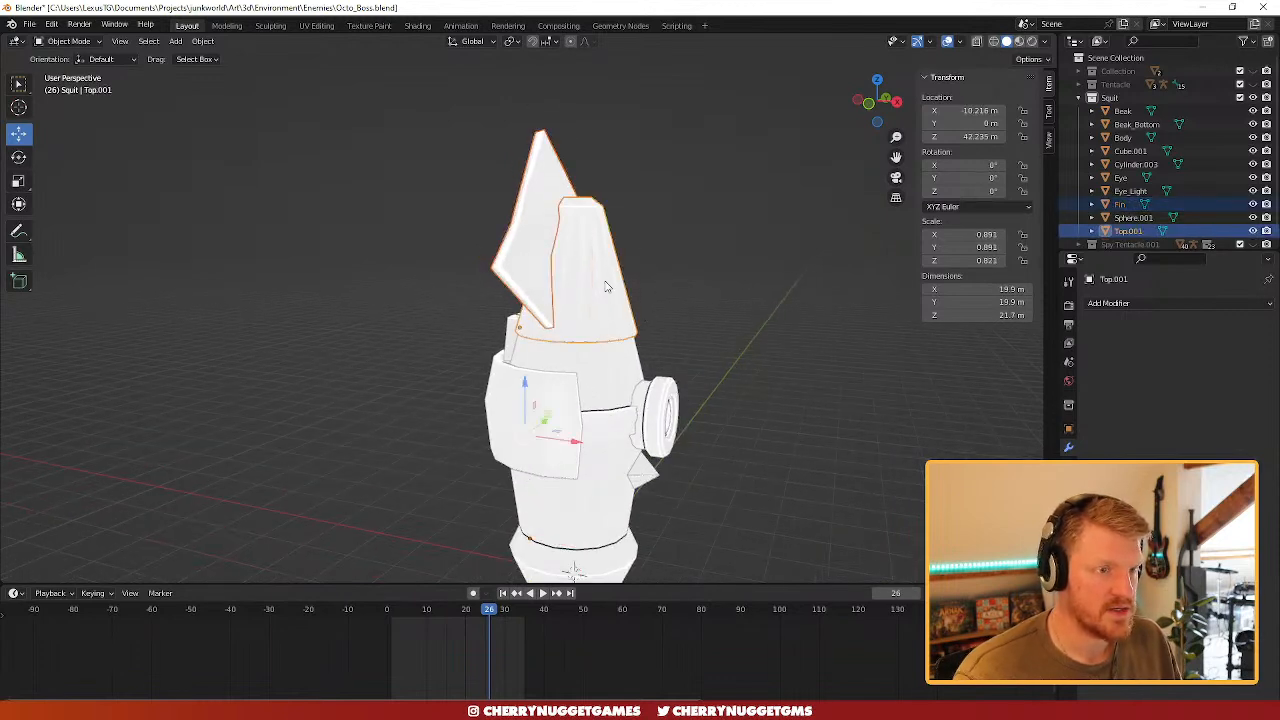
{"action": "key", "text": "ctrl+j"}
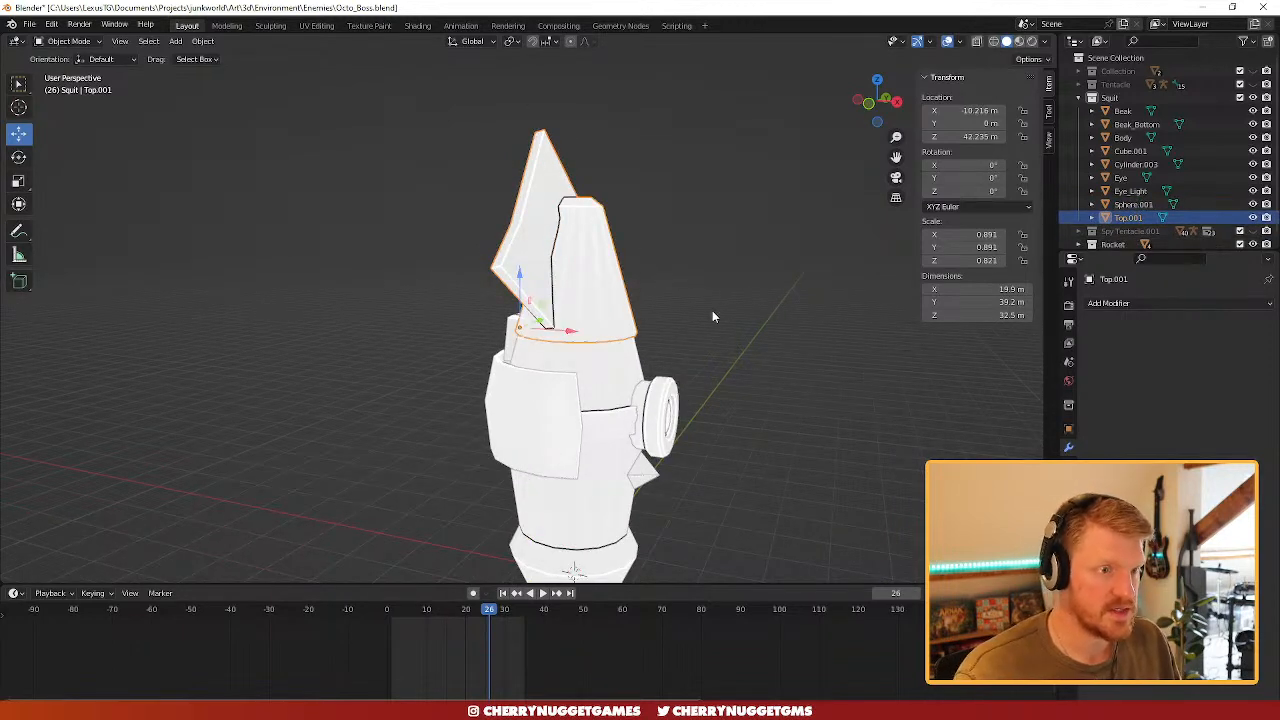
- Rotate the joined head and fin around Y to swing them open and expose the hollow underside
{"action": "key", "text": "r"}
{"action": "key", "text": "y"}
{"action": "left_click", "coordinate": [667, 264]}
{"action": "middle_click_drag", "start_coordinate": [667, 264], "coordinate": [549, 216]}
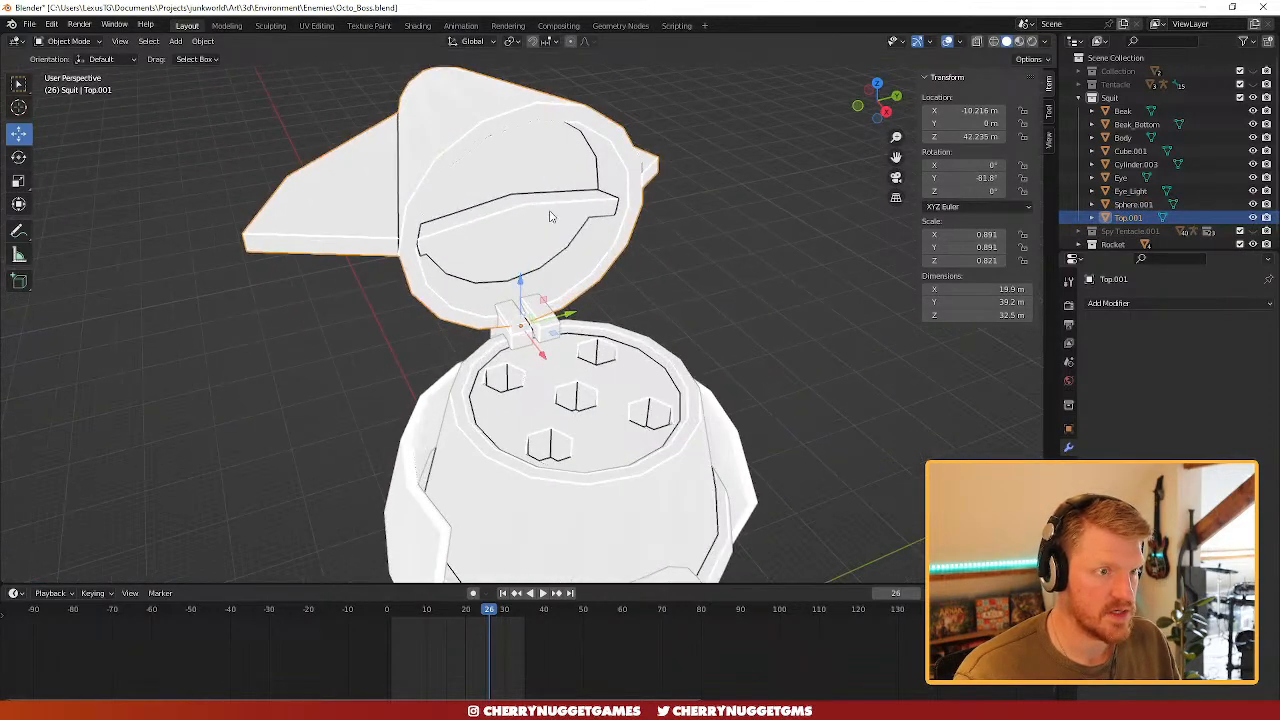
- Move the inner end face of the head's hollow about 2.7 m toward the opening to cover the protruding fin
{"action": "key", "text": "Tab"}
{"action": "key", "text": "g"}
{"action": "key", "text": "z"}
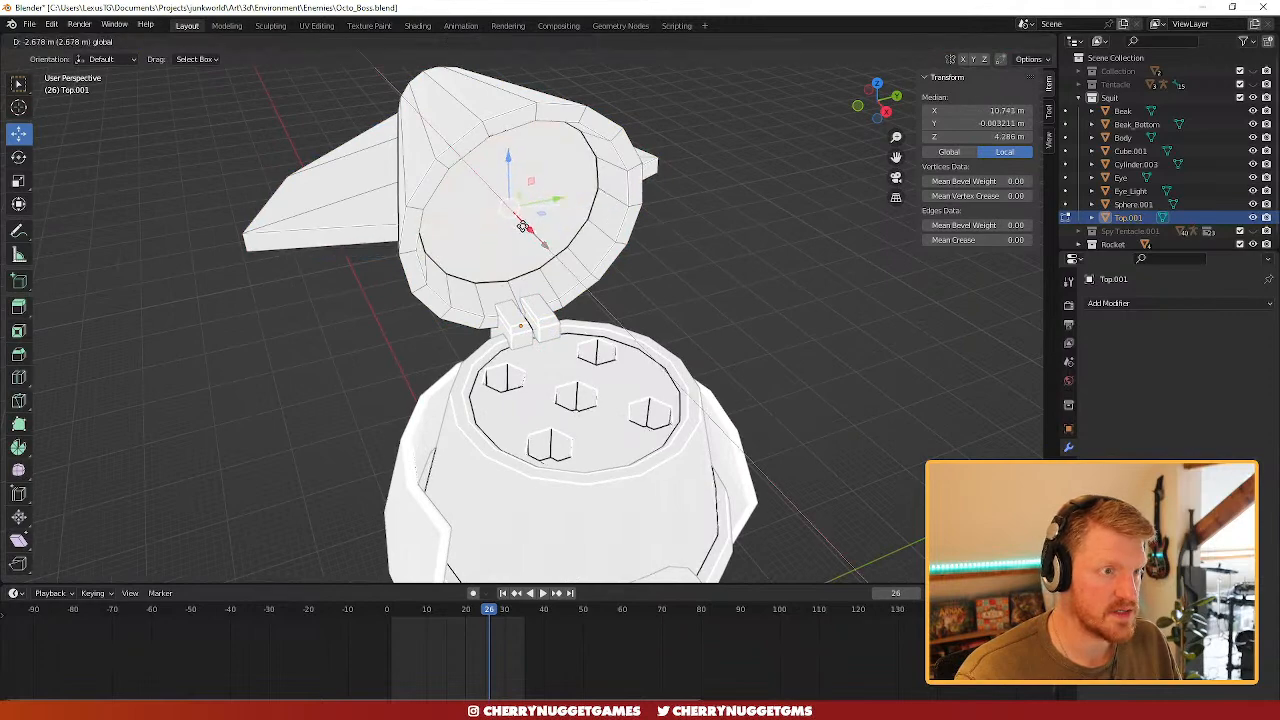
{"action": "left_click_drag", "start_coordinate": [523, 226], "coordinate": [521, 223]}
{"action": "left_click", "coordinate": [730, 235]}
- Try to move the fin's two outermost side edges along the X axis, and undo the move
{"action": "middle_click_drag", "start_coordinate": [704, 236], "coordinate": [465, 342]}
{"action": "key", "text": "2"}
{"action": "left_click", "coordinate": [705, 364]}
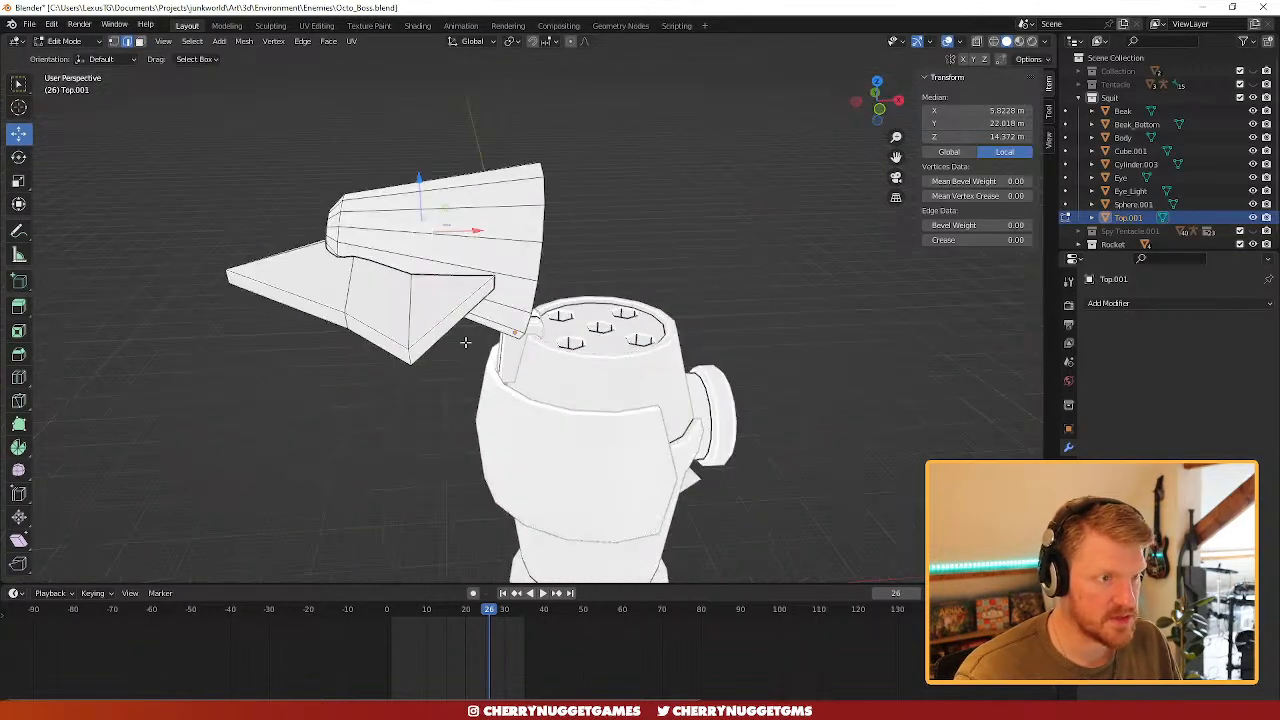
{"action": "left_click", "coordinate": [409, 356], "text": "shift"}
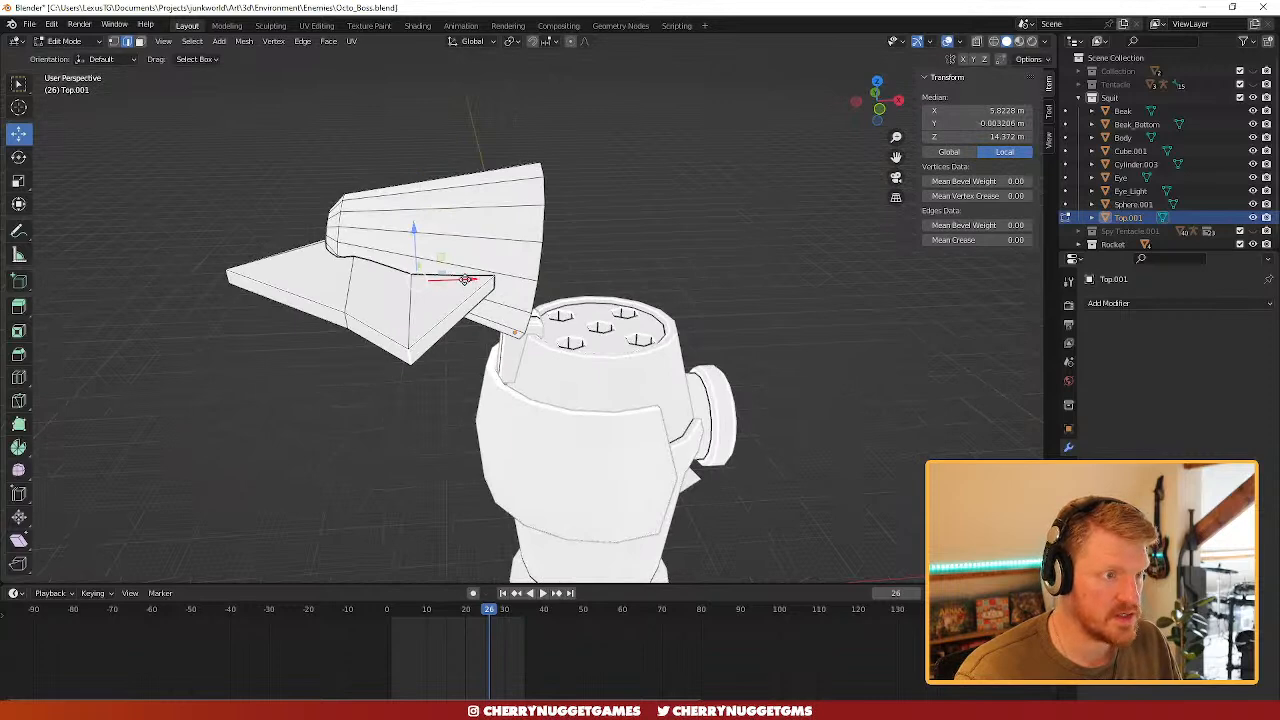
{"action": "left_click_drag", "start_coordinate": [465, 280], "coordinate": [456, 280]}
{"action": "key", "text": "ctrl+z"}
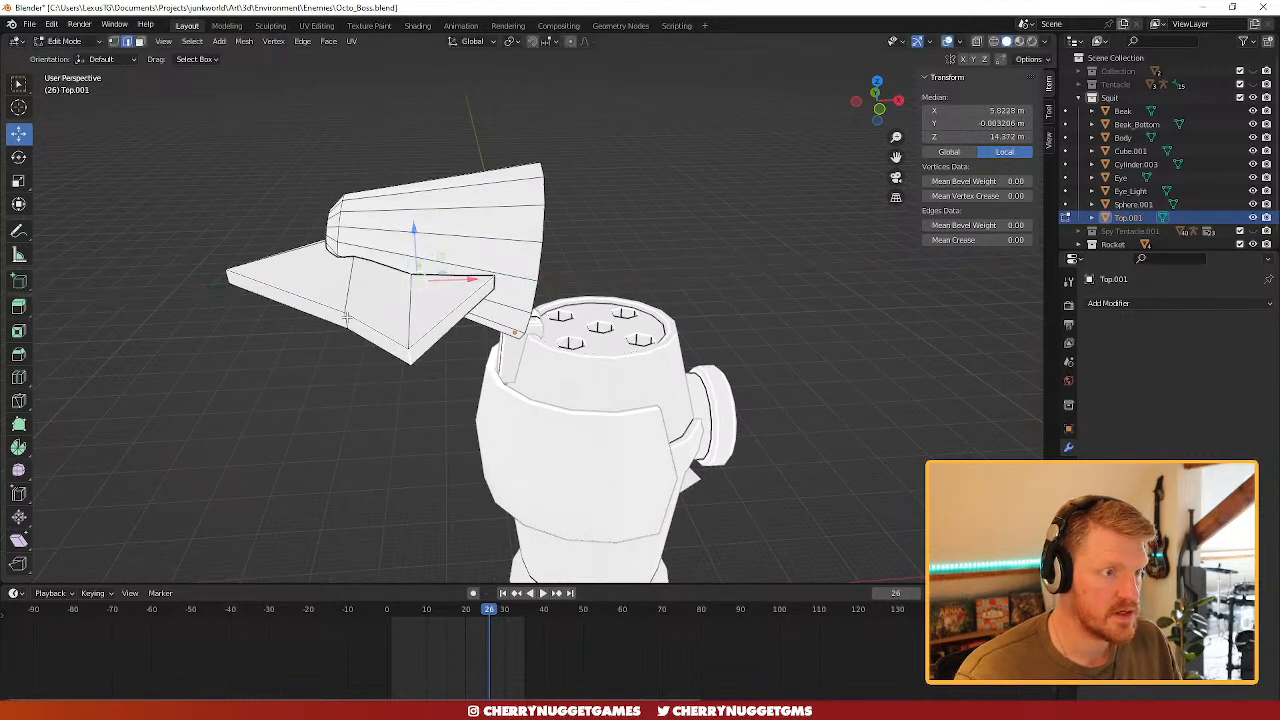
- Extend the selection to the outer corner edges on both sides of the fin and move them about -1.24 m along global X
{"action": "middle_click_drag", "start_coordinate": [347, 318], "coordinate": [625, 278]}
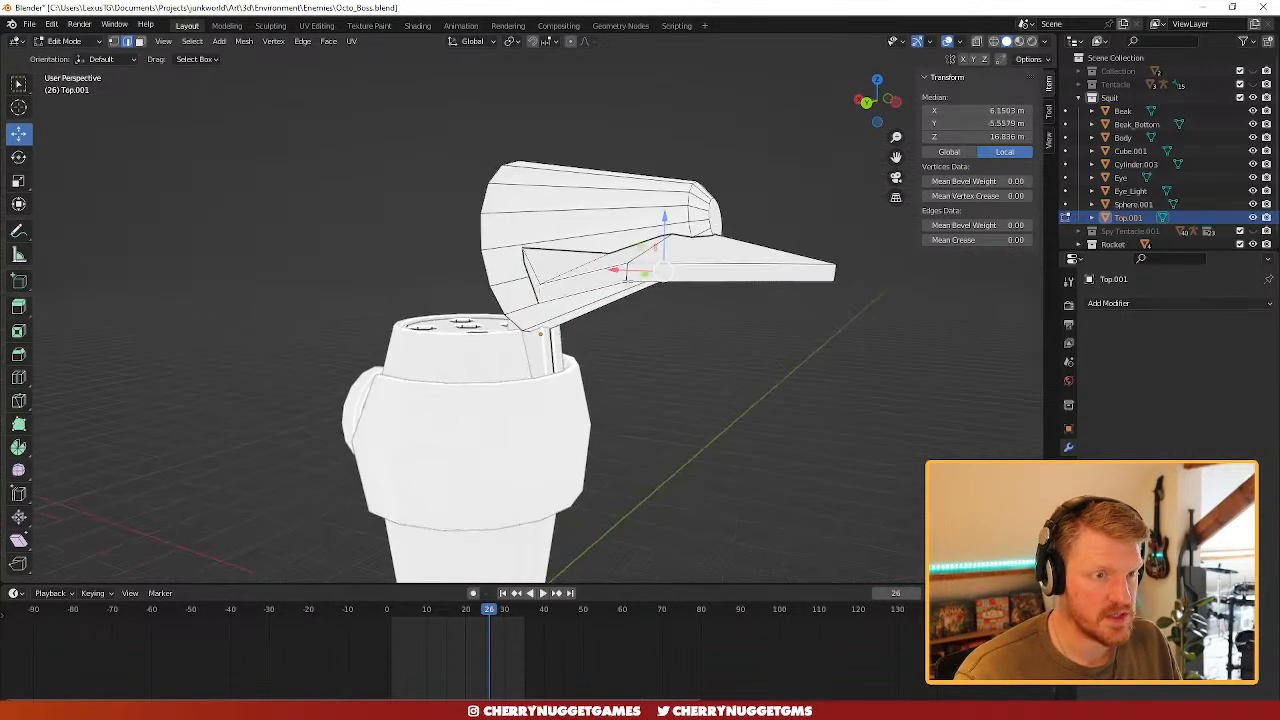
{"action": "left_click_drag", "start_coordinate": [615, 270], "coordinate": [640, 278]}
{"action": "middle_click_drag", "start_coordinate": [720, 314], "coordinate": [603, 334]}
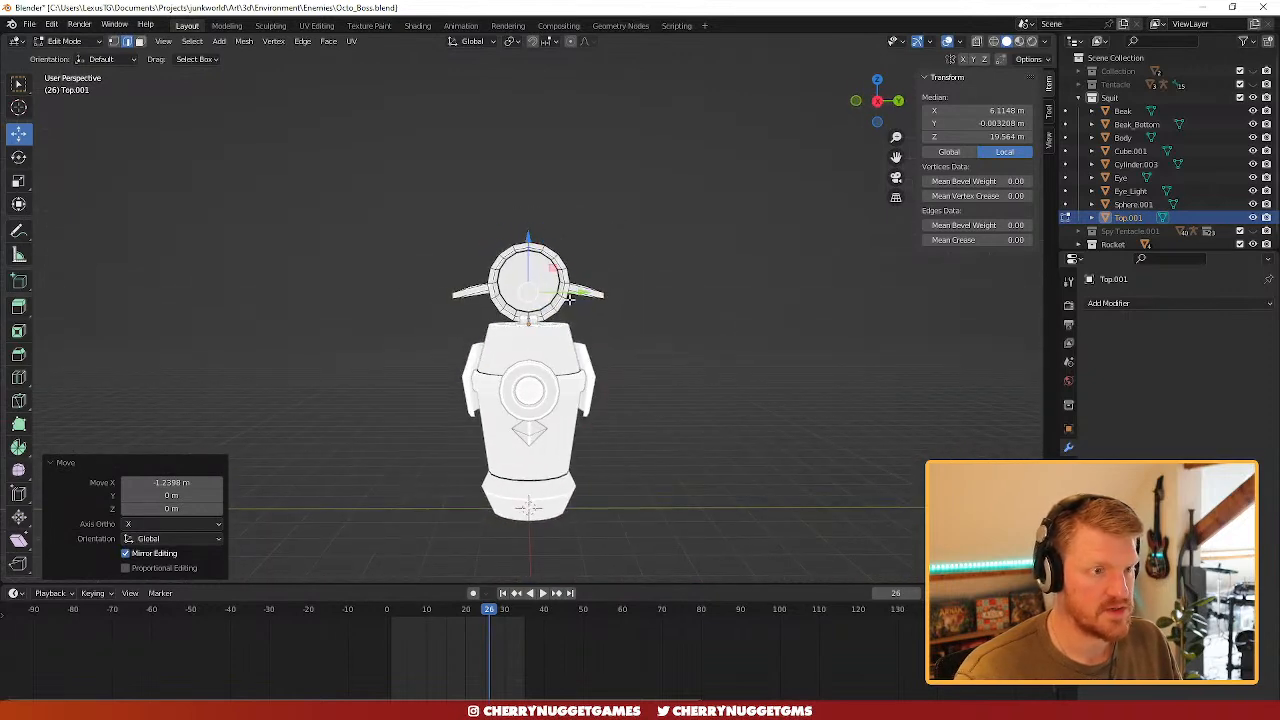
- Try to rotate the selected fin edges about -26° around the global Y axis, and undo the rotation
{"action": "scroll", "coordinate": [603, 334], "scroll_direction": "up", "scroll_amount": 2}
{"action": "scroll", "coordinate": [533, 318], "scroll_direction": "up", "scroll_amount": 1}
{"action": "key", "text": "r"}
{"action": "key", "text": "y"}
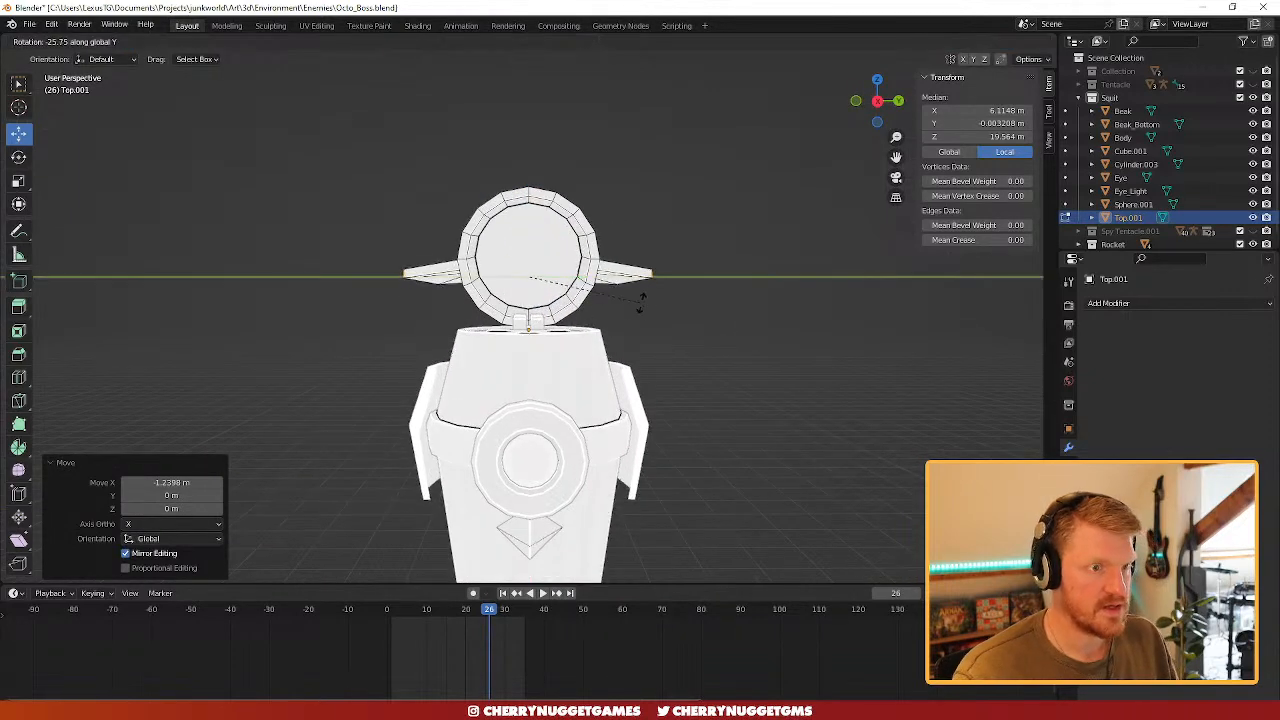
{"action": "left_click", "coordinate": [640, 300]}
{"action": "key", "text": "ctrl+z"}
{"action": "scroll", "coordinate": [592, 320], "scroll_direction": "down", "scroll_amount": 2}
{"action": "middle_click_drag", "start_coordinate": [560, 332], "coordinate": [706, 342]}
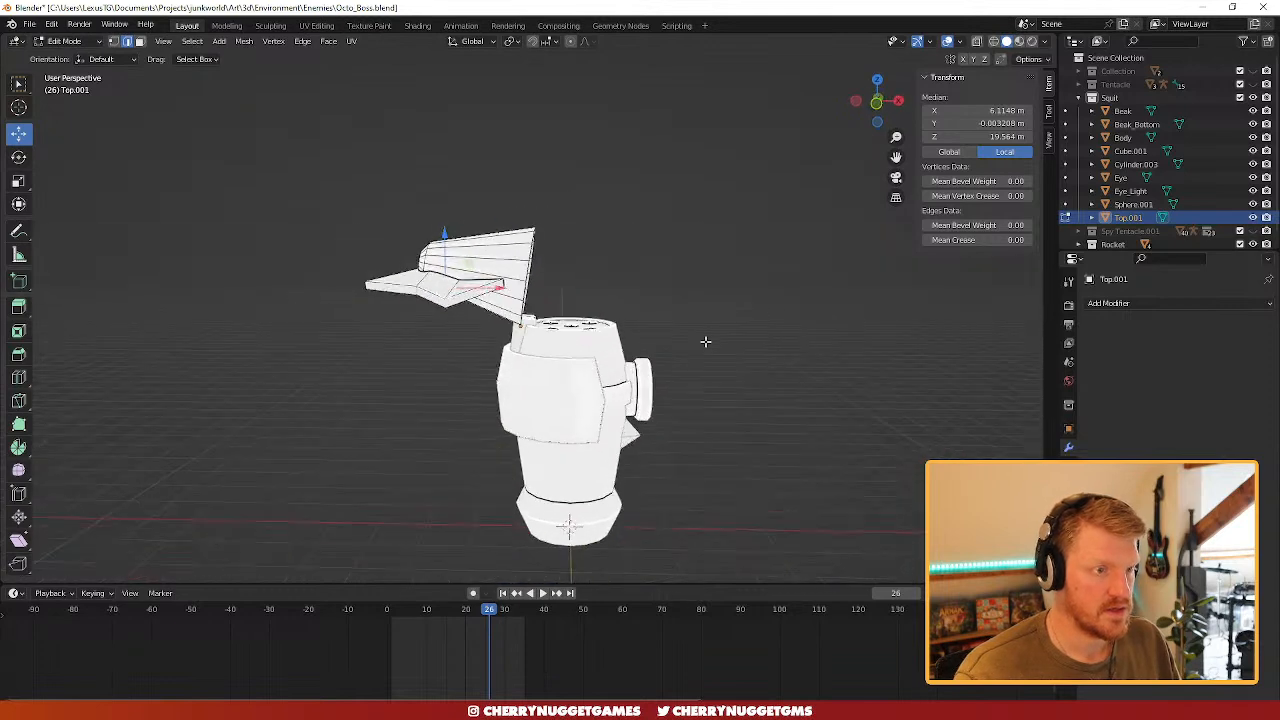
- Return to Object Mode and close the head by setting its Y rotation to 0°
{"action": "key", "text": "Tab"}
{"action": "middle_click_drag", "start_coordinate": [630, 257], "coordinate": [962, 151]}
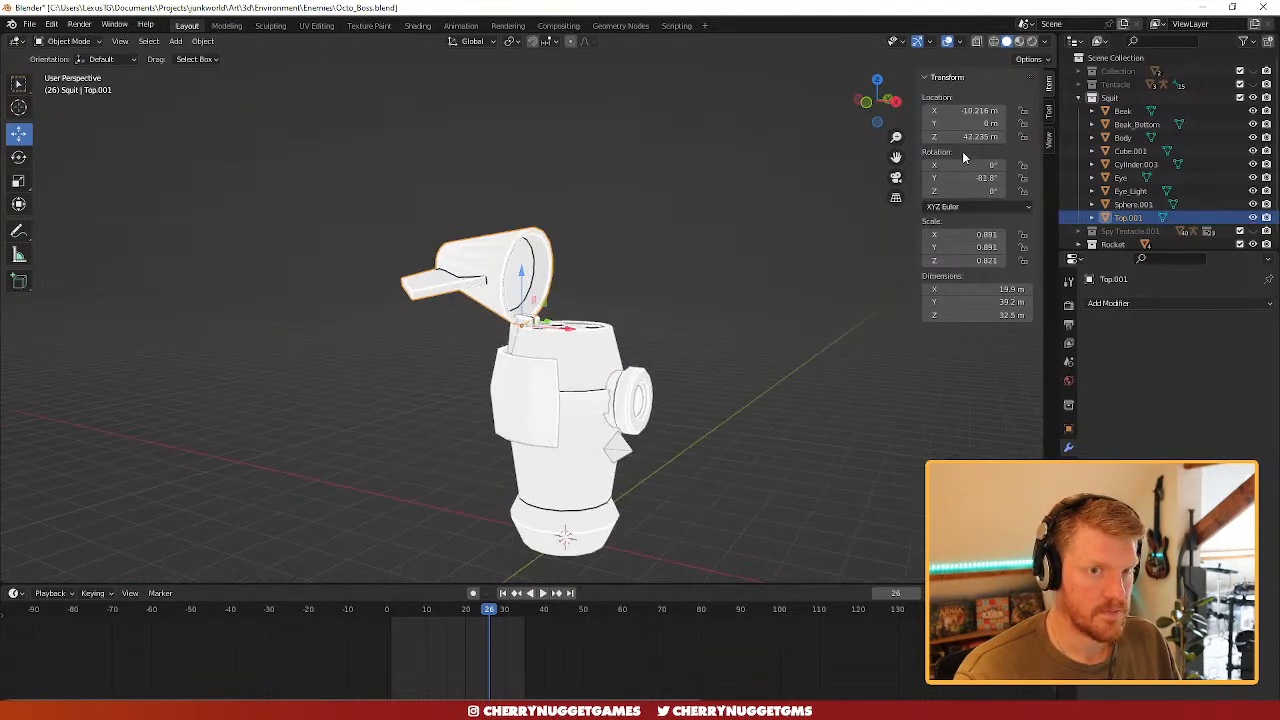
{"action": "left_click", "coordinate": [985, 180]}
{"action": "type", "text": "0"}
{"action": "key", "text": "Return"}
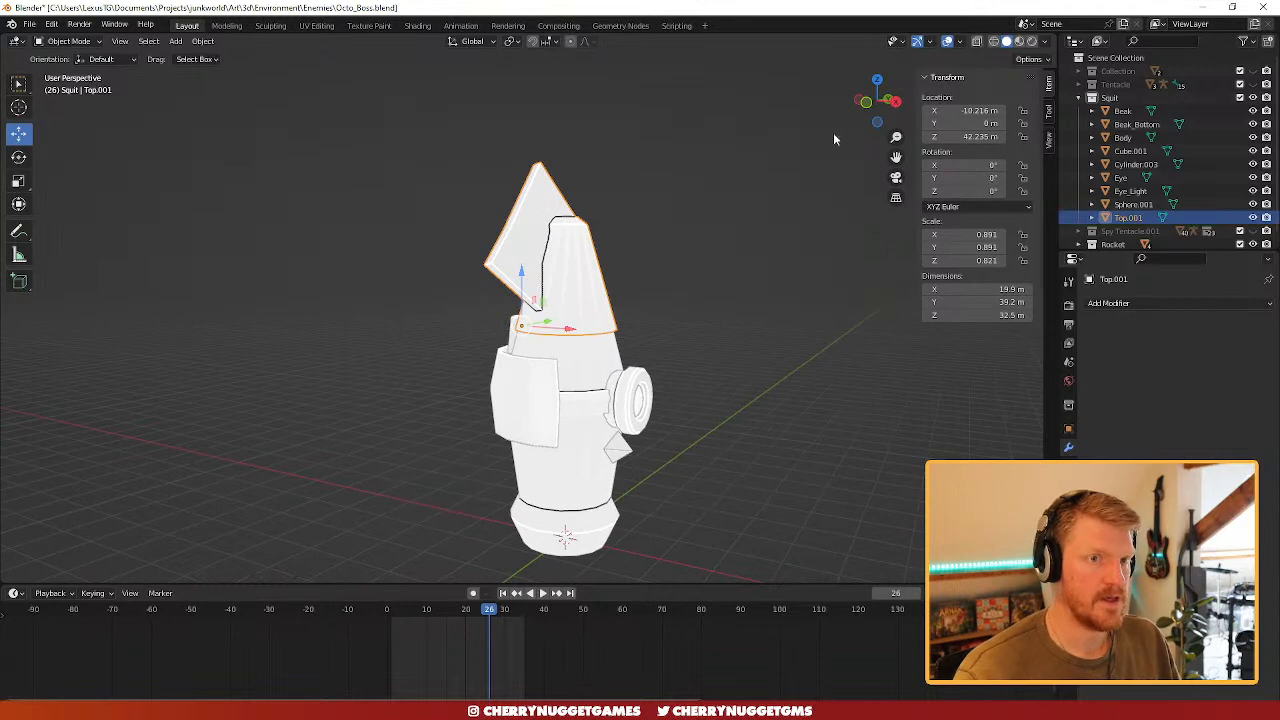
- Swing the head open around Y to about 231° from the right orthographic view and examine its hollow, fin and hinge
{"action": "left_click", "coordinate": [893, 101]}
{"action": "left_click", "coordinate": [856, 101]}
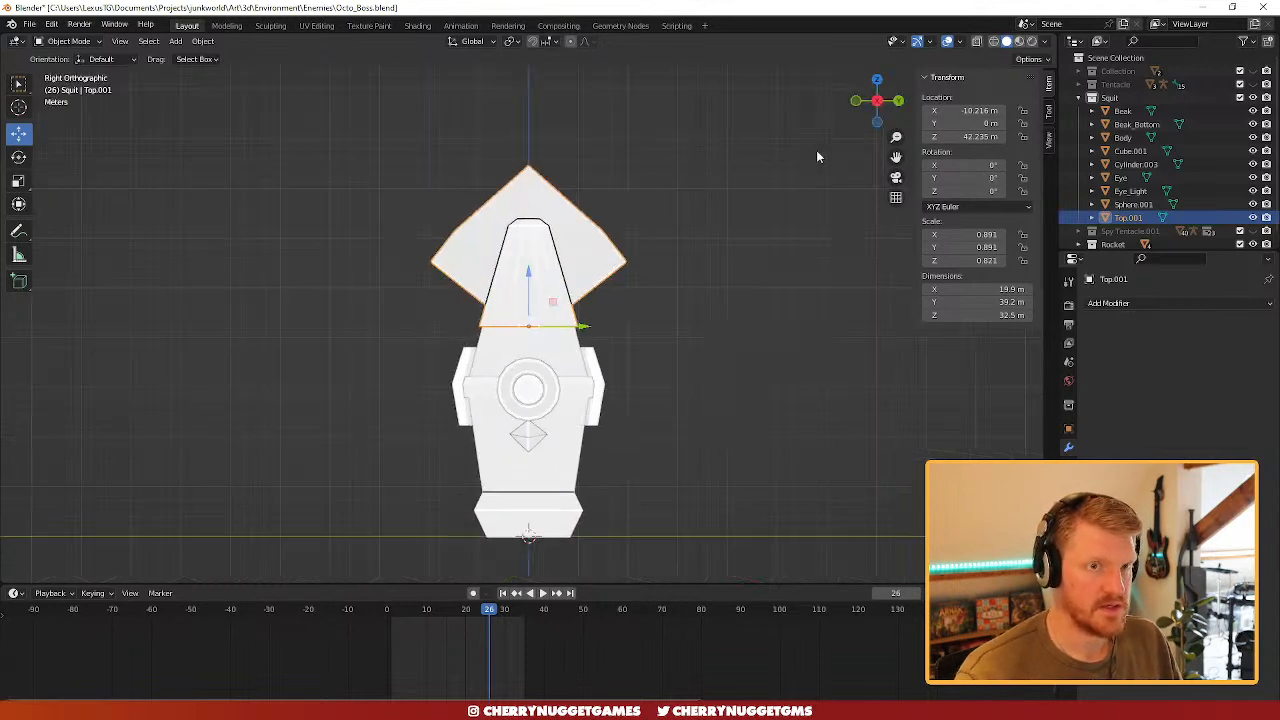
{"action": "key", "text": "r"}
{"action": "key", "text": "y"}
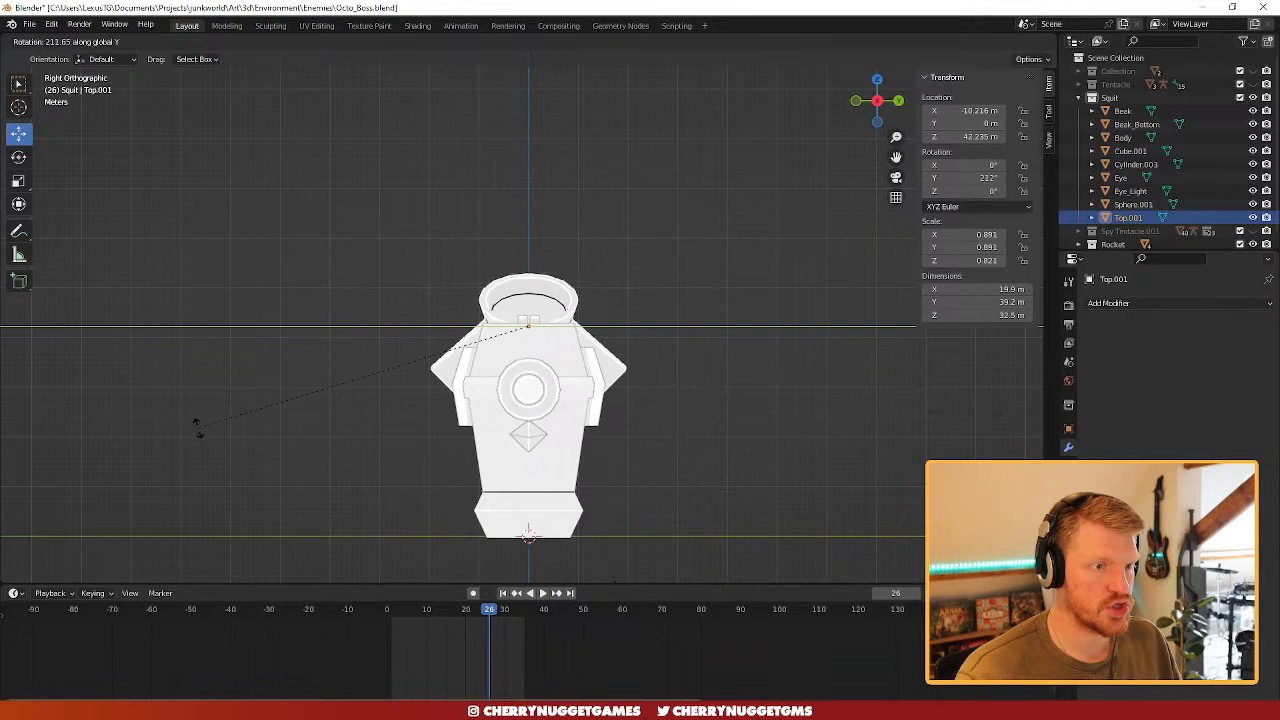
{"action": "left_click", "coordinate": [358, 447]}
{"action": "middle_click_drag", "start_coordinate": [540, 380], "coordinate": [646, 427]}
{"action": "scroll", "coordinate": [560, 350], "scroll_direction": "up", "scroll_amount": 4}
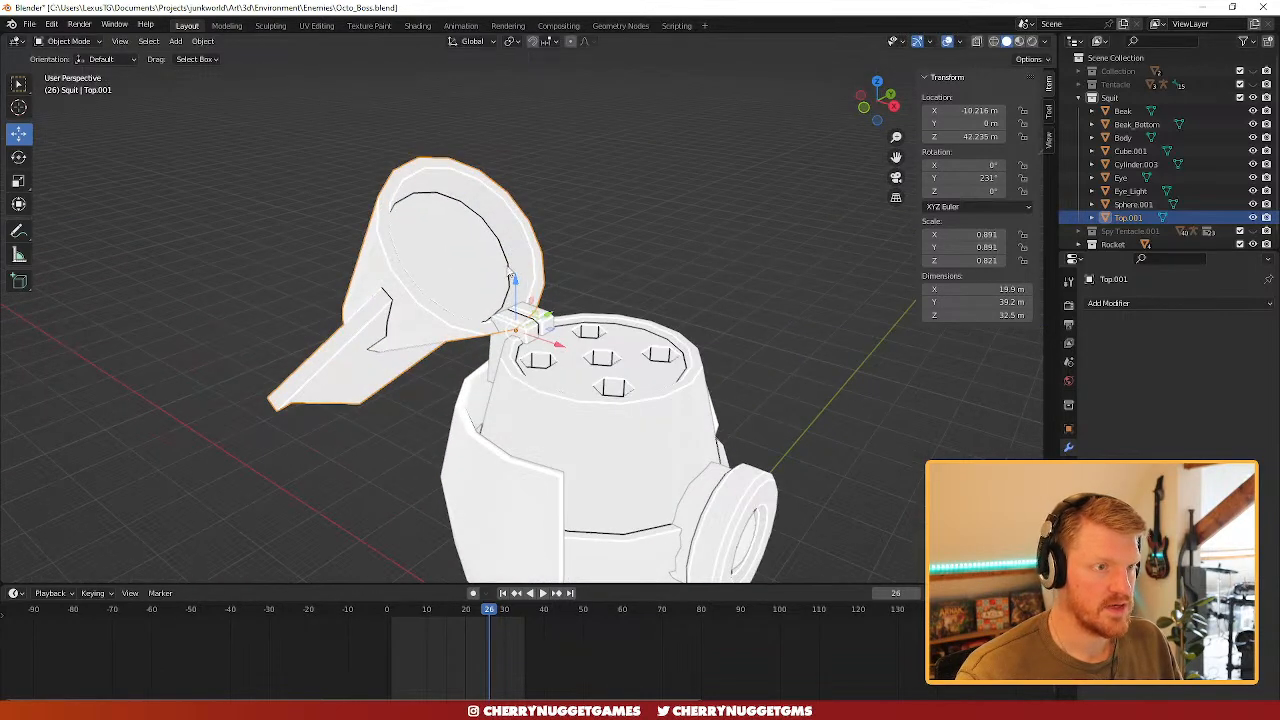
{"action": "middle_click_drag", "start_coordinate": [511, 311], "coordinate": [508, 250]}
{"action": "key", "text": "Tab"}
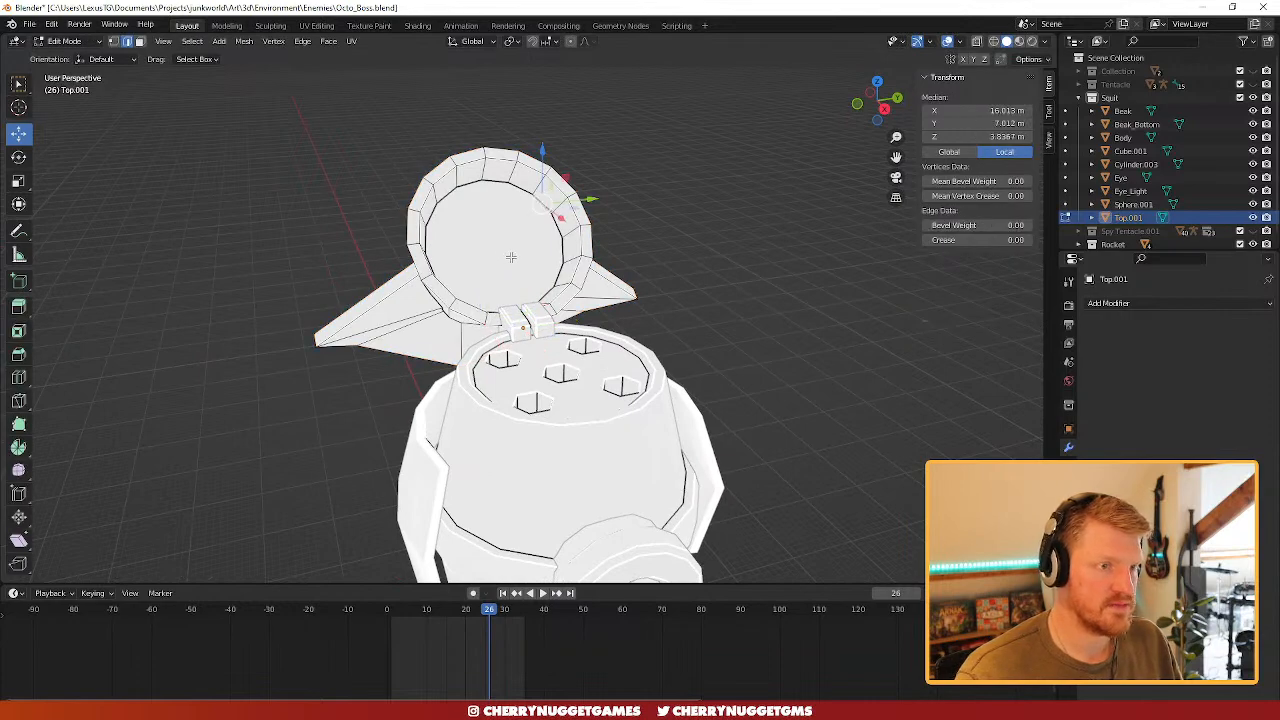
{"action": "middle_click_drag", "start_coordinate": [640, 292], "coordinate": [715, 252]}
{"action": "scroll", "coordinate": [735, 305], "scroll_direction": "down", "scroll_amount": 2}
{"action": "middle_click_drag", "start_coordinate": [764, 350], "coordinate": [649, 374]}
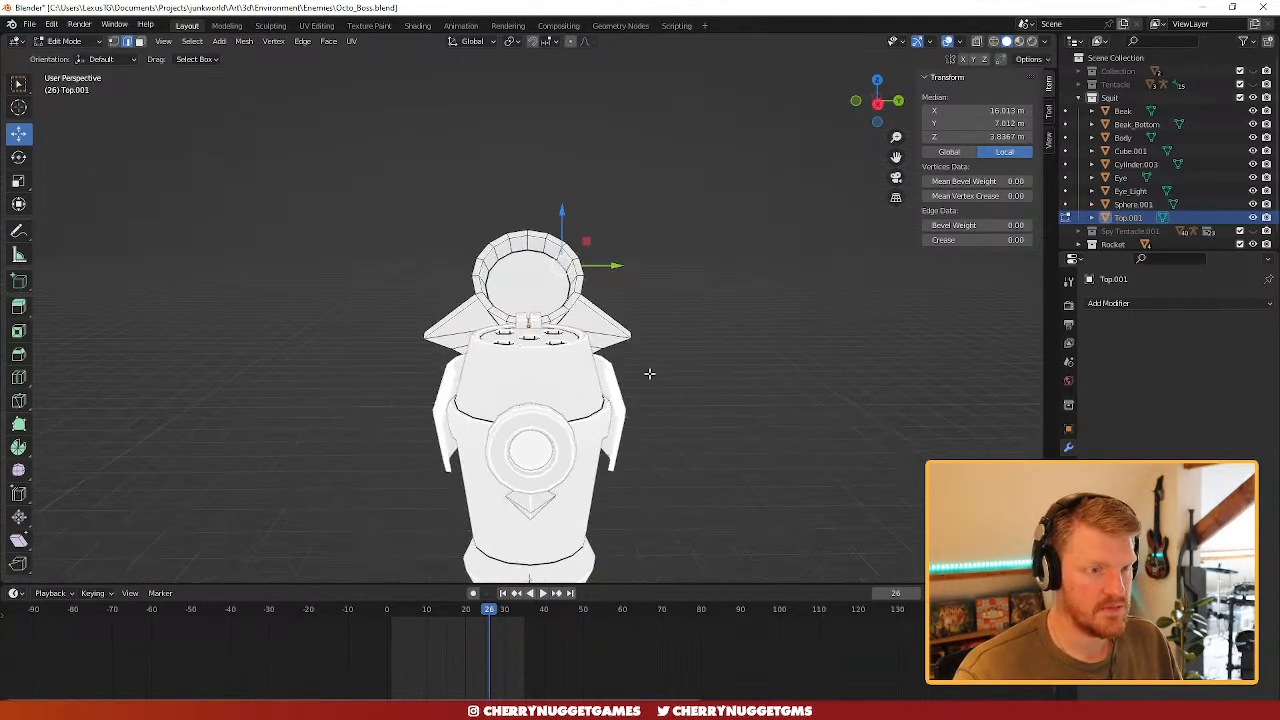
{"action": "scroll", "coordinate": [655, 378], "scroll_direction": "down", "scroll_amount": 1}
- Reset the opened head's Y rotation to 0° in Object Mode
{"action": "key", "text": "Tab"}
{"action": "scroll", "coordinate": [682, 389], "scroll_direction": "down", "scroll_amount": 1}
{"action": "double_click", "coordinate": [980, 178]}
{"action": "type", "text": "0"}
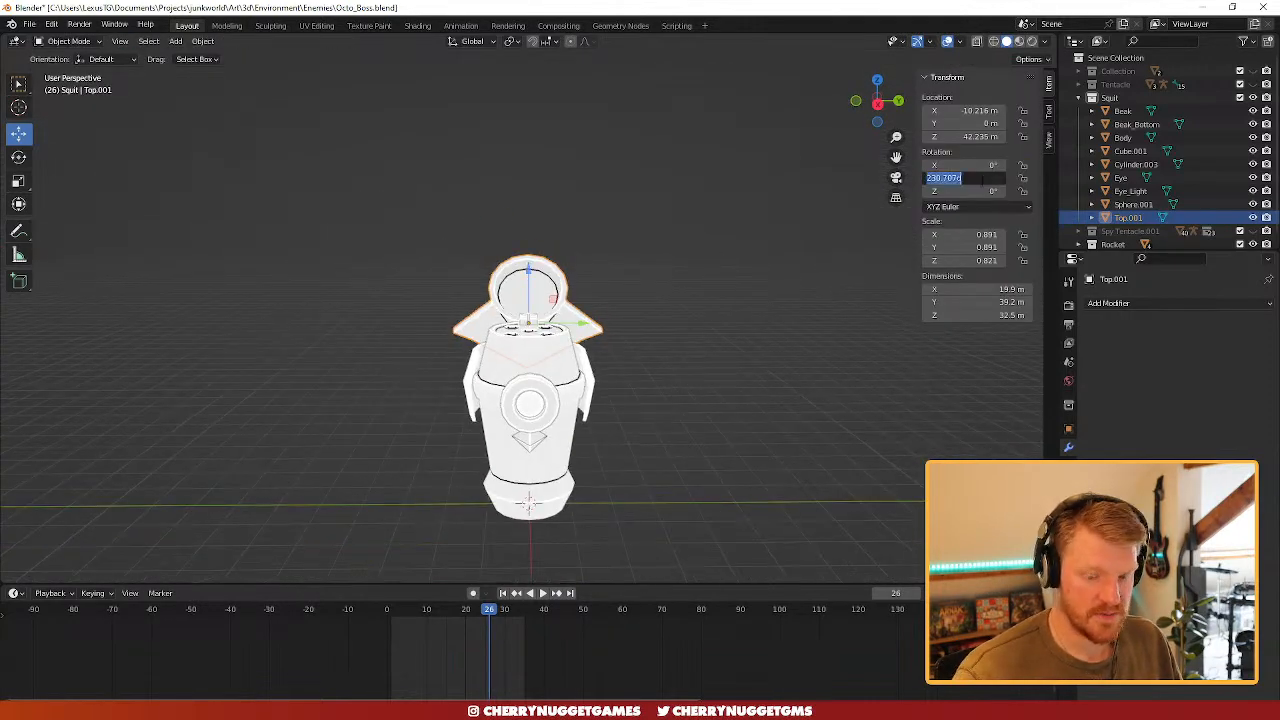
{"action": "key", "text": "Return"}
- Save the file and shrink the timeline area to enlarge the 3D viewport
{"action": "middle_click_drag", "start_coordinate": [600, 363], "coordinate": [677, 406]}
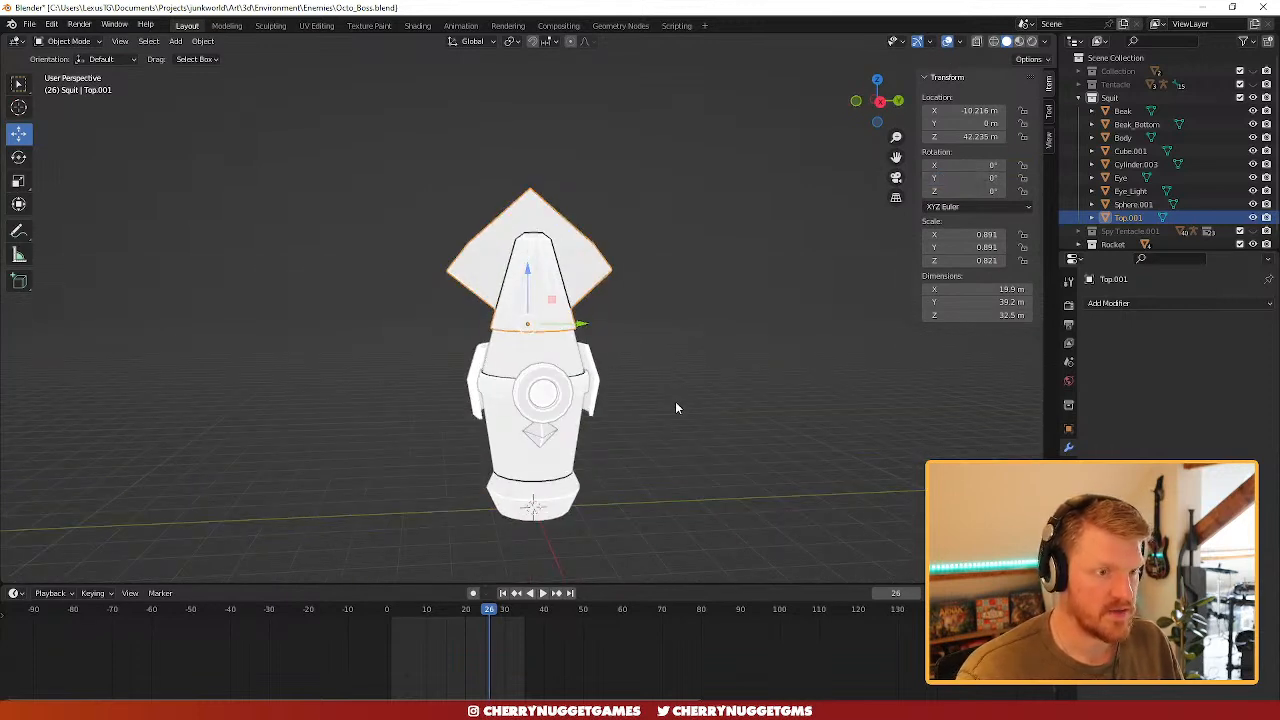
{"action": "scroll", "coordinate": [675, 410], "scroll_direction": "up", "scroll_amount": 1}
{"action": "scroll", "coordinate": [685, 390], "scroll_direction": "down", "scroll_amount": 1}
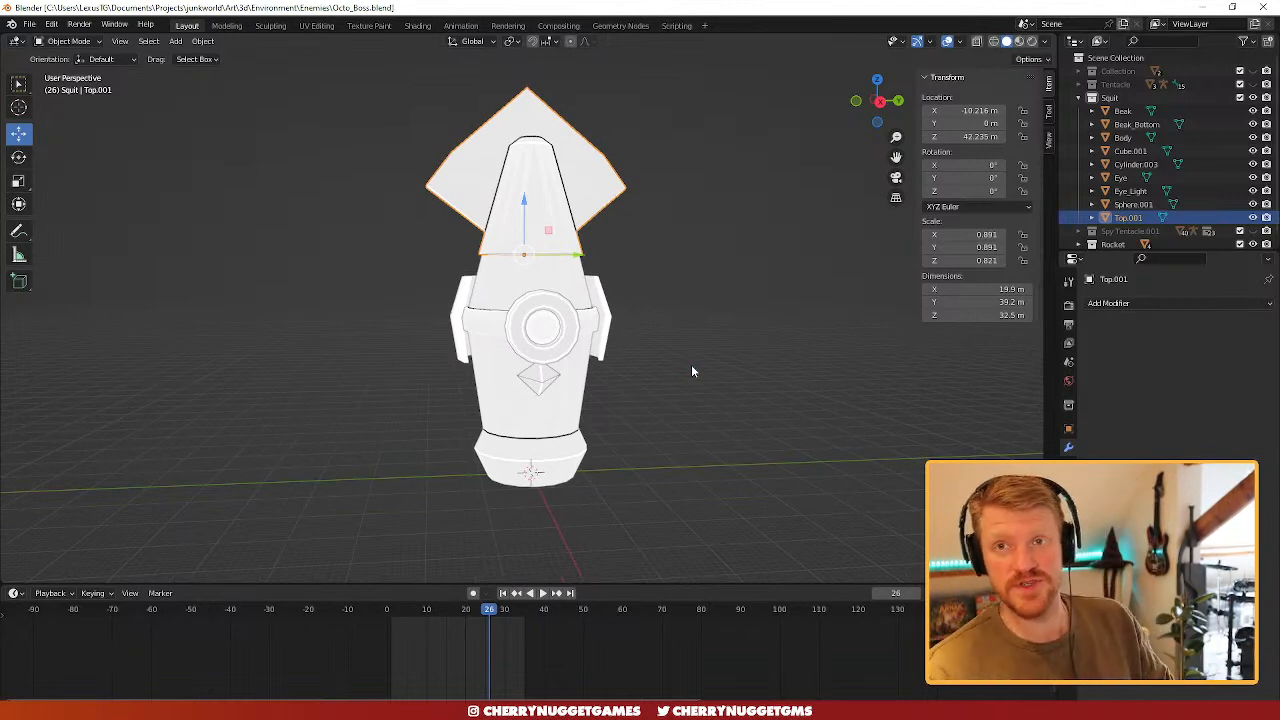
{"action": "scroll", "coordinate": [670, 371], "scroll_direction": "up", "scroll_amount": 1}
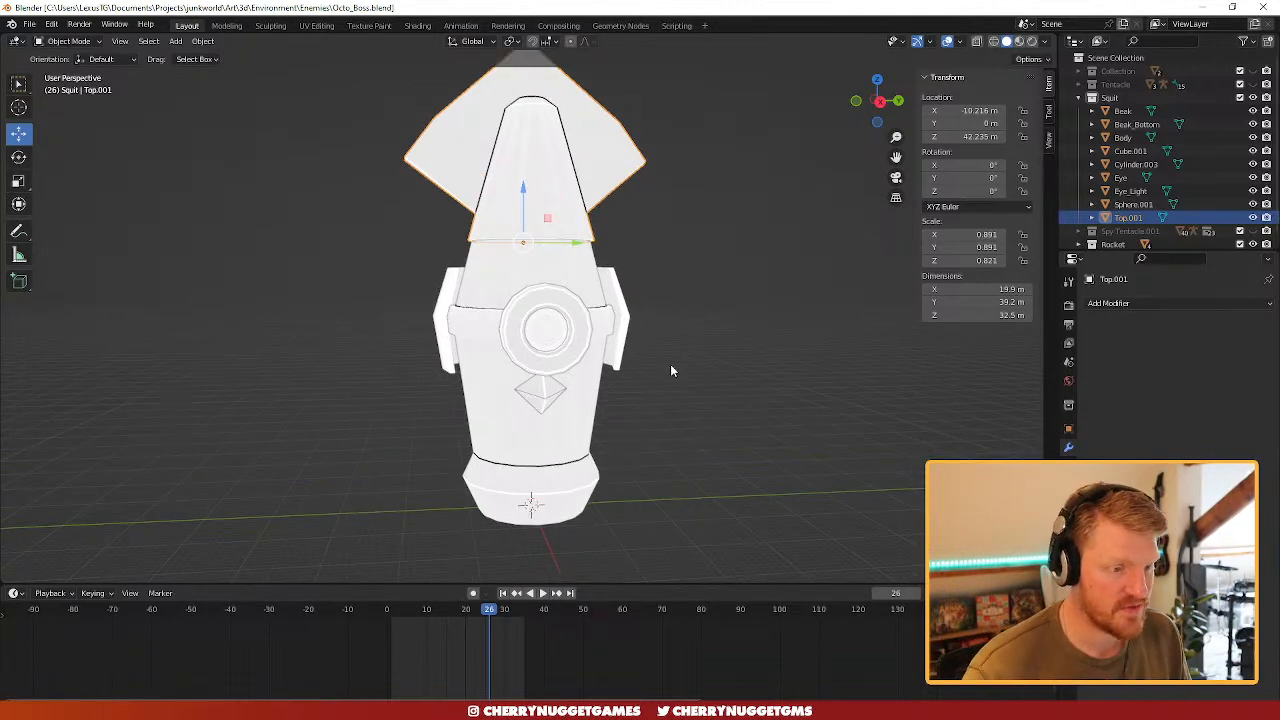
{"action": "left_click_drag", "start_coordinate": [642, 586], "coordinate": [645, 667]}
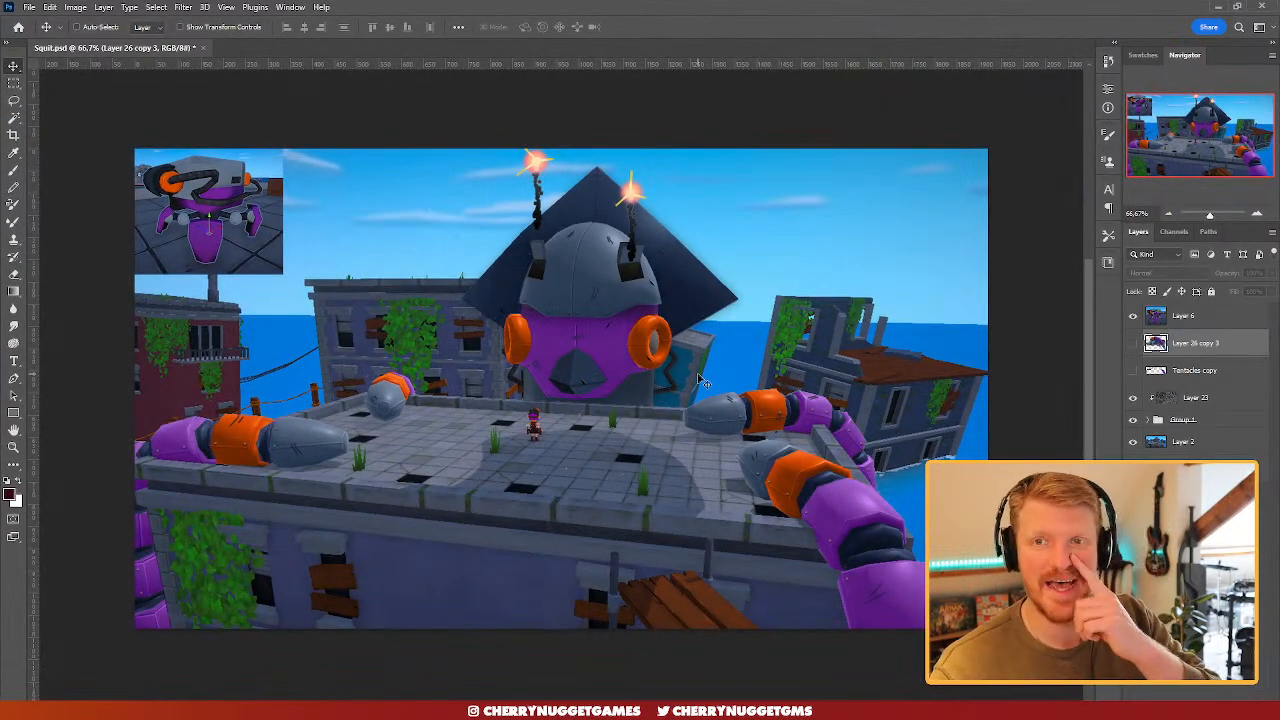
- Switch to Photoshop and toggle the Tentacles copy and Layer 26 copy 3 layers to compare the squid concepts
{"action": "left_click", "coordinate": [1133, 371]}
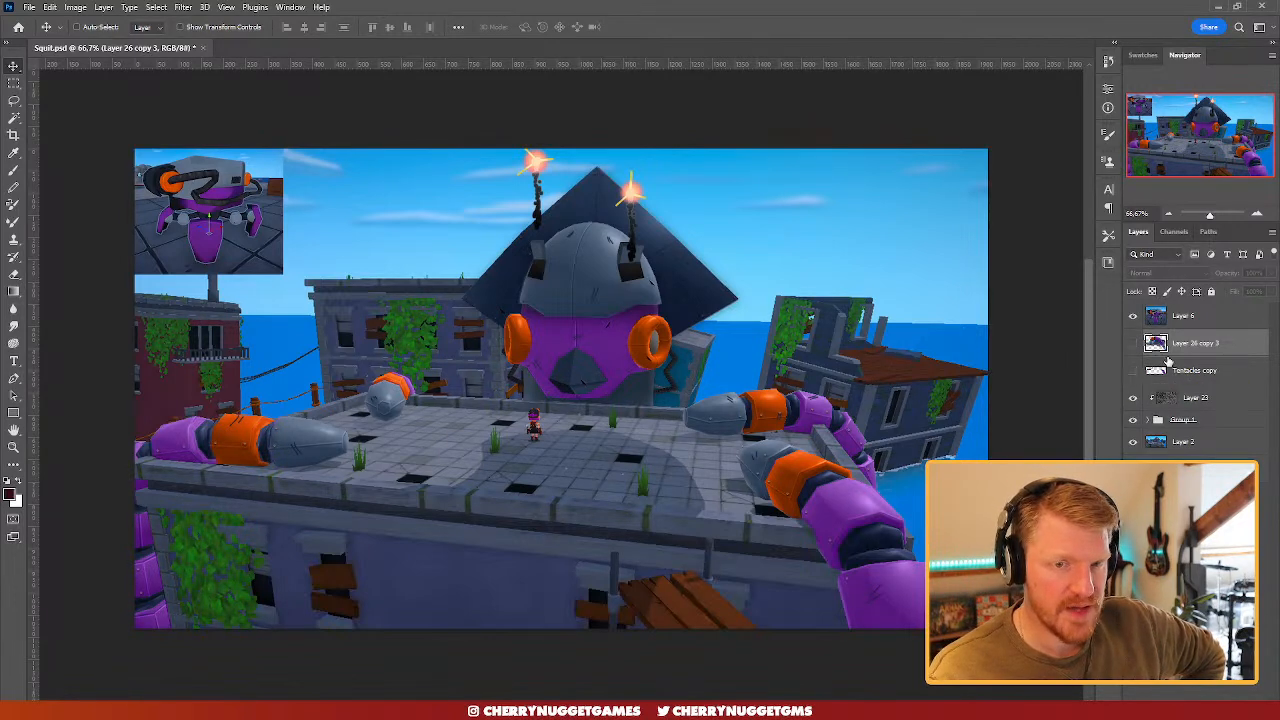
{"action": "left_click", "coordinate": [1133, 344]}
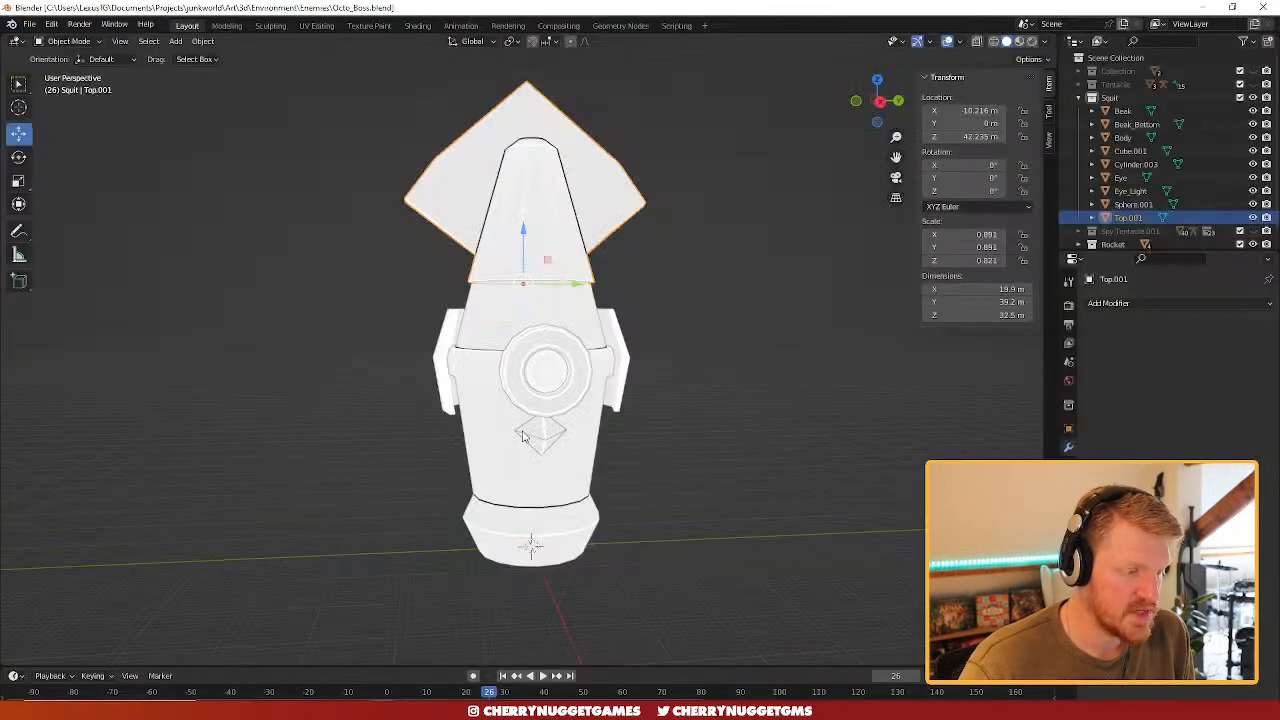
- Switch back to Blender, hide the Rocket collection and select all the squid's parts
{"action": "left_click", "coordinate": [1079, 97]}
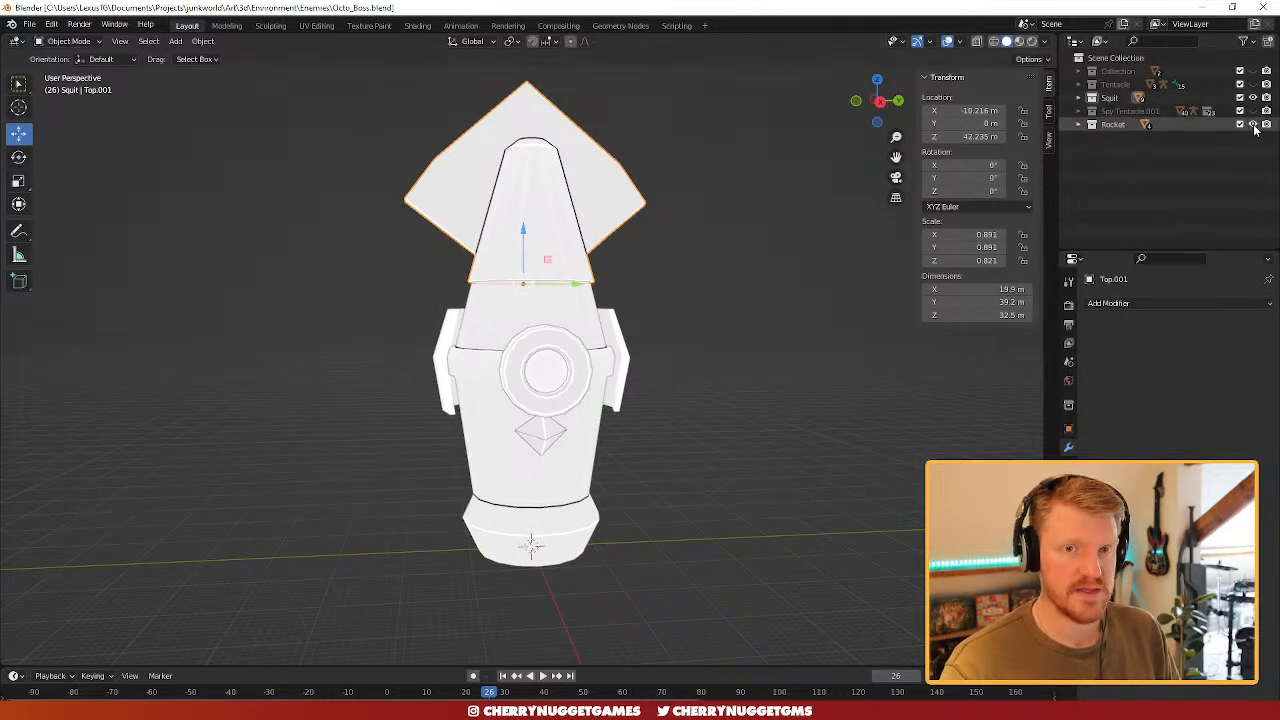
{"action": "key", "text": "a"}
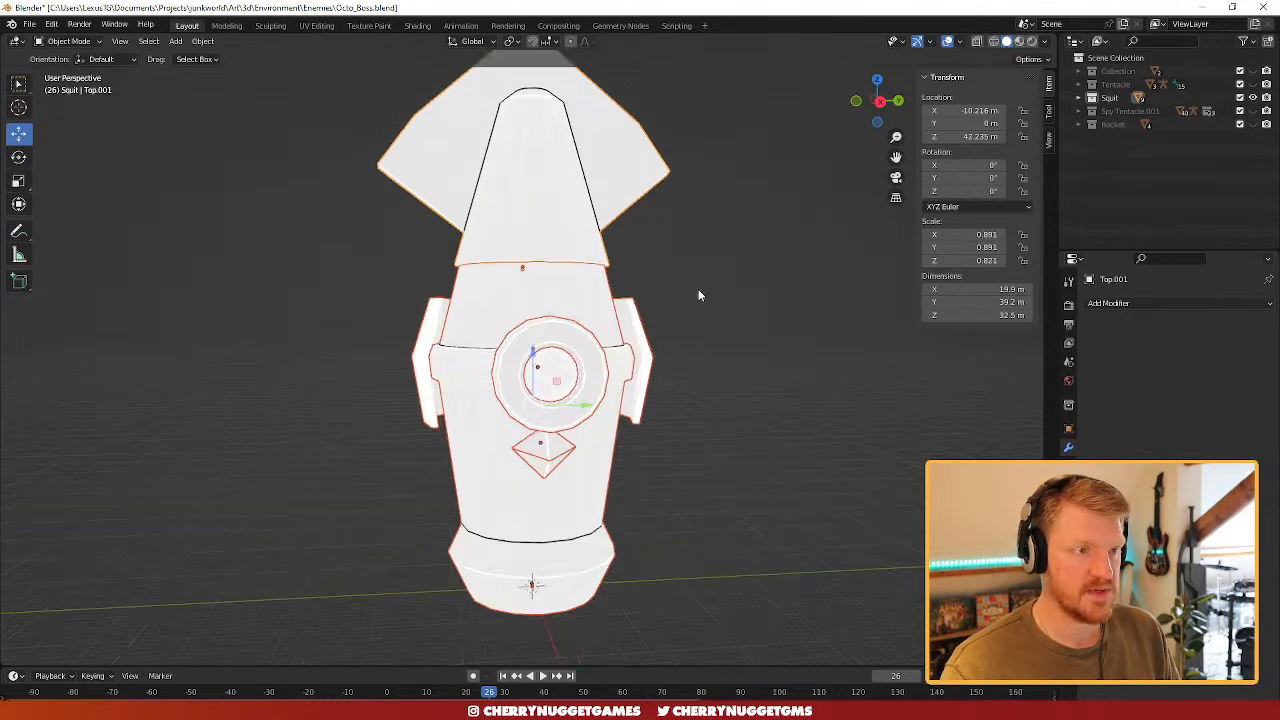
{"action": "mouse_move", "coordinate": [699, 291]}
{"action": "middle_mouse_down"}
{"action": "mouse_move", "coordinate": [708, 348]}
{"action": "mouse_move", "coordinate": [719, 288]}
{"action": "middle_mouse_up"}
{"action": "scroll", "coordinate": [700, 357], "scroll_direction": "up", "scroll_amount": 3}
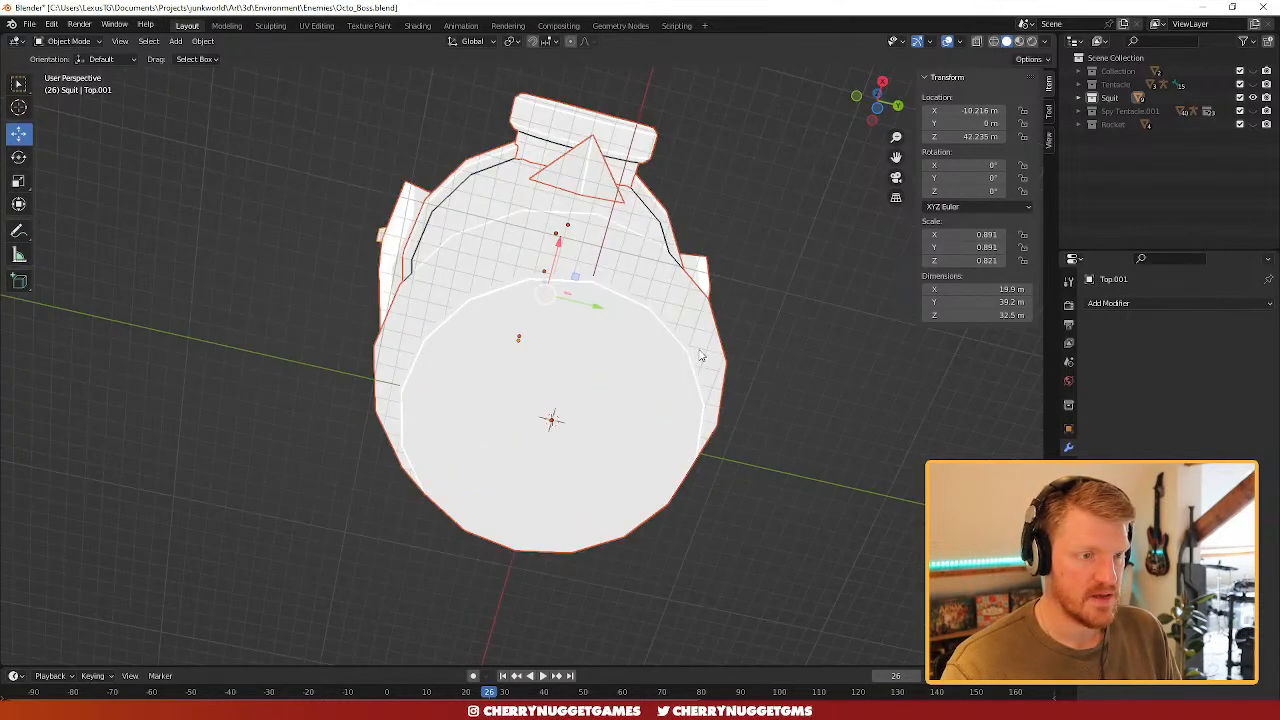
{"action": "scroll", "coordinate": [630, 393], "scroll_direction": "down", "scroll_amount": 2}
- Delete the flat bottom face of the Body object and return to Object Mode
{"action": "left_click", "coordinate": [612, 397]}
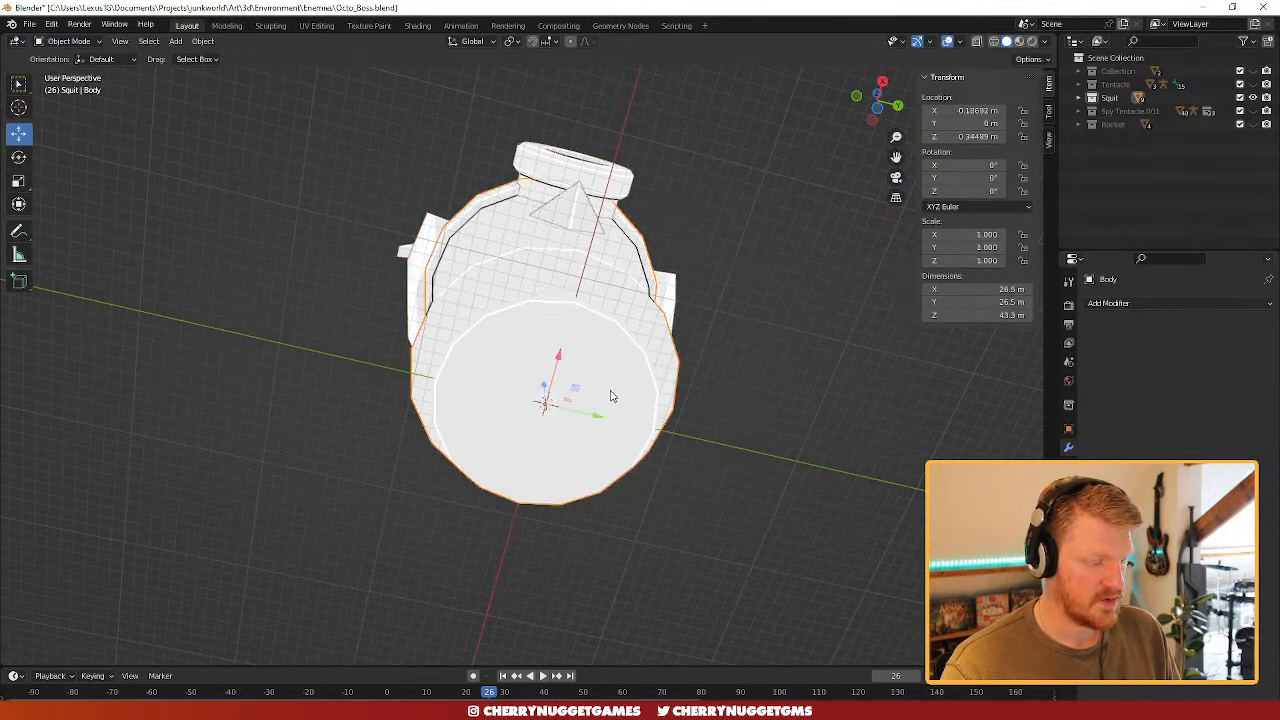
{"action": "key", "text": "Tab"}
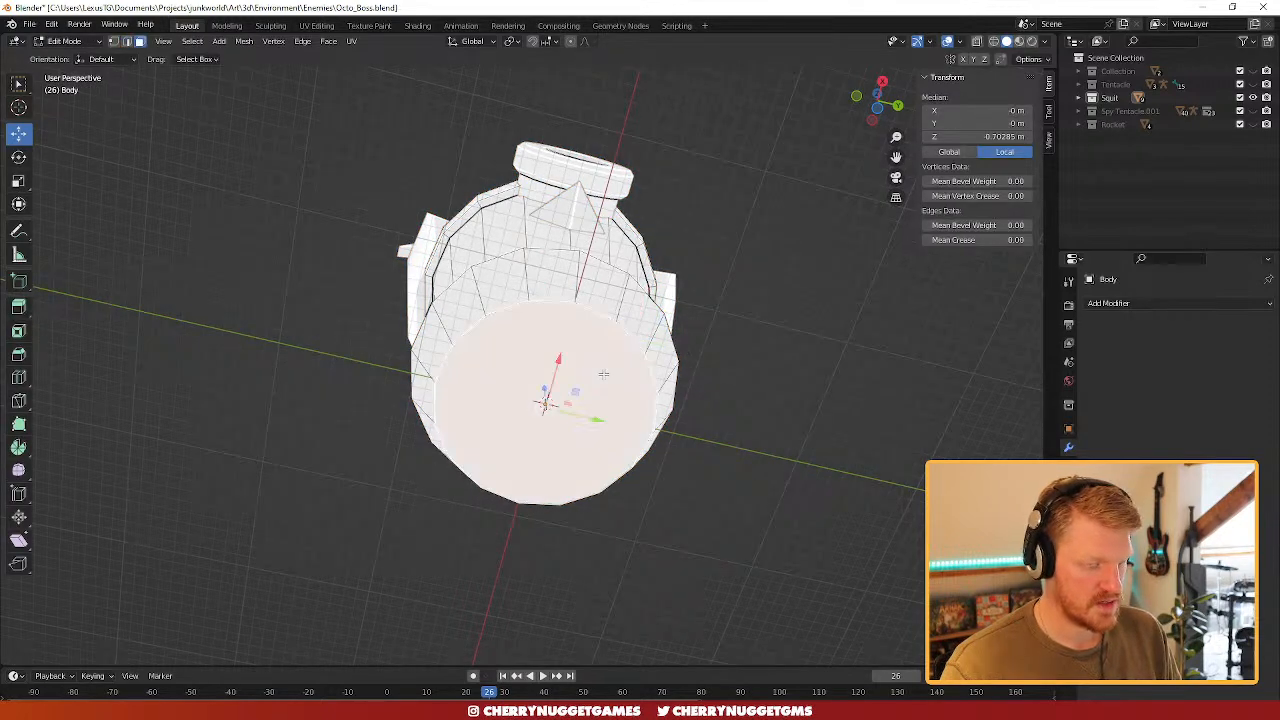
{"action": "key", "text": "x"}
{"action": "left_click", "coordinate": [594, 348]}
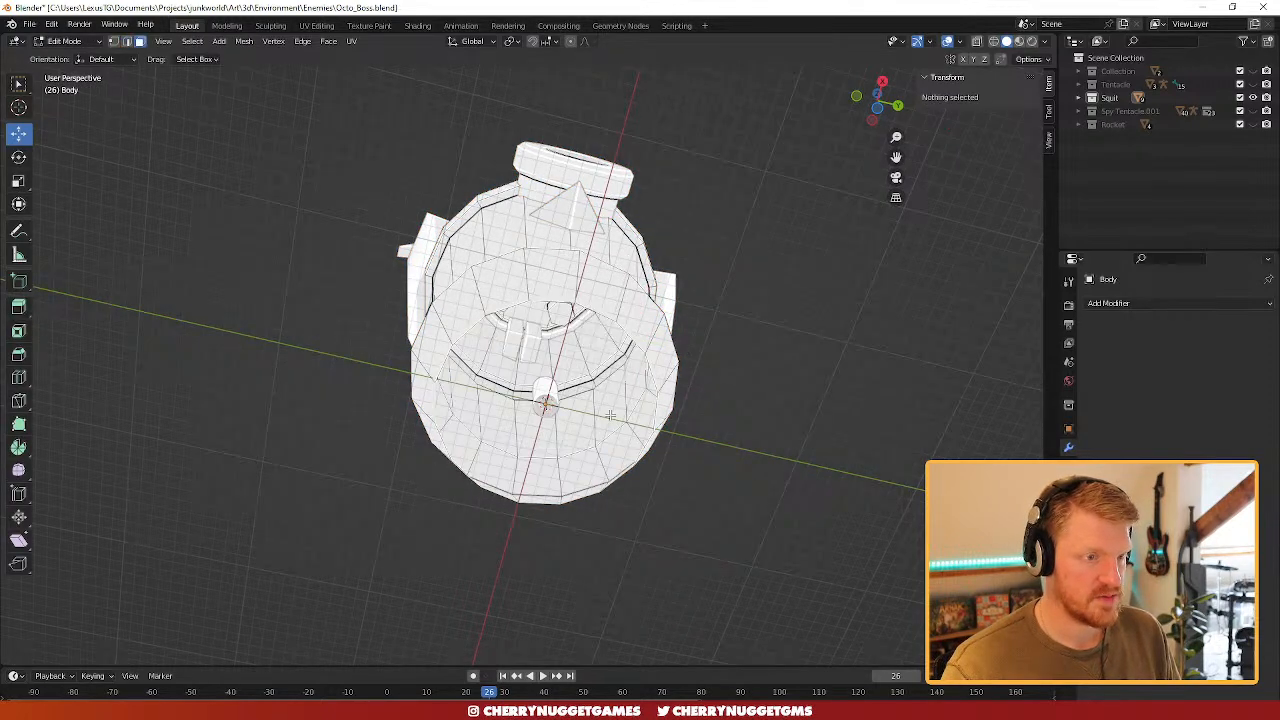
{"action": "middle_click_drag", "start_coordinate": [610, 414], "coordinate": [571, 476]}
{"action": "key", "text": "a"}
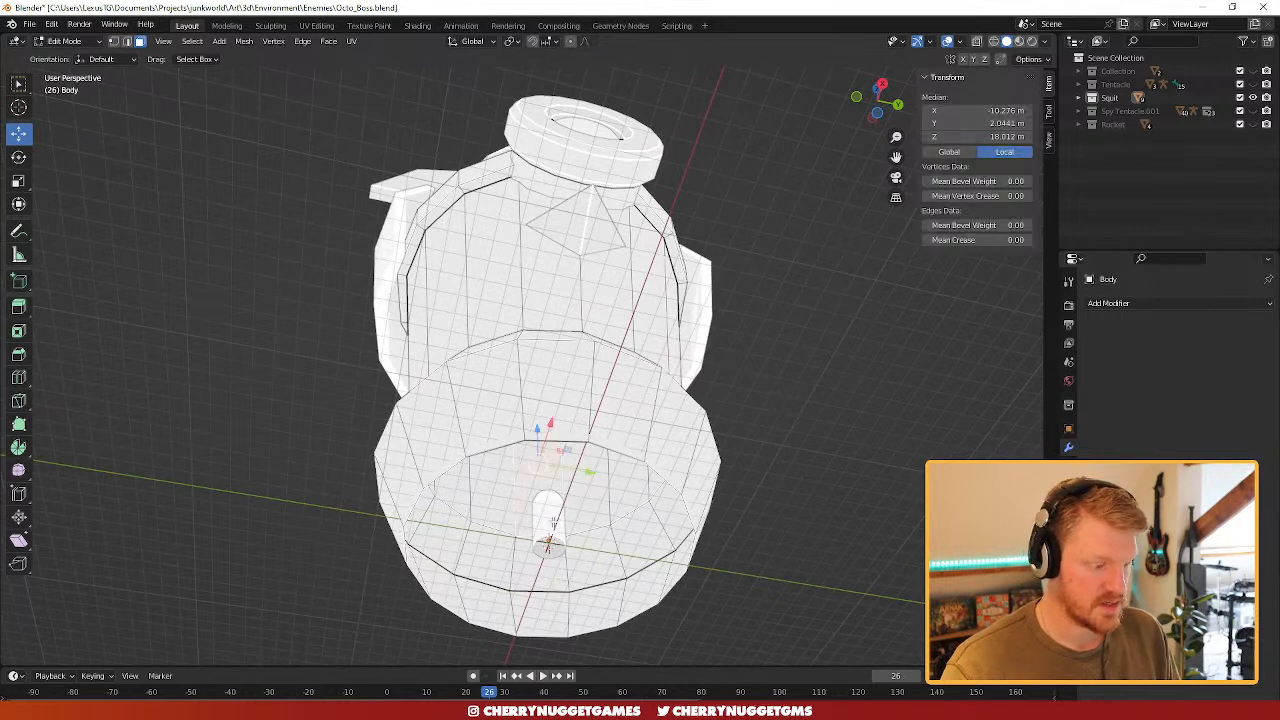
{"action": "key", "text": "Tab"}
- Delete the small capsule object Sphere.001 at the origin inside the body from the Squit collection
{"action": "left_click", "coordinate": [1090, 124]}
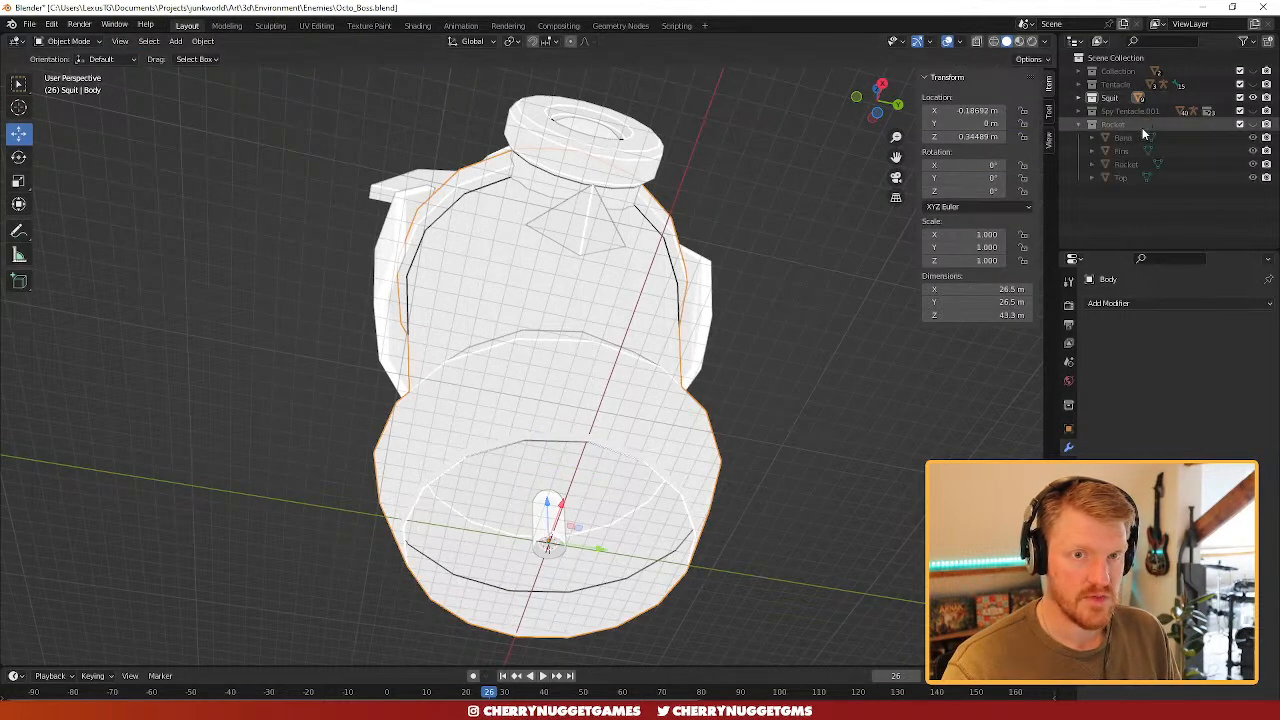
{"action": "left_click", "coordinate": [1079, 124]}
{"action": "left_click", "coordinate": [1079, 98]}
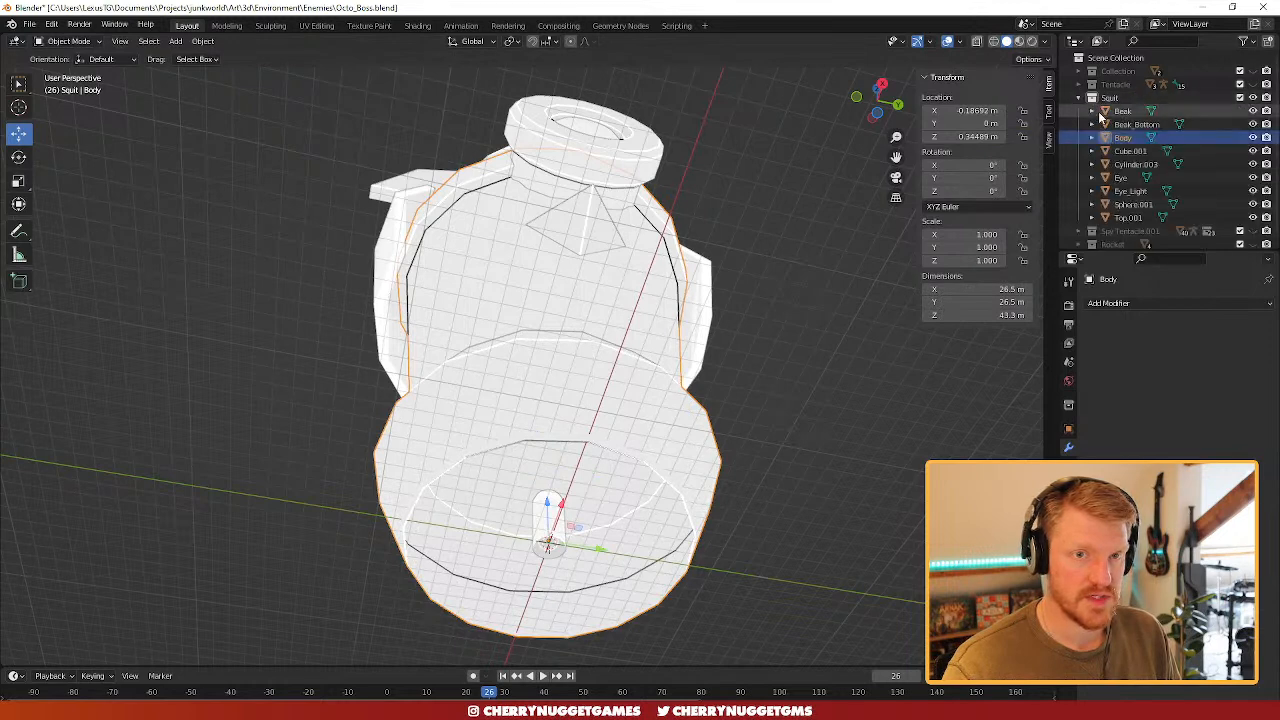
{"action": "left_click", "coordinate": [536, 521]}
{"action": "key", "text": "Delete"}
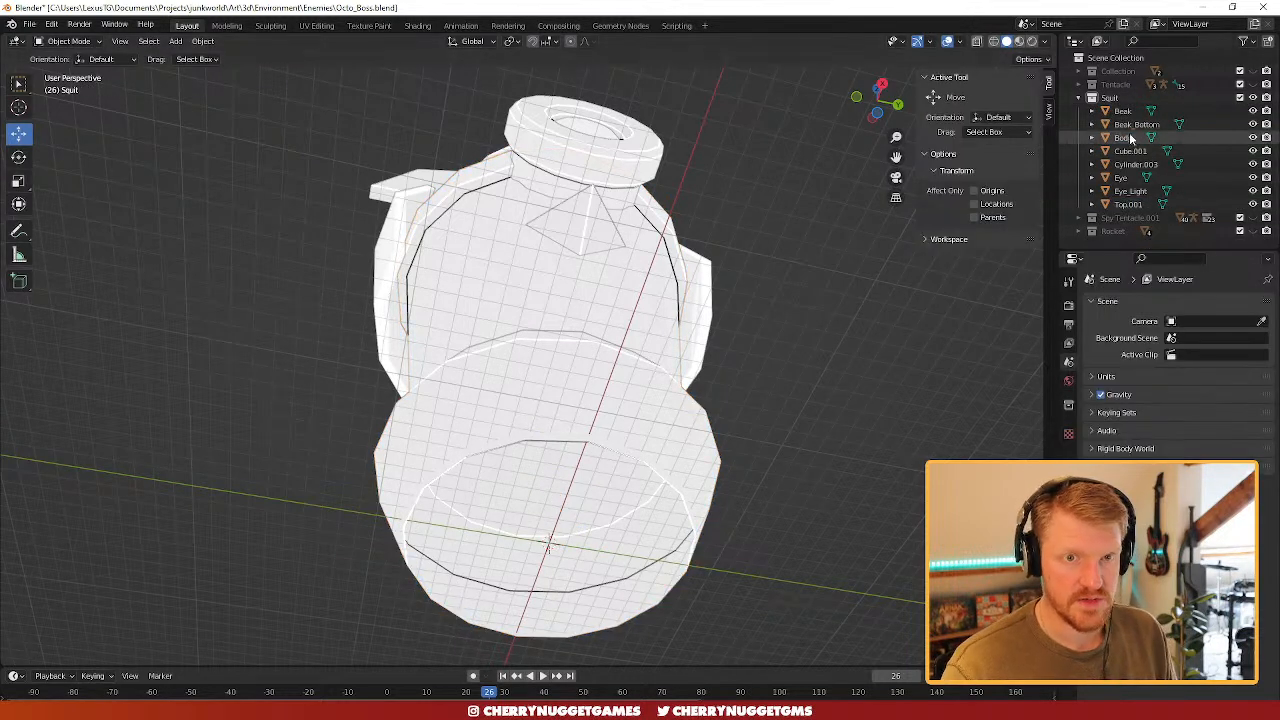
{"action": "left_click", "coordinate": [1079, 98]}
- Select all the squid's parts with the Rocket as the active object and link the Rocket's material to them
{"action": "left_click", "coordinate": [1240, 125]}
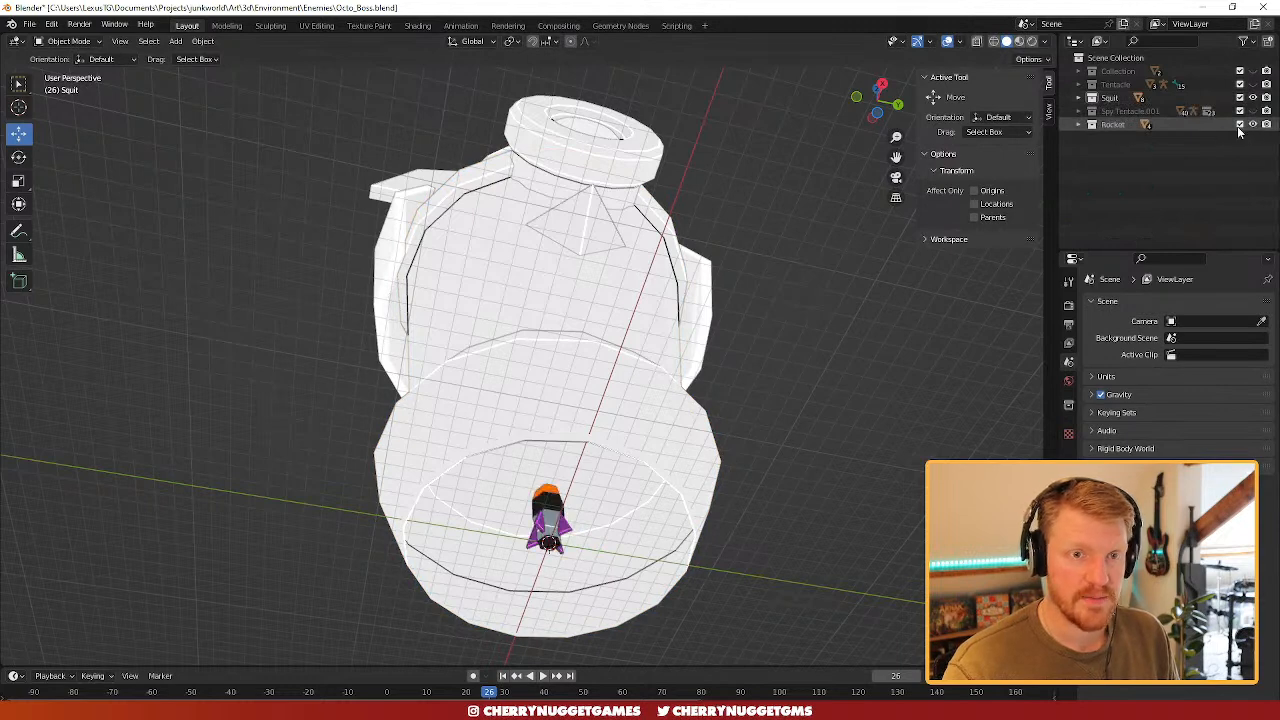
{"action": "left_click", "coordinate": [1240, 125]}
{"action": "left_click", "coordinate": [575, 287]}
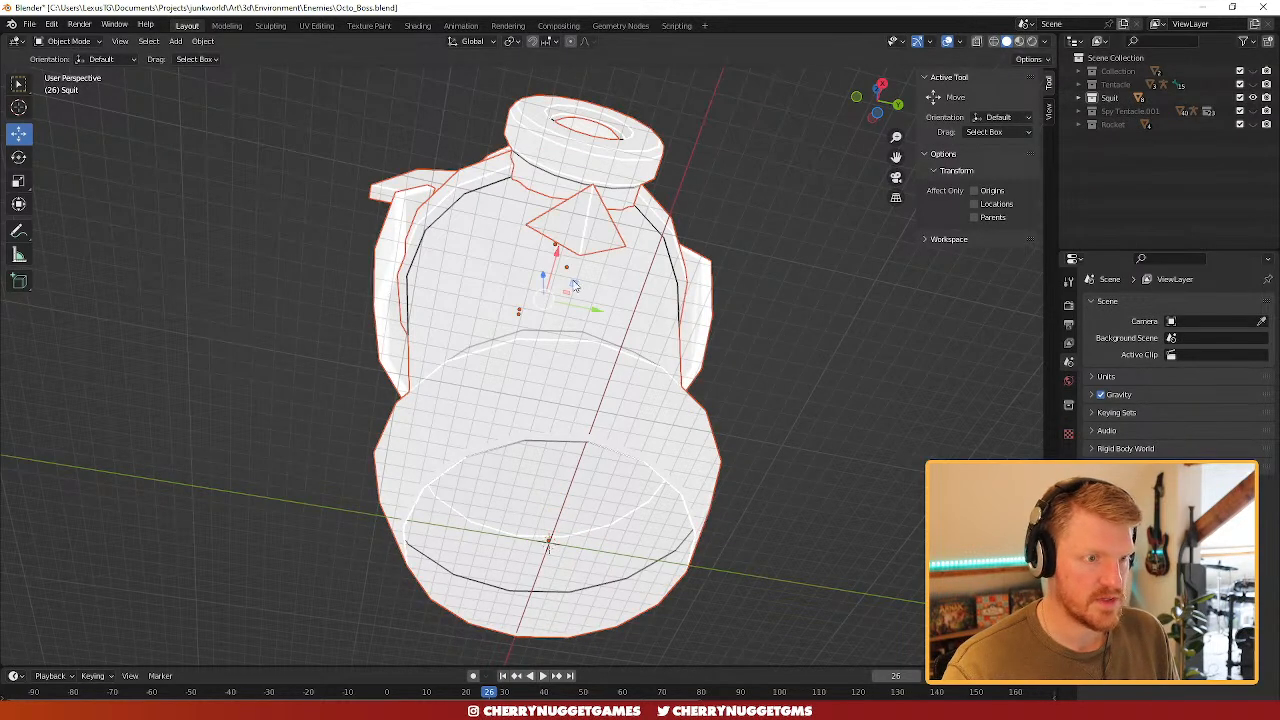
{"action": "left_click", "coordinate": [1240, 125]}
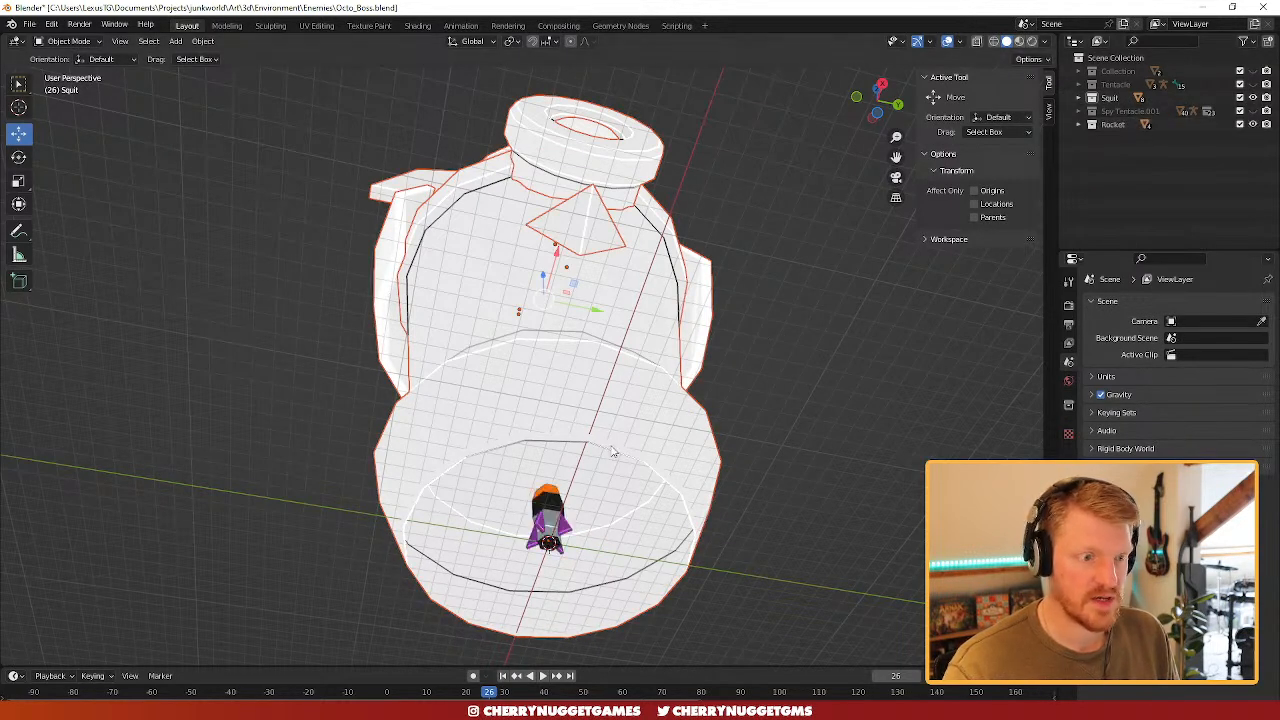
{"action": "left_click", "coordinate": [549, 510]}
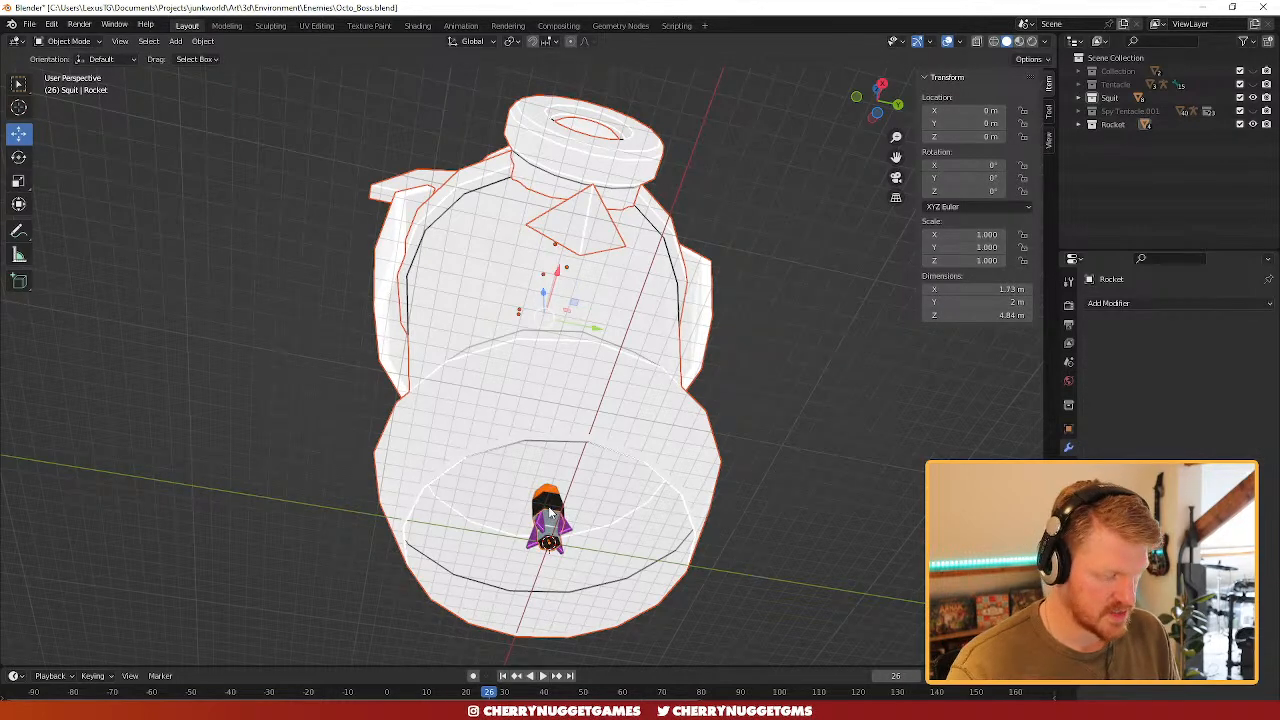
{"action": "key", "text": "ctrl+l"}
{"action": "mouse_move", "coordinate": [549, 510]}
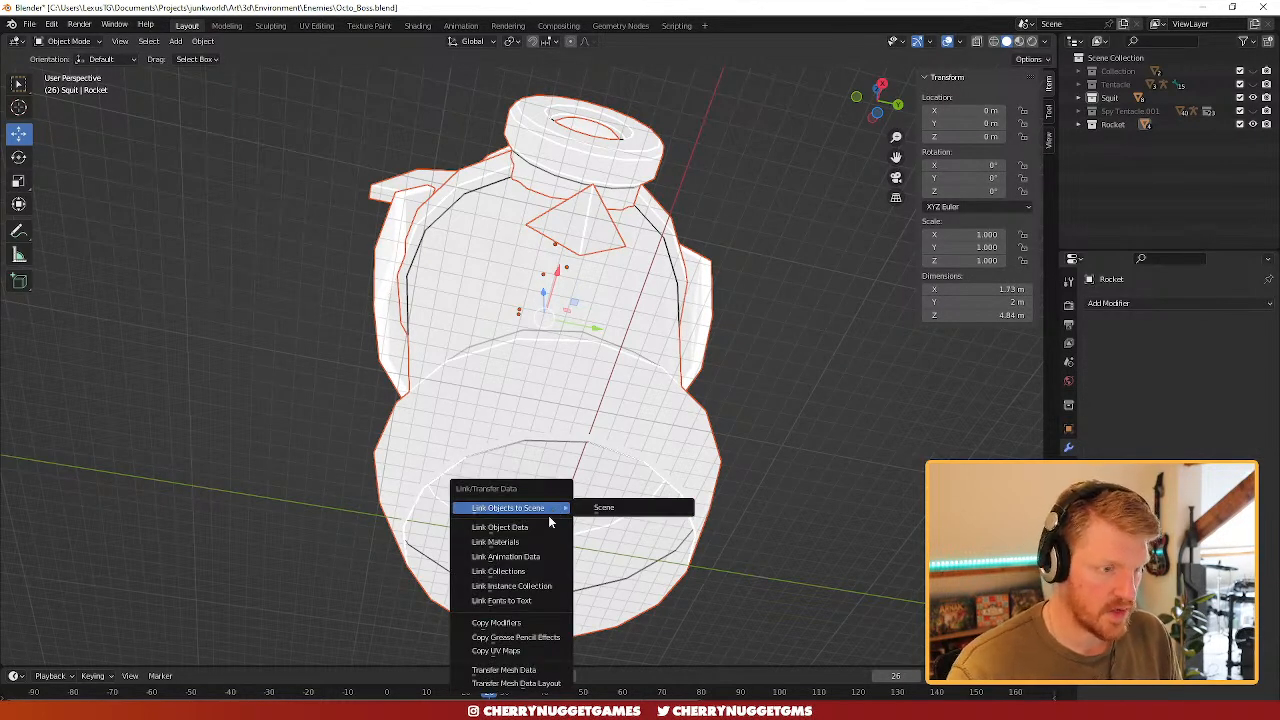
{"action": "left_click", "coordinate": [541, 547]}
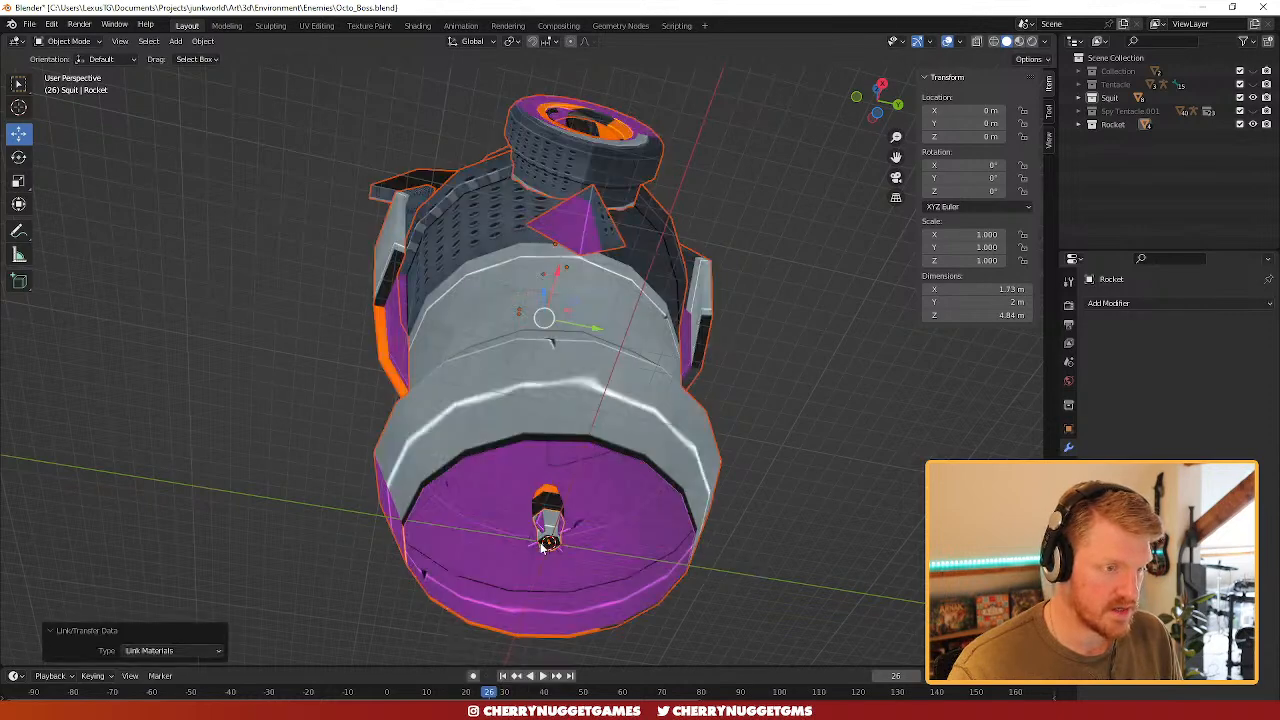
{"action": "middle_click_drag", "start_coordinate": [698, 376], "coordinate": [603, 464]}
{"action": "scroll", "coordinate": [637, 501], "scroll_direction": "down", "scroll_amount": 5}
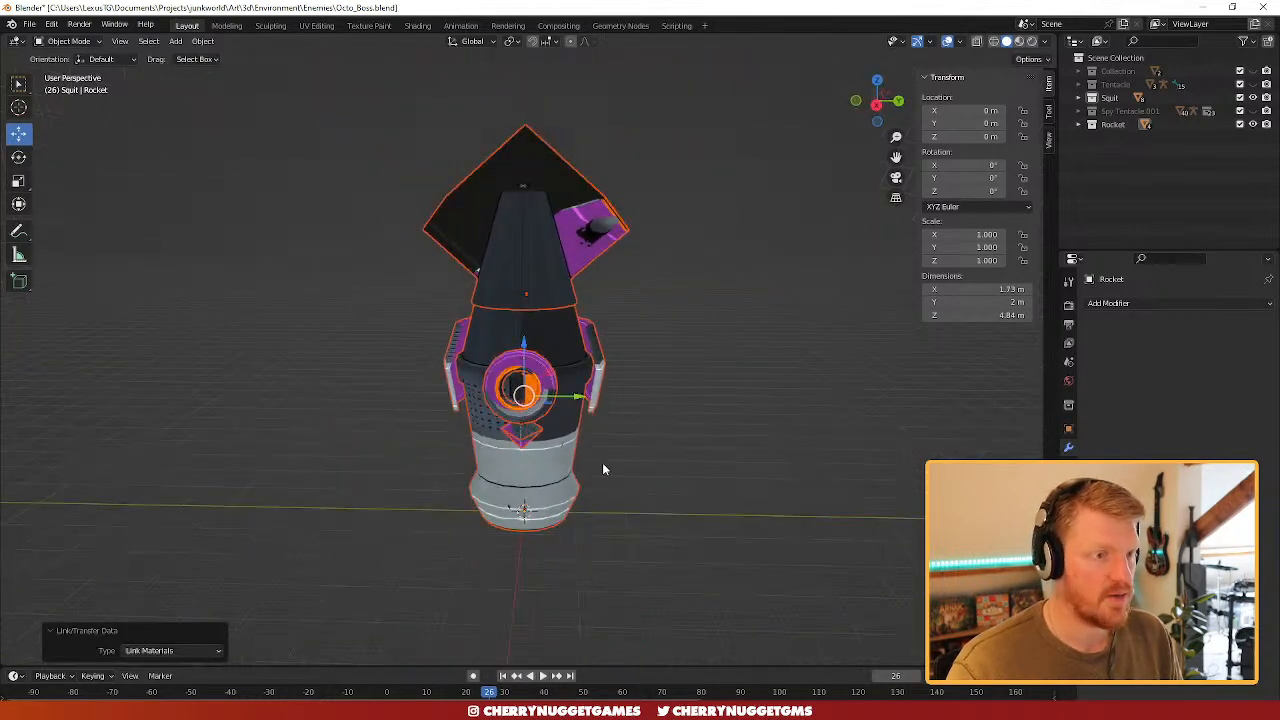
- Hide the Rocket collection and lower the squid's head Top.001 by about 1.78 m along Z
{"action": "middle_click_drag", "start_coordinate": [618, 413], "coordinate": [544, 317]}
{"action": "left_click", "coordinate": [587, 260]}
{"action": "scroll", "coordinate": [563, 340], "scroll_direction": "down", "scroll_amount": 4}
{"action": "scroll", "coordinate": [537, 306], "scroll_direction": "up", "scroll_amount": 1}
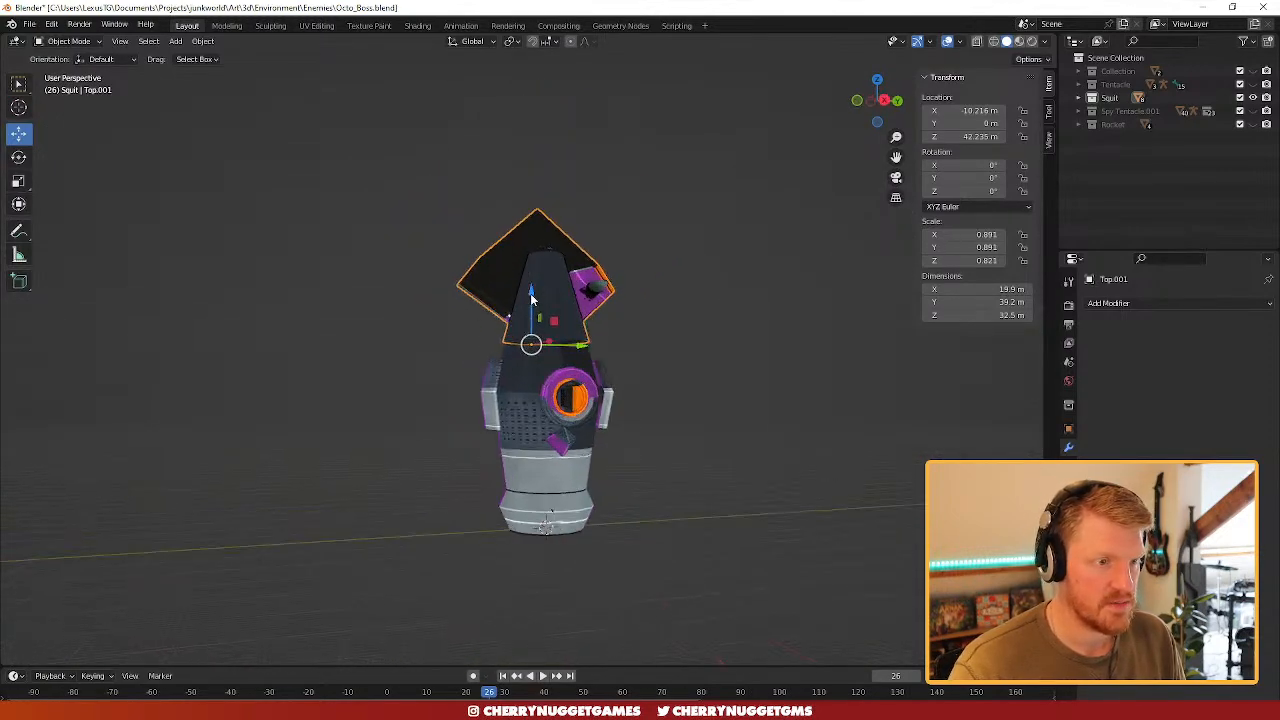
{"action": "left_click_drag", "start_coordinate": [531, 298], "coordinate": [531, 311]}
- Scale the entire mesh of the head Top.001 uniformly by 1.076 in Edit Mode
{"action": "middle_click_drag", "start_coordinate": [531, 311], "coordinate": [610, 346]}
{"action": "scroll", "coordinate": [610, 346], "scroll_direction": "up", "scroll_amount": 2}
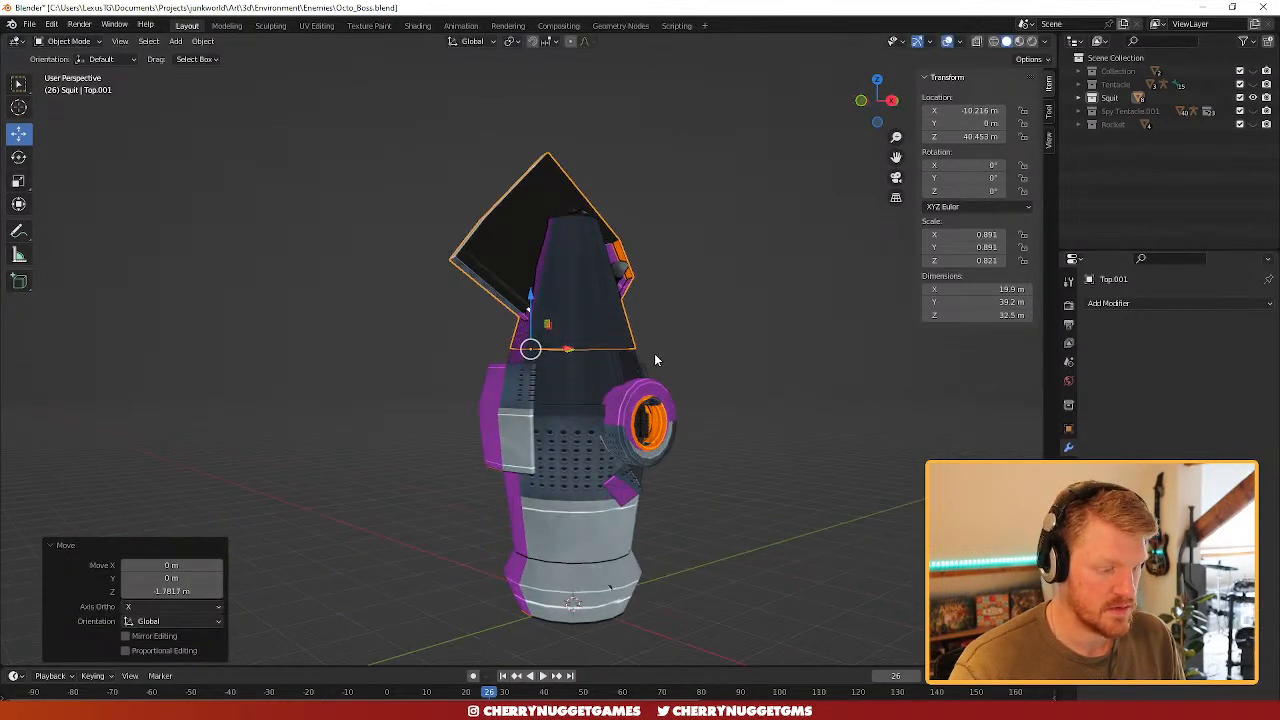
{"action": "key", "text": "Tab"}
{"action": "key", "text": "a"}
{"action": "key", "text": "s"}
{"action": "left_click", "coordinate": [588, 309]}
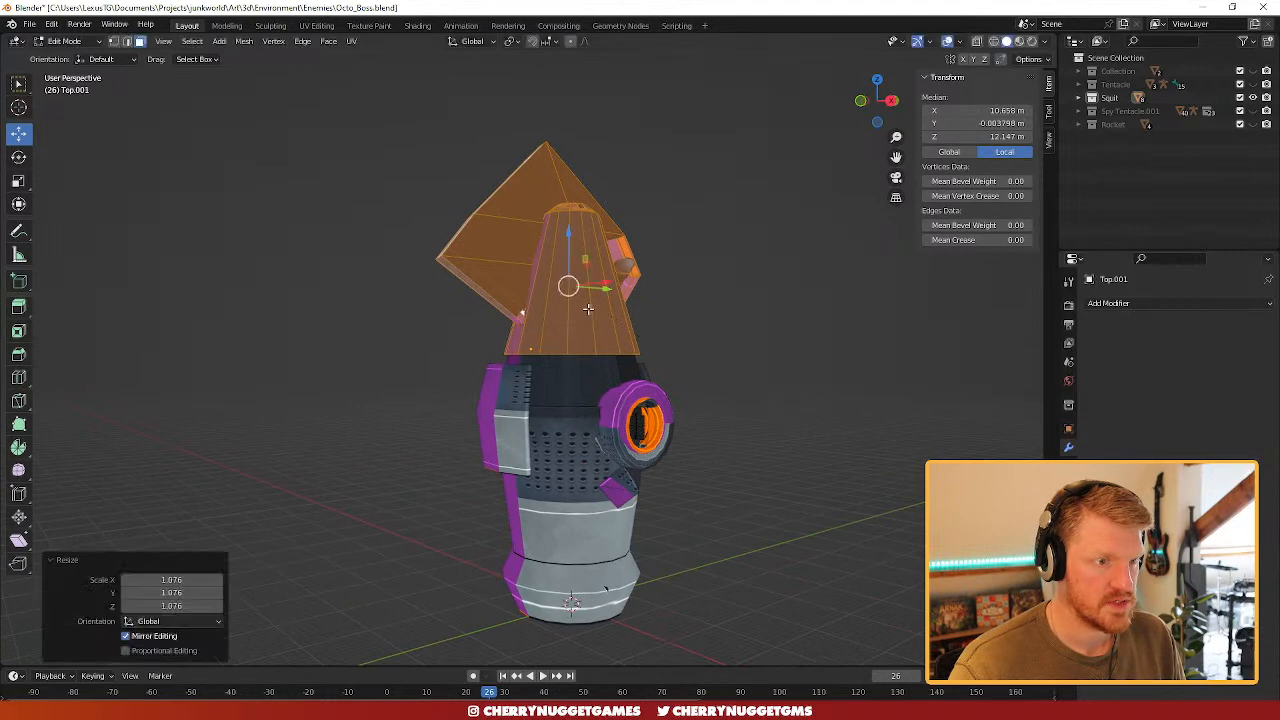
- From the back view, move the head's whole mesh up about 0.93 m along Z and about 0.65 m along X
{"action": "middle_click_drag", "start_coordinate": [588, 309], "coordinate": [639, 313]}
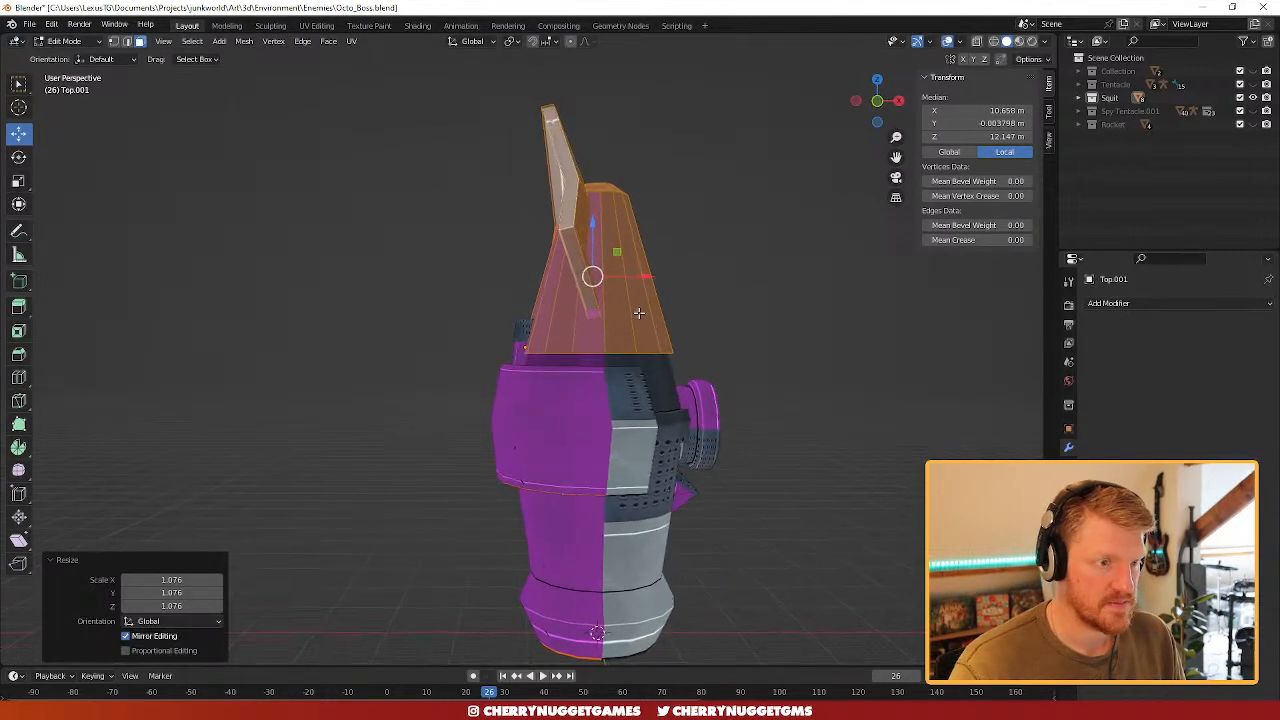
{"action": "left_click", "coordinate": [866, 127]}
{"action": "key", "text": "g"}
{"action": "key", "text": "z"}
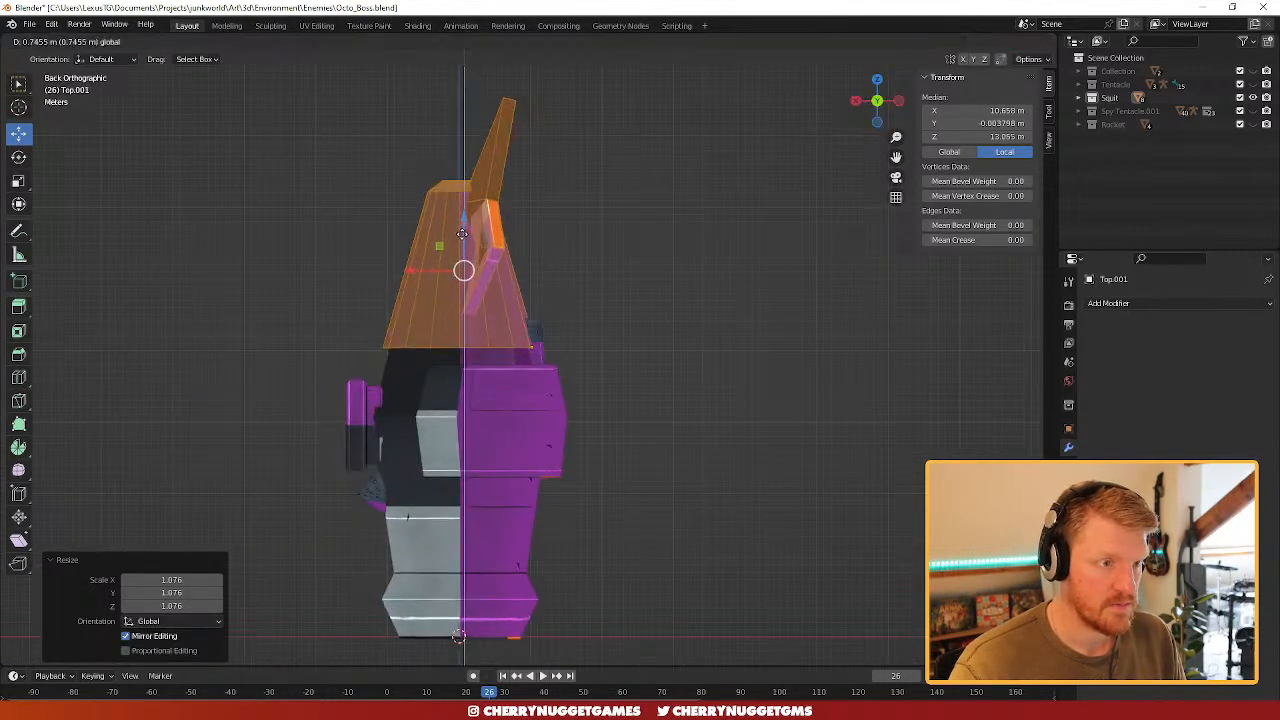
{"action": "left_click", "coordinate": [461, 233]}
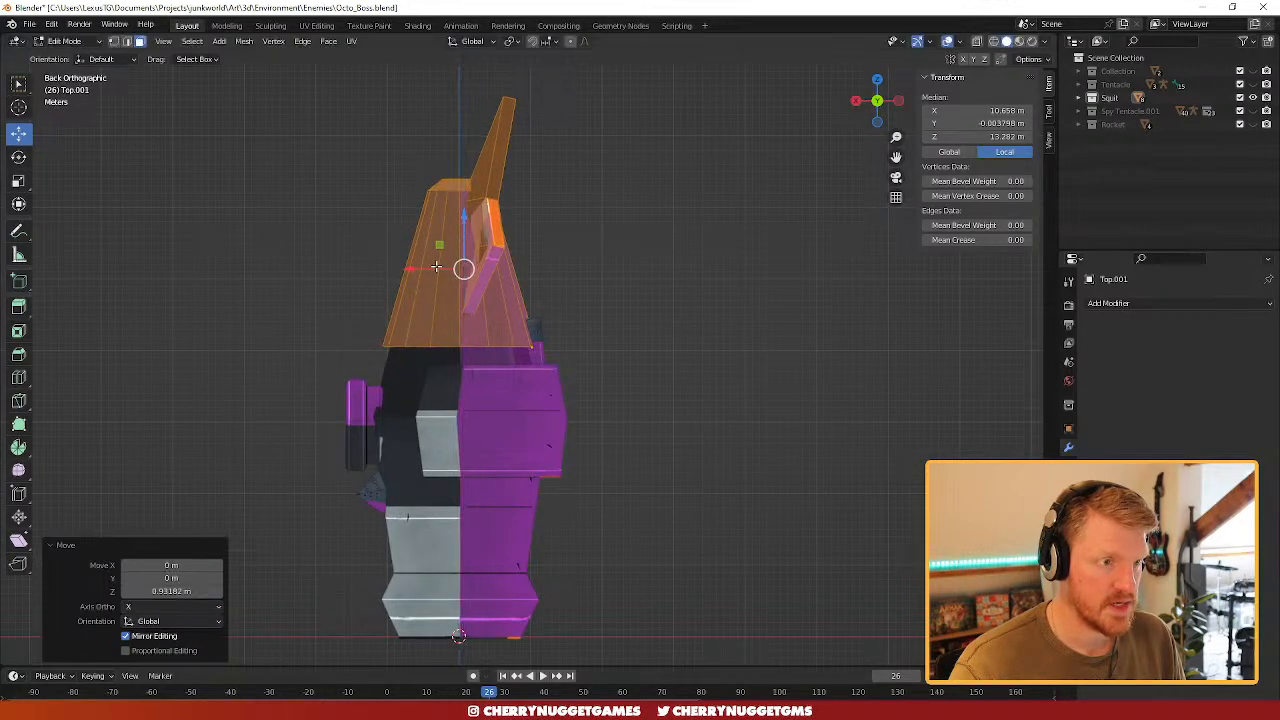
{"action": "key", "text": "g"}
{"action": "key", "text": "x"}
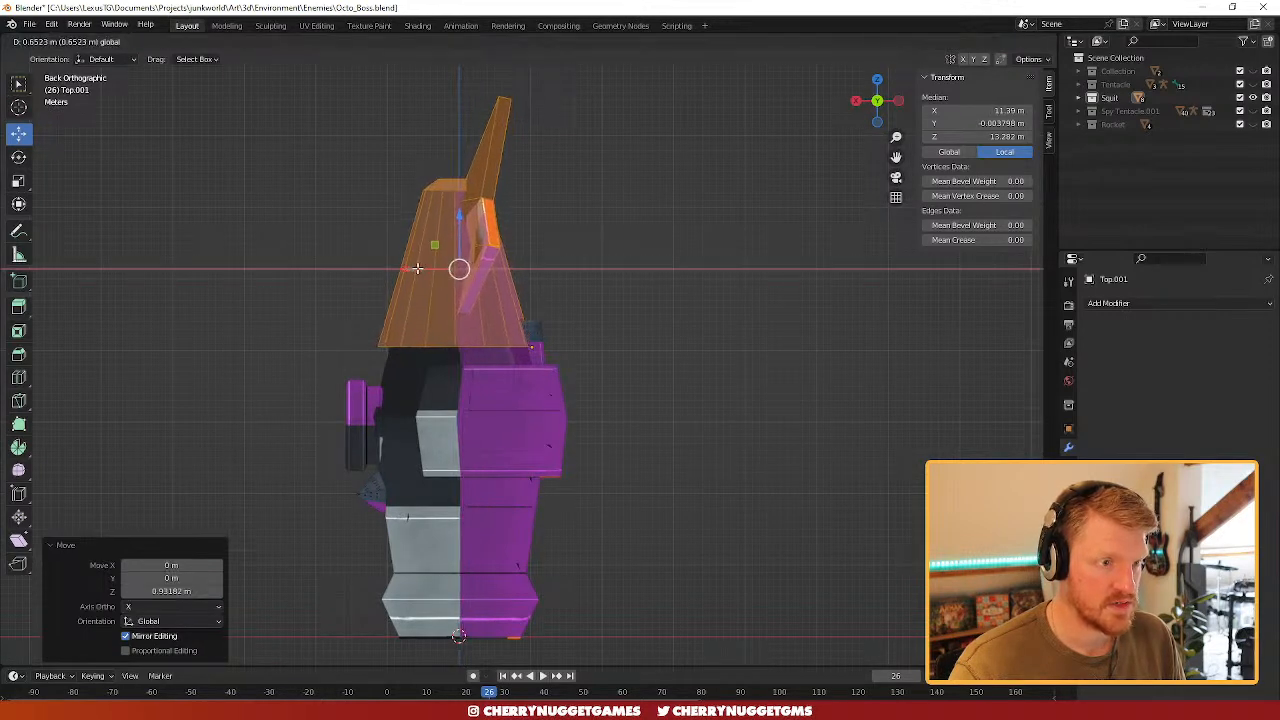
{"action": "left_click", "coordinate": [418, 269]}
- In Object Mode, move the head Top.001 about -0.84 m along X and lower it about 1.3 m to seat it on the body
{"action": "key", "text": "Tab"}
{"action": "key", "text": "g"}
{"action": "key", "text": "x"}
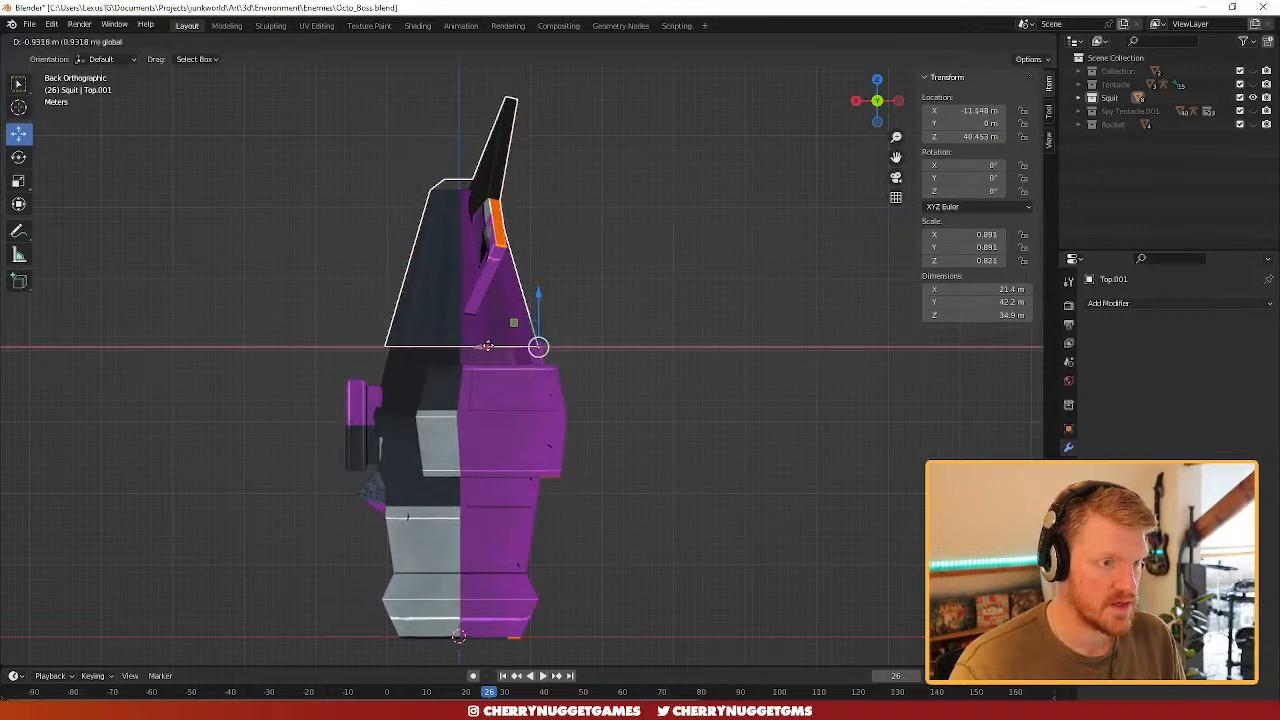
{"action": "left_click", "coordinate": [534, 342]}
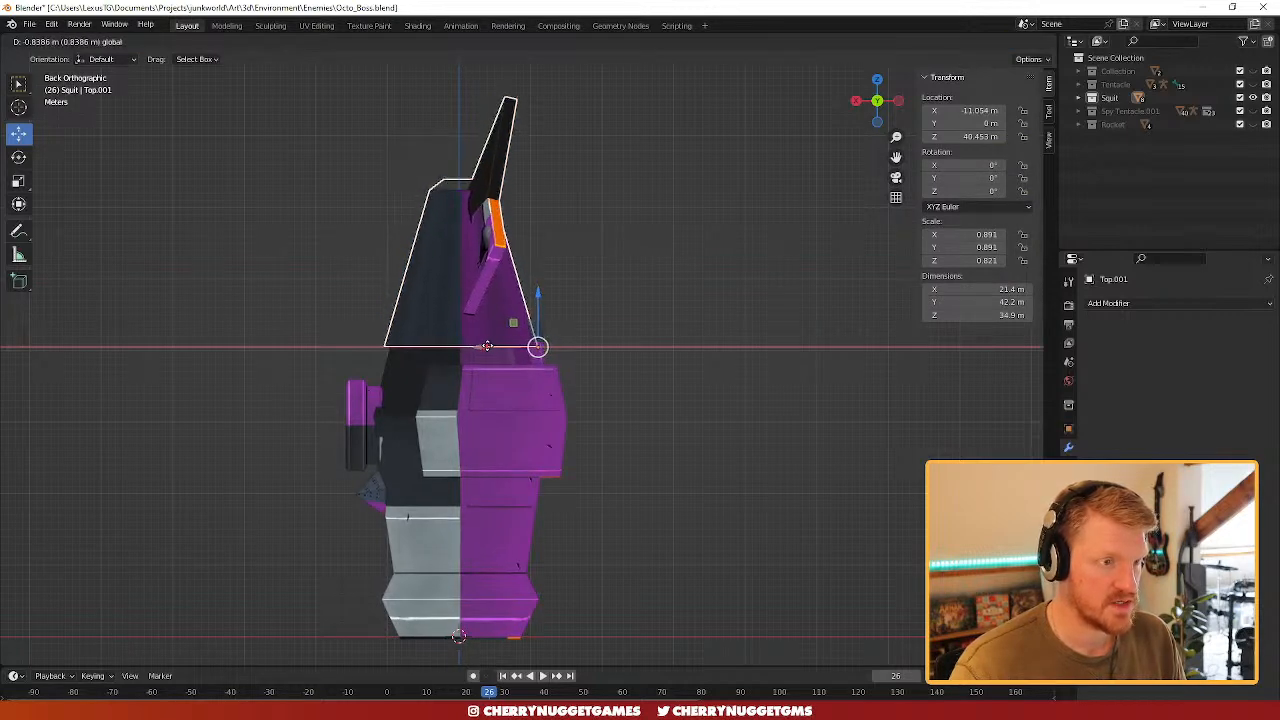
{"action": "left_click_drag", "start_coordinate": [536, 296], "coordinate": [510, 340]}
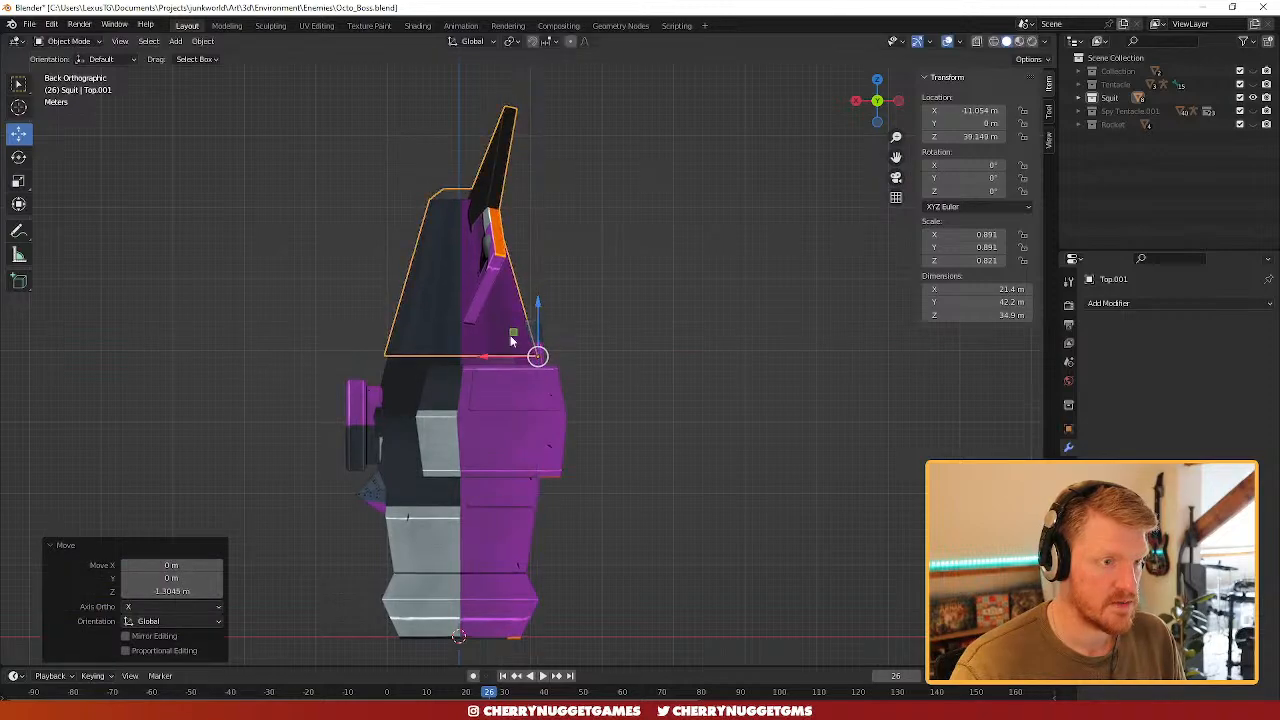
{"action": "left_click", "coordinate": [487, 360]}
{"action": "middle_click_drag", "start_coordinate": [490, 358], "coordinate": [422, 339]}
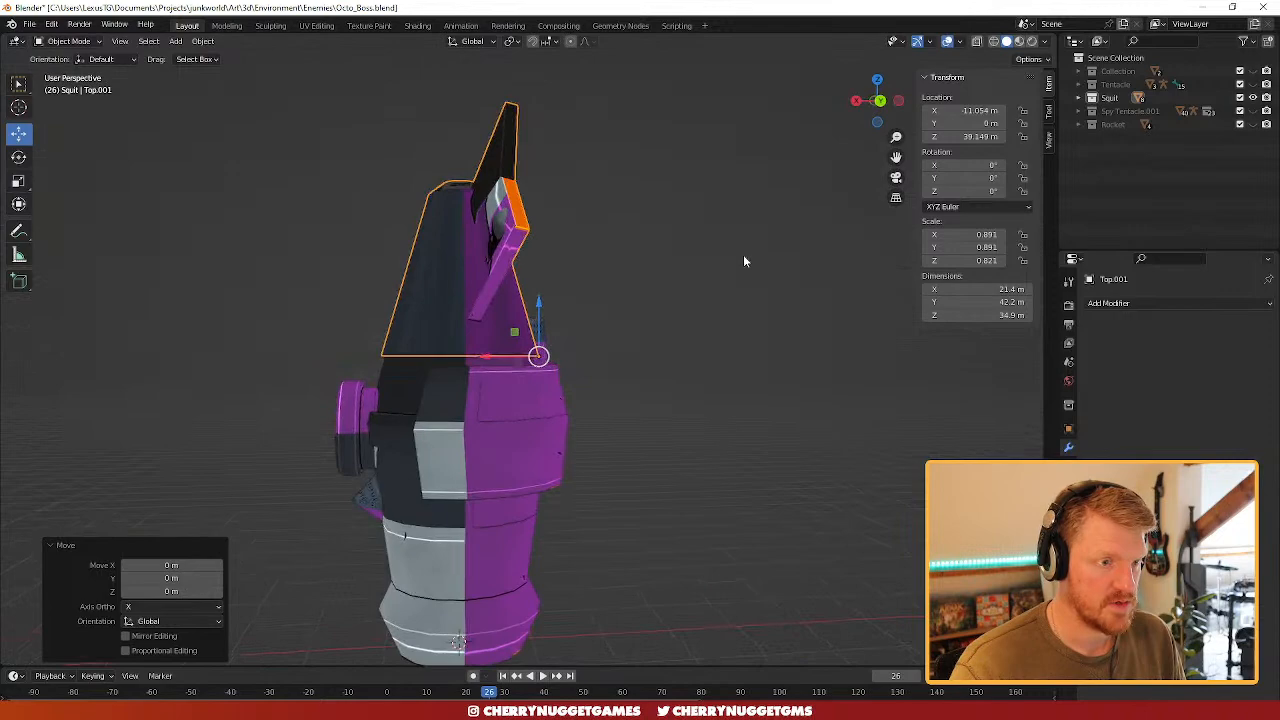
- Rotate the character's top lid about -94.4° around the global Y axis to swing it open
{"action": "key", "text": "r"}
{"action": "key", "text": "y"}
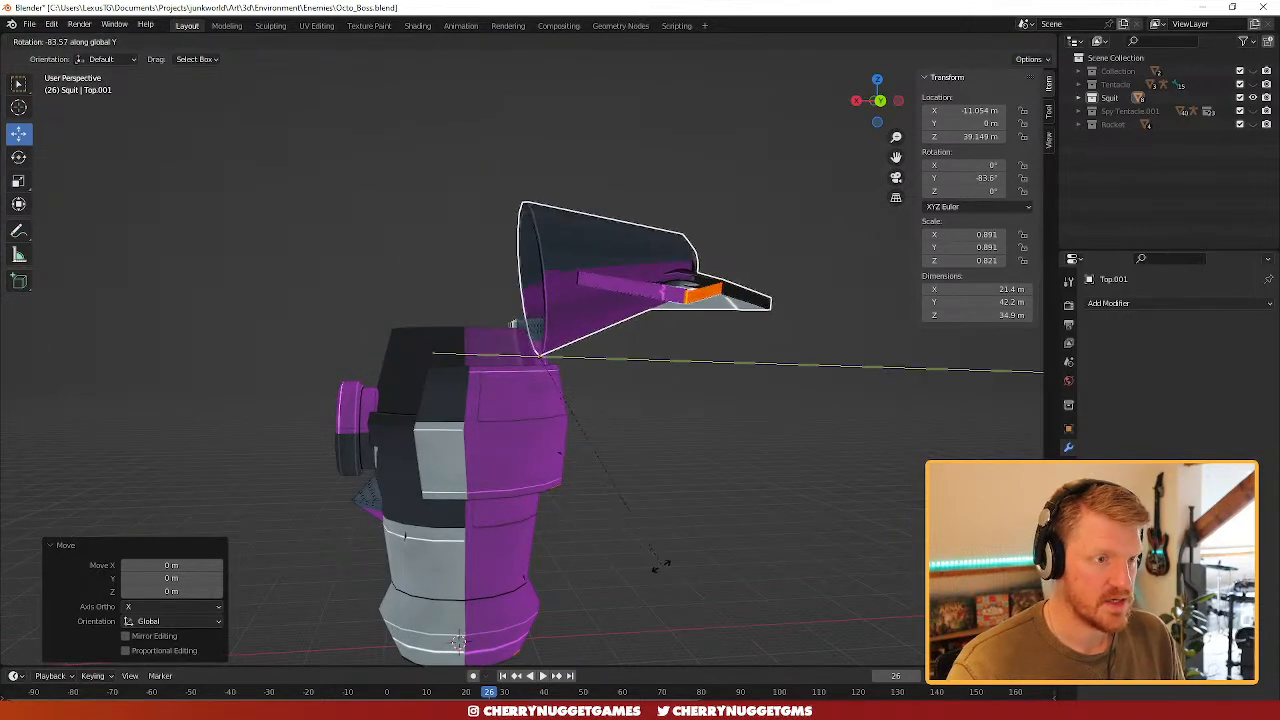
{"action": "left_click", "coordinate": [625, 599]}
{"action": "middle_click_drag", "start_coordinate": [472, 380], "coordinate": [671, 442]}
{"action": "scroll", "coordinate": [520, 362], "scroll_direction": "up", "scroll_amount": 5}
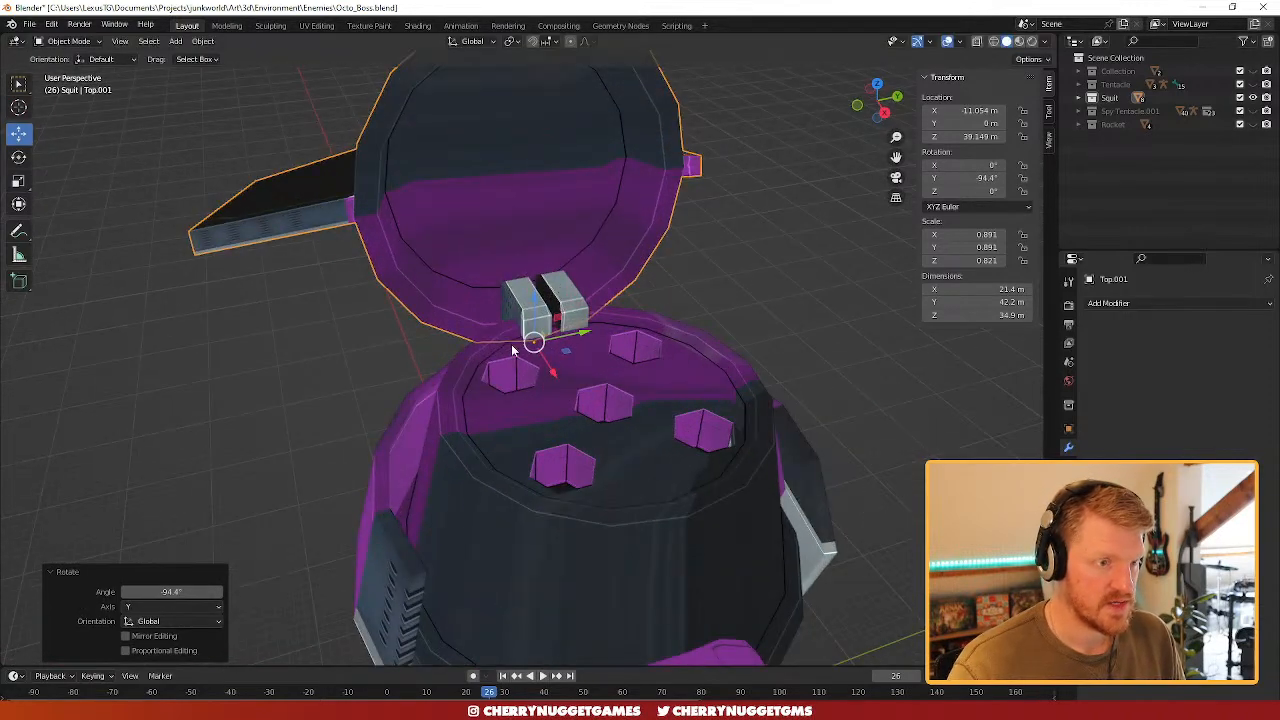
- Lower the hinge block's entire mesh between the lid and body by about 0.81 m
{"action": "middle_click_drag", "start_coordinate": [514, 352], "coordinate": [515, 310]}
{"action": "scroll", "coordinate": [525, 300], "scroll_direction": "up", "scroll_amount": 2}
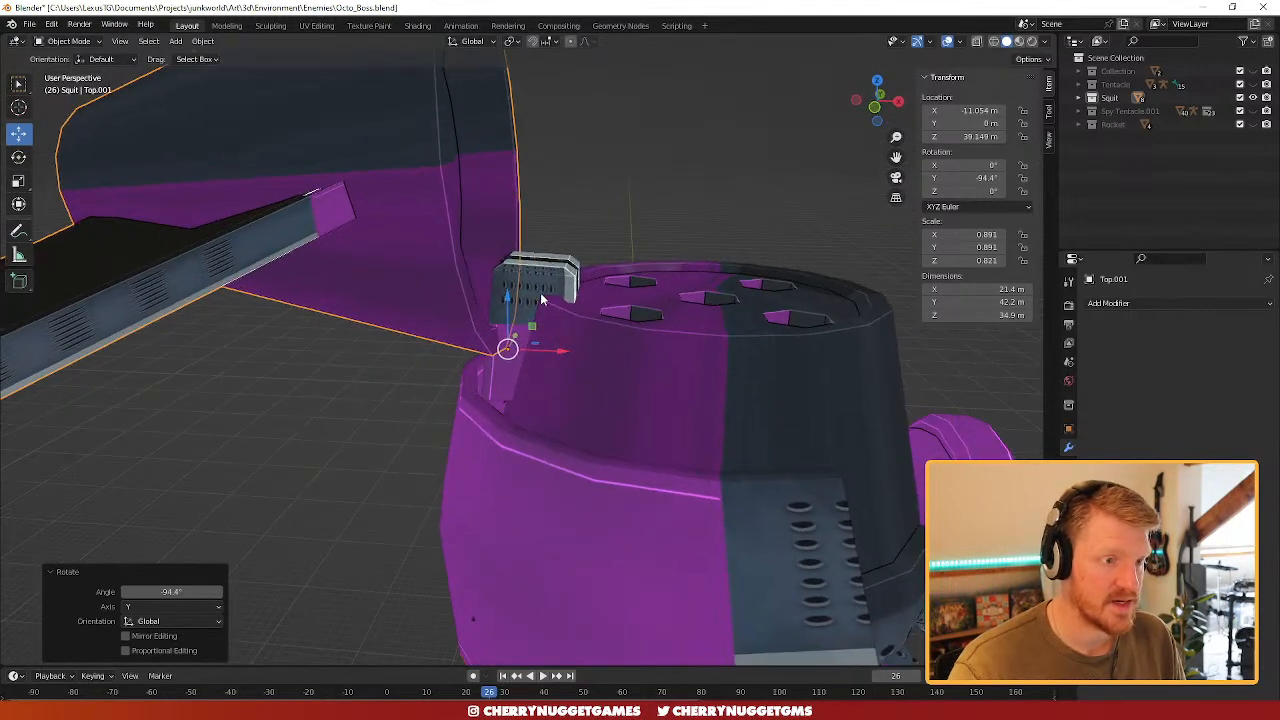
{"action": "left_click", "coordinate": [538, 290]}
{"action": "key", "text": "Tab"}
{"action": "key", "text": "a"}
{"action": "left_click_drag", "start_coordinate": [535, 262], "coordinate": [536, 280]}
- Tilt the hinge mesh about -13.8° around the global Y axis and lower it slightly further towards the body
{"action": "key", "text": "r"}
{"action": "key", "text": "y"}
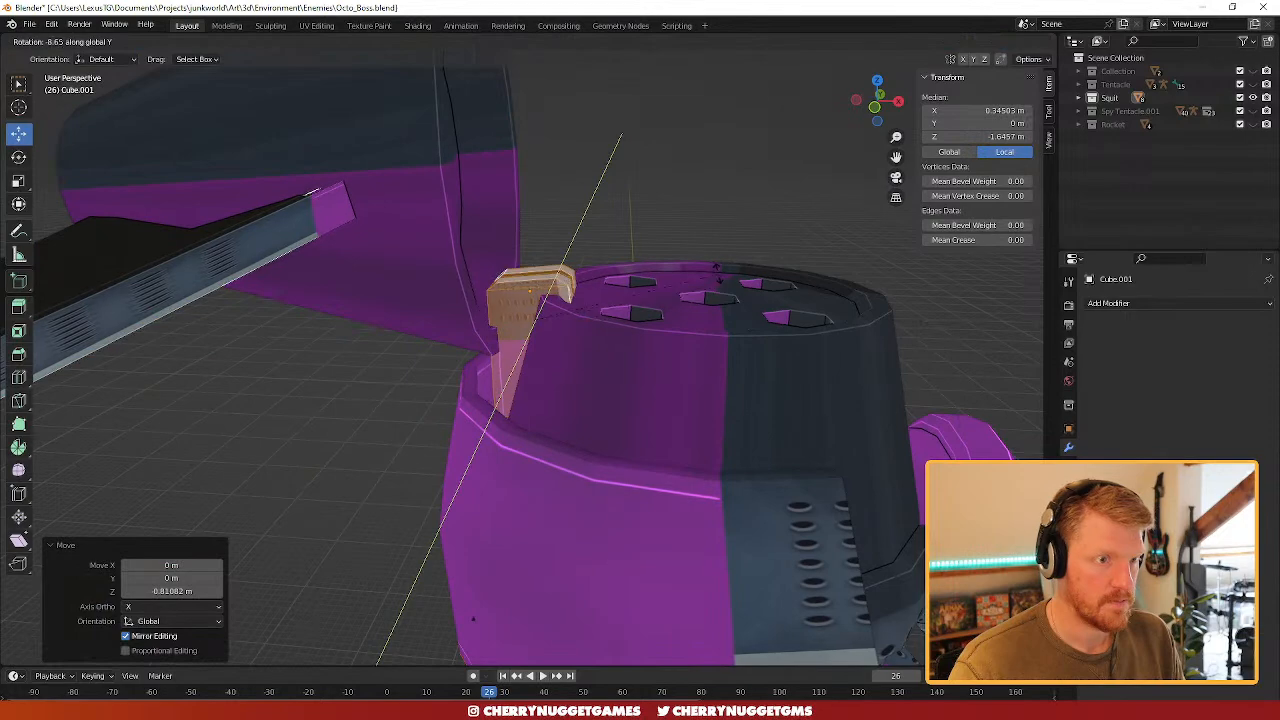
{"action": "left_click", "coordinate": [707, 259]}
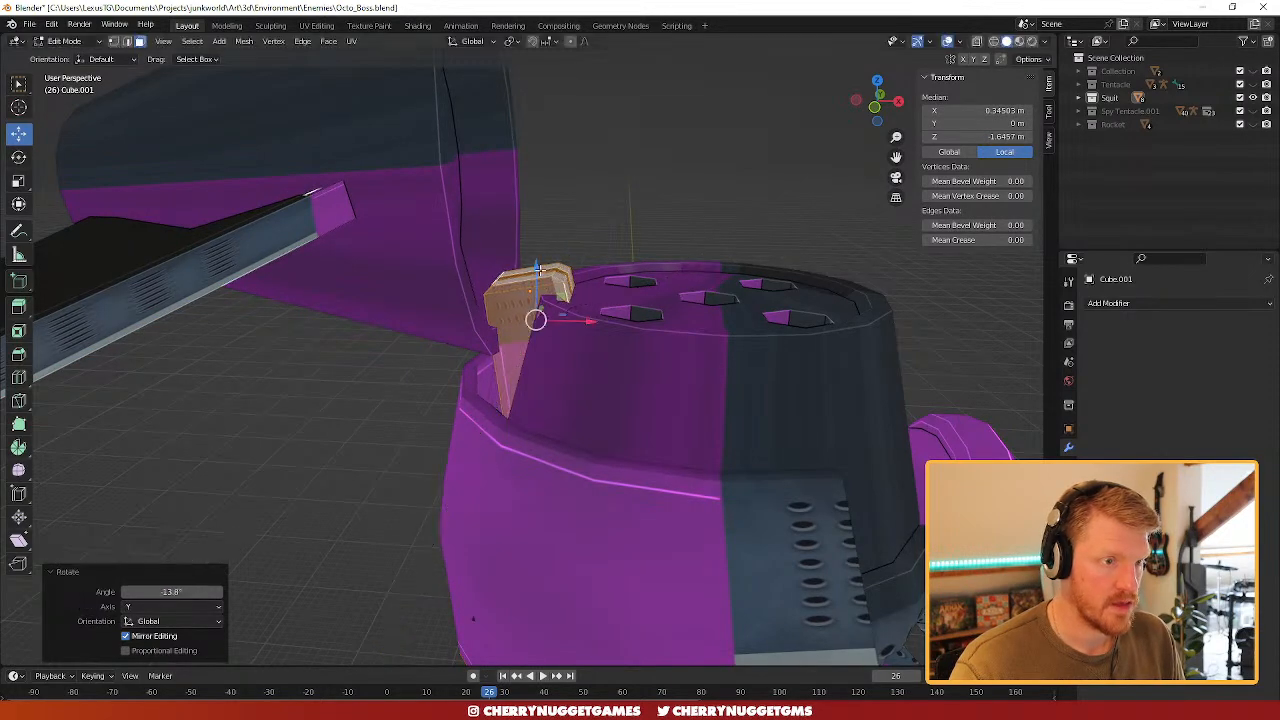
{"action": "left_click_drag", "start_coordinate": [537, 268], "coordinate": [535, 290]}
{"action": "key", "text": "alt+a"}
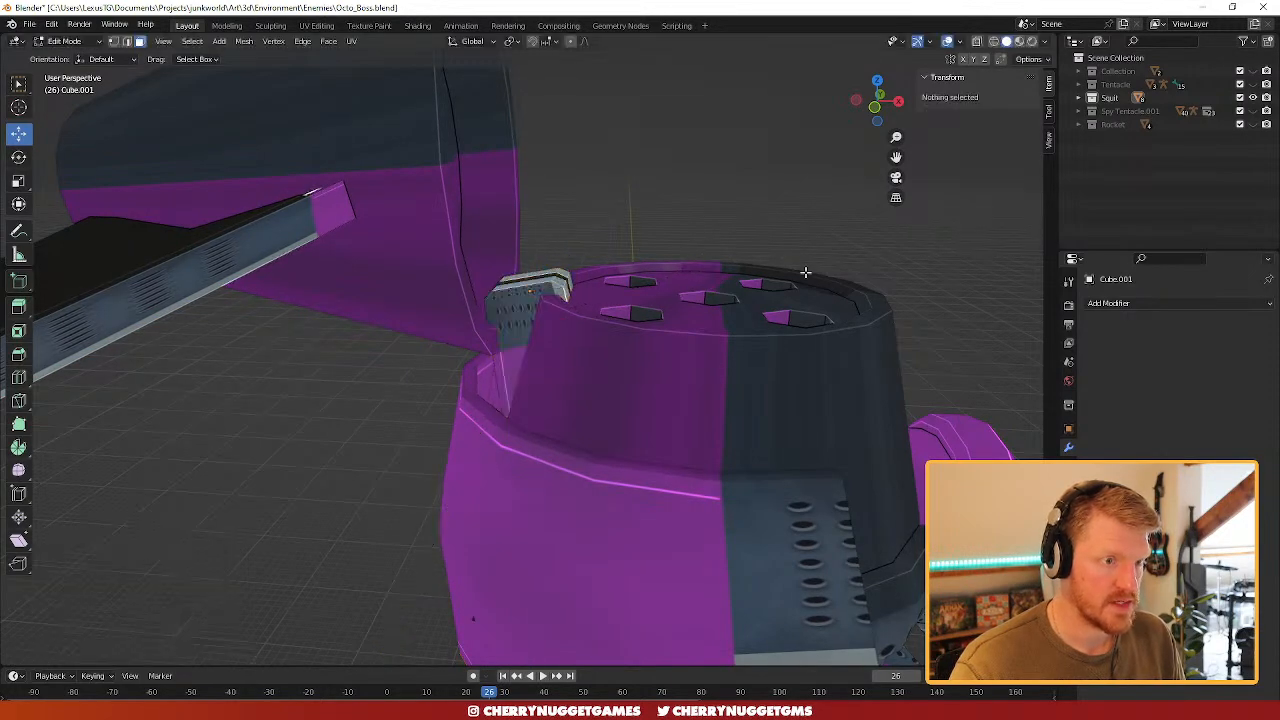
{"action": "middle_click_drag", "start_coordinate": [540, 300], "coordinate": [615, 383]}
{"action": "scroll", "coordinate": [609, 346], "scroll_direction": "down", "scroll_amount": 2}
{"action": "key", "text": "Tab"}
- Examine the eye's inner faces from several angles to see how the housing and centre are built
{"action": "left_click", "coordinate": [506, 291]}
{"action": "scroll", "coordinate": [570, 341], "scroll_direction": "down", "scroll_amount": 2}
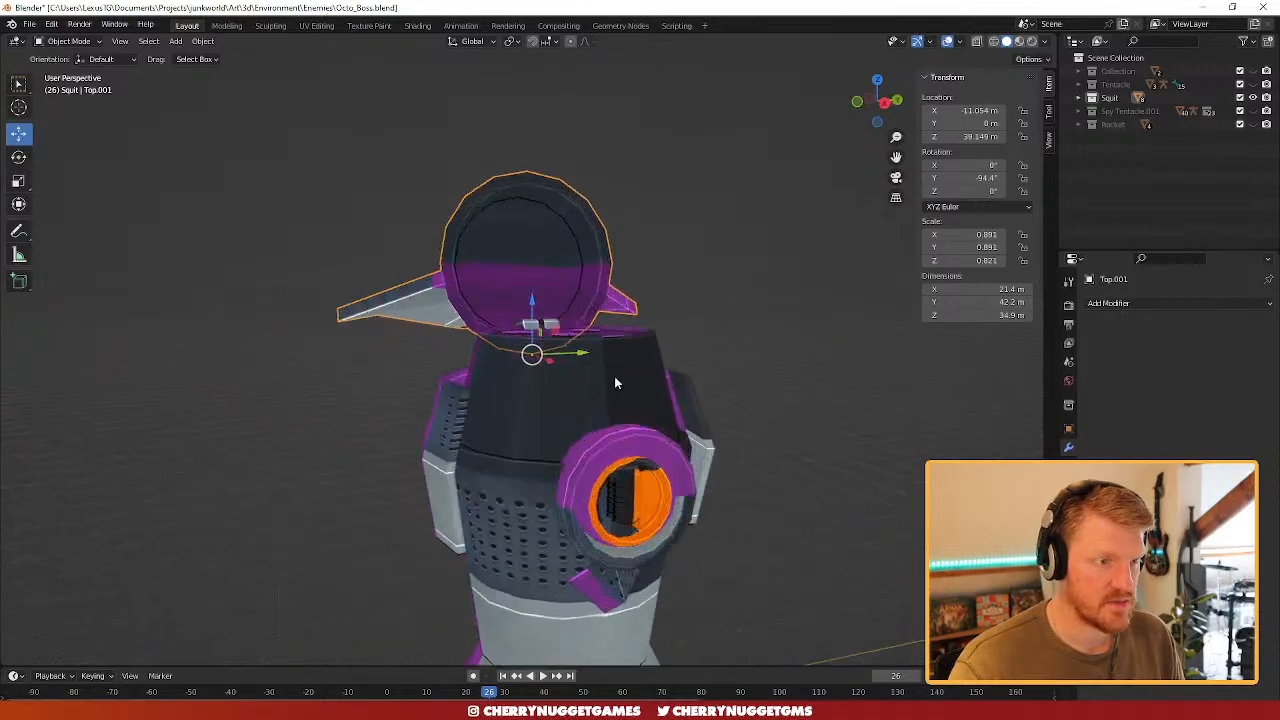
{"action": "left_click", "coordinate": [641, 458]}
{"action": "middle_click_drag", "start_coordinate": [641, 458], "coordinate": [520, 365]}
{"action": "key", "text": "Tab"}
{"action": "scroll", "coordinate": [611, 440], "scroll_direction": "up", "scroll_amount": 3}
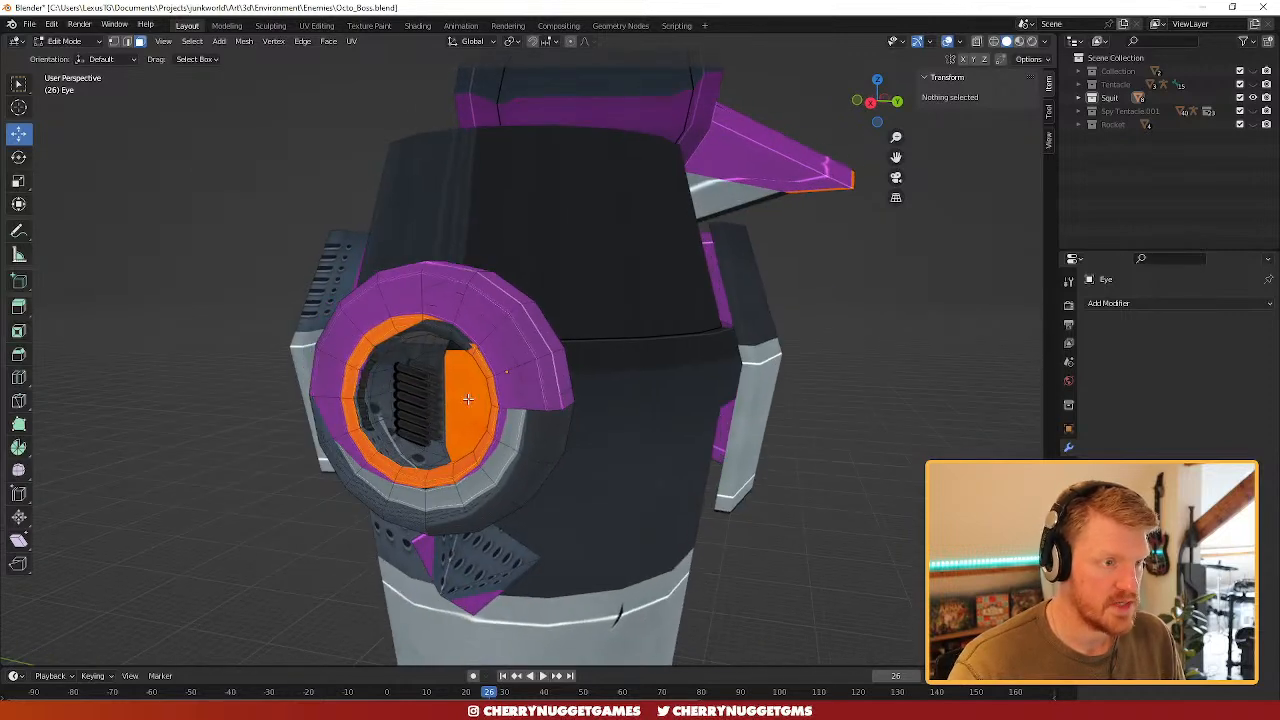
{"action": "left_click", "coordinate": [464, 405]}
{"action": "mouse_move", "coordinate": [463, 405]}
{"action": "middle_mouse_down"}
{"action": "mouse_move", "coordinate": [586, 367]}
{"action": "mouse_move", "coordinate": [476, 414]}
{"action": "middle_mouse_up"}
{"action": "key", "text": "Tab"}
- Select the Eye_Light disc and toggle its visibility off and back on within the Squit collection
{"action": "left_click", "coordinate": [385, 390]}
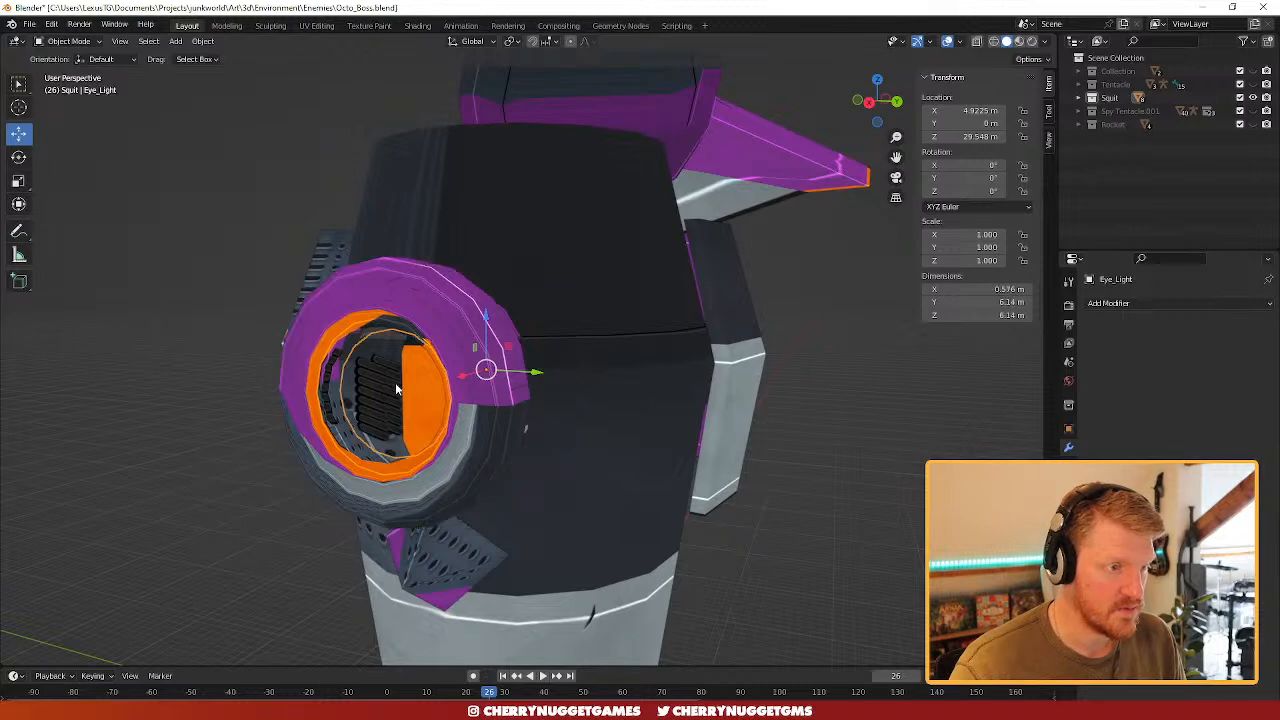
{"action": "left_click", "coordinate": [1091, 97]}
{"action": "left_click", "coordinate": [1253, 191]}
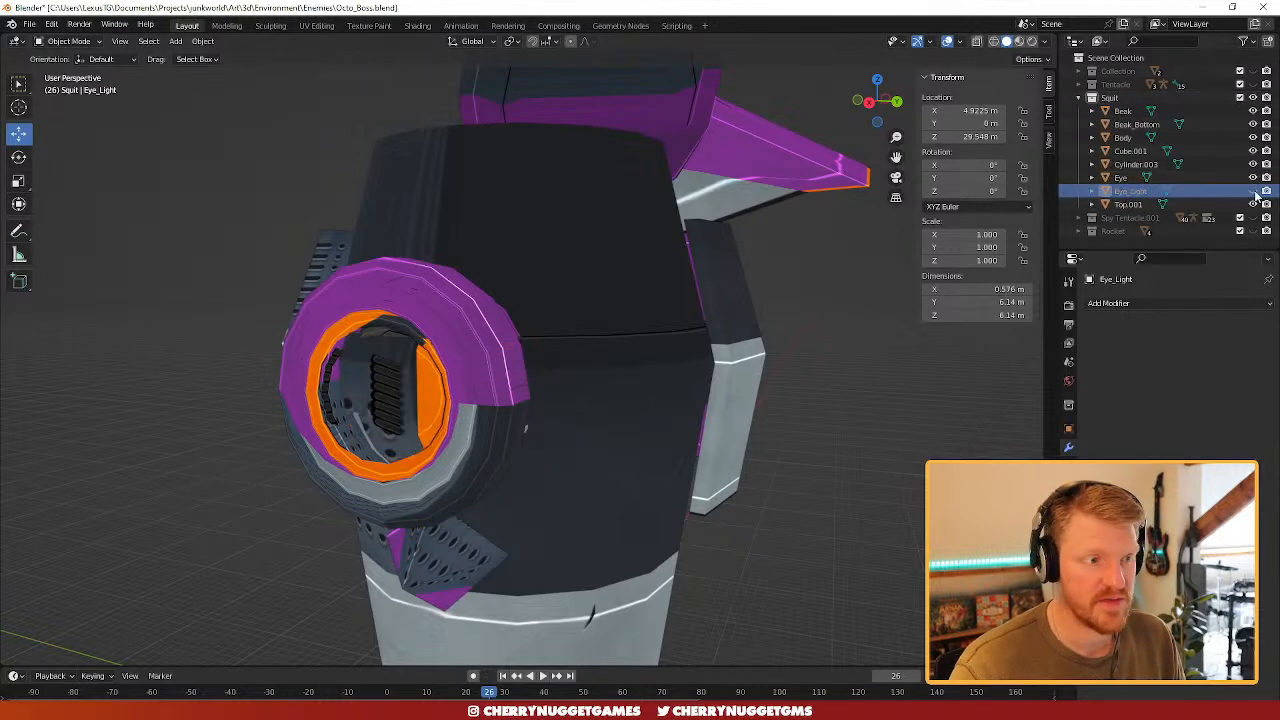
{"action": "left_click", "coordinate": [1253, 191]}
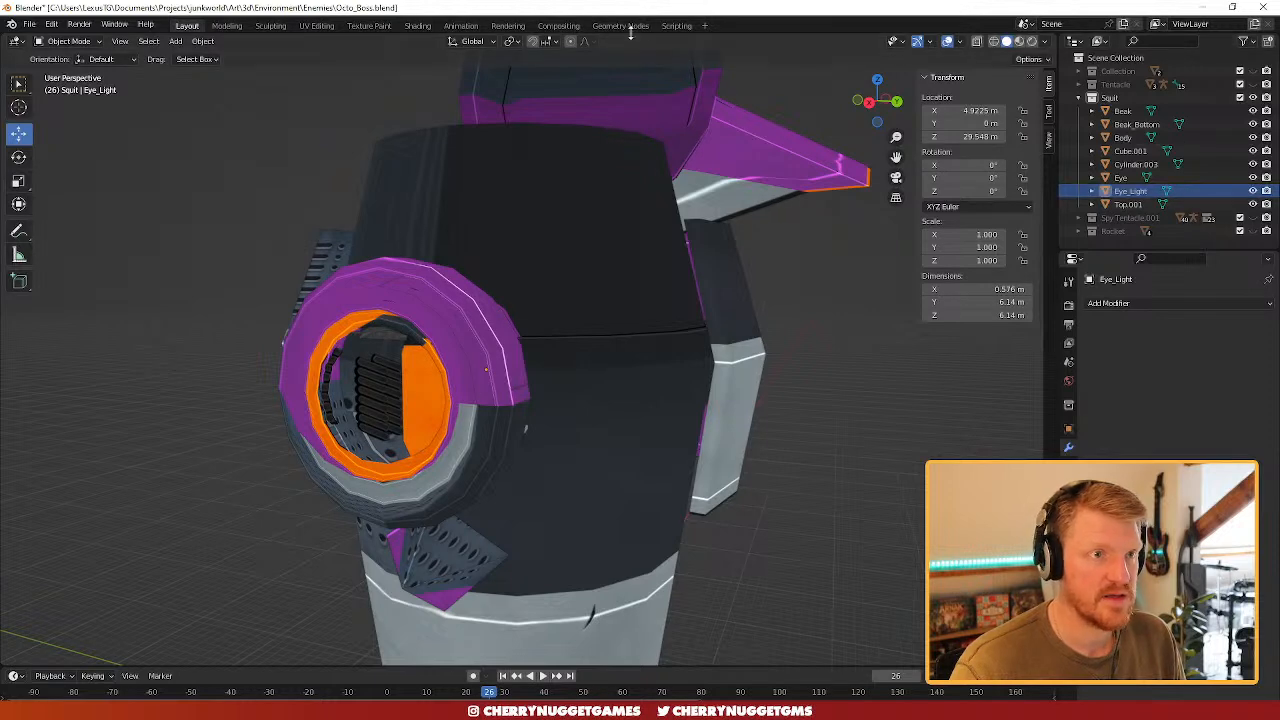
- Switch to the UV Editing workspace and unwrap the central face of the Eye_Light disc
{"action": "left_click", "coordinate": [316, 25]}
{"action": "scroll", "coordinate": [850, 260], "scroll_direction": "down", "scroll_amount": 6}
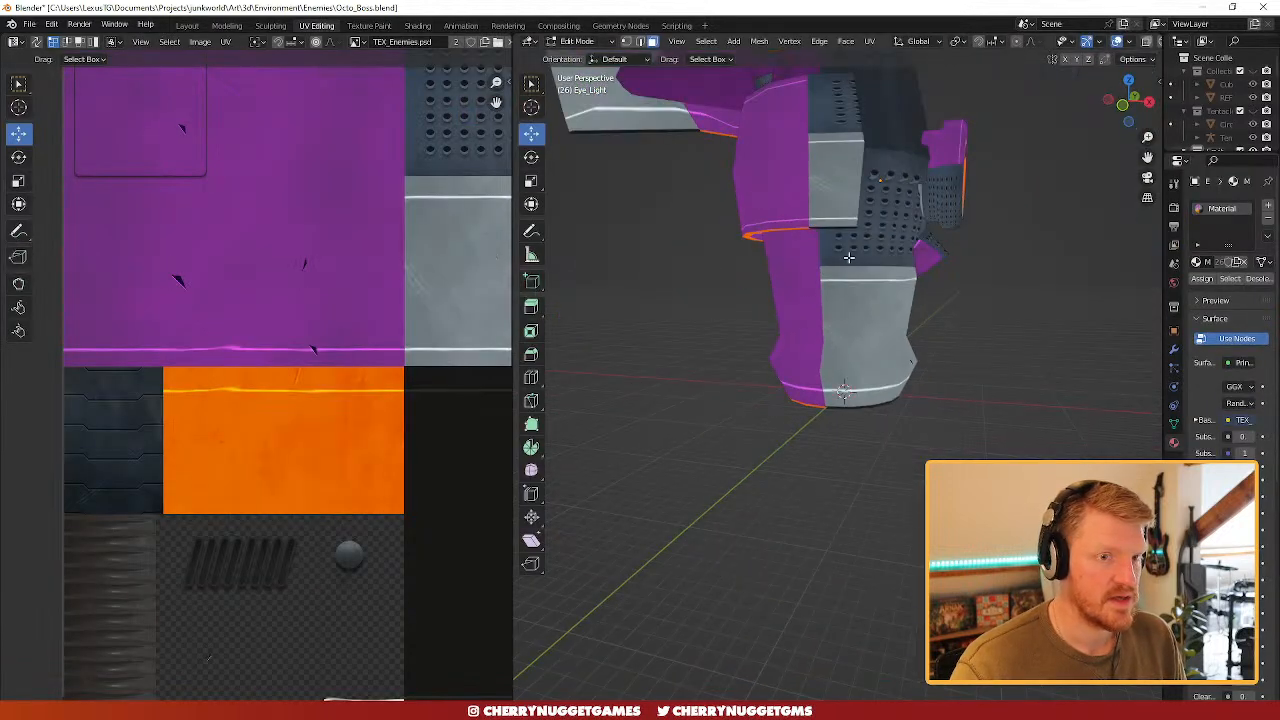
{"action": "scroll", "coordinate": [860, 272], "scroll_direction": "up", "scroll_amount": 3}
{"action": "middle_click_drag", "start_coordinate": [878, 202], "coordinate": [814, 322], "text": "shift"}
{"action": "left_click", "coordinate": [771, 264]}
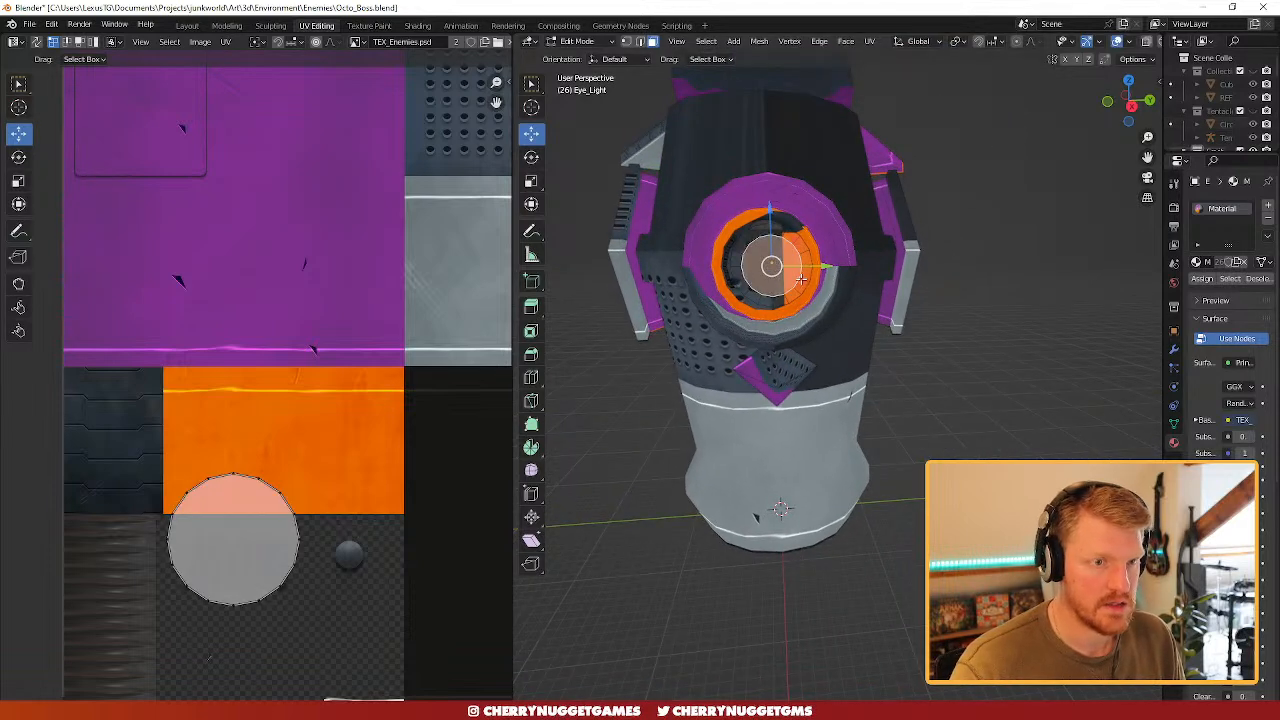
{"action": "scroll", "coordinate": [375, 439], "scroll_direction": "down", "scroll_amount": 4}
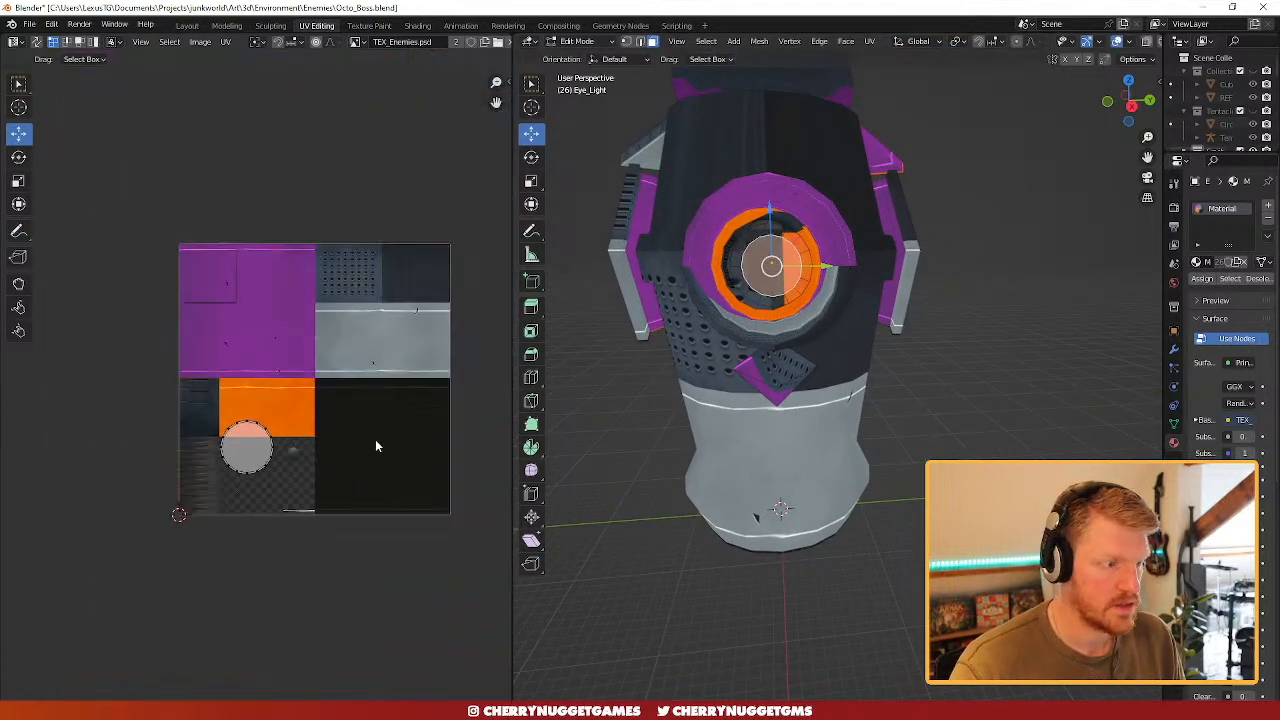
{"action": "left_click", "coordinate": [869, 41]}
{"action": "left_click", "coordinate": [880, 60]}
{"action": "scroll", "coordinate": [643, 363], "scroll_direction": "up", "scroll_amount": 4}
{"action": "scroll", "coordinate": [817, 285], "scroll_direction": "down", "scroll_amount": 2}
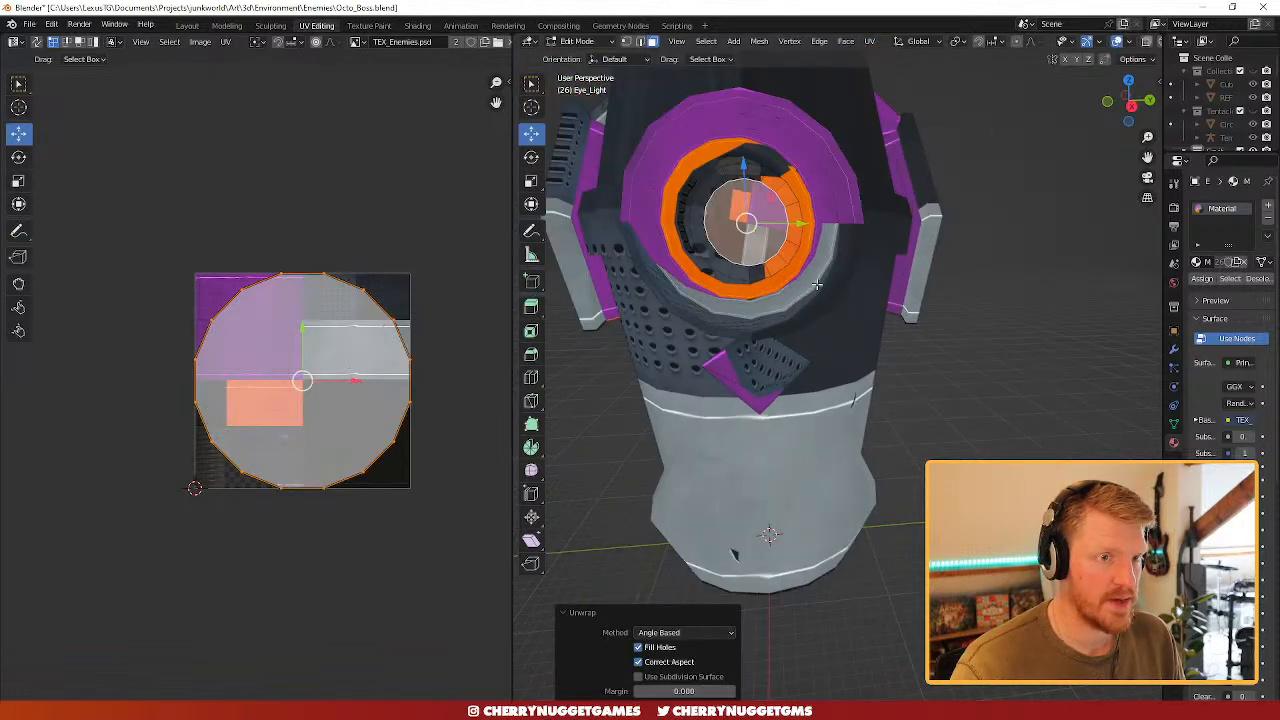
- Extend the Eye_Light selection to the ring around the central face, unwrap it all together and return to Object Mode
{"action": "middle_click_drag", "start_coordinate": [817, 285], "coordinate": [782, 316]}
{"action": "scroll", "coordinate": [775, 358], "scroll_direction": "up", "scroll_amount": 2}
{"action": "key", "text": "ctrl+KP_Add"}
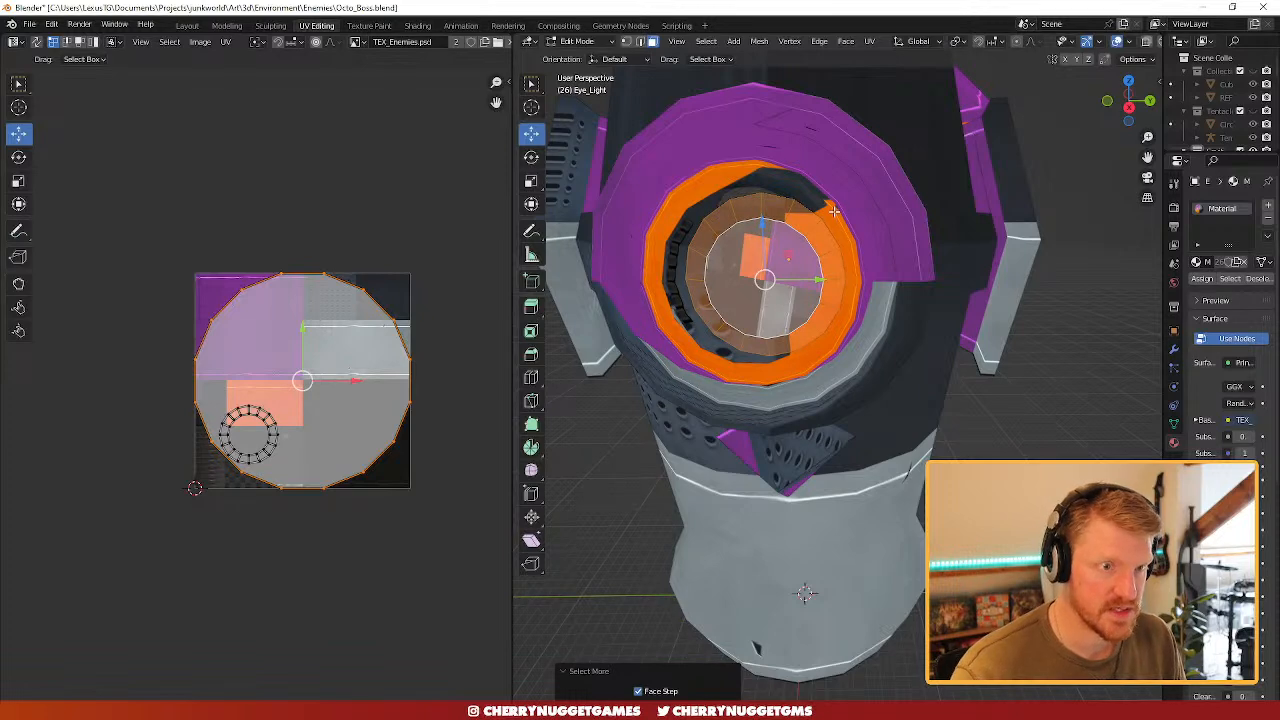
{"action": "left_click", "coordinate": [869, 41]}
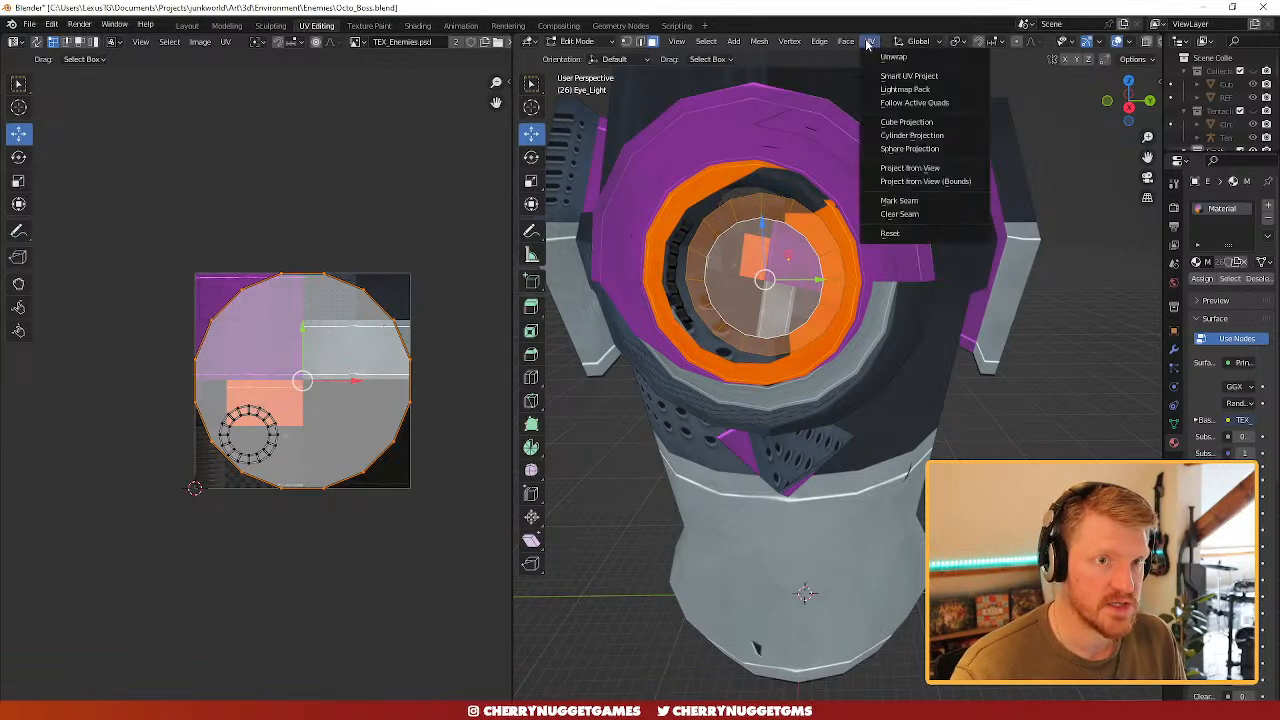
{"action": "left_click", "coordinate": [921, 65]}
{"action": "scroll", "coordinate": [771, 297], "scroll_direction": "up", "scroll_amount": 2}
{"action": "key", "text": "Tab"}
{"action": "scroll", "coordinate": [776, 279], "scroll_direction": "down", "scroll_amount": 2}
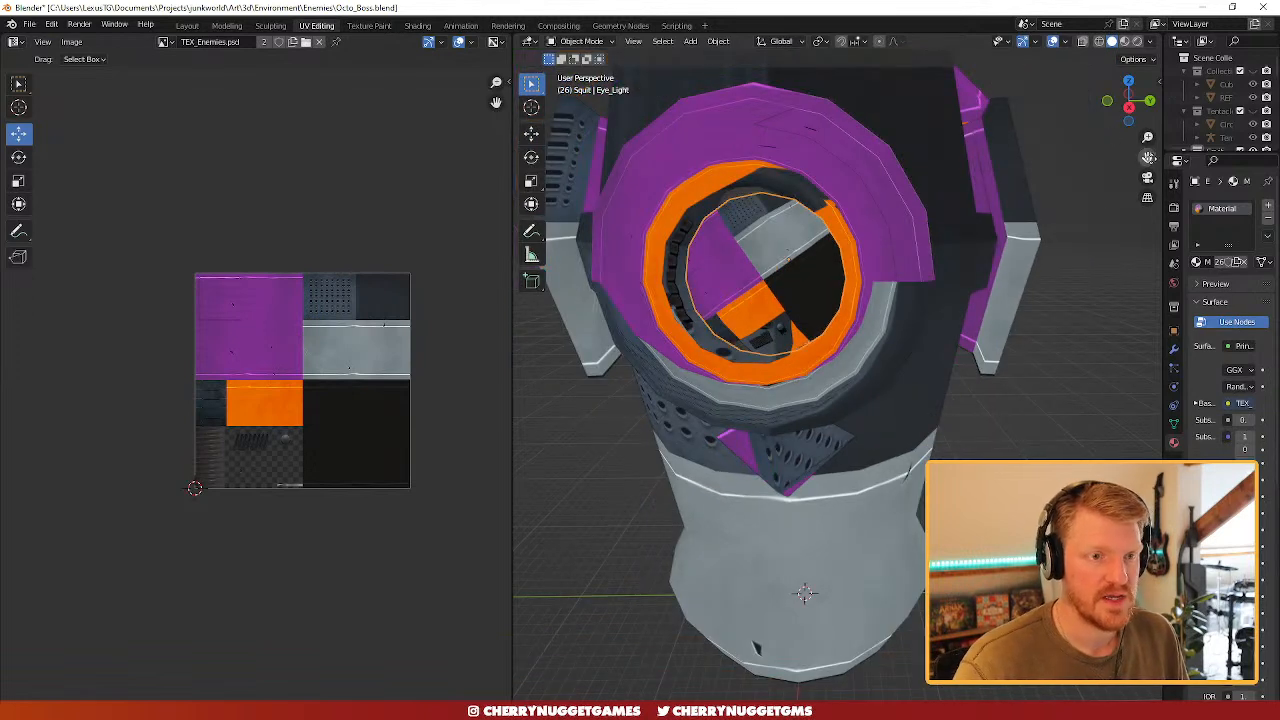
- Enlarge the outliner and properties area and hide the Eye_Light object
{"action": "left_click_drag", "start_coordinate": [1161, 130], "coordinate": [1107, 135]}
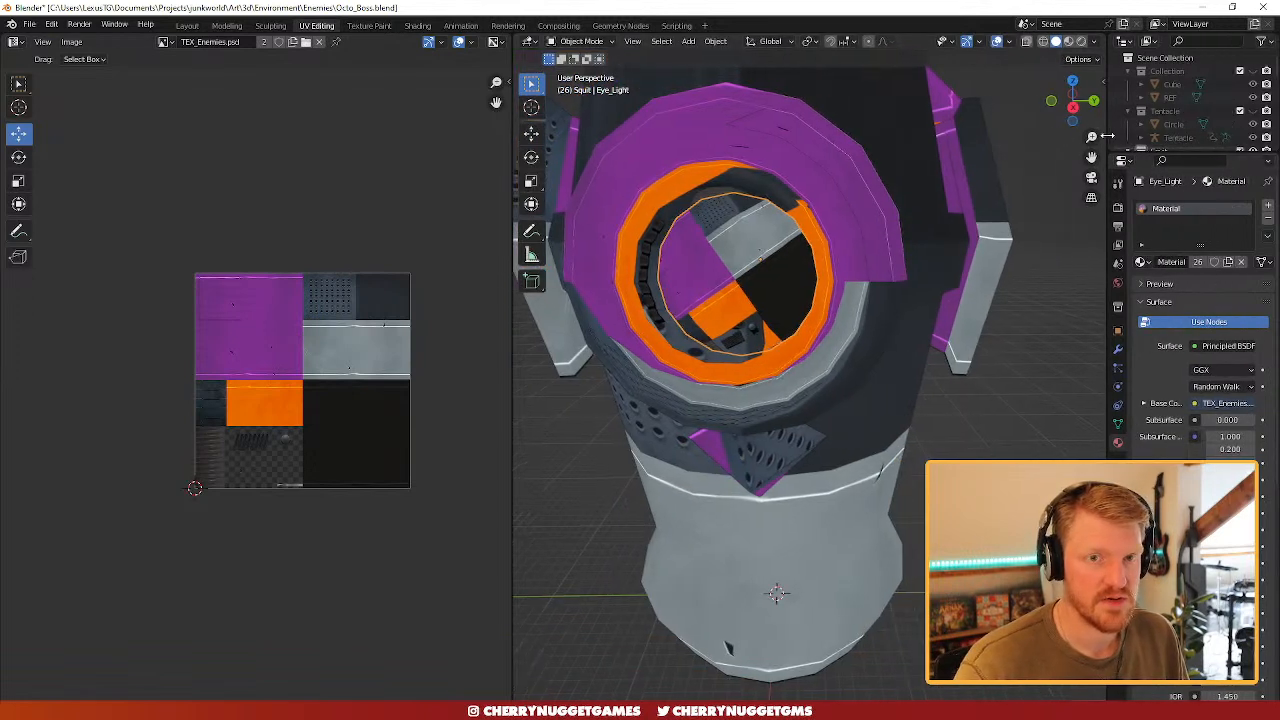
{"action": "left_click_drag", "start_coordinate": [1237, 153], "coordinate": [1237, 268]}
{"action": "scroll", "coordinate": [1250, 205], "scroll_direction": "down", "scroll_amount": 1}
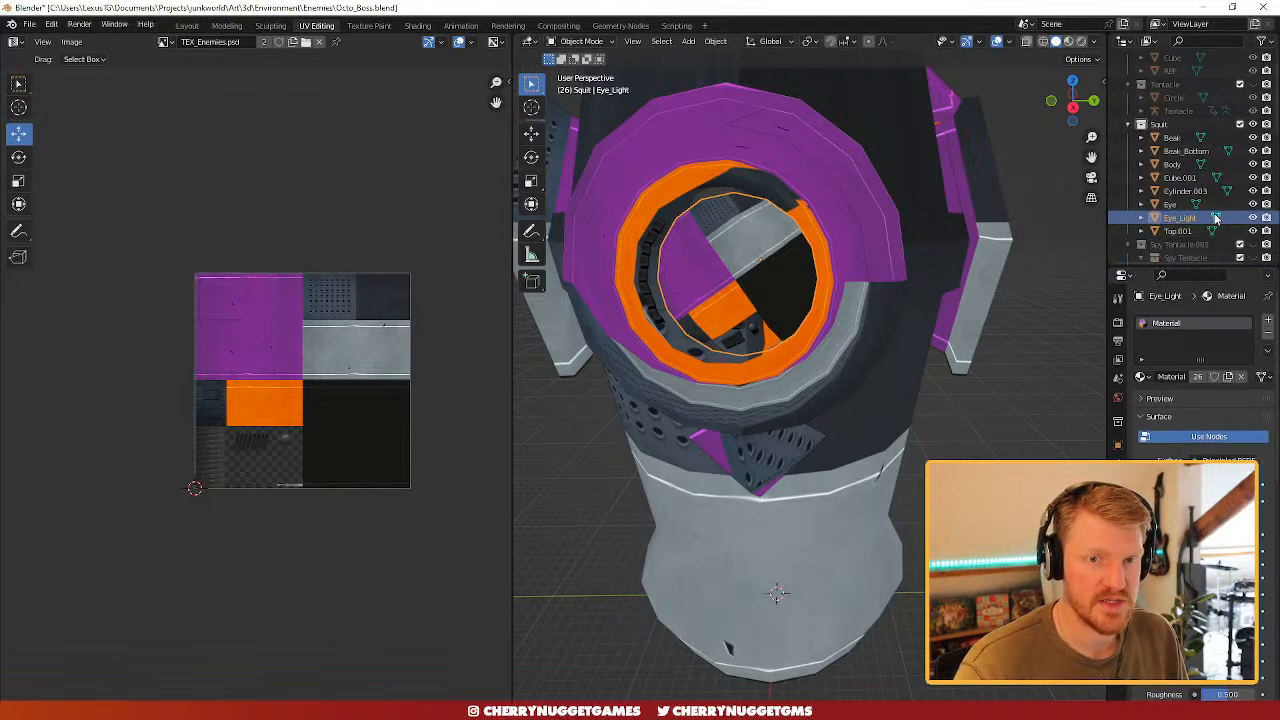
{"action": "left_click", "coordinate": [1252, 217]}
- Select the Eye's inner central face together with its surrounding ring of faces in Edit Mode
{"action": "left_click", "coordinate": [868, 257]}
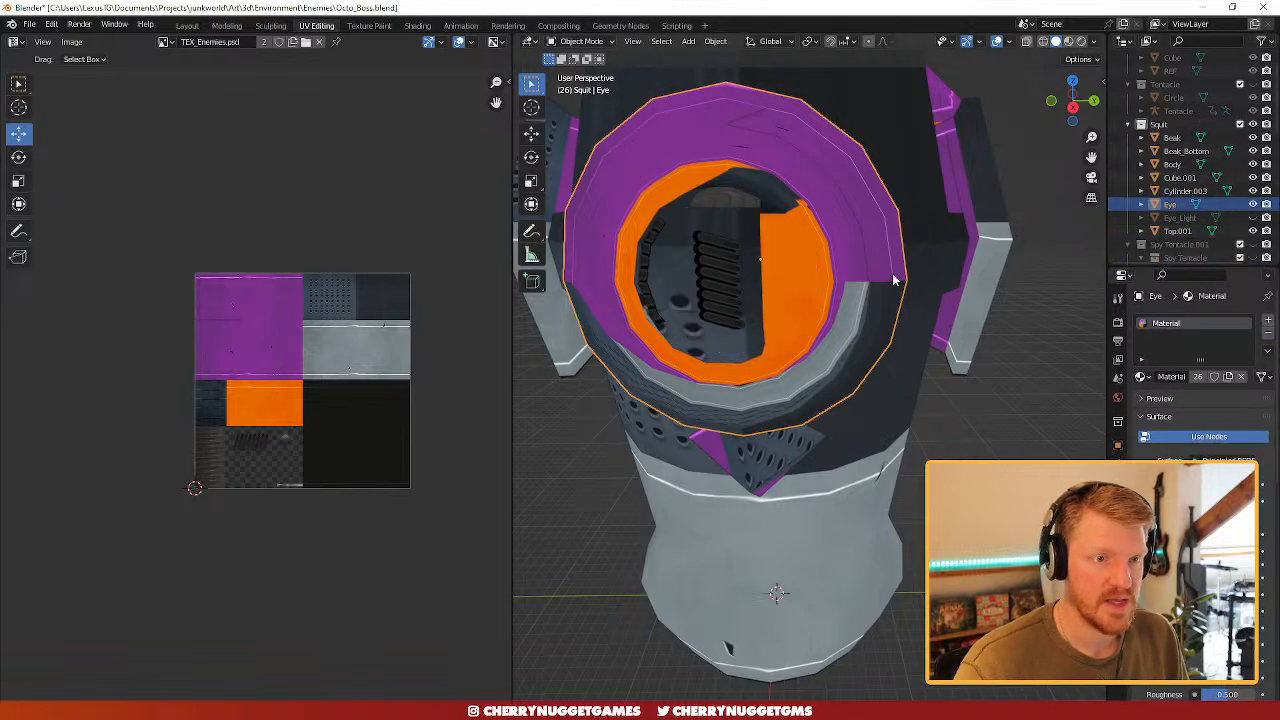
{"action": "key", "text": "Tab"}
{"action": "key", "text": "ctrl+KP_Add"}
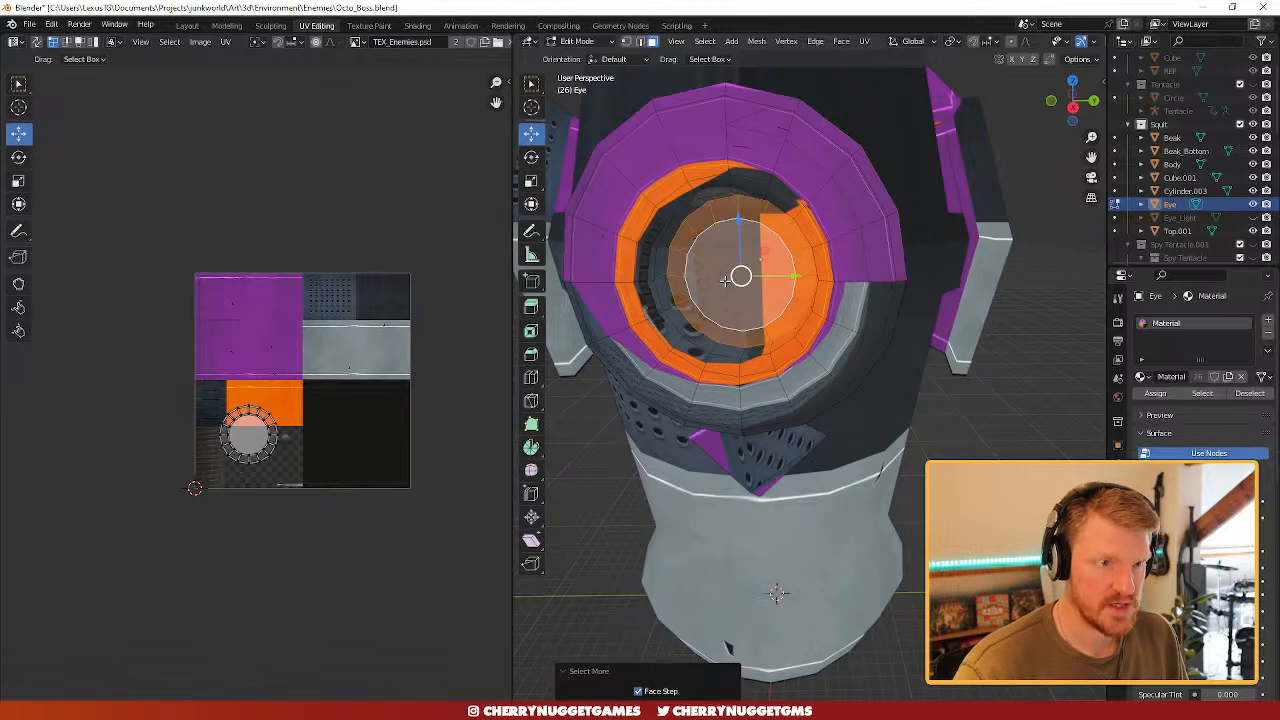
{"action": "key", "text": "ctrl+KP_Add"}
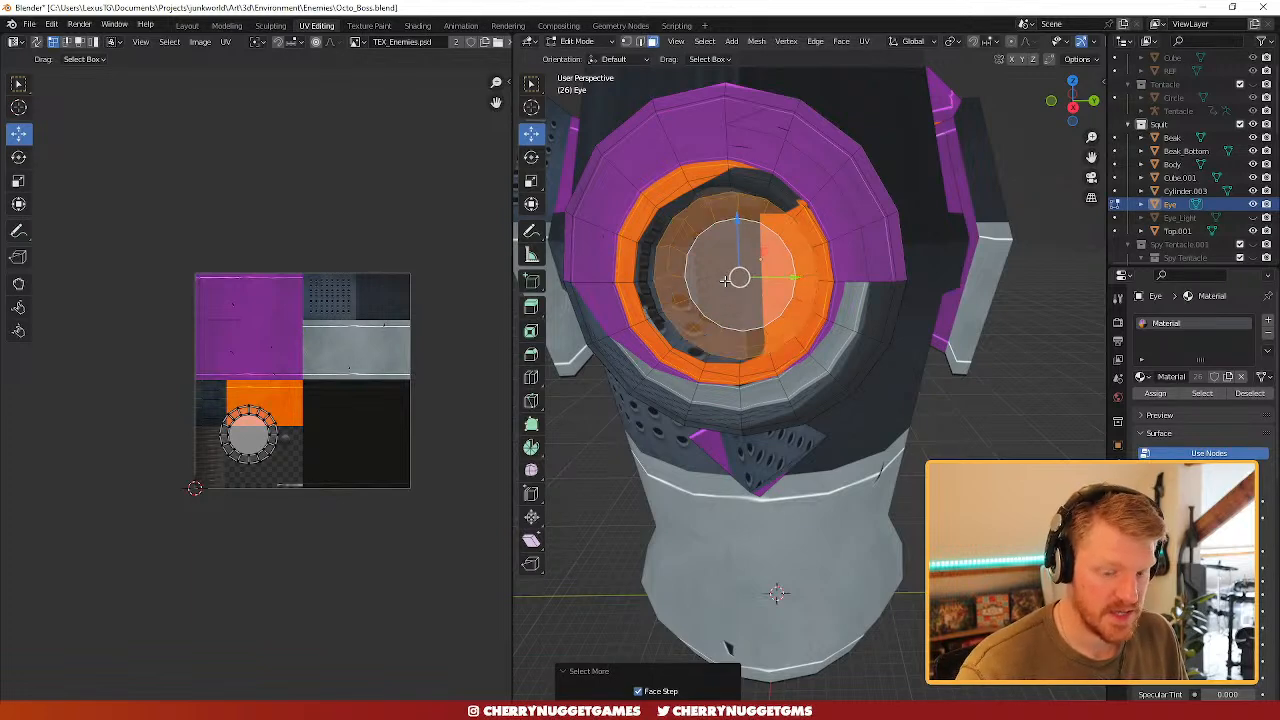
{"action": "key", "text": "ctrl+KP_Subtract"}
{"action": "middle_click_drag", "start_coordinate": [728, 282], "coordinate": [816, 339]}
{"action": "scroll", "coordinate": [732, 276], "scroll_direction": "up", "scroll_amount": 2}
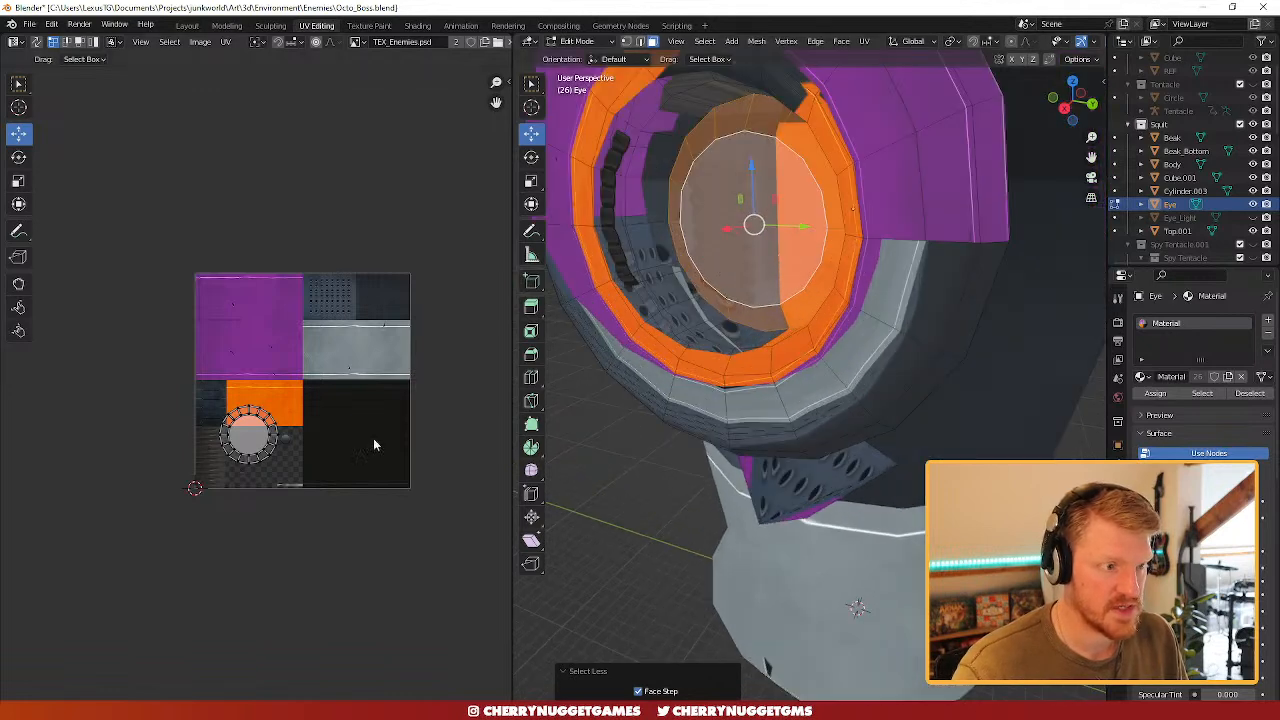
- Shrink the UVs of the Eye's inner disc and place them inside the orange area of the texture
{"action": "key", "text": "a"}
{"action": "left_click_drag", "start_coordinate": [249, 434], "coordinate": [264, 404]}
{"action": "key", "text": "s"}
{"action": "left_click", "coordinate": [270, 416]}
{"action": "key", "text": "g"}
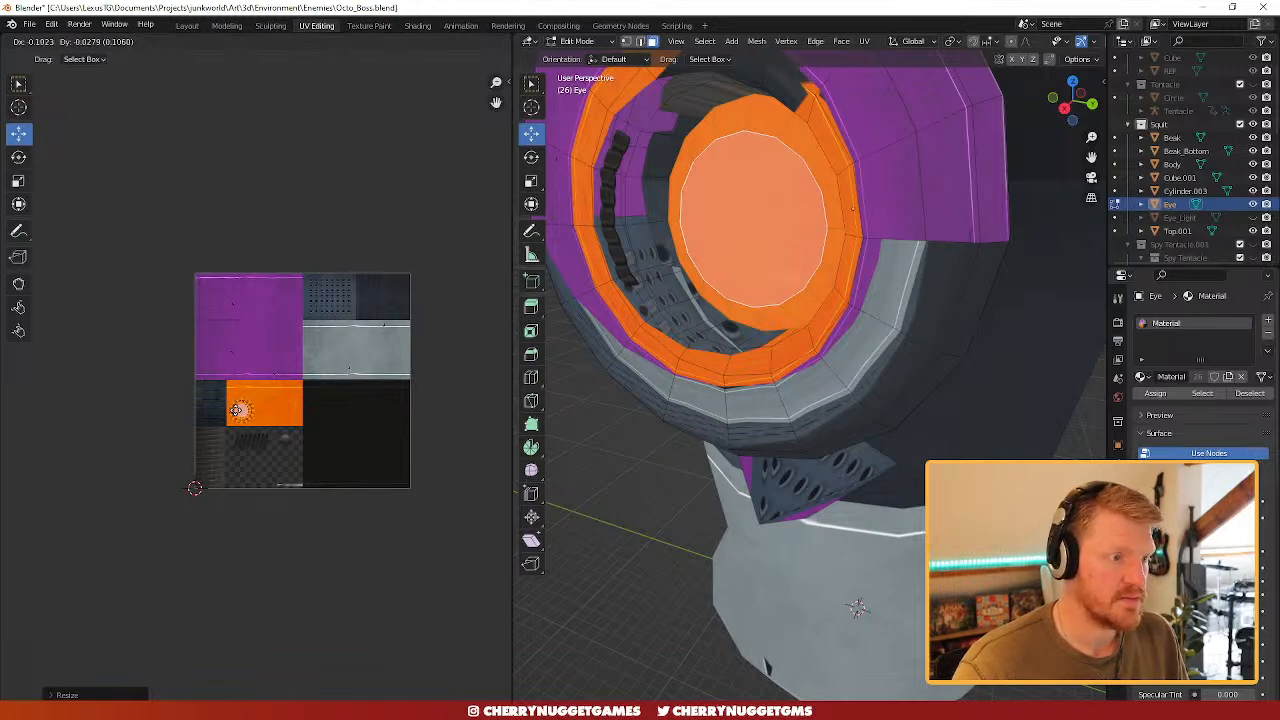
{"action": "left_click", "coordinate": [237, 410]}
{"action": "scroll", "coordinate": [330, 425], "scroll_direction": "up", "scroll_amount": 2}
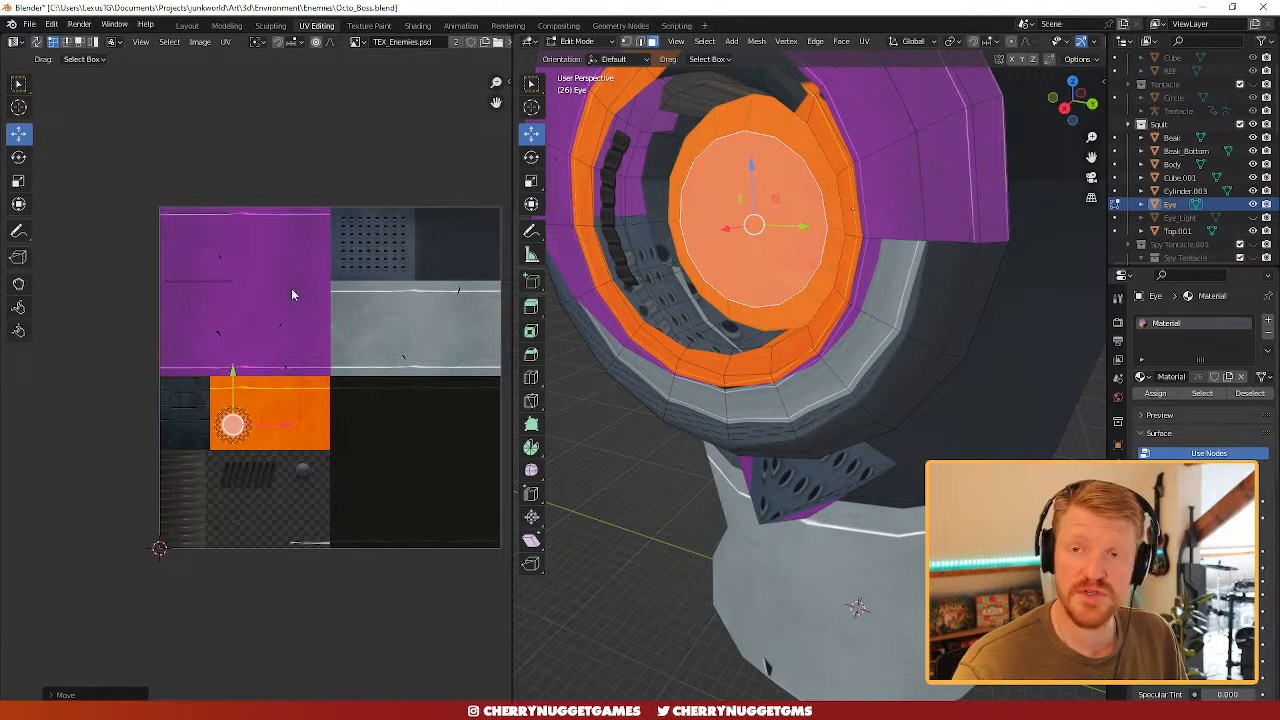
- Isolate the Eye by hiding the other objects of the Squit collection
{"action": "scroll", "coordinate": [783, 290], "scroll_direction": "down", "scroll_amount": 3}
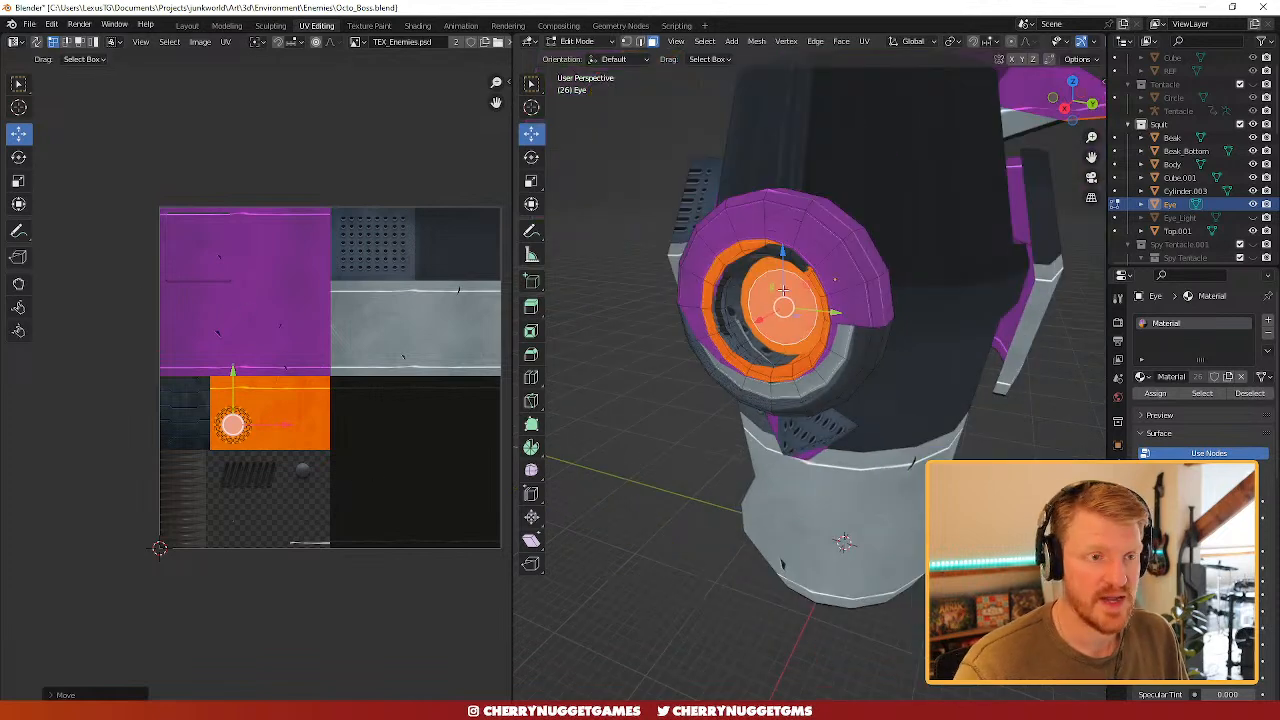
{"action": "scroll", "coordinate": [797, 304], "scroll_direction": "up", "scroll_amount": 2}
{"action": "middle_click_drag", "start_coordinate": [842, 300], "coordinate": [705, 369]}
{"action": "left_click", "coordinate": [685, 291]}
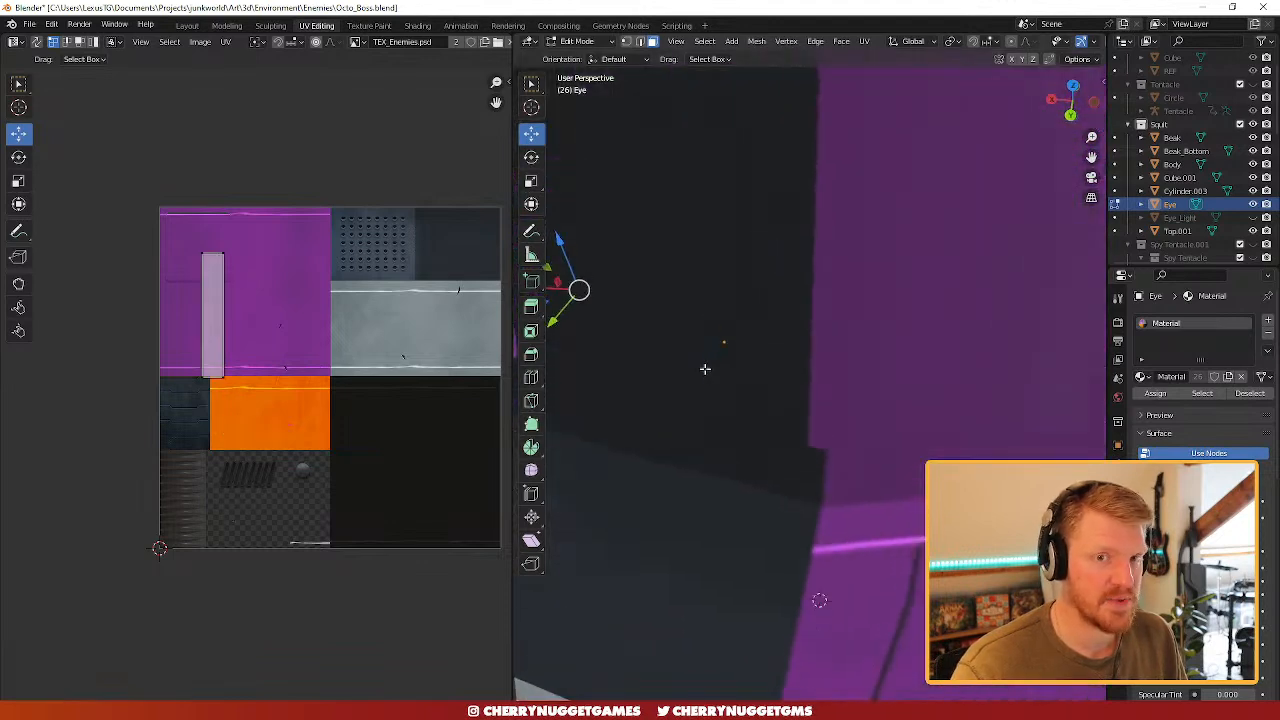
{"action": "scroll", "coordinate": [1254, 186], "scroll_direction": "down", "scroll_amount": 1}
{"action": "left_click_drag", "start_coordinate": [1253, 112], "coordinate": [1254, 168]}
{"action": "scroll", "coordinate": [713, 340], "scroll_direction": "down", "scroll_amount": 2}
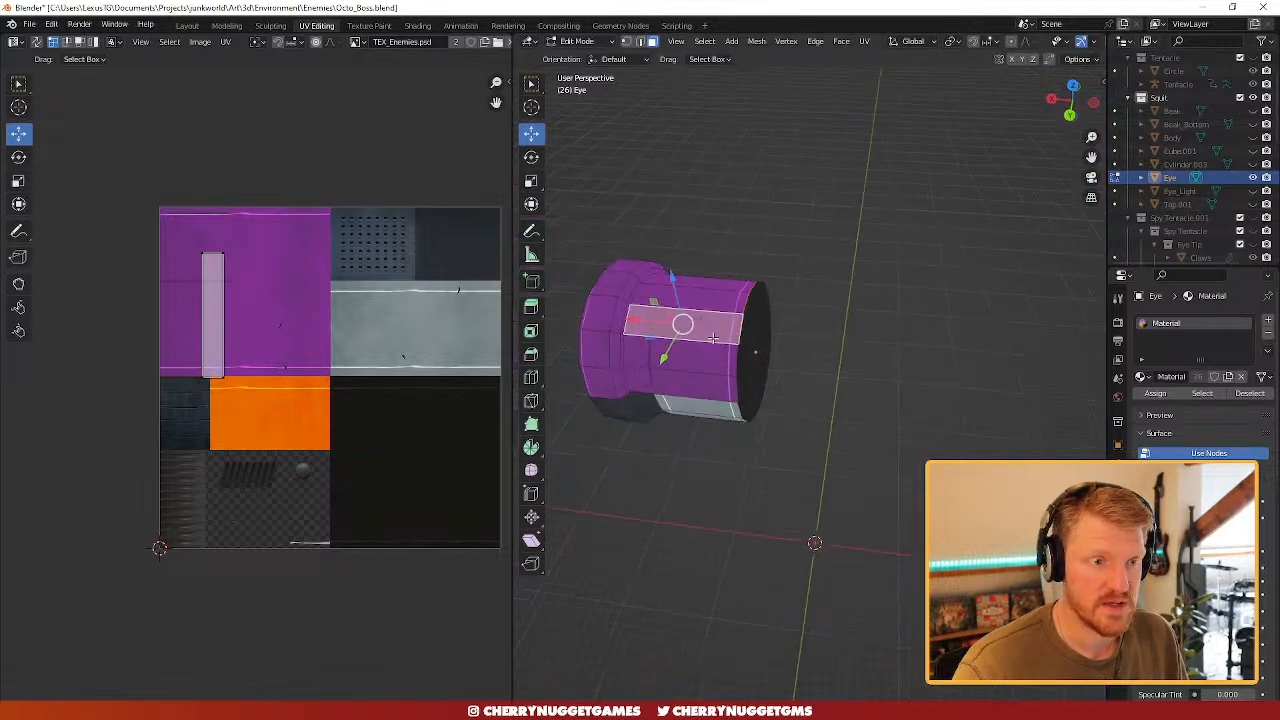
- Delete the round end-cap face at the back of the Eye's cylinder
{"action": "middle_click_drag", "start_coordinate": [713, 340], "coordinate": [732, 310]}
{"action": "left_click", "coordinate": [737, 322]}
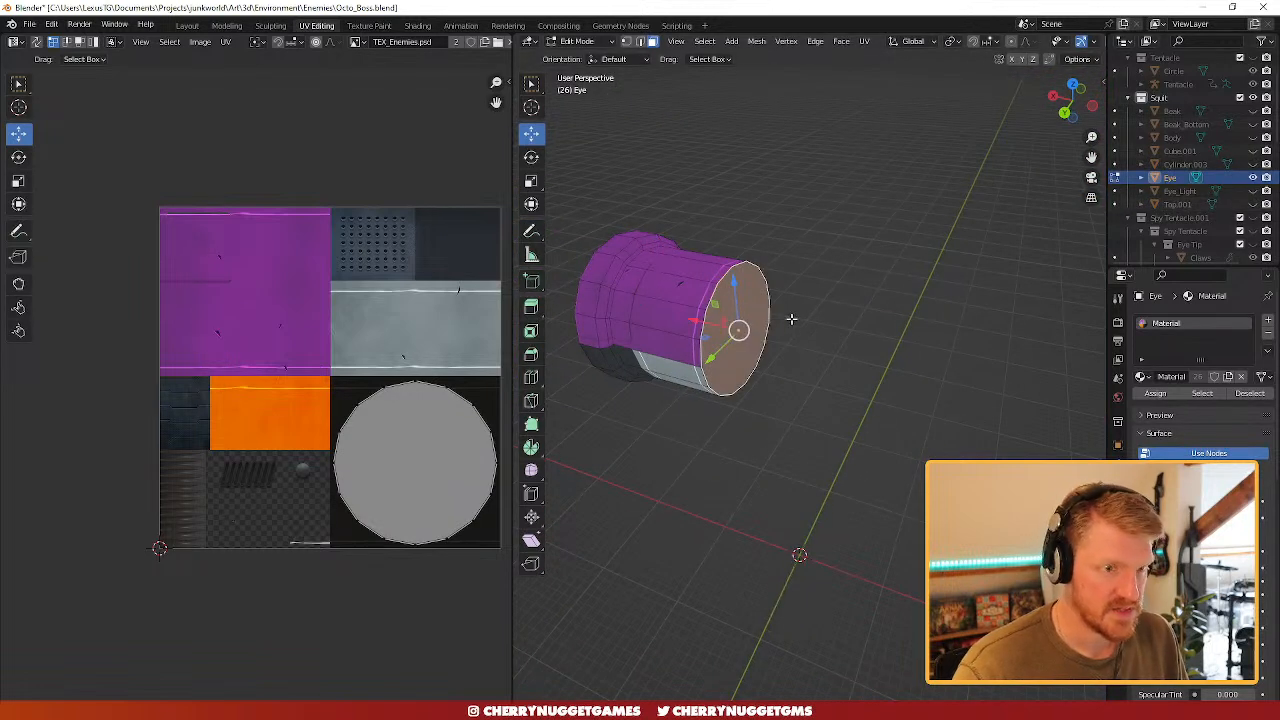
{"action": "key", "text": "x"}
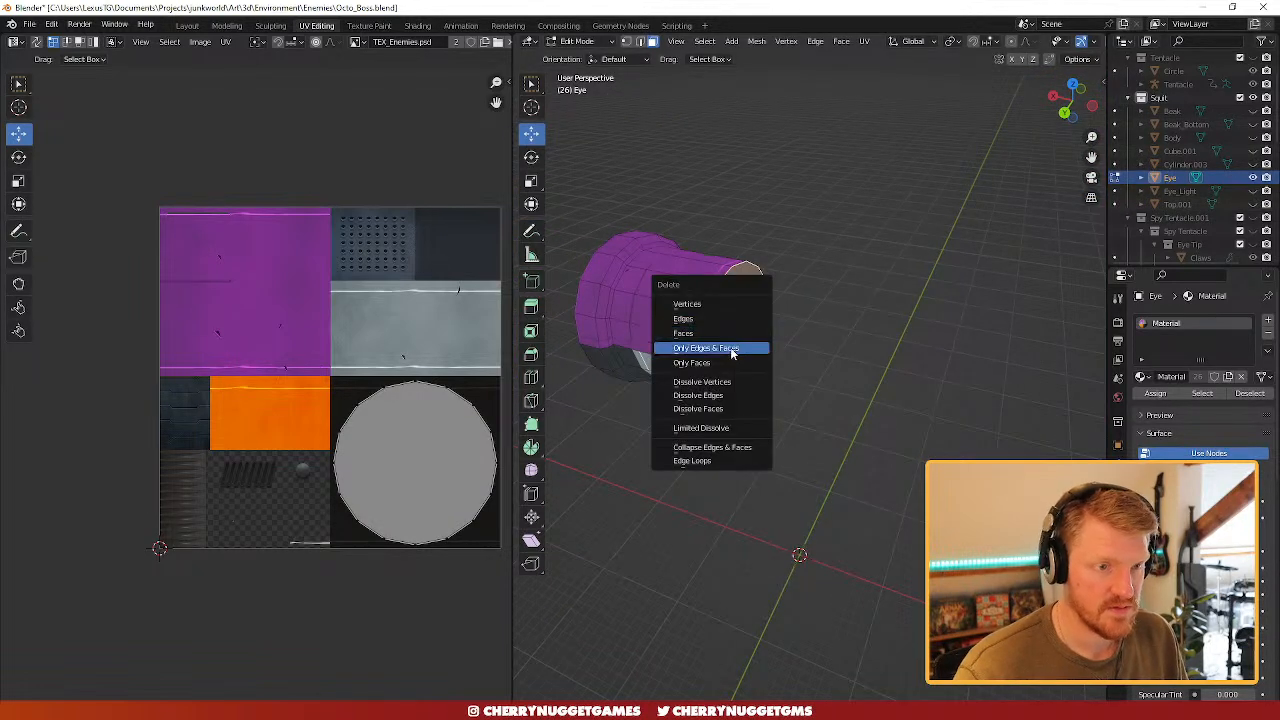
{"action": "left_click", "coordinate": [730, 336]}
- Mark the selected edge loop where the Eye's wide collar meets the cylinder as a seam
{"action": "scroll", "coordinate": [708, 333], "scroll_direction": "up", "scroll_amount": 3}
{"action": "mouse_move", "coordinate": [701, 329]}
{"action": "middle_mouse_down"}
{"action": "mouse_move", "coordinate": [771, 334]}
{"action": "mouse_move", "coordinate": [734, 344]}
{"action": "mouse_move", "coordinate": [797, 340]}
{"action": "mouse_move", "coordinate": [774, 320]}
{"action": "mouse_move", "coordinate": [849, 328]}
{"action": "mouse_move", "coordinate": [754, 334]}
{"action": "mouse_move", "coordinate": [697, 308]}
{"action": "middle_mouse_up"}
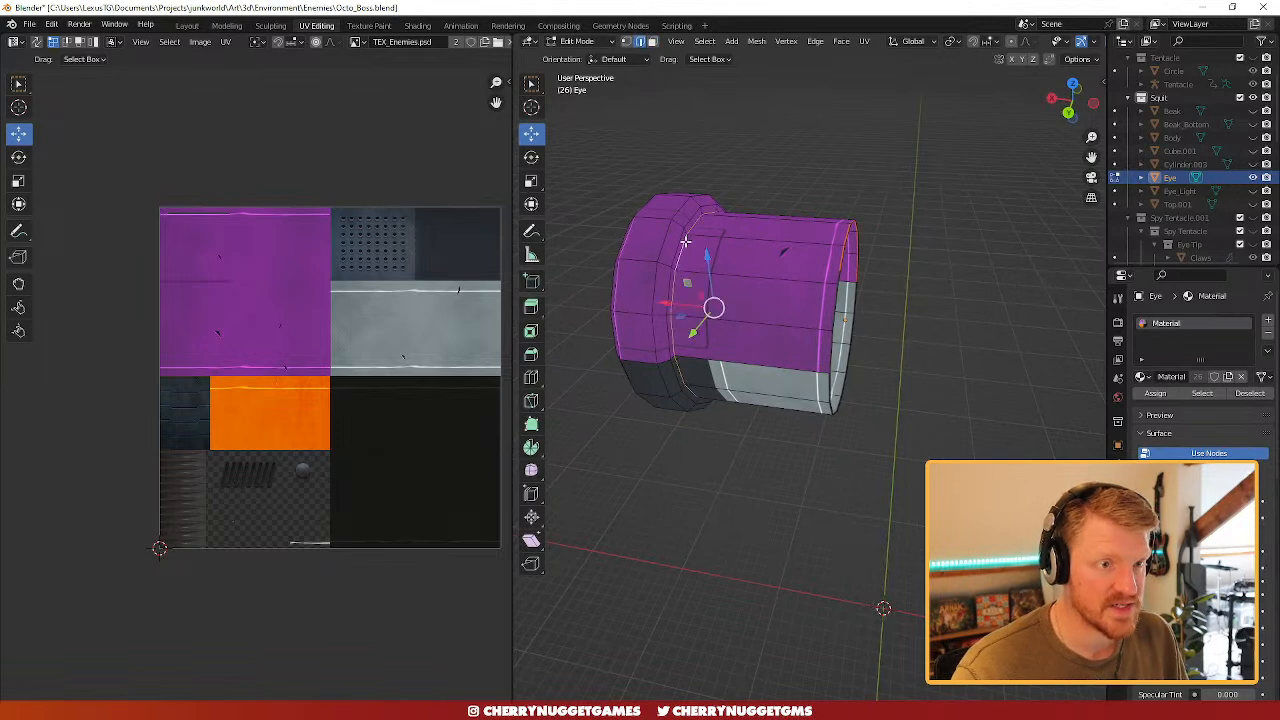
{"action": "key", "text": "x"}
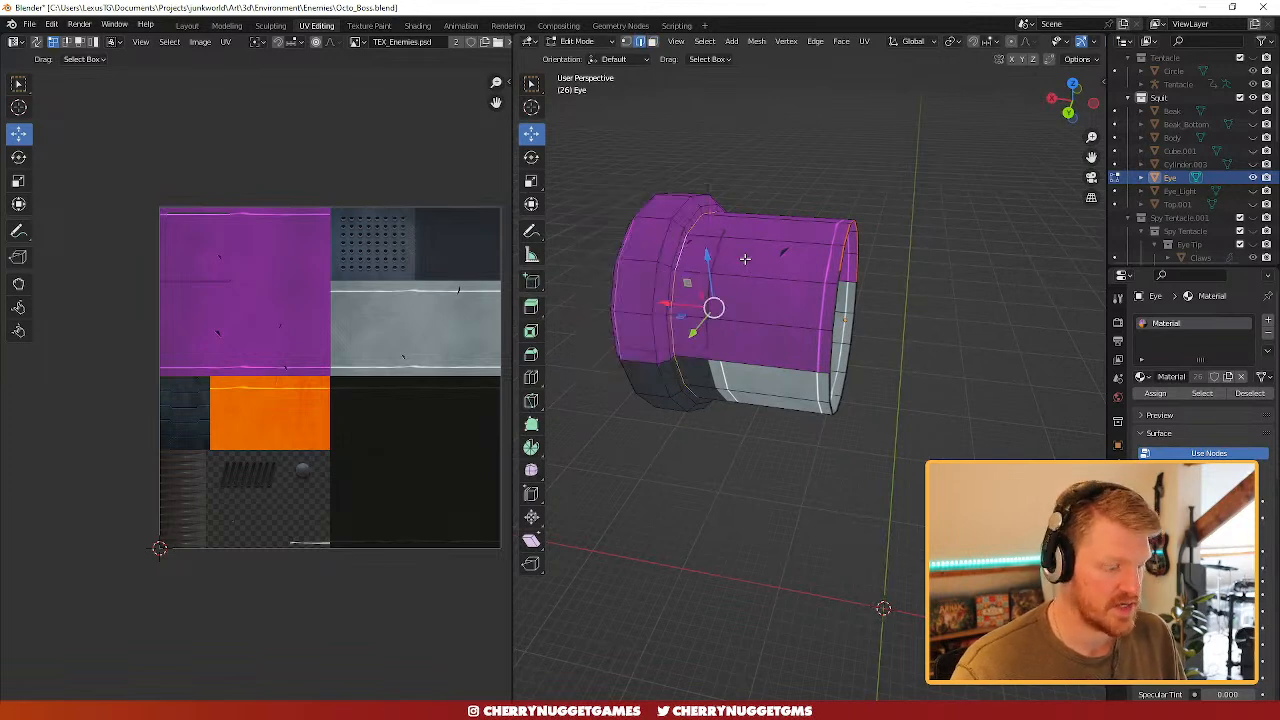
{"action": "right_click", "coordinate": [685, 270]}
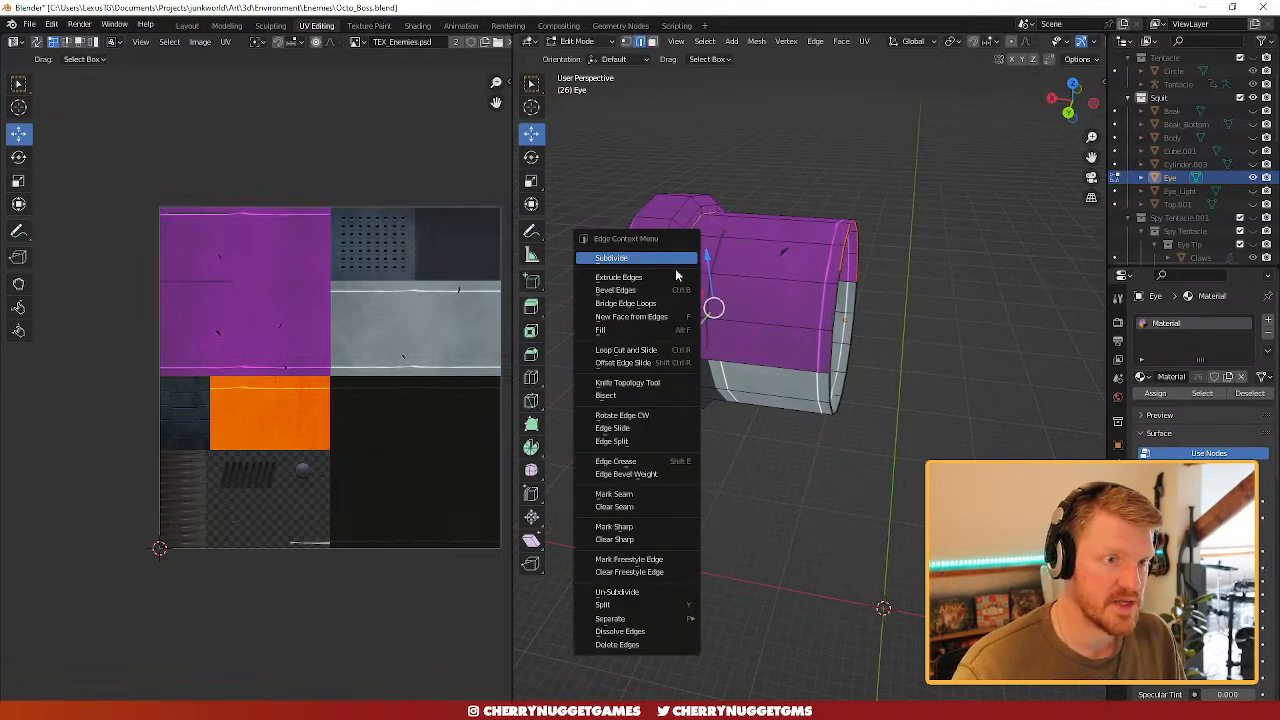
{"action": "left_click", "coordinate": [646, 496]}
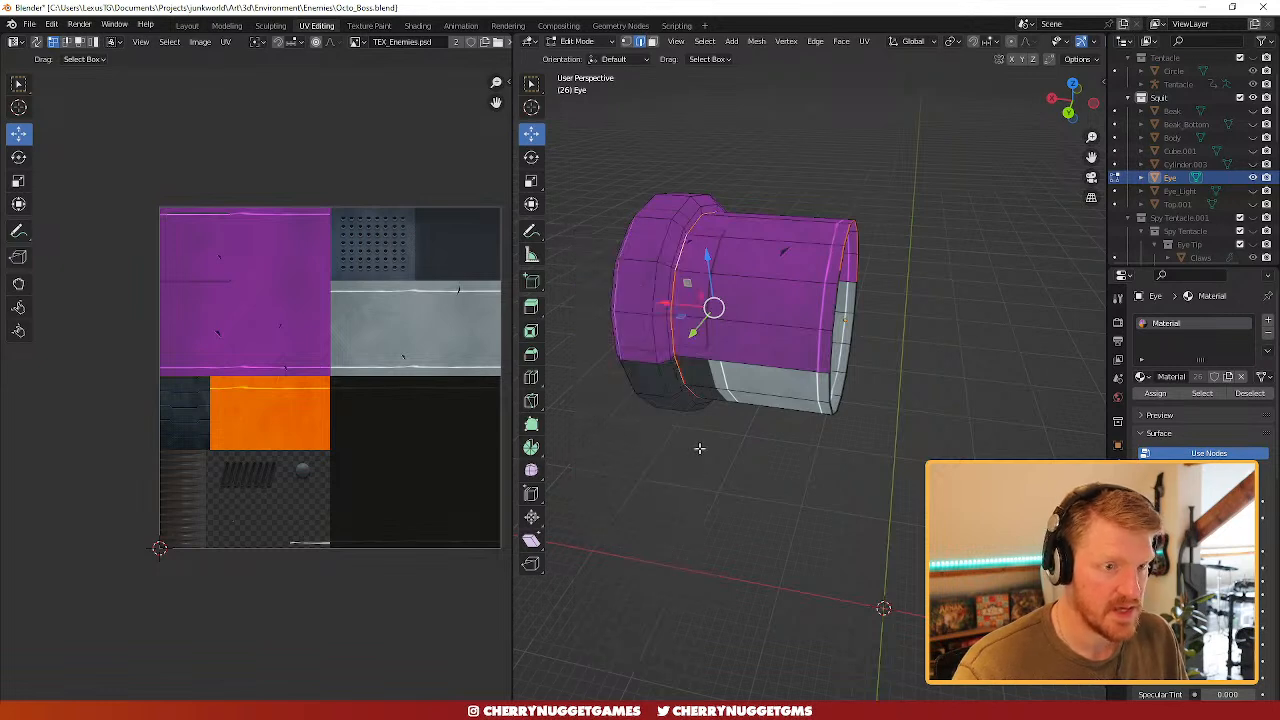
- Mark a lengthwise edge along the underside of the Eye's cylinder as a seam
{"action": "right_click", "coordinate": [736, 320]}
{"action": "left_click", "coordinate": [716, 325]}
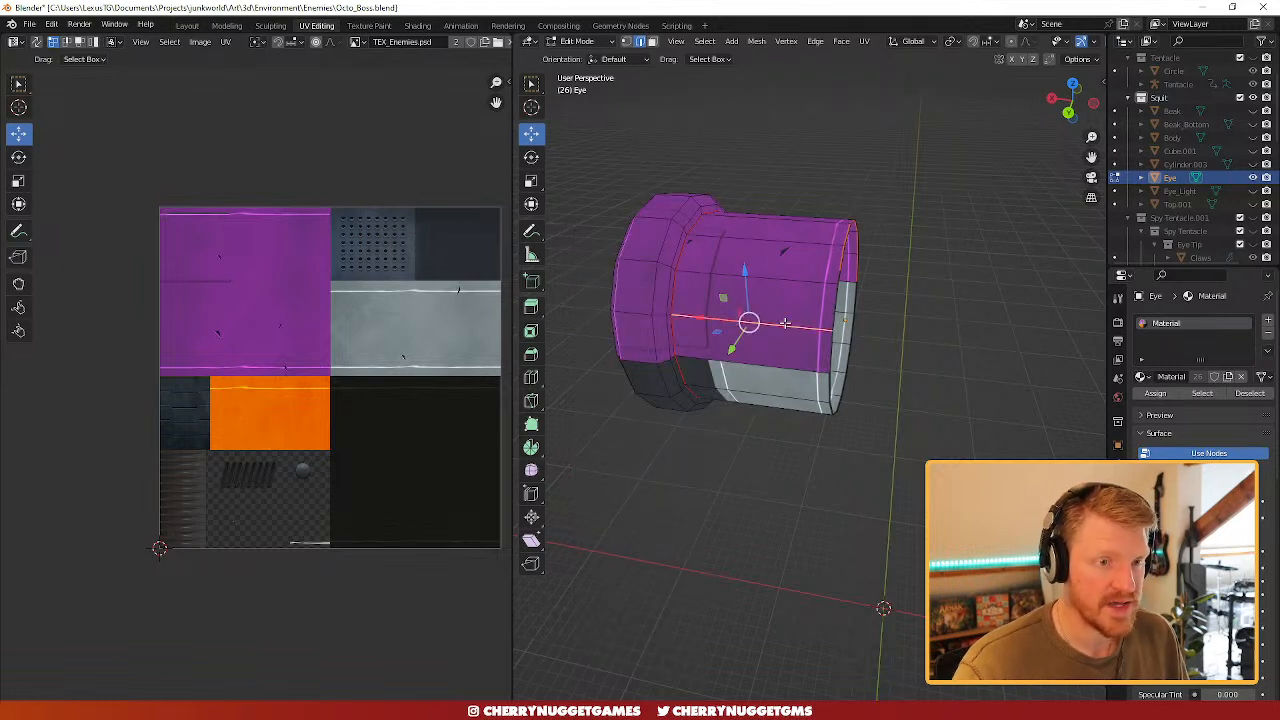
{"action": "middle_click_drag", "start_coordinate": [787, 325], "coordinate": [841, 390]}
{"action": "right_click", "coordinate": [686, 288]}
{"action": "left_click", "coordinate": [659, 288]}
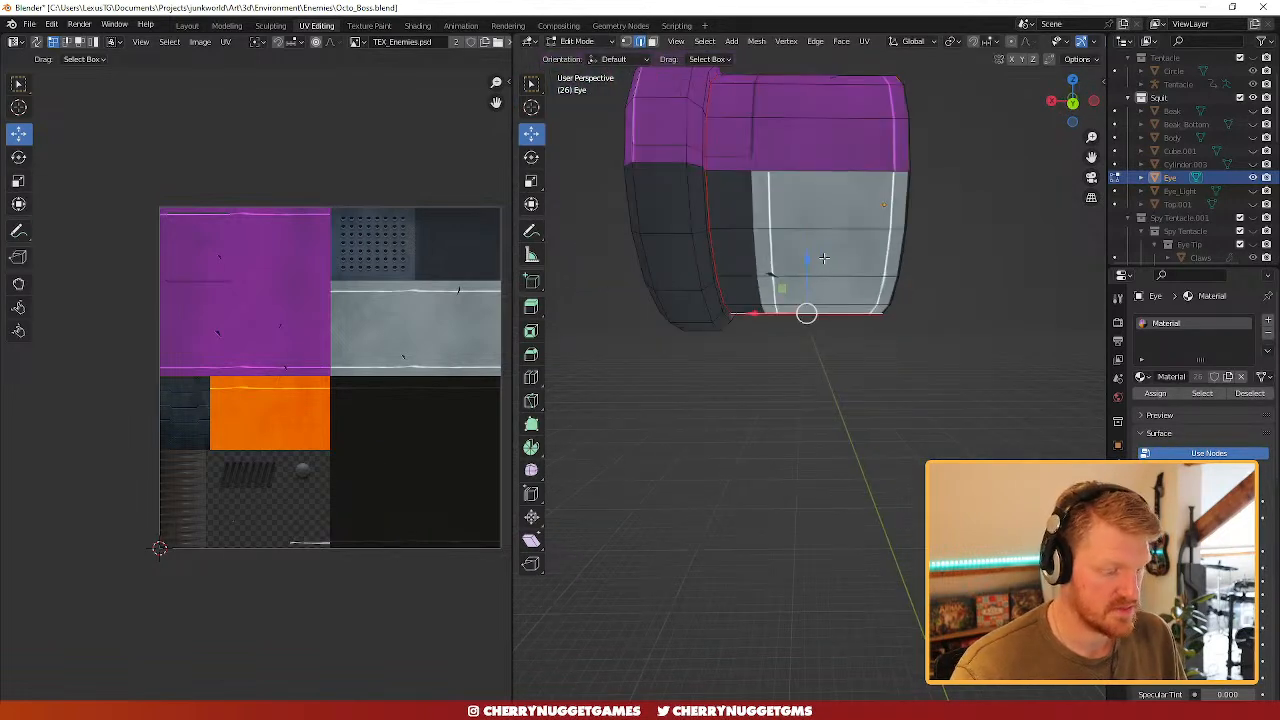
- Select the Eye's cylinder up to its seams, shrink its UVs and place them inside the orange area of the texture
{"action": "key", "text": "3"}
{"action": "left_click", "coordinate": [827, 248], "text": "alt"}
{"action": "key", "text": "ctrl+l"}
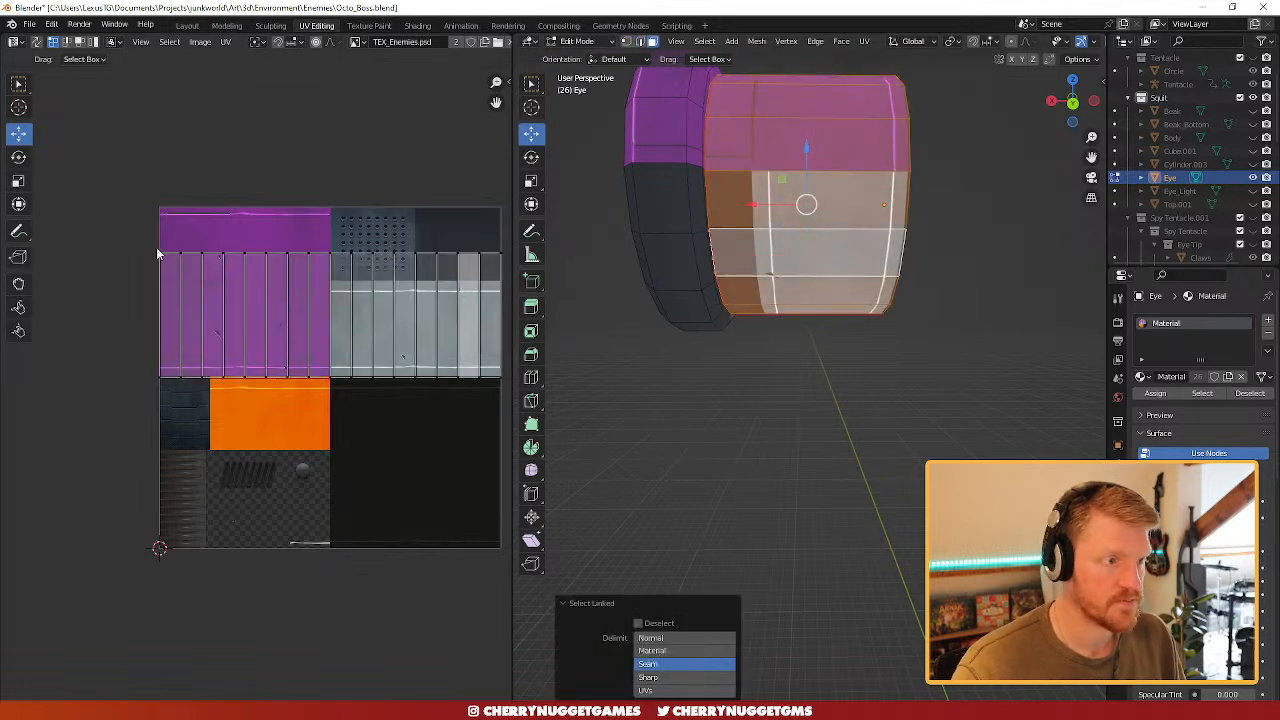
{"action": "key", "text": "a"}
{"action": "key", "text": "s"}
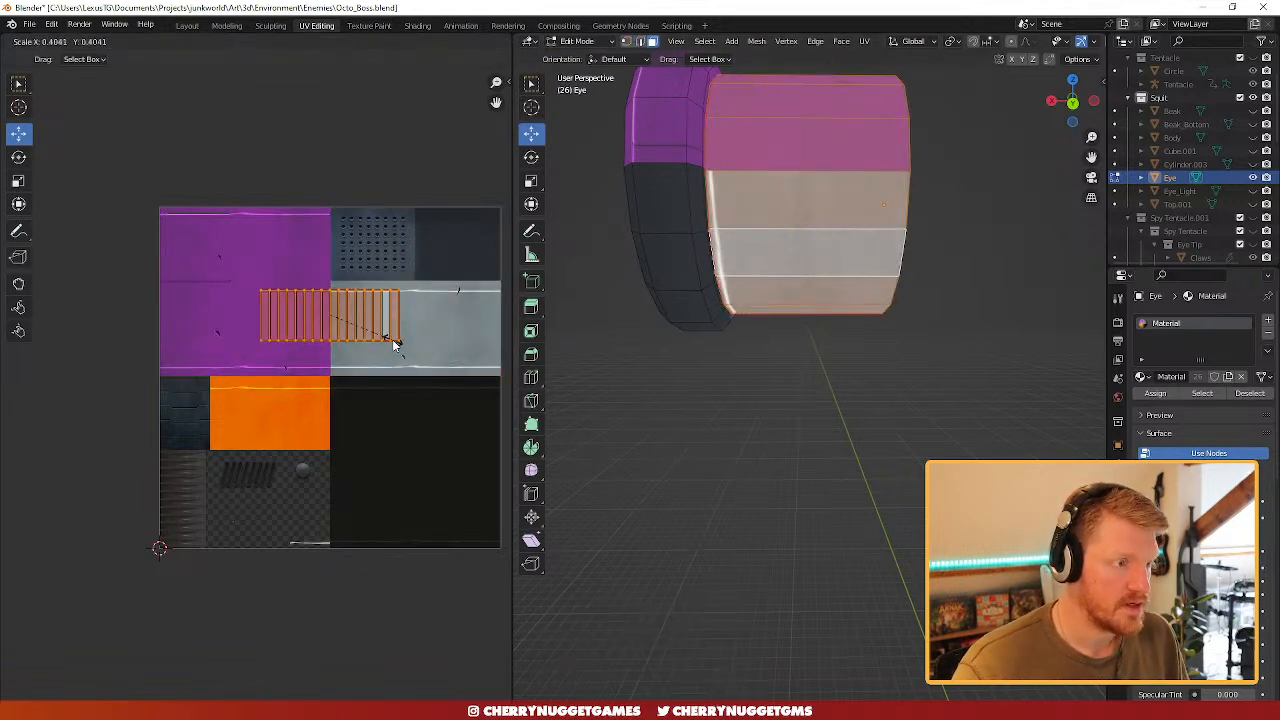
{"action": "left_click", "coordinate": [395, 344]}
{"action": "key", "text": "g"}
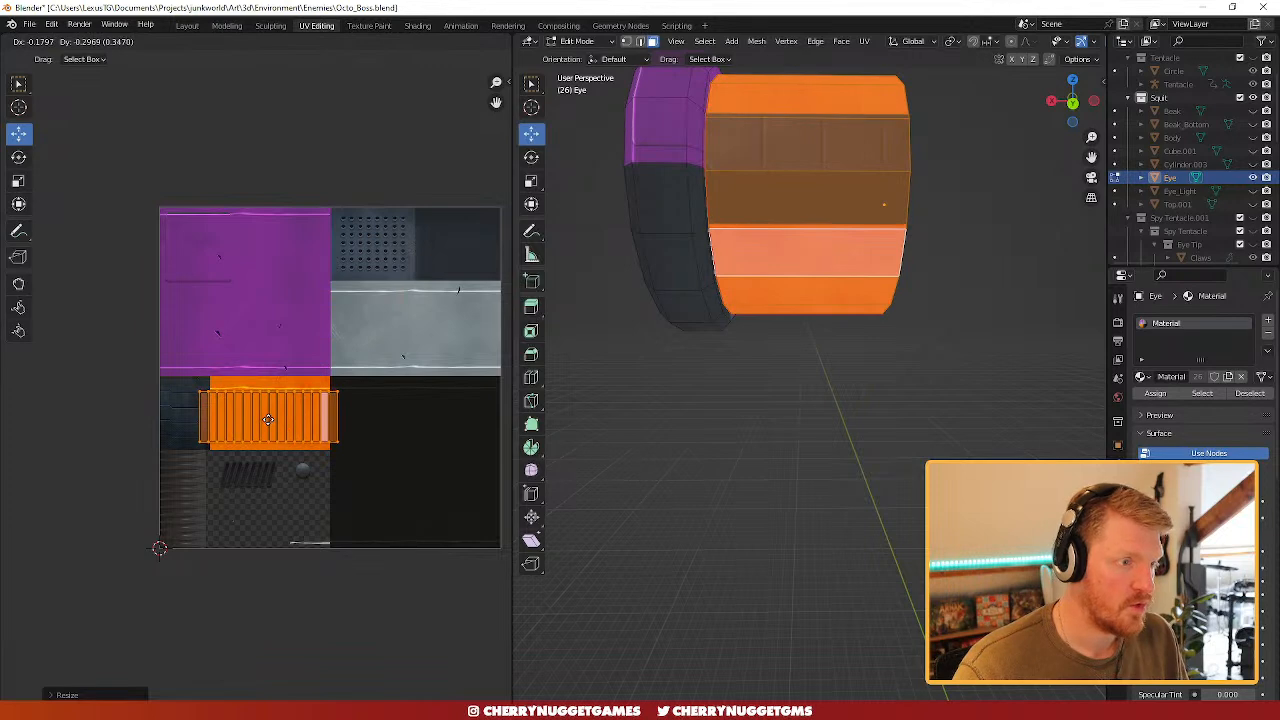
{"action": "left_click", "coordinate": [270, 418]}
{"action": "scroll", "coordinate": [272, 416], "scroll_direction": "up", "scroll_amount": 2}
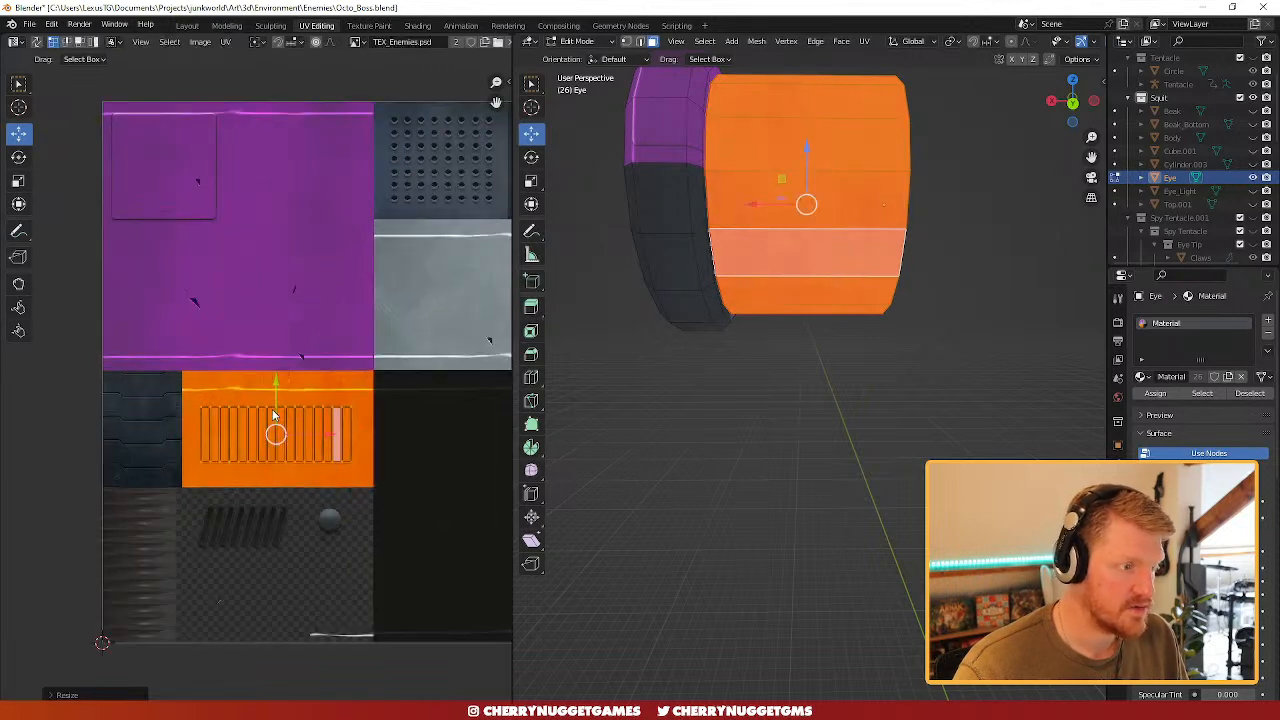
{"action": "left_click_drag", "start_coordinate": [274, 415], "coordinate": [274, 386]}
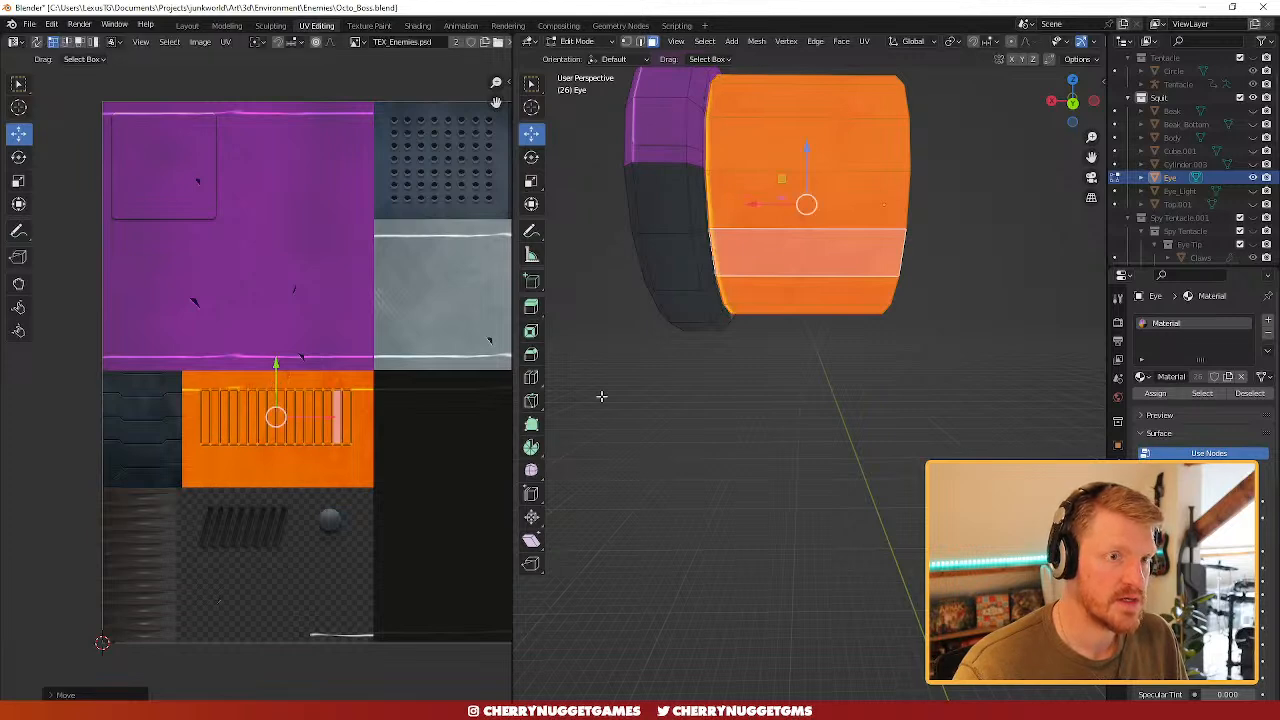
- Mark the lower radial edges running across the Eye's collar towards the inner disc as a seam
{"action": "middle_click_drag", "start_coordinate": [600, 394], "coordinate": [880, 251]}
{"action": "left_click", "coordinate": [773, 241]}
{"action": "middle_click_drag", "start_coordinate": [968, 280], "coordinate": [833, 487], "text": "shift"}
{"action": "scroll", "coordinate": [847, 331], "scroll_direction": "up", "scroll_amount": 1}
{"action": "scroll", "coordinate": [860, 488], "scroll_direction": "up", "scroll_amount": 2}
{"action": "middle_click_drag", "start_coordinate": [752, 489], "coordinate": [777, 469]}
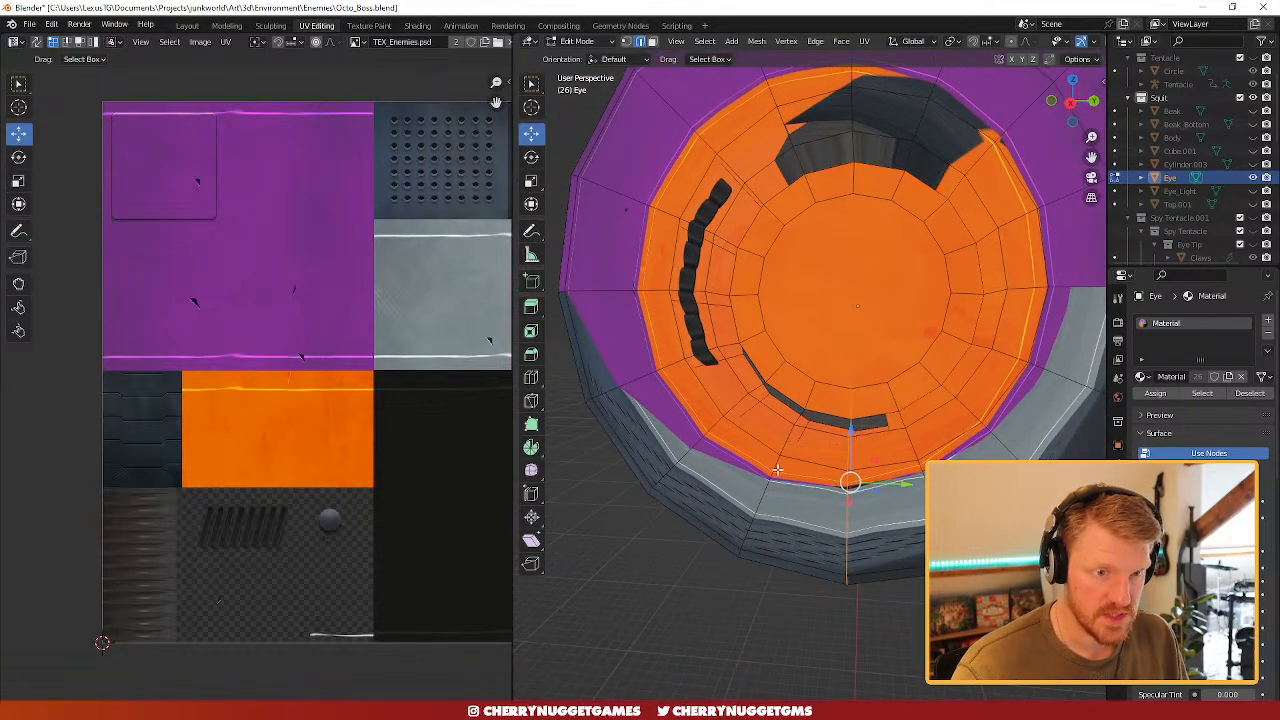
{"action": "right_click", "coordinate": [852, 447]}
{"action": "left_click", "coordinate": [829, 448]}
- Mark the edge loop around the Eye's inner disc and the short edge joining it to the radial seam as seams
{"action": "middle_click_drag", "start_coordinate": [889, 437], "coordinate": [876, 440]}
{"action": "left_click", "coordinate": [743, 395], "text": "alt"}
{"action": "right_click", "coordinate": [746, 398]}
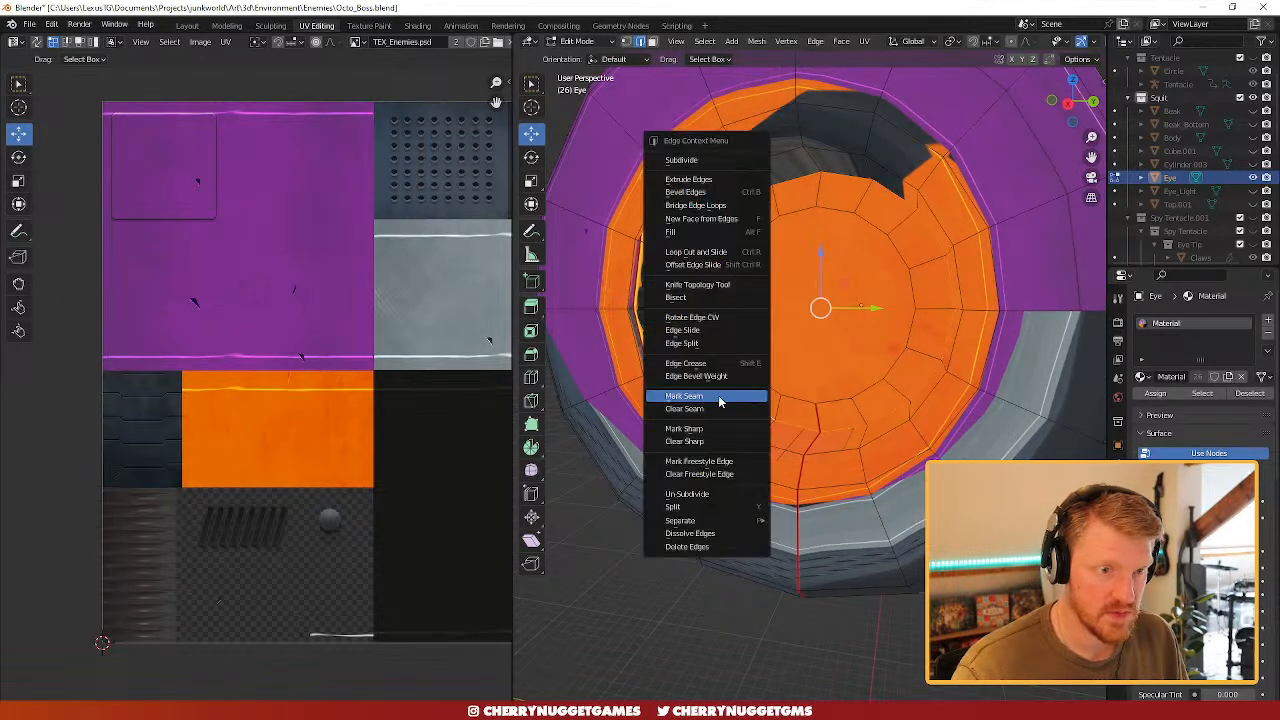
{"action": "left_click", "coordinate": [719, 397]}
{"action": "middle_click_drag", "start_coordinate": [719, 400], "coordinate": [801, 430]}
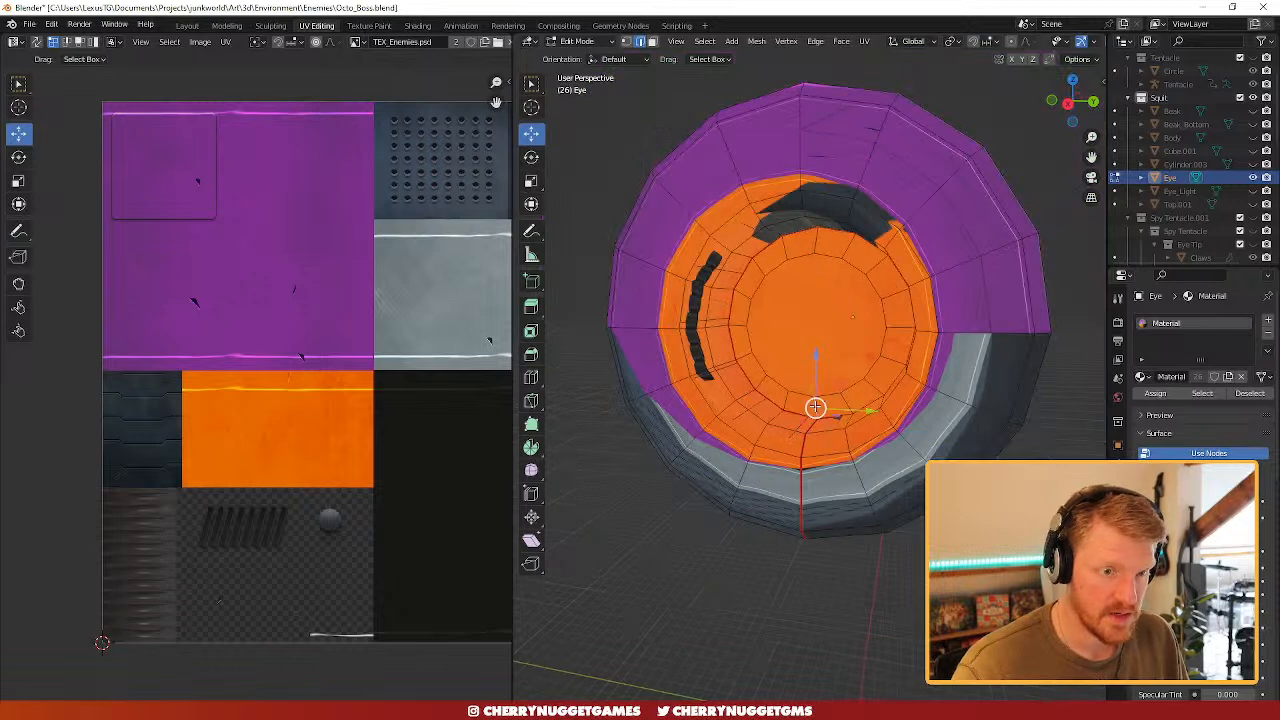
{"action": "right_click", "coordinate": [815, 407]}
{"action": "left_click", "coordinate": [833, 409]}
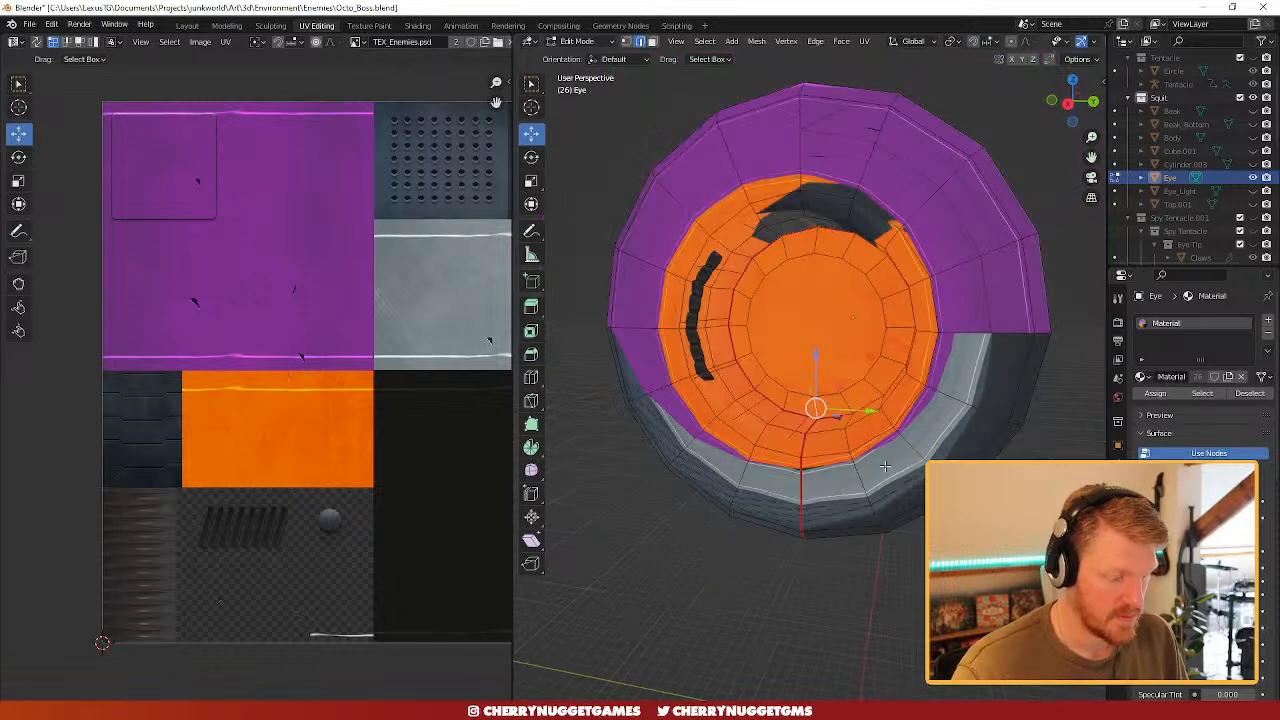
- Select the Eye's collar up to its seams and unwrap it
{"action": "key", "text": "l"}
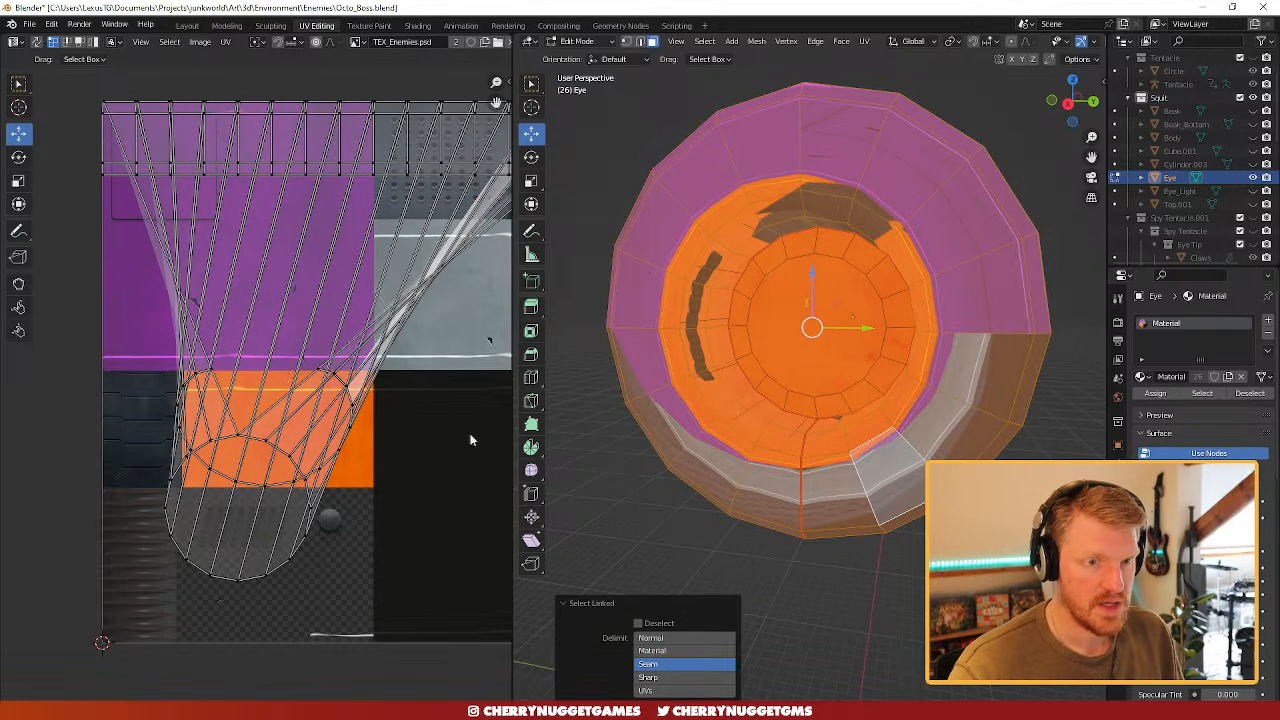
{"action": "scroll", "coordinate": [430, 435], "scroll_direction": "down", "scroll_amount": 4}
{"action": "scroll", "coordinate": [880, 395], "scroll_direction": "up", "scroll_amount": 2}
{"action": "middle_click_drag", "start_coordinate": [811, 440], "coordinate": [724, 422]}
{"action": "key", "text": "u"}
{"action": "left_click", "coordinate": [883, 55]}
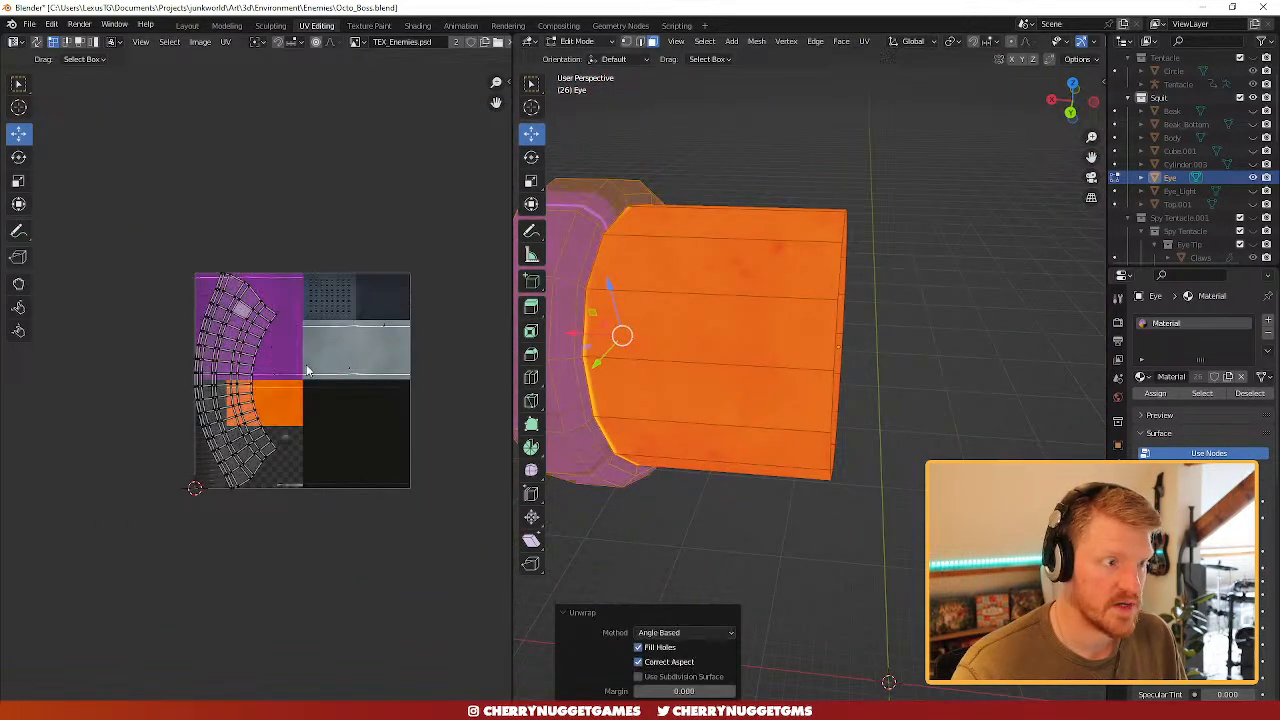
{"action": "scroll", "coordinate": [286, 413], "scroll_direction": "up", "scroll_amount": 4}
{"action": "middle_click_drag", "start_coordinate": [322, 440], "coordinate": [382, 436]}
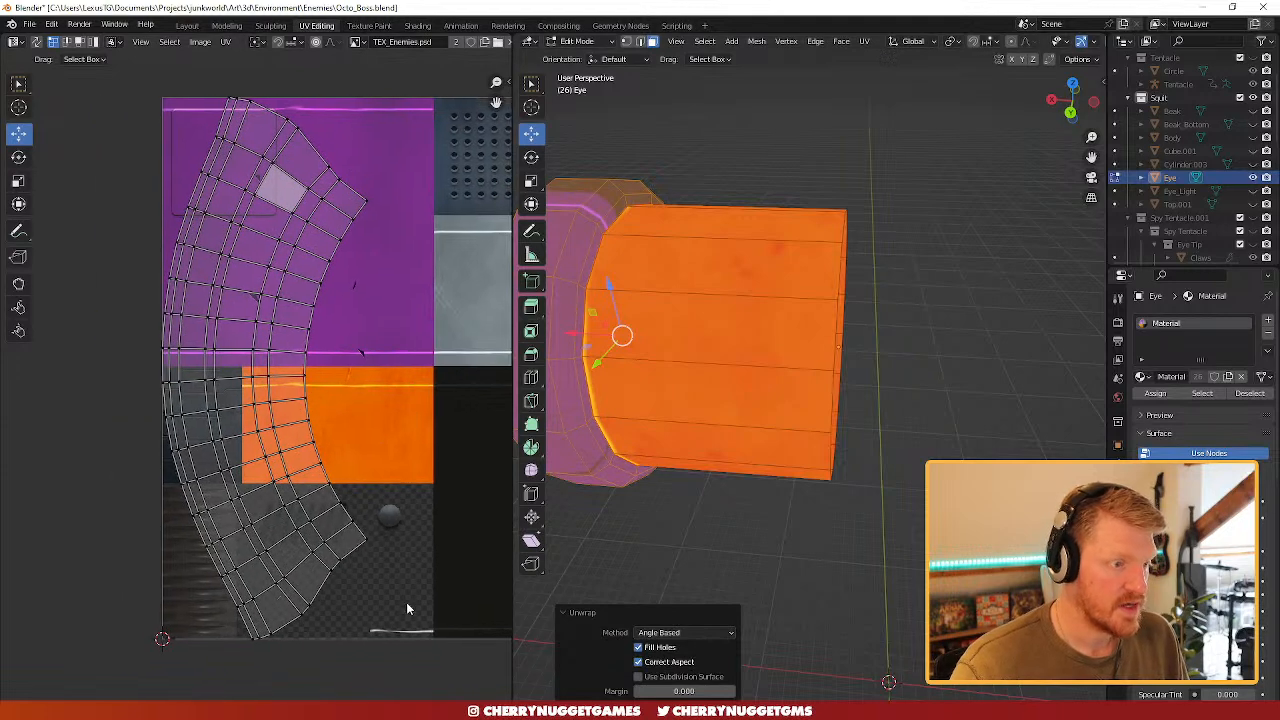
{"action": "left_click_drag", "start_coordinate": [406, 602], "coordinate": [113, 93]}
{"action": "middle_click_drag", "start_coordinate": [680, 313], "coordinate": [812, 325]}
{"action": "scroll", "coordinate": [290, 350], "scroll_direction": "up", "scroll_amount": 4}
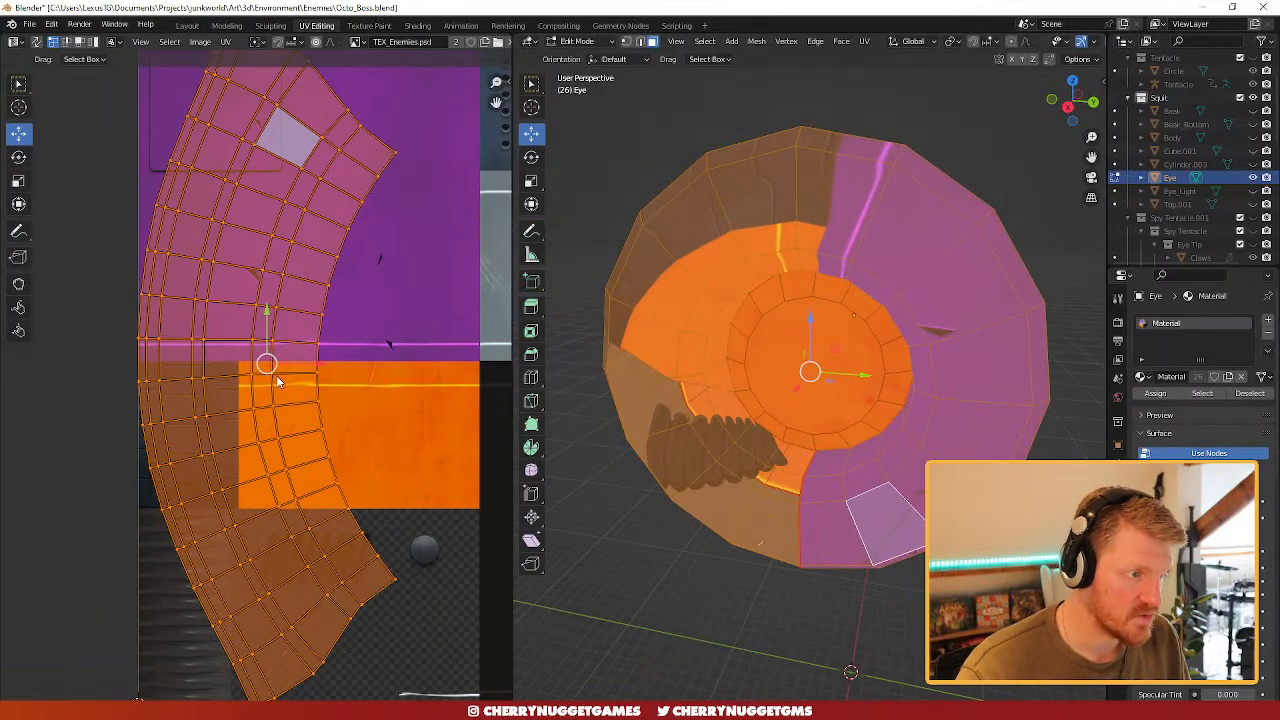
- Apply Straighten X to the upper edge of a wide quad near the middle of the collar's UV island
{"action": "left_click", "coordinate": [280, 364]}
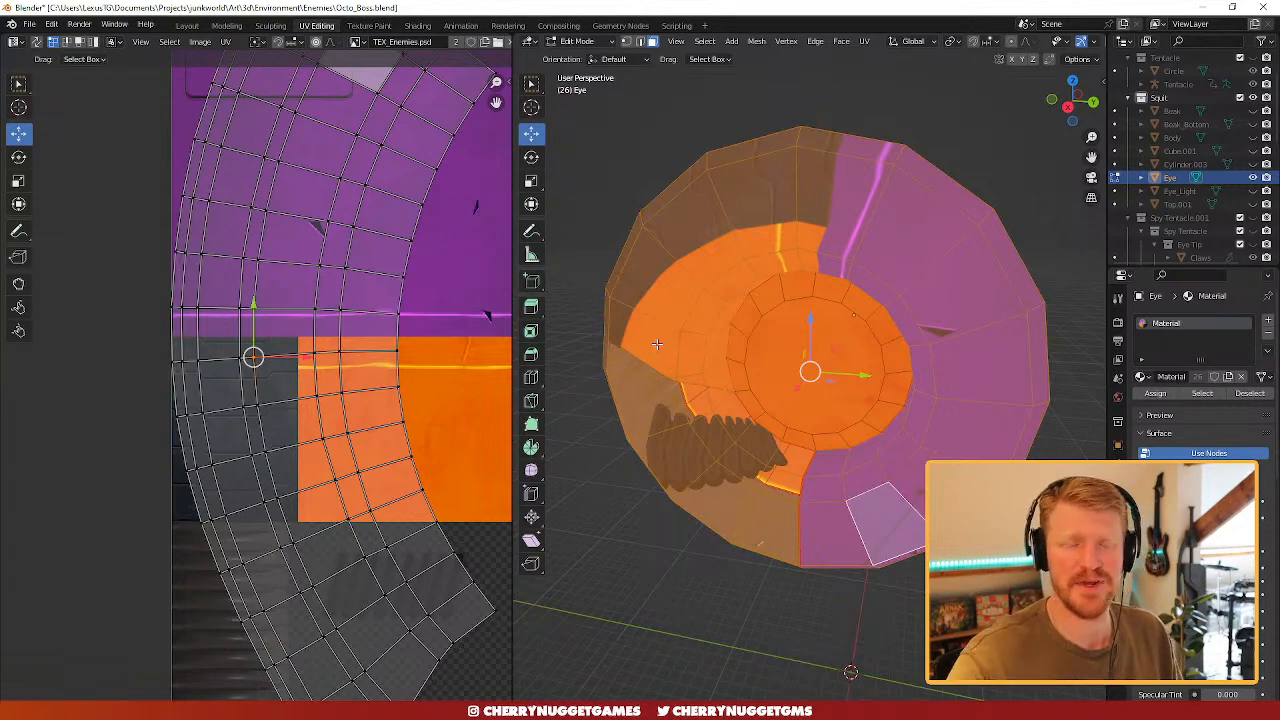
{"action": "scroll", "coordinate": [334, 374], "scroll_direction": "down", "scroll_amount": 3}
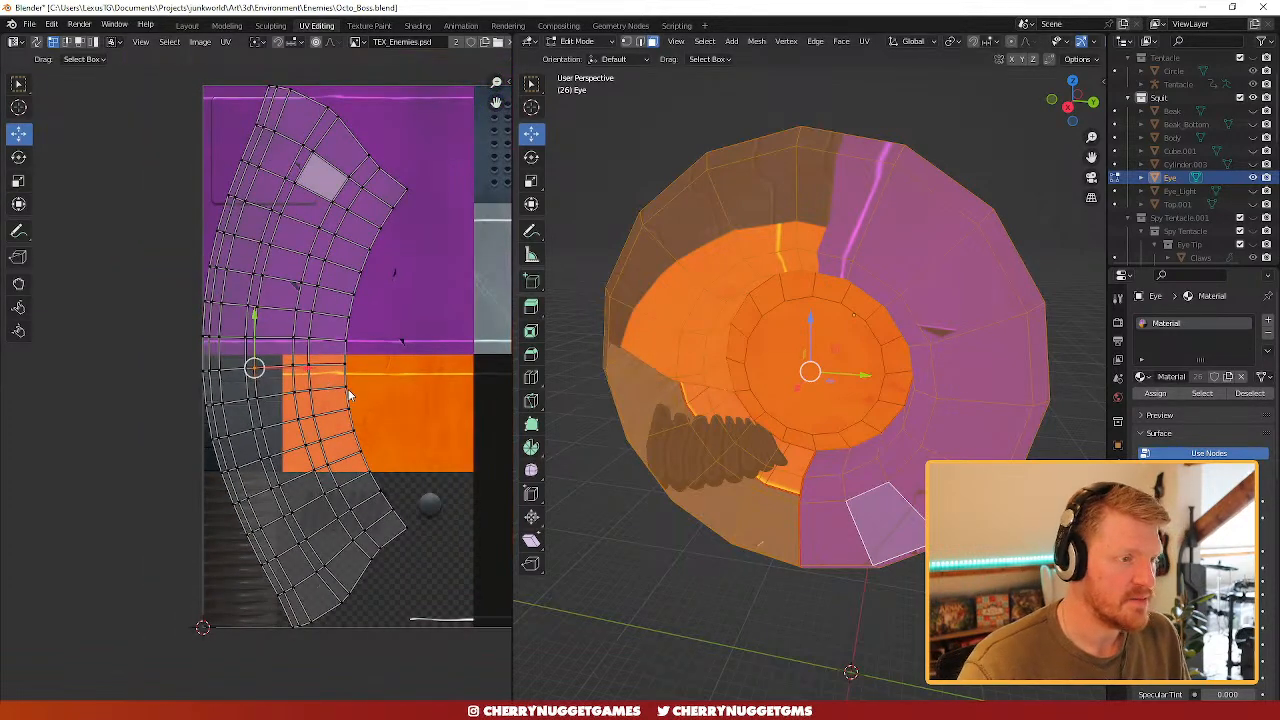
{"action": "scroll", "coordinate": [297, 384], "scroll_direction": "up", "scroll_amount": 4}
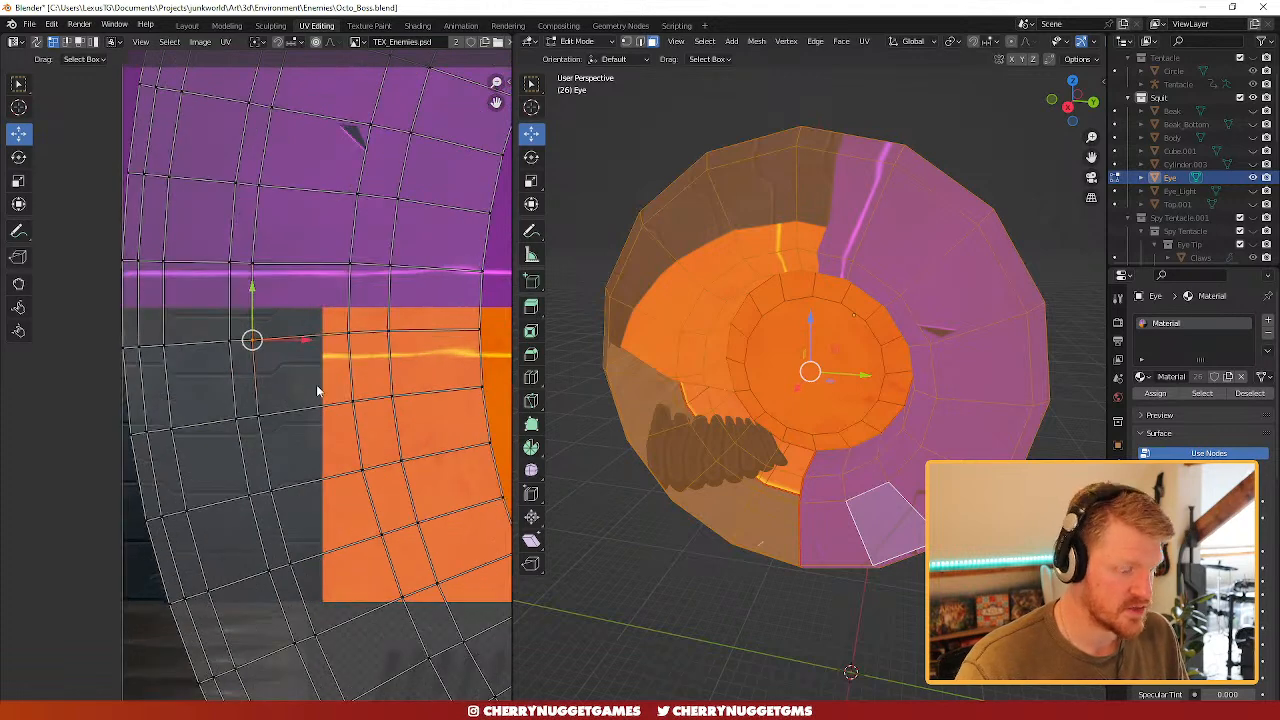
{"action": "right_click", "coordinate": [300, 336], "text": "shift"}
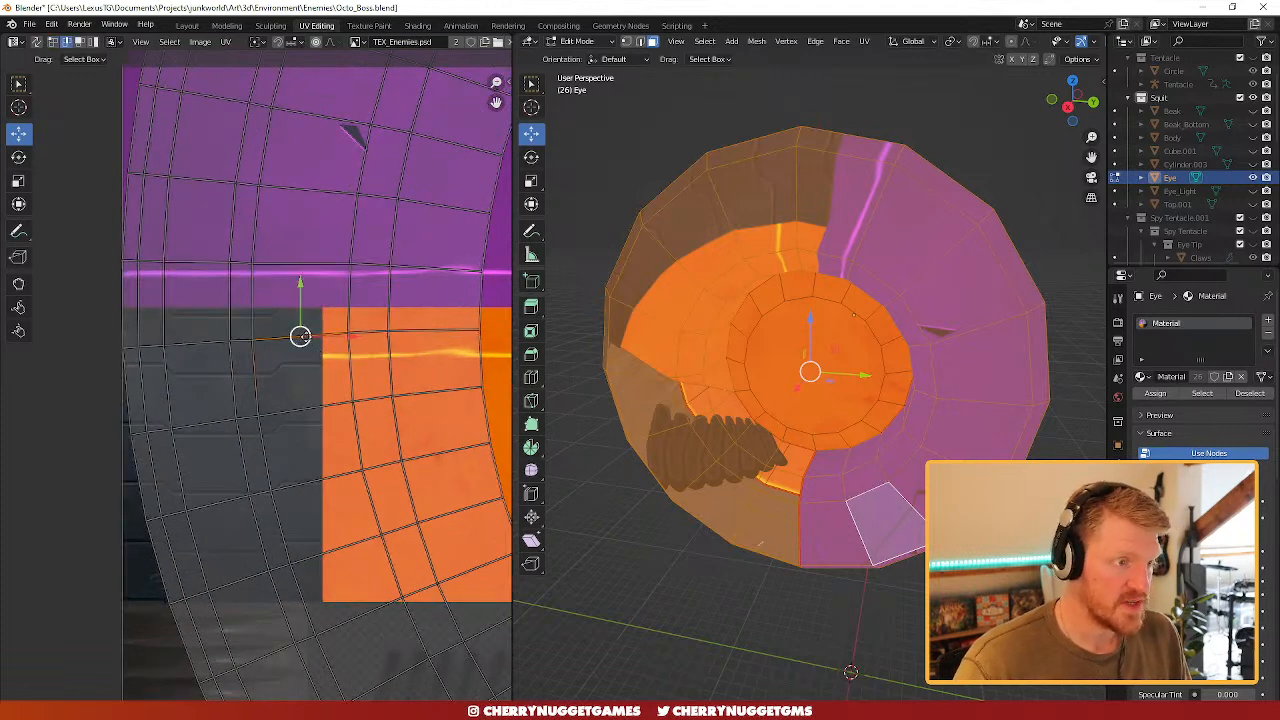
{"action": "right_click", "coordinate": [300, 336]}
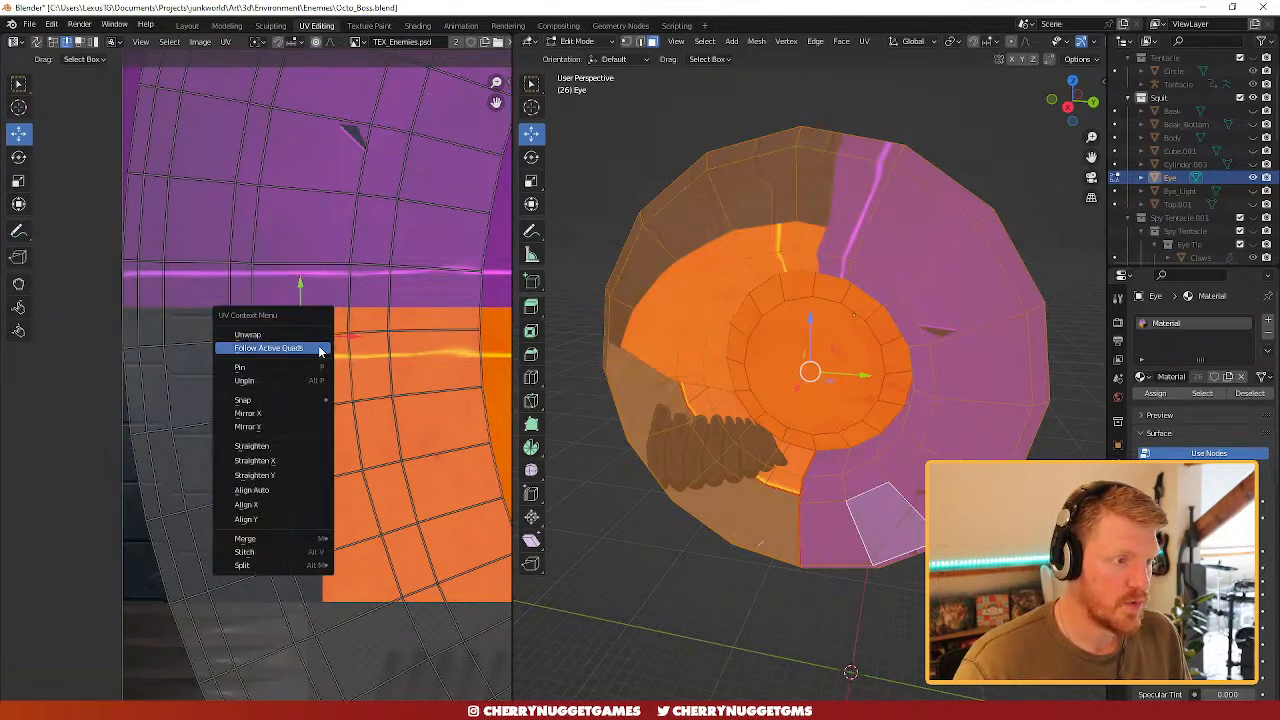
{"action": "left_click", "coordinate": [295, 460]}
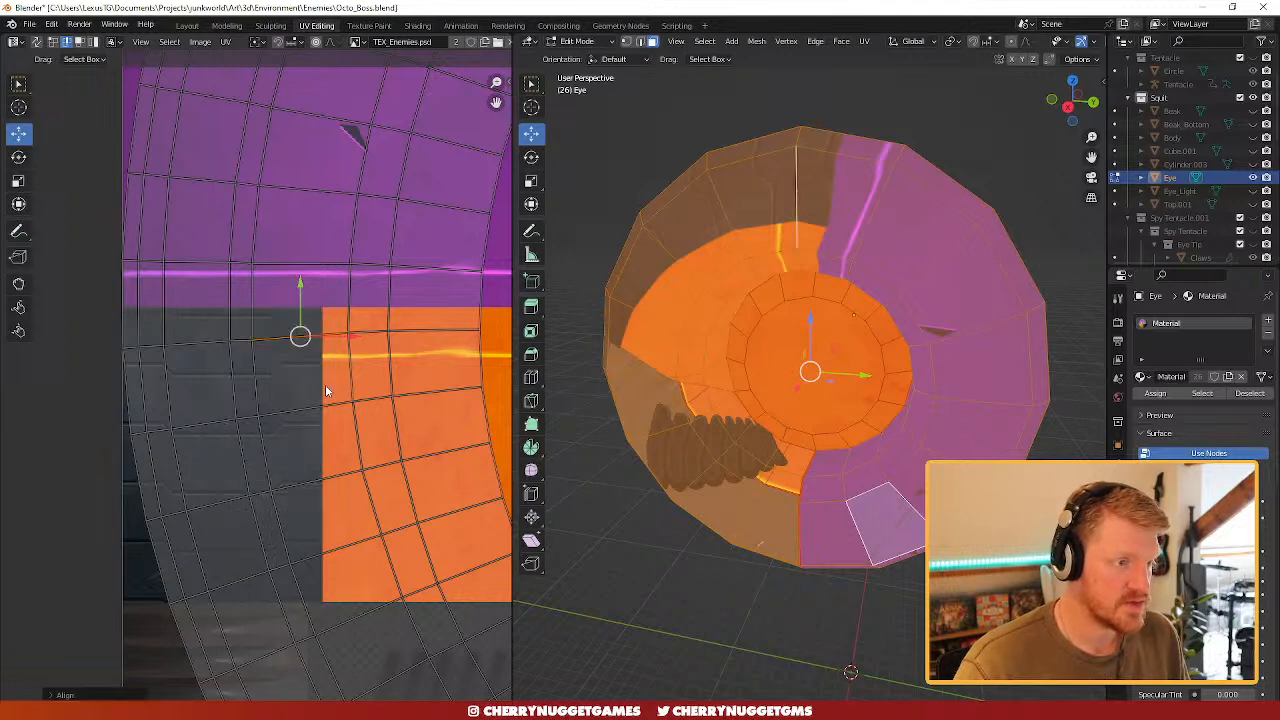
{"action": "right_click", "coordinate": [322, 343]}
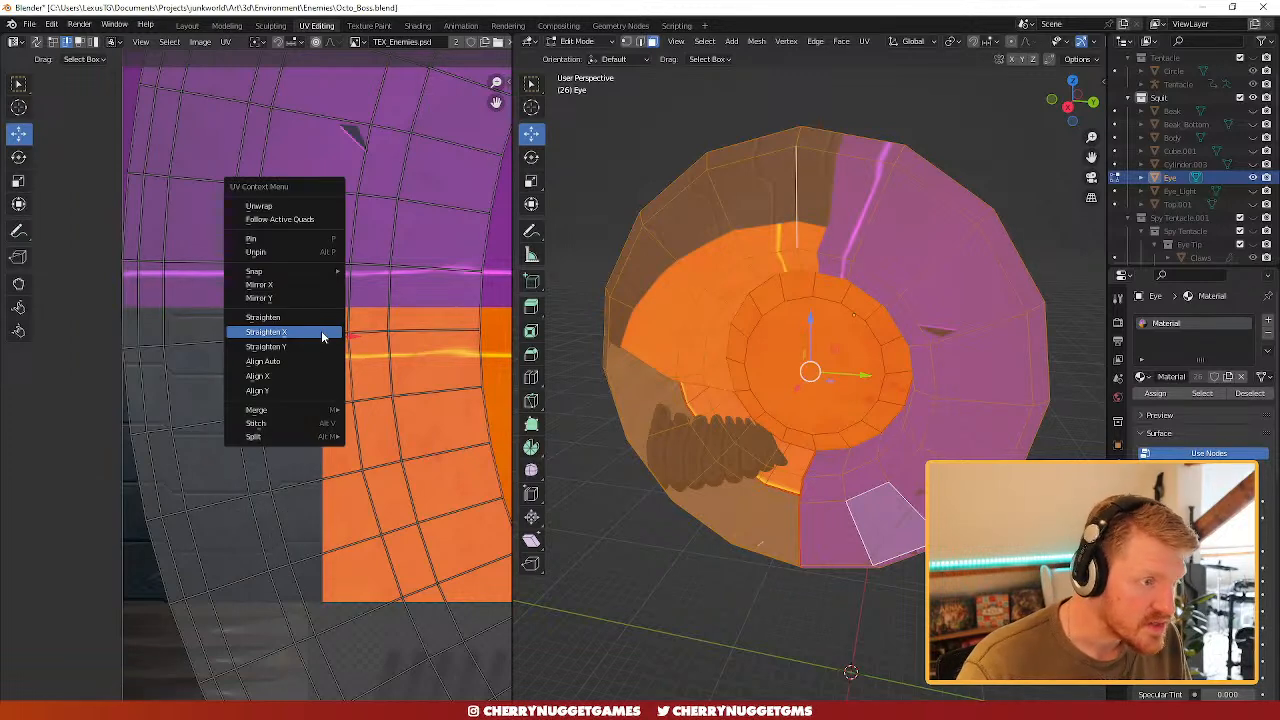
{"action": "left_click", "coordinate": [295, 377]}
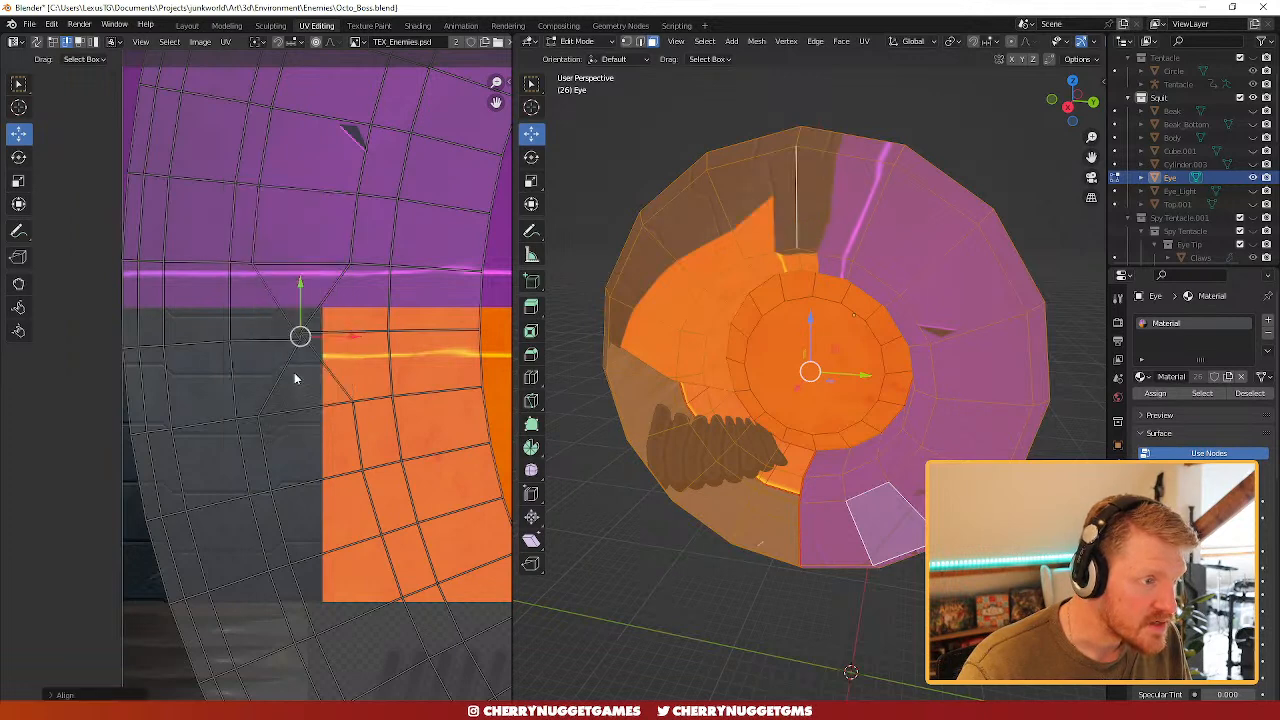
{"action": "key", "text": "ctrl+z"}
- Level the upper and lower edges of that UV quad with Align Y
{"action": "right_click", "coordinate": [292, 337]}
{"action": "left_click", "coordinate": [291, 351]}
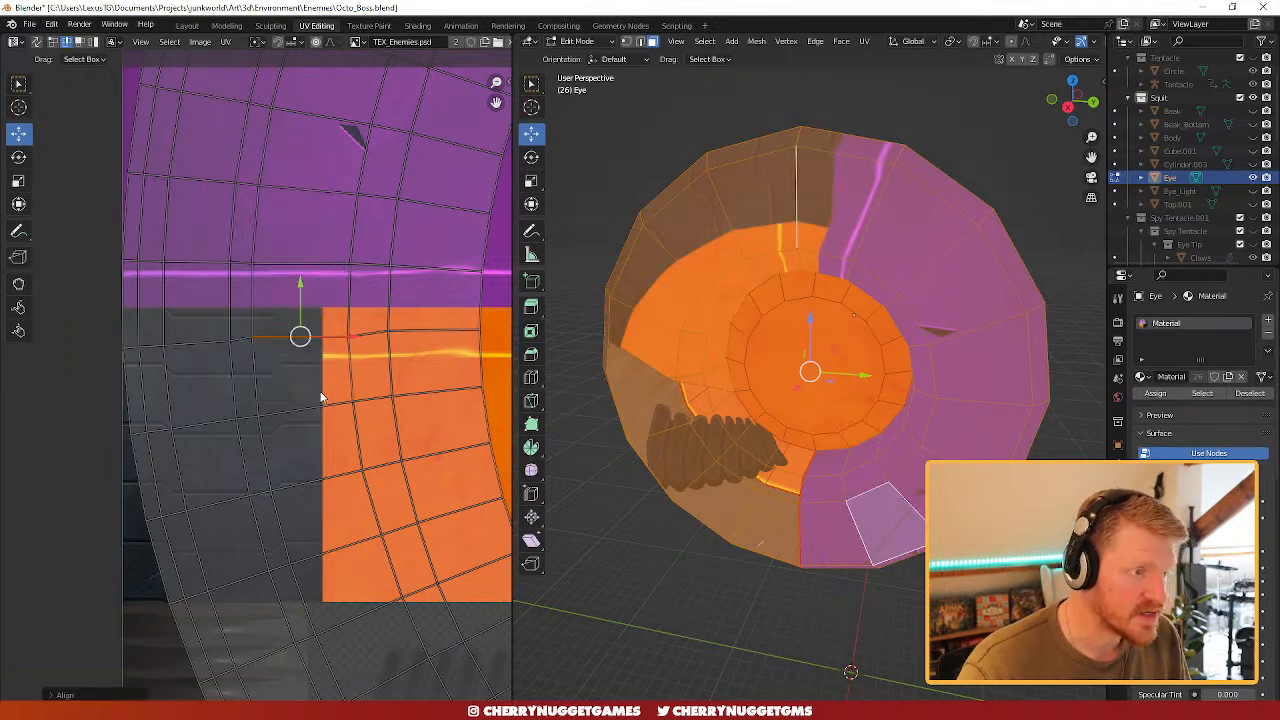
{"action": "left_click", "coordinate": [308, 408]}
{"action": "right_click", "coordinate": [305, 408]}
{"action": "left_click", "coordinate": [286, 409]}
{"action": "right_click", "coordinate": [347, 372]}
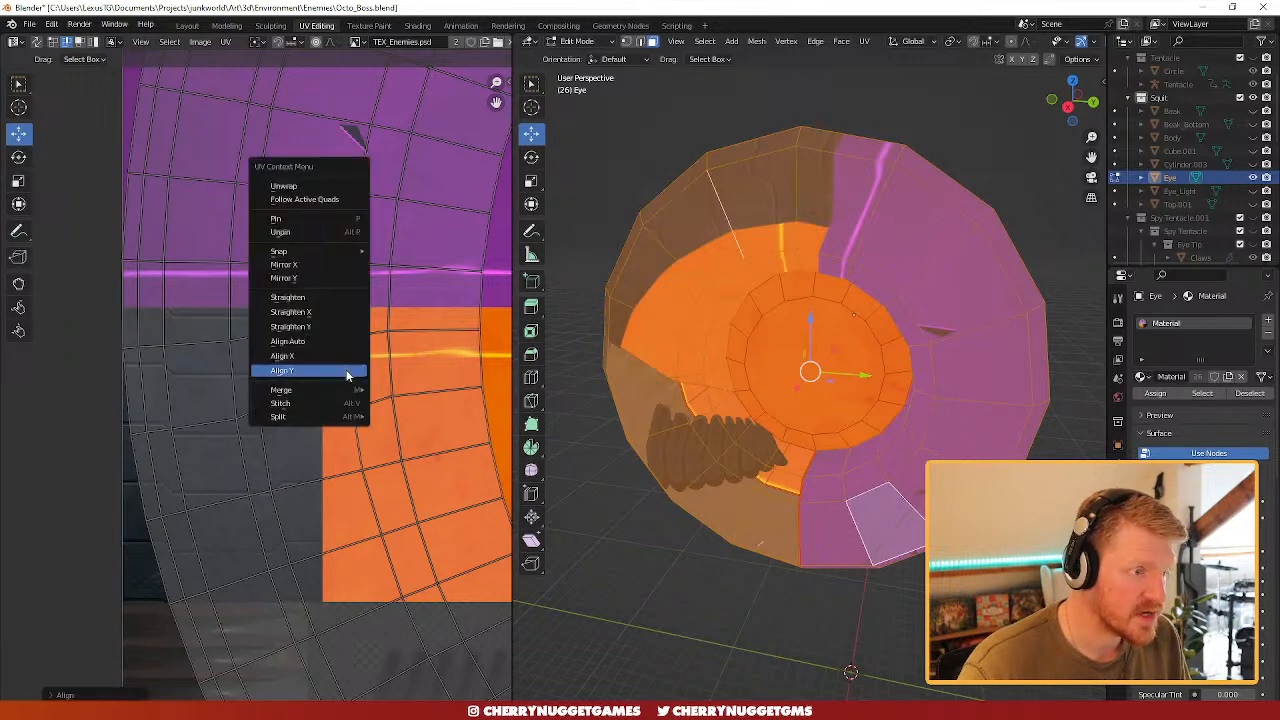
{"action": "left_click", "coordinate": [347, 370]}
- Make the two side edges of the UV quad vertical with Align X
{"action": "left_click", "coordinate": [350, 372]}
{"action": "right_click", "coordinate": [349, 370]}
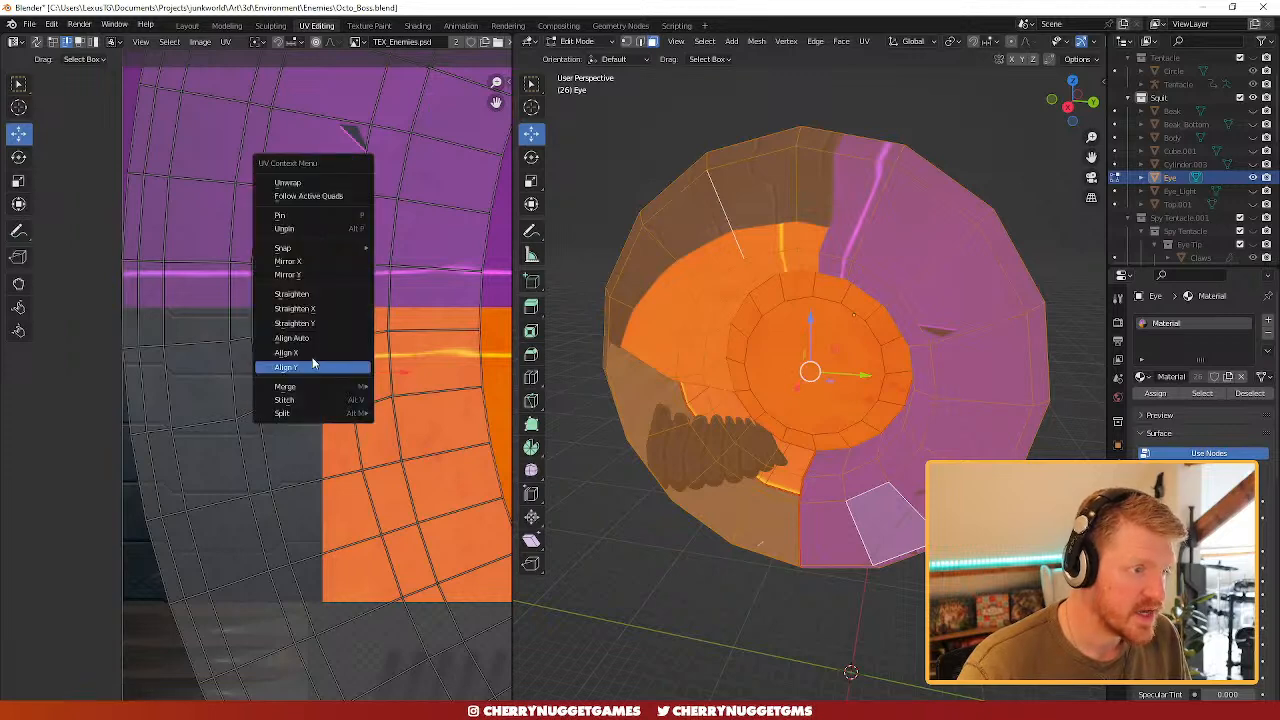
{"action": "left_click", "coordinate": [320, 370]}
{"action": "left_click", "coordinate": [254, 365]}
{"action": "right_click", "coordinate": [253, 364]}
{"action": "left_click", "coordinate": [249, 361]}
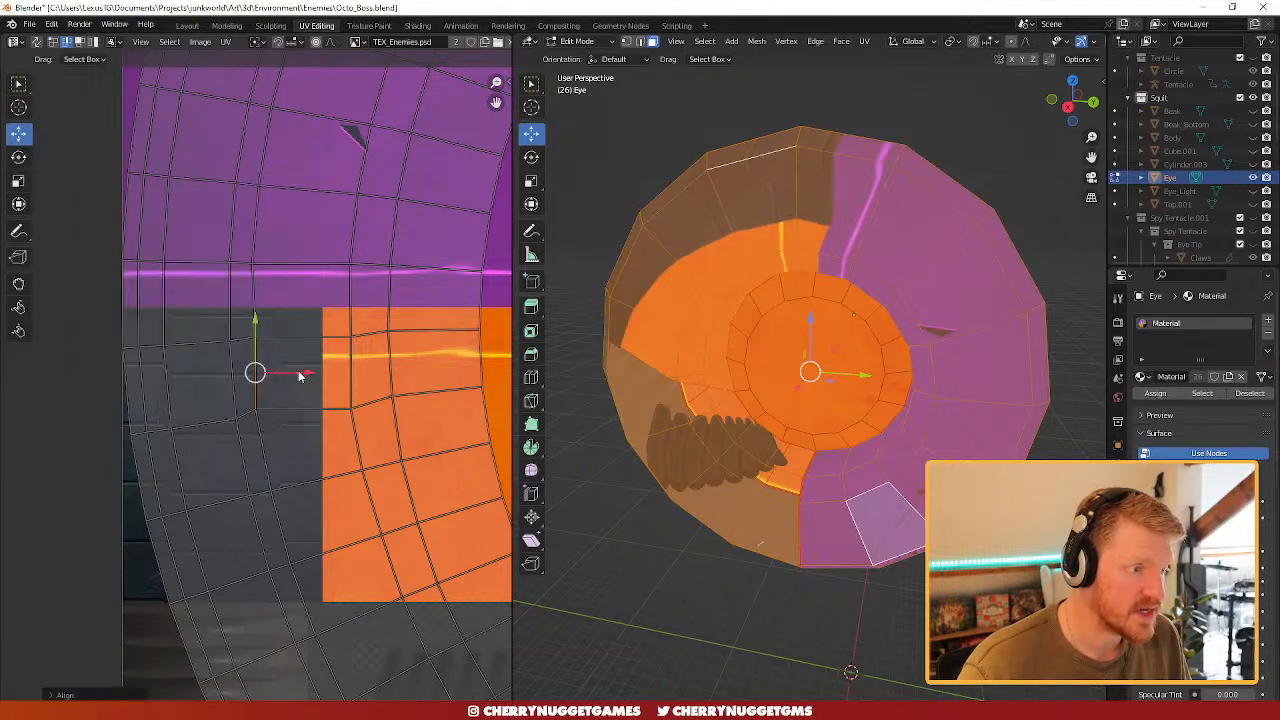
{"action": "left_click", "coordinate": [330, 354]}
{"action": "left_click", "coordinate": [309, 387]}
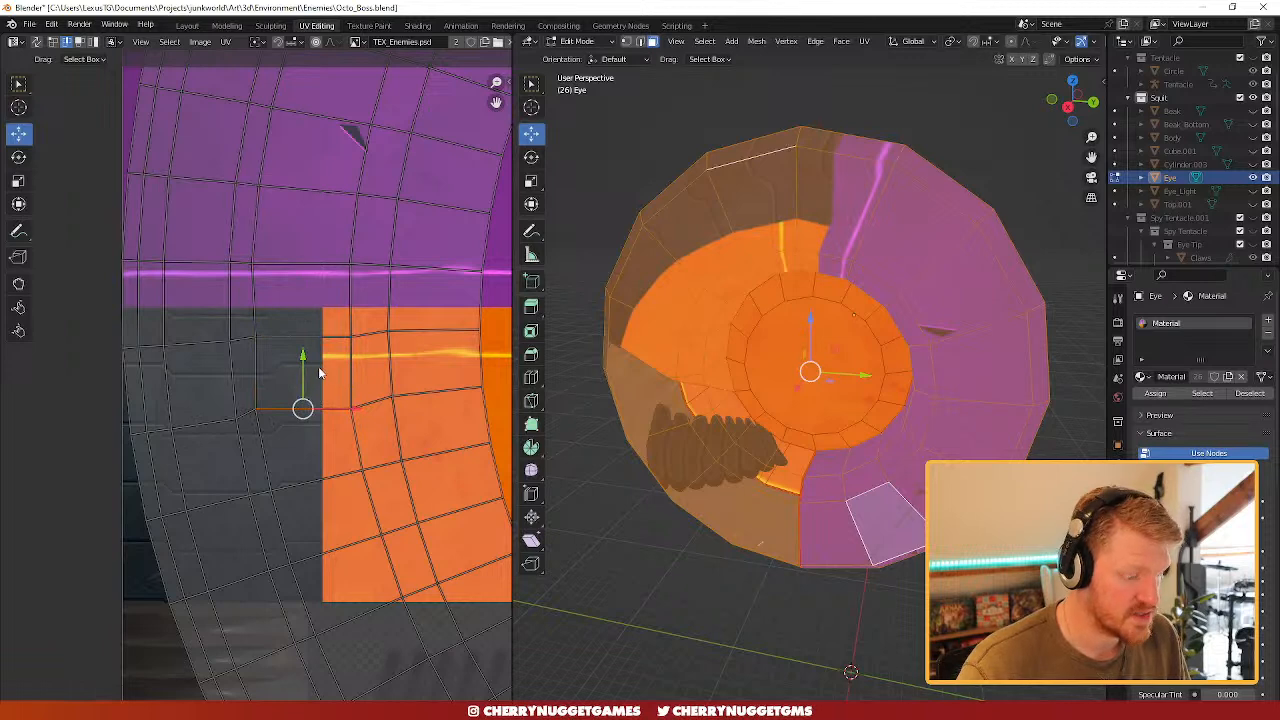
- Select the whole collar UV island with the squared quad active and apply Follow Active Quads with Length Average
{"action": "key", "text": "3"}
{"action": "left_click", "coordinate": [303, 389]}
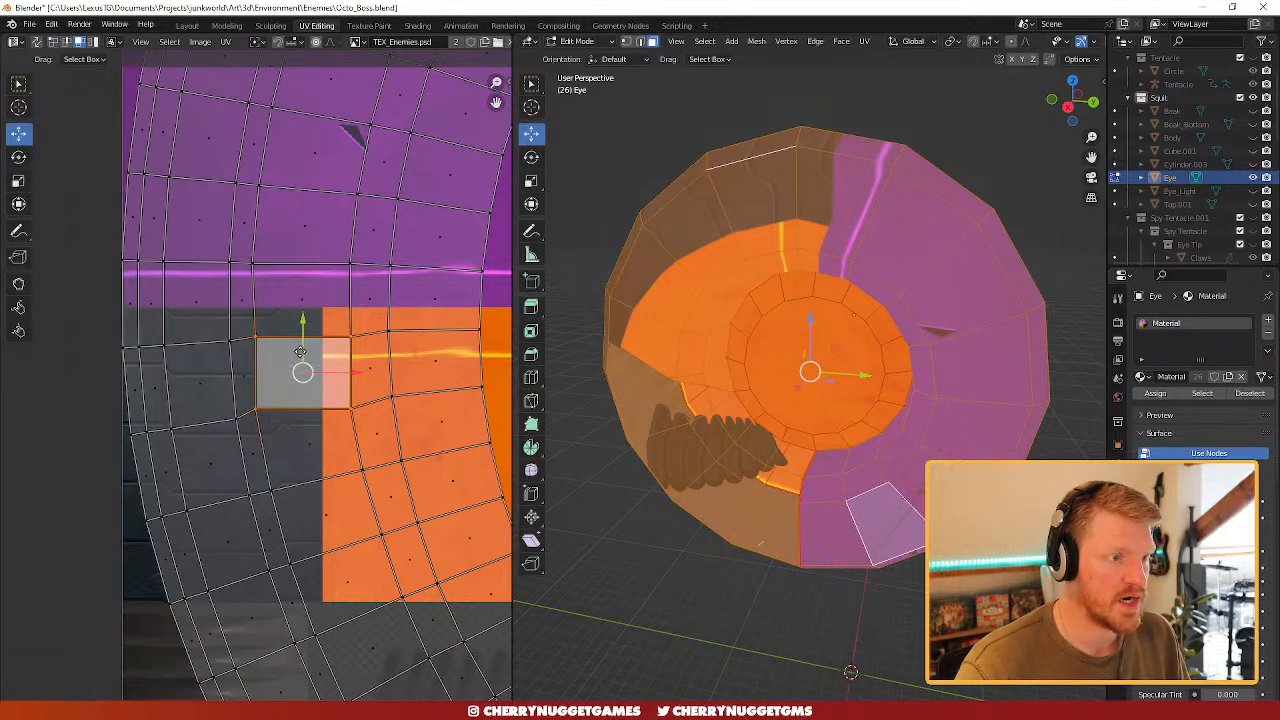
{"action": "scroll", "coordinate": [300, 352], "scroll_direction": "down", "scroll_amount": 3}
{"action": "scroll", "coordinate": [349, 337], "scroll_direction": "down", "scroll_amount": 2}
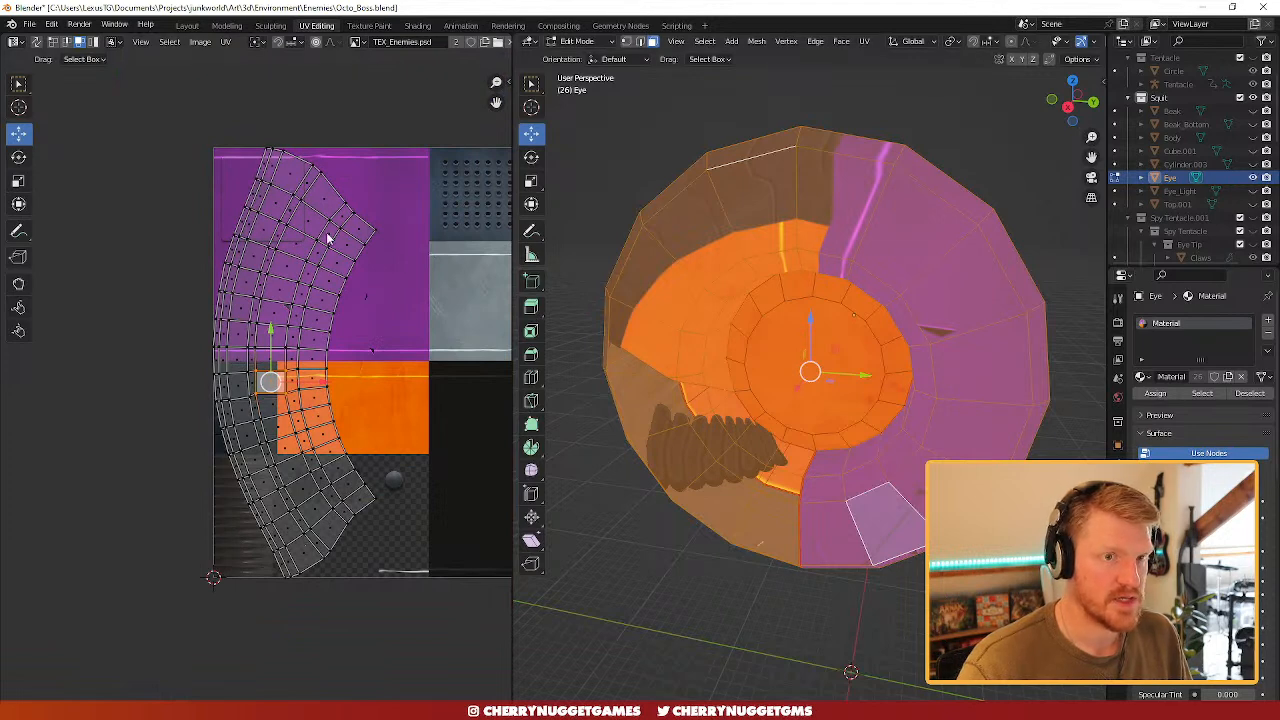
{"action": "left_click_drag", "start_coordinate": [198, 119], "coordinate": [452, 656]}
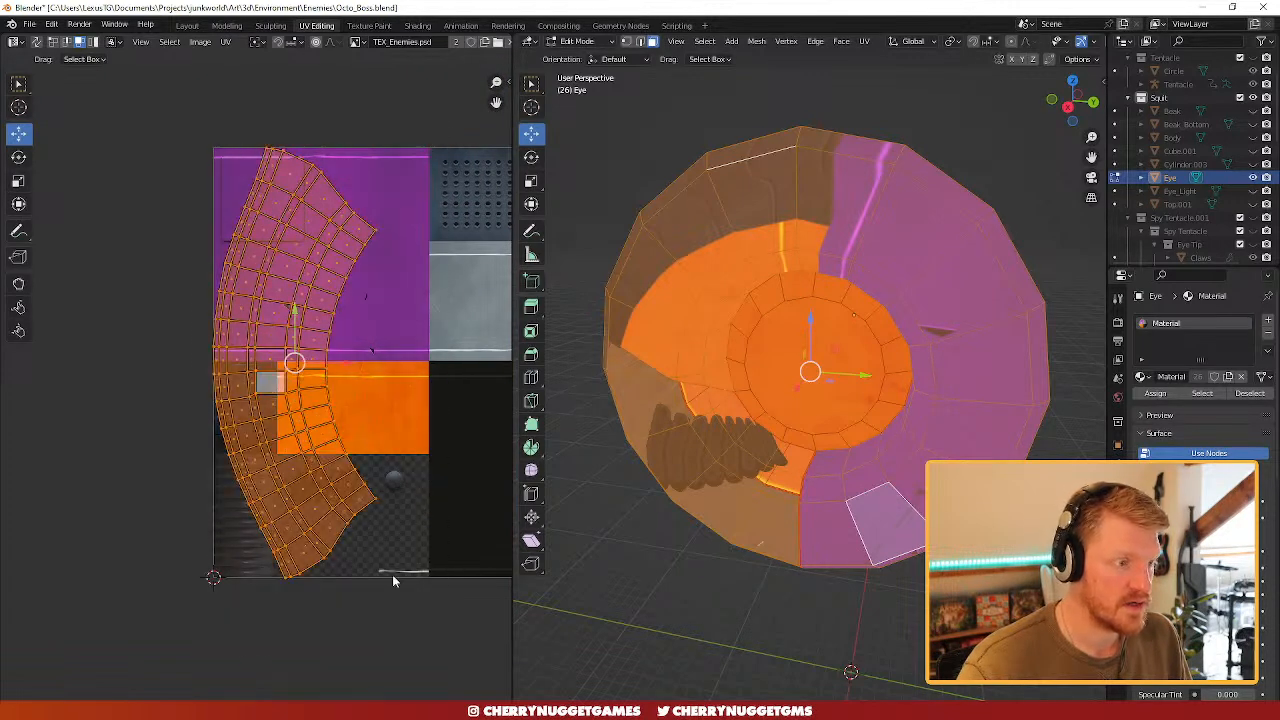
{"action": "left_click", "coordinate": [269, 385]}
{"action": "left_click_drag", "start_coordinate": [417, 602], "coordinate": [160, 125]}
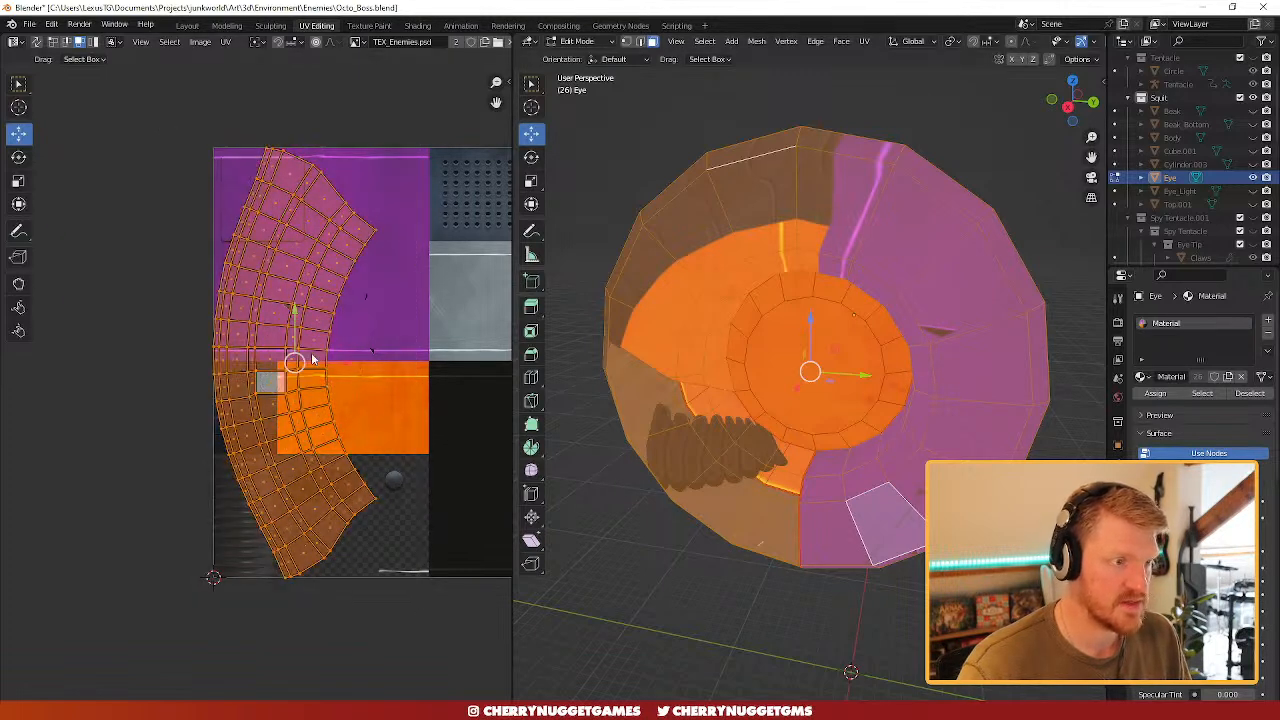
{"action": "left_click", "coordinate": [865, 42]}
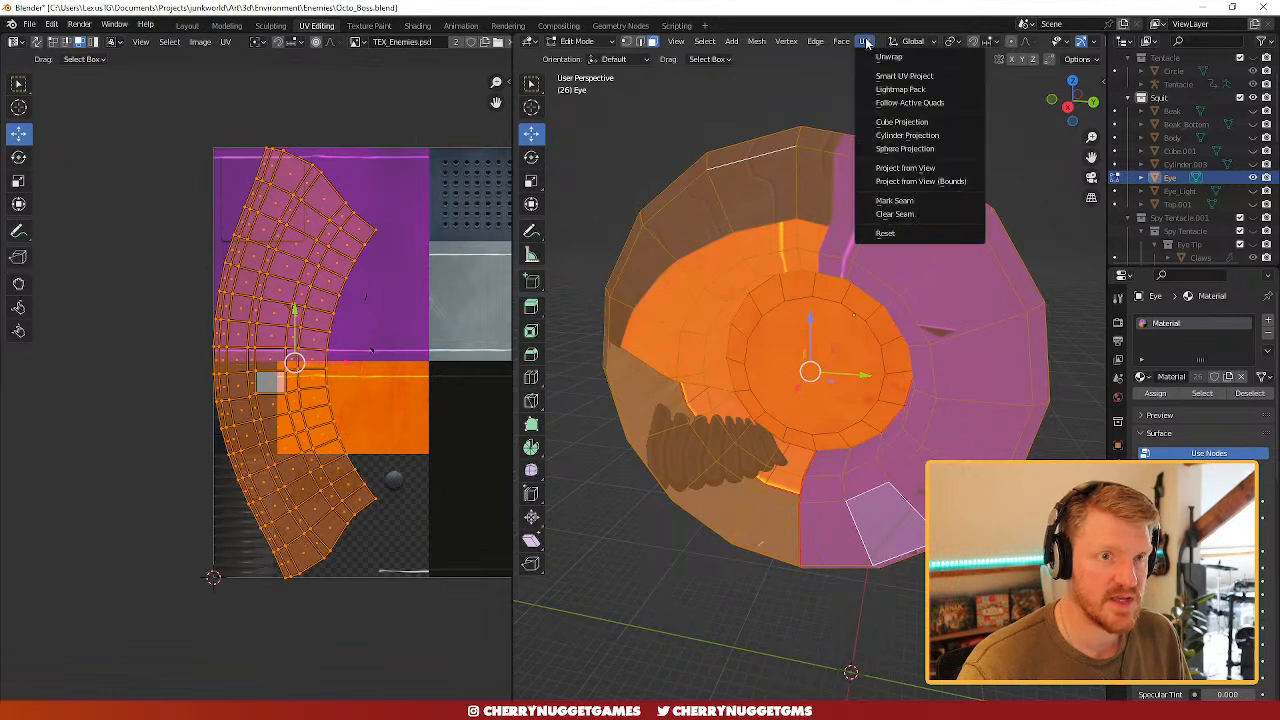
{"action": "left_click", "coordinate": [926, 104]}
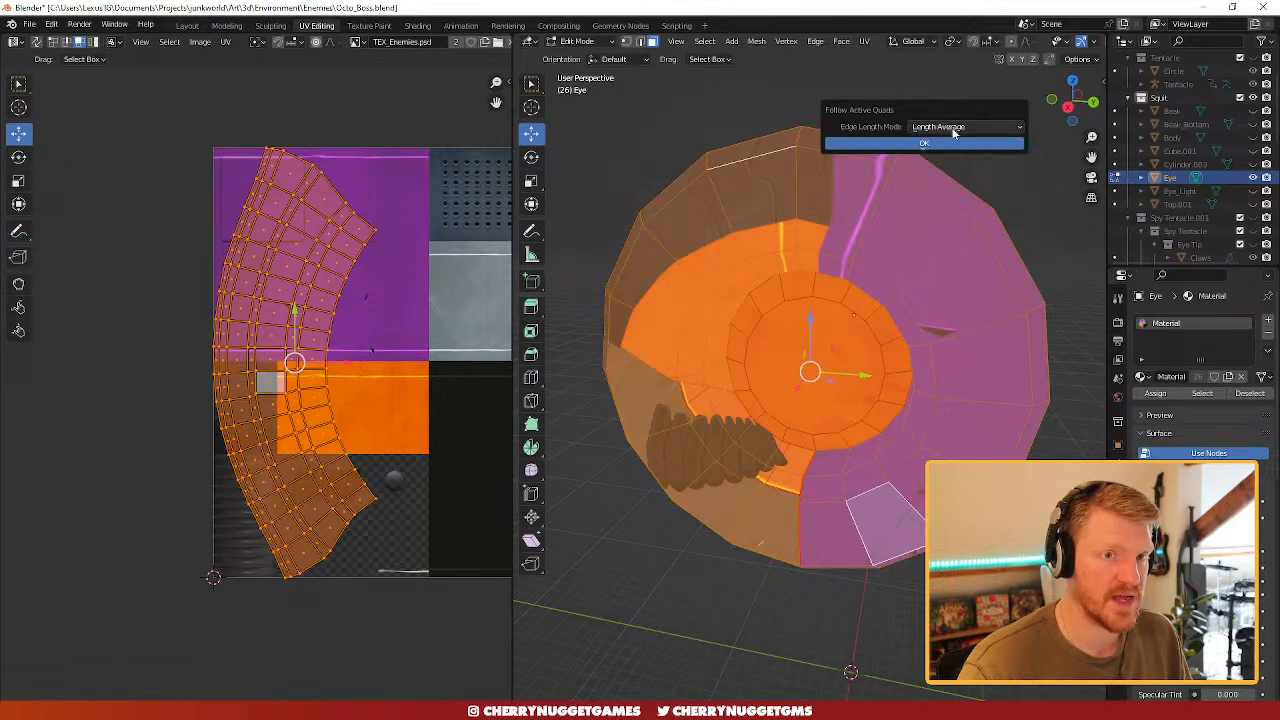
{"action": "left_click", "coordinate": [930, 144]}
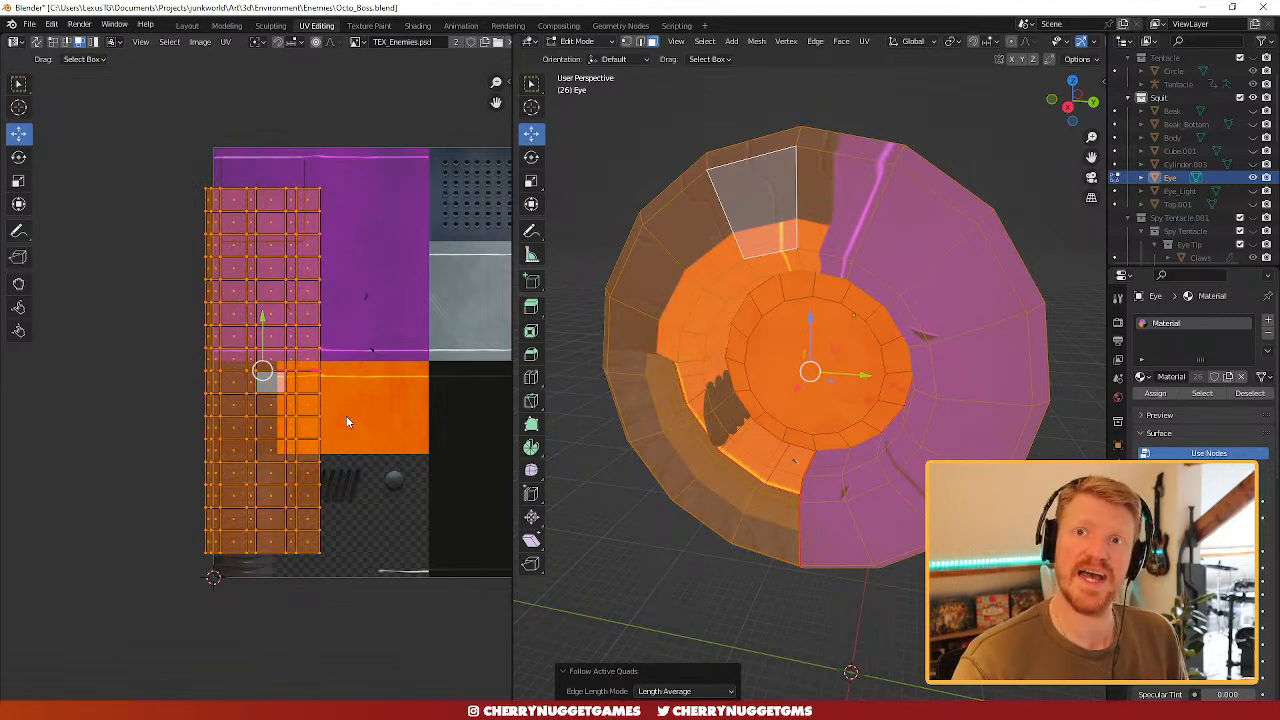
- Scale down the collar's UV island and rotate it by 90 degrees so it runs horizontally
{"action": "key", "text": "s"}
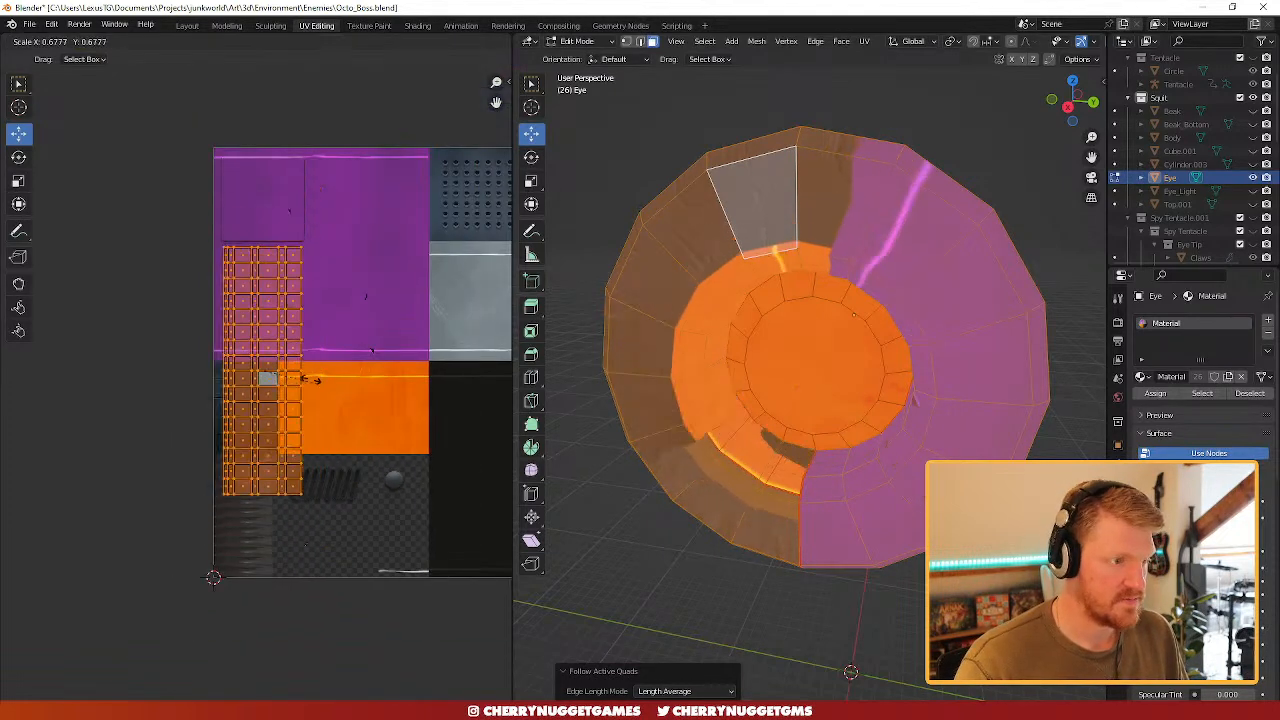
{"action": "left_click", "coordinate": [296, 377]}
{"action": "type", "text": "r90"}
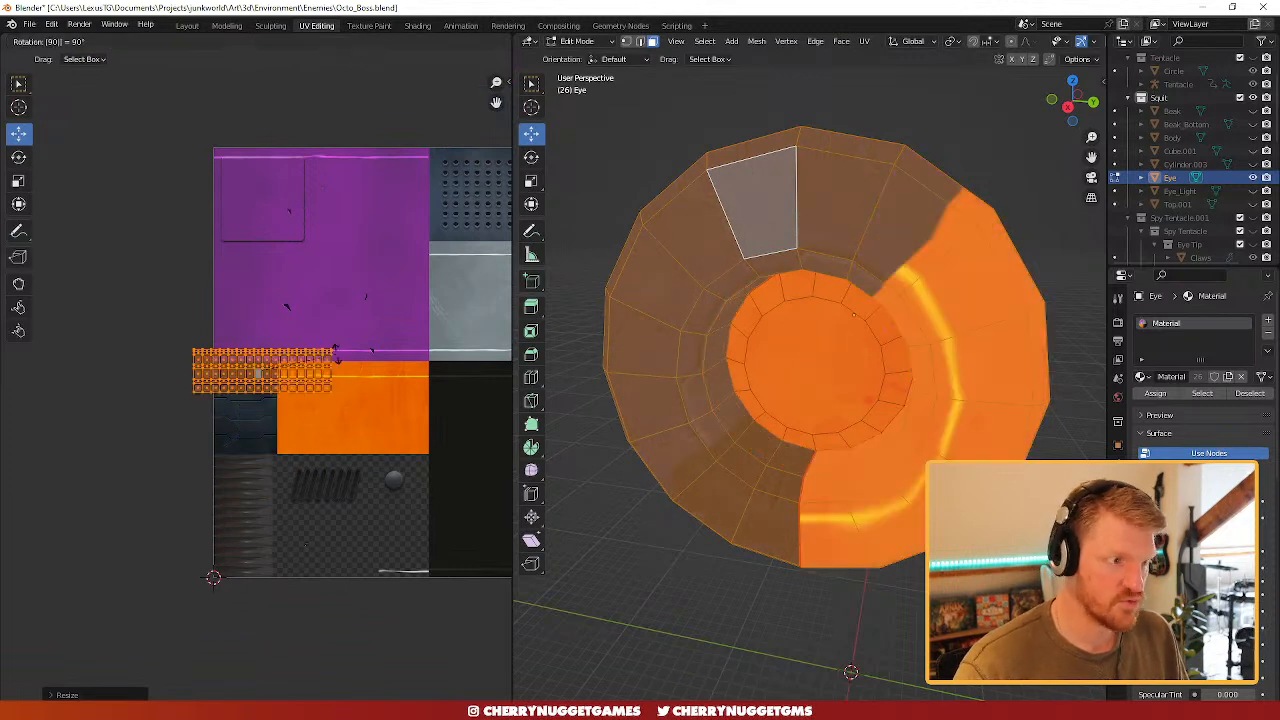
{"action": "key", "text": "Return"}
- Move the collar's UV island onto the orange block so the yellow line crosses its narrow outer-rim row
{"action": "scroll", "coordinate": [330, 362], "scroll_direction": "up", "scroll_amount": 2}
{"action": "key", "text": "g"}
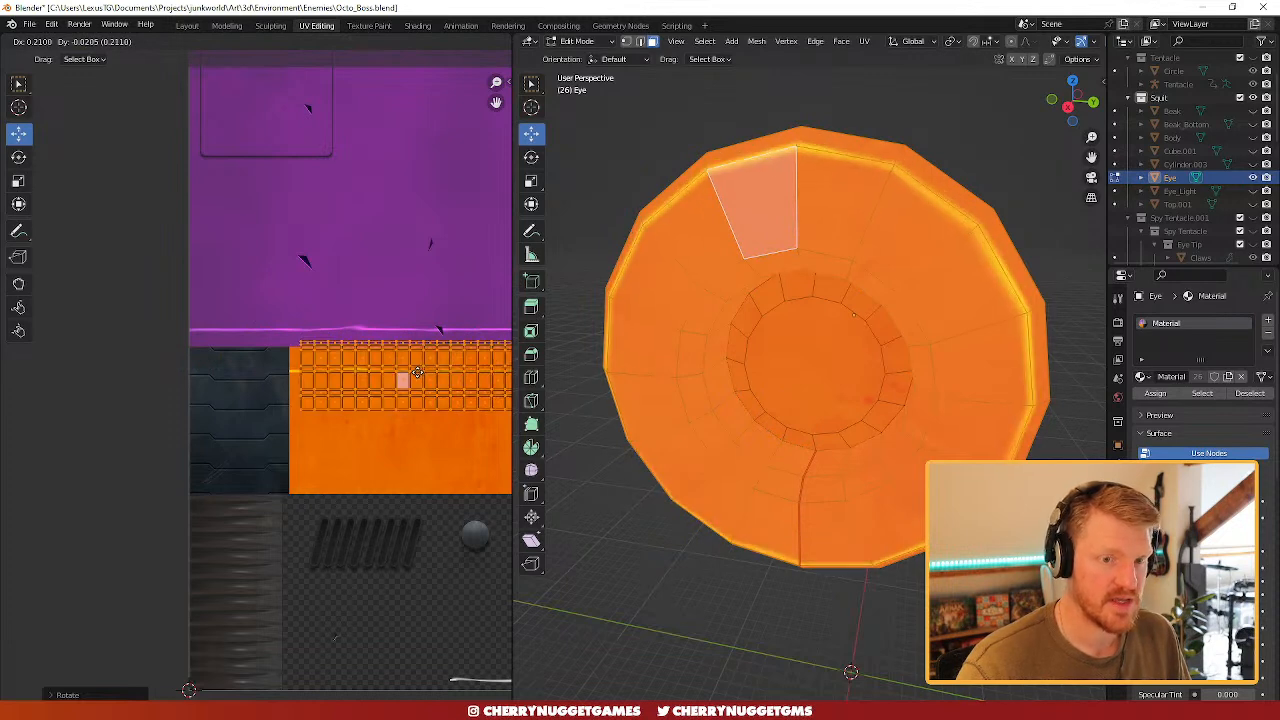
{"action": "left_click", "coordinate": [435, 375]}
{"action": "middle_click_drag", "start_coordinate": [996, 350], "coordinate": [609, 357]}
{"action": "scroll", "coordinate": [400, 385], "scroll_direction": "up", "scroll_amount": 2}
{"action": "middle_click_drag", "start_coordinate": [345, 350], "coordinate": [205, 335]}
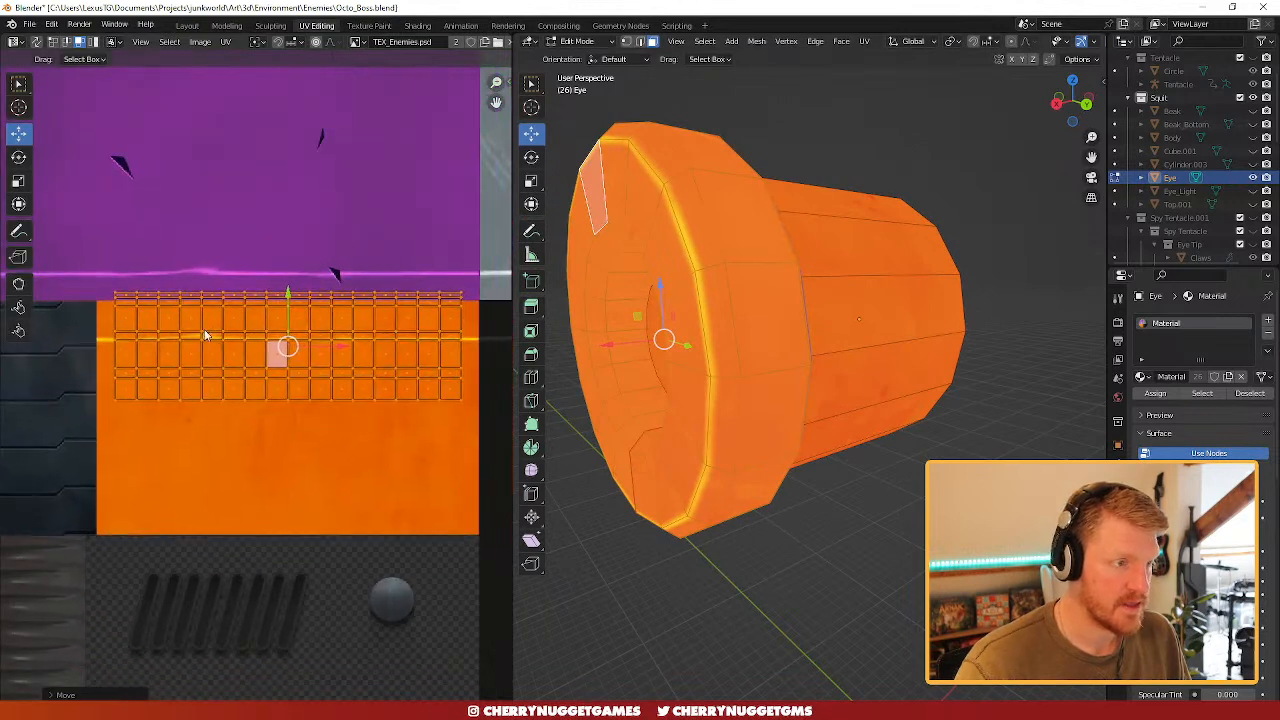
- Enable UV Sync Selection and lower the collar's upper UV rows so a second yellow line follows its rear edge
{"action": "left_click", "coordinate": [36, 42]}
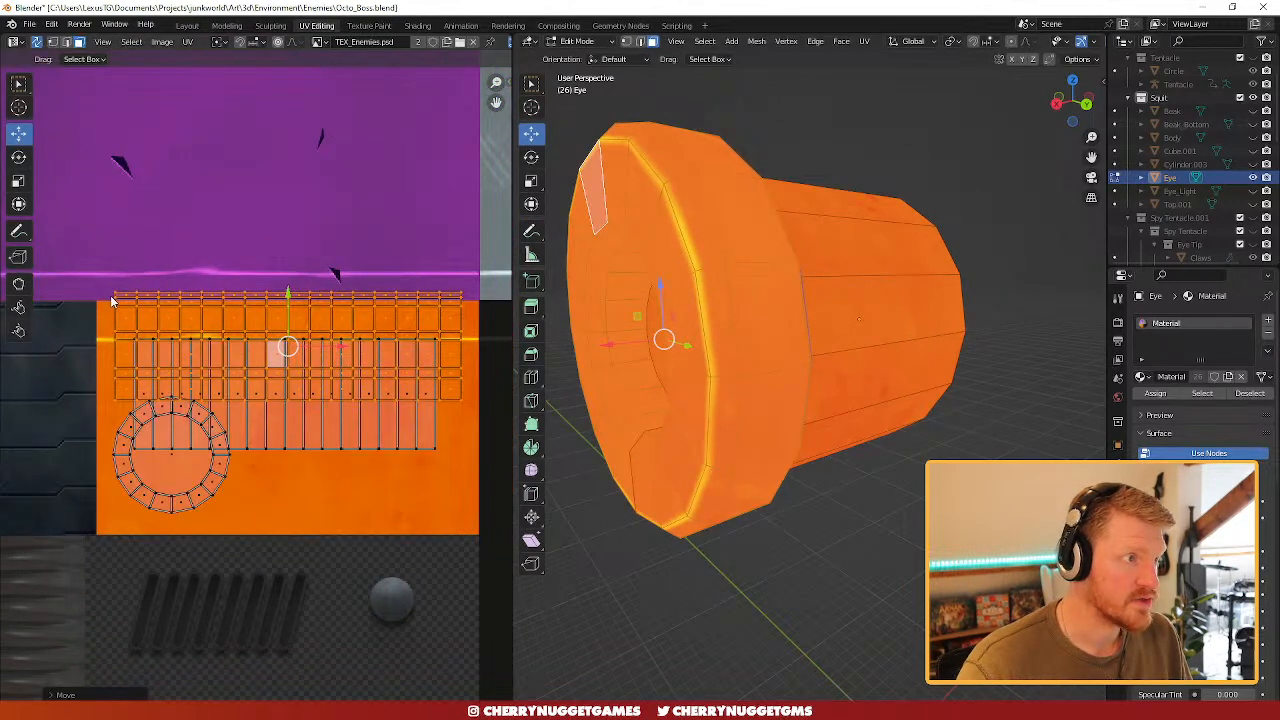
{"action": "left_click_drag", "start_coordinate": [100, 273], "coordinate": [491, 323]}
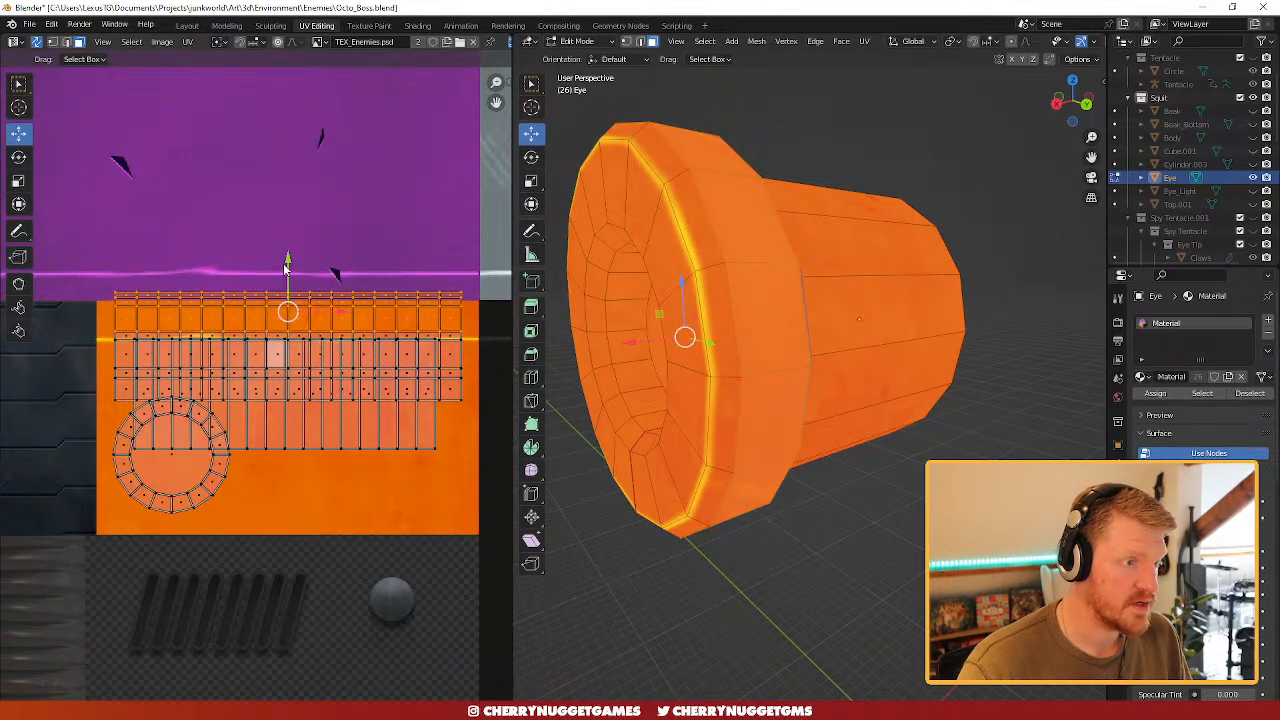
{"action": "left_click_drag", "start_coordinate": [286, 268], "coordinate": [290, 294]}
{"action": "scroll", "coordinate": [381, 353], "scroll_direction": "up", "scroll_amount": 1}
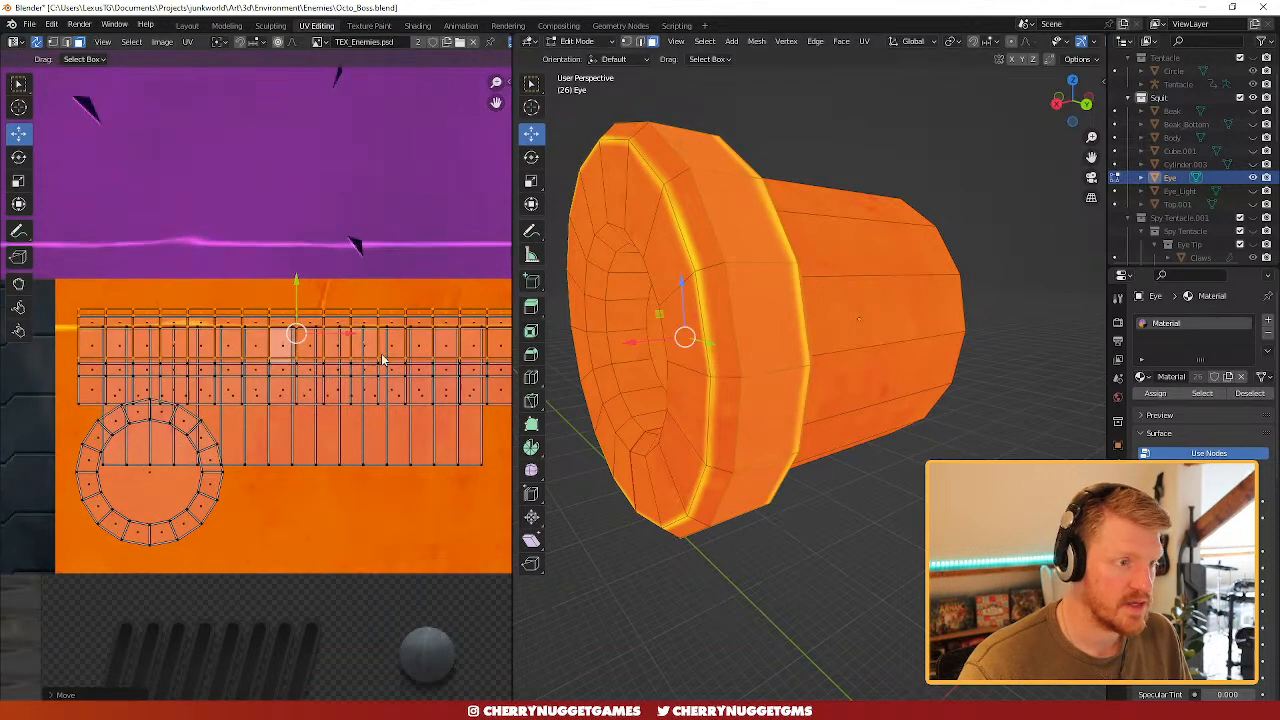
- Select the narrow ring of faces around the collar's front rim and lower its UV row slightly along Y
{"action": "left_click", "coordinate": [731, 238]}
{"action": "left_click", "coordinate": [767, 330], "text": "shift"}
{"action": "mouse_move", "coordinate": [773, 377]}
{"action": "middle_mouse_down"}
{"action": "mouse_move", "coordinate": [738, 375]}
{"action": "mouse_move", "coordinate": [787, 372]}
{"action": "middle_mouse_up"}
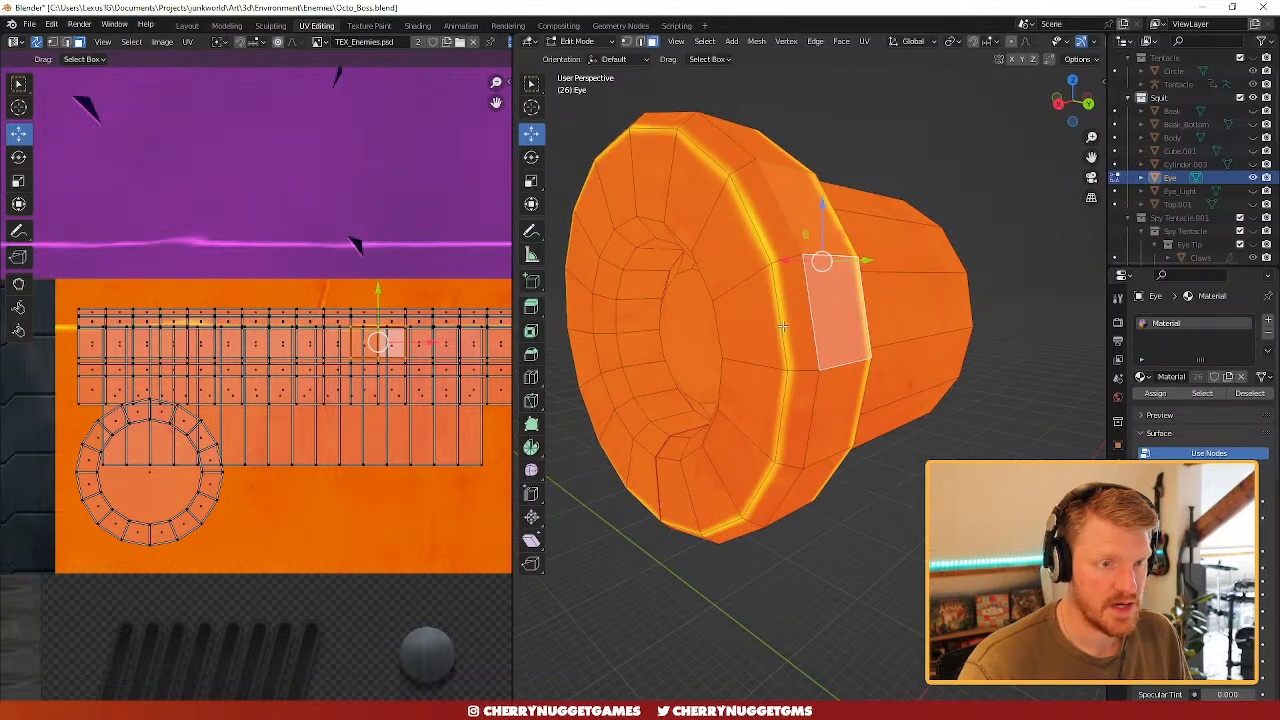
{"action": "left_click", "coordinate": [806, 318]}
{"action": "left_click", "coordinate": [803, 408], "text": "shift"}
{"action": "left_click", "coordinate": [789, 470], "text": "shift"}
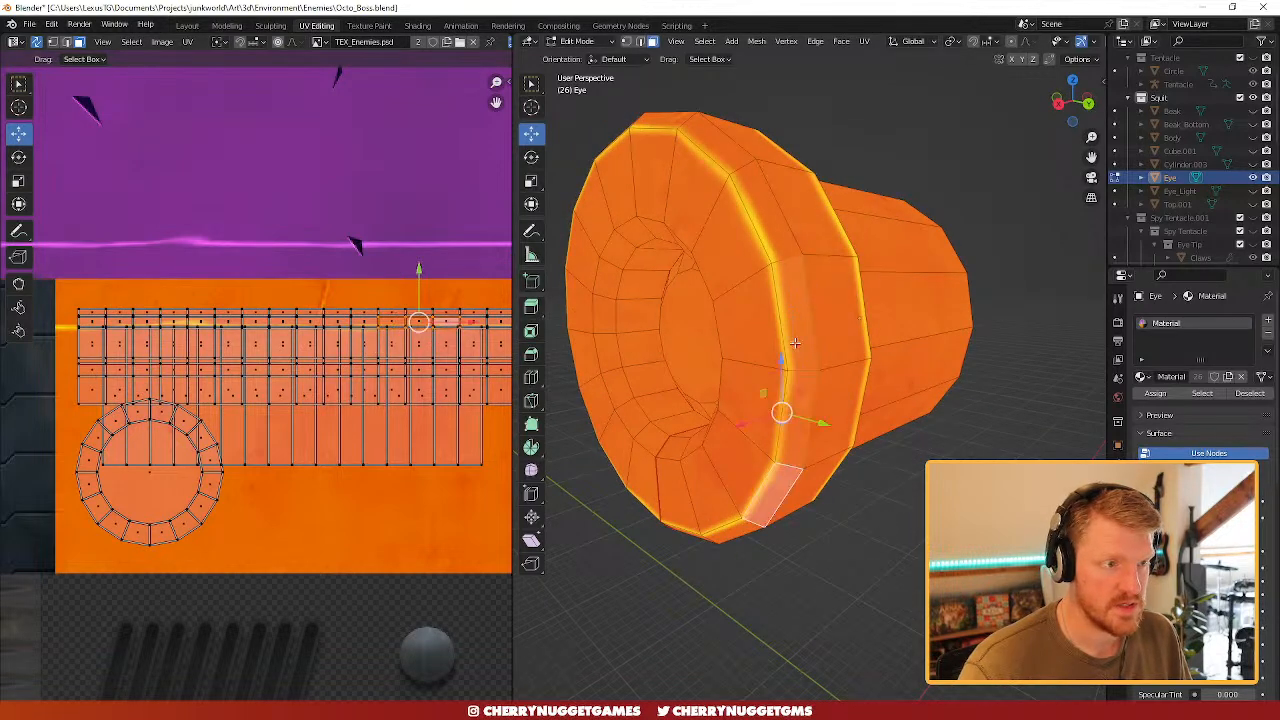
{"action": "left_click", "coordinate": [780, 235], "text": "shift"}
{"action": "middle_click_drag", "start_coordinate": [780, 235], "coordinate": [805, 250]}
{"action": "left_click", "coordinate": [943, 361], "text": "shift"}
{"action": "left_click", "coordinate": [855, 369], "text": "shift"}
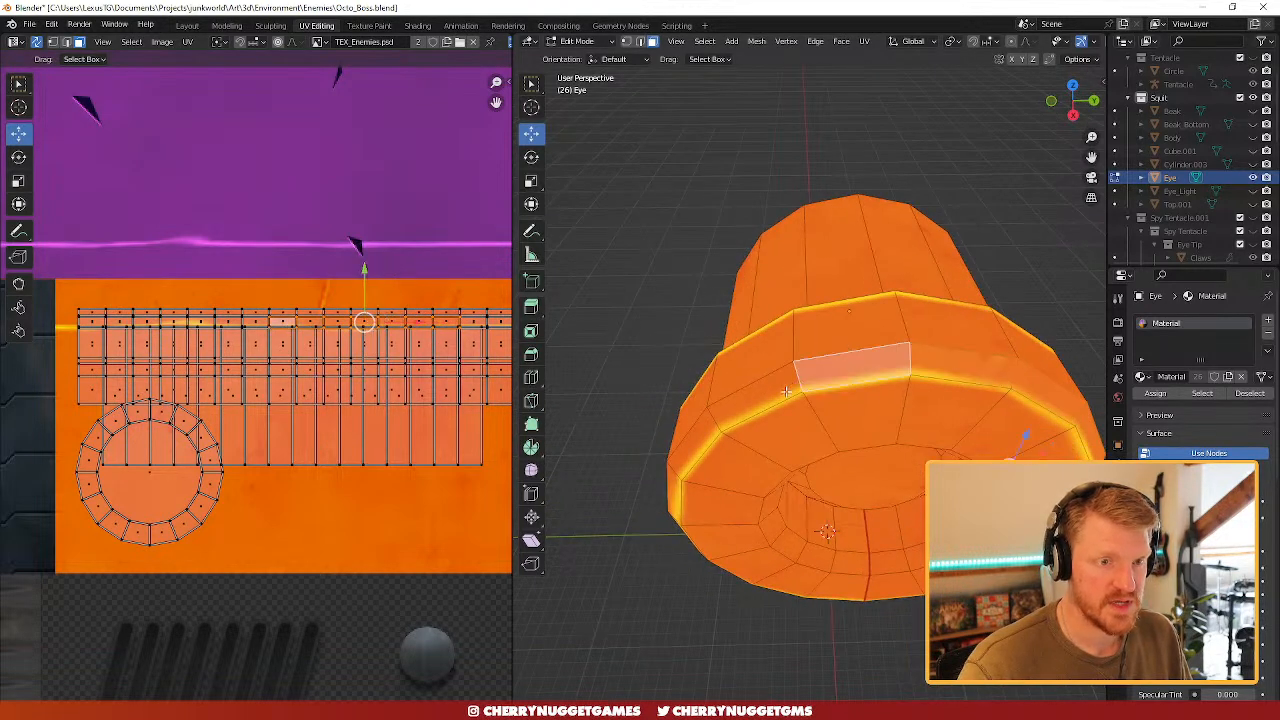
{"action": "left_click", "coordinate": [757, 397], "text": "shift"}
{"action": "left_click", "coordinate": [700, 438], "text": "shift"}
{"action": "middle_click_drag", "start_coordinate": [700, 438], "coordinate": [764, 366]}
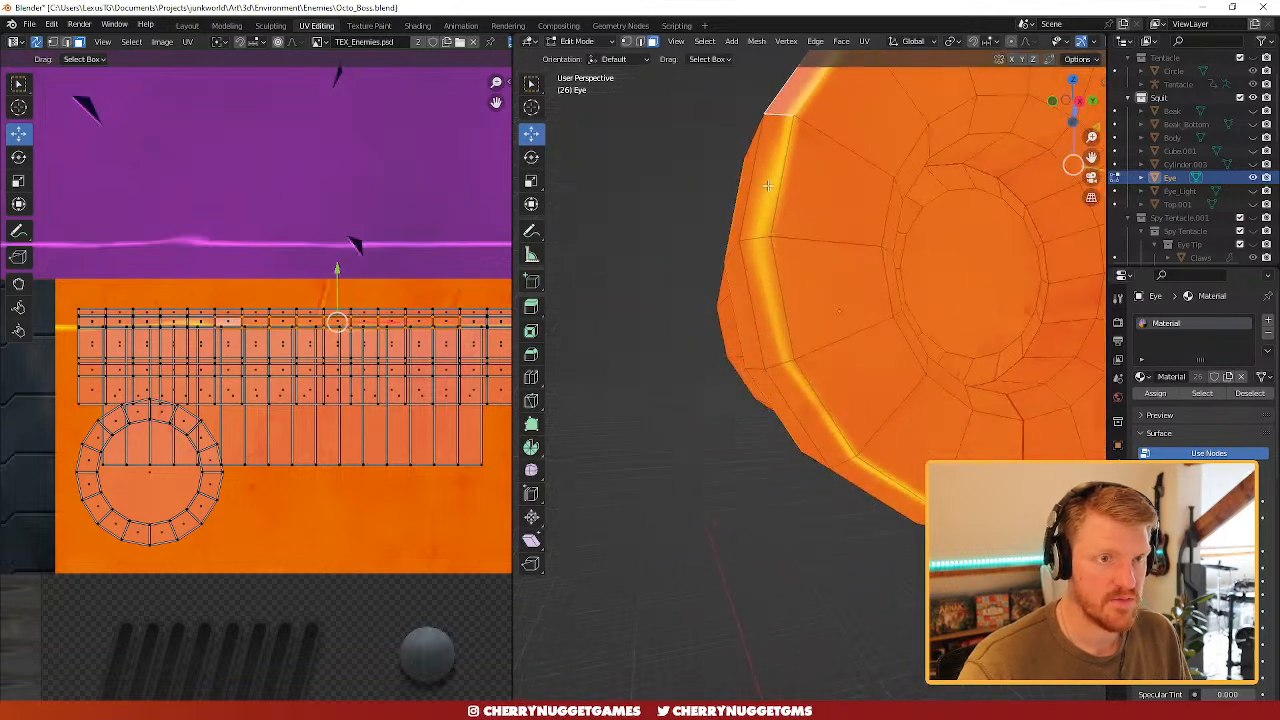
{"action": "left_click", "coordinate": [768, 186], "text": "shift"}
{"action": "left_click", "coordinate": [768, 288], "text": "shift"}
{"action": "left_click", "coordinate": [806, 409], "text": "shift"}
{"action": "left_click", "coordinate": [878, 482], "text": "shift"}
{"action": "left_click", "coordinate": [968, 526], "text": "shift"}
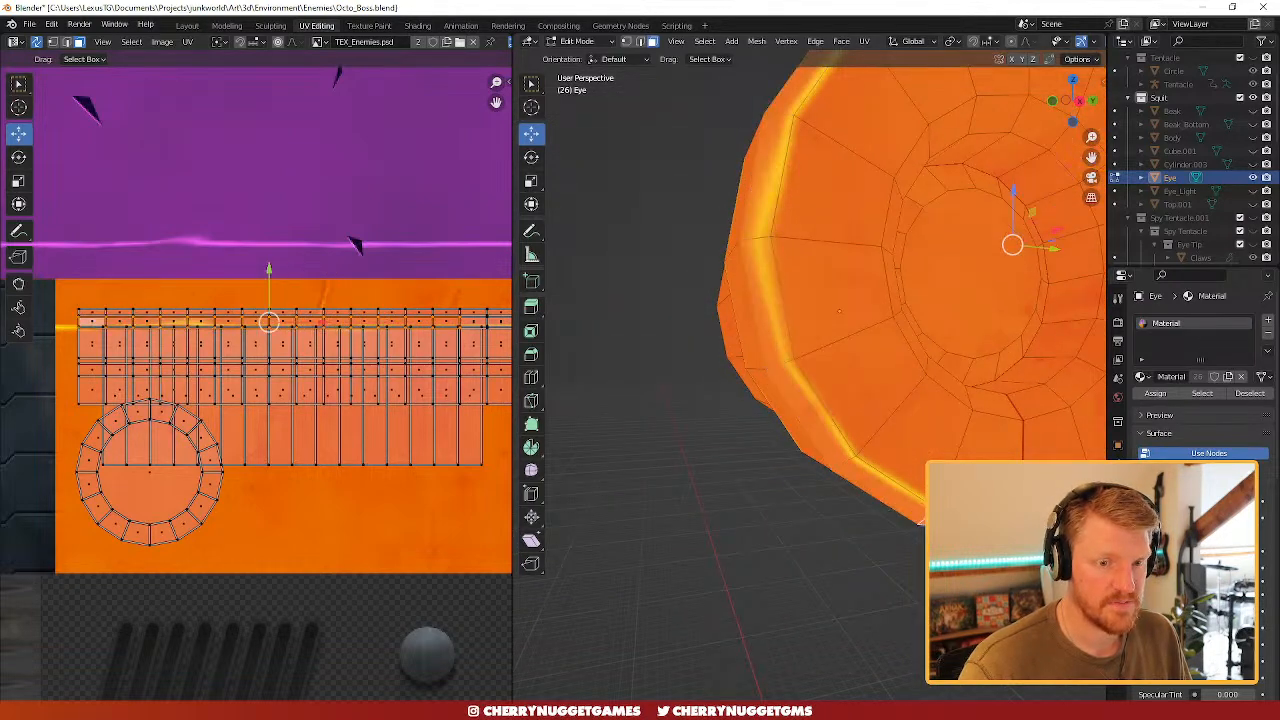
{"action": "middle_click_drag", "start_coordinate": [950, 522], "coordinate": [856, 392]}
{"action": "left_click", "coordinate": [868, 378], "text": "shift"}
{"action": "left_click", "coordinate": [972, 322], "text": "shift"}
{"action": "middle_click_drag", "start_coordinate": [1021, 301], "coordinate": [801, 303]}
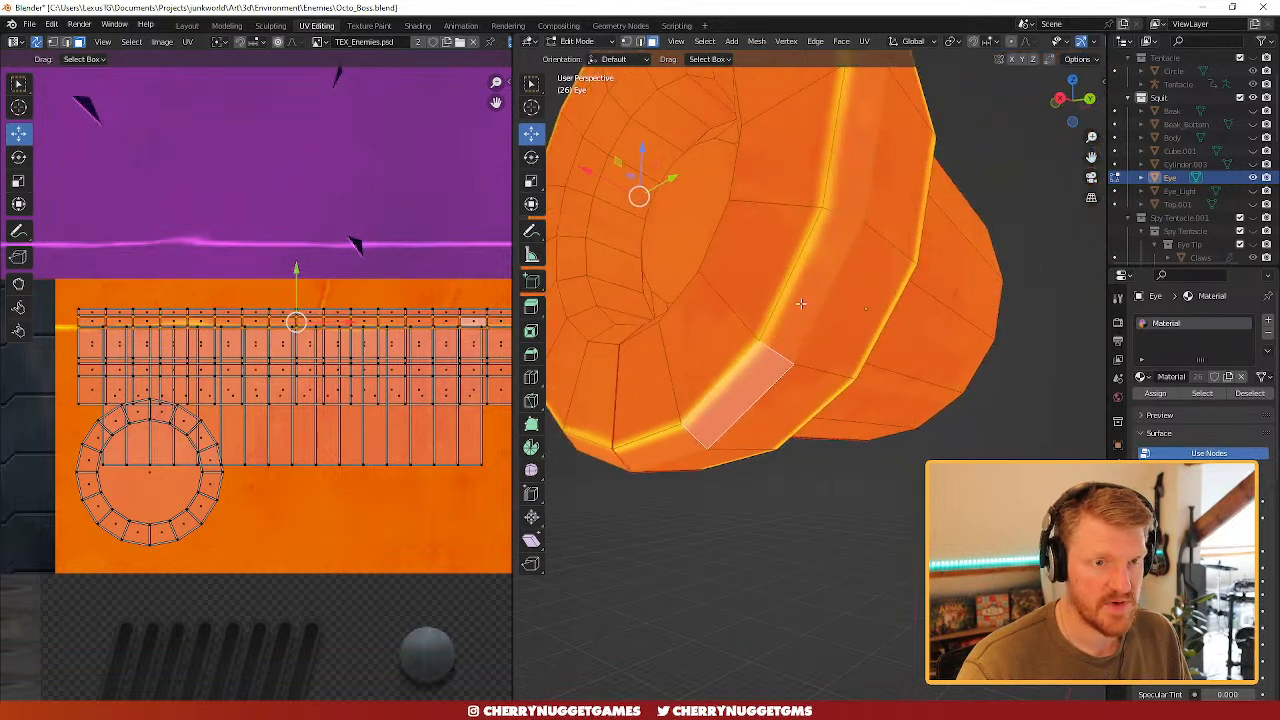
{"action": "left_click", "coordinate": [801, 295], "text": "shift"}
{"action": "key", "text": "g"}
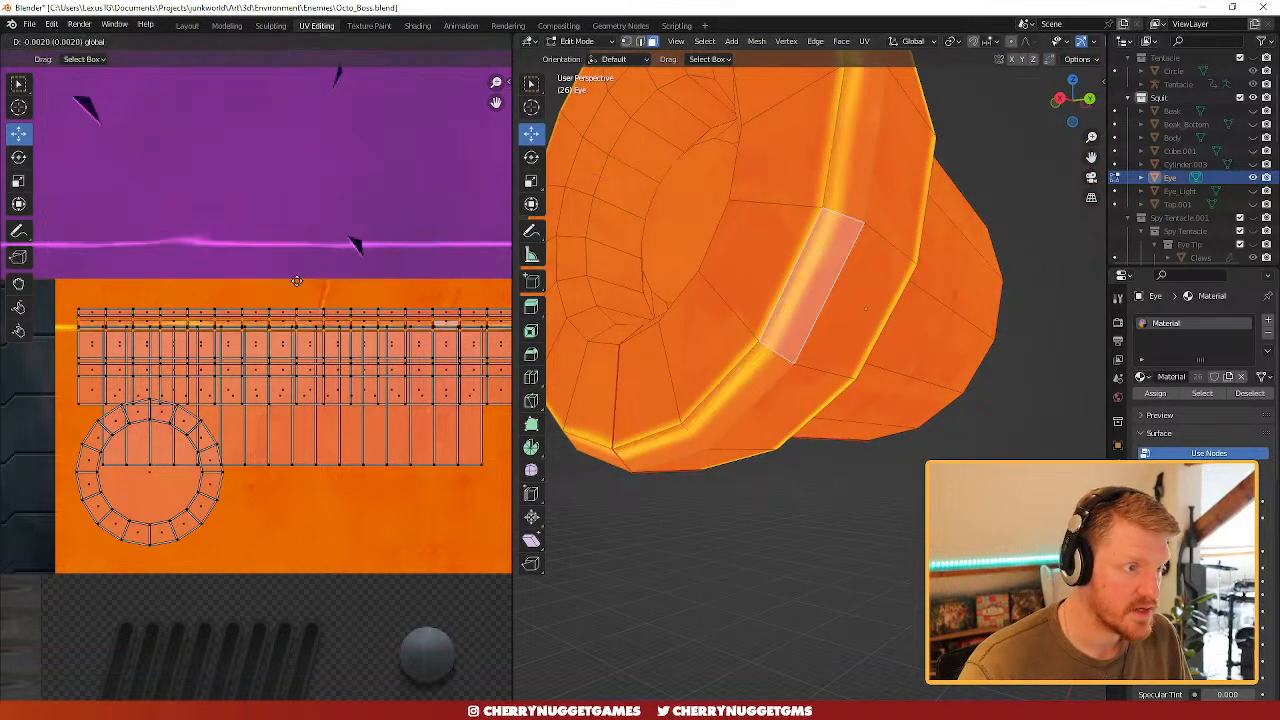
{"action": "left_click", "coordinate": [294, 285]}
{"action": "scroll", "coordinate": [820, 470], "scroll_direction": "down", "scroll_amount": 6}
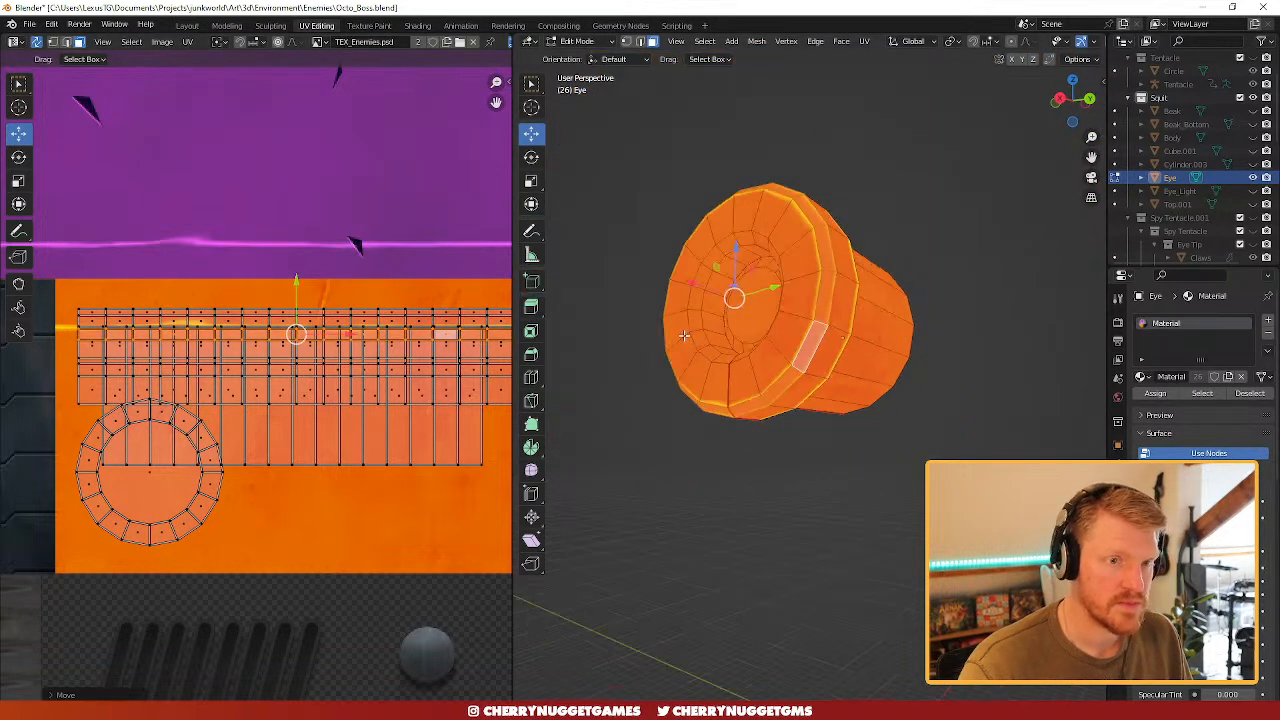
- Select the ring of faces around the collar's inner opening and raise its UV row along Y onto the yellow line
{"action": "middle_click_drag", "start_coordinate": [822, 476], "coordinate": [917, 488]}
{"action": "left_click", "coordinate": [749, 506]}
{"action": "scroll", "coordinate": [953, 446], "scroll_direction": "up", "scroll_amount": 3}
{"action": "middle_click_drag", "start_coordinate": [953, 446], "coordinate": [885, 439]}
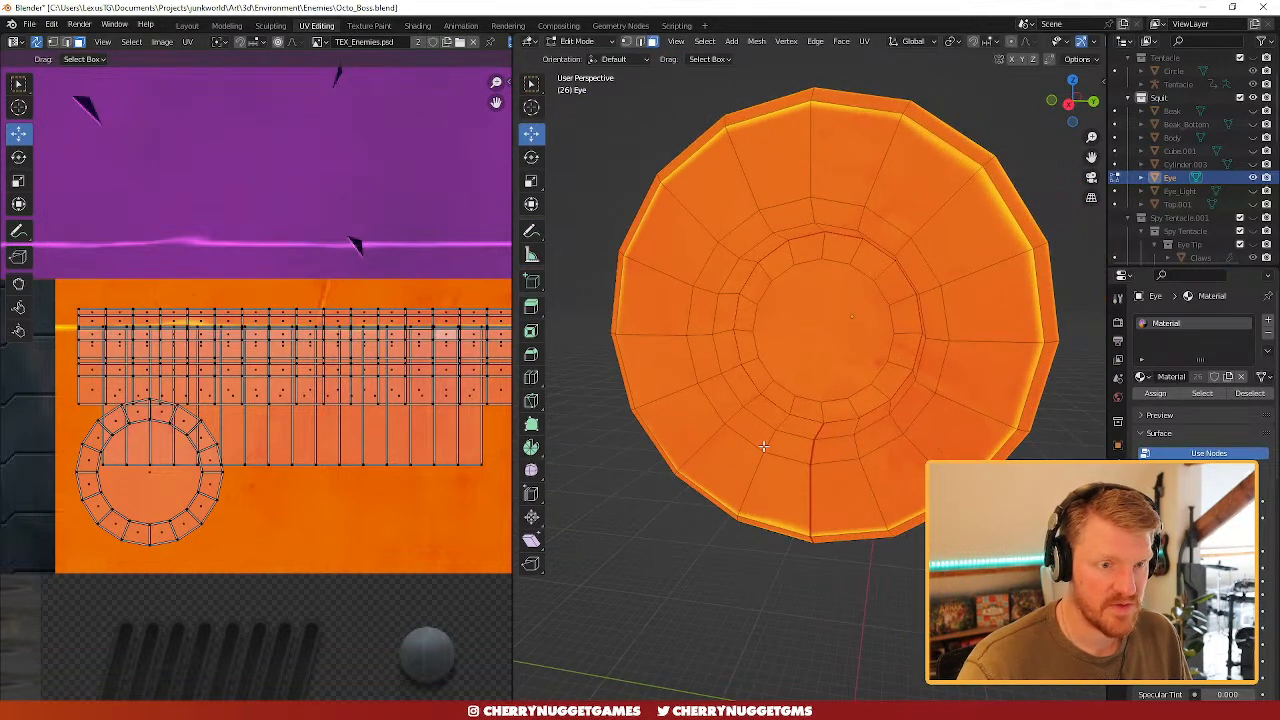
{"action": "left_click", "coordinate": [794, 445]}
{"action": "left_click", "coordinate": [754, 427], "text": "shift"}
{"action": "left_click", "coordinate": [722, 395], "text": "shift"}
{"action": "left_click", "coordinate": [706, 357], "text": "shift"}
{"action": "left_click", "coordinate": [704, 312], "text": "shift"}
{"action": "left_click", "coordinate": [719, 266], "text": "shift"}
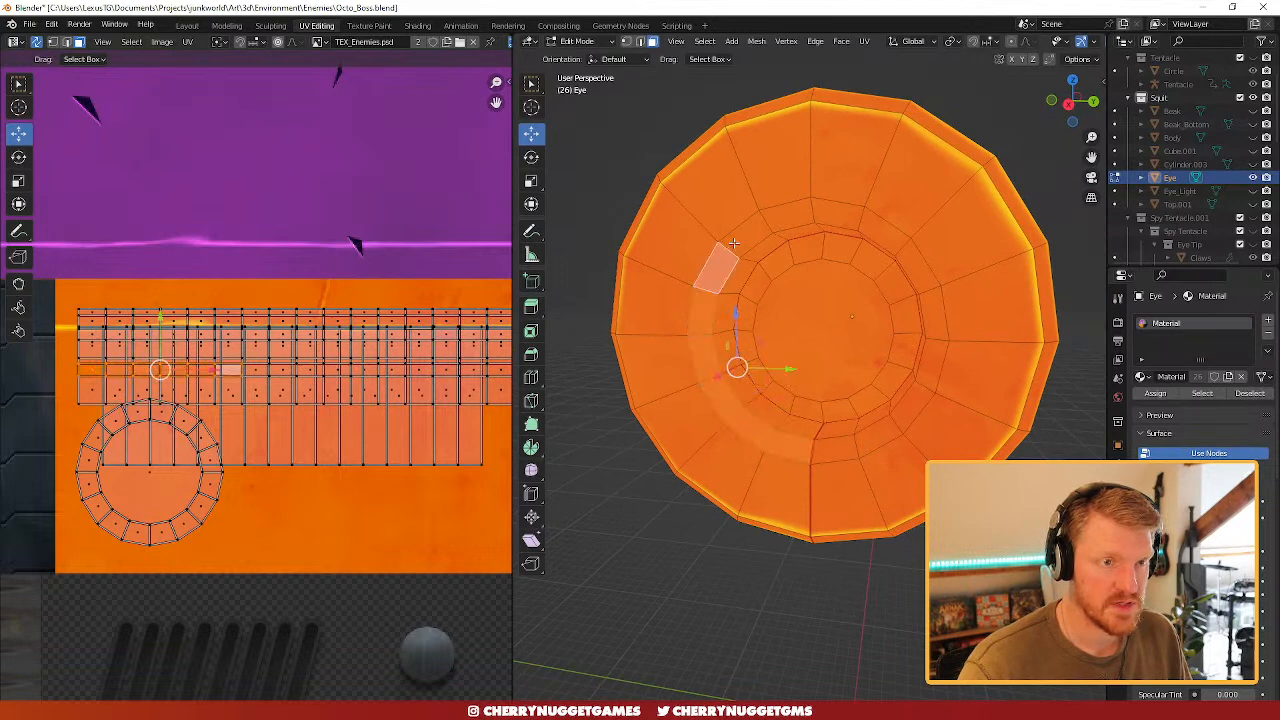
{"action": "left_click", "coordinate": [752, 228], "text": "shift"}
{"action": "left_click", "coordinate": [795, 211], "text": "shift"}
{"action": "left_click", "coordinate": [840, 210], "text": "shift"}
{"action": "left_click", "coordinate": [884, 232], "text": "shift"}
{"action": "left_click", "coordinate": [912, 266], "text": "shift"}
{"action": "left_click", "coordinate": [927, 306], "text": "shift"}
{"action": "left_click", "coordinate": [930, 362], "text": "shift"}
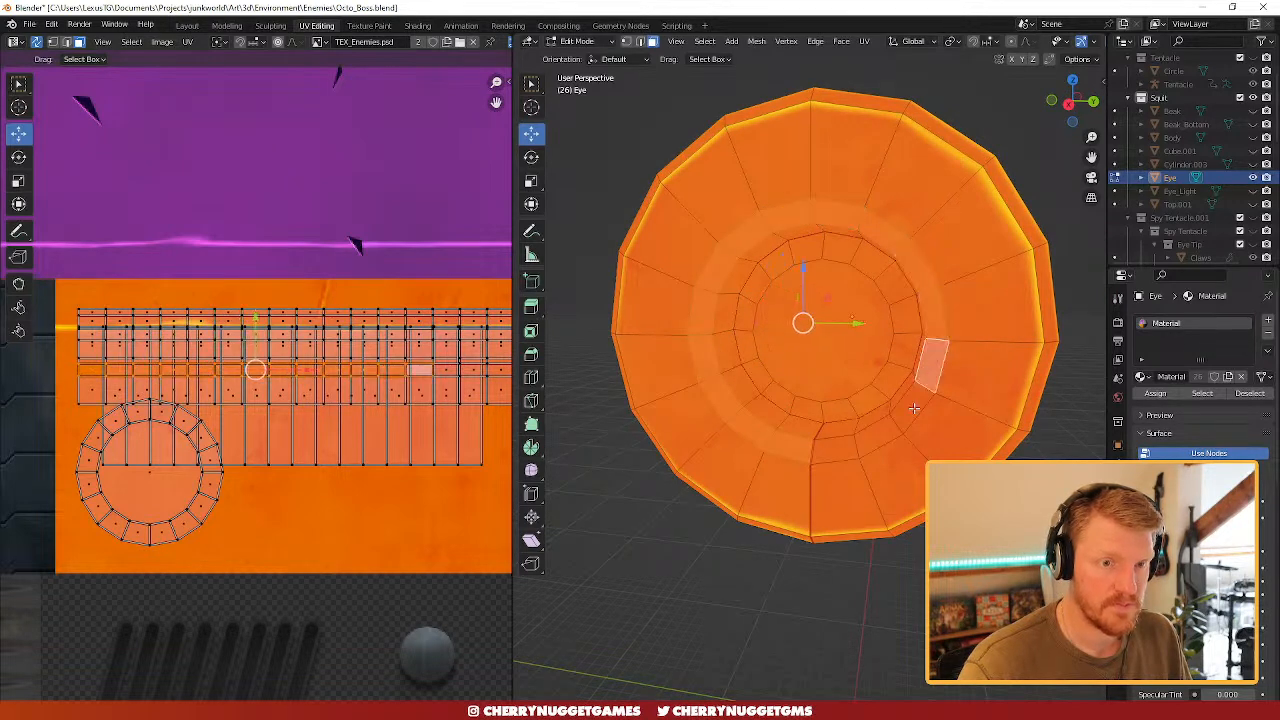
{"action": "left_click", "coordinate": [913, 408], "text": "shift"}
{"action": "left_click", "coordinate": [872, 433], "text": "shift"}
{"action": "left_click", "coordinate": [833, 450], "text": "shift"}
{"action": "key", "text": "g"}
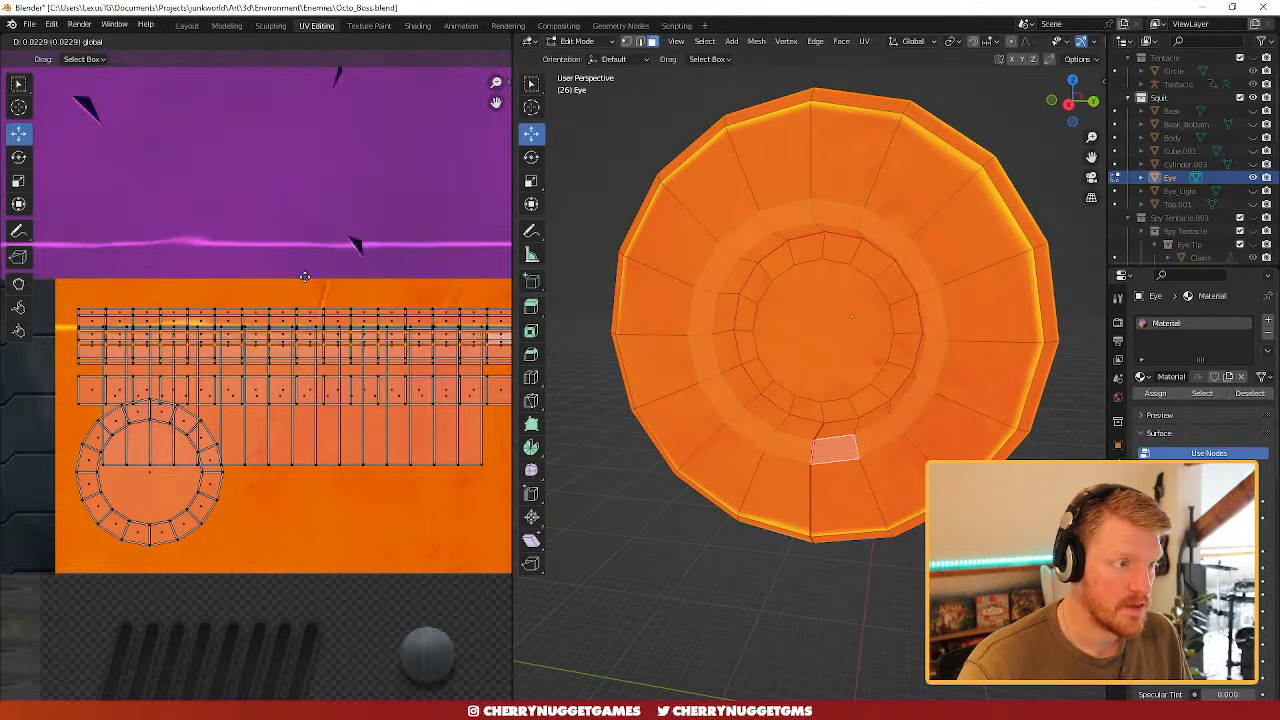
{"action": "left_click", "coordinate": [305, 275]}
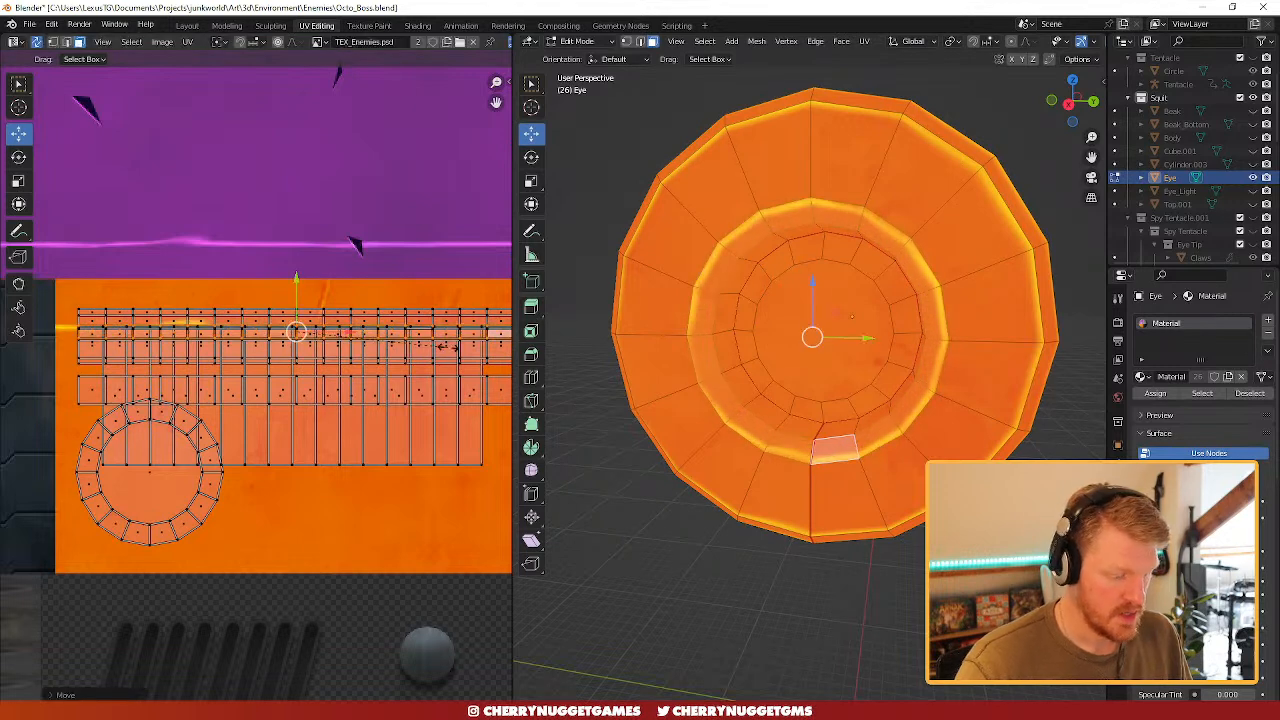
- Stretch the inner ring's UV row vertically and shift it down to keep the yellow line near its outer edge
{"action": "key", "text": "s"}
{"action": "left_click", "coordinate": [116, 265]}
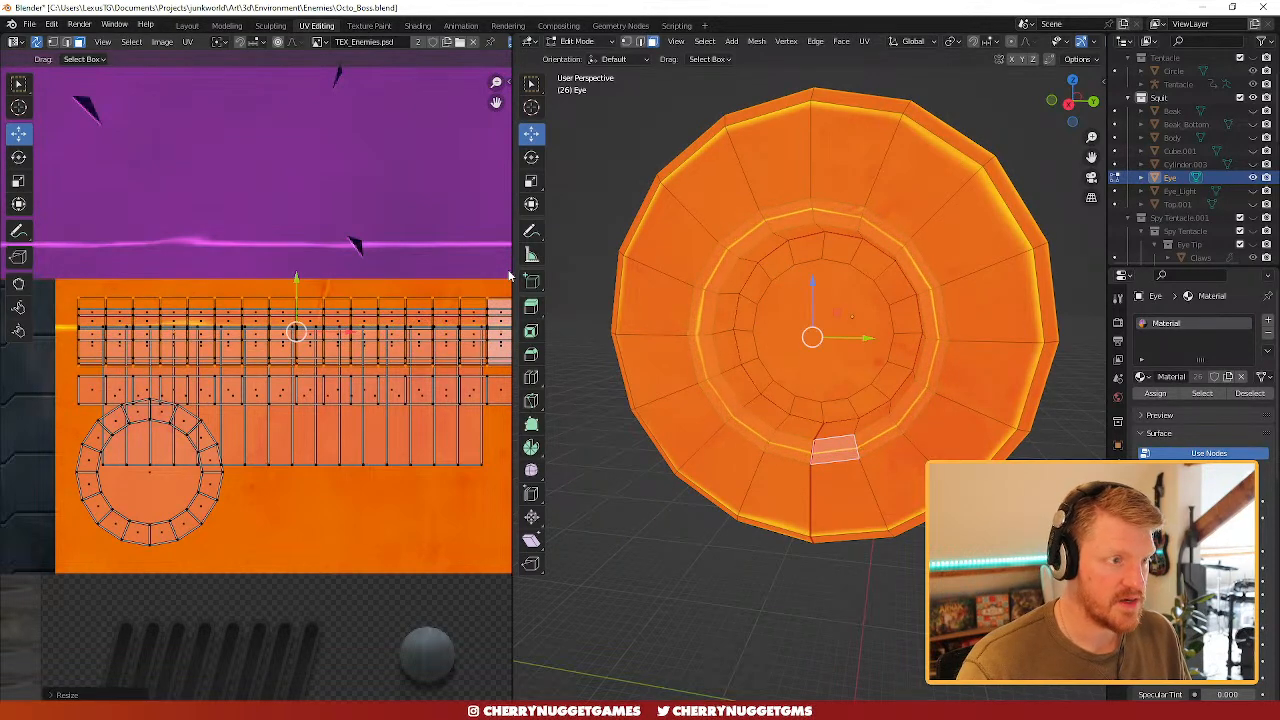
{"action": "left_click_drag", "start_coordinate": [296, 280], "coordinate": [291, 306]}
- Examine the textured Eye from near and far, along with its UV layout on the orange block
{"action": "scroll", "coordinate": [779, 314], "scroll_direction": "down", "scroll_amount": 3}
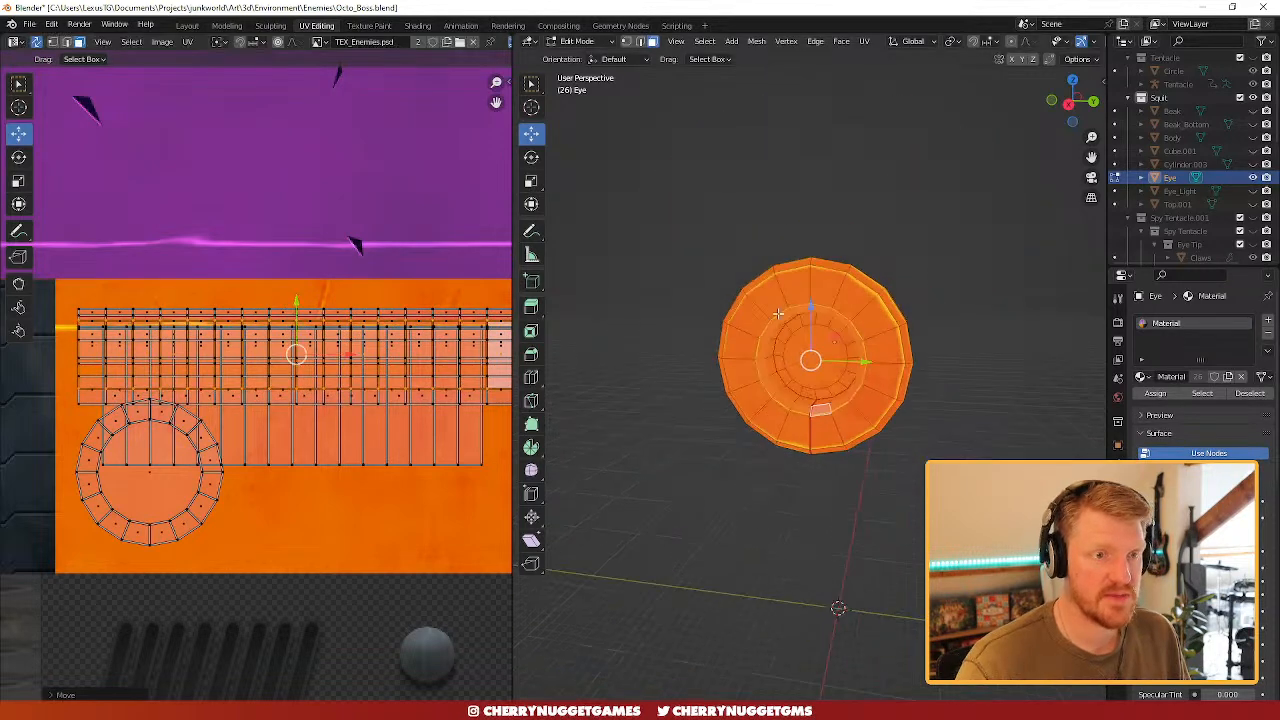
{"action": "scroll", "coordinate": [980, 361], "scroll_direction": "up", "scroll_amount": 1}
{"action": "middle_click_drag", "start_coordinate": [1002, 358], "coordinate": [958, 372]}
{"action": "scroll", "coordinate": [880, 375], "scroll_direction": "up", "scroll_amount": 3}
{"action": "scroll", "coordinate": [974, 354], "scroll_direction": "down", "scroll_amount": 3}
{"action": "scroll", "coordinate": [841, 393], "scroll_direction": "down", "scroll_amount": 4}
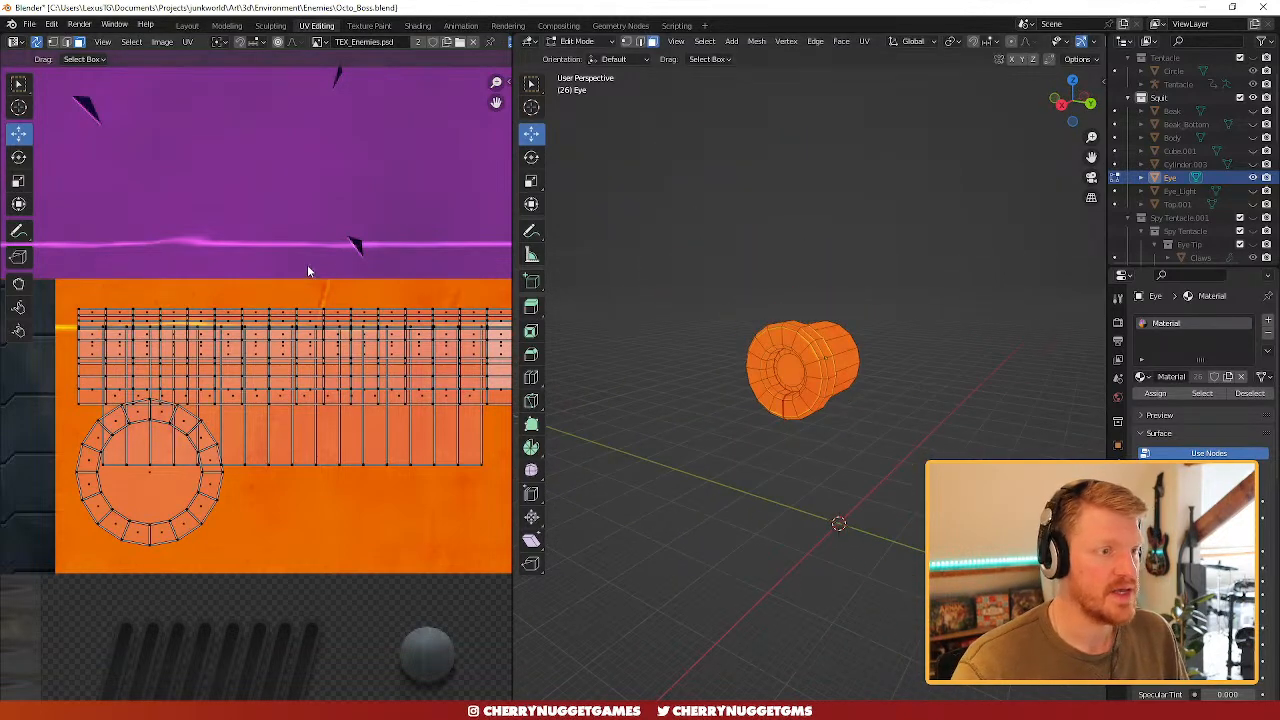
{"action": "scroll", "coordinate": [425, 305], "scroll_direction": "down", "scroll_amount": 5}
{"action": "scroll", "coordinate": [397, 330], "scroll_direction": "up", "scroll_amount": 3}
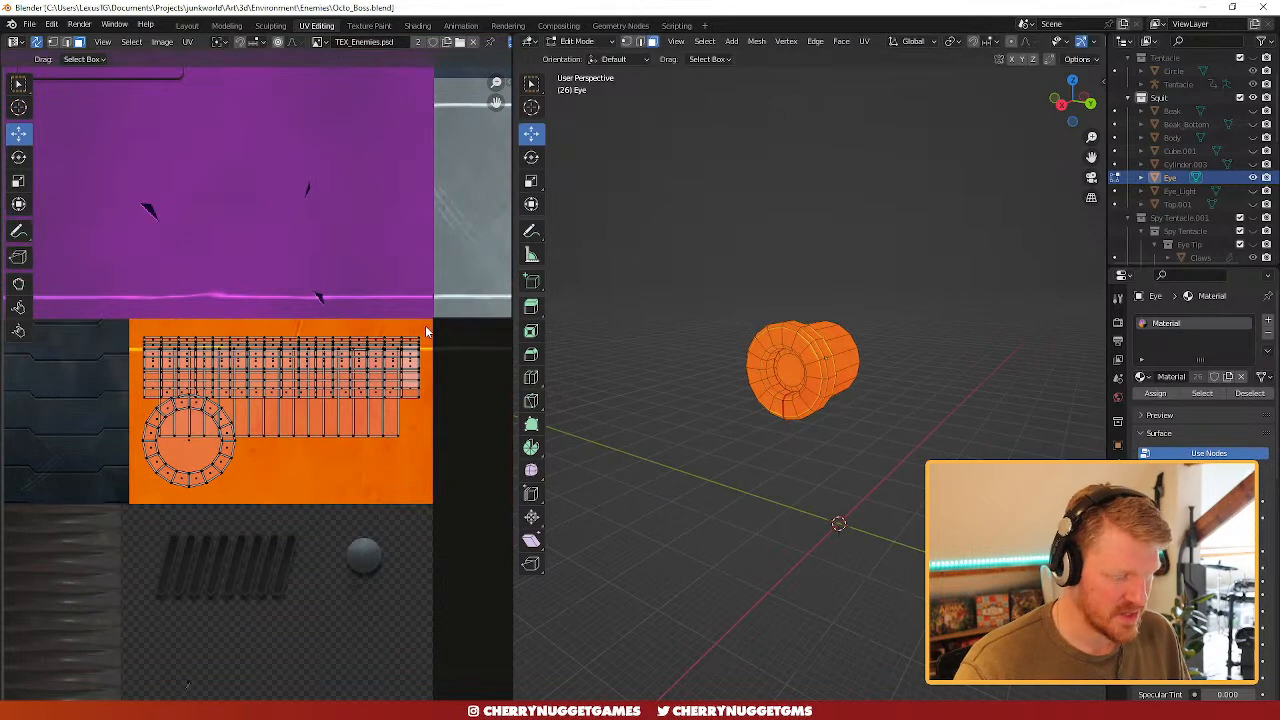
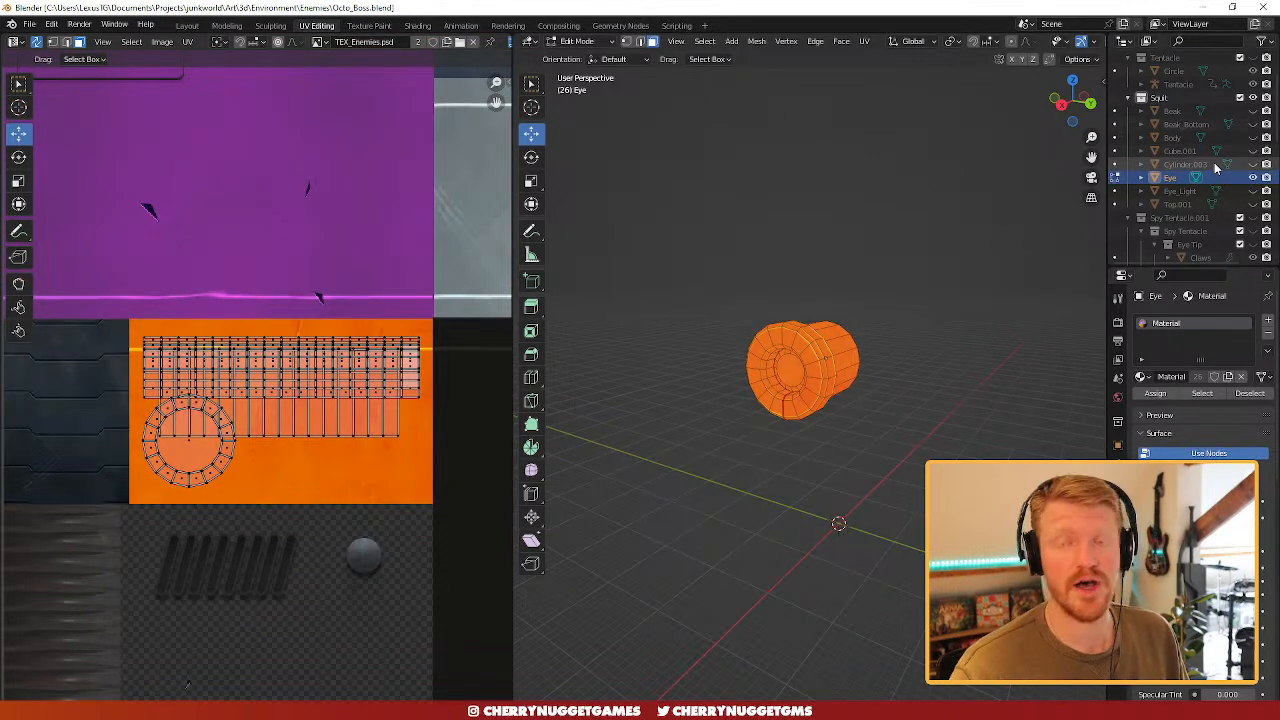
- Show the Eye_Light object and check the Squit.psd concept art in Photoshop before returning to Blender
{"action": "left_click", "coordinate": [1254, 190]}
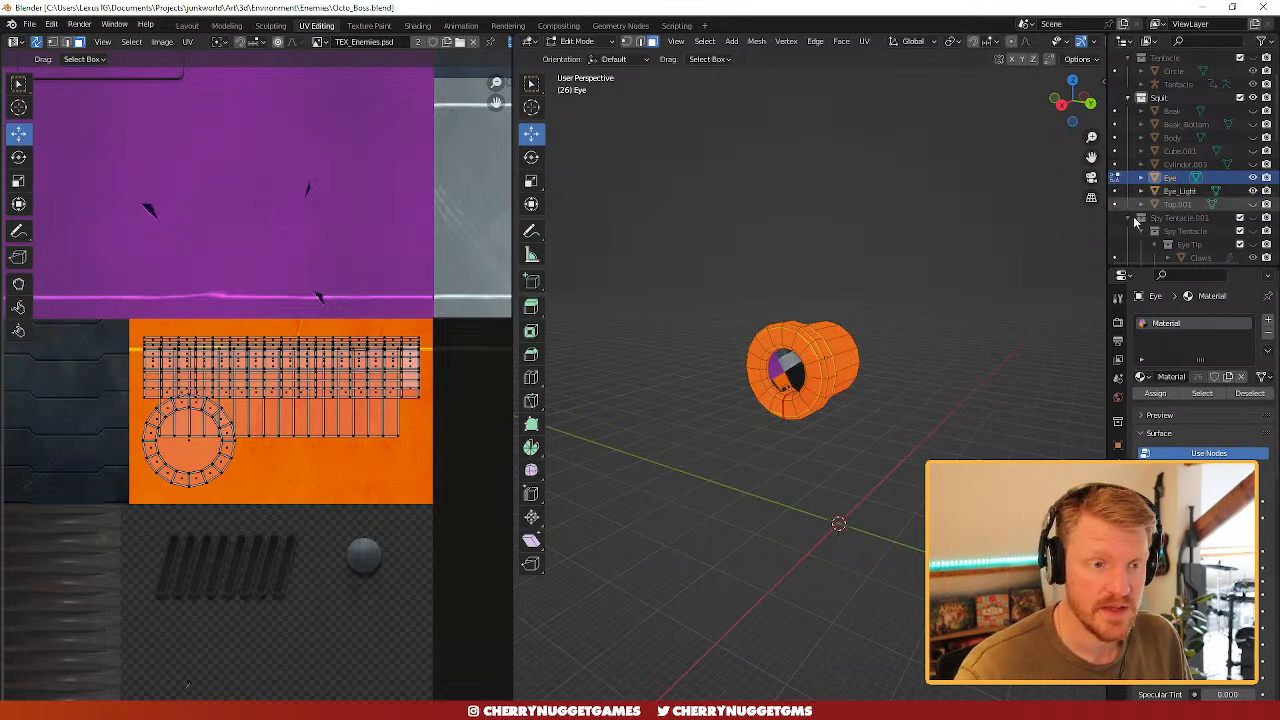
{"action": "scroll", "coordinate": [1031, 337], "scroll_direction": "up", "scroll_amount": 4}
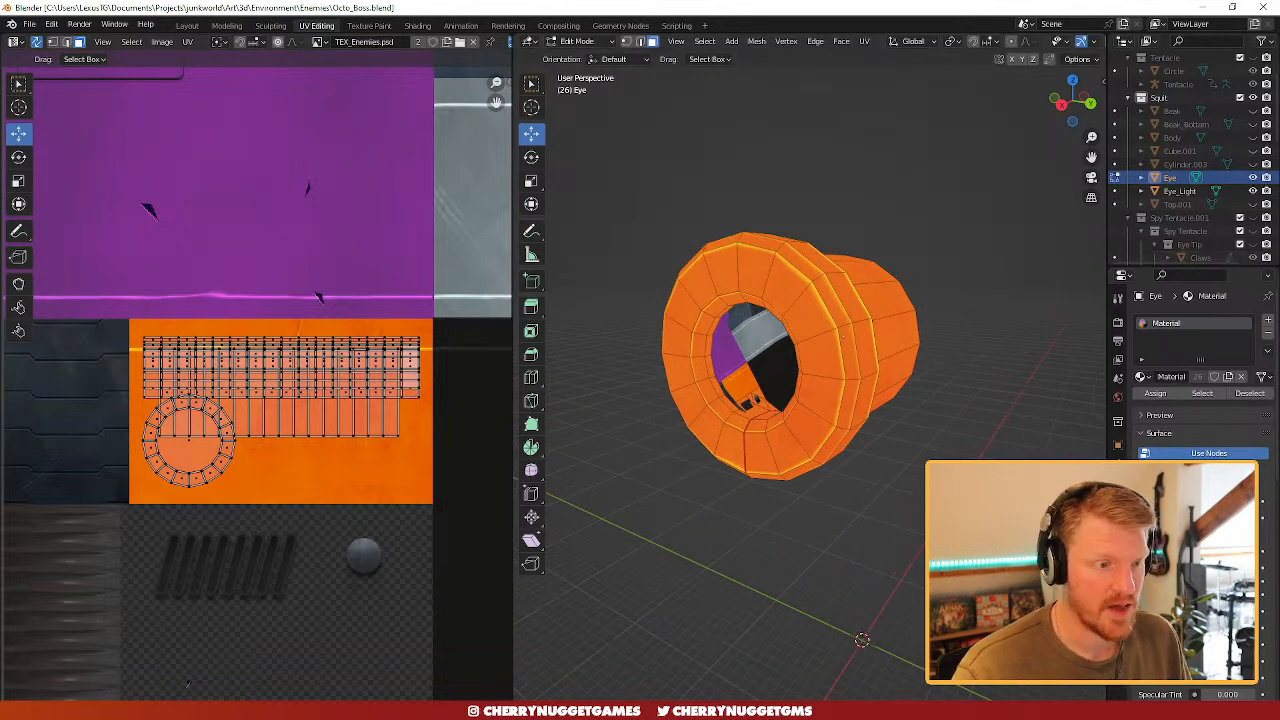
{"action": "left_click", "coordinate": [187, 709]}
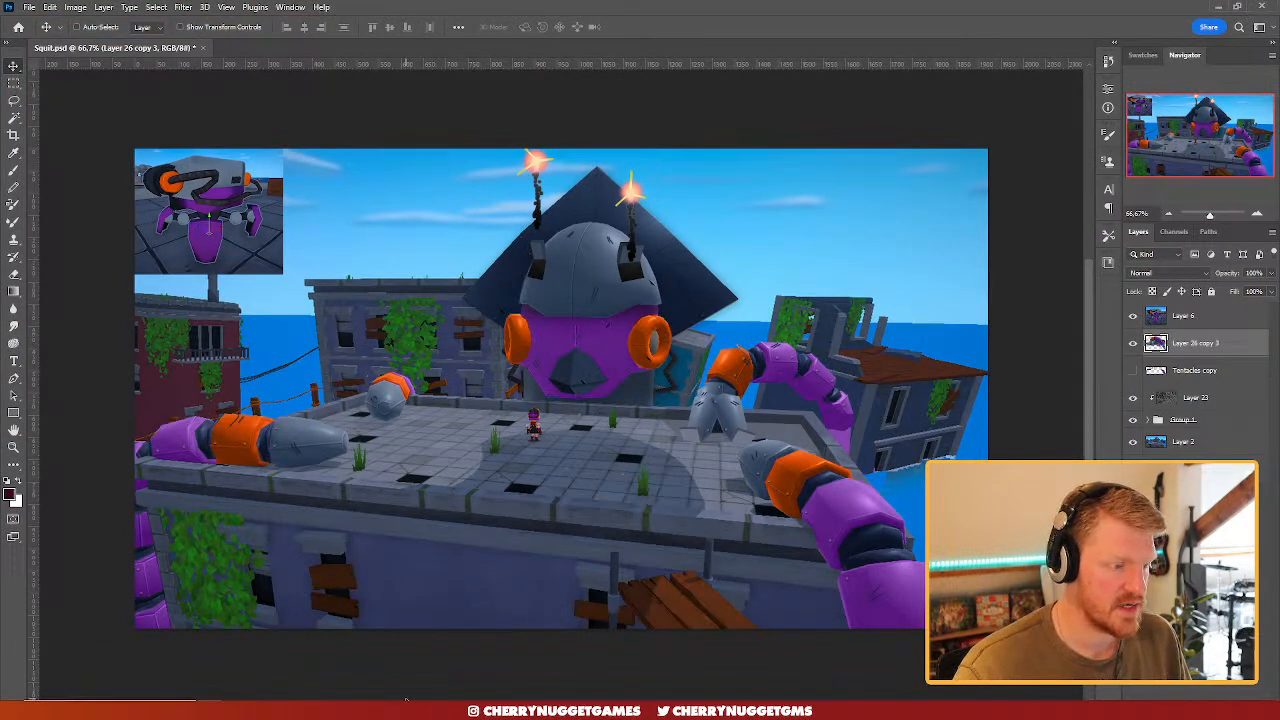
{"action": "left_click", "coordinate": [220, 709]}
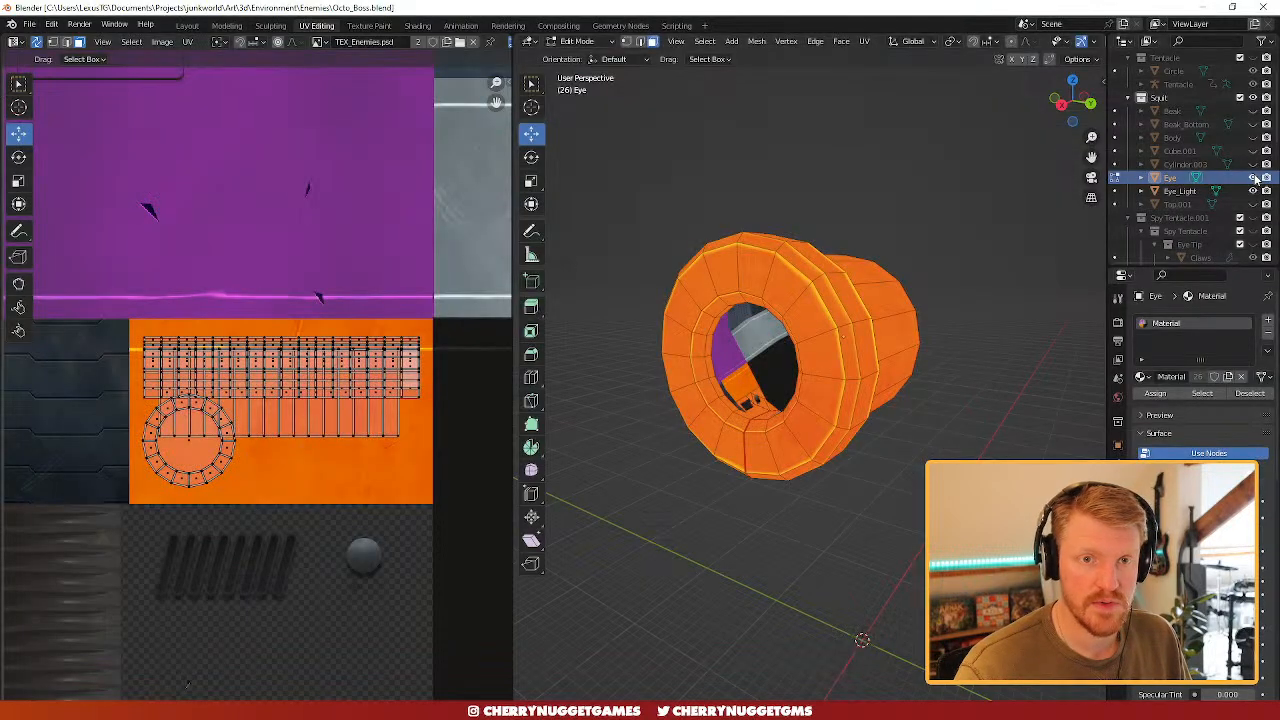
- Briefly show Top.001 to identify it, hide it again, and make Cylinder.003 visible
{"action": "left_click", "coordinate": [1253, 204]}
{"action": "scroll", "coordinate": [1041, 217], "scroll_direction": "down", "scroll_amount": 3}
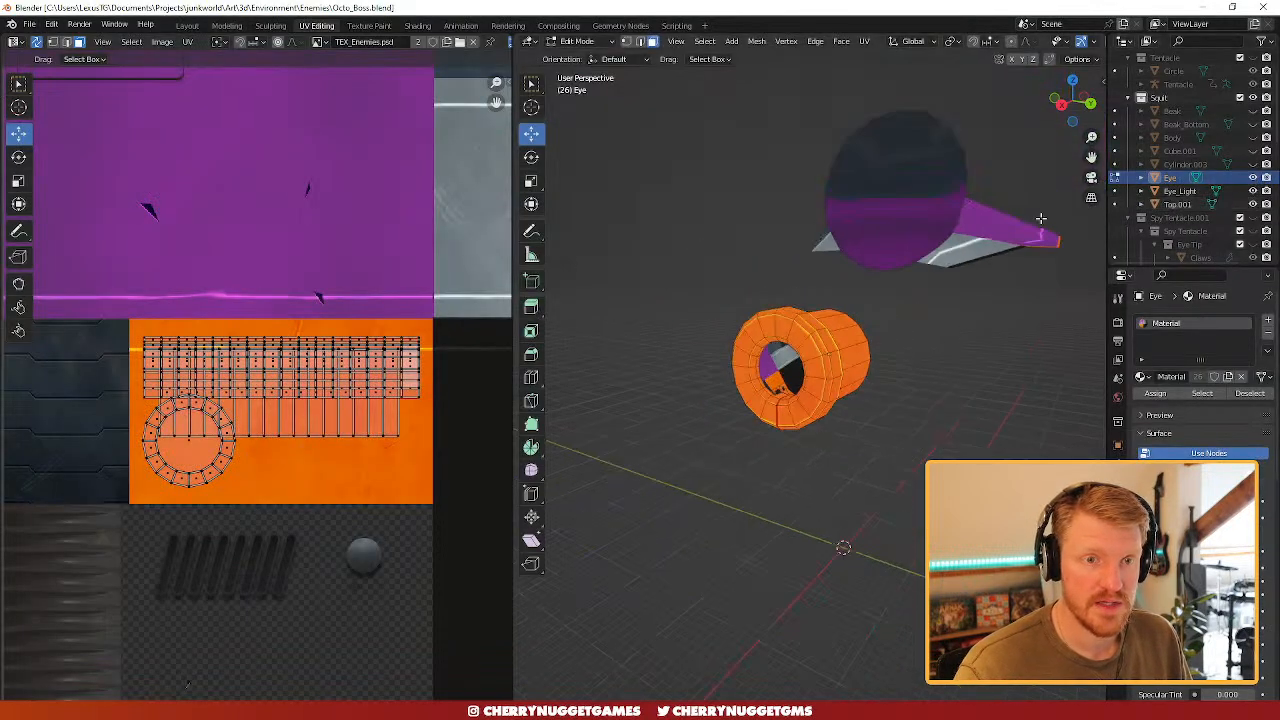
{"action": "left_click", "coordinate": [1253, 204]}
{"action": "left_click", "coordinate": [1253, 164]}
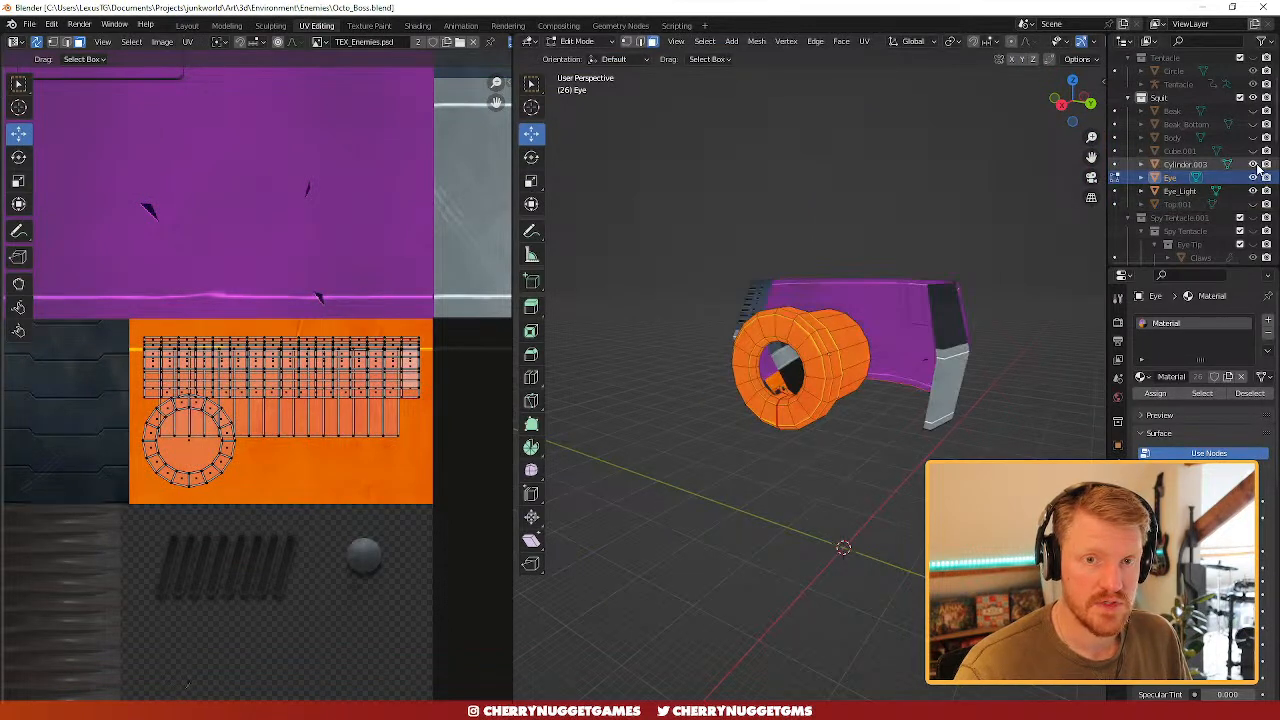
- Rename the Cylinder.003 object as Shield
{"action": "double_click", "coordinate": [1210, 166]}
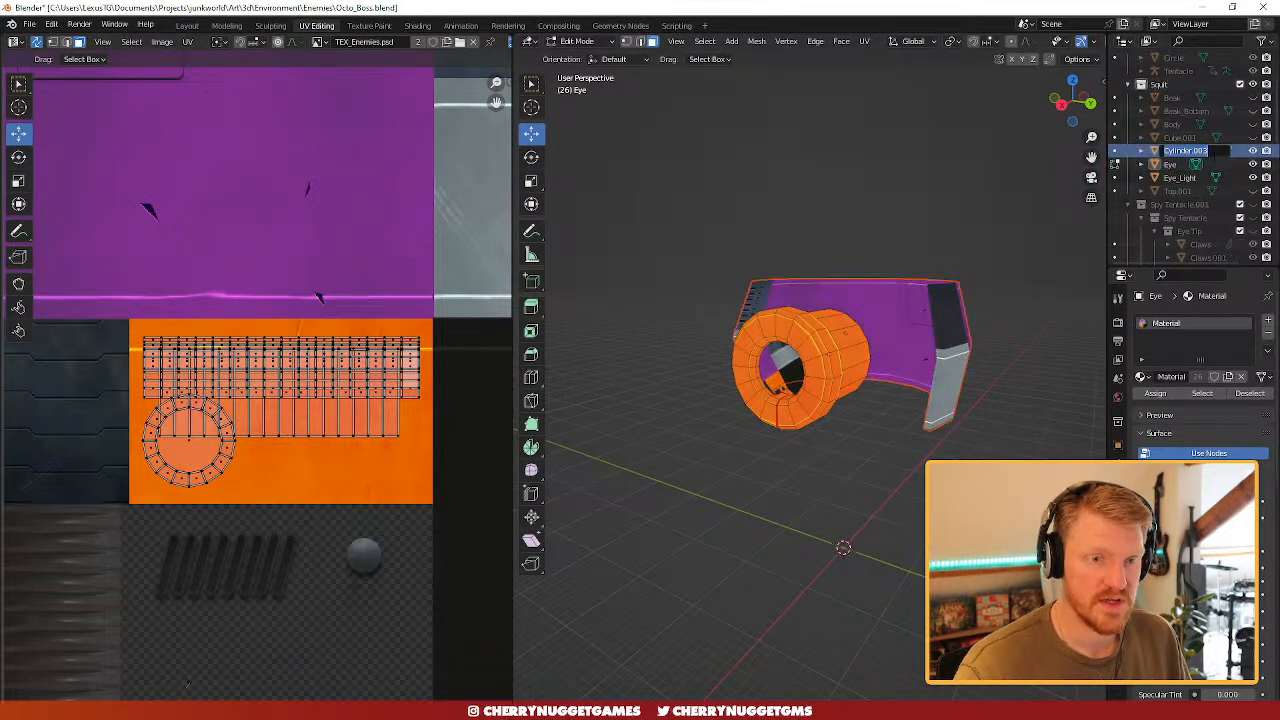
{"action": "type", "text": "Shield"}
{"action": "key", "text": "Return"}
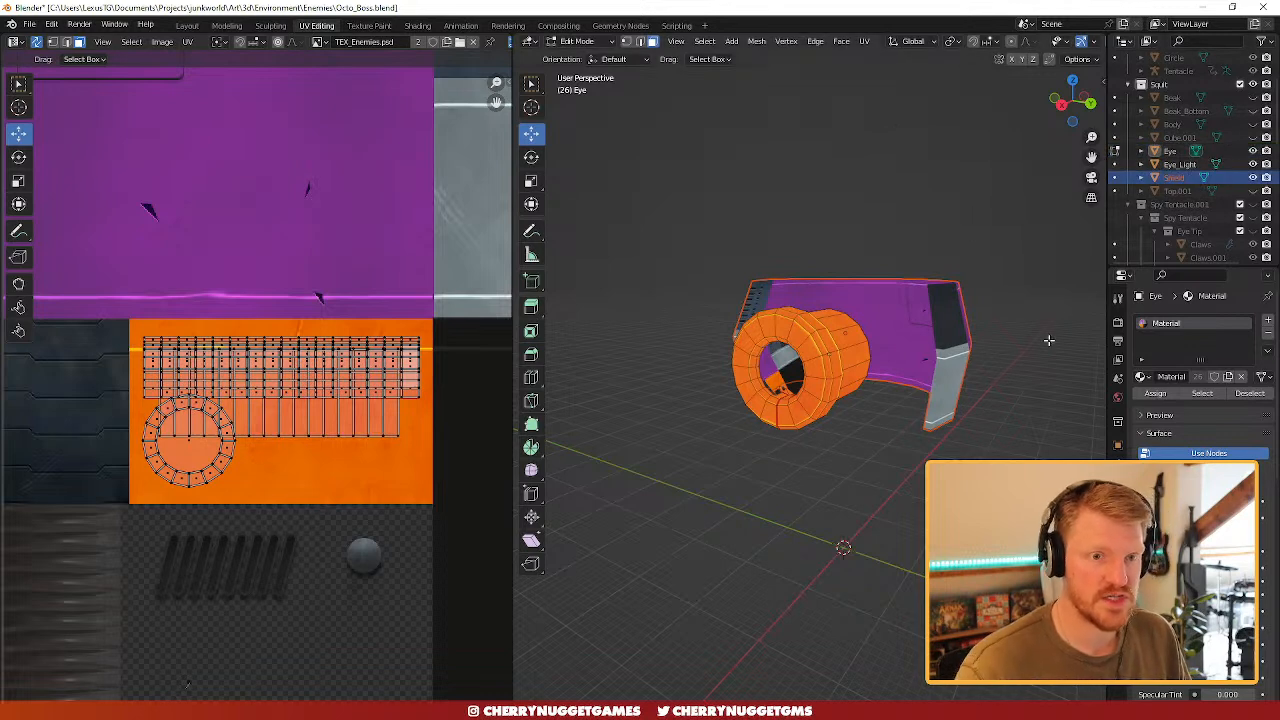
- Leave editing of the Eye and open the Shield in Edit Mode with its whole UV layout in view
{"action": "middle_click_drag", "start_coordinate": [954, 326], "coordinate": [963, 405]}
{"action": "key", "text": "Tab"}
{"action": "key", "text": "Tab"}
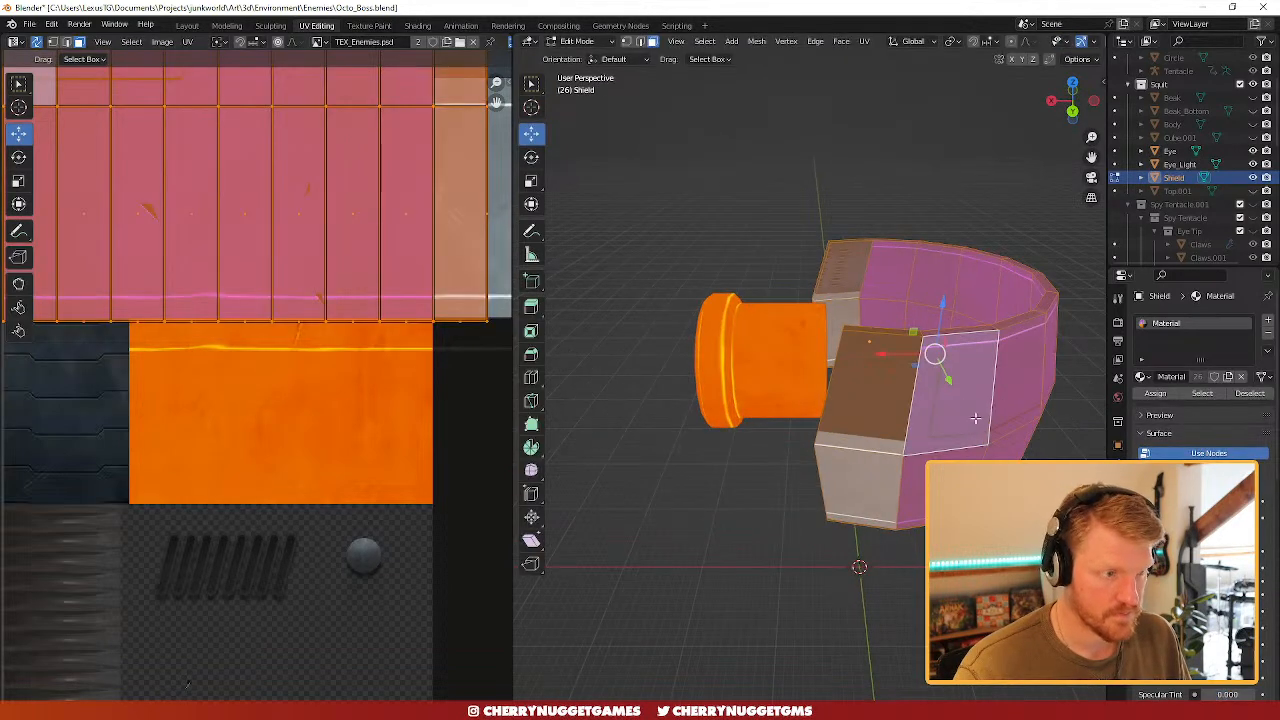
{"action": "scroll", "coordinate": [207, 242], "scroll_direction": "down", "scroll_amount": 6}
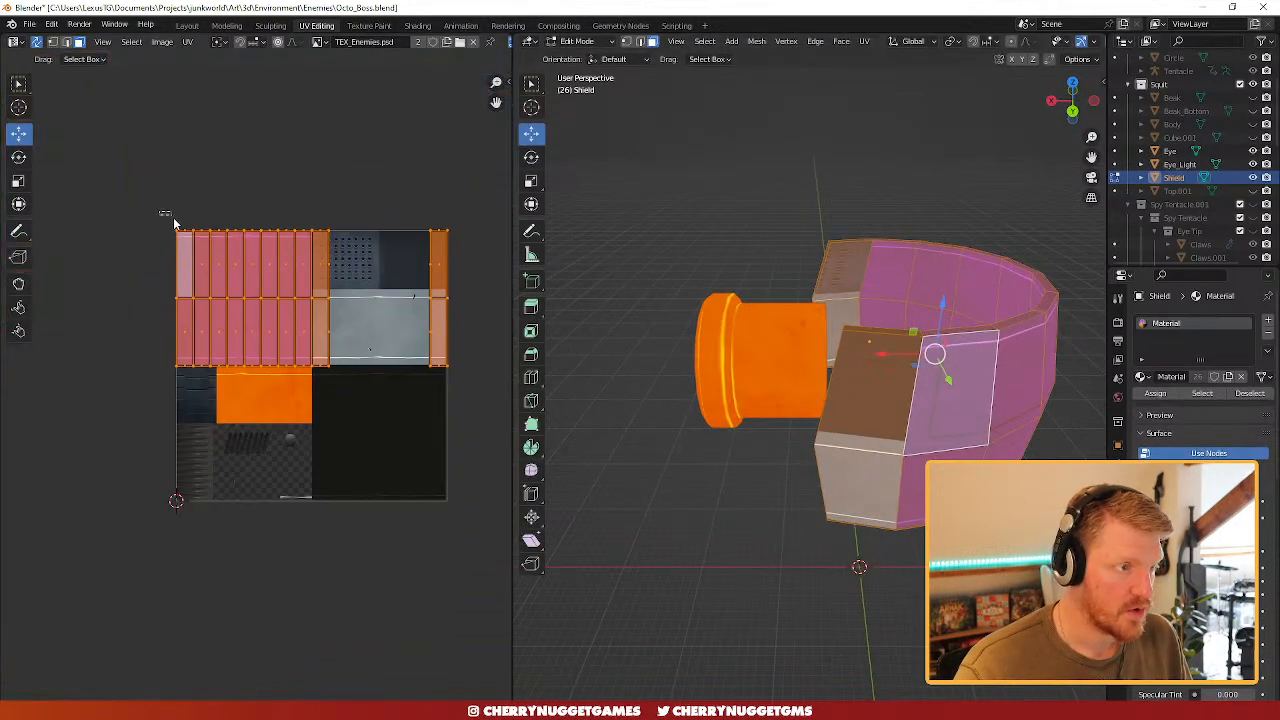
- Select the whole shield and try Unwrap, followed by Smart UV Project with a 66° angle limit
{"action": "left_click_drag", "start_coordinate": [173, 222], "coordinate": [498, 409]}
{"action": "middle_click_drag", "start_coordinate": [930, 382], "coordinate": [700, 380]}
{"action": "left_click", "coordinate": [864, 41]}
{"action": "left_click", "coordinate": [880, 56]}
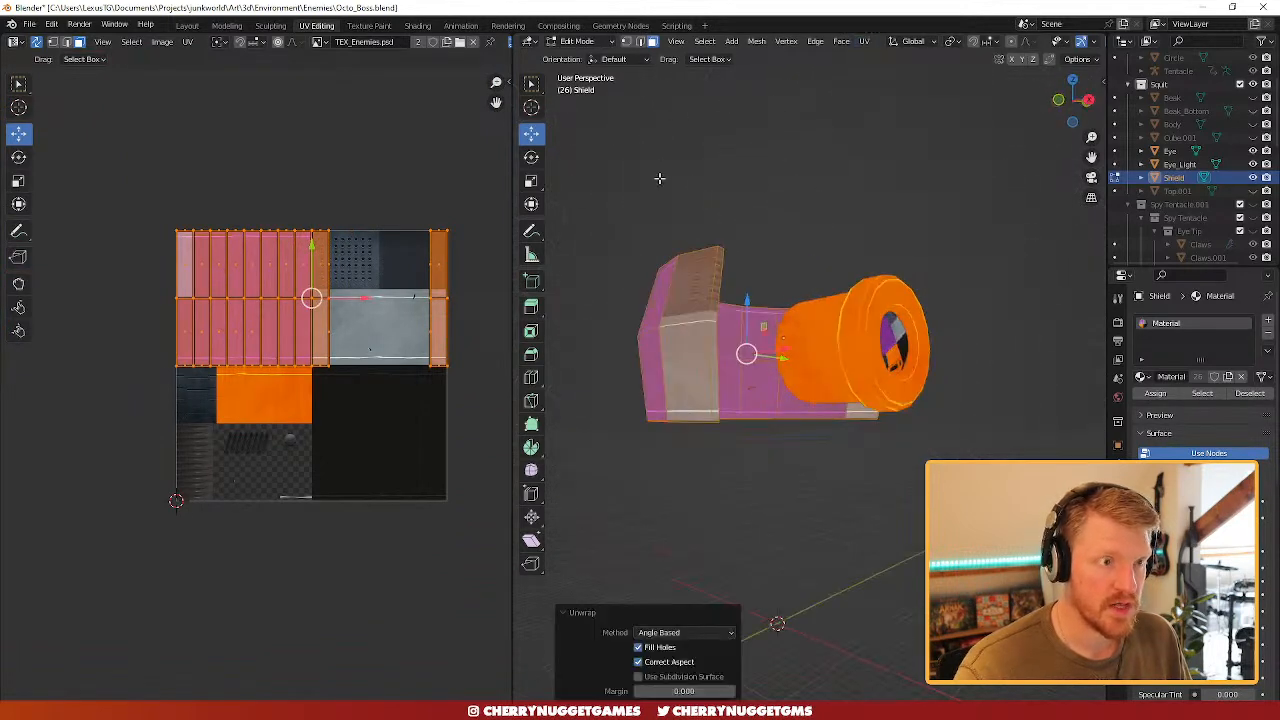
{"action": "left_click", "coordinate": [864, 41]}
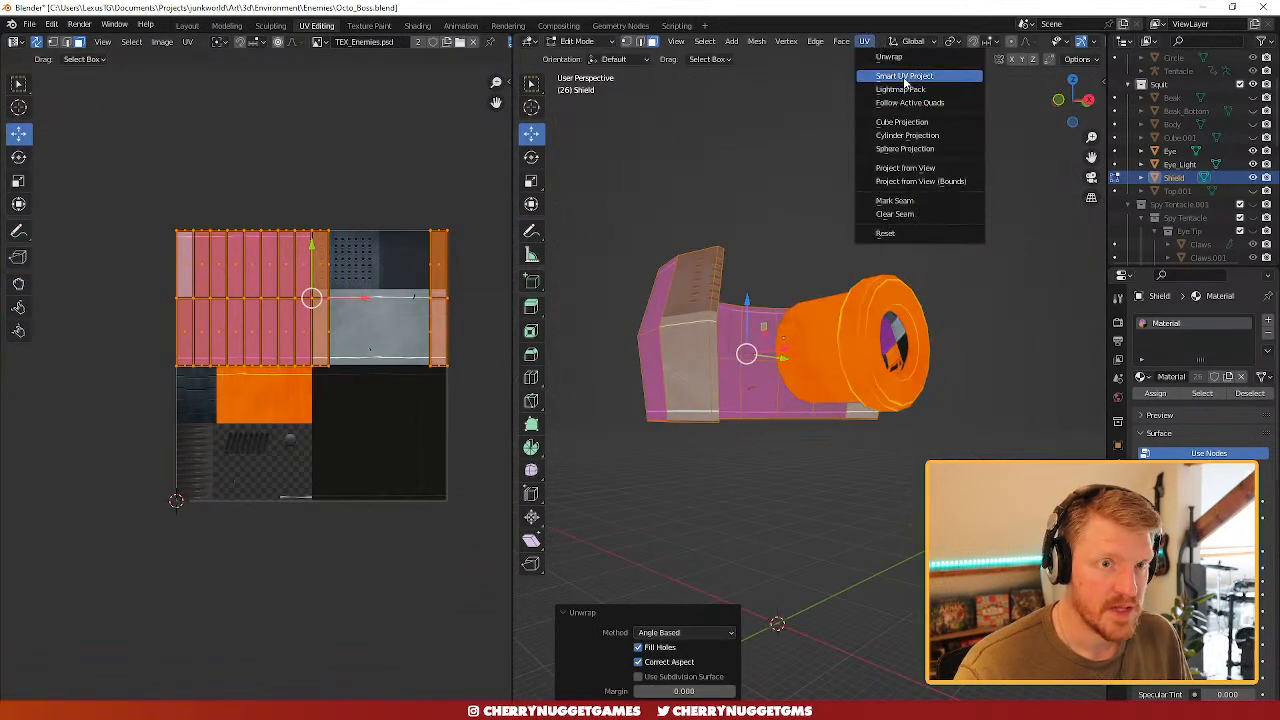
{"action": "left_click", "coordinate": [904, 77]}
{"action": "left_click", "coordinate": [877, 190]}
{"action": "scroll", "coordinate": [416, 360], "scroll_direction": "up", "scroll_amount": 2}
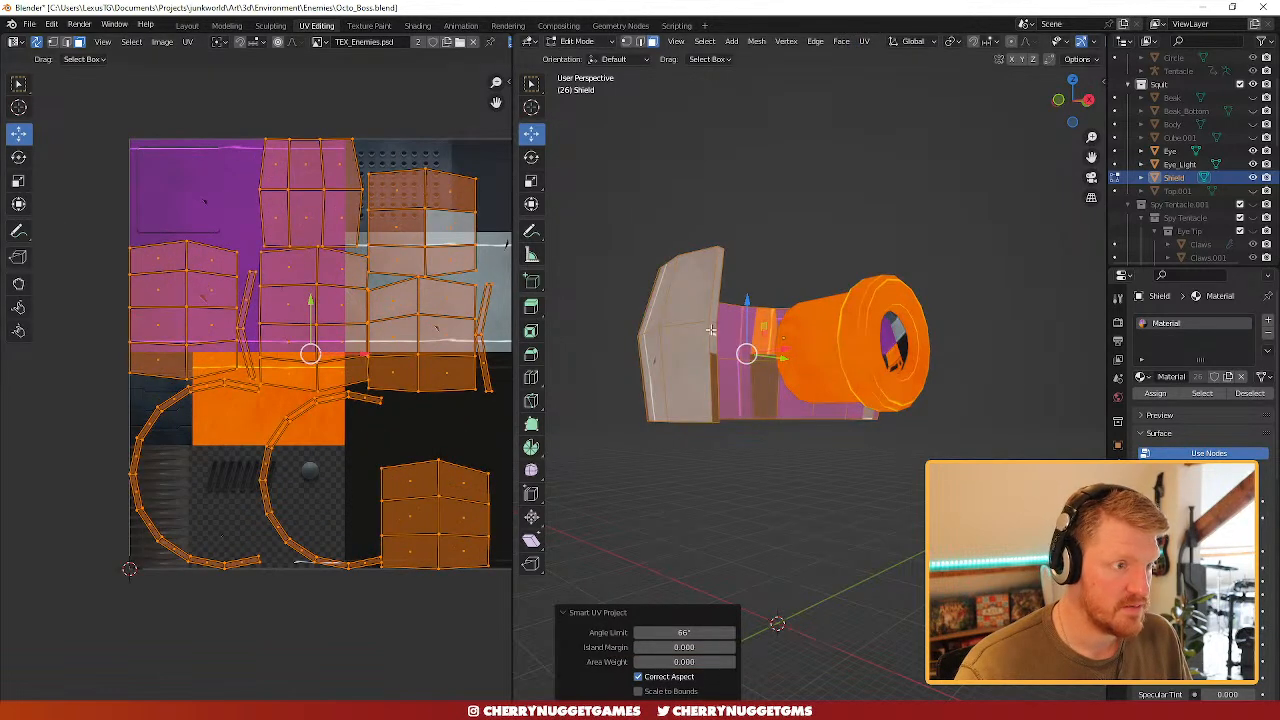
- Try Lightmap Pack on the shield's selected faces with shared texture space and a 0.10 margin
{"action": "left_click", "coordinate": [864, 41]}
{"action": "left_click", "coordinate": [904, 88]}
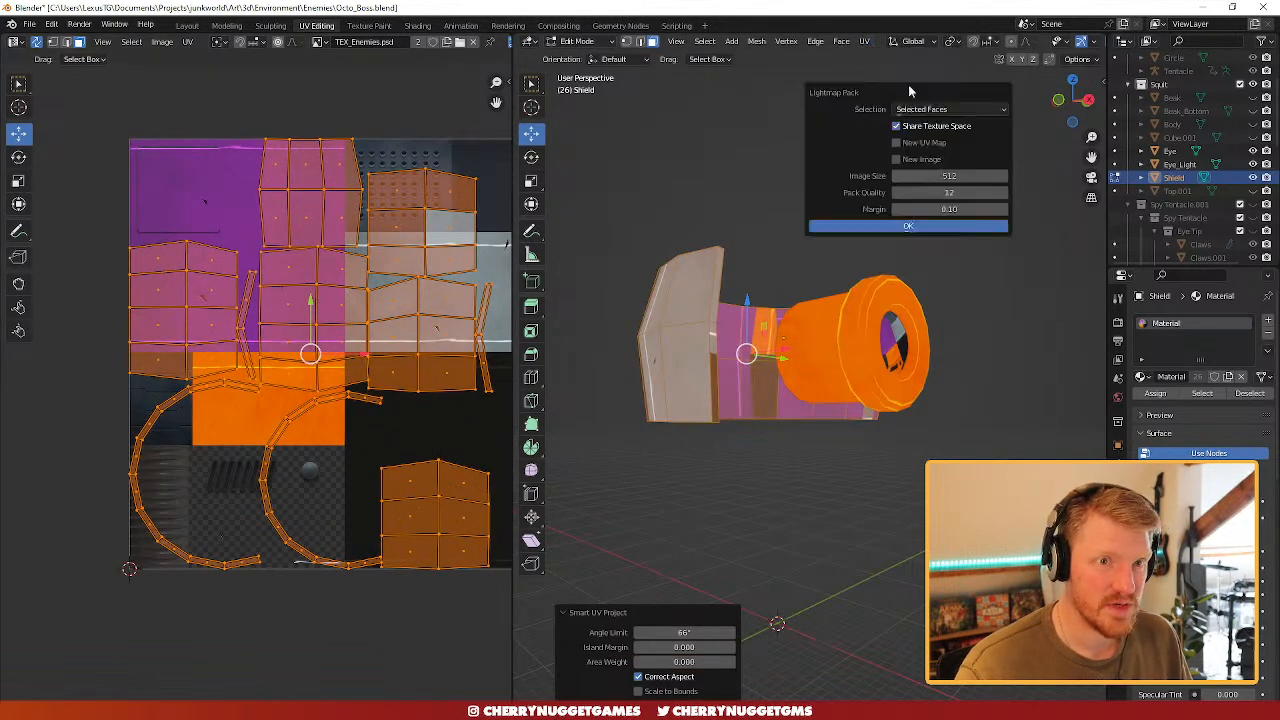
{"action": "left_click", "coordinate": [908, 226]}
{"action": "scroll", "coordinate": [398, 354], "scroll_direction": "down", "scroll_amount": 1}
{"action": "scroll", "coordinate": [772, 330], "scroll_direction": "up", "scroll_amount": 3}
- Select the edge loops around the shield's rim and mark them as seams
{"action": "middle_click_drag", "start_coordinate": [645, 275], "coordinate": [814, 380]}
{"action": "key", "text": "2"}
{"action": "left_click", "coordinate": [697, 341], "text": "alt"}
{"action": "scroll", "coordinate": [710, 424], "scroll_direction": "up", "scroll_amount": 2}
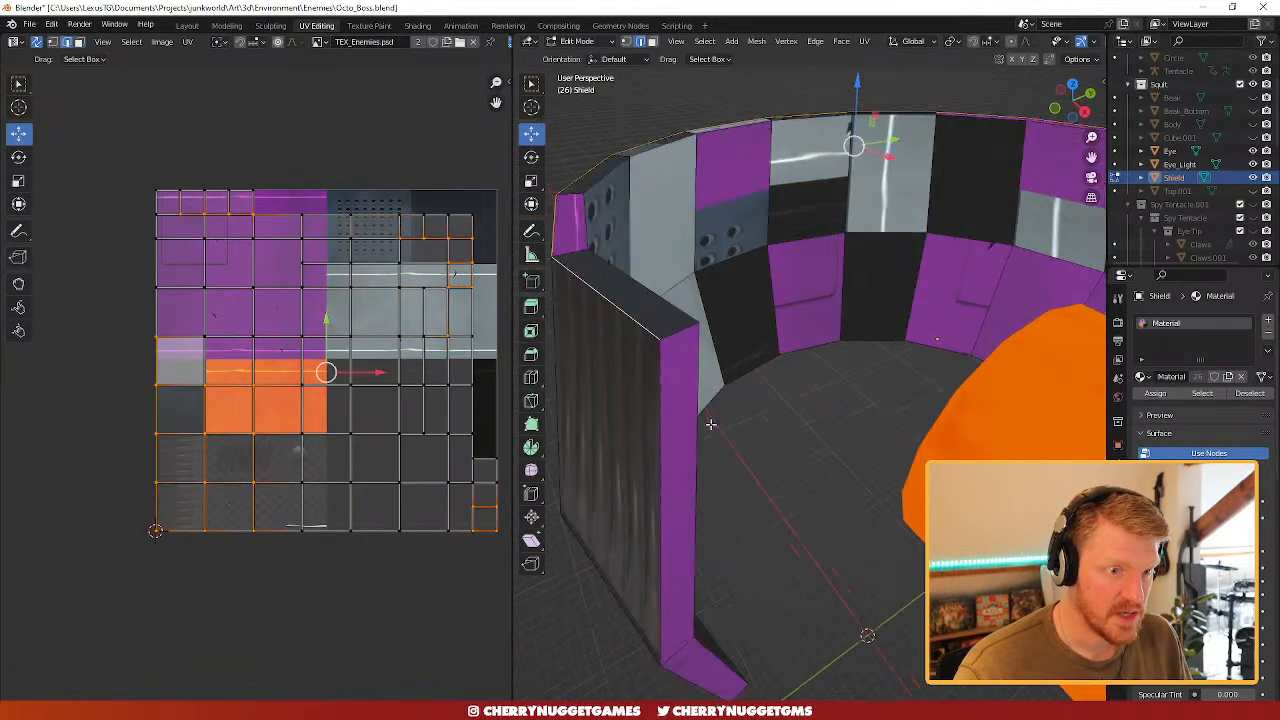
{"action": "left_click", "coordinate": [660, 392], "text": "alt+shift"}
{"action": "scroll", "coordinate": [684, 455], "scroll_direction": "down", "scroll_amount": 3}
{"action": "middle_click_drag", "start_coordinate": [688, 463], "coordinate": [726, 302]}
{"action": "left_click", "coordinate": [772, 277], "text": "alt+shift"}
{"action": "middle_click_drag", "start_coordinate": [823, 383], "coordinate": [968, 331]}
{"action": "right_click", "coordinate": [903, 275]}
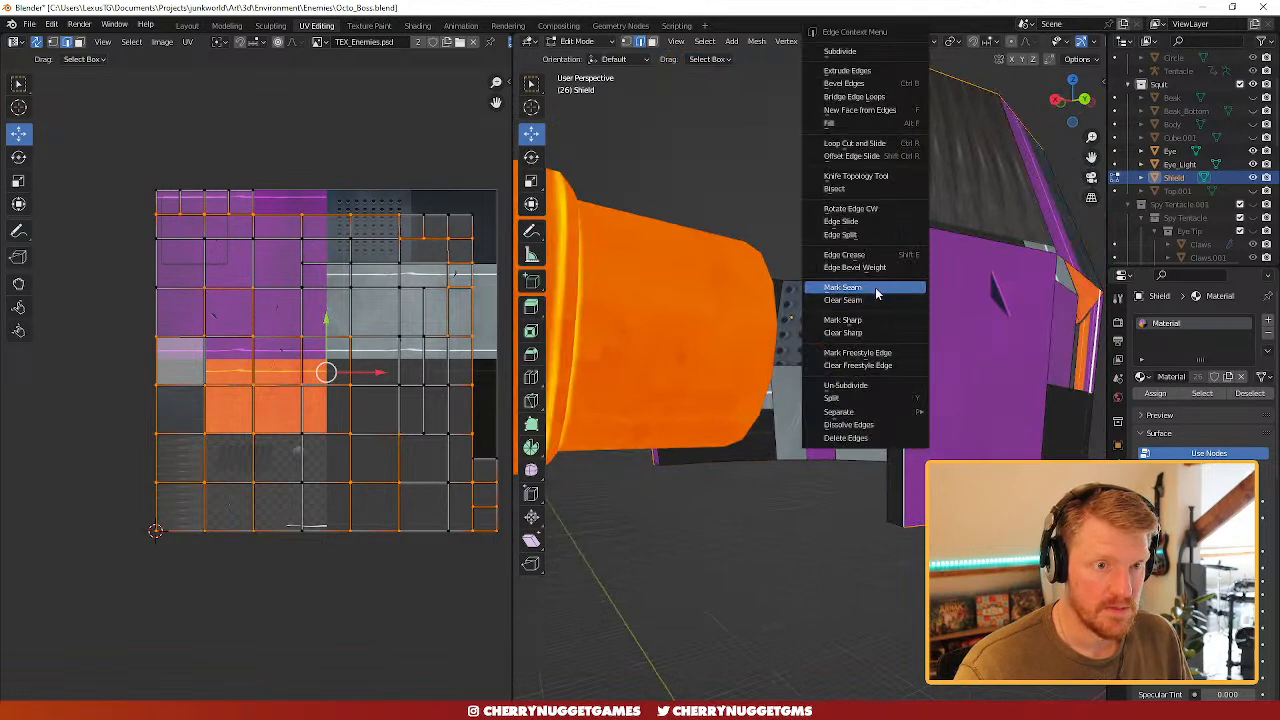
{"action": "left_click", "coordinate": [883, 290]}
- Unwrap the shield's seam-bounded outer faces and move their UV island off the texture
{"action": "scroll", "coordinate": [940, 320], "scroll_direction": "down", "scroll_amount": 3}
{"action": "middle_click_drag", "start_coordinate": [930, 345], "coordinate": [893, 355]}
{"action": "key", "text": "3"}
{"action": "left_click", "coordinate": [892, 357]}
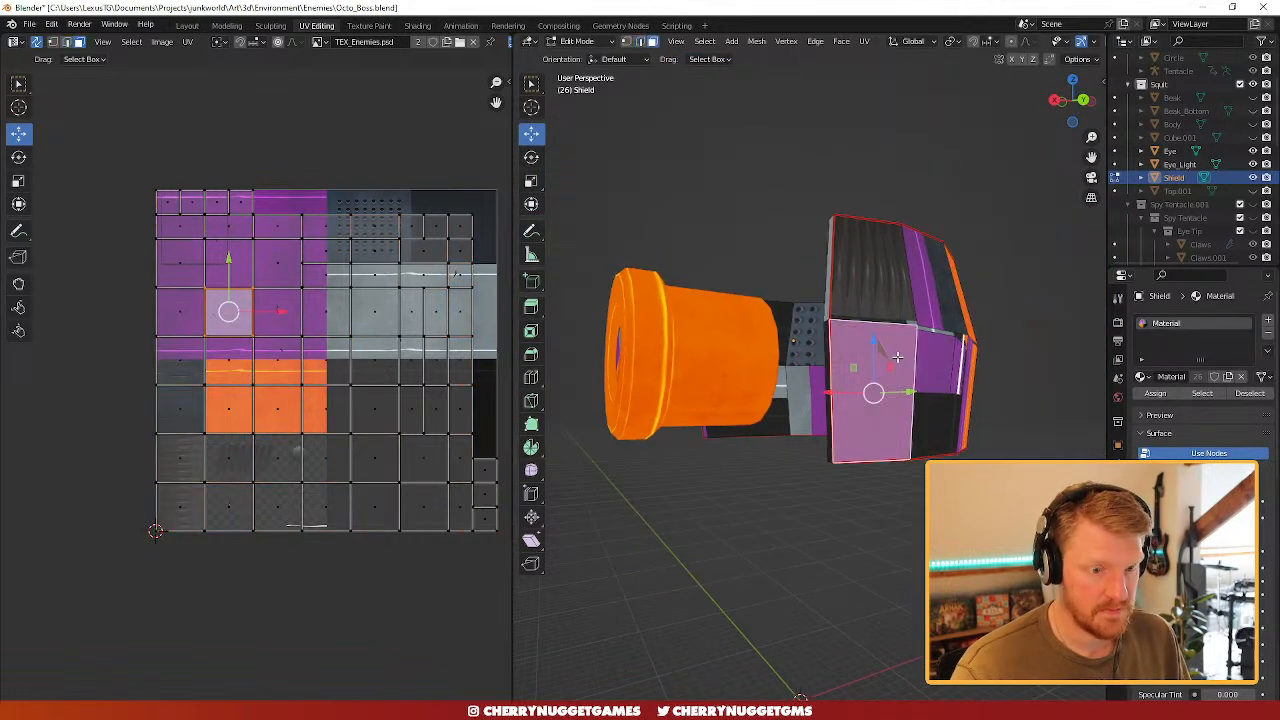
{"action": "key", "text": "l"}
{"action": "left_click", "coordinate": [888, 57]}
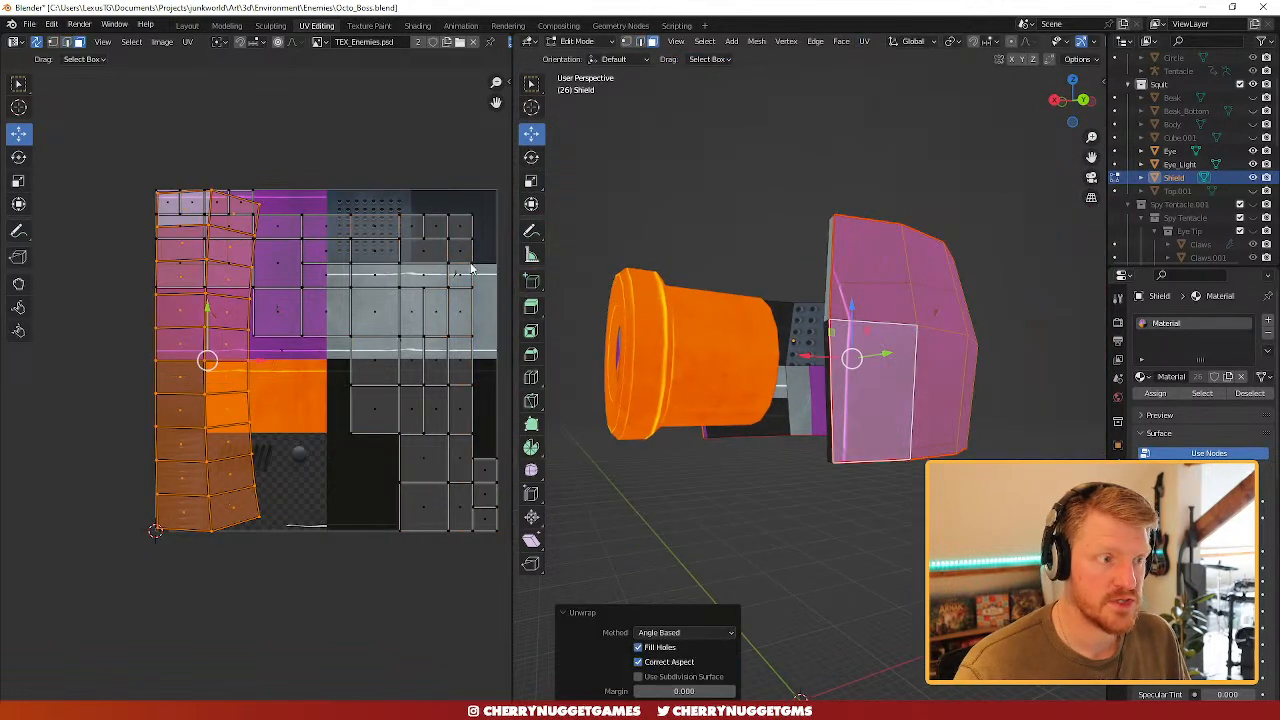
{"action": "left_click_drag", "start_coordinate": [211, 361], "coordinate": [90, 369]}
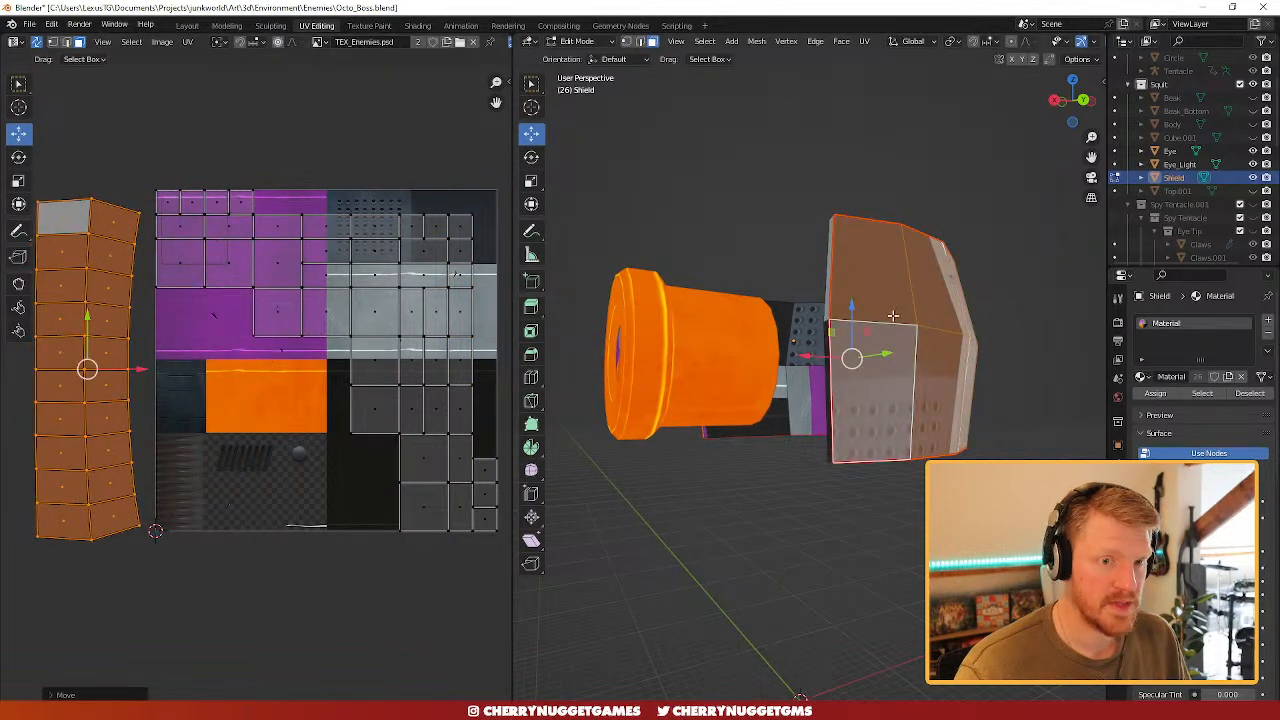
- Select the shield's linked inner faces up to the seams and unwrap them
{"action": "middle_click_drag", "start_coordinate": [893, 316], "coordinate": [948, 337]}
{"action": "left_click", "coordinate": [905, 321], "text": "alt"}
{"action": "key", "text": "l"}
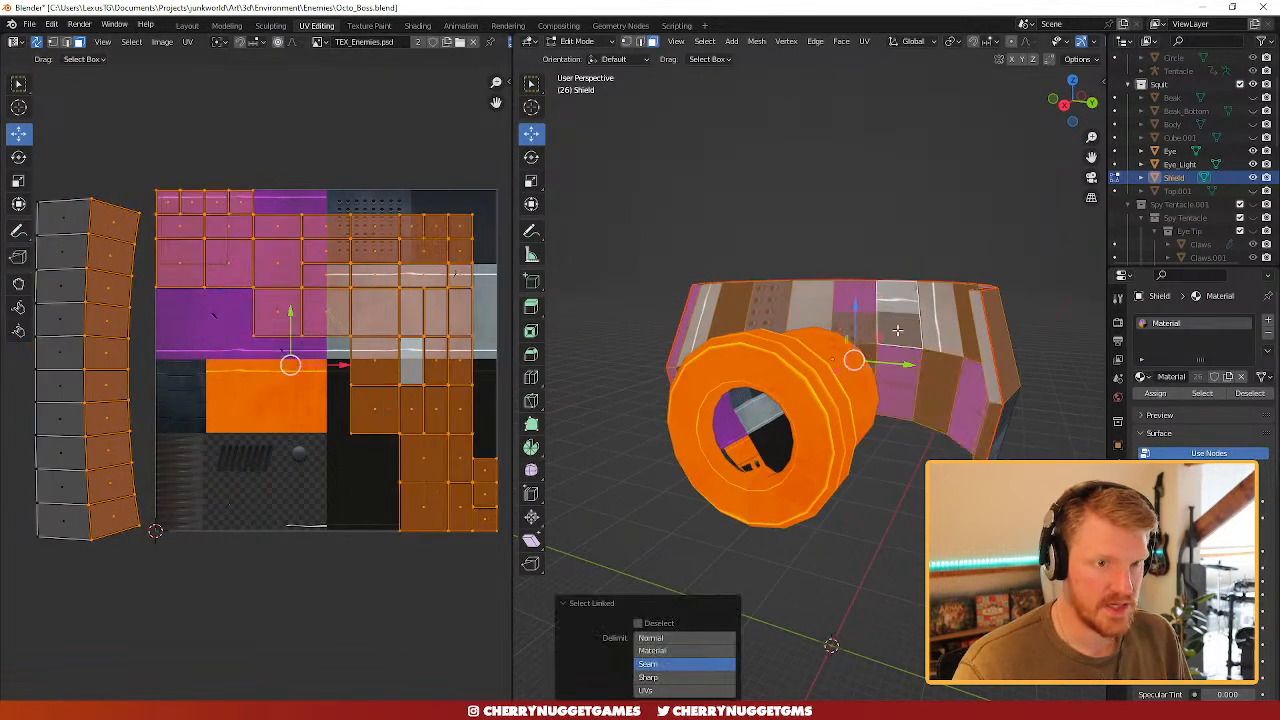
{"action": "left_click", "coordinate": [864, 41]}
{"action": "left_click", "coordinate": [888, 57]}
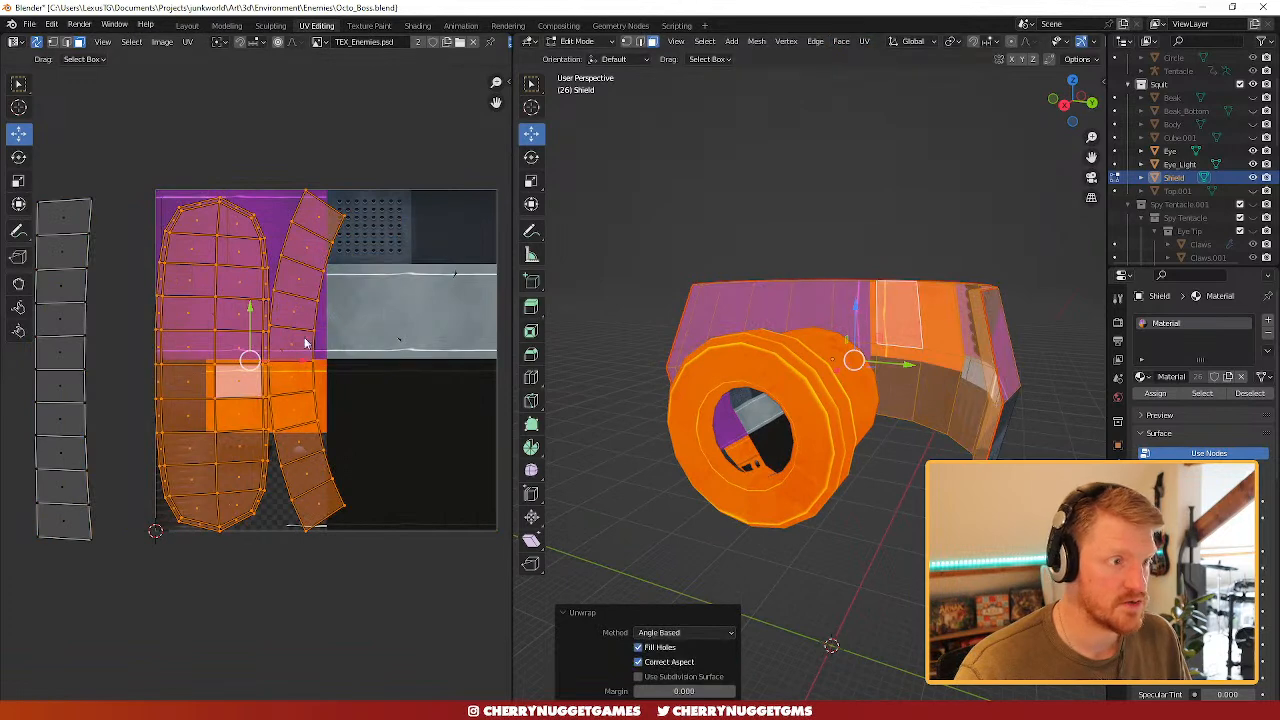
- Examine which shield faces the separate curved UV strip belongs to by selecting some of its faces
{"action": "middle_click_drag", "start_coordinate": [944, 333], "coordinate": [895, 255]}
{"action": "scroll", "coordinate": [310, 280], "scroll_direction": "up", "scroll_amount": 2}
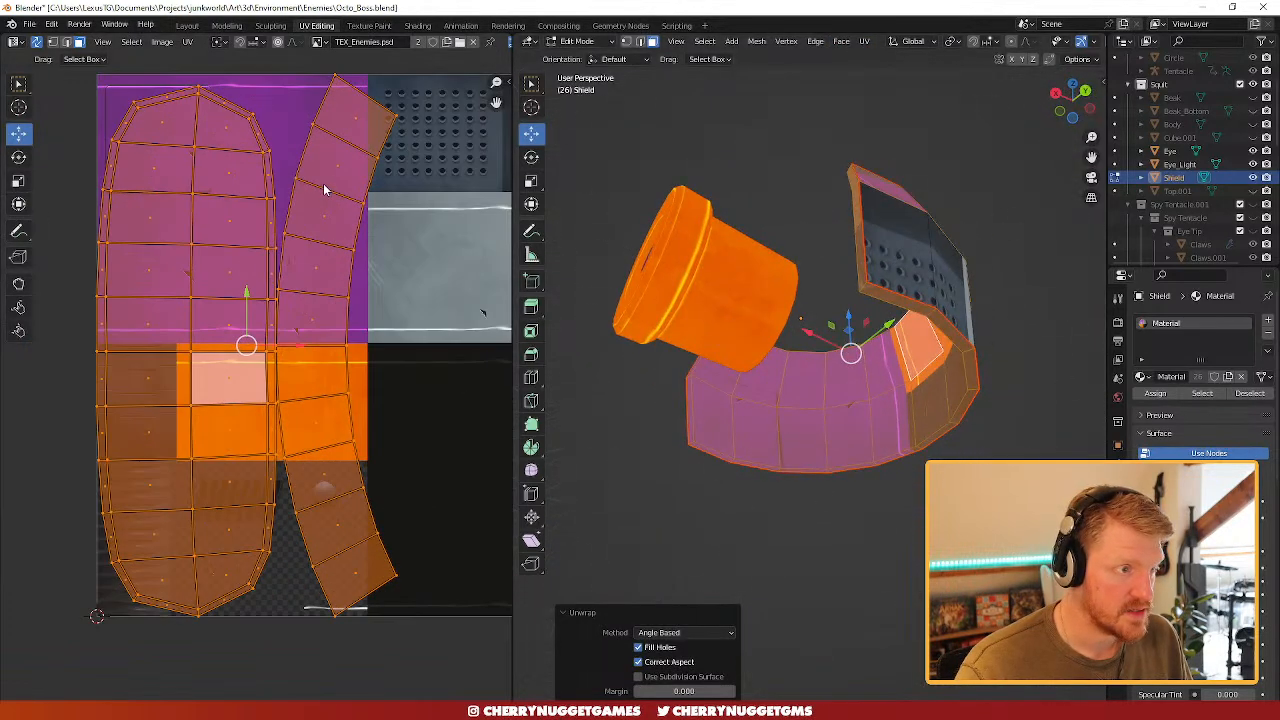
{"action": "left_click", "coordinate": [362, 118]}
{"action": "left_click", "coordinate": [340, 155], "text": "shift"}
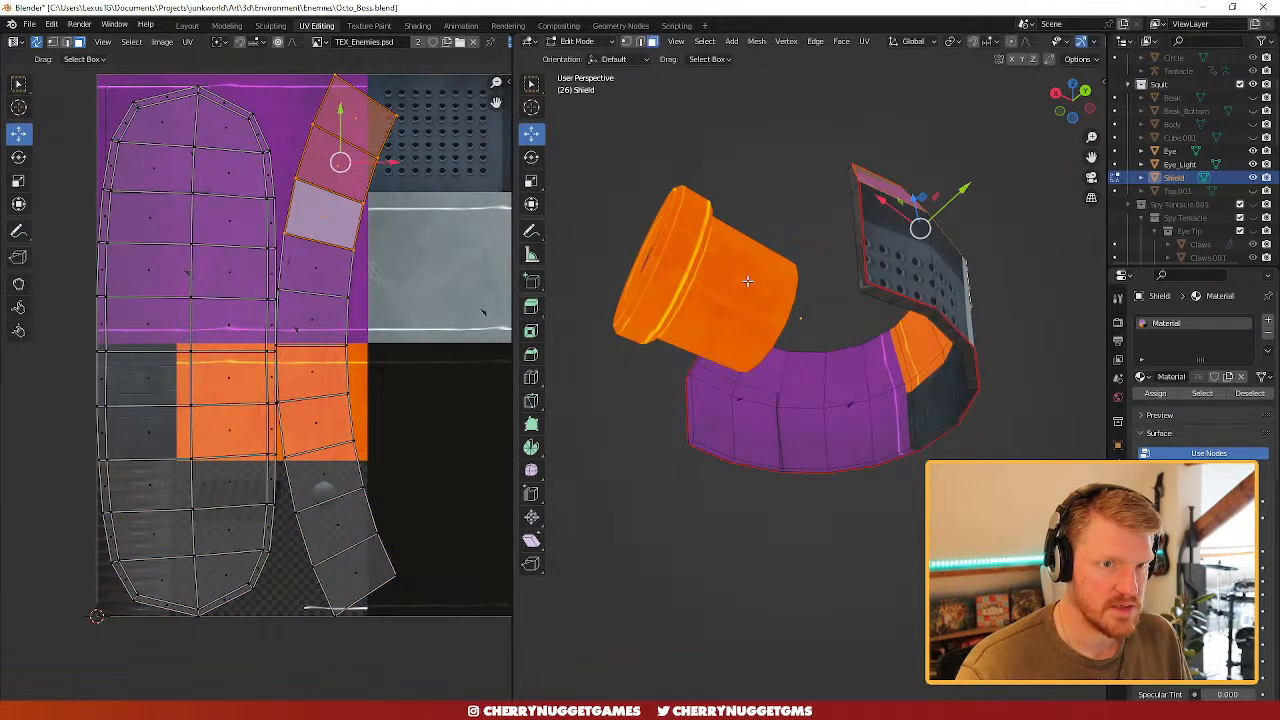
{"action": "middle_click_drag", "start_coordinate": [747, 281], "coordinate": [688, 322]}
{"action": "scroll", "coordinate": [710, 327], "scroll_direction": "down", "scroll_amount": 3}
{"action": "scroll", "coordinate": [220, 353], "scroll_direction": "down", "scroll_amount": 4}
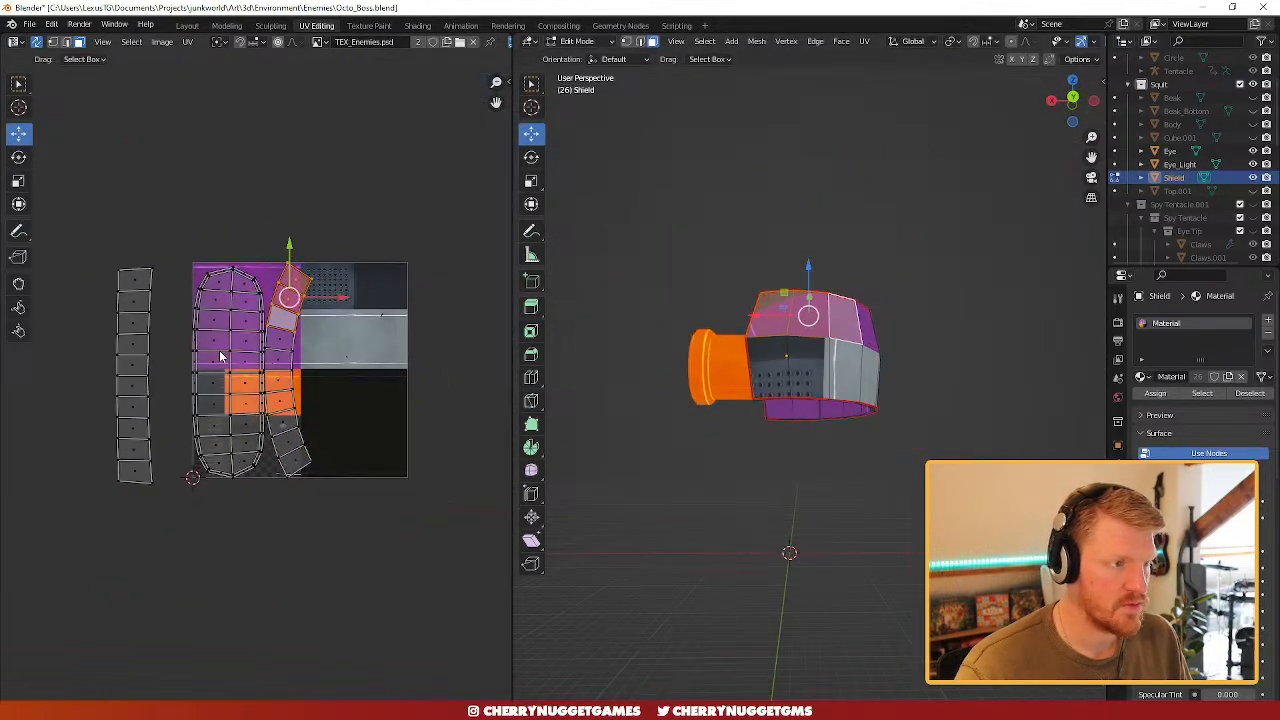
{"action": "scroll", "coordinate": [808, 350], "scroll_direction": "up", "scroll_amount": 2}
- Unwrap both rows of the shield's outer faces together and move the resulting UV island beside the texture
{"action": "left_click", "coordinate": [805, 347]}
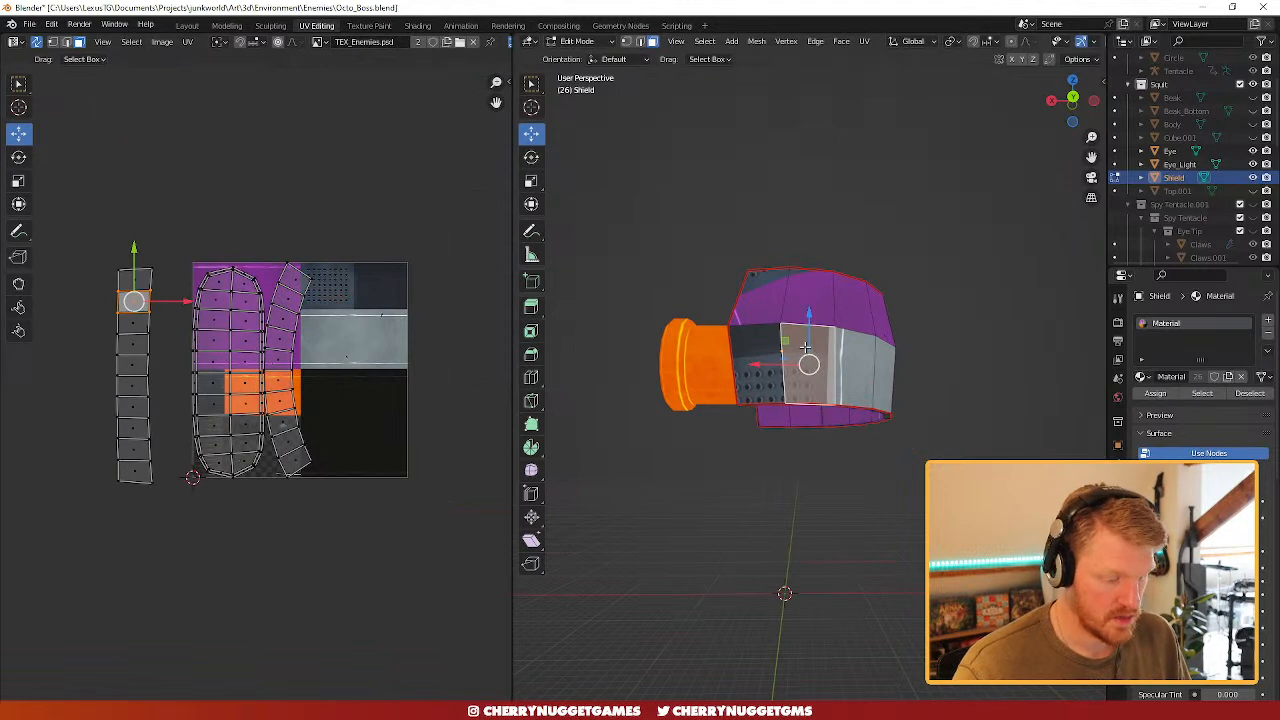
{"action": "key", "text": "l"}
{"action": "middle_click_drag", "start_coordinate": [858, 329], "coordinate": [858, 290]}
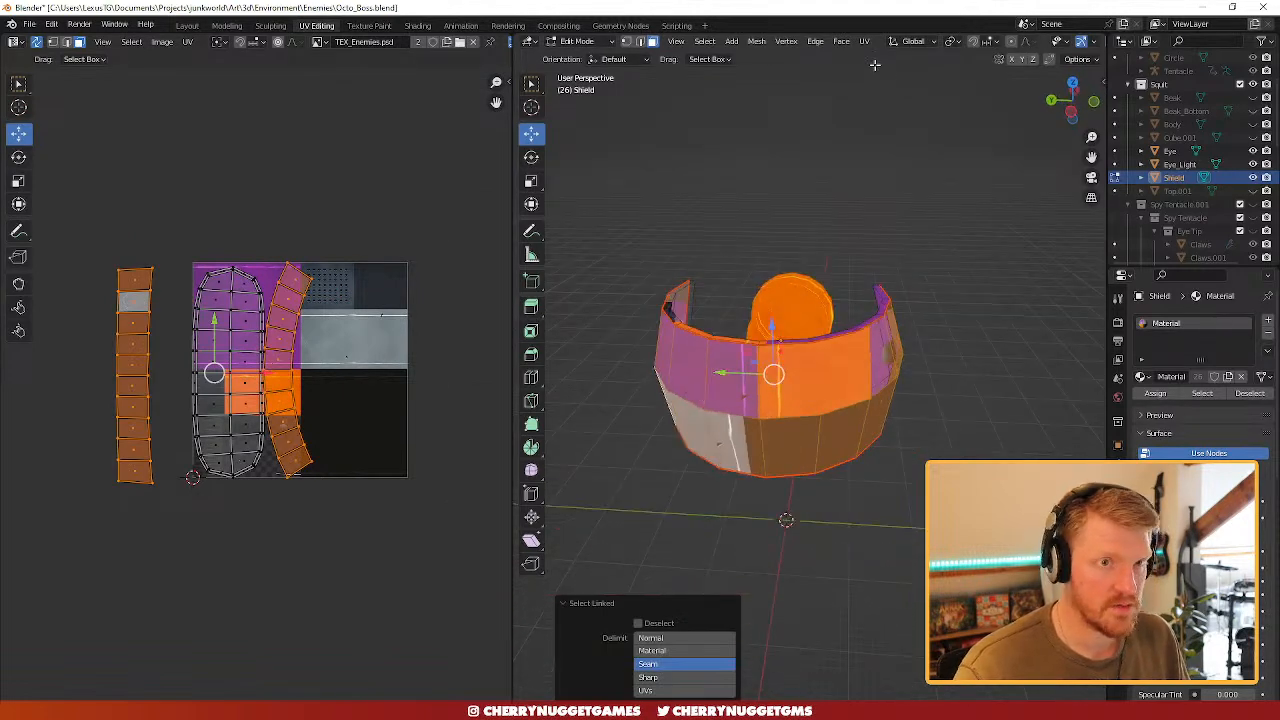
{"action": "left_click", "coordinate": [864, 41]}
{"action": "left_click", "coordinate": [889, 67]}
{"action": "scroll", "coordinate": [254, 386], "scroll_direction": "up", "scroll_amount": 2}
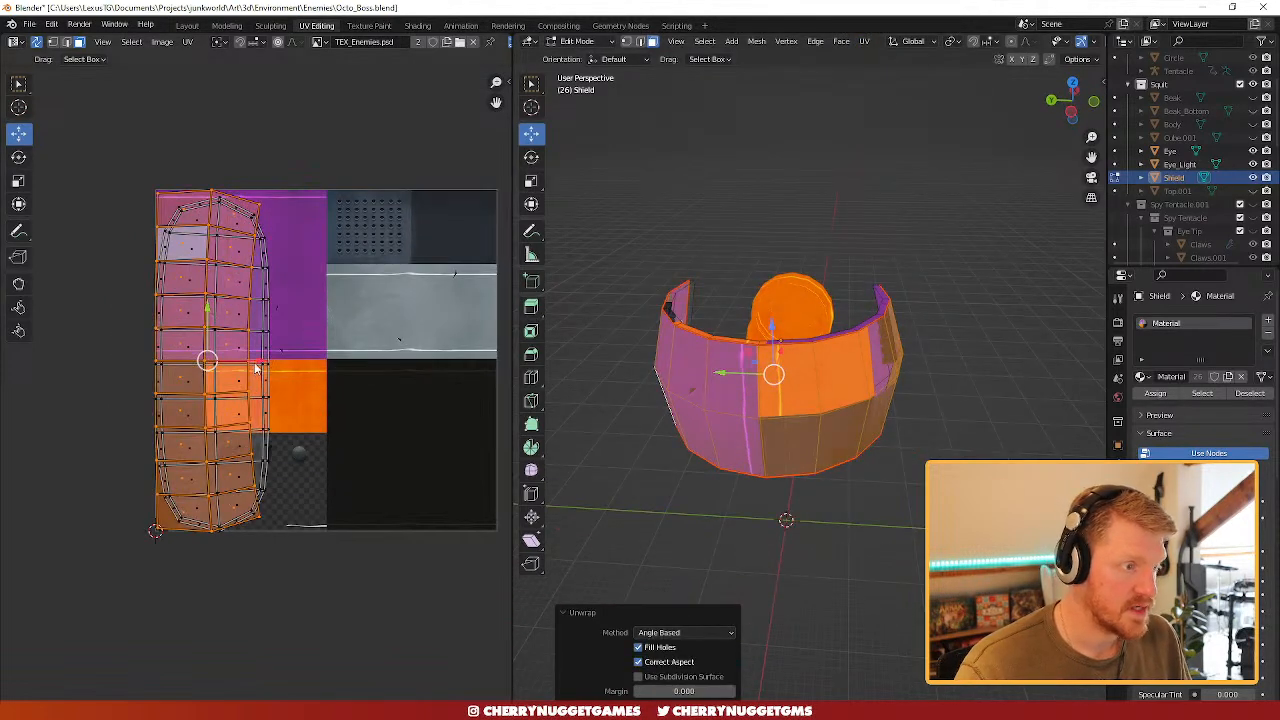
{"action": "left_click_drag", "start_coordinate": [262, 360], "coordinate": [64, 365]}
- Rotate the inner faces' UV island by 90°, scale it down and place it on the texture's purple panel
{"action": "left_click_drag", "start_coordinate": [340, 153], "coordinate": [133, 584]}
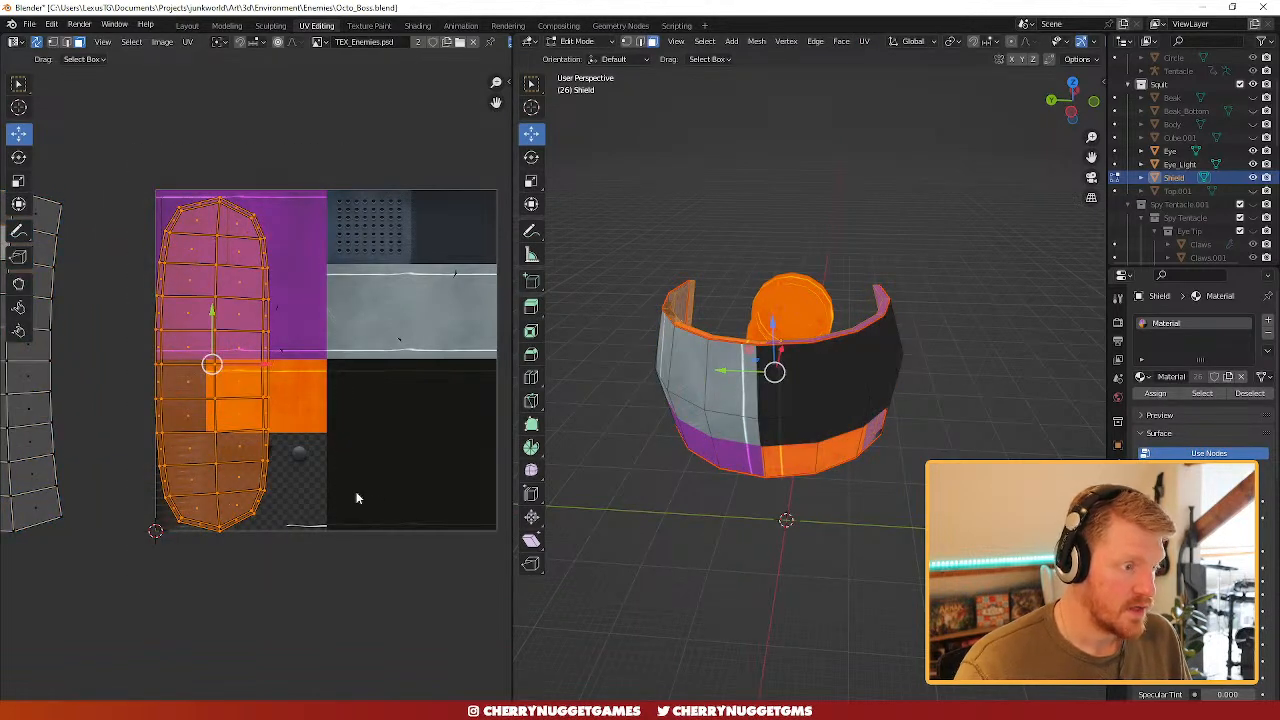
{"action": "type", "text": "r90"}
{"action": "key", "text": "Return"}
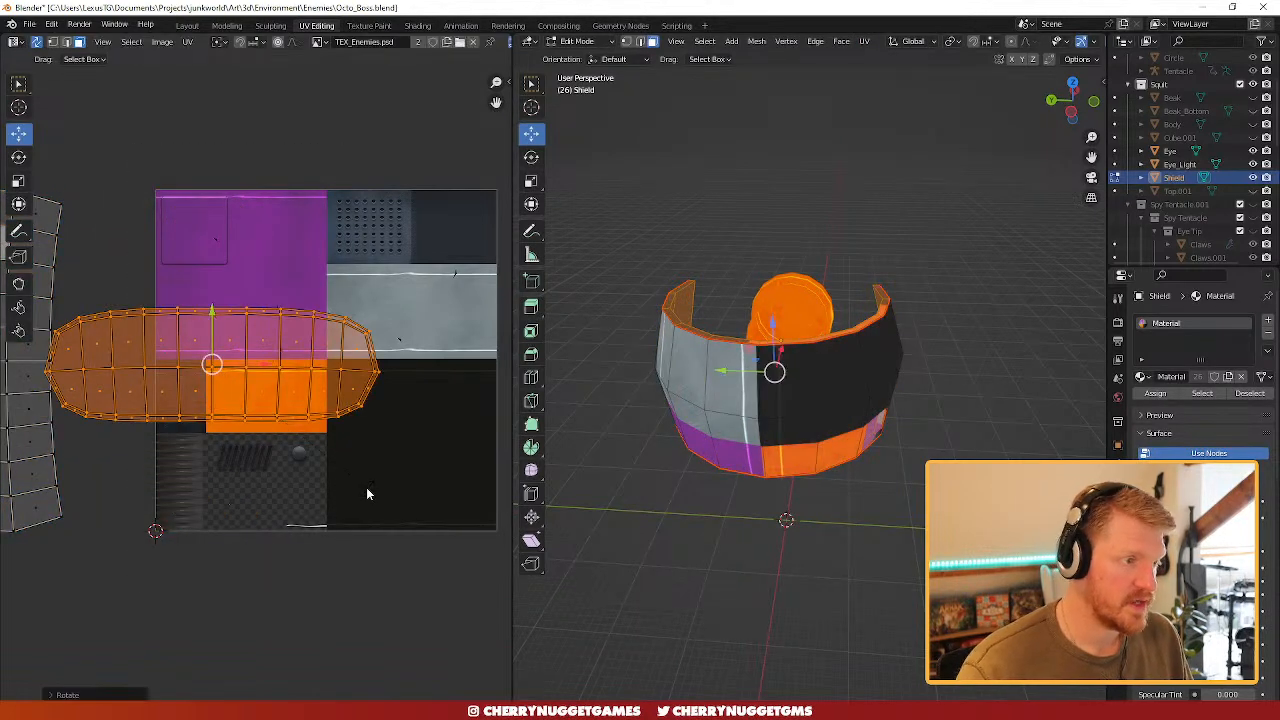
{"action": "key", "text": "s"}
{"action": "left_click", "coordinate": [288, 374]}
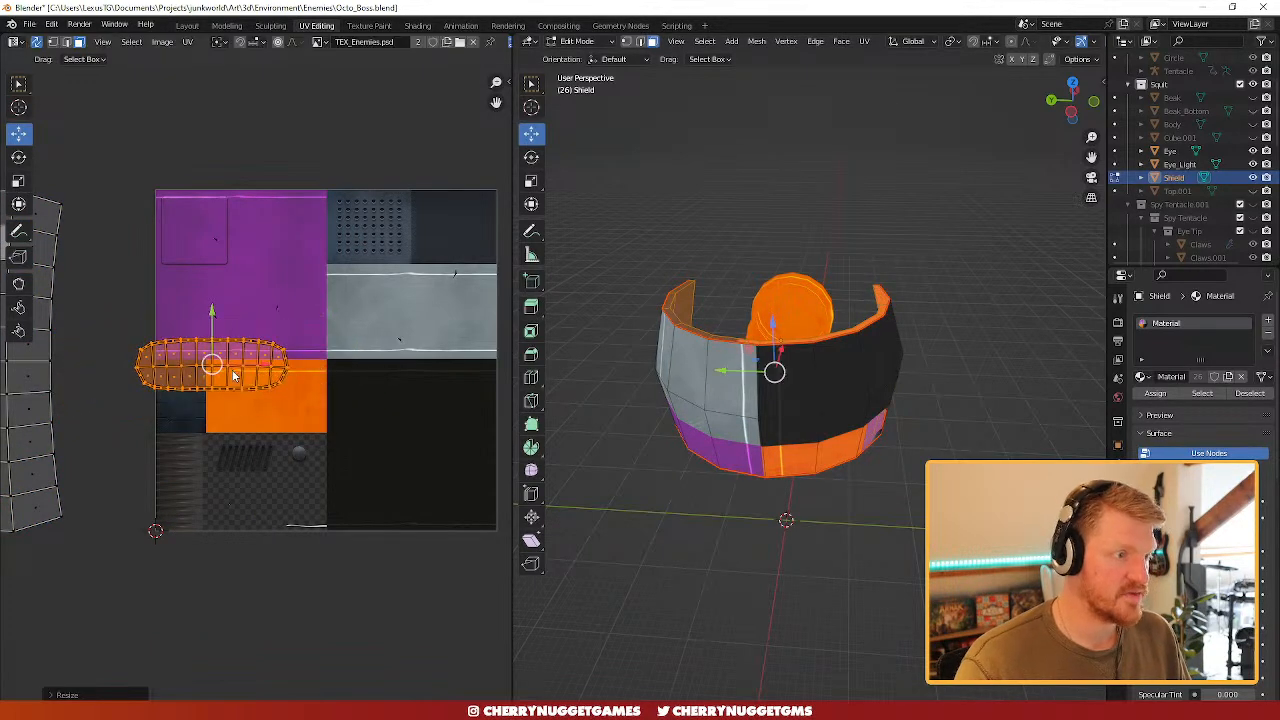
{"action": "left_click_drag", "start_coordinate": [213, 362], "coordinate": [242, 308]}
- Select the outer faces' UV island and rotate it by 90°
{"action": "left_click", "coordinate": [697, 517]}
{"action": "middle_click_drag", "start_coordinate": [697, 517], "coordinate": [850, 462]}
{"action": "scroll", "coordinate": [331, 386], "scroll_direction": "down", "scroll_amount": 1}
{"action": "left_click_drag", "start_coordinate": [142, 222], "coordinate": [41, 525]}
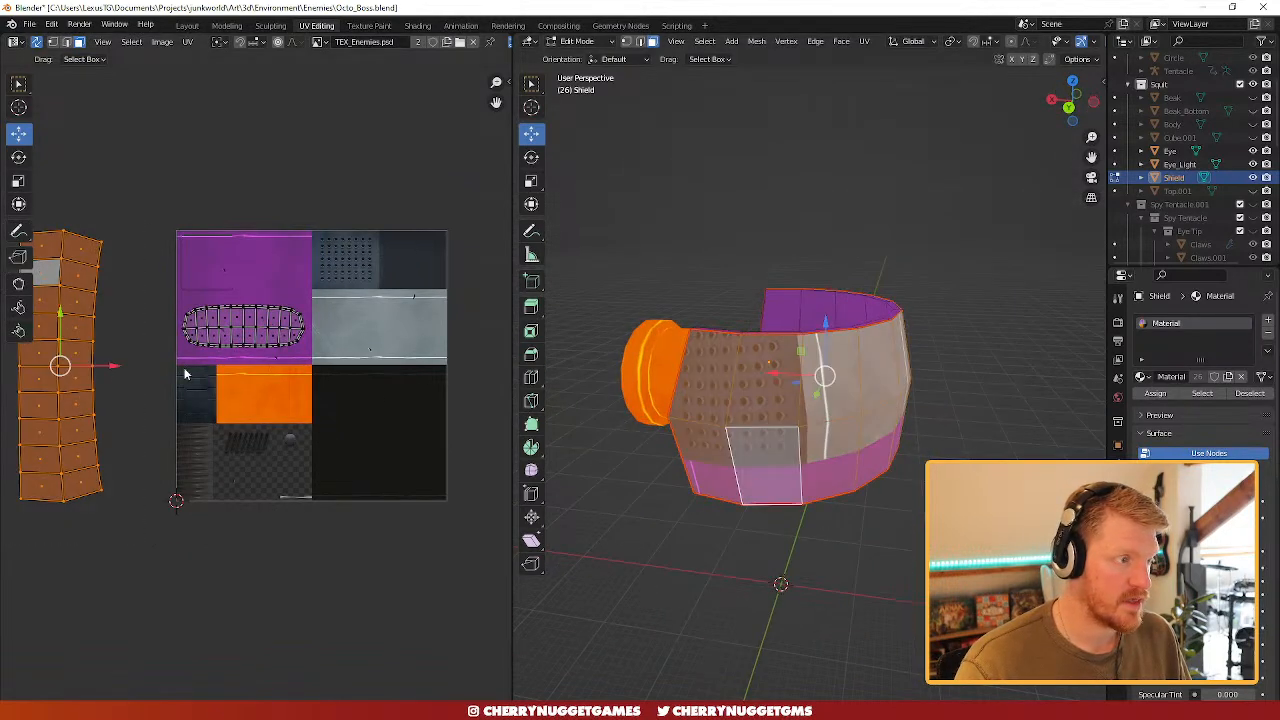
{"action": "type", "text": "r90"}
{"action": "key", "text": "Return"}
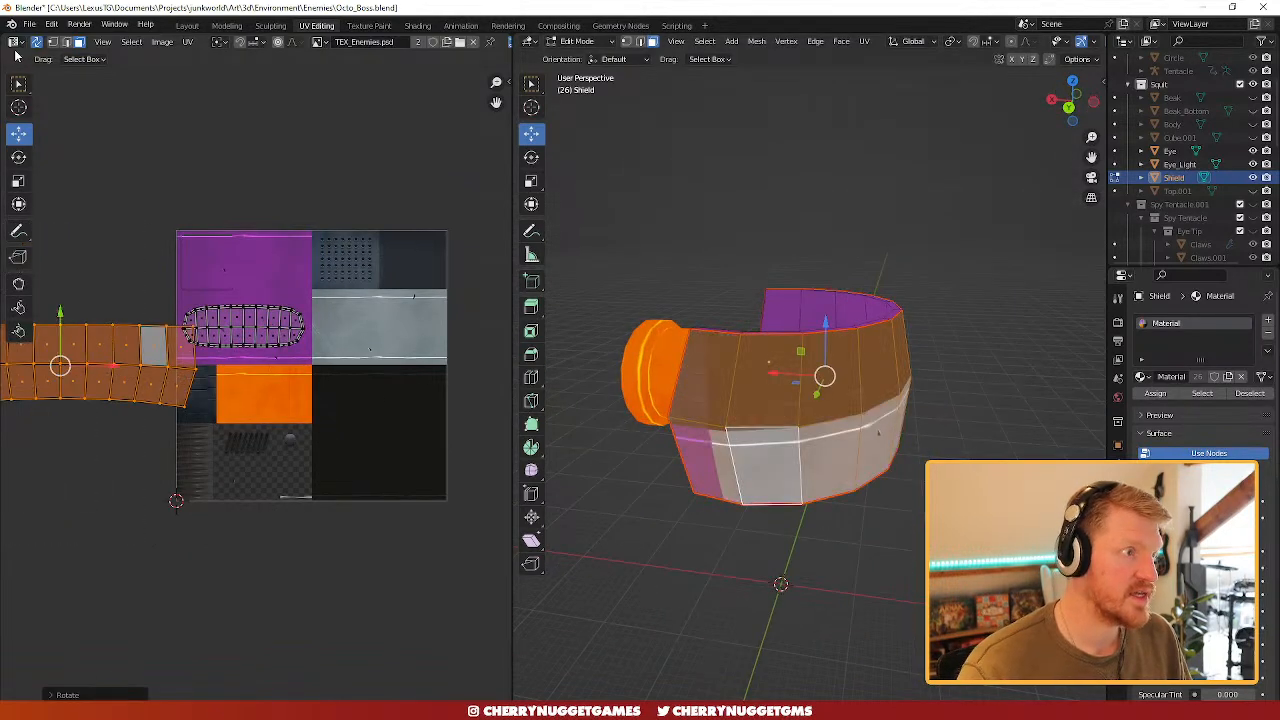
- Turn off UV sync selection and move the whole outer UV island onto the texture's purple area
{"action": "left_click", "coordinate": [36, 43]}
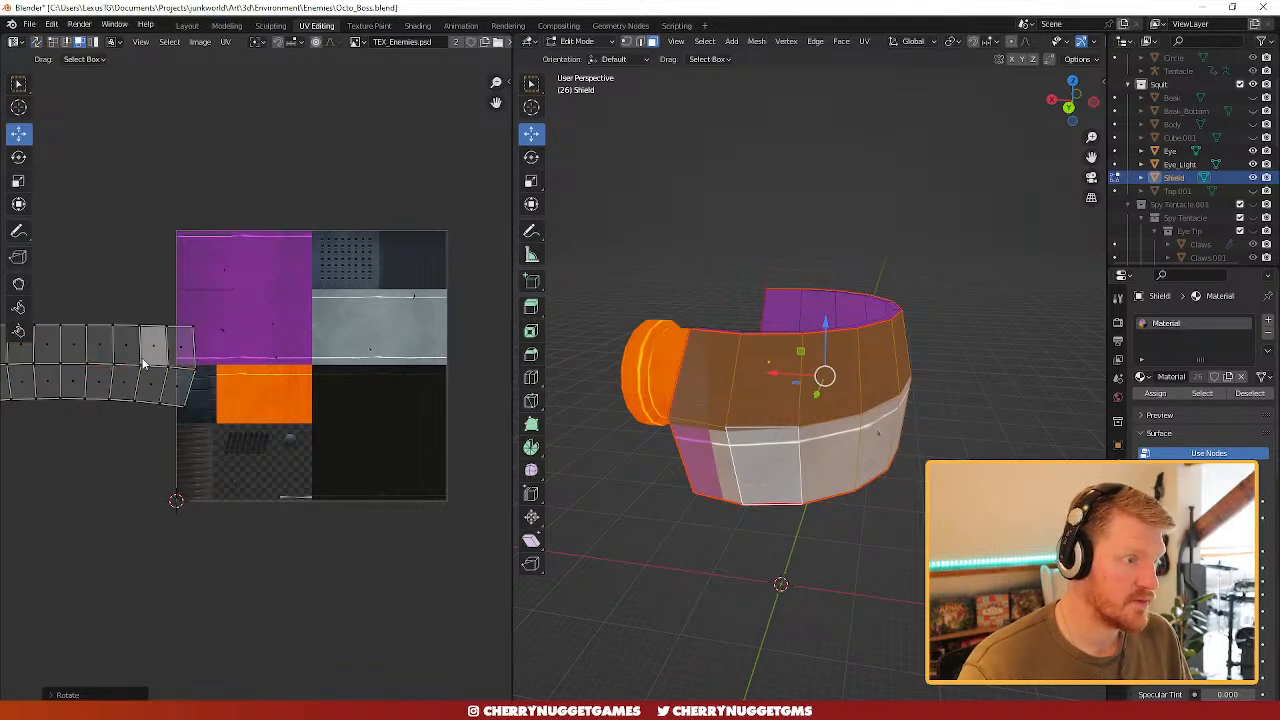
{"action": "scroll", "coordinate": [220, 385], "scroll_direction": "down", "scroll_amount": 1}
{"action": "middle_click_drag", "start_coordinate": [220, 385], "coordinate": [293, 383]}
{"action": "left_click_drag", "start_coordinate": [319, 429], "coordinate": [43, 307]}
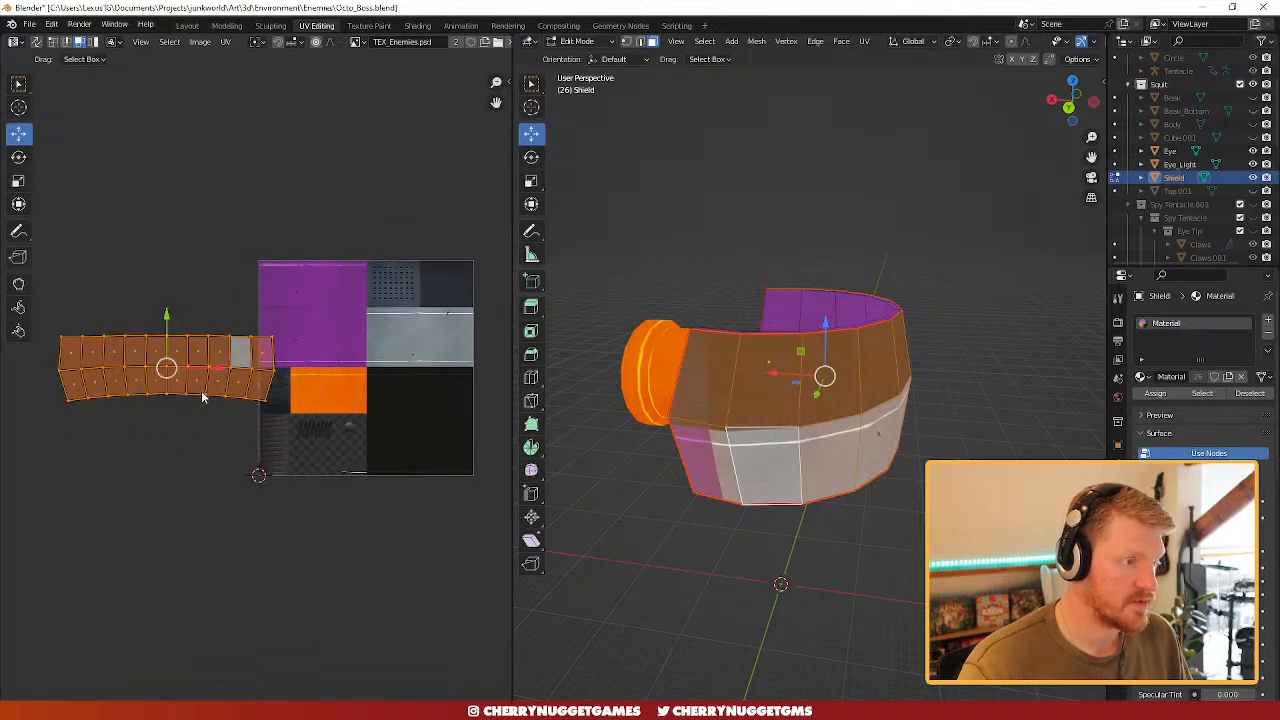
{"action": "scroll", "coordinate": [203, 393], "scroll_direction": "up", "scroll_amount": 1}
{"action": "key", "text": "g"}
{"action": "left_click", "coordinate": [387, 332]}
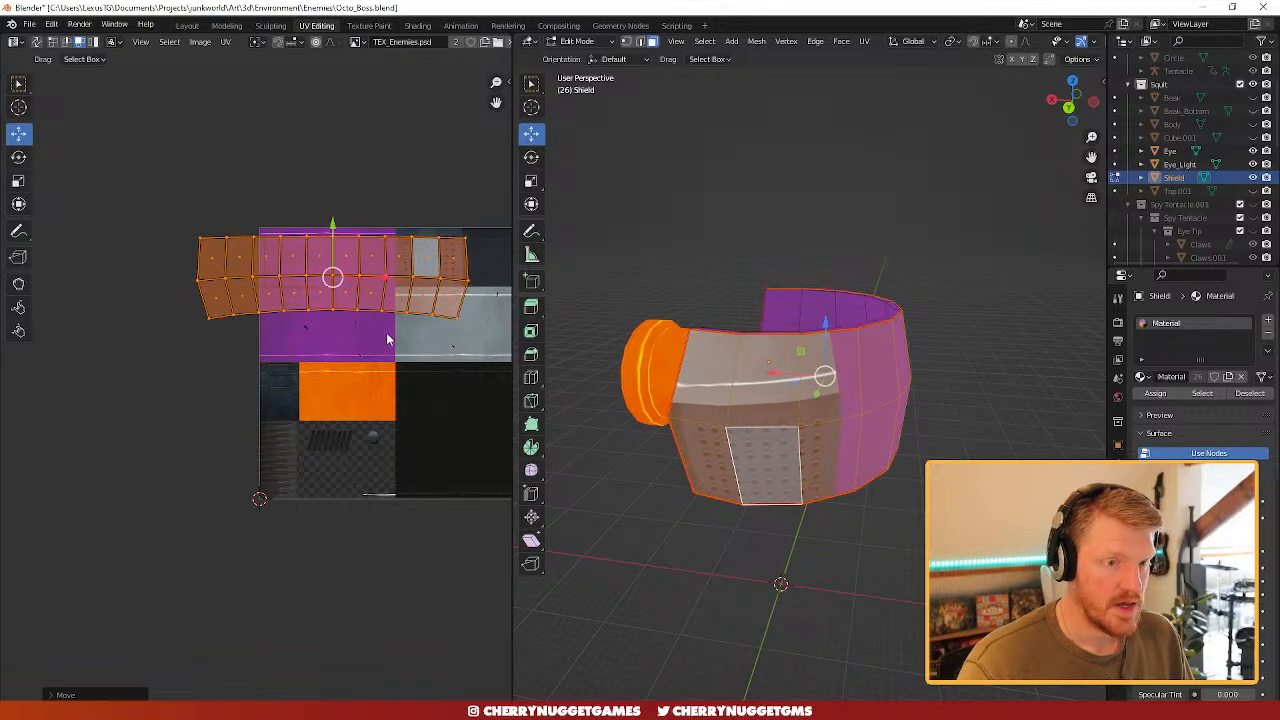
- Scale down and reposition the outer UV island so it fits within the lower part of the purple panel
{"action": "scroll", "coordinate": [388, 333], "scroll_direction": "up", "scroll_amount": 3}
{"action": "key", "text": "s"}
{"action": "left_click", "coordinate": [347, 230]}
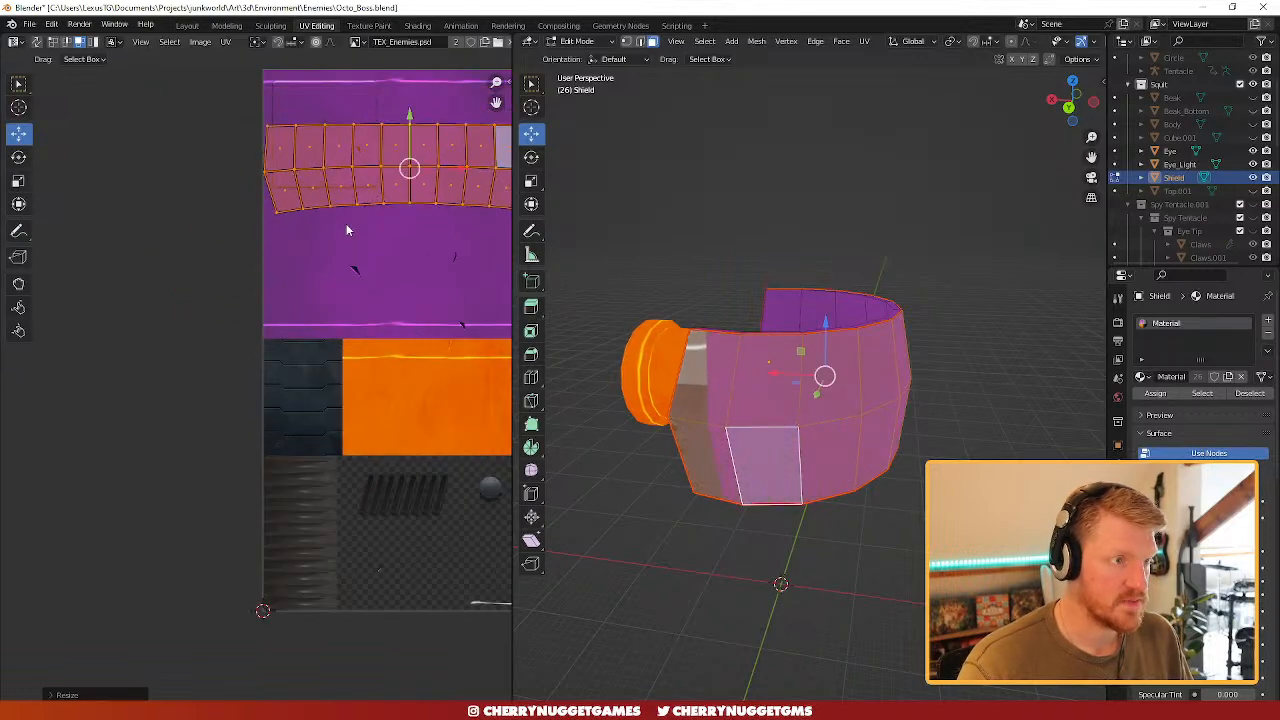
{"action": "key", "text": "g"}
{"action": "left_click", "coordinate": [439, 303]}
{"action": "middle_click_drag", "start_coordinate": [439, 303], "coordinate": [328, 296]}
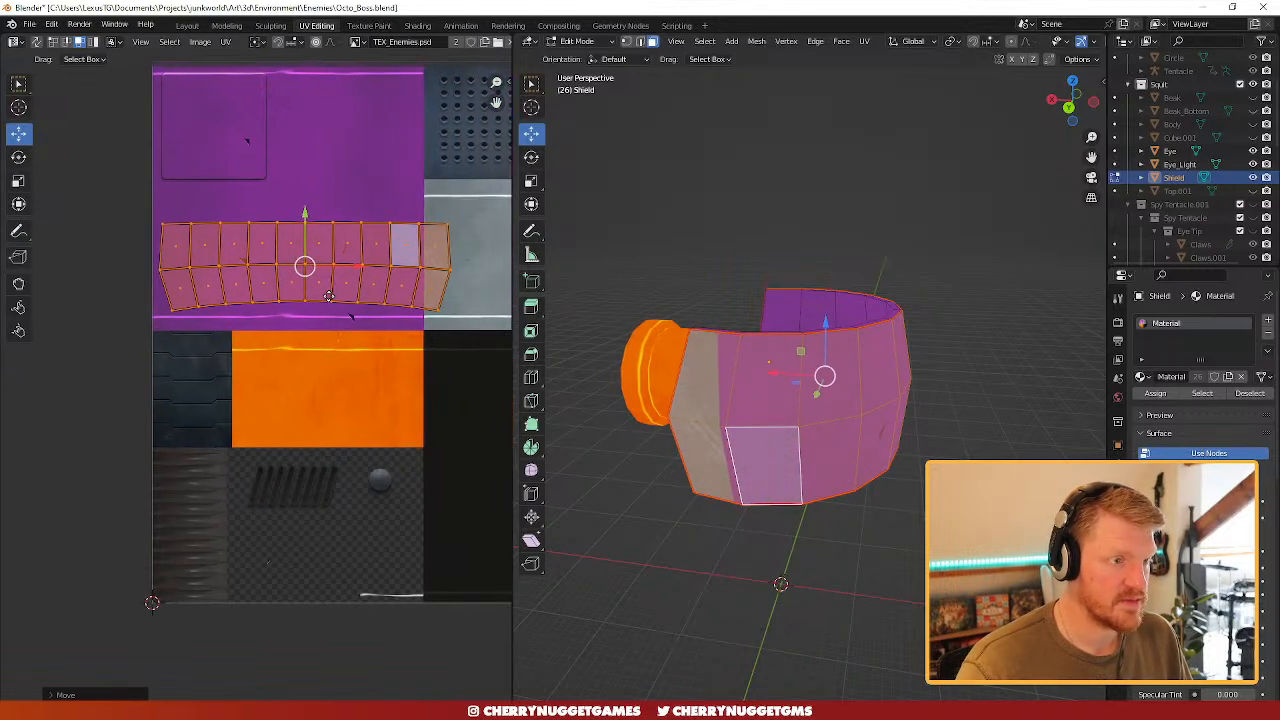
{"action": "key", "text": "s"}
{"action": "left_click", "coordinate": [378, 301]}
{"action": "left_click_drag", "start_coordinate": [316, 266], "coordinate": [300, 296]}
{"action": "right_click", "coordinate": [304, 300]}
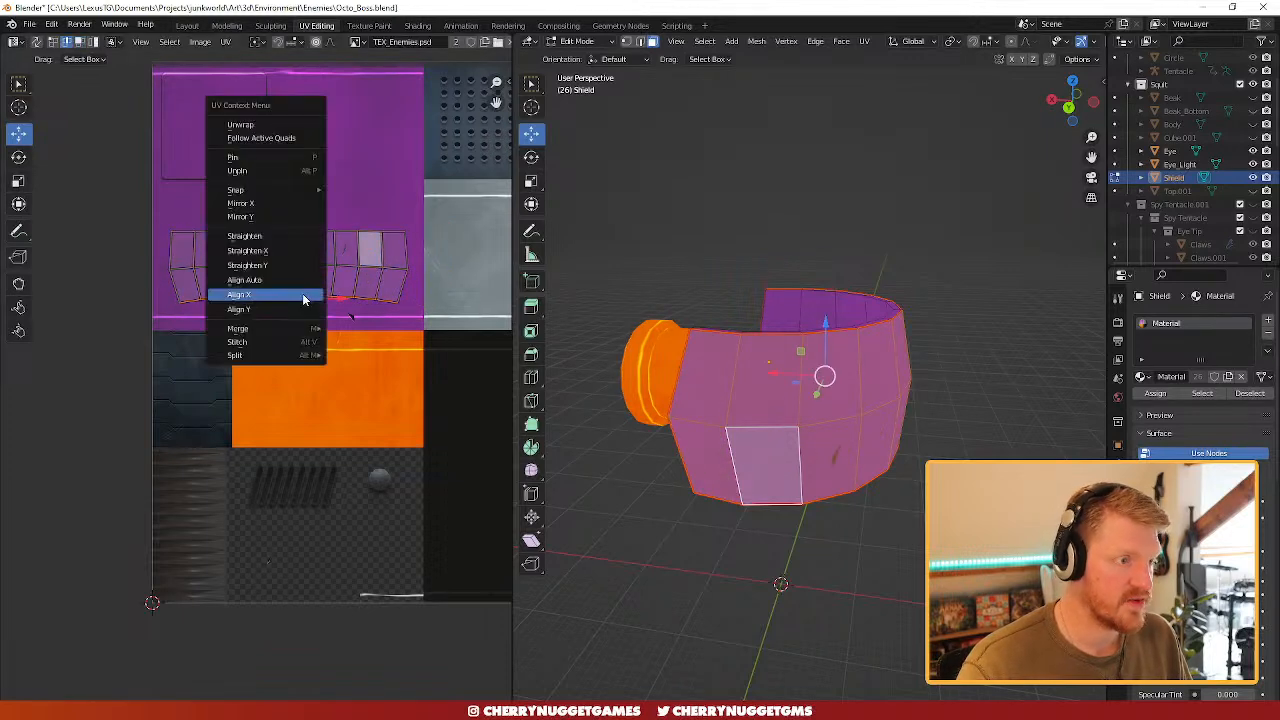
{"action": "left_click", "coordinate": [289, 299]}
{"action": "key", "text": "ctrl+z"}
- Straighten the outer island's bottom edge loop with Align Y and move it down onto the purple panel's lower highlight line
{"action": "right_click", "coordinate": [297, 300]}
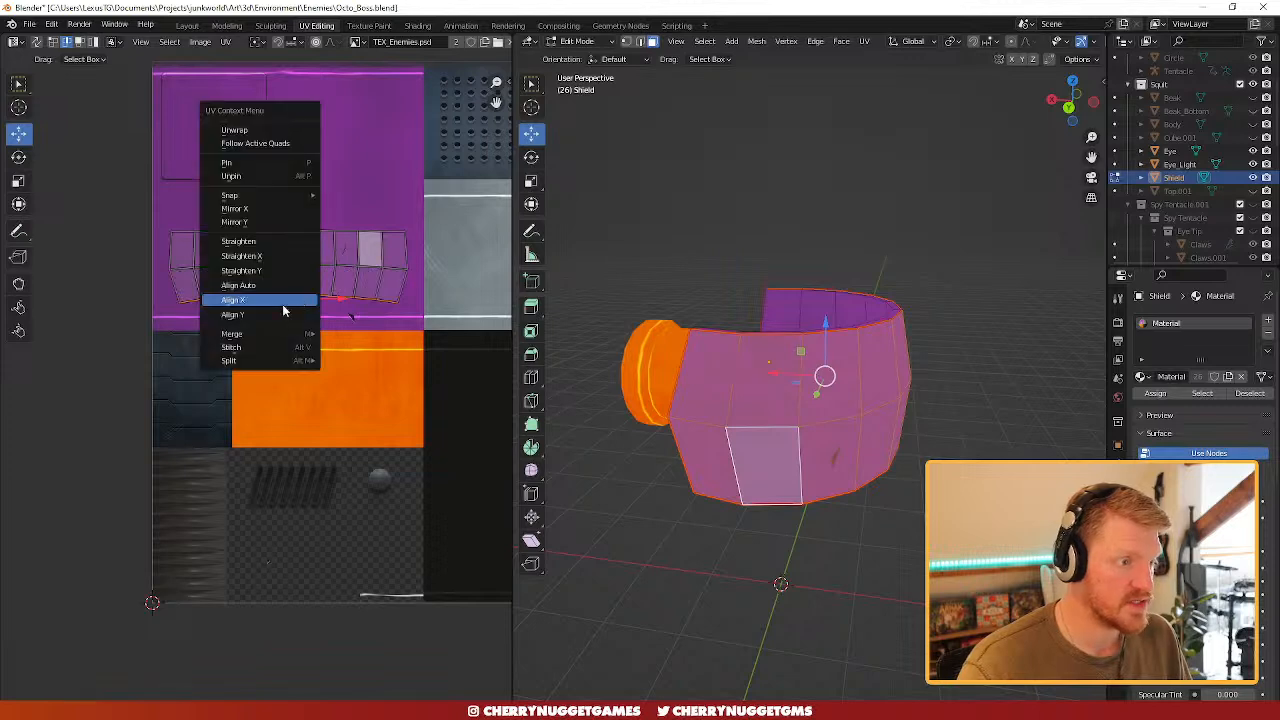
{"action": "left_click", "coordinate": [288, 312]}
{"action": "left_click_drag", "start_coordinate": [290, 258], "coordinate": [283, 277]}
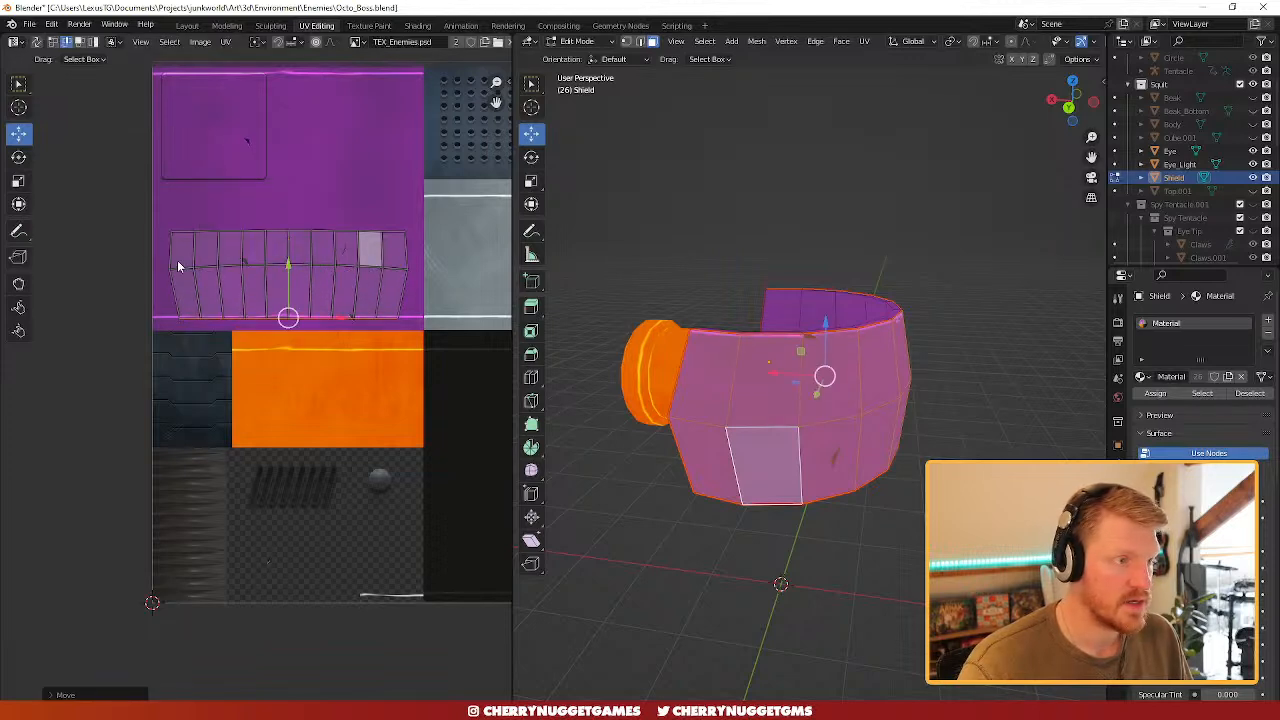
- Straighten the outer island's middle and top edge loops horizontally with Align Y
{"action": "left_click", "coordinate": [220, 267], "text": "alt"}
{"action": "right_click", "coordinate": [225, 270]}
{"action": "left_click", "coordinate": [243, 267]}
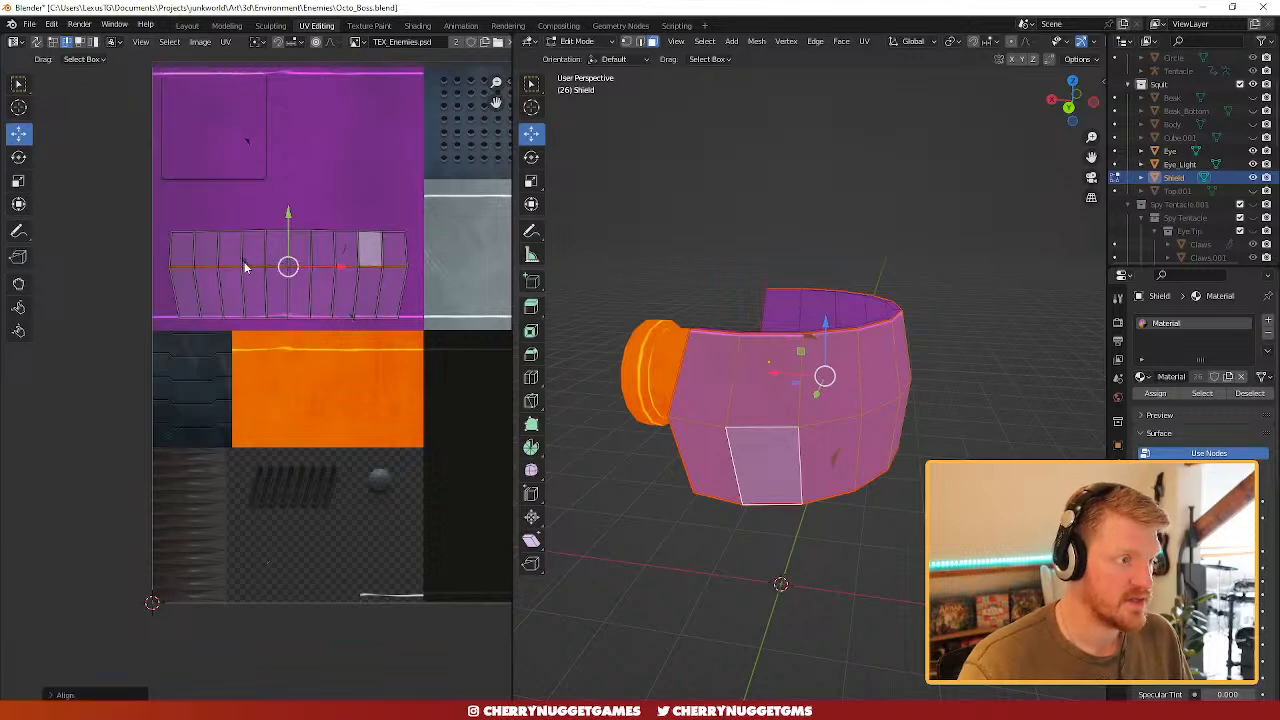
{"action": "left_click_drag", "start_coordinate": [284, 232], "coordinate": [286, 237]}
{"action": "left_click", "coordinate": [230, 232]}
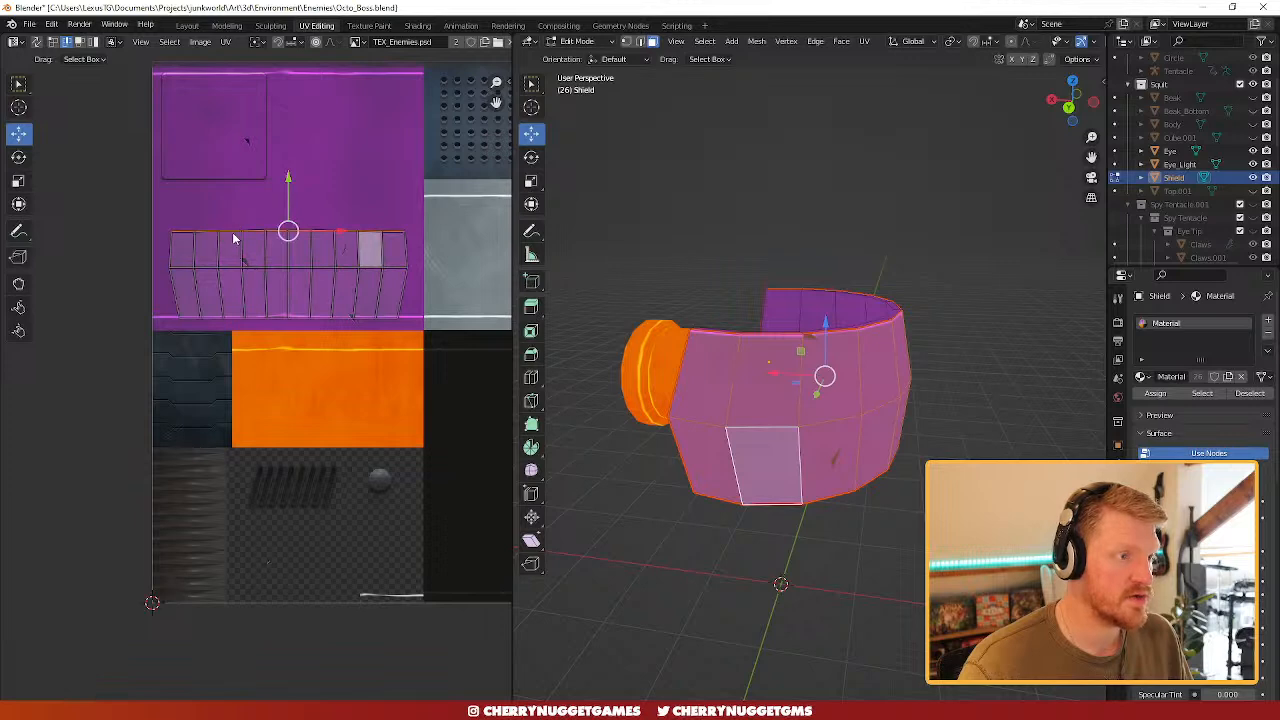
{"action": "right_click", "coordinate": [233, 238]}
{"action": "left_click", "coordinate": [227, 237]}
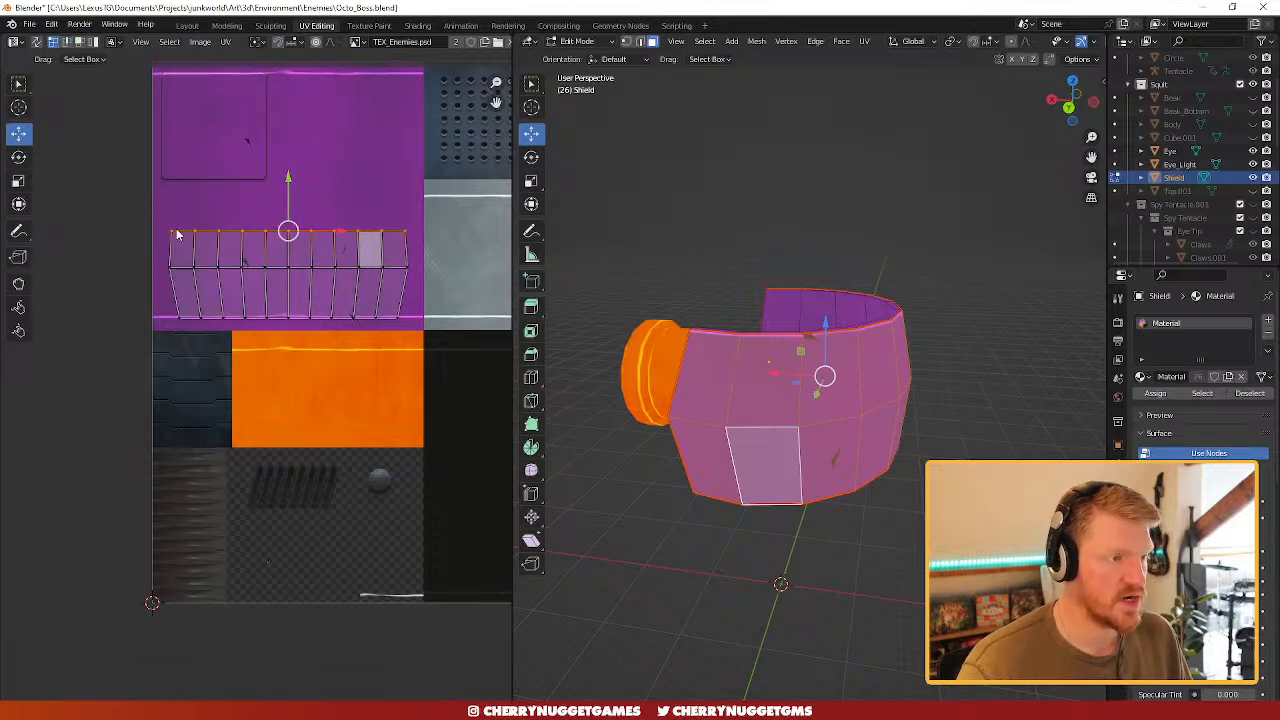
- Move the outer island's top row of vertices up to make the upper row of faces taller
{"action": "left_click_drag", "start_coordinate": [166, 216], "coordinate": [430, 247]}
{"action": "left_click_drag", "start_coordinate": [287, 184], "coordinate": [288, 148]}
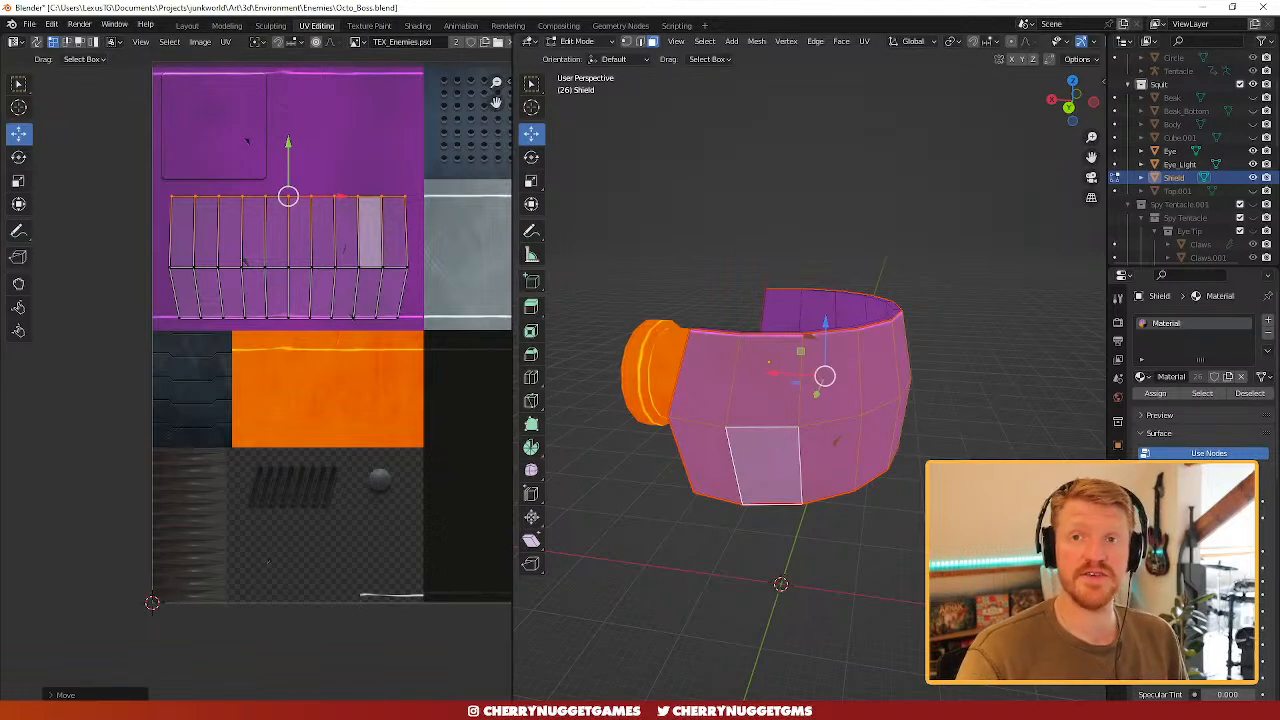
{"action": "scroll", "coordinate": [850, 448], "scroll_direction": "down", "scroll_amount": 1}
{"action": "scroll", "coordinate": [886, 474], "scroll_direction": "up", "scroll_amount": 1}
{"action": "middle_click_drag", "start_coordinate": [882, 474], "coordinate": [1008, 468]}
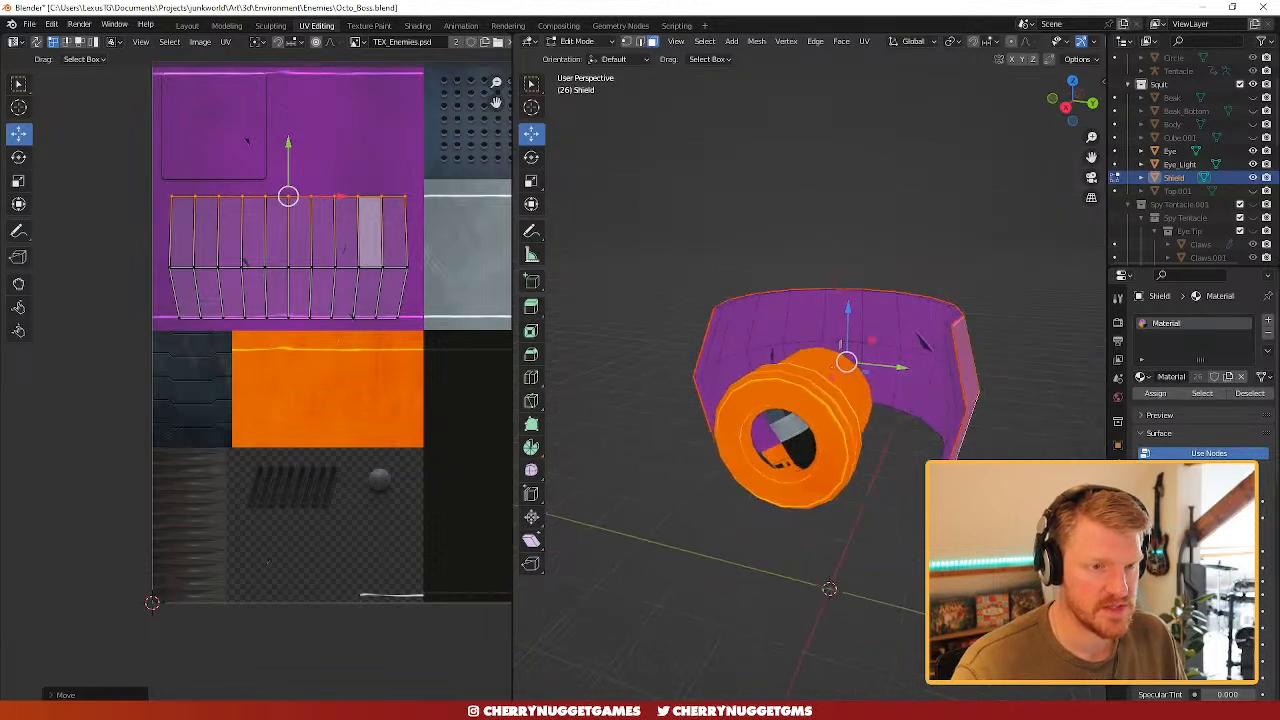
- Finish editing the Shield, reveal the hidden Cube.001 object and rename it Hinge
{"action": "scroll", "coordinate": [884, 502], "scroll_direction": "down", "scroll_amount": 2}
{"action": "middle_click_drag", "start_coordinate": [854, 508], "coordinate": [880, 500]}
{"action": "key", "text": "Tab"}
{"action": "scroll", "coordinate": [914, 494], "scroll_direction": "up", "scroll_amount": 1}
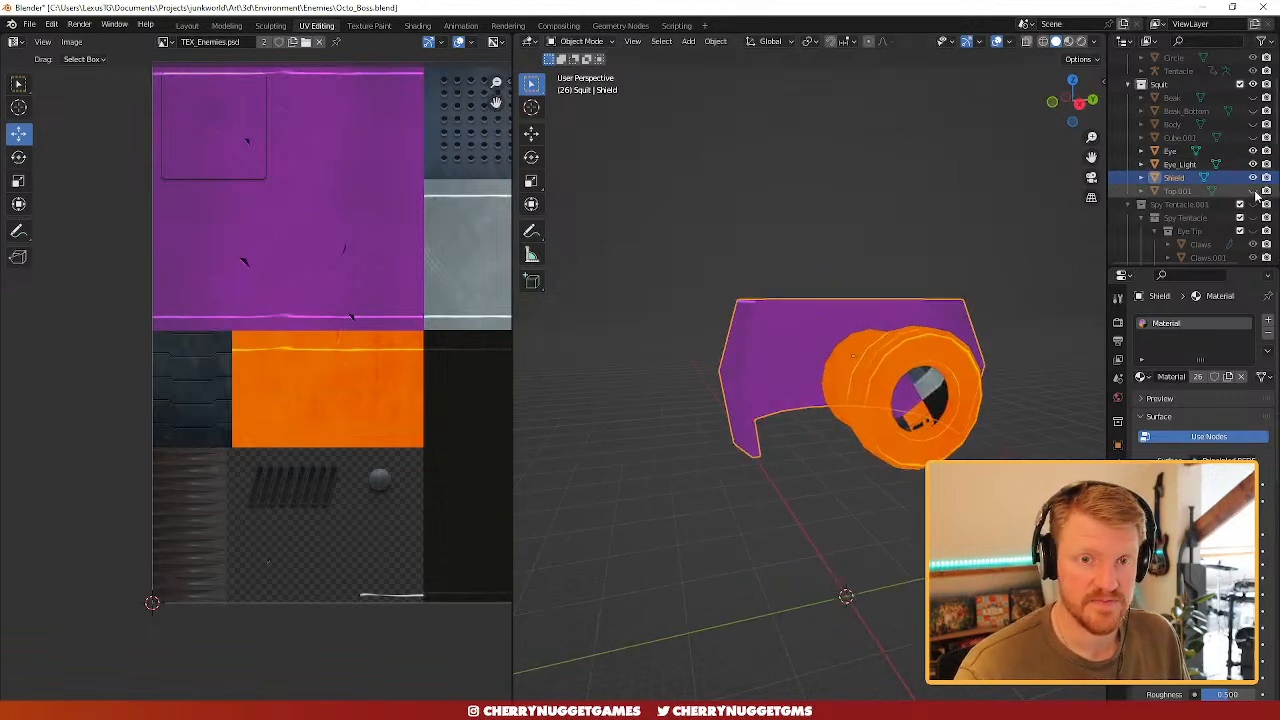
{"action": "left_click", "coordinate": [1253, 138]}
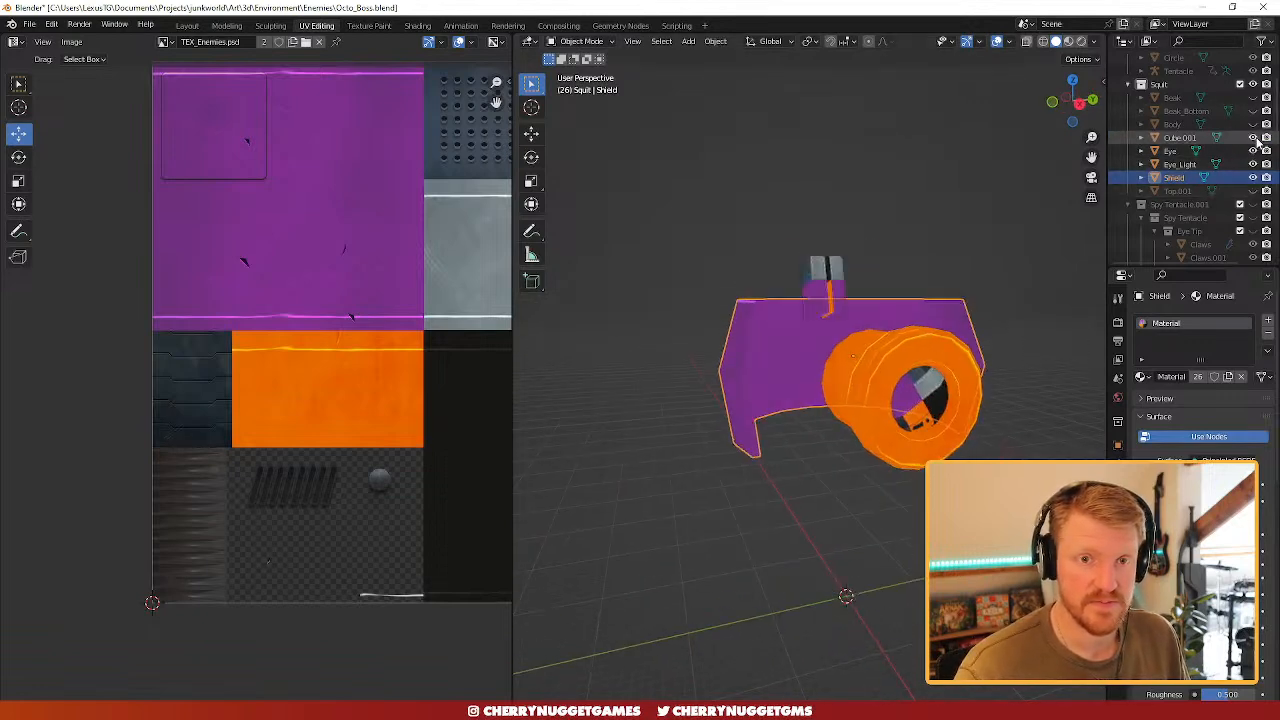
{"action": "double_click", "coordinate": [1182, 139]}
{"action": "type", "text": "Hinge"}
{"action": "key", "text": "Return"}
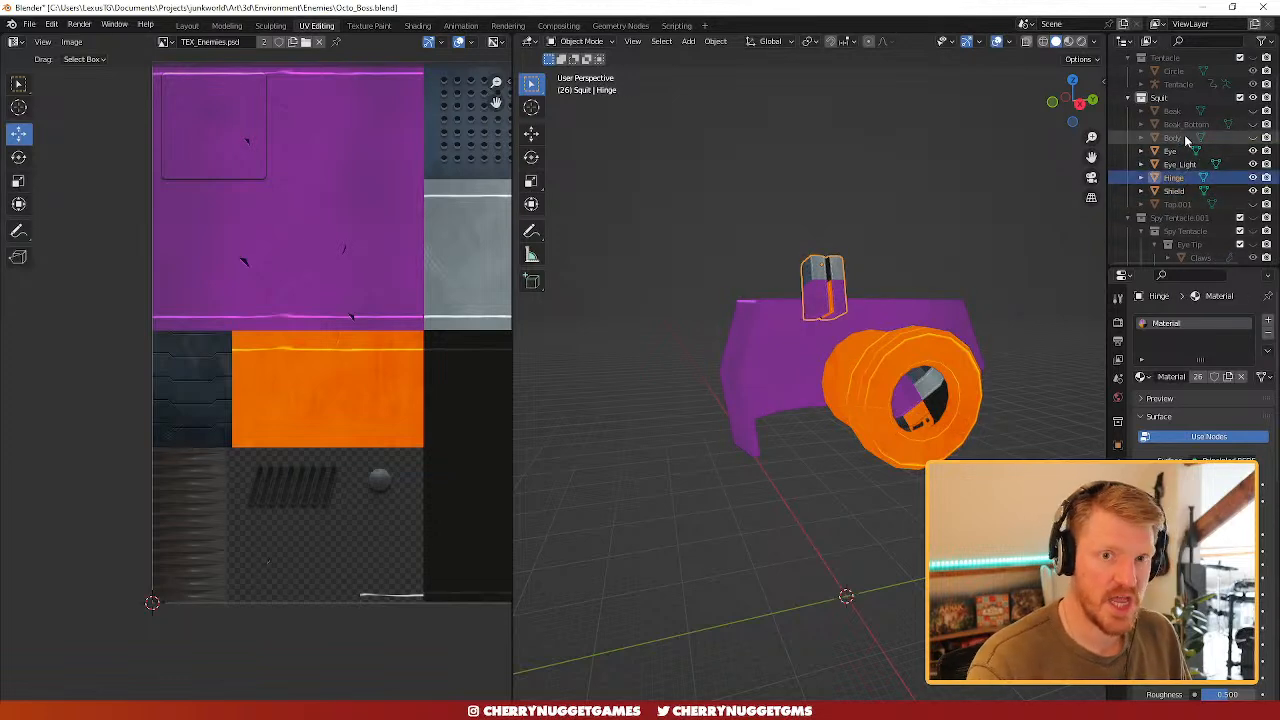
- Scale down the Hinge's whole UV layout and move it onto the light grey panel
{"action": "scroll", "coordinate": [909, 284], "scroll_direction": "up", "scroll_amount": 4}
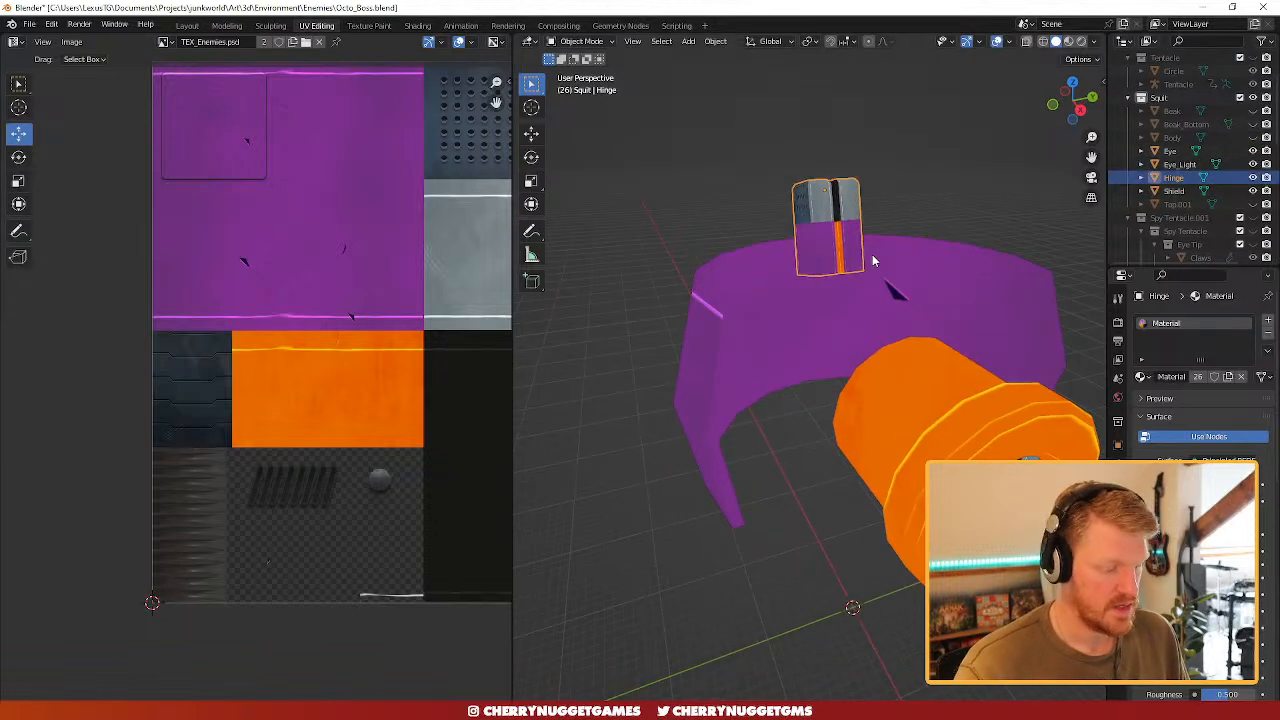
{"action": "key", "text": "Tab"}
{"action": "key", "text": "a"}
{"action": "scroll", "coordinate": [216, 294], "scroll_direction": "down", "scroll_amount": 3}
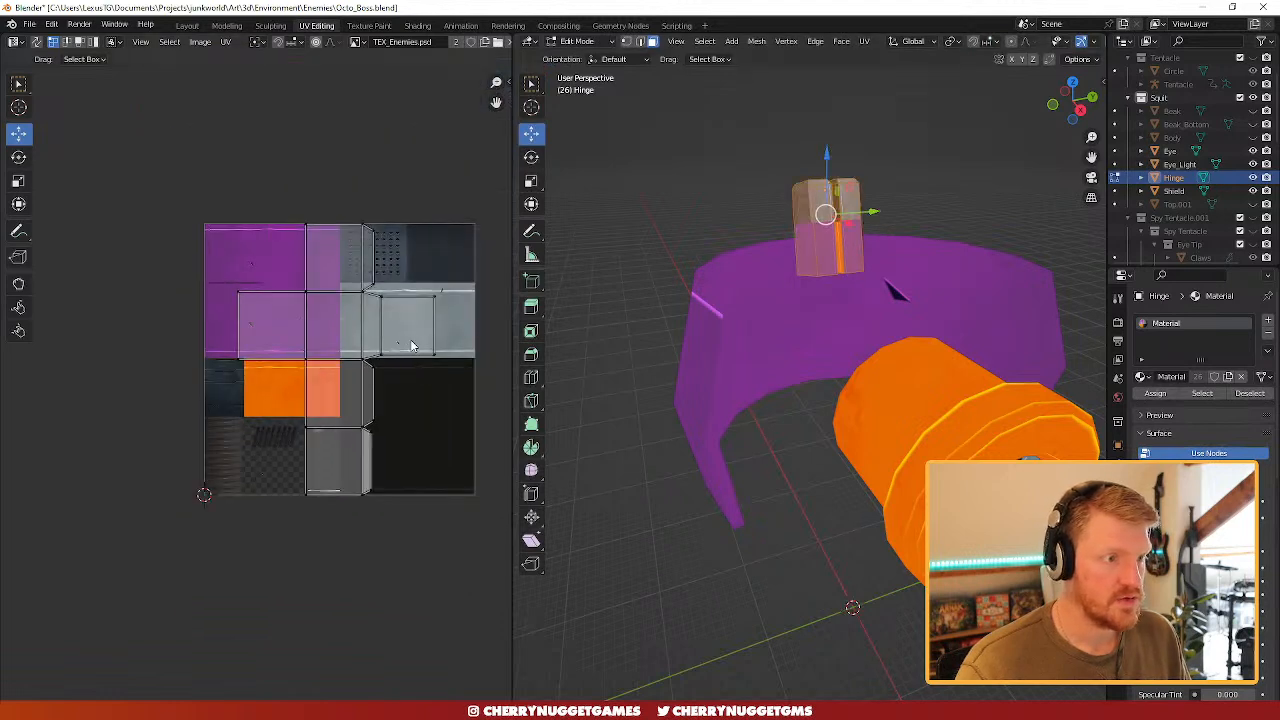
{"action": "key", "text": "s"}
{"action": "left_click", "coordinate": [349, 327]}
{"action": "key", "text": "g"}
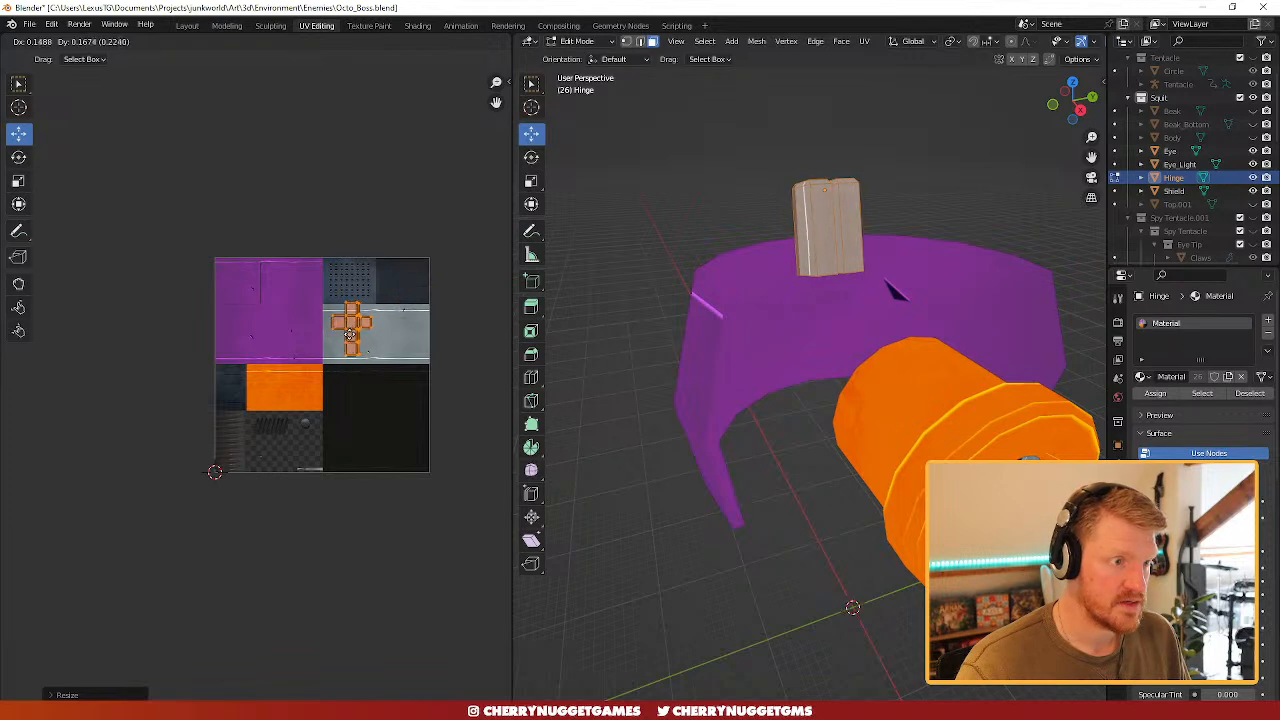
{"action": "left_click", "coordinate": [371, 336]}
- Rotate the Hinge's UV layout a quarter turn, resize it and fit it between the grey panel's highlight lines
{"action": "key", "text": "r"}
{"action": "left_click", "coordinate": [373, 340]}
{"action": "scroll", "coordinate": [373, 340], "scroll_direction": "up", "scroll_amount": 4}
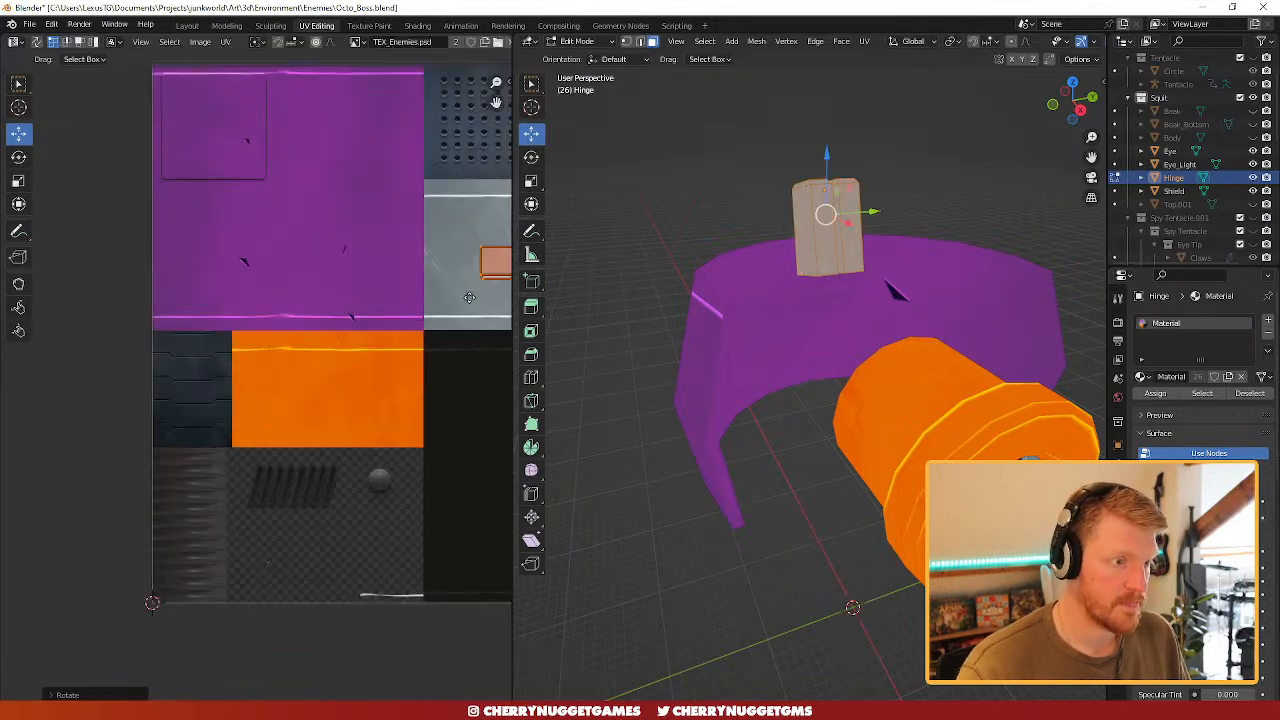
{"action": "key", "text": "s"}
{"action": "left_click", "coordinate": [298, 327]}
{"action": "key", "text": "g"}
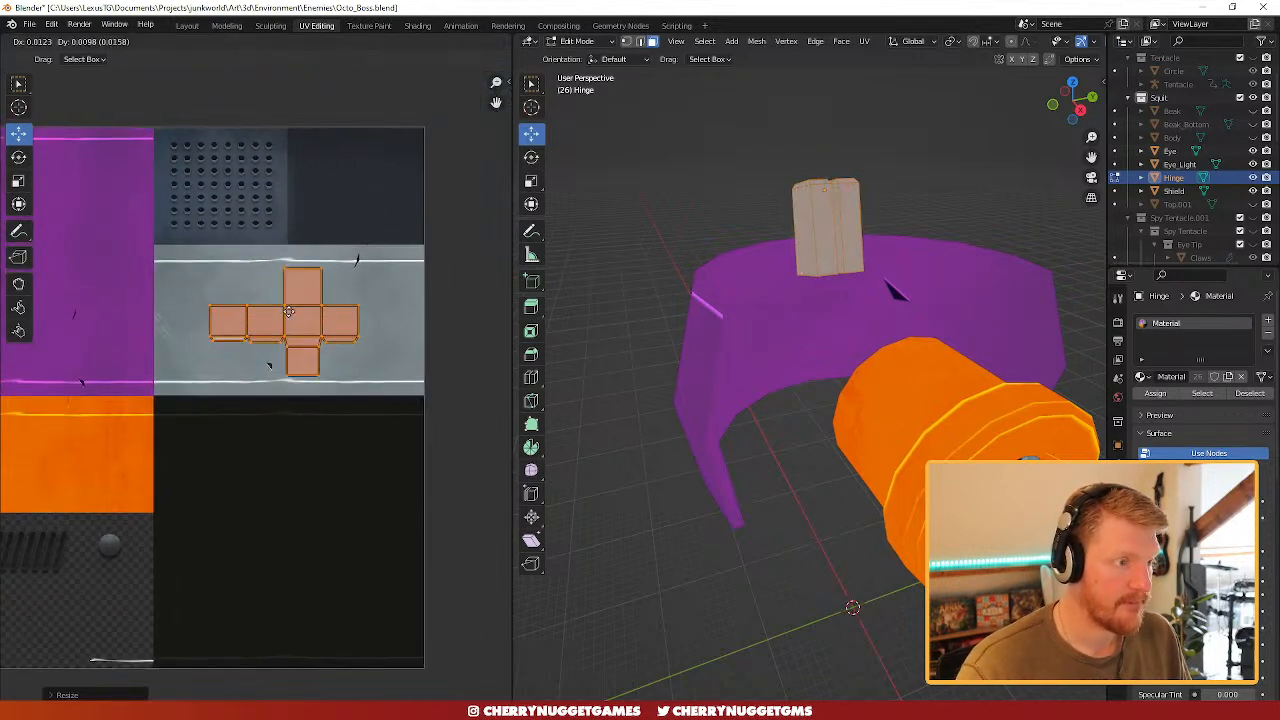
{"action": "left_click", "coordinate": [289, 318]}
- Move the UVs of the two narrow bevel faces on top of the Hinge onto the grey panel's lower highlight line
{"action": "left_click", "coordinate": [783, 196]}
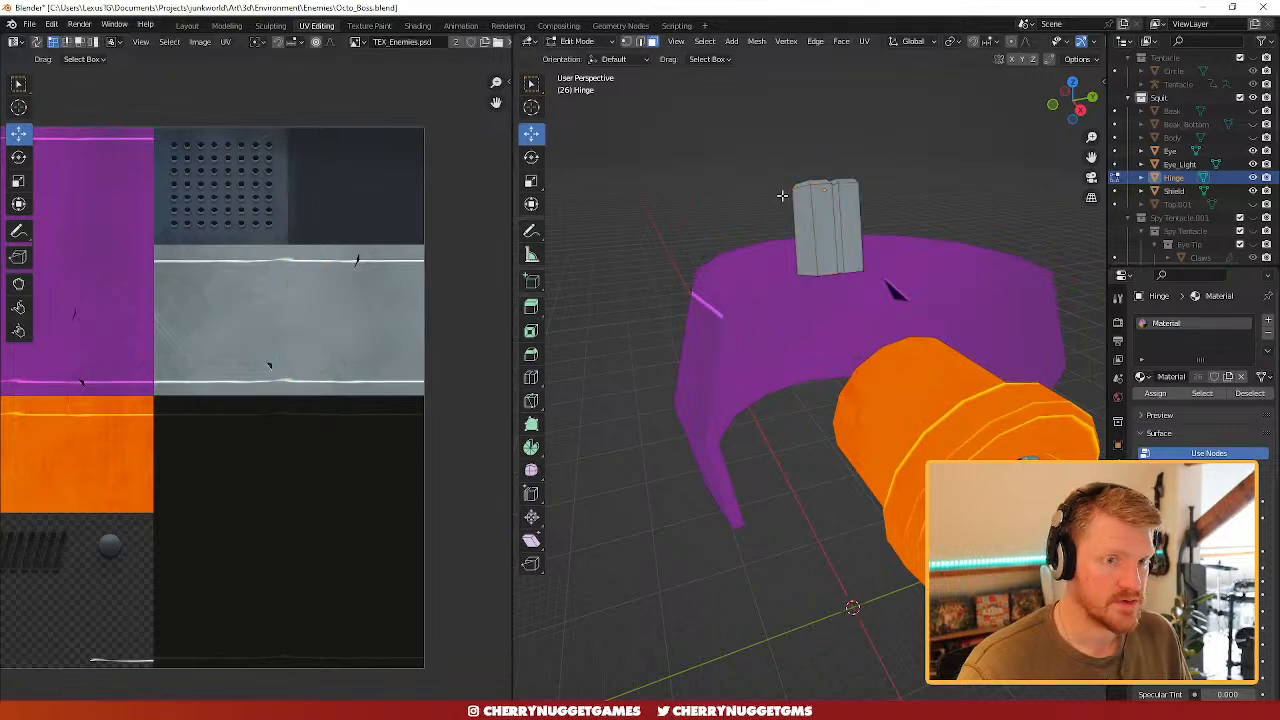
{"action": "middle_click_drag", "start_coordinate": [785, 198], "coordinate": [758, 384]}
{"action": "scroll", "coordinate": [905, 234], "scroll_direction": "up", "scroll_amount": 4}
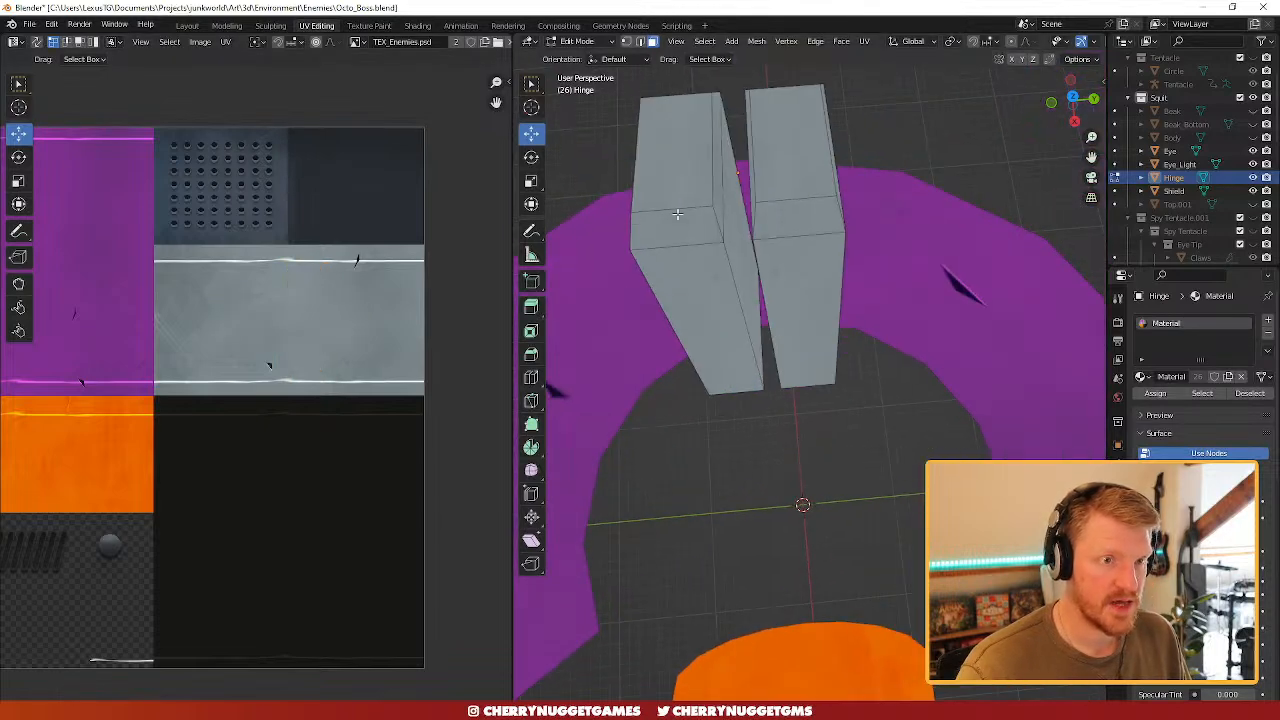
{"action": "left_click", "coordinate": [678, 214]}
{"action": "left_click", "coordinate": [825, 217], "text": "shift"}
{"action": "scroll", "coordinate": [409, 327], "scroll_direction": "up", "scroll_amount": 2}
{"action": "key", "text": "g"}
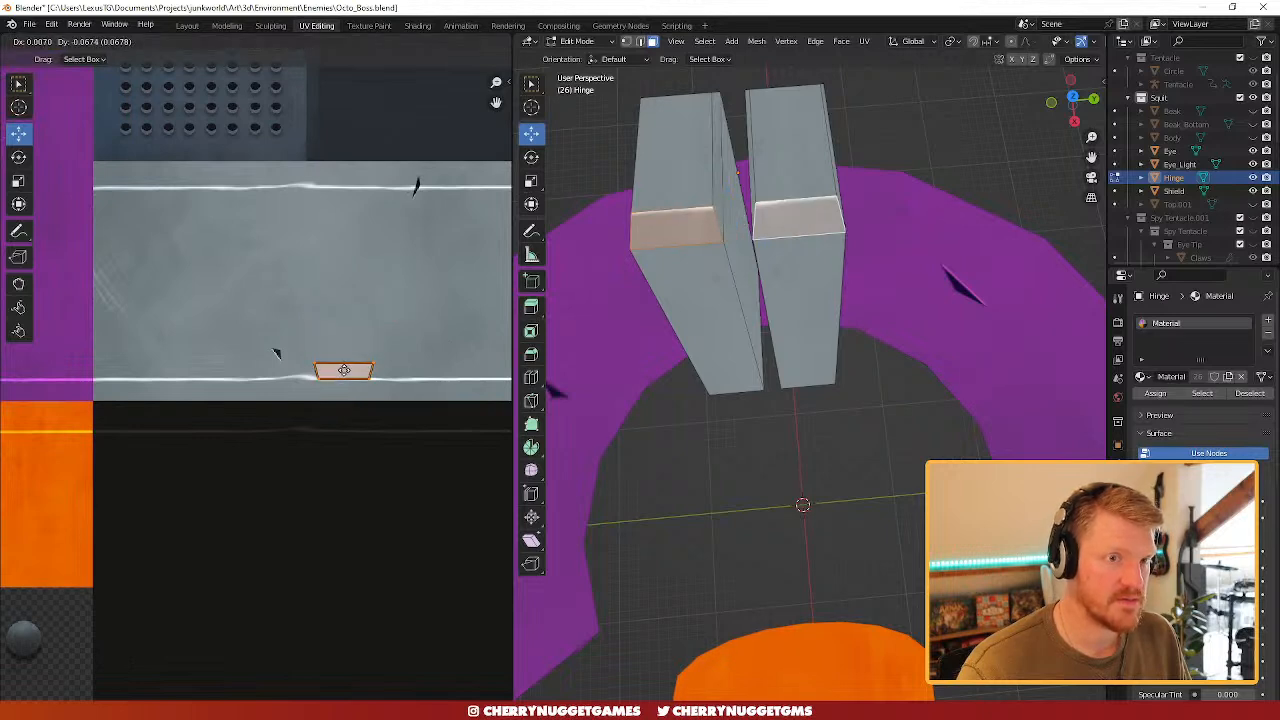
{"action": "left_click", "coordinate": [344, 371]}
{"action": "scroll", "coordinate": [826, 377], "scroll_direction": "down", "scroll_amount": 3}
{"action": "middle_click_drag", "start_coordinate": [826, 377], "coordinate": [907, 357]}
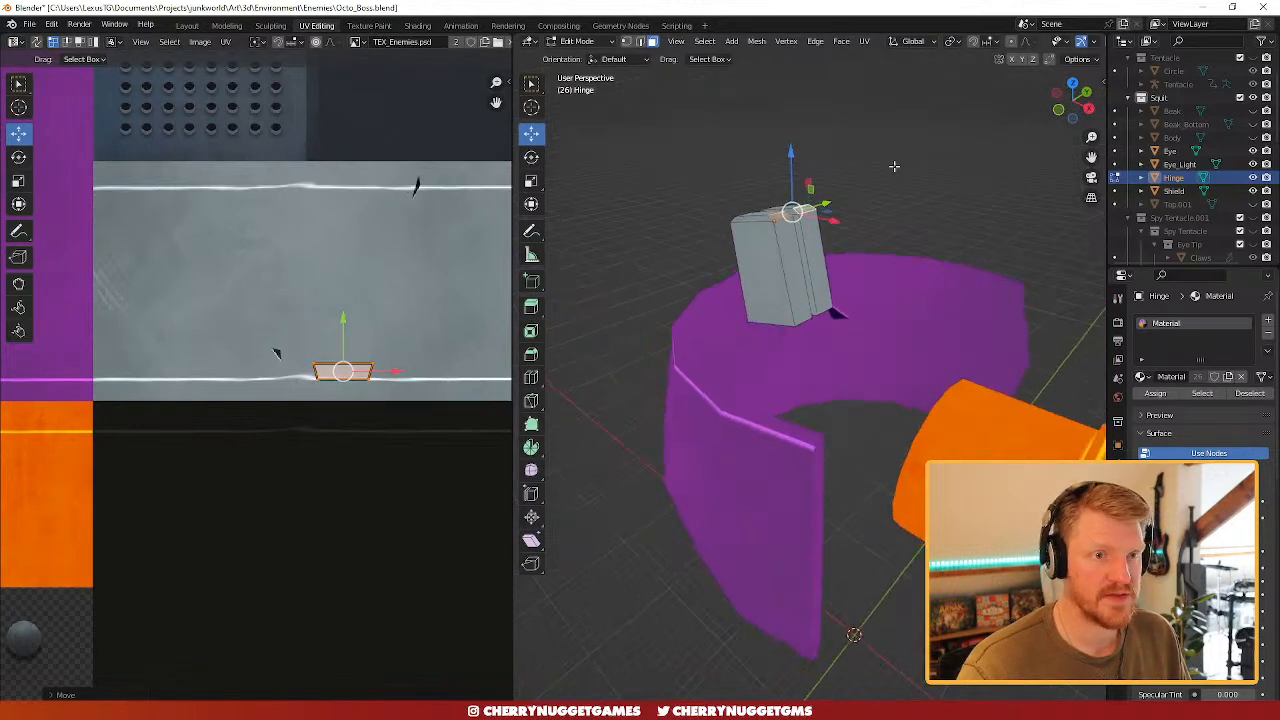
{"action": "key", "text": "Tab"}
{"action": "scroll", "coordinate": [905, 220], "scroll_direction": "up", "scroll_amount": 1}
{"action": "middle_click_drag", "start_coordinate": [904, 214], "coordinate": [734, 283]}
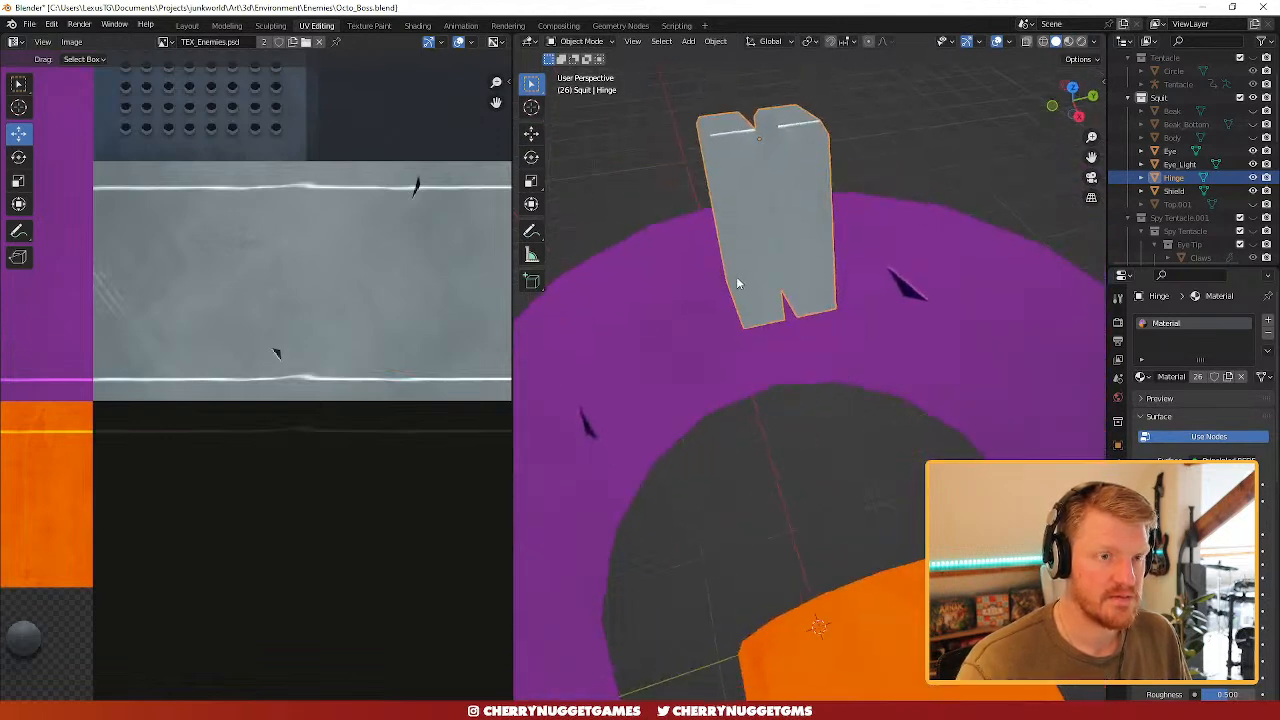
{"action": "scroll", "coordinate": [767, 254], "scroll_direction": "down", "scroll_amount": 3}
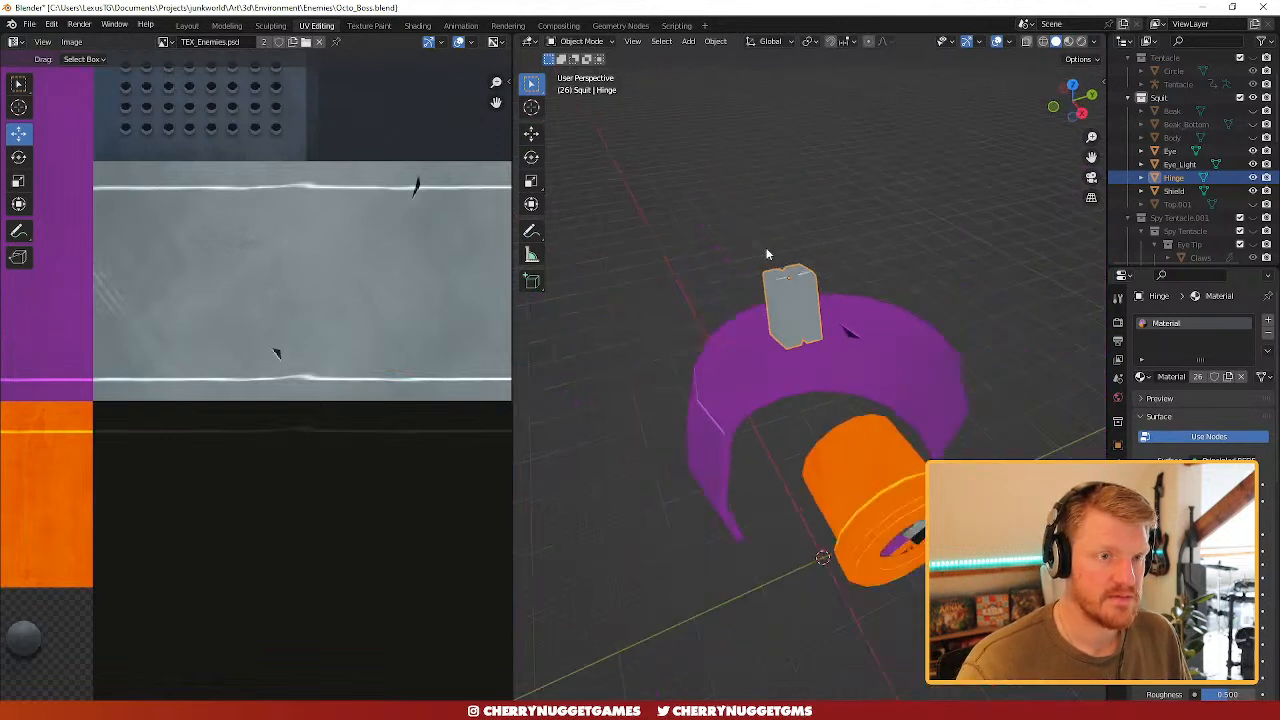
- Reveal the Body object and open its mesh for editing
{"action": "left_click", "coordinate": [1253, 137]}
{"action": "middle_click_drag", "start_coordinate": [855, 404], "coordinate": [736, 314]}
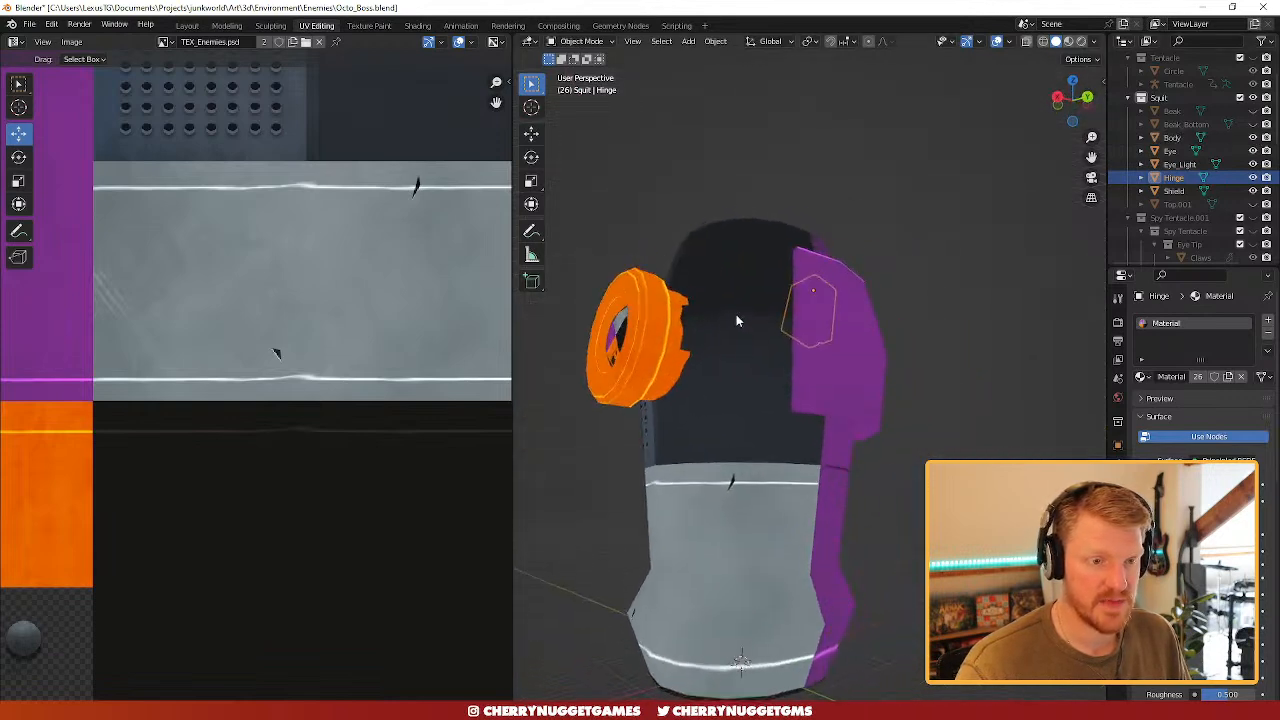
{"action": "left_click", "coordinate": [748, 417]}
{"action": "middle_click_drag", "start_coordinate": [748, 417], "coordinate": [877, 499]}
{"action": "key", "text": "Tab"}
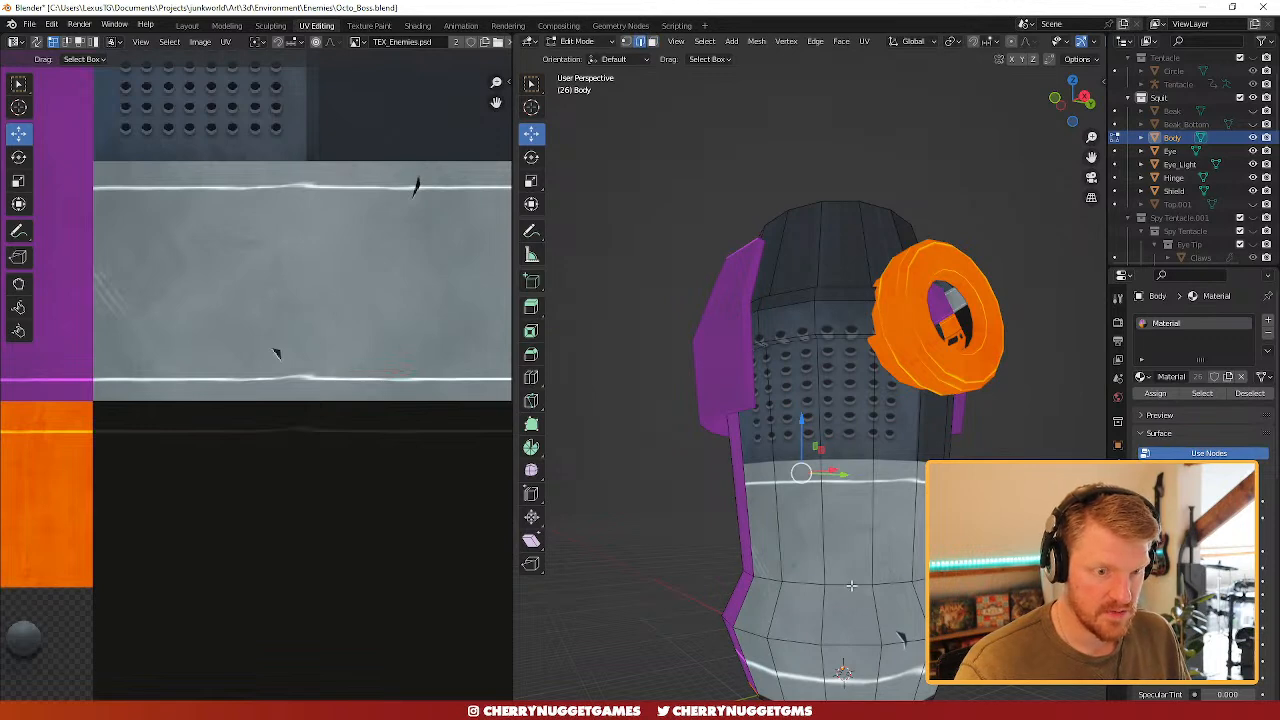
- Mark seams on the Body's lower waist edge loop and on the back of its base
{"action": "right_click", "coordinate": [851, 588]}
{"action": "left_click", "coordinate": [838, 586]}
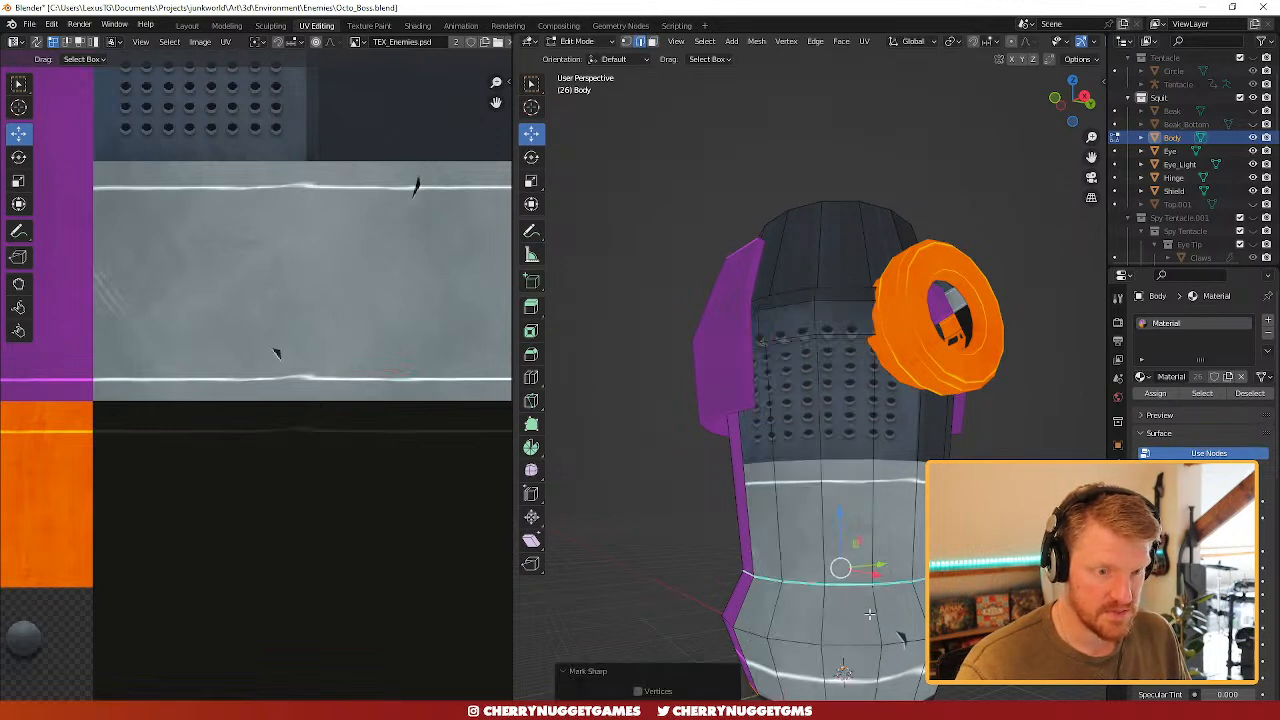
{"action": "scroll", "coordinate": [838, 560], "scroll_direction": "down", "scroll_amount": 2}
{"action": "right_click", "coordinate": [838, 542]}
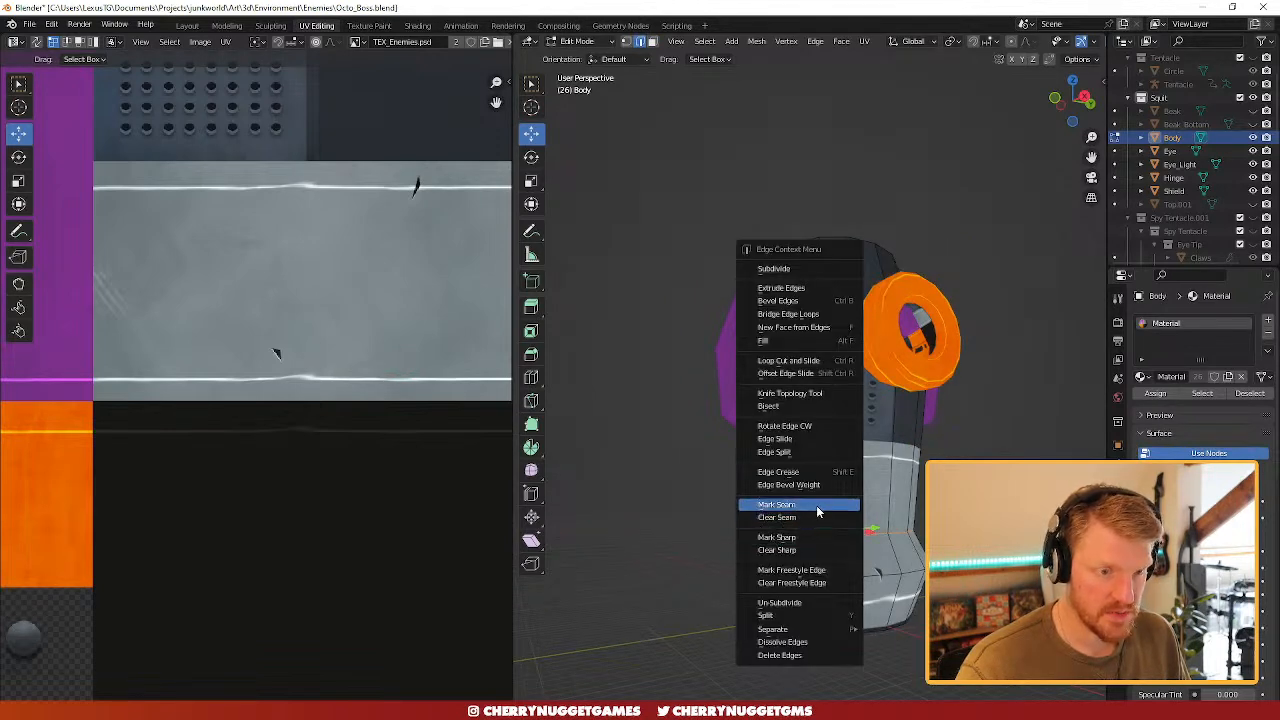
{"action": "left_click", "coordinate": [816, 505]}
{"action": "middle_click_drag", "start_coordinate": [816, 505], "coordinate": [825, 572]}
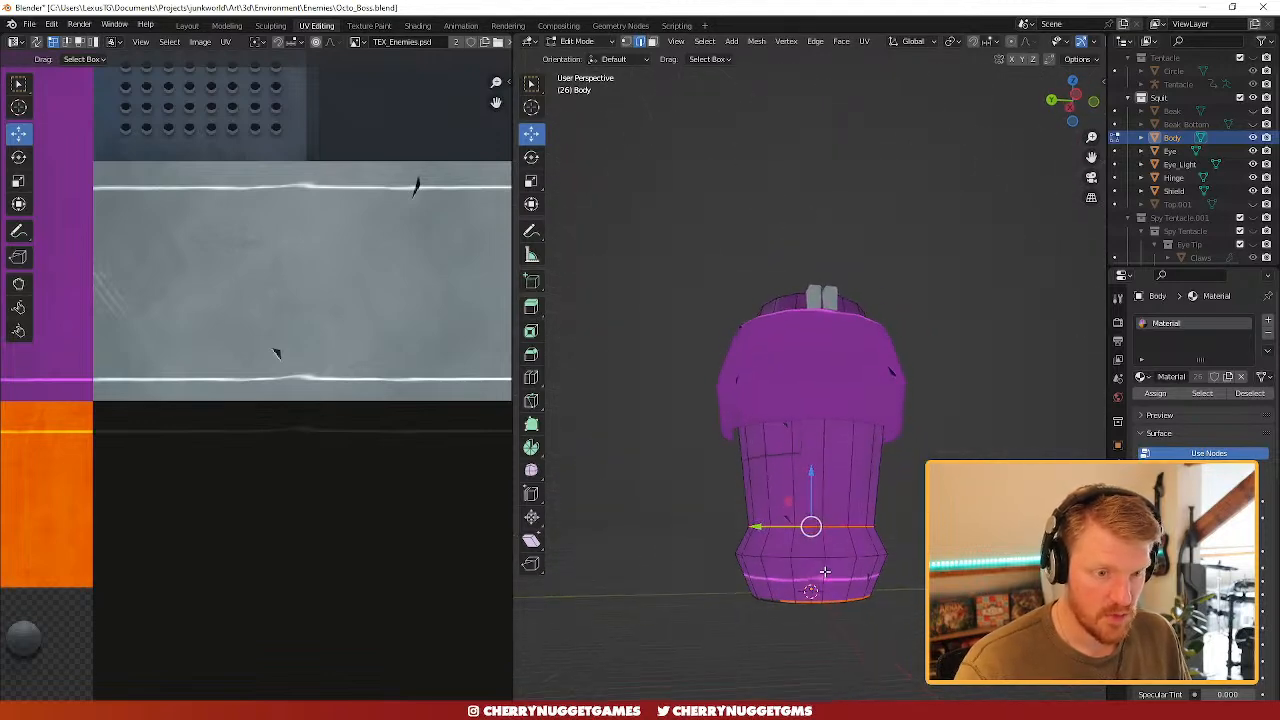
{"action": "right_click", "coordinate": [823, 572]}
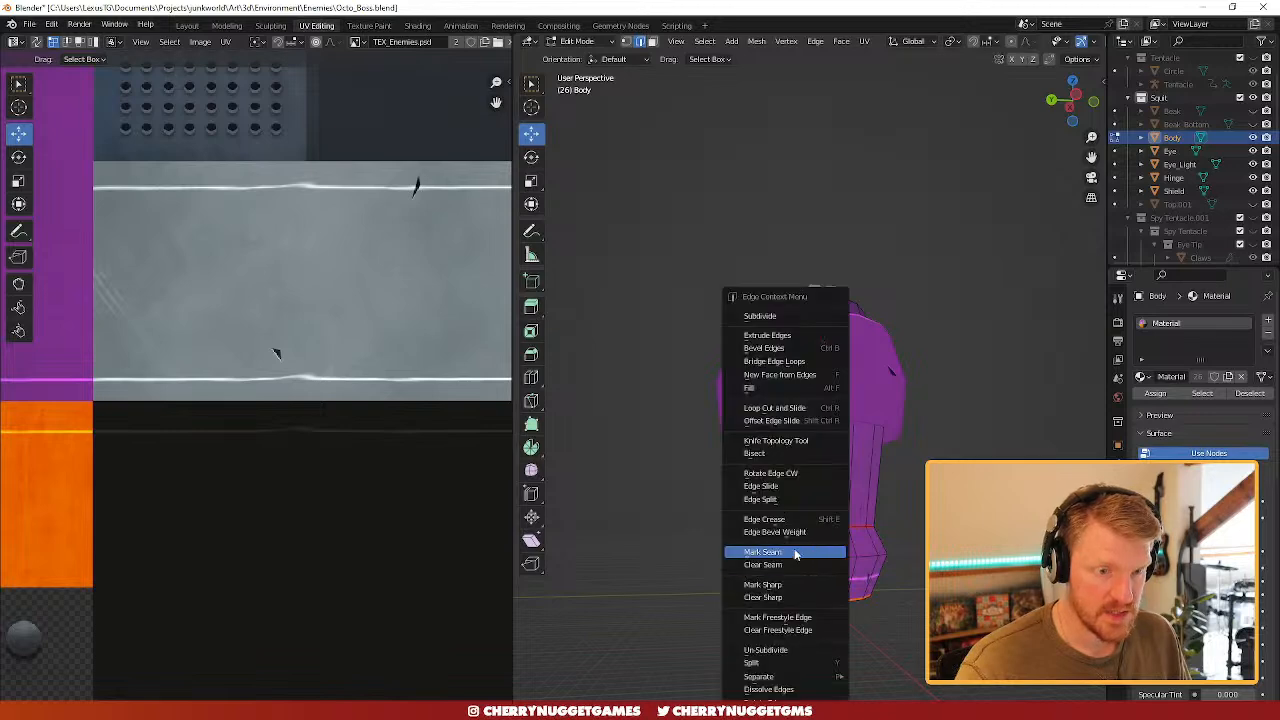
{"action": "left_click", "coordinate": [796, 555]}
{"action": "middle_click_drag", "start_coordinate": [800, 555], "coordinate": [568, 635]}
- Mark seams on the Body's top rim and on the edge loop below its dark upper section
{"action": "scroll", "coordinate": [860, 380], "scroll_direction": "up", "scroll_amount": 3}
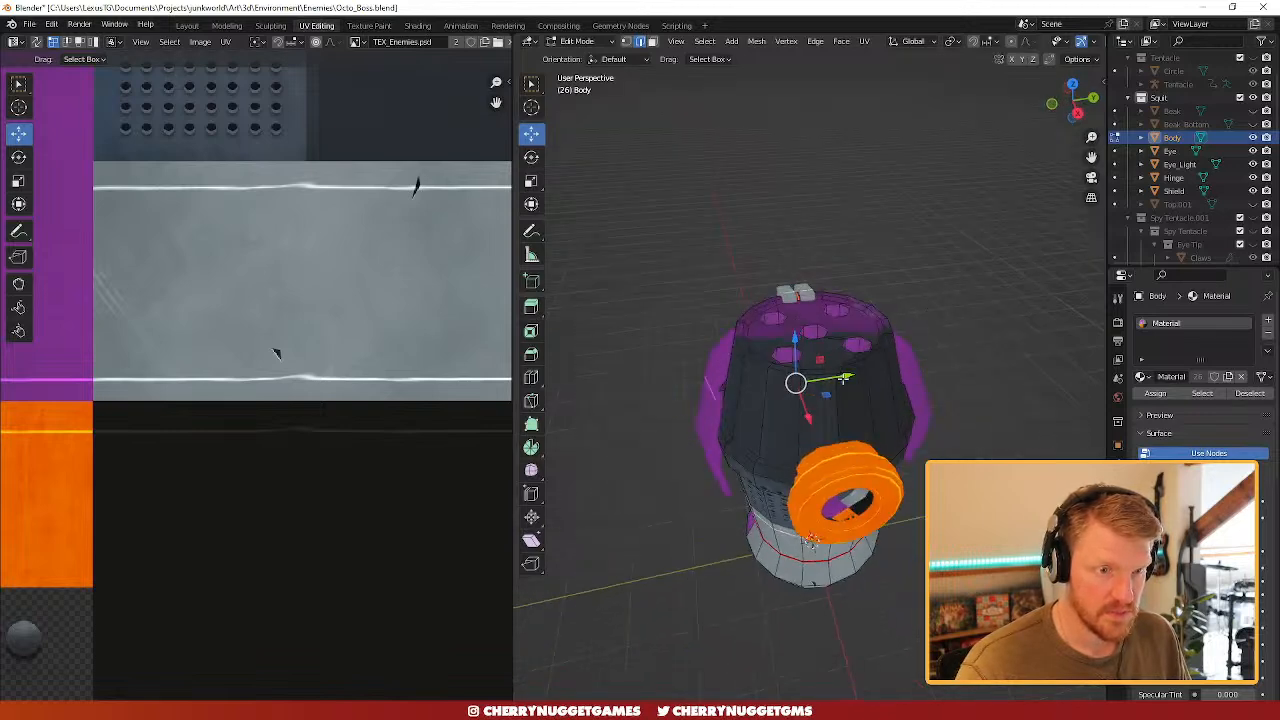
{"action": "left_click", "coordinate": [879, 366], "text": "alt"}
{"action": "right_click", "coordinate": [879, 366]}
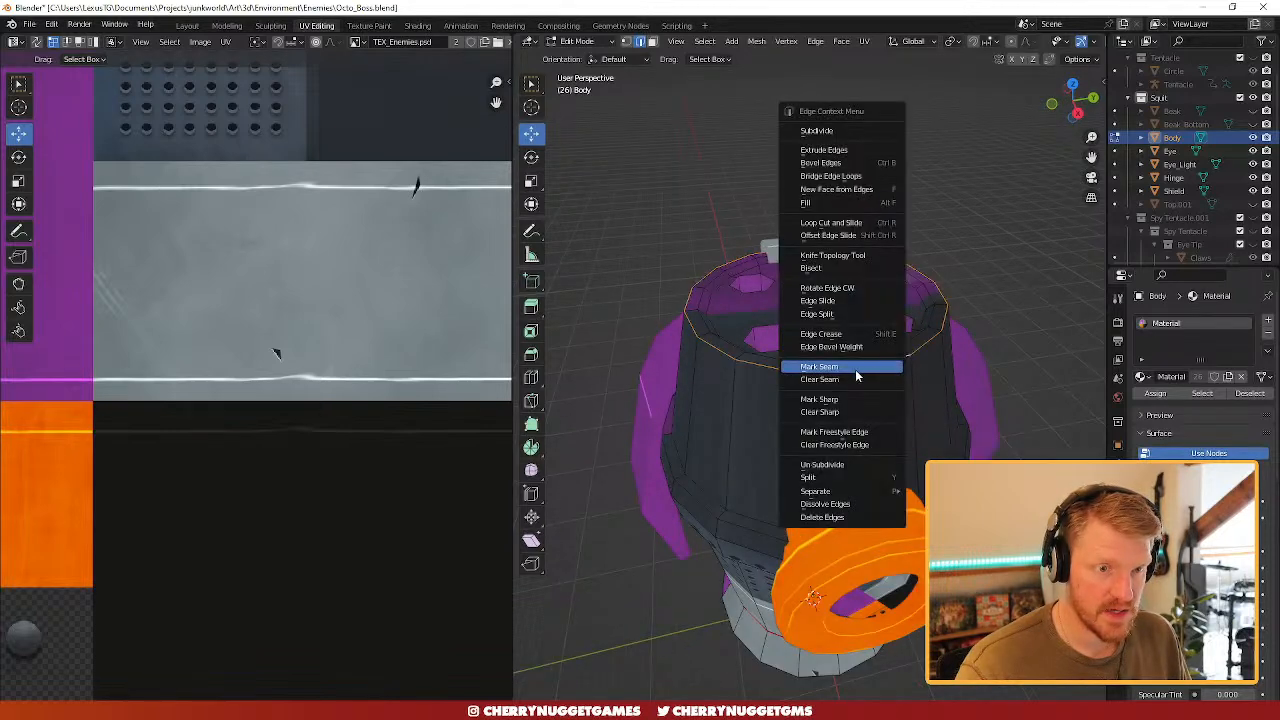
{"action": "left_click", "coordinate": [854, 367]}
{"action": "middle_click_drag", "start_coordinate": [810, 482], "coordinate": [812, 437]}
{"action": "left_click", "coordinate": [812, 437], "text": "alt"}
{"action": "right_click", "coordinate": [812, 437]}
{"action": "left_click", "coordinate": [810, 440]}
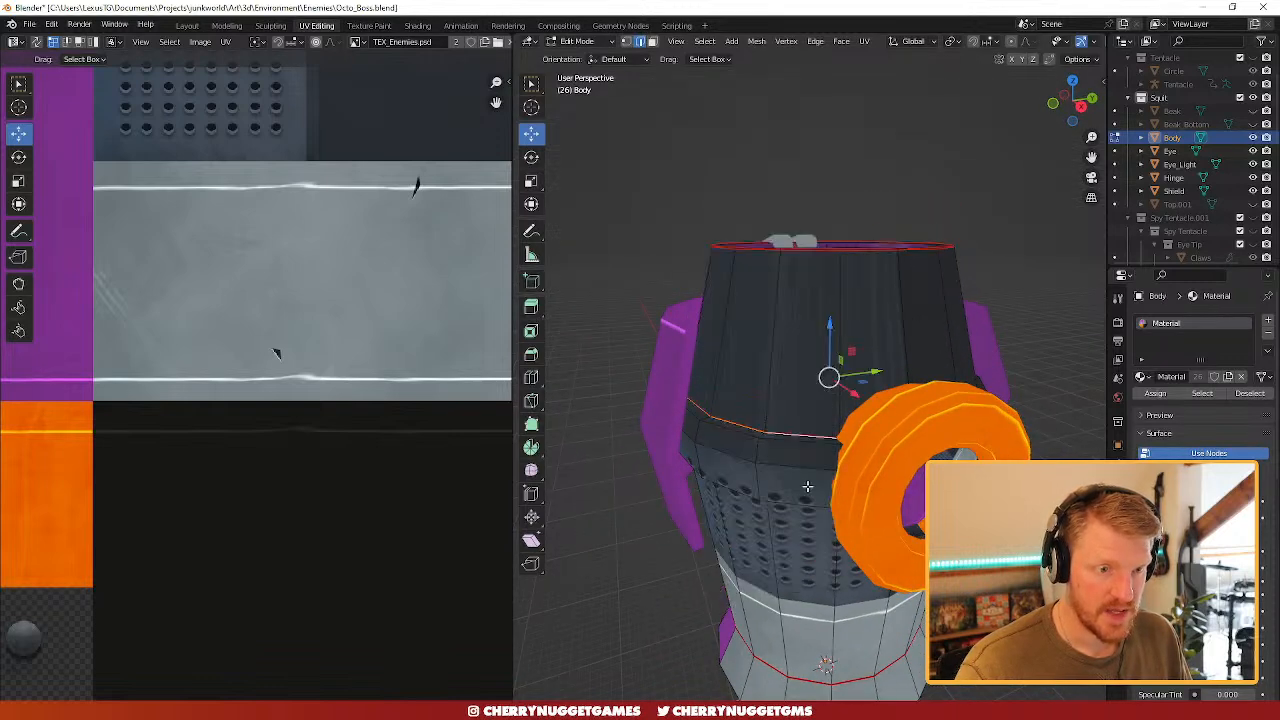
- Mark the edge loop above the Body's perforated section as a seam
{"action": "middle_click_drag", "start_coordinate": [809, 489], "coordinate": [845, 224]}
{"action": "left_click", "coordinate": [810, 284], "text": "alt"}
{"action": "right_click", "coordinate": [811, 288]}
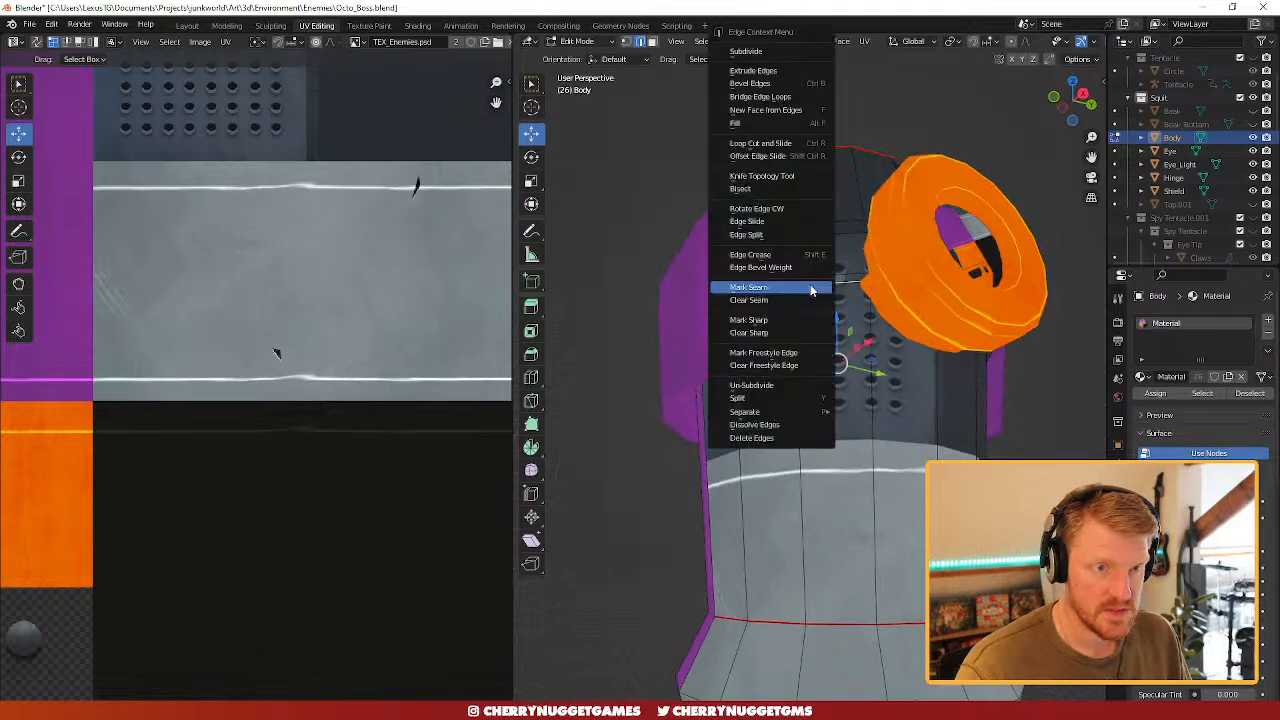
{"action": "left_click", "coordinate": [785, 288]}
{"action": "middle_click_drag", "start_coordinate": [790, 300], "coordinate": [872, 405]}
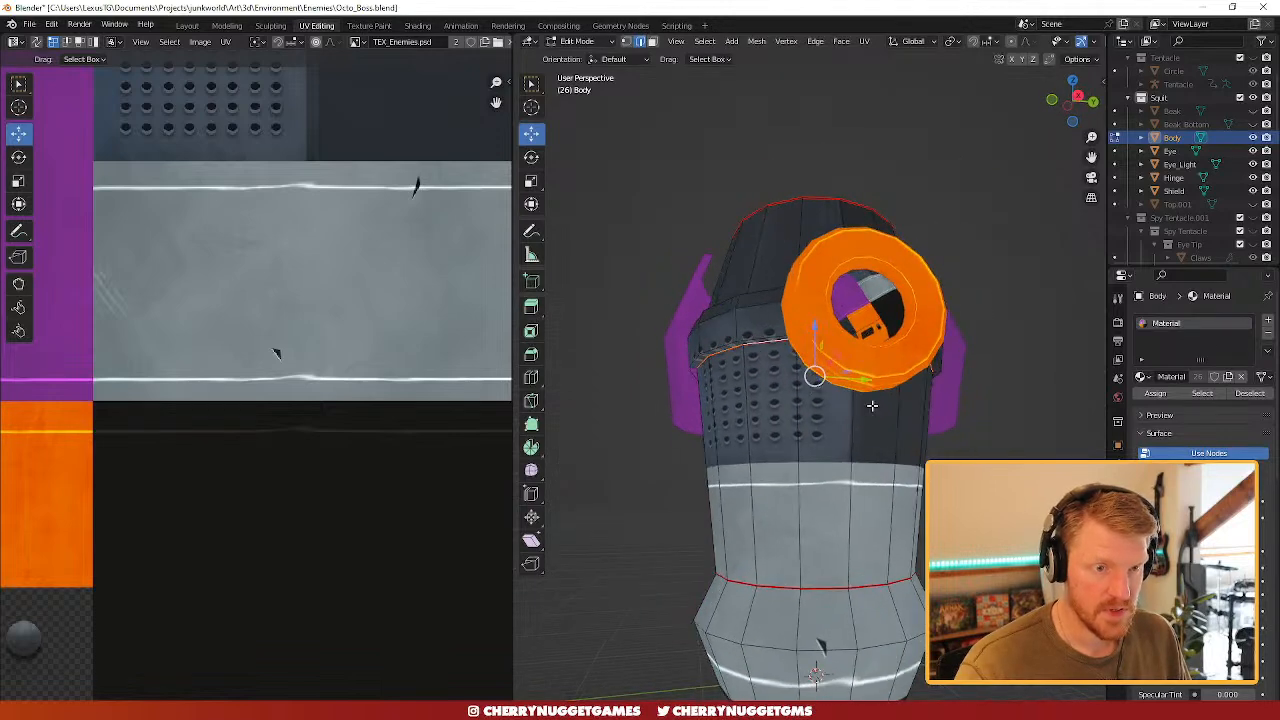
- Select all faces of the Body's flared base up to its seams and unwrap them
{"action": "middle_click_drag", "start_coordinate": [863, 607], "coordinate": [822, 604]}
{"action": "left_click", "coordinate": [822, 605]}
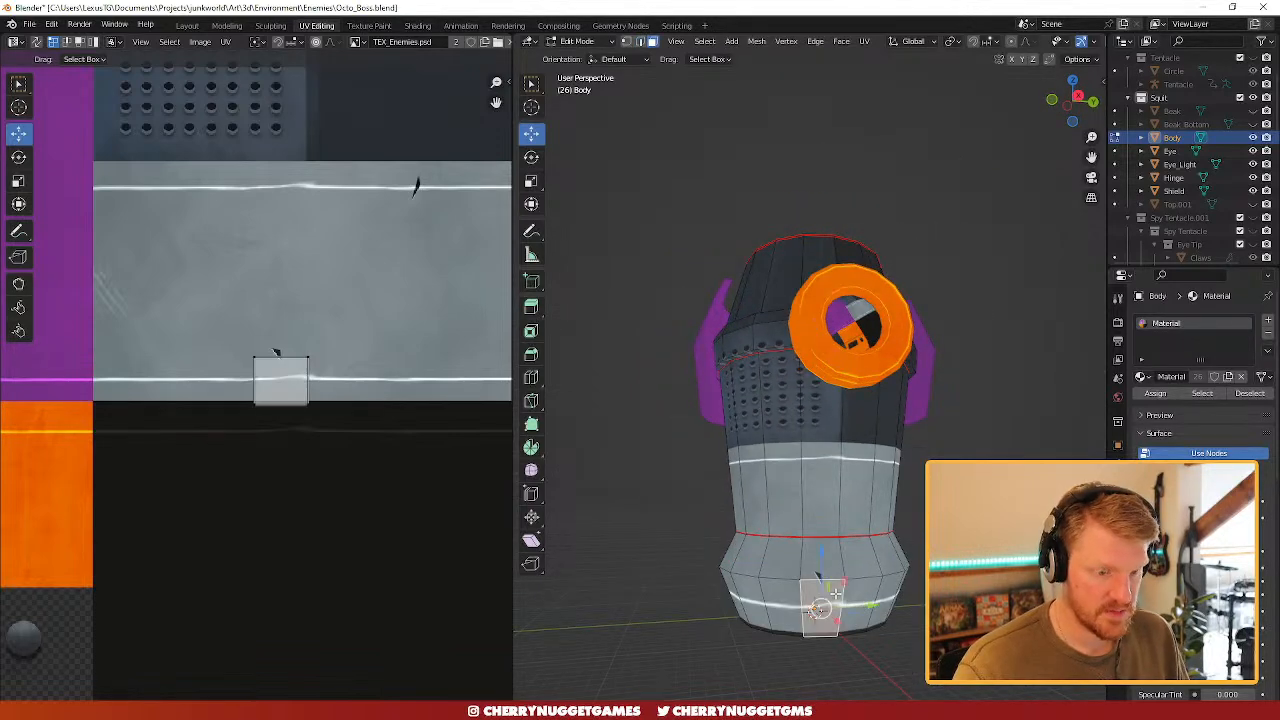
{"action": "key", "text": "ctrl+l"}
{"action": "scroll", "coordinate": [379, 330], "scroll_direction": "down", "scroll_amount": 3}
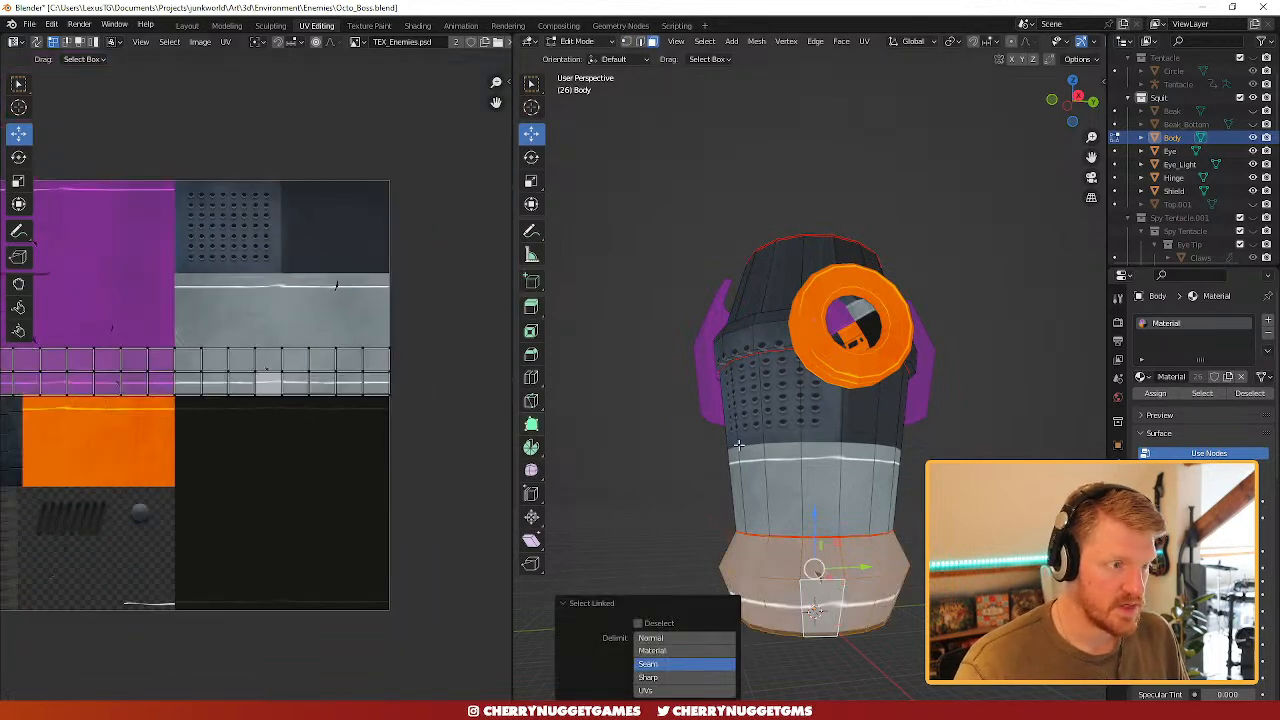
{"action": "left_click", "coordinate": [864, 41]}
{"action": "left_click", "coordinate": [885, 54]}
{"action": "scroll", "coordinate": [156, 431], "scroll_direction": "down", "scroll_amount": 2}
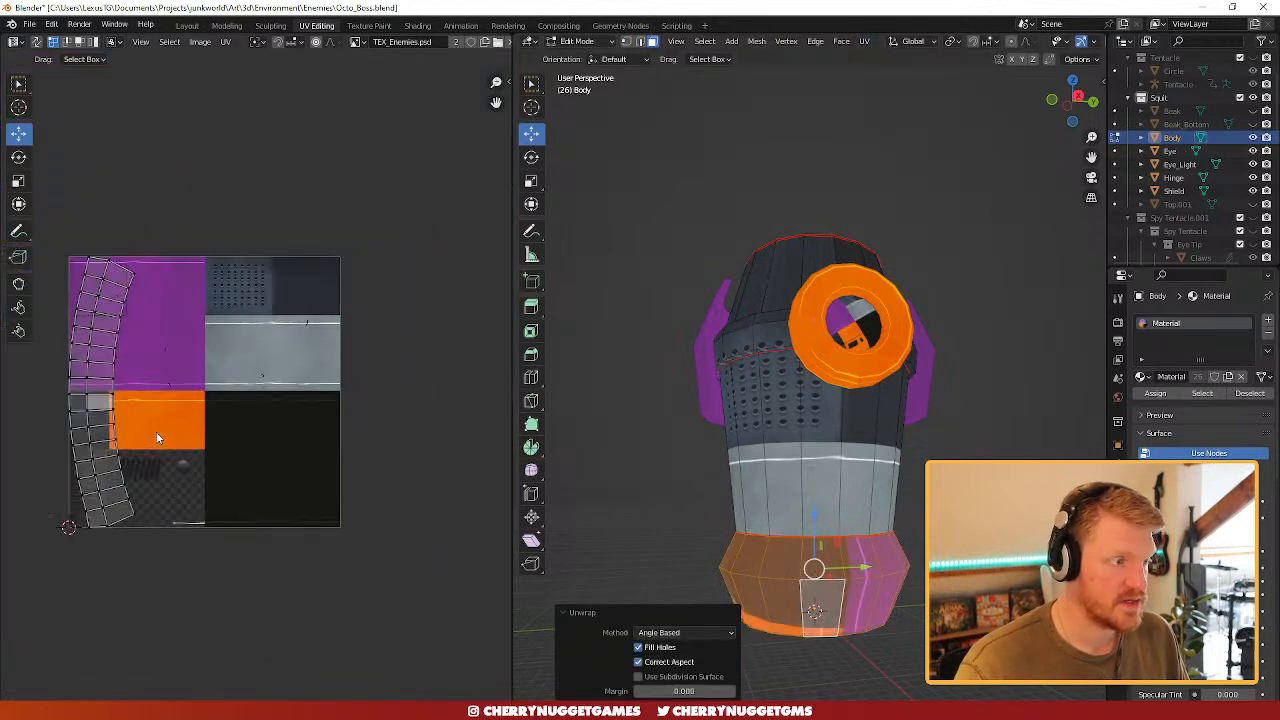
- Scale down the base's UV island, rotate it 90 degrees and move it onto the light grey panel
{"action": "key", "text": "a"}
{"action": "key", "text": "s"}
{"action": "left_click", "coordinate": [156, 428]}
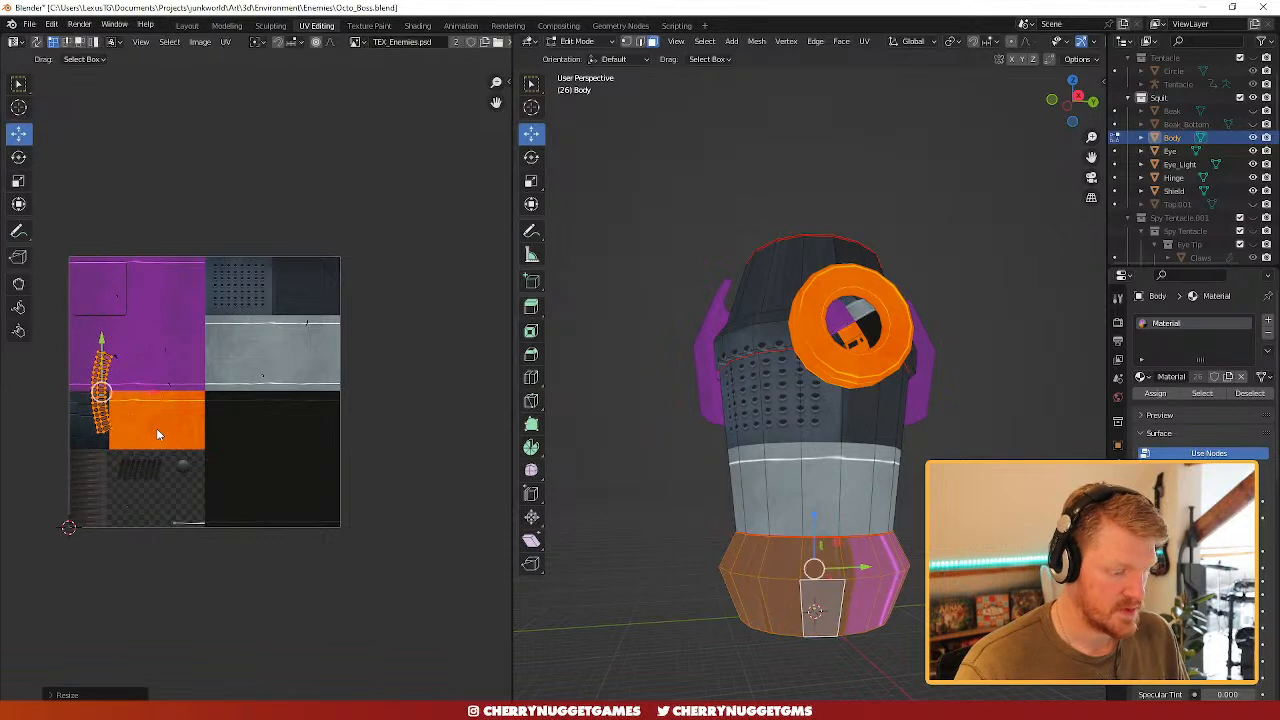
{"action": "type", "text": "r90"}
{"action": "key", "text": "Return"}
{"action": "key", "text": "g"}
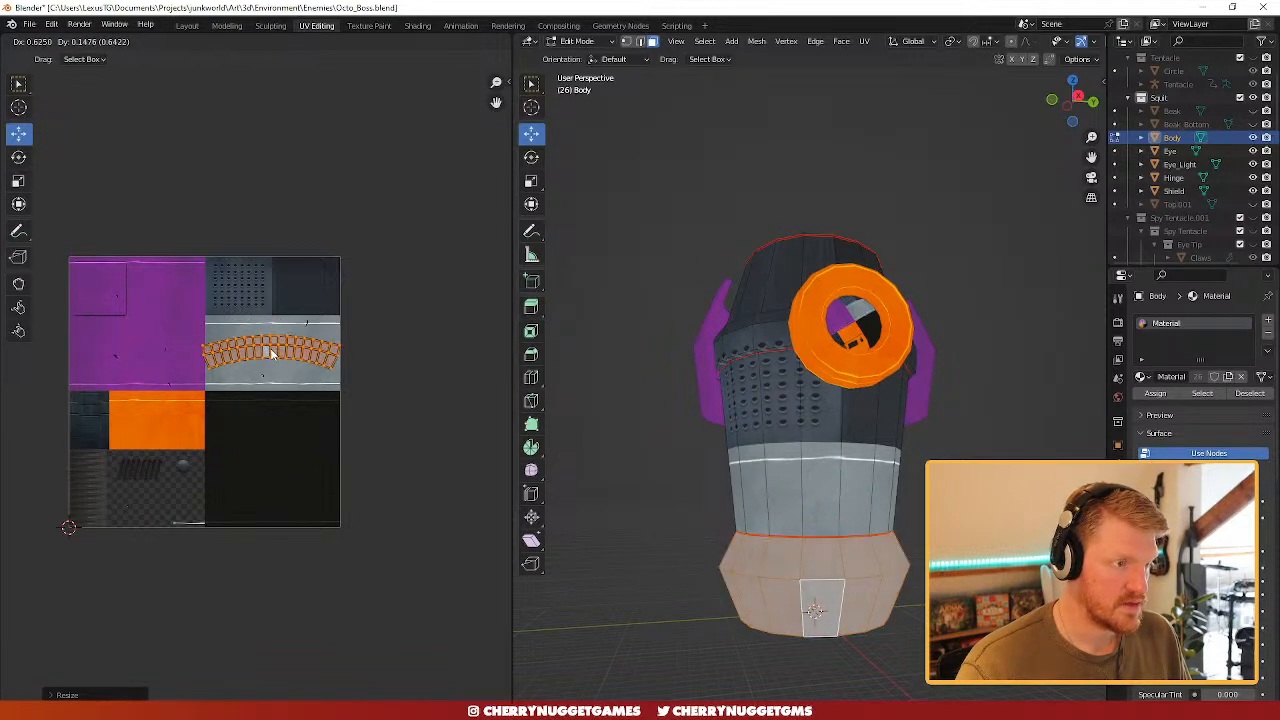
{"action": "left_click", "coordinate": [271, 351]}
- Stretch the base's UV island vertically and center it on the light grey panel
{"action": "scroll", "coordinate": [355, 383], "scroll_direction": "up", "scroll_amount": 2}
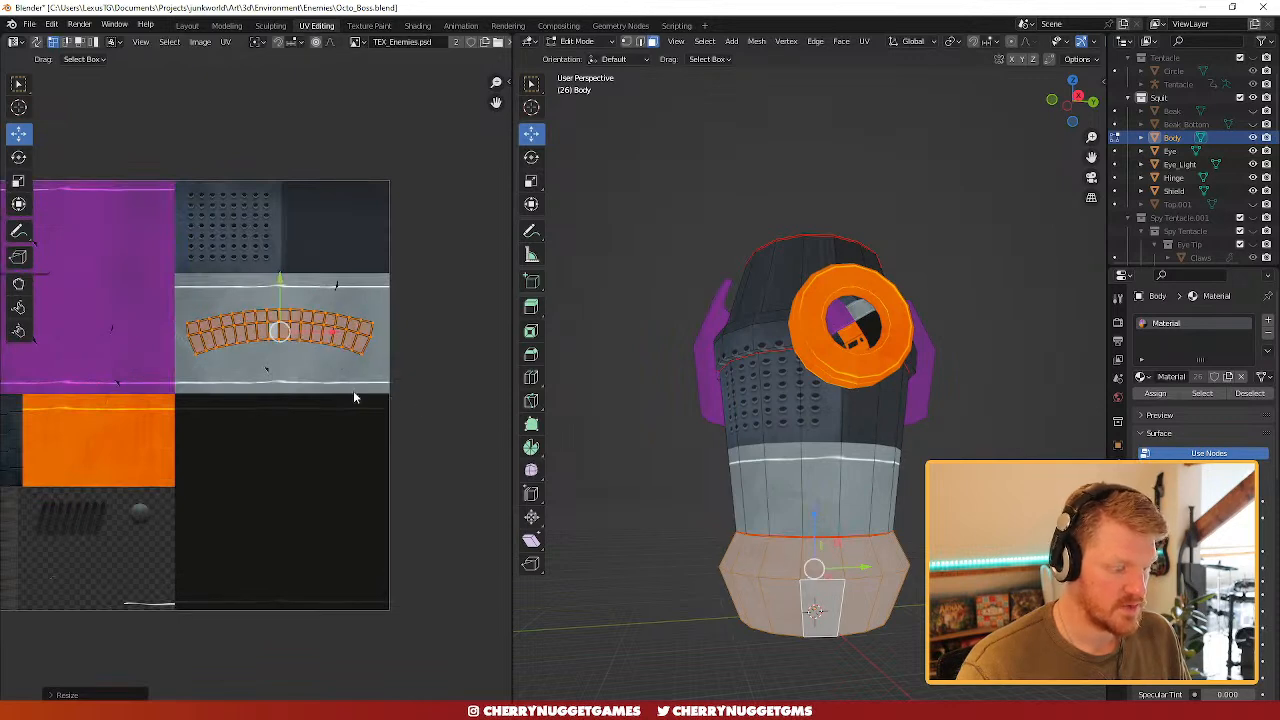
{"action": "key", "text": "s"}
{"action": "key", "text": "y"}
{"action": "left_click", "coordinate": [402, 408]}
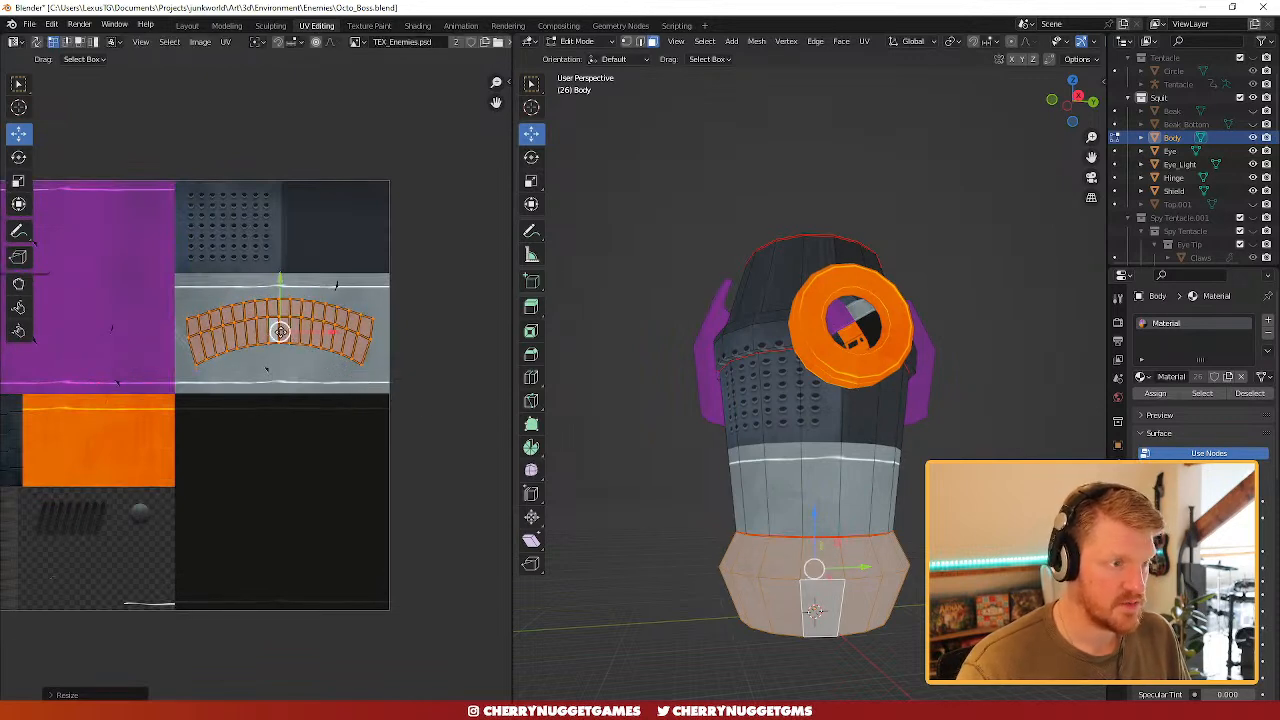
{"action": "left_click_drag", "start_coordinate": [280, 331], "coordinate": [288, 333]}
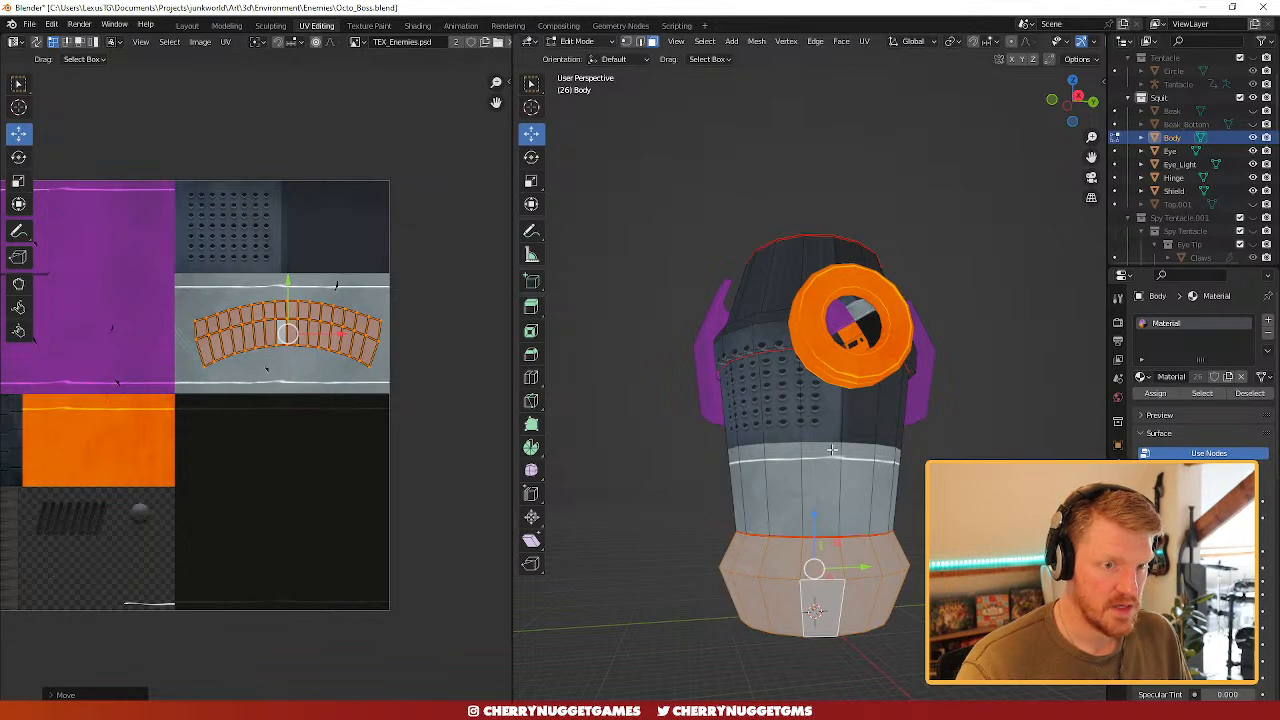
- Select all faces of the raised band around the Body up to its seams and unwrap them
{"action": "left_click", "coordinate": [831, 450], "text": "alt"}
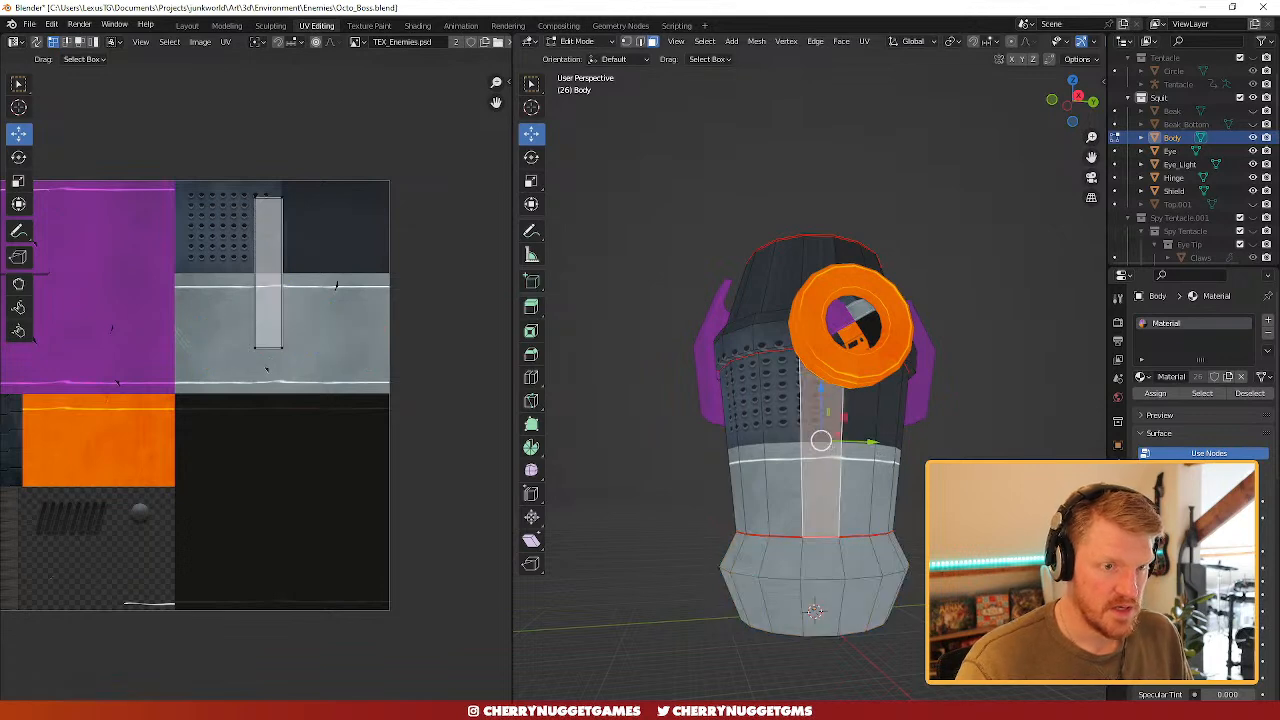
{"action": "left_click", "coordinate": [753, 338]}
{"action": "middle_click_drag", "start_coordinate": [788, 340], "coordinate": [823, 377]}
{"action": "scroll", "coordinate": [838, 390], "scroll_direction": "up", "scroll_amount": 3}
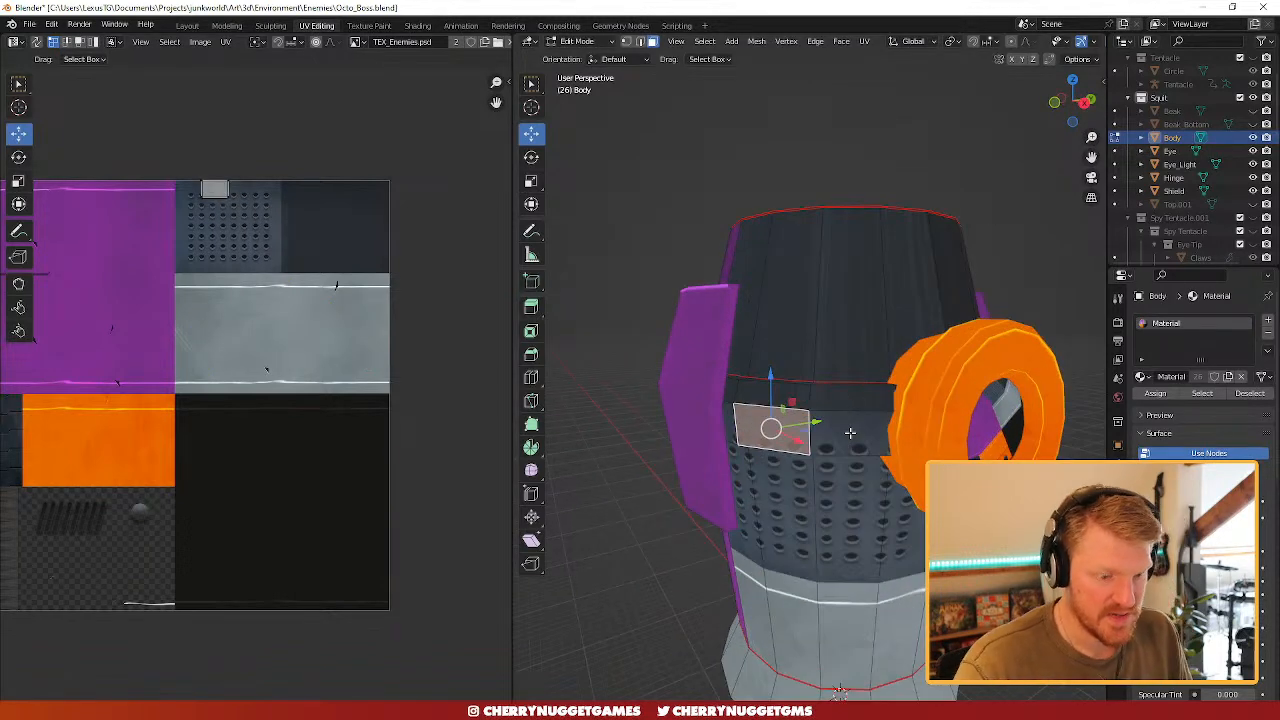
{"action": "key", "text": "ctrl+l"}
{"action": "left_click", "coordinate": [864, 41]}
{"action": "left_click", "coordinate": [885, 57]}
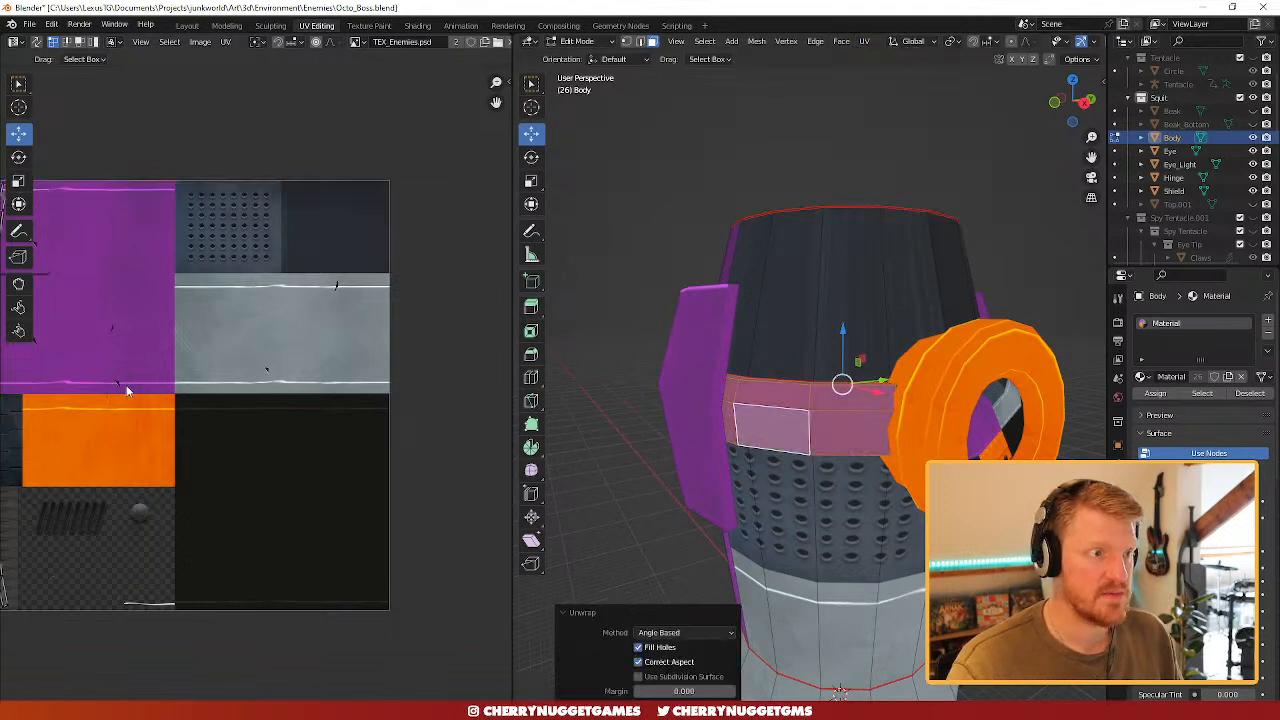
- Scale down the band's UV island and move it onto the orange panel of the texture
{"action": "scroll", "coordinate": [180, 450], "scroll_direction": "down", "scroll_amount": 2}
{"action": "key", "text": "a"}
{"action": "key", "text": "s"}
{"action": "left_click", "coordinate": [142, 438]}
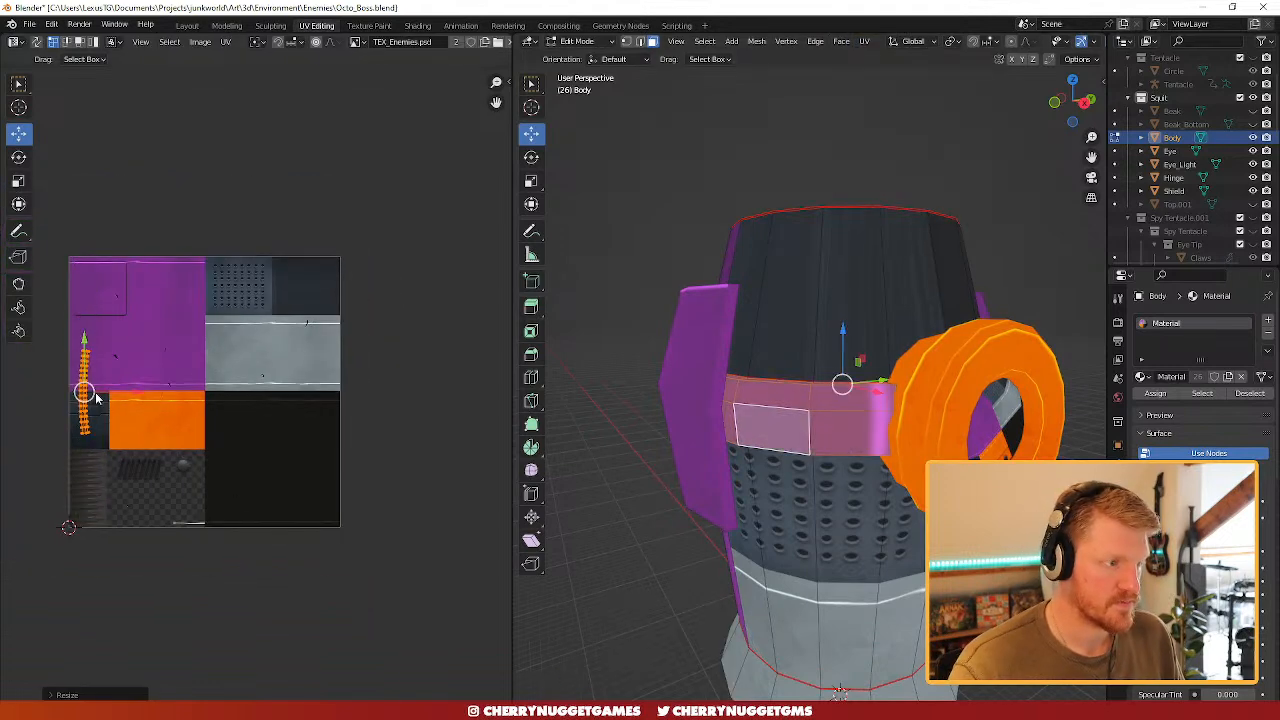
{"action": "key", "text": "g"}
{"action": "left_click", "coordinate": [170, 425]}
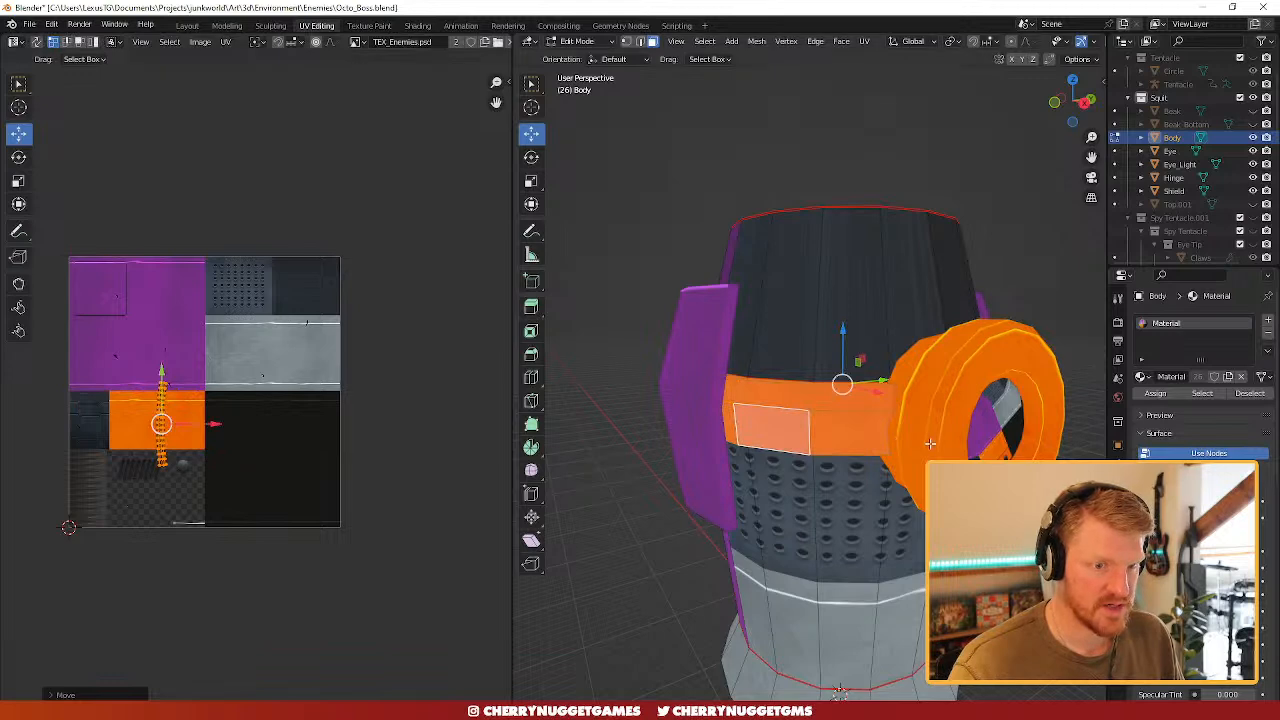
{"action": "scroll", "coordinate": [930, 425], "scroll_direction": "down", "scroll_amount": 4}
{"action": "middle_click_drag", "start_coordinate": [930, 425], "coordinate": [850, 470]}
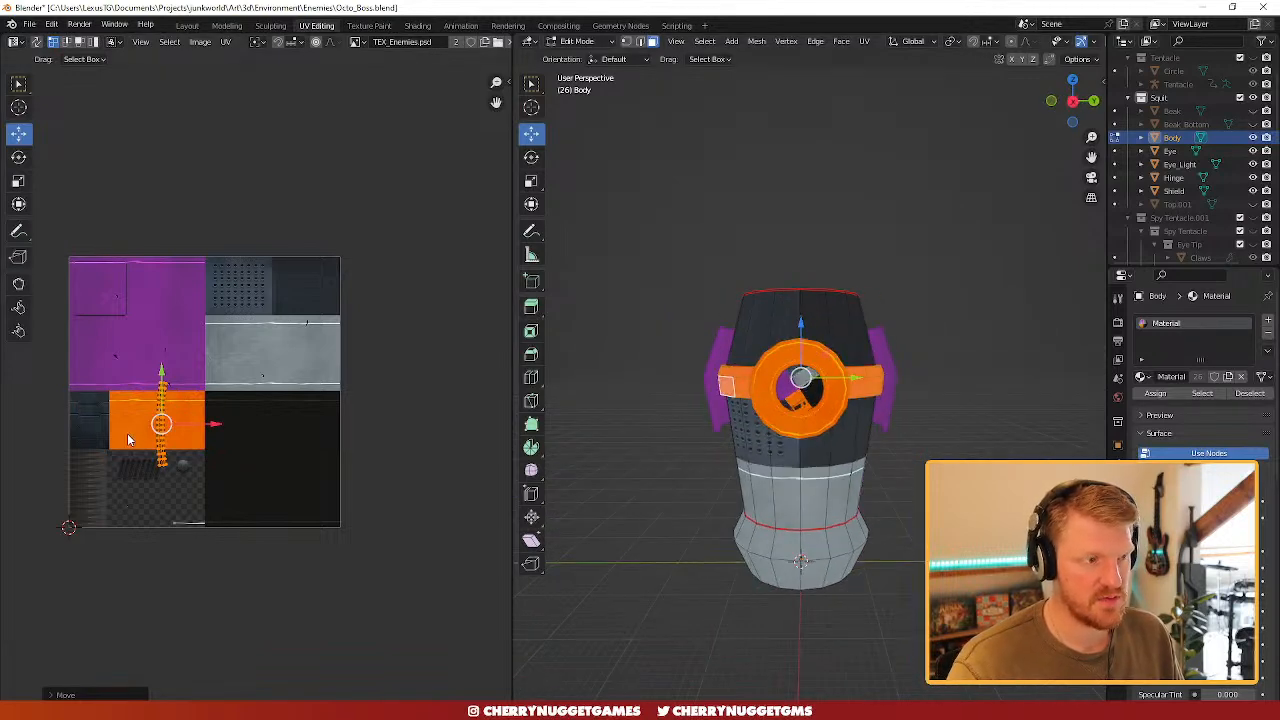
- Rotate the band's UV island 90 degrees so it lies lengthwise across the orange panel
{"action": "scroll", "coordinate": [192, 440], "scroll_direction": "up", "scroll_amount": 3}
{"action": "scroll", "coordinate": [198, 446], "scroll_direction": "up", "scroll_amount": 1}
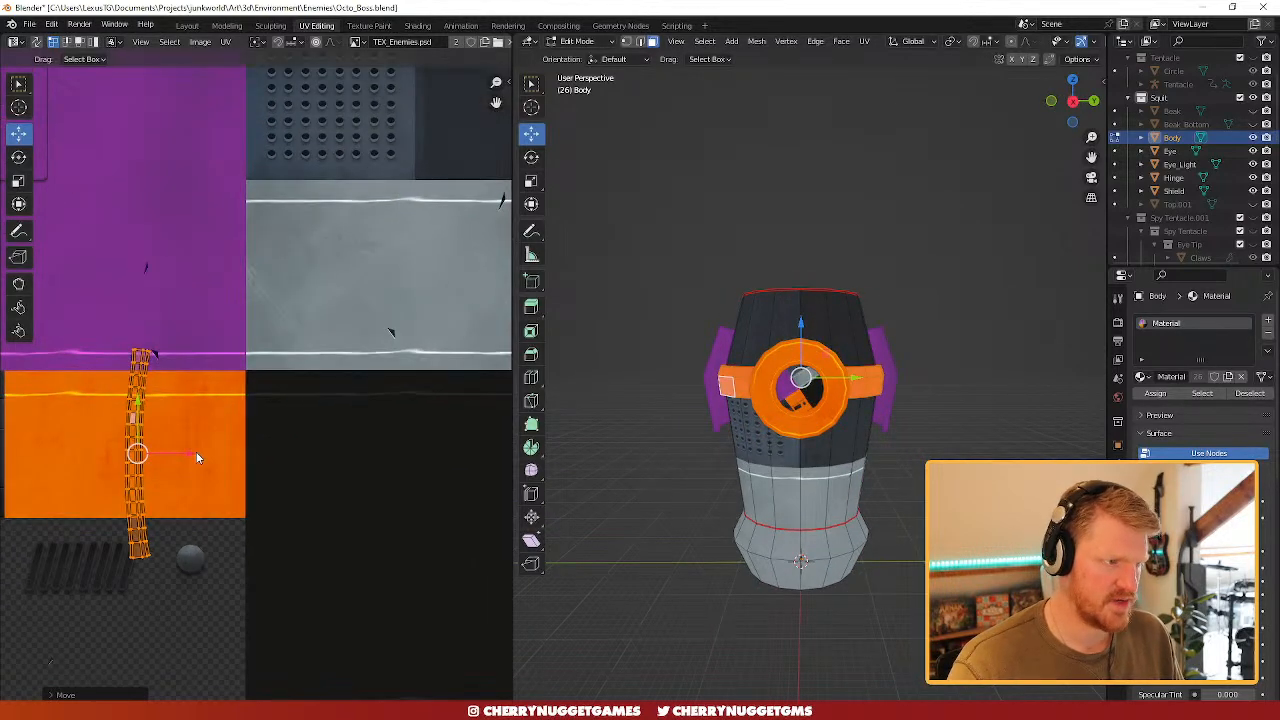
{"action": "middle_click_drag", "start_coordinate": [198, 452], "coordinate": [359, 412]}
{"action": "type", "text": "r90"}
{"action": "key", "text": "Return"}
{"action": "right_click", "coordinate": [363, 420]}
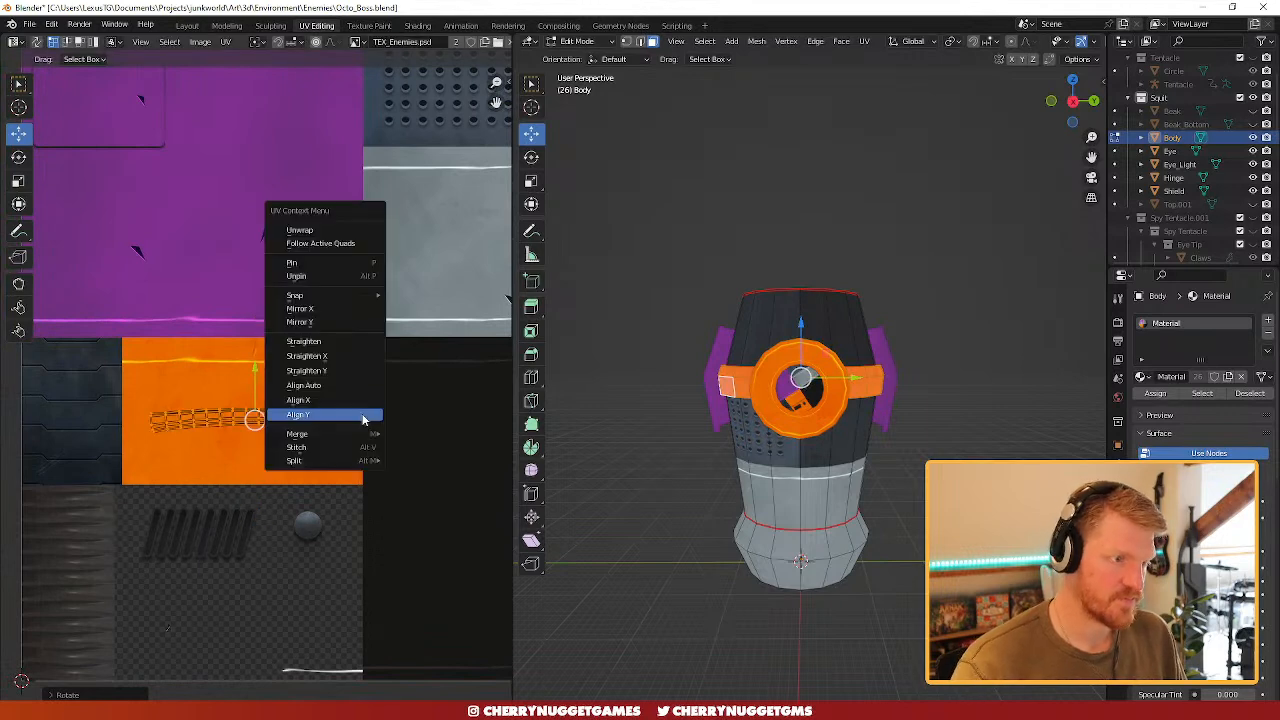
{"action": "scroll", "coordinate": [287, 446], "scroll_direction": "up", "scroll_amount": 3}
{"action": "scroll", "coordinate": [265, 446], "scroll_direction": "down", "scroll_amount": 1}
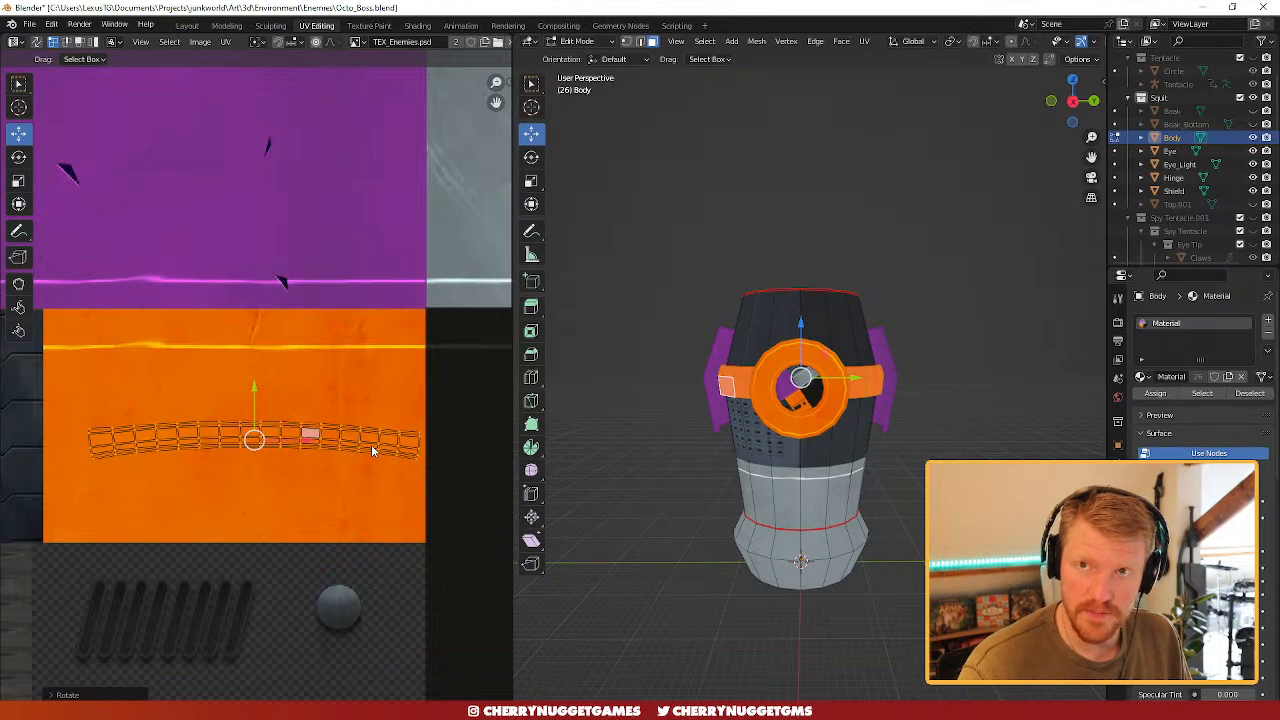
{"action": "scroll", "coordinate": [370, 443], "scroll_direction": "up", "scroll_amount": 2}
{"action": "scroll", "coordinate": [380, 440], "scroll_direction": "down", "scroll_amount": 2}
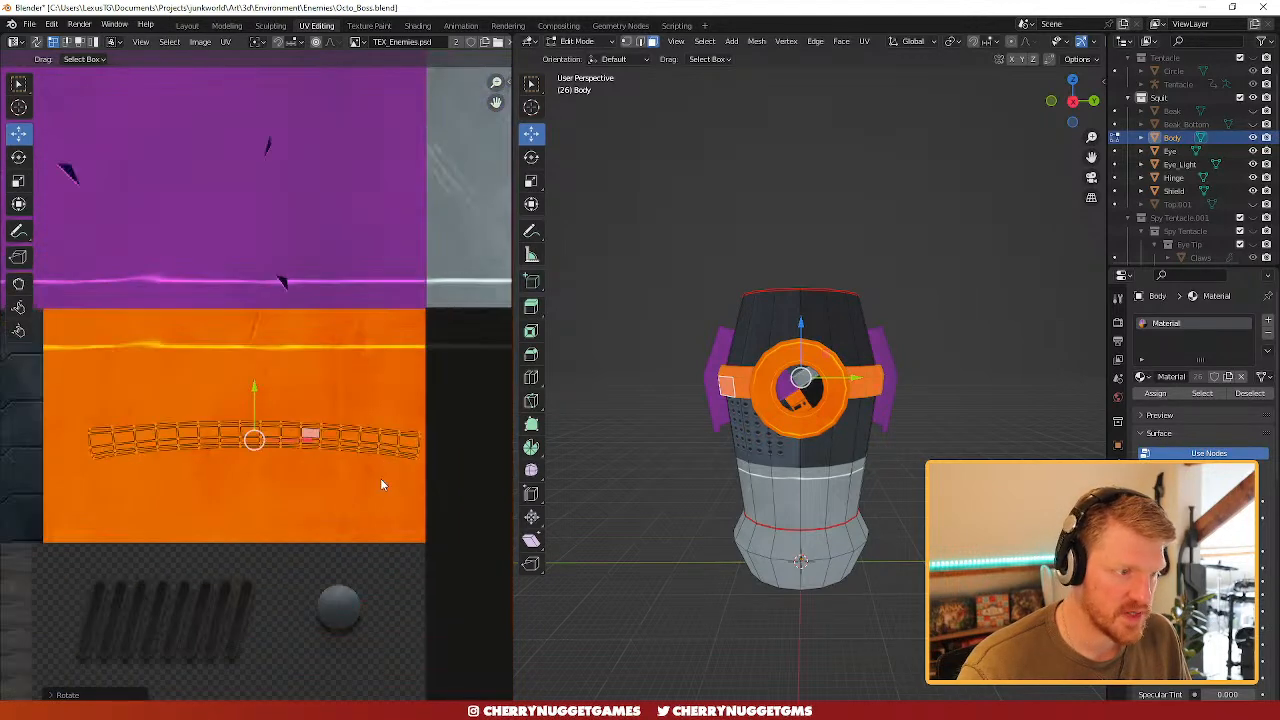
{"action": "middle_click_drag", "start_coordinate": [351, 493], "coordinate": [314, 451]}
- Switch to the Layout workspace and display the Squit model in wireframe
{"action": "middle_click_drag", "start_coordinate": [749, 456], "coordinate": [830, 450], "text": "shift"}
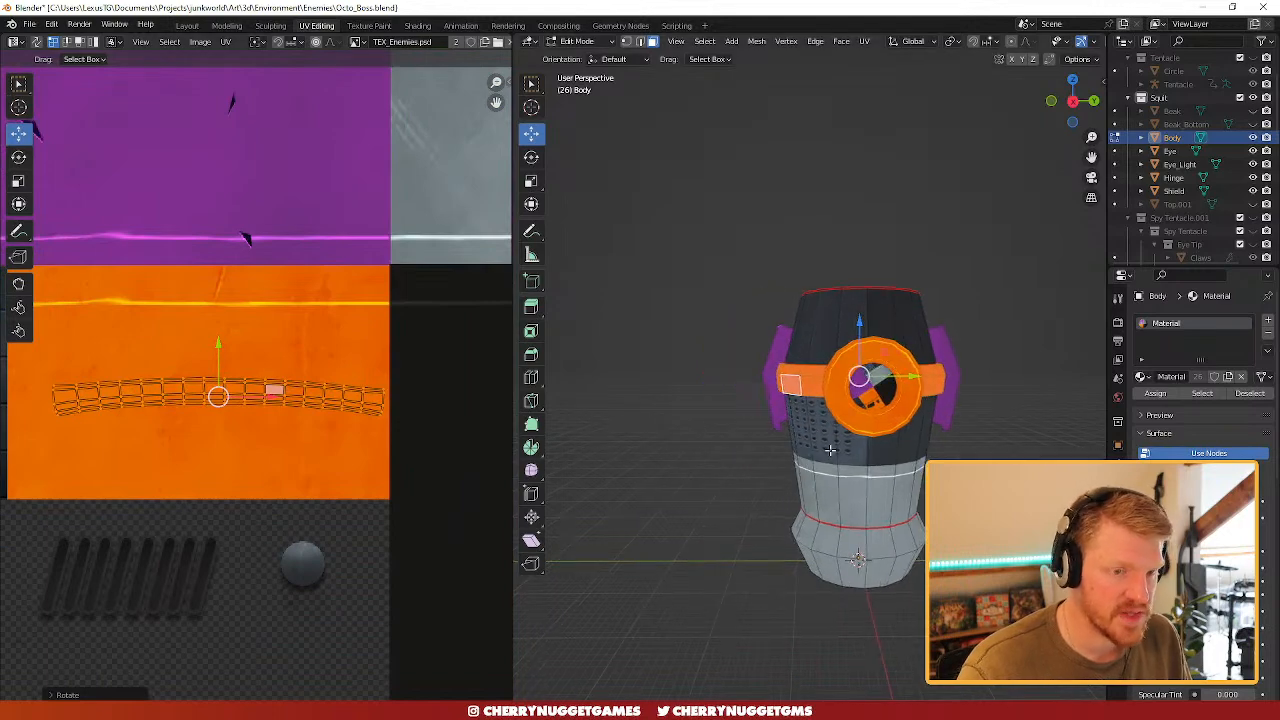
{"action": "scroll", "coordinate": [875, 381], "scroll_direction": "up", "scroll_amount": 2}
{"action": "middle_click_drag", "start_coordinate": [904, 326], "coordinate": [891, 445]}
{"action": "scroll", "coordinate": [891, 472], "scroll_direction": "up", "scroll_amount": 2}
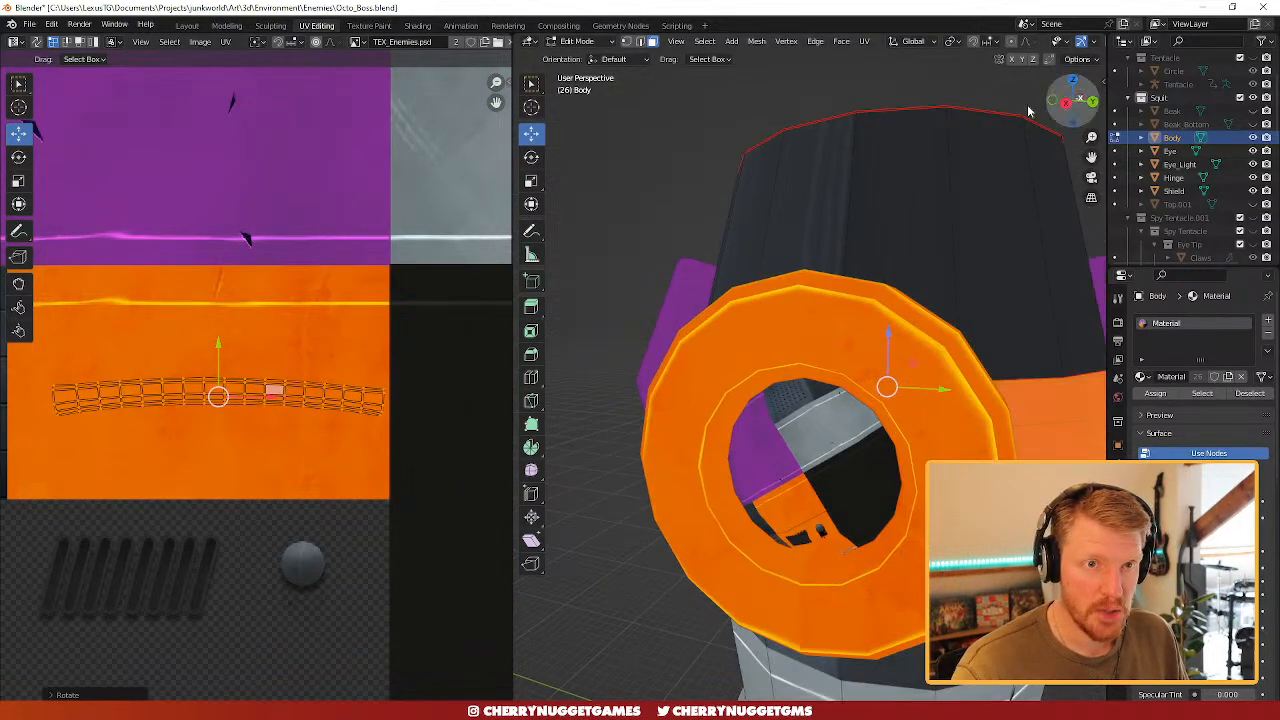
{"action": "left_click", "coordinate": [187, 25]}
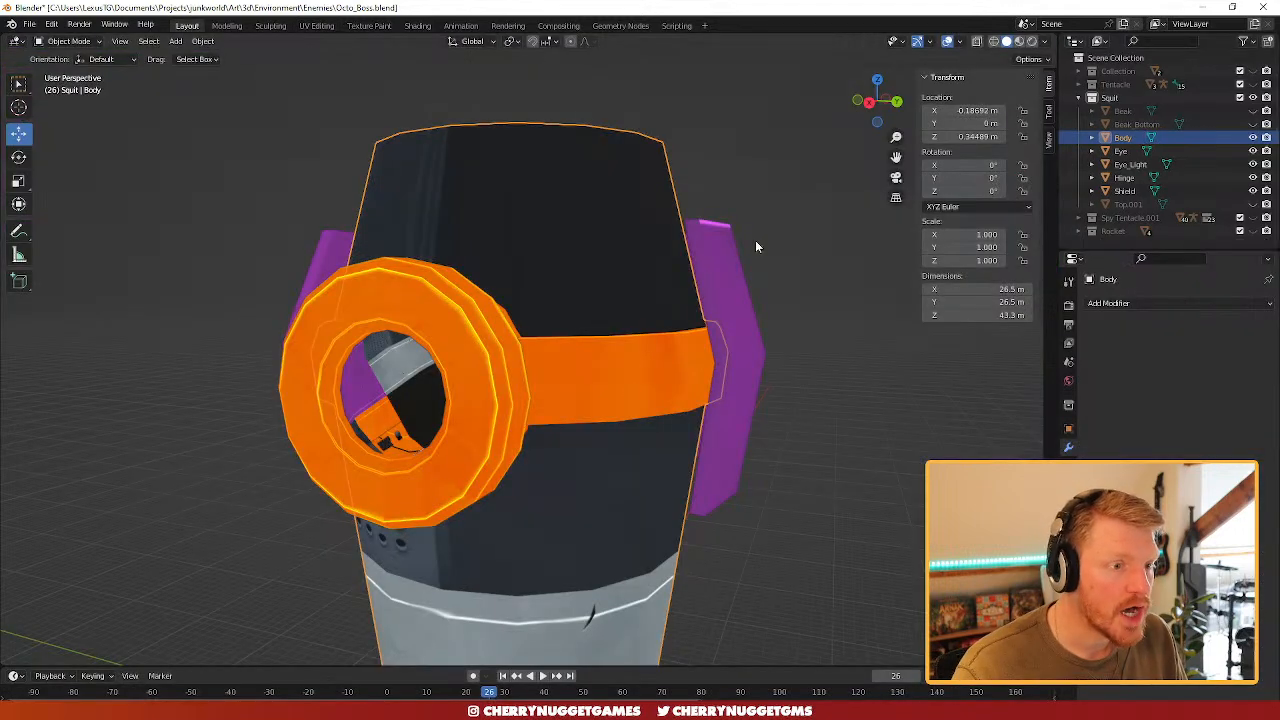
{"action": "left_click", "coordinate": [994, 41]}
{"action": "middle_click_drag", "start_coordinate": [508, 398], "coordinate": [553, 398]}
{"action": "scroll", "coordinate": [627, 359], "scroll_direction": "up", "scroll_amount": 1}
{"action": "scroll", "coordinate": [627, 359], "scroll_direction": "down", "scroll_amount": 1}
- Select the Body, enter Edit Mode and deselect all of its faces
{"action": "left_click", "coordinate": [630, 362]}
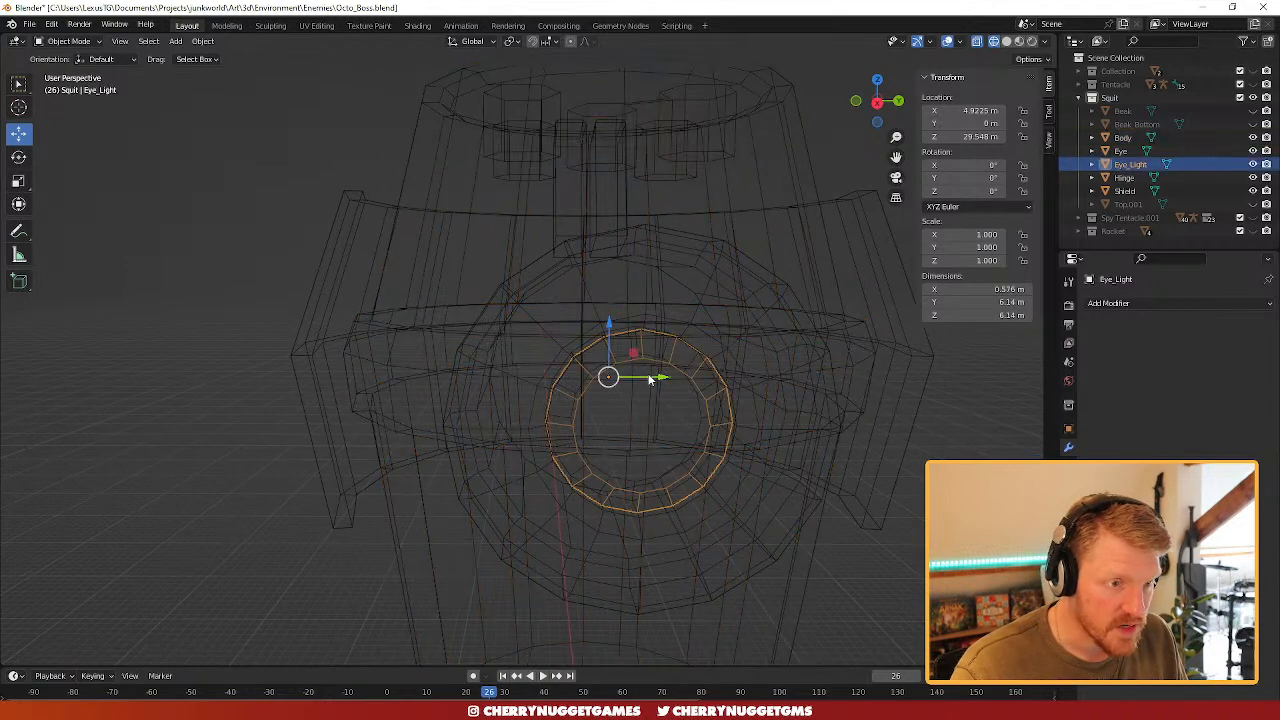
{"action": "left_click", "coordinate": [860, 343]}
{"action": "left_click", "coordinate": [843, 356]}
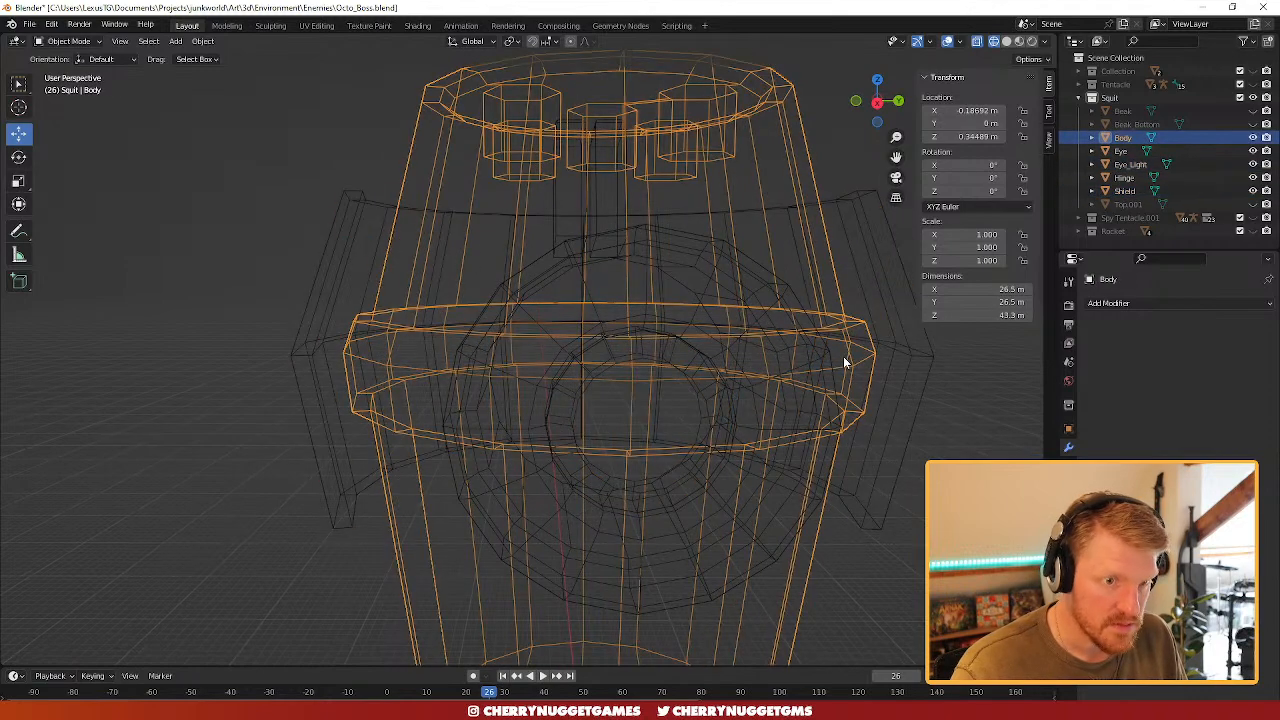
{"action": "key", "text": "Tab"}
{"action": "middle_click_drag", "start_coordinate": [843, 356], "coordinate": [701, 394]}
{"action": "scroll", "coordinate": [701, 394], "scroll_direction": "up", "scroll_amount": 2}
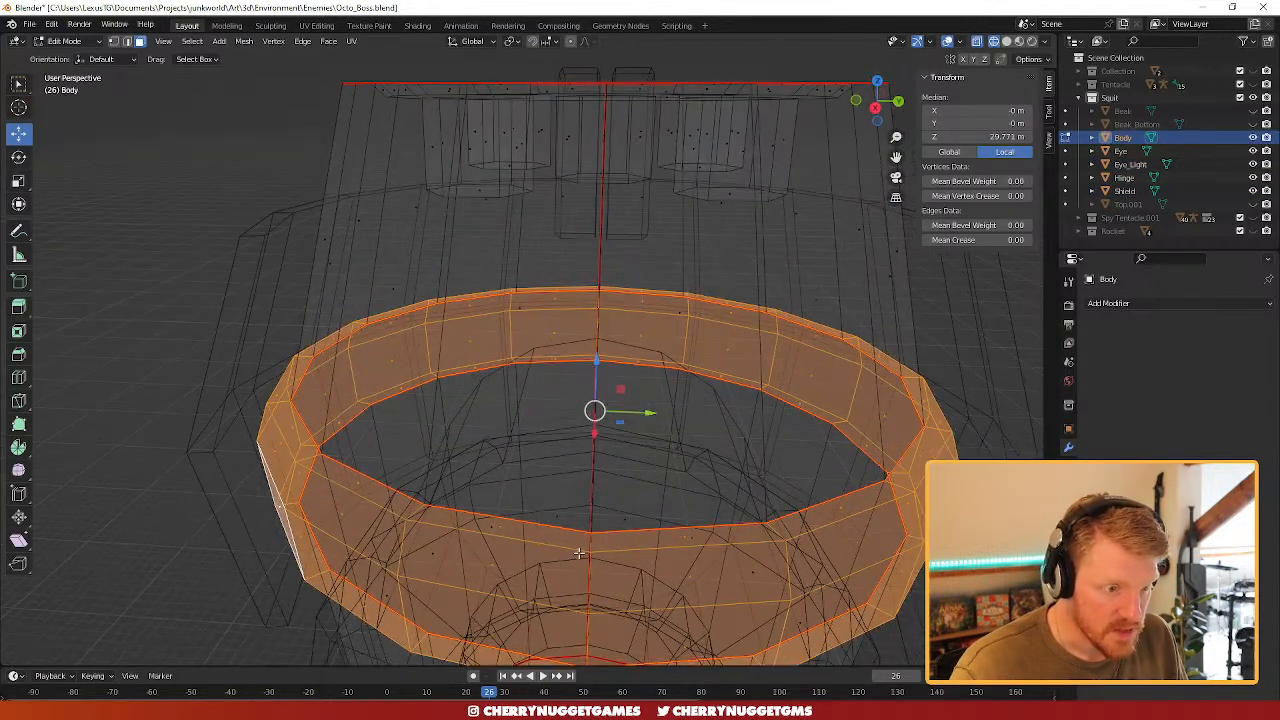
{"action": "key", "text": "alt+a"}
{"action": "middle_click_drag", "start_coordinate": [697, 542], "coordinate": [672, 496]}
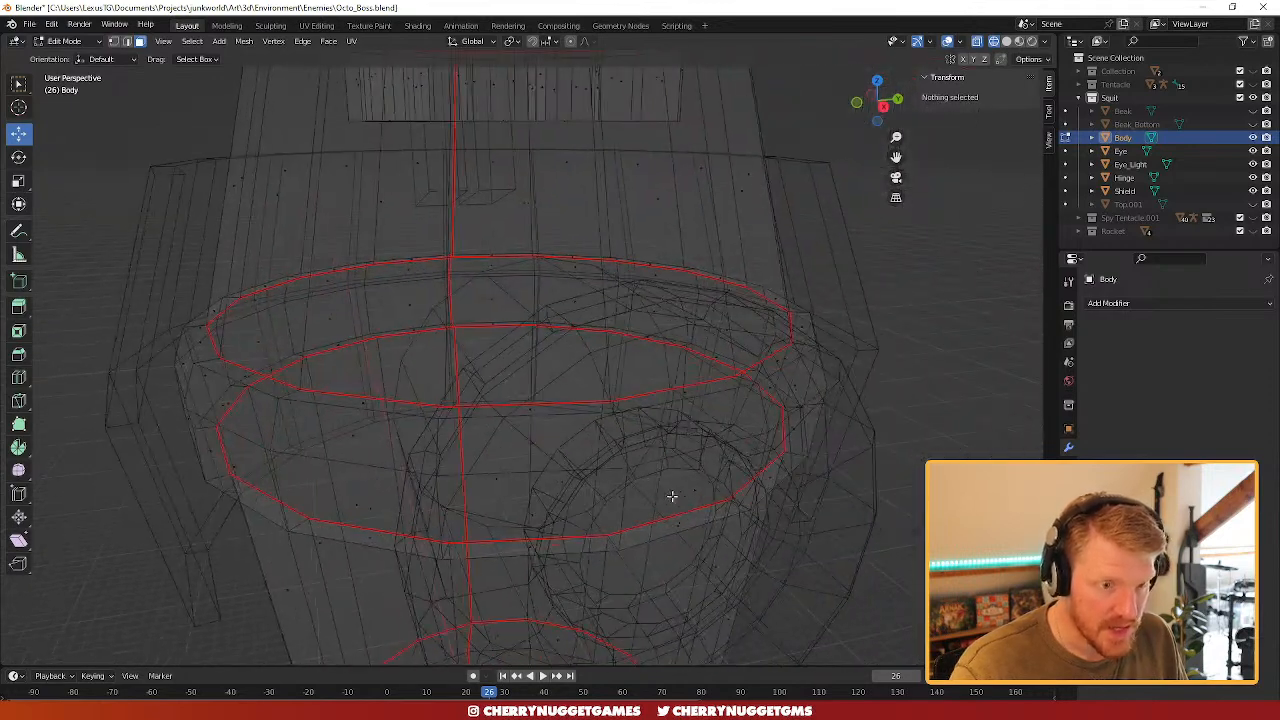
- Hide the Eye_Light and Eye objects and mark the vertical edges crossing the front of the Body's band as a seam
{"action": "left_click", "coordinate": [1253, 164]}
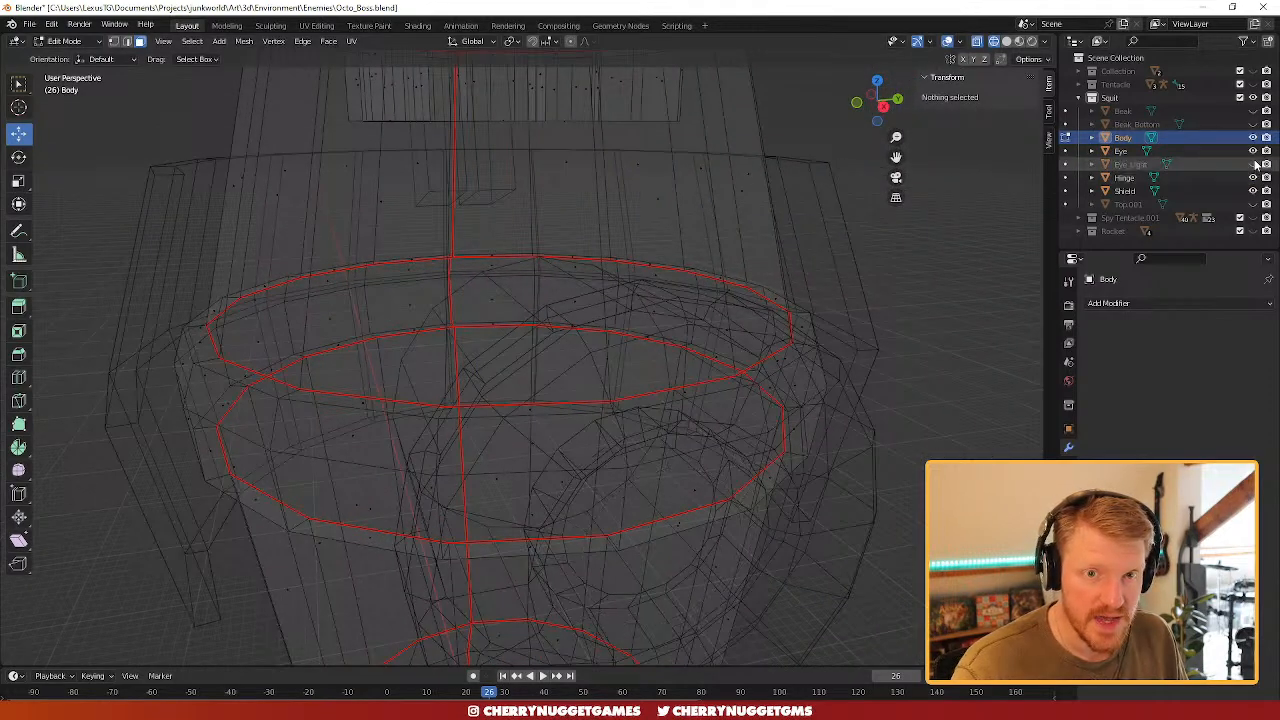
{"action": "left_click", "coordinate": [1253, 150]}
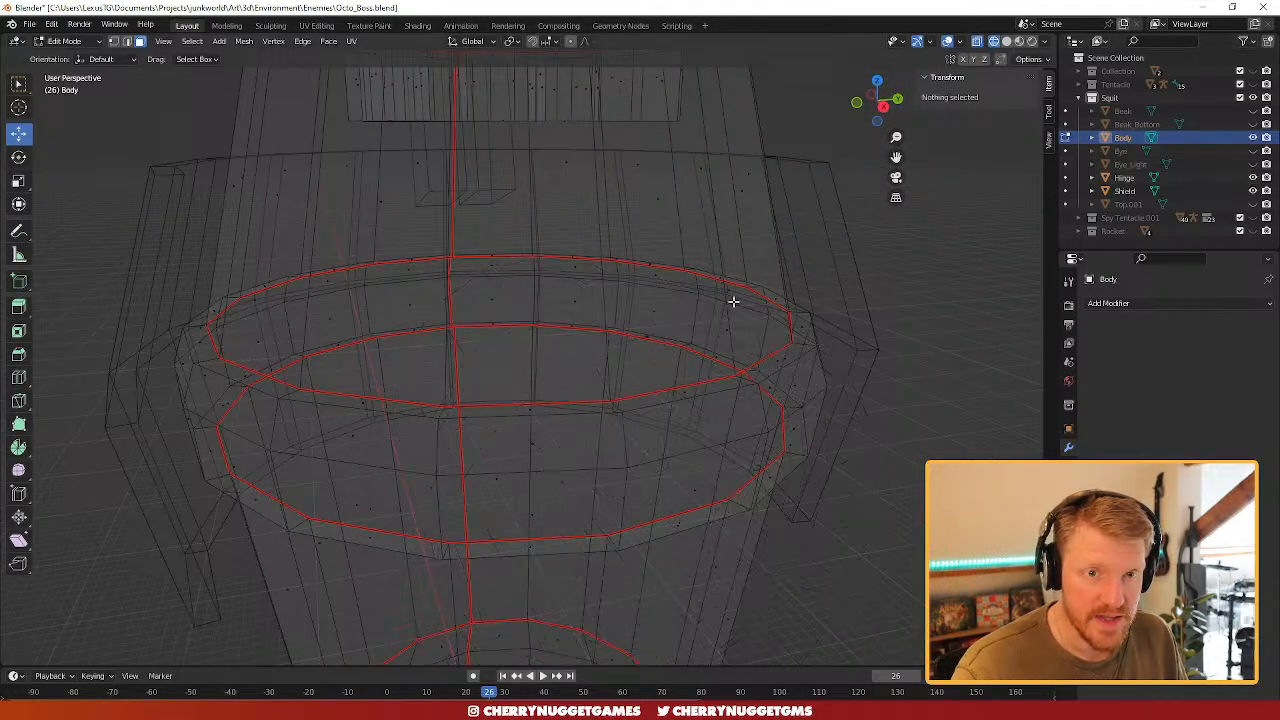
{"action": "left_click", "coordinate": [618, 403]}
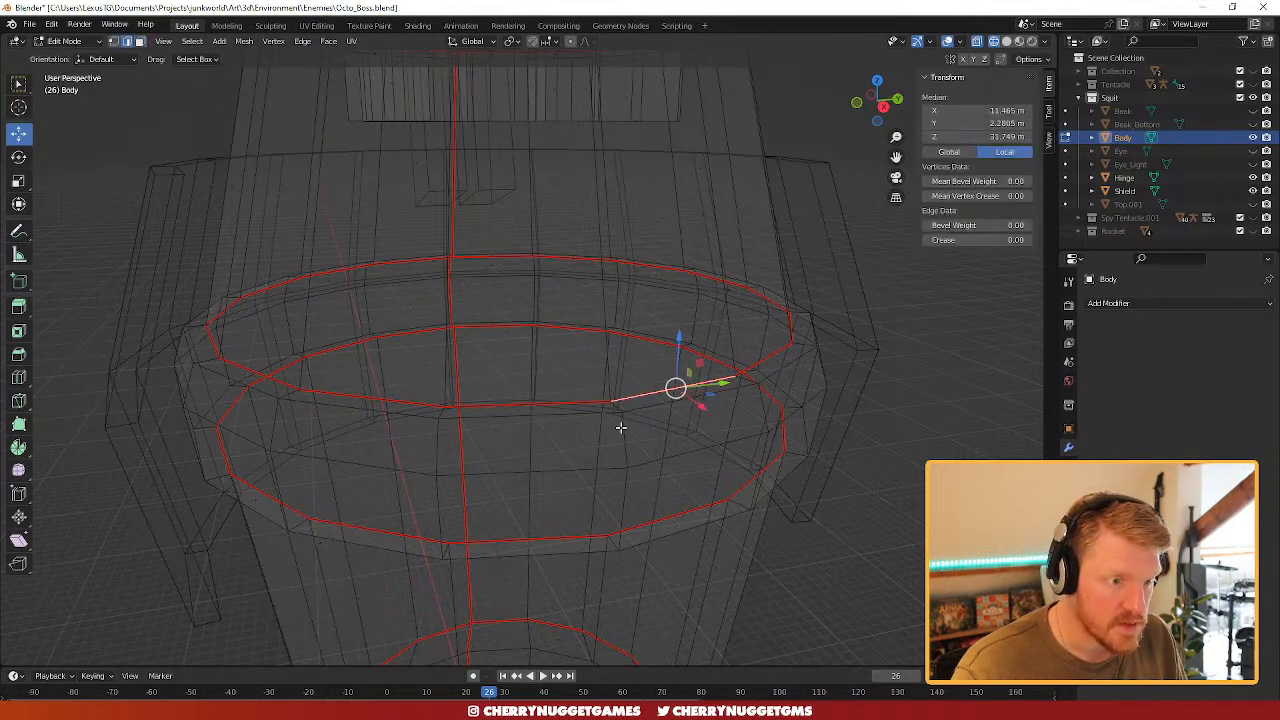
{"action": "left_click", "coordinate": [616, 404]}
{"action": "left_click", "coordinate": [622, 445]}
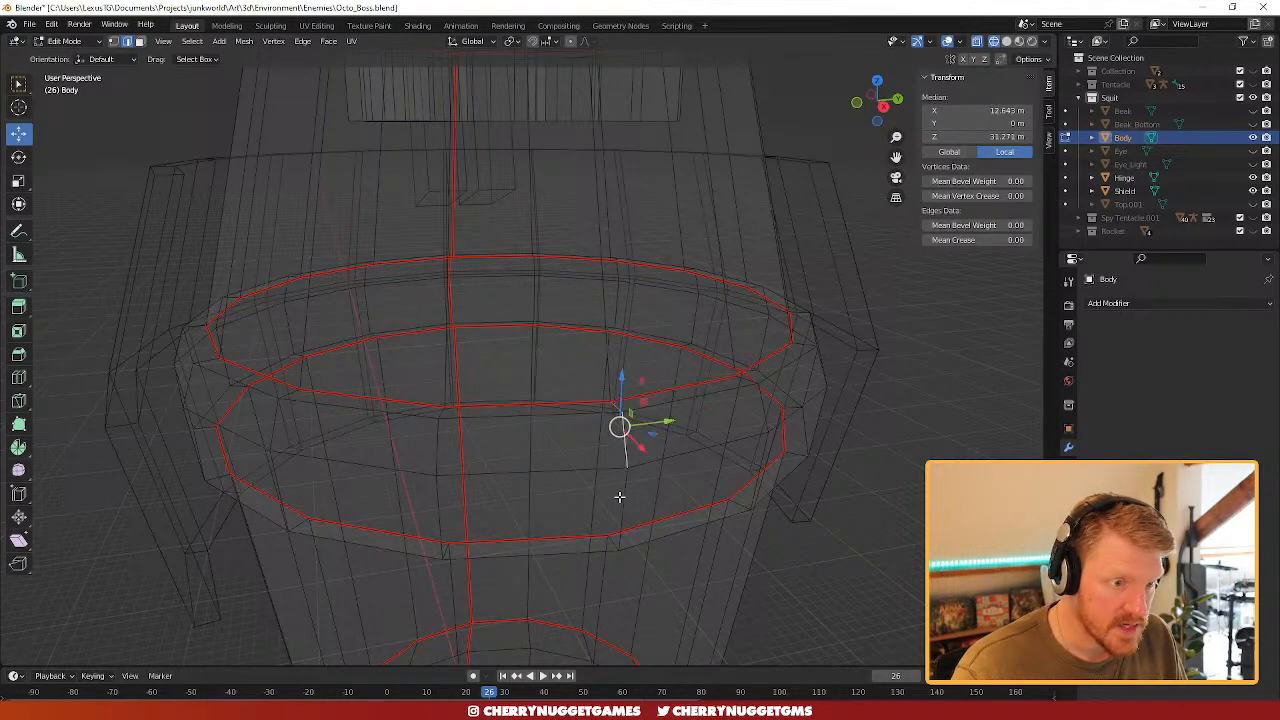
{"action": "right_click", "coordinate": [613, 546]}
{"action": "left_click", "coordinate": [590, 545]}
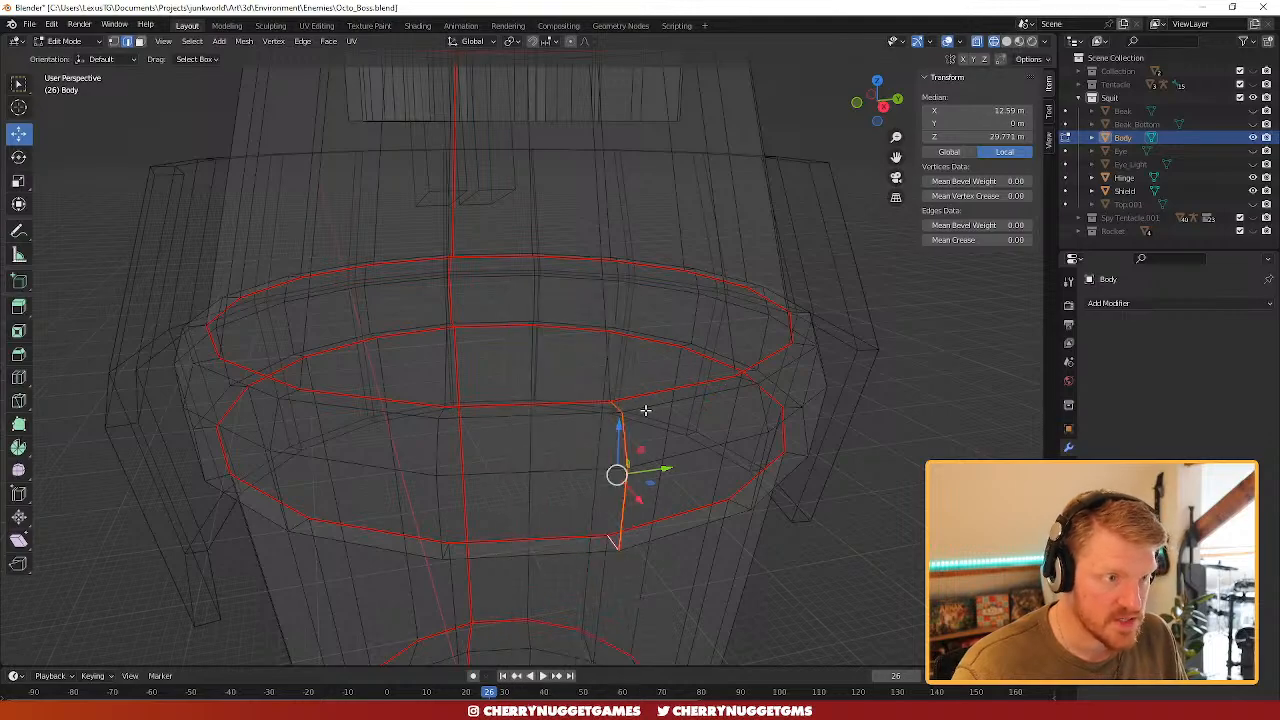
{"action": "middle_click_drag", "start_coordinate": [645, 410], "coordinate": [701, 391]}
{"action": "left_click", "coordinate": [562, 408]}
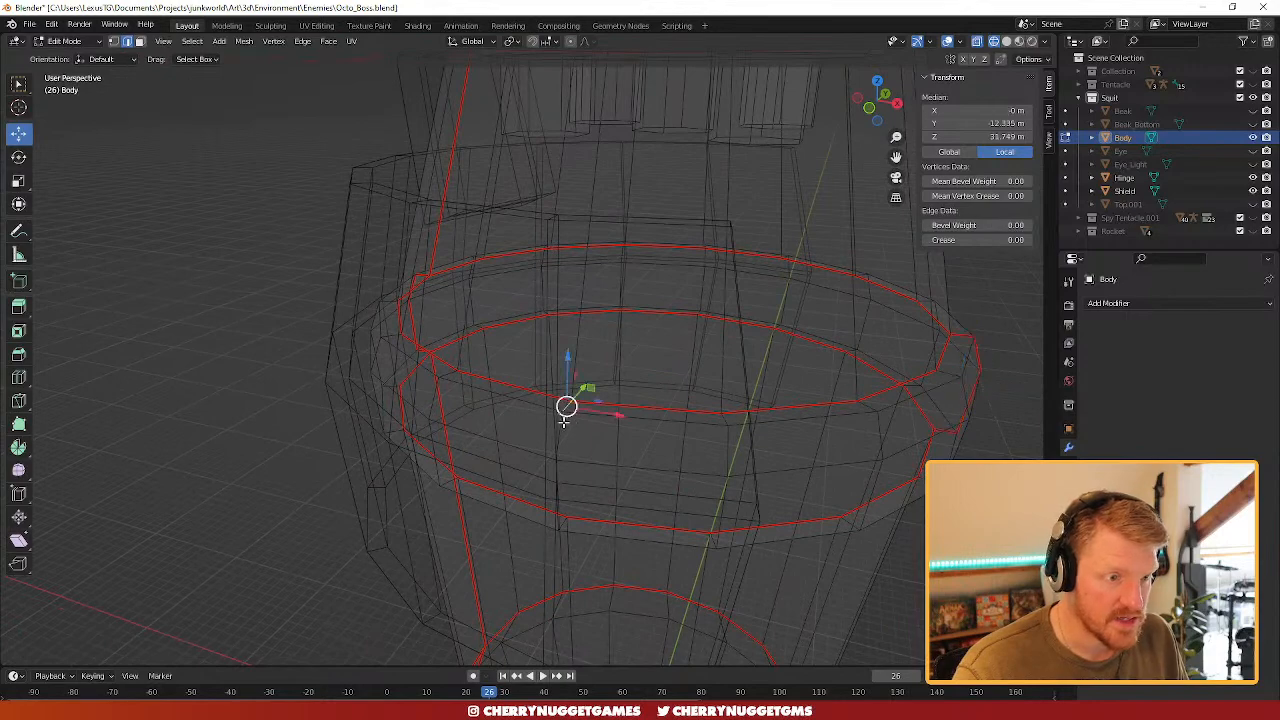
{"action": "middle_click_drag", "start_coordinate": [566, 406], "coordinate": [603, 409]}
{"action": "middle_click_drag", "start_coordinate": [490, 311], "coordinate": [475, 314]}
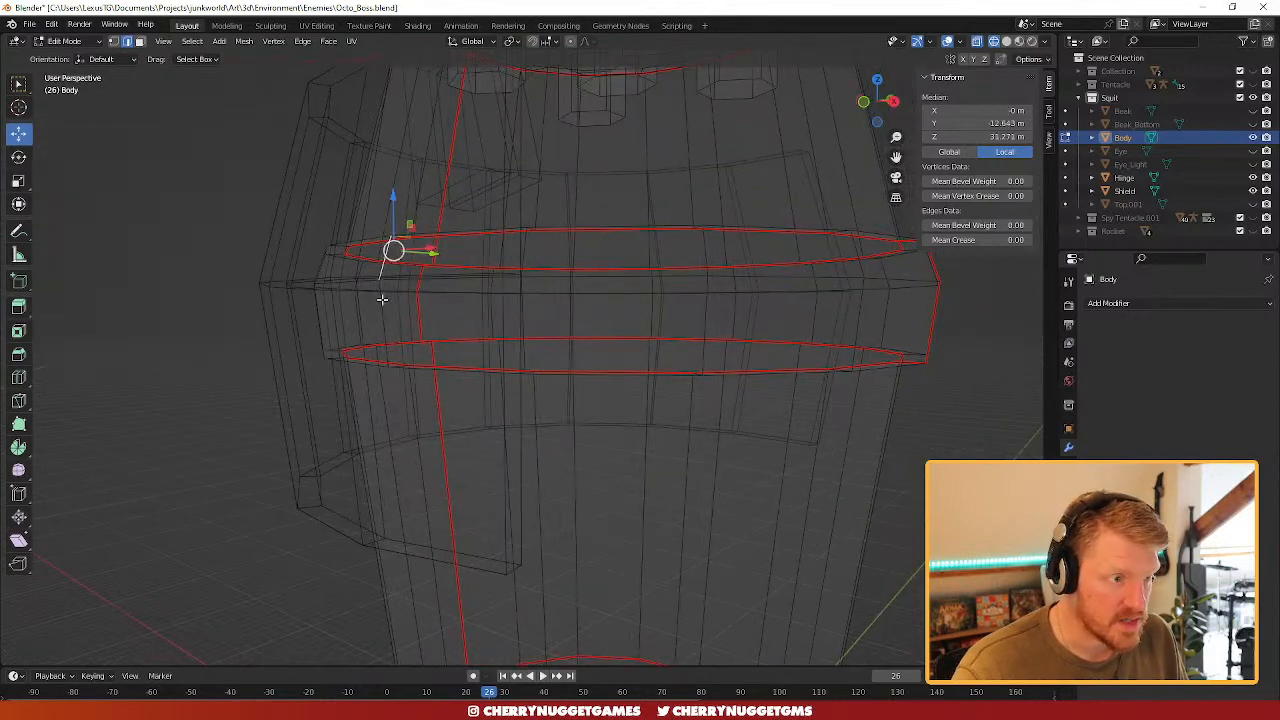
{"action": "left_click", "coordinate": [382, 304], "text": "shift"}
{"action": "scroll", "coordinate": [392, 380], "scroll_direction": "up", "scroll_amount": 1}
{"action": "left_click", "coordinate": [356, 374], "text": "shift"}
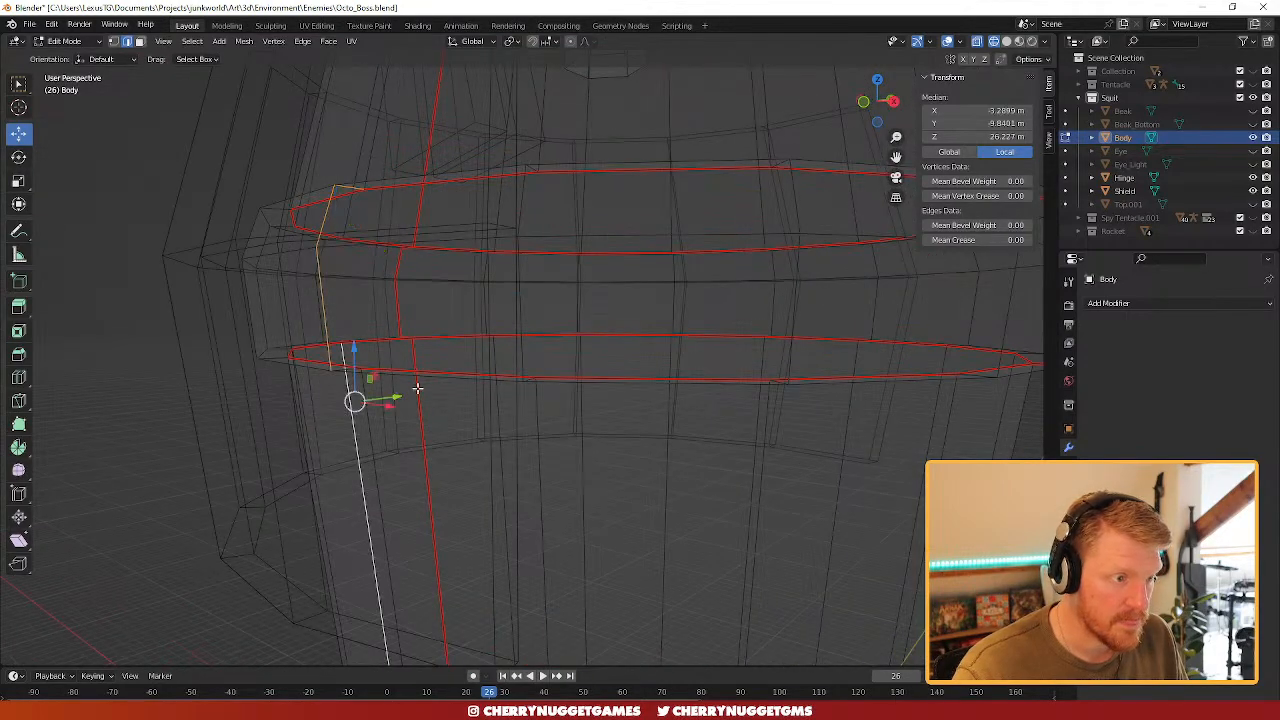
{"action": "left_click", "coordinate": [345, 370], "text": "shift"}
{"action": "left_click", "coordinate": [346, 371], "text": "shift"}
{"action": "left_click", "coordinate": [340, 355], "text": "shift"}
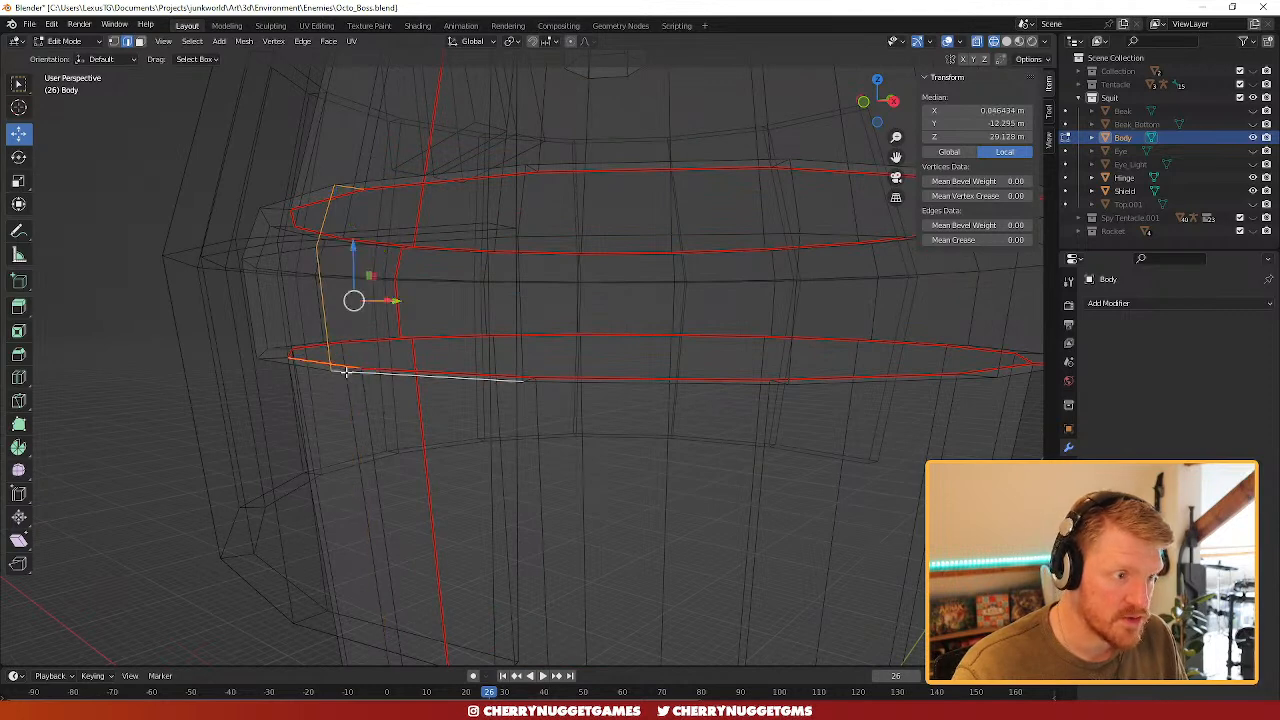
{"action": "left_click", "coordinate": [344, 372], "text": "shift"}
{"action": "left_click", "coordinate": [344, 373], "text": "shift"}
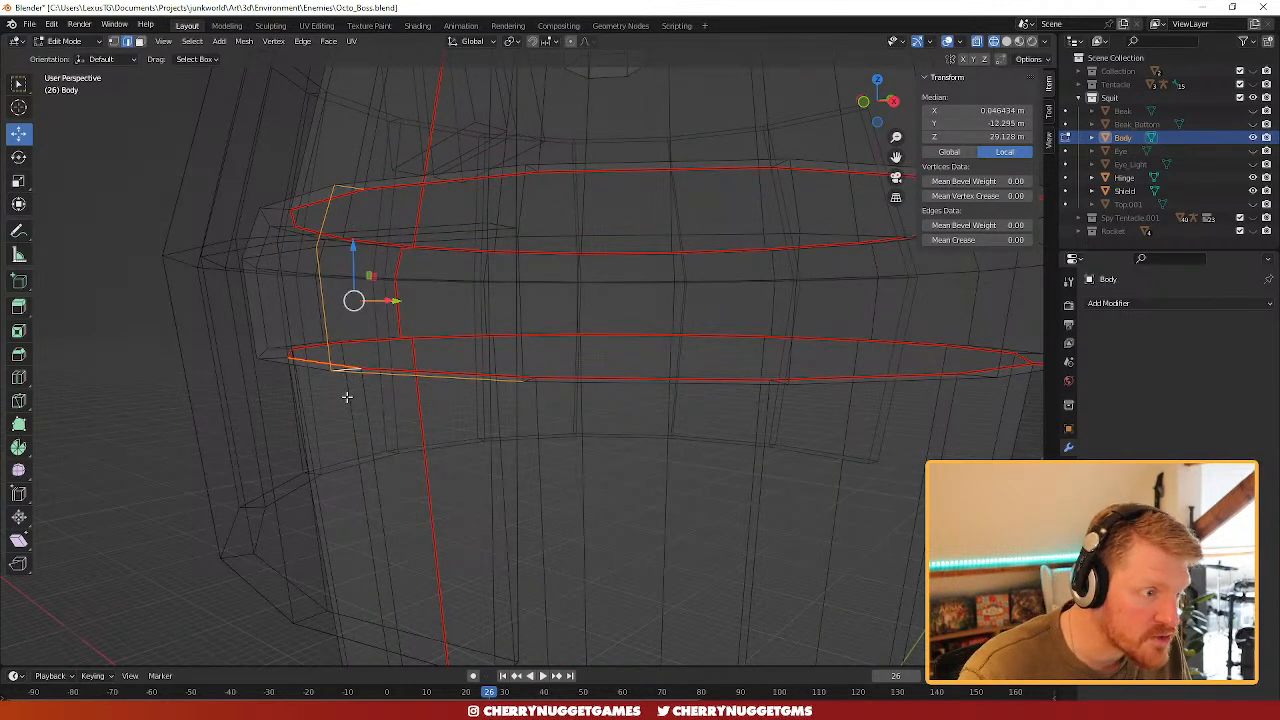
{"action": "left_click", "coordinate": [346, 397]}
- Select the short underside edge of the band at the Body's side, without any neighbouring edges
{"action": "left_click", "coordinate": [346, 366]}
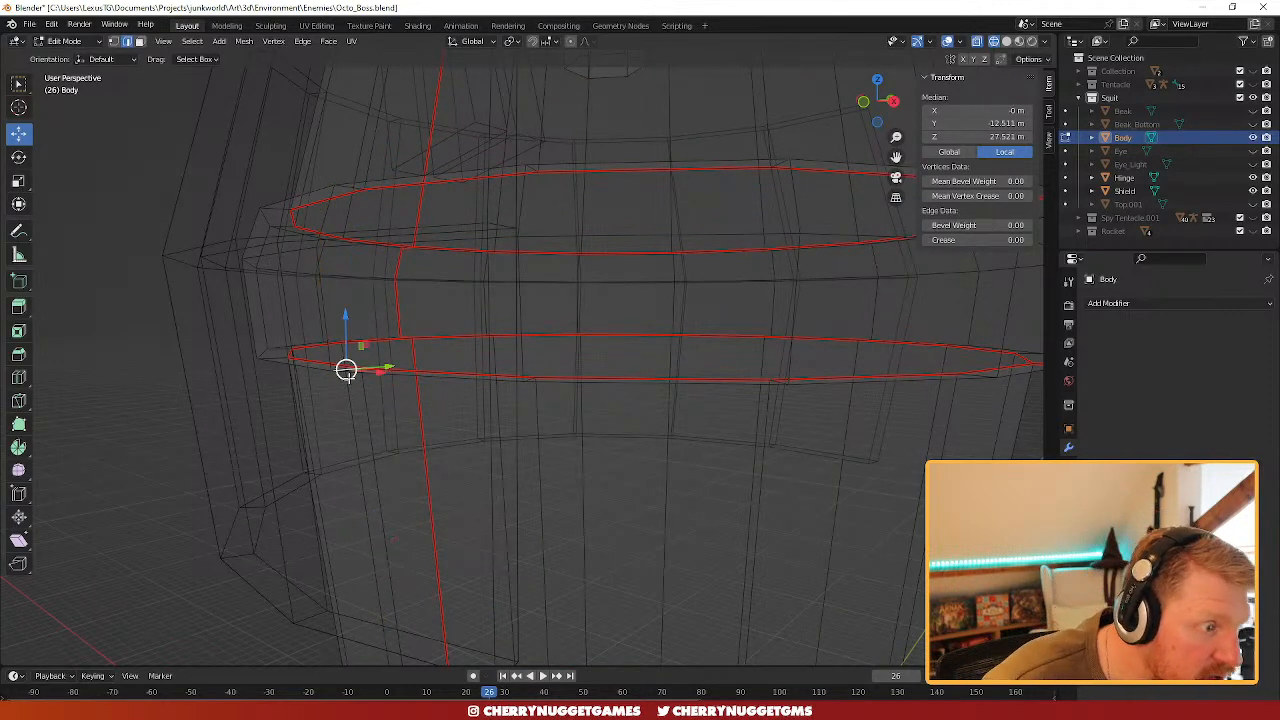
{"action": "left_click", "coordinate": [320, 316], "text": "shift"}
{"action": "middle_click_drag", "start_coordinate": [335, 300], "coordinate": [380, 294]}
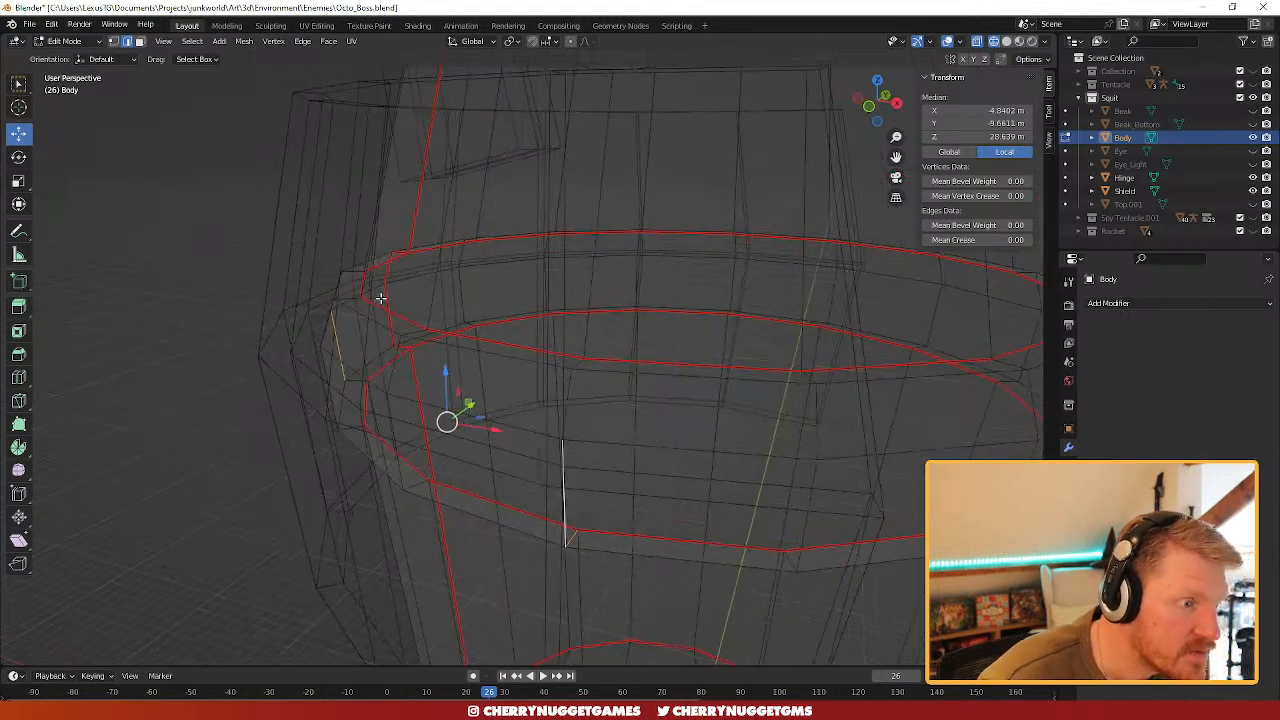
{"action": "left_click", "coordinate": [582, 427]}
{"action": "middle_click_drag", "start_coordinate": [608, 405], "coordinate": [620, 395]}
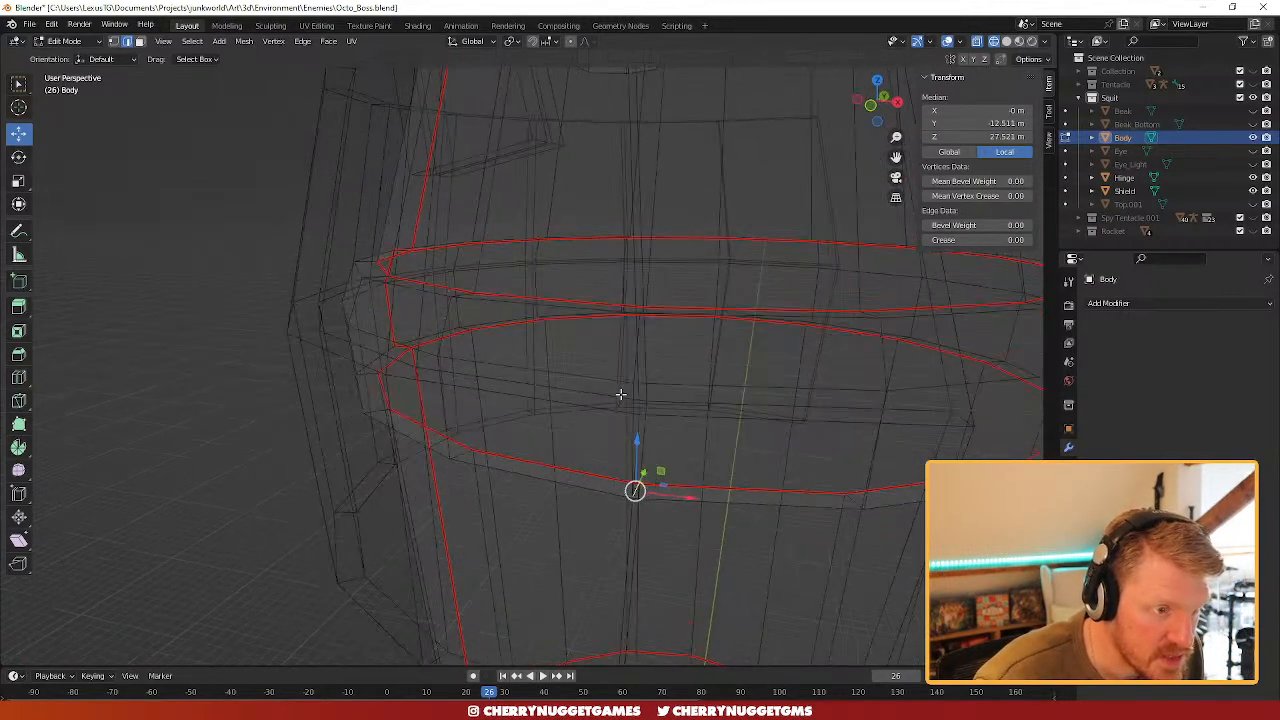
{"action": "middle_click_drag", "start_coordinate": [697, 362], "coordinate": [660, 367]}
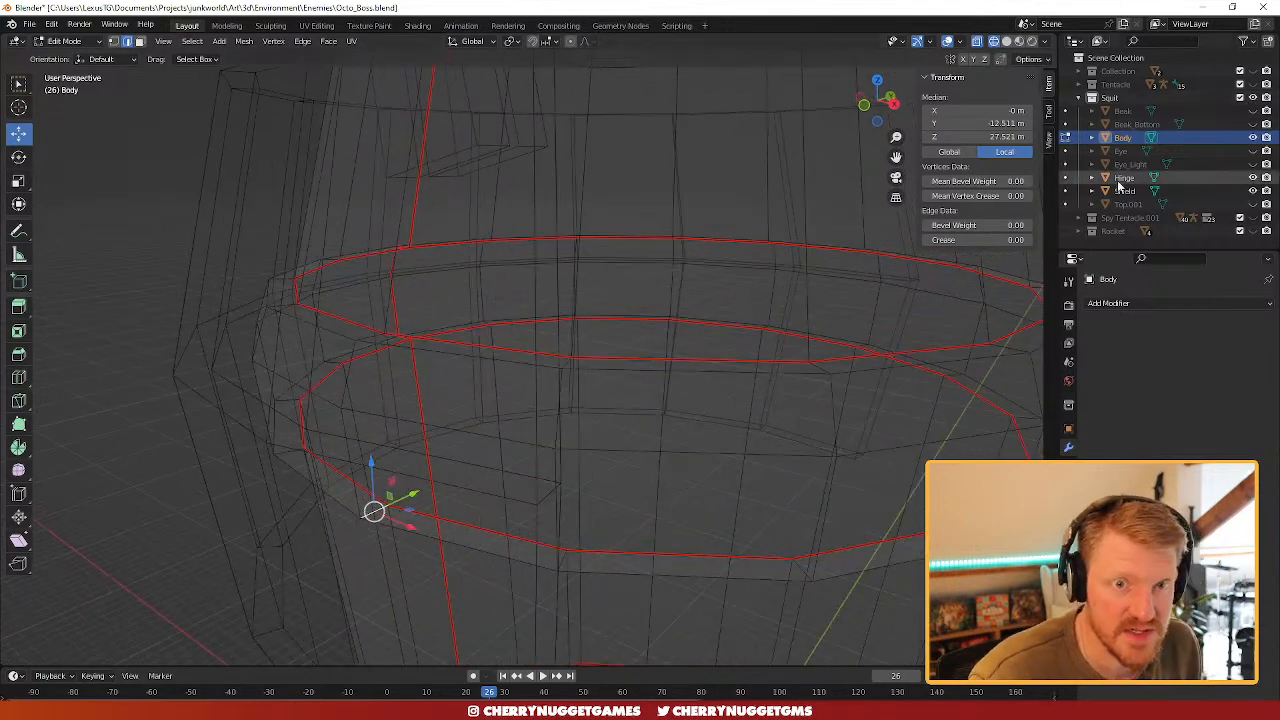
- Hide the Shield, turn off X-ray and add the remaining vertical edges crossing the band at that side to the selection
{"action": "left_click", "coordinate": [1266, 191]}
{"action": "middle_click_drag", "start_coordinate": [380, 380], "coordinate": [396, 406]}
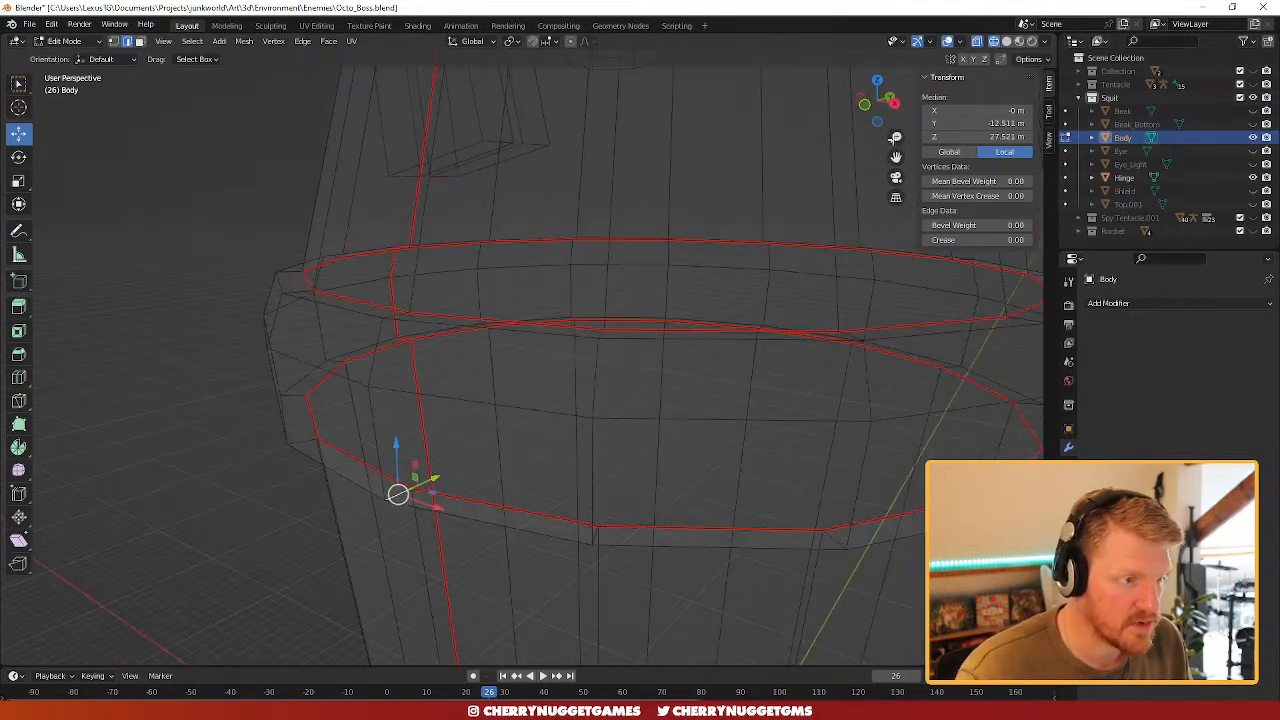
{"action": "left_click", "coordinate": [977, 42]}
{"action": "left_click", "coordinate": [369, 416], "text": "shift"}
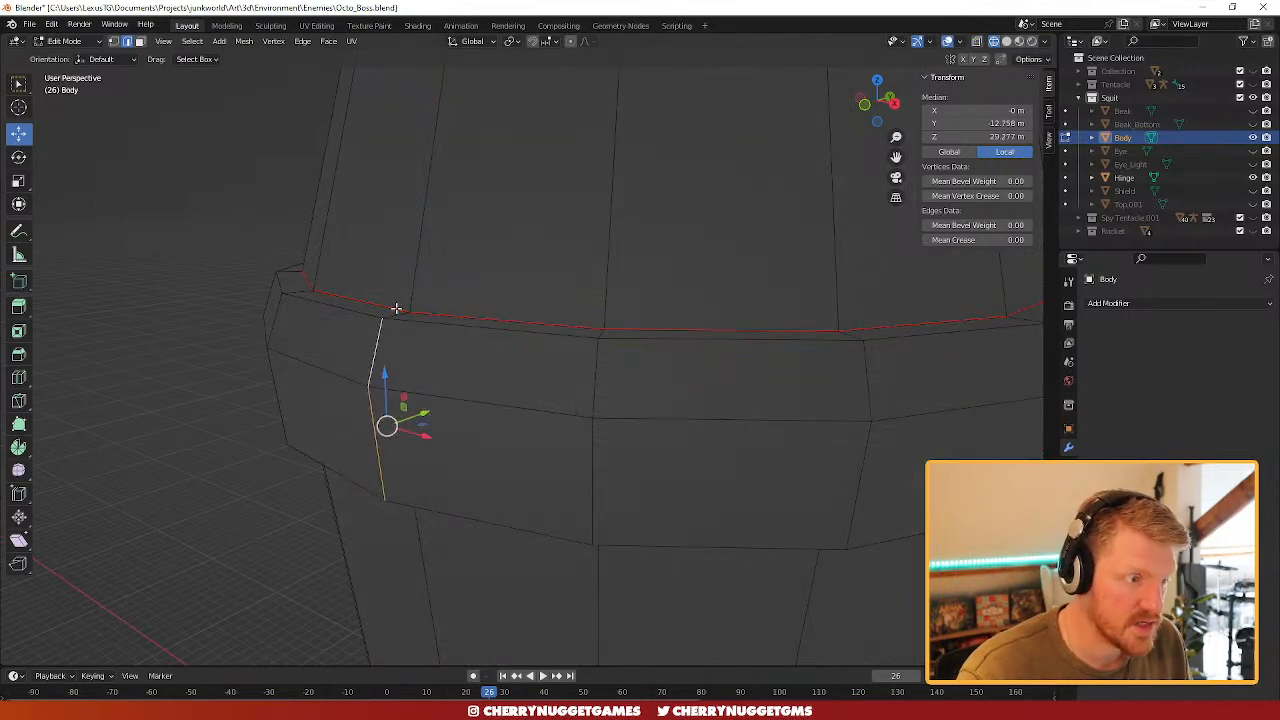
{"action": "middle_click_drag", "start_coordinate": [525, 389], "coordinate": [456, 367]}
- Mark the vertical edges crossing the Body's raised band at both of its sides as seams
{"action": "scroll", "coordinate": [289, 400], "scroll_direction": "down", "scroll_amount": 3}
{"action": "scroll", "coordinate": [443, 400], "scroll_direction": "down", "scroll_amount": 4}
{"action": "scroll", "coordinate": [481, 361], "scroll_direction": "up", "scroll_amount": 2}
{"action": "middle_click_drag", "start_coordinate": [403, 312], "coordinate": [455, 347]}
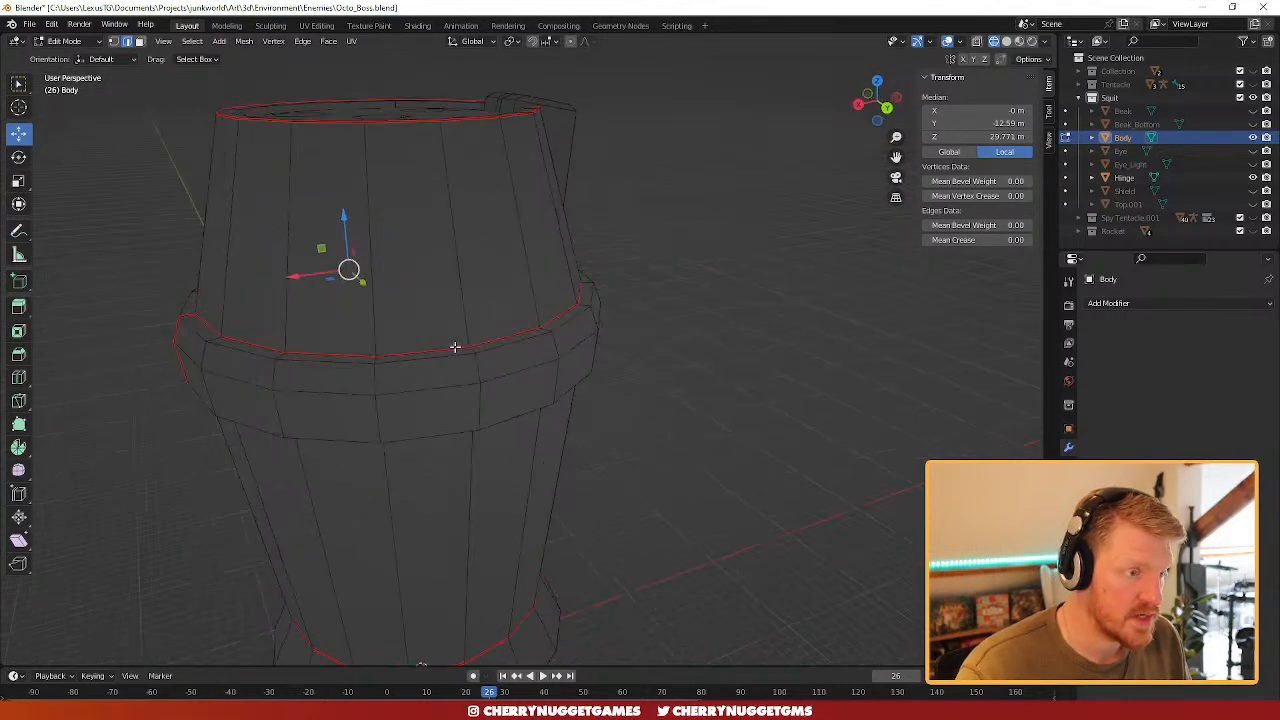
{"action": "middle_click_drag", "start_coordinate": [478, 392], "coordinate": [448, 238]}
{"action": "key", "text": "ctrl+e"}
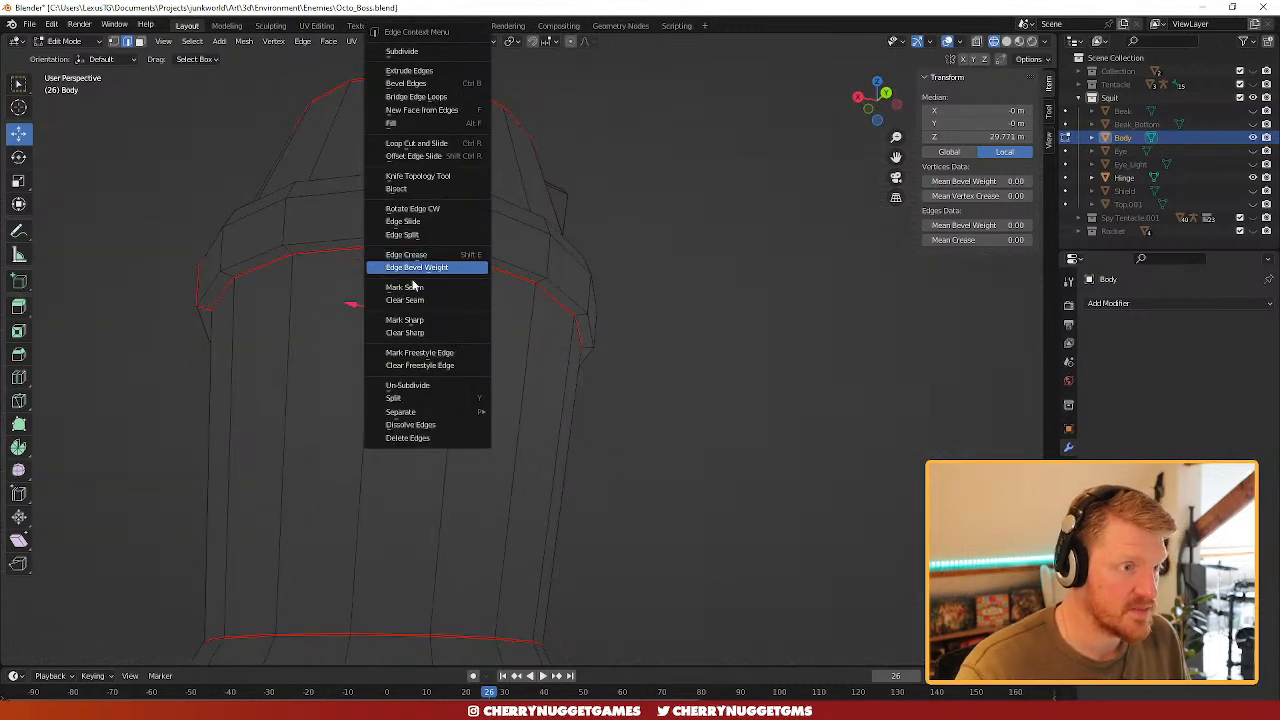
{"action": "left_click", "coordinate": [428, 289]}
- Select the faces of all four seam-bounded sections of the band, leaving the Body's upper shell out of the selection
{"action": "middle_click_drag", "start_coordinate": [430, 290], "coordinate": [618, 402]}
{"action": "key", "text": "3"}
{"action": "key", "text": "l"}
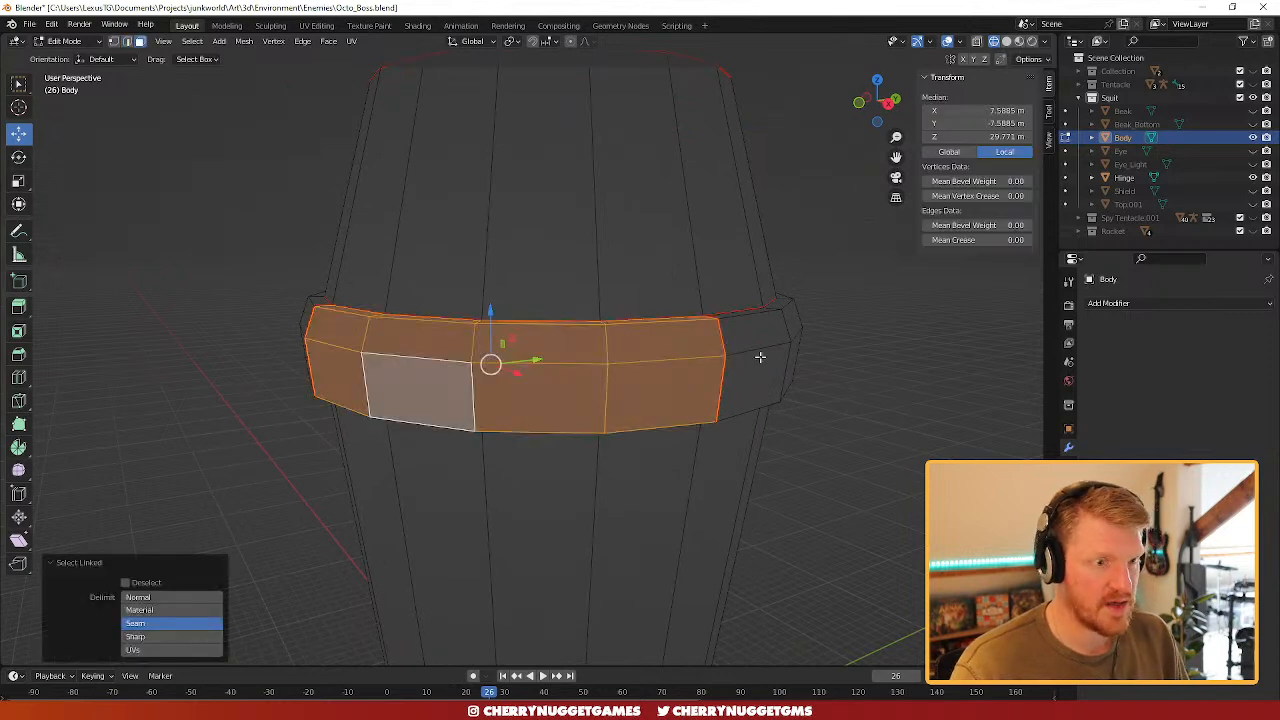
{"action": "middle_click_drag", "start_coordinate": [760, 357], "coordinate": [436, 347]}
{"action": "key", "text": "l"}
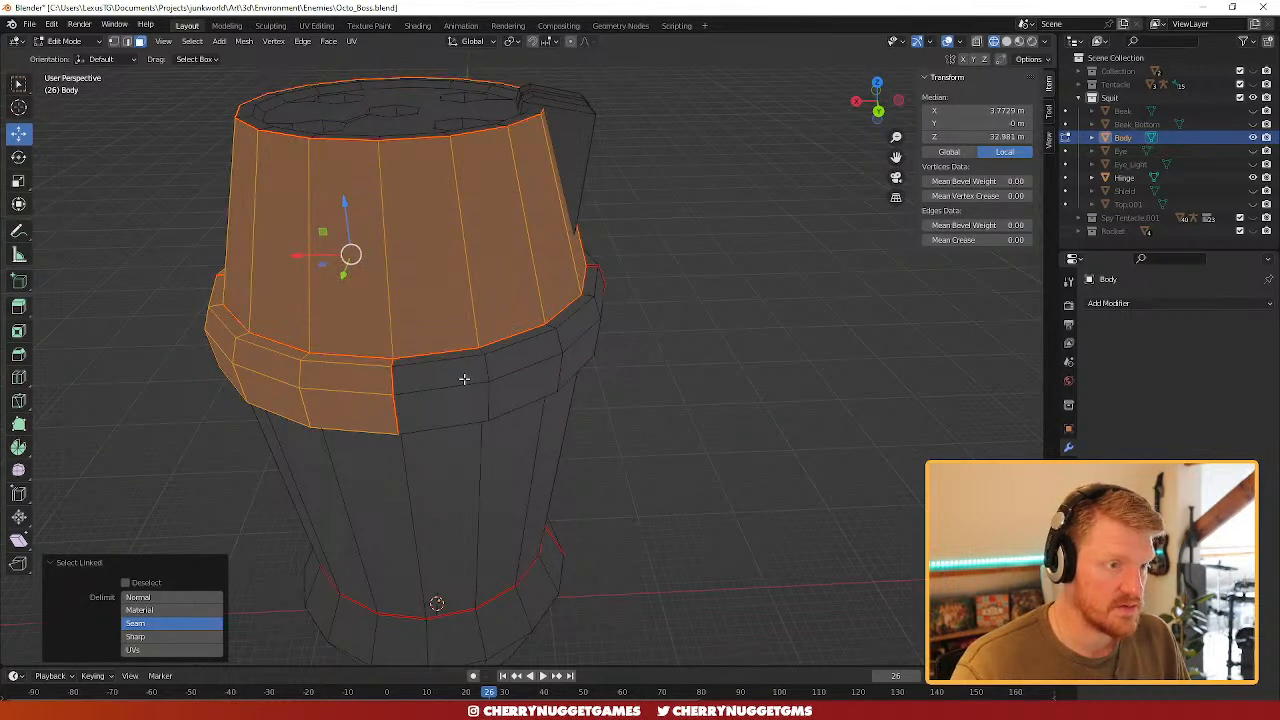
{"action": "key", "text": "l"}
{"action": "key", "text": "shift+l"}
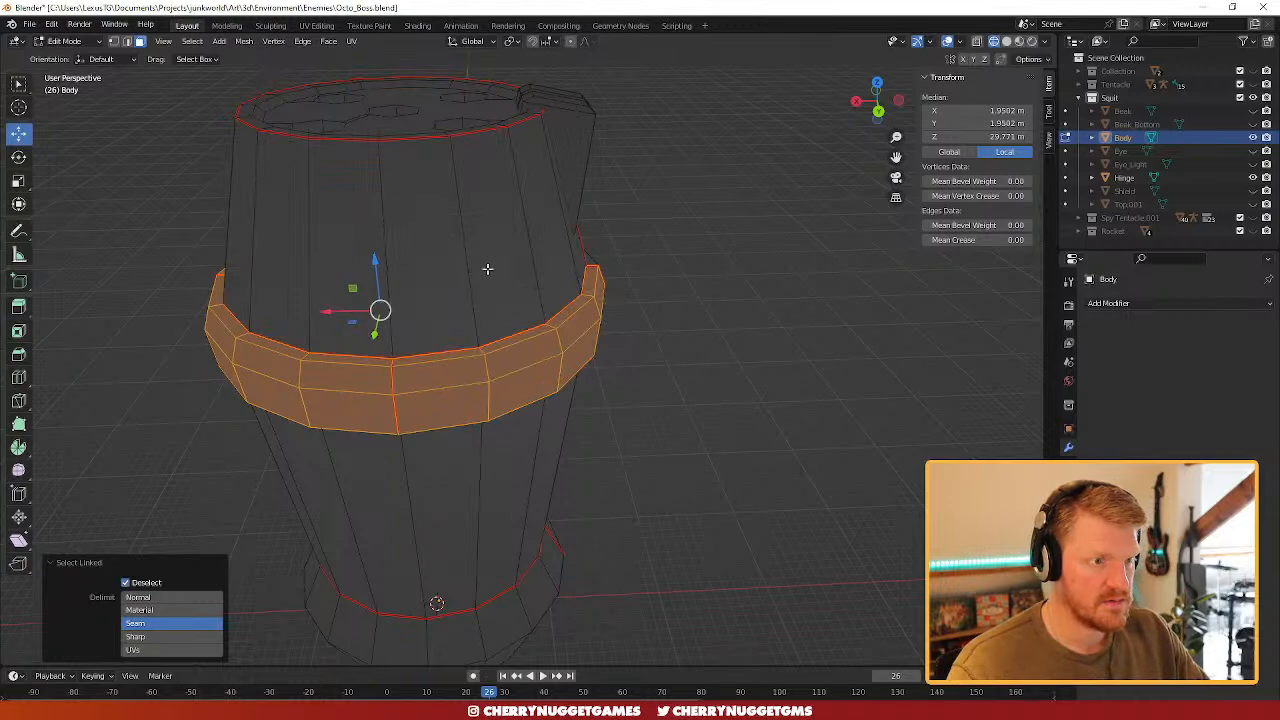
{"action": "middle_click_drag", "start_coordinate": [525, 323], "coordinate": [321, 326]}
{"action": "key", "text": "l"}
{"action": "middle_click_drag", "start_coordinate": [734, 375], "coordinate": [490, 394]}
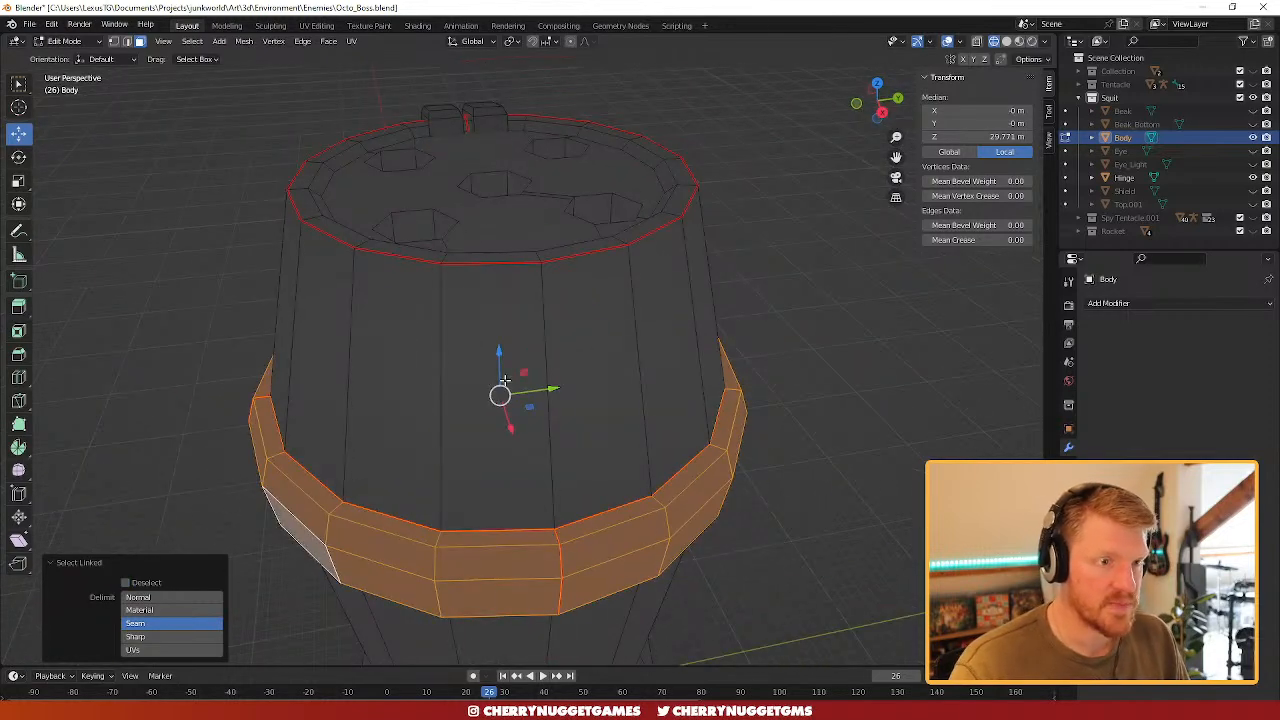
- Switch to the UV Editing workspace and unwrap the selected band faces
{"action": "left_click", "coordinate": [330, 25]}
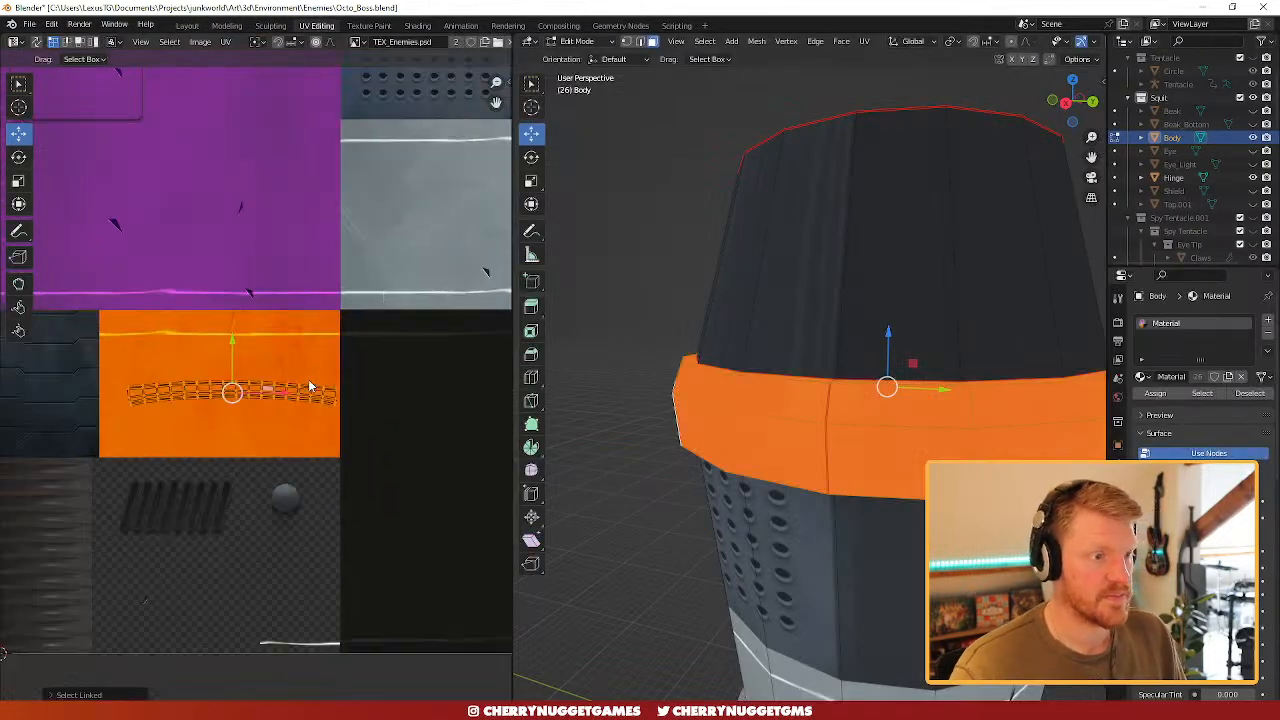
{"action": "left_click", "coordinate": [864, 41]}
{"action": "left_click", "coordinate": [885, 57]}
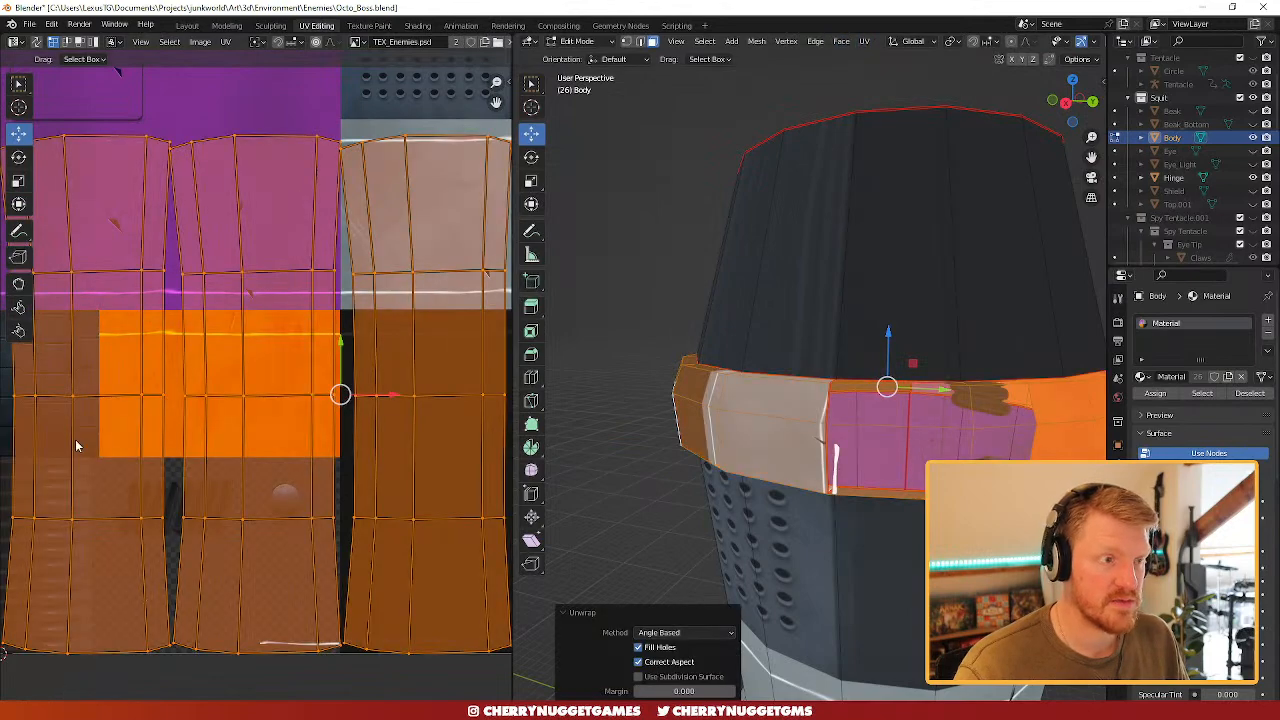
- Use face selection in the UV editor and pick one middle quad in each of the band's four UV islands
{"action": "scroll", "coordinate": [326, 420], "scroll_direction": "down", "scroll_amount": 3}
{"action": "scroll", "coordinate": [388, 407], "scroll_direction": "up", "scroll_amount": 2}
{"action": "scroll", "coordinate": [404, 416], "scroll_direction": "down", "scroll_amount": 1}
{"action": "middle_click_drag", "start_coordinate": [383, 413], "coordinate": [325, 406]}
{"action": "scroll", "coordinate": [349, 458], "scroll_direction": "up", "scroll_amount": 1}
{"action": "left_click", "coordinate": [413, 424]}
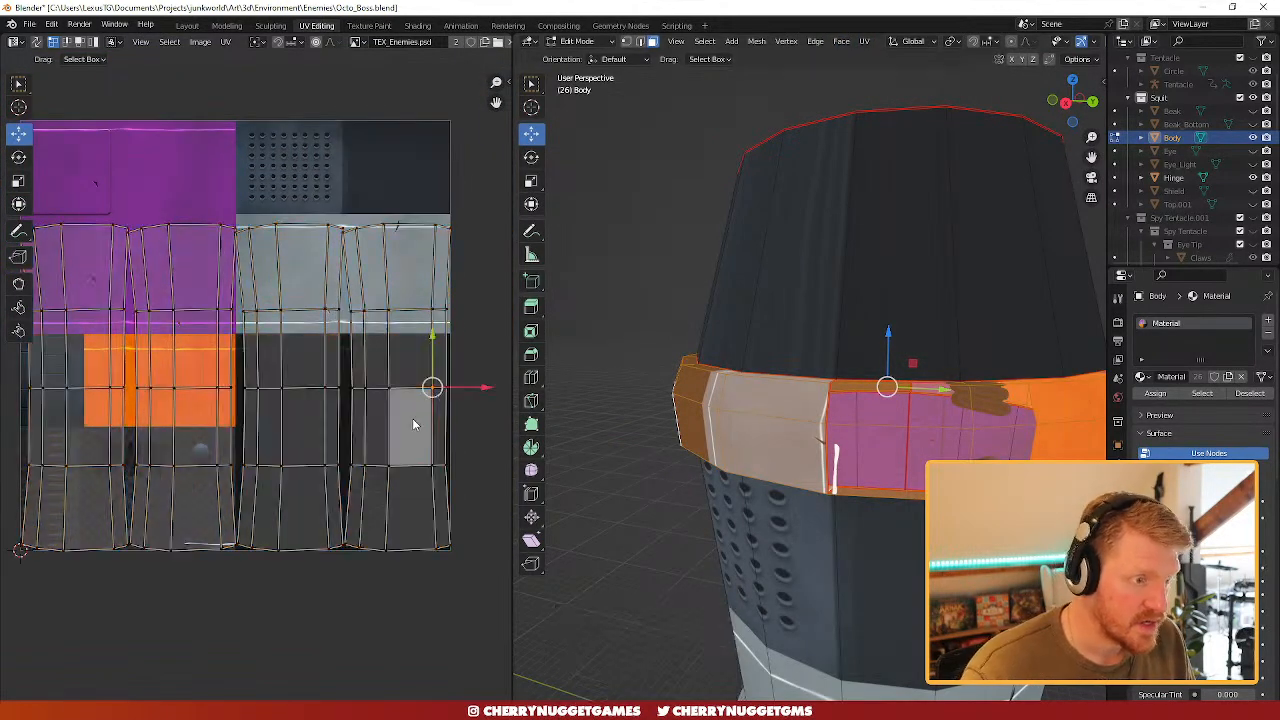
{"action": "scroll", "coordinate": [333, 420], "scroll_direction": "down", "scroll_amount": 1}
{"action": "left_click", "coordinate": [279, 433], "text": "shift"}
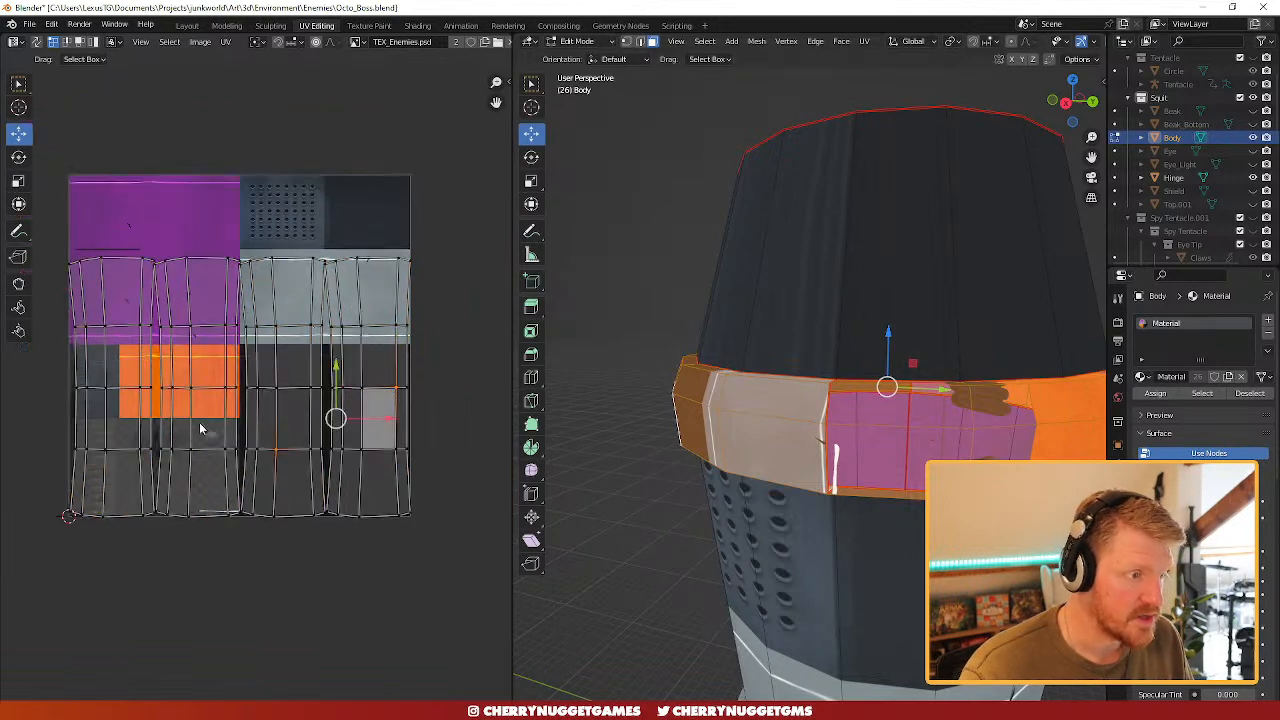
{"action": "left_click", "coordinate": [288, 420], "text": "shift"}
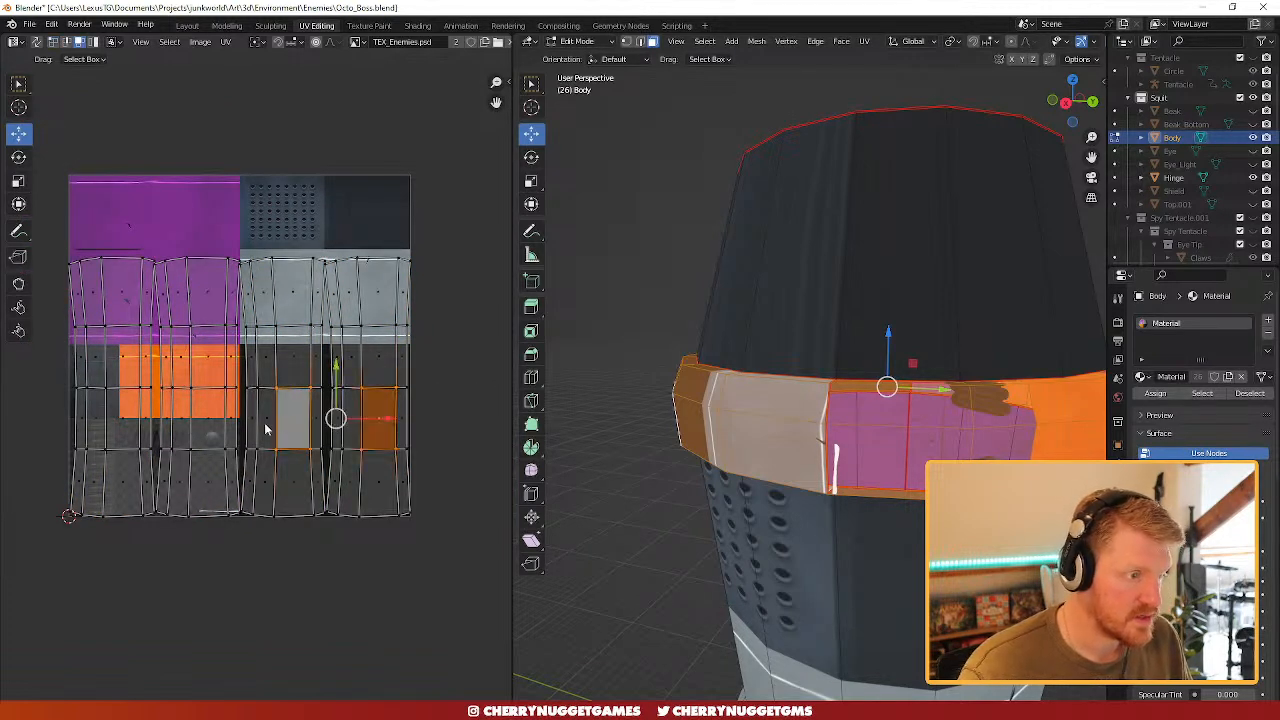
{"action": "left_click", "coordinate": [207, 420], "text": "shift"}
{"action": "left_click", "coordinate": [122, 405], "text": "shift"}
- Select all of the band's UVs and apply Follow Active Quads to straighten the first island
{"action": "key", "text": "a"}
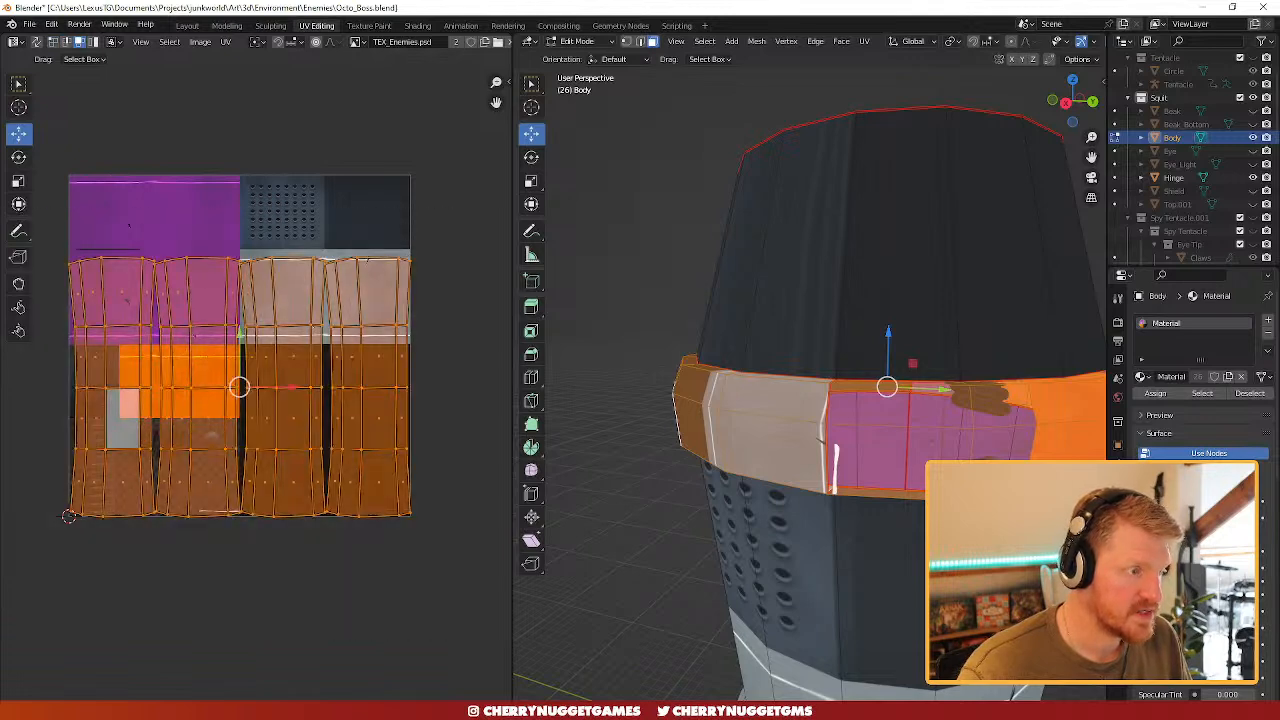
{"action": "left_click", "coordinate": [864, 42]}
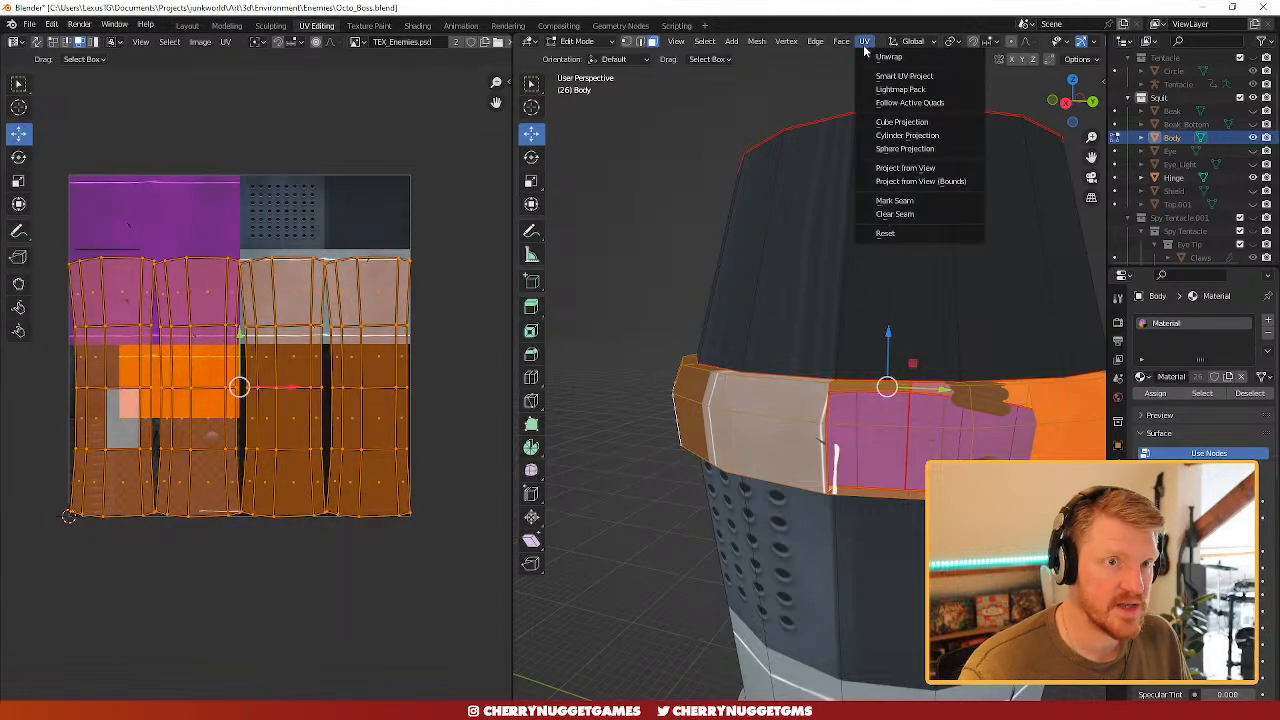
{"action": "left_click", "coordinate": [906, 103]}
{"action": "left_click", "coordinate": [910, 150]}
- Straighten the second UV island around its middle quad using Follow Active Quads with Length Average
{"action": "left_click", "coordinate": [214, 412]}
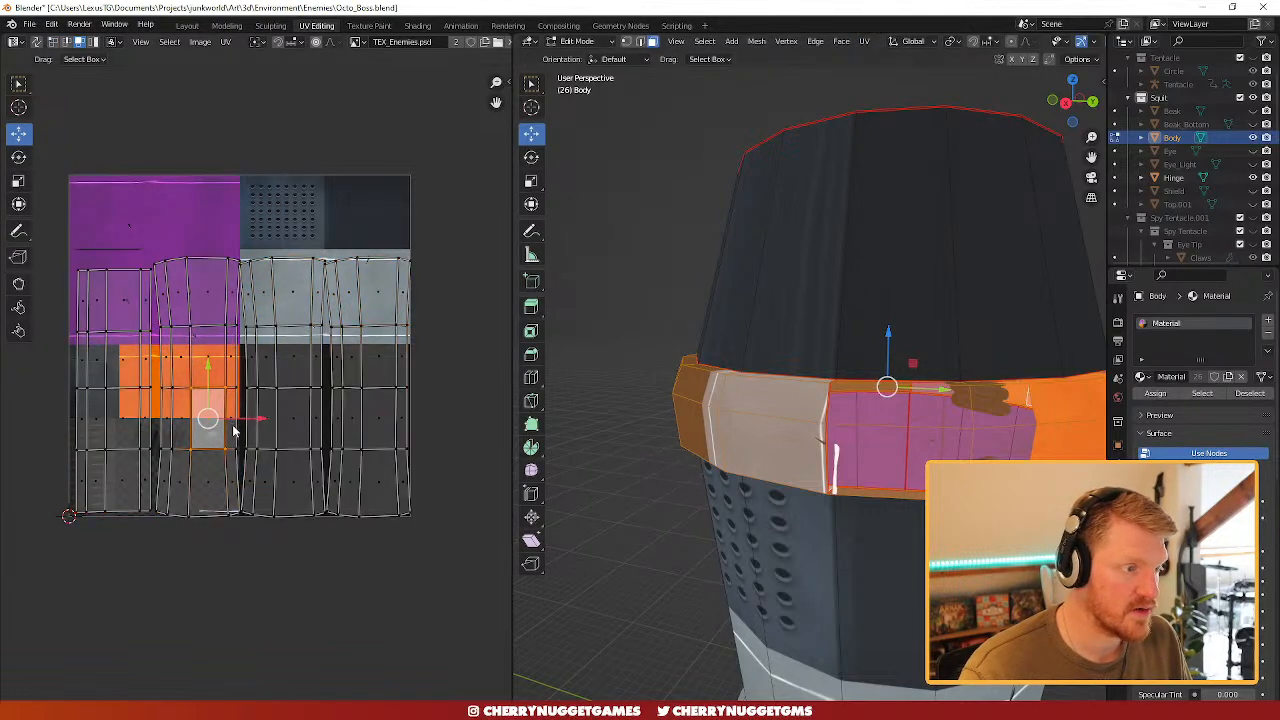
{"action": "left_click_drag", "start_coordinate": [201, 473], "coordinate": [240, 568]}
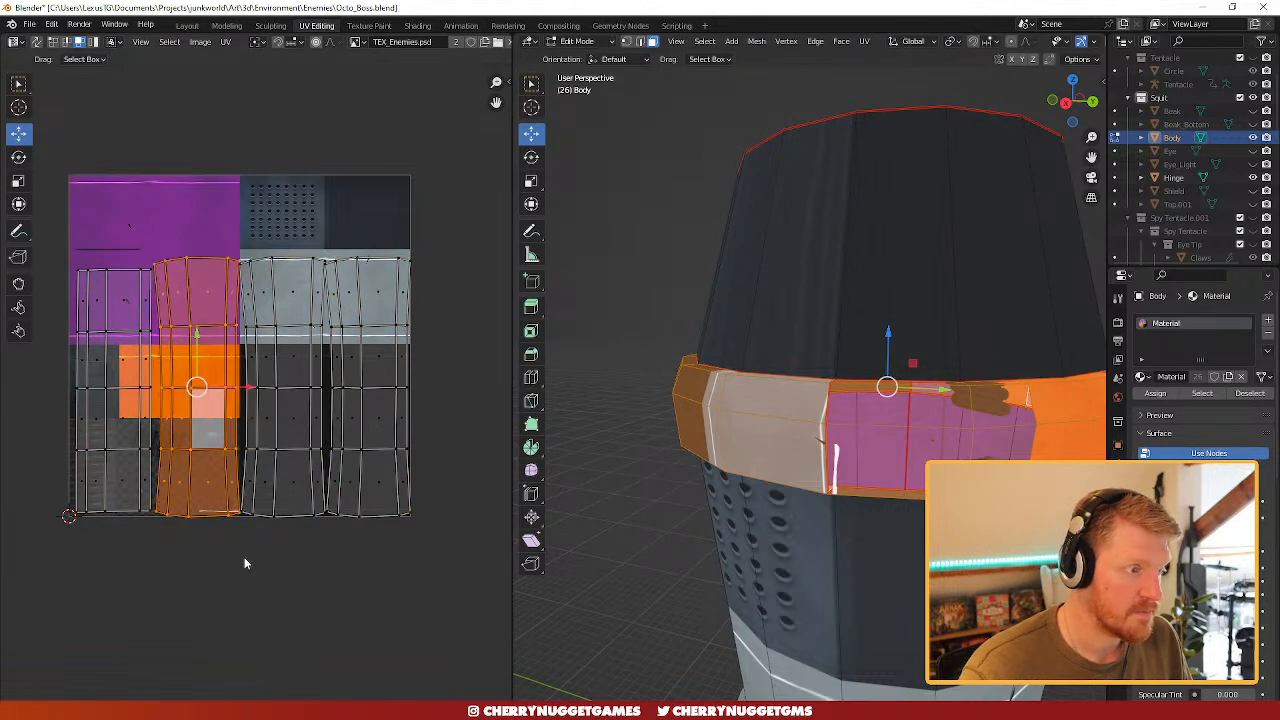
{"action": "left_click", "coordinate": [864, 41]}
{"action": "left_click", "coordinate": [904, 103]}
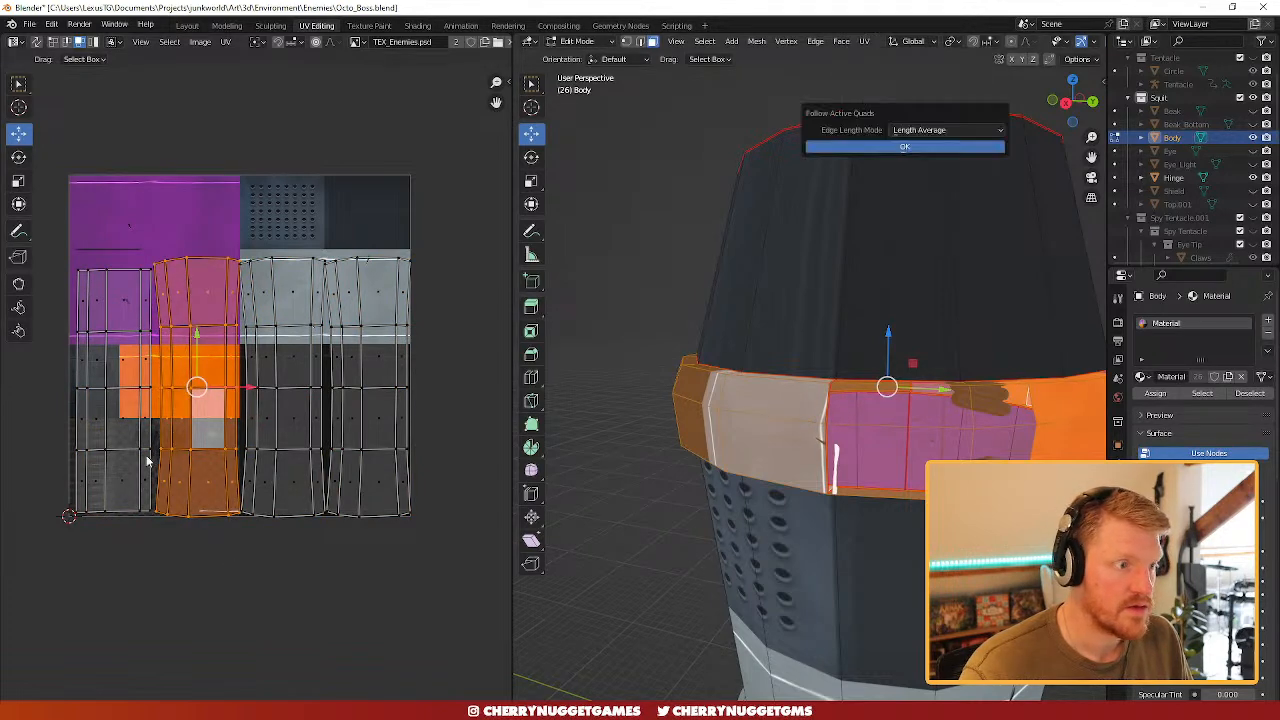
{"action": "left_click", "coordinate": [986, 146]}
- Straighten the third UV island around its middle quad using Follow Active Quads with Length Average
{"action": "left_click", "coordinate": [286, 420]}
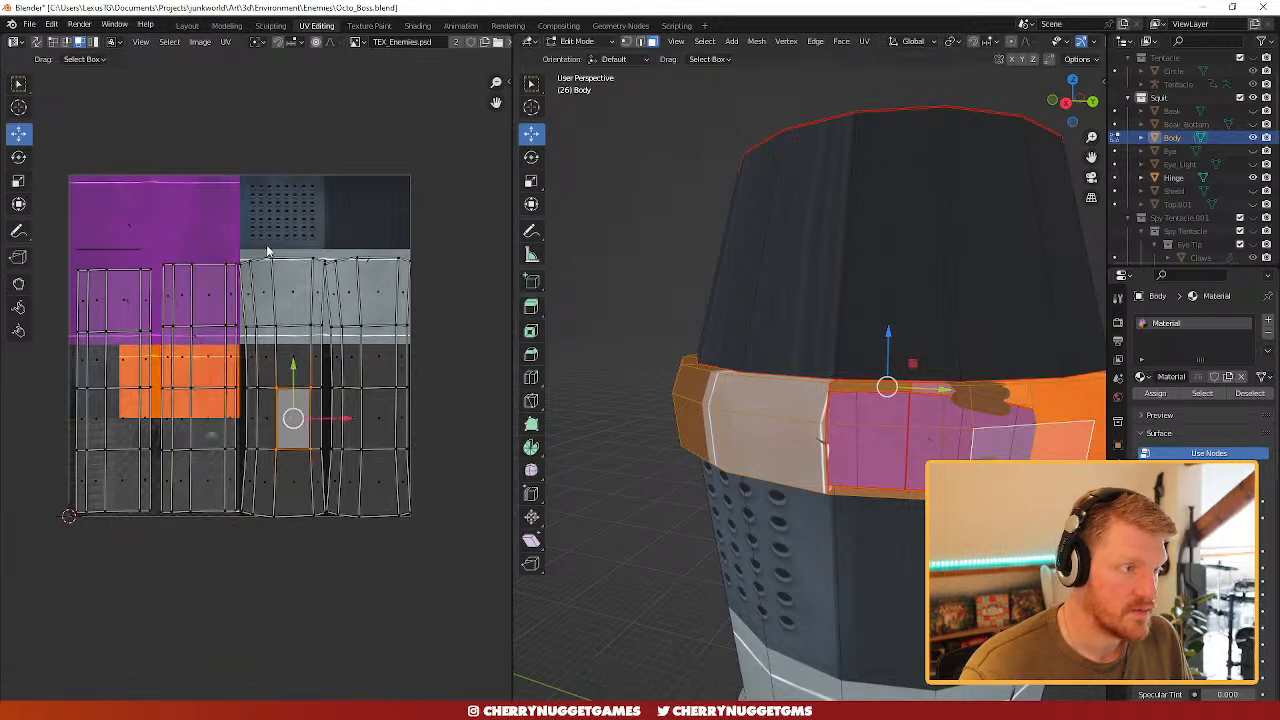
{"action": "left_click_drag", "start_coordinate": [280, 350], "coordinate": [323, 572]}
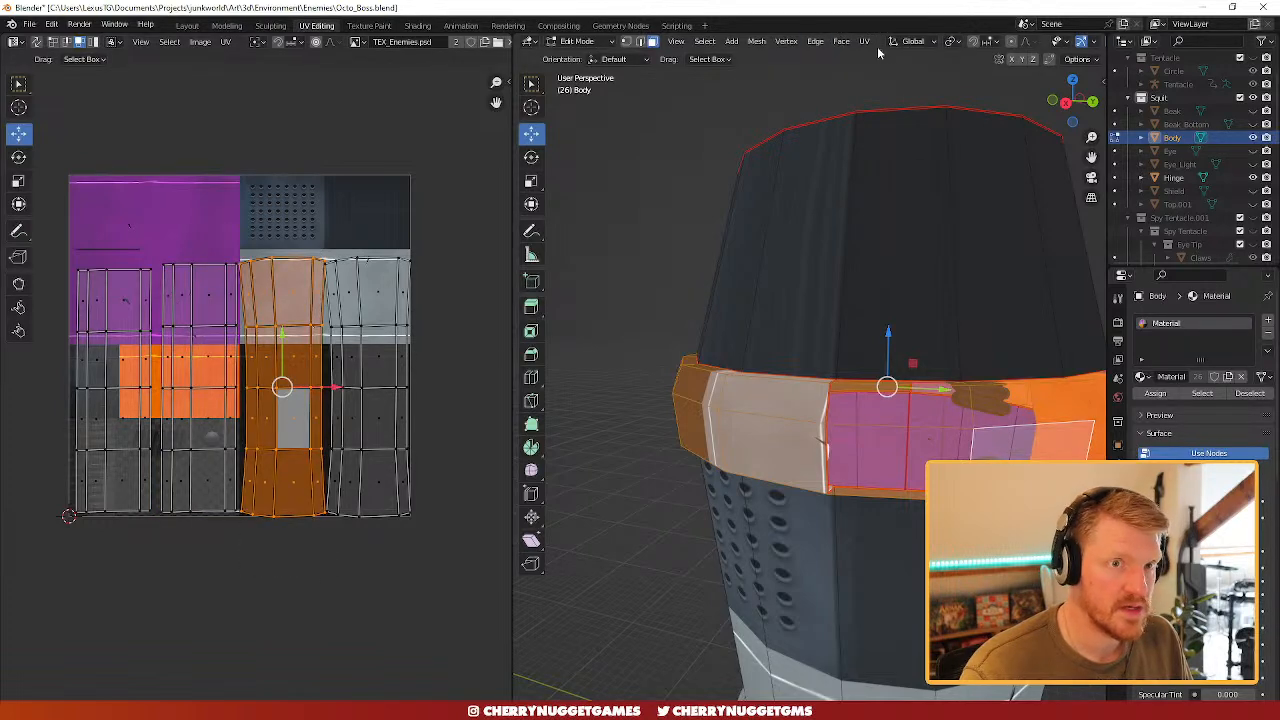
{"action": "left_click", "coordinate": [865, 42]}
{"action": "left_click", "coordinate": [882, 103]}
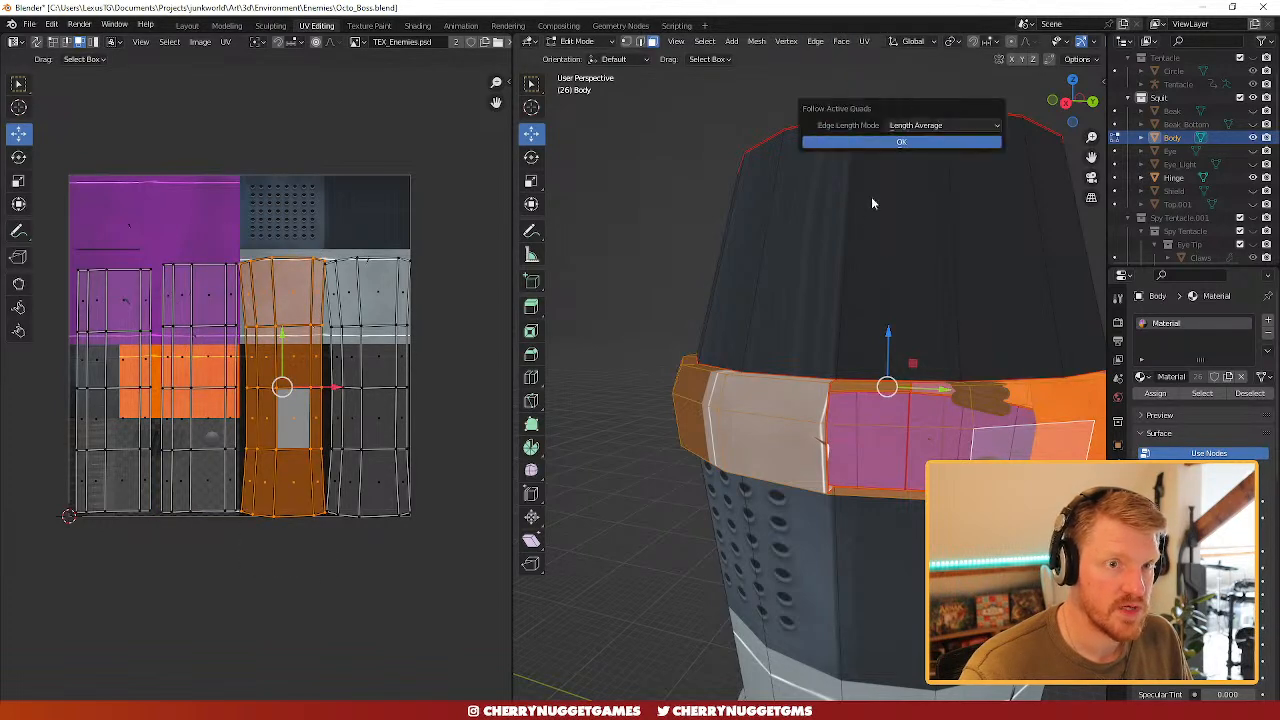
{"action": "left_click", "coordinate": [885, 142]}
- Straighten the fourth UV island around its middle quad using Follow Active Quads with Length Average
{"action": "left_click", "coordinate": [366, 416]}
{"action": "left_click_drag", "start_coordinate": [472, 209], "coordinate": [331, 572]}
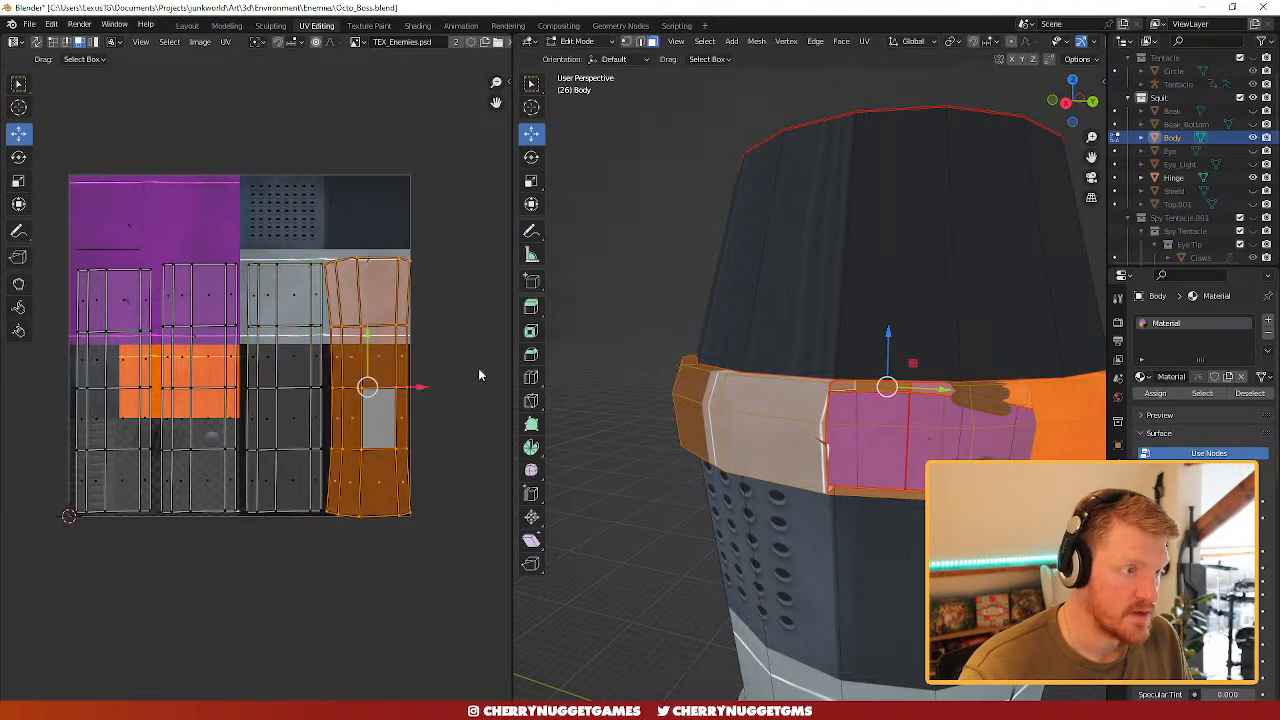
{"action": "left_click", "coordinate": [865, 42]}
{"action": "left_click", "coordinate": [883, 104]}
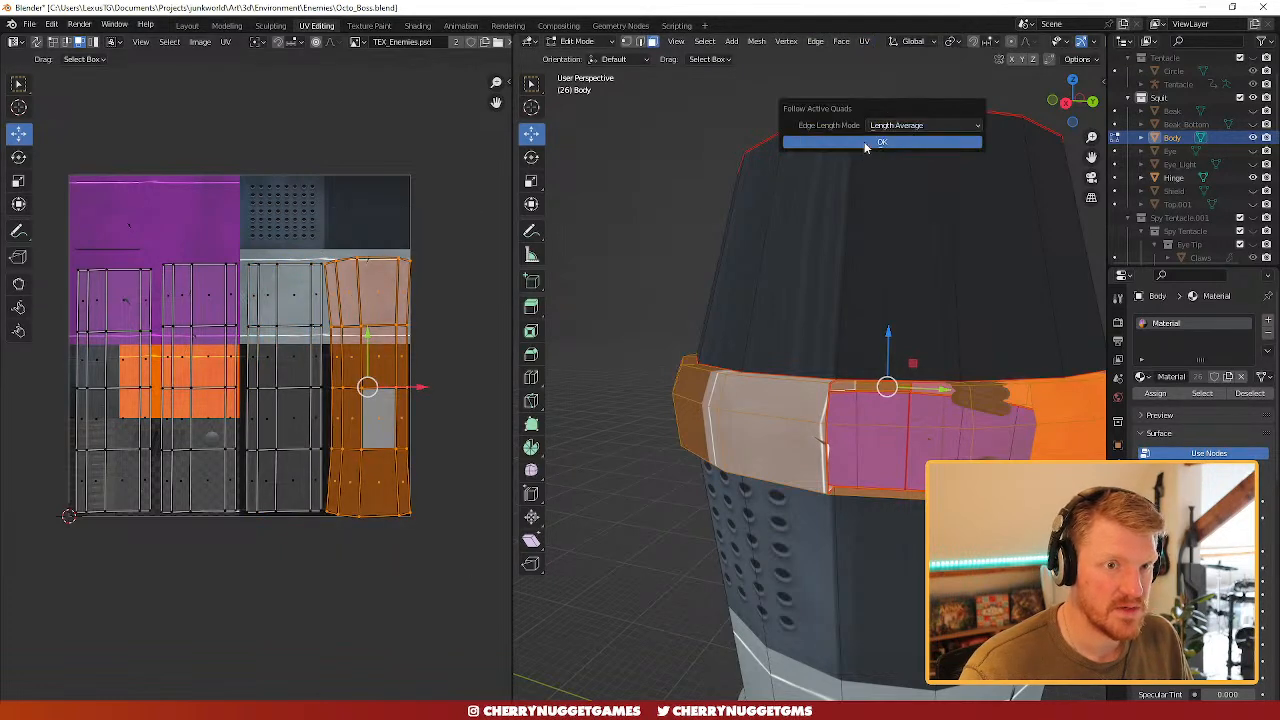
{"action": "left_click", "coordinate": [866, 147]}
- Move the straightened UV islands horizontally so all four are stacked on top of the first one
{"action": "left_click_drag", "start_coordinate": [472, 252], "coordinate": [331, 572]}
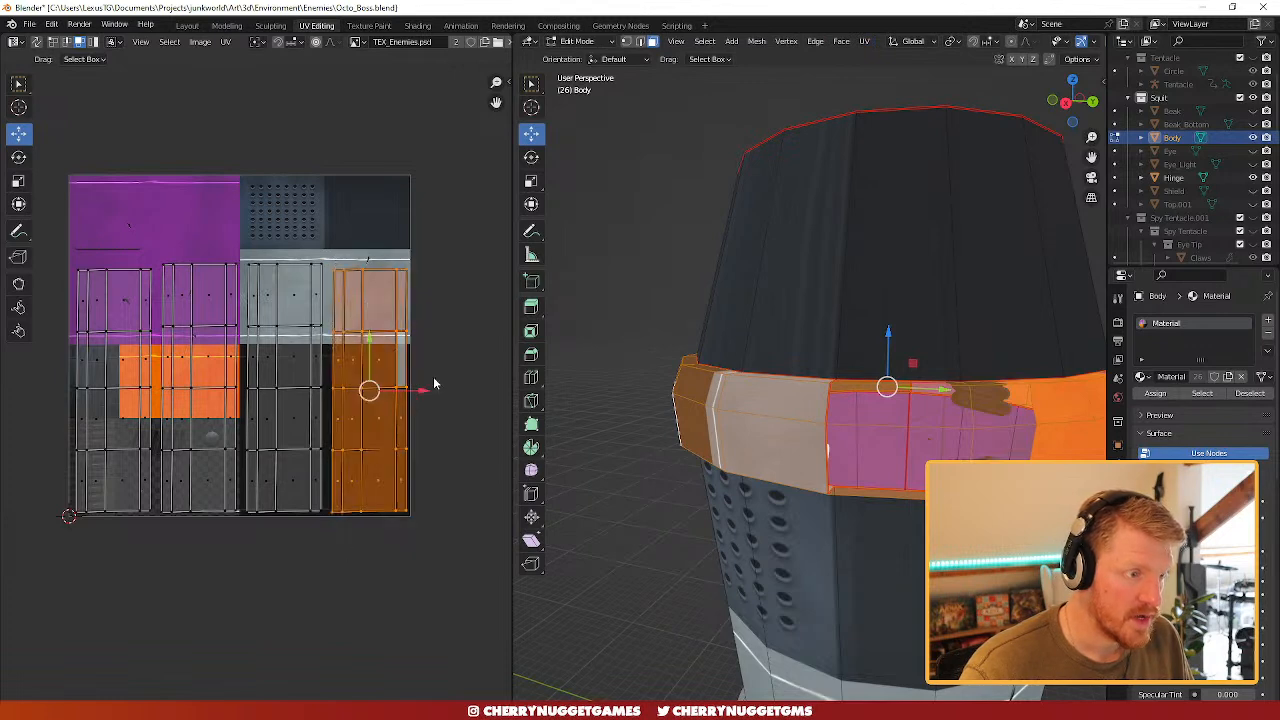
{"action": "left_click_drag", "start_coordinate": [413, 397], "coordinate": [328, 397]}
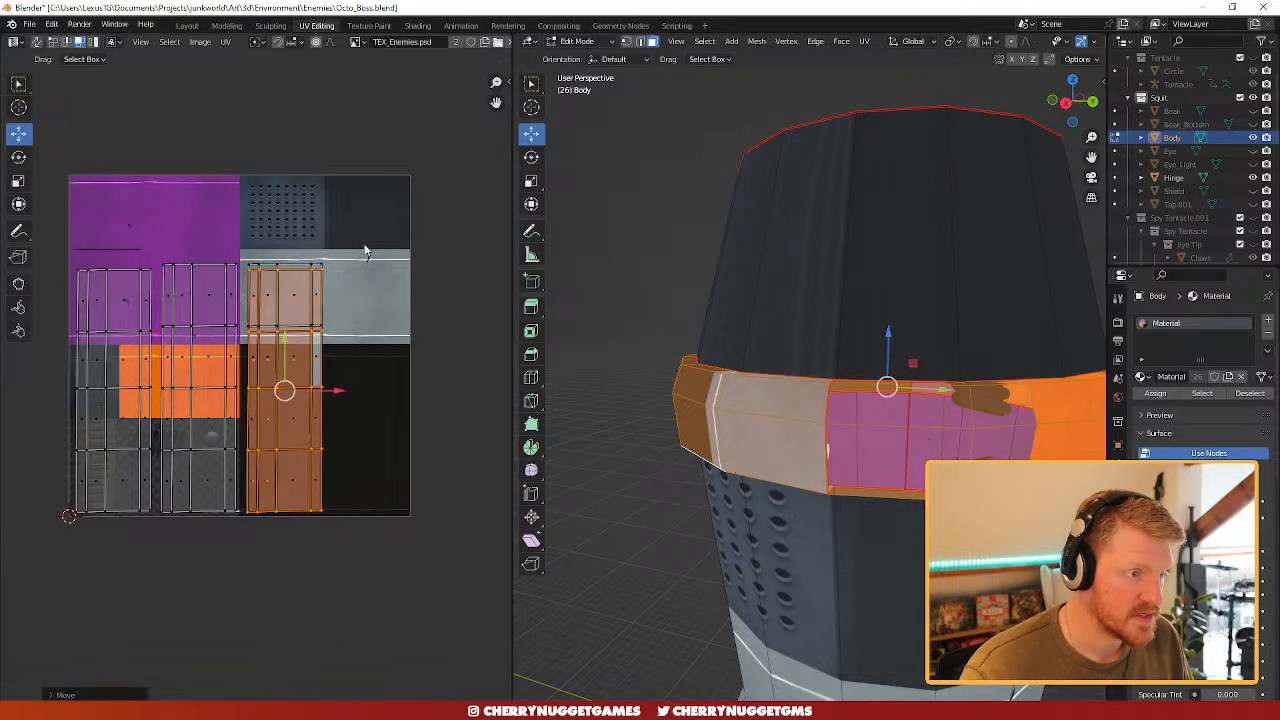
{"action": "left_click_drag", "start_coordinate": [371, 228], "coordinate": [243, 534]}
{"action": "left_click_drag", "start_coordinate": [341, 390], "coordinate": [243, 399]}
{"action": "left_click", "coordinate": [280, 264]}
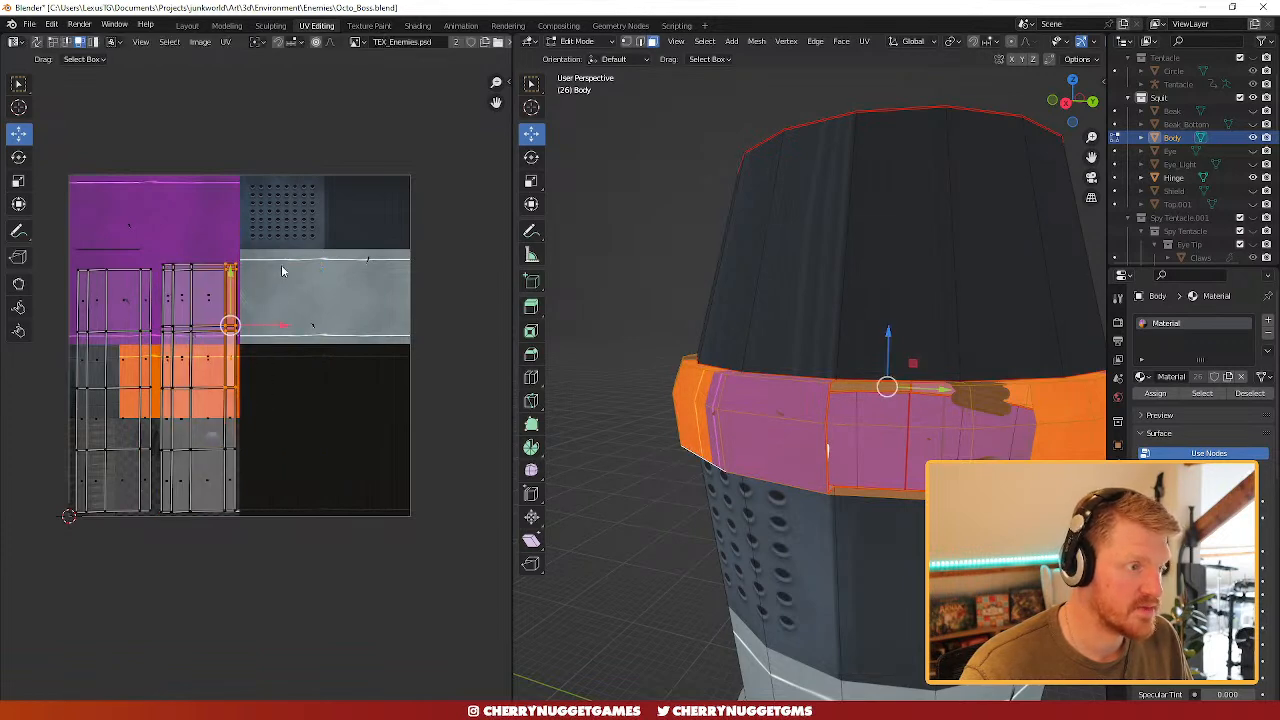
{"action": "left_click_drag", "start_coordinate": [292, 234], "coordinate": [175, 524]}
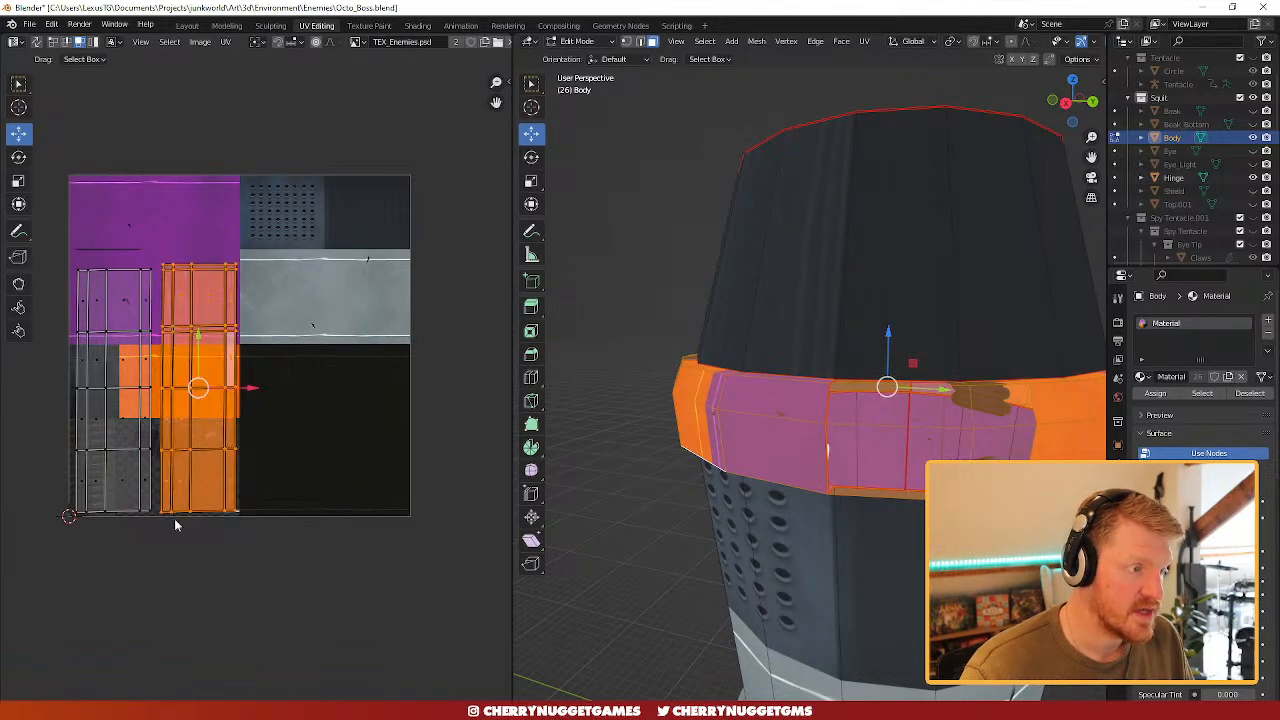
{"action": "left_click_drag", "start_coordinate": [247, 393], "coordinate": [162, 393]}
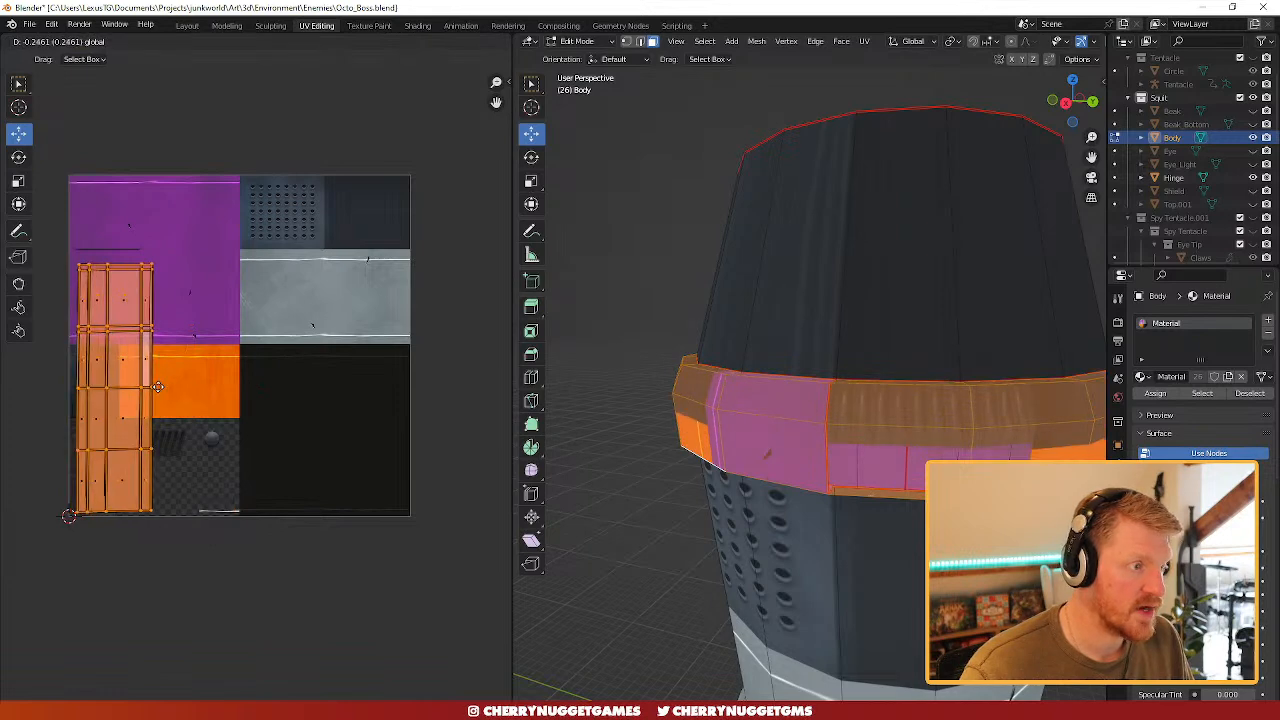
- Rotate the stacked UV islands by 90 degrees and shrink them onto the orange area of the texture
{"action": "left_click_drag", "start_coordinate": [206, 226], "coordinate": [52, 568]}
{"action": "type", "text": "r90"}
{"action": "key", "text": "Return"}
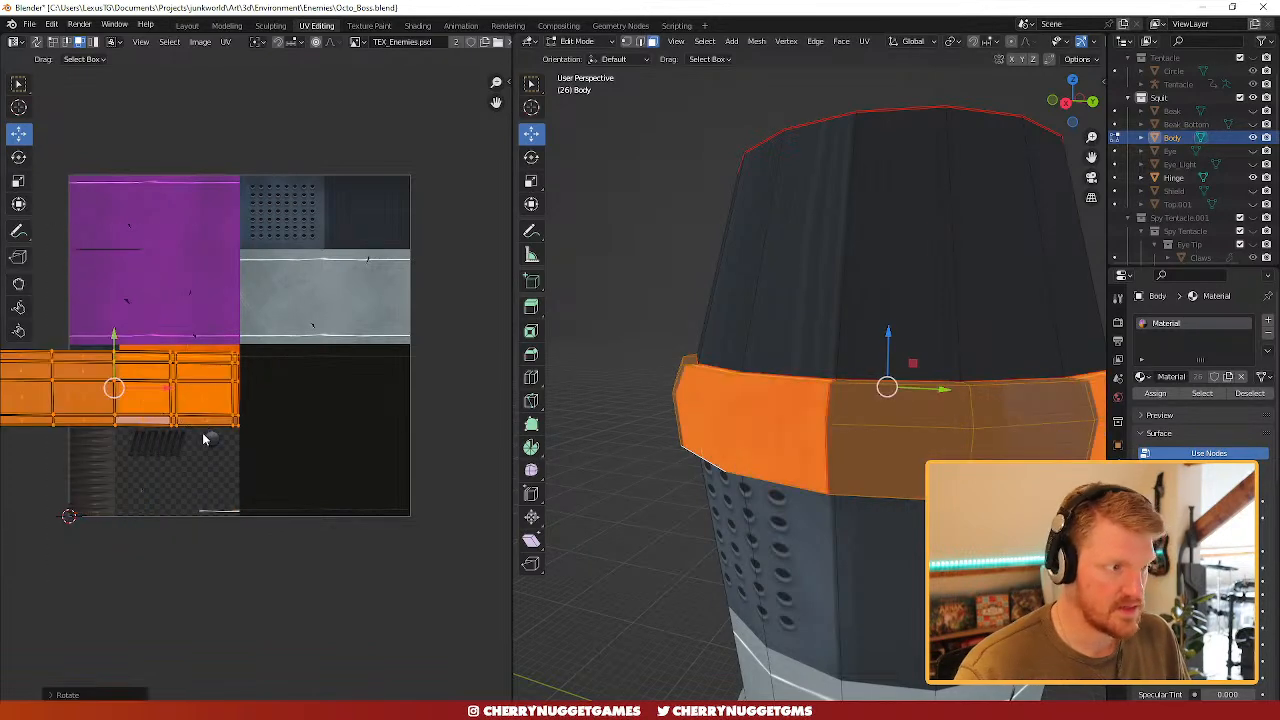
{"action": "key", "text": "s"}
{"action": "left_click", "coordinate": [92, 390]}
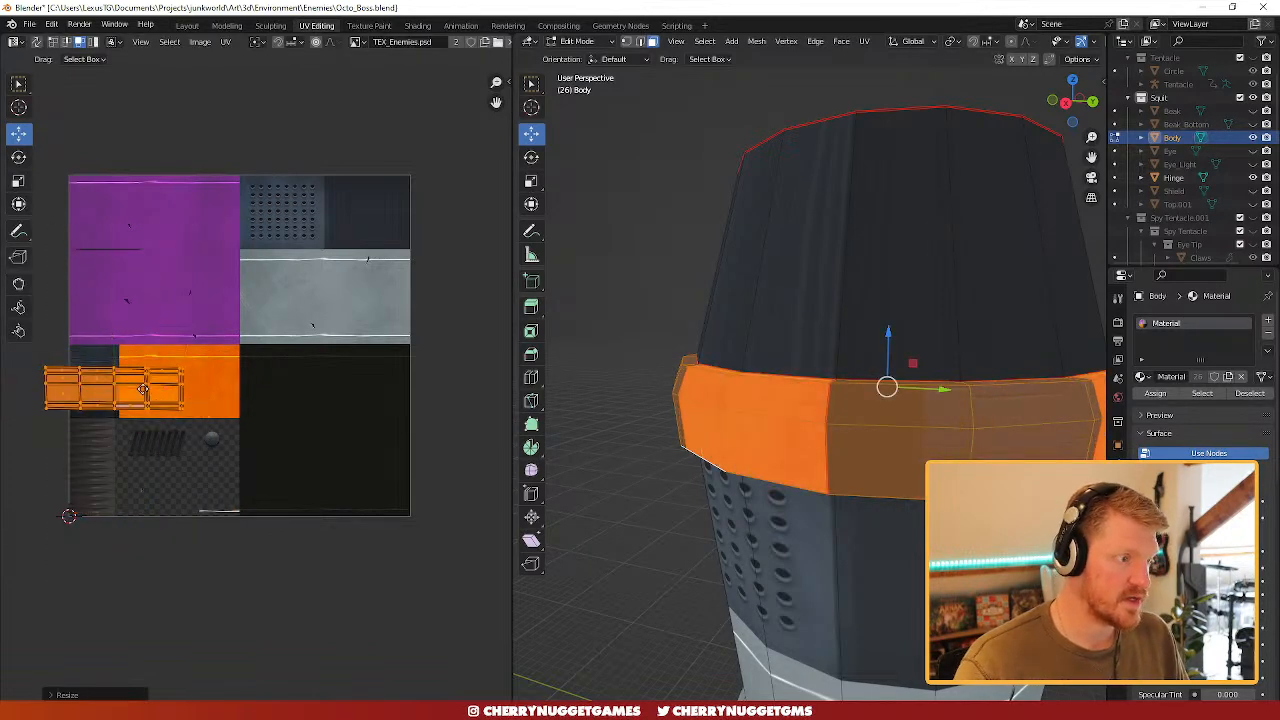
{"action": "left_click_drag", "start_coordinate": [143, 390], "coordinate": [203, 376]}
- Scale the stacked islands to about 0.75 and raise them so their upper row overlaps the orange area's yellow line
{"action": "scroll", "coordinate": [200, 400], "scroll_direction": "up", "scroll_amount": 4}
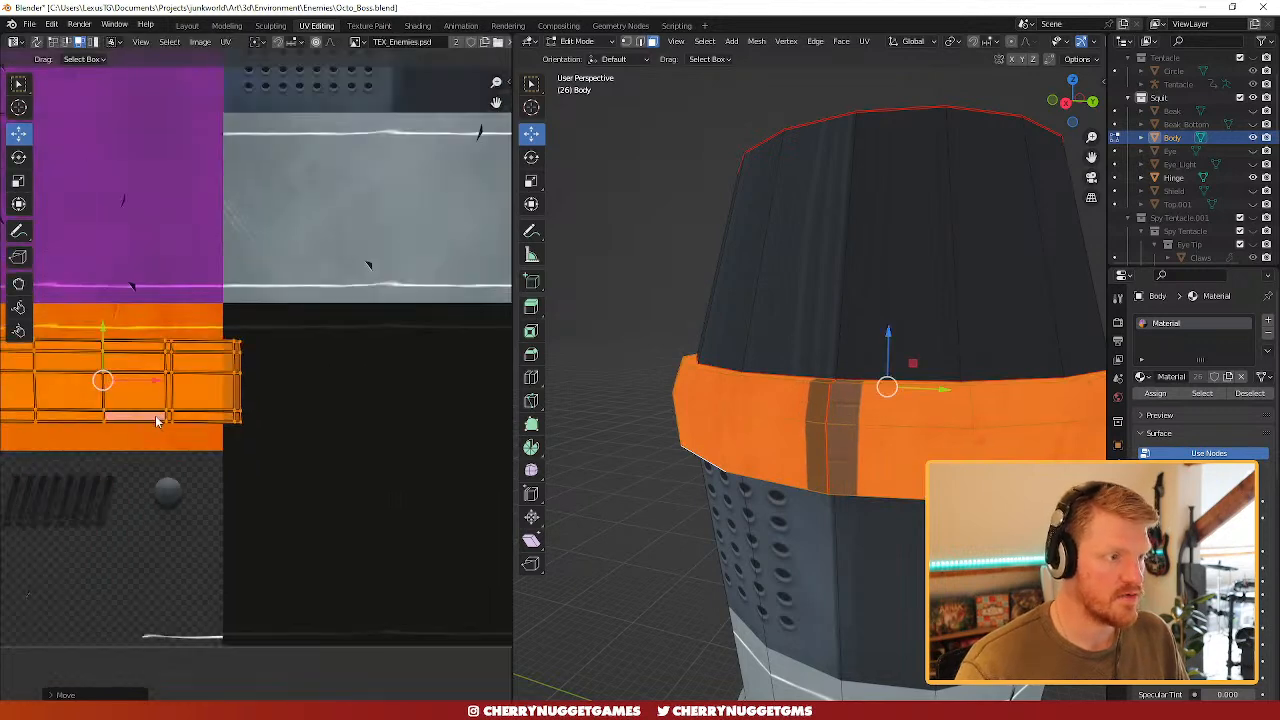
{"action": "scroll", "coordinate": [156, 421], "scroll_direction": "down", "scroll_amount": 2}
{"action": "middle_click_drag", "start_coordinate": [175, 432], "coordinate": [314, 426]}
{"action": "scroll", "coordinate": [400, 405], "scroll_direction": "up", "scroll_amount": 2}
{"action": "key", "text": "s"}
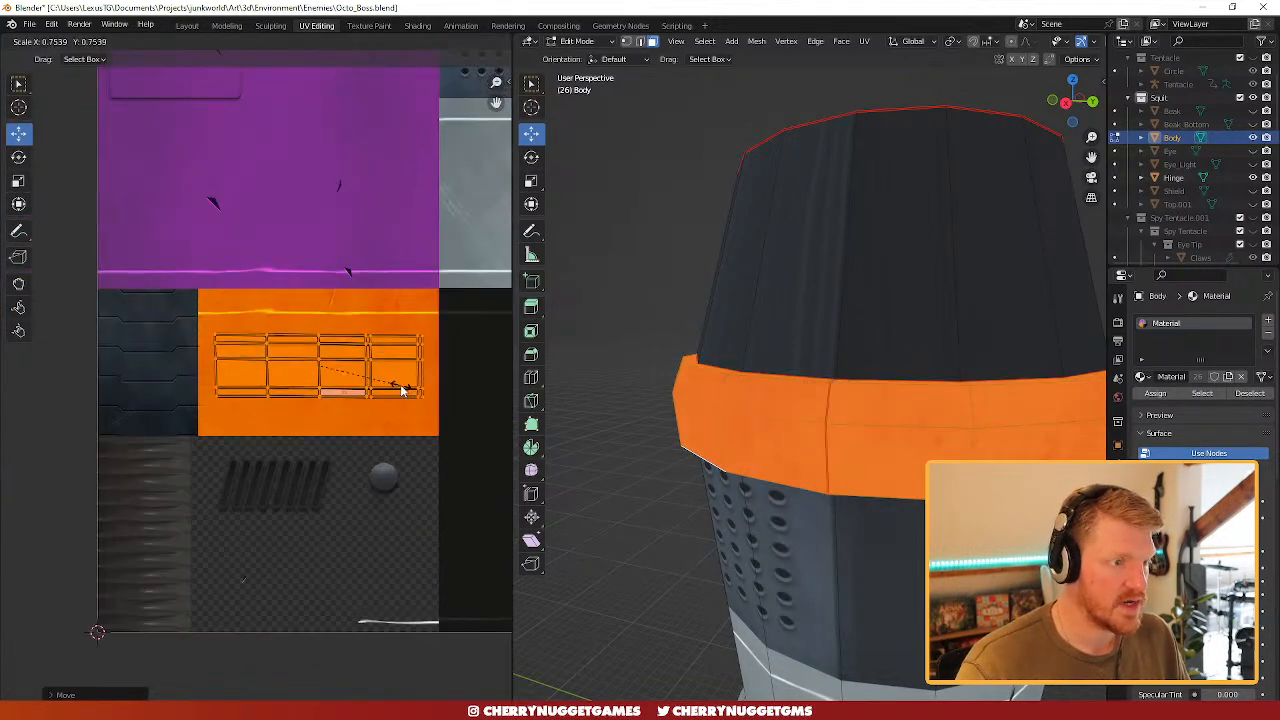
{"action": "left_click", "coordinate": [401, 390]}
{"action": "left_click_drag", "start_coordinate": [318, 327], "coordinate": [319, 286]}
- Examine how the orange texture and its yellow line run around the Body's band and across its seams
{"action": "middle_click_drag", "start_coordinate": [958, 448], "coordinate": [724, 426]}
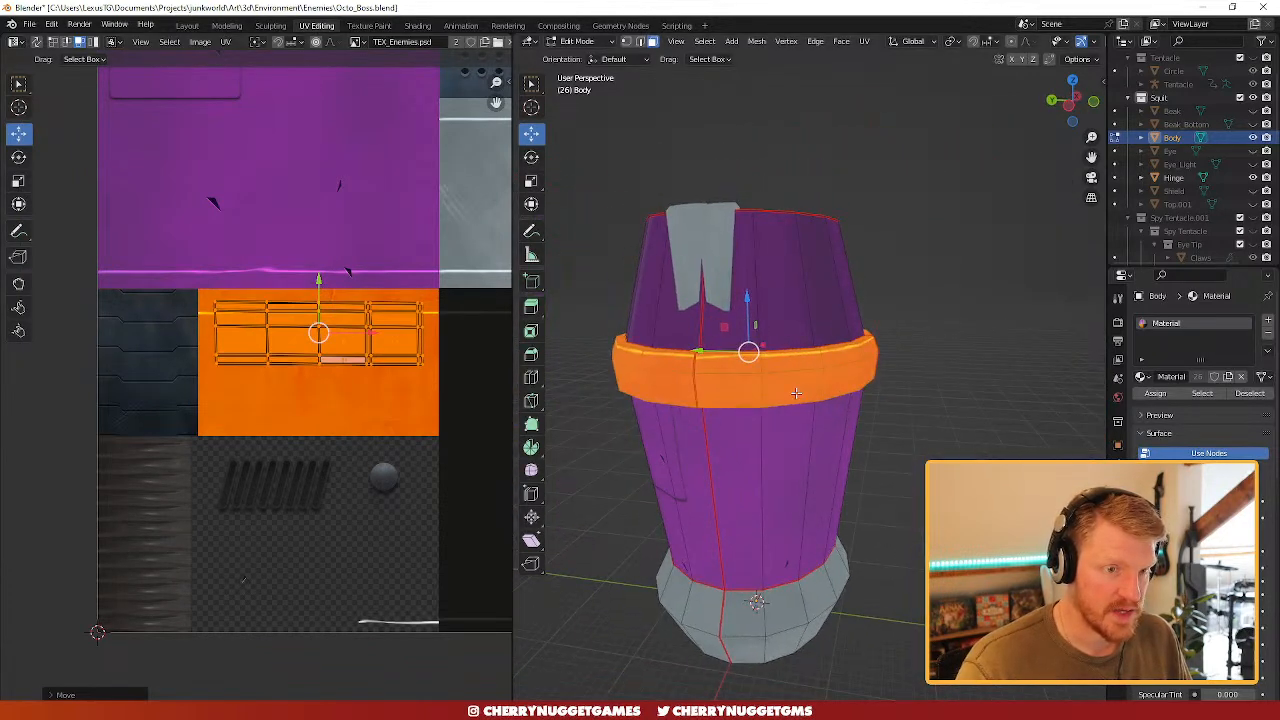
{"action": "scroll", "coordinate": [796, 393], "scroll_direction": "up", "scroll_amount": 4}
{"action": "key", "text": "l"}
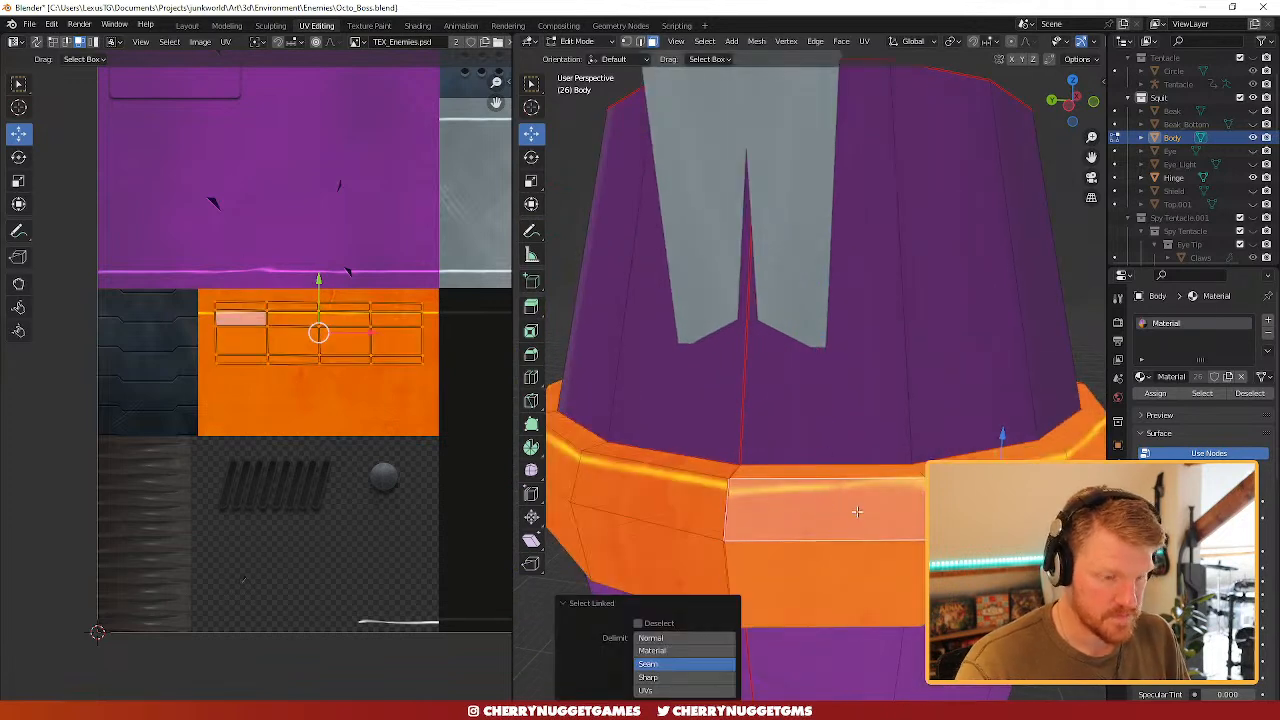
{"action": "left_click_drag", "start_coordinate": [319, 286], "coordinate": [315, 288]}
{"action": "left_click", "coordinate": [716, 512]}
{"action": "key", "text": "l"}
{"action": "scroll", "coordinate": [734, 411], "scroll_direction": "down", "scroll_amount": 1}
{"action": "middle_click_drag", "start_coordinate": [682, 472], "coordinate": [909, 488]}
{"action": "scroll", "coordinate": [900, 490], "scroll_direction": "down", "scroll_amount": 5}
- Select the band's narrow lower faces all around the Body, try raising their UVs on the orange area, and undo the move
{"action": "left_click", "coordinate": [721, 532]}
{"action": "middle_click_drag", "start_coordinate": [728, 540], "coordinate": [779, 440]}
{"action": "left_click", "coordinate": [763, 389]}
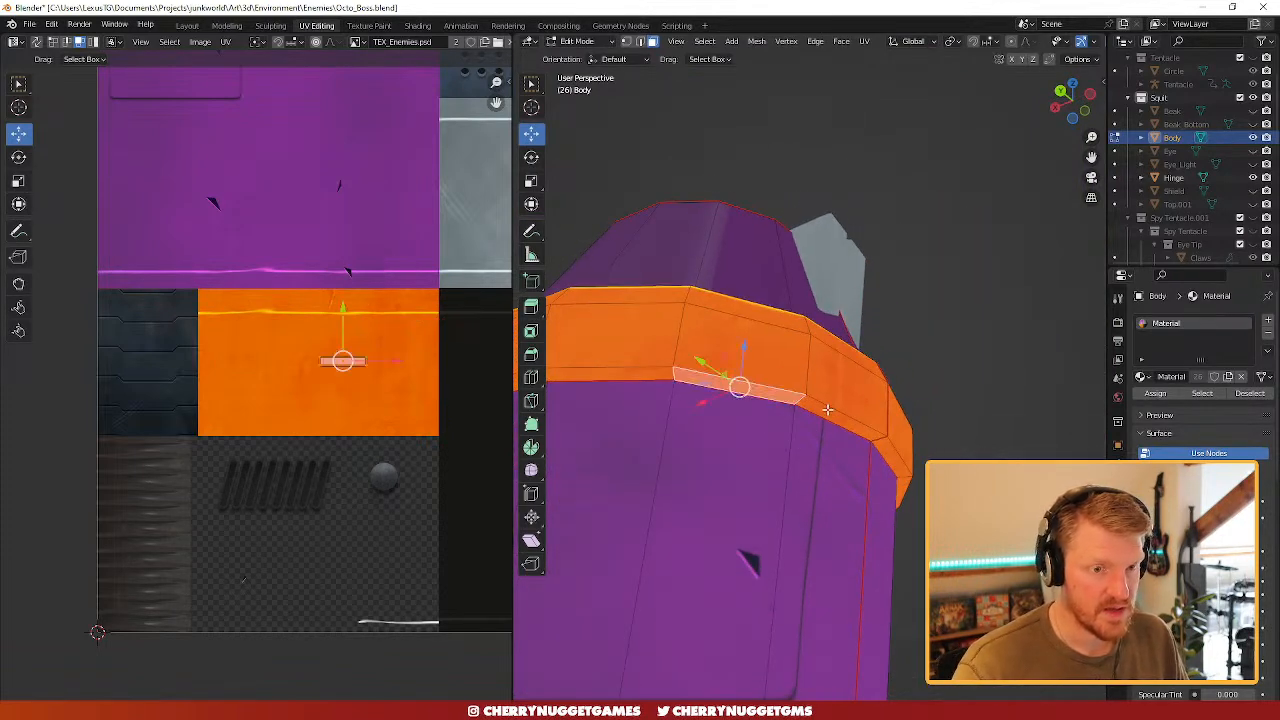
{"action": "left_click", "coordinate": [831, 411], "text": "shift"}
{"action": "left_click", "coordinate": [894, 453], "text": "shift"}
{"action": "left_click", "coordinate": [611, 373], "text": "shift"}
{"action": "middle_click_drag", "start_coordinate": [609, 410], "coordinate": [742, 392]}
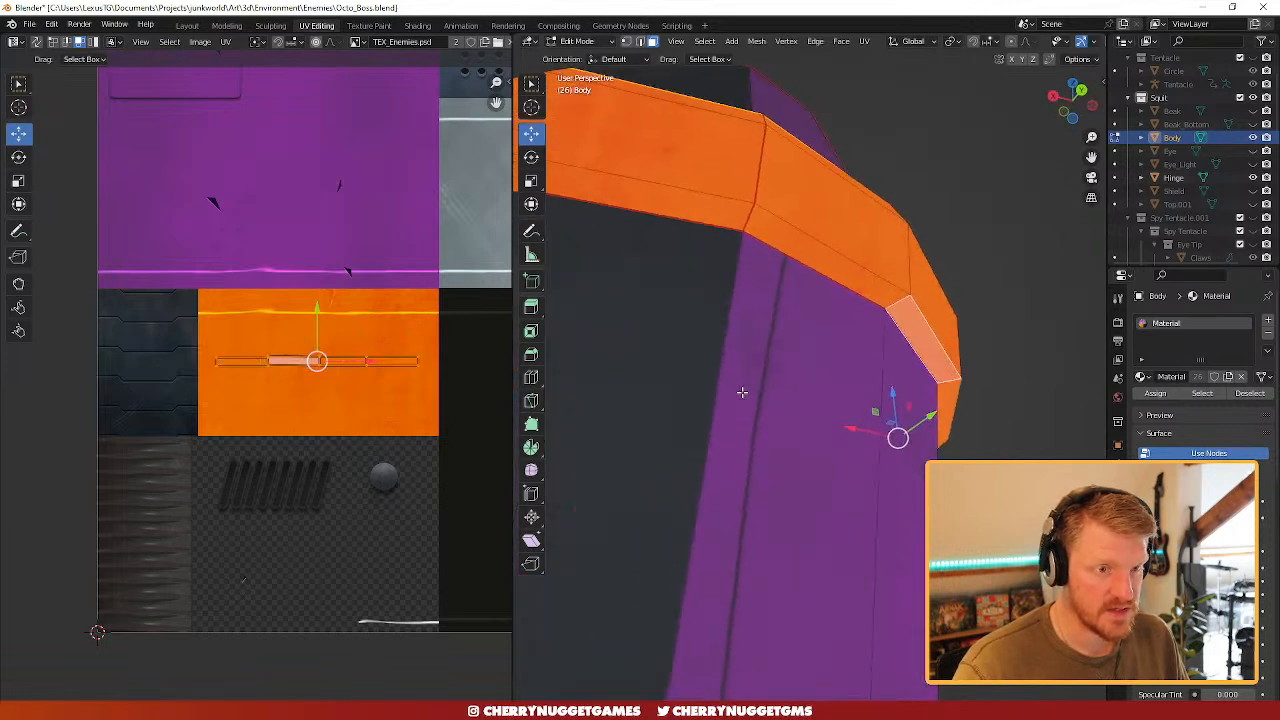
{"action": "left_click", "coordinate": [804, 250], "text": "shift"}
{"action": "left_click", "coordinate": [688, 208], "text": "shift"}
{"action": "scroll", "coordinate": [680, 257], "scroll_direction": "down", "scroll_amount": 3}
{"action": "left_click", "coordinate": [645, 294], "text": "shift"}
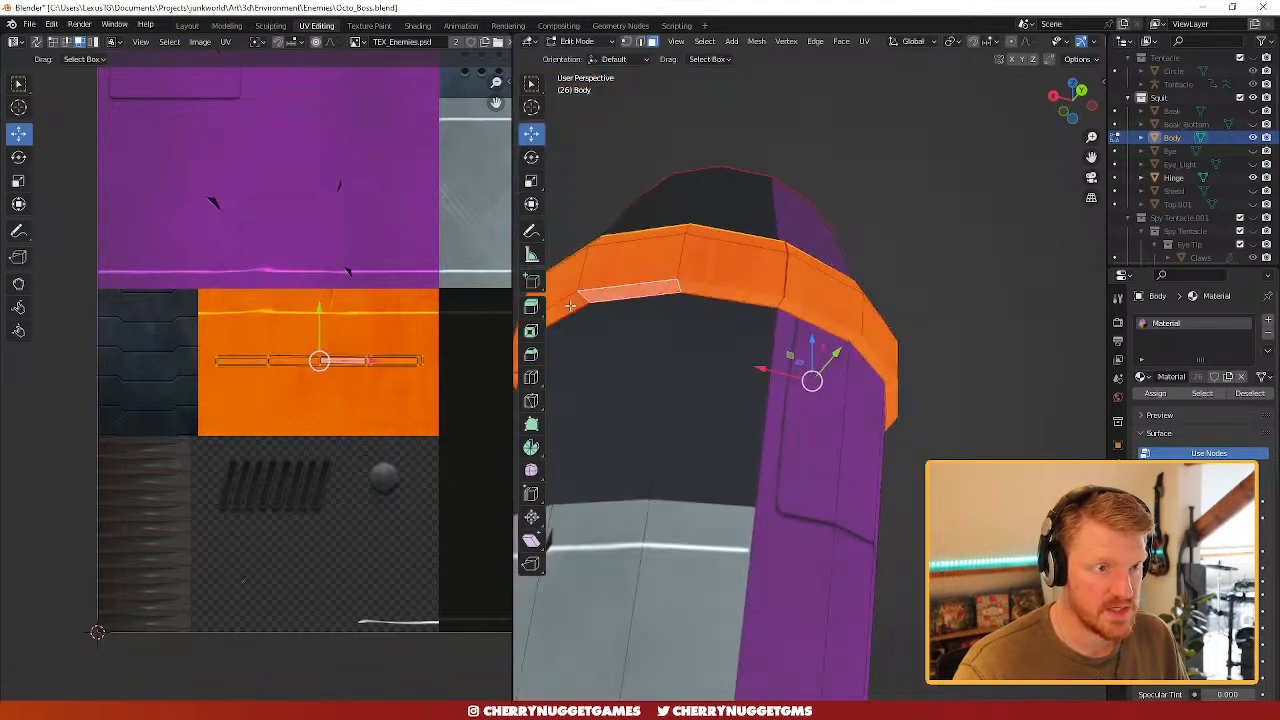
{"action": "left_click", "coordinate": [577, 304], "text": "shift"}
{"action": "middle_click_drag", "start_coordinate": [631, 311], "coordinate": [782, 282]}
{"action": "left_click", "coordinate": [843, 208], "text": "shift"}
{"action": "left_click", "coordinate": [722, 227], "text": "shift"}
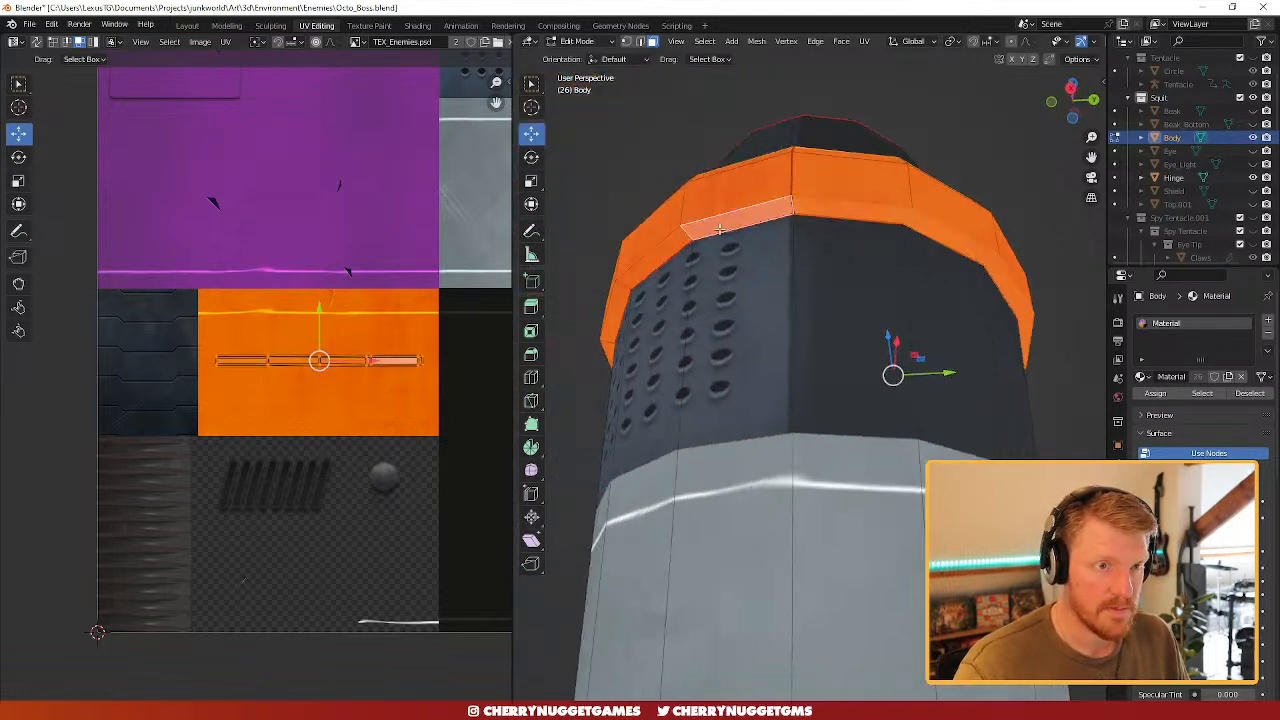
{"action": "left_click", "coordinate": [655, 258], "text": "shift"}
{"action": "middle_click_drag", "start_coordinate": [652, 260], "coordinate": [790, 266]}
{"action": "left_click", "coordinate": [982, 343], "text": "shift"}
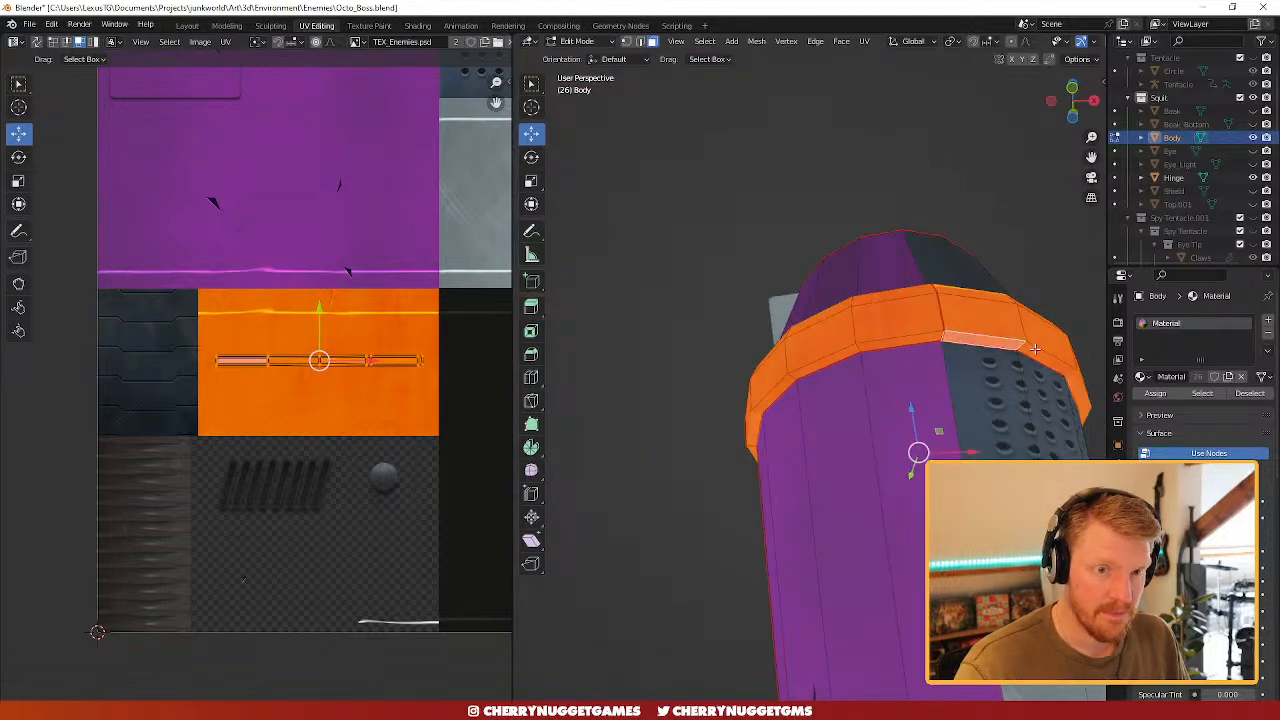
{"action": "left_click", "coordinate": [1038, 353], "text": "shift"}
{"action": "left_click", "coordinate": [908, 338], "text": "shift"}
{"action": "left_click", "coordinate": [787, 377], "text": "shift"}
{"action": "middle_click_drag", "start_coordinate": [787, 377], "coordinate": [740, 385]}
{"action": "scroll", "coordinate": [286, 321], "scroll_direction": "up", "scroll_amount": 2}
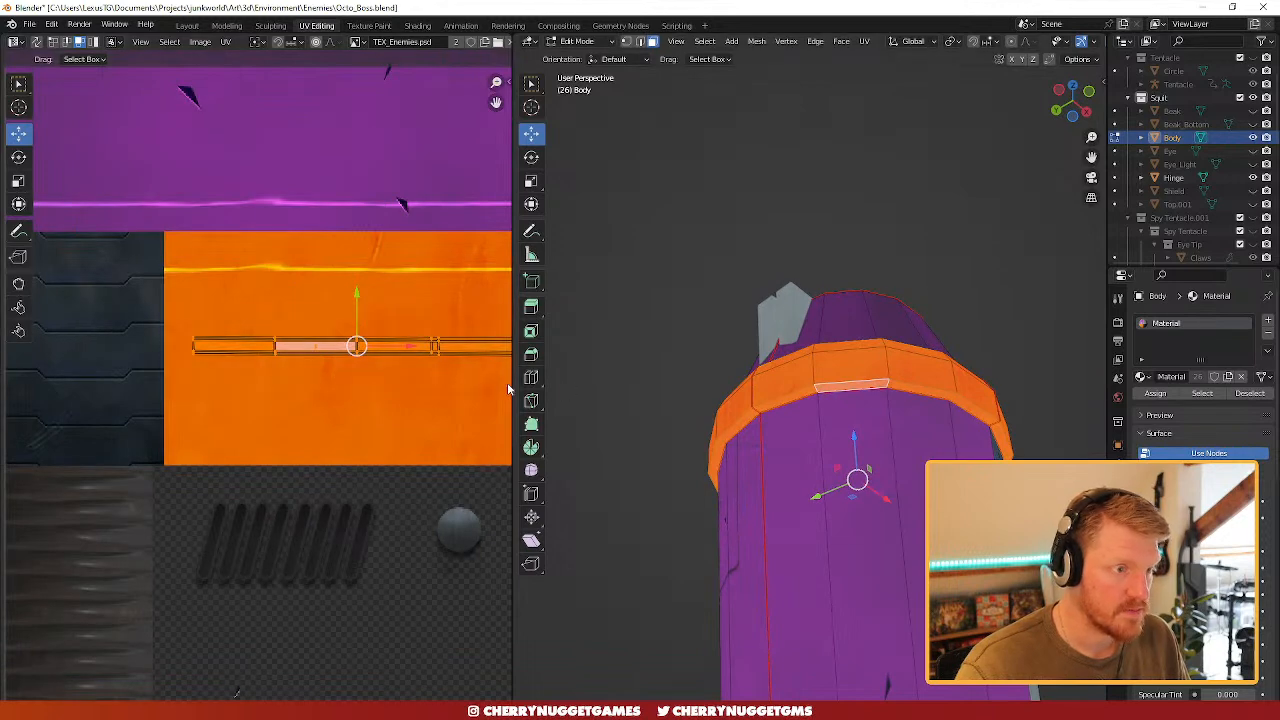
{"action": "left_click_drag", "start_coordinate": [360, 300], "coordinate": [363, 228]}
{"action": "middle_click_drag", "start_coordinate": [845, 438], "coordinate": [804, 470]}
{"action": "key", "text": "ctrl+z"}
- Select the band's wide faces all around the Body and rotate their UVs by 180 degrees
{"action": "left_click", "coordinate": [786, 388]}
{"action": "left_click", "coordinate": [729, 388]}
{"action": "left_click", "coordinate": [906, 394]}
{"action": "left_click", "coordinate": [934, 406]}
{"action": "left_click", "coordinate": [834, 372]}
{"action": "left_click", "coordinate": [914, 352]}
{"action": "middle_click_drag", "start_coordinate": [1028, 403], "coordinate": [978, 411]}
{"action": "left_click", "coordinate": [848, 340]}
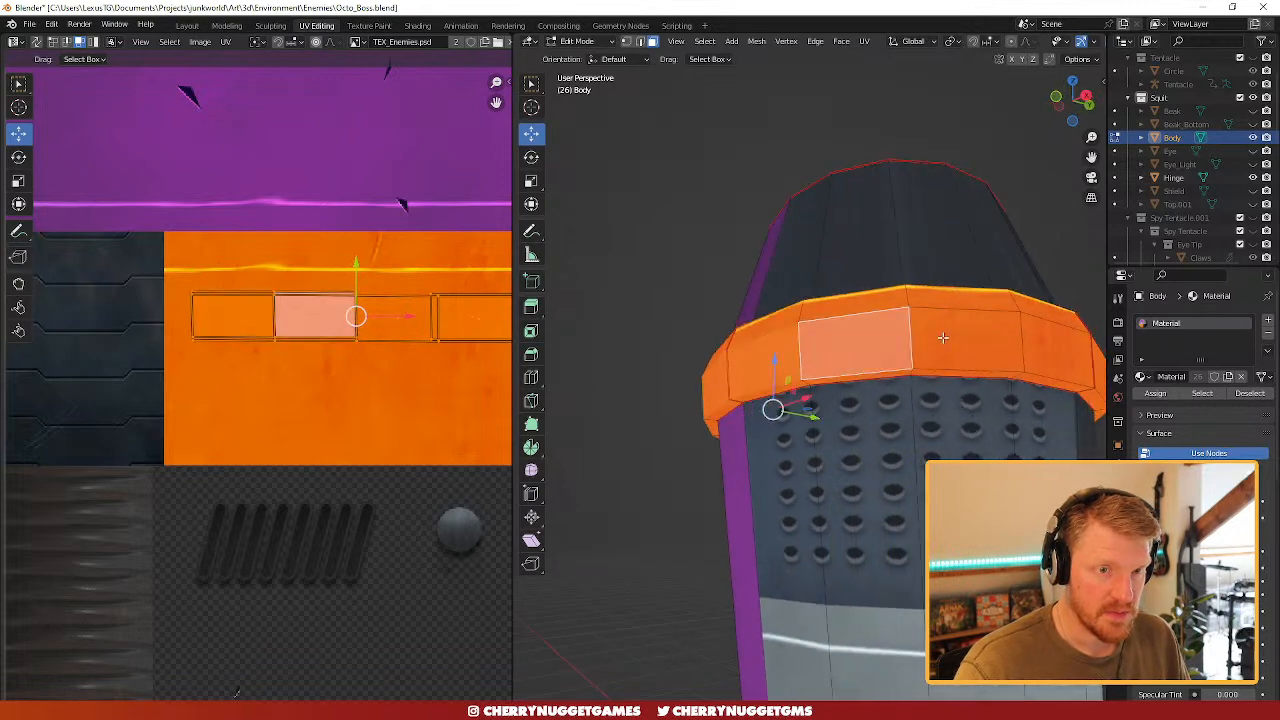
{"action": "left_click", "coordinate": [943, 338]}
{"action": "middle_click_drag", "start_coordinate": [945, 340], "coordinate": [846, 408]}
{"action": "left_click", "coordinate": [734, 409]}
{"action": "left_click", "coordinate": [846, 400]}
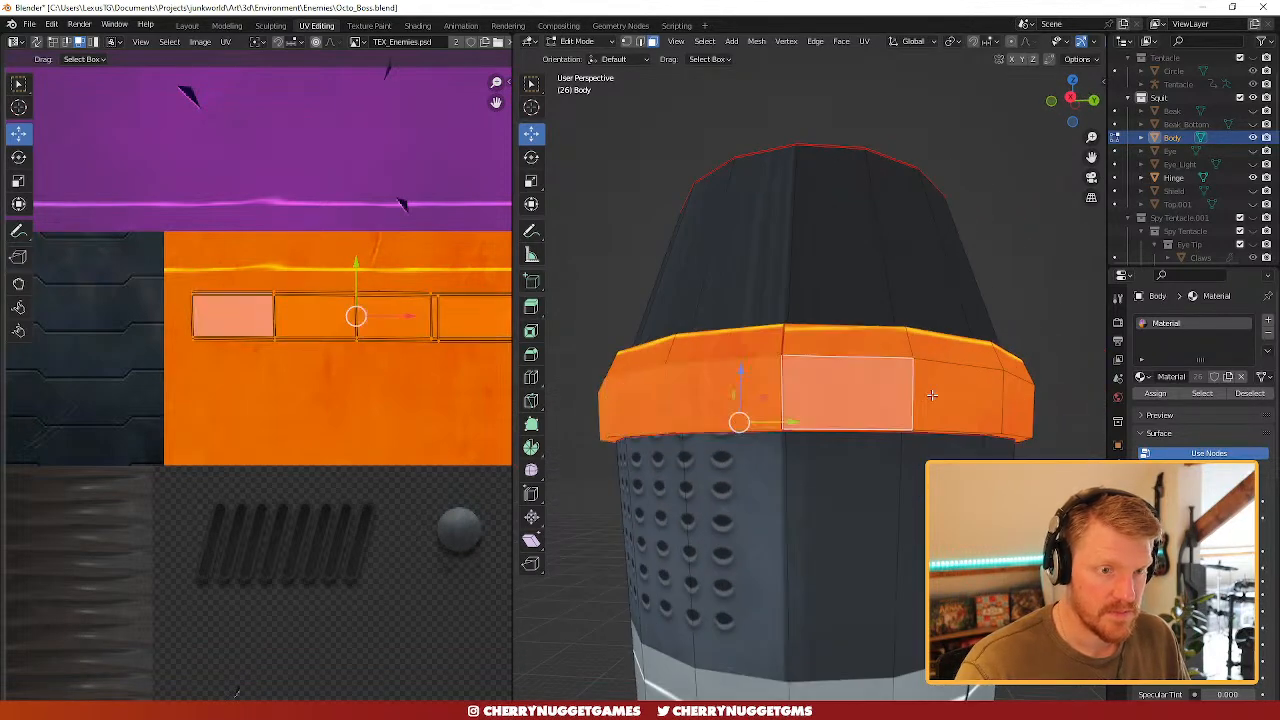
{"action": "left_click", "coordinate": [956, 397]}
{"action": "middle_click_drag", "start_coordinate": [978, 402], "coordinate": [794, 448]}
{"action": "left_click", "coordinate": [720, 397]}
{"action": "left_click", "coordinate": [816, 401]}
{"action": "left_click", "coordinate": [897, 408]}
{"action": "left_click", "coordinate": [766, 416]}
{"action": "scroll", "coordinate": [406, 357], "scroll_direction": "up", "scroll_amount": 1}
{"action": "scroll", "coordinate": [408, 357], "scroll_direction": "down", "scroll_amount": 2}
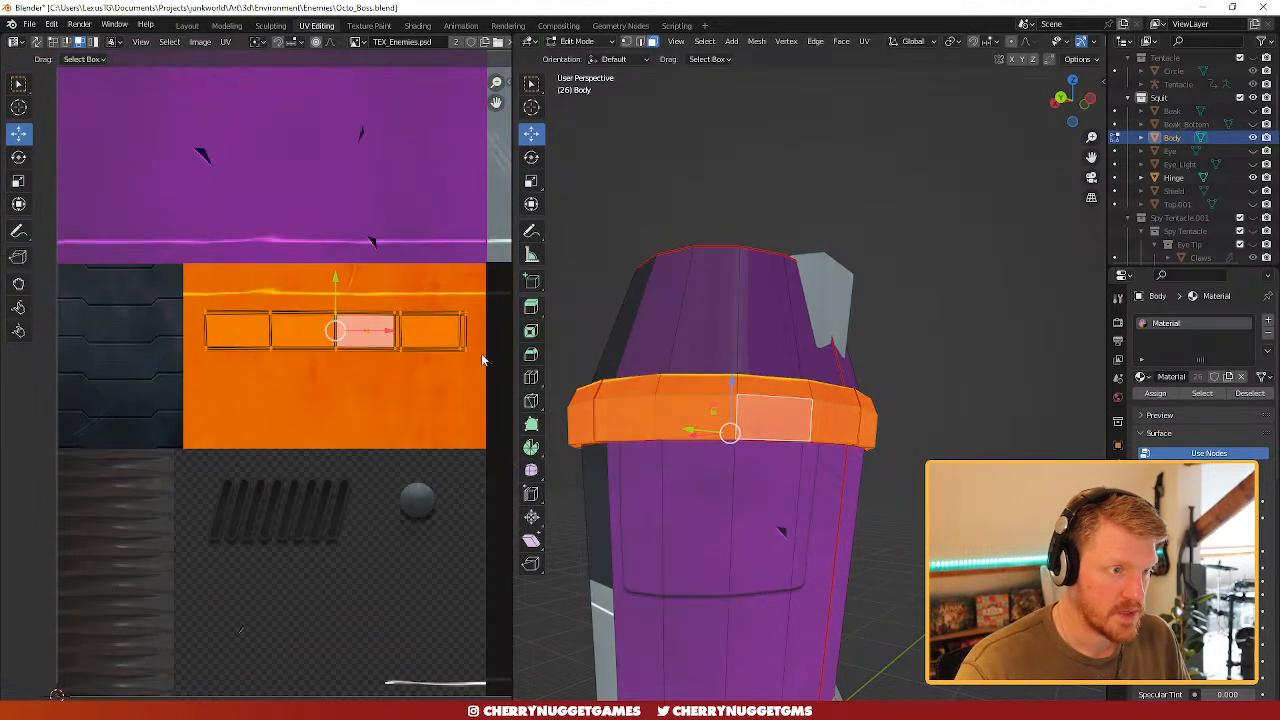
{"action": "type", "text": "r180"}
{"action": "key", "text": "Return"}
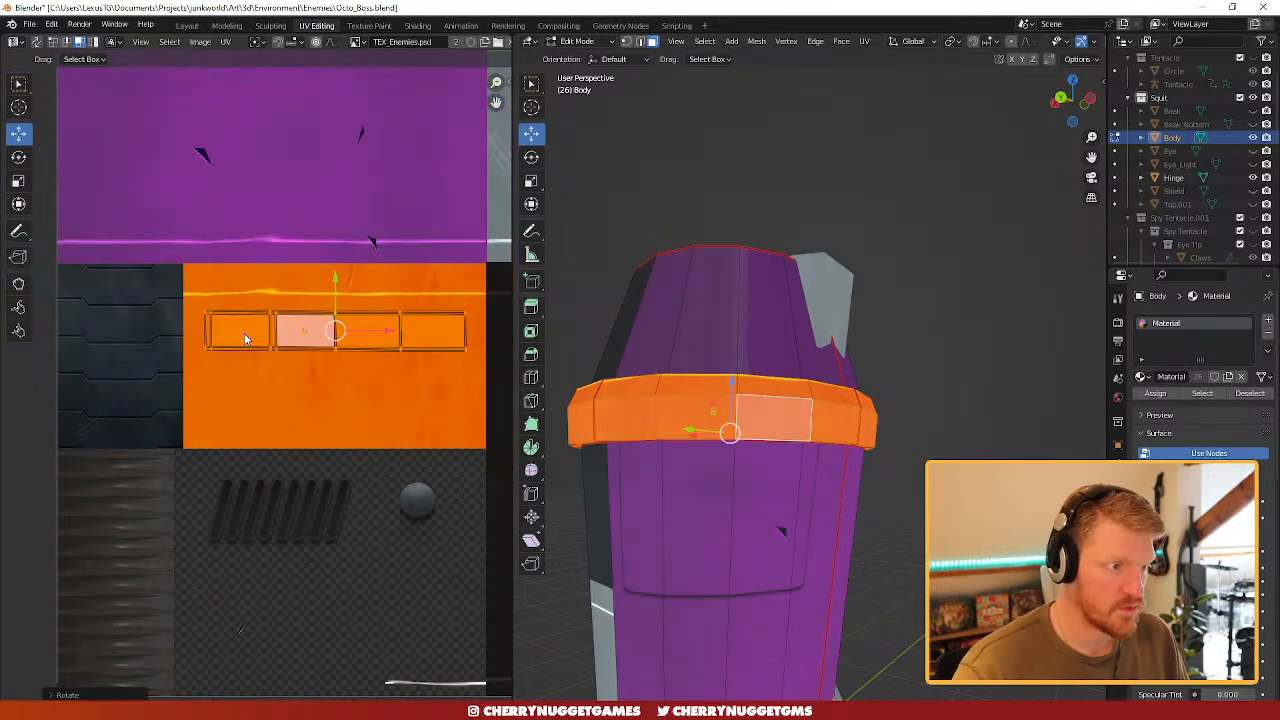
- Raise the rotated UVs to the orange area's yellow line and level their upper row of vertices with Align Y
{"action": "left_click_drag", "start_coordinate": [336, 295], "coordinate": [336, 266]}
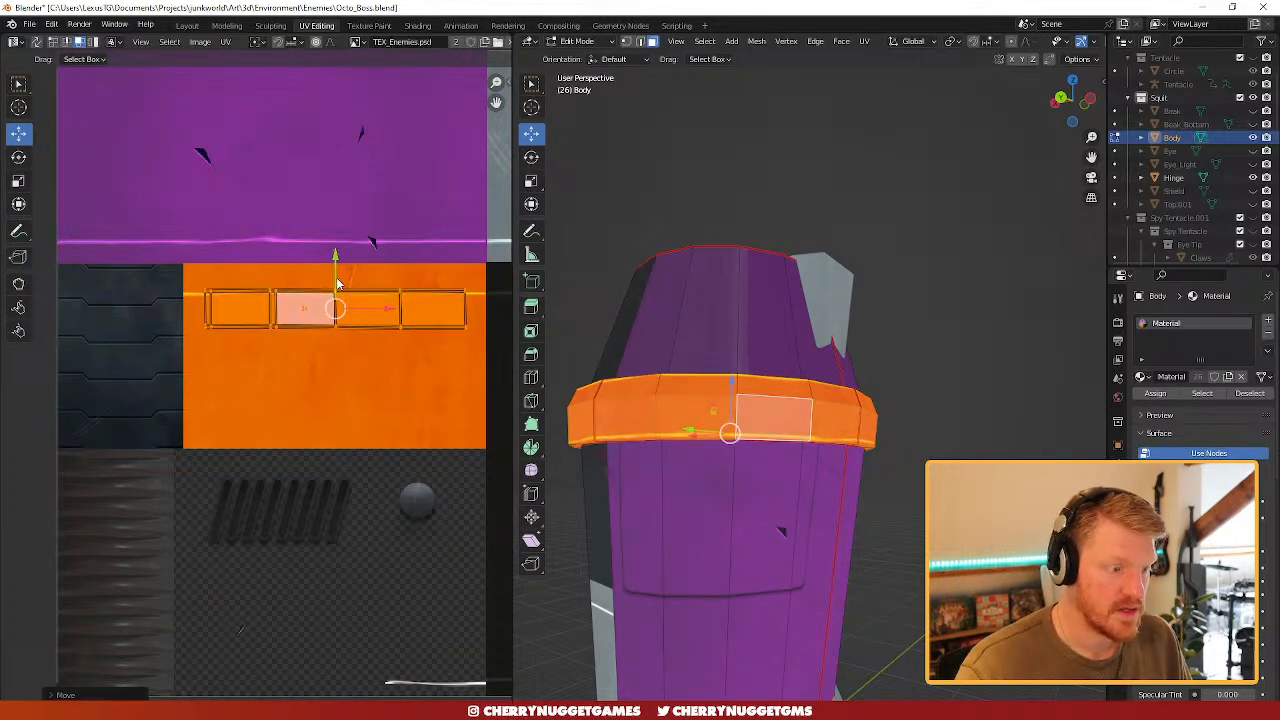
{"action": "right_click", "coordinate": [392, 292]}
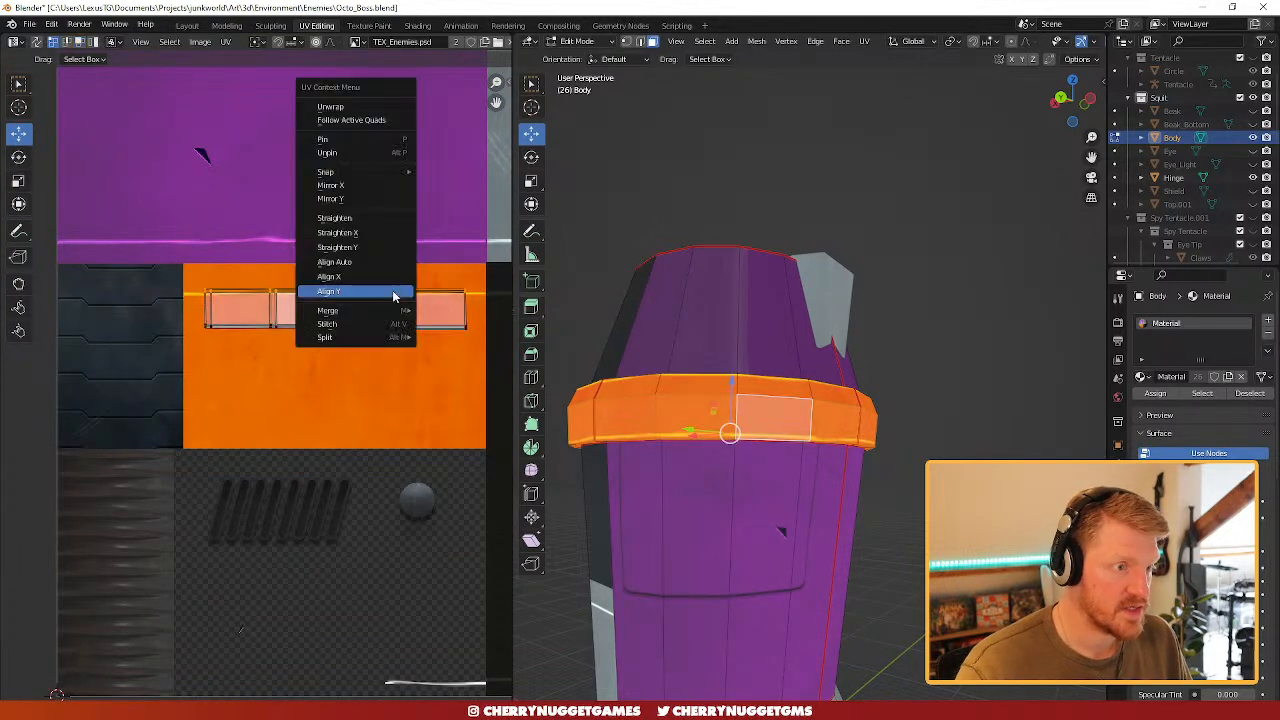
{"action": "left_click", "coordinate": [380, 277]}
{"action": "key", "text": "ctrl+z"}
{"action": "right_click", "coordinate": [357, 296]}
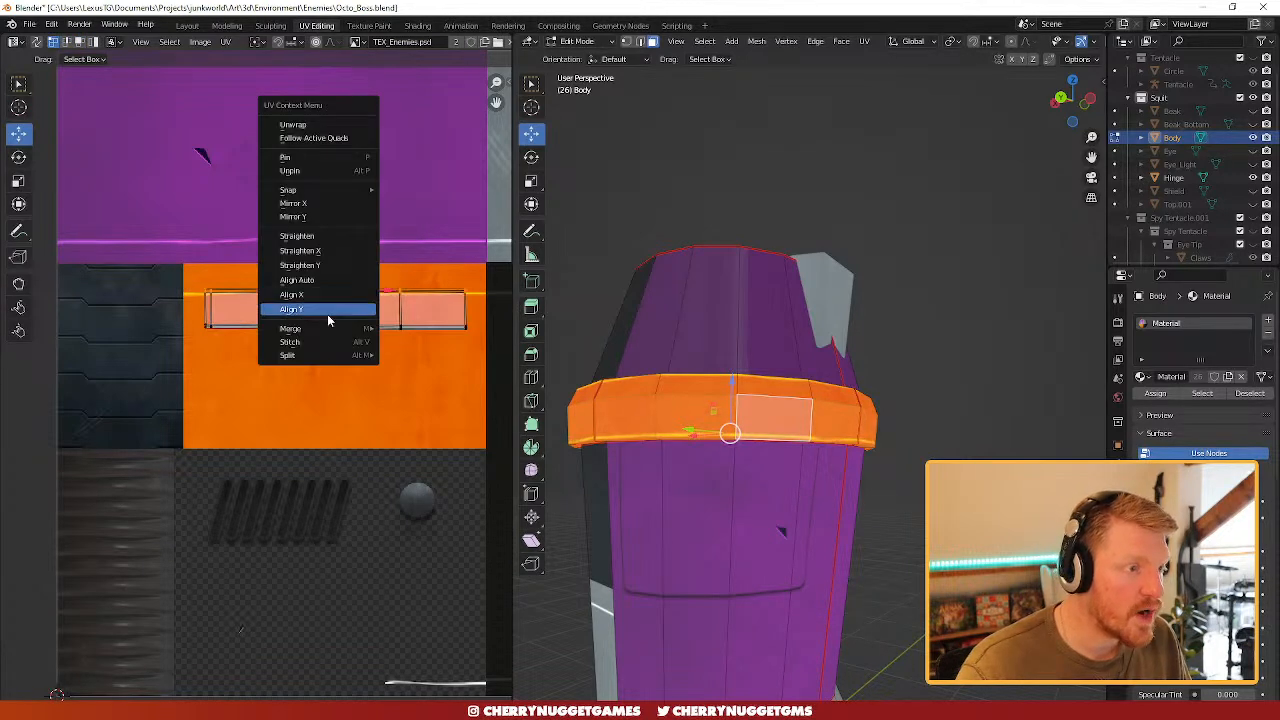
{"action": "left_click", "coordinate": [327, 311]}
{"action": "left_click_drag", "start_coordinate": [336, 258], "coordinate": [332, 254]}
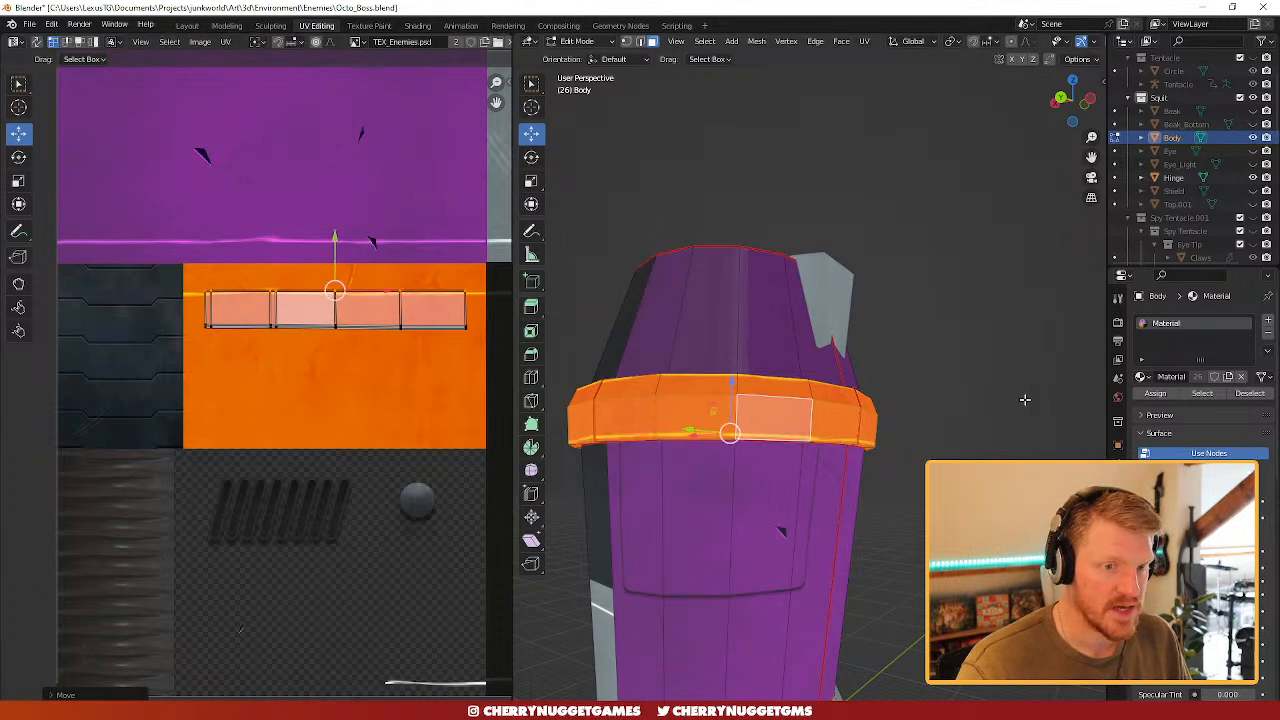
- Unhide the Eye and Eye_Light objects to view the Body's band together with them
{"action": "left_click", "coordinate": [1025, 400]}
{"action": "scroll", "coordinate": [960, 440], "scroll_direction": "down", "scroll_amount": 3}
{"action": "middle_click_drag", "start_coordinate": [921, 457], "coordinate": [797, 449]}
{"action": "scroll", "coordinate": [797, 449], "scroll_direction": "up", "scroll_amount": 2}
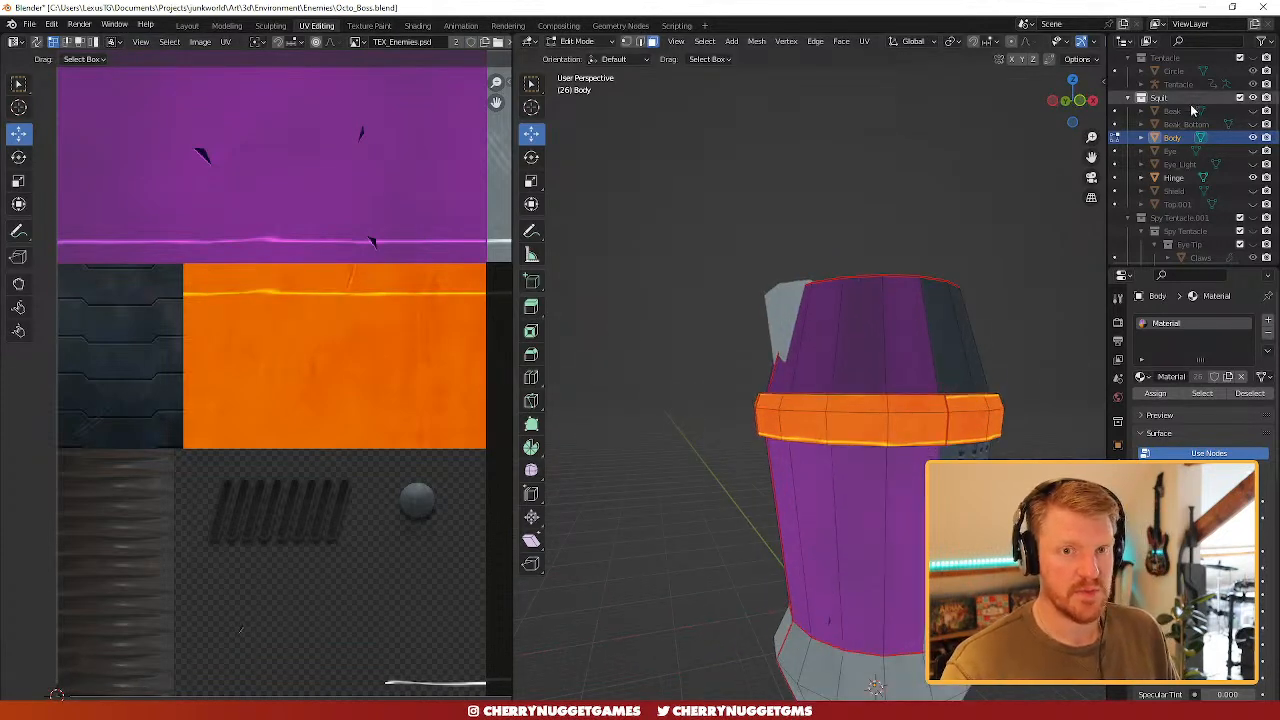
{"action": "left_click", "coordinate": [1253, 165]}
{"action": "left_click", "coordinate": [1253, 152]}
{"action": "scroll", "coordinate": [965, 485], "scroll_direction": "down", "scroll_amount": 1}
{"action": "middle_click_drag", "start_coordinate": [965, 485], "coordinate": [875, 513]}
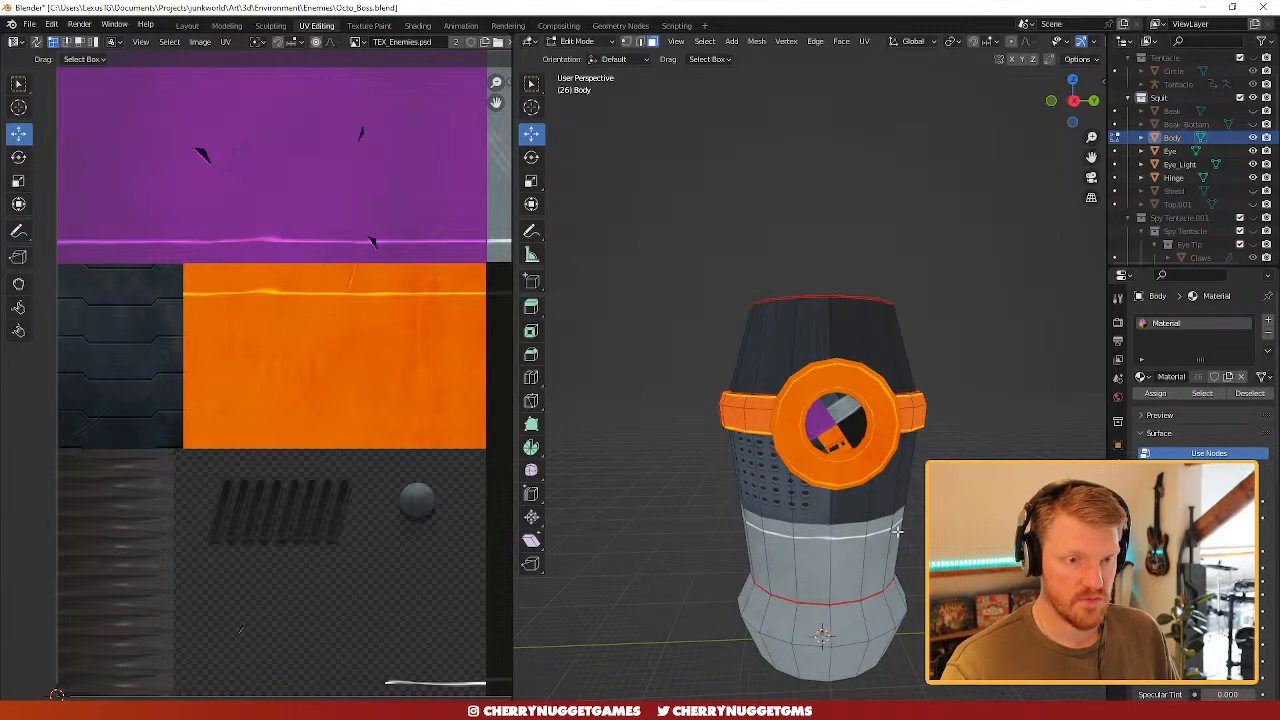
{"action": "mouse_move", "coordinate": [858, 570]}
{"action": "middle_mouse_down"}
{"action": "mouse_move", "coordinate": [886, 549]}
{"action": "mouse_move", "coordinate": [869, 558]}
{"action": "middle_mouse_up"}
{"action": "key", "text": "Tab"}
{"action": "key", "text": "Tab"}
- Select the seam-bounded Body section below the band, shrink its UVs to under half size, and place them on the purple area
{"action": "left_click", "coordinate": [830, 500]}
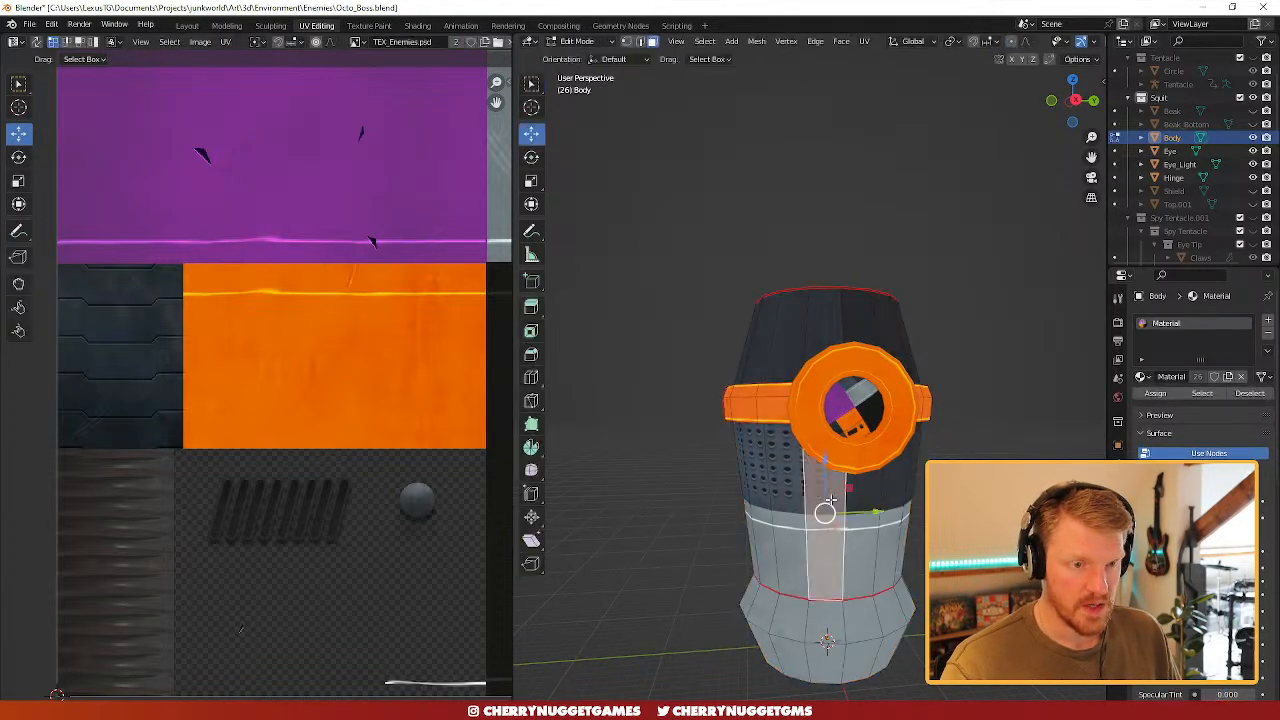
{"action": "key", "text": "ctrl+l"}
{"action": "key", "text": "Home"}
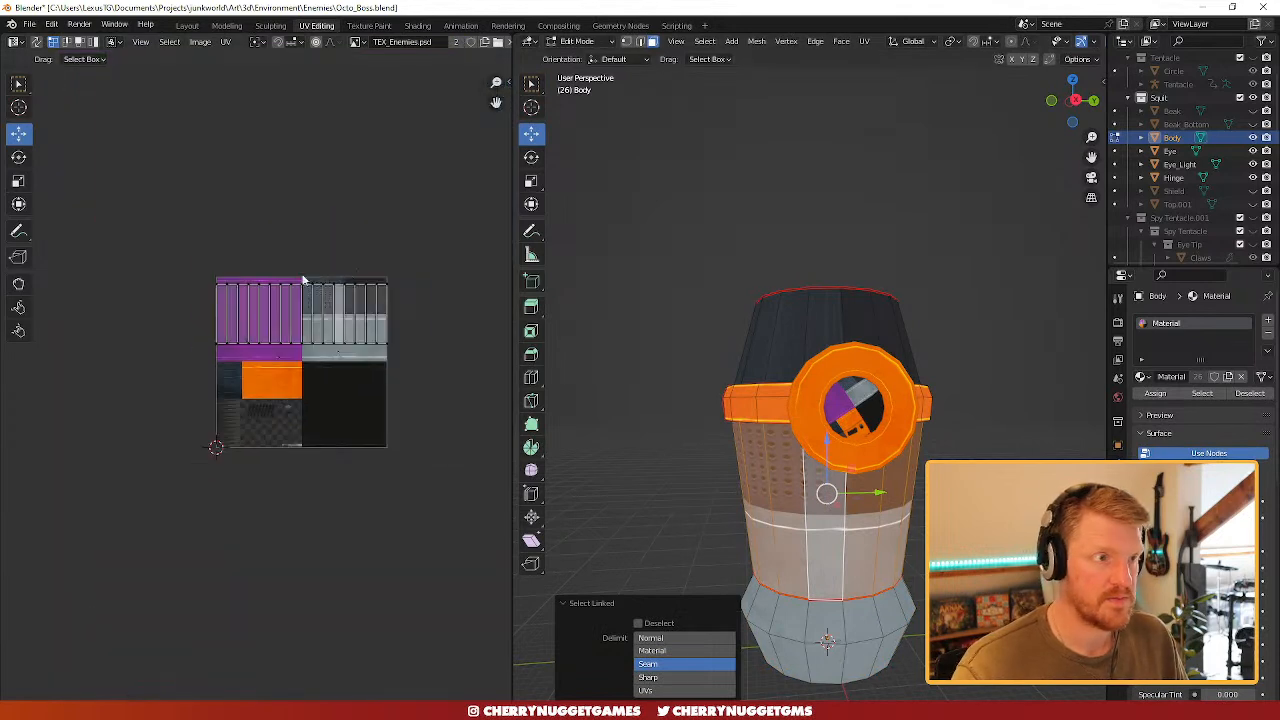
{"action": "scroll", "coordinate": [374, 348], "scroll_direction": "up", "scroll_amount": 3}
{"action": "key", "text": "s"}
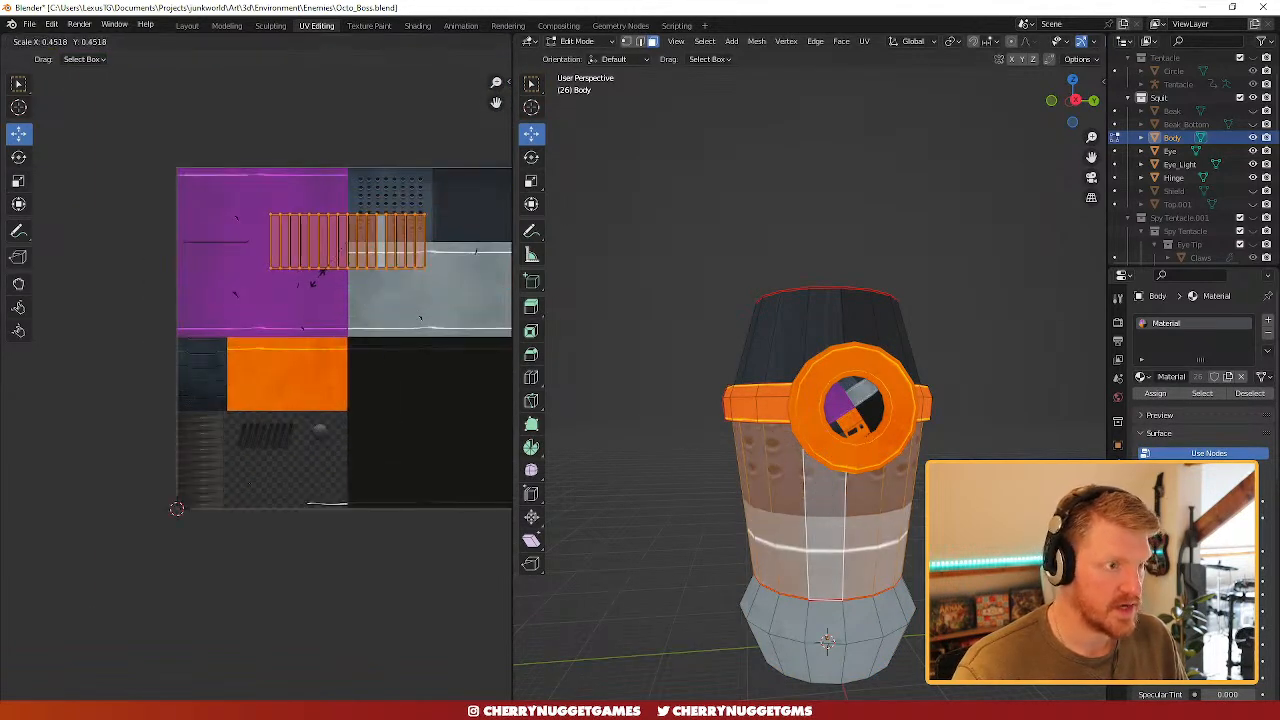
{"action": "left_click", "coordinate": [363, 289]}
{"action": "key", "text": "g"}
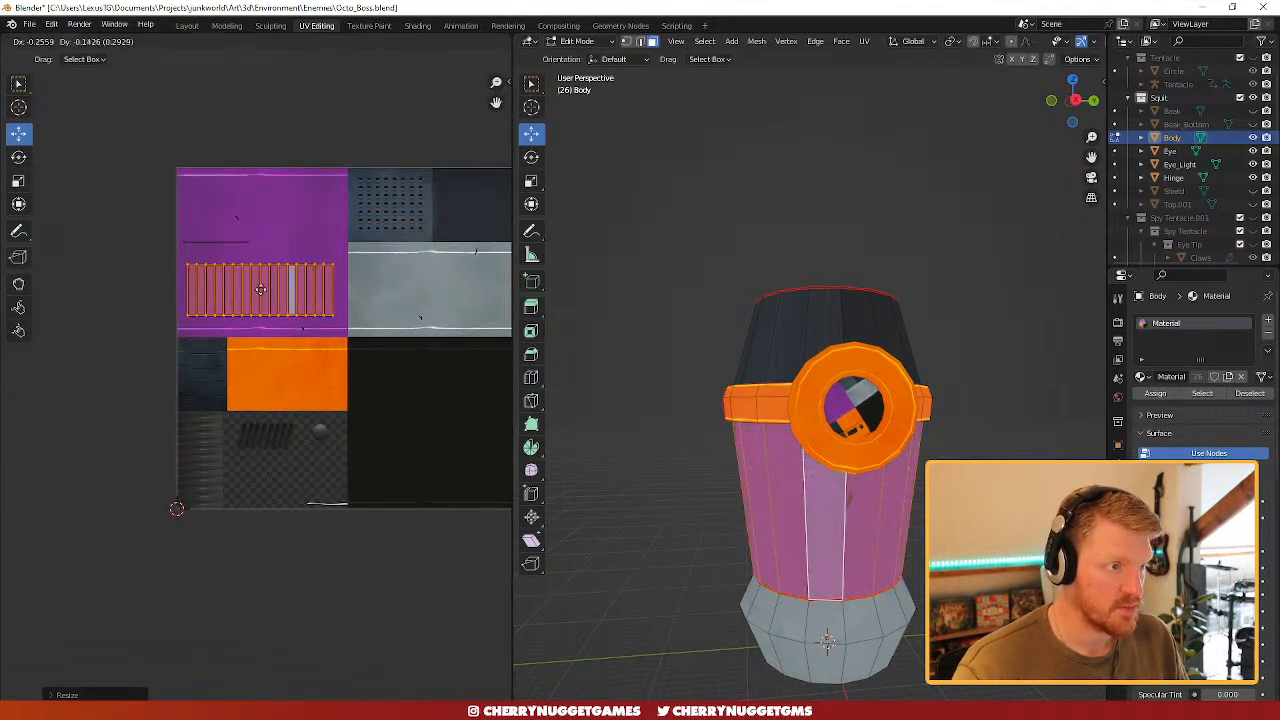
{"action": "left_click", "coordinate": [276, 335]}
- Enlarge the lower section's UVs slightly and lower them so their bottom edges meet the purple area's pink line
{"action": "key", "text": "s"}
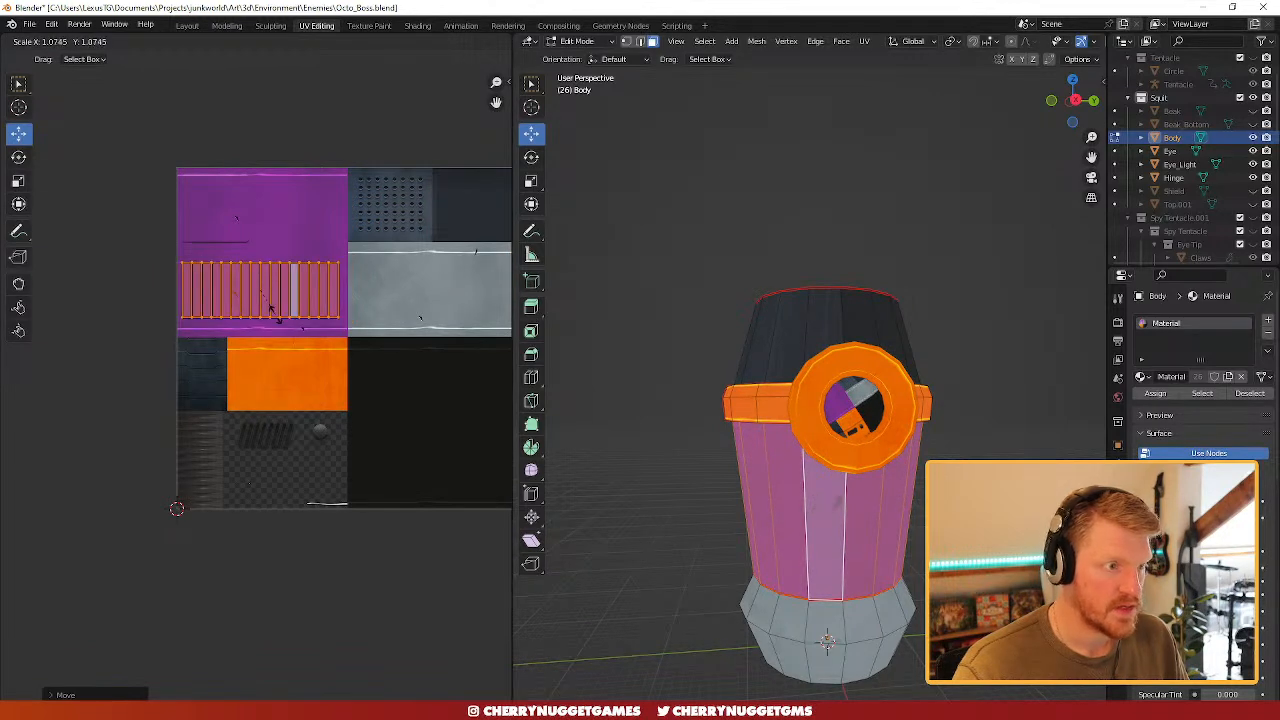
{"action": "left_click", "coordinate": [277, 318]}
{"action": "key", "text": "g"}
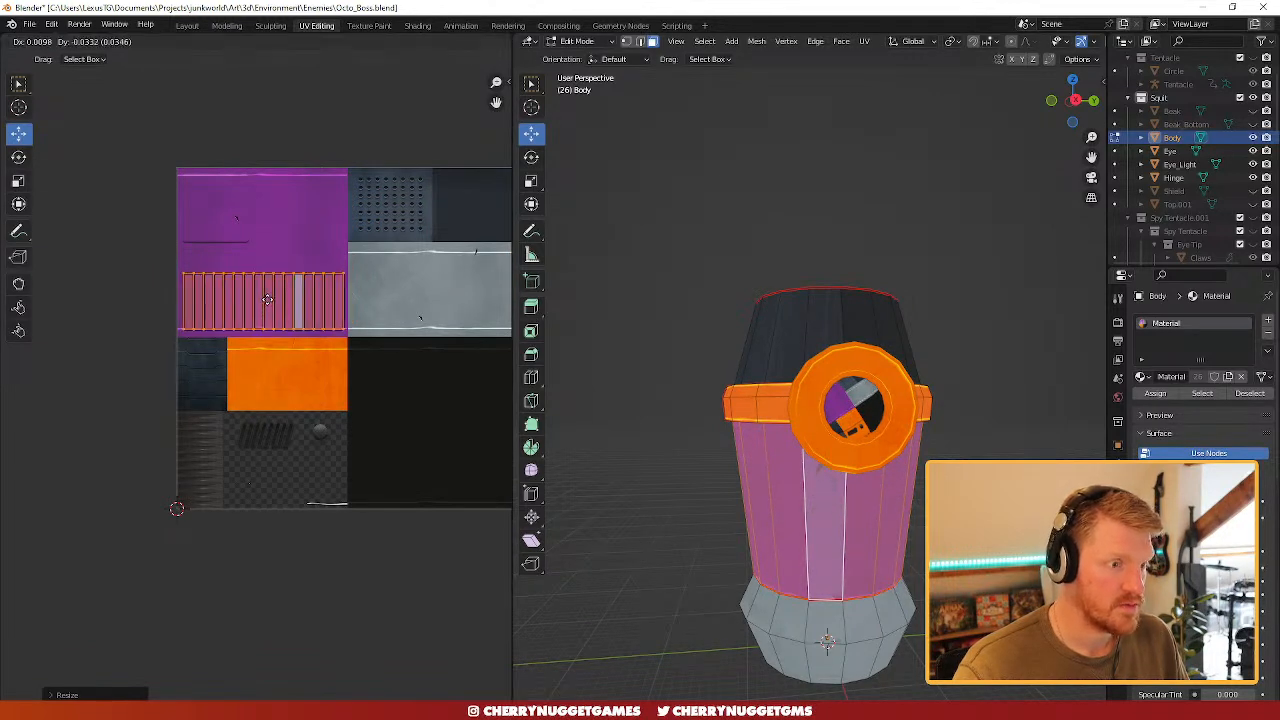
{"action": "left_click", "coordinate": [267, 300]}
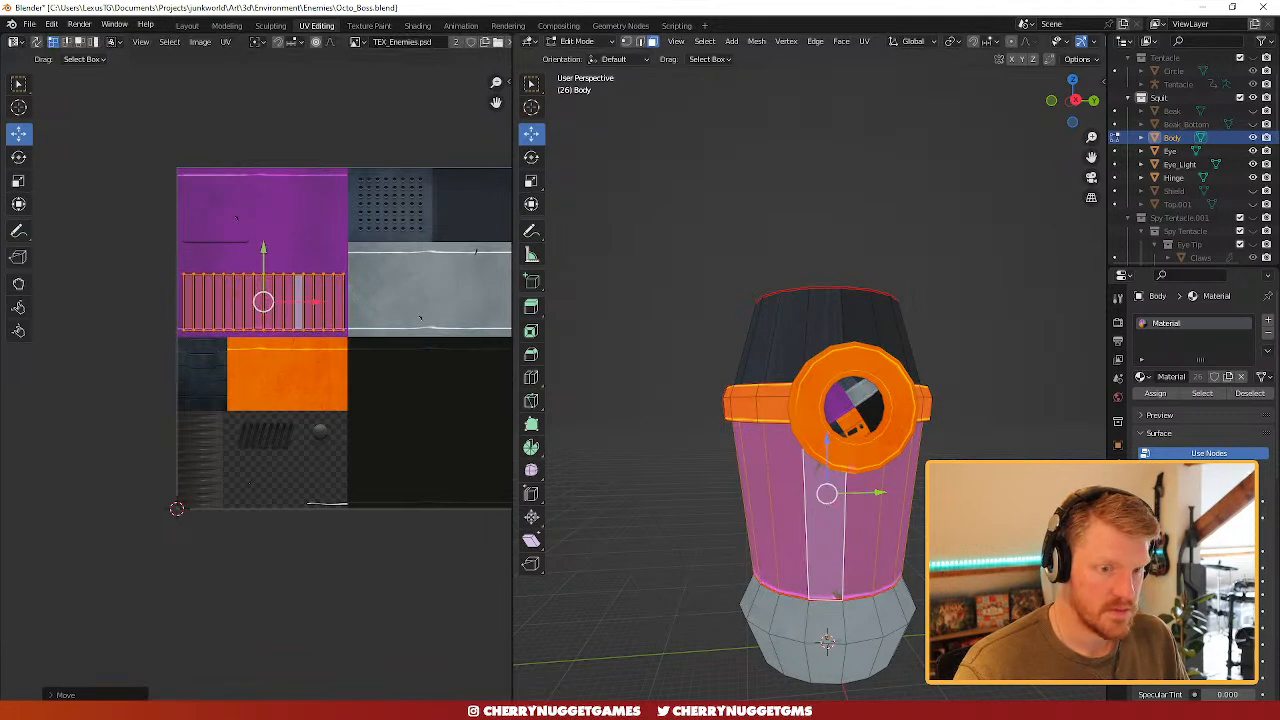
- Examine the retextured Body, compare it with the Squit.psd concept art in Photoshop, and return to Blender
{"action": "left_click", "coordinate": [980, 555]}
{"action": "scroll", "coordinate": [980, 555], "scroll_direction": "down", "scroll_amount": 2}
{"action": "middle_click_drag", "start_coordinate": [980, 555], "coordinate": [992, 578]}
{"action": "scroll", "coordinate": [992, 578], "scroll_direction": "up", "scroll_amount": 1}
{"action": "left_click", "coordinate": [803, 348]}
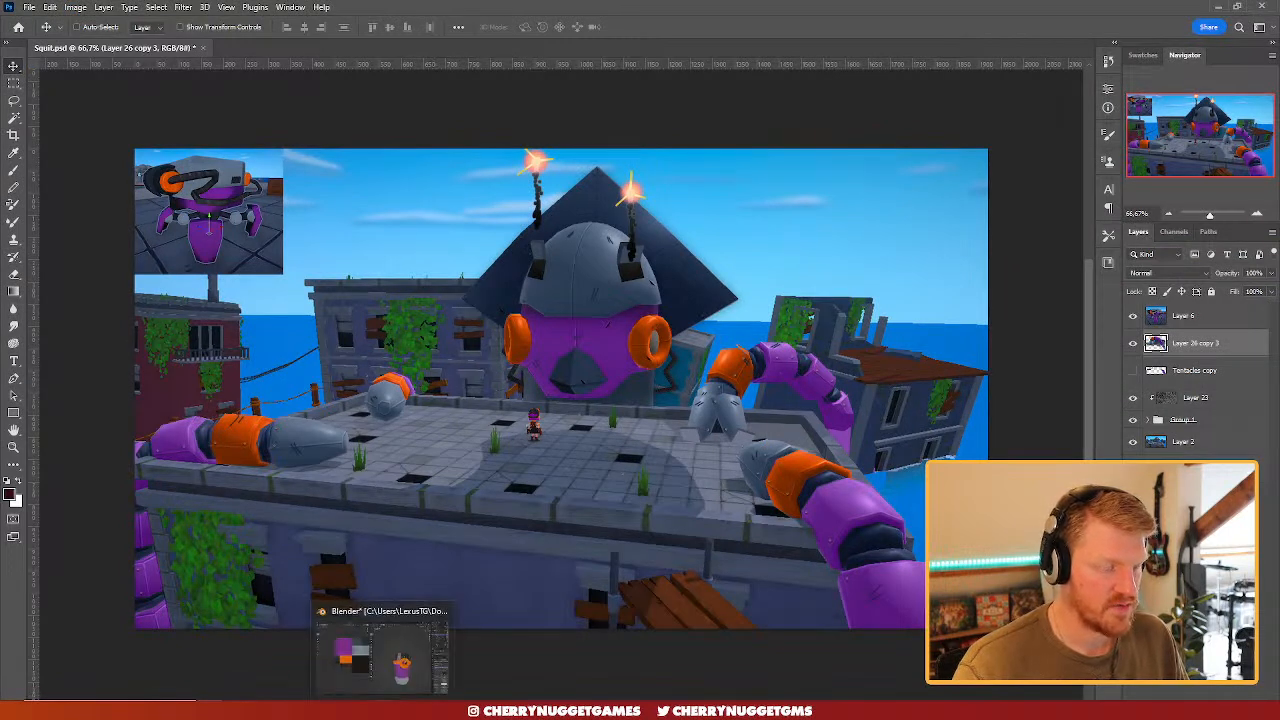
{"action": "left_click", "coordinate": [403, 660]}
{"action": "middle_click_drag", "start_coordinate": [882, 334], "coordinate": [862, 389]}
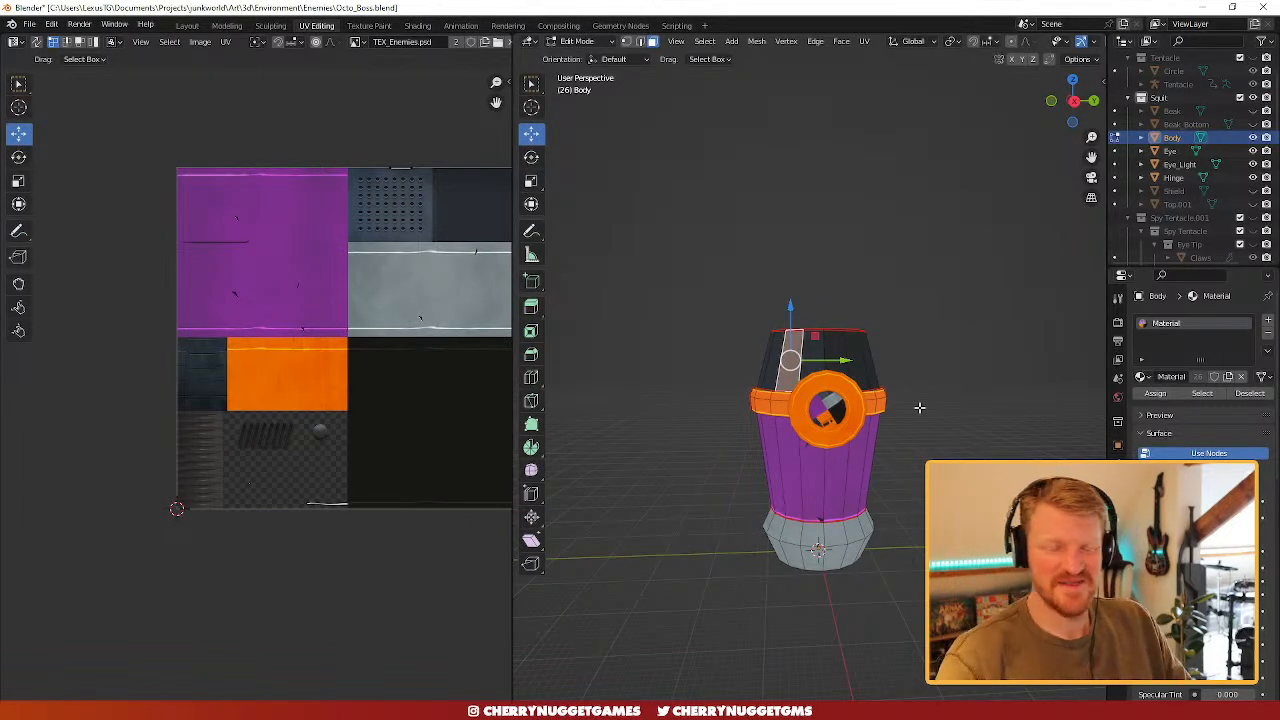
{"action": "scroll", "coordinate": [903, 427], "scroll_direction": "up", "scroll_amount": 3}
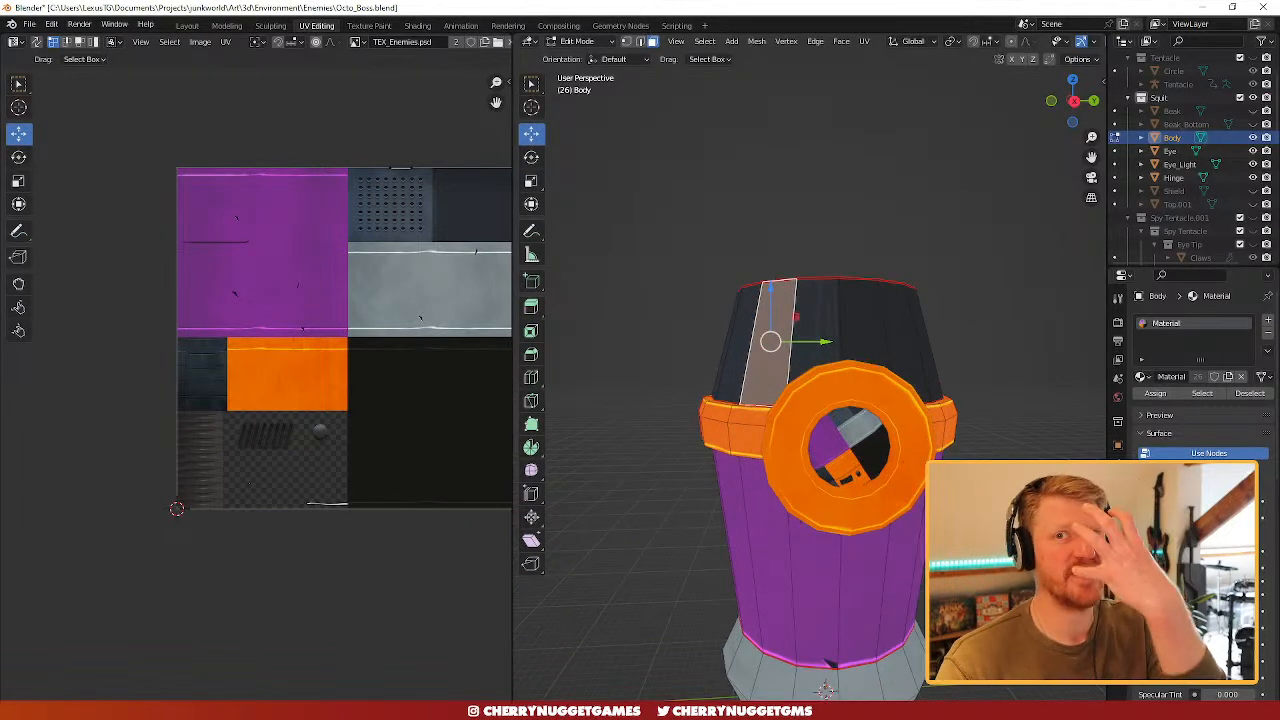
{"action": "scroll", "coordinate": [920, 436], "scroll_direction": "up", "scroll_amount": 1}
{"action": "scroll", "coordinate": [920, 436], "scroll_direction": "down", "scroll_amount": 1}
{"action": "middle_click_drag", "start_coordinate": [872, 319], "coordinate": [889, 337]}
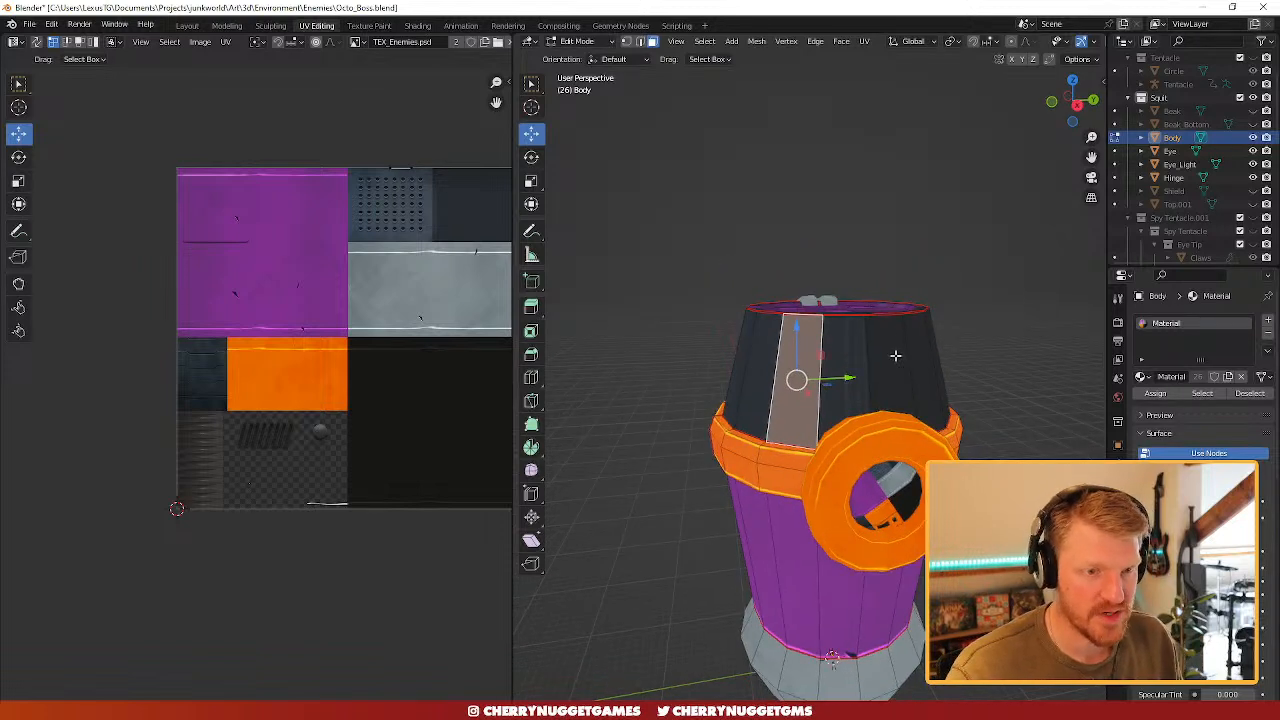
- Select the whole seam-bounded Body section above the band and unwrap it
{"action": "left_click", "coordinate": [885, 357]}
{"action": "key", "text": "ctrl+l"}
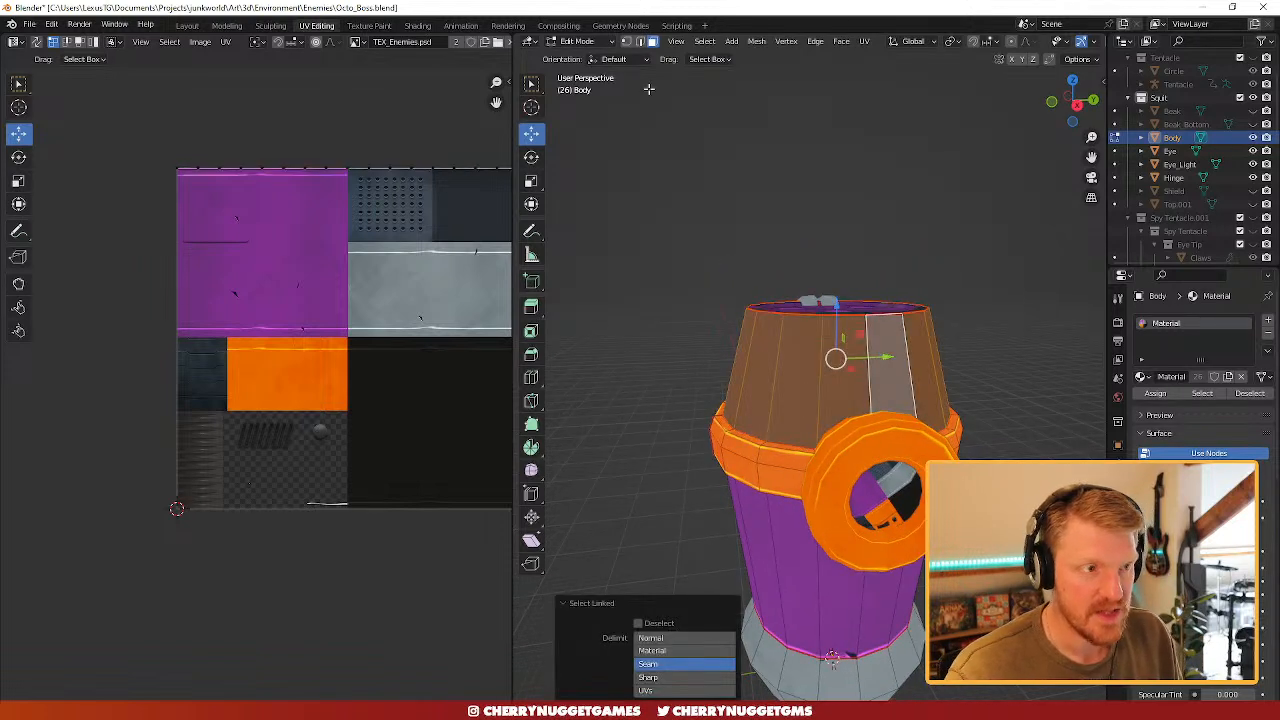
{"action": "left_click", "coordinate": [864, 41]}
{"action": "left_click", "coordinate": [900, 57]}
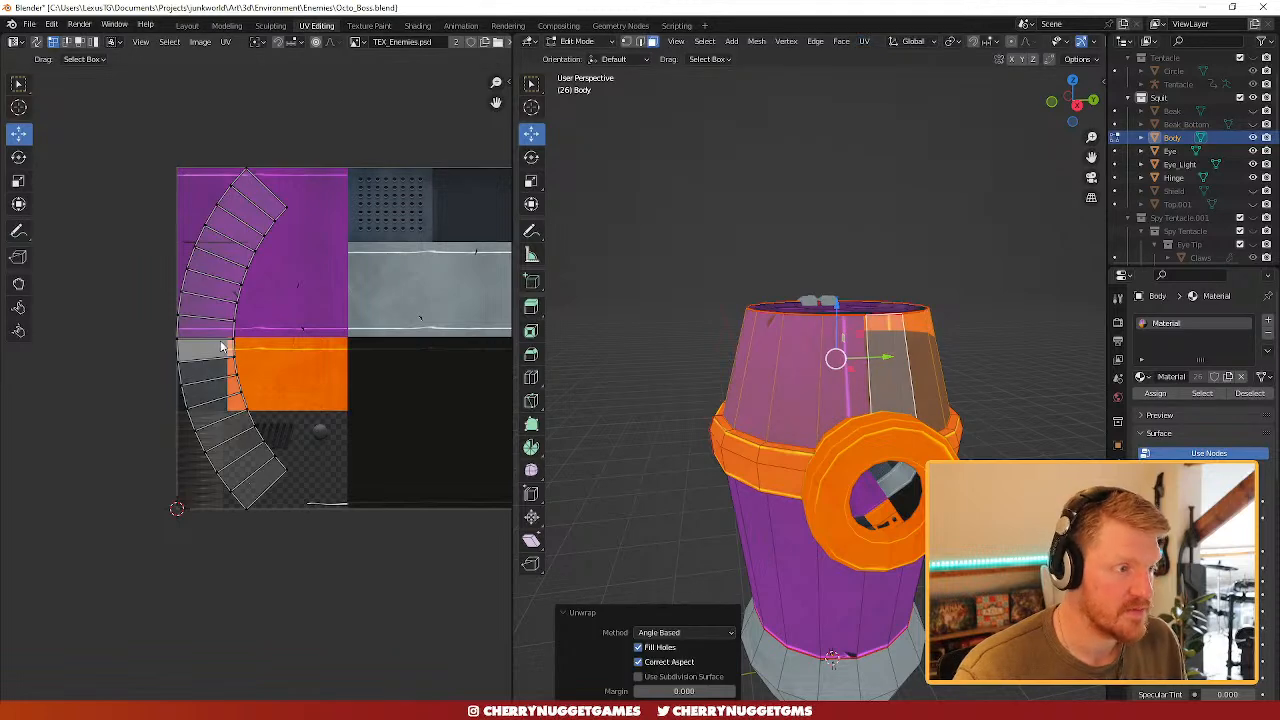
- Level the two crosswise edges of a middle quad in the upper section's curved UV strip with Align Y
{"action": "scroll", "coordinate": [222, 347], "scroll_direction": "up", "scroll_amount": 2}
{"action": "left_click", "coordinate": [192, 315]}
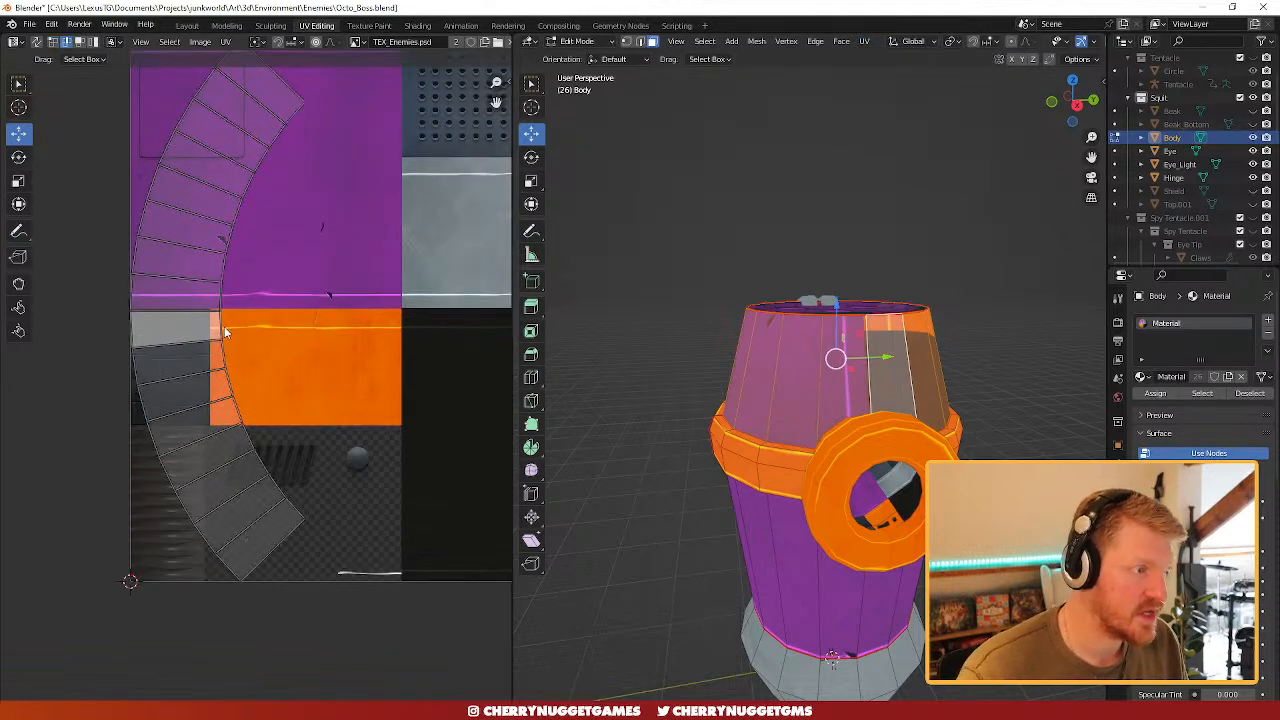
{"action": "left_click", "coordinate": [220, 330]}
{"action": "left_click", "coordinate": [172, 338]}
{"action": "right_click", "coordinate": [173, 340]}
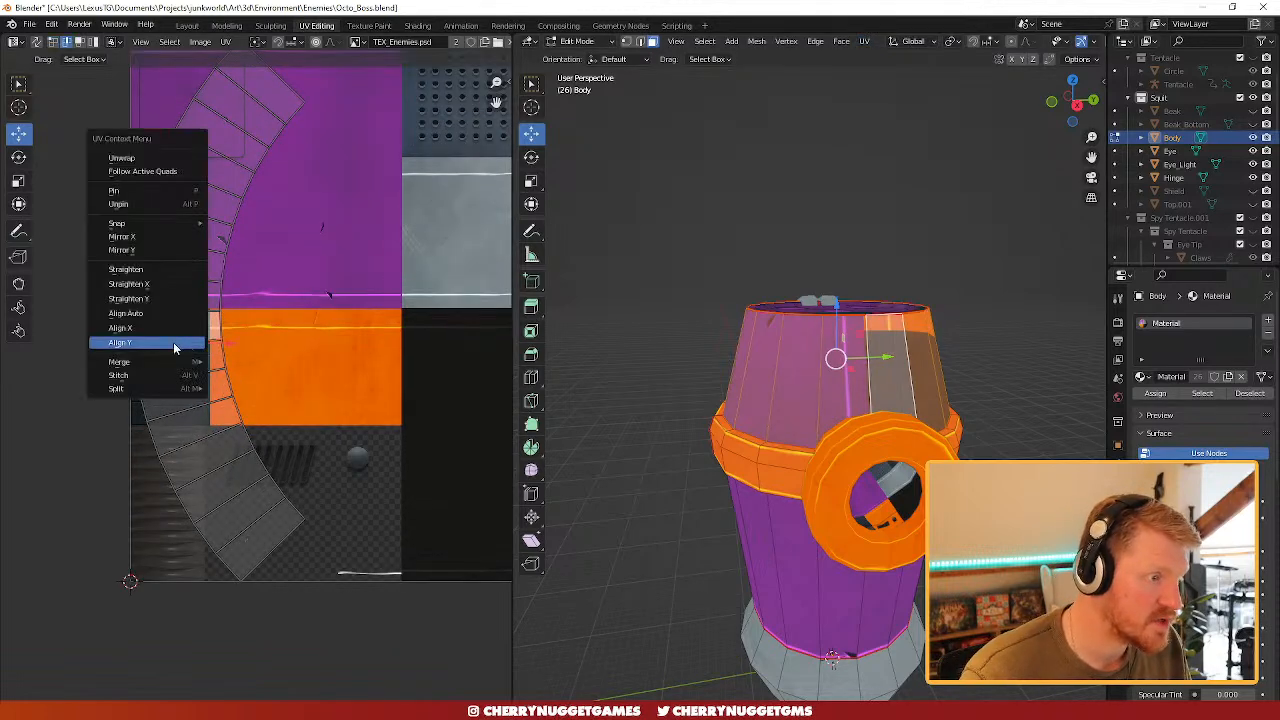
{"action": "left_click", "coordinate": [175, 343]}
{"action": "left_click", "coordinate": [172, 305]}
{"action": "right_click", "coordinate": [175, 311]}
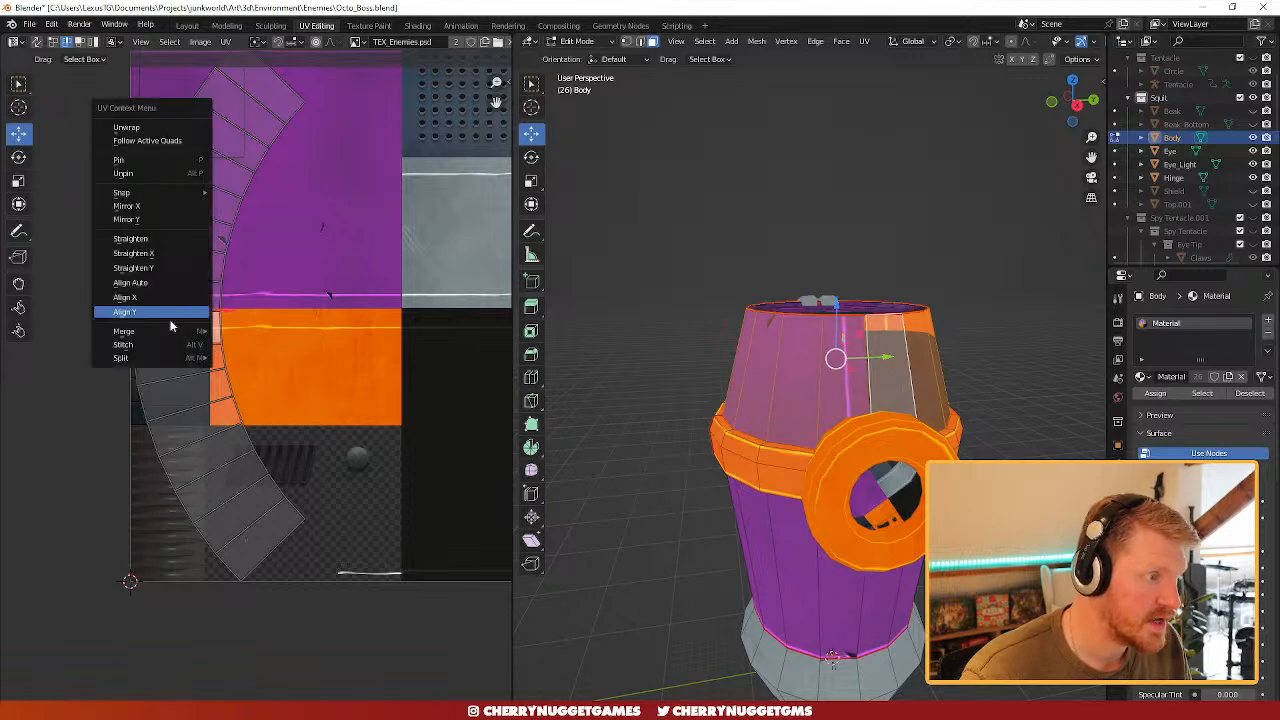
{"action": "left_click", "coordinate": [175, 311]}
- Straighten the same quad's two side edges with Align X to make it rectangular
{"action": "left_click", "coordinate": [218, 330]}
{"action": "right_click", "coordinate": [218, 330]}
{"action": "left_click", "coordinate": [205, 326]}
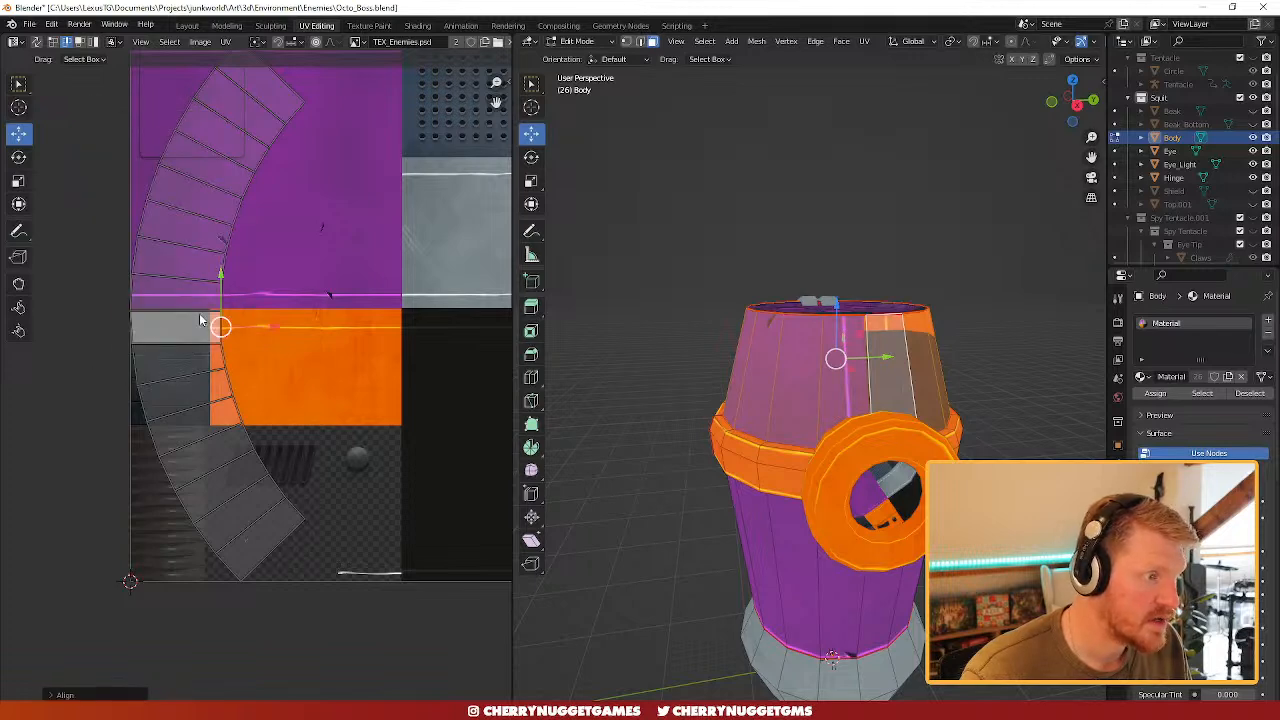
{"action": "left_click", "coordinate": [131, 326]}
{"action": "right_click", "coordinate": [129, 327]}
{"action": "left_click", "coordinate": [129, 329]}
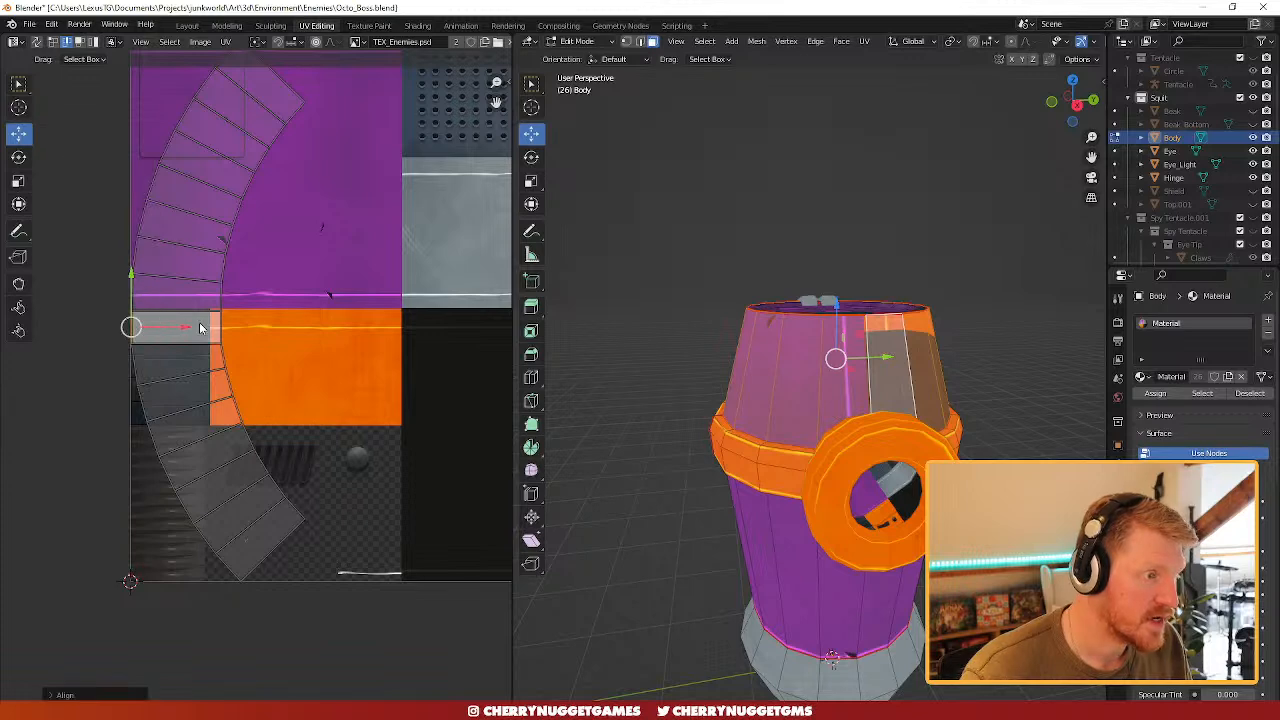
- Straighten the whole upper-section UV strip with Follow Active Quads in Length Average mode, using the rectangular quad as the active face
{"action": "left_click", "coordinate": [201, 325]}
{"action": "key", "text": "3"}
{"action": "left_click", "coordinate": [194, 333]}
{"action": "scroll", "coordinate": [300, 308], "scroll_direction": "down", "scroll_amount": 2}
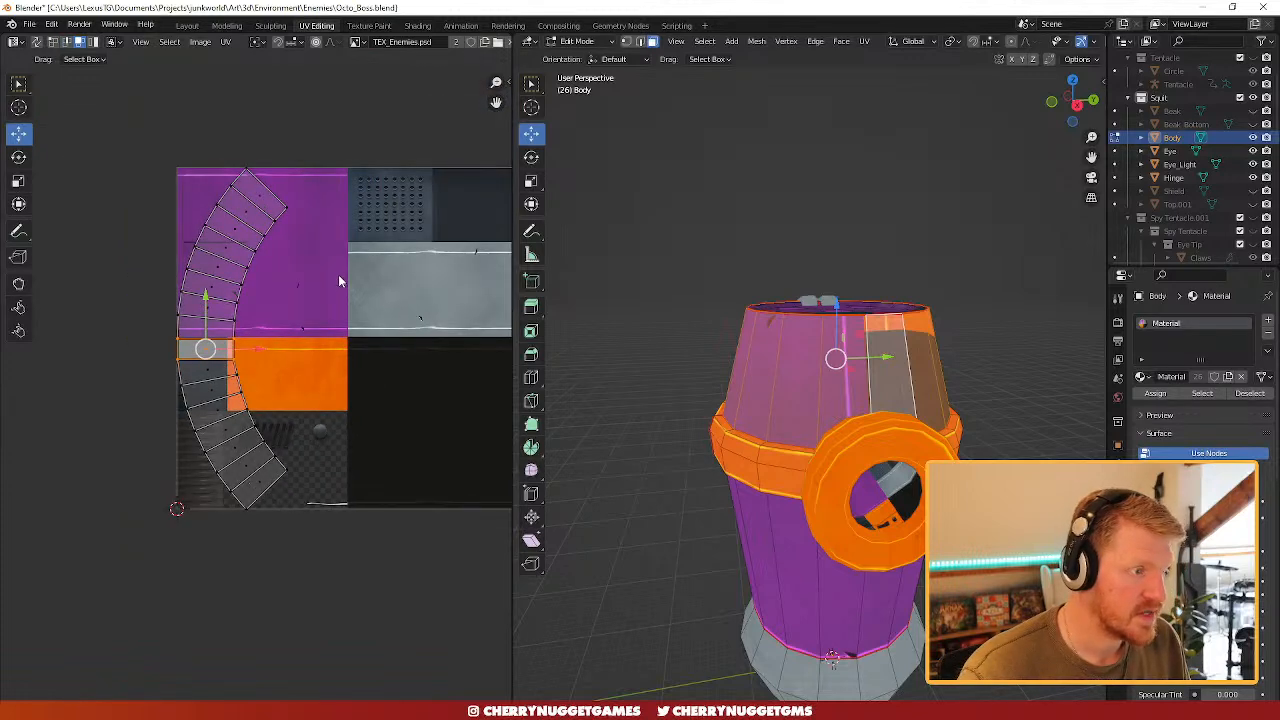
{"action": "left_click_drag", "start_coordinate": [358, 133], "coordinate": [110, 620]}
{"action": "left_click", "coordinate": [864, 41]}
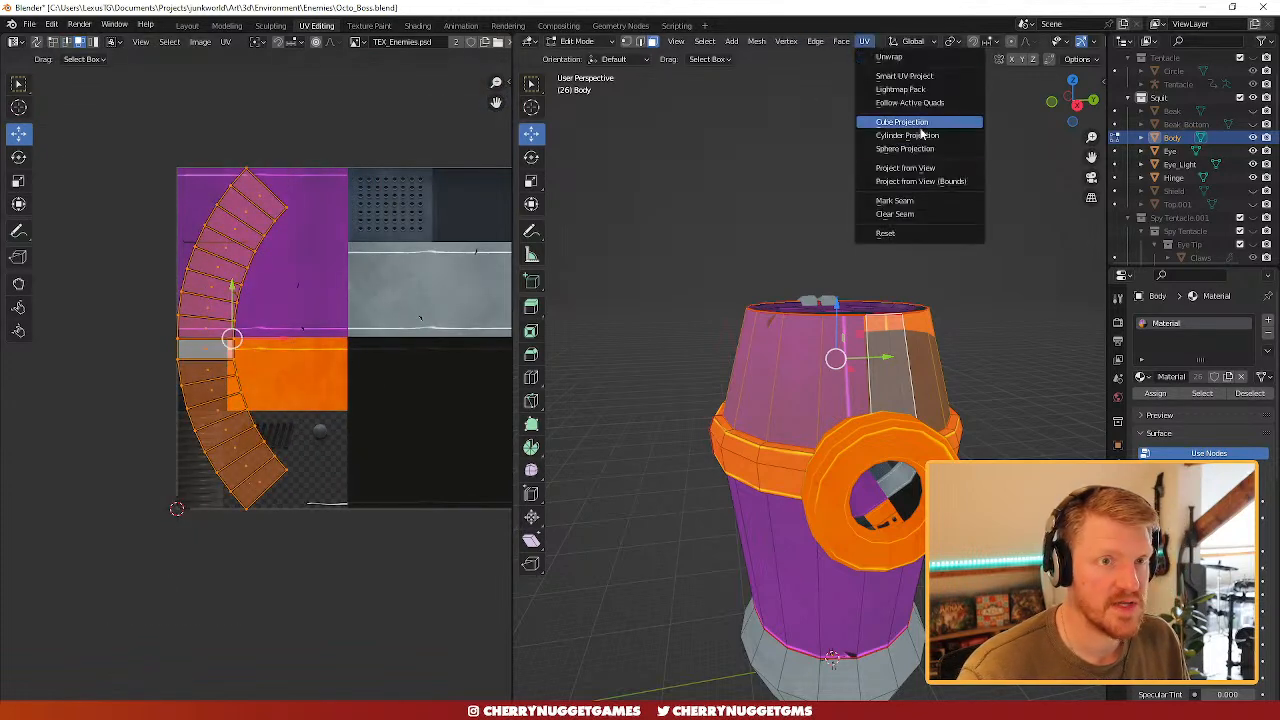
{"action": "left_click", "coordinate": [909, 103]}
{"action": "left_click", "coordinate": [908, 148]}
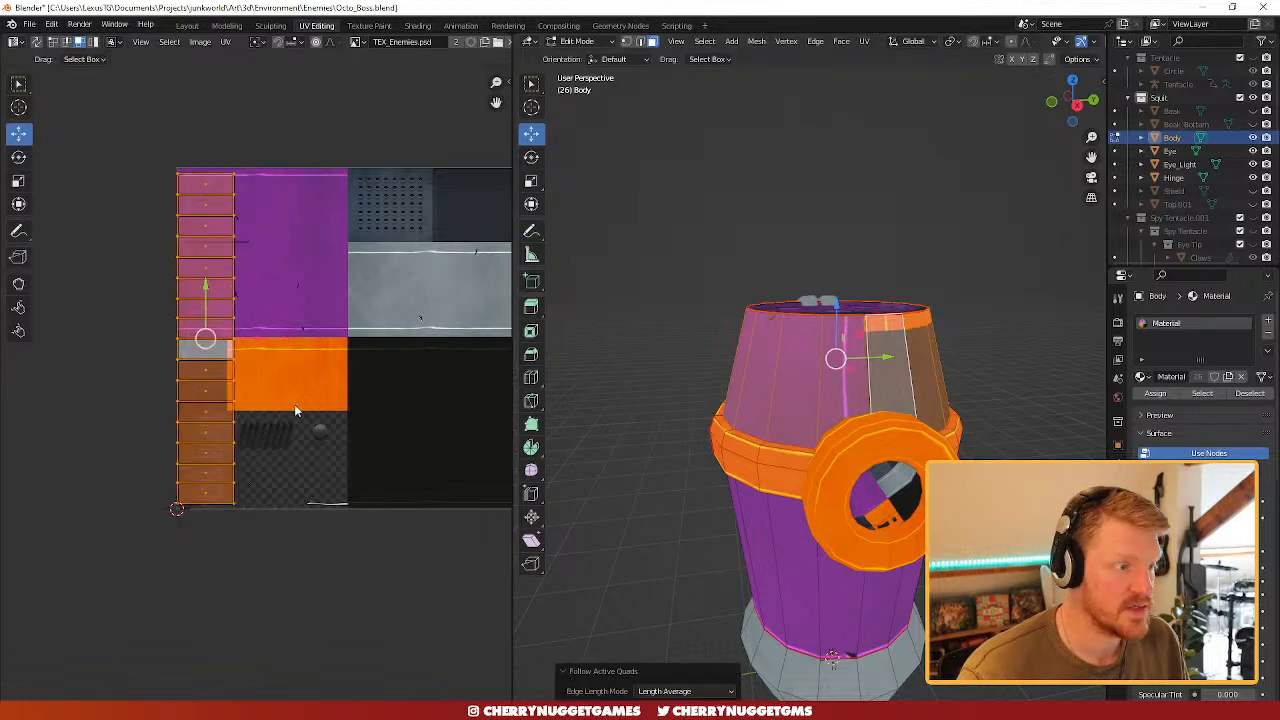
{"action": "type", "text": "r"}
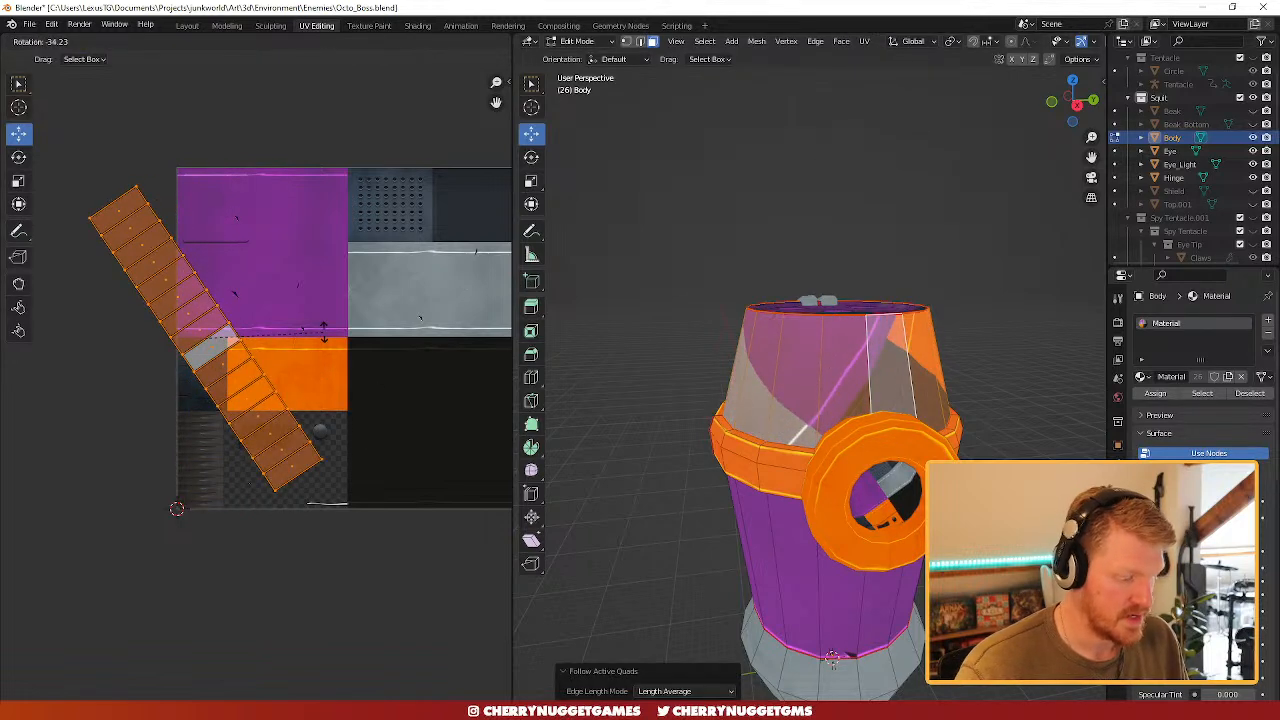
{"action": "type", "text": "890"}
{"action": "key", "text": "Escape"}
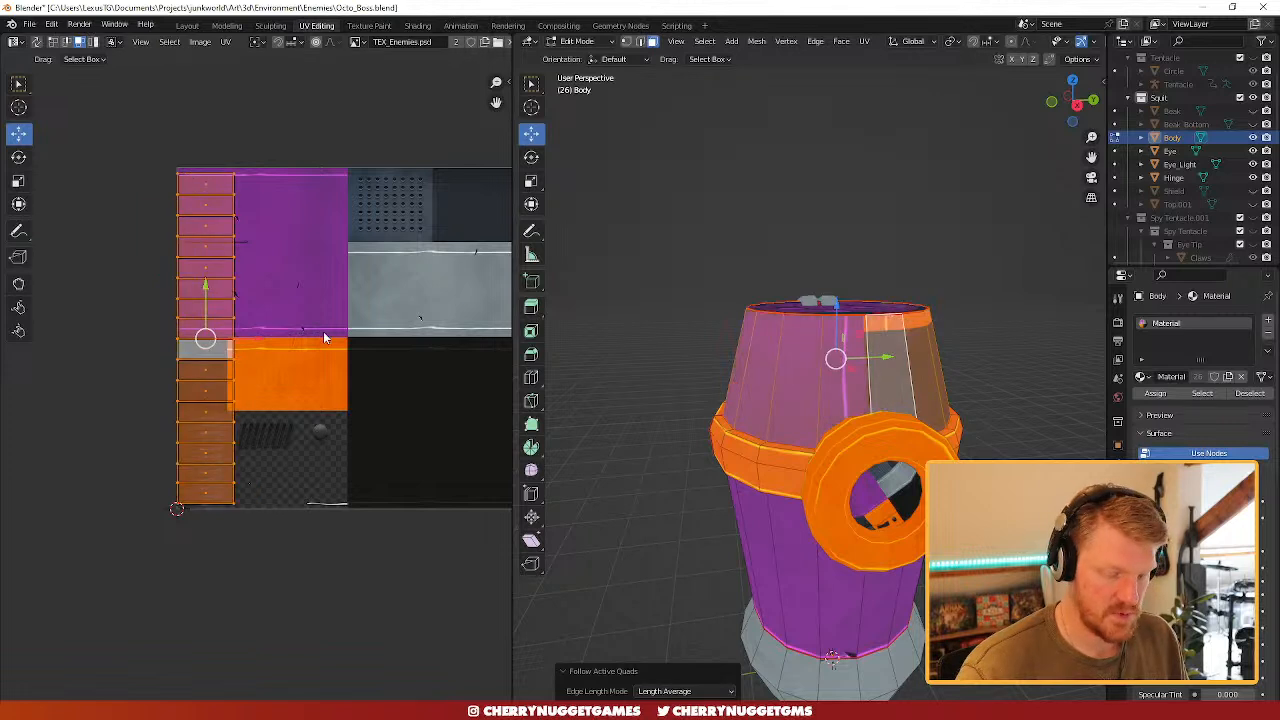
- Rotate the straightened UV strip 90 degrees, scale it down, and place it along the lower part of the light grey panel
{"action": "type", "text": "r90"}
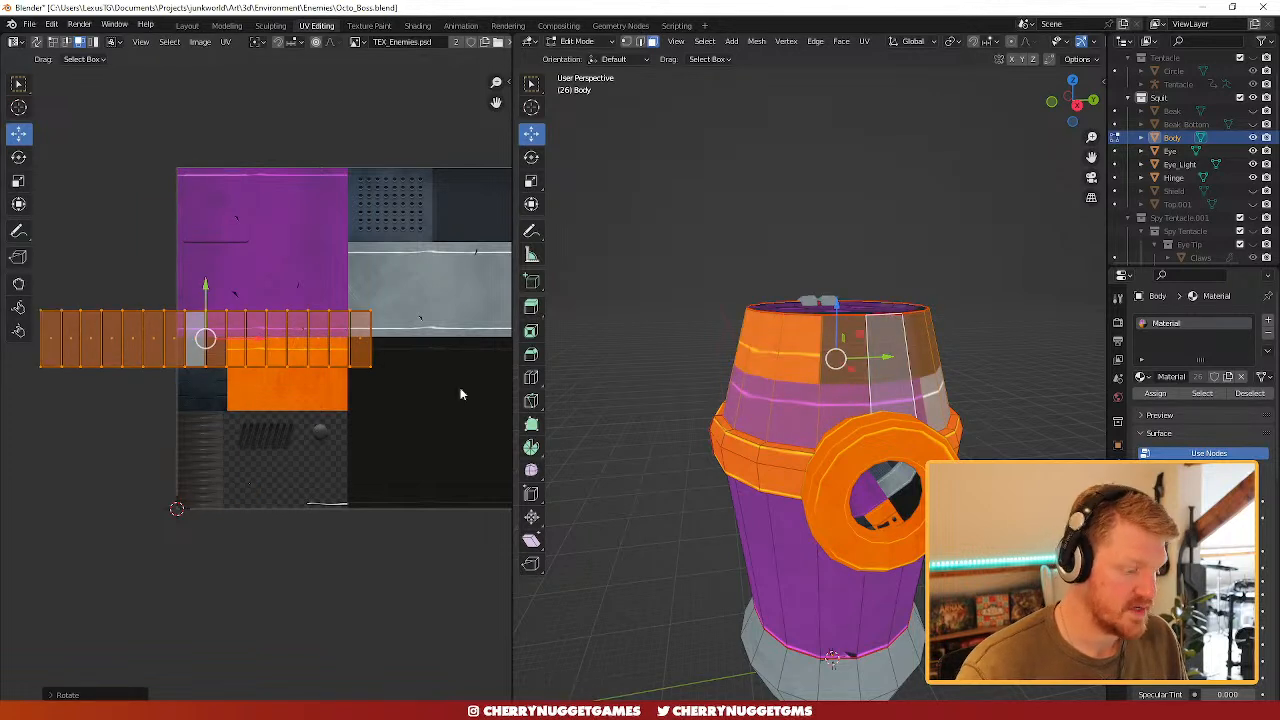
{"action": "type", "text": "s"}
{"action": "left_click", "coordinate": [334, 358]}
{"action": "key", "text": "g"}
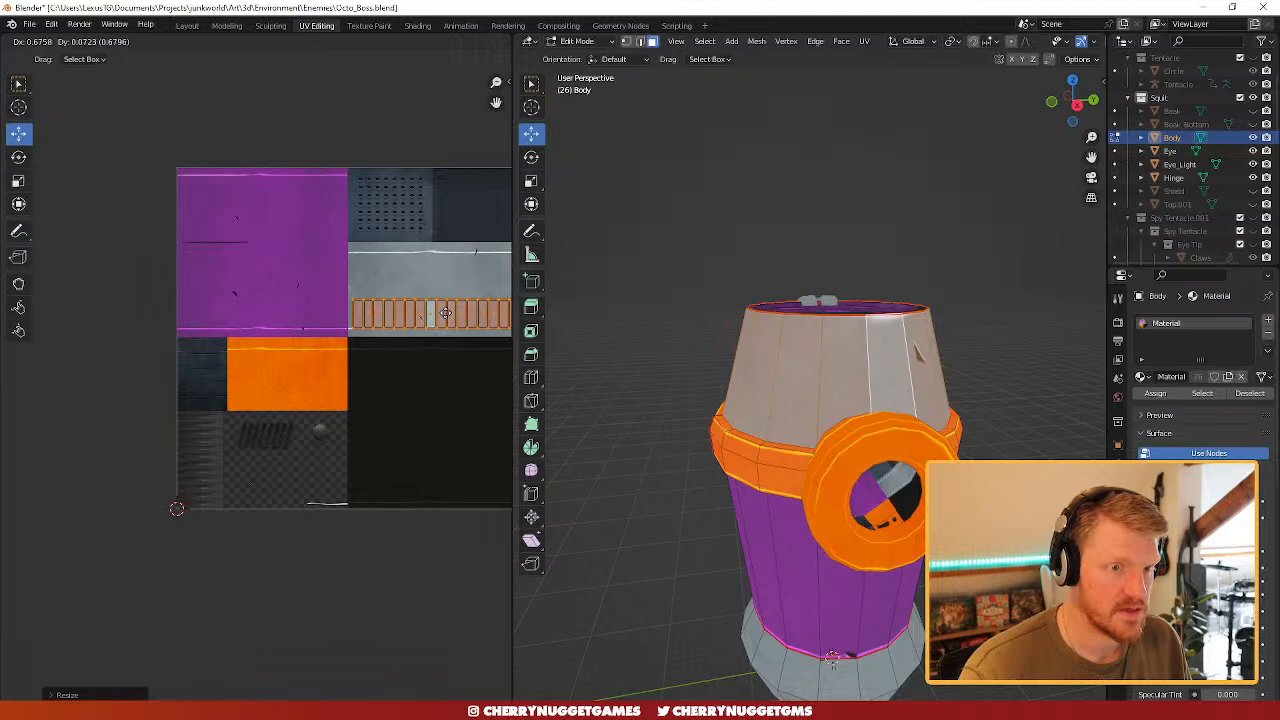
{"action": "left_click", "coordinate": [443, 312]}
{"action": "left_click", "coordinate": [917, 236]}
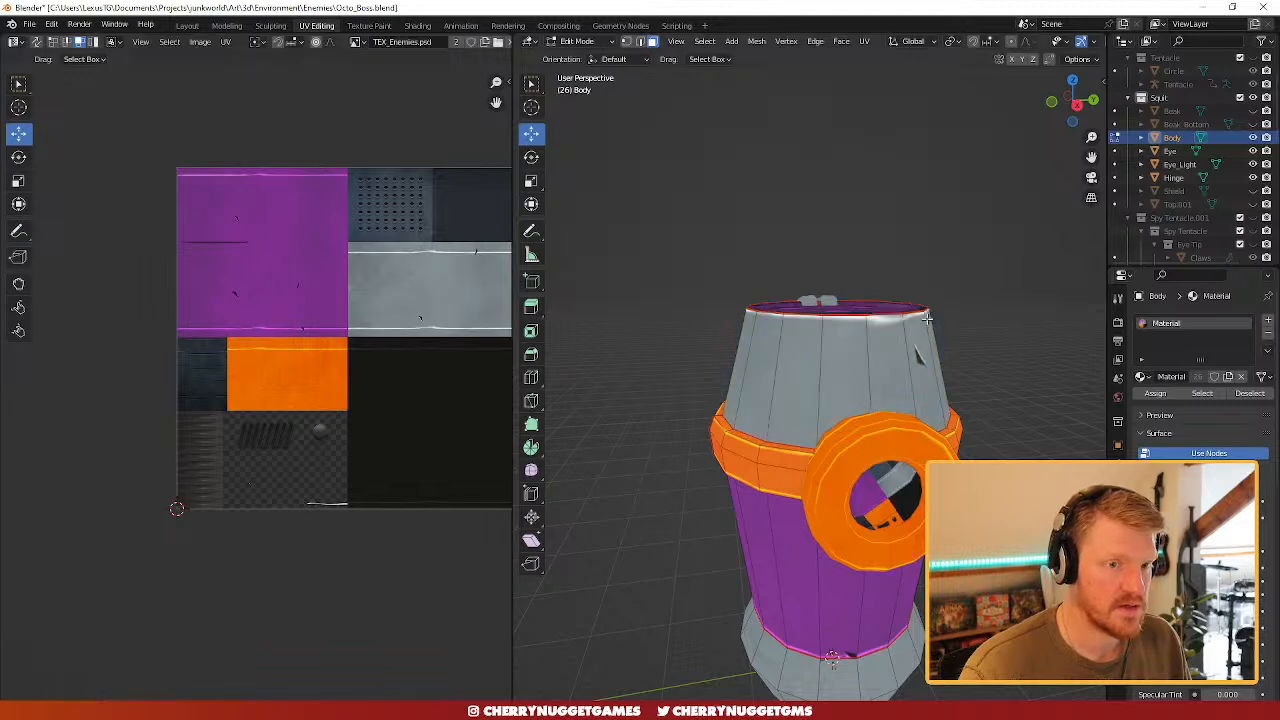
- Reselect the upper section's faces and move their UV strip onto the lower edge of the purple panel
{"action": "scroll", "coordinate": [1013, 379], "scroll_direction": "down", "scroll_amount": 2}
{"action": "scroll", "coordinate": [995, 440], "scroll_direction": "down", "scroll_amount": 1}
{"action": "middle_click_drag", "start_coordinate": [1013, 444], "coordinate": [980, 500]}
{"action": "middle_click_drag", "start_coordinate": [970, 408], "coordinate": [930, 420]}
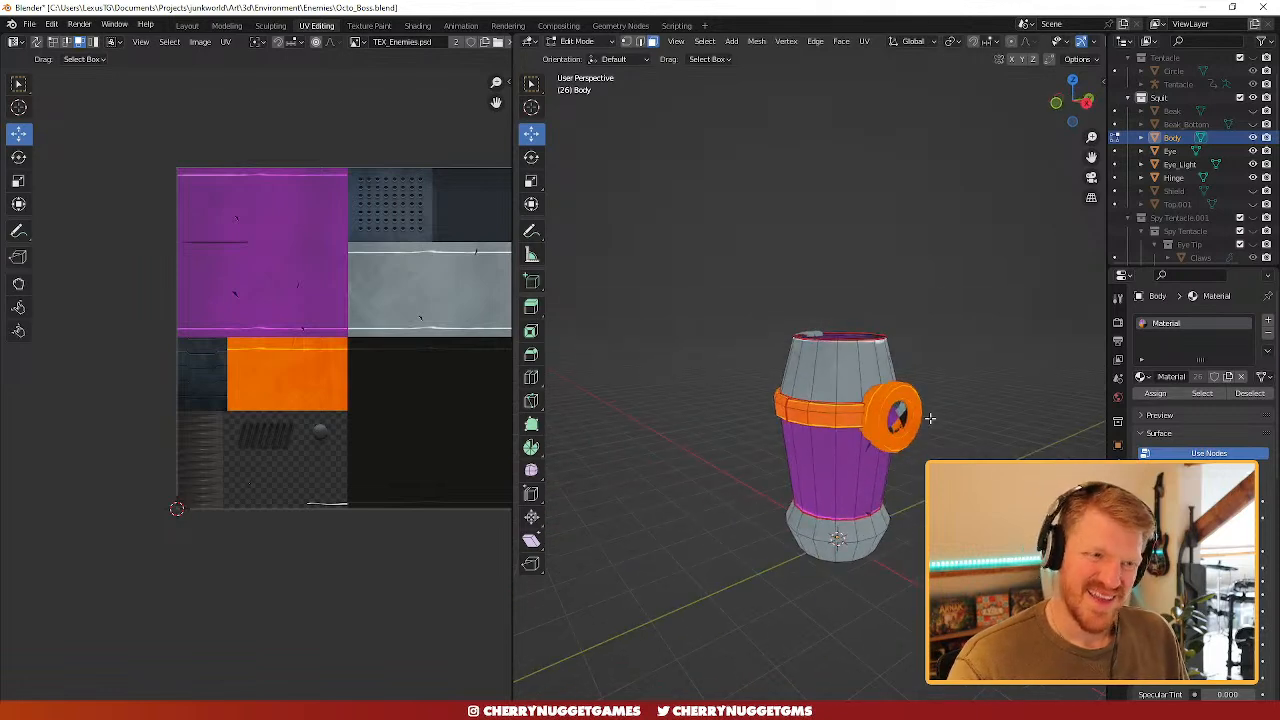
{"action": "left_click", "coordinate": [884, 361], "text": "alt"}
{"action": "key", "text": "g"}
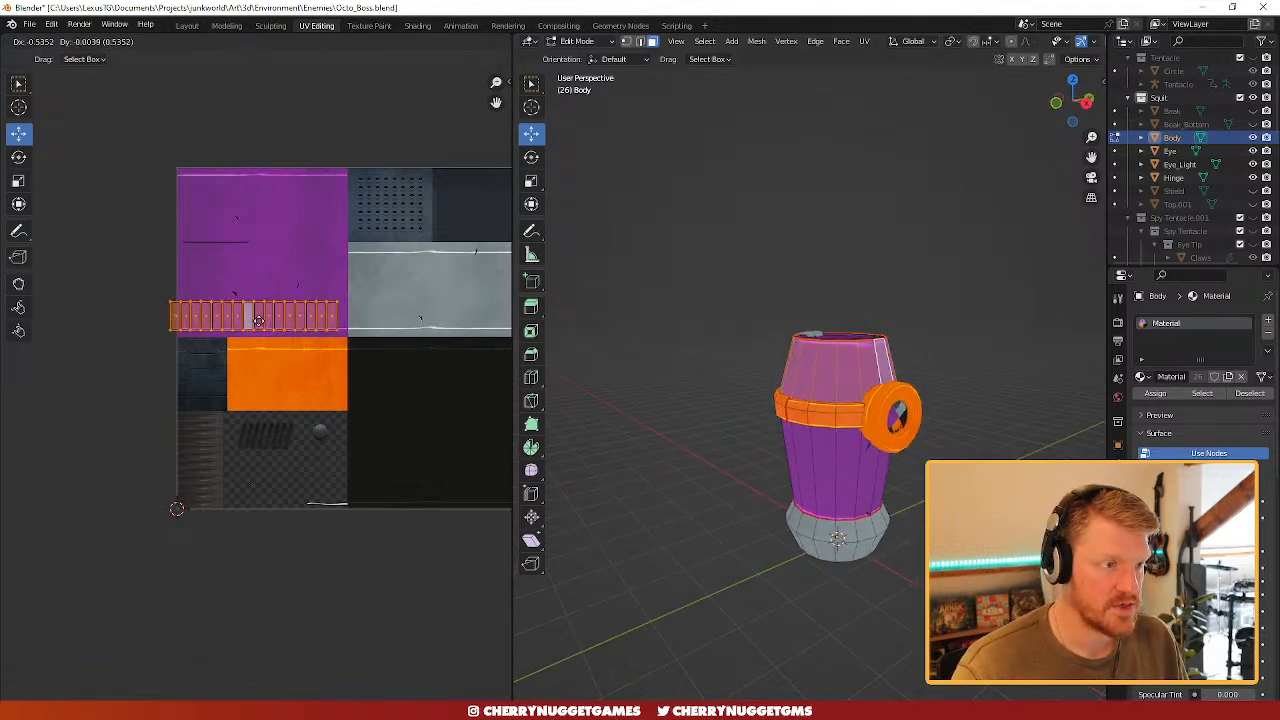
{"action": "left_click", "coordinate": [260, 320]}
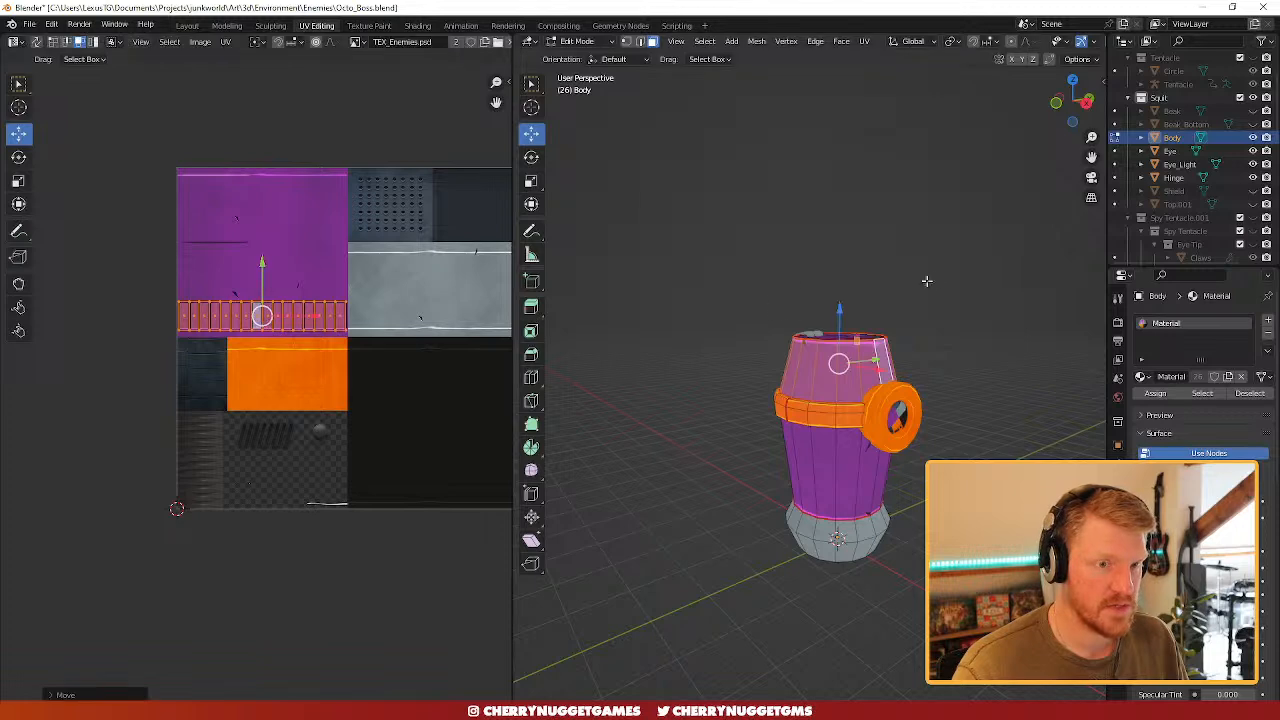
{"action": "left_click", "coordinate": [927, 282]}
- Scale the upper section's UV strip by 2 vertically and raise it about 0.04 so its lower edge meets the purple panel's highlight line
{"action": "middle_click_drag", "start_coordinate": [948, 402], "coordinate": [915, 384]}
{"action": "scroll", "coordinate": [1000, 336], "scroll_direction": "up", "scroll_amount": 2}
{"action": "scroll", "coordinate": [880, 380], "scroll_direction": "up", "scroll_amount": 3}
{"action": "scroll", "coordinate": [257, 386], "scroll_direction": "up", "scroll_amount": 2}
{"action": "left_click", "coordinate": [764, 436], "text": "alt"}
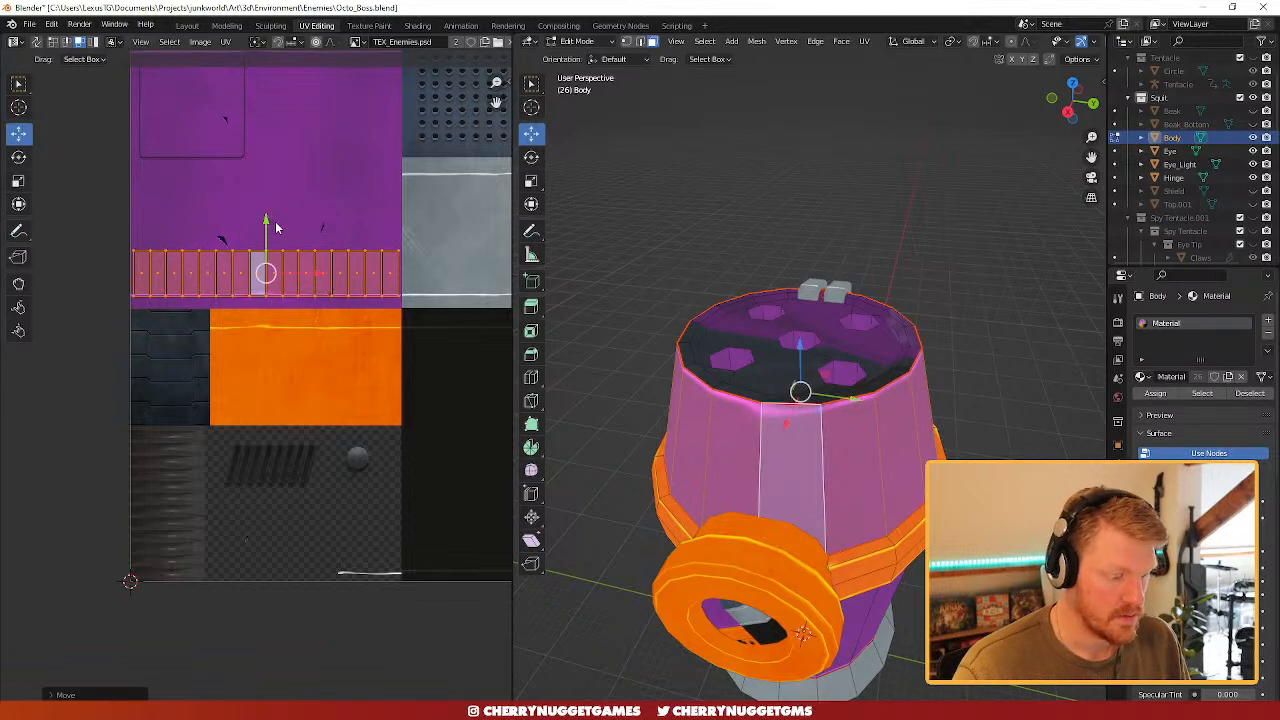
{"action": "key", "text": "s"}
{"action": "key", "text": "y"}
{"action": "key", "text": "2"}
{"action": "key", "text": "Return"}
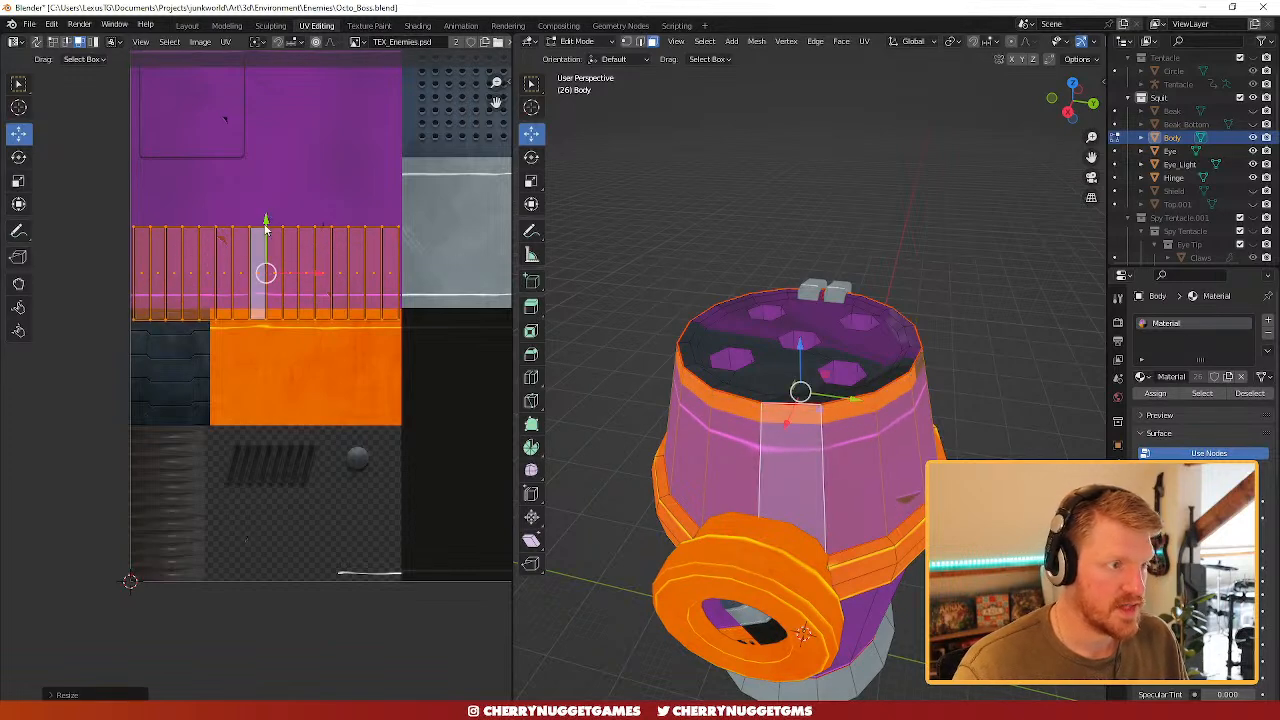
{"action": "key", "text": "g"}
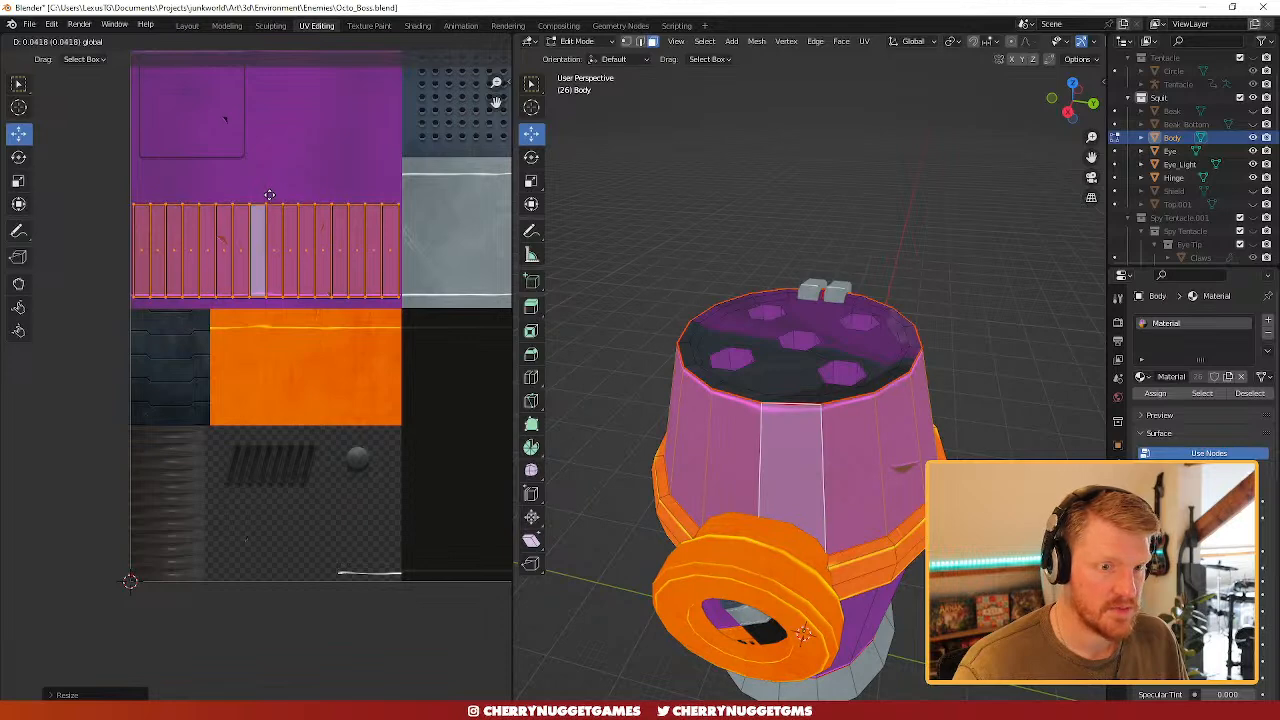
{"action": "left_click_drag", "start_coordinate": [269, 195], "coordinate": [269, 194]}
{"action": "left_click", "coordinate": [980, 300]}
- Select all the flat faces of the Body's top plate surrounding the five hexagonal holes
{"action": "scroll", "coordinate": [950, 340], "scroll_direction": "down", "scroll_amount": 4}
{"action": "middle_click_drag", "start_coordinate": [928, 366], "coordinate": [801, 375]}
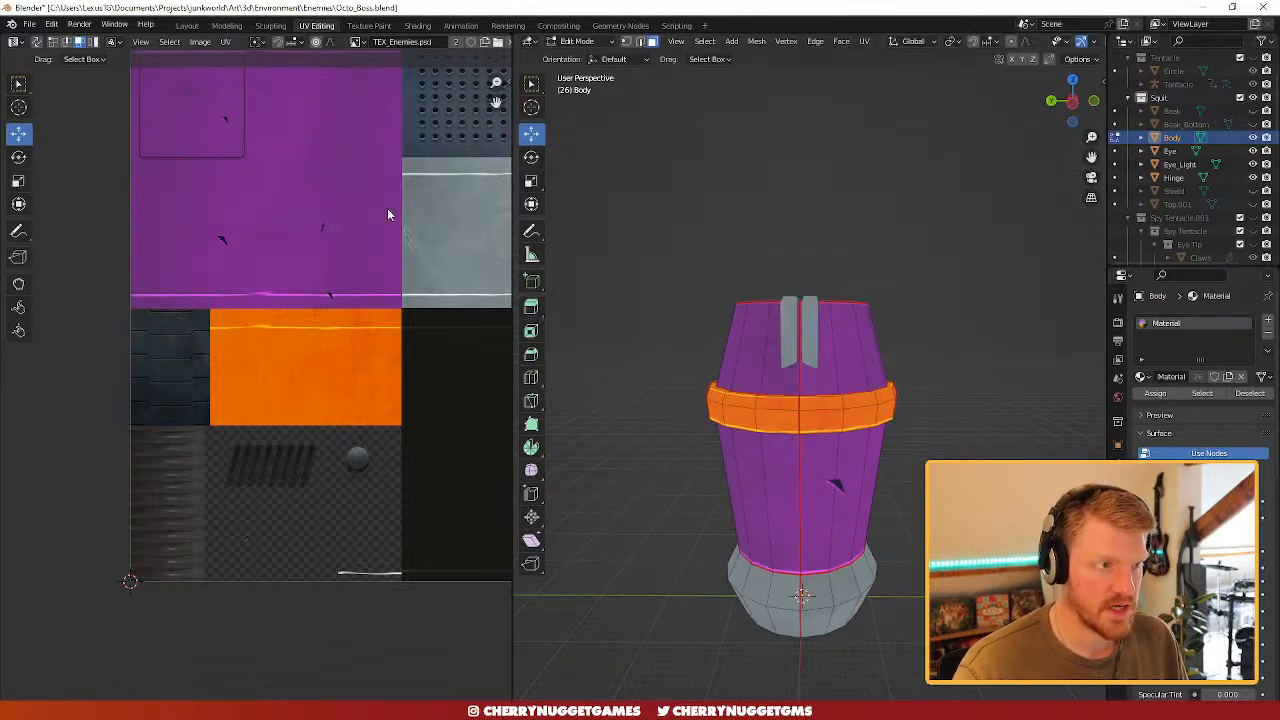
{"action": "scroll", "coordinate": [860, 437], "scroll_direction": "down", "scroll_amount": 1}
{"action": "middle_click_drag", "start_coordinate": [698, 386], "coordinate": [985, 401]}
{"action": "scroll", "coordinate": [795, 480], "scroll_direction": "down", "scroll_amount": 1}
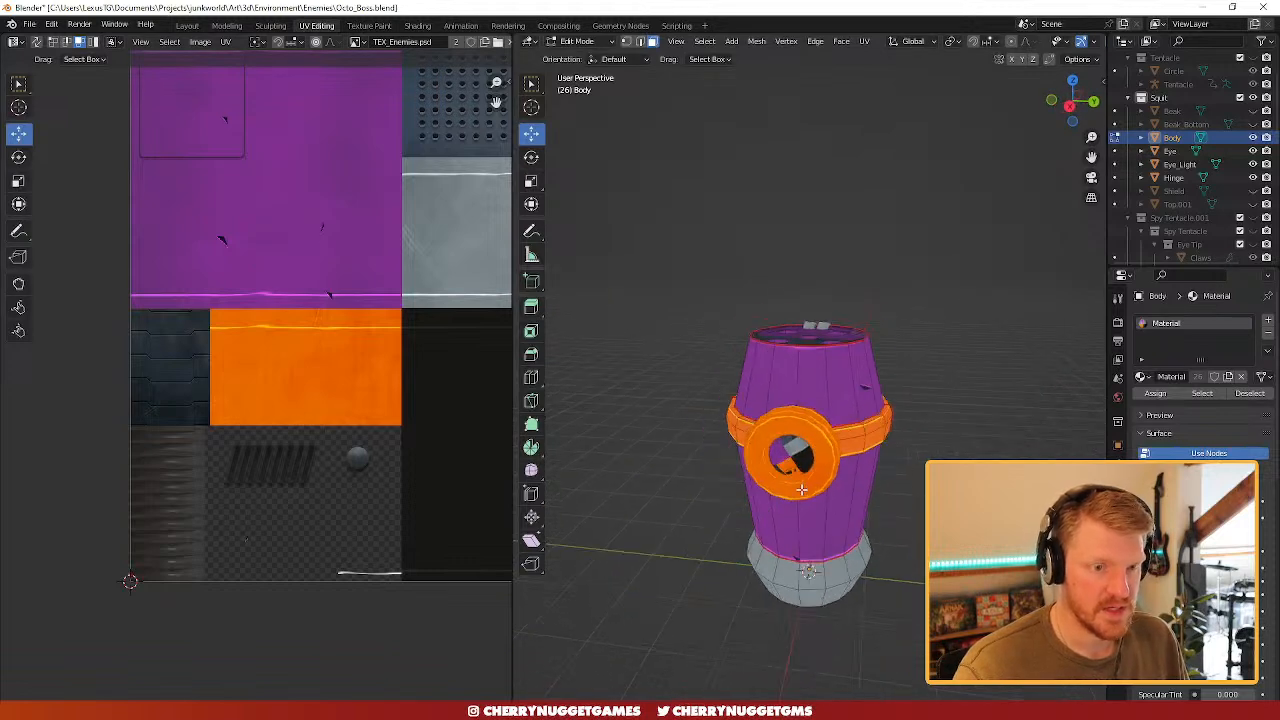
{"action": "middle_click_drag", "start_coordinate": [801, 489], "coordinate": [814, 422]}
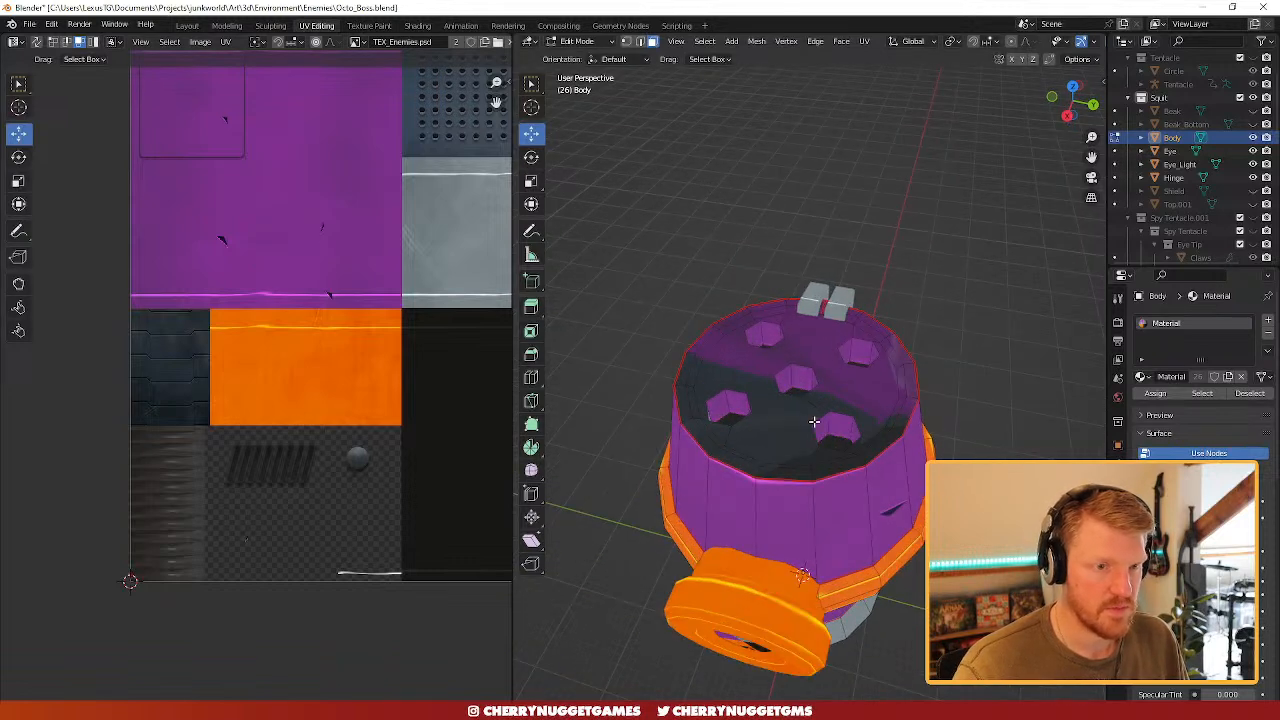
{"action": "key", "text": "l"}
{"action": "scroll", "coordinate": [788, 425], "scroll_direction": "up", "scroll_amount": 2}
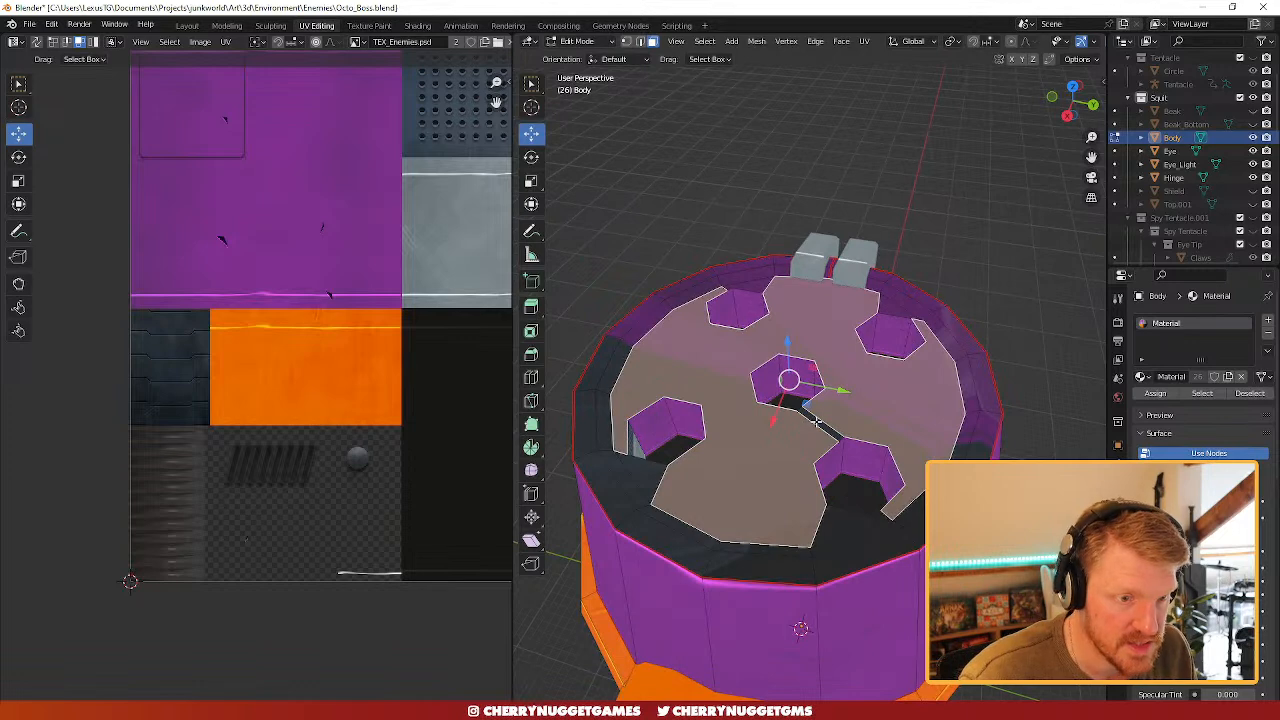
{"action": "key", "text": "l"}
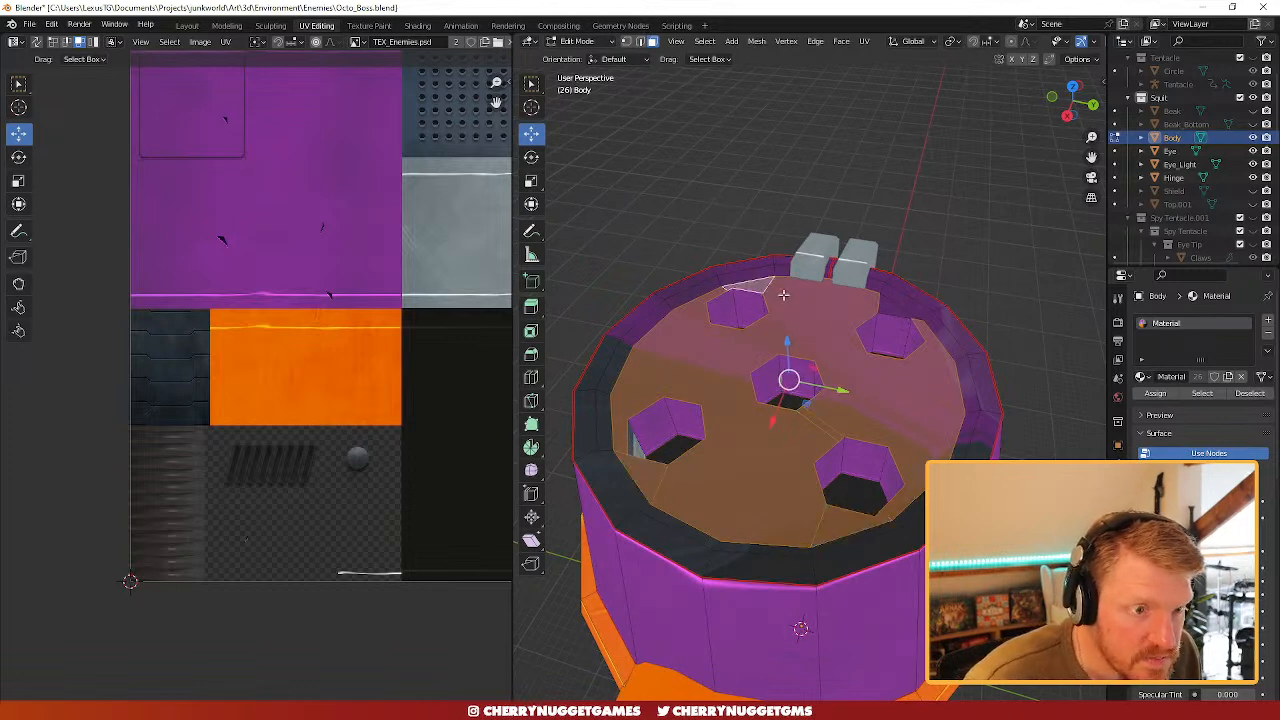
{"action": "scroll", "coordinate": [402, 320], "scroll_direction": "down", "scroll_amount": 3}
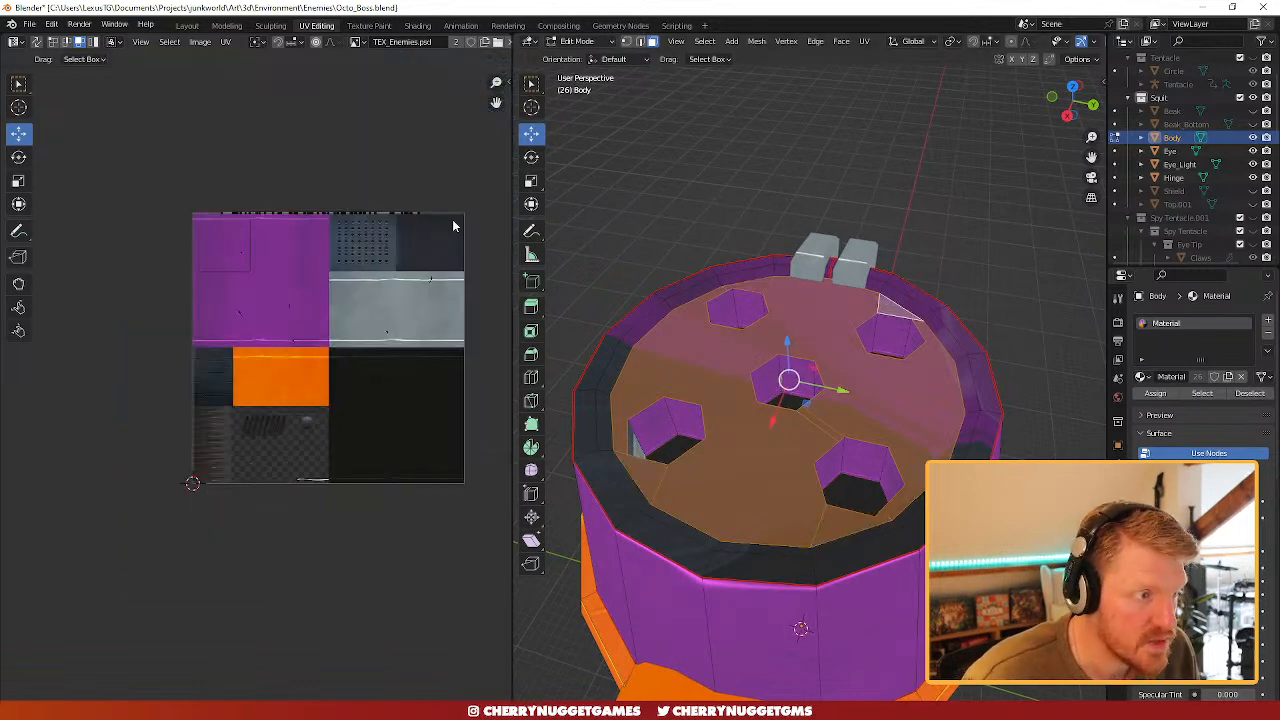
- Unwrap the top plate, scale its UVs to about 0.2, and place them on the plain dark blue panel beside the perforated one
{"action": "left_click", "coordinate": [864, 41]}
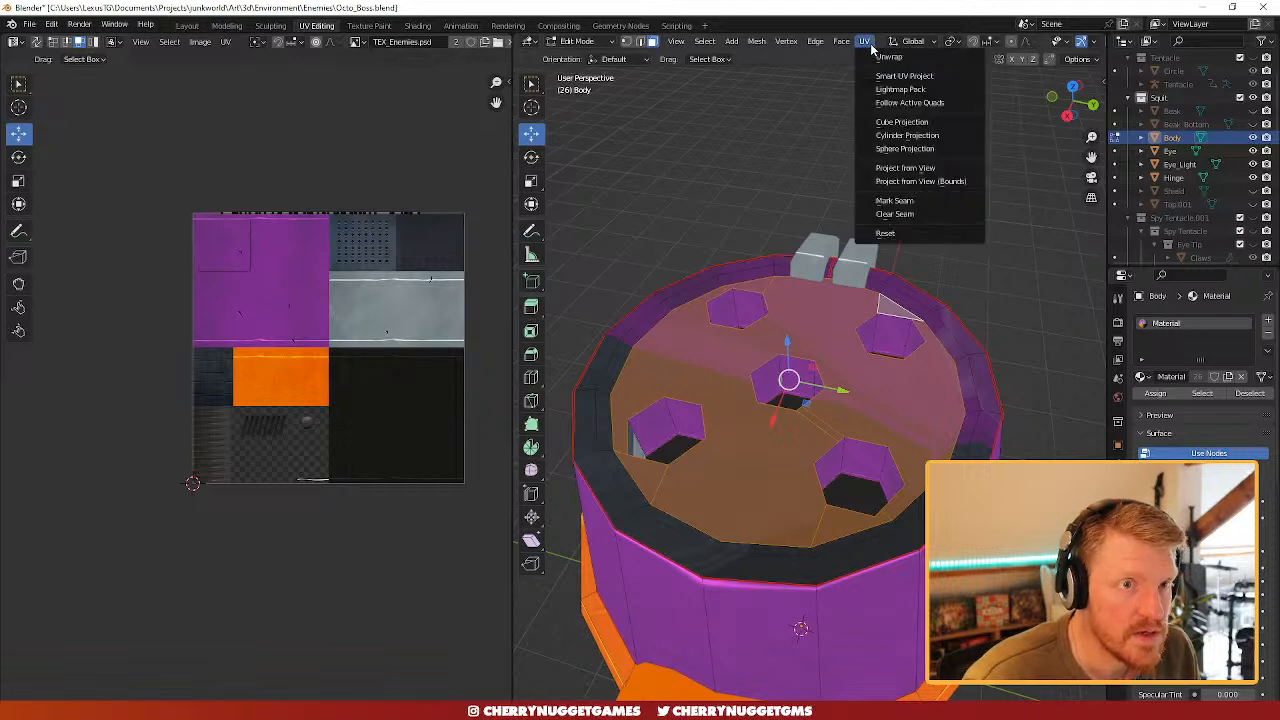
{"action": "left_click", "coordinate": [895, 56]}
{"action": "key", "text": "s"}
{"action": "left_click", "coordinate": [329, 350]}
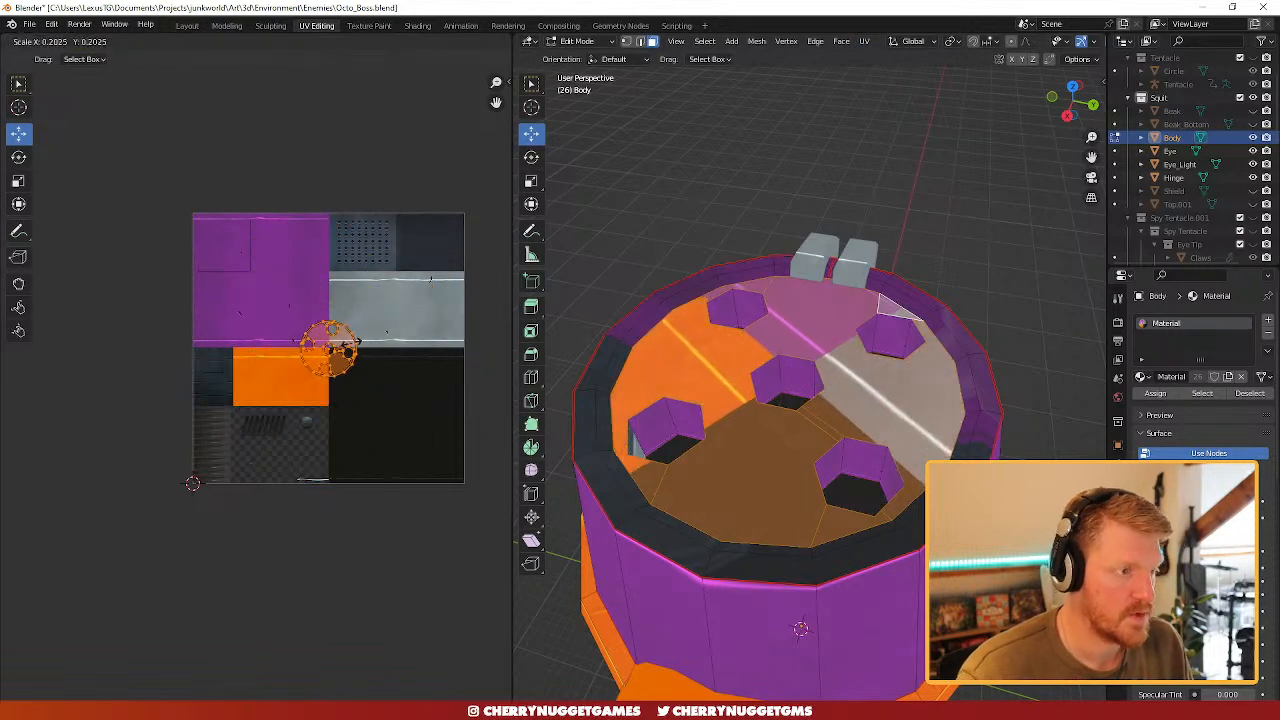
{"action": "key", "text": "g"}
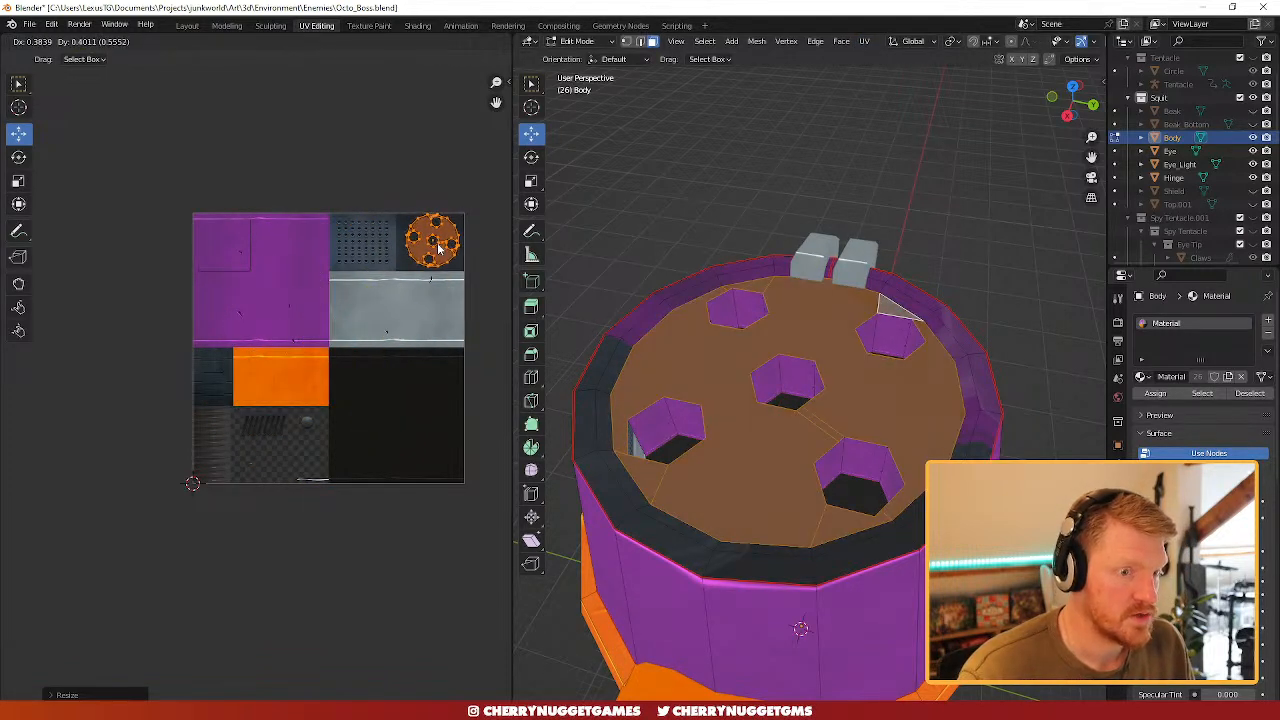
{"action": "left_click", "coordinate": [462, 328]}
{"action": "left_click", "coordinate": [689, 234]}
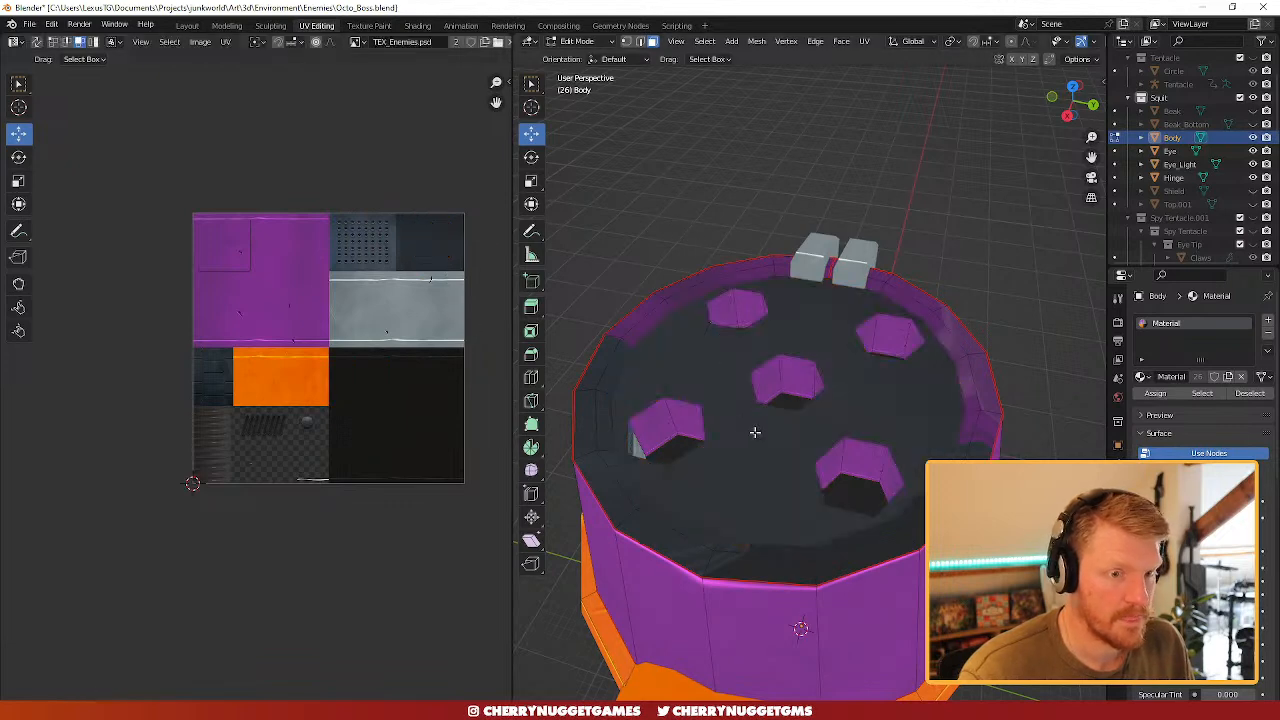
- Select the floors of the five hexagonal holes and grow the selection to include their side walls
{"action": "middle_click_drag", "start_coordinate": [755, 432], "coordinate": [748, 517]}
{"action": "left_click", "coordinate": [775, 505]}
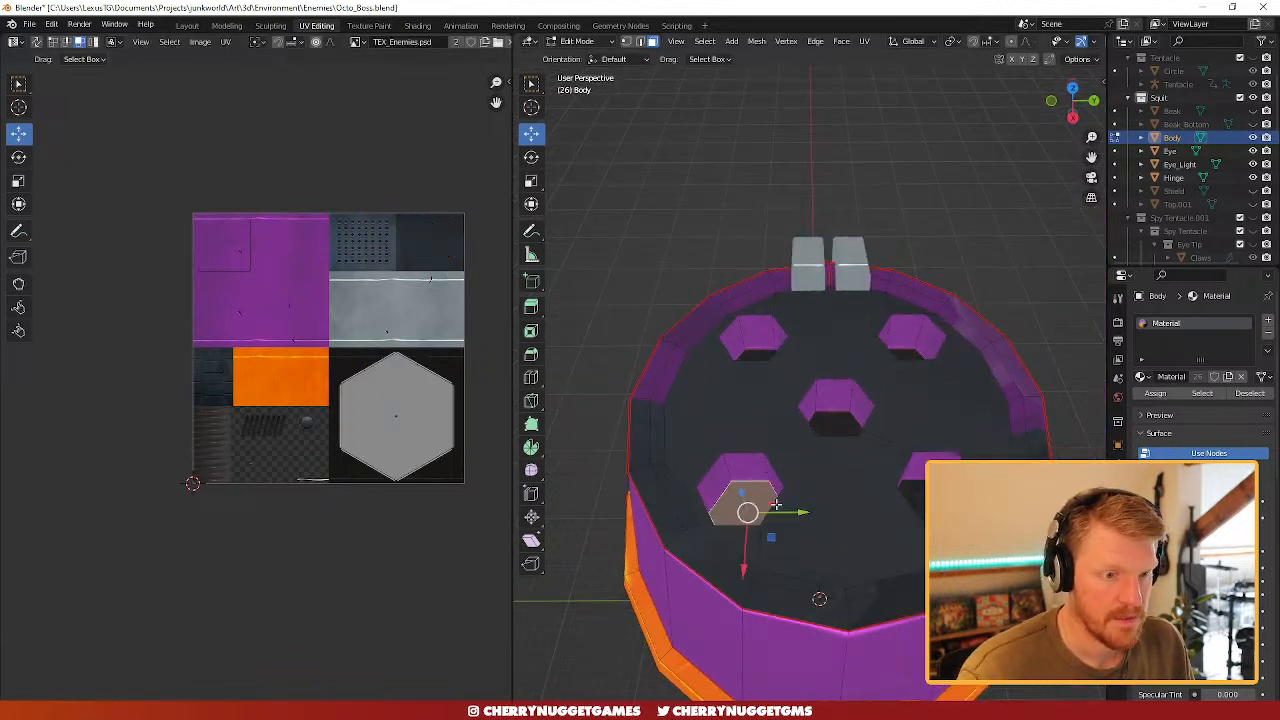
{"action": "left_click", "coordinate": [912, 478], "text": "shift"}
{"action": "left_click", "coordinate": [846, 423], "text": "shift"}
{"action": "left_click", "coordinate": [874, 349], "text": "shift"}
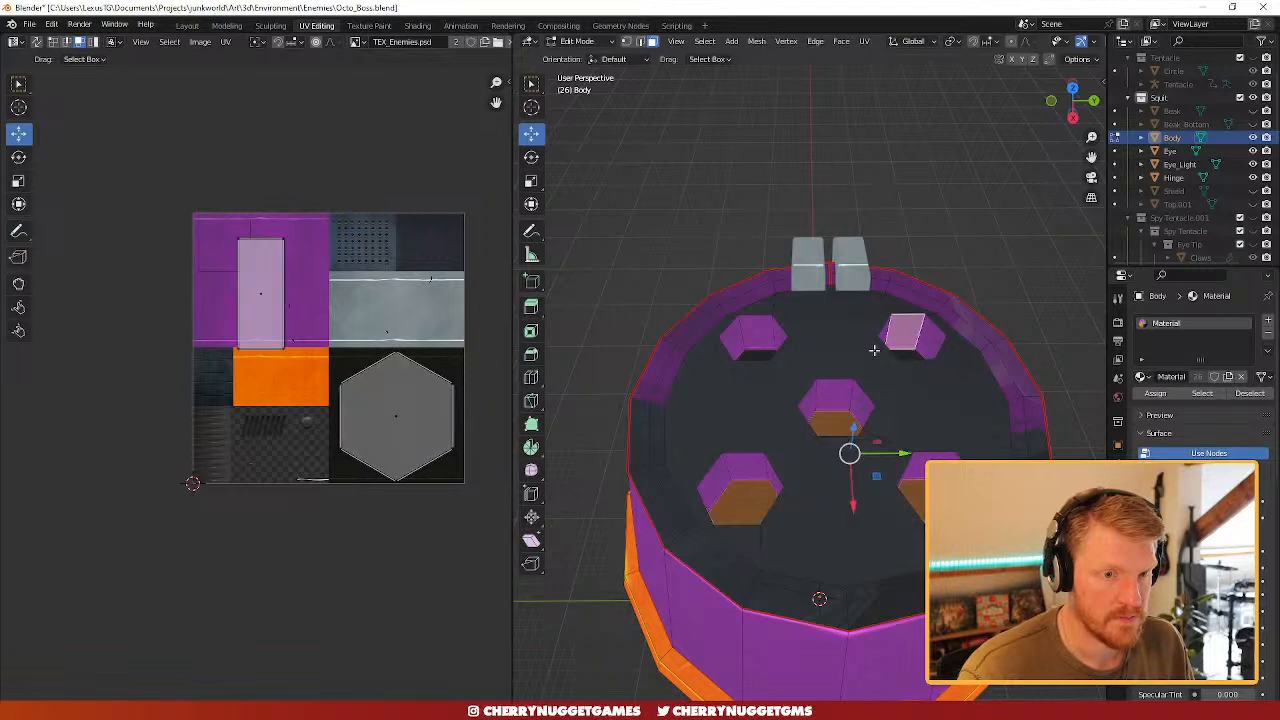
{"action": "left_click", "coordinate": [753, 355], "text": "shift"}
{"action": "left_click", "coordinate": [908, 354], "text": "shift"}
{"action": "left_click", "coordinate": [908, 338], "text": "shift"}
{"action": "key", "text": "ctrl+KP_Add"}
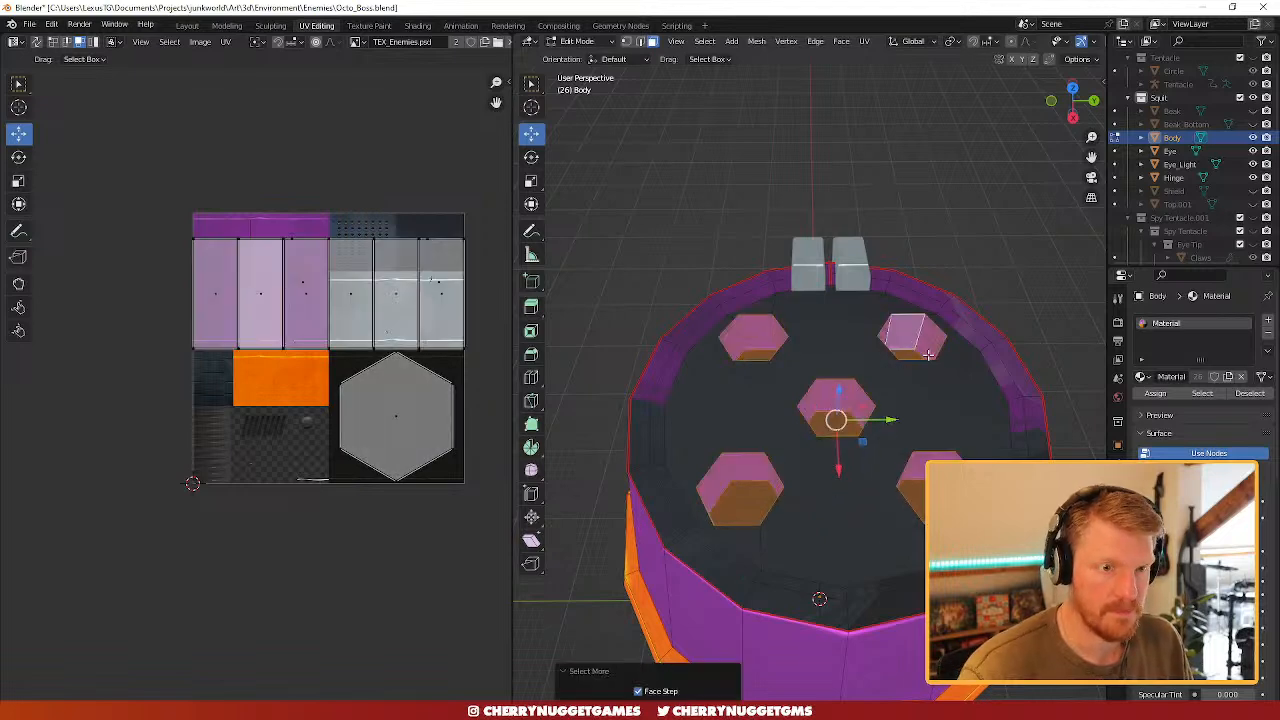
- Scale down all the hexagonal holes' UVs and move them onto the large black panel
{"action": "key", "text": "a"}
{"action": "key", "text": "s"}
{"action": "left_click", "coordinate": [357, 379]}
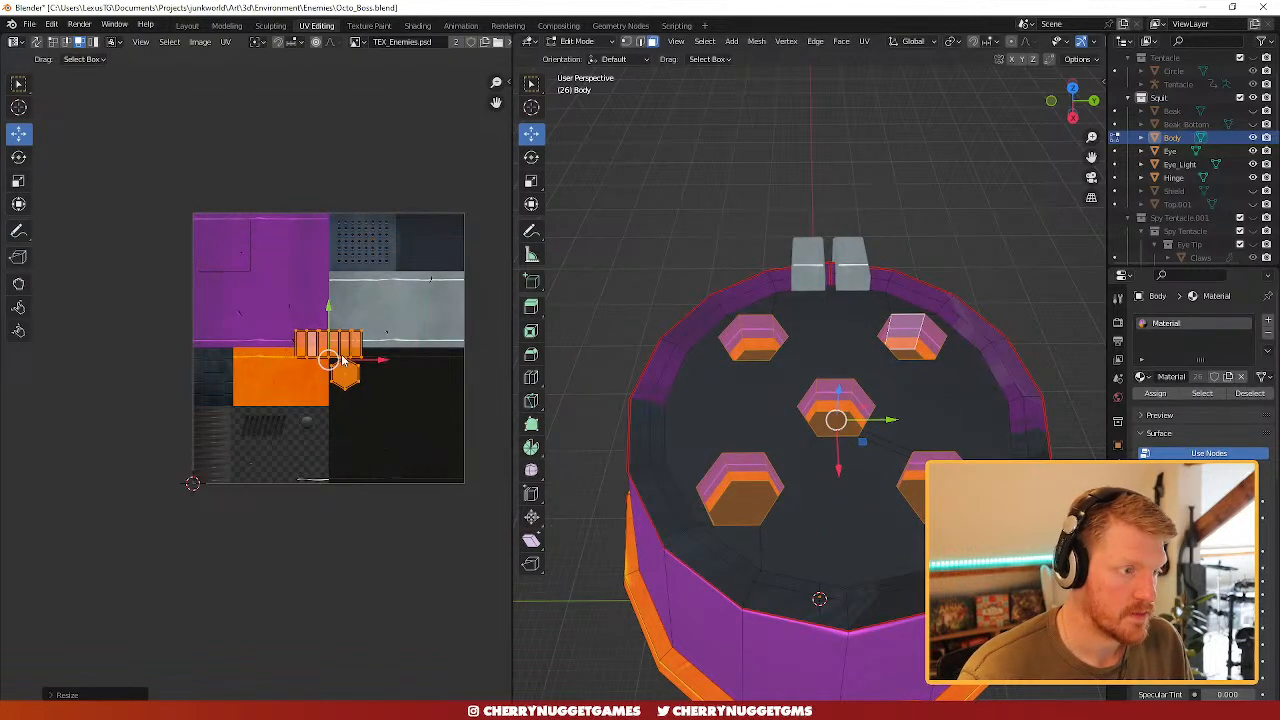
{"action": "key", "text": "g"}
{"action": "left_click", "coordinate": [463, 453]}
{"action": "scroll", "coordinate": [648, 300], "scroll_direction": "down", "scroll_amount": 2}
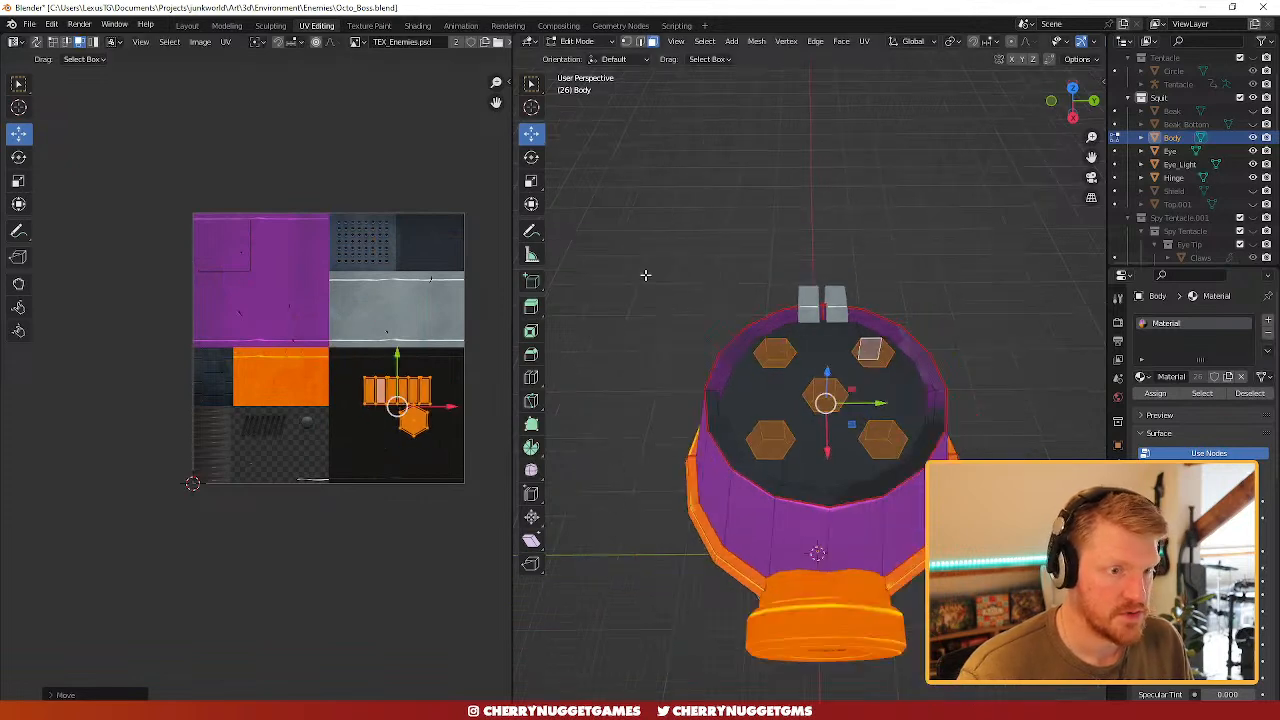
{"action": "left_click", "coordinate": [646, 275]}
- Select the Body's whole seam-bounded recessed top from one inner rim face and box-select the UVs of its rim and plate
{"action": "scroll", "coordinate": [895, 431], "scroll_direction": "up", "scroll_amount": 1}
{"action": "key", "text": "Tab"}
{"action": "middle_click_drag", "start_coordinate": [899, 430], "coordinate": [701, 490]}
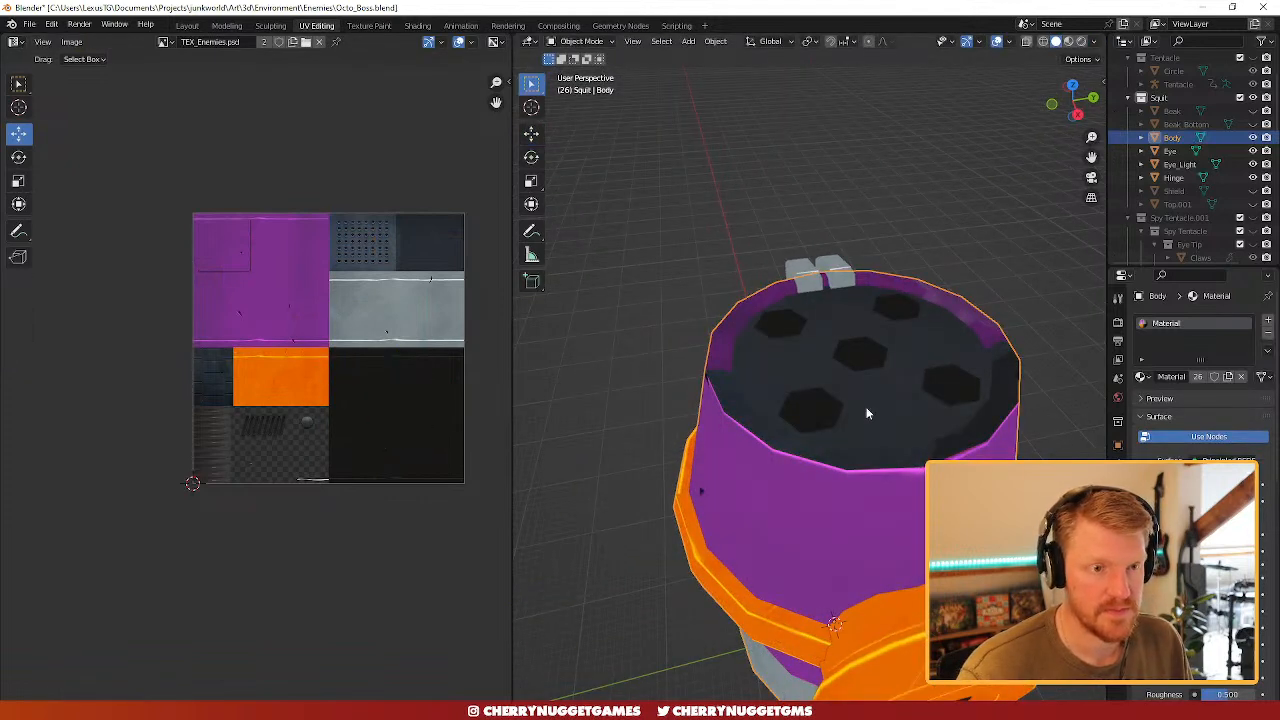
{"action": "key", "text": "Tab"}
{"action": "left_click", "coordinate": [997, 352]}
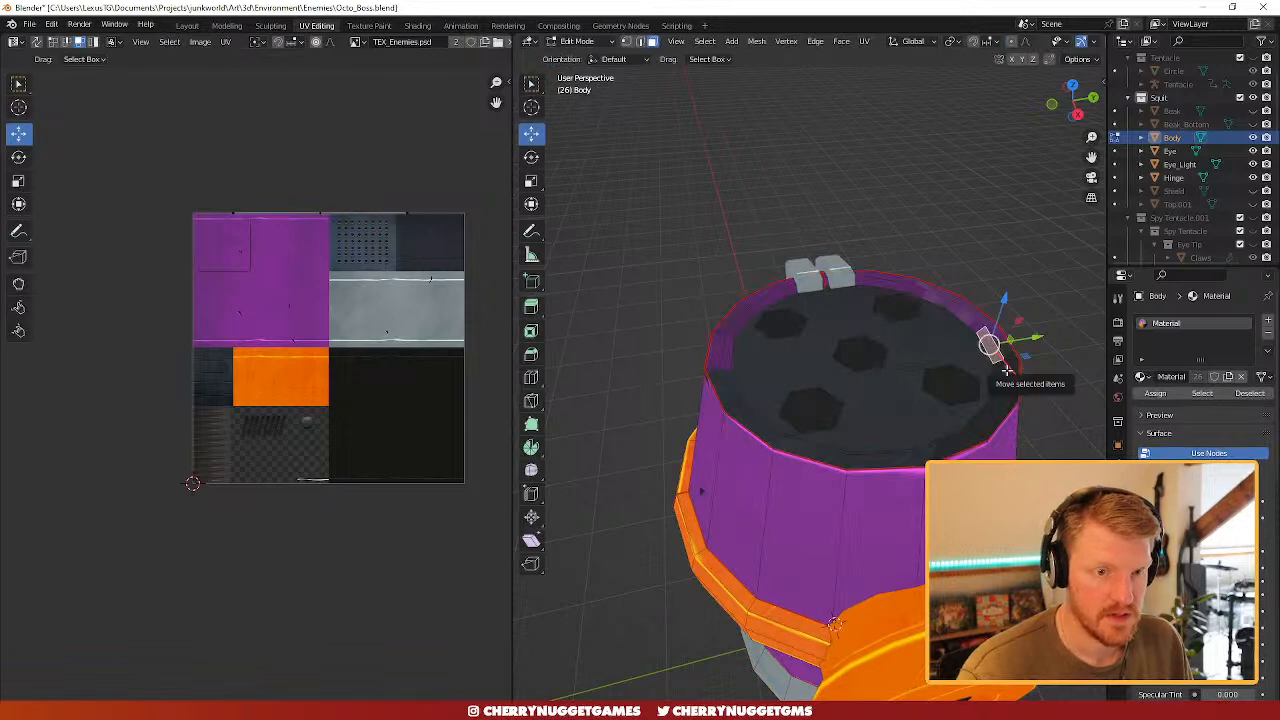
{"action": "key", "text": "l"}
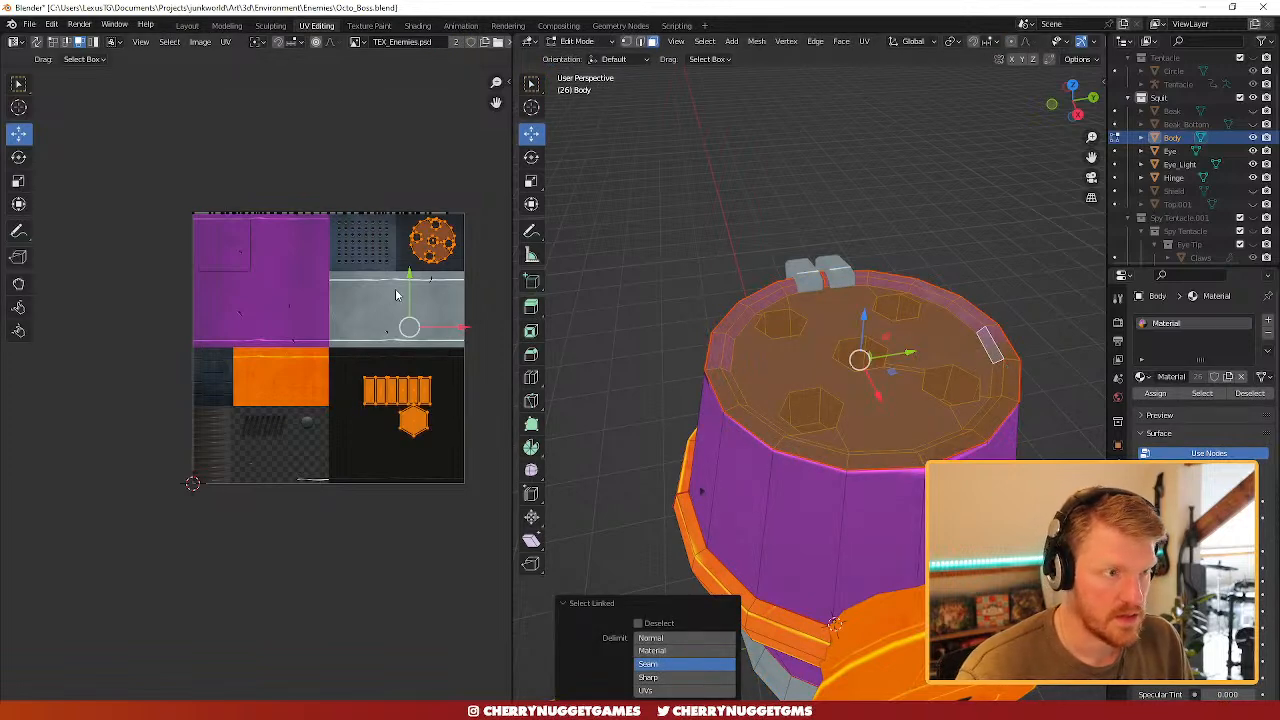
{"action": "left_click_drag", "start_coordinate": [487, 286], "coordinate": [75, 153]}
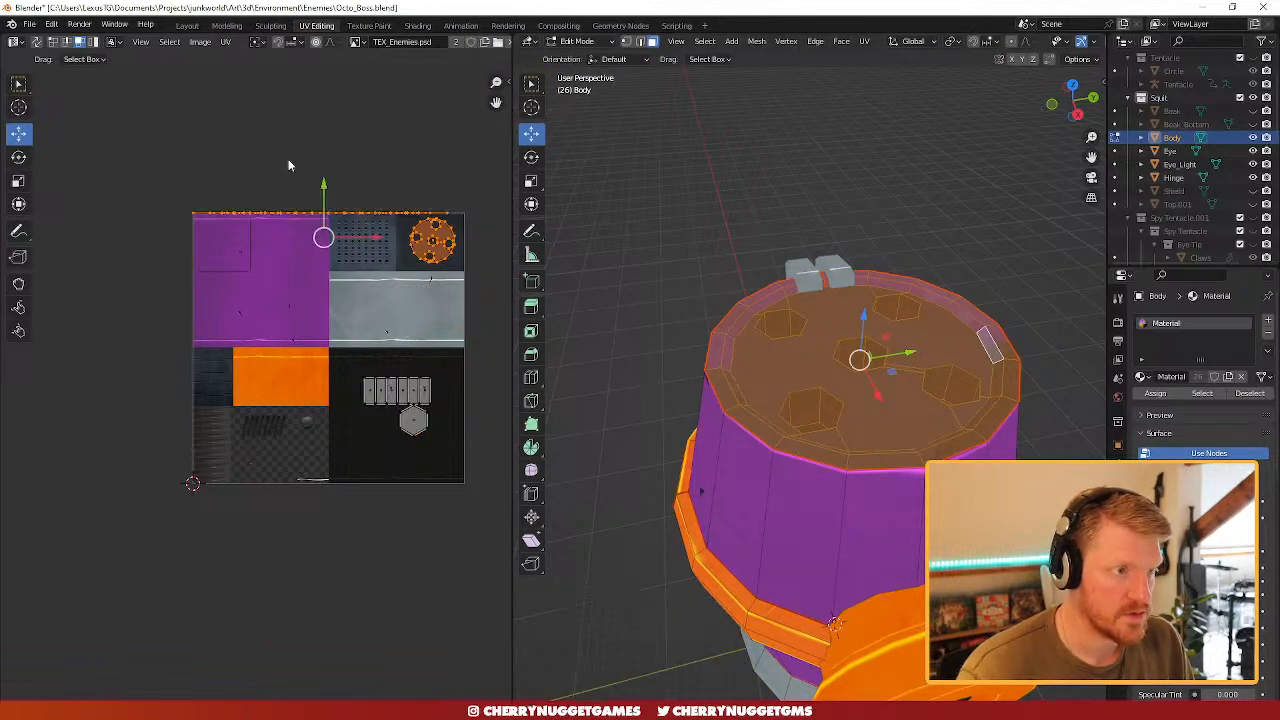
- Try unwrapping the whole recessed top with its holes and moving the new UV island aside, and undo it
{"action": "left_click", "coordinate": [866, 41]}
{"action": "left_click", "coordinate": [895, 55]}
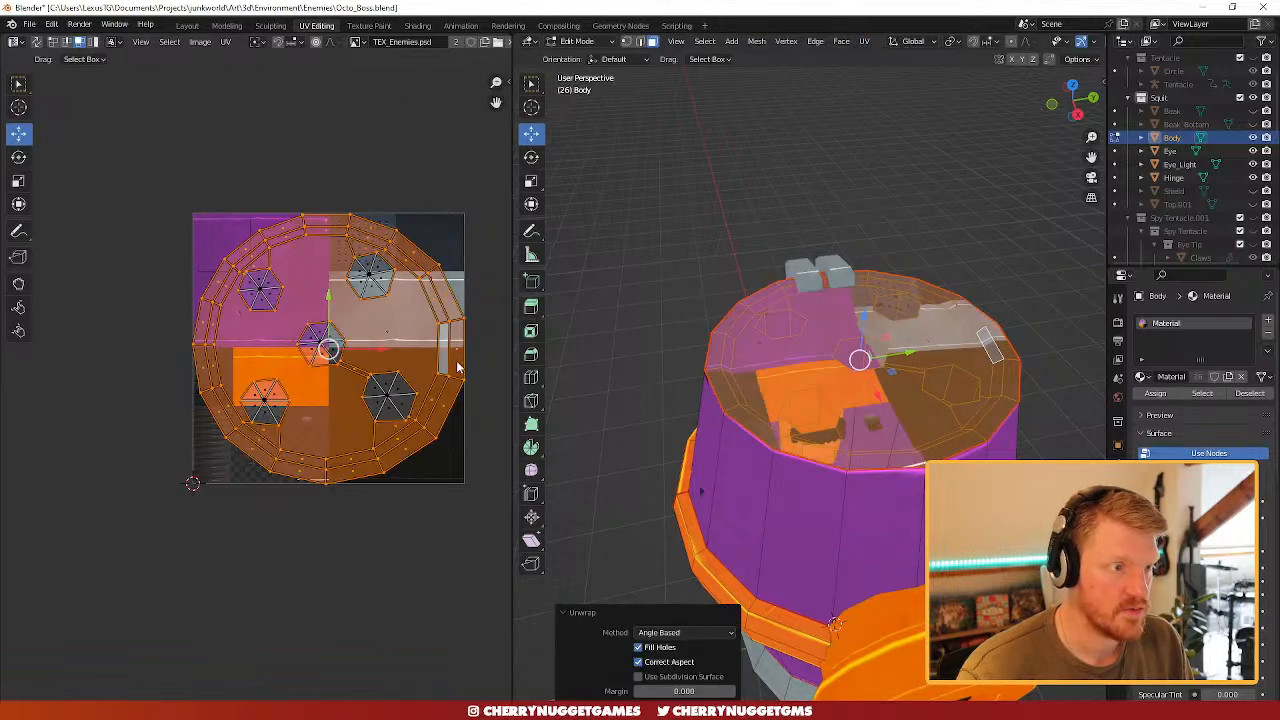
{"action": "key", "text": "g"}
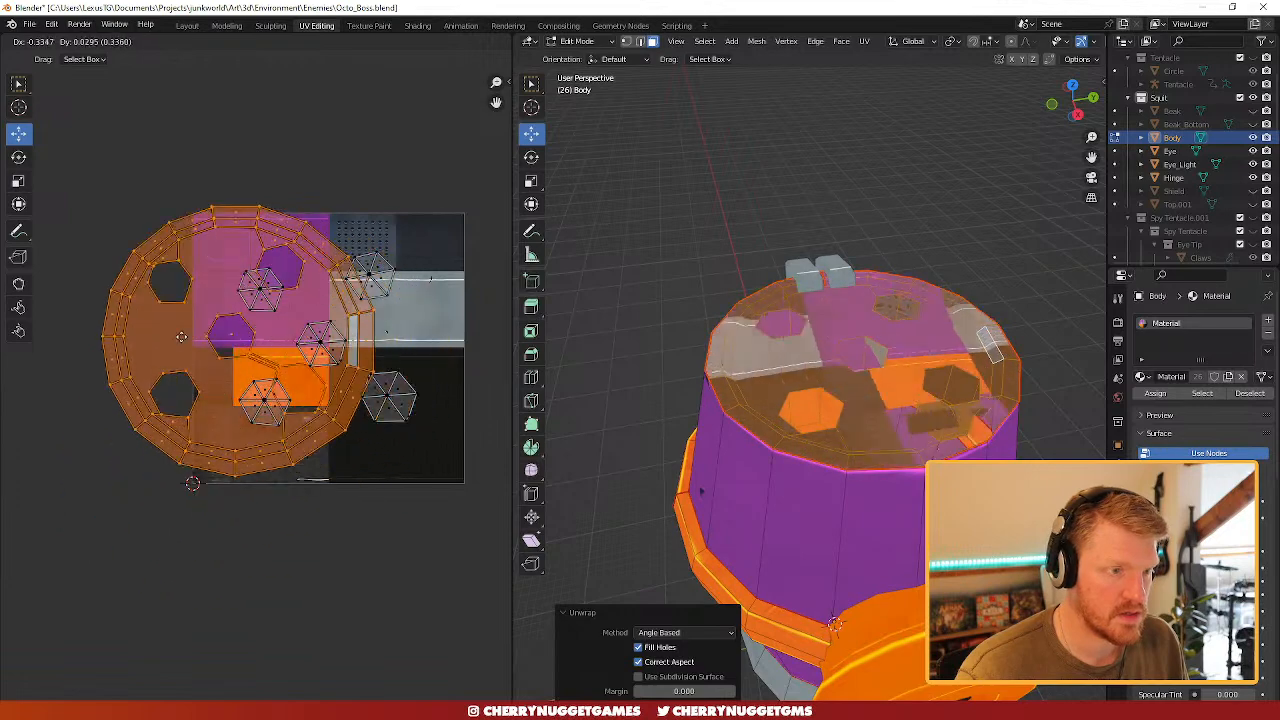
{"action": "left_click", "coordinate": [65, 162]}
{"action": "left_click_drag", "start_coordinate": [451, 453], "coordinate": [207, 230]}
{"action": "key", "text": "ctrl+z"}
{"action": "key", "text": "ctrl+z"}
{"action": "key", "text": "ctrl+z"}
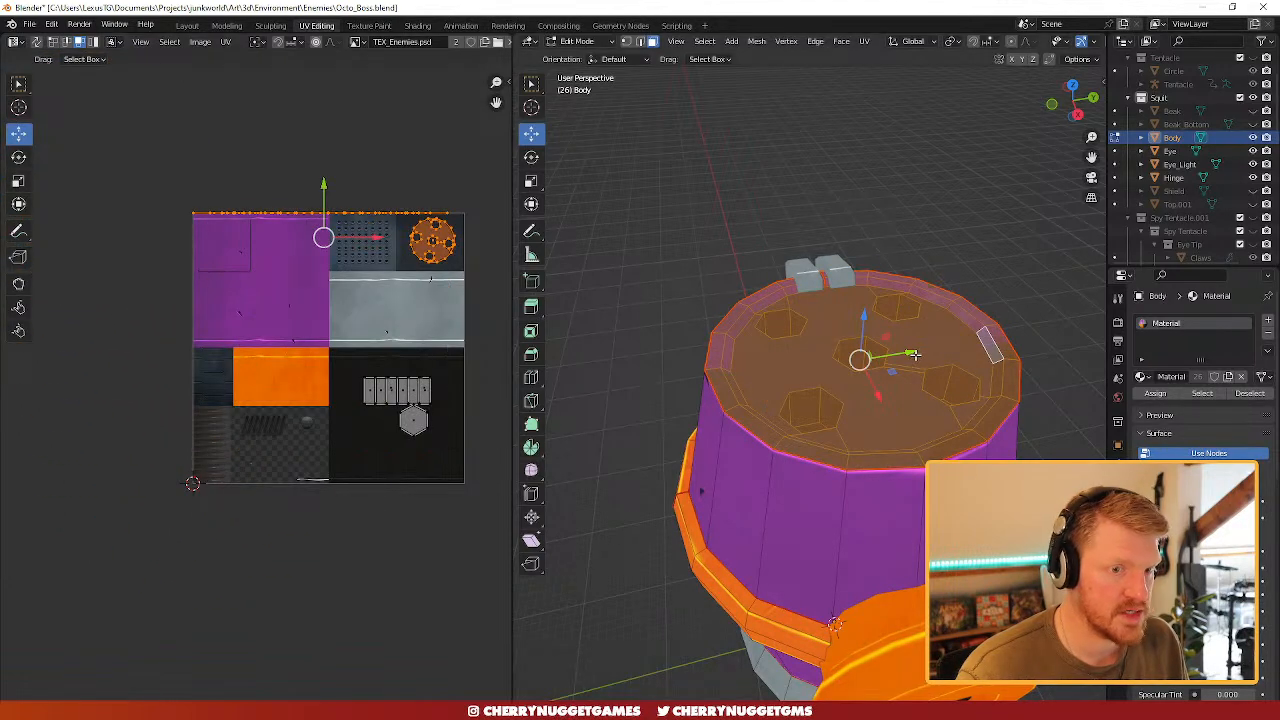
{"action": "left_click_drag", "start_coordinate": [466, 283], "coordinate": [140, 160]}
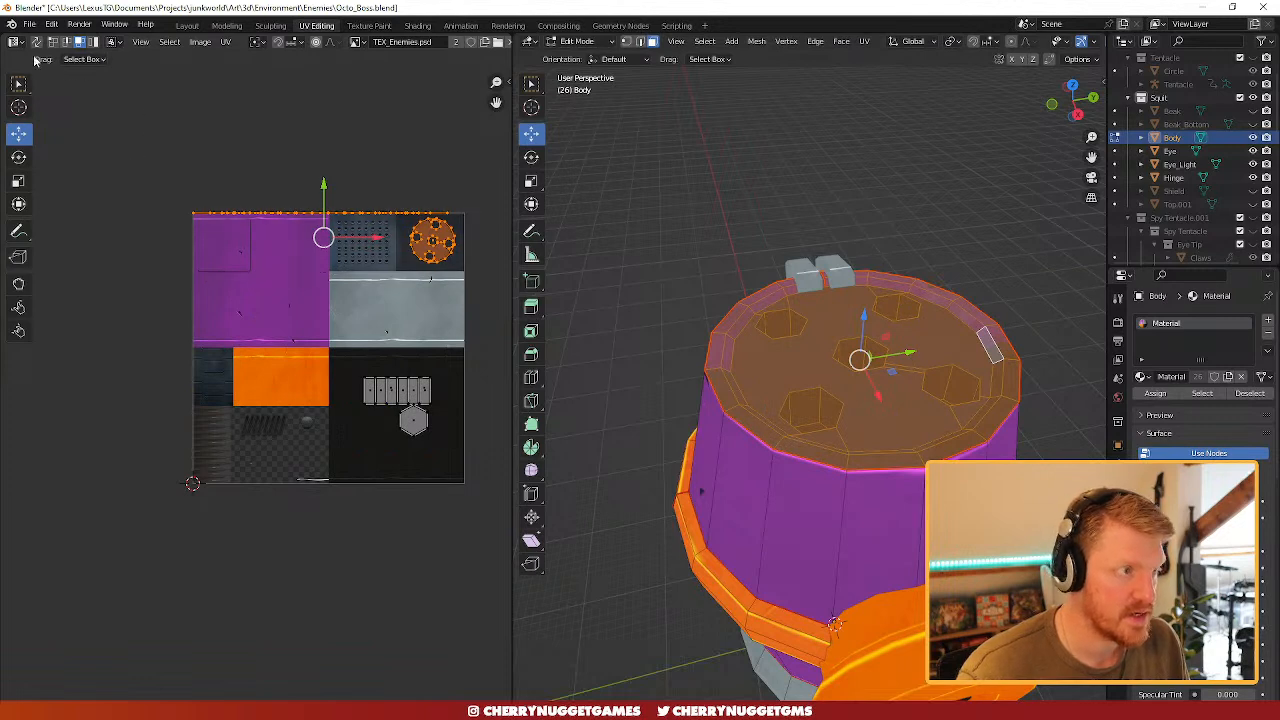
{"action": "left_click", "coordinate": [38, 41]}
{"action": "left_click", "coordinate": [38, 41]}
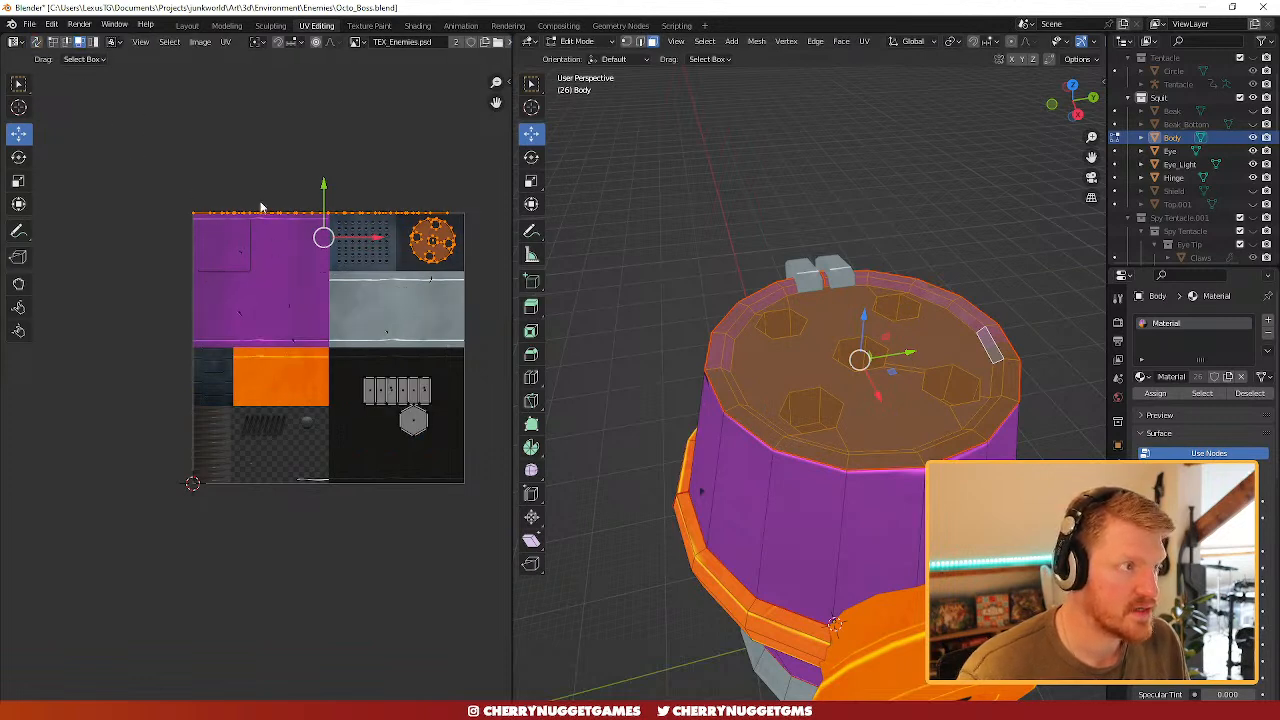
{"action": "left_click_drag", "start_coordinate": [186, 194], "coordinate": [491, 289]}
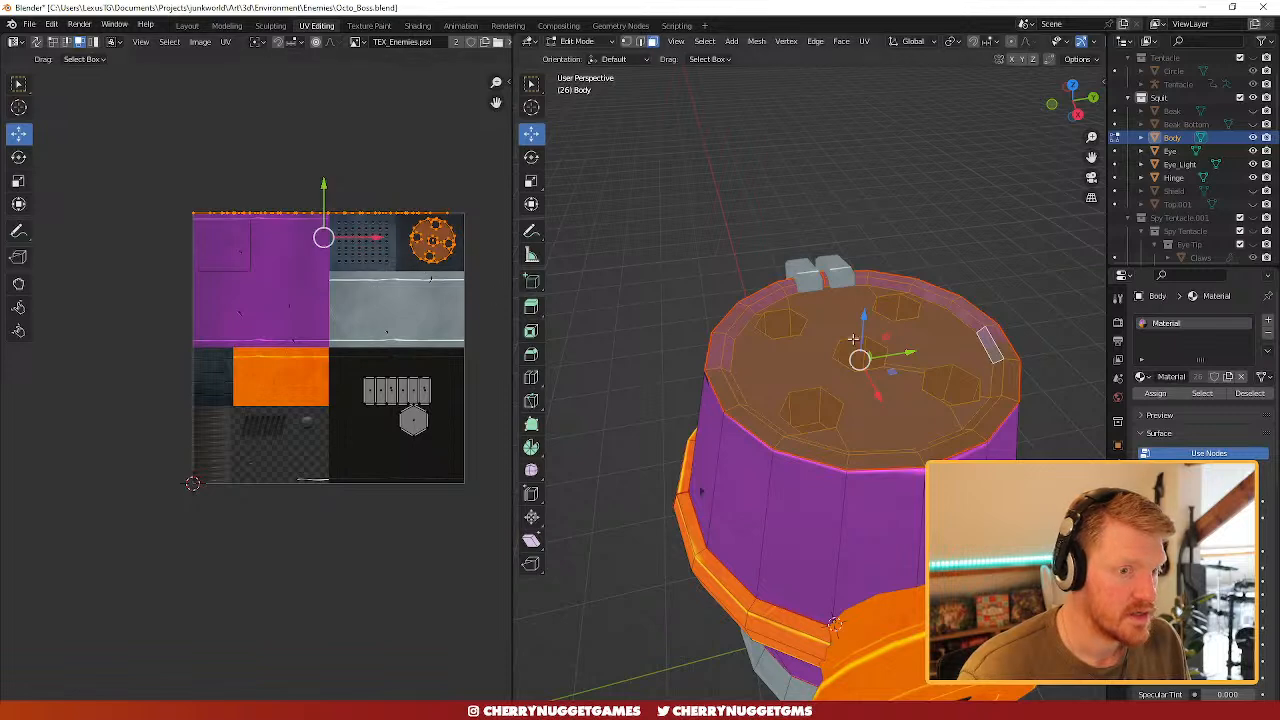
{"action": "left_click", "coordinate": [671, 266]}
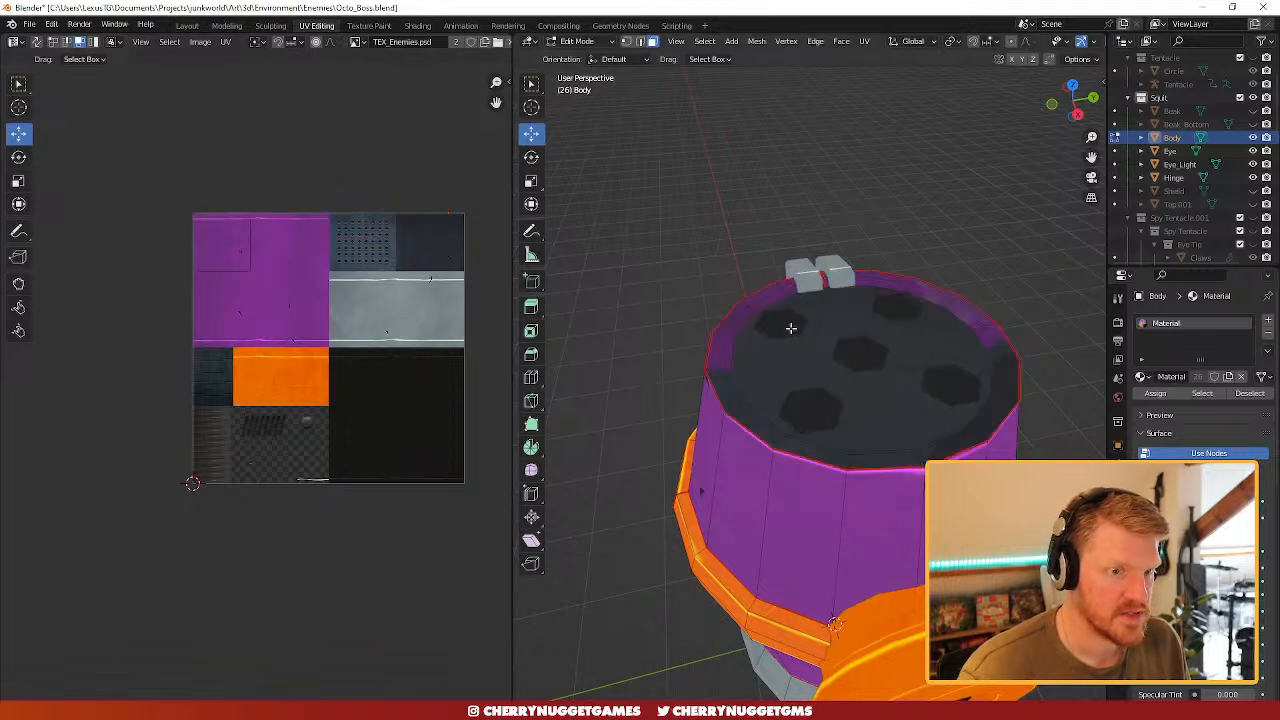
- Grow a selection from the top plate over the rim and holes, and start deselecting the floors of the hexagonal holes
{"action": "left_click", "coordinate": [836, 321]}
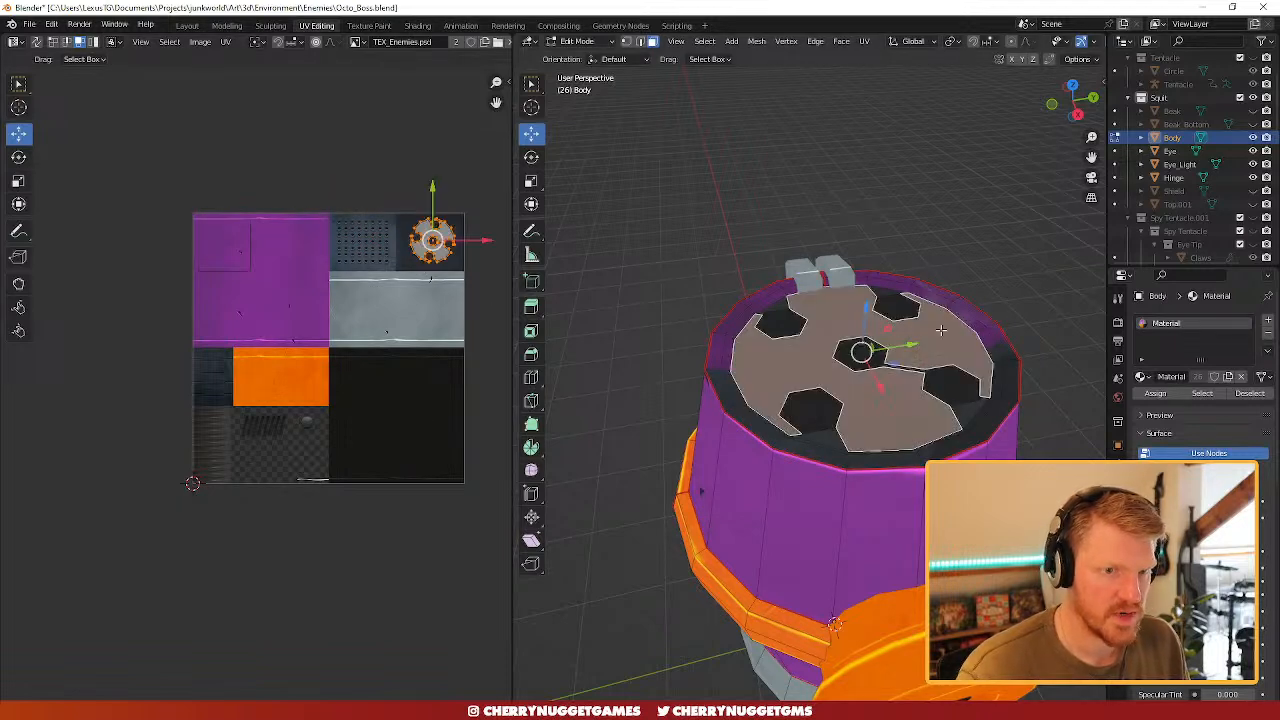
{"action": "key", "text": "ctrl+KP_Add"}
{"action": "key", "text": "ctrl+KP_Add"}
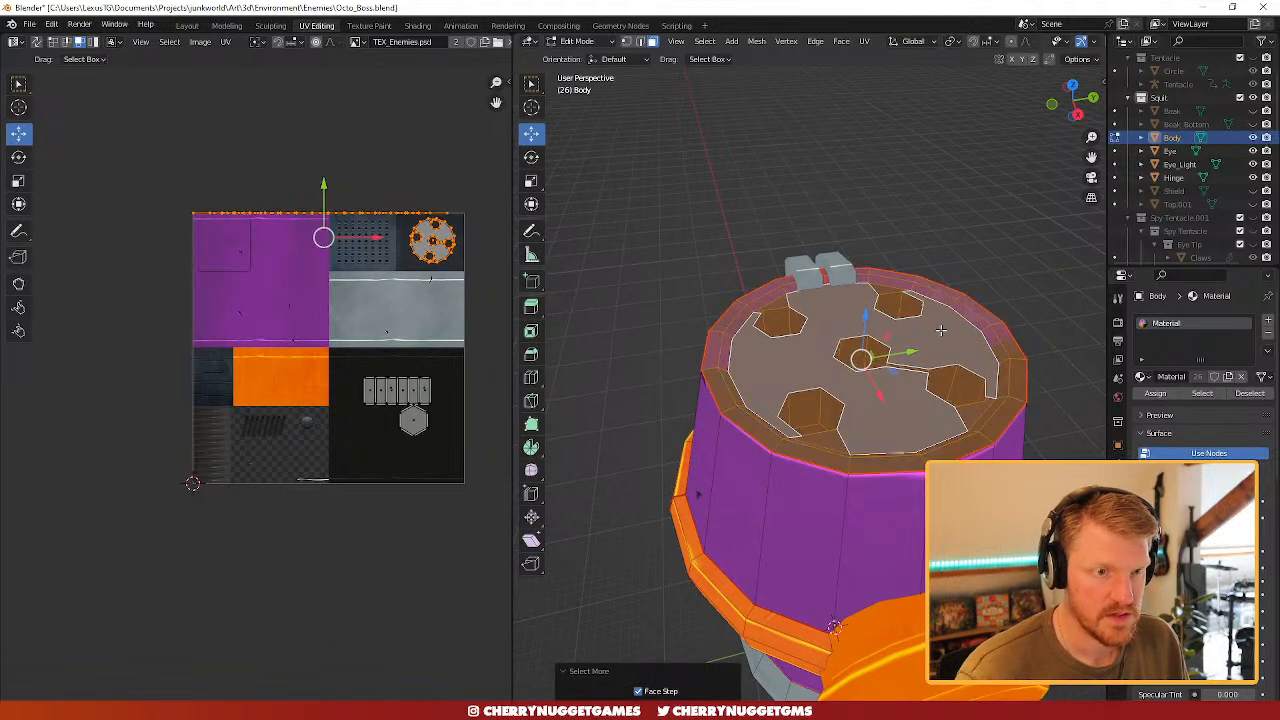
{"action": "middle_click_drag", "start_coordinate": [896, 317], "coordinate": [889, 368]}
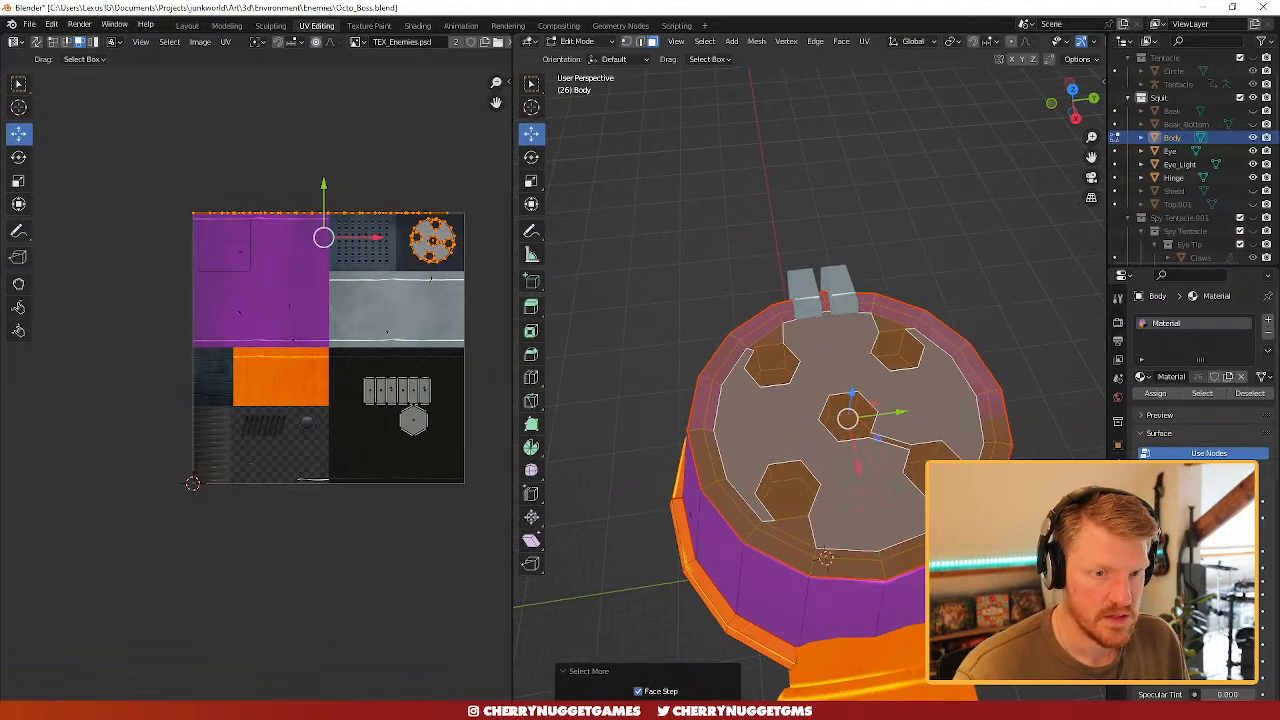
{"action": "left_click", "coordinate": [924, 476], "text": "shift"}
{"action": "left_click", "coordinate": [791, 501], "text": "shift"}
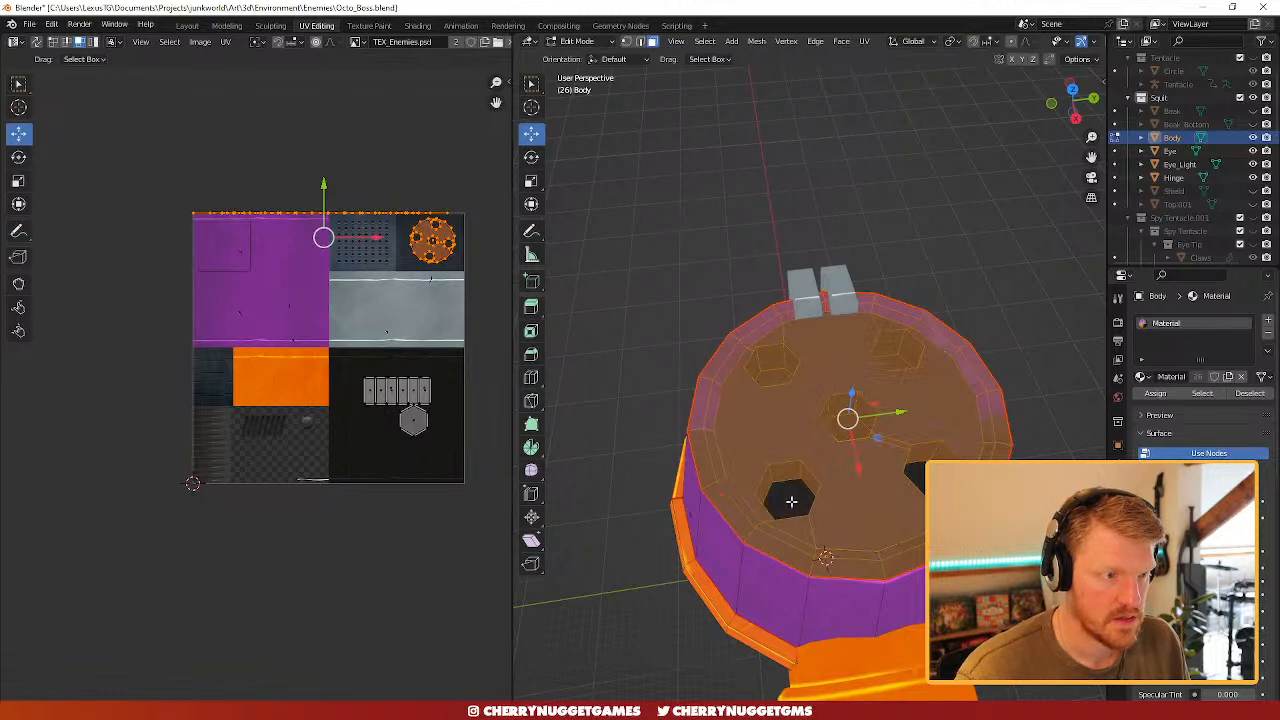
{"action": "left_click", "coordinate": [848, 421], "text": "shift"}
{"action": "left_click", "coordinate": [777, 372], "text": "shift"}
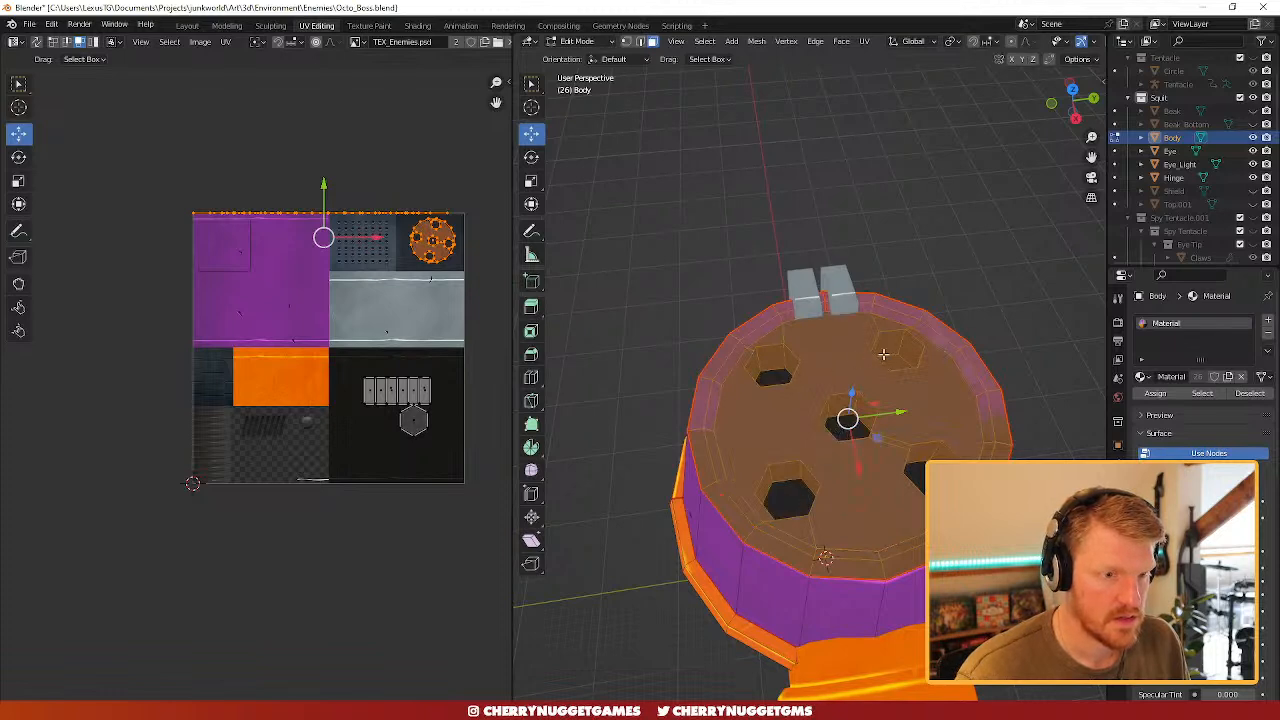
- Deselect the floor and side walls of the two hexagonal holes nearest the hinge
{"action": "left_click", "coordinate": [889, 359], "text": "shift"}
{"action": "left_click", "coordinate": [906, 348], "text": "shift"}
{"action": "left_click", "coordinate": [888, 347], "text": "shift"}
{"action": "left_click", "coordinate": [769, 362], "text": "shift"}
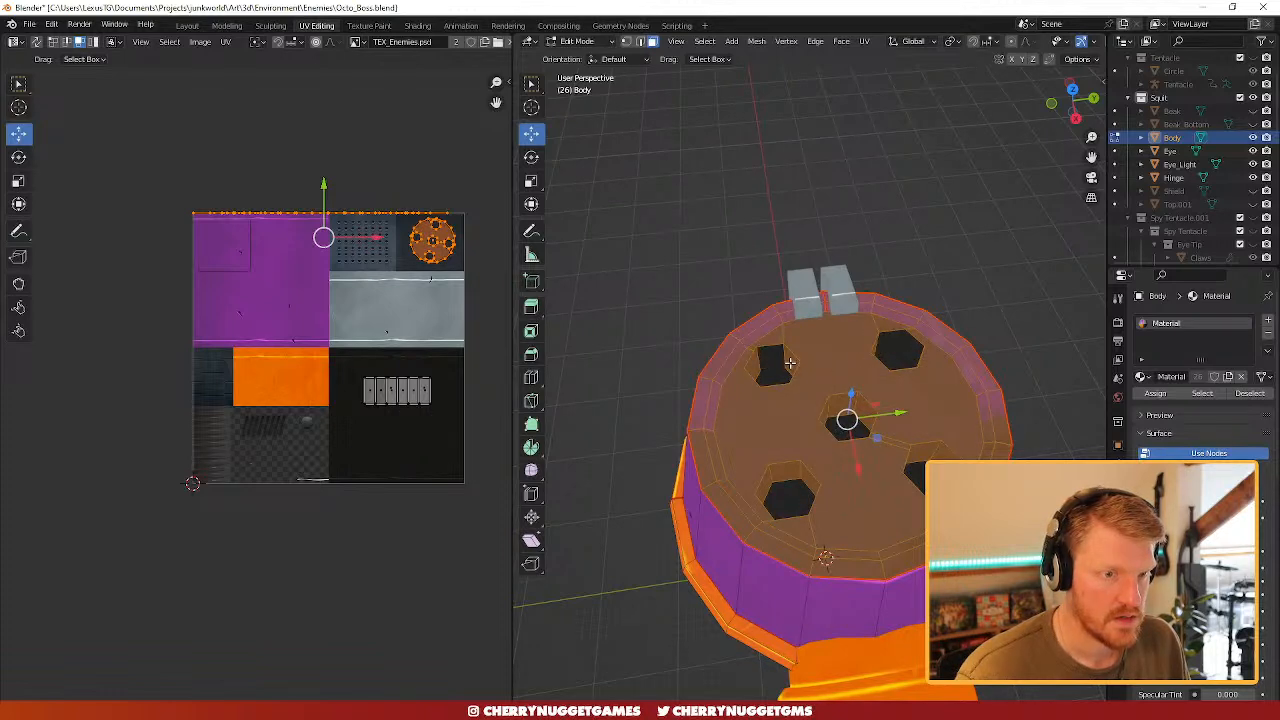
{"action": "left_click", "coordinate": [790, 362], "text": "shift"}
{"action": "left_click", "coordinate": [406, 398], "text": "shift"}
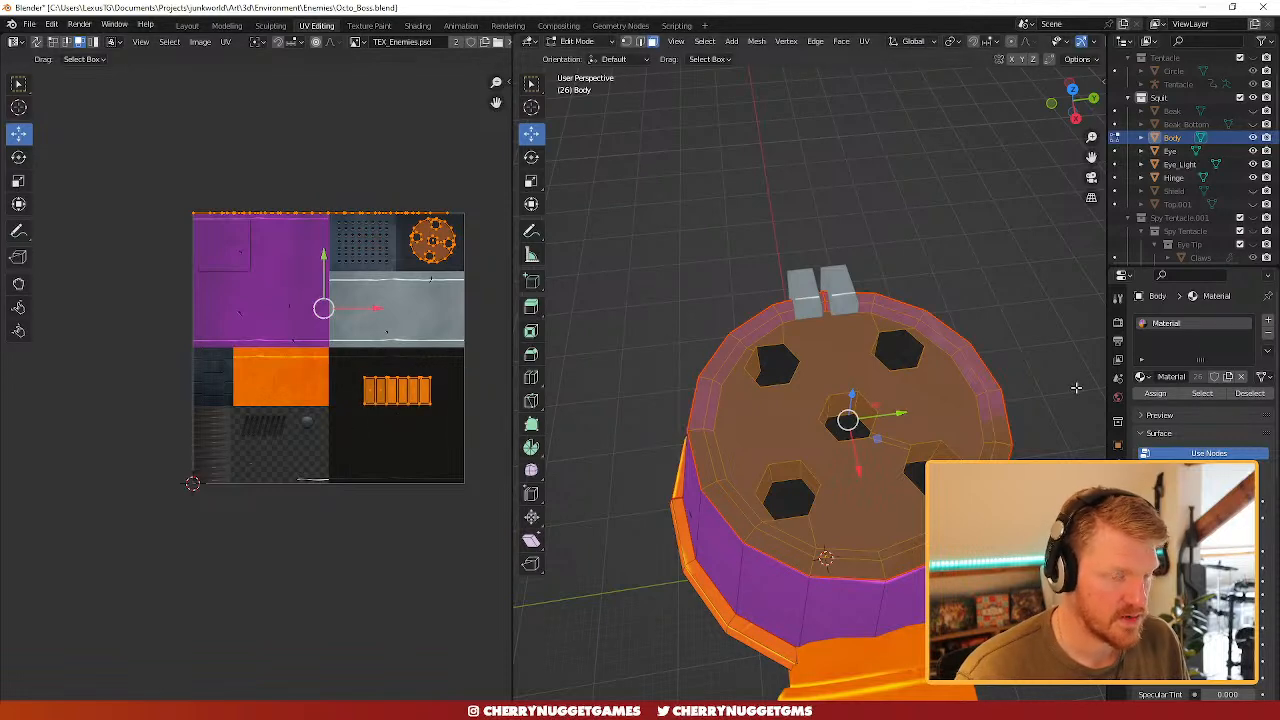
- Try deselecting the side walls of the central hole and its neighbours on the top plate
{"action": "scroll", "coordinate": [1006, 386], "scroll_direction": "up", "scroll_amount": 3}
{"action": "middle_click_drag", "start_coordinate": [931, 414], "coordinate": [835, 380]}
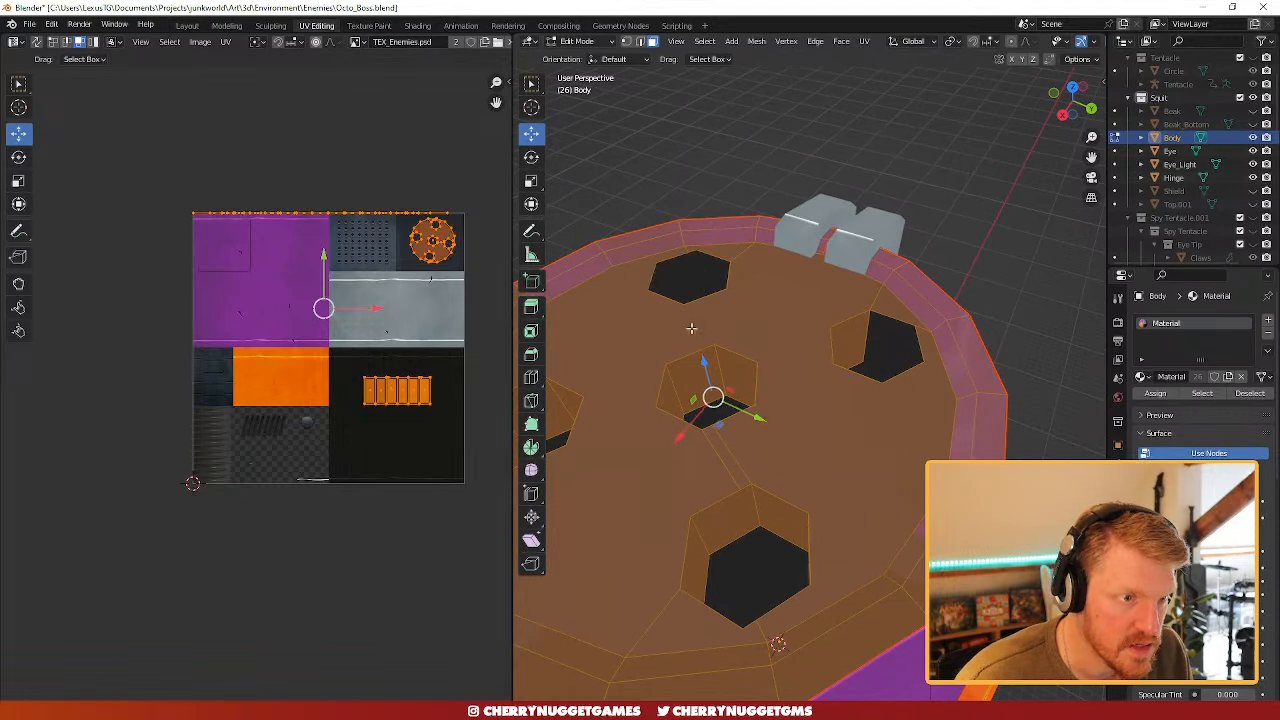
{"action": "left_click", "coordinate": [696, 378], "text": "shift"}
{"action": "left_click", "coordinate": [743, 380], "text": "shift"}
{"action": "left_click", "coordinate": [849, 341], "text": "shift"}
{"action": "scroll", "coordinate": [930, 357], "scroll_direction": "down", "scroll_amount": 3}
{"action": "middle_click_drag", "start_coordinate": [876, 354], "coordinate": [683, 342]}
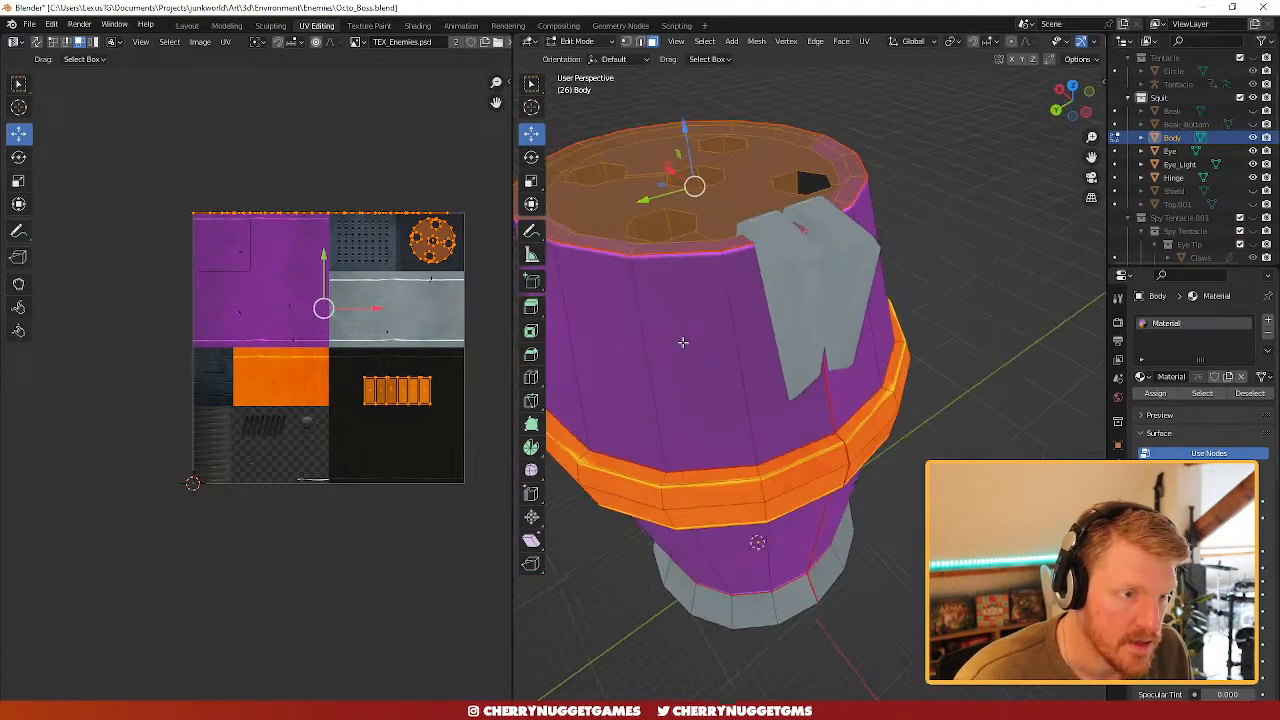
{"action": "left_click", "coordinate": [674, 225], "text": "shift"}
{"action": "left_click", "coordinate": [652, 227], "text": "shift"}
- Try deselecting the remaining walls of the holes on one side of the plate, and clear the whole selection
{"action": "middle_click_drag", "start_coordinate": [800, 362], "coordinate": [752, 432]}
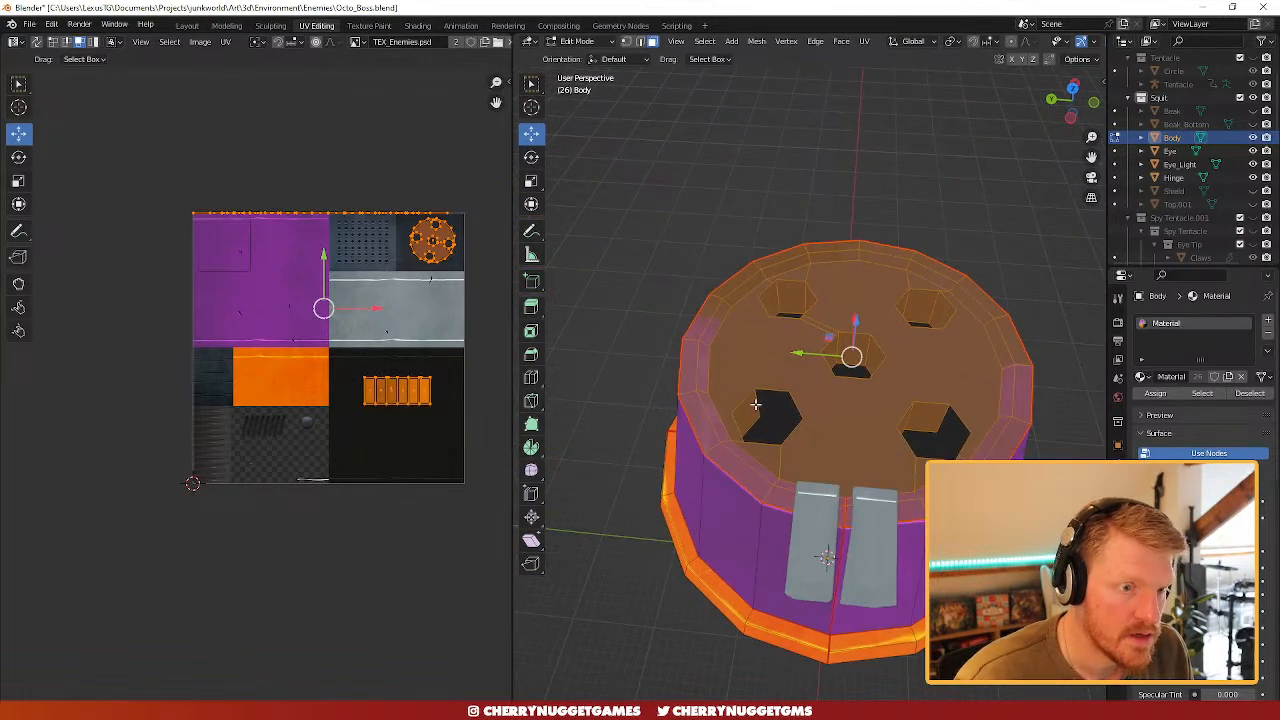
{"action": "left_click", "coordinate": [753, 407], "text": "shift"}
{"action": "left_click", "coordinate": [763, 308], "text": "shift"}
{"action": "left_click", "coordinate": [747, 328], "text": "shift"}
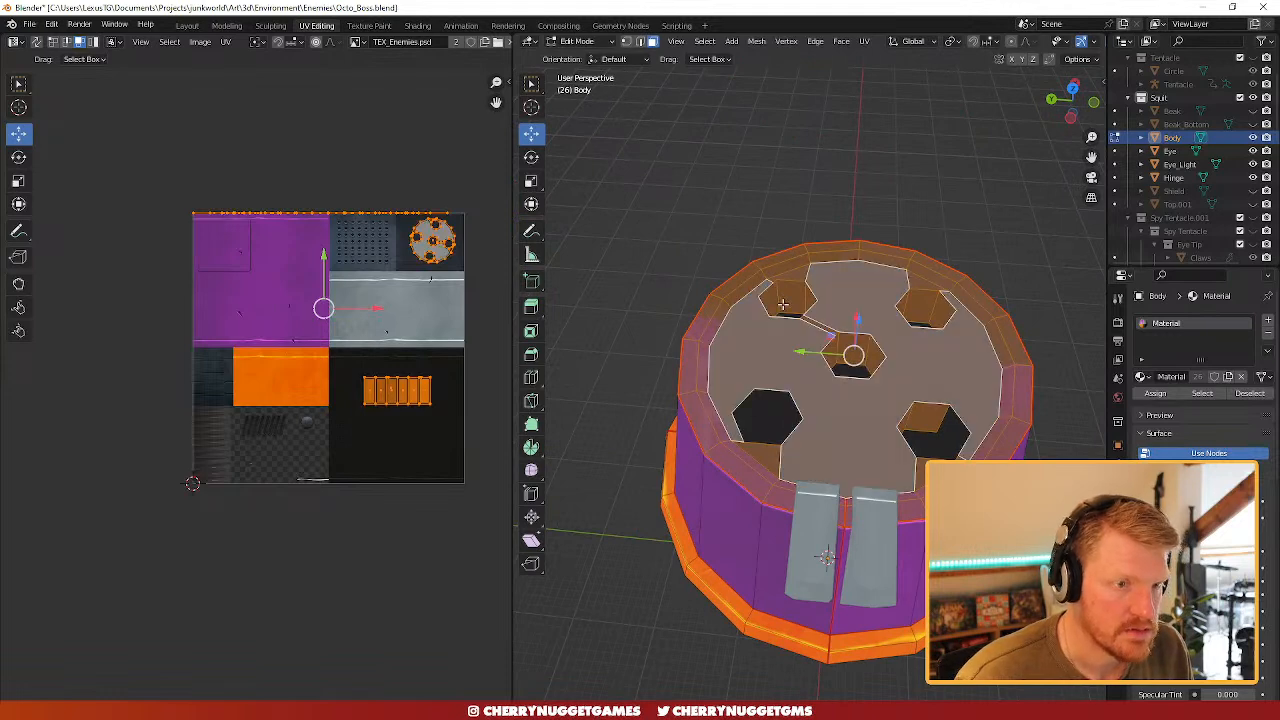
{"action": "left_click", "coordinate": [767, 303], "text": "shift"}
{"action": "left_click", "coordinate": [794, 298], "text": "shift"}
{"action": "left_click", "coordinate": [810, 297], "text": "shift"}
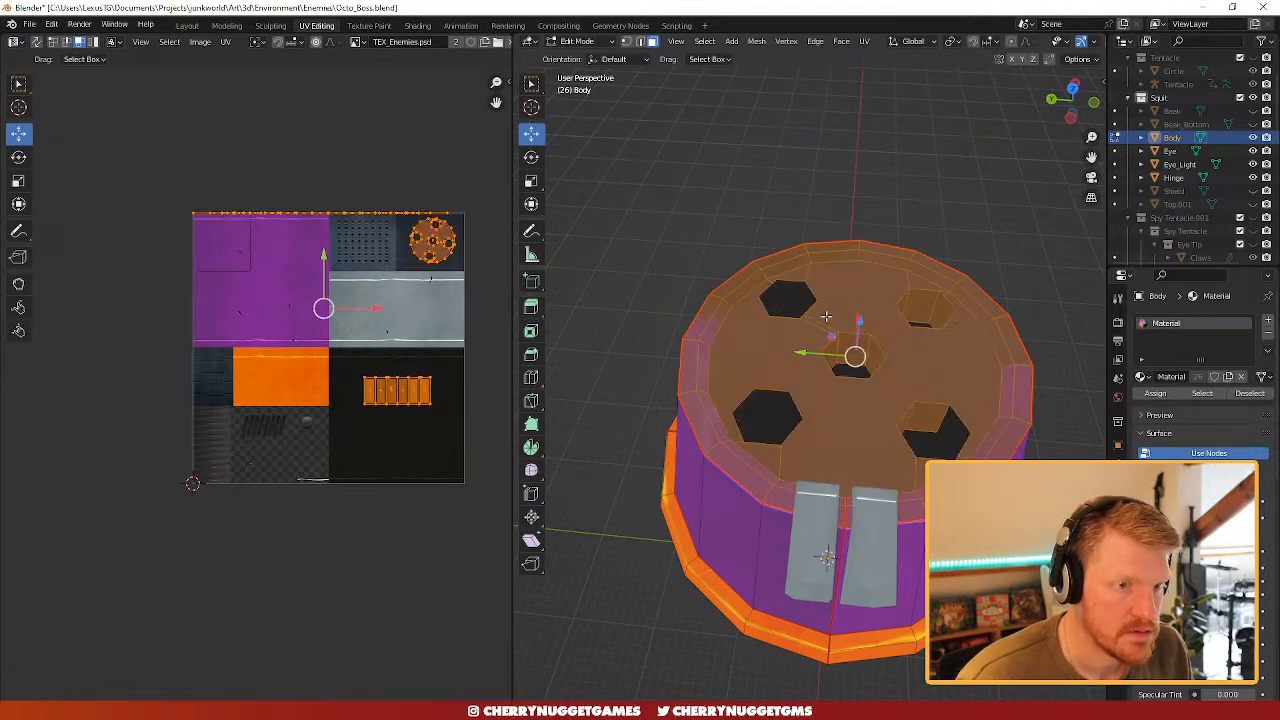
{"action": "left_click", "coordinate": [725, 178]}
- Select the flat top plate faces again and grow the selection across the rim and into the hexagonal holes
{"action": "left_click", "coordinate": [865, 299]}
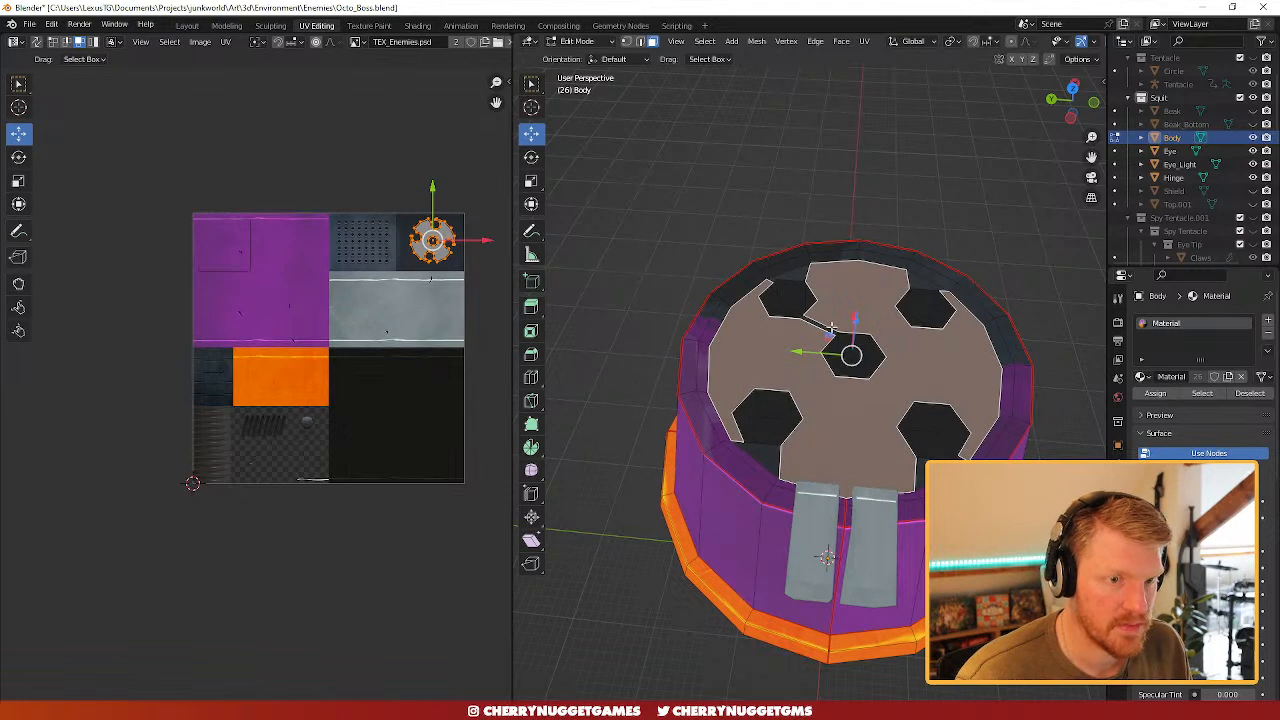
{"action": "key", "text": "ctrl+KP_Add"}
{"action": "key", "text": "ctrl+KP_Add"}
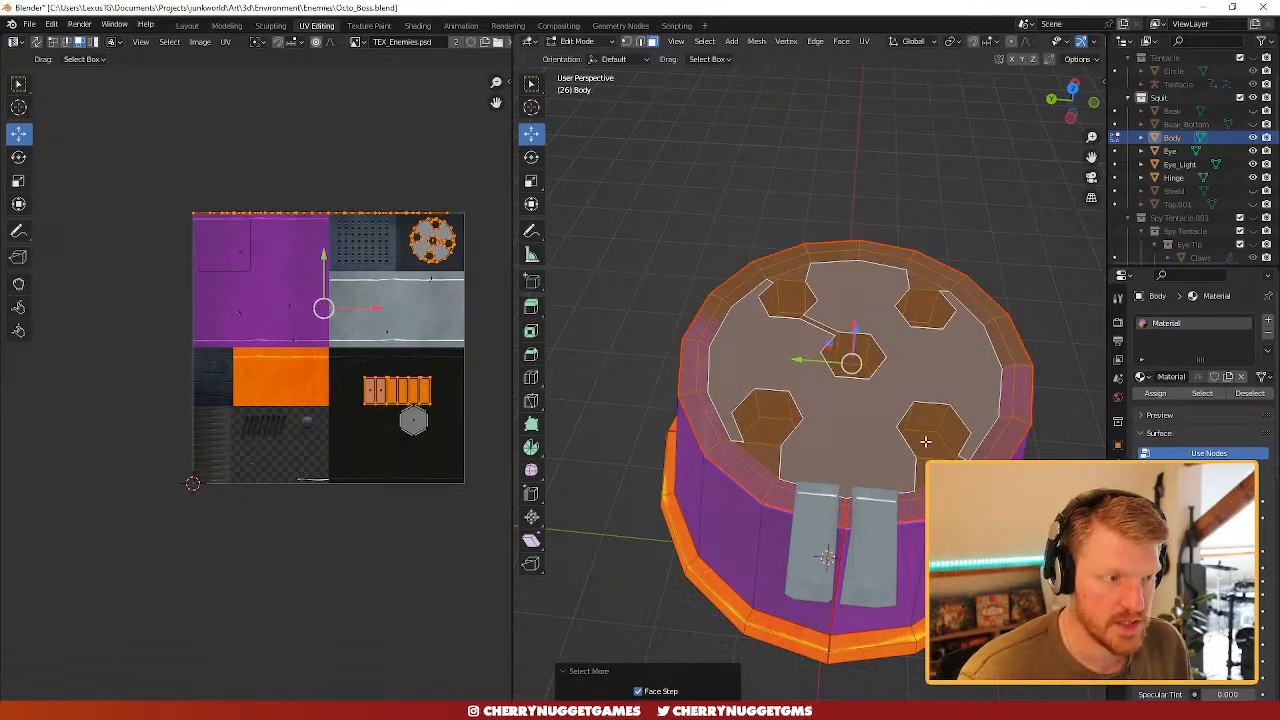
{"action": "key", "text": "ctrl+KP_Add"}
- Deselect the exposed inner faces of the central hexagonal hole and the two holes farthest from the hinge
{"action": "left_click", "coordinate": [797, 297], "text": "shift"}
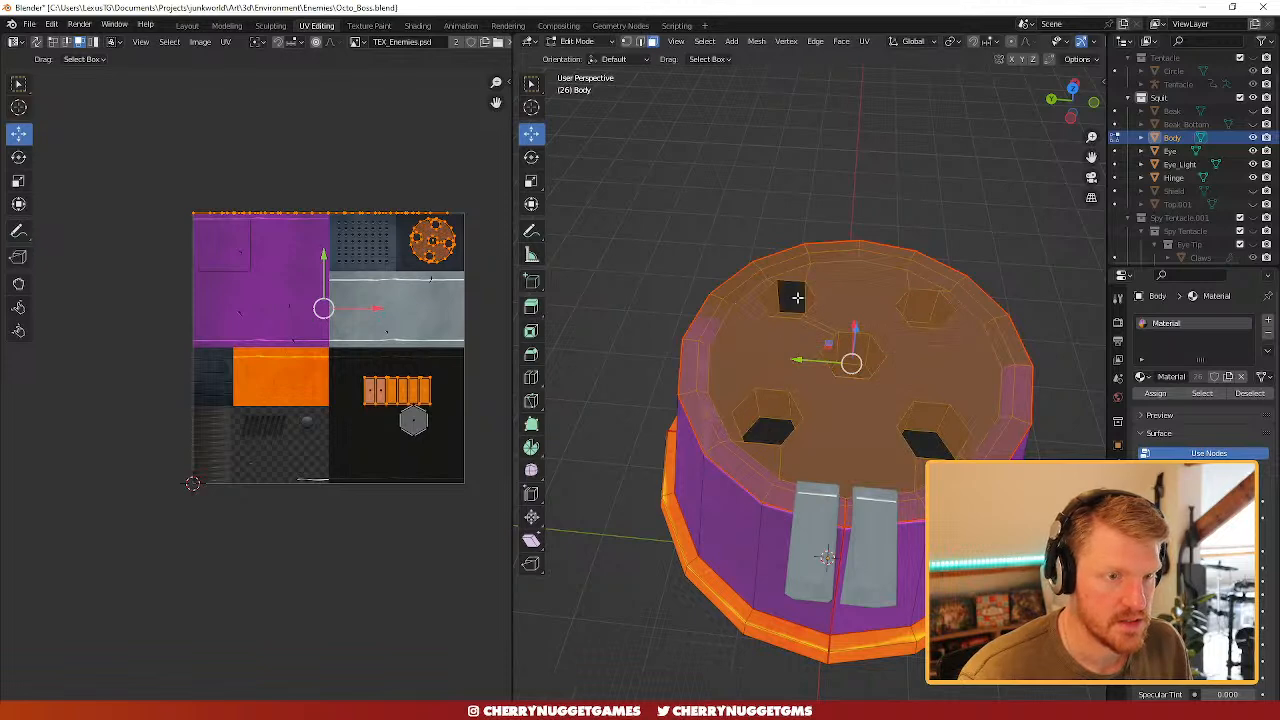
{"action": "left_click", "coordinate": [789, 315], "text": "shift"}
{"action": "left_click", "coordinate": [772, 303], "text": "shift"}
{"action": "left_click", "coordinate": [855, 370], "text": "shift"}
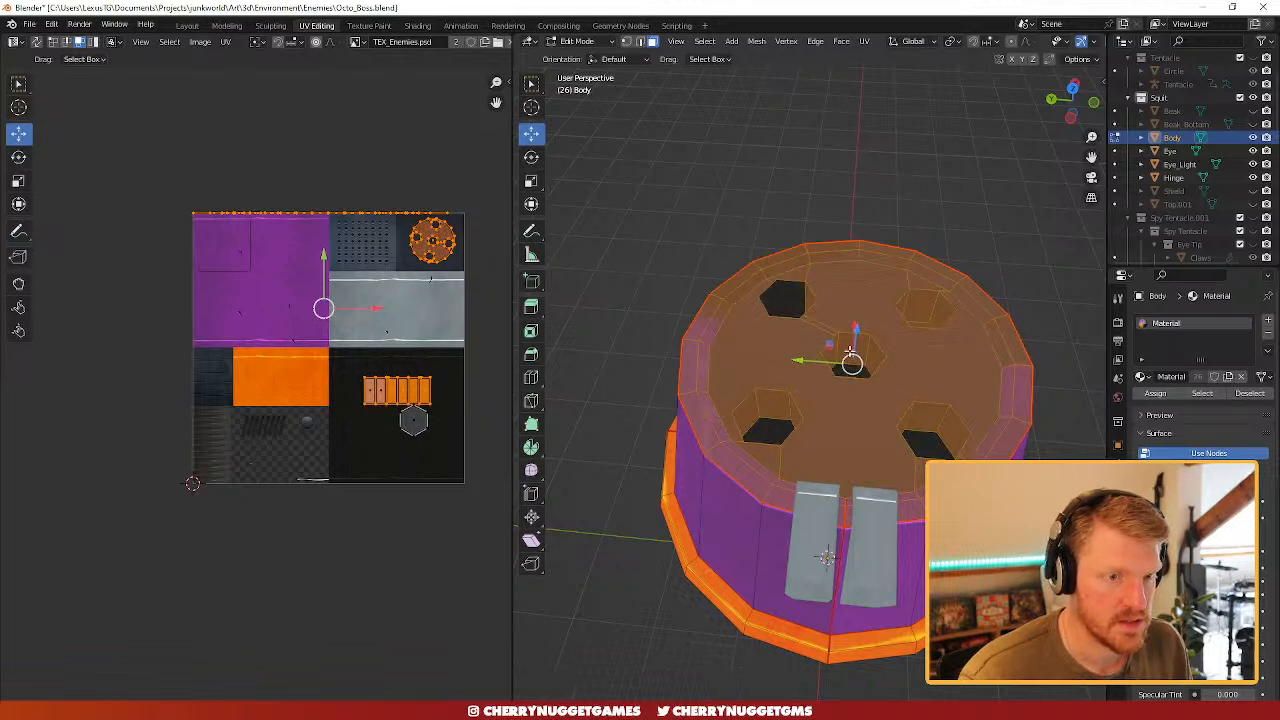
{"action": "left_click", "coordinate": [858, 354], "text": "shift"}
{"action": "left_click", "coordinate": [870, 355], "text": "shift"}
{"action": "left_click", "coordinate": [918, 315], "text": "shift"}
{"action": "left_click", "coordinate": [920, 313], "text": "shift"}
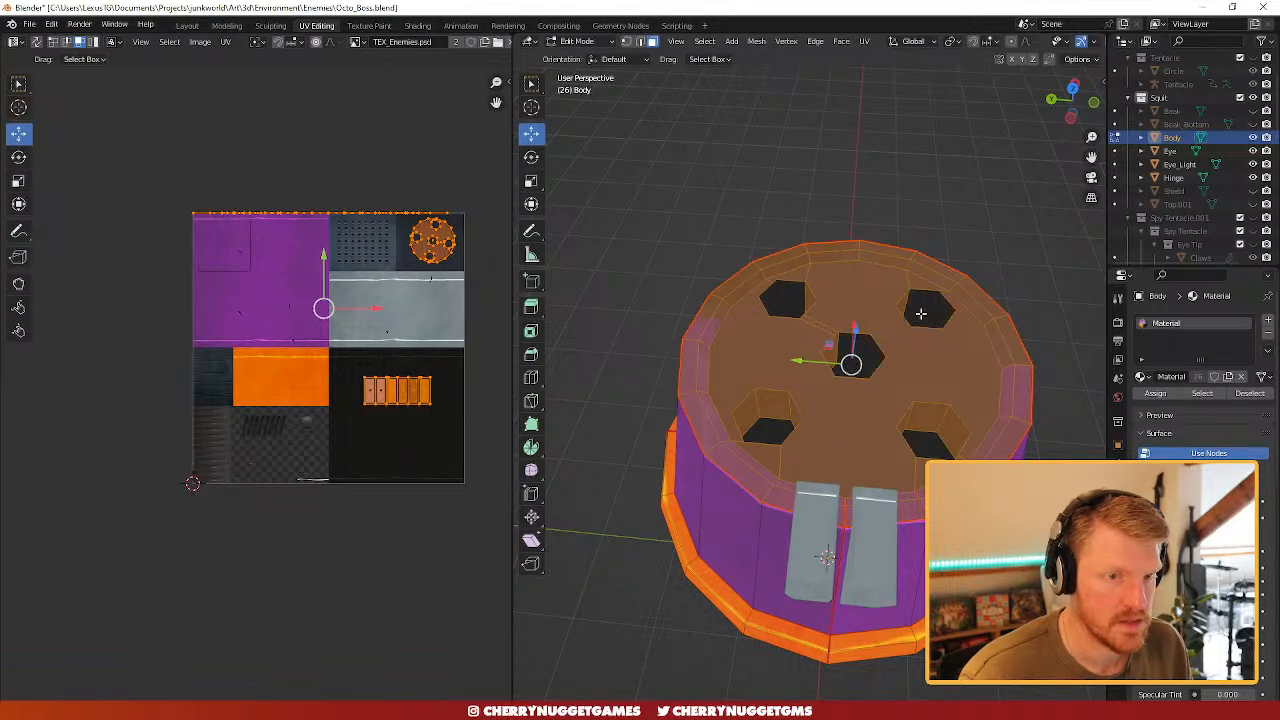
- Deselect the remaining inner wall faces of the pair of hexagonal holes along one side of the top plate
{"action": "middle_click_drag", "start_coordinate": [866, 354], "coordinate": [837, 371]}
{"action": "left_click", "coordinate": [850, 378], "text": "shift"}
{"action": "left_click", "coordinate": [878, 382], "text": "shift"}
{"action": "left_click", "coordinate": [808, 290], "text": "shift"}
{"action": "left_click", "coordinate": [828, 290], "text": "shift"}
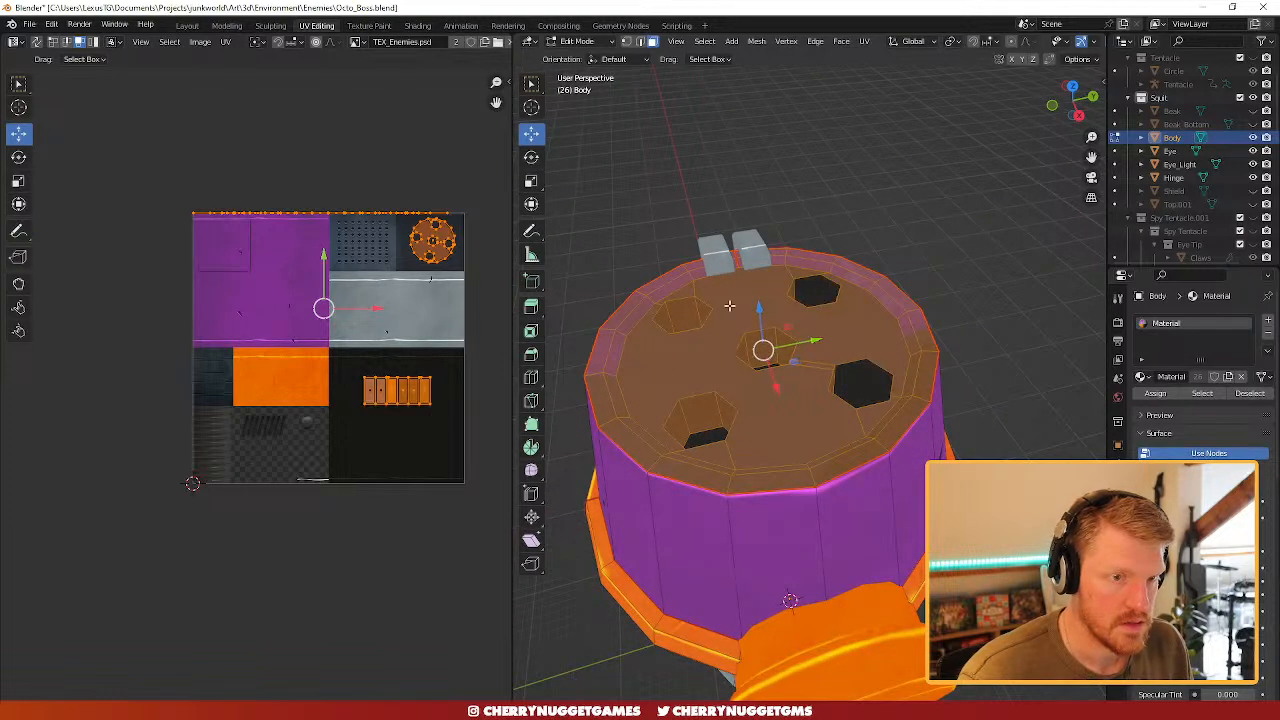
- Deselect the inner walls of the hinge-side hole on the opposite side, along with those of the central hole
{"action": "left_click", "coordinate": [681, 315], "text": "shift"}
{"action": "left_click", "coordinate": [665, 318], "text": "shift"}
{"action": "left_click", "coordinate": [702, 312], "text": "shift"}
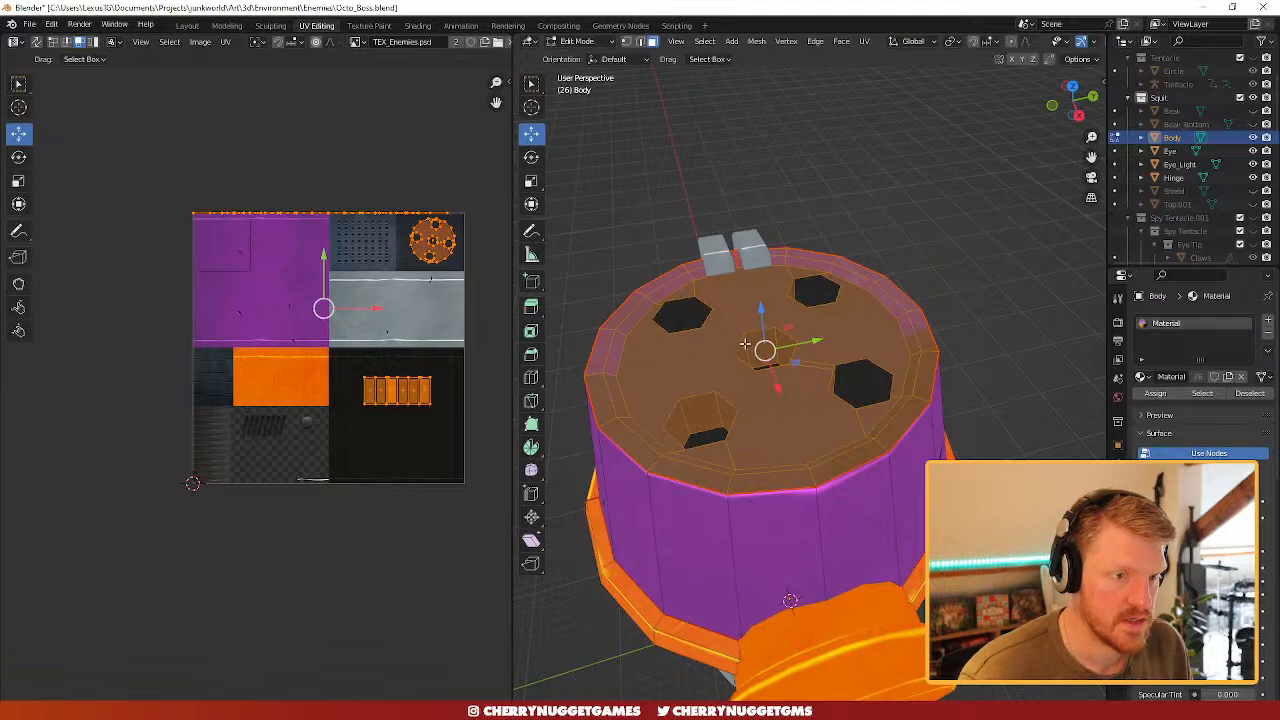
{"action": "left_click", "coordinate": [746, 348], "text": "shift"}
{"action": "left_click", "coordinate": [772, 345], "text": "shift"}
{"action": "left_click", "coordinate": [788, 338], "text": "shift"}
- Deselect the inner walls of the other hole far from the hinge and the leftover wall in the central hole
{"action": "left_click", "coordinate": [684, 420], "text": "shift"}
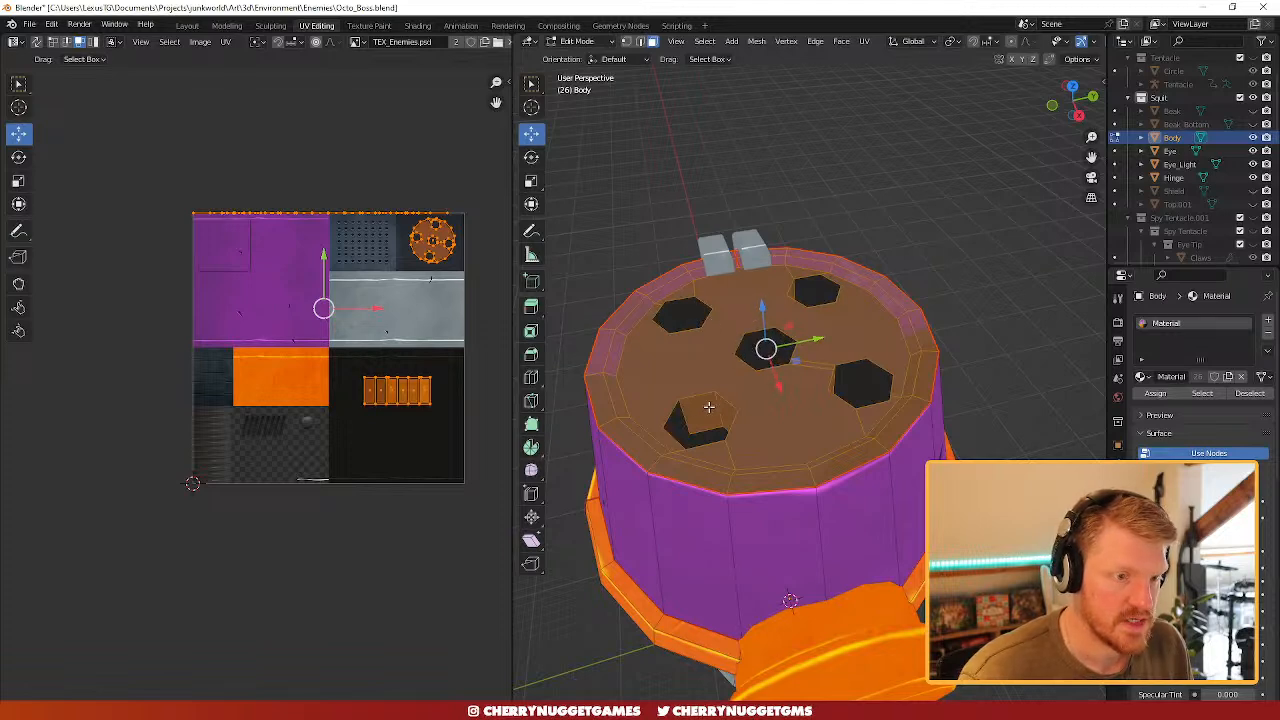
{"action": "left_click", "coordinate": [703, 408], "text": "shift"}
{"action": "left_click", "coordinate": [725, 411], "text": "shift"}
{"action": "middle_click_drag", "start_coordinate": [785, 341], "coordinate": [910, 346]}
{"action": "left_click", "coordinate": [837, 383], "text": "shift"}
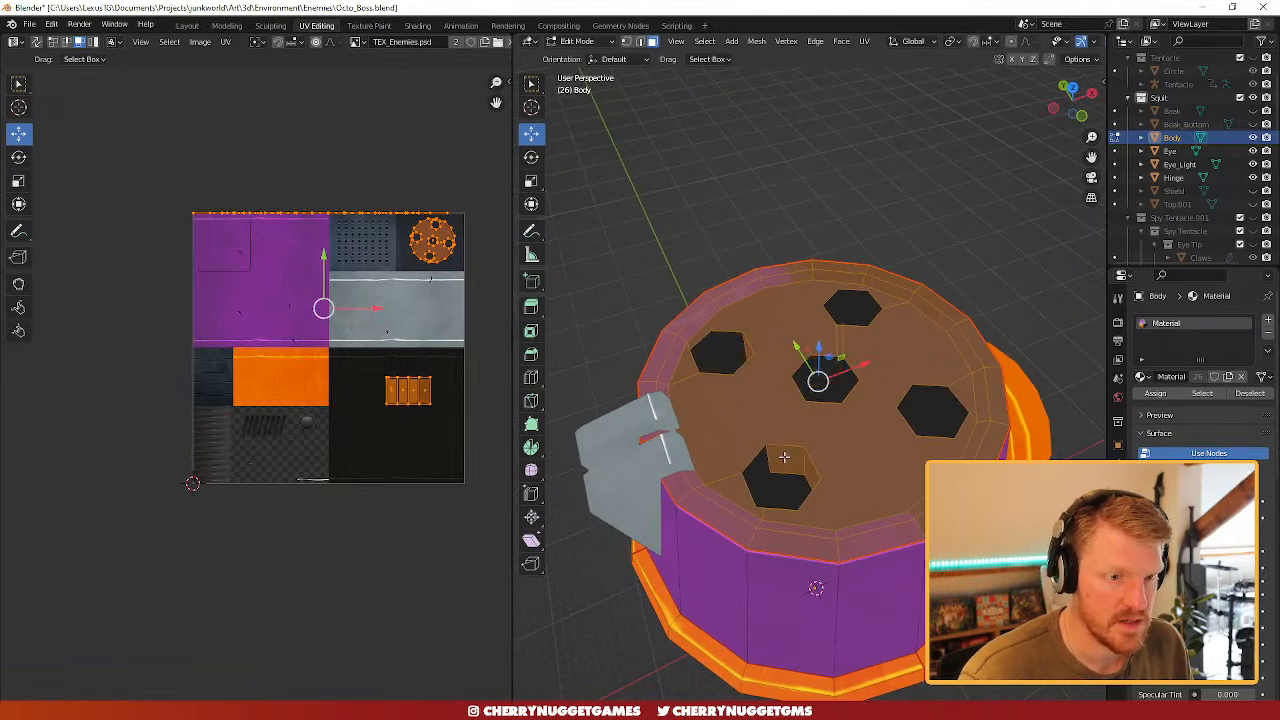
- Deselect the last wall faces inside the outer hexagonal holes so that only the top plate and its rim stay selected
{"action": "left_click", "coordinate": [785, 458], "text": "shift"}
{"action": "left_click", "coordinate": [809, 470], "text": "shift"}
{"action": "left_click", "coordinate": [749, 351], "text": "shift"}
{"action": "middle_click_drag", "start_coordinate": [783, 360], "coordinate": [1024, 388]}
{"action": "left_click", "coordinate": [835, 409], "text": "shift"}
{"action": "left_click", "coordinate": [966, 351], "text": "shift"}
{"action": "left_click", "coordinate": [900, 352], "text": "shift"}
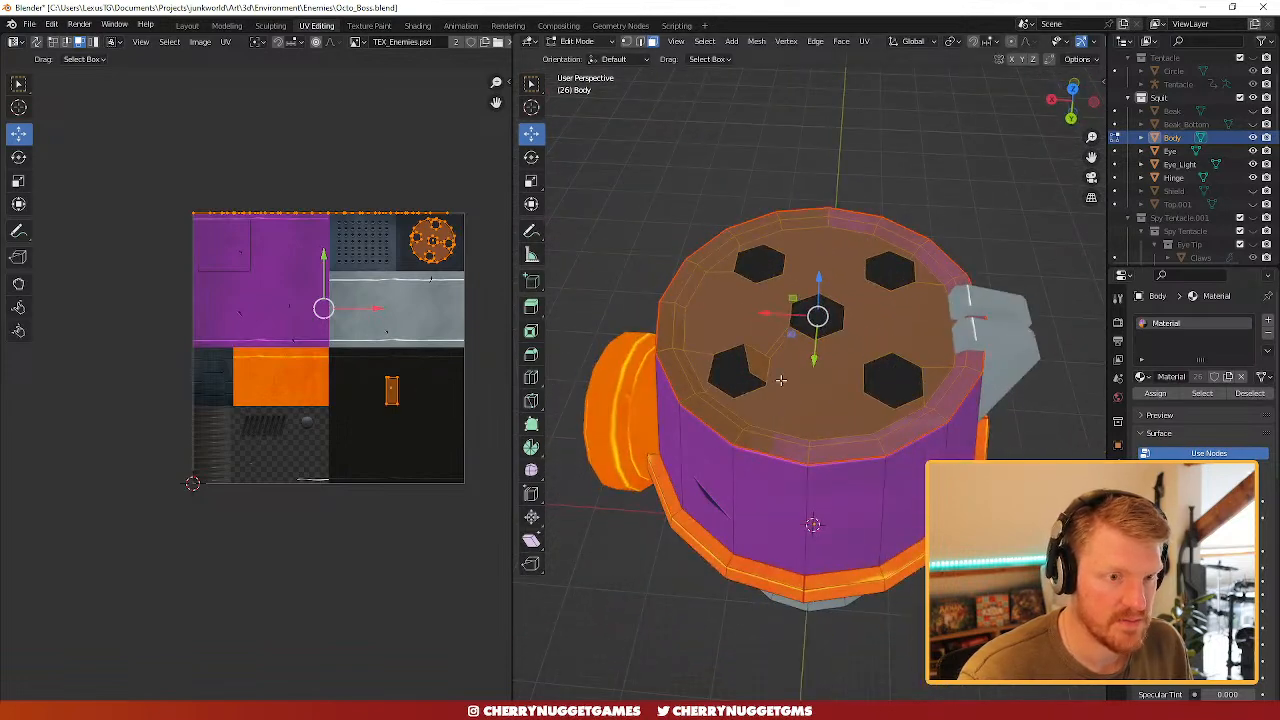
- Project the top plate and rim UVs from the current view, then shrink and place the island on the plain dark panel in the texture's upper corner
{"action": "left_click", "coordinate": [865, 41]}
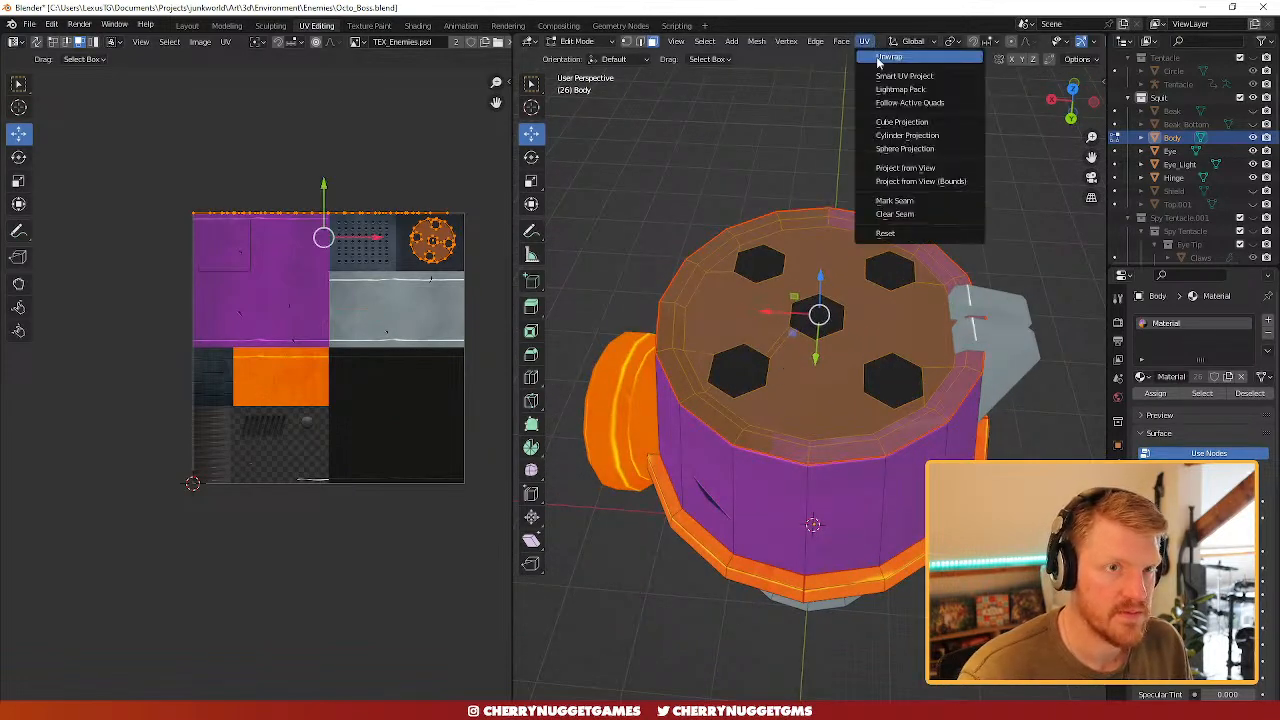
{"action": "left_click", "coordinate": [905, 166]}
{"action": "key", "text": "s"}
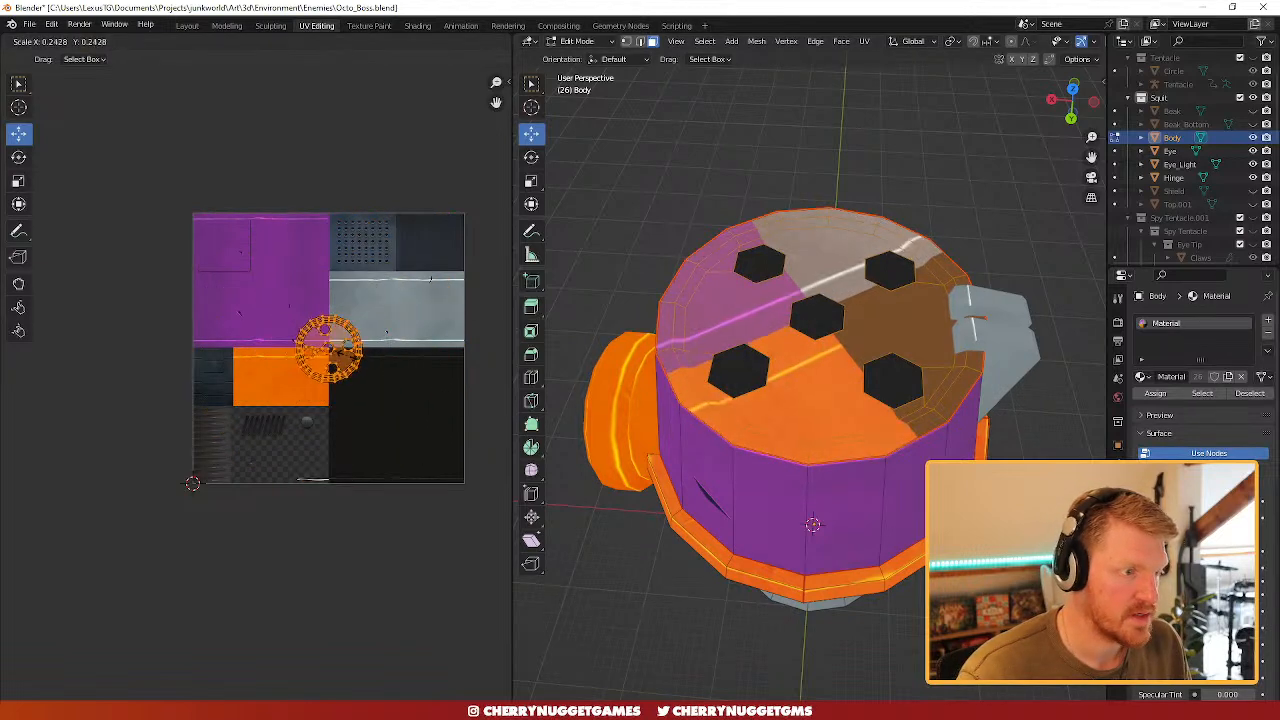
{"action": "left_click", "coordinate": [325, 357]}
{"action": "key", "text": "g"}
{"action": "left_click", "coordinate": [424, 241]}
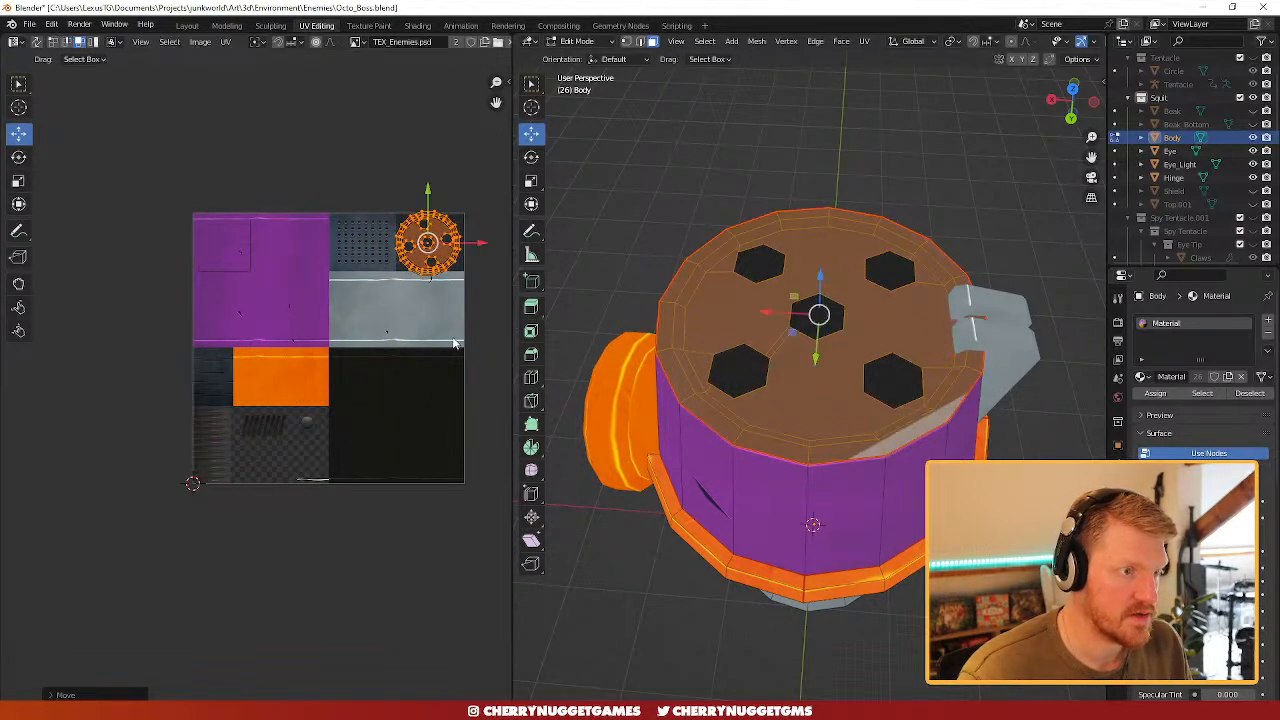
{"action": "key", "text": "s"}
{"action": "left_click", "coordinate": [443, 230]}
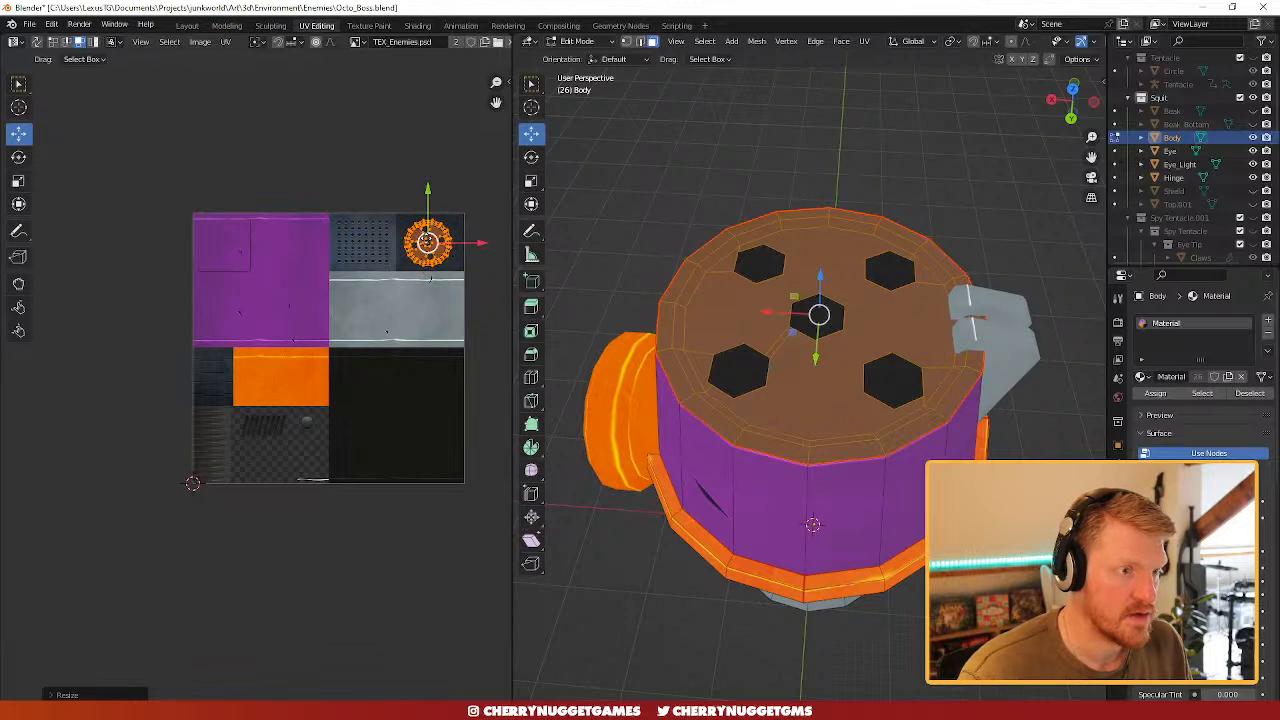
- Select every face of the rim ring around the top plate, leaving the plate itself unselected
{"action": "left_click", "coordinate": [638, 181]}
{"action": "middle_click_drag", "start_coordinate": [638, 181], "coordinate": [923, 308]}
{"action": "left_click", "coordinate": [931, 387]}
{"action": "left_click", "coordinate": [912, 425], "text": "shift"}
{"action": "left_click", "coordinate": [855, 460], "text": "shift"}
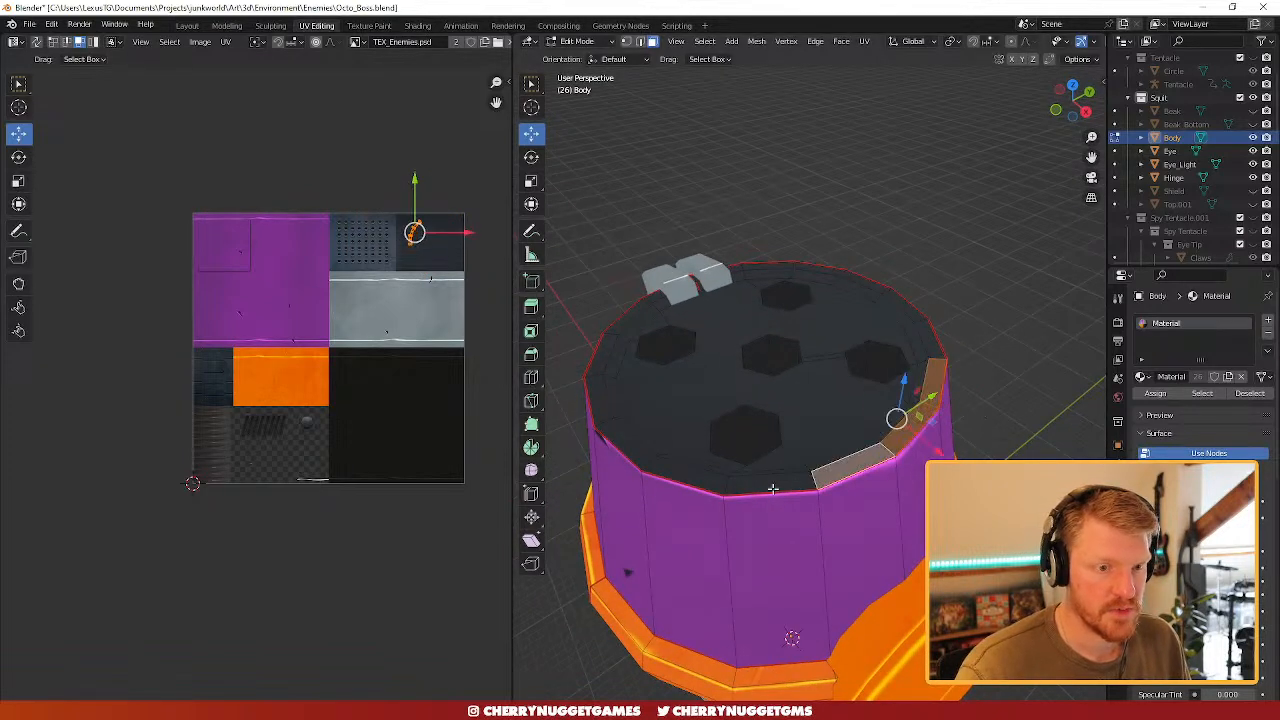
{"action": "left_click", "coordinate": [773, 484], "text": "shift"}
{"action": "left_click", "coordinate": [671, 471], "text": "shift"}
{"action": "left_click", "coordinate": [620, 440], "text": "shift"}
{"action": "left_click", "coordinate": [601, 360], "text": "shift"}
{"action": "left_click", "coordinate": [625, 318], "text": "shift"}
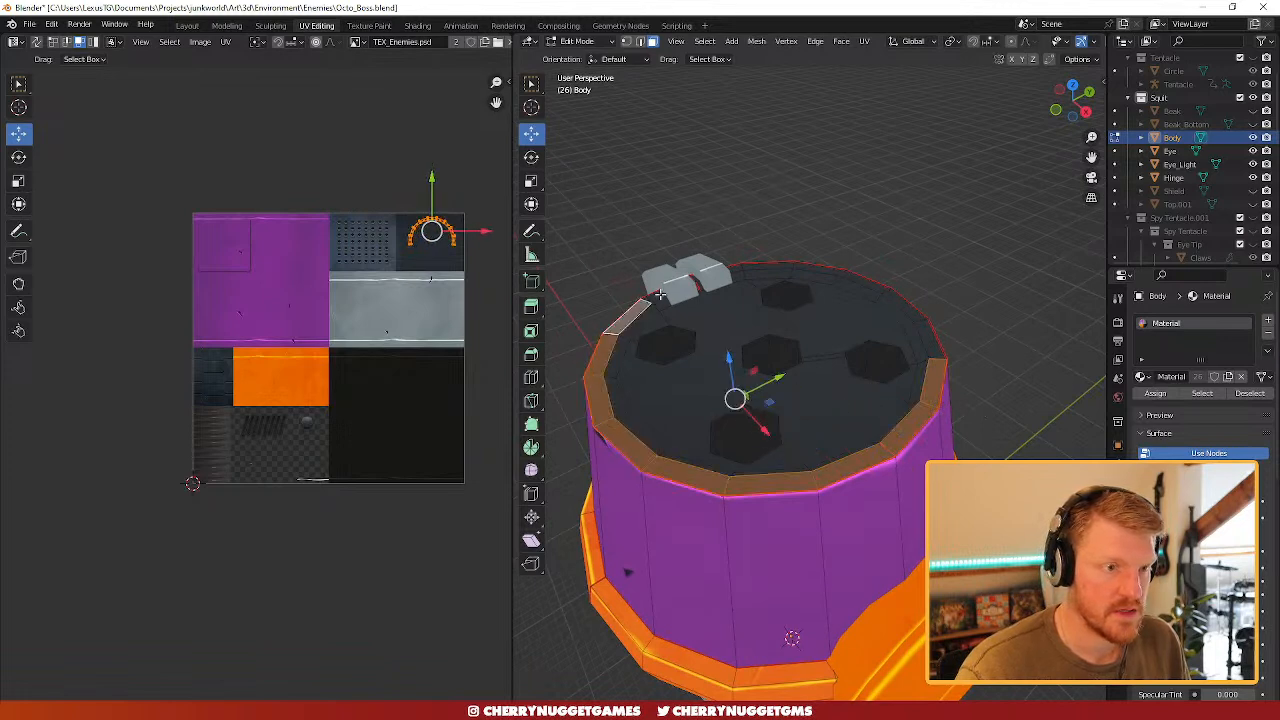
{"action": "left_click", "coordinate": [661, 294], "text": "shift"}
{"action": "left_click", "coordinate": [743, 265], "text": "shift"}
{"action": "left_click", "coordinate": [793, 267], "text": "shift"}
{"action": "left_click", "coordinate": [828, 270], "text": "shift"}
{"action": "left_click", "coordinate": [866, 281], "text": "shift"}
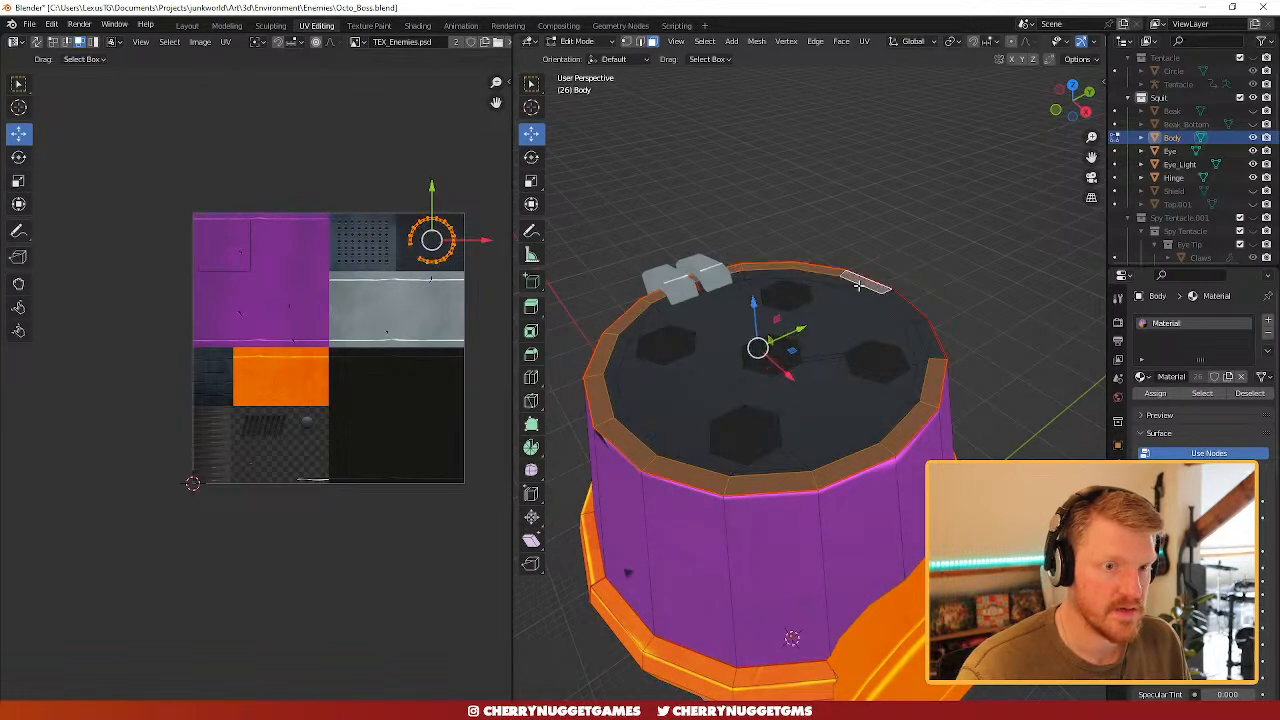
{"action": "left_click", "coordinate": [905, 307], "text": "shift"}
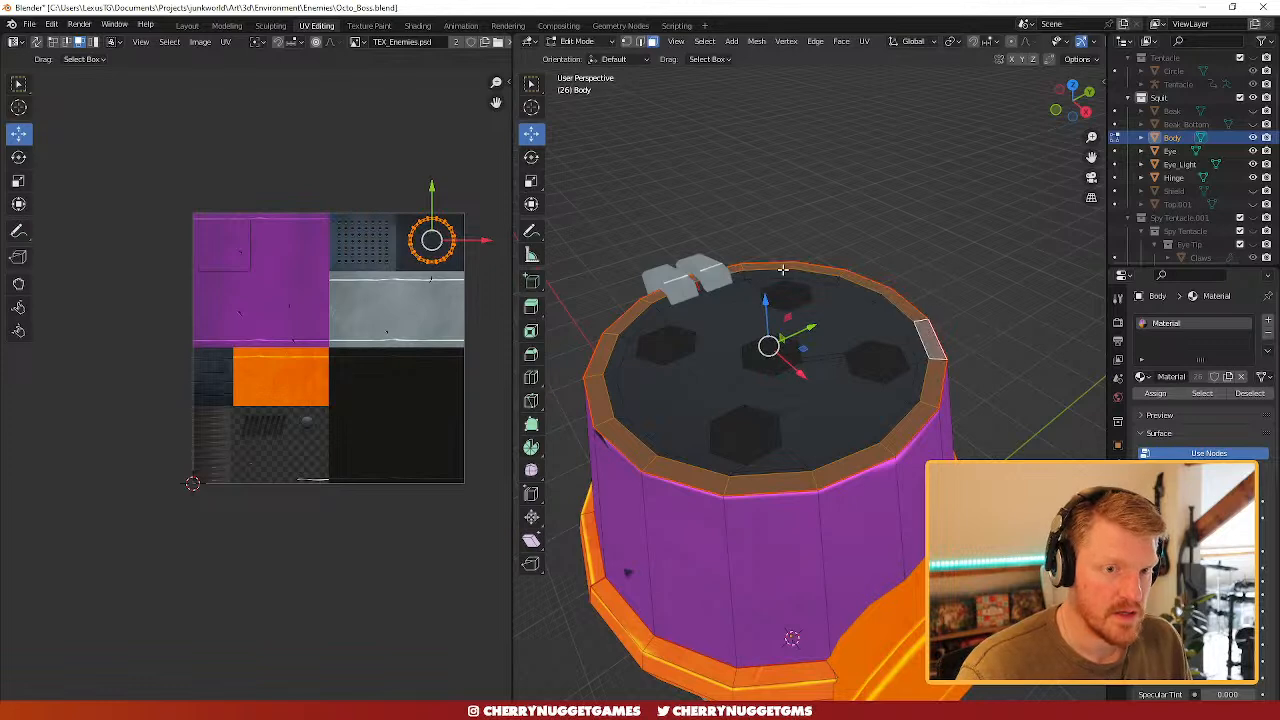
- Move the rim's UV ring from the dark panel onto the purple area of the texture
{"action": "middle_click_drag", "start_coordinate": [783, 269], "coordinate": [702, 286]}
{"action": "scroll", "coordinate": [310, 268], "scroll_direction": "up", "scroll_amount": 1}
{"action": "key", "text": "g"}
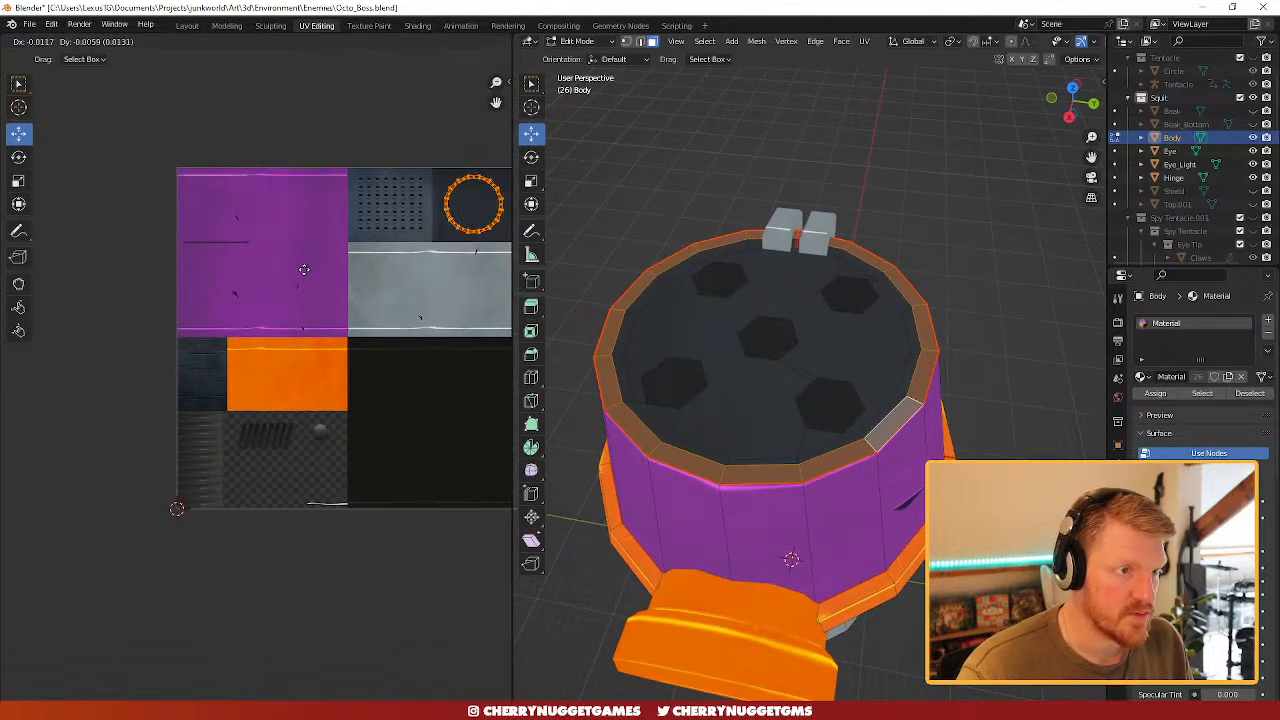
{"action": "left_click", "coordinate": [287, 284]}
{"action": "scroll", "coordinate": [317, 304], "scroll_direction": "up", "scroll_amount": 3}
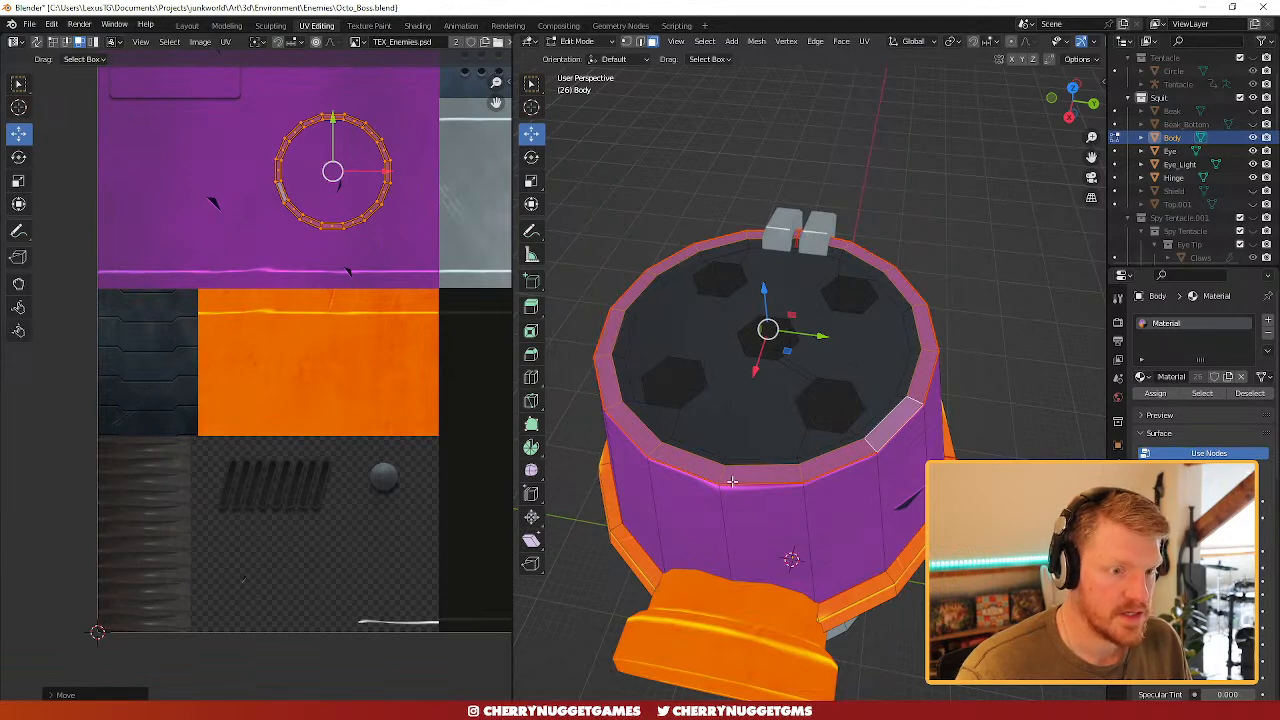
- Unwrap the selected rim faces with the Angle Based method
{"action": "middle_click_drag", "start_coordinate": [953, 285], "coordinate": [740, 290]}
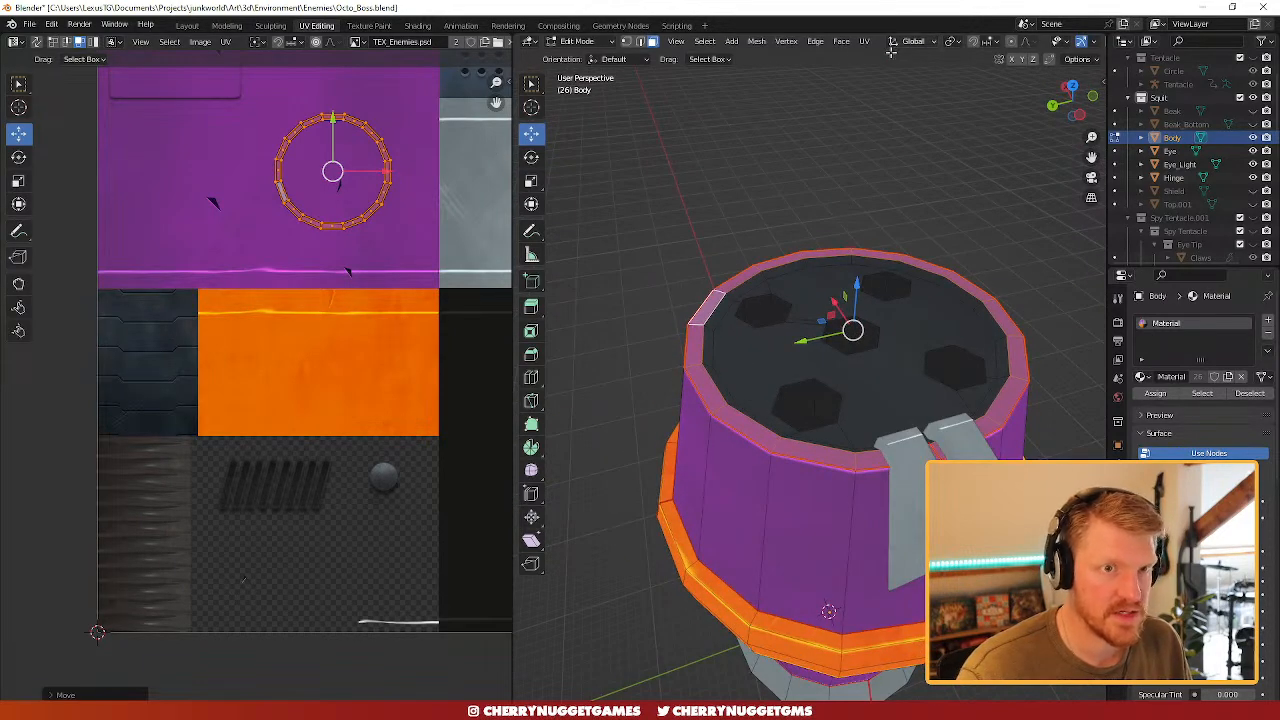
{"action": "left_click", "coordinate": [866, 42]}
{"action": "left_click", "coordinate": [889, 57]}
{"action": "scroll", "coordinate": [400, 207], "scroll_direction": "down", "scroll_amount": 4}
{"action": "scroll", "coordinate": [370, 387], "scroll_direction": "up", "scroll_amount": 1}
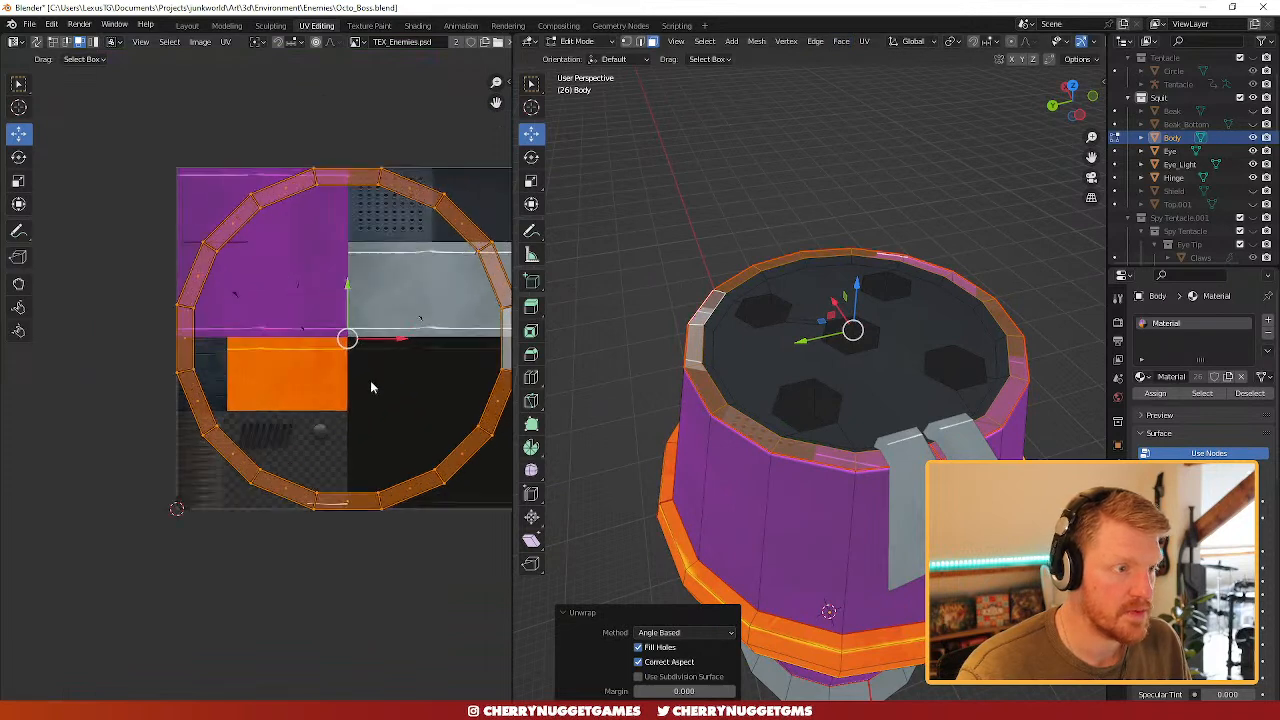
{"action": "scroll", "coordinate": [186, 343], "scroll_direction": "up", "scroll_amount": 3}
{"action": "scroll", "coordinate": [168, 323], "scroll_direction": "down", "scroll_amount": 1}
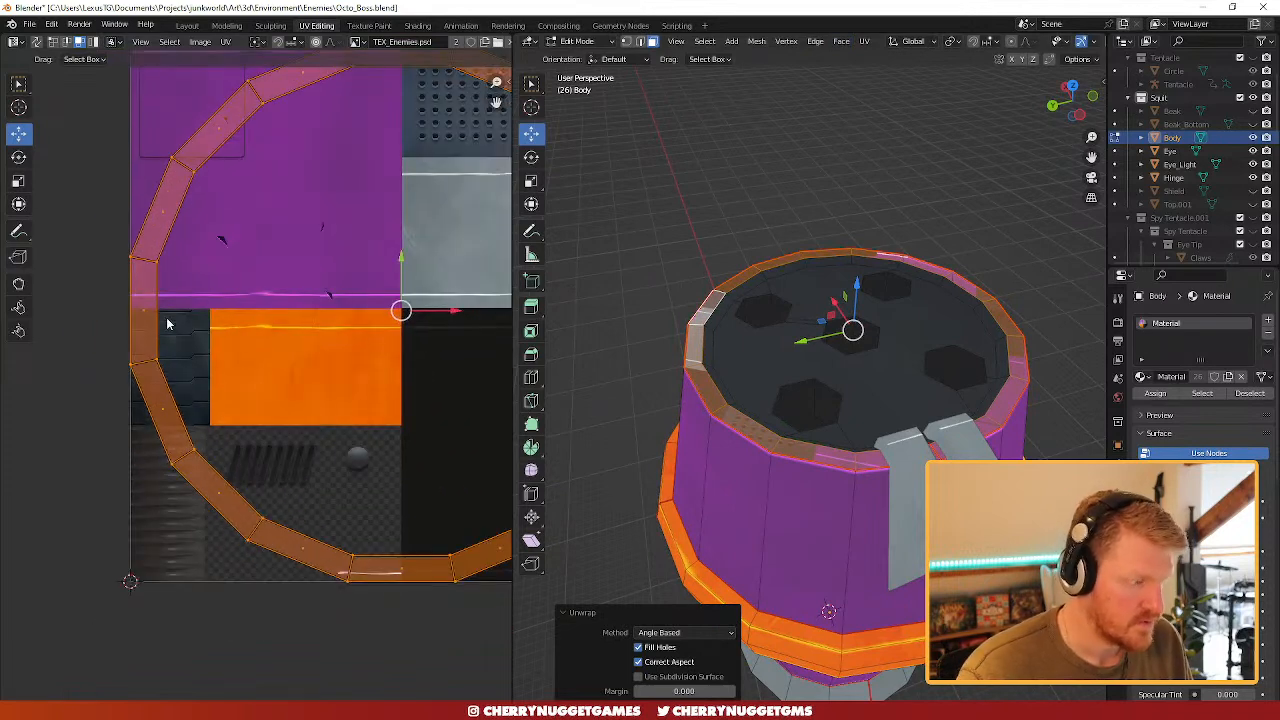
- Square up one quad of the rim's UV ring by aligning its two short edges along Y
{"action": "mouse_move", "coordinate": [945, 457]}
{"action": "middle_mouse_down"}
{"action": "mouse_move", "coordinate": [903, 462]}
{"action": "mouse_move", "coordinate": [925, 464]}
{"action": "middle_mouse_up"}
{"action": "key", "text": "2"}
{"action": "left_click", "coordinate": [141, 266]}
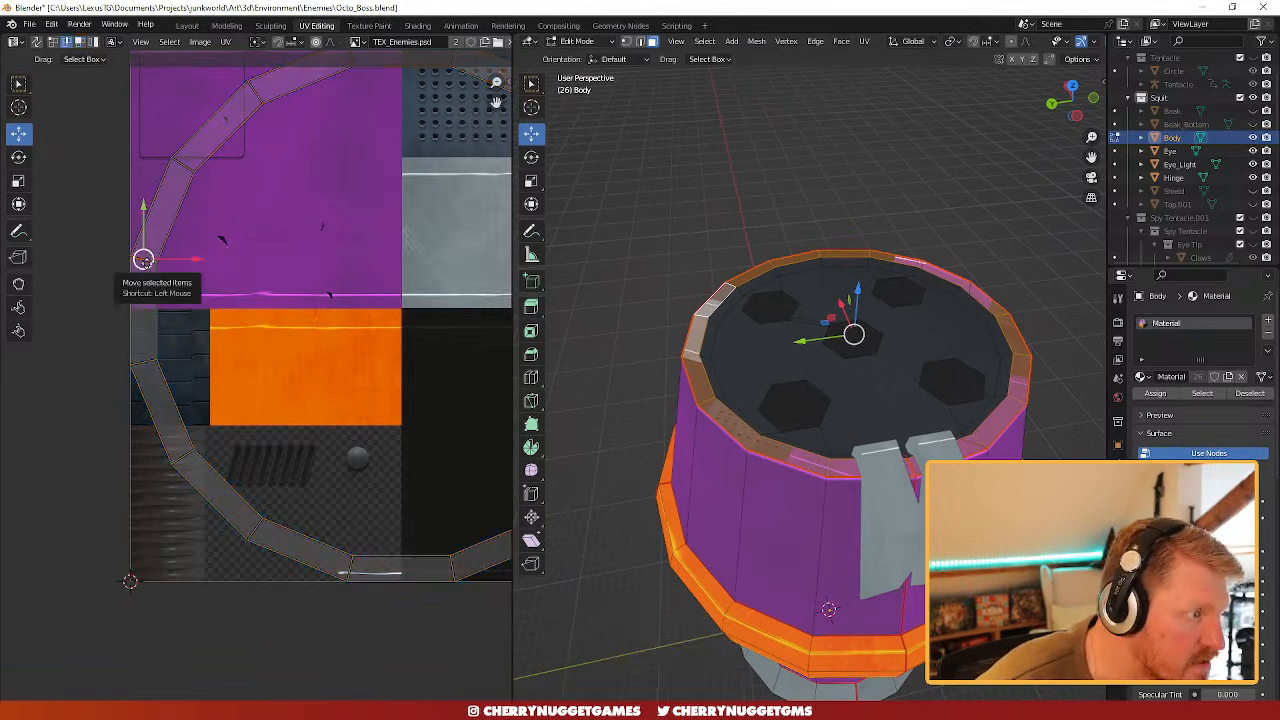
{"action": "right_click", "coordinate": [147, 366]}
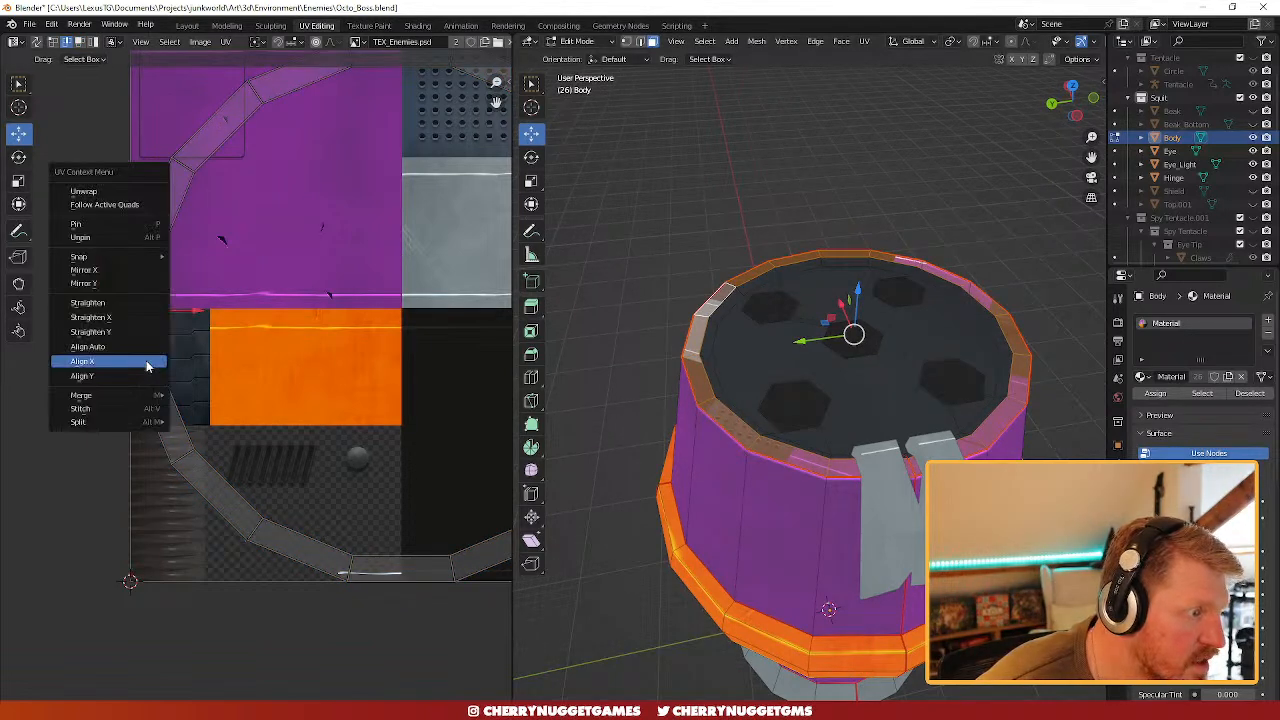
{"action": "left_click", "coordinate": [139, 374]}
{"action": "key", "text": "ctrl+z"}
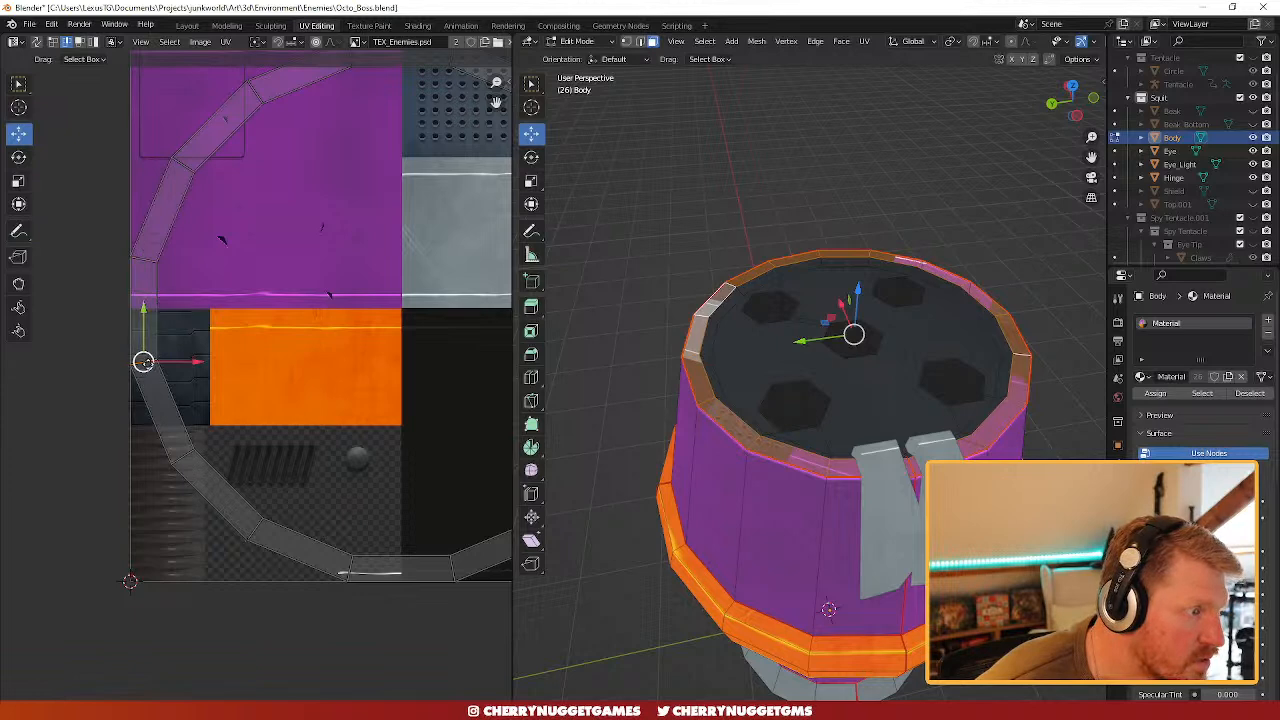
{"action": "right_click", "coordinate": [147, 362]}
{"action": "key", "text": "Escape"}
{"action": "left_click", "coordinate": [143, 260]}
{"action": "right_click", "coordinate": [141, 265]}
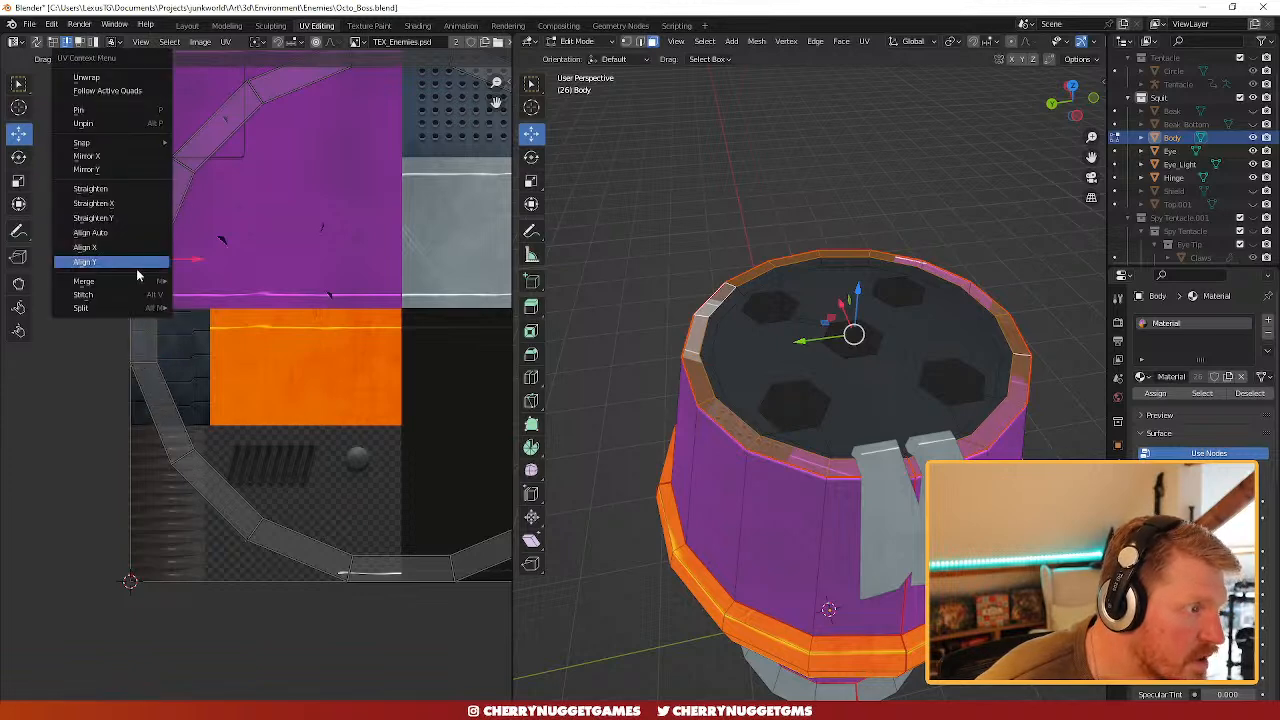
{"action": "left_click", "coordinate": [138, 270]}
- Select the whole rim ring in the UV layout and straighten it with Follow Active Quads using Length Average
{"action": "scroll", "coordinate": [203, 346], "scroll_direction": "down", "scroll_amount": 3}
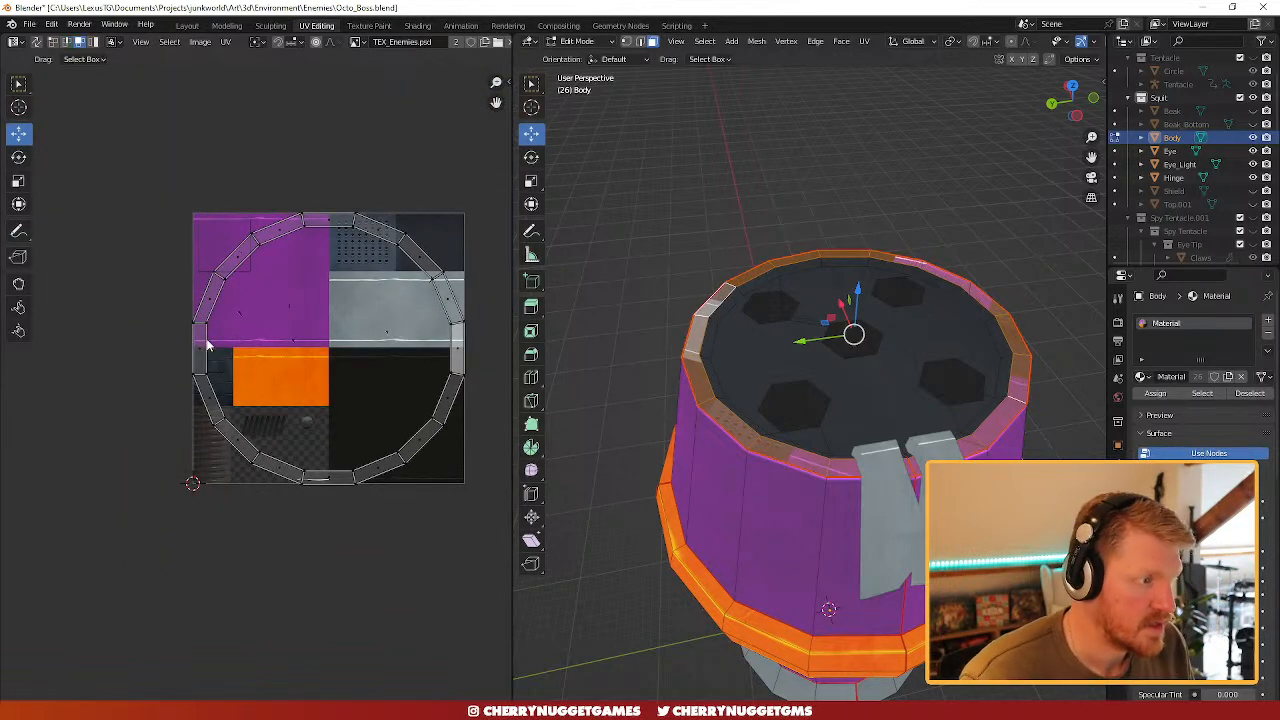
{"action": "left_click_drag", "start_coordinate": [132, 152], "coordinate": [470, 586]}
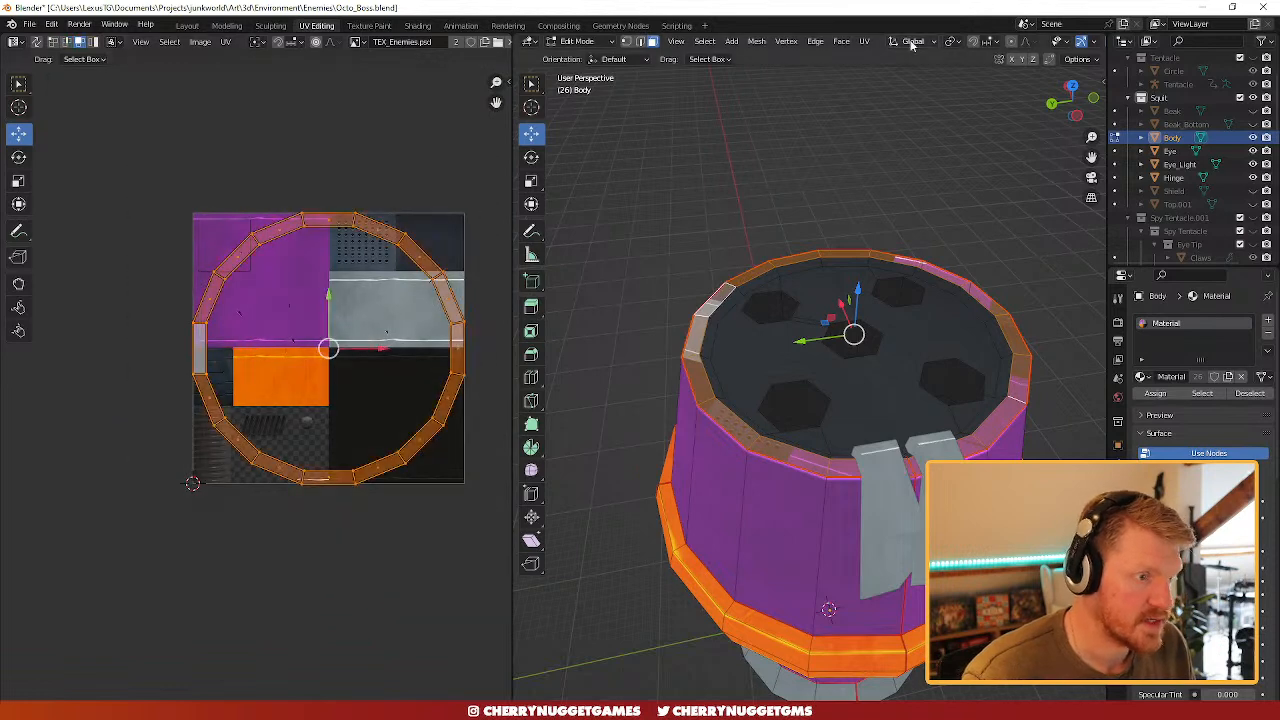
{"action": "left_click", "coordinate": [864, 41]}
{"action": "left_click", "coordinate": [915, 104]}
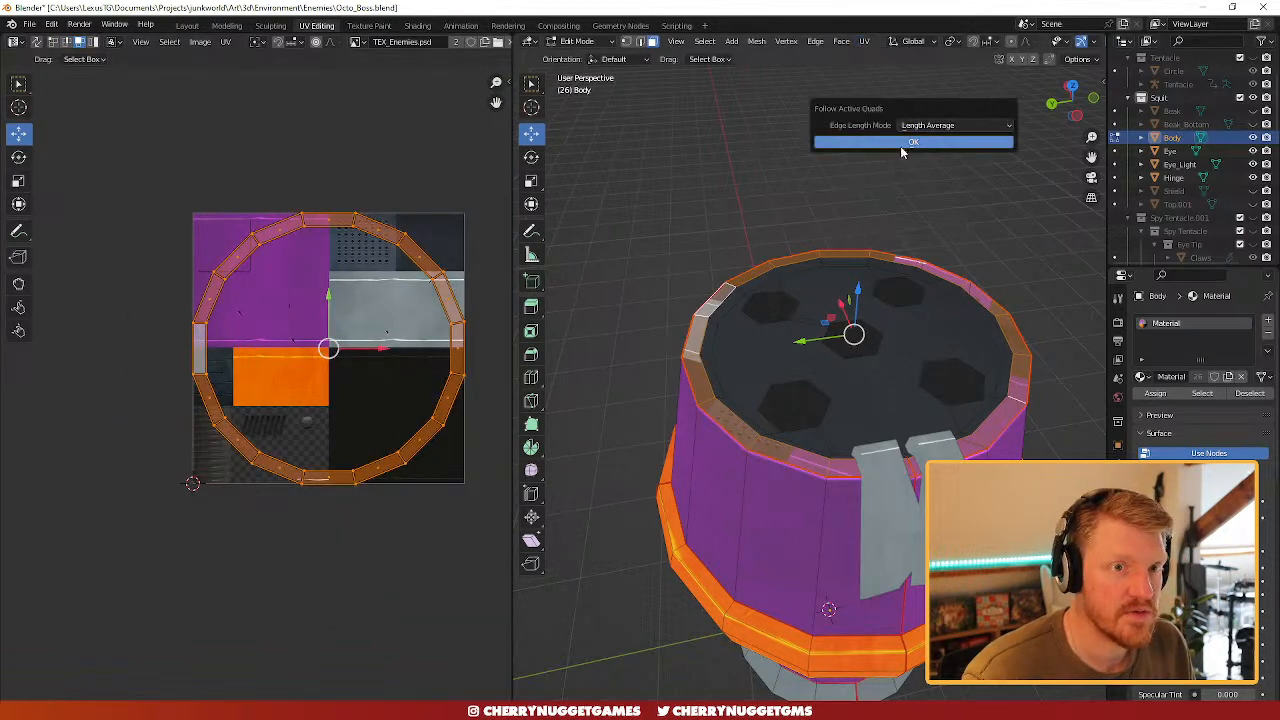
{"action": "left_click", "coordinate": [903, 143]}
- Shrink the rim's UV strip, rotate it 90 degrees and move it to the lower edge of the purple texture area
{"action": "key", "text": "s"}
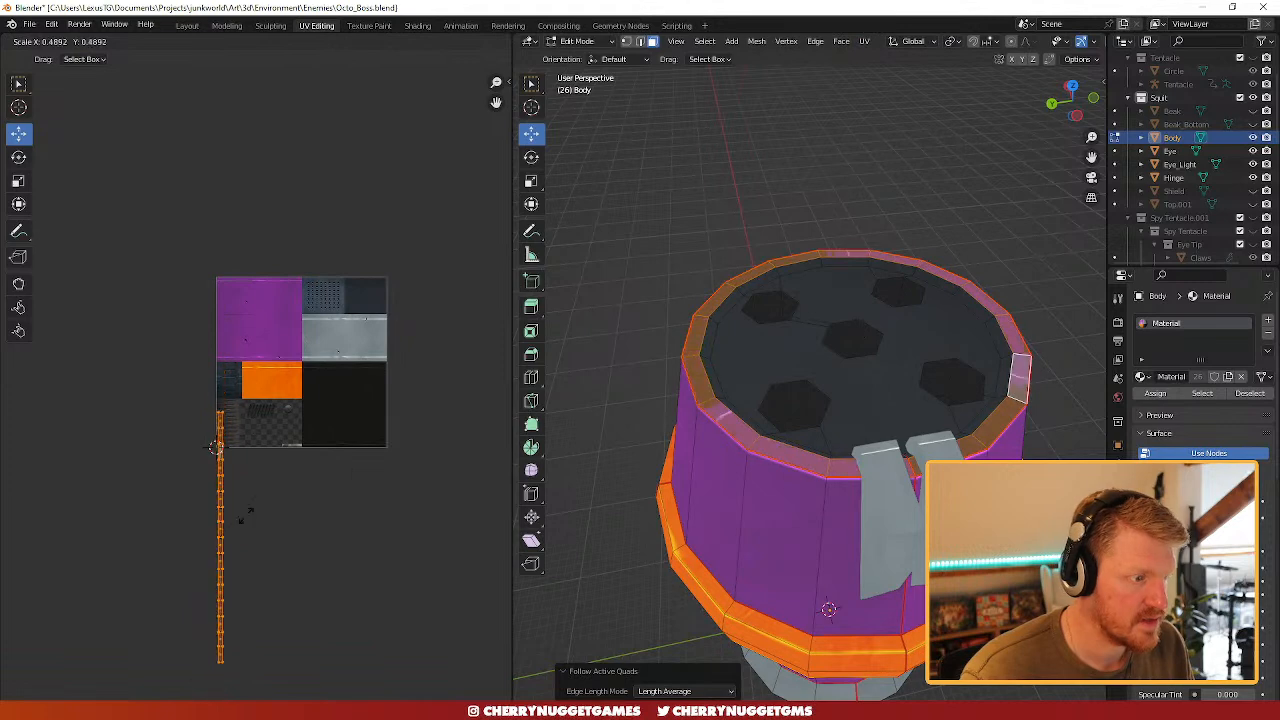
{"action": "left_click", "coordinate": [240, 529]}
{"action": "type", "text": "r90"}
{"action": "key", "text": "Return"}
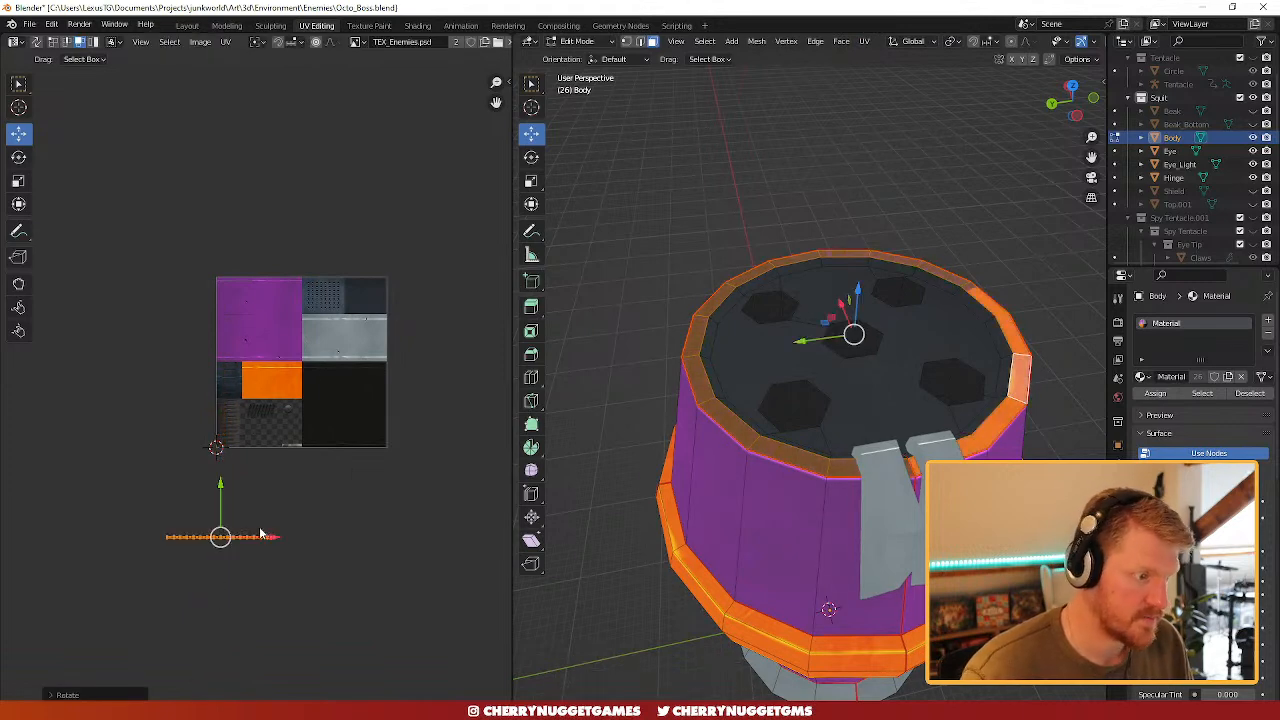
{"action": "key", "text": "g"}
{"action": "left_click", "coordinate": [273, 334]}
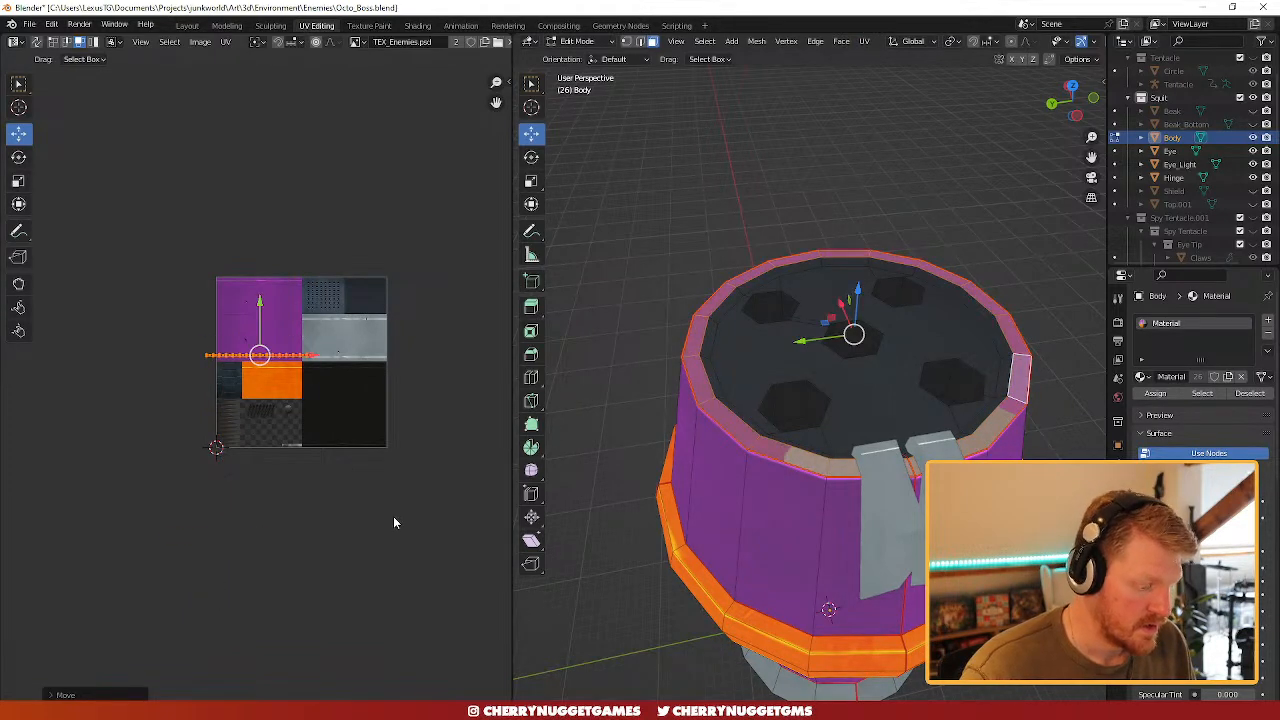
- Scale the rim strip down to fit the purple area's width, then stretch it vertically
{"action": "scroll", "coordinate": [437, 461], "scroll_direction": "up", "scroll_amount": 6}
{"action": "key", "text": "s"}
{"action": "left_click", "coordinate": [349, 330]}
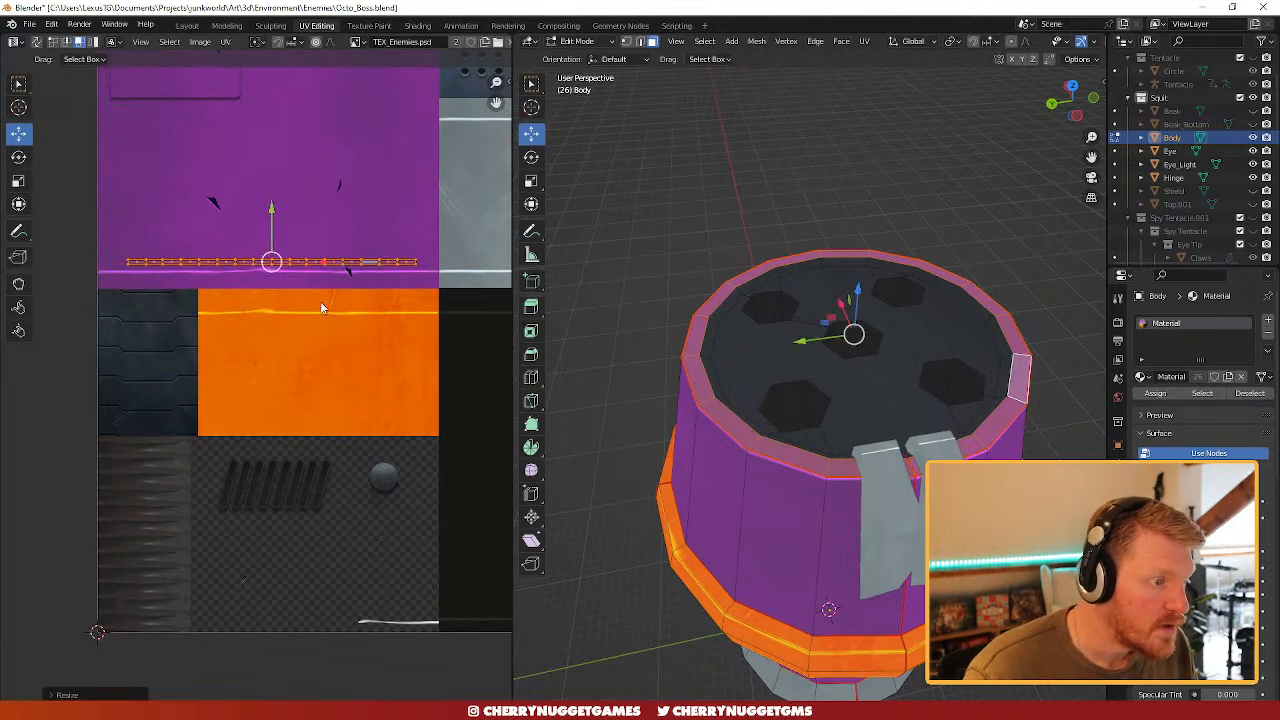
{"action": "key", "text": "s"}
{"action": "key", "text": "y"}
{"action": "key", "text": "Return"}
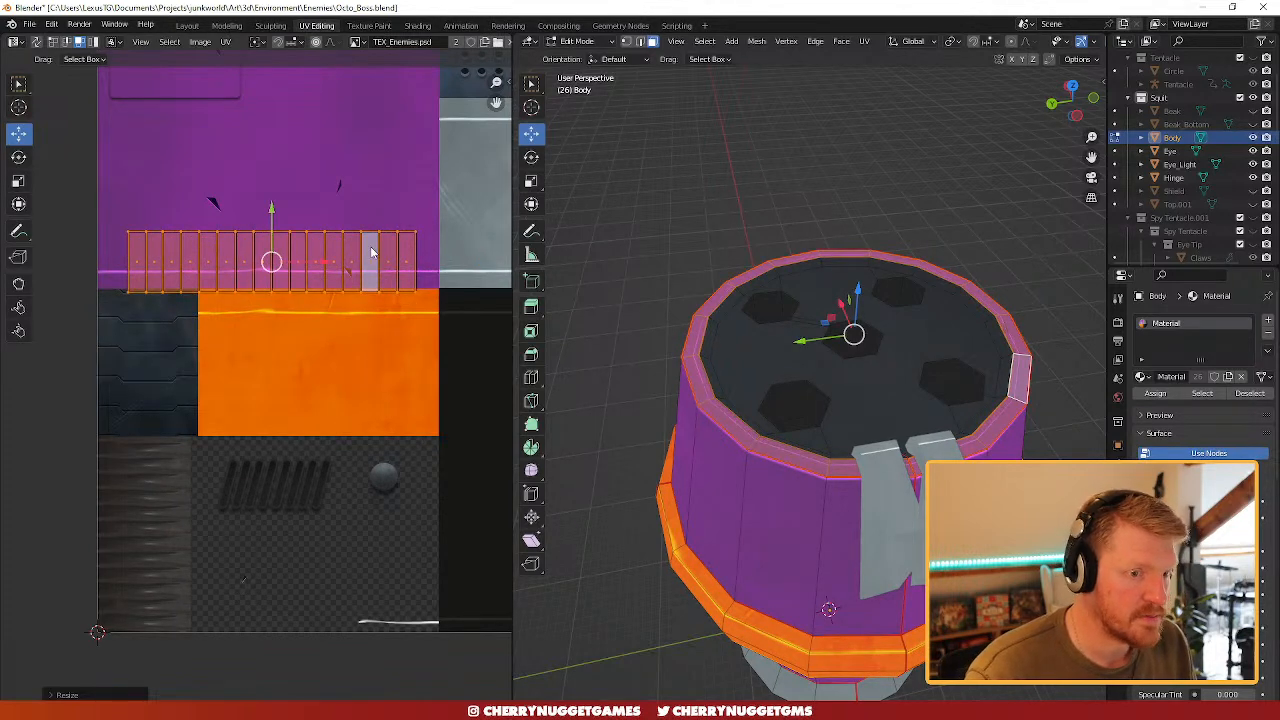
- Move the rim strip up along Y and reduce its height over the purple area's bright edge line
{"action": "key", "text": "g"}
{"action": "key", "text": "y"}
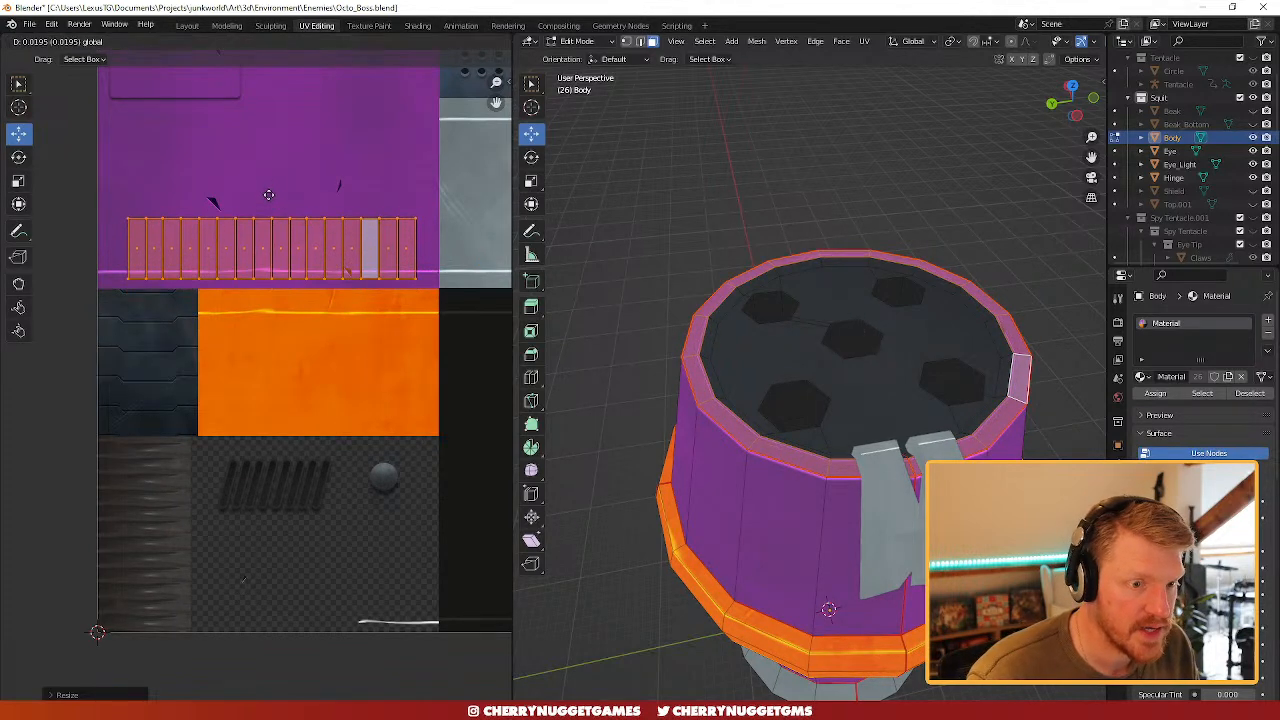
{"action": "left_click", "coordinate": [270, 186]}
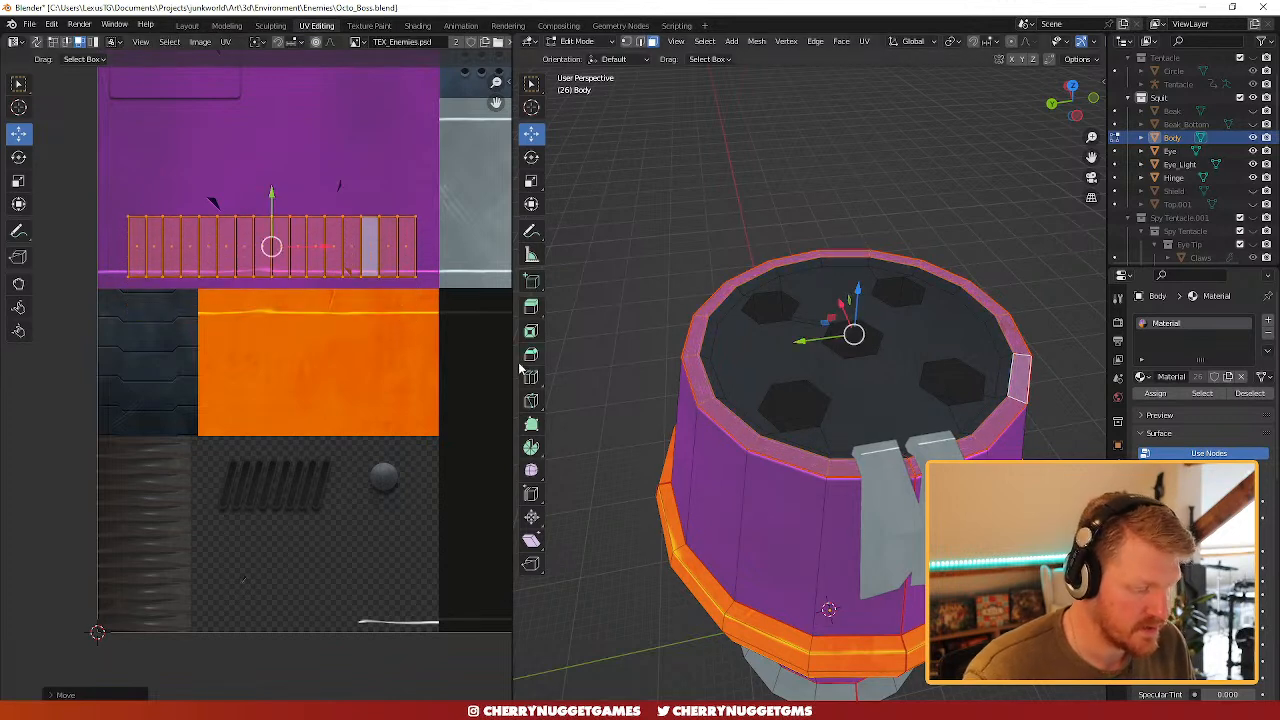
{"action": "key", "text": "s"}
{"action": "key", "text": "y"}
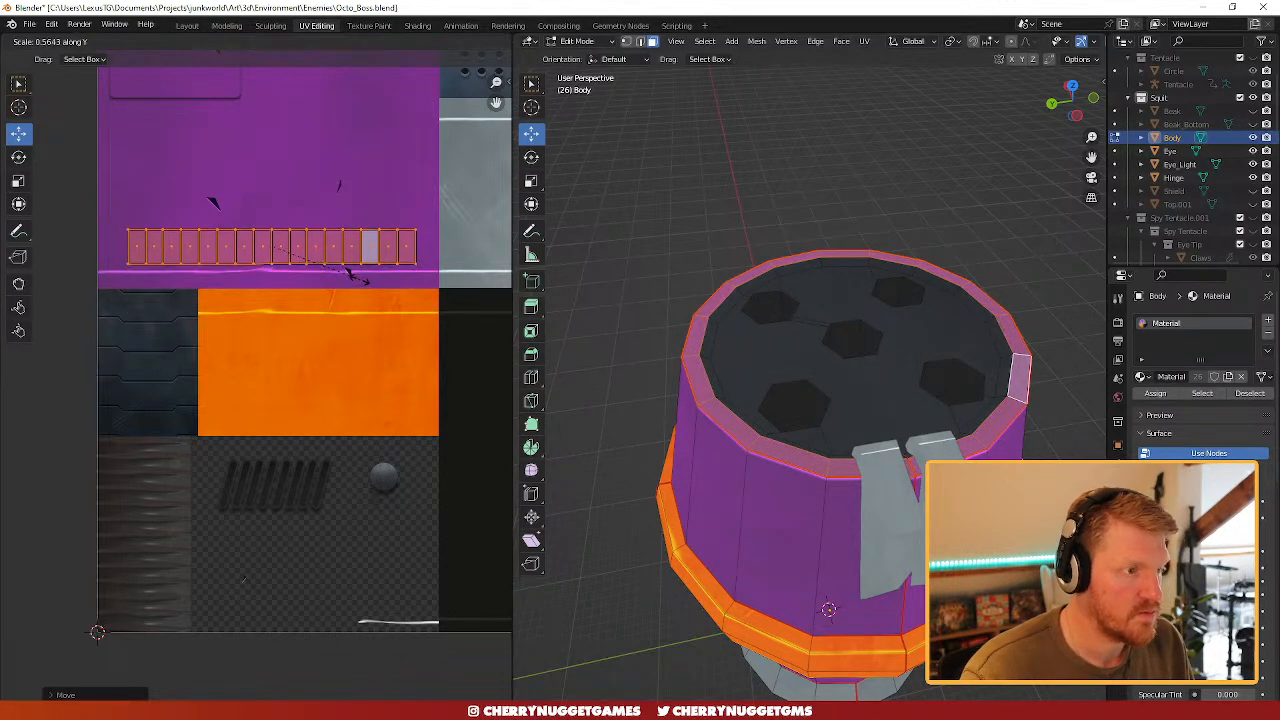
{"action": "left_click", "coordinate": [245, 220]}
- Reposition the rim strip slightly and rotate it 180 degrees so the bright line follows the rim's outer edge
{"action": "left_click_drag", "start_coordinate": [276, 196], "coordinate": [259, 210]}
{"action": "type", "text": "r180"}
{"action": "key", "text": "Return"}
{"action": "left_click", "coordinate": [962, 355], "text": "alt"}
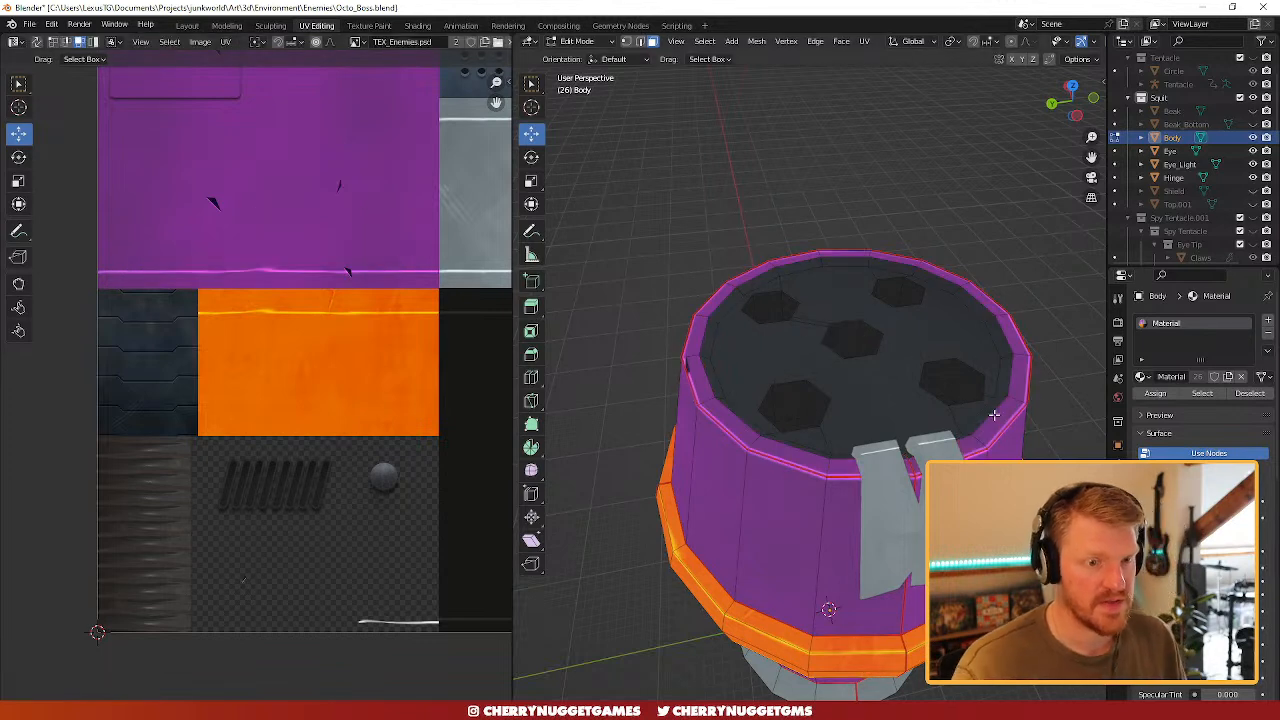
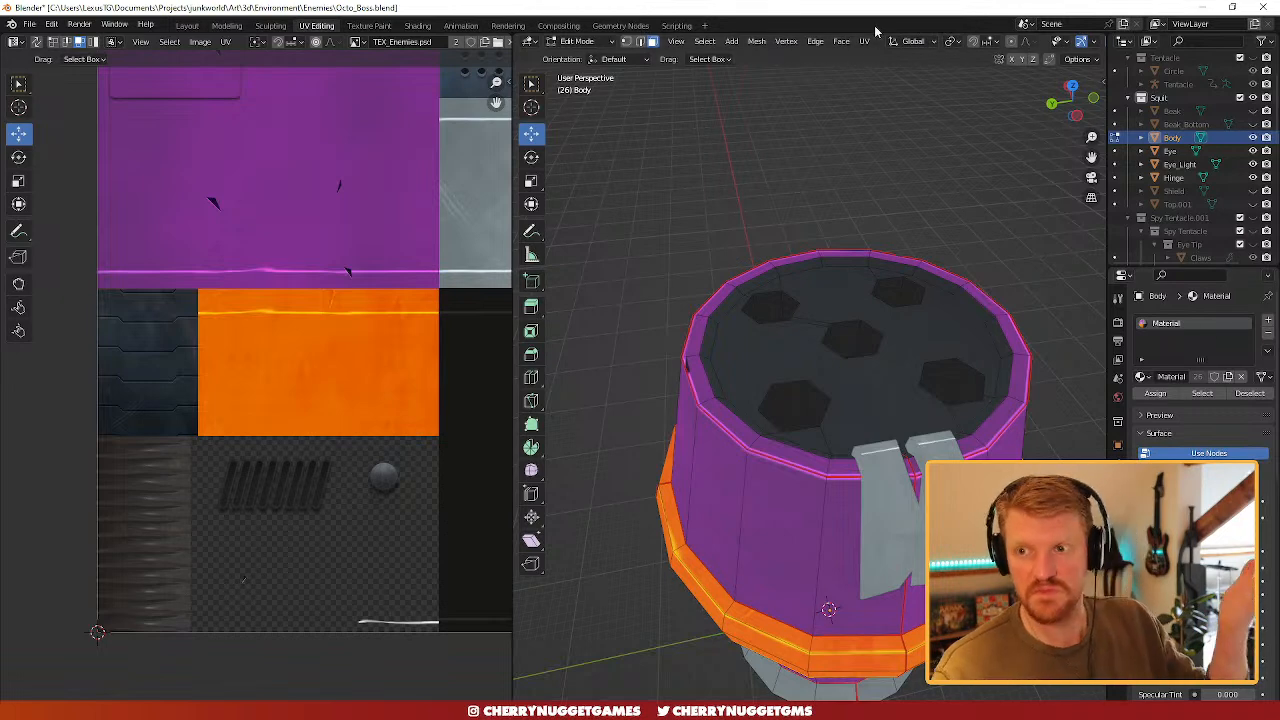
- Leave Edit Mode on the Body and unhide the Beak_Bottom and Beak objects
{"action": "scroll", "coordinate": [877, 264], "scroll_direction": "down", "scroll_amount": 3}
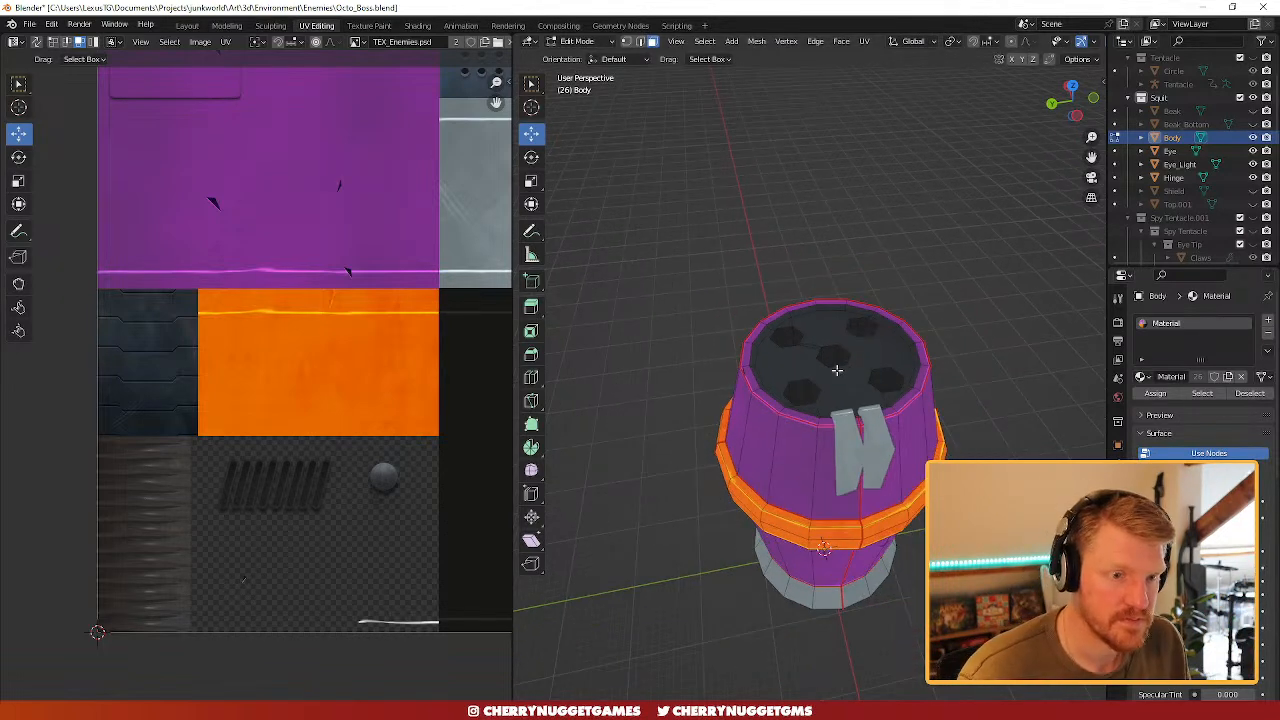
{"action": "scroll", "coordinate": [850, 357], "scroll_direction": "up", "scroll_amount": 1}
{"action": "middle_click_drag", "start_coordinate": [866, 380], "coordinate": [897, 418]}
{"action": "scroll", "coordinate": [1050, 326], "scroll_direction": "down", "scroll_amount": 4}
{"action": "key", "text": "Tab"}
{"action": "scroll", "coordinate": [900, 416], "scroll_direction": "up", "scroll_amount": 1}
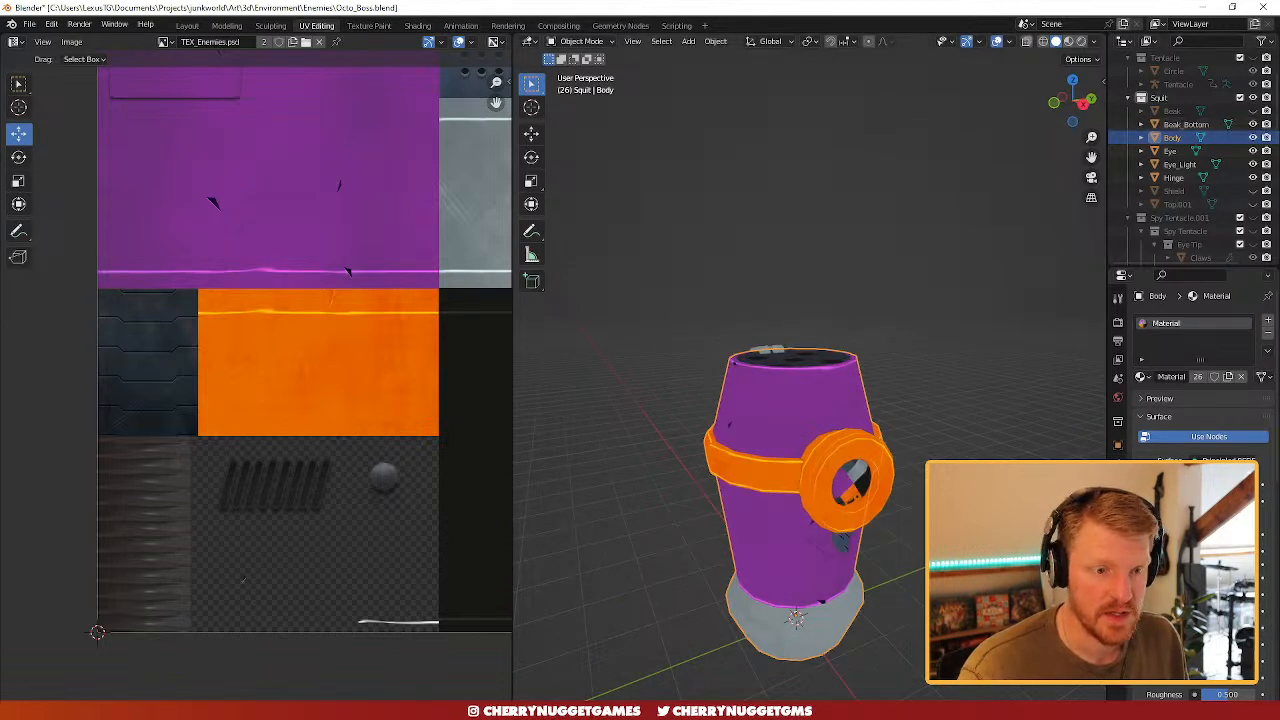
{"action": "scroll", "coordinate": [1000, 485], "scroll_direction": "up", "scroll_amount": 1}
{"action": "left_click", "coordinate": [1253, 112]}
- Move all of the Beak's UVs in Edit Mode onto the grey area of the texture and rotate them there
{"action": "middle_click_drag", "start_coordinate": [820, 360], "coordinate": [788, 312]}
{"action": "scroll", "coordinate": [810, 343], "scroll_direction": "up", "scroll_amount": 5}
{"action": "left_click", "coordinate": [697, 370]}
{"action": "middle_click_drag", "start_coordinate": [697, 370], "coordinate": [749, 380]}
{"action": "key", "text": "Tab"}
{"action": "scroll", "coordinate": [323, 294], "scroll_direction": "down", "scroll_amount": 5}
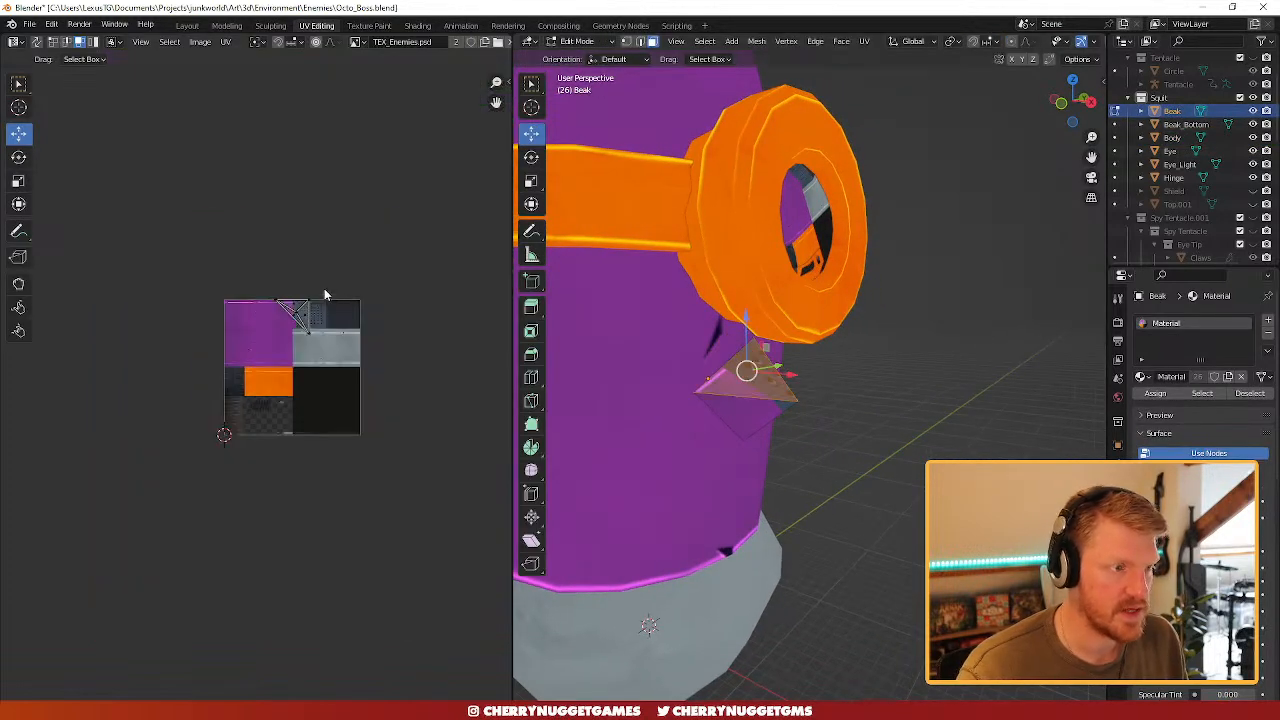
{"action": "scroll", "coordinate": [366, 343], "scroll_direction": "up", "scroll_amount": 3}
{"action": "left_click_drag", "start_coordinate": [410, 325], "coordinate": [166, 137]}
{"action": "left_click_drag", "start_coordinate": [335, 245], "coordinate": [394, 311]}
{"action": "key", "text": "r"}
{"action": "left_click", "coordinate": [407, 311]}
- Edit Beak_Bottom, rotate all its UVs to point downward, move them onto the light grey texture area and scale them down
{"action": "left_click", "coordinate": [763, 421]}
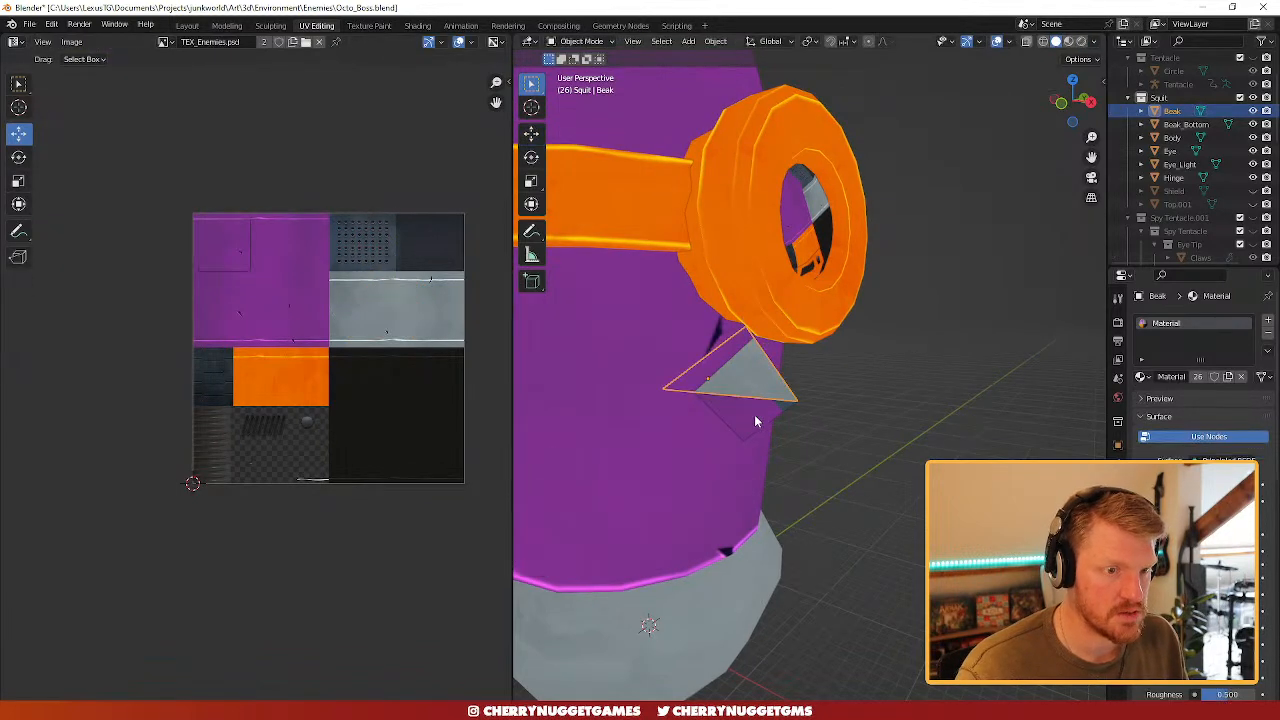
{"action": "left_click", "coordinate": [757, 418]}
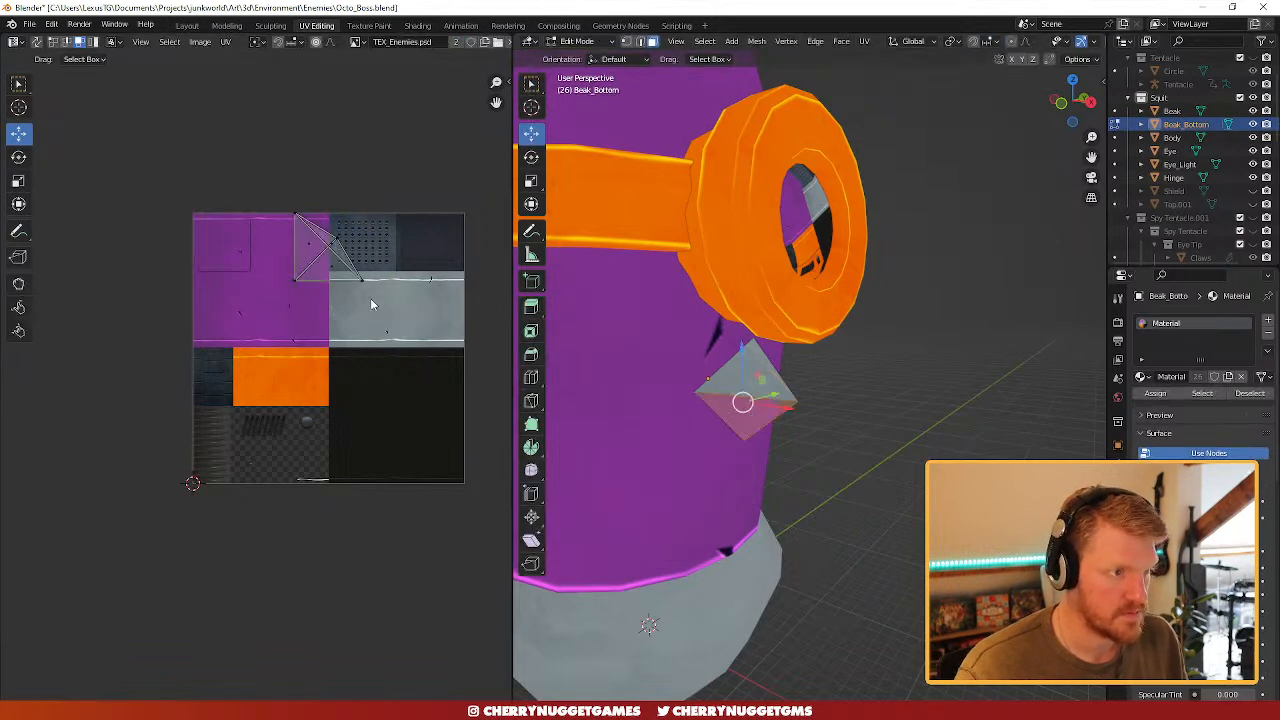
{"action": "key", "text": "a"}
{"action": "key", "text": "r"}
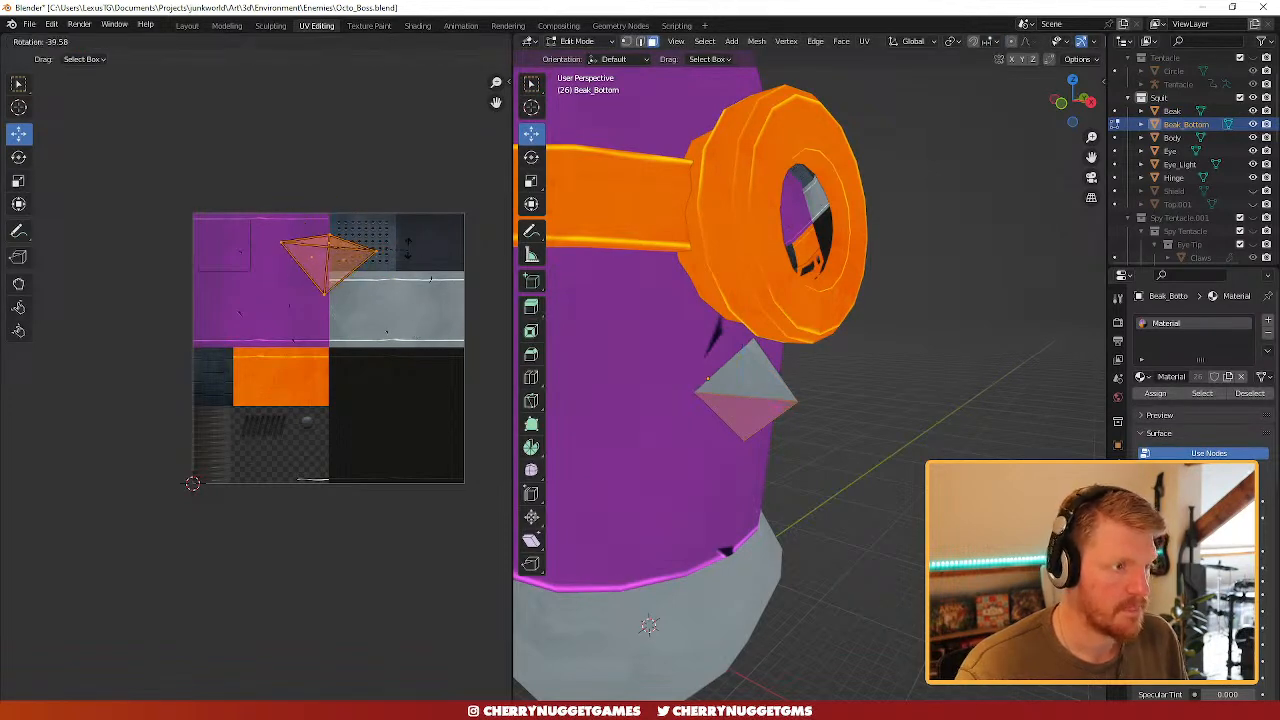
{"action": "left_click", "coordinate": [402, 244]}
{"action": "key", "text": "g"}
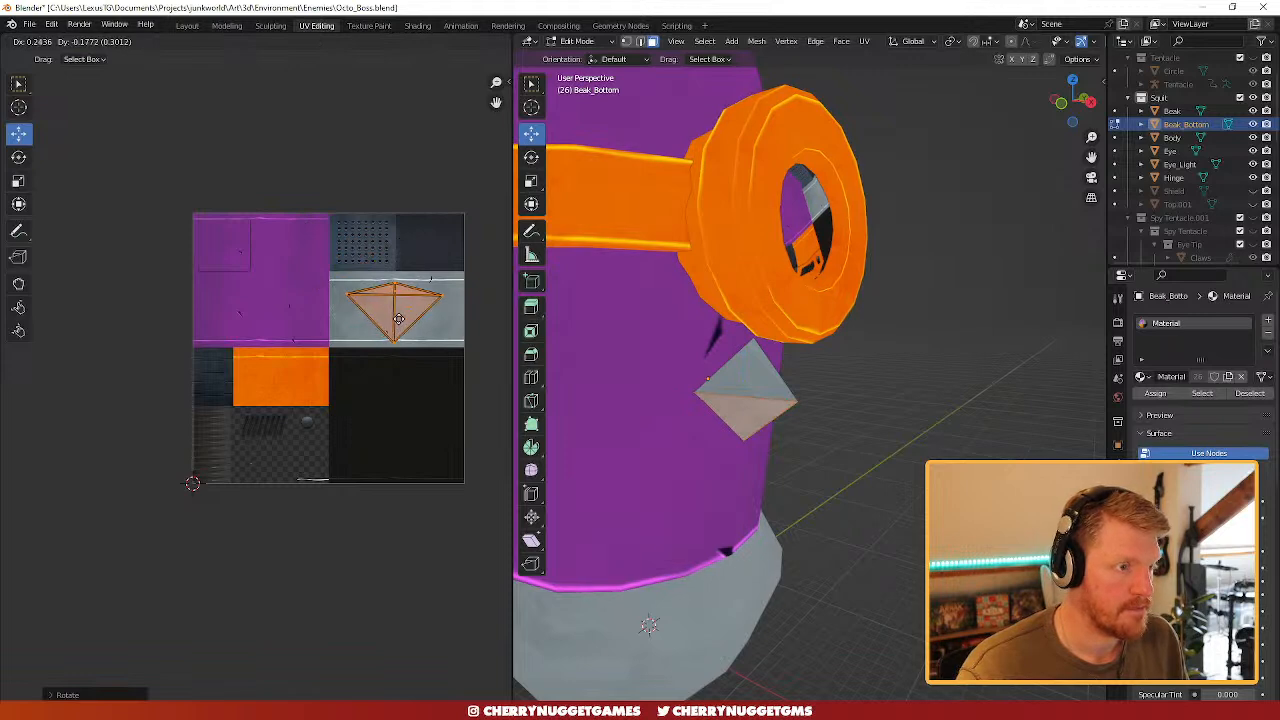
{"action": "left_click", "coordinate": [420, 322]}
{"action": "key", "text": "s"}
{"action": "left_click", "coordinate": [450, 372]}
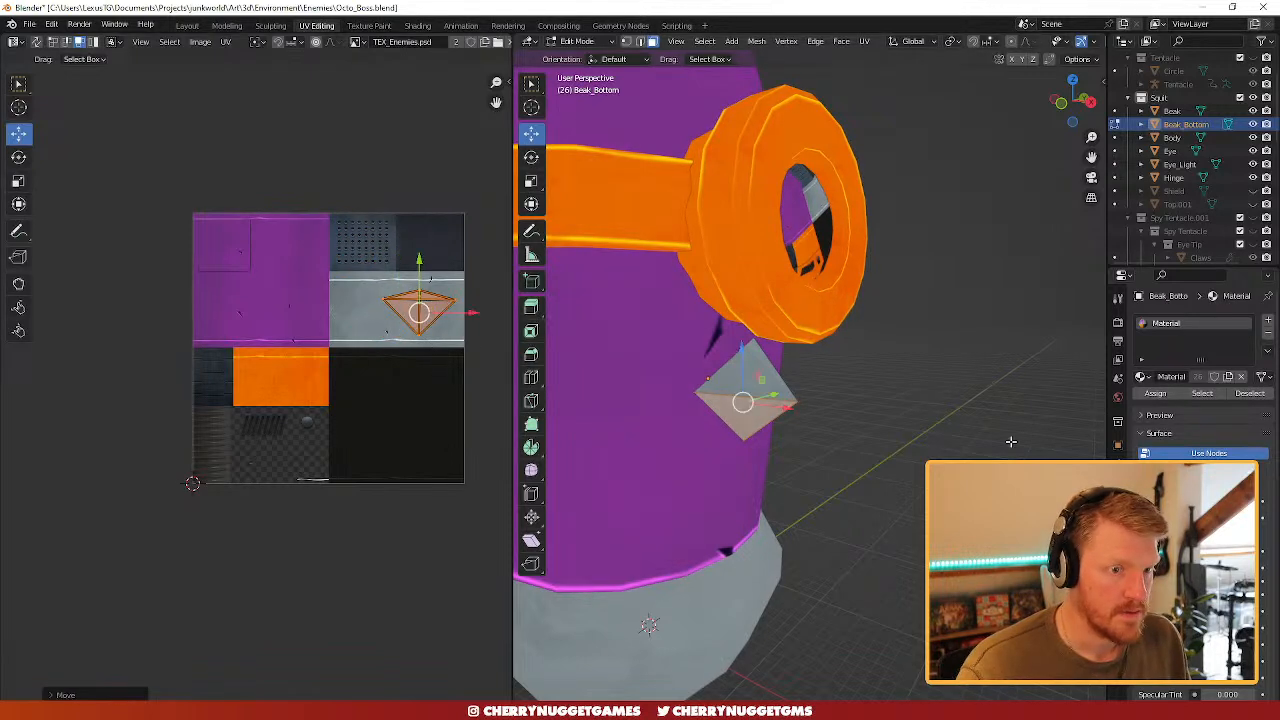
- Move all of Beak_Bottom's UVs onto the plain dark blue-grey texture area, scale them down to fit, and leave Edit Mode
{"action": "left_click", "coordinate": [789, 437]}
{"action": "left_click", "coordinate": [763, 425]}
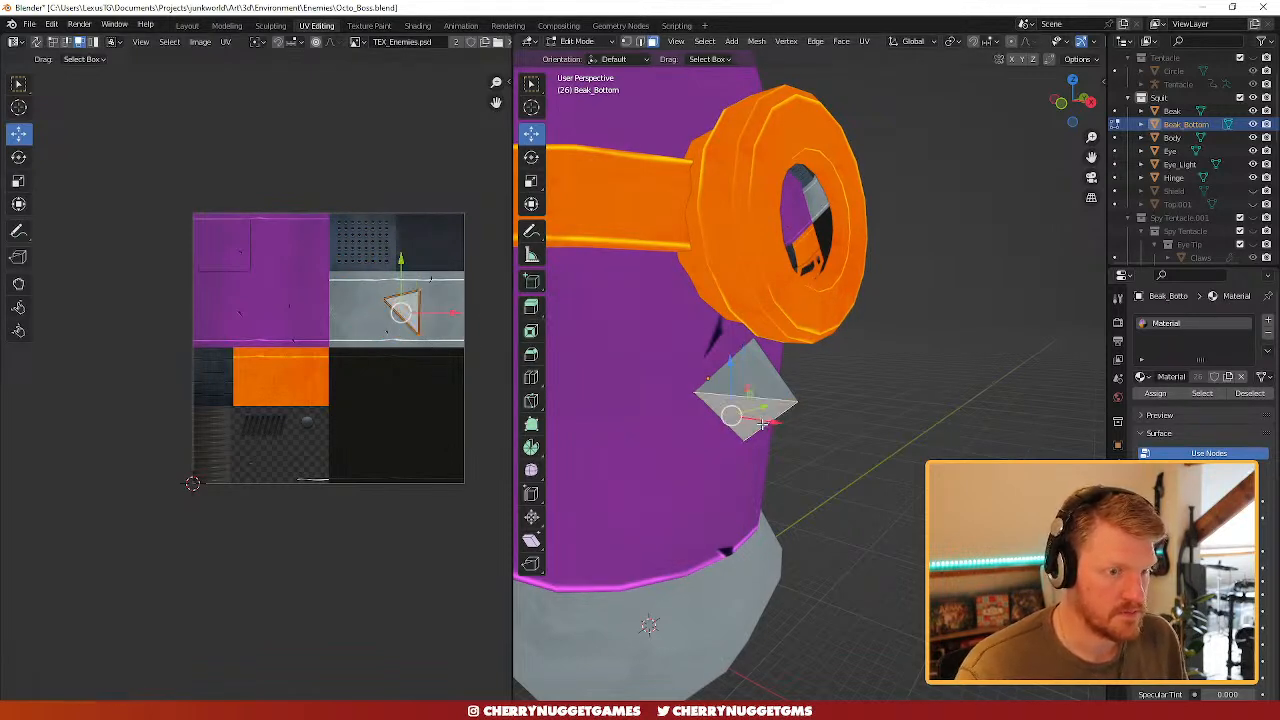
{"action": "key", "text": "g"}
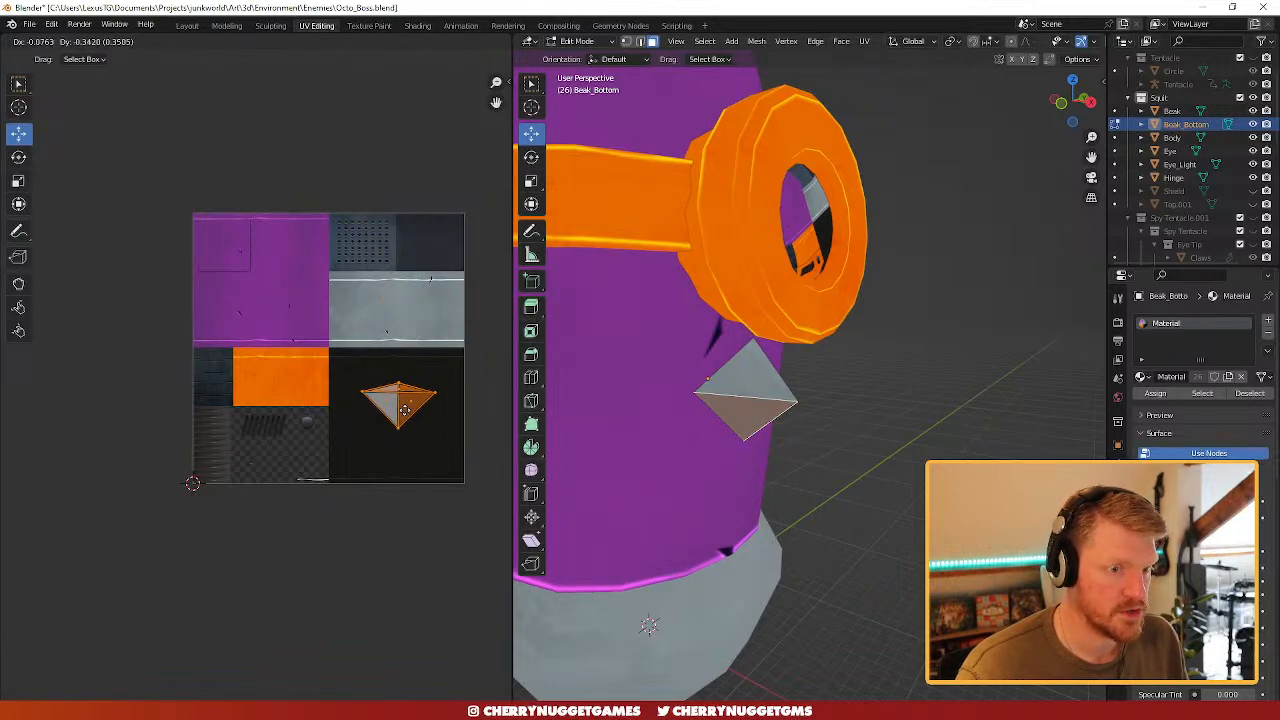
{"action": "left_click", "coordinate": [466, 317]}
{"action": "key", "text": "s"}
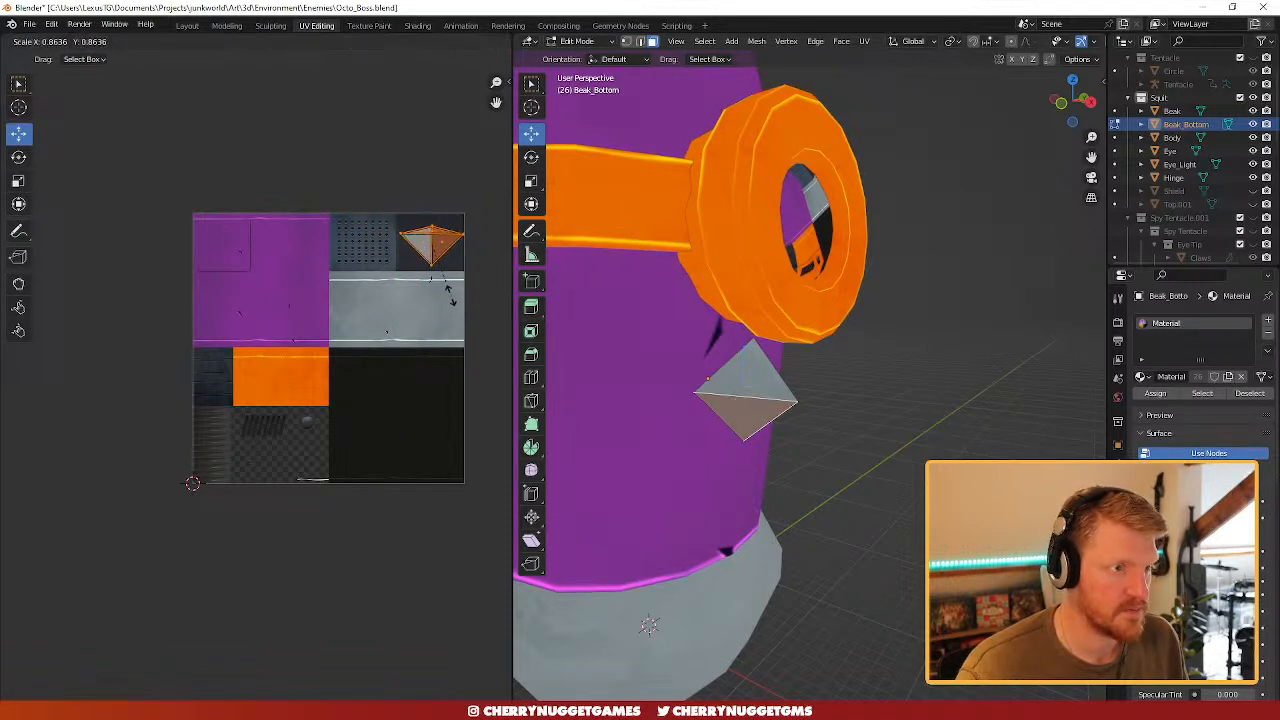
{"action": "left_click", "coordinate": [446, 289]}
{"action": "left_click", "coordinate": [441, 131]}
{"action": "scroll", "coordinate": [907, 449], "scroll_direction": "down", "scroll_amount": 3}
{"action": "left_click", "coordinate": [916, 455]}
{"action": "key", "text": "Tab"}
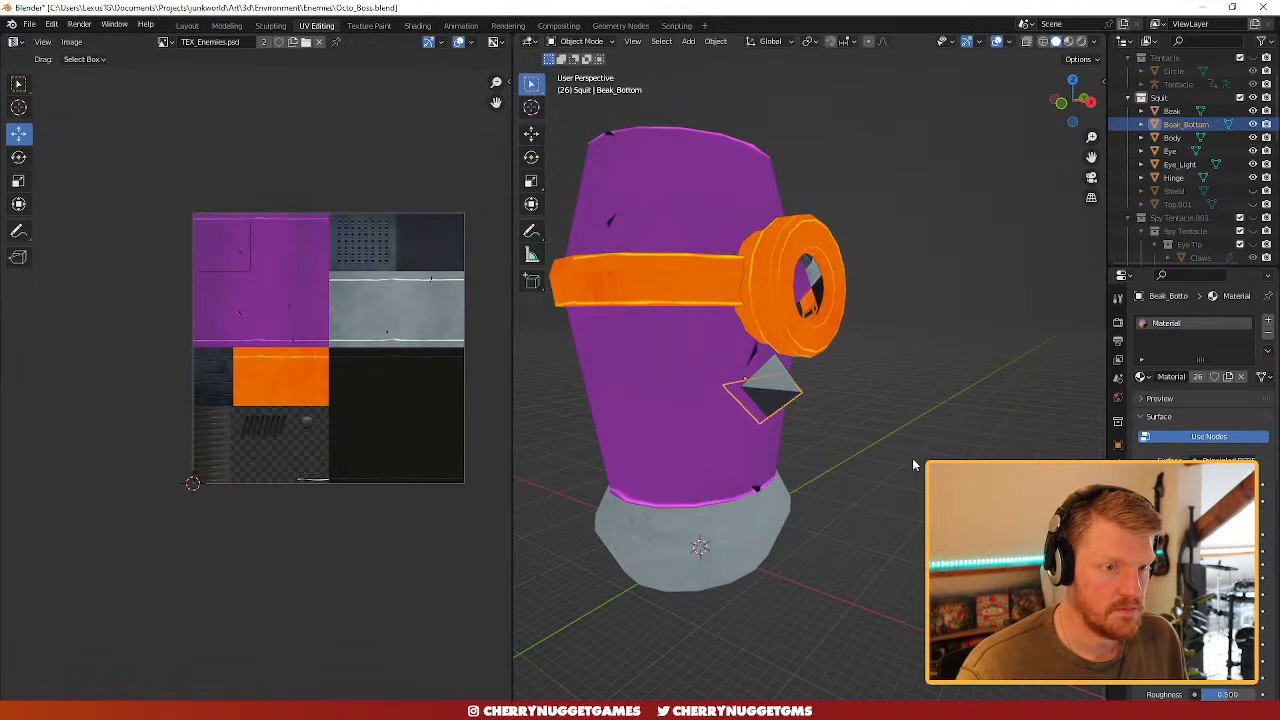
- Select the Body and enter Edit Mode with its grey base in view
{"action": "middle_click_drag", "start_coordinate": [879, 461], "coordinate": [830, 338]}
{"action": "left_click", "coordinate": [848, 439]}
{"action": "scroll", "coordinate": [848, 439], "scroll_direction": "down", "scroll_amount": 3}
{"action": "scroll", "coordinate": [790, 350], "scroll_direction": "up", "scroll_amount": 5}
{"action": "left_click", "coordinate": [791, 380]}
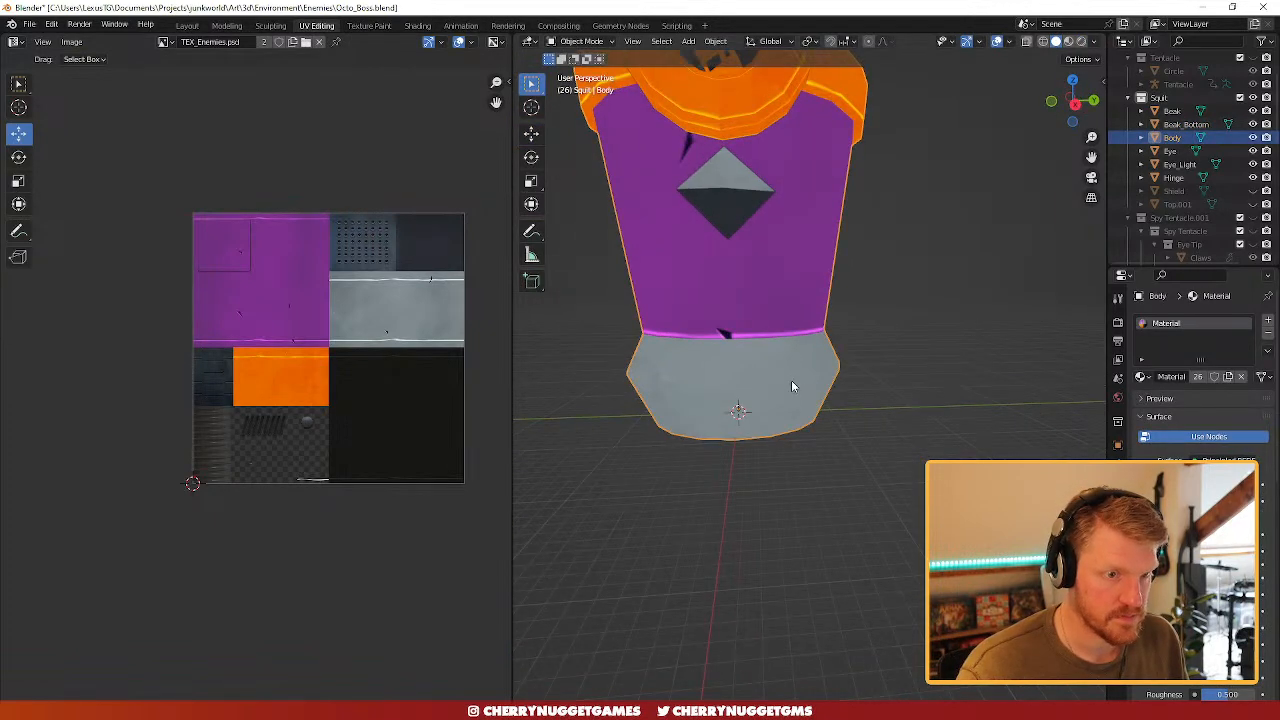
{"action": "key", "text": "Tab"}
{"action": "left_click", "coordinate": [762, 377]}
{"action": "left_click", "coordinate": [761, 404]}
{"action": "left_click", "coordinate": [684, 403], "text": "shift"}
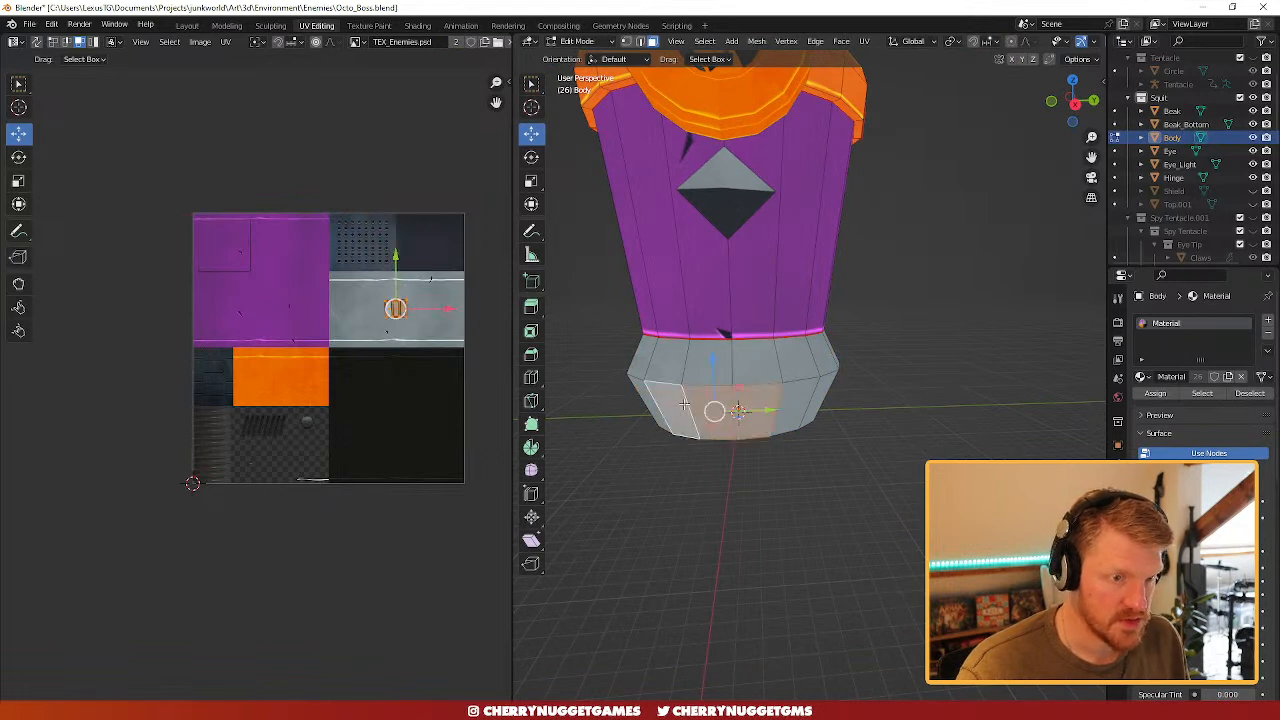
{"action": "left_click", "coordinate": [815, 403], "text": "shift"}
{"action": "left_click", "coordinate": [818, 396], "text": "shift"}
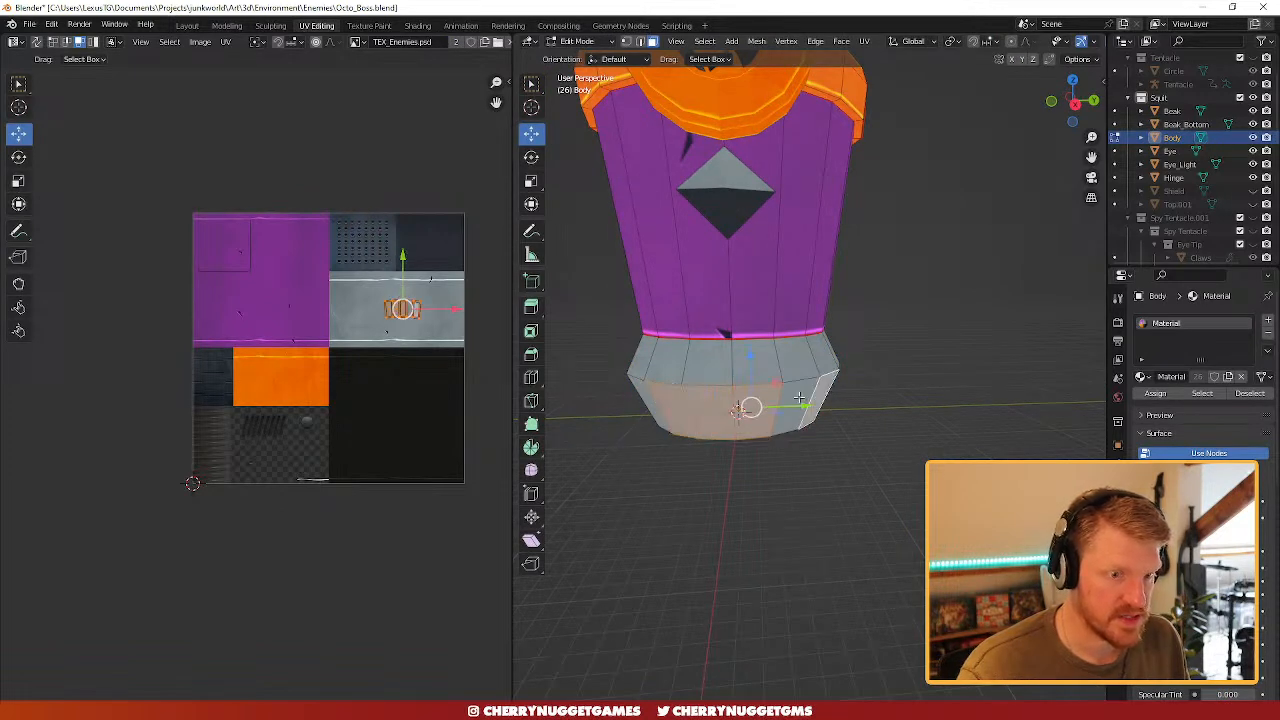
{"action": "key", "text": "a"}
{"action": "scroll", "coordinate": [379, 333], "scroll_direction": "up", "scroll_amount": 1}
- Select the adjoining front and side faces of the lower band on the Body's grey base
{"action": "left_click", "coordinate": [768, 406]}
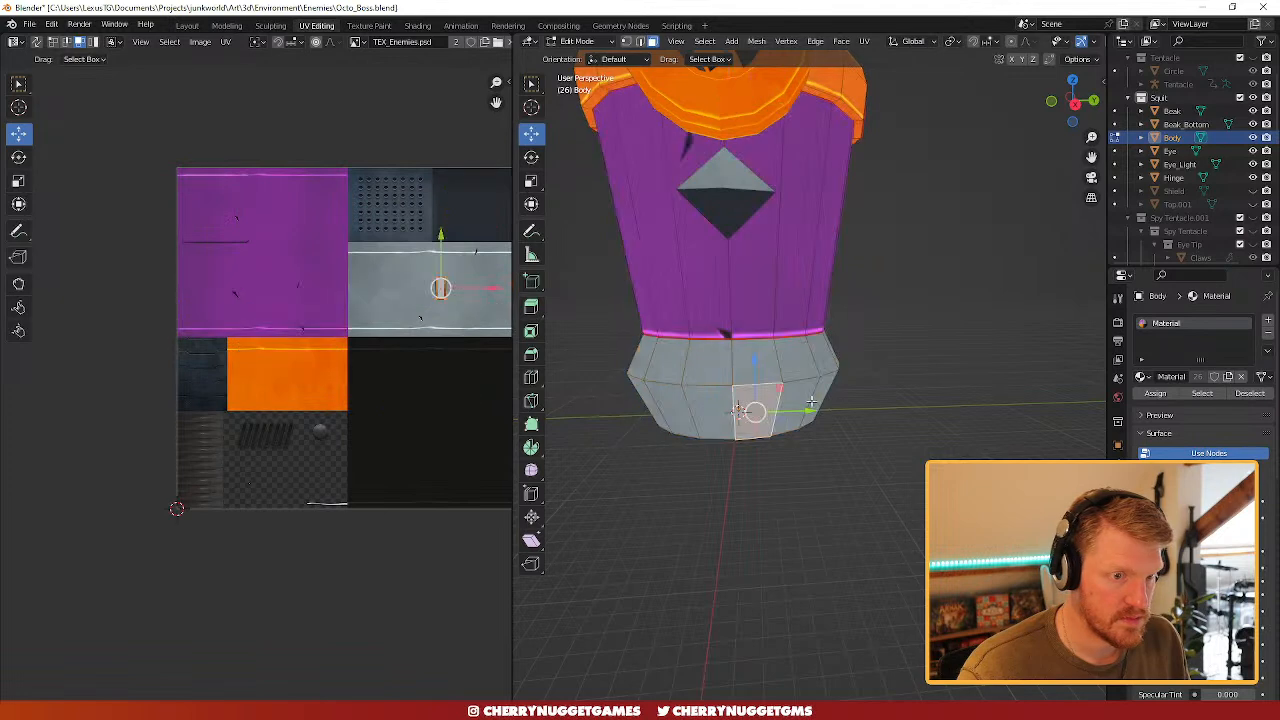
{"action": "left_click", "coordinate": [816, 399], "text": "shift"}
{"action": "left_click", "coordinate": [792, 400], "text": "shift"}
{"action": "left_click", "coordinate": [709, 403], "text": "shift"}
{"action": "left_click", "coordinate": [667, 402], "text": "shift"}
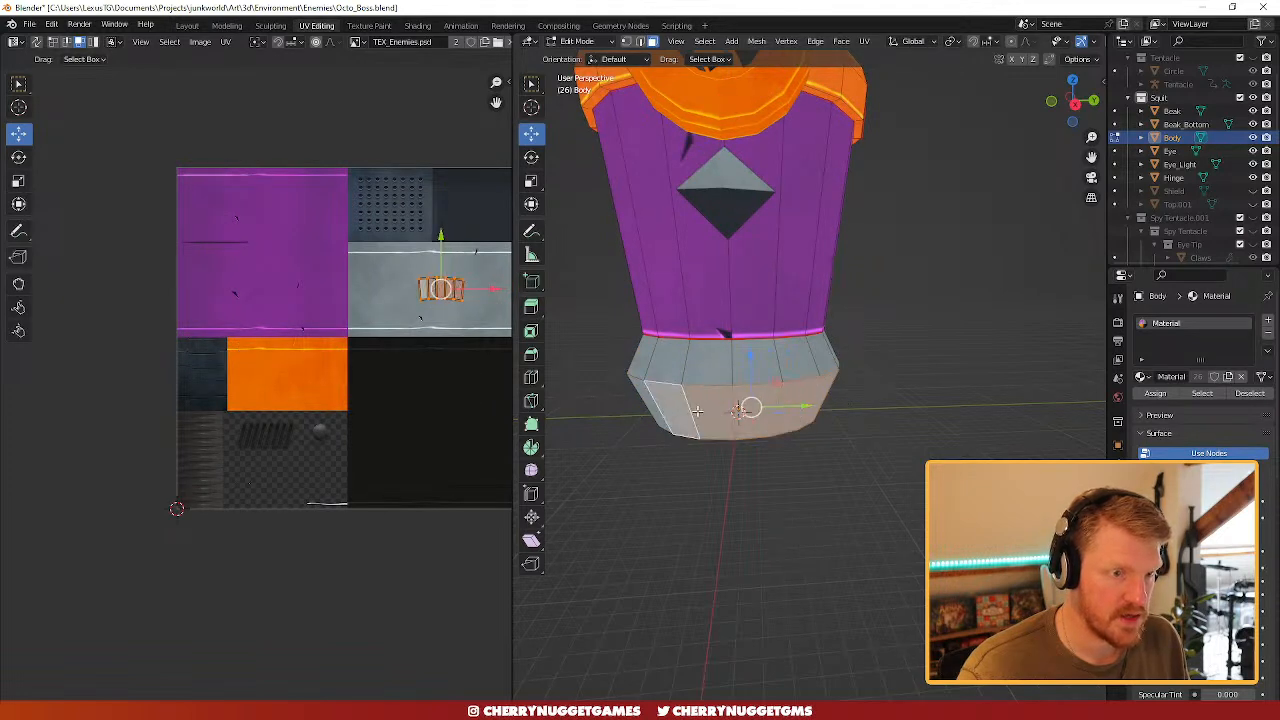
{"action": "middle_click_drag", "start_coordinate": [660, 404], "coordinate": [750, 402]}
{"action": "left_click", "coordinate": [676, 438], "text": "shift"}
{"action": "left_click", "coordinate": [628, 437], "text": "shift"}
{"action": "scroll", "coordinate": [655, 450], "scroll_direction": "down", "scroll_amount": 1}
{"action": "left_click", "coordinate": [627, 433], "text": "shift"}
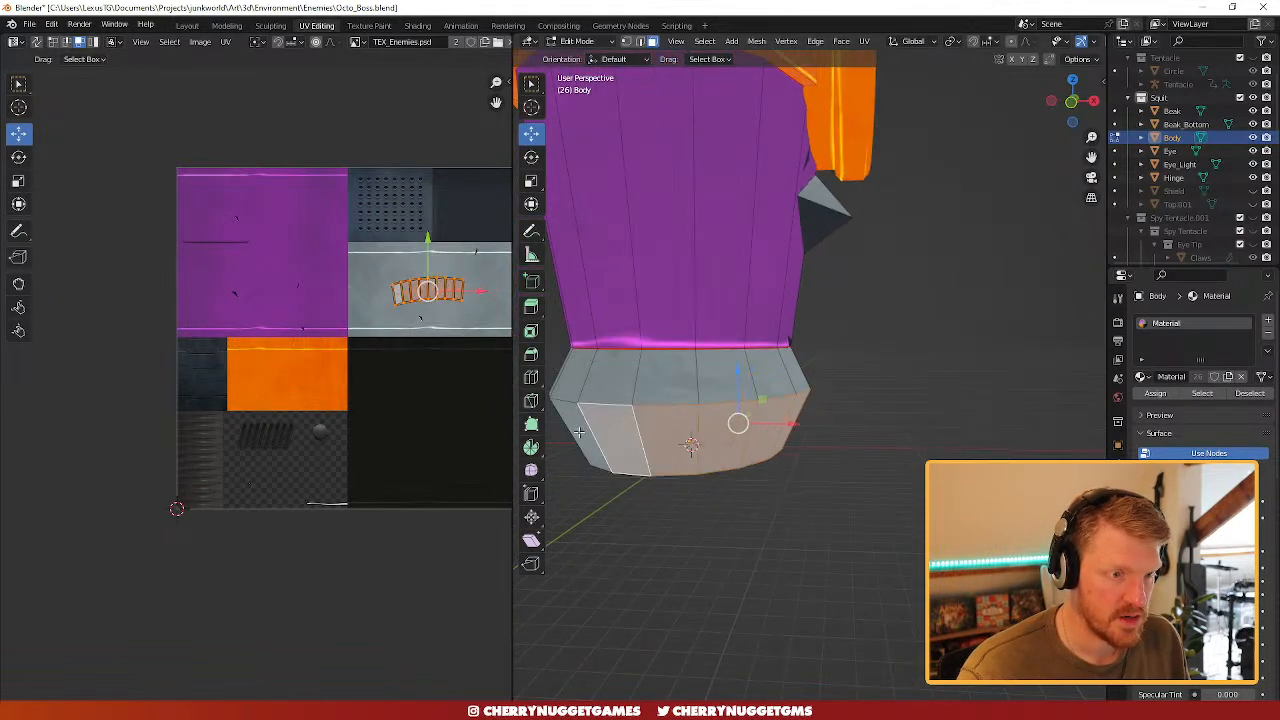
{"action": "left_click", "coordinate": [578, 430], "text": "shift"}
- Extend the face selection around the back of the base to complete the lower grey band
{"action": "middle_click_drag", "start_coordinate": [649, 433], "coordinate": [932, 453]}
{"action": "left_click", "coordinate": [1000, 434], "text": "shift"}
{"action": "left_click", "coordinate": [941, 438], "text": "shift"}
{"action": "left_click", "coordinate": [855, 439], "text": "shift"}
{"action": "left_click", "coordinate": [822, 436], "text": "shift"}
{"action": "left_click", "coordinate": [970, 412], "text": "shift"}
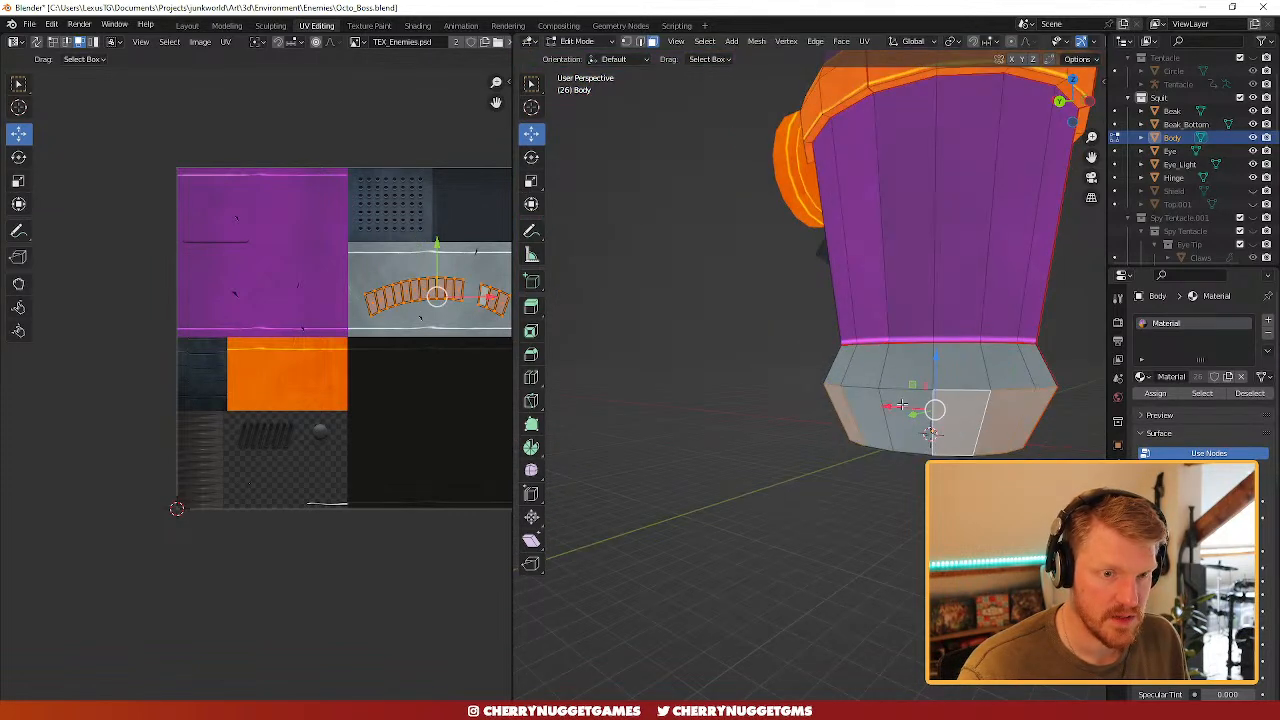
{"action": "left_click", "coordinate": [904, 407], "text": "shift"}
{"action": "left_click", "coordinate": [866, 408], "text": "shift"}
- Flatten the upper edge loop of the curved base UV strip with Align Y, and select its lower edge loop
{"action": "scroll", "coordinate": [720, 406], "scroll_direction": "up", "scroll_amount": 2}
{"action": "scroll", "coordinate": [458, 305], "scroll_direction": "up", "scroll_amount": 1}
{"action": "middle_click_drag", "start_coordinate": [457, 300], "coordinate": [271, 341]}
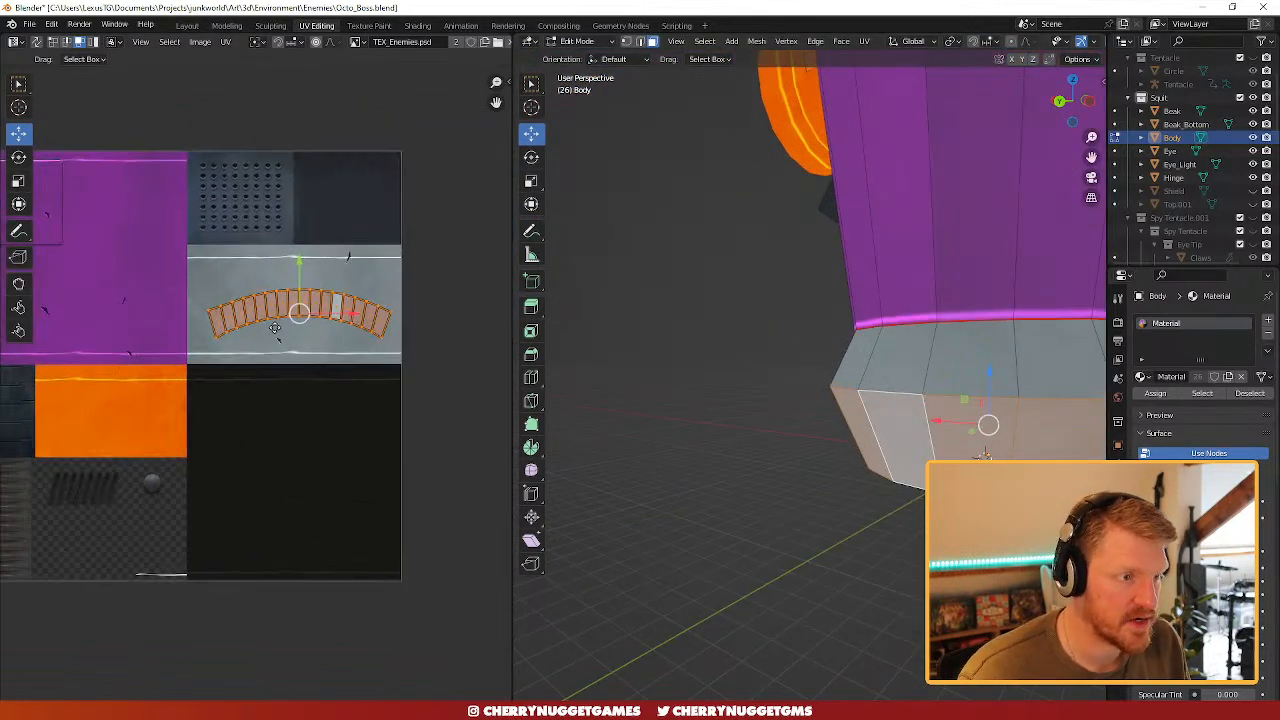
{"action": "scroll", "coordinate": [316, 344], "scroll_direction": "up", "scroll_amount": 3}
{"action": "left_click", "coordinate": [313, 198], "text": "alt"}
{"action": "right_click", "coordinate": [313, 215]}
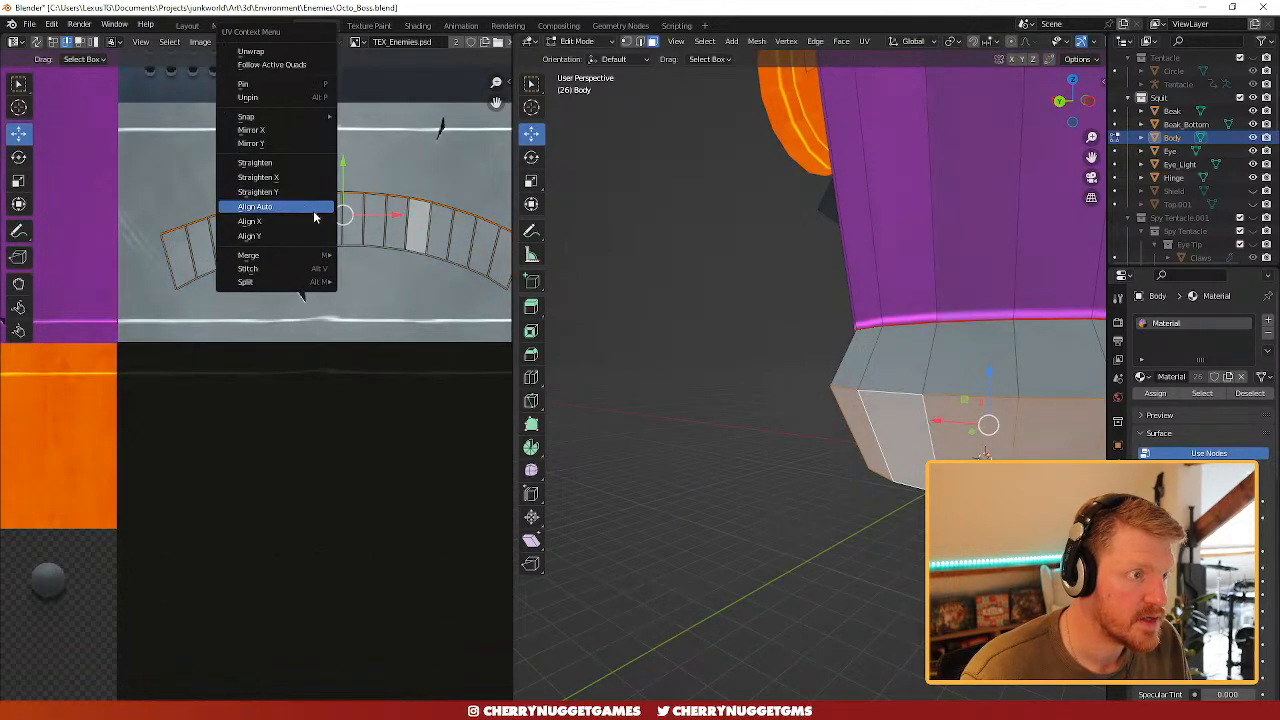
{"action": "left_click", "coordinate": [289, 233]}
{"action": "left_click", "coordinate": [320, 248], "text": "alt"}
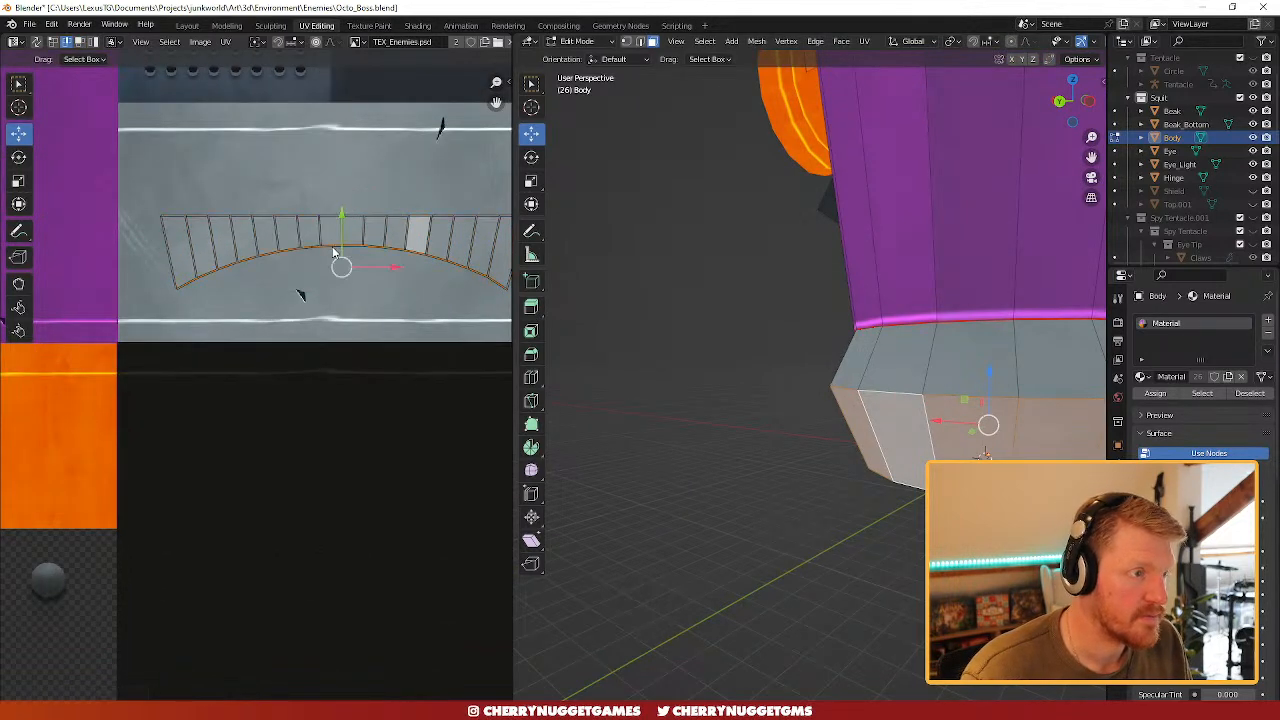
- Straighten the curved lower edge of the body base's UV strip into a horizontal line and move it down on the grey texture
{"action": "right_click", "coordinate": [318, 249]}
{"action": "left_click", "coordinate": [318, 248]}
{"action": "left_click_drag", "start_coordinate": [345, 232], "coordinate": [340, 289]}
{"action": "scroll", "coordinate": [356, 289], "scroll_direction": "down", "scroll_amount": 1}
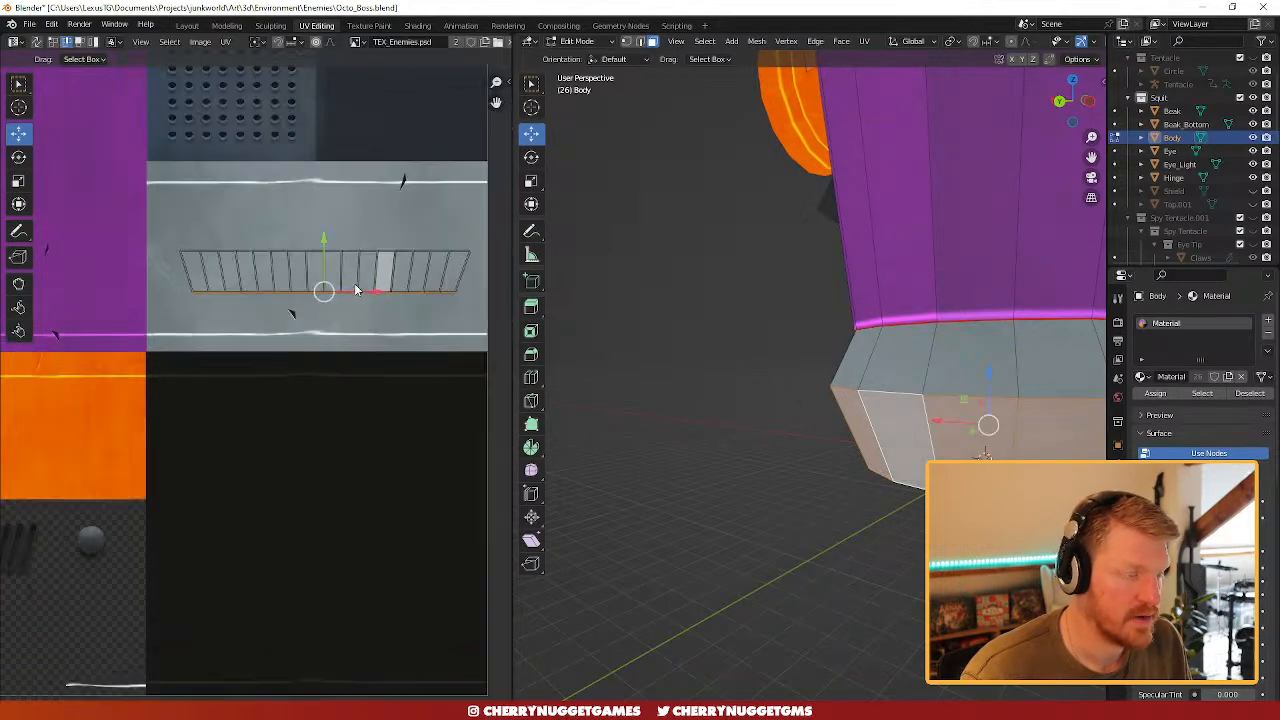
- Move the upper row of the base band's UV vertices up to the grey panel's upper white line
{"action": "key", "text": "1"}
{"action": "key", "text": "a"}
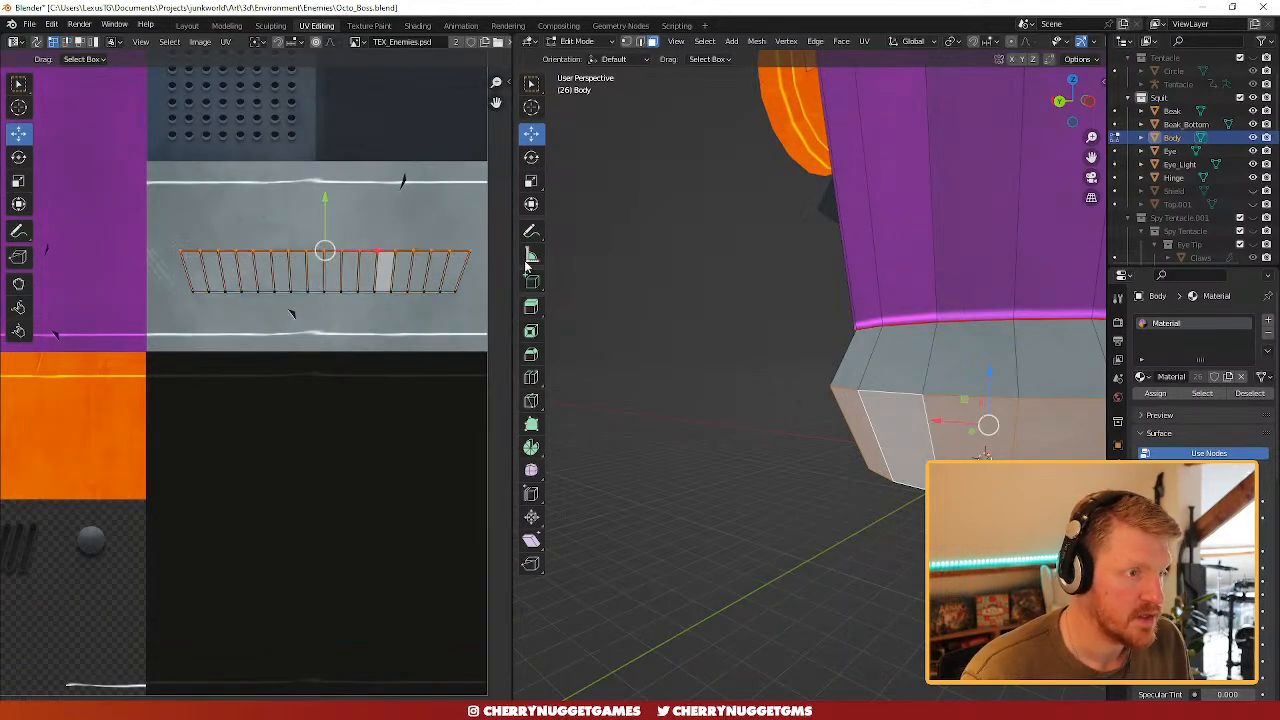
{"action": "left_click_drag", "start_coordinate": [328, 226], "coordinate": [328, 146]}
{"action": "left_click", "coordinate": [860, 495]}
{"action": "scroll", "coordinate": [868, 498], "scroll_direction": "down", "scroll_amount": 4}
{"action": "middle_click_drag", "start_coordinate": [867, 497], "coordinate": [874, 477]}
{"action": "scroll", "coordinate": [770, 398], "scroll_direction": "up", "scroll_amount": 3}
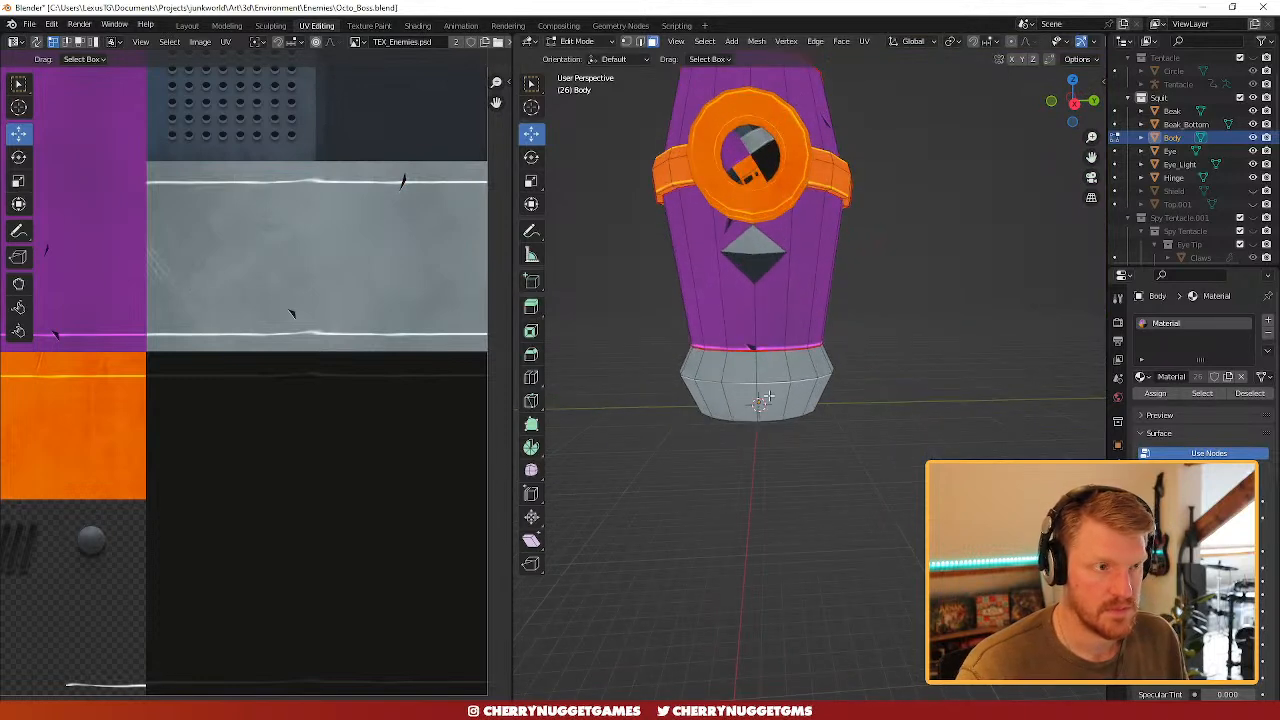
- Select the lower row of the base band's UVs, move it up to shorten the strip, and return to Object Mode
{"action": "left_click", "coordinate": [785, 400], "text": "alt"}
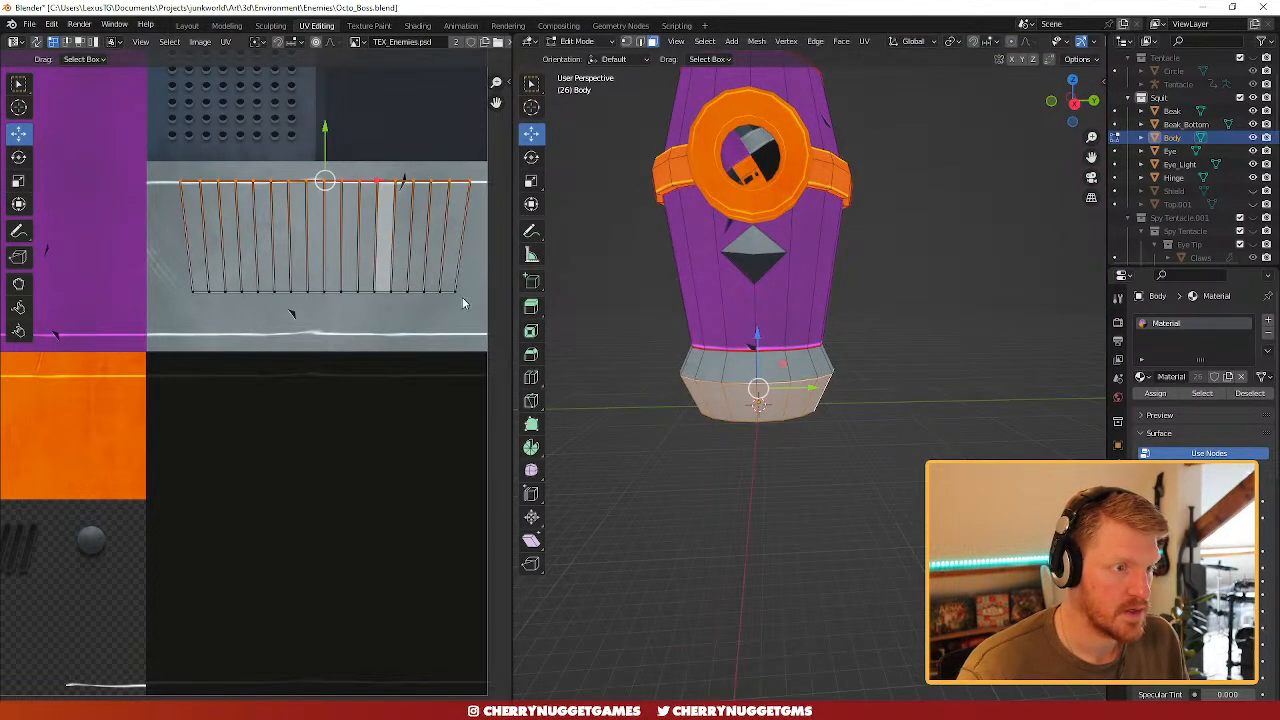
{"action": "left_click_drag", "start_coordinate": [464, 303], "coordinate": [177, 276]}
{"action": "left_click_drag", "start_coordinate": [325, 255], "coordinate": [325, 179]}
{"action": "scroll", "coordinate": [888, 468], "scroll_direction": "down", "scroll_amount": 1}
{"action": "key", "text": "Tab"}
{"action": "scroll", "coordinate": [870, 445], "scroll_direction": "down", "scroll_amount": 2}
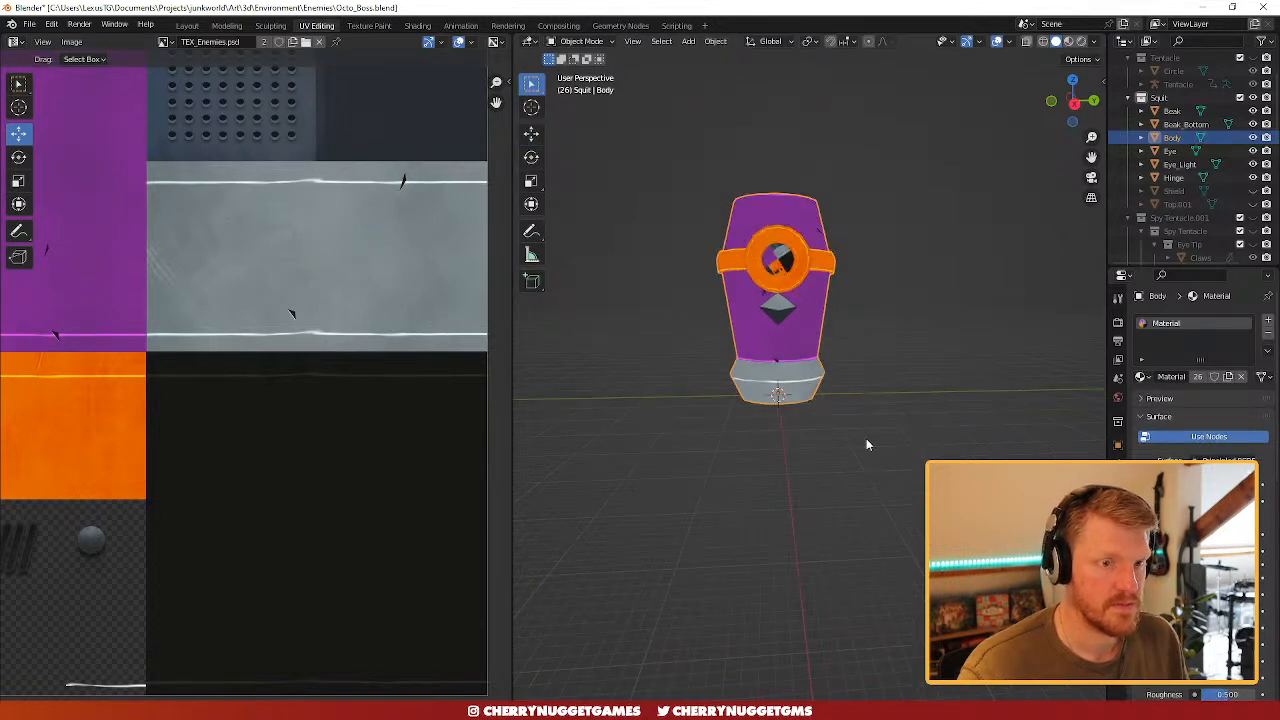
{"action": "middle_click_drag", "start_coordinate": [717, 457], "coordinate": [893, 452]}
{"action": "scroll", "coordinate": [893, 452], "scroll_direction": "up", "scroll_amount": 4}
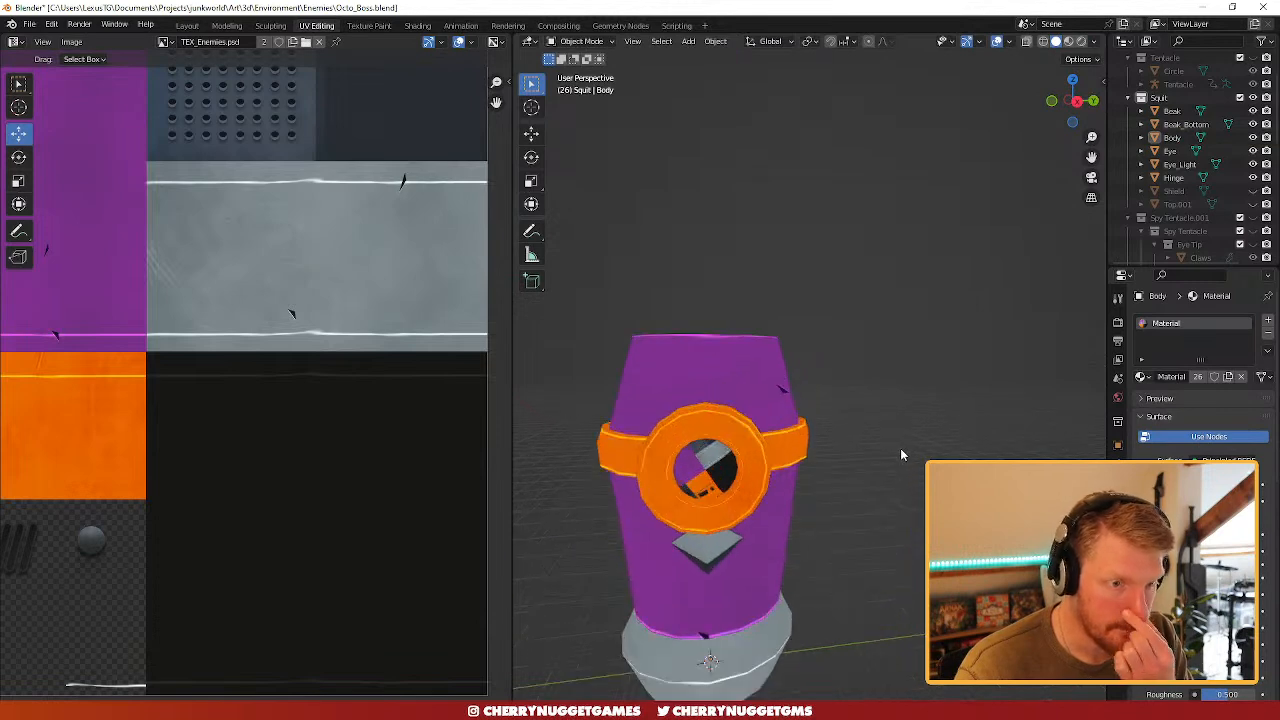
{"action": "scroll", "coordinate": [900, 448], "scroll_direction": "down", "scroll_amount": 4}
- Try moving the UV island of the body's upper section onto the black texture area, and inspect the model
{"action": "left_click", "coordinate": [775, 410]}
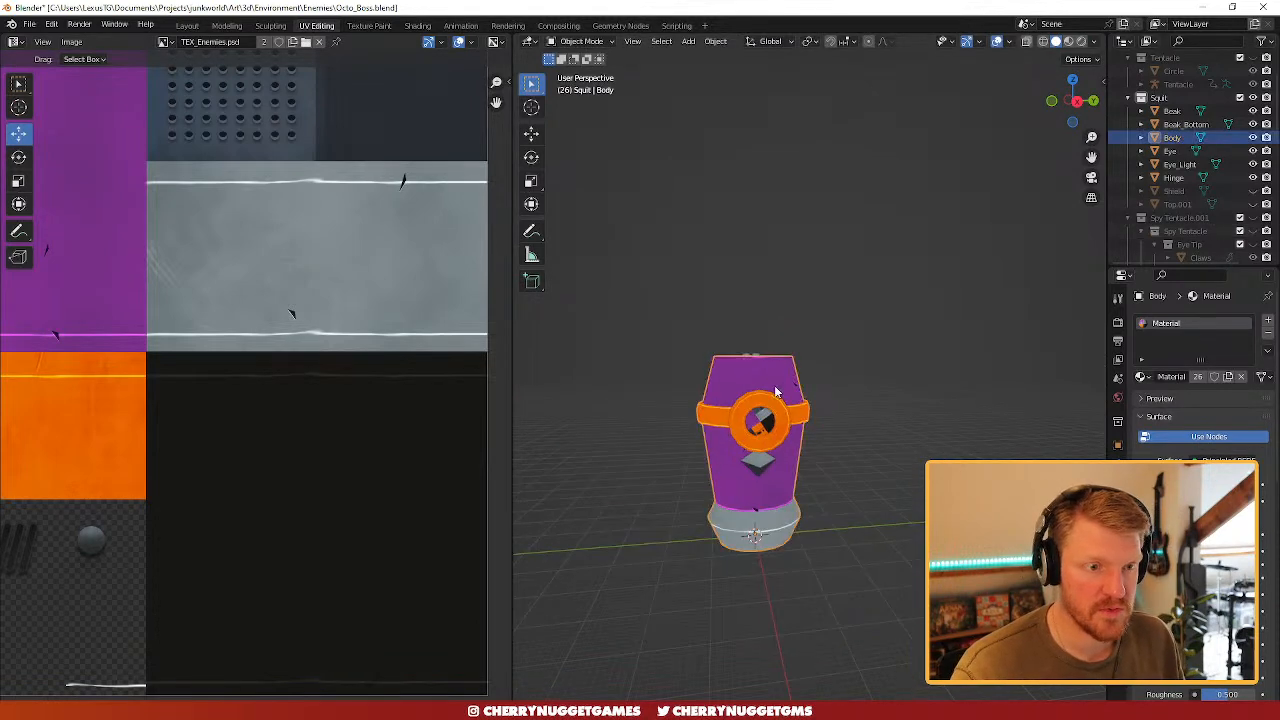
{"action": "key", "text": "Tab"}
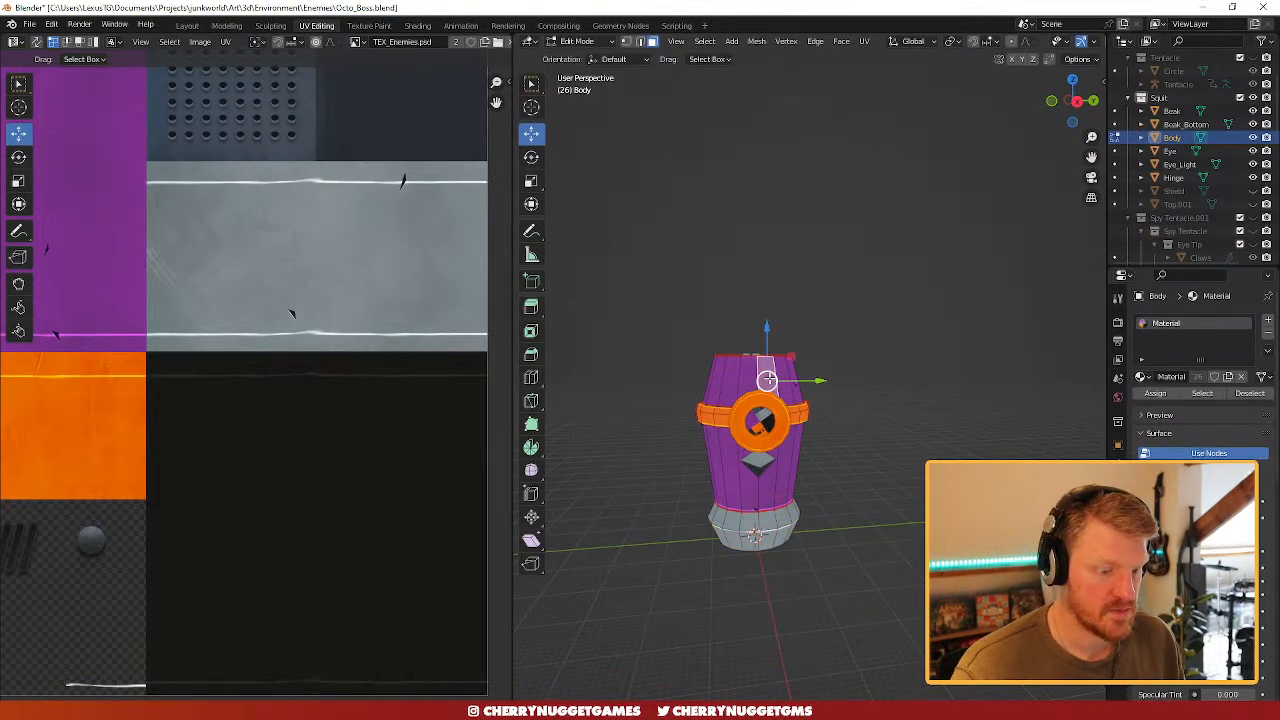
{"action": "key", "text": "l"}
{"action": "scroll", "coordinate": [211, 282], "scroll_direction": "down", "scroll_amount": 3}
{"action": "scroll", "coordinate": [211, 282], "scroll_direction": "down", "scroll_amount": 1}
{"action": "key", "text": "g"}
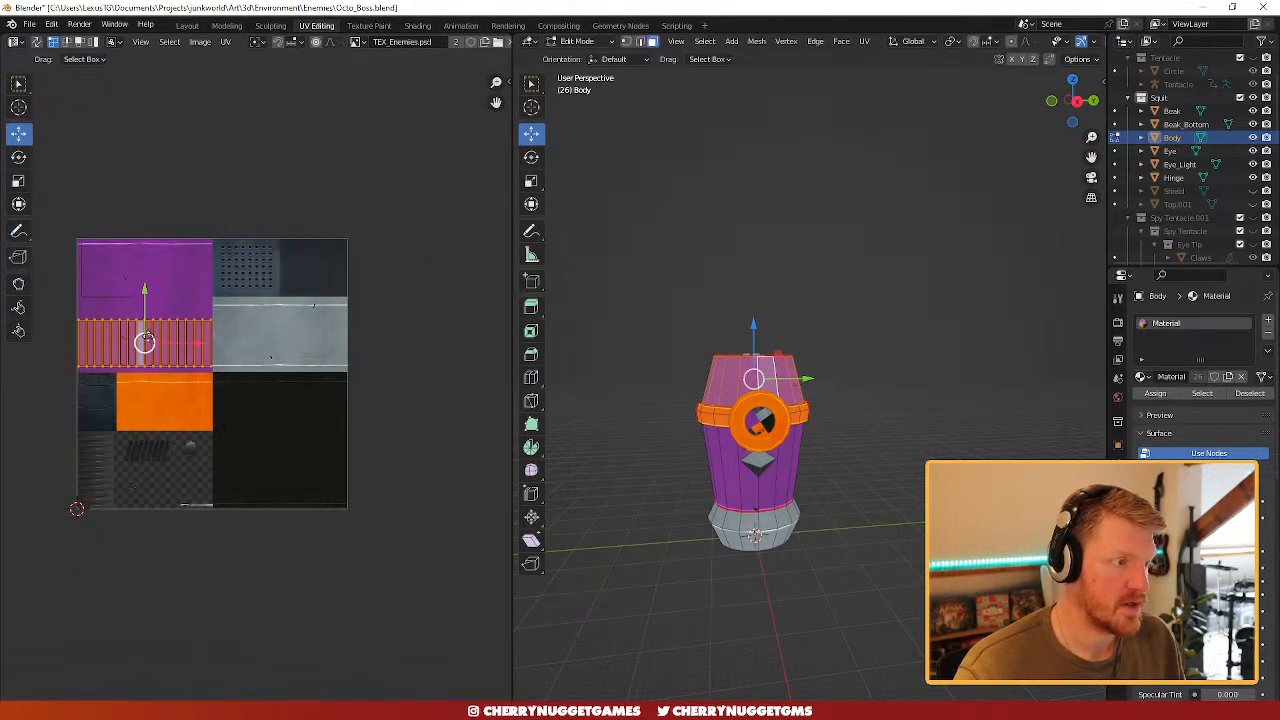
{"action": "left_click", "coordinate": [280, 445]}
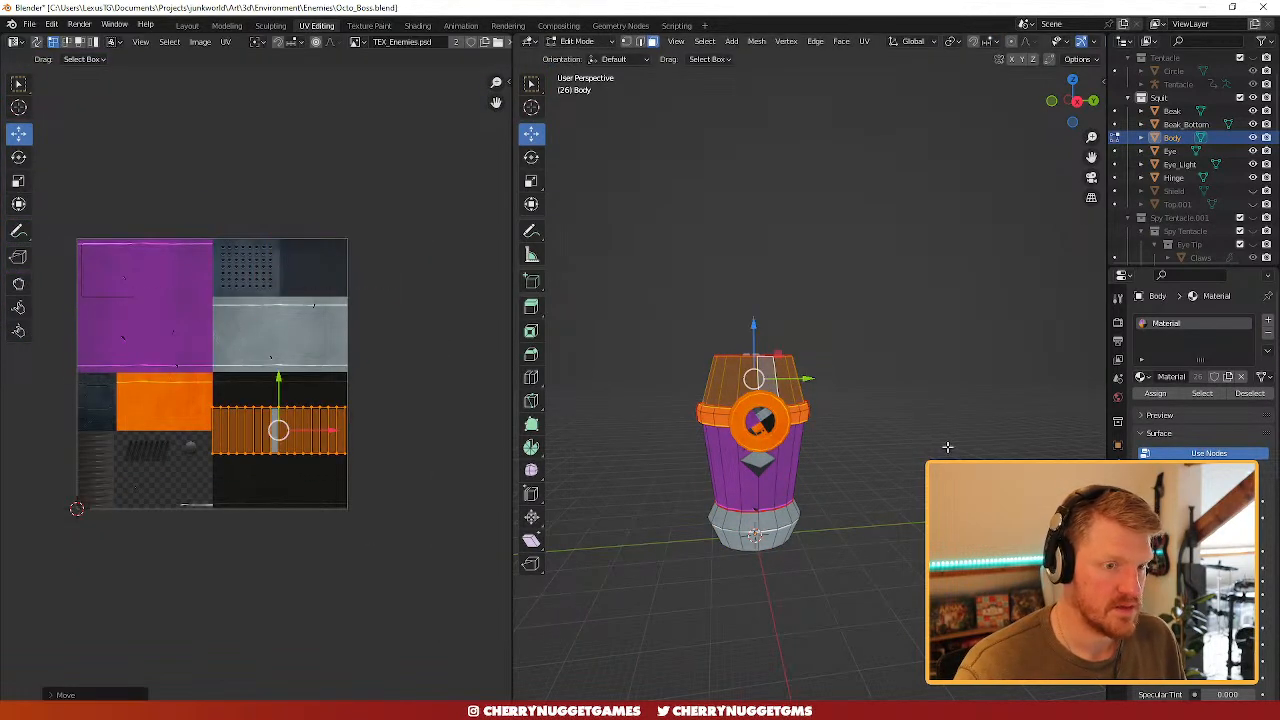
{"action": "key", "text": "Tab"}
{"action": "scroll", "coordinate": [887, 426], "scroll_direction": "down", "scroll_amount": 2}
{"action": "middle_click_drag", "start_coordinate": [886, 428], "coordinate": [960, 500]}
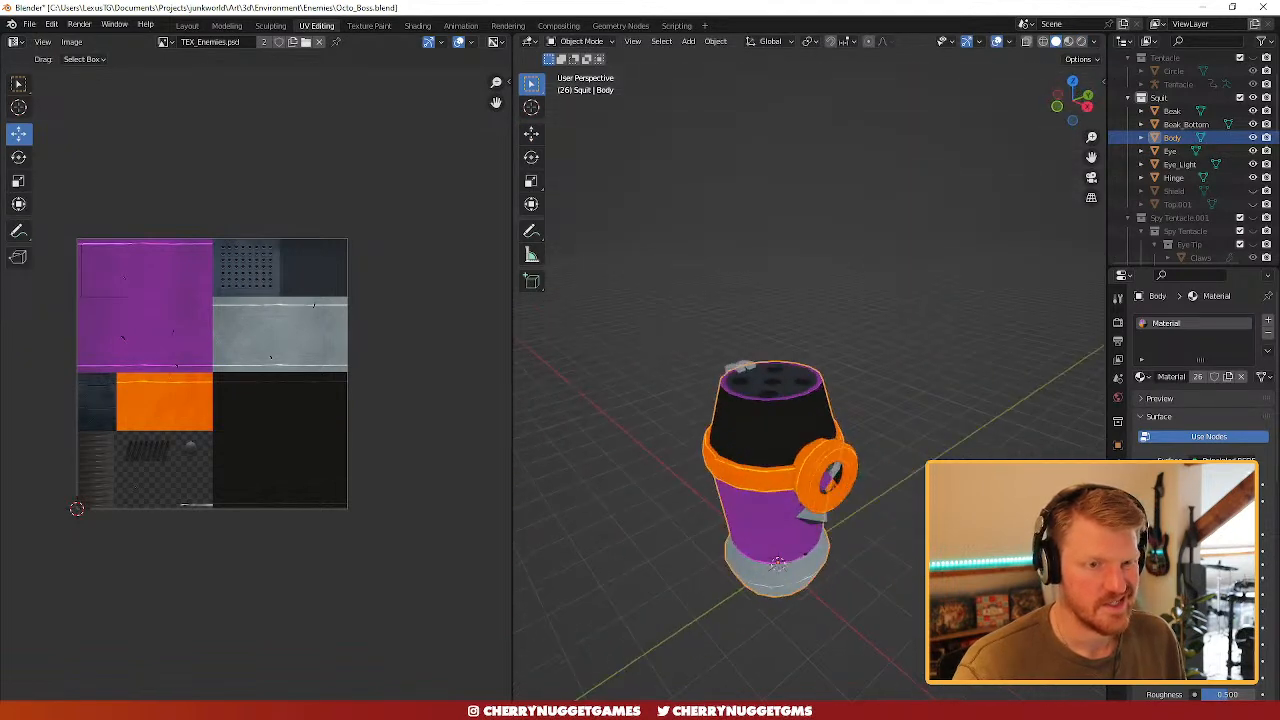
- Undo the move of the upper body section's UVs onto the black texture area
{"action": "key", "text": "Tab"}
{"action": "key", "text": "ctrl+z"}
{"action": "key", "text": "ctrl+z"}
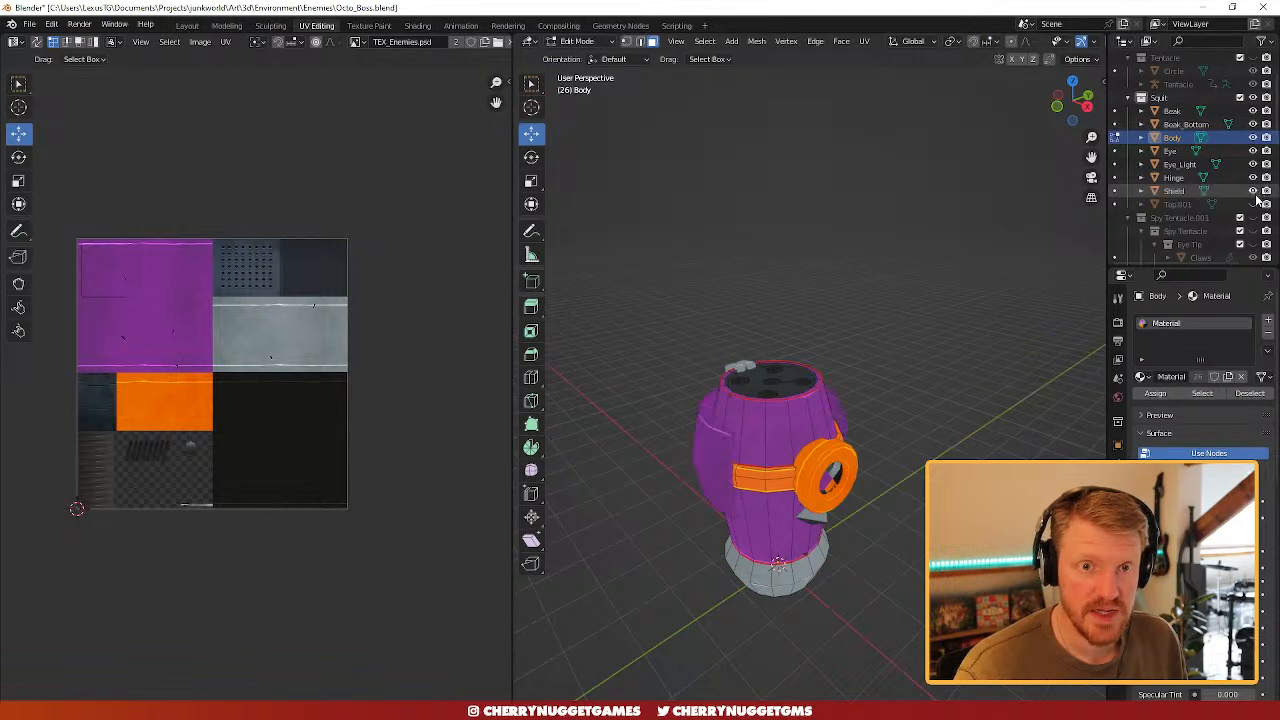
- Show the Spy Tentacle, Eye Tip and Tentacle Segments collections to compare the tentacle's colours with the body
{"action": "middle_click_drag", "start_coordinate": [871, 434], "coordinate": [878, 386]}
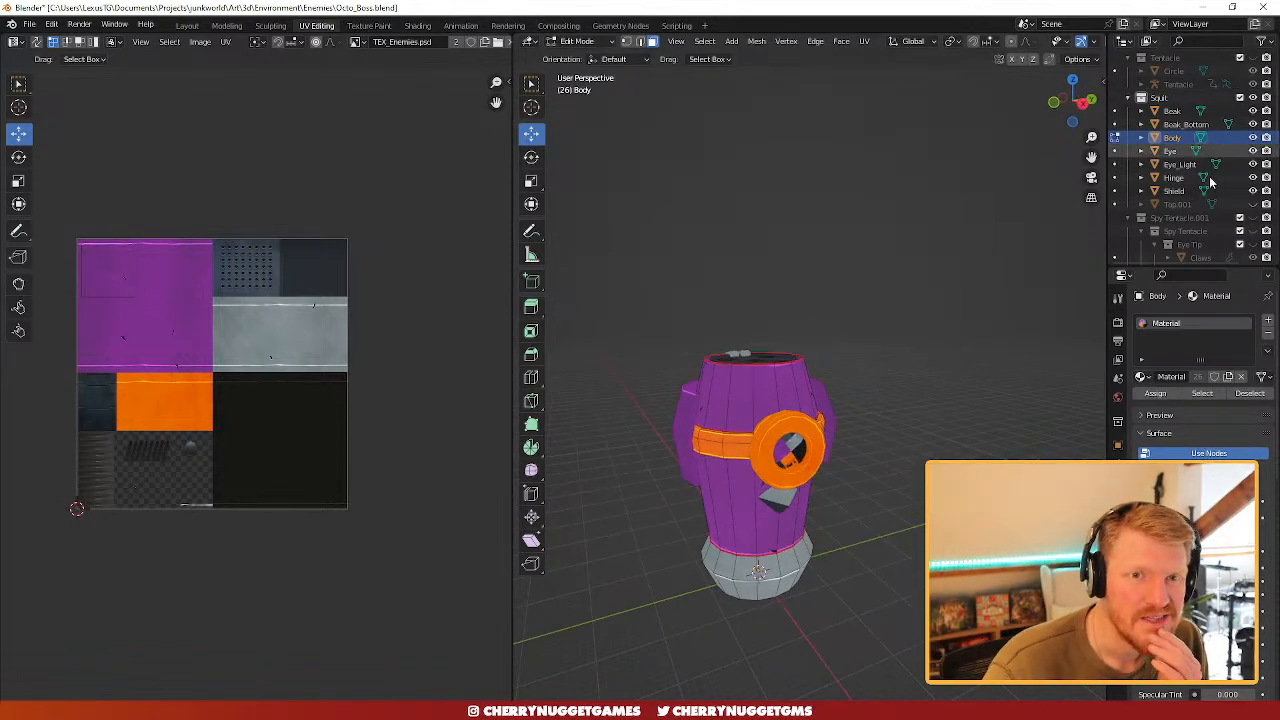
{"action": "left_click", "coordinate": [1256, 232]}
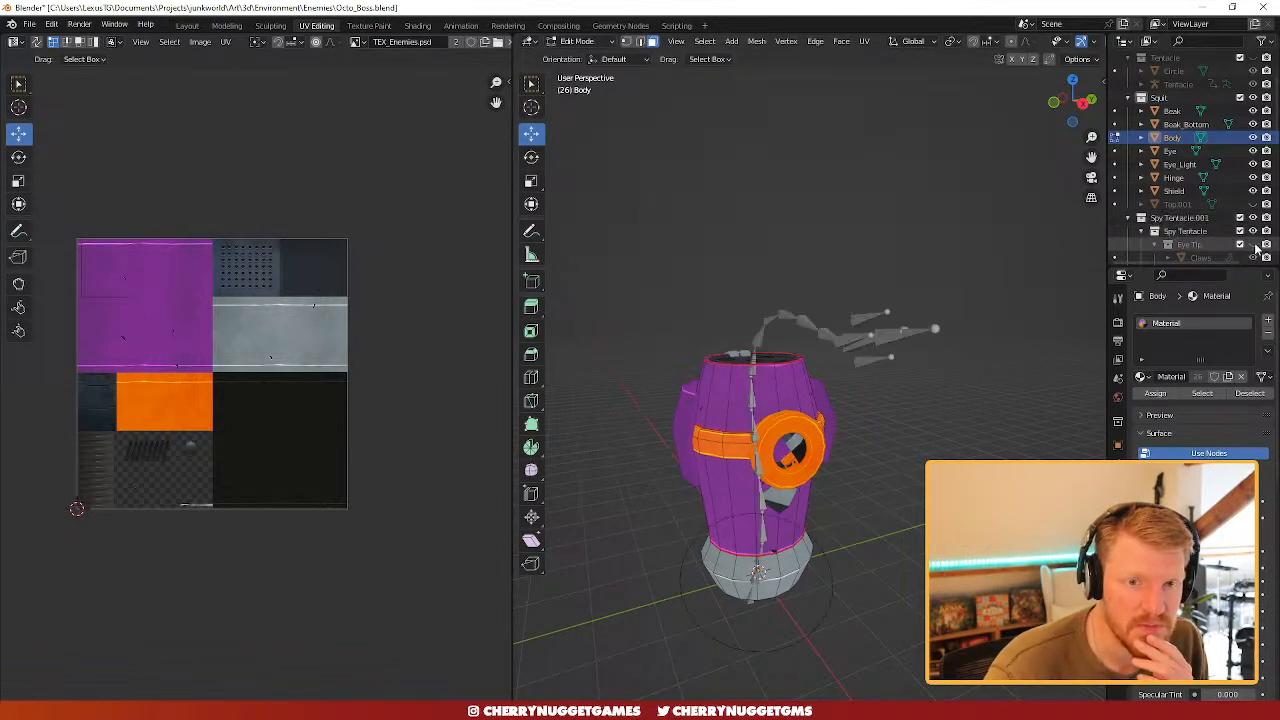
{"action": "scroll", "coordinate": [1203, 250], "scroll_direction": "down", "scroll_amount": 1}
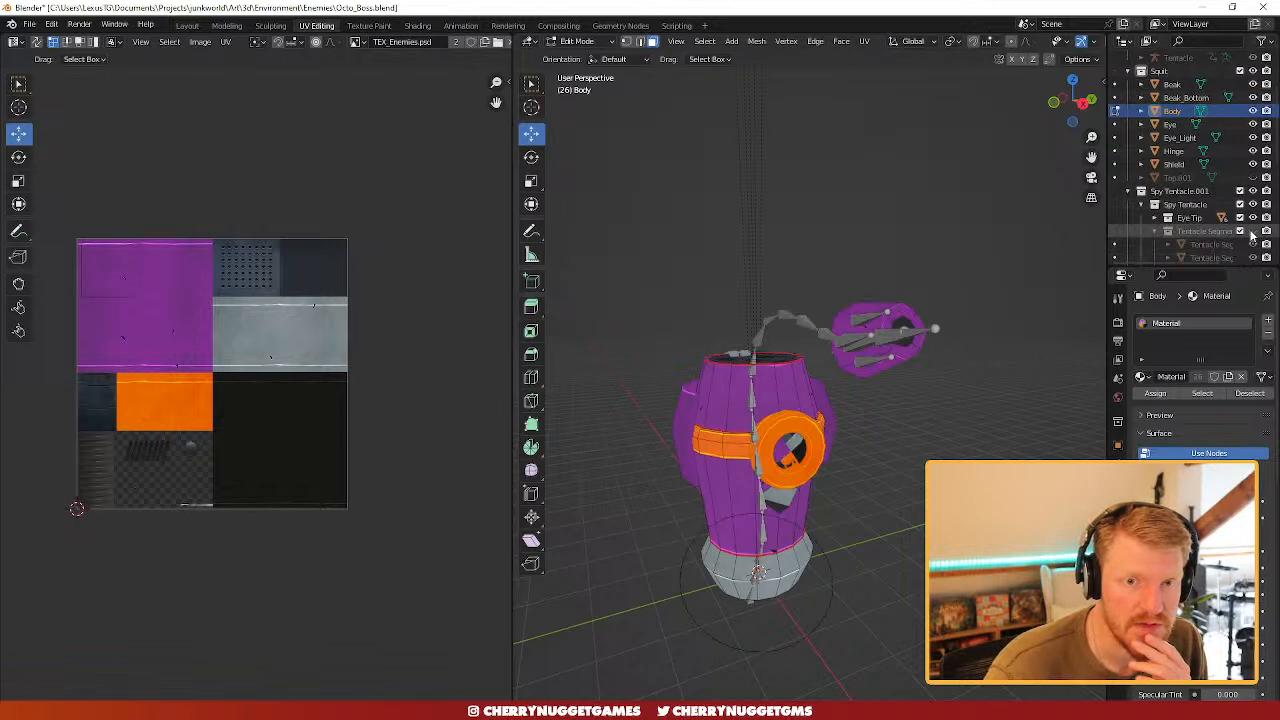
{"action": "left_click", "coordinate": [1253, 231]}
{"action": "left_click", "coordinate": [1166, 231]}
{"action": "middle_click_drag", "start_coordinate": [1010, 370], "coordinate": [755, 266]}
{"action": "scroll", "coordinate": [740, 346], "scroll_direction": "up", "scroll_amount": 2}
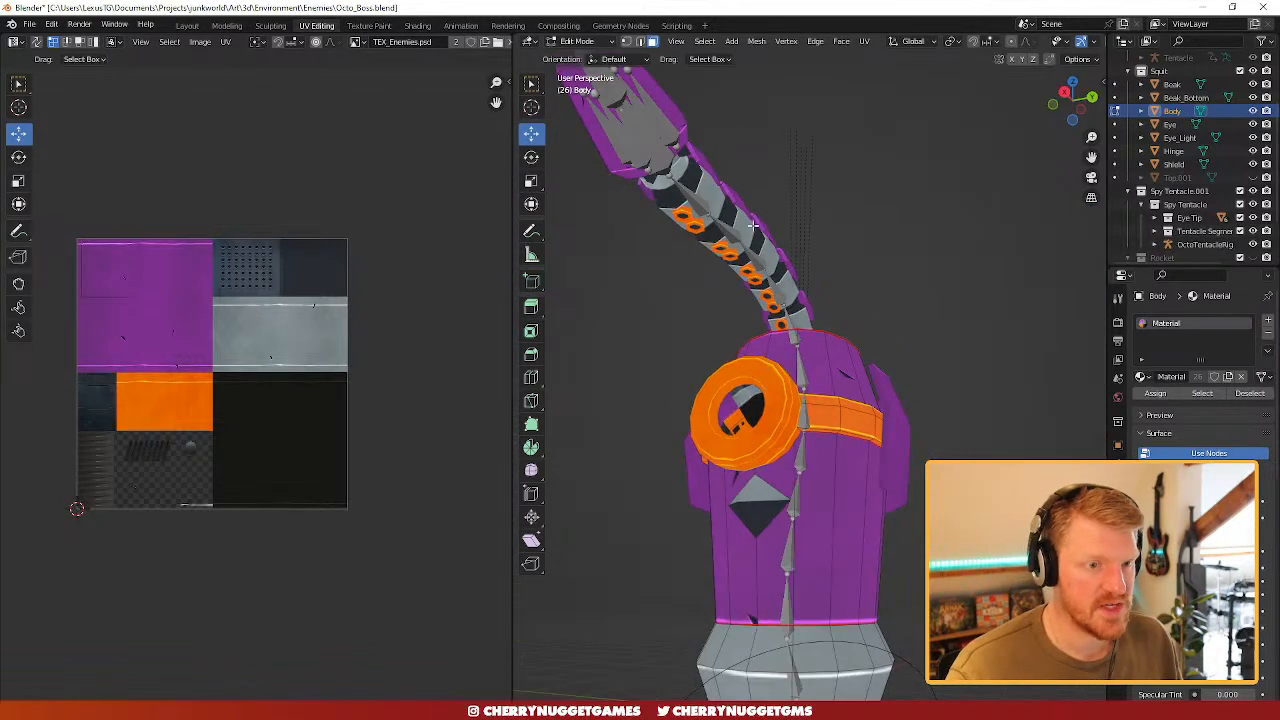
- Select the purple body section below the orange band and move its UV island onto the black texture area
{"action": "left_click", "coordinate": [825, 380]}
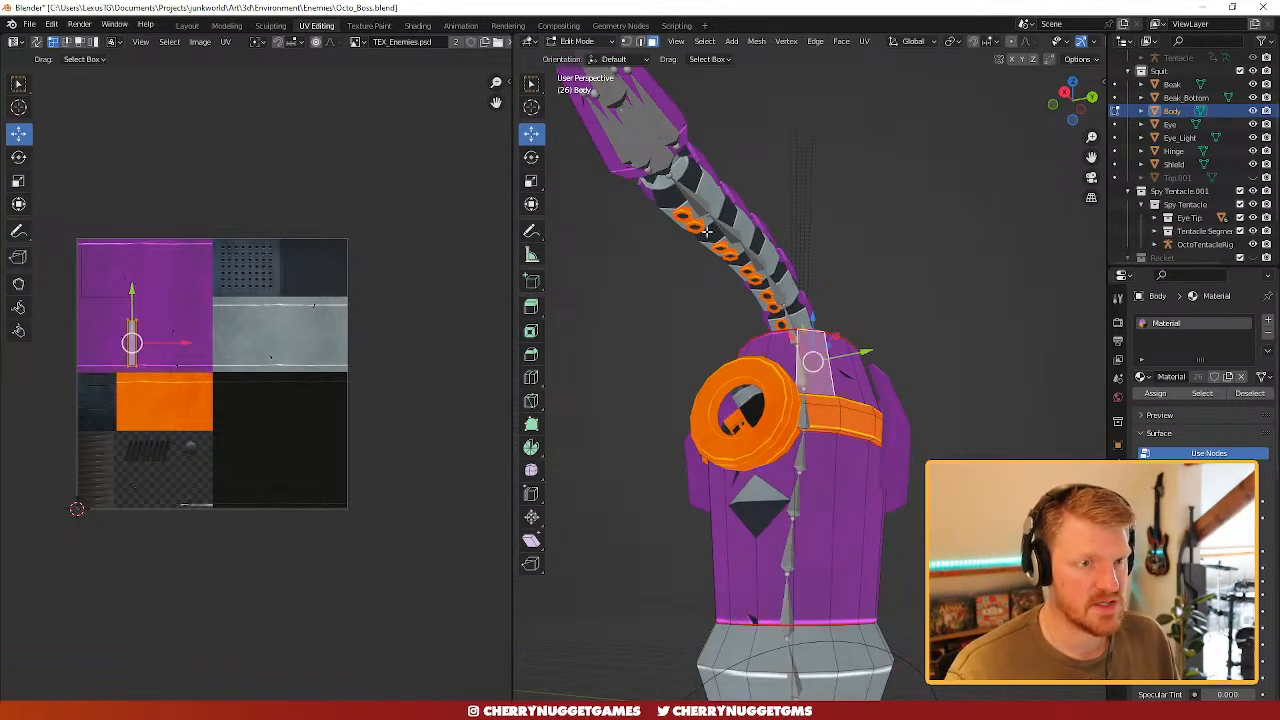
{"action": "left_click", "coordinate": [866, 625]}
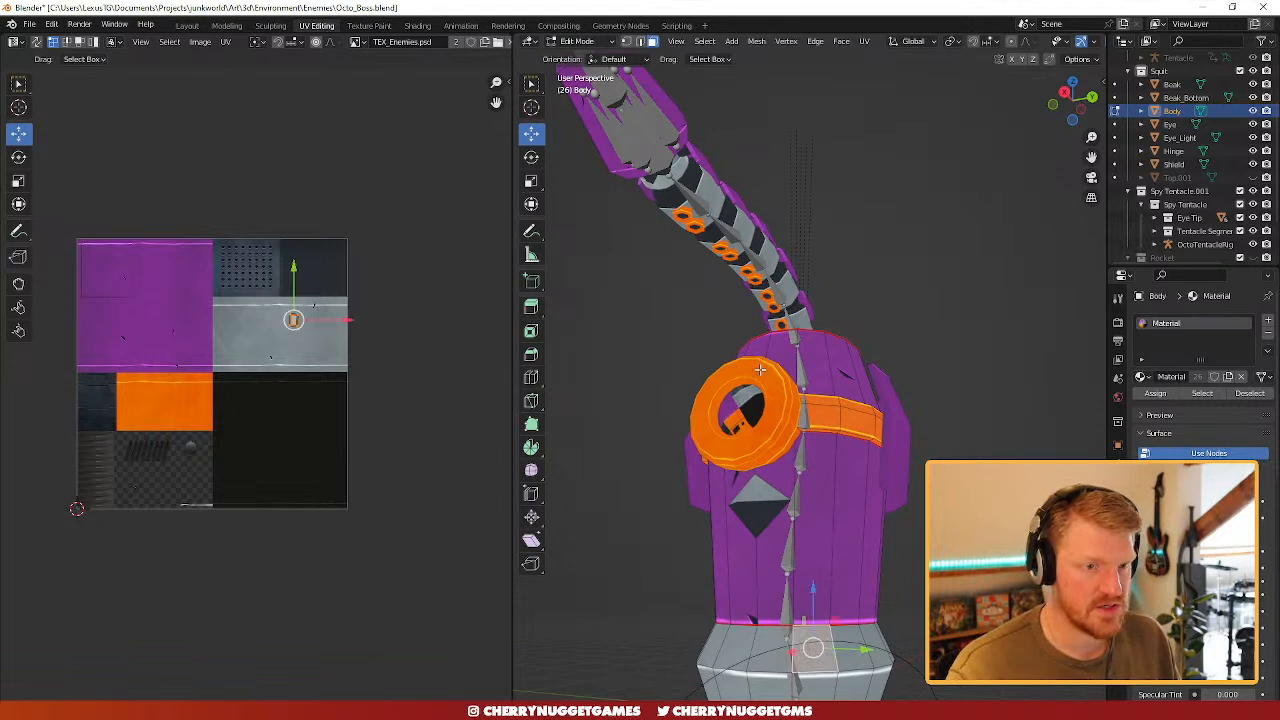
{"action": "middle_click_drag", "start_coordinate": [760, 370], "coordinate": [814, 448]}
{"action": "left_click", "coordinate": [813, 453]}
{"action": "left_click", "coordinate": [791, 455], "text": "alt"}
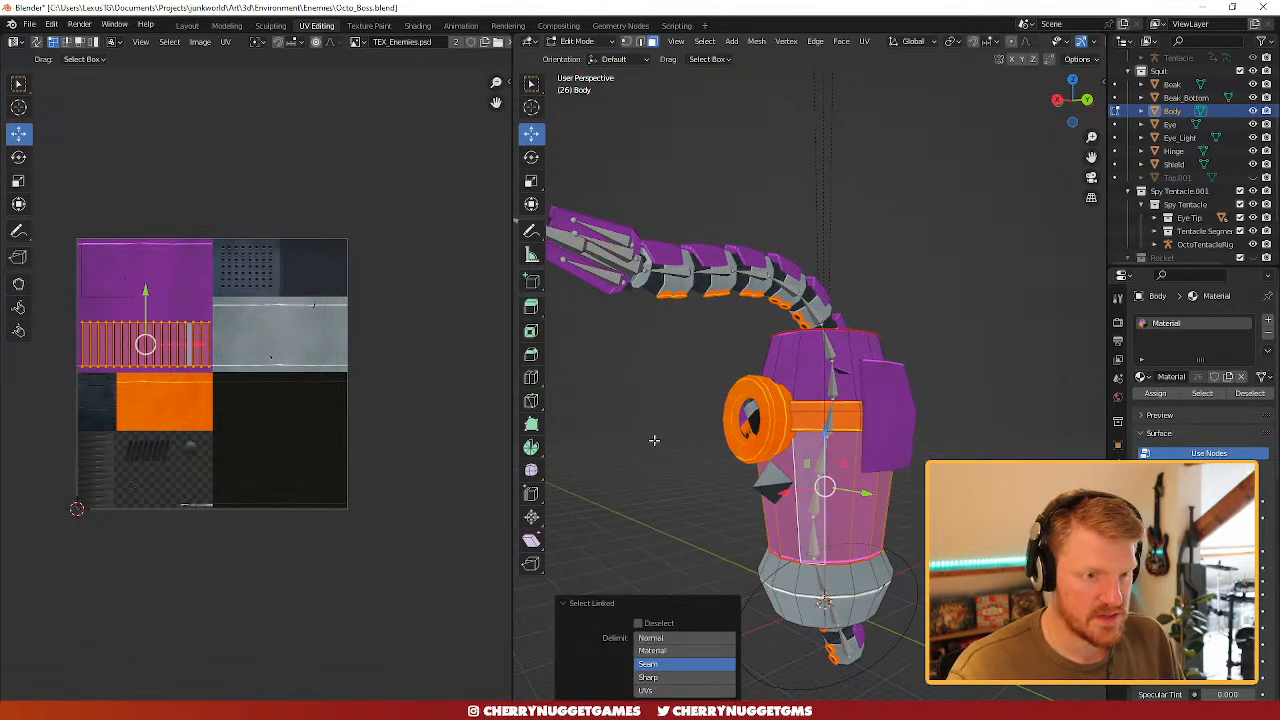
{"action": "scroll", "coordinate": [228, 378], "scroll_direction": "up", "scroll_amount": 1}
{"action": "left_click_drag", "start_coordinate": [228, 374], "coordinate": [9, 278]}
{"action": "key", "text": "g"}
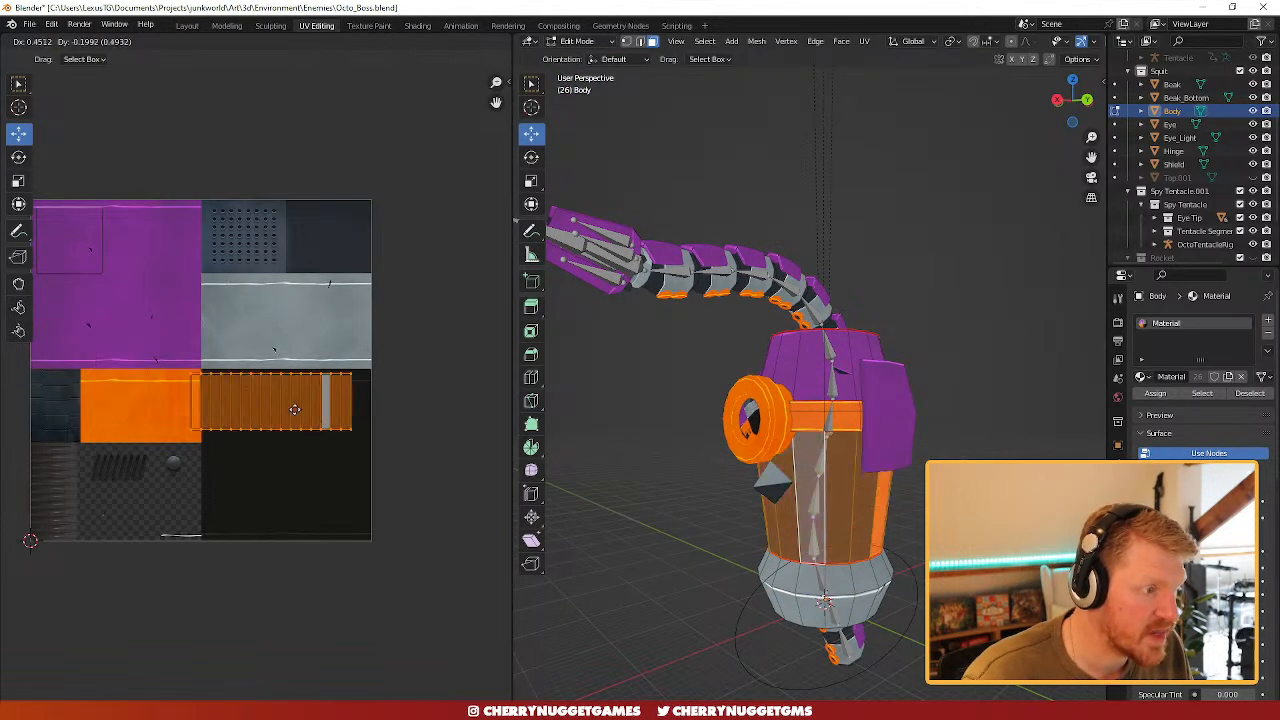
{"action": "left_click", "coordinate": [292, 407]}
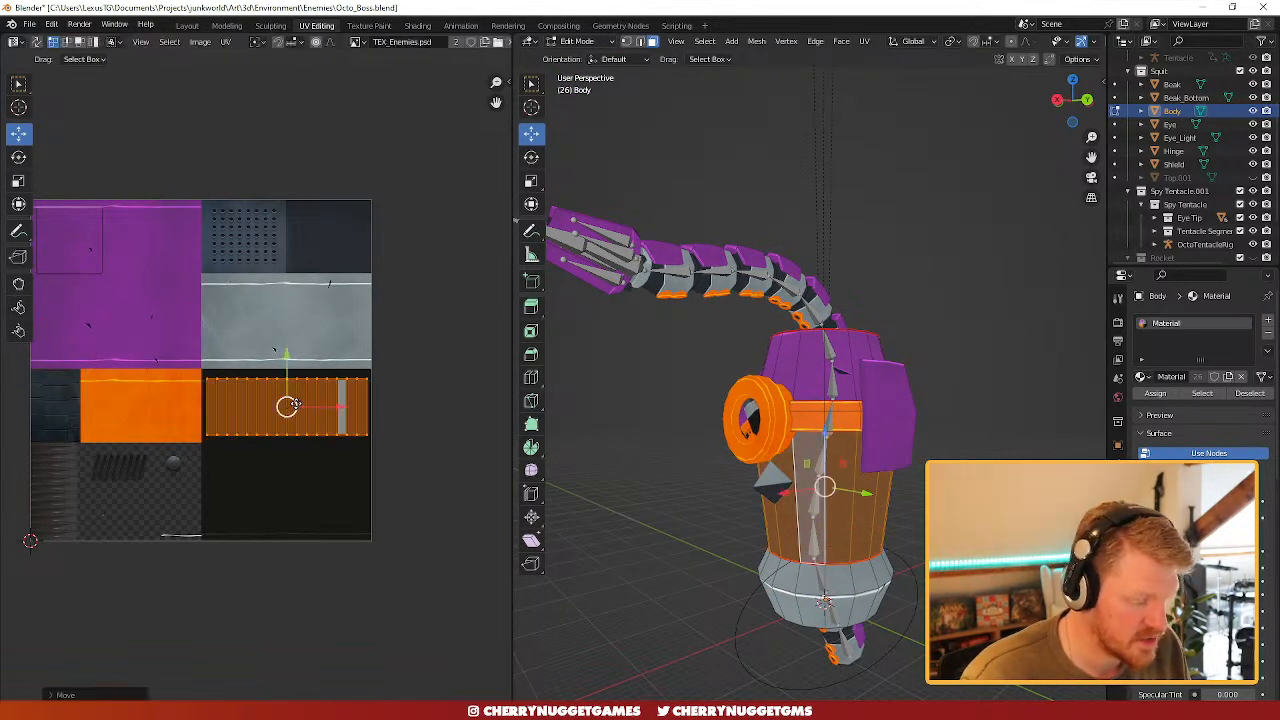
- Rotate the lower body section's UV island 180 degrees and adjust its height near the black panel's upper edge
{"action": "type", "text": "r180"}
{"action": "key", "text": "Return"}
{"action": "scroll", "coordinate": [289, 410], "scroll_direction": "up", "scroll_amount": 4}
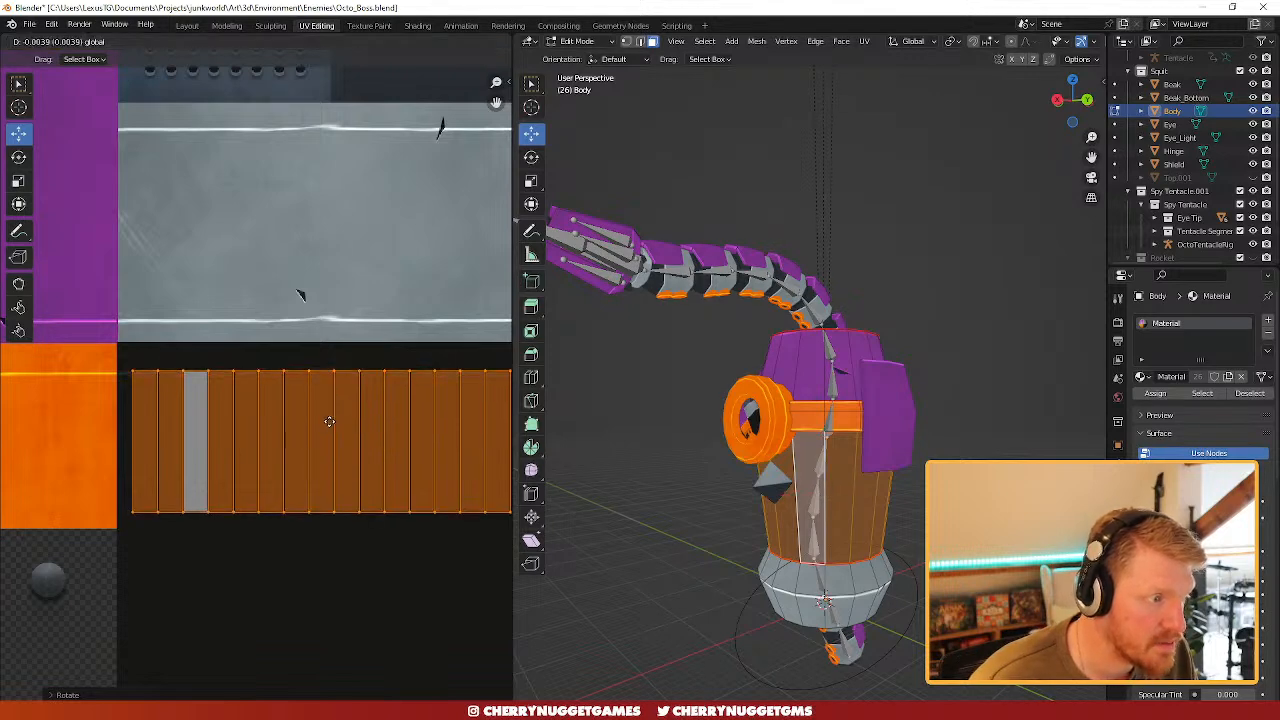
{"action": "scroll", "coordinate": [480, 478], "scroll_direction": "down", "scroll_amount": 1}
{"action": "key", "text": "Tab"}
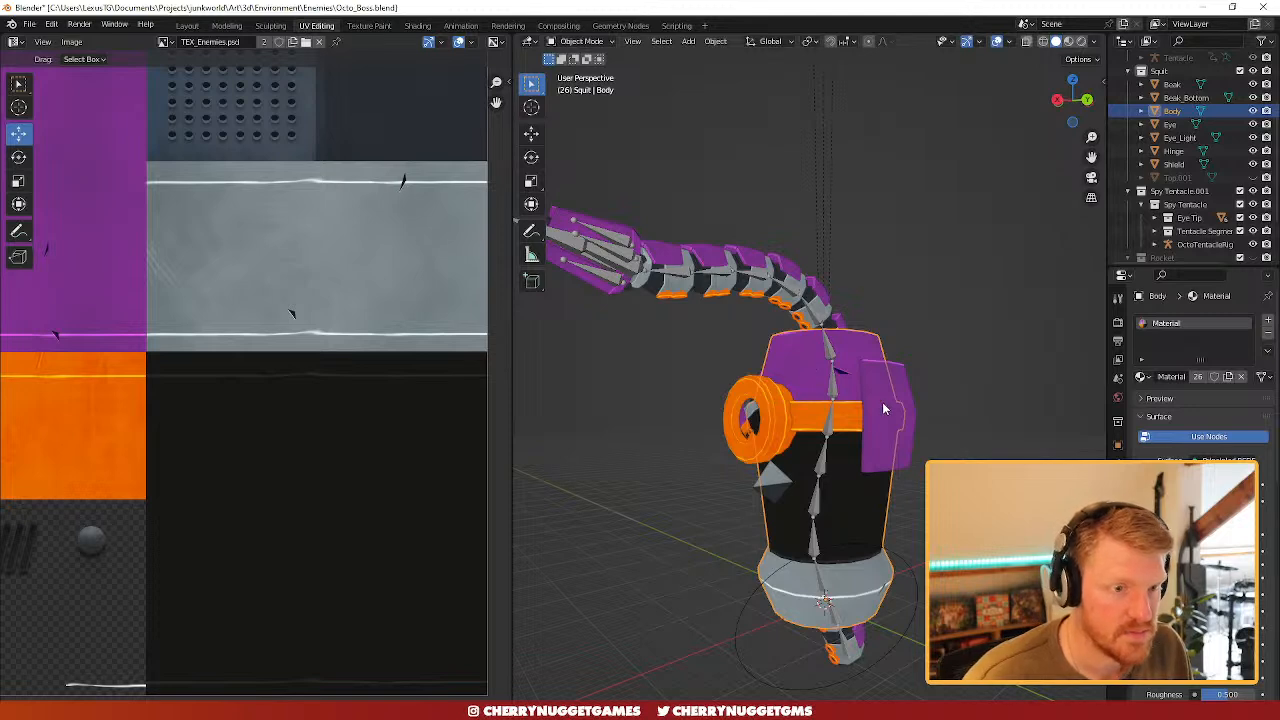
{"action": "middle_click_drag", "start_coordinate": [882, 402], "coordinate": [893, 498]}
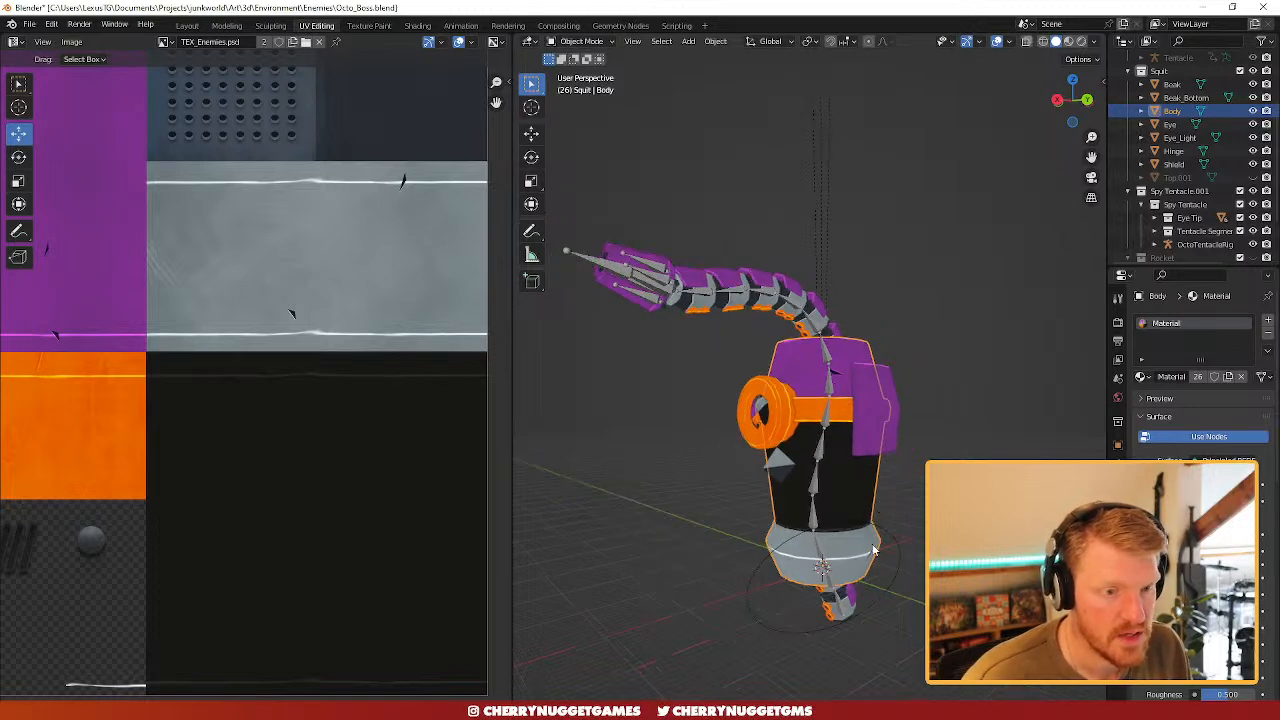
- Hide the Shield and the Spy Tentacle.001 collection, and move the lower body section's UV island up to the grey panel's upper white line
{"action": "key", "text": "slash"}
{"action": "key", "text": "Tab"}
{"action": "key", "text": "a"}
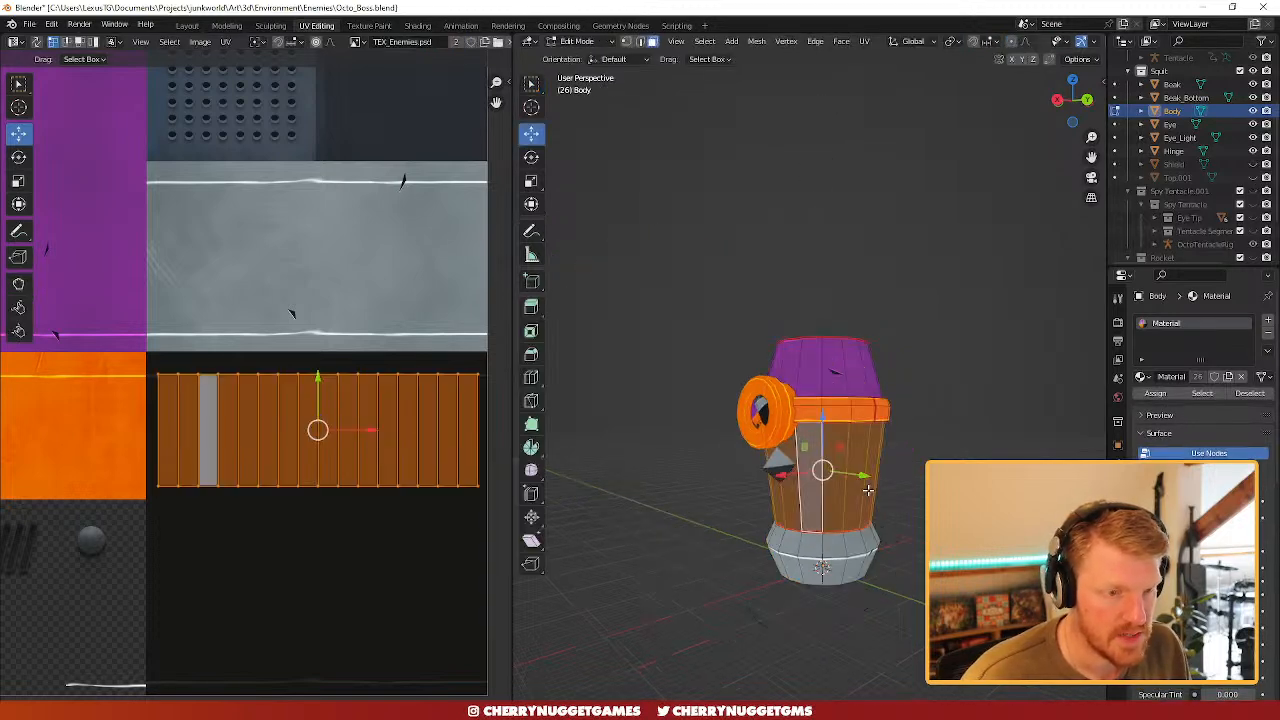
{"action": "left_click", "coordinate": [1128, 192]}
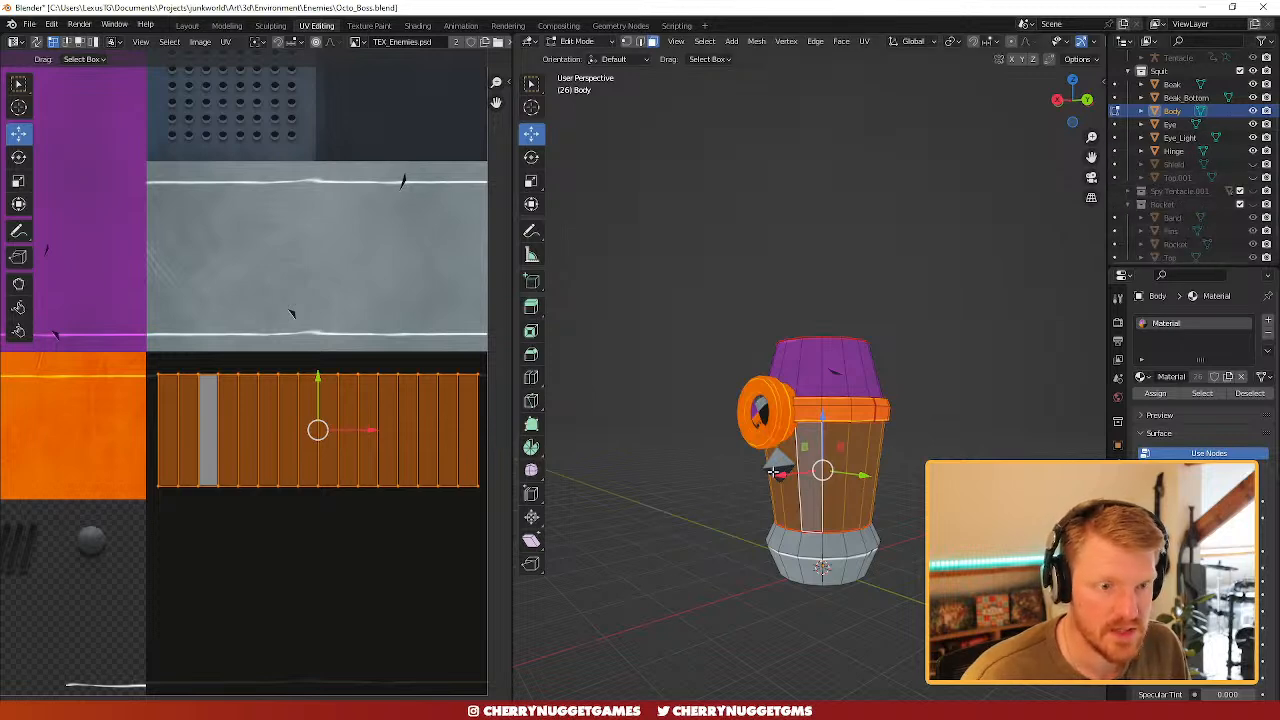
{"action": "key", "text": "g"}
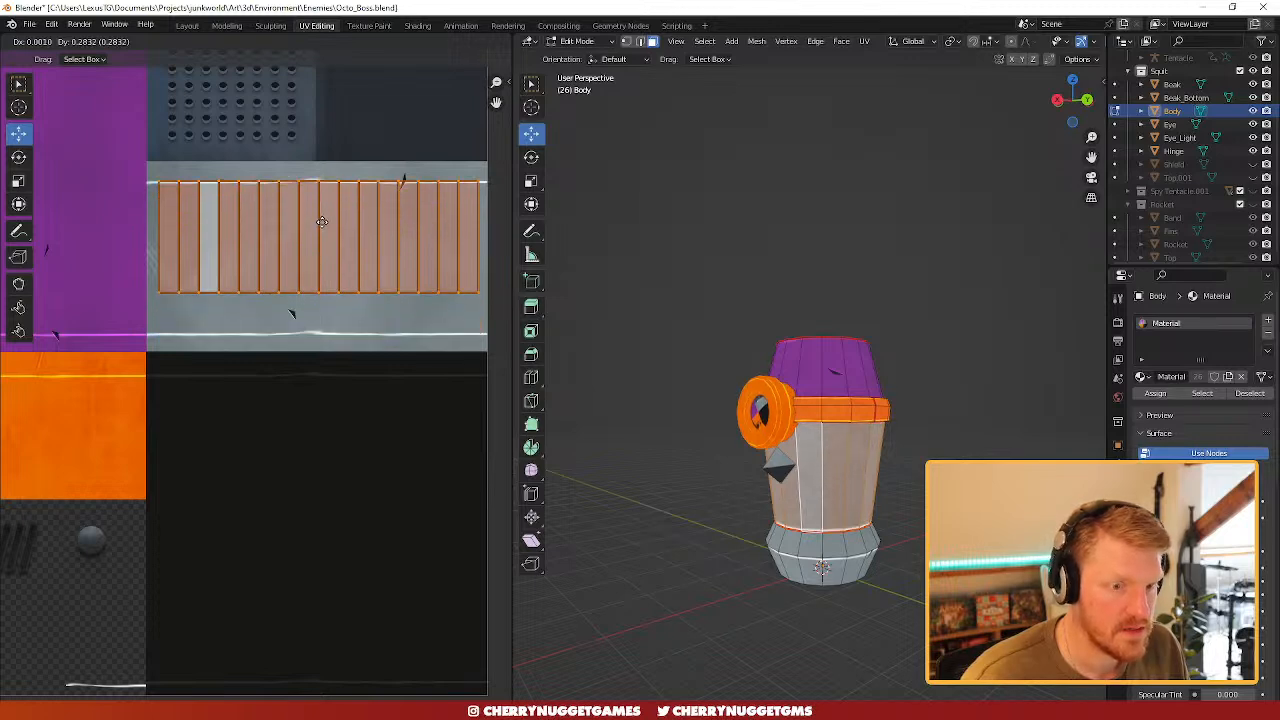
{"action": "left_click", "coordinate": [322, 222]}
- Select the flared base of the body and move its UV islands vertically down onto the black texture area
{"action": "left_click", "coordinate": [823, 545]}
{"action": "key", "text": "ctrl+l"}
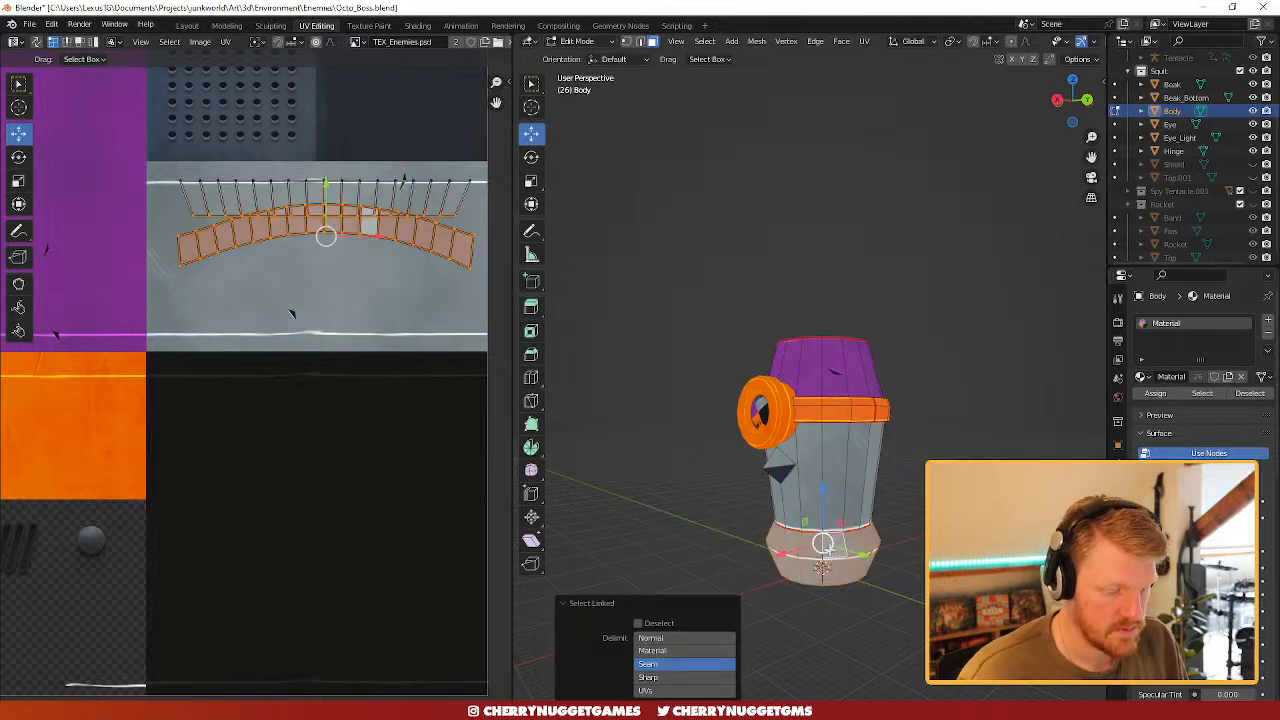
{"action": "scroll", "coordinate": [339, 223], "scroll_direction": "down", "scroll_amount": 1}
{"action": "left_click_drag", "start_coordinate": [460, 320], "coordinate": [198, 186]}
{"action": "key", "text": "g"}
{"action": "key", "text": "y"}
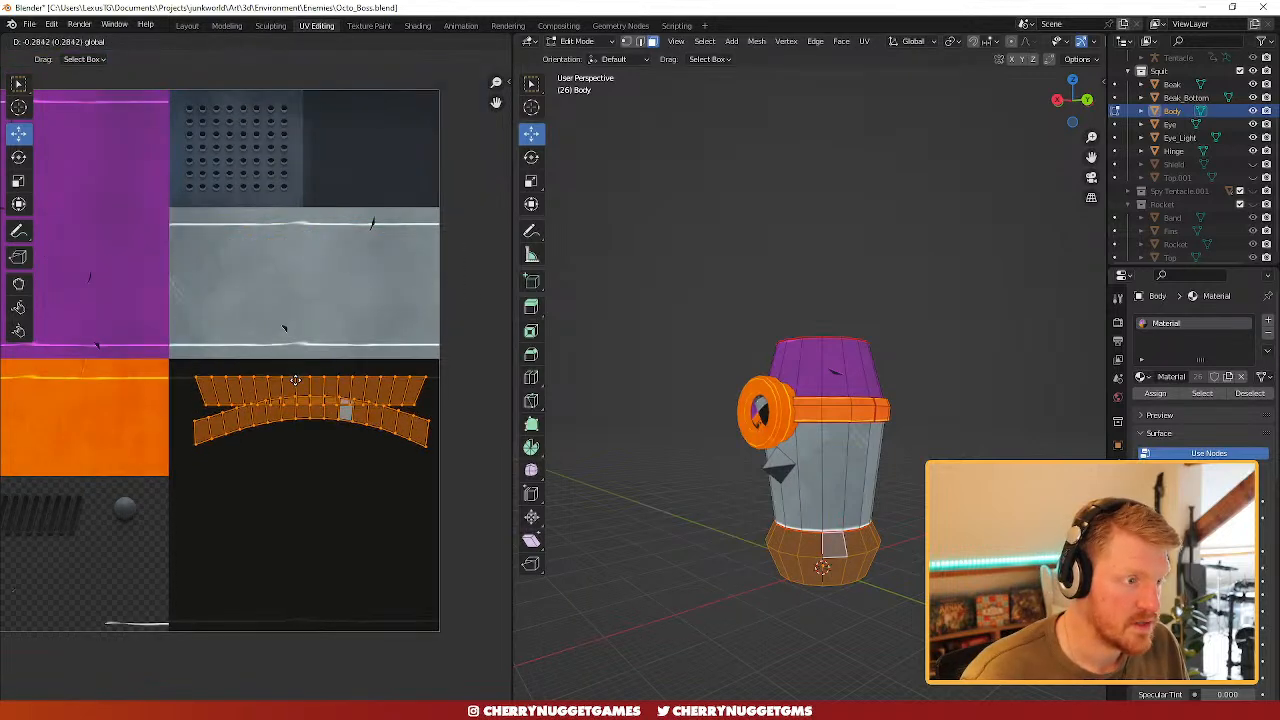
{"action": "left_click", "coordinate": [294, 378]}
- Move the purple upper body section's UV island onto the grey panel and align its lower edge with the lower white line
{"action": "key", "text": "alt+a"}
{"action": "key", "text": "l"}
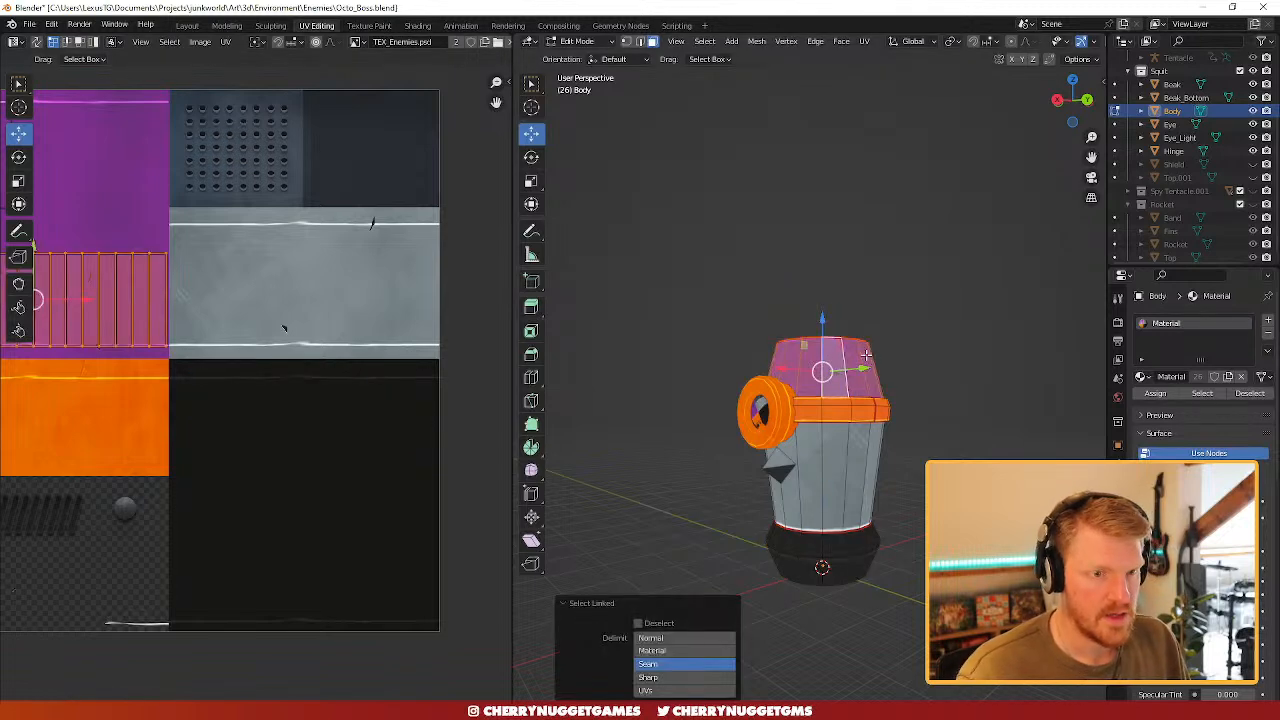
{"action": "scroll", "coordinate": [186, 308], "scroll_direction": "down", "scroll_amount": 3}
{"action": "key", "text": "g"}
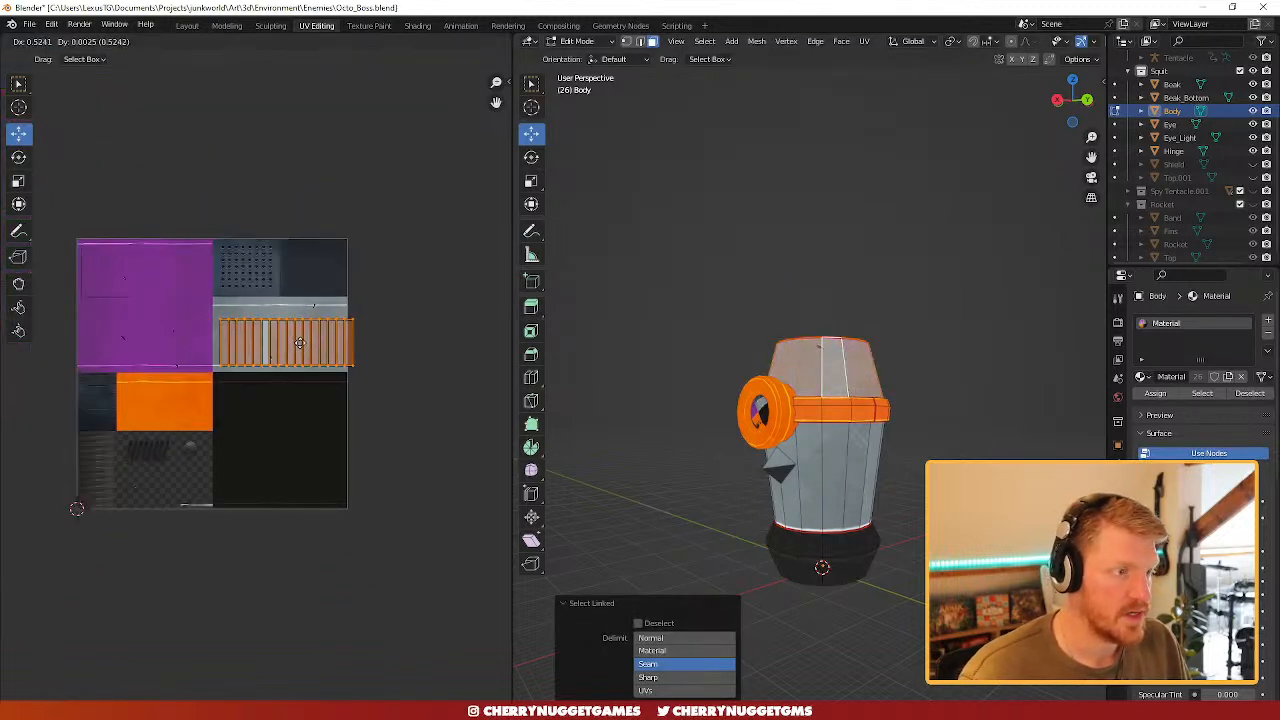
{"action": "left_click", "coordinate": [330, 388]}
{"action": "scroll", "coordinate": [330, 388], "scroll_direction": "up", "scroll_amount": 5}
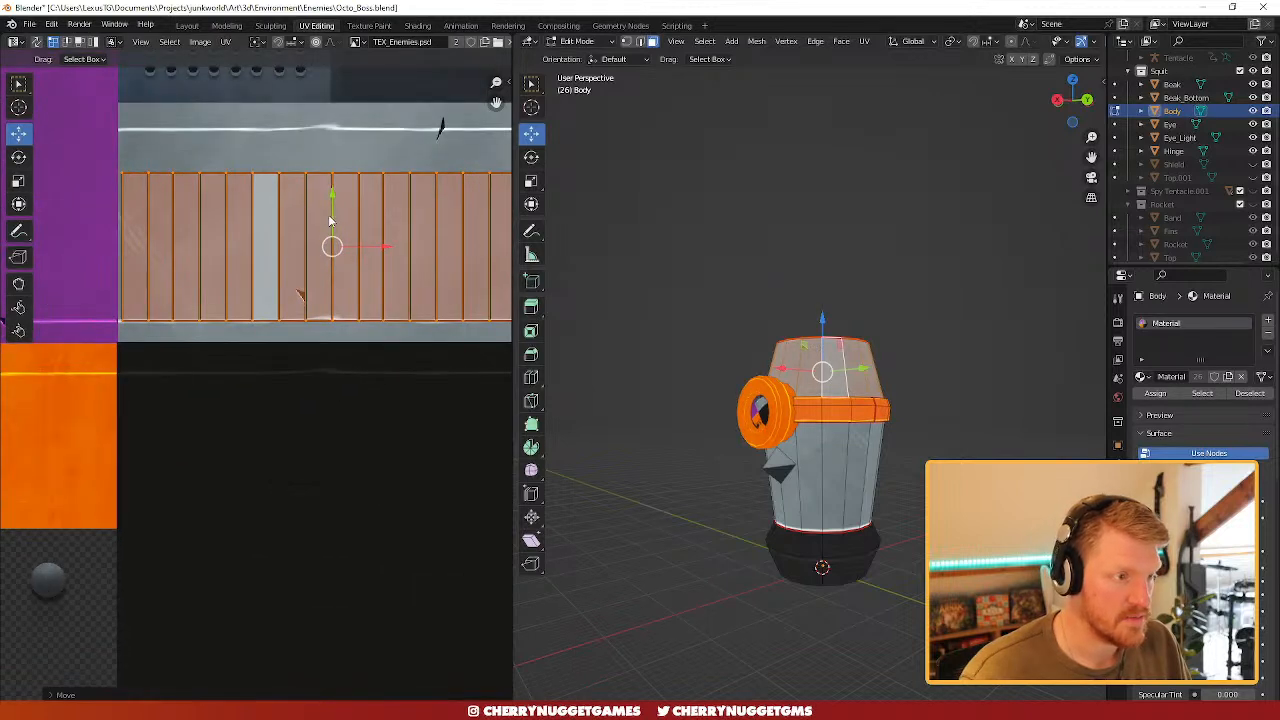
{"action": "key", "text": "g"}
{"action": "key", "text": "y"}
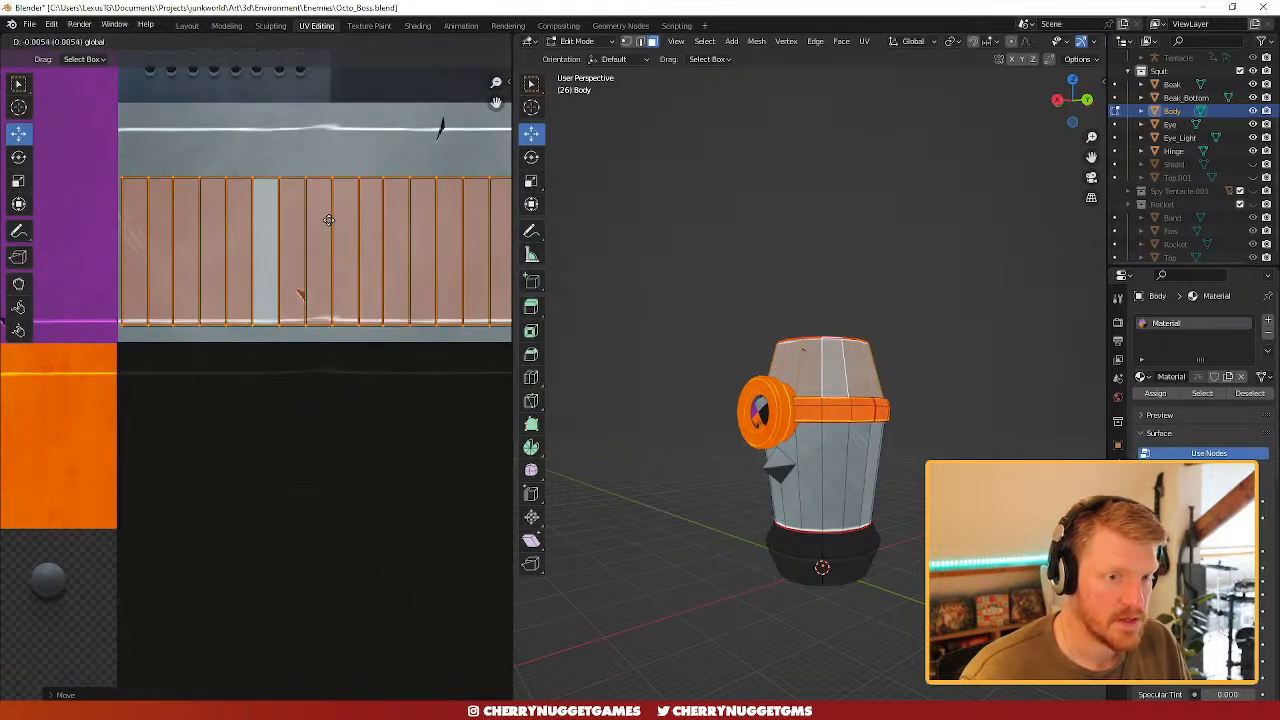
{"action": "left_click", "coordinate": [328, 220]}
- Show the Shield, return to Object Mode, and select the Beak on the front of the body
{"action": "scroll", "coordinate": [980, 328], "scroll_direction": "down", "scroll_amount": 1}
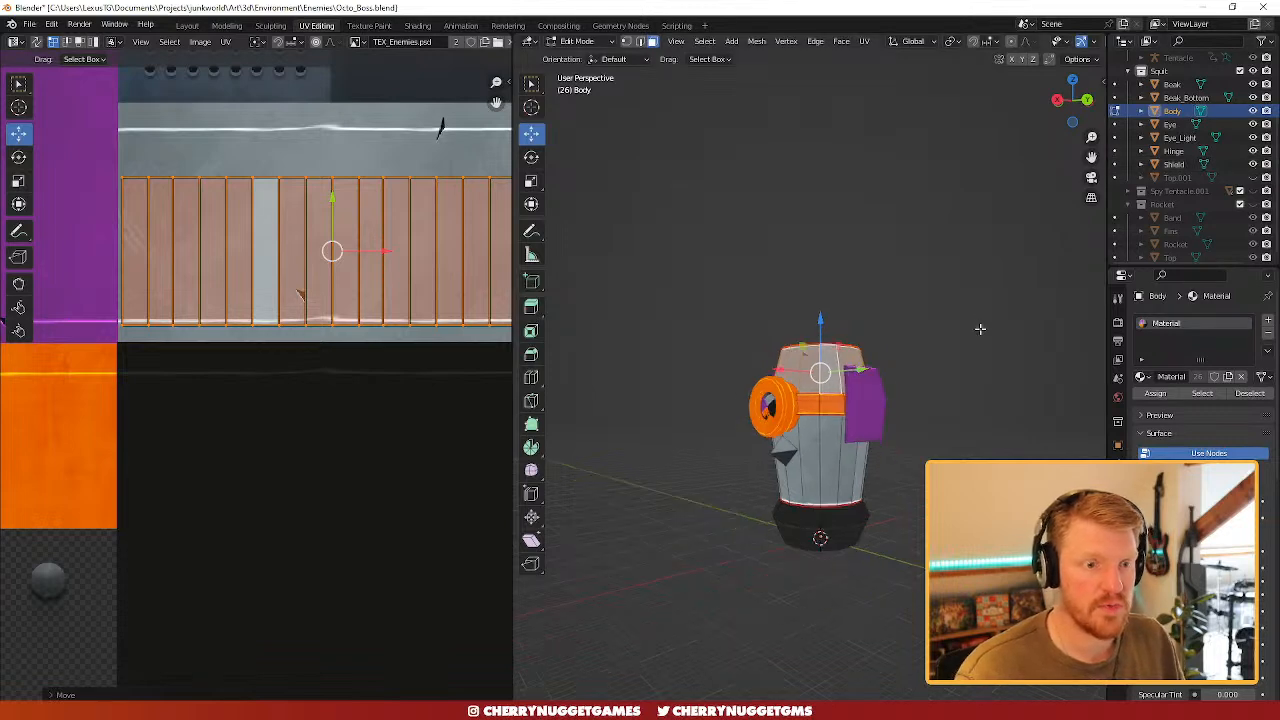
{"action": "middle_click_drag", "start_coordinate": [980, 329], "coordinate": [810, 495]}
{"action": "key", "text": "Tab"}
{"action": "scroll", "coordinate": [917, 420], "scroll_direction": "up", "scroll_amount": 2}
{"action": "left_click", "coordinate": [795, 505]}
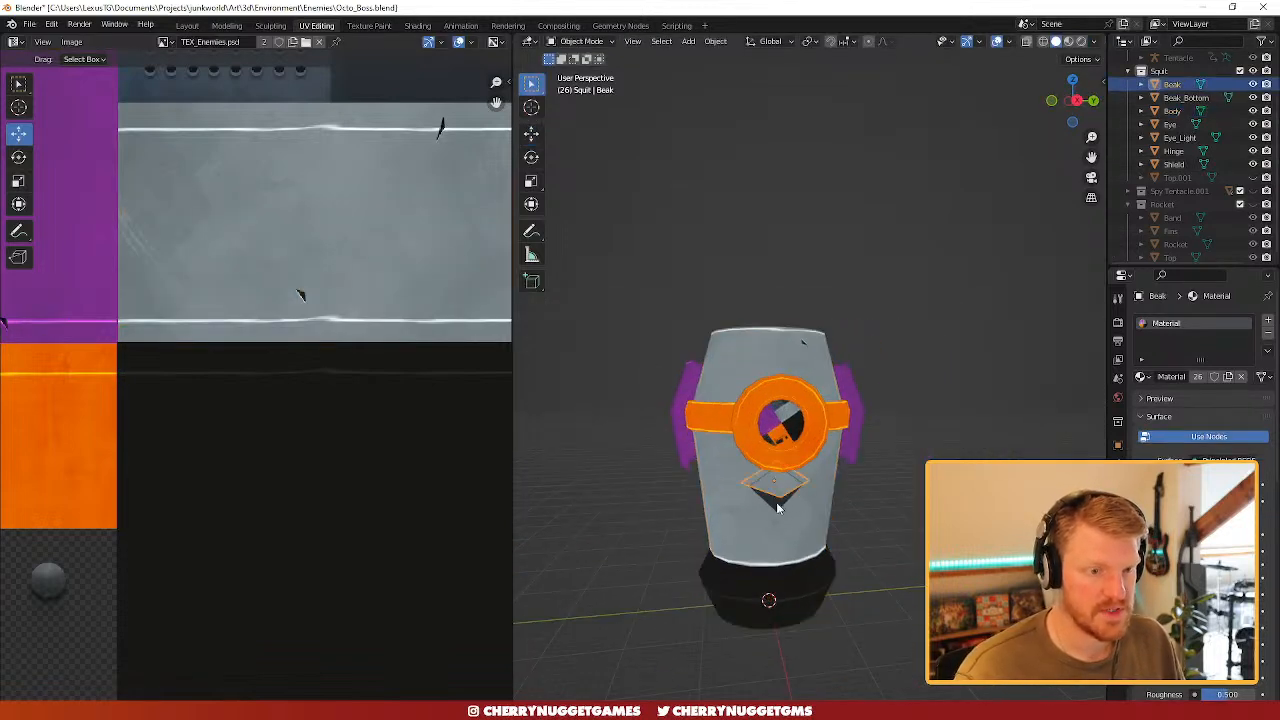
- Move the Beak's UV island onto the purple panel of the enemies texture and return to Object Mode
{"action": "scroll", "coordinate": [329, 403], "scroll_direction": "down", "scroll_amount": 4}
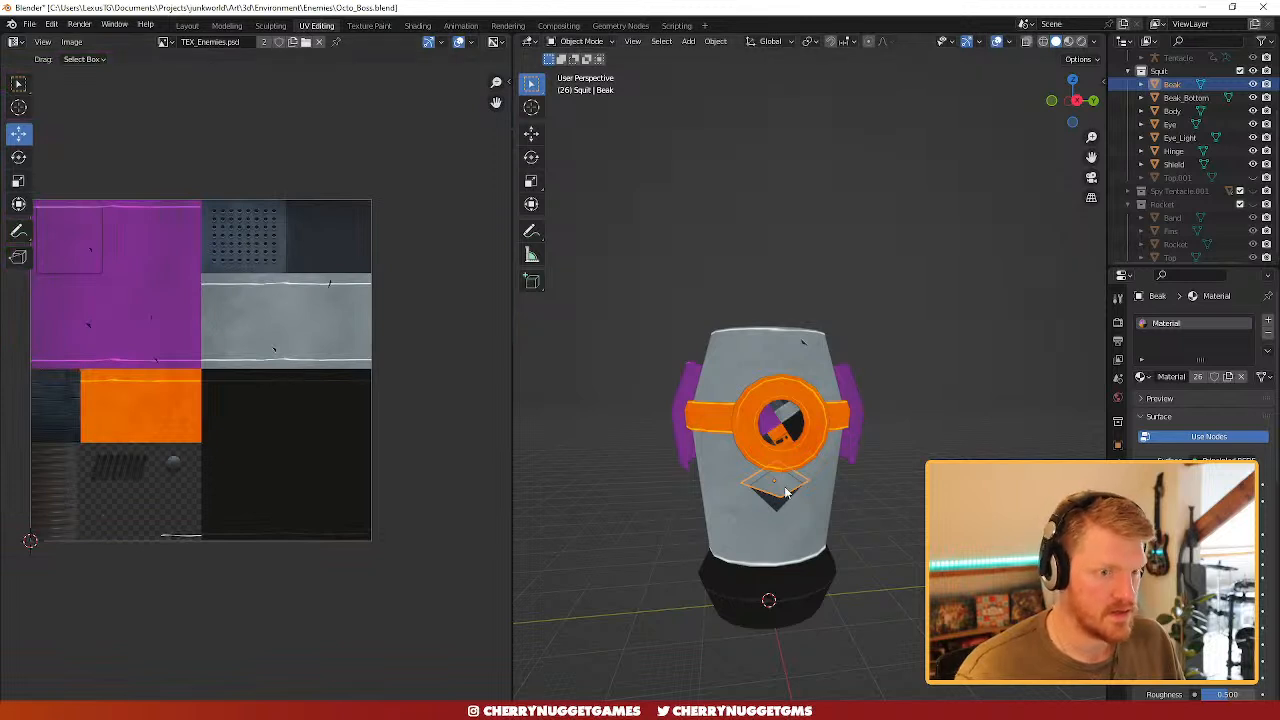
{"action": "key", "text": "Tab"}
{"action": "key", "text": "g"}
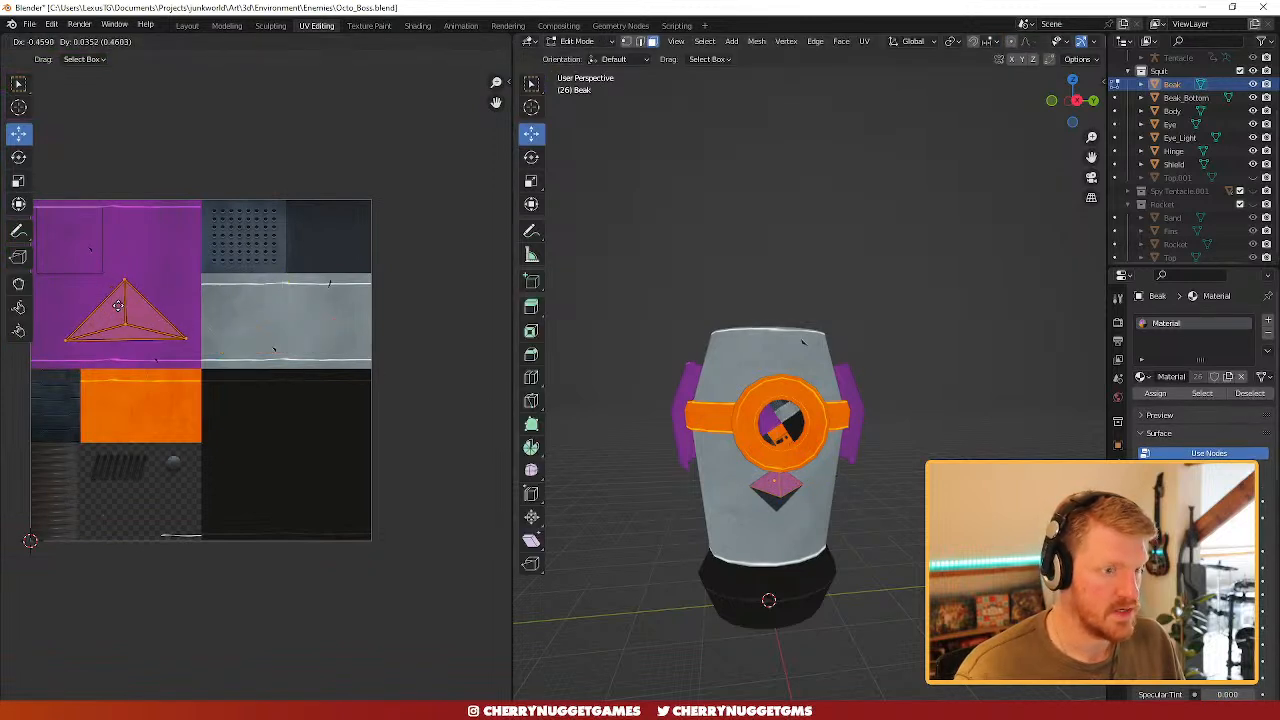
{"action": "left_click", "coordinate": [114, 302]}
{"action": "key", "text": "alt+a"}
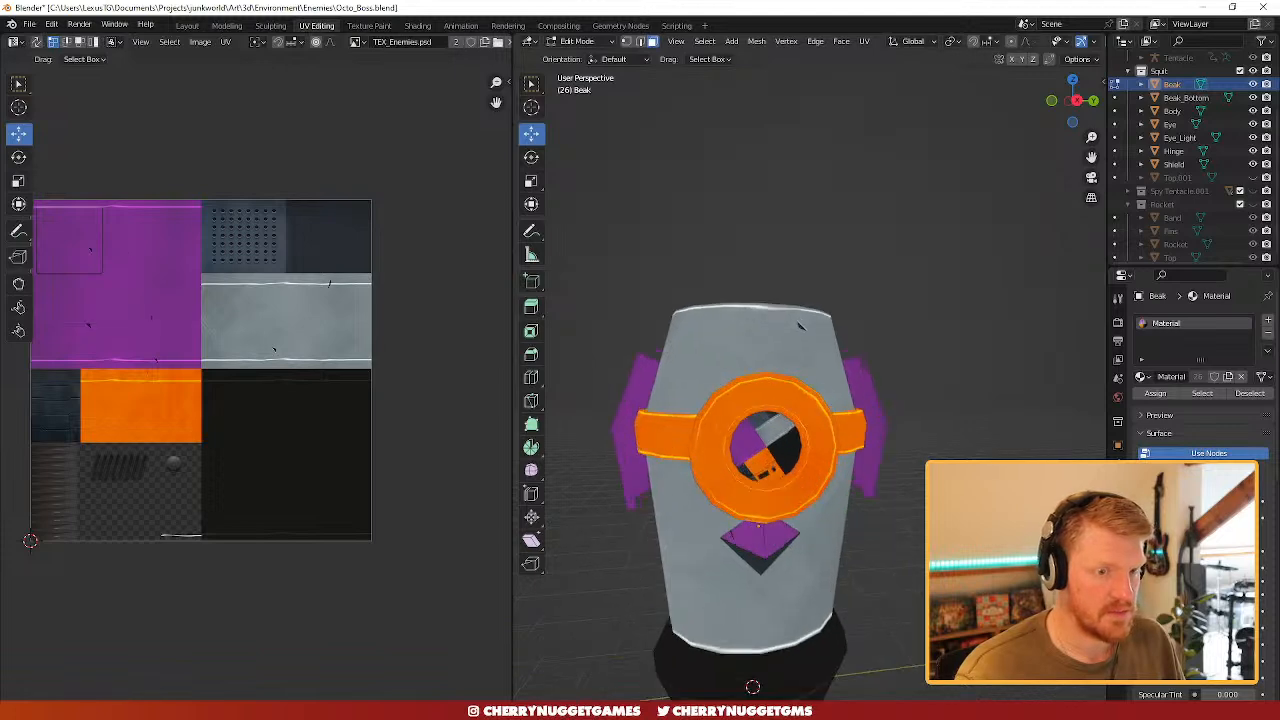
{"action": "key", "text": "Tab"}
- Select the Body's top rim faces and move their UV strip from the purple panel onto the lower part of the grey panel
{"action": "middle_click_drag", "start_coordinate": [760, 420], "coordinate": [803, 340]}
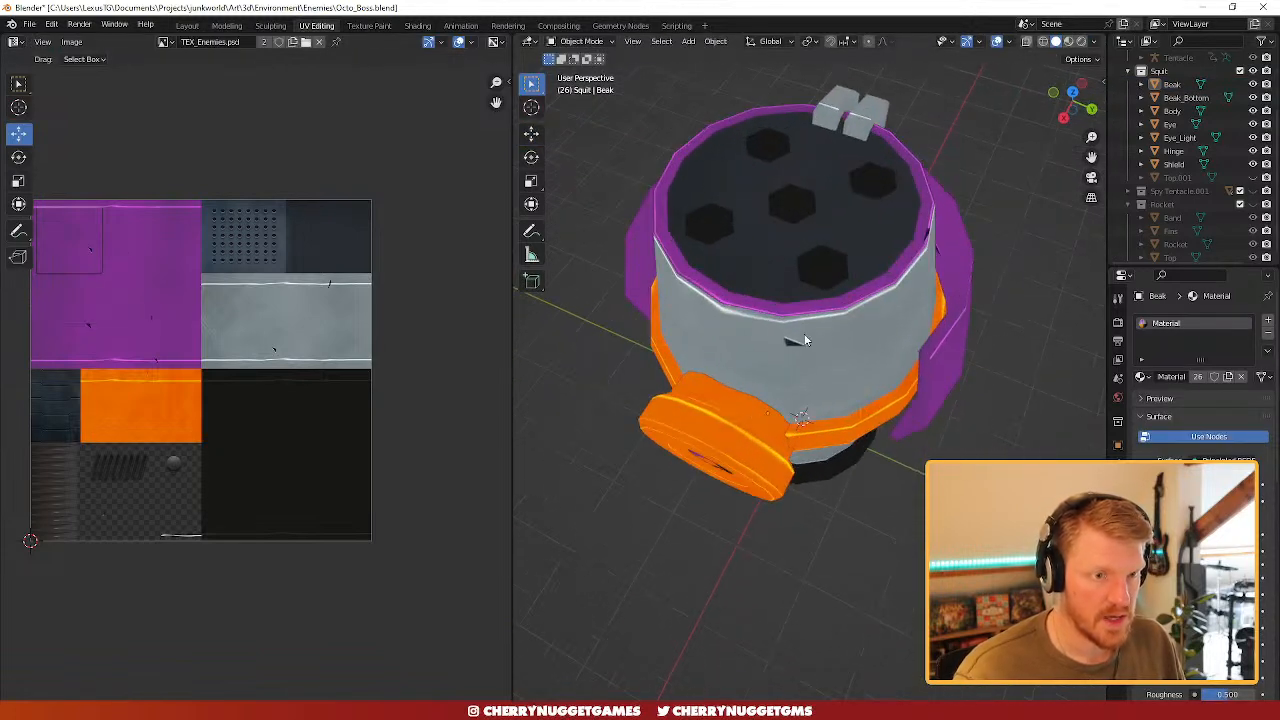
{"action": "scroll", "coordinate": [802, 335], "scroll_direction": "up", "scroll_amount": 2}
{"action": "left_click", "coordinate": [801, 288]}
{"action": "key", "text": "Tab"}
{"action": "left_click", "coordinate": [818, 290]}
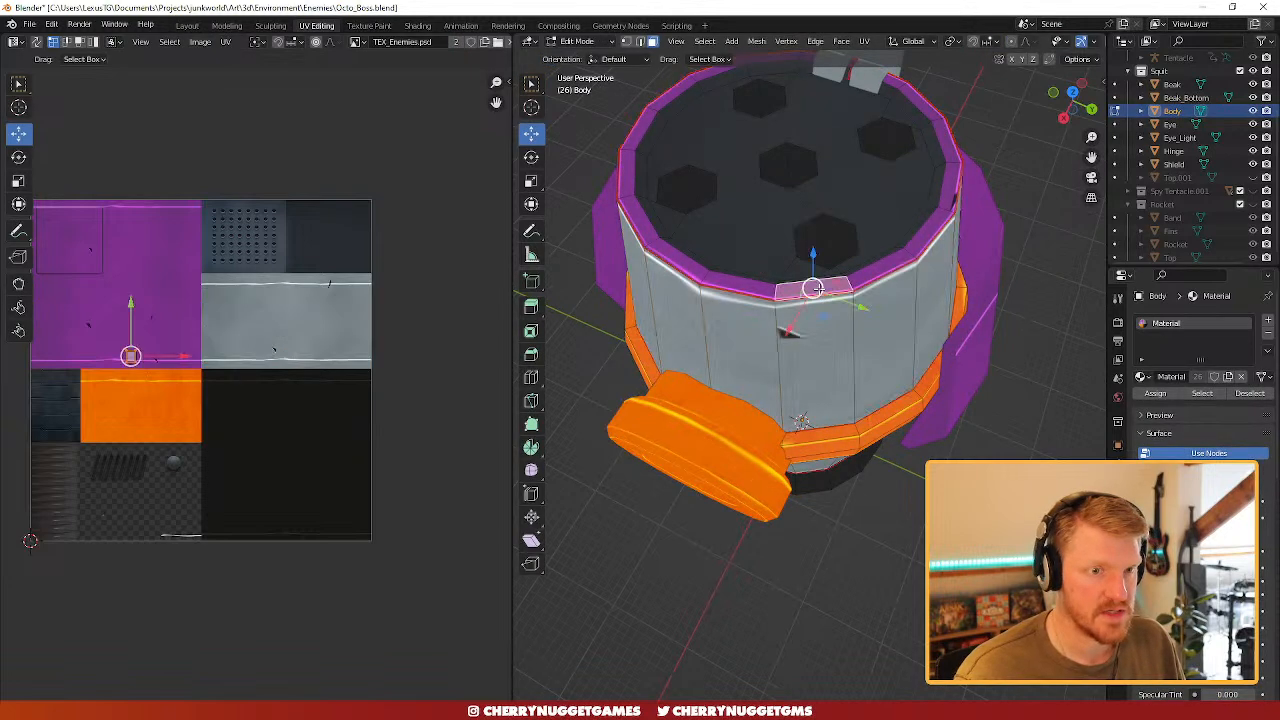
{"action": "key", "text": "l"}
{"action": "left_click", "coordinate": [878, 272]}
{"action": "key", "text": "l"}
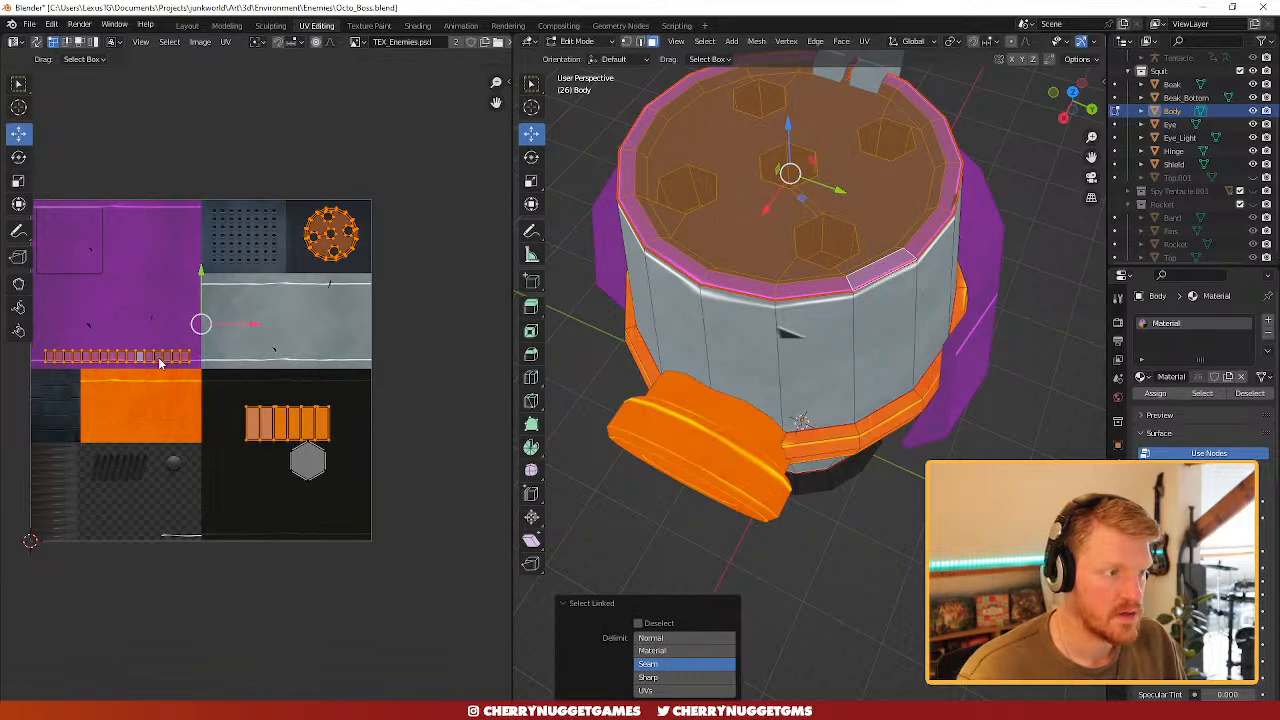
{"action": "left_click_drag", "start_coordinate": [40, 345], "coordinate": [210, 371]}
{"action": "key", "text": "g"}
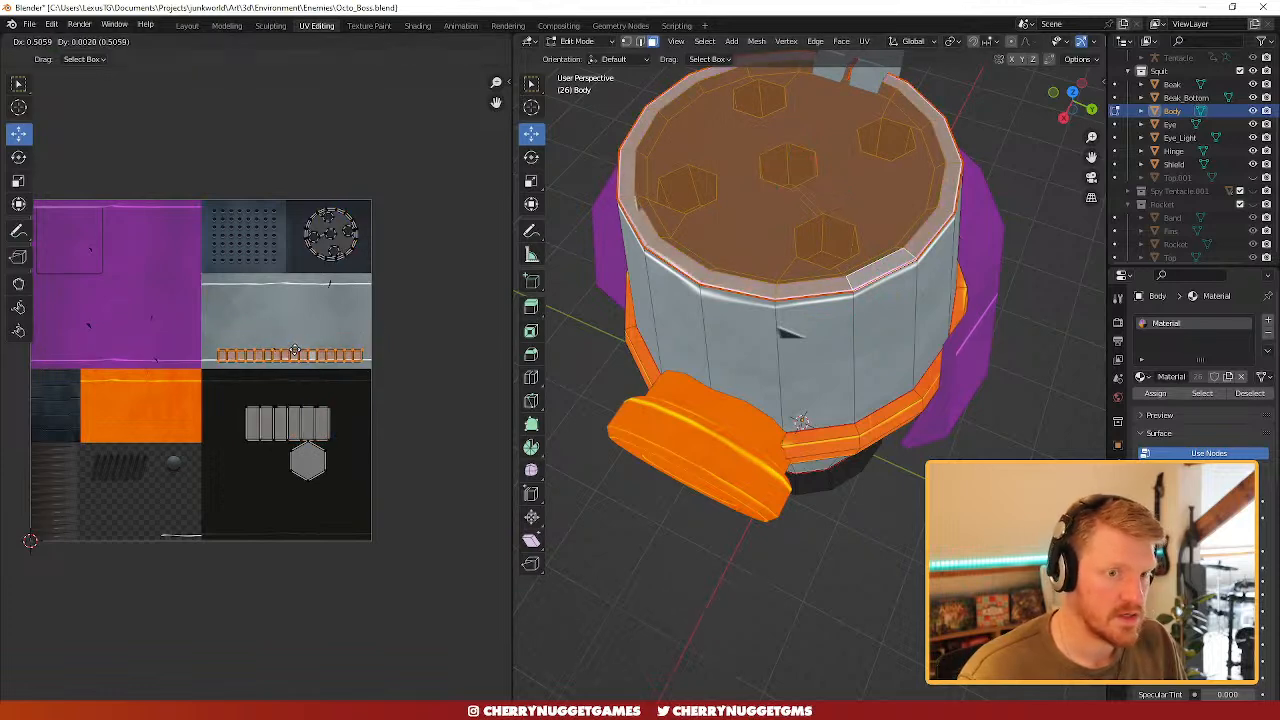
{"action": "left_click", "coordinate": [292, 350]}
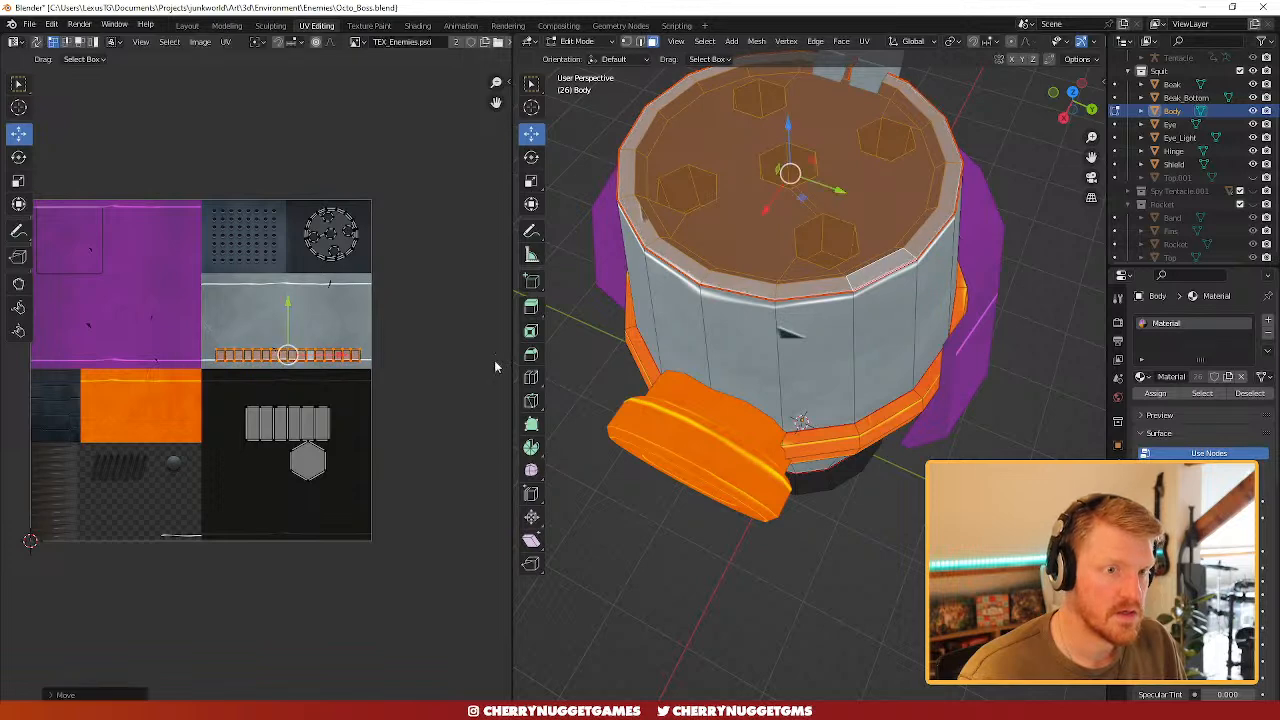
- Select the Body's upper section and move its UV island vertically up to the grey panel's upper white line
{"action": "left_click", "coordinate": [805, 371]}
{"action": "key", "text": "ctrl+l"}
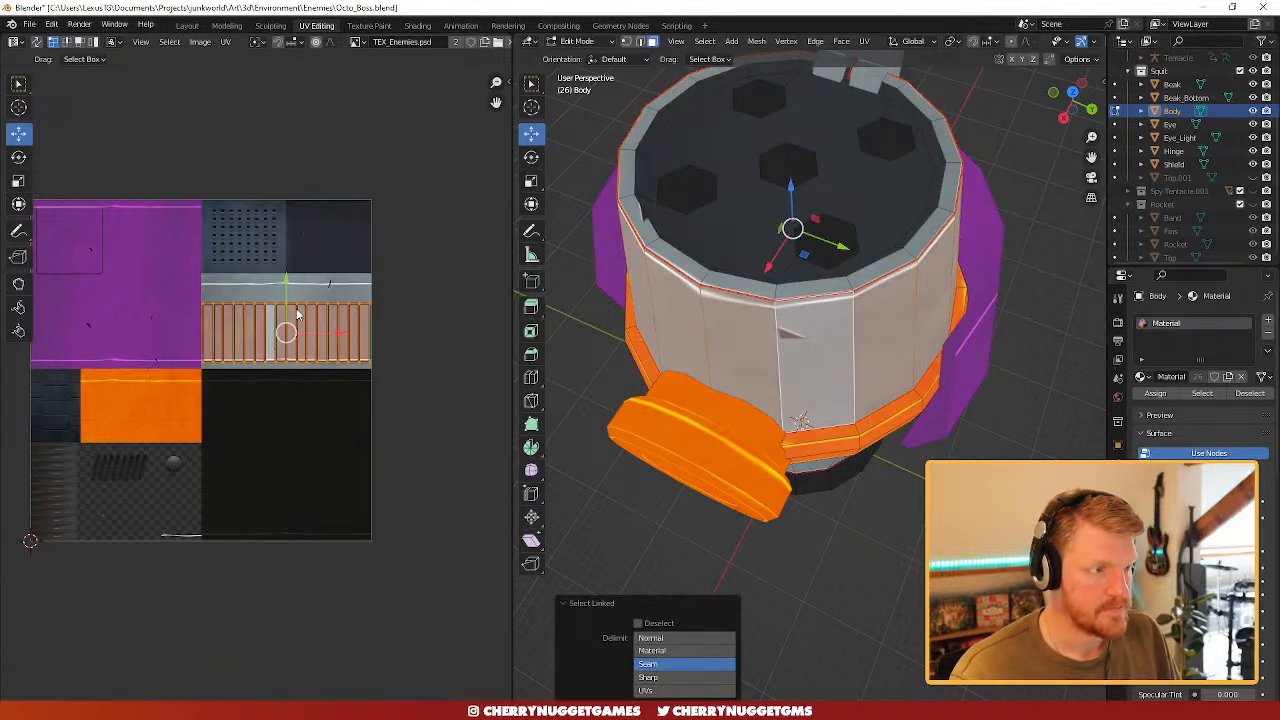
{"action": "key", "text": "g"}
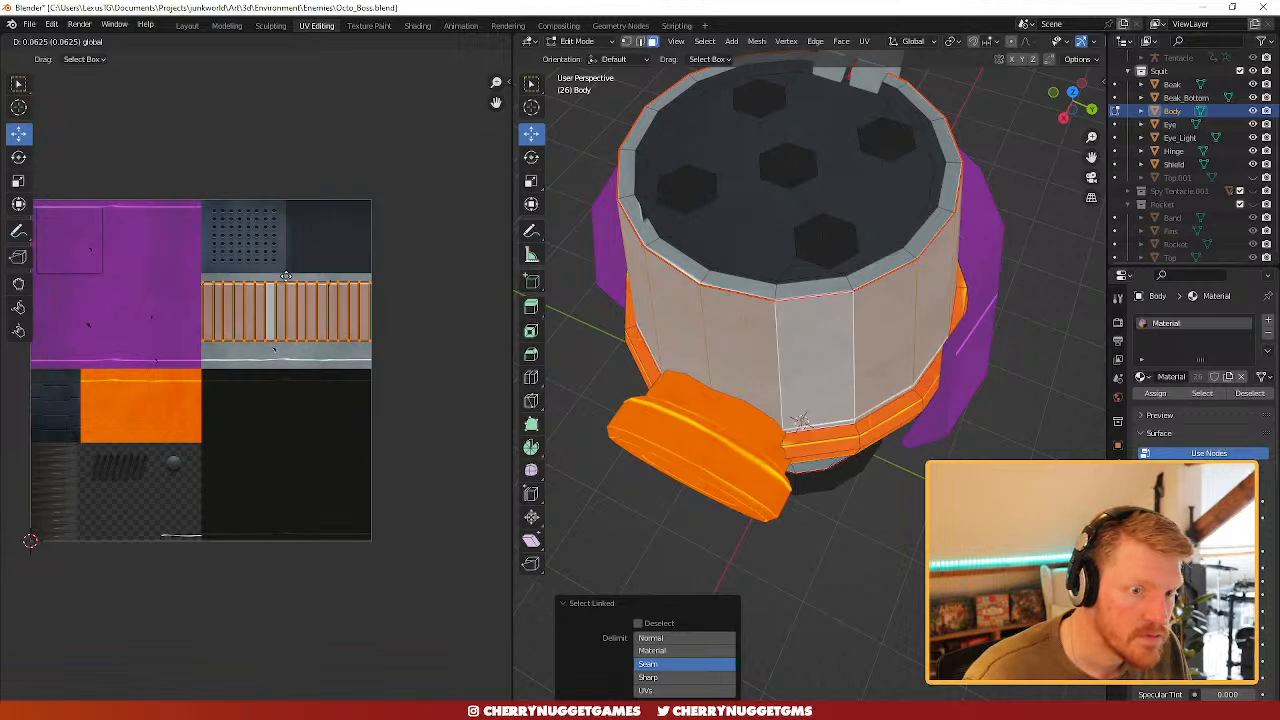
{"action": "left_click", "coordinate": [286, 276]}
{"action": "middle_click_drag", "start_coordinate": [729, 363], "coordinate": [901, 411]}
{"action": "key", "text": "Tab"}
{"action": "scroll", "coordinate": [961, 456], "scroll_direction": "down", "scroll_amount": 3}
{"action": "key", "text": "Tab"}
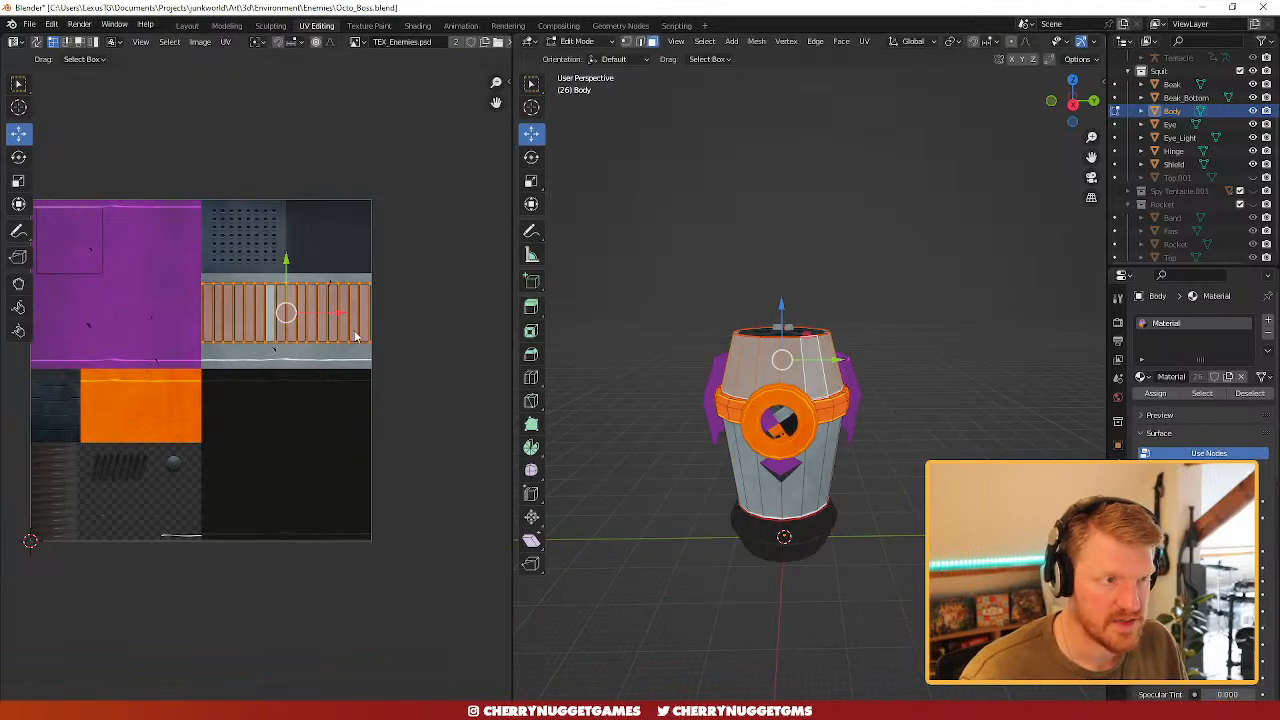
- Centre the upper section's UV island between the grey panel's white lines and shrink it slightly in height and width
{"action": "scroll", "coordinate": [297, 212], "scroll_direction": "up", "scroll_amount": 3}
{"action": "key", "text": "g"}
{"action": "left_click", "coordinate": [315, 221]}
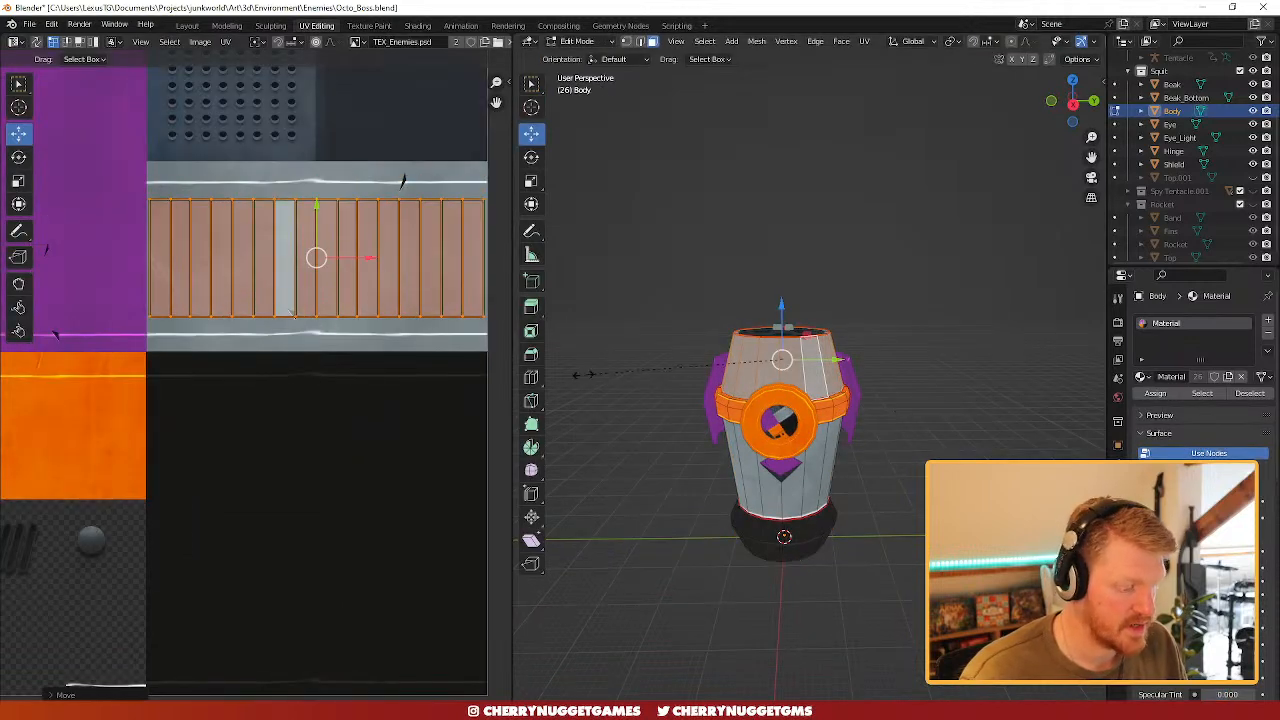
{"action": "key", "text": "s"}
{"action": "key", "text": "y"}
{"action": "right_click", "coordinate": [1037, 337]}
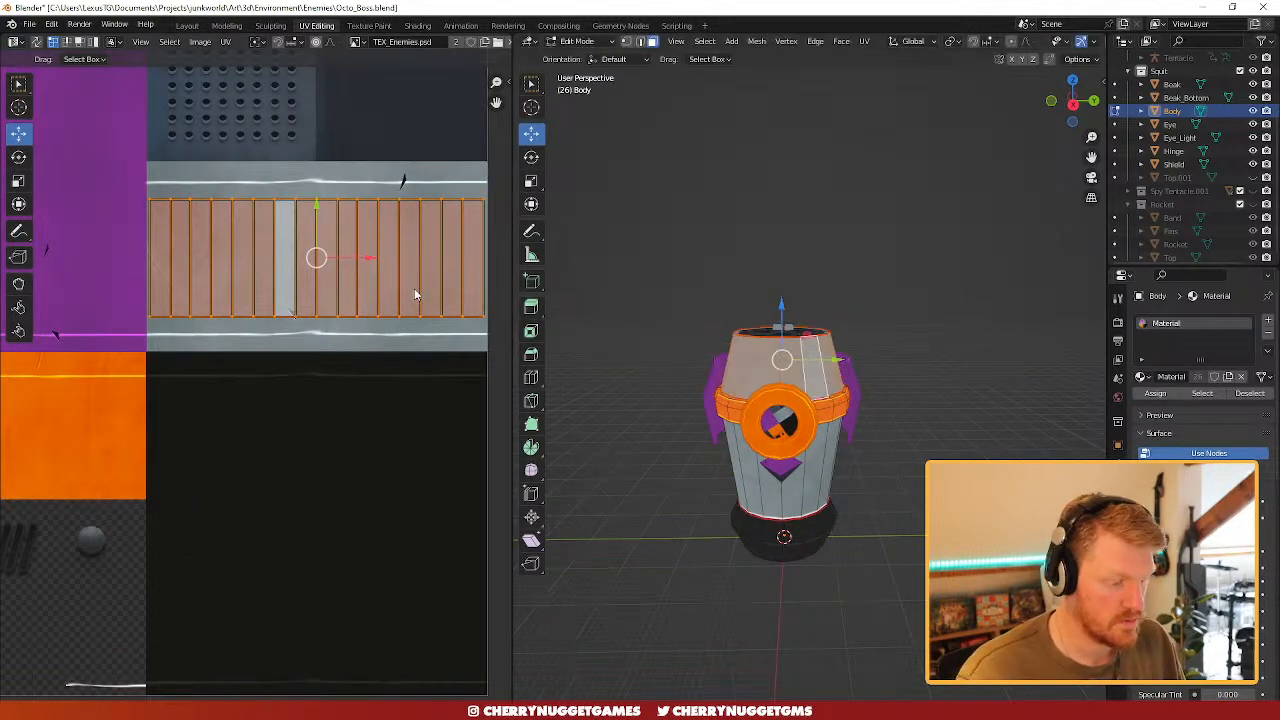
{"action": "key", "text": "s"}
{"action": "key", "text": "y"}
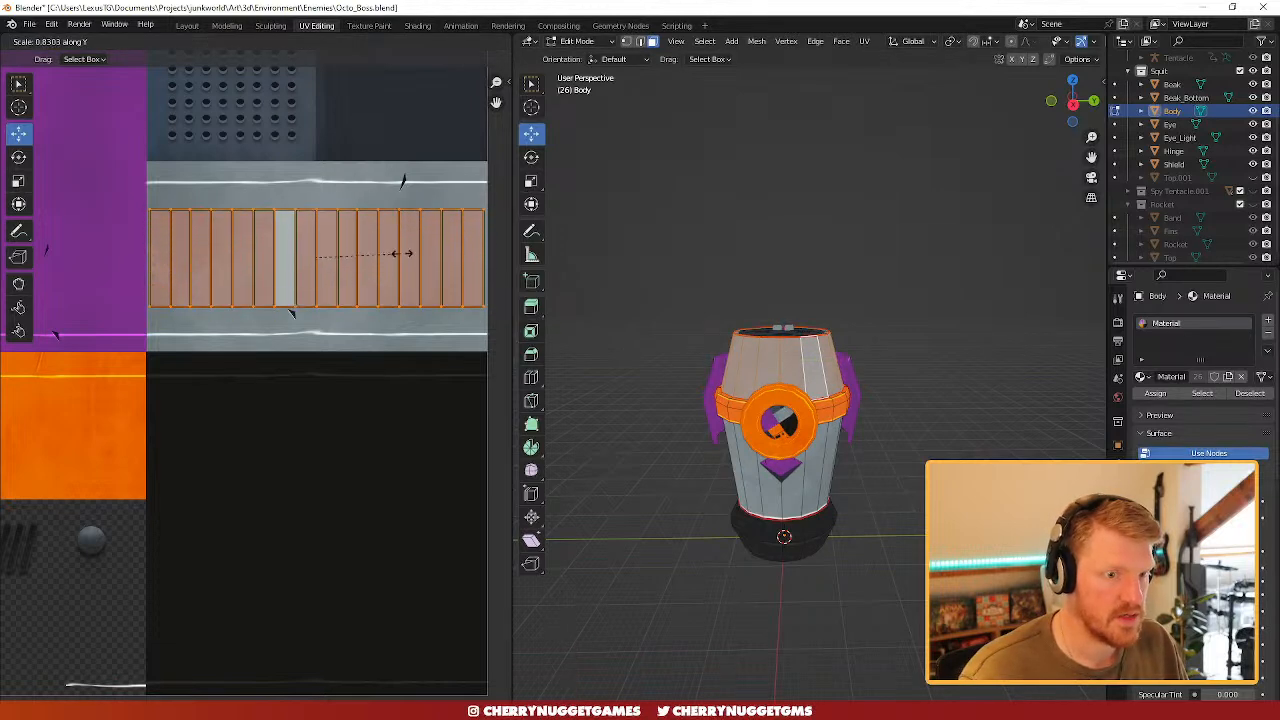
{"action": "left_click", "coordinate": [414, 254]}
{"action": "key", "text": "s"}
{"action": "key", "text": "x"}
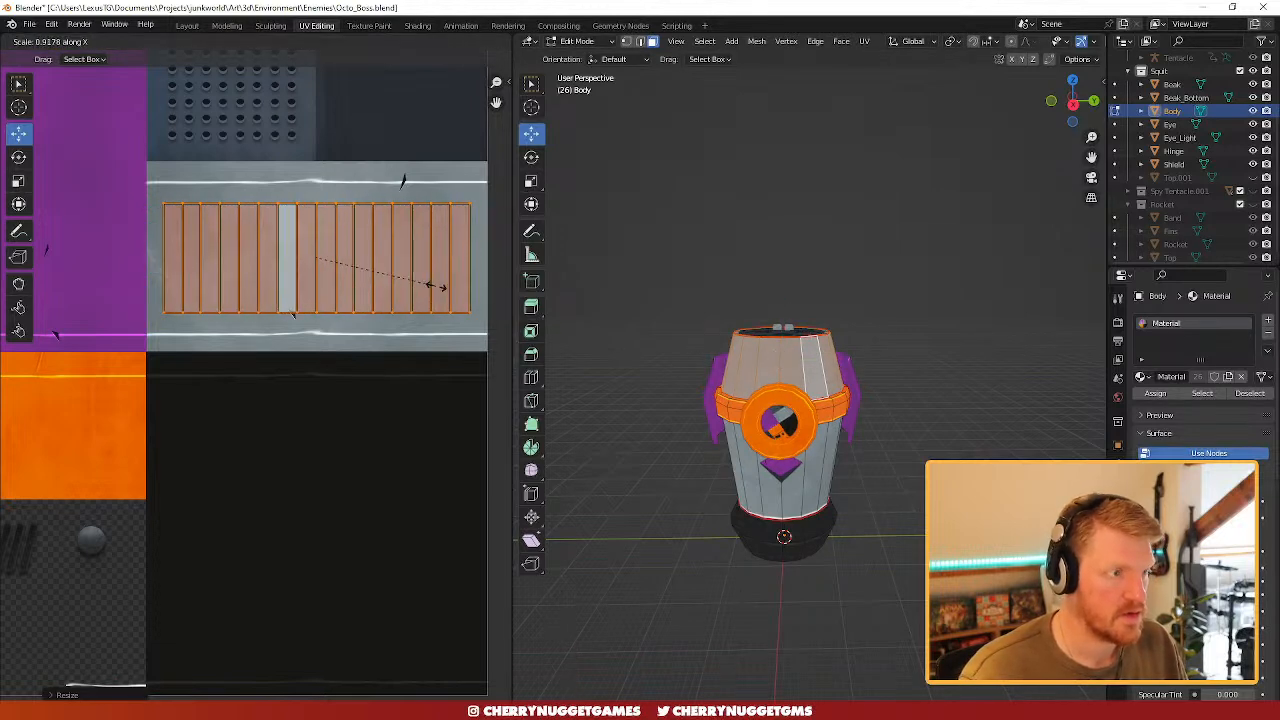
{"action": "left_click", "coordinate": [439, 293]}
{"action": "left_click", "coordinate": [930, 405]}
{"action": "mouse_move", "coordinate": [819, 452]}
{"action": "middle_mouse_down"}
{"action": "mouse_move", "coordinate": [760, 452]}
{"action": "mouse_move", "coordinate": [834, 447]}
{"action": "middle_mouse_up"}
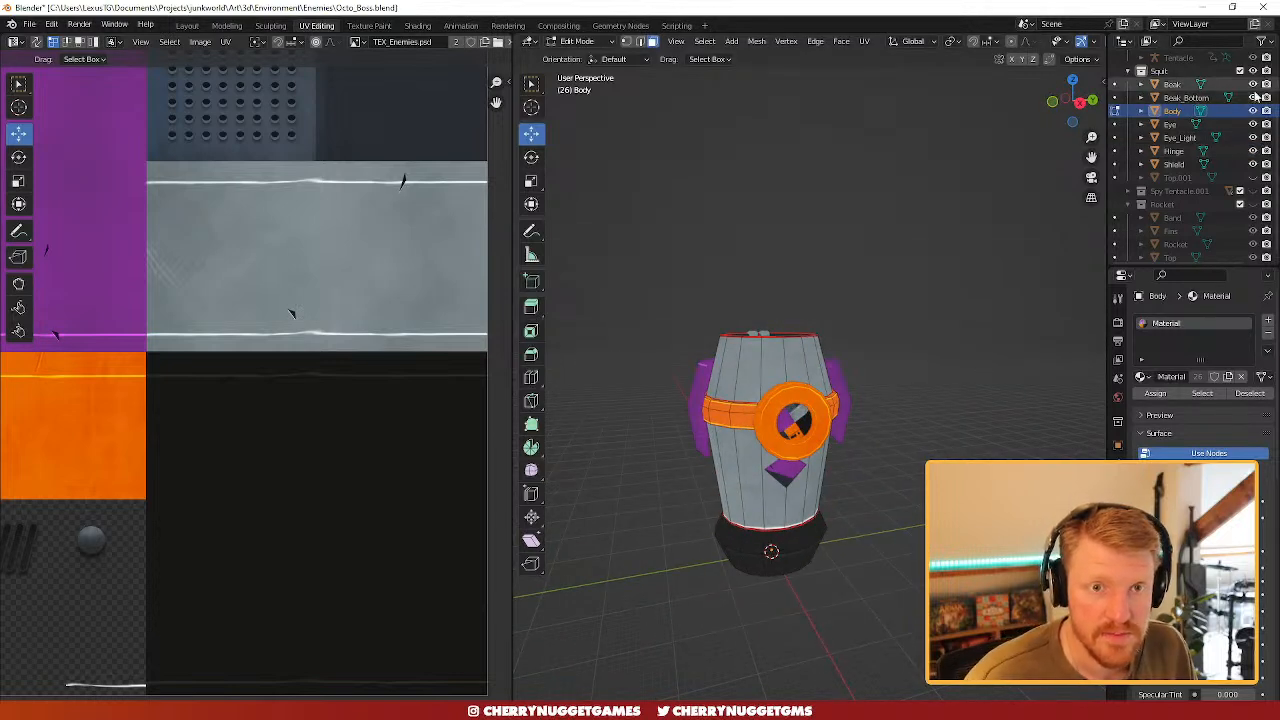
- Unhide Top.001, select it in Object Mode, and set its Y rotation to 0°
{"action": "left_click", "coordinate": [1253, 177]}
{"action": "middle_click_drag", "start_coordinate": [904, 341], "coordinate": [764, 318]}
{"action": "key", "text": "Tab"}
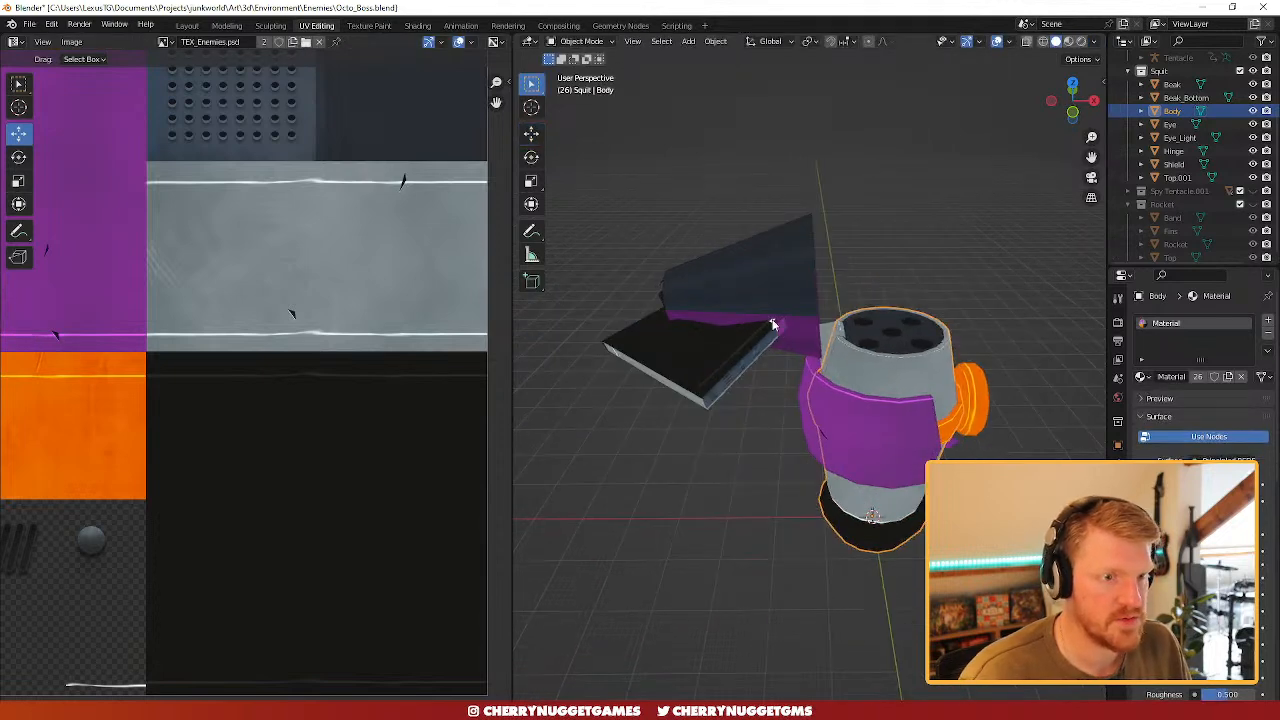
{"action": "left_click", "coordinate": [768, 318]}
{"action": "left_click", "coordinate": [1104, 76]}
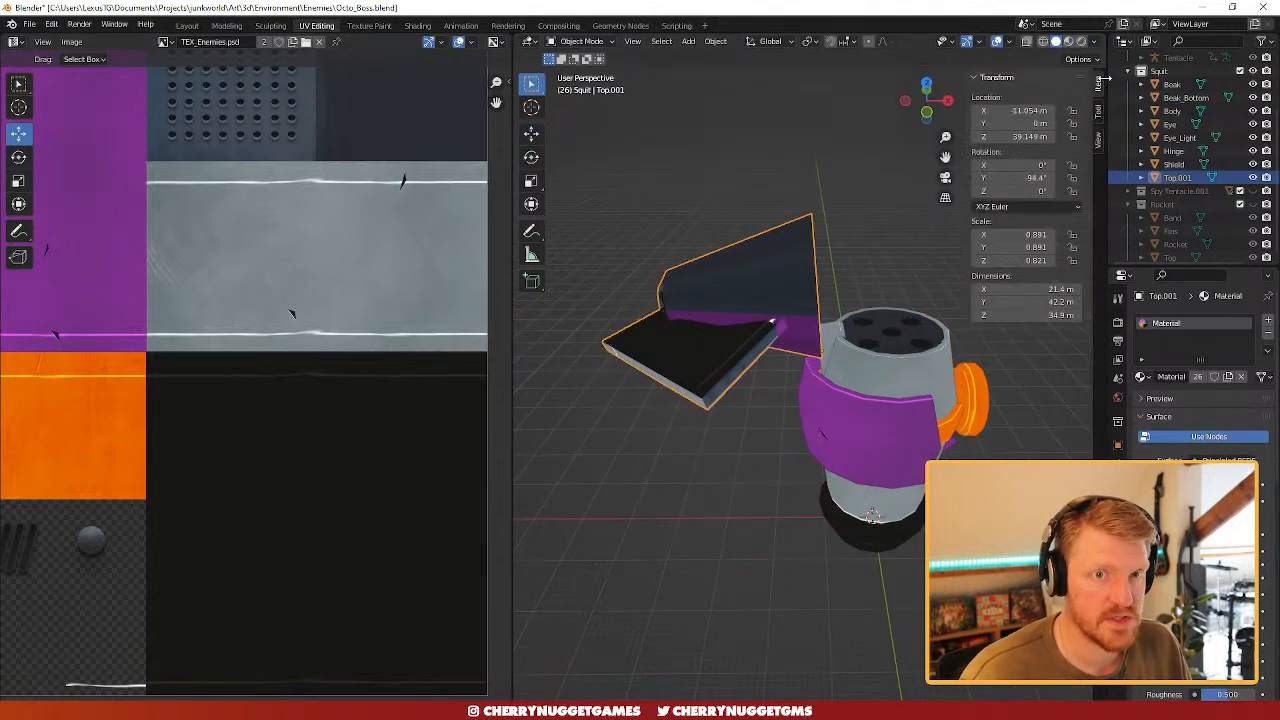
{"action": "double_click", "coordinate": [1010, 177]}
{"action": "type", "text": "0"}
{"action": "key", "text": "Return"}
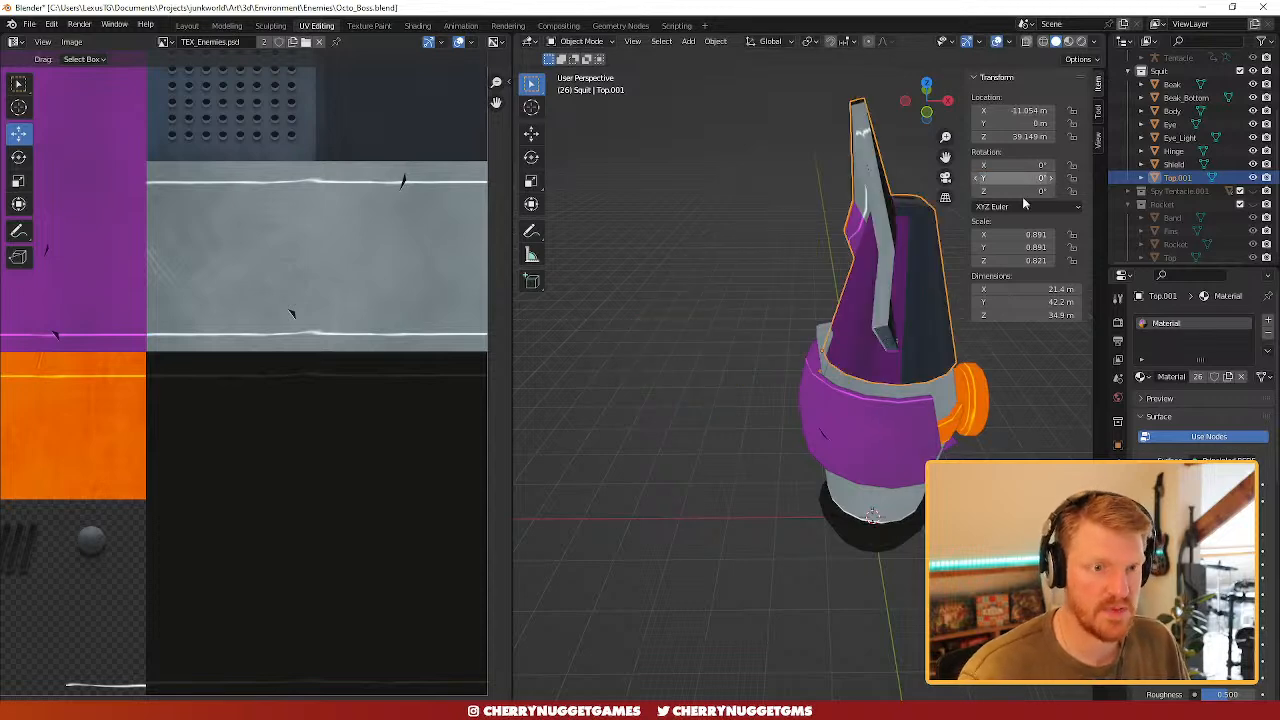
- Select the Hinge on the back of the body and move its entire UV layout up to the plain dark blue panel
{"action": "middle_click_drag", "start_coordinate": [922, 456], "coordinate": [1009, 411]}
{"action": "key", "text": "Tab"}
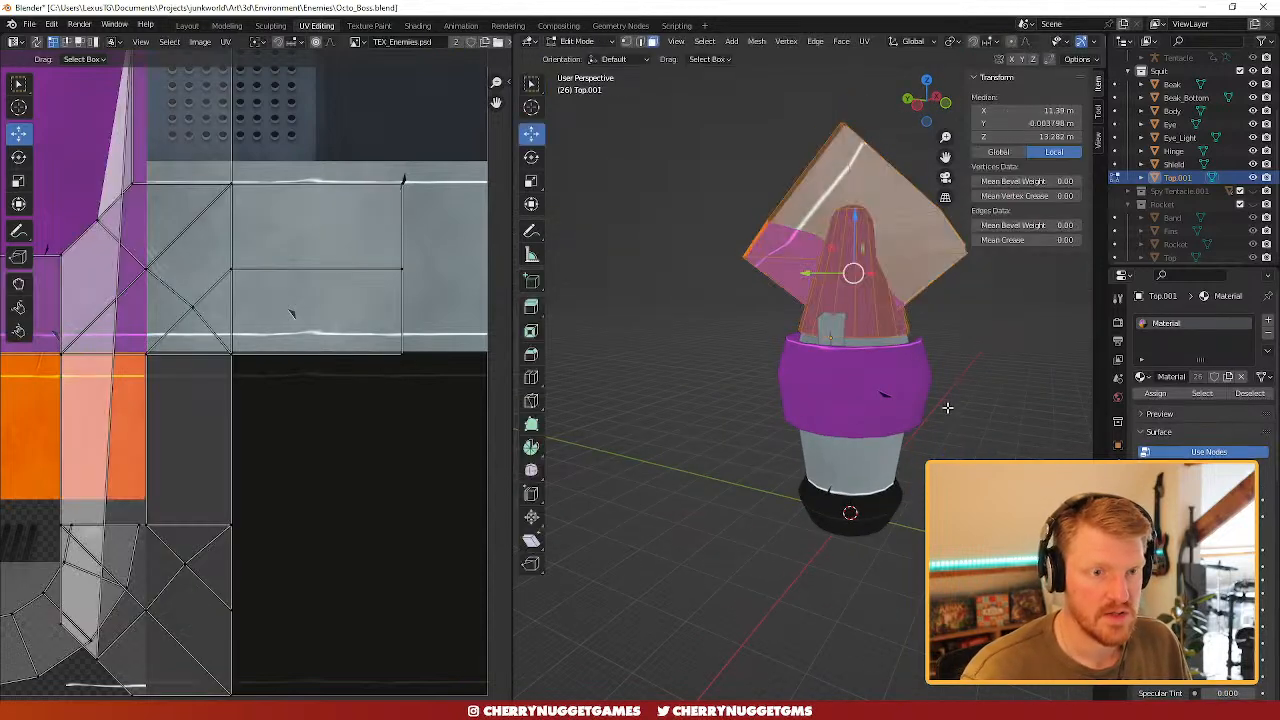
{"action": "key", "text": "Tab"}
{"action": "left_click", "coordinate": [828, 328]}
{"action": "key", "text": "Tab"}
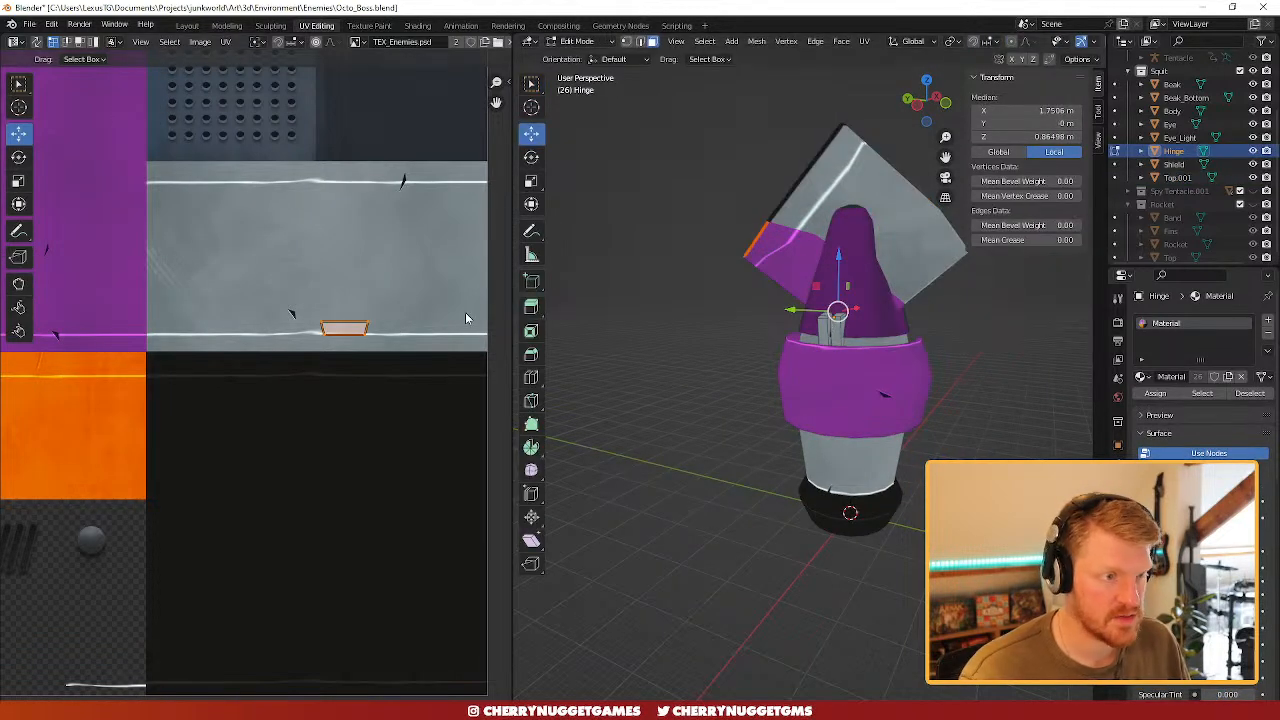
{"action": "key", "text": "a"}
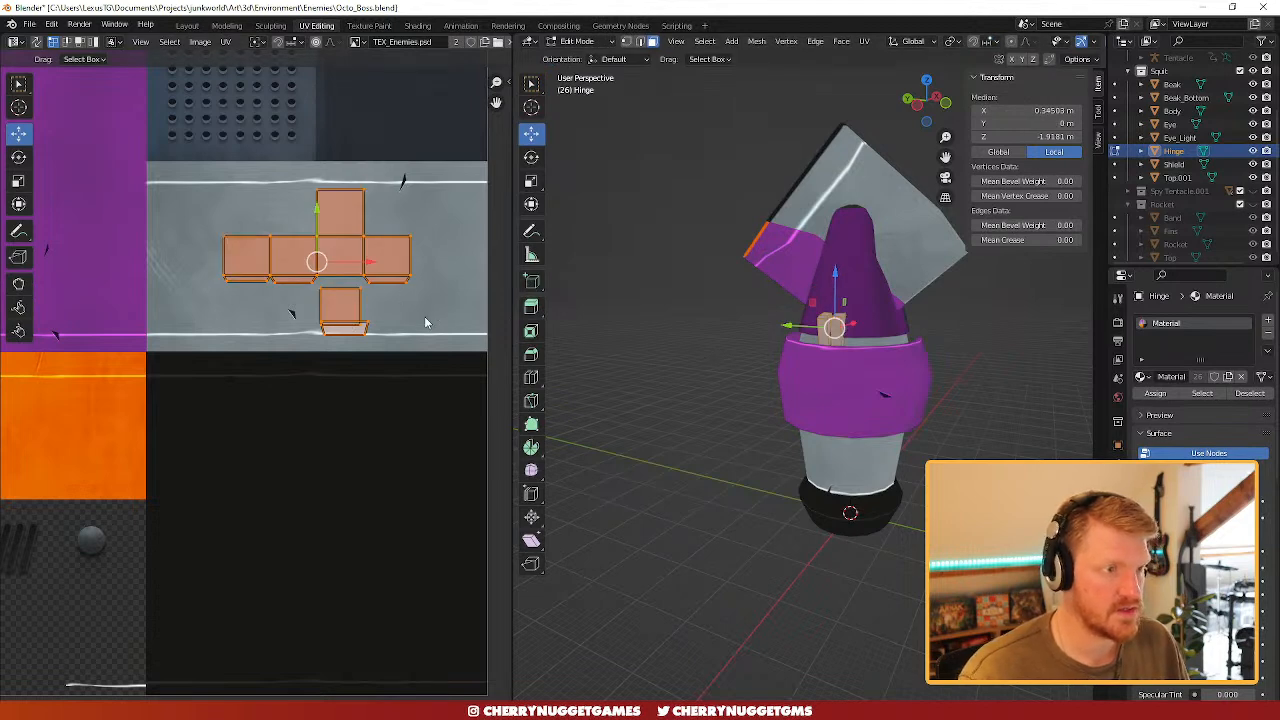
{"action": "left_click_drag", "start_coordinate": [315, 261], "coordinate": [408, 94]}
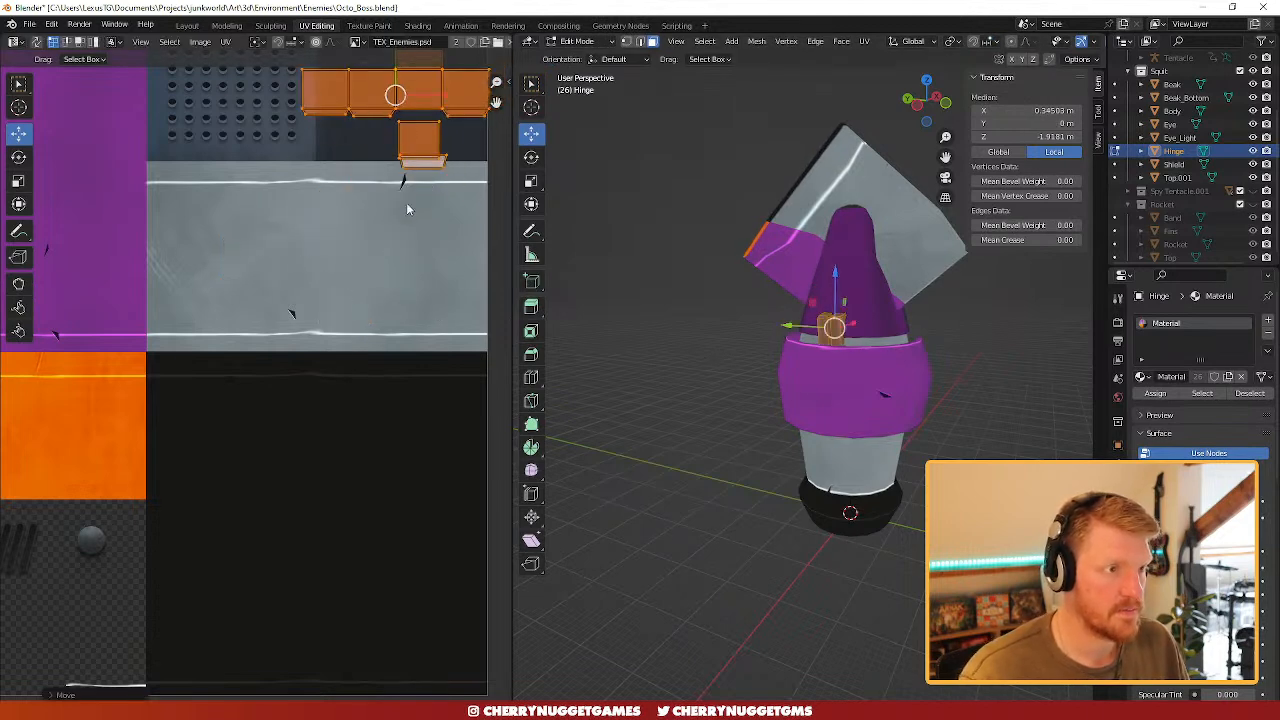
- Scale down the Hinge's UV islands in height and width so they fit inside the dark blue panel, and deselect them
{"action": "middle_click_drag", "start_coordinate": [412, 226], "coordinate": [384, 350]}
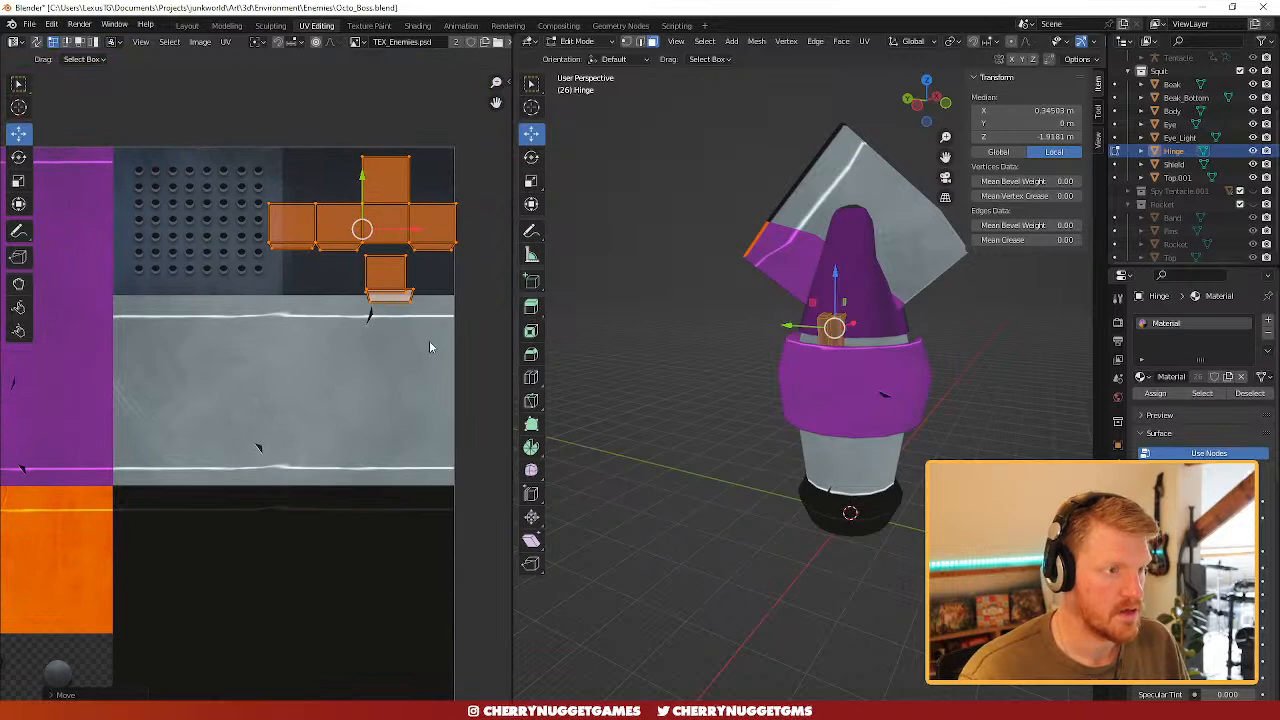
{"action": "middle_click_drag", "start_coordinate": [408, 395], "coordinate": [406, 412]}
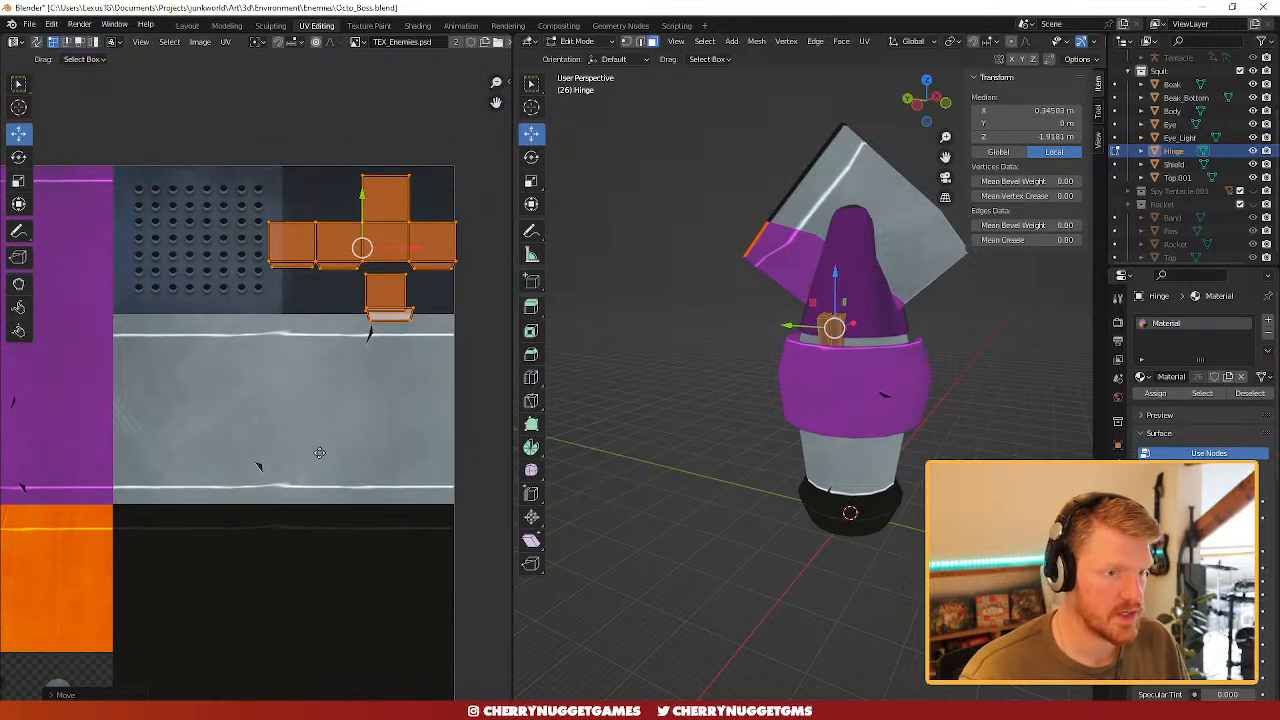
{"action": "middle_click_drag", "start_coordinate": [319, 453], "coordinate": [252, 450]}
{"action": "key", "text": "s"}
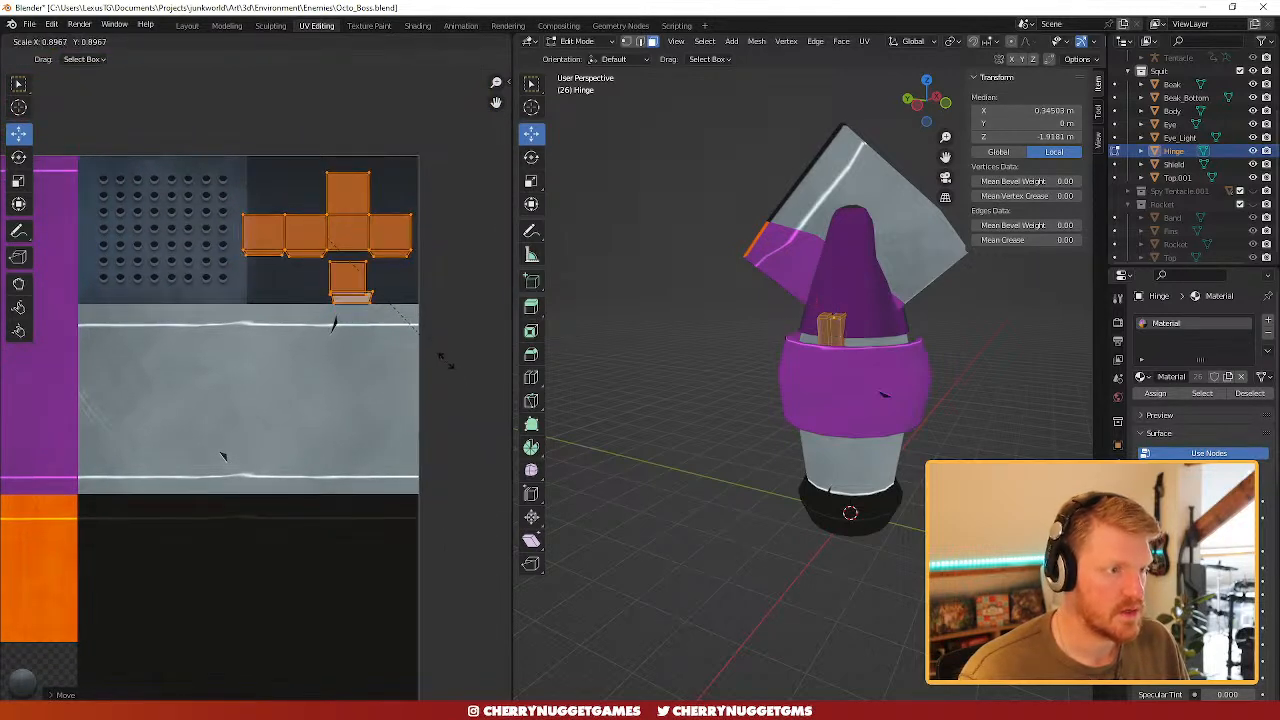
{"action": "left_click", "coordinate": [425, 344]}
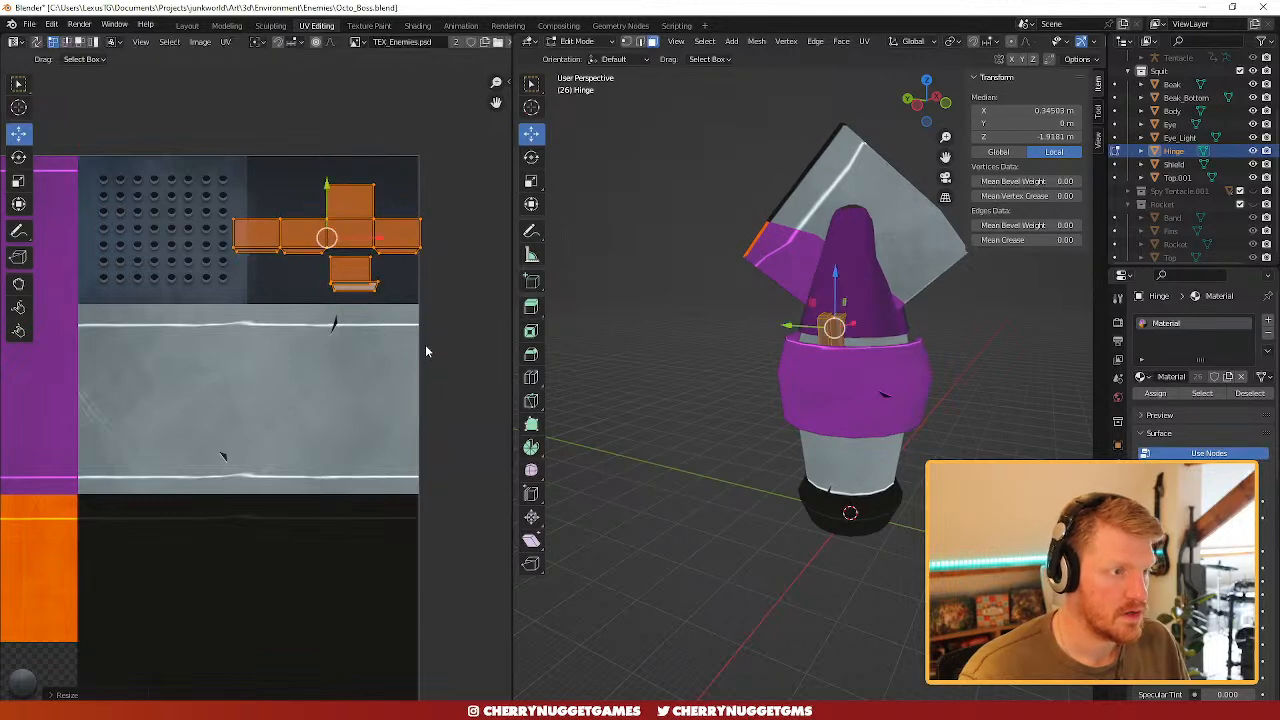
{"action": "key", "text": "s"}
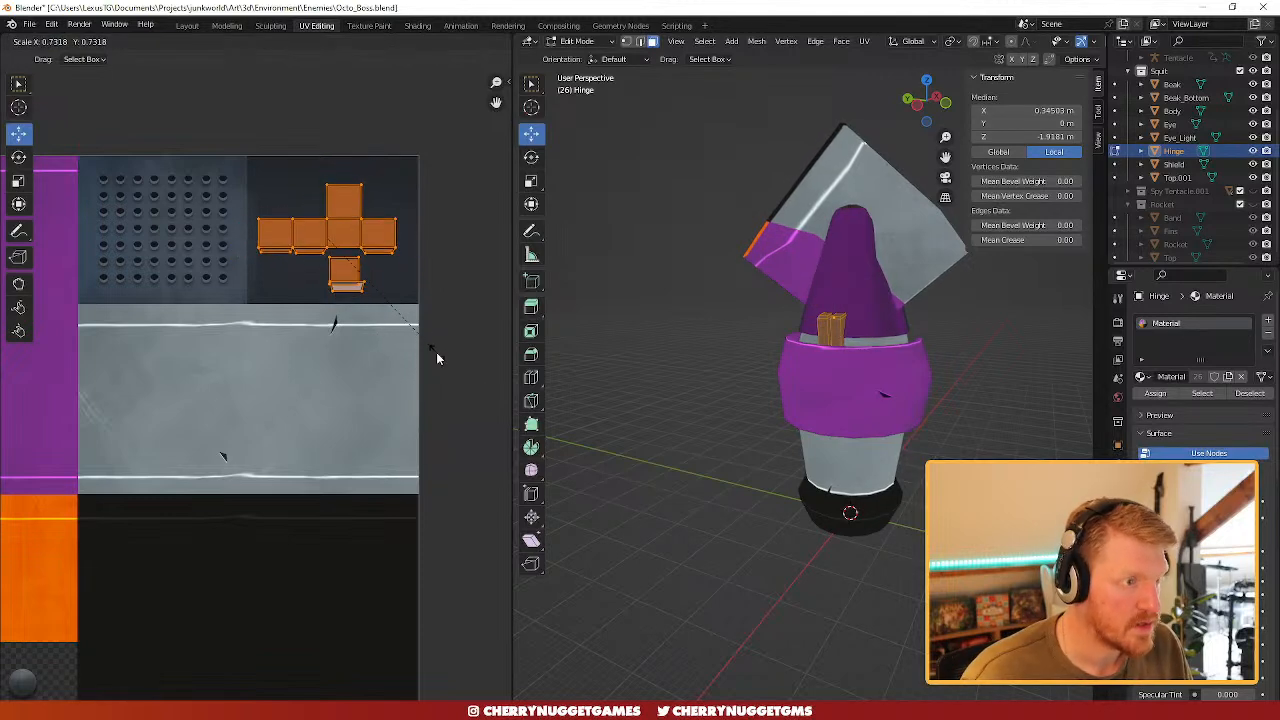
{"action": "left_click", "coordinate": [436, 352]}
{"action": "left_click", "coordinate": [367, 325]}
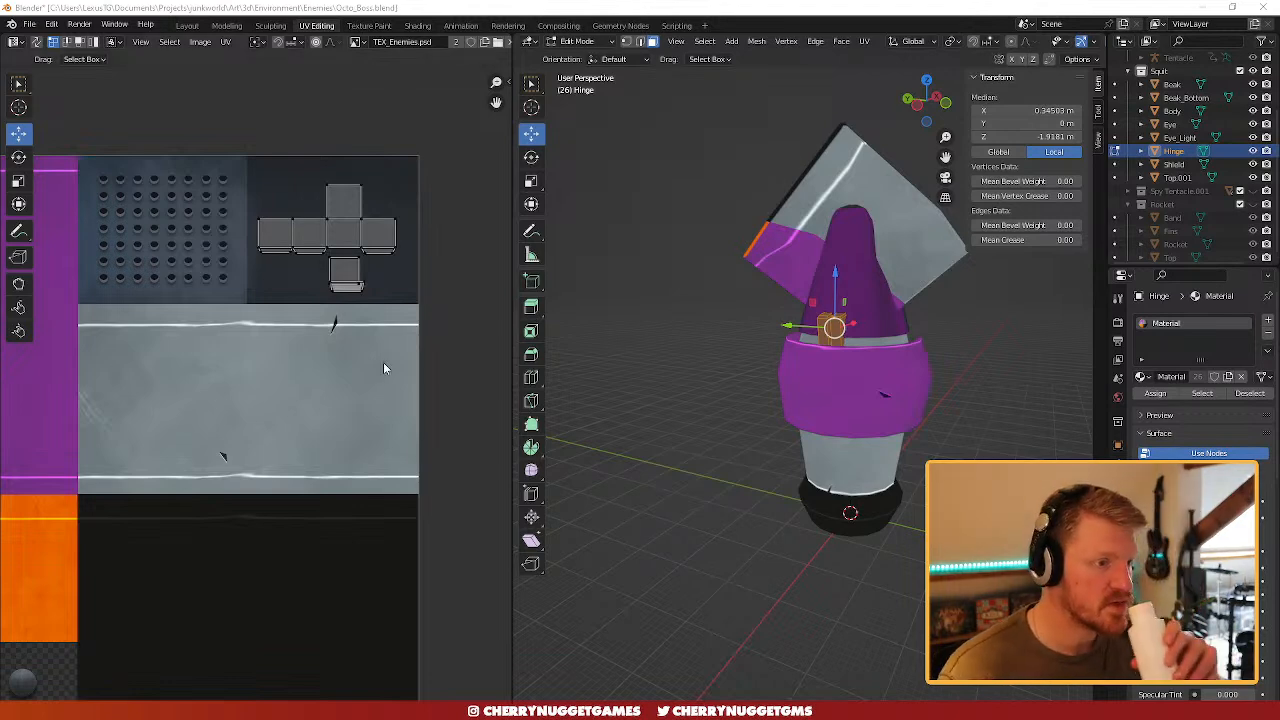
- Switch to Unity and examine the octopus boss in the SunkenCity_Level_01 scene
{"action": "middle_click_drag", "start_coordinate": [390, 378], "coordinate": [437, 358]}
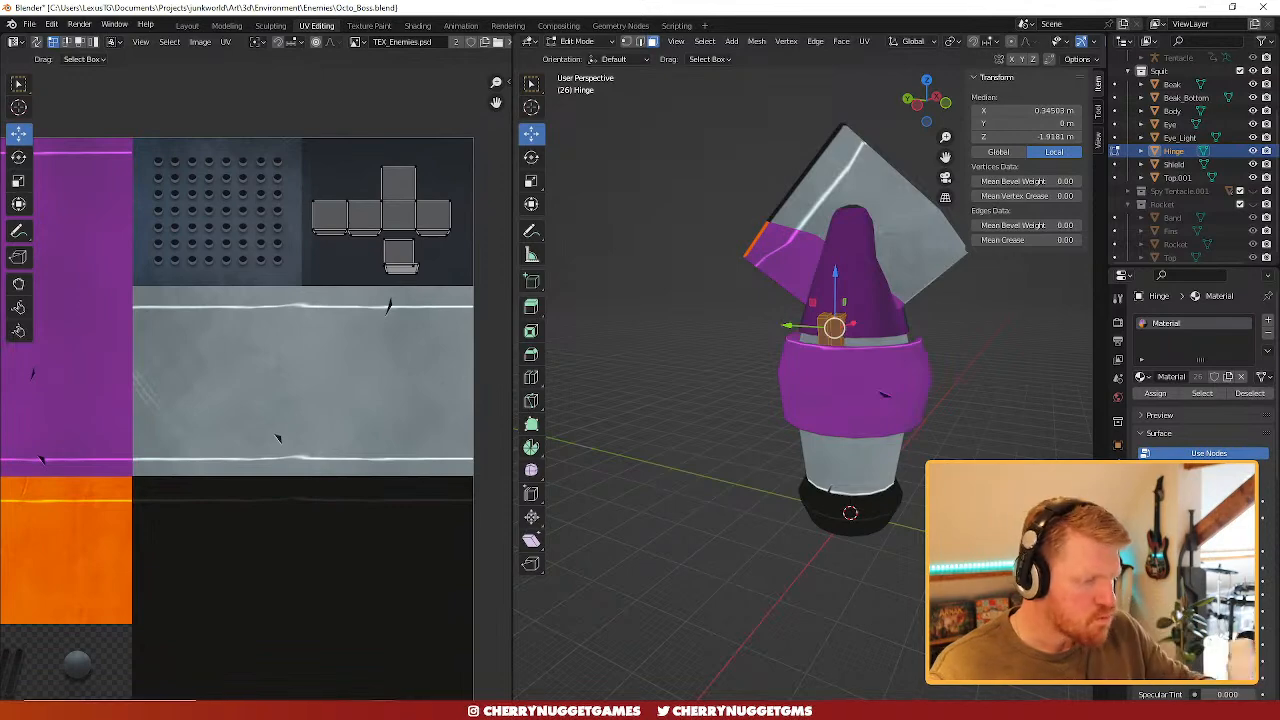
{"action": "key", "text": "alt+Tab"}
{"action": "middle_click_drag", "start_coordinate": [546, 366], "coordinate": [505, 358]}
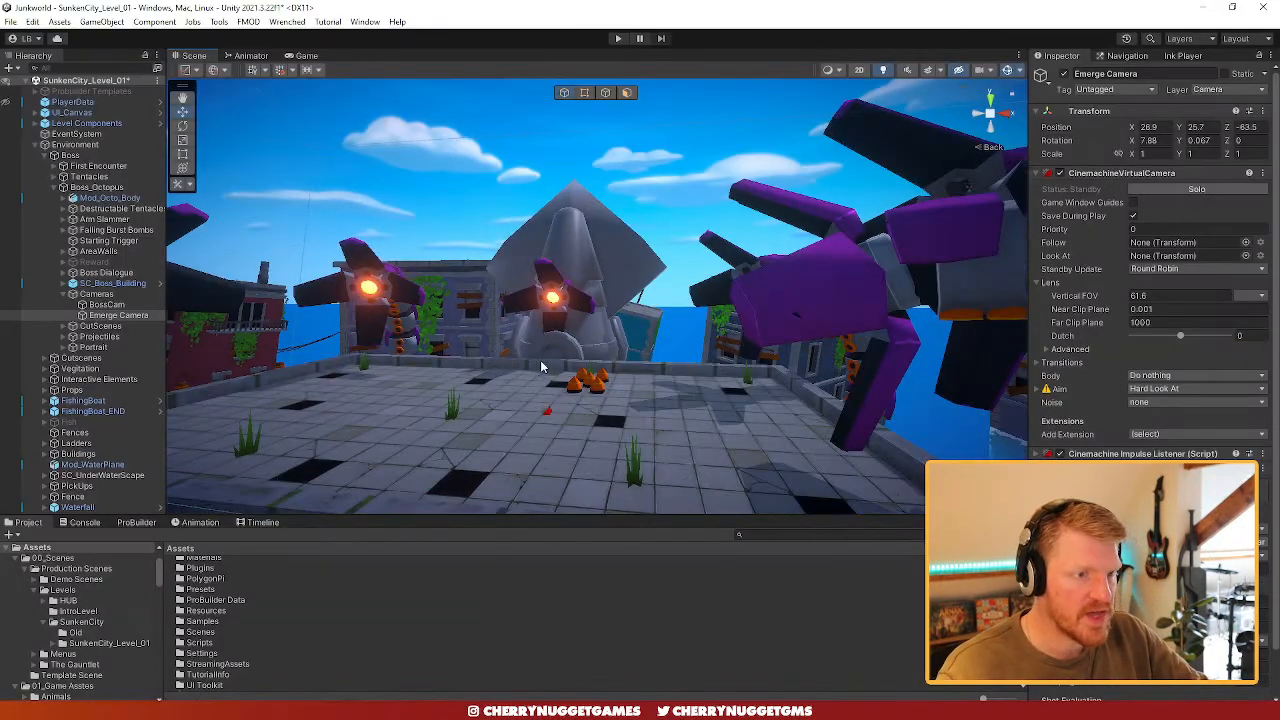
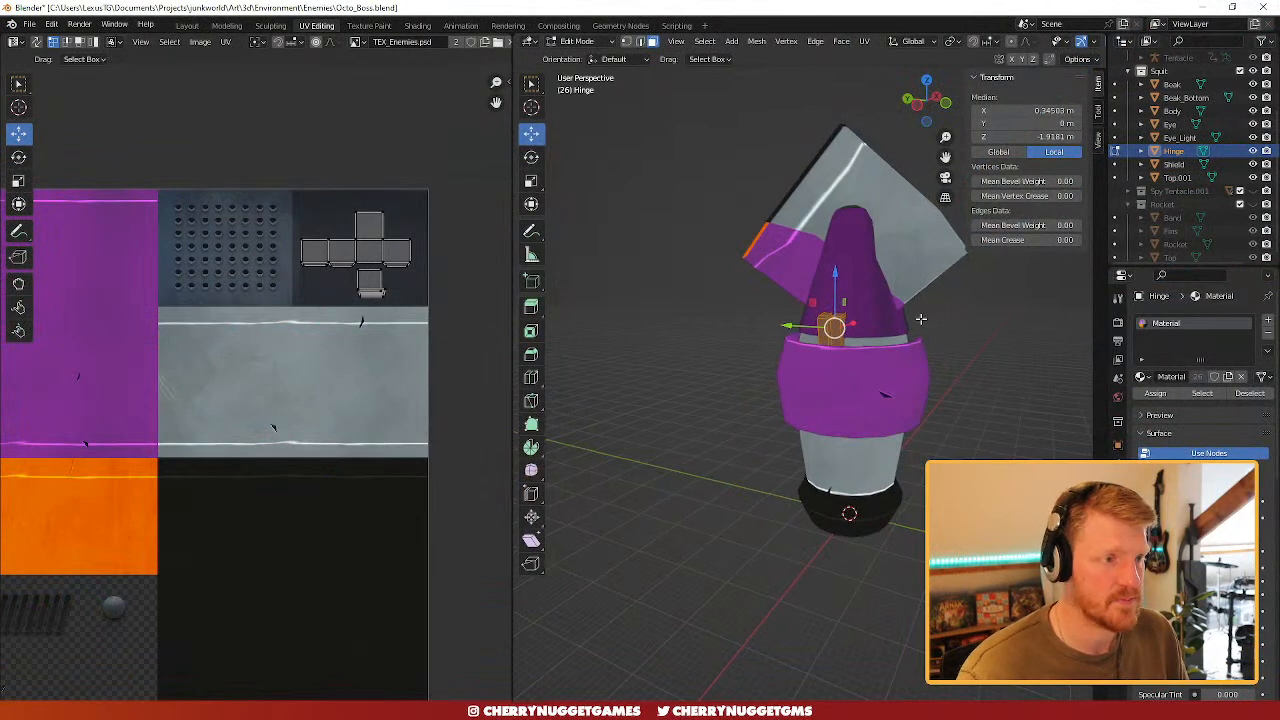
- Deselect the Hinge's faces and examine the squid model with its closed top from the back and front
{"action": "scroll", "coordinate": [862, 367], "scroll_direction": "up", "scroll_amount": 3}
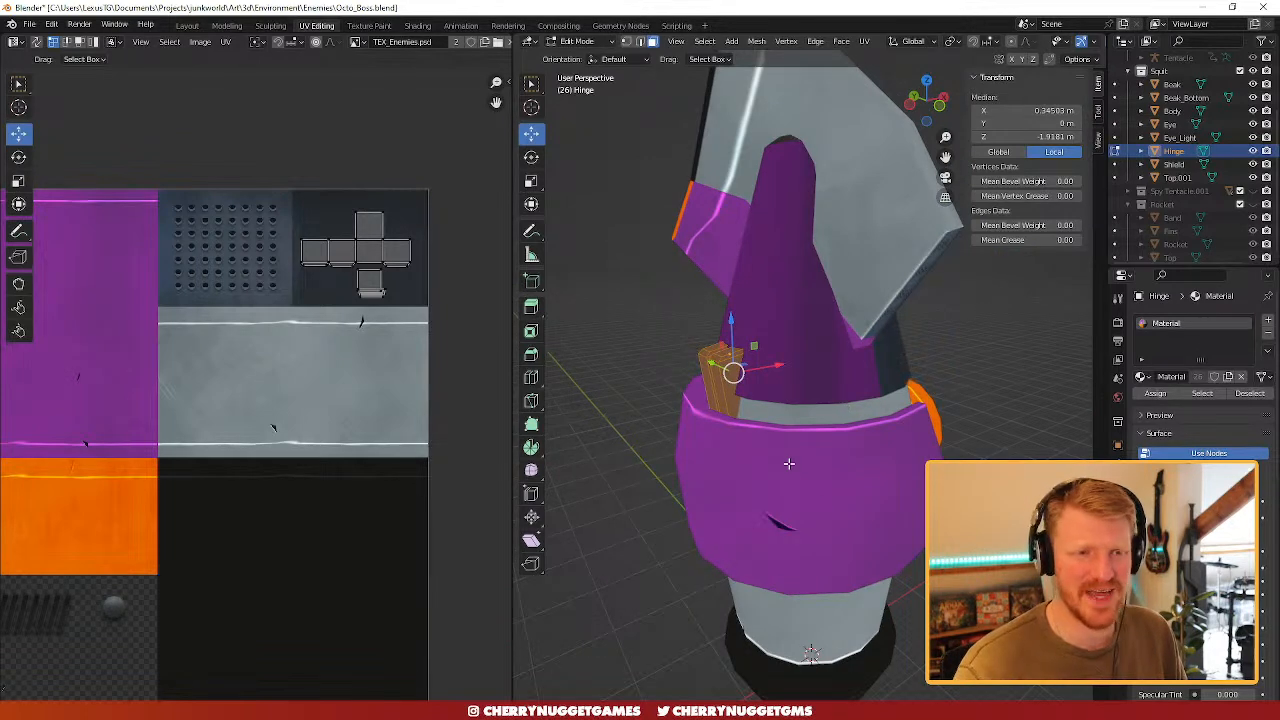
{"action": "scroll", "coordinate": [797, 410], "scroll_direction": "up", "scroll_amount": 2}
{"action": "scroll", "coordinate": [773, 383], "scroll_direction": "down", "scroll_amount": 2}
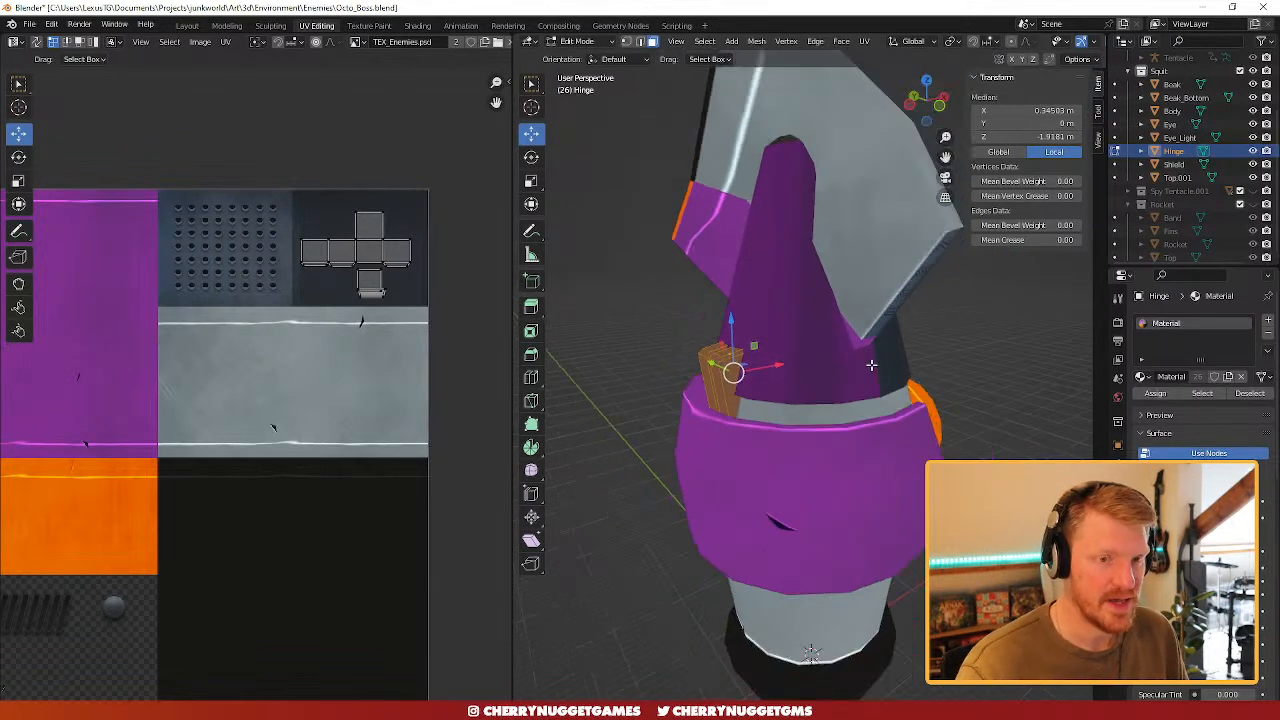
{"action": "key", "text": "alt+a"}
{"action": "middle_click_drag", "start_coordinate": [773, 383], "coordinate": [734, 369]}
{"action": "scroll", "coordinate": [855, 333], "scroll_direction": "down", "scroll_amount": 4}
{"action": "mouse_move", "coordinate": [855, 333]}
{"action": "middle_mouse_down"}
{"action": "mouse_move", "coordinate": [628, 353]}
{"action": "mouse_move", "coordinate": [866, 366]}
{"action": "mouse_move", "coordinate": [846, 353]}
{"action": "middle_mouse_up"}
{"action": "scroll", "coordinate": [848, 302], "scroll_direction": "up", "scroll_amount": 2}
{"action": "scroll", "coordinate": [880, 361], "scroll_direction": "down", "scroll_amount": 3}
{"action": "scroll", "coordinate": [871, 357], "scroll_direction": "up", "scroll_amount": 2}
{"action": "scroll", "coordinate": [846, 353], "scroll_direction": "down", "scroll_amount": 2}
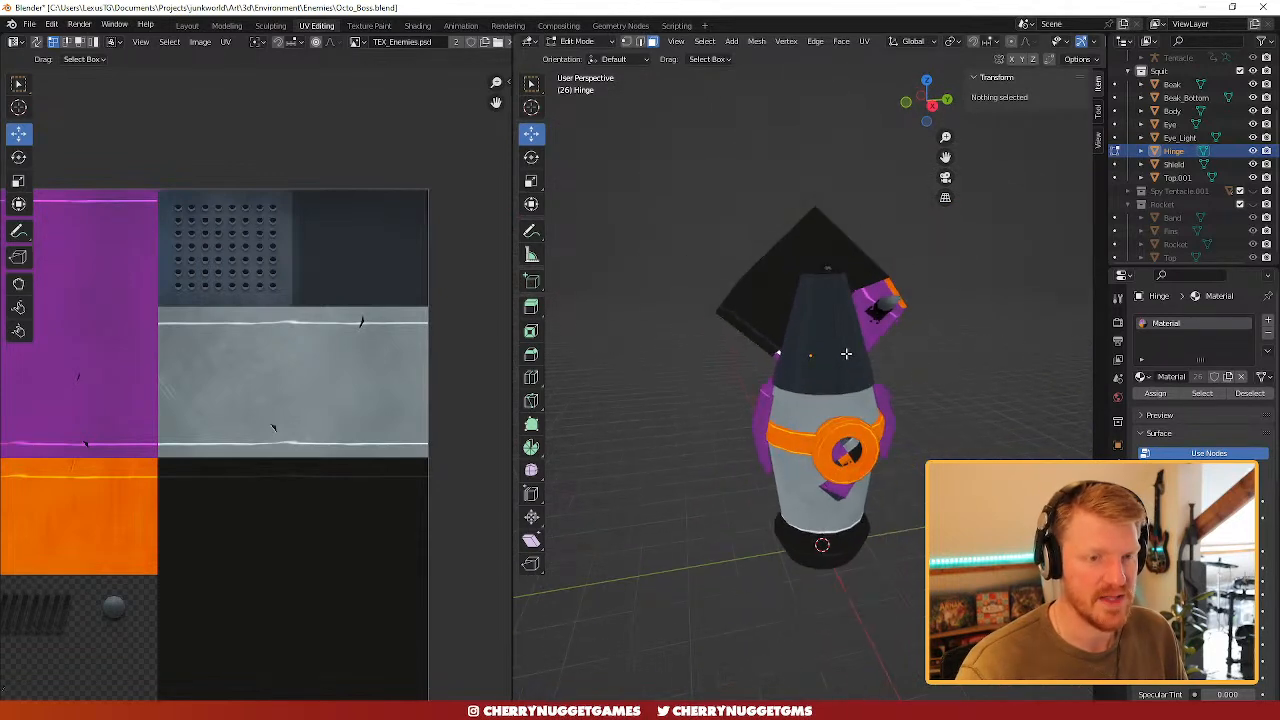
- Switch editing from the Hinge to Top.001 and select the linked faces of the angular fin behind the cone
{"action": "key", "text": "Tab"}
{"action": "left_click", "coordinate": [780, 289]}
{"action": "scroll", "coordinate": [786, 296], "scroll_direction": "up", "scroll_amount": 1}
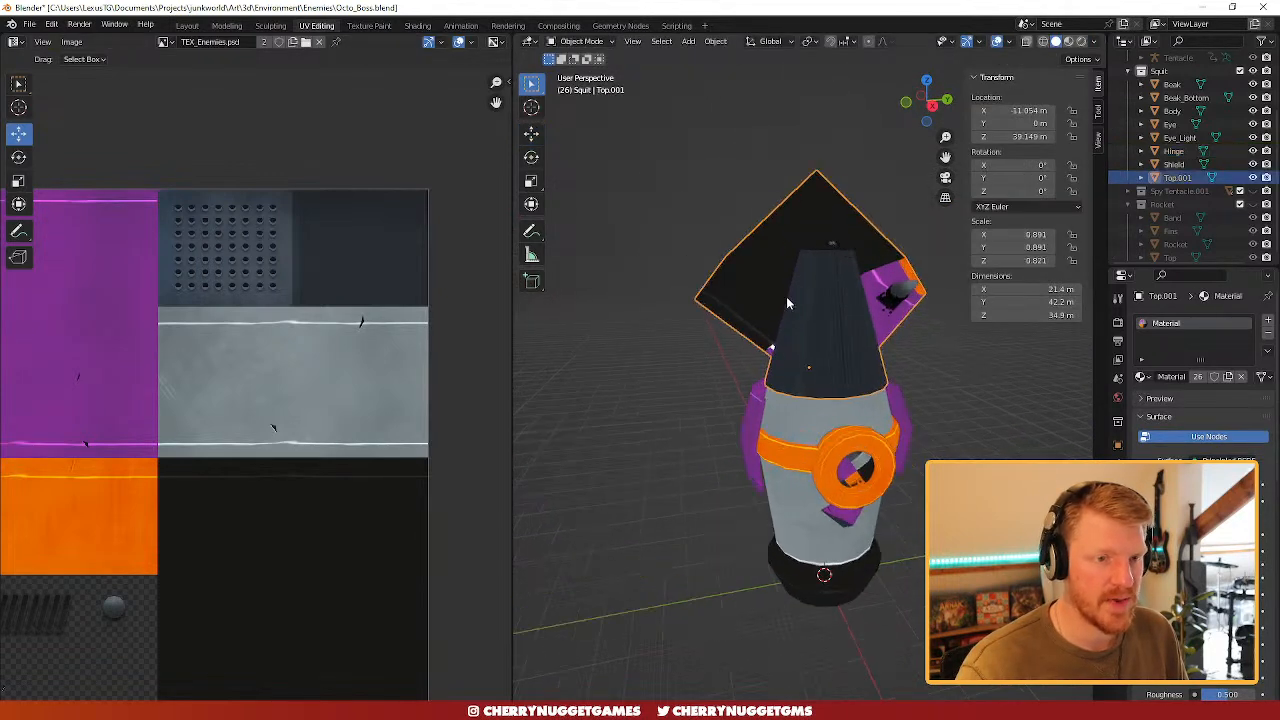
{"action": "key", "text": "Tab"}
{"action": "left_click", "coordinate": [770, 284]}
{"action": "key", "text": "l"}
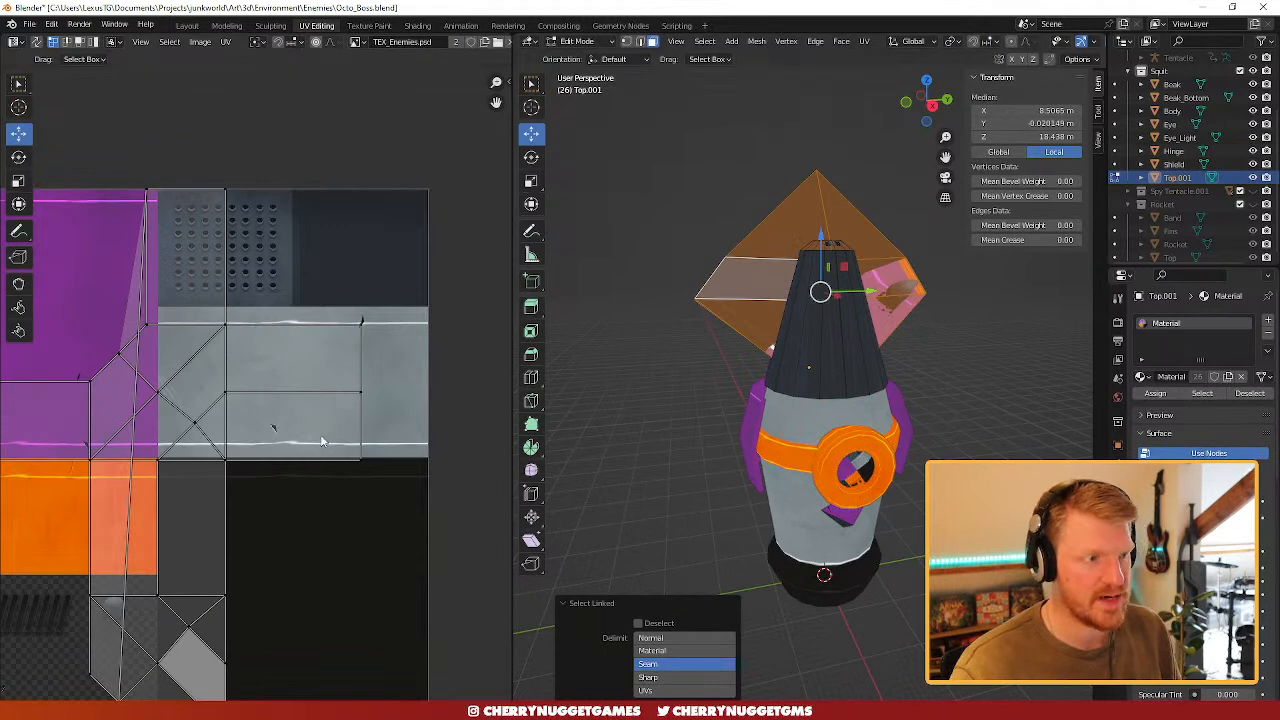
- Mark the edge loop around the front face of Top.001's fin as a seam
{"action": "scroll", "coordinate": [322, 436], "scroll_direction": "down", "scroll_amount": 6}
{"action": "scroll", "coordinate": [322, 432], "scroll_direction": "up", "scroll_amount": 3}
{"action": "middle_click_drag", "start_coordinate": [718, 292], "coordinate": [793, 264]}
{"action": "scroll", "coordinate": [835, 290], "scroll_direction": "up", "scroll_amount": 3}
{"action": "key", "text": "2"}
{"action": "left_click", "coordinate": [728, 193], "text": "alt"}
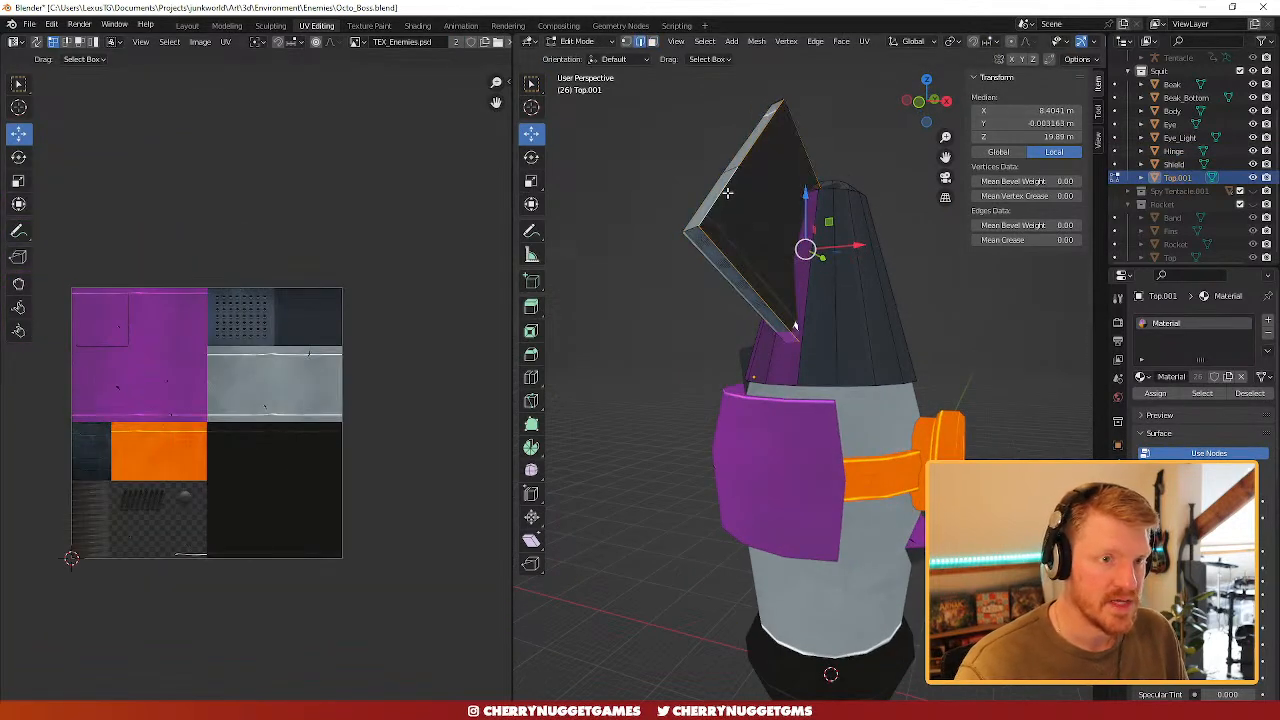
{"action": "right_click", "coordinate": [751, 275]}
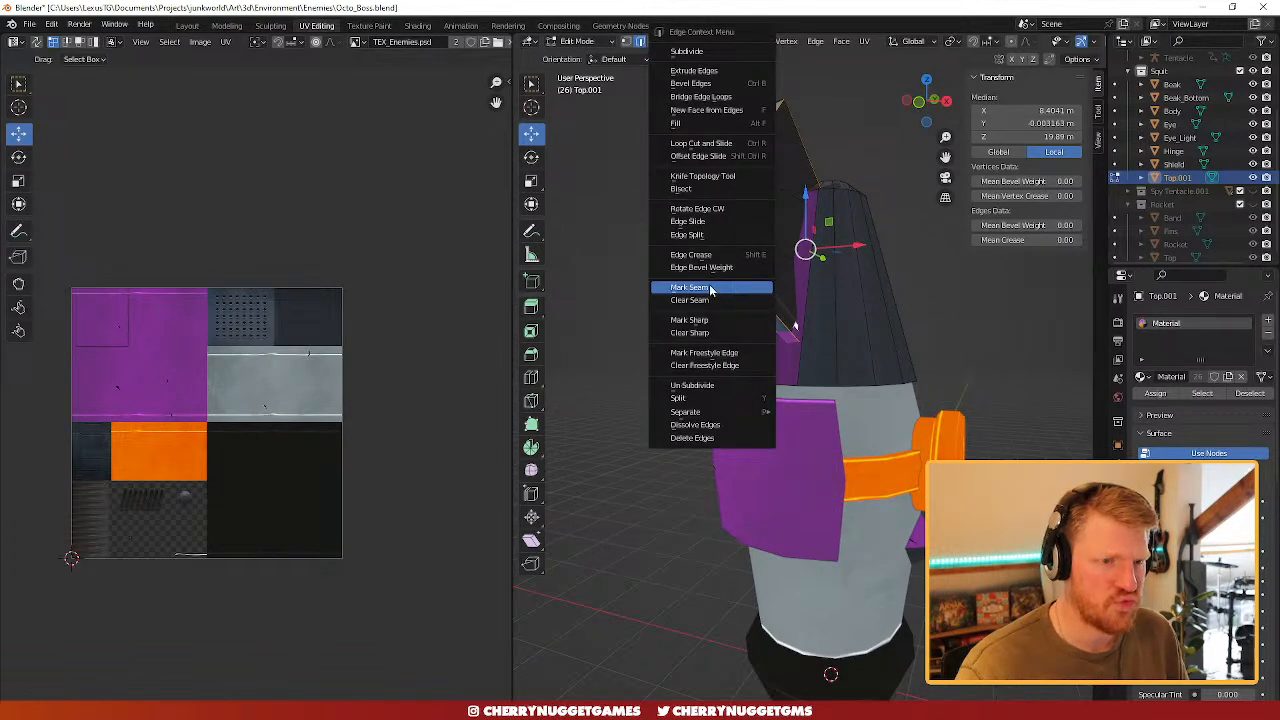
{"action": "left_click", "coordinate": [711, 288]}
{"action": "middle_click_drag", "start_coordinate": [711, 288], "coordinate": [771, 272]}
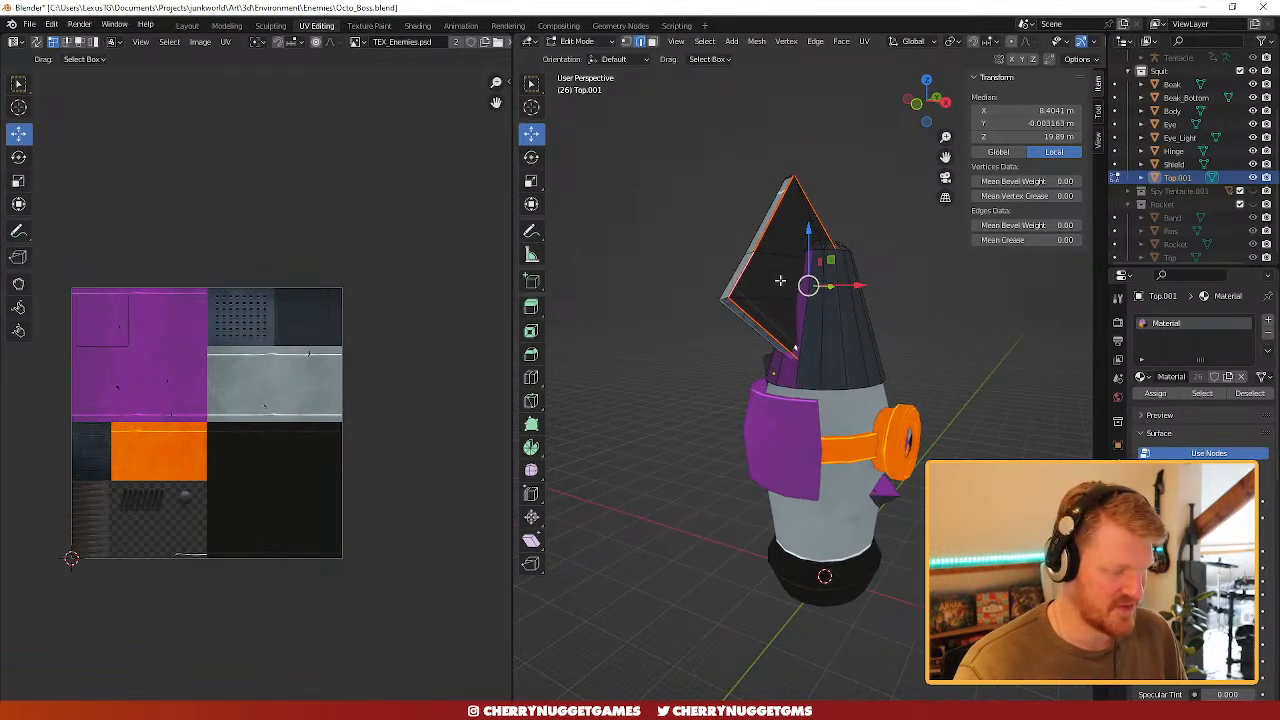
- Select the linked faces of Top.001's whole fin and unwrap their UVs
{"action": "left_click", "coordinate": [780, 280]}
{"action": "key", "text": "l"}
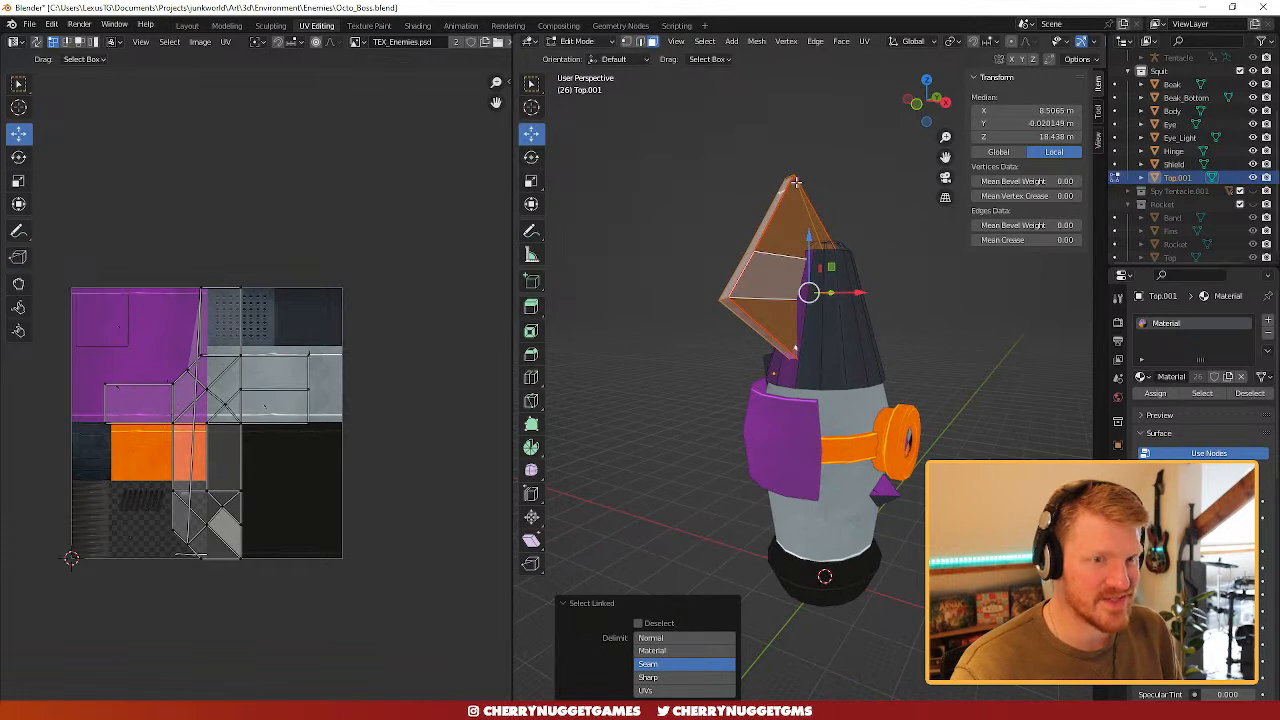
{"action": "scroll", "coordinate": [795, 181], "scroll_direction": "up", "scroll_amount": 2}
{"action": "left_click", "coordinate": [864, 41]}
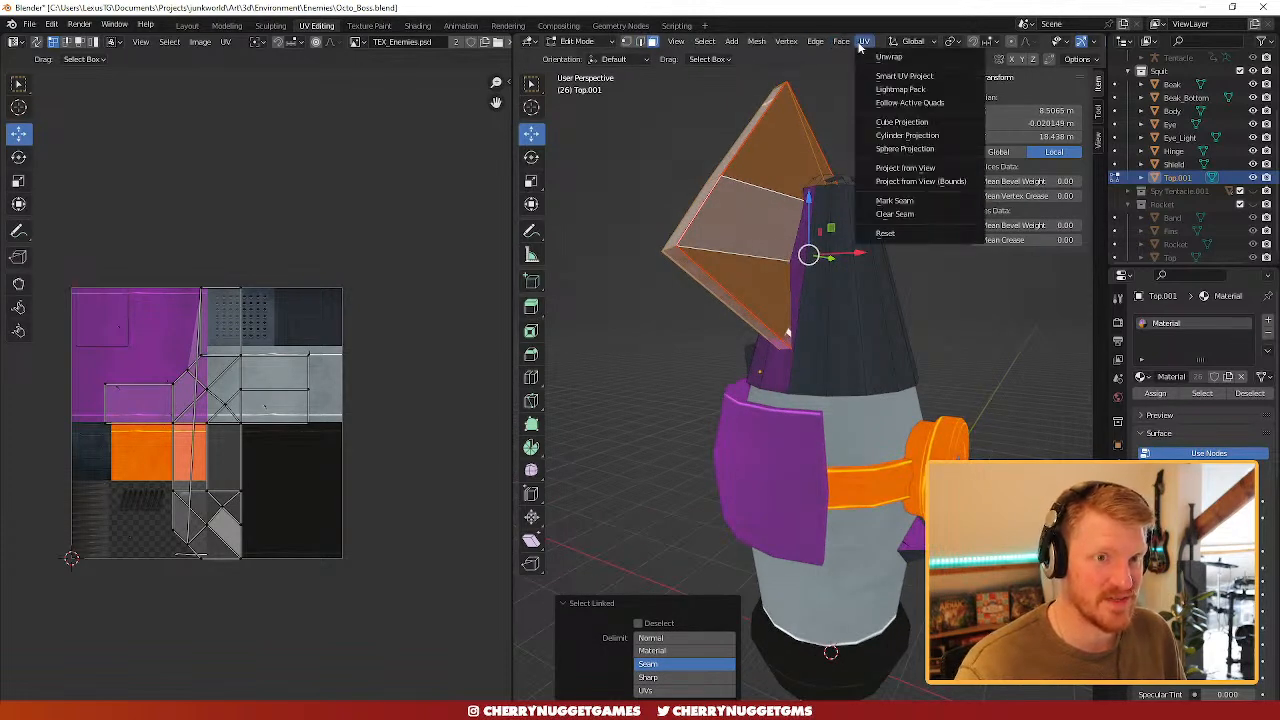
{"action": "left_click", "coordinate": [888, 57]}
{"action": "scroll", "coordinate": [242, 432], "scroll_direction": "down", "scroll_amount": 1}
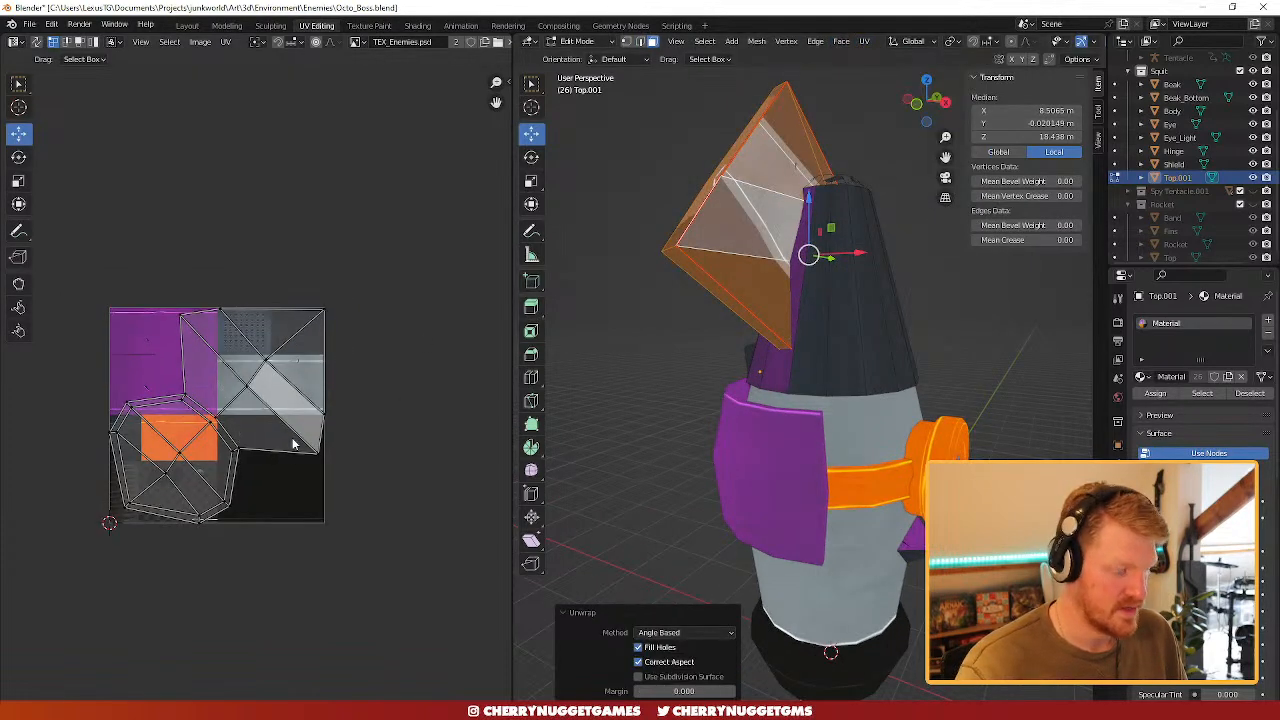
- Scale down the fin's unwrapped UV islands and move them up over the grey and dark blue panels
{"action": "key", "text": "s"}
{"action": "left_click", "coordinate": [214, 414]}
{"action": "key", "text": "g"}
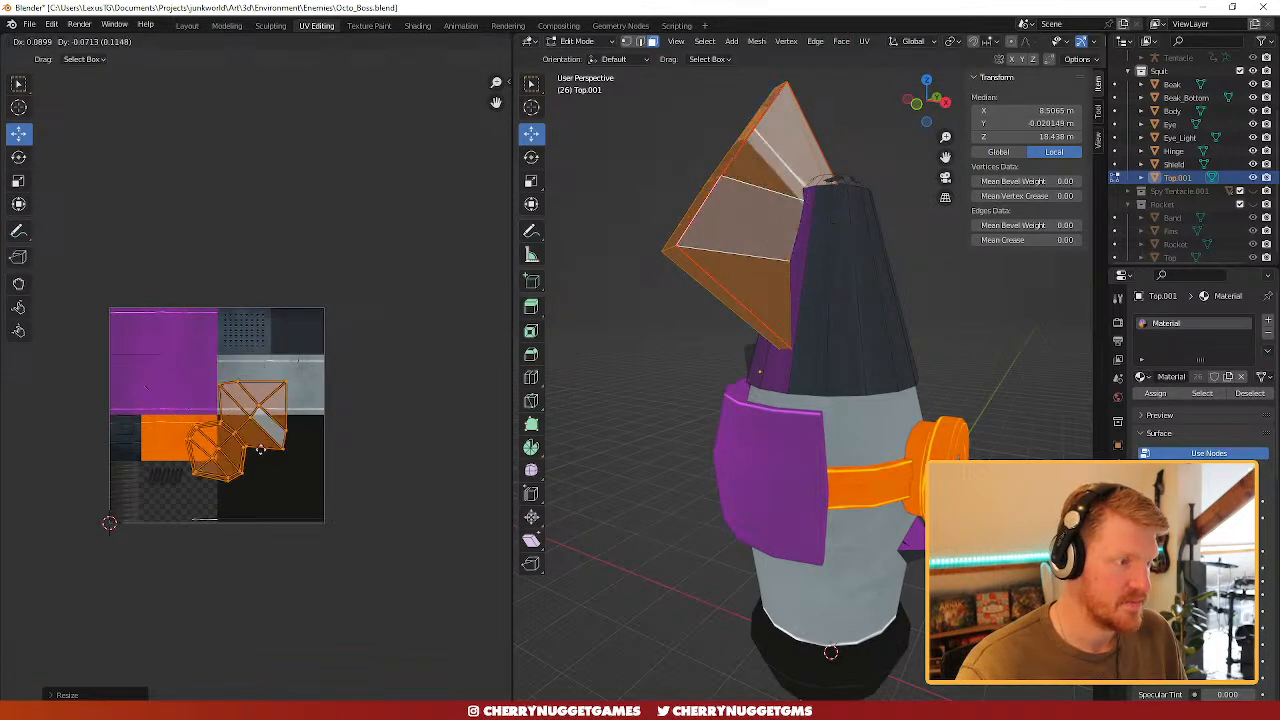
{"action": "left_click", "coordinate": [345, 401]}
{"action": "scroll", "coordinate": [348, 401], "scroll_direction": "up", "scroll_amount": 3}
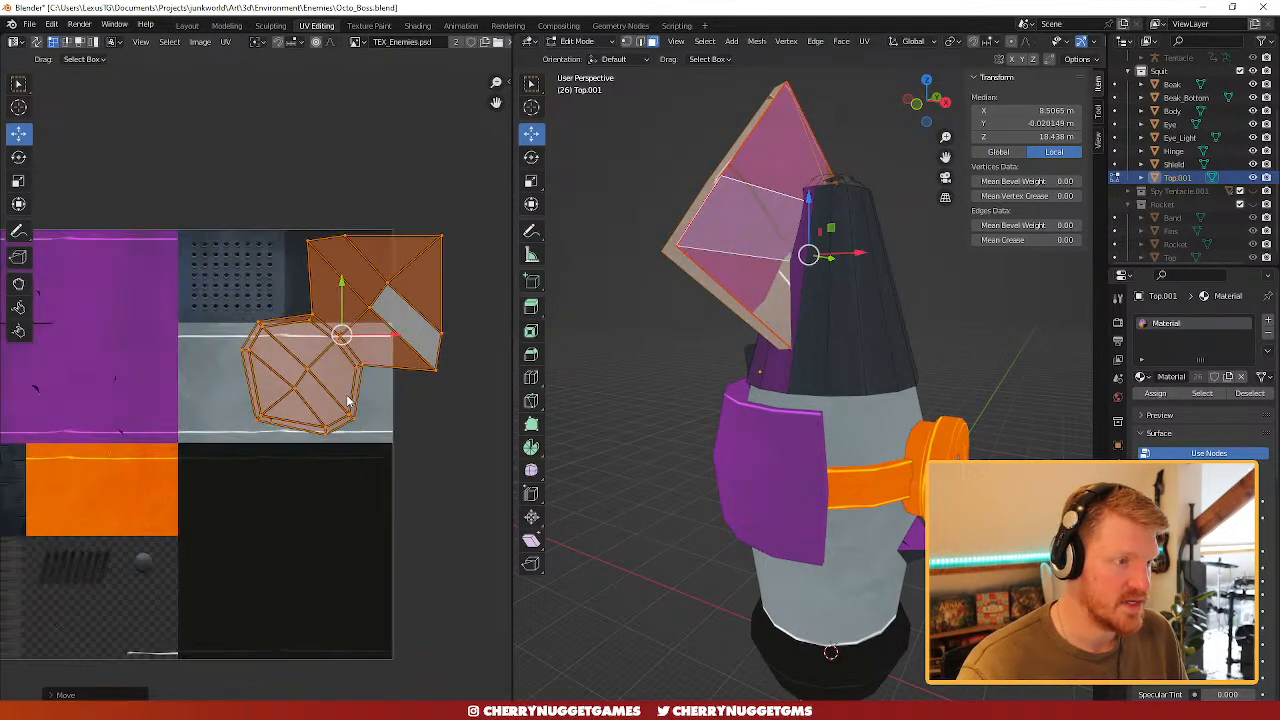
{"action": "scroll", "coordinate": [420, 340], "scroll_direction": "up", "scroll_amount": 2}
{"action": "scroll", "coordinate": [802, 346], "scroll_direction": "up", "scroll_amount": 4}
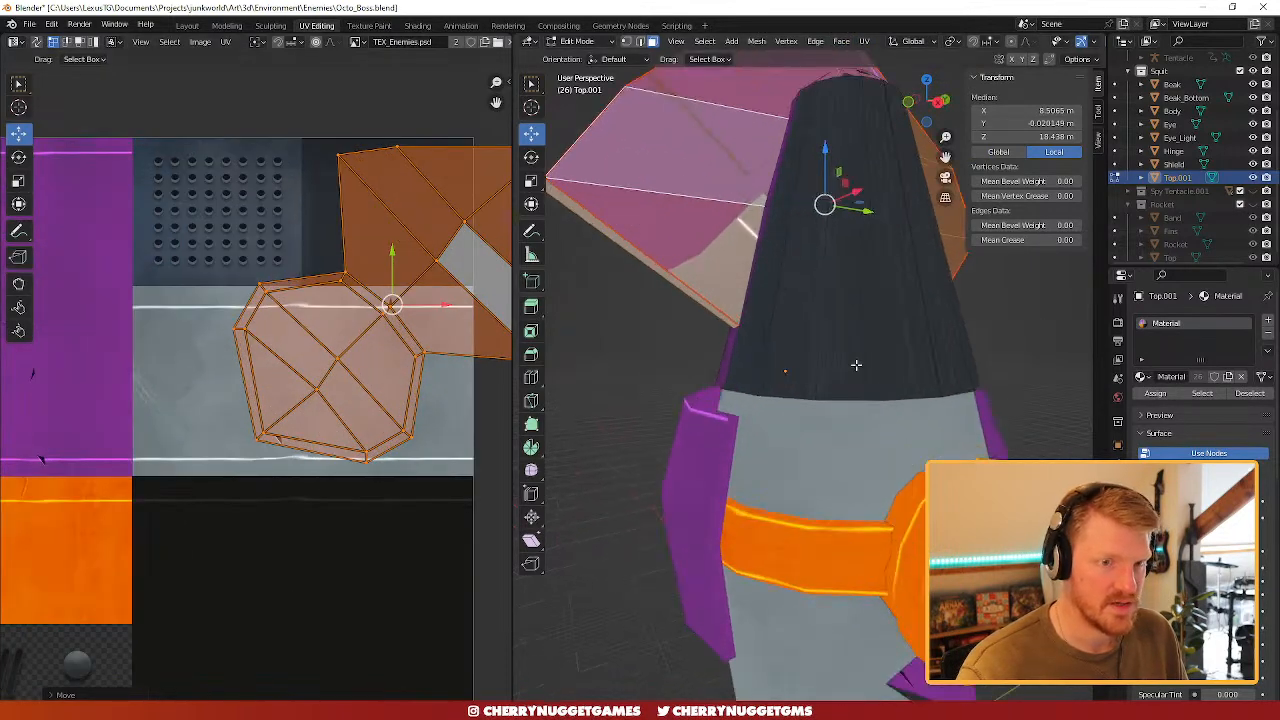
- Switch to the Layout workspace and frame the lower part of Top.001's cone and fin in wireframe
{"action": "left_click", "coordinate": [186, 25]}
{"action": "scroll", "coordinate": [650, 339], "scroll_direction": "up", "scroll_amount": 2}
{"action": "scroll", "coordinate": [642, 294], "scroll_direction": "down", "scroll_amount": 3}
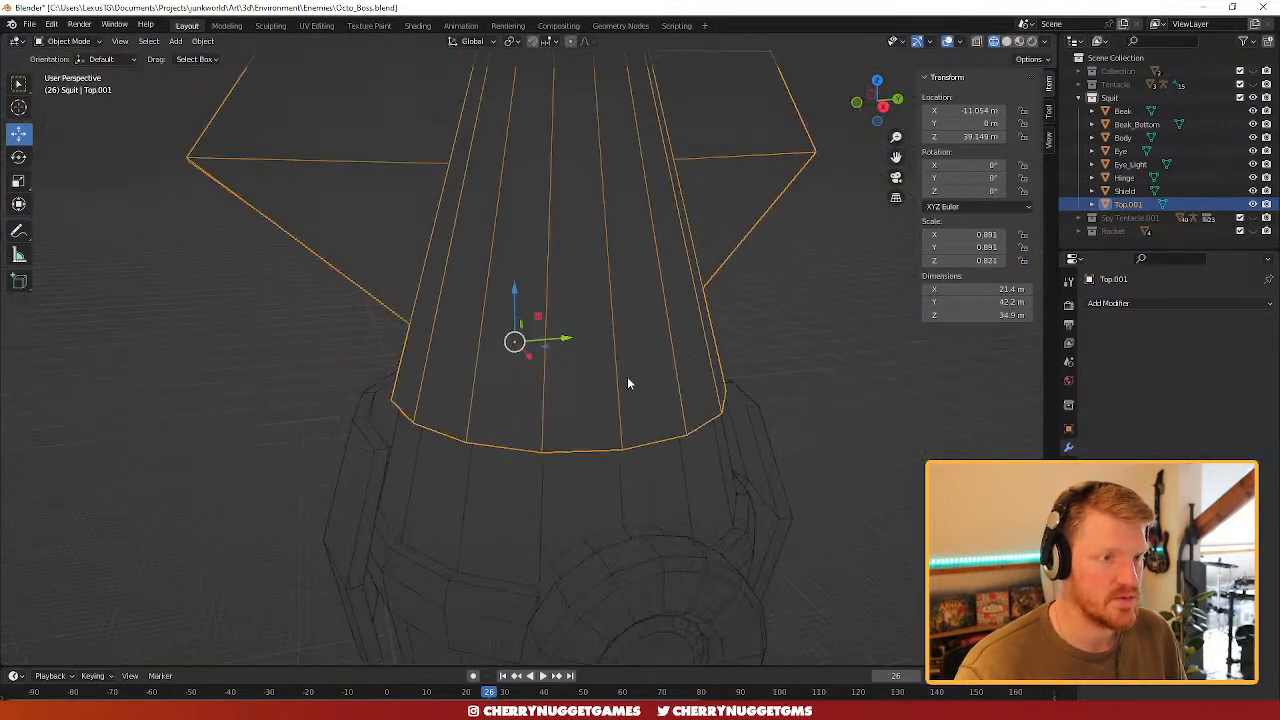
{"action": "middle_click_drag", "start_coordinate": [628, 383], "coordinate": [644, 438], "text": "shift"}
{"action": "scroll", "coordinate": [645, 469], "scroll_direction": "up", "scroll_amount": 1}
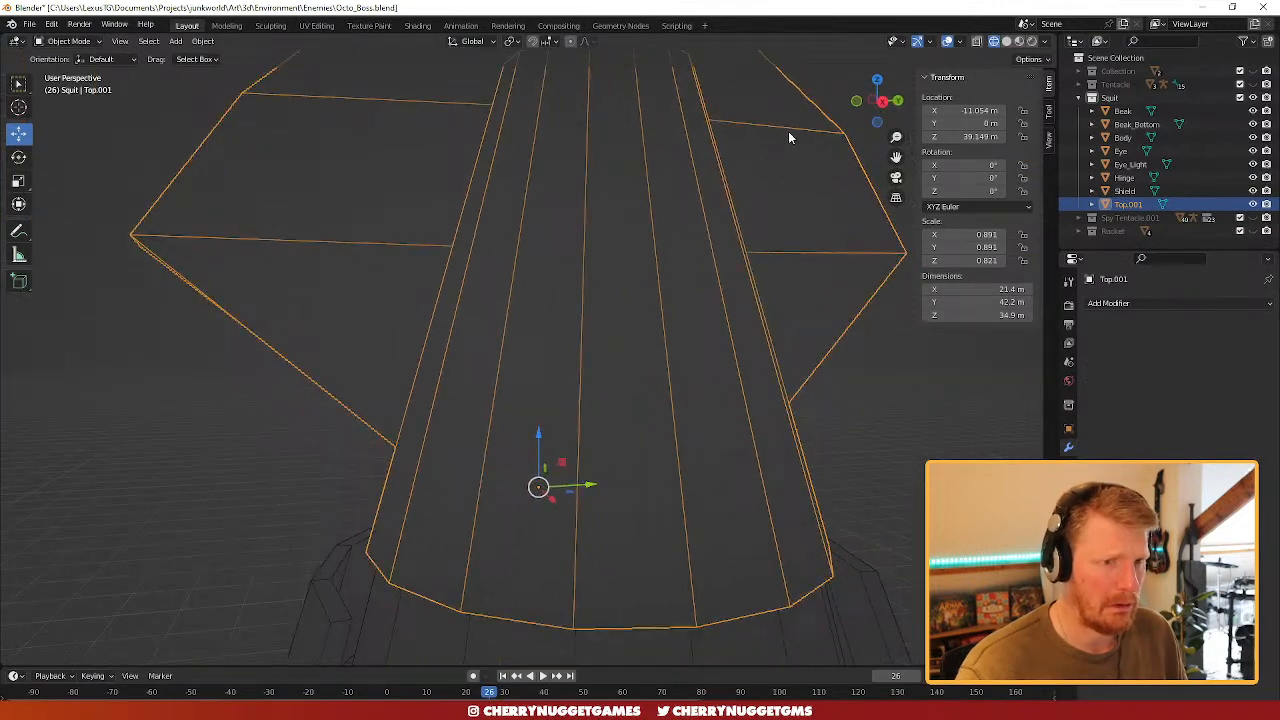
{"action": "left_click", "coordinate": [977, 42]}
{"action": "mouse_move", "coordinate": [540, 533]}
{"action": "middle_mouse_down"}
{"action": "mouse_move", "coordinate": [590, 465]}
{"action": "mouse_move", "coordinate": [549, 508]}
{"action": "middle_mouse_up"}
{"action": "key", "text": "2"}
{"action": "left_click", "coordinate": [453, 517]}
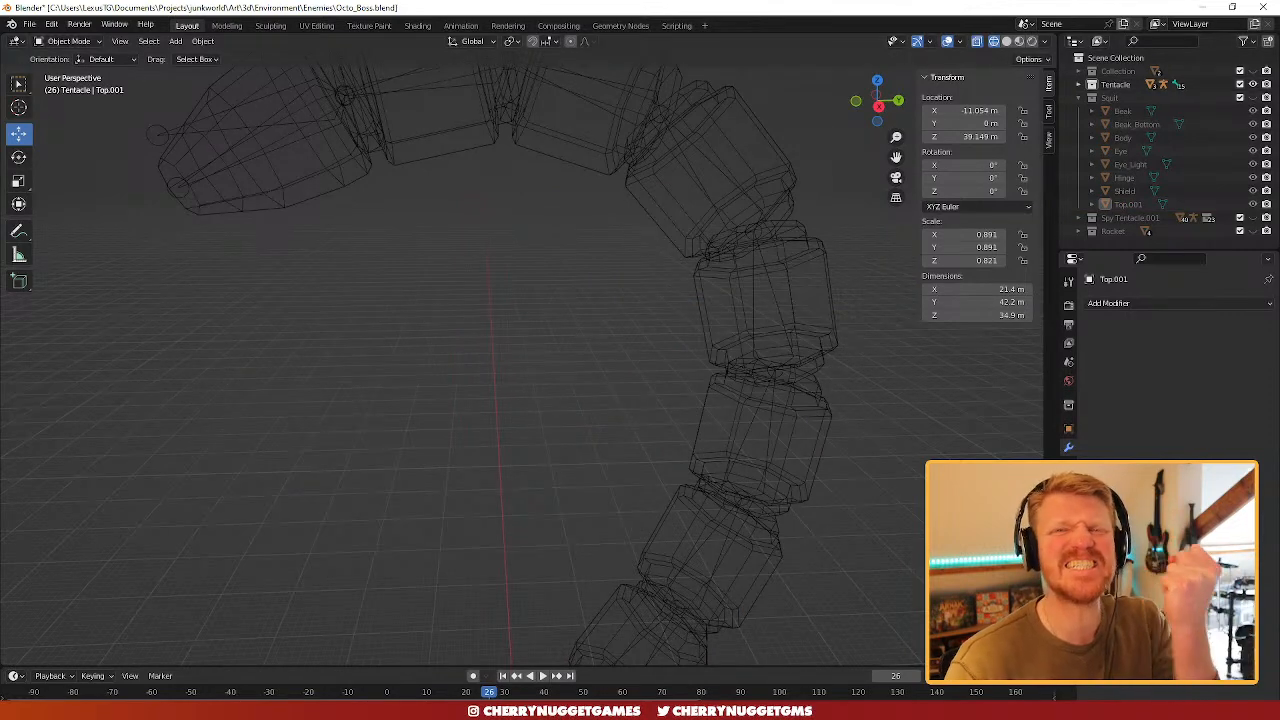
{"action": "left_click", "coordinate": [1252, 85]}
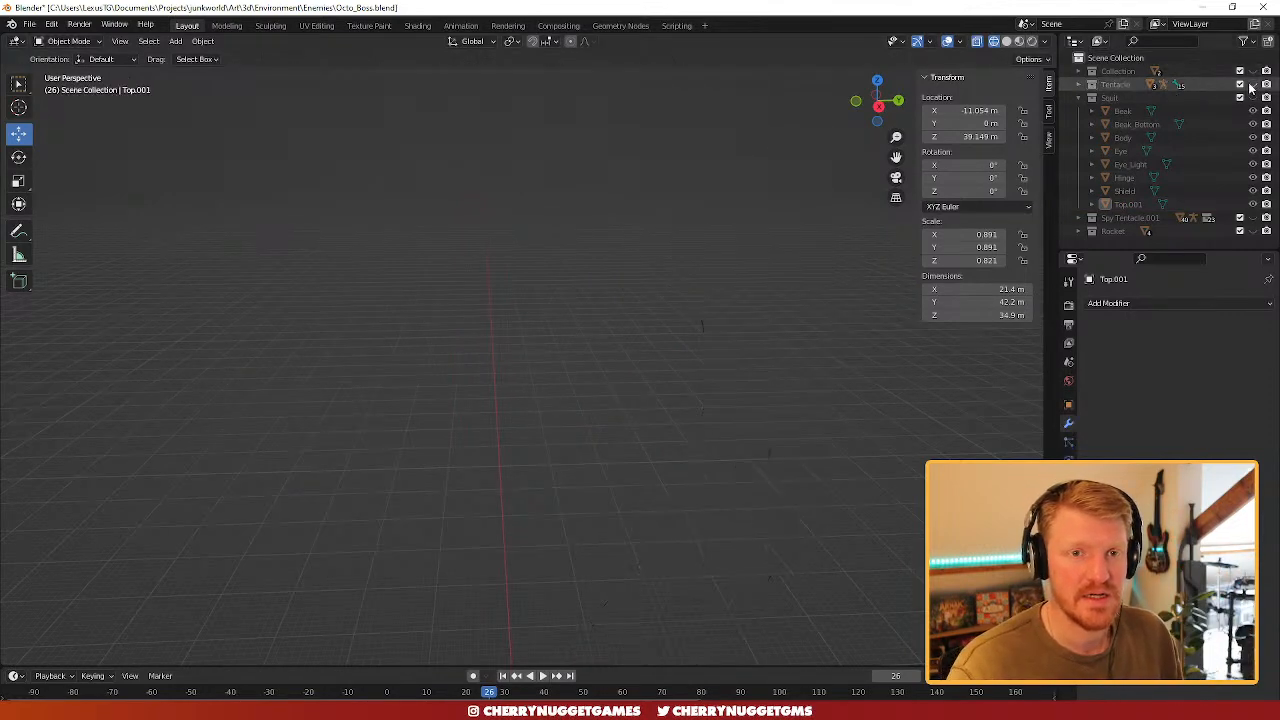
{"action": "left_click", "coordinate": [1253, 98]}
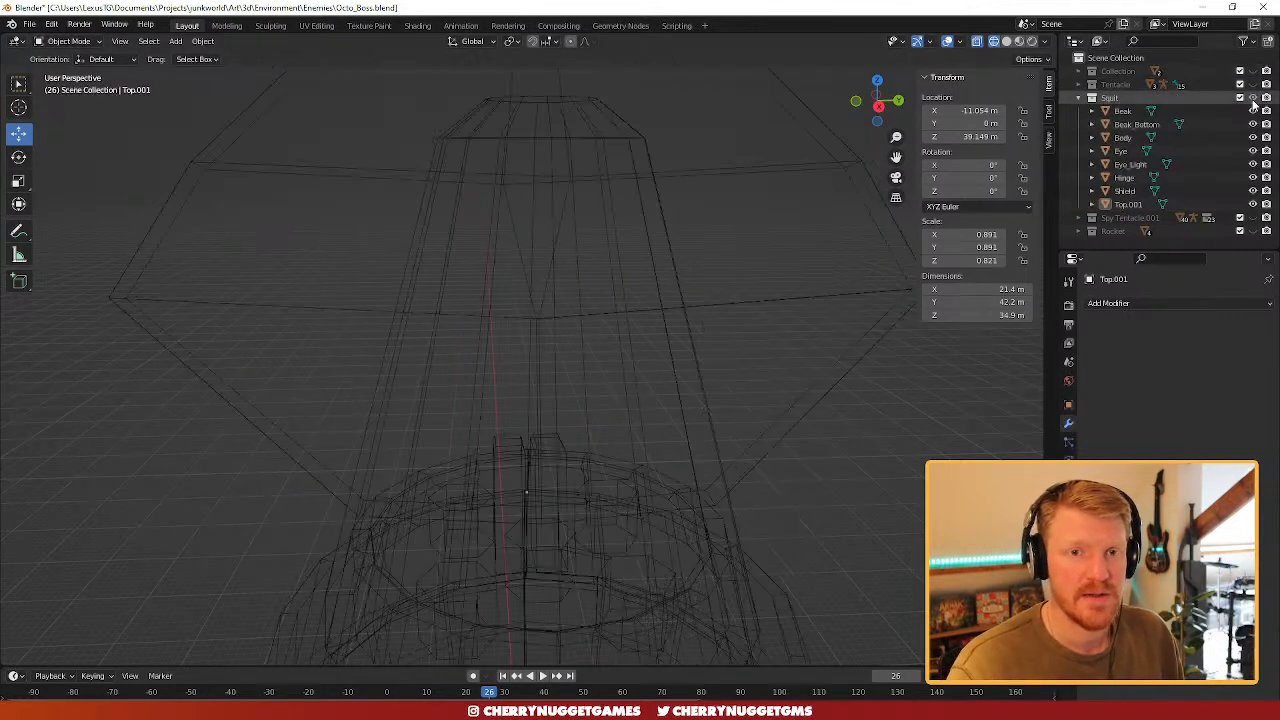
{"action": "left_click", "coordinate": [977, 41]}
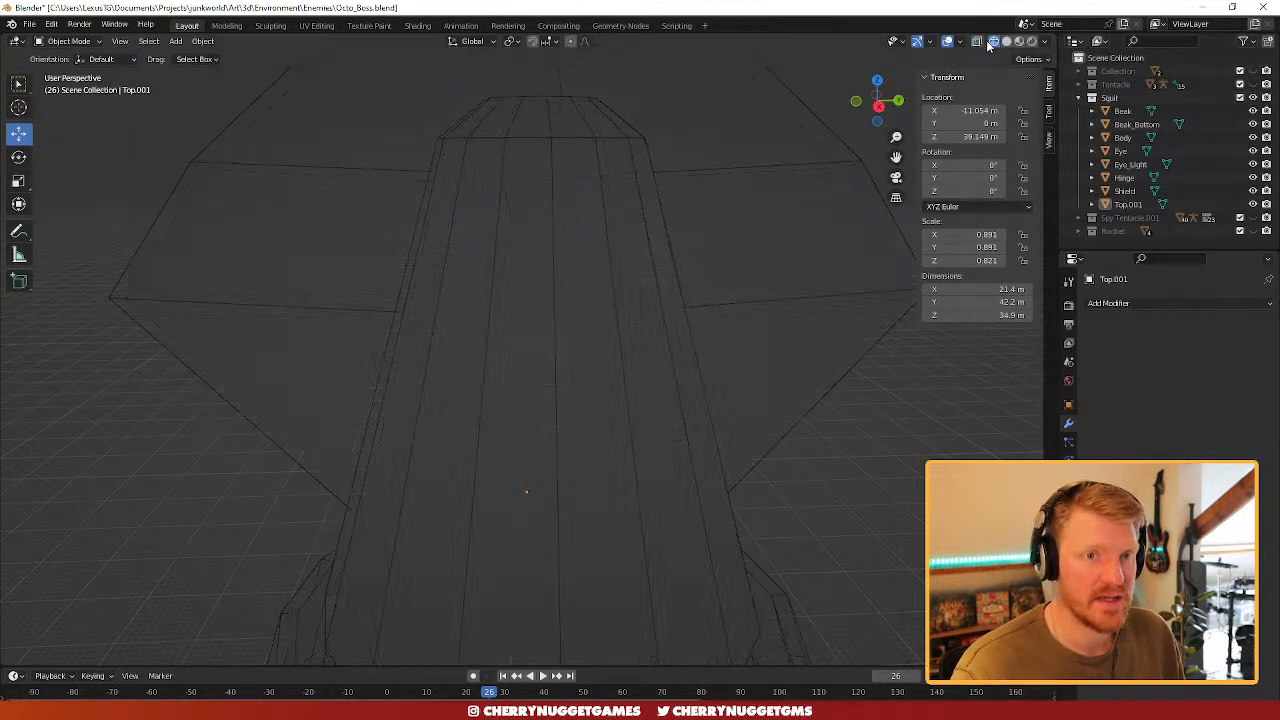
{"action": "left_click", "coordinate": [1007, 45]}
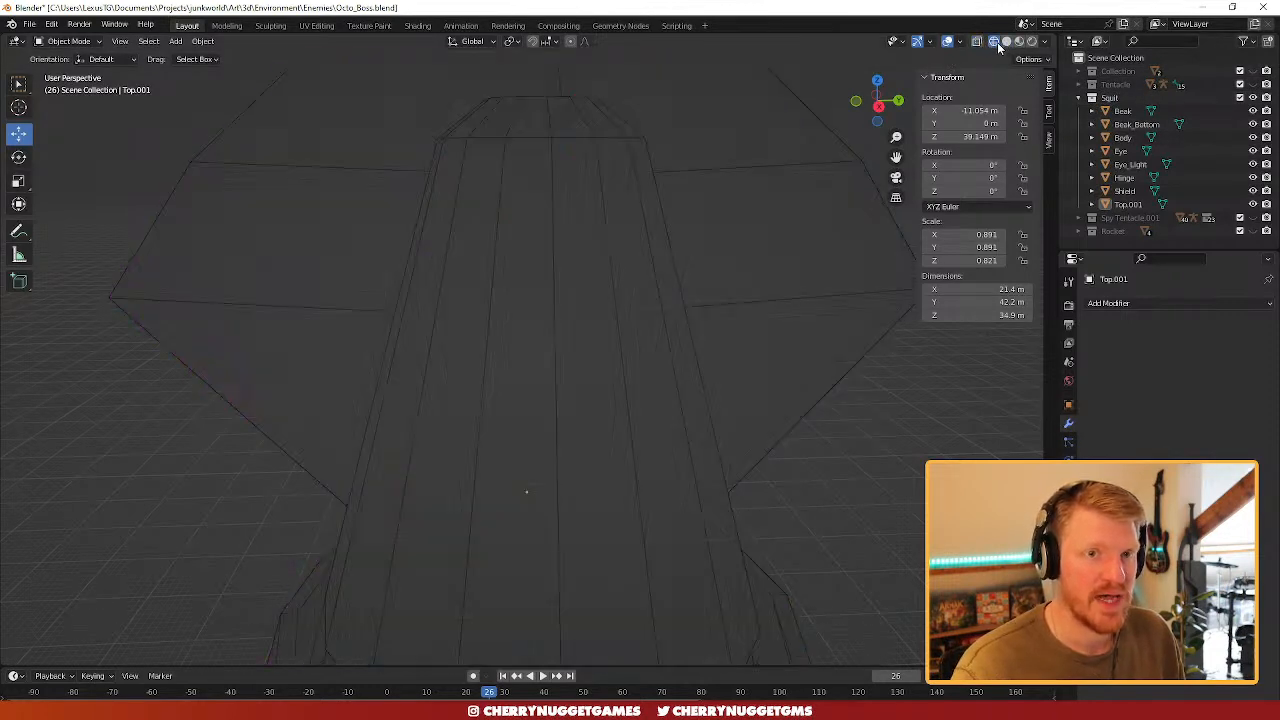
- Edit Top.001 with X-ray enabled and mark the two bottom edges of the fin's front face as seams
{"action": "mouse_move", "coordinate": [665, 440]}
{"action": "middle_mouse_down"}
{"action": "mouse_move", "coordinate": [682, 420]}
{"action": "mouse_move", "coordinate": [678, 454]}
{"action": "middle_mouse_up"}
{"action": "left_click", "coordinate": [697, 392]}
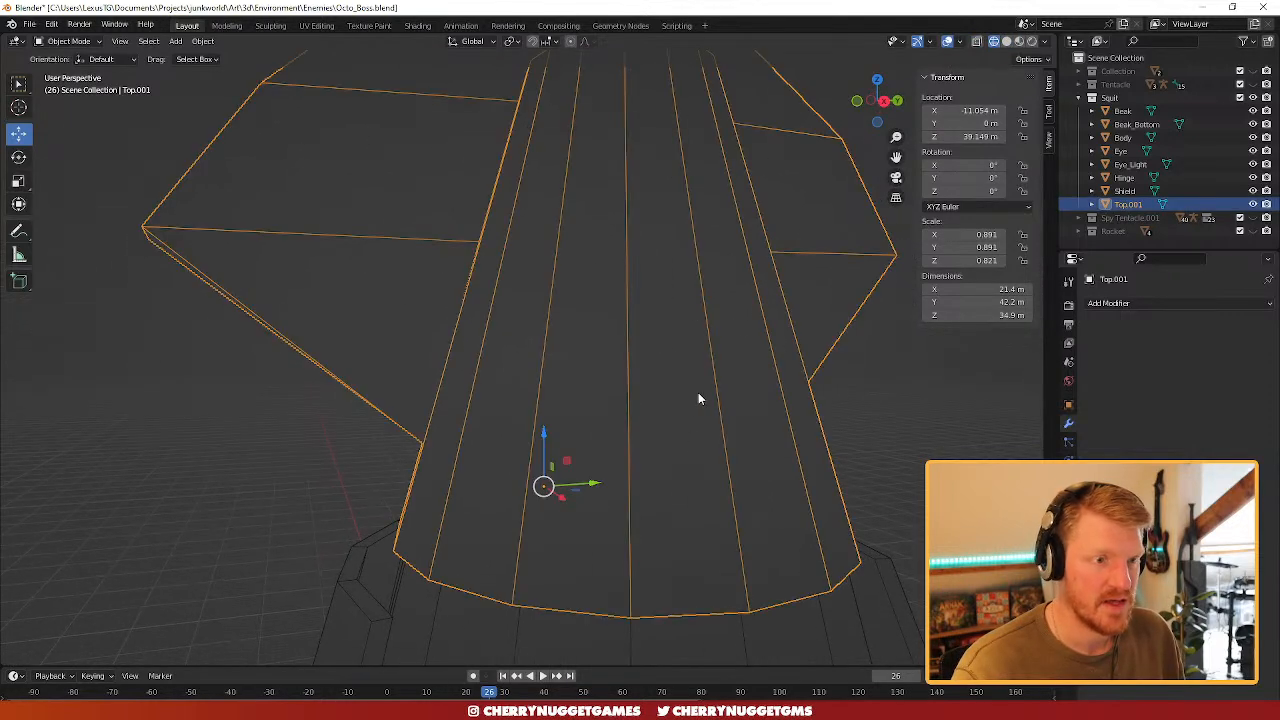
{"action": "key", "text": "Tab"}
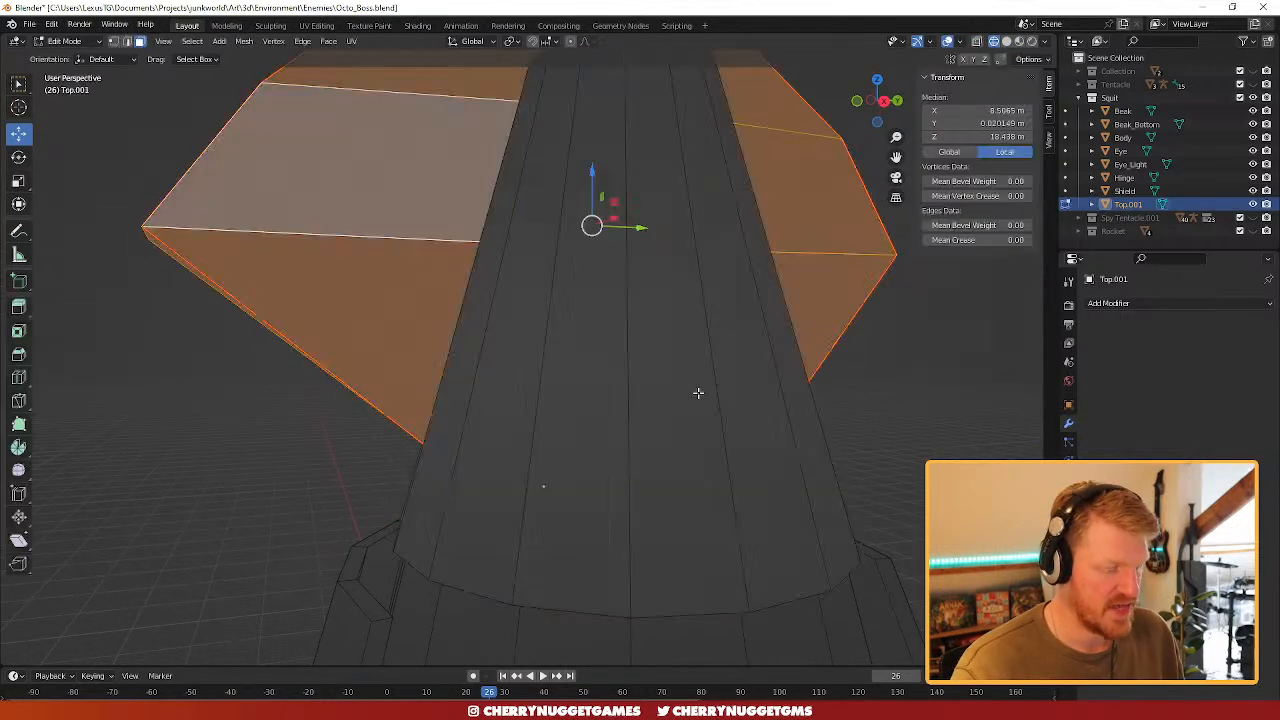
{"action": "left_click", "coordinate": [978, 45]}
{"action": "middle_click_drag", "start_coordinate": [604, 445], "coordinate": [583, 500]}
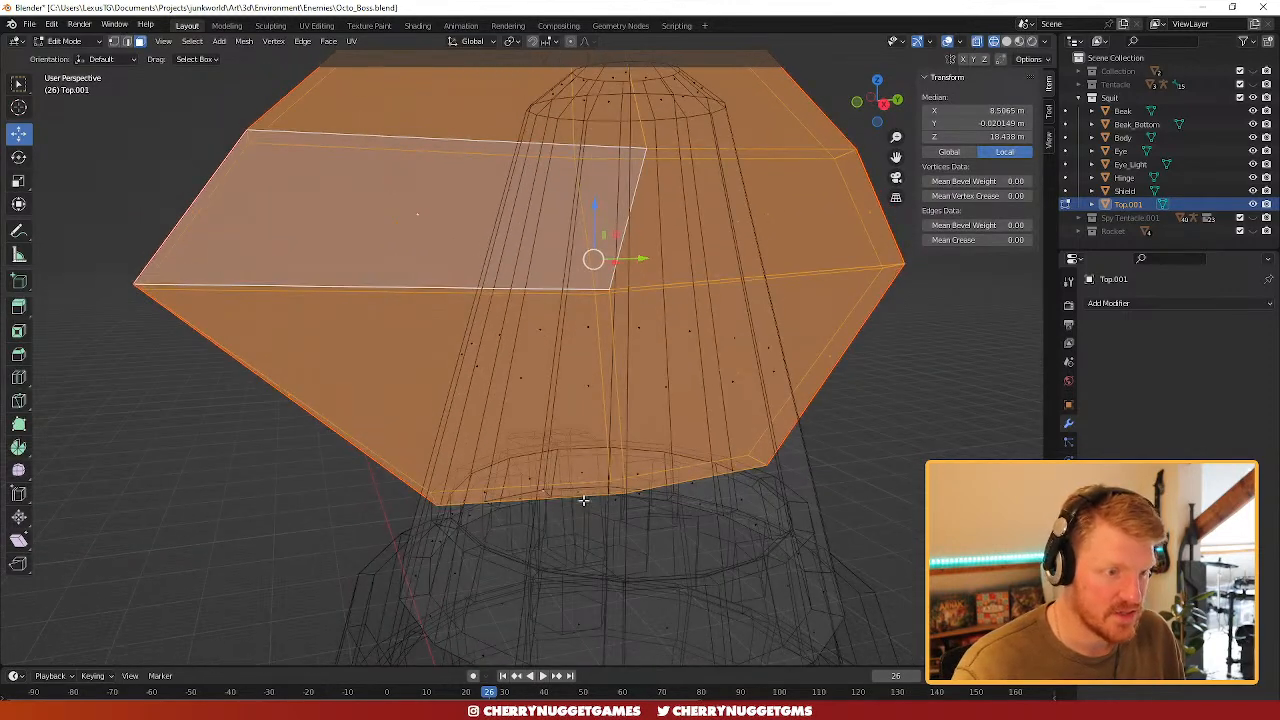
{"action": "left_click", "coordinate": [577, 492]}
{"action": "left_click", "coordinate": [538, 492]}
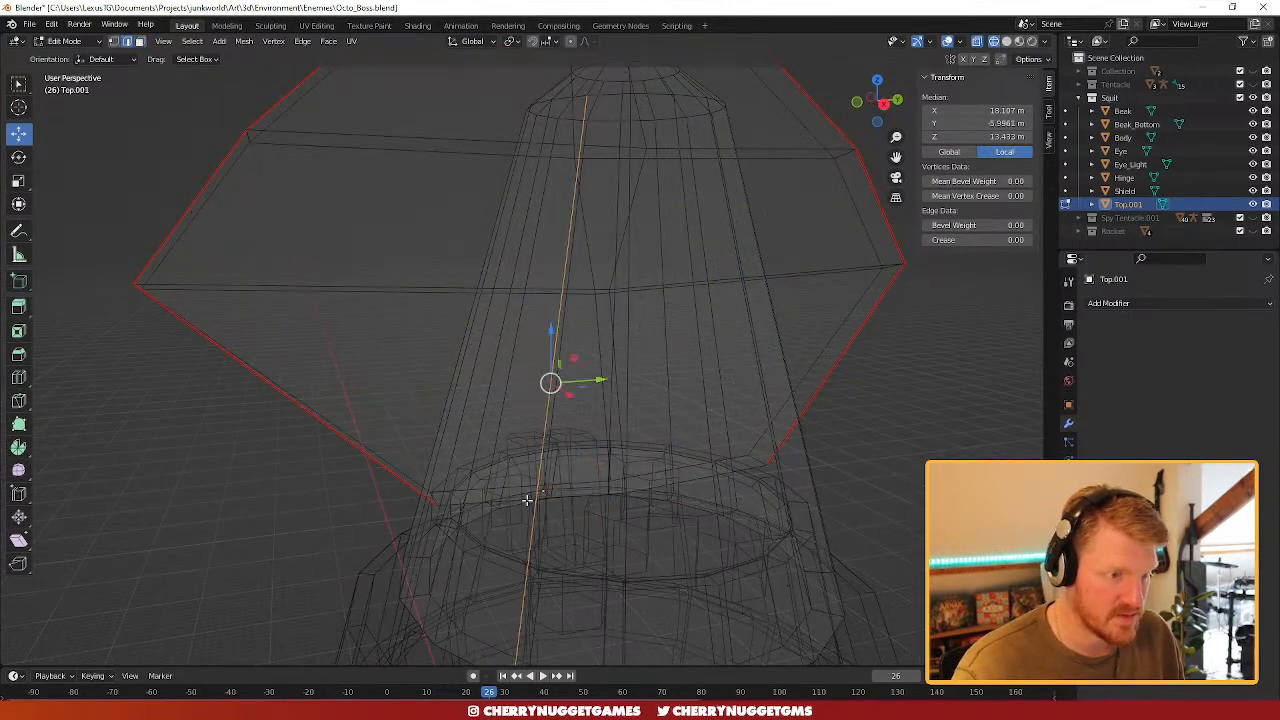
{"action": "left_click", "coordinate": [527, 502]}
{"action": "left_click", "coordinate": [662, 485]}
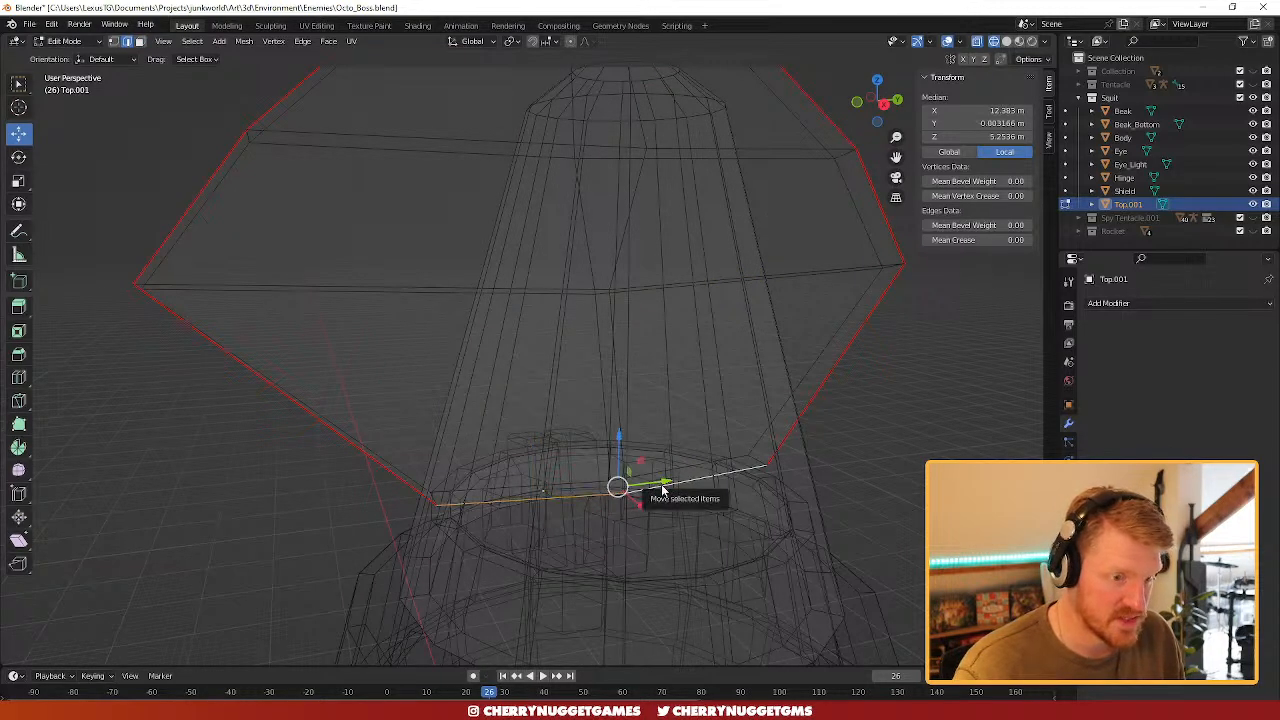
{"action": "right_click", "coordinate": [655, 488]}
{"action": "left_click", "coordinate": [651, 486]}
- Check the fin's seam loop from several angles, return the viewport to solid shading and leave edit mode
{"action": "scroll", "coordinate": [686, 449], "scroll_direction": "down", "scroll_amount": 4}
{"action": "middle_click_drag", "start_coordinate": [686, 449], "coordinate": [661, 385]}
{"action": "scroll", "coordinate": [661, 387], "scroll_direction": "up", "scroll_amount": 2}
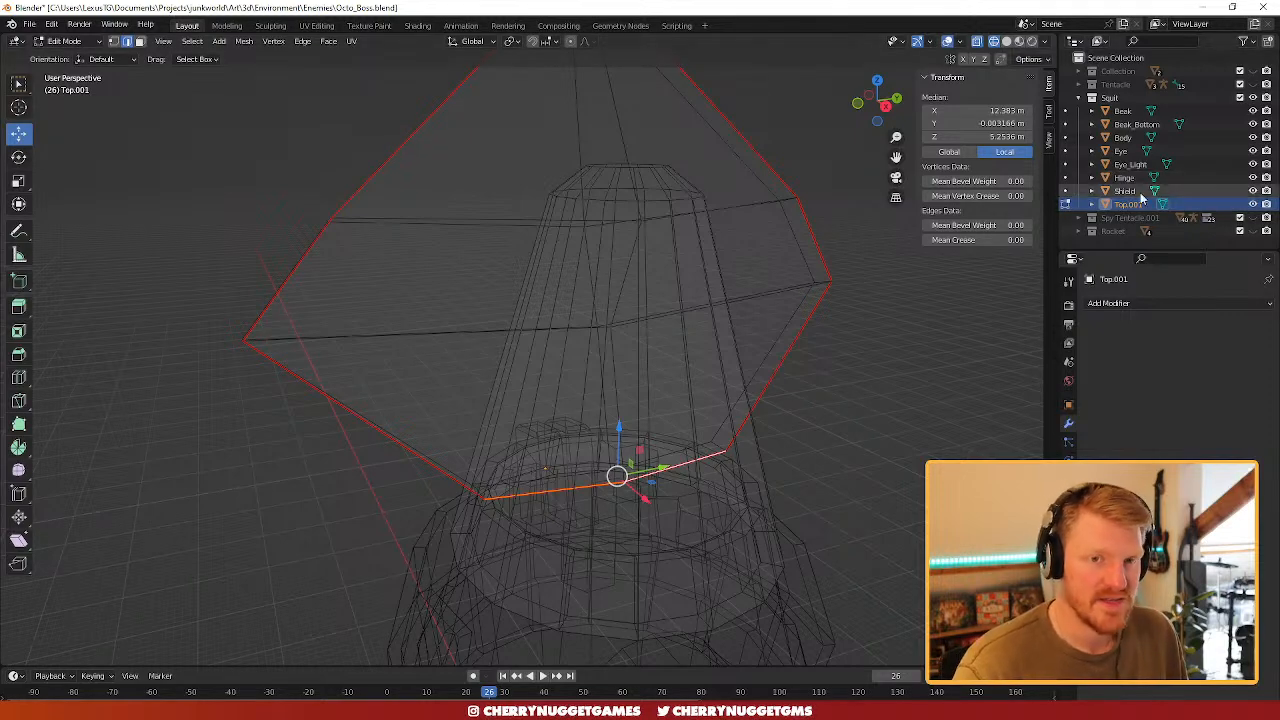
{"action": "middle_click_drag", "start_coordinate": [544, 241], "coordinate": [726, 286]}
{"action": "scroll", "coordinate": [726, 286], "scroll_direction": "down", "scroll_amount": 2}
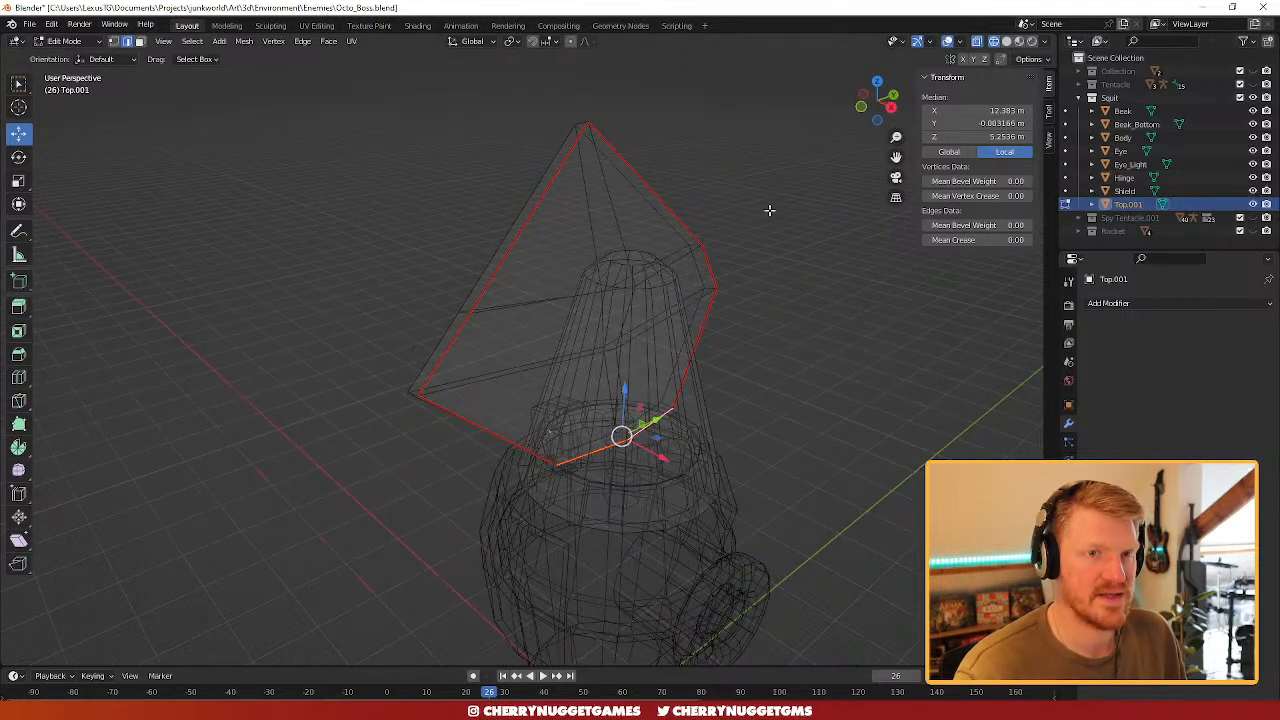
{"action": "left_click", "coordinate": [1008, 42]}
{"action": "key", "text": "Tab"}
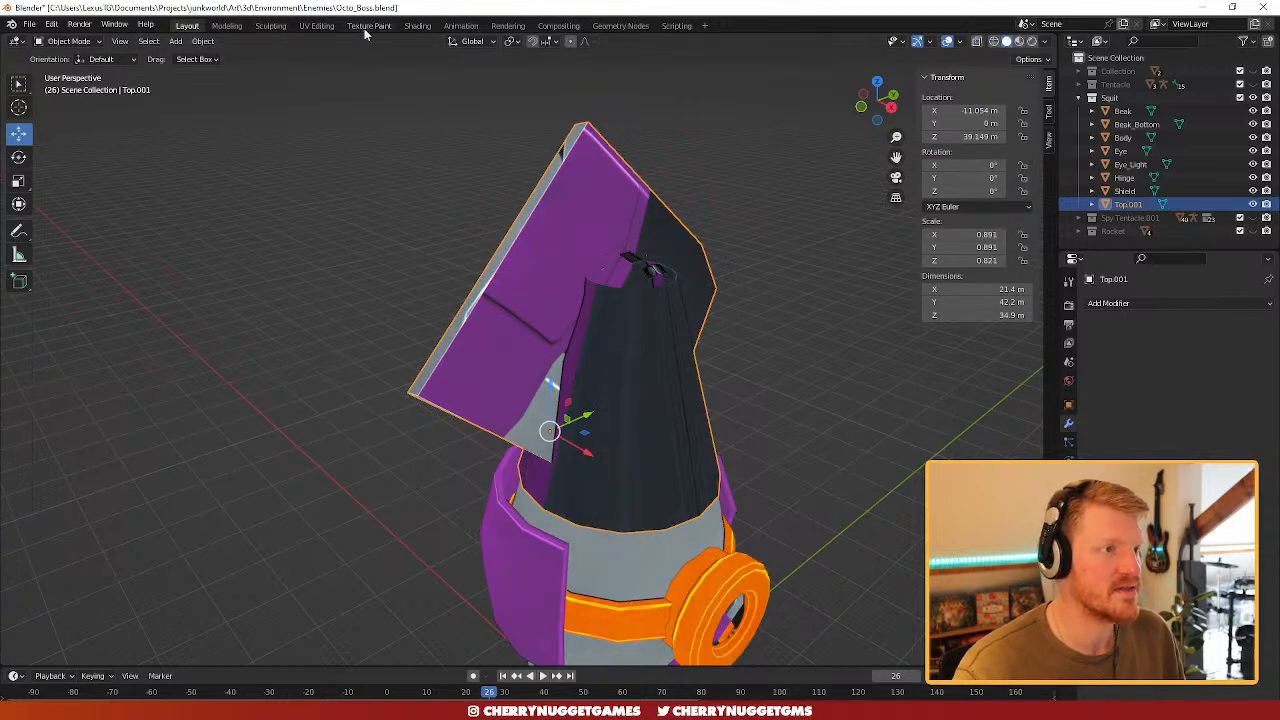
- Return to the UV Editing workspace and select the linked faces of the fin's front side
{"action": "left_click", "coordinate": [316, 26]}
{"action": "scroll", "coordinate": [753, 341], "scroll_direction": "down", "scroll_amount": 2}
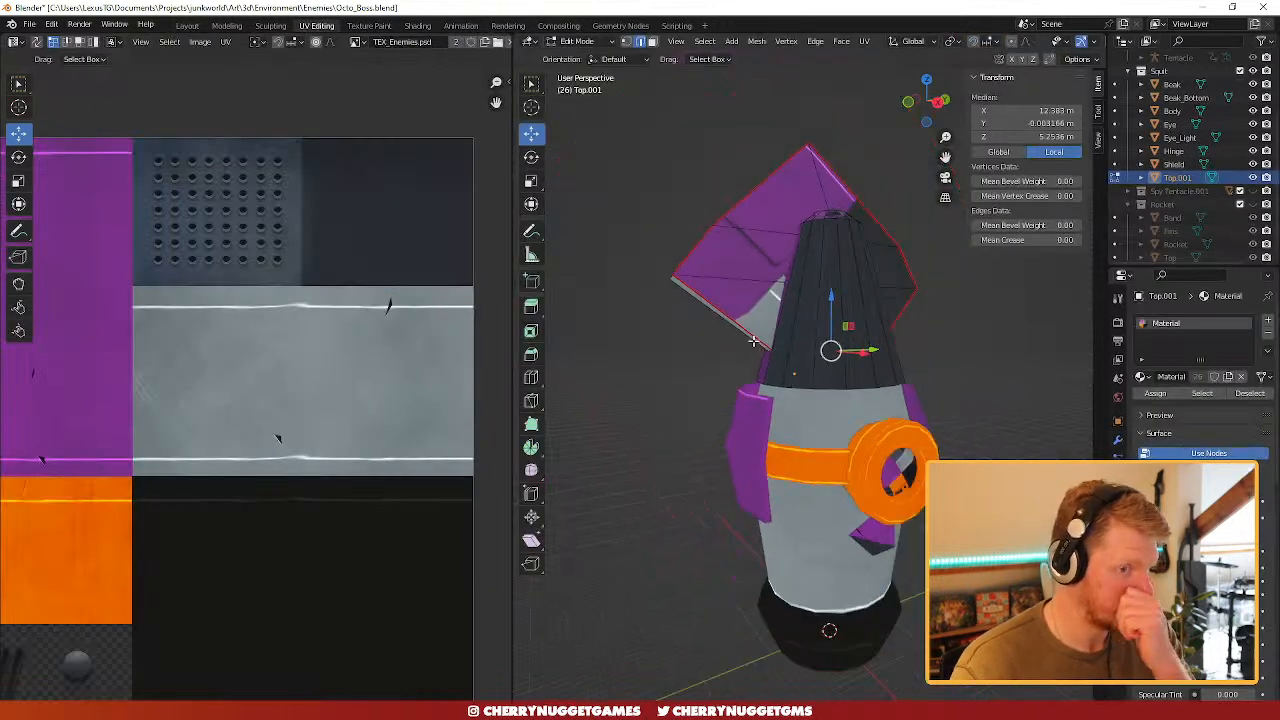
{"action": "middle_click_drag", "start_coordinate": [747, 256], "coordinate": [785, 295]}
{"action": "left_click", "coordinate": [787, 298]}
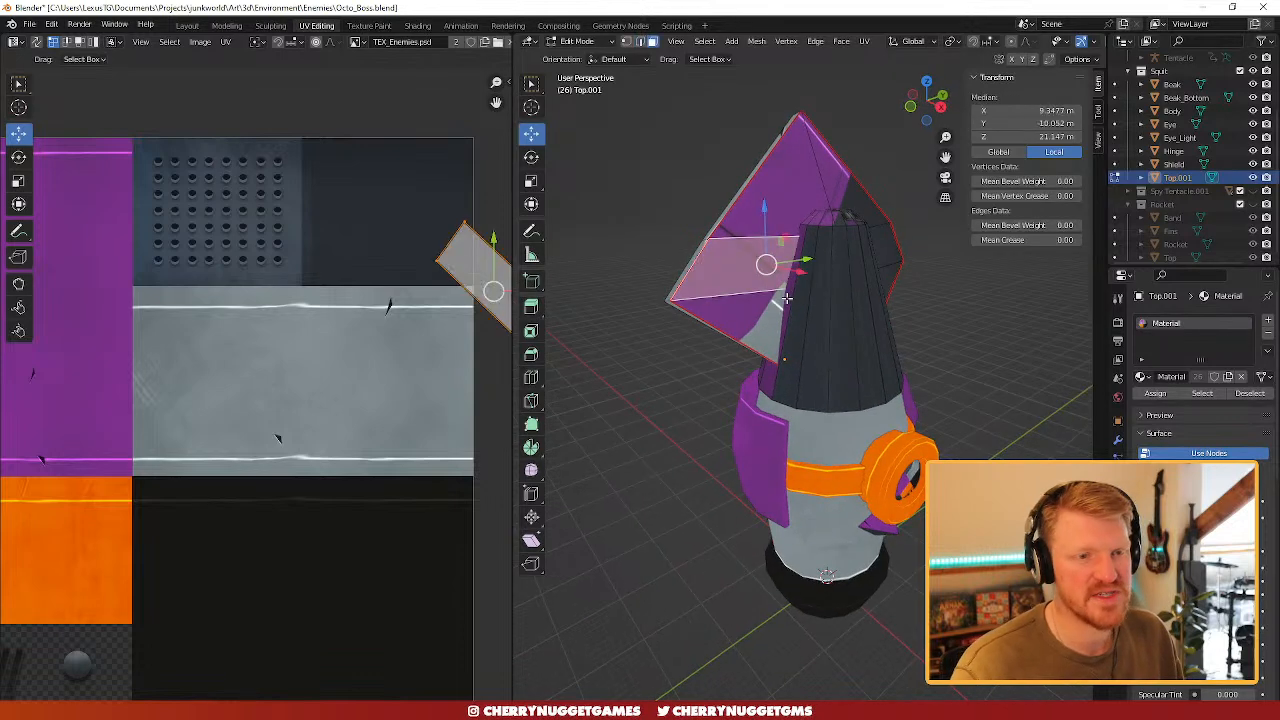
{"action": "key", "text": "ctrl+l"}
{"action": "scroll", "coordinate": [447, 234], "scroll_direction": "down", "scroll_amount": 2}
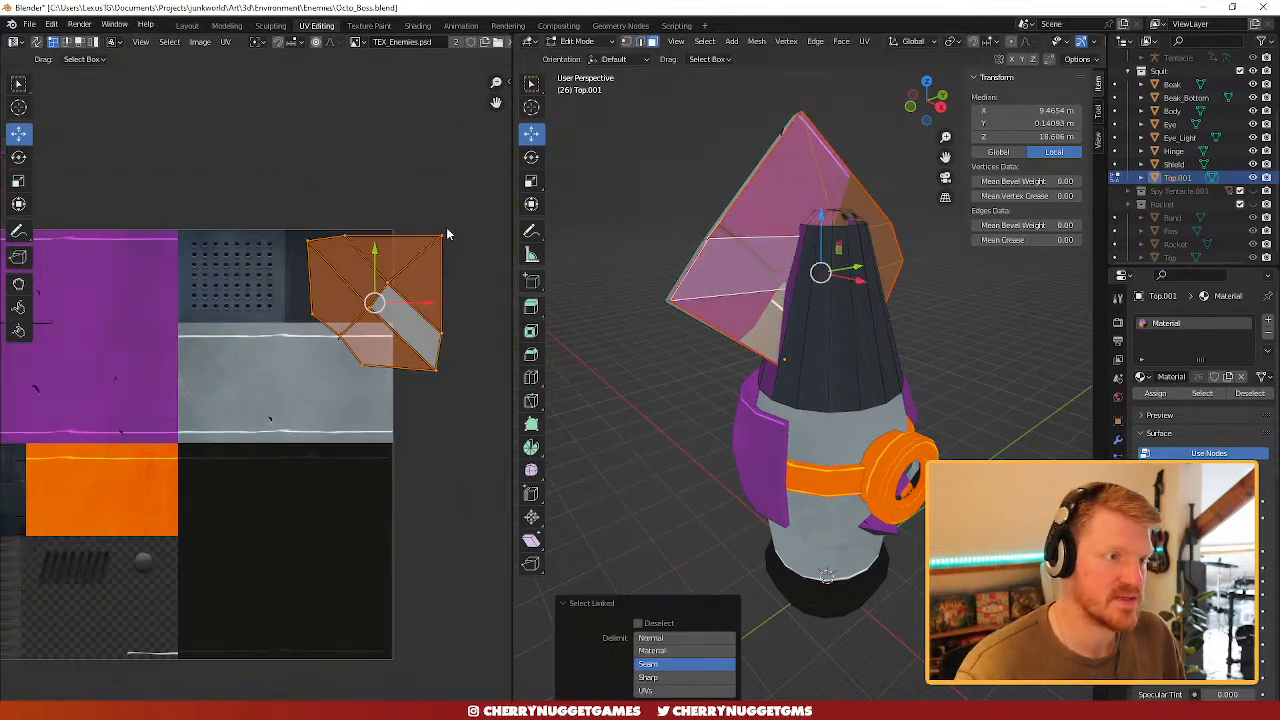
- Move the fin's front-face UV island onto the plain dark blue panel and scale it down
{"action": "left_click_drag", "start_coordinate": [374, 301], "coordinate": [342, 288]}
{"action": "left_click", "coordinate": [345, 294]}
{"action": "key", "text": "s"}
{"action": "left_click", "coordinate": [372, 315]}
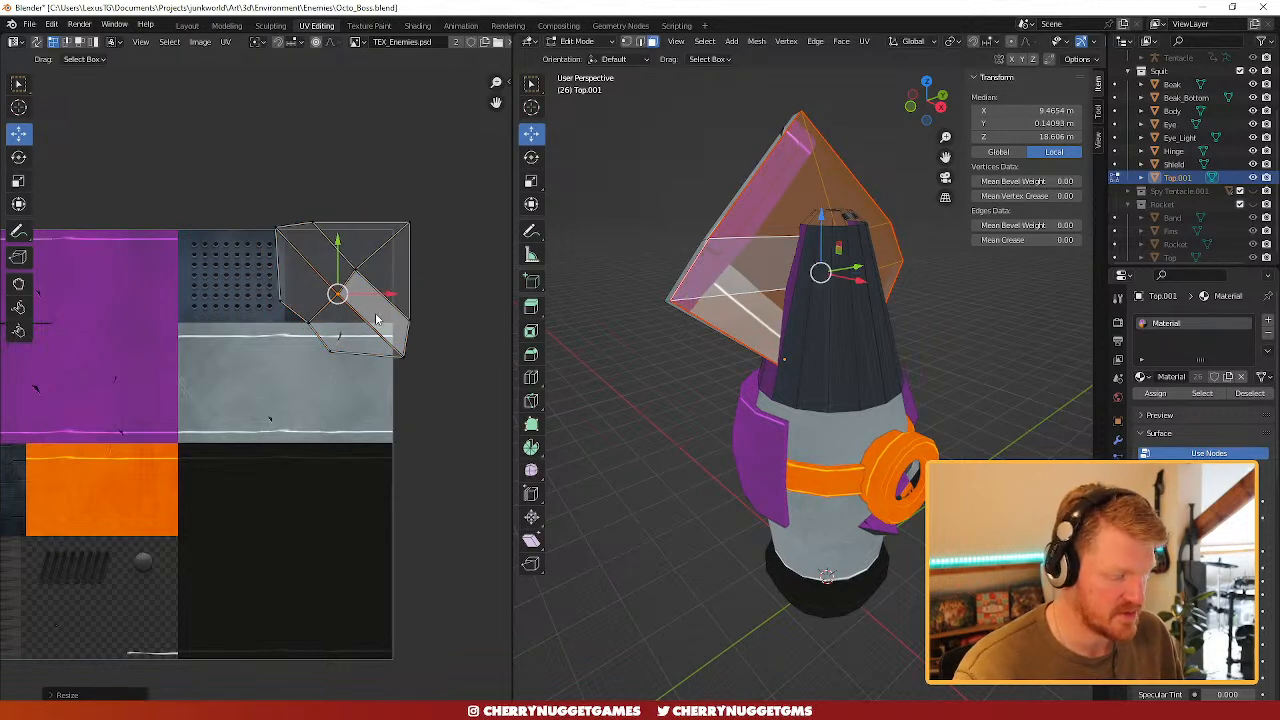
{"action": "key", "text": "a"}
{"action": "key", "text": "s"}
{"action": "left_click", "coordinate": [365, 308]}
{"action": "left_click_drag", "start_coordinate": [341, 287], "coordinate": [339, 275]}
- Select the linked faces of the fin's back side and rim and scale down their UV island
{"action": "middle_click_drag", "start_coordinate": [655, 275], "coordinate": [811, 249]}
{"action": "left_click", "coordinate": [818, 248]}
{"action": "key", "text": "ctrl+l"}
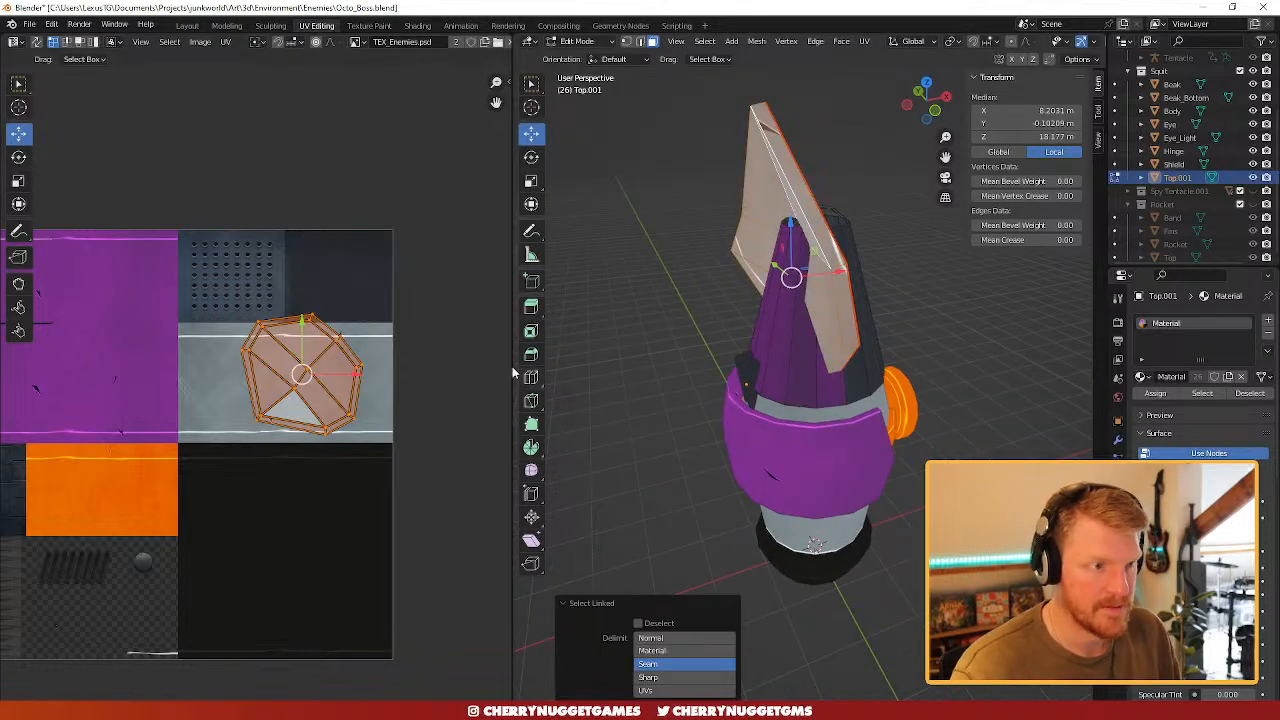
{"action": "scroll", "coordinate": [423, 423], "scroll_direction": "up", "scroll_amount": 2}
{"action": "key", "text": "s"}
{"action": "left_click", "coordinate": [405, 410]}
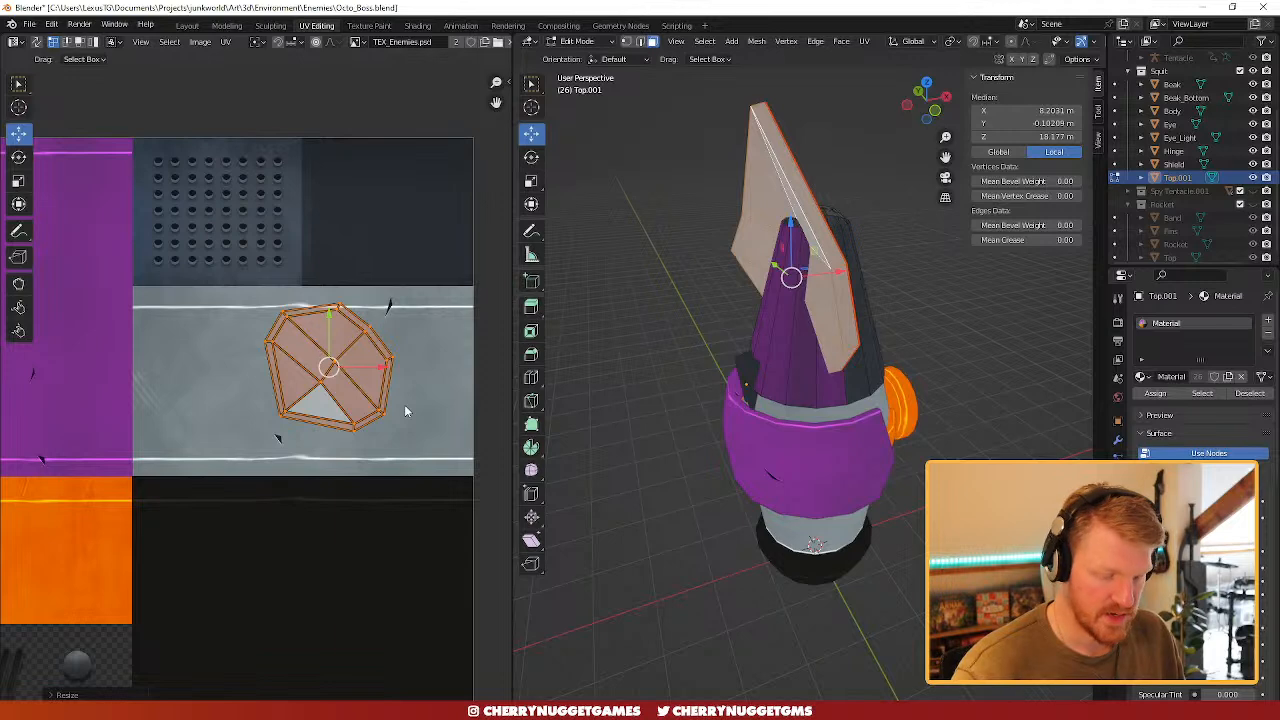
- Rotate the fin's back-side UV island until its point faces up and move it onto the black panel
{"action": "key", "text": "r"}
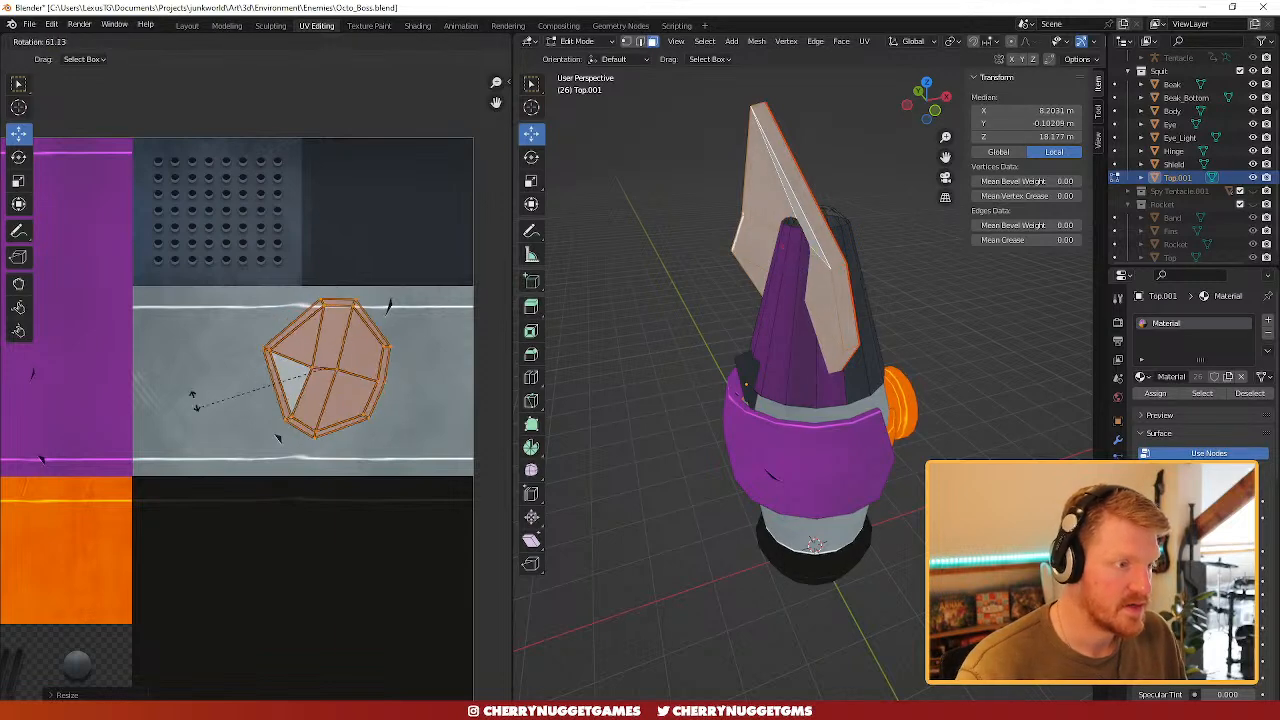
{"action": "left_click", "coordinate": [329, 363]}
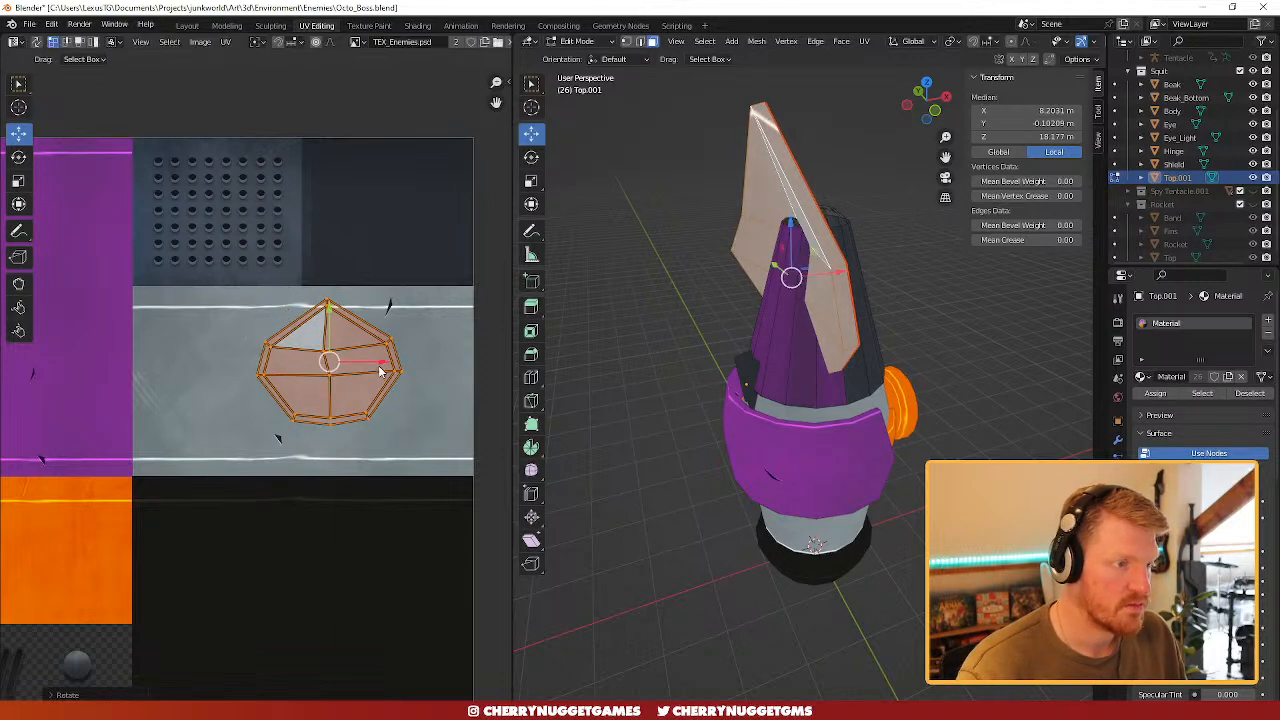
{"action": "key", "text": "g"}
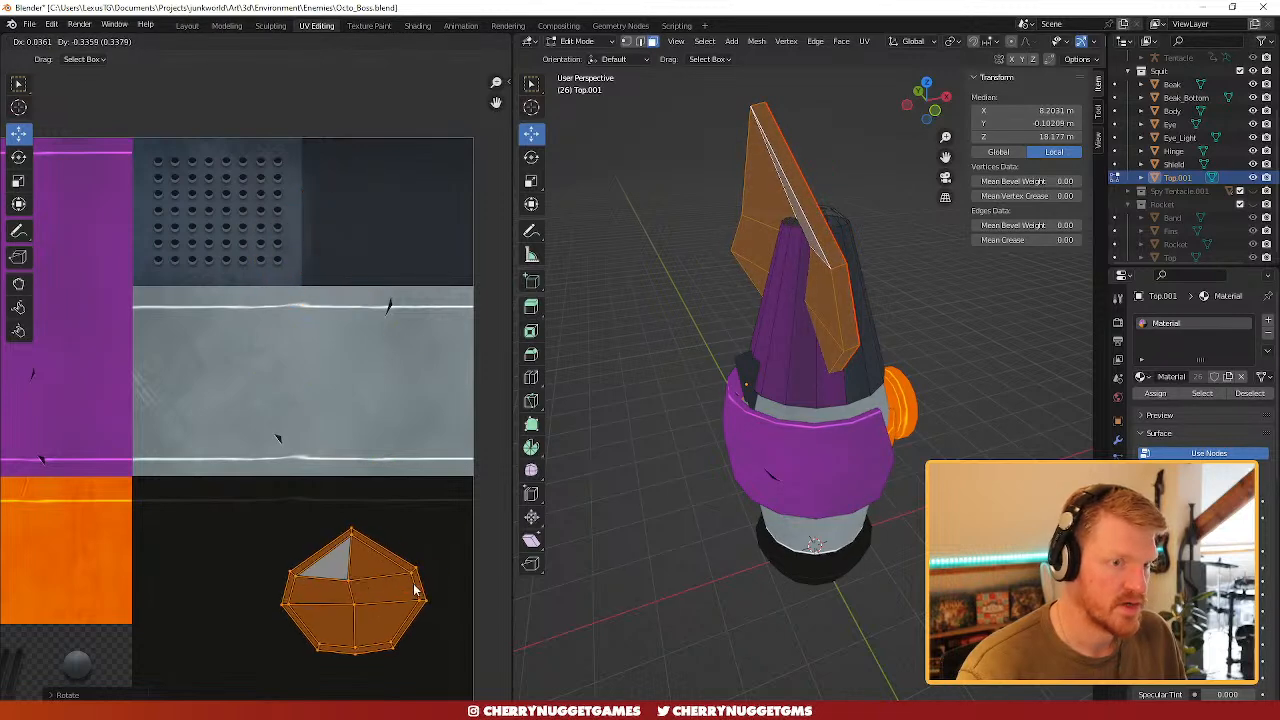
{"action": "left_click", "coordinate": [414, 586]}
- Restore the fin's back-side selection, move its UV island onto the plain dark blue panel and clear the selection
{"action": "key", "text": "alt+a"}
{"action": "middle_click_drag", "start_coordinate": [987, 451], "coordinate": [948, 407]}
{"action": "key", "text": "ctrl+z"}
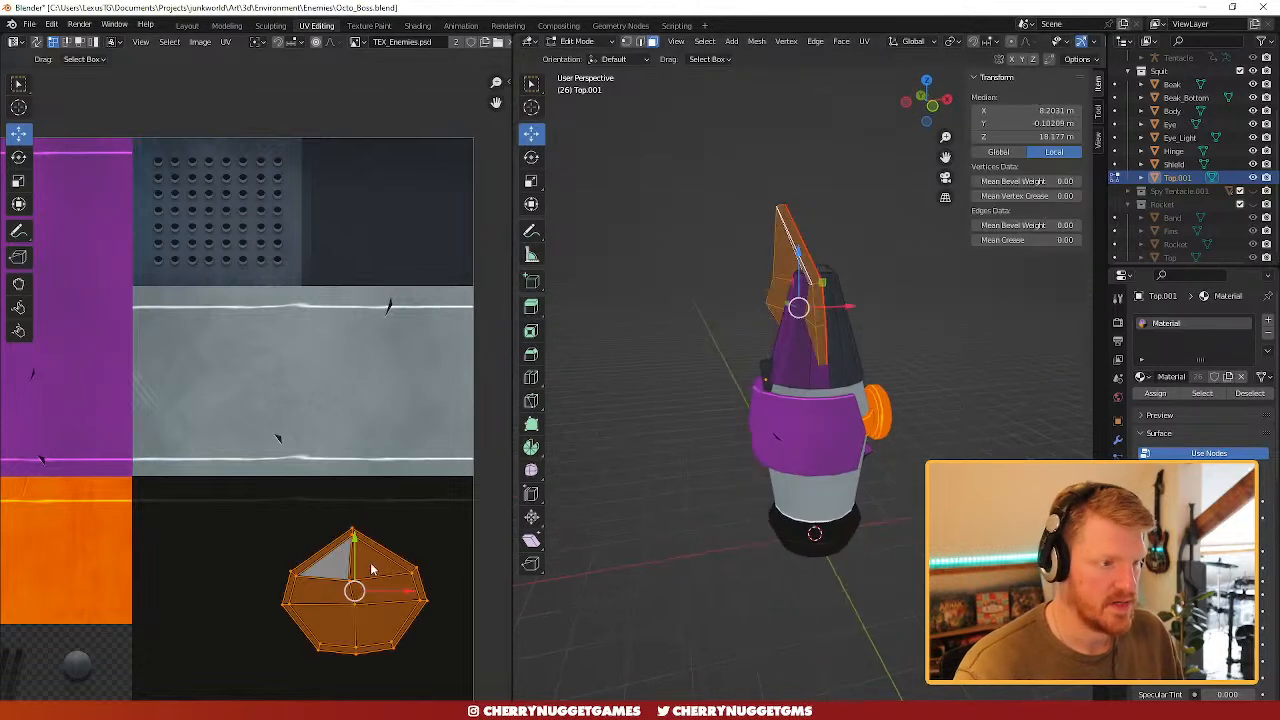
{"action": "left_click_drag", "start_coordinate": [361, 567], "coordinate": [396, 190]}
{"action": "left_click", "coordinate": [883, 295]}
{"action": "middle_click_drag", "start_coordinate": [883, 295], "coordinate": [953, 353]}
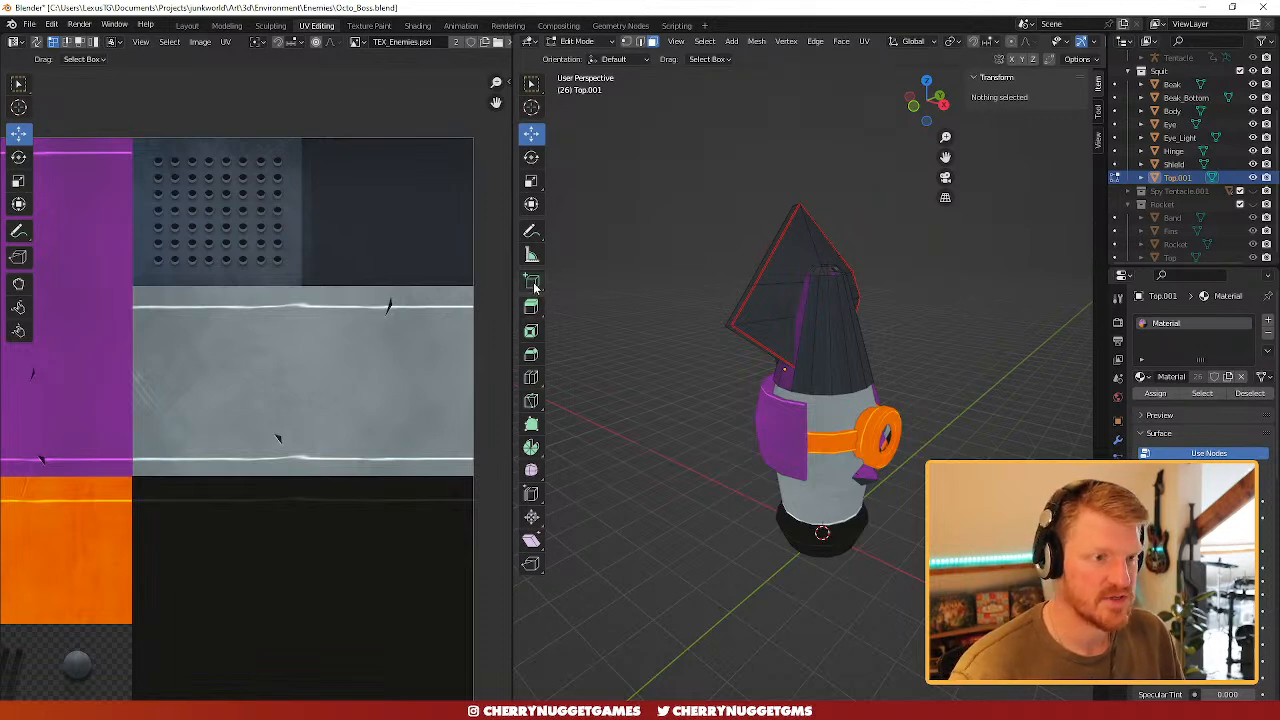
- Examine the dark fin and cone against the rest of the squid from near and far
{"action": "scroll", "coordinate": [416, 273], "scroll_direction": "up", "scroll_amount": 1}
{"action": "scroll", "coordinate": [418, 266], "scroll_direction": "down", "scroll_amount": 2}
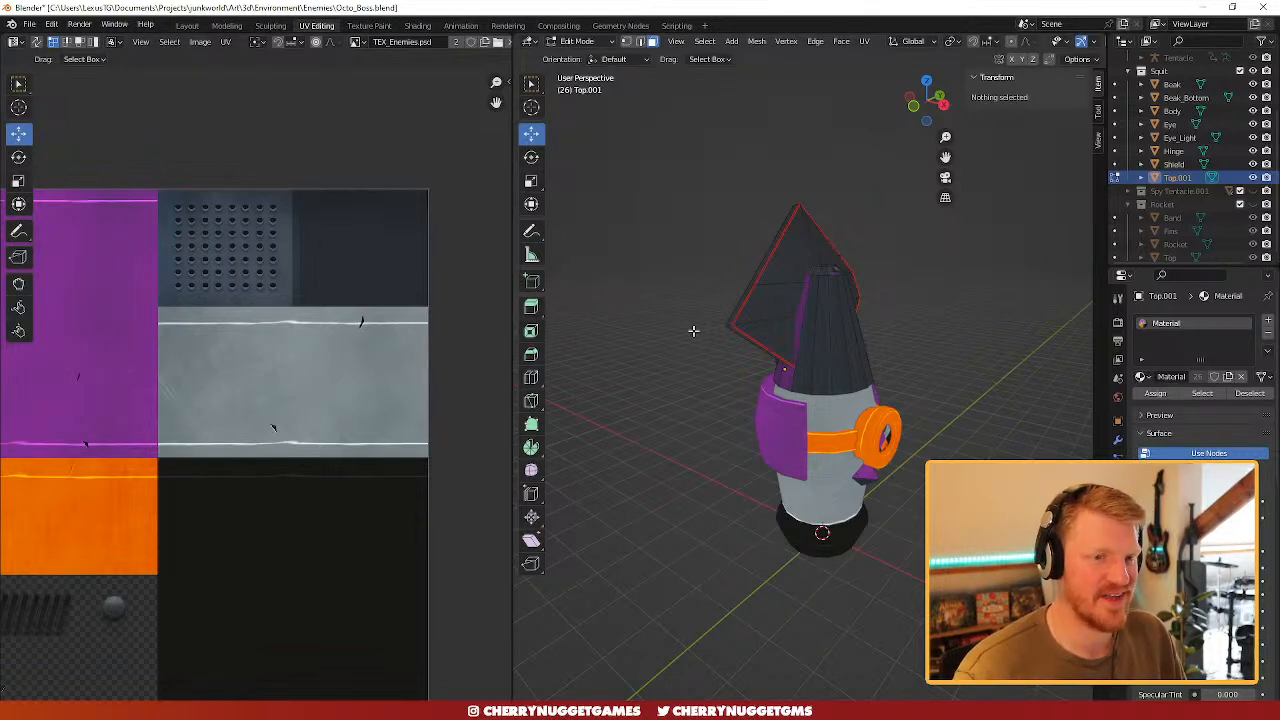
{"action": "scroll", "coordinate": [768, 392], "scroll_direction": "up", "scroll_amount": 2}
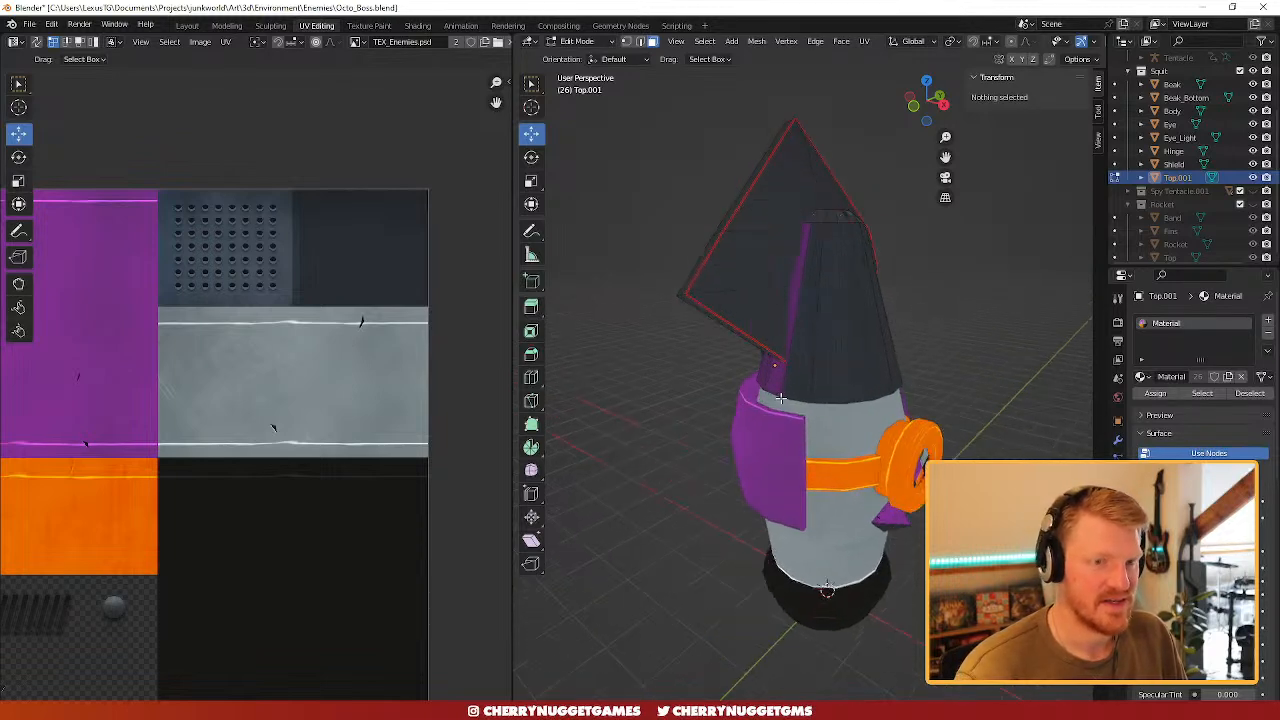
{"action": "scroll", "coordinate": [790, 390], "scroll_direction": "down", "scroll_amount": 2}
{"action": "scroll", "coordinate": [826, 390], "scroll_direction": "up", "scroll_amount": 2}
{"action": "scroll", "coordinate": [826, 390], "scroll_direction": "down", "scroll_amount": 2}
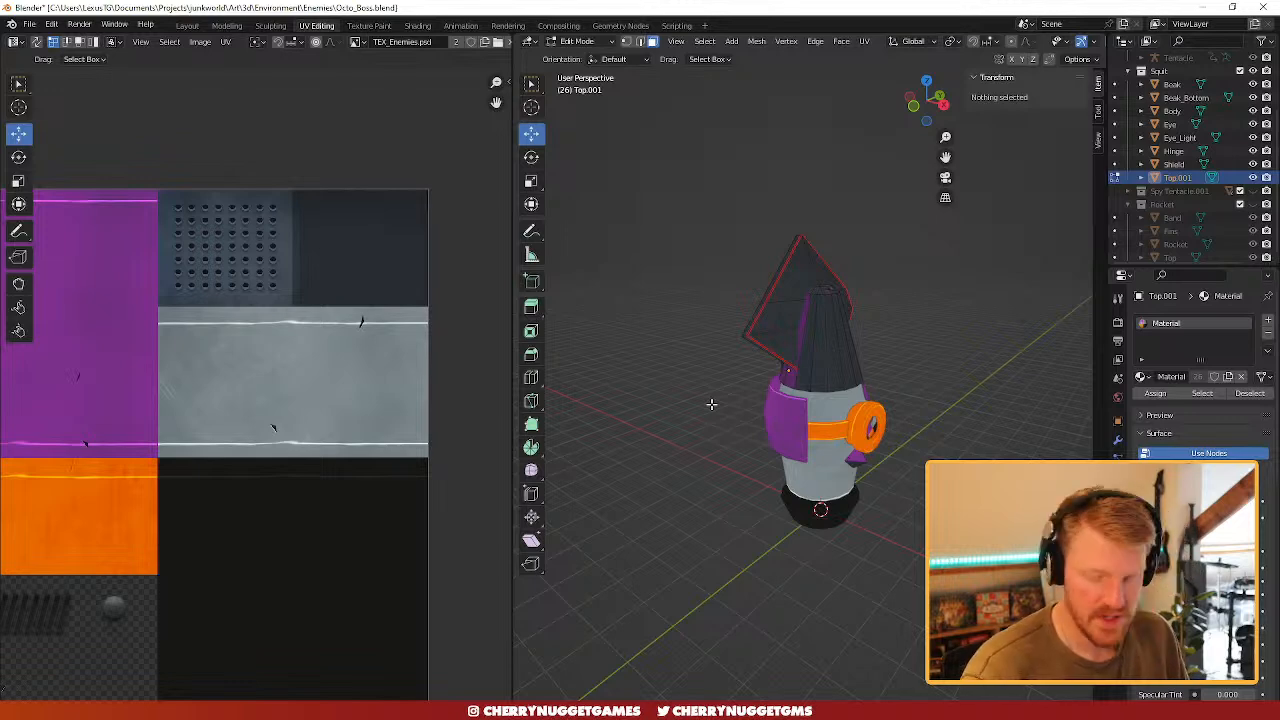
{"action": "scroll", "coordinate": [852, 403], "scroll_direction": "up", "scroll_amount": 3}
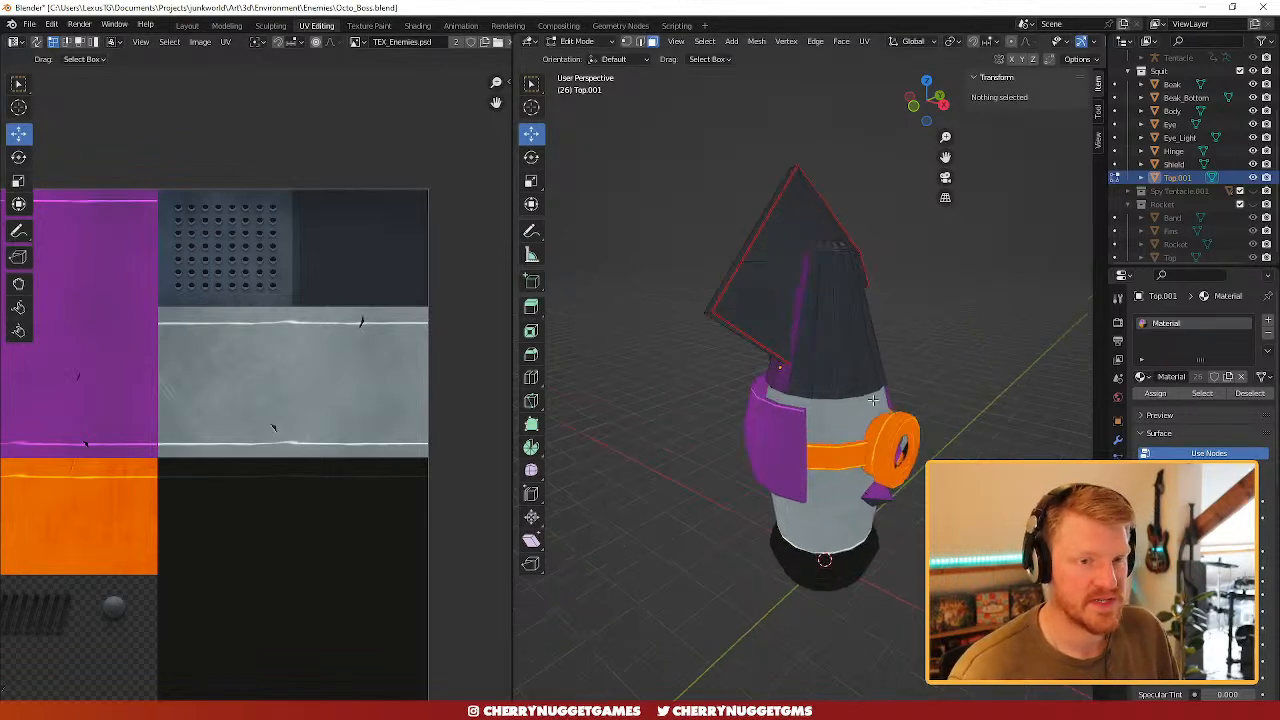
{"action": "middle_click_drag", "start_coordinate": [852, 403], "coordinate": [797, 288]}
- Select the cone's linked faces delimited by seam and inspect their extent and UV layout
{"action": "left_click", "coordinate": [849, 274]}
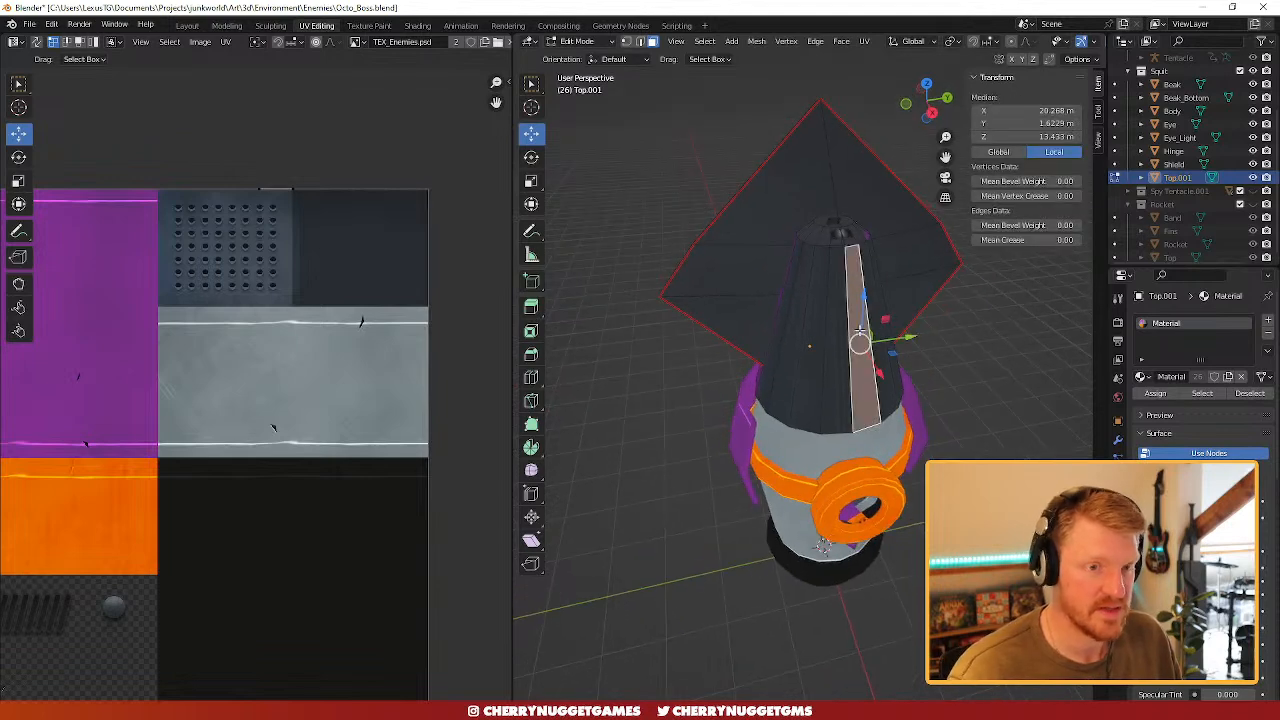
{"action": "key", "text": "l"}
{"action": "scroll", "coordinate": [822, 361], "scroll_direction": "down", "scroll_amount": 1}
{"action": "scroll", "coordinate": [316, 490], "scroll_direction": "down", "scroll_amount": 3}
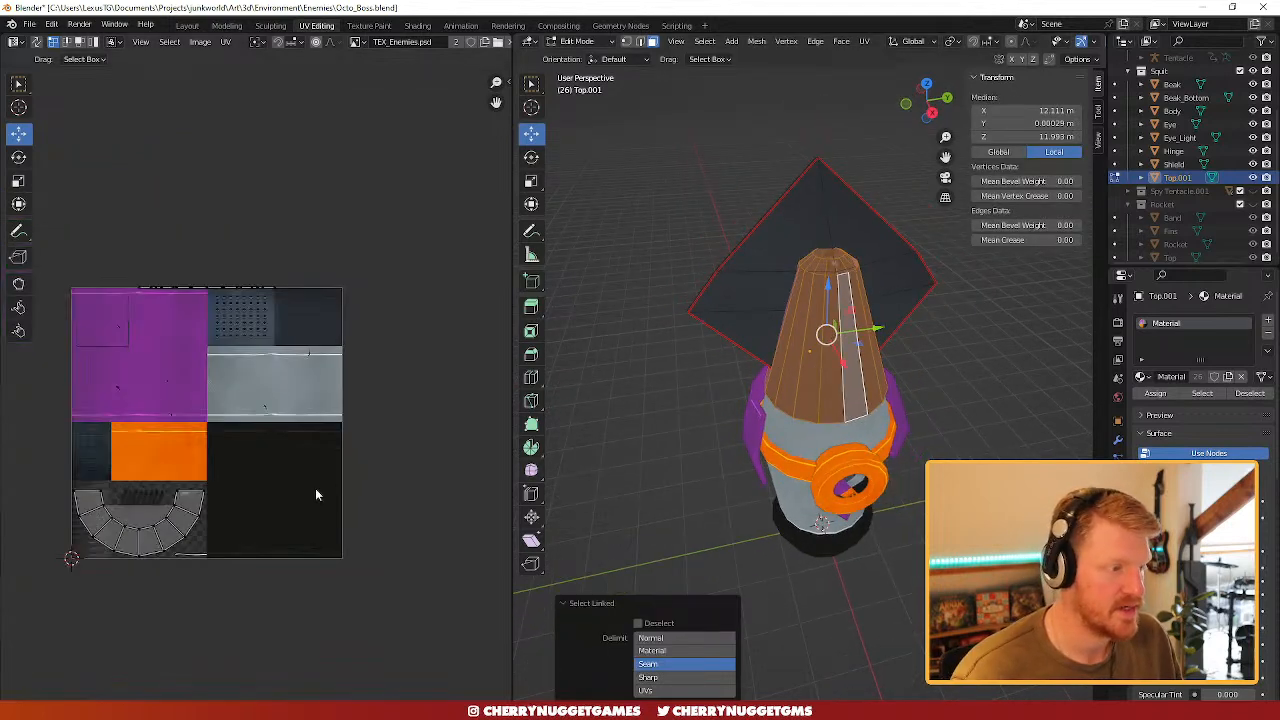
{"action": "middle_click_drag", "start_coordinate": [274, 491], "coordinate": [377, 449]}
{"action": "scroll", "coordinate": [809, 317], "scroll_direction": "up", "scroll_amount": 6}
{"action": "scroll", "coordinate": [809, 317], "scroll_direction": "down", "scroll_amount": 4}
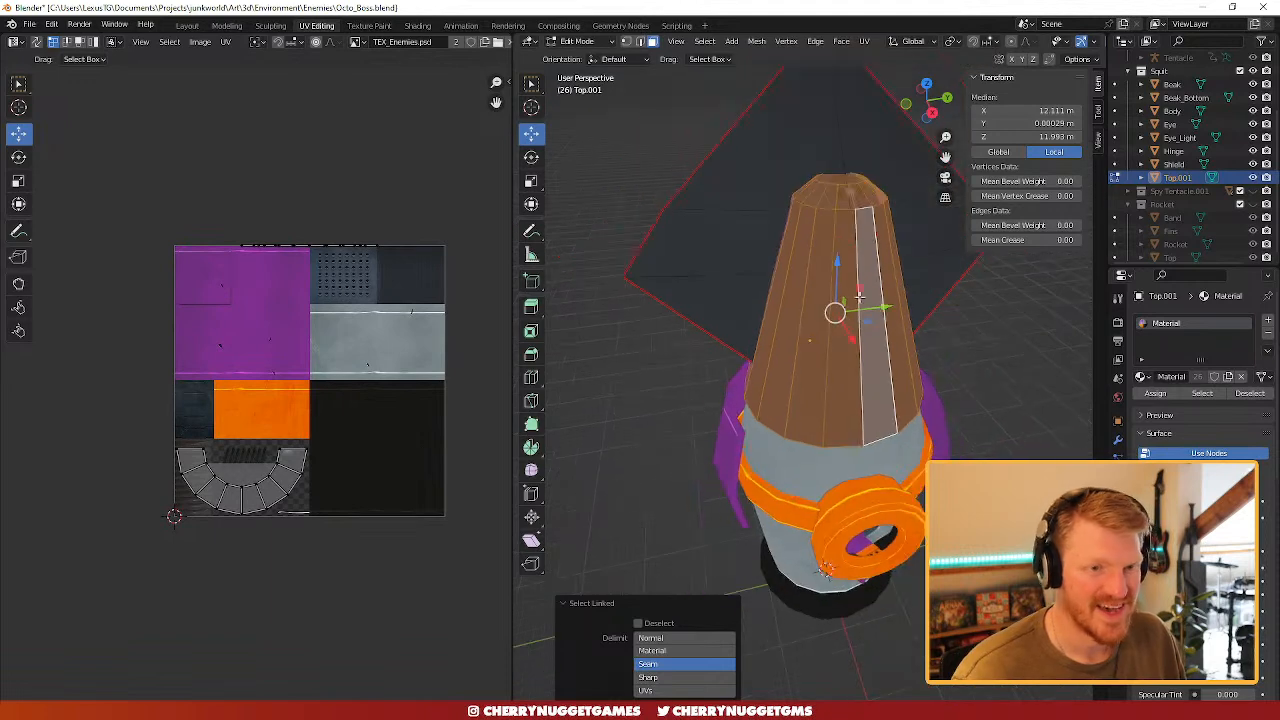
{"action": "middle_click_drag", "start_coordinate": [904, 361], "coordinate": [875, 315]}
{"action": "scroll", "coordinate": [882, 363], "scroll_direction": "up", "scroll_amount": 1}
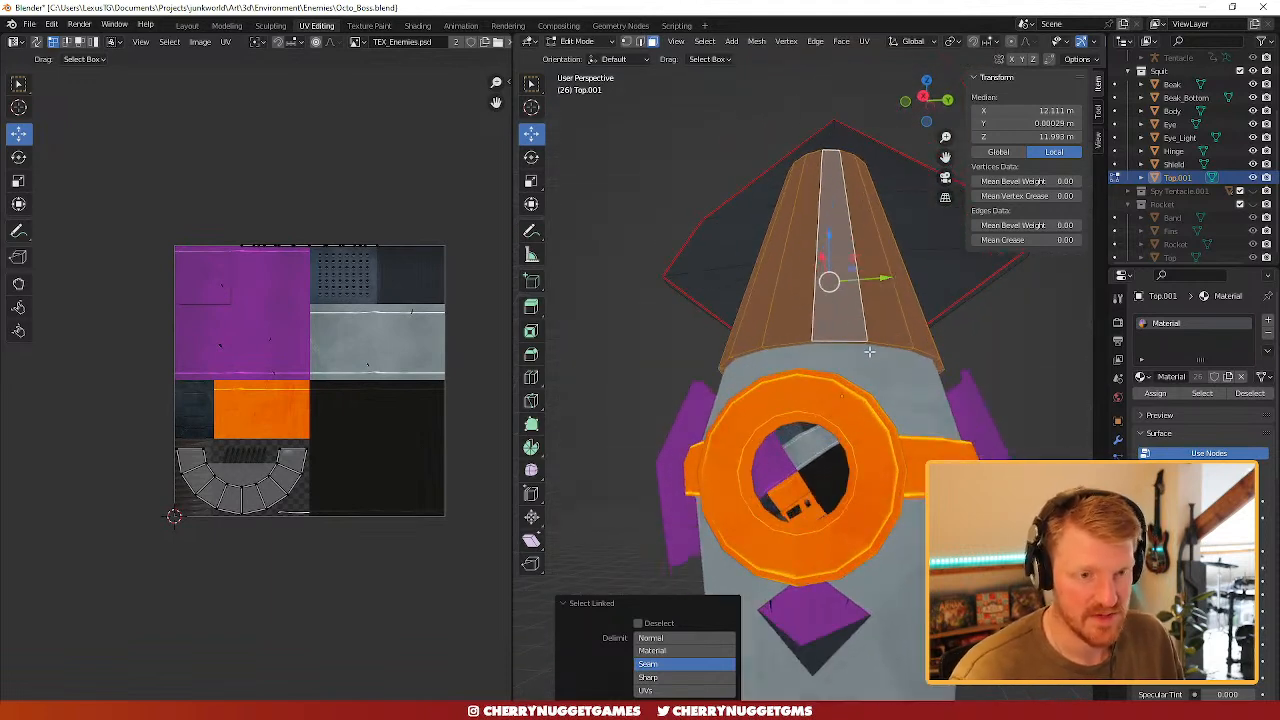
- Mark a seam along the outer edge loop at the cone's base
{"action": "key", "text": "2"}
{"action": "left_click", "coordinate": [874, 347], "text": "alt"}
{"action": "right_click", "coordinate": [882, 345]}
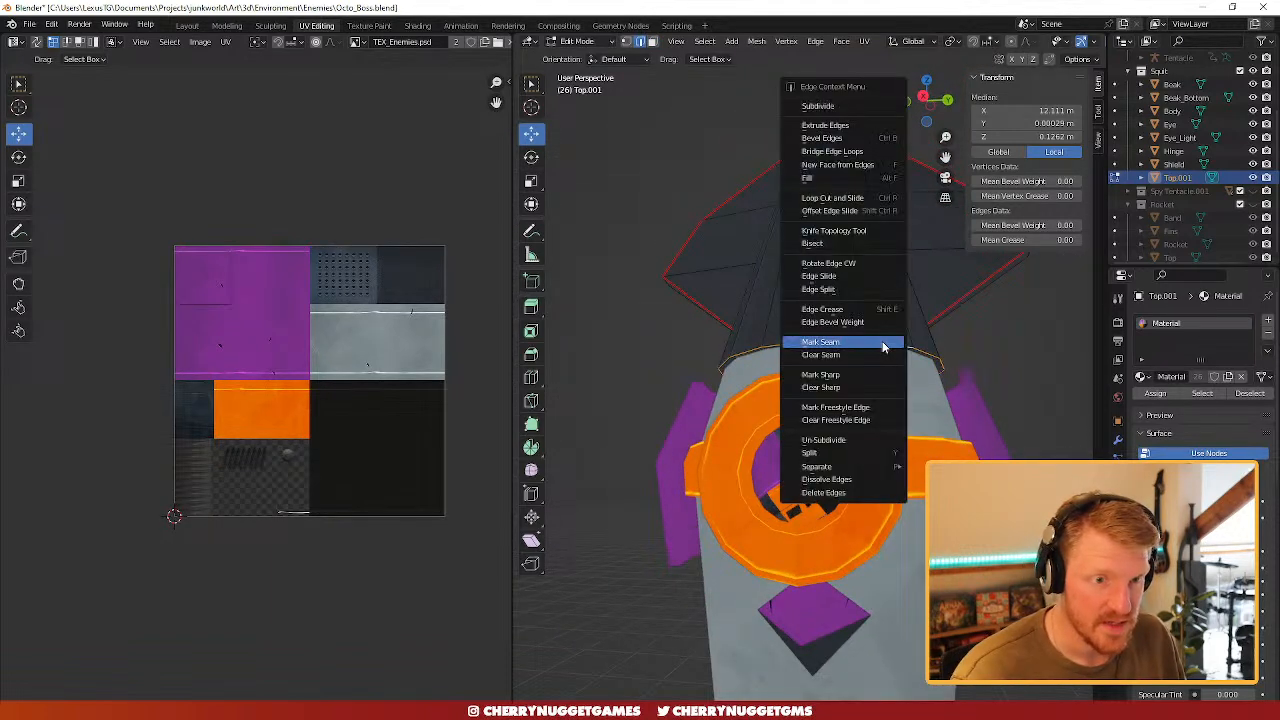
{"action": "left_click", "coordinate": [871, 341]}
{"action": "middle_click_drag", "start_coordinate": [871, 341], "coordinate": [827, 216]}
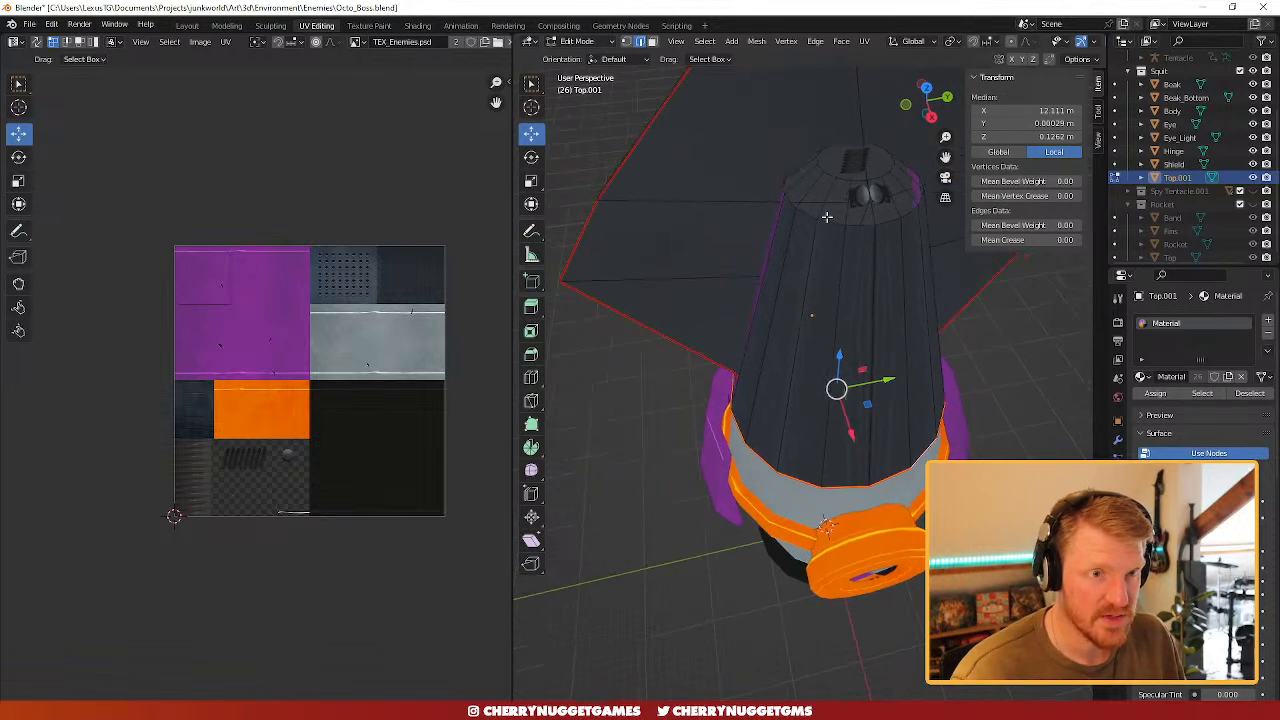
- Mark a seam around the small cap's edge ring at the cone's tip
{"action": "left_click", "coordinate": [859, 225], "text": "alt"}
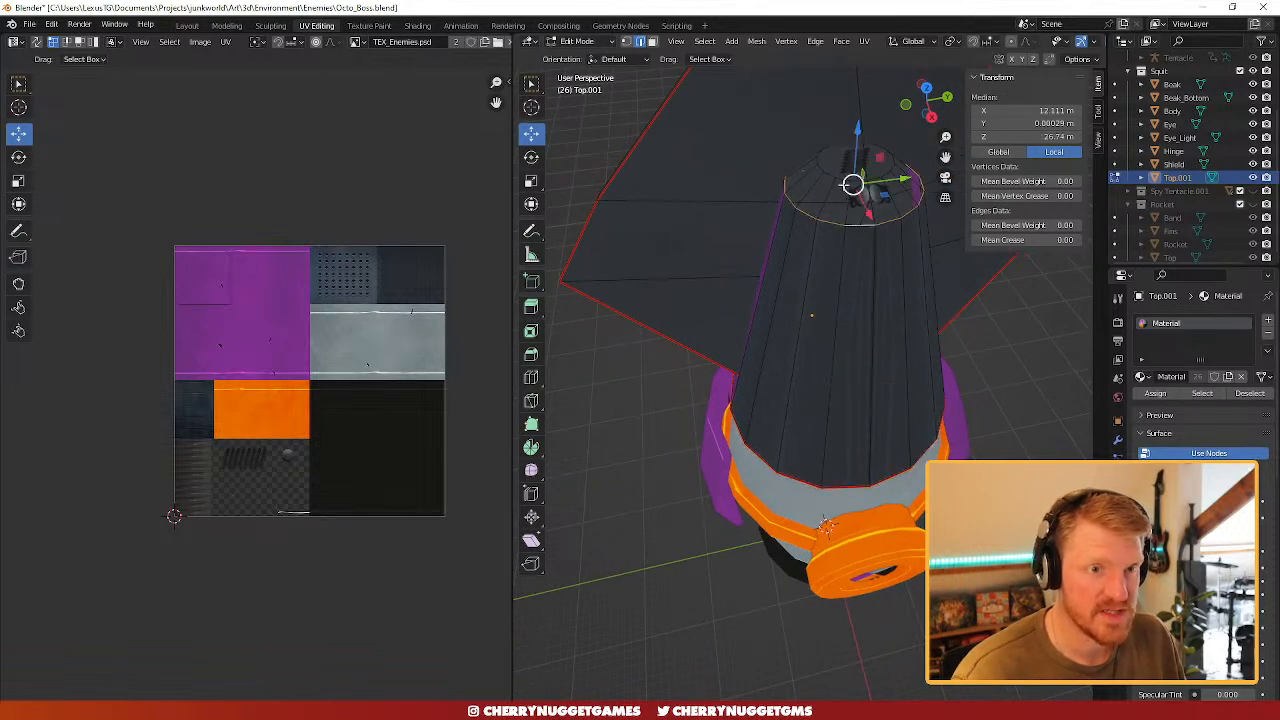
{"action": "left_click", "coordinate": [877, 187], "text": "alt"}
{"action": "middle_click_drag", "start_coordinate": [856, 262], "coordinate": [797, 265]}
{"action": "left_click", "coordinate": [791, 330], "text": "alt"}
{"action": "left_click", "coordinate": [797, 265], "text": "alt"}
{"action": "right_click", "coordinate": [800, 266]}
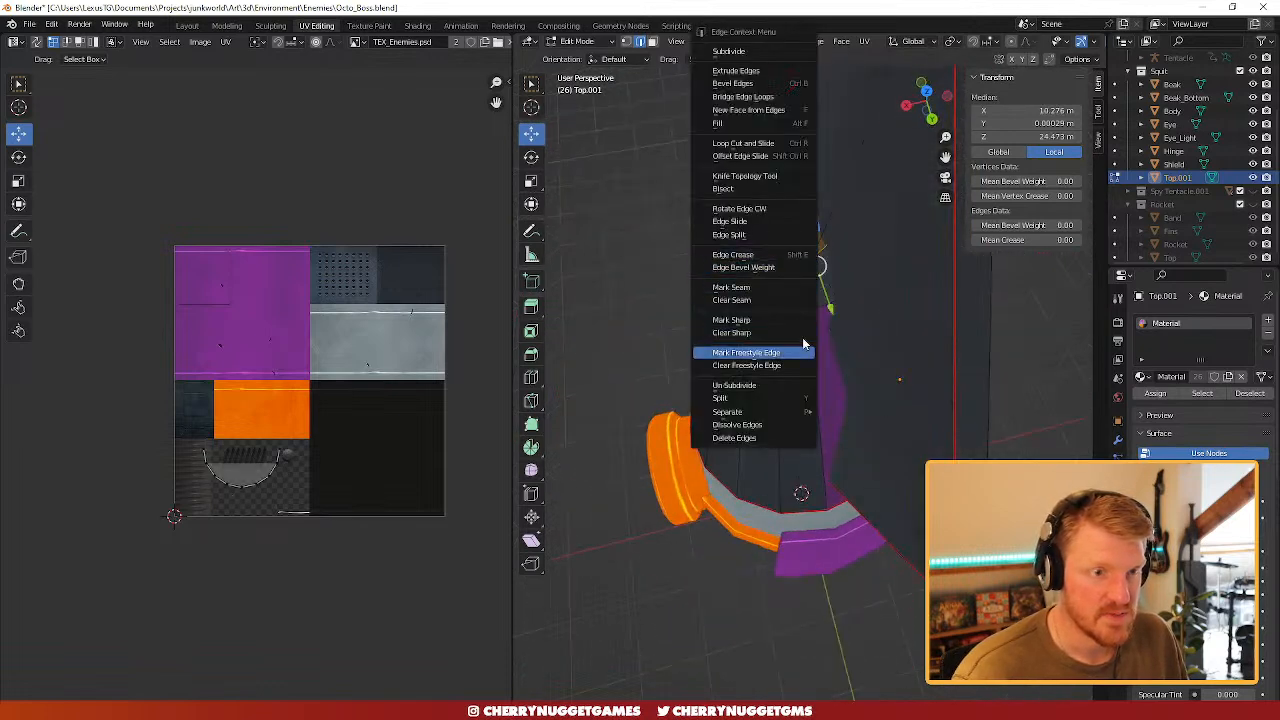
{"action": "left_click", "coordinate": [776, 288]}
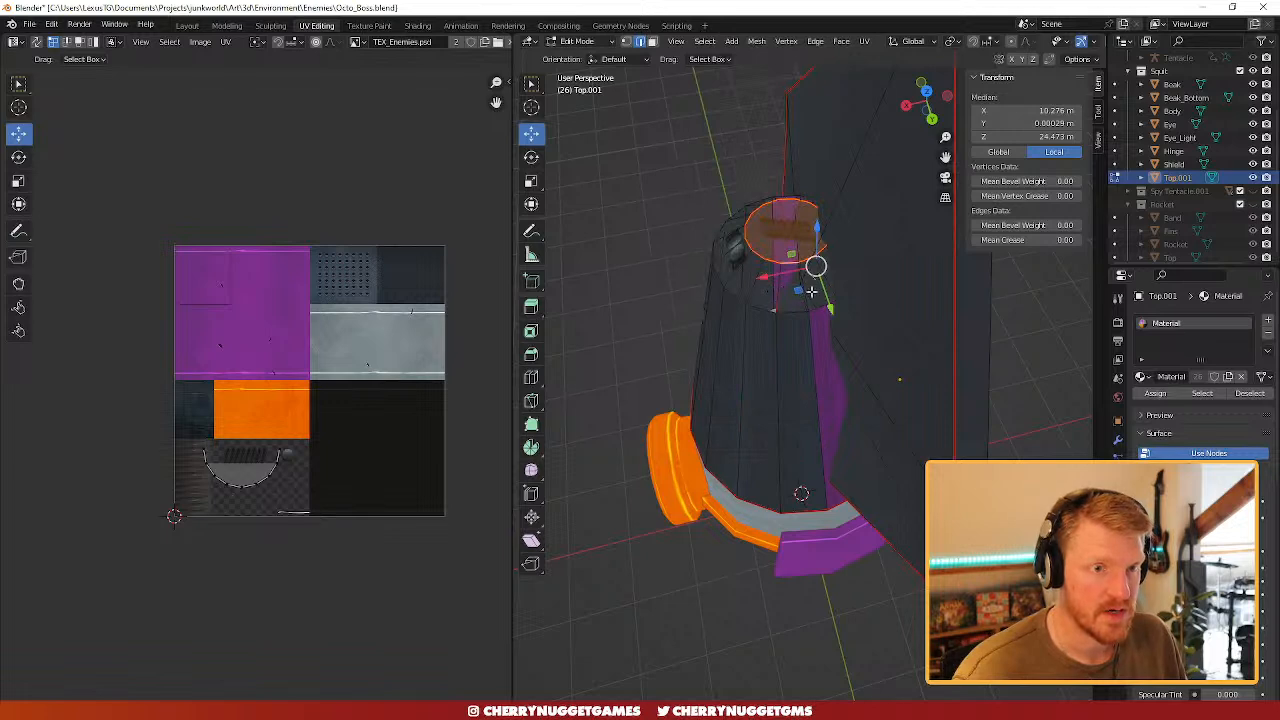
{"action": "scroll", "coordinate": [795, 328], "scroll_direction": "down", "scroll_amount": 2}
{"action": "middle_click_drag", "start_coordinate": [797, 333], "coordinate": [594, 400]}
{"action": "left_click", "coordinate": [826, 354]}
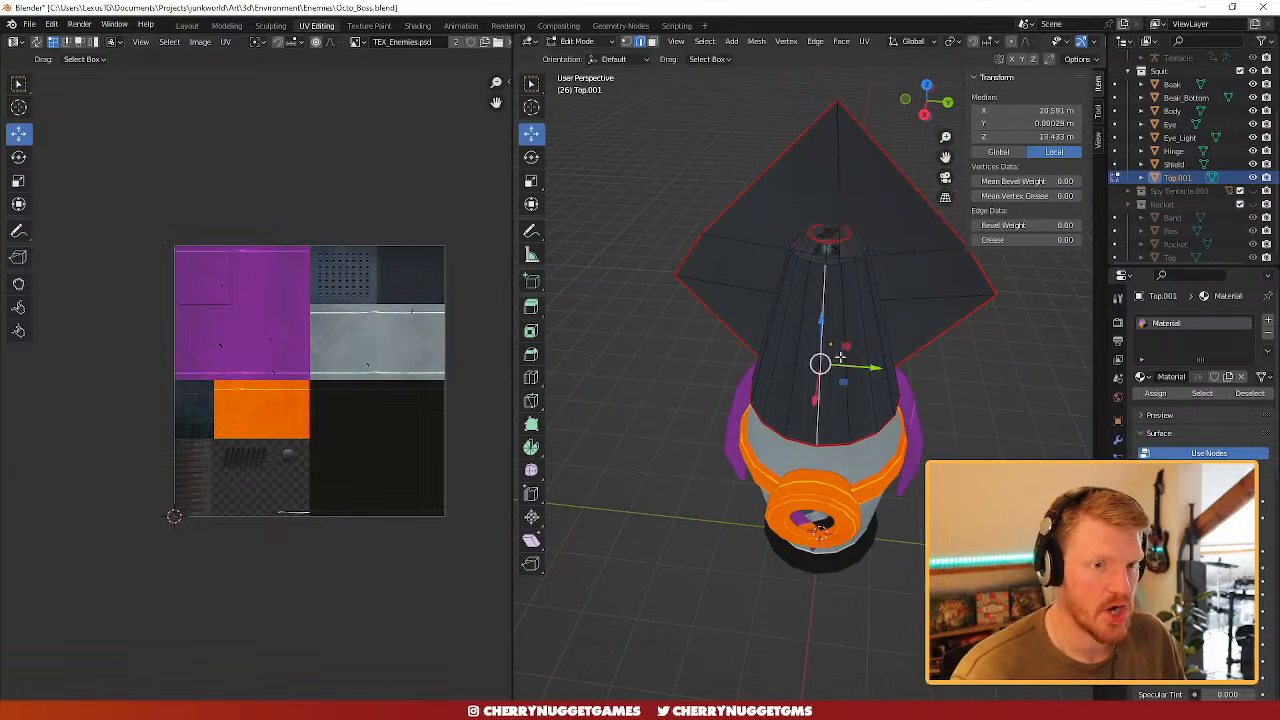
{"action": "key", "text": "a"}
{"action": "scroll", "coordinate": [872, 338], "scroll_direction": "up", "scroll_amount": 1}
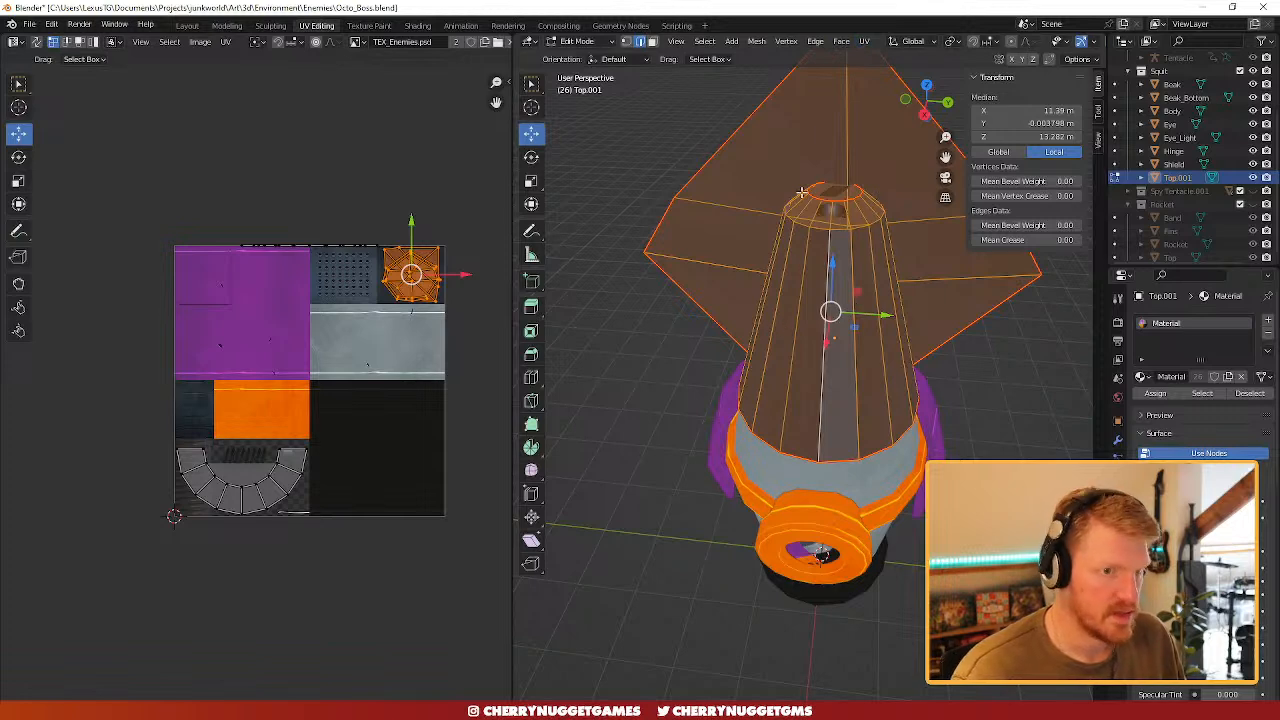
{"action": "key", "text": "alt+a"}
{"action": "key", "text": "a"}
- Select all geometry linked to the cone, leaving the fin unselected
{"action": "left_click", "coordinate": [848, 290]}
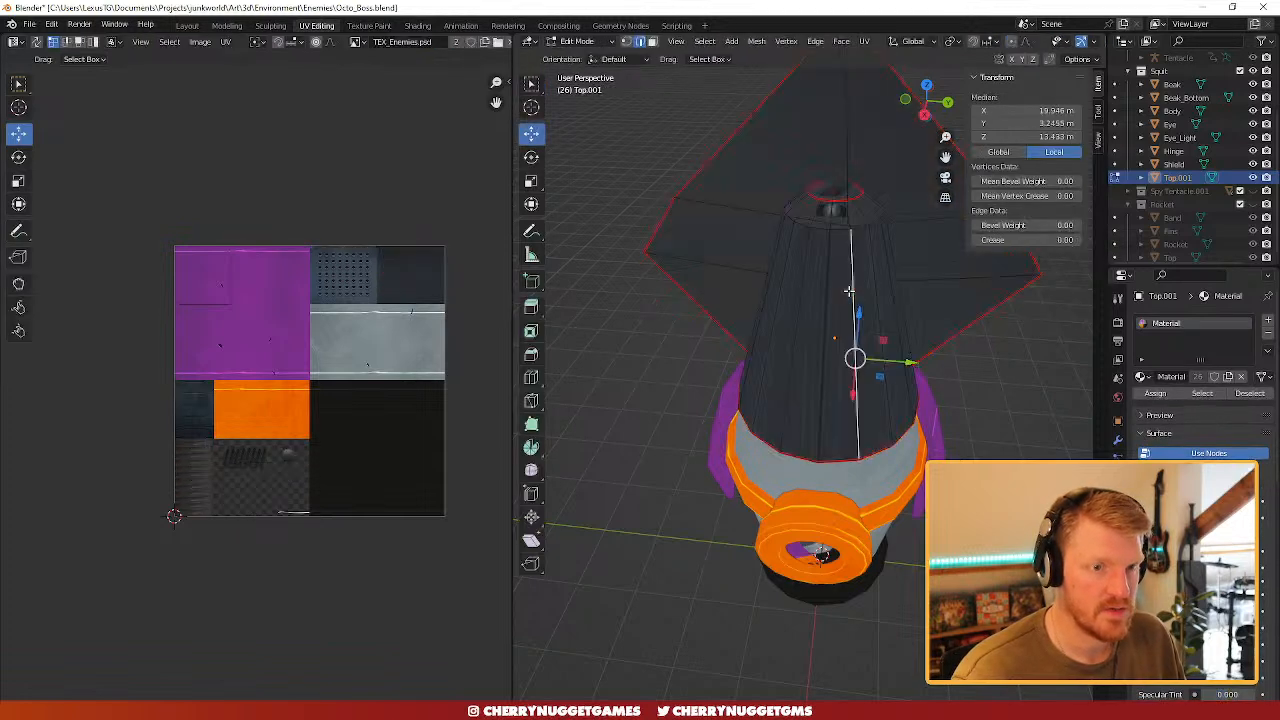
{"action": "key", "text": "ctrl+l"}
{"action": "middle_click_drag", "start_coordinate": [848, 290], "coordinate": [876, 310]}
{"action": "scroll", "coordinate": [878, 302], "scroll_direction": "up", "scroll_amount": 4}
{"action": "scroll", "coordinate": [878, 302], "scroll_direction": "down", "scroll_amount": 3}
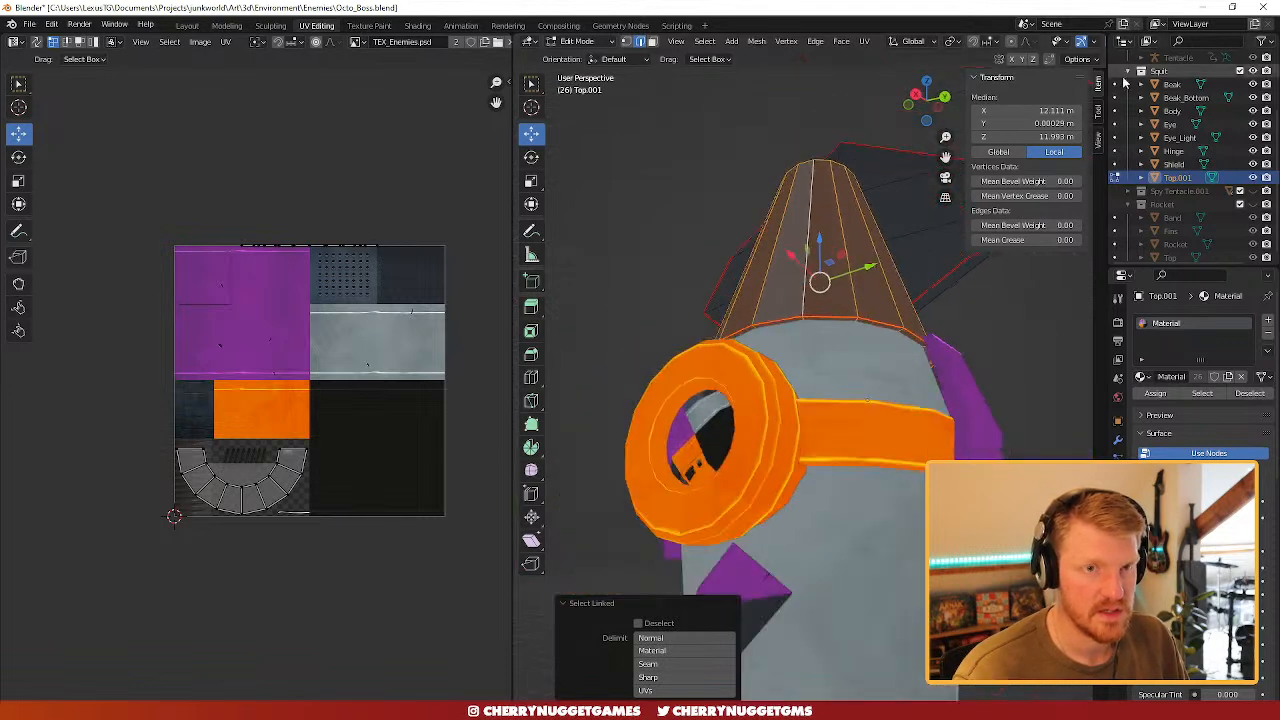
- Hide the Shield, Eye_Light, Eye, Body, Beak_Bottom and Hinge objects to expose the cone's underside
{"action": "left_click", "coordinate": [1253, 164]}
{"action": "left_click", "coordinate": [1253, 137]}
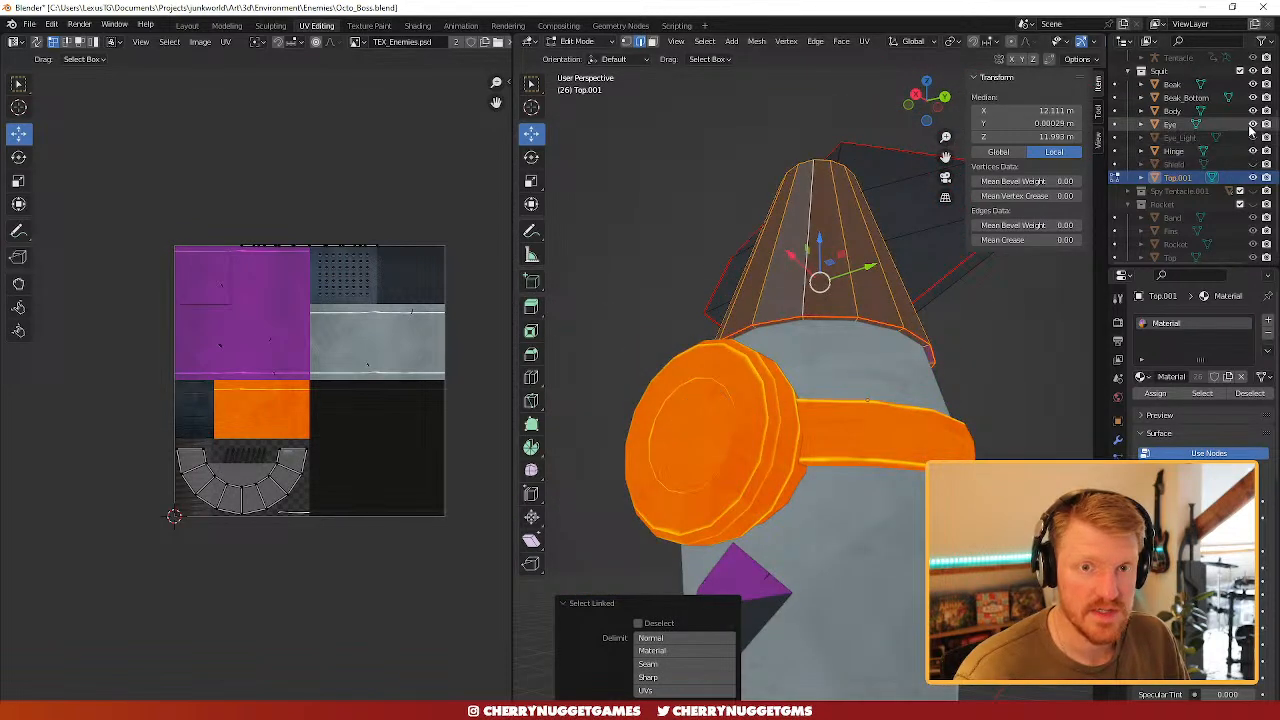
{"action": "left_click_drag", "start_coordinate": [1250, 126], "coordinate": [1253, 97]}
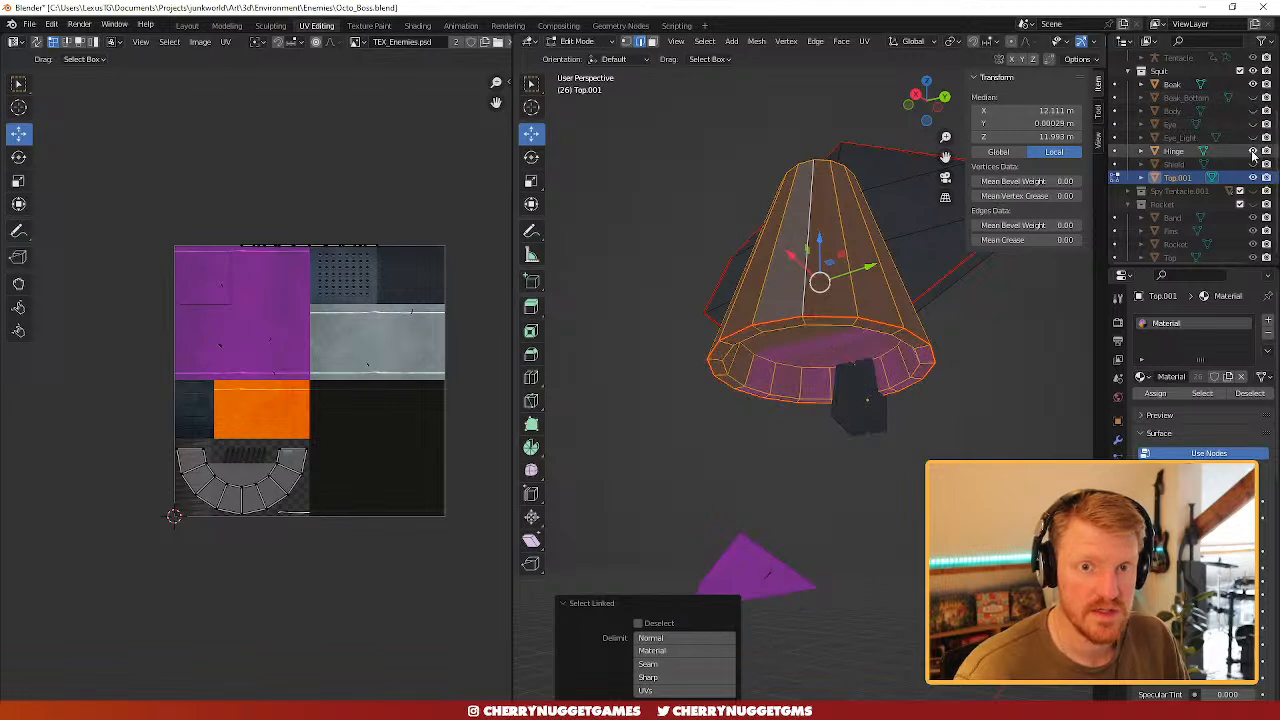
{"action": "left_click", "coordinate": [1253, 151]}
{"action": "middle_click_drag", "start_coordinate": [834, 372], "coordinate": [781, 123]}
- Unwrap the selected cone and inspect its new UV islands
{"action": "left_click", "coordinate": [866, 42]}
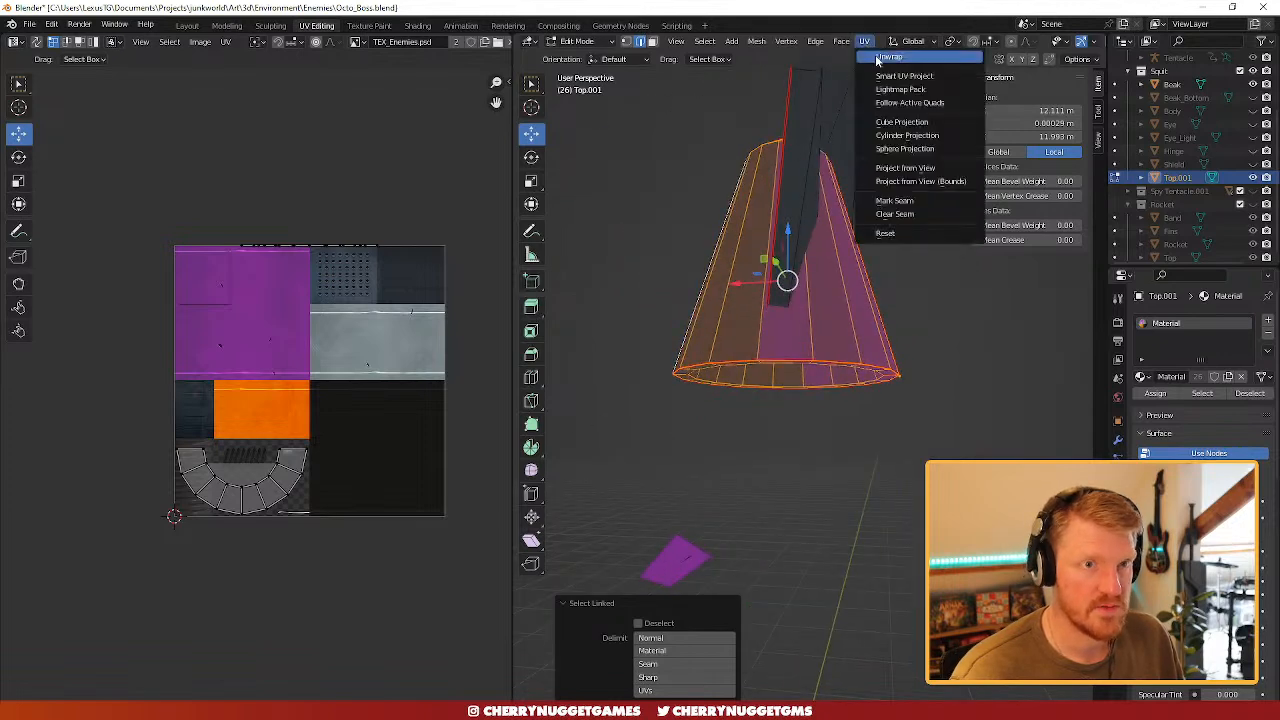
{"action": "left_click", "coordinate": [880, 60]}
{"action": "scroll", "coordinate": [417, 431], "scroll_direction": "up", "scroll_amount": 2}
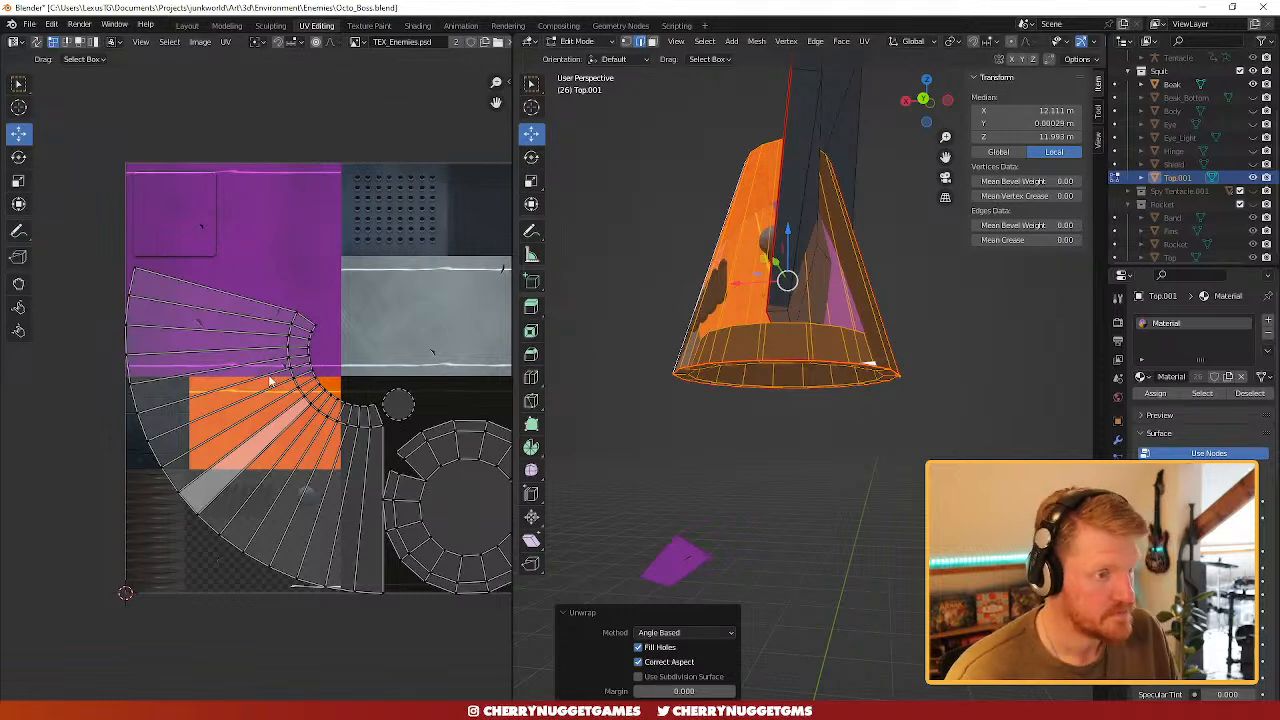
{"action": "scroll", "coordinate": [440, 440], "scroll_direction": "down", "scroll_amount": 1}
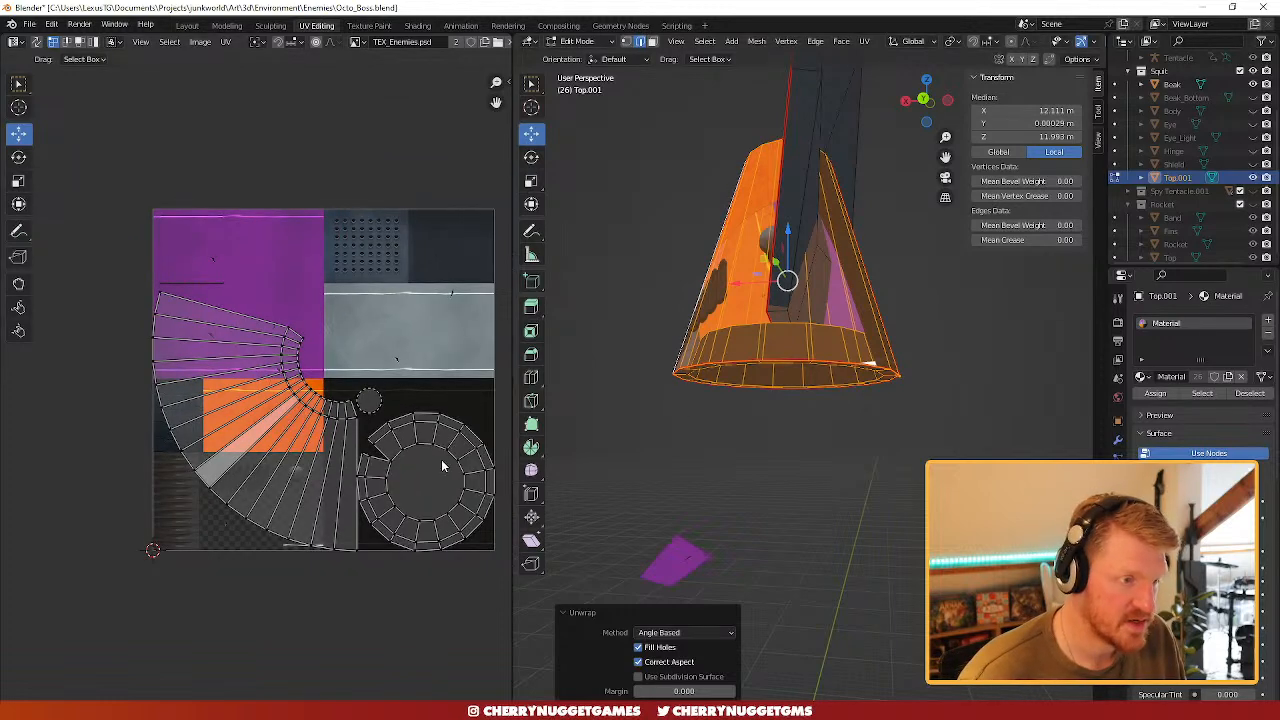
- Select the cone's inner underside face and grow the selection to the surrounding inner wall
{"action": "left_click", "coordinate": [462, 492]}
{"action": "middle_click_drag", "start_coordinate": [798, 448], "coordinate": [786, 343]}
{"action": "left_click", "coordinate": [786, 341]}
{"action": "left_click", "coordinate": [788, 335]}
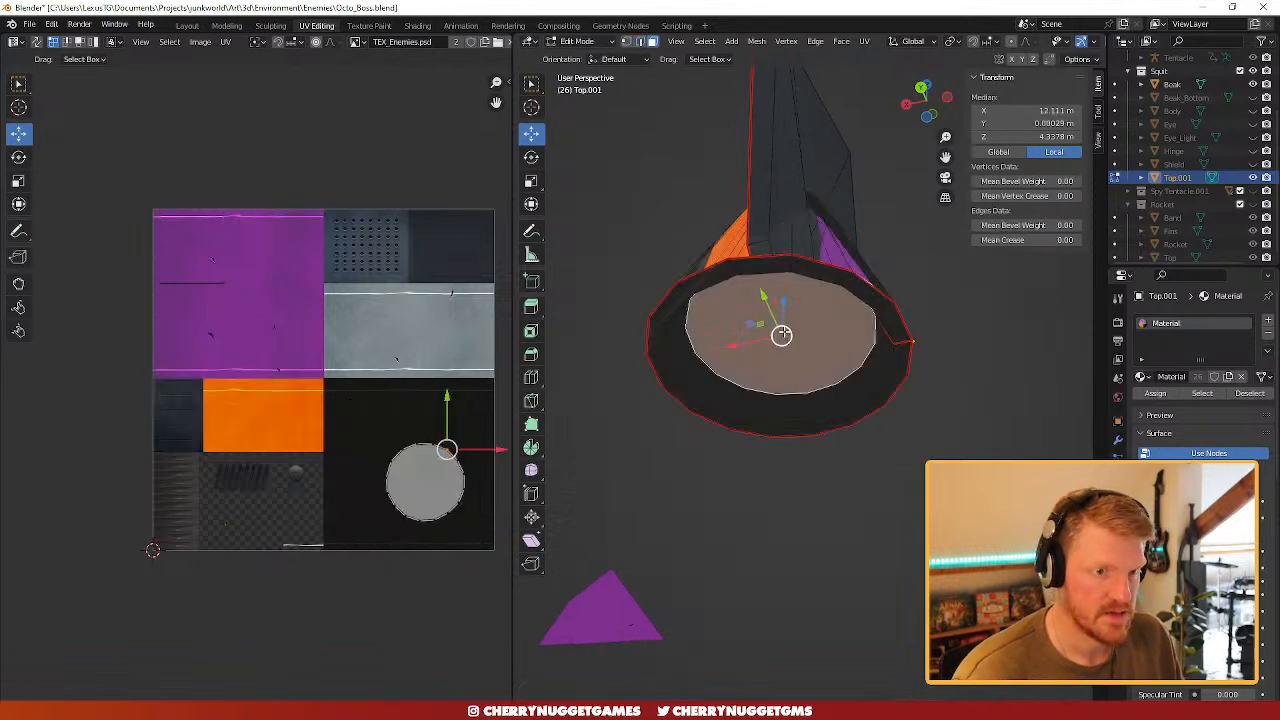
{"action": "key", "text": "ctrl+KP_Add"}
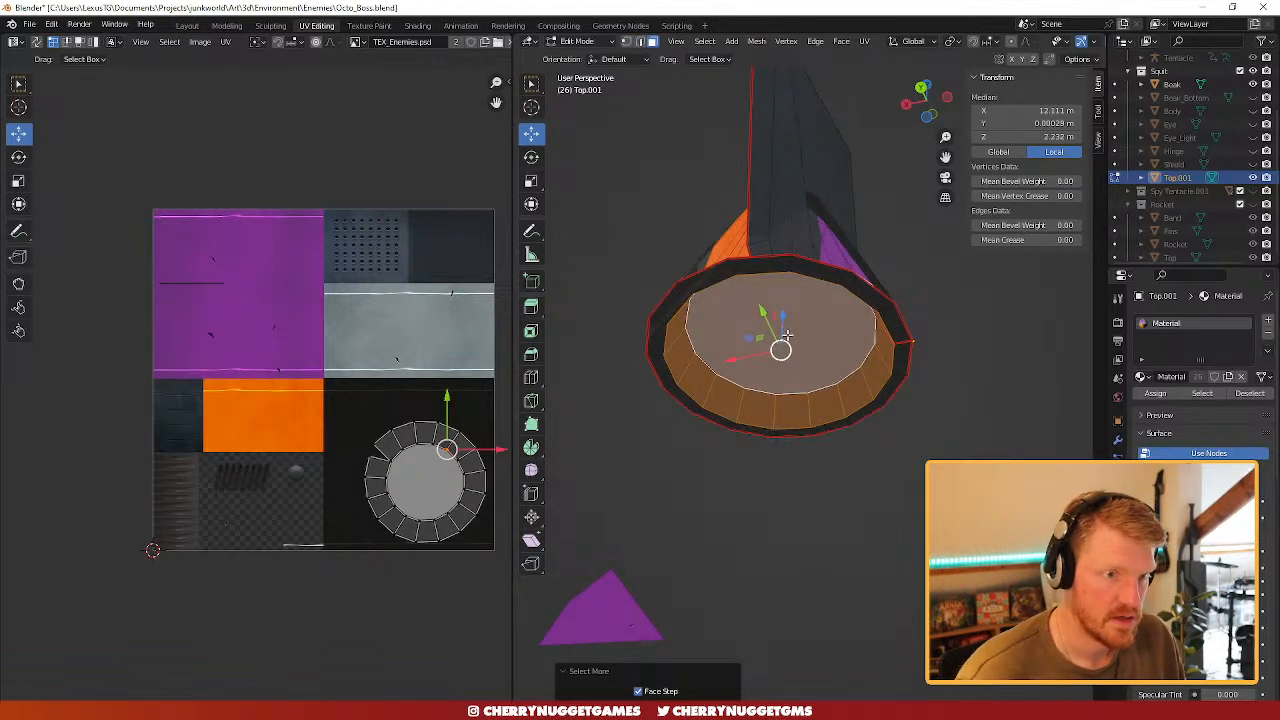
{"action": "key", "text": "ctrl+KP_Add"}
{"action": "key", "text": "ctrl+KP_Subtract"}
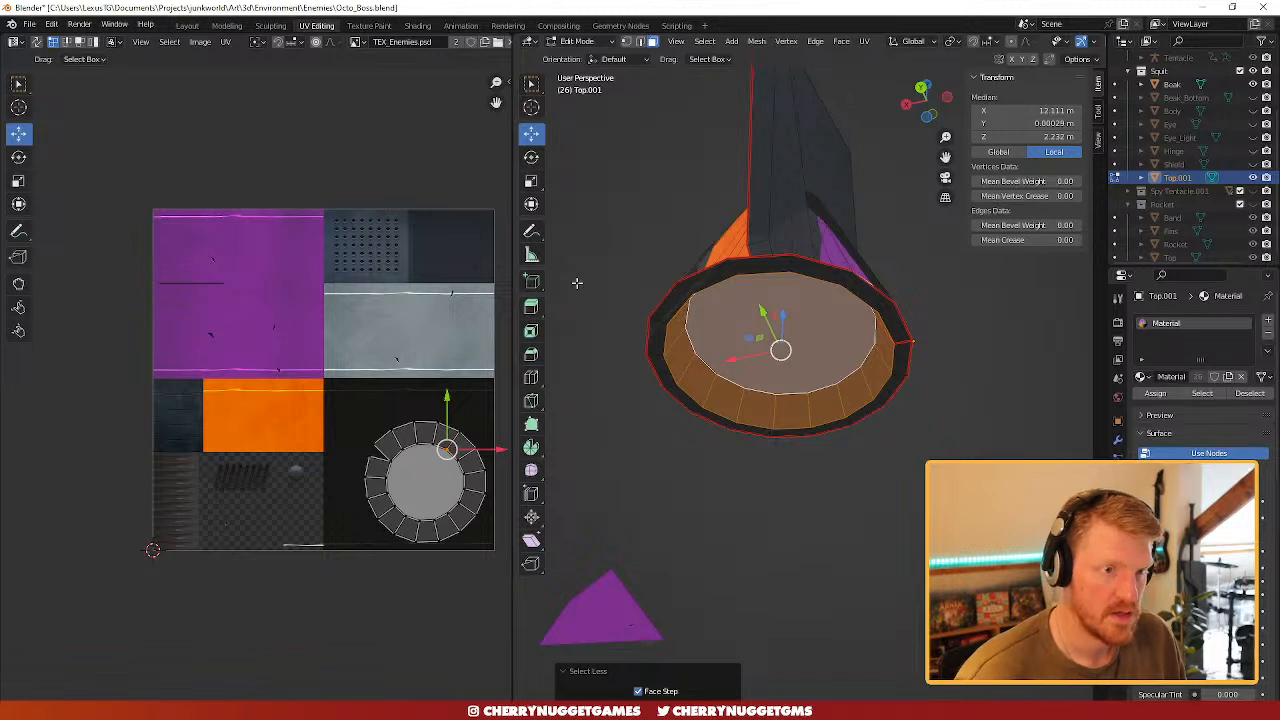
- Mark a seam along the inner edge loop of the cone's bottom rim and clear the selection
{"action": "key", "text": "2"}
{"action": "left_click", "coordinate": [703, 289], "text": "alt"}
{"action": "right_click", "coordinate": [703, 289]}
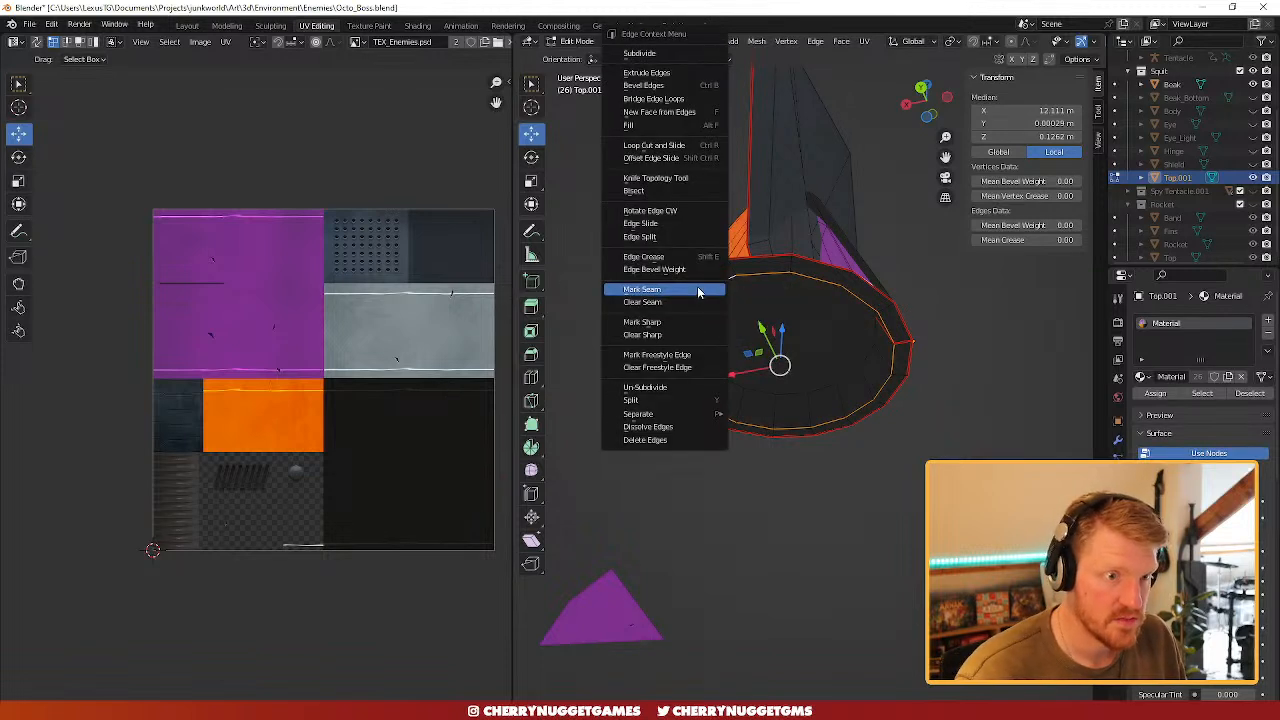
{"action": "left_click", "coordinate": [698, 291]}
{"action": "key", "text": "alt+a"}
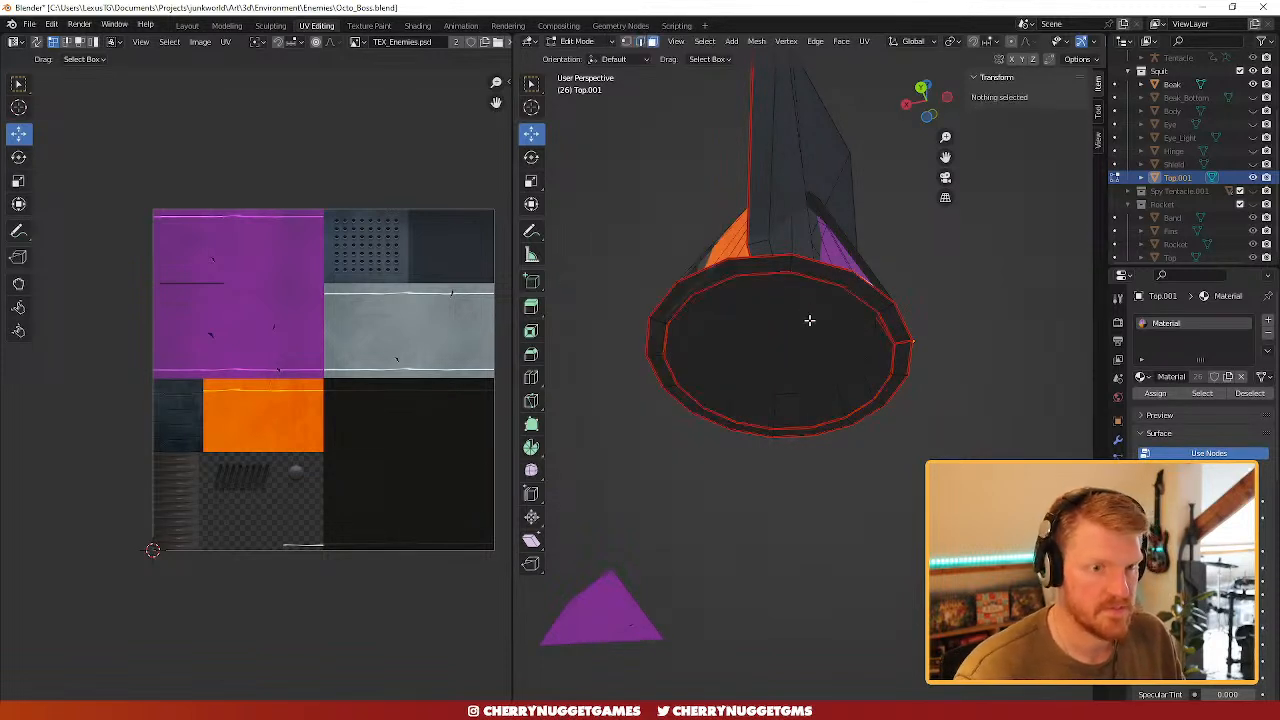
- Select the linked faces of the cone's recessed underside and unwrap them
{"action": "key", "text": "l"}
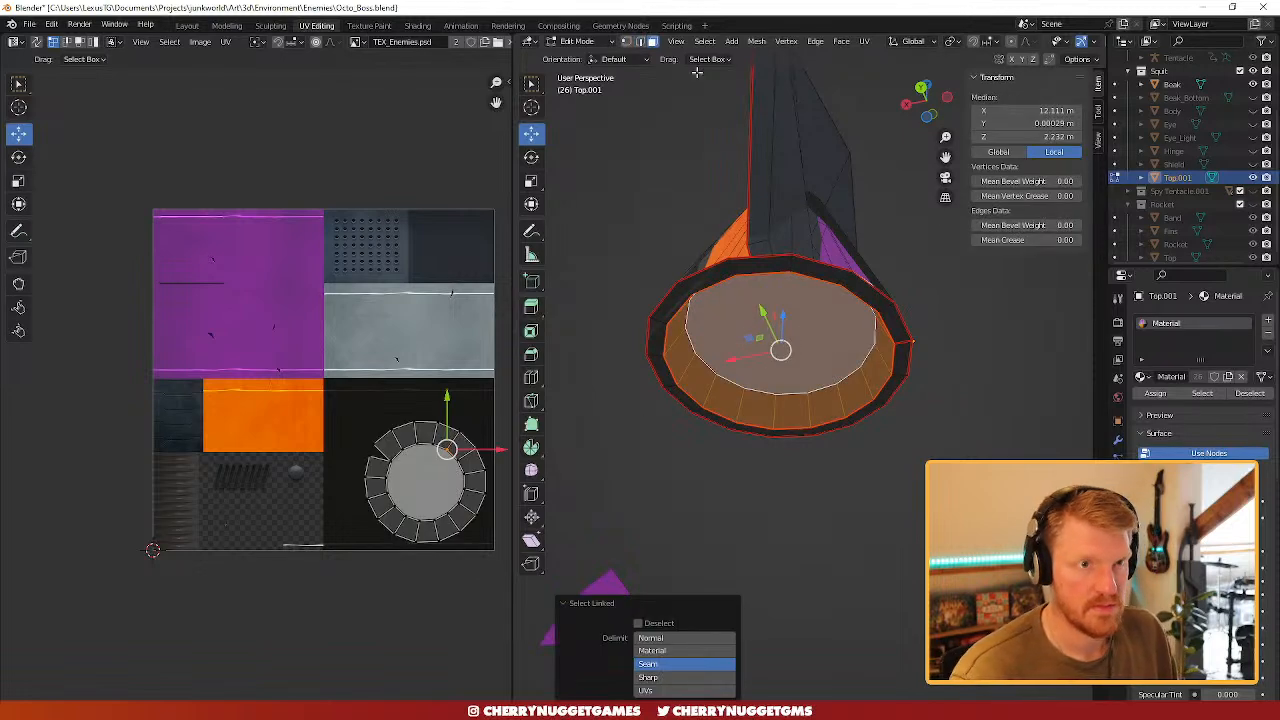
{"action": "left_click", "coordinate": [865, 42]}
{"action": "left_click", "coordinate": [885, 58]}
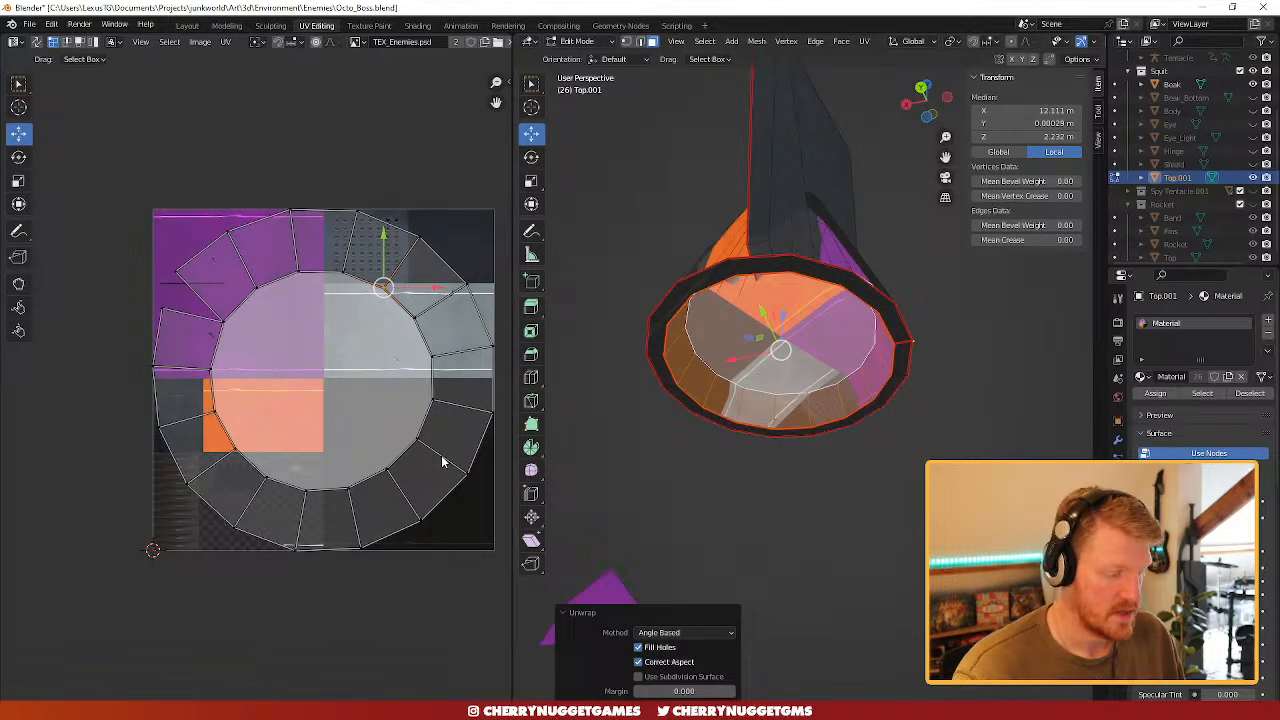
- Shrink the recessed underside's whole UV island and fit it within the plain dark panel beside the perforated panel
{"action": "key", "text": "a"}
{"action": "key", "text": "s"}
{"action": "left_click", "coordinate": [350, 398]}
{"action": "key", "text": "g"}
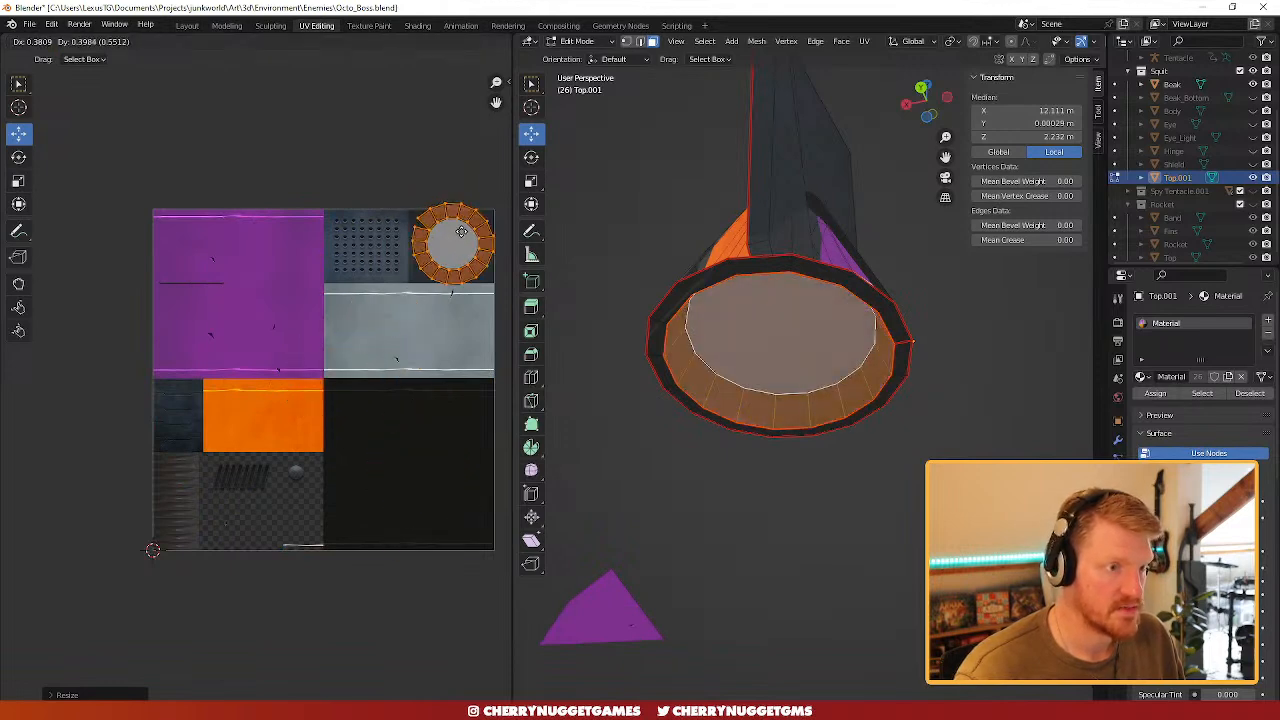
{"action": "left_click", "coordinate": [474, 245]}
{"action": "key", "text": "s"}
{"action": "left_click", "coordinate": [485, 288]}
{"action": "key", "text": "g"}
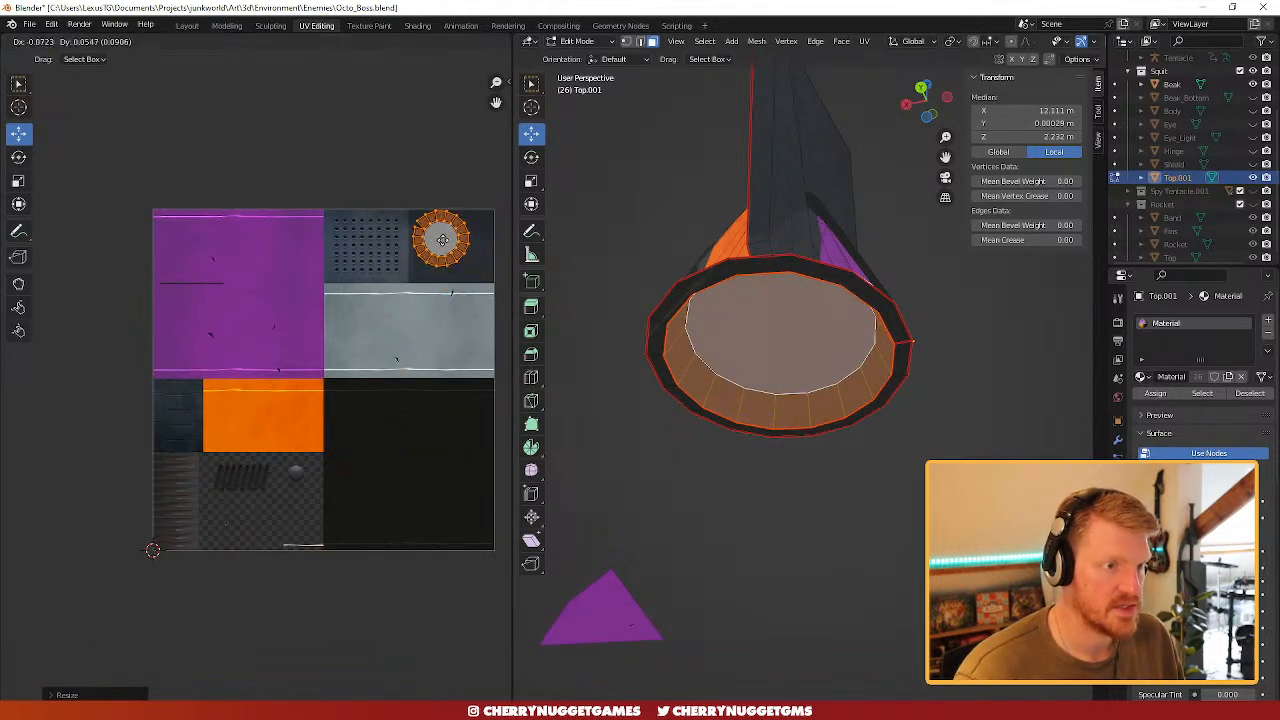
{"action": "left_click", "coordinate": [453, 247]}
- Select the cone's linked outer faces up to the seams and rotate their fan-shaped UV island about 40° so its middle strip lies horizontal
{"action": "middle_click_drag", "start_coordinate": [701, 452], "coordinate": [805, 340]}
{"action": "left_click", "coordinate": [779, 470]}
{"action": "left_click", "coordinate": [817, 335]}
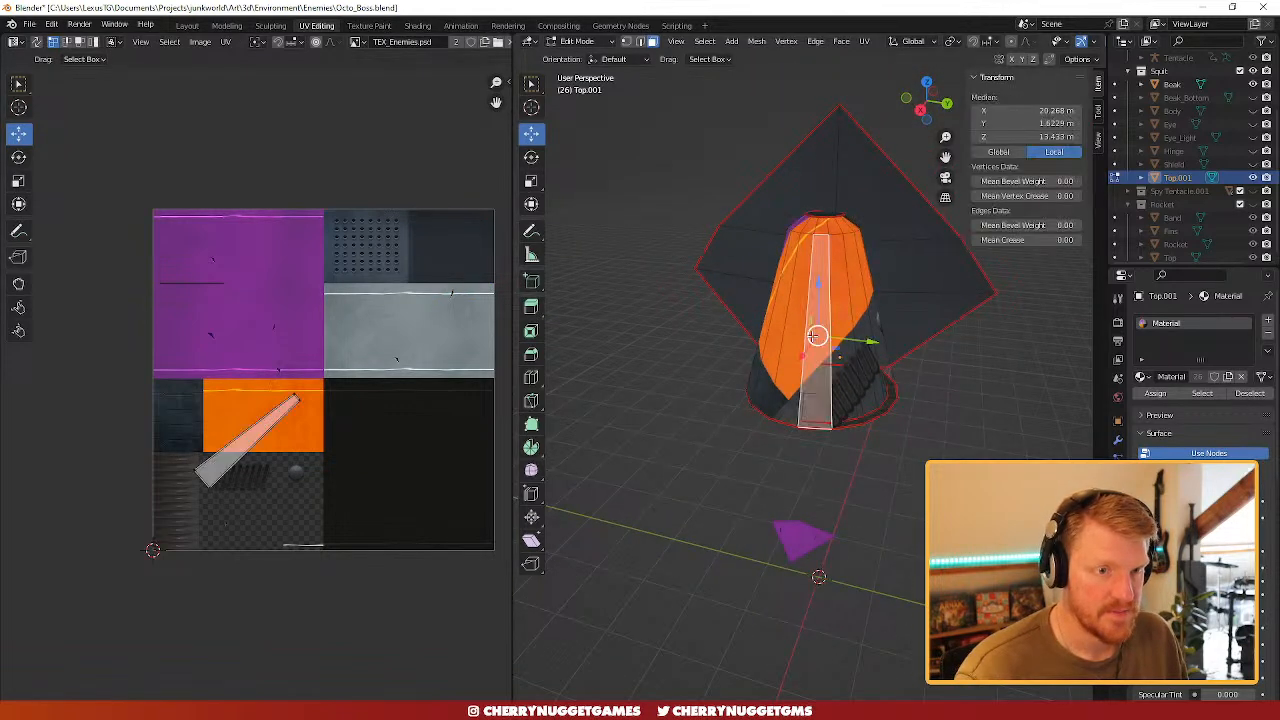
{"action": "key", "text": "ctrl+l"}
{"action": "scroll", "coordinate": [360, 420], "scroll_direction": "up", "scroll_amount": 4}
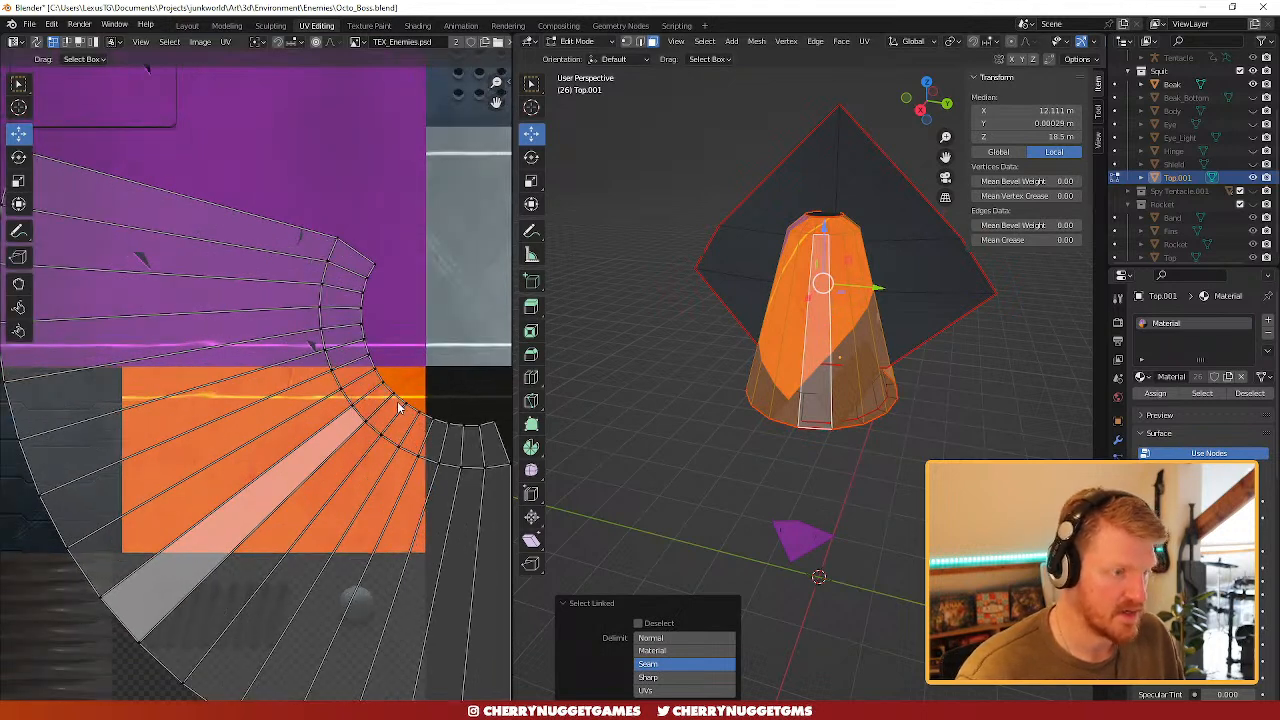
{"action": "scroll", "coordinate": [398, 406], "scroll_direction": "down", "scroll_amount": 2}
{"action": "key", "text": "a"}
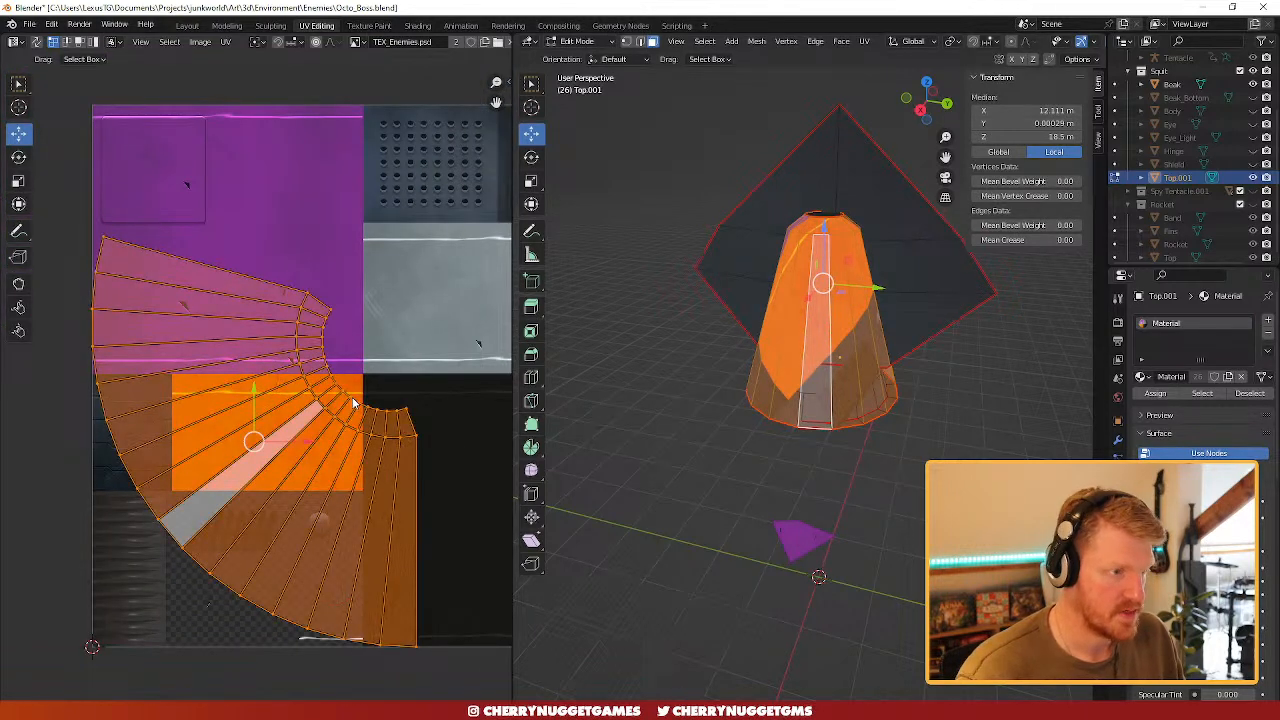
{"action": "key", "text": "r"}
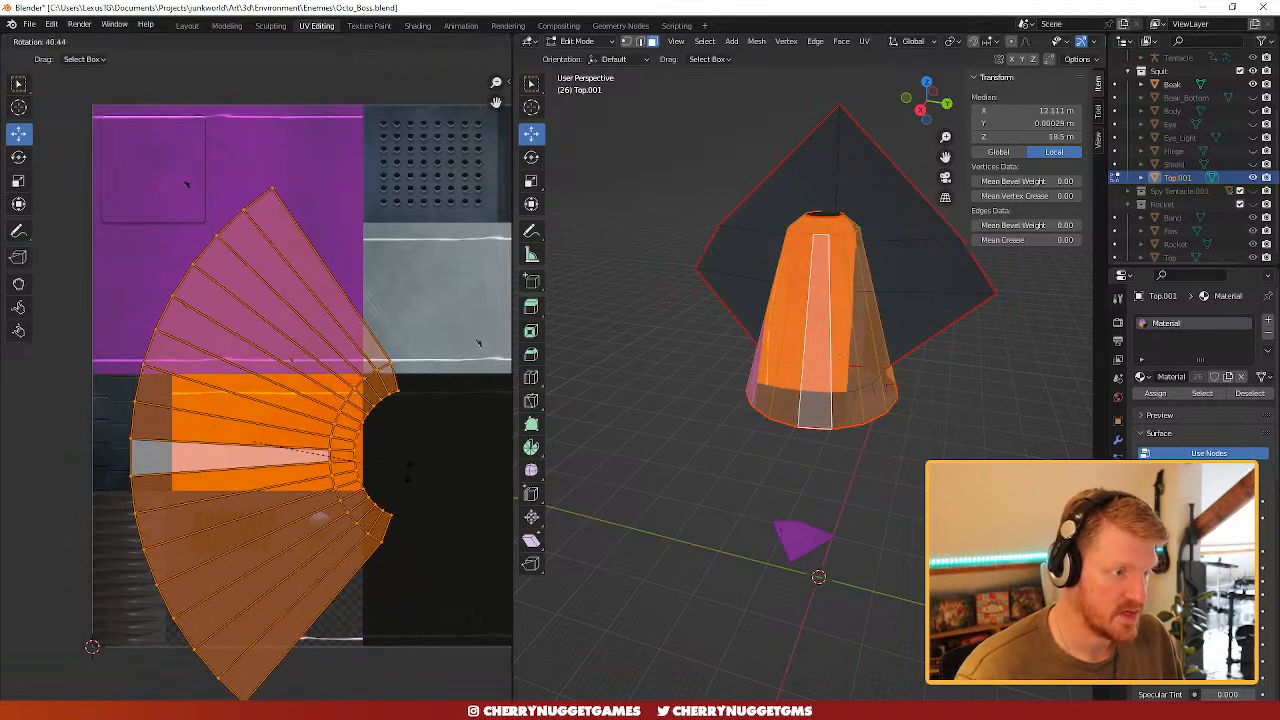
{"action": "left_click", "coordinate": [372, 480]}
- Square the small UV quad at the narrow end of the middle strip, aligning its end edges on X and its long edges on Y
{"action": "scroll", "coordinate": [397, 502], "scroll_direction": "up", "scroll_amount": 3}
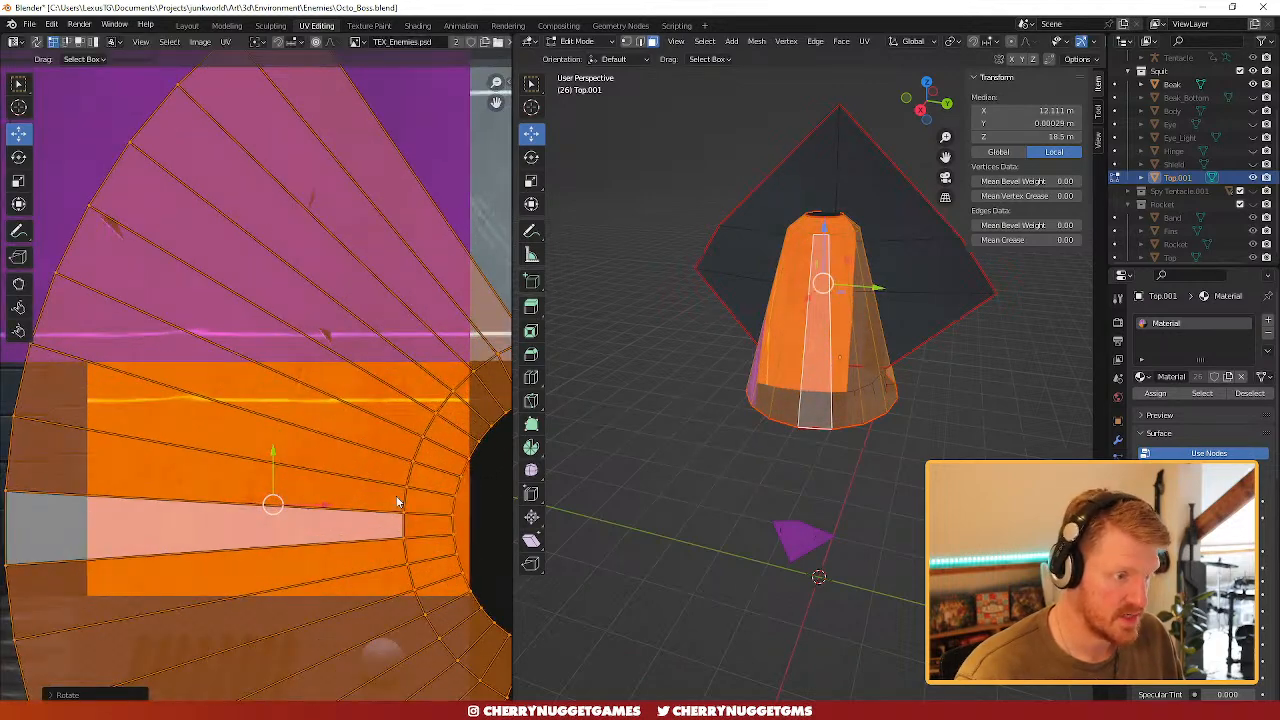
{"action": "key", "text": "2"}
{"action": "left_click", "coordinate": [455, 527]}
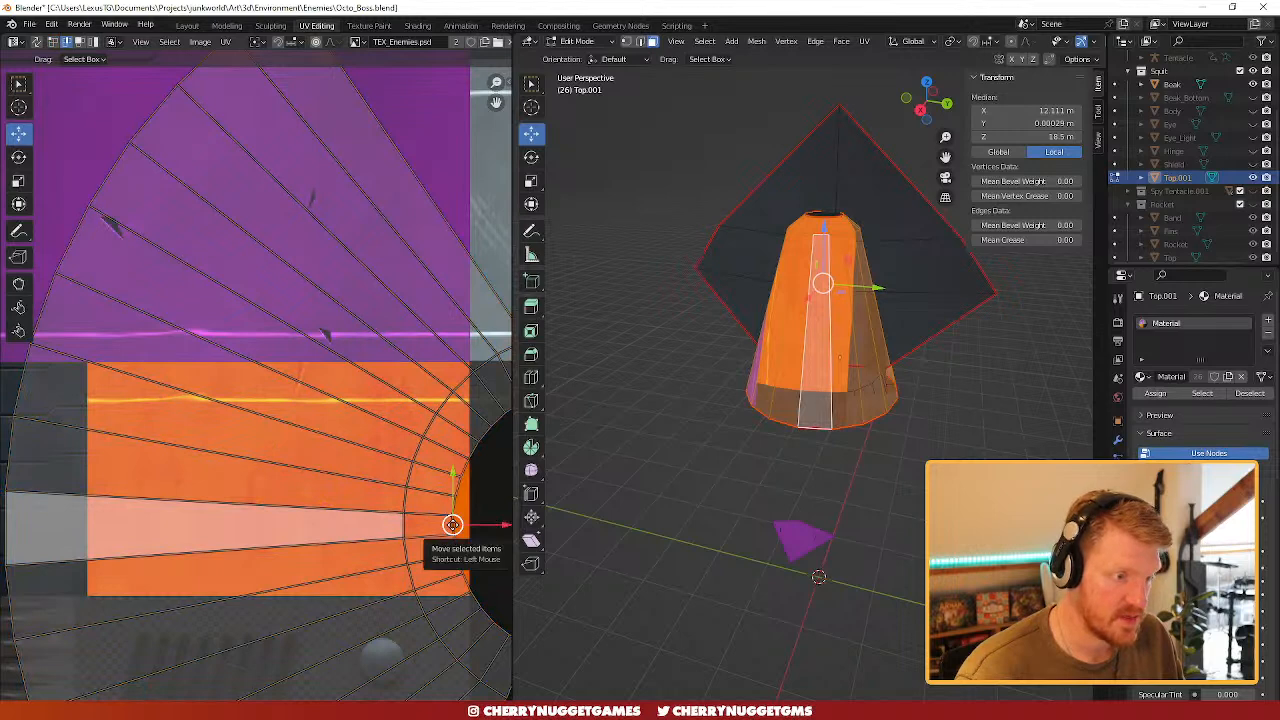
{"action": "right_click", "coordinate": [452, 524]}
{"action": "left_click", "coordinate": [439, 512]}
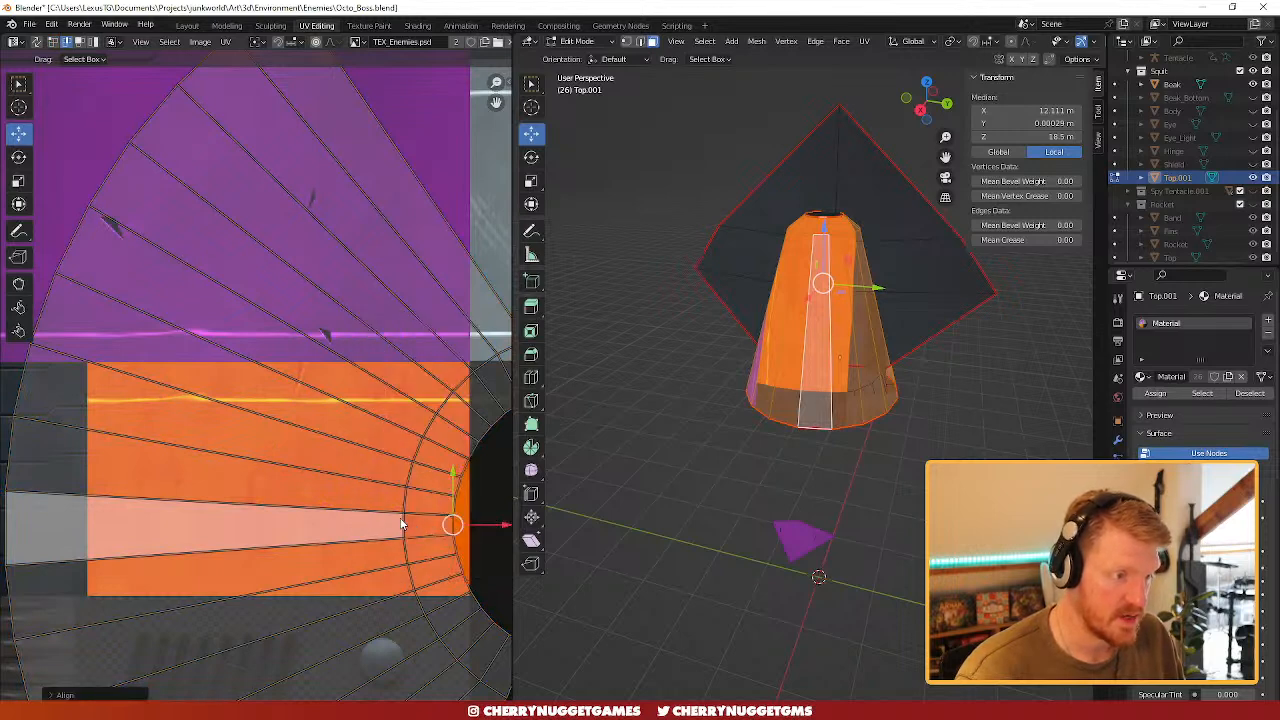
{"action": "left_click", "coordinate": [402, 524]}
{"action": "right_click", "coordinate": [402, 524]}
{"action": "left_click", "coordinate": [389, 519]}
{"action": "left_click", "coordinate": [433, 517]}
{"action": "right_click", "coordinate": [433, 518]}
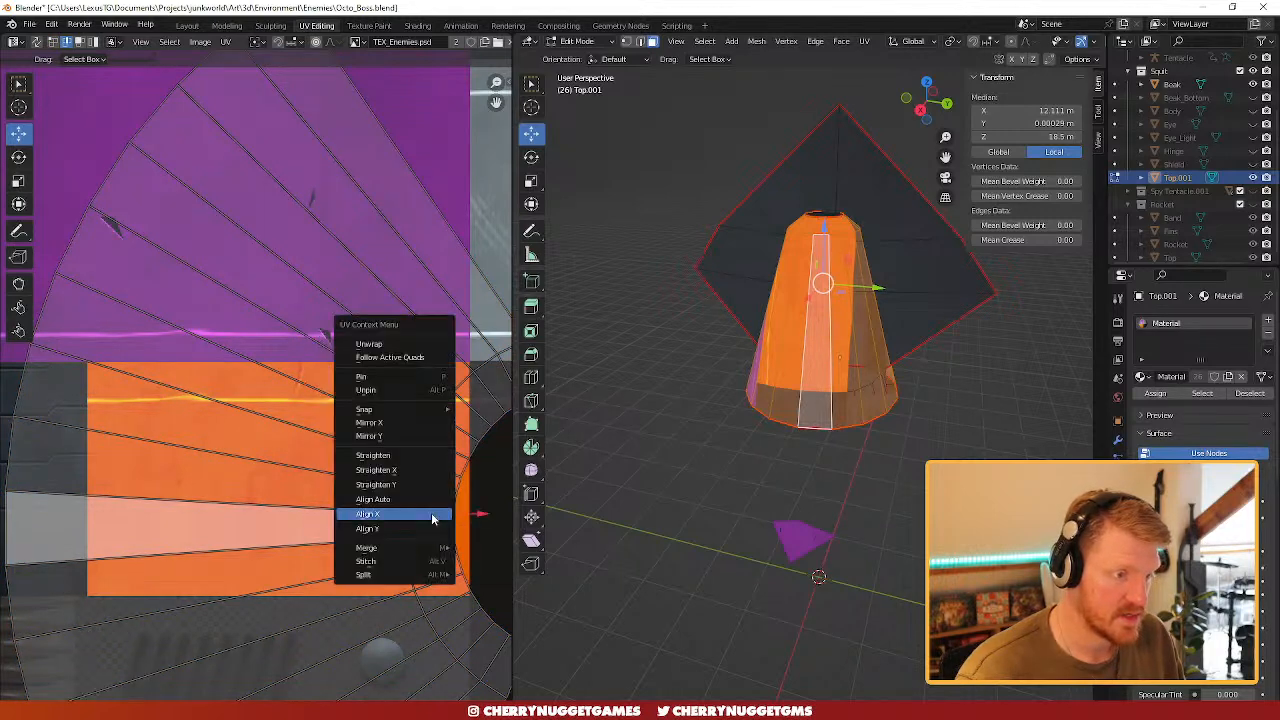
{"action": "left_click", "coordinate": [431, 530]}
{"action": "right_click", "coordinate": [431, 537]}
{"action": "left_click", "coordinate": [422, 532]}
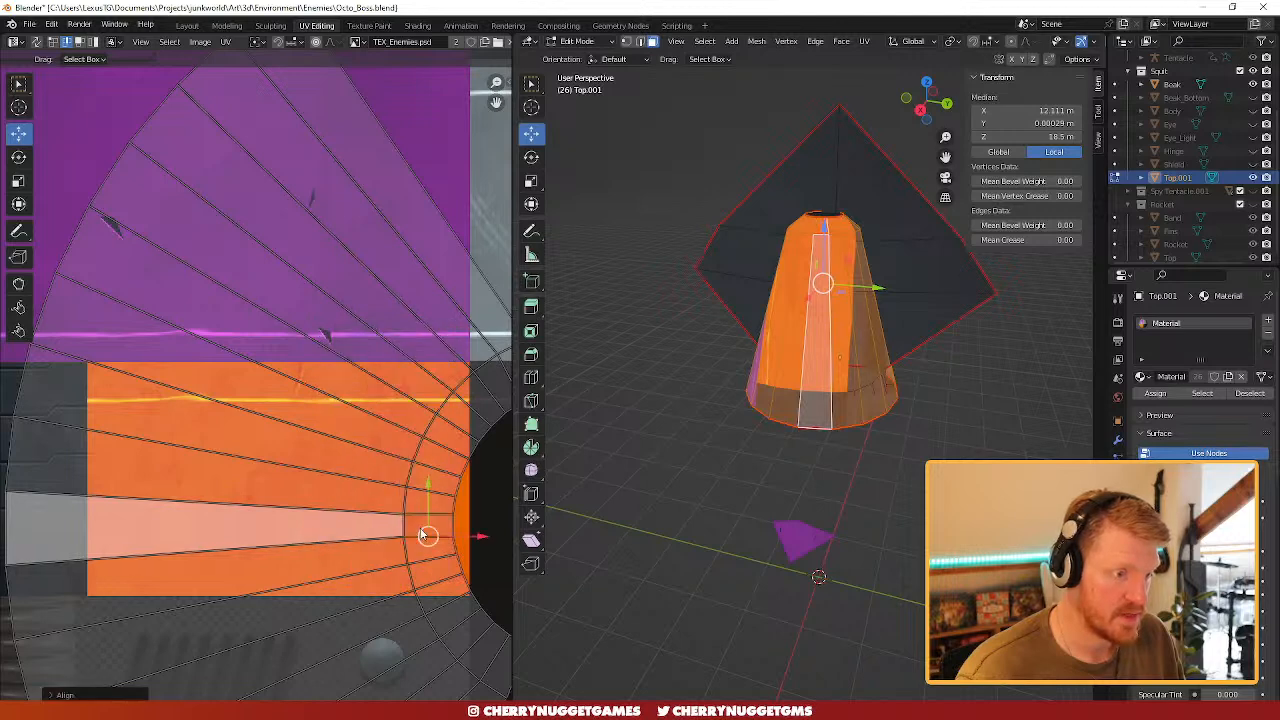
- Unwrap the whole cone island with Follow Active Quads from the squared quad, using the Length Average edge mode
{"action": "scroll", "coordinate": [430, 545], "scroll_direction": "down", "scroll_amount": 7}
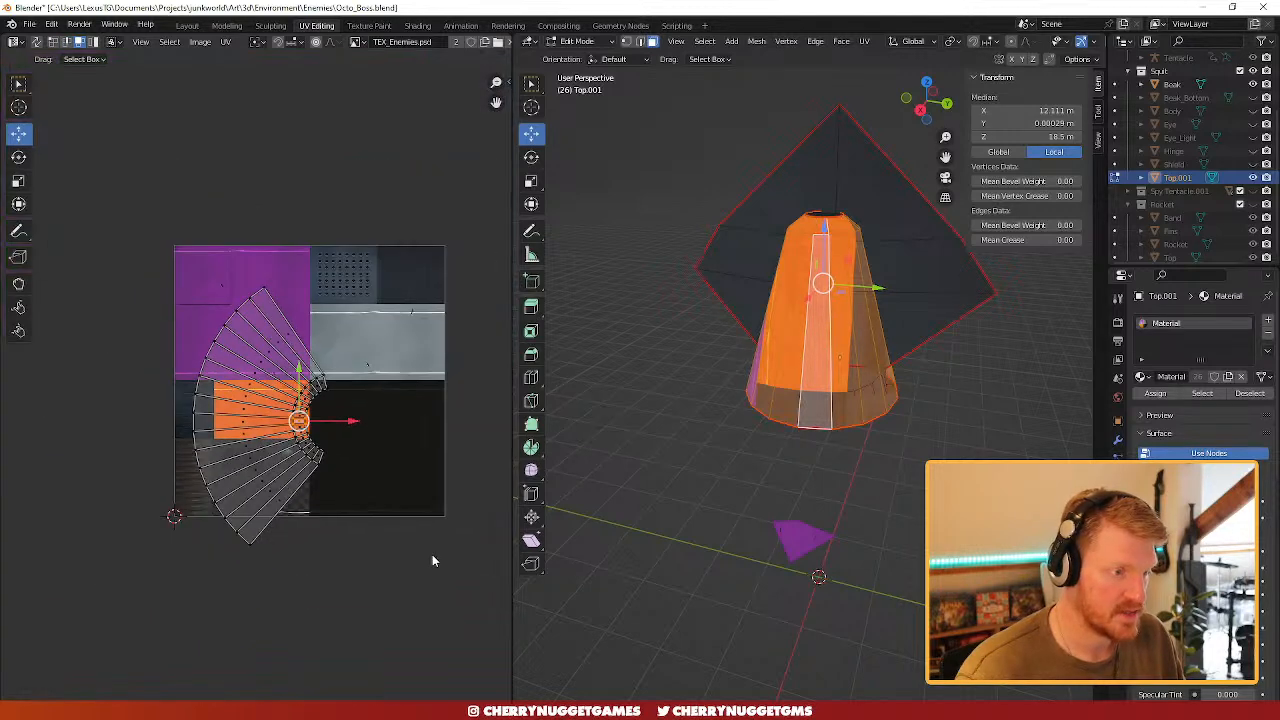
{"action": "key", "text": "a"}
{"action": "left_click", "coordinate": [864, 41]}
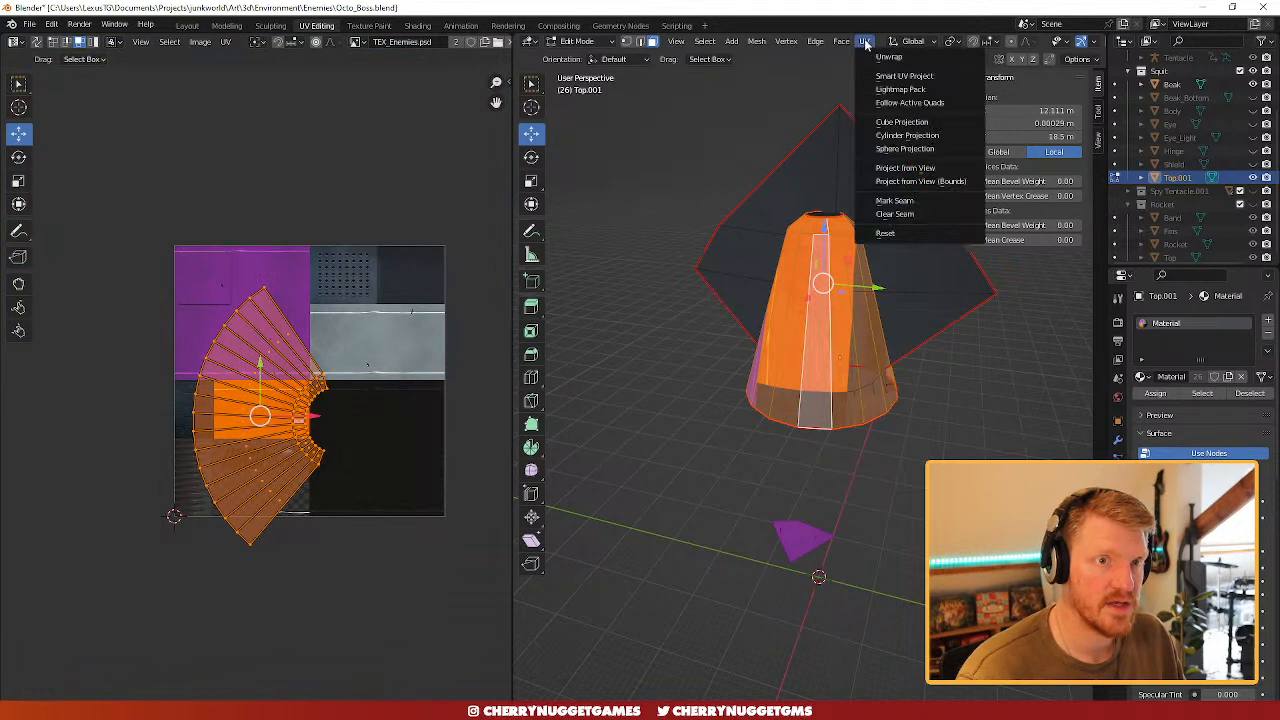
{"action": "left_click", "coordinate": [926, 108]}
{"action": "left_click", "coordinate": [920, 165]}
{"action": "scroll", "coordinate": [397, 446], "scroll_direction": "up", "scroll_amount": 3}
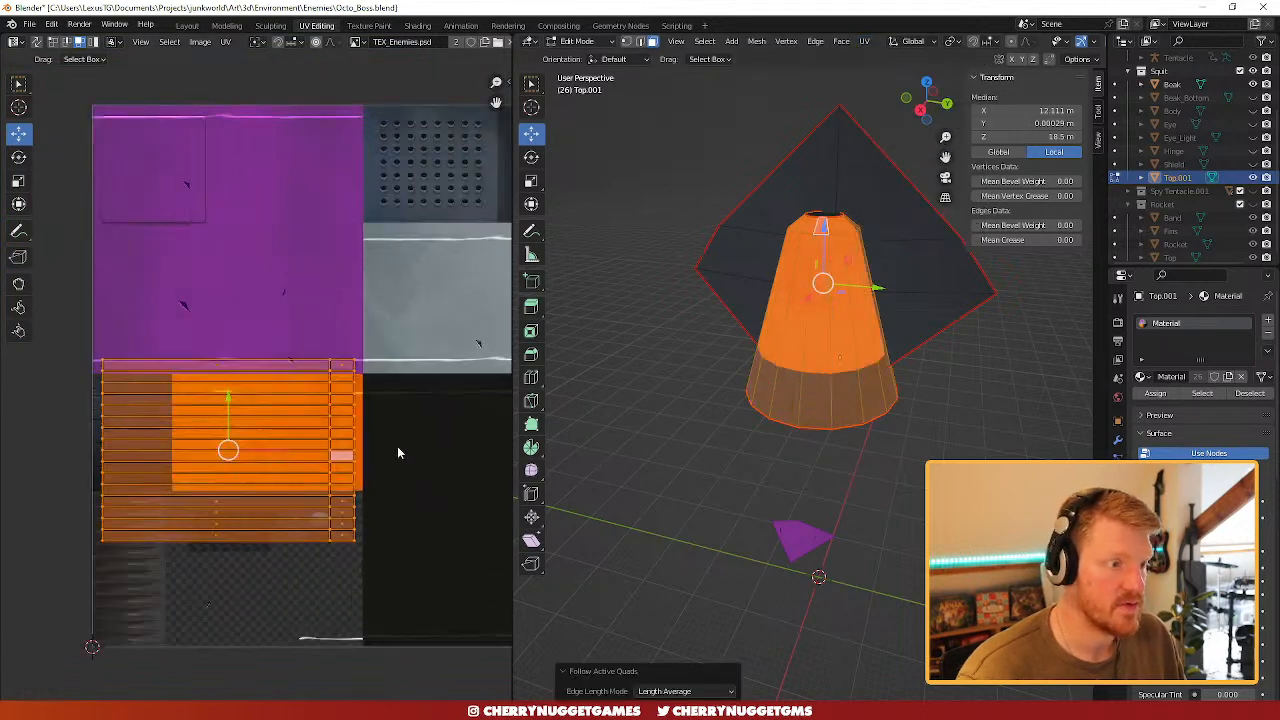
- Rotate the straightened cone UV island by 90° and by a further 180° so the cone's narrow end points up
{"action": "scroll", "coordinate": [400, 455], "scroll_direction": "down", "scroll_amount": 1}
{"action": "type", "text": "r90"}
{"action": "key", "text": "Return"}
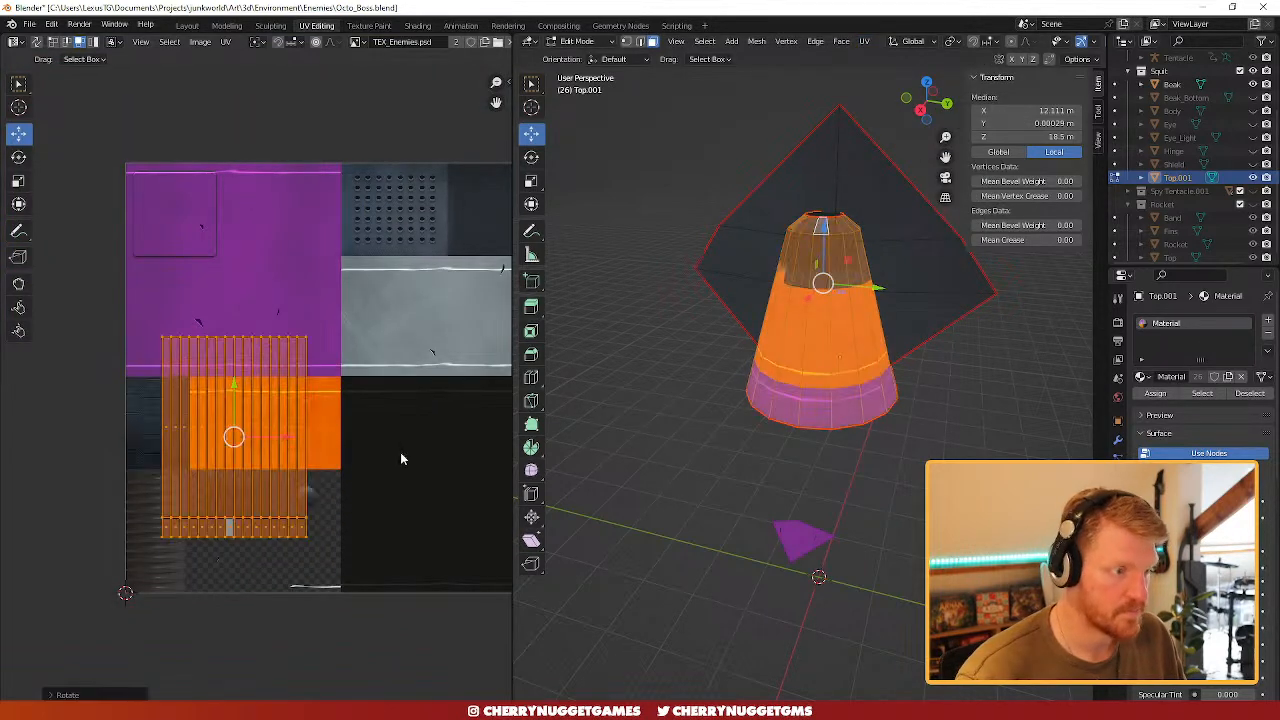
{"action": "type", "text": "r180"}
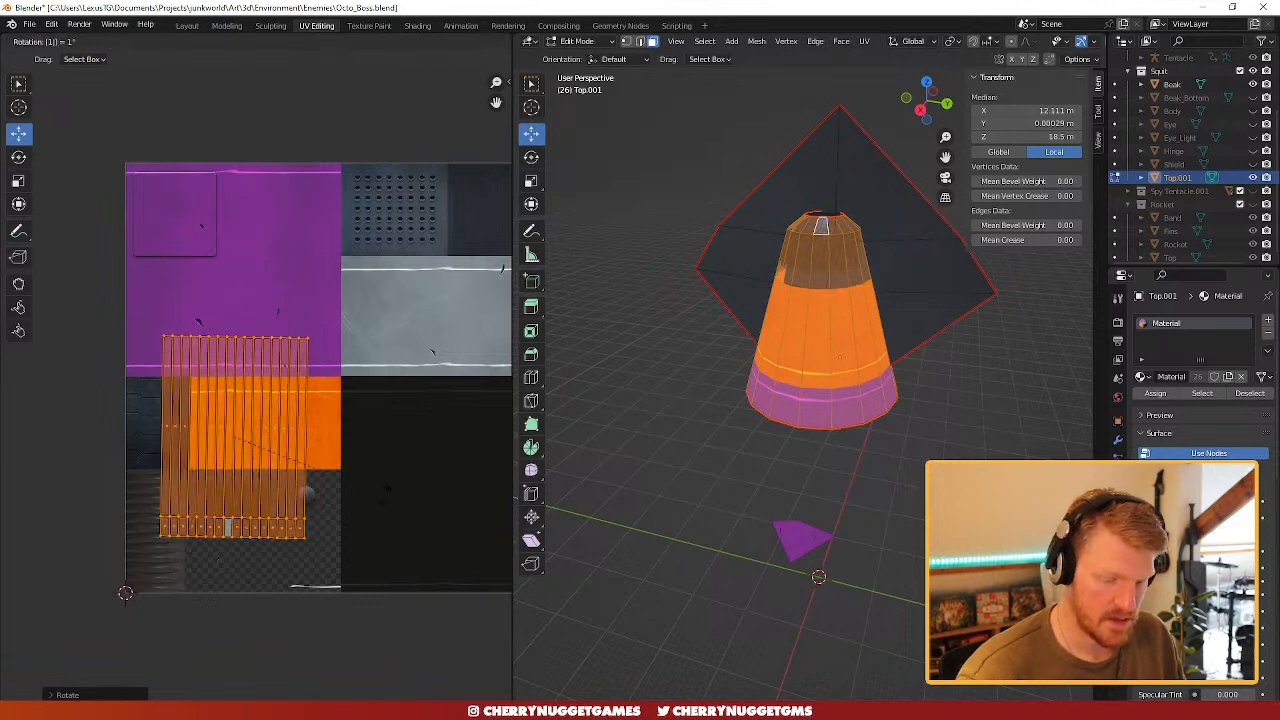
{"action": "key", "text": "Return"}
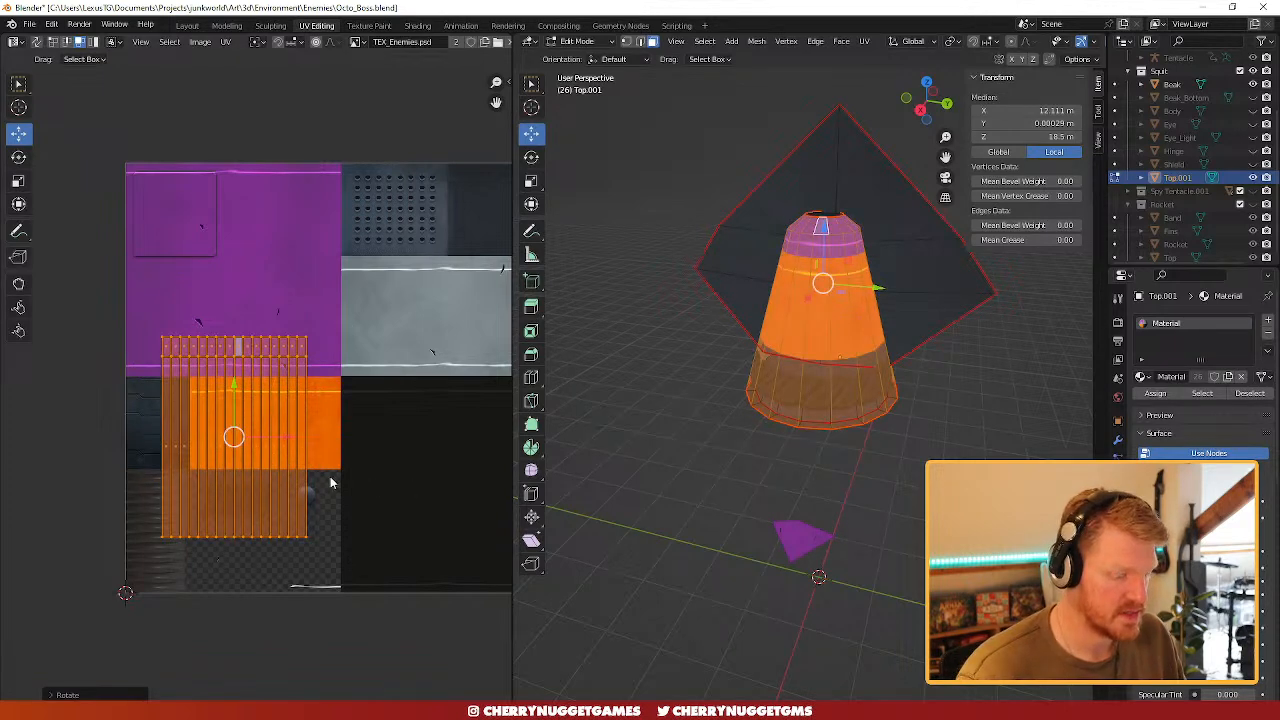
- Widen the cone's UV island along X, squash it along Y, move it onto the black panel and clear the selection
{"action": "key", "text": "s"}
{"action": "key", "text": "x"}
{"action": "left_click", "coordinate": [378, 461]}
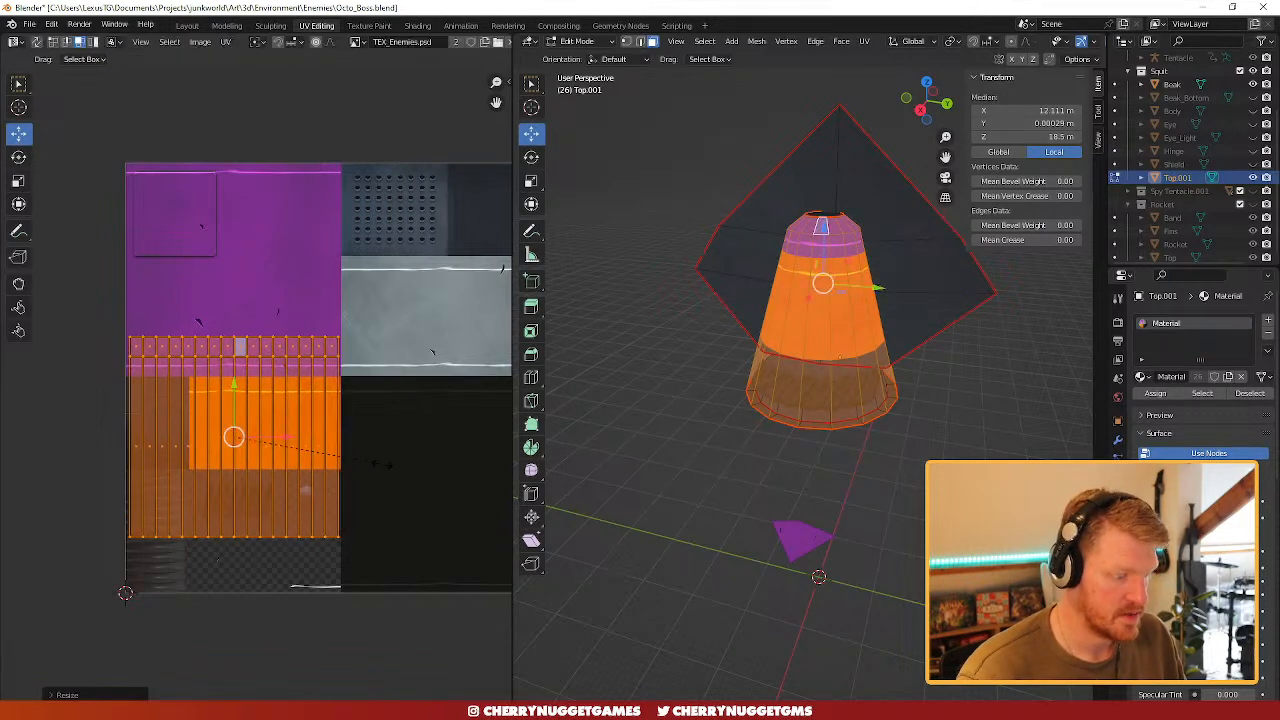
{"action": "key", "text": "s"}
{"action": "key", "text": "y"}
{"action": "left_click", "coordinate": [302, 430]}
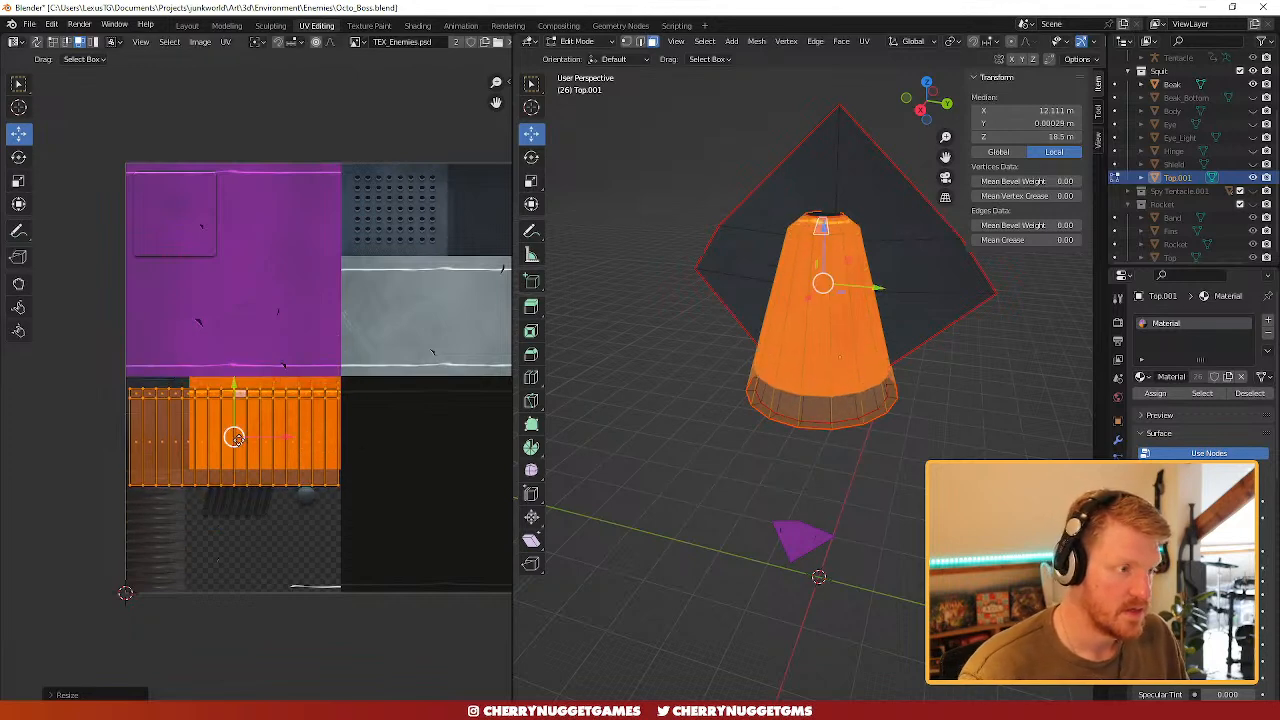
{"action": "key", "text": "g"}
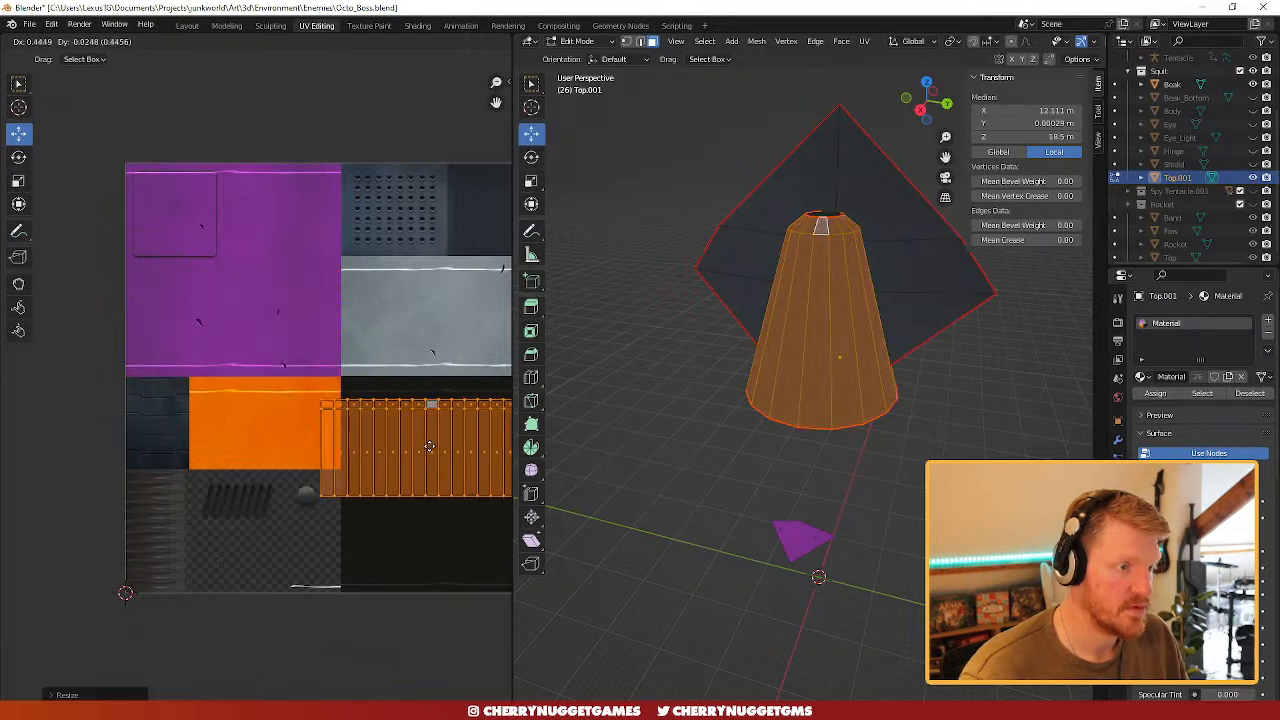
{"action": "left_click", "coordinate": [451, 428]}
{"action": "left_click", "coordinate": [640, 405]}
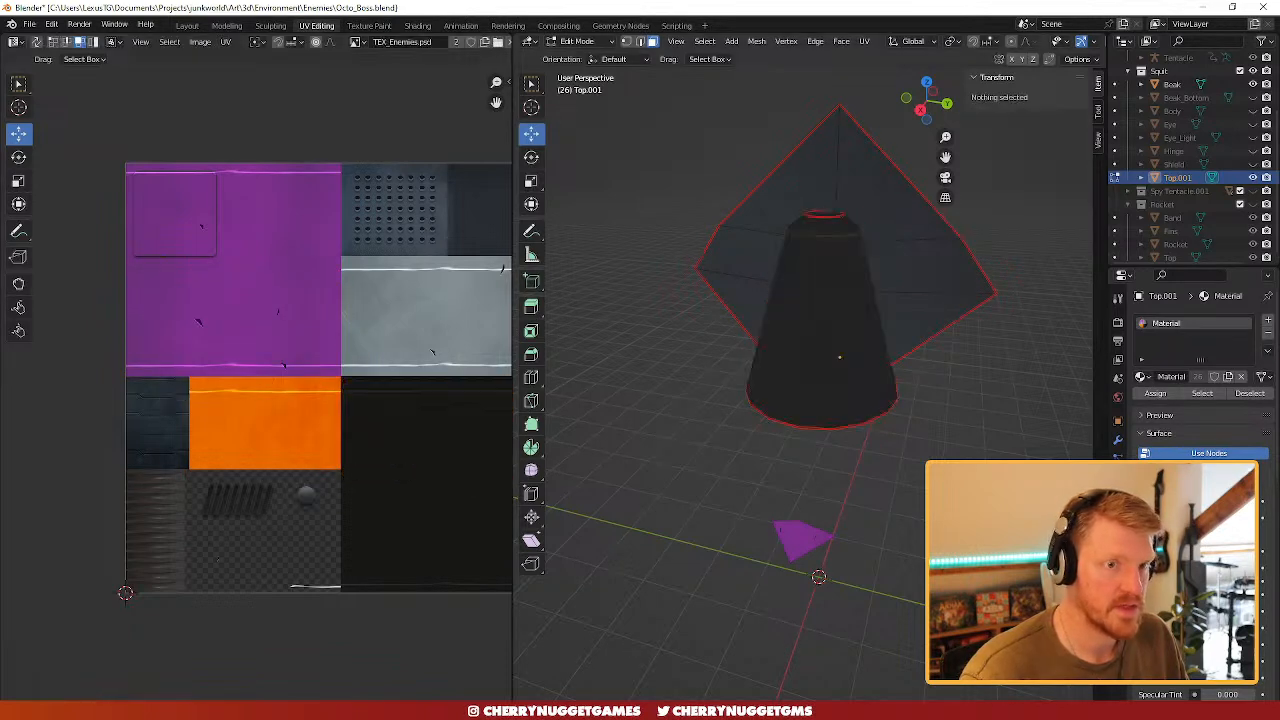
- Unhide the squid's Beak_Bottom, Body, Eye, Eye_Light, Hinge and Shield parts, view the full model, and return to editing the top
{"action": "scroll", "coordinate": [937, 325], "scroll_direction": "down", "scroll_amount": 2}
{"action": "middle_click_drag", "start_coordinate": [888, 374], "coordinate": [934, 360]}
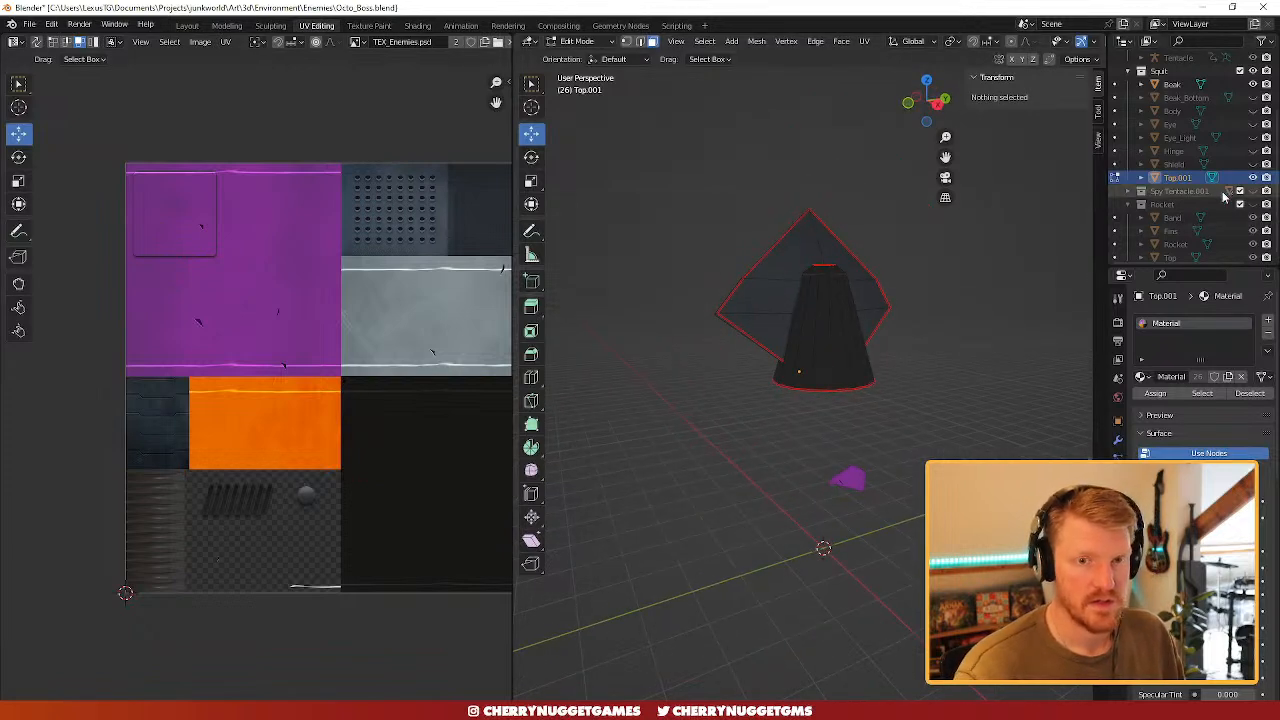
{"action": "left_click_drag", "start_coordinate": [1253, 163], "coordinate": [1253, 97]}
{"action": "middle_click_drag", "start_coordinate": [1020, 368], "coordinate": [897, 350]}
{"action": "scroll", "coordinate": [956, 412], "scroll_direction": "down", "scroll_amount": 2}
{"action": "key", "text": "Tab"}
{"action": "scroll", "coordinate": [937, 414], "scroll_direction": "up", "scroll_amount": 4}
{"action": "left_click", "coordinate": [846, 348]}
{"action": "scroll", "coordinate": [846, 348], "scroll_direction": "down", "scroll_amount": 2}
{"action": "key", "text": "Tab"}
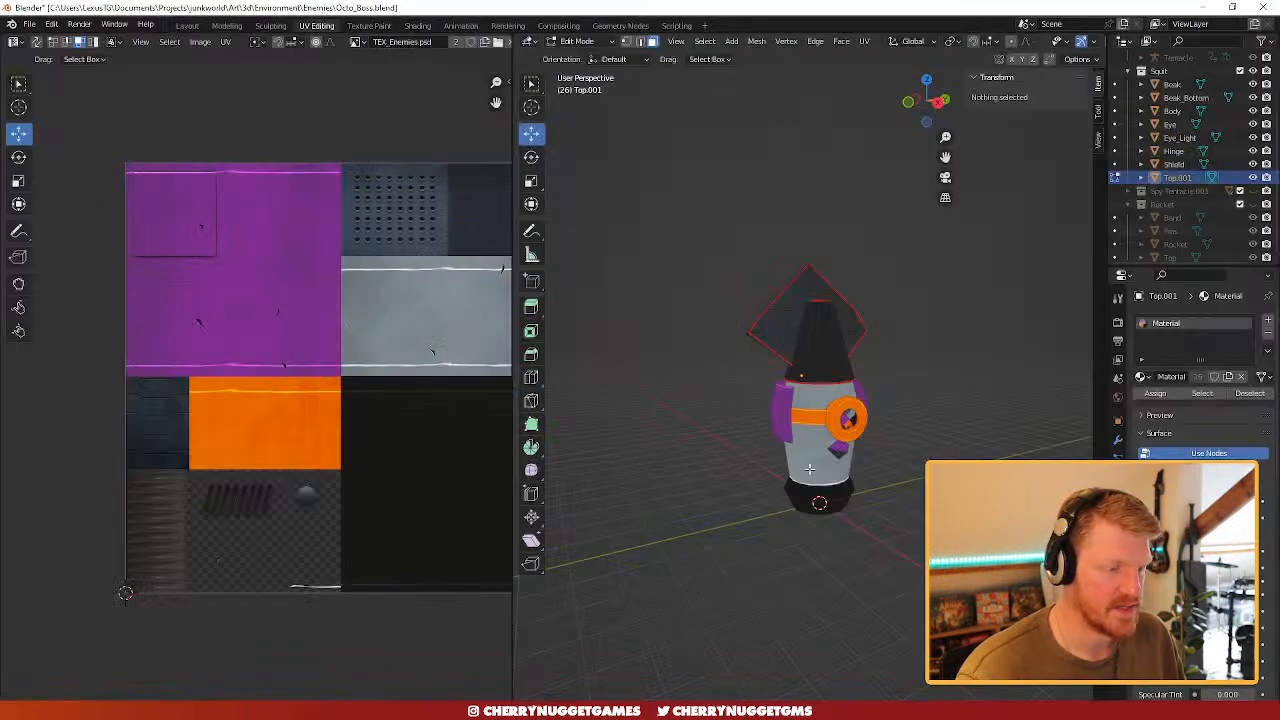
{"action": "scroll", "coordinate": [838, 368], "scroll_direction": "up", "scroll_amount": 2}
- Select the cone's linked outer faces, move their UV island onto the light grey panel, and clear the selection
{"action": "left_click", "coordinate": [839, 338]}
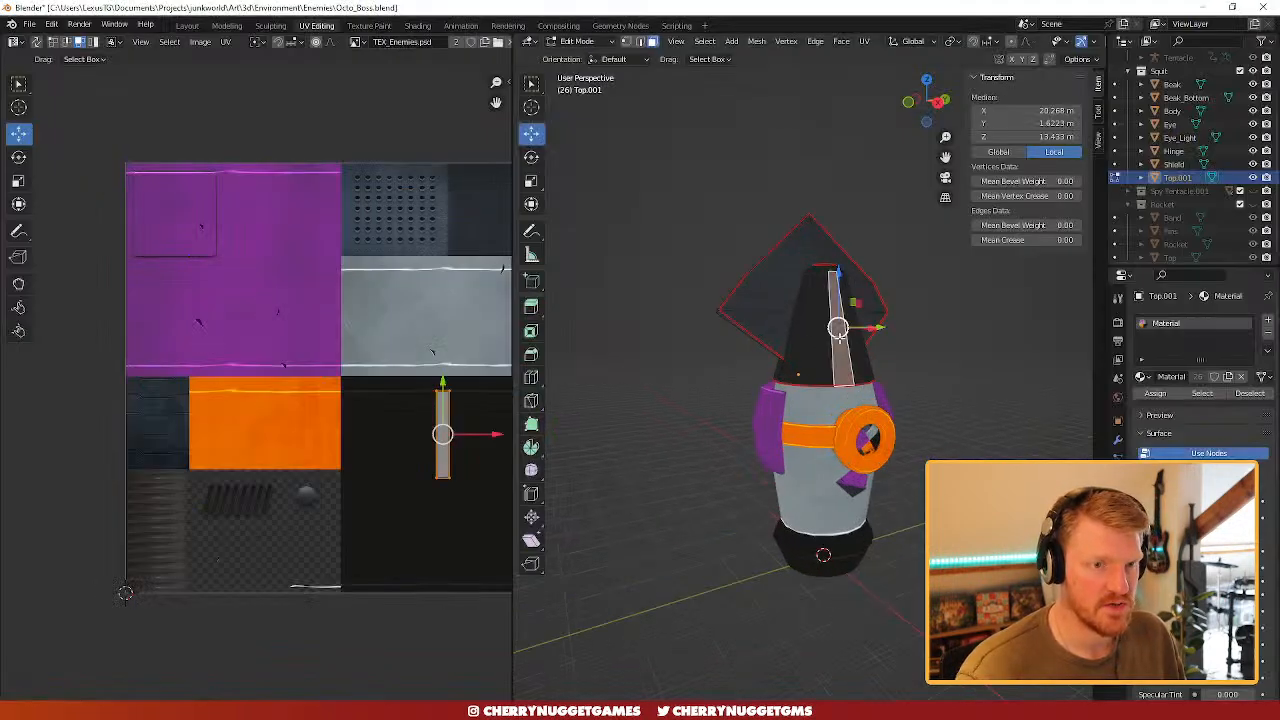
{"action": "key", "text": "ctrl+l"}
{"action": "scroll", "coordinate": [464, 456], "scroll_direction": "down", "scroll_amount": 3}
{"action": "left_click_drag", "start_coordinate": [464, 456], "coordinate": [237, 363]}
{"action": "key", "text": "g"}
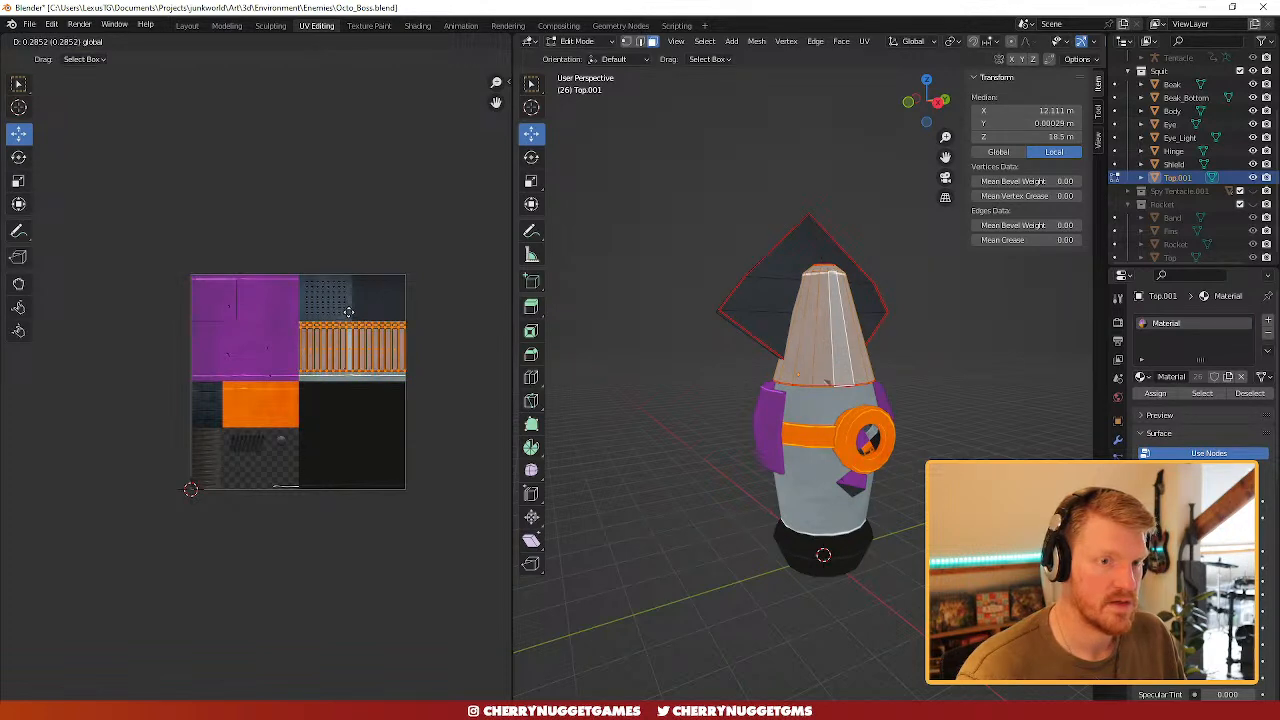
{"action": "left_click", "coordinate": [348, 312]}
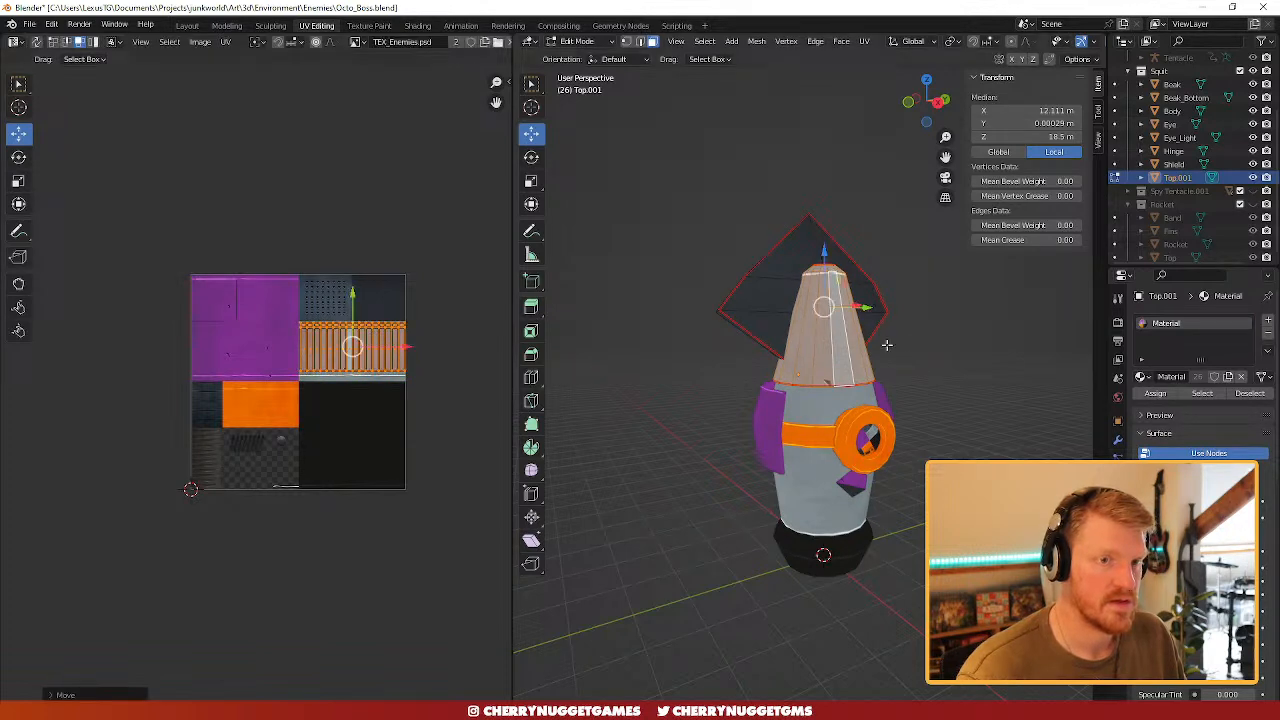
{"action": "left_click", "coordinate": [890, 348]}
- Leave mesh editing, select the purple shield and raise it slightly on the body
{"action": "middle_click_drag", "start_coordinate": [974, 385], "coordinate": [797, 427]}
{"action": "scroll", "coordinate": [765, 438], "scroll_direction": "down", "scroll_amount": 1}
{"action": "key", "text": "Tab"}
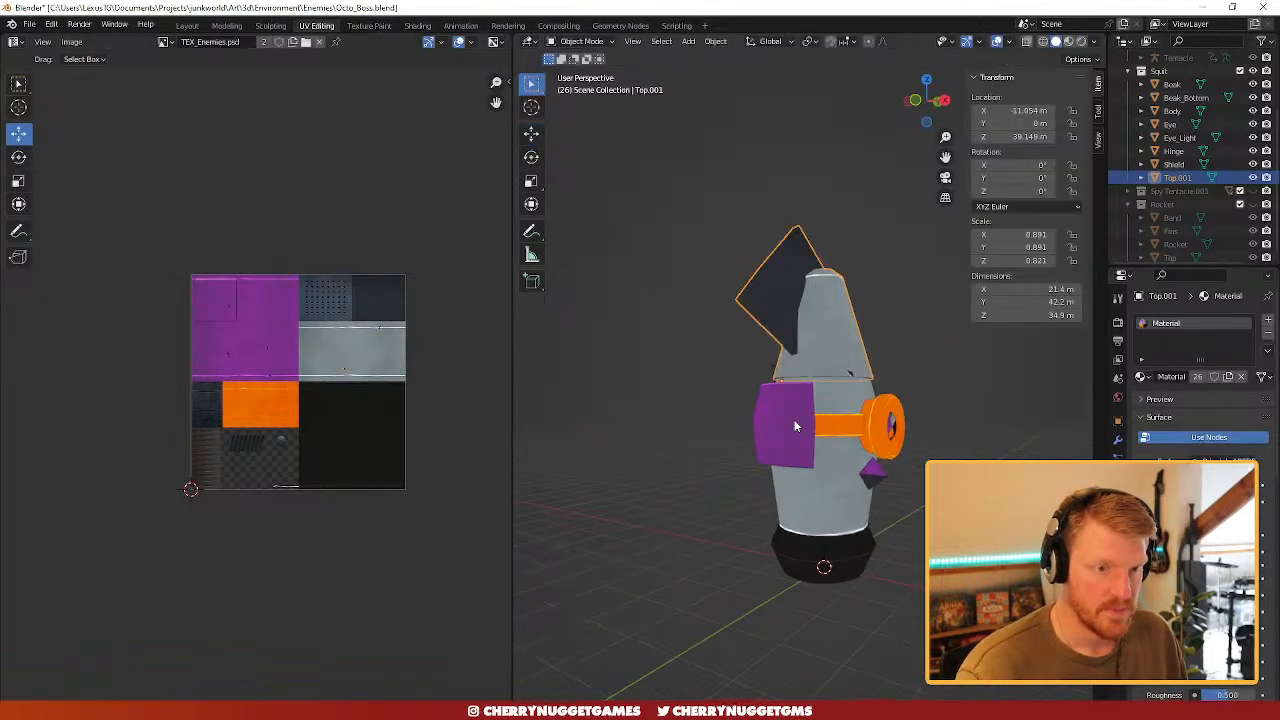
{"action": "left_click", "coordinate": [797, 427]}
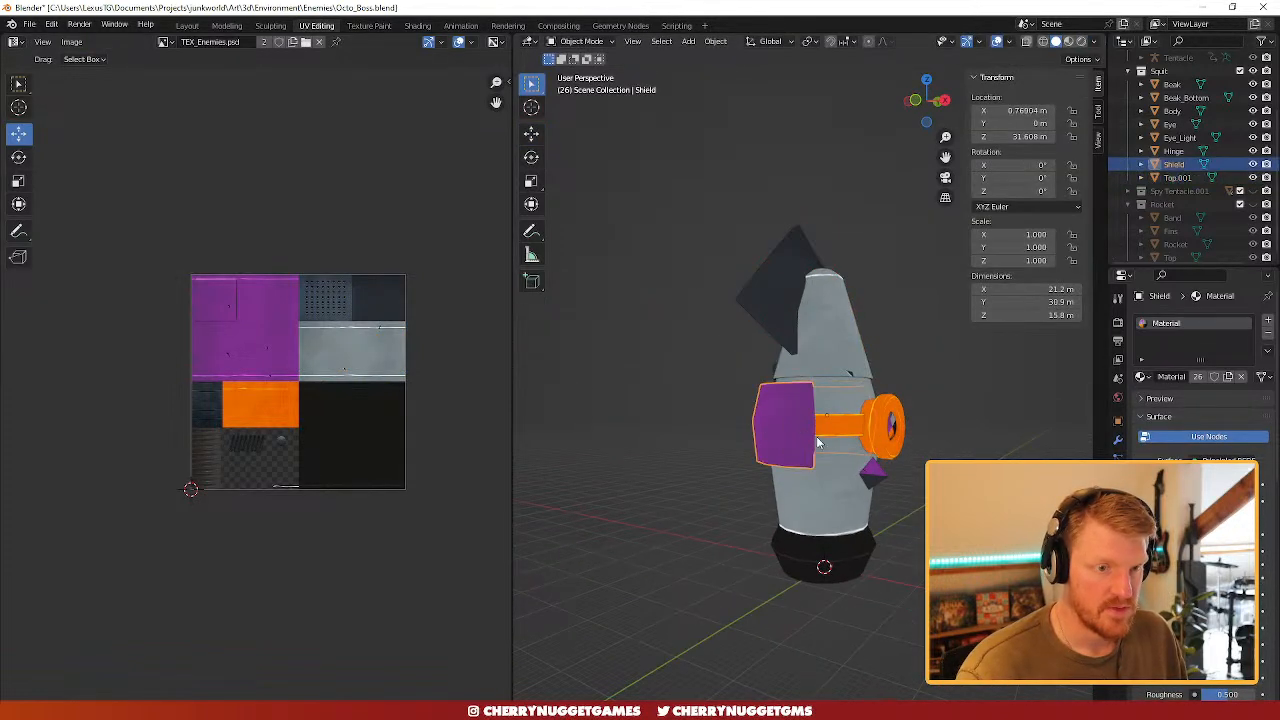
{"action": "left_click", "coordinate": [531, 136]}
{"action": "mouse_move", "coordinate": [827, 380]}
{"action": "left_mouse_down"}
{"action": "mouse_move", "coordinate": [822, 347]}
{"action": "mouse_move", "coordinate": [826, 373]}
{"action": "left_mouse_up"}
- Stretch the shield's mesh along the Z axis and shift it upward
{"action": "key", "text": "Tab"}
{"action": "key", "text": "s"}
{"action": "key", "text": "x"}
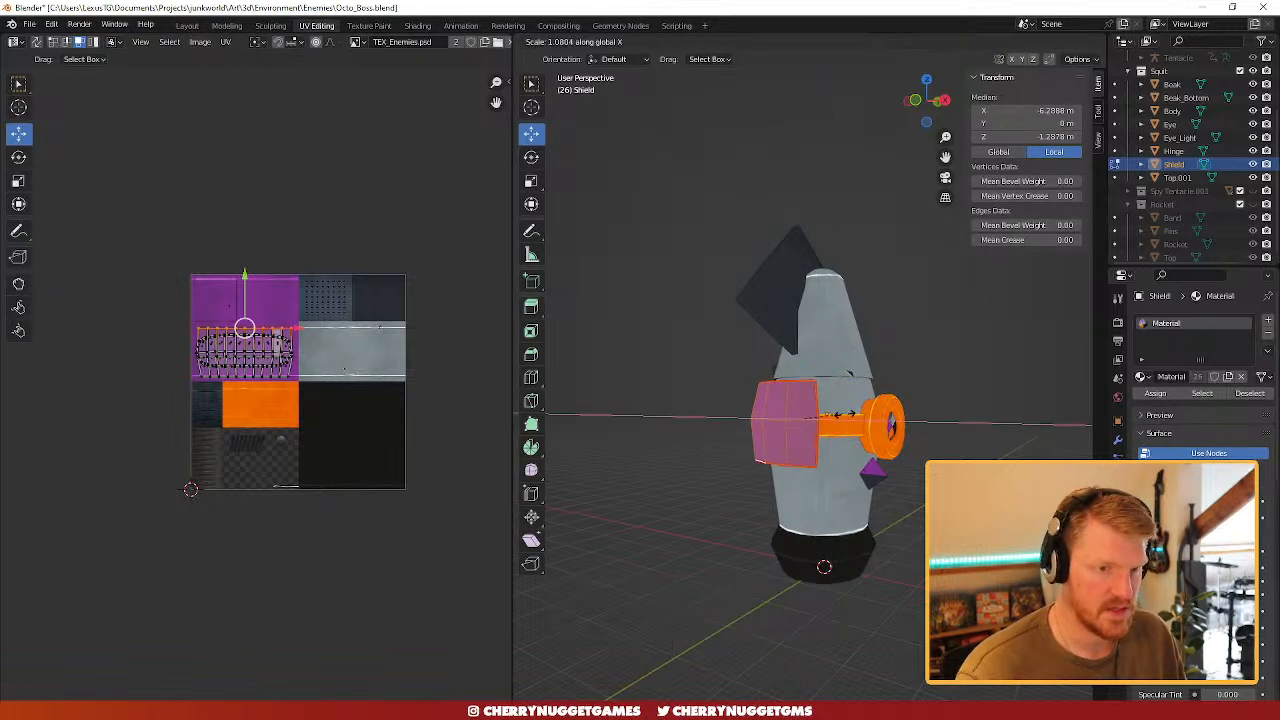
{"action": "key", "text": "z"}
{"action": "left_click", "coordinate": [848, 416]}
{"action": "left_click_drag", "start_coordinate": [803, 375], "coordinate": [803, 366]}
- Adjust the shield mesh's vertical position, scale it along Z to about 18.3 m high, and return to Object Mode
{"action": "middle_click_drag", "start_coordinate": [853, 382], "coordinate": [827, 362]}
{"action": "left_click_drag", "start_coordinate": [827, 362], "coordinate": [829, 364]}
{"action": "key", "text": "s"}
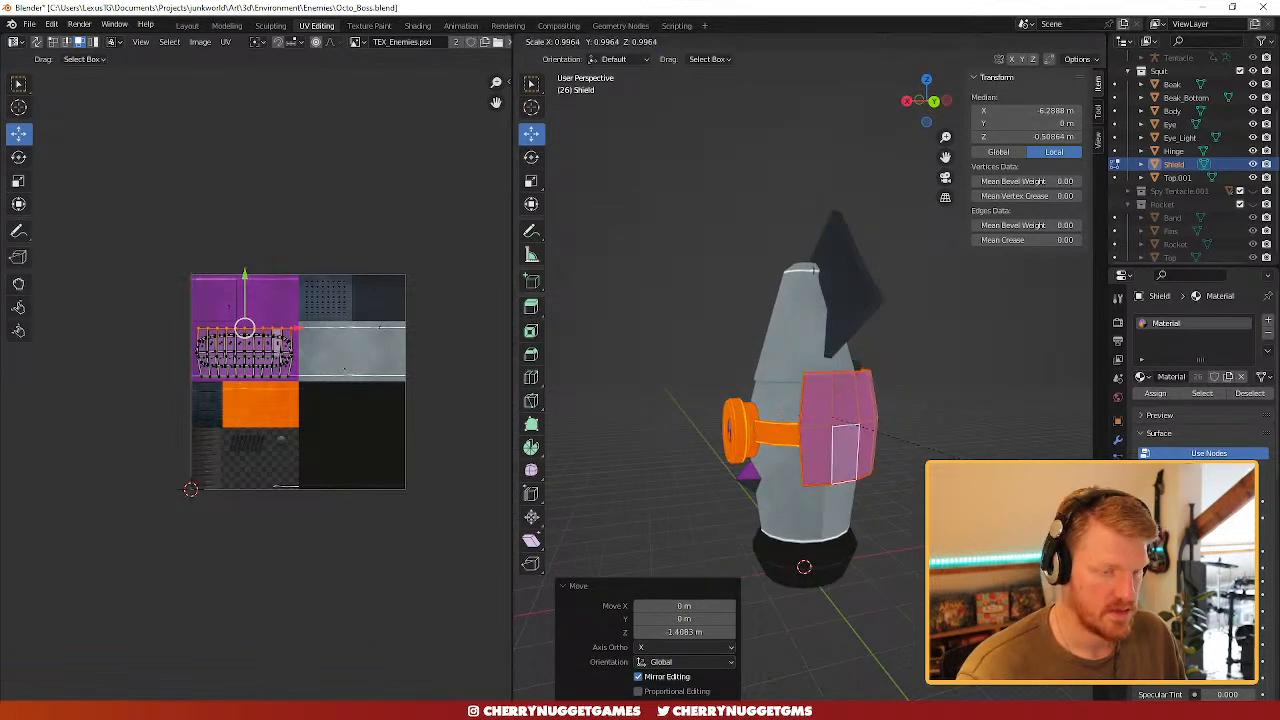
{"action": "key", "text": "z"}
{"action": "left_click", "coordinate": [940, 425]}
{"action": "middle_click_drag", "start_coordinate": [940, 425], "coordinate": [833, 369]}
{"action": "key", "text": "alt+a"}
{"action": "scroll", "coordinate": [814, 373], "scroll_direction": "up", "scroll_amount": 1}
{"action": "key", "text": "Tab"}
- Select the top, try tilting it open about the global Y axis by about -50°, and undo the rotation
{"action": "left_click", "coordinate": [811, 356]}
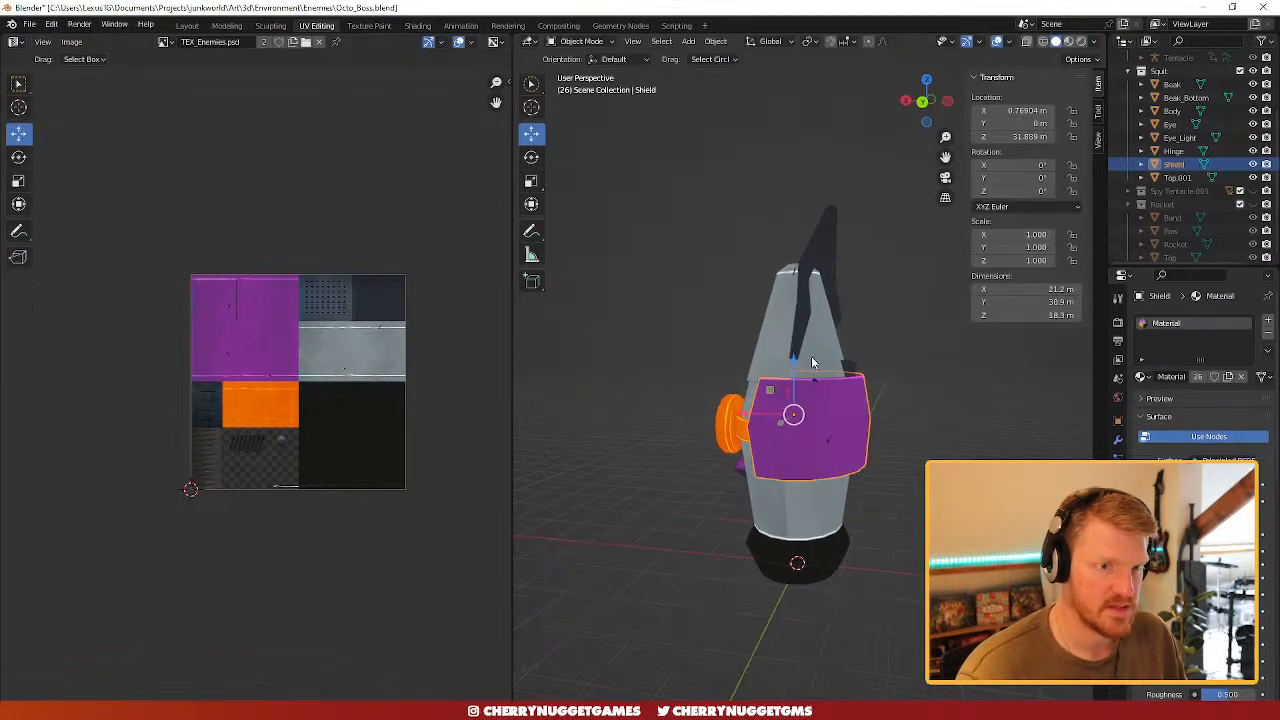
{"action": "key", "text": "r"}
{"action": "key", "text": "y"}
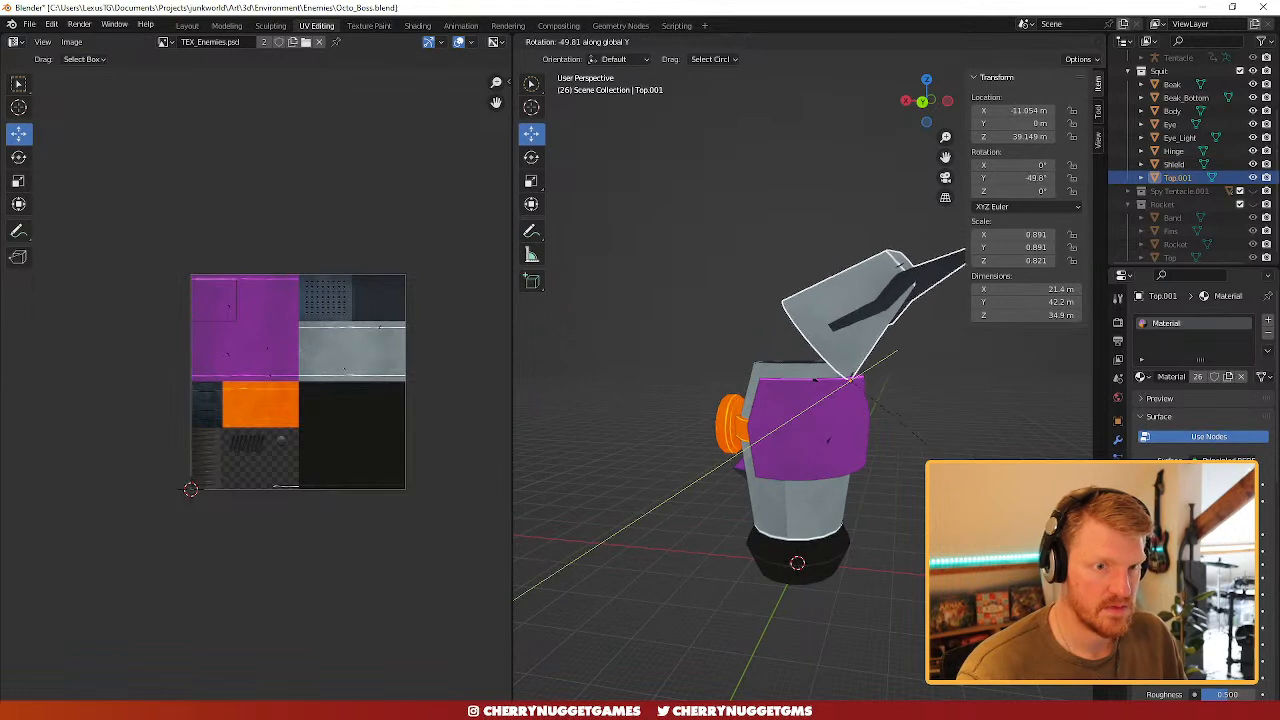
{"action": "left_click", "coordinate": [873, 486]}
{"action": "middle_click_drag", "start_coordinate": [873, 486], "coordinate": [894, 440]}
{"action": "key", "text": "ctrl+z"}
- Scale the top's whole mesh down slightly to about 33.3 m high and raise the top to about 41.3 m on Z
{"action": "mouse_move", "coordinate": [872, 382]}
{"action": "middle_mouse_down"}
{"action": "mouse_move", "coordinate": [848, 386]}
{"action": "mouse_move", "coordinate": [869, 371]}
{"action": "middle_mouse_up"}
{"action": "left_click_drag", "start_coordinate": [871, 345], "coordinate": [866, 326]}
{"action": "key", "text": "Tab"}
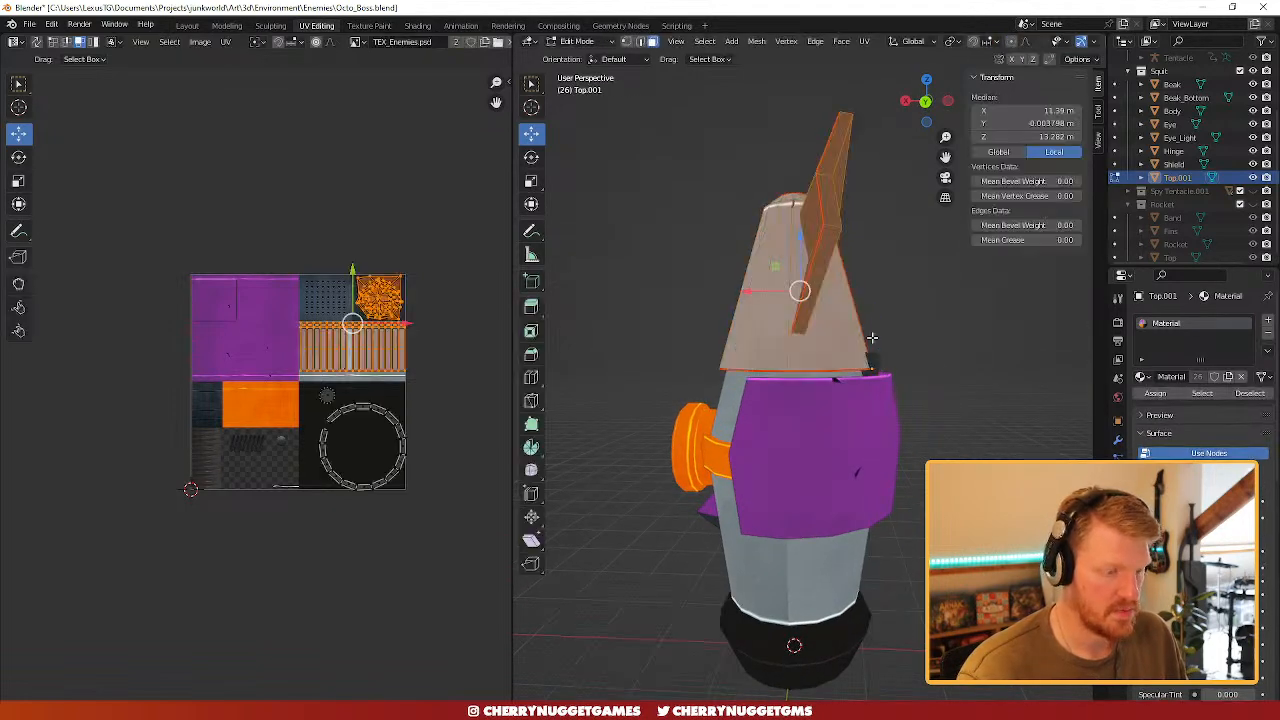
{"action": "key", "text": "s"}
{"action": "key", "text": "Escape"}
{"action": "key", "text": "Tab"}
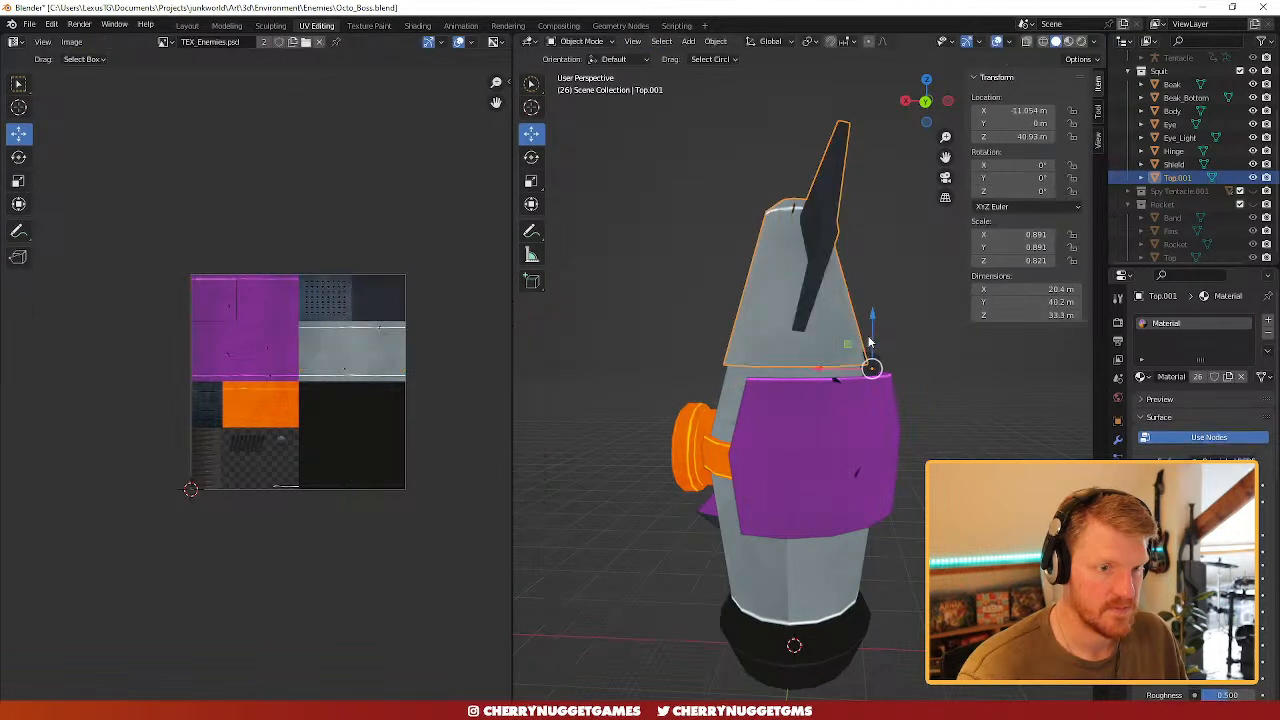
{"action": "left_click_drag", "start_coordinate": [873, 320], "coordinate": [872, 314]}
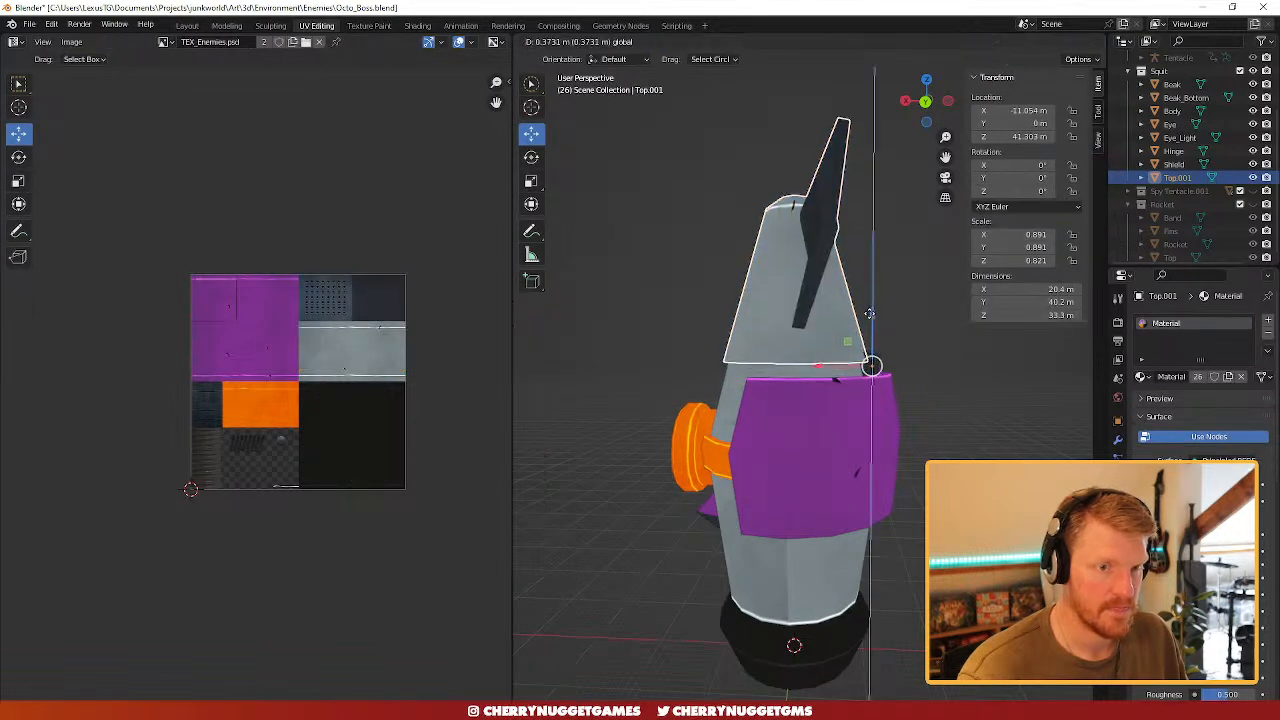
- Lower the top's whole mesh slightly along Z in Edit Mode from the back view, and return to Object Mode
{"action": "left_click", "coordinate": [926, 101]}
{"action": "scroll", "coordinate": [921, 341], "scroll_direction": "up", "scroll_amount": 3}
{"action": "key", "text": "Tab"}
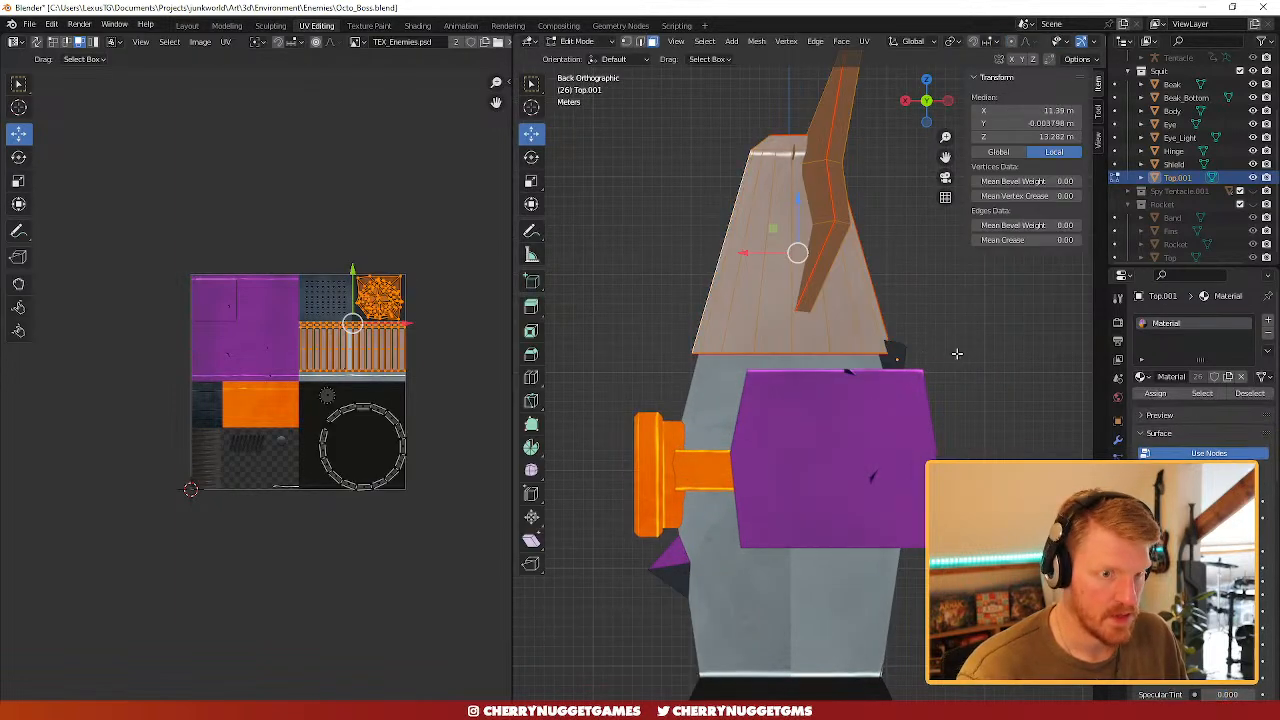
{"action": "left_click_drag", "start_coordinate": [797, 222], "coordinate": [797, 236]}
{"action": "key", "text": "Tab"}
{"action": "scroll", "coordinate": [893, 341], "scroll_direction": "down", "scroll_amount": 2}
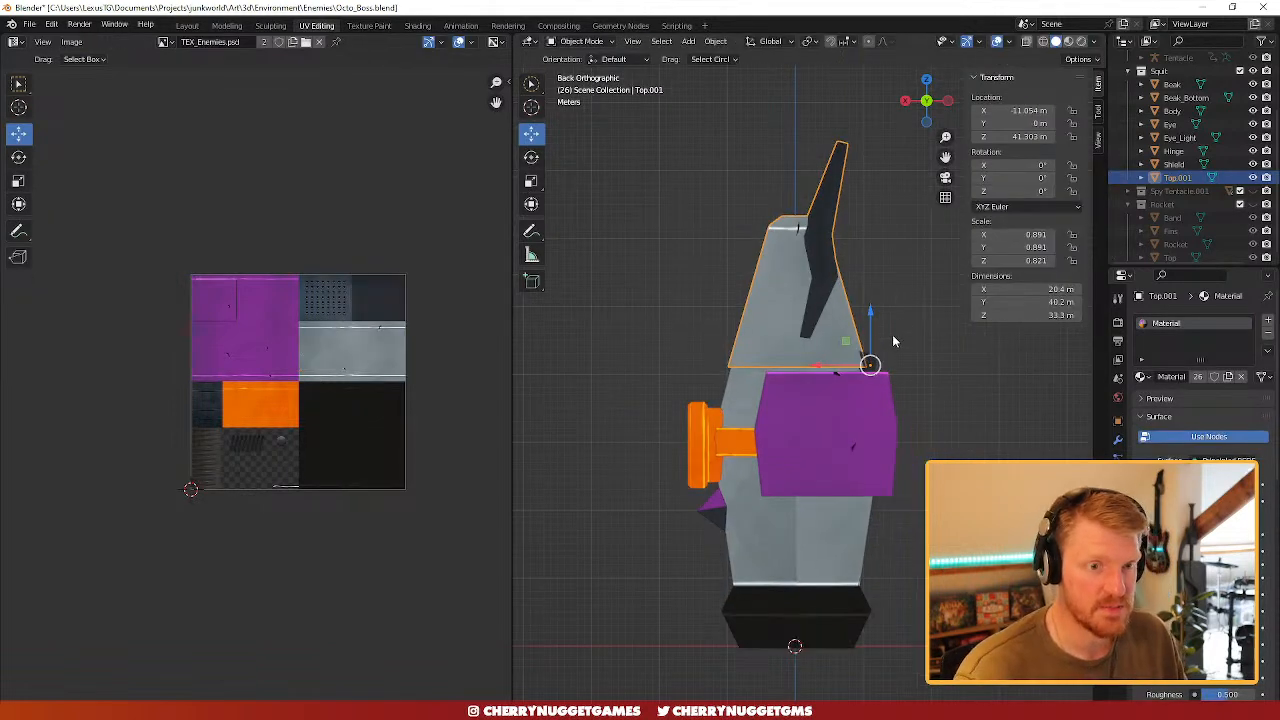
- Tilt the top open by -83.8° about the global Y axis and lower it by about 1.33 m on Z
{"action": "left_click", "coordinate": [950, 412]}
{"action": "middle_click_drag", "start_coordinate": [950, 412], "coordinate": [858, 348]}
{"action": "scroll", "coordinate": [900, 408], "scroll_direction": "up", "scroll_amount": 3}
{"action": "scroll", "coordinate": [897, 393], "scroll_direction": "up", "scroll_amount": 3}
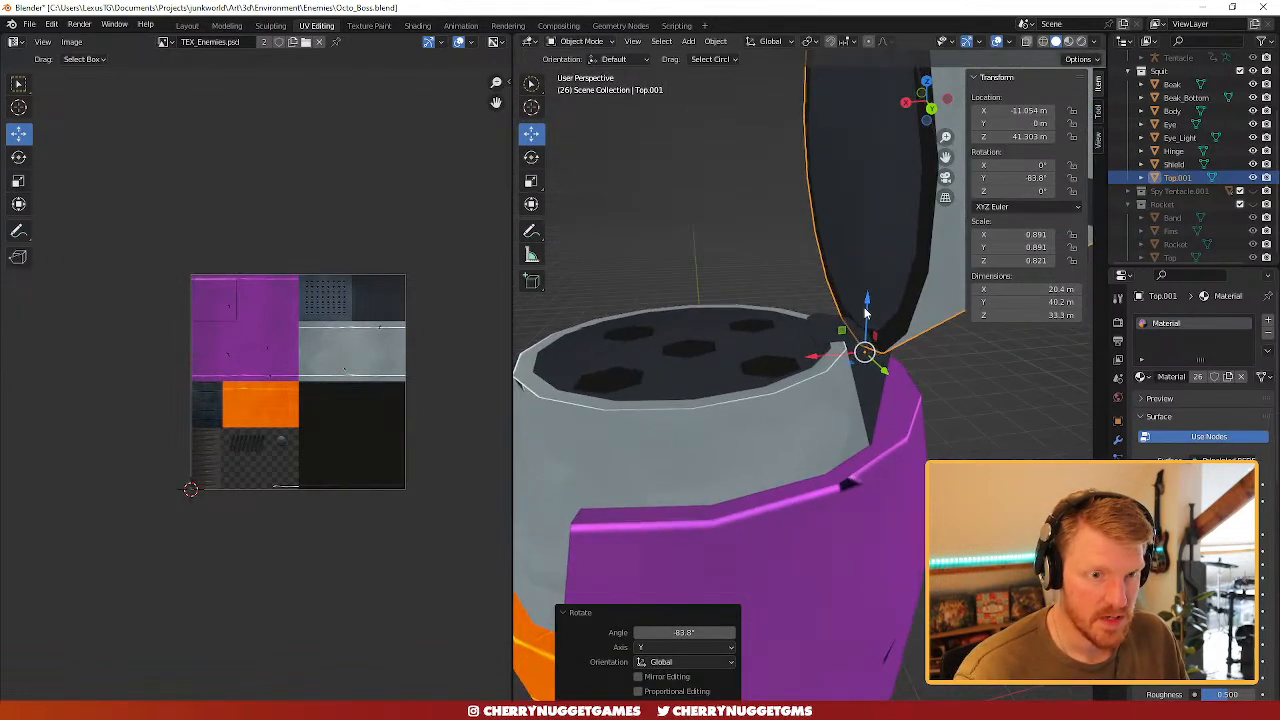
{"action": "key", "text": "g"}
{"action": "key", "text": "z"}
{"action": "left_click", "coordinate": [878, 328]}
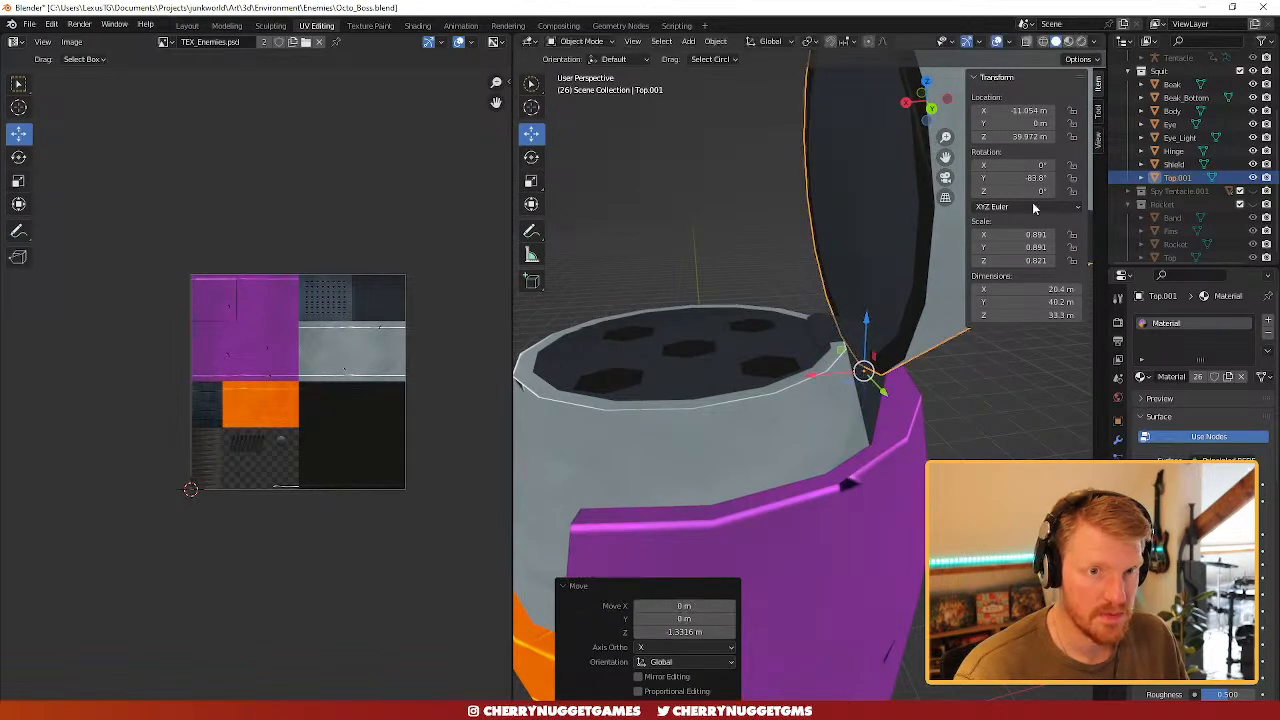
- Reset the top's Y rotation to 0° and check its fit on the body from the back
{"action": "type", "text": "0"}
{"action": "key", "text": "Return"}
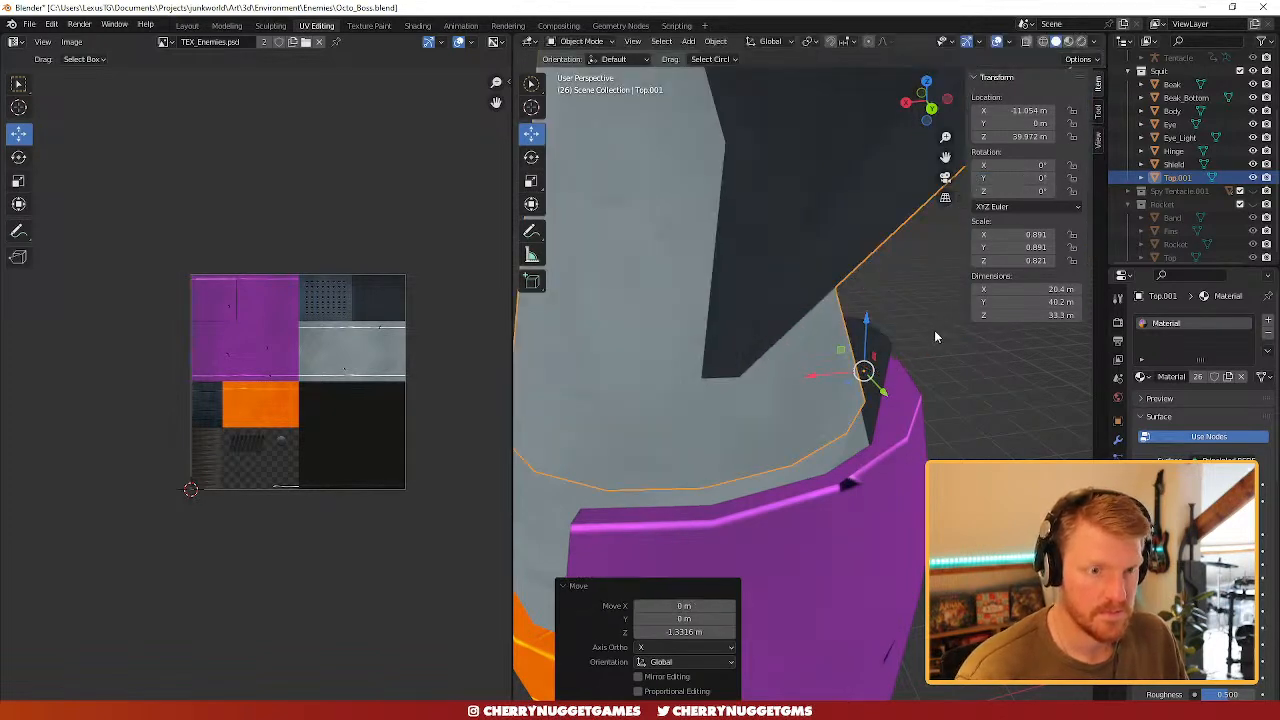
{"action": "scroll", "coordinate": [935, 336], "scroll_direction": "down", "scroll_amount": 6}
{"action": "left_click", "coordinate": [930, 108]}
{"action": "scroll", "coordinate": [866, 400], "scroll_direction": "up", "scroll_amount": 4}
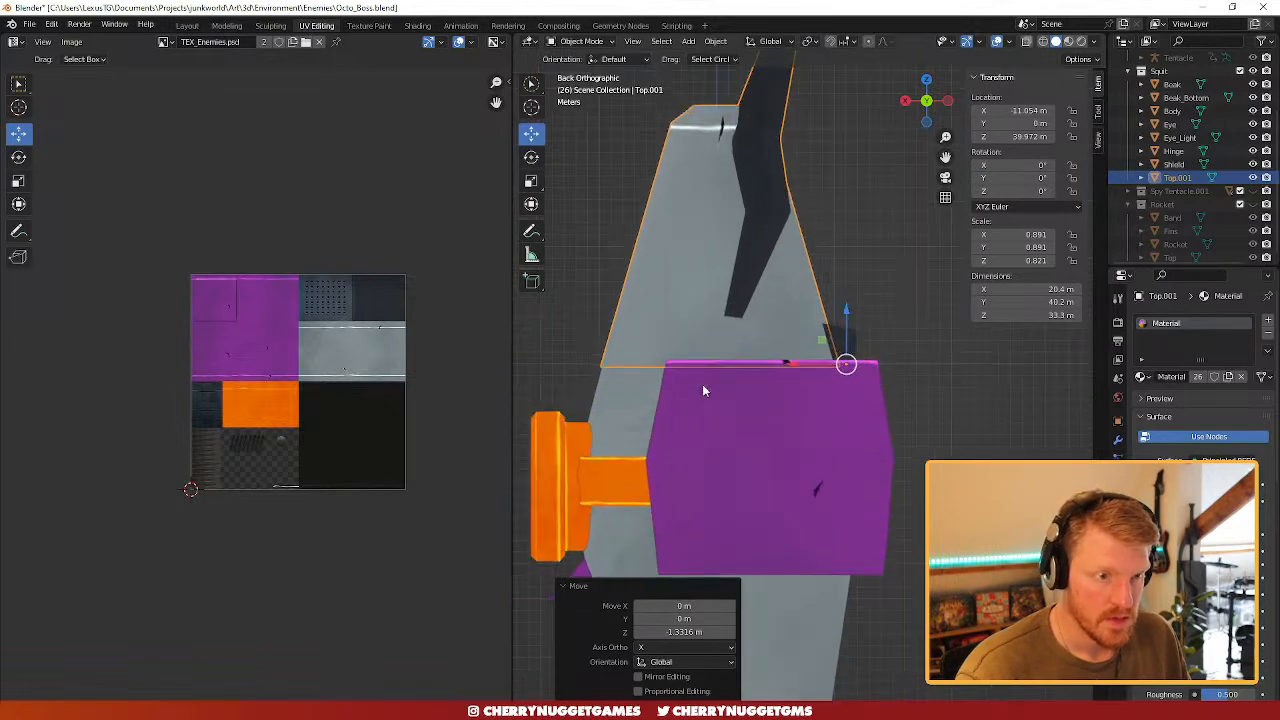
{"action": "middle_click_drag", "start_coordinate": [703, 390], "coordinate": [996, 440]}
{"action": "scroll", "coordinate": [838, 401], "scroll_direction": "down", "scroll_amount": 2}
- Select the top's linked cone faces and move their UV island onto the purple area of the texture
{"action": "key", "text": "Tab"}
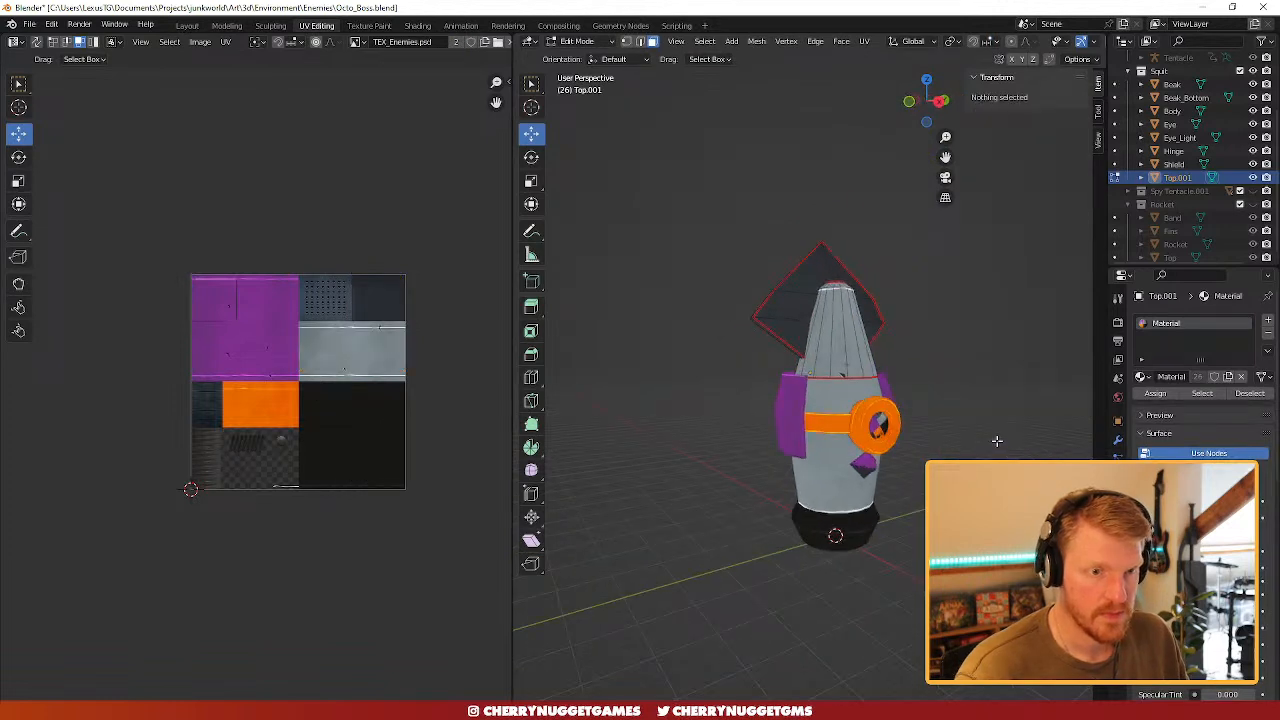
{"action": "left_click", "coordinate": [843, 351]}
{"action": "scroll", "coordinate": [845, 350], "scroll_direction": "up", "scroll_amount": 2}
{"action": "key", "text": "Tab"}
{"action": "key", "text": "Tab"}
{"action": "left_click", "coordinate": [868, 346]}
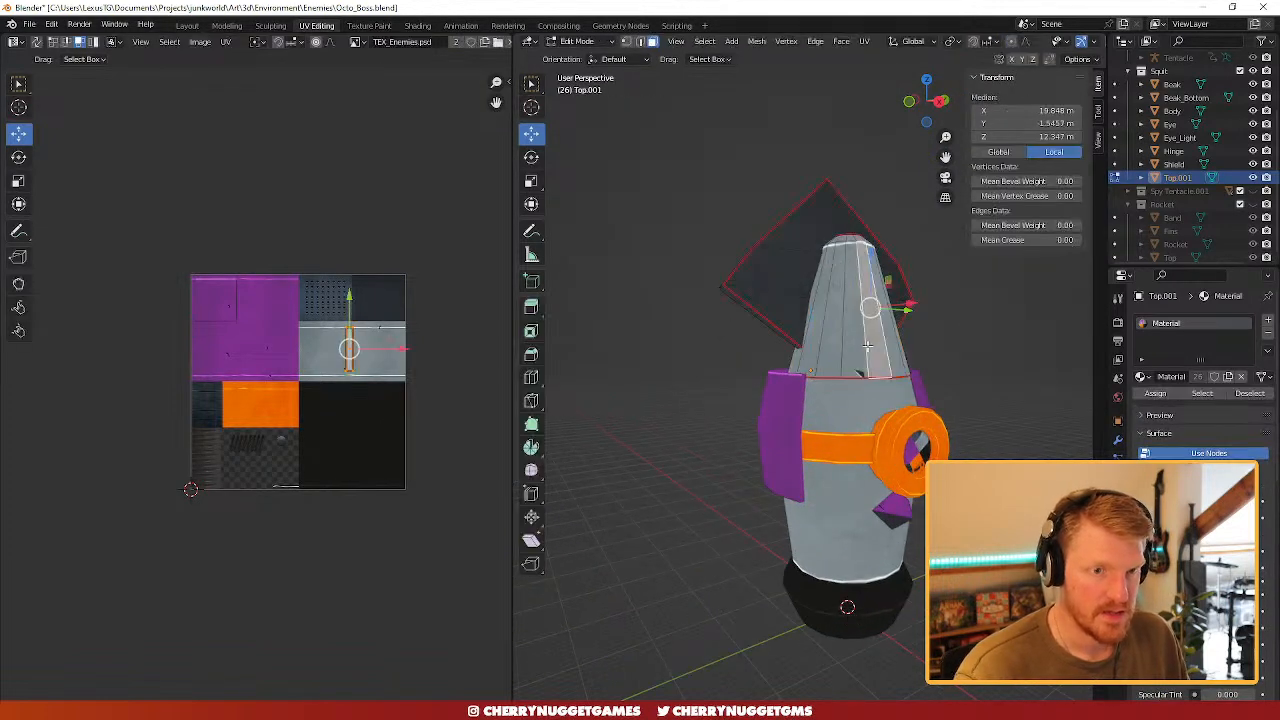
{"action": "key", "text": "l"}
{"action": "left_click_drag", "start_coordinate": [349, 347], "coordinate": [241, 350]}
- Nudge the cone's UV island within the purple area and check the squid from the front
{"action": "scroll", "coordinate": [292, 373], "scroll_direction": "up", "scroll_amount": 3}
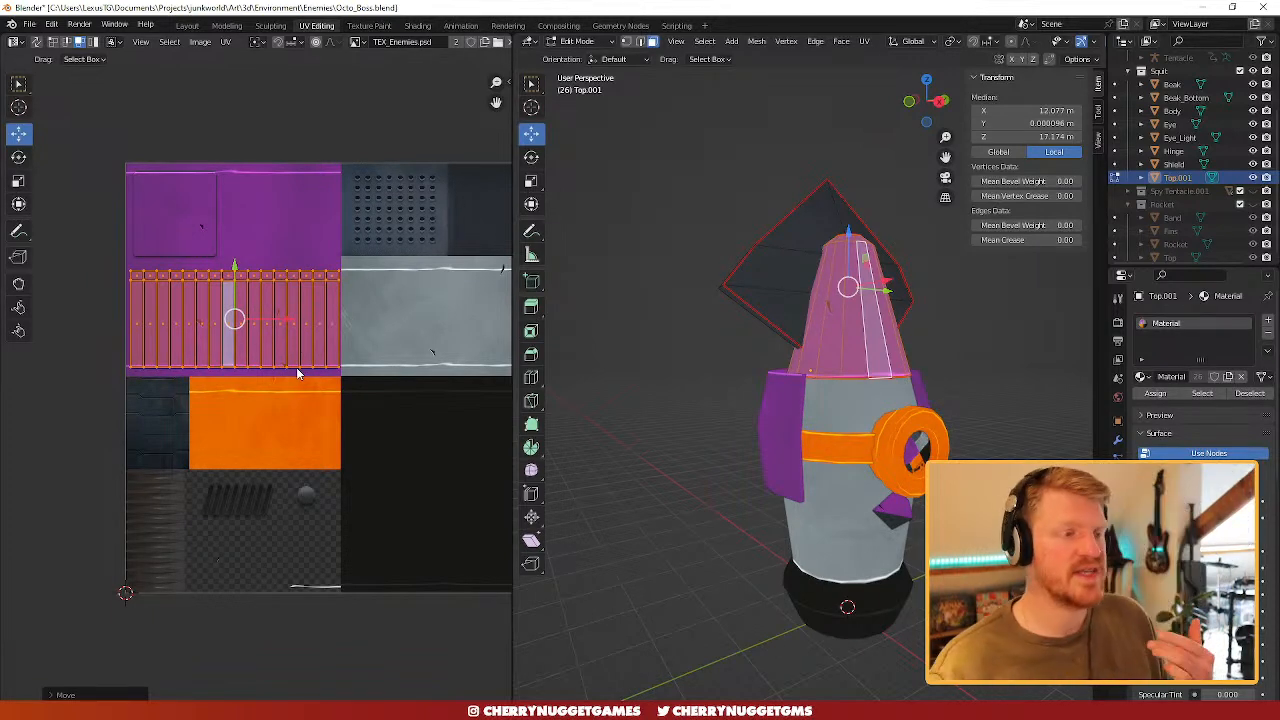
{"action": "scroll", "coordinate": [349, 331], "scroll_direction": "up", "scroll_amount": 1}
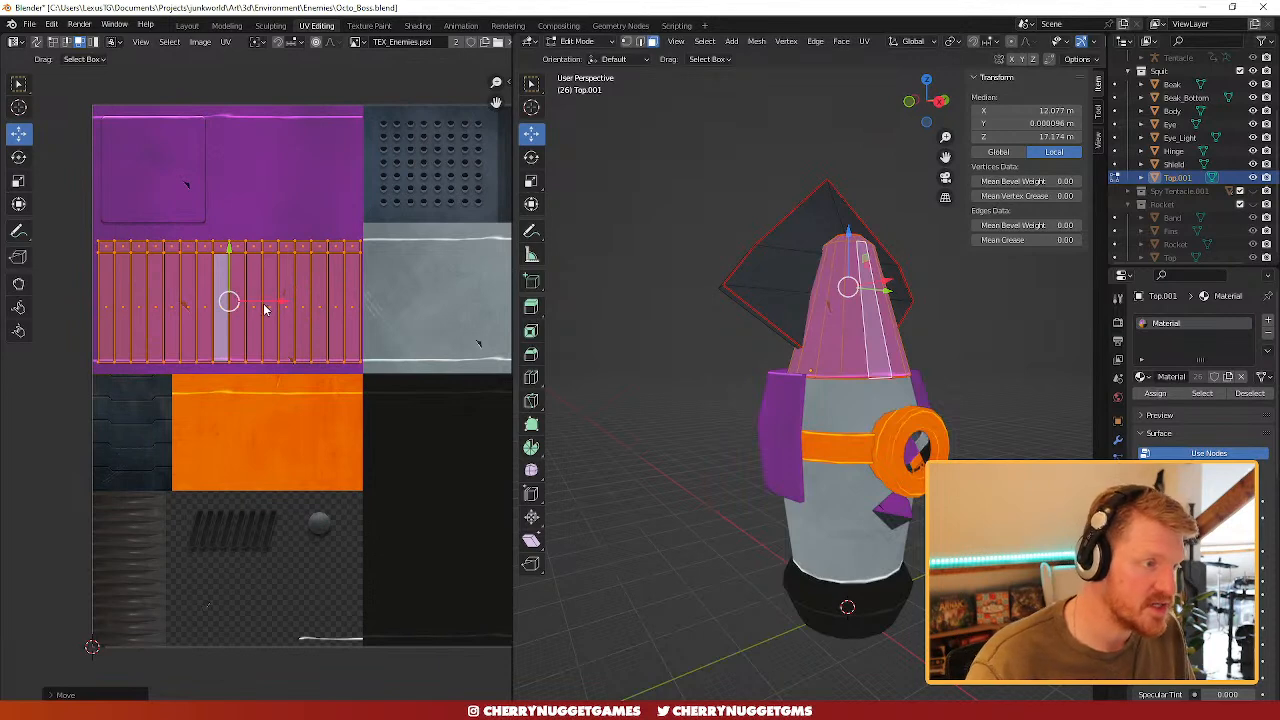
{"action": "left_click_drag", "start_coordinate": [267, 306], "coordinate": [259, 297]}
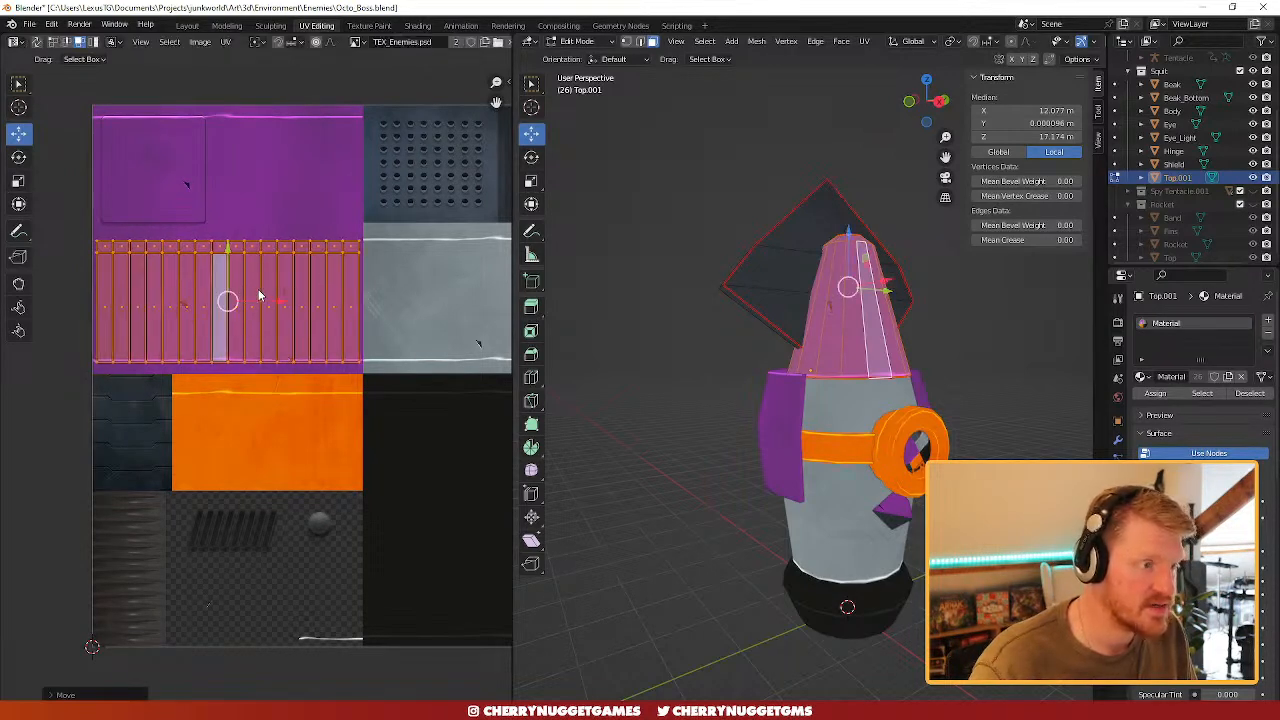
{"action": "key", "text": "Tab"}
{"action": "middle_click_drag", "start_coordinate": [983, 393], "coordinate": [845, 355]}
{"action": "left_click", "coordinate": [845, 355]}
{"action": "key", "text": "Tab"}
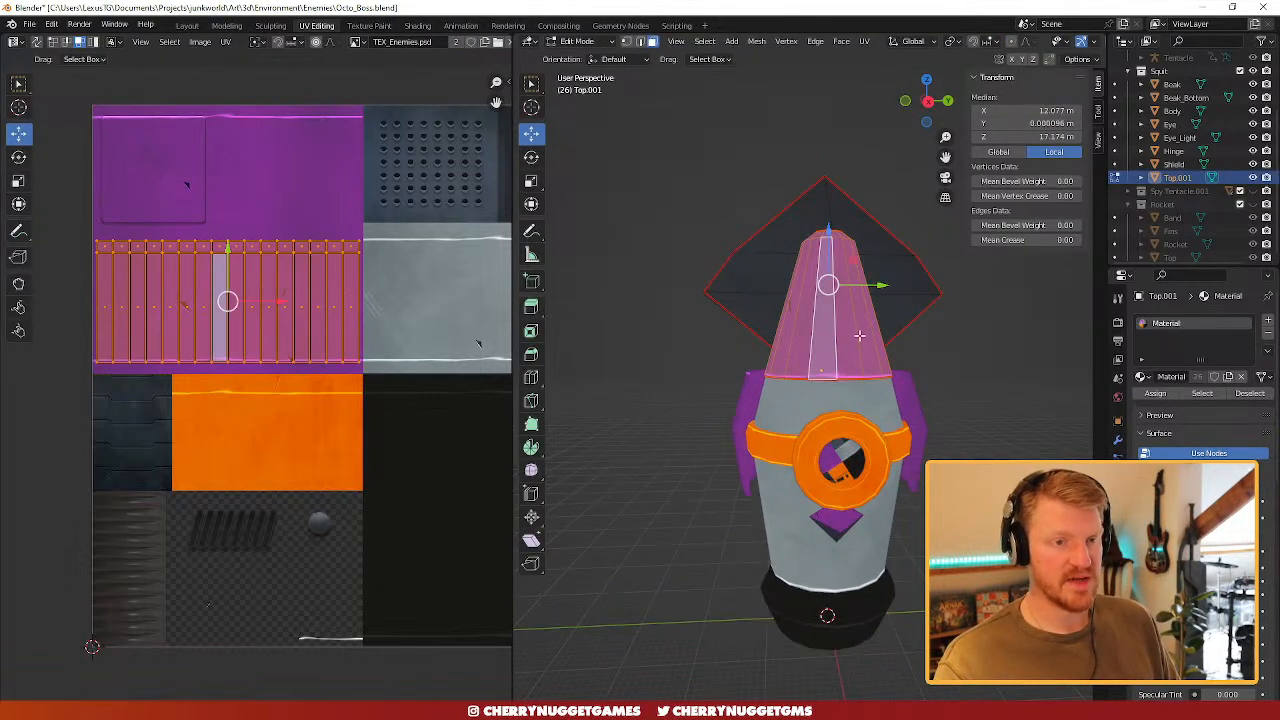
- Shrink the cone's UV island, place it inside the orange area of the texture, and return to Object Mode
{"action": "left_click_drag", "start_coordinate": [233, 291], "coordinate": [284, 393]}
{"action": "mouse_move", "coordinate": [281, 425]}
{"action": "left_mouse_down"}
{"action": "mouse_move", "coordinate": [289, 435]}
{"action": "mouse_move", "coordinate": [194, 448]}
{"action": "mouse_move", "coordinate": [130, 578]}
{"action": "mouse_move", "coordinate": [290, 420]}
{"action": "mouse_move", "coordinate": [268, 420]}
{"action": "left_mouse_up"}
{"action": "key", "text": "s"}
{"action": "left_click", "coordinate": [315, 445]}
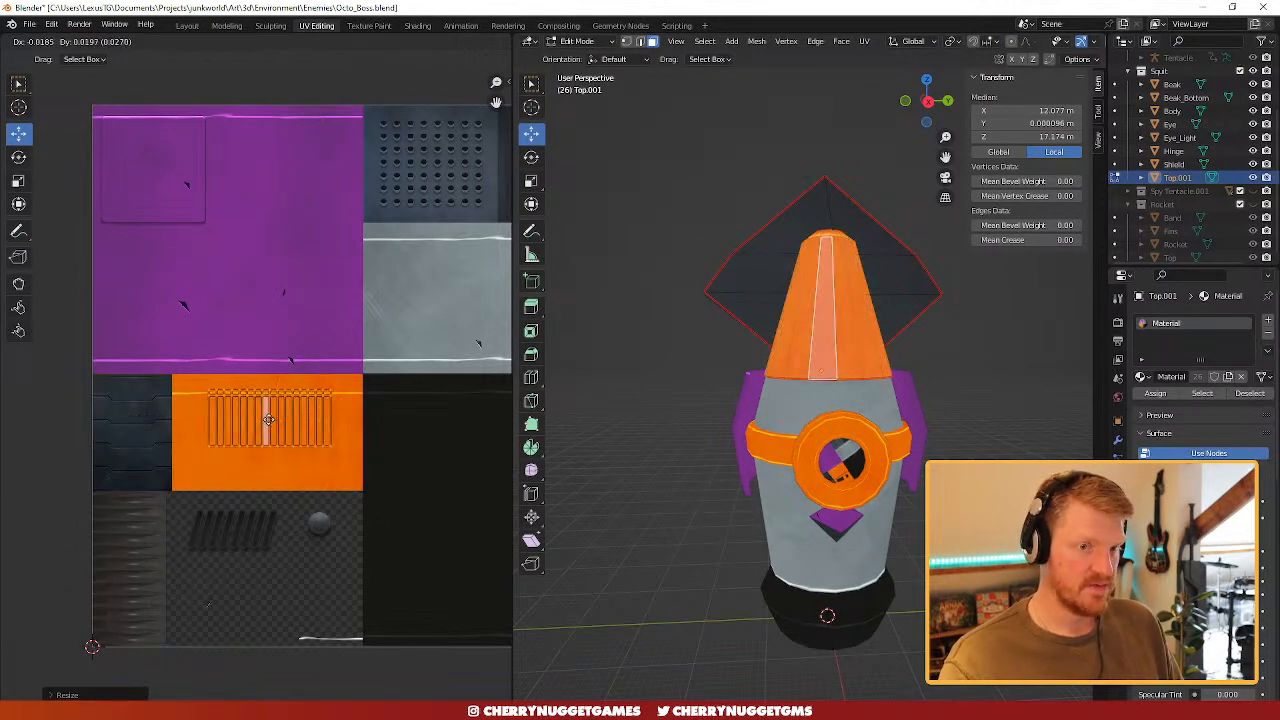
{"action": "key", "text": "Tab"}
{"action": "left_click", "coordinate": [953, 404]}
{"action": "middle_click_drag", "start_coordinate": [953, 404], "coordinate": [893, 477]}
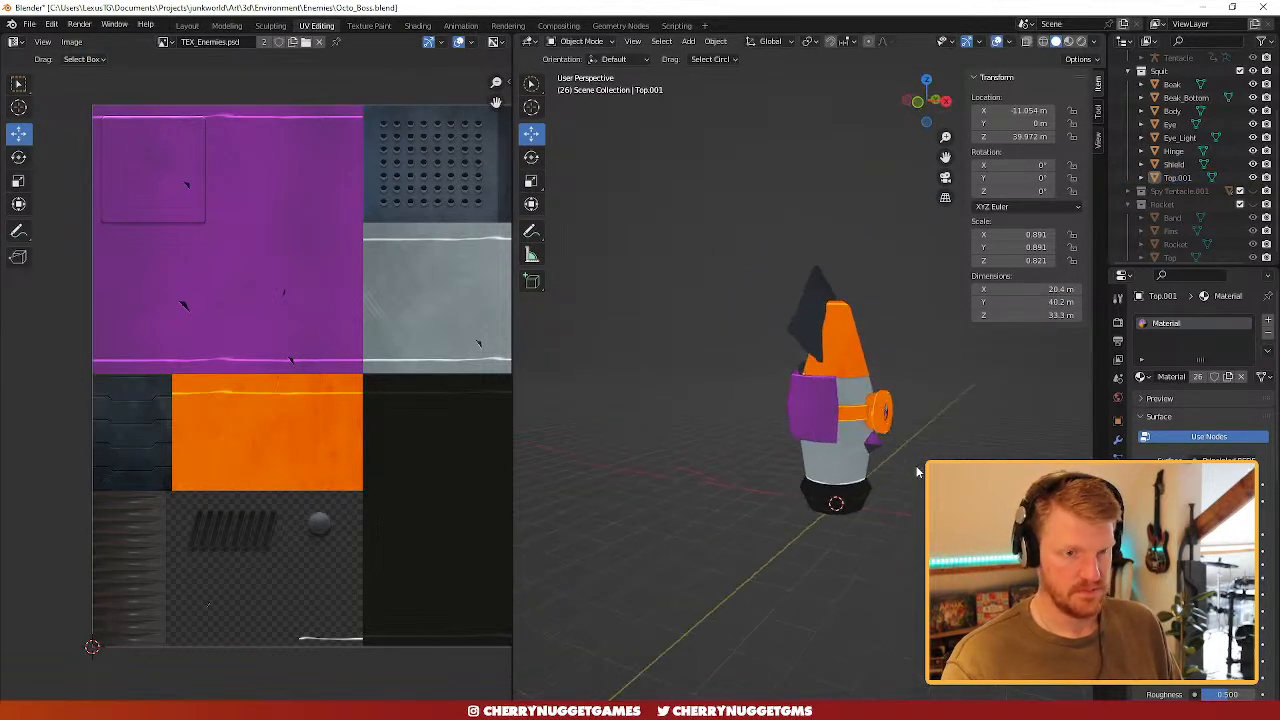
- Select the top's linked cone faces up to the seam and scale them up uniformly by 1.026
{"action": "scroll", "coordinate": [884, 374], "scroll_direction": "up", "scroll_amount": 5}
{"action": "left_click", "coordinate": [867, 374]}
{"action": "key", "text": "Tab"}
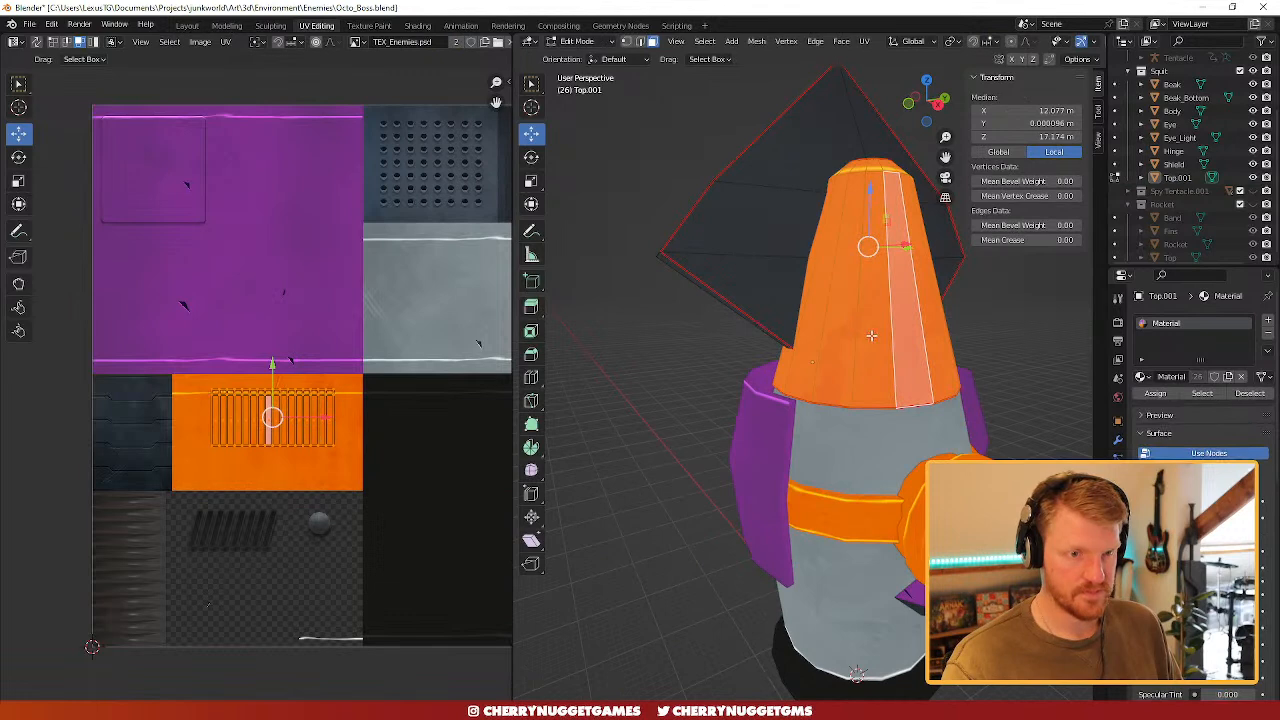
{"action": "left_click", "coordinate": [872, 336]}
{"action": "key", "text": "ctrl+l"}
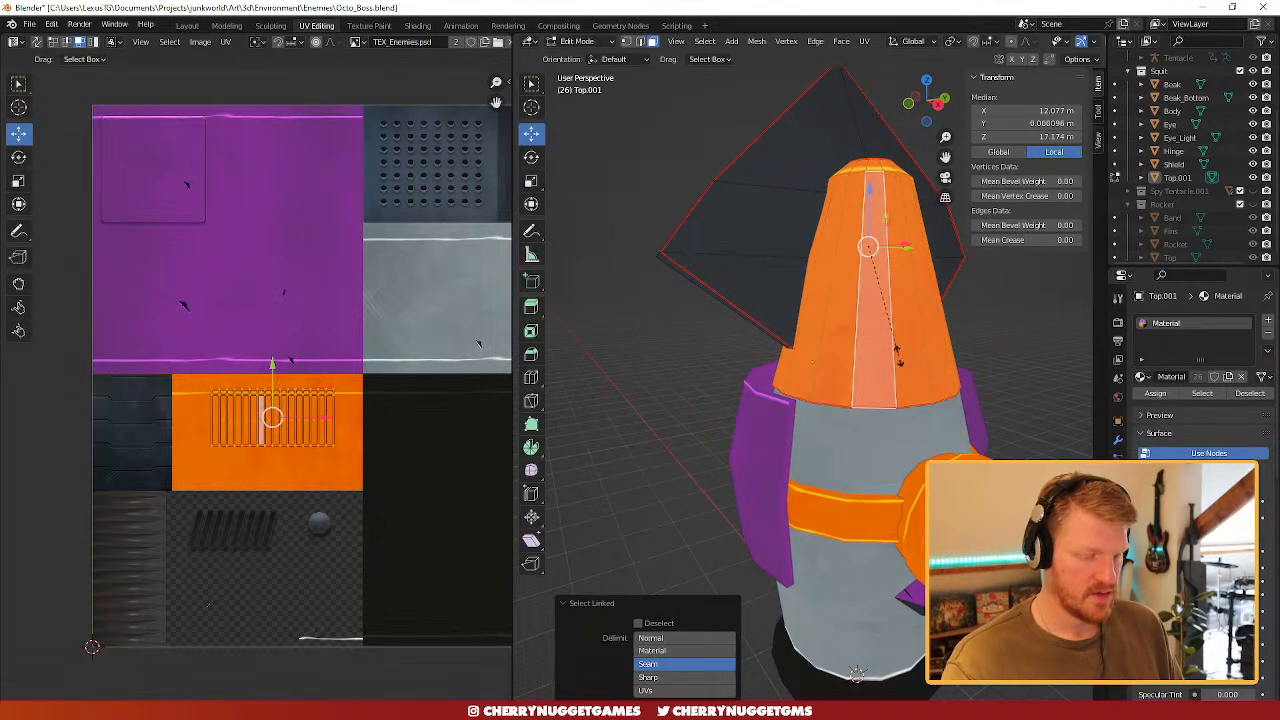
{"action": "key", "text": "s"}
{"action": "left_click", "coordinate": [905, 358]}
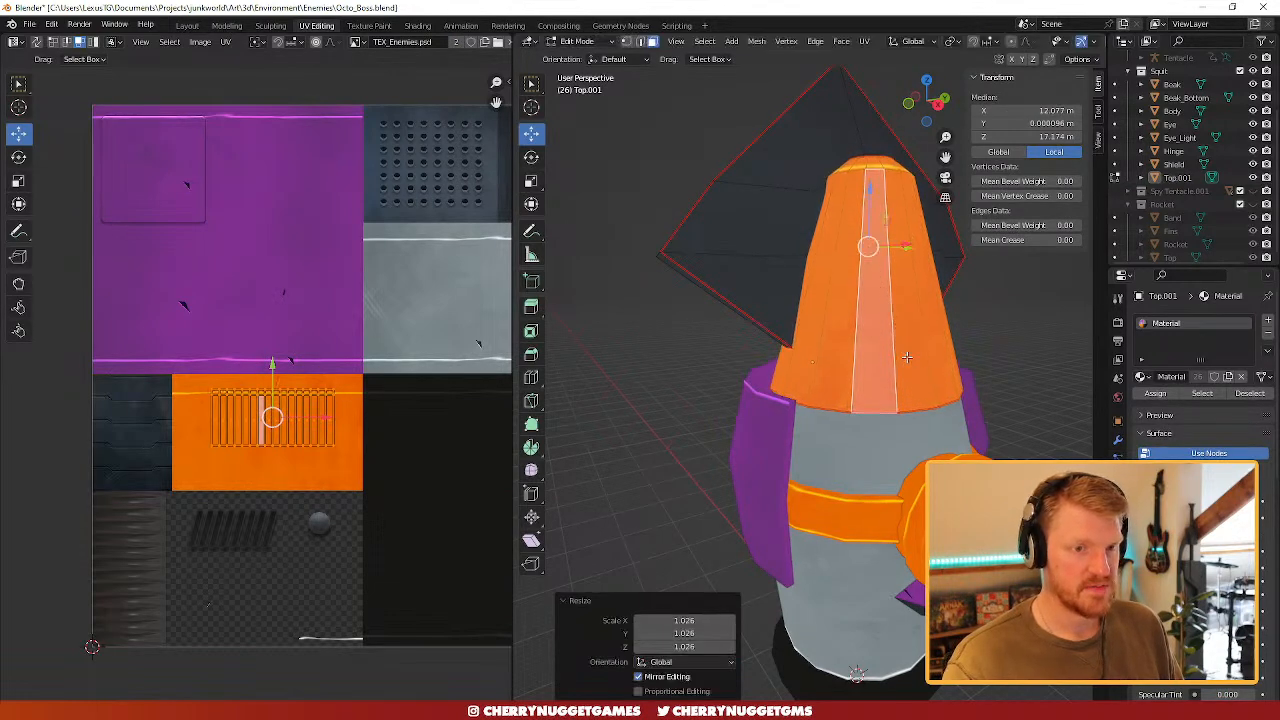
- Scale the cone faces along global Z by a factor of about 0.93, and return to Object Mode
{"action": "key", "text": "s"}
{"action": "key", "text": "z"}
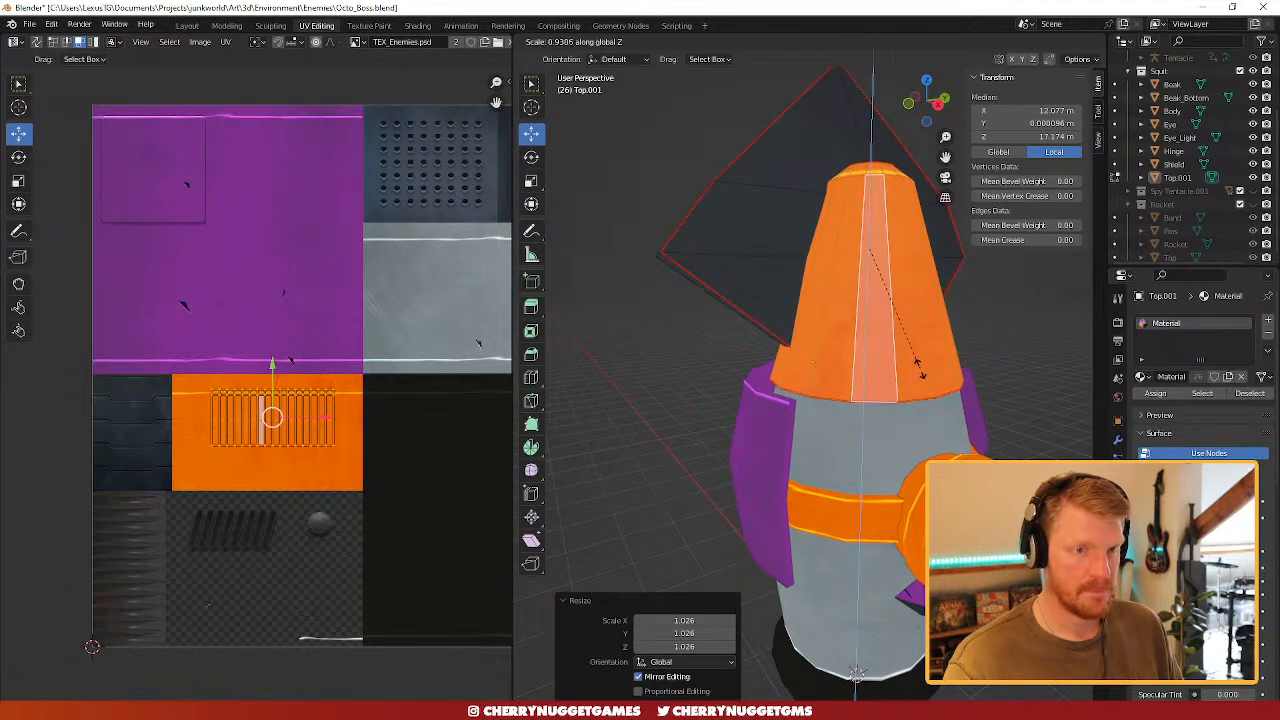
{"action": "left_click", "coordinate": [915, 364]}
{"action": "scroll", "coordinate": [914, 363], "scroll_direction": "down", "scroll_amount": 1}
{"action": "mouse_move", "coordinate": [914, 363]}
{"action": "middle_mouse_down"}
{"action": "mouse_move", "coordinate": [712, 348]}
{"action": "mouse_move", "coordinate": [866, 362]}
{"action": "mouse_move", "coordinate": [880, 337]}
{"action": "mouse_move", "coordinate": [657, 371]}
{"action": "mouse_move", "coordinate": [758, 380]}
{"action": "mouse_move", "coordinate": [892, 354]}
{"action": "middle_mouse_up"}
{"action": "scroll", "coordinate": [864, 362], "scroll_direction": "down", "scroll_amount": 3}
{"action": "key", "text": "Tab"}
{"action": "left_click", "coordinate": [858, 362]}
{"action": "scroll", "coordinate": [880, 337], "scroll_direction": "up", "scroll_amount": 3}
{"action": "scroll", "coordinate": [859, 316], "scroll_direction": "down", "scroll_amount": 2}
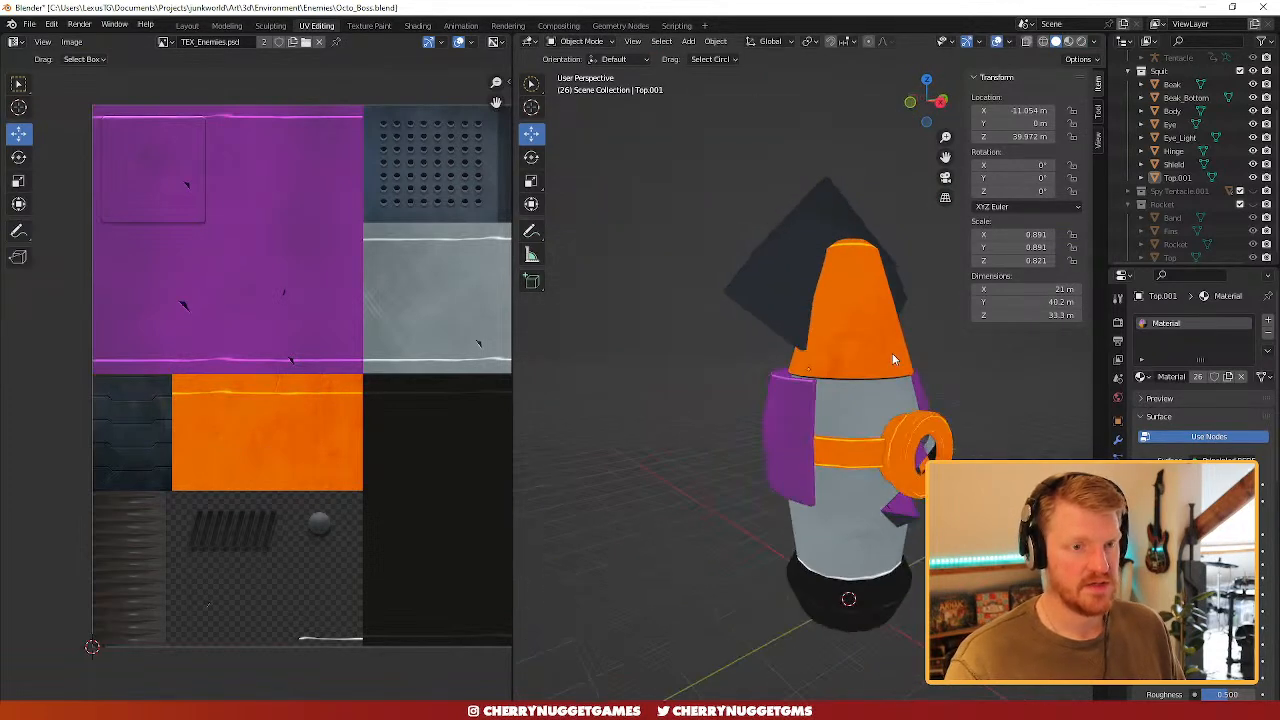
{"action": "scroll", "coordinate": [893, 354], "scroll_direction": "down", "scroll_amount": 6}
{"action": "middle_click_drag", "start_coordinate": [918, 405], "coordinate": [890, 414]}
{"action": "scroll", "coordinate": [926, 423], "scroll_direction": "up", "scroll_amount": 3}
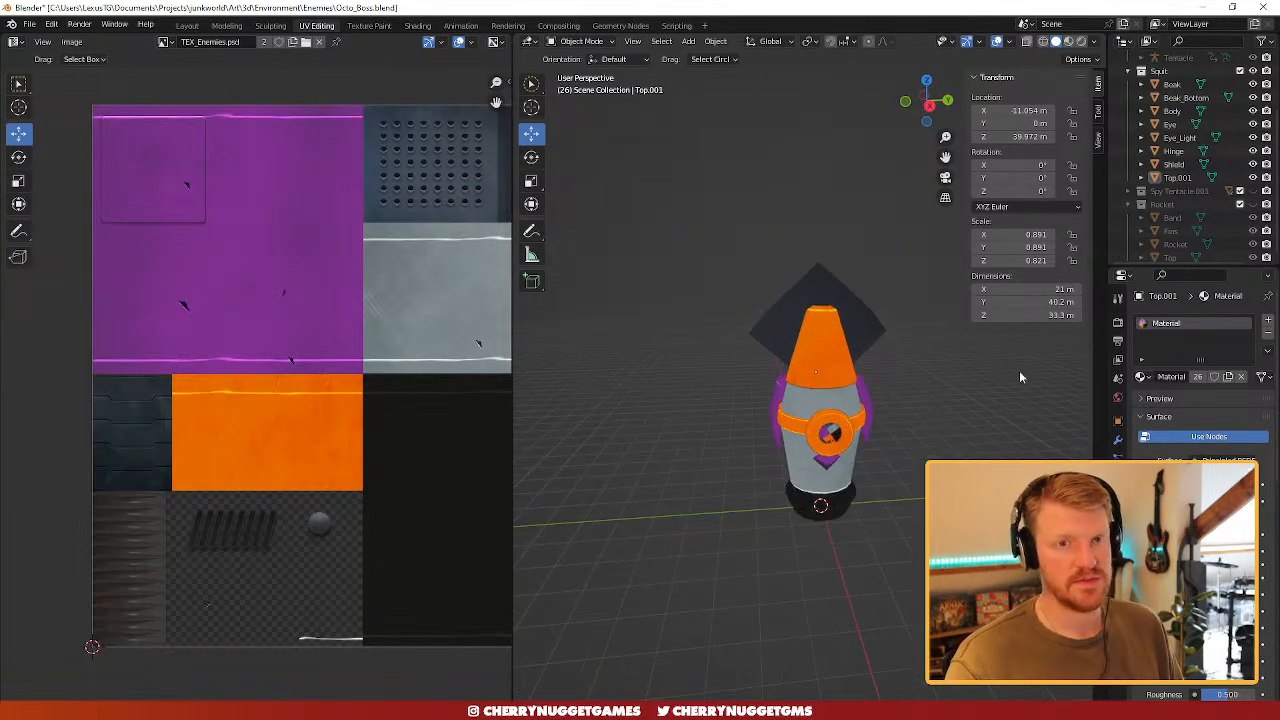
- Show the Spy Tentacle.001 collection with its Eye Tip and tentacle segments to compare colours with the squid, and hide the collection again
{"action": "left_click", "coordinate": [1254, 192]}
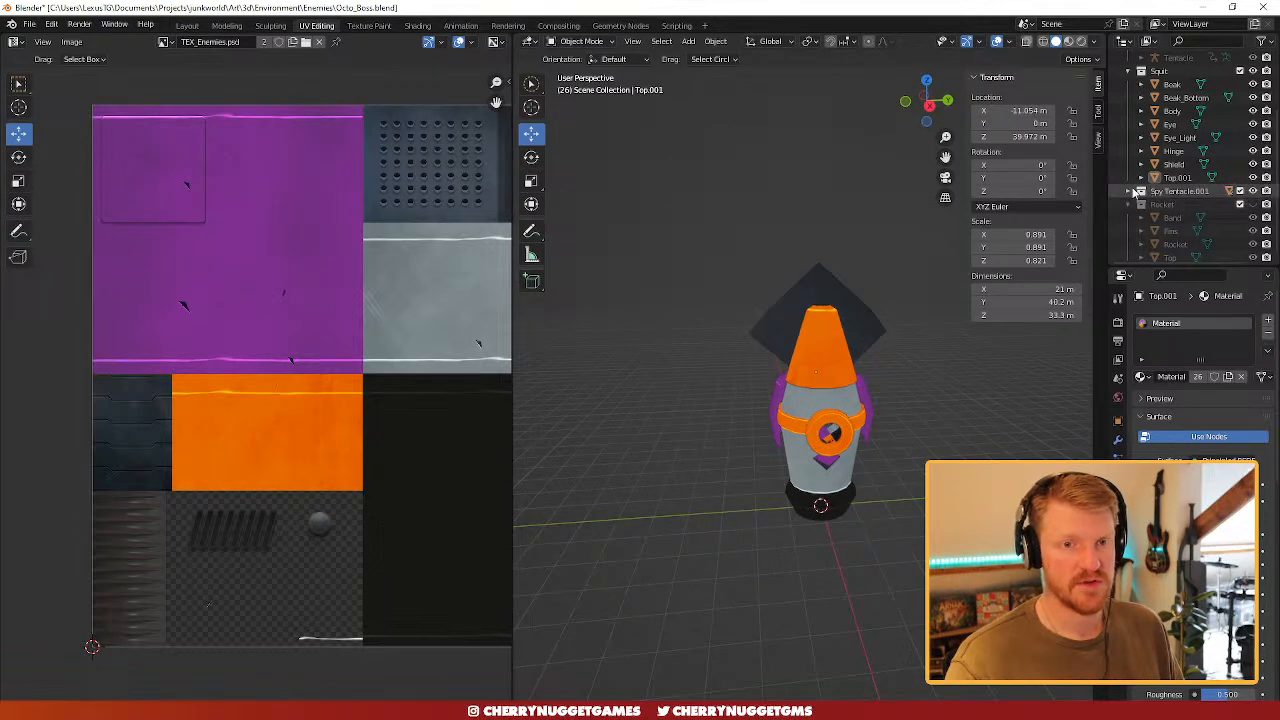
{"action": "left_click", "coordinate": [1129, 191]}
{"action": "left_click", "coordinate": [1253, 205]}
{"action": "left_click", "coordinate": [1254, 218]}
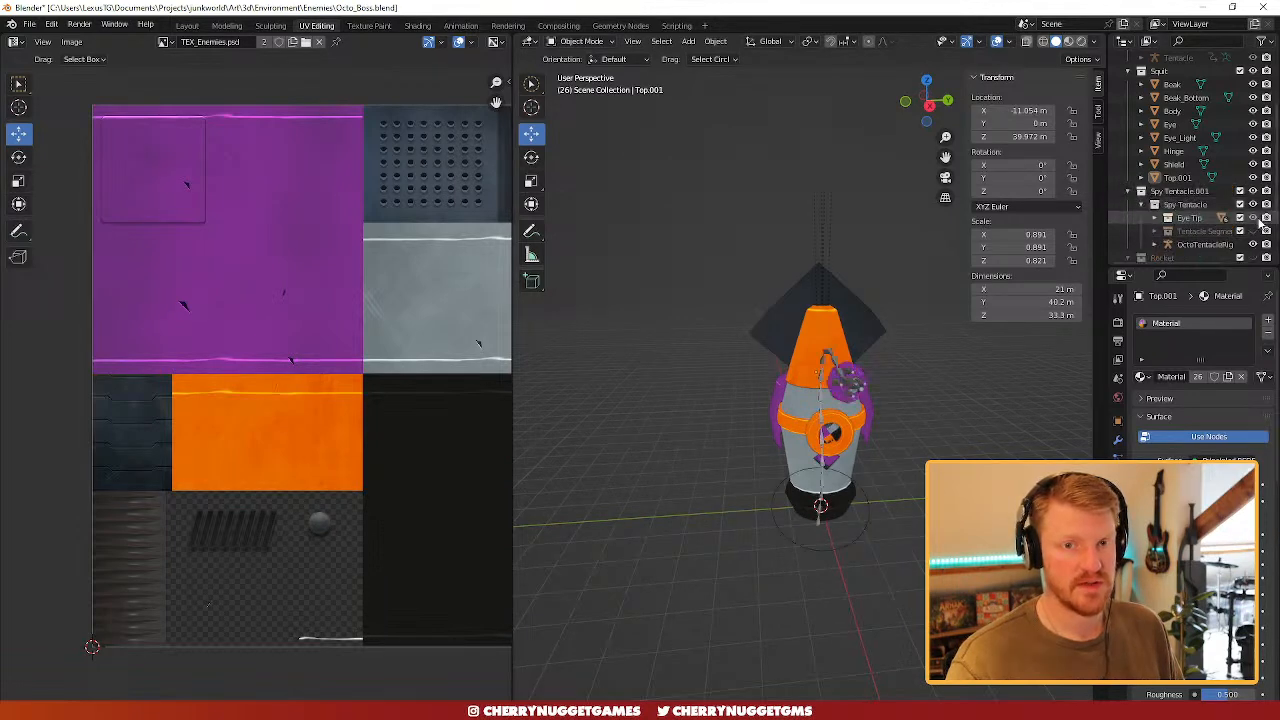
{"action": "left_click", "coordinate": [1254, 231]}
{"action": "middle_click_drag", "start_coordinate": [995, 405], "coordinate": [928, 372]}
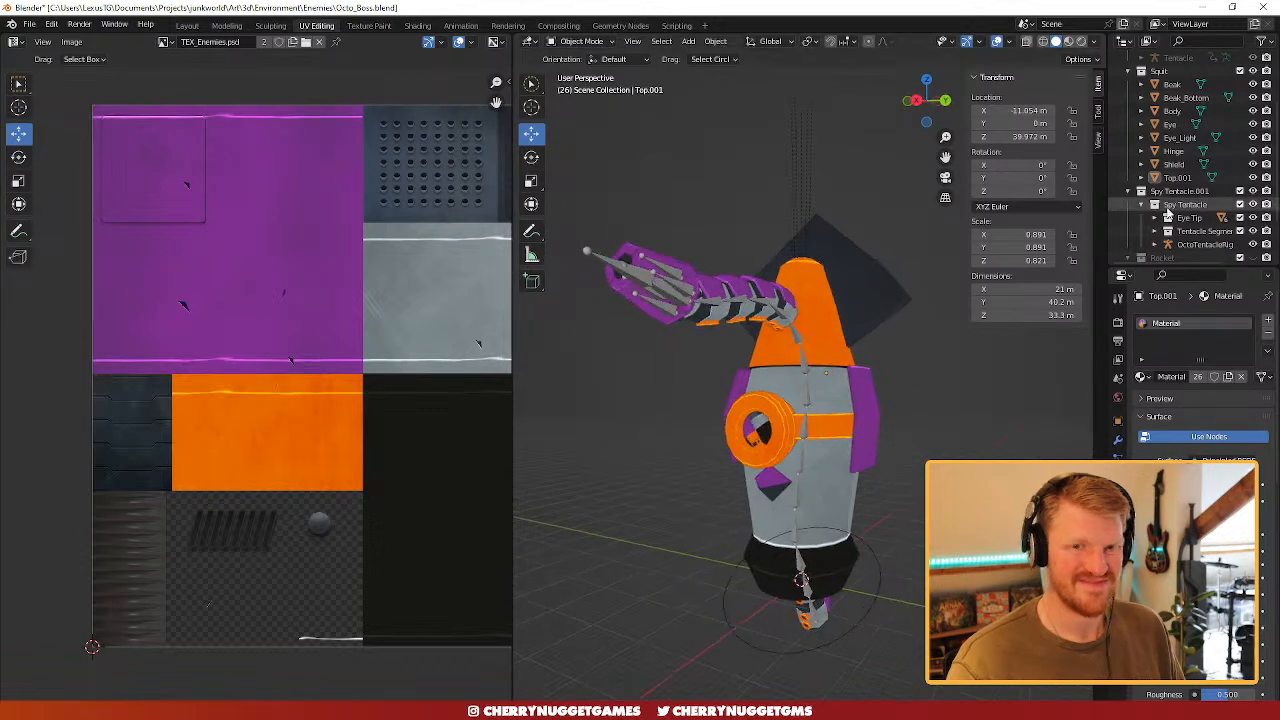
{"action": "left_click", "coordinate": [1253, 191]}
{"action": "left_click", "coordinate": [1142, 204]}
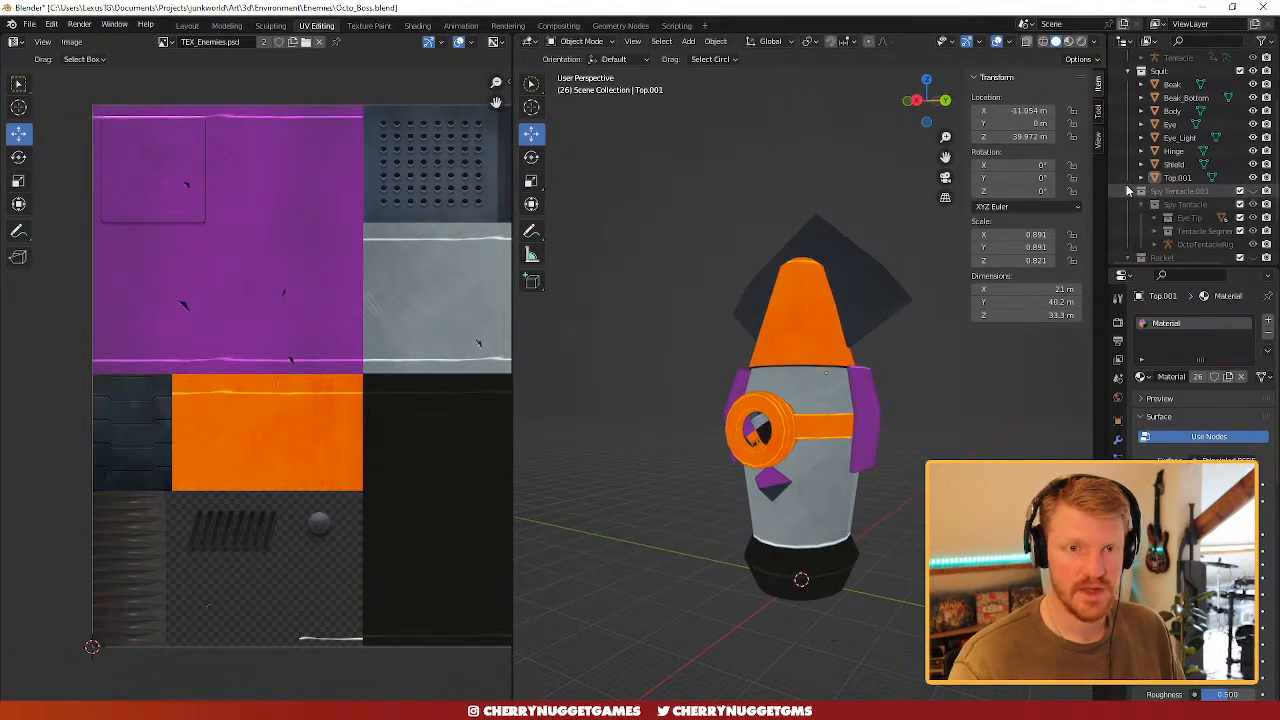
- Move the top's cone UV island from the orange area back onto the light grey area of the texture
{"action": "left_click", "coordinate": [806, 356]}
{"action": "scroll", "coordinate": [828, 362], "scroll_direction": "up", "scroll_amount": 3}
{"action": "key", "text": "Tab"}
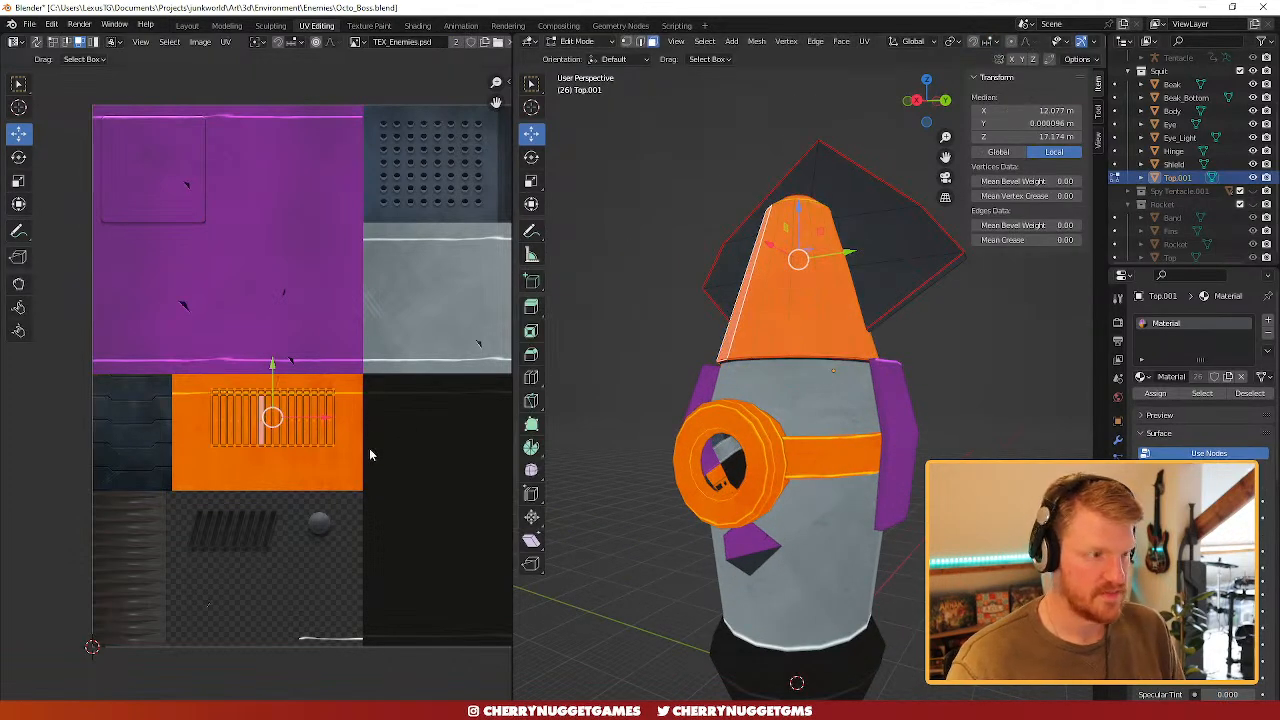
{"action": "left_click_drag", "start_coordinate": [370, 457], "coordinate": [173, 387]}
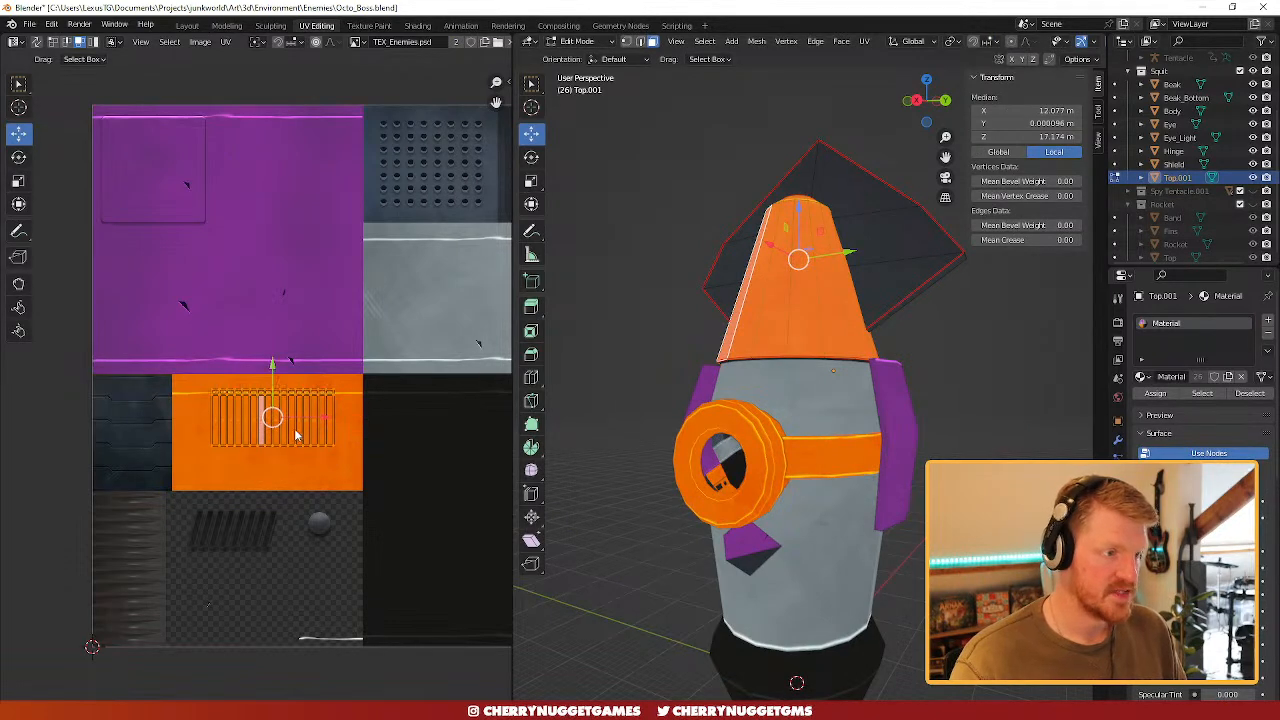
{"action": "left_click_drag", "start_coordinate": [272, 420], "coordinate": [477, 247]}
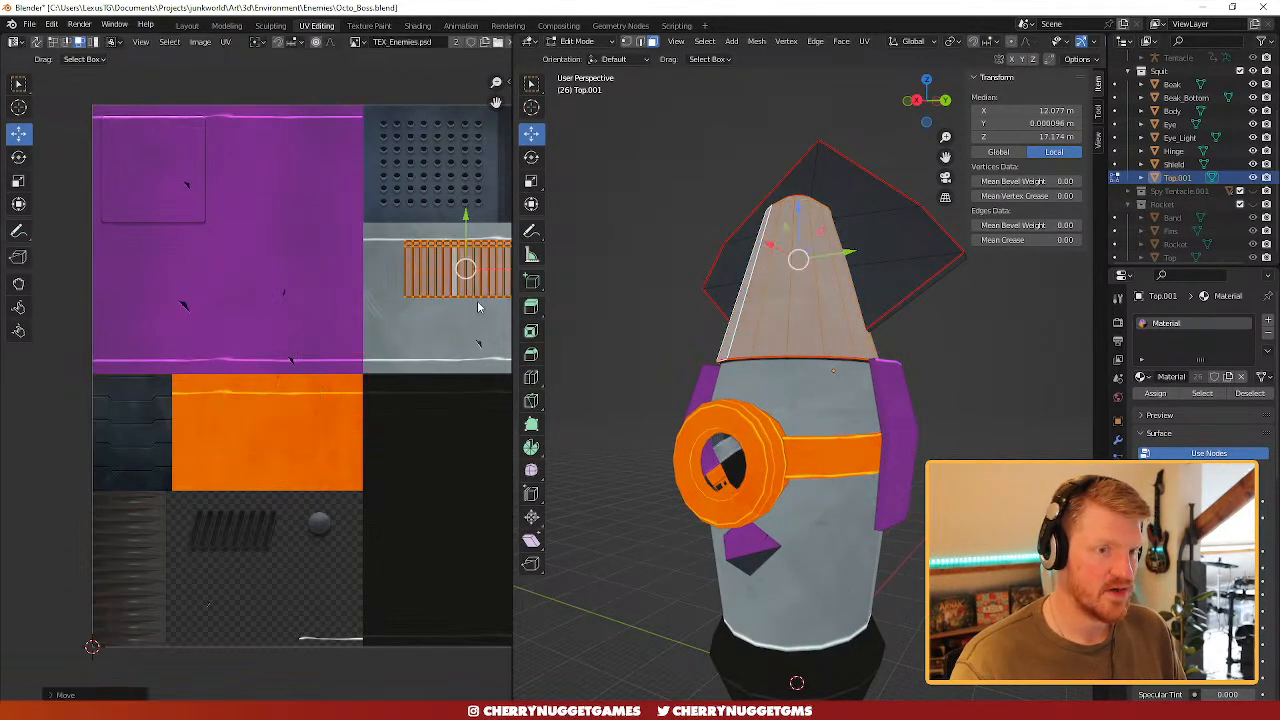
- Enlarge the cone's UV island and position it inside the light grey area, overlapping the upper white edge line
{"action": "scroll", "coordinate": [461, 330], "scroll_direction": "down", "scroll_amount": 2}
{"action": "key", "text": "s"}
{"action": "left_click", "coordinate": [388, 312]}
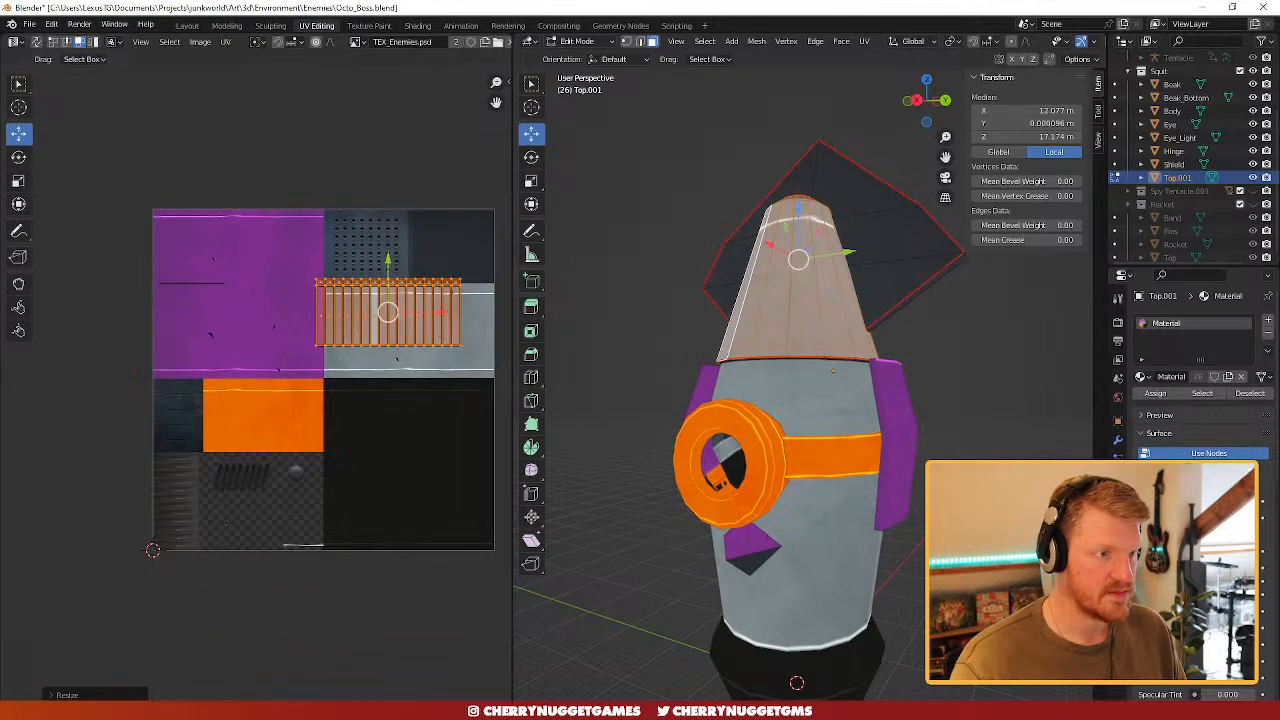
{"action": "key", "text": "g"}
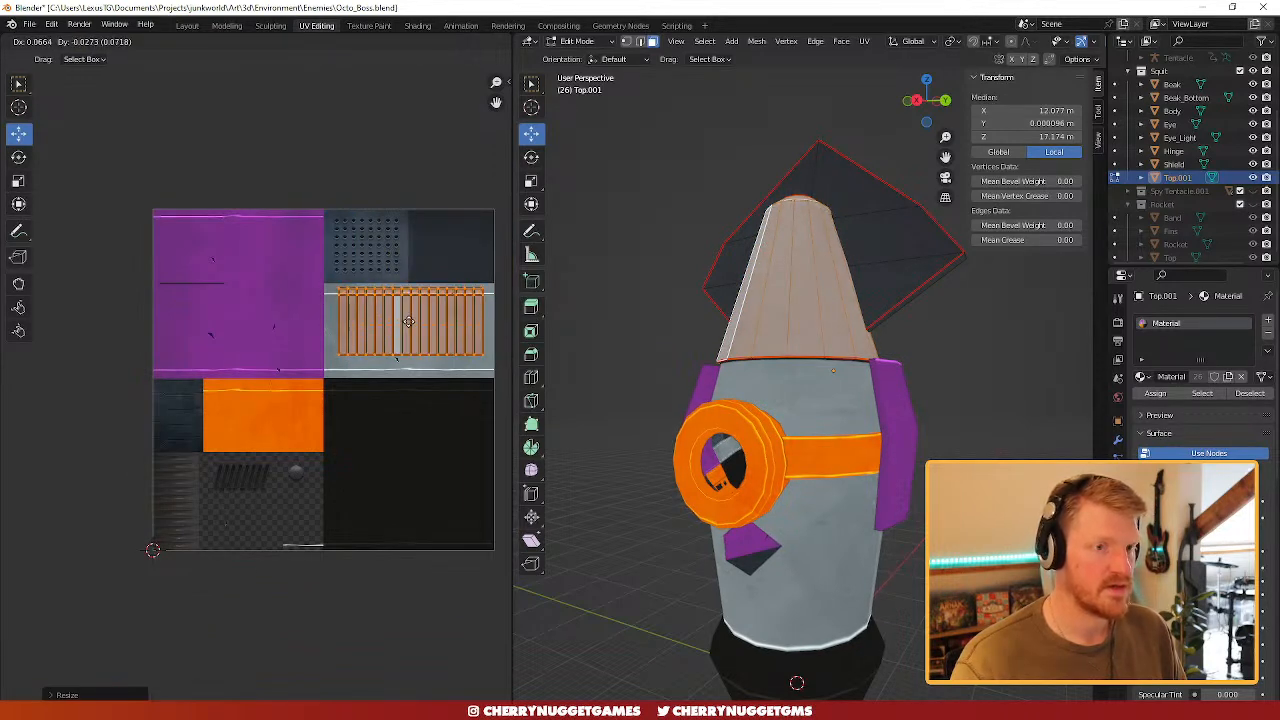
{"action": "left_click", "coordinate": [410, 321]}
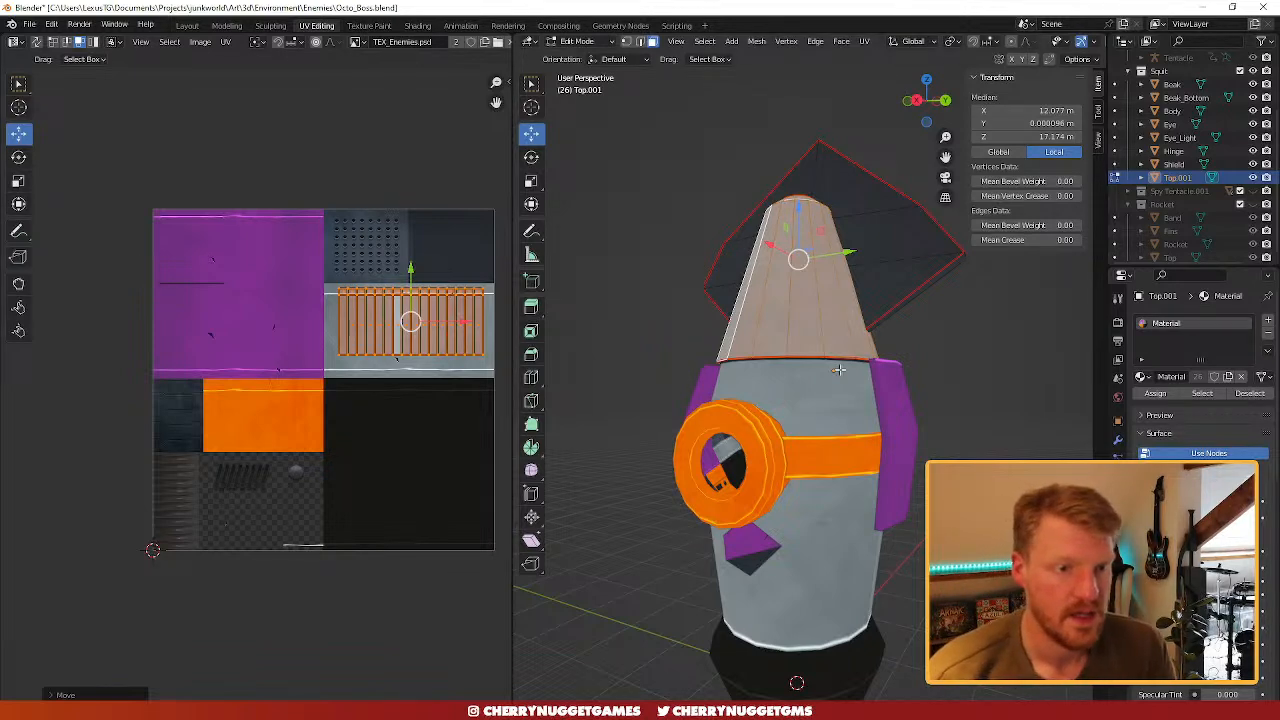
{"action": "scroll", "coordinate": [838, 370], "scroll_direction": "down", "scroll_amount": 3}
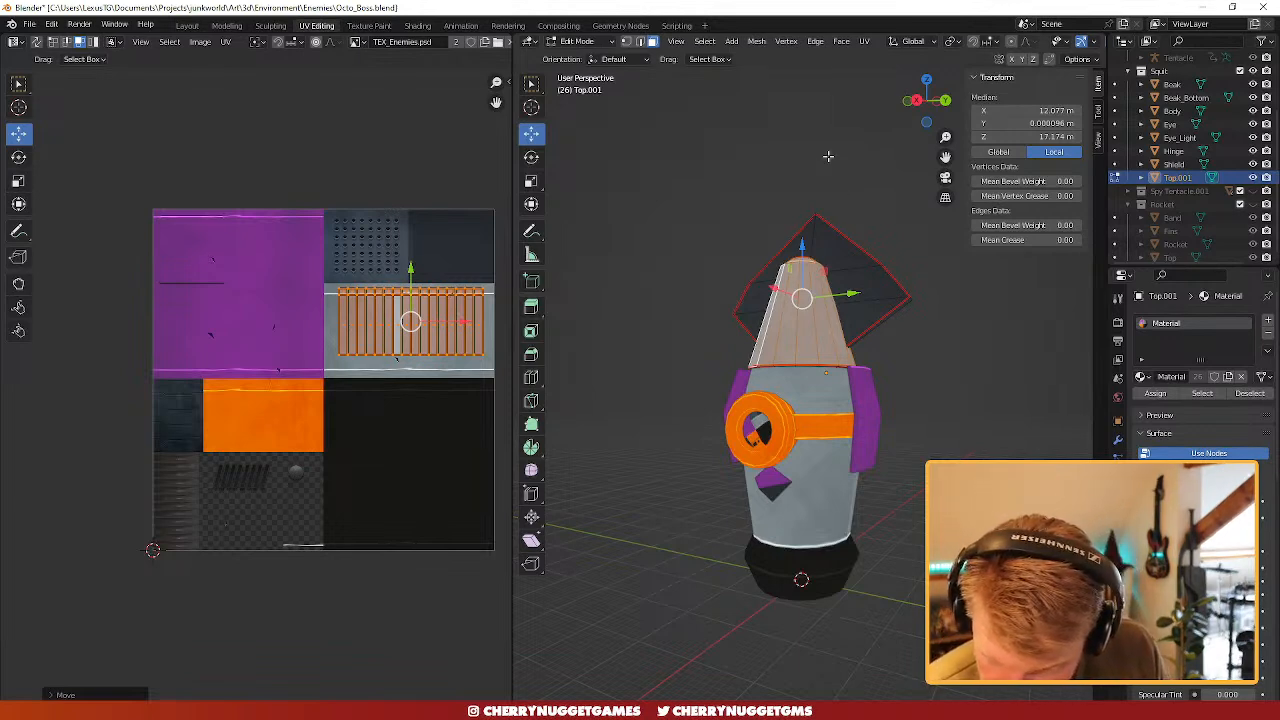
{"action": "scroll", "coordinate": [440, 457], "scroll_direction": "down", "scroll_amount": 4}
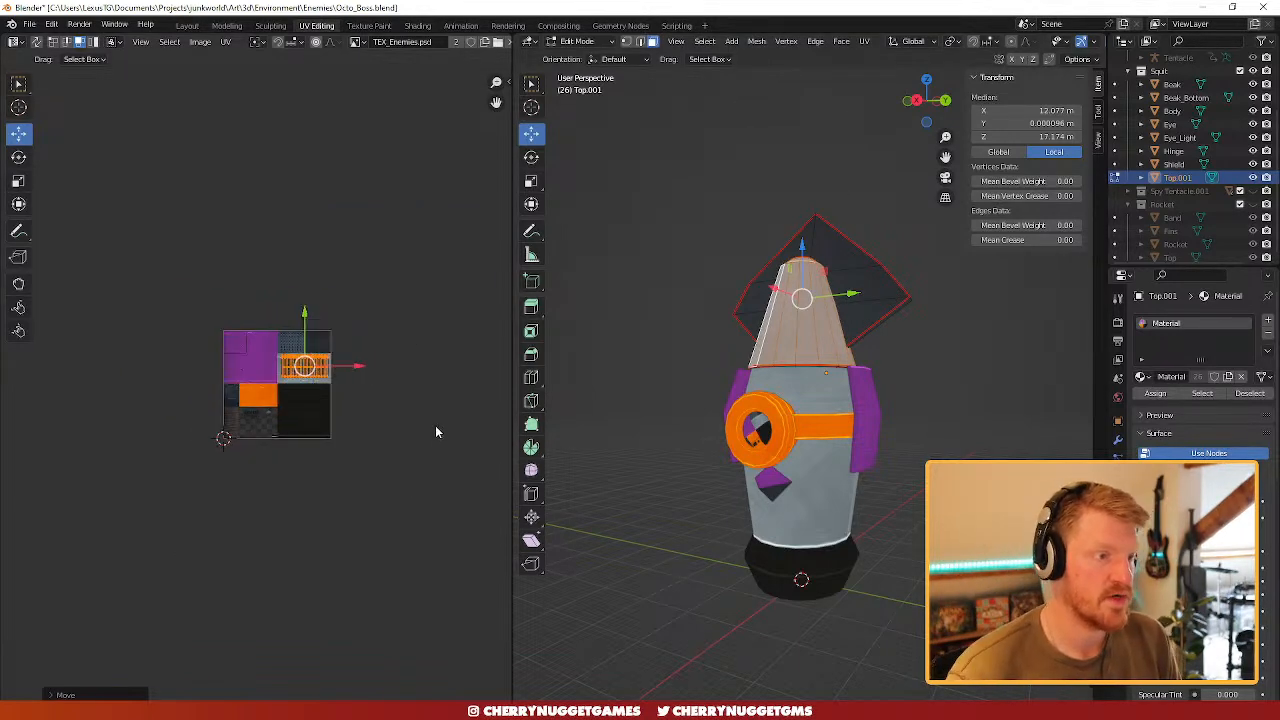
{"action": "scroll", "coordinate": [330, 405], "scroll_direction": "up", "scroll_amount": 9}
{"action": "scroll", "coordinate": [342, 438], "scroll_direction": "down", "scroll_amount": 7}
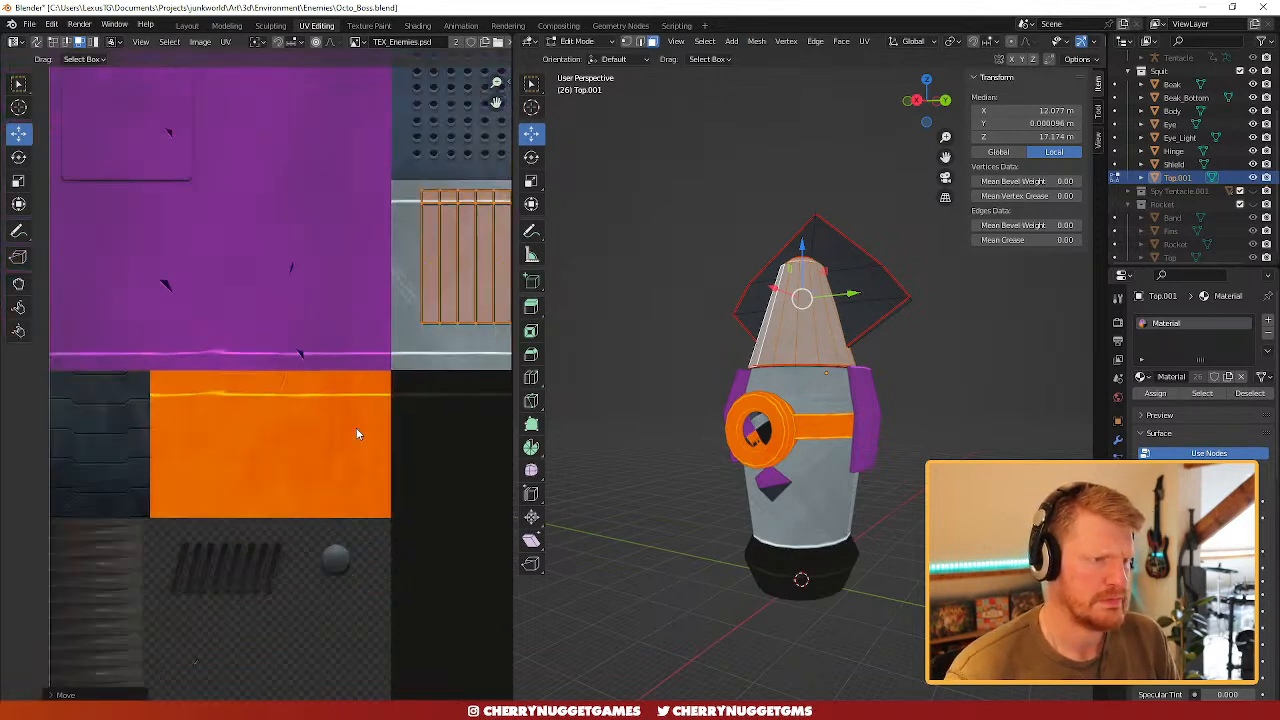
{"action": "scroll", "coordinate": [362, 428], "scroll_direction": "up", "scroll_amount": 3}
{"action": "scroll", "coordinate": [364, 430], "scroll_direction": "down", "scroll_amount": 5}
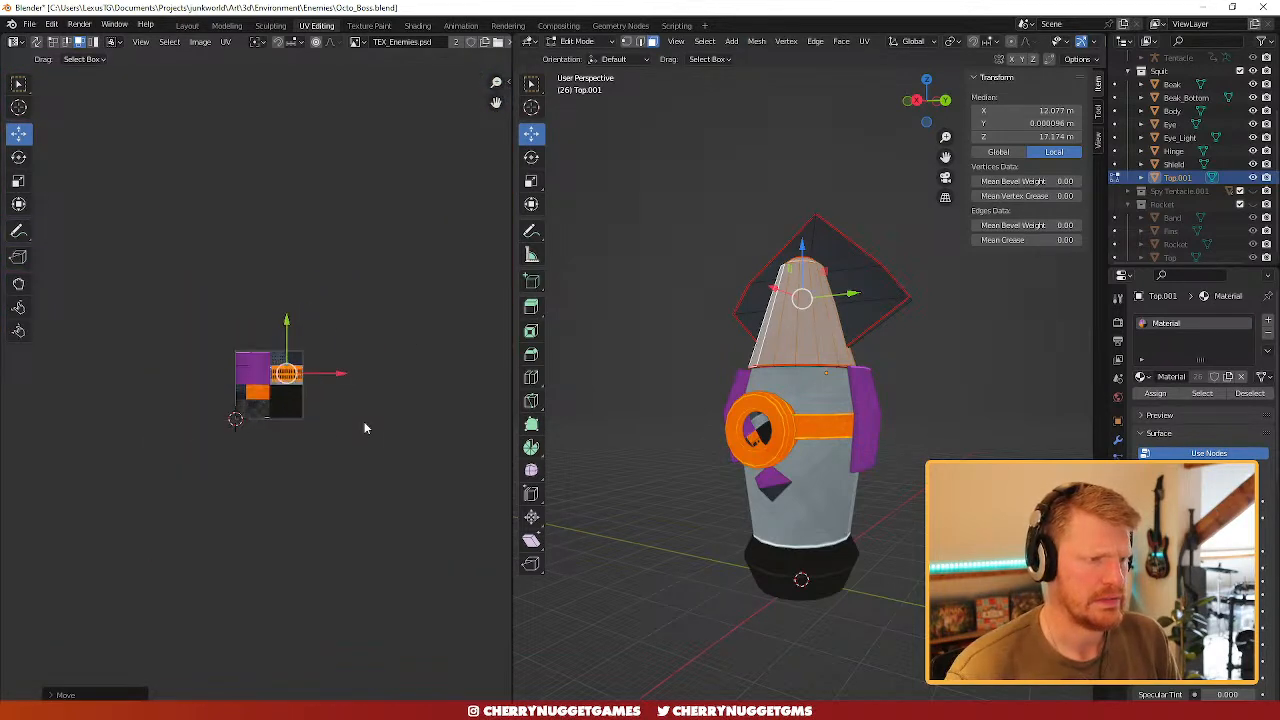
{"action": "scroll", "coordinate": [364, 425], "scroll_direction": "up", "scroll_amount": 8}
{"action": "scroll", "coordinate": [364, 425], "scroll_direction": "down", "scroll_amount": 3}
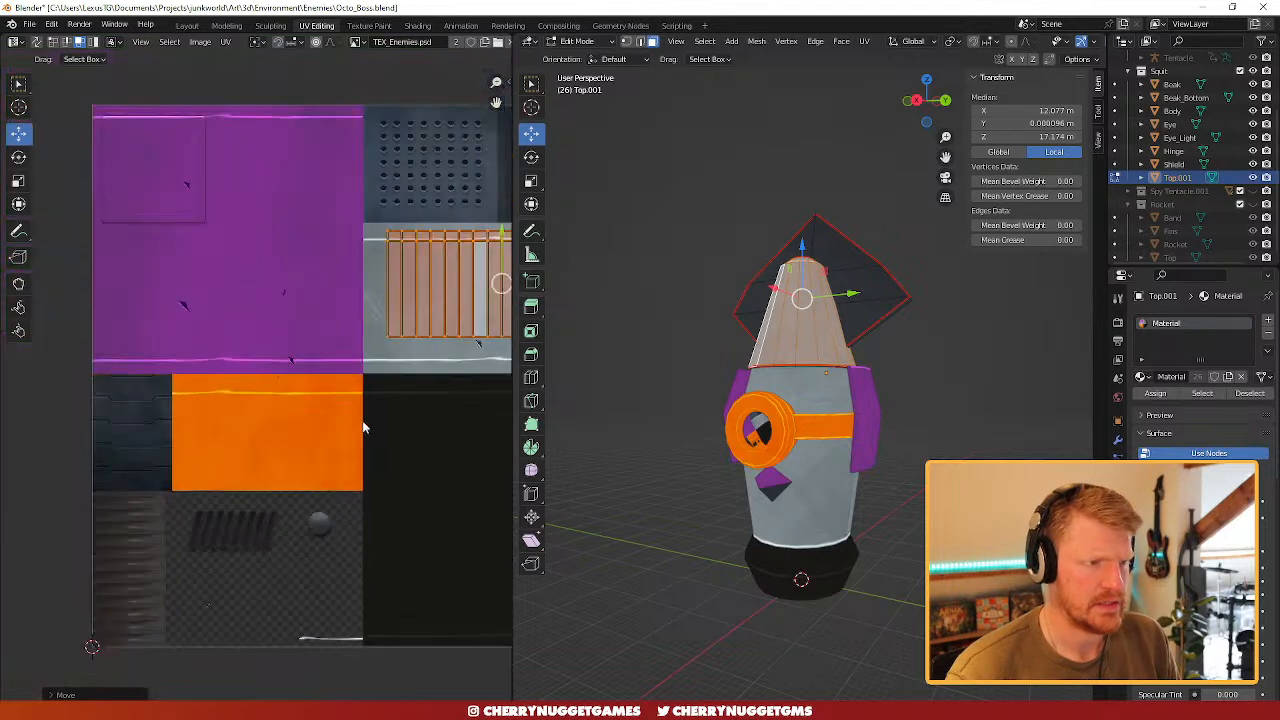
{"action": "scroll", "coordinate": [345, 378], "scroll_direction": "down", "scroll_amount": 2}
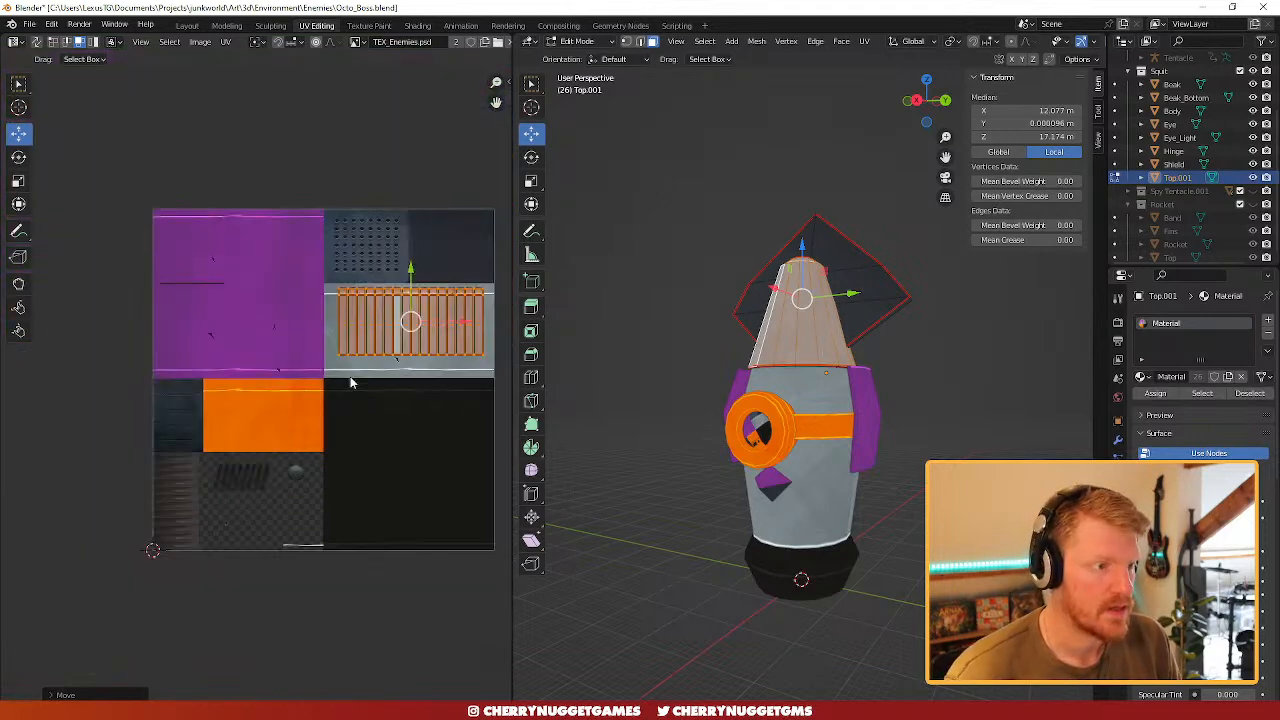
{"action": "scroll", "coordinate": [354, 384], "scroll_direction": "up", "scroll_amount": 4}
{"action": "scroll", "coordinate": [355, 383], "scroll_direction": "down", "scroll_amount": 7}
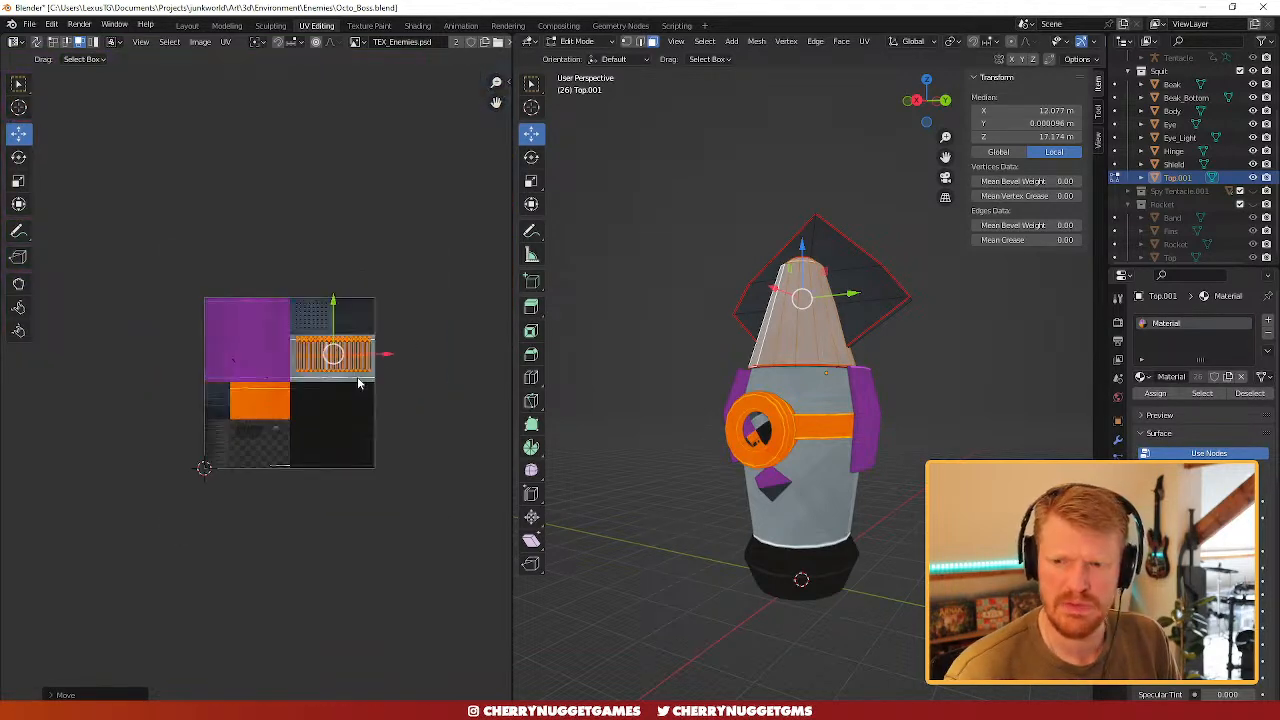
{"action": "scroll", "coordinate": [357, 383], "scroll_direction": "up", "scroll_amount": 3}
{"action": "scroll", "coordinate": [358, 383], "scroll_direction": "down", "scroll_amount": 2}
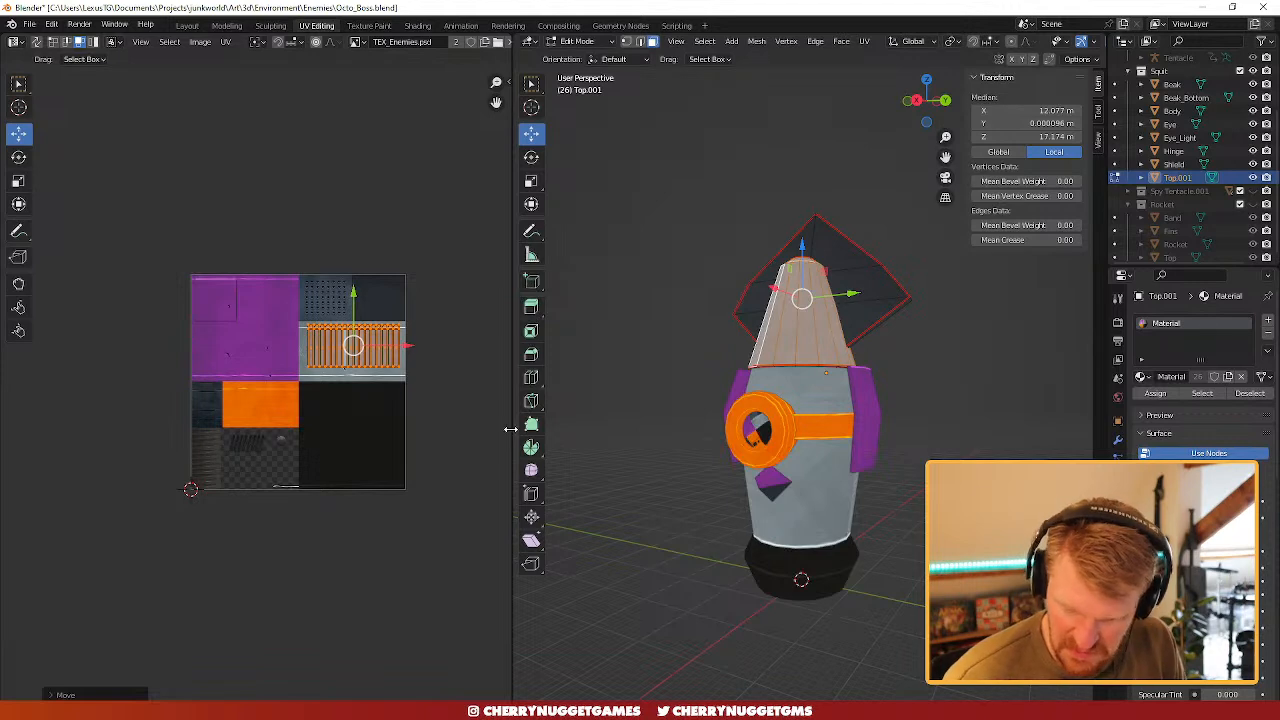
{"action": "scroll", "coordinate": [510, 428], "scroll_direction": "up", "scroll_amount": 1}
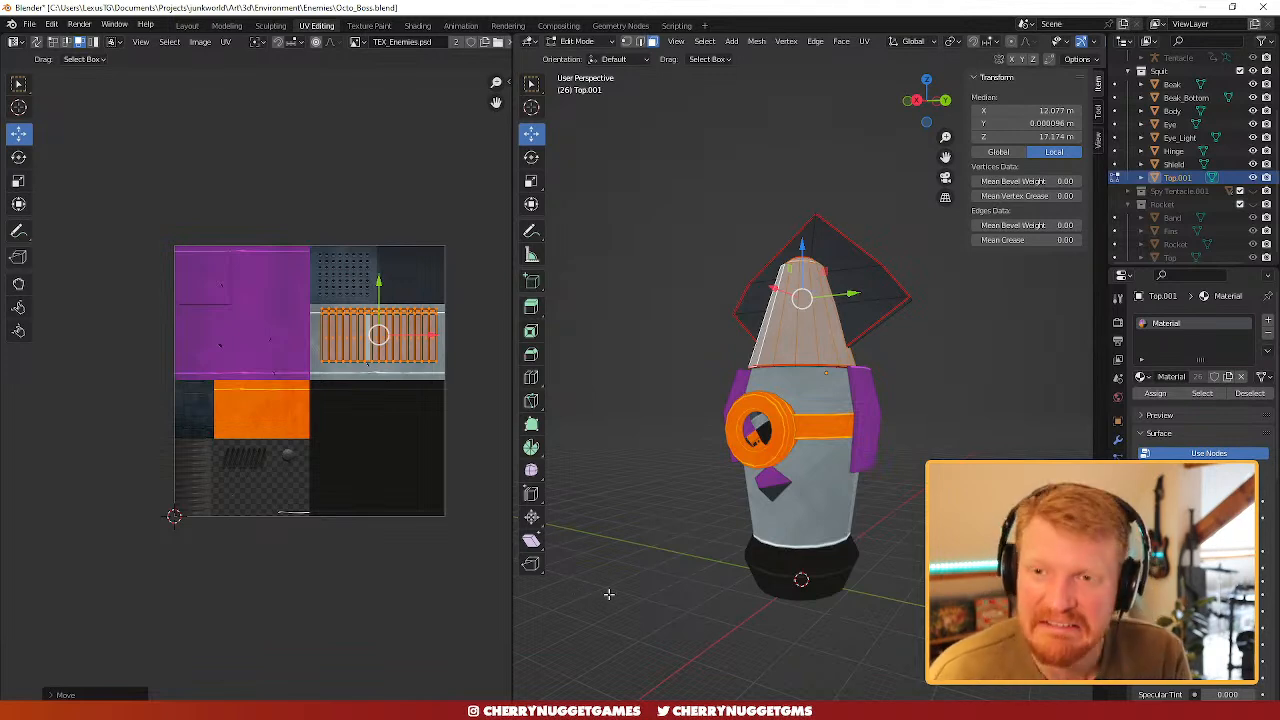
{"action": "scroll", "coordinate": [410, 401], "scroll_direction": "up", "scroll_amount": 2}
{"action": "scroll", "coordinate": [410, 401], "scroll_direction": "down", "scroll_amount": 3}
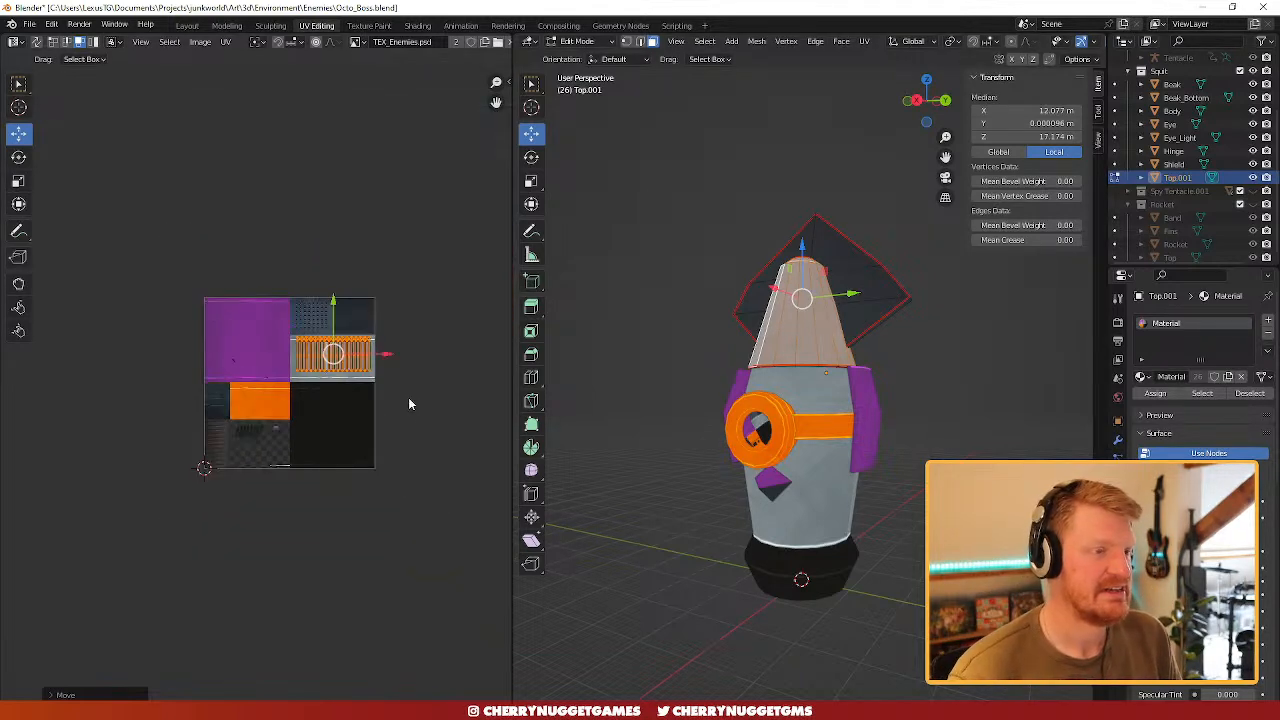
{"action": "scroll", "coordinate": [408, 405], "scroll_direction": "up", "scroll_amount": 2}
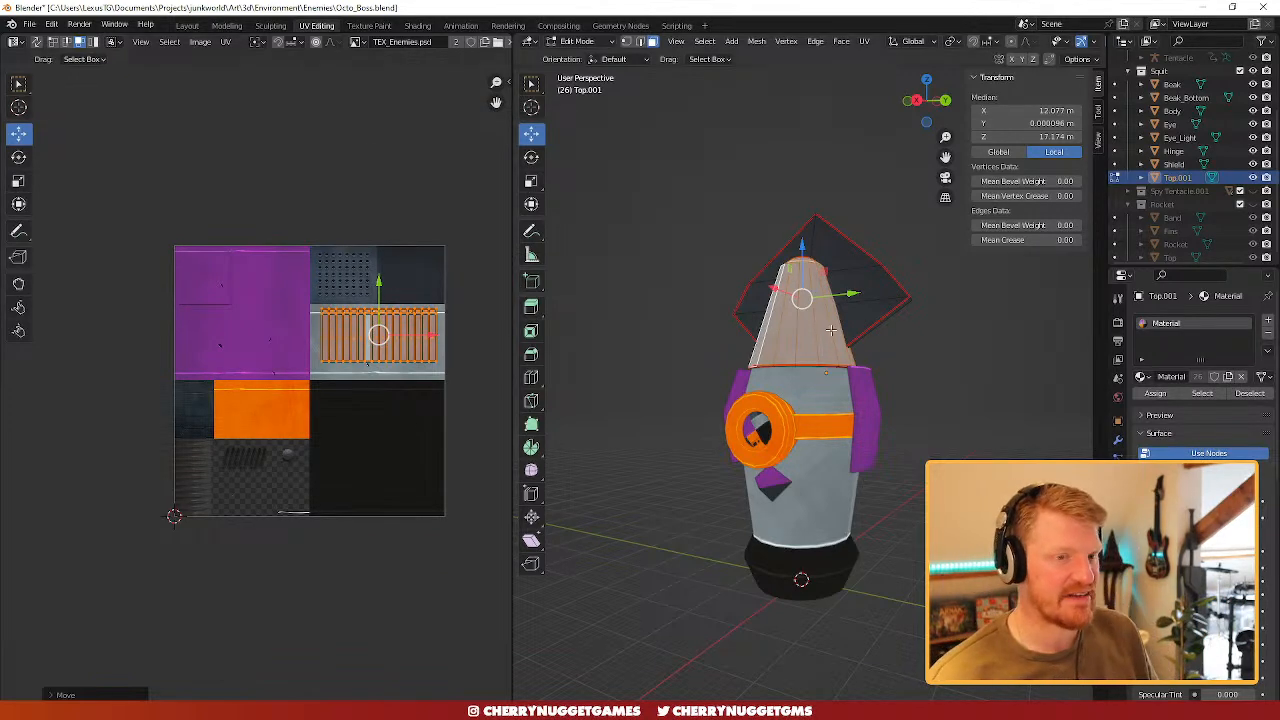
{"action": "scroll", "coordinate": [913, 362], "scroll_direction": "down", "scroll_amount": 2}
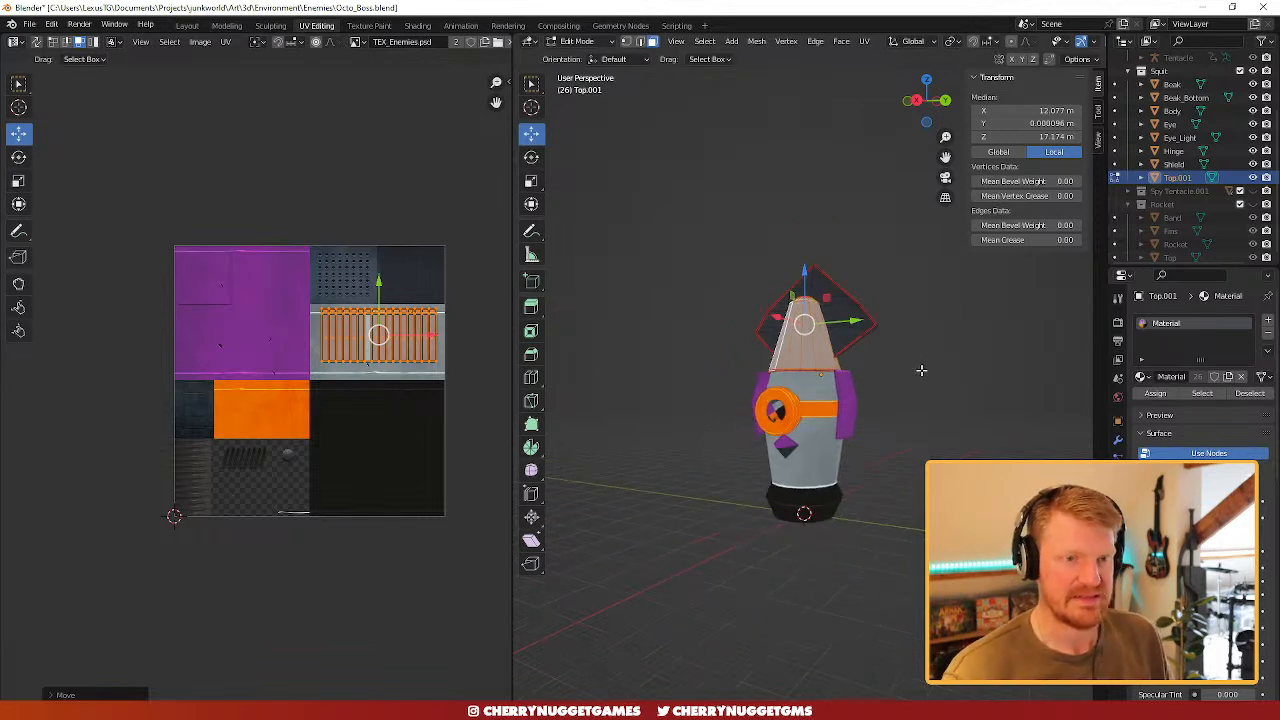
{"action": "scroll", "coordinate": [938, 361], "scroll_direction": "up", "scroll_amount": 2}
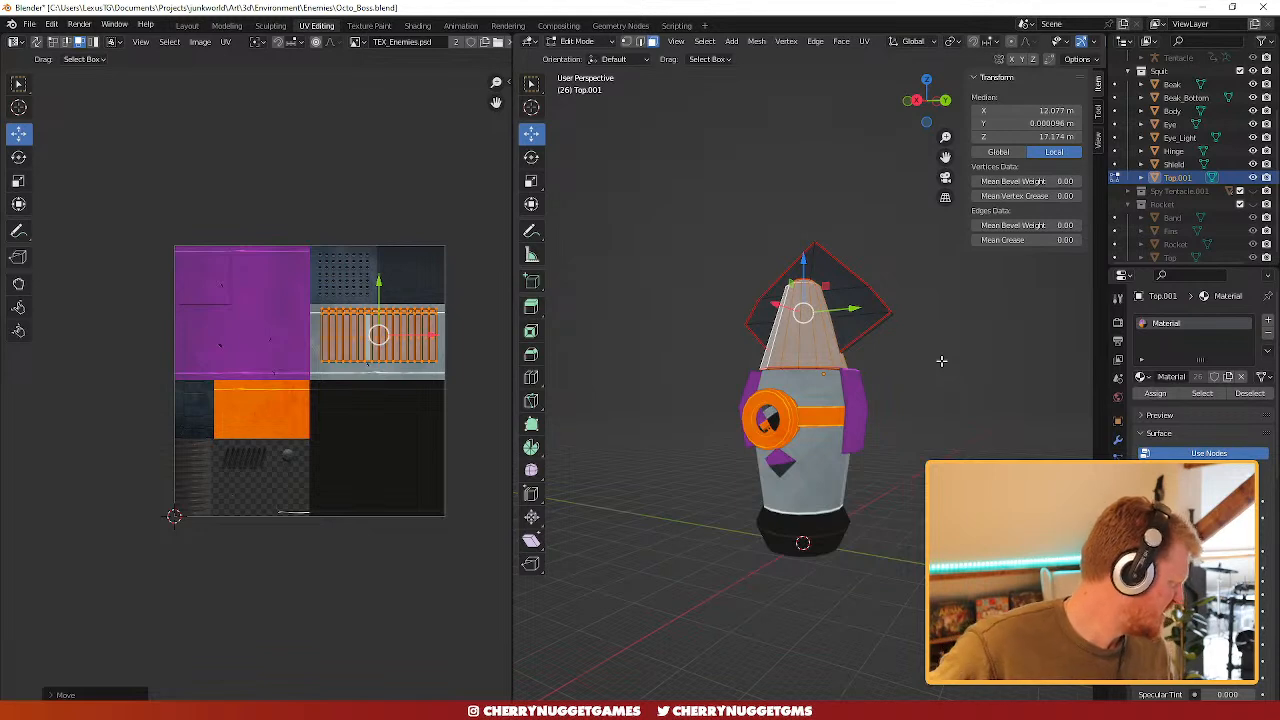
- Examine the top's cone and its junction with the body from the front, from below and from above
{"action": "scroll", "coordinate": [836, 371], "scroll_direction": "up", "scroll_amount": 4}
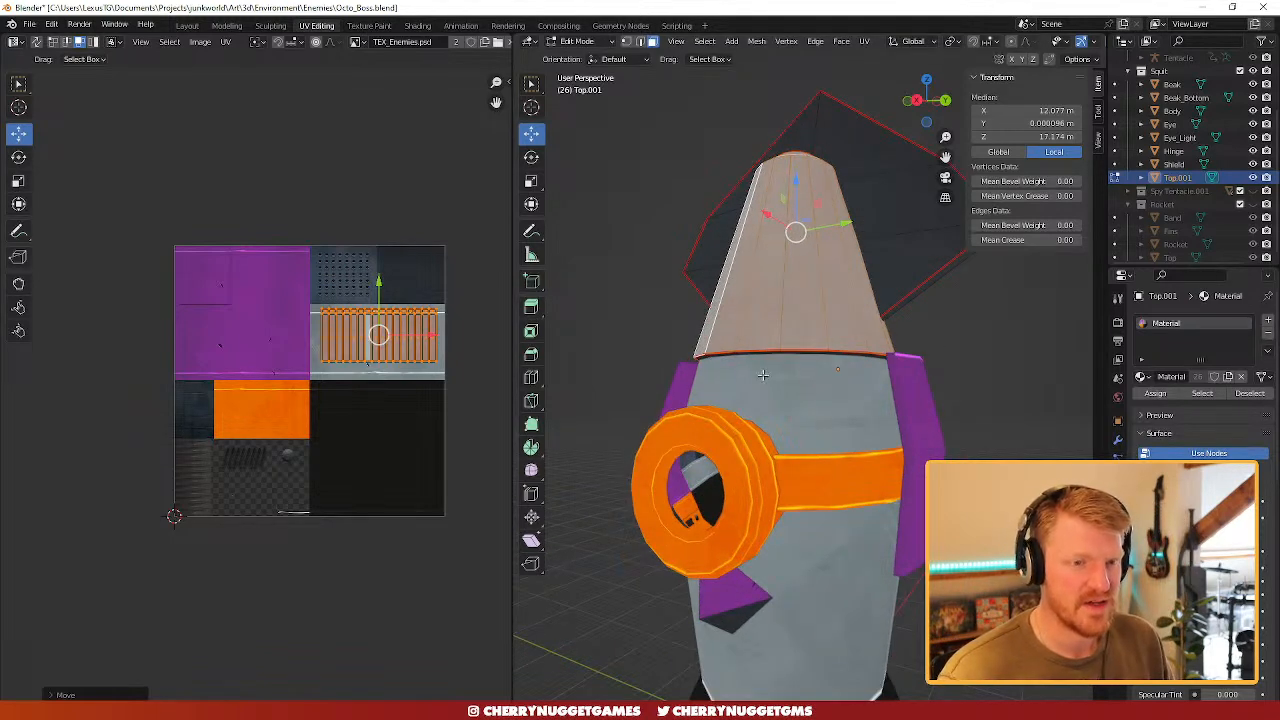
{"action": "middle_click_drag", "start_coordinate": [824, 378], "coordinate": [920, 376]}
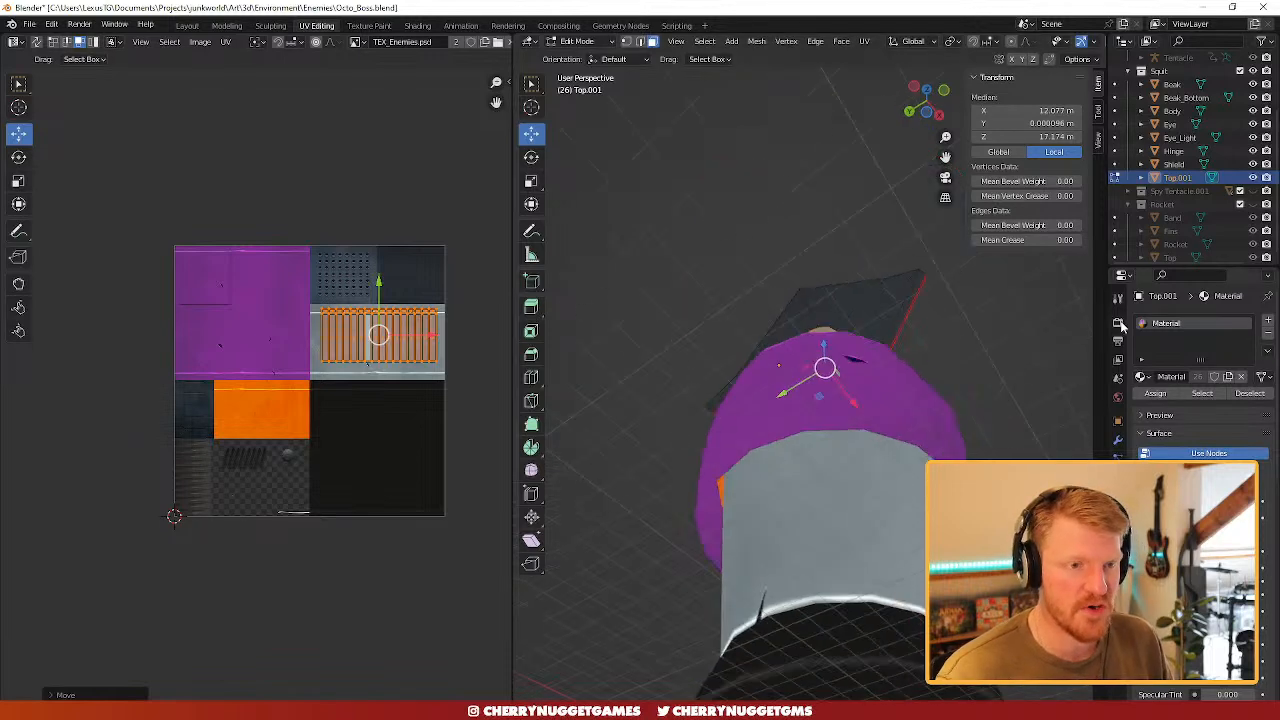
{"action": "middle_click_drag", "start_coordinate": [763, 340], "coordinate": [777, 383]}
{"action": "middle_click_drag", "start_coordinate": [626, 358], "coordinate": [683, 308]}
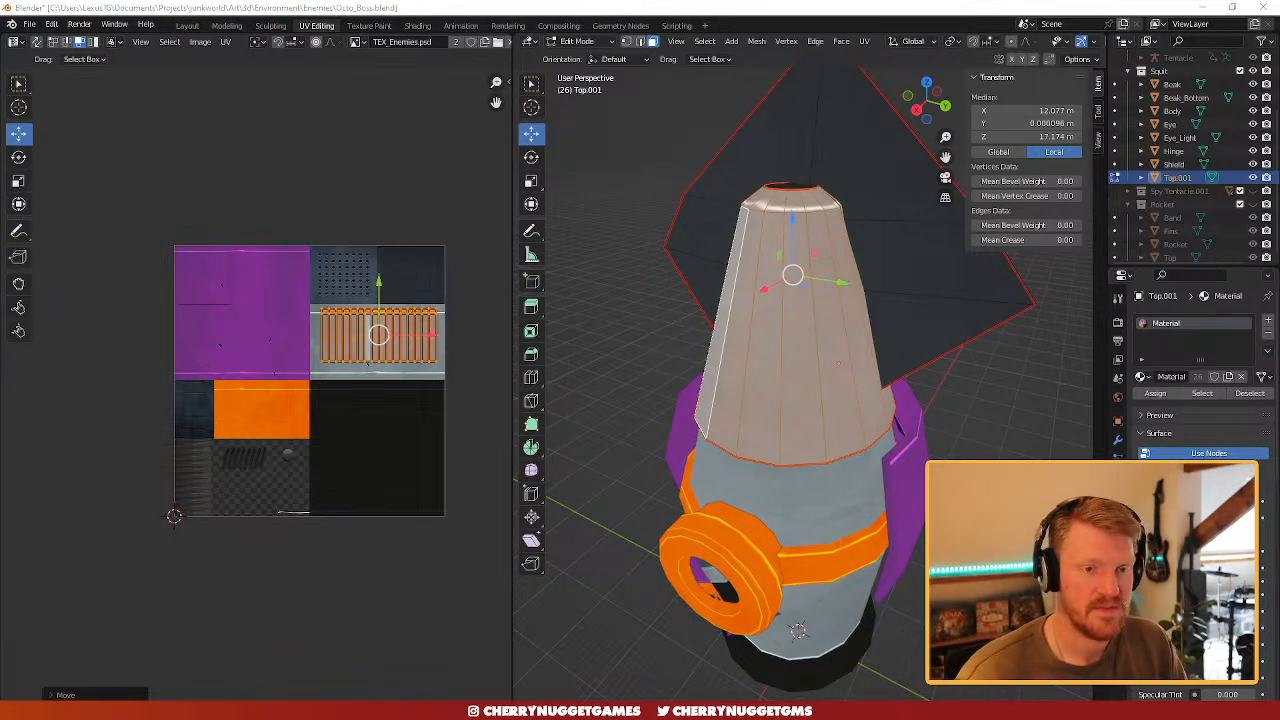
{"action": "mouse_move", "coordinate": [636, 340]}
{"action": "middle_mouse_down"}
{"action": "mouse_move", "coordinate": [548, 332]}
{"action": "mouse_move", "coordinate": [650, 358]}
{"action": "middle_mouse_up"}
{"action": "scroll", "coordinate": [650, 358], "scroll_direction": "down", "scroll_amount": 4}
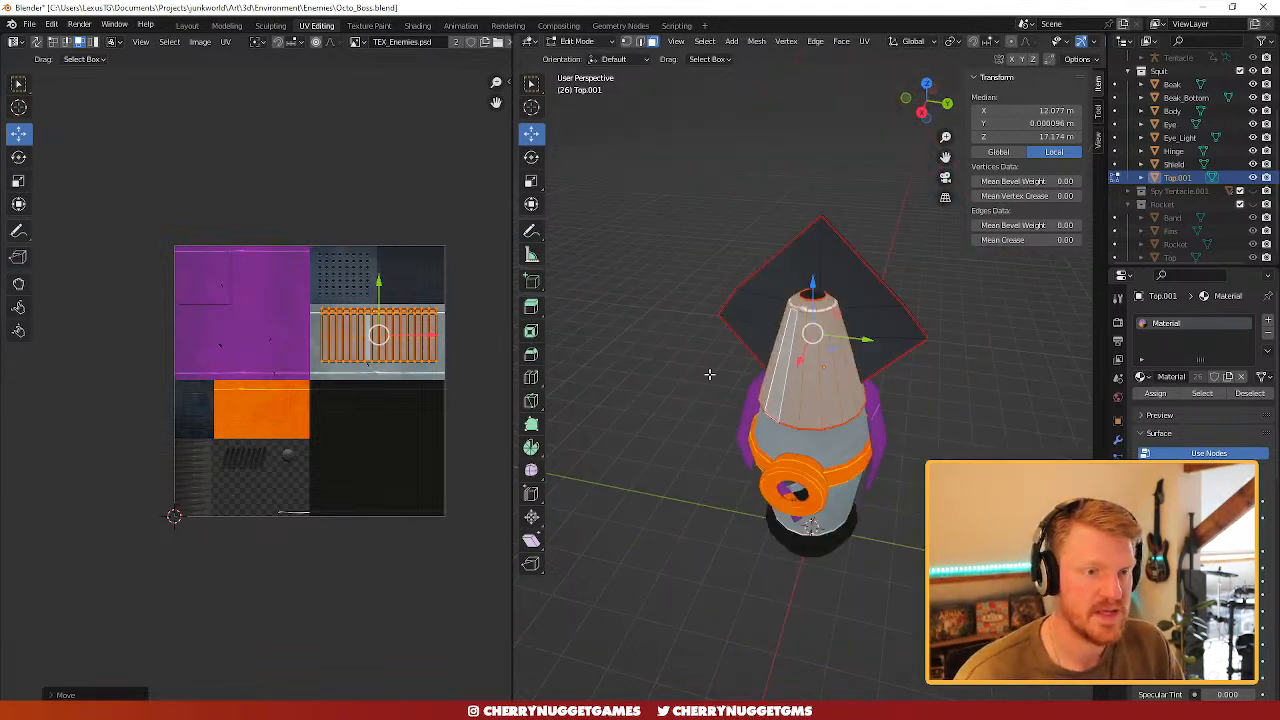
{"action": "scroll", "coordinate": [850, 460], "scroll_direction": "up", "scroll_amount": 5}
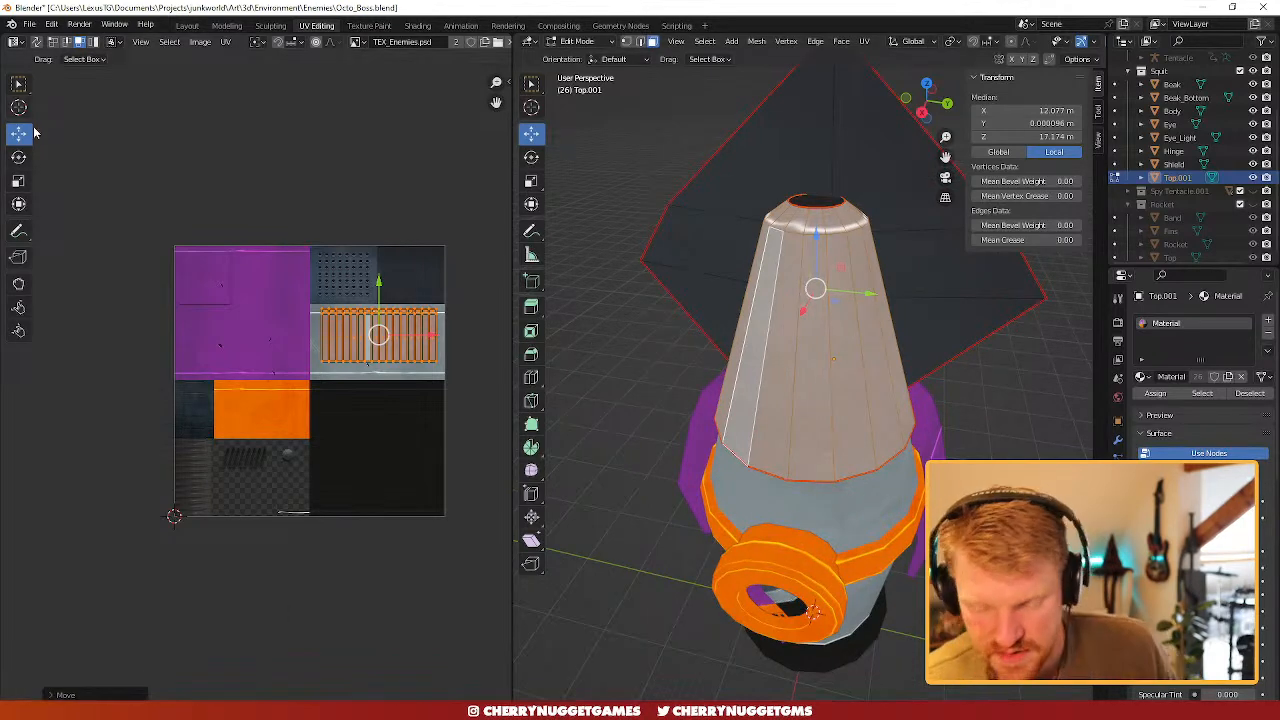
{"action": "mouse_move", "coordinate": [874, 346]}
{"action": "middle_mouse_down"}
{"action": "mouse_move", "coordinate": [711, 346]}
{"action": "mouse_move", "coordinate": [932, 369]}
{"action": "mouse_move", "coordinate": [869, 335]}
{"action": "mouse_move", "coordinate": [869, 348]}
{"action": "middle_mouse_up"}
{"action": "scroll", "coordinate": [869, 348], "scroll_direction": "up", "scroll_amount": 4}
{"action": "scroll", "coordinate": [869, 348], "scroll_direction": "down", "scroll_amount": 4}
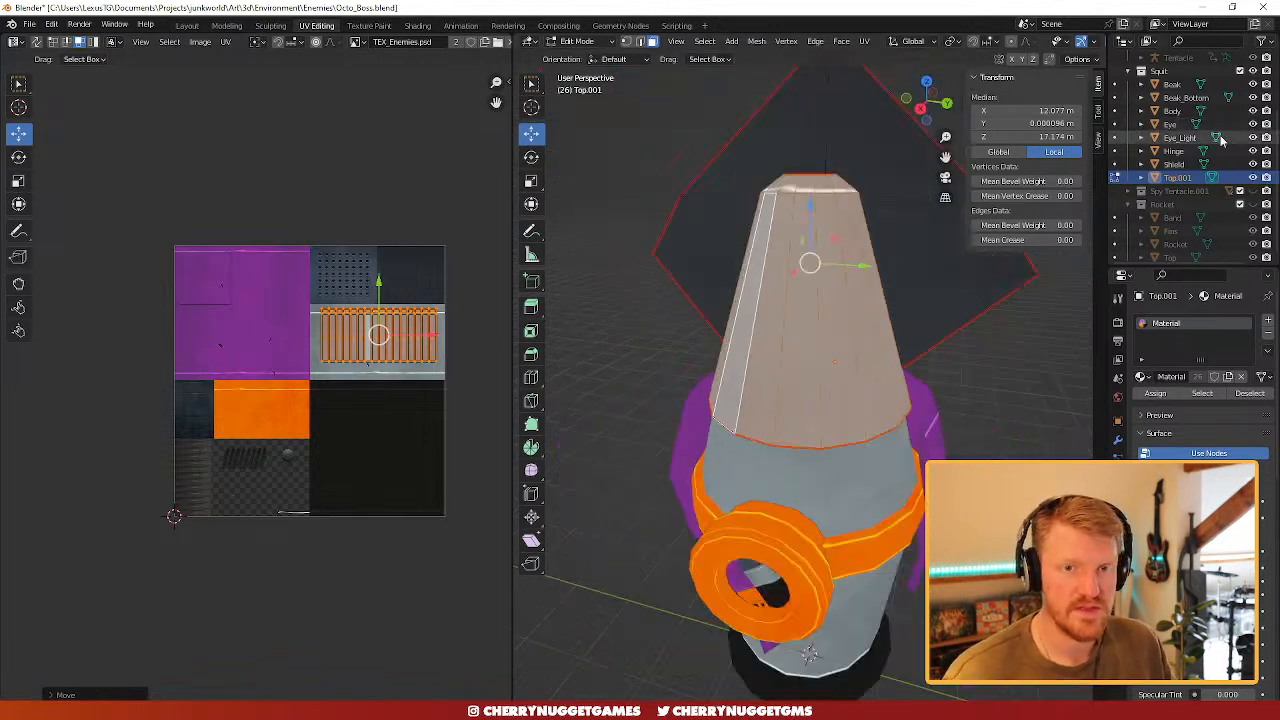
- Hide all other squid parts so only Top.001 shows, and select the ring of linked rim faces on the cone's underside, delimited by seam
{"action": "left_click_drag", "start_coordinate": [1253, 163], "coordinate": [1253, 92]}
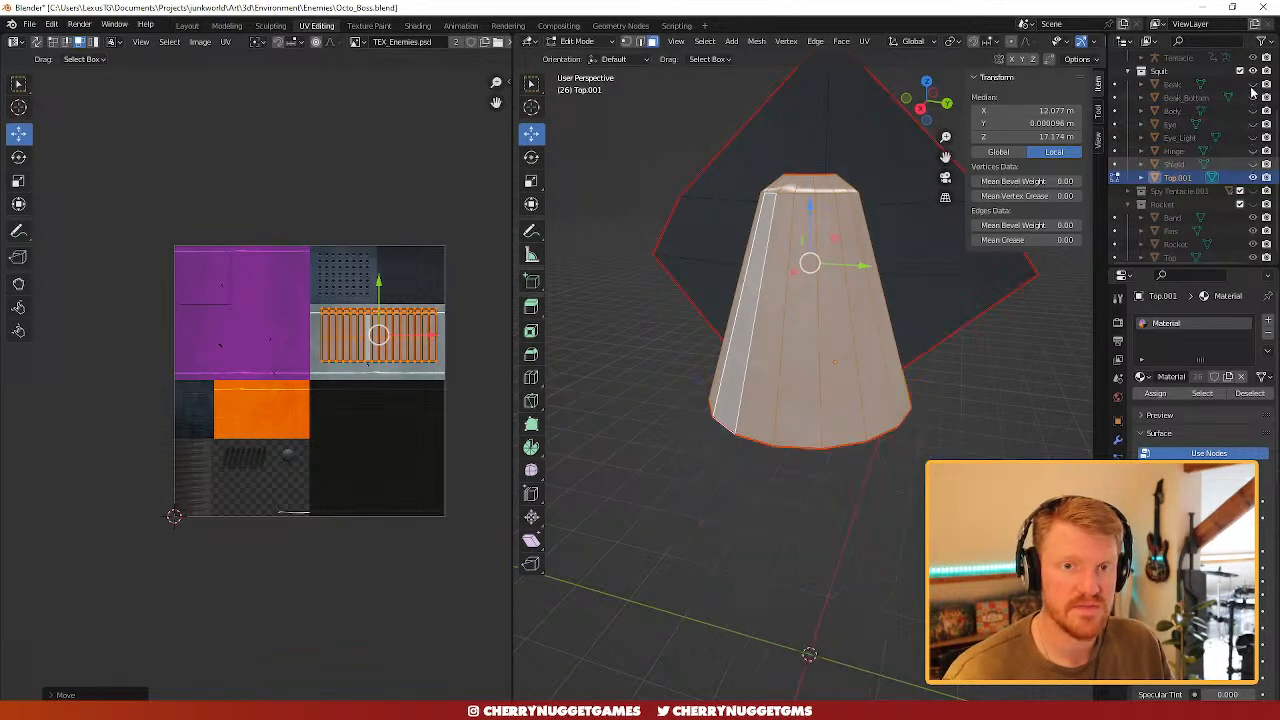
{"action": "middle_click_drag", "start_coordinate": [882, 301], "coordinate": [790, 218]}
{"action": "left_click", "coordinate": [775, 200]}
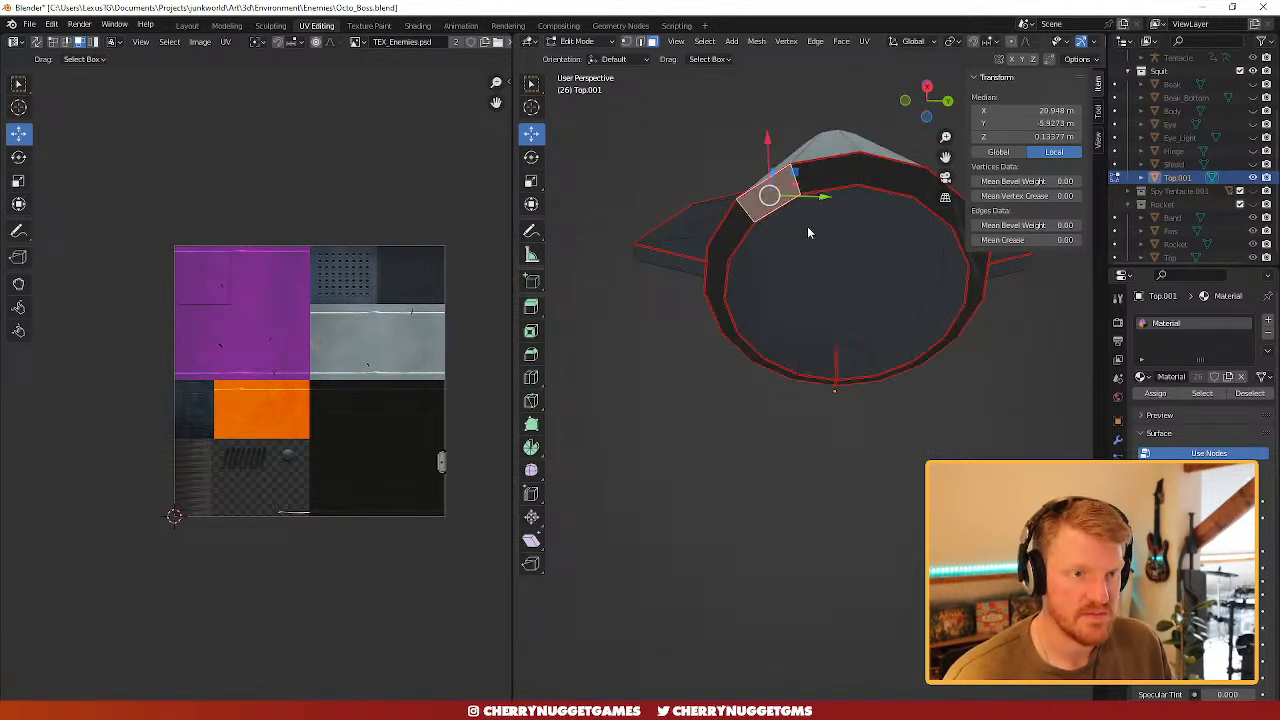
{"action": "left_click", "coordinate": [830, 182], "text": "shift"}
{"action": "key", "text": "ctrl+l"}
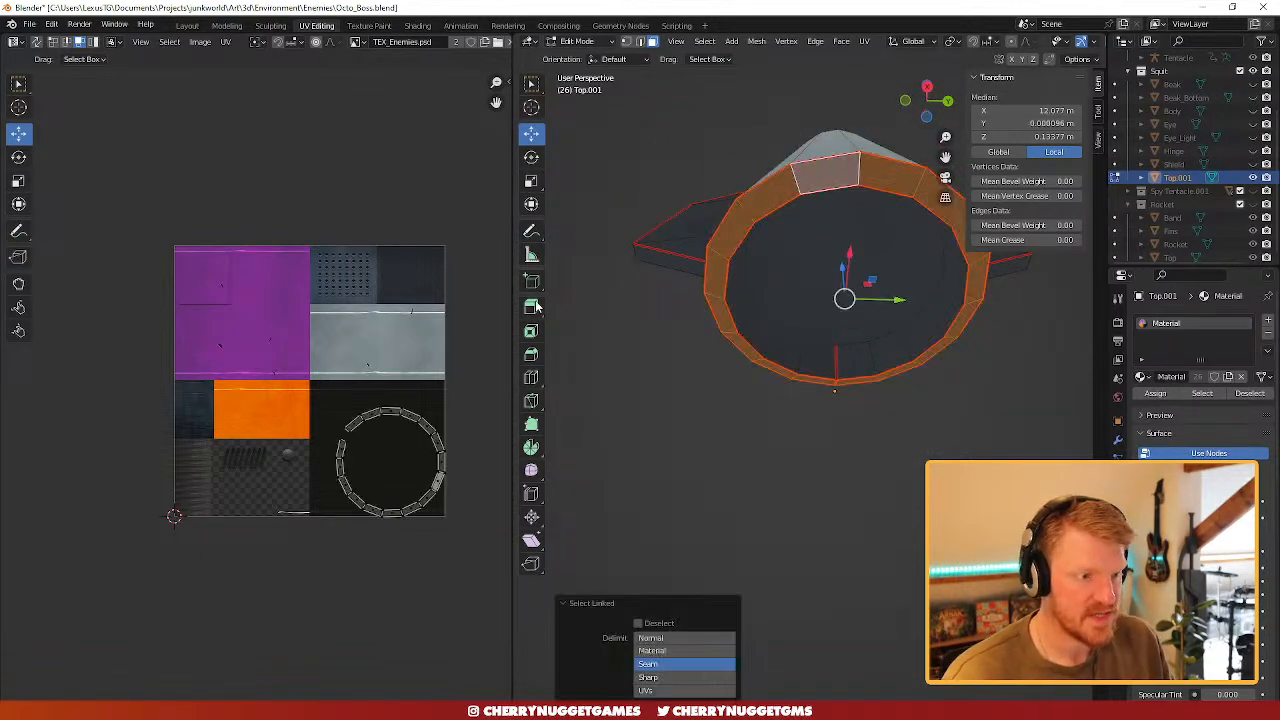
- Shrink the underside ring's UV island and move it from the black area onto the light grey area, keeping it between the white edge lines
{"action": "key", "text": "a"}
{"action": "scroll", "coordinate": [465, 440], "scroll_direction": "up", "scroll_amount": 1}
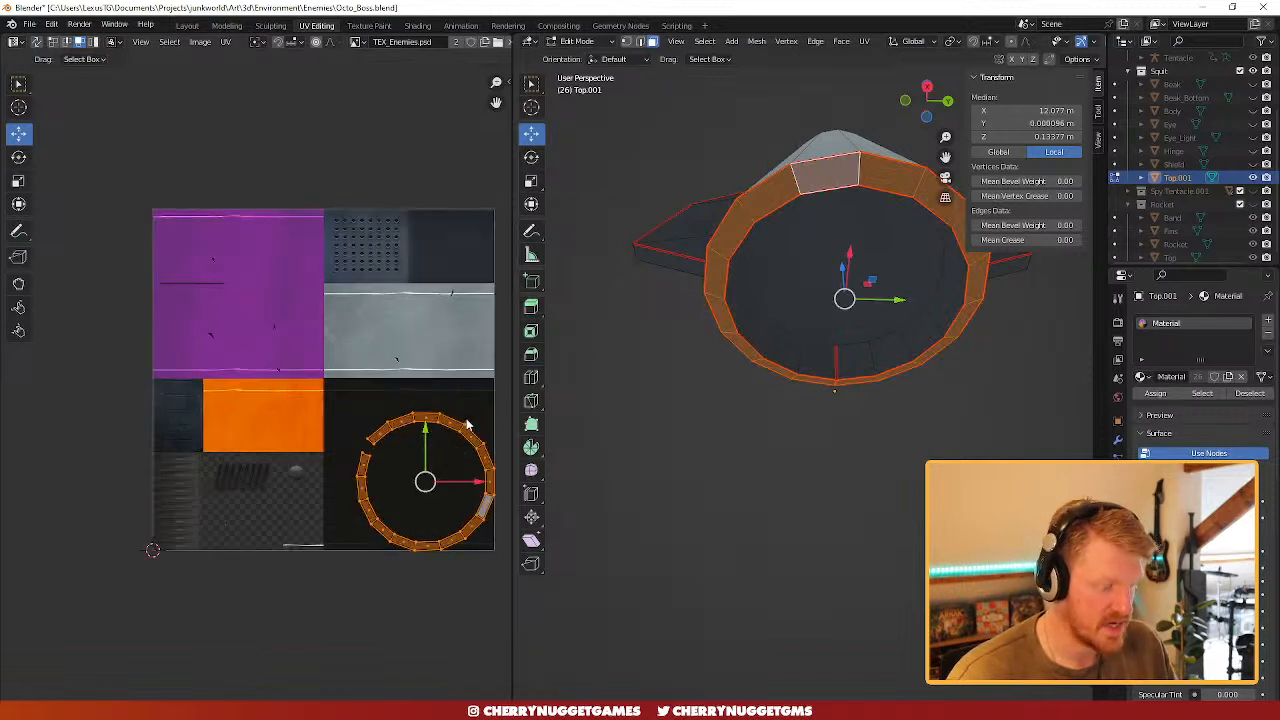
{"action": "key", "text": "s"}
{"action": "left_click", "coordinate": [424, 478]}
{"action": "key", "text": "g"}
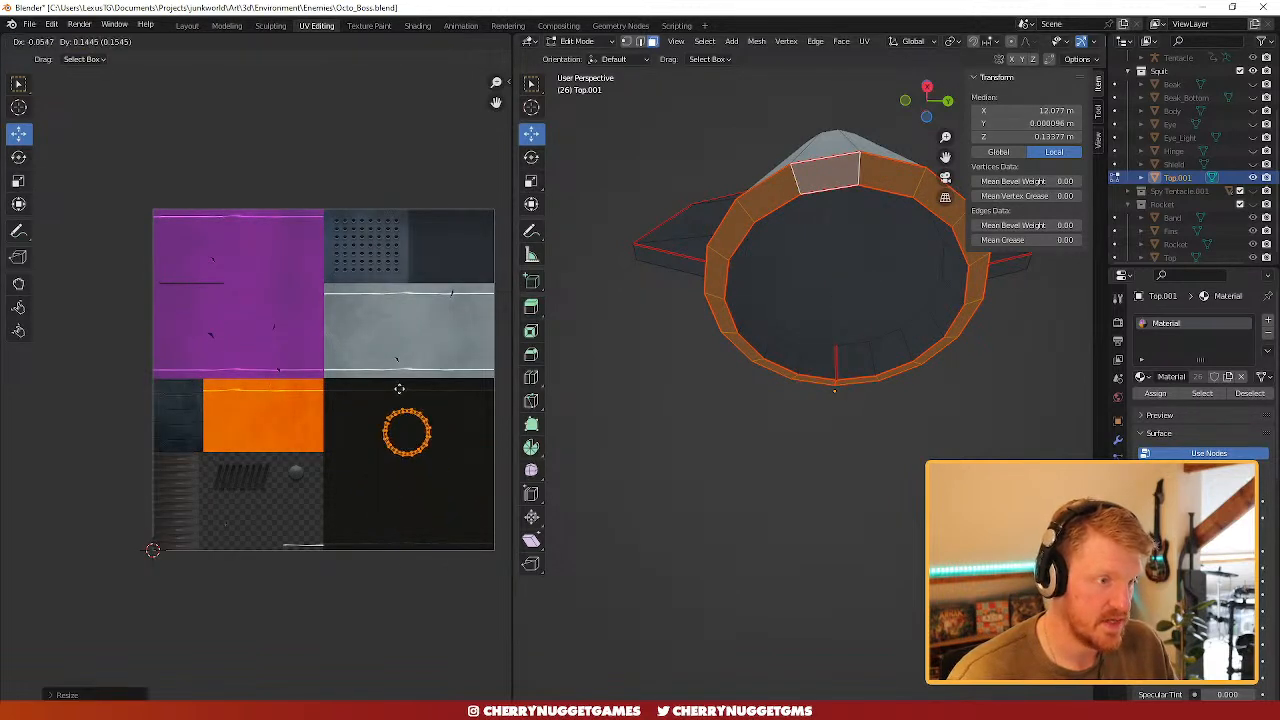
{"action": "left_click", "coordinate": [405, 326]}
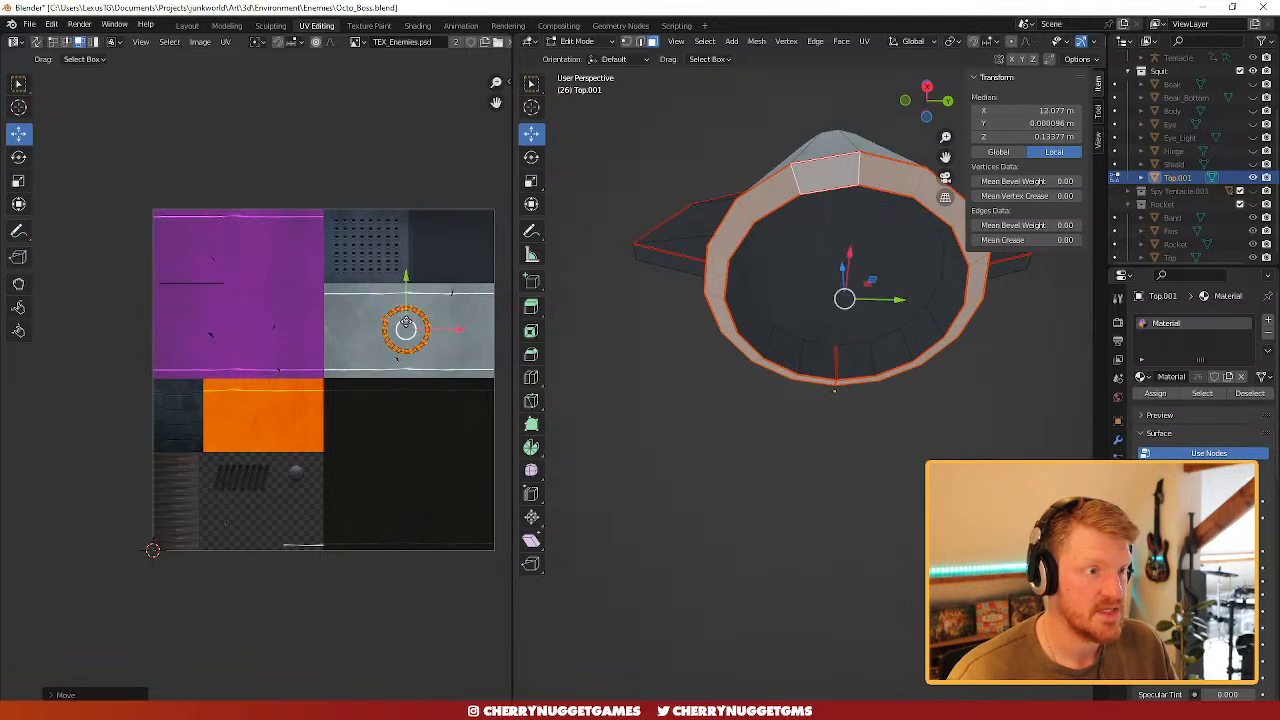
{"action": "key", "text": "s"}
{"action": "left_click", "coordinate": [436, 339]}
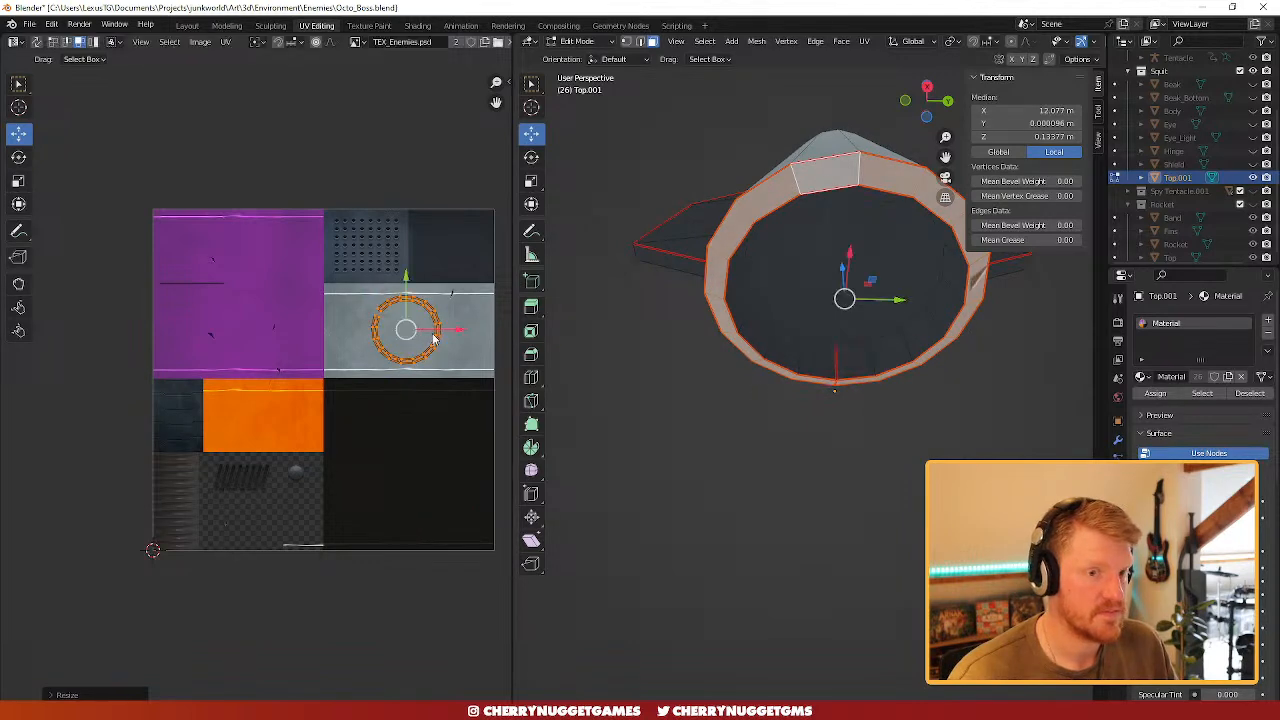
- Move the UV island of the circular face inside the cone's underside onto the black area of the texture, and clear the selection
{"action": "mouse_move", "coordinate": [850, 405]}
{"action": "middle_mouse_down"}
{"action": "mouse_move", "coordinate": [849, 417]}
{"action": "mouse_move", "coordinate": [857, 400]}
{"action": "middle_mouse_up"}
{"action": "key", "text": "Tab"}
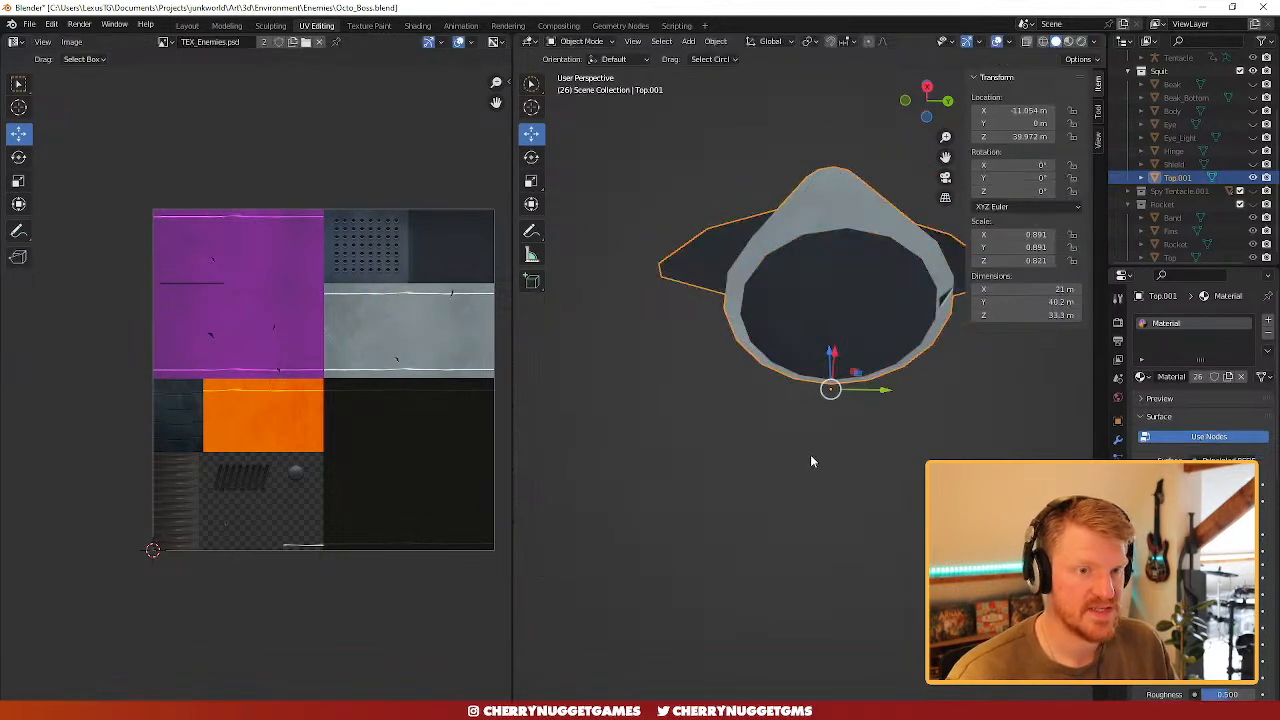
{"action": "middle_click_drag", "start_coordinate": [810, 454], "coordinate": [820, 271]}
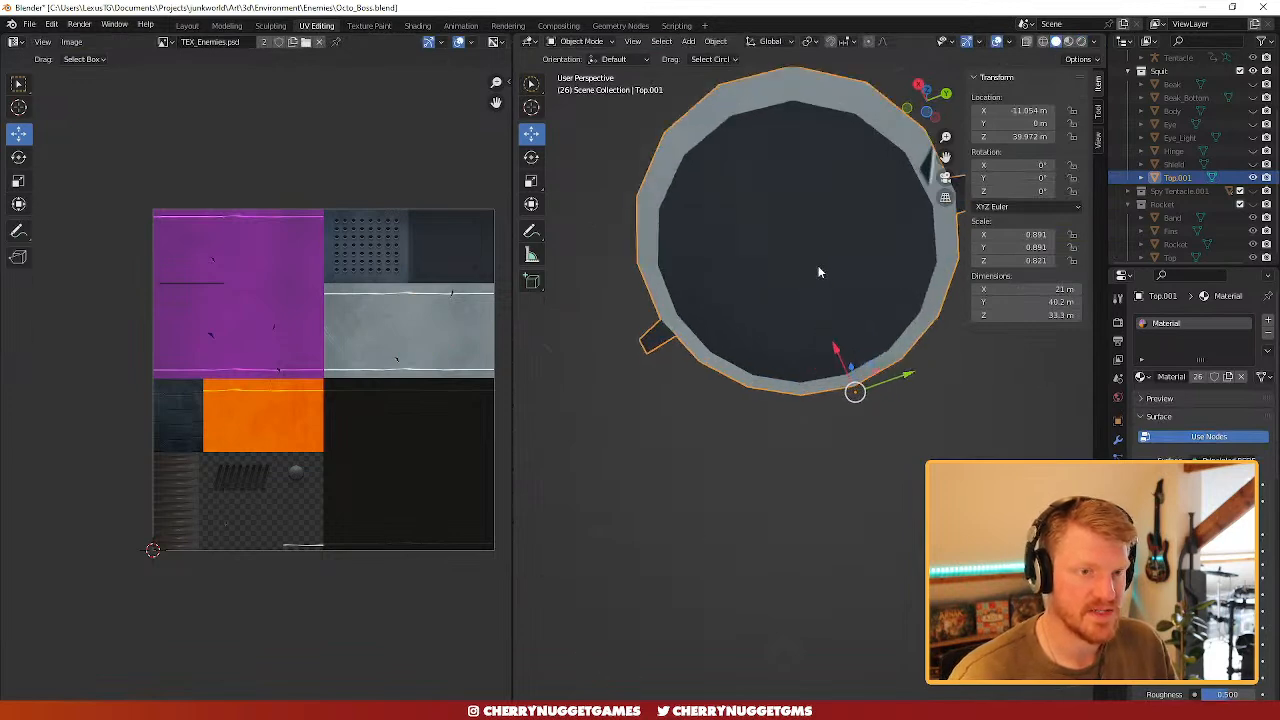
{"action": "key", "text": "Tab"}
{"action": "key", "text": "g"}
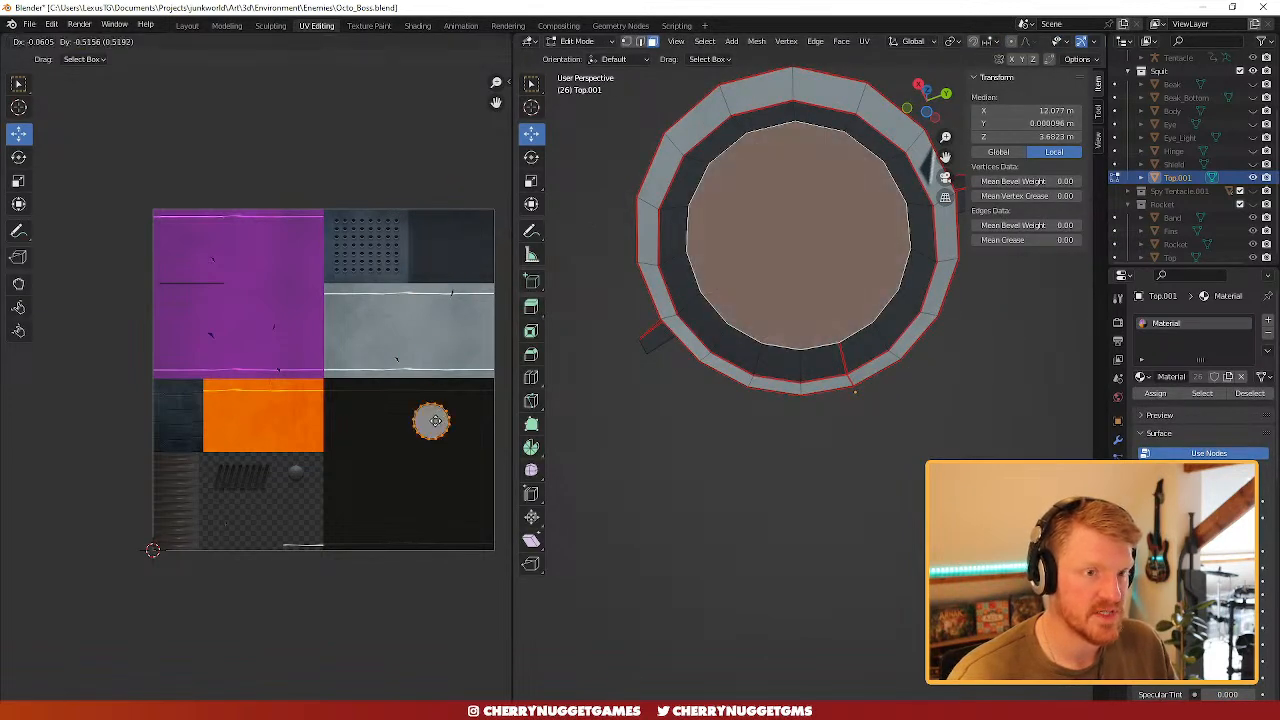
{"action": "left_click", "coordinate": [428, 436]}
{"action": "left_click", "coordinate": [761, 494]}
{"action": "scroll", "coordinate": [806, 413], "scroll_direction": "down", "scroll_amount": 2}
{"action": "middle_click_drag", "start_coordinate": [806, 413], "coordinate": [871, 437]}
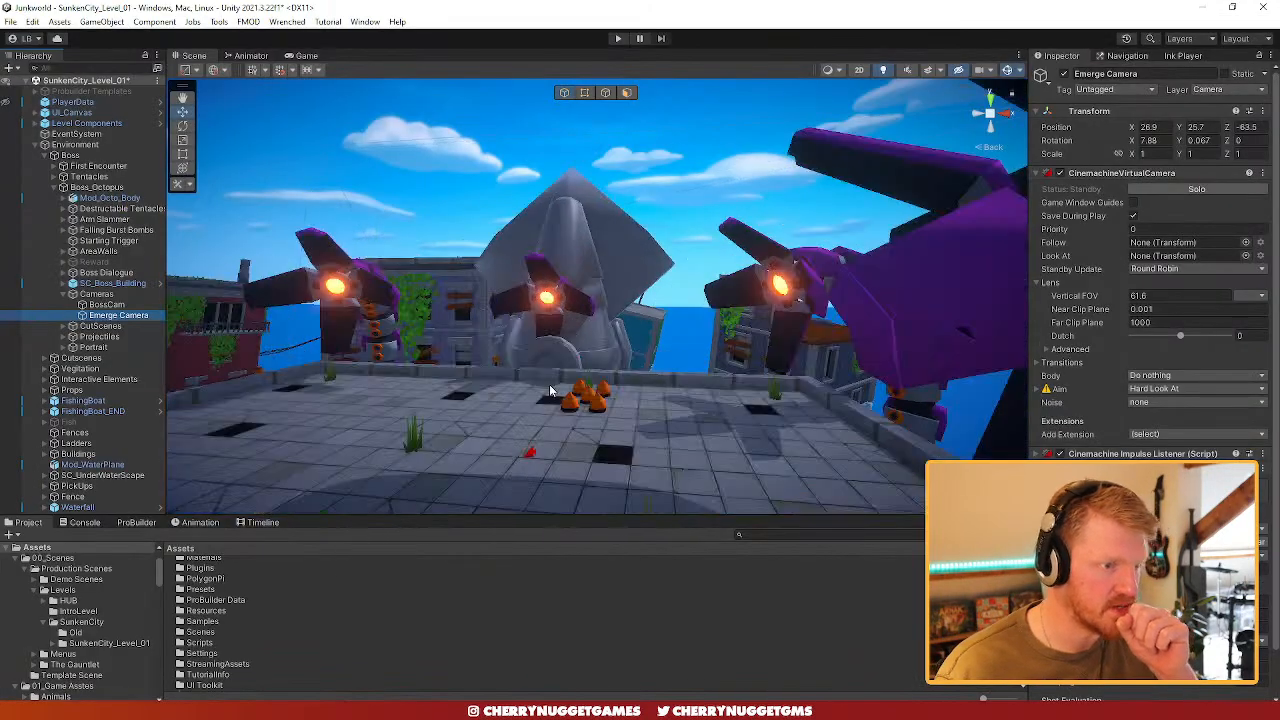
- Switch to Unity and examine the boss's rooftop arena in the Scene view, comparing the untextured squid body with the surrounding tentacles
{"action": "scroll", "coordinate": [551, 391], "scroll_direction": "down", "scroll_amount": 5}
{"action": "right_click_drag", "start_coordinate": [631, 397], "coordinate": [609, 310]}
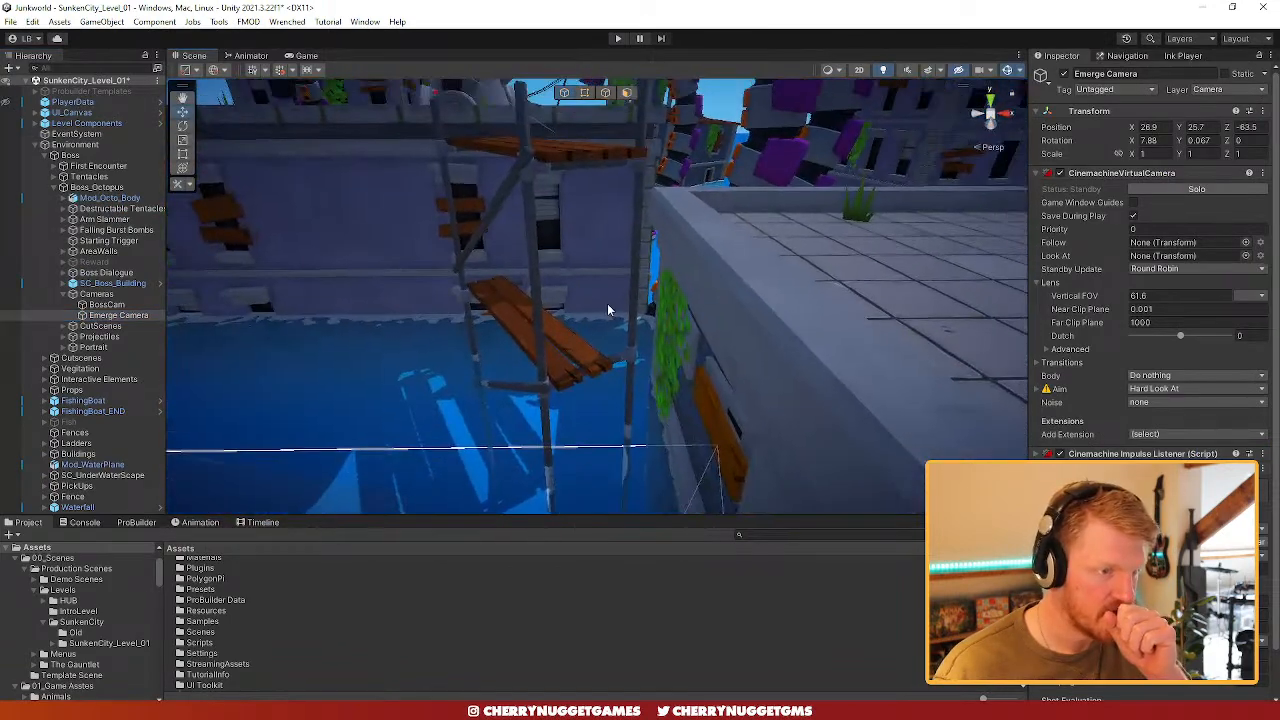
{"action": "scroll", "coordinate": [590, 297], "scroll_direction": "down", "scroll_amount": 4}
{"action": "middle_click_drag", "start_coordinate": [569, 280], "coordinate": [620, 324]}
{"action": "scroll", "coordinate": [620, 324], "scroll_direction": "down", "scroll_amount": 1}
{"action": "right_click_drag", "start_coordinate": [613, 294], "coordinate": [560, 296]}
{"action": "middle_click_drag", "start_coordinate": [560, 296], "coordinate": [578, 364]}
{"action": "middle_click_drag", "start_coordinate": [732, 278], "coordinate": [683, 351]}
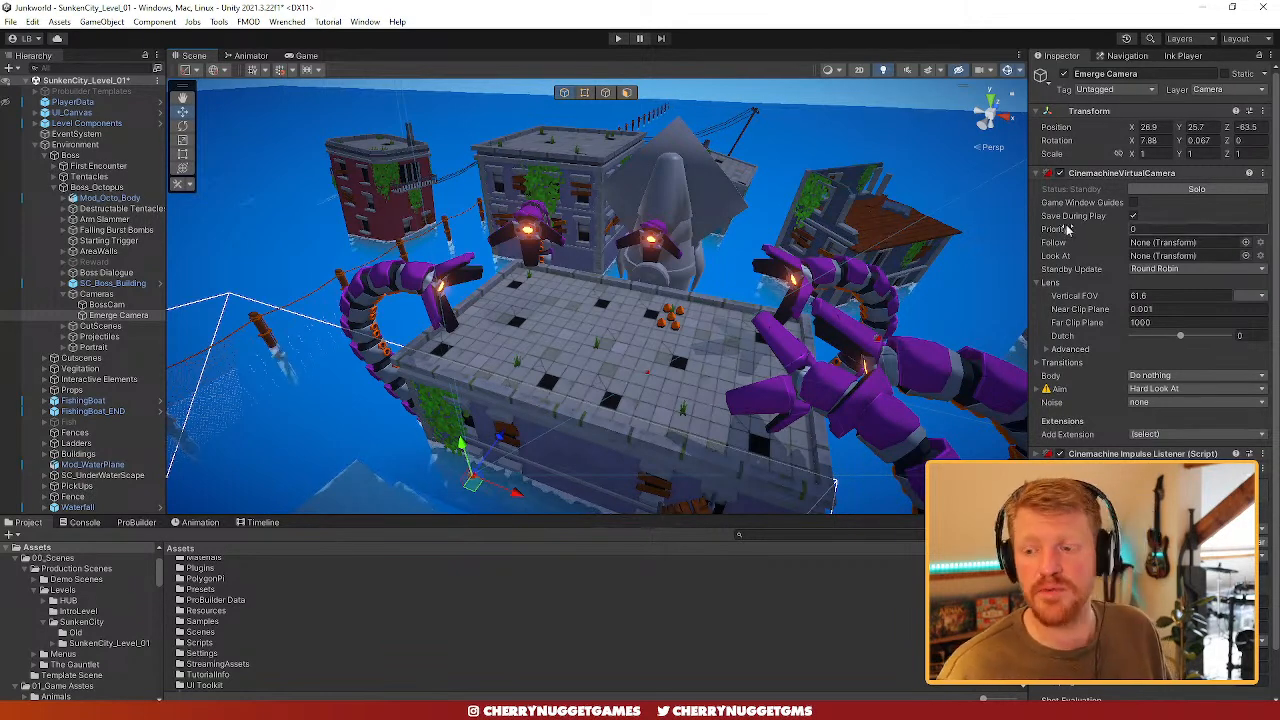
{"action": "scroll", "coordinate": [738, 365], "scroll_direction": "up", "scroll_amount": 6}
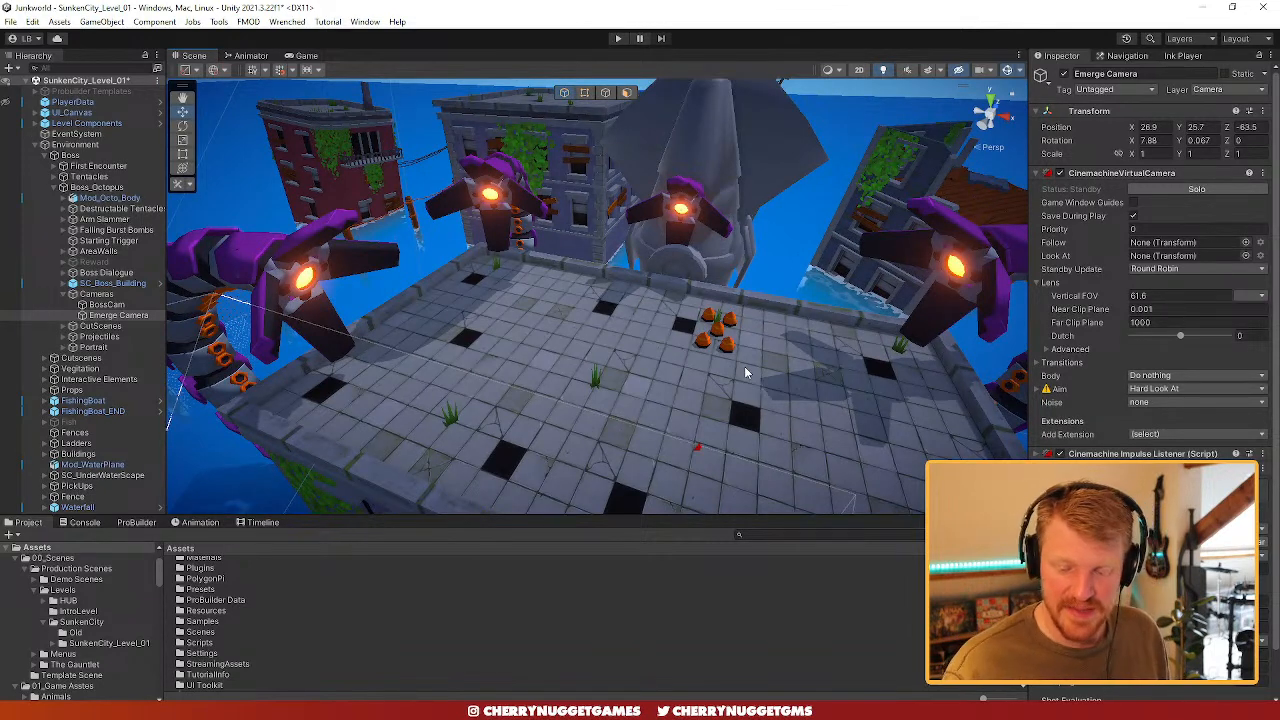
{"action": "left_click_drag", "start_coordinate": [742, 264], "coordinate": [818, 278], "text": "alt"}
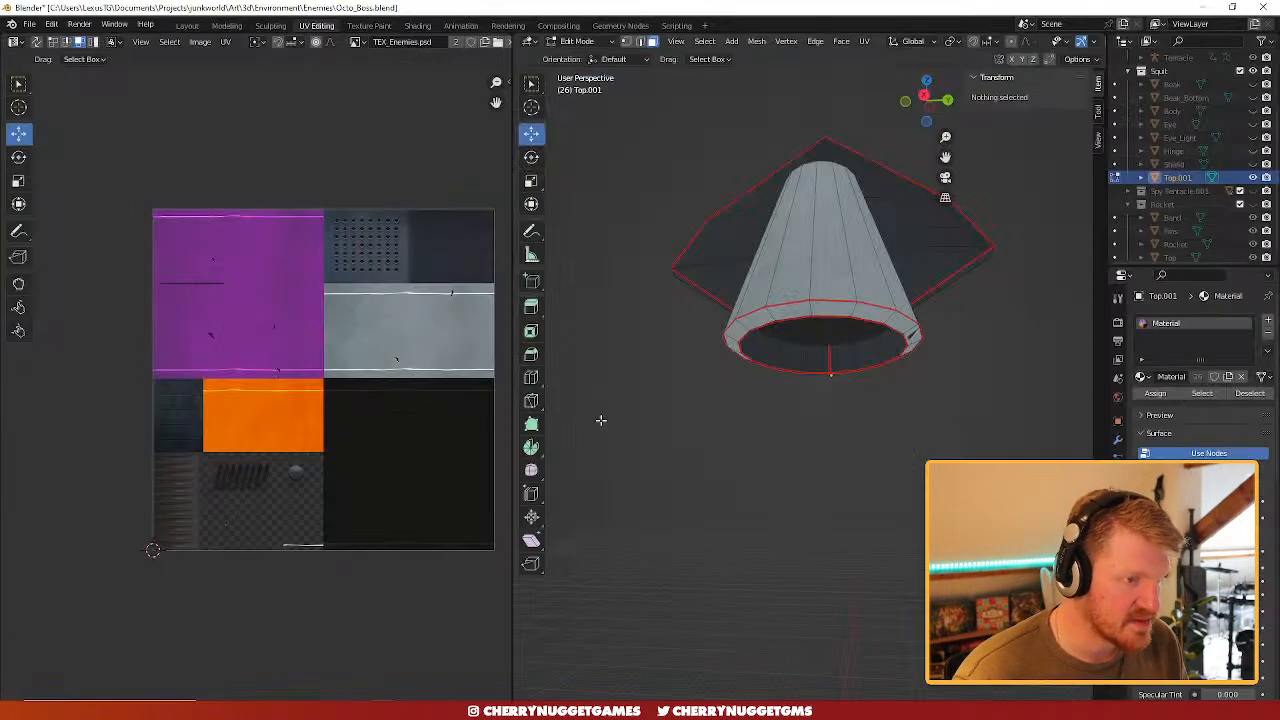
- Switch back to Blender, show all hidden squid parts again, return to Object Mode and deselect everything
{"action": "scroll", "coordinate": [600, 423], "scroll_direction": "down", "scroll_amount": 2}
{"action": "scroll", "coordinate": [883, 386], "scroll_direction": "up", "scroll_amount": 2}
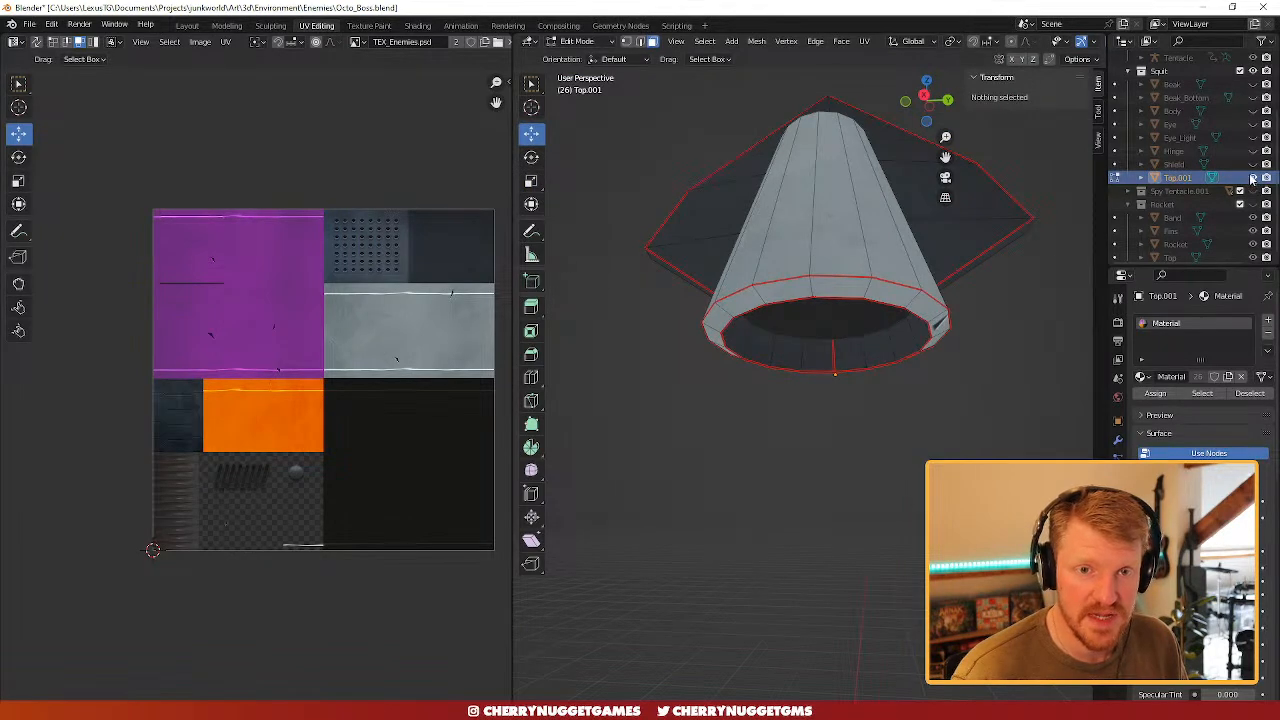
{"action": "left_click_drag", "start_coordinate": [1253, 165], "coordinate": [1253, 86]}
{"action": "scroll", "coordinate": [861, 347], "scroll_direction": "down", "scroll_amount": 6}
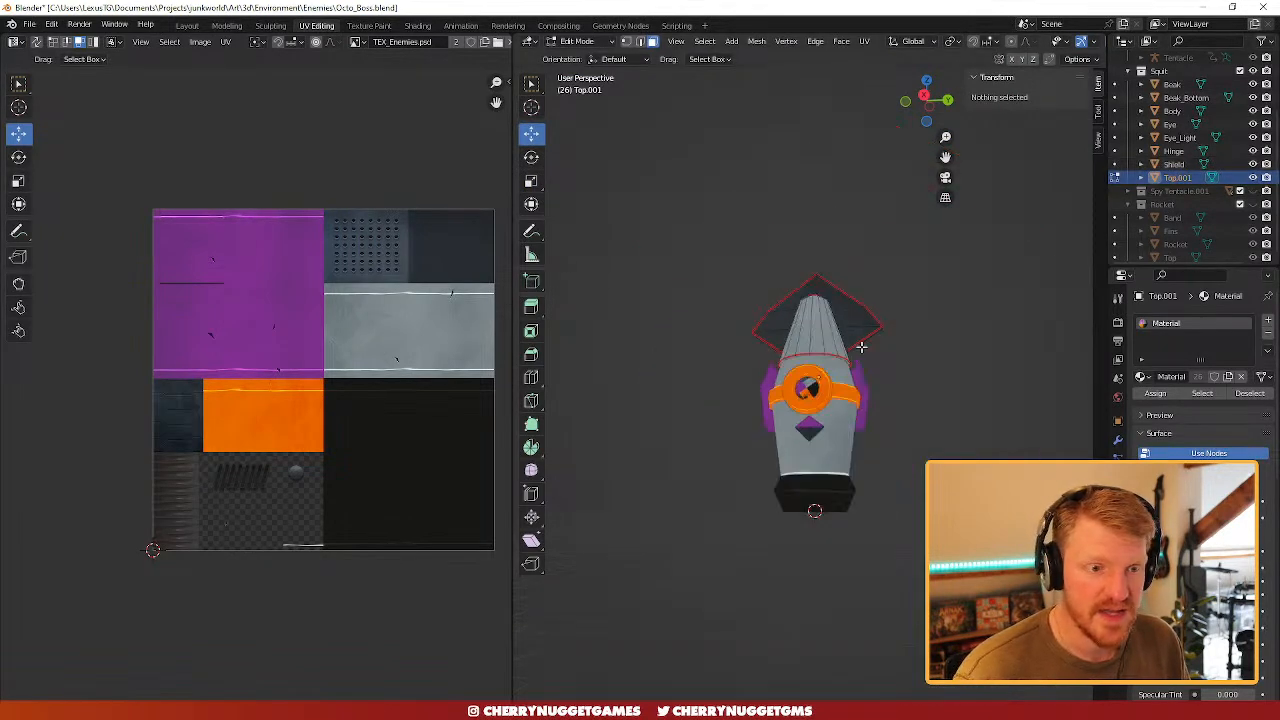
{"action": "middle_click_drag", "start_coordinate": [861, 347], "coordinate": [891, 426]}
{"action": "key", "text": "Tab"}
{"action": "left_click", "coordinate": [924, 449]}
{"action": "scroll", "coordinate": [920, 455], "scroll_direction": "down", "scroll_amount": 4}
{"action": "middle_click_drag", "start_coordinate": [912, 470], "coordinate": [884, 465]}
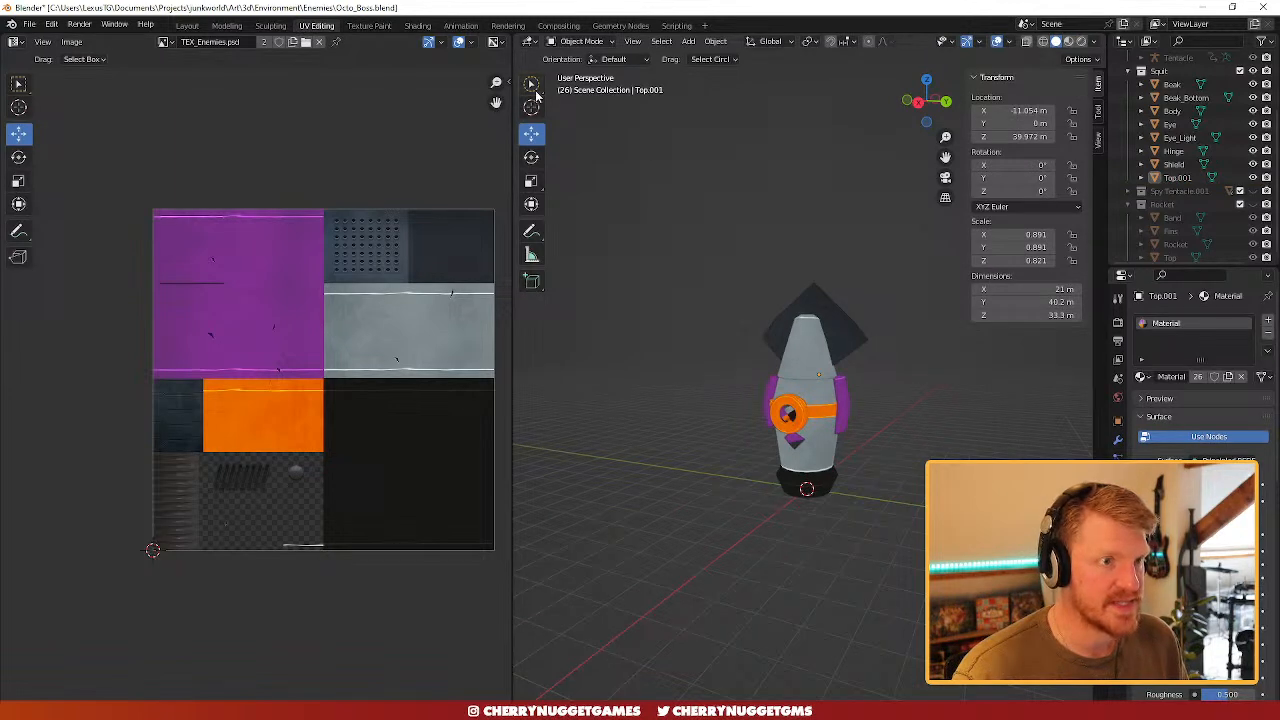
- Rename the squid's Top.001 object as Top, and box-select all the squid parts from Beak to Top
{"action": "left_click_drag", "start_coordinate": [531, 84], "coordinate": [584, 111]}
{"action": "left_click_drag", "start_coordinate": [901, 281], "coordinate": [732, 605]}
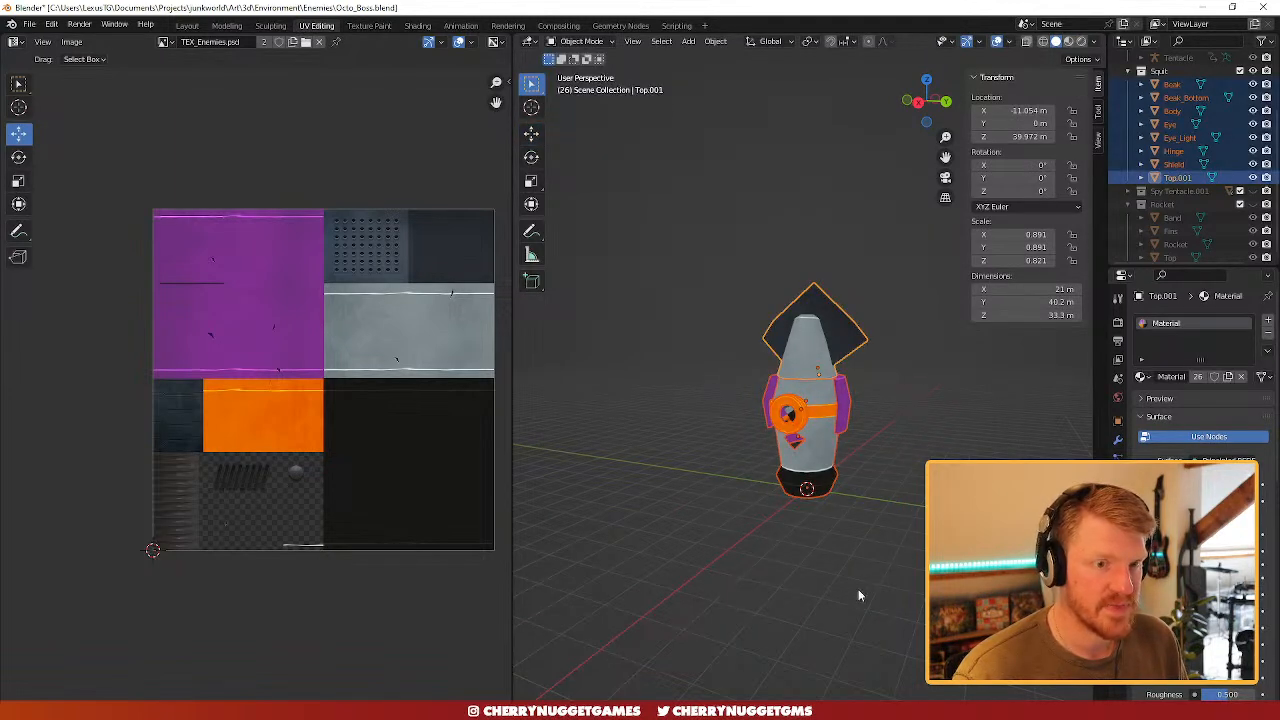
{"action": "double_click", "coordinate": [1194, 178]}
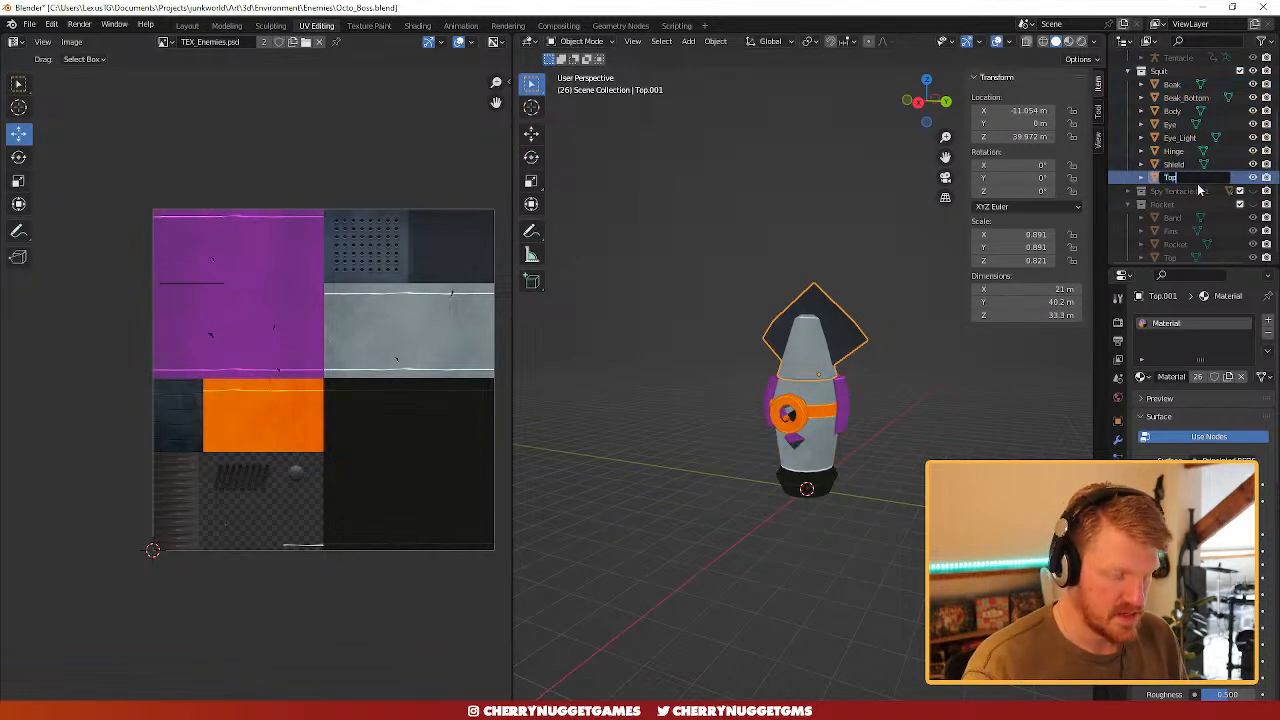
{"action": "left_click_drag", "start_coordinate": [893, 280], "coordinate": [680, 608]}
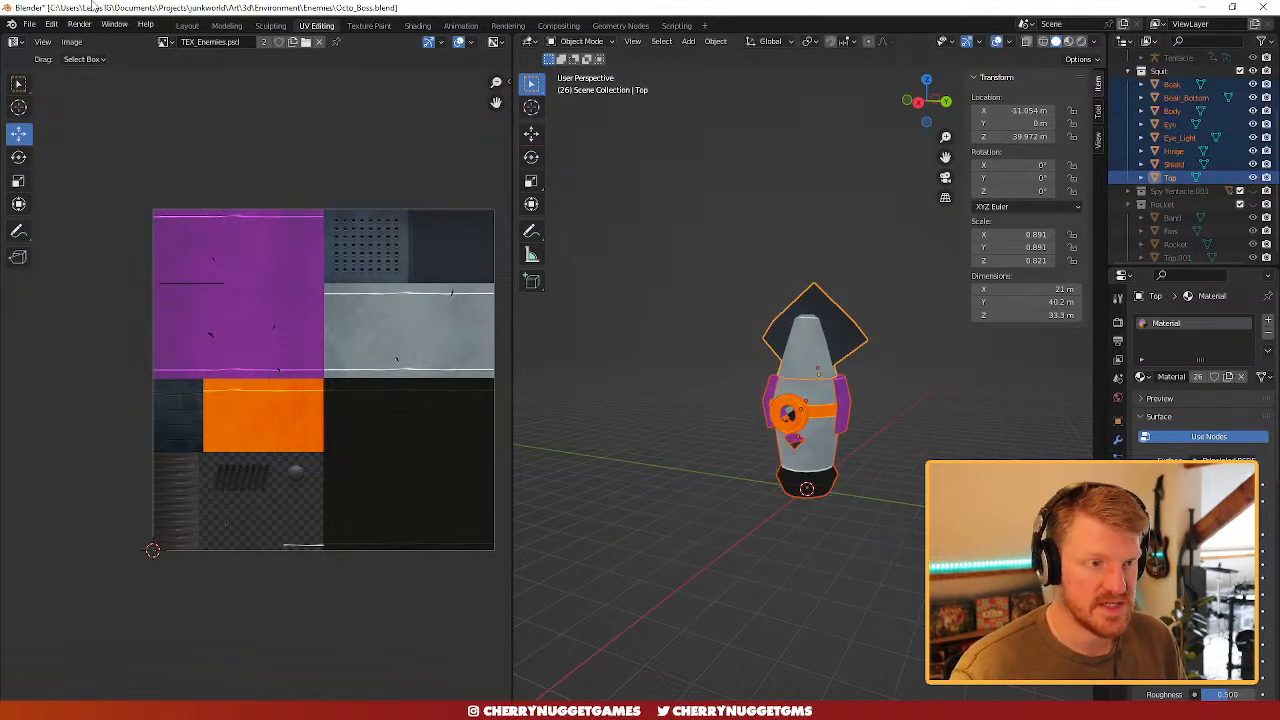
- Export the selected squid parts as an FBX file for the Unity project
{"action": "left_click", "coordinate": [30, 24]}
{"action": "mouse_move", "coordinate": [99, 217]}
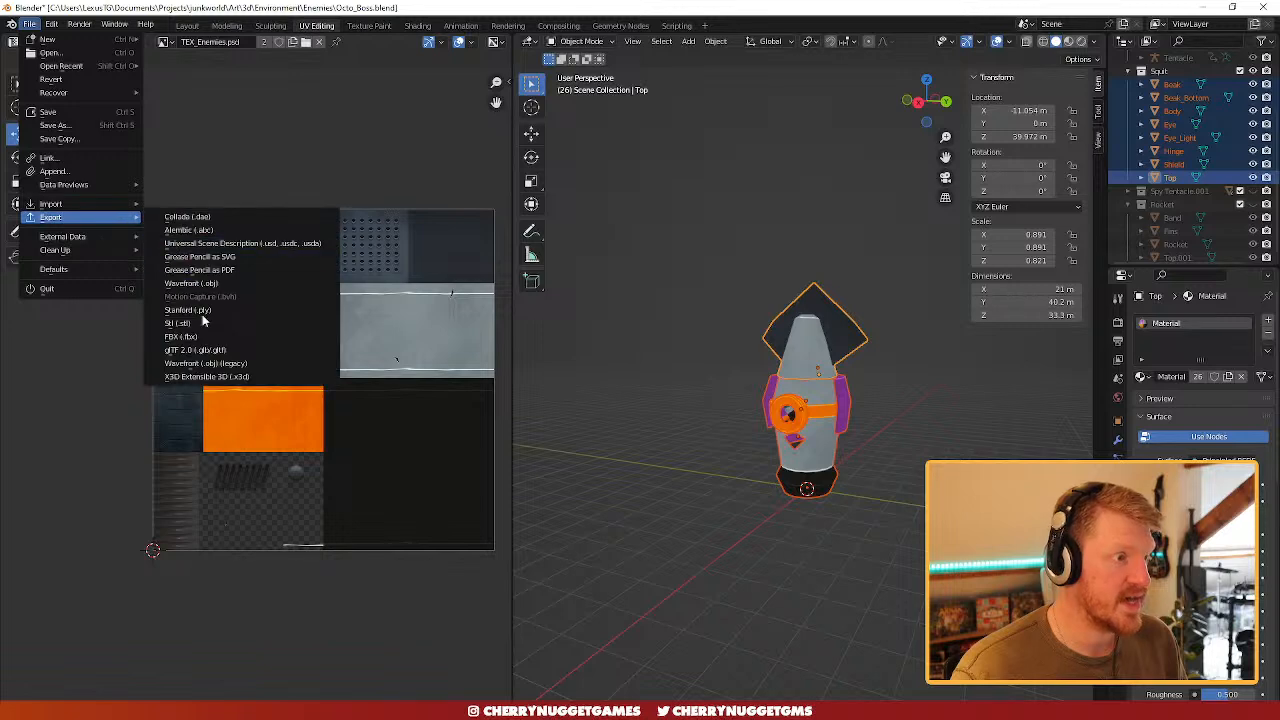
{"action": "left_click", "coordinate": [203, 338]}
{"action": "left_click_drag", "start_coordinate": [652, 165], "coordinate": [0, 168]}
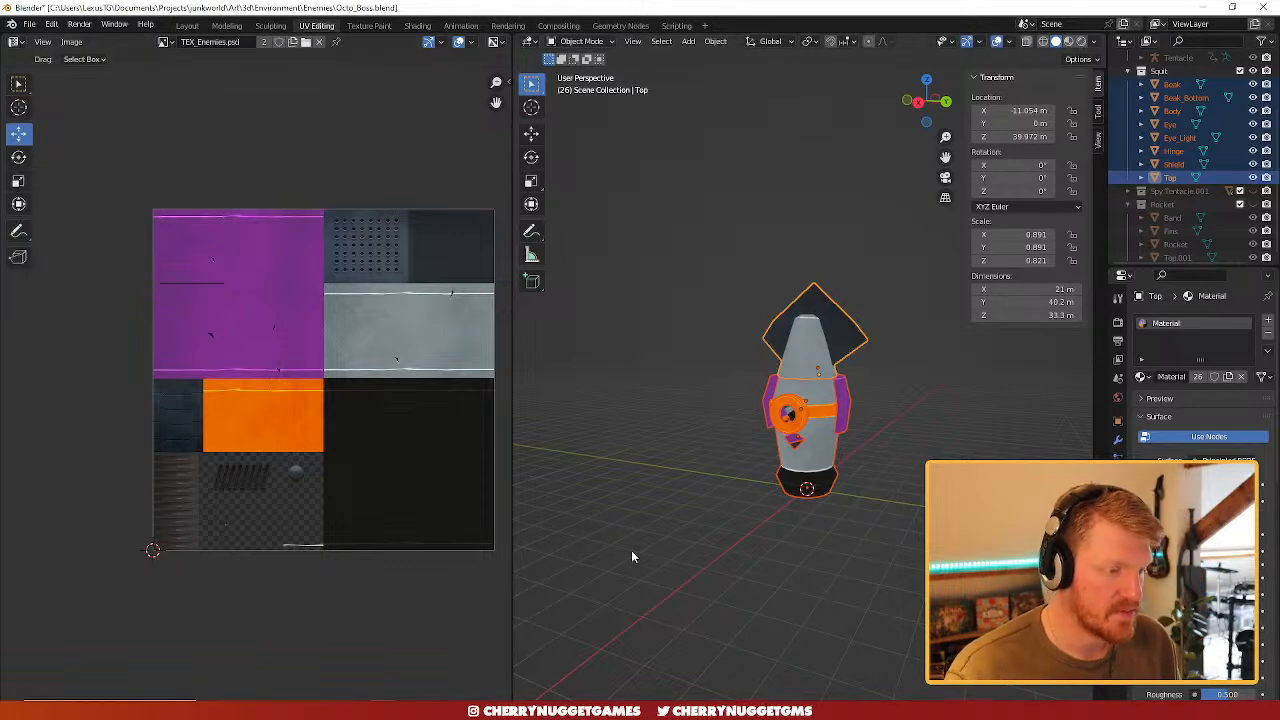
{"action": "middle_click_drag", "start_coordinate": [631, 556], "coordinate": [765, 556]}
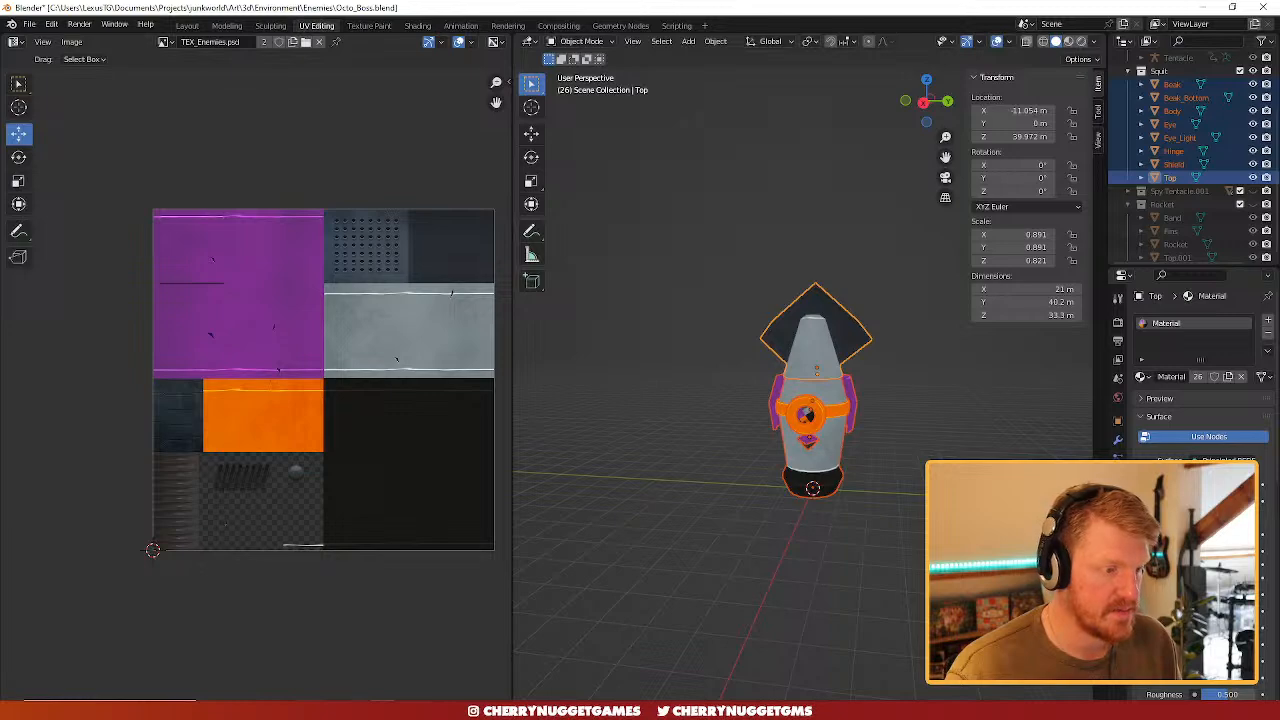
- Switch to Unity and assign Material_Enemies to all of Mod_Octo_Body's child meshes, from Beak to Top
{"action": "key", "text": "alt+Tab"}
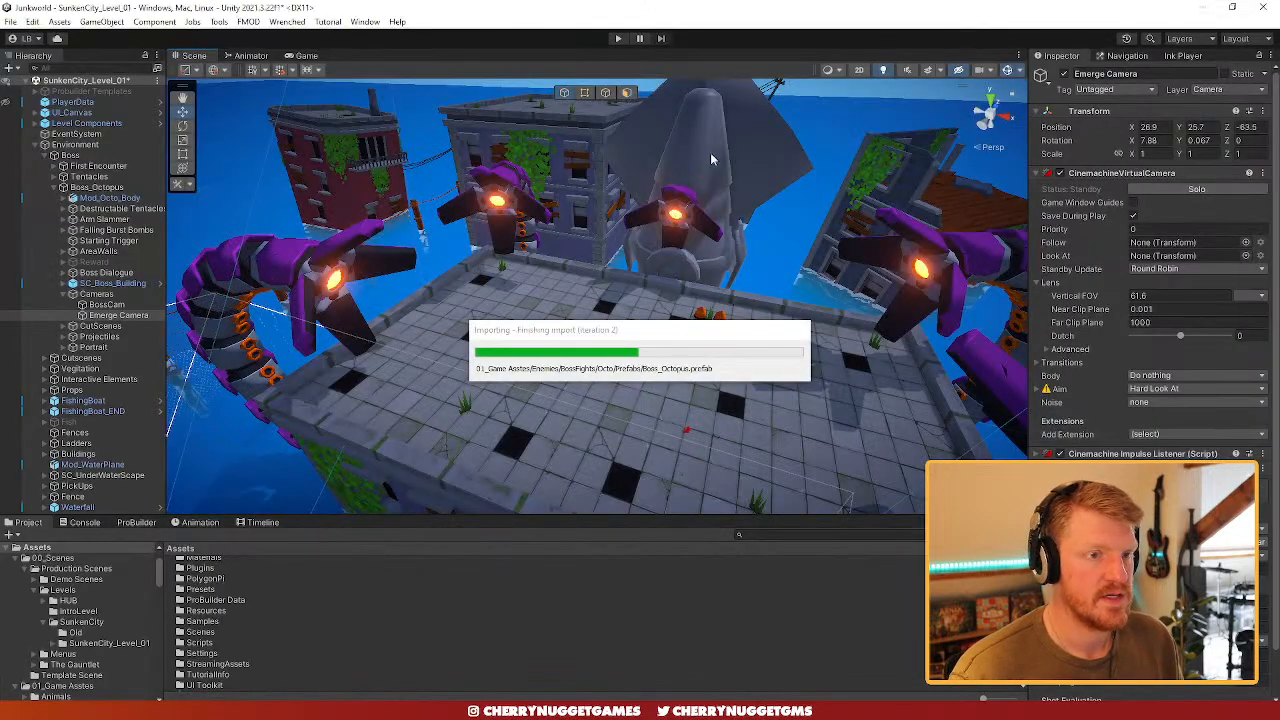
{"action": "left_click_drag", "start_coordinate": [712, 158], "coordinate": [852, 222], "text": "alt"}
{"action": "left_click", "coordinate": [671, 223]}
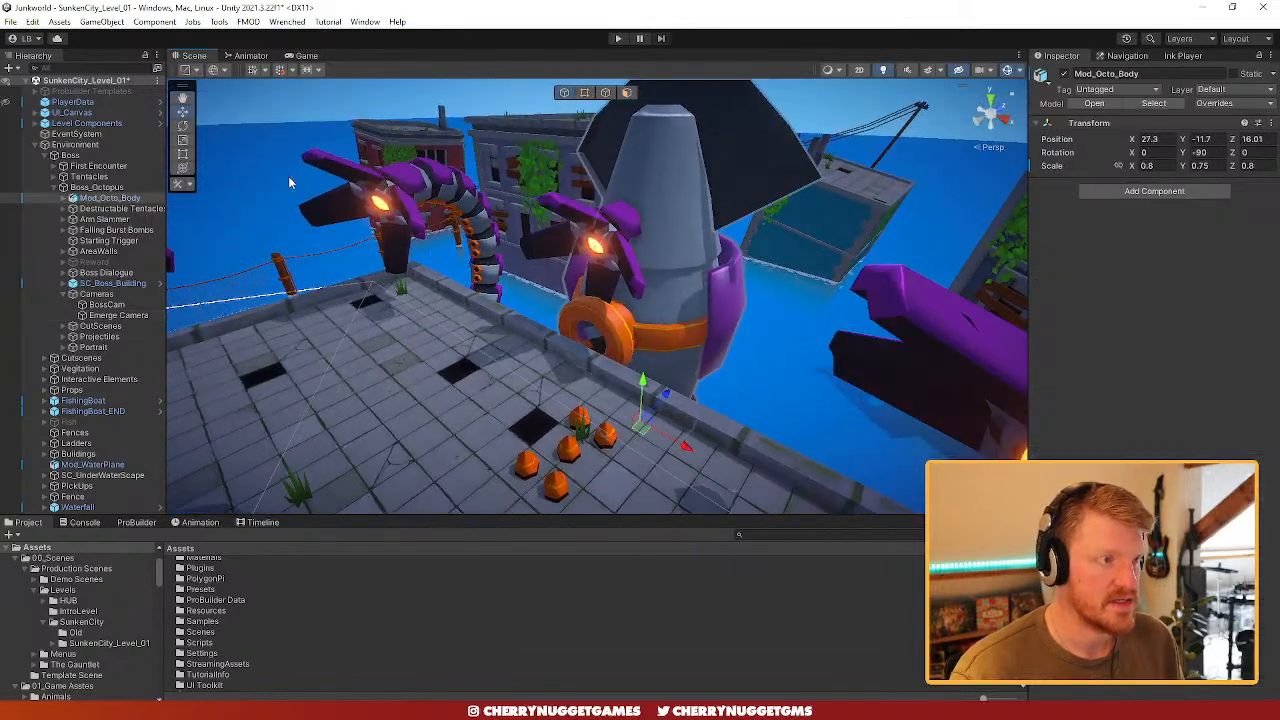
{"action": "left_click", "coordinate": [64, 198]}
{"action": "left_click", "coordinate": [98, 208]}
{"action": "left_click", "coordinate": [96, 283], "text": "shift"}
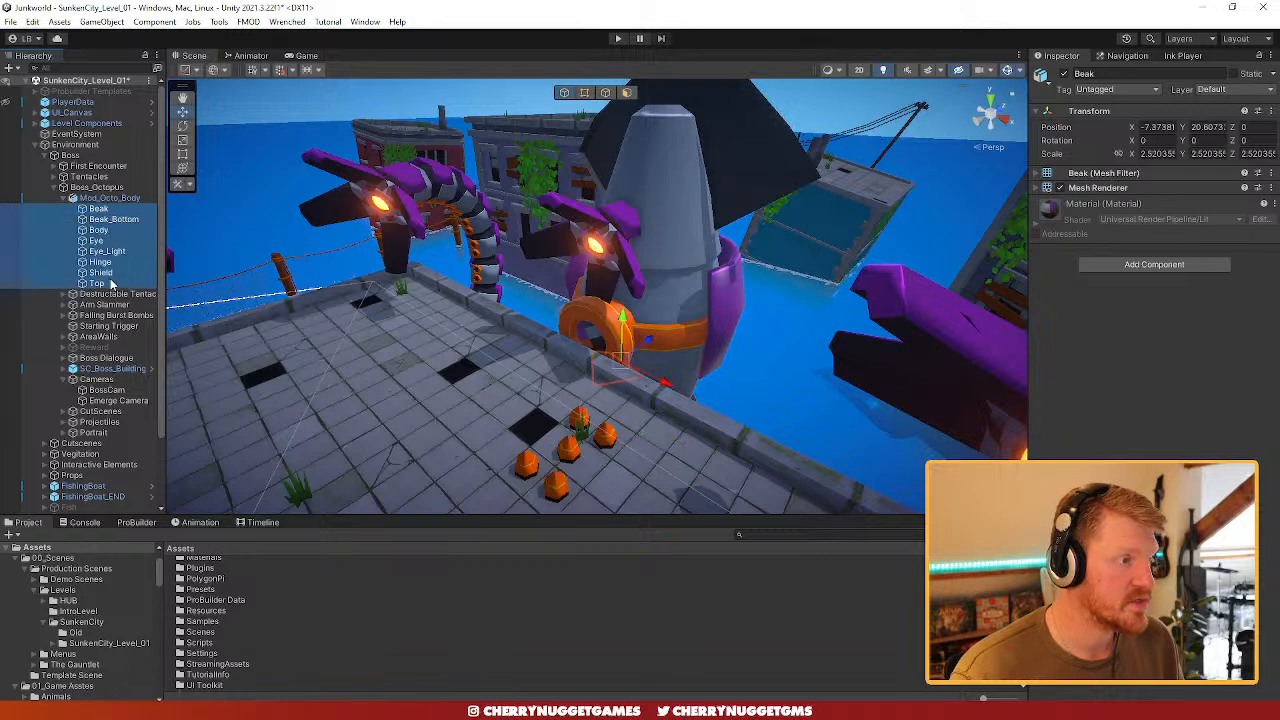
{"action": "left_click", "coordinate": [760, 540]}
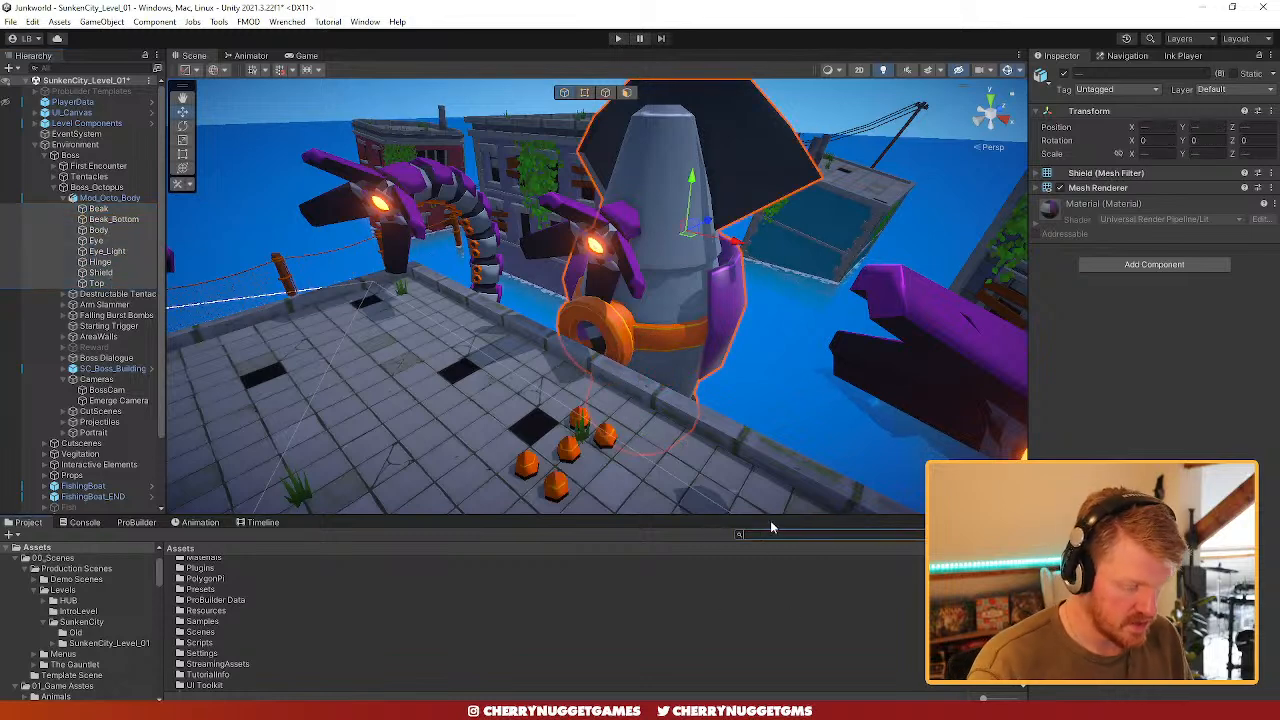
{"action": "type", "text": "material_ene"}
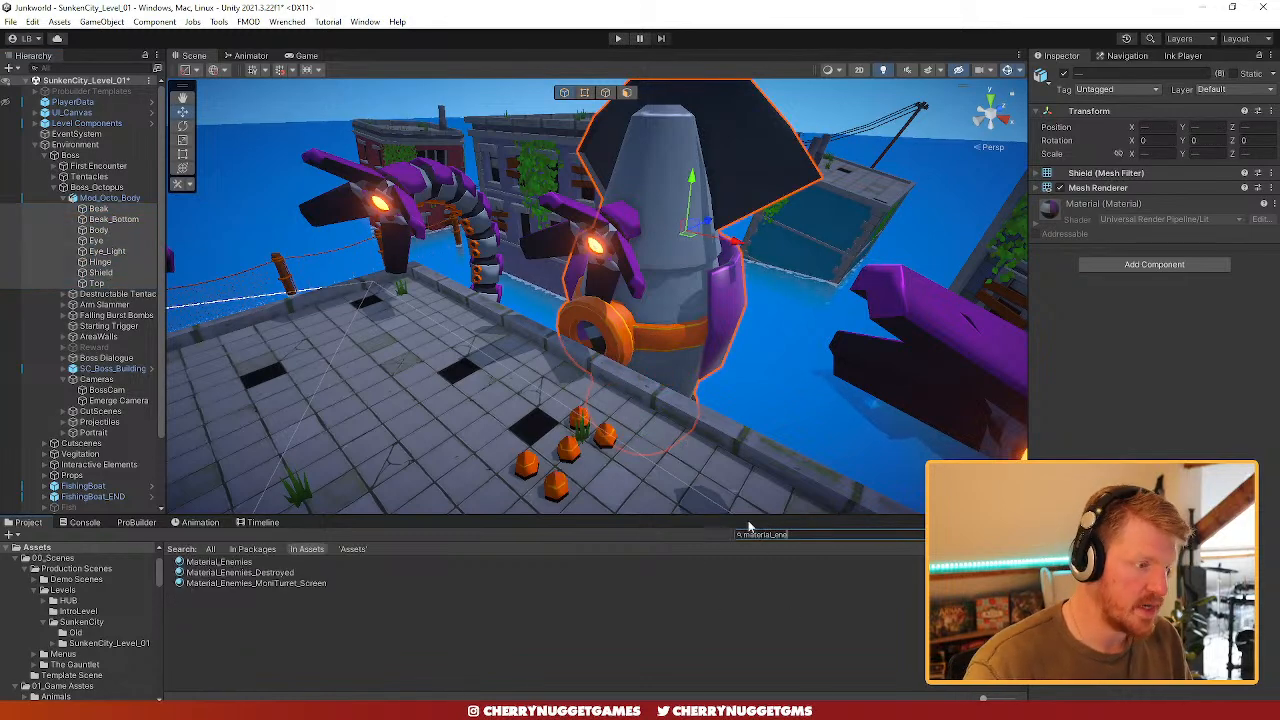
{"action": "left_click_drag", "start_coordinate": [242, 563], "coordinate": [1110, 333]}
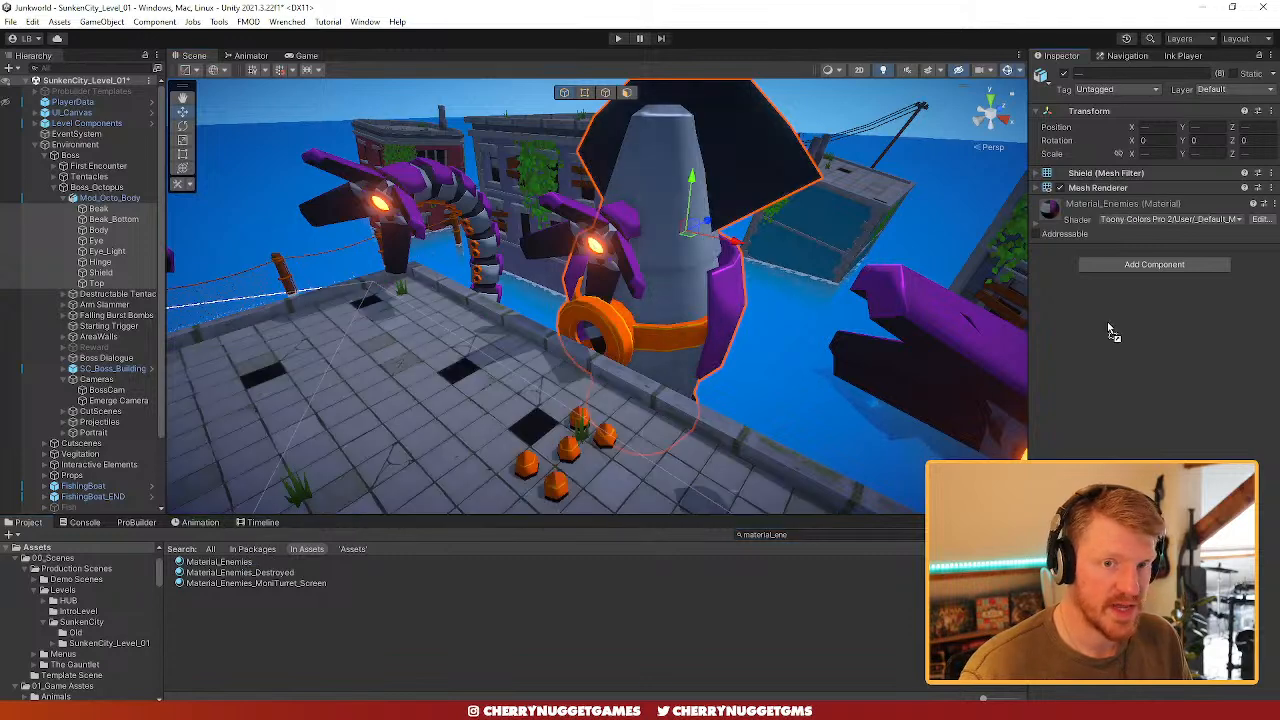
- Assign the Emmisive_Yellow material to the squid's Eye_Light mesh
{"action": "left_click_drag", "start_coordinate": [746, 293], "coordinate": [622, 336], "text": "alt"}
{"action": "left_click", "coordinate": [600, 350]}
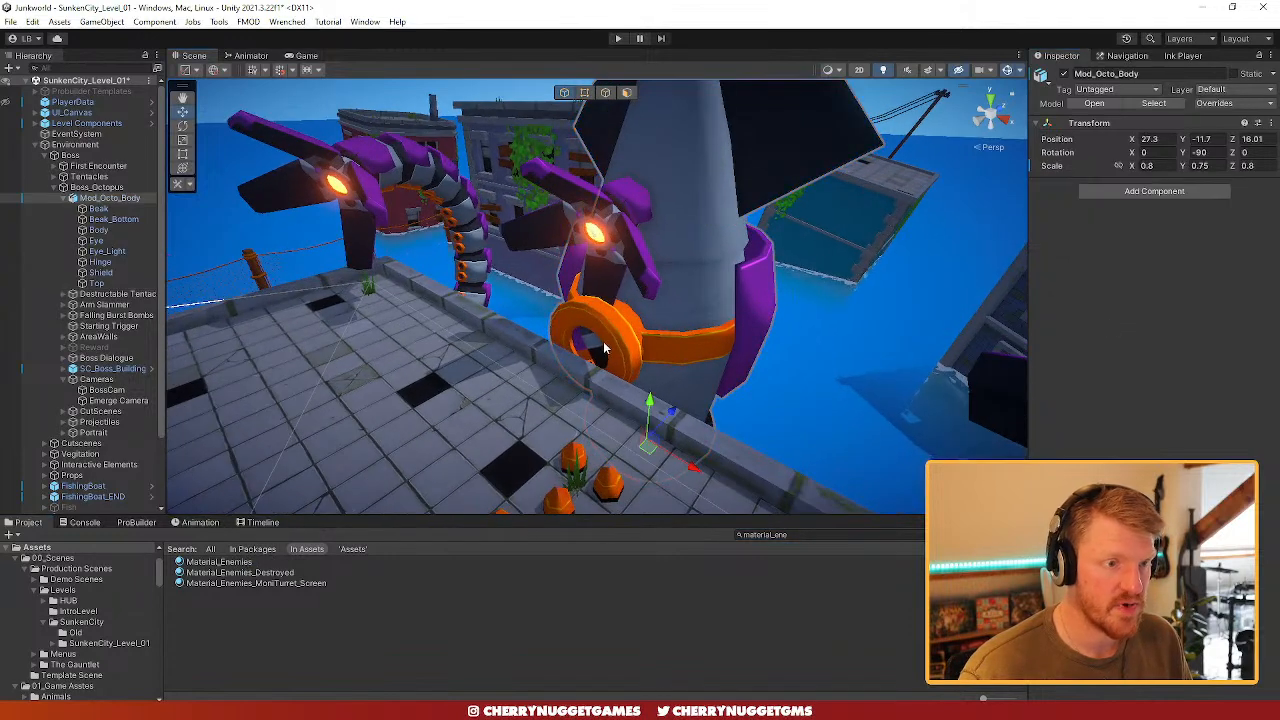
{"action": "left_click", "coordinate": [780, 534]}
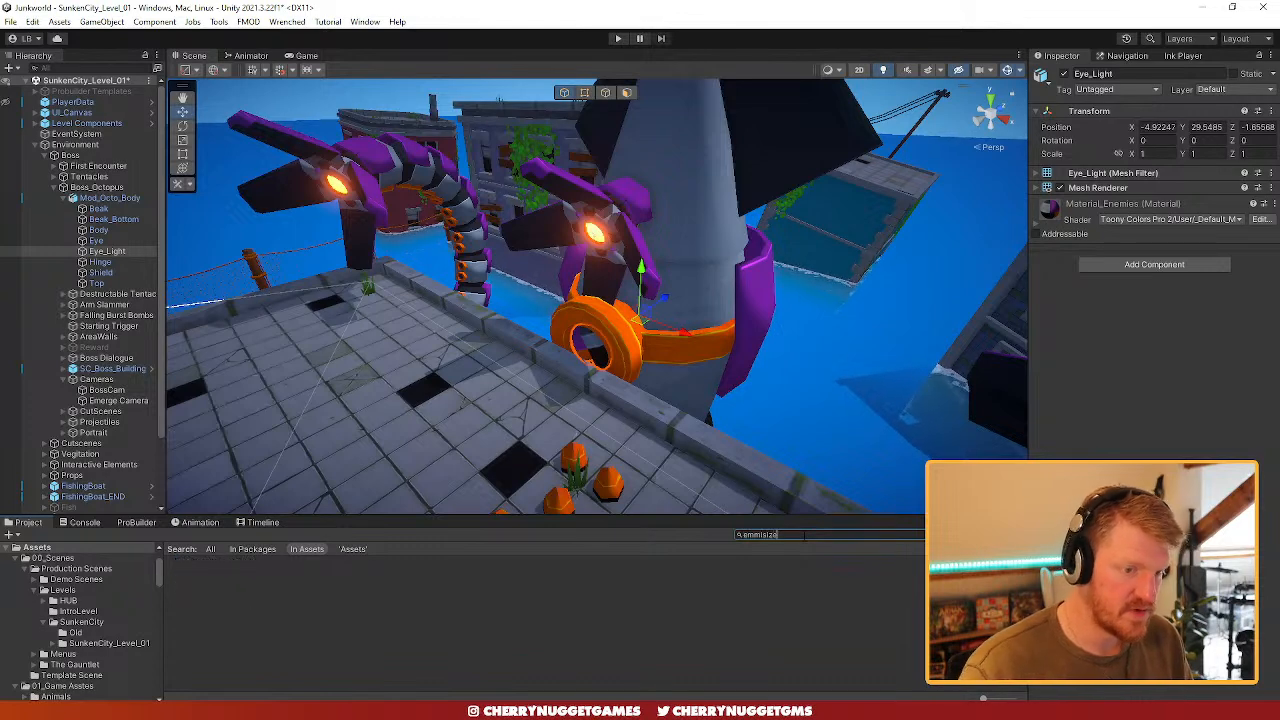
{"action": "type", "text": "emmisive"}
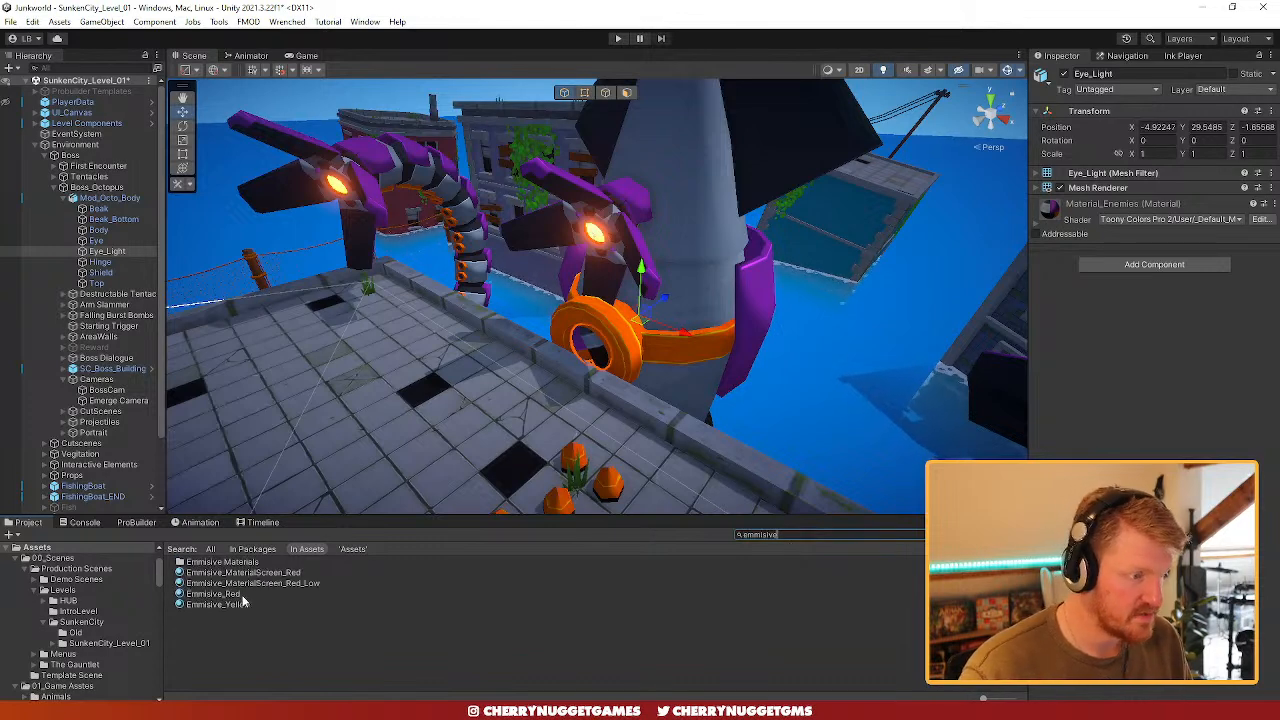
{"action": "left_click_drag", "start_coordinate": [238, 605], "coordinate": [597, 360]}
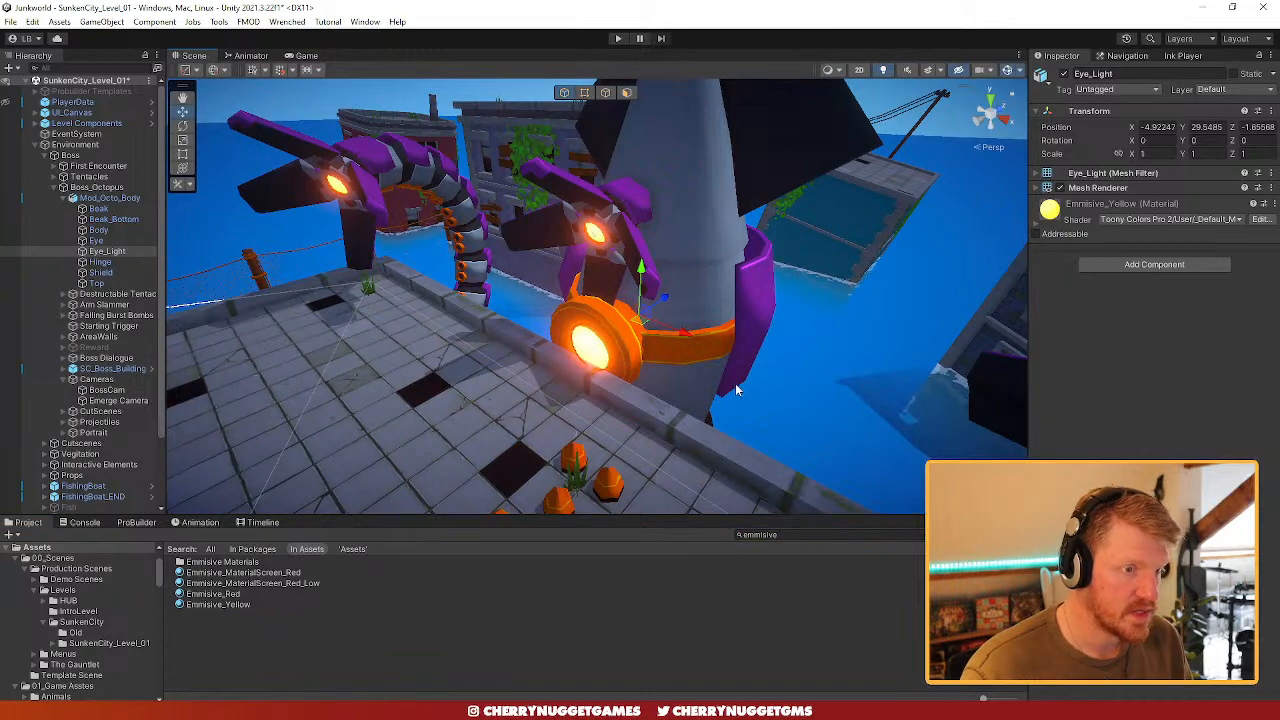
- Run the game in play mode and place the player character on the boss's rooftop arena
{"action": "right_click_drag", "start_coordinate": [736, 390], "coordinate": [742, 303]}
{"action": "middle_click_drag", "start_coordinate": [494, 424], "coordinate": [735, 190]}
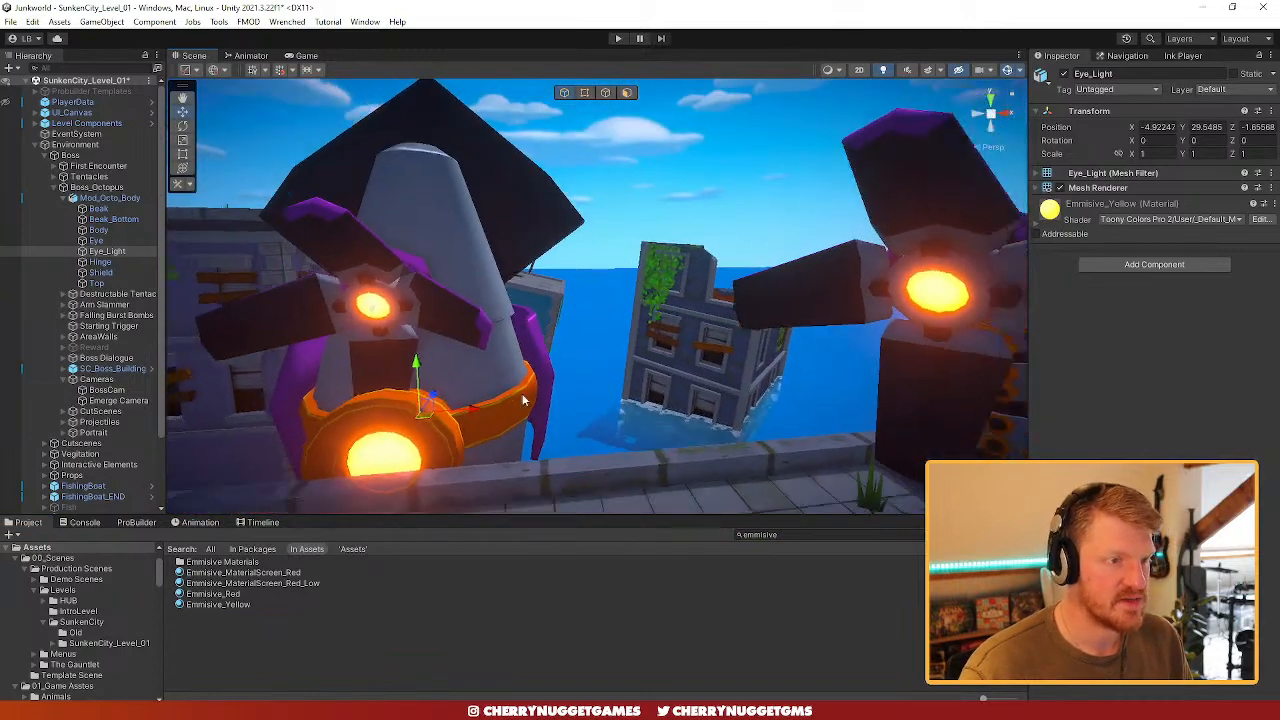
{"action": "middle_click_drag", "start_coordinate": [523, 400], "coordinate": [830, 250]}
{"action": "scroll", "coordinate": [629, 354], "scroll_direction": "down", "scroll_amount": 3}
{"action": "right_click_drag", "start_coordinate": [714, 366], "coordinate": [673, 328]}
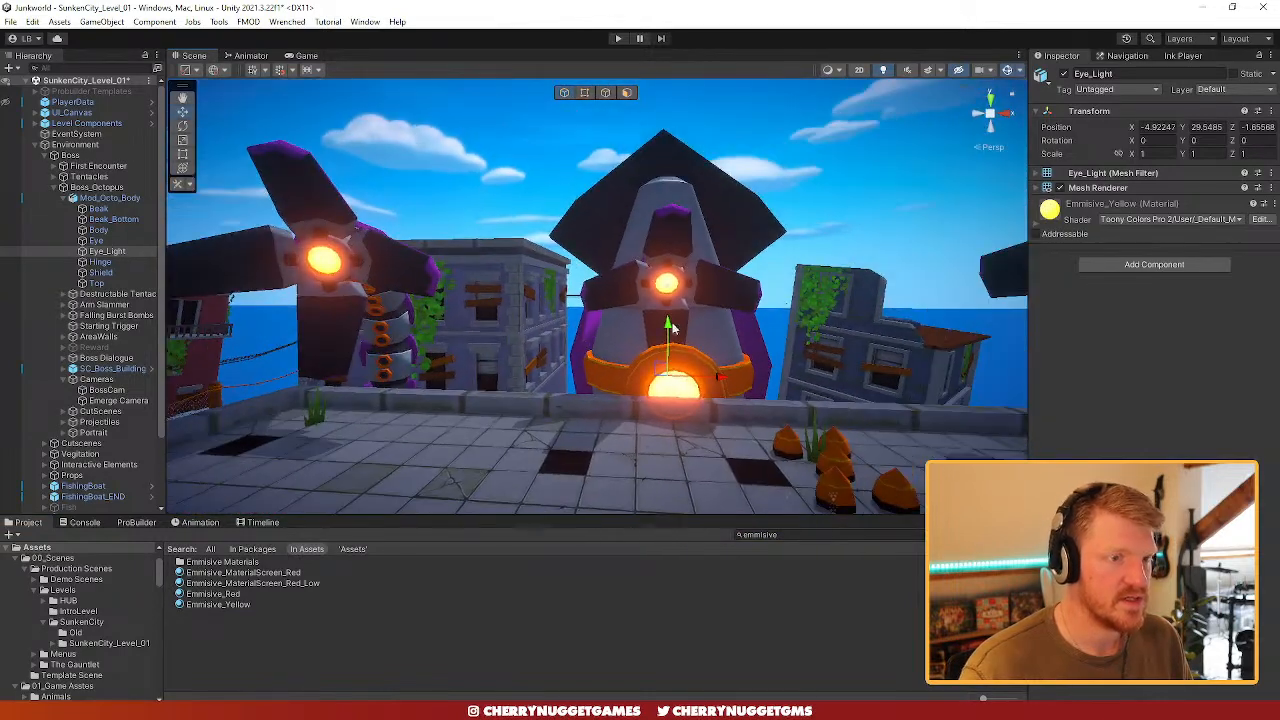
{"action": "middle_click_drag", "start_coordinate": [673, 328], "coordinate": [569, 297]}
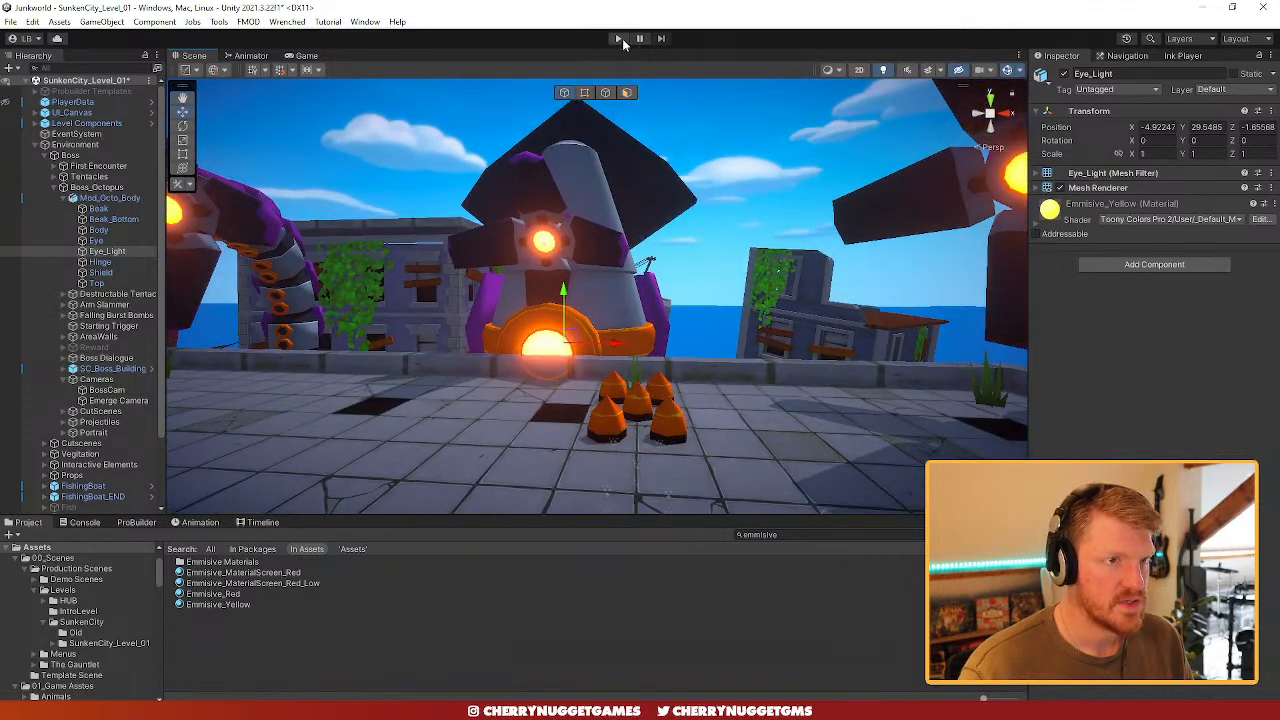
{"action": "left_click", "coordinate": [619, 39]}
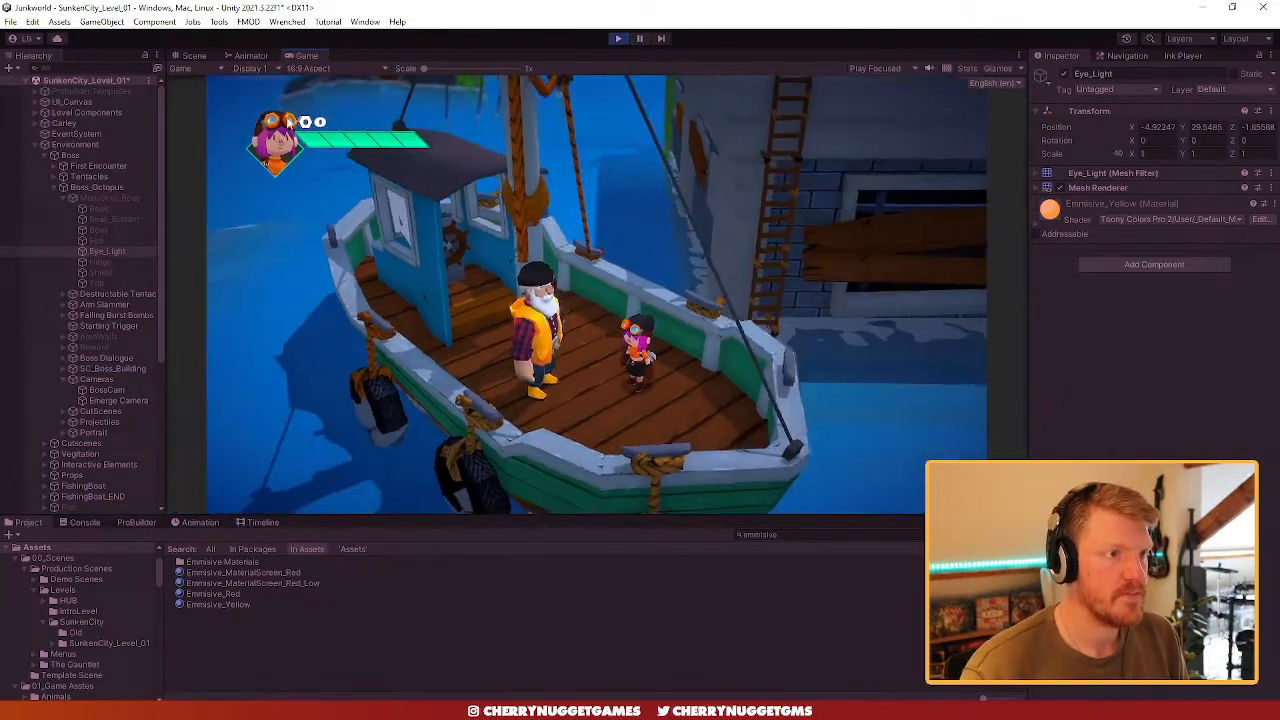
{"action": "left_click", "coordinate": [205, 56]}
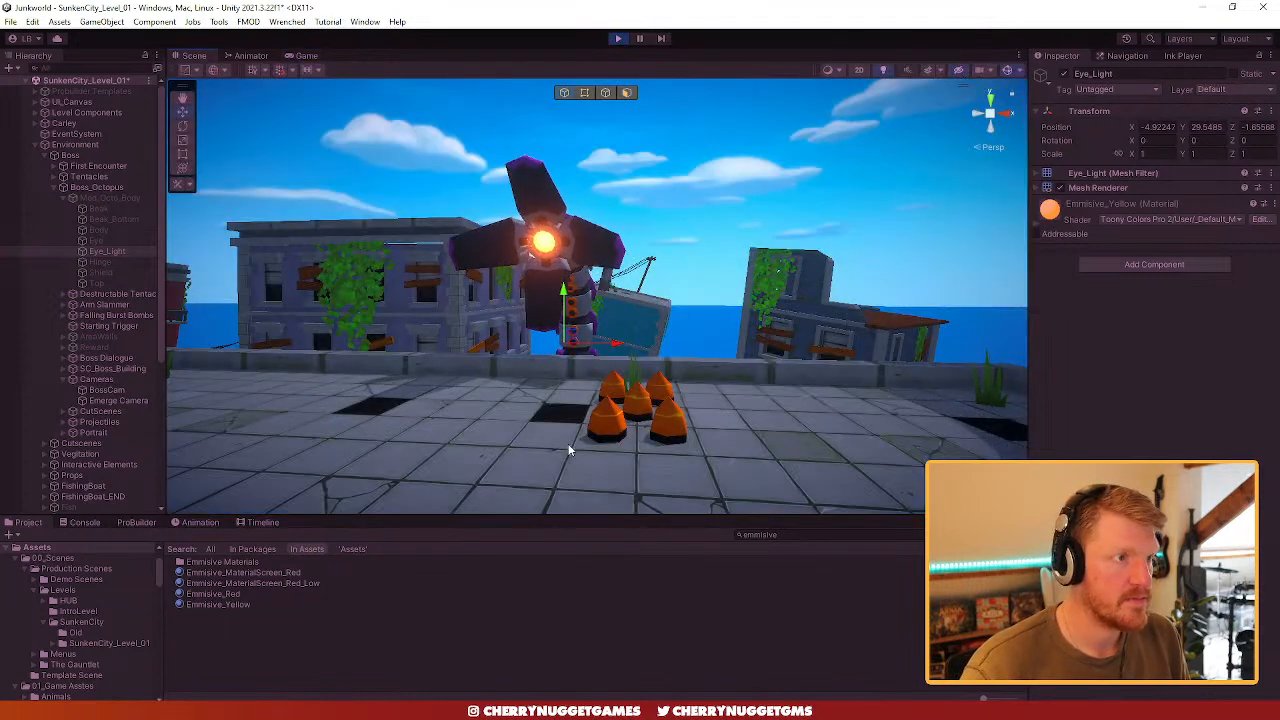
{"action": "scroll", "coordinate": [569, 449], "scroll_direction": "down", "scroll_amount": 2}
{"action": "left_click", "coordinate": [190, 185]}
{"action": "left_click", "coordinate": [211, 219]}
{"action": "left_click", "coordinate": [508, 471]}
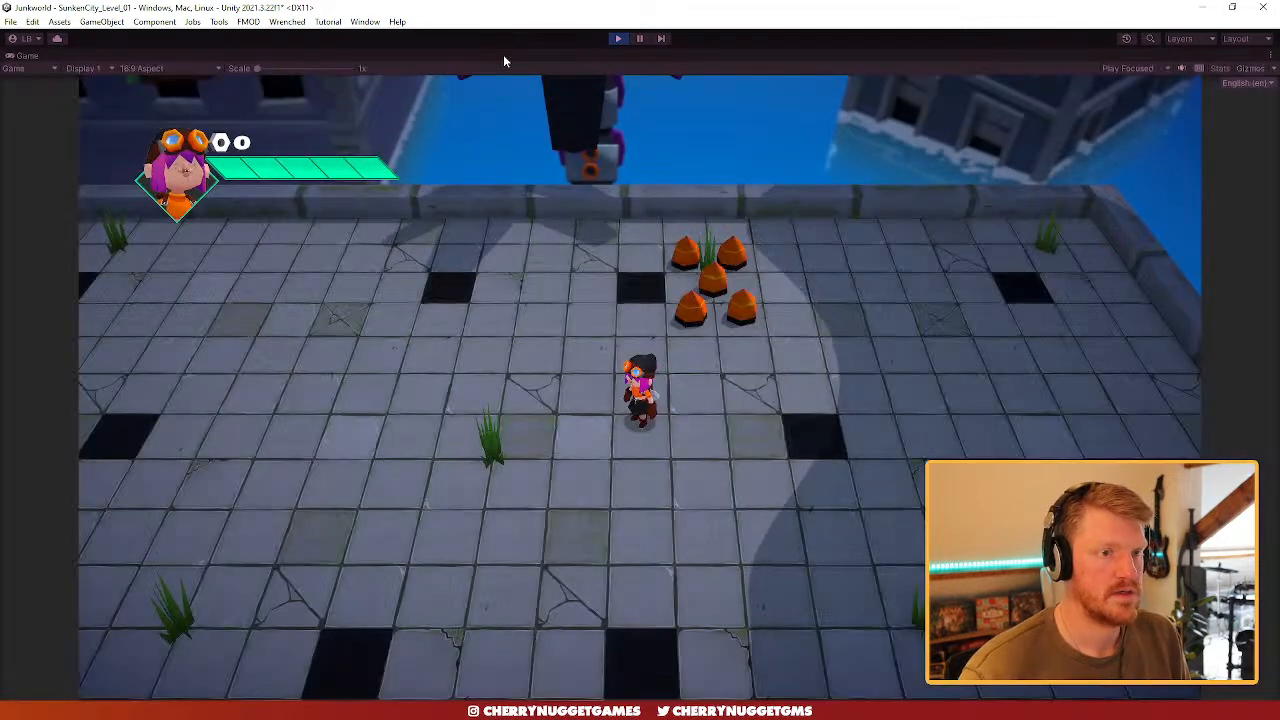
- Open and close the in-game pause menu, and advance through Squit's dialogue until the boss fight starts
{"action": "key", "text": "Escape"}
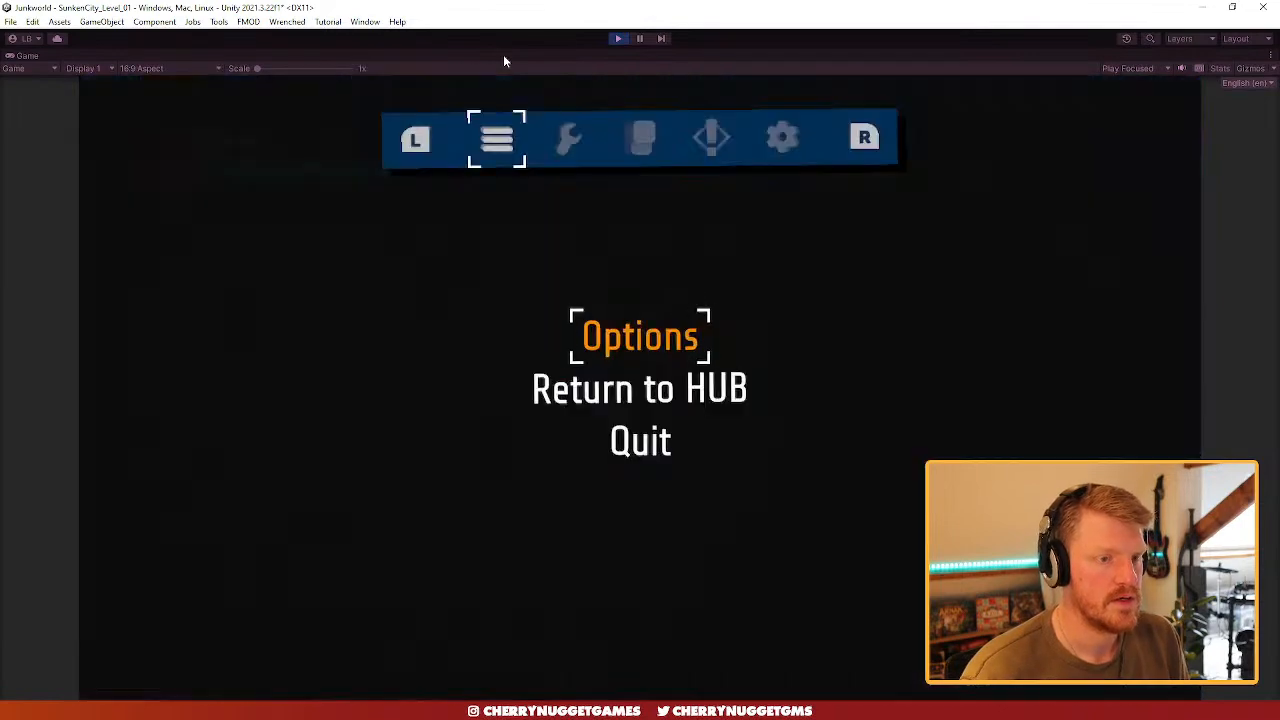
{"action": "key", "text": "Escape"}
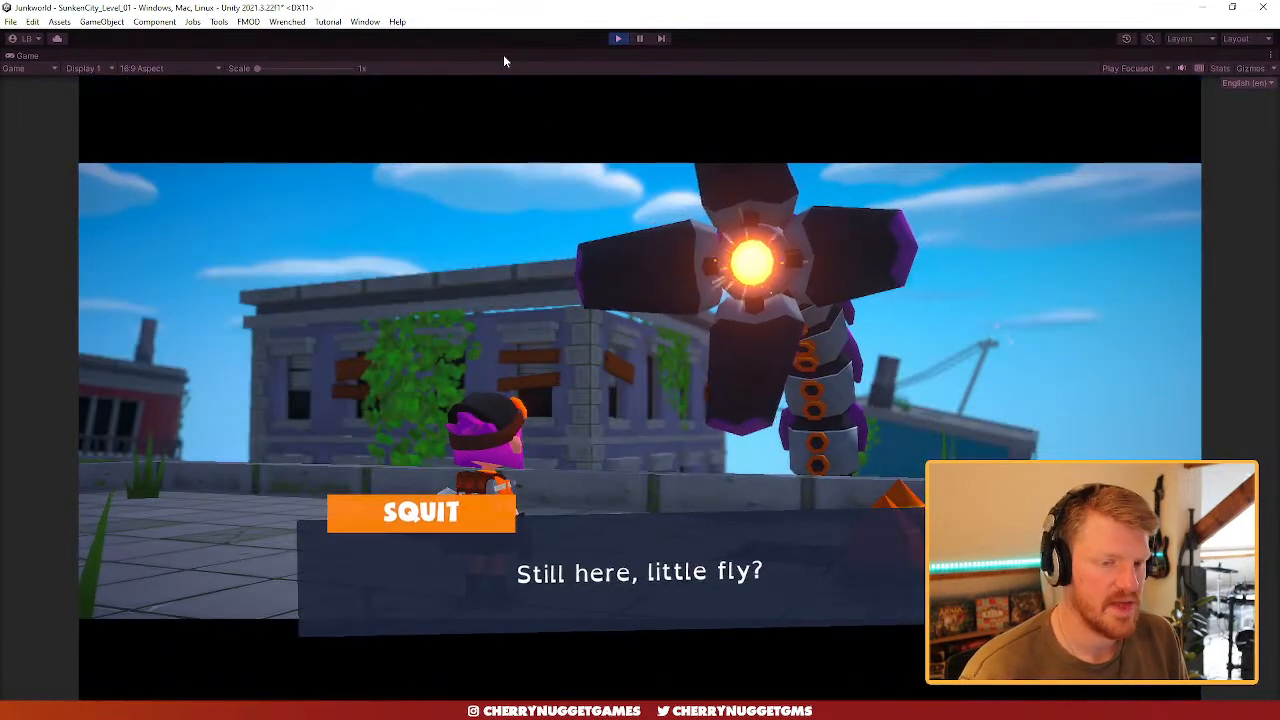
{"action": "key", "text": "space"}
{"action": "key", "text": "space"}
{"action": "key", "text": "space"}
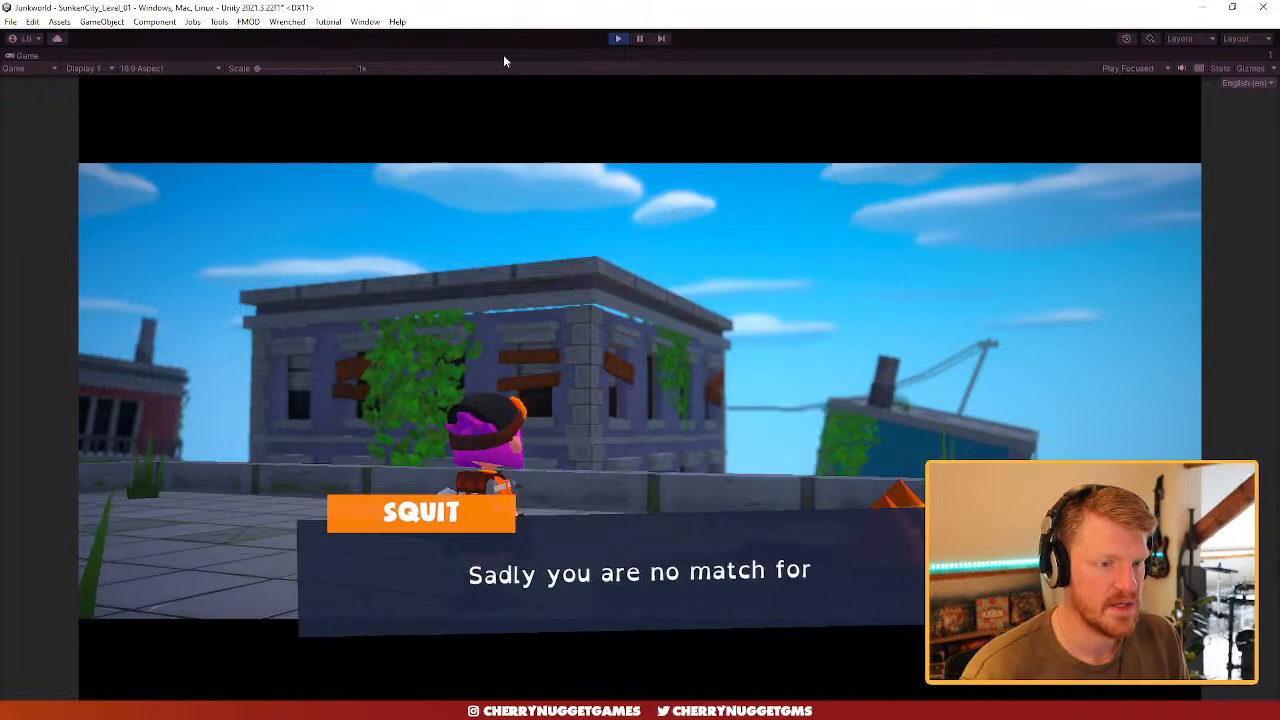
{"action": "key", "text": "space"}
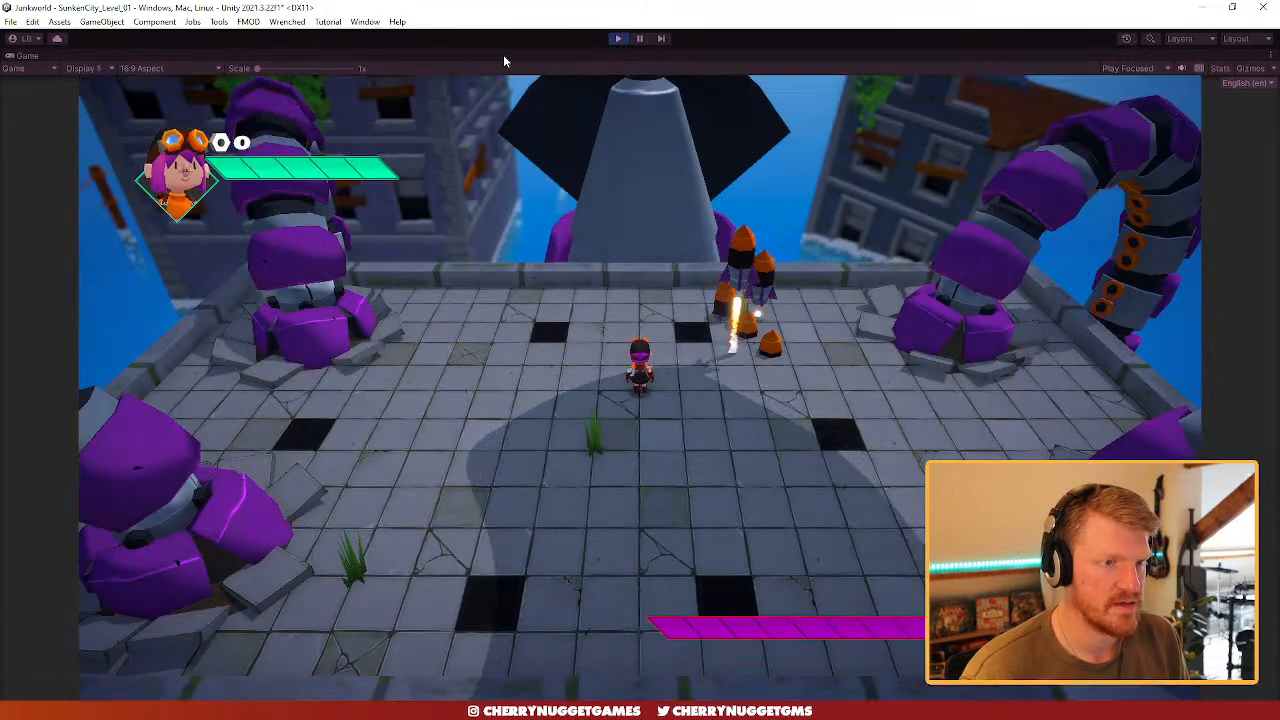
- Pause the fight and try raising Mod_Octo_Body in the Scene view to a Y position of about -10.7
{"action": "key", "text": "Escape"}
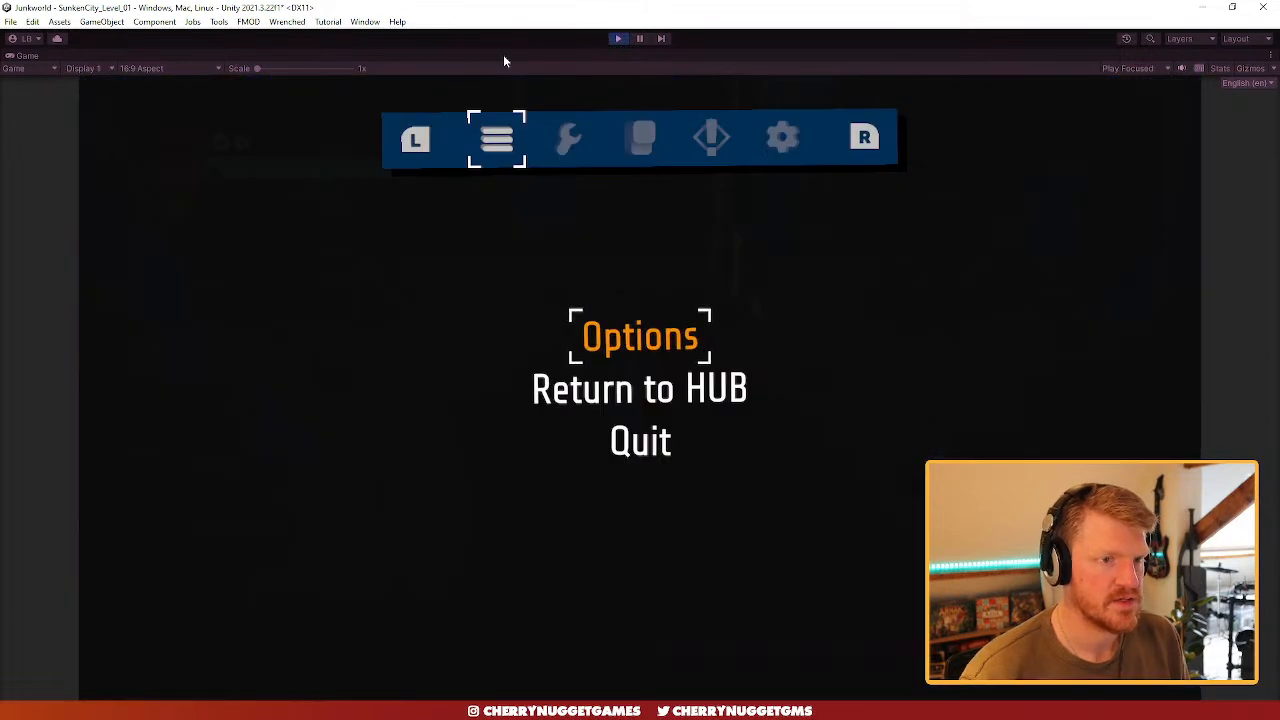
{"action": "double_click", "coordinate": [211, 58]}
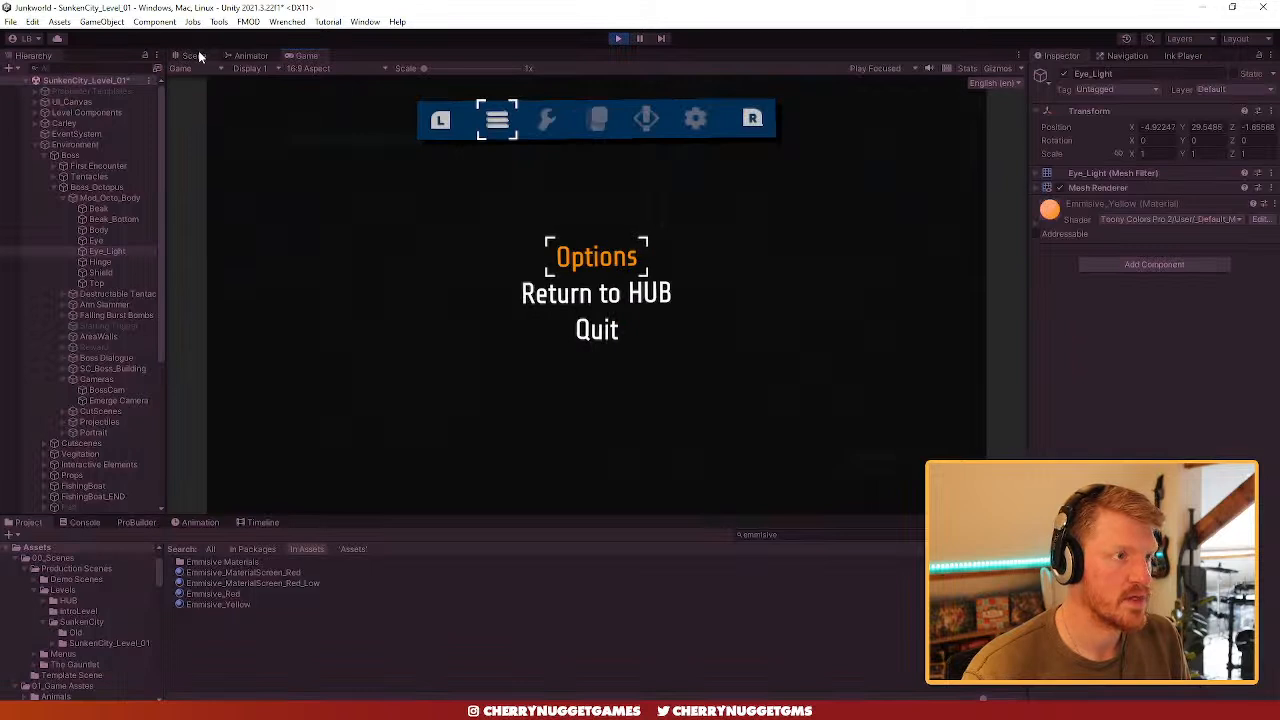
{"action": "left_click", "coordinate": [198, 54]}
{"action": "left_click", "coordinate": [100, 198]}
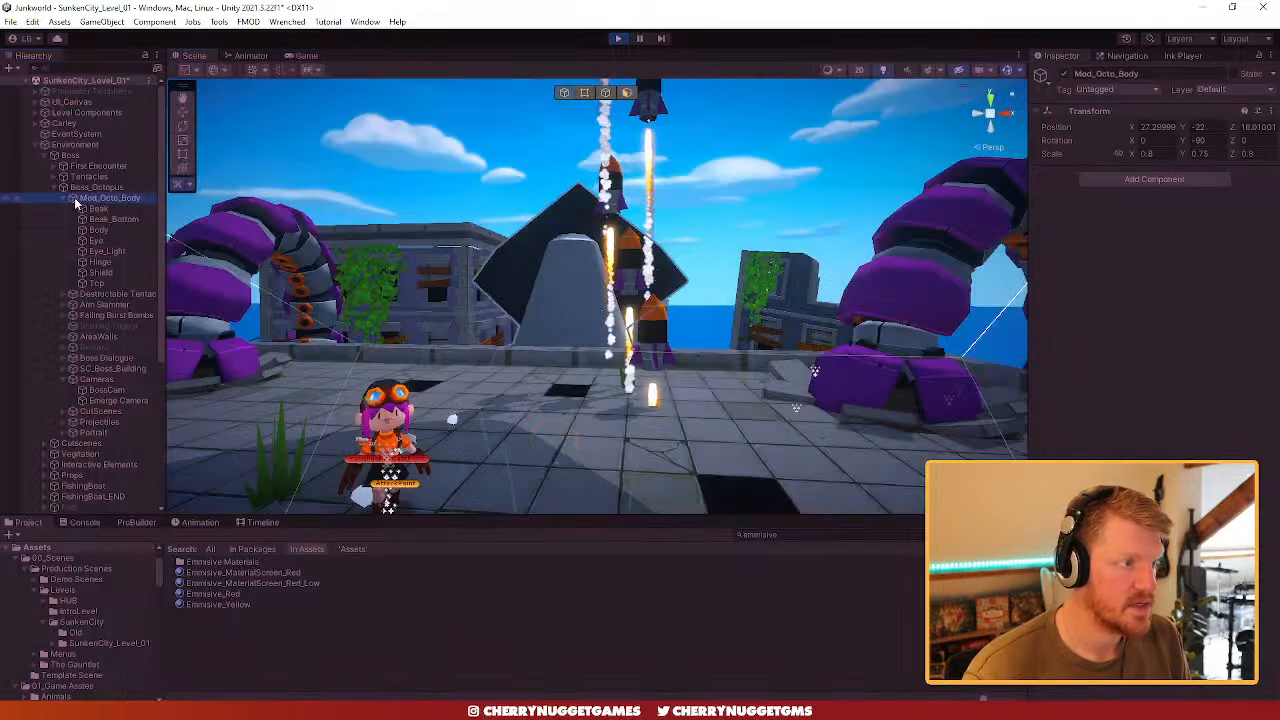
{"action": "left_click", "coordinate": [70, 198]}
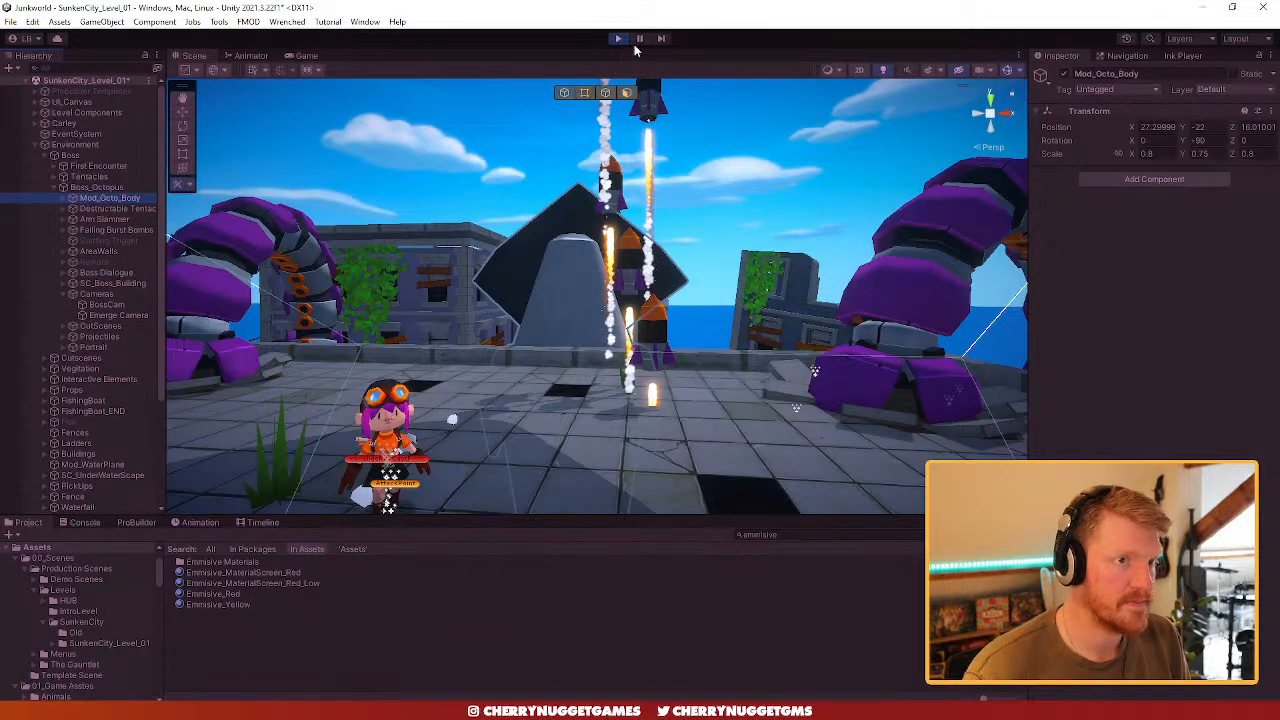
{"action": "scroll", "coordinate": [558, 442], "scroll_direction": "down", "scroll_amount": 3}
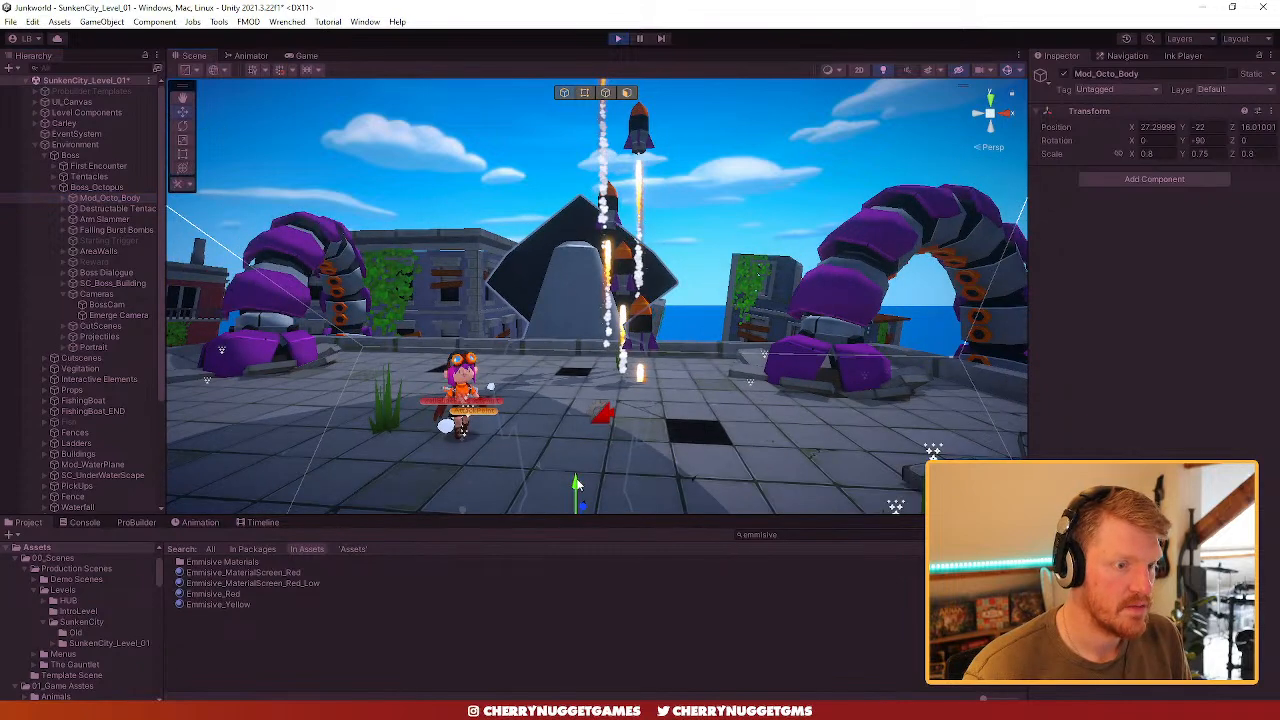
{"action": "left_click_drag", "start_coordinate": [576, 485], "coordinate": [575, 410]}
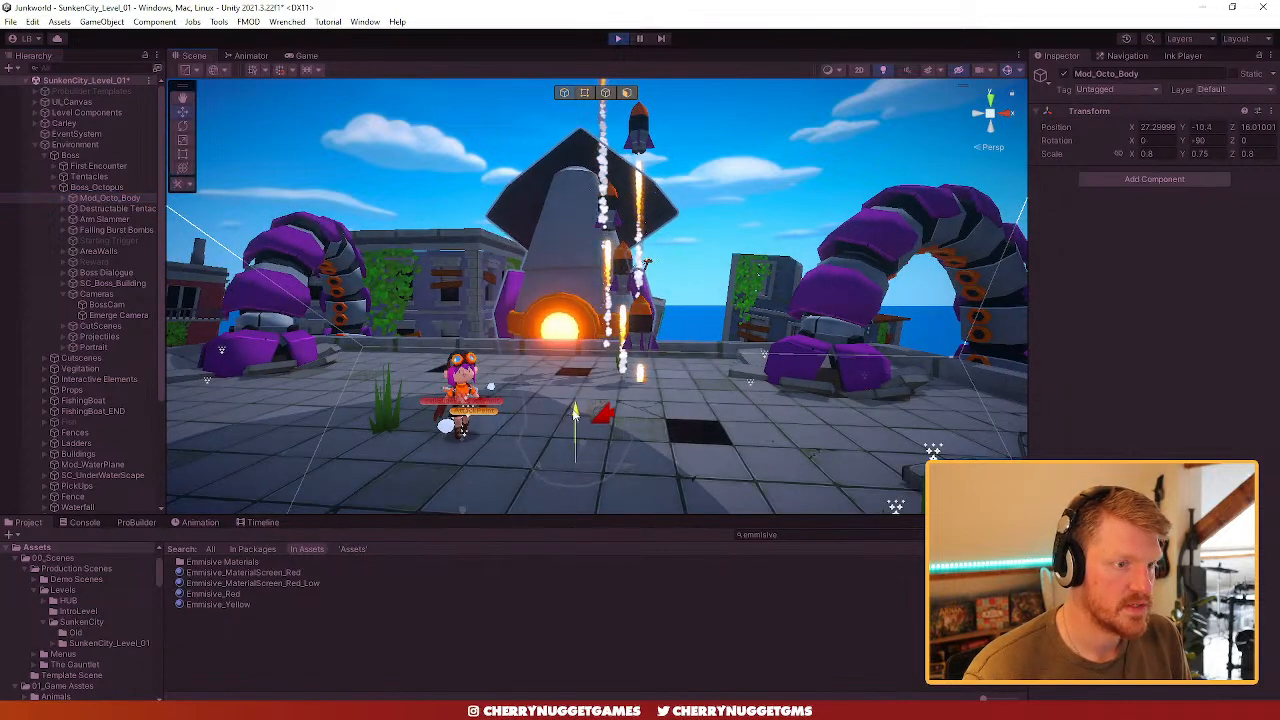
{"action": "left_click", "coordinate": [1003, 116]}
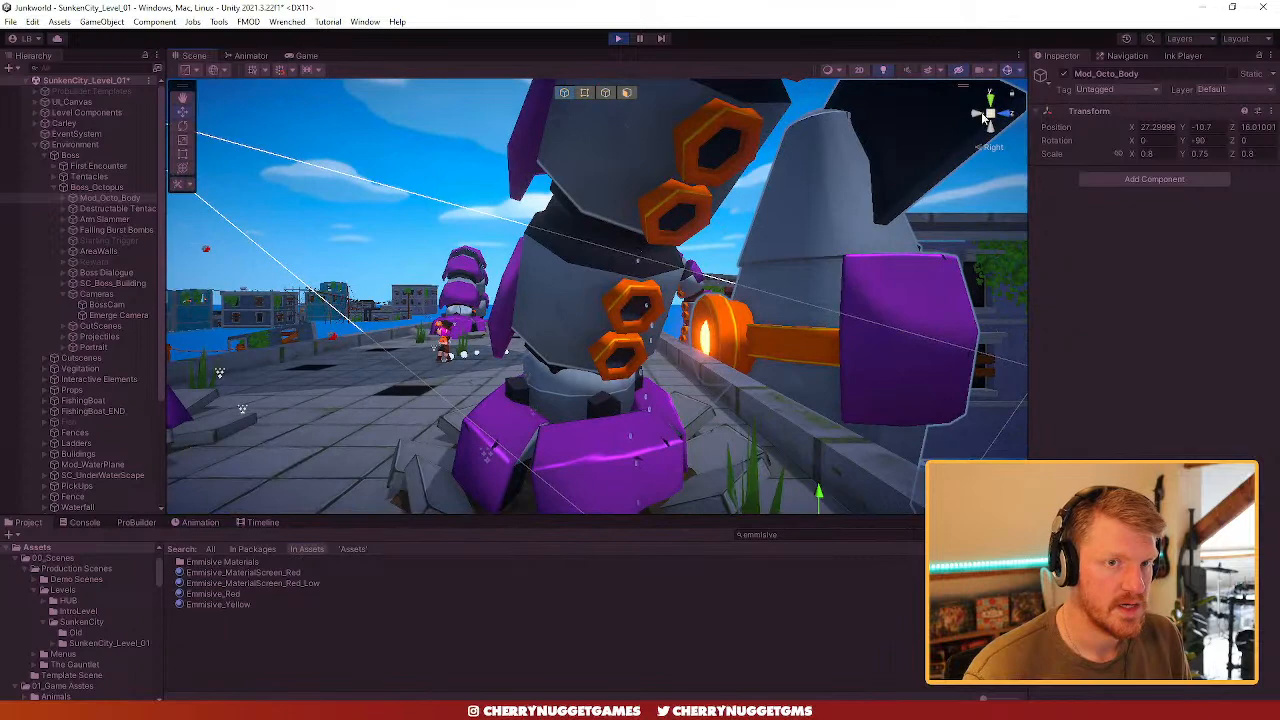
{"action": "left_click", "coordinate": [984, 120]}
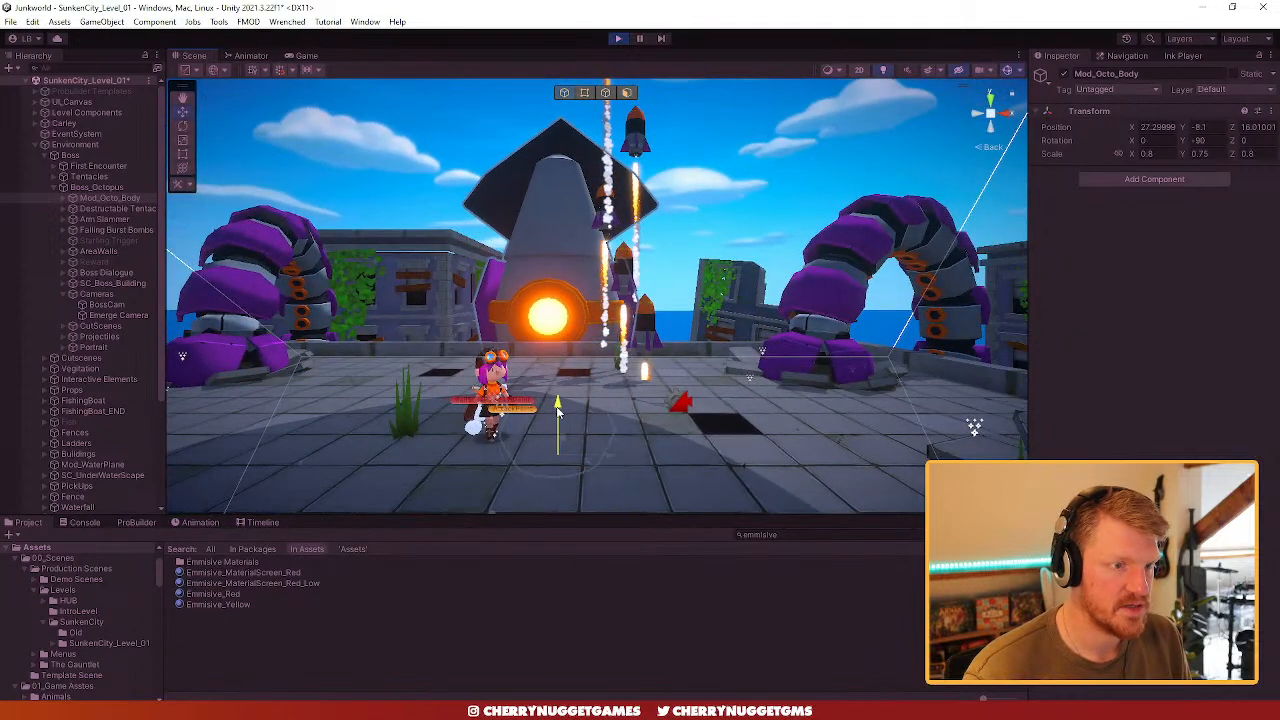
- Resume the boss fight in the Game view, play through its attacks, and stop play mode
{"action": "left_click", "coordinate": [304, 56]}
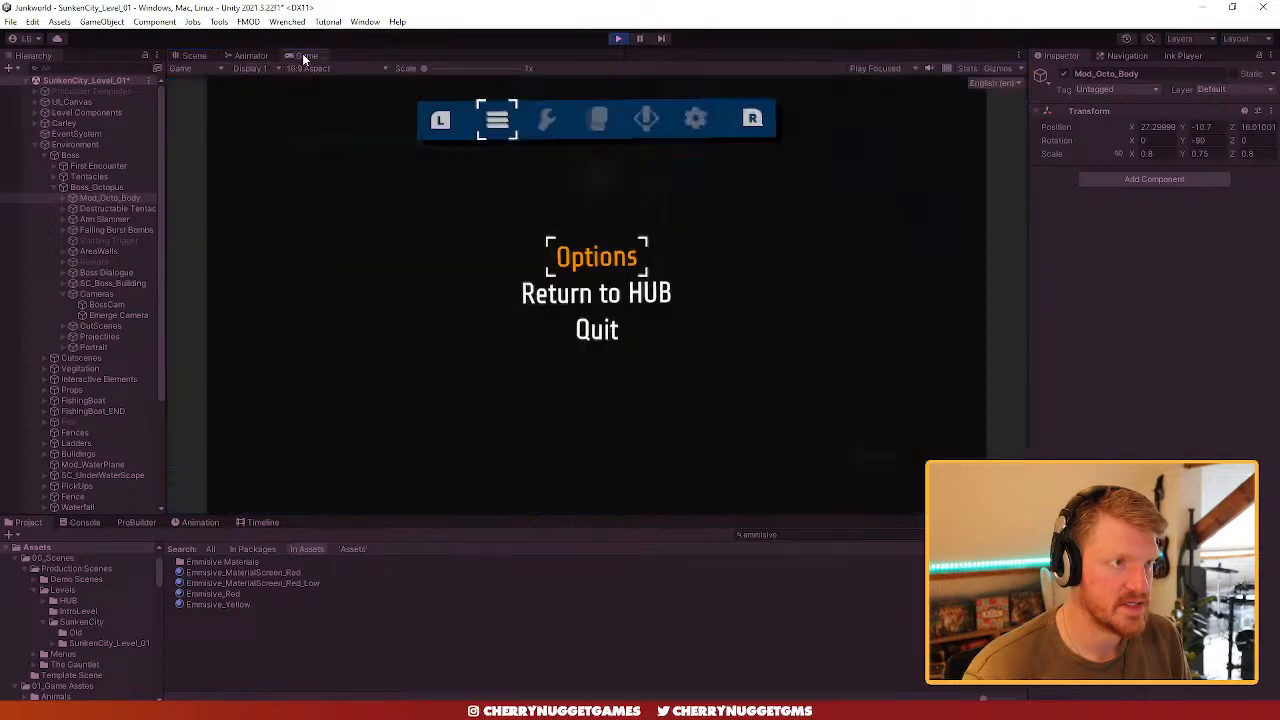
{"action": "key", "text": "Escape"}
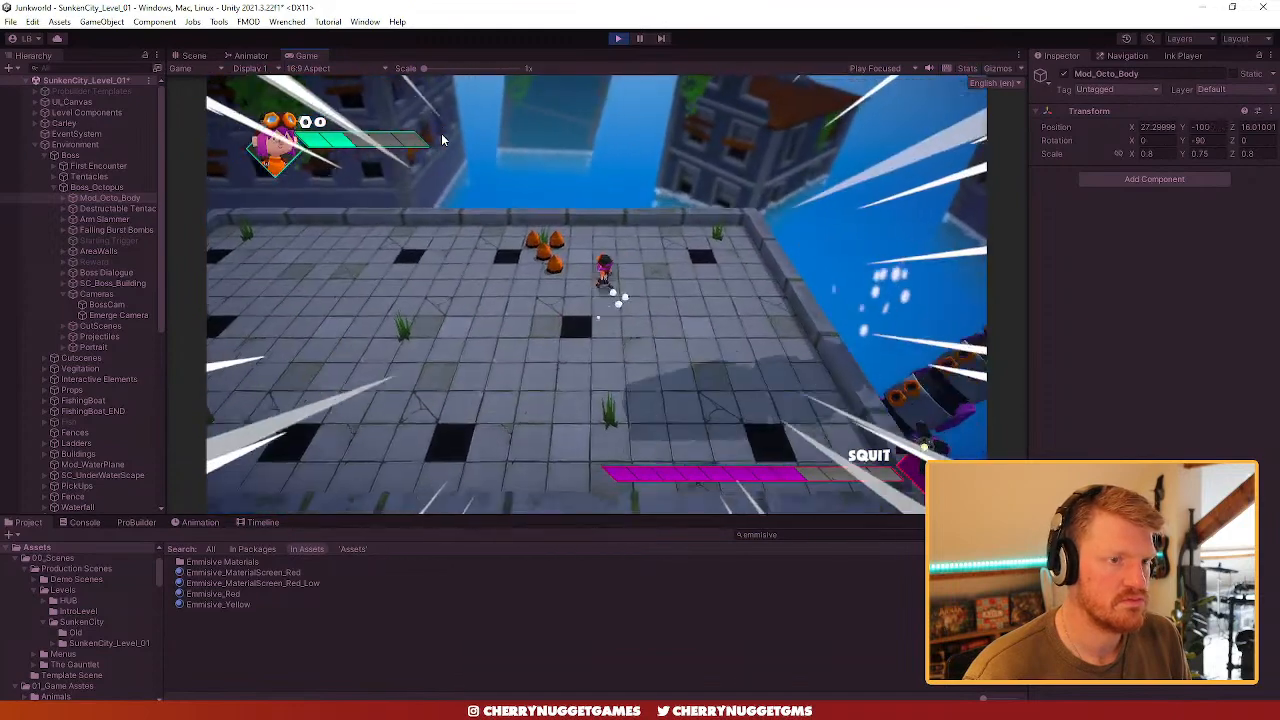
{"action": "left_click", "coordinate": [612, 39]}
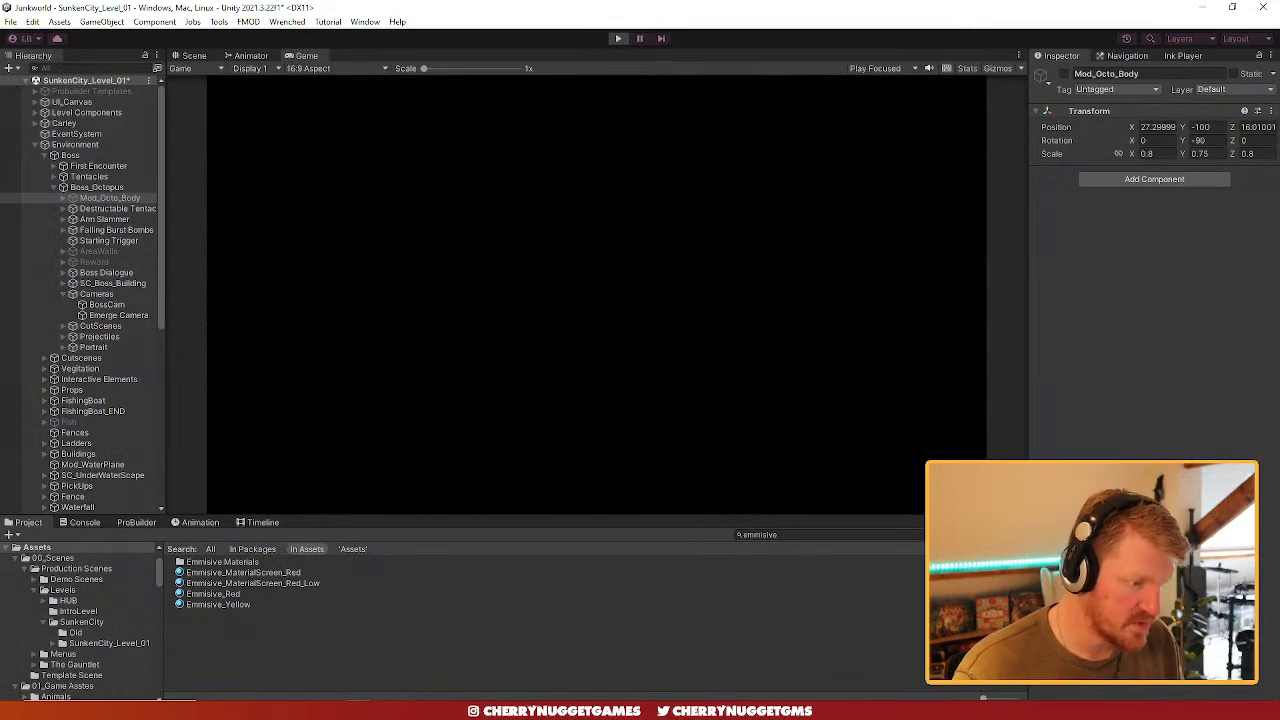
- Switch to Blender and move the UVs of the Body's upper panel ring onto the black texture area
{"action": "key", "text": "alt+Tab"}
{"action": "scroll", "coordinate": [960, 418], "scroll_direction": "up", "scroll_amount": 5}
{"action": "scroll", "coordinate": [900, 420], "scroll_direction": "down", "scroll_amount": 3}
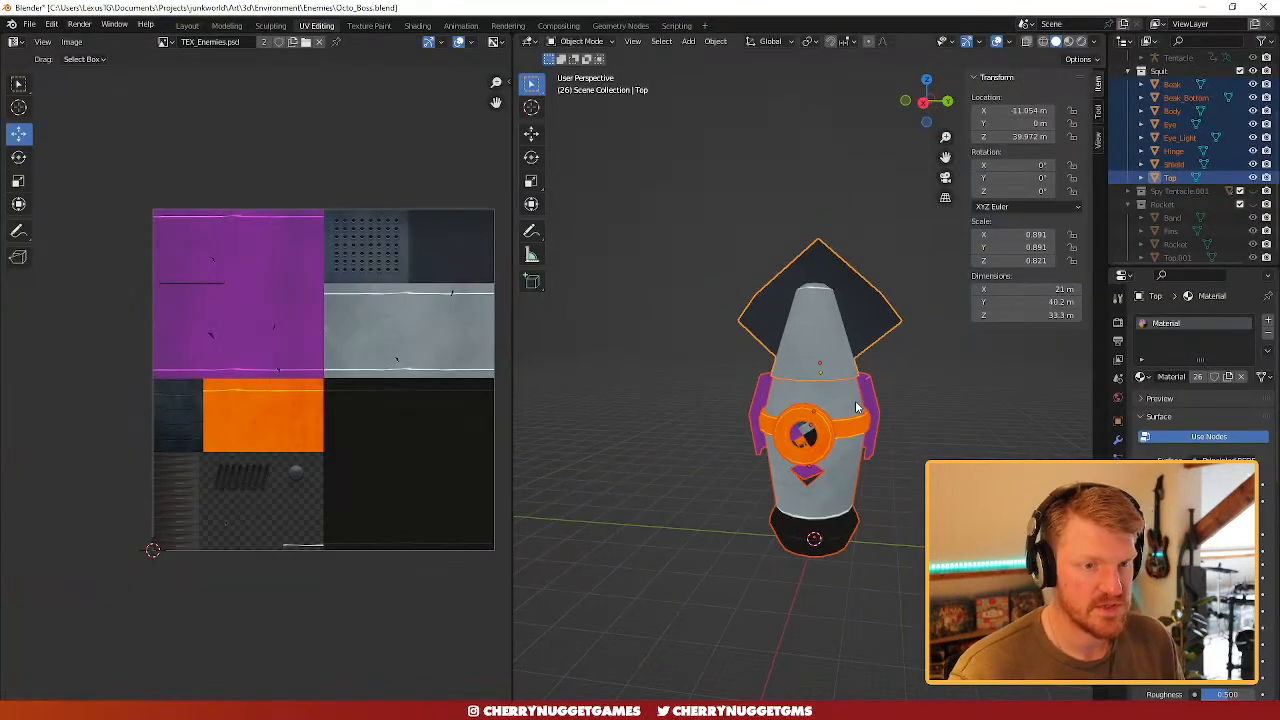
{"action": "left_click", "coordinate": [878, 428]}
{"action": "scroll", "coordinate": [878, 428], "scroll_direction": "up", "scroll_amount": 2}
{"action": "key", "text": "Tab"}
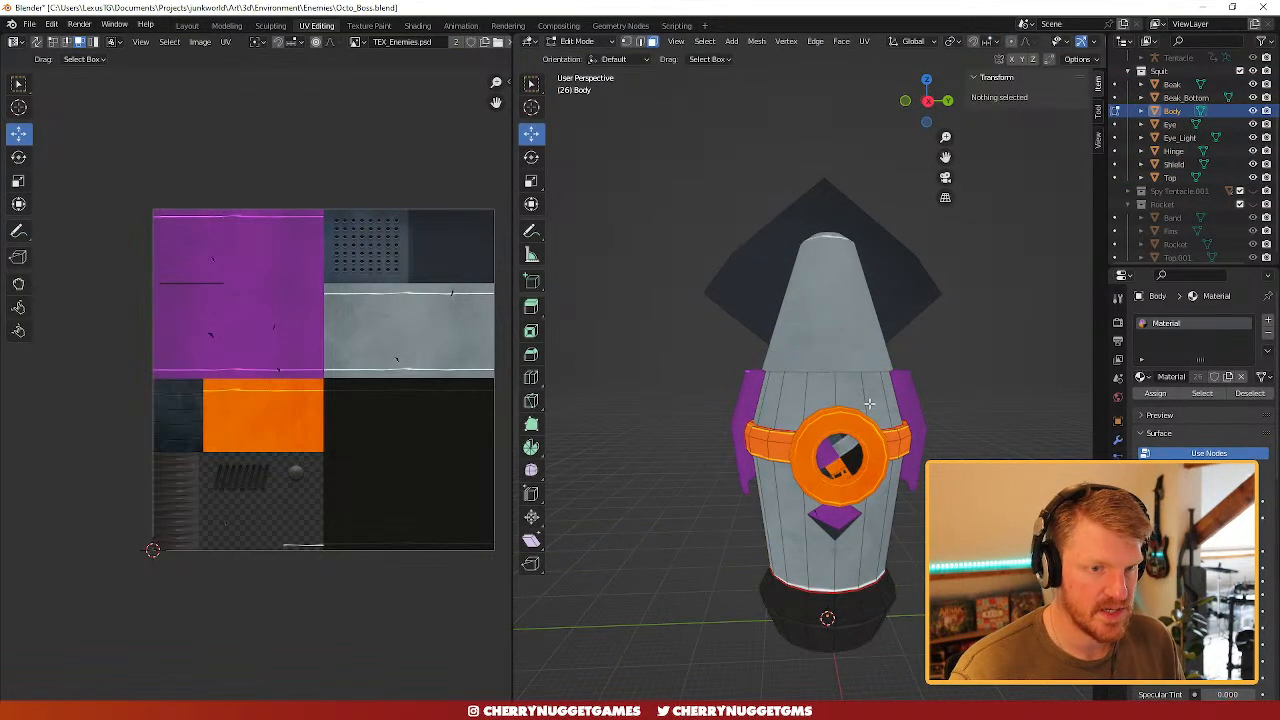
{"action": "key", "text": "l"}
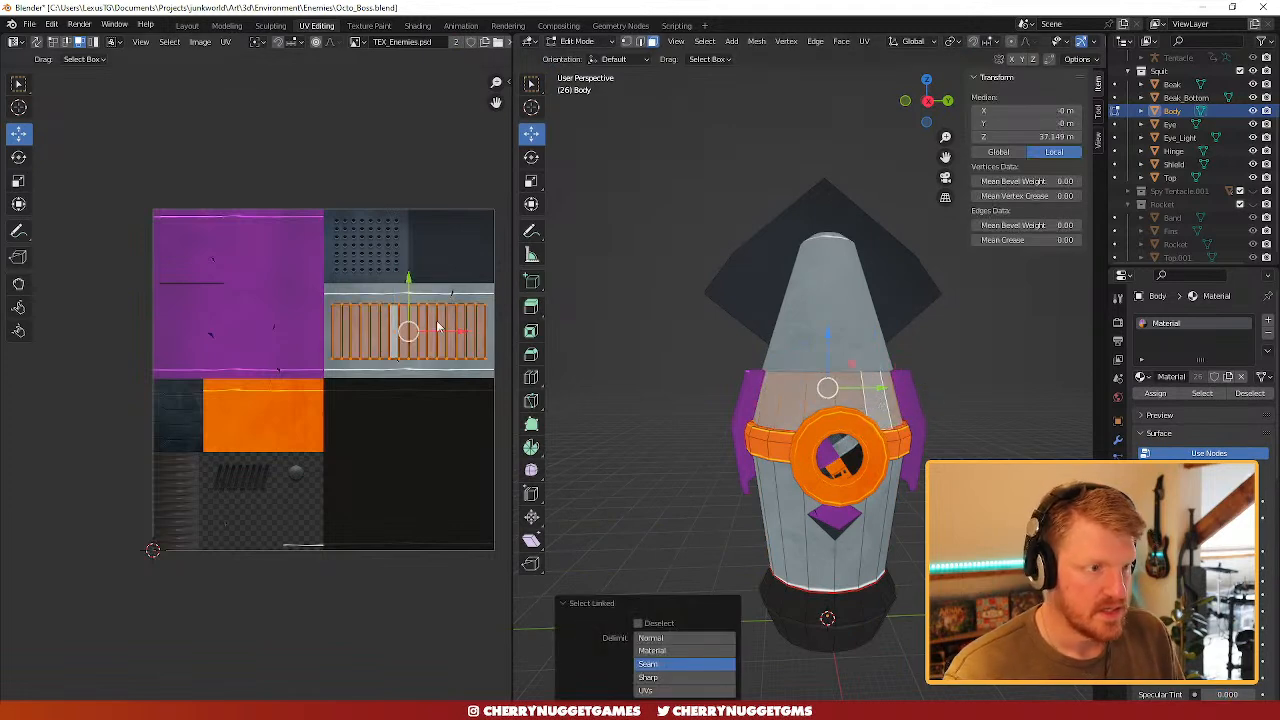
{"action": "left_click_drag", "start_coordinate": [416, 327], "coordinate": [414, 410]}
- Move the UVs of the Body's lower panel ring from the light grey onto the black texture area
{"action": "left_click", "coordinate": [855, 527]}
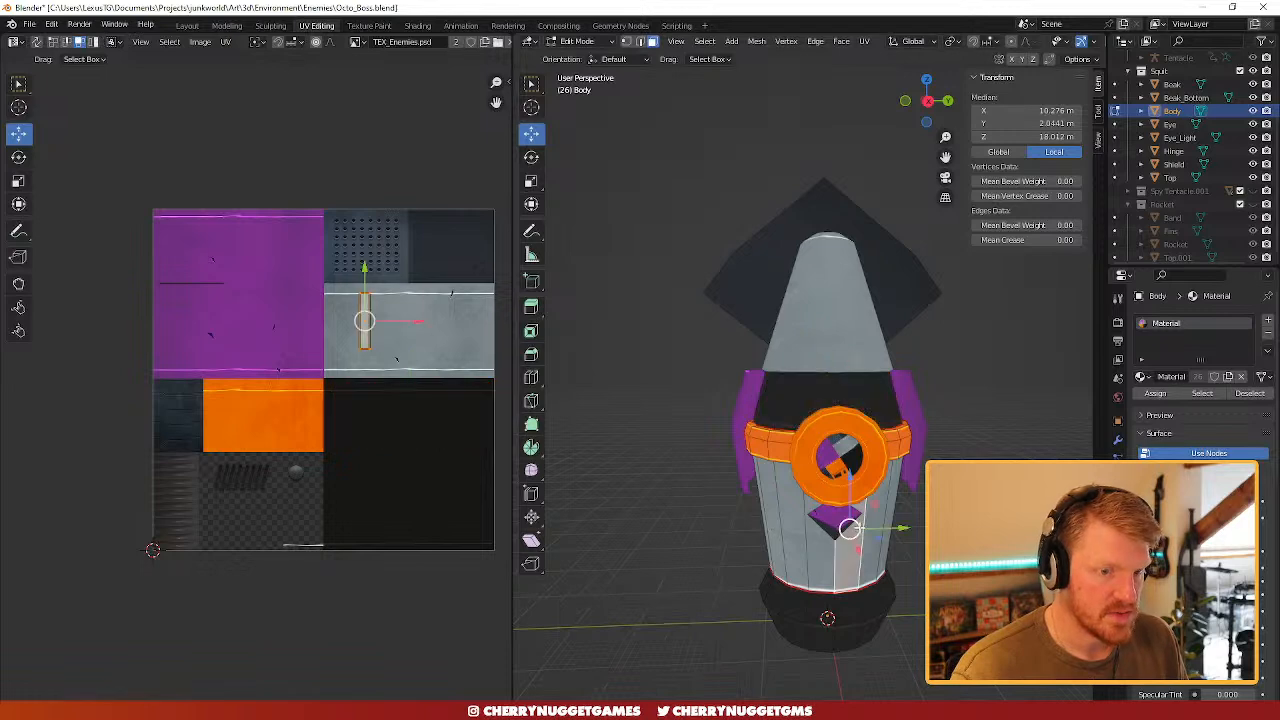
{"action": "key", "text": "l"}
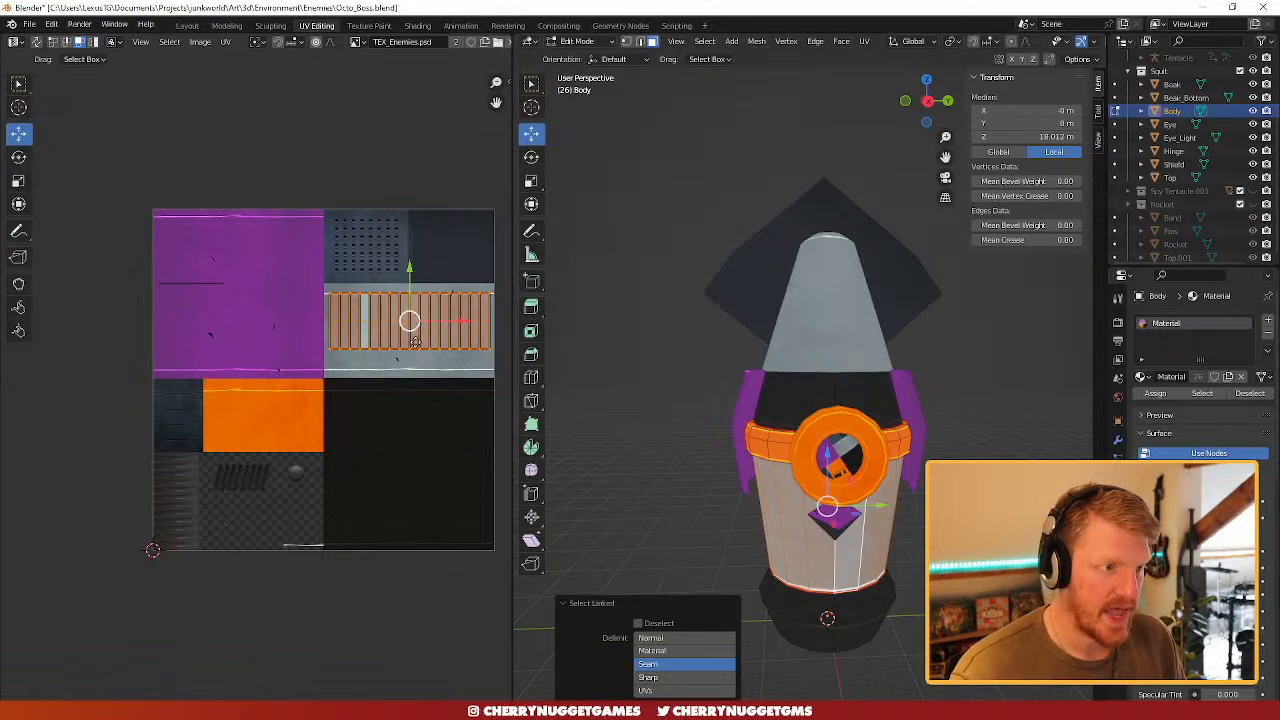
{"action": "left_click_drag", "start_coordinate": [415, 342], "coordinate": [413, 437]}
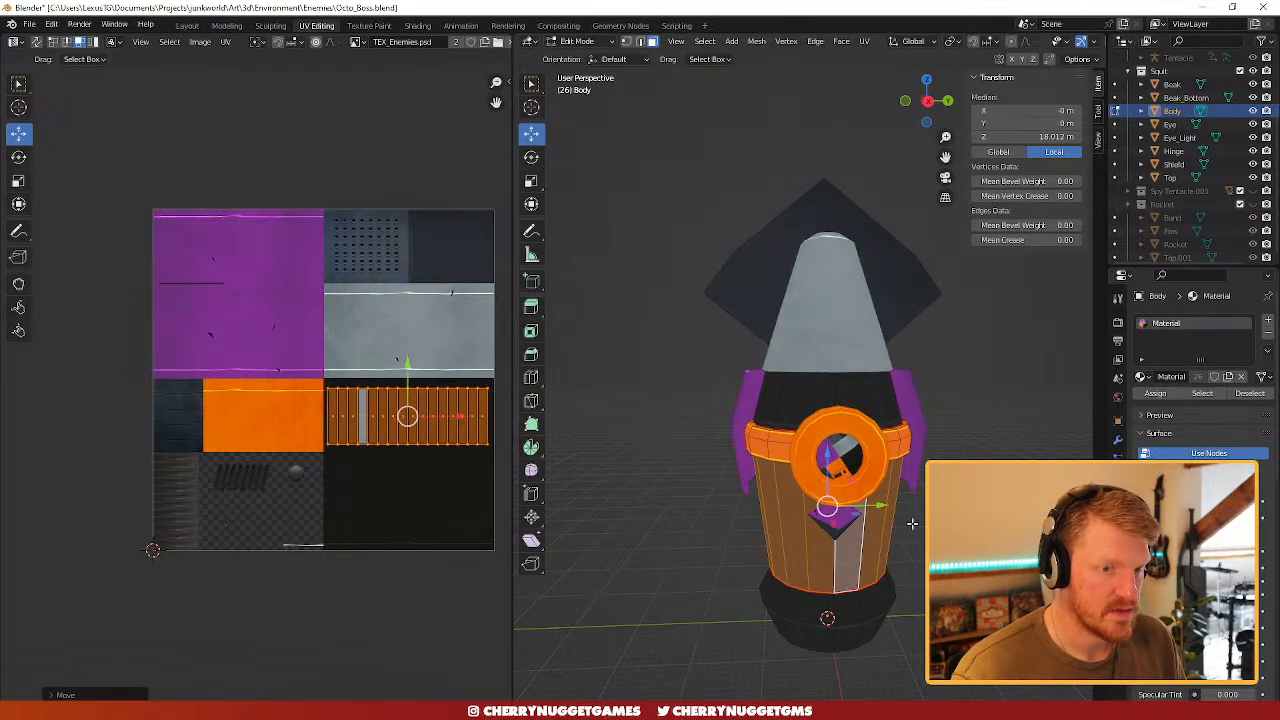
{"action": "left_click", "coordinate": [912, 524]}
{"action": "scroll", "coordinate": [912, 524], "scroll_direction": "down", "scroll_amount": 2}
{"action": "middle_click_drag", "start_coordinate": [912, 524], "coordinate": [885, 530]}
{"action": "key", "text": "Tab"}
{"action": "scroll", "coordinate": [972, 522], "scroll_direction": "down", "scroll_amount": 2}
{"action": "scroll", "coordinate": [915, 512], "scroll_direction": "up", "scroll_amount": 2}
{"action": "scroll", "coordinate": [847, 342], "scroll_direction": "up", "scroll_amount": 2}
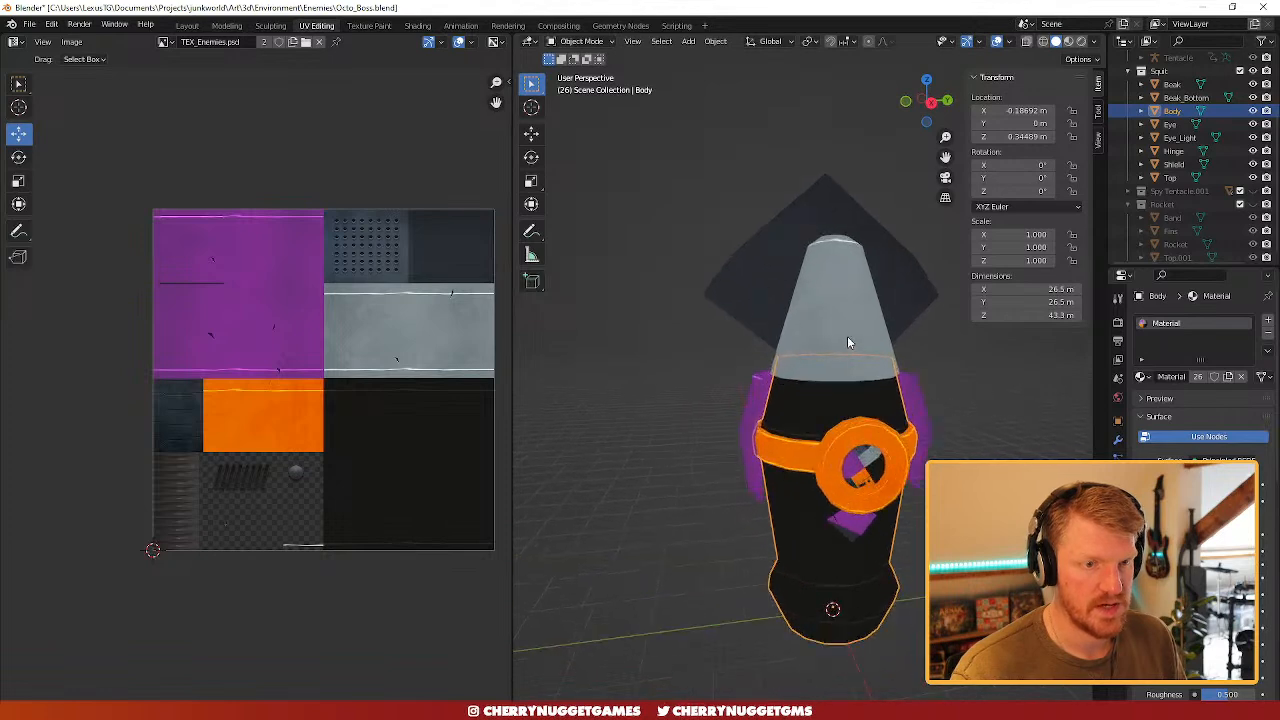
- Try the Top's cone UVs on the purple texture area, and undo the move
{"action": "left_click", "coordinate": [847, 342]}
{"action": "key", "text": "Tab"}
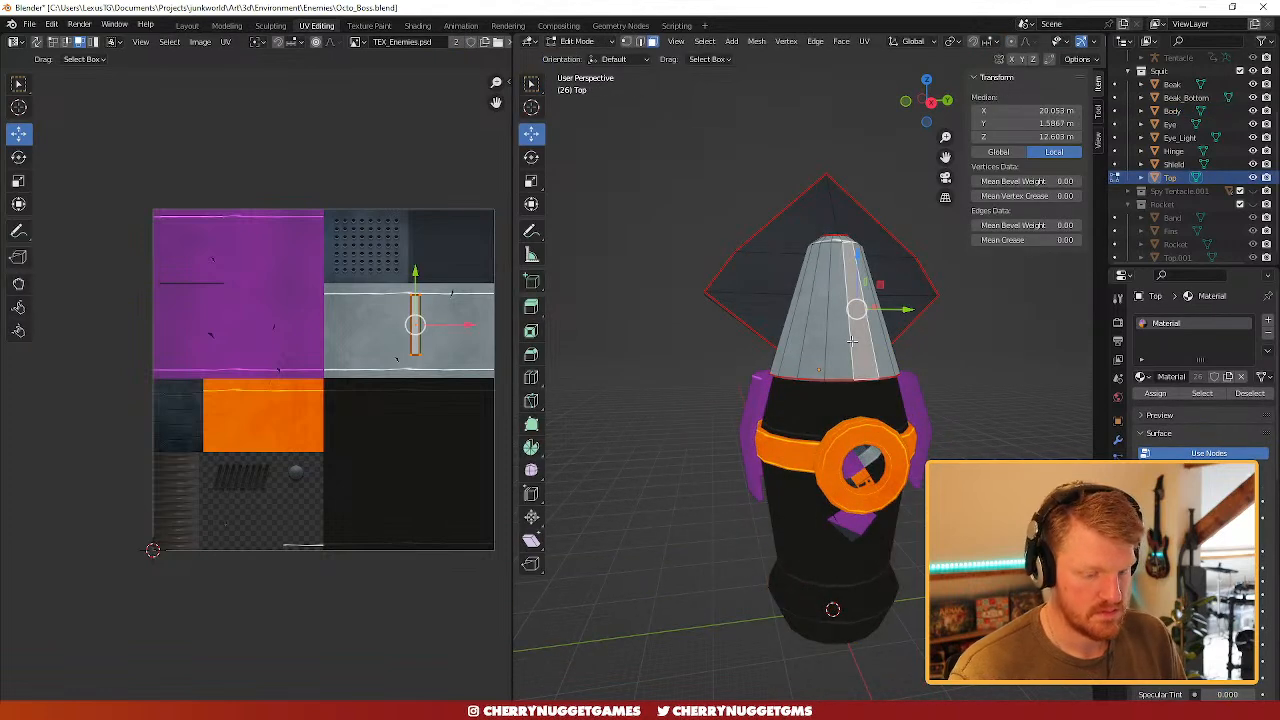
{"action": "key", "text": "ctrl+l"}
{"action": "left_click_drag", "start_coordinate": [410, 321], "coordinate": [240, 343]}
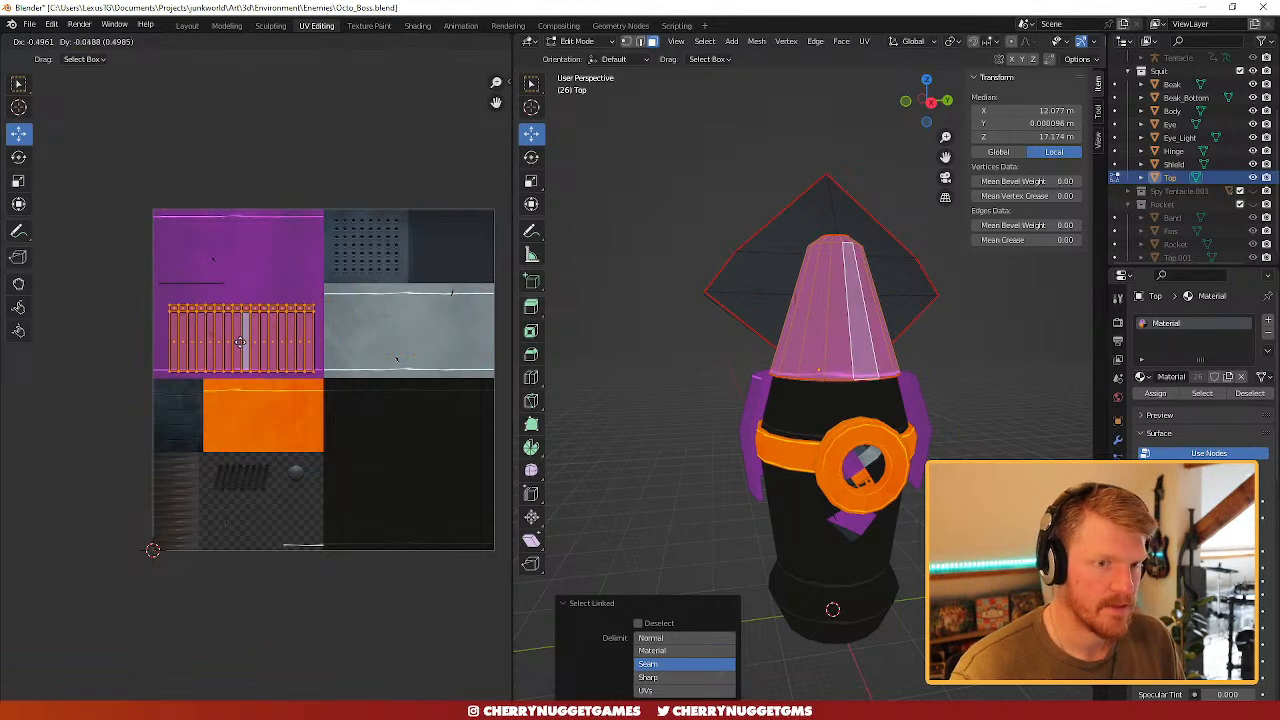
{"action": "left_click_drag", "start_coordinate": [240, 341], "coordinate": [240, 341]}
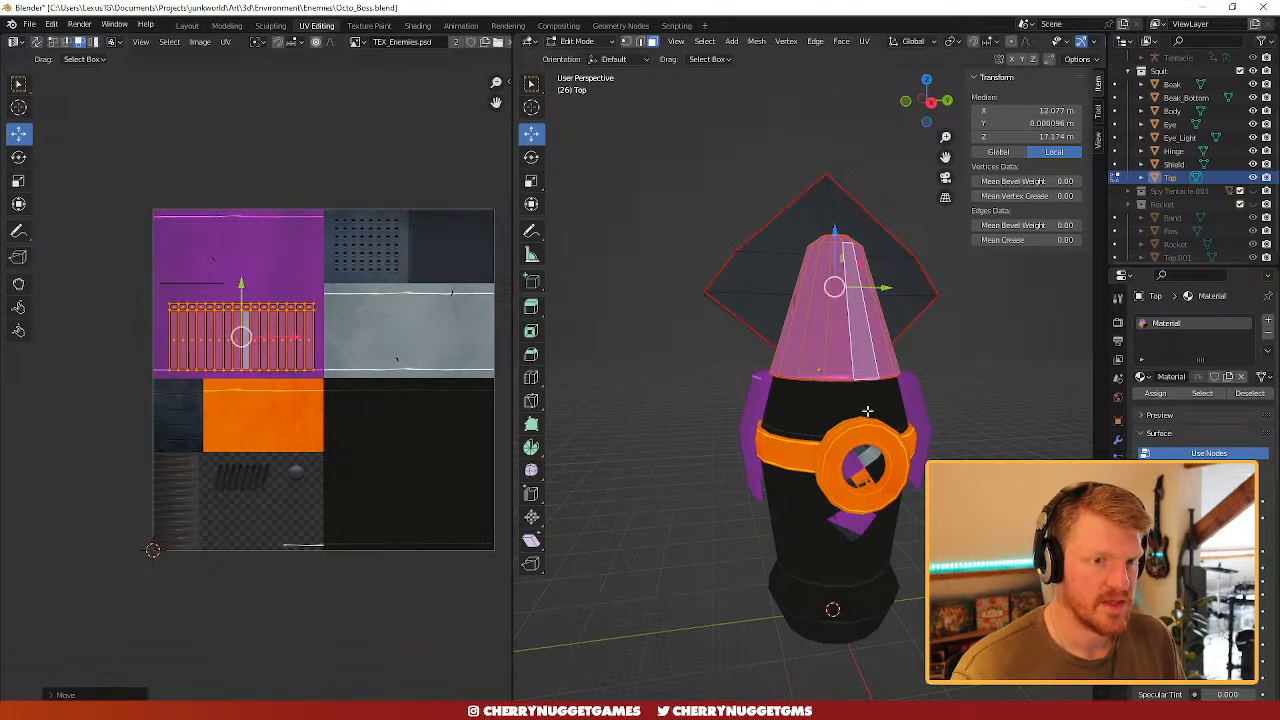
{"action": "key", "text": "Tab"}
{"action": "scroll", "coordinate": [944, 415], "scroll_direction": "down", "scroll_amount": 5}
{"action": "scroll", "coordinate": [928, 430], "scroll_direction": "up", "scroll_amount": 3}
{"action": "mouse_move", "coordinate": [928, 429]}
{"action": "middle_mouse_down"}
{"action": "mouse_move", "coordinate": [1003, 429]}
{"action": "mouse_move", "coordinate": [760, 420]}
{"action": "mouse_move", "coordinate": [934, 423]}
{"action": "middle_mouse_up"}
{"action": "key", "text": "Tab"}
{"action": "key", "text": "ctrl+z"}
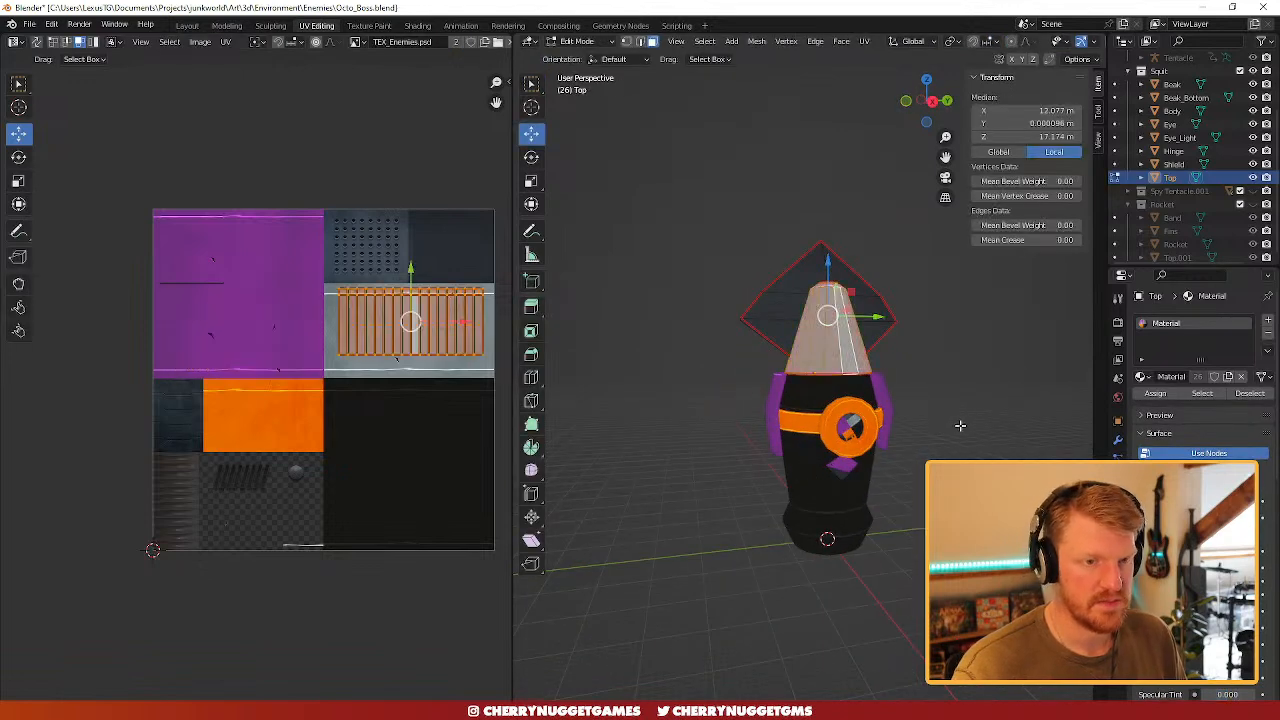
{"action": "scroll", "coordinate": [868, 349], "scroll_direction": "up", "scroll_amount": 1}
{"action": "scroll", "coordinate": [884, 440], "scroll_direction": "up", "scroll_amount": 1}
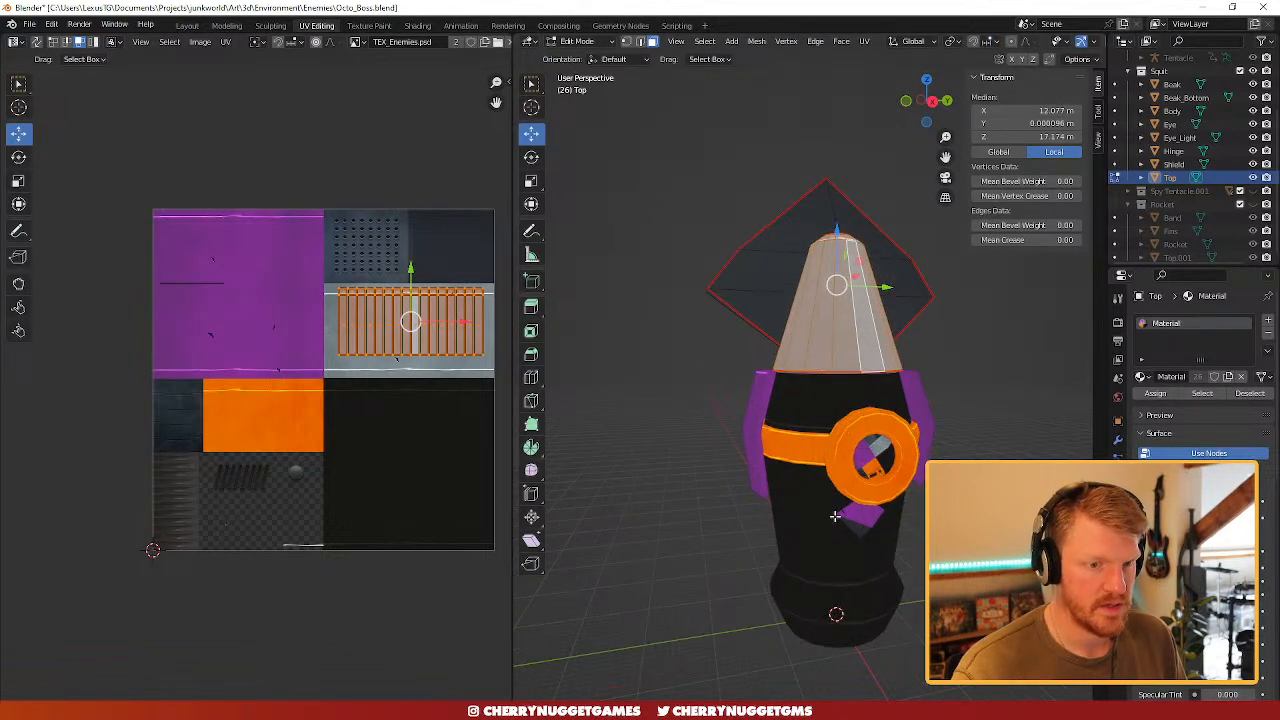
{"action": "key", "text": "alt+a"}
{"action": "key", "text": "Tab"}
- Move the UVs of the Body's upper panel ring onto the plain dark blue texture area and scale them to fit
{"action": "left_click", "coordinate": [814, 404]}
{"action": "key", "text": "Tab"}
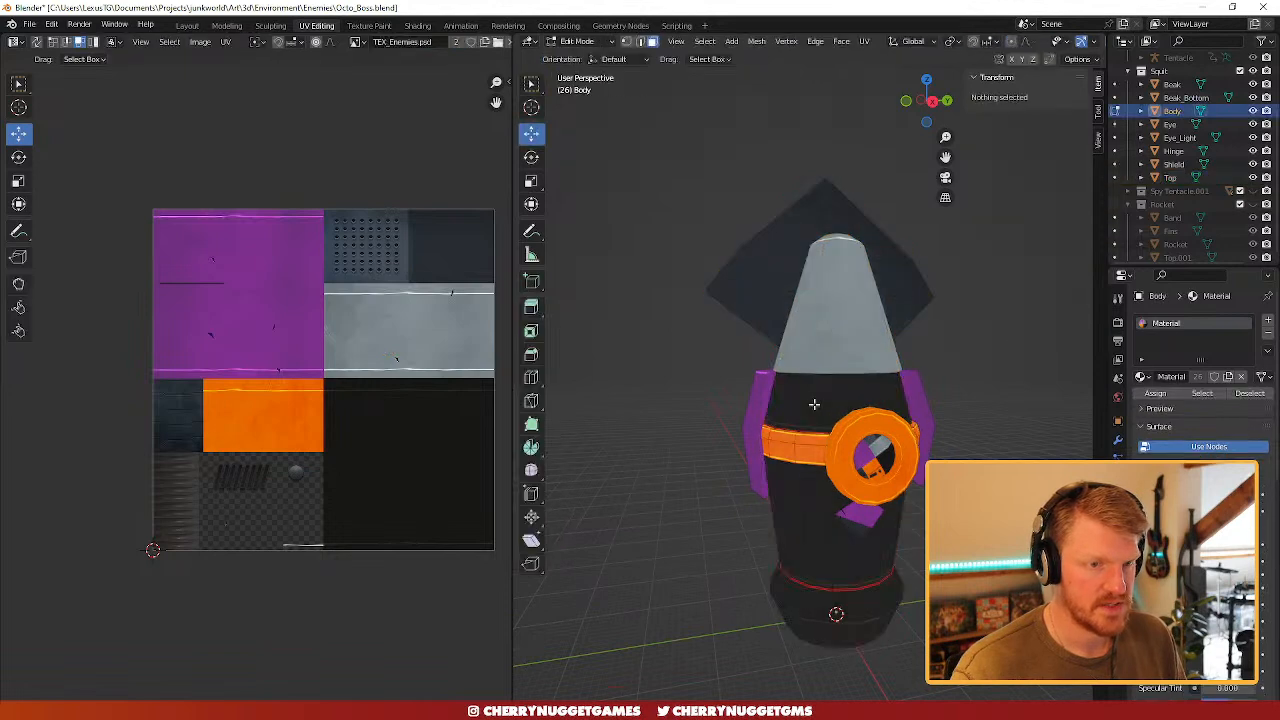
{"action": "key", "text": "l"}
{"action": "key", "text": "g"}
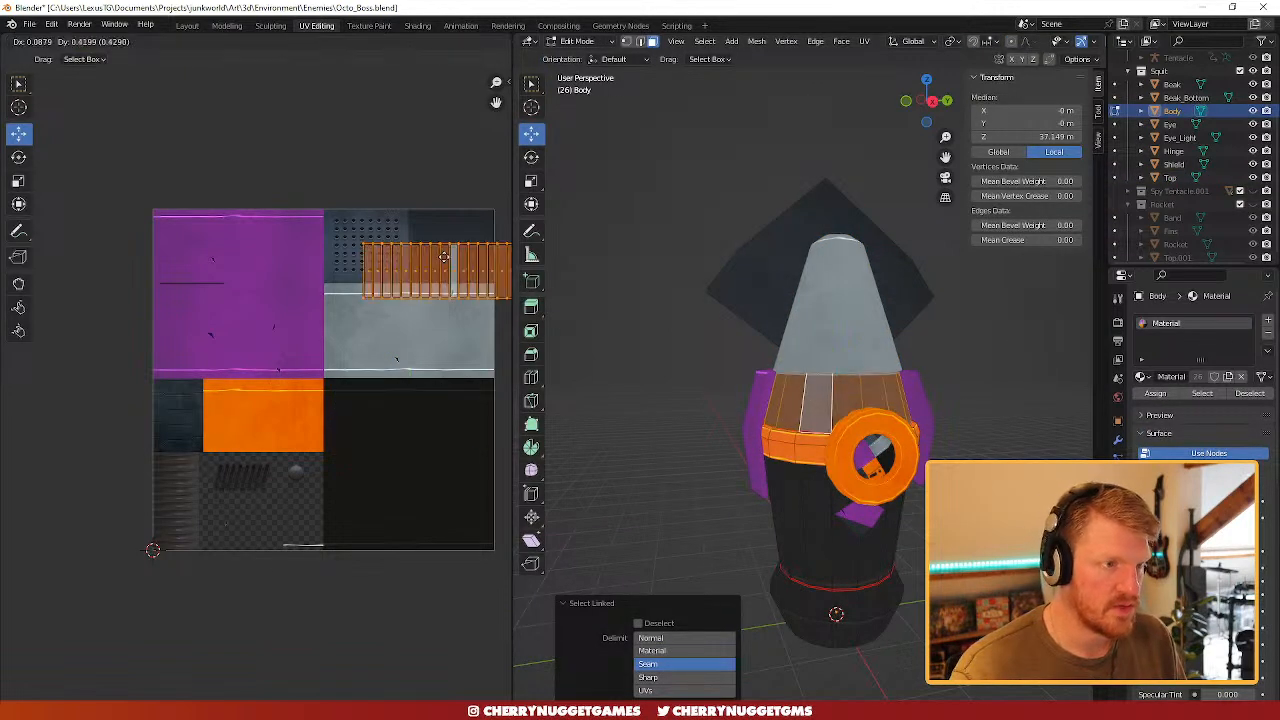
{"action": "left_click", "coordinate": [445, 255]}
{"action": "key", "text": "s"}
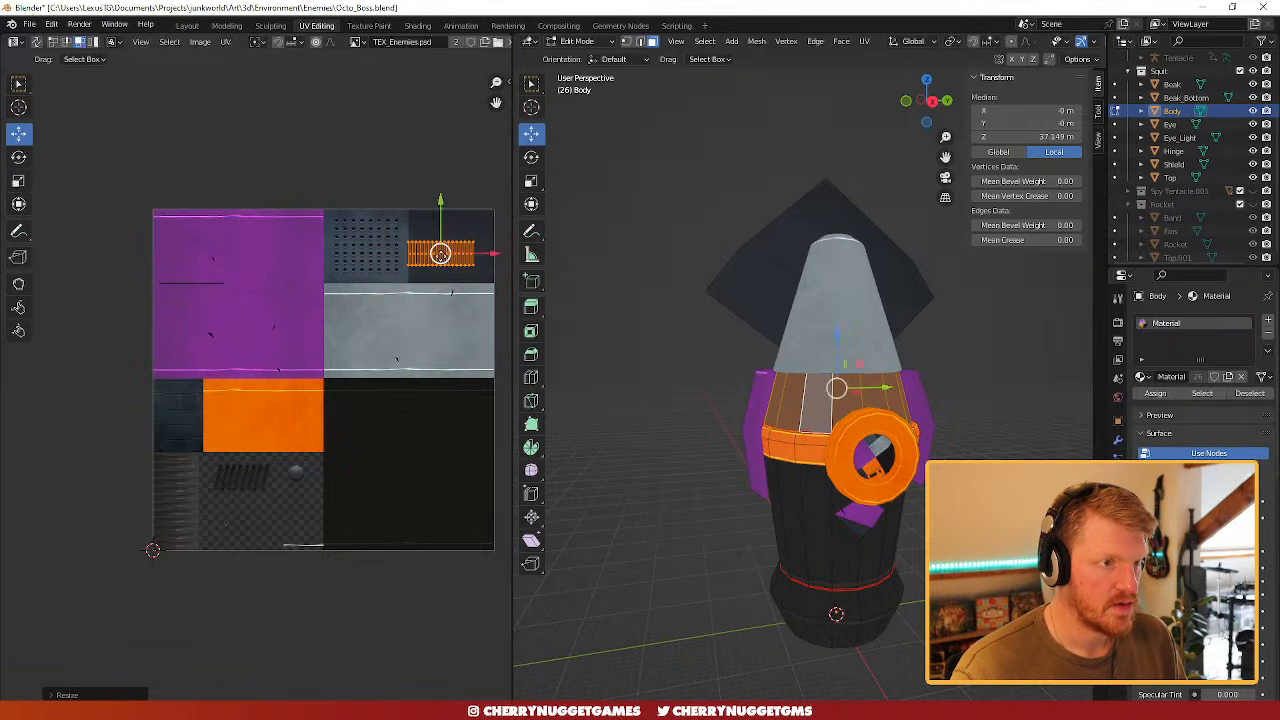
{"action": "left_click_drag", "start_coordinate": [440, 253], "coordinate": [455, 238]}
{"action": "key", "text": "s"}
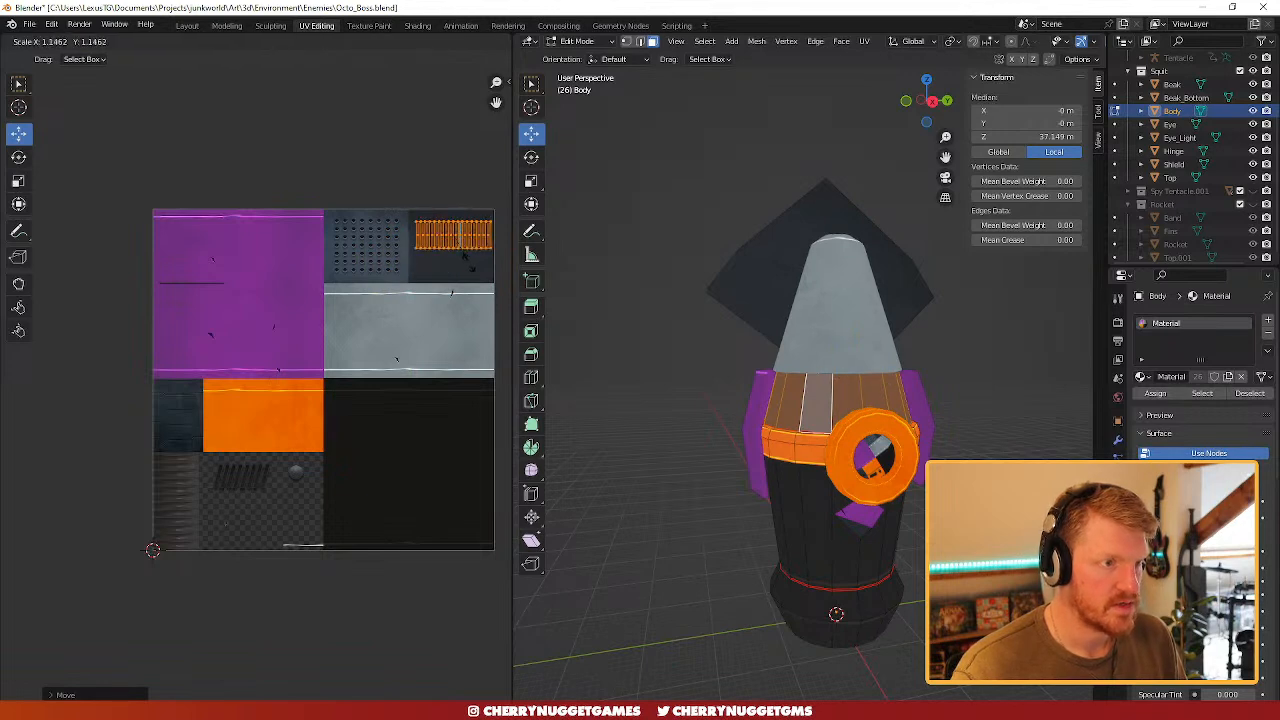
{"action": "left_click", "coordinate": [1043, 446]}
{"action": "scroll", "coordinate": [900, 452], "scroll_direction": "down", "scroll_amount": 2}
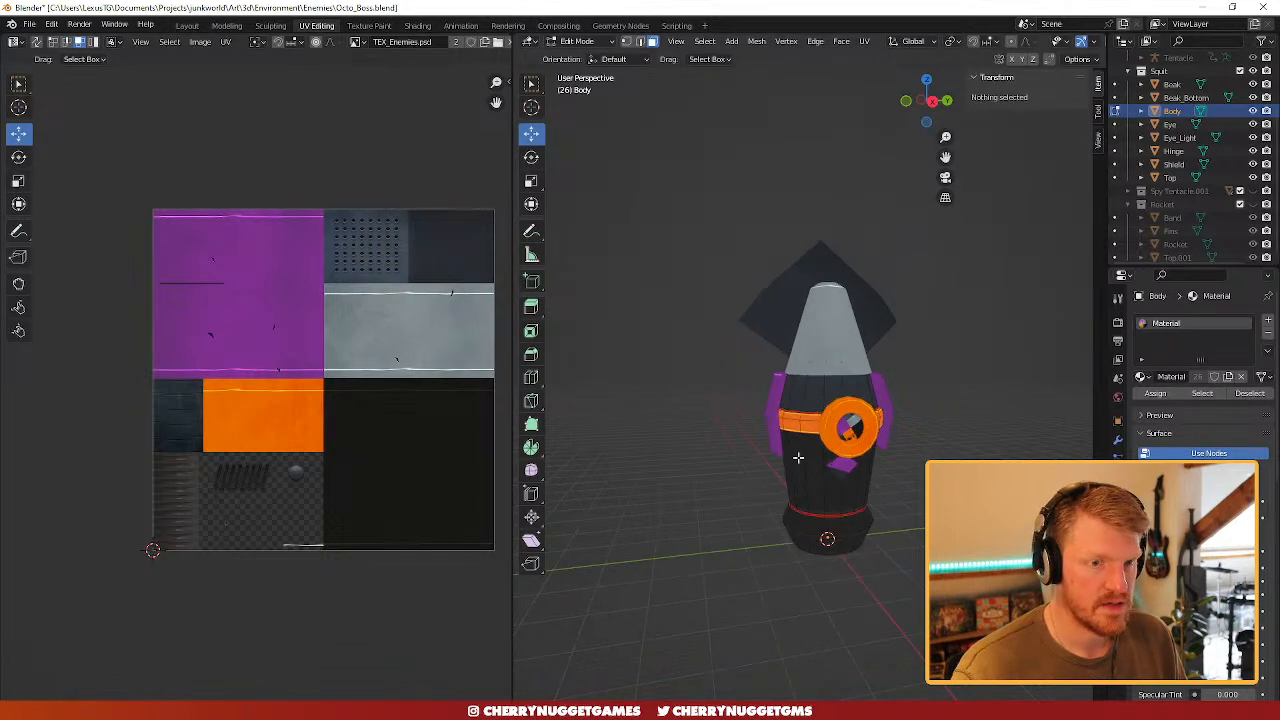
- Move the UVs of the Body's lower panel ring onto the plain dark blue texture area and scale them down to fit
{"action": "left_click", "coordinate": [811, 468]}
{"action": "key", "text": "ctrl+l"}
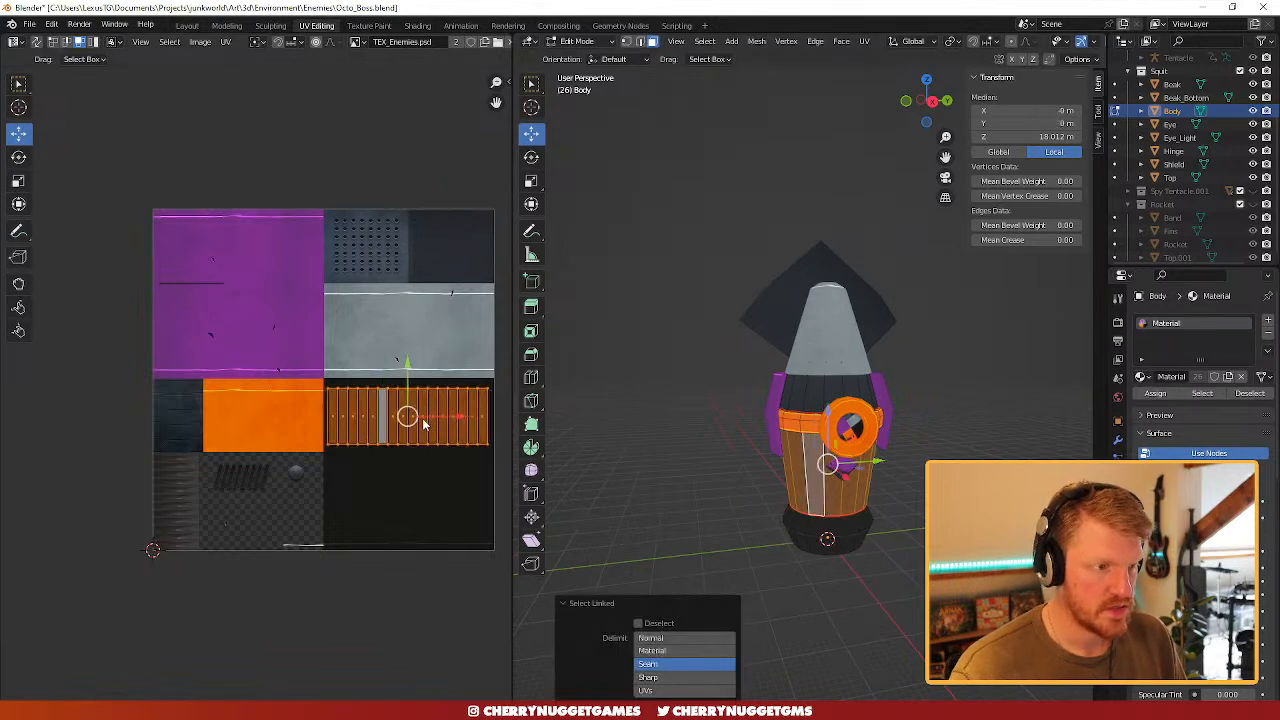
{"action": "left_click_drag", "start_coordinate": [407, 415], "coordinate": [452, 246]}
{"action": "key", "text": "s"}
{"action": "left_click", "coordinate": [920, 443]}
{"action": "scroll", "coordinate": [920, 443], "scroll_direction": "down", "scroll_amount": 3}
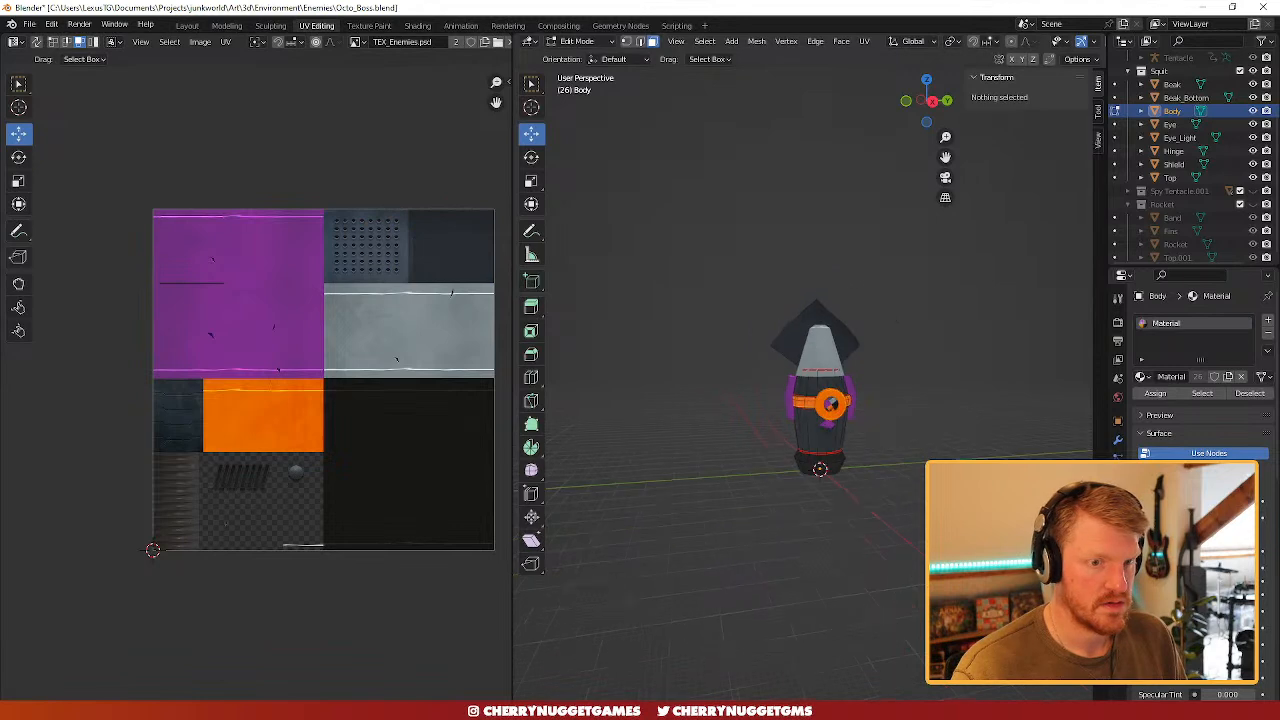
{"action": "key", "text": "Tab"}
- Examine the recoloured squid body from several angles and distances in the 3D viewport
{"action": "middle_click_drag", "start_coordinate": [932, 486], "coordinate": [880, 485]}
{"action": "scroll", "coordinate": [899, 486], "scroll_direction": "up", "scroll_amount": 4}
{"action": "scroll", "coordinate": [899, 486], "scroll_direction": "up", "scroll_amount": 2}
{"action": "scroll", "coordinate": [880, 485], "scroll_direction": "down", "scroll_amount": 4}
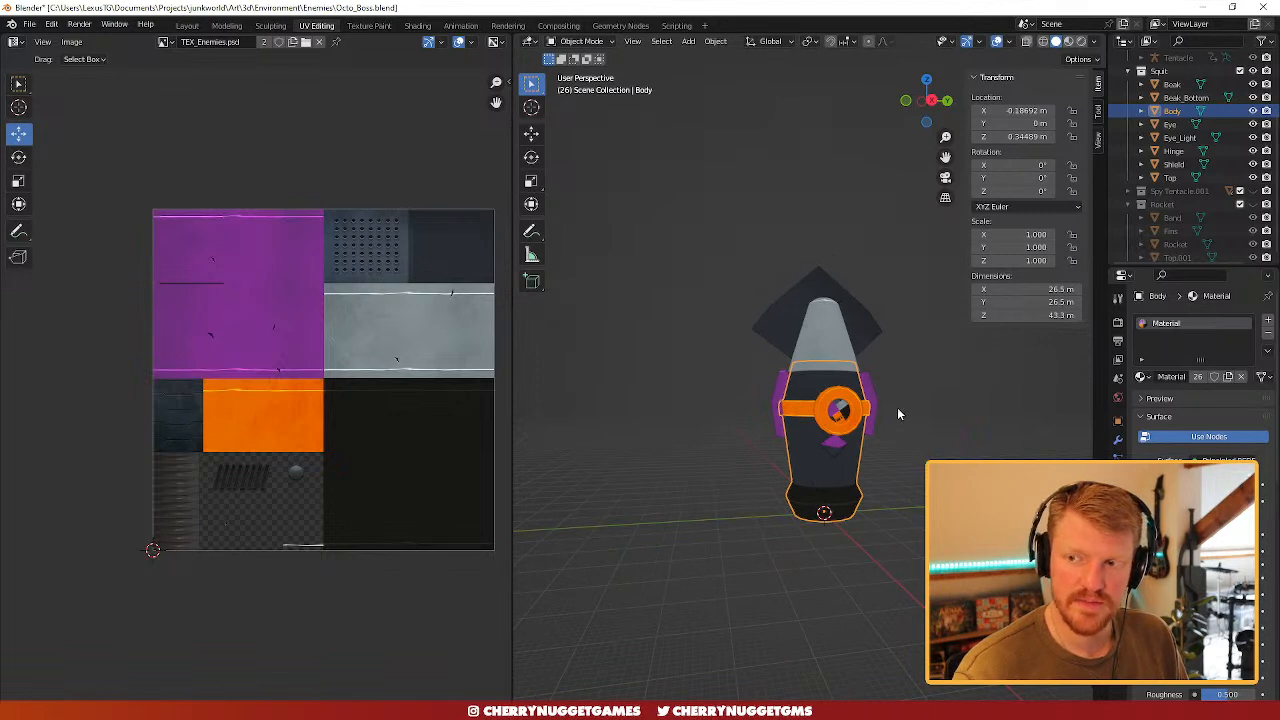
{"action": "middle_click_drag", "start_coordinate": [880, 426], "coordinate": [900, 451]}
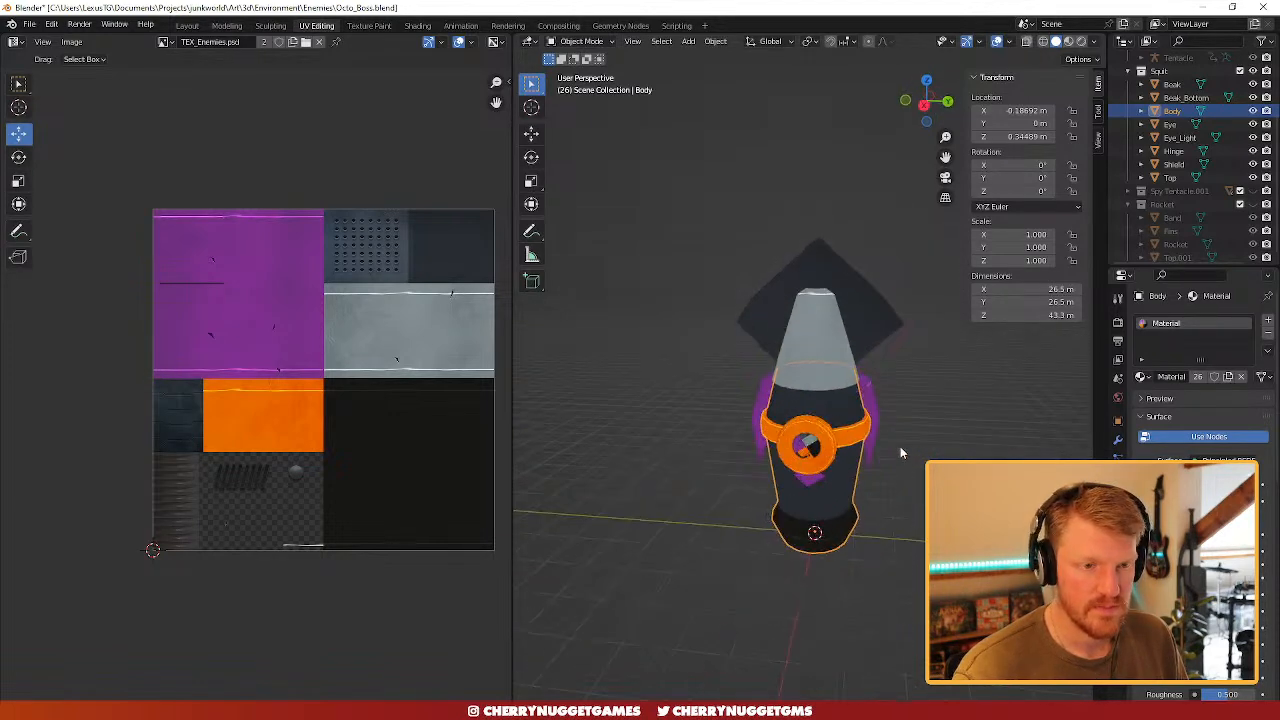
{"action": "scroll", "coordinate": [900, 451], "scroll_direction": "up", "scroll_amount": 2}
{"action": "scroll", "coordinate": [884, 444], "scroll_direction": "down", "scroll_amount": 3}
{"action": "scroll", "coordinate": [884, 444], "scroll_direction": "up", "scroll_amount": 3}
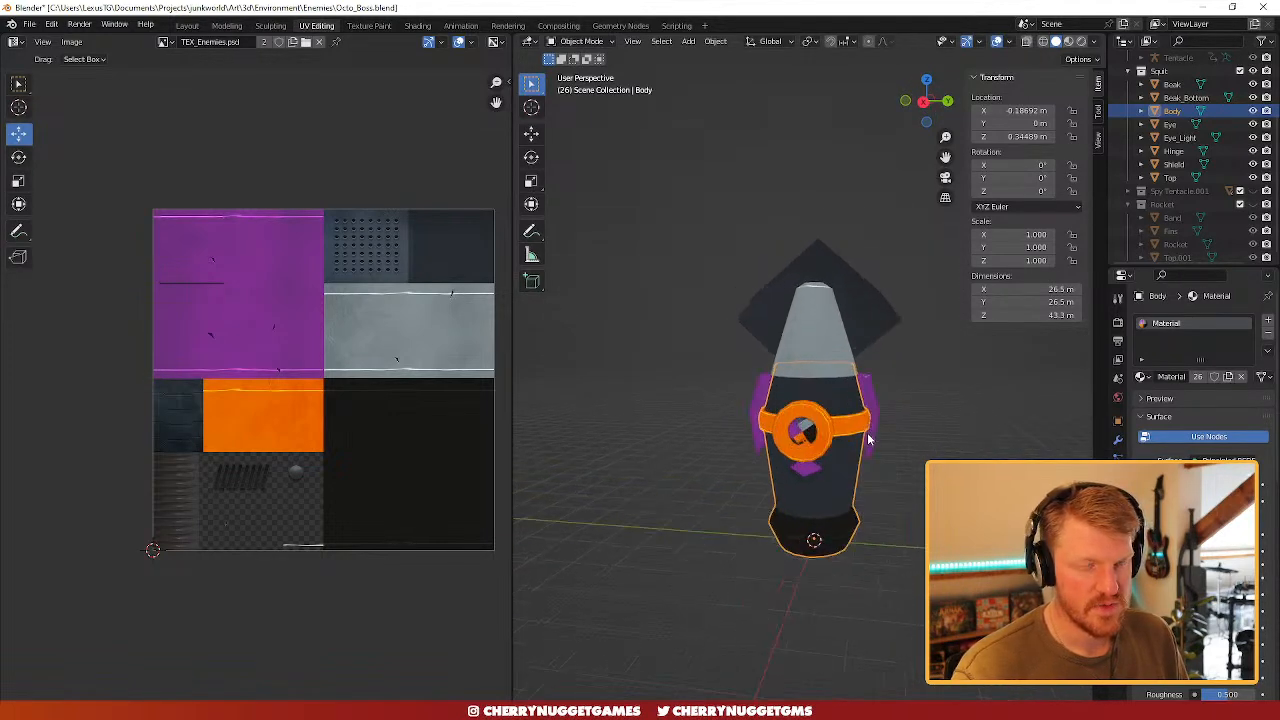
- Move the Top's cone UVs onto the plain dark blue texture area and scale them to about half size
{"action": "left_click", "coordinate": [840, 357]}
{"action": "scroll", "coordinate": [853, 367], "scroll_direction": "down", "scroll_amount": 1}
{"action": "mouse_move", "coordinate": [848, 380]}
{"action": "middle_mouse_down"}
{"action": "mouse_move", "coordinate": [894, 391]}
{"action": "mouse_move", "coordinate": [868, 384]}
{"action": "middle_mouse_up"}
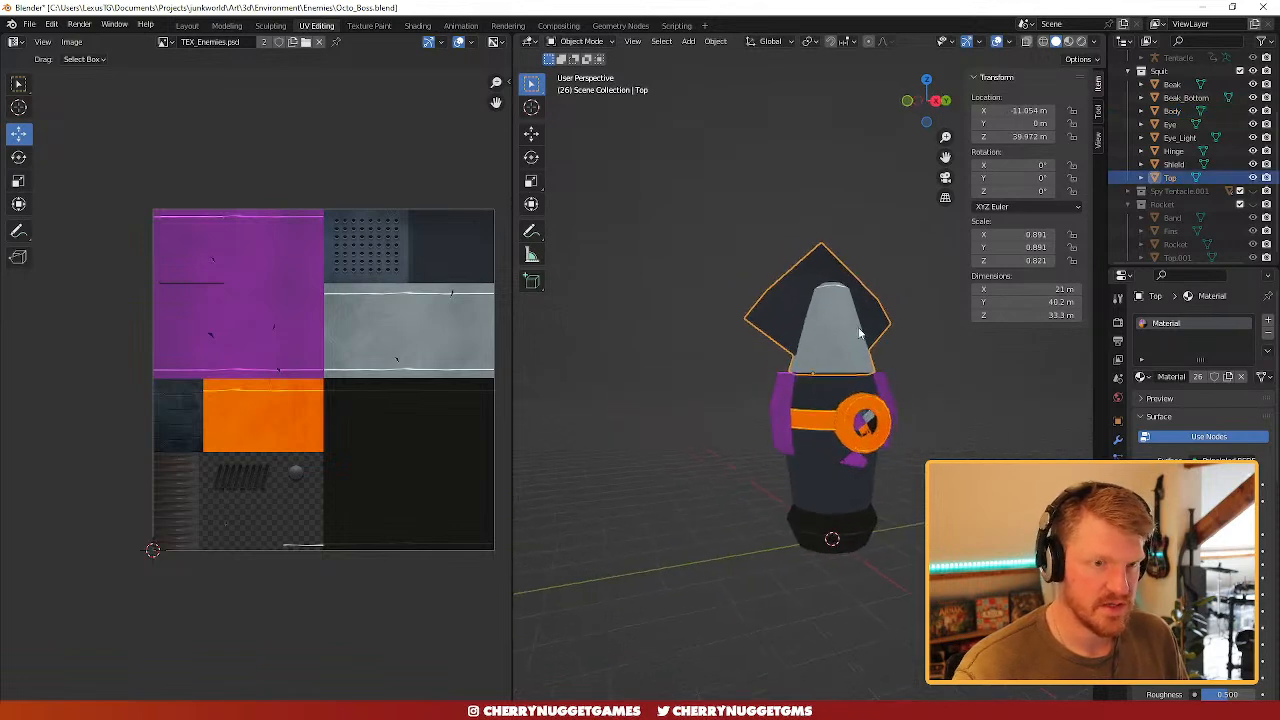
{"action": "key", "text": "Tab"}
{"action": "left_click", "coordinate": [803, 312]}
{"action": "left_click_drag", "start_coordinate": [803, 312], "coordinate": [790, 310]}
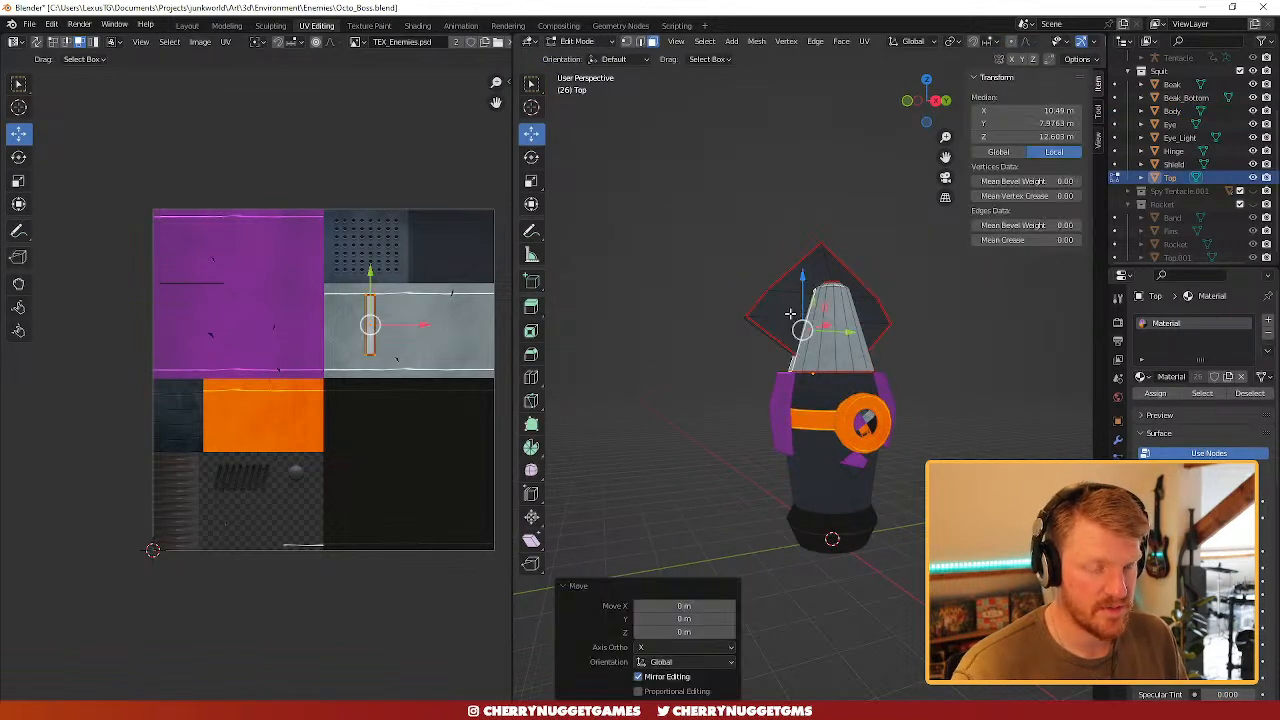
{"action": "middle_click_drag", "start_coordinate": [790, 313], "coordinate": [834, 347]}
{"action": "key", "text": "l"}
{"action": "scroll", "coordinate": [840, 350], "scroll_direction": "up", "scroll_amount": 1}
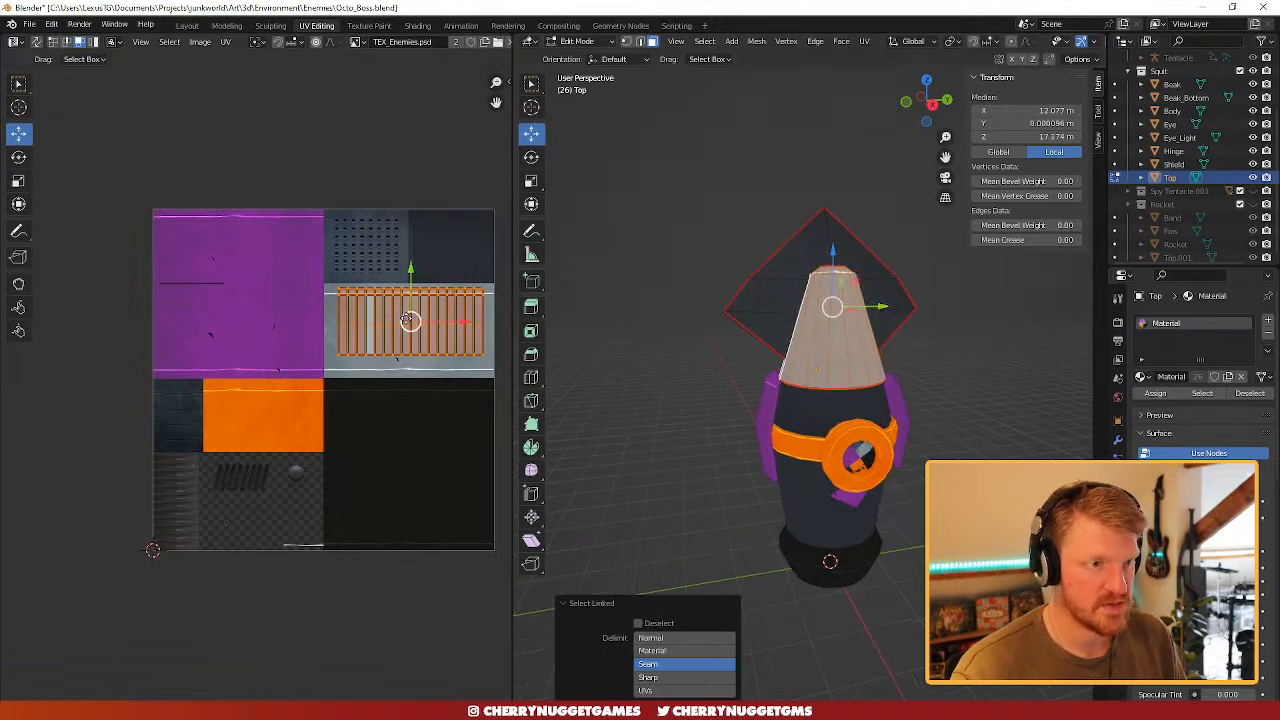
{"action": "key", "text": "g"}
{"action": "left_click", "coordinate": [444, 242]}
{"action": "key", "text": "s"}
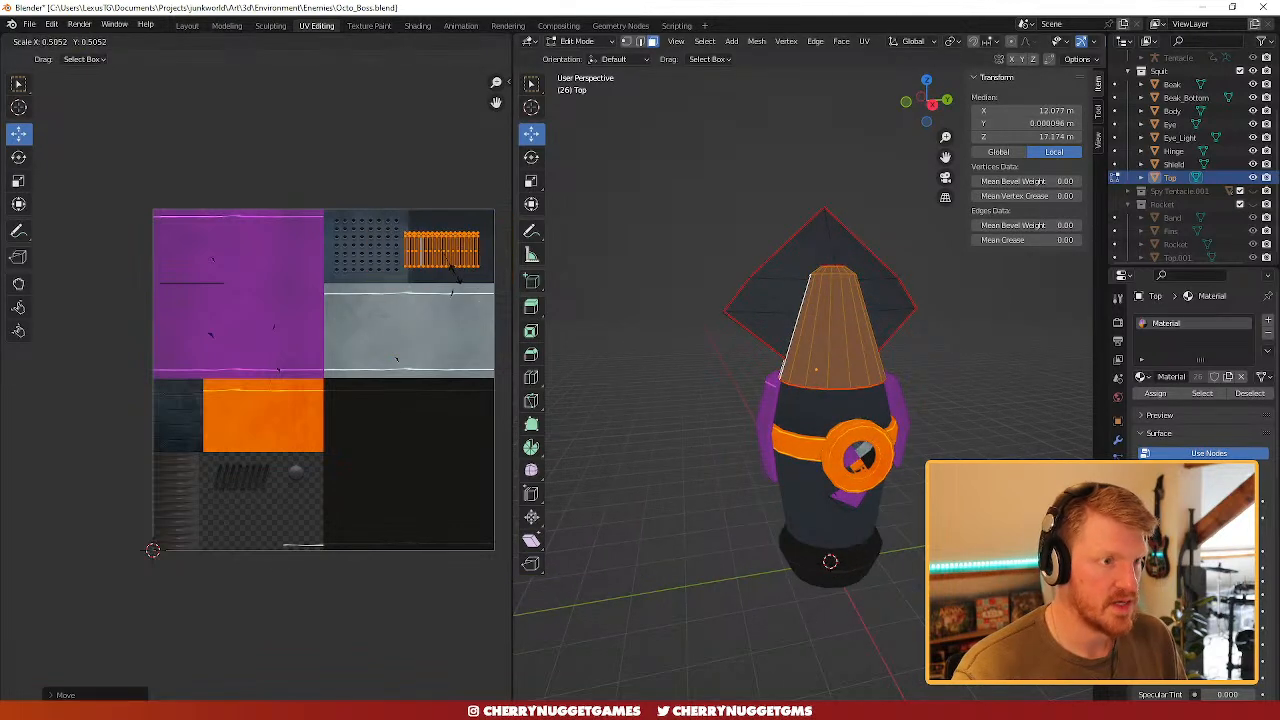
{"action": "scroll", "coordinate": [800, 300], "scroll_direction": "down", "scroll_amount": 2}
- Move the UVs of the Top's diamond-shaped fin onto the purple texture area and enlarge them
{"action": "left_click", "coordinate": [797, 297]}
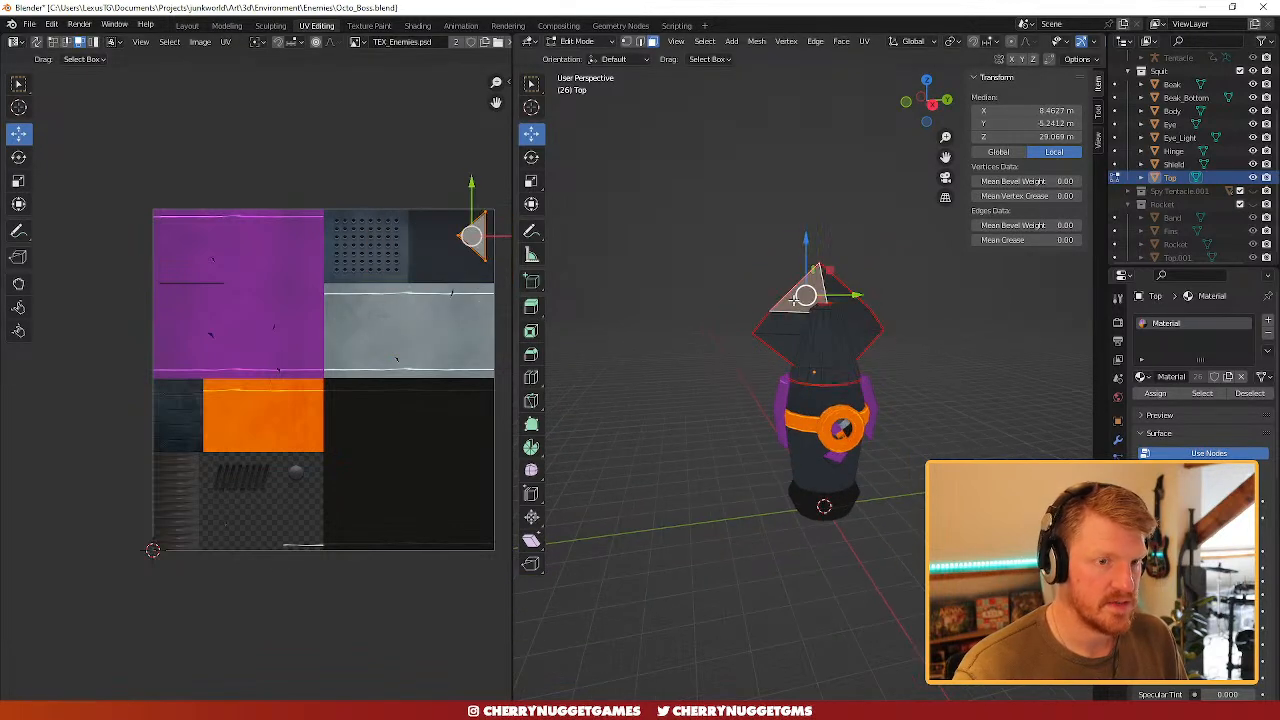
{"action": "key", "text": "l"}
{"action": "middle_click_drag", "start_coordinate": [656, 275], "coordinate": [838, 332]}
{"action": "key", "text": "l"}
{"action": "key", "text": "g"}
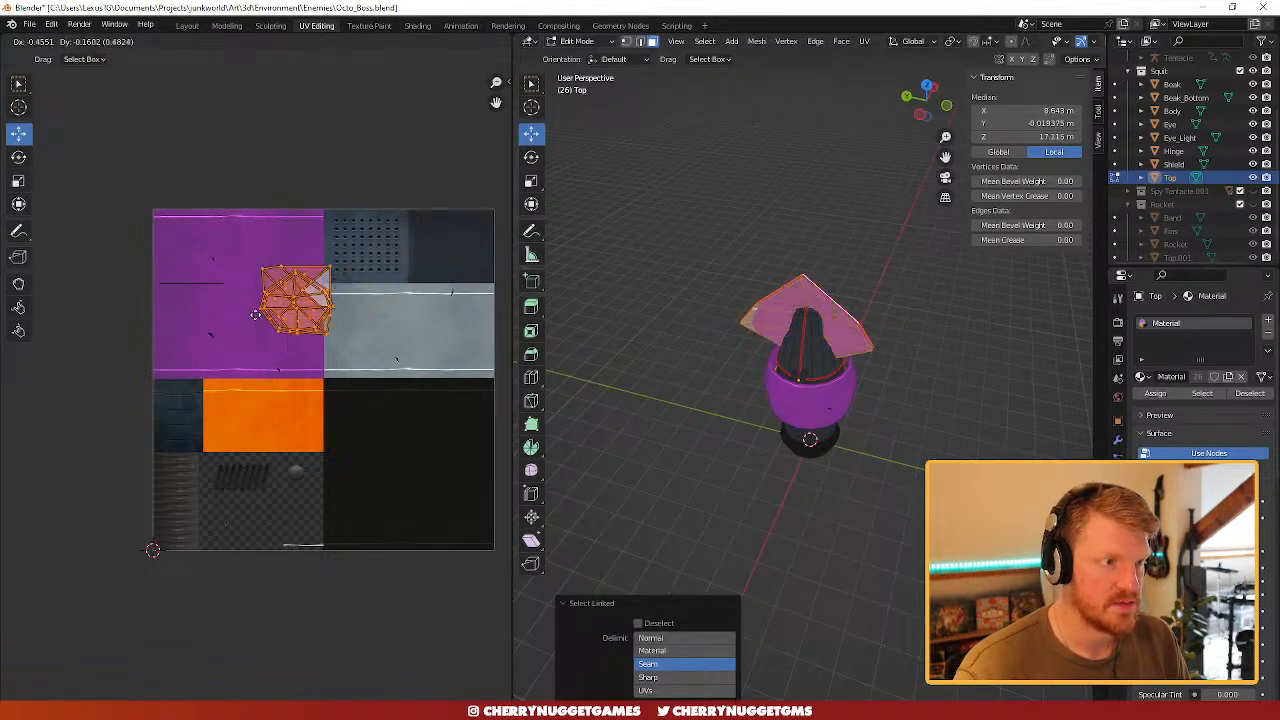
{"action": "left_click", "coordinate": [293, 360]}
{"action": "key", "text": "s"}
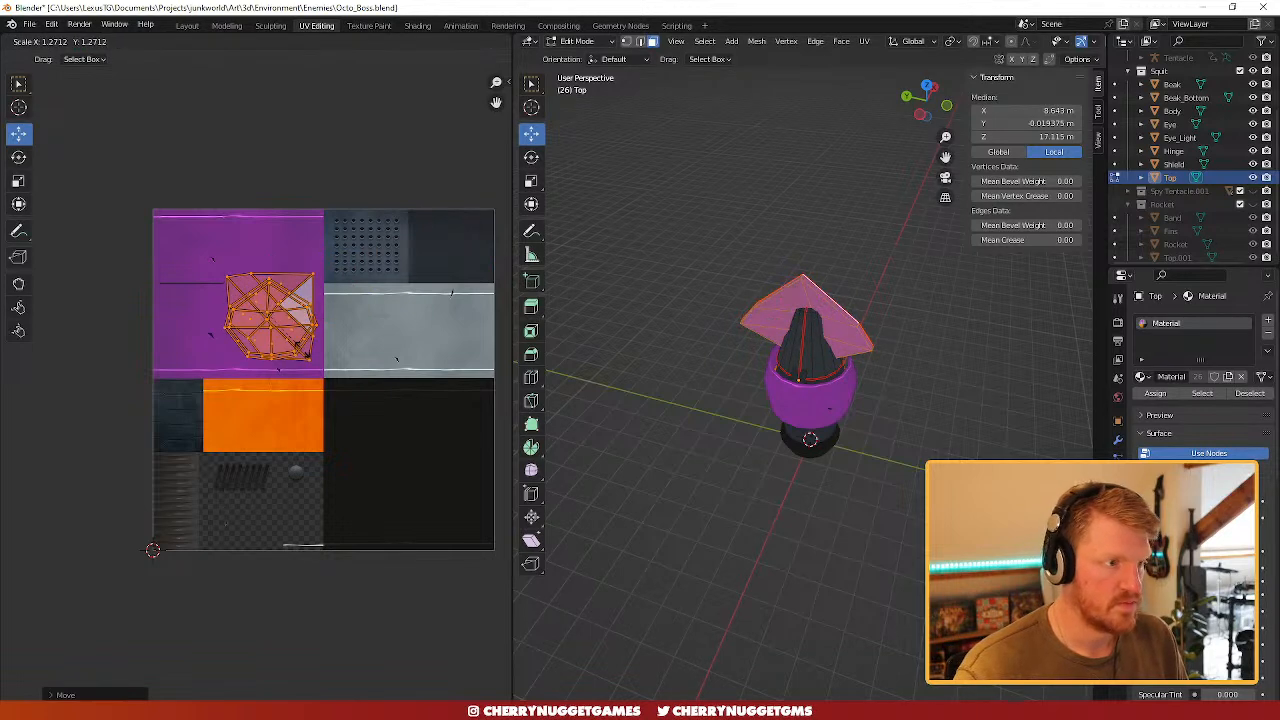
{"action": "key", "text": "g"}
{"action": "left_click", "coordinate": [326, 351]}
{"action": "left_click", "coordinate": [886, 508]}
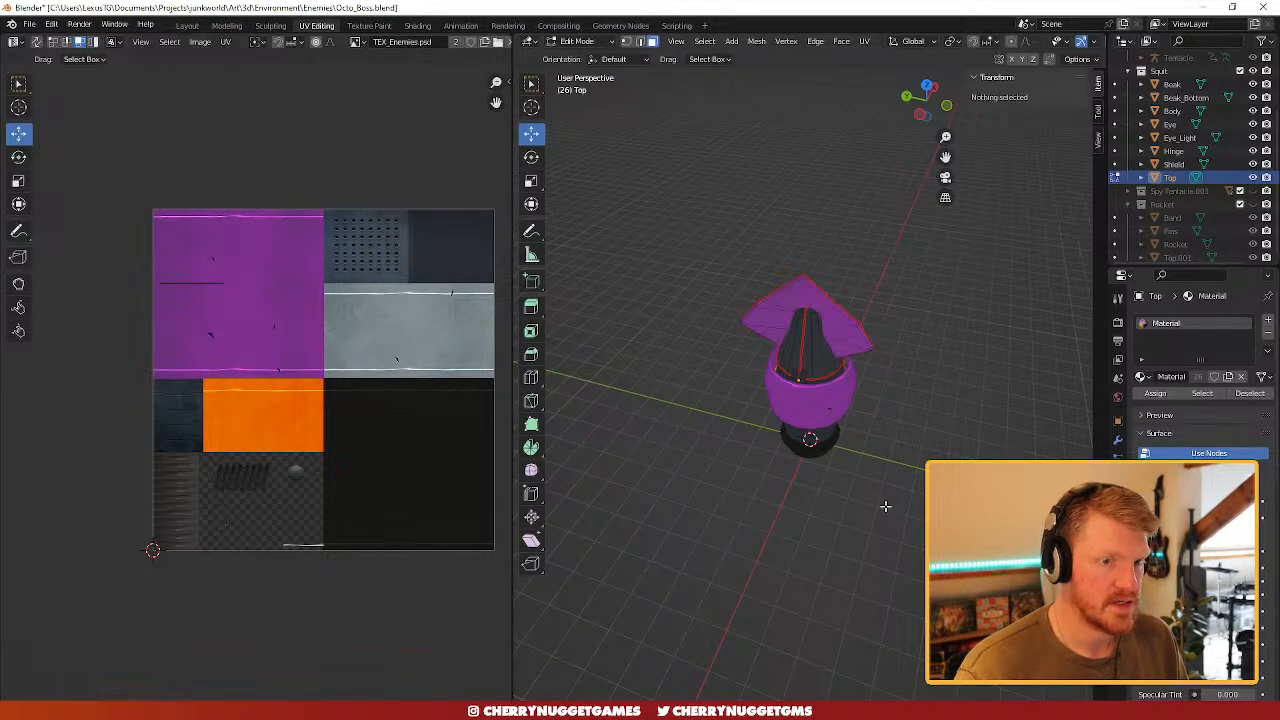
- Leave mesh editing and examine the squid's purple fin and dark cone against the rest of the body
{"action": "middle_click_drag", "start_coordinate": [886, 508], "coordinate": [695, 440]}
{"action": "key", "text": "Tab"}
{"action": "scroll", "coordinate": [923, 455], "scroll_direction": "down", "scroll_amount": 2}
{"action": "left_click", "coordinate": [923, 457]}
{"action": "scroll", "coordinate": [923, 457], "scroll_direction": "up", "scroll_amount": 6}
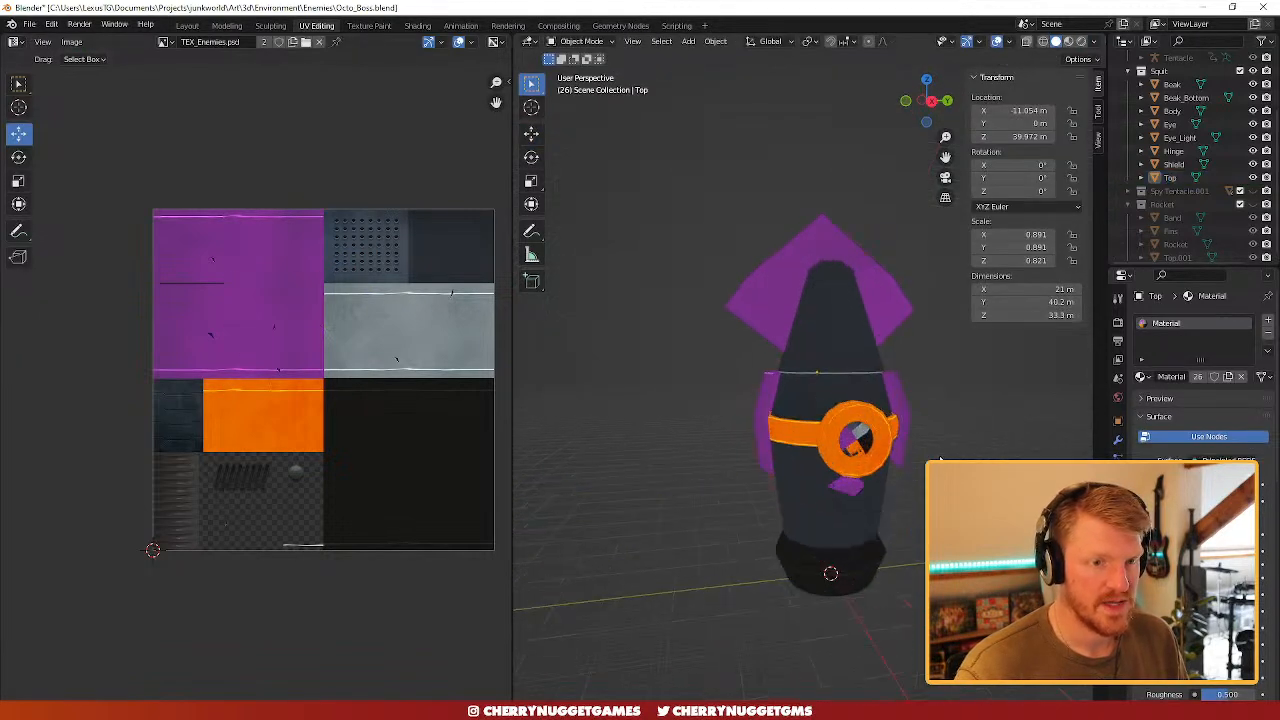
{"action": "scroll", "coordinate": [923, 457], "scroll_direction": "down", "scroll_amount": 4}
{"action": "middle_click_drag", "start_coordinate": [923, 457], "coordinate": [880, 490]}
{"action": "scroll", "coordinate": [830, 410], "scroll_direction": "up", "scroll_amount": 2}
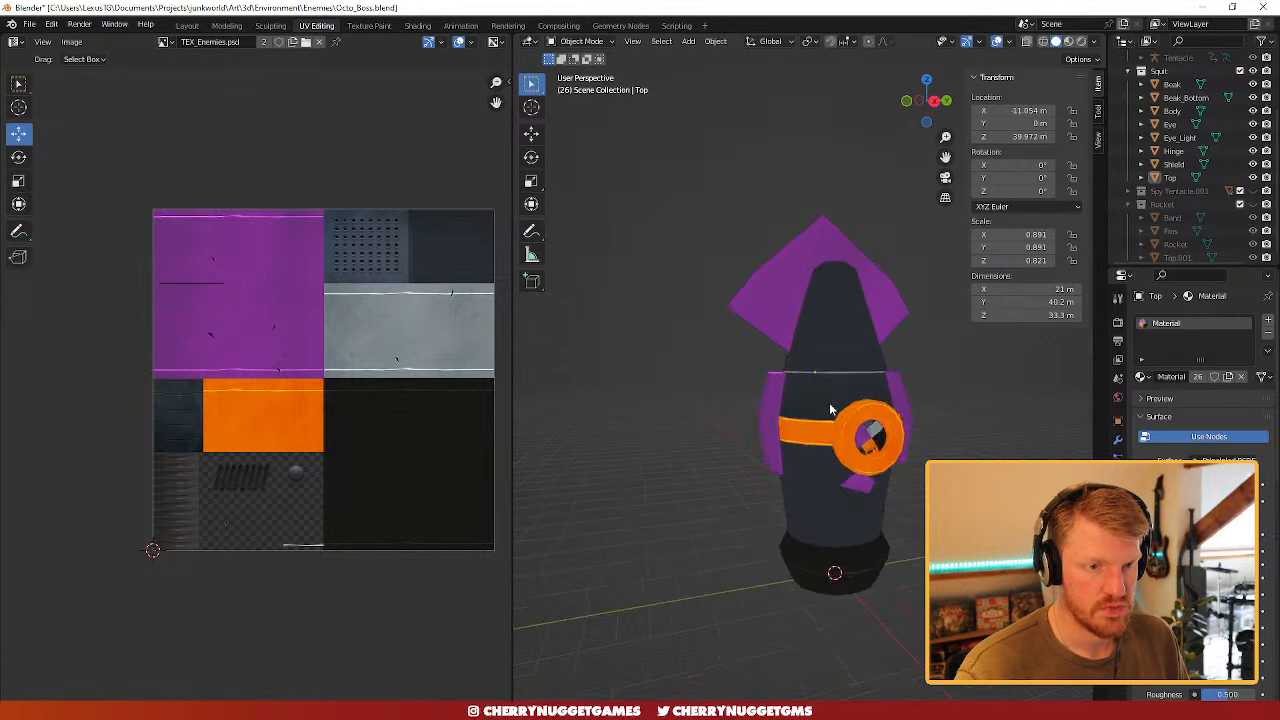
- Move the UVs of the Body's upper panel ring onto the light grey texture area and scale them up to fill it
{"action": "left_click", "coordinate": [832, 408]}
{"action": "key", "text": "Tab"}
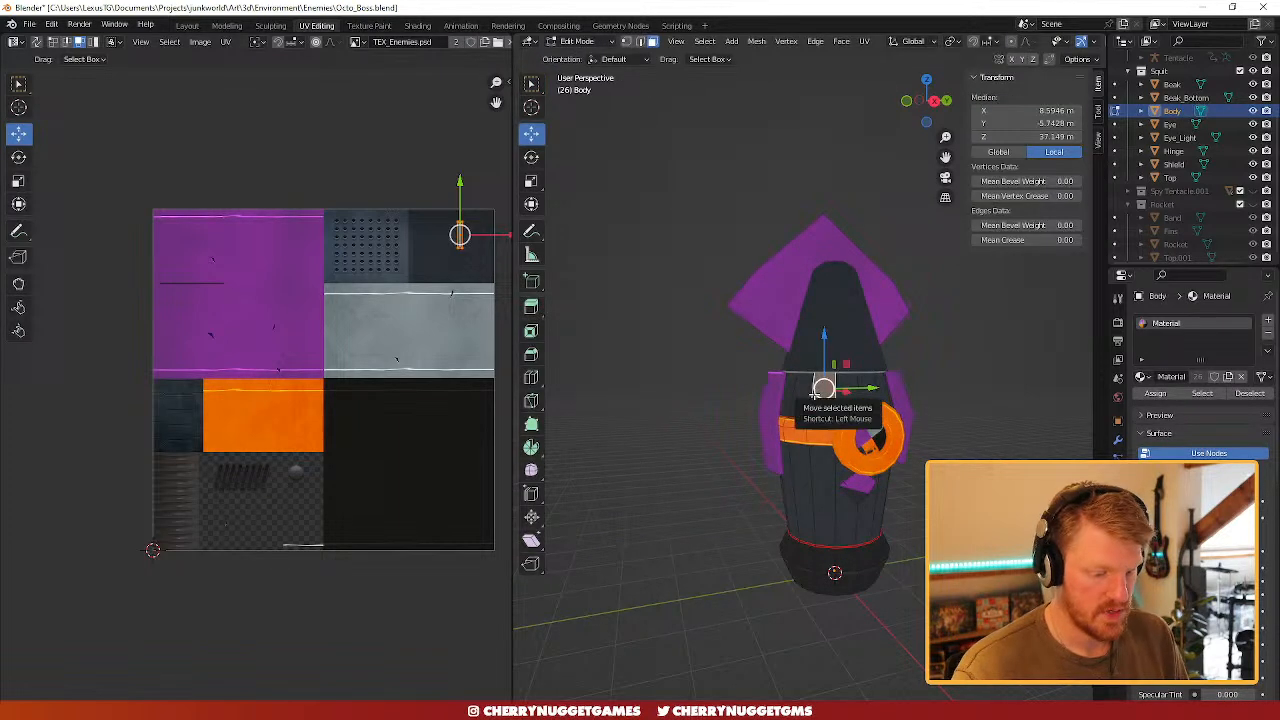
{"action": "key", "text": "l"}
{"action": "left_click_drag", "start_coordinate": [453, 234], "coordinate": [420, 333]}
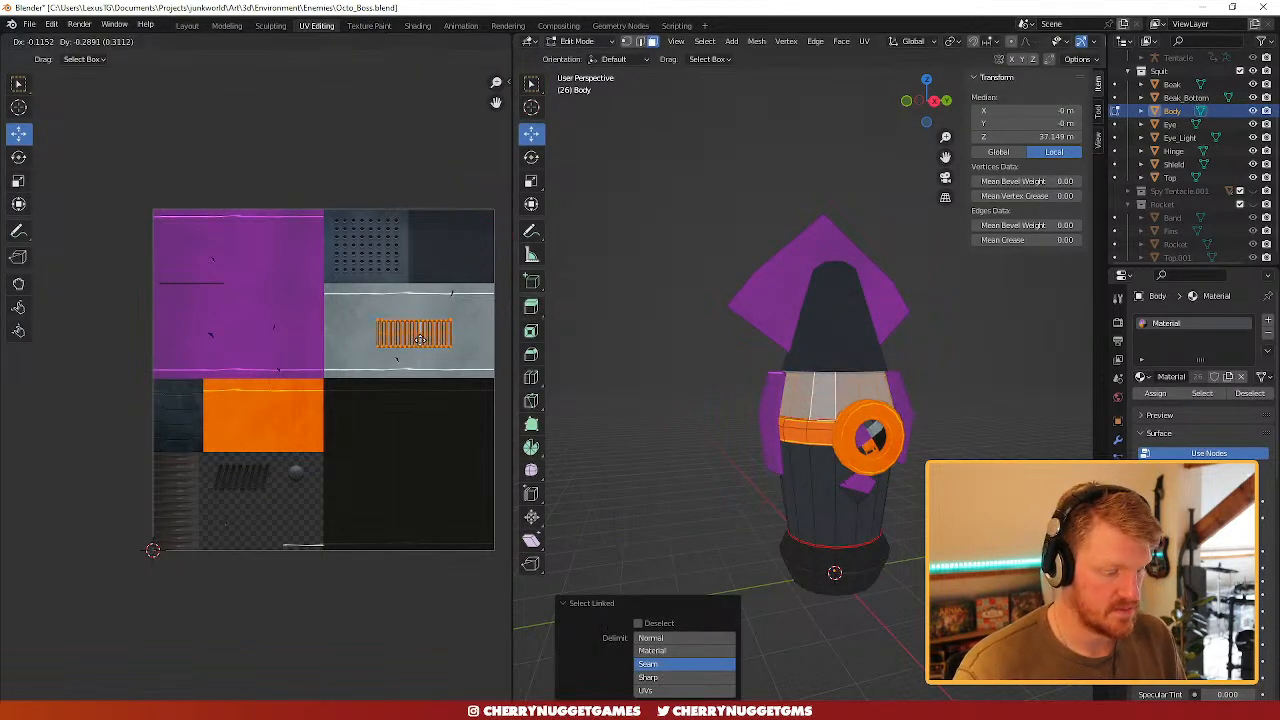
{"action": "left_click", "coordinate": [420, 338]}
{"action": "key", "text": "s"}
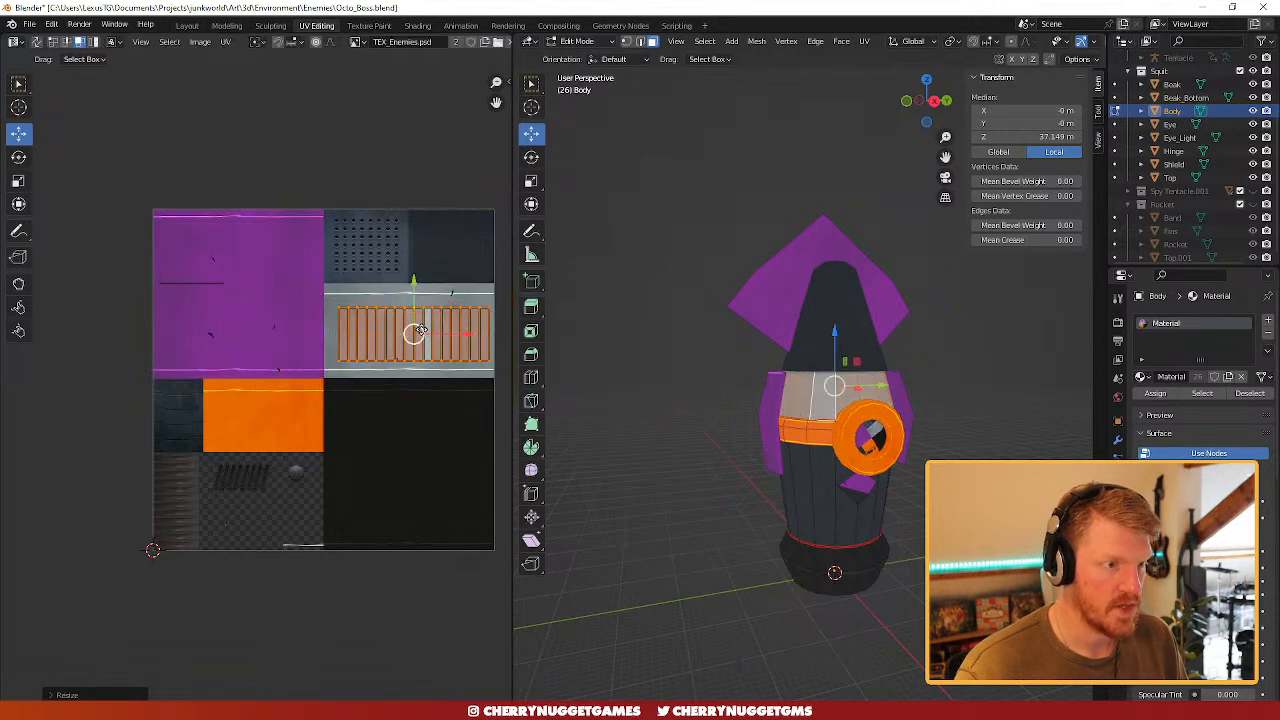
- Shift the UVs of the Body's upper panel ring slightly up within the light grey texture area and leave mesh editing
{"action": "left_click_drag", "start_coordinate": [420, 330], "coordinate": [415, 312]}
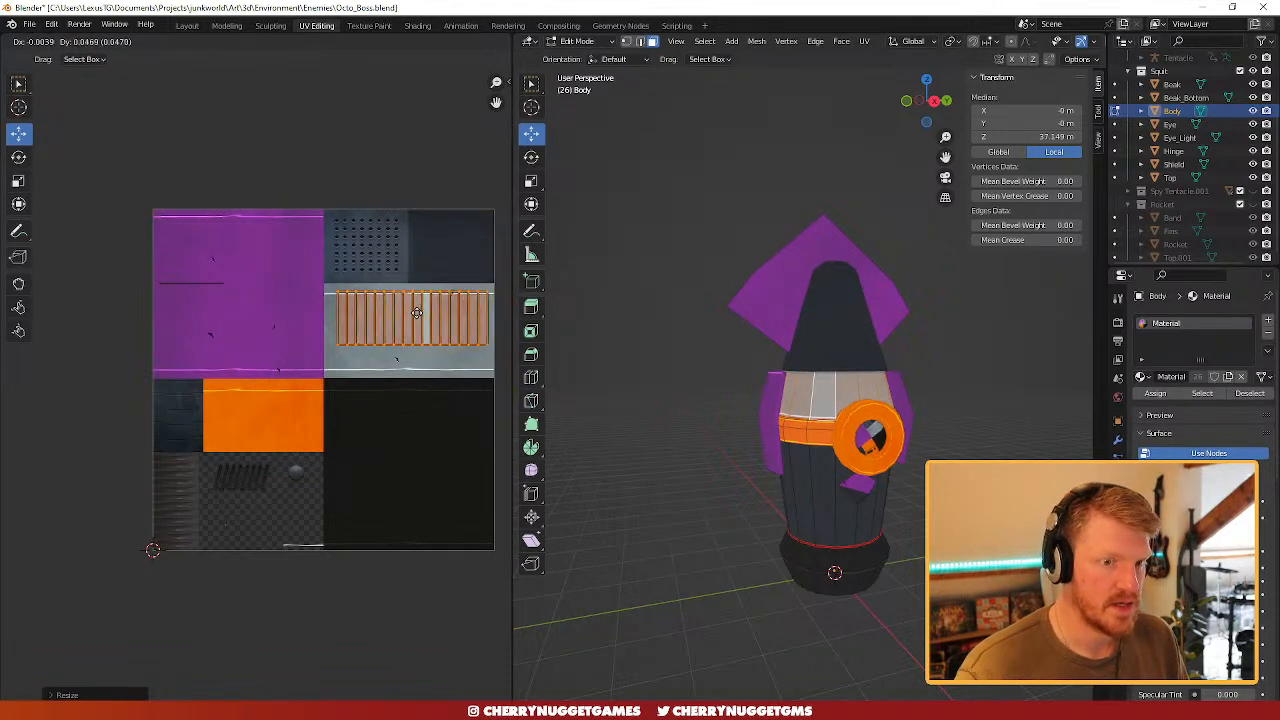
{"action": "left_click", "coordinate": [1000, 435]}
{"action": "scroll", "coordinate": [950, 441], "scroll_direction": "down", "scroll_amount": 5}
{"action": "key", "text": "Tab"}
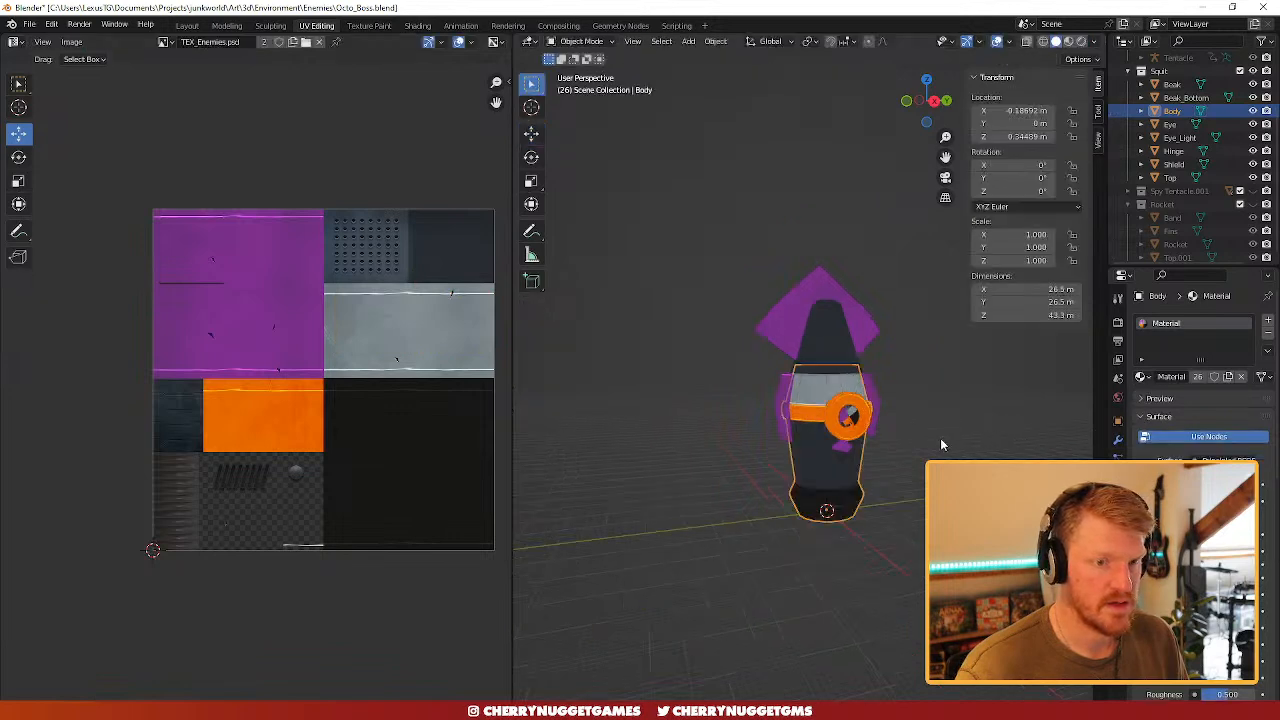
- Rotate the Top by -90° about the global Y axis and view the opened squid from several sides
{"action": "middle_click_drag", "start_coordinate": [943, 443], "coordinate": [957, 457]}
{"action": "scroll", "coordinate": [932, 462], "scroll_direction": "up", "scroll_amount": 5}
{"action": "mouse_move", "coordinate": [877, 449]}
{"action": "middle_mouse_down"}
{"action": "mouse_move", "coordinate": [932, 462]}
{"action": "mouse_move", "coordinate": [901, 457]}
{"action": "middle_mouse_up"}
{"action": "scroll", "coordinate": [930, 464], "scroll_direction": "down", "scroll_amount": 5}
{"action": "scroll", "coordinate": [871, 457], "scroll_direction": "up", "scroll_amount": 5}
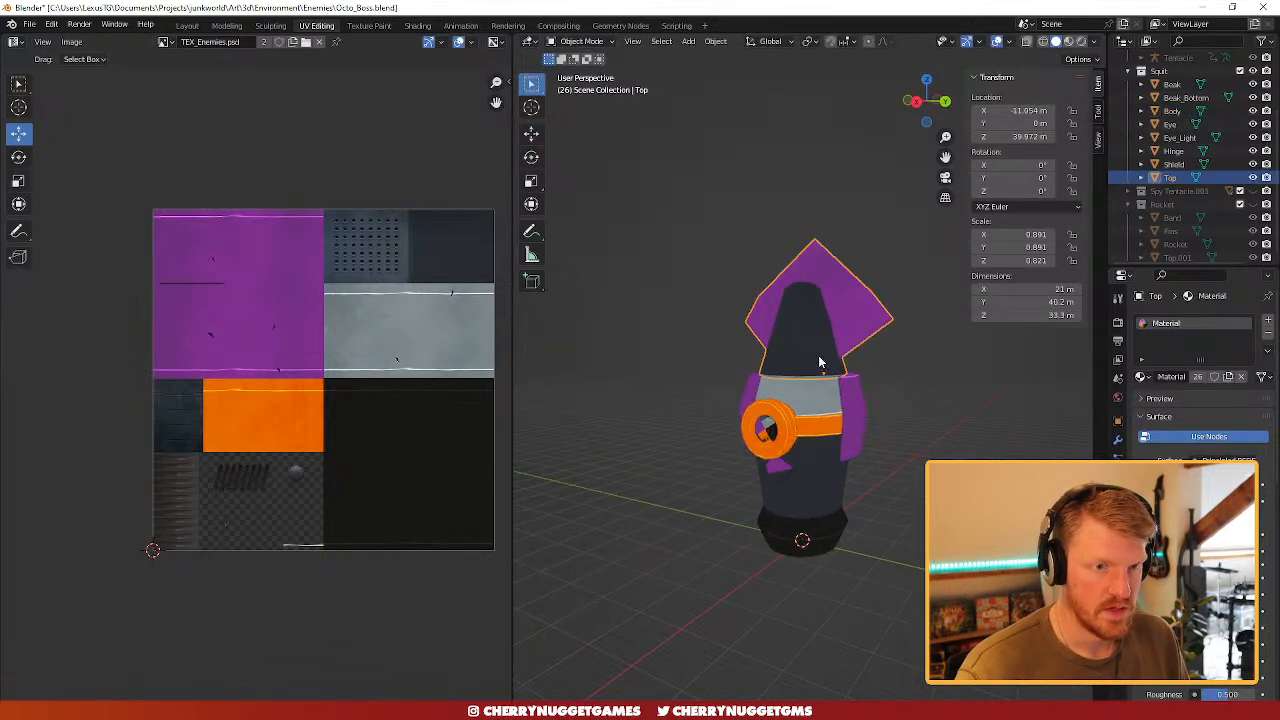
{"action": "type", "text": "ry90"}
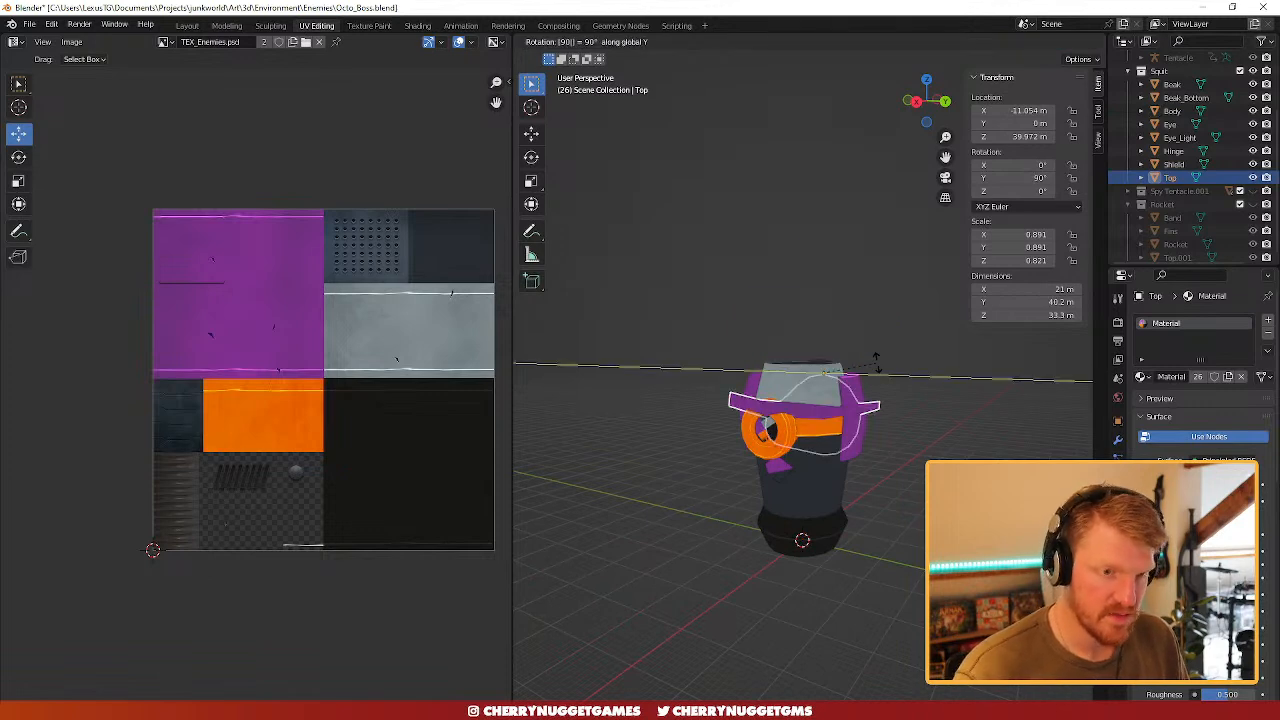
{"action": "key", "text": "Return"}
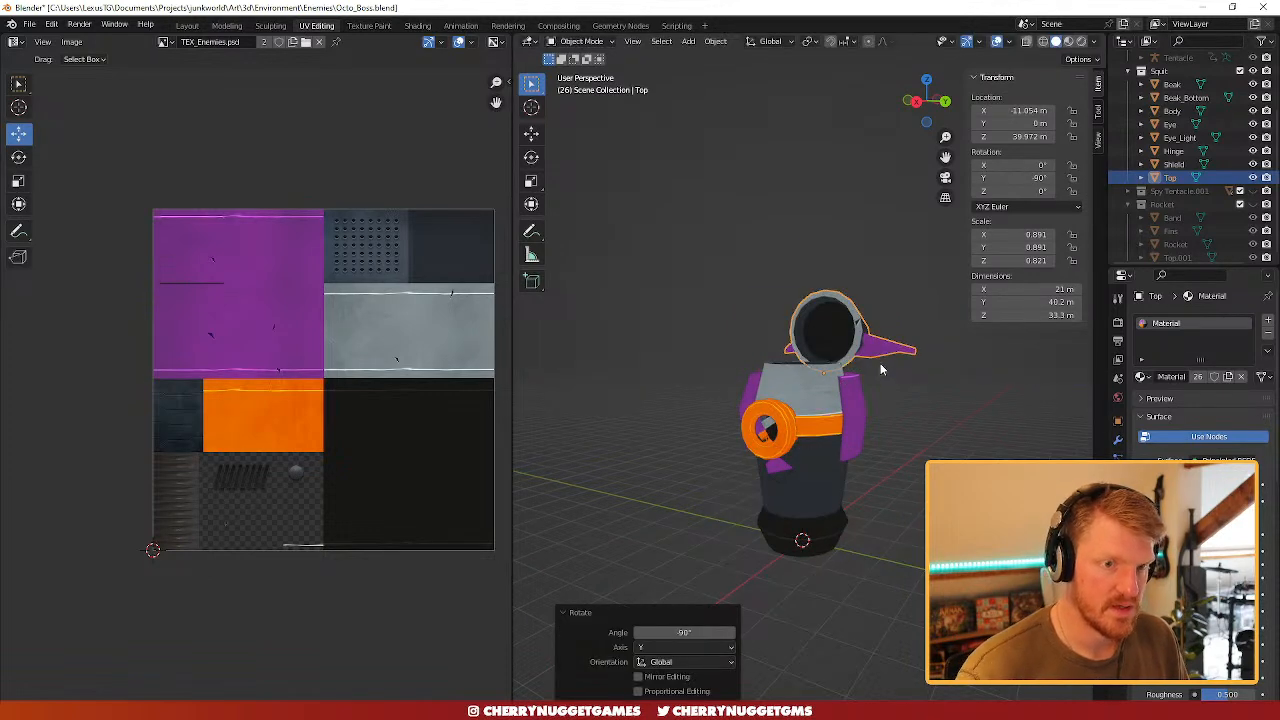
{"action": "scroll", "coordinate": [881, 370], "scroll_direction": "up", "scroll_amount": 4}
{"action": "middle_click_drag", "start_coordinate": [877, 400], "coordinate": [985, 447]}
{"action": "scroll", "coordinate": [754, 368], "scroll_direction": "up", "scroll_amount": 5}
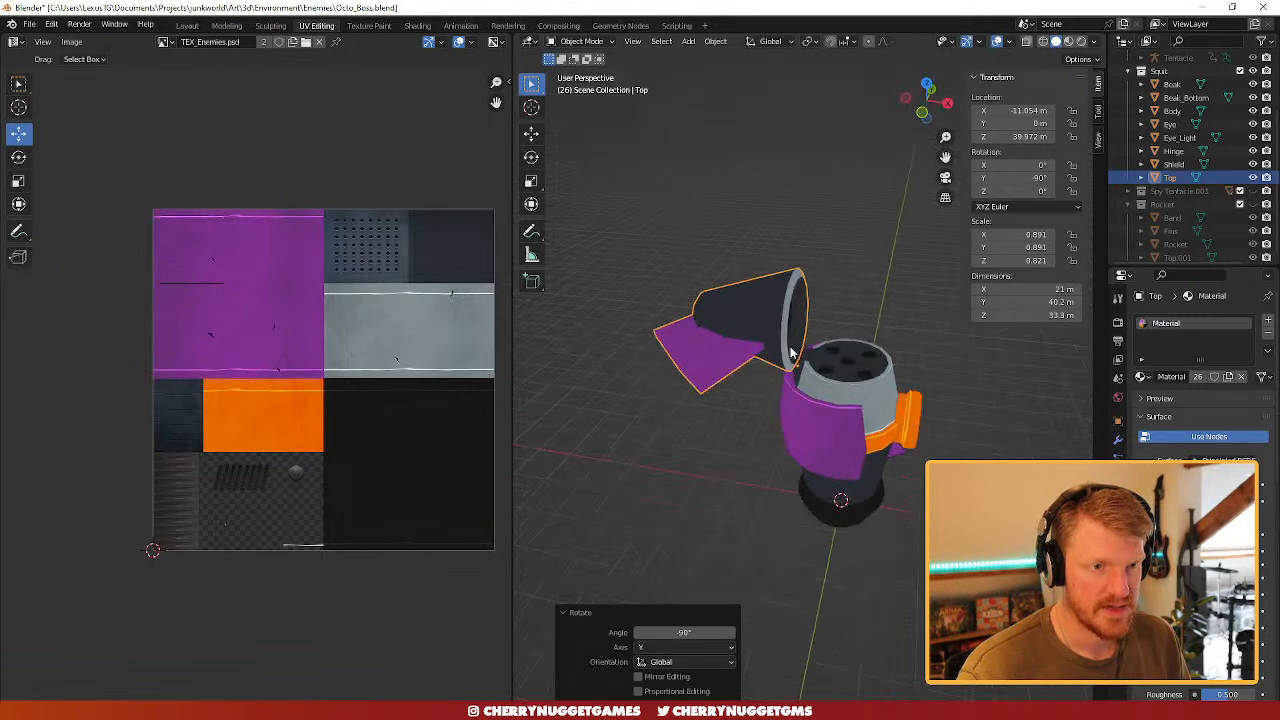
{"action": "scroll", "coordinate": [833, 308], "scroll_direction": "down", "scroll_amount": 1}
{"action": "middle_click_drag", "start_coordinate": [833, 308], "coordinate": [786, 285]}
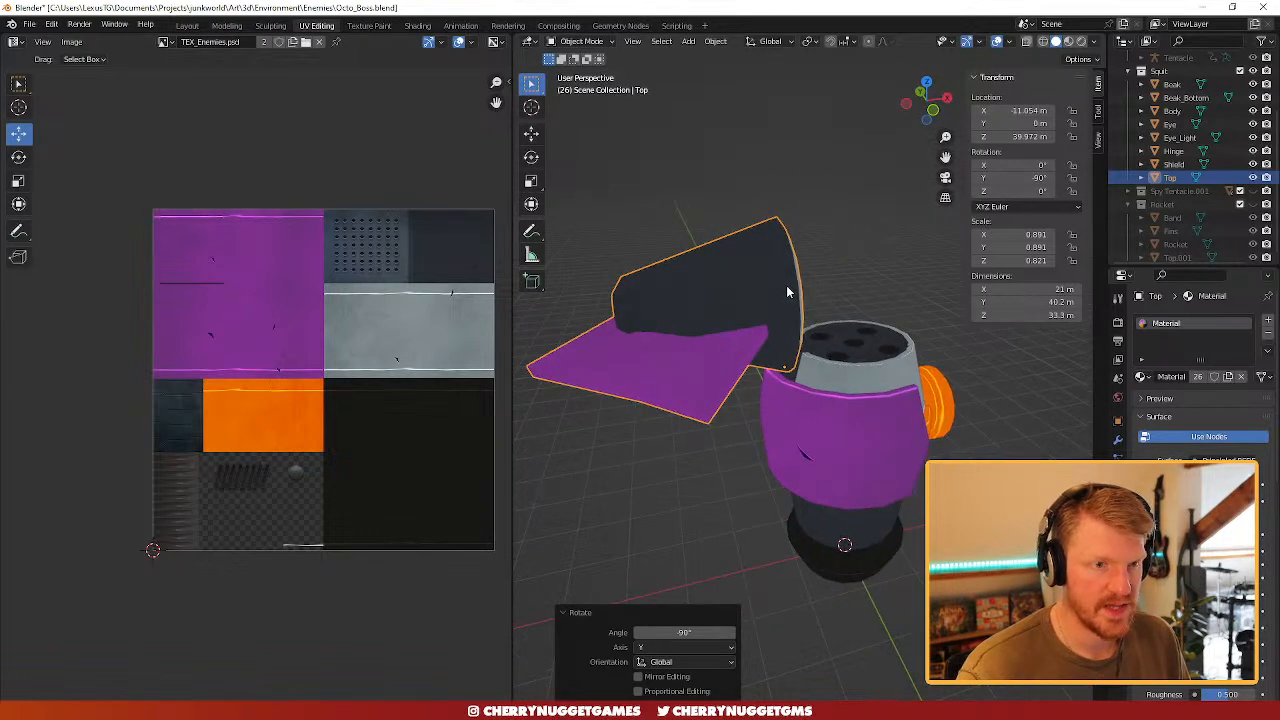
- Move the Top's cone UVs onto the light grey texture area and scale them up to fill it
{"action": "key", "text": "Tab"}
{"action": "left_click", "coordinate": [772, 306]}
{"action": "key", "text": "l"}
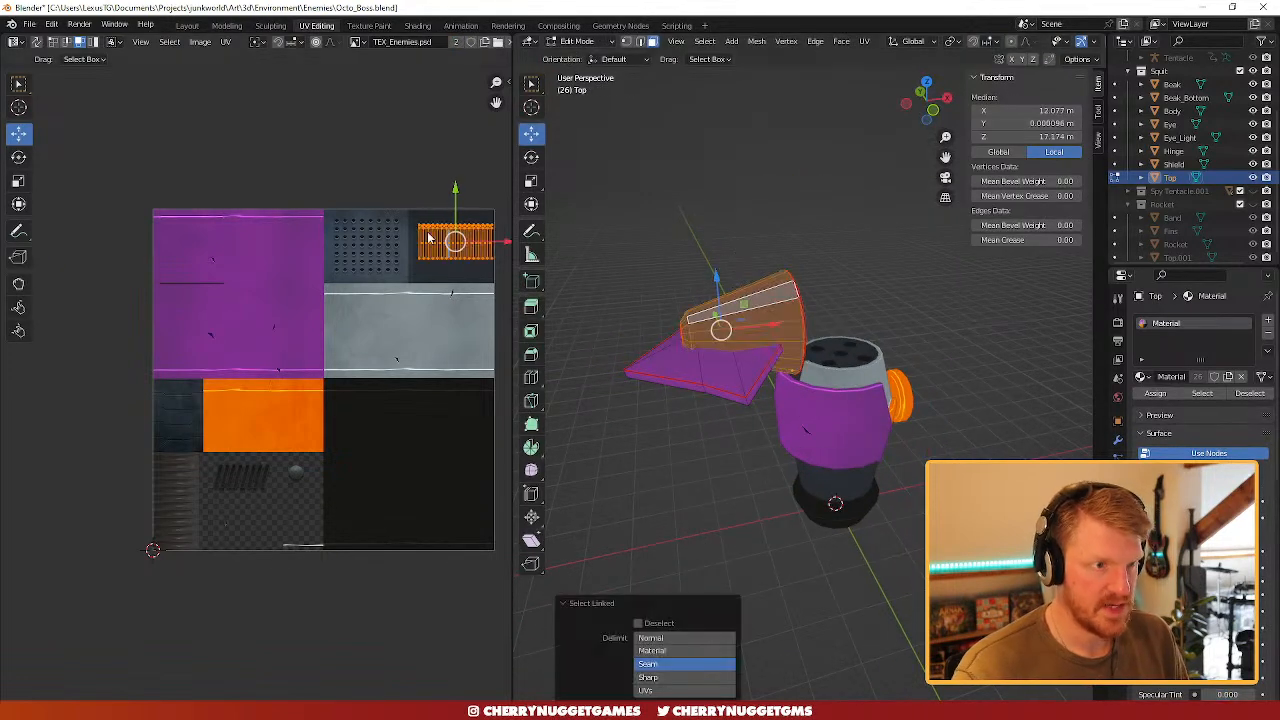
{"action": "key", "text": "g"}
{"action": "left_click", "coordinate": [413, 326]}
{"action": "key", "text": "s"}
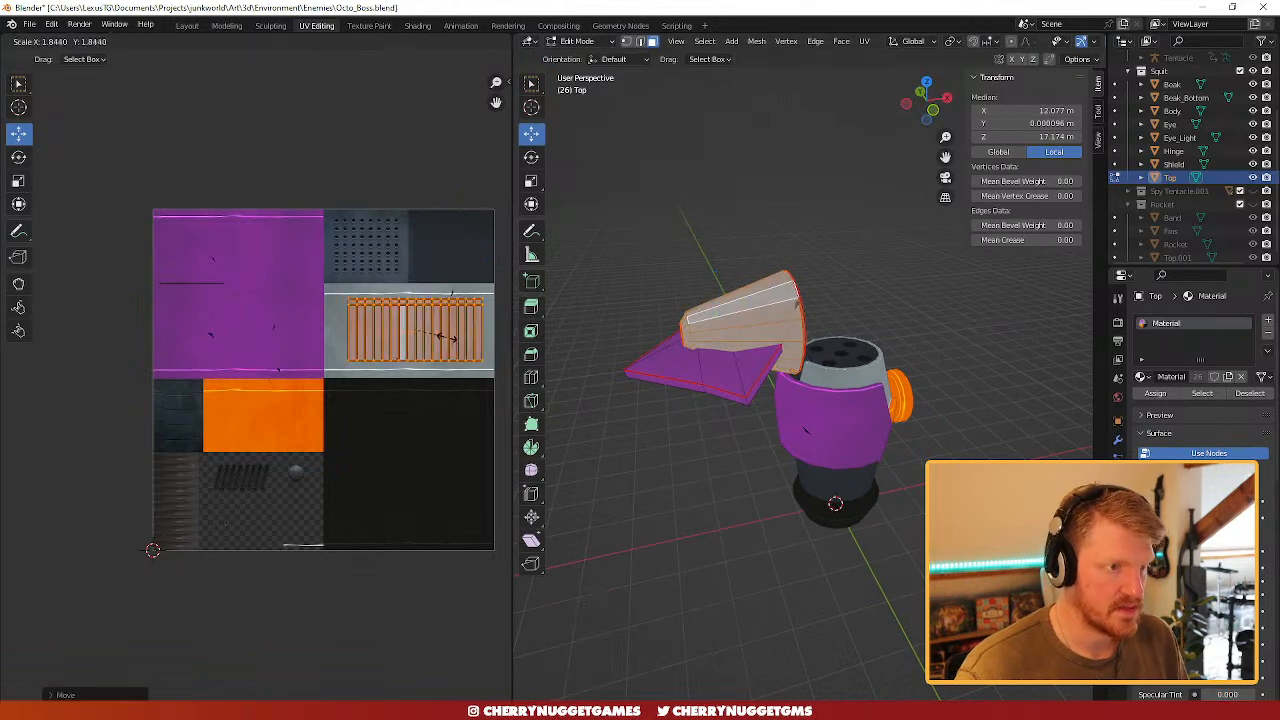
{"action": "left_click", "coordinate": [435, 332]}
{"action": "key", "text": "g"}
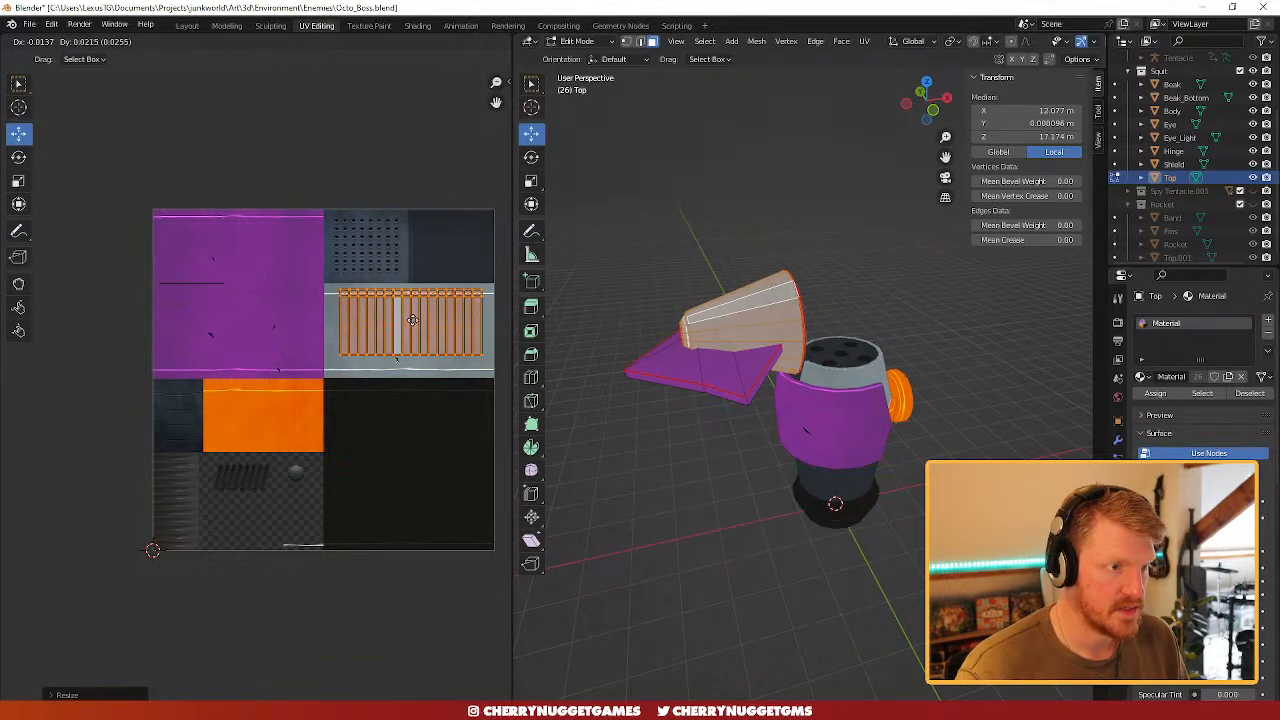
{"action": "key", "text": "Tab"}
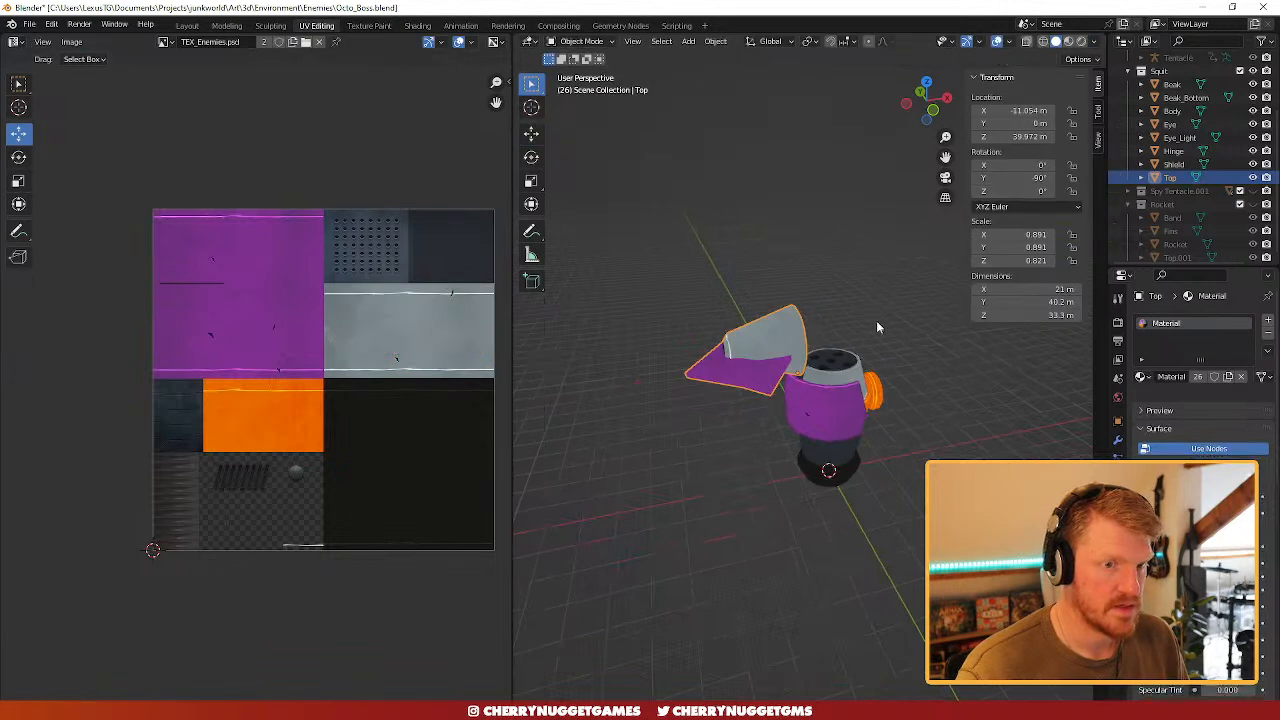
- Look over the opened squid and set the Top's Y rotation to 0°
{"action": "middle_click_drag", "start_coordinate": [912, 372], "coordinate": [851, 366]}
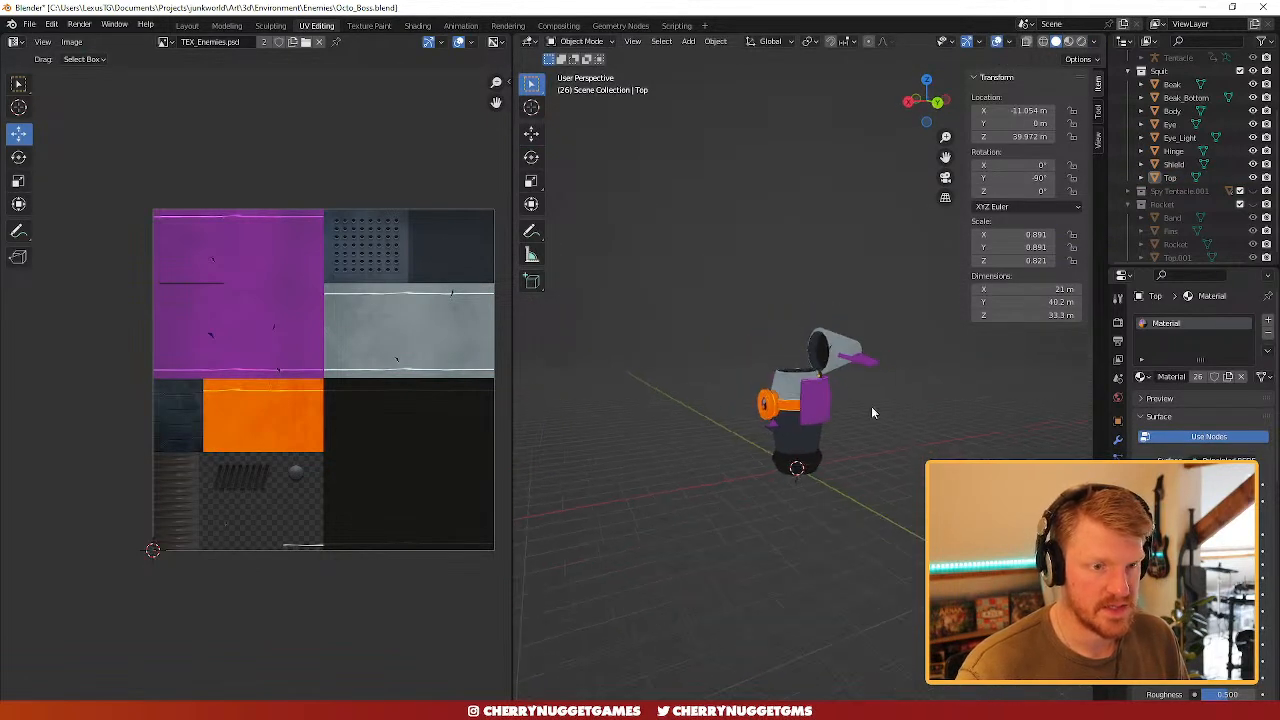
{"action": "mouse_move", "coordinate": [871, 412]}
{"action": "middle_mouse_down"}
{"action": "mouse_move", "coordinate": [883, 391]}
{"action": "mouse_move", "coordinate": [874, 411]}
{"action": "middle_mouse_up"}
{"action": "scroll", "coordinate": [874, 411], "scroll_direction": "up", "scroll_amount": 4}
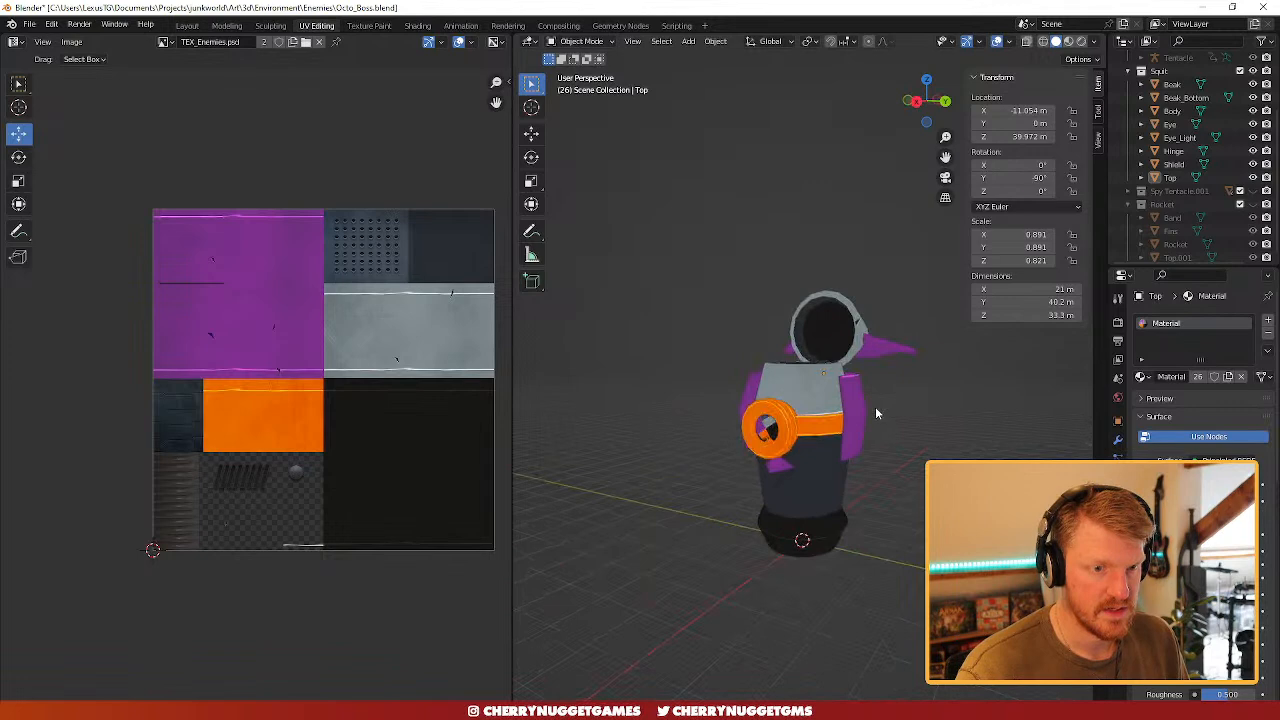
{"action": "left_click", "coordinate": [872, 341]}
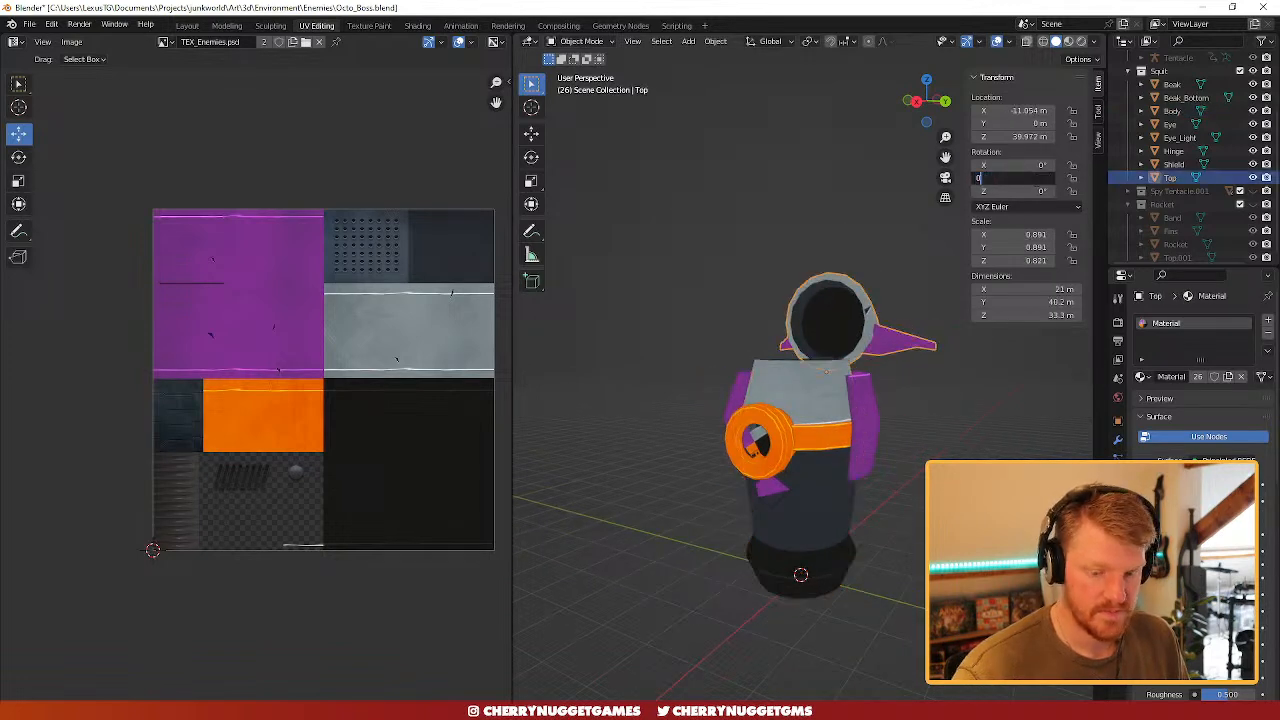
{"action": "type", "text": "0"}
{"action": "key", "text": "Return"}
- Try the Top's diamond-shaped fin in orange by moving its UVs onto the orange texture area and shrinking them
{"action": "scroll", "coordinate": [915, 445], "scroll_direction": "down", "scroll_amount": 3}
{"action": "middle_click_drag", "start_coordinate": [915, 445], "coordinate": [921, 419]}
{"action": "left_click", "coordinate": [796, 310]}
{"action": "key", "text": "Tab"}
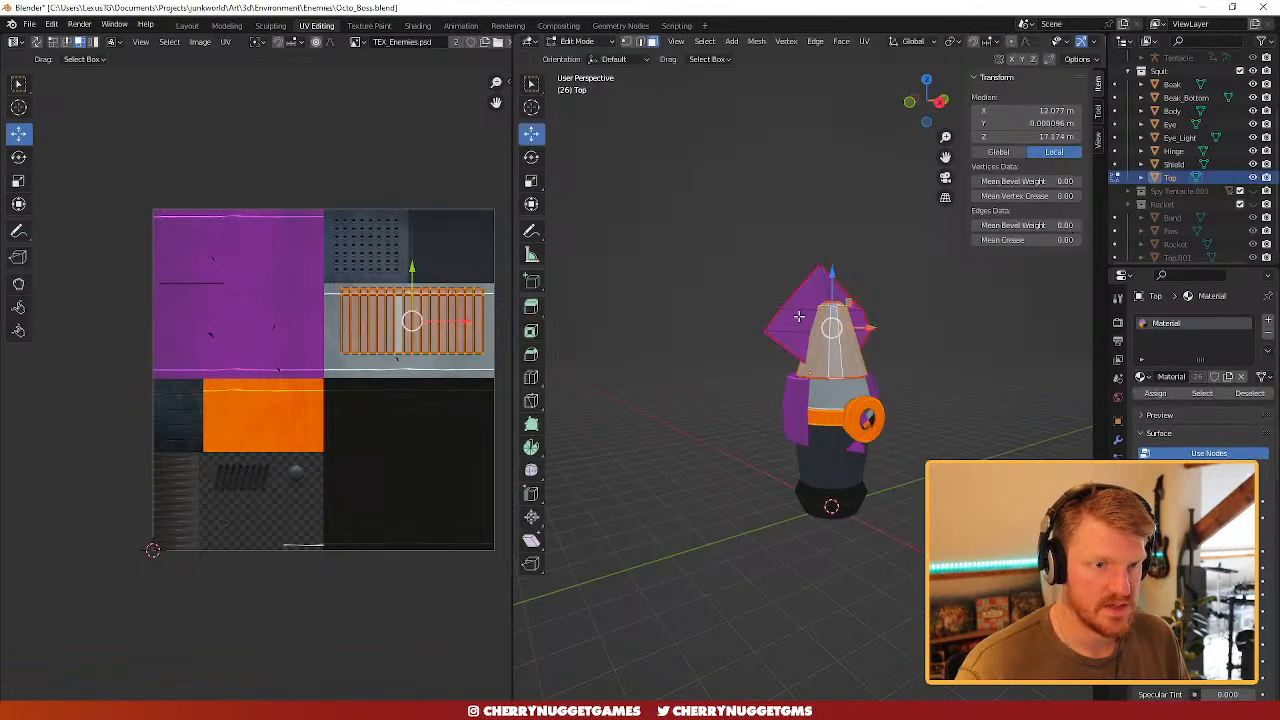
{"action": "left_click", "coordinate": [797, 312]}
{"action": "key", "text": "l"}
{"action": "middle_click_drag", "start_coordinate": [797, 312], "coordinate": [909, 316]}
{"action": "key", "text": "ctrl+l"}
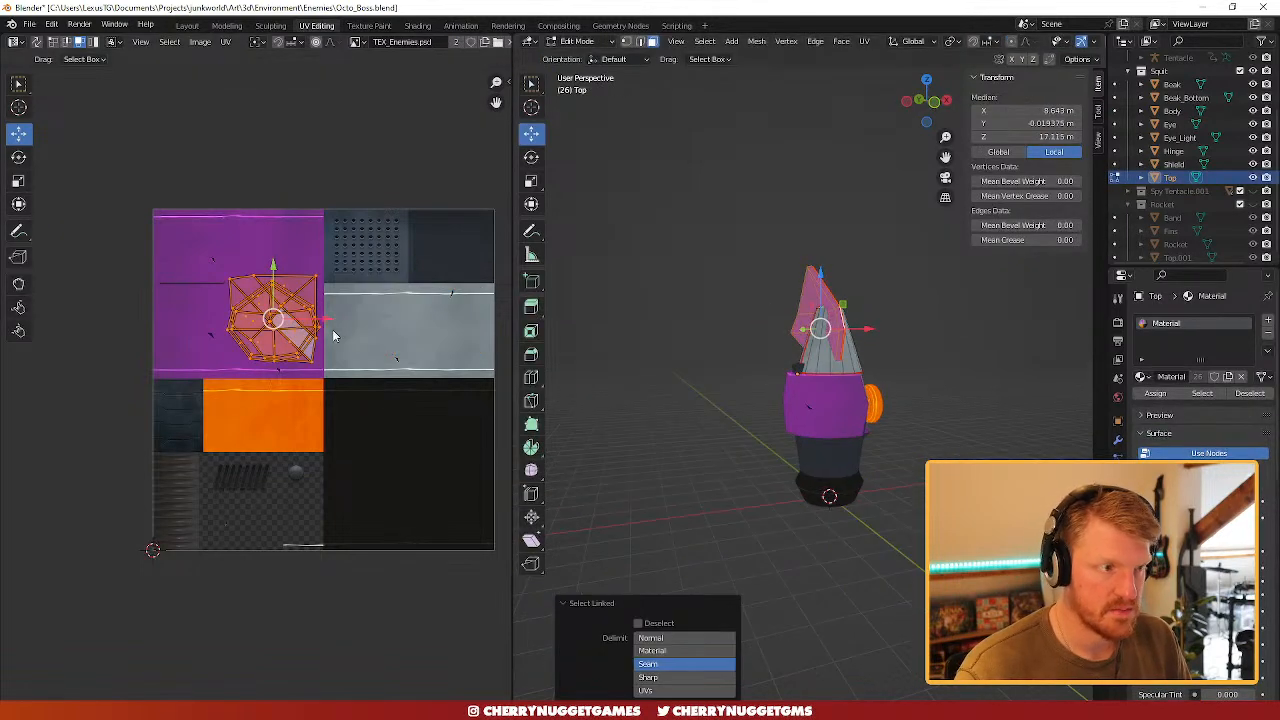
{"action": "key", "text": "g"}
{"action": "left_click", "coordinate": [285, 432]}
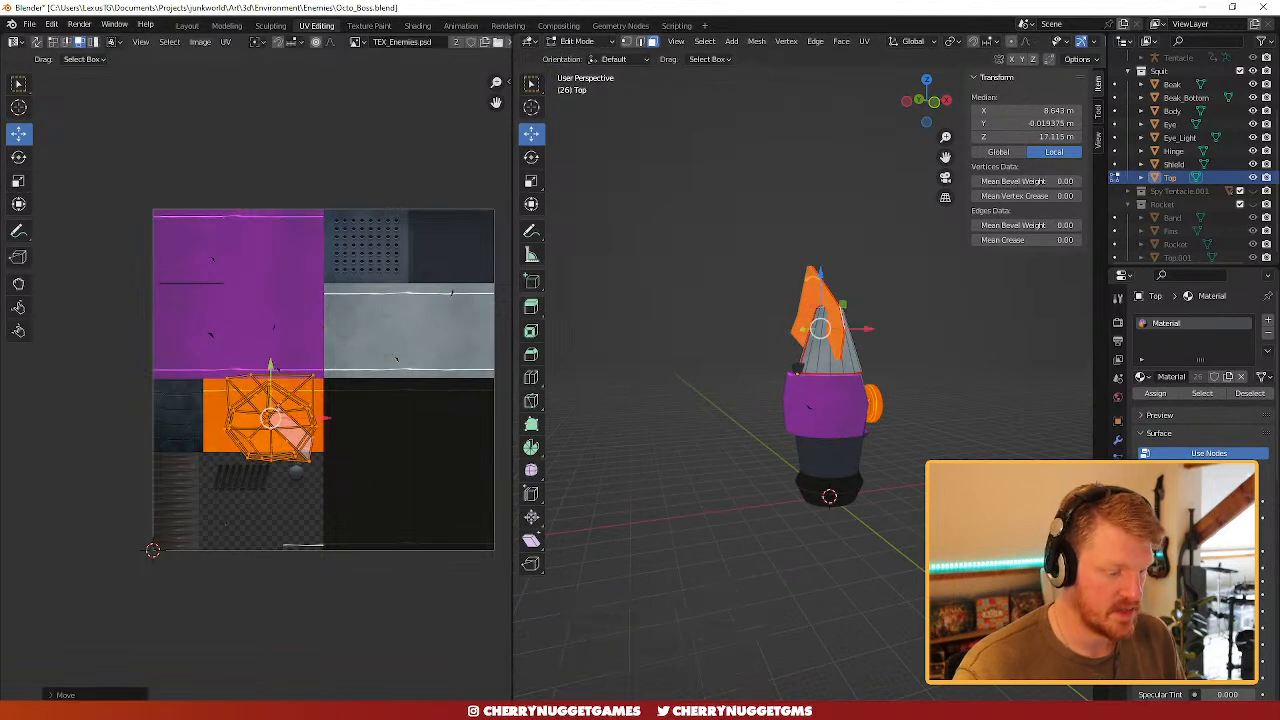
{"action": "key", "text": "s"}
{"action": "key", "text": "g"}
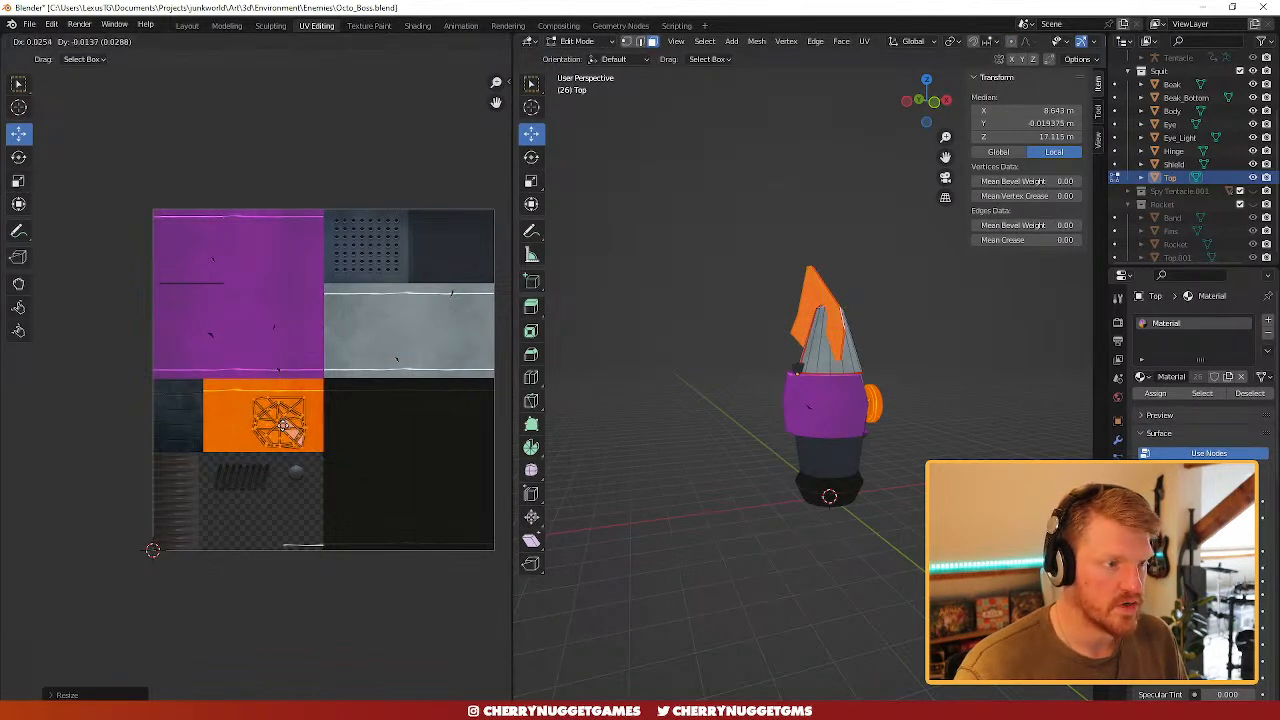
- Undo the fin's change to the orange texture and clear the face selection
{"action": "middle_click_drag", "start_coordinate": [903, 521], "coordinate": [869, 514]}
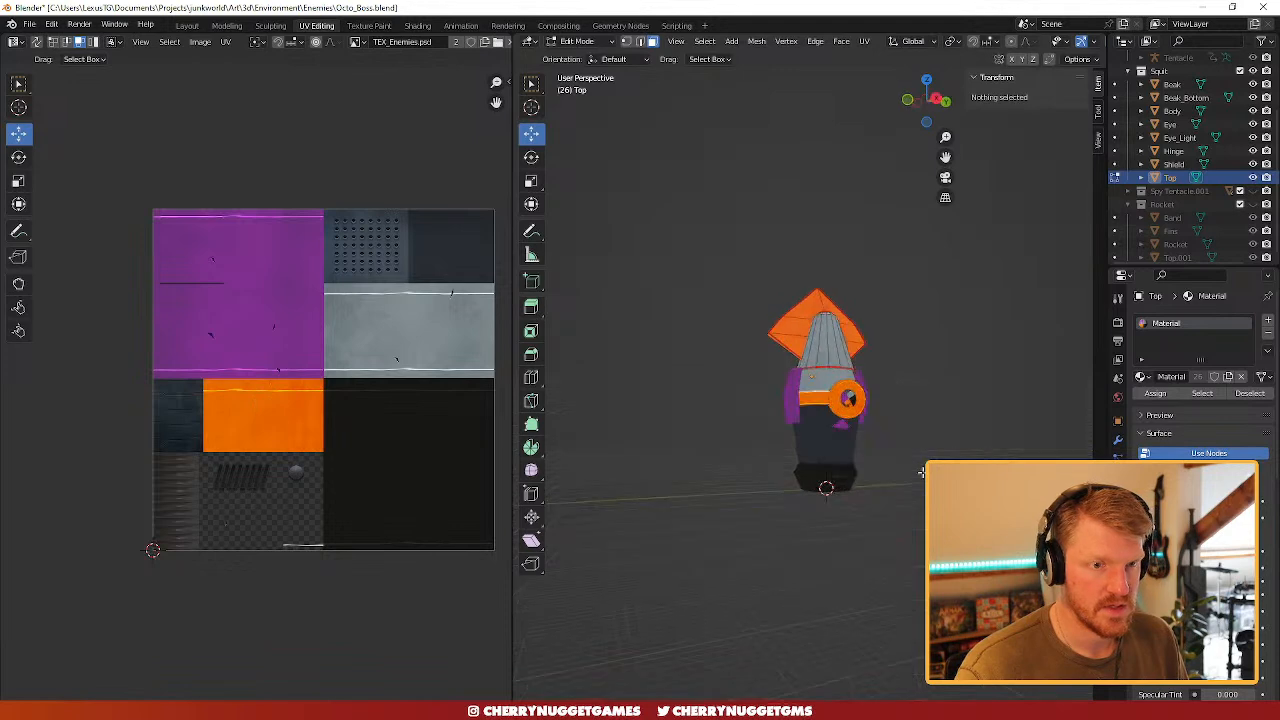
{"action": "key", "text": "ctrl+z"}
{"action": "left_click", "coordinate": [953, 393]}
{"action": "middle_click_drag", "start_coordinate": [931, 397], "coordinate": [919, 417]}
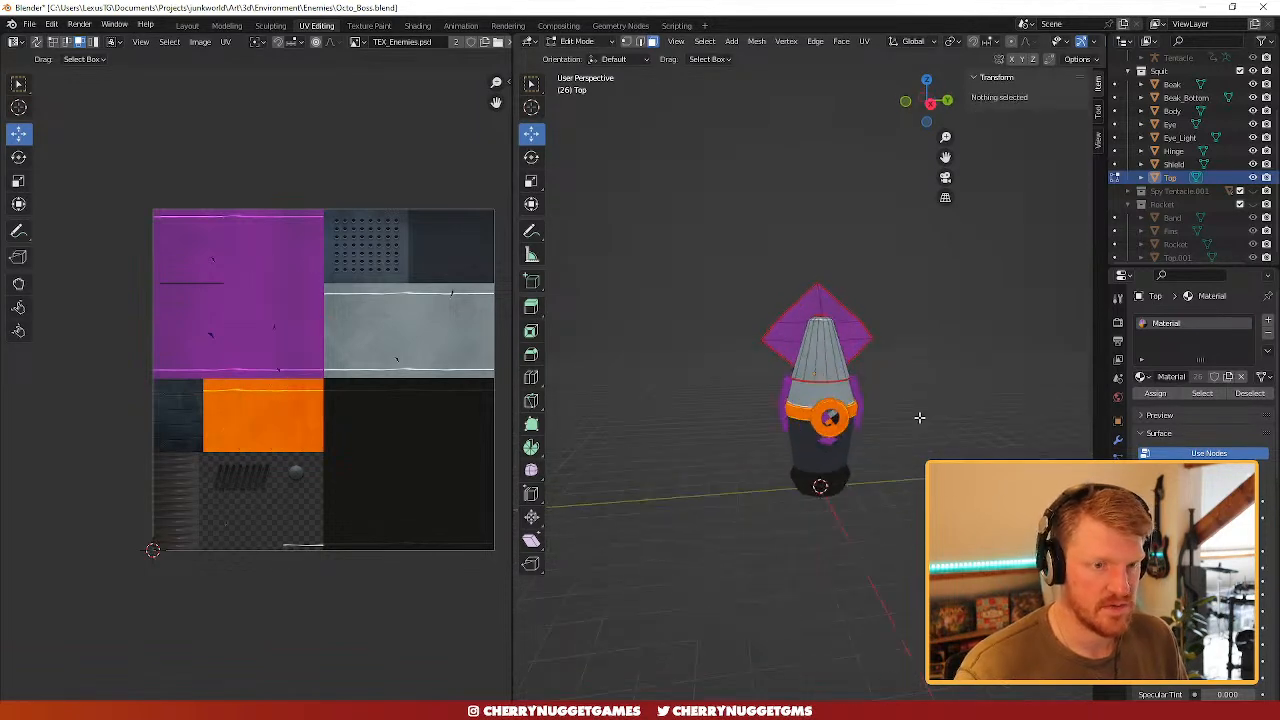
- Examine the squid's light grey cone and purple fin against the rest of the body up close and from afar
{"action": "scroll", "coordinate": [902, 405], "scroll_direction": "up", "scroll_amount": 7}
{"action": "middle_click_drag", "start_coordinate": [880, 360], "coordinate": [836, 460]}
{"action": "scroll", "coordinate": [832, 450], "scroll_direction": "down", "scroll_amount": 1}
{"action": "scroll", "coordinate": [828, 438], "scroll_direction": "up", "scroll_amount": 2}
{"action": "scroll", "coordinate": [834, 425], "scroll_direction": "down", "scroll_amount": 5}
{"action": "scroll", "coordinate": [836, 460], "scroll_direction": "up", "scroll_amount": 2}
{"action": "scroll", "coordinate": [852, 520], "scroll_direction": "down", "scroll_amount": 2}
{"action": "middle_click_drag", "start_coordinate": [866, 538], "coordinate": [823, 529]}
{"action": "scroll", "coordinate": [914, 517], "scroll_direction": "down", "scroll_amount": 2}
- Leave mesh editing and export all the squid's parts as Mod_Octo_Body.fbx, limited to selected mesh objects
{"action": "key", "text": "Tab"}
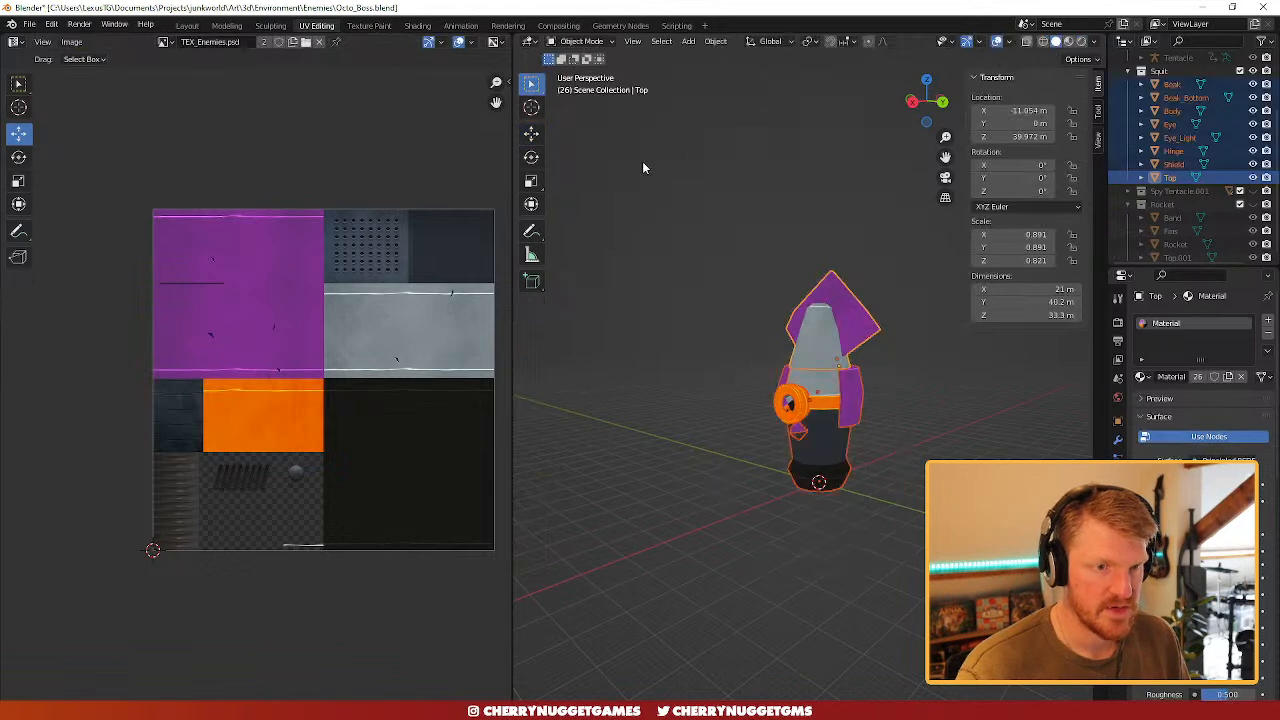
{"action": "left_click", "coordinate": [30, 24]}
{"action": "mouse_move", "coordinate": [113, 217]}
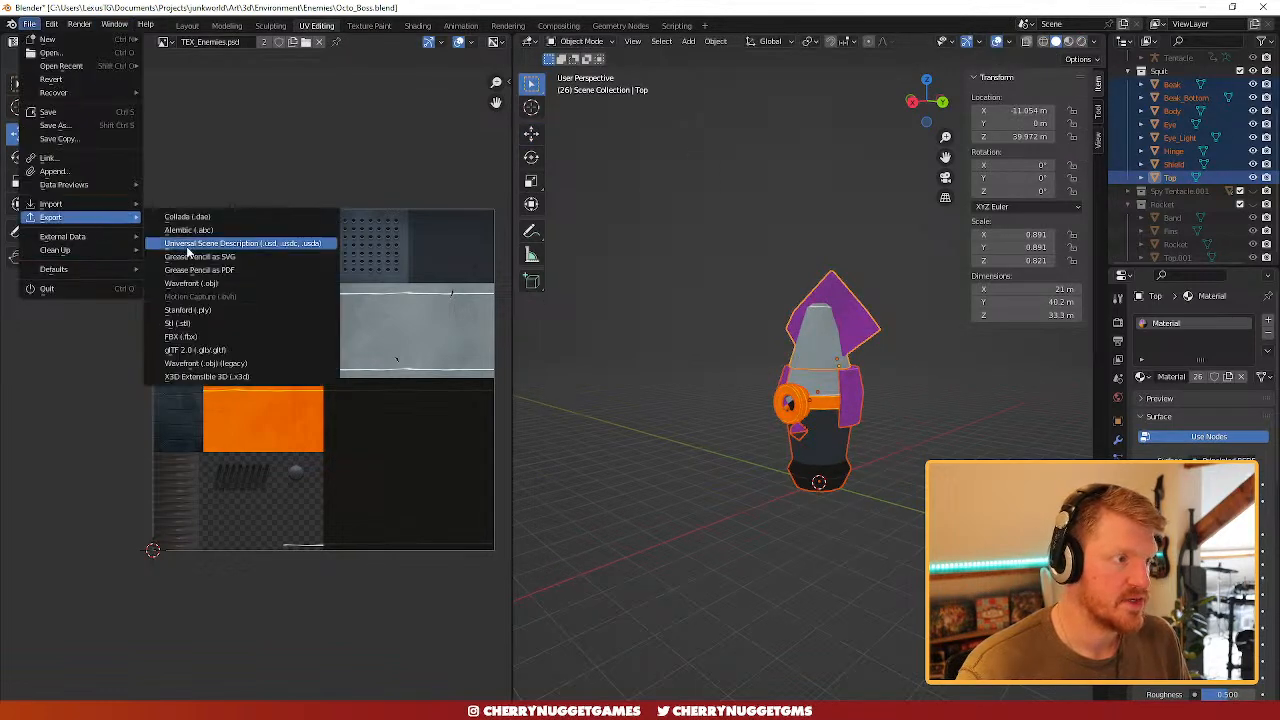
{"action": "left_click", "coordinate": [205, 338]}
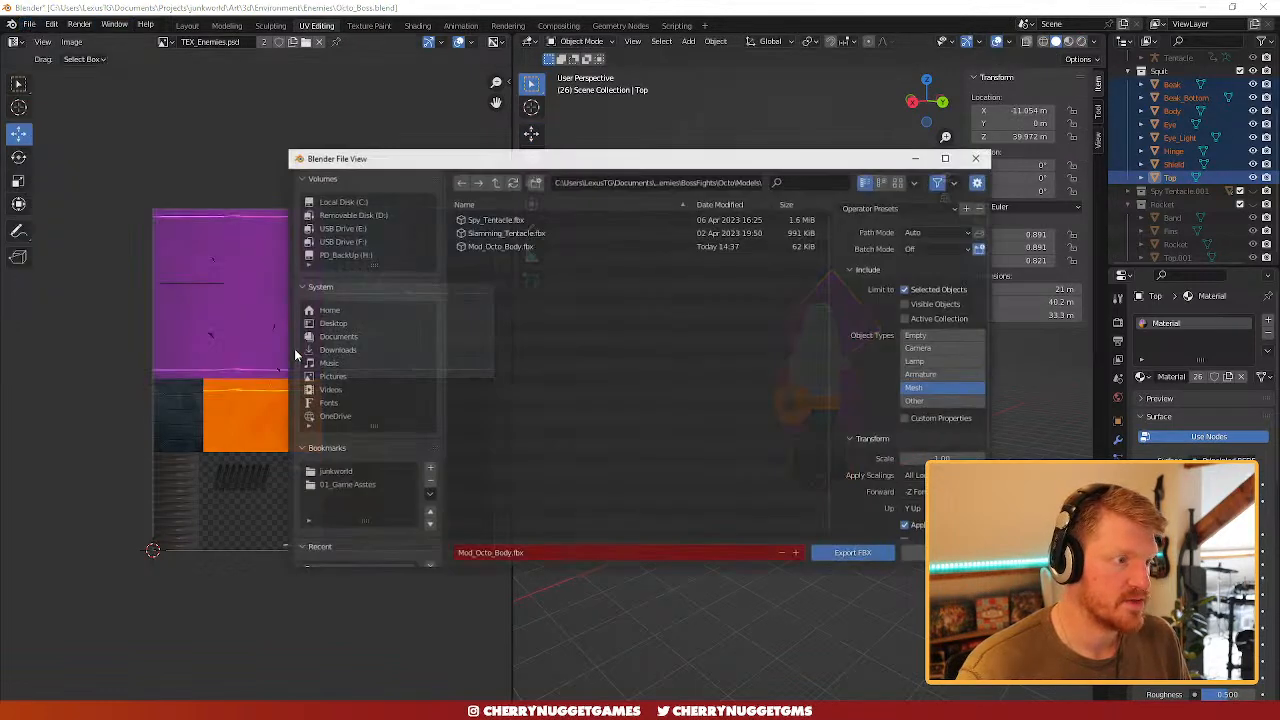
{"action": "left_click", "coordinate": [853, 554]}
{"action": "middle_click_drag", "start_coordinate": [557, 600], "coordinate": [625, 580]}
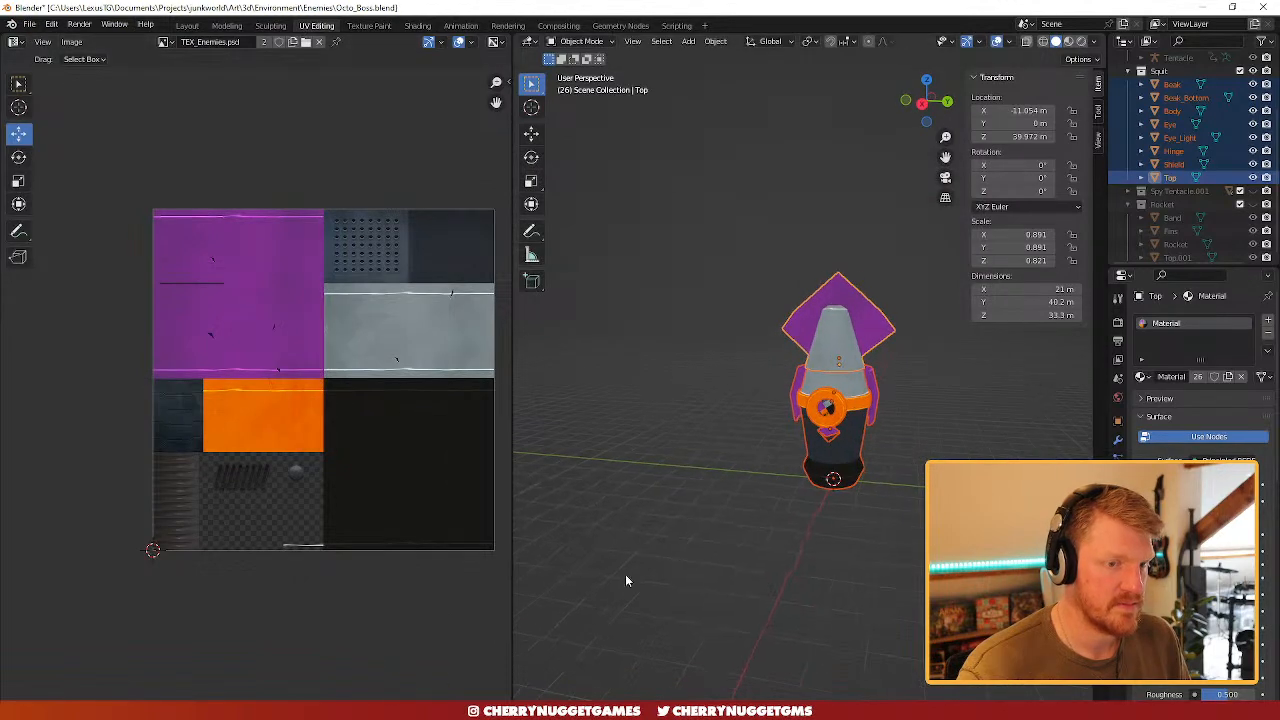
- Switch to Unity and examine the reimported octopus body beside the tentacles from around the rooftop arena
{"action": "key", "text": "alt+Tab"}
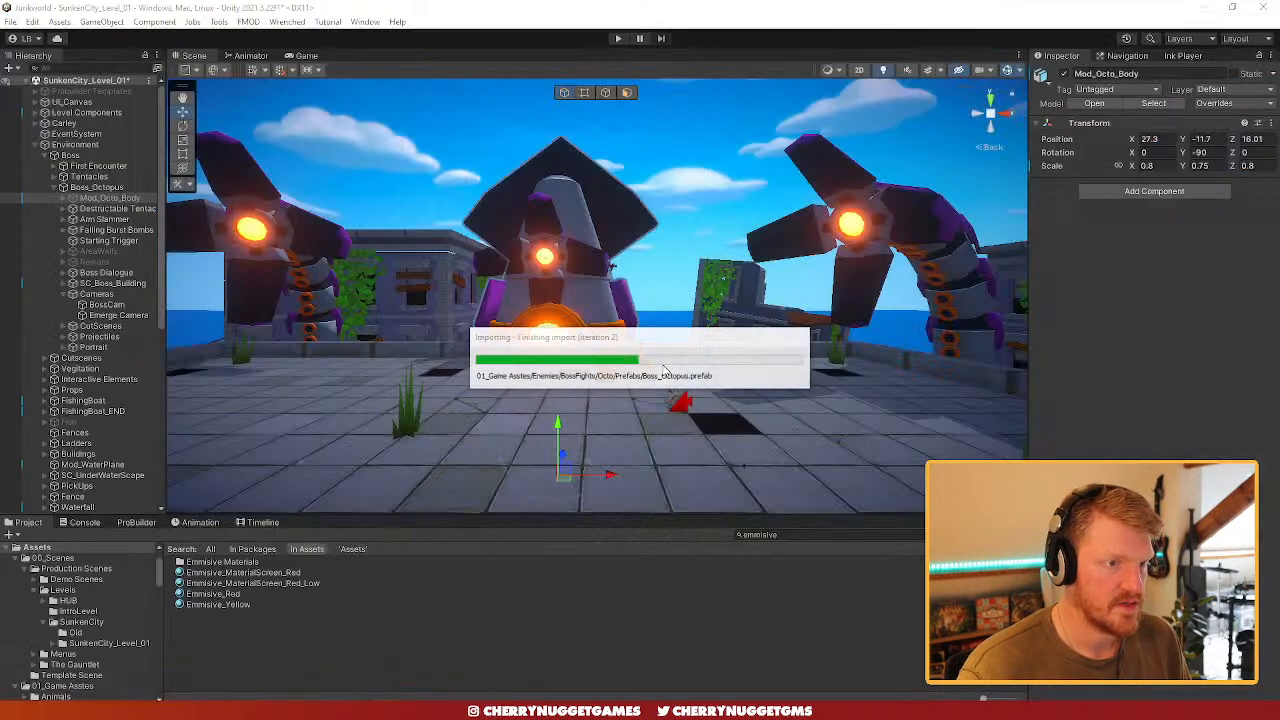
{"action": "middle_click_drag", "start_coordinate": [677, 322], "coordinate": [751, 394]}
{"action": "right_click_drag", "start_coordinate": [751, 394], "coordinate": [880, 382]}
{"action": "middle_click_drag", "start_coordinate": [446, 406], "coordinate": [872, 384]}
{"action": "middle_click_drag", "start_coordinate": [634, 382], "coordinate": [420, 358]}
{"action": "right_click_drag", "start_coordinate": [605, 374], "coordinate": [478, 370]}
{"action": "scroll", "coordinate": [836, 340], "scroll_direction": "down", "scroll_amount": 3}
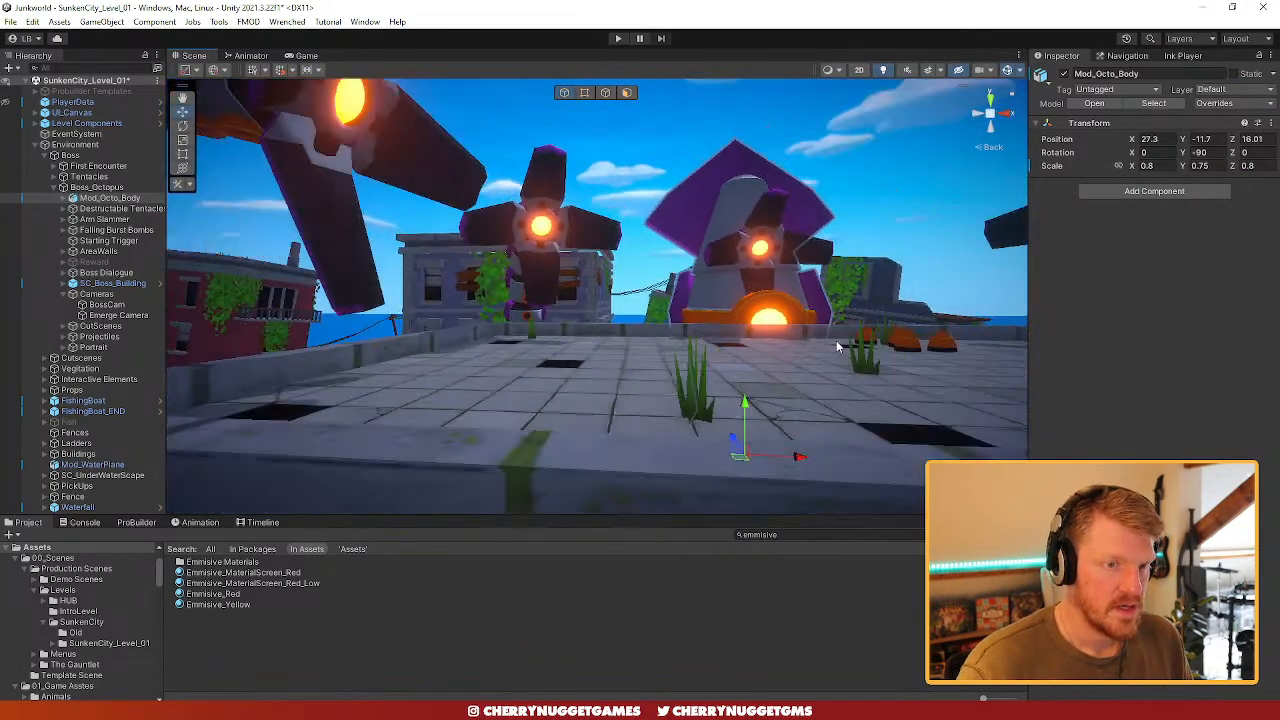
{"action": "middle_click_drag", "start_coordinate": [836, 340], "coordinate": [609, 423]}
{"action": "right_click_drag", "start_coordinate": [800, 425], "coordinate": [711, 420]}
{"action": "mouse_move", "coordinate": [711, 420]}
{"action": "middle_mouse_down"}
{"action": "mouse_move", "coordinate": [658, 385]}
{"action": "mouse_move", "coordinate": [711, 403]}
{"action": "middle_mouse_up"}
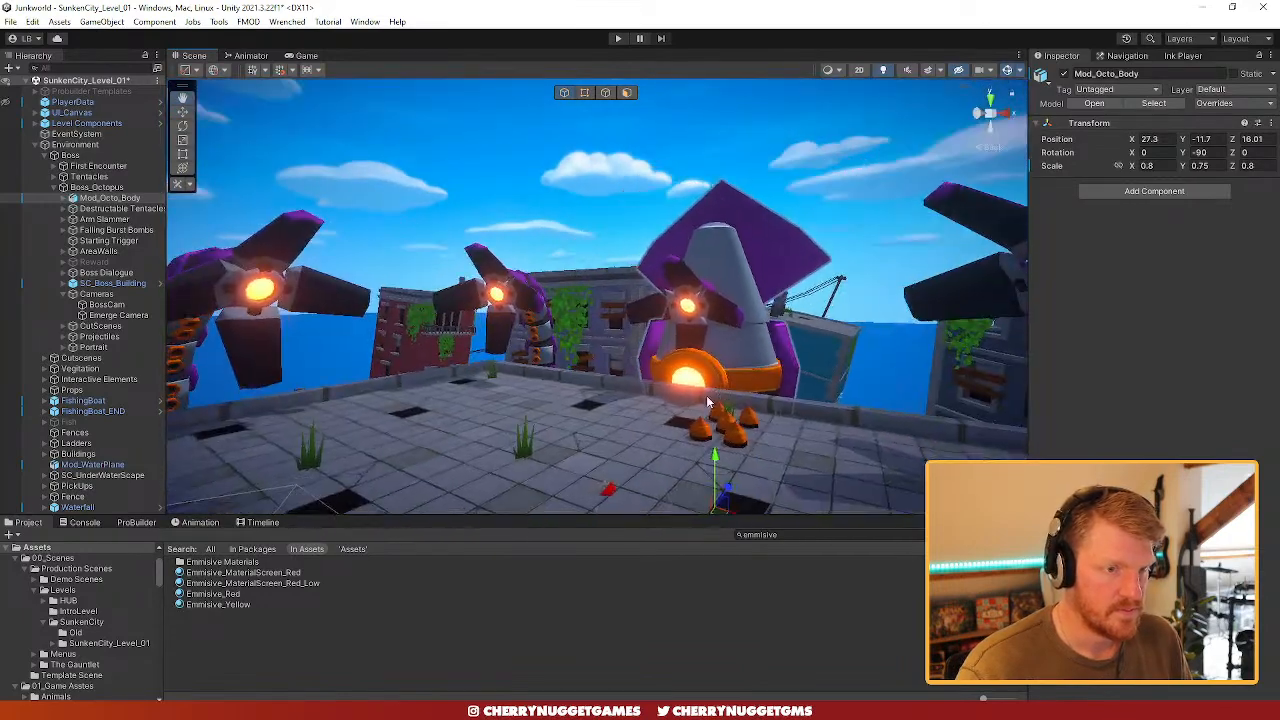
{"action": "right_click_drag", "start_coordinate": [711, 403], "coordinate": [771, 429]}
{"action": "middle_click_drag", "start_coordinate": [480, 370], "coordinate": [582, 380]}
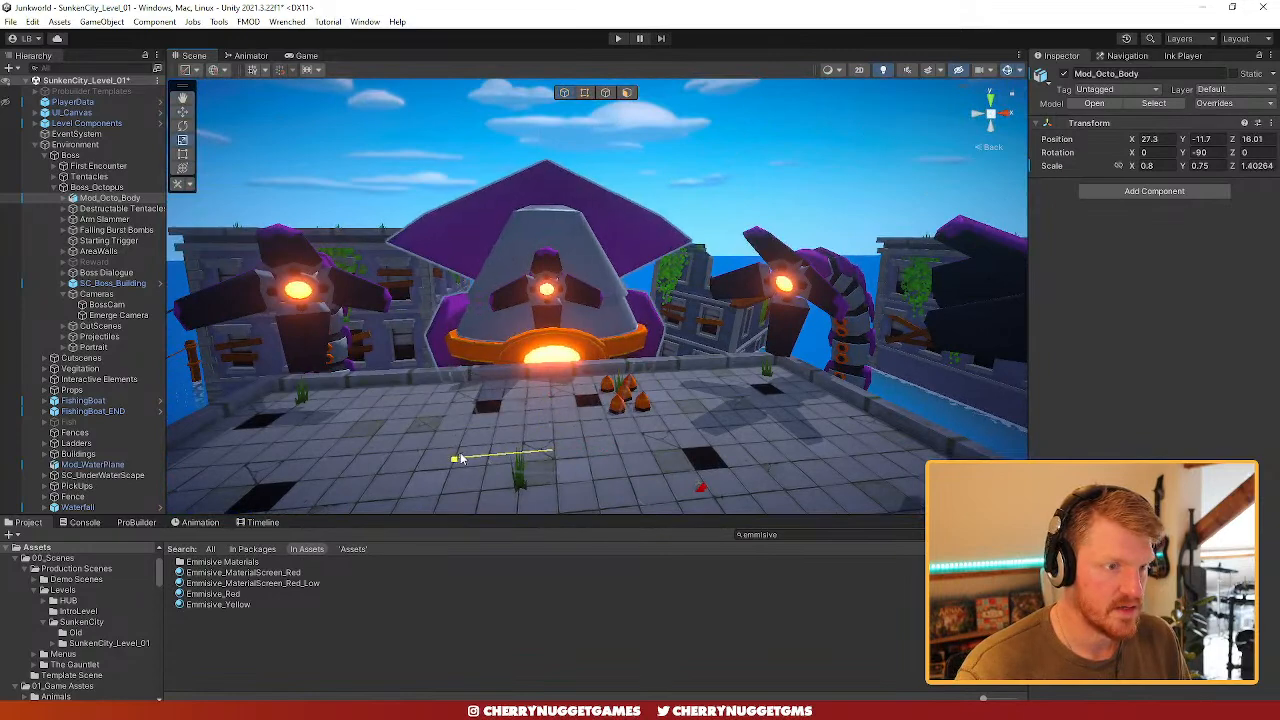
- Scale Mod_Octo_Body to 1.4576, 1.3665, 1.4576 and move it lower and farther from the arena, to Y -31.6 and Z 53.3
{"action": "left_click_drag", "start_coordinate": [551, 450], "coordinate": [585, 425]}
{"action": "scroll", "coordinate": [575, 417], "scroll_direction": "down", "scroll_amount": 4}
{"action": "middle_click_drag", "start_coordinate": [577, 395], "coordinate": [626, 321]}
{"action": "key", "text": "w"}
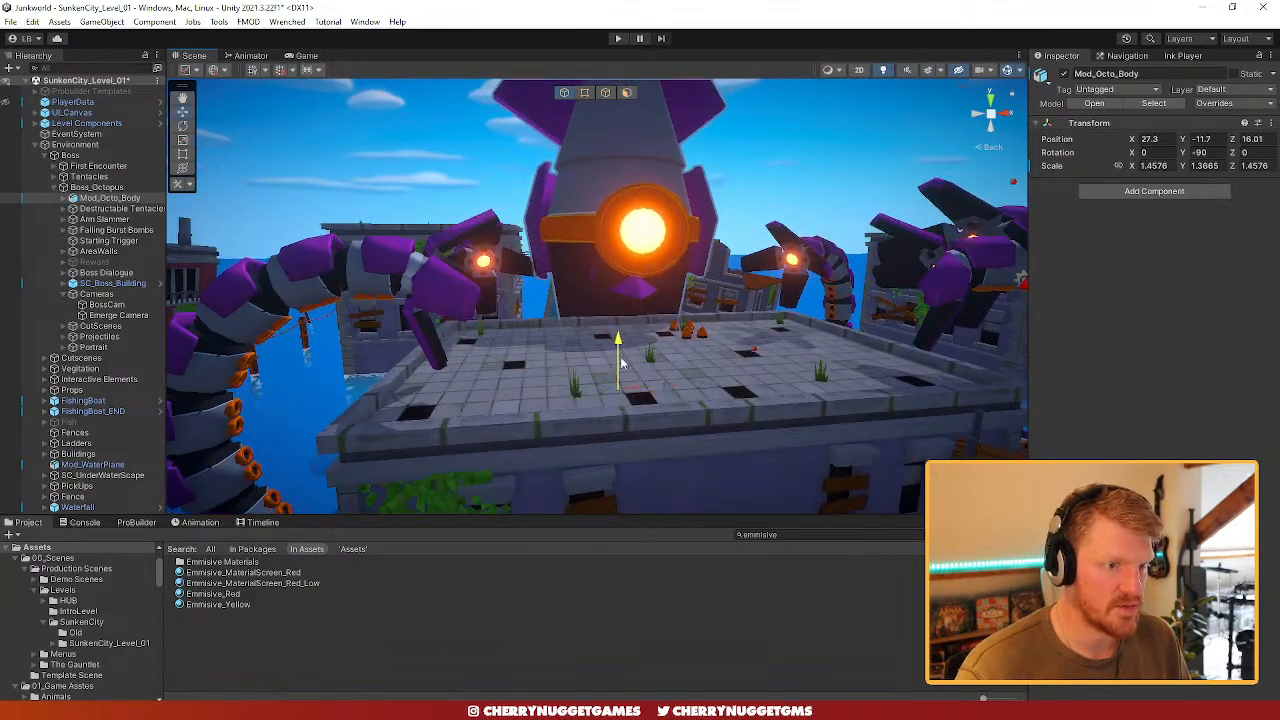
{"action": "left_click_drag", "start_coordinate": [620, 365], "coordinate": [456, 392]}
- Run the level and bring the player character onto the boss rooftop with the Place Objects Tool
{"action": "left_click", "coordinate": [618, 38]}
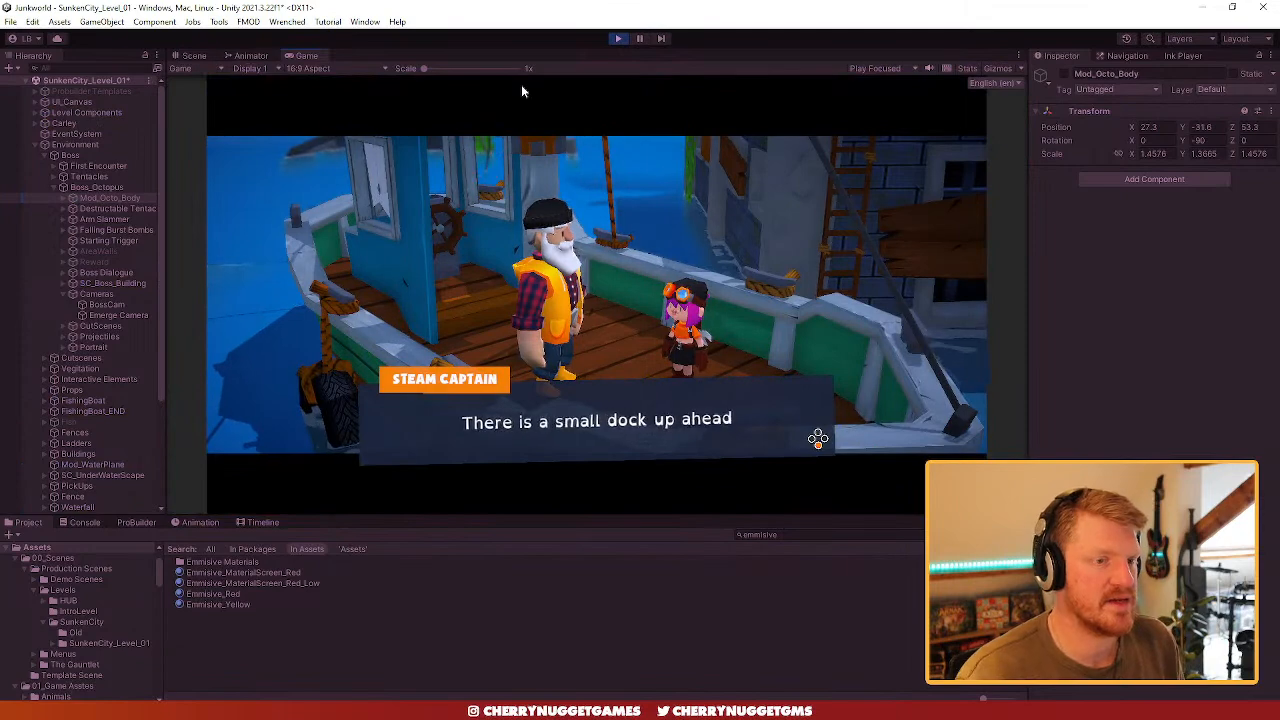
{"action": "left_click", "coordinate": [190, 55]}
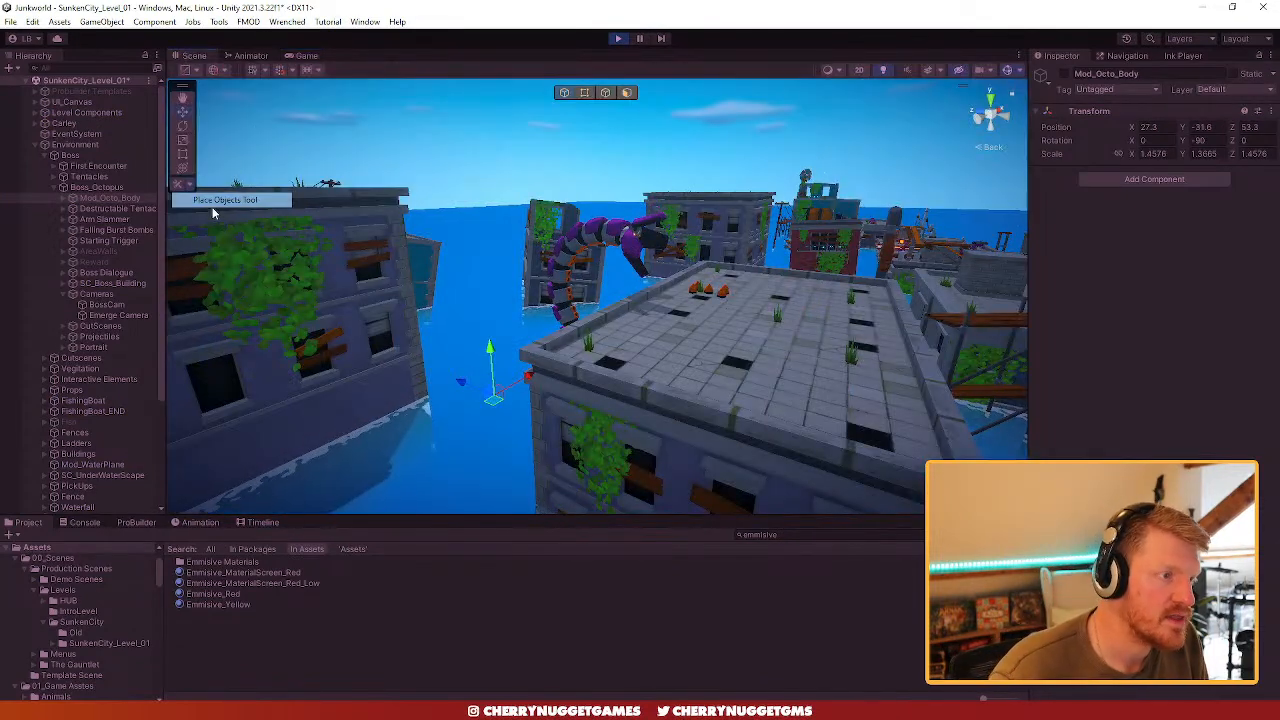
{"action": "left_click", "coordinate": [212, 206]}
{"action": "left_click", "coordinate": [187, 186]}
{"action": "left_click", "coordinate": [210, 214]}
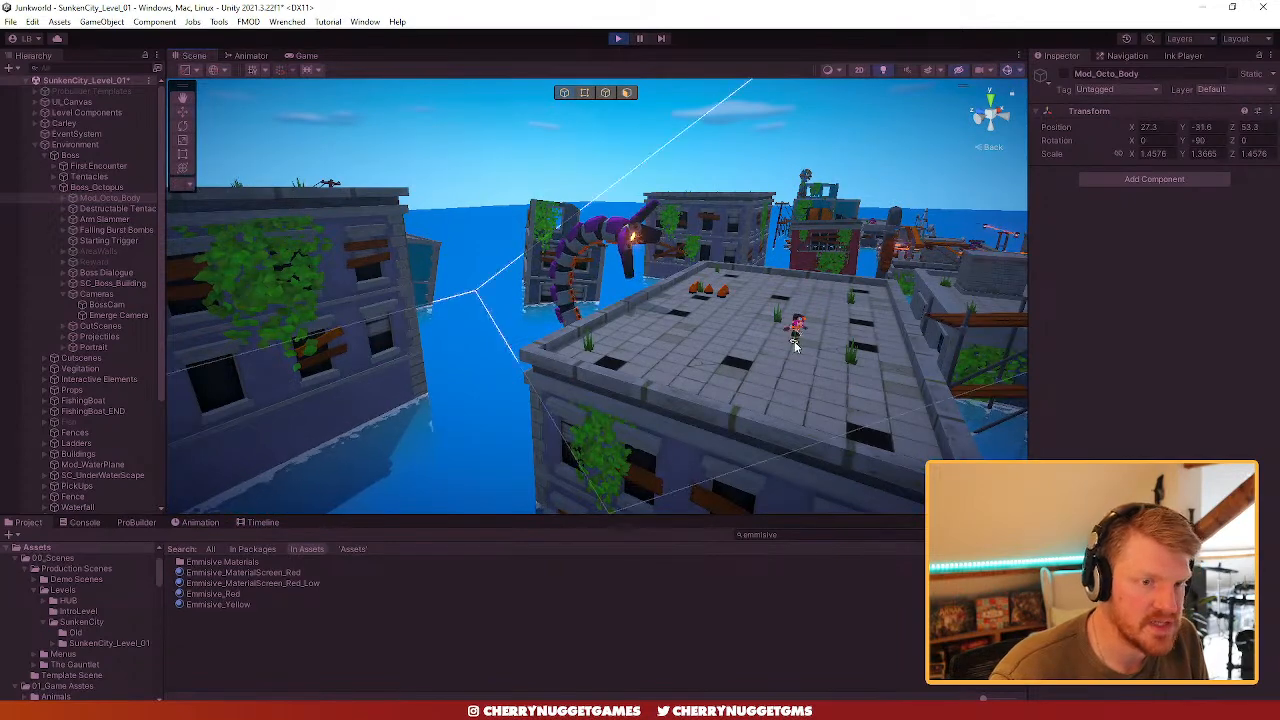
- Playtest the boss fight from the game camera, pause it, and examine the enlarged squid's placement in the scene
{"action": "left_click", "coordinate": [308, 55]}
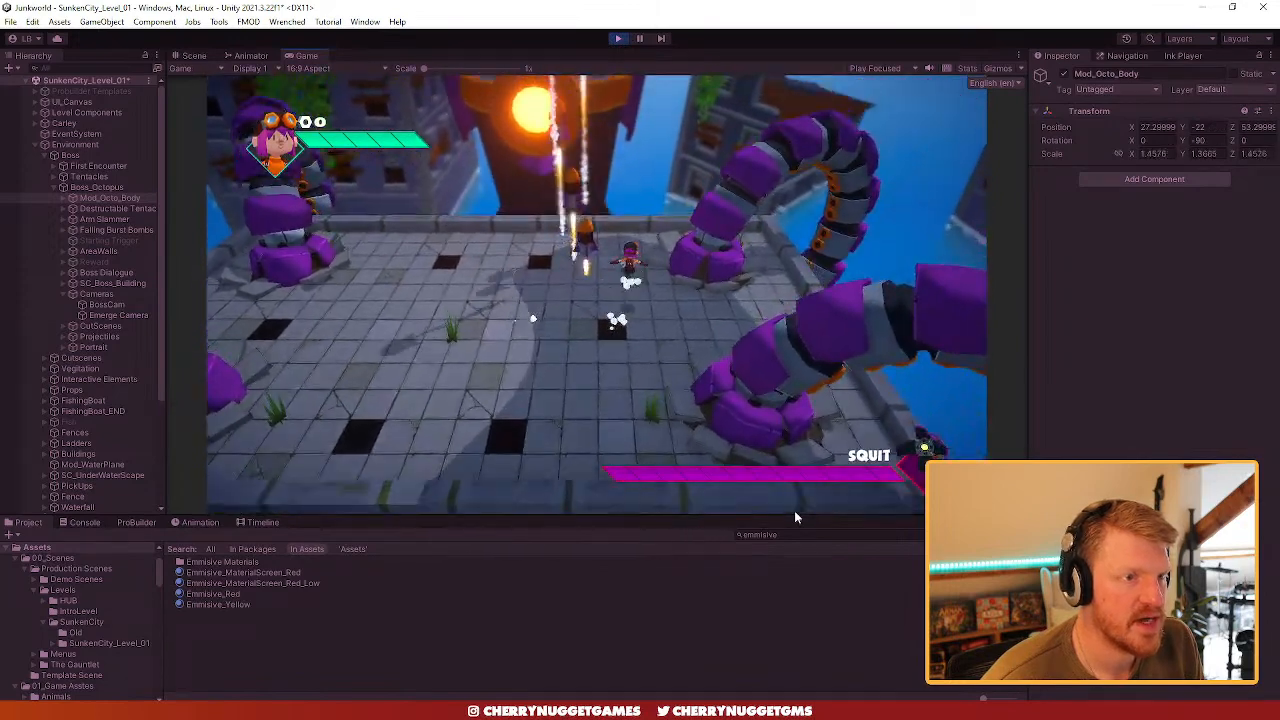
{"action": "key", "text": "Escape"}
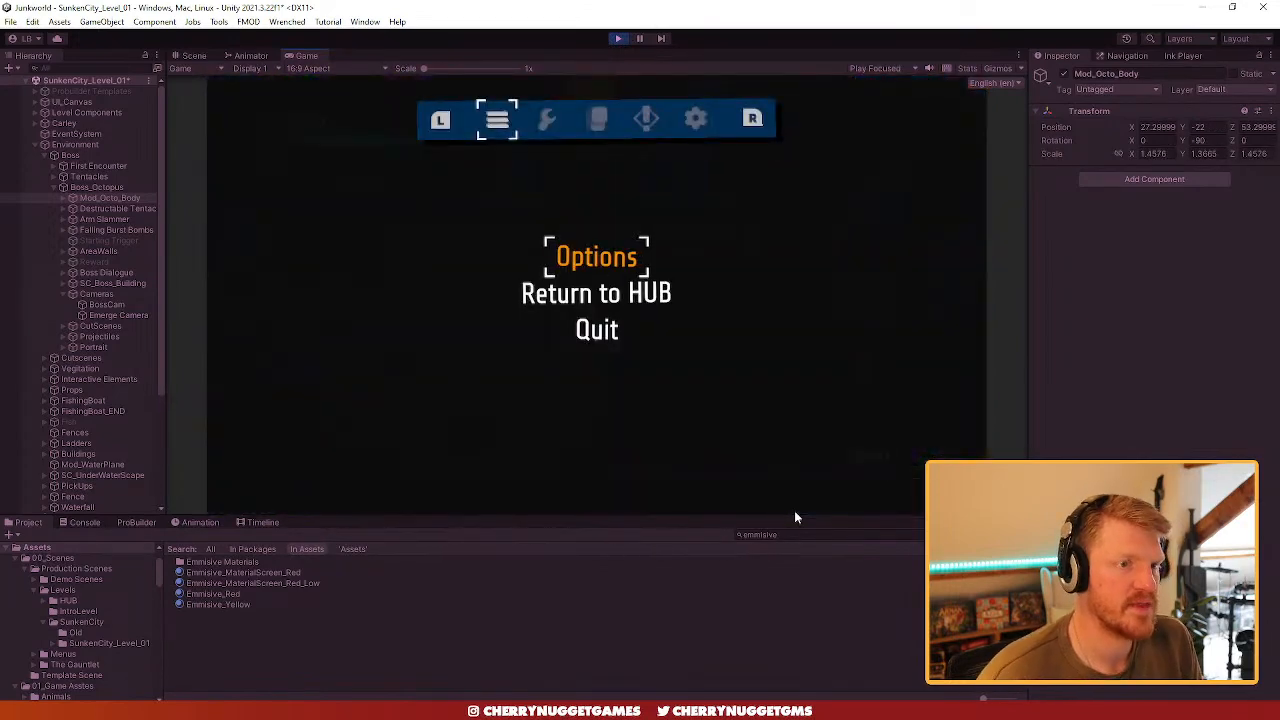
{"action": "left_click", "coordinate": [202, 61]}
{"action": "scroll", "coordinate": [619, 266], "scroll_direction": "down", "scroll_amount": 4}
{"action": "middle_click_drag", "start_coordinate": [619, 277], "coordinate": [616, 362]}
{"action": "scroll", "coordinate": [600, 381], "scroll_direction": "down", "scroll_amount": 3}
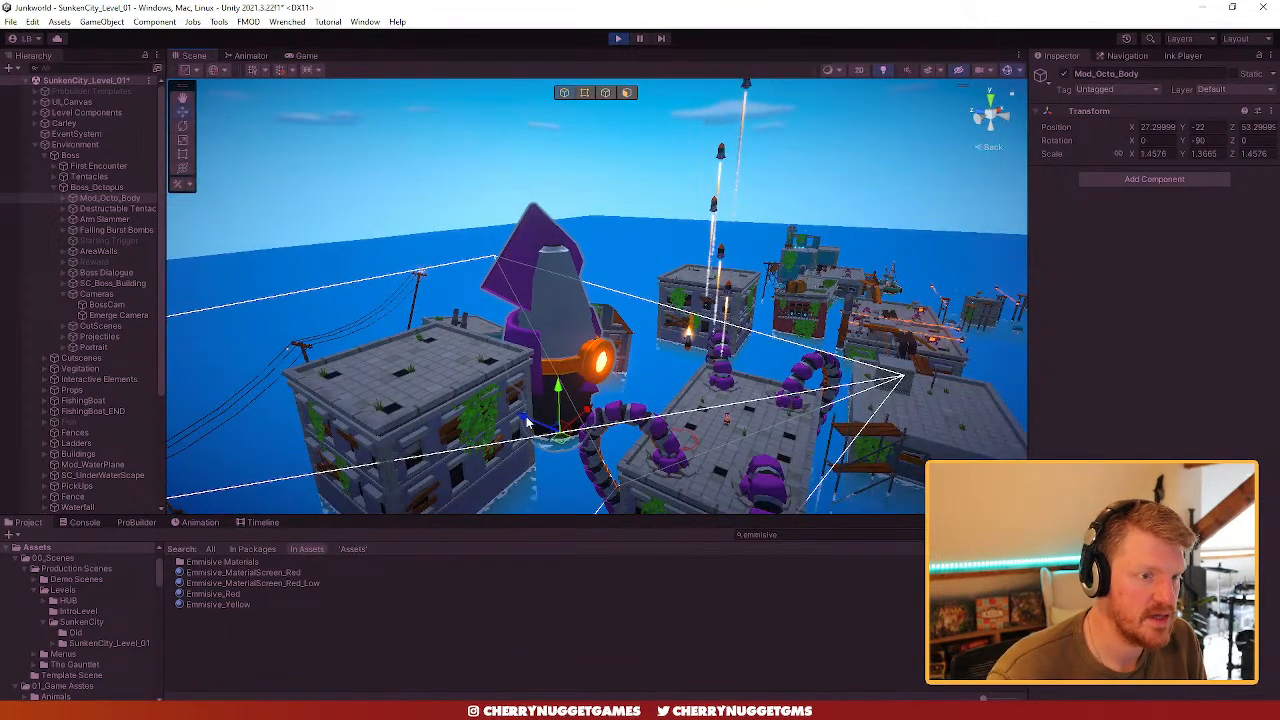
- Move Mod_Octo_Body lower and closer to the arena, to Y -30.6 and Z 28.3, and return to the game view
{"action": "left_click_drag", "start_coordinate": [528, 422], "coordinate": [576, 450]}
{"action": "left_click_drag", "start_coordinate": [617, 413], "coordinate": [568, 457]}
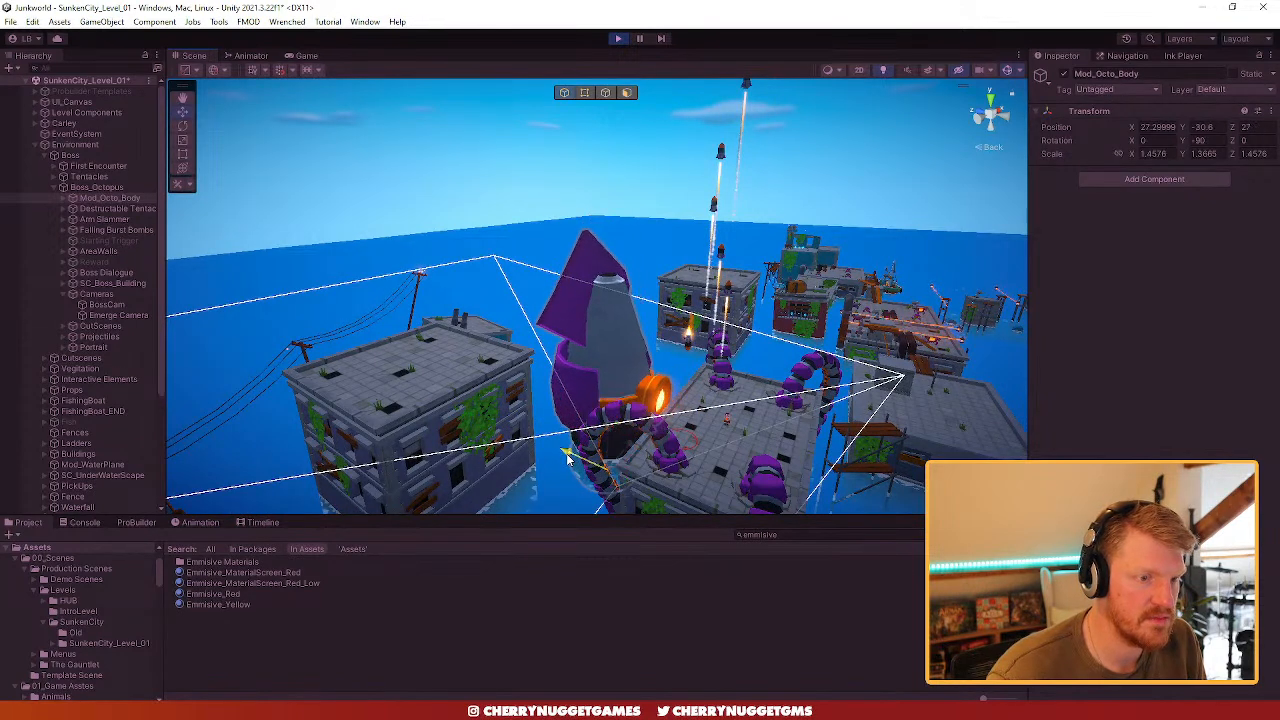
{"action": "left_click", "coordinate": [312, 56]}
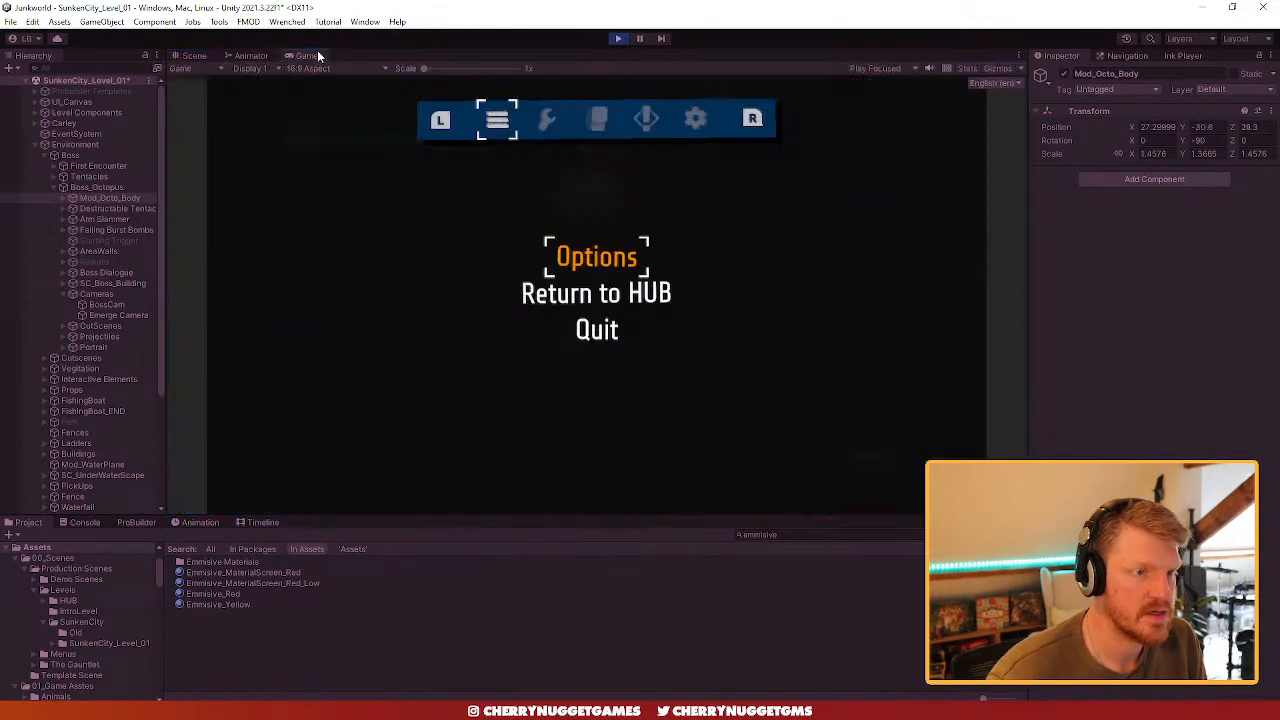
- Apply a cheat to the running game and playtest the boss fight to judge the moved squid from the game camera
{"action": "left_click", "coordinate": [287, 21]}
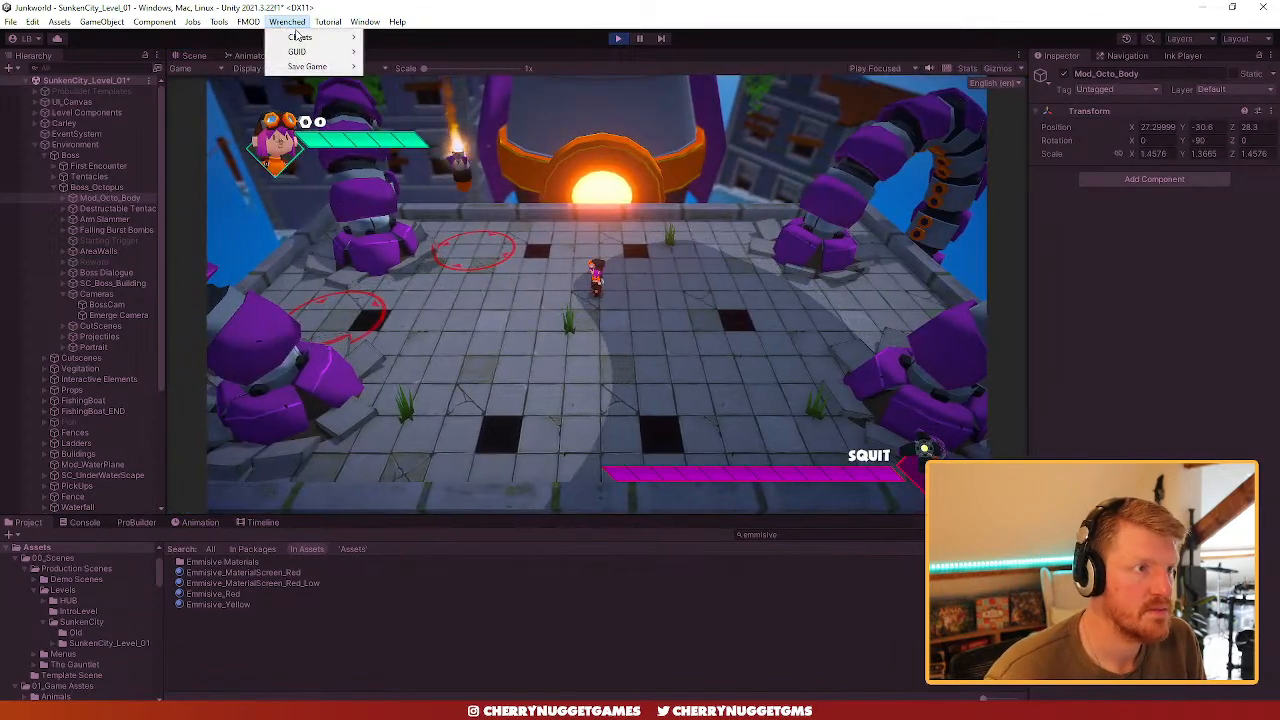
{"action": "mouse_move", "coordinate": [300, 34]}
{"action": "left_click", "coordinate": [410, 35]}
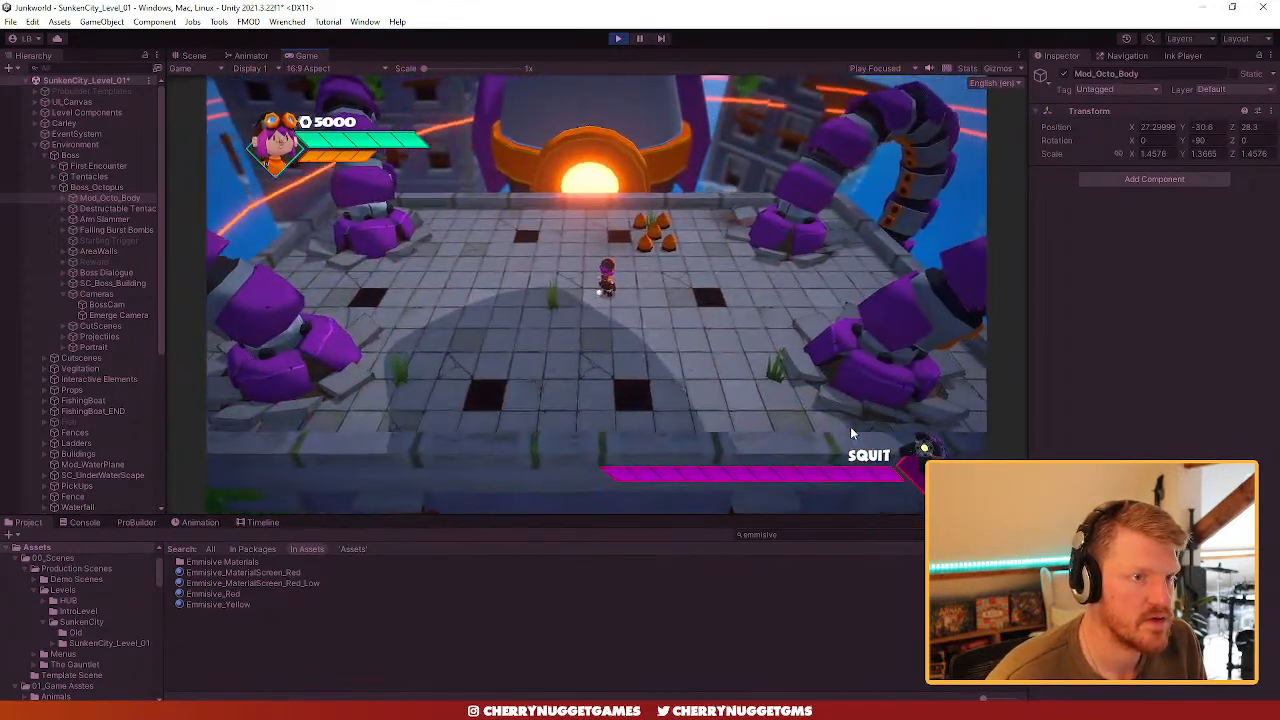
{"action": "key", "text": "Escape"}
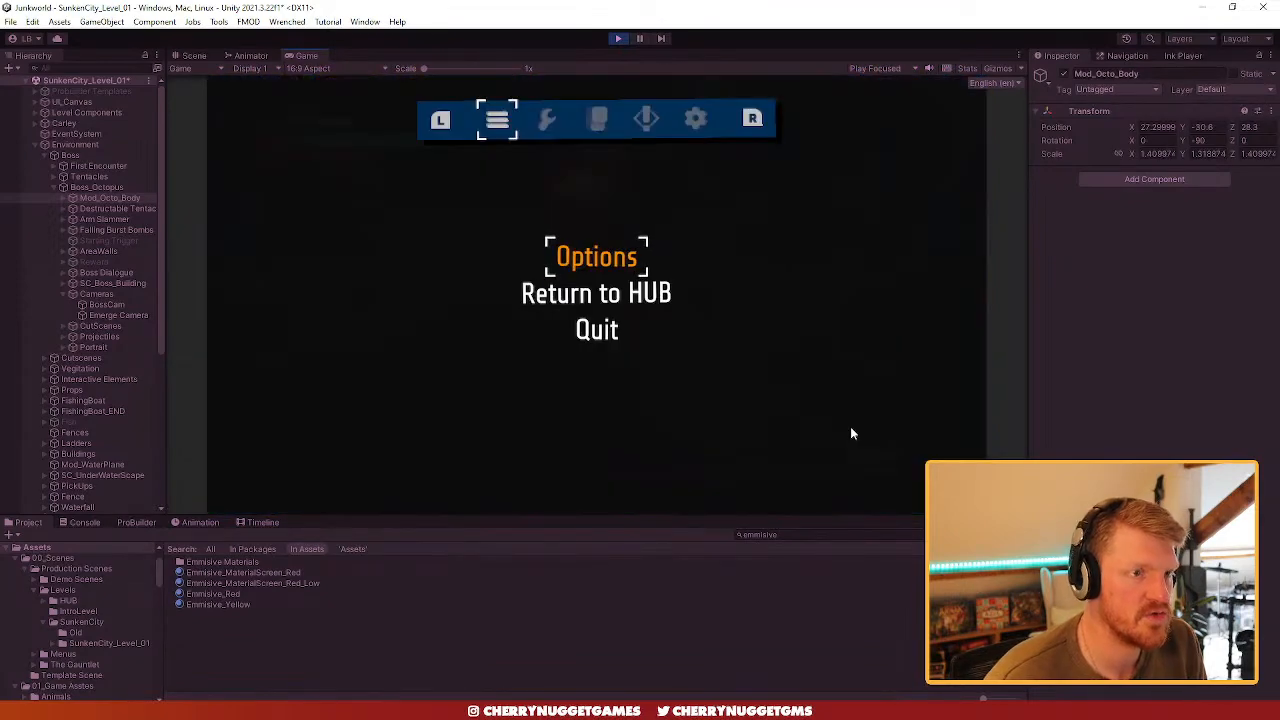
{"action": "key", "text": "Escape"}
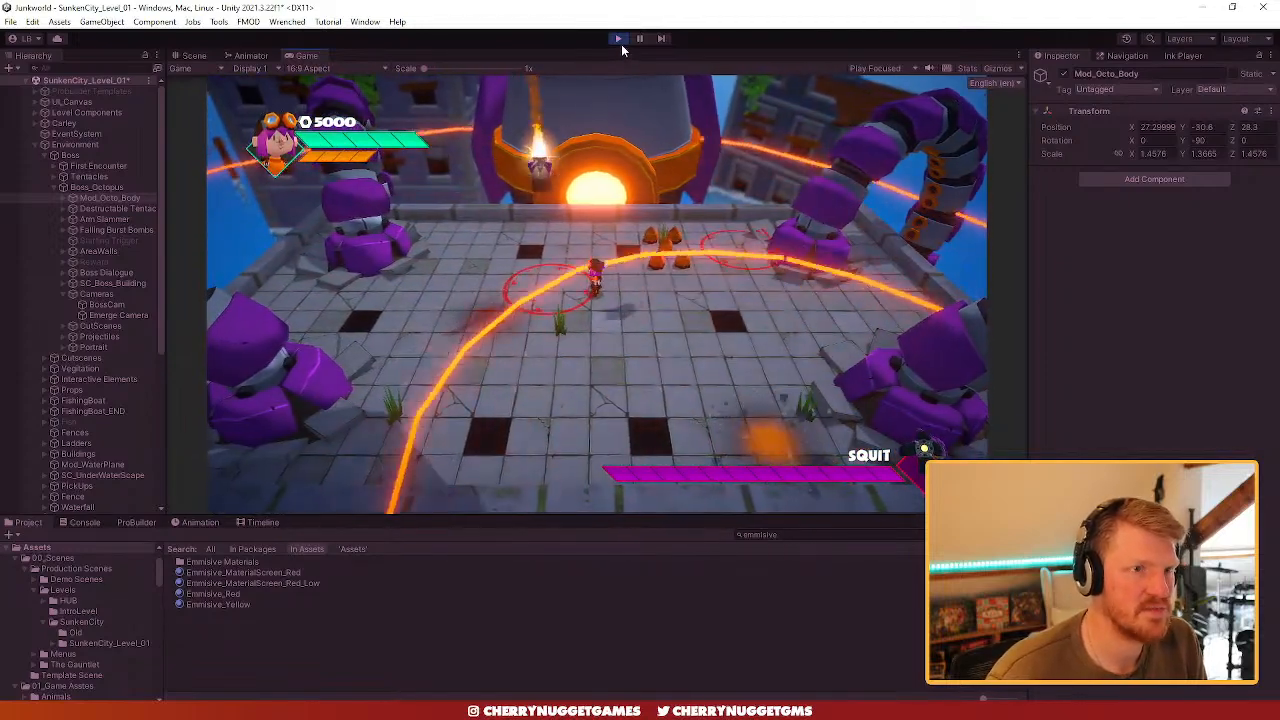
- Return to the scene view and set Mod_Octo_Body's scale to 1 on X, Y and Z
{"action": "left_click", "coordinate": [191, 56]}
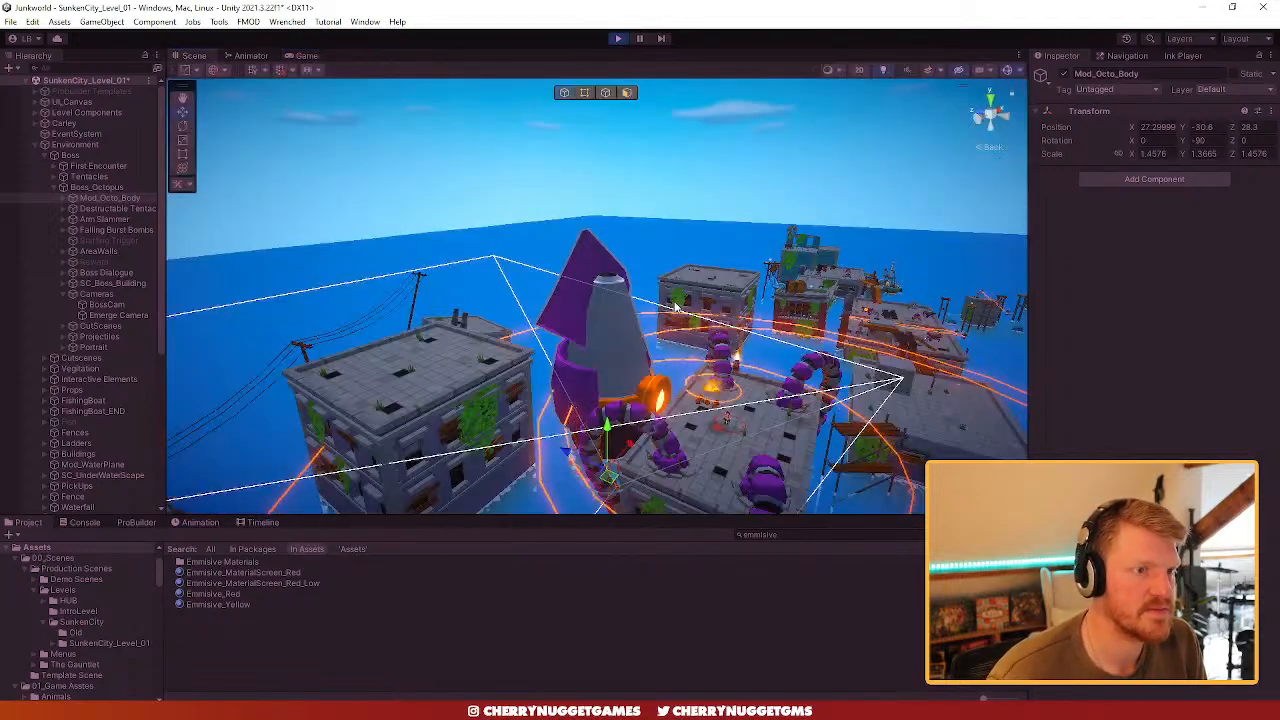
{"action": "left_click", "coordinate": [640, 374]}
{"action": "left_click", "coordinate": [97, 198]}
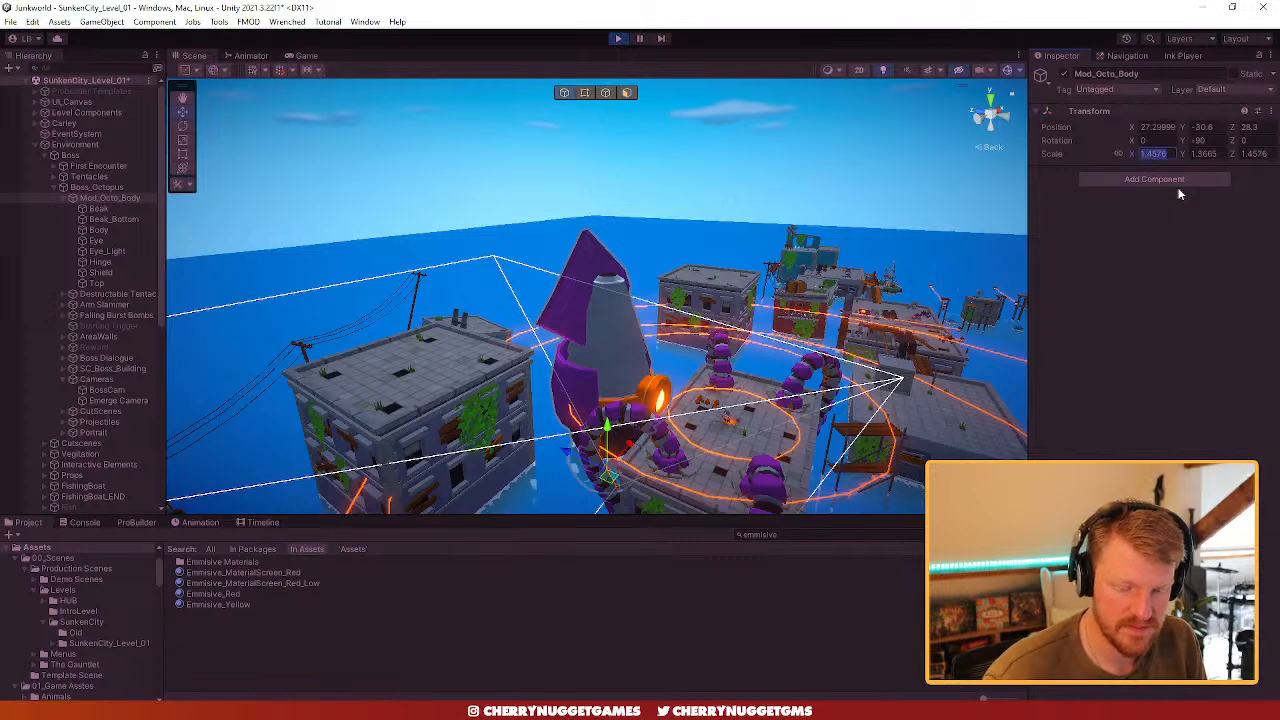
{"action": "type", "text": "1"}
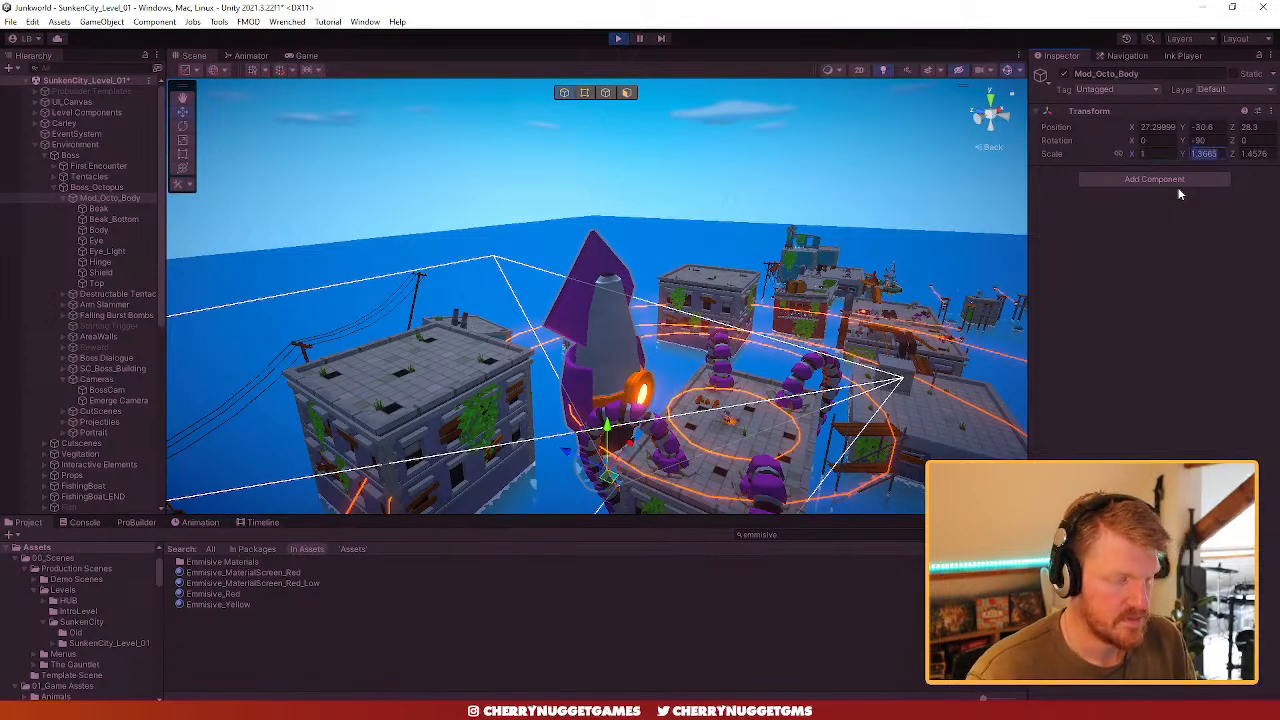
{"action": "type", "text": "1"}
{"action": "key", "text": "Tab"}
{"action": "type", "text": "1"}
{"action": "key", "text": "Tab"}
{"action": "key", "text": "Return"}
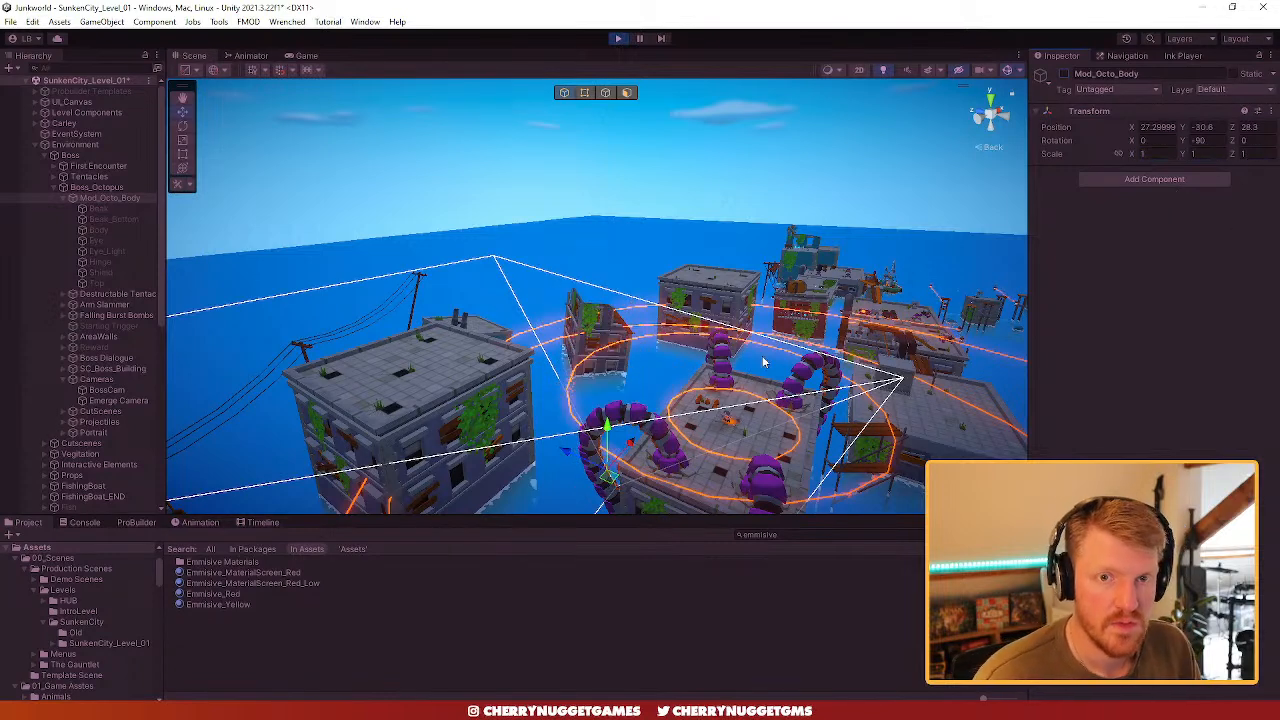
- Reactivate Mod_Octo_Body and move it up and closer to the arena, to Y -22 and Z 20.2
{"action": "left_click_drag", "start_coordinate": [763, 362], "coordinate": [607, 422], "text": "alt"}
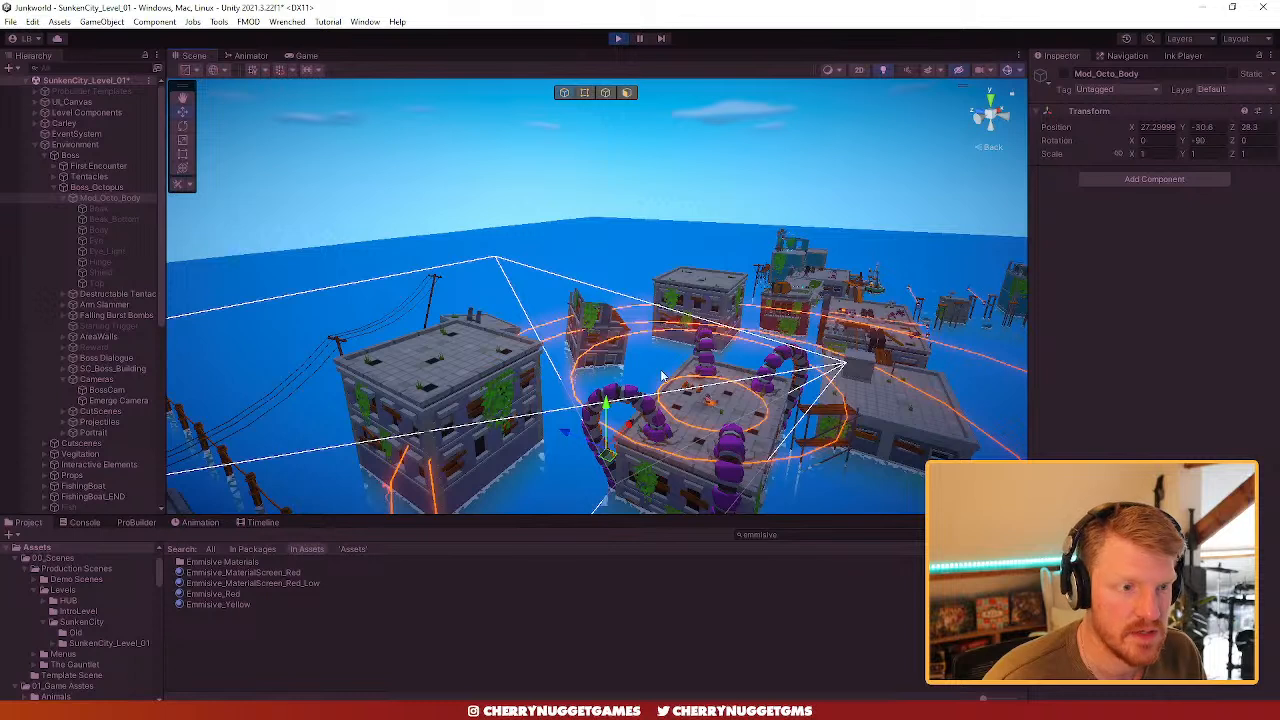
{"action": "left_click", "coordinate": [100, 199]}
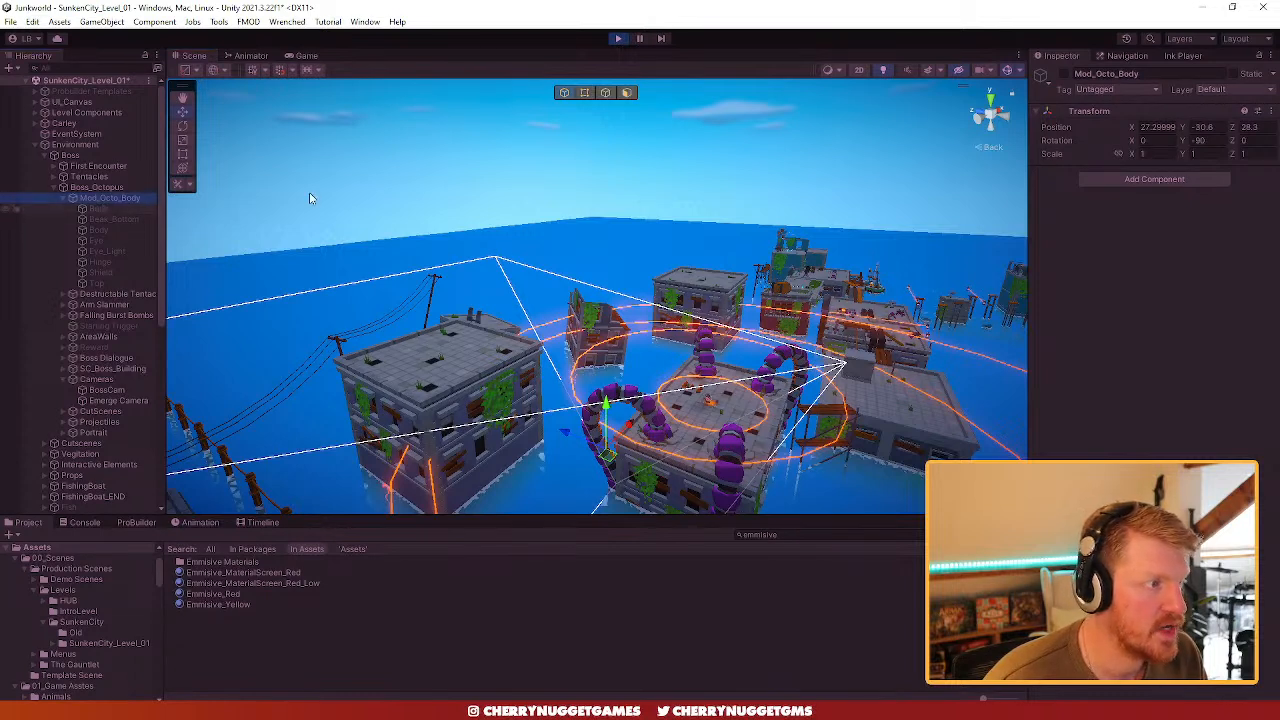
{"action": "left_click", "coordinate": [1064, 74]}
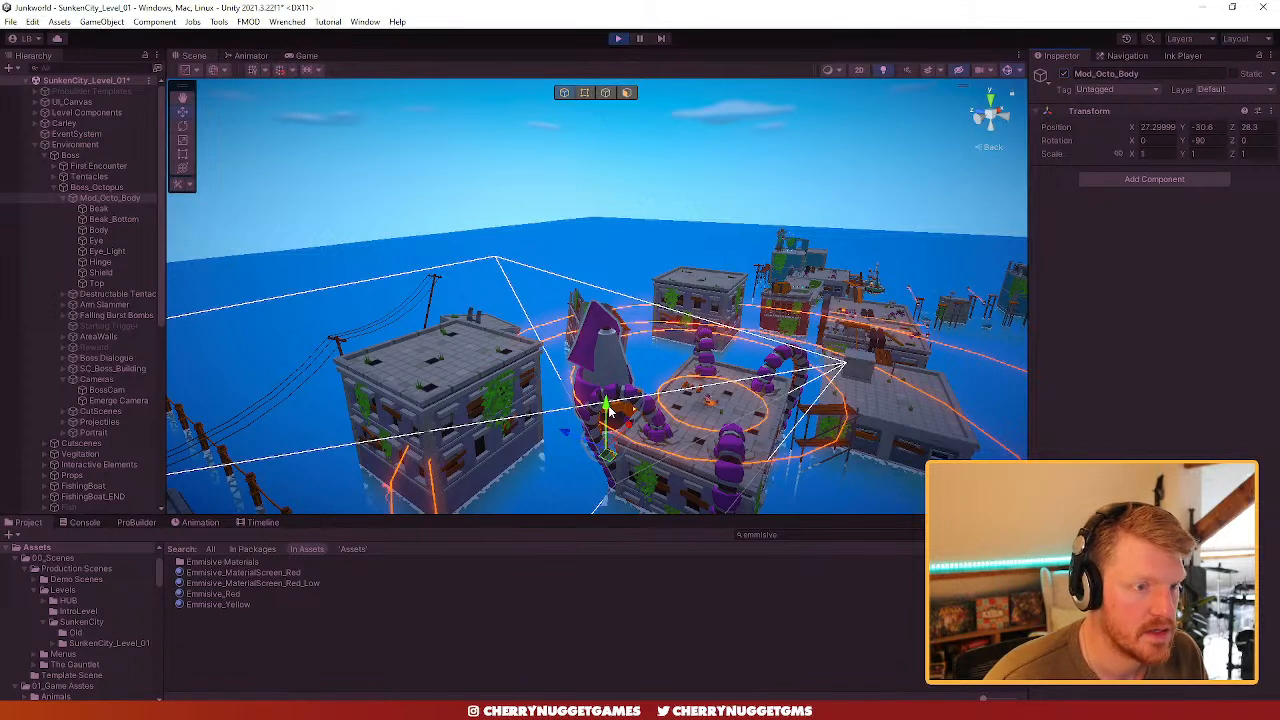
{"action": "left_click_drag", "start_coordinate": [608, 410], "coordinate": [581, 430]}
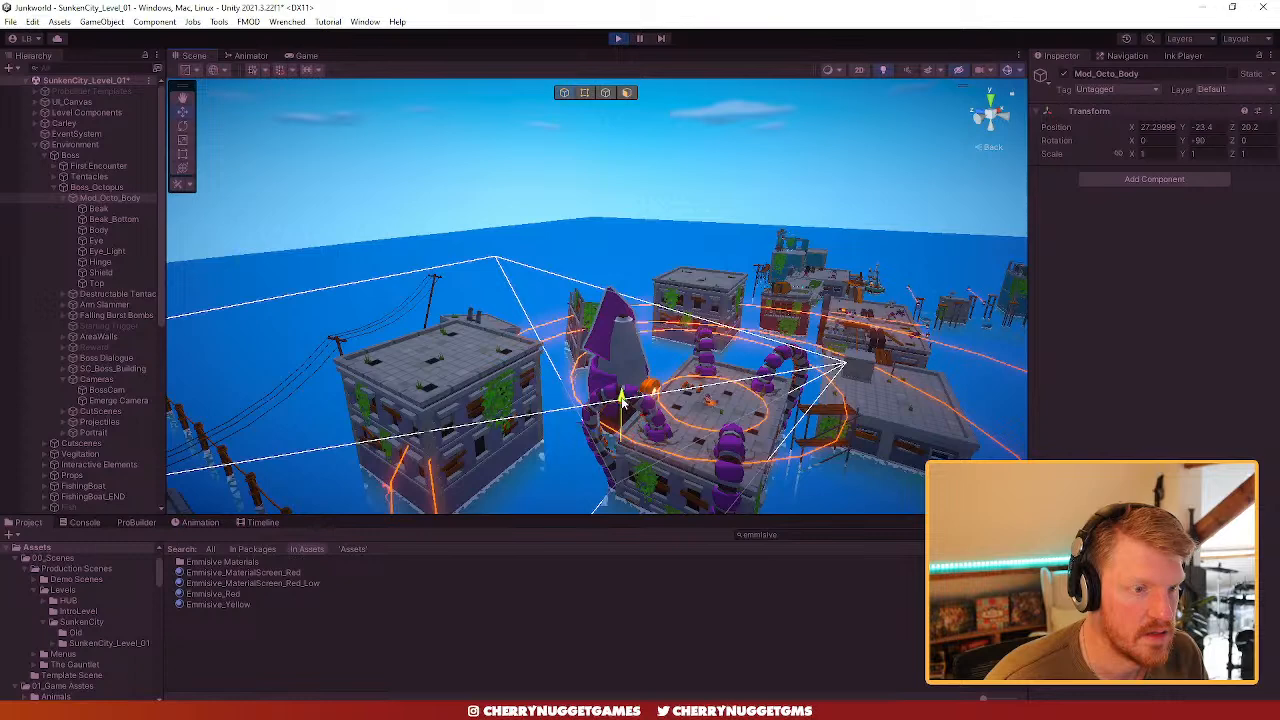
- Resume the boss fight to examine the smaller squid from the game camera, and stop the running level
{"action": "left_click", "coordinate": [306, 55]}
{"action": "key", "text": "Escape"}
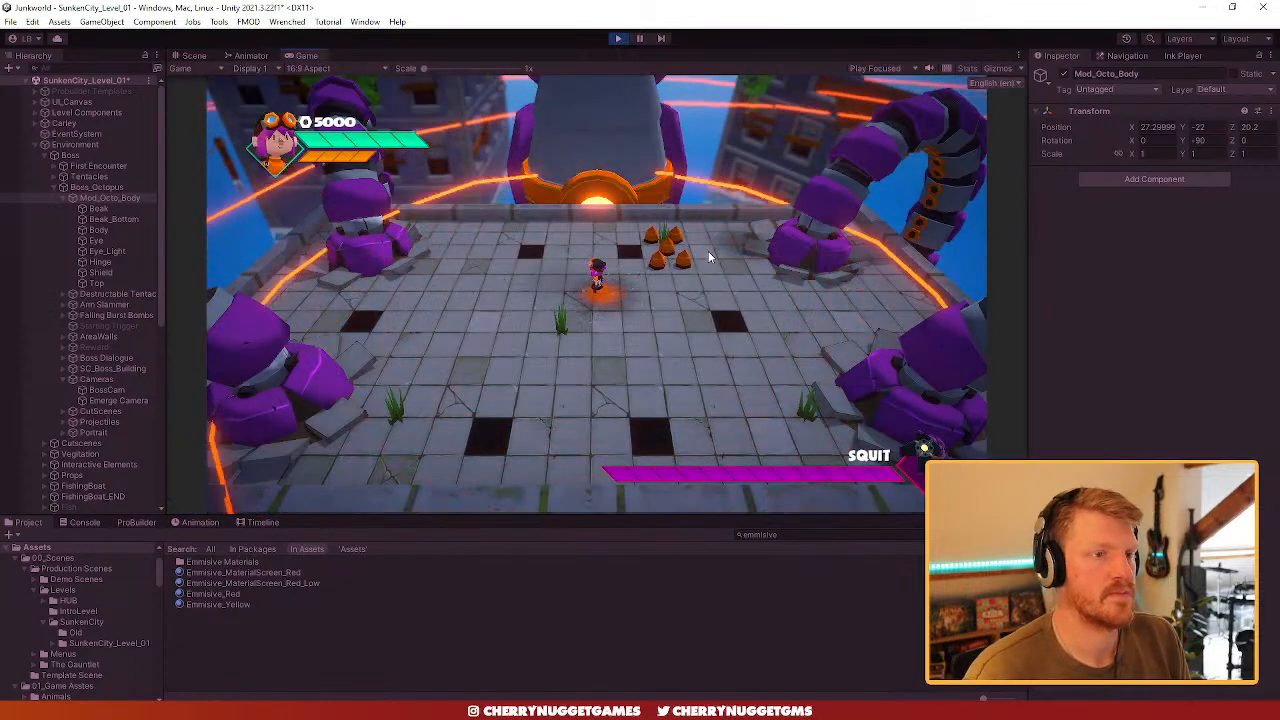
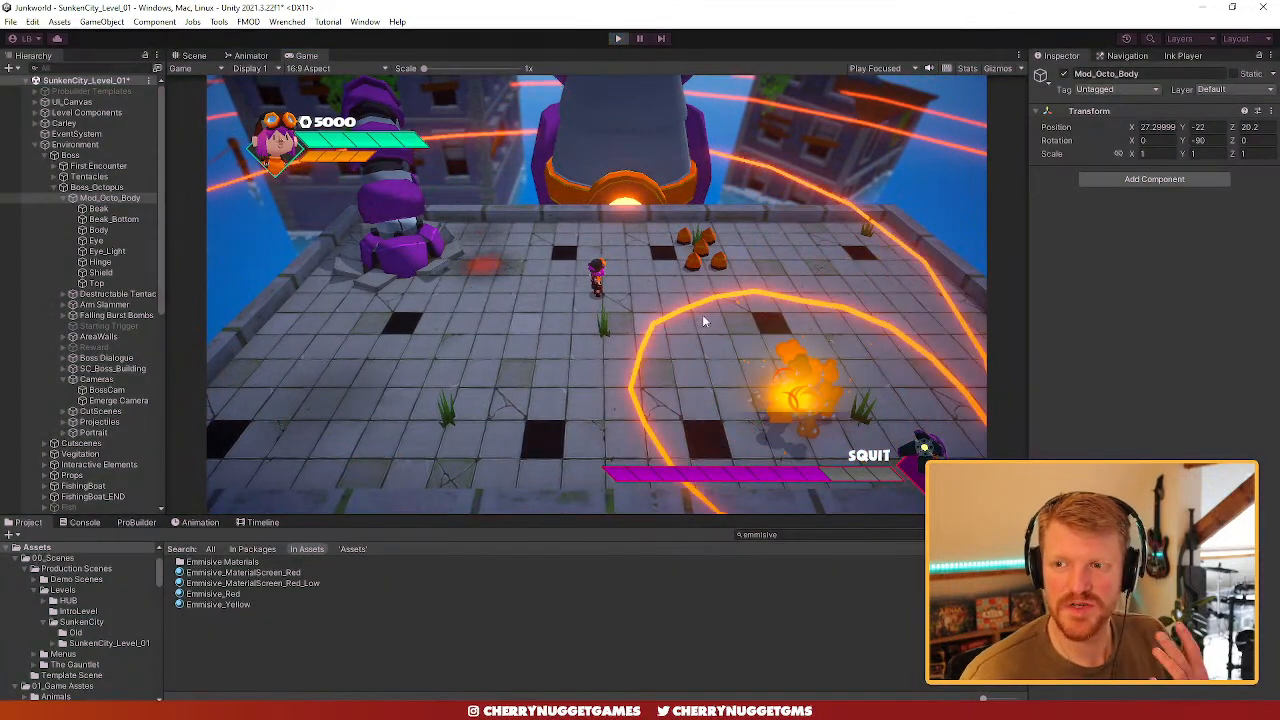
{"action": "key", "text": "ctrl+p"}
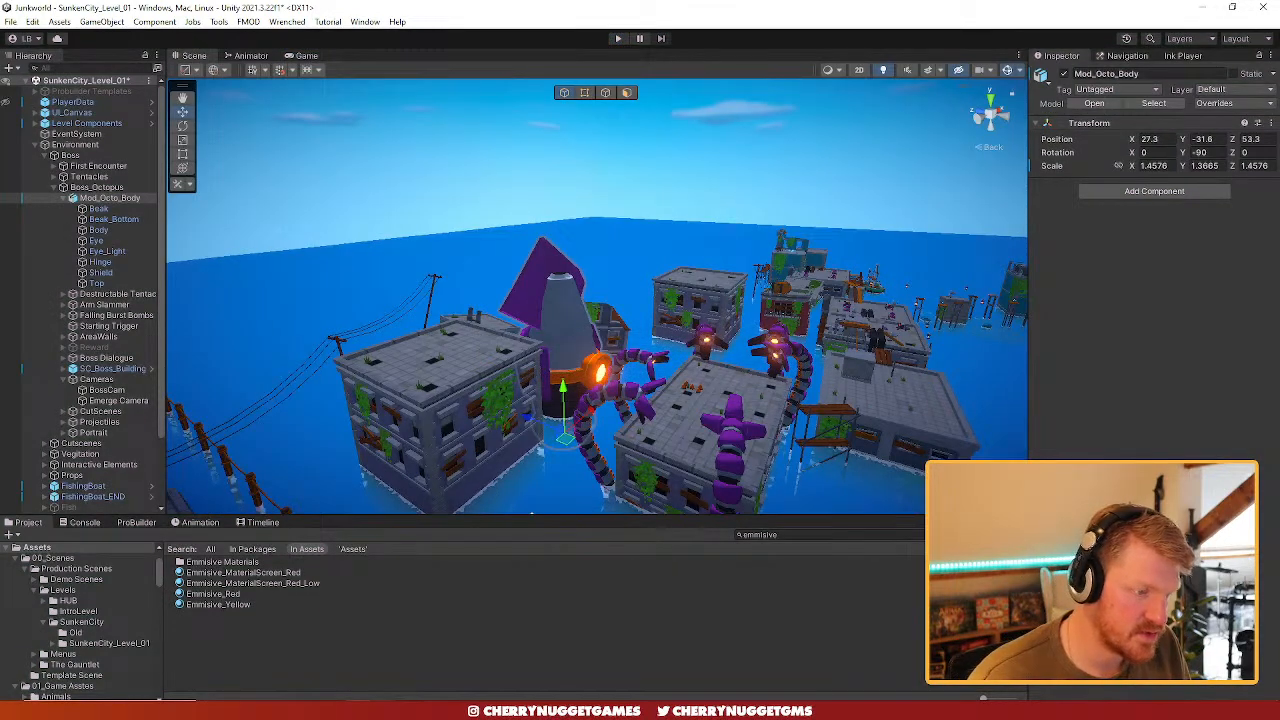
- Switch to Blender and open the squid's Top object for mesh editing
{"action": "key", "text": "alt+Tab"}
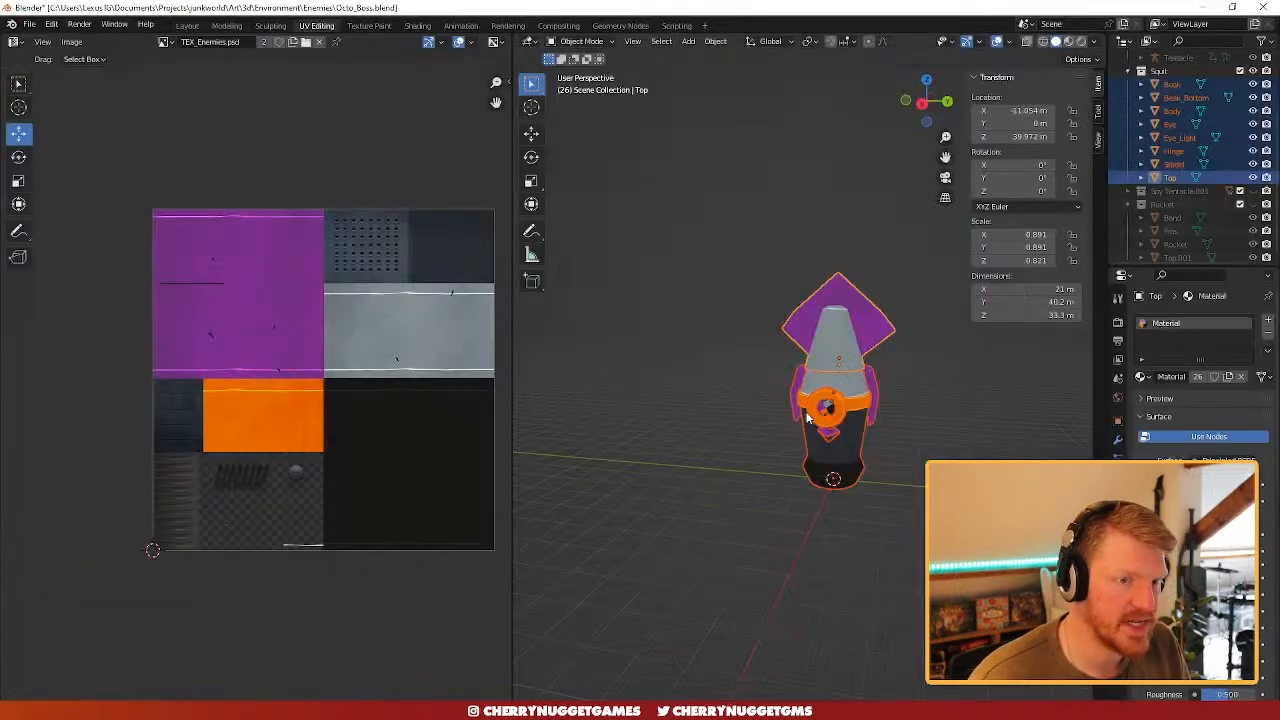
{"action": "scroll", "coordinate": [824, 414], "scroll_direction": "up", "scroll_amount": 2}
{"action": "left_click", "coordinate": [845, 363]}
{"action": "scroll", "coordinate": [835, 380], "scroll_direction": "up", "scroll_amount": 2}
{"action": "middle_click_drag", "start_coordinate": [855, 390], "coordinate": [777, 399]}
{"action": "scroll", "coordinate": [749, 331], "scroll_direction": "up", "scroll_amount": 1}
{"action": "key", "text": "Tab"}
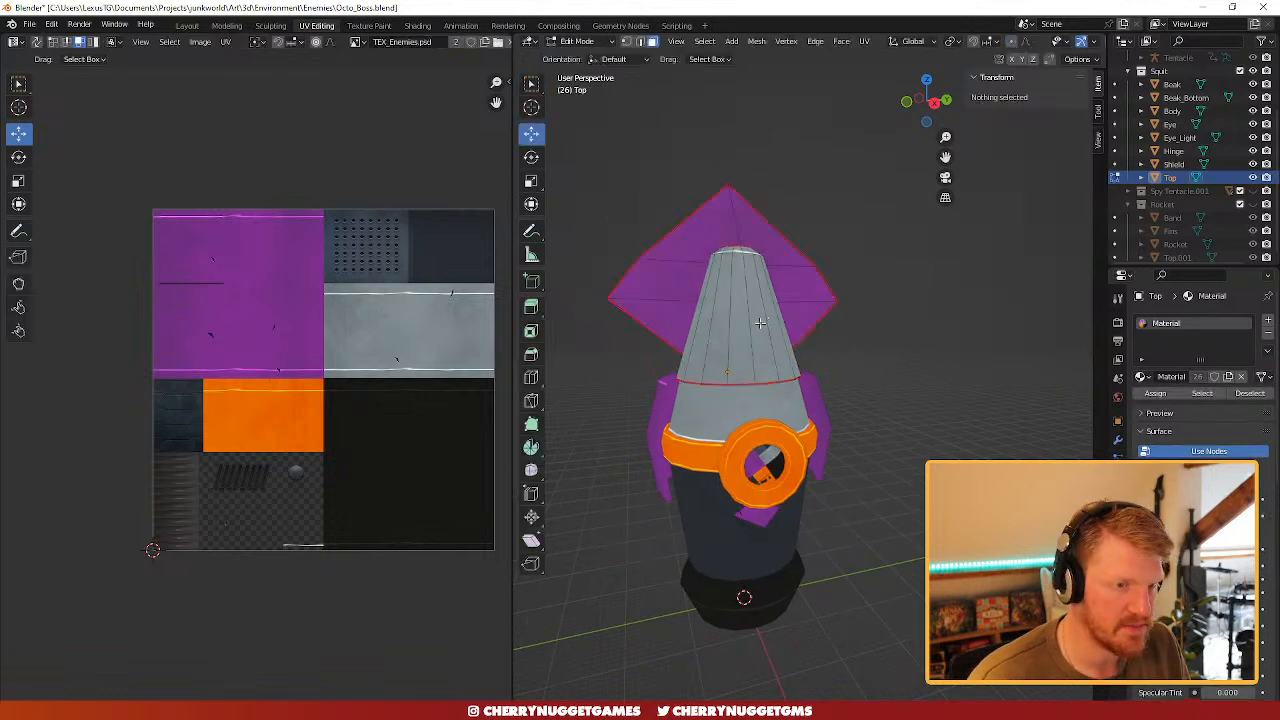
- Try scaling the entire Top mesh, and after that only its grey cone, along Z
{"action": "key", "text": "a"}
{"action": "key", "text": "s"}
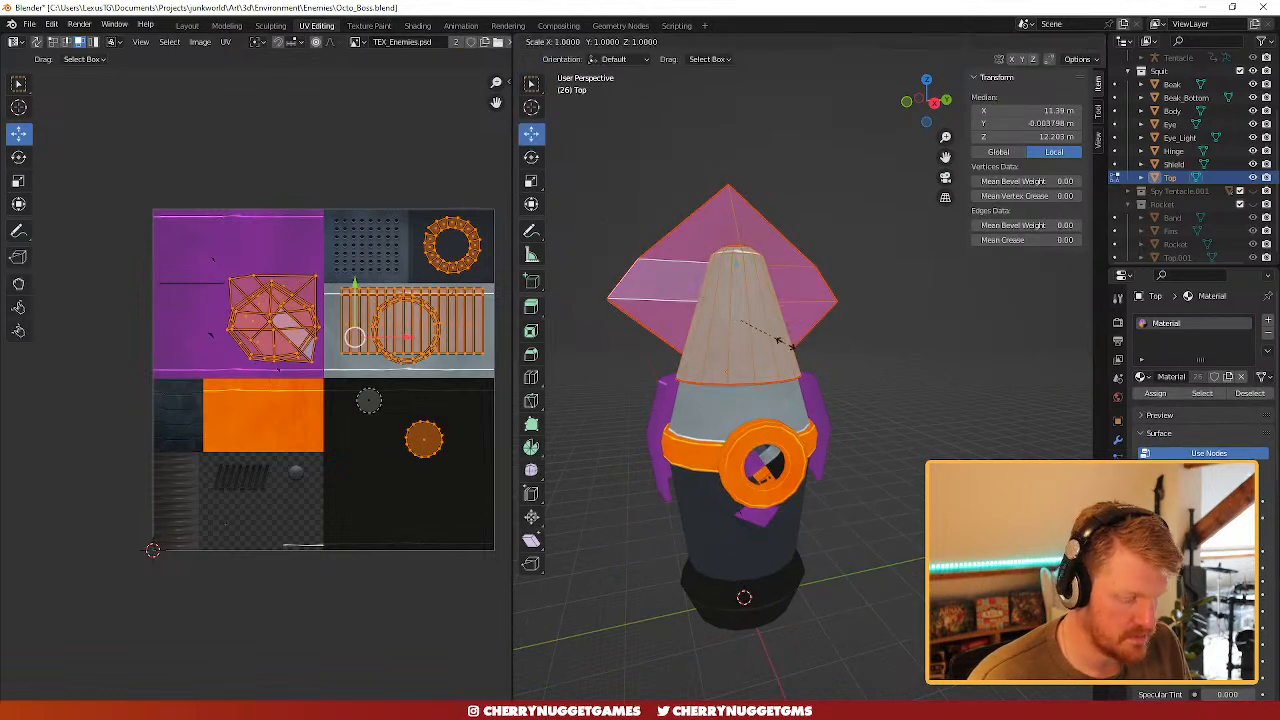
{"action": "key", "text": "z"}
{"action": "left_click", "coordinate": [767, 336]}
{"action": "key", "text": "ctrl+z"}
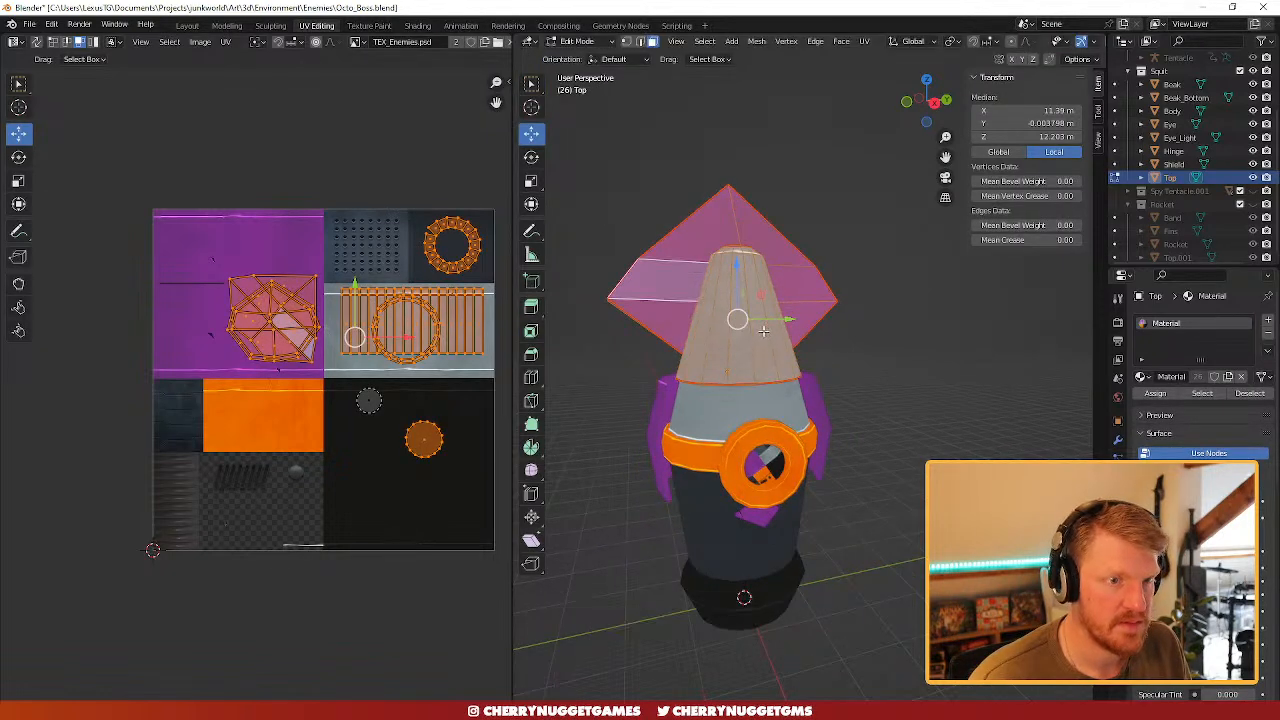
{"action": "key", "text": "alt+a"}
{"action": "key", "text": "l"}
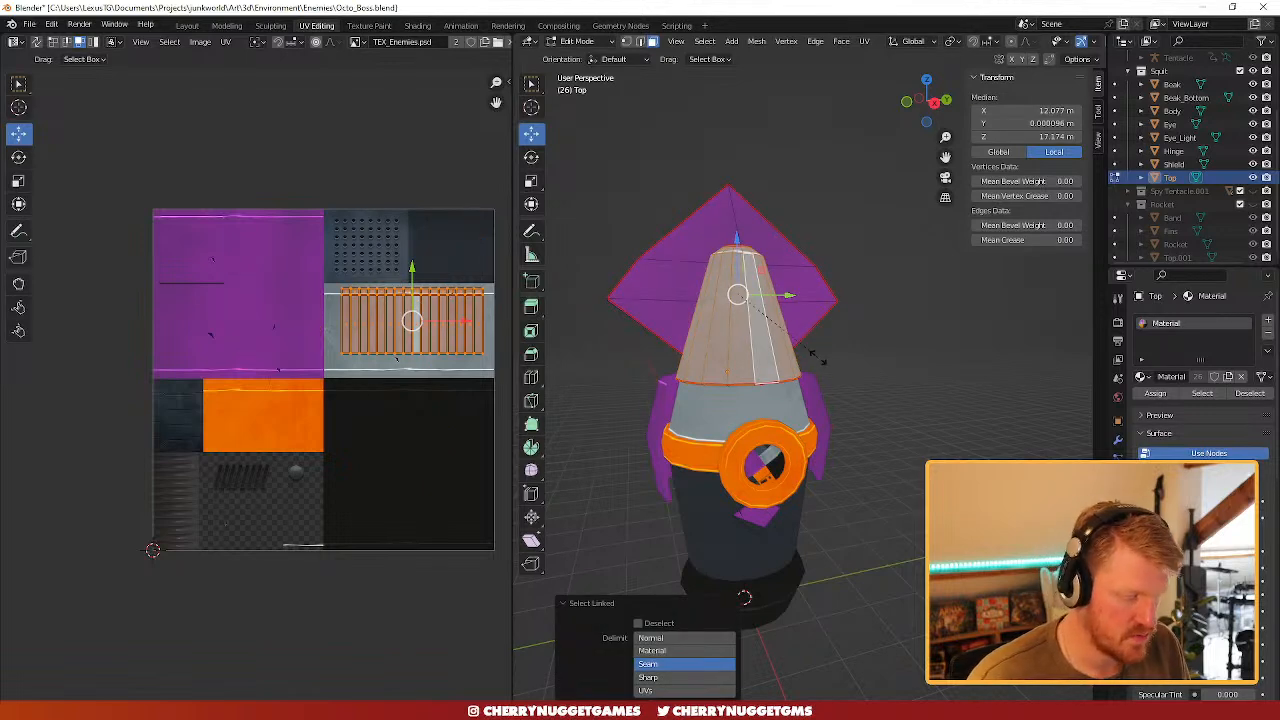
{"action": "key", "text": "z"}
{"action": "left_click", "coordinate": [781, 344]}
{"action": "key", "text": "ctrl+z"}
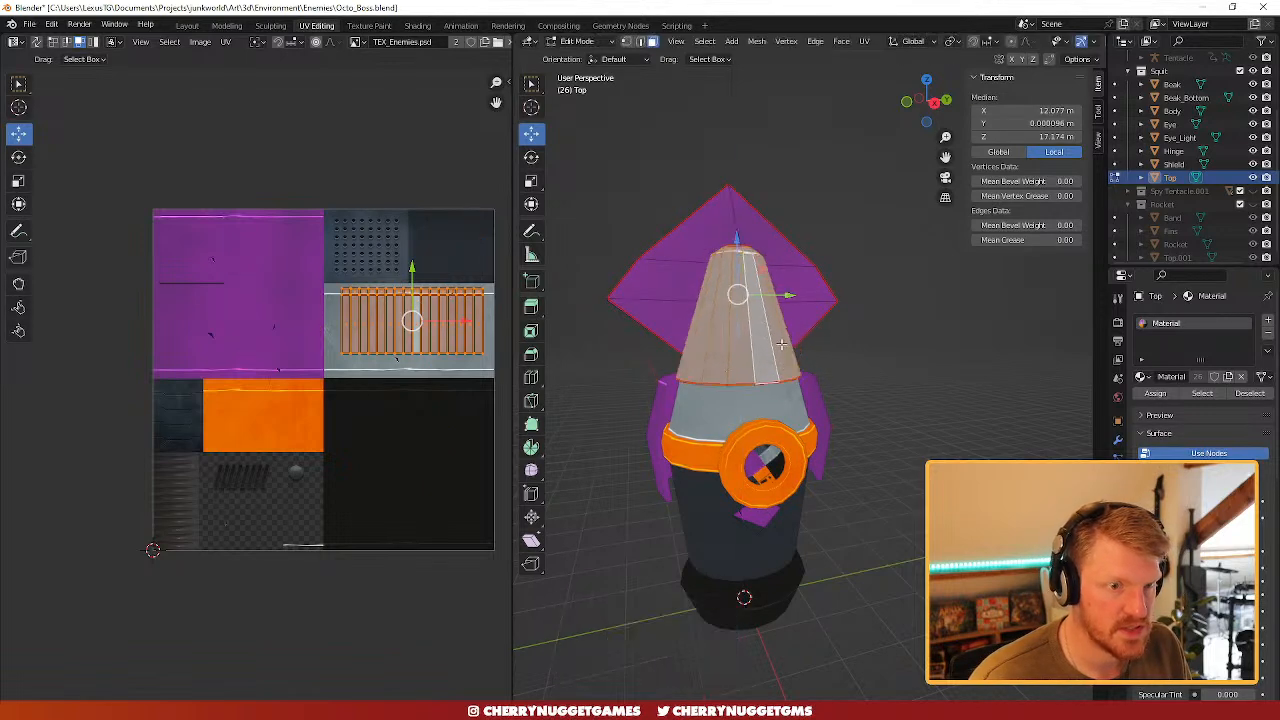
- In the Layout workspace, shorten the Top mesh's grey cone, including its lower rim, to a Z scale of 0.732
{"action": "left_click", "coordinate": [187, 26]}
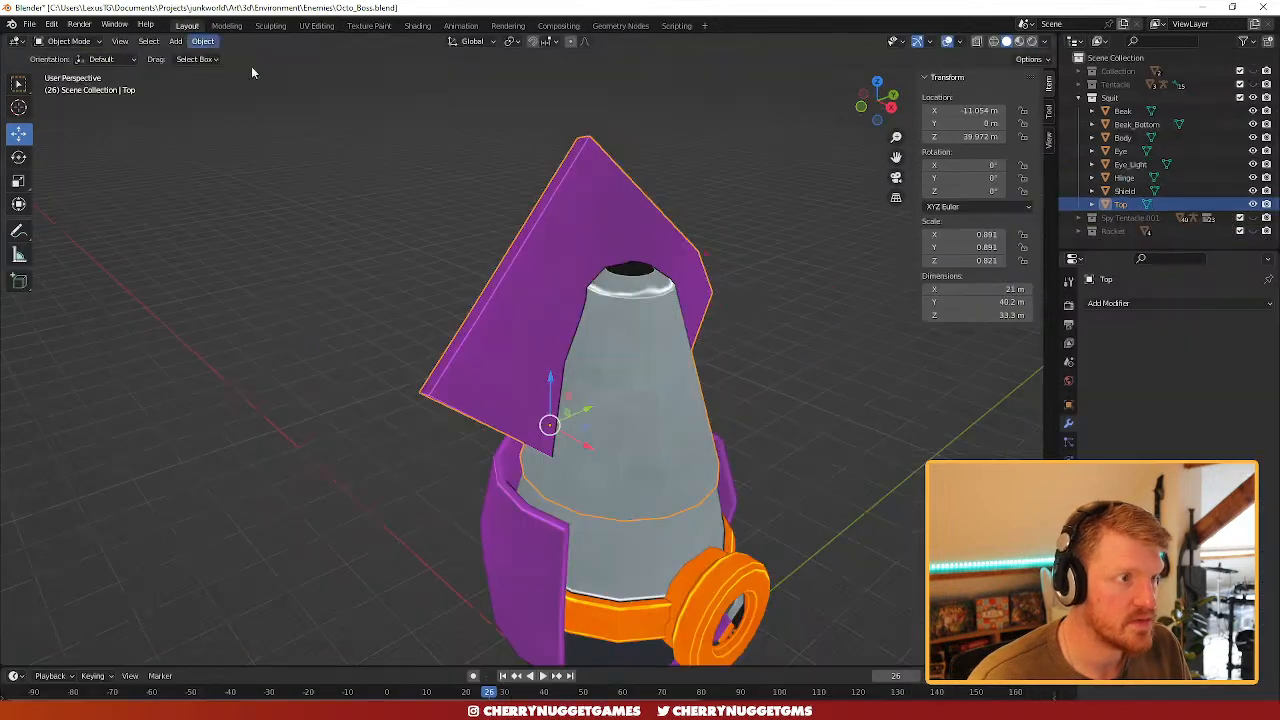
{"action": "scroll", "coordinate": [688, 421], "scroll_direction": "up", "scroll_amount": 1}
{"action": "key", "text": "Tab"}
{"action": "scroll", "coordinate": [690, 431], "scroll_direction": "down", "scroll_amount": 2}
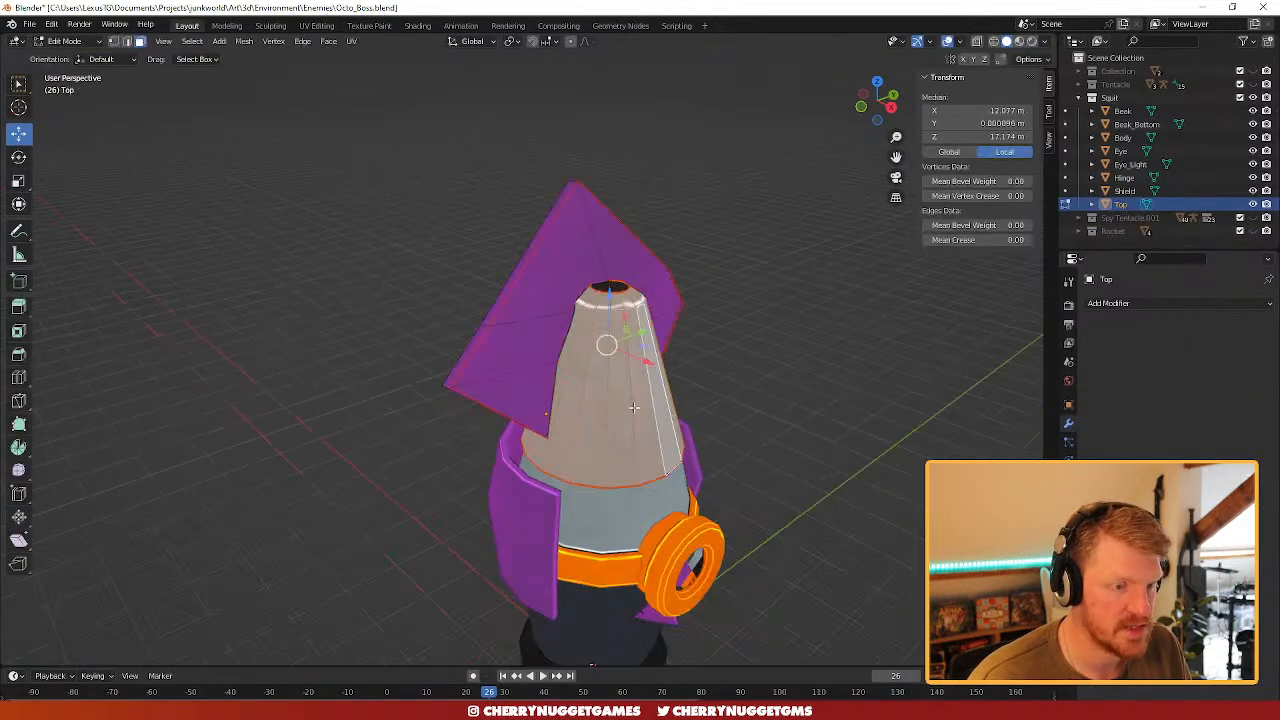
{"action": "key", "text": "ctrl+l"}
{"action": "middle_click_drag", "start_coordinate": [610, 292], "coordinate": [559, 335]}
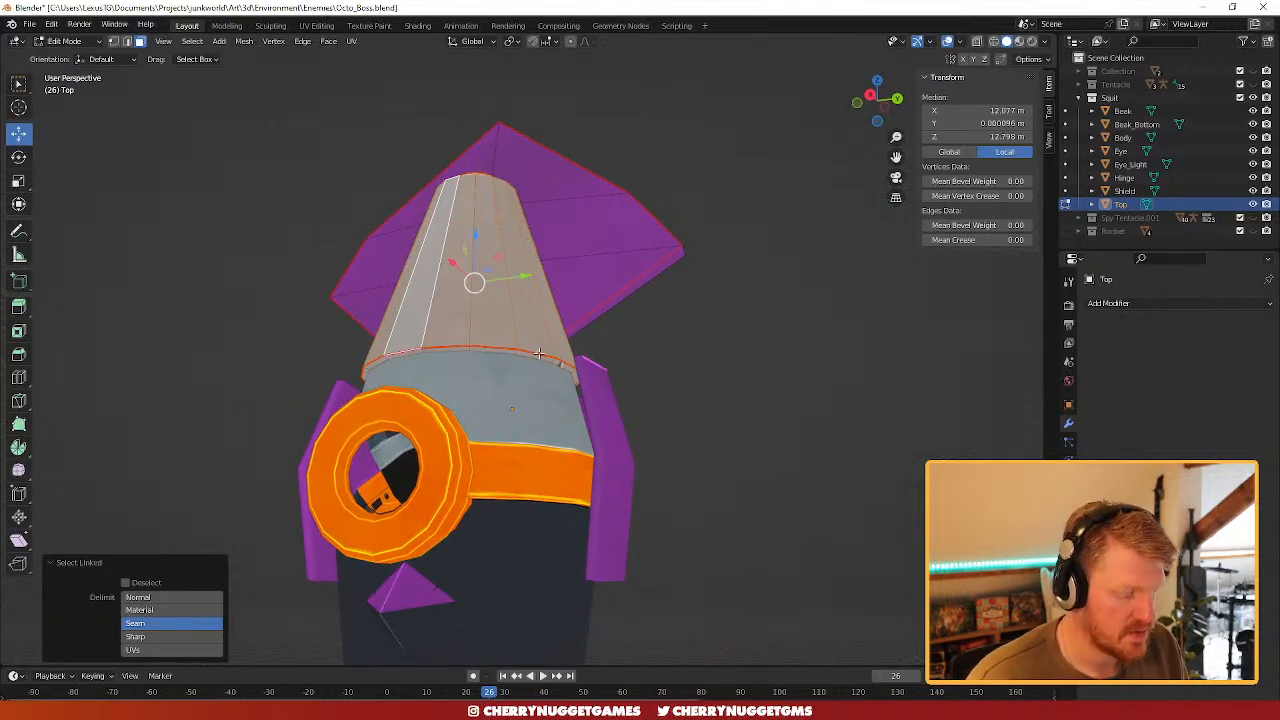
{"action": "left_click", "coordinate": [587, 302], "text": "shift"}
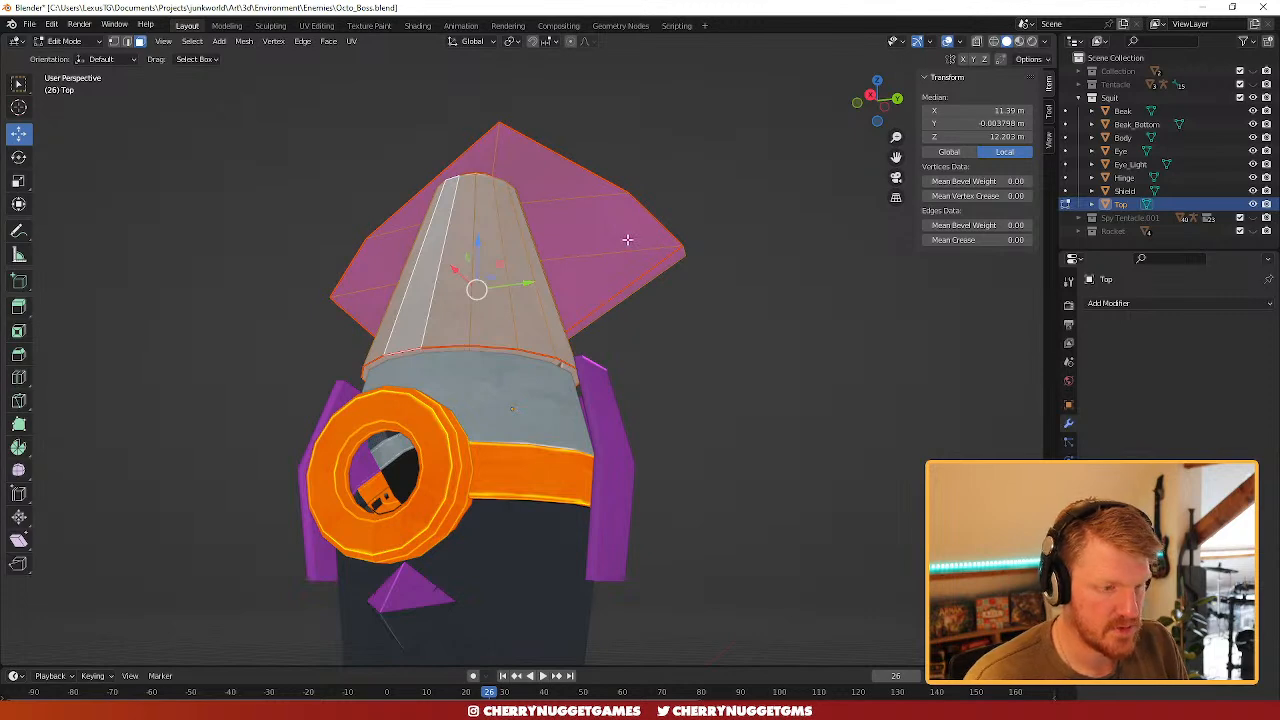
{"action": "key", "text": "shift+l"}
{"action": "middle_click_drag", "start_coordinate": [627, 240], "coordinate": [586, 320]}
{"action": "key", "text": "s"}
{"action": "key", "text": "z"}
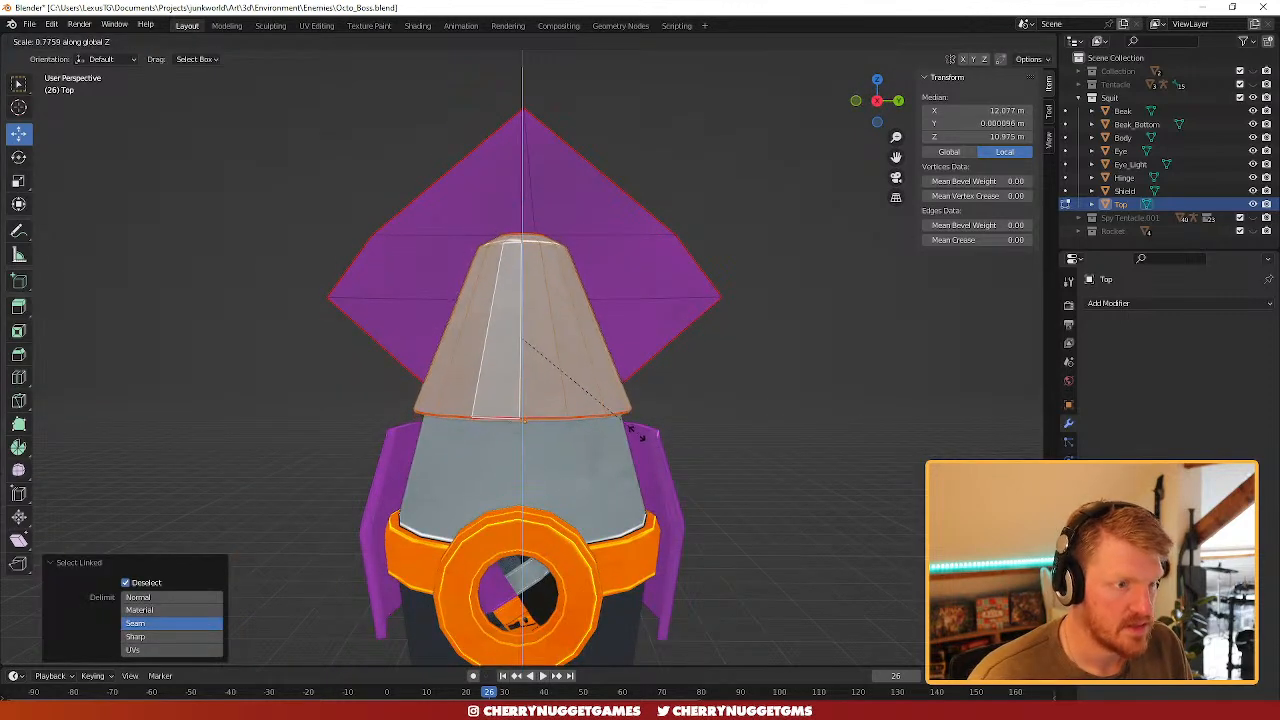
{"action": "left_click", "coordinate": [633, 428]}
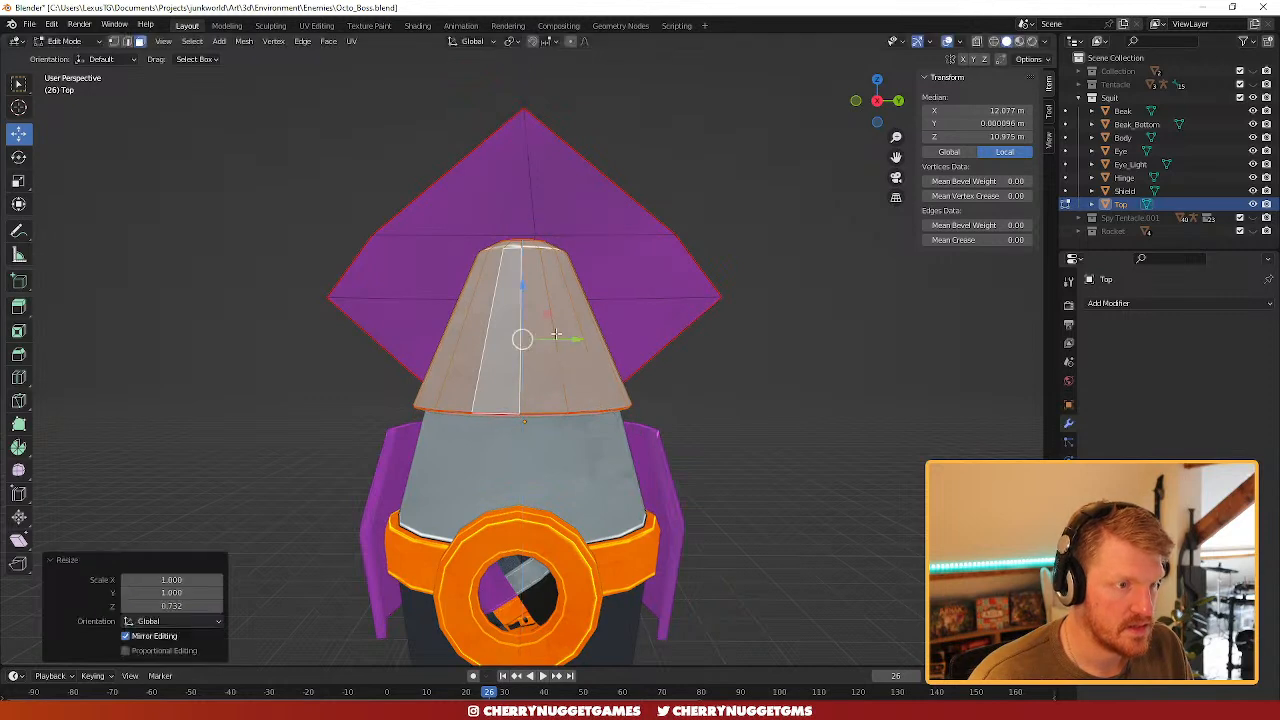
- Lower the shortened grey cone along Z by about 3.5 m onto the squid's body
{"action": "key", "text": "g"}
{"action": "key", "text": "z"}
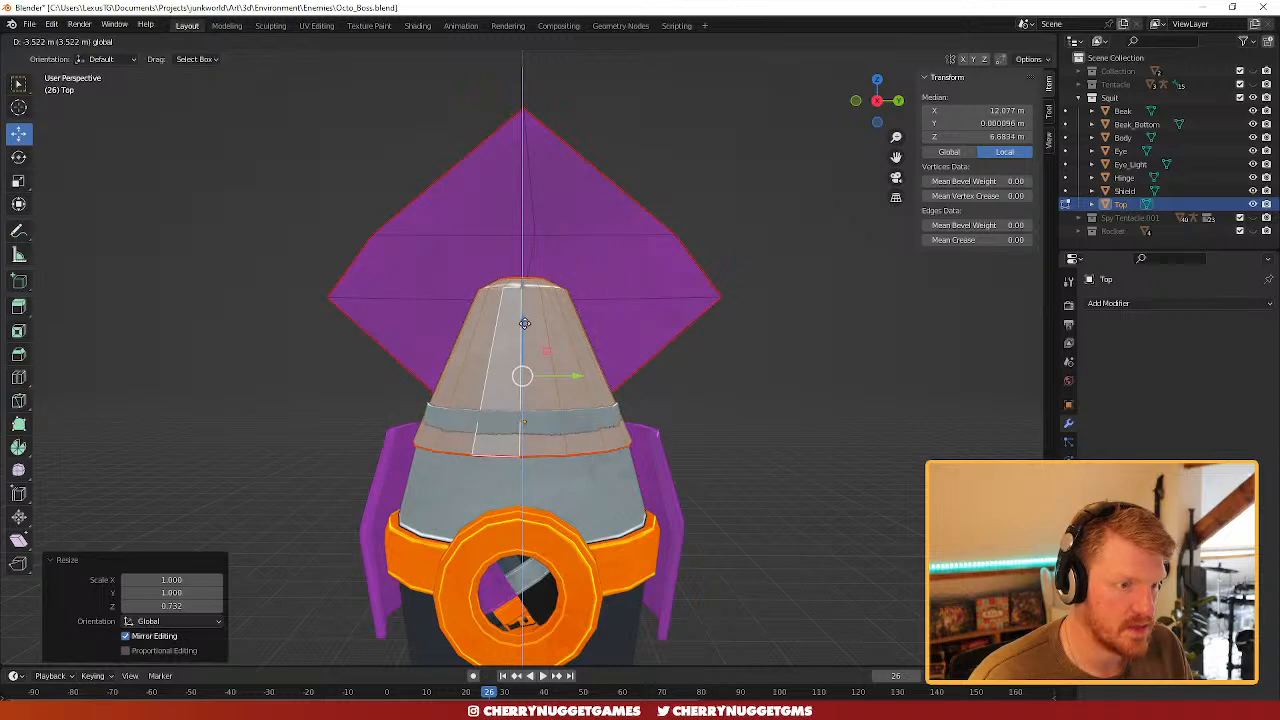
{"action": "left_click", "coordinate": [524, 320]}
- Select the linked purple fin of the Top mesh and lower it along Z by about 2.5 m
{"action": "middle_click_drag", "start_coordinate": [527, 255], "coordinate": [627, 250]}
{"action": "left_click", "coordinate": [580, 286]}
{"action": "key", "text": "l"}
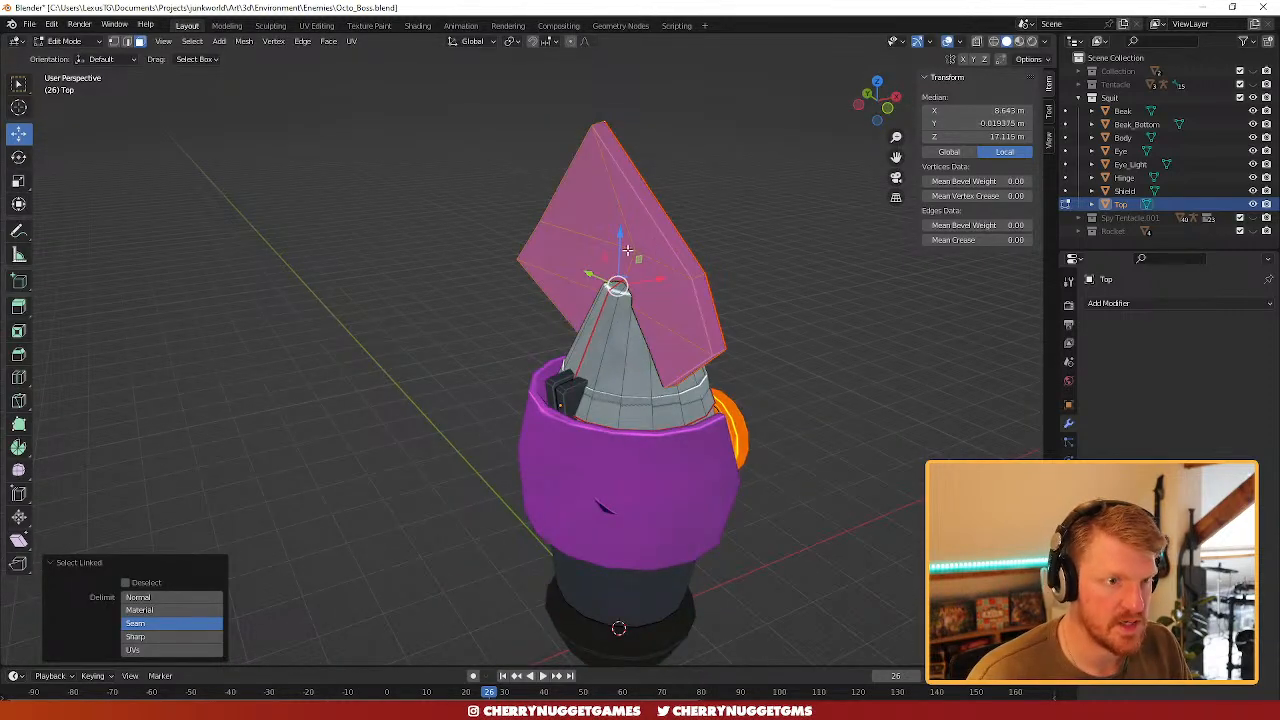
{"action": "key", "text": "g"}
{"action": "key", "text": "z"}
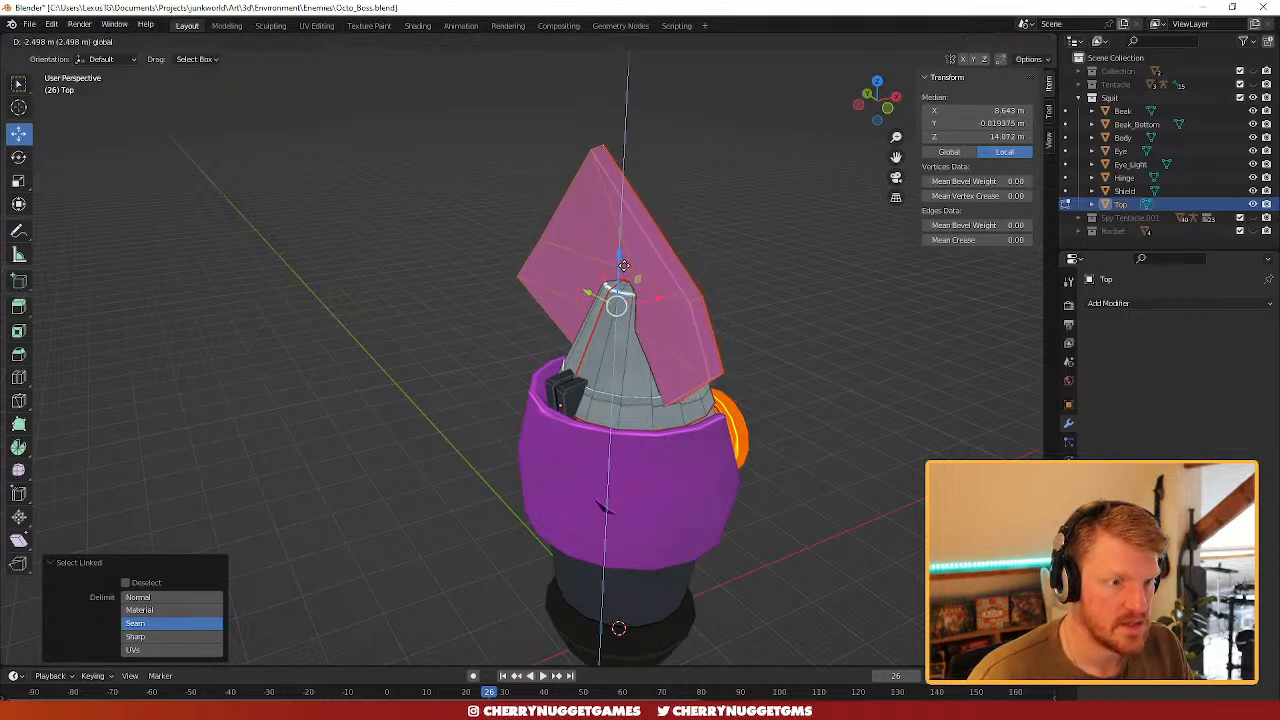
{"action": "left_click", "coordinate": [623, 265]}
- Scale the purple fin uniformly to about 0.886 and finish editing the Top mesh
{"action": "middle_click_drag", "start_coordinate": [811, 349], "coordinate": [648, 353]}
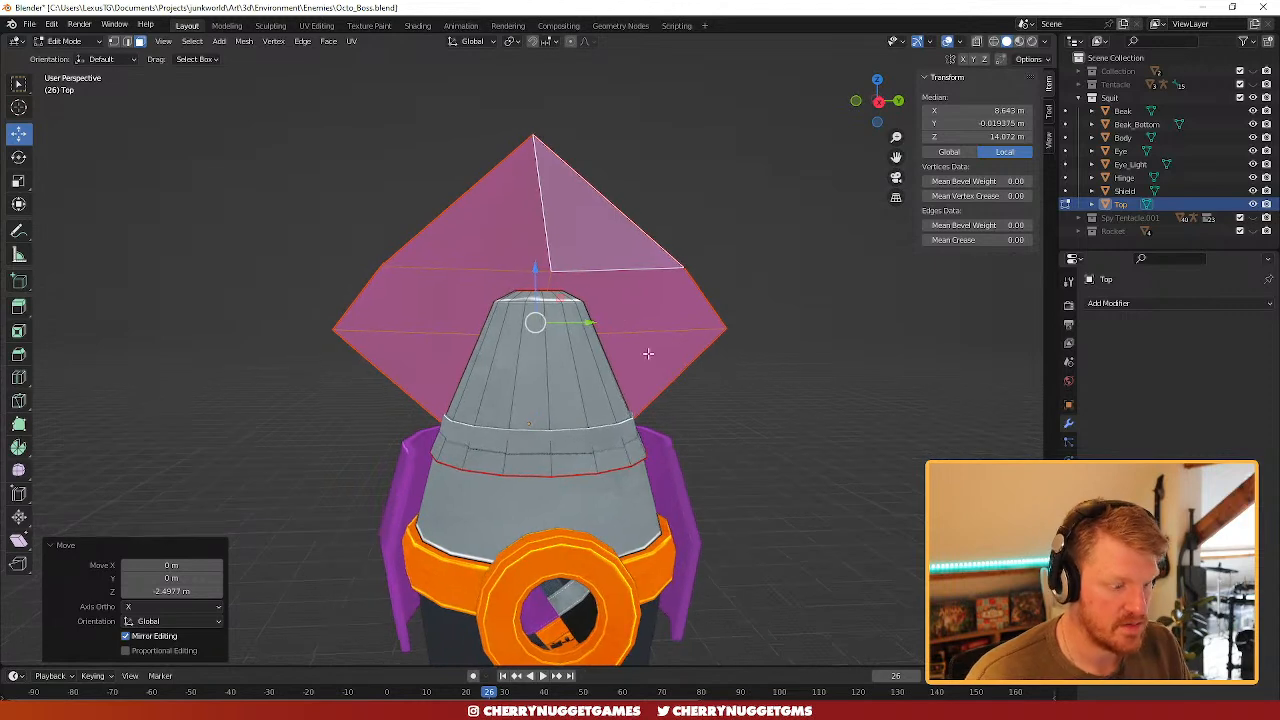
{"action": "key", "text": "s"}
{"action": "left_click", "coordinate": [591, 330]}
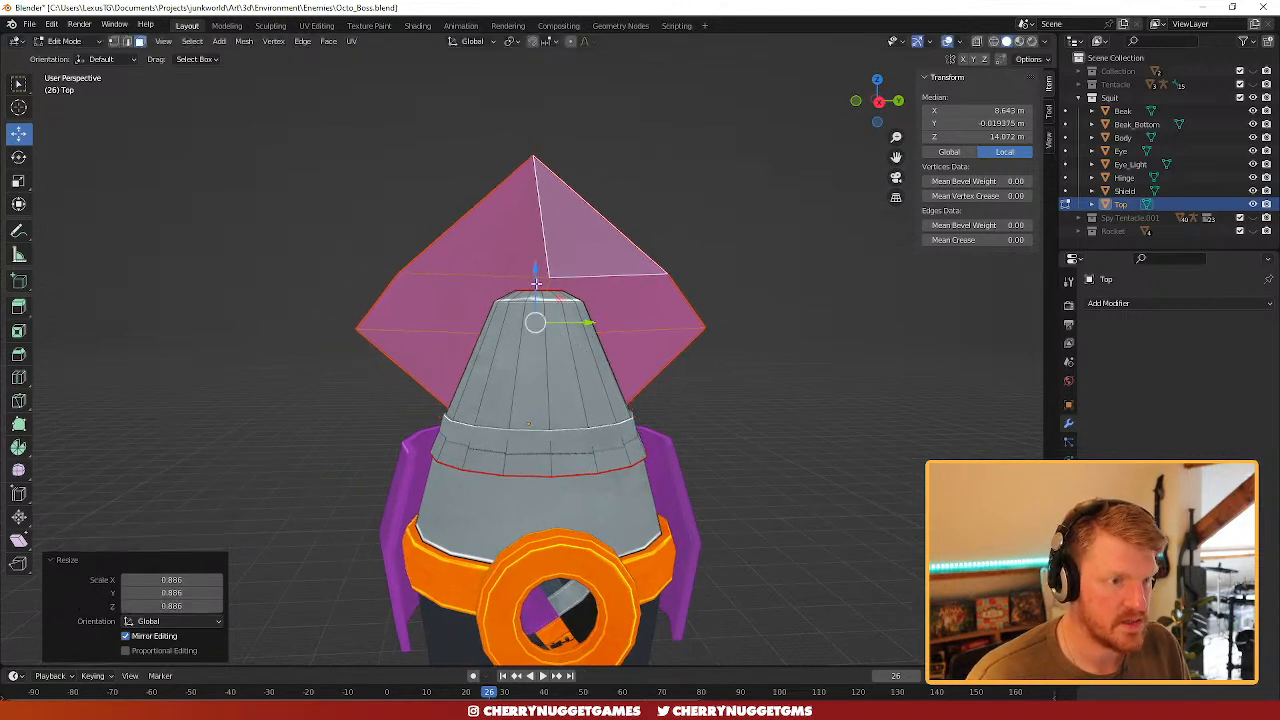
{"action": "key", "text": "Tab"}
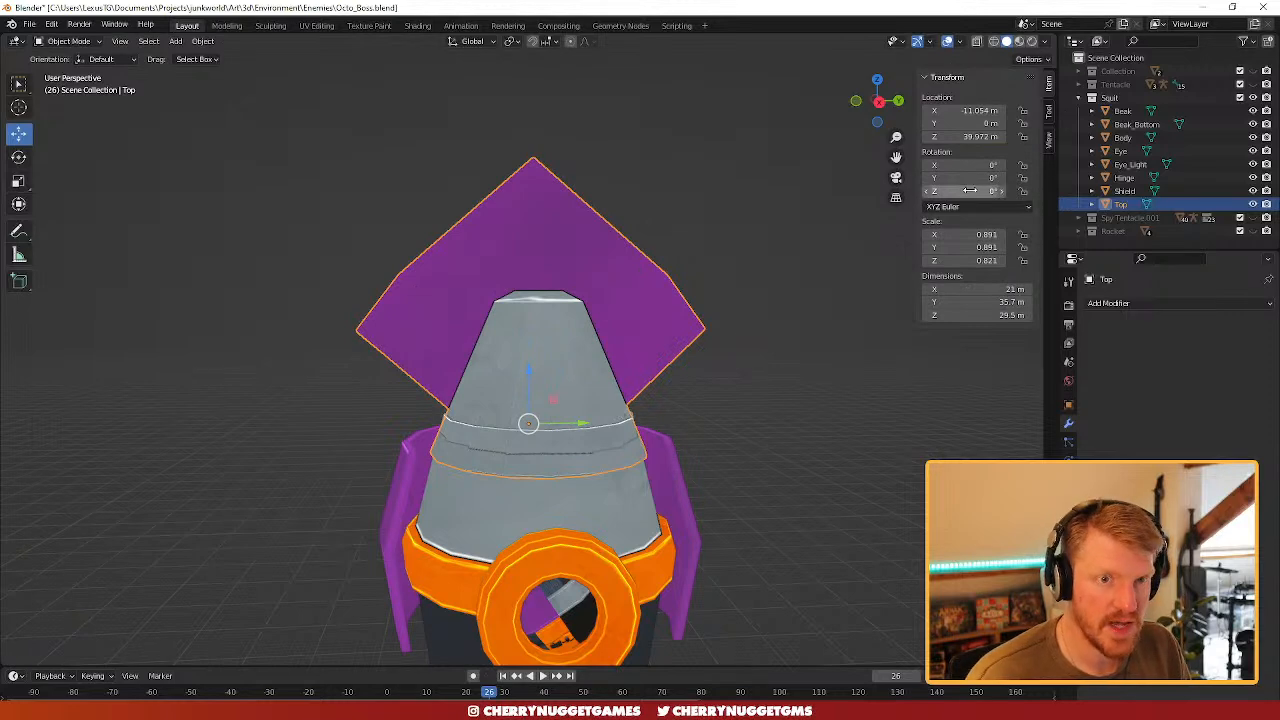
- Tilt the Top open to about -79.1° on Y, and raise the Hinge's mesh along Z by about 0.65 m
{"action": "left_click_drag", "start_coordinate": [969, 178], "coordinate": [895, 178]}
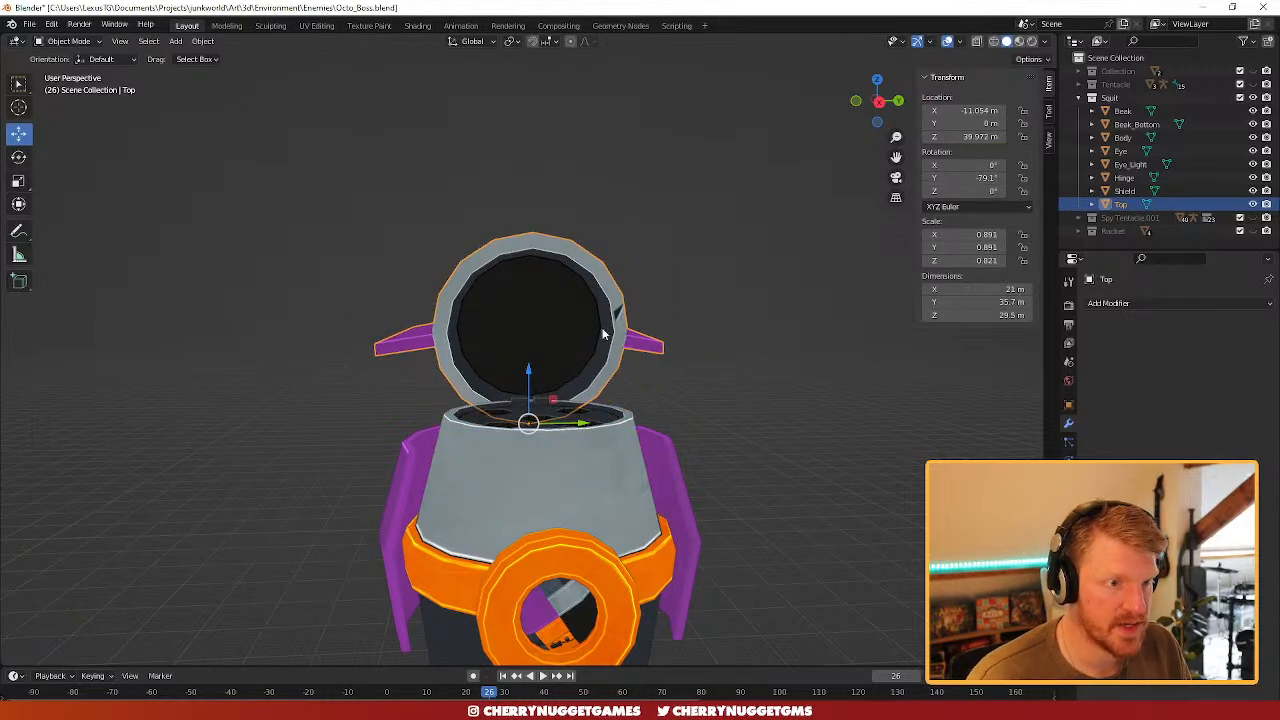
{"action": "scroll", "coordinate": [598, 342], "scroll_direction": "up", "scroll_amount": 2}
{"action": "middle_click_drag", "start_coordinate": [594, 385], "coordinate": [466, 420]}
{"action": "left_click", "coordinate": [472, 421]}
{"action": "key", "text": "Tab"}
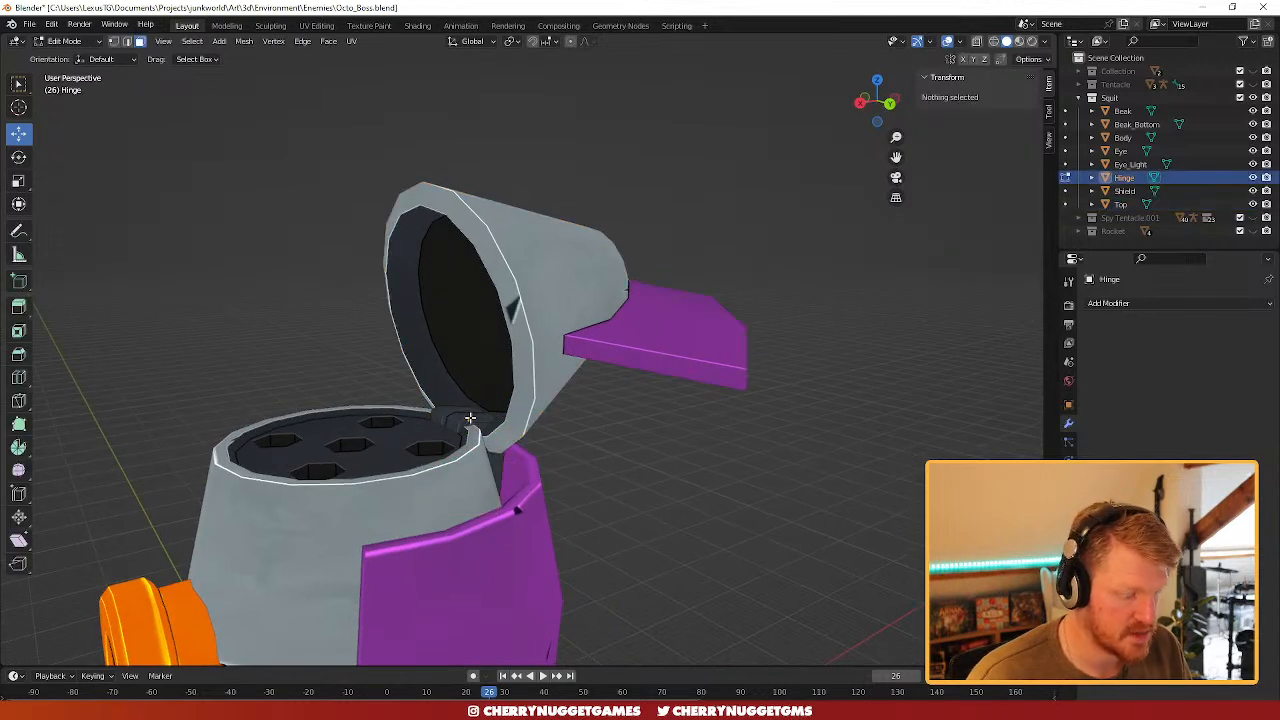
{"action": "left_click", "coordinate": [470, 418]}
{"action": "key", "text": "g"}
{"action": "key", "text": "z"}
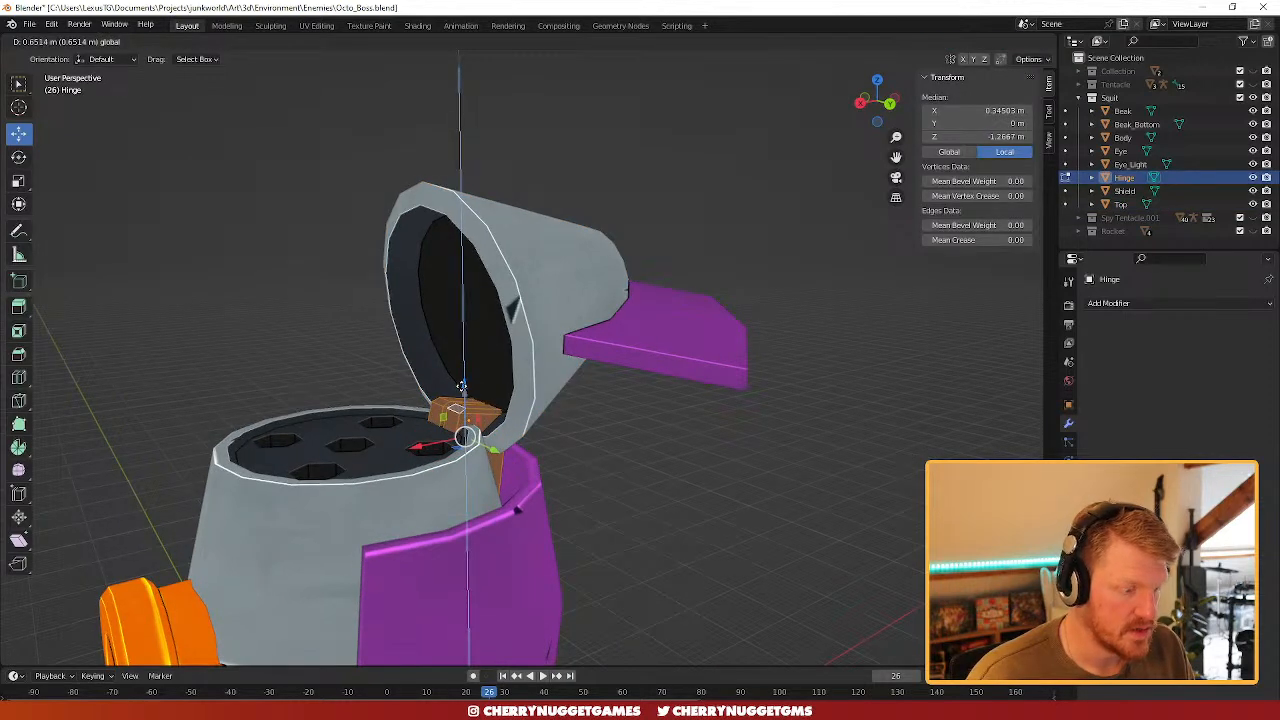
{"action": "left_click_drag", "start_coordinate": [462, 386], "coordinate": [462, 384]}
{"action": "key", "text": "Tab"}
- Check the opened head from above and the front, and close the Top by setting its Y rotation to 0°
{"action": "scroll", "coordinate": [480, 395], "scroll_direction": "down", "scroll_amount": 2}
{"action": "middle_click_drag", "start_coordinate": [490, 400], "coordinate": [593, 492]}
{"action": "left_click", "coordinate": [602, 456]}
{"action": "scroll", "coordinate": [617, 458], "scroll_direction": "down", "scroll_amount": 1}
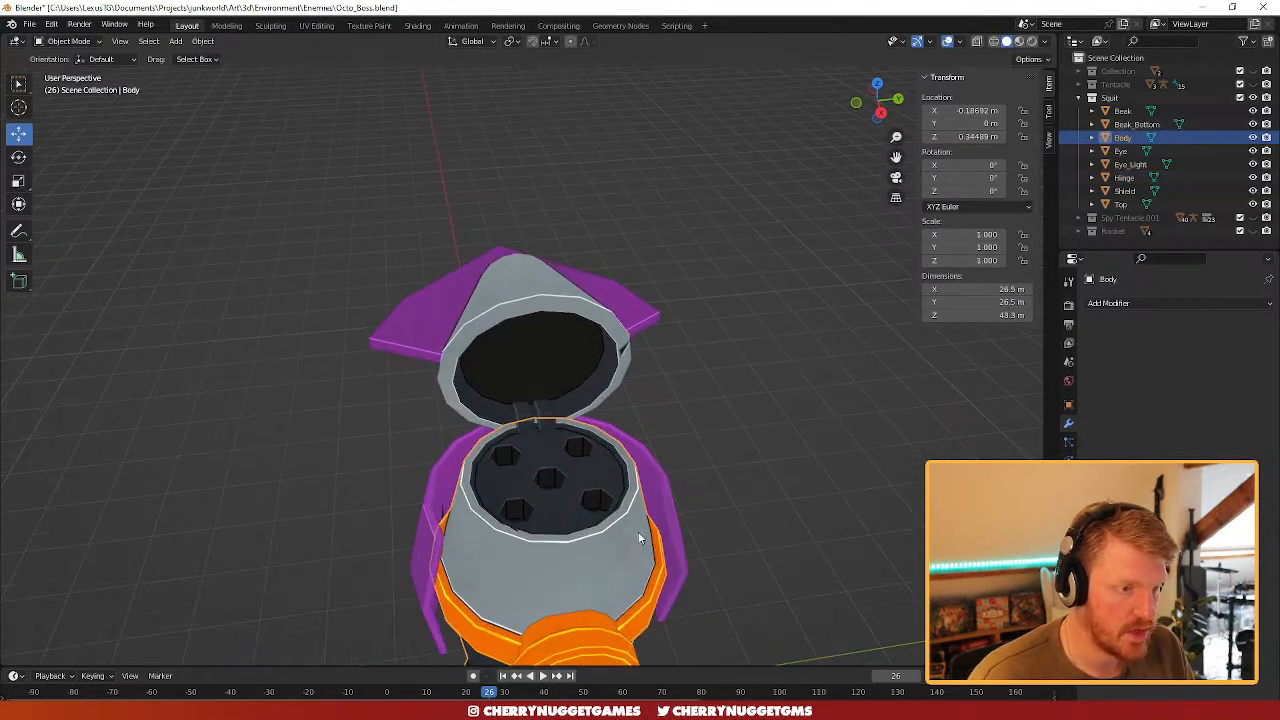
{"action": "middle_click_drag", "start_coordinate": [640, 538], "coordinate": [552, 322]}
{"action": "left_click", "coordinate": [553, 323]}
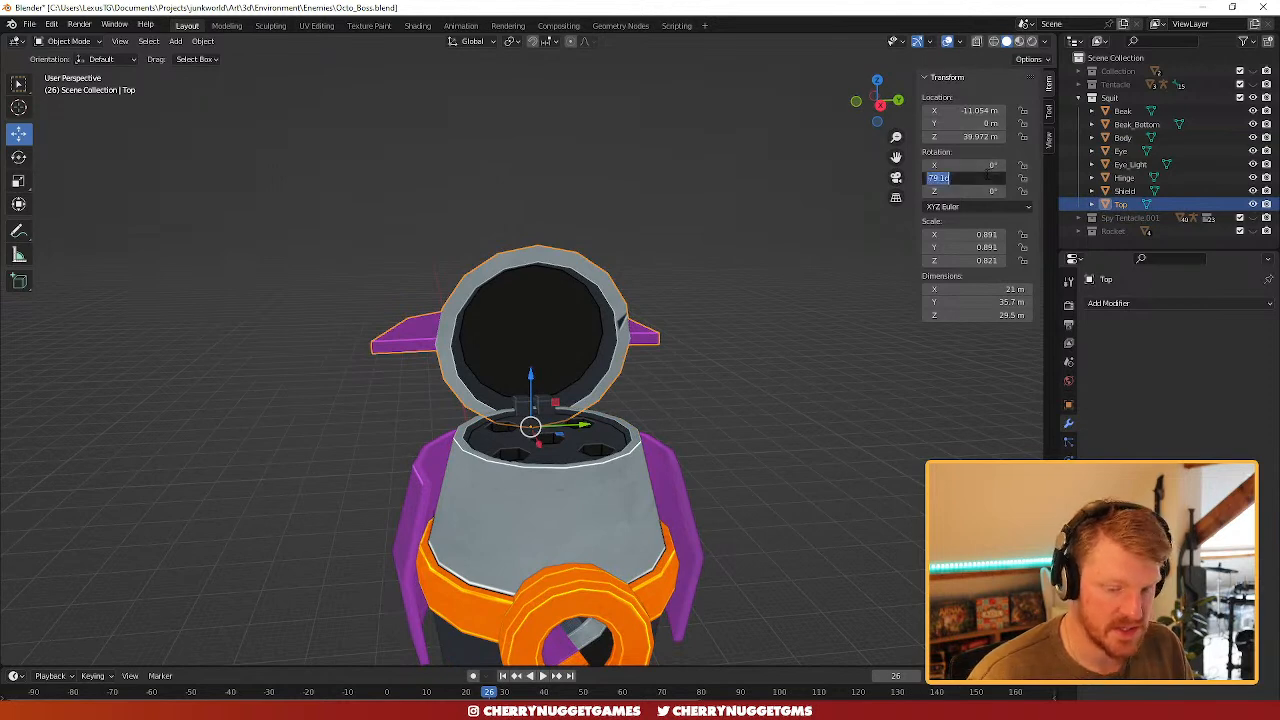
{"action": "type", "text": "0"}
{"action": "key", "text": "Return"}
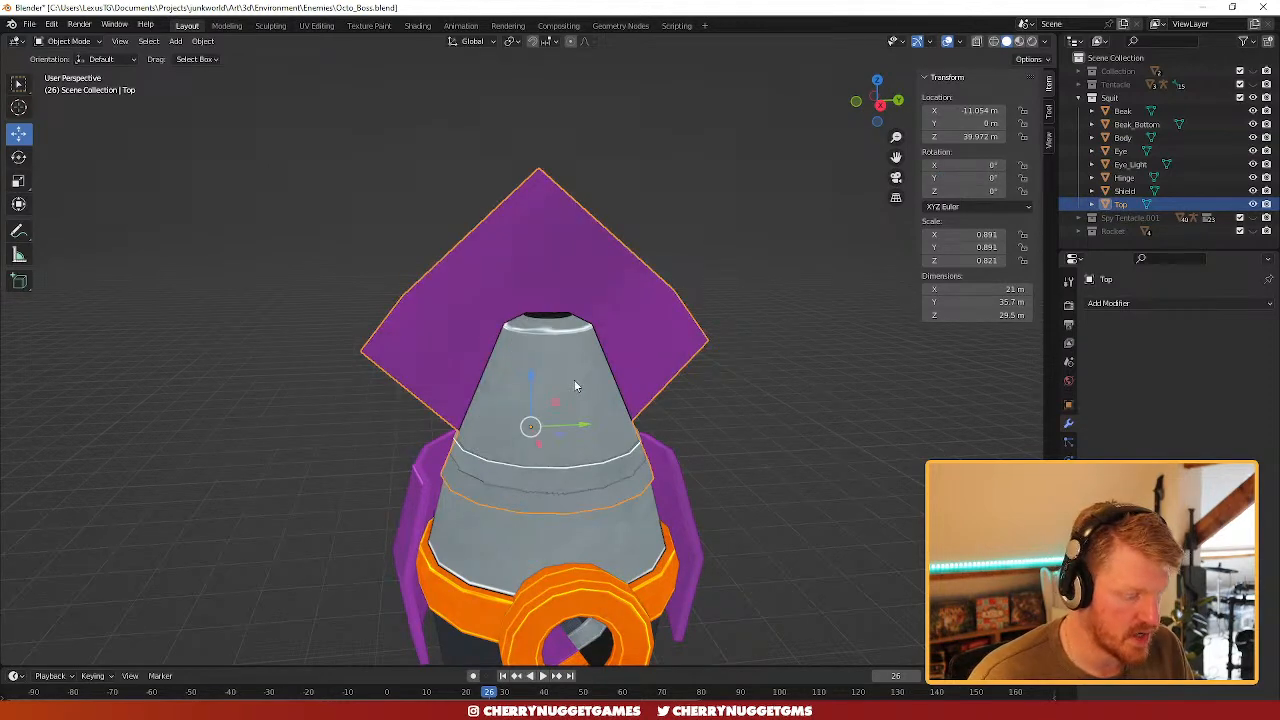
- Enlarge the entire Top mesh to about 1.123 times its size and adjust its height along Z
{"action": "key", "text": "Tab"}
{"action": "key", "text": "l"}
{"action": "key", "text": "s"}
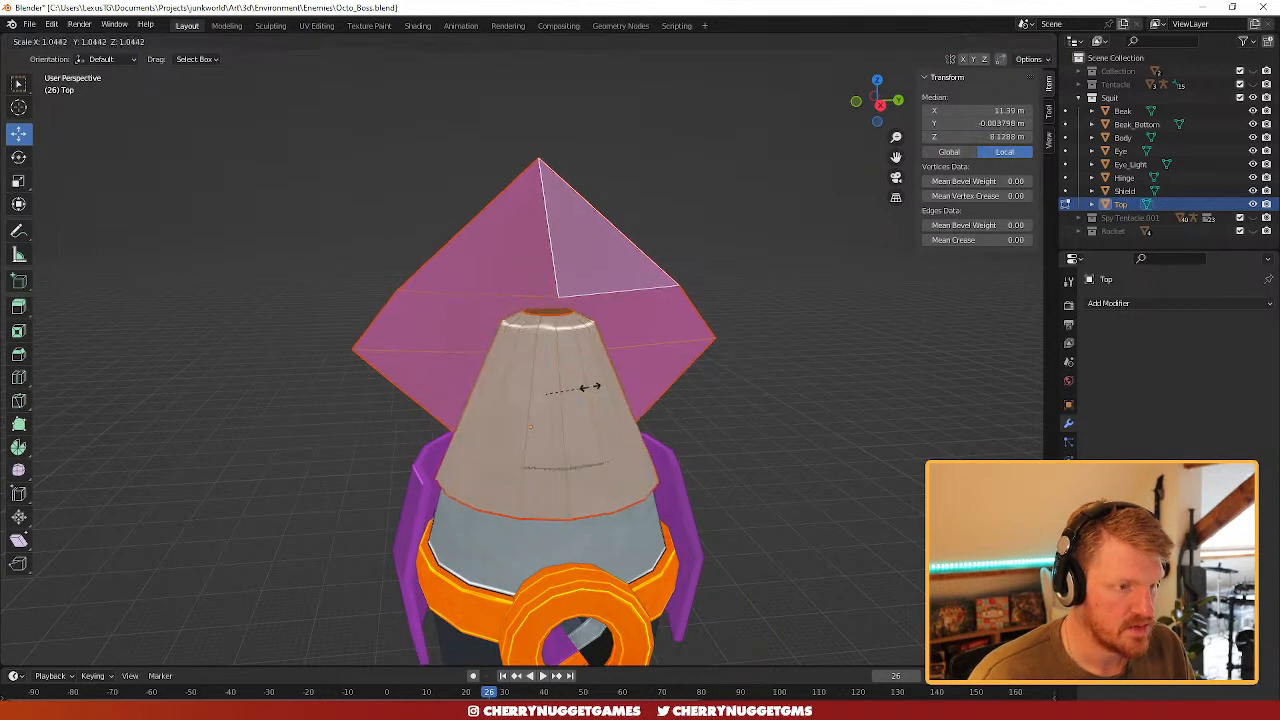
{"action": "left_click", "coordinate": [591, 386]}
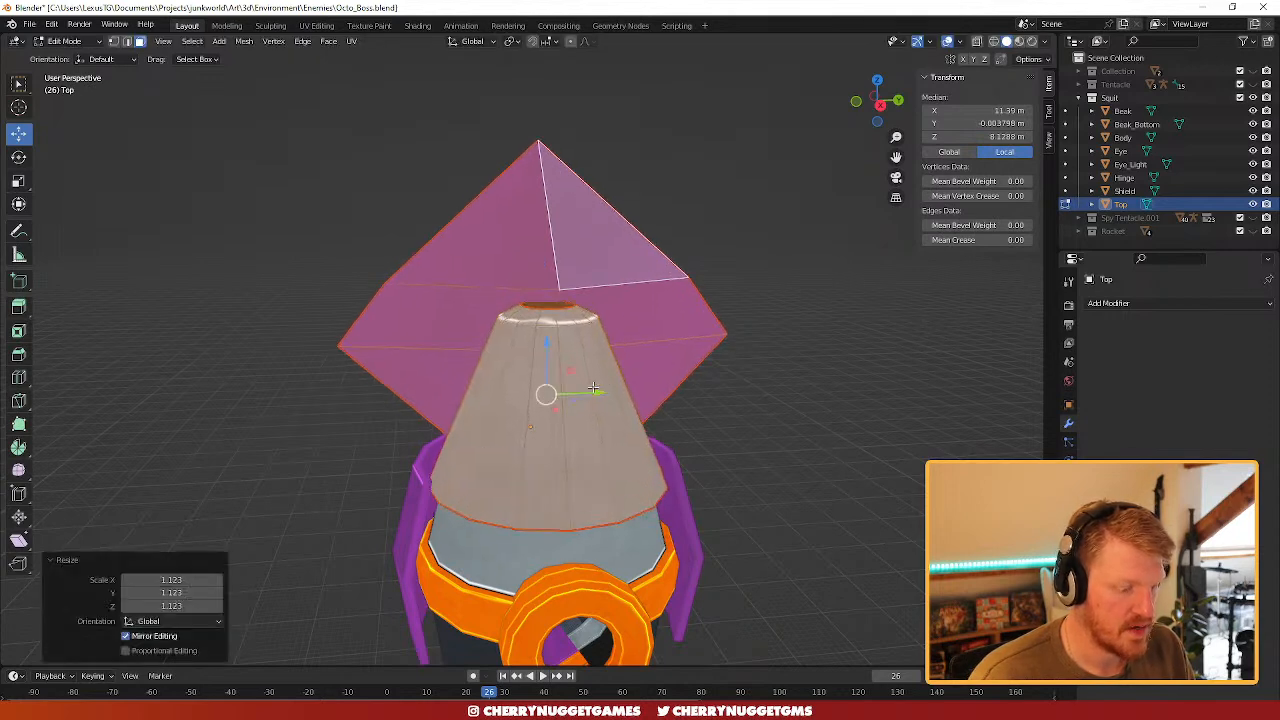
{"action": "key", "text": "s"}
{"action": "key", "text": "z"}
{"action": "left_click", "coordinate": [586, 391]}
- Lower and widen the edge ring just below the Top's tip to round off the cone's profile
{"action": "middle_click_drag", "start_coordinate": [586, 391], "coordinate": [560, 413]}
{"action": "scroll", "coordinate": [579, 349], "scroll_direction": "up", "scroll_amount": 3}
{"action": "left_click", "coordinate": [567, 309]}
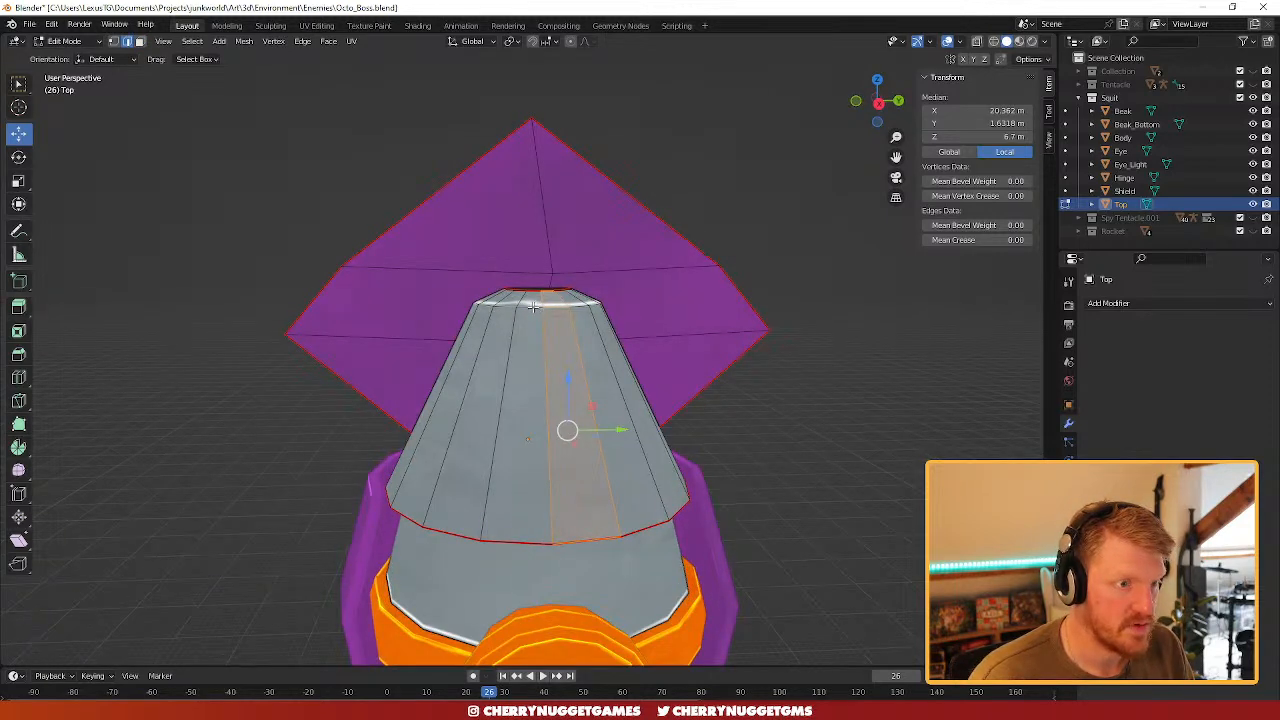
{"action": "left_click", "coordinate": [534, 303], "text": "alt"}
{"action": "left_click_drag", "start_coordinate": [538, 256], "coordinate": [536, 289]}
{"action": "key", "text": "s"}
{"action": "left_click", "coordinate": [610, 386]}
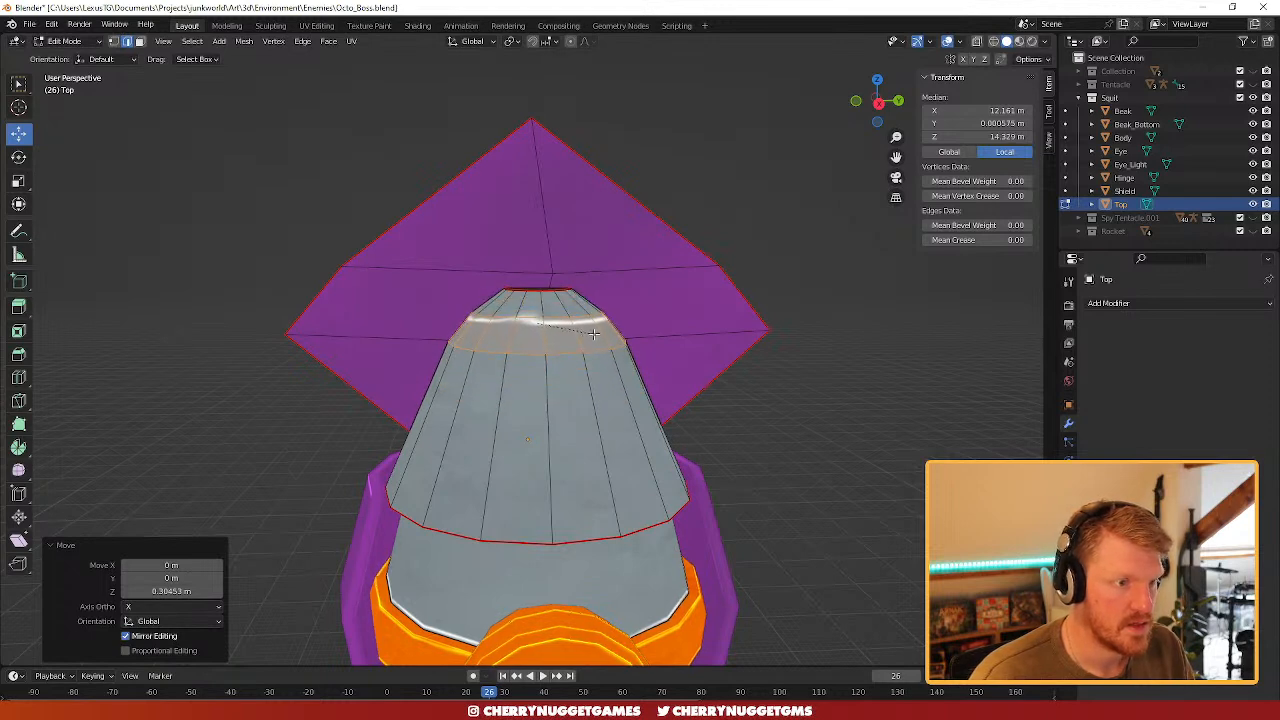
{"action": "left_click", "coordinate": [599, 337]}
{"action": "left_click_drag", "start_coordinate": [537, 288], "coordinate": [537, 291]}
{"action": "left_click", "coordinate": [839, 448]}
- Move the edge loop at the Top's bottom rim down about 0.2 m along Z
{"action": "middle_click_drag", "start_coordinate": [836, 455], "coordinate": [628, 426]}
{"action": "scroll", "coordinate": [600, 457], "scroll_direction": "down", "scroll_amount": 3}
{"action": "scroll", "coordinate": [668, 449], "scroll_direction": "up", "scroll_amount": 4}
{"action": "scroll", "coordinate": [668, 449], "scroll_direction": "up", "scroll_amount": 2}
{"action": "left_click", "coordinate": [608, 378], "text": "alt"}
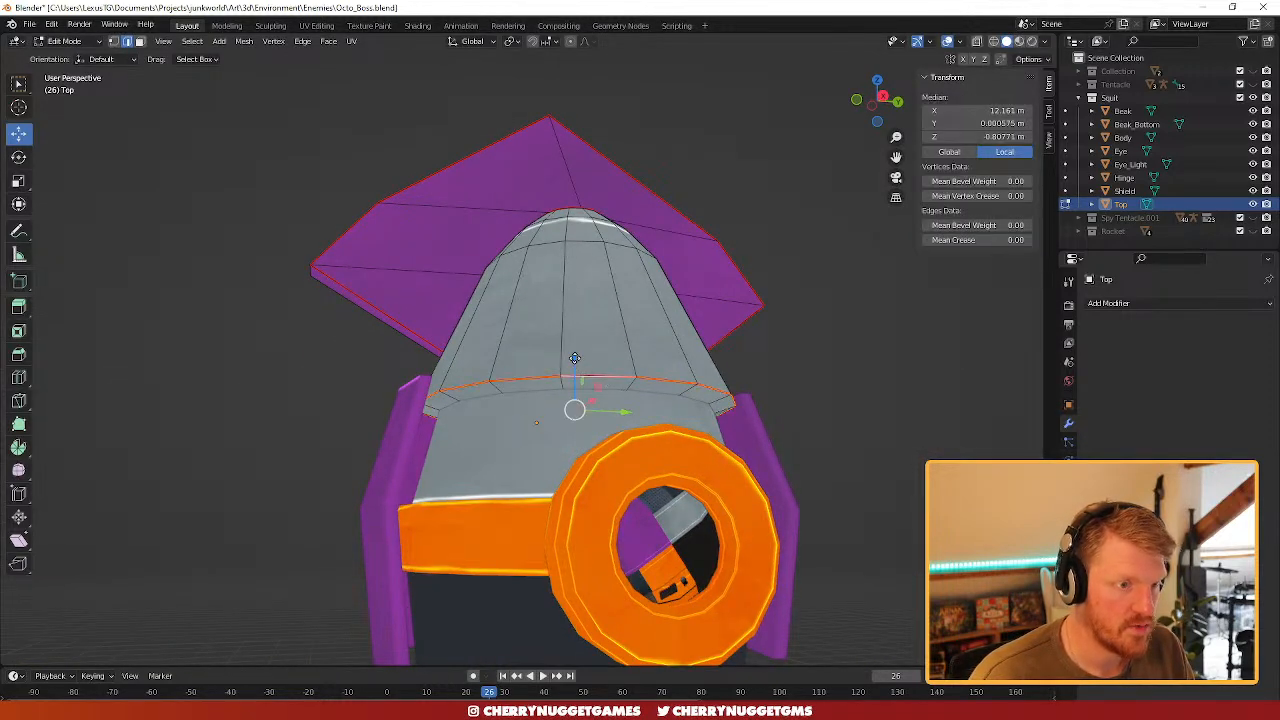
{"action": "key", "text": "g"}
{"action": "key", "text": "z"}
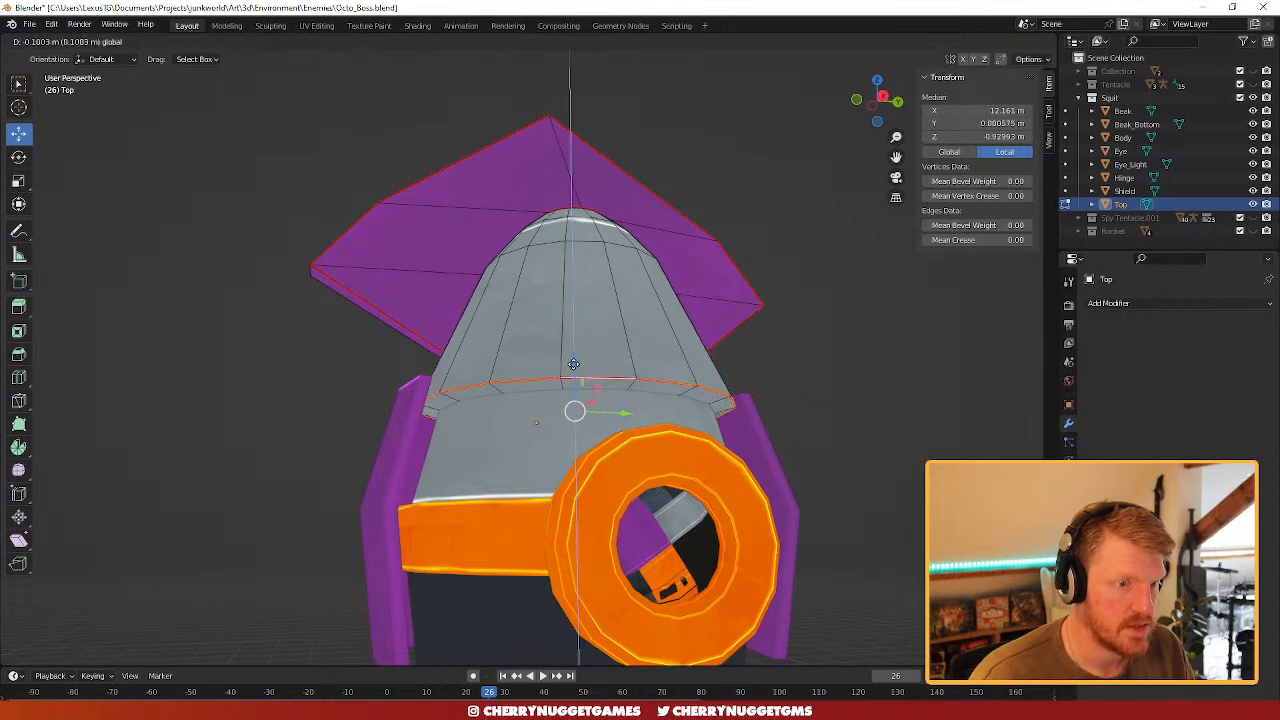
{"action": "left_click", "coordinate": [573, 365]}
- Lower the Top's bottom edge loop about 0.19 m more, scale it to 0.933, and readjust its height
{"action": "scroll", "coordinate": [663, 423], "scroll_direction": "down", "scroll_amount": 3}
{"action": "middle_click_drag", "start_coordinate": [663, 423], "coordinate": [631, 443]}
{"action": "scroll", "coordinate": [557, 397], "scroll_direction": "up", "scroll_amount": 3}
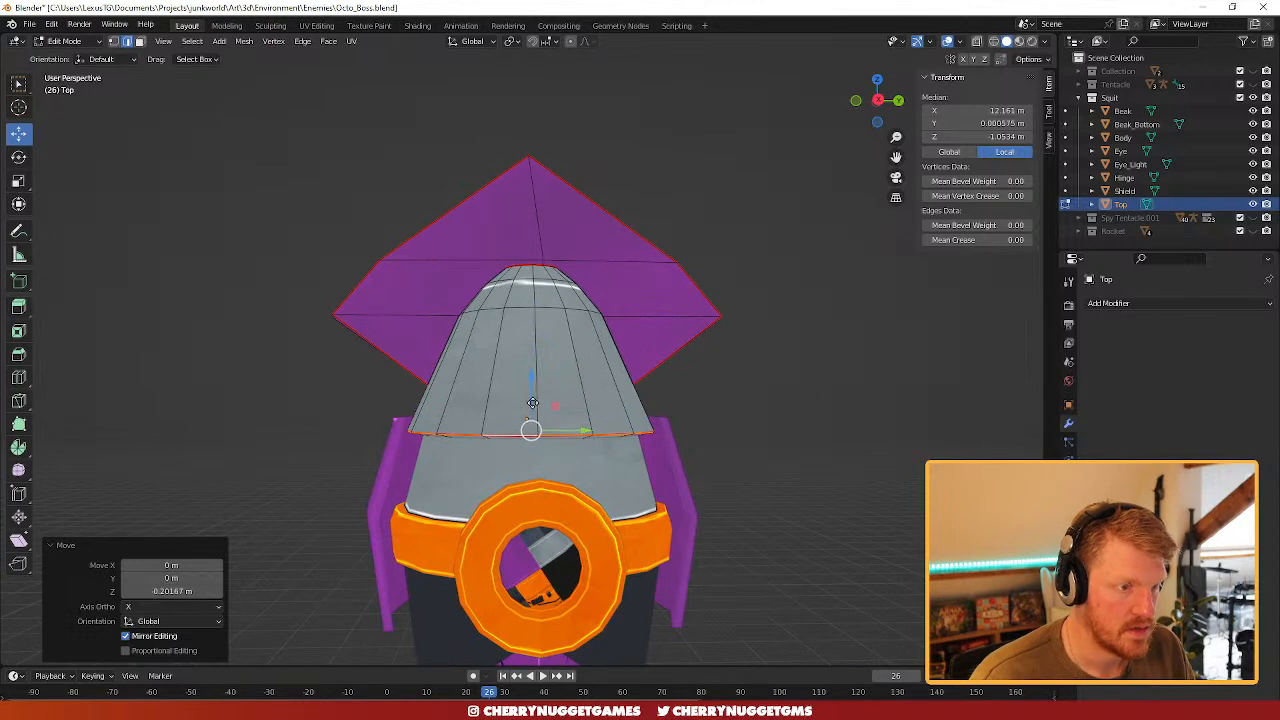
{"action": "key", "text": "g"}
{"action": "key", "text": "z"}
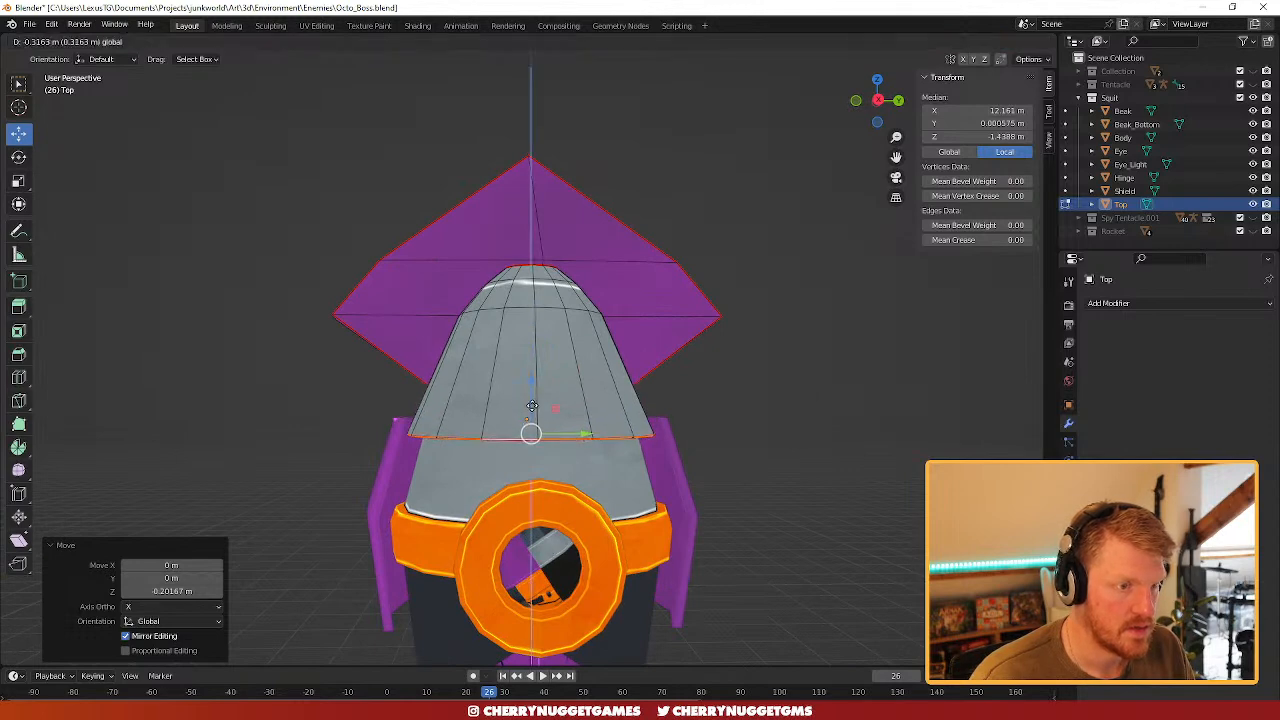
{"action": "left_click", "coordinate": [612, 443]}
{"action": "key", "text": "s"}
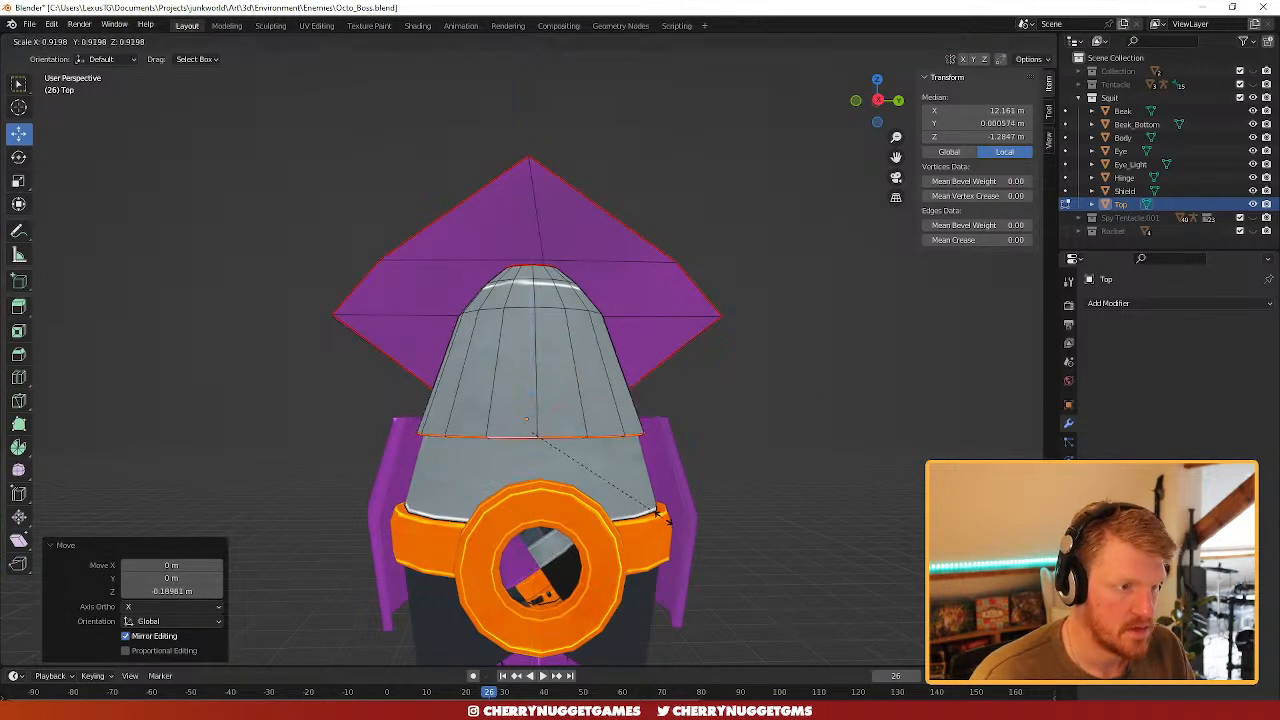
{"action": "left_click", "coordinate": [657, 512]}
{"action": "middle_click_drag", "start_coordinate": [657, 512], "coordinate": [641, 435]}
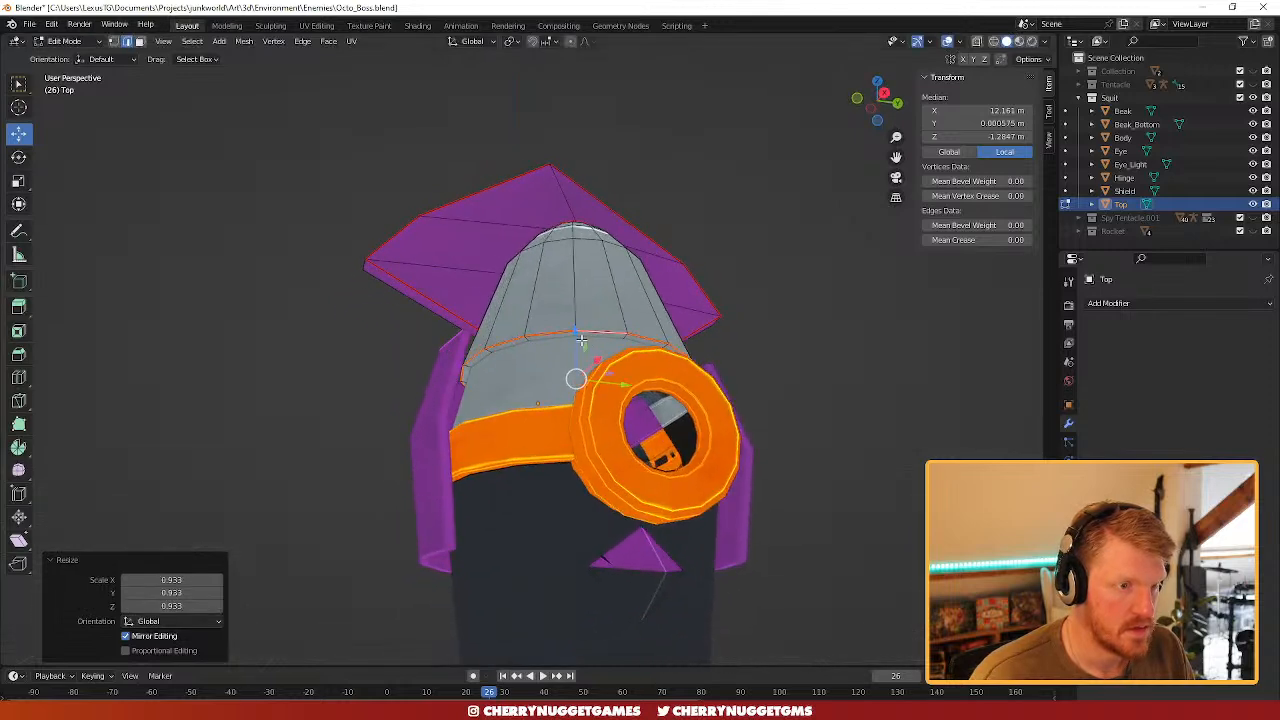
{"action": "key", "text": "g"}
{"action": "key", "text": "z"}
{"action": "left_click", "coordinate": [580, 380]}
- Try tilting the Top object backwards about the global Y axis, and undo the rotation
{"action": "middle_click_drag", "start_coordinate": [580, 380], "coordinate": [725, 423]}
{"action": "key", "text": "Tab"}
{"action": "key", "text": "r"}
{"action": "key", "text": "y"}
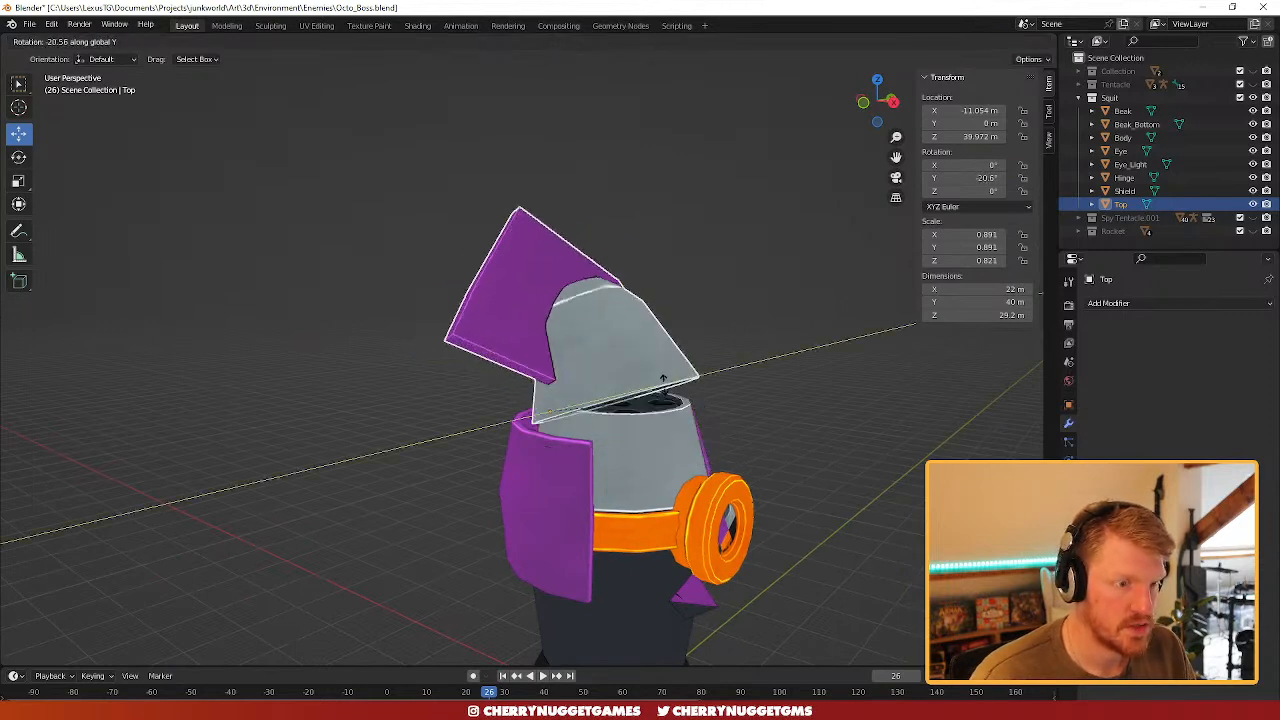
{"action": "left_click", "coordinate": [743, 440]}
{"action": "middle_click_drag", "start_coordinate": [743, 440], "coordinate": [478, 393]}
{"action": "key", "text": "ctrl+z"}
- Select the Body in a see-through right view, with Collection hidden and the squid's collection shown
{"action": "left_click", "coordinate": [587, 460]}
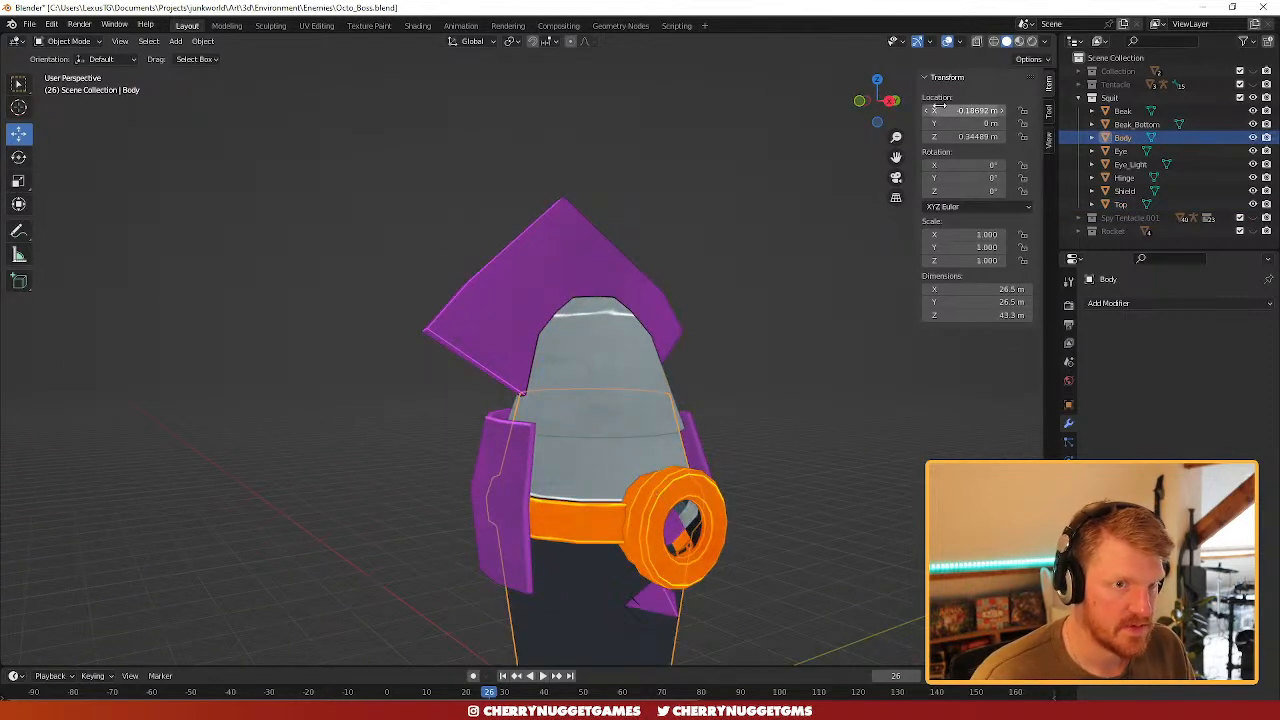
{"action": "left_click", "coordinate": [891, 101]}
{"action": "key", "text": "alt+z"}
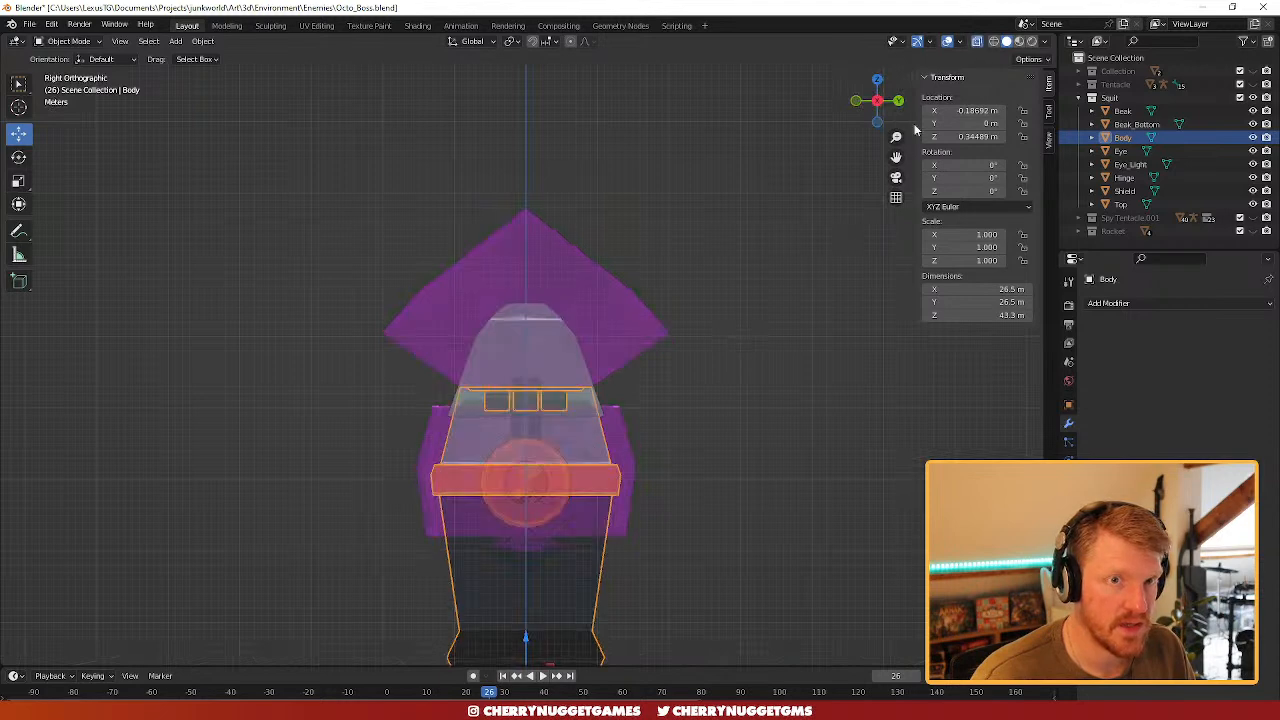
{"action": "scroll", "coordinate": [604, 406], "scroll_direction": "up", "scroll_amount": 5}
{"action": "scroll", "coordinate": [460, 405], "scroll_direction": "up", "scroll_amount": 8}
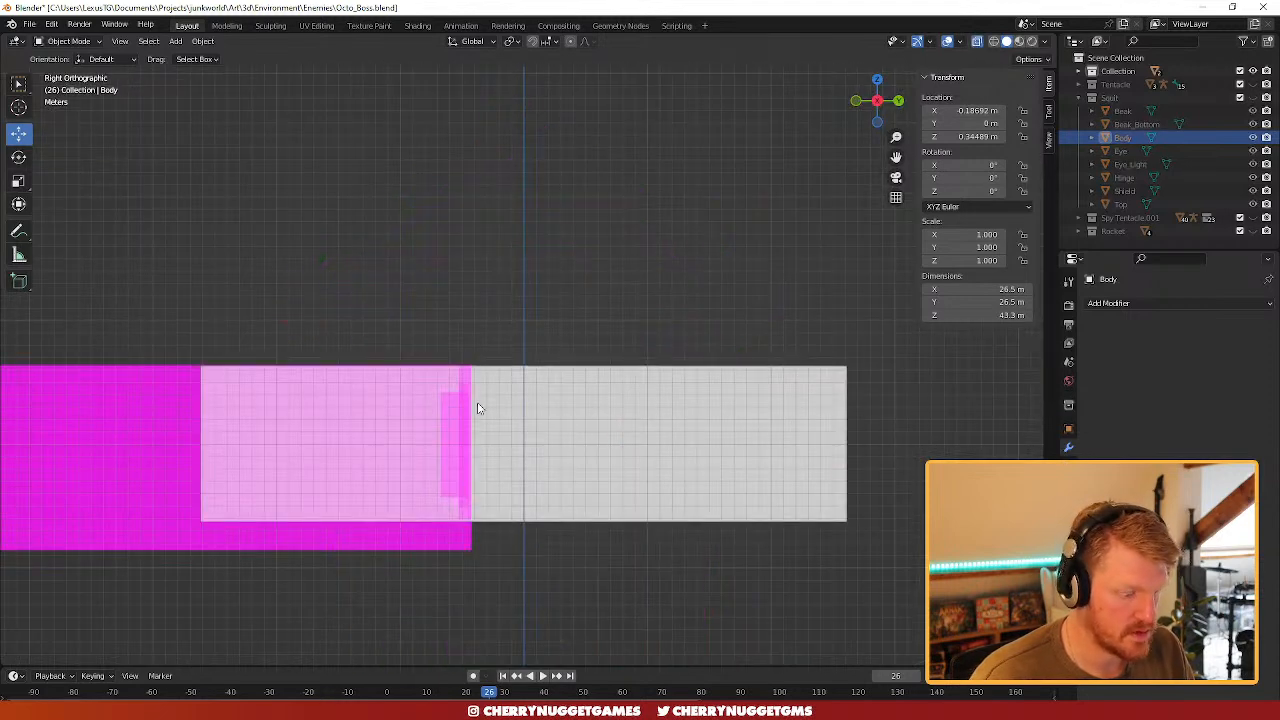
{"action": "left_click", "coordinate": [1253, 71]}
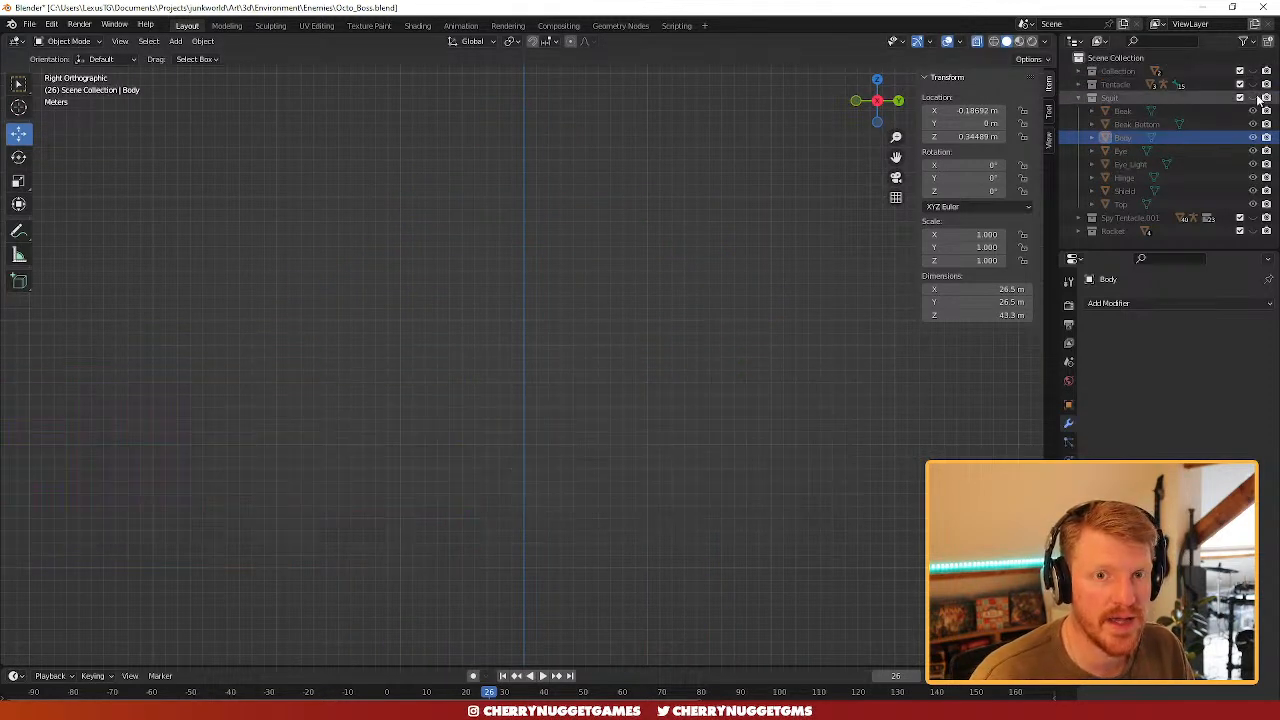
{"action": "left_click", "coordinate": [1259, 97]}
{"action": "scroll", "coordinate": [660, 340], "scroll_direction": "down", "scroll_amount": 1}
- Move the Body's upper rim and the inner geometry beneath it down about 3.1 m along Z
{"action": "key", "text": "Tab"}
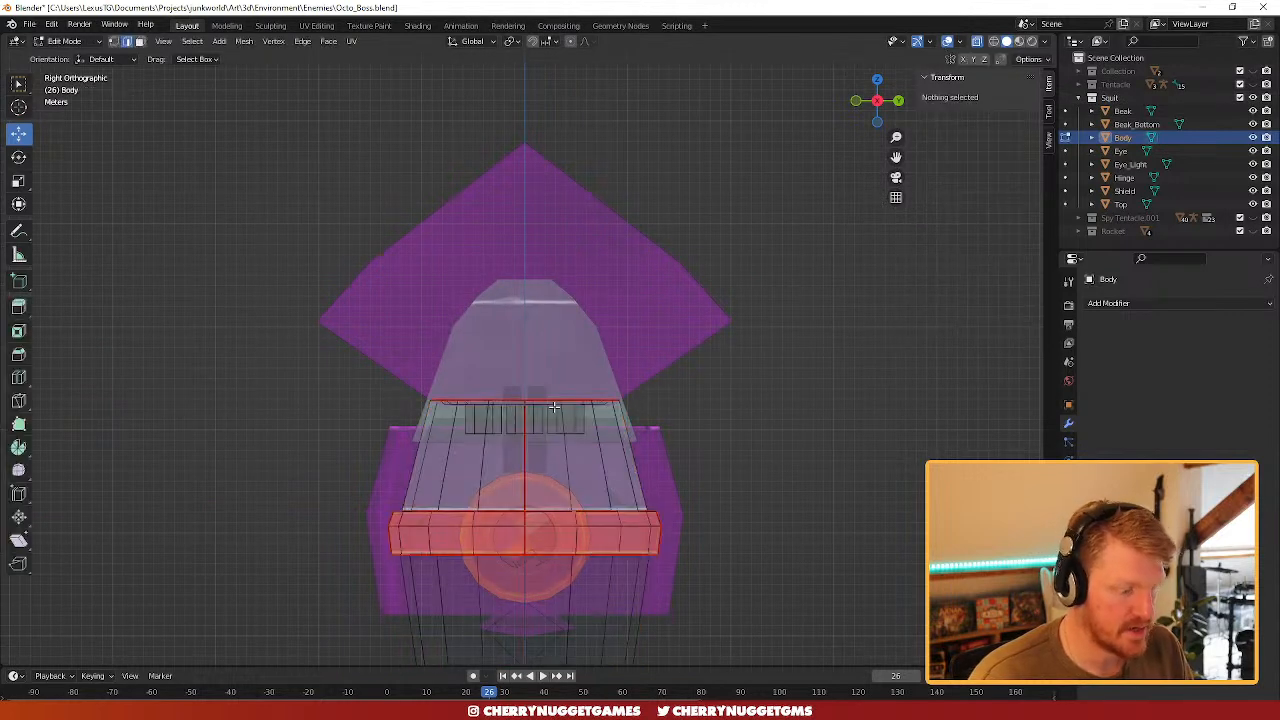
{"action": "left_click_drag", "start_coordinate": [330, 344], "coordinate": [765, 480]}
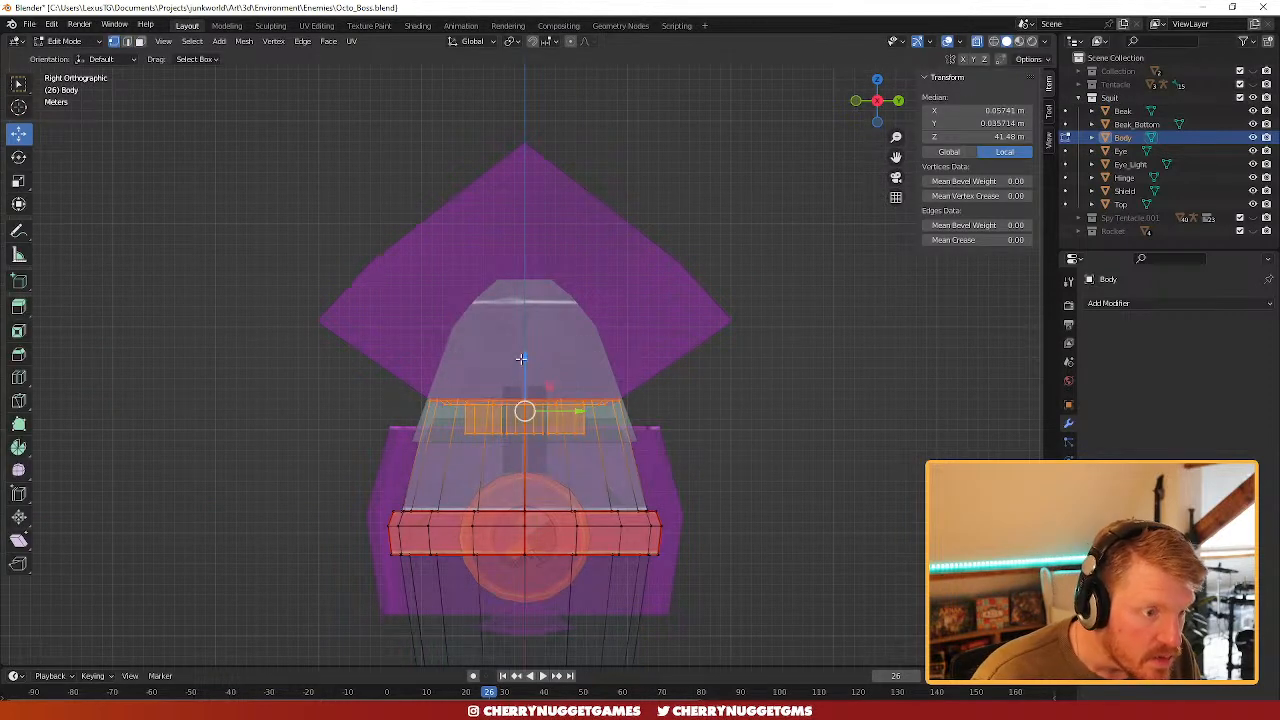
{"action": "key", "text": "g"}
{"action": "key", "text": "z"}
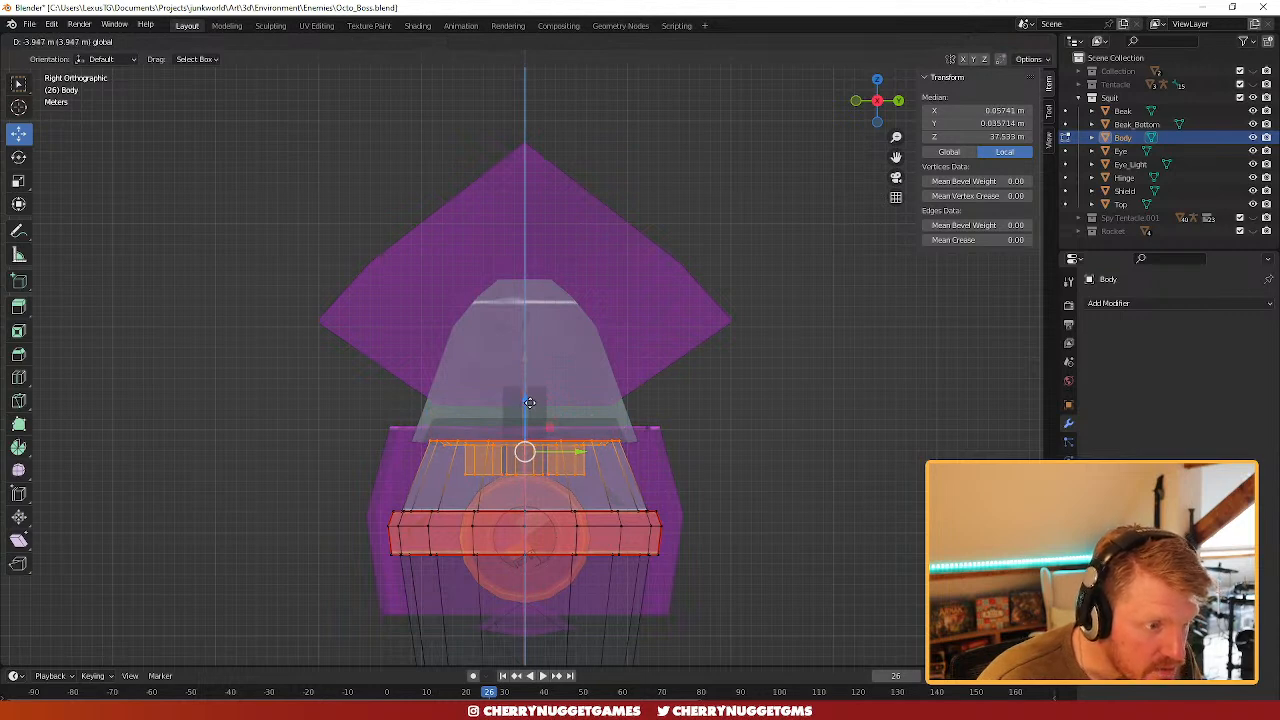
{"action": "left_click_drag", "start_coordinate": [530, 402], "coordinate": [528, 393]}
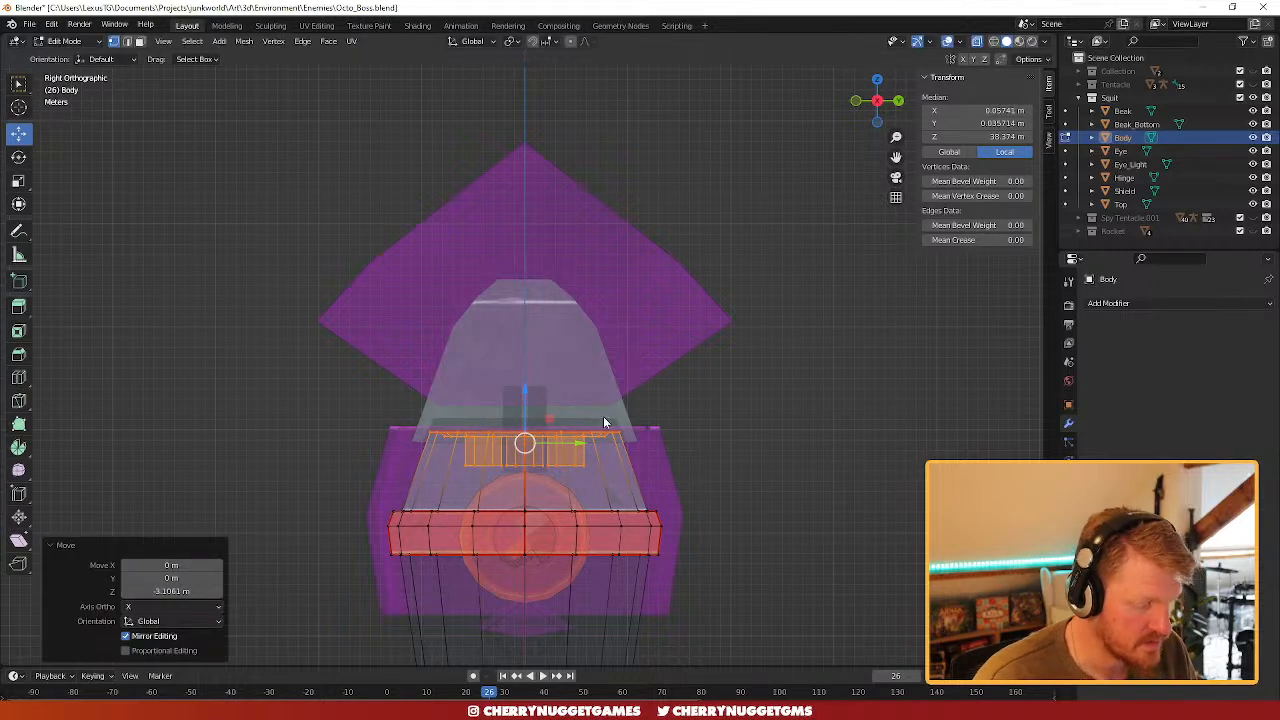
- Lower the Top object about 1.49 m along Z to fit the shortened Body
{"action": "key", "text": "Tab"}
{"action": "left_click", "coordinate": [559, 369]}
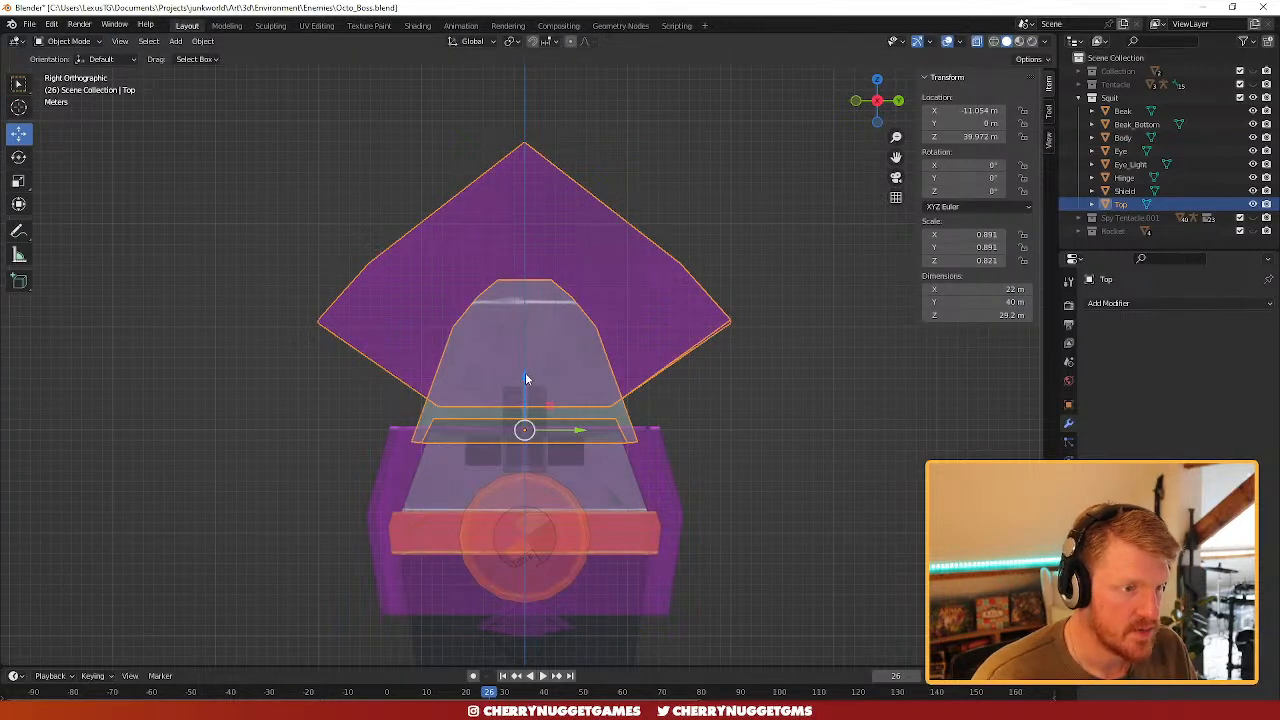
{"action": "left_click_drag", "start_coordinate": [524, 374], "coordinate": [523, 391]}
- Select the Hinge at the back of the head and turn off the see-through display
{"action": "middle_click_drag", "start_coordinate": [543, 389], "coordinate": [594, 425]}
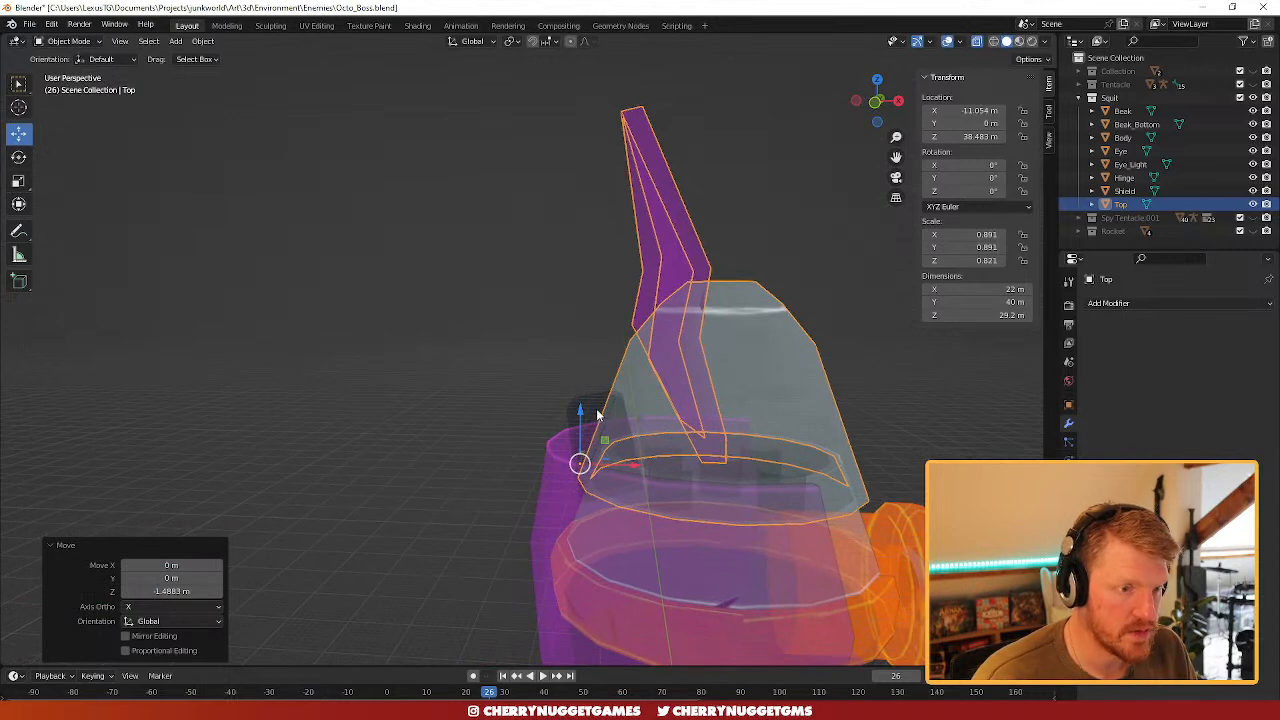
{"action": "left_click", "coordinate": [599, 415]}
{"action": "key", "text": "Tab"}
{"action": "left_click", "coordinate": [977, 40]}
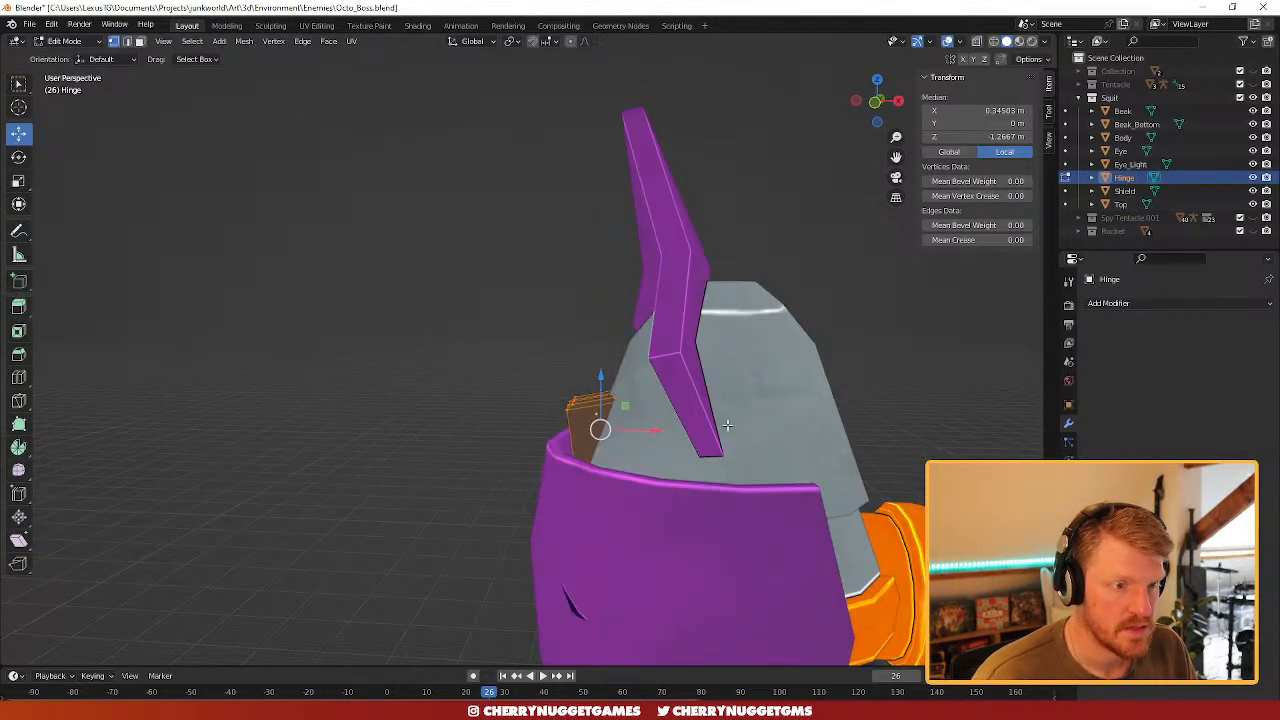
{"action": "left_click", "coordinate": [774, 426]}
{"action": "scroll", "coordinate": [739, 450], "scroll_direction": "down", "scroll_amount": 1}
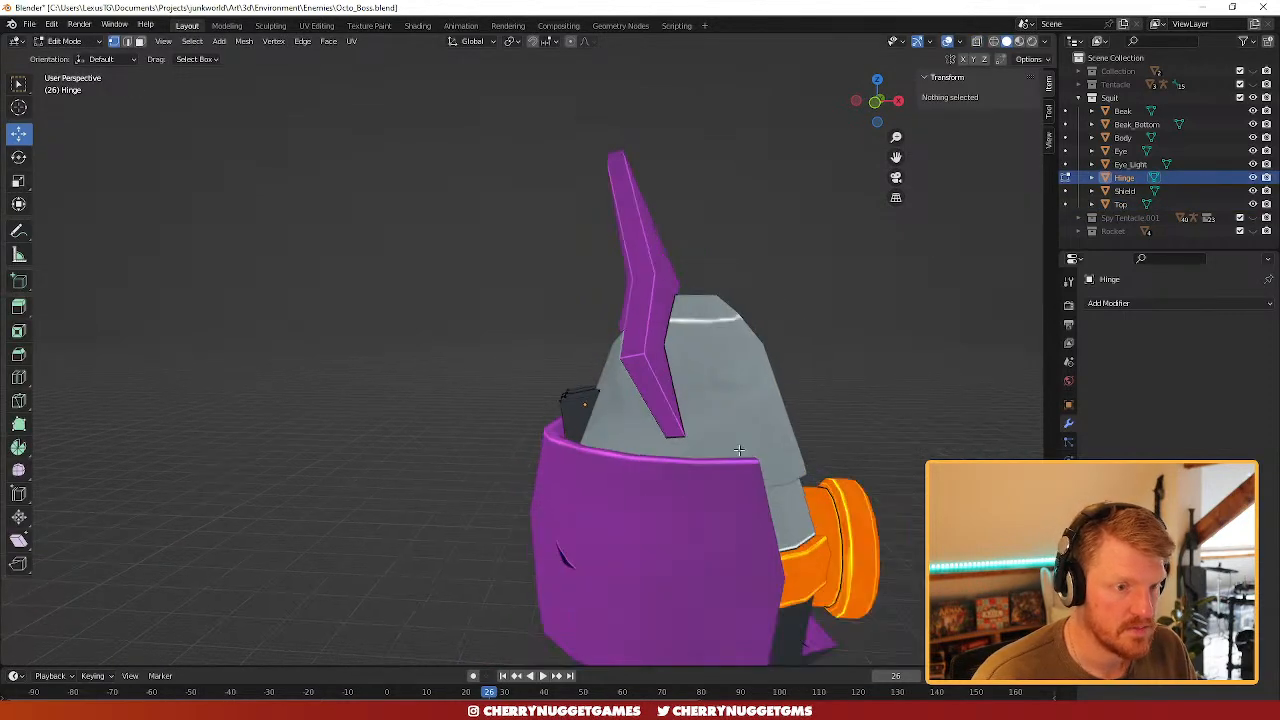
{"action": "key", "text": "Tab"}
- Lower the Shield object slightly along Z in the front view
{"action": "left_click", "coordinate": [713, 522]}
{"action": "scroll", "coordinate": [686, 492], "scroll_direction": "down", "scroll_amount": 2}
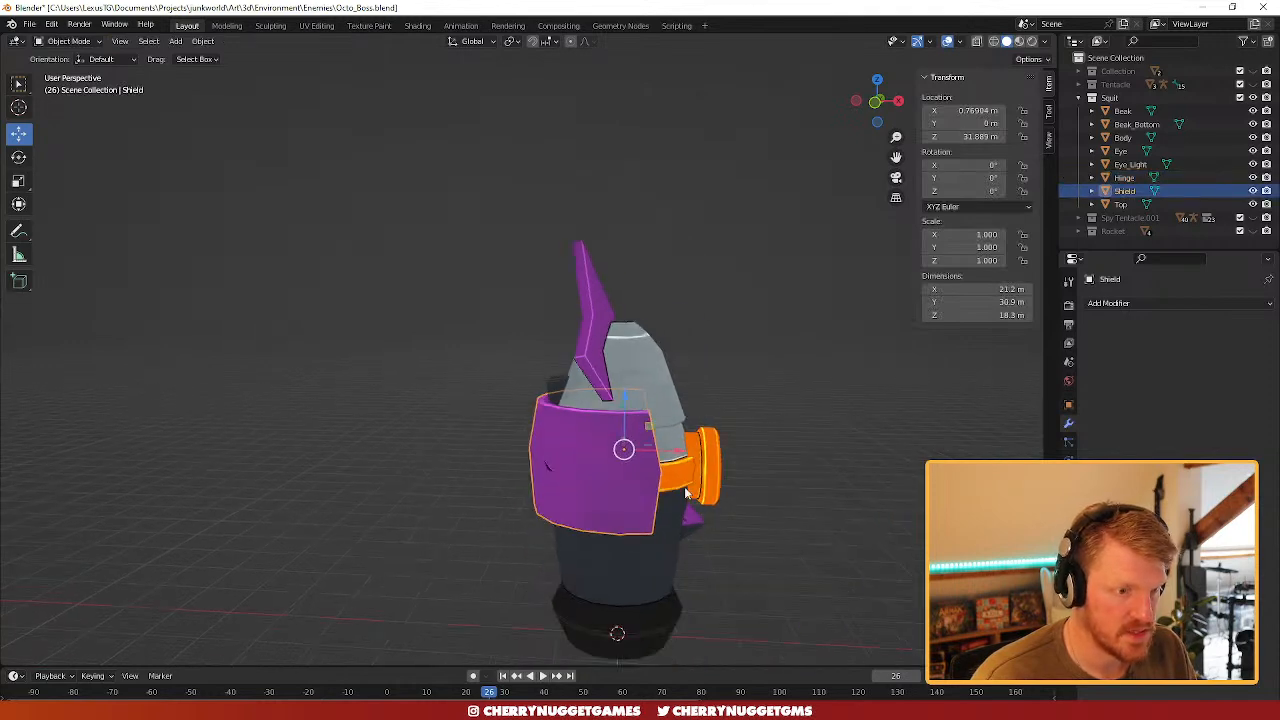
{"action": "left_click", "coordinate": [876, 104]}
{"action": "left_click_drag", "start_coordinate": [624, 400], "coordinate": [621, 408]}
- Swing the Top open backwards around its origin in the front view
{"action": "left_click", "coordinate": [637, 370]}
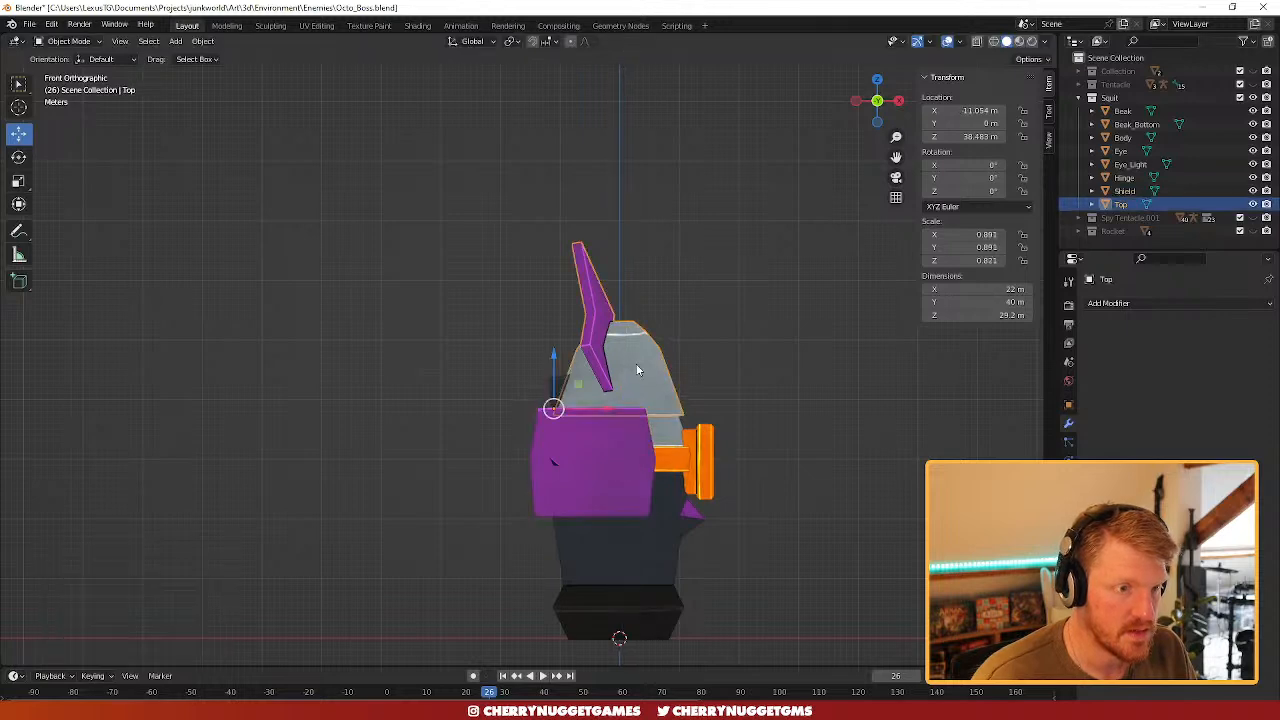
{"action": "key", "text": "r"}
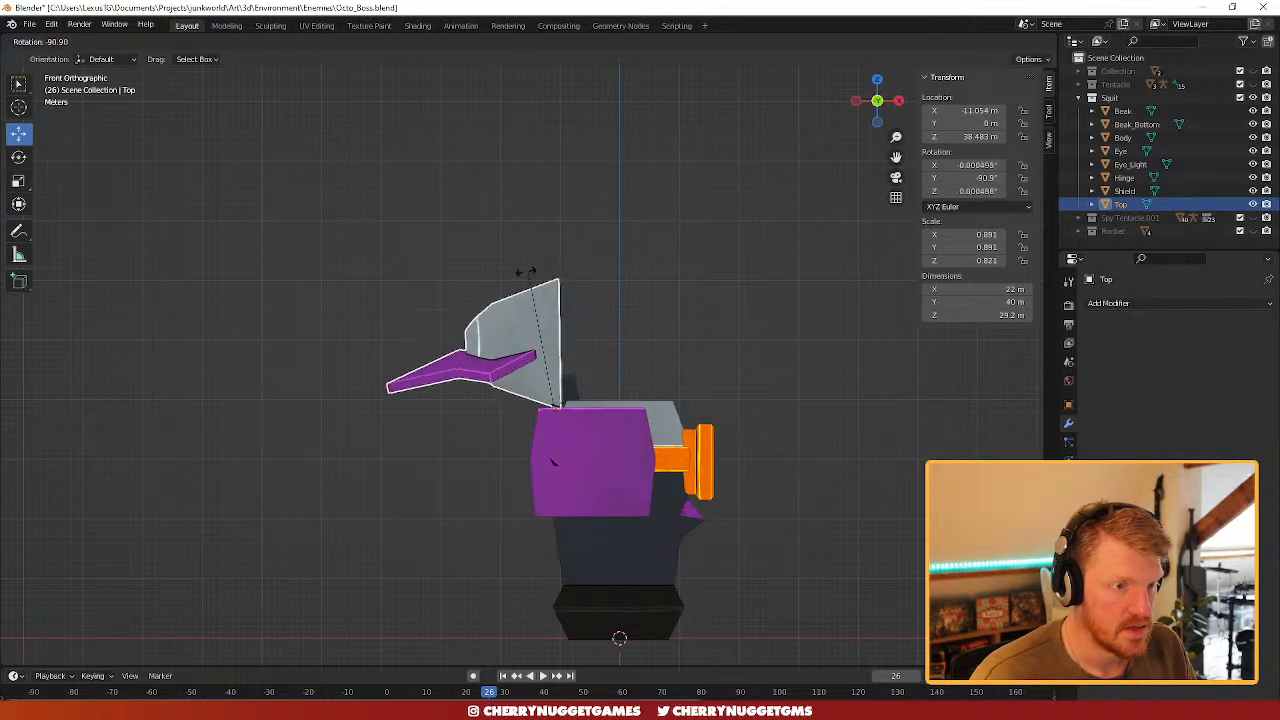
{"action": "left_click", "coordinate": [490, 273]}
- Move the Hinge's mesh down slightly along Z to sit with the lowered head
{"action": "scroll", "coordinate": [652, 388], "scroll_direction": "up", "scroll_amount": 3}
{"action": "middle_click_drag", "start_coordinate": [652, 388], "coordinate": [604, 427]}
{"action": "left_click", "coordinate": [599, 428]}
{"action": "key", "text": "Tab"}
{"action": "left_click_drag", "start_coordinate": [583, 376], "coordinate": [585, 396]}
{"action": "key", "text": "Tab"}
- Examine the opened head and the overall proportions of the model from several angles
{"action": "left_click", "coordinate": [641, 396]}
{"action": "scroll", "coordinate": [641, 396], "scroll_direction": "up", "scroll_amount": 3}
{"action": "middle_click_drag", "start_coordinate": [641, 398], "coordinate": [443, 416]}
{"action": "scroll", "coordinate": [442, 430], "scroll_direction": "down", "scroll_amount": 5}
{"action": "middle_click_drag", "start_coordinate": [439, 464], "coordinate": [591, 460]}
{"action": "scroll", "coordinate": [560, 495], "scroll_direction": "down", "scroll_amount": 4}
{"action": "middle_click_drag", "start_coordinate": [549, 510], "coordinate": [552, 545]}
{"action": "scroll", "coordinate": [603, 503], "scroll_direction": "up", "scroll_amount": 3}
{"action": "scroll", "coordinate": [566, 560], "scroll_direction": "down", "scroll_amount": 2}
- Raise the upper two rings of the Body's black base about 4.43 m and scale them to about 1.13
{"action": "left_click", "coordinate": [568, 561]}
{"action": "key", "text": "Tab"}
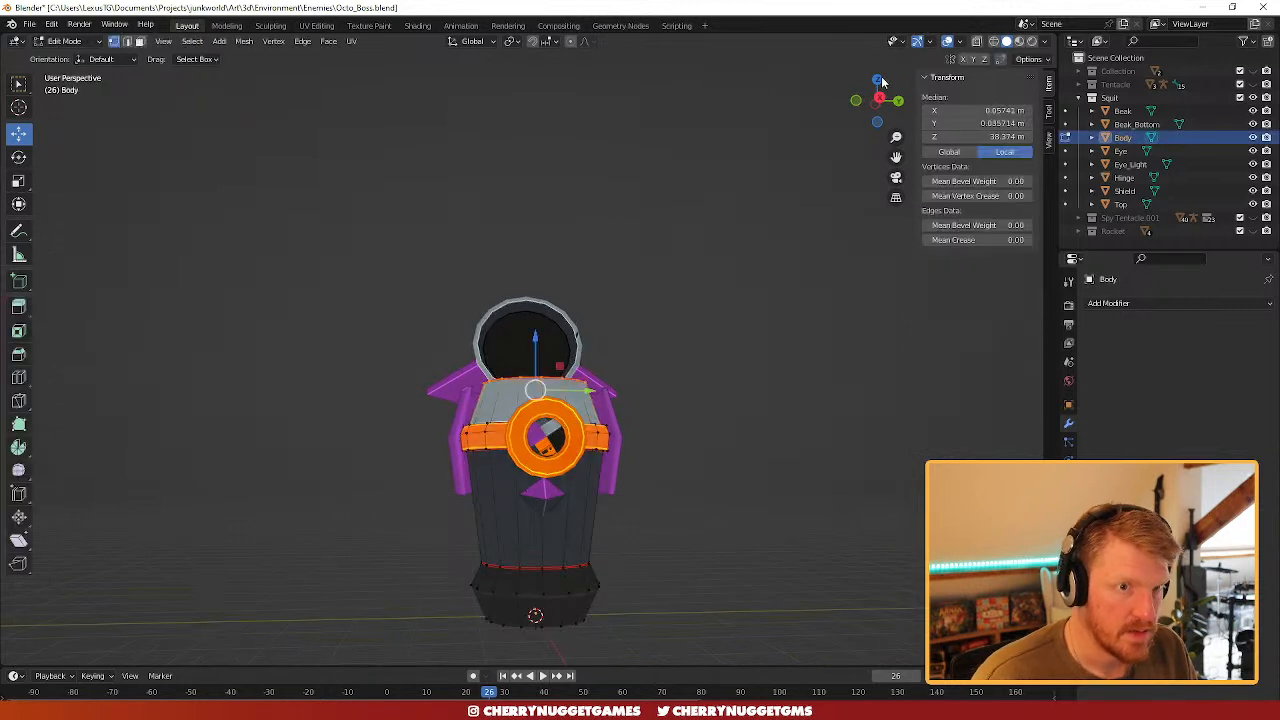
{"action": "key", "text": "KP_3"}
{"action": "left_click_drag", "start_coordinate": [606, 598], "coordinate": [368, 506]}
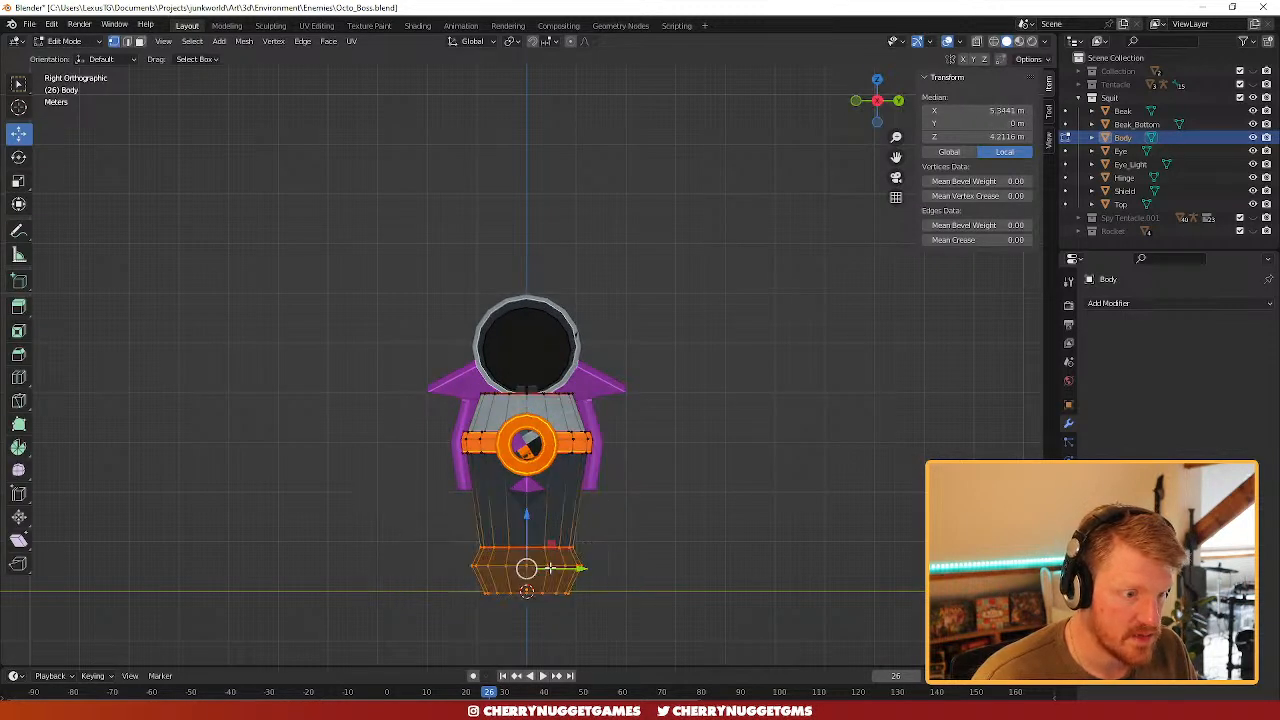
{"action": "key", "text": "g"}
{"action": "key", "text": "Escape"}
{"action": "left_click", "coordinate": [977, 42]}
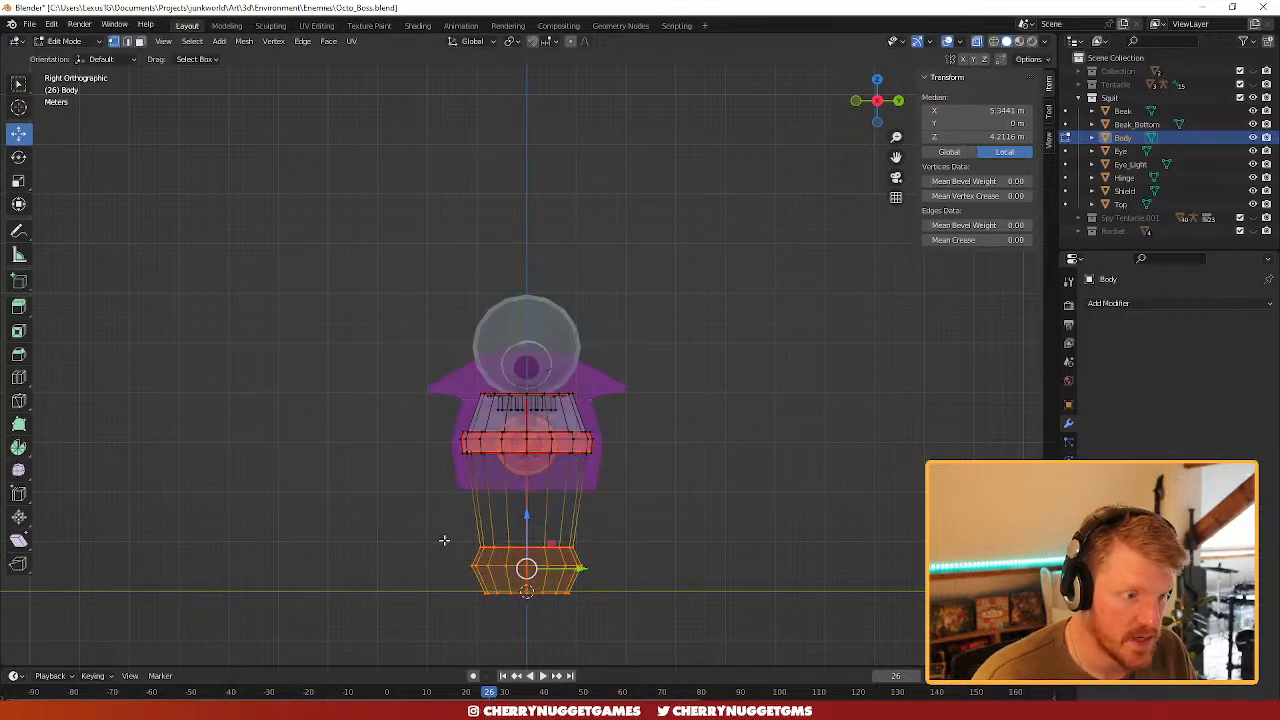
{"action": "left_click_drag", "start_coordinate": [444, 540], "coordinate": [630, 586]}
{"action": "left_click_drag", "start_coordinate": [527, 533], "coordinate": [528, 507]}
{"action": "key", "text": "s"}
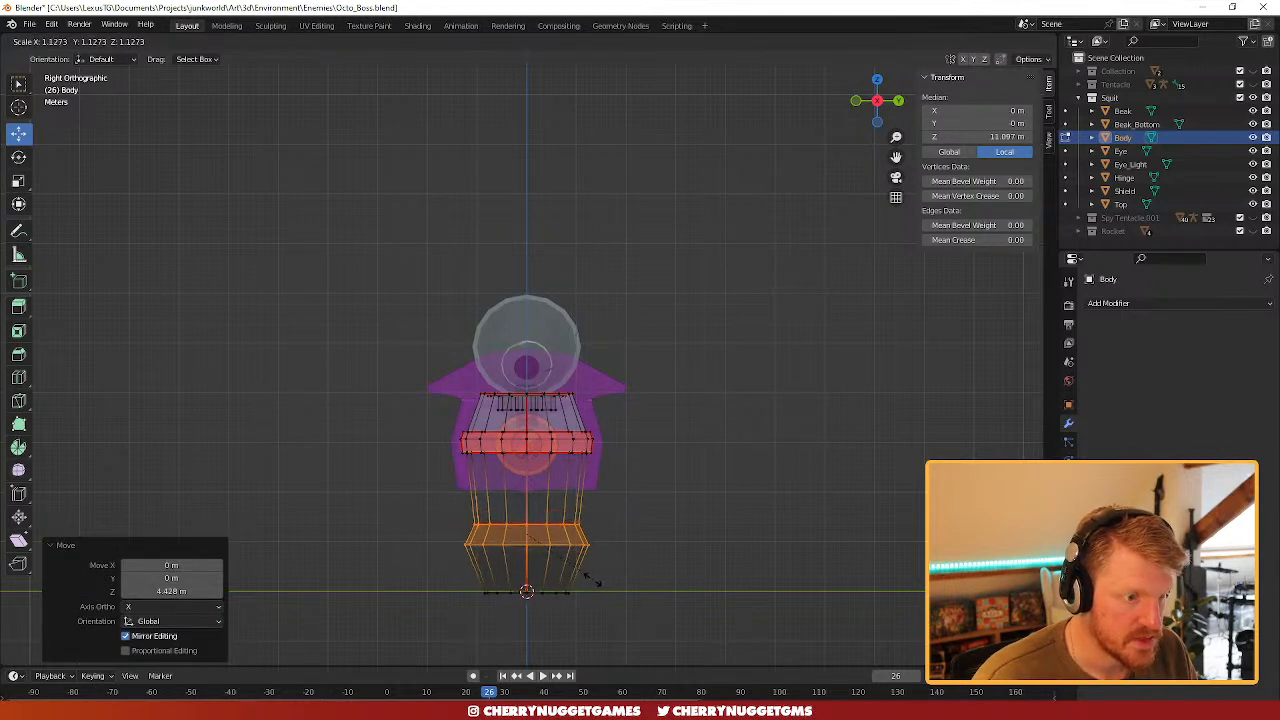
{"action": "left_click", "coordinate": [593, 580]}
- Lower the Body's bottom ring to make the Body about 48.3 m tall, and restore the solid display
{"action": "left_click_drag", "start_coordinate": [594, 618], "coordinate": [449, 563]}
{"action": "scroll", "coordinate": [525, 563], "scroll_direction": "down", "scroll_amount": 2}
{"action": "left_click_drag", "start_coordinate": [528, 480], "coordinate": [620, 511]}
{"action": "key", "text": "Tab"}
{"action": "middle_click_drag", "start_coordinate": [651, 488], "coordinate": [892, 355]}
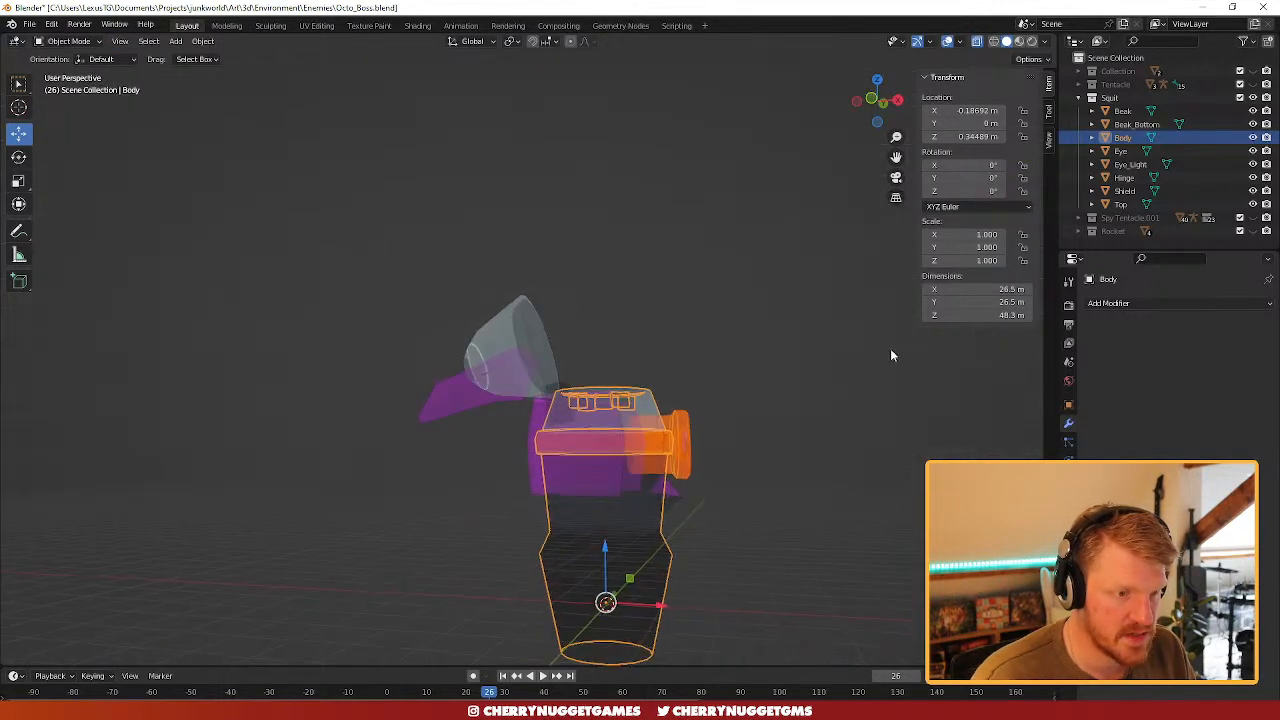
{"action": "left_click", "coordinate": [975, 41]}
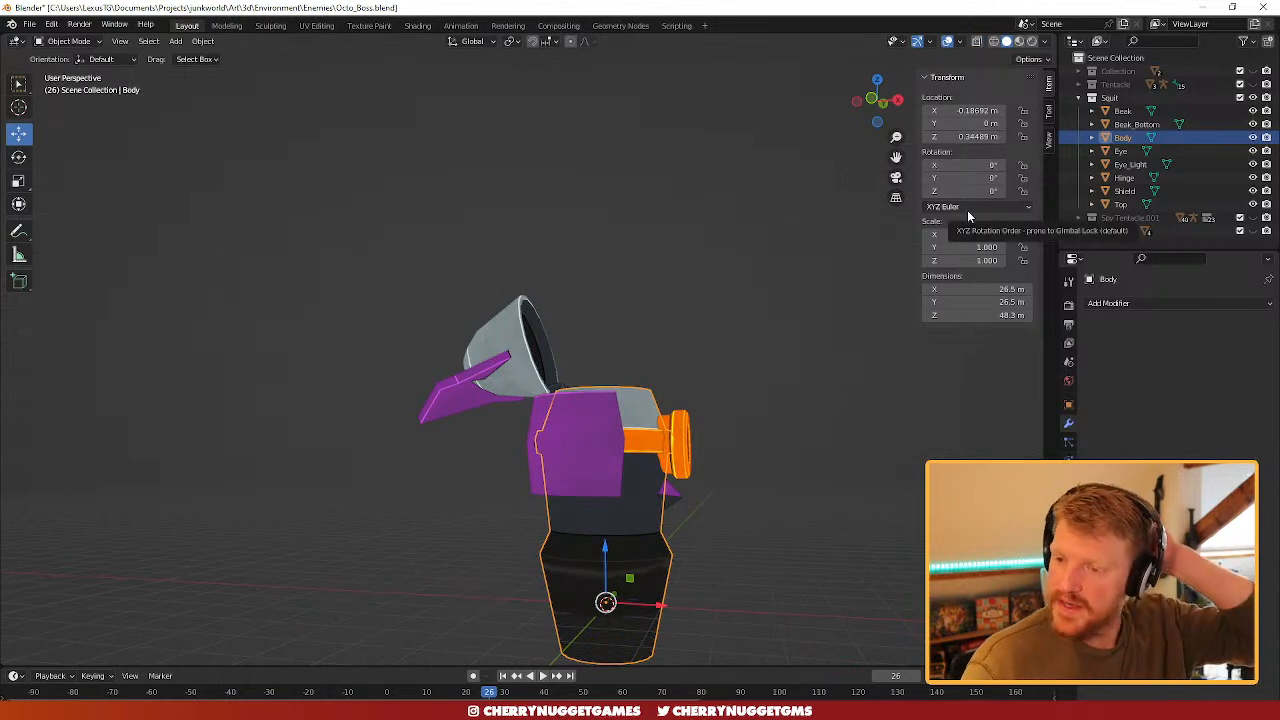
- Move the widest edge loop of the Body's black base down about 2.24 m along Z
{"action": "middle_click_drag", "start_coordinate": [680, 569], "coordinate": [620, 434]}
{"action": "scroll", "coordinate": [595, 394], "scroll_direction": "up", "scroll_amount": 3}
{"action": "scroll", "coordinate": [620, 419], "scroll_direction": "down", "scroll_amount": 2}
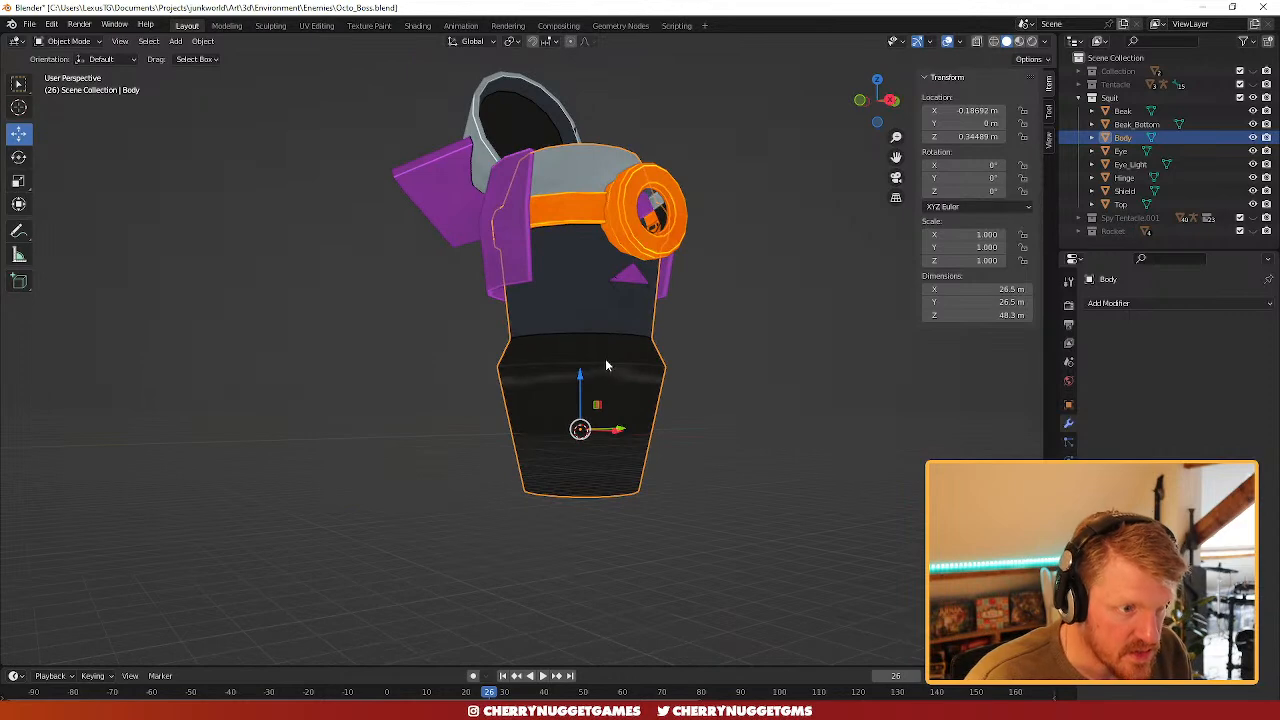
{"action": "key", "text": "Tab"}
{"action": "scroll", "coordinate": [605, 358], "scroll_direction": "up", "scroll_amount": 3}
{"action": "left_click", "coordinate": [616, 367], "text": "alt"}
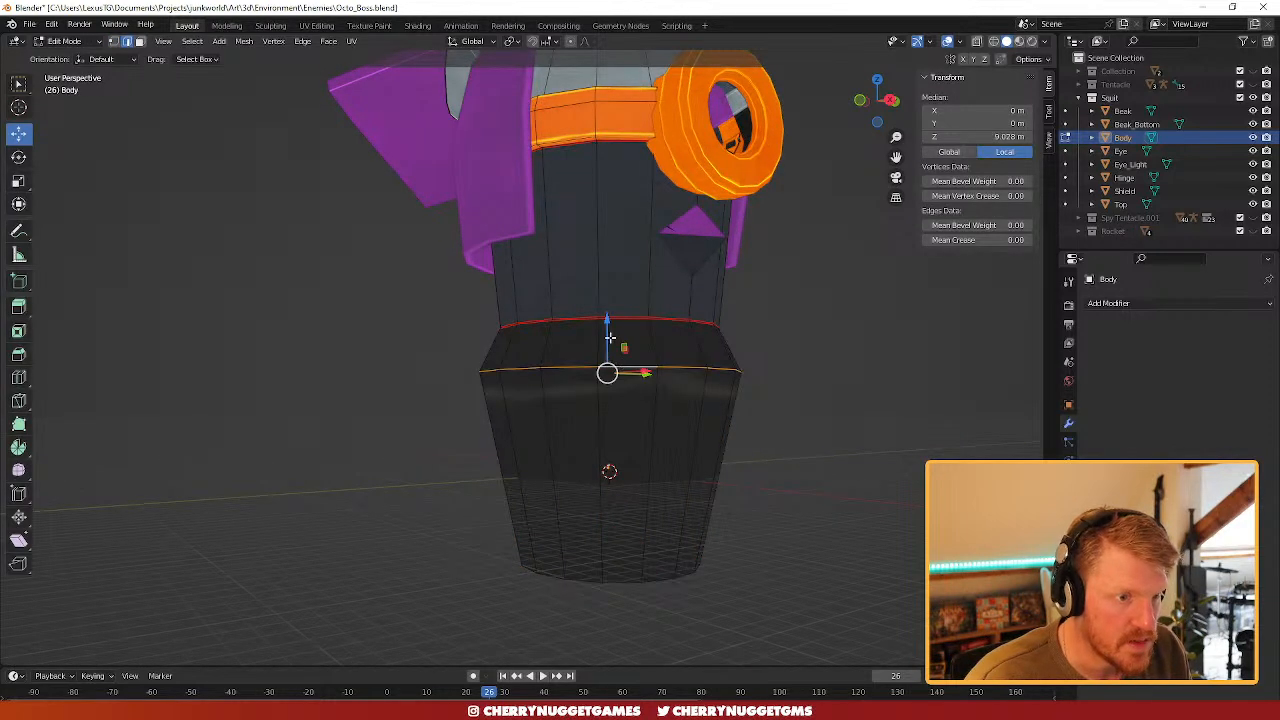
{"action": "left_click_drag", "start_coordinate": [608, 337], "coordinate": [609, 360]}
{"action": "scroll", "coordinate": [610, 361], "scroll_direction": "down", "scroll_amount": 6}
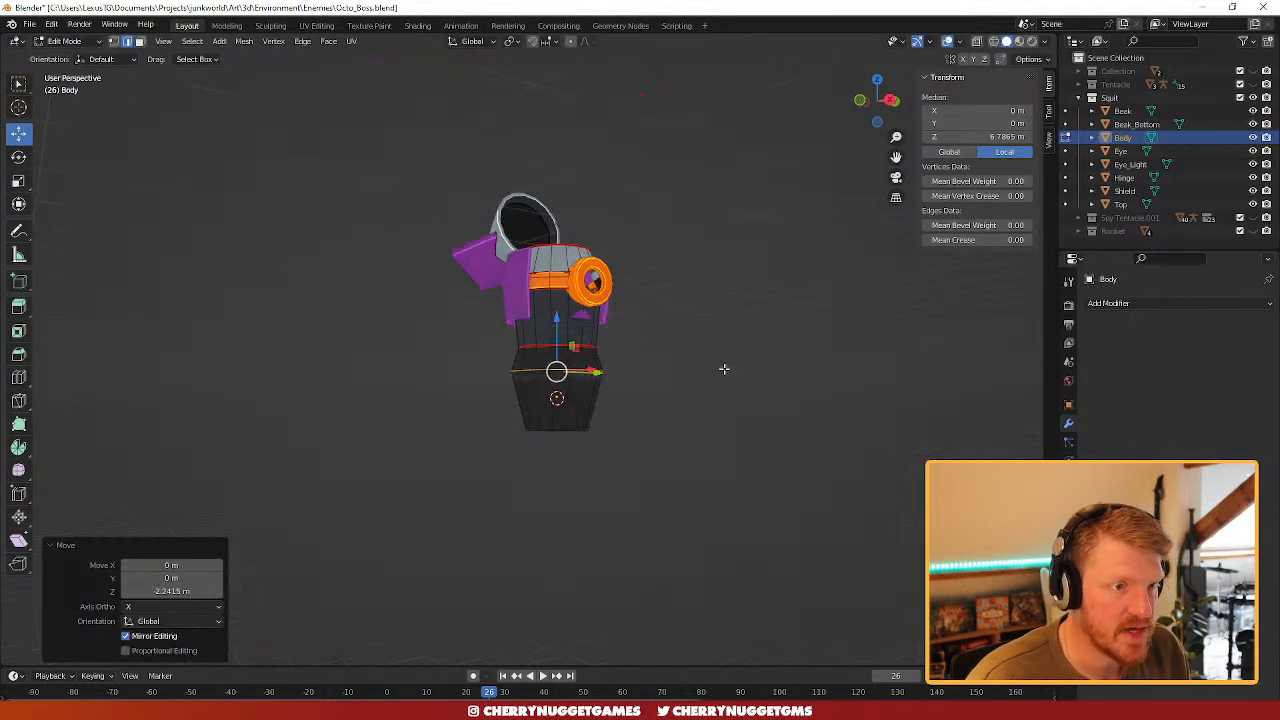
- Close the Top over the Body by setting its Y rotation to 0
{"action": "key", "text": "Tab"}
{"action": "middle_click_drag", "start_coordinate": [723, 369], "coordinate": [621, 398]}
{"action": "scroll", "coordinate": [625, 380], "scroll_direction": "up", "scroll_amount": 2}
{"action": "middle_click_drag", "start_coordinate": [621, 398], "coordinate": [566, 466], "text": "shift"}
{"action": "left_click", "coordinate": [620, 313]}
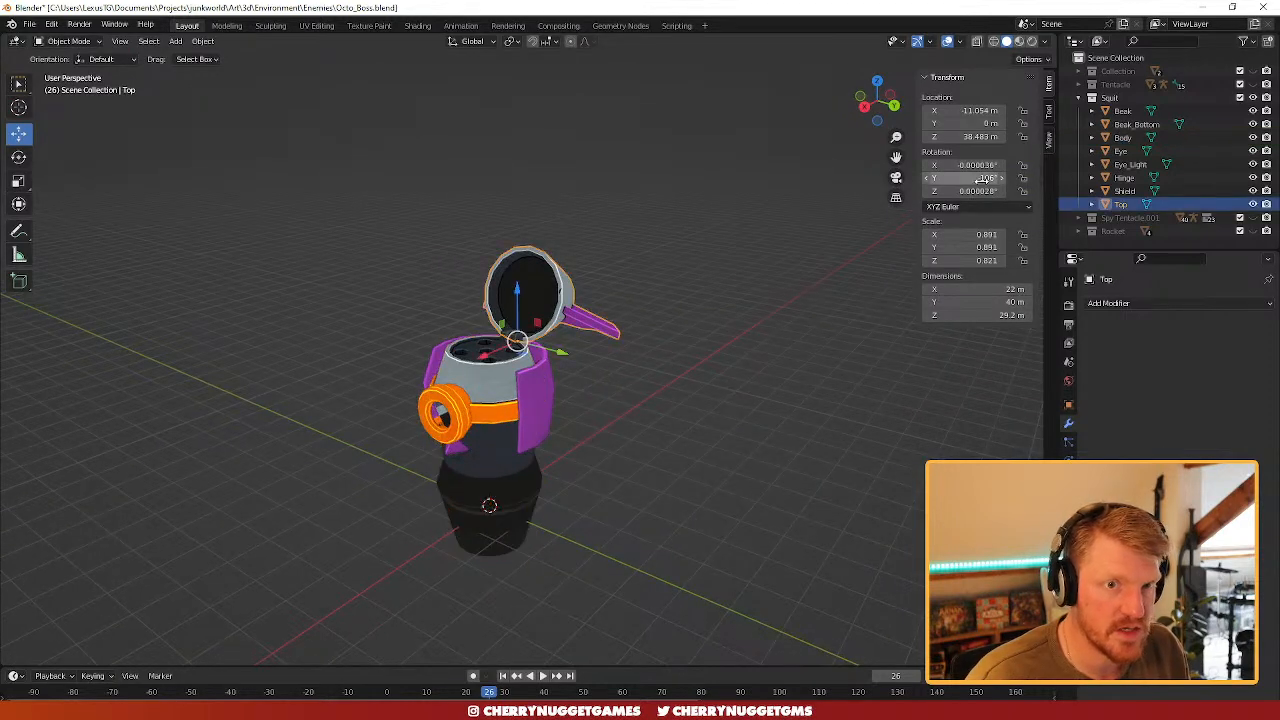
{"action": "type", "text": "0"}
{"action": "key", "text": "Return"}
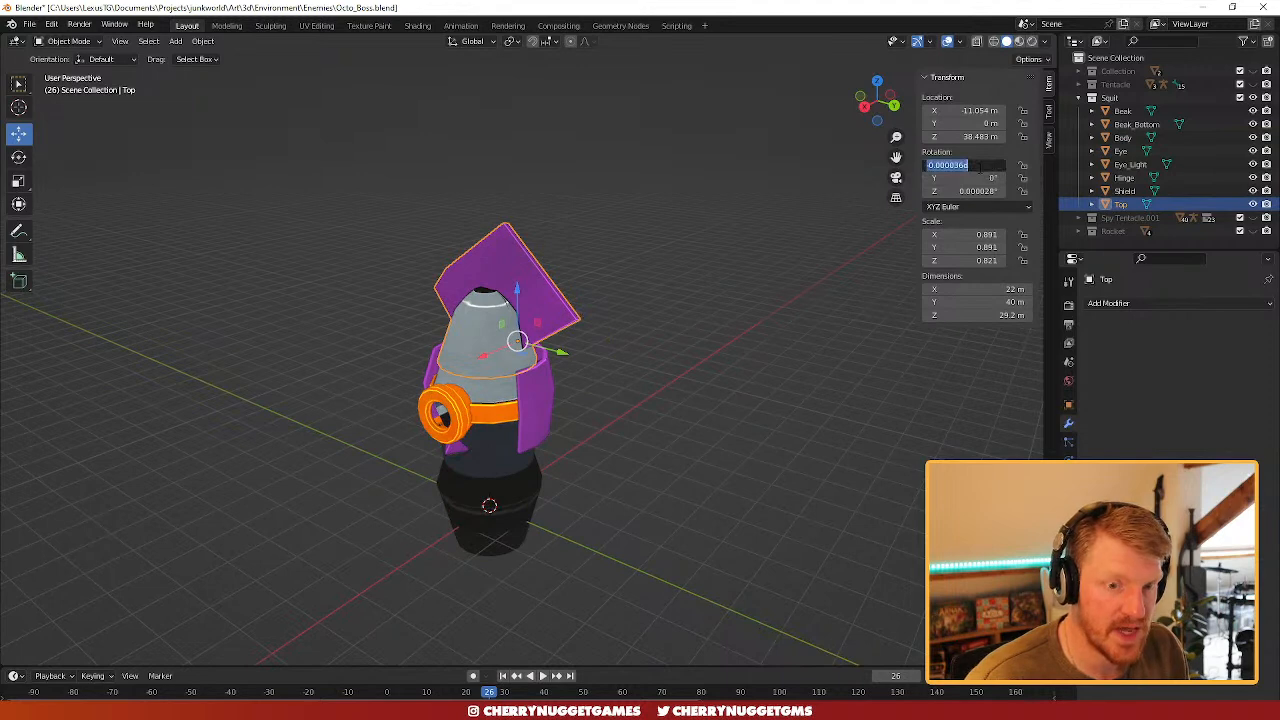
{"action": "left_click", "coordinate": [624, 413]}
{"action": "middle_click_drag", "start_coordinate": [624, 413], "coordinate": [644, 442]}
{"action": "scroll", "coordinate": [686, 520], "scroll_direction": "down", "scroll_amount": 1}
- Open the Body's mesh for editing in the UV Editing workspace
{"action": "left_click_drag", "start_coordinate": [680, 543], "coordinate": [363, 146]}
{"action": "scroll", "coordinate": [623, 374], "scroll_direction": "up", "scroll_amount": 2}
{"action": "left_click", "coordinate": [580, 467]}
{"action": "key", "text": "Tab"}
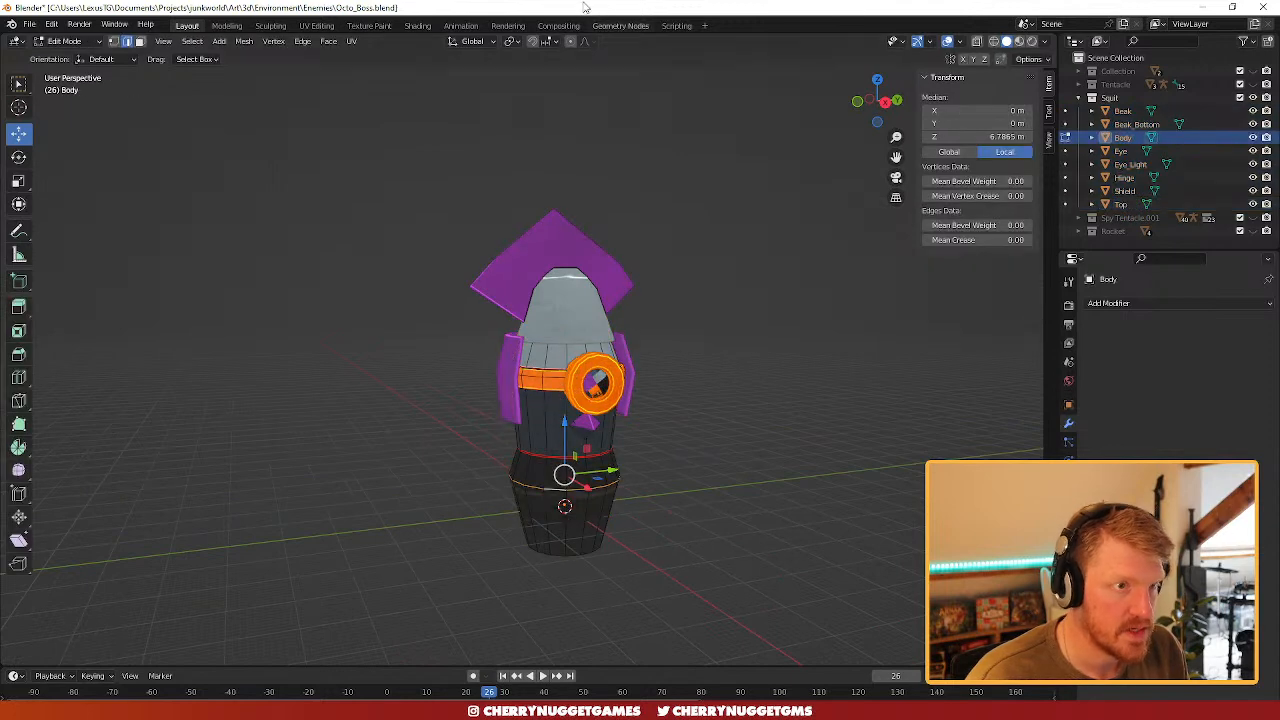
{"action": "left_click", "coordinate": [316, 25]}
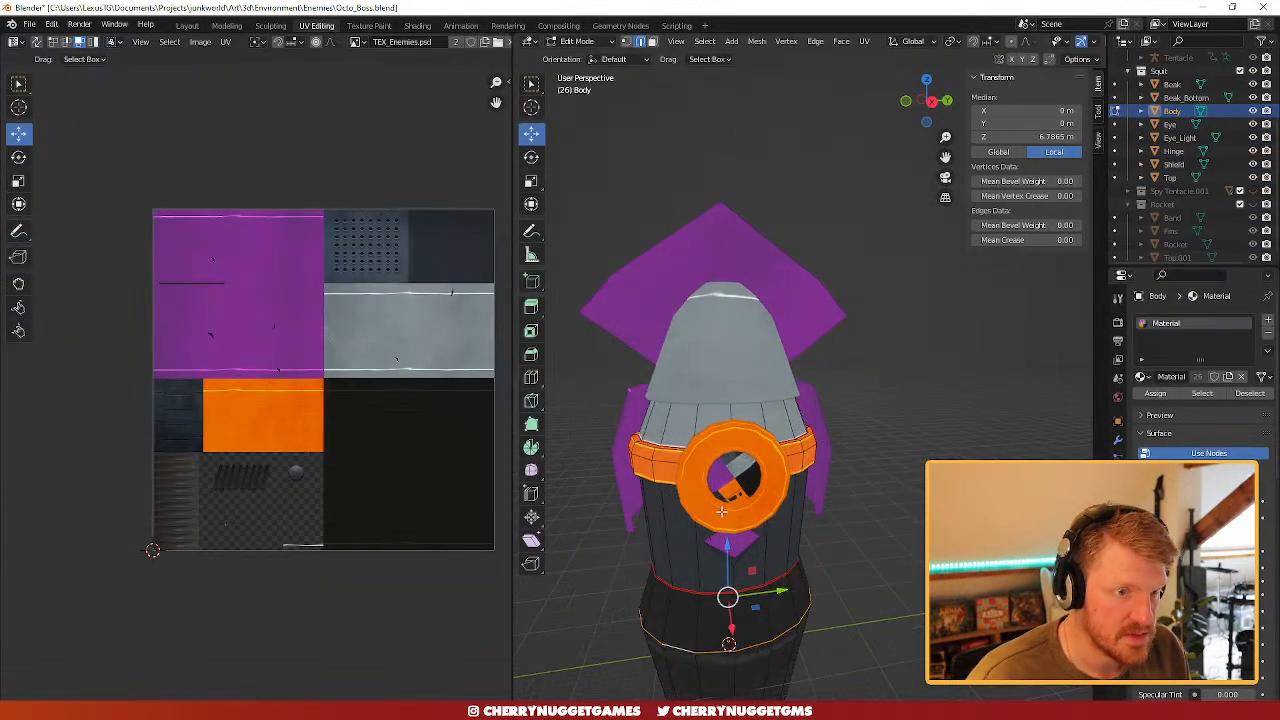
- Select the Body's black base faces up to the seam and shift their UV islands slightly down within the black texture area
{"action": "key", "text": "alt+a"}
{"action": "scroll", "coordinate": [735, 318], "scroll_direction": "up", "scroll_amount": 1}
{"action": "scroll", "coordinate": [760, 520], "scroll_direction": "down", "scroll_amount": 2}
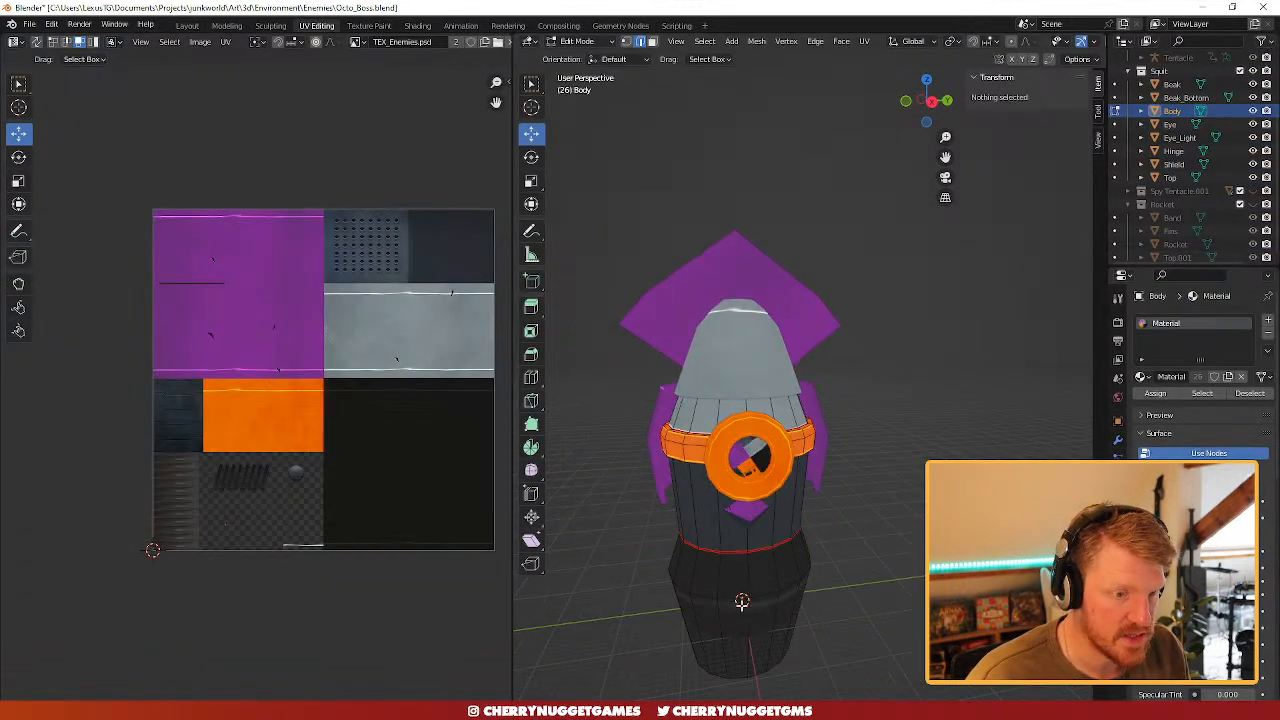
{"action": "middle_click_drag", "start_coordinate": [742, 606], "coordinate": [734, 505], "text": "shift"}
{"action": "left_click", "coordinate": [734, 506]}
{"action": "key", "text": "ctrl+l"}
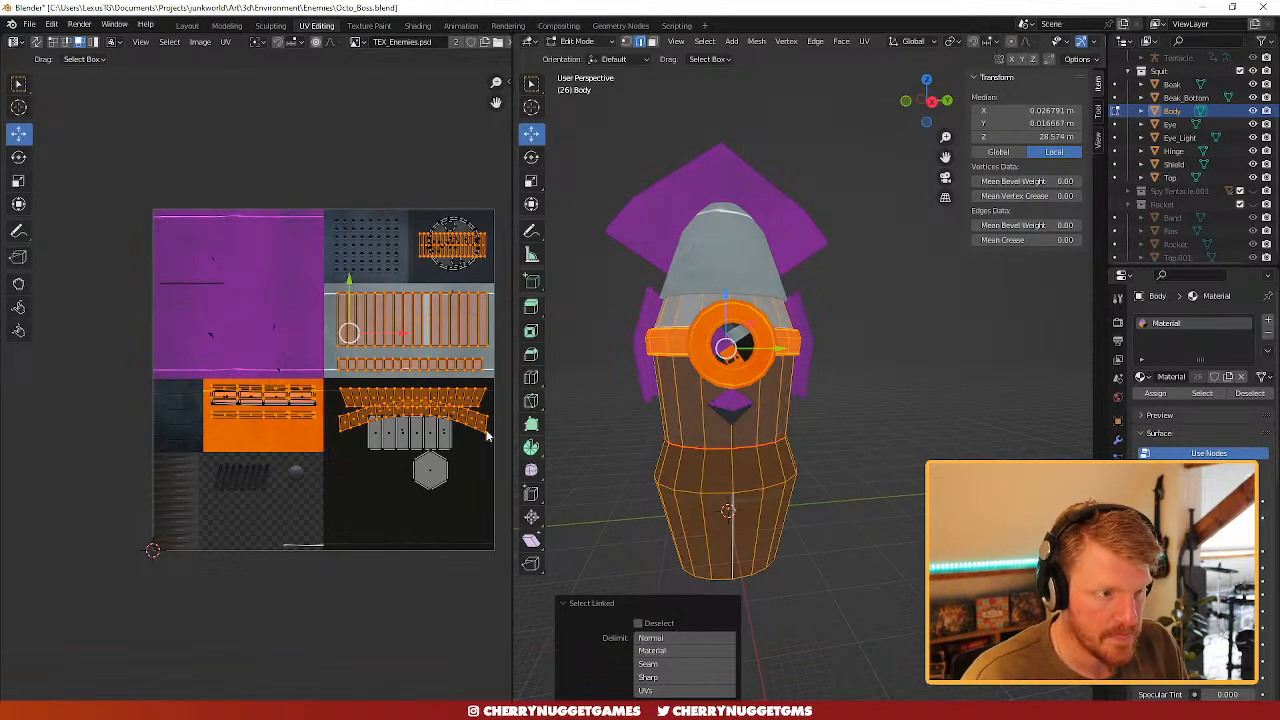
{"action": "scroll", "coordinate": [466, 391], "scroll_direction": "up", "scroll_amount": 3}
{"action": "key", "text": "Tab"}
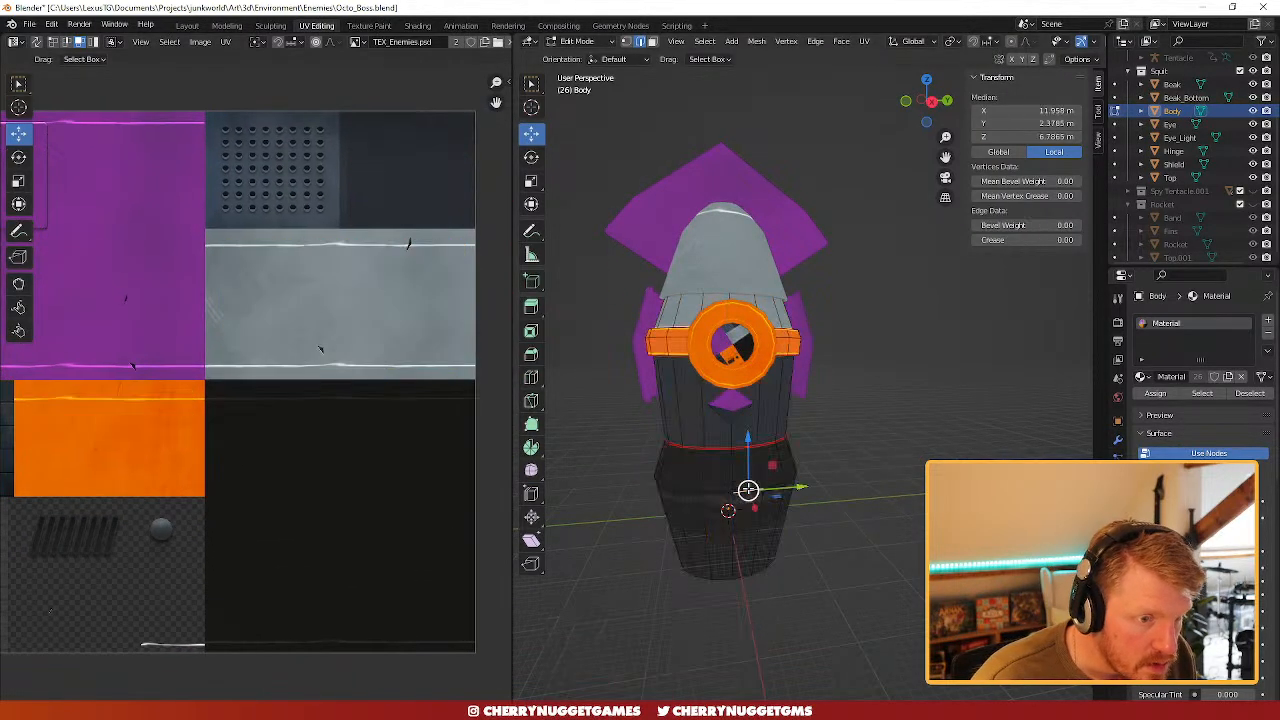
{"action": "key", "text": "Tab"}
{"action": "left_click", "coordinate": [748, 488]}
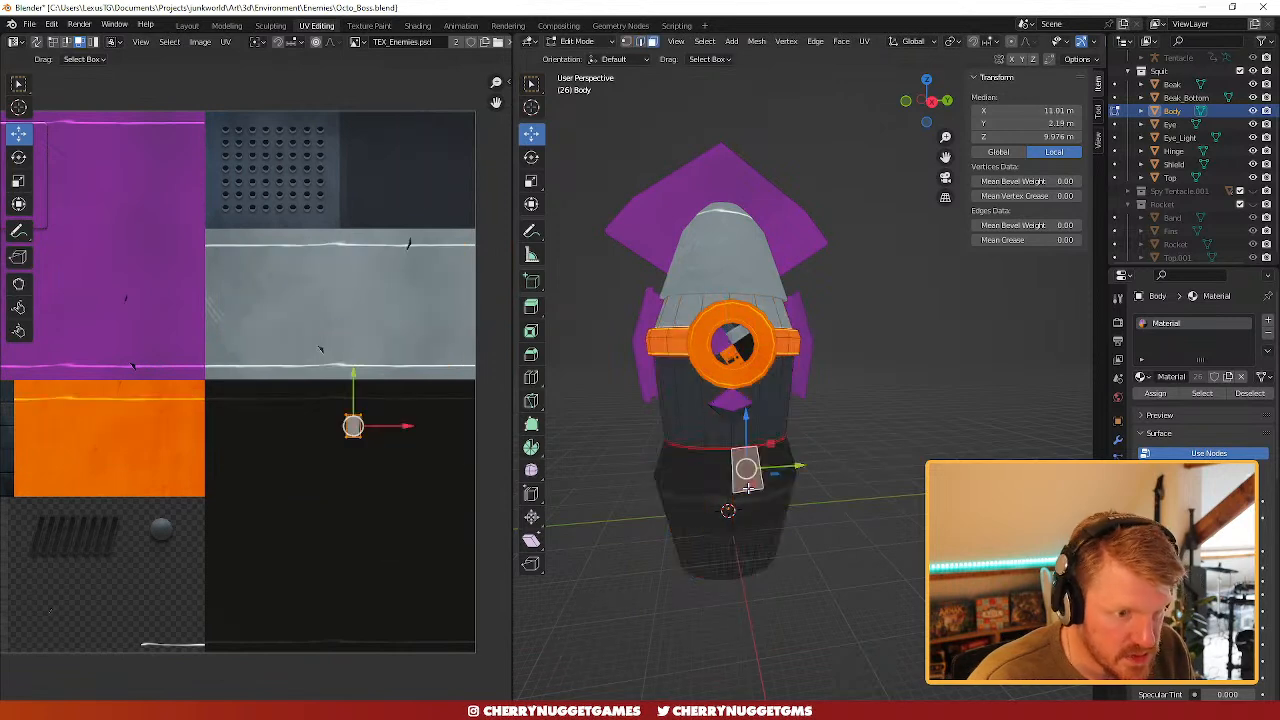
{"action": "key", "text": "ctrl+l"}
{"action": "scroll", "coordinate": [396, 448], "scroll_direction": "up", "scroll_amount": 2}
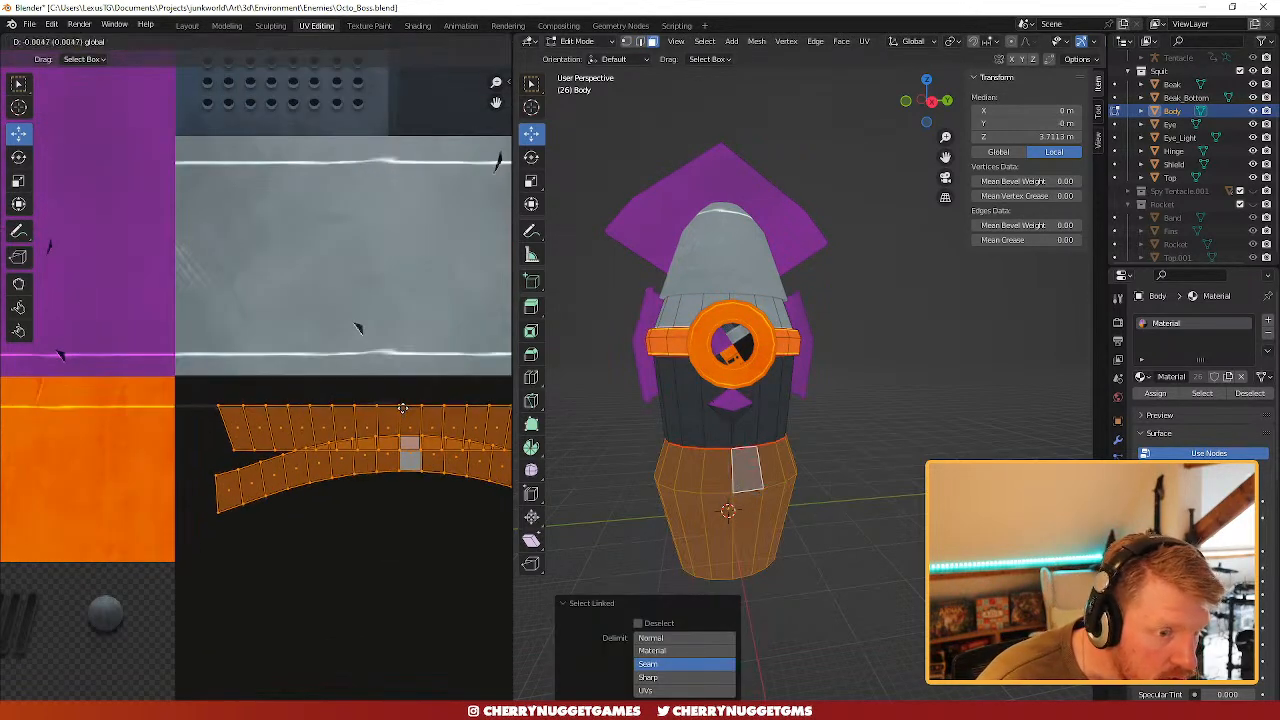
{"action": "key", "text": "Tab"}
- Move the UVs of the Top's tip cap from the black area onto the grey area of the texture
{"action": "scroll", "coordinate": [820, 553], "scroll_direction": "down", "scroll_amount": 2}
{"action": "middle_click_drag", "start_coordinate": [820, 553], "coordinate": [783, 512]}
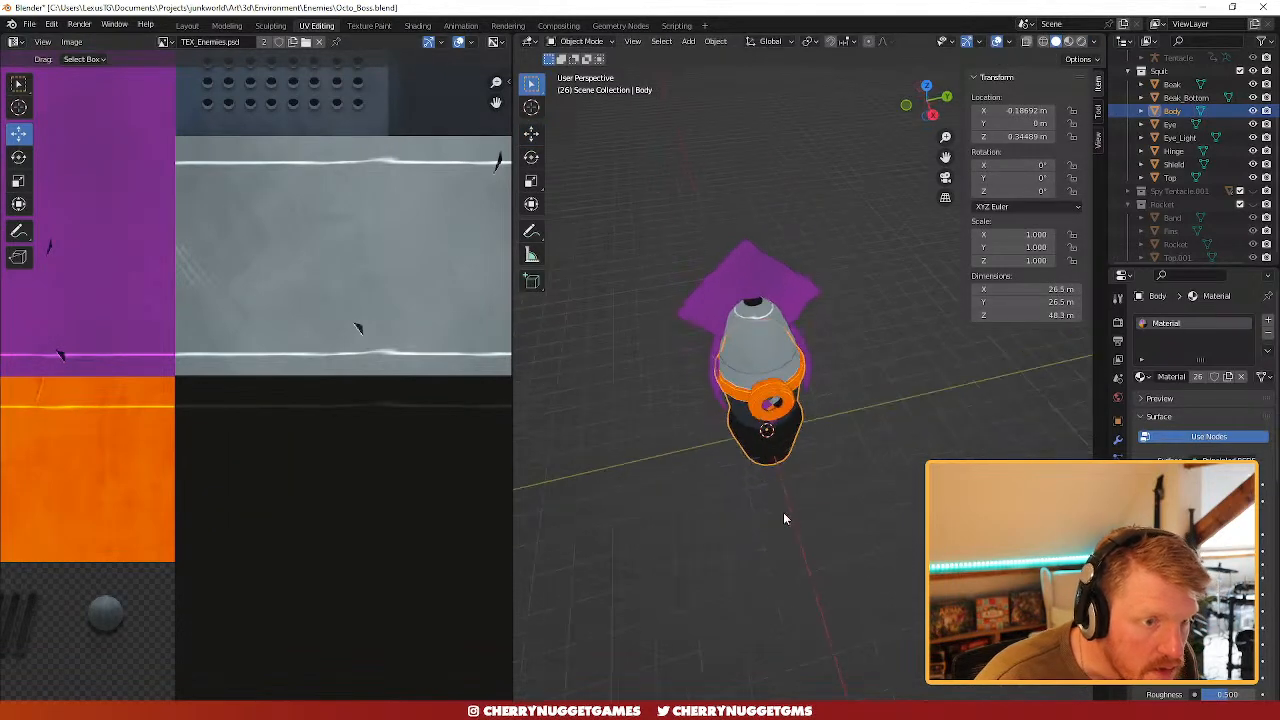
{"action": "left_click", "coordinate": [755, 312]}
{"action": "key", "text": "Tab"}
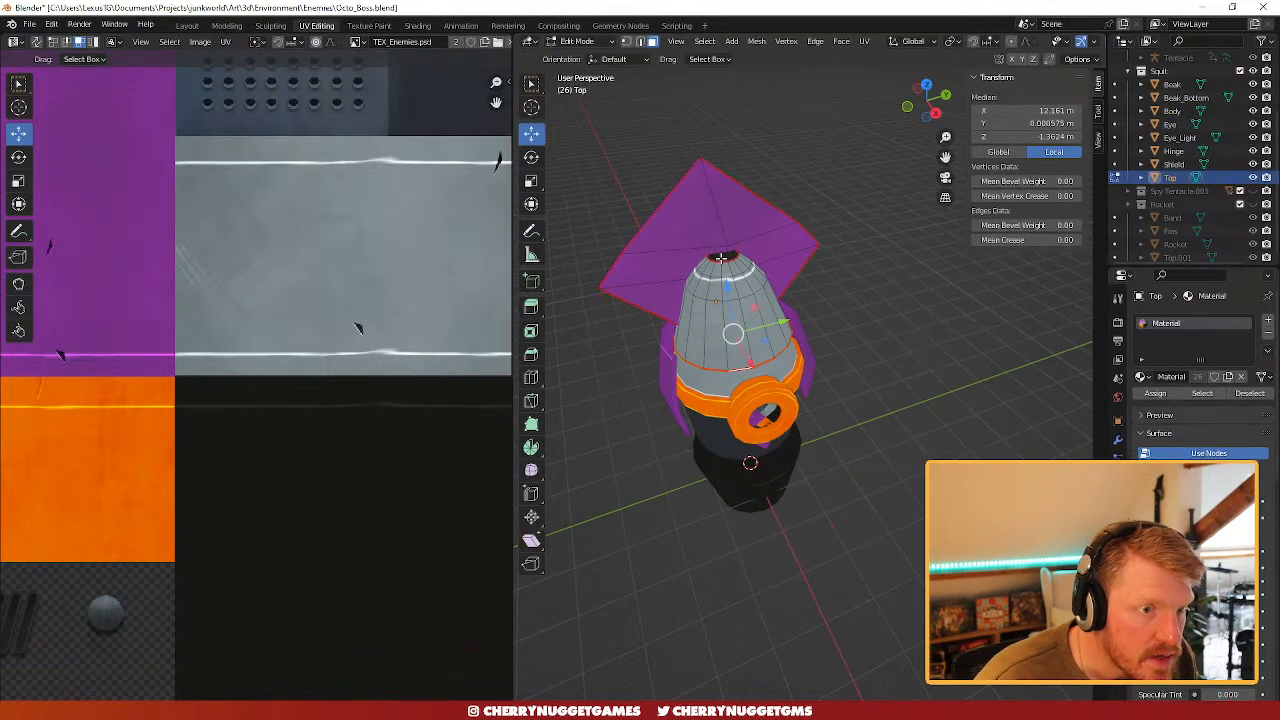
{"action": "left_click", "coordinate": [290, 433]}
{"action": "key", "text": "g"}
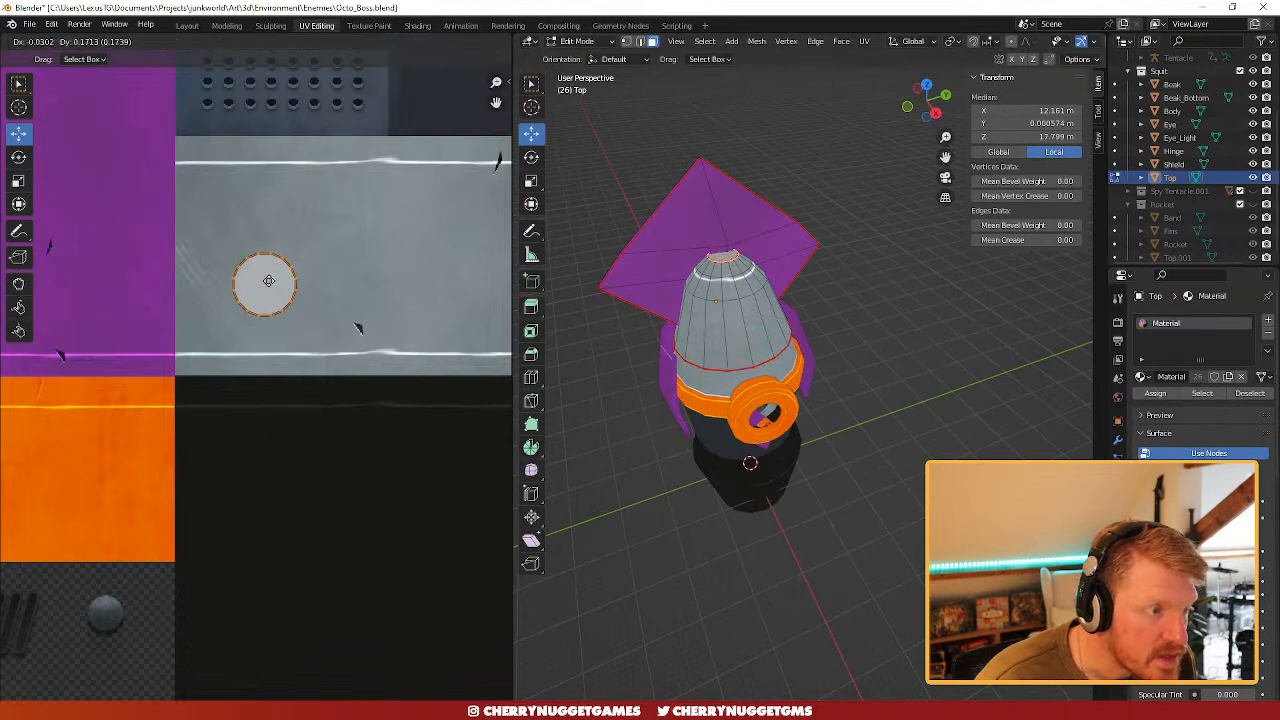
{"action": "left_click", "coordinate": [279, 277]}
- Select the Top's grey cone faces up to the seams and move their whole UV island down below the upper white line
{"action": "key", "text": "alt+a"}
{"action": "scroll", "coordinate": [774, 226], "scroll_direction": "up", "scroll_amount": 1}
{"action": "middle_click_drag", "start_coordinate": [773, 226], "coordinate": [702, 222]}
{"action": "left_click", "coordinate": [702, 222]}
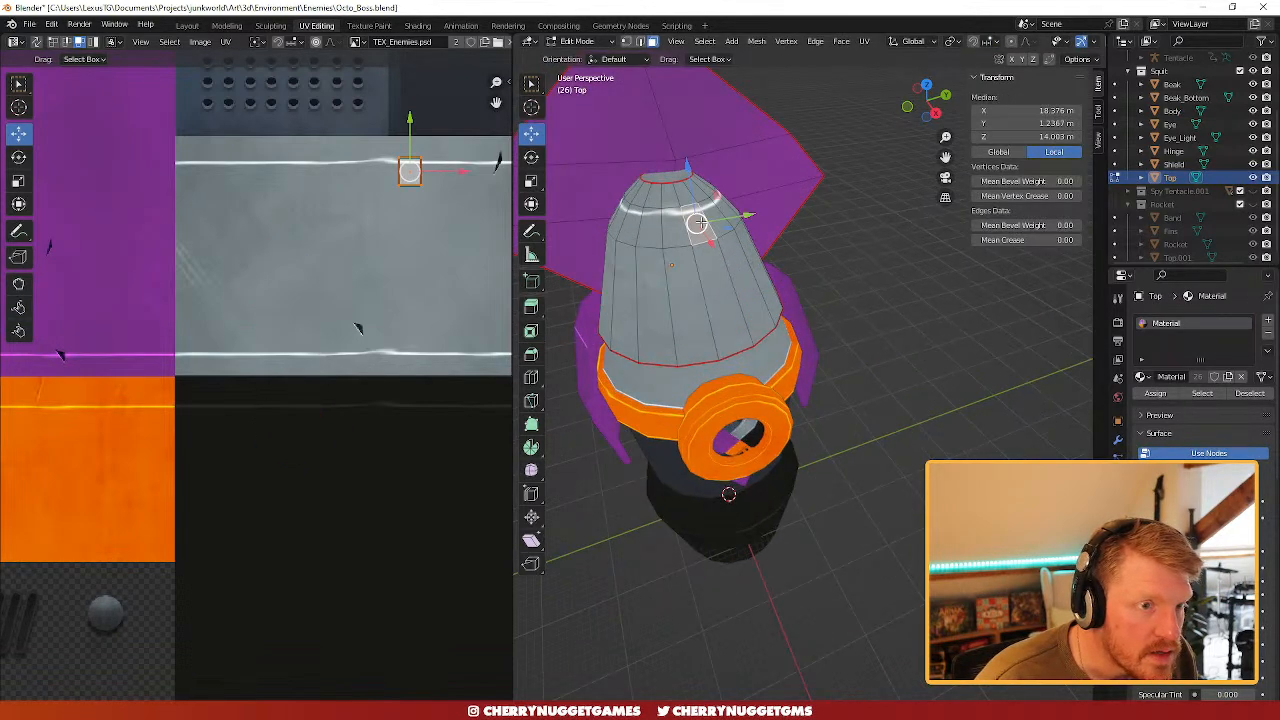
{"action": "key", "text": "l"}
{"action": "scroll", "coordinate": [448, 212], "scroll_direction": "down", "scroll_amount": 1}
{"action": "middle_click_drag", "start_coordinate": [468, 205], "coordinate": [308, 229]}
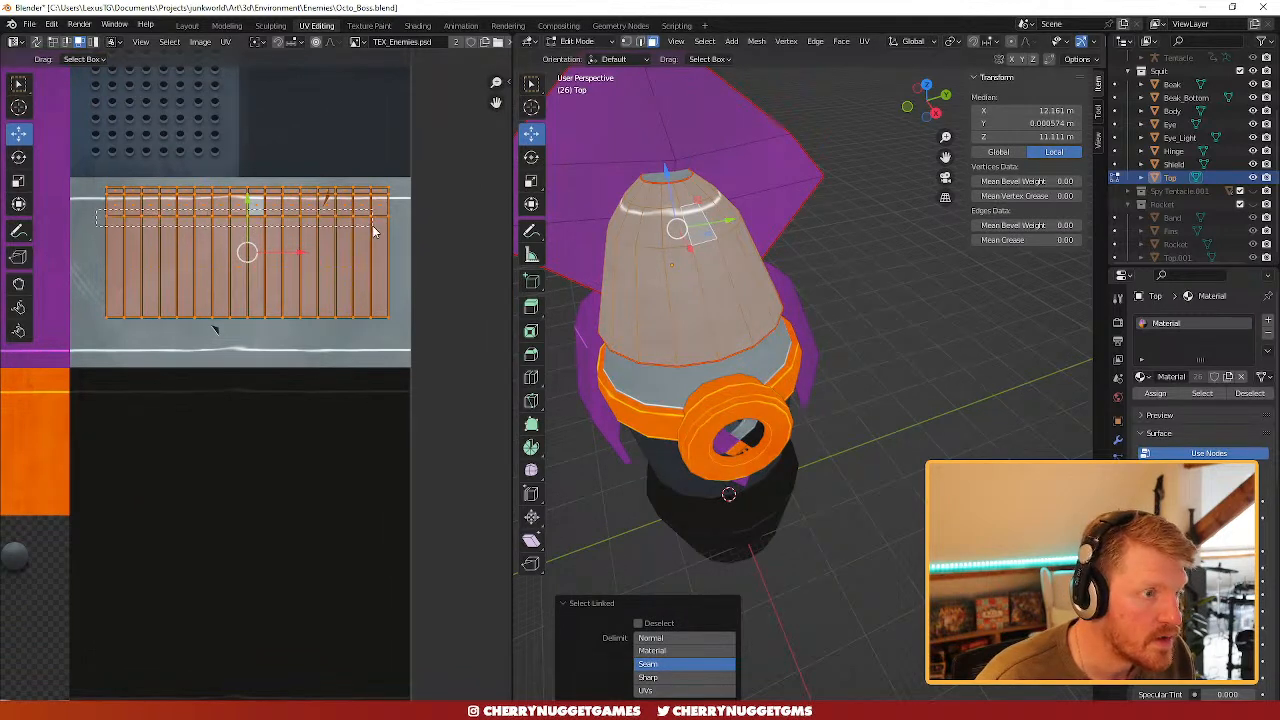
{"action": "left_click_drag", "start_coordinate": [375, 232], "coordinate": [372, 230]}
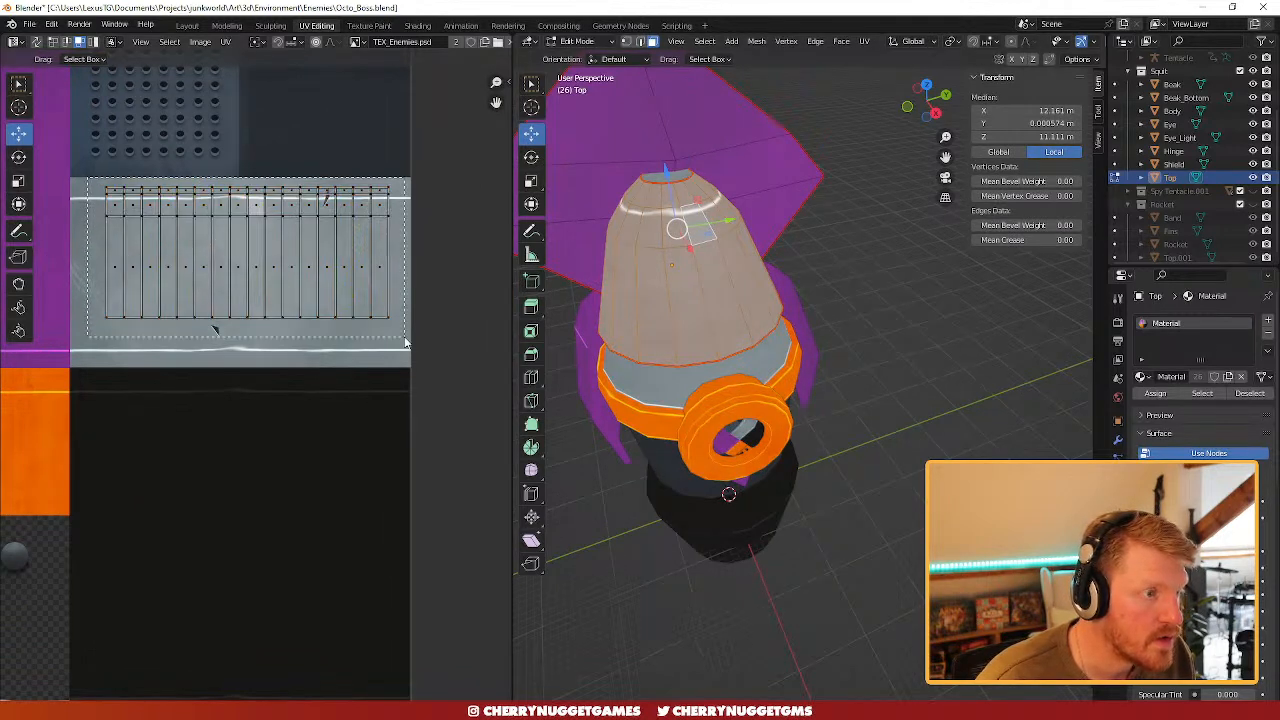
{"action": "left_click_drag", "start_coordinate": [405, 343], "coordinate": [405, 342]}
{"action": "mouse_move", "coordinate": [247, 205]}
{"action": "left_mouse_down"}
{"action": "mouse_move", "coordinate": [249, 183]}
{"action": "mouse_move", "coordinate": [251, 218]}
{"action": "left_mouse_up"}
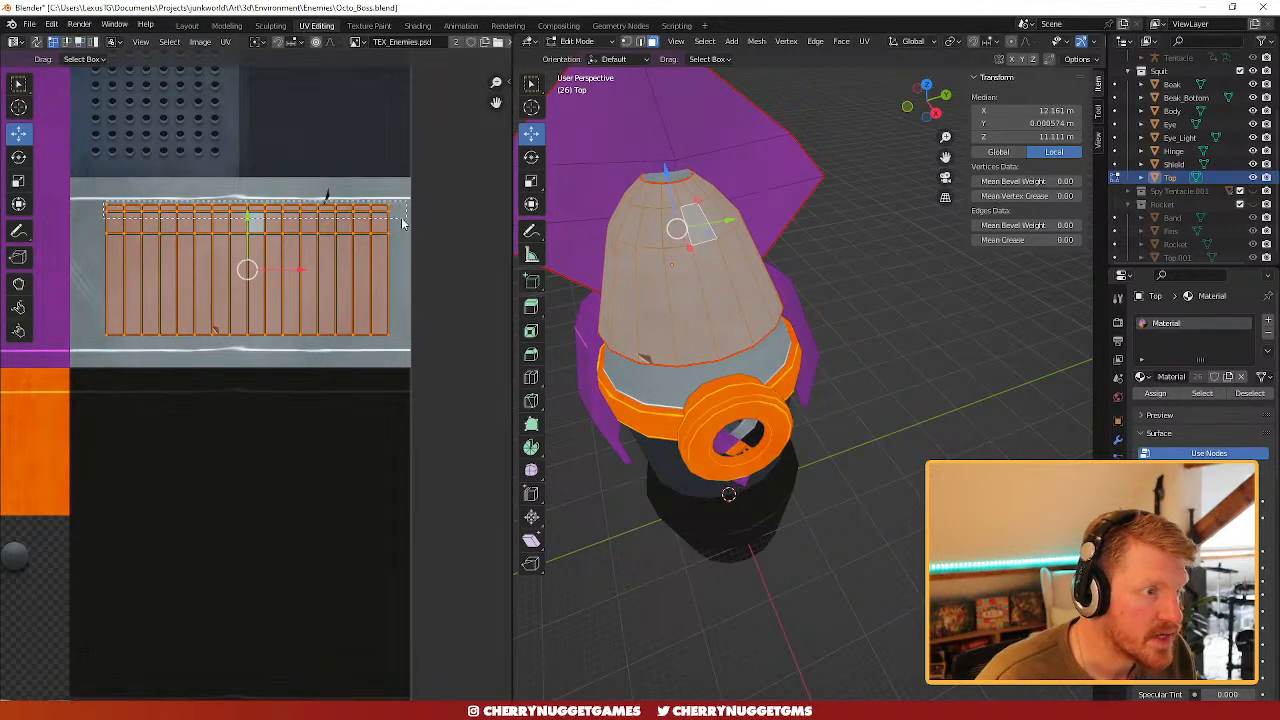
- Raise the cone's upper two UV rows to the upper white line, and the topmost row to the grey area's edge
{"action": "left_click_drag", "start_coordinate": [403, 224], "coordinate": [405, 220]}
{"action": "left_click_drag", "start_coordinate": [243, 162], "coordinate": [247, 156]}
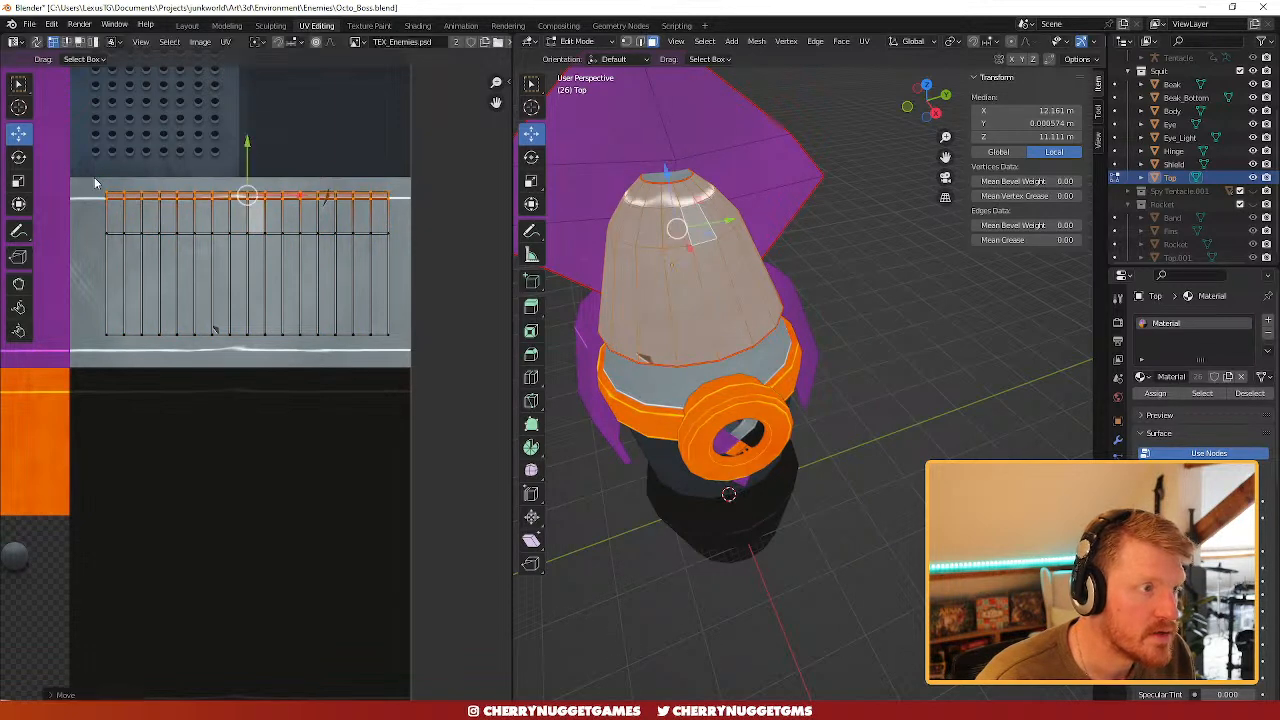
{"action": "left_click_drag", "start_coordinate": [391, 200], "coordinate": [391, 199]}
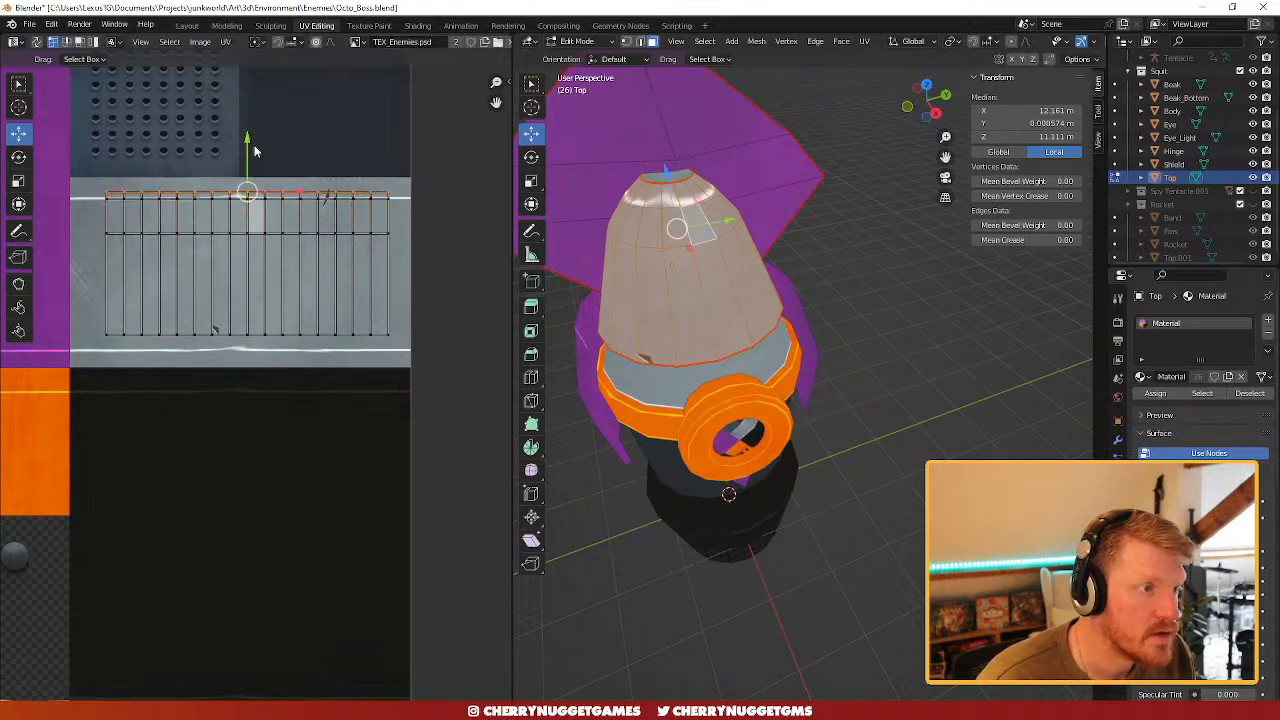
{"action": "left_click_drag", "start_coordinate": [254, 151], "coordinate": [246, 128]}
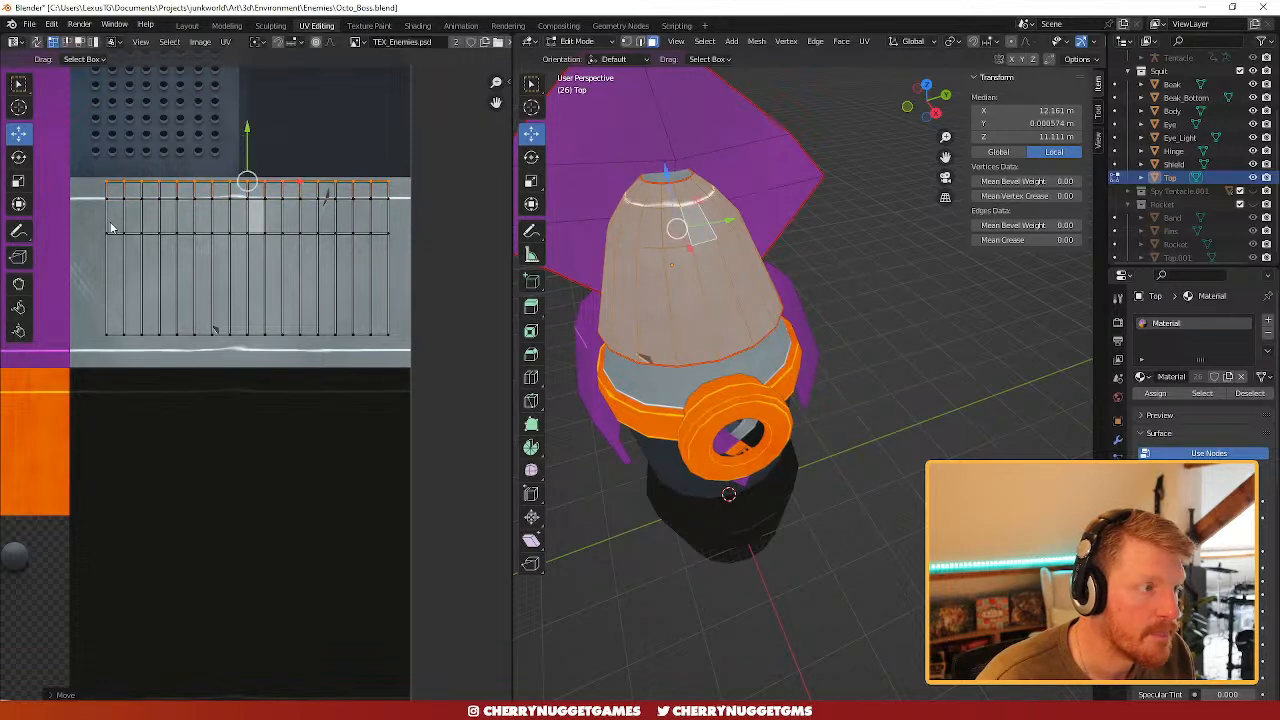
- Raise the cone's third UV row slightly, adjust the second row, and check the white line on the Top
{"action": "left_click_drag", "start_coordinate": [421, 270], "coordinate": [421, 270]}
{"action": "mouse_move", "coordinate": [245, 190]}
{"action": "left_mouse_down"}
{"action": "mouse_move", "coordinate": [243, 160]}
{"action": "mouse_move", "coordinate": [246, 180]}
{"action": "left_mouse_up"}
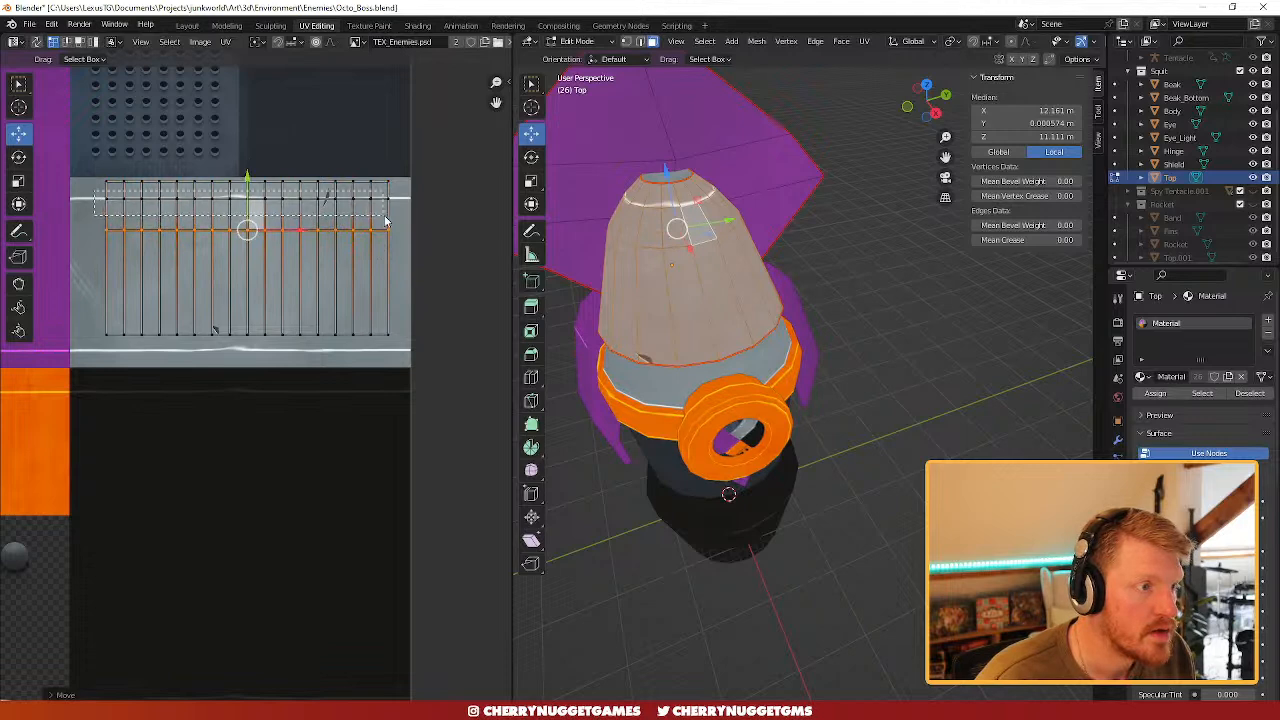
{"action": "left_click_drag", "start_coordinate": [385, 220], "coordinate": [385, 218]}
{"action": "mouse_move", "coordinate": [247, 165]}
{"action": "left_mouse_down"}
{"action": "mouse_move", "coordinate": [251, 143]}
{"action": "mouse_move", "coordinate": [250, 161]}
{"action": "left_mouse_up"}
{"action": "key", "text": "Tab"}
{"action": "middle_click_drag", "start_coordinate": [857, 343], "coordinate": [845, 375]}
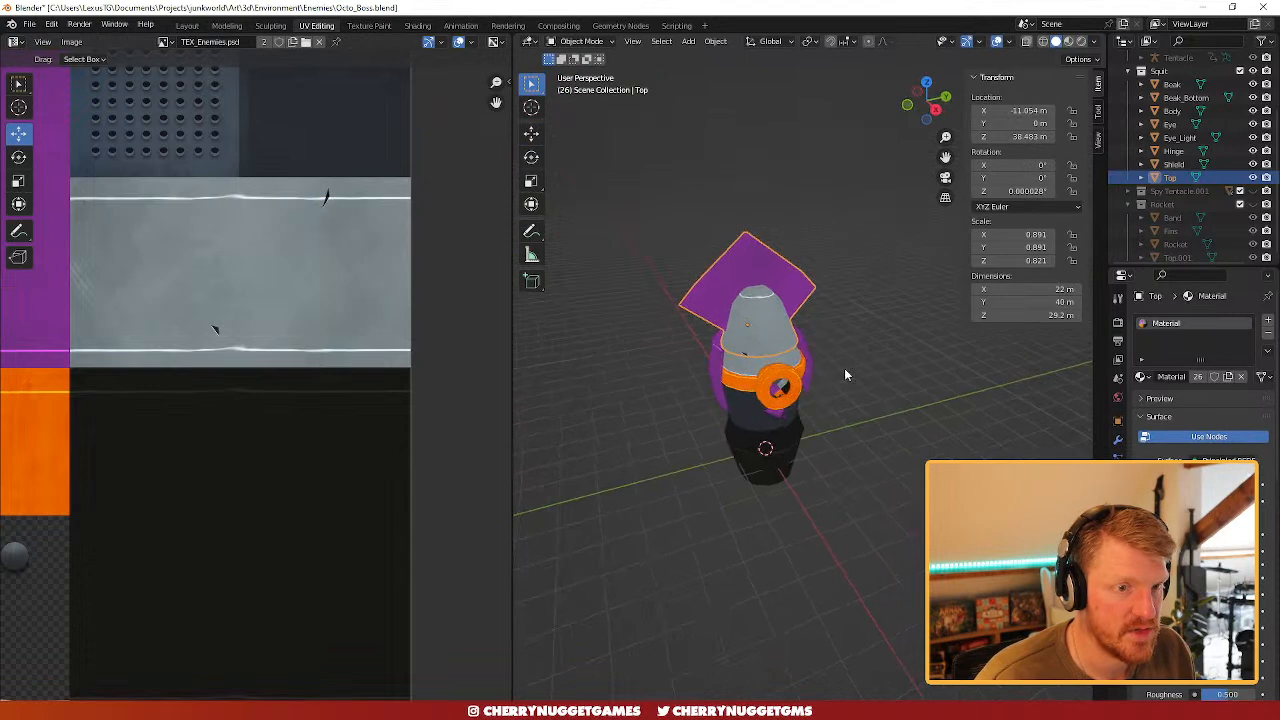
{"action": "scroll", "coordinate": [845, 375], "scroll_direction": "up", "scroll_amount": 3}
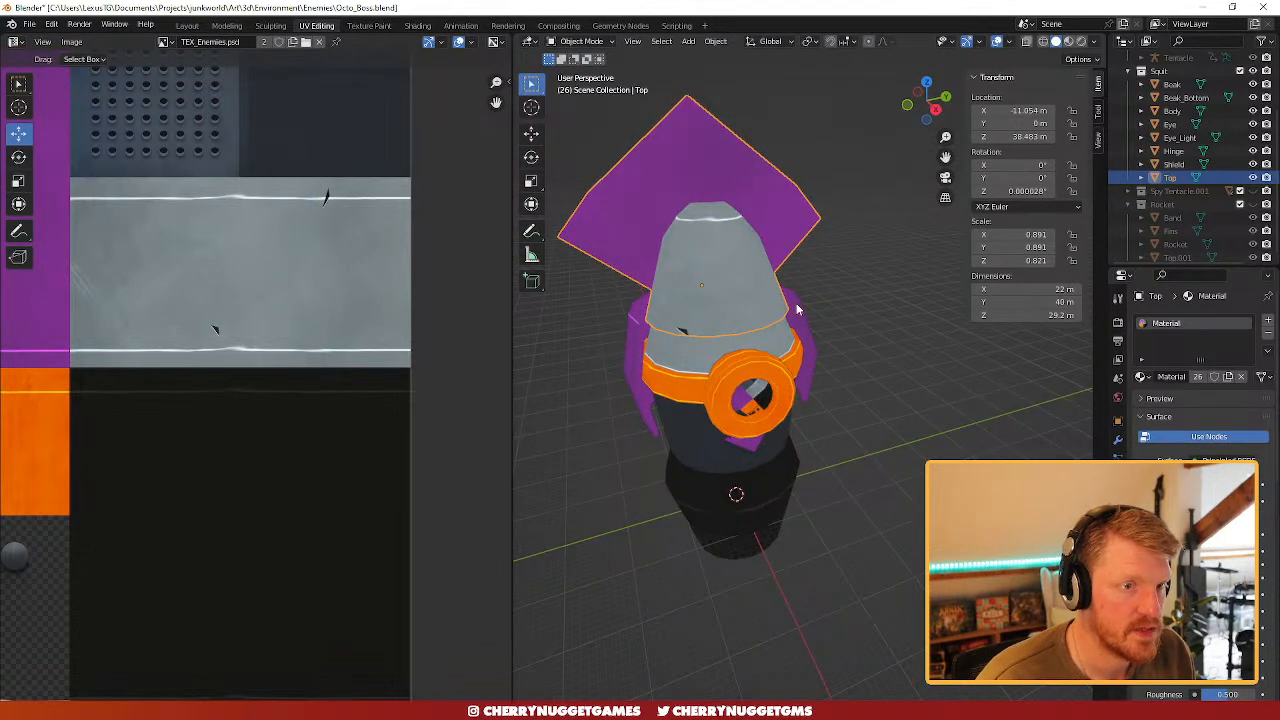
{"action": "scroll", "coordinate": [797, 310], "scroll_direction": "down", "scroll_amount": 2}
{"action": "scroll", "coordinate": [752, 295], "scroll_direction": "up", "scroll_amount": 1}
- Move the upper UV rows of the Top's cone down together, below the upper white line of the grey texture
{"action": "key", "text": "Tab"}
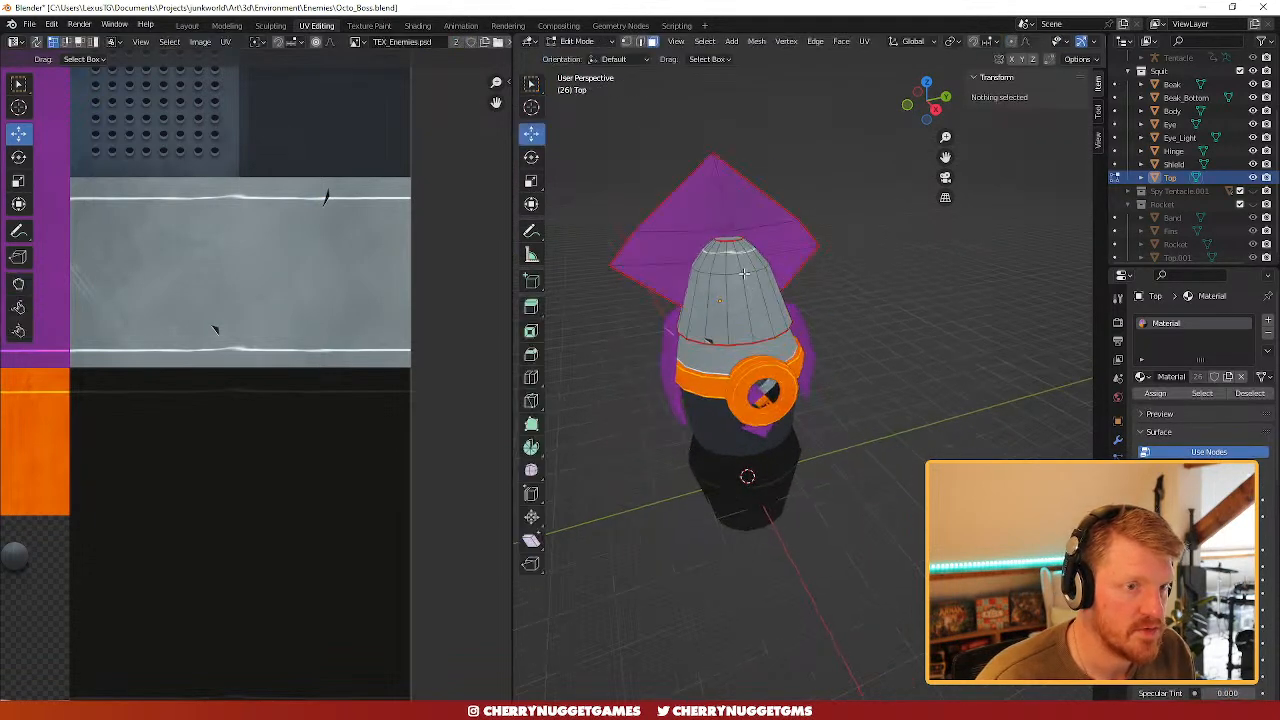
{"action": "left_click", "coordinate": [745, 263]}
{"action": "key", "text": "l"}
{"action": "left_click_drag", "start_coordinate": [99, 164], "coordinate": [464, 244]}
{"action": "mouse_move", "coordinate": [252, 156]}
{"action": "left_mouse_down"}
{"action": "mouse_move", "coordinate": [252, 195]}
{"action": "mouse_move", "coordinate": [252, 176]}
{"action": "left_mouse_up"}
- Move the cone's whole UV island down about 0.0244 so its lower edge sits on the lower white line
{"action": "left_click", "coordinate": [864, 332]}
{"action": "middle_click_drag", "start_coordinate": [864, 332], "coordinate": [754, 283]}
{"action": "key", "text": "l"}
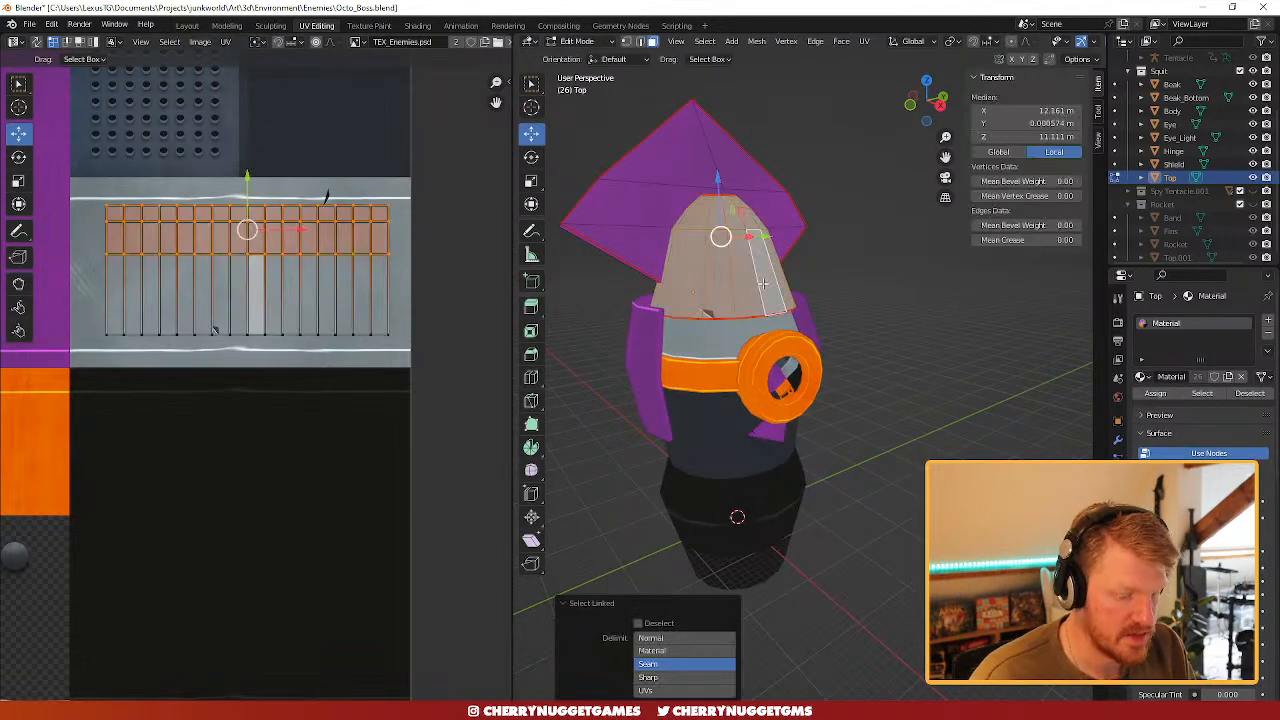
{"action": "left_click_drag", "start_coordinate": [86, 196], "coordinate": [450, 350]}
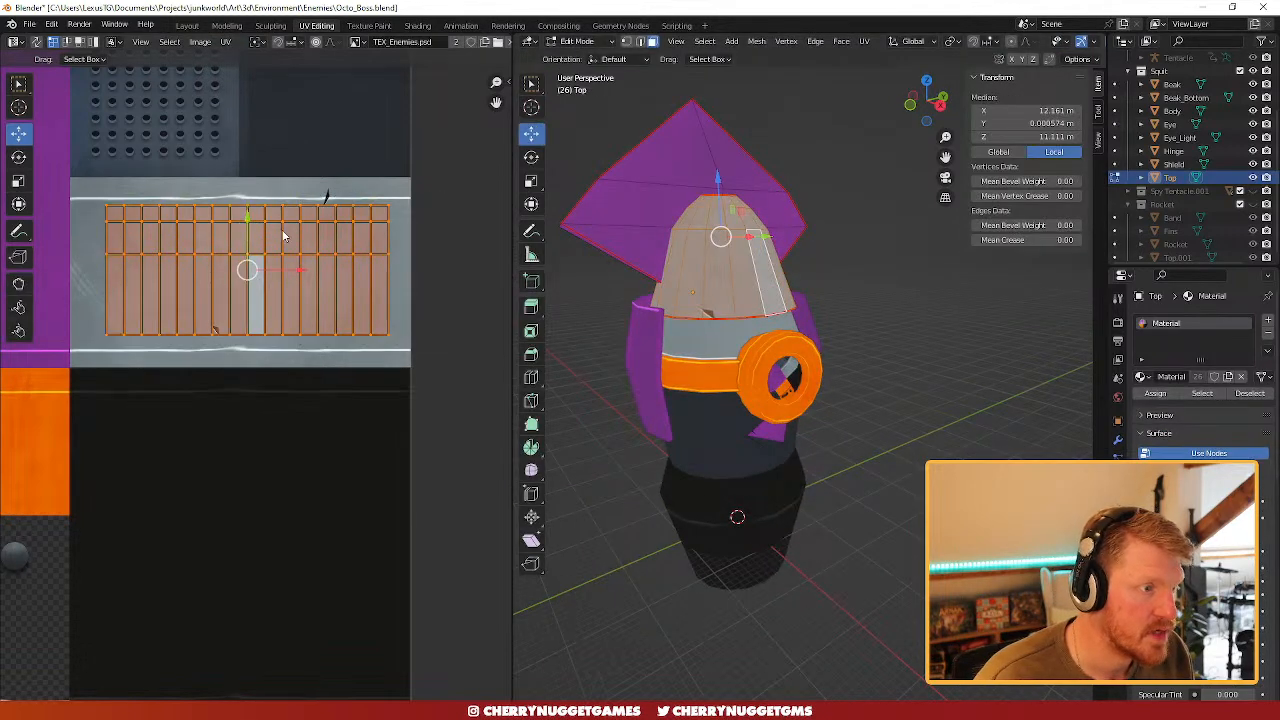
{"action": "left_click_drag", "start_coordinate": [250, 224], "coordinate": [250, 234]}
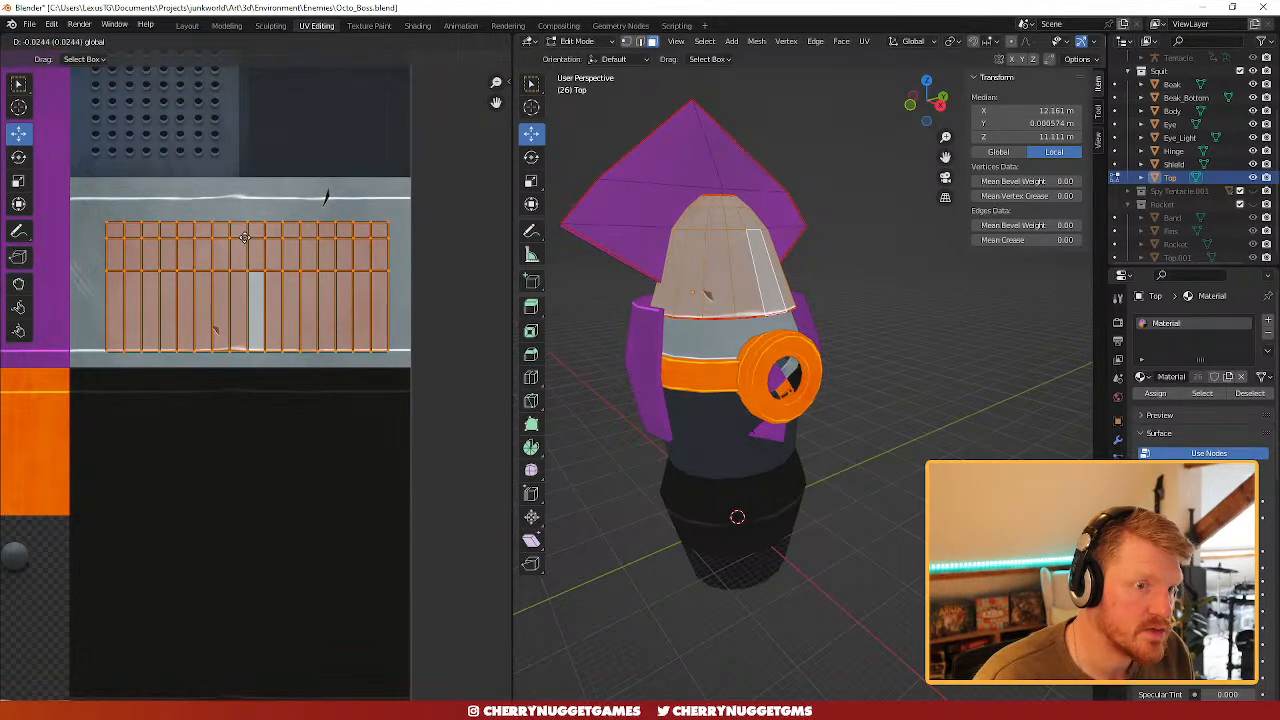
{"action": "key", "text": "Tab"}
- Select all squid parts and export them as FBX, limited to selected mesh objects, over Mod_Octo_Body.fbx
{"action": "scroll", "coordinate": [902, 412], "scroll_direction": "down", "scroll_amount": 6}
{"action": "middle_click_drag", "start_coordinate": [922, 450], "coordinate": [882, 436]}
{"action": "scroll", "coordinate": [882, 436], "scroll_direction": "up", "scroll_amount": 3}
{"action": "scroll", "coordinate": [850, 390], "scroll_direction": "down", "scroll_amount": 2}
{"action": "left_click_drag", "start_coordinate": [893, 527], "coordinate": [648, 232]}
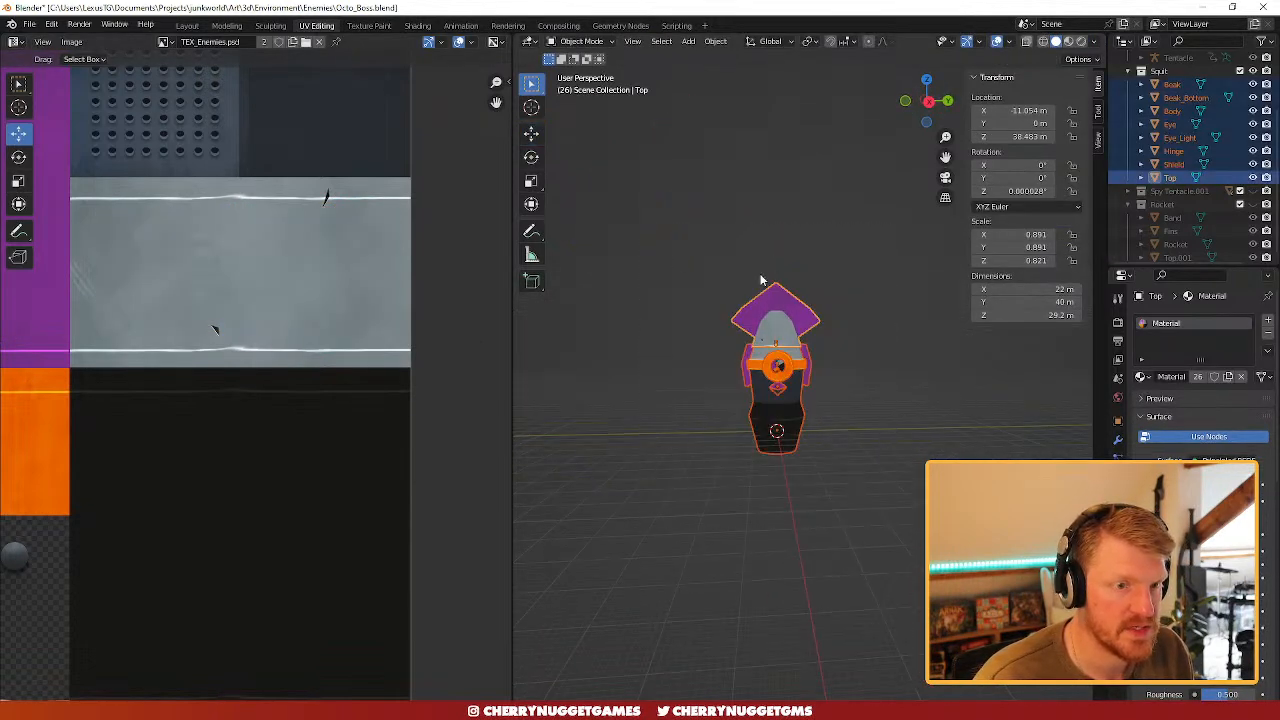
{"action": "left_click", "coordinate": [29, 24]}
{"action": "mouse_move", "coordinate": [80, 217]}
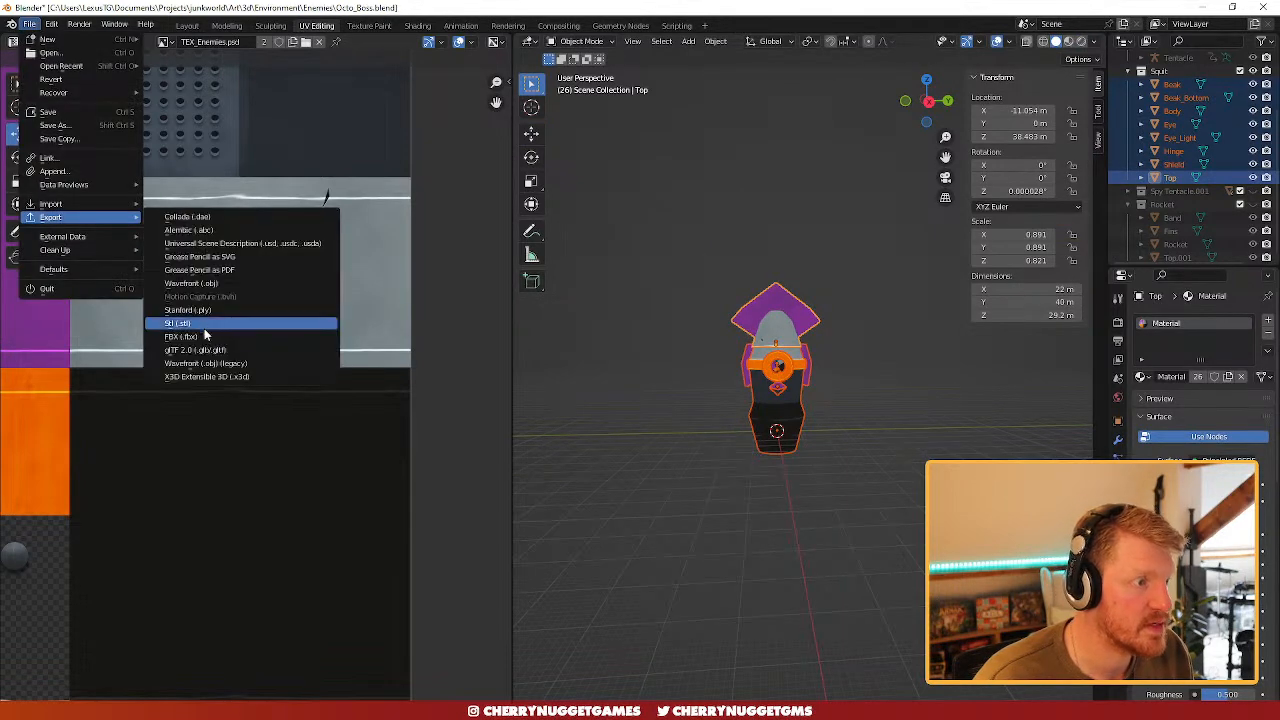
{"action": "left_click", "coordinate": [180, 336]}
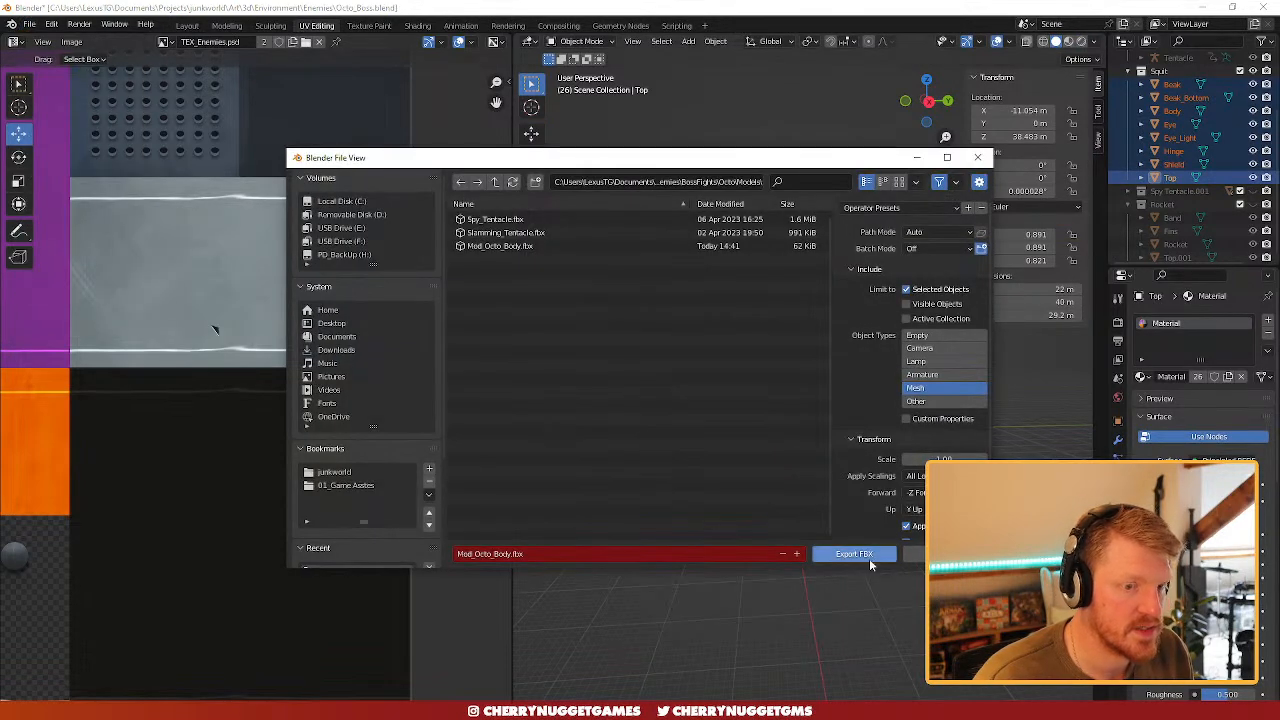
{"action": "left_click", "coordinate": [853, 554]}
{"action": "middle_click_drag", "start_coordinate": [731, 521], "coordinate": [790, 545]}
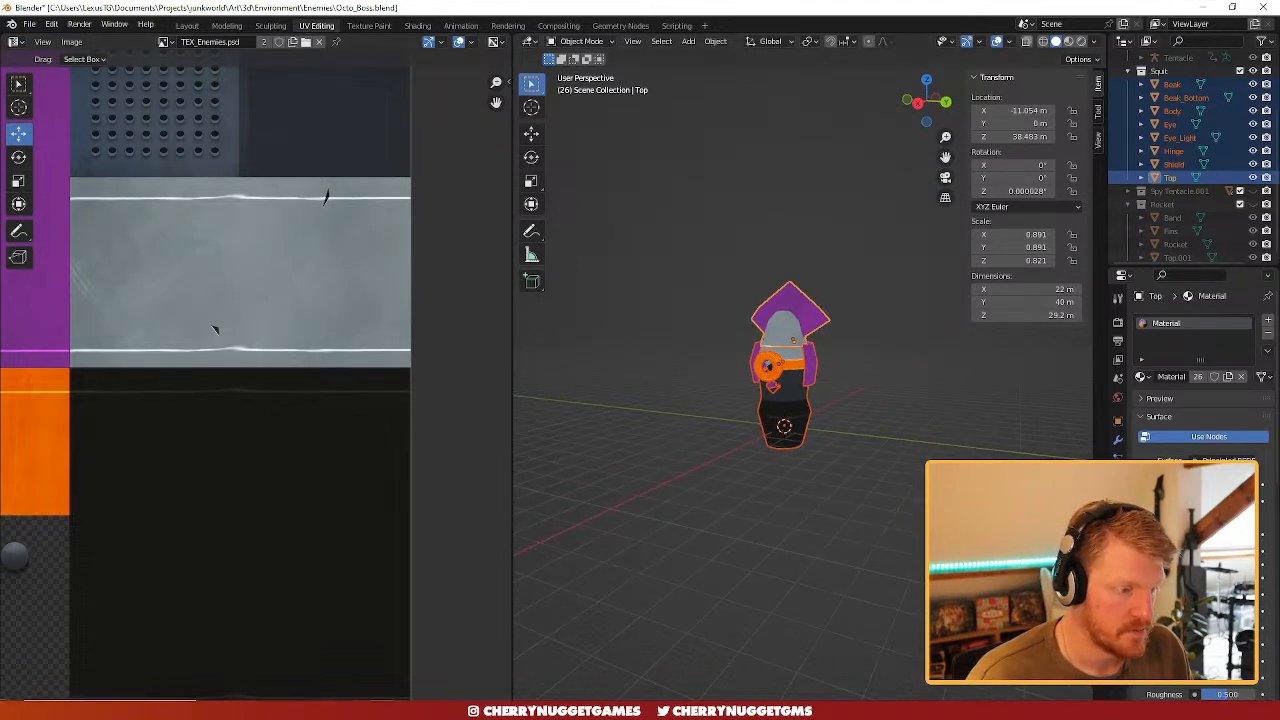
- Switch to Unity and set the scale of Mod_Octo_Body to 1 on X, Y and Z
{"action": "left_click", "coordinate": [356, 710]}
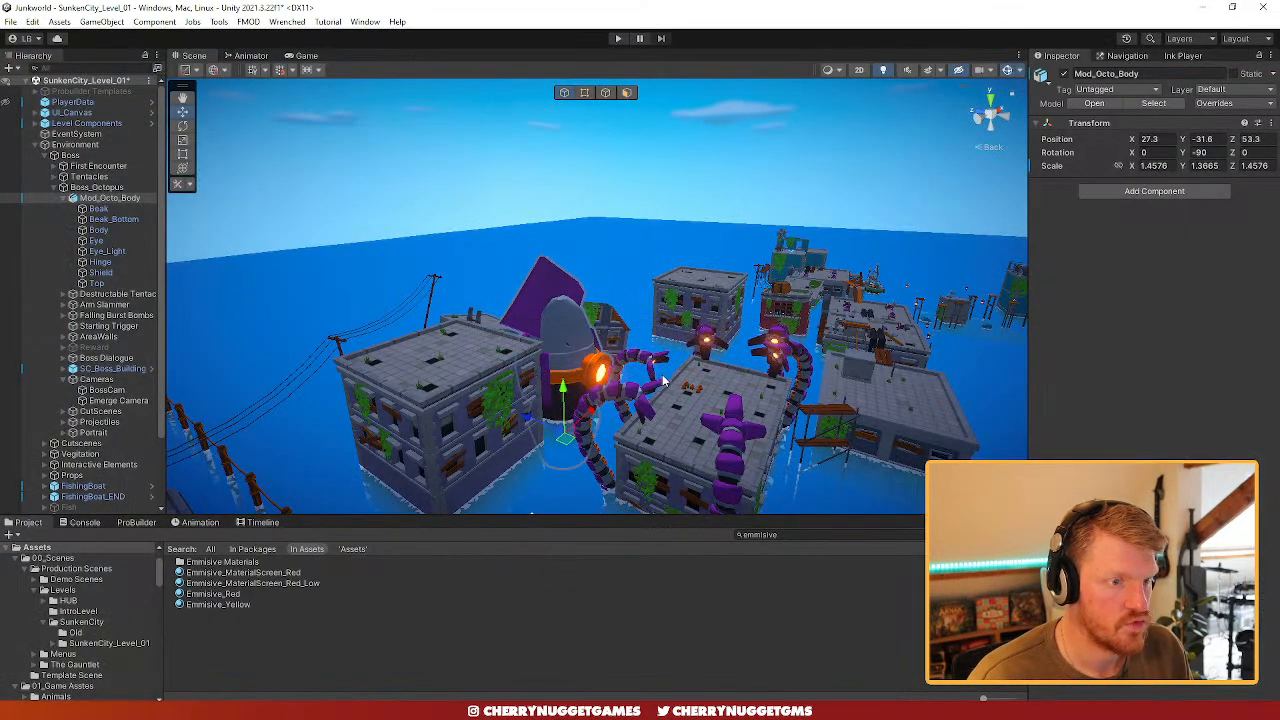
{"action": "left_click", "coordinate": [572, 330]}
{"action": "left_click", "coordinate": [112, 198]}
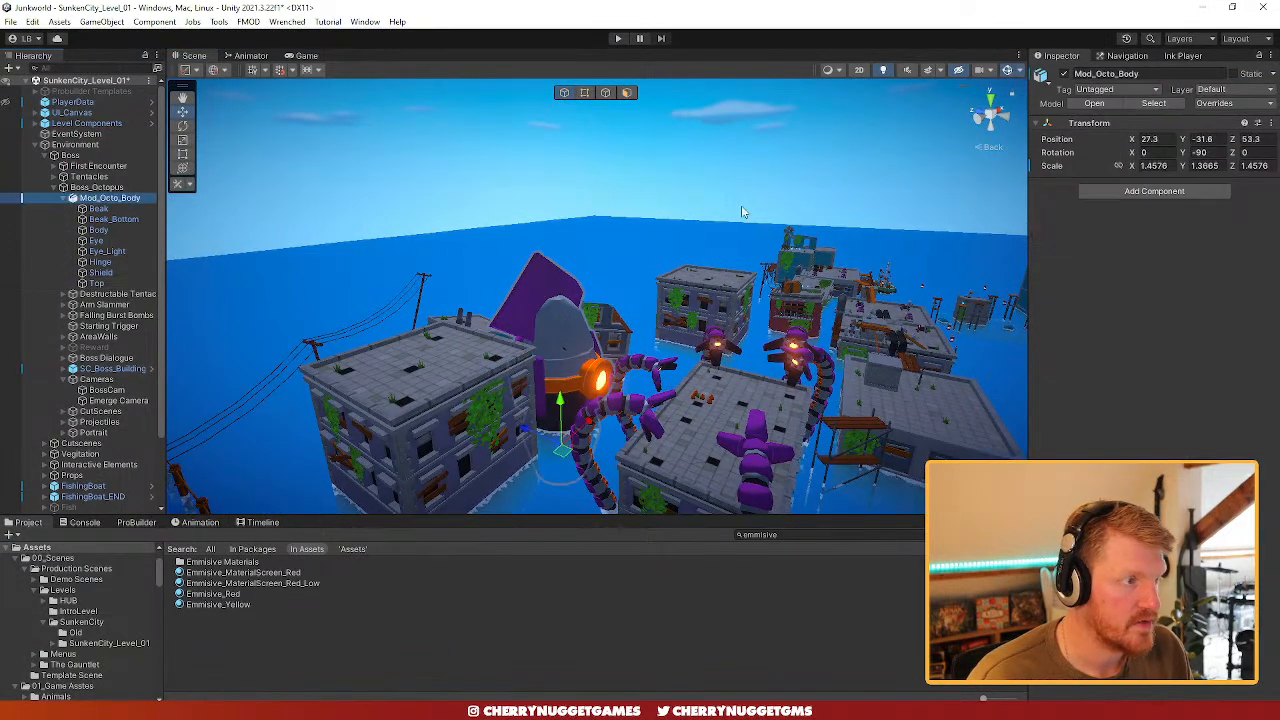
{"action": "type", "text": "1"}
{"action": "key", "text": "Tab"}
{"action": "type", "text": "1"}
{"action": "key", "text": "Tab"}
{"action": "type", "text": "1"}
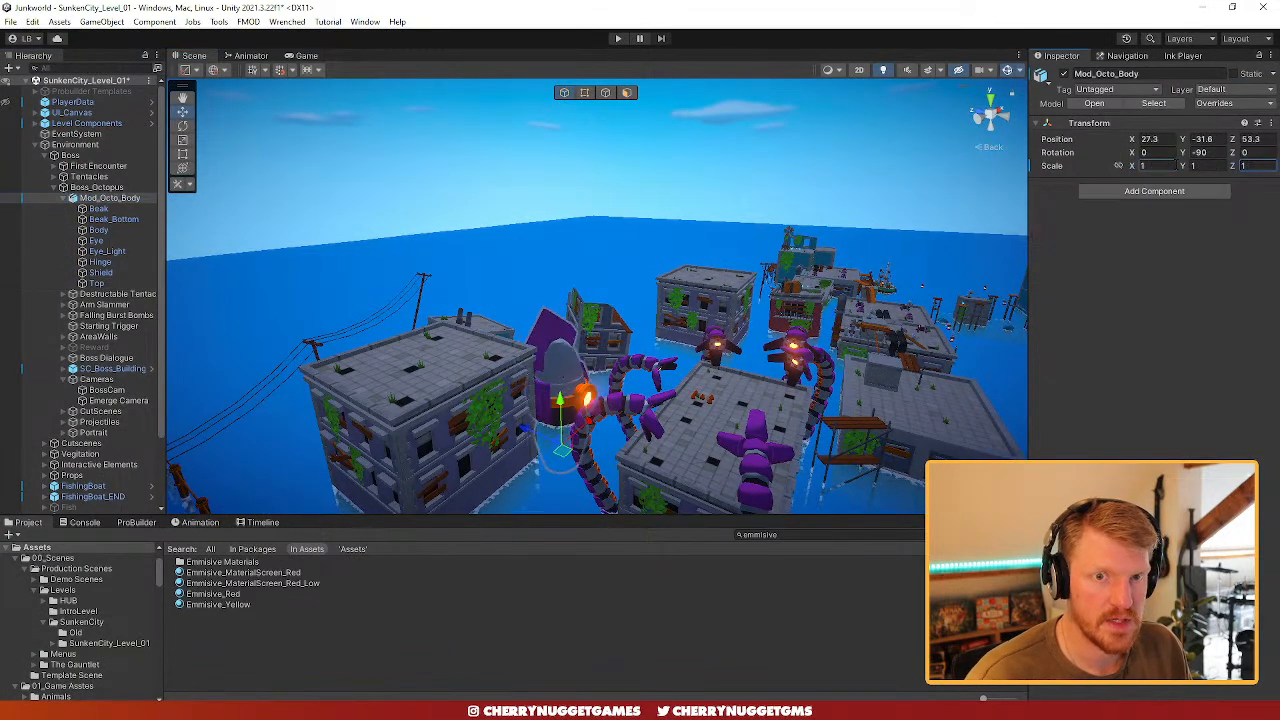
- Reposition Mod_Octo_Body beside the boss rooftop, raising it to Y -19.4 and moving it to Z 18.8
{"action": "left_click", "coordinate": [1005, 122]}
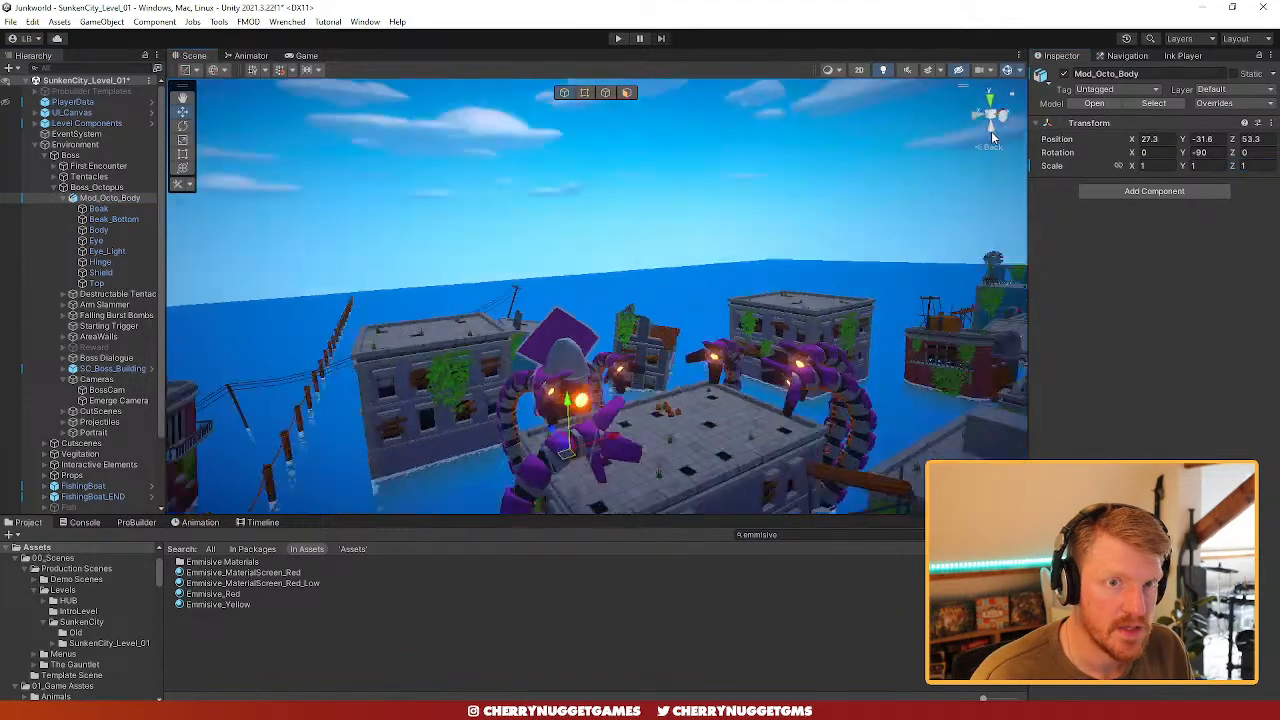
{"action": "left_click", "coordinate": [984, 147]}
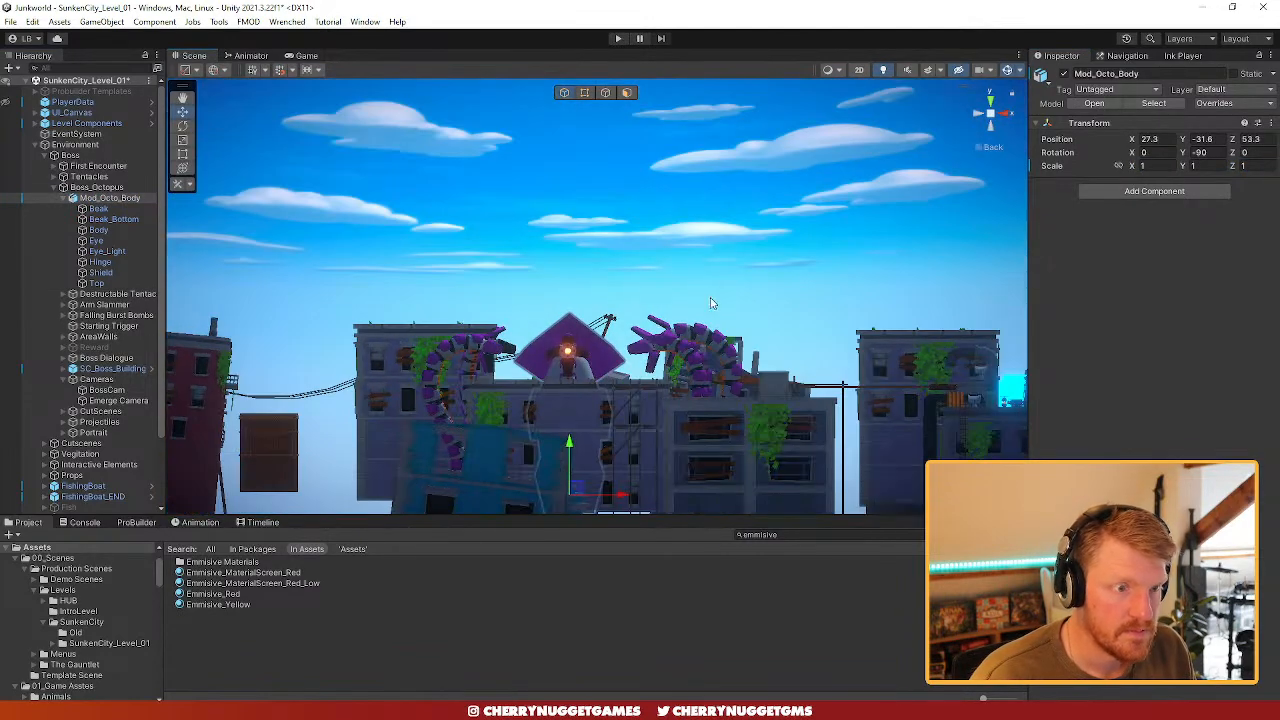
{"action": "left_click_drag", "start_coordinate": [575, 432], "coordinate": [565, 410]}
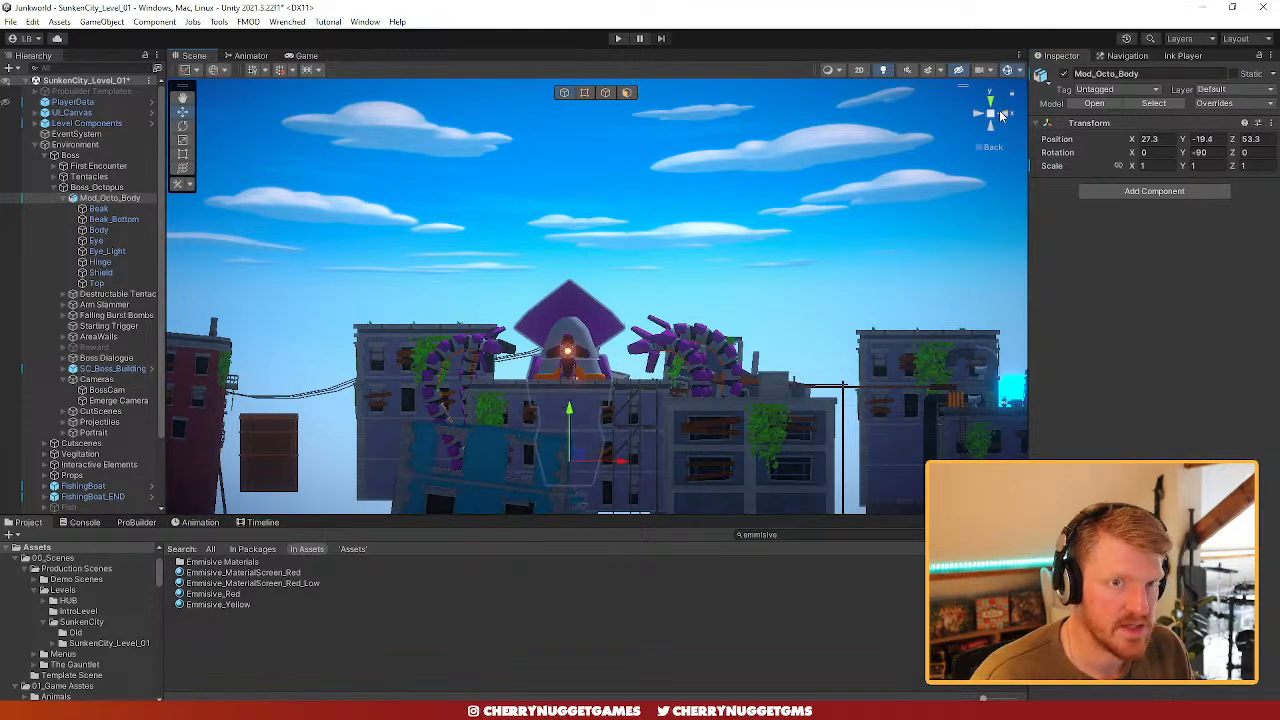
{"action": "left_click", "coordinate": [991, 98]}
{"action": "left_click_drag", "start_coordinate": [566, 214], "coordinate": [568, 302]}
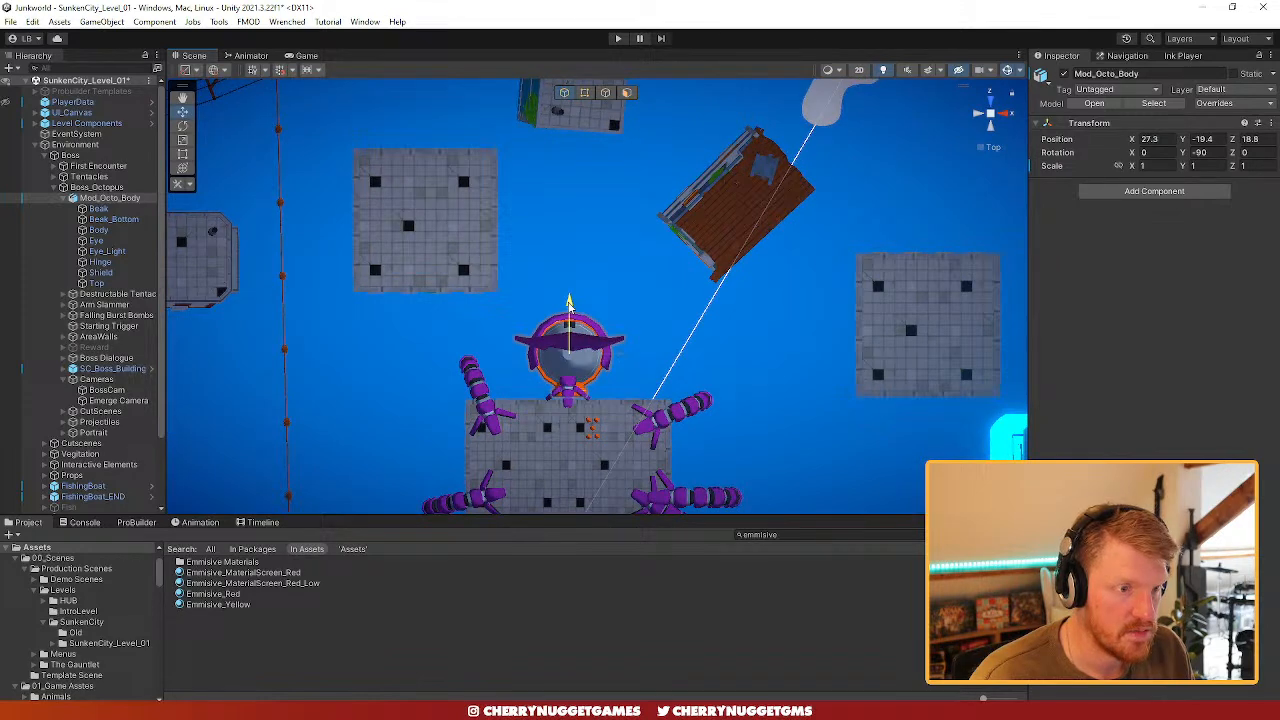
- Play-test the level through the dialogue up to the squid boss's emergence, with the Game view enlarged
{"action": "left_click", "coordinate": [619, 38]}
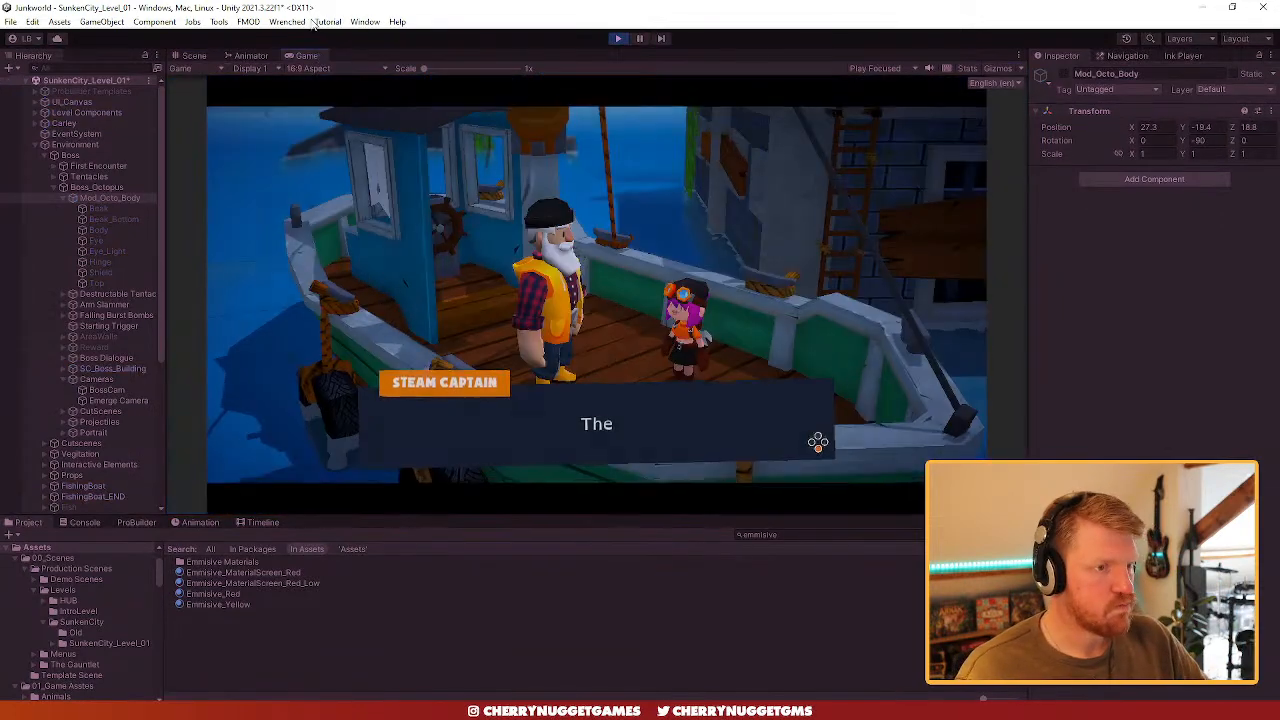
{"action": "left_click", "coordinate": [298, 25]}
{"action": "mouse_move", "coordinate": [315, 38]}
{"action": "left_click", "coordinate": [392, 38]}
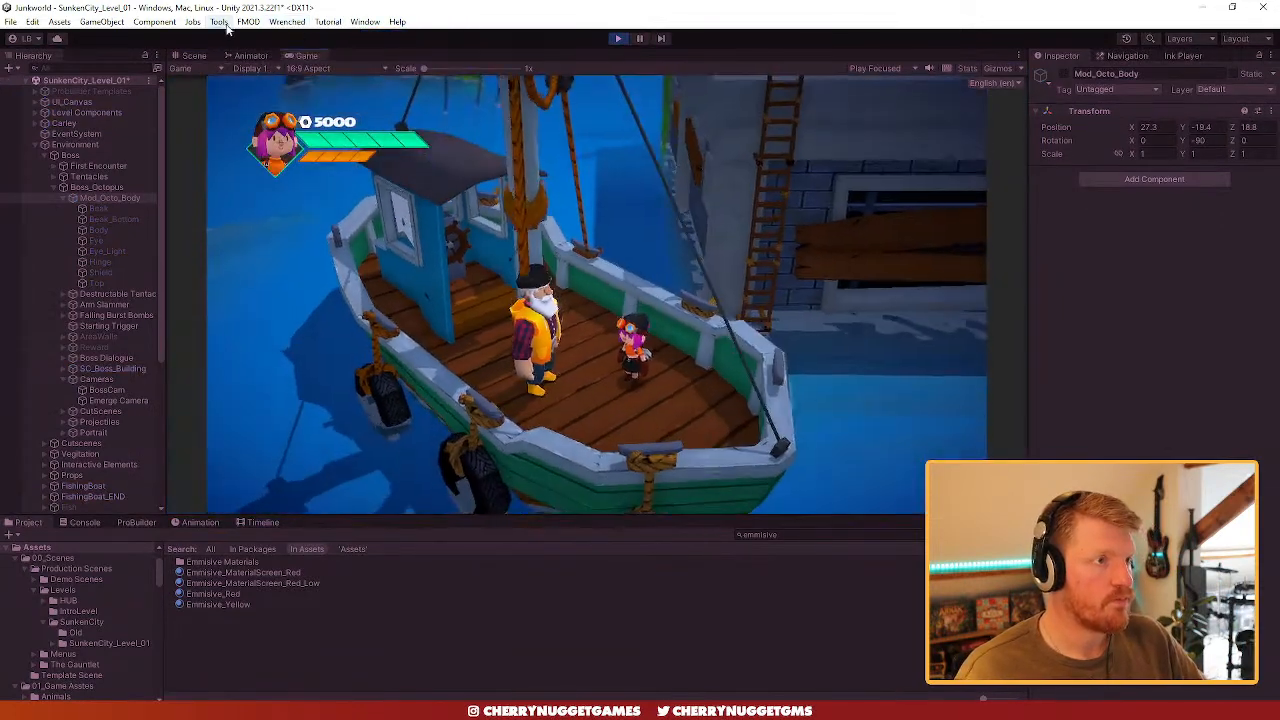
{"action": "left_click", "coordinate": [194, 56]}
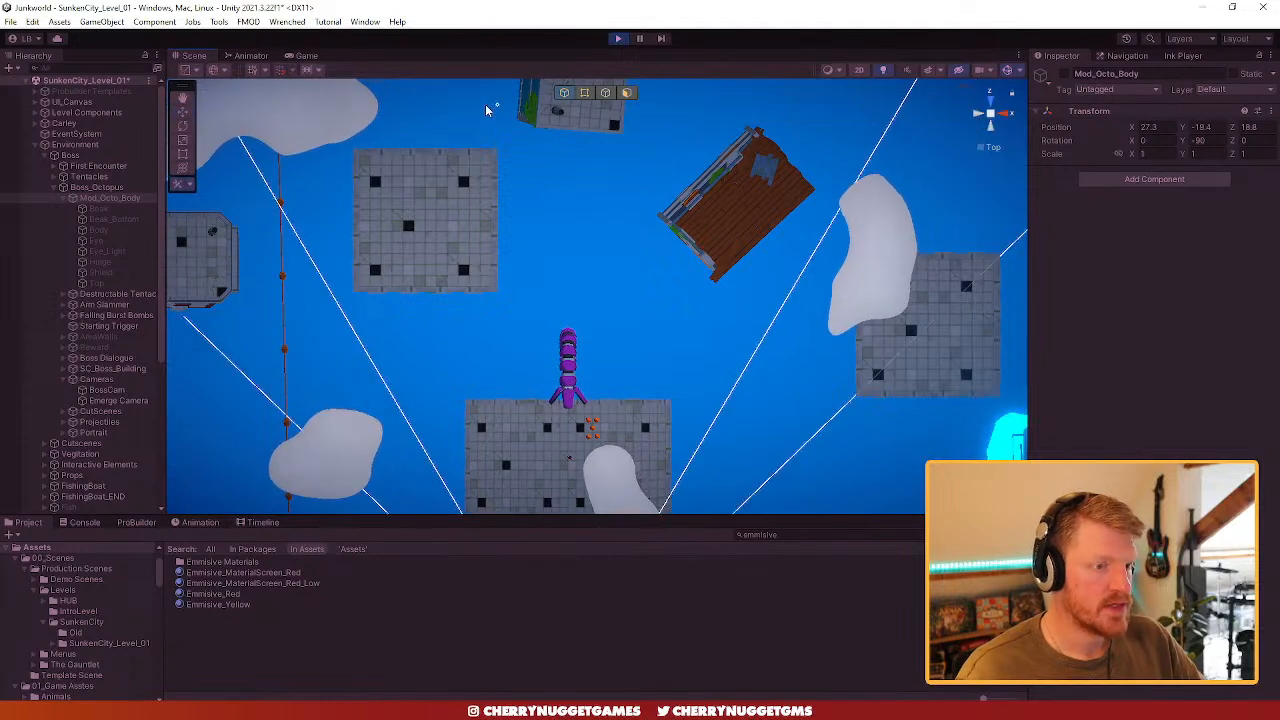
{"action": "left_click", "coordinate": [306, 56]}
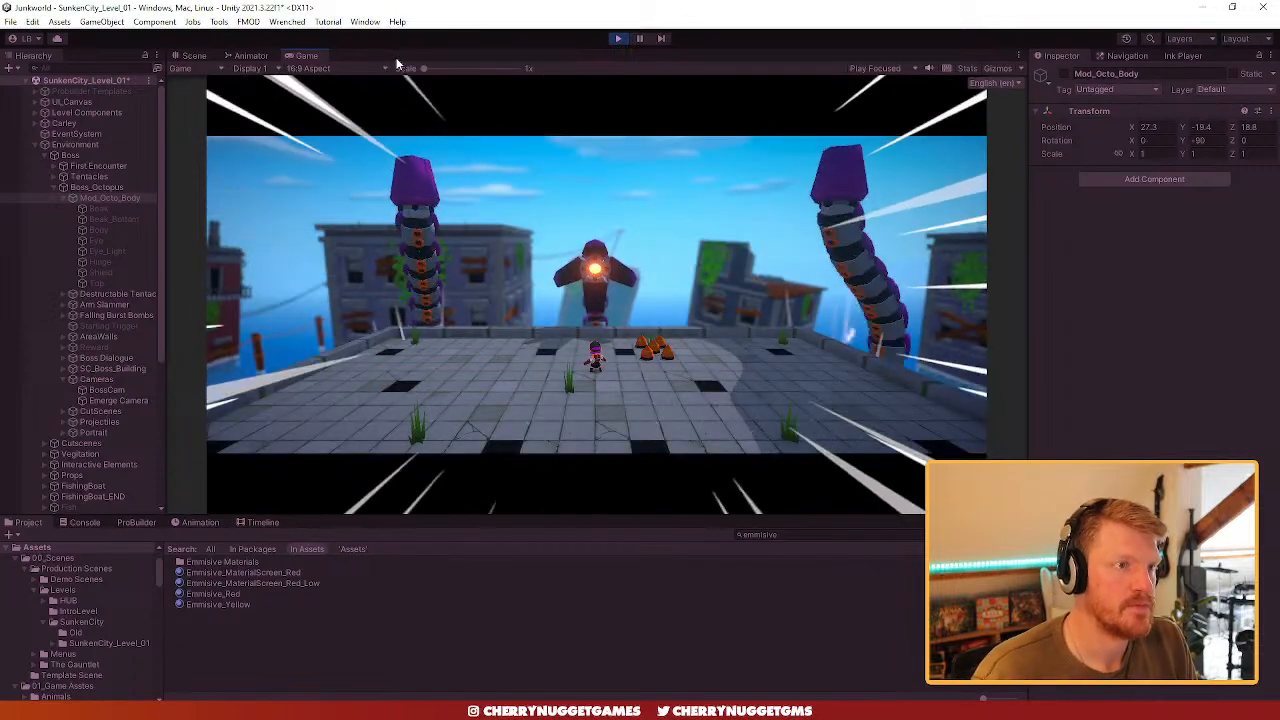
{"action": "key", "text": "shift+space"}
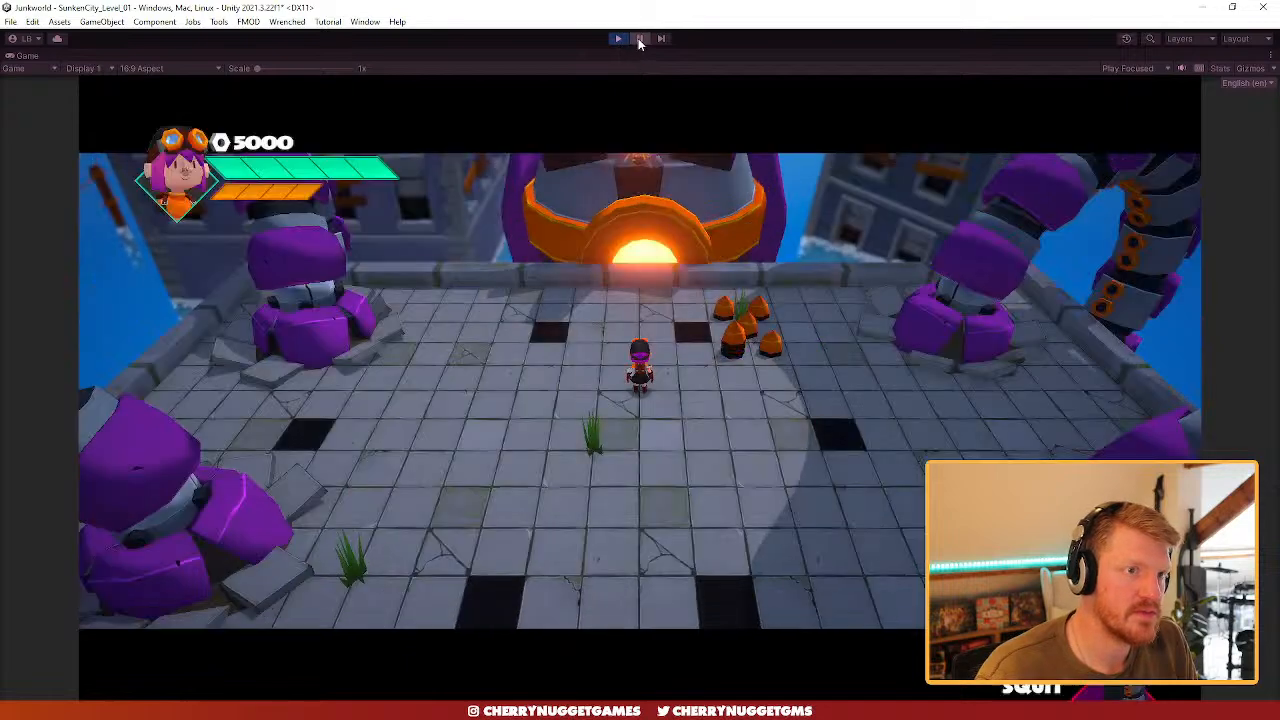
- Pause the game to check the boss's placement in the scene, end the play test, and examine the boss around the rooftop
{"action": "left_click", "coordinate": [639, 38]}
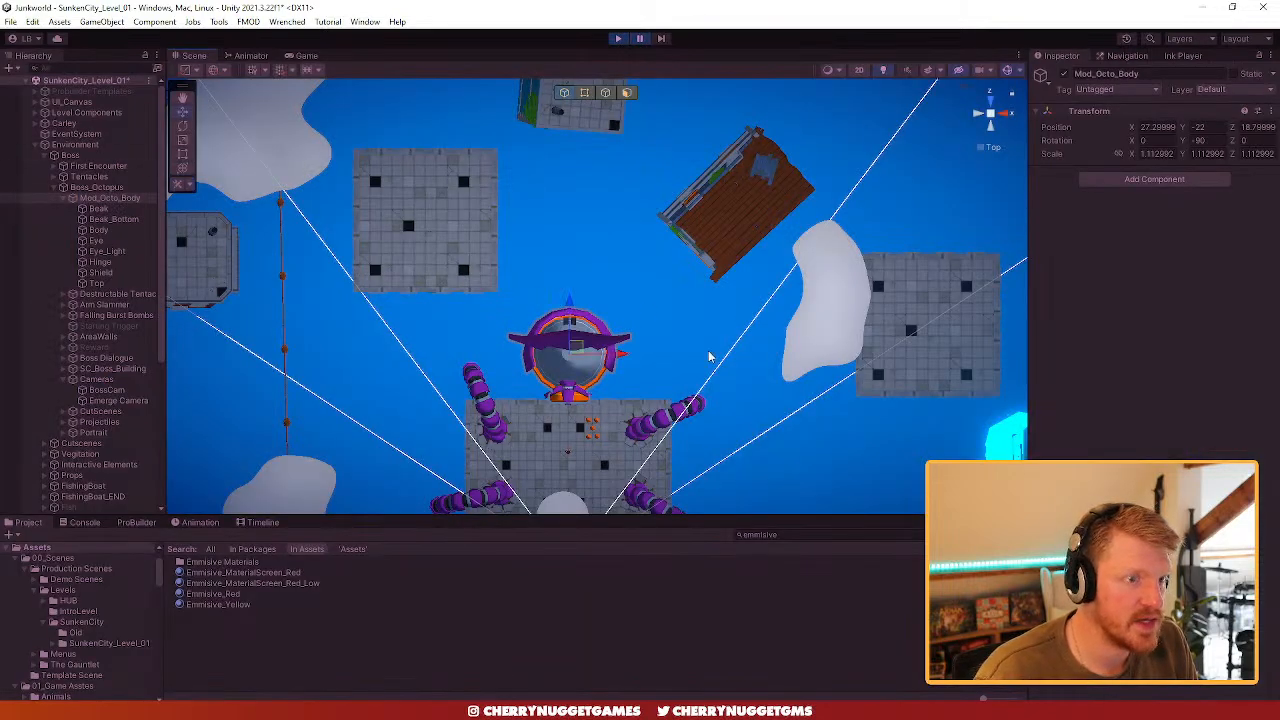
{"action": "left_click_drag", "start_coordinate": [709, 357], "coordinate": [797, 220], "text": "alt"}
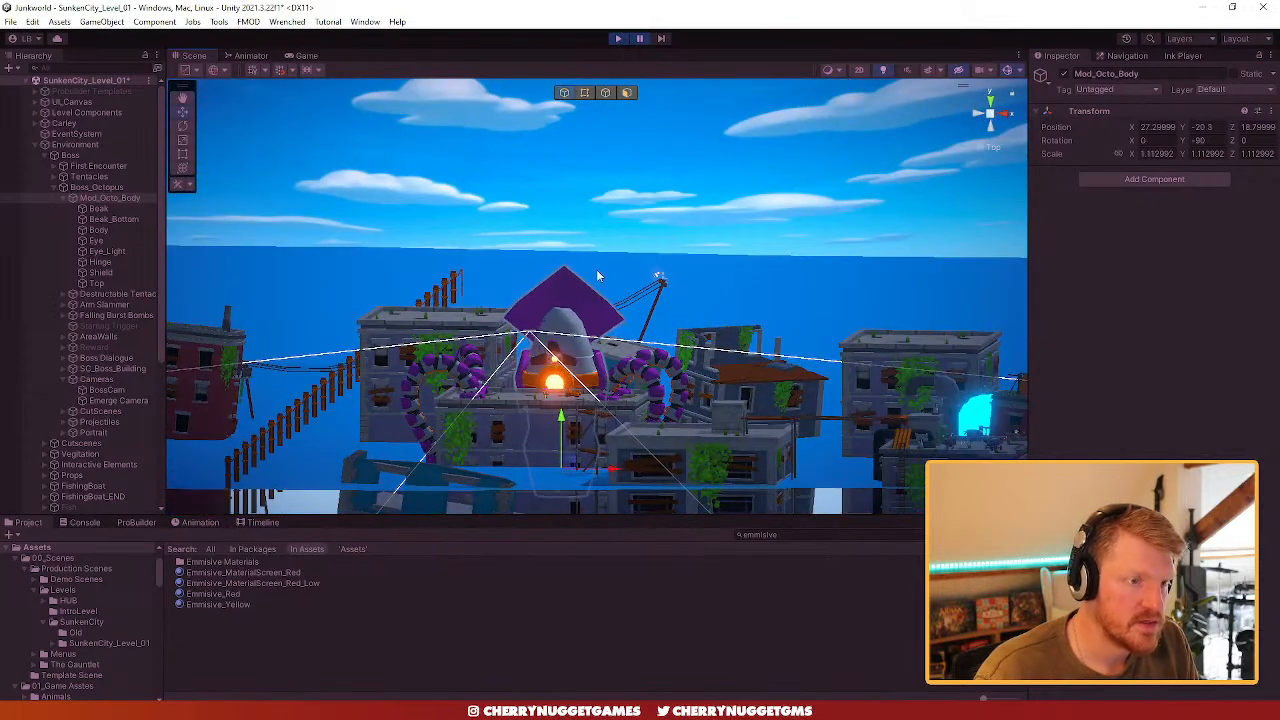
{"action": "left_click", "coordinate": [639, 38]}
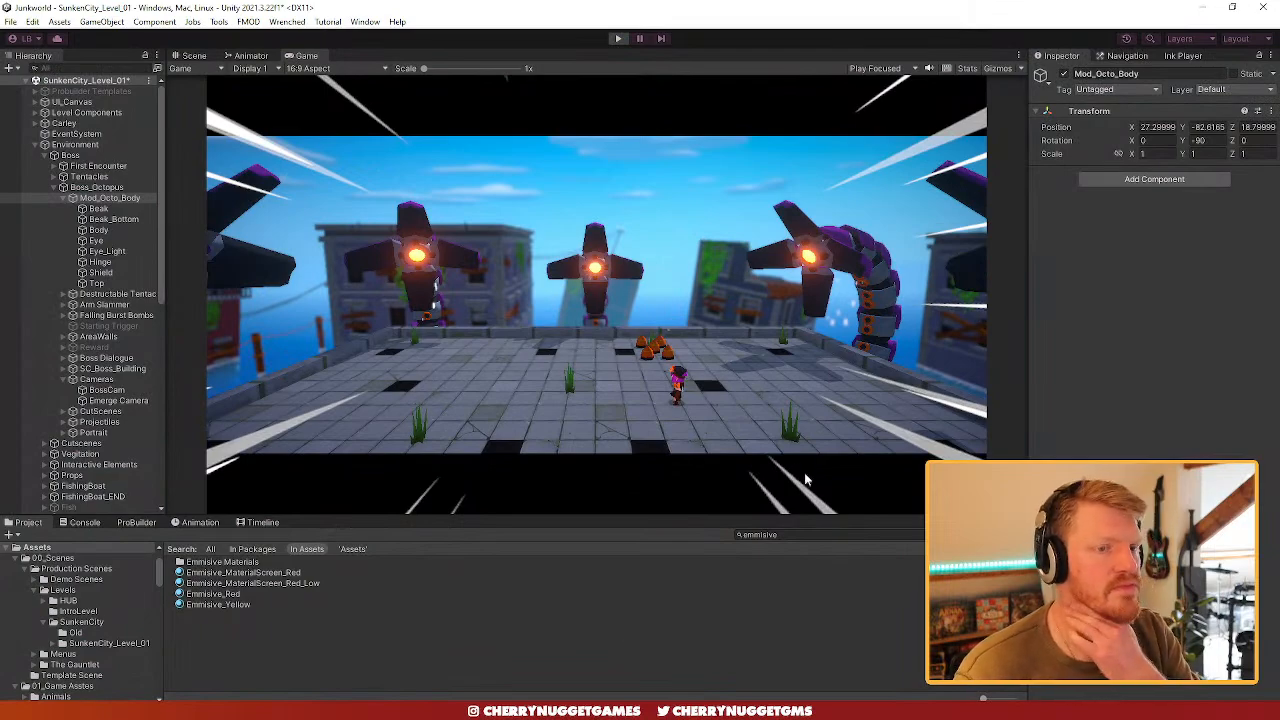
{"action": "key", "text": "ctrl+p"}
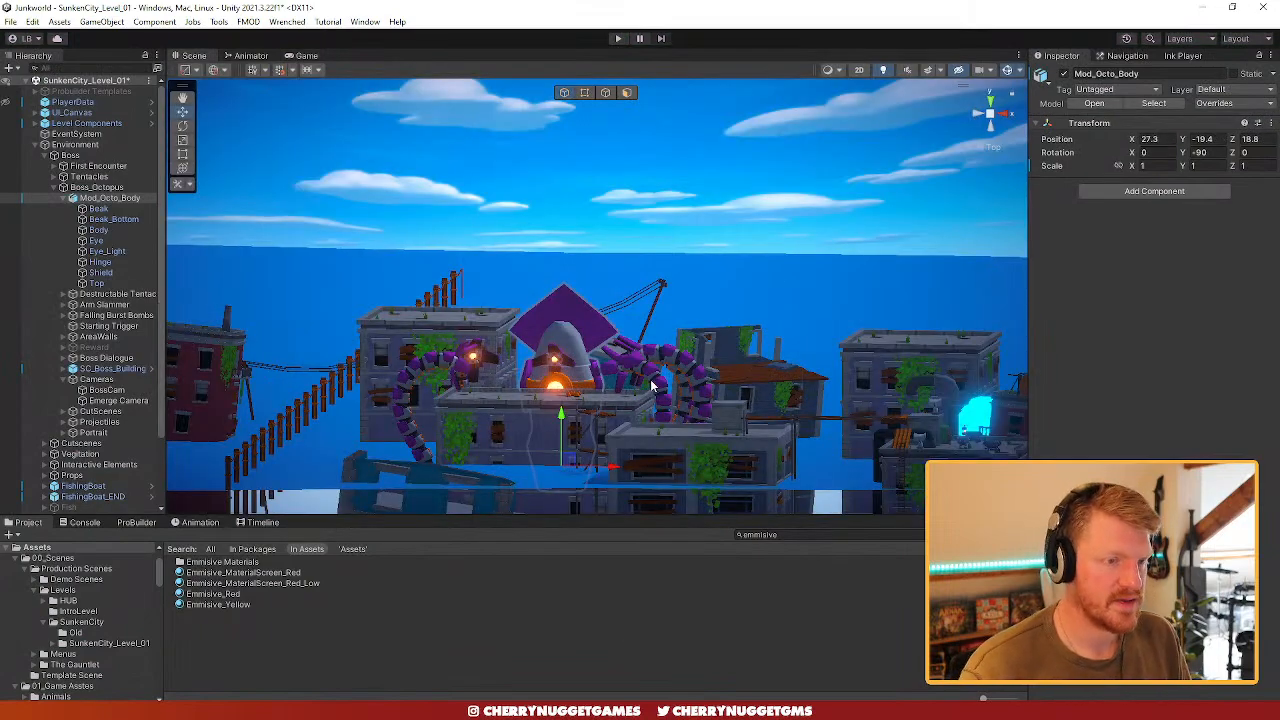
{"action": "scroll", "coordinate": [651, 385], "scroll_direction": "up", "scroll_amount": 3}
{"action": "left_click_drag", "start_coordinate": [651, 385], "coordinate": [636, 424], "text": "alt"}
{"action": "middle_click_drag", "start_coordinate": [636, 424], "coordinate": [676, 321]}
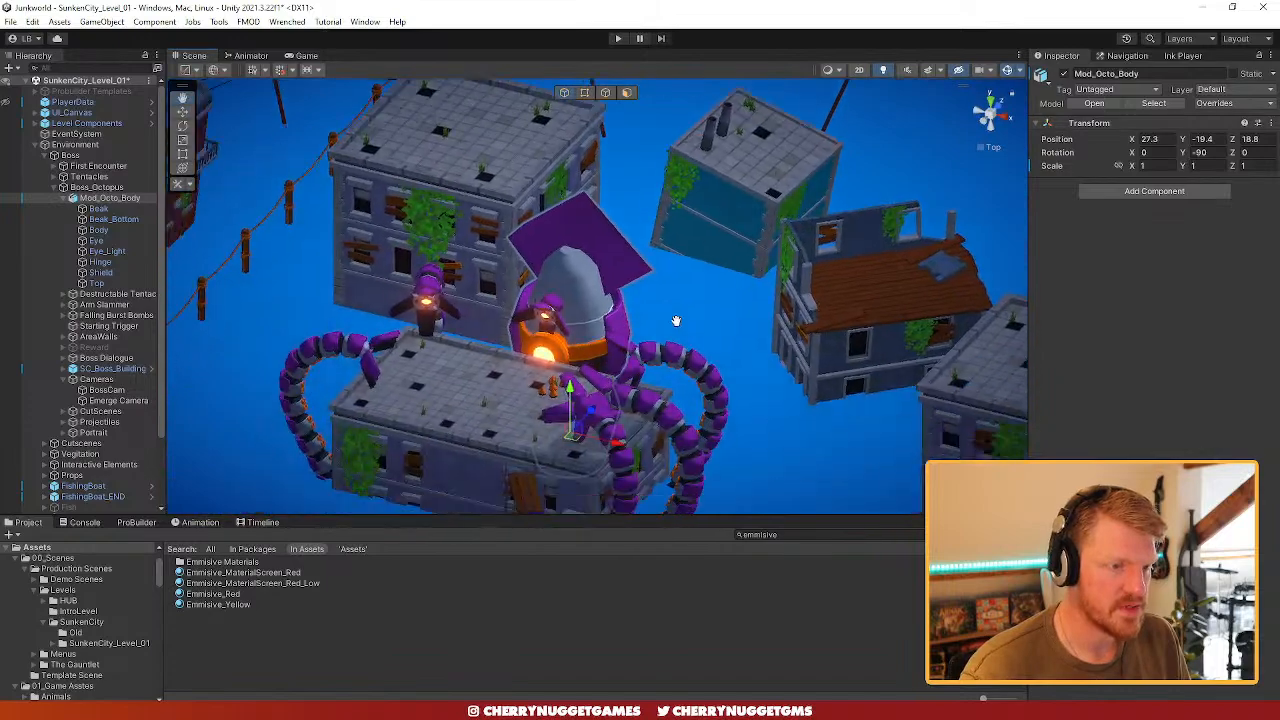
{"action": "left_click_drag", "start_coordinate": [676, 321], "coordinate": [398, 517], "text": "alt"}
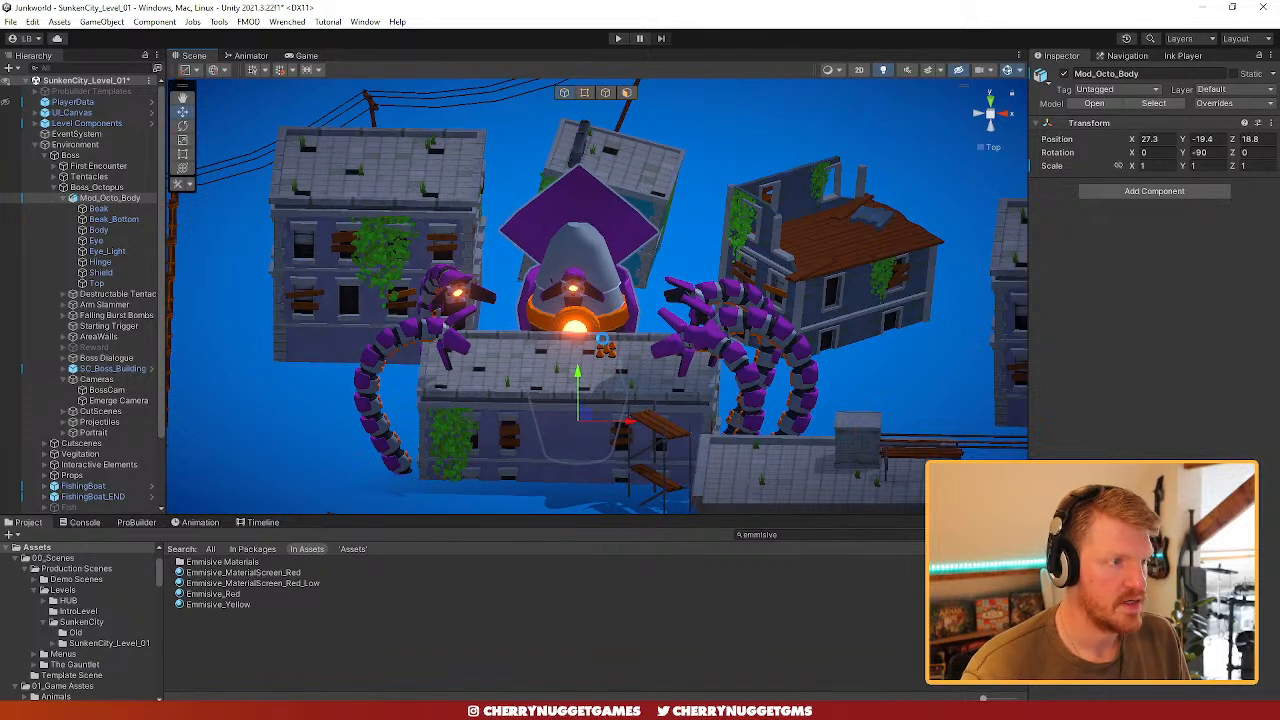
- Switch to Blender, open the Layout workspace, and deselect all the squid parts
{"action": "key", "text": "alt+Tab"}
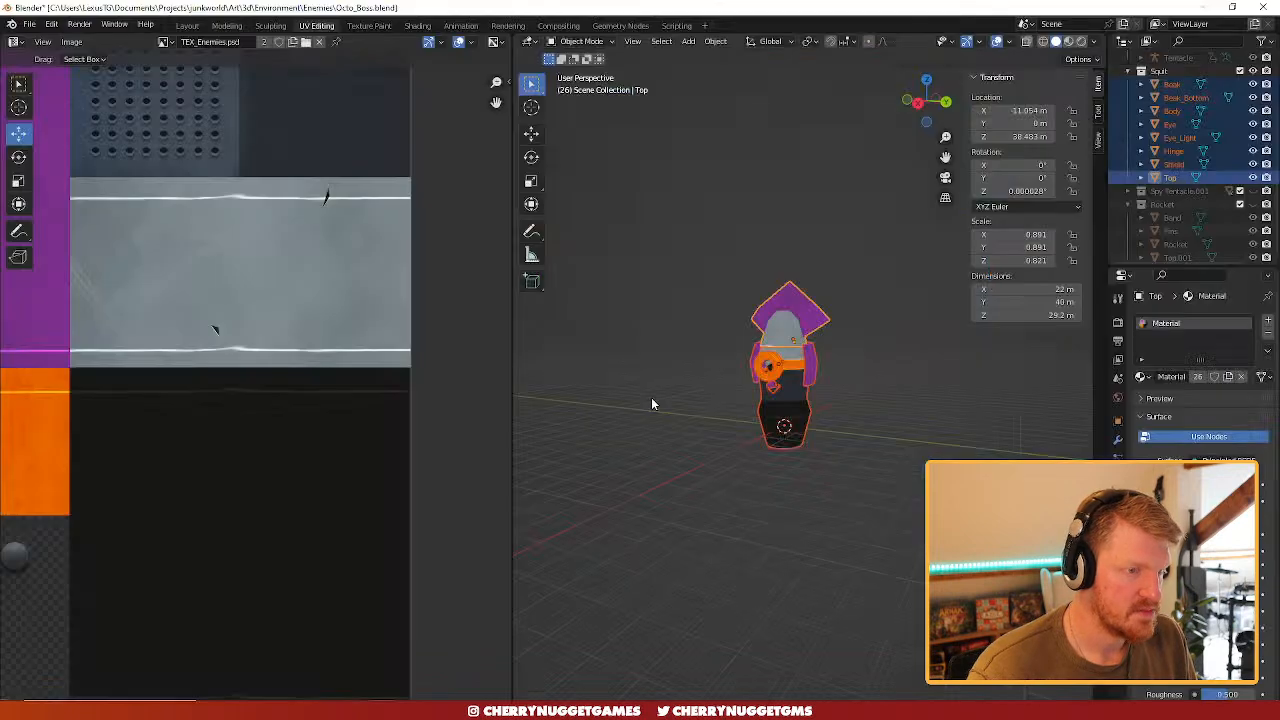
{"action": "left_click", "coordinate": [186, 24]}
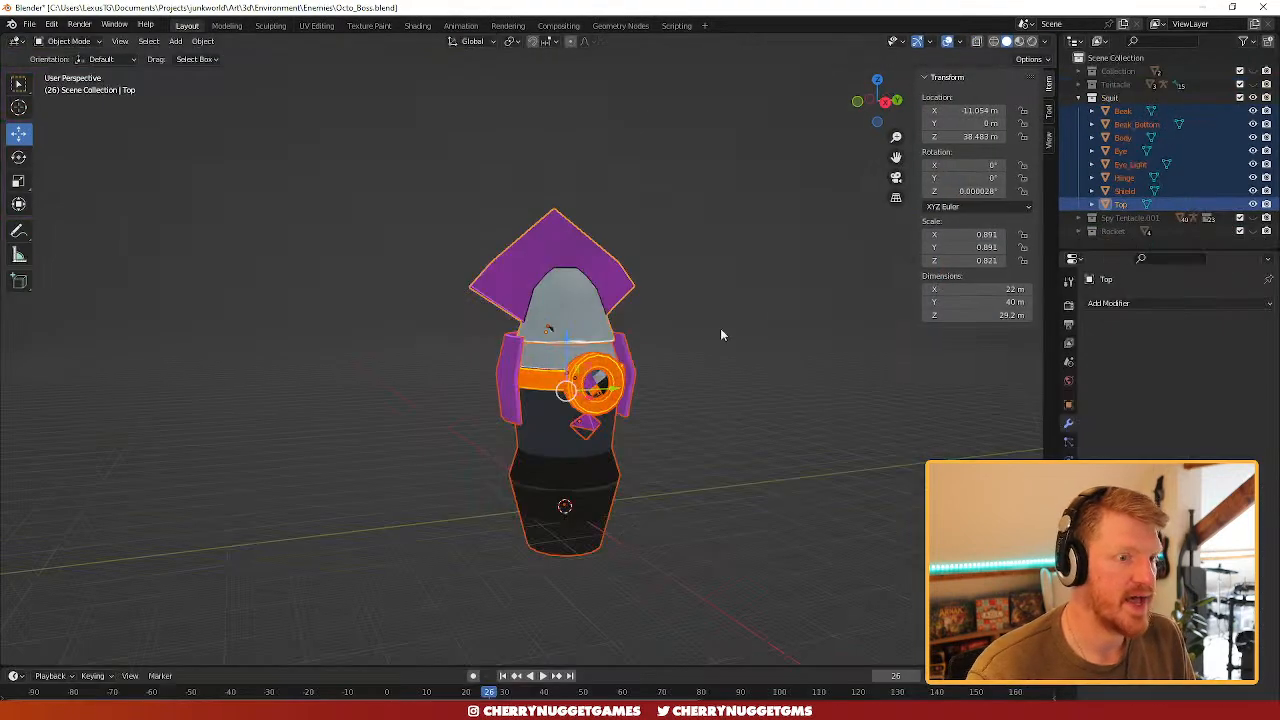
{"action": "scroll", "coordinate": [685, 413], "scroll_direction": "up", "scroll_amount": 3}
{"action": "scroll", "coordinate": [765, 452], "scroll_direction": "down", "scroll_amount": 2}
{"action": "mouse_move", "coordinate": [716, 459]}
{"action": "middle_mouse_down"}
{"action": "mouse_move", "coordinate": [672, 484]}
{"action": "mouse_move", "coordinate": [726, 464]}
{"action": "mouse_move", "coordinate": [628, 431]}
{"action": "mouse_move", "coordinate": [709, 449]}
{"action": "mouse_move", "coordinate": [706, 466]}
{"action": "middle_mouse_up"}
{"action": "scroll", "coordinate": [726, 464], "scroll_direction": "up", "scroll_amount": 1}
{"action": "right_click", "coordinate": [722, 471]}
{"action": "scroll", "coordinate": [709, 449], "scroll_direction": "up", "scroll_amount": 2}
{"action": "scroll", "coordinate": [757, 429], "scroll_direction": "down", "scroll_amount": 2}
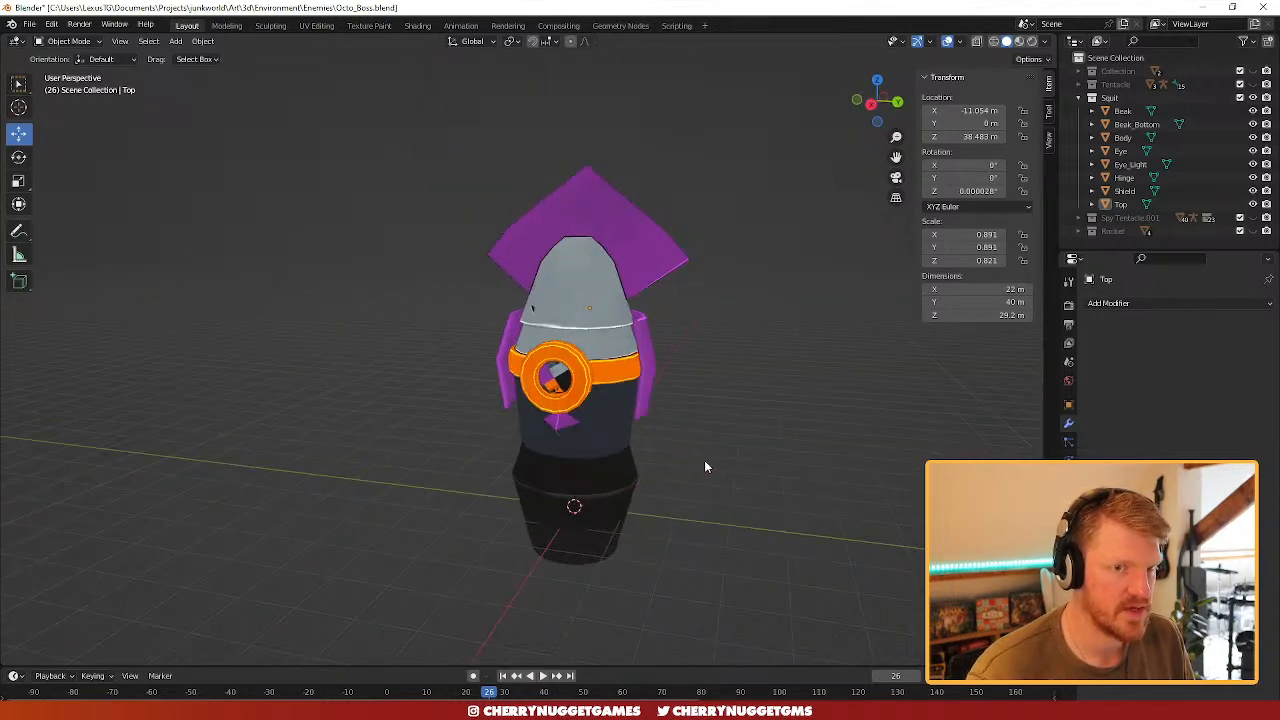
- Create a collection named Animated Squit and nest the Squit collection inside it
{"action": "right_click", "coordinate": [1106, 99]}
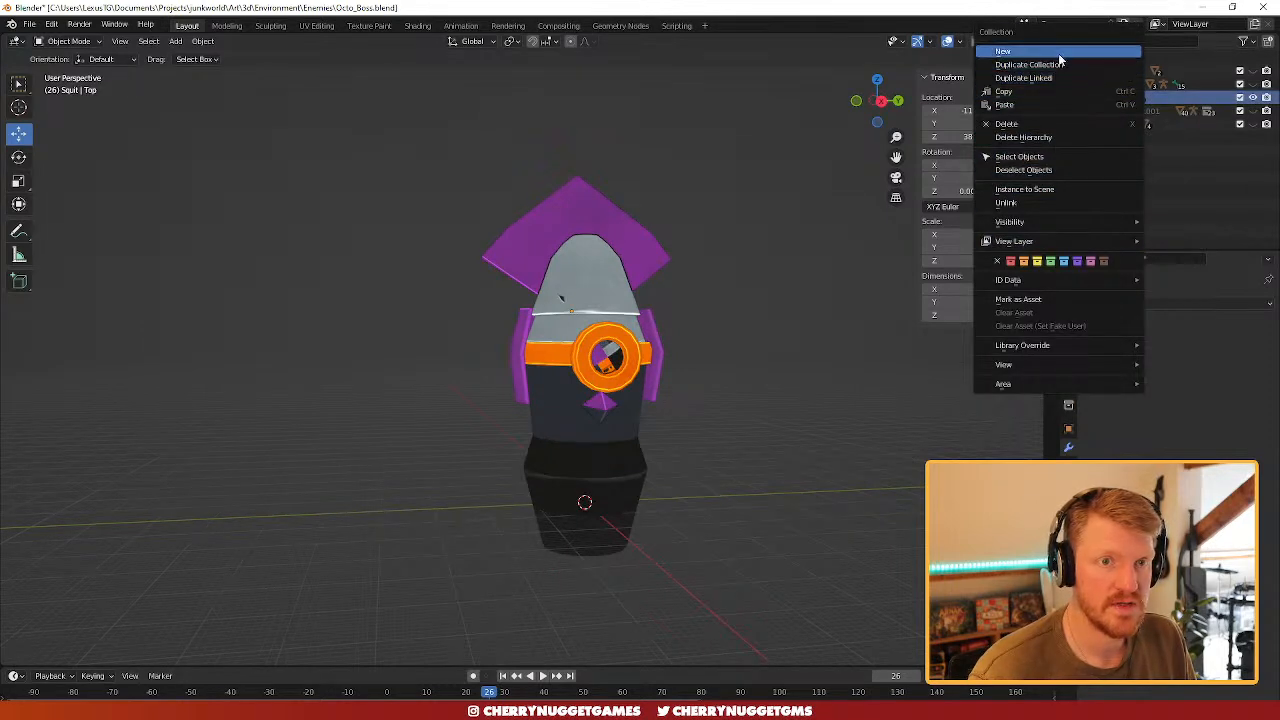
{"action": "left_click", "coordinate": [1060, 55]}
{"action": "left_click", "coordinate": [1080, 98]}
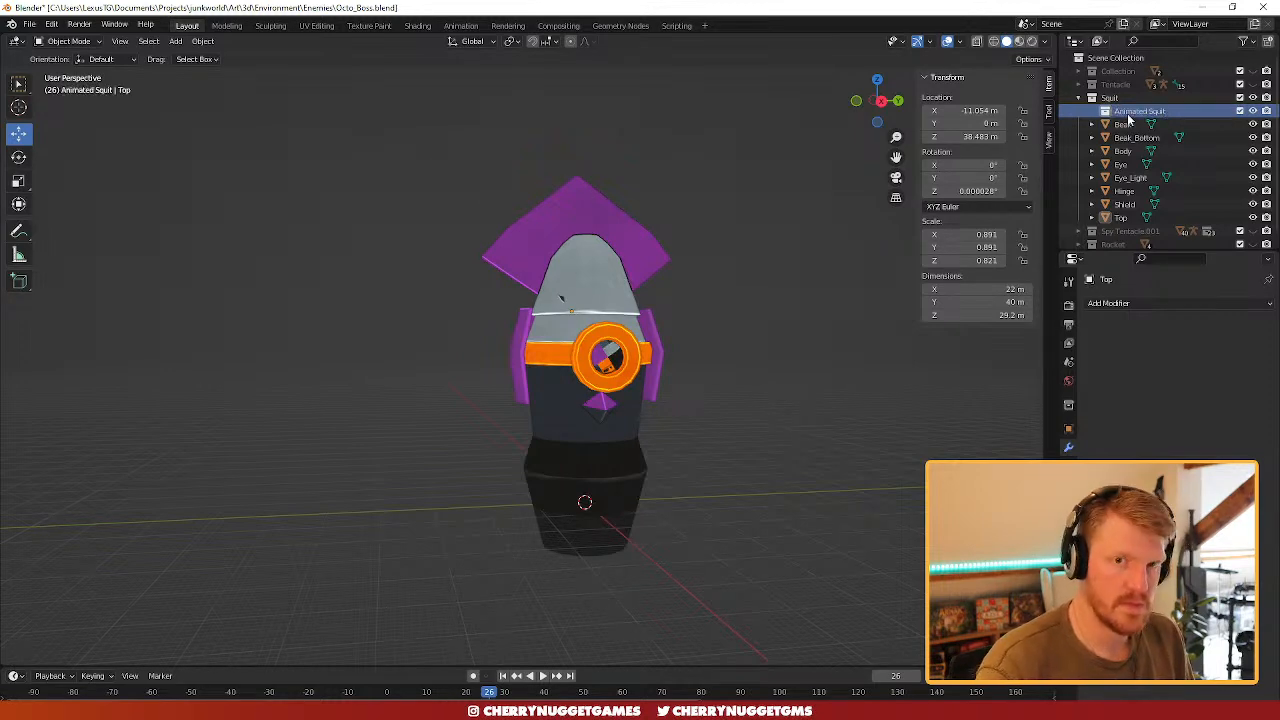
{"action": "left_click_drag", "start_coordinate": [1116, 97], "coordinate": [1107, 101]}
{"action": "left_click", "coordinate": [1092, 111]}
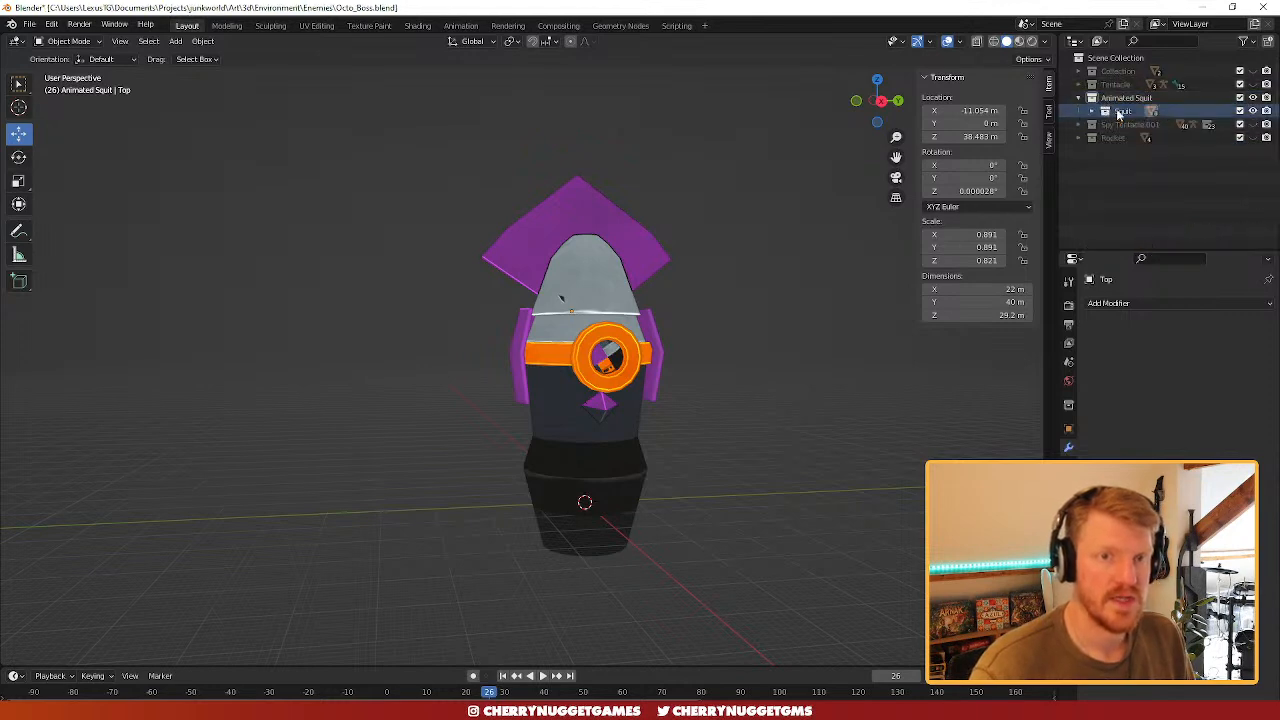
- Add an armature at the world origin in the Animated Squit collection
{"action": "key", "text": "shift+a"}
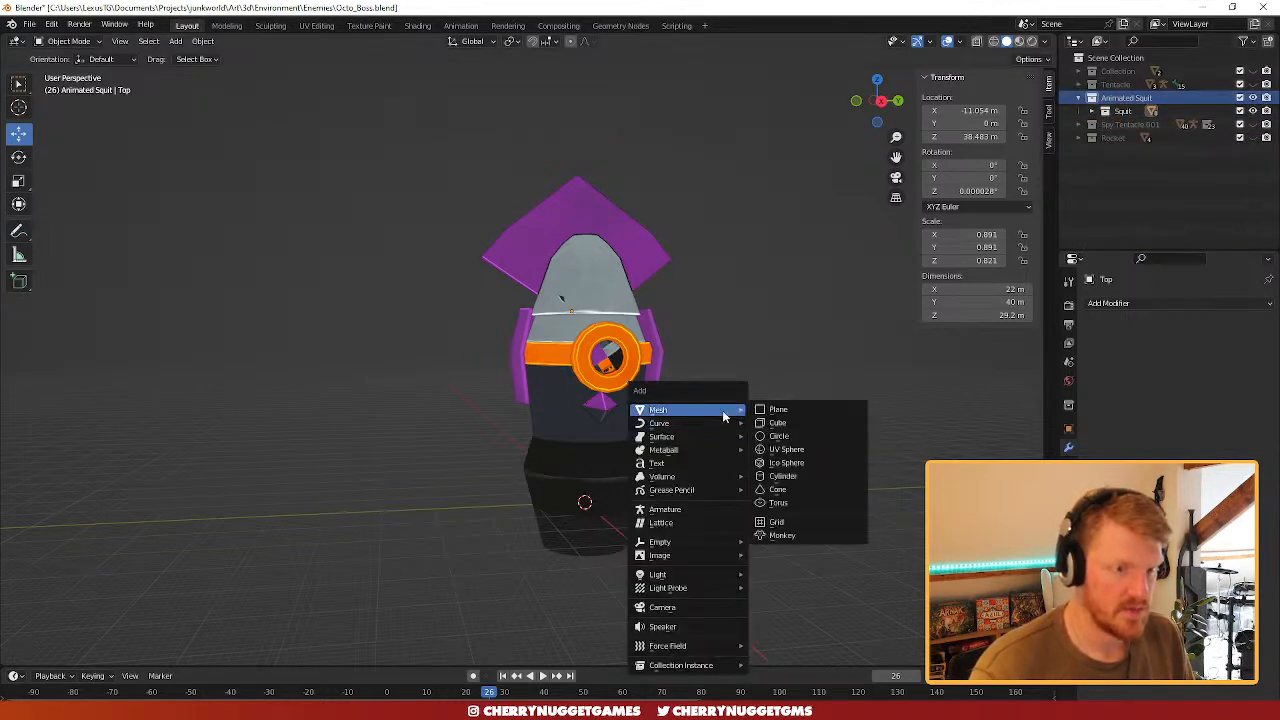
{"action": "left_click", "coordinate": [710, 509]}
{"action": "scroll", "coordinate": [700, 485], "scroll_direction": "up", "scroll_amount": 5}
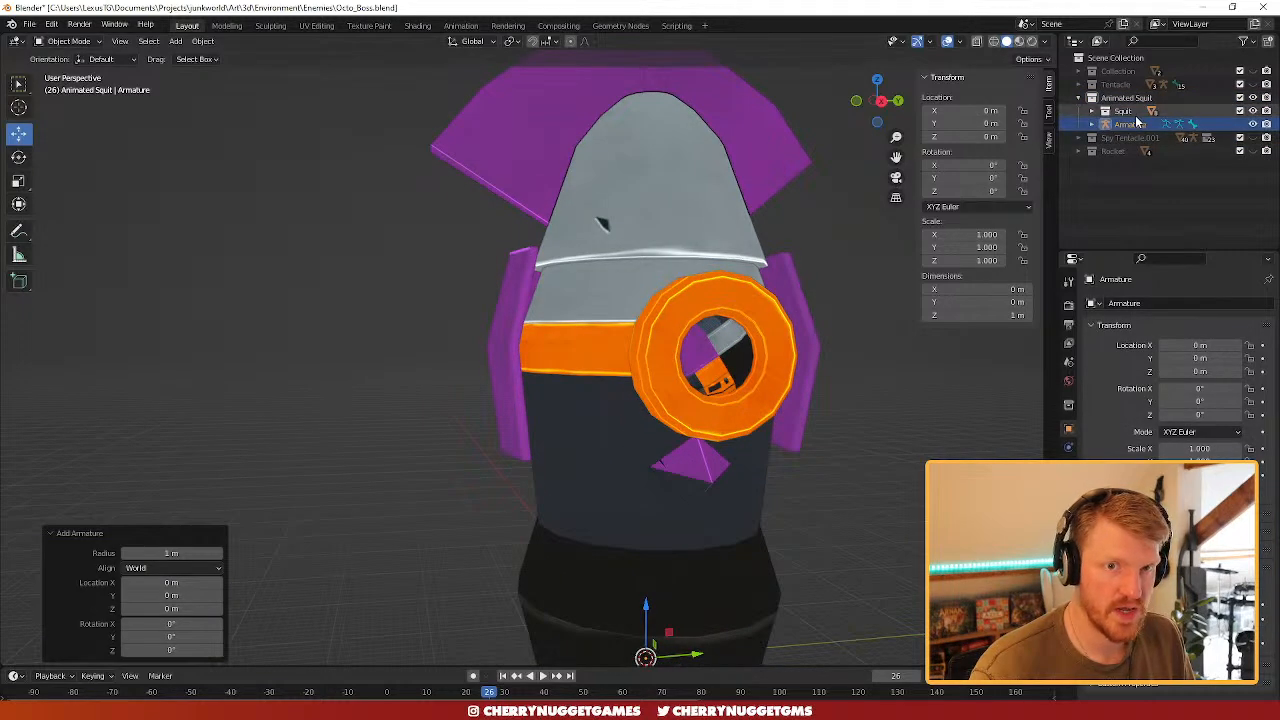
{"action": "scroll", "coordinate": [778, 494], "scroll_direction": "down", "scroll_amount": 4}
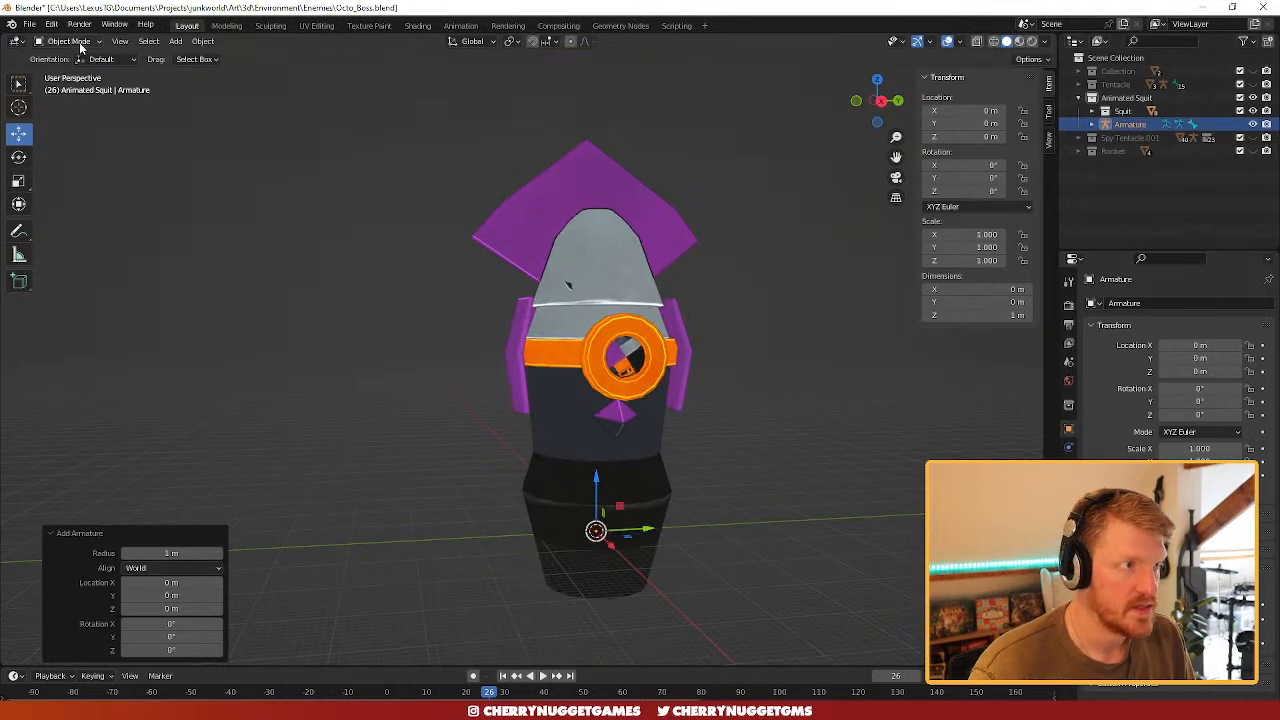
- Look through the new armature's data, bone and bone constraint properties in Edit Mode and Object Mode, using the right orthographic view
{"action": "left_click", "coordinate": [70, 71]}
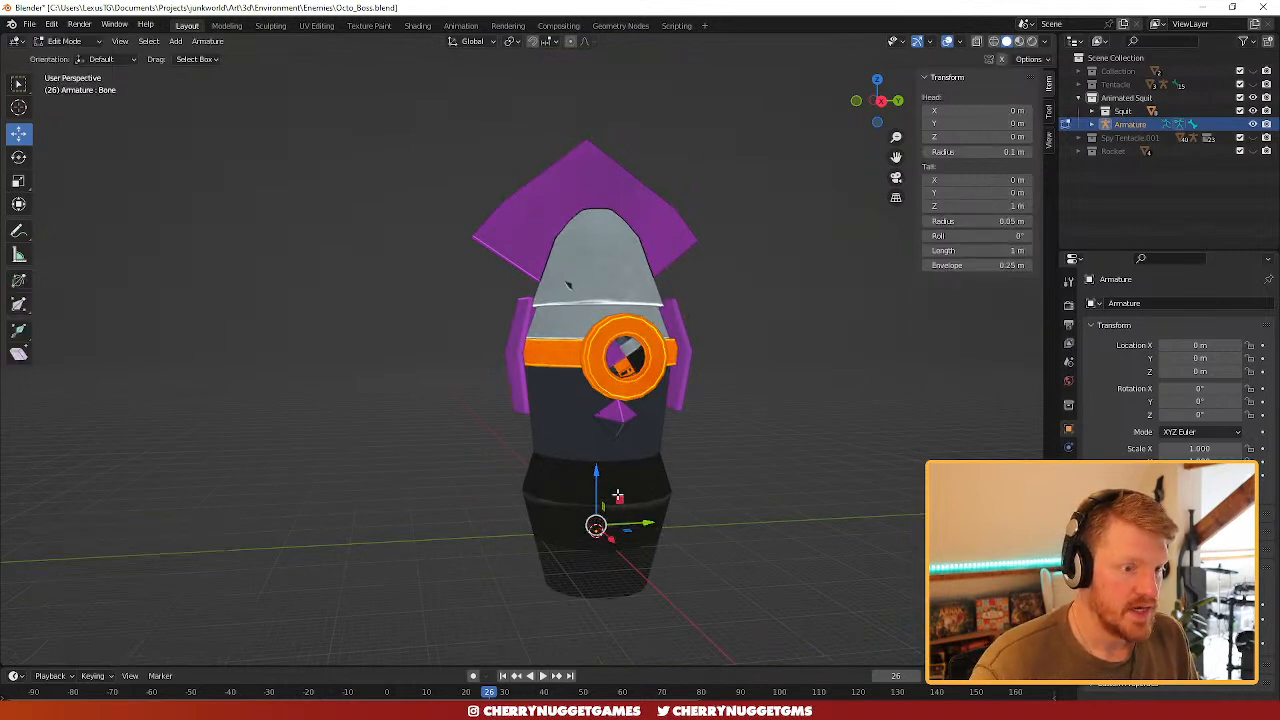
{"action": "left_click", "coordinate": [882, 103]}
{"action": "left_click", "coordinate": [1068, 485]}
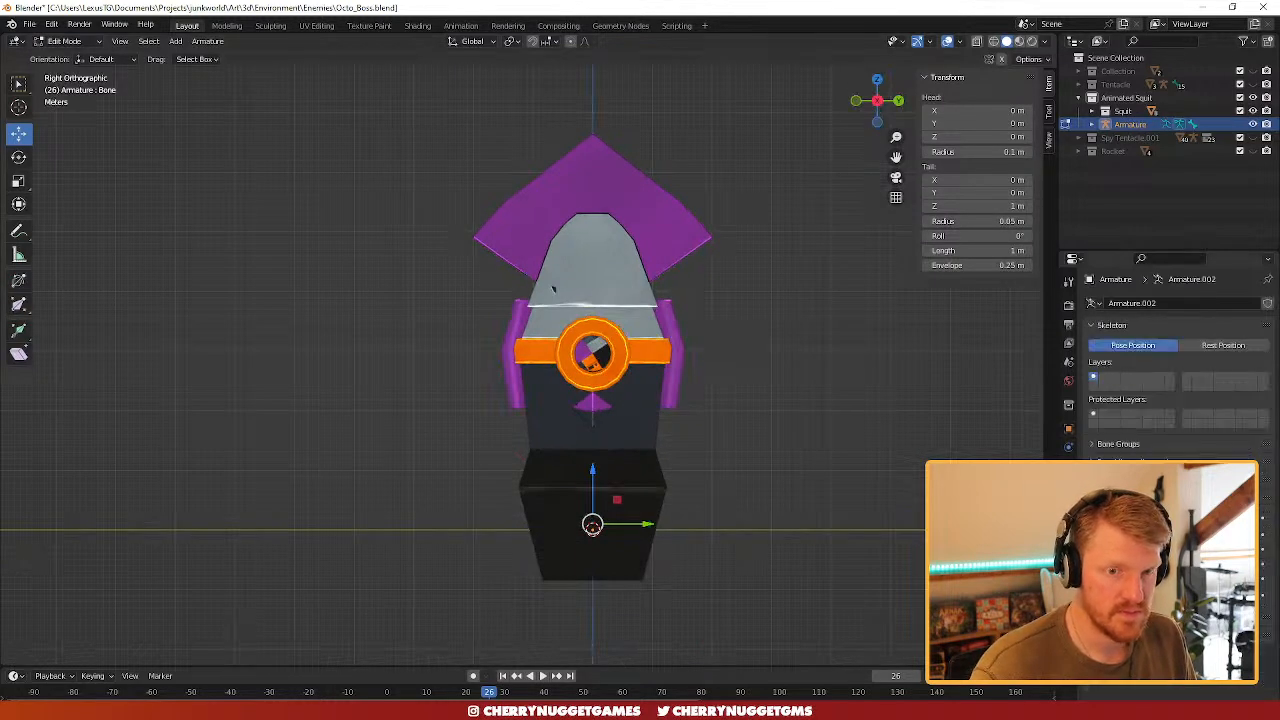
{"action": "left_click", "coordinate": [1068, 466]}
{"action": "left_click", "coordinate": [1068, 504]}
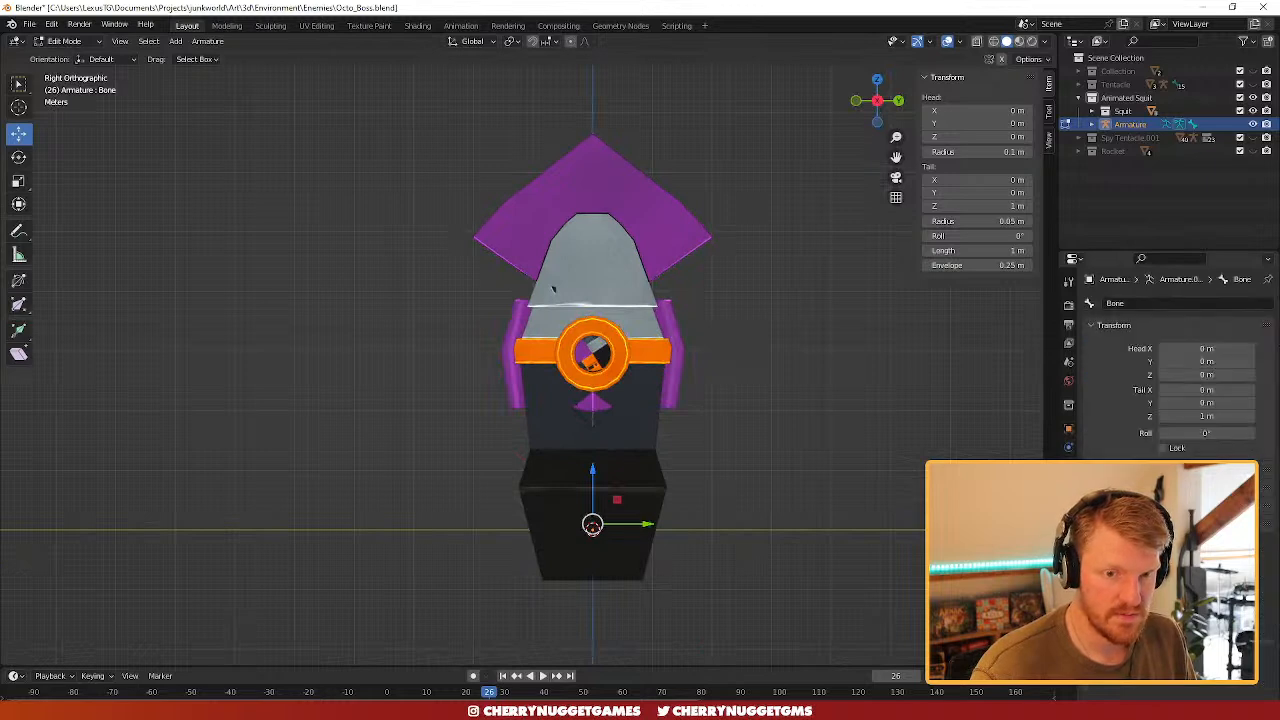
{"action": "left_click", "coordinate": [74, 56]}
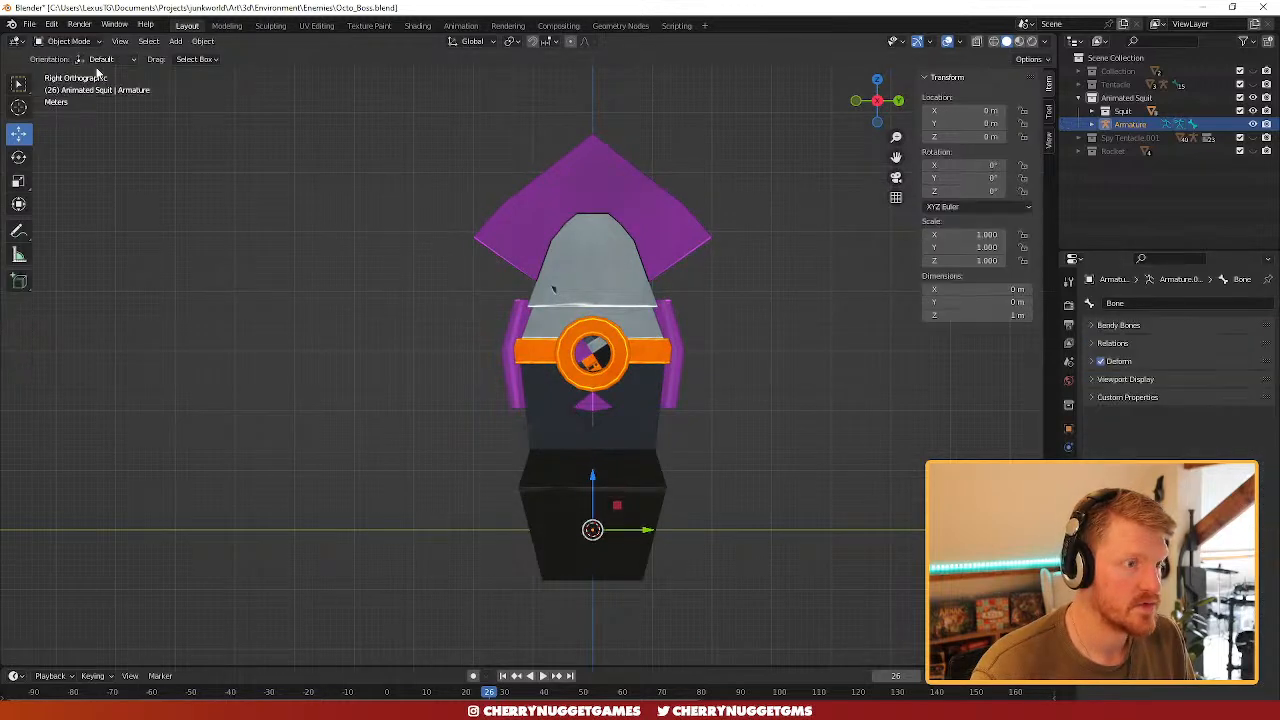
{"action": "left_click", "coordinate": [1068, 466]}
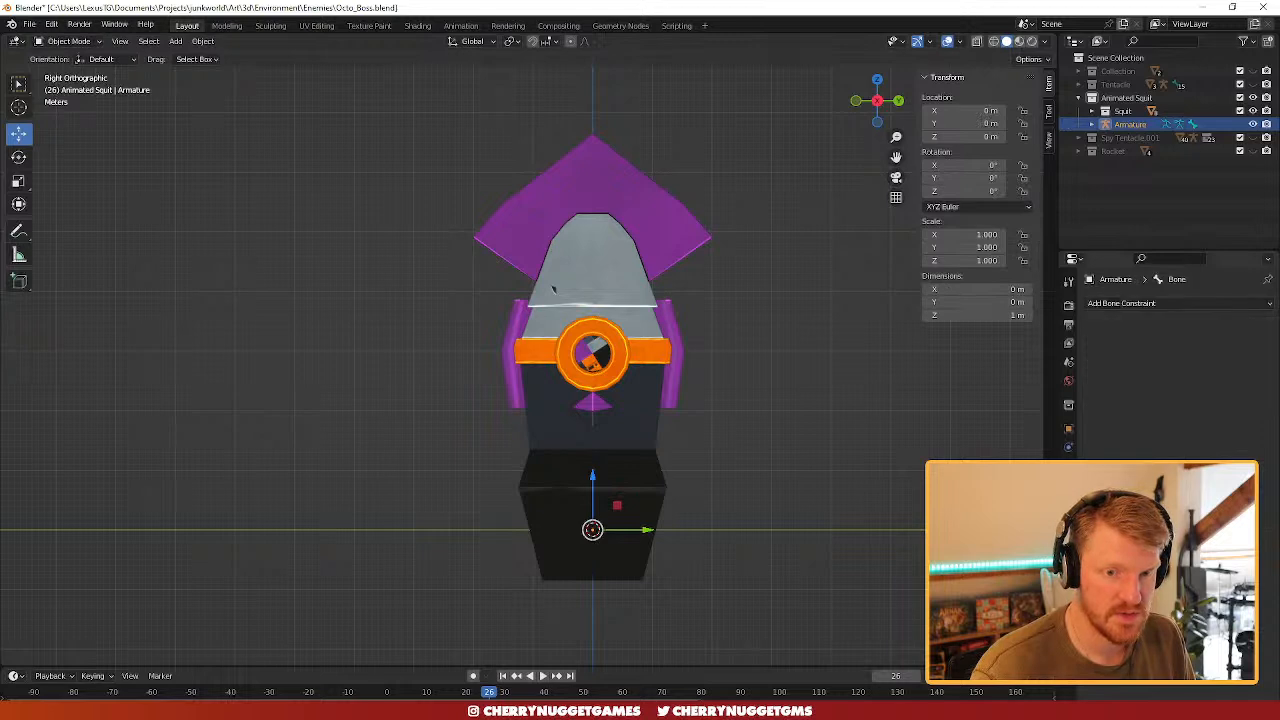
{"action": "left_click", "coordinate": [1068, 485]}
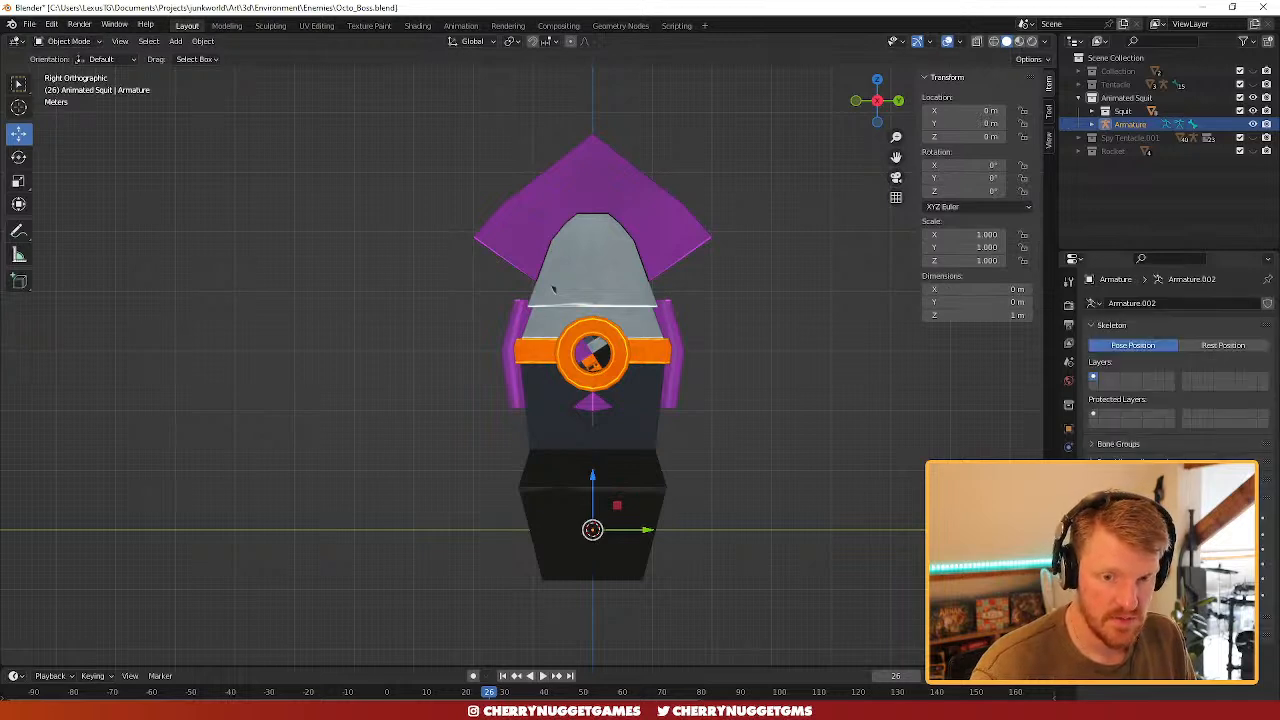
- Edit the armature and raise the bone's tip straight up to about Z 29.576 m, near the squid's eye
{"action": "scroll", "coordinate": [681, 537], "scroll_direction": "up", "scroll_amount": 6}
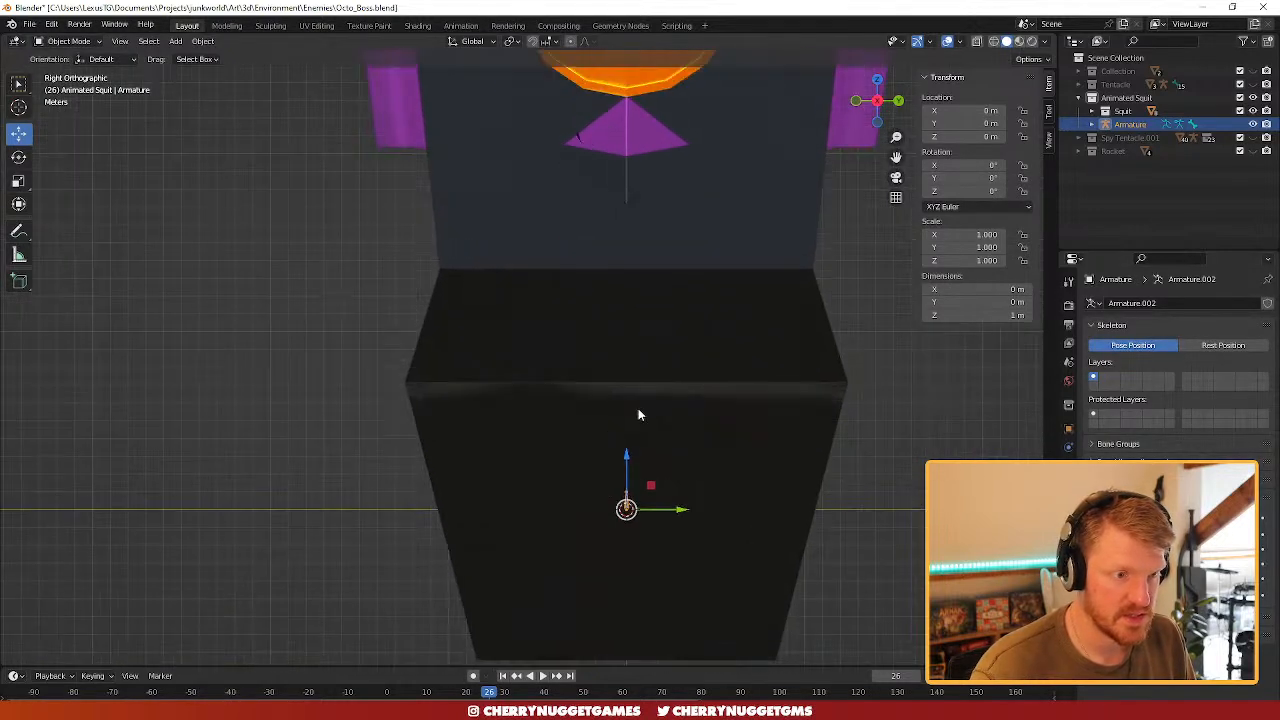
{"action": "left_click", "coordinate": [70, 71]}
{"action": "scroll", "coordinate": [518, 84], "scroll_direction": "down", "scroll_amount": 4}
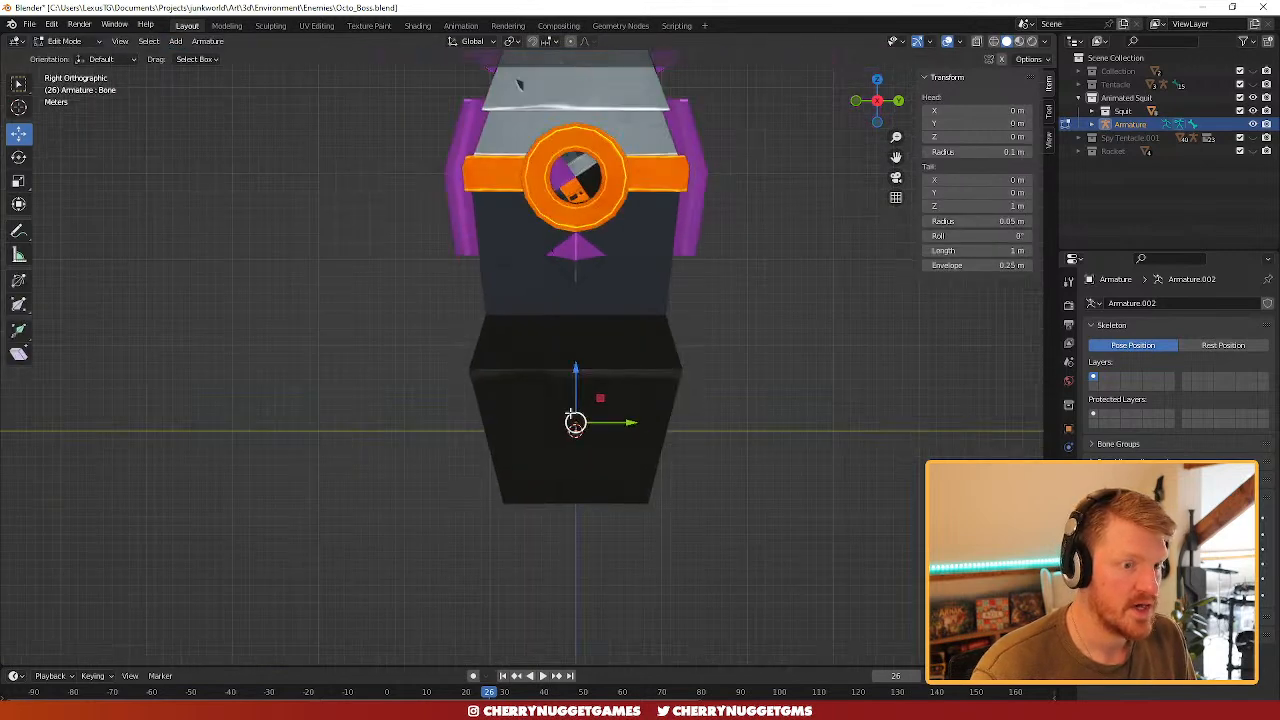
{"action": "left_click_drag", "start_coordinate": [576, 396], "coordinate": [565, 213]}
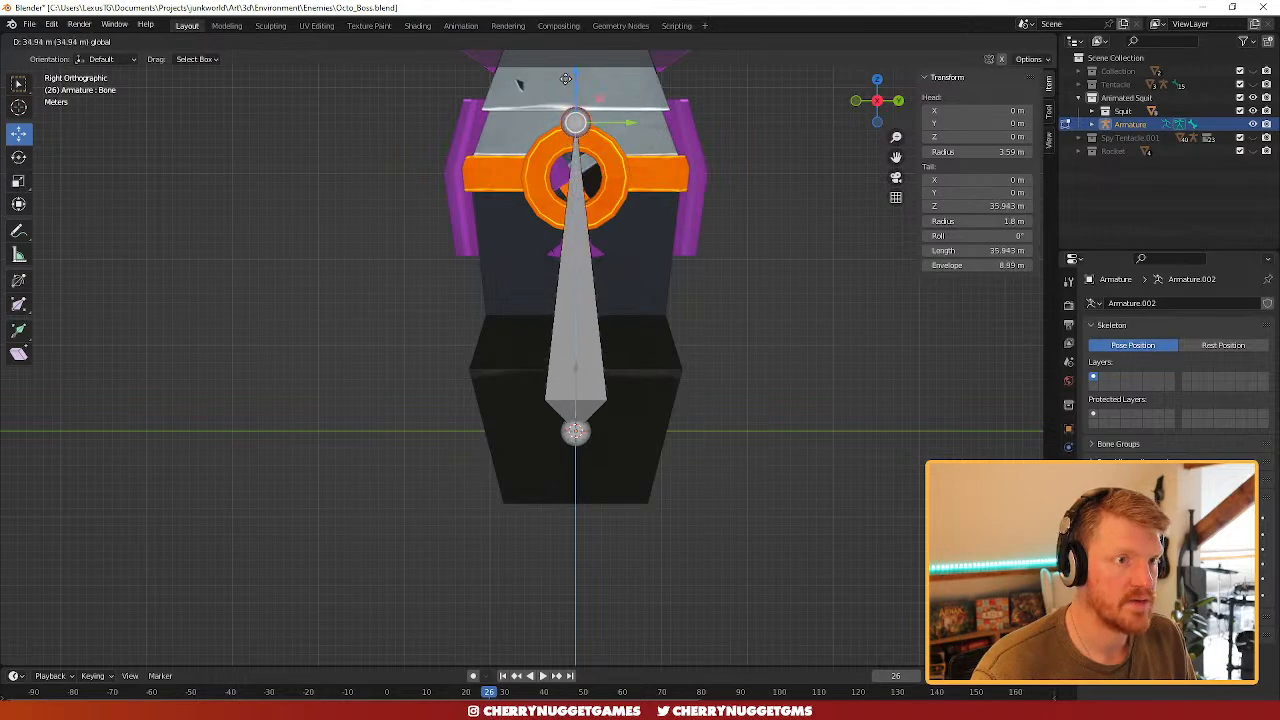
{"action": "left_click_drag", "start_coordinate": [565, 134], "coordinate": [565, 134]}
- Rename the armature as Squit Armature and select its whole bone
{"action": "scroll", "coordinate": [771, 360], "scroll_direction": "down", "scroll_amount": 2}
{"action": "middle_click_drag", "start_coordinate": [749, 387], "coordinate": [716, 393]}
{"action": "left_click", "coordinate": [557, 362]}
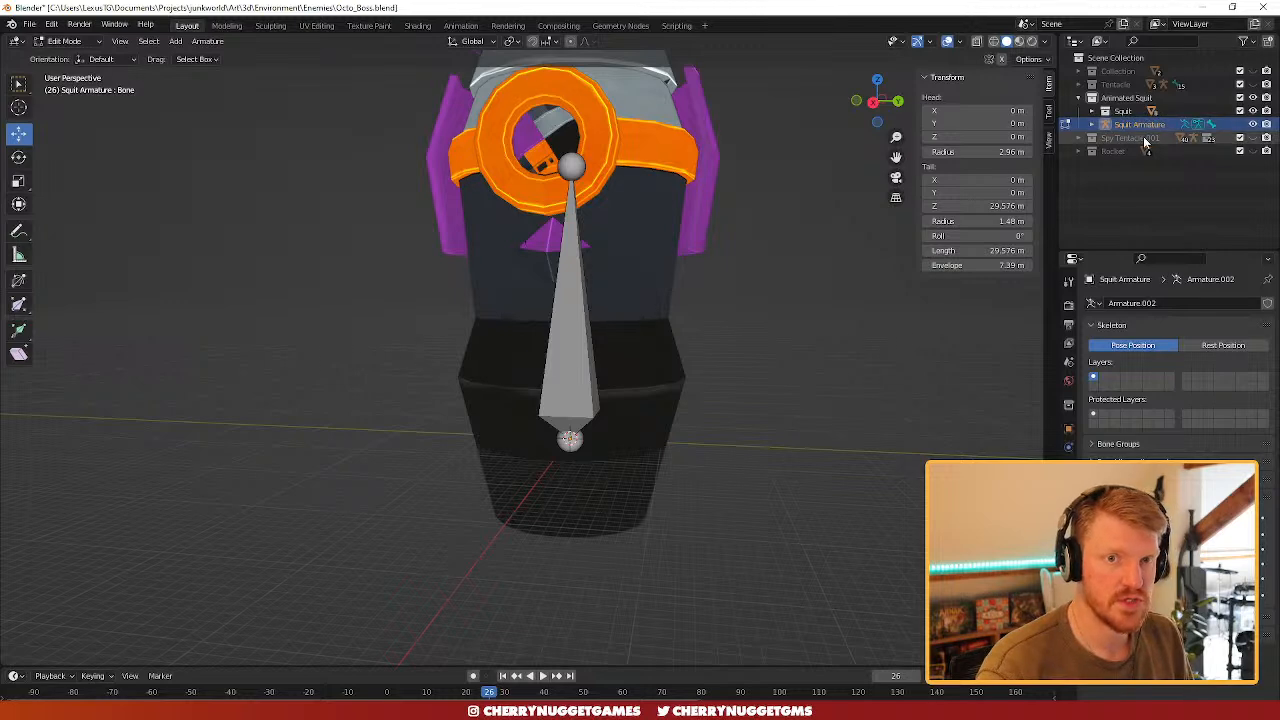
{"action": "middle_click_drag", "start_coordinate": [760, 217], "coordinate": [611, 336]}
{"action": "scroll", "coordinate": [611, 336], "scroll_direction": "down", "scroll_amount": 2}
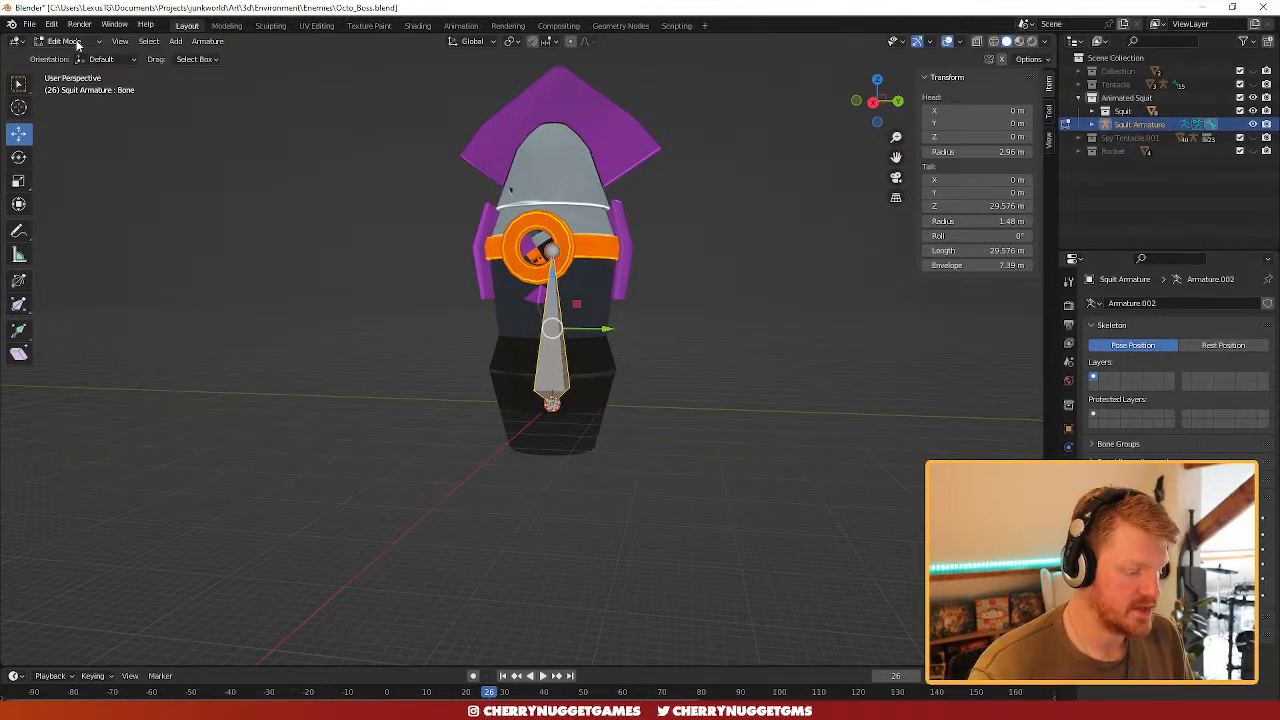
- Rename the selected bone as Root
{"action": "key", "text": "F2"}
{"action": "type", "text": "Ro"}
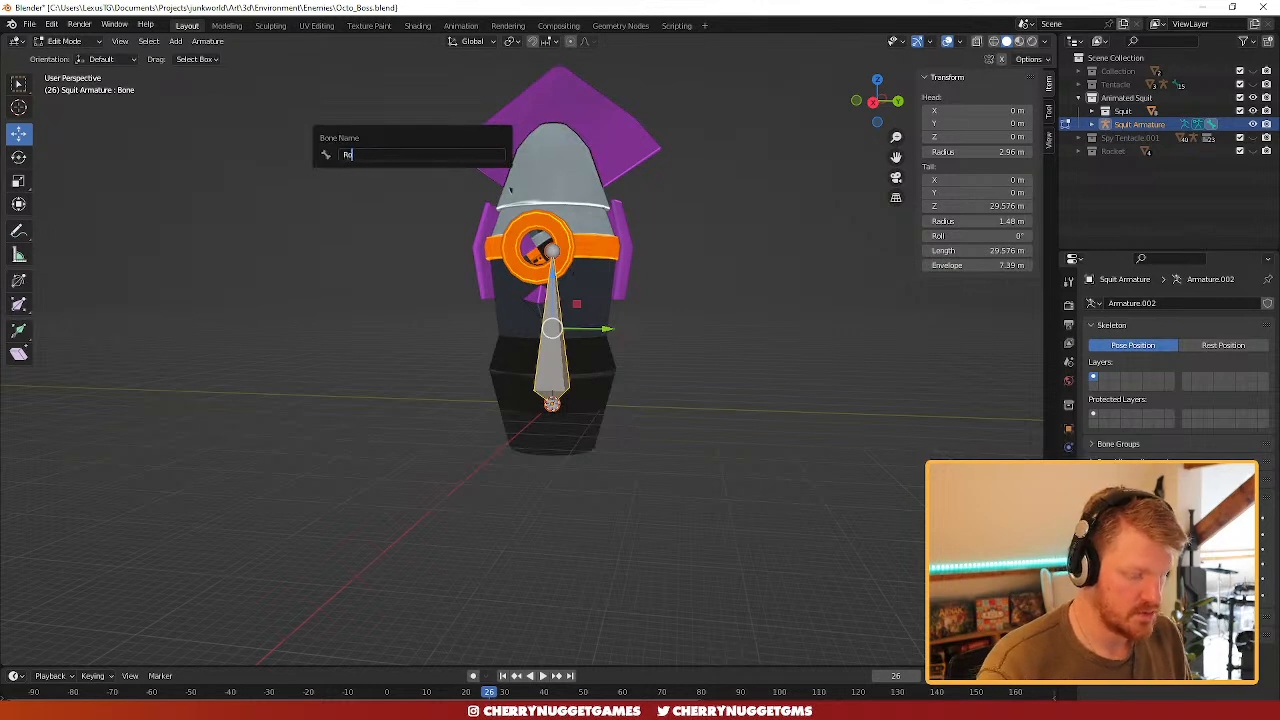
{"action": "type", "text": "ot"}
{"action": "key", "text": "Return"}
- Extrude a second bone about 14.57 m along X from the Root bone's tip to the squid's eye
{"action": "scroll", "coordinate": [731, 340], "scroll_direction": "up", "scroll_amount": 3}
{"action": "scroll", "coordinate": [643, 303], "scroll_direction": "down", "scroll_amount": 3}
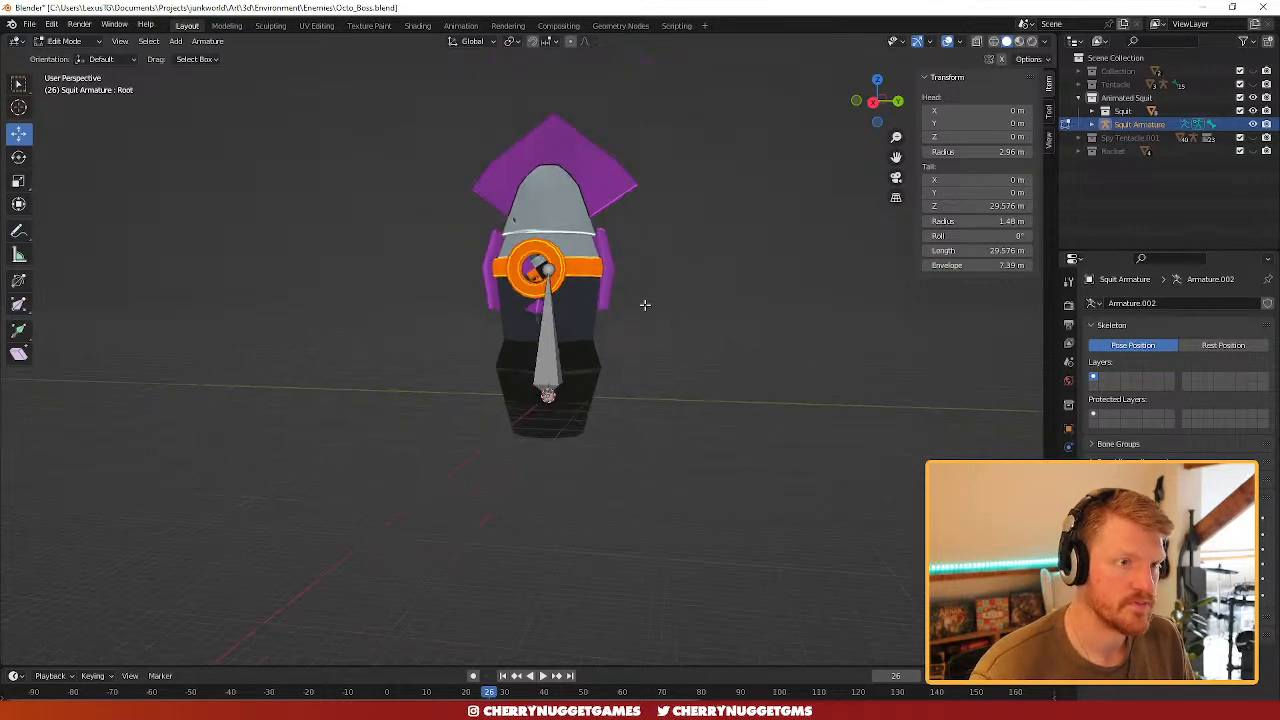
{"action": "middle_click_drag", "start_coordinate": [643, 303], "coordinate": [645, 408]}
{"action": "scroll", "coordinate": [512, 310], "scroll_direction": "up", "scroll_amount": 2}
{"action": "middle_click_drag", "start_coordinate": [555, 395], "coordinate": [577, 395]}
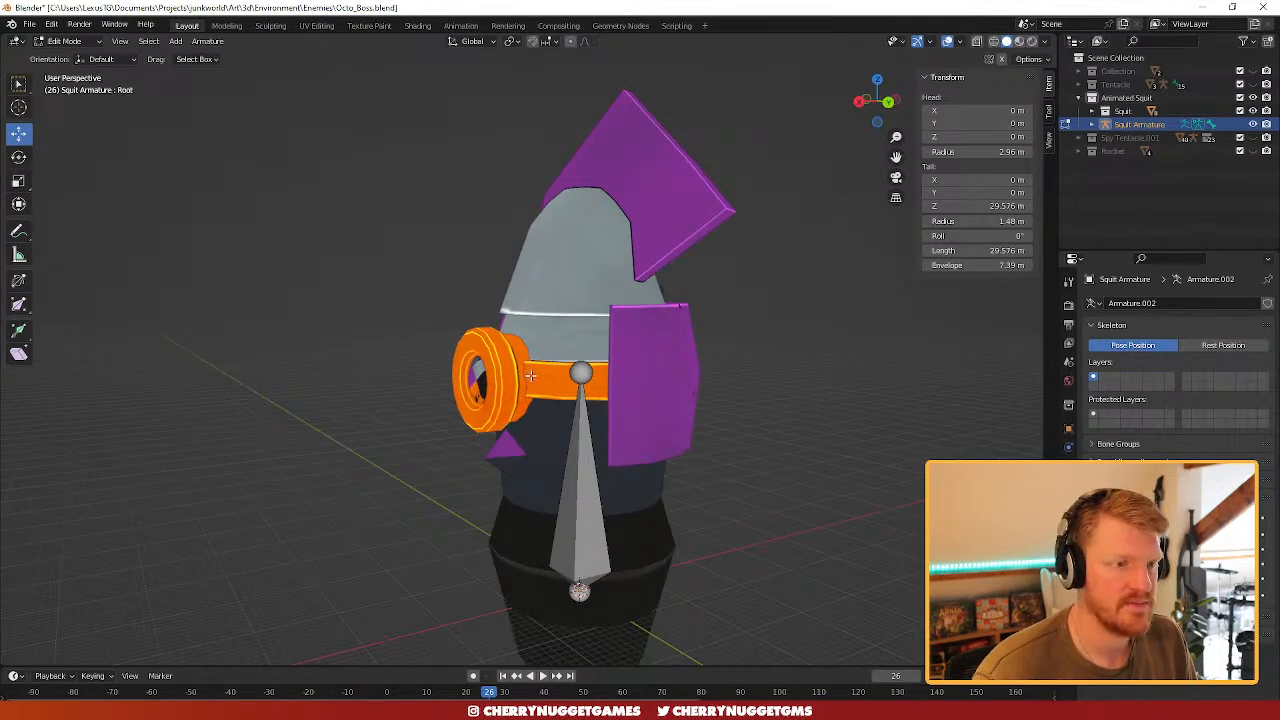
{"action": "middle_click_drag", "start_coordinate": [531, 375], "coordinate": [576, 392]}
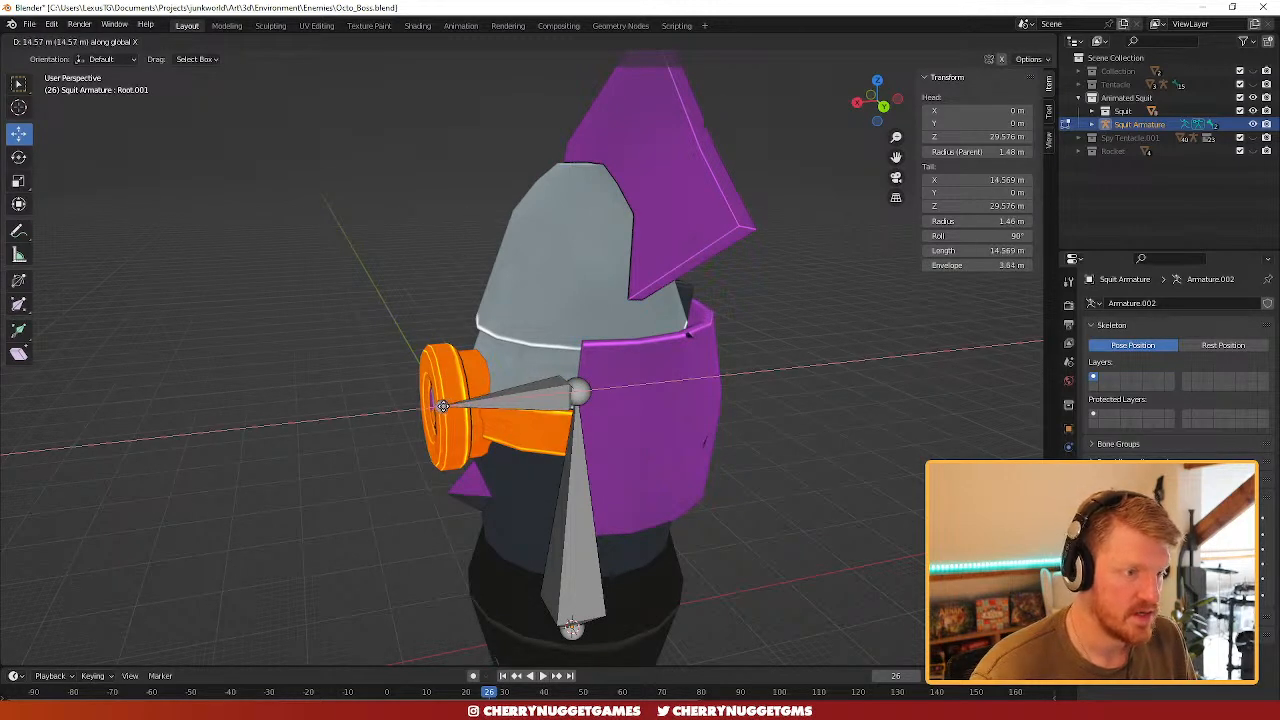
{"action": "left_click", "coordinate": [443, 405]}
{"action": "left_click", "coordinate": [877, 80]}
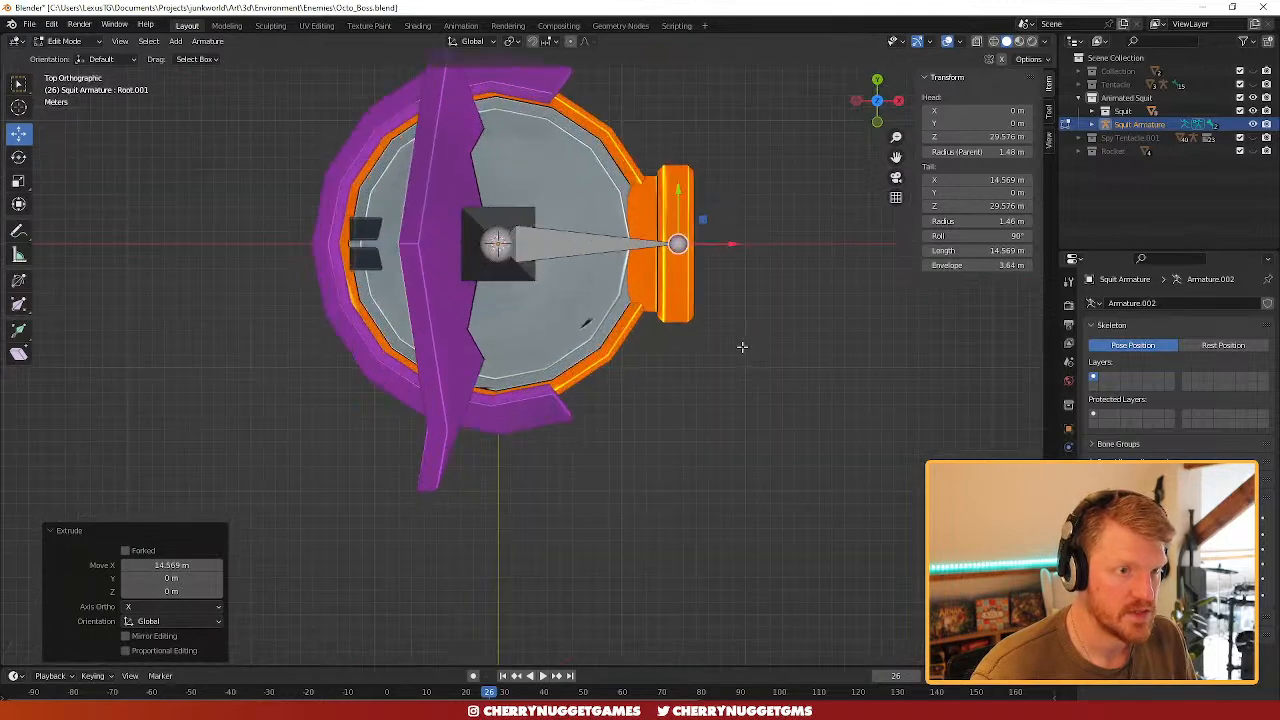
- Clear the parent of the extruded eye bone so it is detached from the Root bone
{"action": "middle_click_drag", "start_coordinate": [742, 347], "coordinate": [475, 321]}
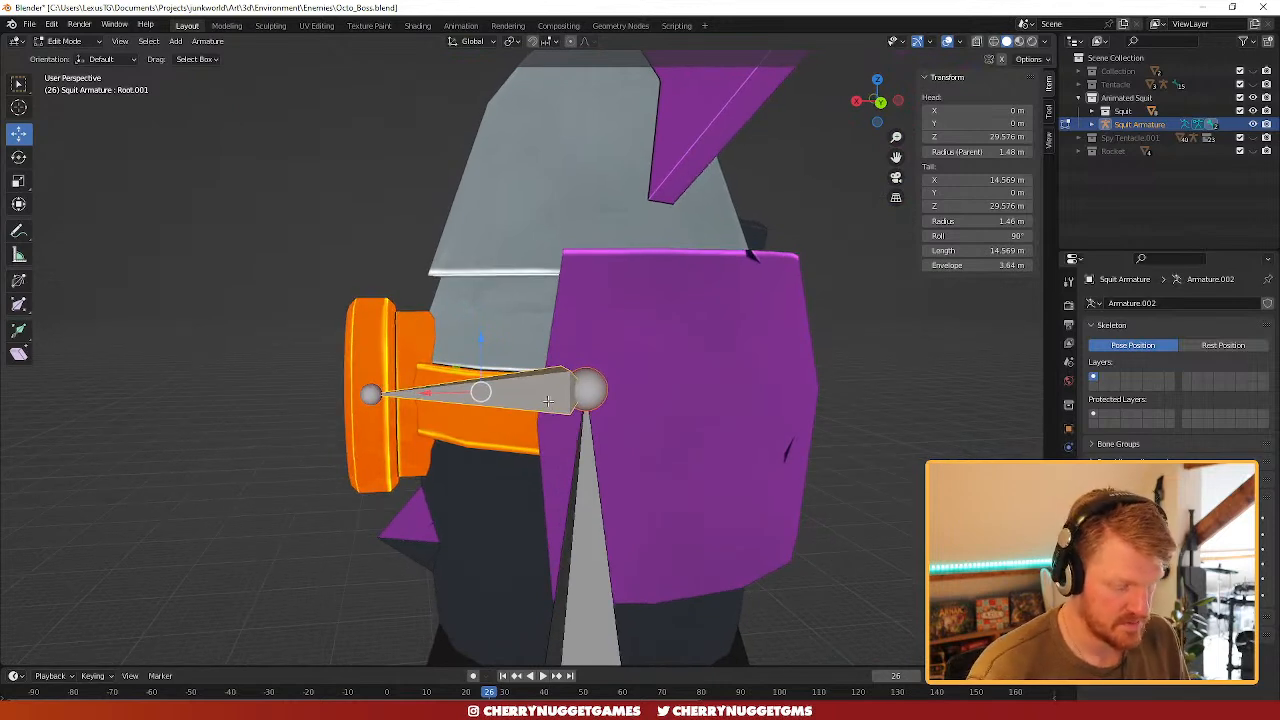
{"action": "key", "text": "alt+p"}
{"action": "left_click", "coordinate": [492, 402]}
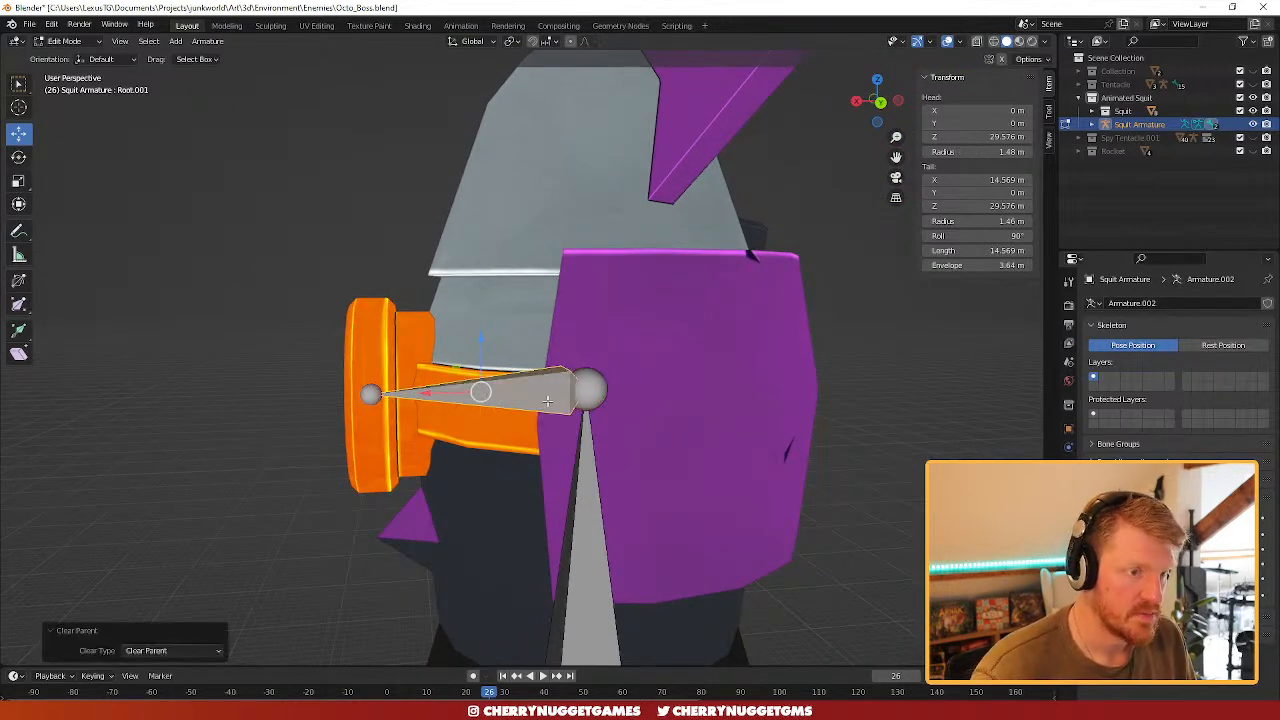
{"action": "left_click", "coordinate": [513, 395]}
{"action": "left_click", "coordinate": [583, 390]}
{"action": "scroll", "coordinate": [583, 390], "scroll_direction": "down", "scroll_amount": 4}
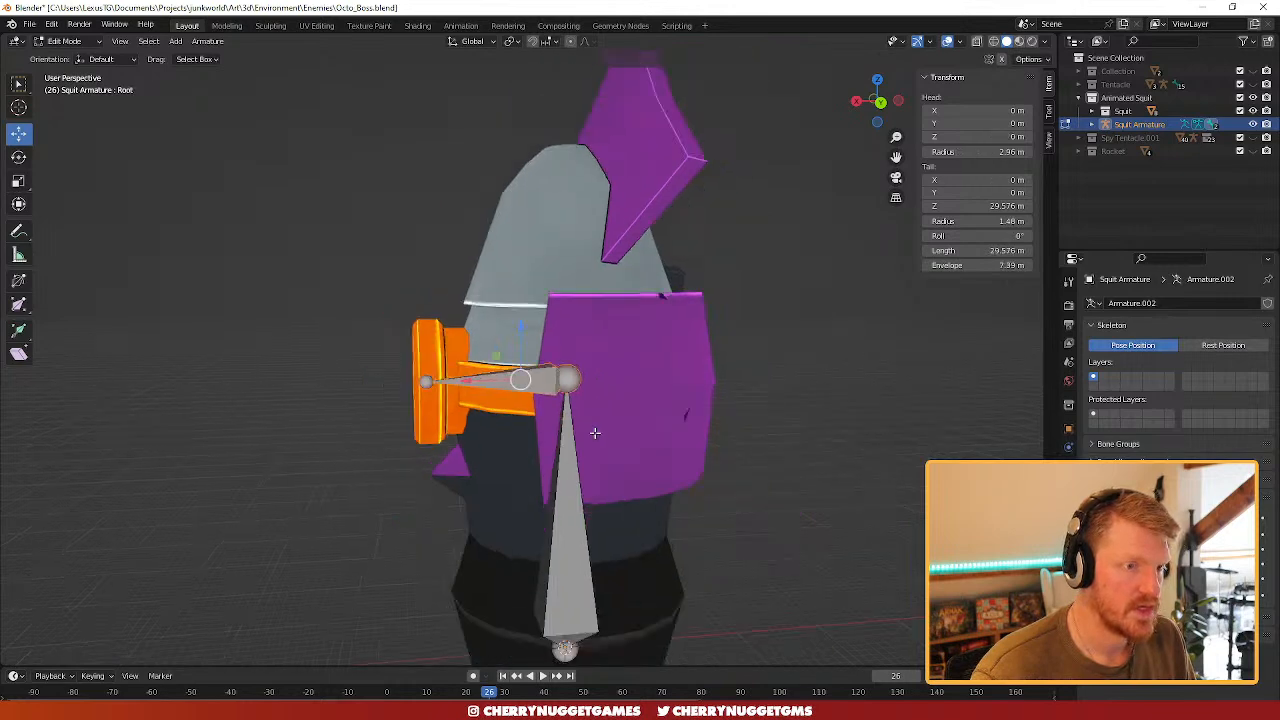
- Move the whole eye bone away from the Root bone so its head sits at about X 3.58 m, Z 30.17 m
{"action": "left_click", "coordinate": [541, 378]}
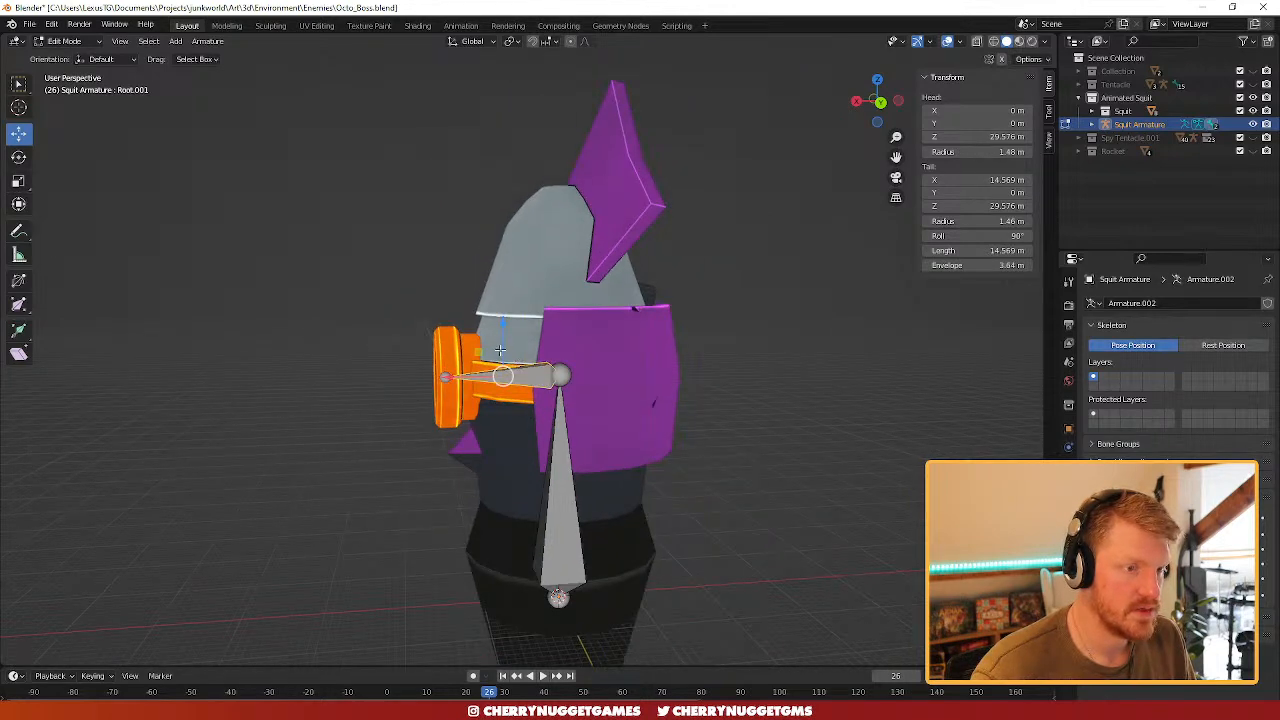
{"action": "left_click_drag", "start_coordinate": [500, 349], "coordinate": [440, 377]}
{"action": "scroll", "coordinate": [560, 376], "scroll_direction": "up", "scroll_amount": 1}
{"action": "left_click", "coordinate": [565, 375]}
{"action": "key", "text": "ctrl+z"}
{"action": "left_click", "coordinate": [541, 378]}
- Pull the eye bone's tip back about 4.4 m along X to X 13.755 m and lower the bone slightly in back view
{"action": "left_click", "coordinate": [390, 377]}
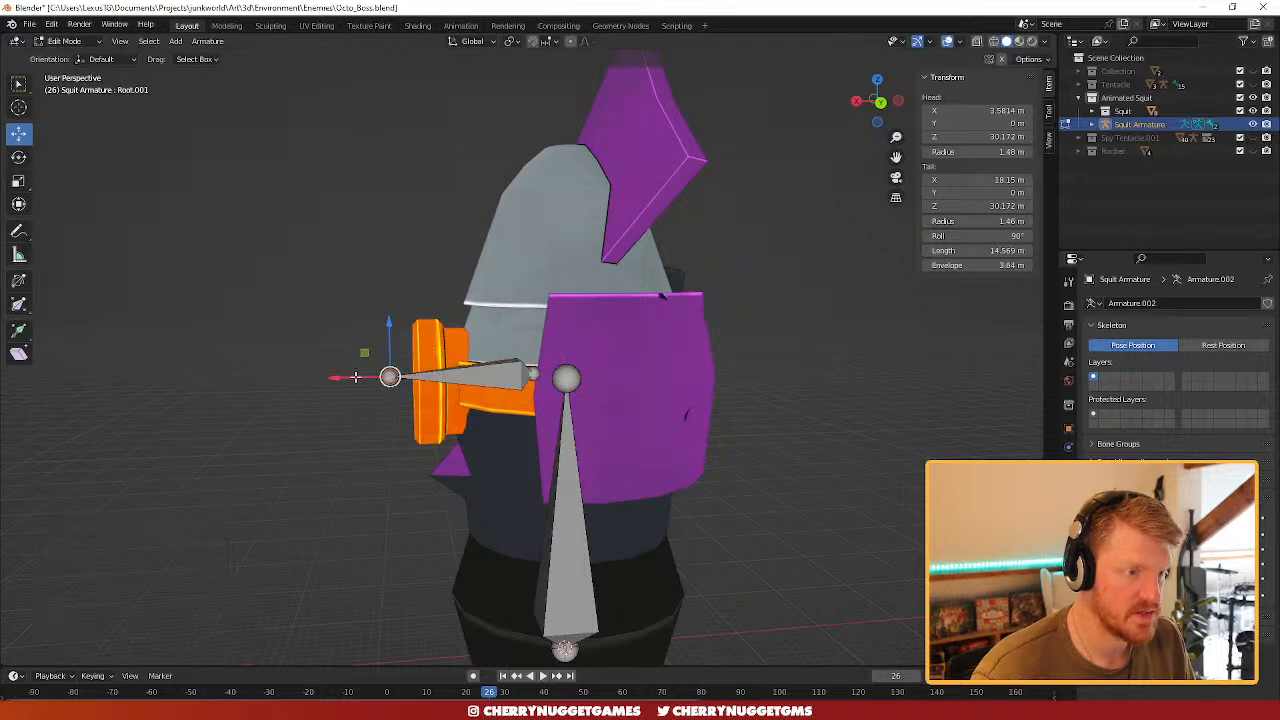
{"action": "left_click_drag", "start_coordinate": [355, 377], "coordinate": [398, 377]}
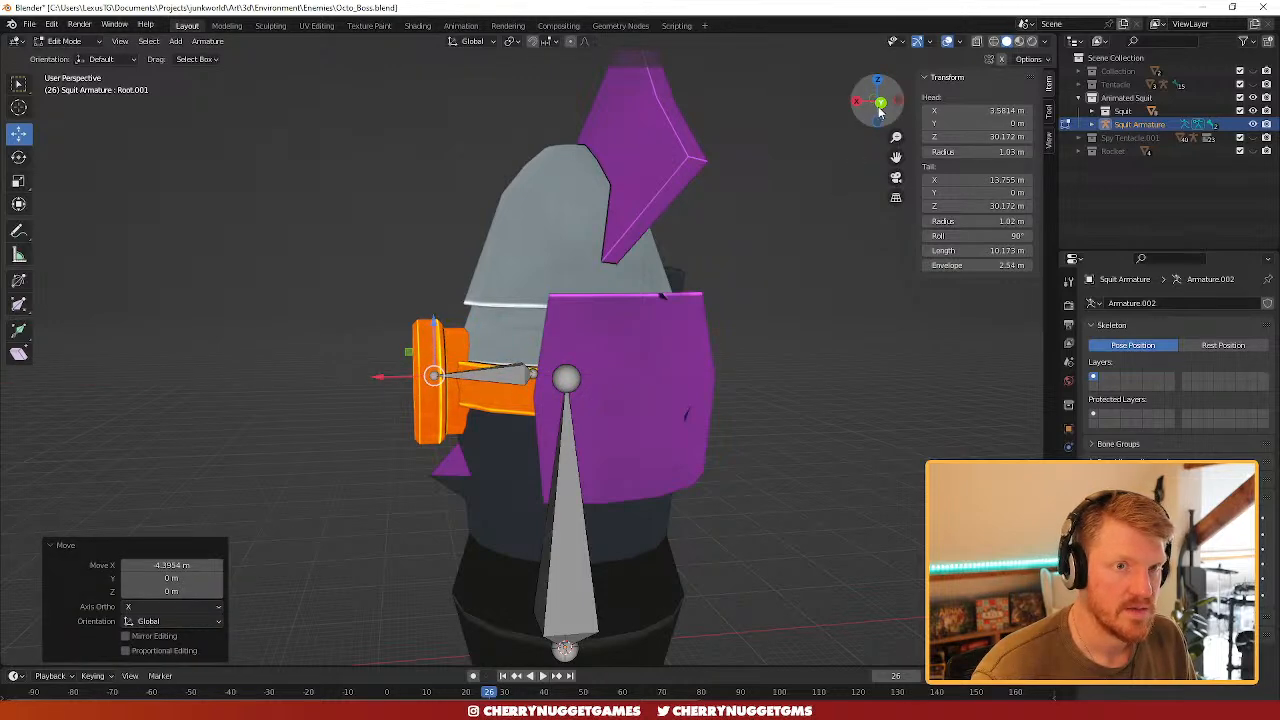
{"action": "left_click", "coordinate": [880, 106]}
{"action": "left_click", "coordinate": [497, 368]}
{"action": "left_click_drag", "start_coordinate": [475, 338], "coordinate": [475, 344]}
- Parent the eye bone to the Root bone, keeping the gap between them
{"action": "left_click", "coordinate": [562, 546]}
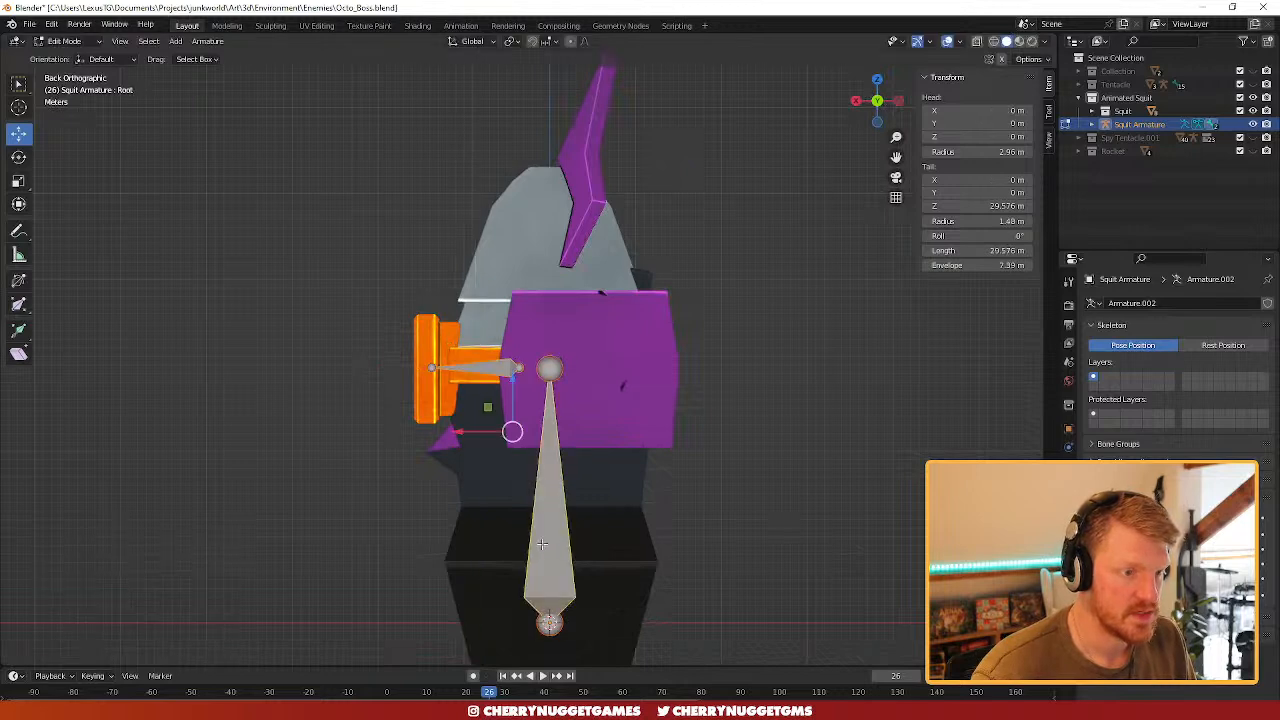
{"action": "left_click", "coordinate": [503, 376]}
{"action": "left_click", "coordinate": [555, 475]}
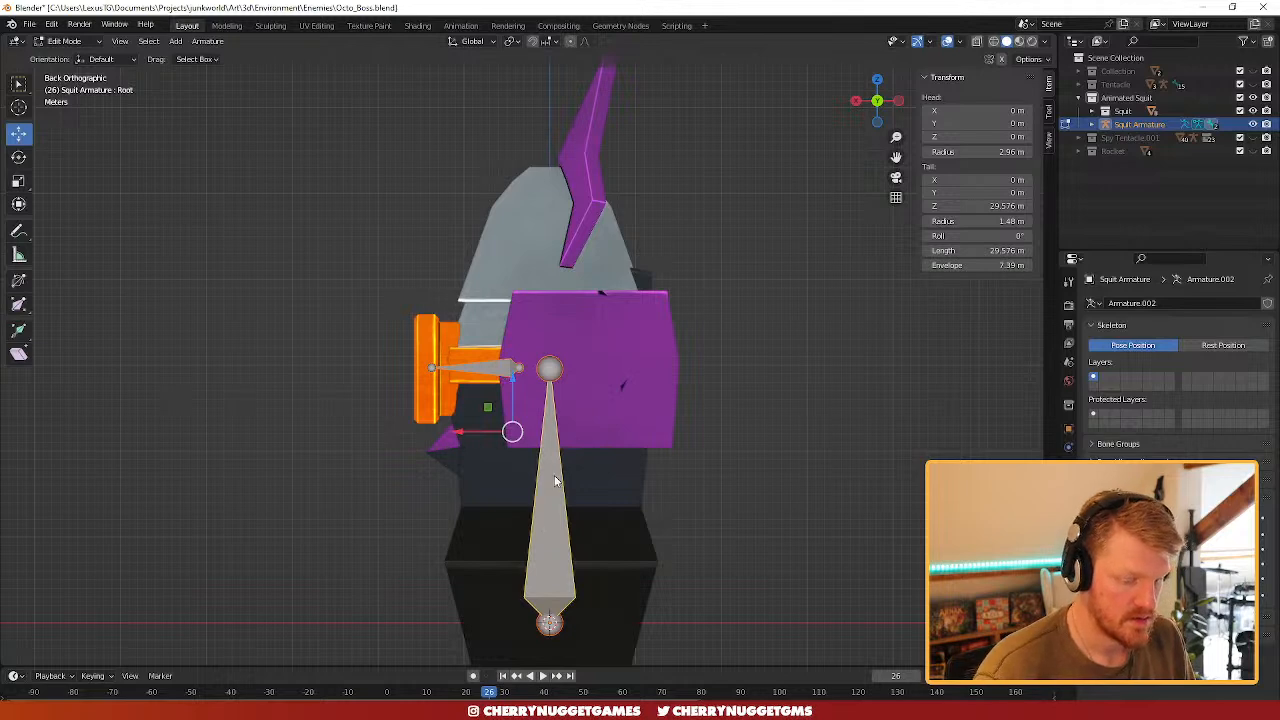
{"action": "key", "text": "ctrl+p"}
{"action": "left_click", "coordinate": [546, 481]}
{"action": "left_click", "coordinate": [558, 497]}
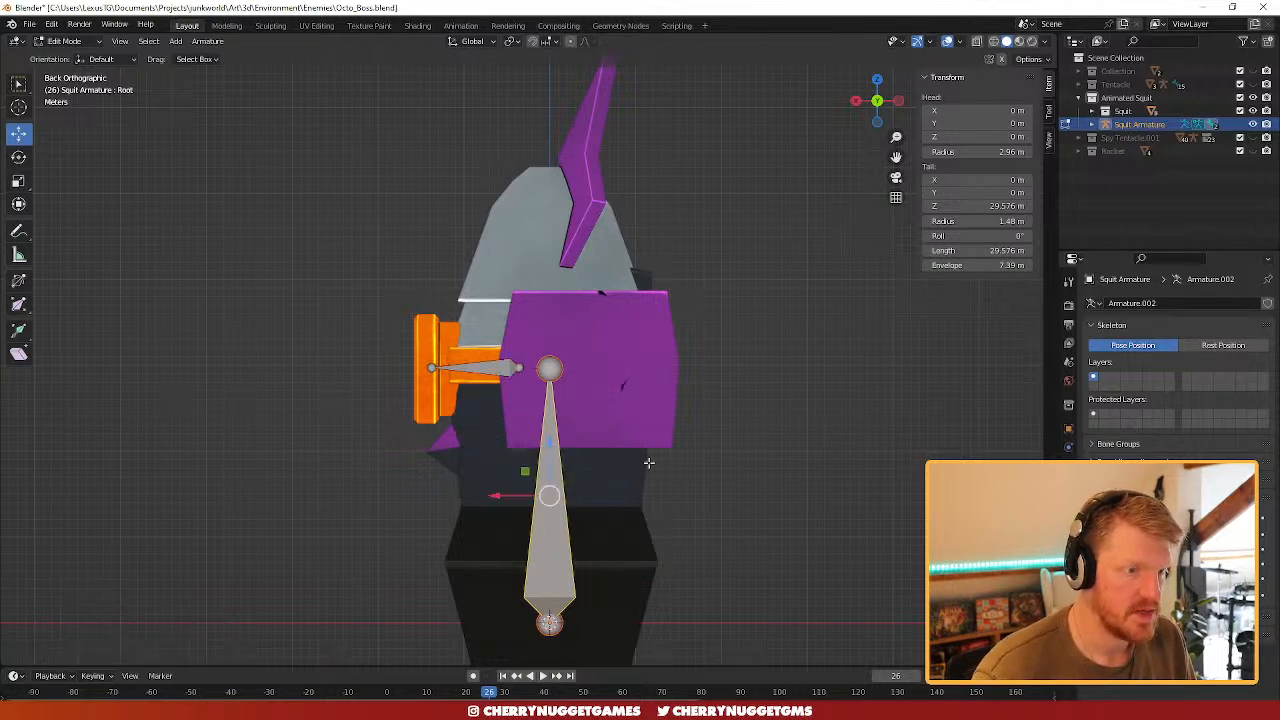
- Check the bone parenting with trial rotations of the Root bone in Edit Mode and Pose Mode, and return to Edit Mode
{"action": "key", "text": "r"}
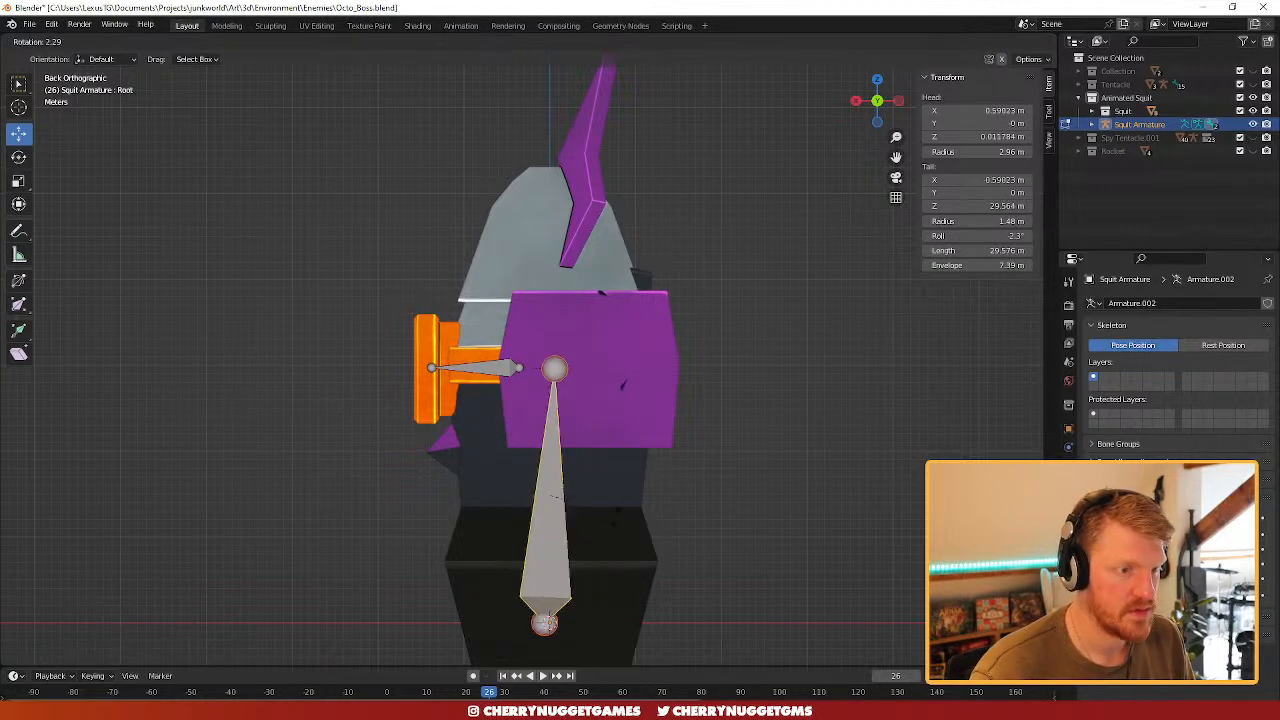
{"action": "key", "text": "Escape"}
{"action": "left_click", "coordinate": [502, 368]}
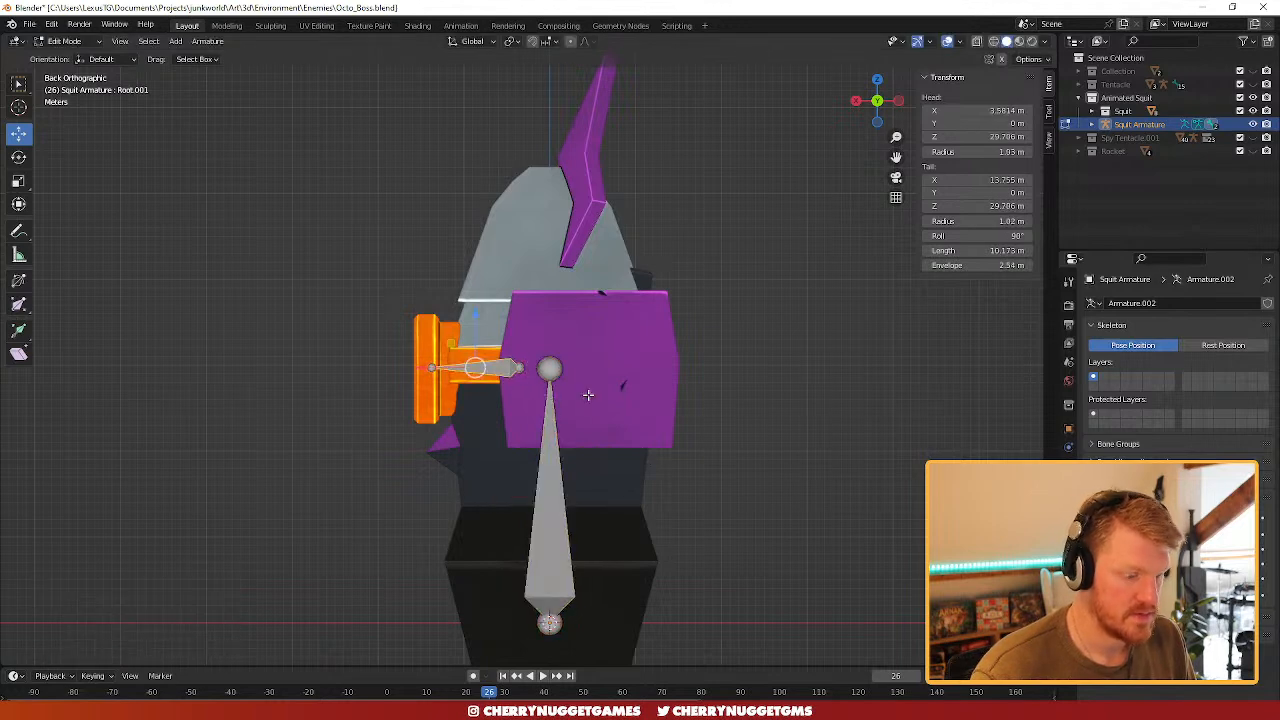
{"action": "left_click", "coordinate": [558, 371]}
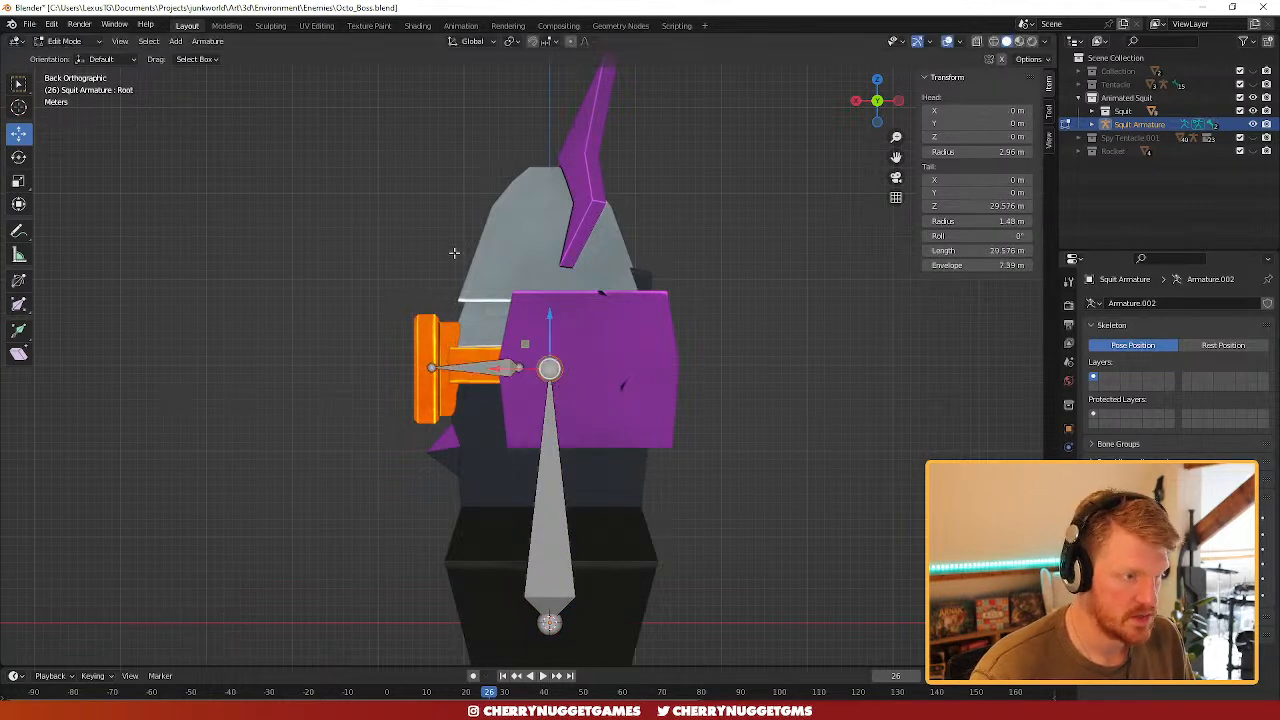
{"action": "left_click", "coordinate": [72, 42]}
{"action": "left_click", "coordinate": [65, 87]}
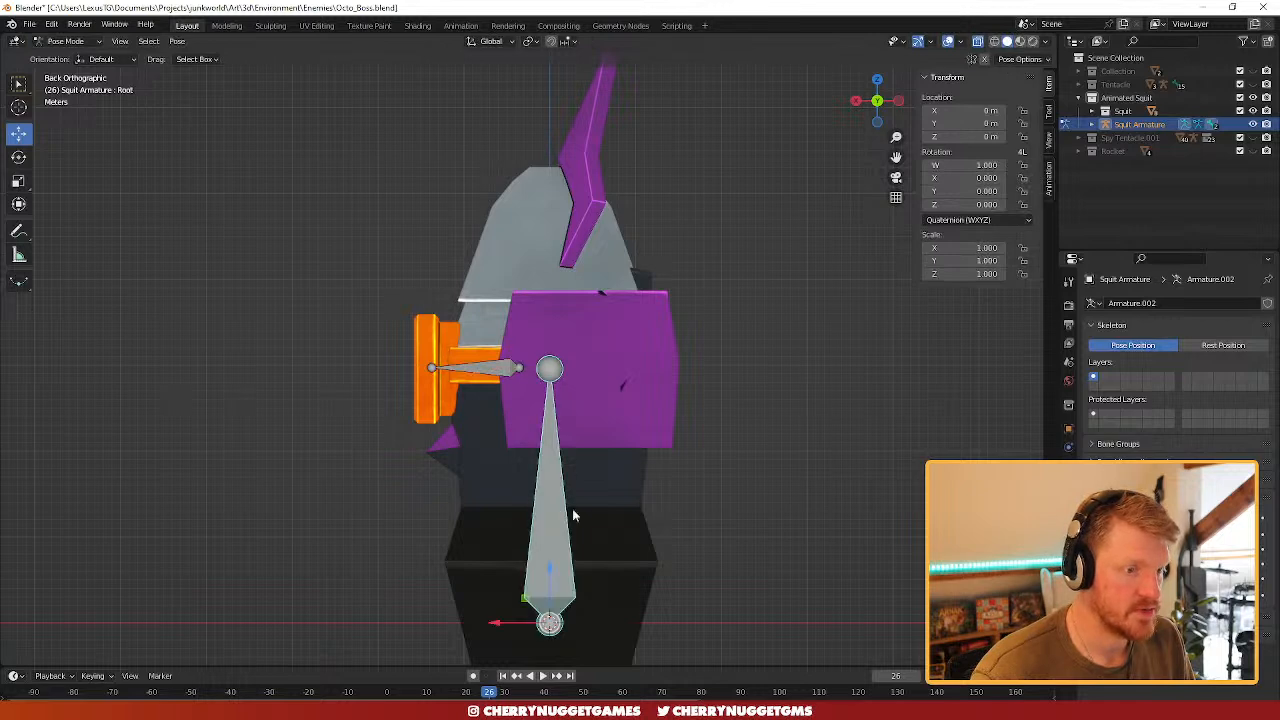
{"action": "key", "text": "r"}
{"action": "key", "text": "Escape"}
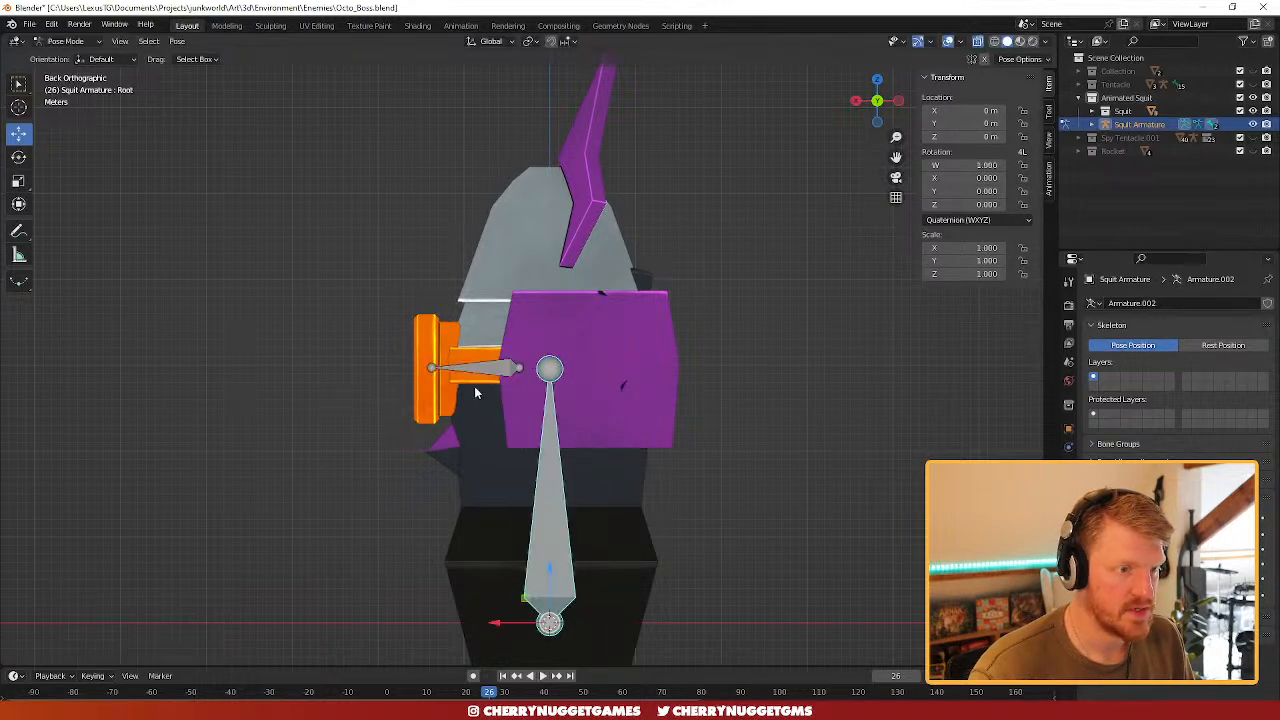
{"action": "left_click", "coordinate": [478, 372]}
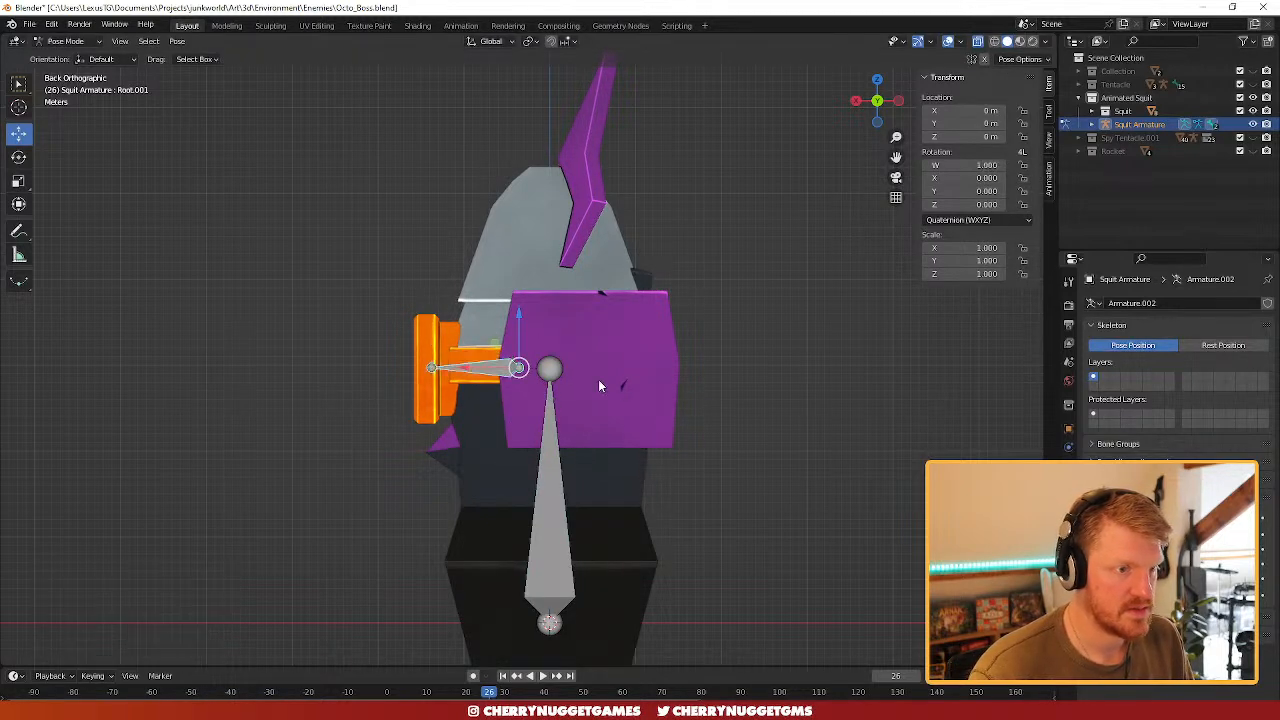
{"action": "left_click", "coordinate": [76, 44]}
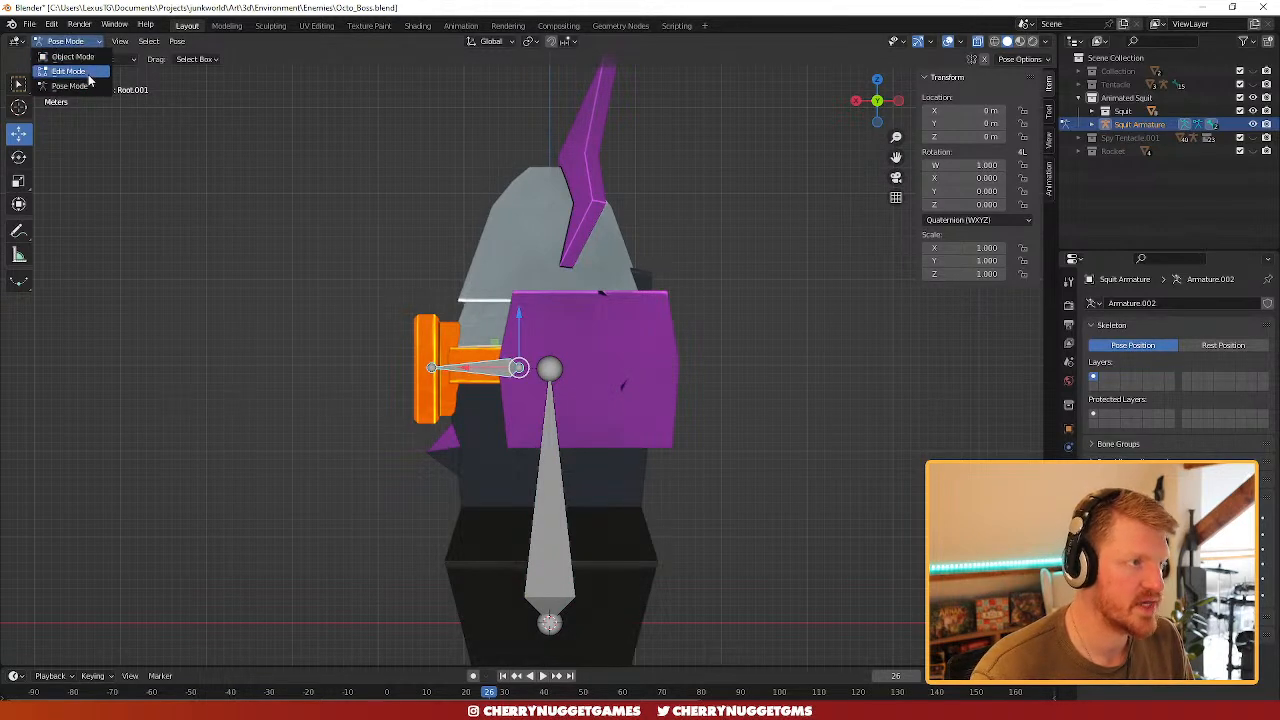
{"action": "left_click", "coordinate": [78, 72]}
- Add a separate bone at the origin and try shifting its tip about 11.95 m along negative X and 22.35 m up
{"action": "middle_click_drag", "start_coordinate": [643, 411], "coordinate": [670, 428]}
{"action": "left_click", "coordinate": [568, 447]}
{"action": "middle_click_drag", "start_coordinate": [634, 472], "coordinate": [630, 440]}
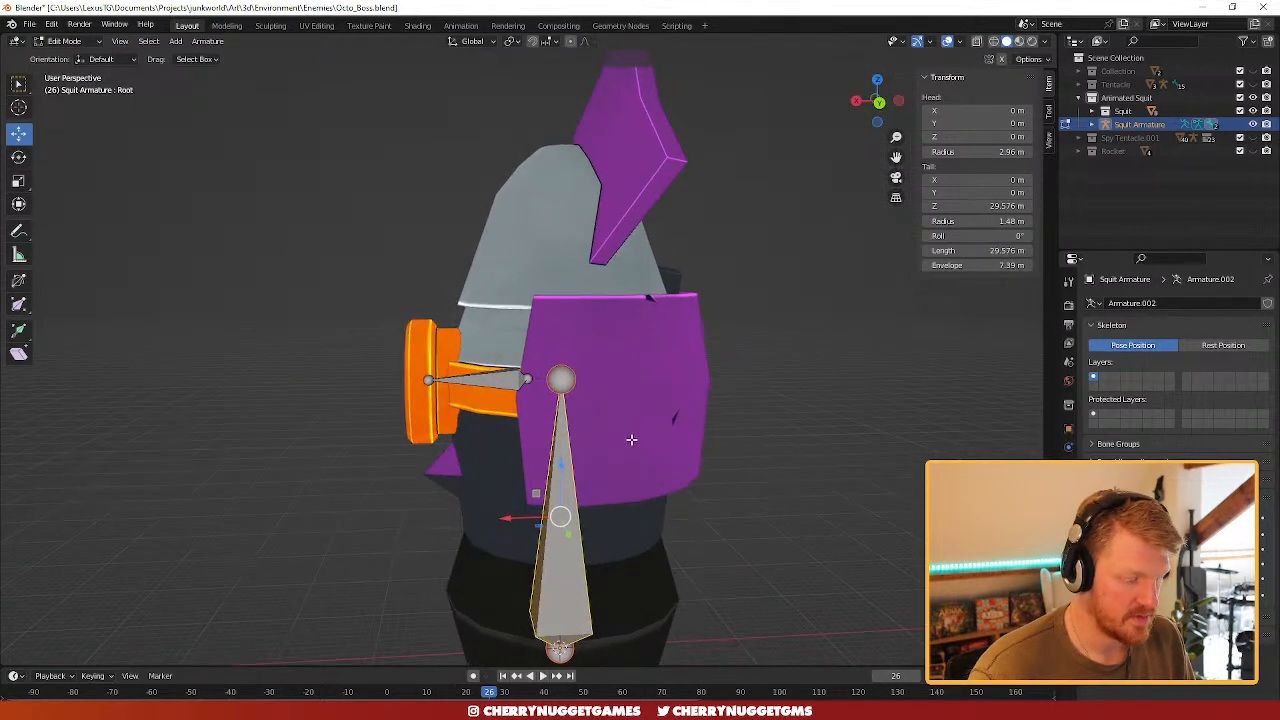
{"action": "key", "text": "shift+a"}
{"action": "left_click_drag", "start_coordinate": [537, 618], "coordinate": [649, 413]}
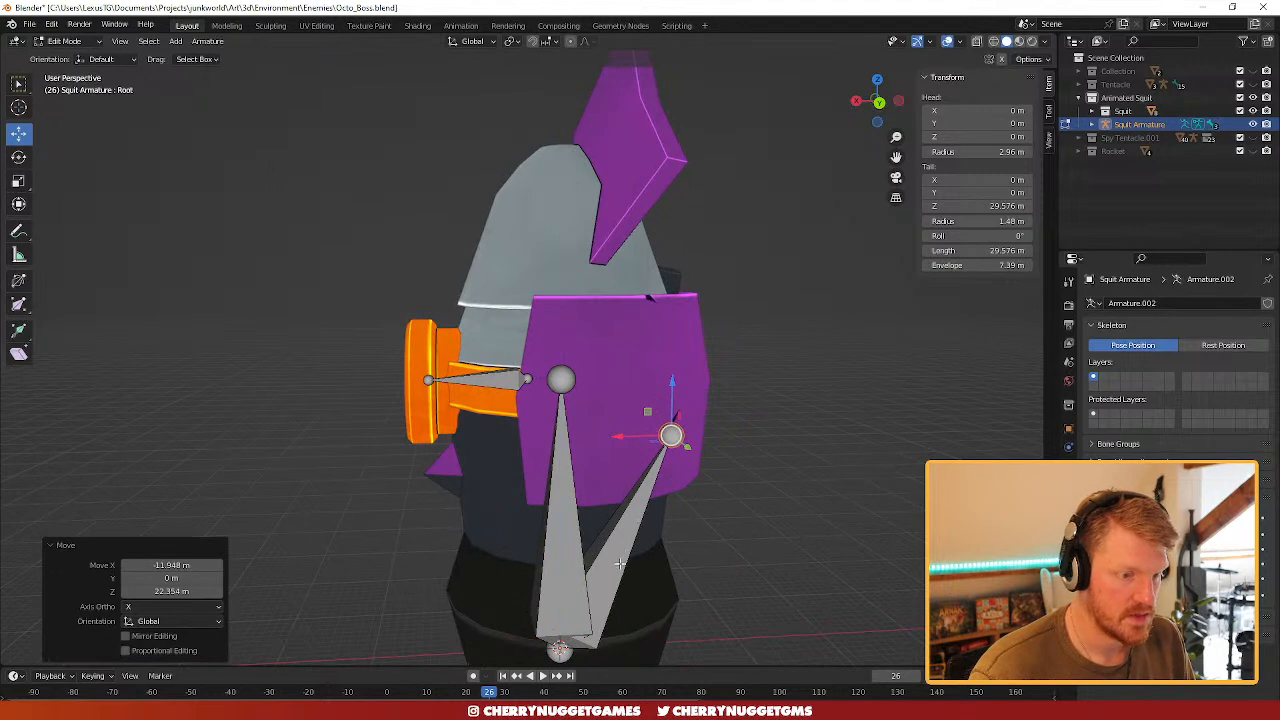
{"action": "key", "text": "ctrl+z"}
- Try to tilt the new bone in back view and move its head to about X -4.71 m, Z 2.29 m
{"action": "middle_click_drag", "start_coordinate": [625, 614], "coordinate": [632, 568]}
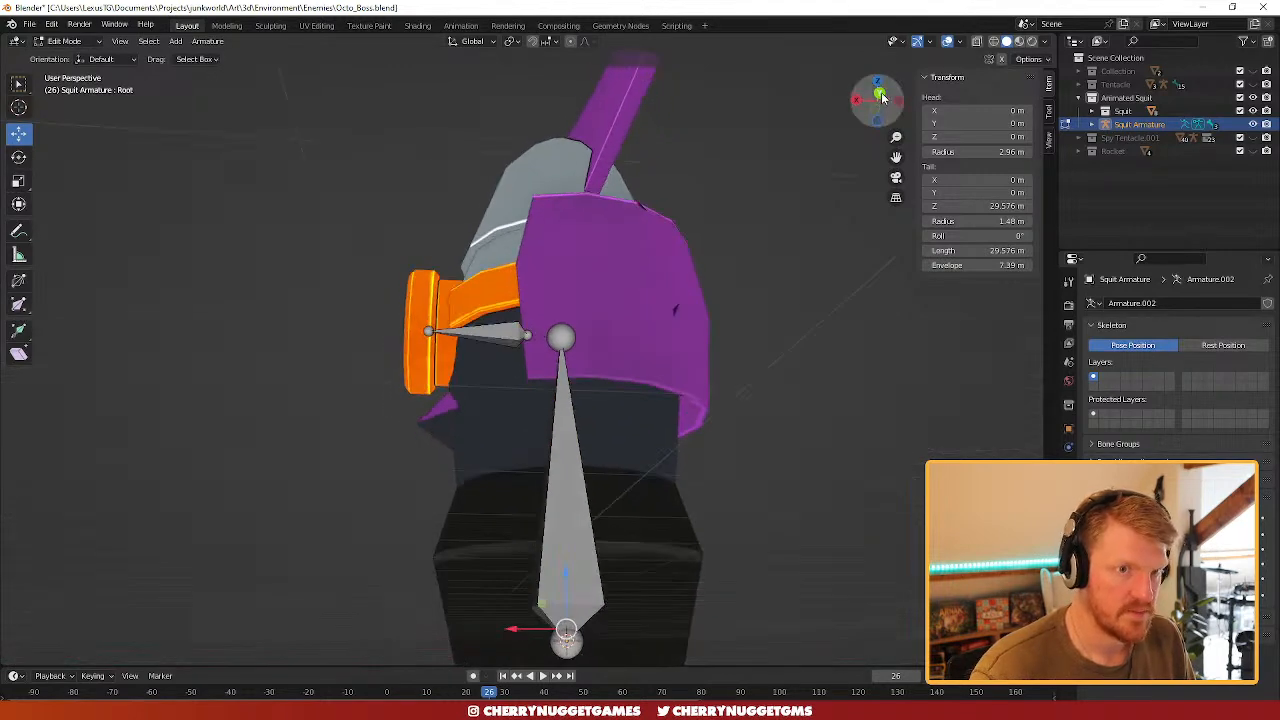
{"action": "left_click", "coordinate": [880, 95]}
{"action": "middle_click_drag", "start_coordinate": [646, 495], "coordinate": [630, 297], "text": "shift"}
{"action": "scroll", "coordinate": [565, 432], "scroll_direction": "up", "scroll_amount": 6}
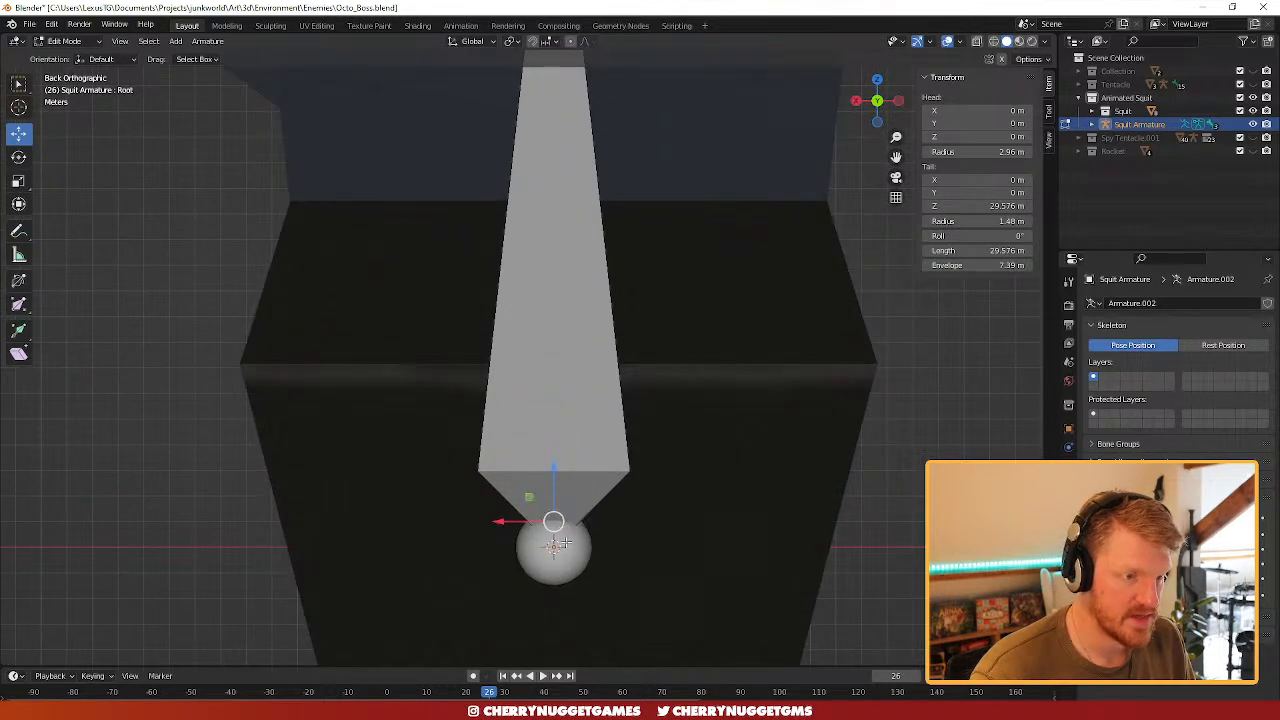
{"action": "left_click_drag", "start_coordinate": [527, 501], "coordinate": [659, 471]}
{"action": "left_click", "coordinate": [605, 535]}
{"action": "left_click_drag", "start_coordinate": [595, 497], "coordinate": [716, 437]}
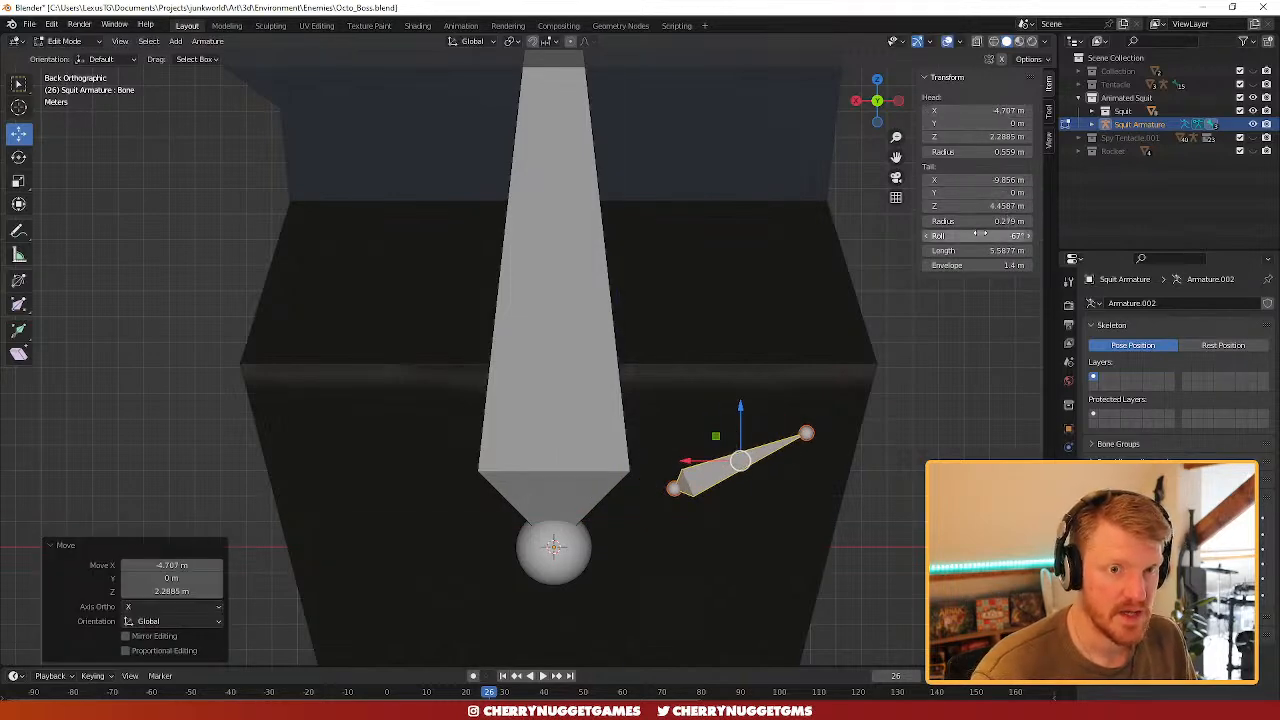
- Undo the new bone's placement and its addition to the armature
{"action": "key", "text": "ctrl+z"}
{"action": "key", "text": "ctrl+z"}
{"action": "key", "text": "ctrl+z"}
{"action": "key", "text": "ctrl+z"}
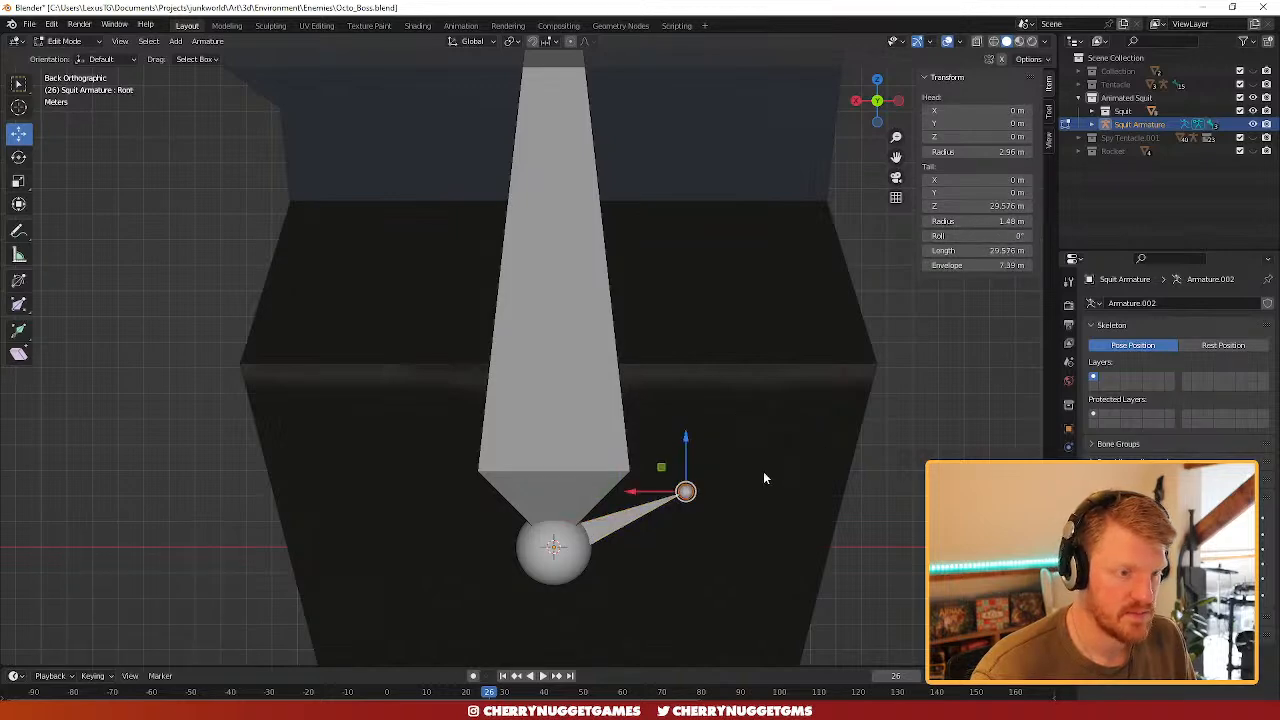
- Duplicate the Root bone, scale the copy to about 0.369 and move its head to about X -4.59 m, Z 29 m
{"action": "scroll", "coordinate": [763, 466], "scroll_direction": "down", "scroll_amount": 5}
{"action": "middle_click_drag", "start_coordinate": [617, 329], "coordinate": [603, 418], "text": "shift"}
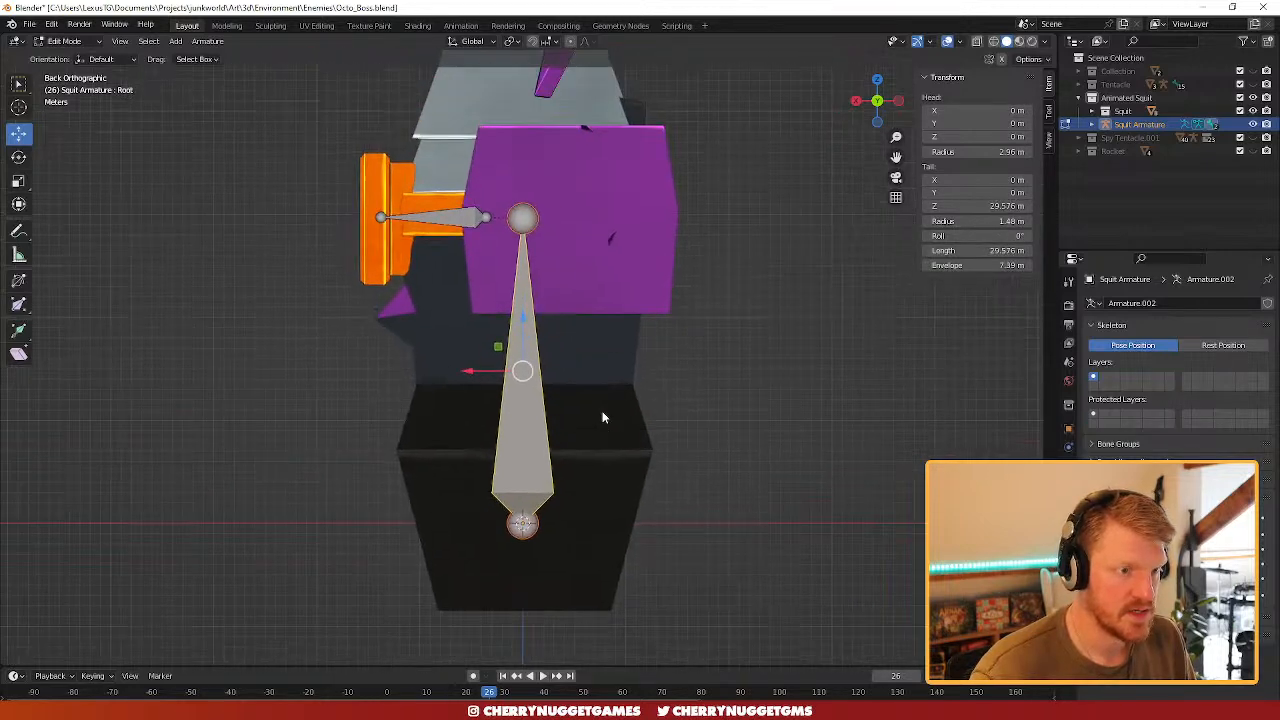
{"action": "key", "text": "shift+d"}
{"action": "left_click", "coordinate": [663, 347]}
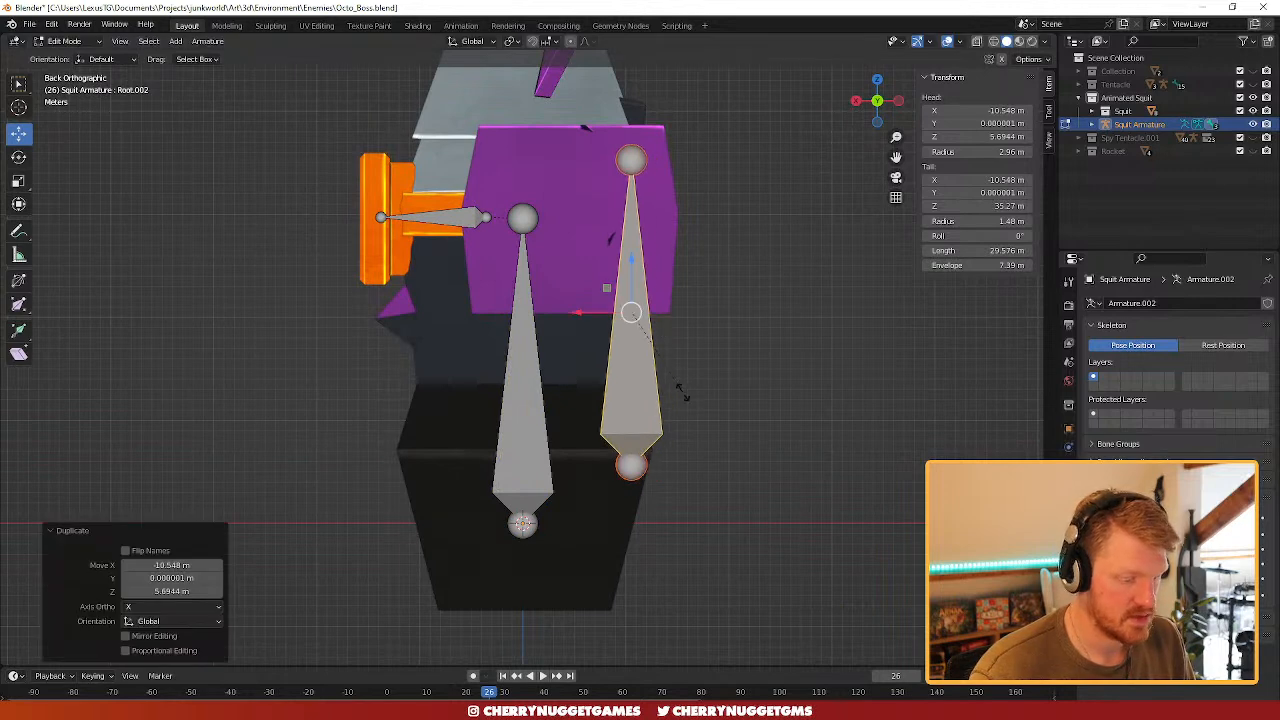
{"action": "left_click", "coordinate": [632, 306]}
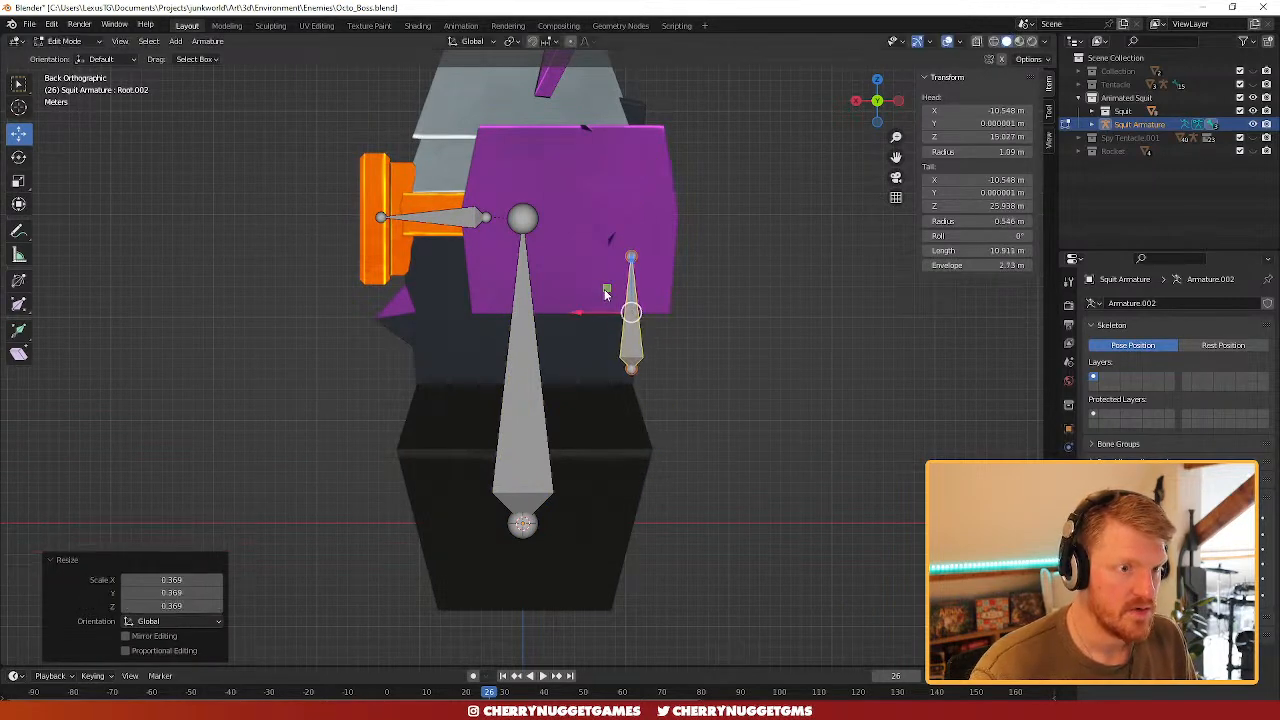
{"action": "key", "text": "g"}
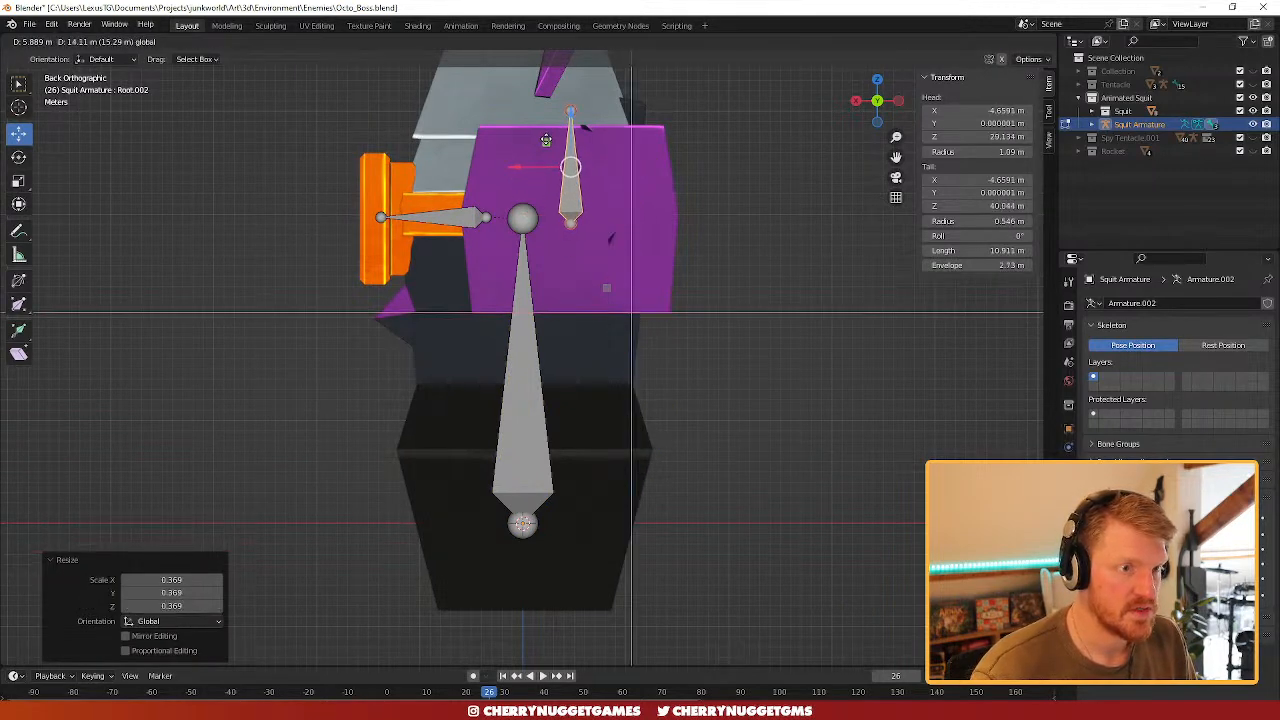
{"action": "left_click_drag", "start_coordinate": [544, 142], "coordinate": [544, 142]}
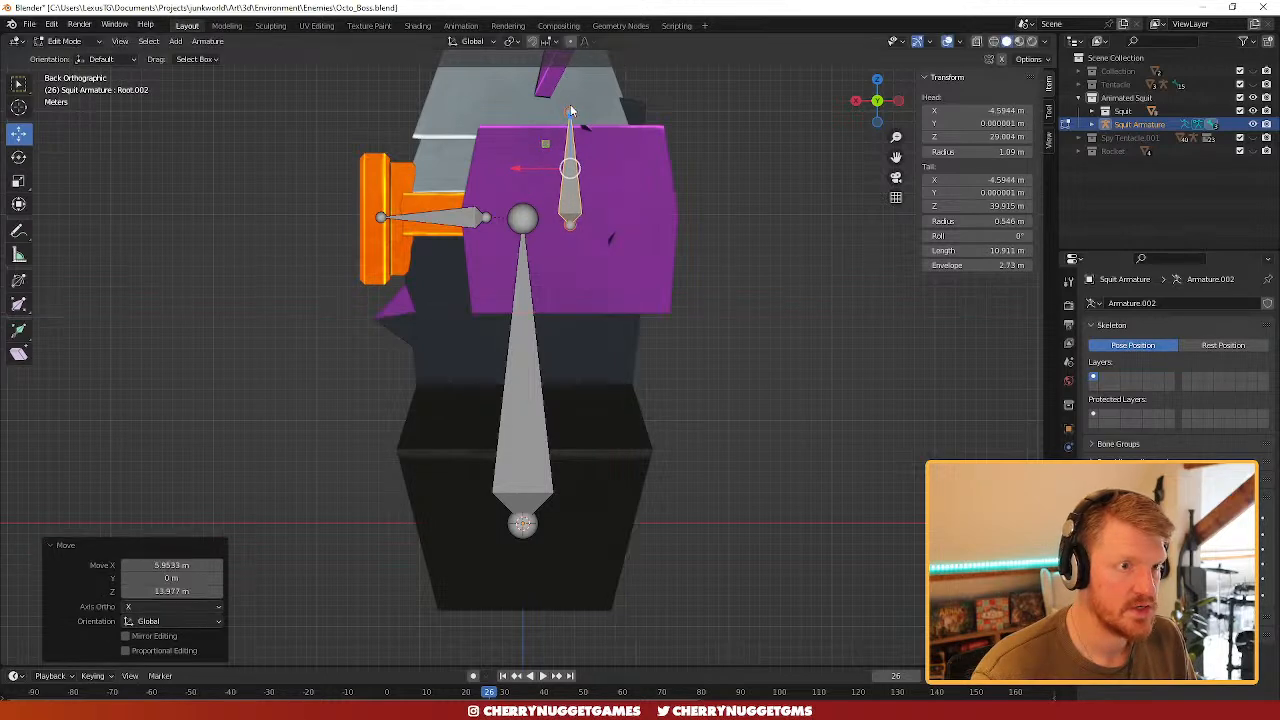
{"action": "left_click", "coordinate": [570, 106]}
{"action": "left_click", "coordinate": [570, 118]}
{"action": "key", "text": "g"}
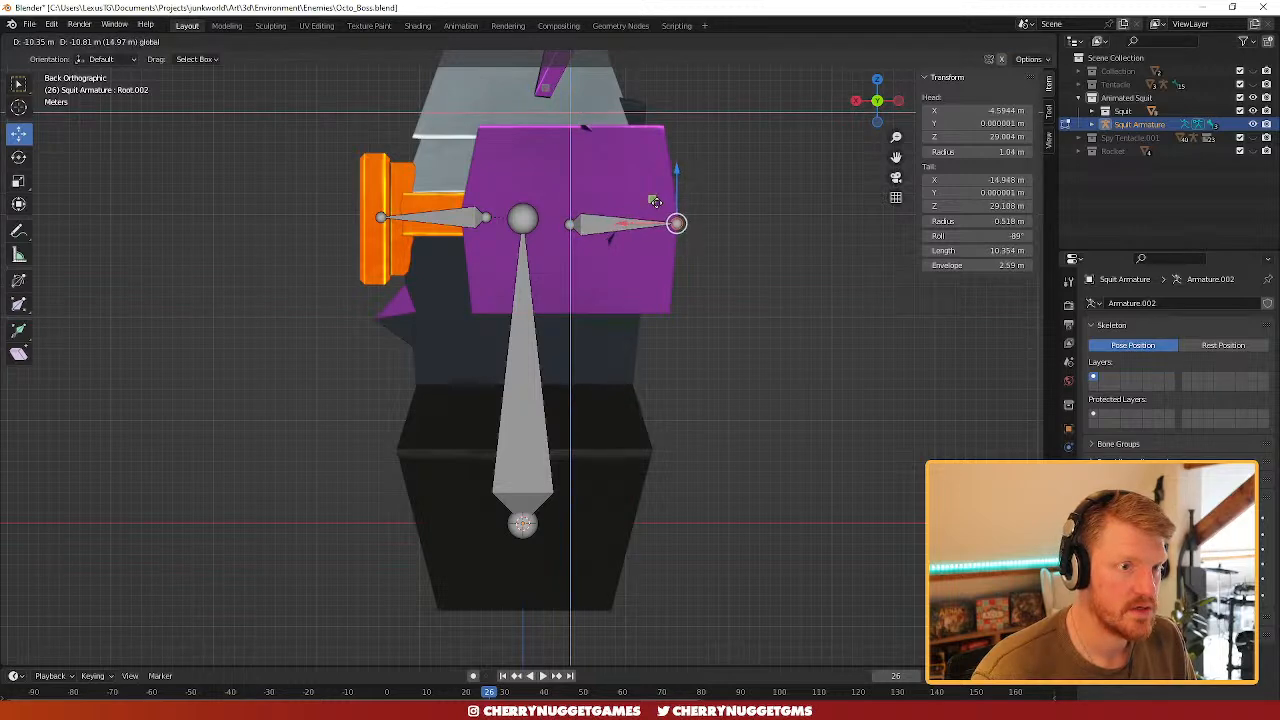
{"action": "key", "text": "Escape"}
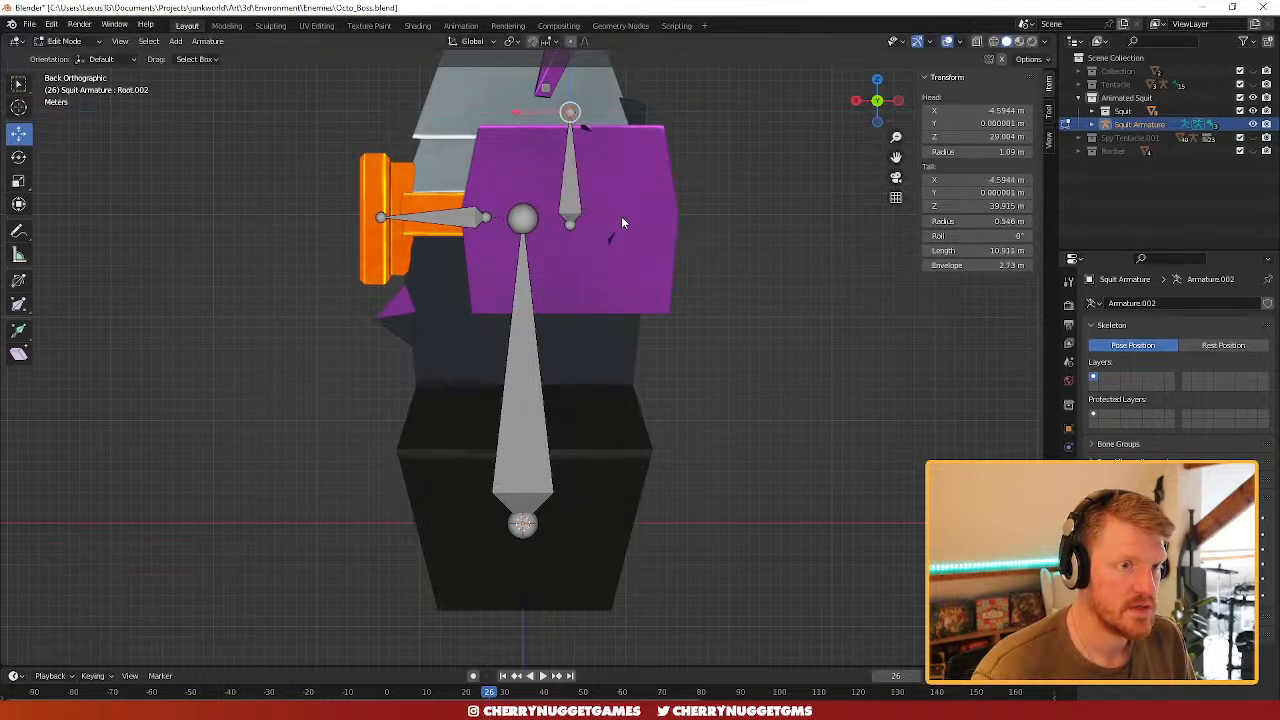
- Rotate the duplicated bone 90° about Y and 180° about Z, and move its head to about X -3.67 m, Z 29.87 m
{"action": "type", "text": "rx90"}
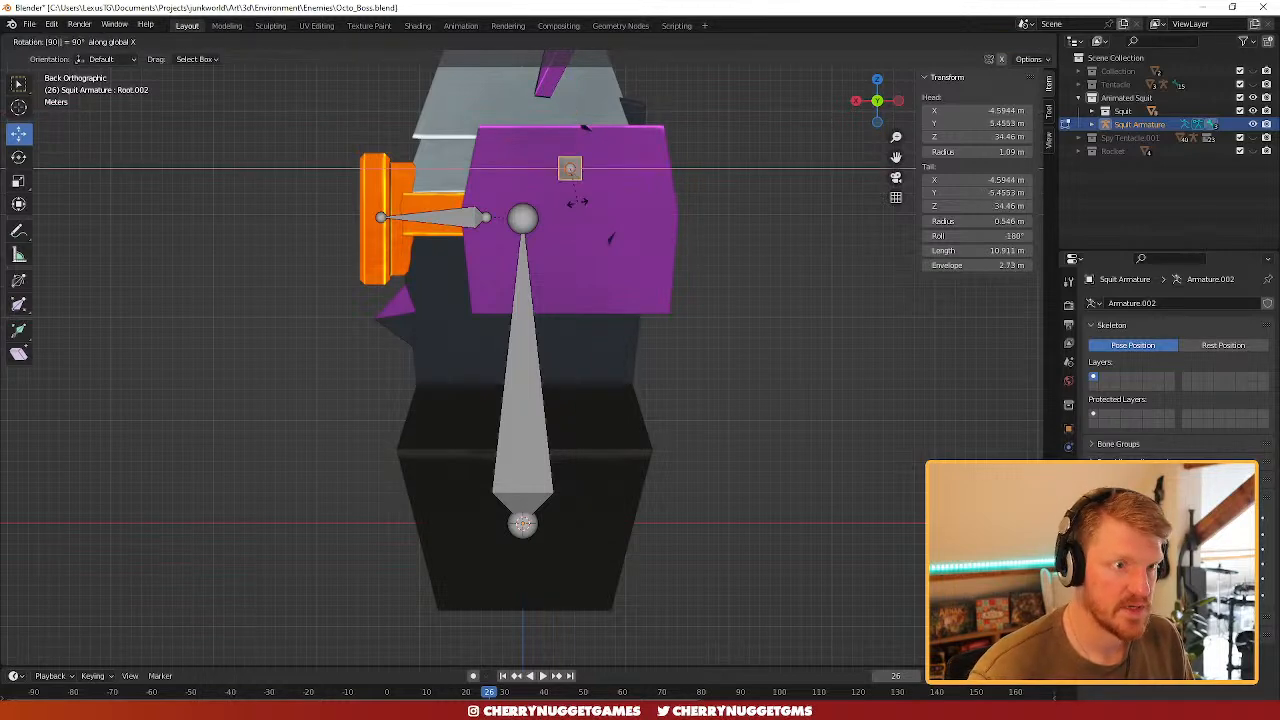
{"action": "type", "text": "y"}
{"action": "key", "text": "Return"}
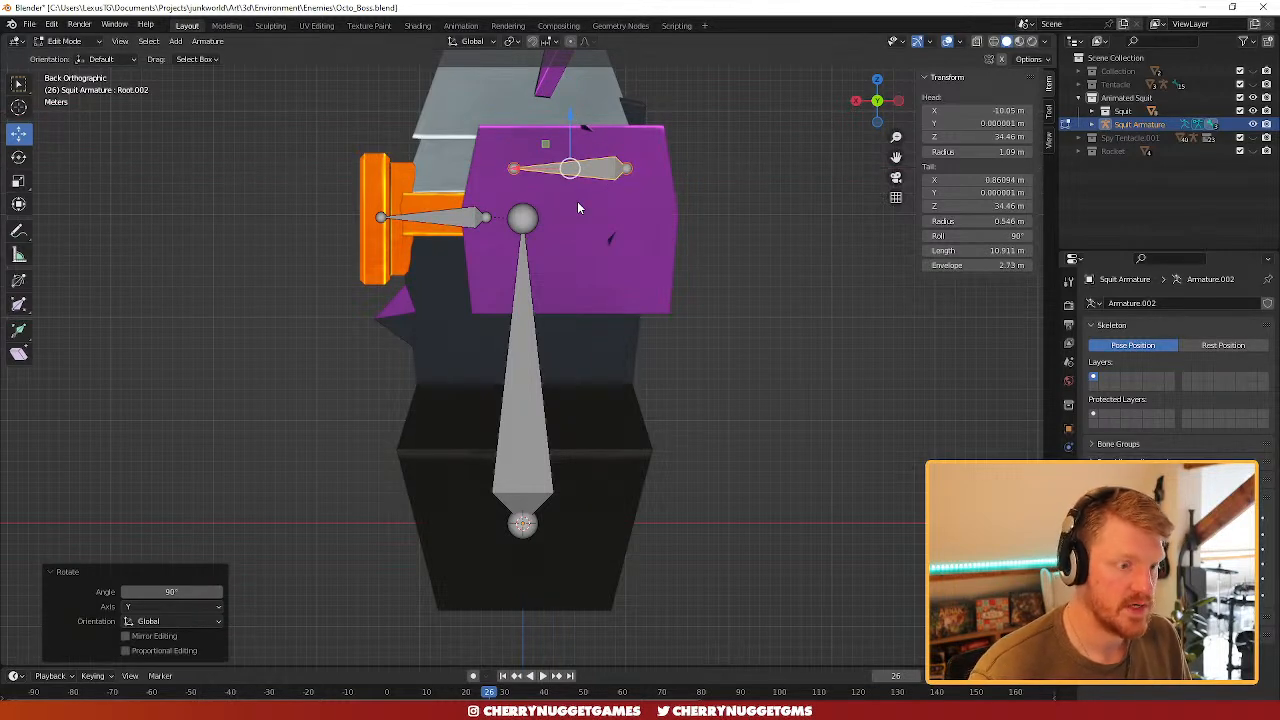
{"action": "type", "text": "rz"}
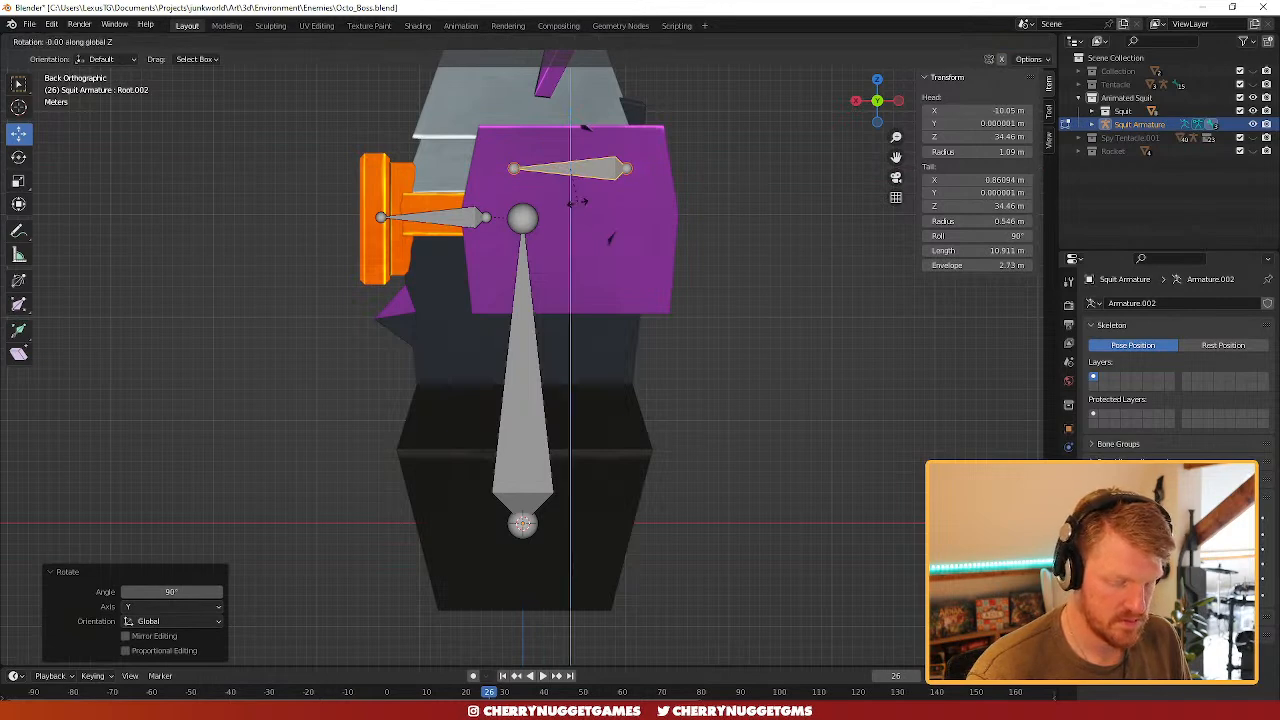
{"action": "type", "text": "180"}
{"action": "key", "text": "Return"}
{"action": "key", "text": "g"}
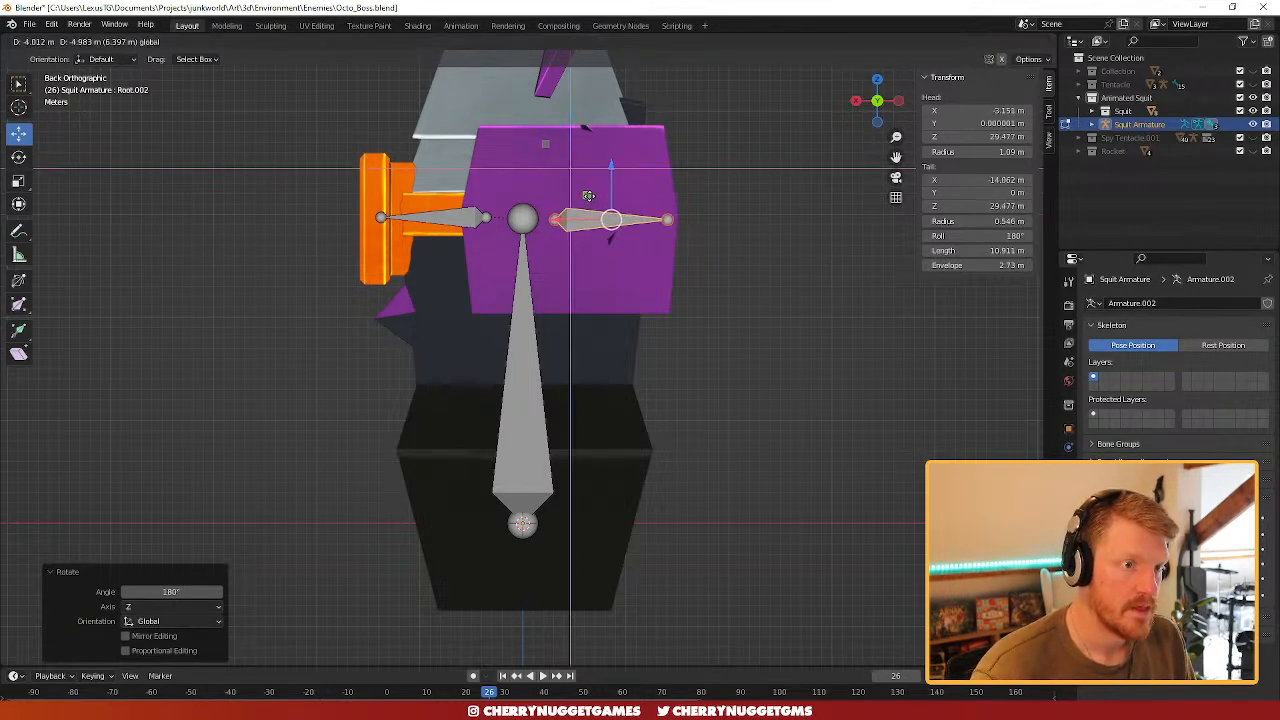
{"action": "left_click", "coordinate": [593, 191]}
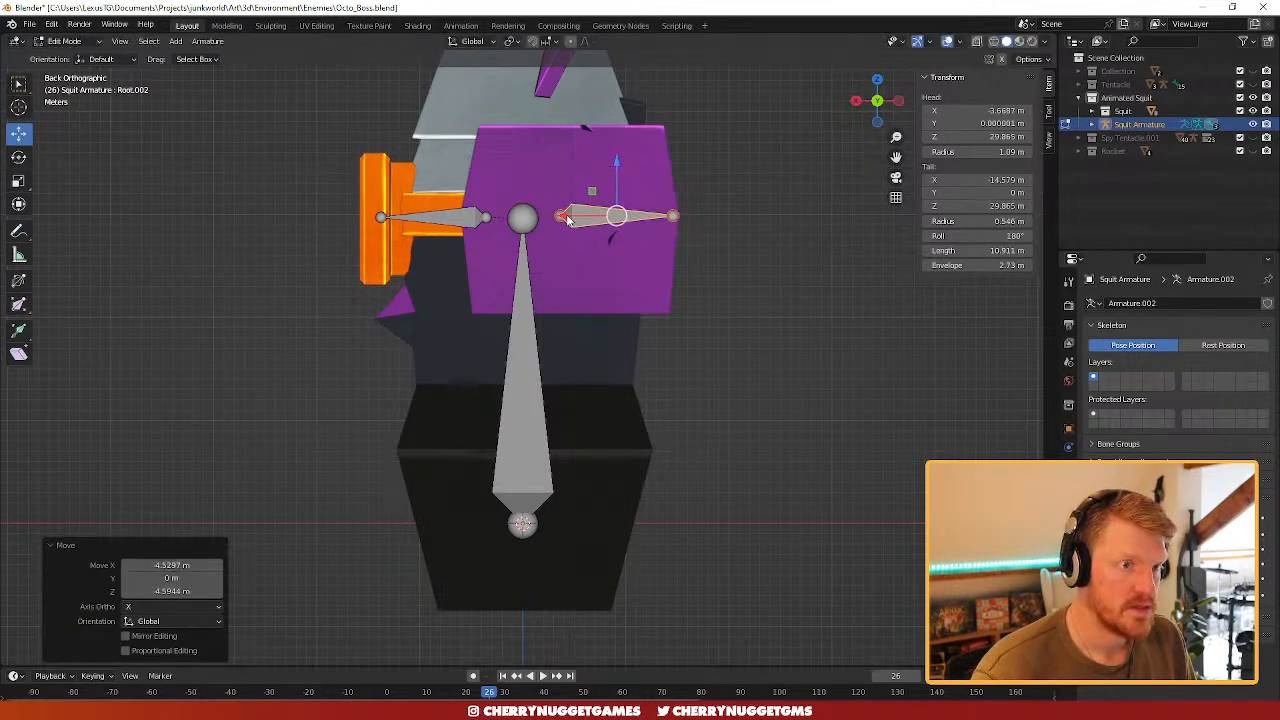
- Shift only the bone's head joint along X to about -0.045 m, at the tip of the Root bone
{"action": "left_click", "coordinate": [562, 218]}
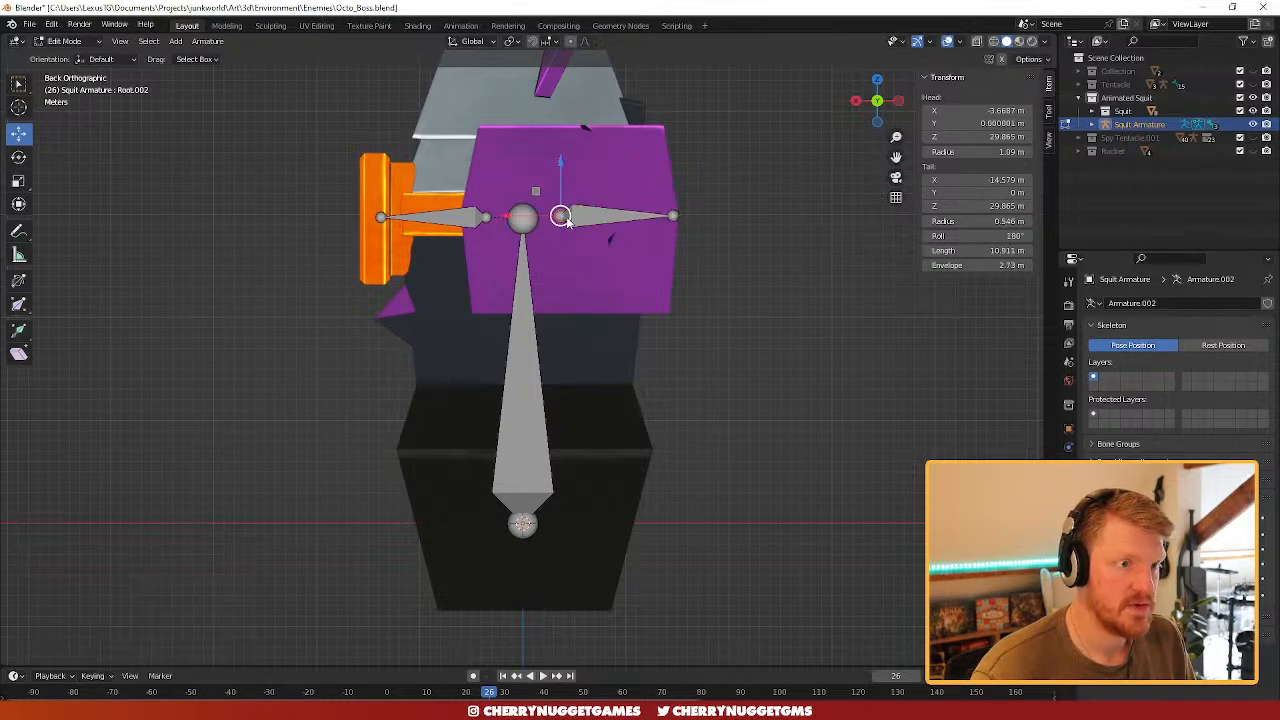
{"action": "left_click_drag", "start_coordinate": [538, 218], "coordinate": [547, 218]}
{"action": "left_click", "coordinate": [878, 80]}
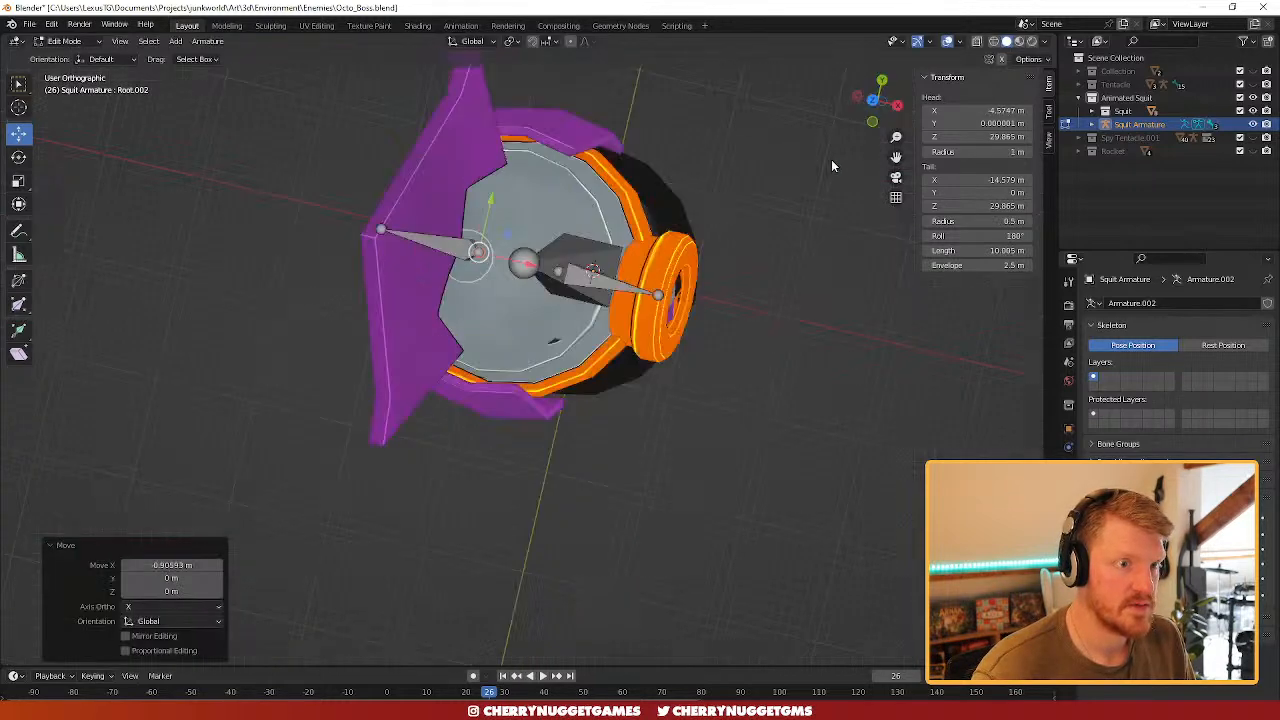
{"action": "left_click_drag", "start_coordinate": [509, 266], "coordinate": [558, 263]}
{"action": "left_click", "coordinate": [877, 77]}
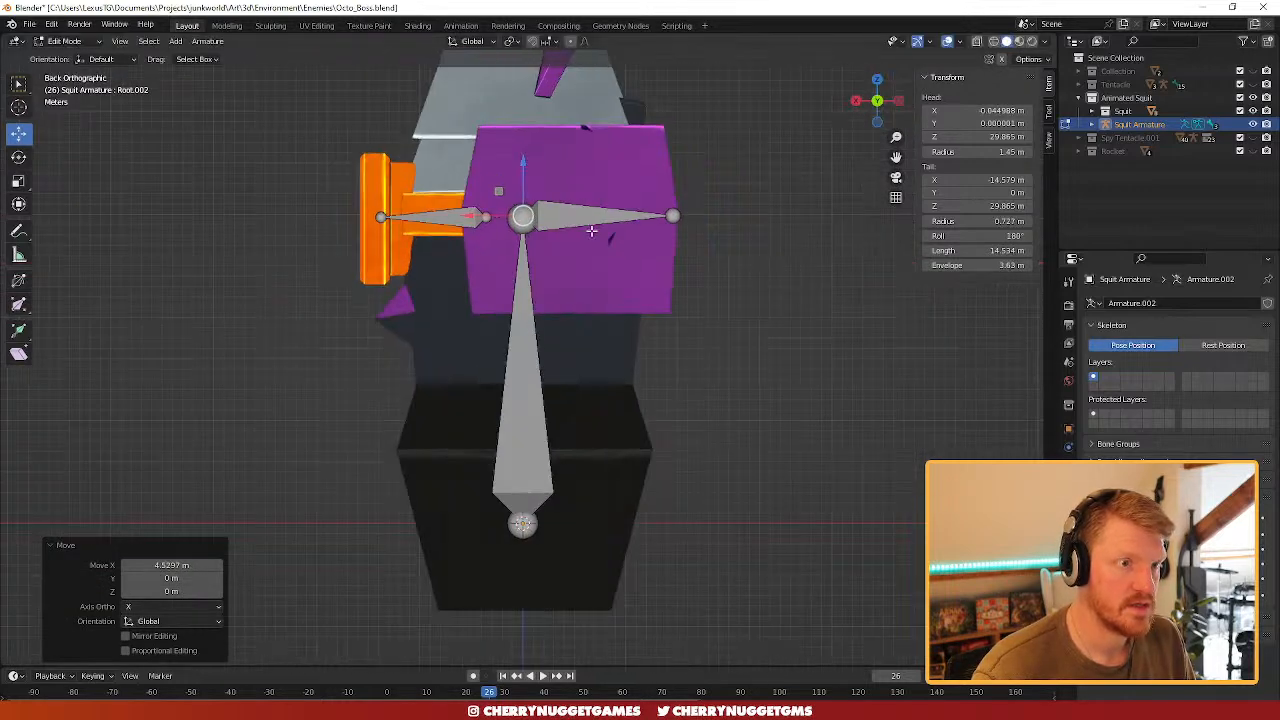
- Parent the horizontal back bone to the Root bone with Keep Offset
{"action": "left_click", "coordinate": [605, 220]}
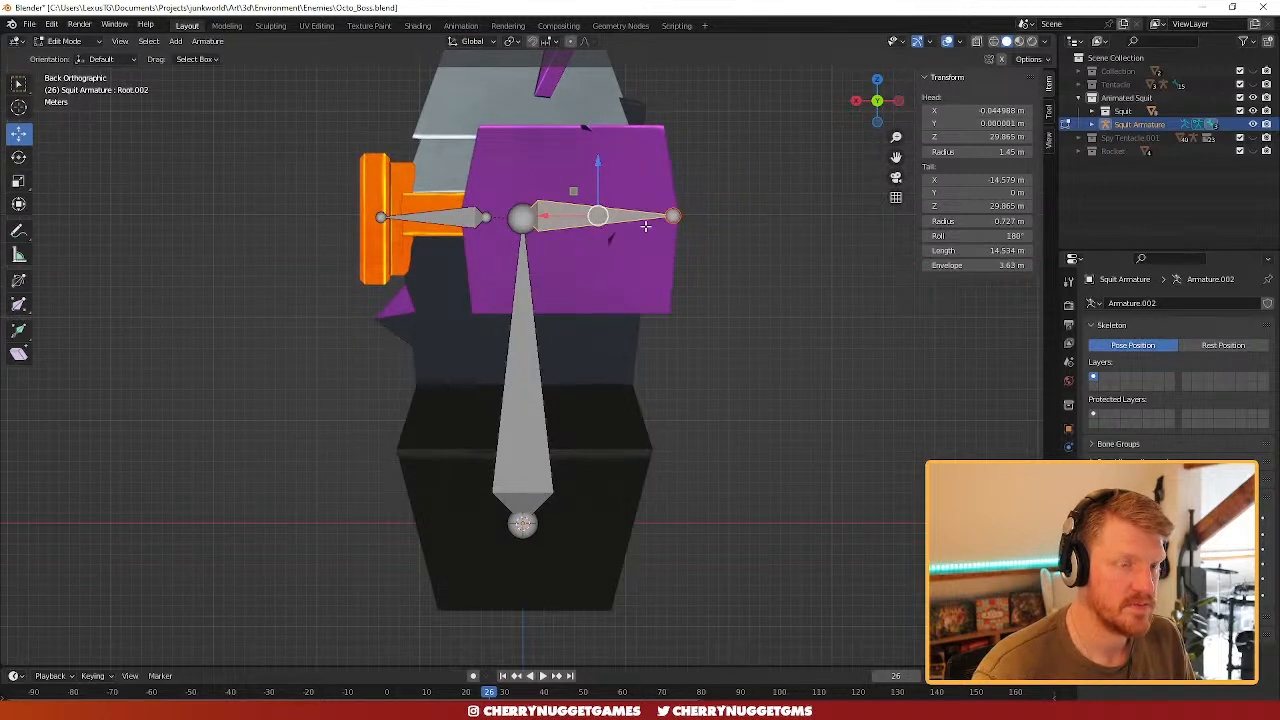
{"action": "middle_click_drag", "start_coordinate": [661, 231], "coordinate": [645, 295]}
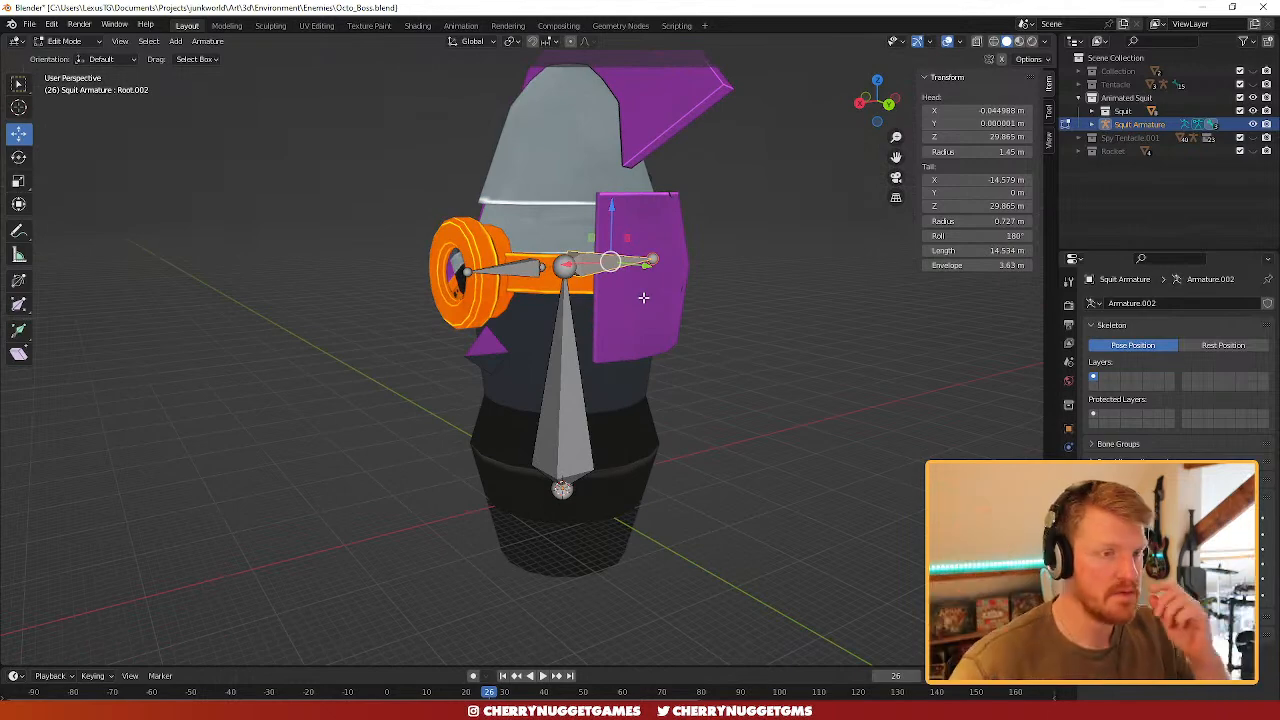
{"action": "mouse_move", "coordinate": [649, 298]}
{"action": "middle_mouse_down"}
{"action": "mouse_move", "coordinate": [630, 264]}
{"action": "mouse_move", "coordinate": [634, 286]}
{"action": "middle_mouse_up"}
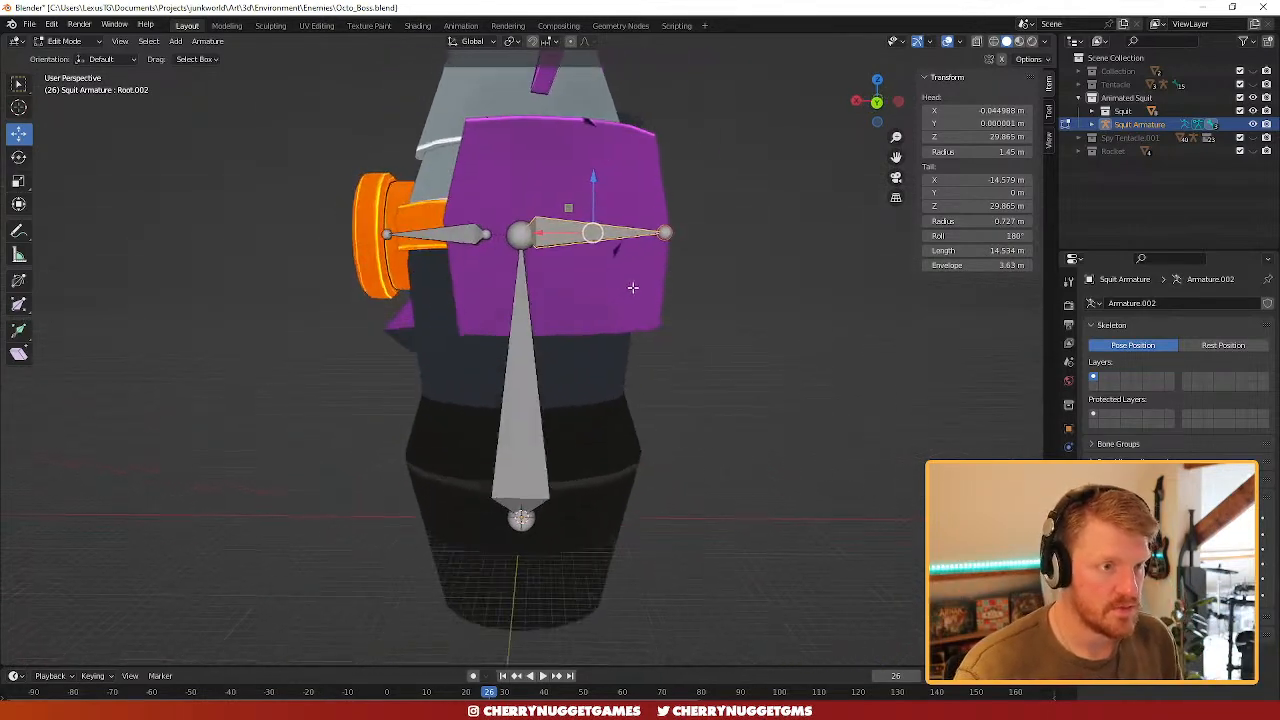
{"action": "left_click", "coordinate": [534, 380]}
{"action": "key", "text": "ctrl+p"}
{"action": "left_click", "coordinate": [536, 386]}
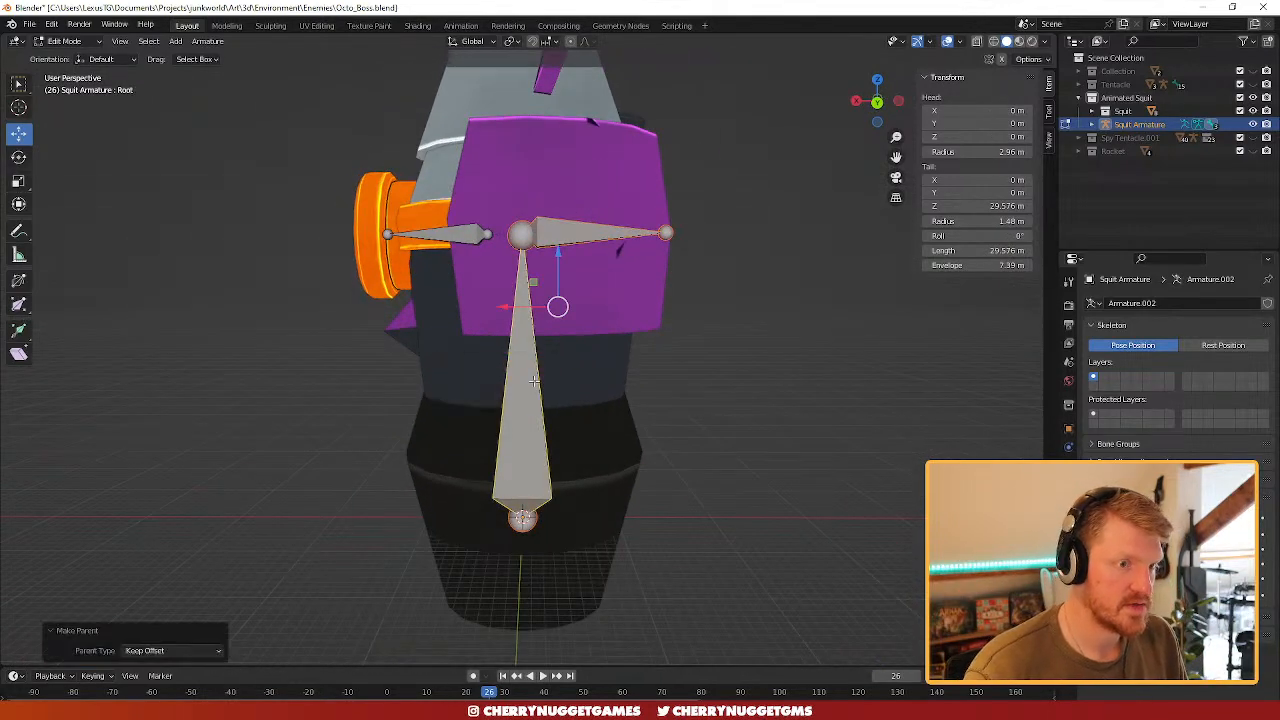
- Duplicate the horizontal back bone about 10.2 m higher and rotate the copy 90° about Y so it stands upright
{"action": "middle_click_drag", "start_coordinate": [731, 318], "coordinate": [562, 378]}
{"action": "left_click", "coordinate": [560, 378]}
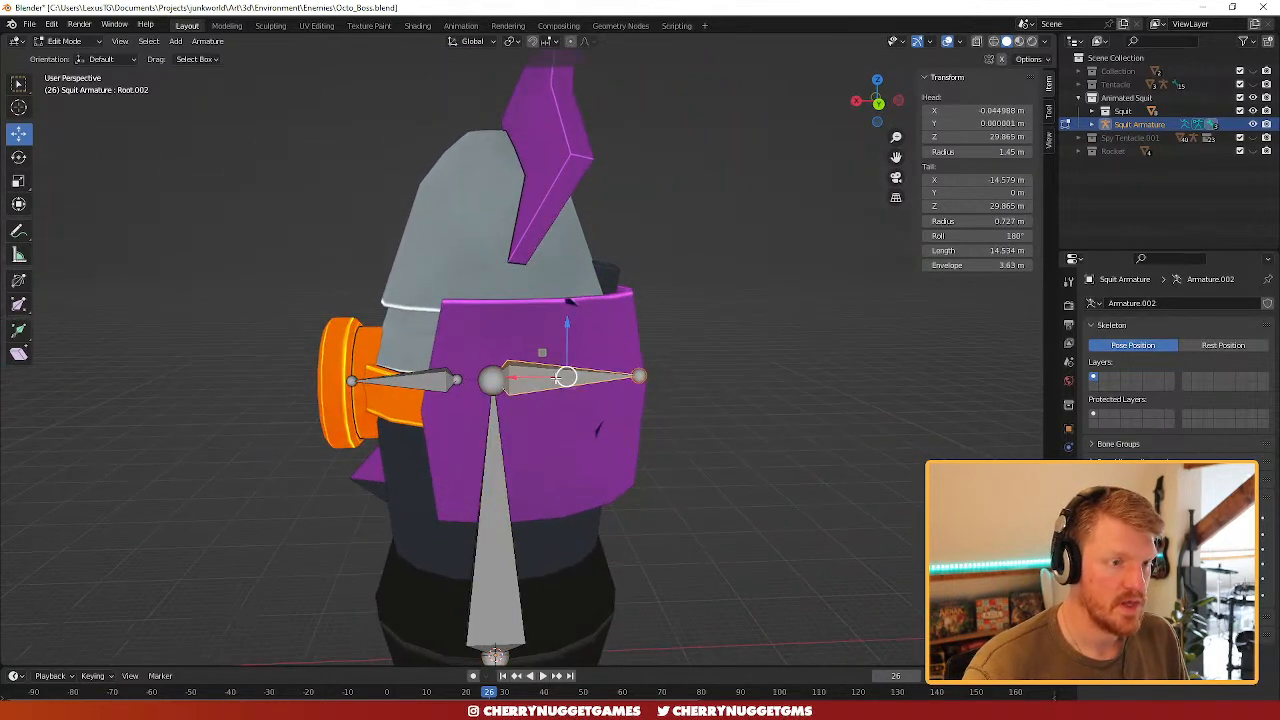
{"action": "key", "text": "shift+d"}
{"action": "left_click", "coordinate": [546, 272]}
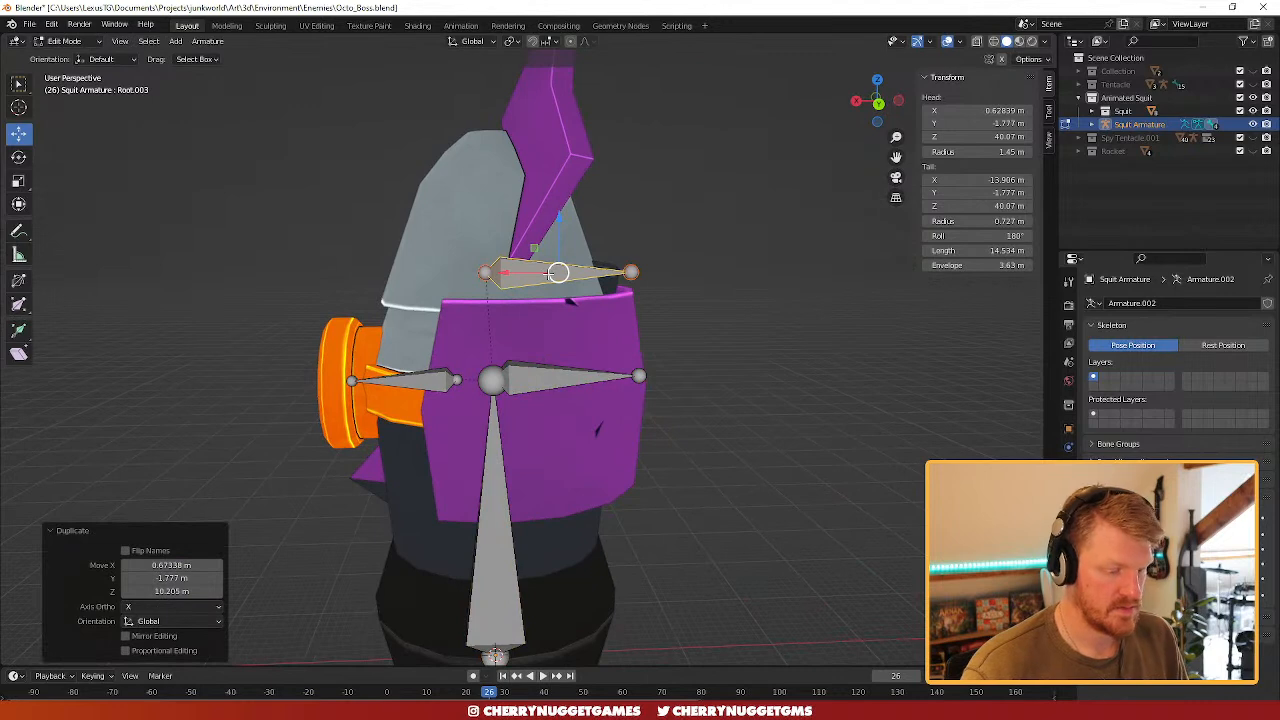
{"action": "type", "text": "ry90"}
{"action": "key", "text": "Return"}
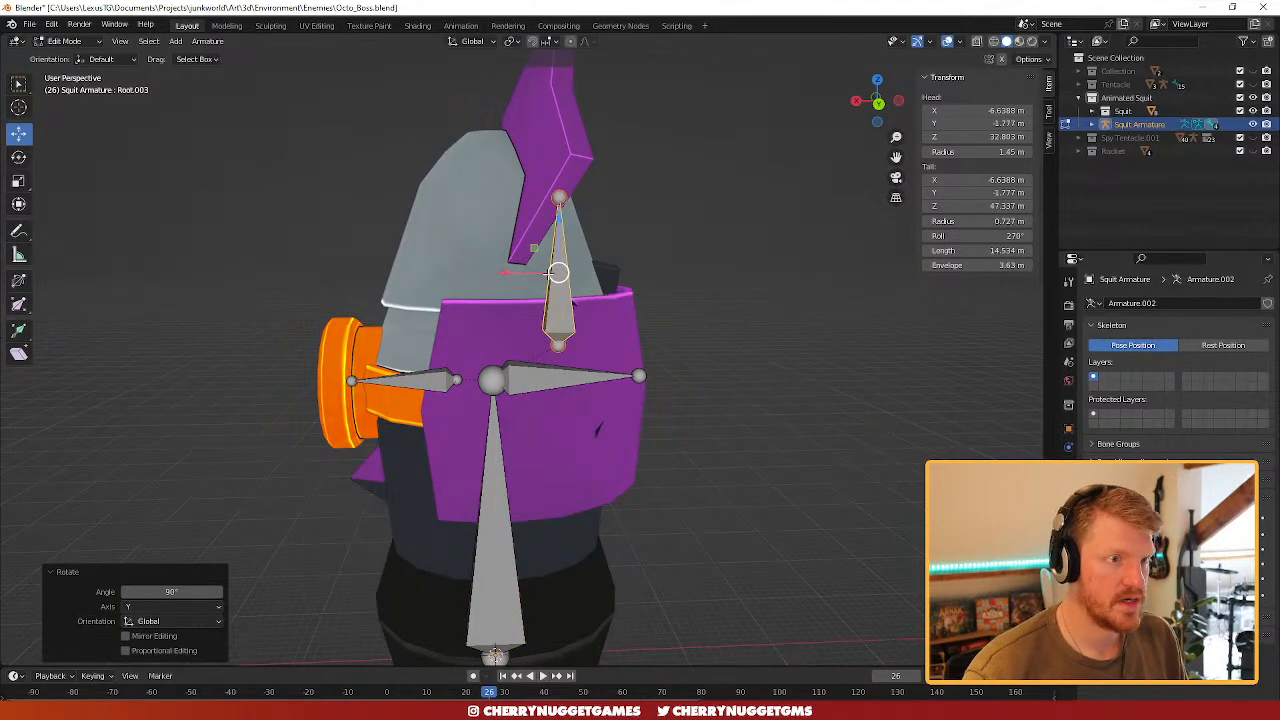
- Move the upright bone in front view with X-ray on, placing its head at about X -9.69 m, Z 38.64 m
{"action": "left_click", "coordinate": [899, 103]}
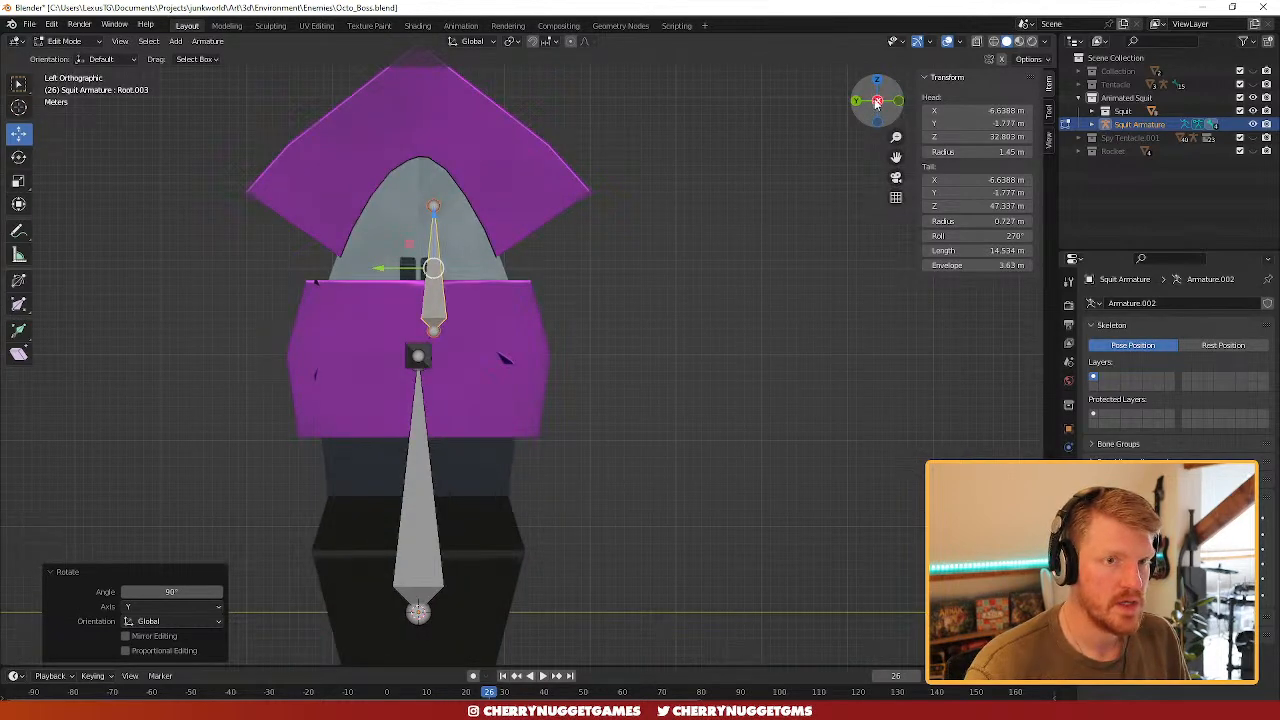
{"action": "left_click", "coordinate": [877, 103]}
{"action": "left_click", "coordinate": [858, 103]}
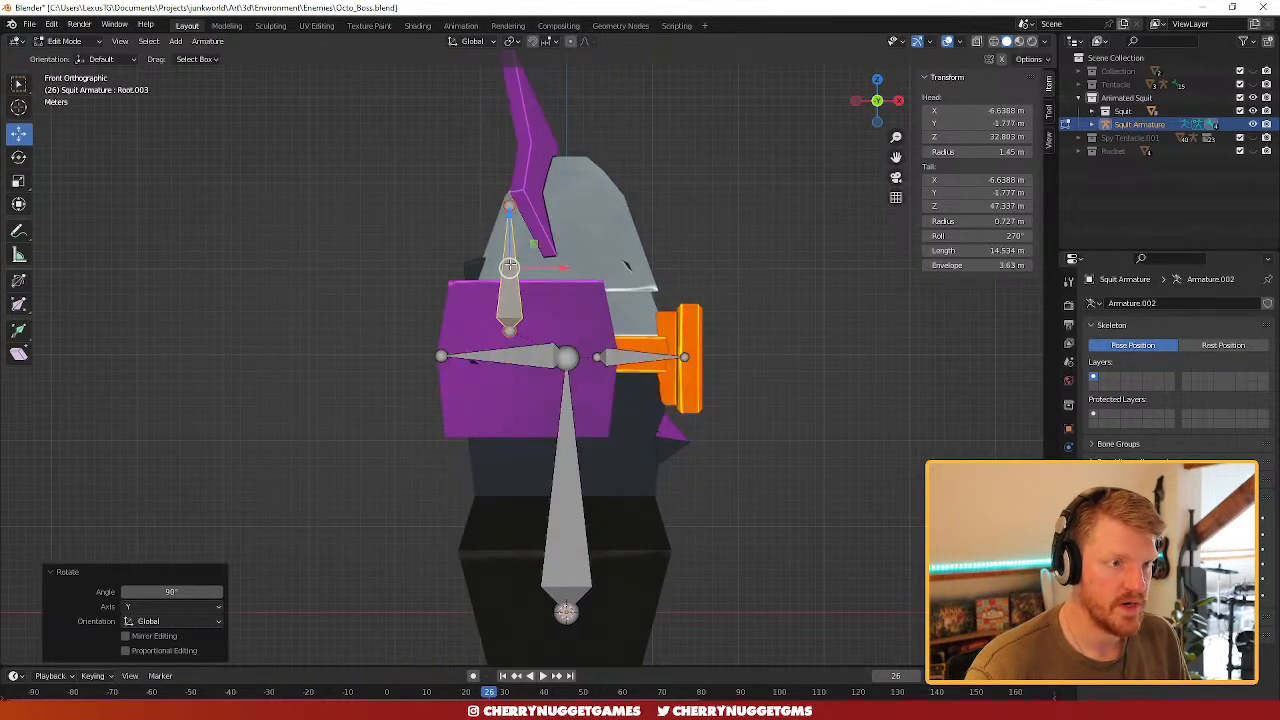
{"action": "scroll", "coordinate": [625, 258], "scroll_direction": "up", "scroll_amount": 3}
{"action": "left_click_drag", "start_coordinate": [517, 182], "coordinate": [463, 104]}
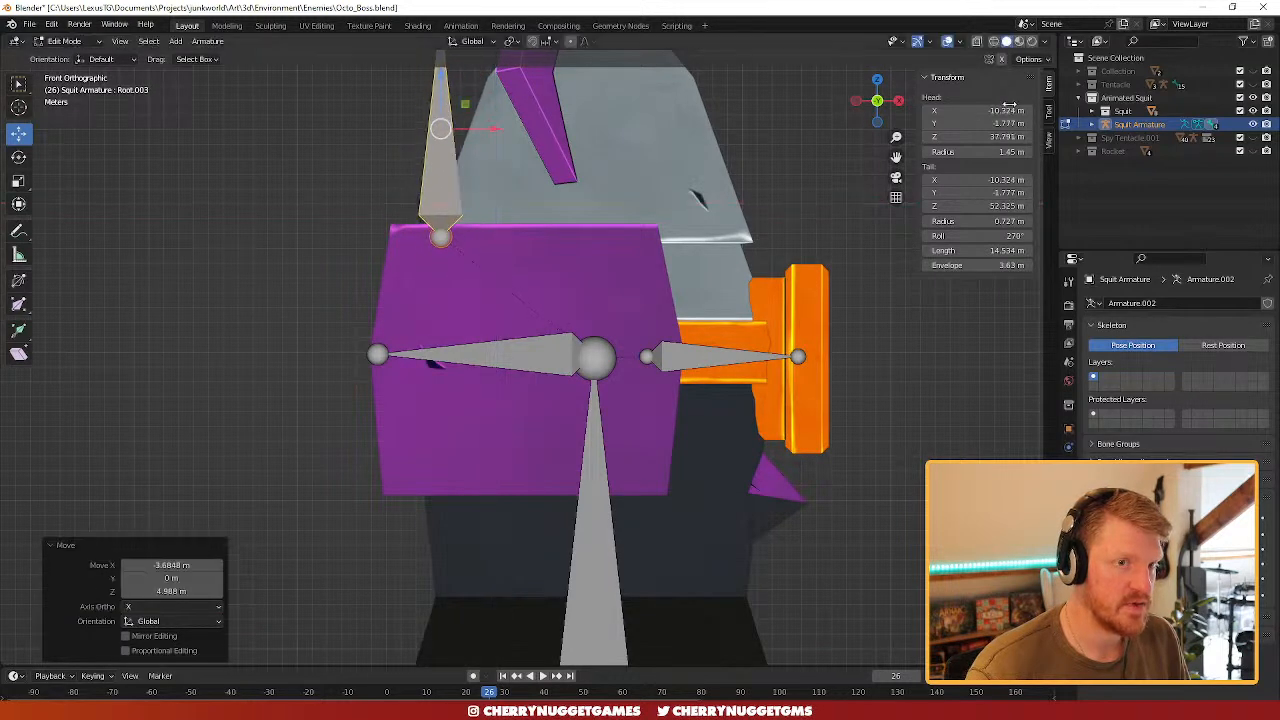
{"action": "left_click", "coordinate": [978, 42]}
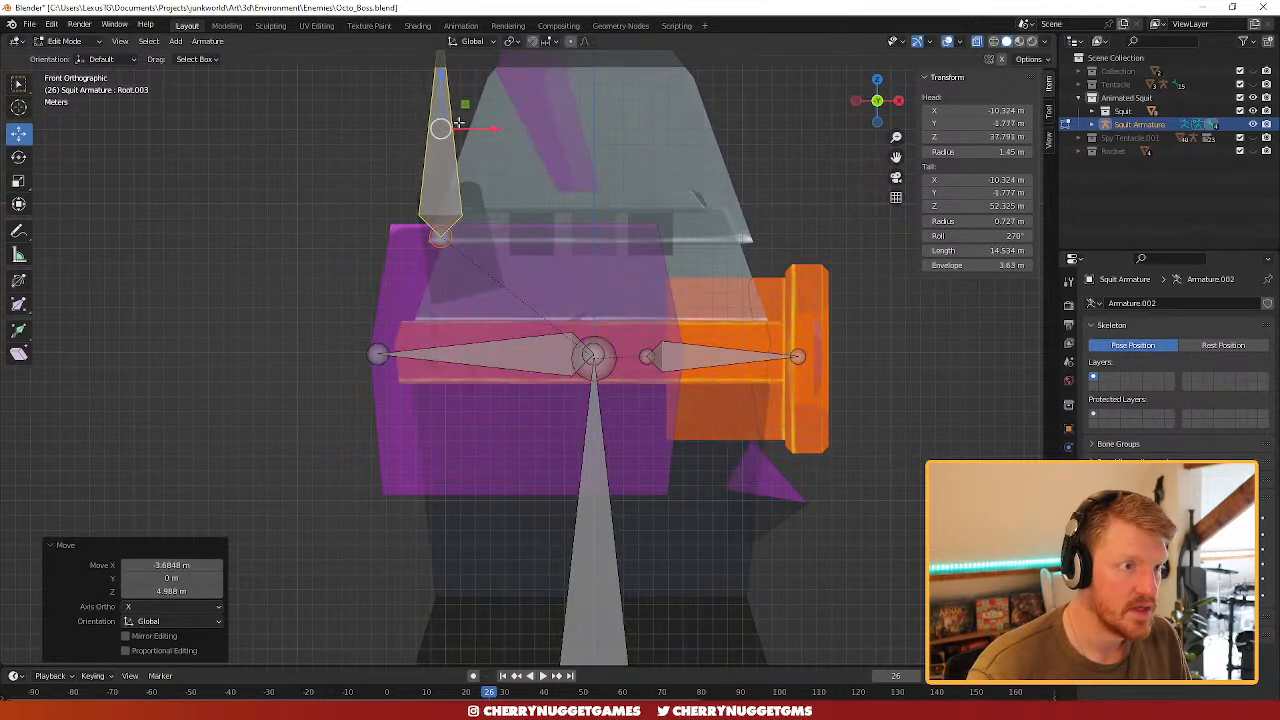
{"action": "mouse_move", "coordinate": [466, 103]}
{"action": "left_mouse_down"}
{"action": "mouse_move", "coordinate": [439, 98]}
{"action": "mouse_move", "coordinate": [474, 92]}
{"action": "left_mouse_up"}
{"action": "left_click", "coordinate": [637, 170]}
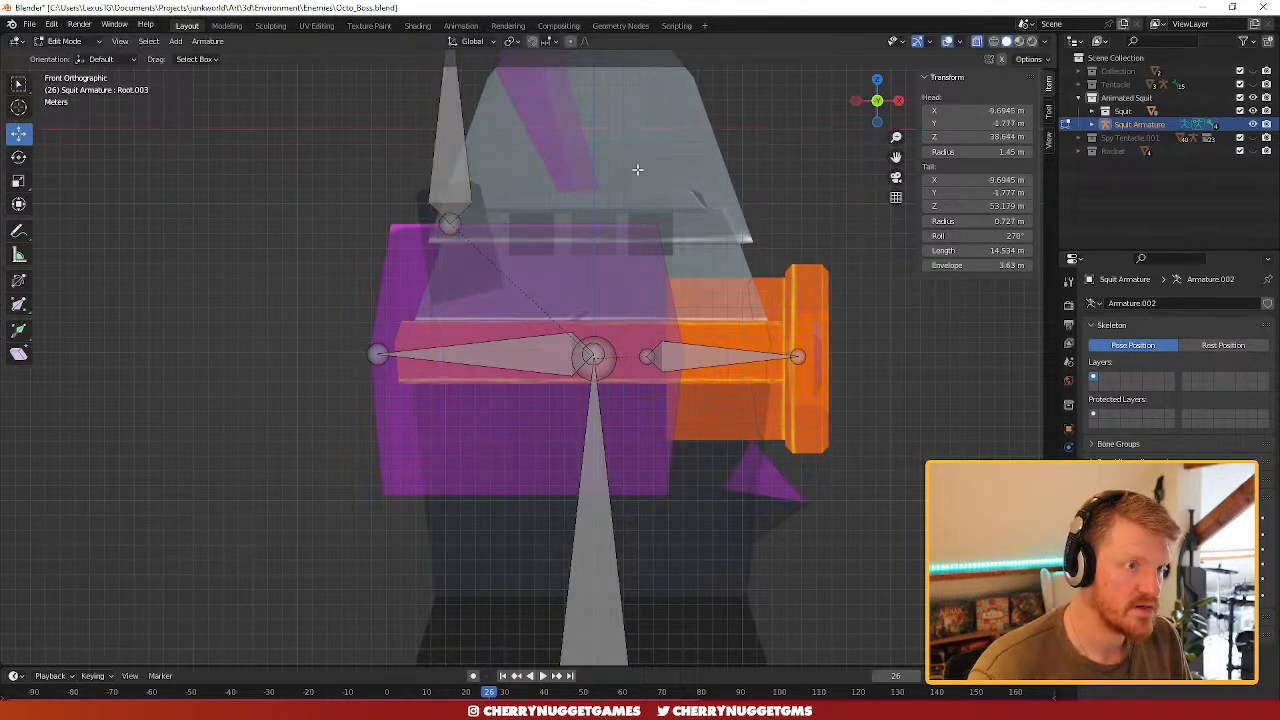
- Check the Top object's origin against the bone and move the bone's tip to about X 0.01 m, Z 53.18 m
{"action": "key", "text": "Tab"}
{"action": "left_click", "coordinate": [637, 168]}
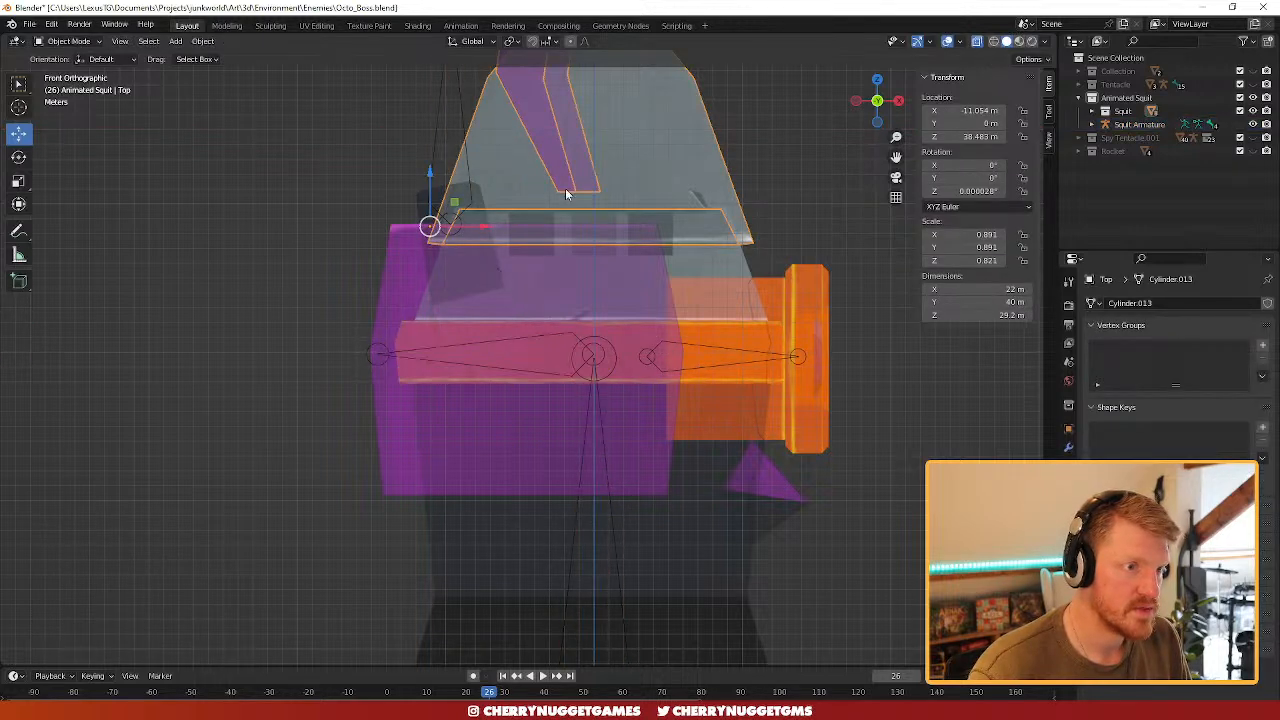
{"action": "left_click", "coordinate": [465, 157]}
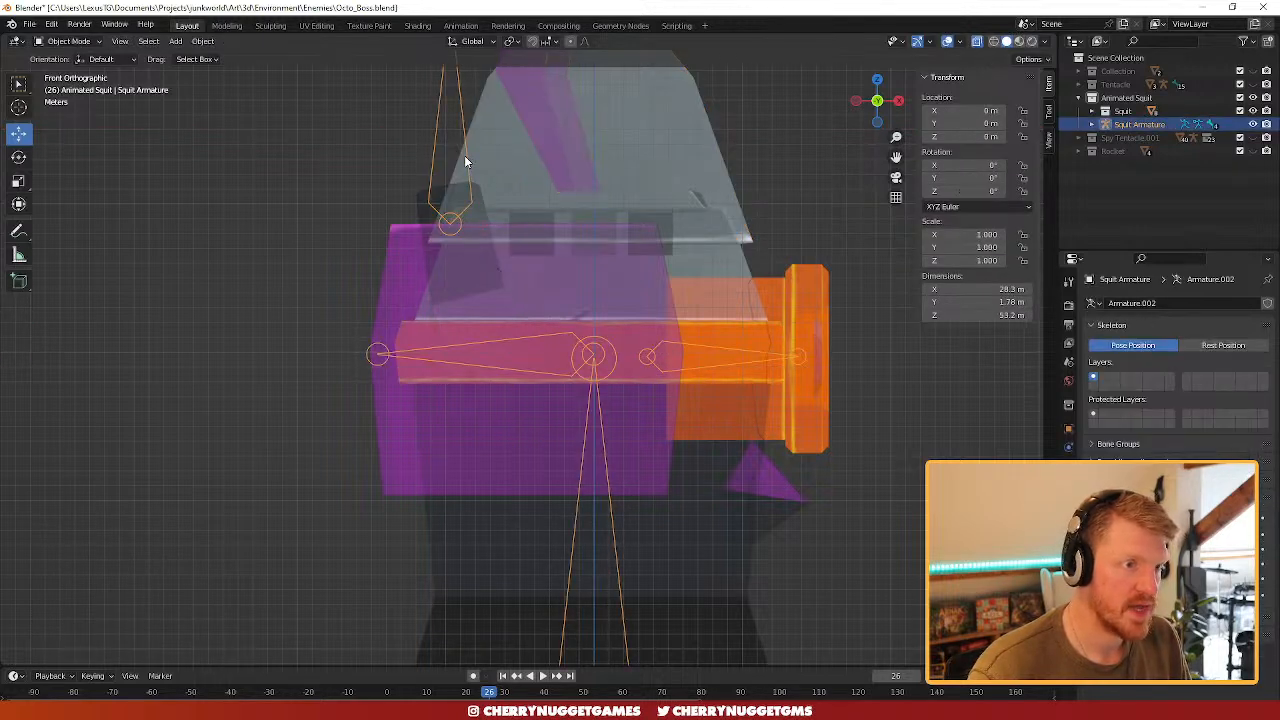
{"action": "scroll", "coordinate": [480, 185], "scroll_direction": "down", "scroll_amount": 2}
{"action": "key", "text": "Tab"}
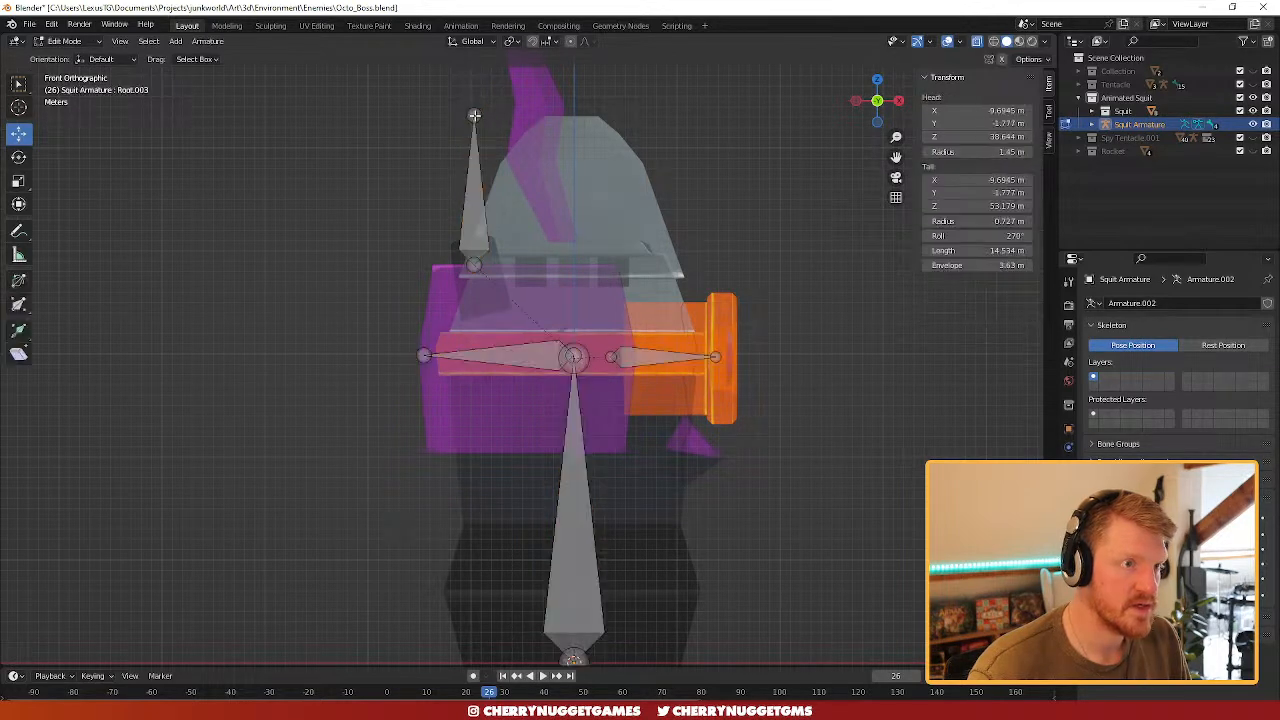
{"action": "key", "text": "g"}
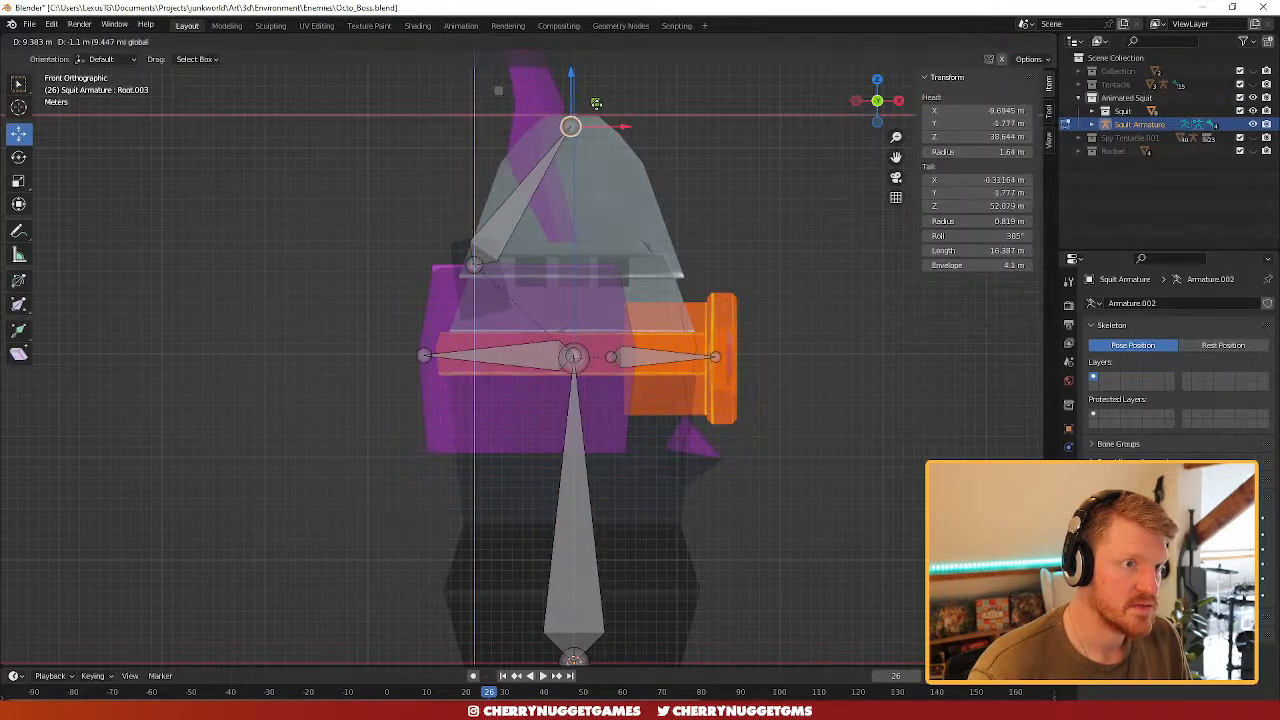
{"action": "left_click", "coordinate": [598, 92]}
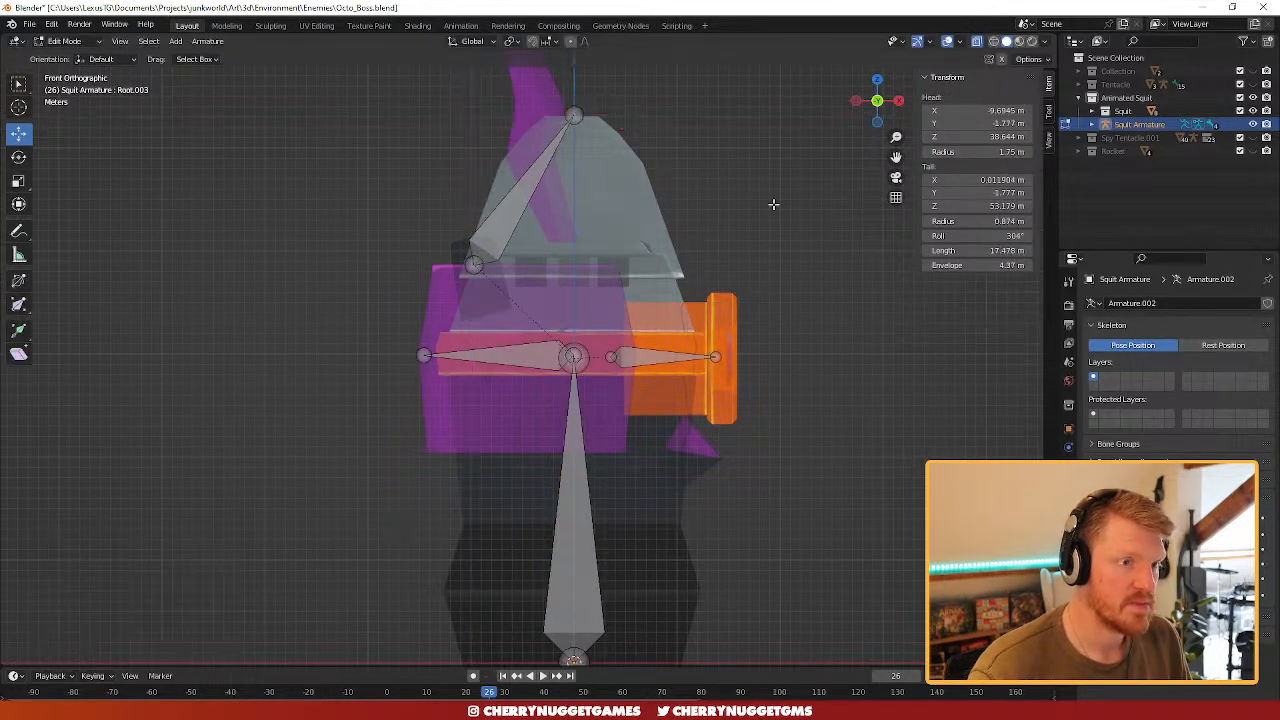
- Examine in Object Mode how the new bone lines up with the squid's Top piece
{"action": "middle_click_drag", "start_coordinate": [784, 241], "coordinate": [661, 377]}
{"action": "key", "text": "Tab"}
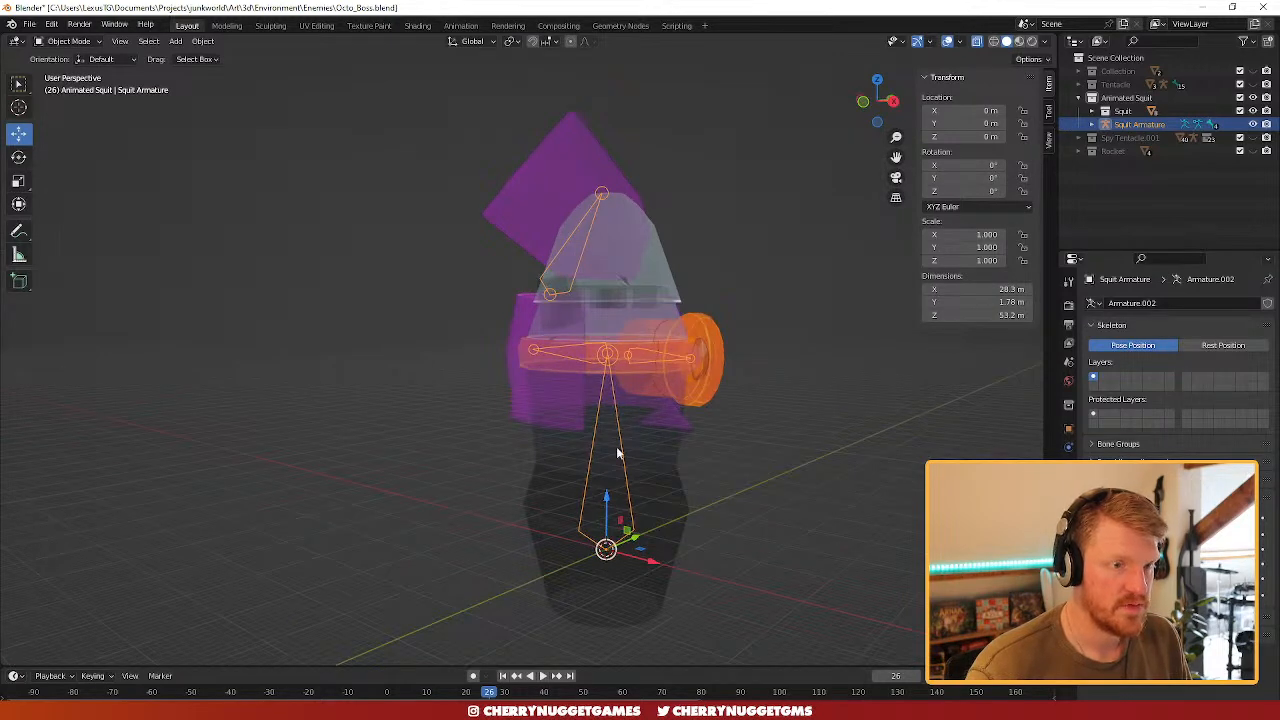
{"action": "middle_click_drag", "start_coordinate": [617, 453], "coordinate": [484, 382]}
{"action": "scroll", "coordinate": [593, 422], "scroll_direction": "down", "scroll_amount": 2}
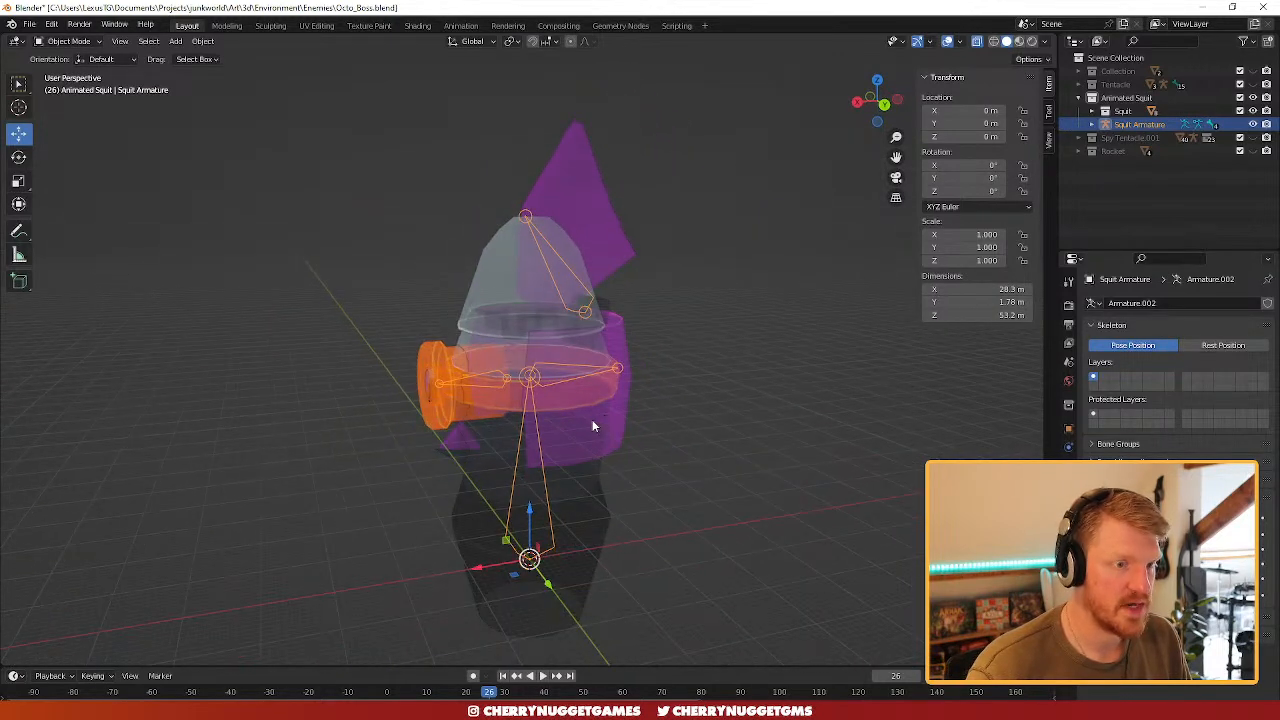
{"action": "left_click", "coordinate": [557, 272]}
{"action": "scroll", "coordinate": [610, 265], "scroll_direction": "up", "scroll_amount": 2}
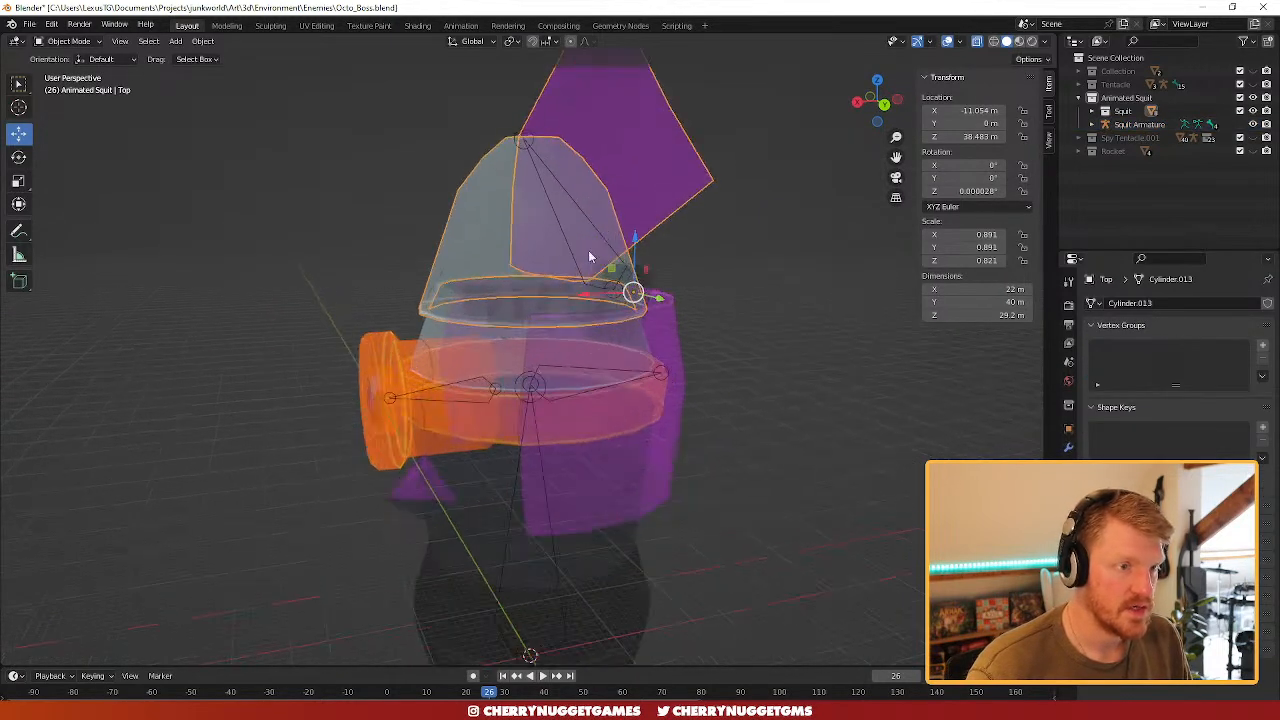
{"action": "scroll", "coordinate": [590, 258], "scroll_direction": "down", "scroll_amount": 2}
{"action": "left_click", "coordinate": [581, 254]}
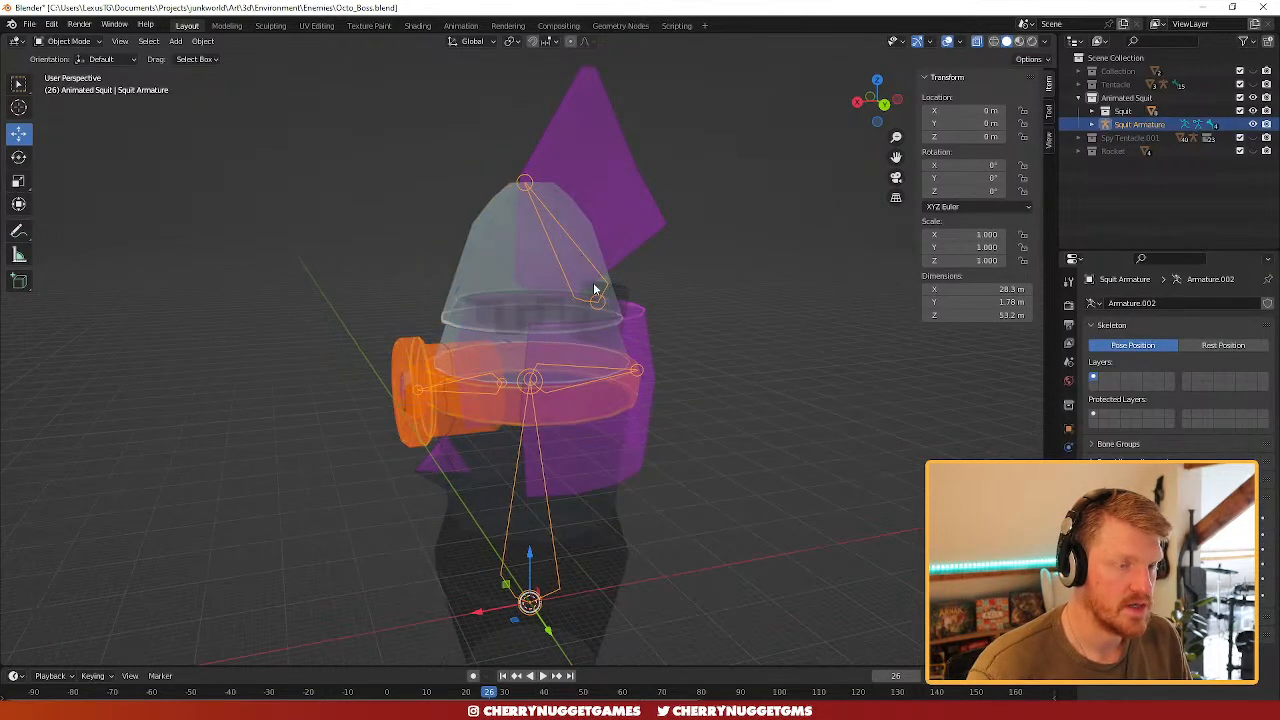
- Test the top bone in Pose Mode by rotating it about -85.8° around global Y, and undo the rotation
{"action": "left_click", "coordinate": [68, 41]}
{"action": "left_click", "coordinate": [60, 80]}
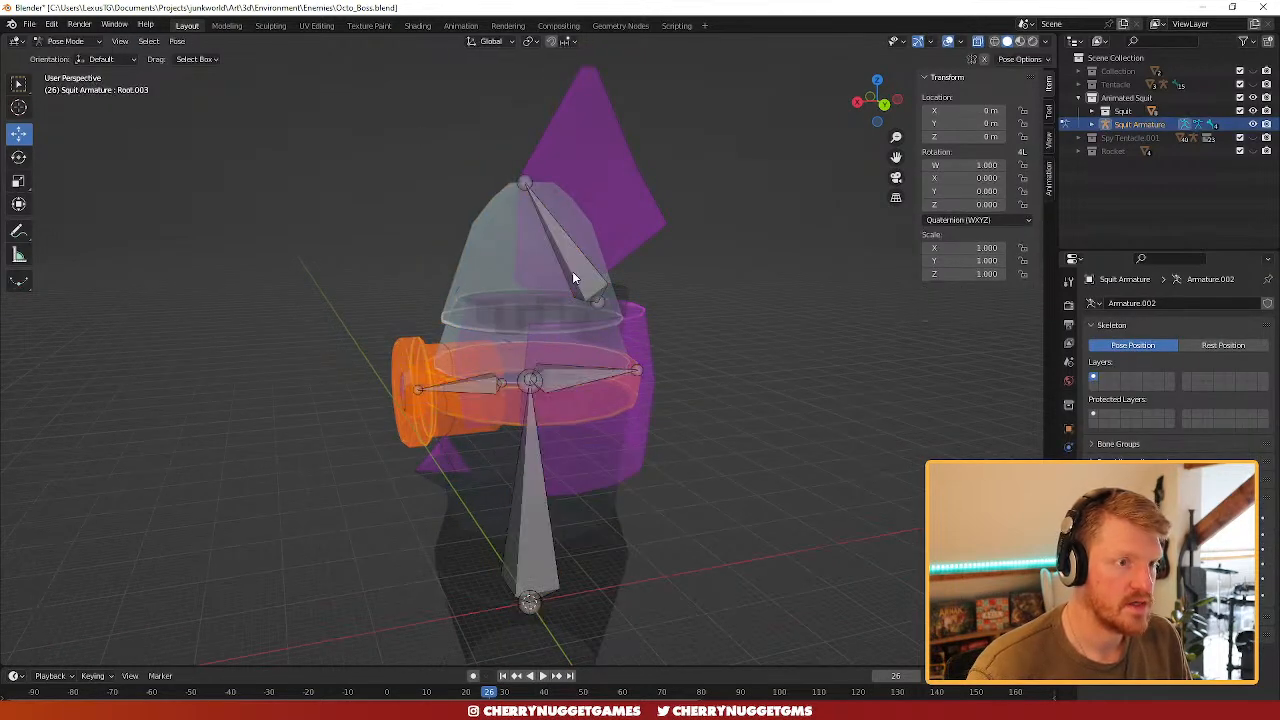
{"action": "middle_click_drag", "start_coordinate": [680, 338], "coordinate": [660, 326]}
{"action": "key", "text": "r"}
{"action": "key", "text": "y"}
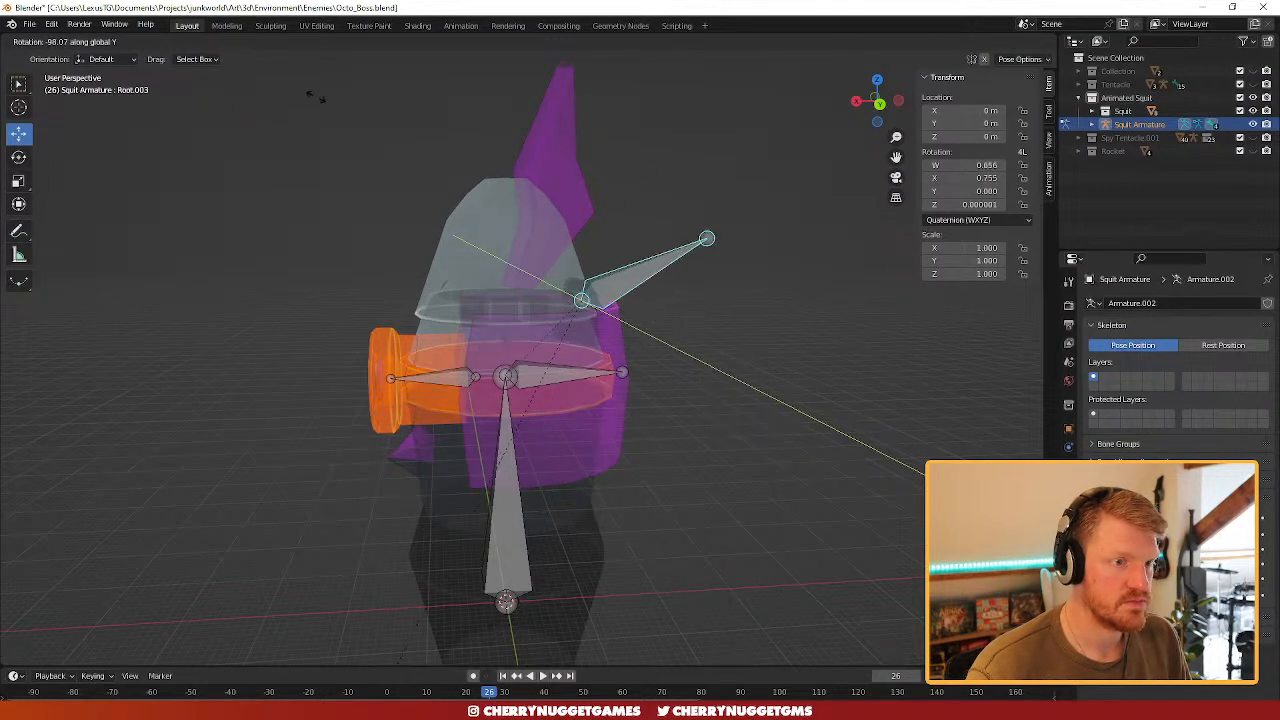
{"action": "left_click", "coordinate": [565, 536]}
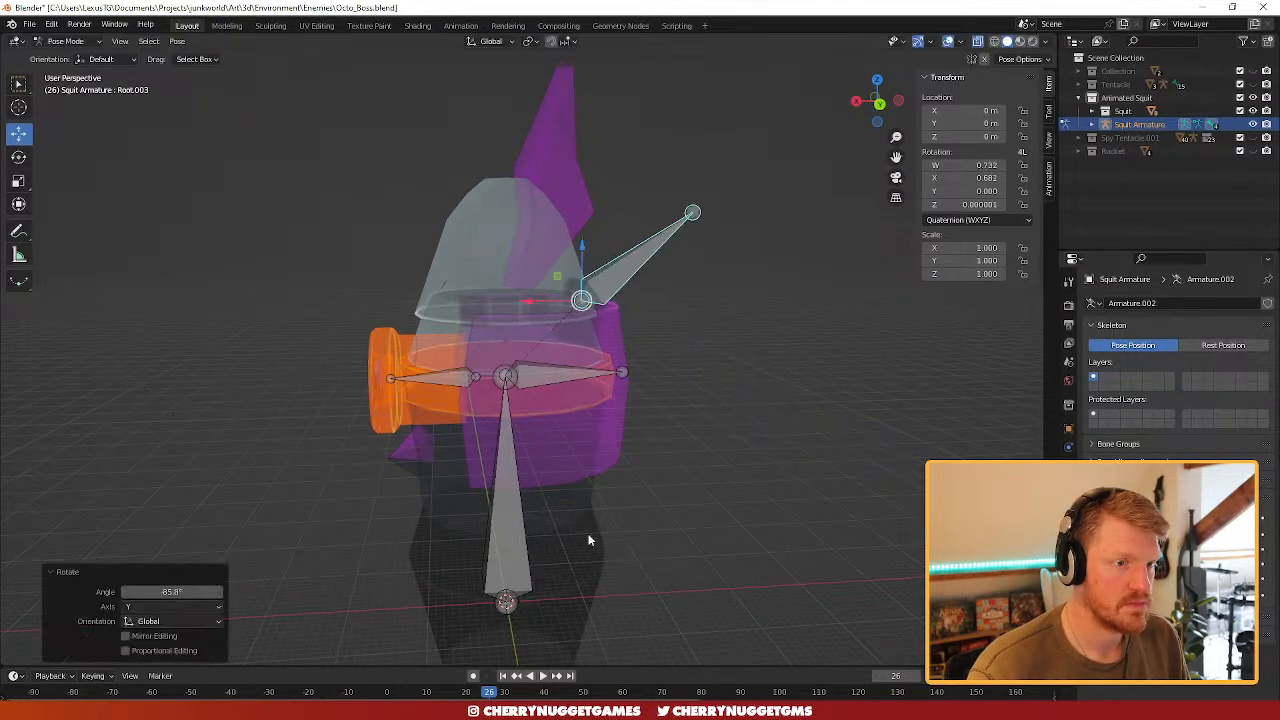
{"action": "key", "text": "ctrl+z"}
- Return the armature to Edit Mode and turn off X-ray display
{"action": "scroll", "coordinate": [698, 459], "scroll_direction": "down", "scroll_amount": 1}
{"action": "left_click", "coordinate": [698, 459]}
{"action": "middle_click_drag", "start_coordinate": [586, 474], "coordinate": [623, 488]}
{"action": "scroll", "coordinate": [685, 480], "scroll_direction": "up", "scroll_amount": 3}
{"action": "scroll", "coordinate": [659, 492], "scroll_direction": "down", "scroll_amount": 3}
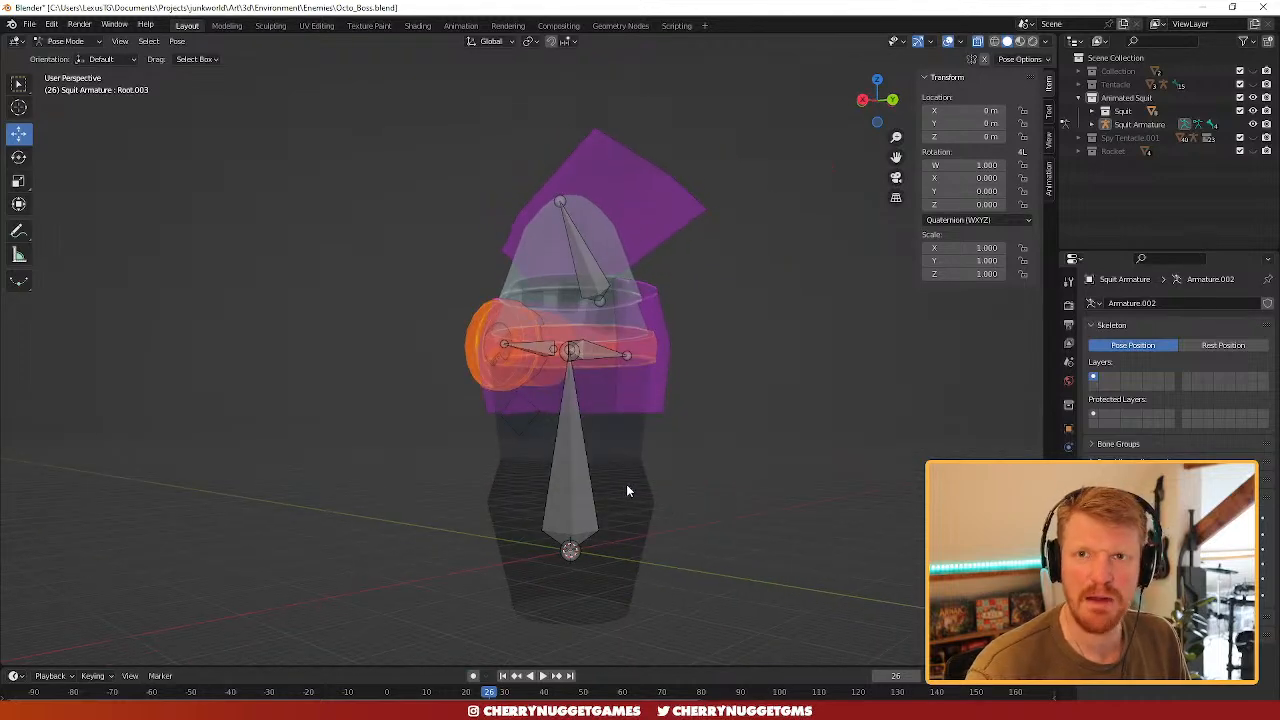
{"action": "key", "text": "Tab"}
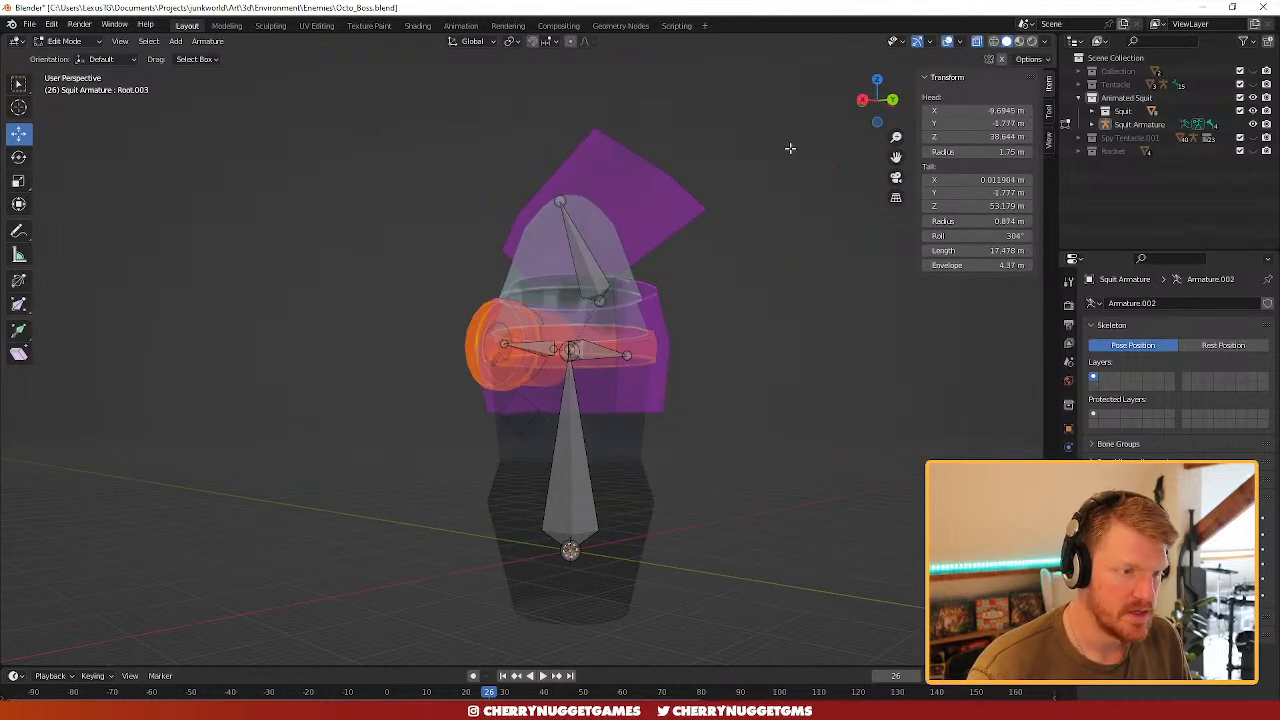
{"action": "left_click", "coordinate": [978, 44]}
{"action": "scroll", "coordinate": [511, 429], "scroll_direction": "up", "scroll_amount": 3}
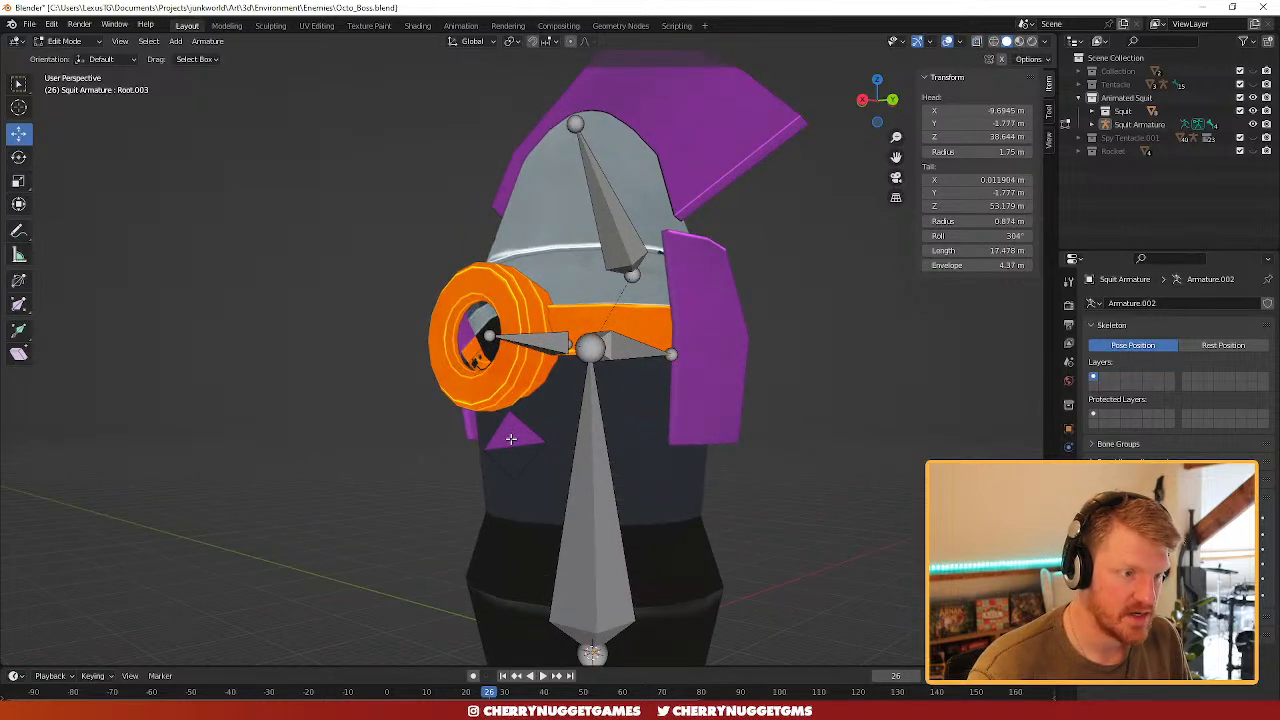
- Leave the armature's Edit Mode for Object Mode and select the squid's upper Beak piece
{"action": "middle_click_drag", "start_coordinate": [511, 438], "coordinate": [606, 505]}
{"action": "key", "text": "Tab"}
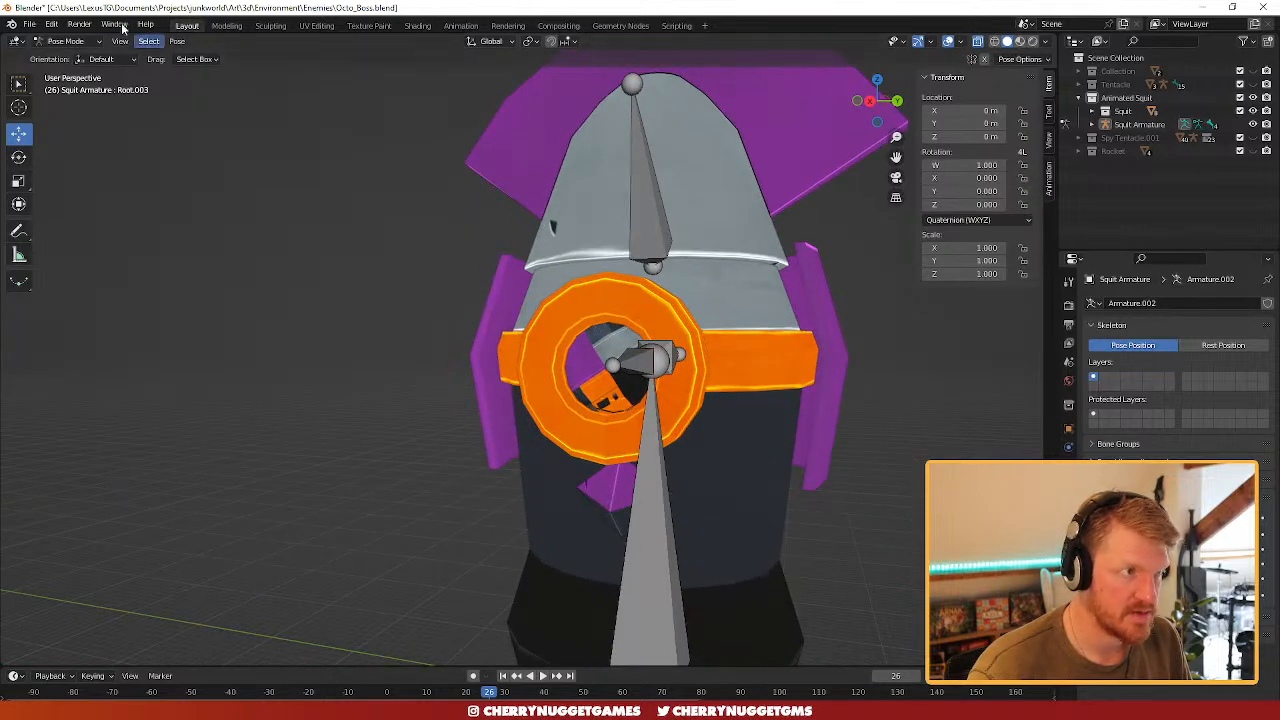
{"action": "left_click", "coordinate": [77, 44]}
{"action": "left_click", "coordinate": [72, 59]}
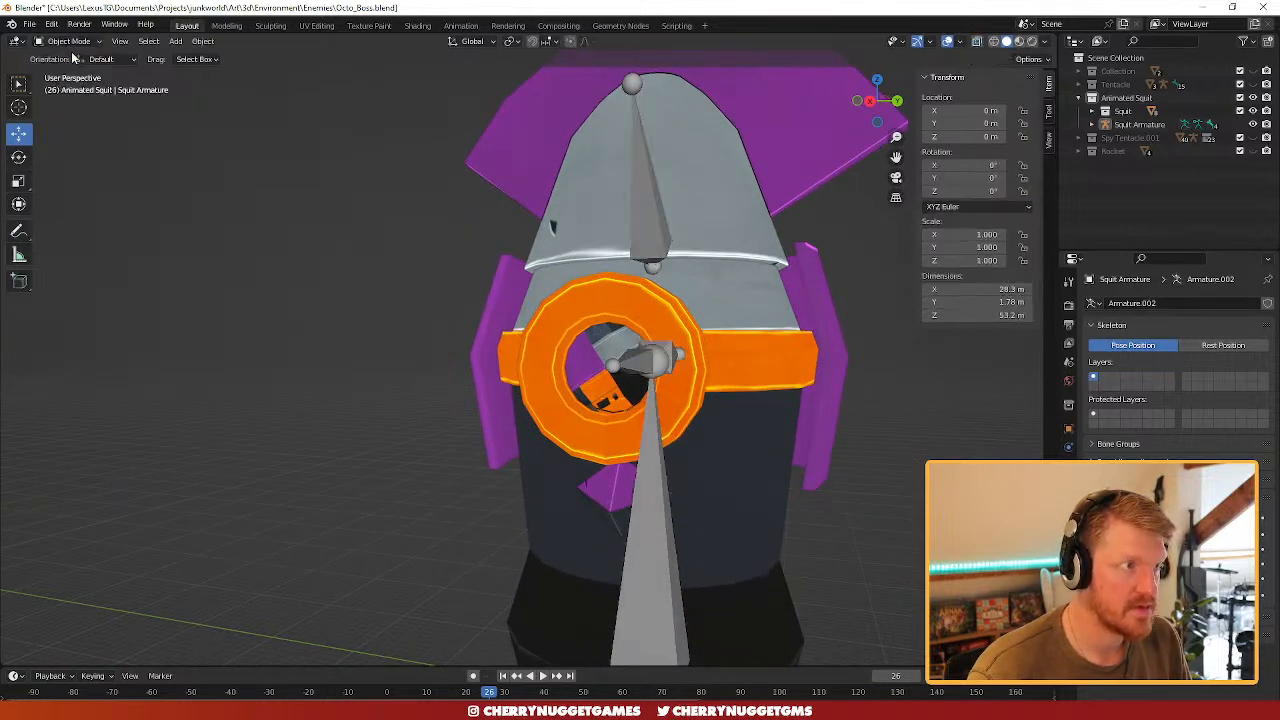
{"action": "left_click", "coordinate": [614, 490]}
{"action": "middle_click_drag", "start_coordinate": [615, 503], "coordinate": [483, 402]}
{"action": "scroll", "coordinate": [708, 528], "scroll_direction": "up", "scroll_amount": 2}
{"action": "scroll", "coordinate": [486, 400], "scroll_direction": "up", "scroll_amount": 1}
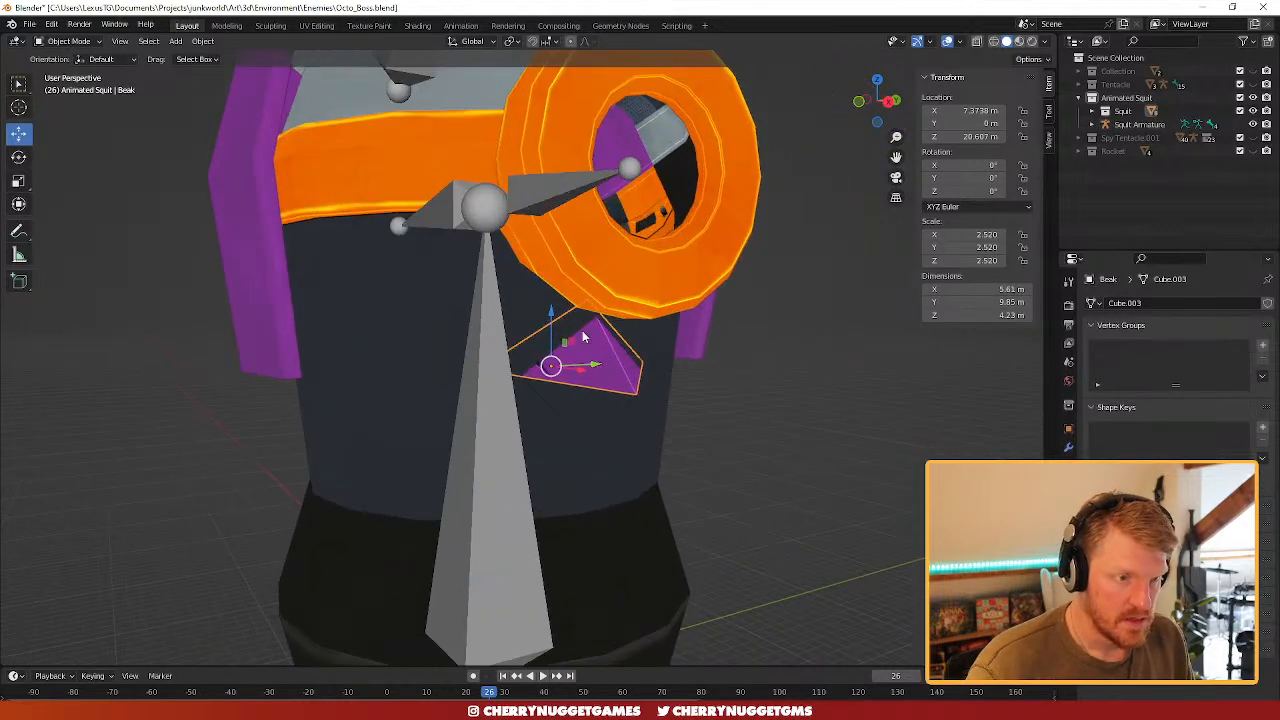
- Try moving the upper beak piece on the squid's front, and undo the move
{"action": "left_click_drag", "start_coordinate": [548, 327], "coordinate": [580, 302]}
{"action": "scroll", "coordinate": [703, 427], "scroll_direction": "down", "scroll_amount": 3}
{"action": "middle_click_drag", "start_coordinate": [705, 428], "coordinate": [434, 382]}
{"action": "key", "text": "ctrl+z"}
- Rotate both beak halves about 11.1° in the side view and scale them uniformly by about 1.115
{"action": "scroll", "coordinate": [482, 428], "scroll_direction": "up", "scroll_amount": 2}
{"action": "left_click", "coordinate": [434, 382]}
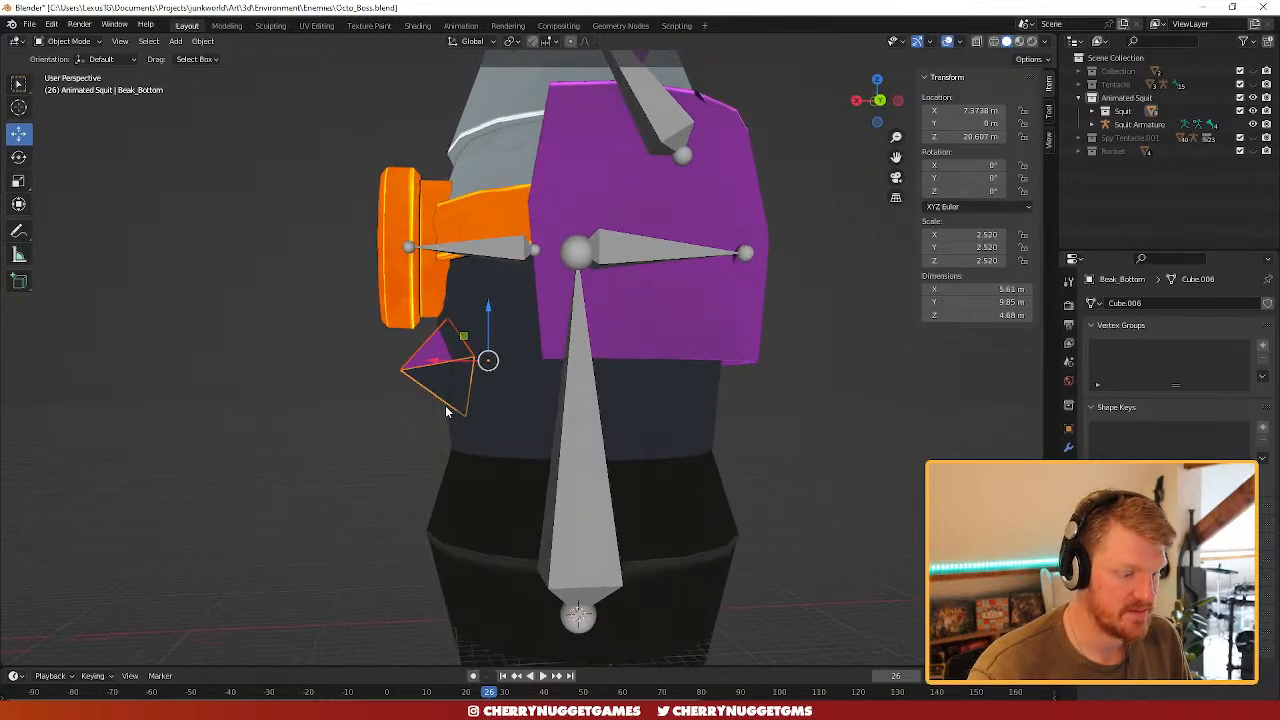
{"action": "key", "text": "r"}
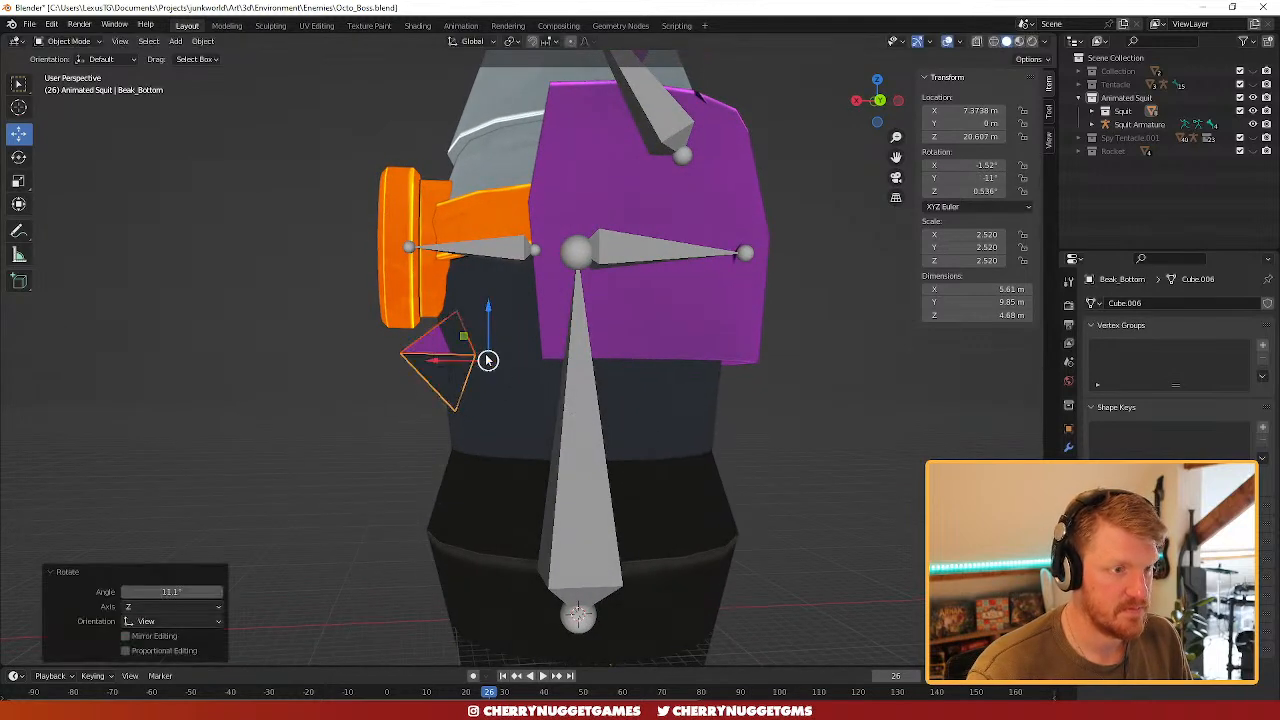
{"action": "key", "text": "s"}
{"action": "left_click", "coordinate": [500, 376]}
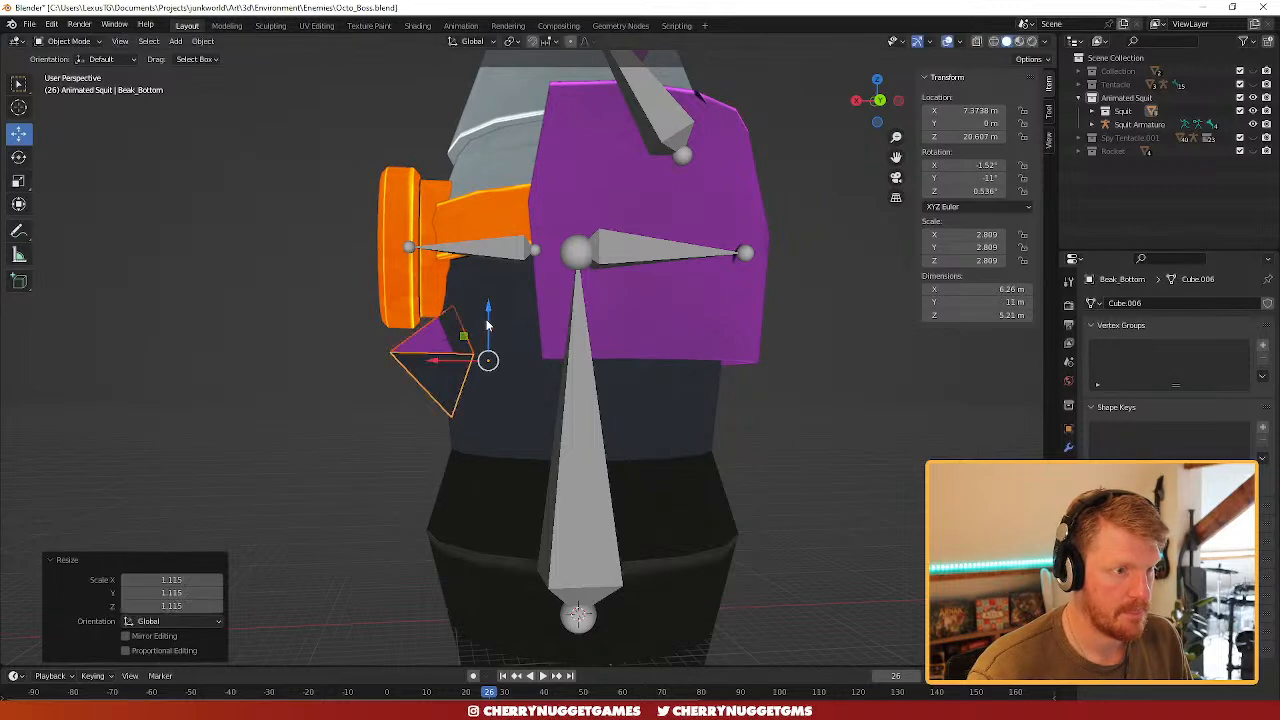
- Lower the beak halves against the body to about X 7.27 m, Z 19.47 m
{"action": "left_click_drag", "start_coordinate": [487, 324], "coordinate": [490, 338]}
{"action": "left_click_drag", "start_coordinate": [450, 377], "coordinate": [452, 398]}
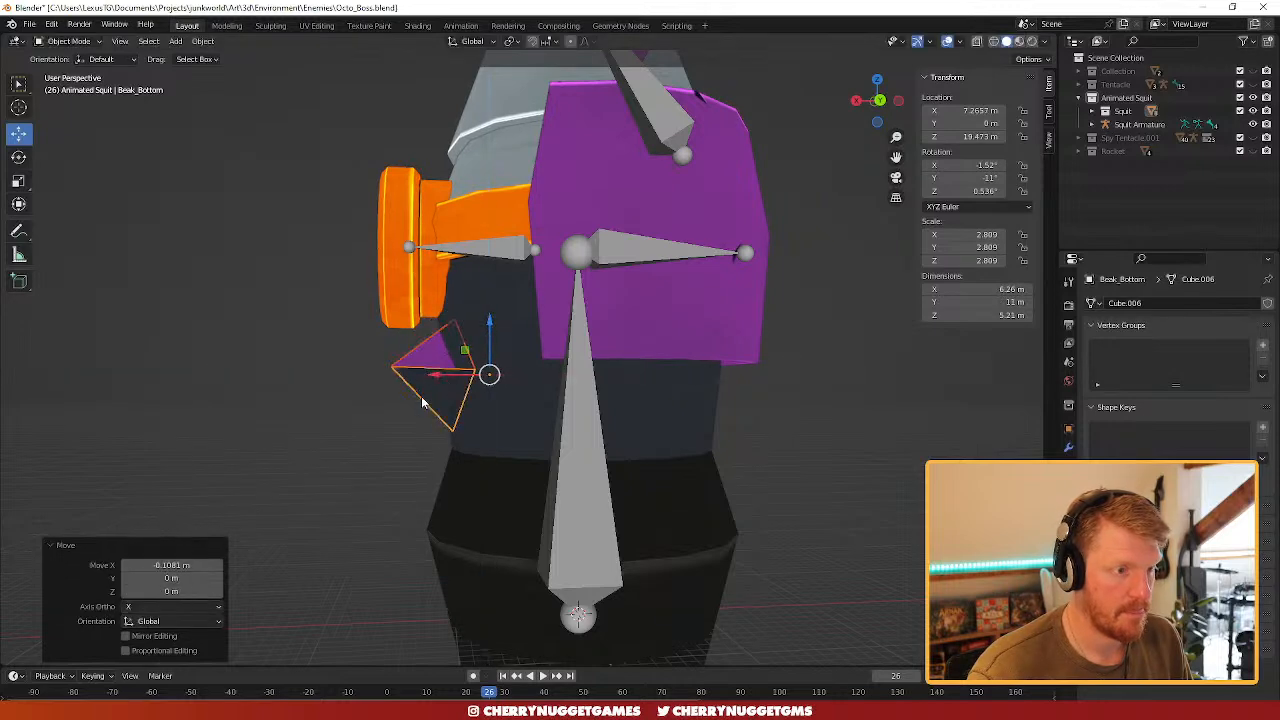
{"action": "middle_click_drag", "start_coordinate": [422, 401], "coordinate": [628, 431]}
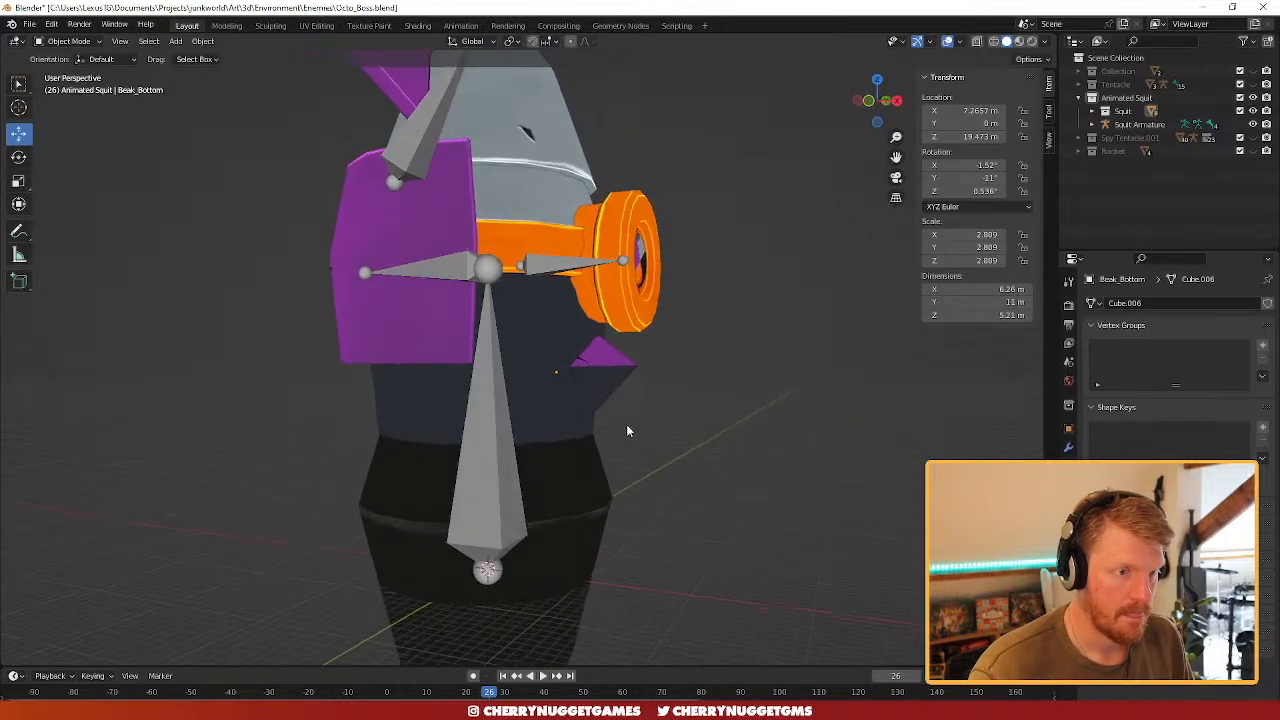
- Rotate the beak halves about 5.9° around global Y and shift them to about X 7.47 m
{"action": "left_click", "coordinate": [607, 359]}
{"action": "left_click_drag", "start_coordinate": [596, 372], "coordinate": [604, 372]}
{"action": "key", "text": "r"}
{"action": "key", "text": "y"}
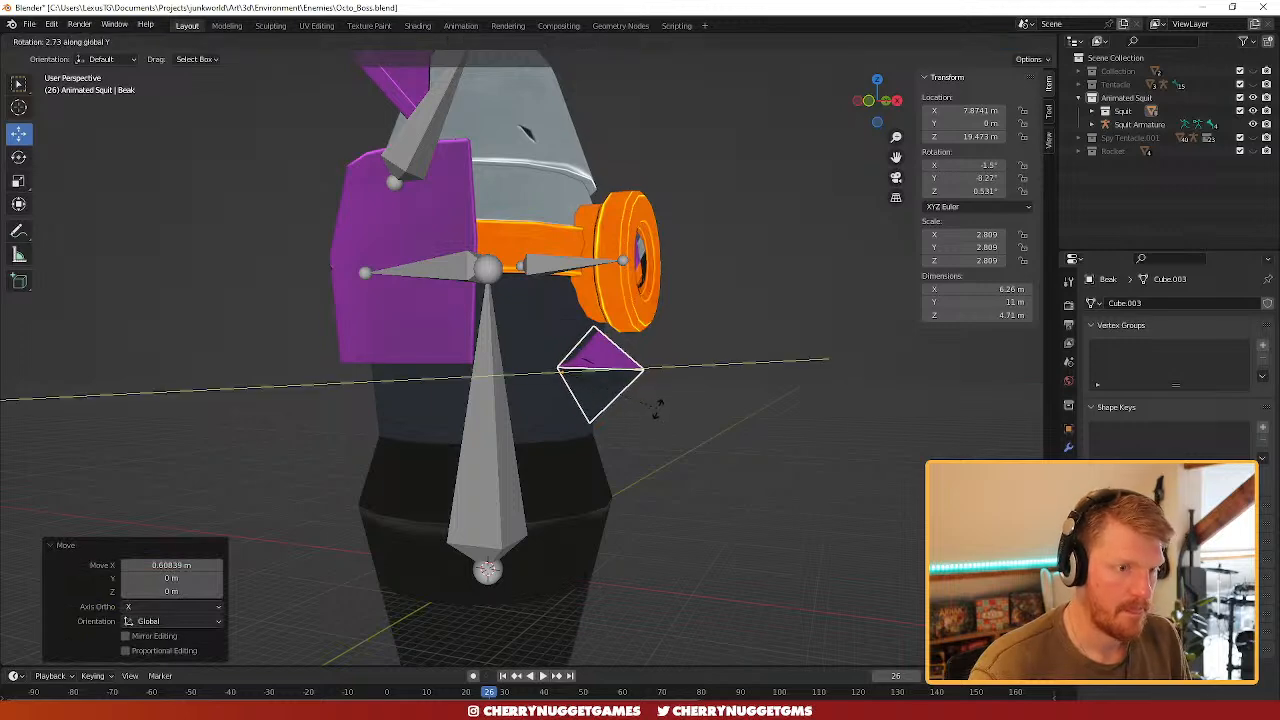
{"action": "left_click", "coordinate": [651, 406]}
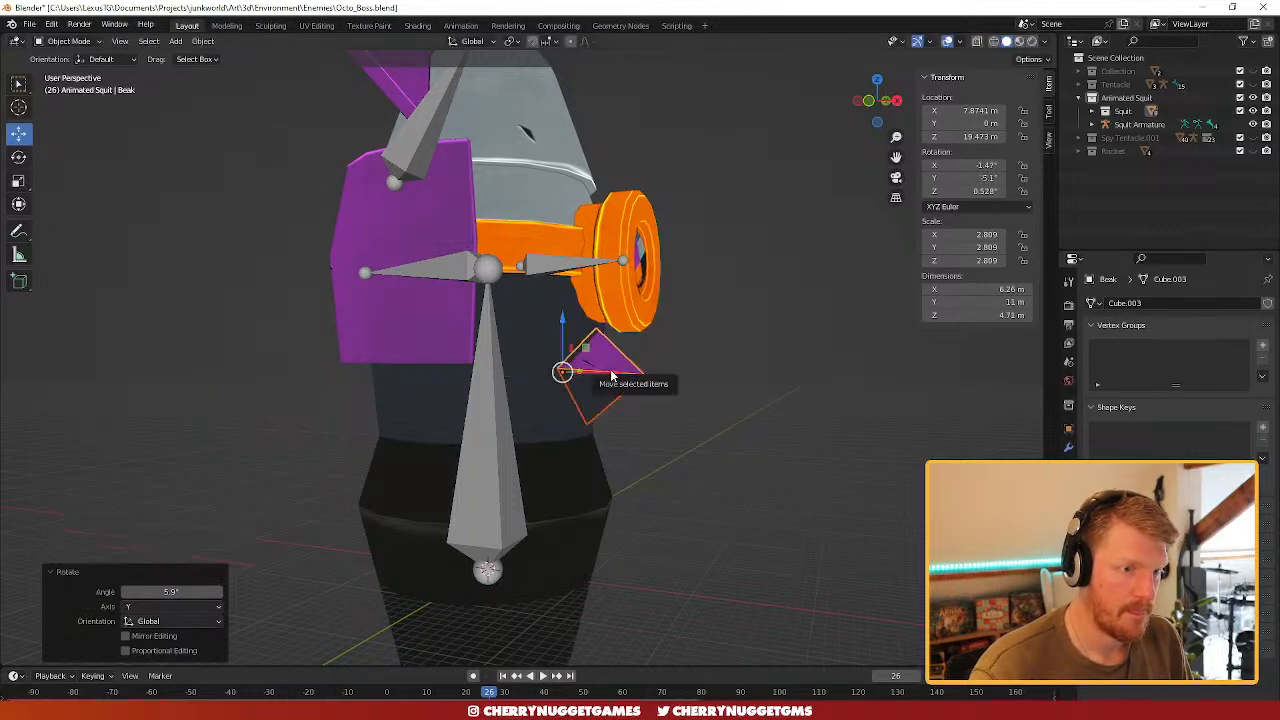
{"action": "left_click_drag", "start_coordinate": [596, 371], "coordinate": [606, 371]}
- Raise the beak halves beneath the eye ring to about Z 20.05 m
{"action": "middle_click_drag", "start_coordinate": [718, 443], "coordinate": [505, 400]}
{"action": "left_click", "coordinate": [679, 449]}
{"action": "left_click", "coordinate": [456, 354]}
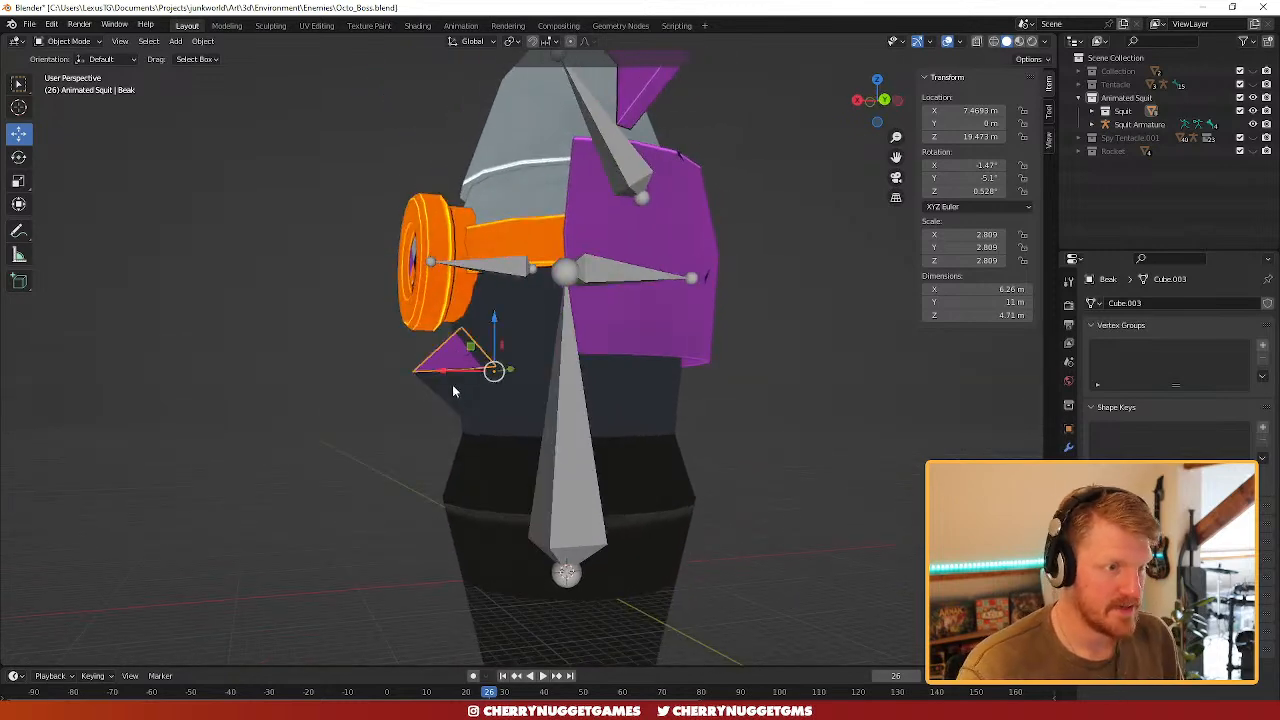
{"action": "left_click_drag", "start_coordinate": [494, 321], "coordinate": [494, 312]}
{"action": "left_click", "coordinate": [376, 447]}
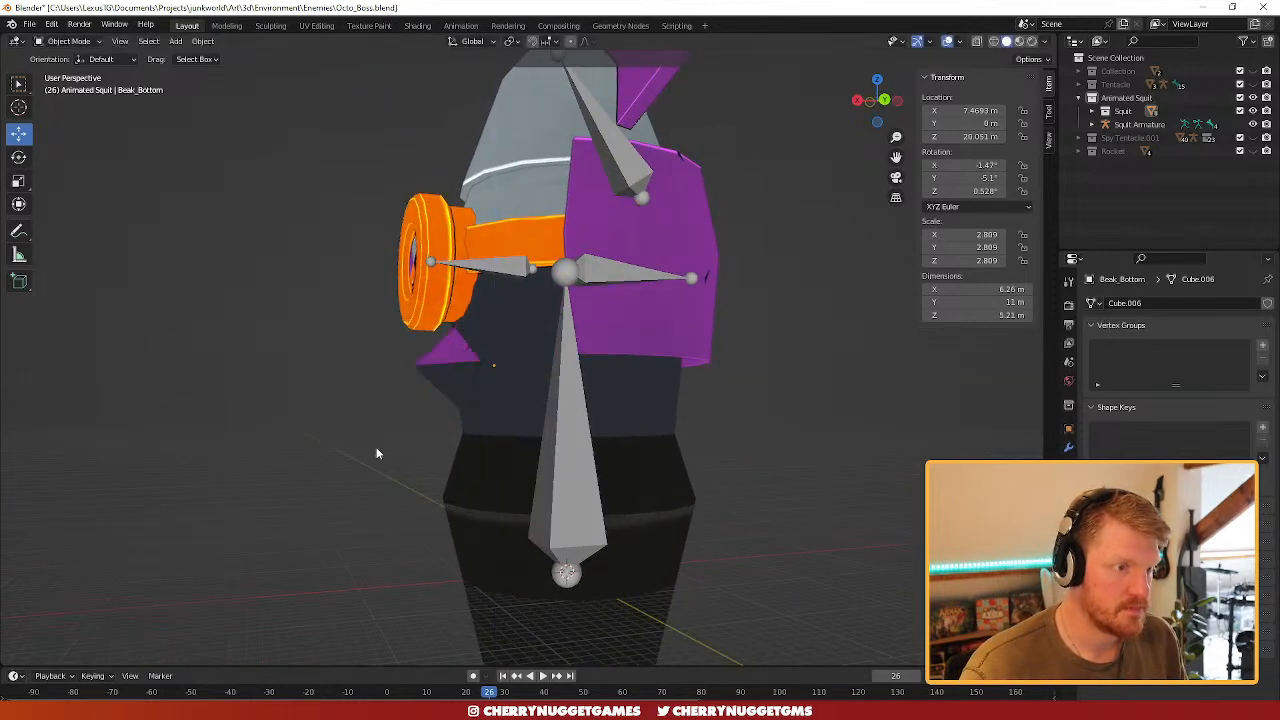
- Try pushing the beak about 10.5 m back along X into the body, and undo the move
{"action": "scroll", "coordinate": [380, 470], "scroll_direction": "down", "scroll_amount": 1}
{"action": "middle_click_drag", "start_coordinate": [386, 508], "coordinate": [533, 503]}
{"action": "left_click", "coordinate": [557, 363]}
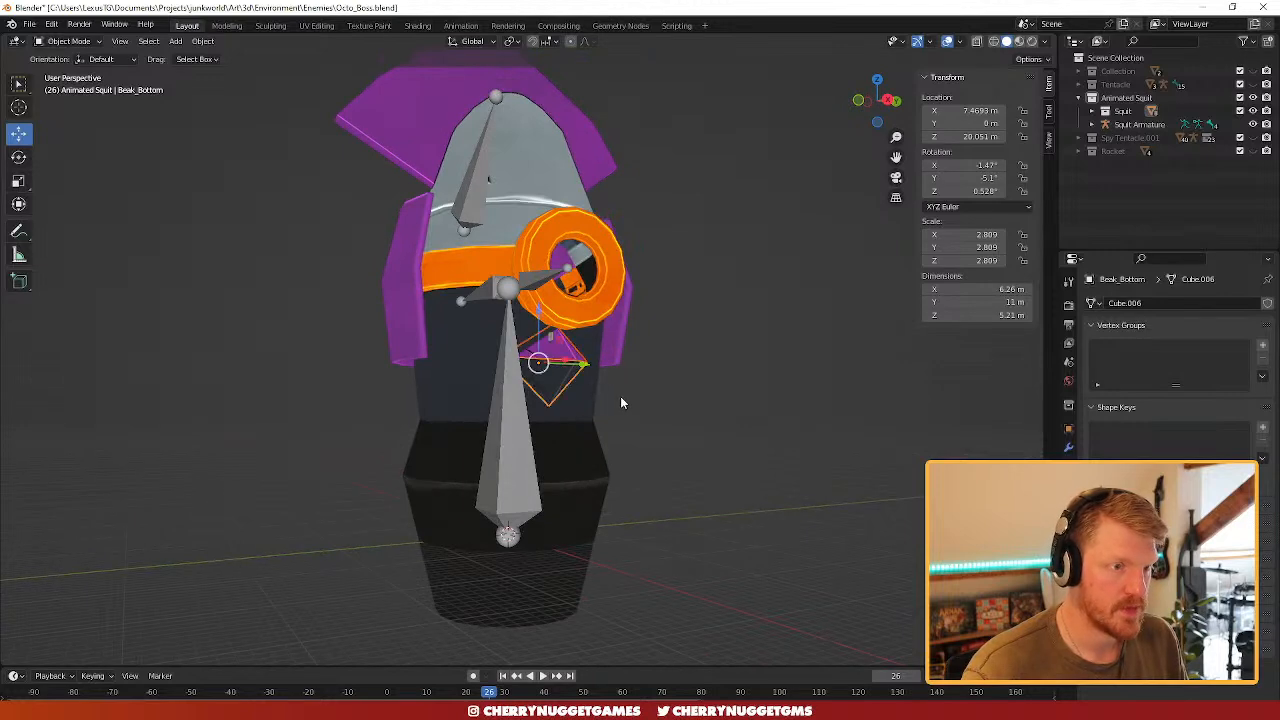
{"action": "scroll", "coordinate": [620, 398], "scroll_direction": "down", "scroll_amount": 3}
{"action": "middle_click_drag", "start_coordinate": [550, 395], "coordinate": [597, 373]}
{"action": "left_click_drag", "start_coordinate": [597, 371], "coordinate": [545, 372]}
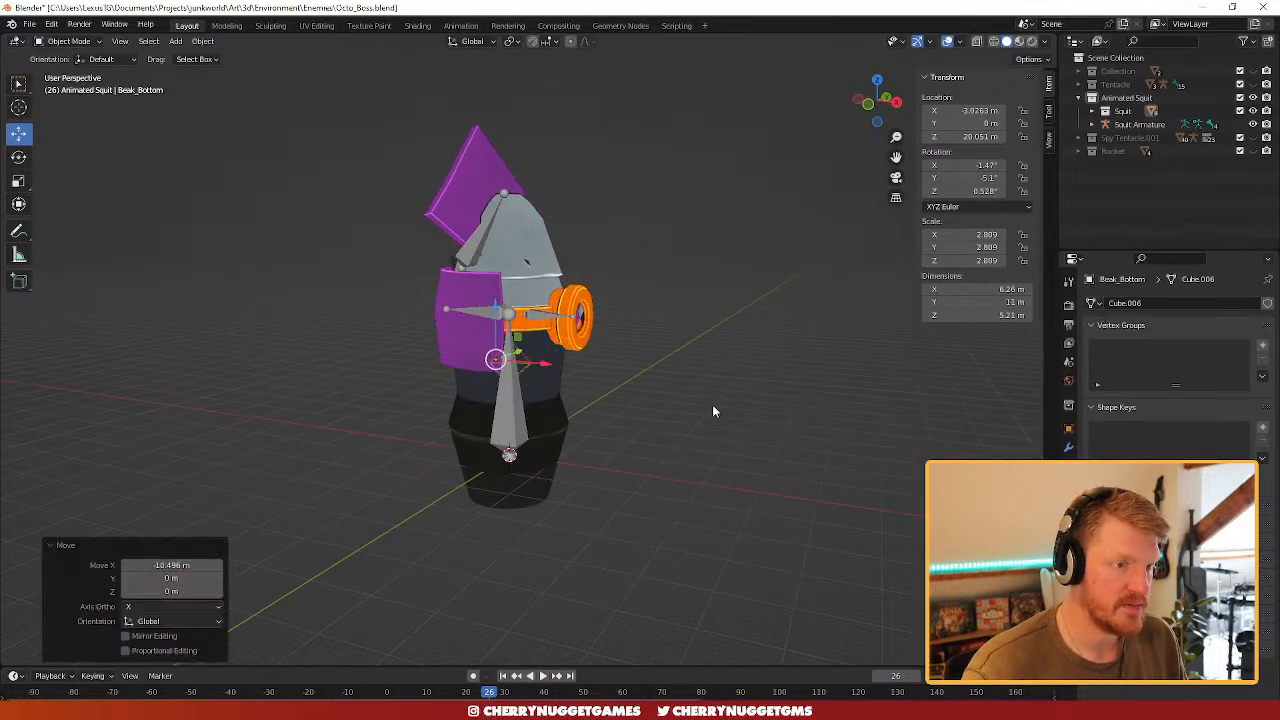
{"action": "middle_click_drag", "start_coordinate": [714, 406], "coordinate": [685, 449]}
{"action": "key", "text": "ctrl+z"}
- Select all squid mesh pieces with the armature hidden, show the armature again, and parent them to it with empty groups
{"action": "scroll", "coordinate": [685, 443], "scroll_direction": "up", "scroll_amount": 3}
{"action": "mouse_move", "coordinate": [667, 404]}
{"action": "middle_mouse_down"}
{"action": "mouse_move", "coordinate": [556, 420]}
{"action": "mouse_move", "coordinate": [680, 400]}
{"action": "middle_mouse_up"}
{"action": "scroll", "coordinate": [618, 408], "scroll_direction": "down", "scroll_amount": 2}
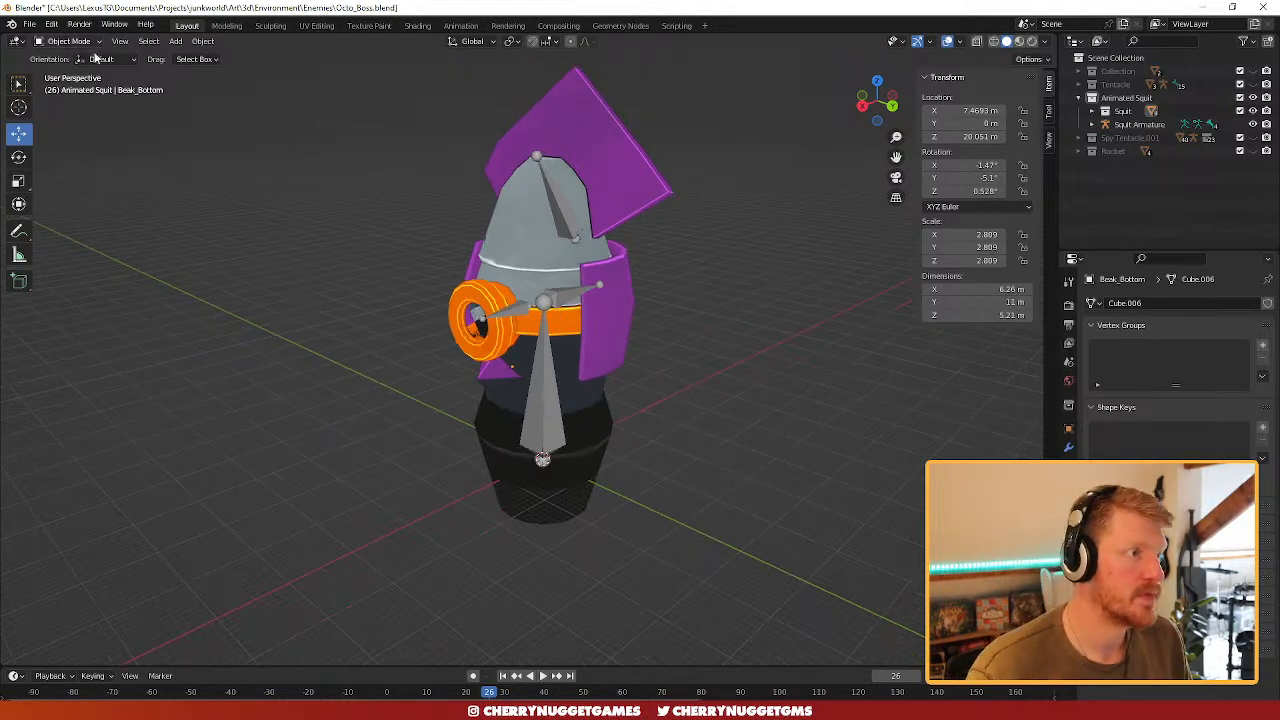
{"action": "scroll", "coordinate": [640, 409], "scroll_direction": "up", "scroll_amount": 2}
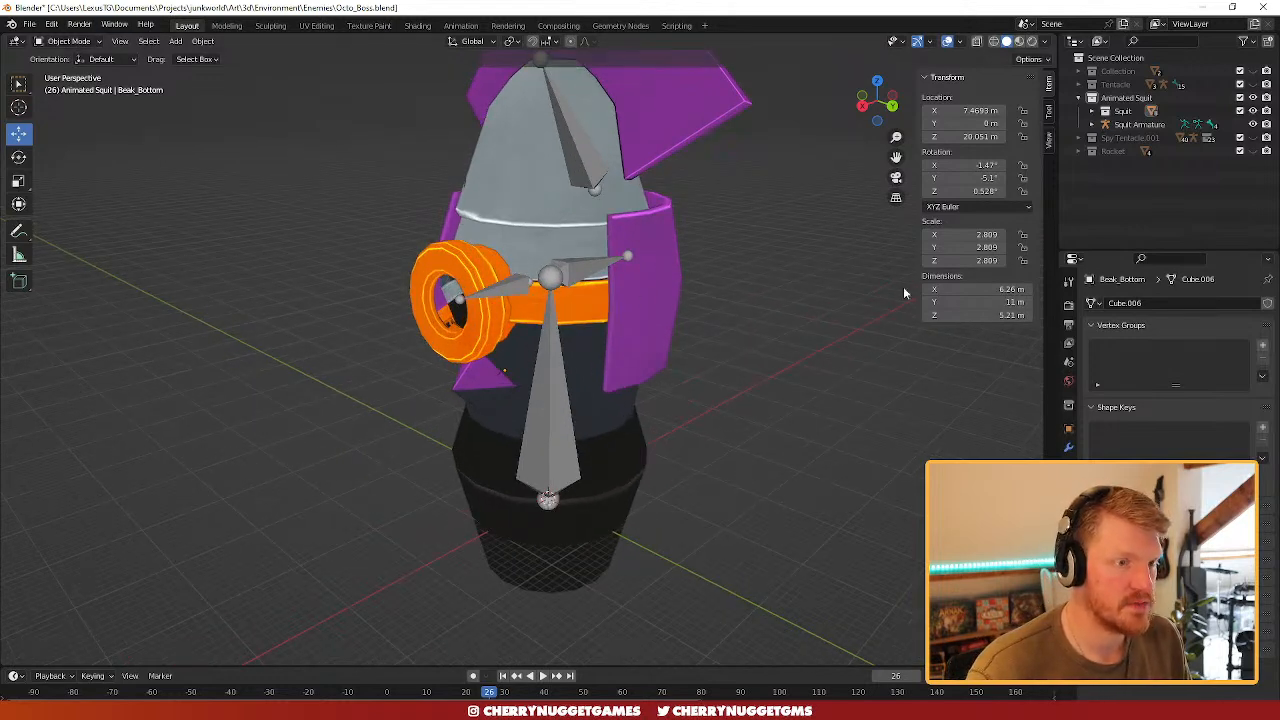
{"action": "left_click", "coordinate": [1253, 124]}
{"action": "scroll", "coordinate": [708, 269], "scroll_direction": "down", "scroll_amount": 2}
{"action": "left_click_drag", "start_coordinate": [706, 149], "coordinate": [354, 586]}
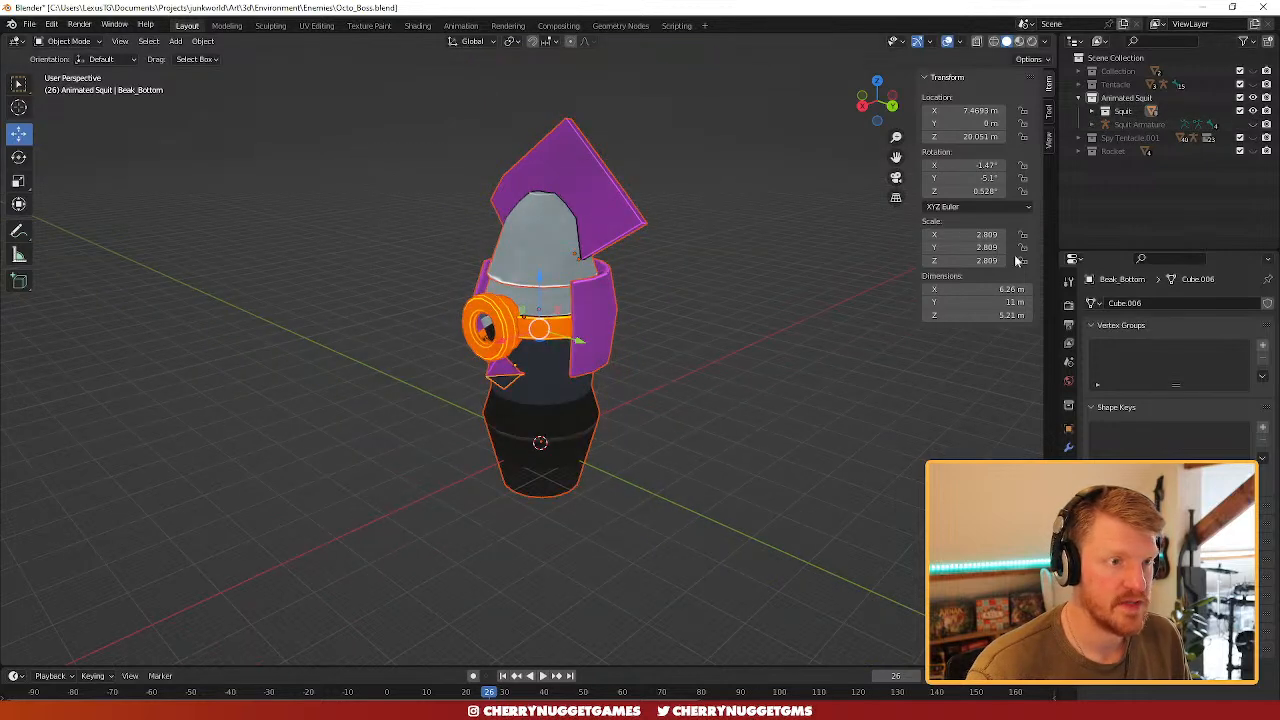
{"action": "left_click", "coordinate": [1253, 124]}
{"action": "left_click", "coordinate": [541, 385], "text": "shift"}
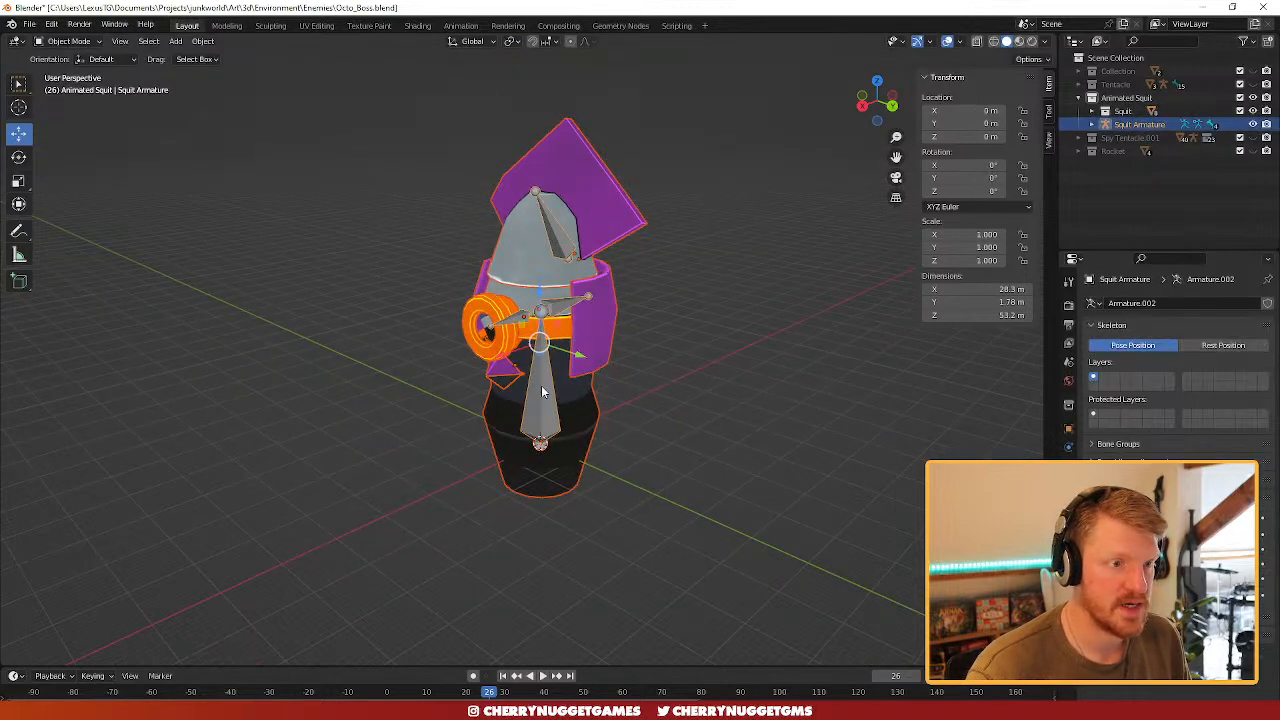
{"action": "key", "text": "ctrl+p"}
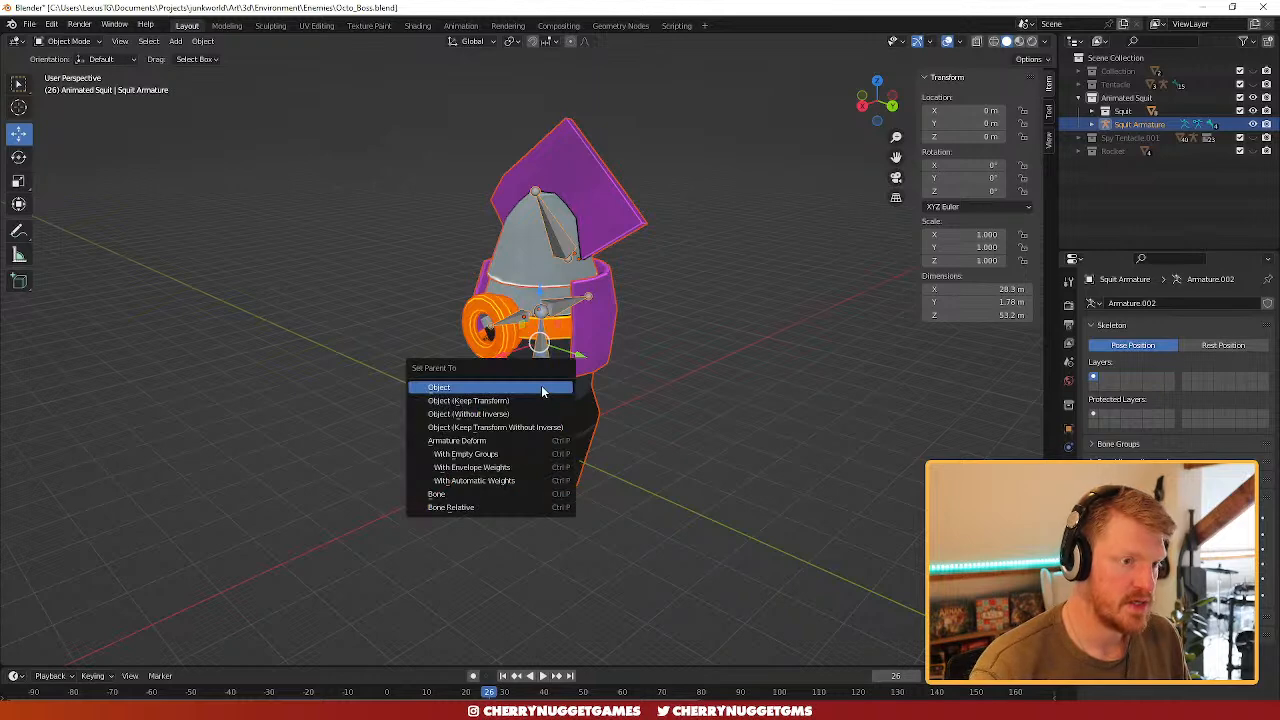
{"action": "left_click", "coordinate": [516, 454]}
- Select the armature together with the Body mesh as the active object and enter Weight Paint mode
{"action": "scroll", "coordinate": [622, 460], "scroll_direction": "up", "scroll_amount": 3}
{"action": "left_click", "coordinate": [558, 436]}
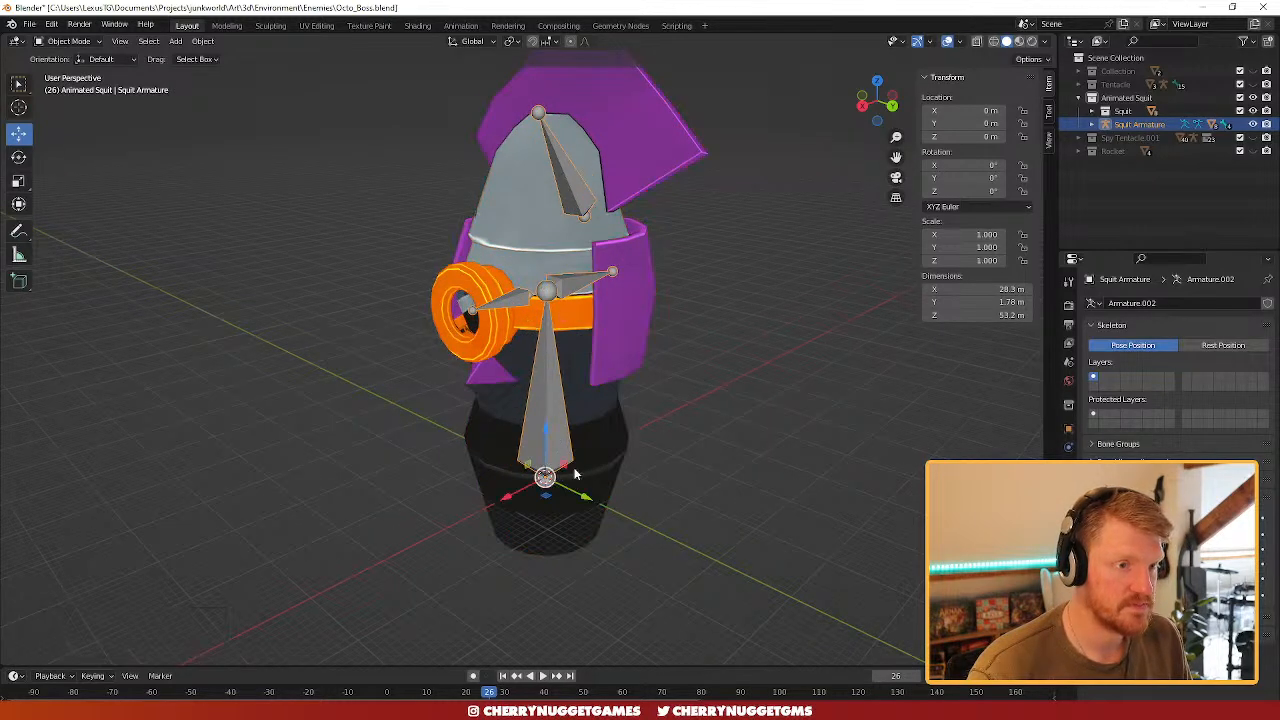
{"action": "mouse_move", "coordinate": [571, 466]}
{"action": "middle_mouse_down"}
{"action": "mouse_move", "coordinate": [544, 439]}
{"action": "mouse_move", "coordinate": [556, 446]}
{"action": "middle_mouse_up"}
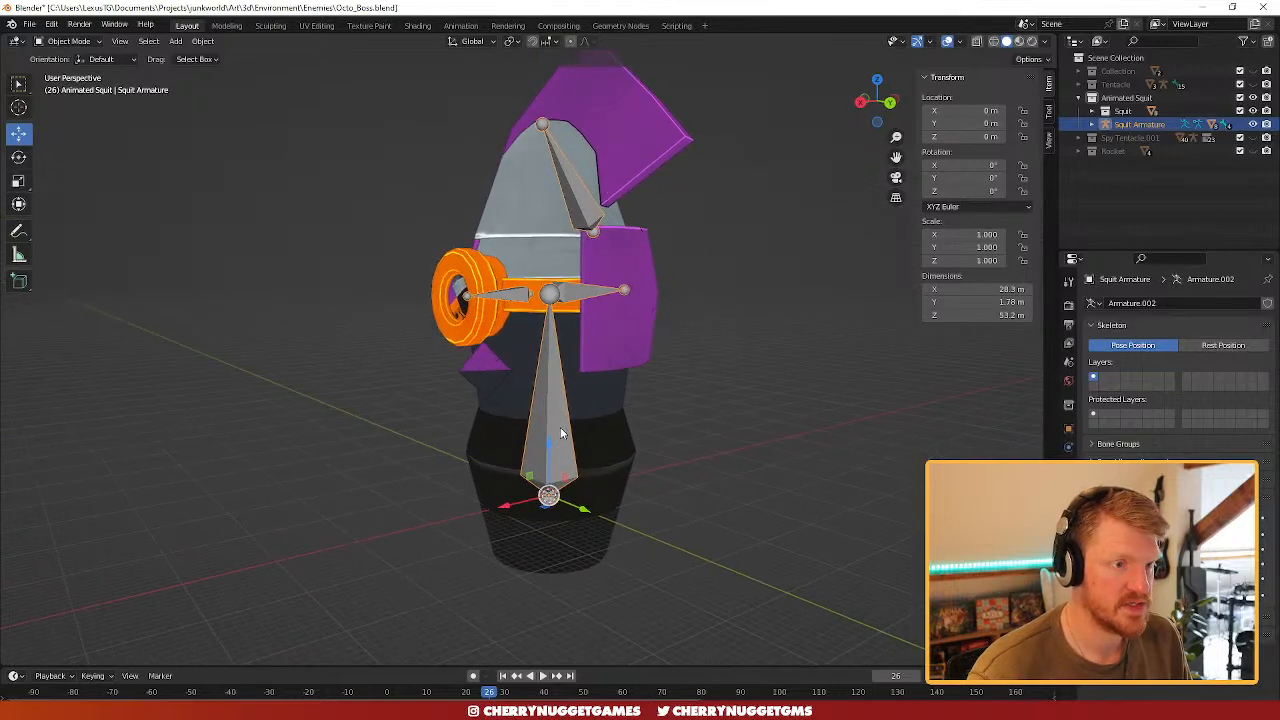
{"action": "left_click", "coordinate": [622, 415]}
{"action": "left_click", "coordinate": [534, 303], "text": "shift"}
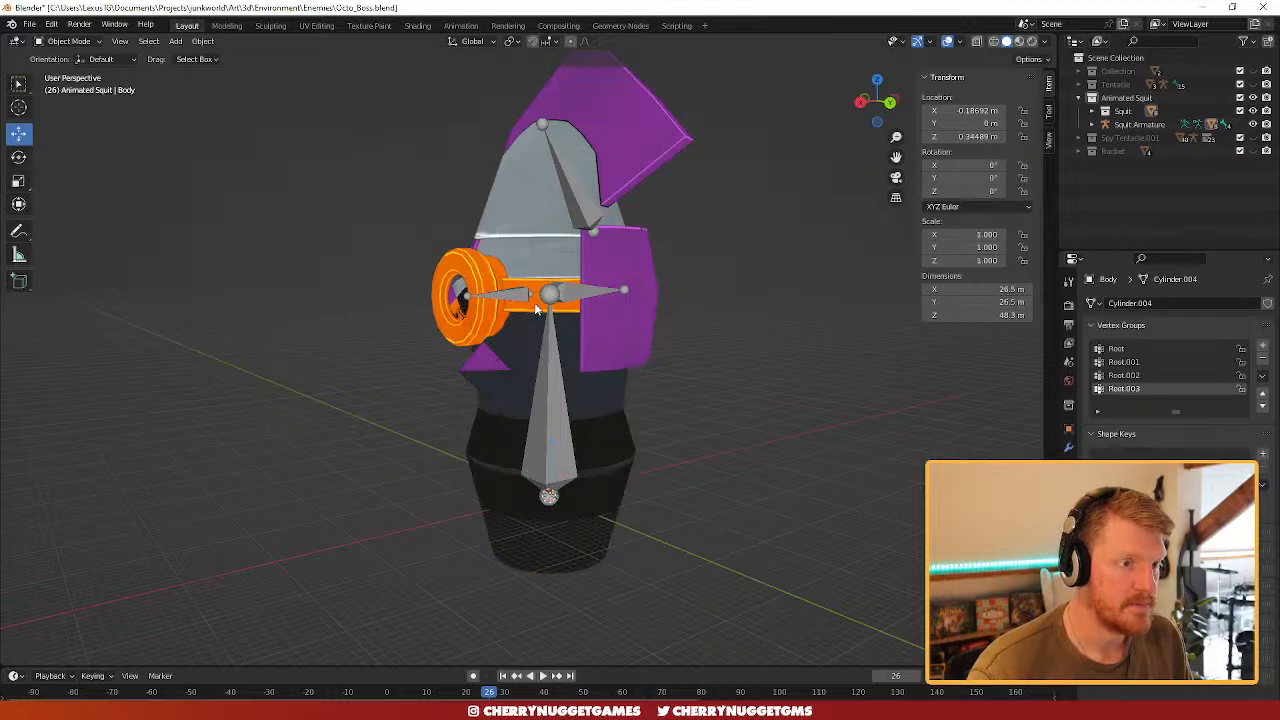
{"action": "left_click", "coordinate": [539, 304], "text": "shift"}
{"action": "left_click", "coordinate": [86, 41]}
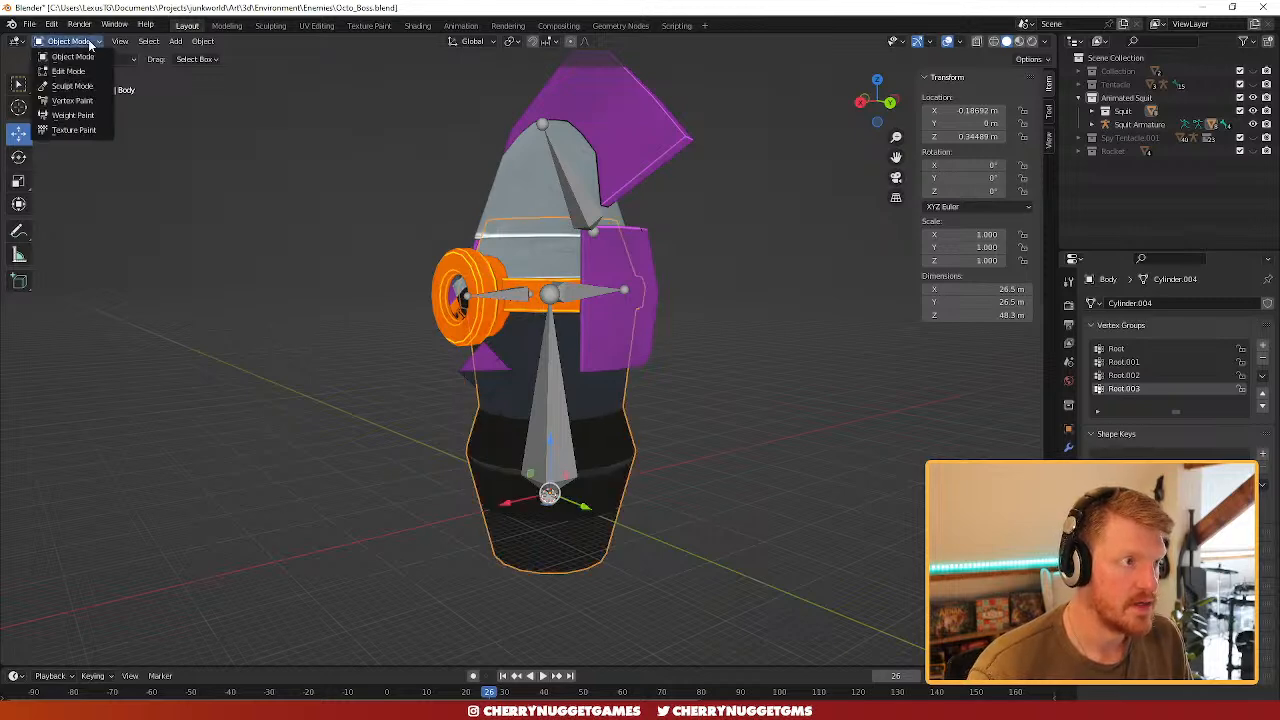
{"action": "left_click", "coordinate": [557, 427], "text": "shift"}
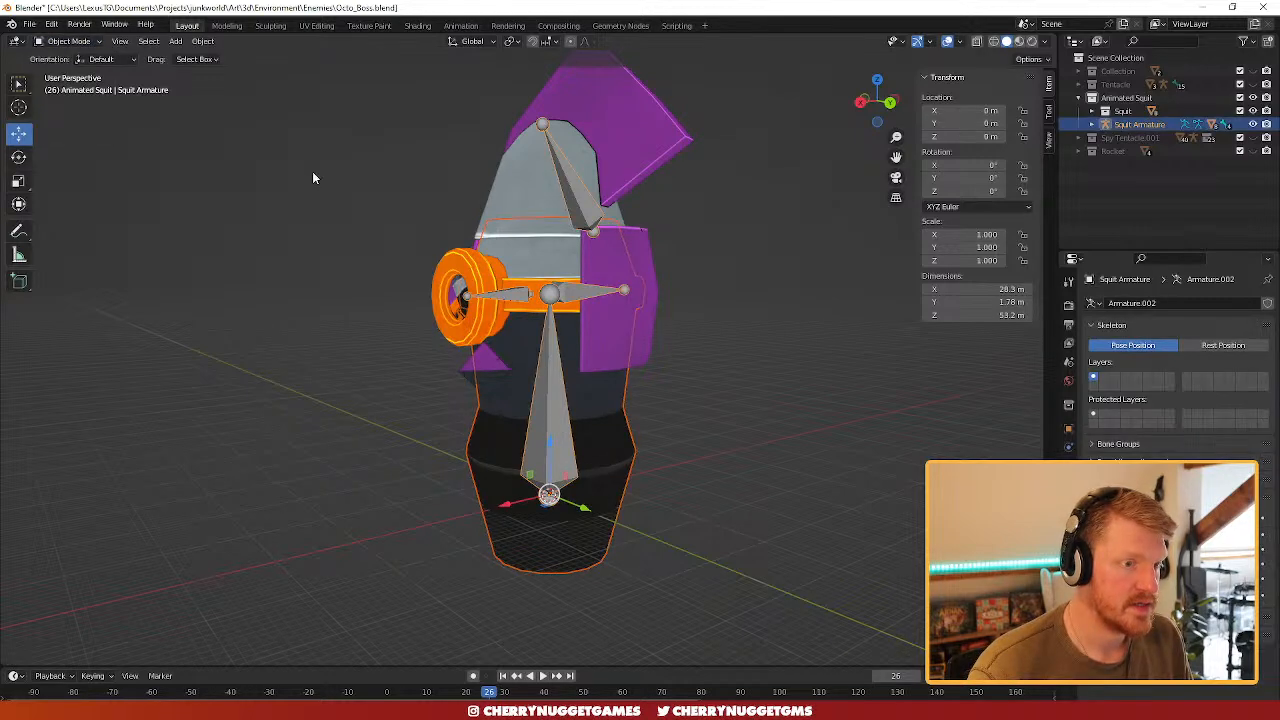
{"action": "left_click", "coordinate": [76, 43]}
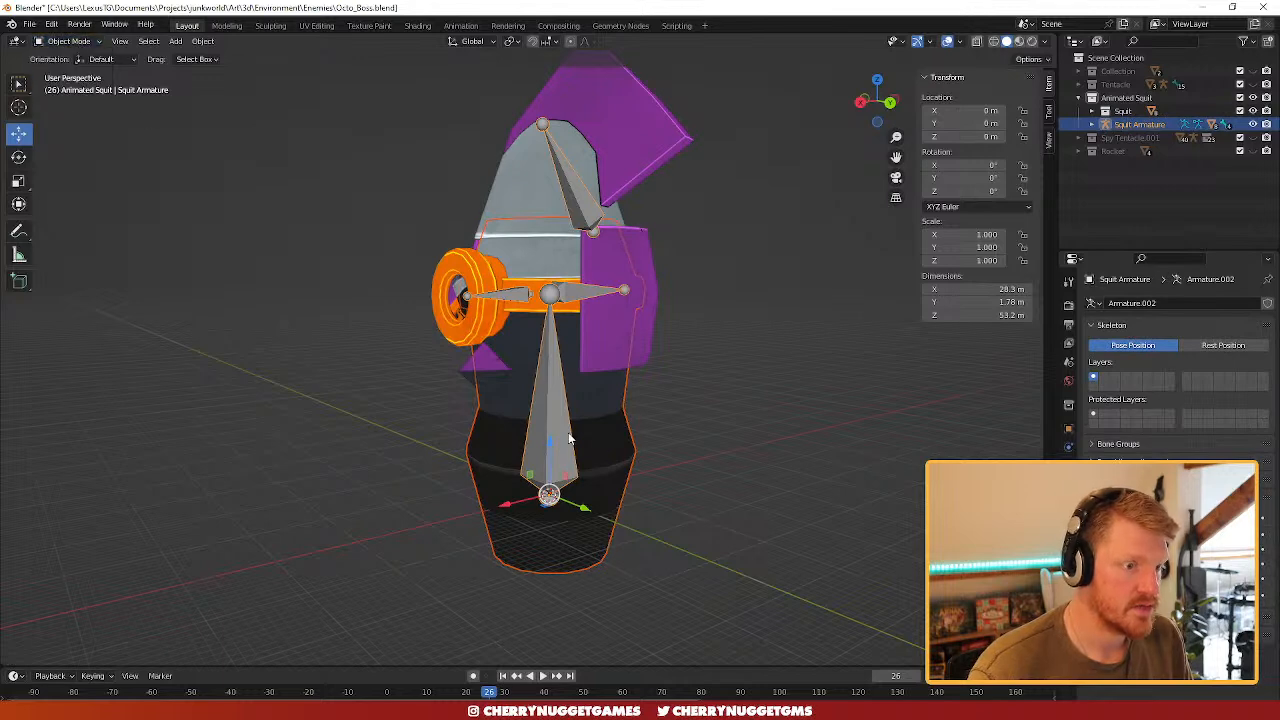
{"action": "left_click", "coordinate": [597, 431], "text": "shift"}
{"action": "left_click", "coordinate": [62, 42]}
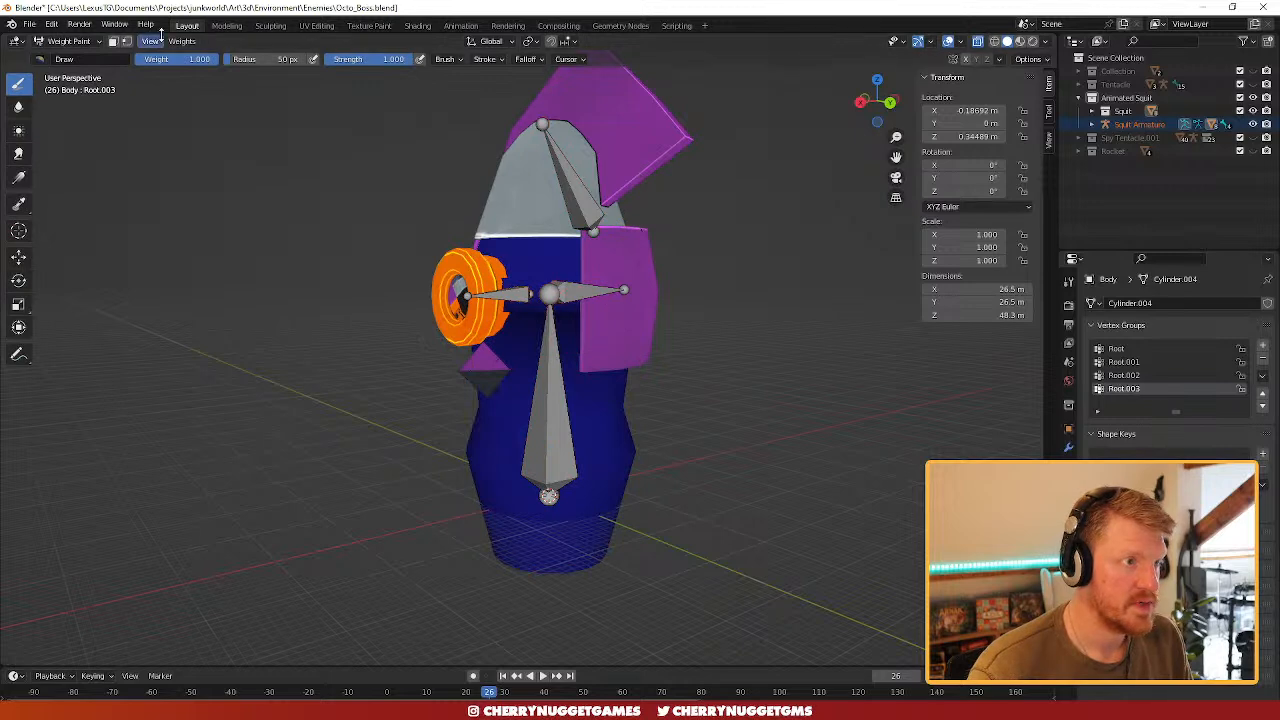
- Try to pick the root bone with face masking on and all body faces selected, and turn the masking off again
{"action": "left_click", "coordinate": [117, 42]}
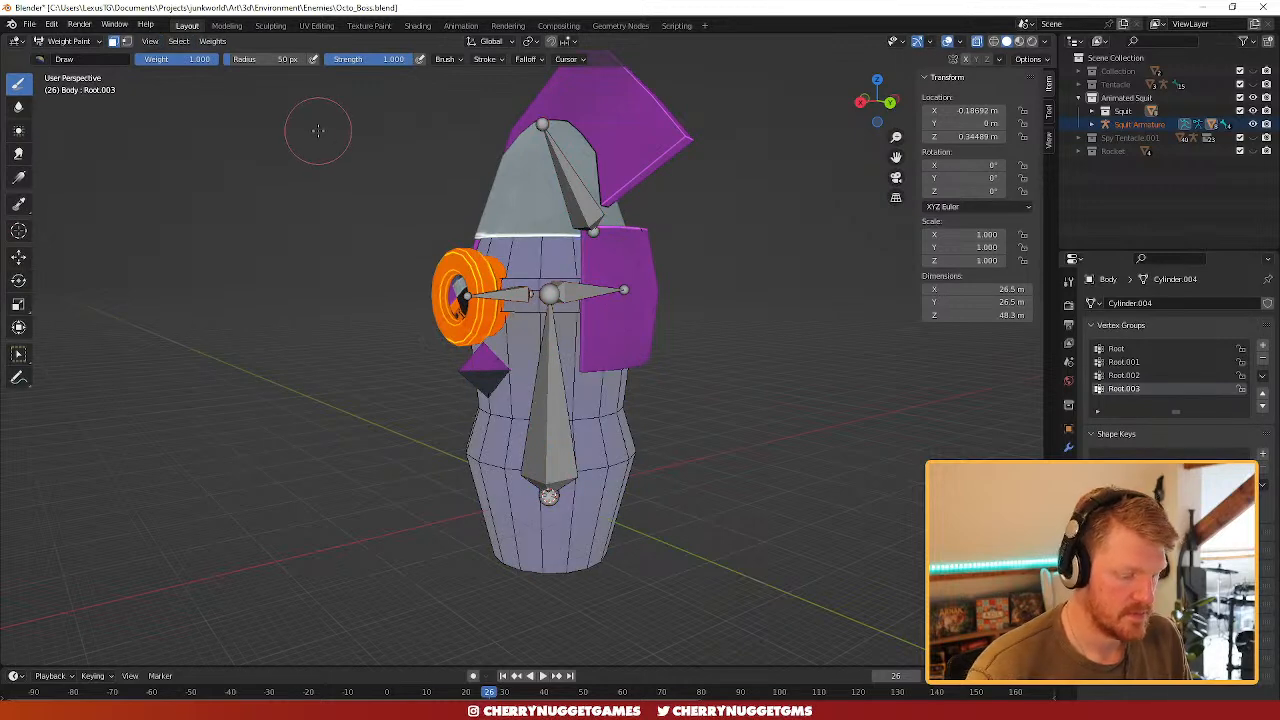
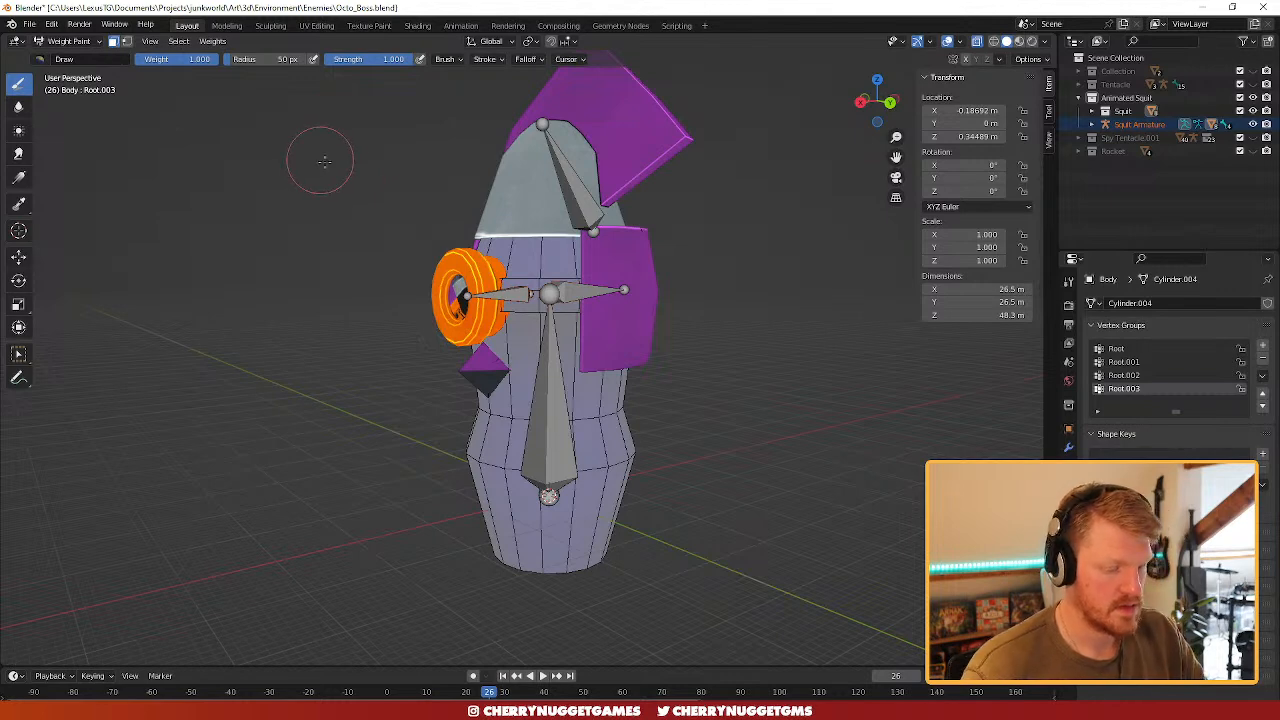
{"action": "key", "text": "a"}
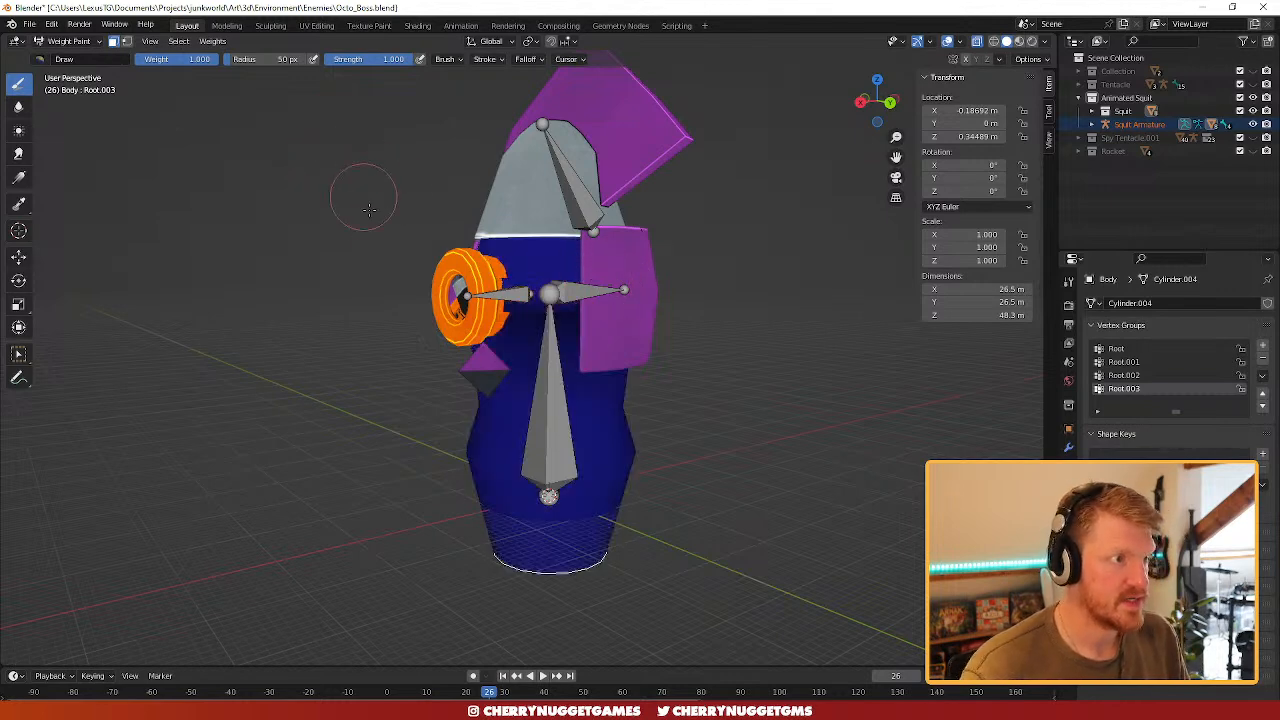
{"action": "left_click", "coordinate": [545, 429], "text": "shift"}
{"action": "left_click", "coordinate": [531, 456], "text": "shift"}
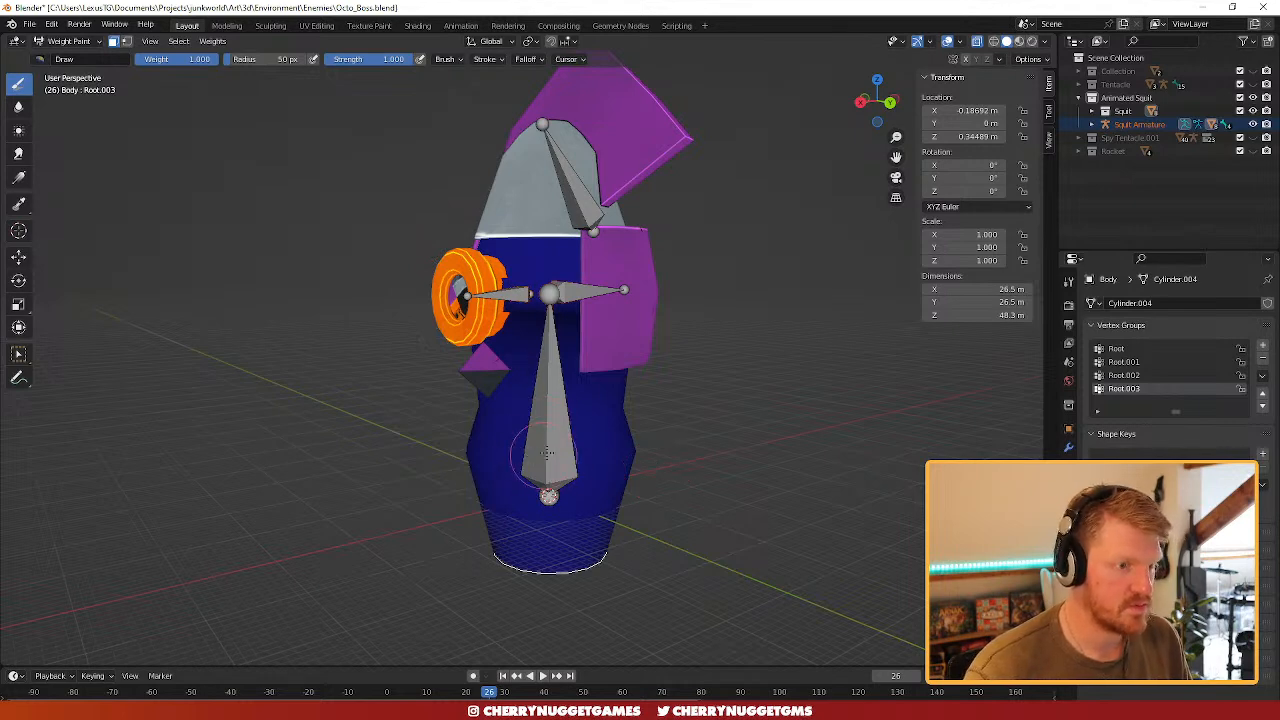
{"action": "left_click", "coordinate": [115, 43]}
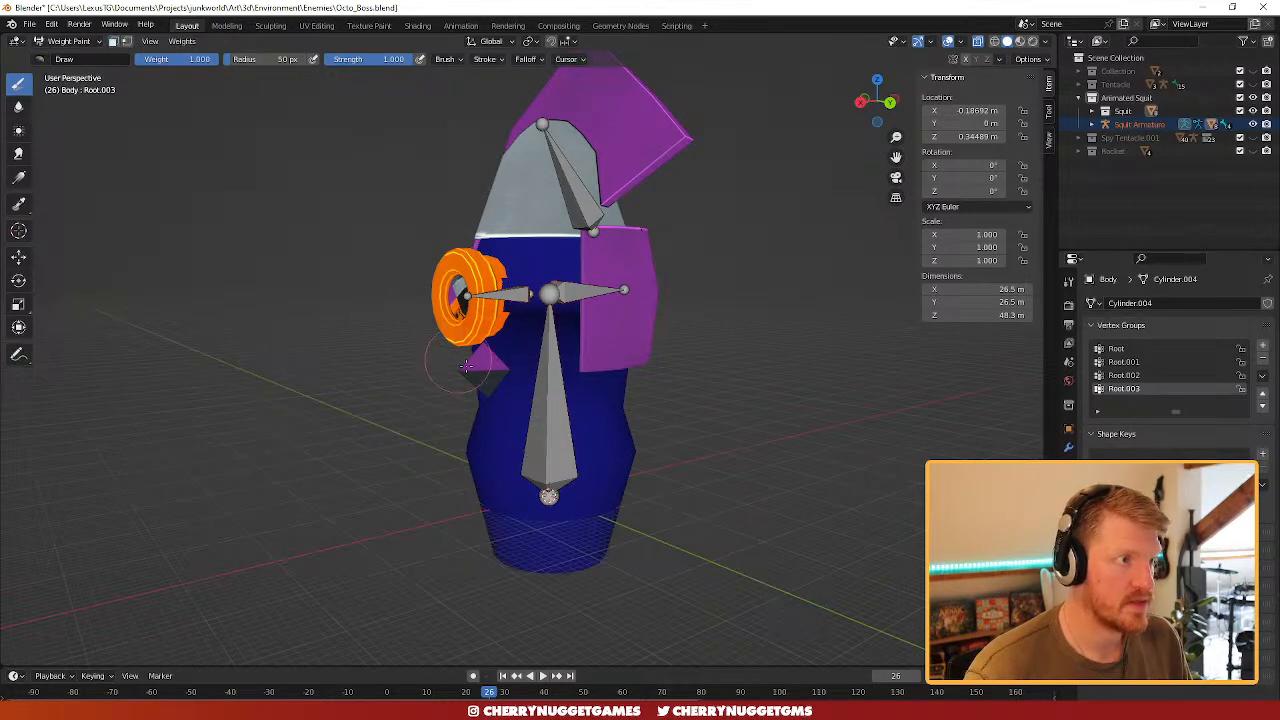
- Select the Root bone, mask all of the Body's faces and fill them with a weight of 1.000
{"action": "left_click", "coordinate": [550, 410], "text": "ctrl"}
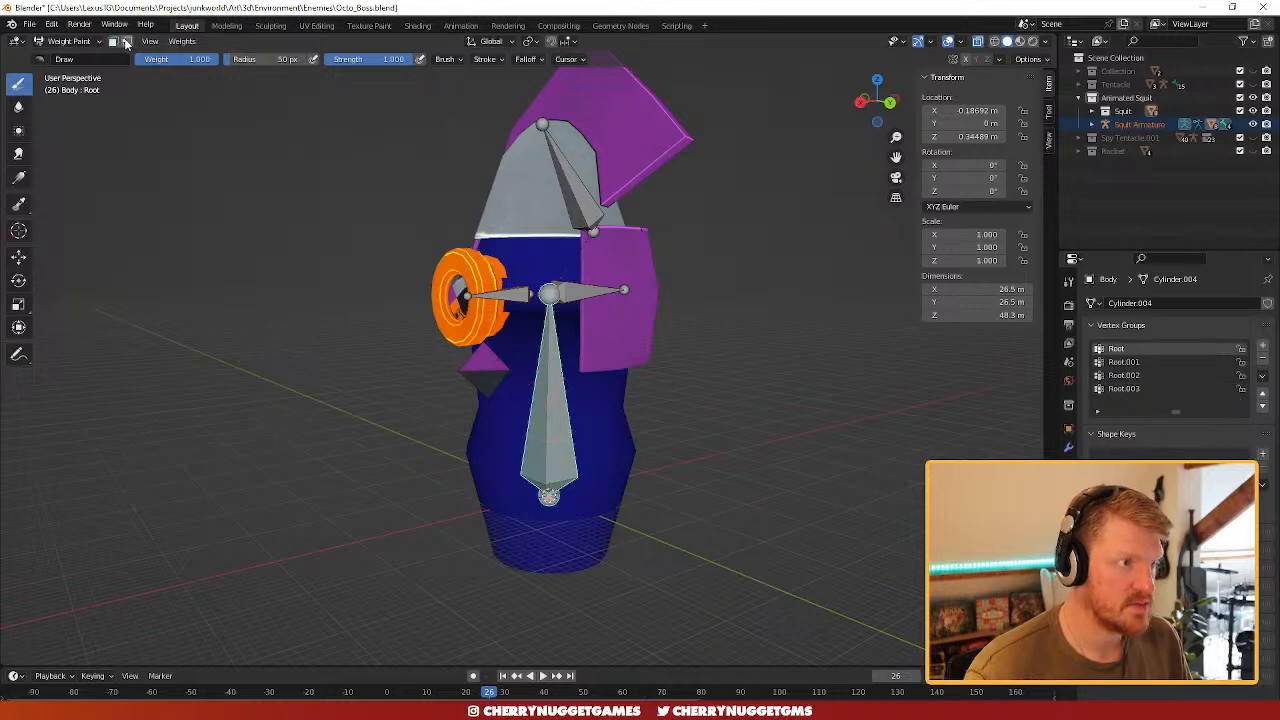
{"action": "left_click", "coordinate": [125, 43]}
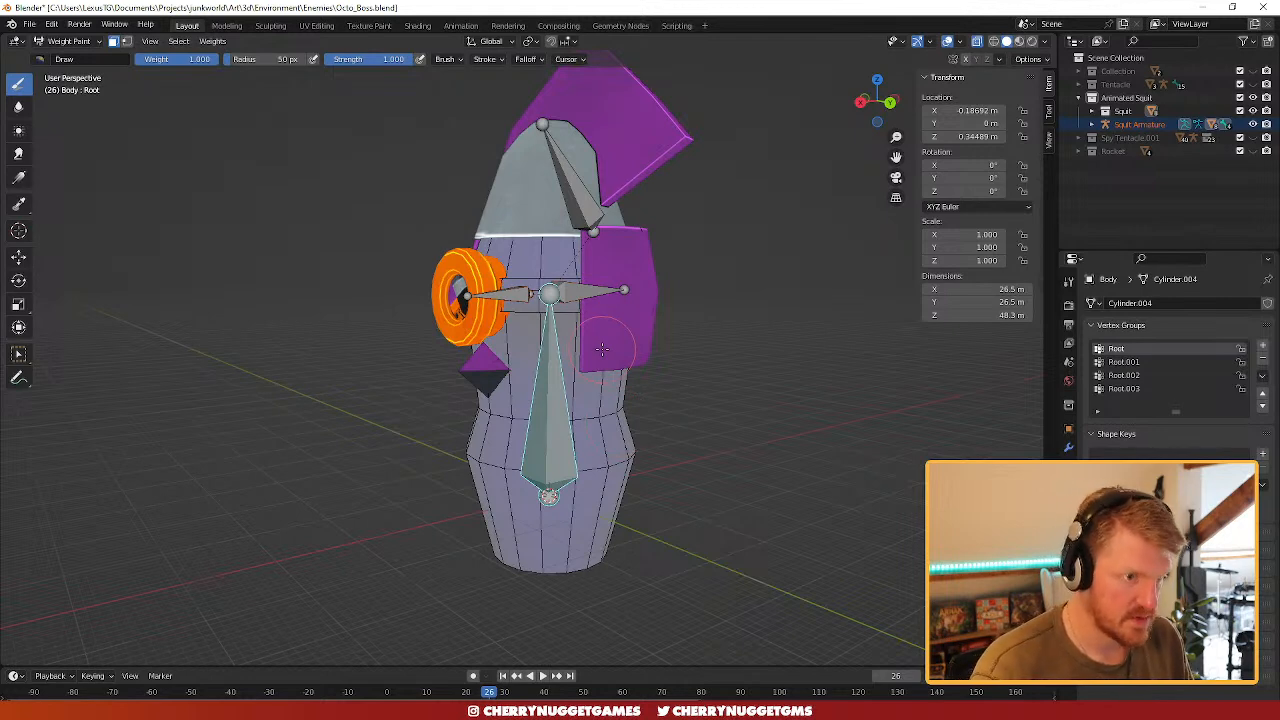
{"action": "key", "text": "a"}
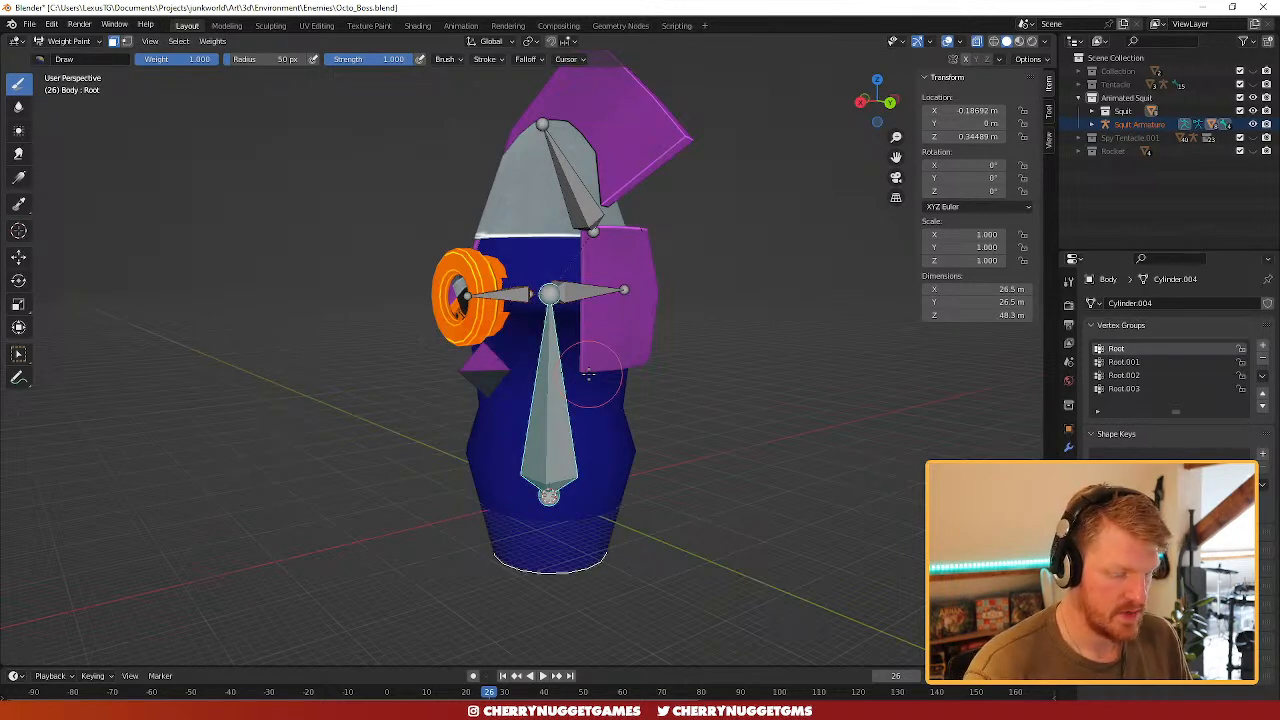
{"action": "key", "text": "ctrl+x"}
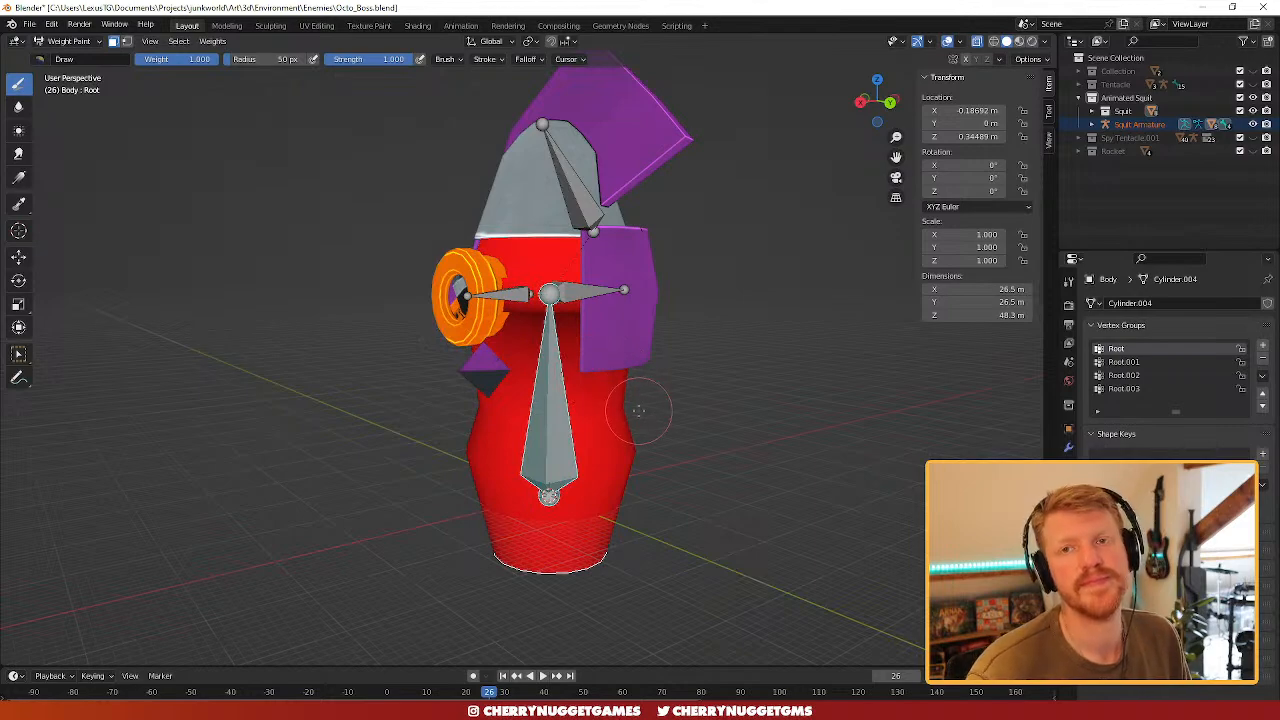
- Return to Object Mode, select the armature together with the Beak mesh as the active object, and enter Weight Paint mode
{"action": "middle_click_drag", "start_coordinate": [588, 406], "coordinate": [560, 400]}
{"action": "scroll", "coordinate": [537, 387], "scroll_direction": "up", "scroll_amount": 2}
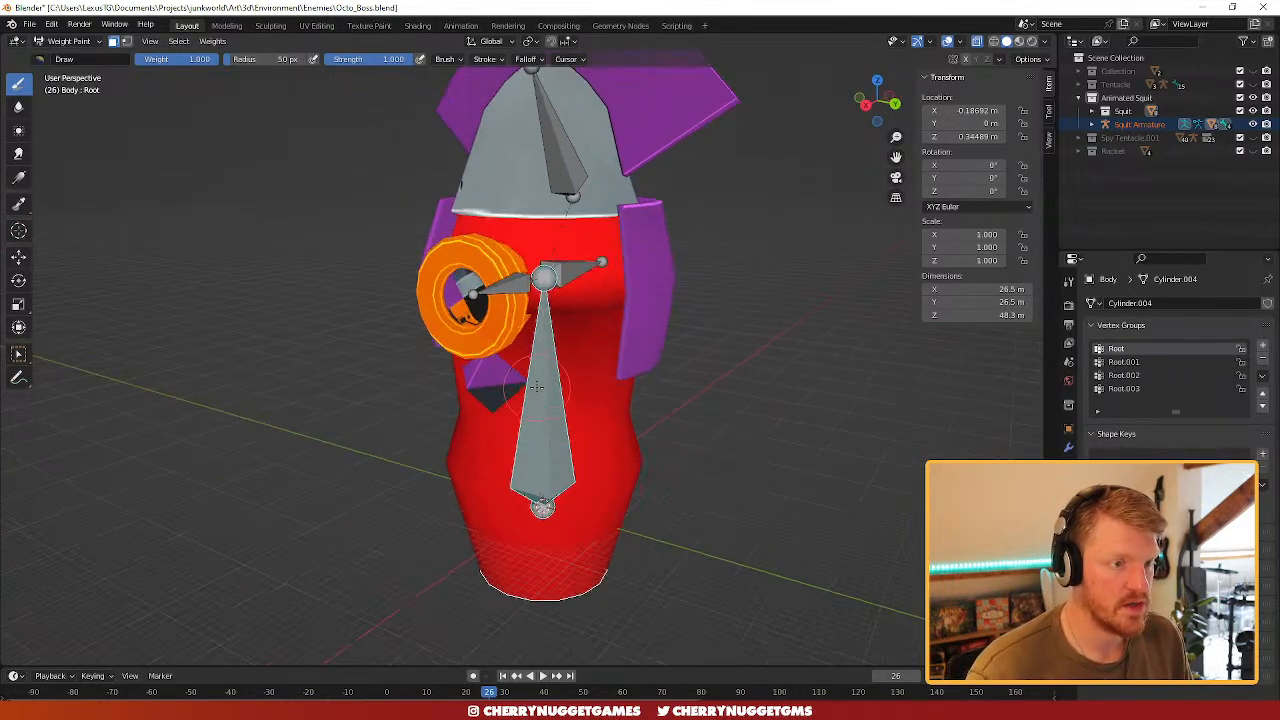
{"action": "key", "text": "Tab"}
{"action": "left_click", "coordinate": [65, 41]}
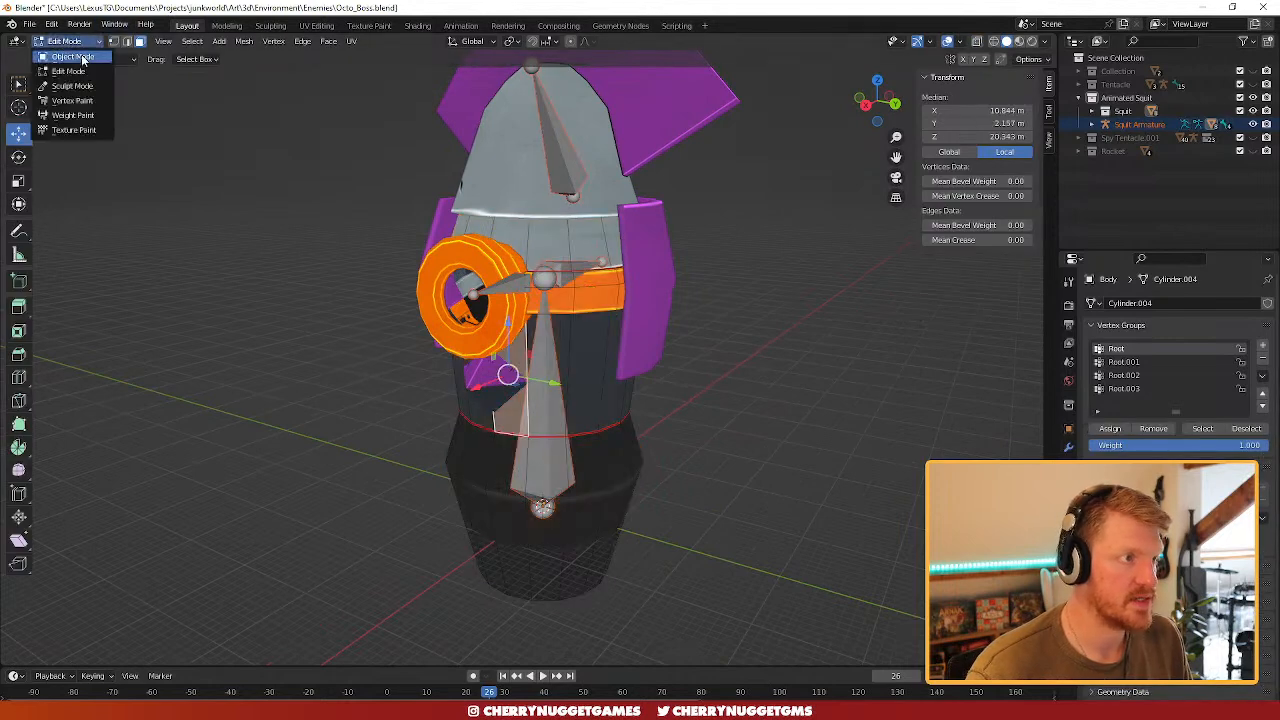
{"action": "left_click", "coordinate": [72, 57]}
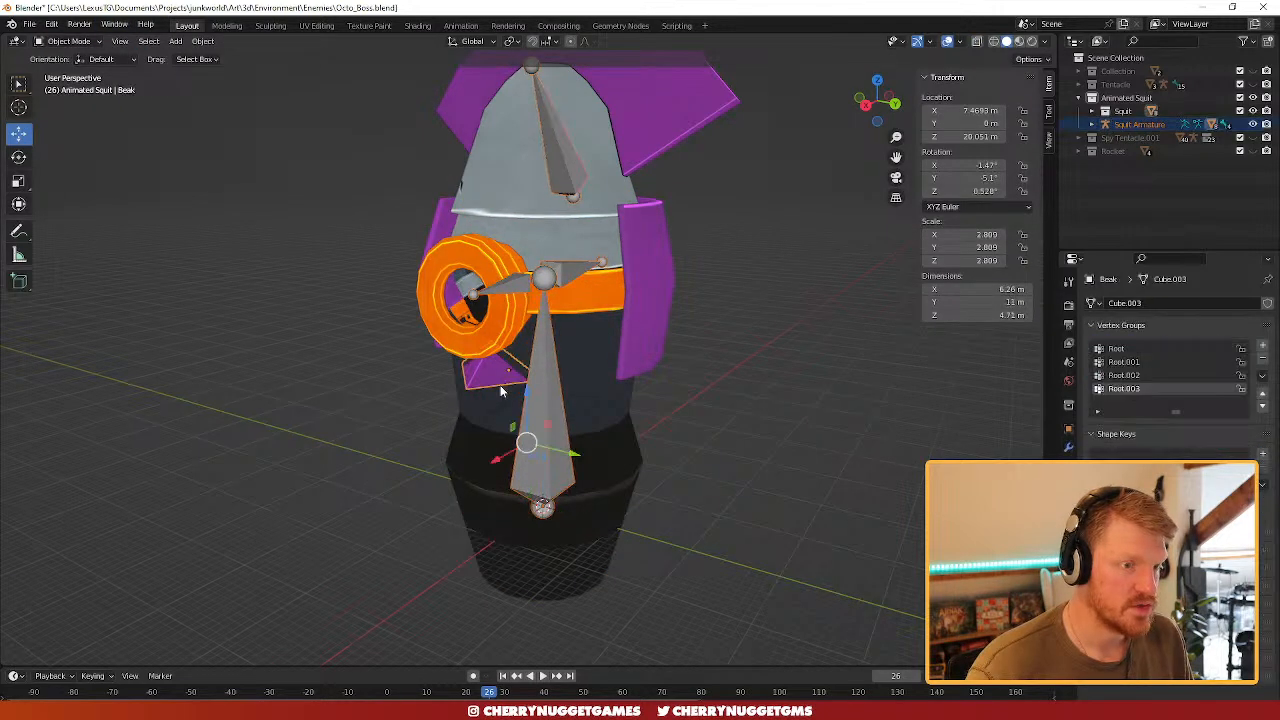
{"action": "left_click", "coordinate": [496, 390]}
{"action": "left_click", "coordinate": [492, 380]}
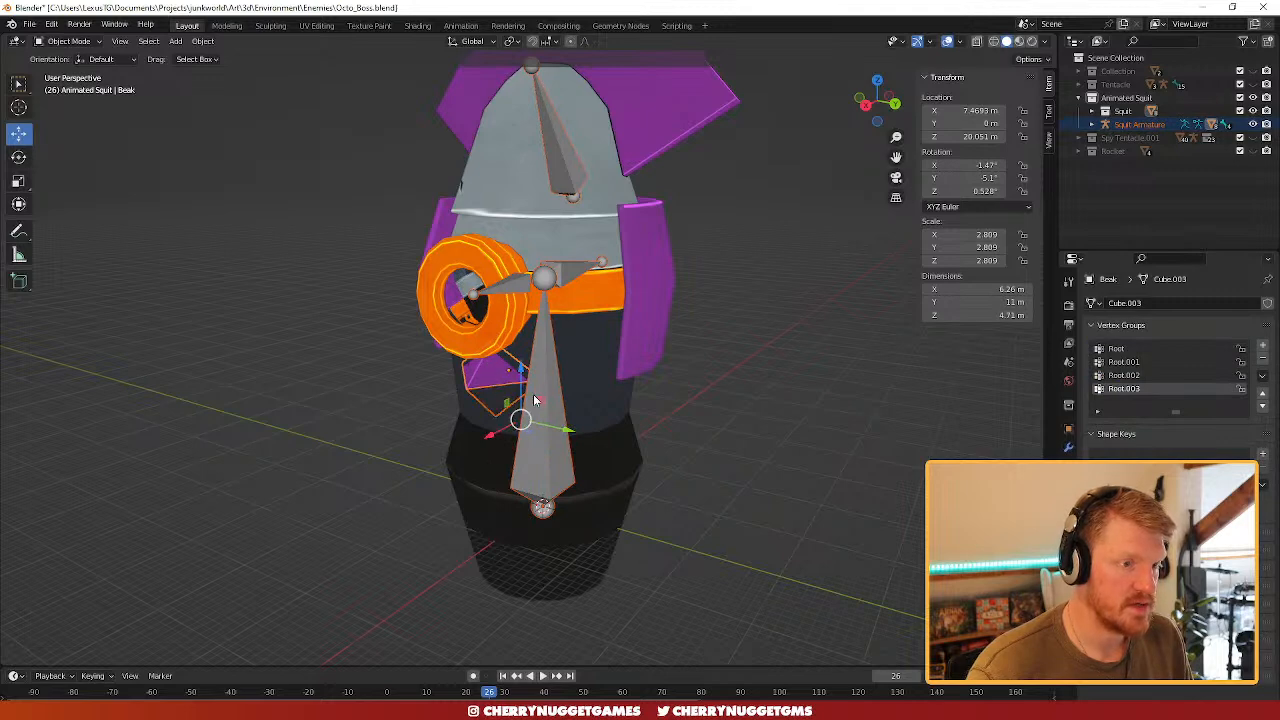
{"action": "left_click", "coordinate": [535, 394]}
{"action": "left_click", "coordinate": [488, 377]}
{"action": "left_click", "coordinate": [82, 43]}
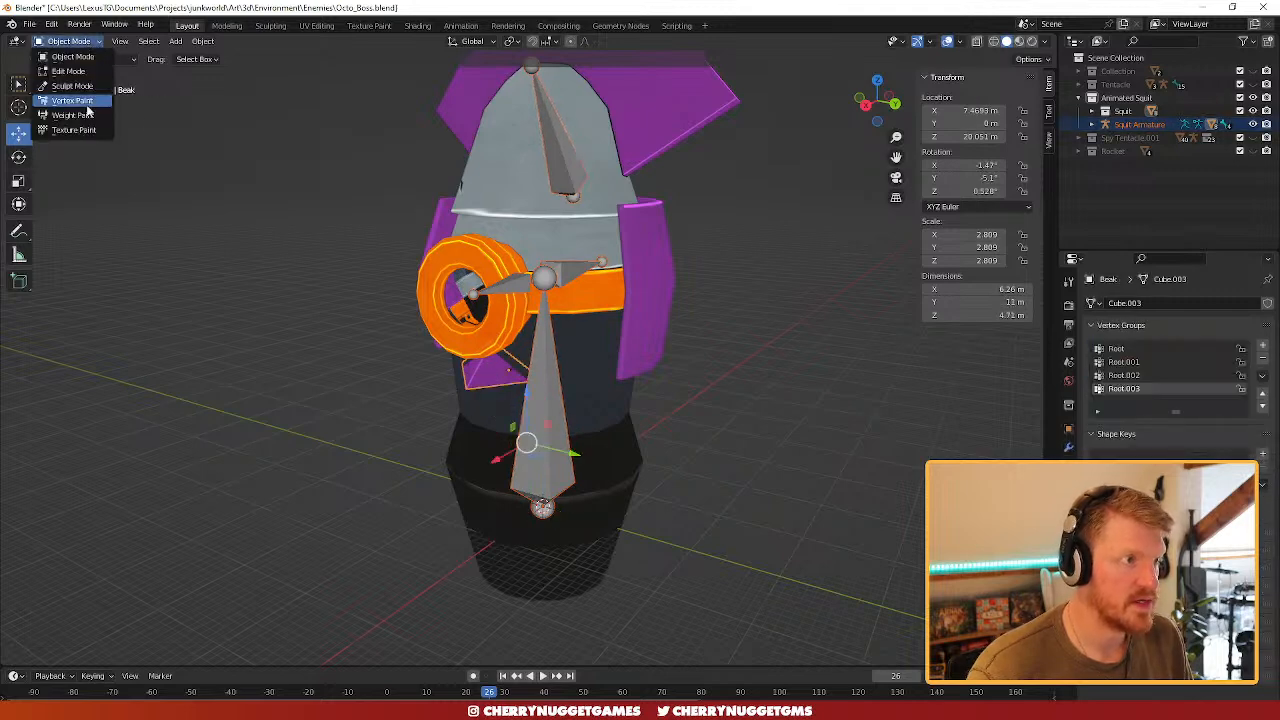
{"action": "left_click", "coordinate": [70, 117]}
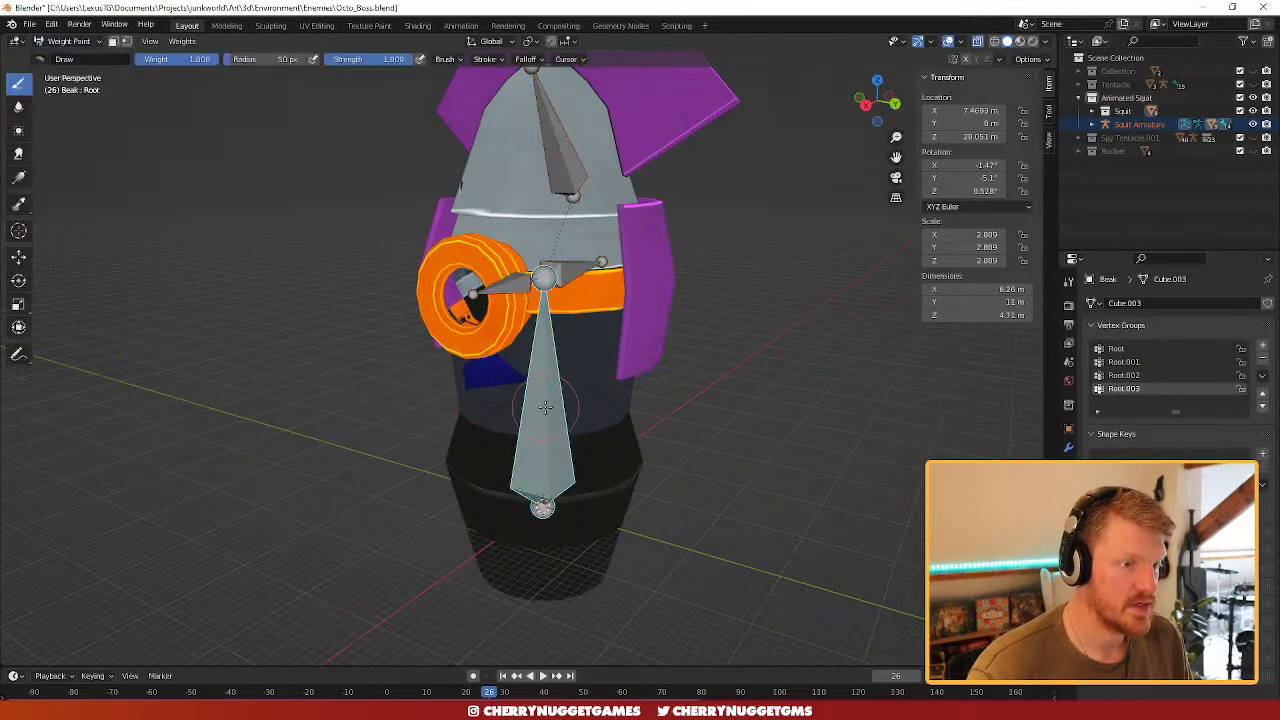
- Select the Root bone, mask all of the Beak's faces, fill them with a weight of 1.000, and return to Object Mode
{"action": "left_click", "coordinate": [545, 407], "text": "ctrl"}
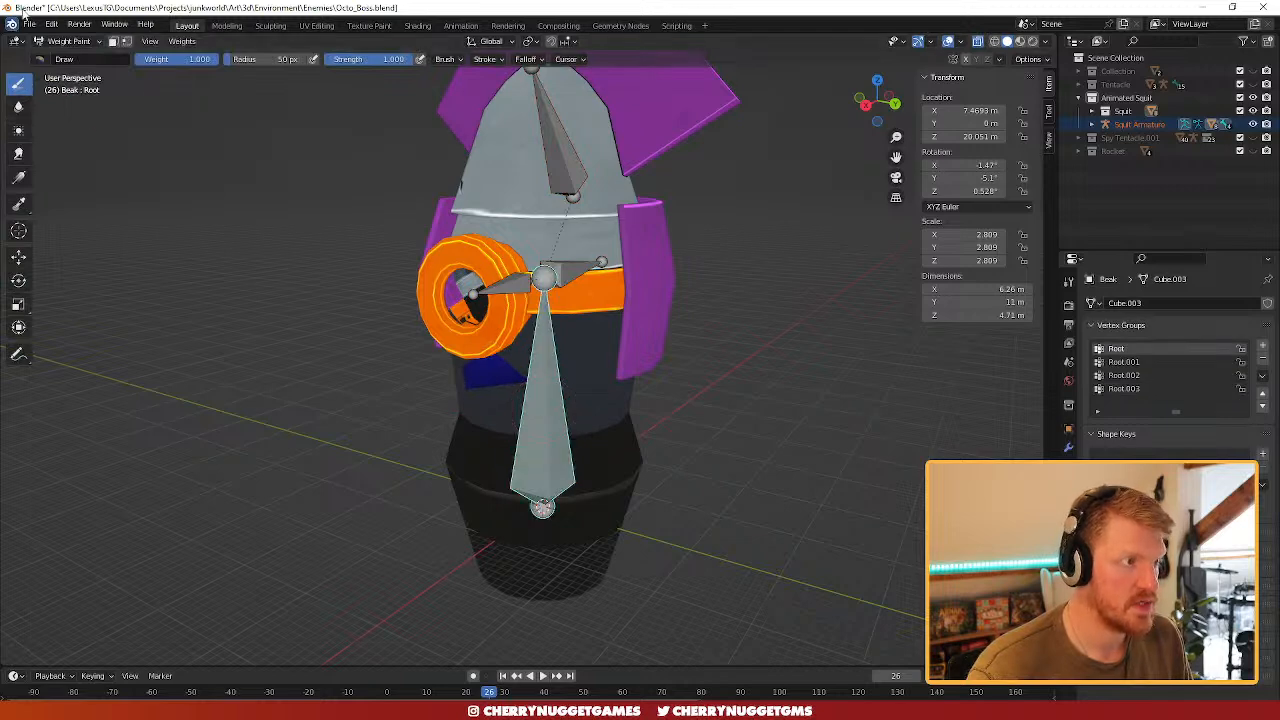
{"action": "left_click", "coordinate": [113, 42]}
{"action": "left_click", "coordinate": [458, 381]}
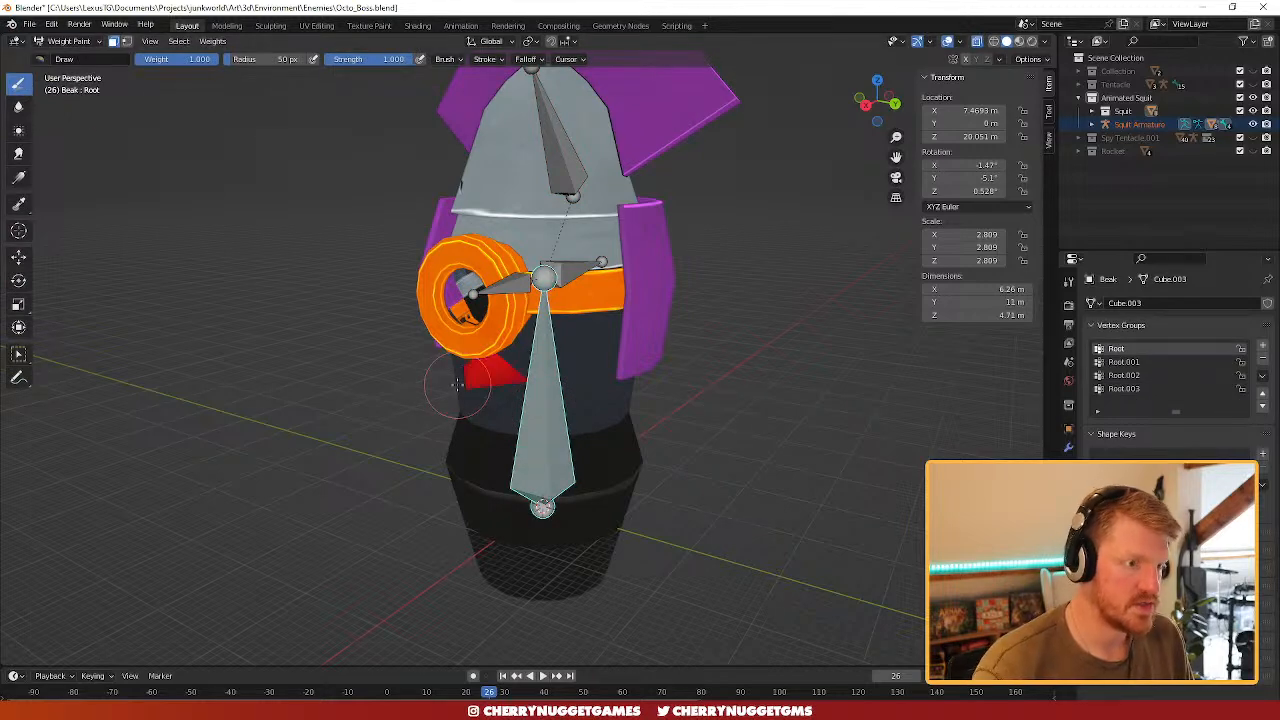
{"action": "left_click", "coordinate": [70, 41]}
{"action": "left_click", "coordinate": [75, 60]}
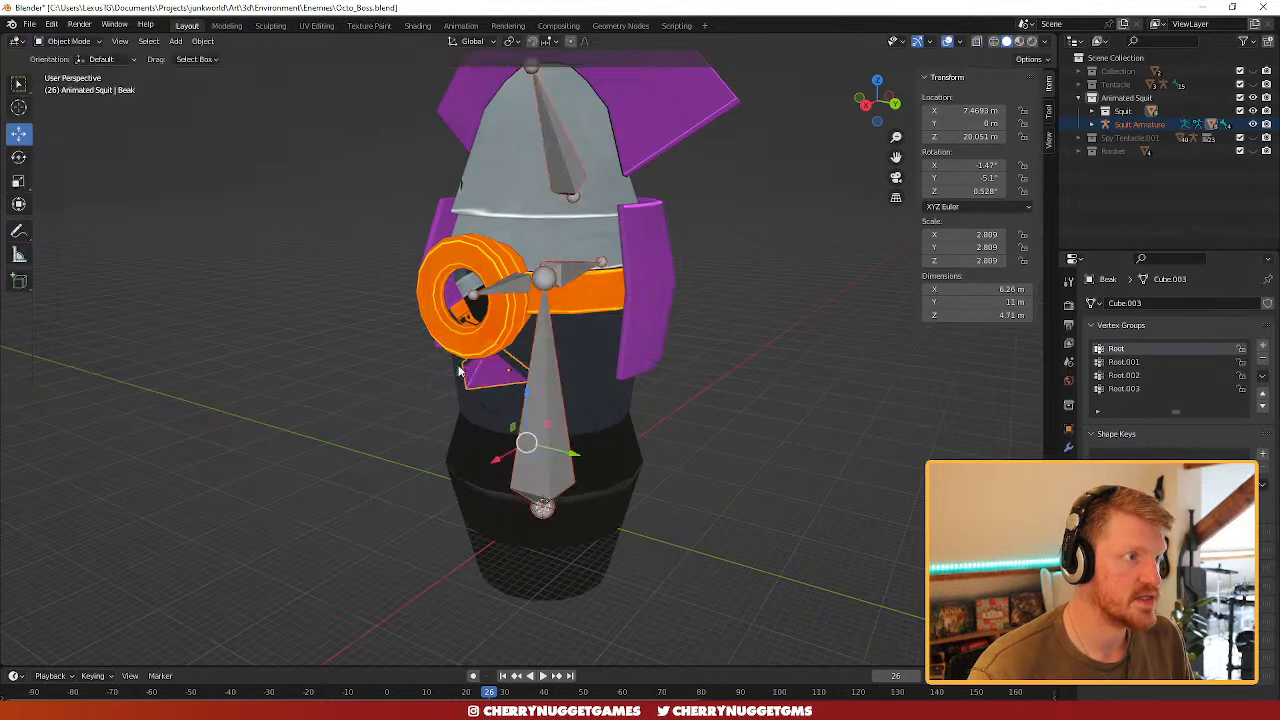
- Make Beak_Bottom the active mesh alongside the armature and fill all its faces with a weight of 1.000 for the Root bone
{"action": "left_click", "coordinate": [512, 400]}
{"action": "left_click", "coordinate": [90, 41]}
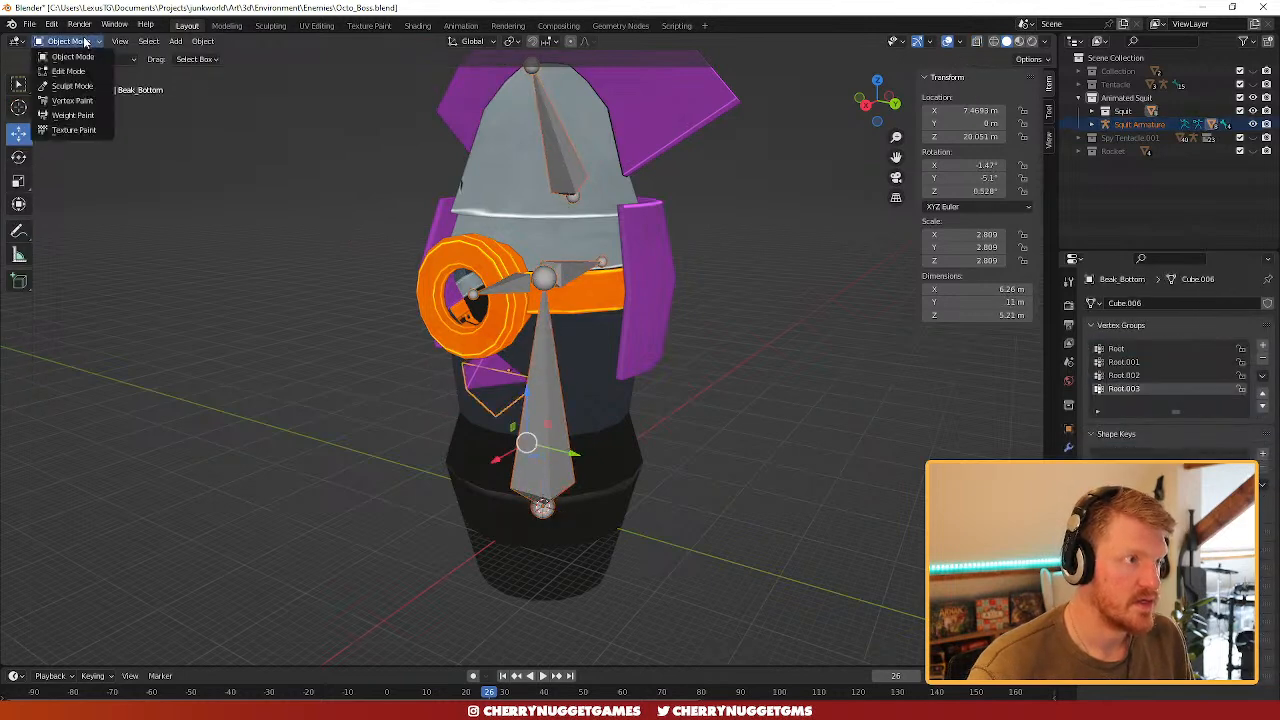
{"action": "left_click", "coordinate": [70, 115]}
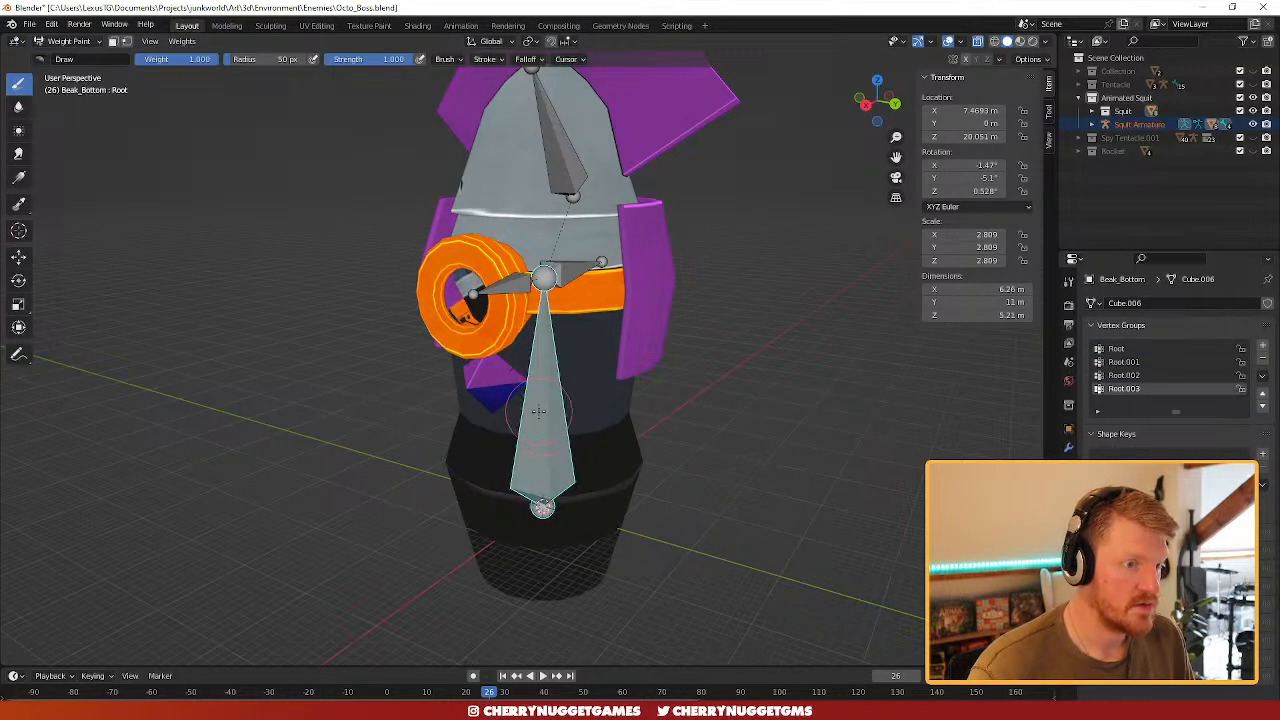
{"action": "left_click", "coordinate": [539, 412], "text": "shift"}
{"action": "left_click", "coordinate": [537, 405], "text": "shift"}
{"action": "left_click", "coordinate": [114, 42]}
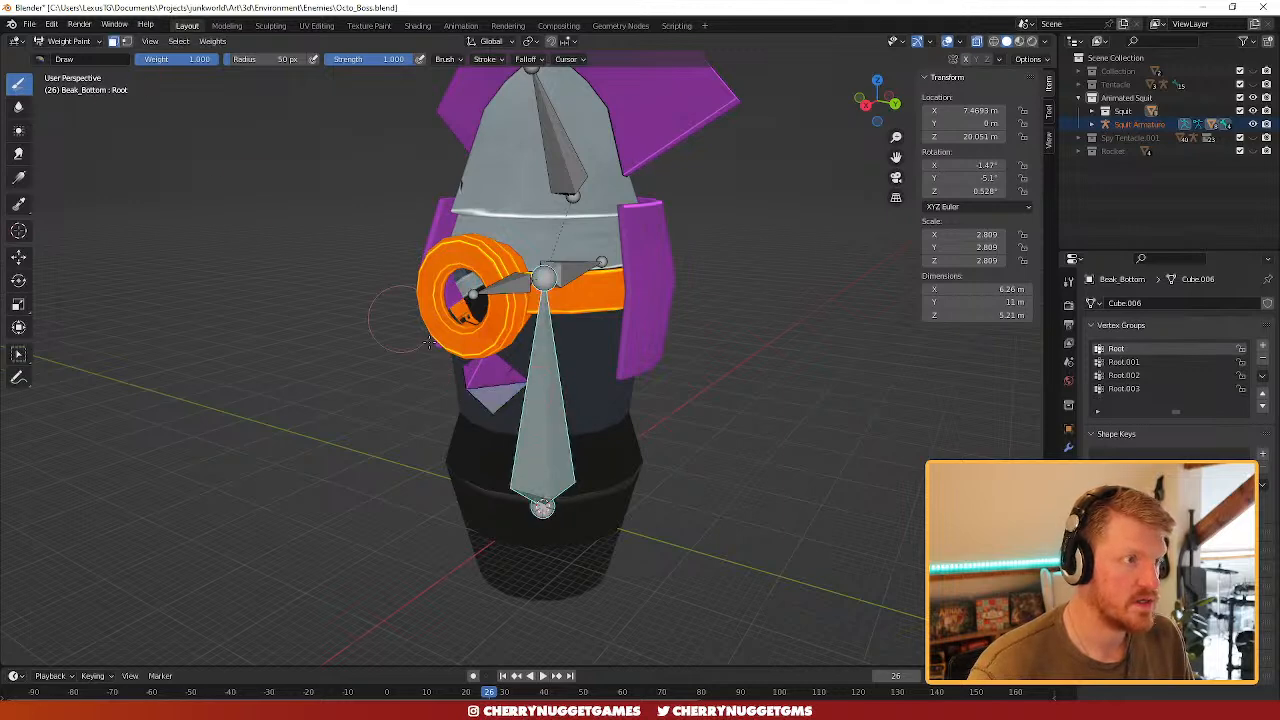
{"action": "key", "text": "a"}
{"action": "key", "text": "shift+k"}
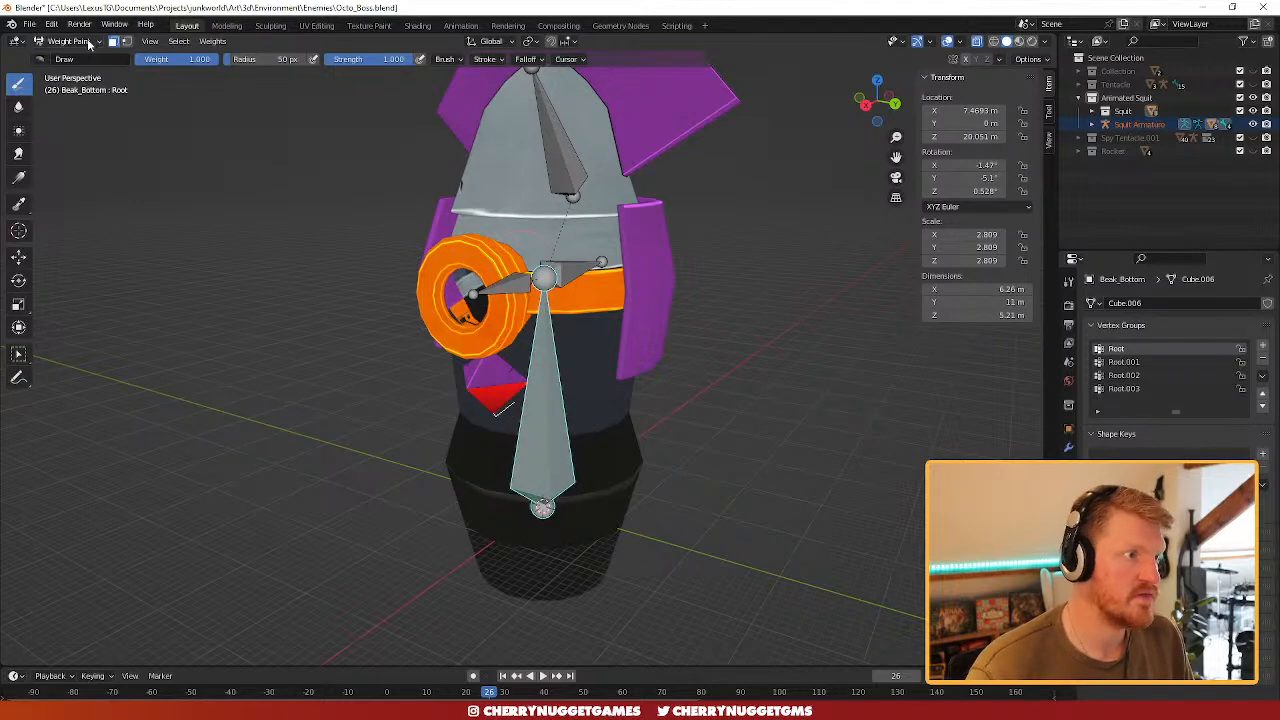
{"action": "left_click", "coordinate": [88, 44]}
{"action": "left_click", "coordinate": [72, 57]}
- Select the armature with the Shield mesh active and fill all the Shield's faces with a weight of 1.000 for the Root.002 bone
{"action": "middle_click_drag", "start_coordinate": [540, 290], "coordinate": [590, 275]}
{"action": "left_click", "coordinate": [615, 265]}
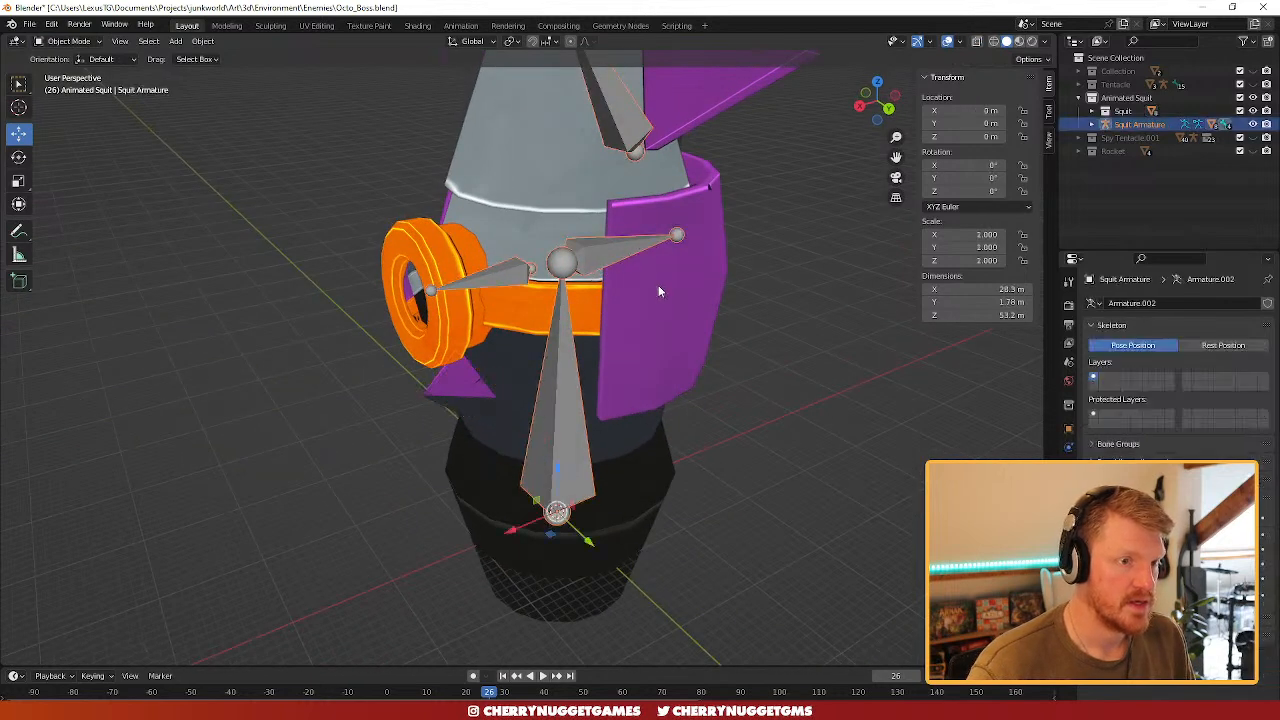
{"action": "left_click", "coordinate": [70, 41]}
{"action": "left_click", "coordinate": [86, 118]}
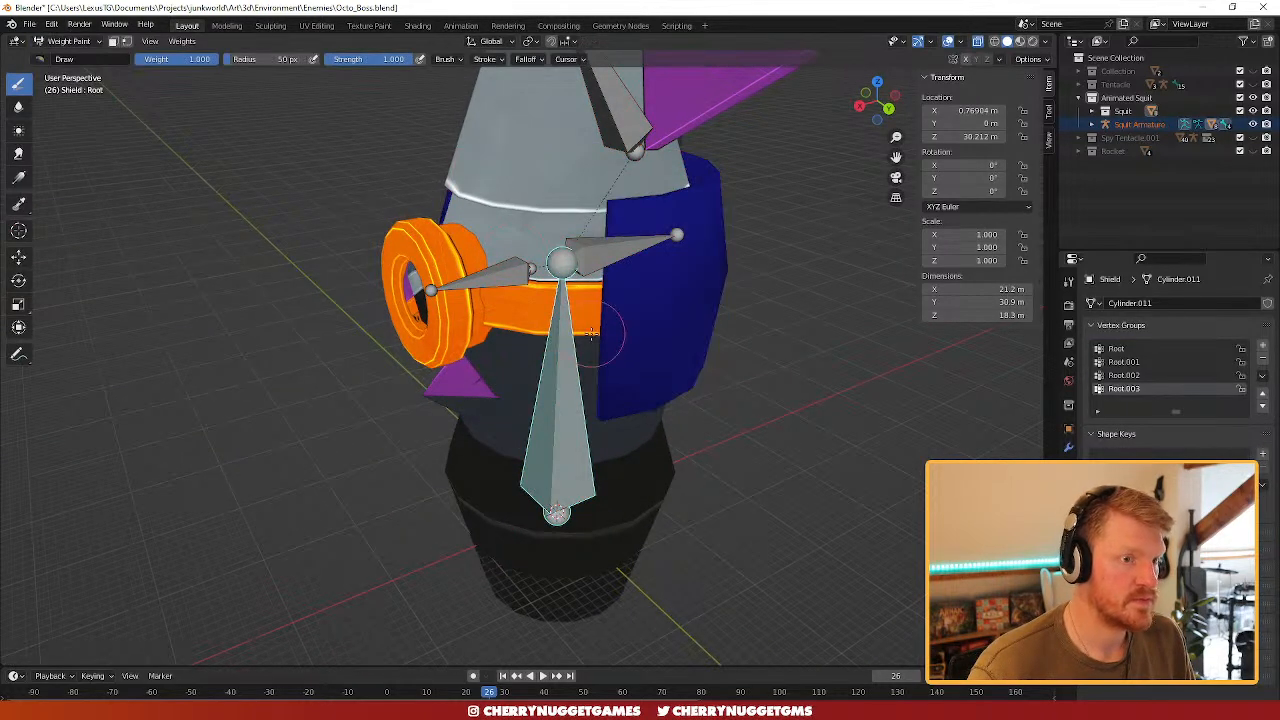
{"action": "left_click", "coordinate": [625, 278], "text": "ctrl"}
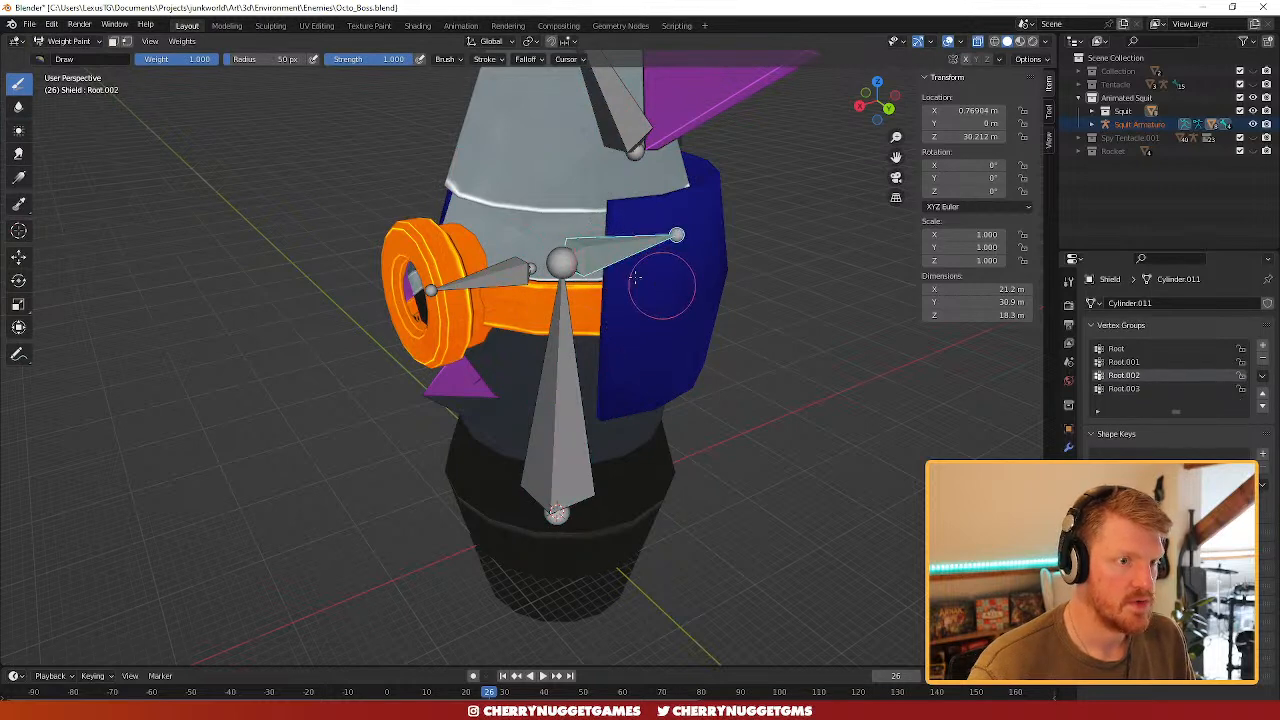
{"action": "left_click", "coordinate": [113, 41]}
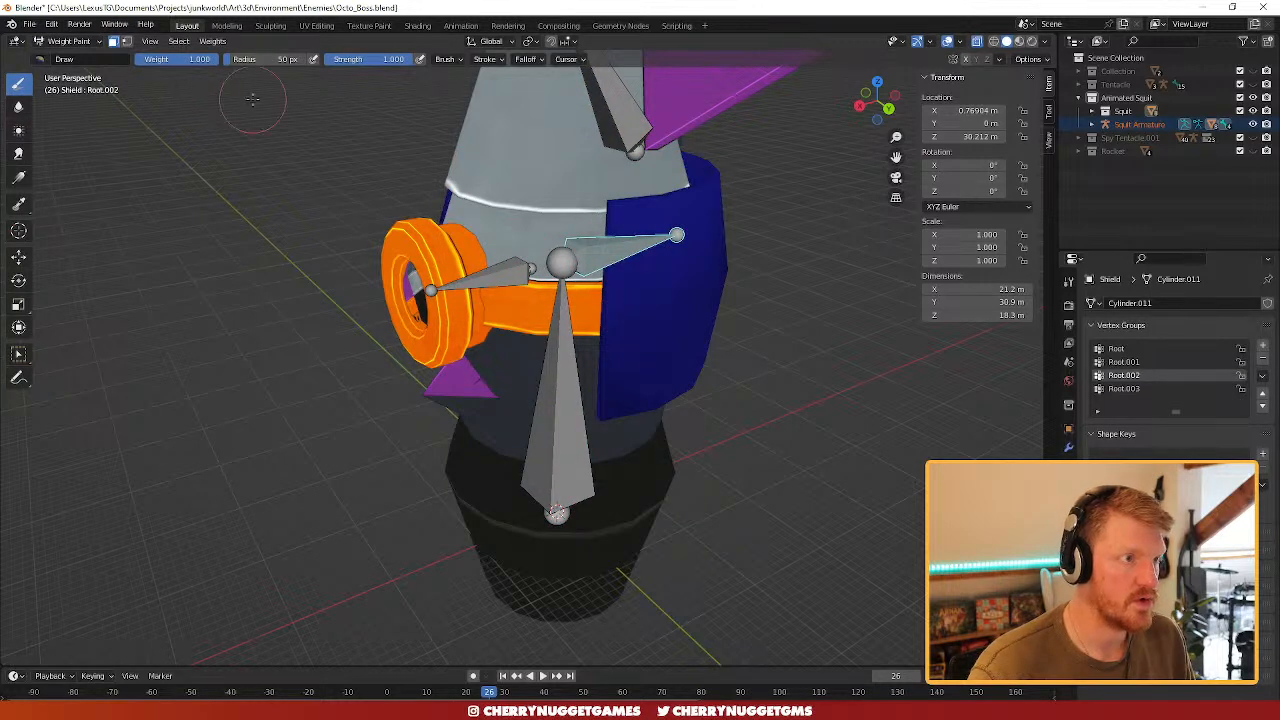
{"action": "key", "text": "ctrl+x"}
{"action": "left_click", "coordinate": [70, 41]}
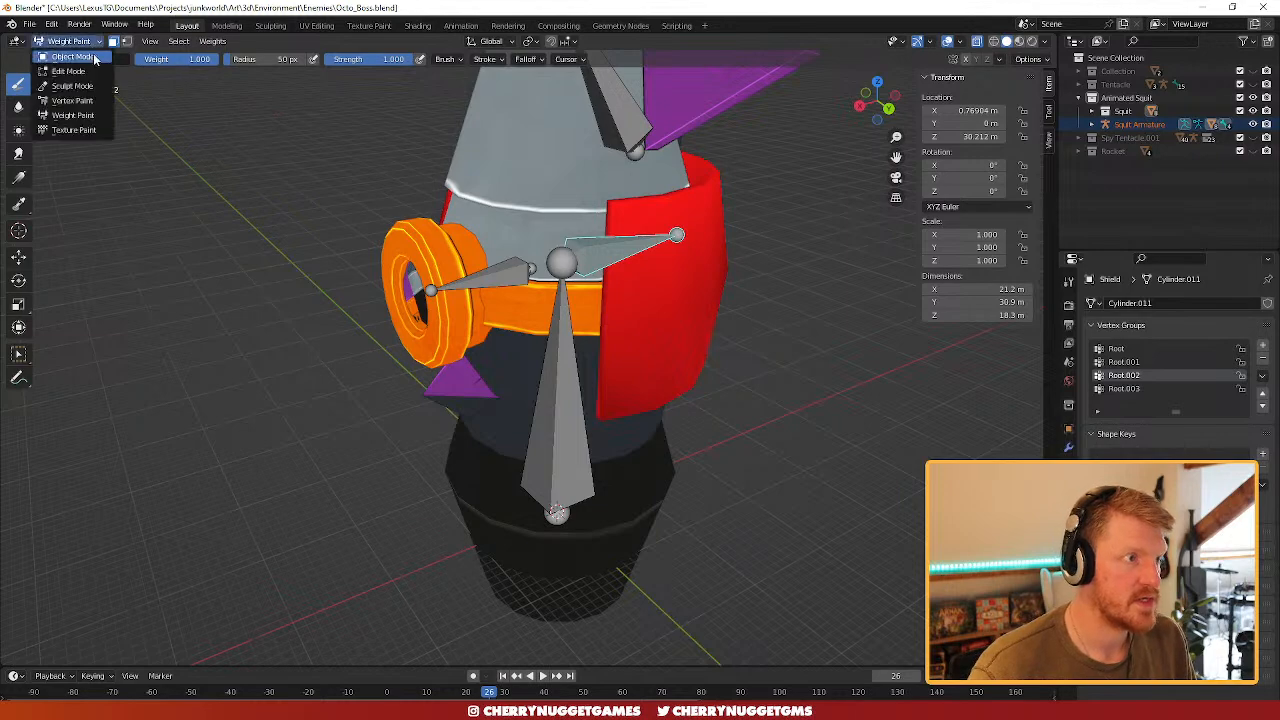
{"action": "left_click", "coordinate": [80, 58]}
- Select the armature with the Eye mesh active and fill all the Eye's faces with a weight of 1.000 for the Root.001 bone
{"action": "left_click", "coordinate": [513, 280]}
{"action": "left_click", "coordinate": [443, 280]}
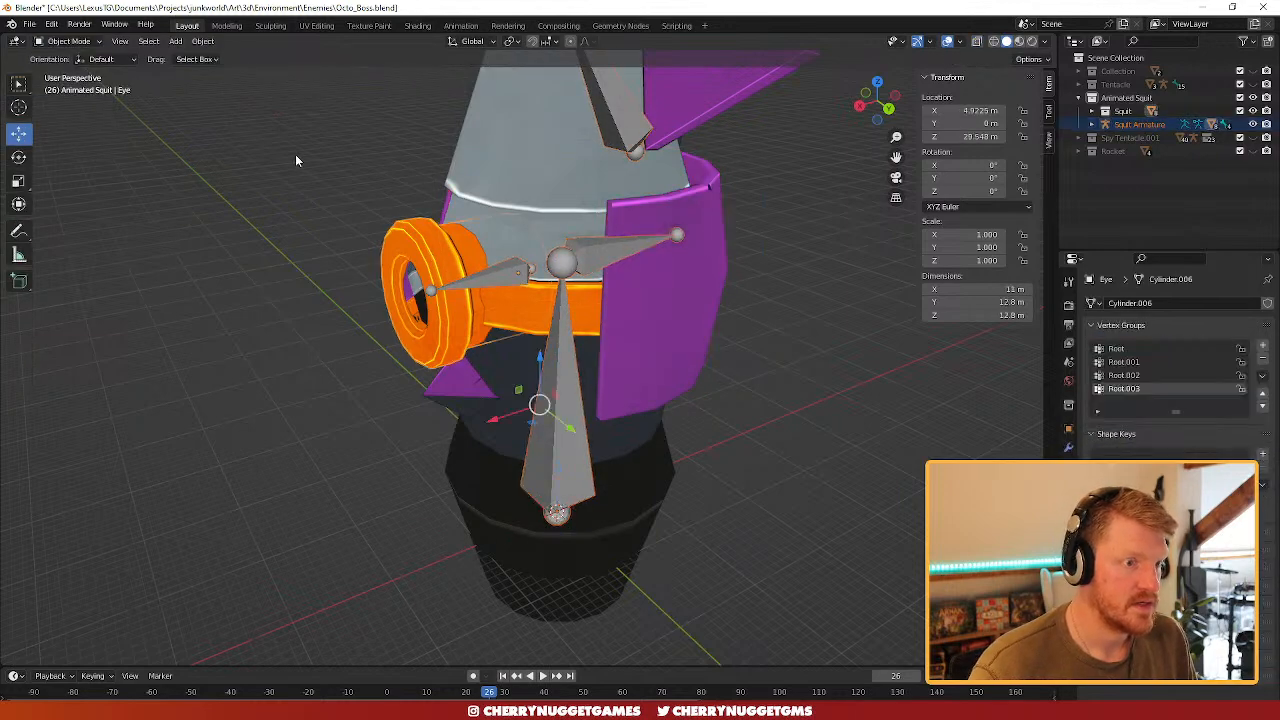
{"action": "left_click", "coordinate": [88, 44]}
{"action": "left_click", "coordinate": [90, 116]}
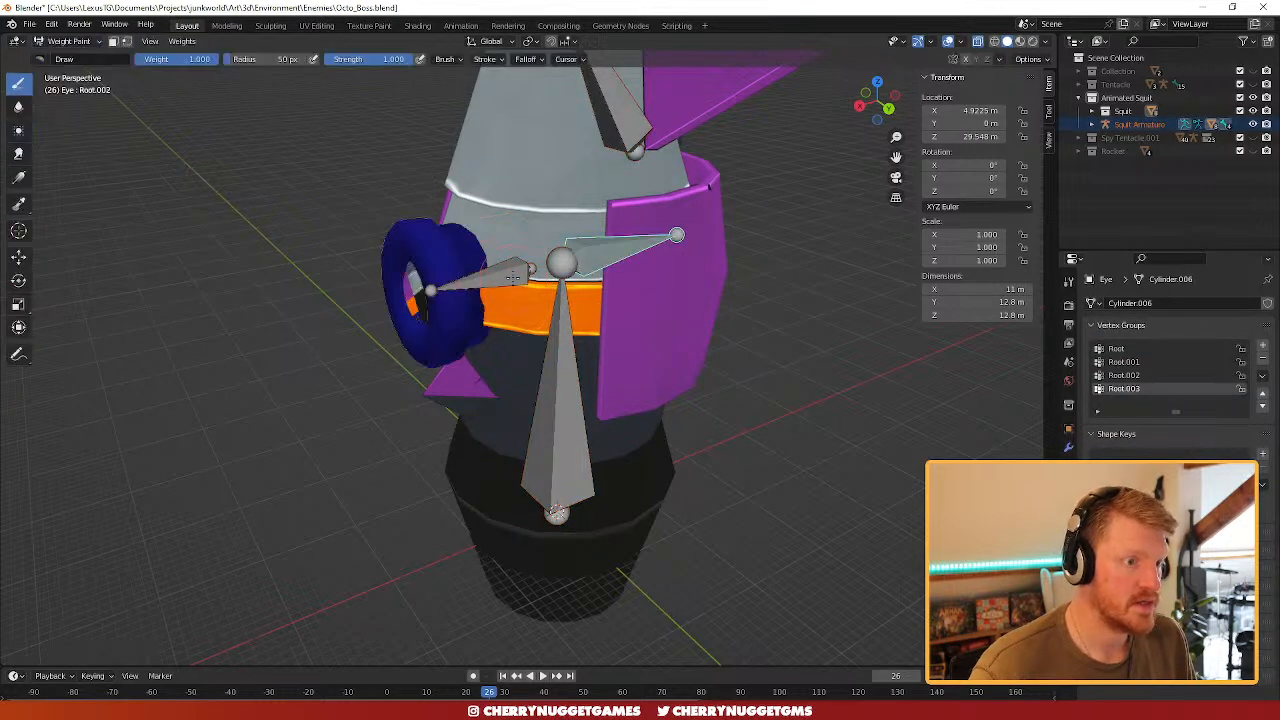
{"action": "key", "text": "a"}
{"action": "left_click", "coordinate": [507, 278], "text": "ctrl"}
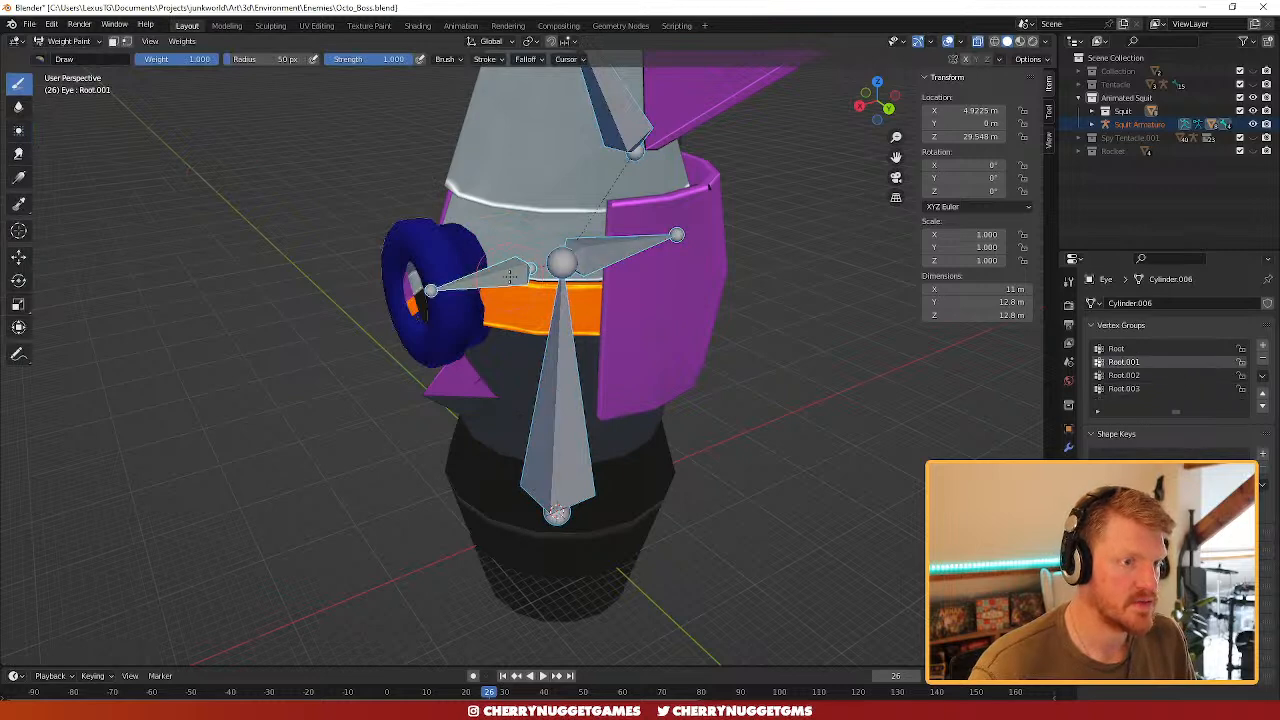
{"action": "key", "text": "alt+a"}
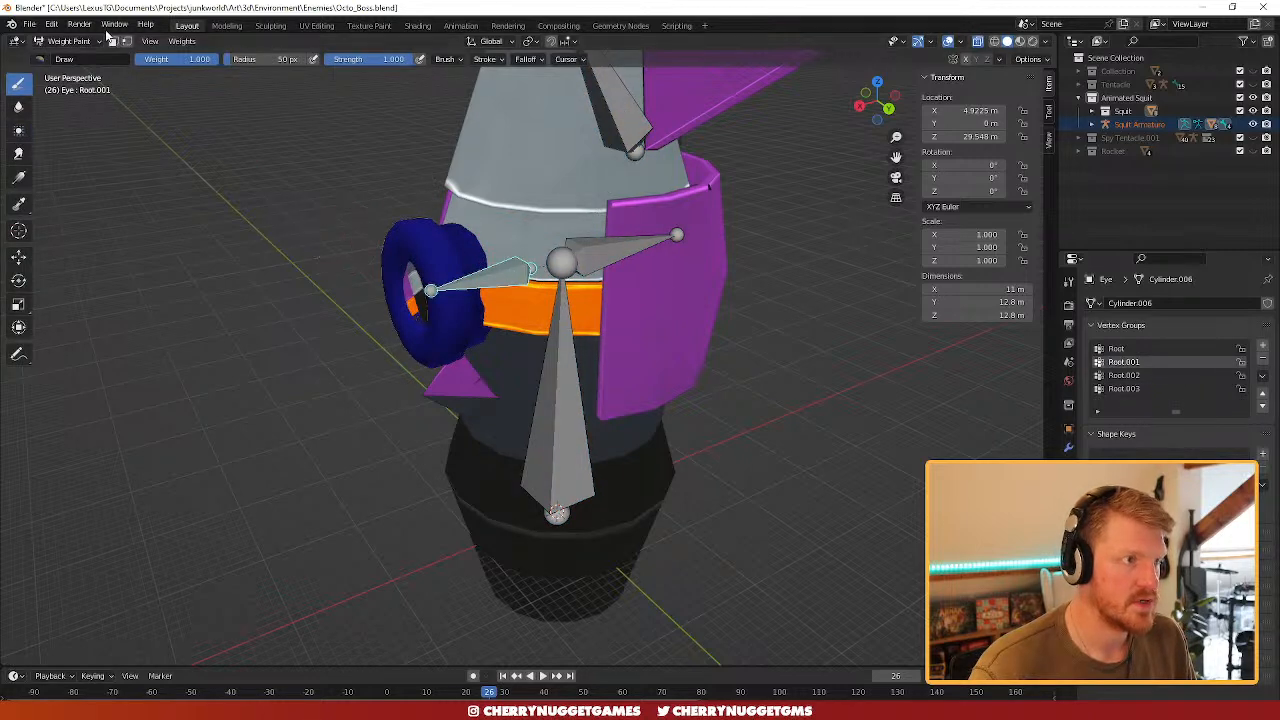
{"action": "left_click", "coordinate": [115, 41]}
{"action": "key", "text": "a"}
{"action": "key", "text": "shift+k"}
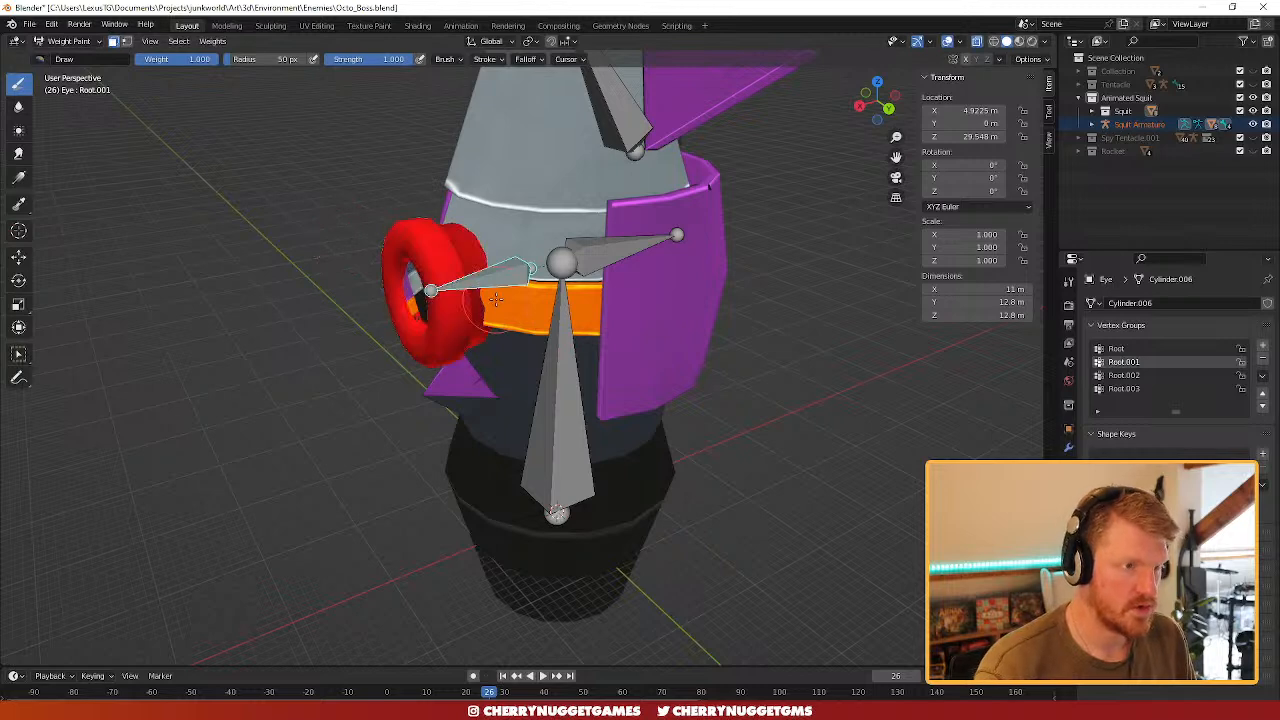
{"action": "left_click", "coordinate": [64, 43]}
{"action": "left_click", "coordinate": [74, 57]}
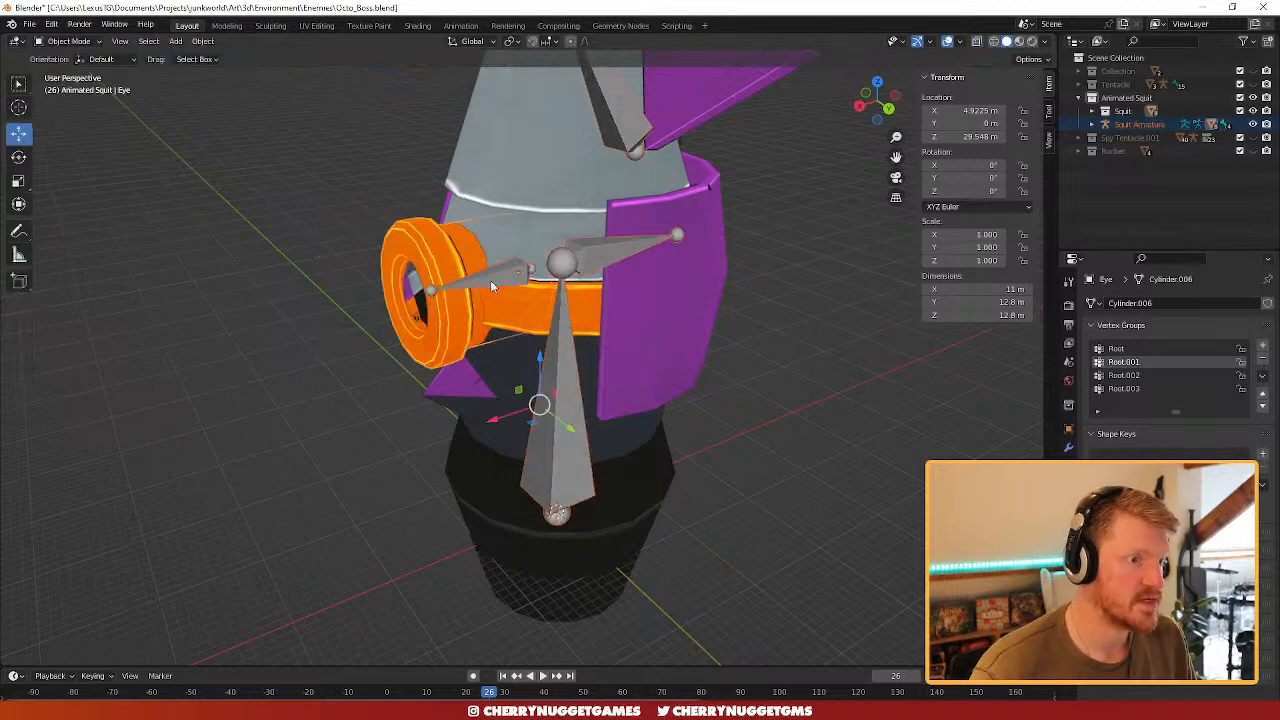
- Select the armature with Eye_Light active and fill all its faces with a weight of 1.000 in Weight Paint mode with the Root.001 bone selected
{"action": "left_click", "coordinate": [488, 281]}
{"action": "left_click", "coordinate": [415, 292], "text": "shift"}
{"action": "left_click", "coordinate": [64, 41]}
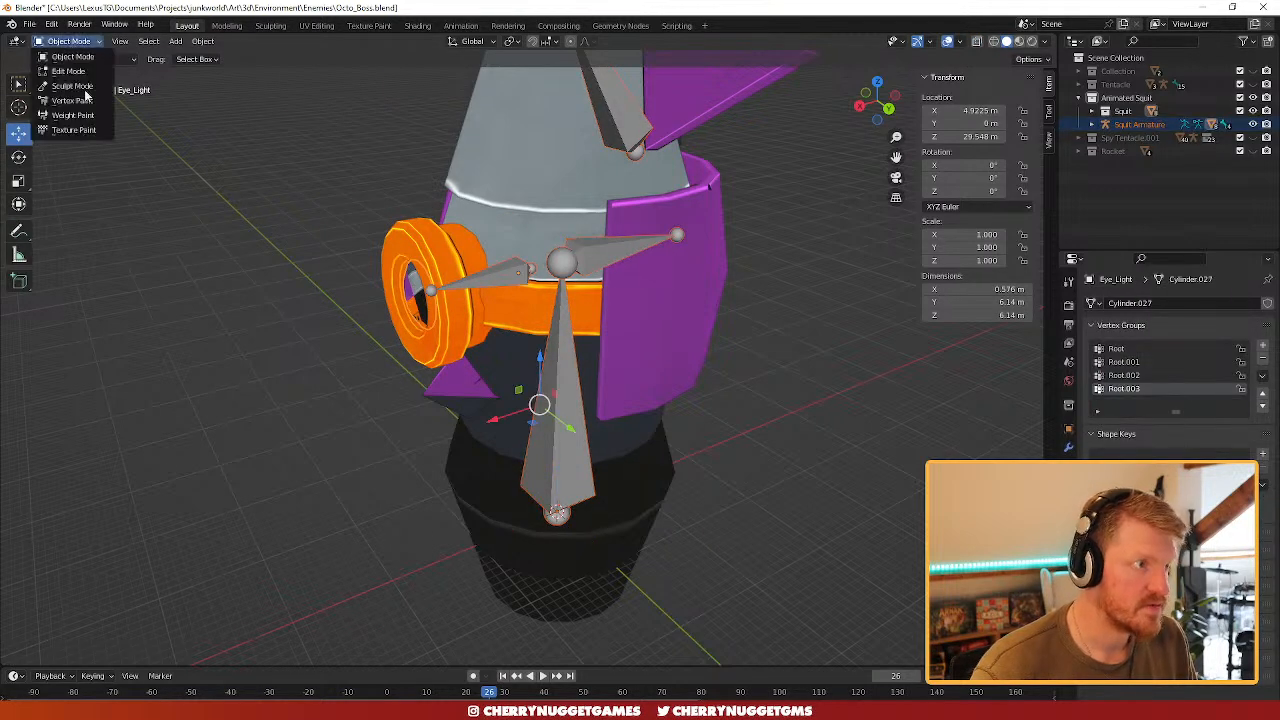
{"action": "left_click", "coordinate": [60, 114]}
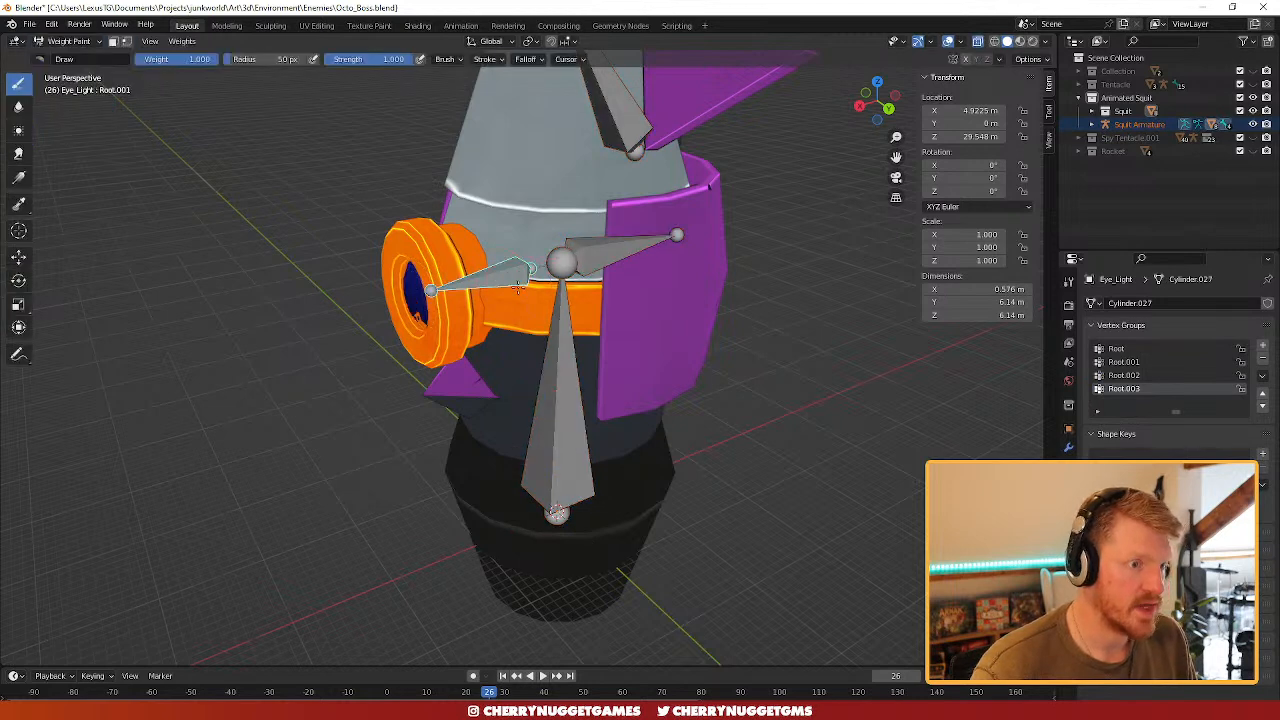
{"action": "left_click", "coordinate": [113, 41]}
{"action": "key", "text": "shift+k"}
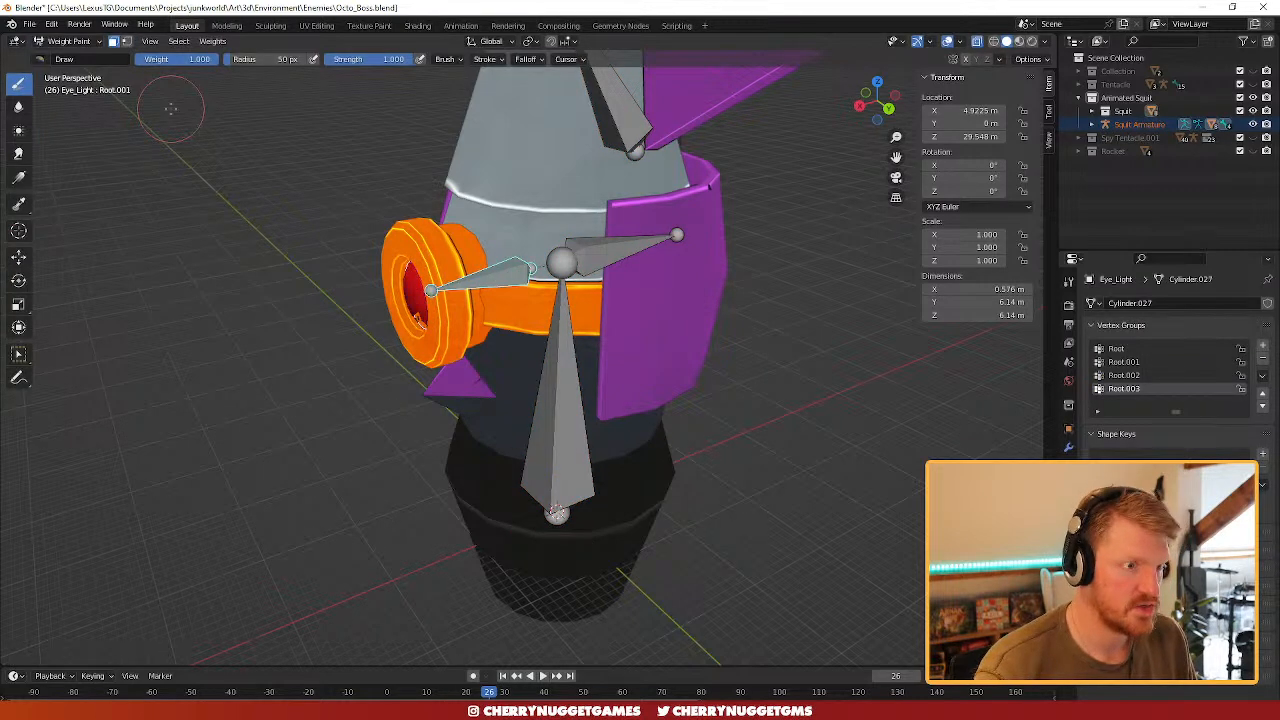
{"action": "left_click", "coordinate": [66, 41]}
{"action": "left_click", "coordinate": [79, 55]}
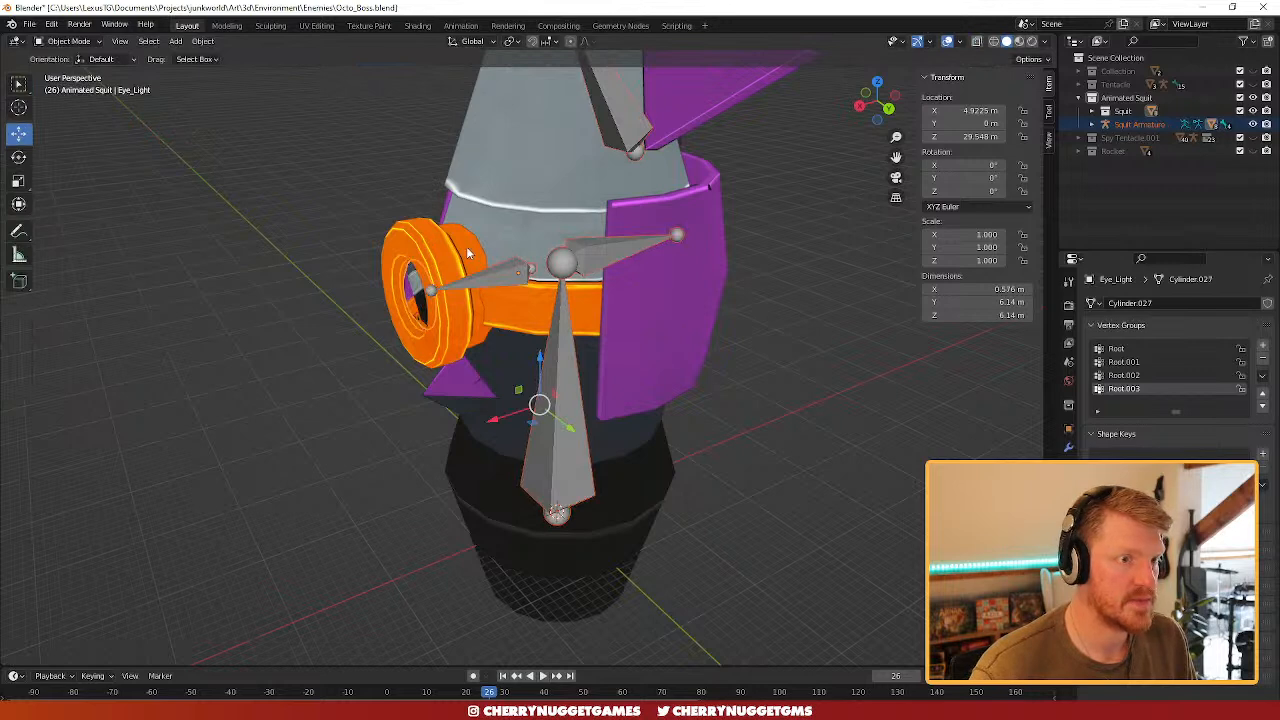
- Select the armature together with the Top mesh as the active object and enter Weight Paint mode
{"action": "middle_click_drag", "start_coordinate": [540, 200], "coordinate": [567, 188]}
{"action": "left_click", "coordinate": [587, 191]}
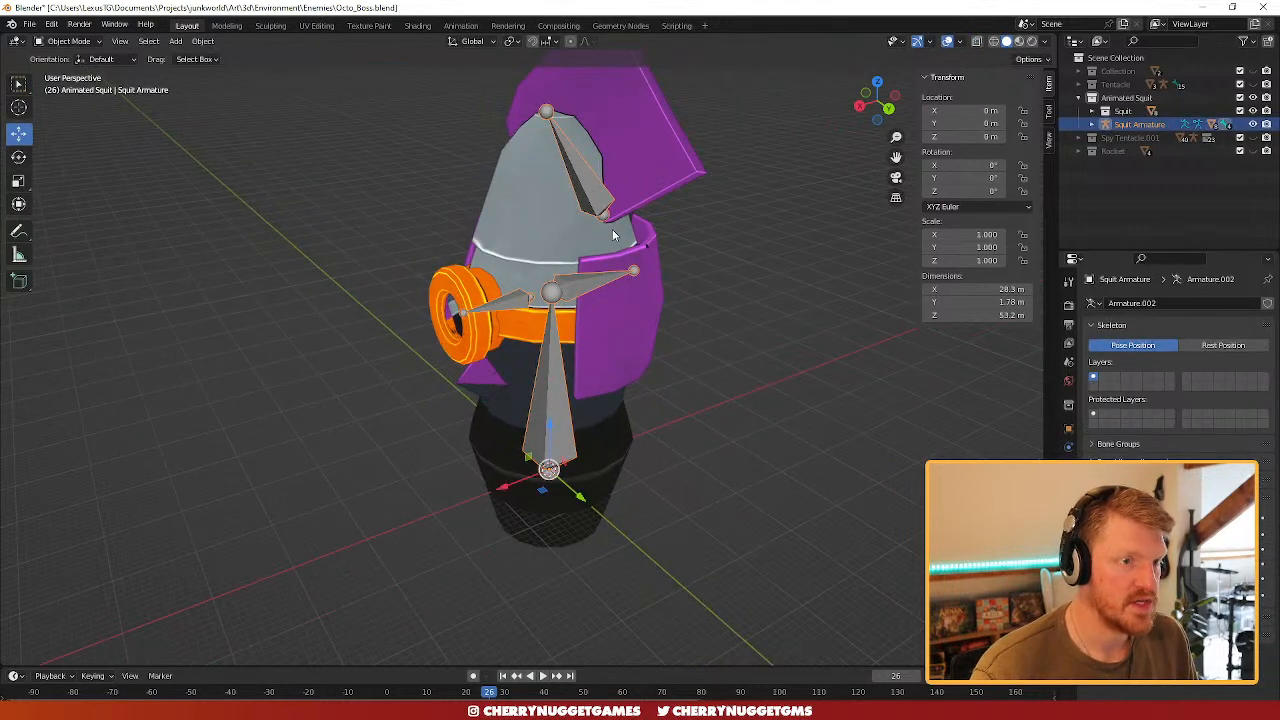
{"action": "left_click", "coordinate": [508, 220], "text": "shift"}
{"action": "left_click", "coordinate": [68, 41]}
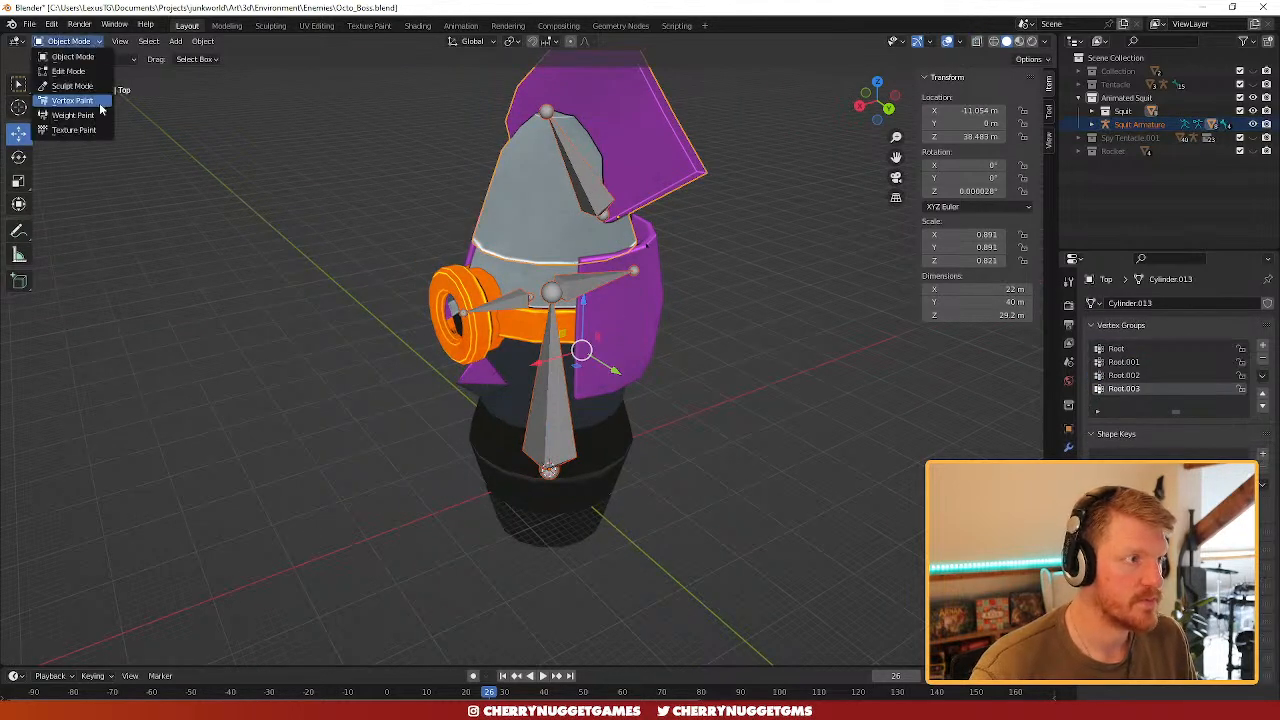
{"action": "left_click", "coordinate": [75, 115]}
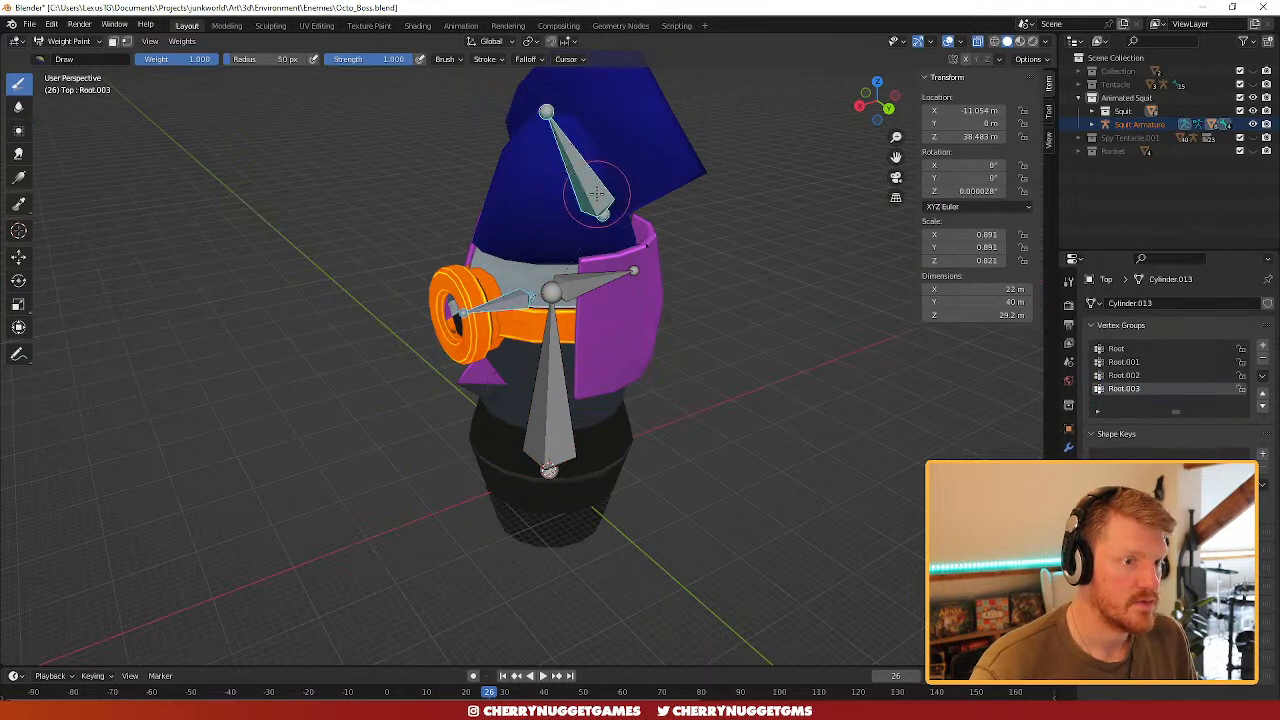
- Fill all of Top's faces with a weight of 1.000 for the Root.003 bone, and save the file with everything deselected in Object Mode
{"action": "left_click", "coordinate": [597, 193], "text": "ctrl"}
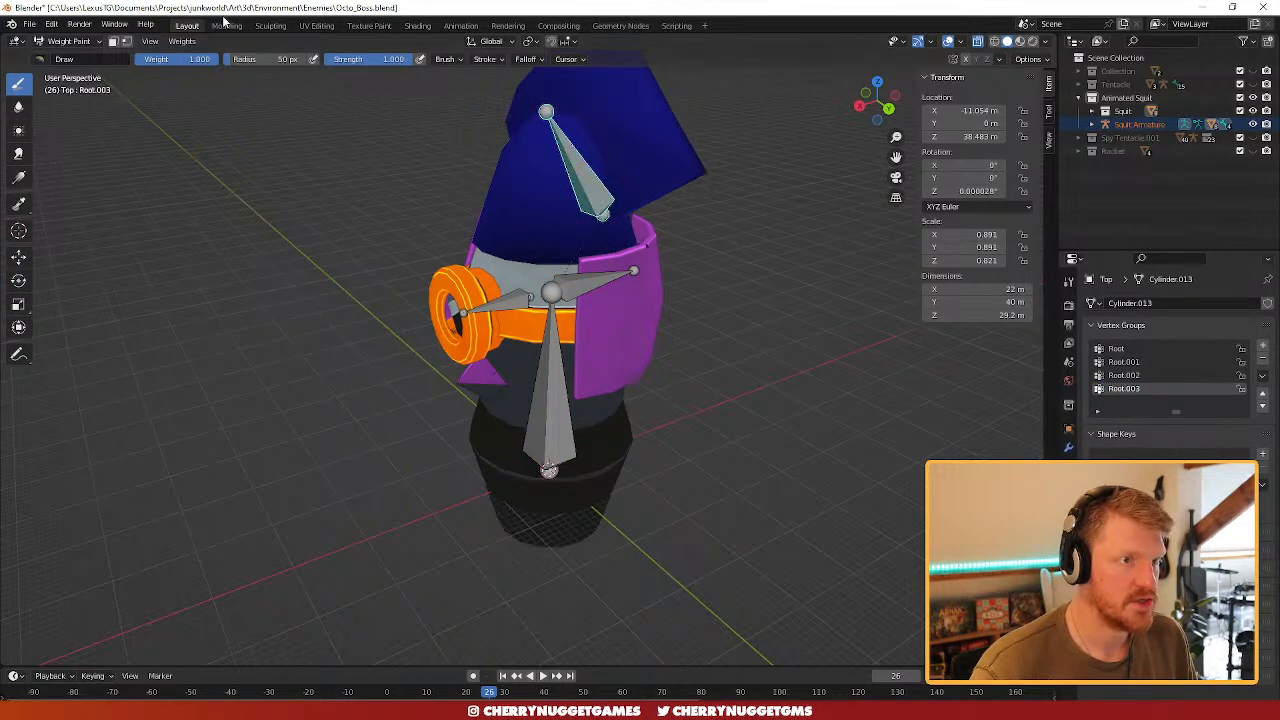
{"action": "left_click", "coordinate": [114, 41]}
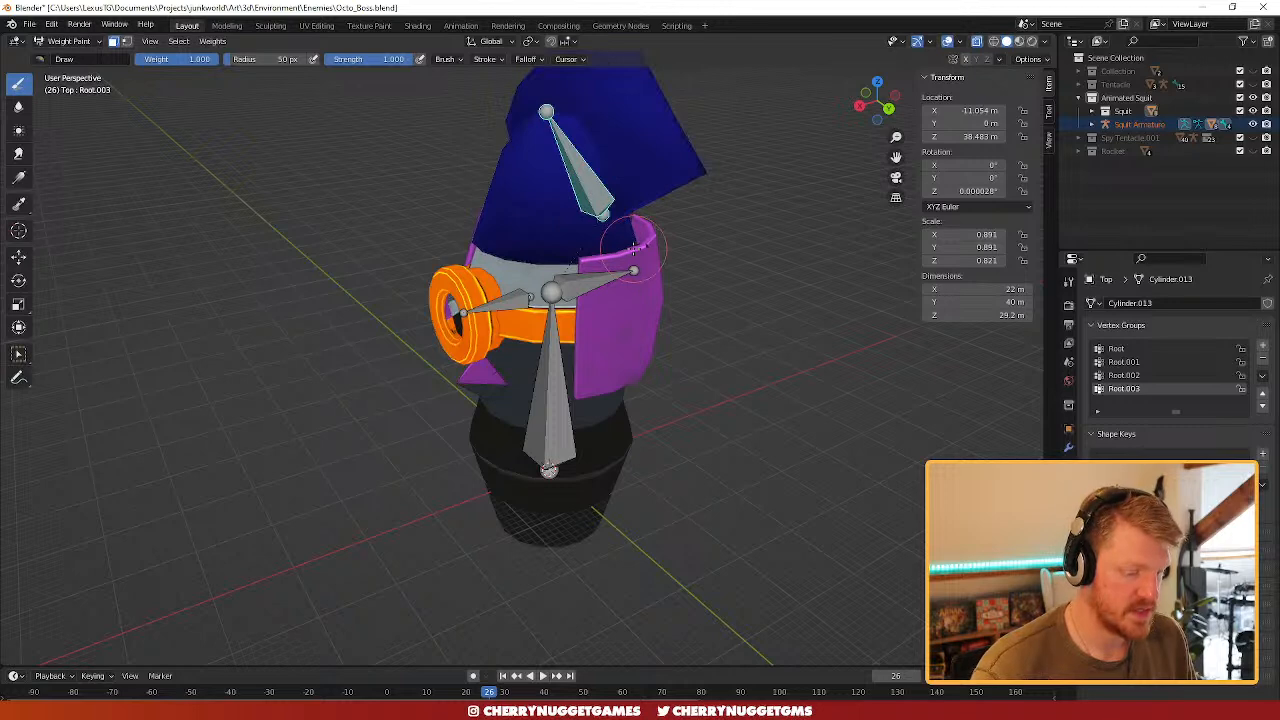
{"action": "key", "text": "shift+k"}
{"action": "left_click", "coordinate": [97, 41]}
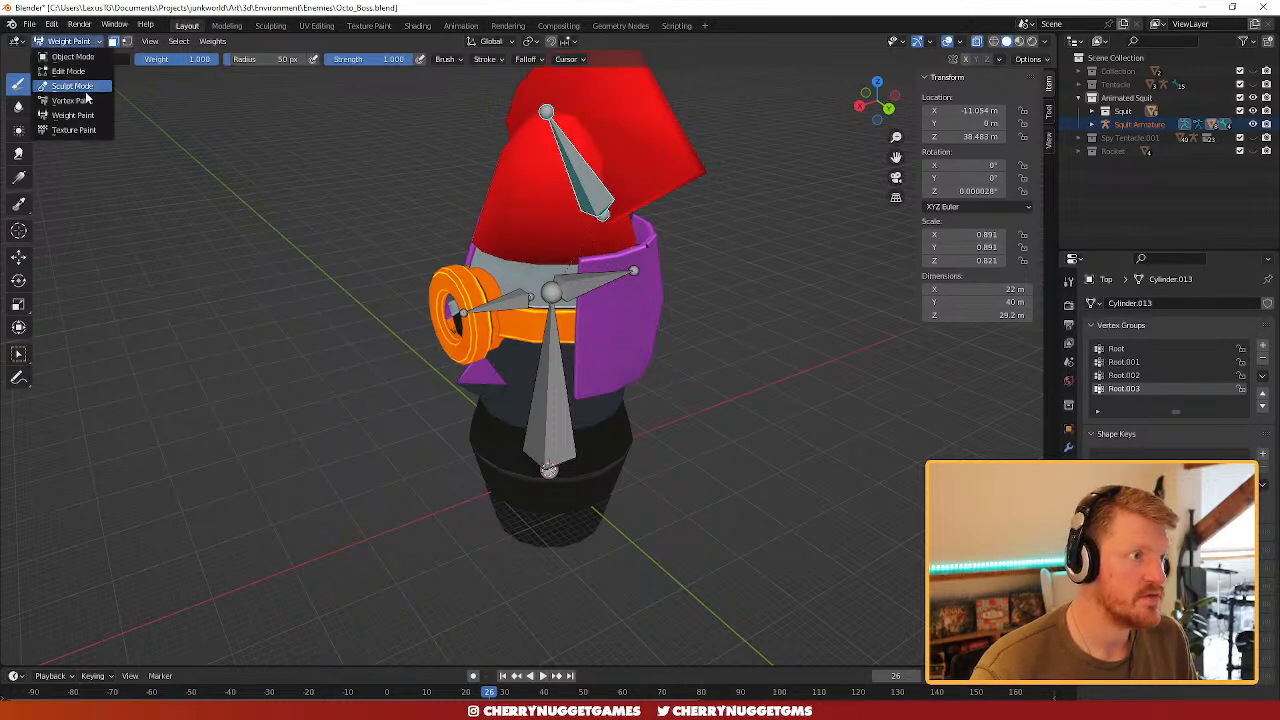
{"action": "left_click", "coordinate": [72, 56]}
{"action": "left_click", "coordinate": [397, 248]}
{"action": "key", "text": "ctrl+s"}
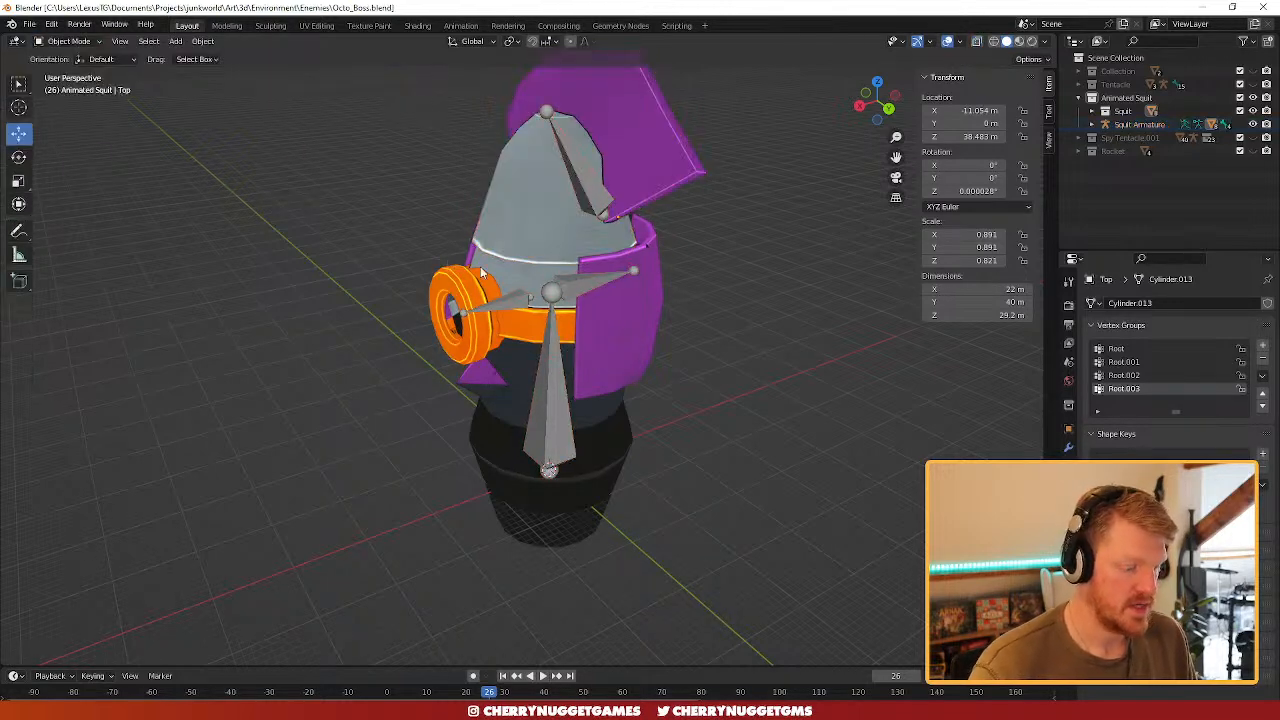
- Select the armature, enter Pose Mode, and rotate the Root.003 bone about the global Y axis to swing the squid's top open
{"action": "scroll", "coordinate": [613, 268], "scroll_direction": "down", "scroll_amount": 1}
{"action": "left_click", "coordinate": [89, 43]}
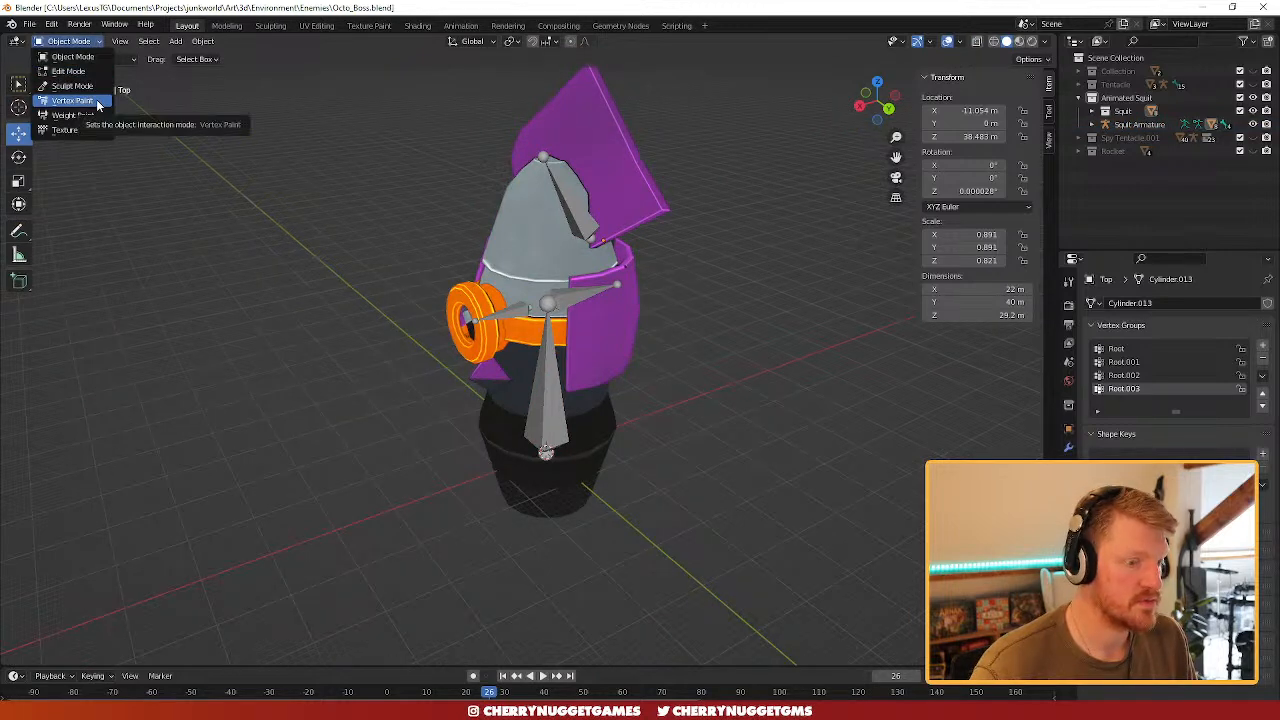
{"action": "left_click", "coordinate": [567, 205]}
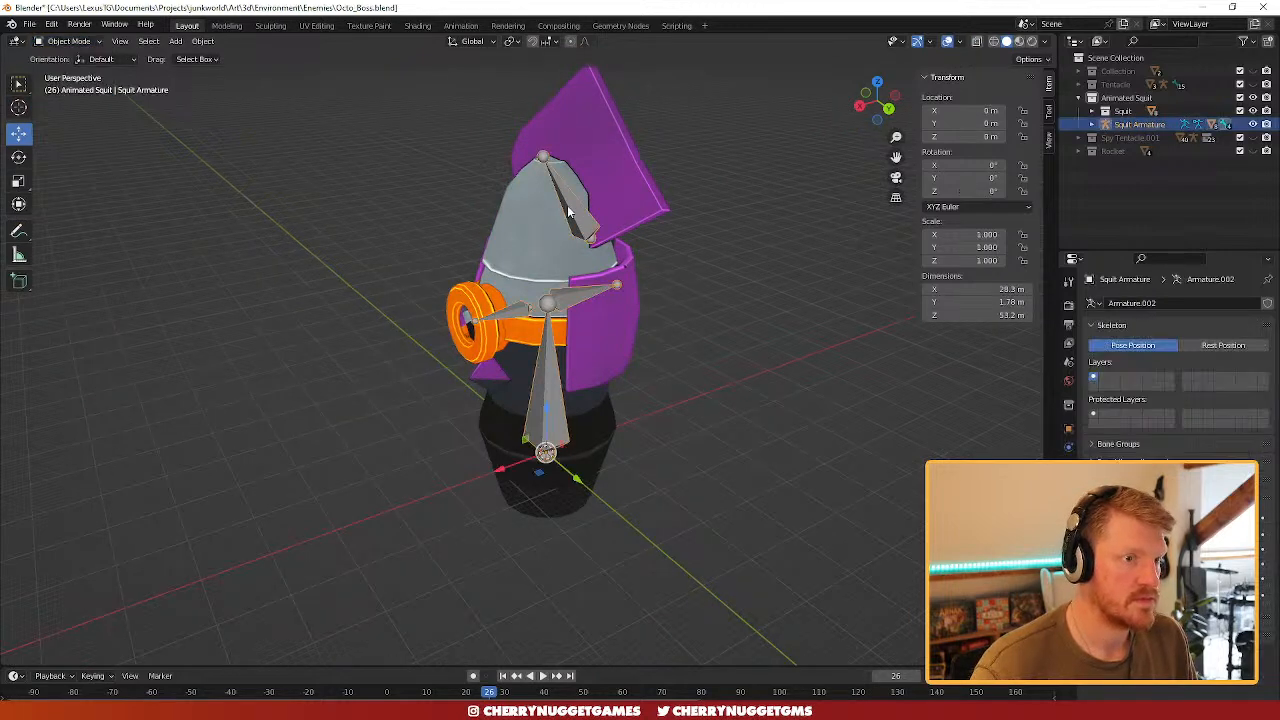
{"action": "left_click", "coordinate": [66, 41]}
{"action": "left_click", "coordinate": [70, 82]}
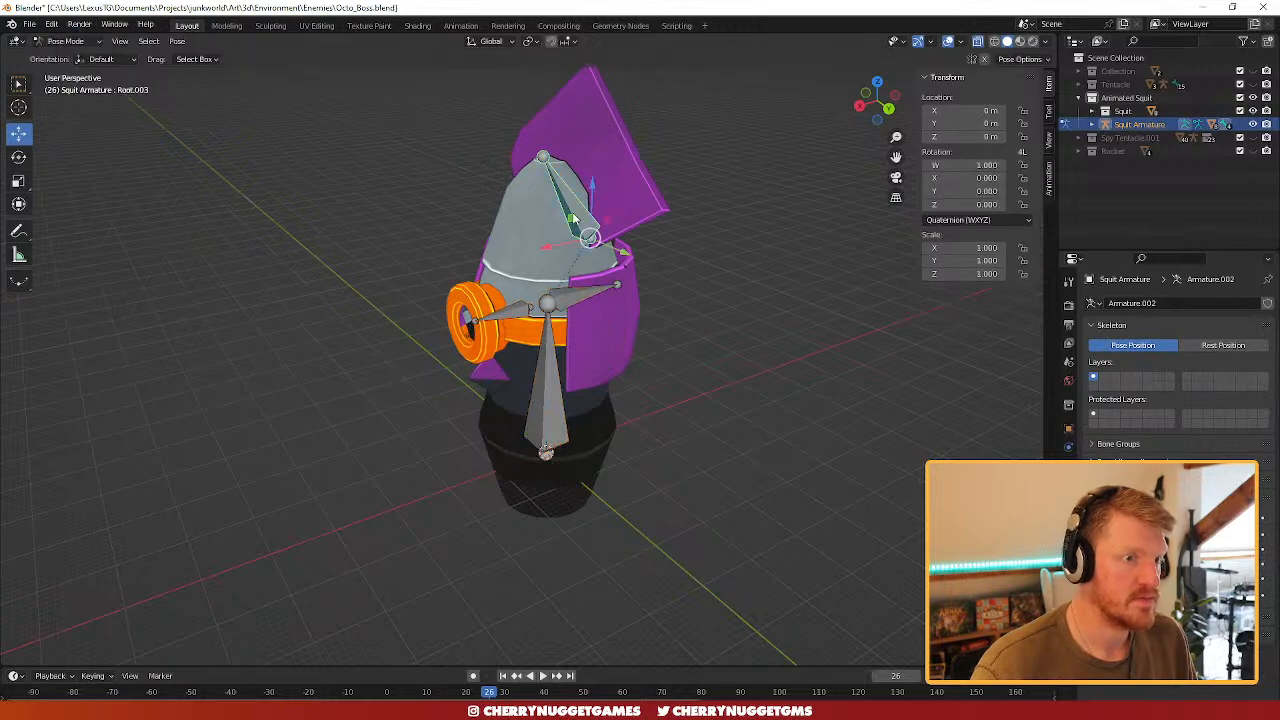
{"action": "key", "text": "r"}
{"action": "key", "text": "y"}
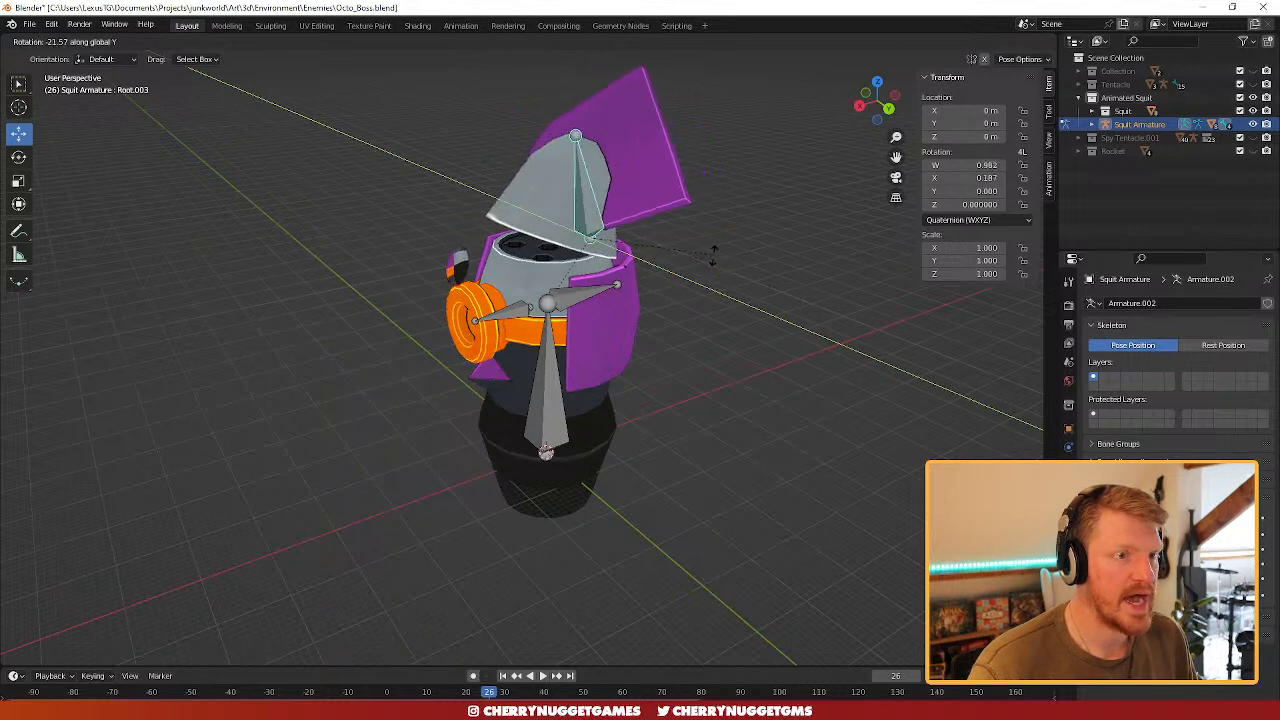
{"action": "left_click", "coordinate": [695, 287]}
- Try rotating the Root.002, Root and Root.001 bones one after another, reverting each rotation
{"action": "left_click", "coordinate": [569, 299]}
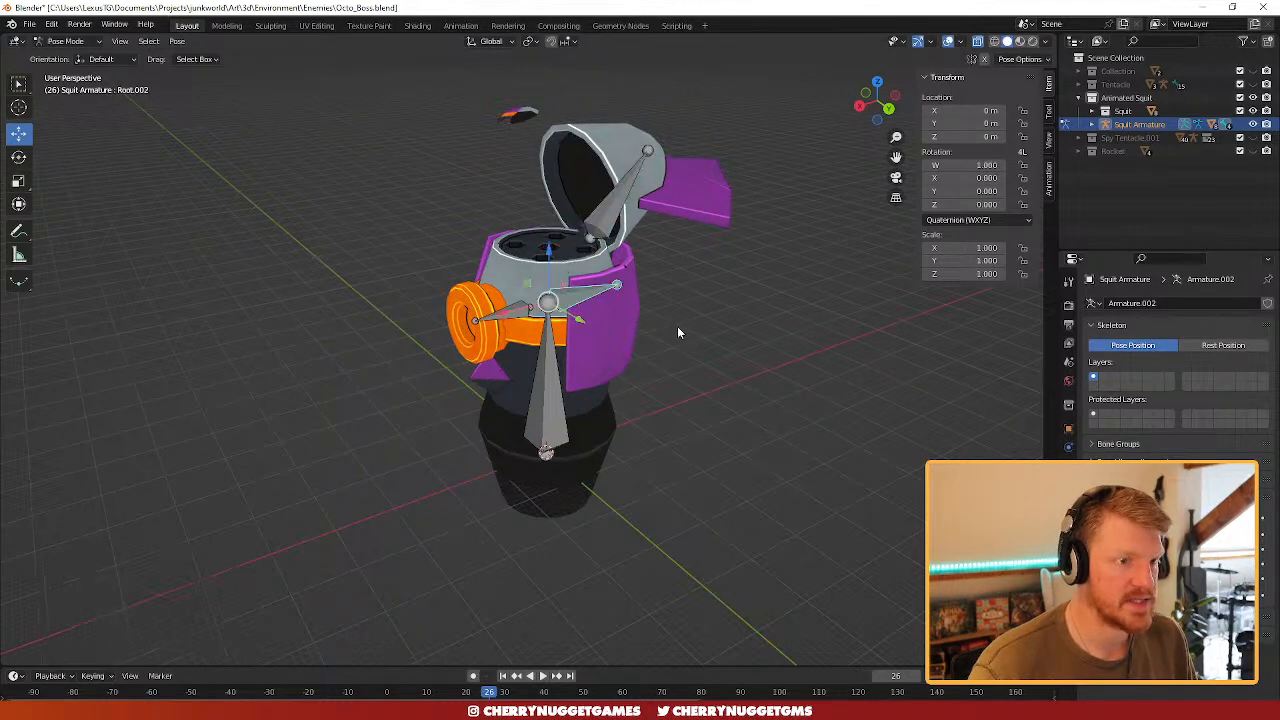
{"action": "key", "text": "r"}
{"action": "left_click", "coordinate": [651, 309]}
{"action": "key", "text": "ctrl+z"}
{"action": "left_click", "coordinate": [554, 379]}
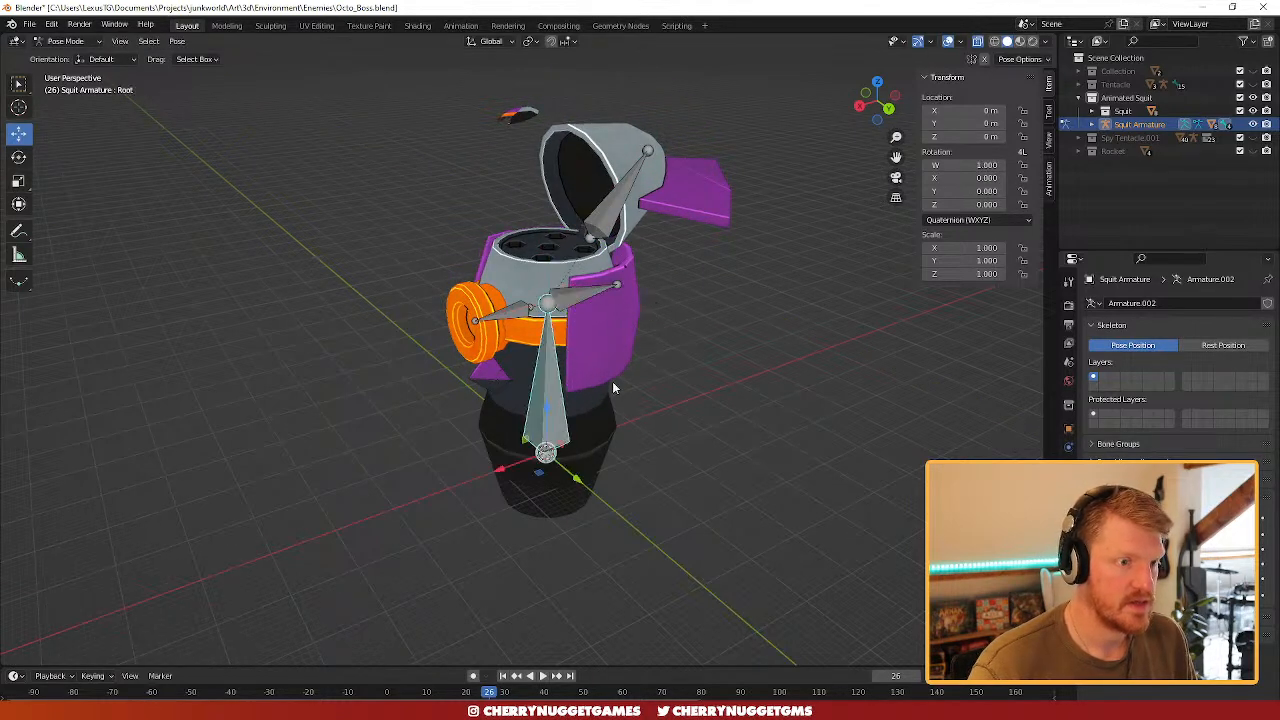
{"action": "key", "text": "r"}
{"action": "left_click", "coordinate": [640, 372]}
{"action": "key", "text": "ctrl+z"}
{"action": "left_click", "coordinate": [513, 313]}
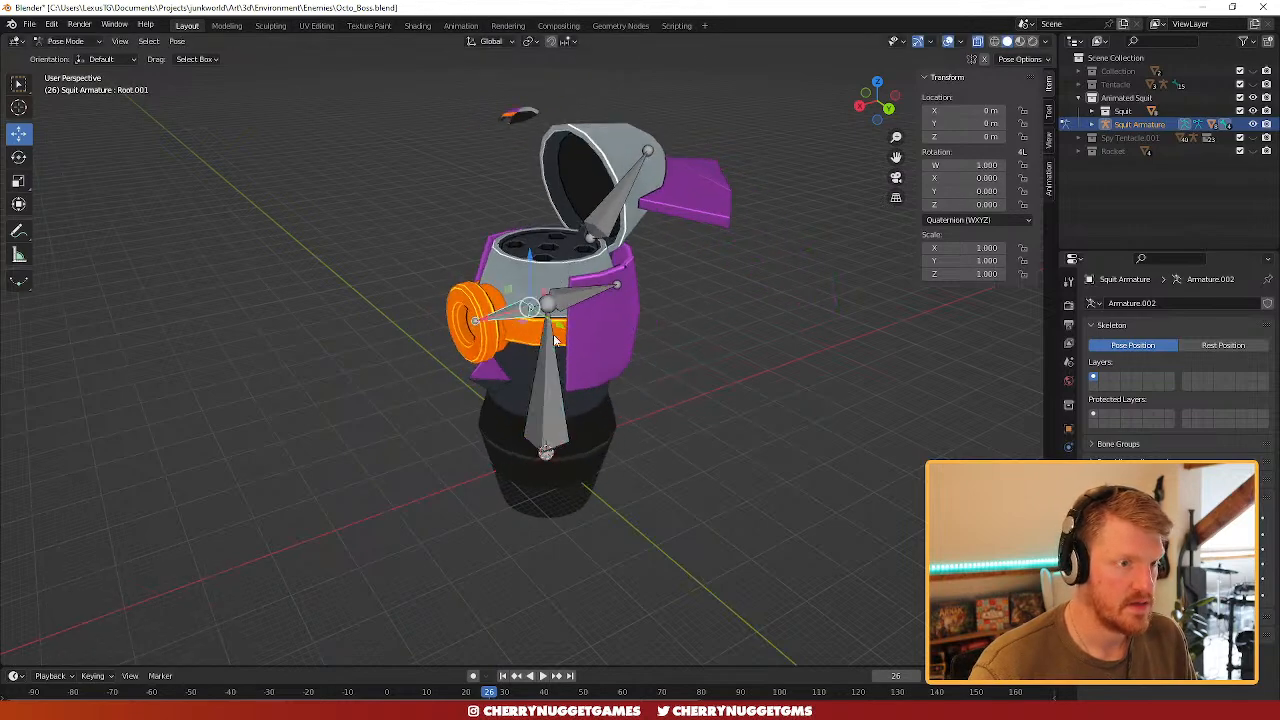
{"action": "key", "text": "r"}
{"action": "right_click", "coordinate": [684, 288]}
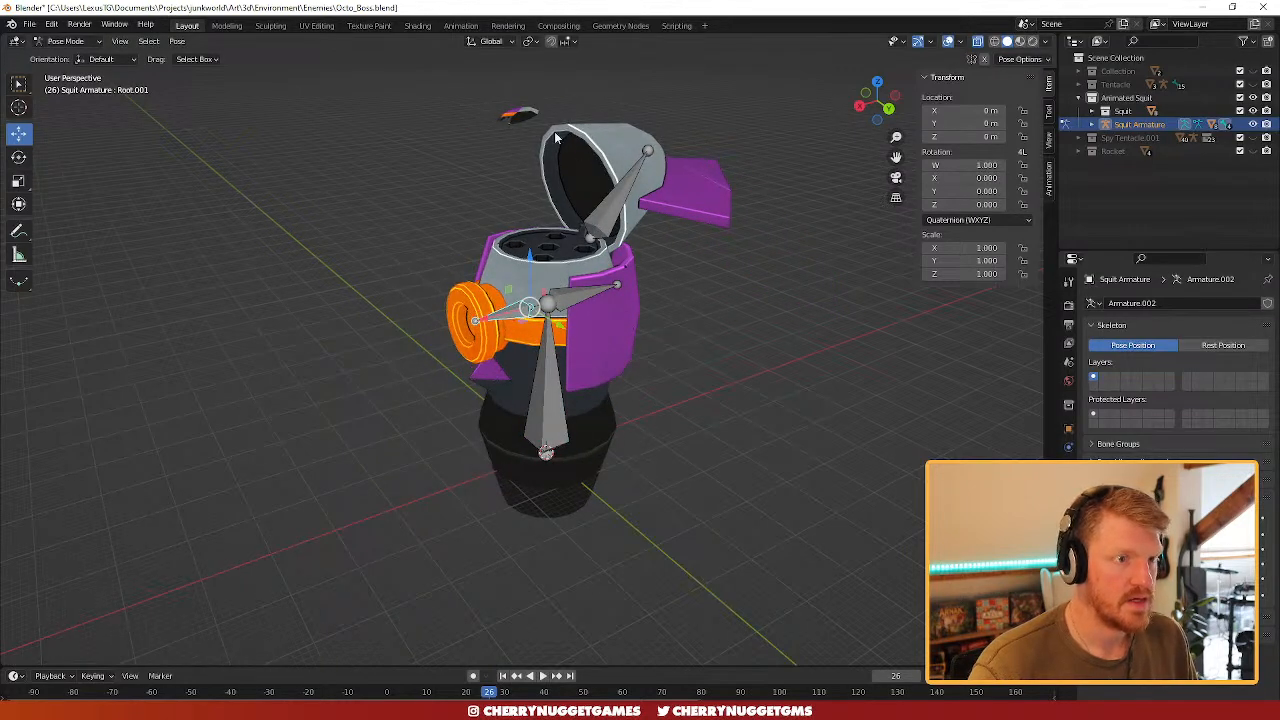
- Select the armature with Eye_Light active and fill Eye_Light with a weight of 0.000 for the Root.003 bone in Weight Paint mode
{"action": "left_click", "coordinate": [621, 199]}
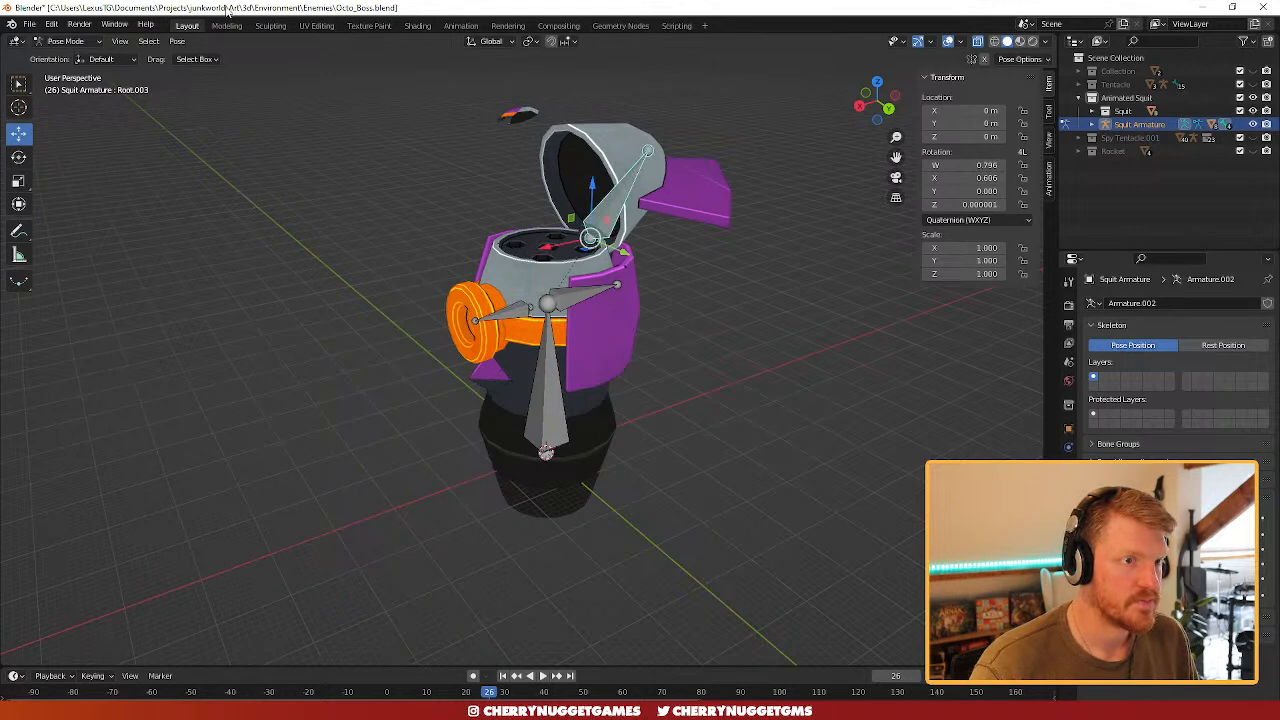
{"action": "left_click", "coordinate": [68, 40]}
{"action": "left_click", "coordinate": [60, 53]}
{"action": "left_click", "coordinate": [621, 172]}
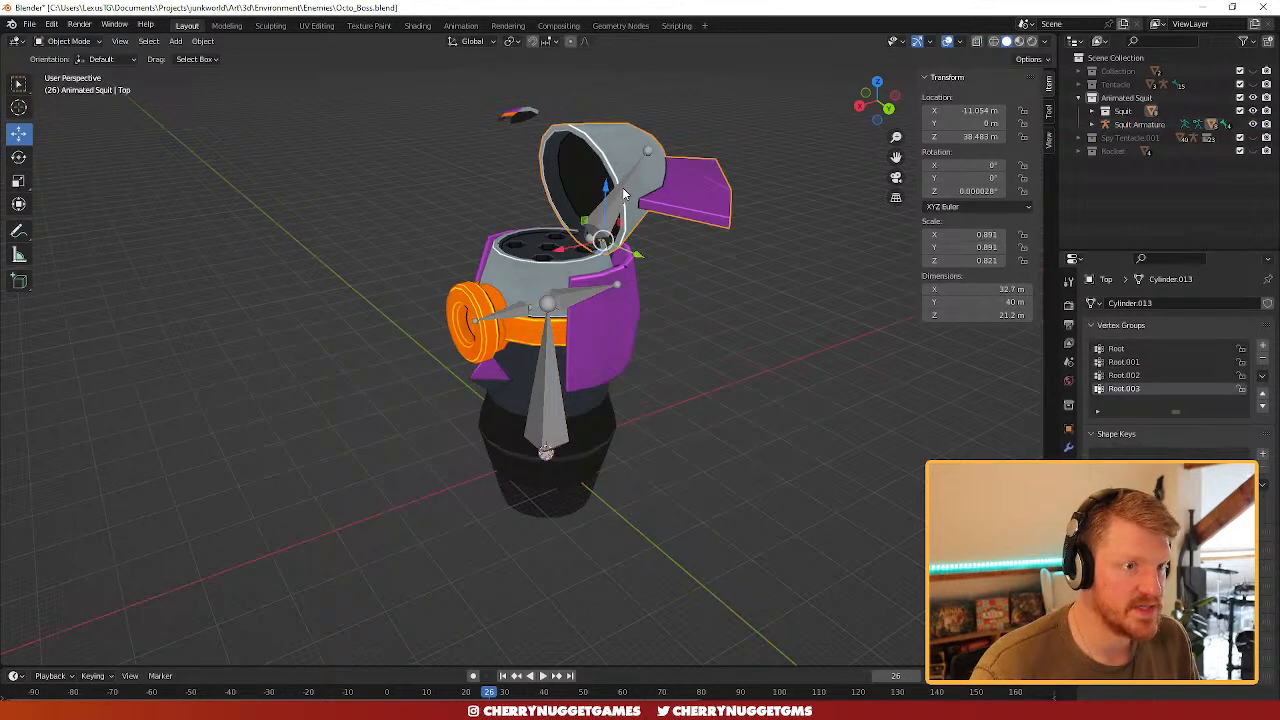
{"action": "left_click", "coordinate": [637, 196]}
{"action": "left_click", "coordinate": [525, 118], "text": "shift"}
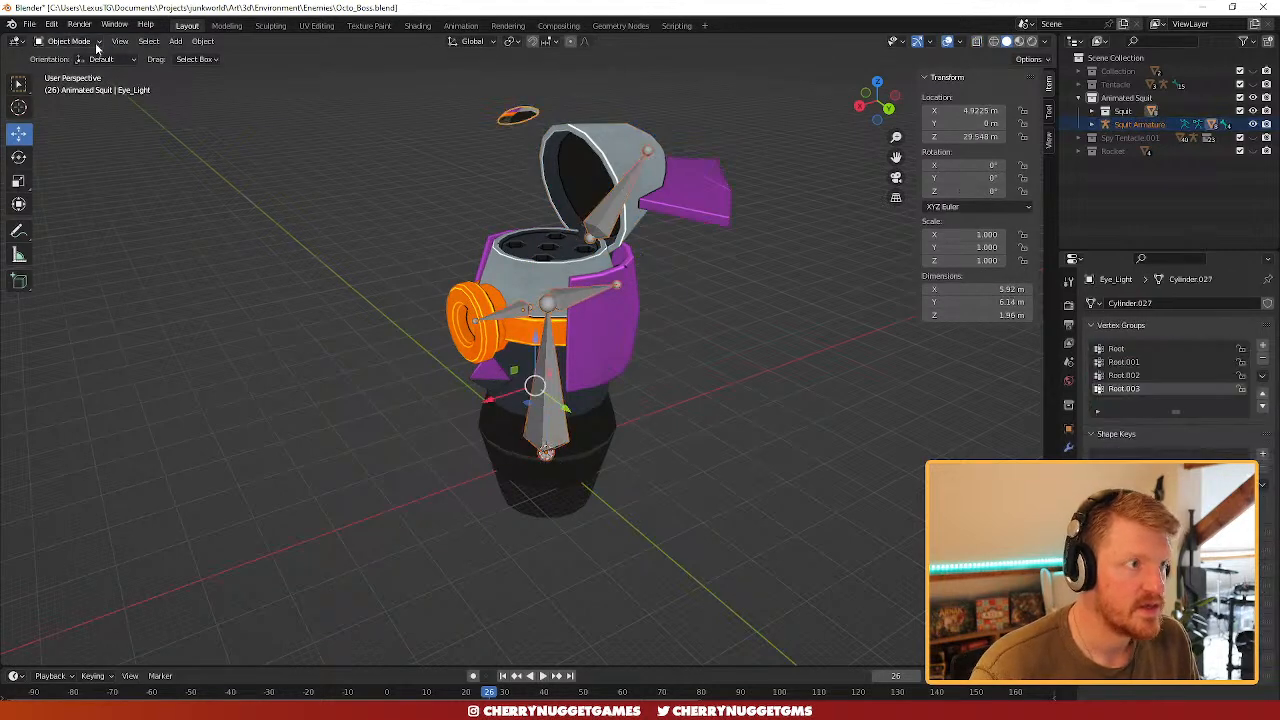
{"action": "left_click", "coordinate": [68, 41]}
{"action": "left_click", "coordinate": [60, 105]}
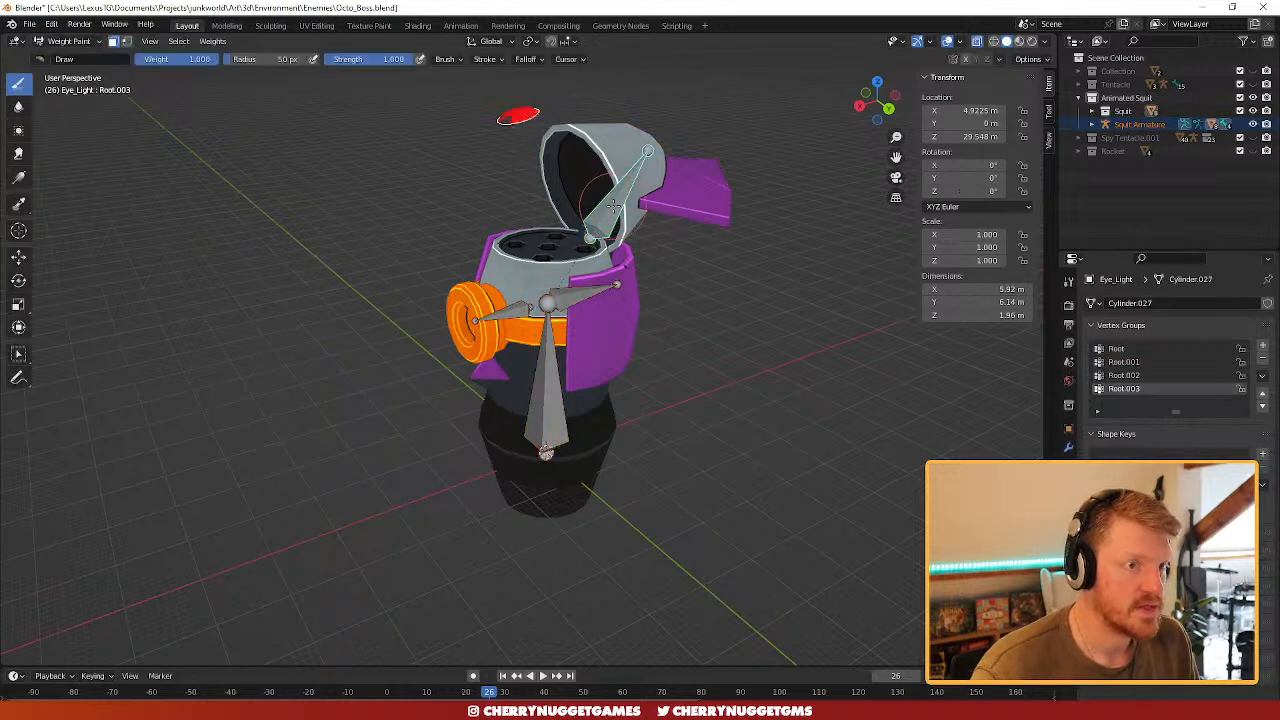
{"action": "left_click_drag", "start_coordinate": [206, 63], "coordinate": [134, 62]}
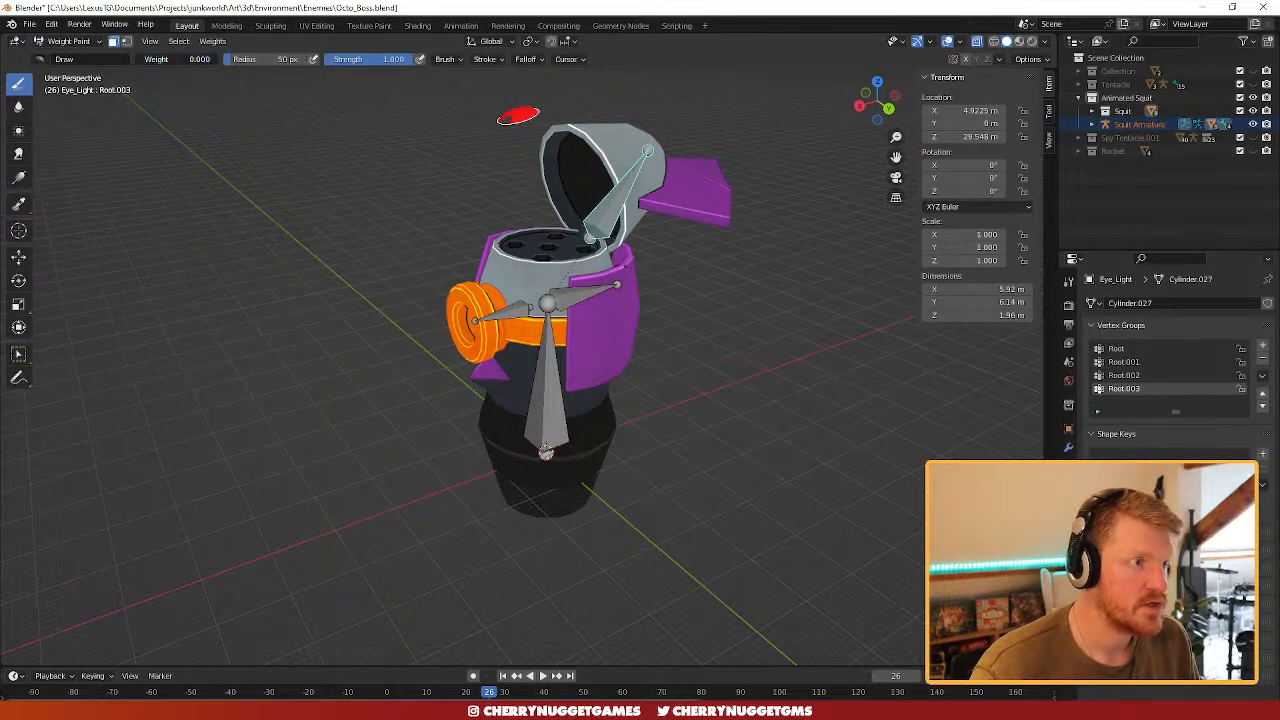
{"action": "key", "text": "shift+k"}
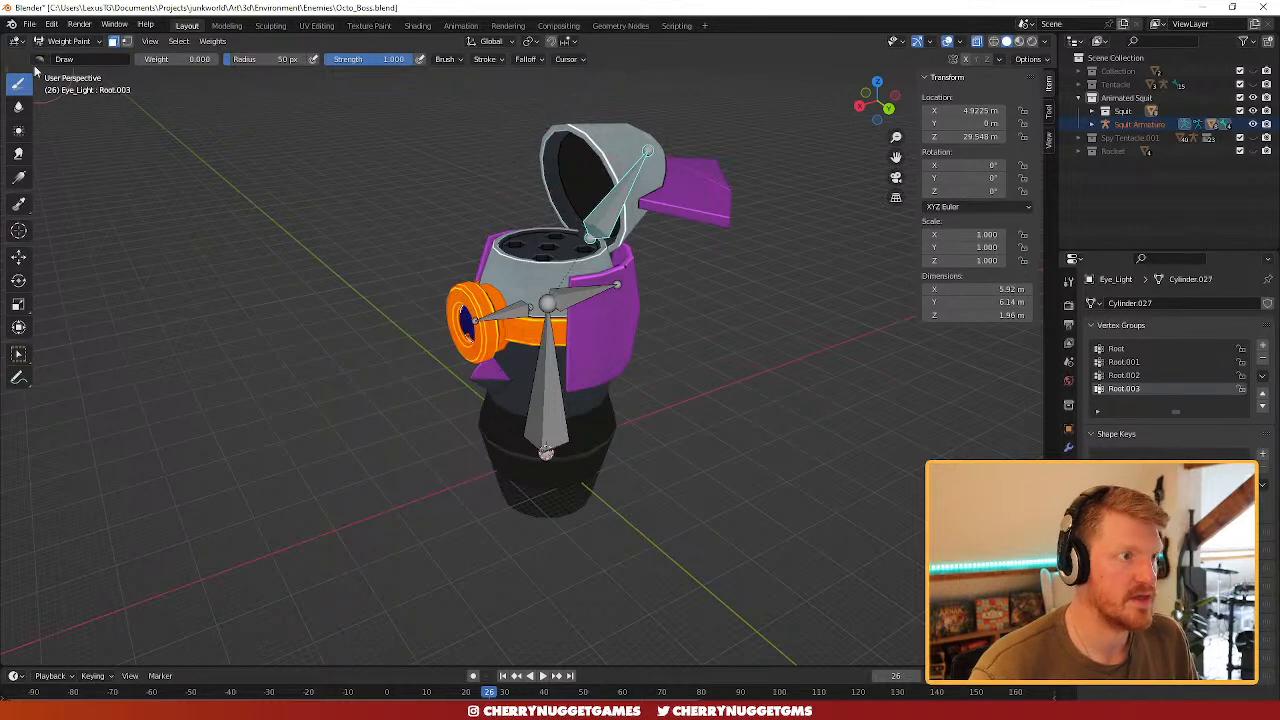
- Try moving the Root.001 bone of the armature in Pose Mode to test the eye's weights, reverting each move
{"action": "left_click", "coordinate": [68, 41]}
{"action": "left_click", "coordinate": [55, 56]}
{"action": "left_click", "coordinate": [510, 317], "text": "shift"}
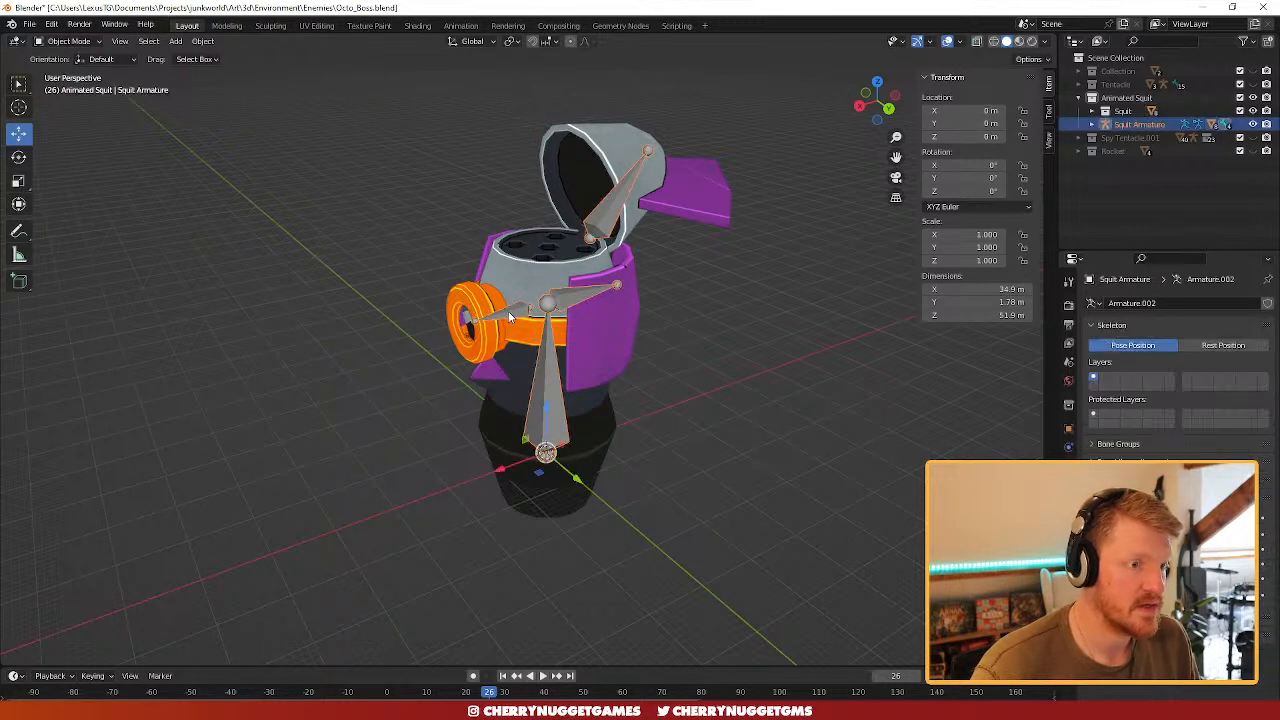
{"action": "left_click", "coordinate": [68, 41]}
{"action": "left_click", "coordinate": [55, 84]}
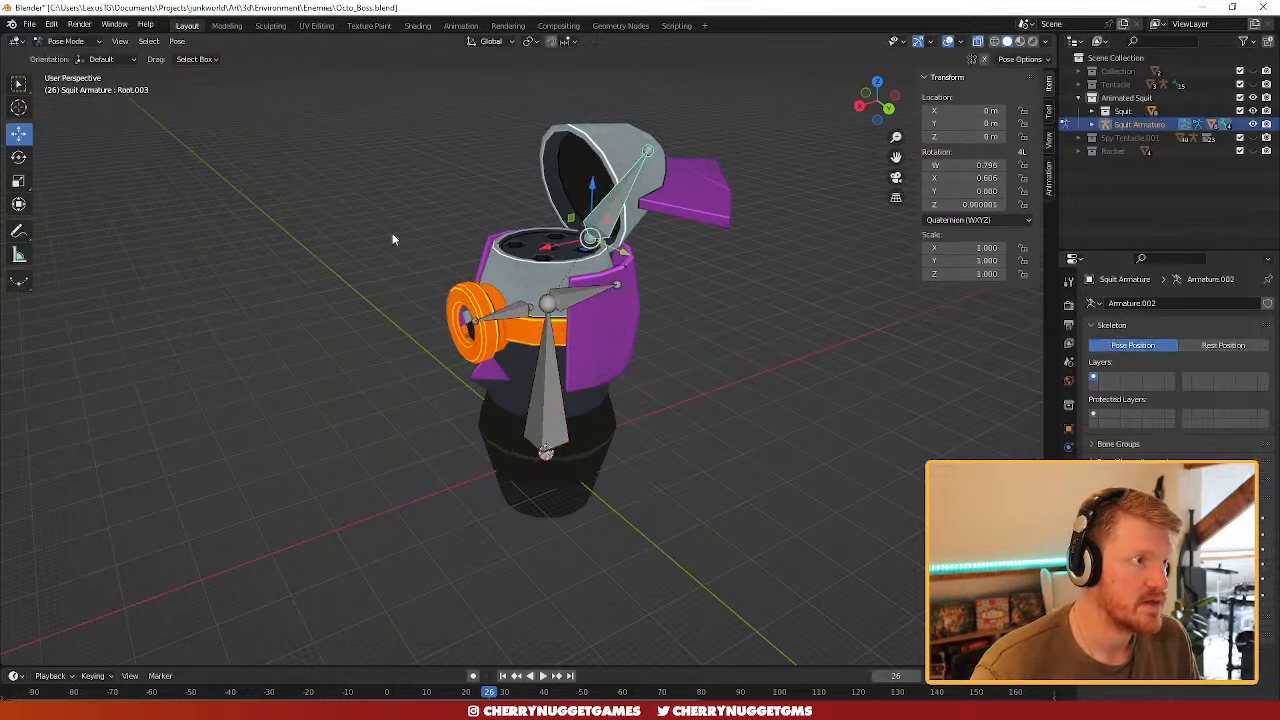
{"action": "left_click", "coordinate": [513, 309]}
{"action": "key", "text": "g"}
{"action": "key", "text": "x"}
{"action": "key", "text": "ctrl+z"}
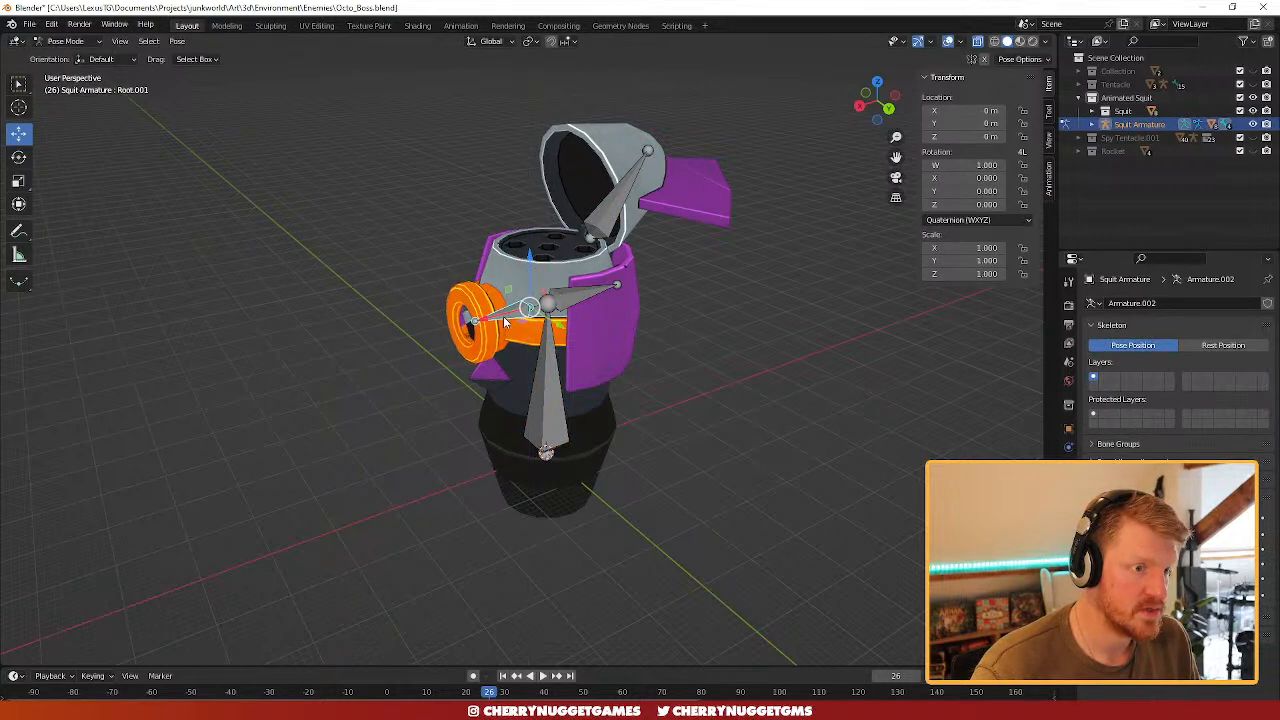
{"action": "mouse_move", "coordinate": [506, 317]}
{"action": "left_mouse_down"}
{"action": "mouse_move", "coordinate": [484, 325]}
{"action": "mouse_move", "coordinate": [528, 326]}
{"action": "left_mouse_up"}
{"action": "key", "text": "ctrl+z"}
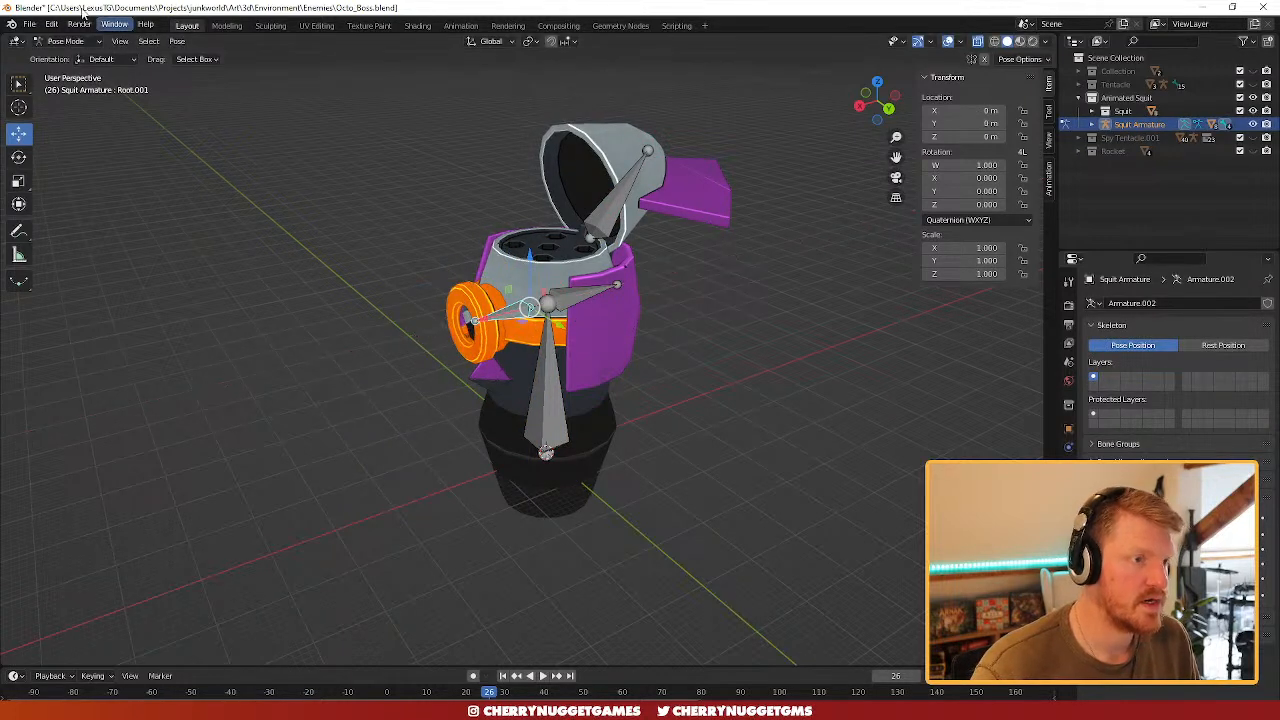
- Return to Object Mode, make Eye_Light active alongside the armature, and enter Weight Paint mode
{"action": "scroll", "coordinate": [390, 337], "scroll_direction": "up", "scroll_amount": 3}
{"action": "left_click", "coordinate": [87, 44]}
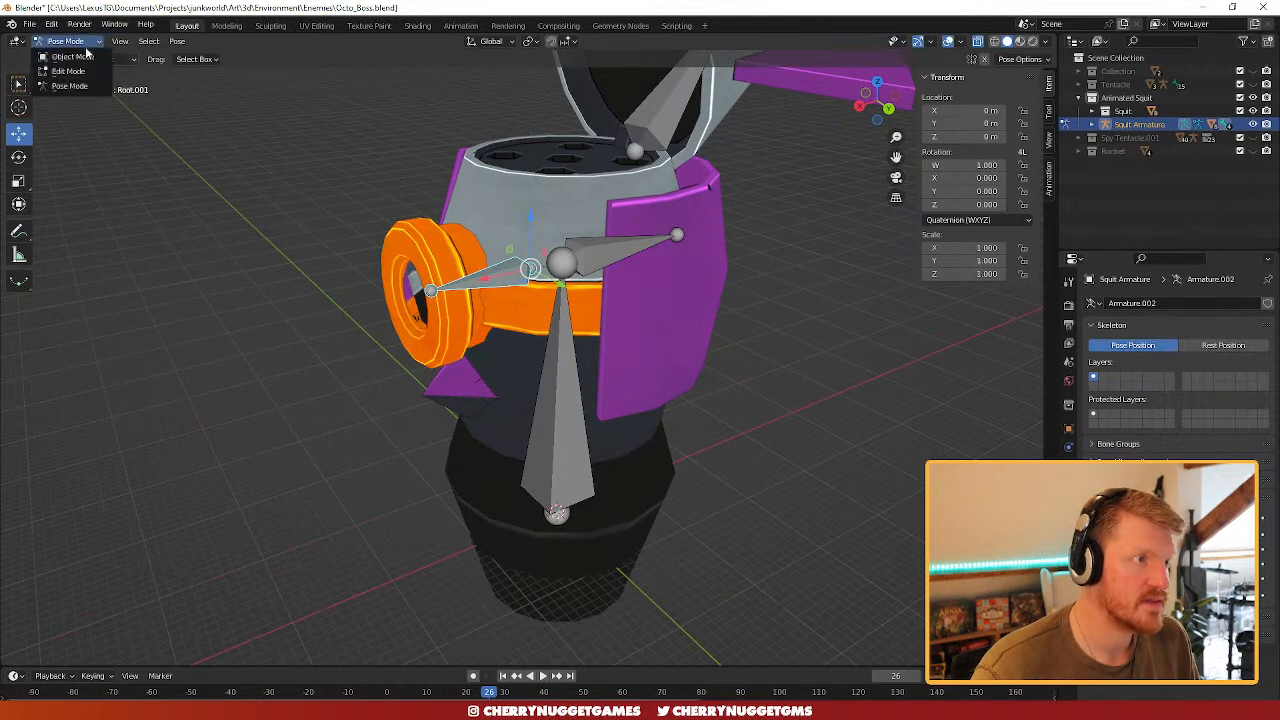
{"action": "left_click", "coordinate": [70, 55]}
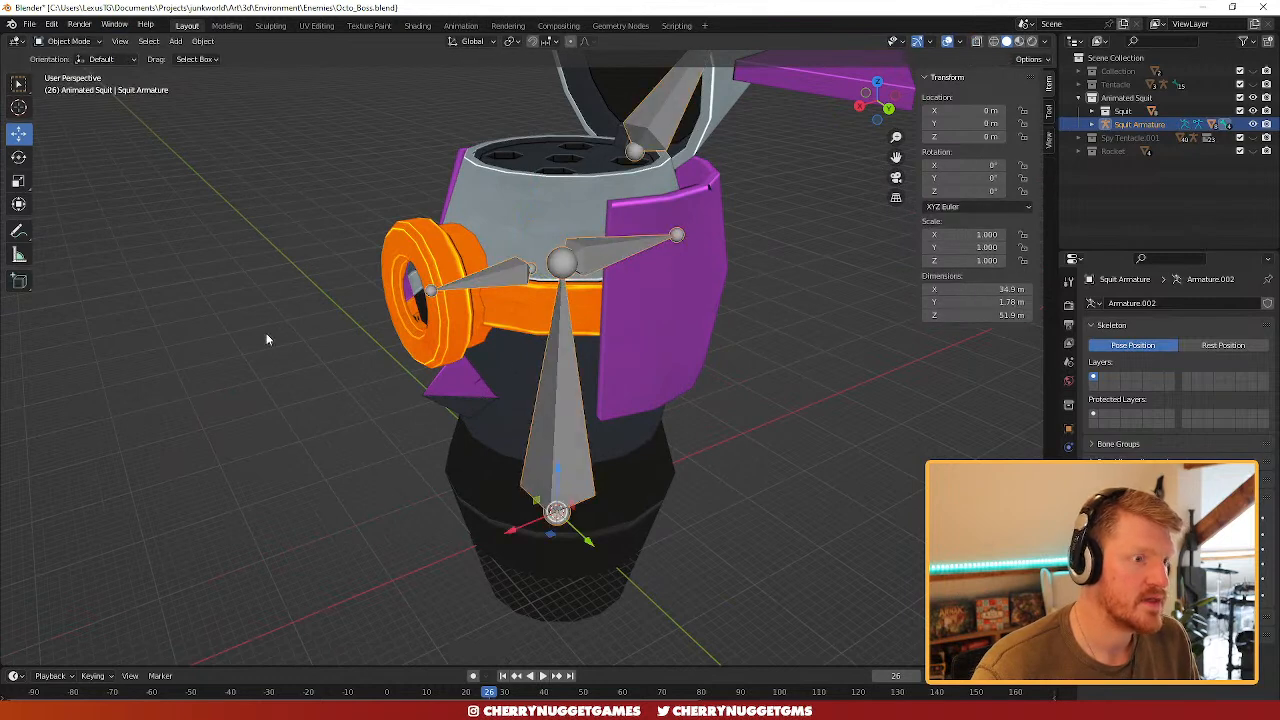
{"action": "left_click", "coordinate": [410, 290]}
{"action": "left_click", "coordinate": [68, 41]}
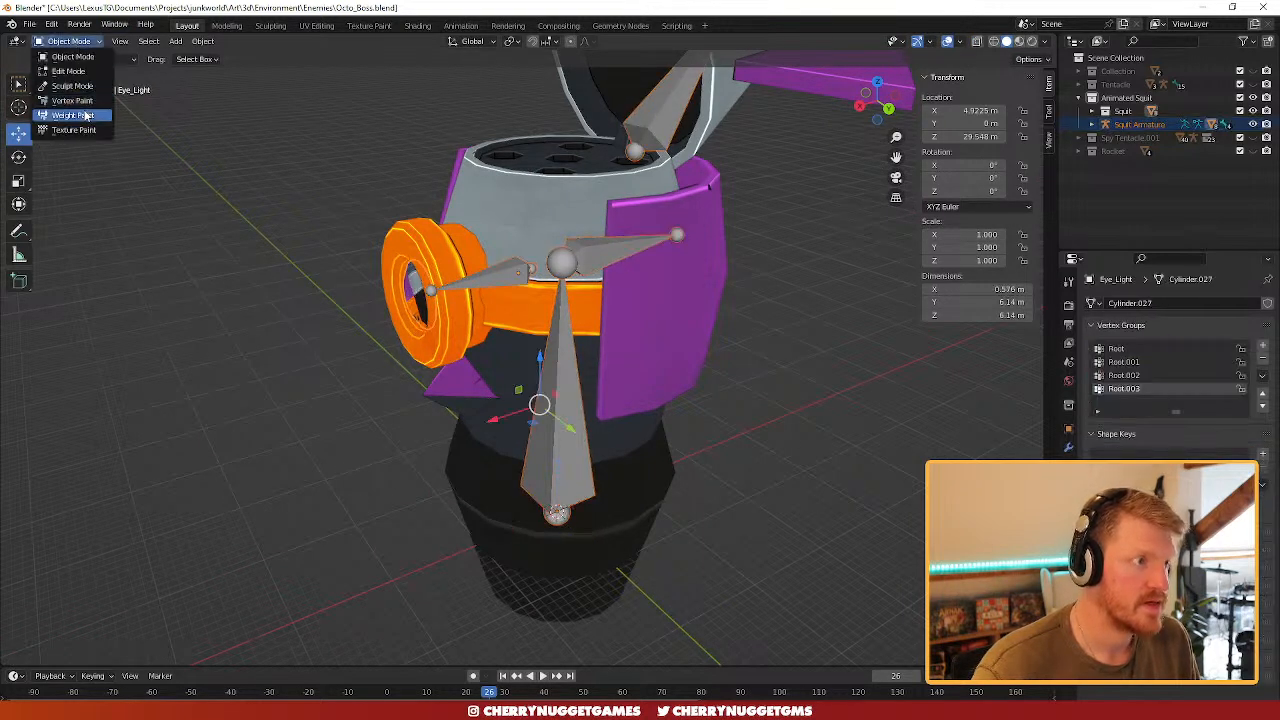
{"action": "left_click", "coordinate": [71, 114]}
{"action": "scroll", "coordinate": [502, 285], "scroll_direction": "down", "scroll_amount": 2}
{"action": "key", "text": "alt+a"}
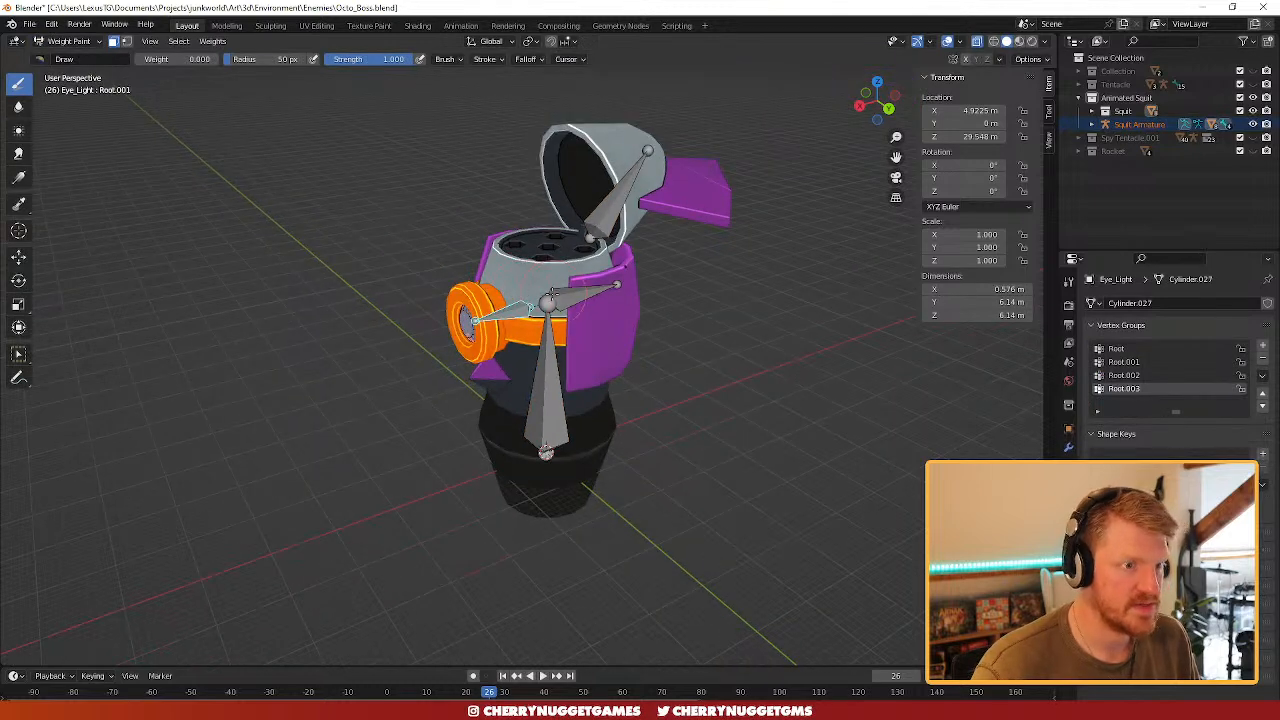
{"action": "scroll", "coordinate": [529, 304], "scroll_direction": "up", "scroll_amount": 2}
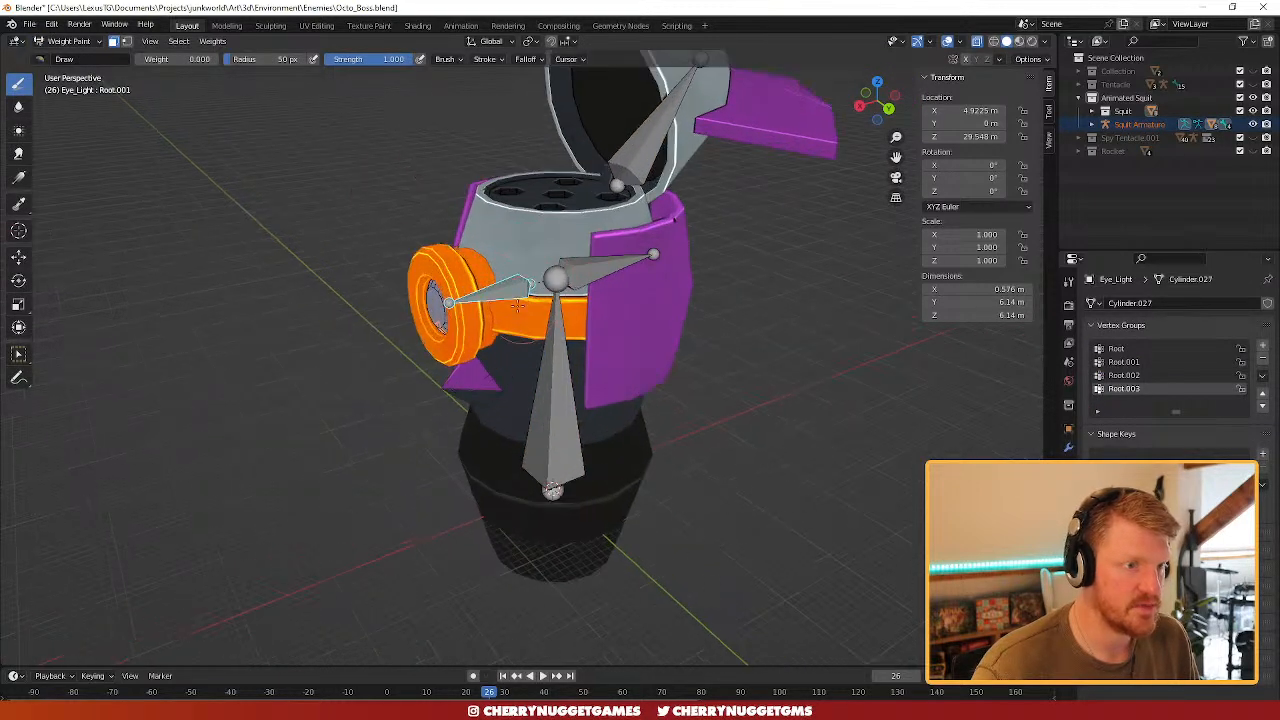
- Choose the Root.001 bone, fill all Eye_Light faces with a weight of 1.000, and return to Object Mode
{"action": "left_click", "coordinate": [117, 44]}
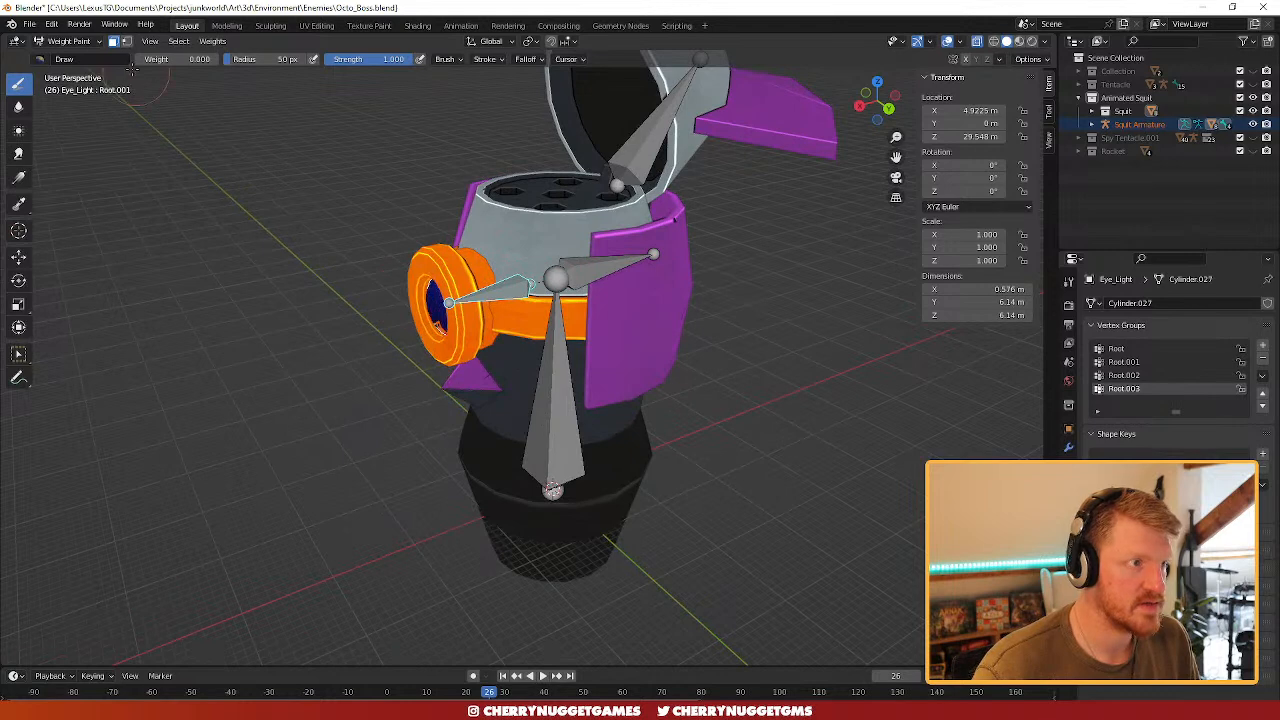
{"action": "left_click", "coordinate": [114, 44]}
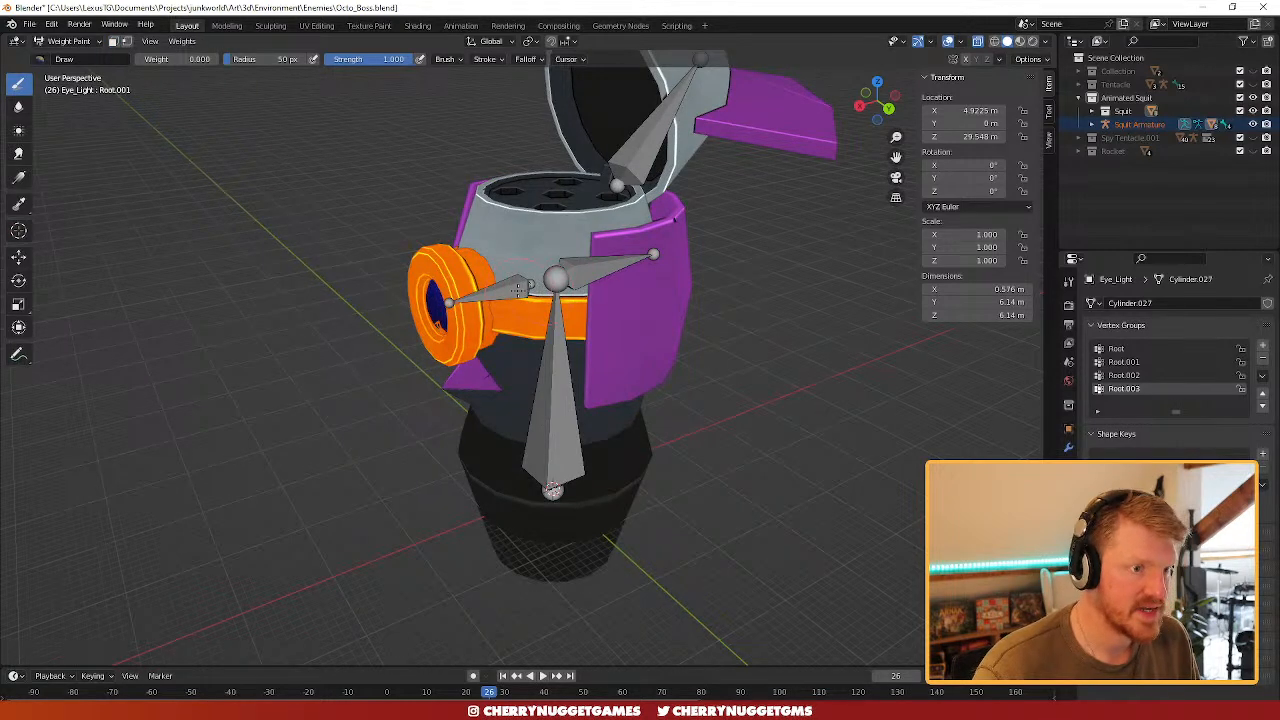
{"action": "left_click", "coordinate": [519, 289], "text": "ctrl"}
{"action": "left_click", "coordinate": [114, 42]}
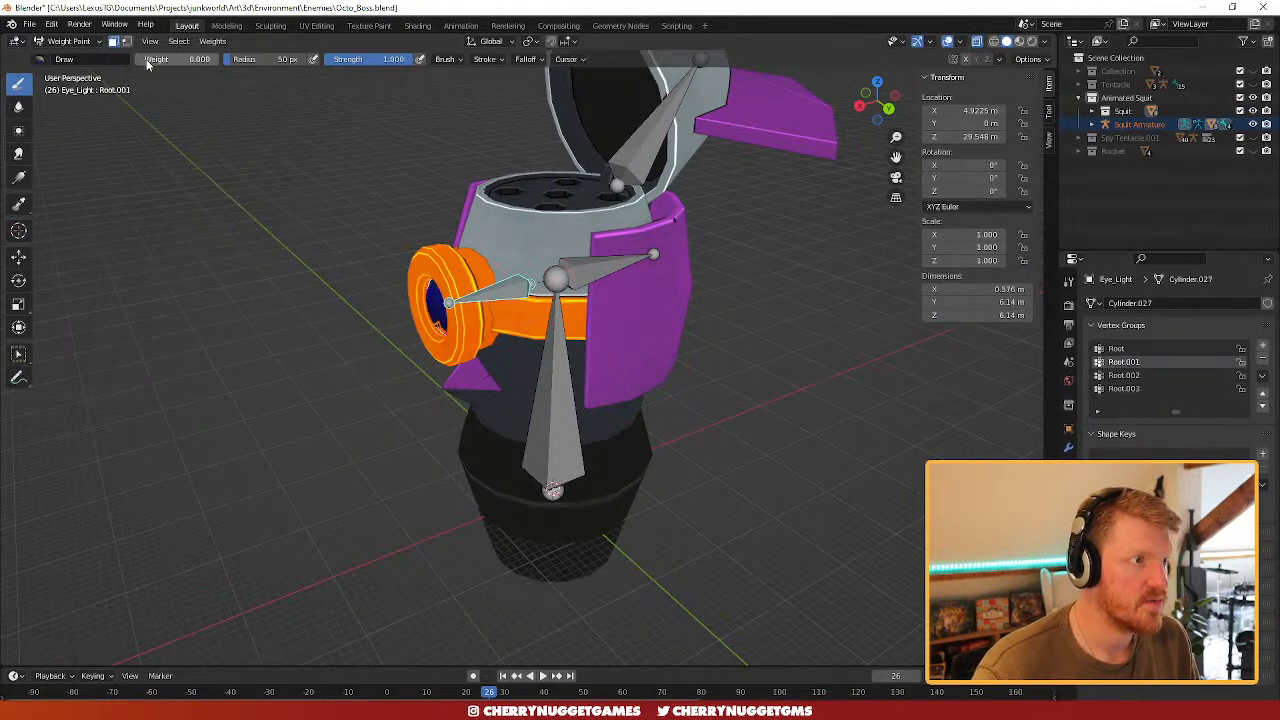
{"action": "key", "text": "shift+k"}
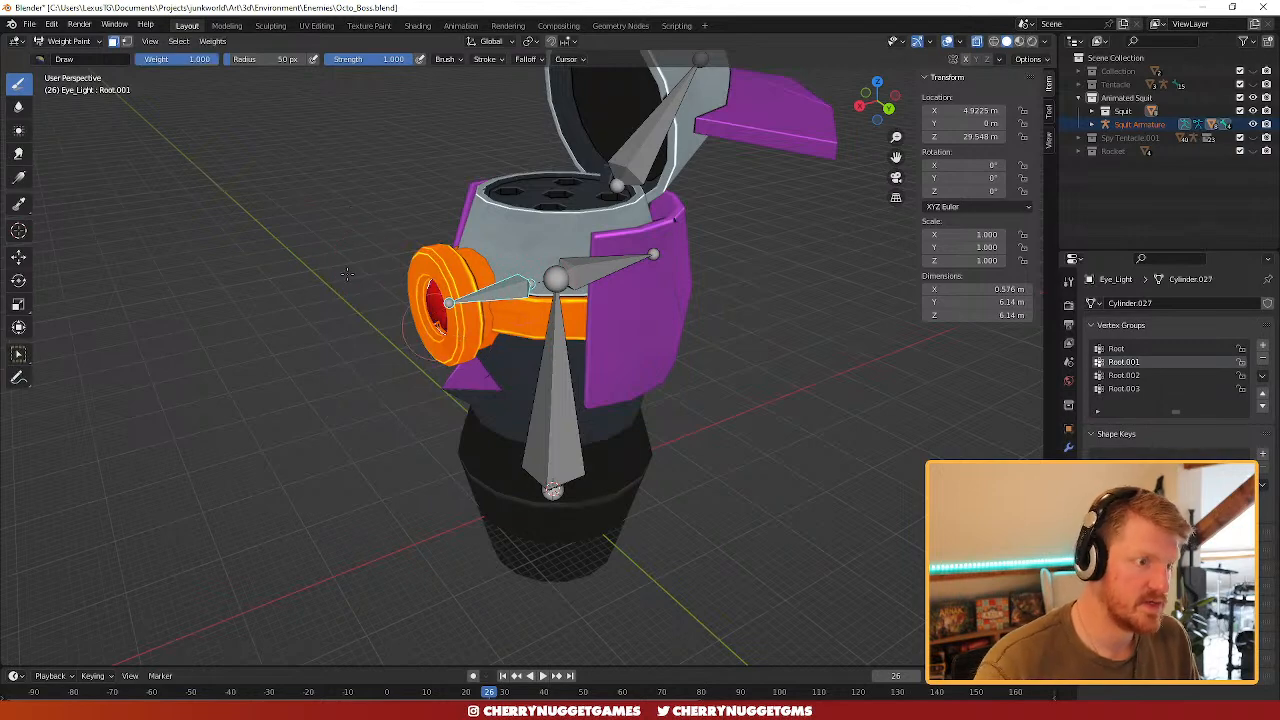
{"action": "left_click", "coordinate": [68, 41]}
{"action": "left_click", "coordinate": [70, 58]}
- Select the armature and try moving the Root.001 bone in Pose Mode to test the reweighted eye light, undoing the move
{"action": "scroll", "coordinate": [494, 355], "scroll_direction": "down", "scroll_amount": 3}
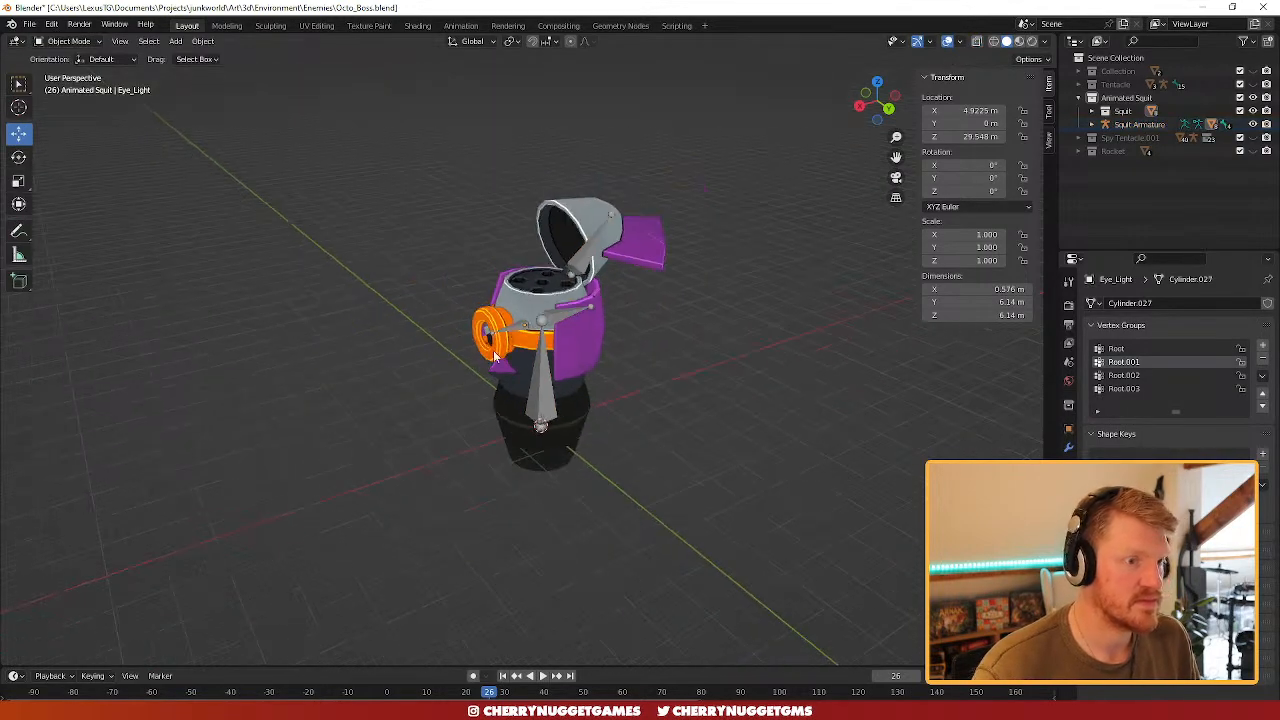
{"action": "middle_click_drag", "start_coordinate": [494, 355], "coordinate": [493, 343]}
{"action": "scroll", "coordinate": [500, 335], "scroll_direction": "up", "scroll_amount": 1}
{"action": "left_click", "coordinate": [516, 316]}
{"action": "left_click", "coordinate": [60, 45]}
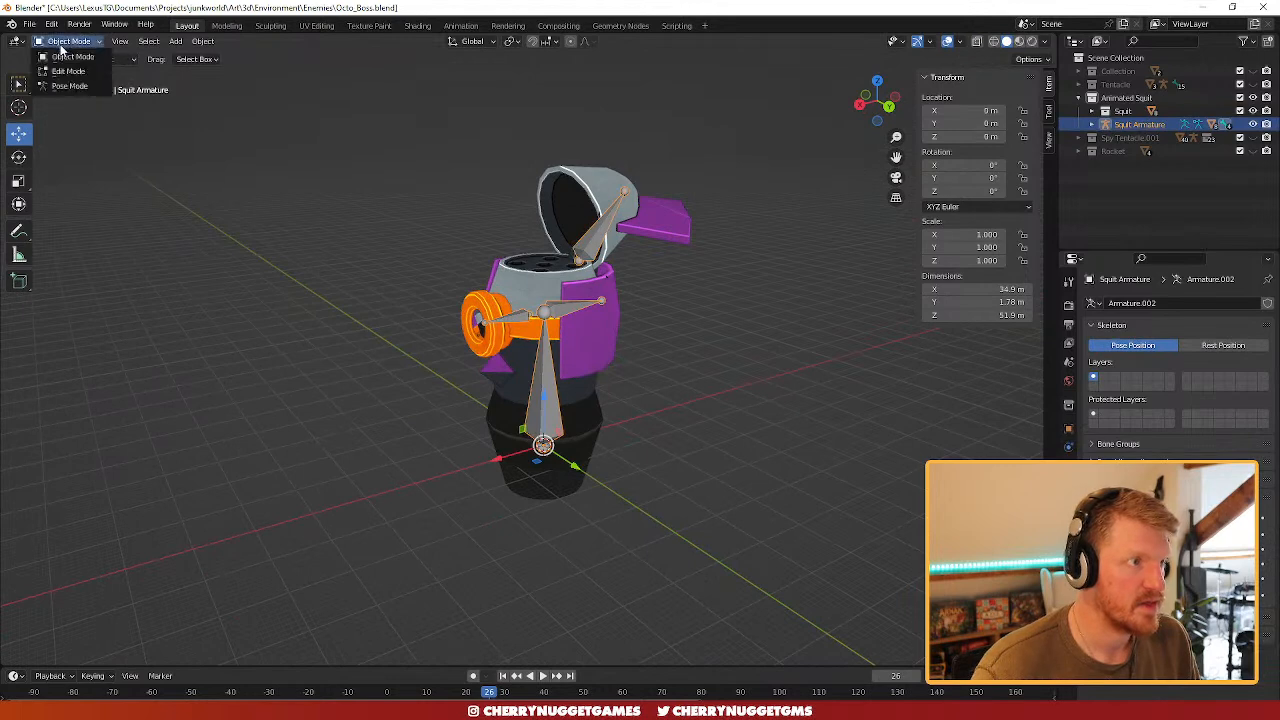
{"action": "left_click", "coordinate": [69, 86]}
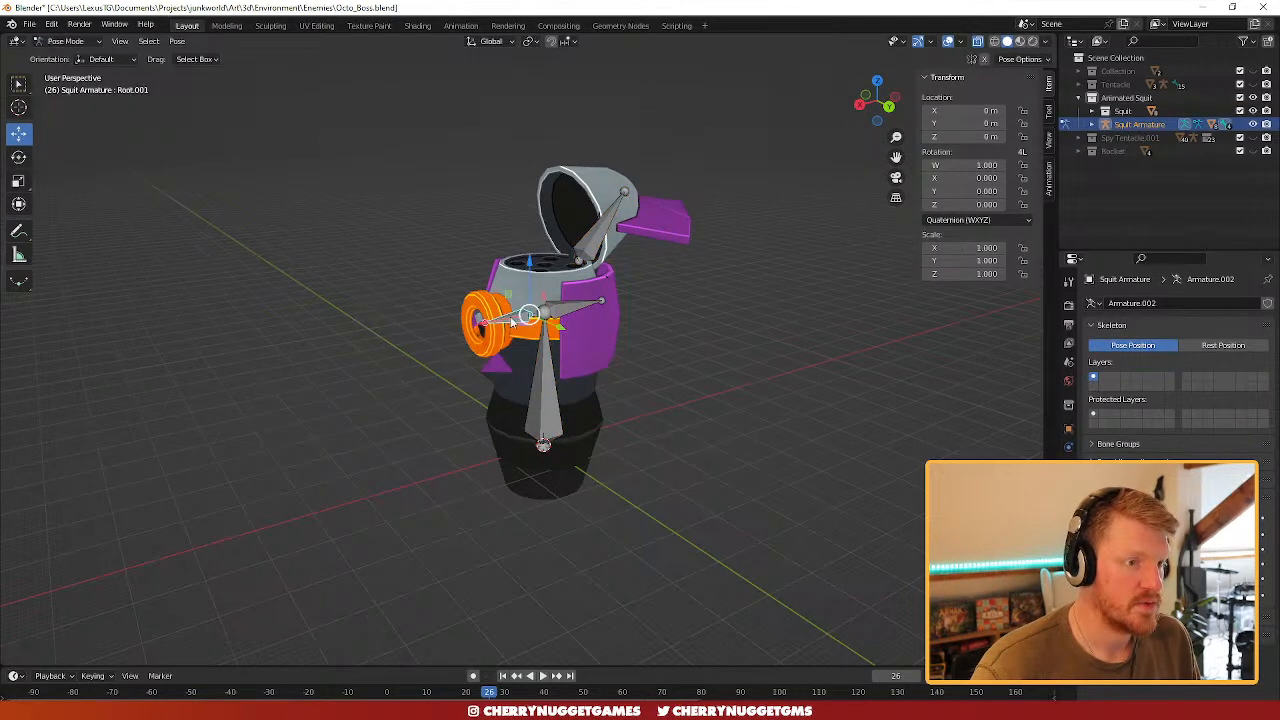
{"action": "mouse_move", "coordinate": [511, 322]}
{"action": "left_mouse_down"}
{"action": "mouse_move", "coordinate": [480, 328]}
{"action": "mouse_move", "coordinate": [520, 336]}
{"action": "left_mouse_up"}
{"action": "key", "text": "ctrl+z"}
{"action": "scroll", "coordinate": [551, 346], "scroll_direction": "up", "scroll_amount": 4}
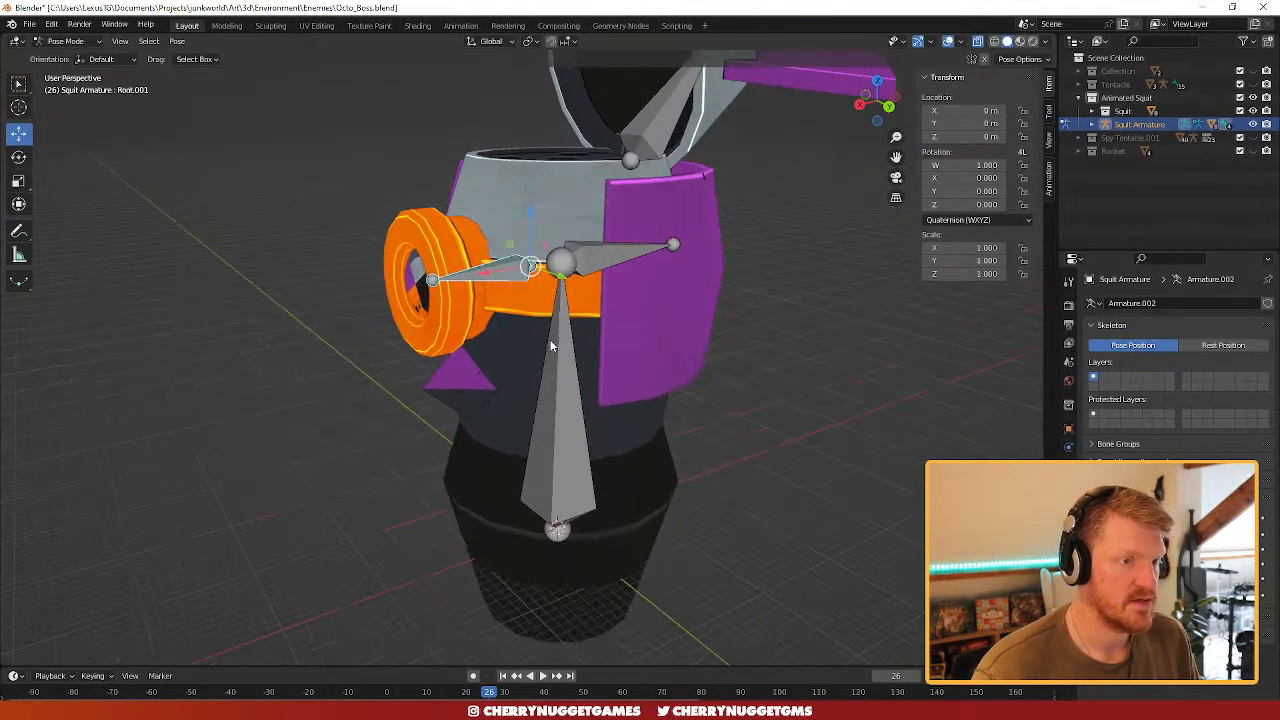
- Clear the rotation of the Root.003 bone to close the squid's top, and deselect all bones
{"action": "scroll", "coordinate": [551, 346], "scroll_direction": "down", "scroll_amount": 4}
{"action": "left_click", "coordinate": [607, 244]}
{"action": "key", "text": "alt+r"}
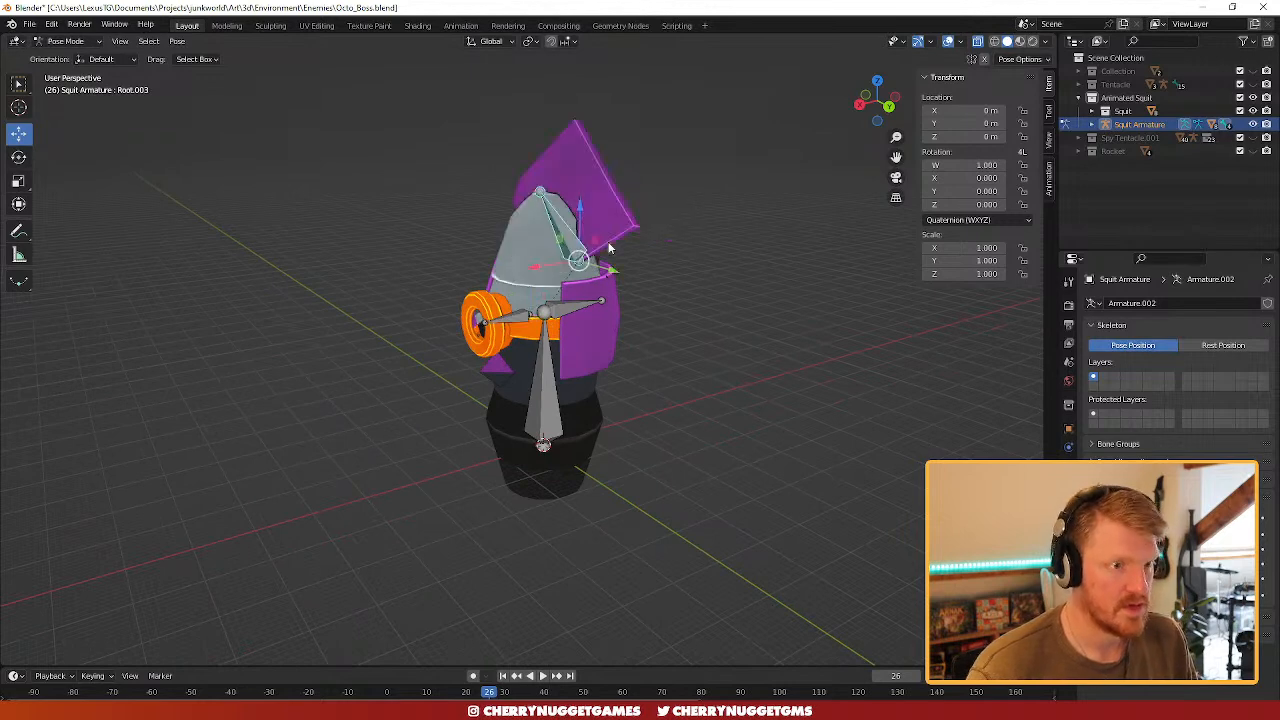
{"action": "left_click", "coordinate": [659, 410]}
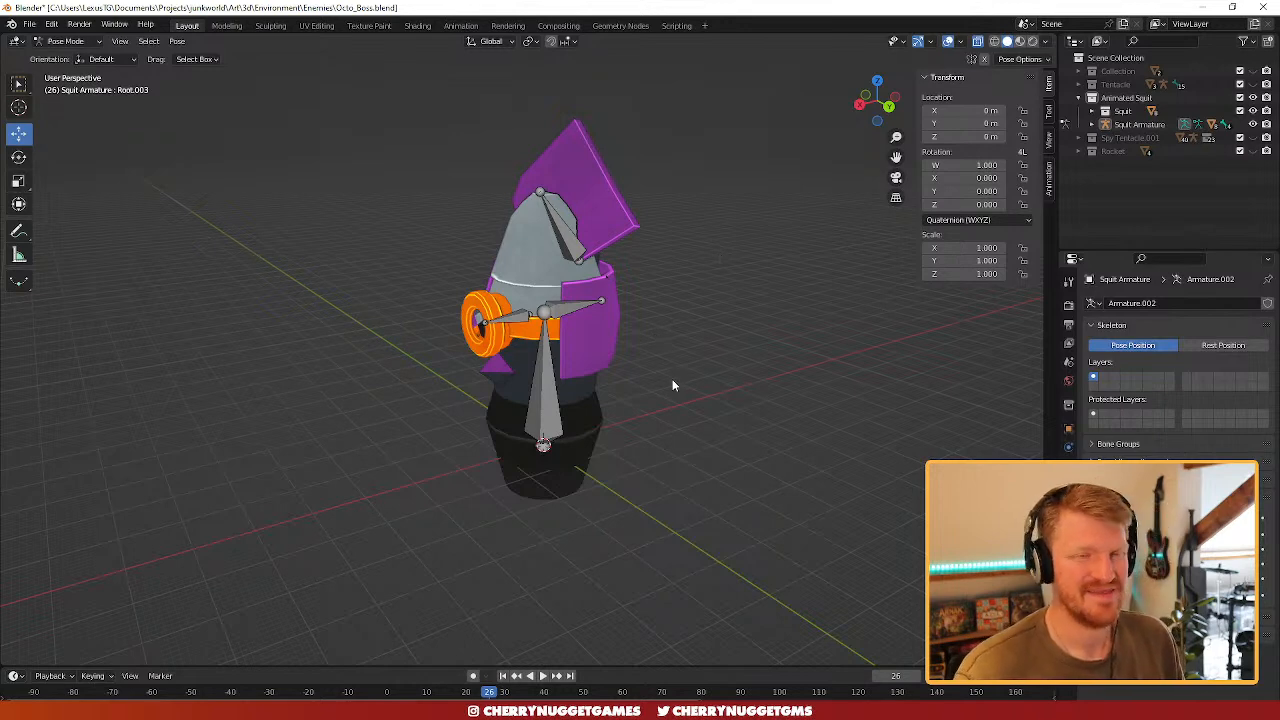
- Try moving the Root bone along the global Z axis and cancel the move
{"action": "left_click", "coordinate": [545, 390]}
{"action": "key", "text": "g"}
{"action": "key", "text": "z"}
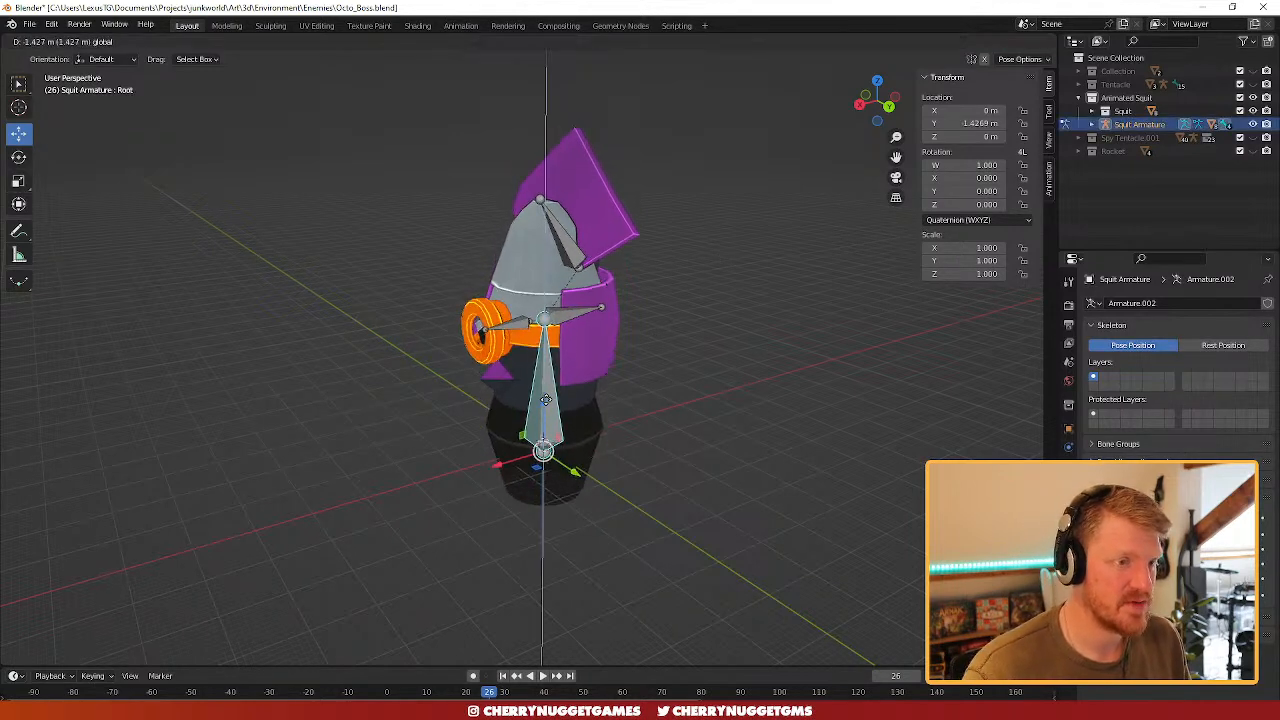
{"action": "right_click", "coordinate": [547, 396]}
- Try rotating the Root.003 bone about the Y axis to test the squid's top, and undo the rotation
{"action": "left_click", "coordinate": [574, 253]}
{"action": "key", "text": "r"}
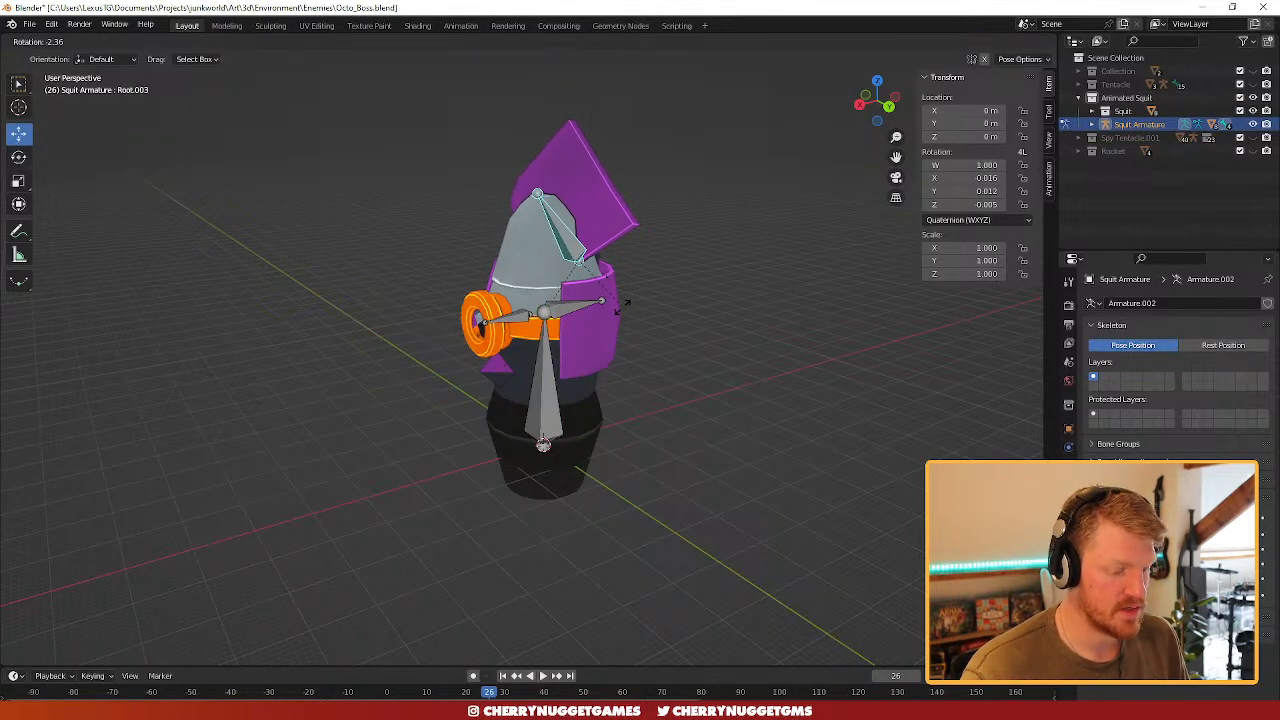
{"action": "key", "text": "y"}
{"action": "left_click", "coordinate": [622, 308]}
{"action": "key", "text": "ctrl+z"}
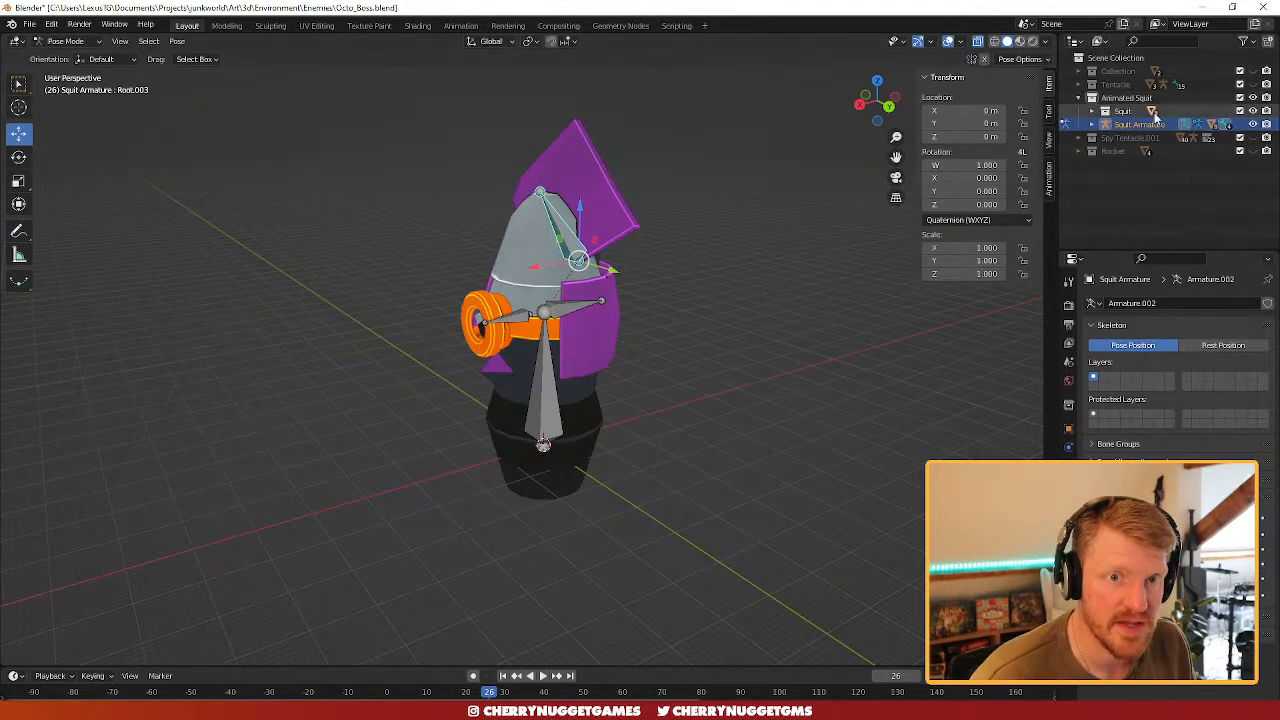
- Switch to the Animation workspace, frame the whole squid in both viewports, and enlarge the Action Editor
{"action": "left_click_drag", "start_coordinate": [429, 667], "coordinate": [420, 537]}
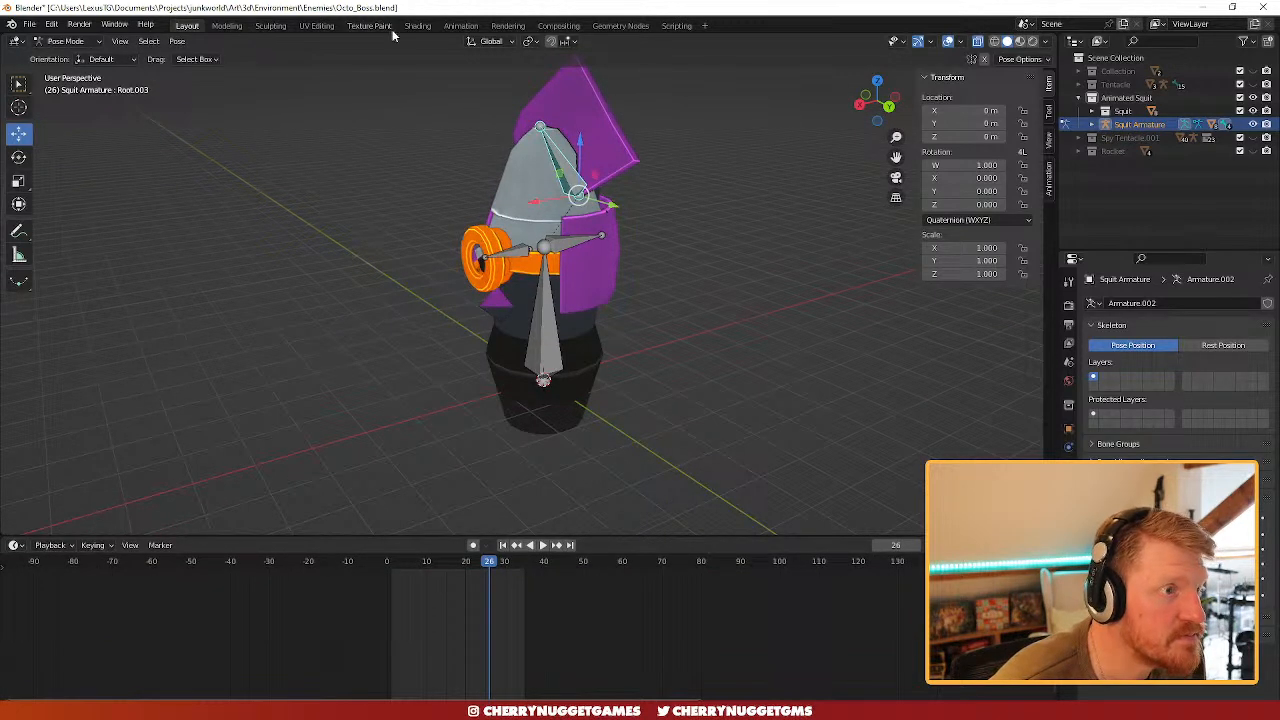
{"action": "left_click", "coordinate": [460, 25]}
{"action": "scroll", "coordinate": [723, 290], "scroll_direction": "down", "scroll_amount": 12}
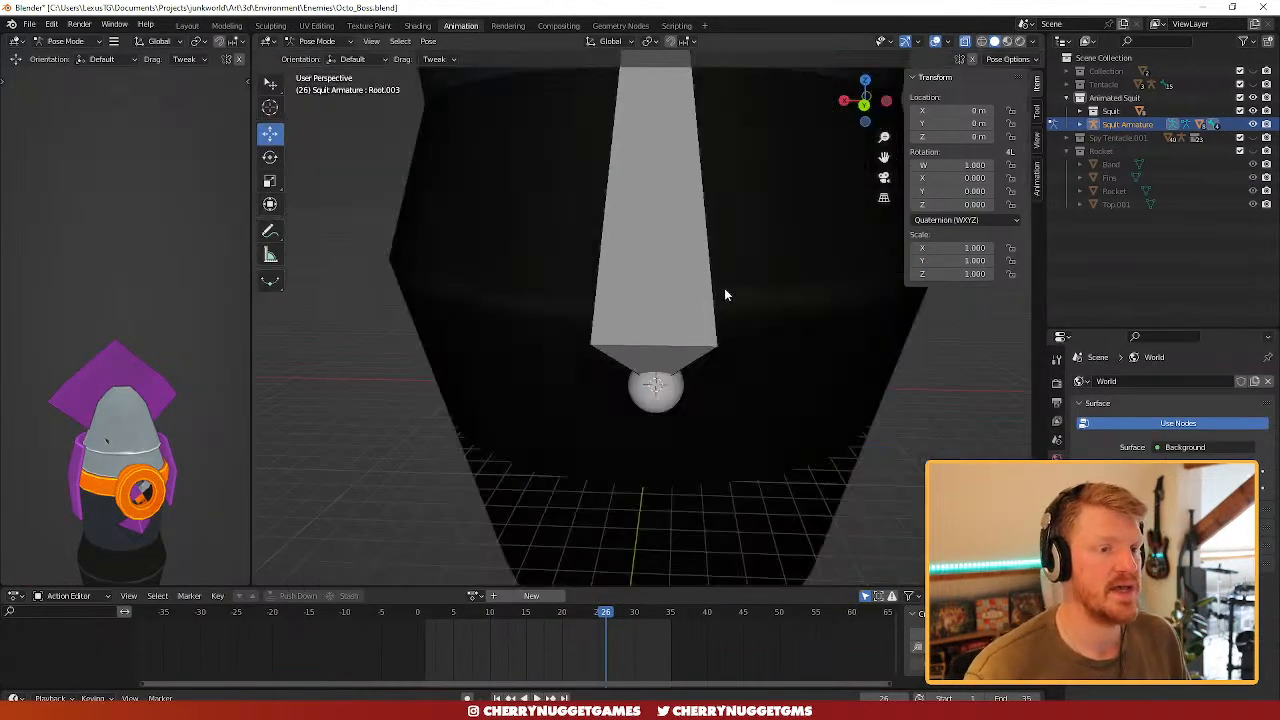
{"action": "scroll", "coordinate": [662, 318], "scroll_direction": "up", "scroll_amount": 1}
{"action": "middle_click_drag", "start_coordinate": [661, 319], "coordinate": [734, 357]}
{"action": "scroll", "coordinate": [198, 335], "scroll_direction": "down", "scroll_amount": 2}
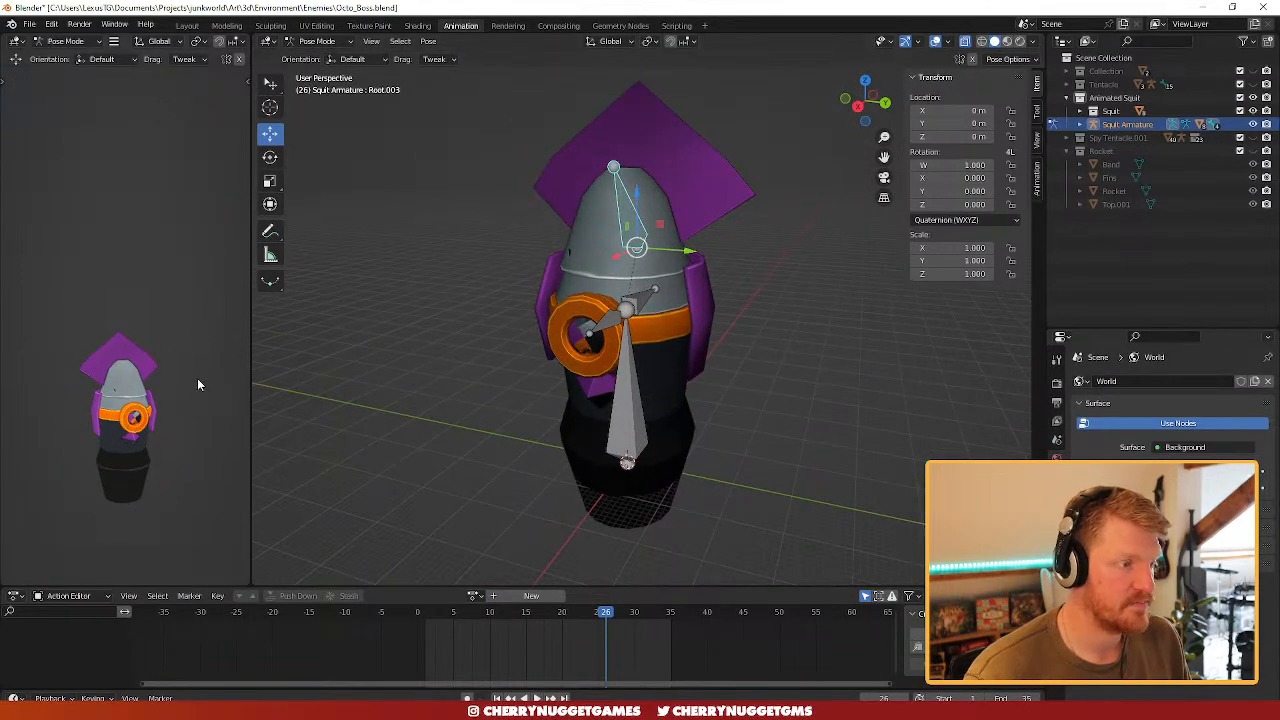
{"action": "middle_click_drag", "start_coordinate": [170, 388], "coordinate": [210, 292], "text": "shift"}
{"action": "scroll", "coordinate": [211, 312], "scroll_direction": "up", "scroll_amount": 2}
{"action": "scroll", "coordinate": [205, 318], "scroll_direction": "up", "scroll_amount": 3}
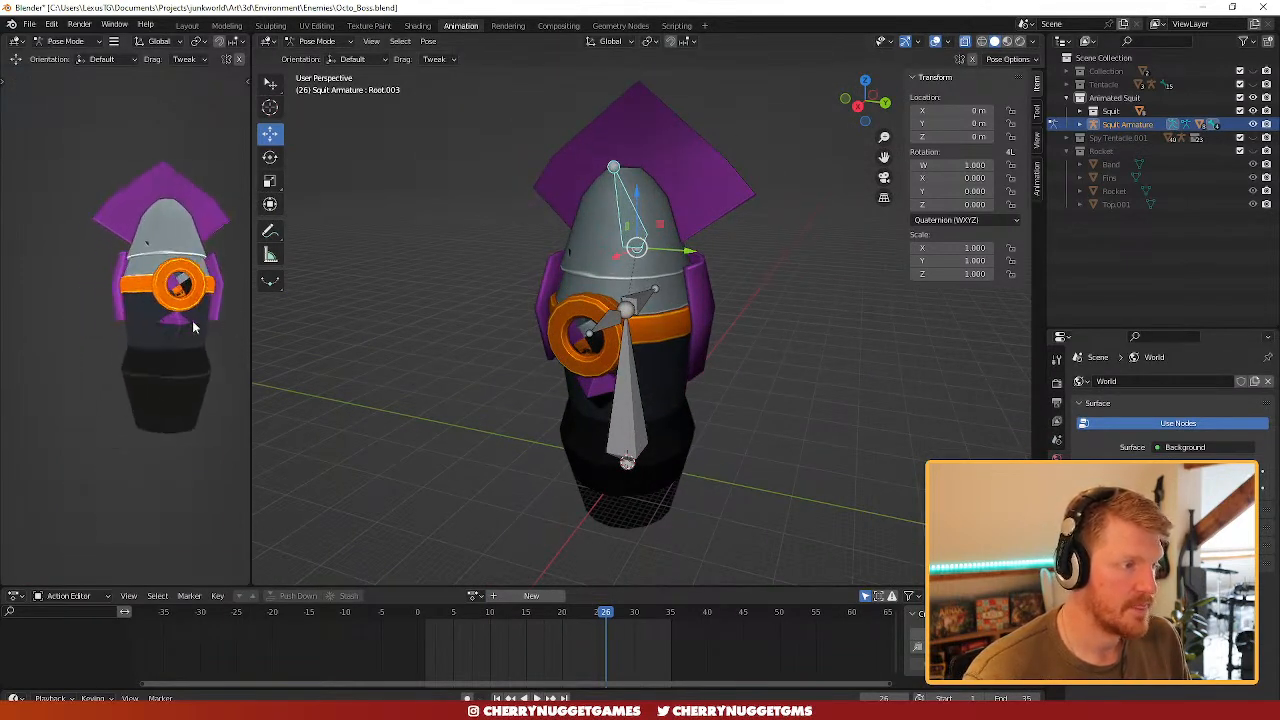
{"action": "left_click_drag", "start_coordinate": [643, 588], "coordinate": [643, 464]}
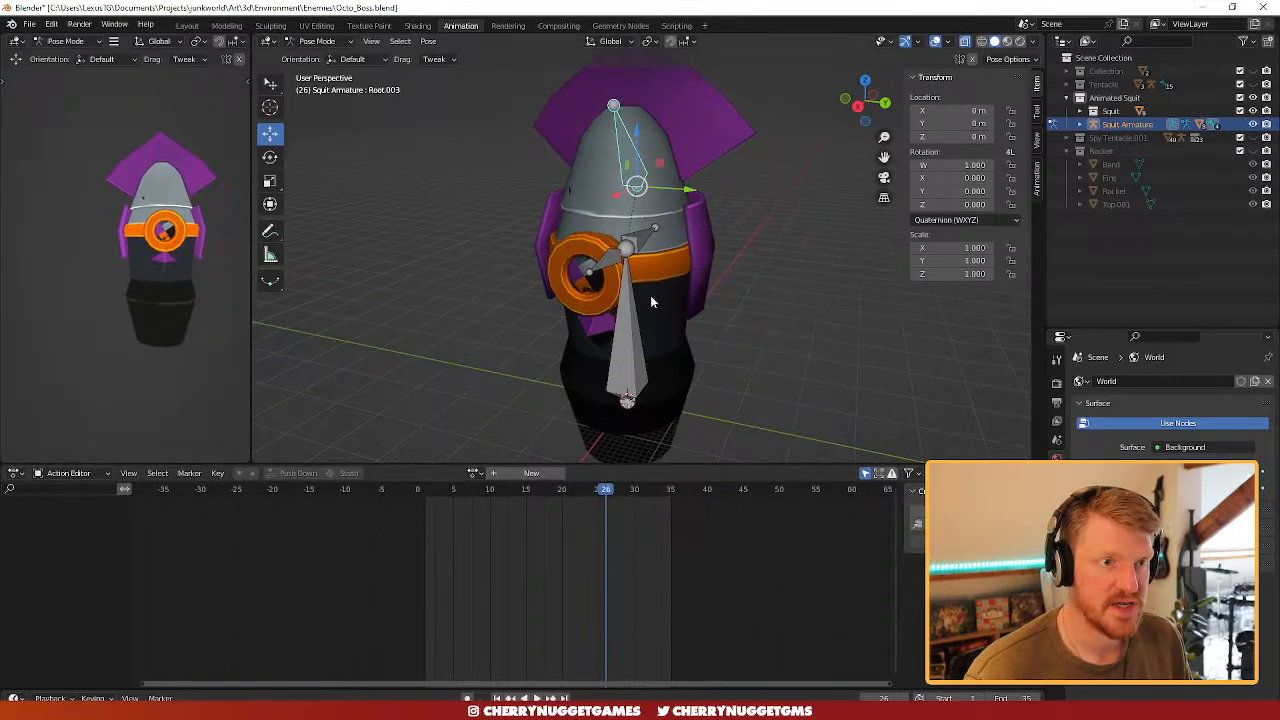
- Create a new action for the squid armature named 00_Squit_TPOSE, protect it with a fake user, and go to frame 1
{"action": "left_click", "coordinate": [634, 346]}
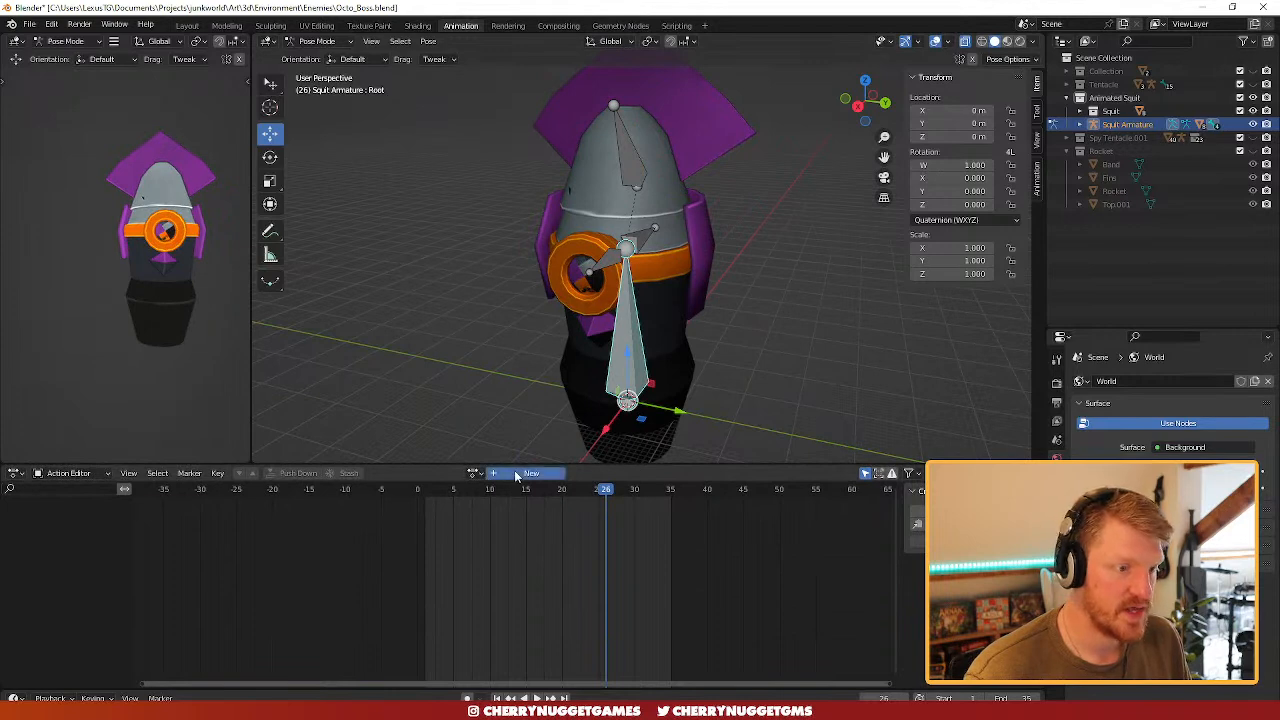
{"action": "left_click", "coordinate": [531, 473]}
{"action": "left_click", "coordinate": [460, 475]}
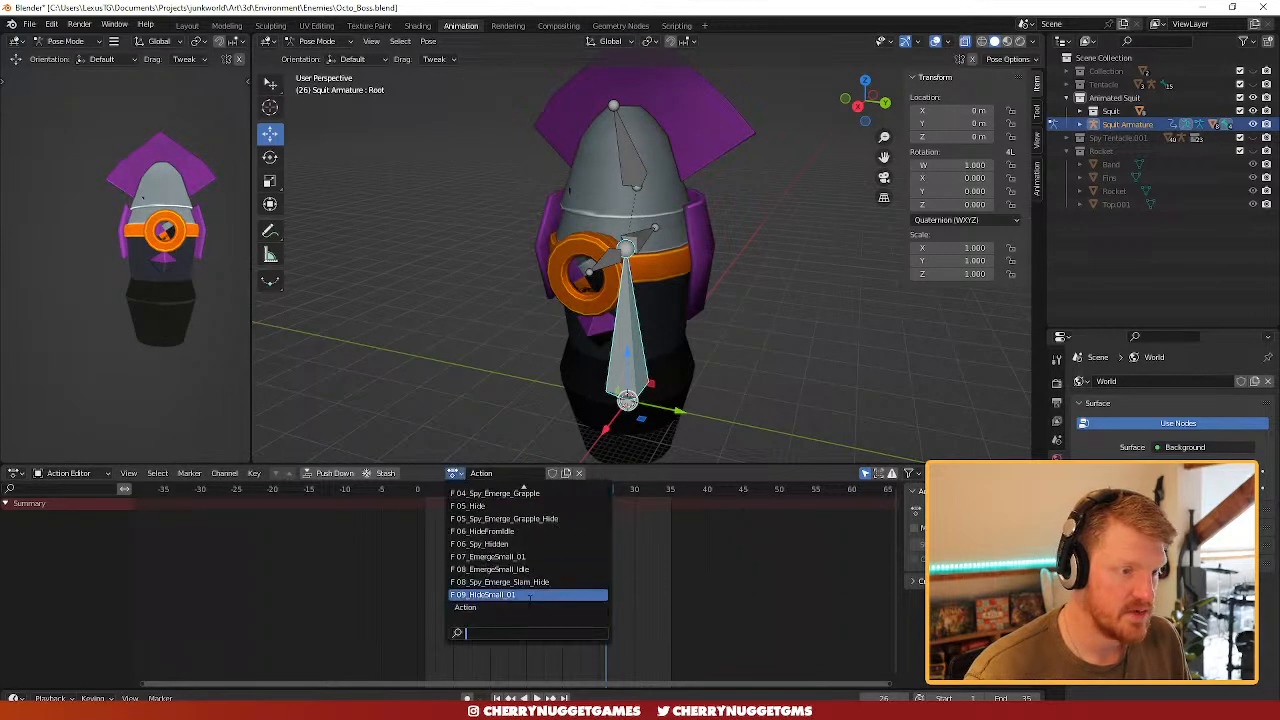
{"action": "left_click", "coordinate": [495, 474]}
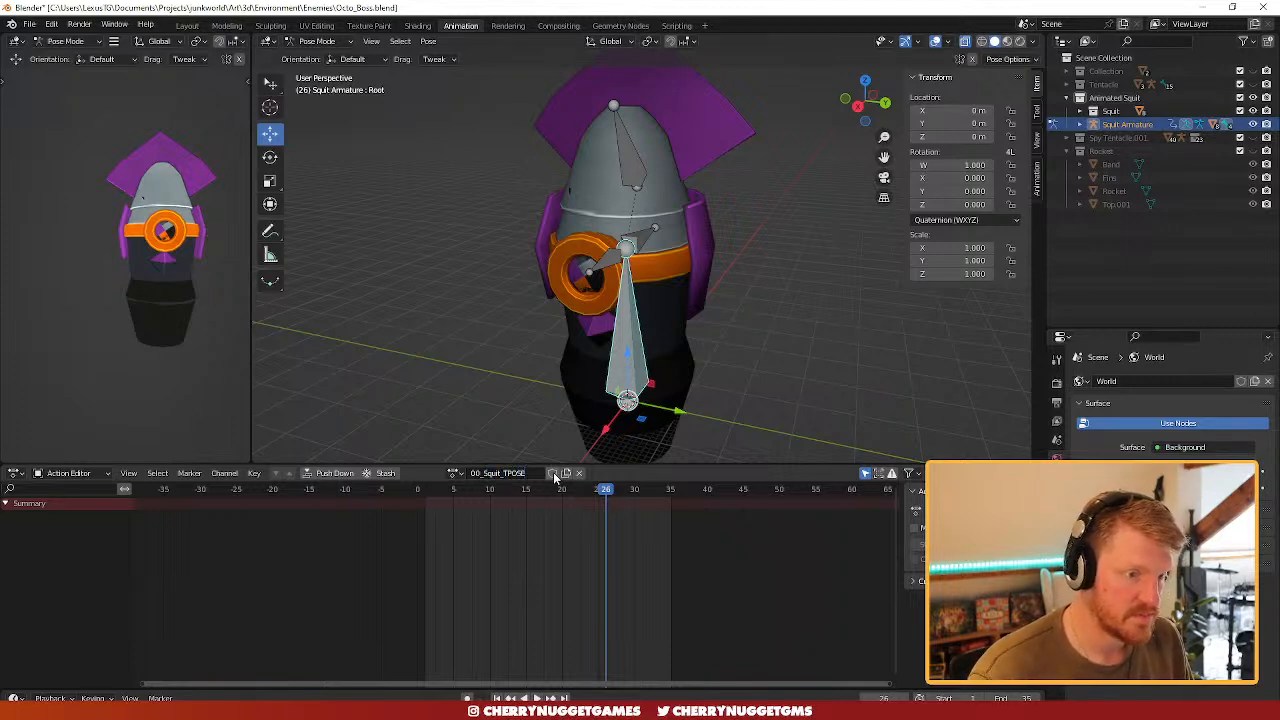
{"action": "left_click_drag", "start_coordinate": [605, 494], "coordinate": [424, 490]}
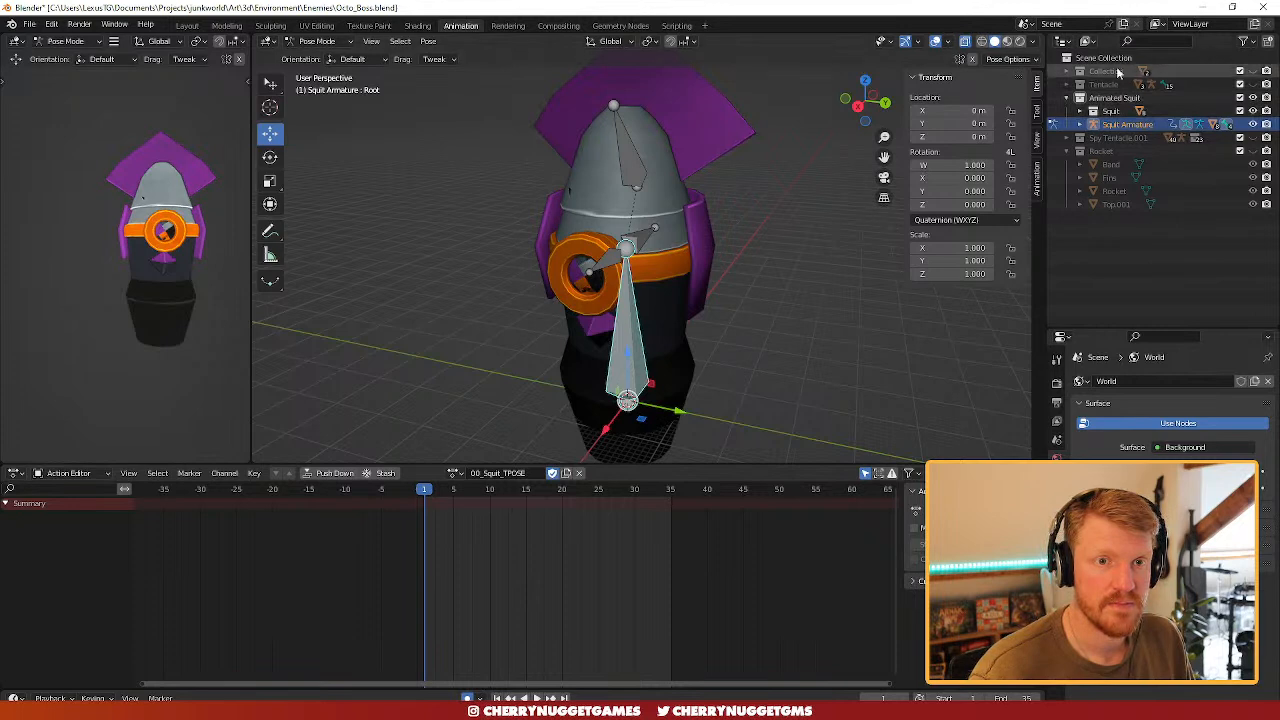
{"action": "left_click", "coordinate": [1066, 97]}
{"action": "left_click", "coordinate": [1066, 97]}
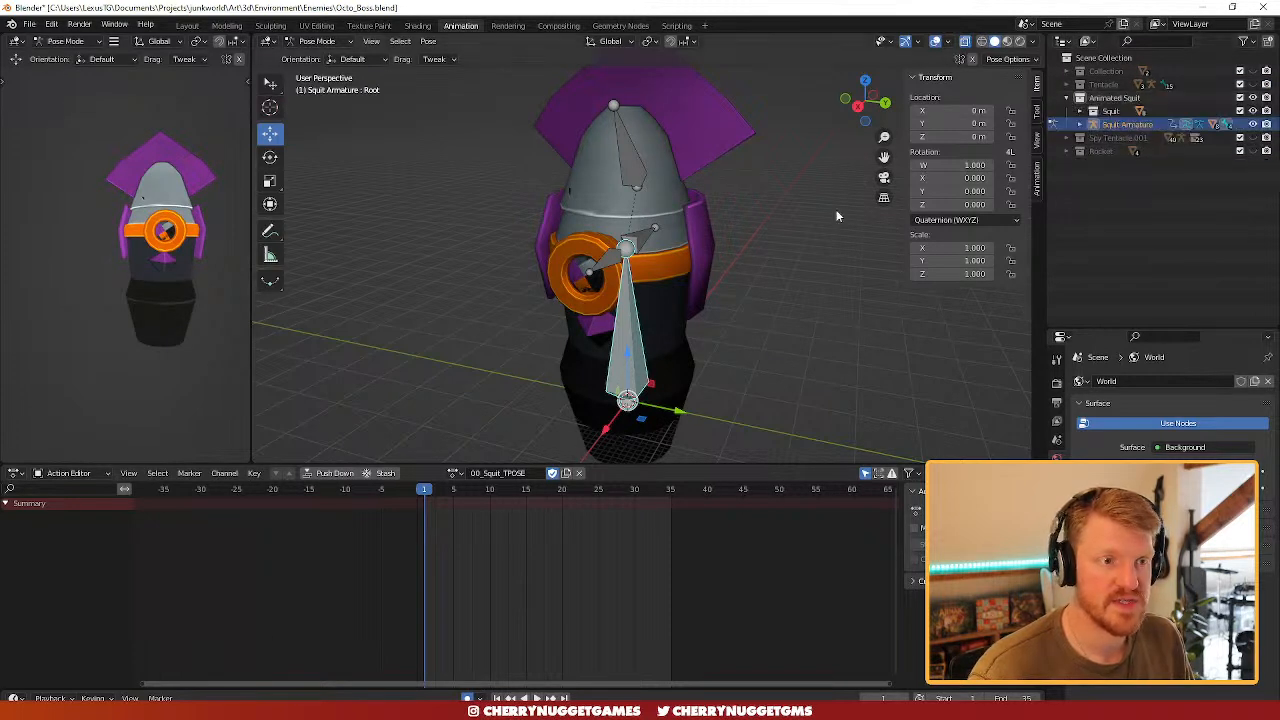
- In the armature's Edit Mode, move the Root.003 bone about 2.2 m along Y toward the squid's centre line
{"action": "left_click", "coordinate": [857, 105]}
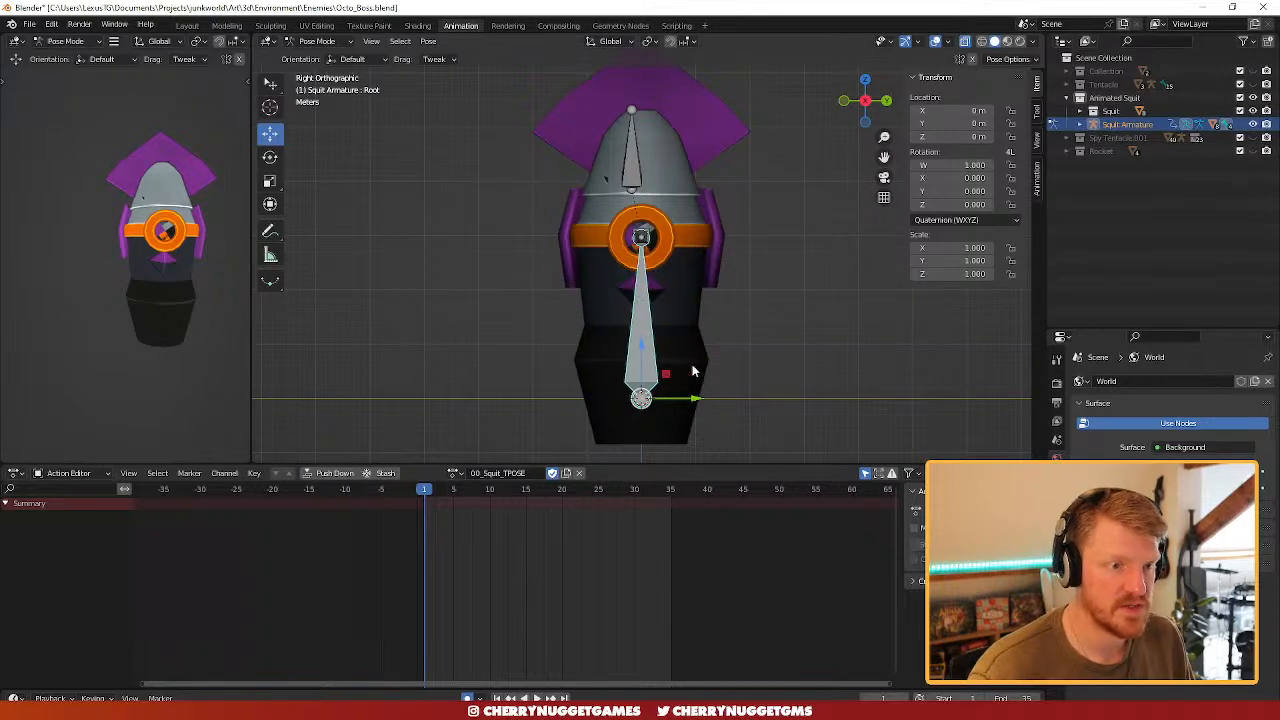
{"action": "scroll", "coordinate": [669, 369], "scroll_direction": "down", "scroll_amount": 2}
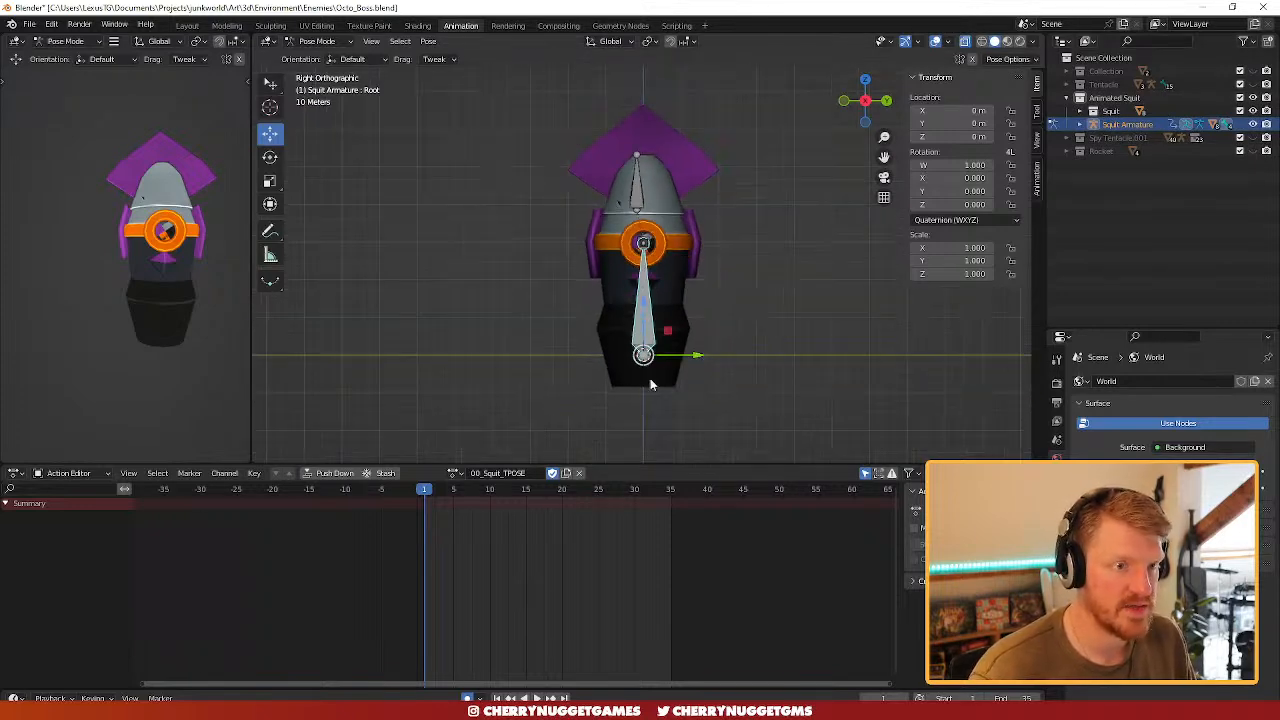
{"action": "key", "text": "a"}
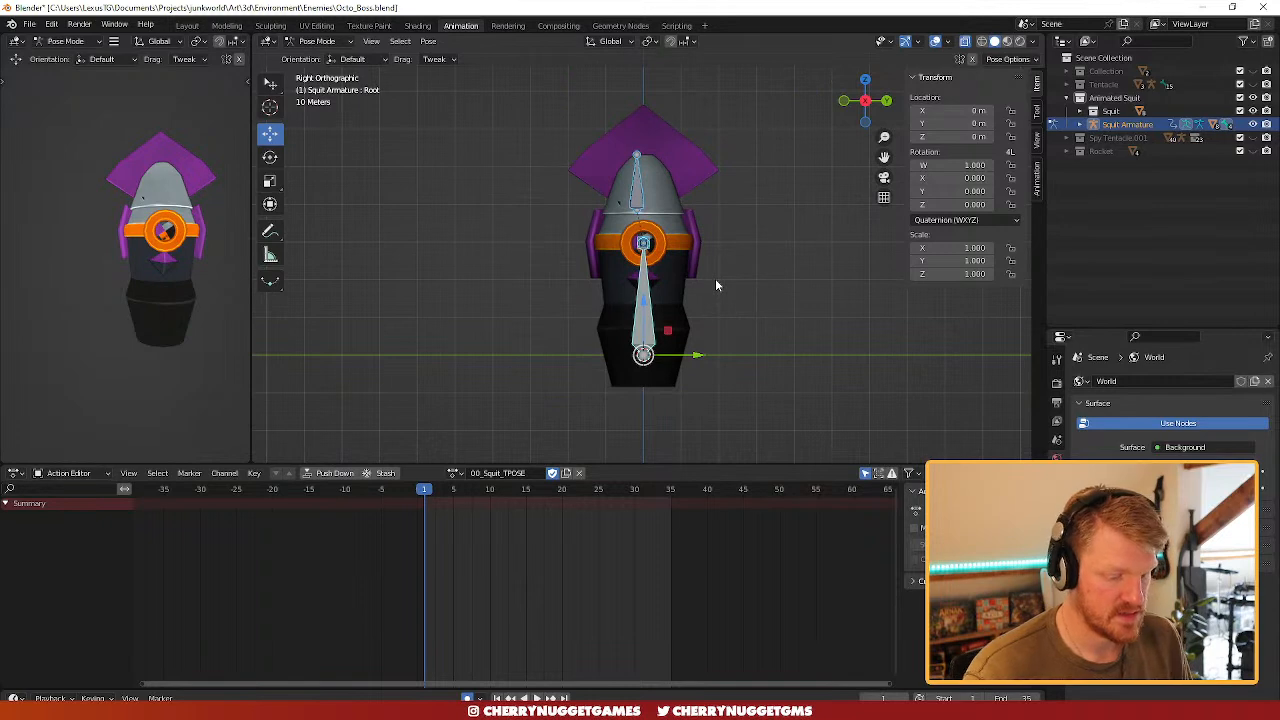
{"action": "scroll", "coordinate": [706, 253], "scroll_direction": "up", "scroll_amount": 2}
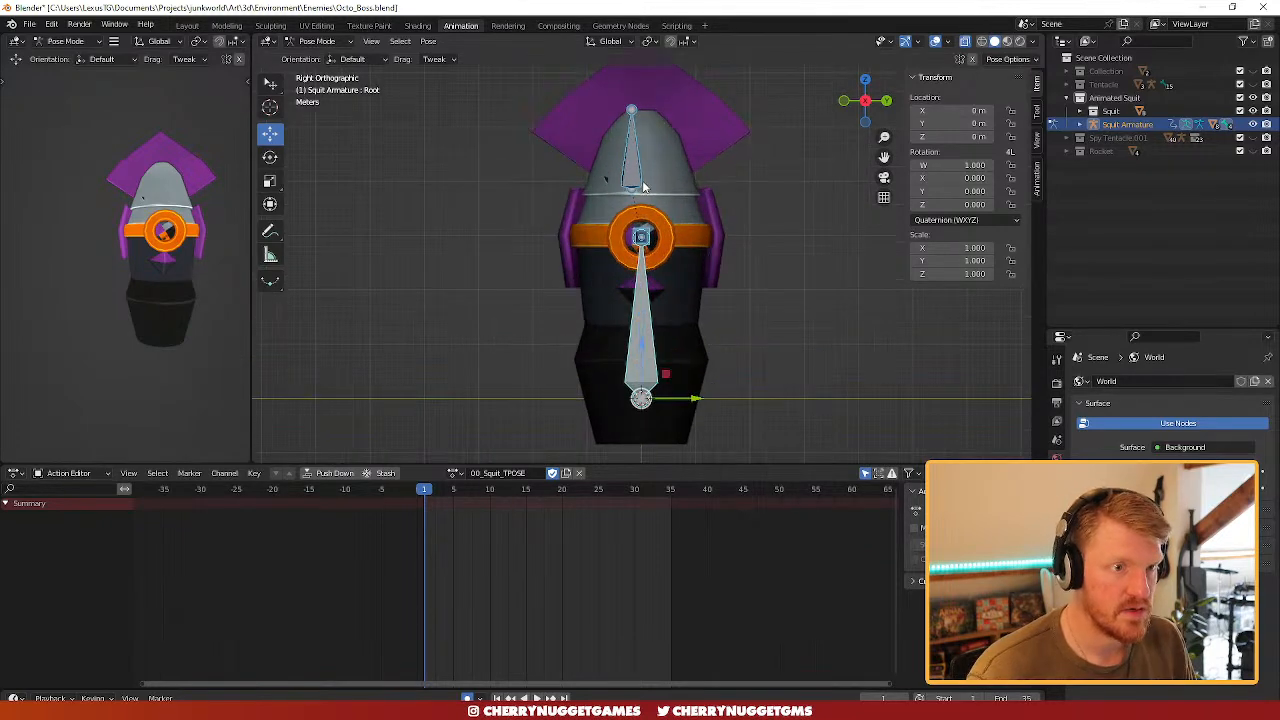
{"action": "left_click", "coordinate": [325, 45]}
{"action": "left_click", "coordinate": [330, 77]}
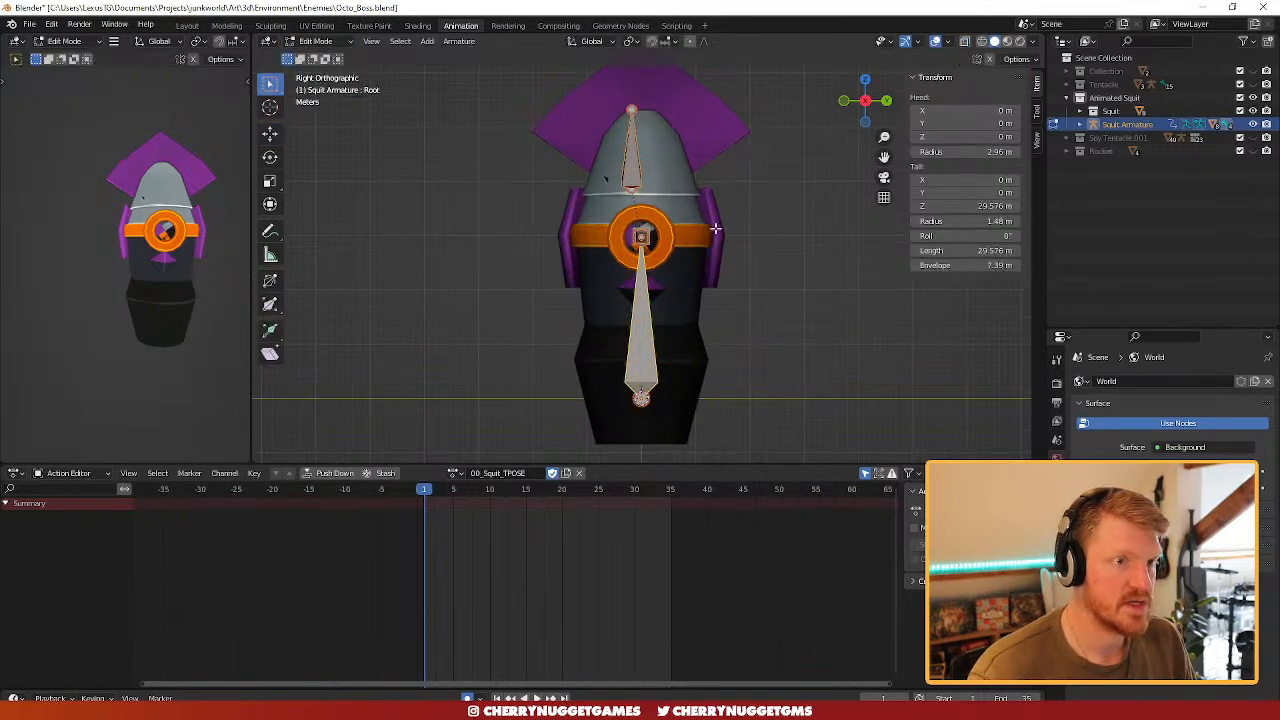
{"action": "left_click", "coordinate": [633, 175]}
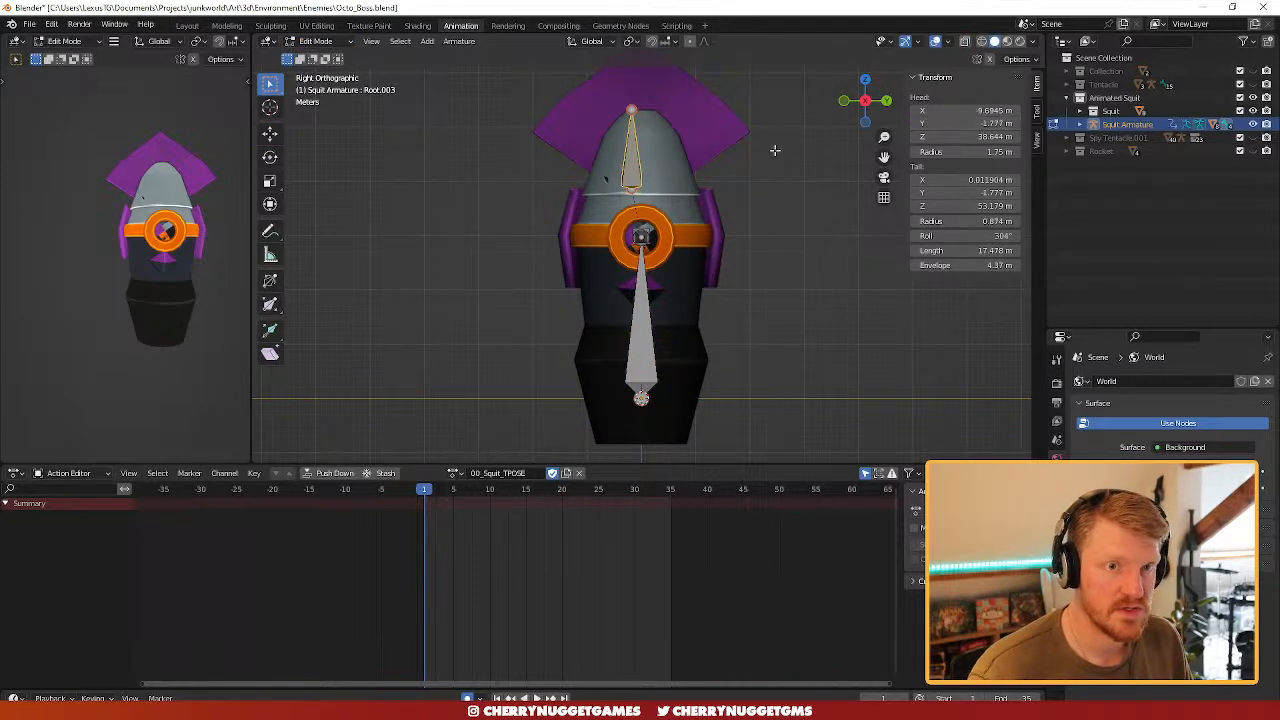
{"action": "left_click", "coordinate": [271, 133]}
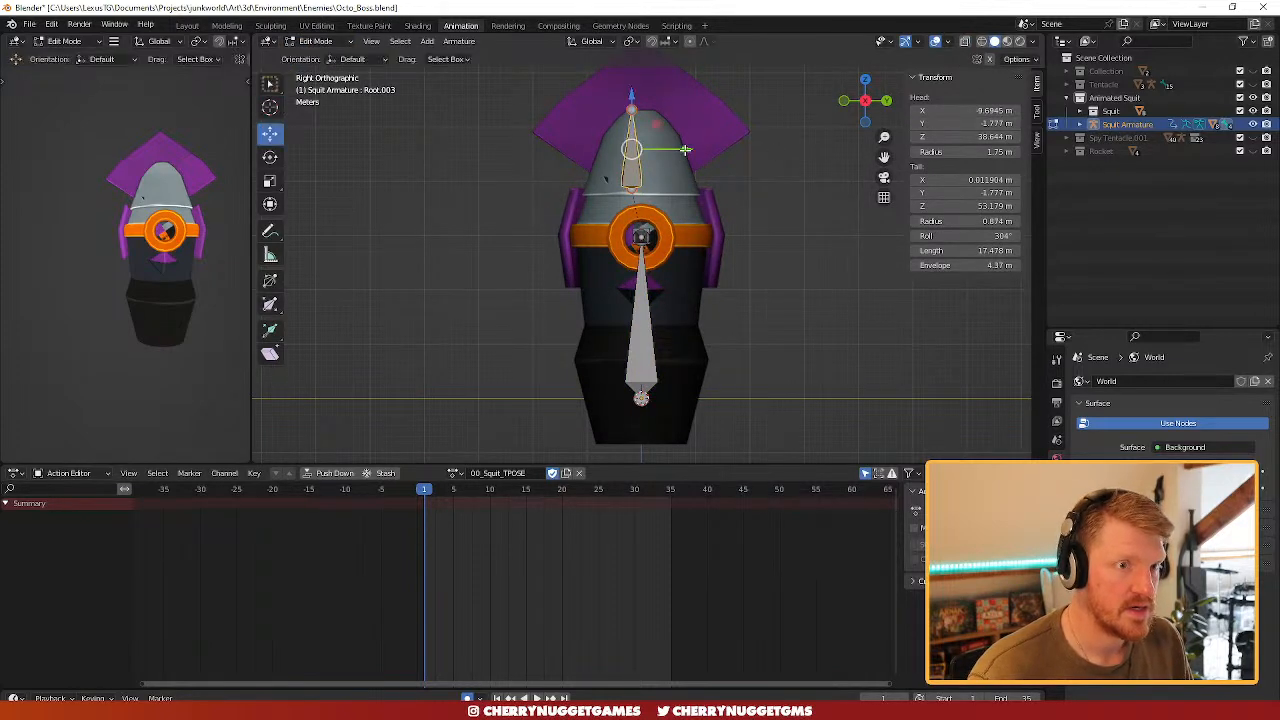
{"action": "left_click_drag", "start_coordinate": [684, 149], "coordinate": [697, 149]}
- Set the Y position of the Root.003 bone's head to 0 m and return to Pose Mode
{"action": "left_click", "coordinate": [960, 123]}
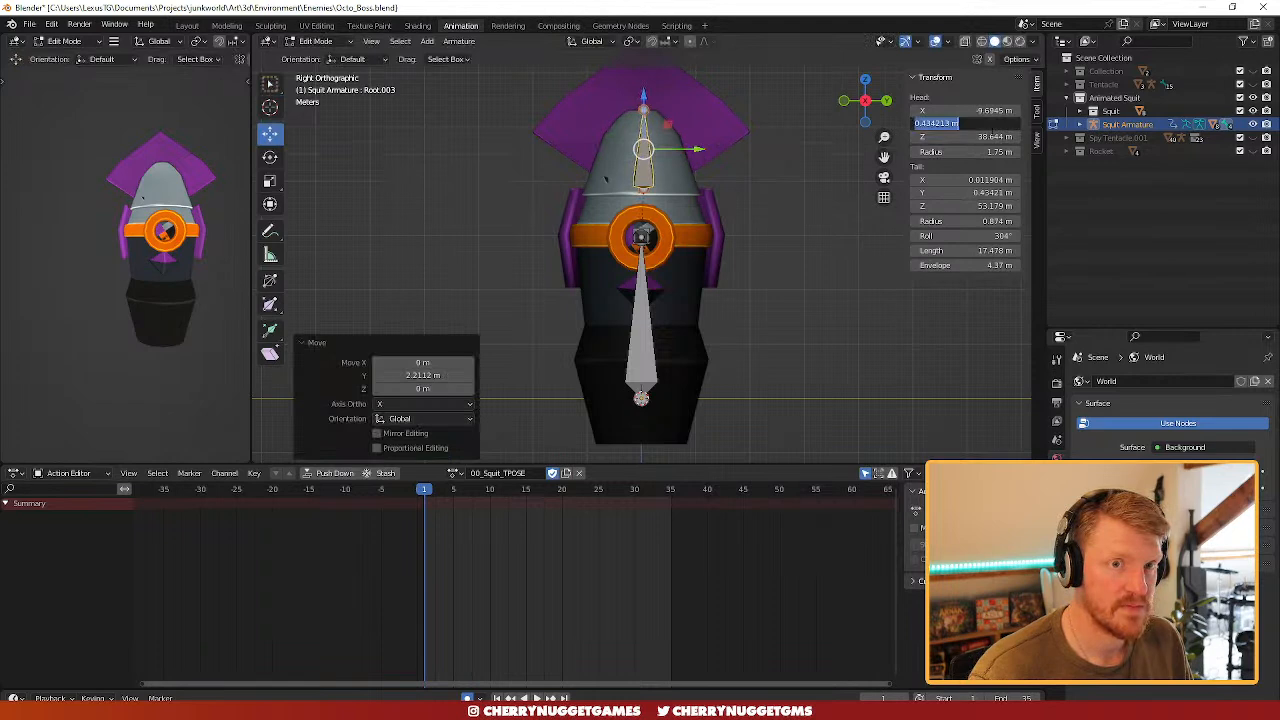
{"action": "type", "text": "0"}
{"action": "key", "text": "Return"}
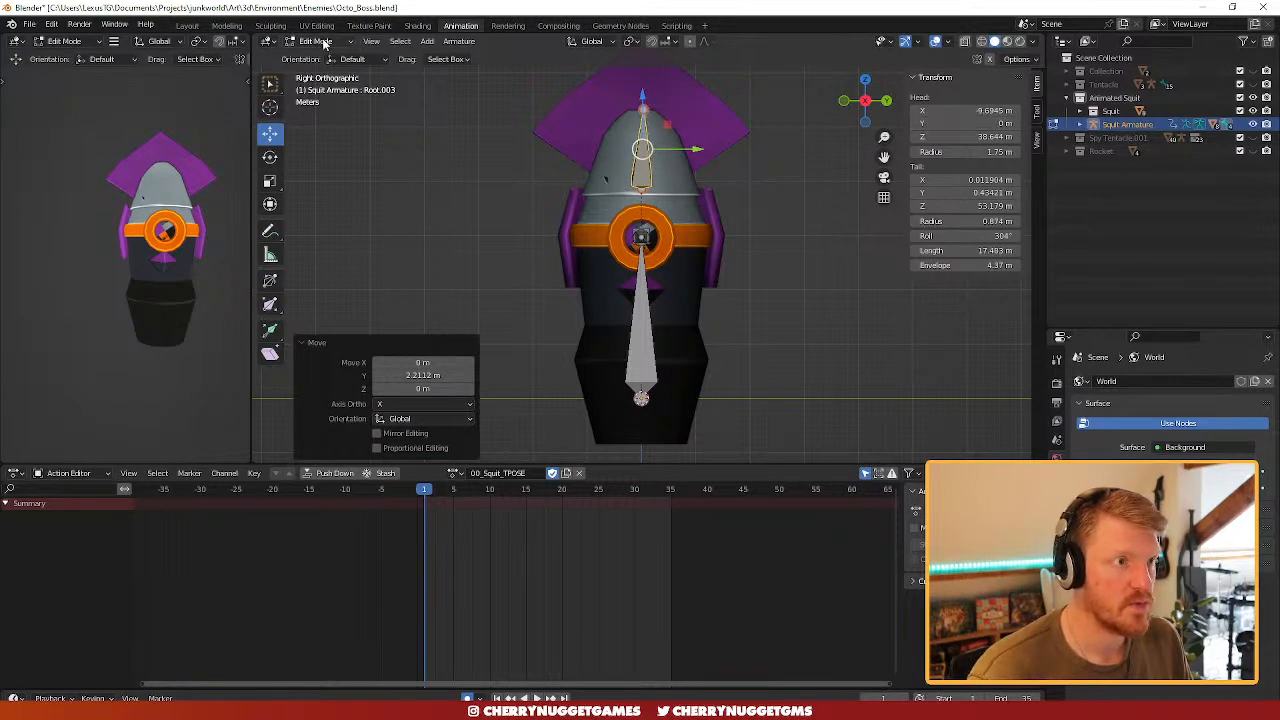
{"action": "left_click", "coordinate": [316, 41]}
{"action": "left_click", "coordinate": [322, 87]}
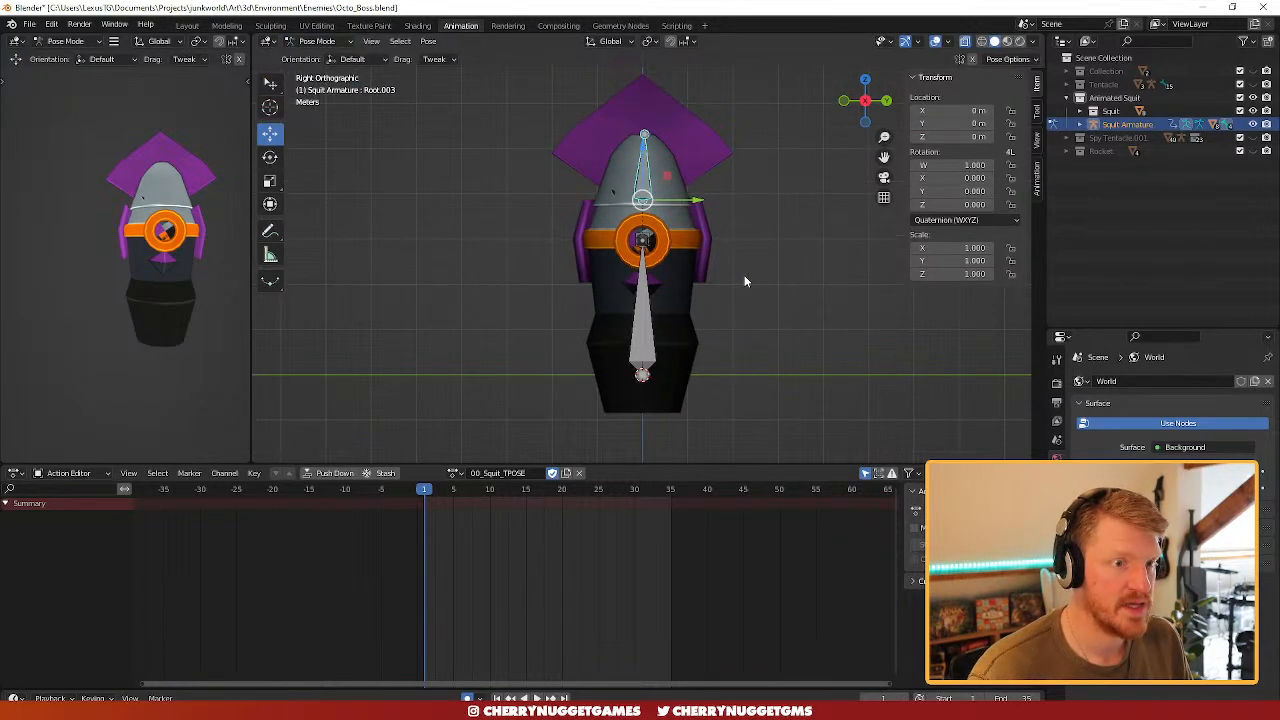
- Select all bones and keyframe their location, rotation and scale at frame 1
{"action": "key", "text": "a"}
{"action": "right_click", "coordinate": [643, 285]}
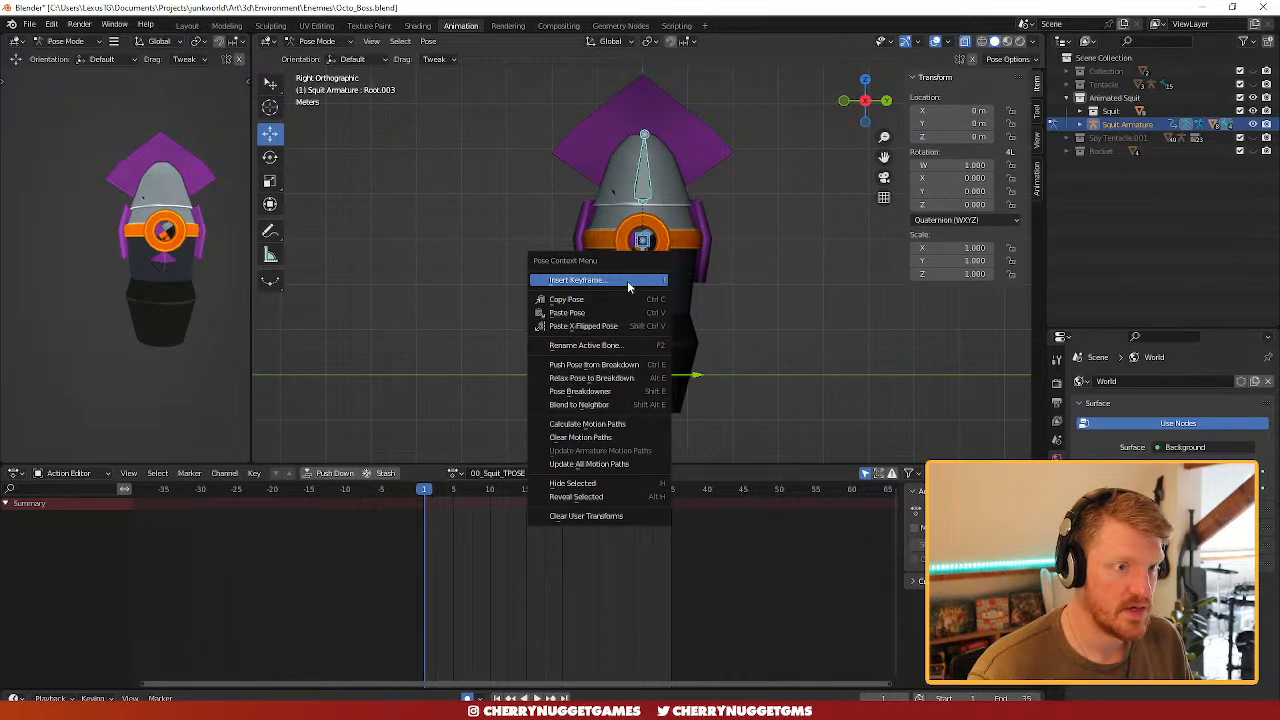
{"action": "left_click", "coordinate": [713, 277]}
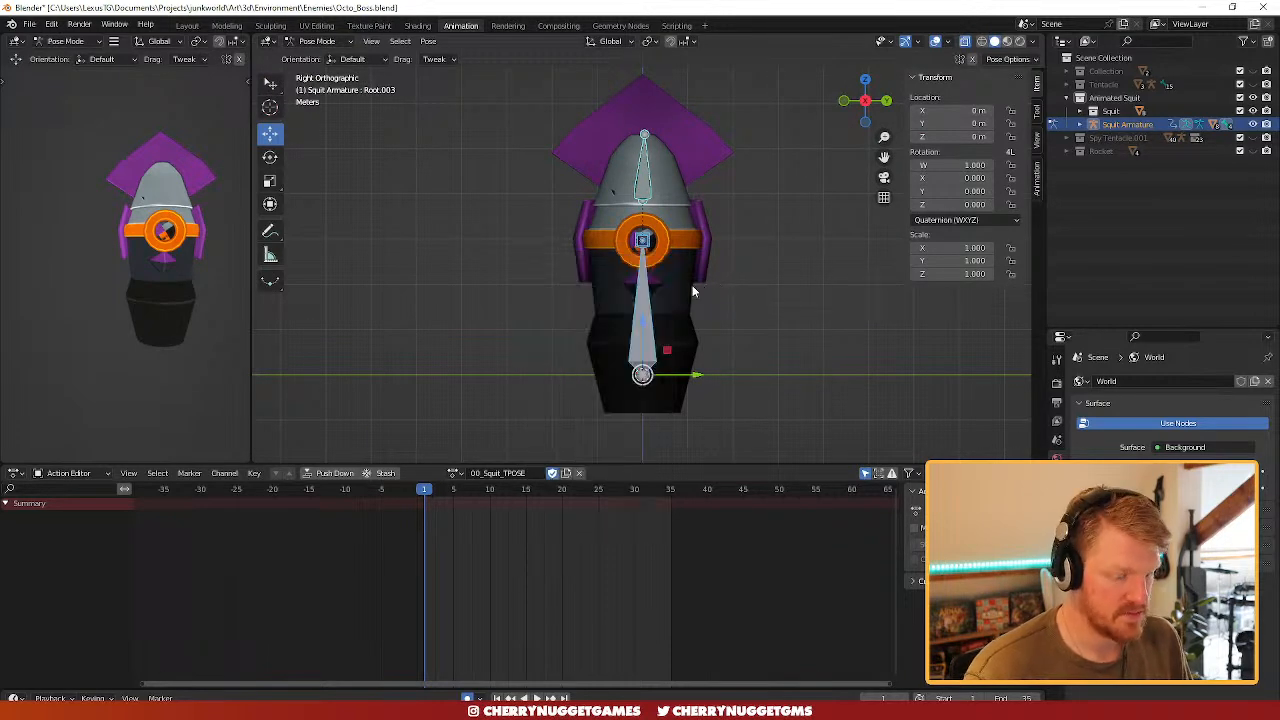
{"action": "key", "text": "i"}
{"action": "left_click", "coordinate": [714, 354]}
{"action": "middle_click_drag", "start_coordinate": [711, 298], "coordinate": [669, 339]}
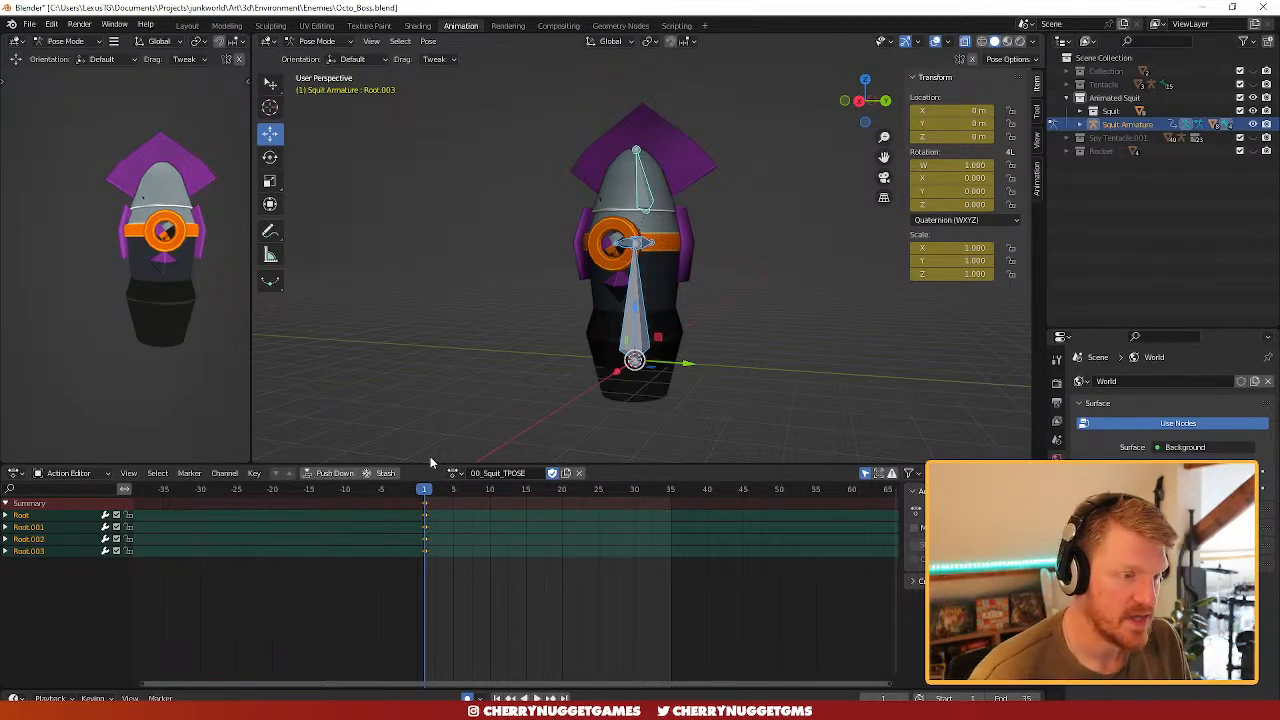
- Duplicate the T-pose action, rename the copy 00_Squit_Idle, and protect it with a fake user
{"action": "left_click", "coordinate": [566, 473]}
{"action": "left_click", "coordinate": [528, 474]}
{"action": "key", "text": "Right"}
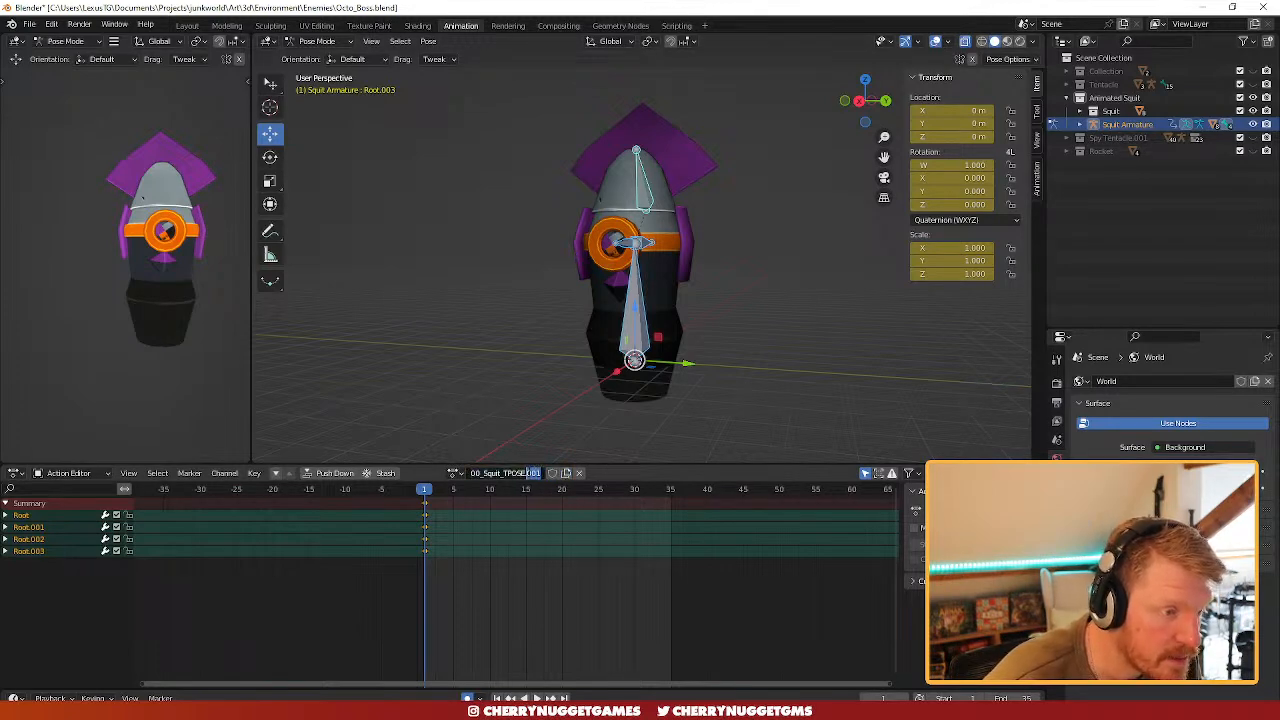
{"action": "key", "text": "BackSpace"}
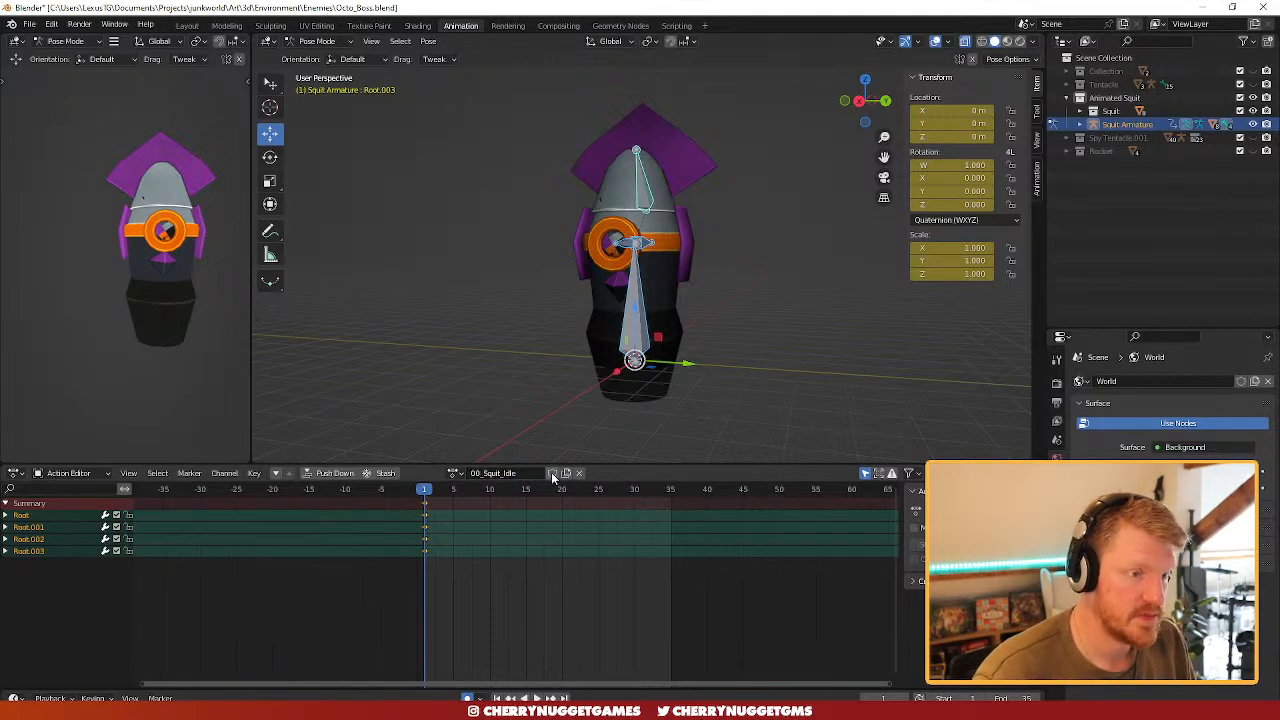
{"action": "scroll", "coordinate": [605, 347], "scroll_direction": "up", "scroll_amount": 2}
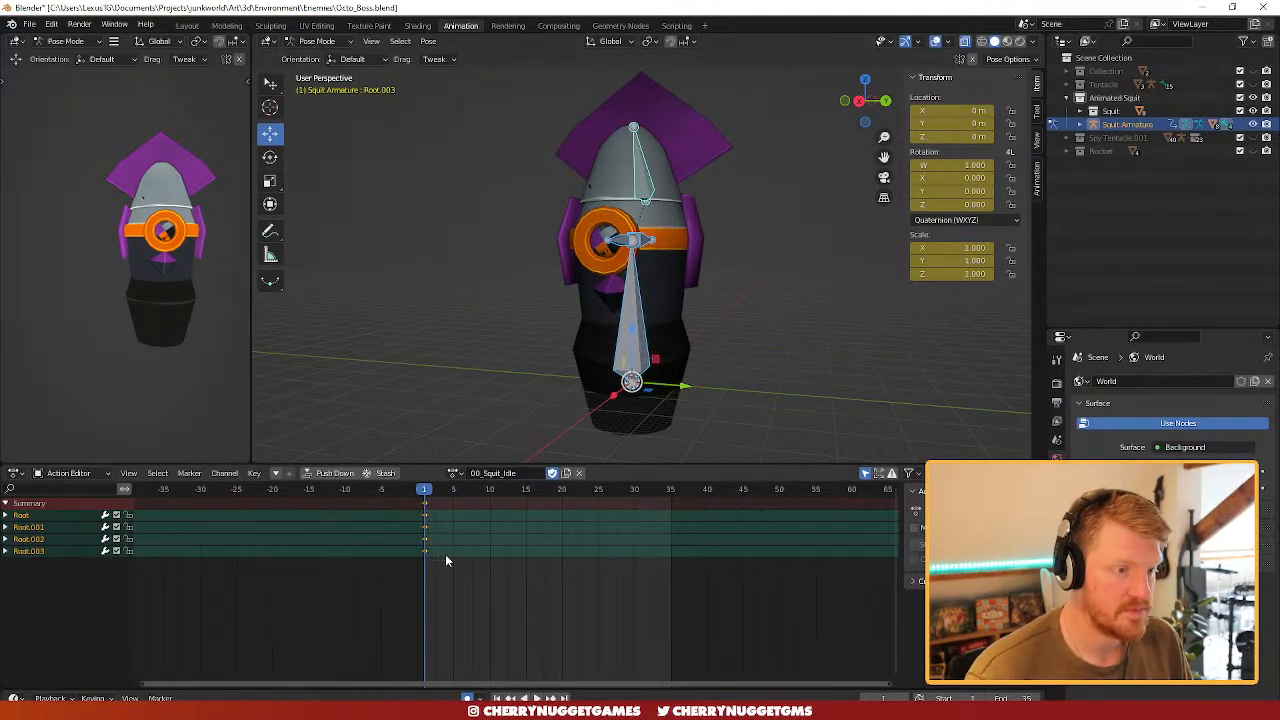
- Copy the frame 1 keyframes of all bones to frame 35, and keyframe all bones at frame 18
{"action": "left_click_drag", "start_coordinate": [404, 500], "coordinate": [405, 501]}
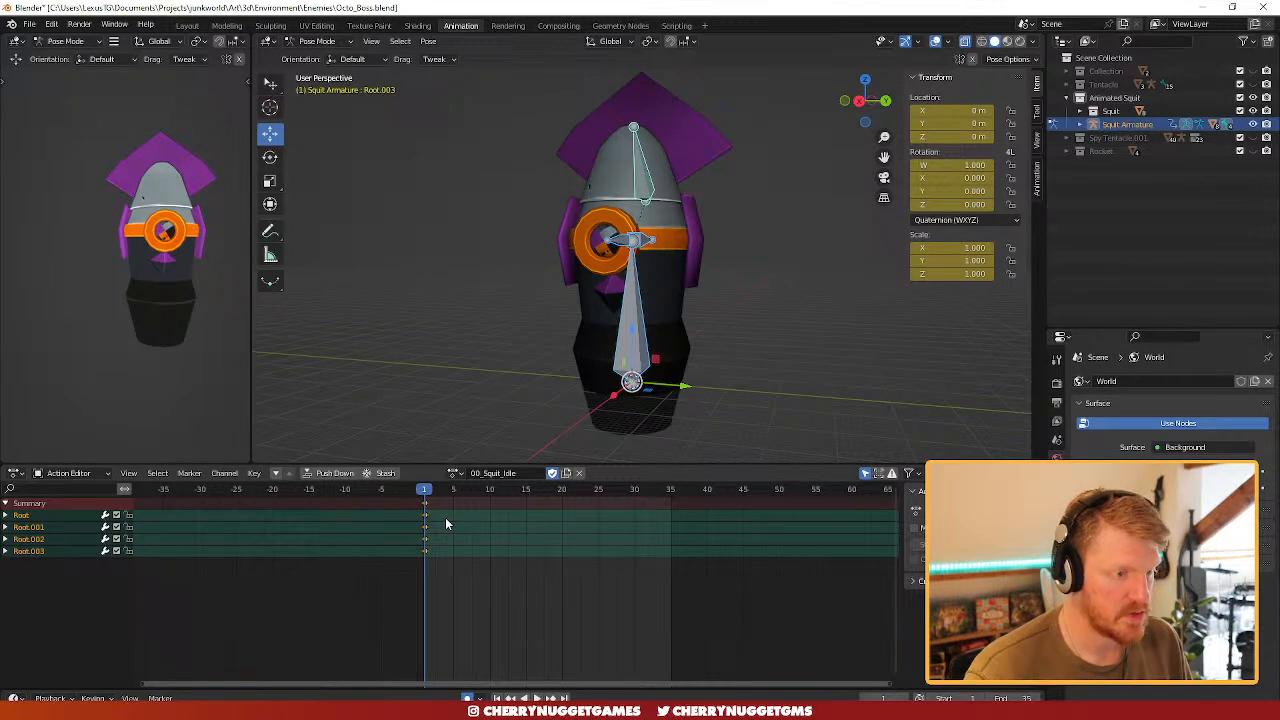
{"action": "left_click_drag", "start_coordinate": [660, 490], "coordinate": [548, 502]}
{"action": "key", "text": "ctrl+v"}
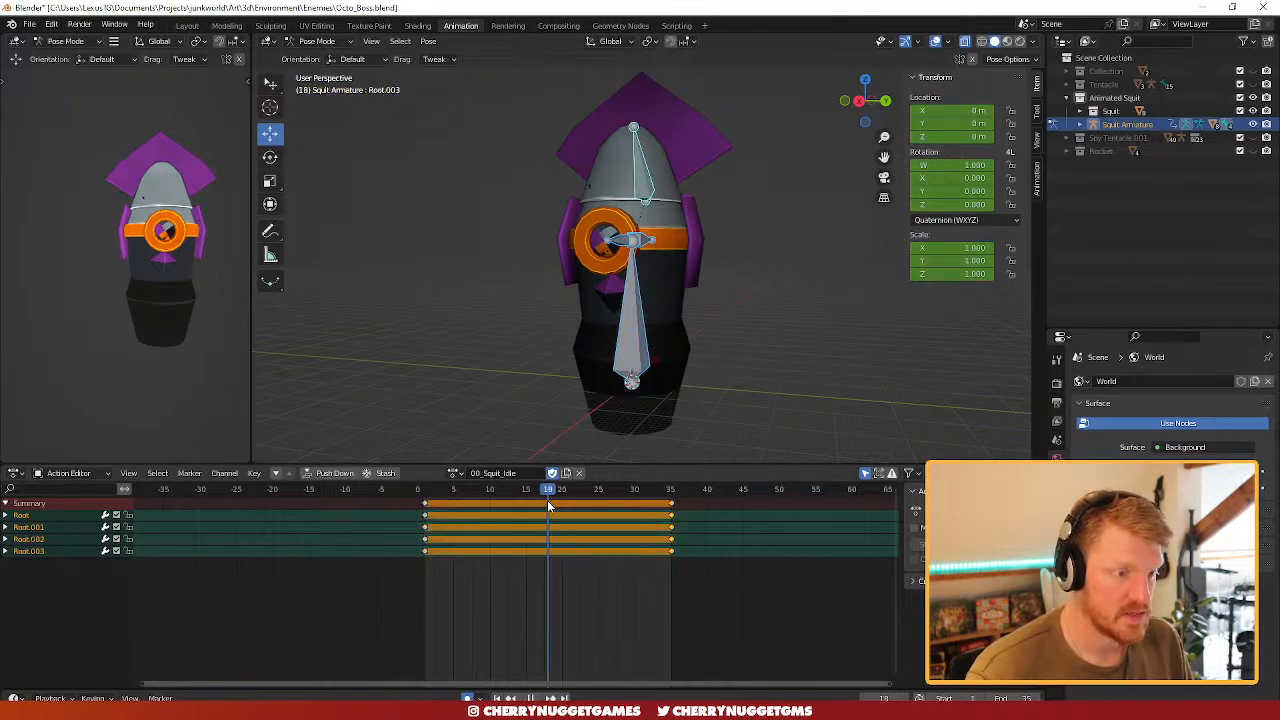
{"action": "key", "text": "i"}
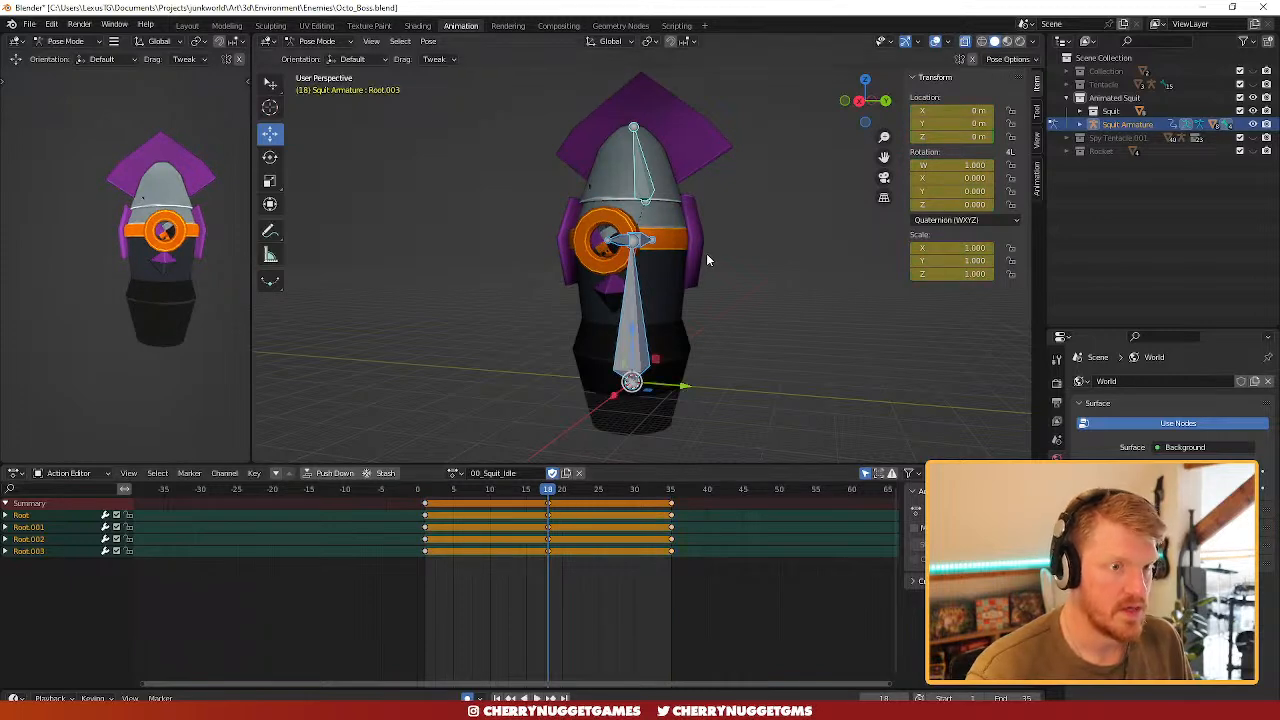
- At frame 18, lower the Root bone slightly along the global Z axis
{"action": "middle_click_drag", "start_coordinate": [689, 267], "coordinate": [660, 312]}
{"action": "left_click", "coordinate": [633, 342]}
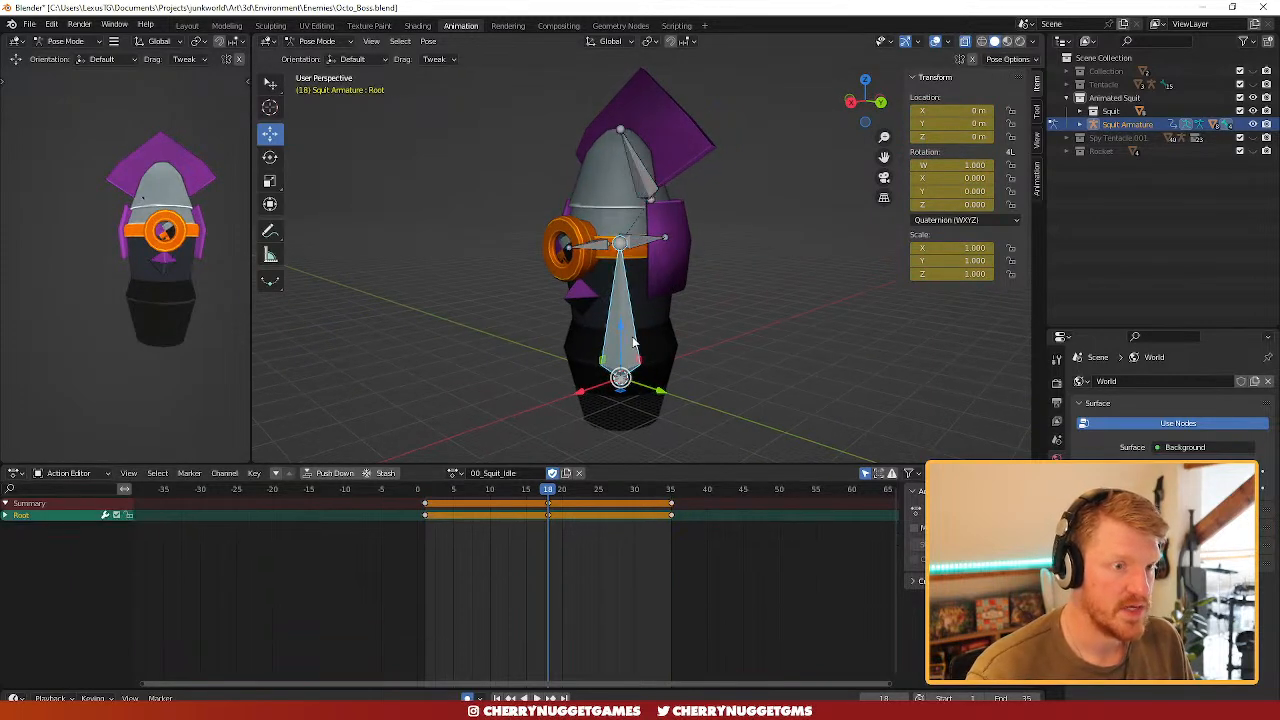
{"action": "key", "text": "g"}
{"action": "key", "text": "z"}
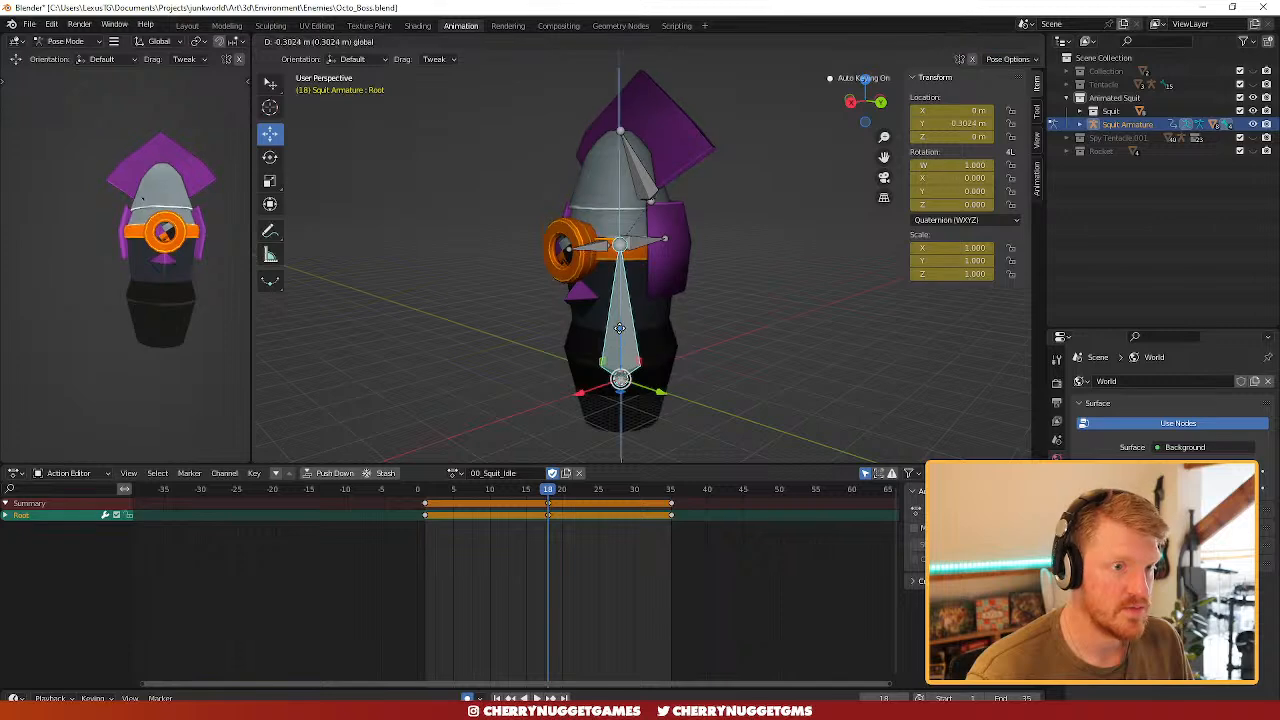
{"action": "left_click", "coordinate": [596, 242]}
- From the back view, rotate the front goggle bone (Root.001) about 2.6° at frame 18
{"action": "left_click", "coordinate": [598, 246]}
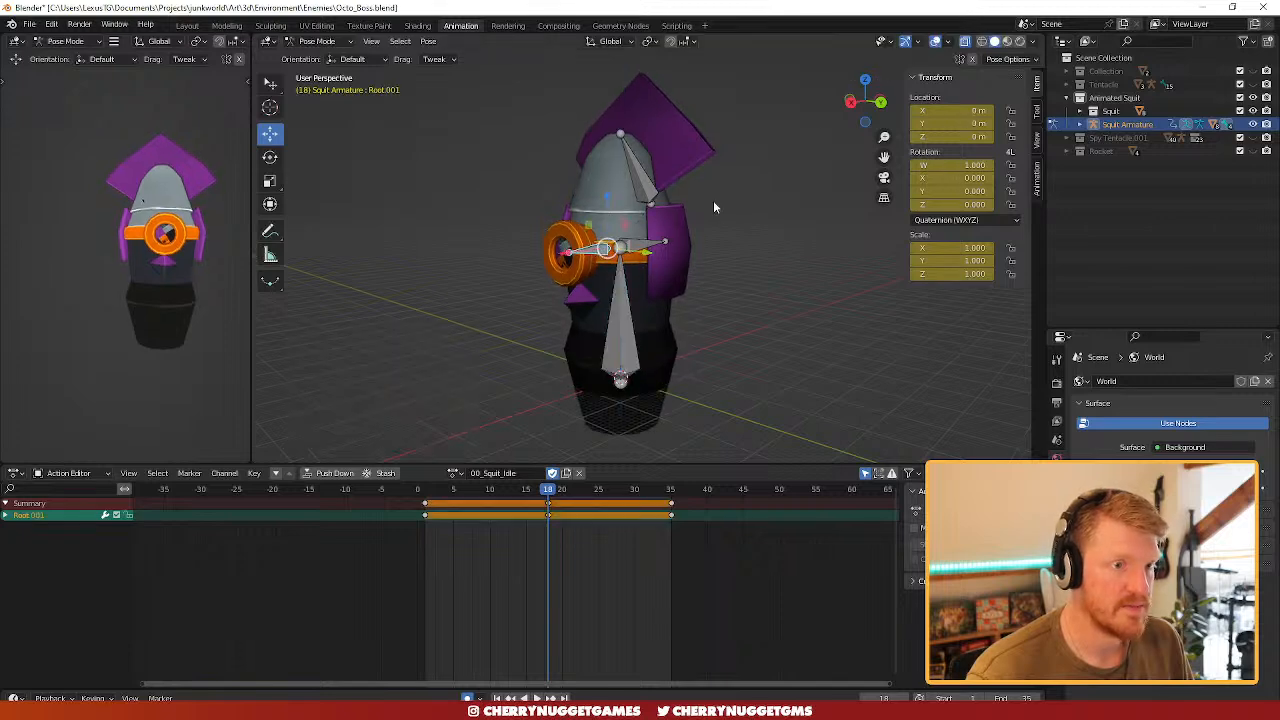
{"action": "left_click", "coordinate": [881, 103]}
{"action": "left_click", "coordinate": [844, 100]}
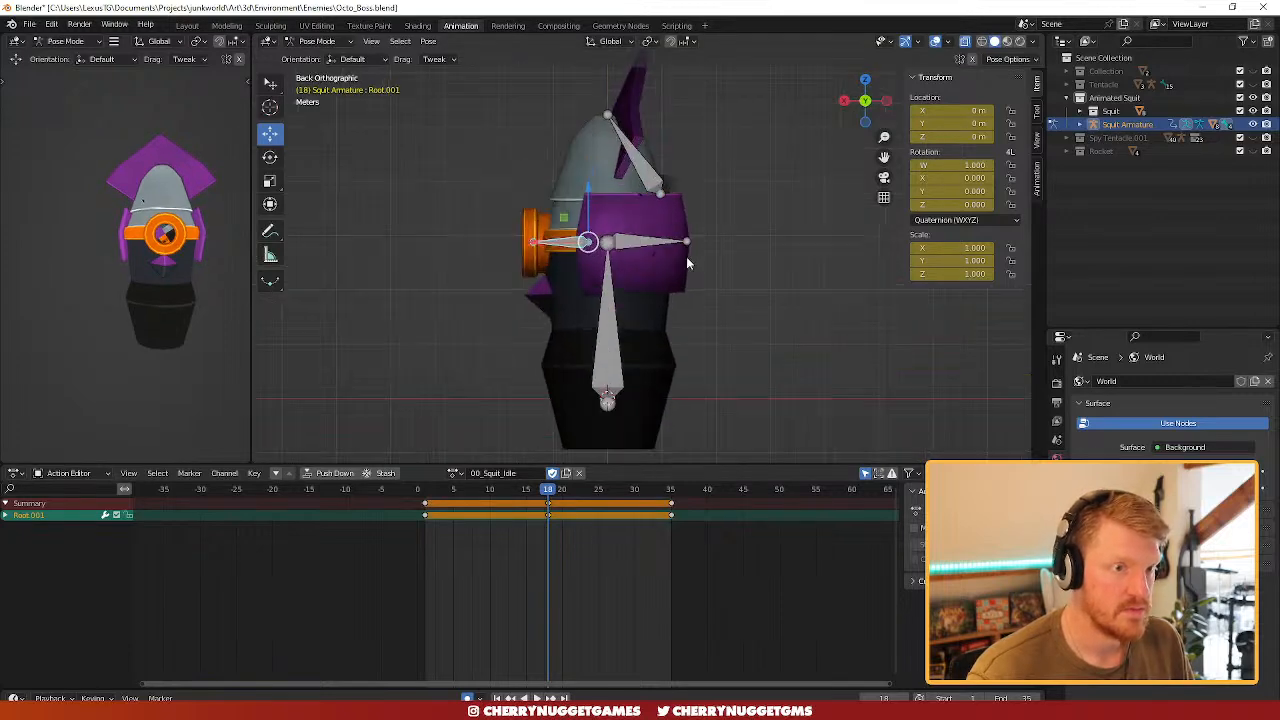
{"action": "key", "text": "r"}
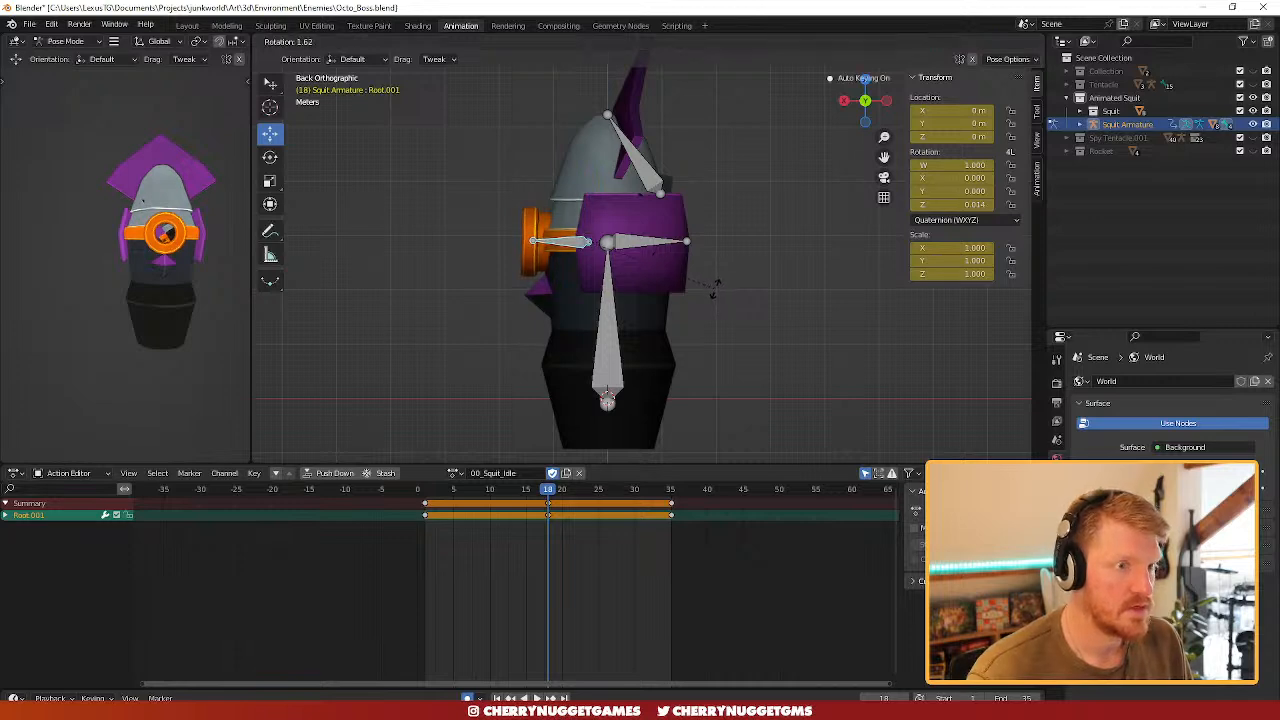
{"action": "left_click", "coordinate": [711, 289]}
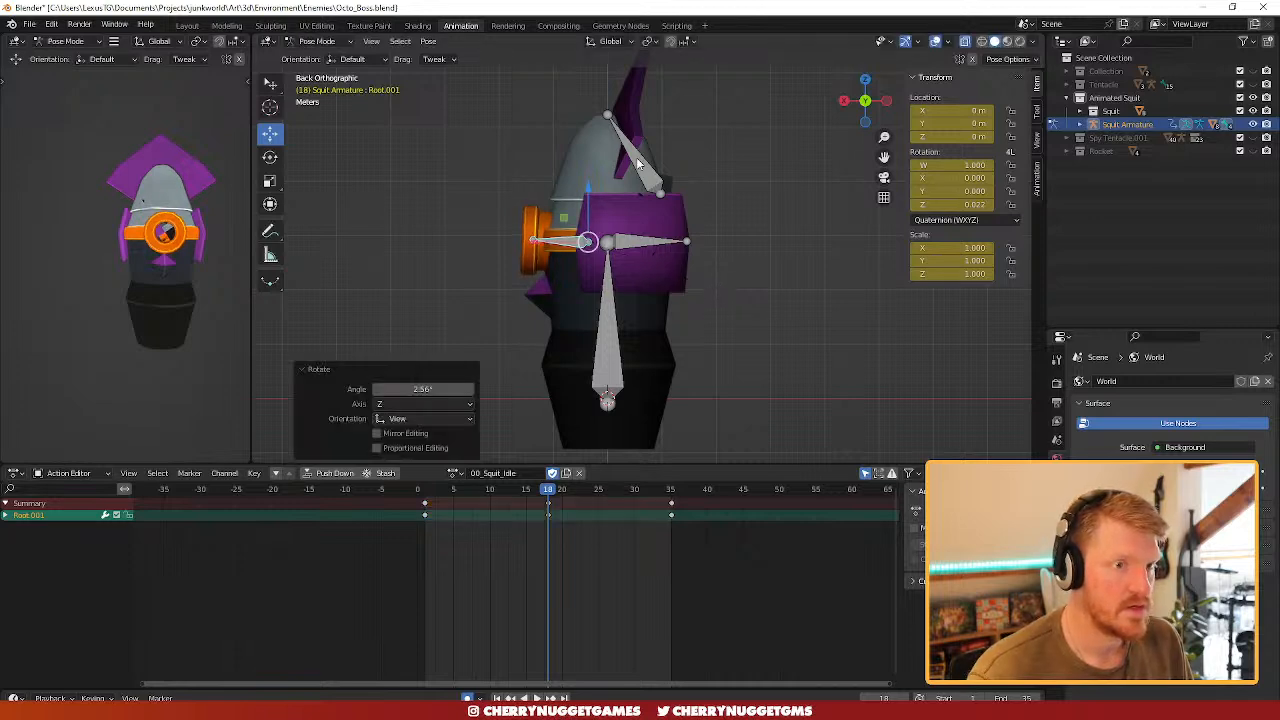
- Rotate the head bone (Root.003) about 1.9° and the rear body bone (Root.002) about -2.9° at frame 18
{"action": "left_click", "coordinate": [641, 165]}
{"action": "key", "text": "r"}
{"action": "left_click", "coordinate": [755, 298]}
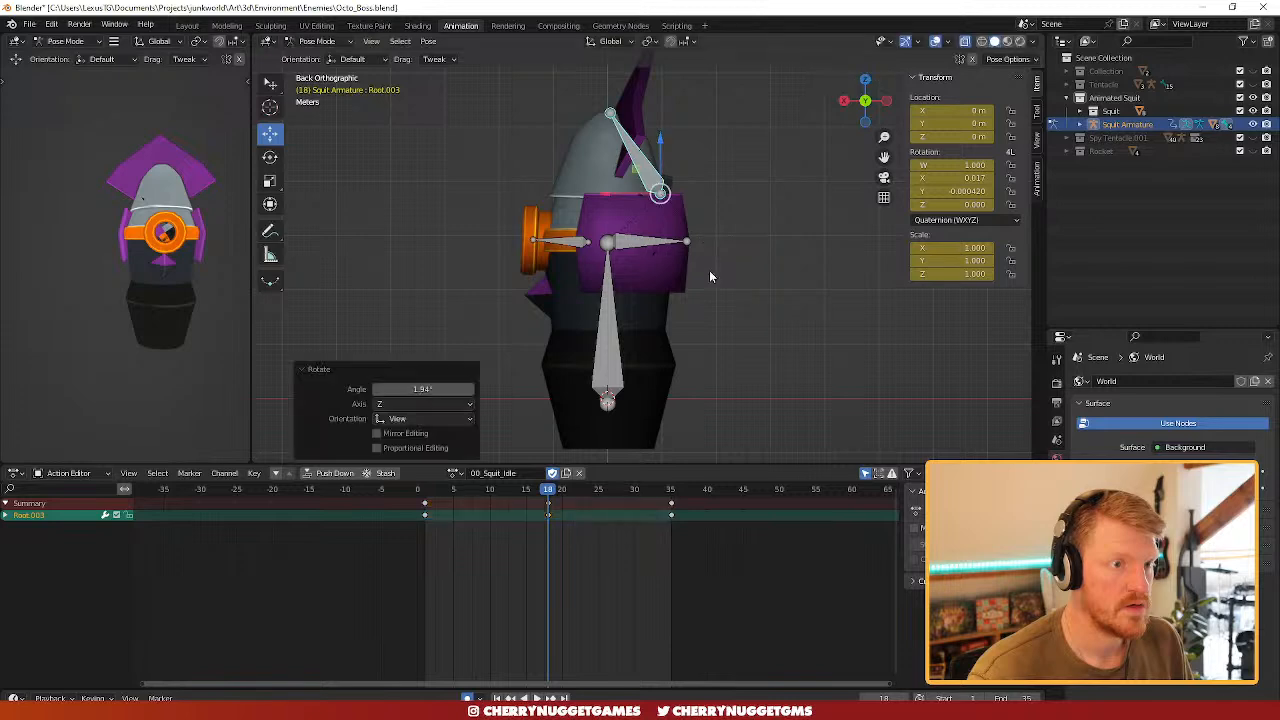
{"action": "left_click", "coordinate": [636, 243]}
{"action": "key", "text": "r"}
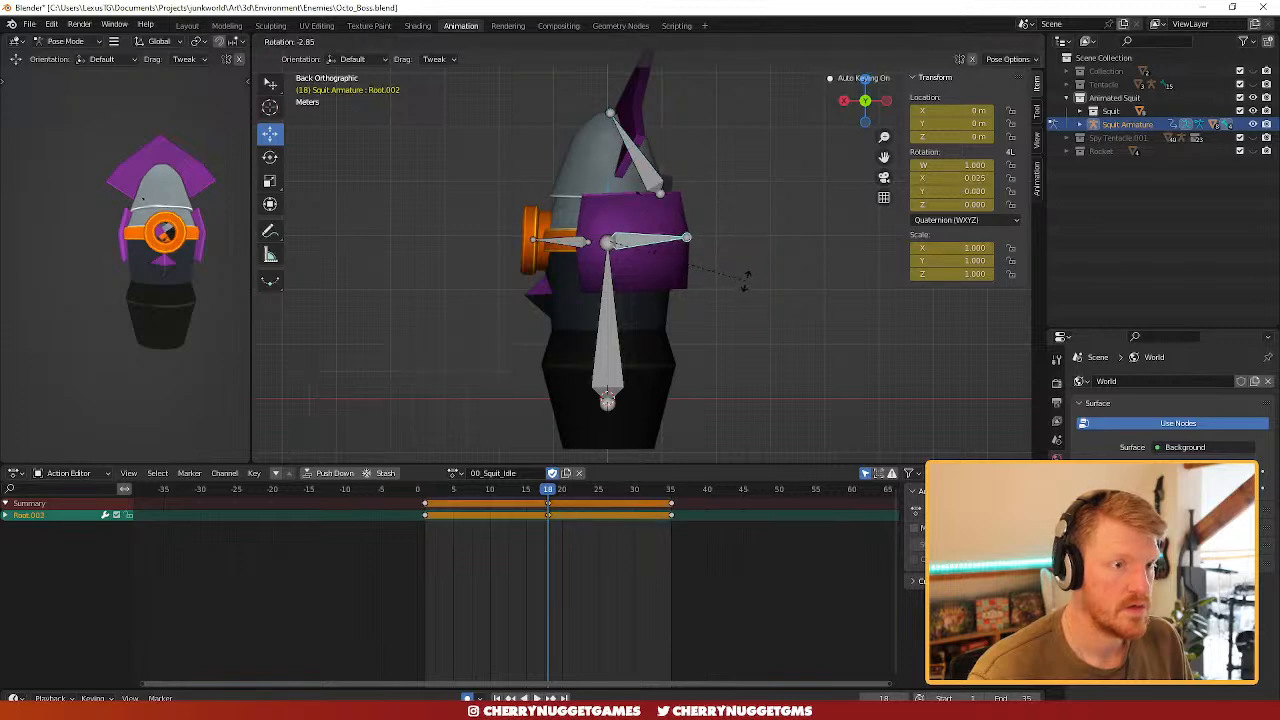
{"action": "left_click", "coordinate": [744, 281]}
- Play the idle animation and examine the bone motion from the front and the side
{"action": "key", "text": "space"}
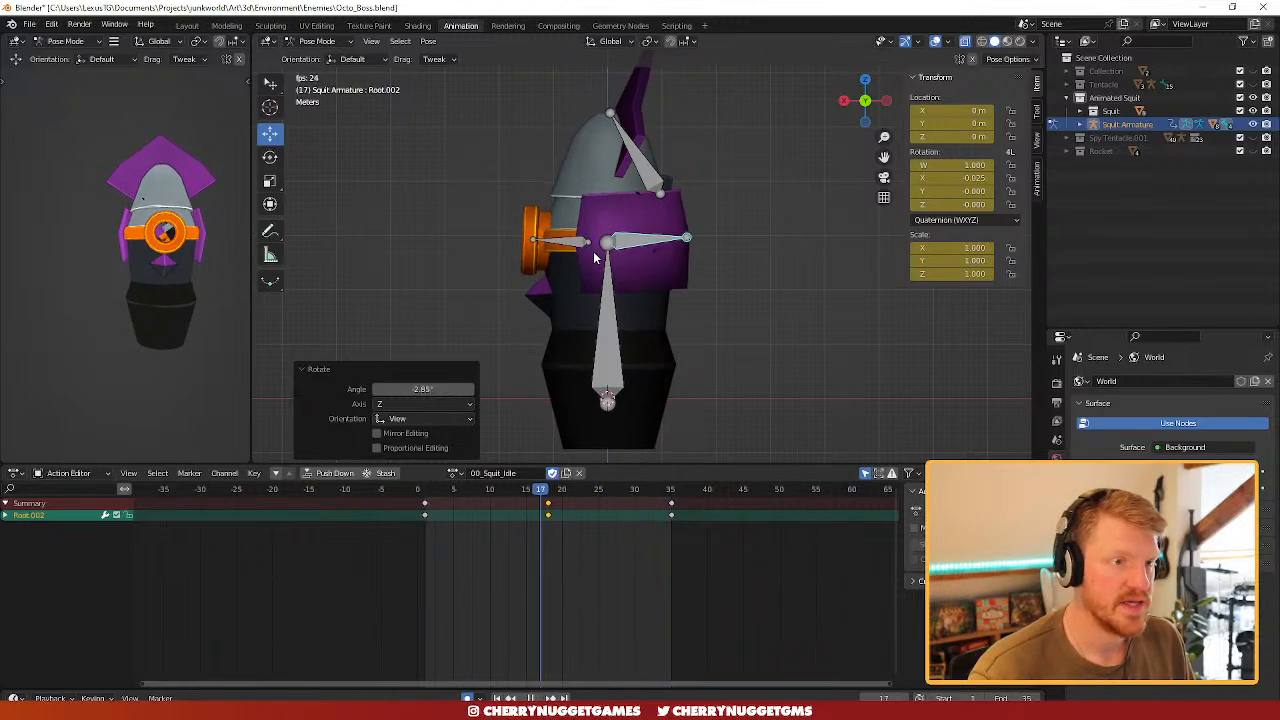
{"action": "middle_click_drag", "start_coordinate": [593, 251], "coordinate": [707, 268]}
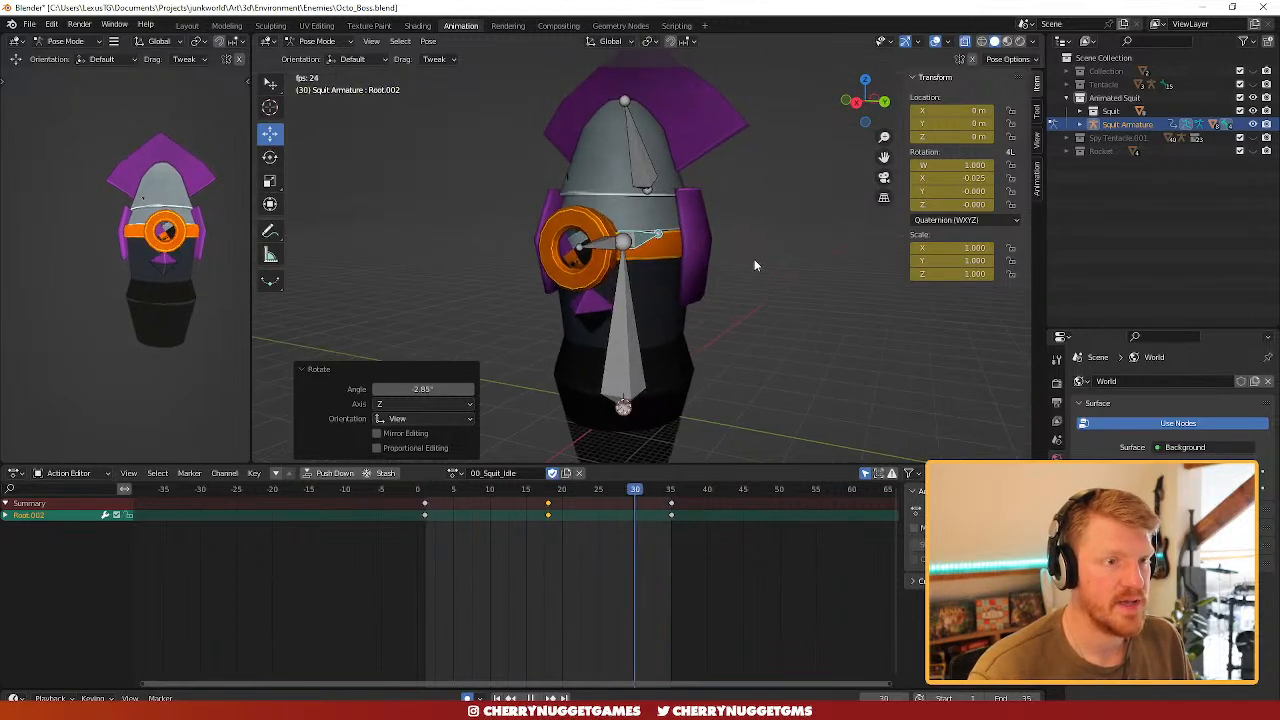
{"action": "scroll", "coordinate": [754, 259], "scroll_direction": "down", "scroll_amount": 4}
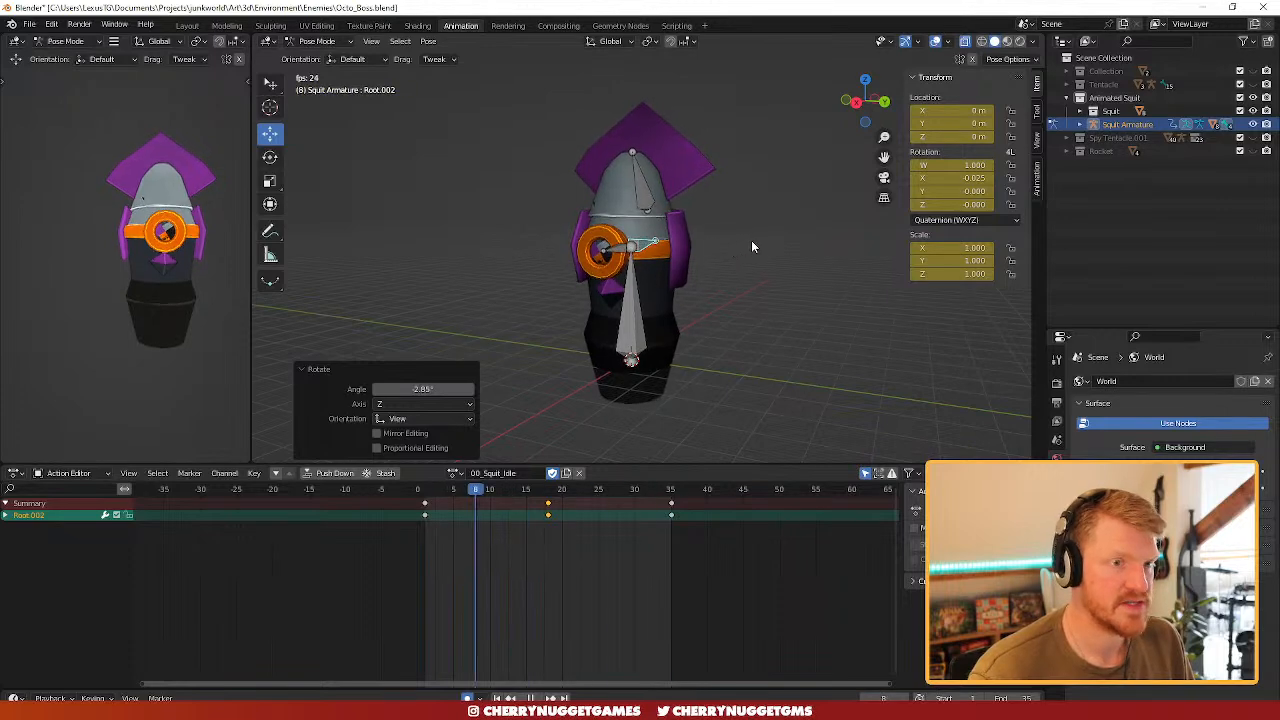
{"action": "middle_click_drag", "start_coordinate": [751, 240], "coordinate": [684, 258]}
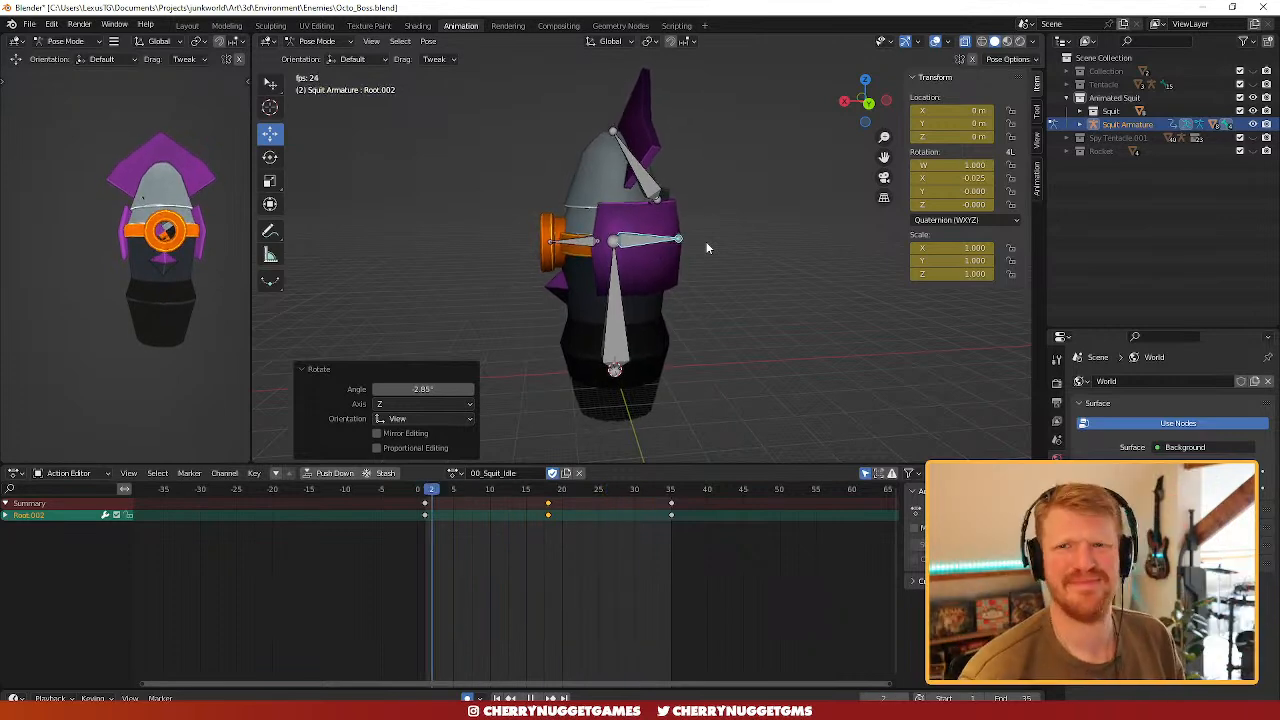
{"action": "scroll", "coordinate": [682, 248], "scroll_direction": "up", "scroll_amount": 3}
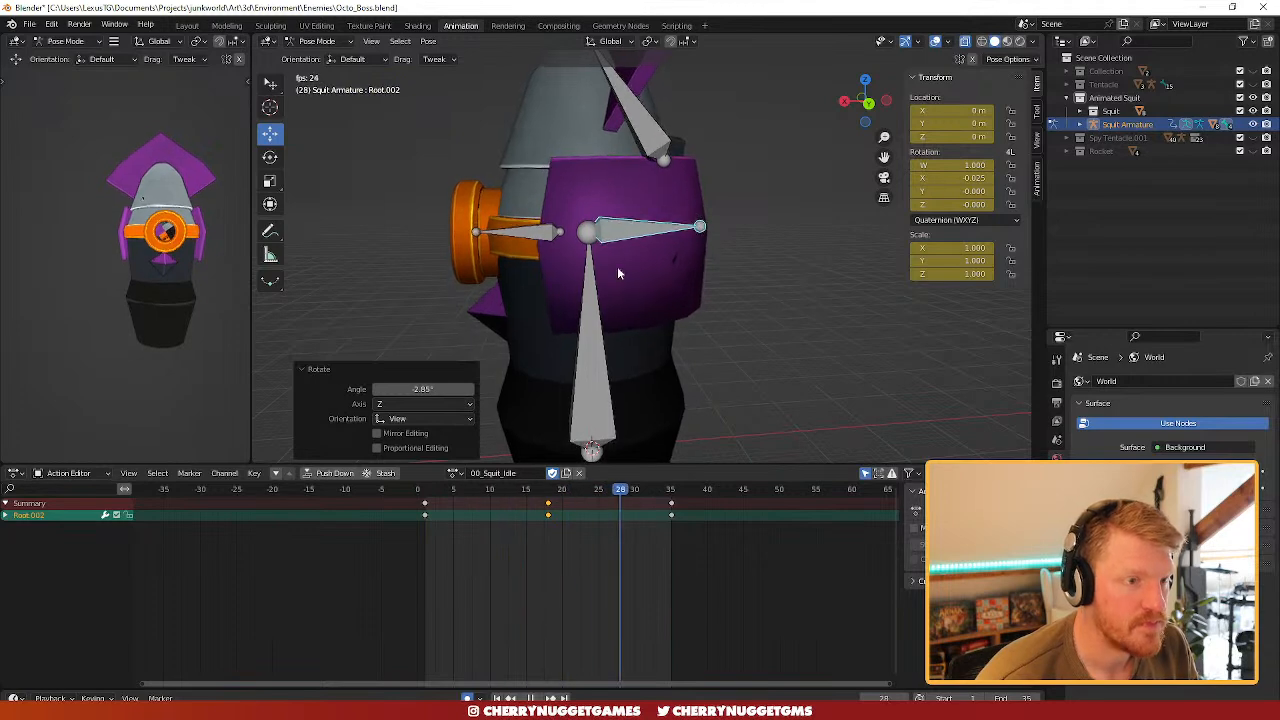
- Make the keyframes of all bones cyclic with the F-Modifier extrapolation, and play the animation
{"action": "left_click", "coordinate": [540, 232], "text": "shift"}
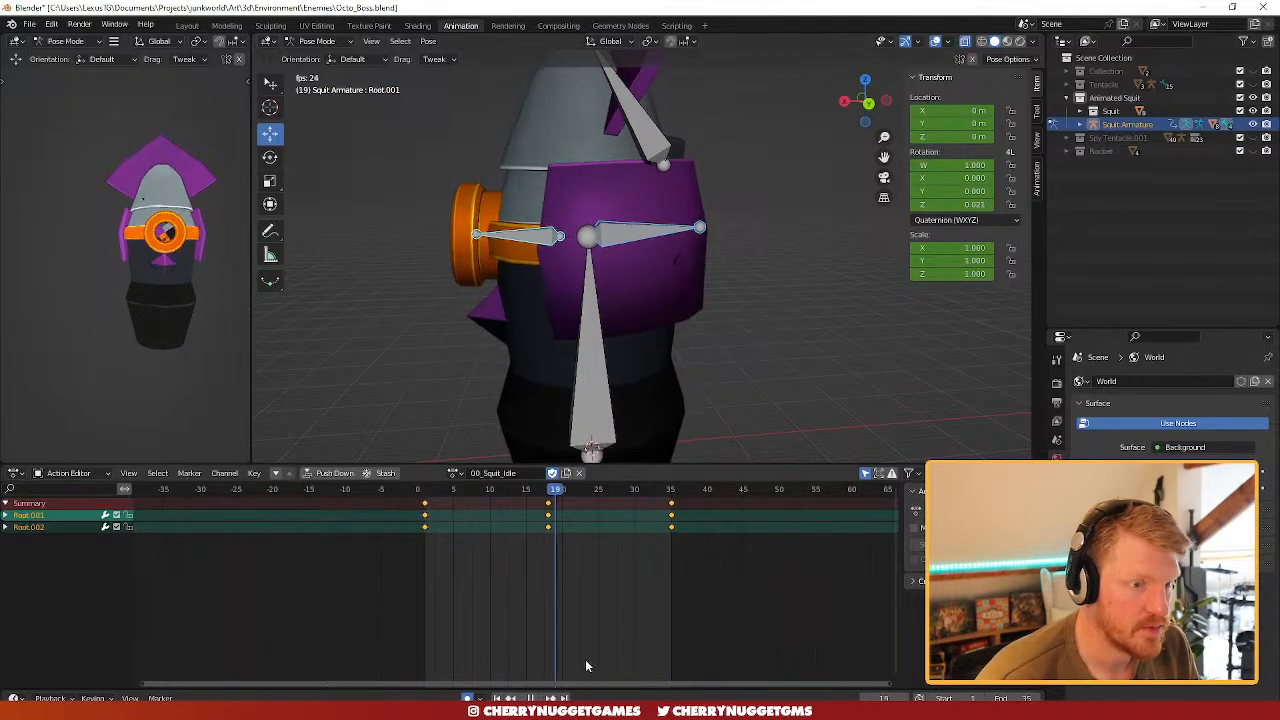
{"action": "key", "text": "Escape"}
{"action": "key", "text": "a"}
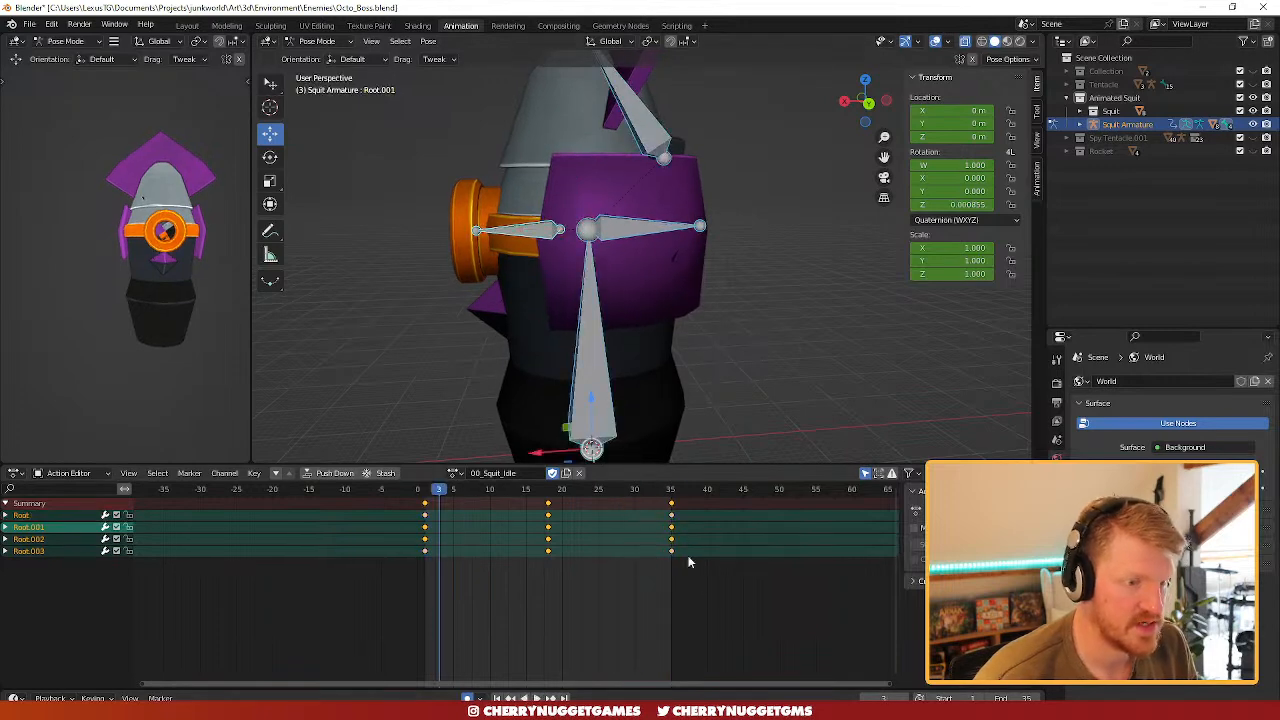
{"action": "left_click_drag", "start_coordinate": [688, 562], "coordinate": [410, 488]}
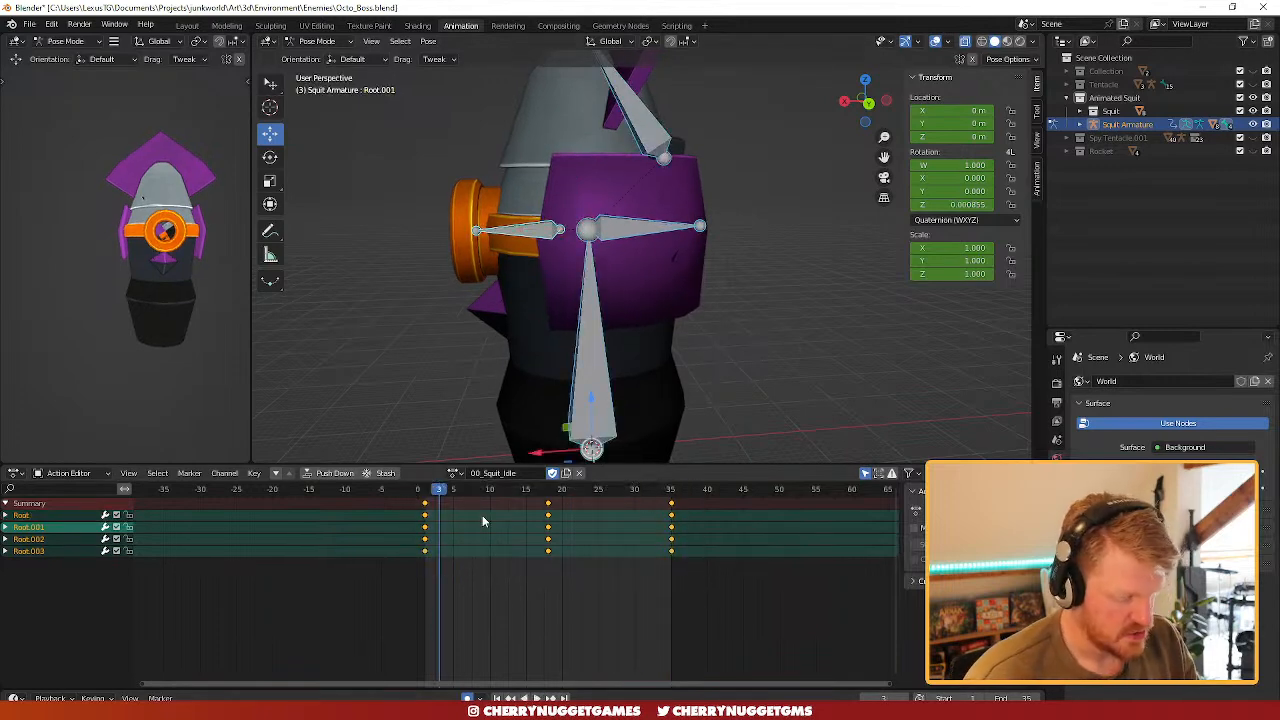
{"action": "key", "text": "shift+e"}
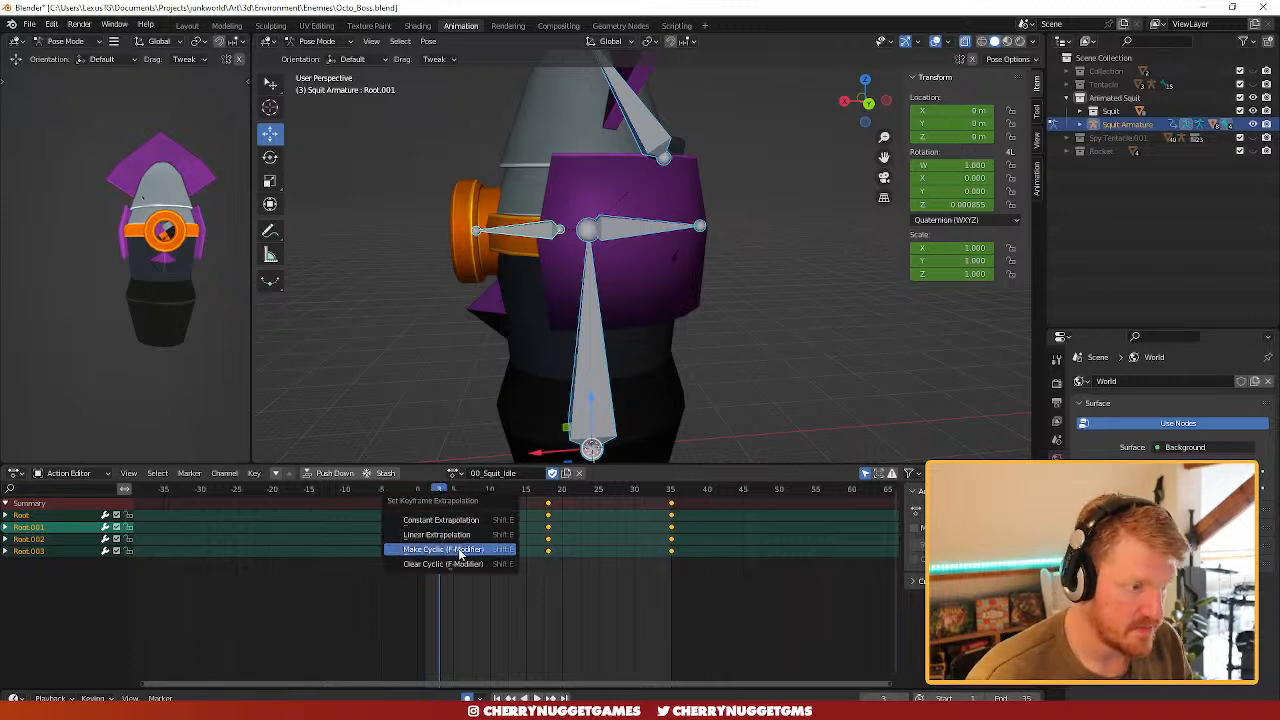
{"action": "left_click", "coordinate": [460, 548]}
{"action": "left_click", "coordinate": [536, 698]}
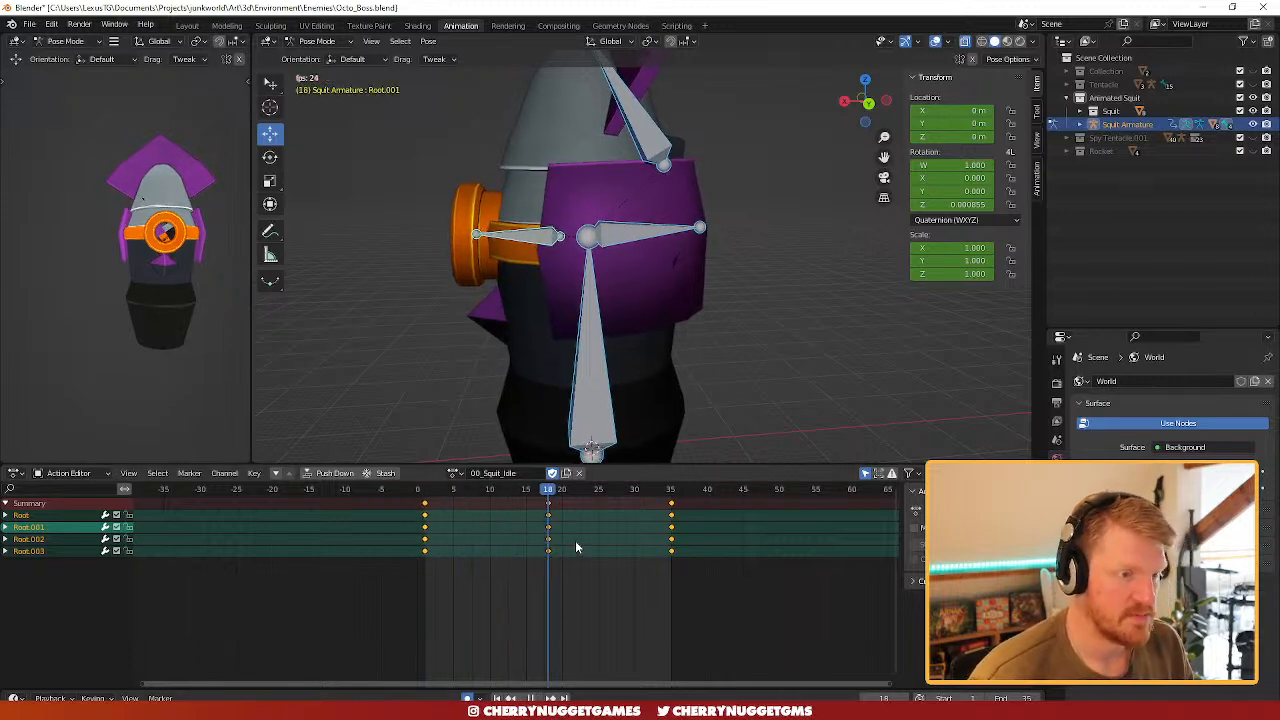
- Offset all keyframes of the front and rear bones (Root.001 and Root.002) so that they start at frame 25
{"action": "left_click", "coordinate": [616, 238]}
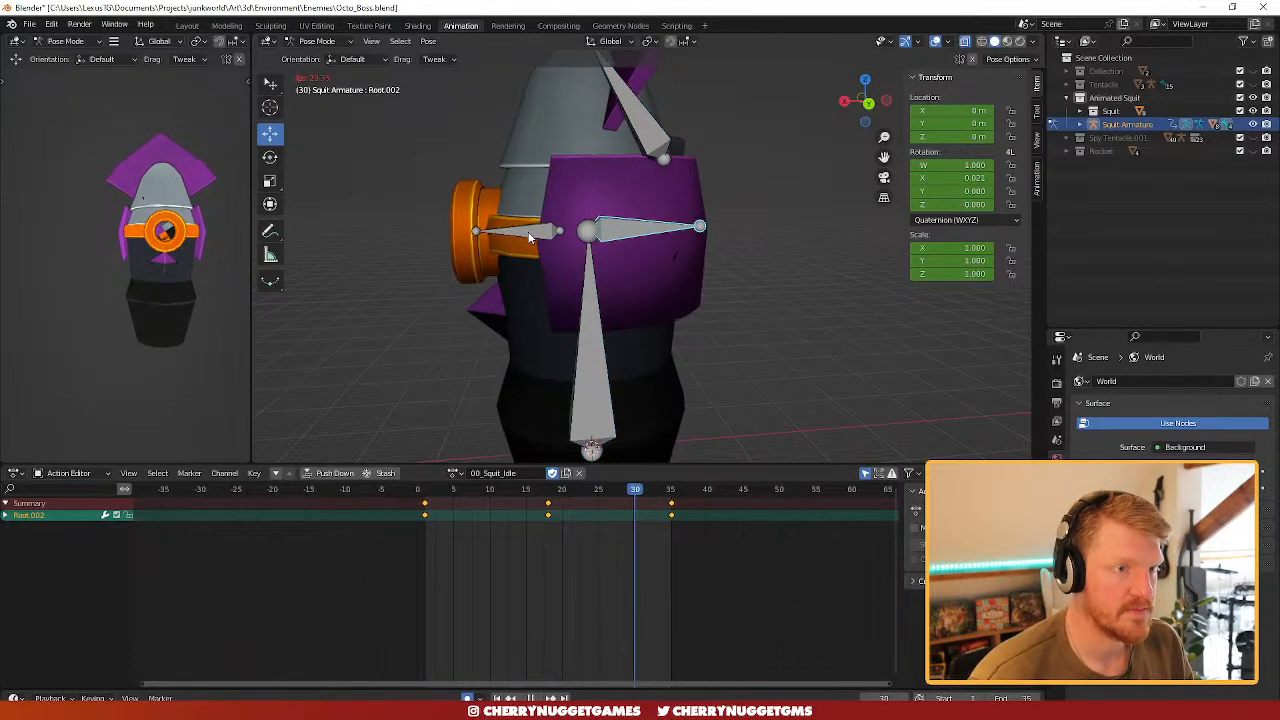
{"action": "left_click", "coordinate": [541, 234], "text": "shift"}
{"action": "left_click_drag", "start_coordinate": [710, 565], "coordinate": [423, 500]}
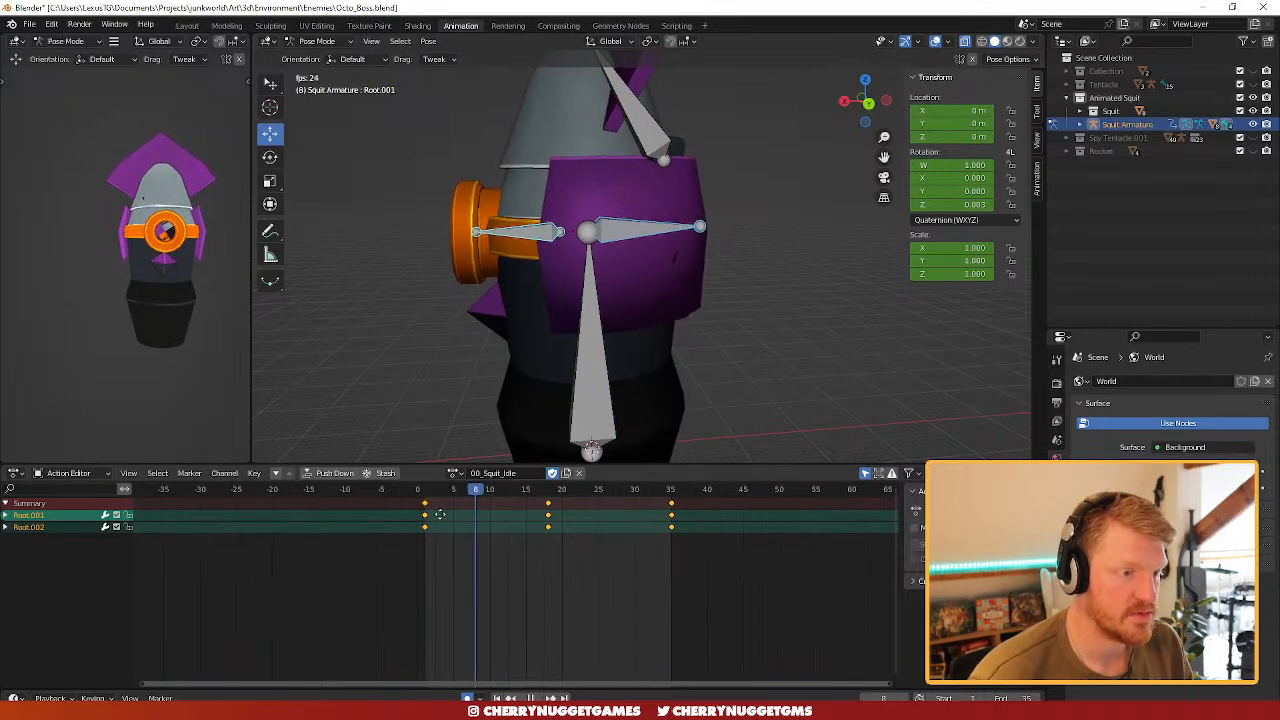
{"action": "key", "text": "g"}
{"action": "left_click", "coordinate": [531, 524]}
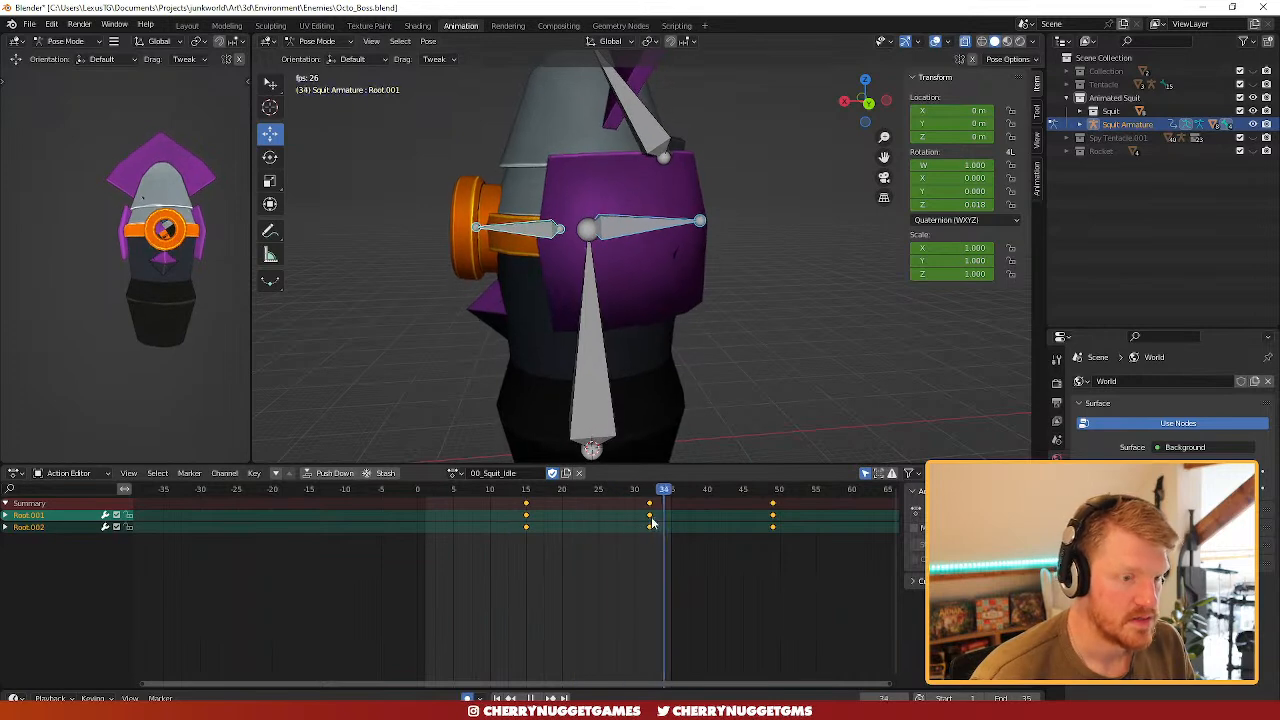
{"action": "key", "text": "g"}
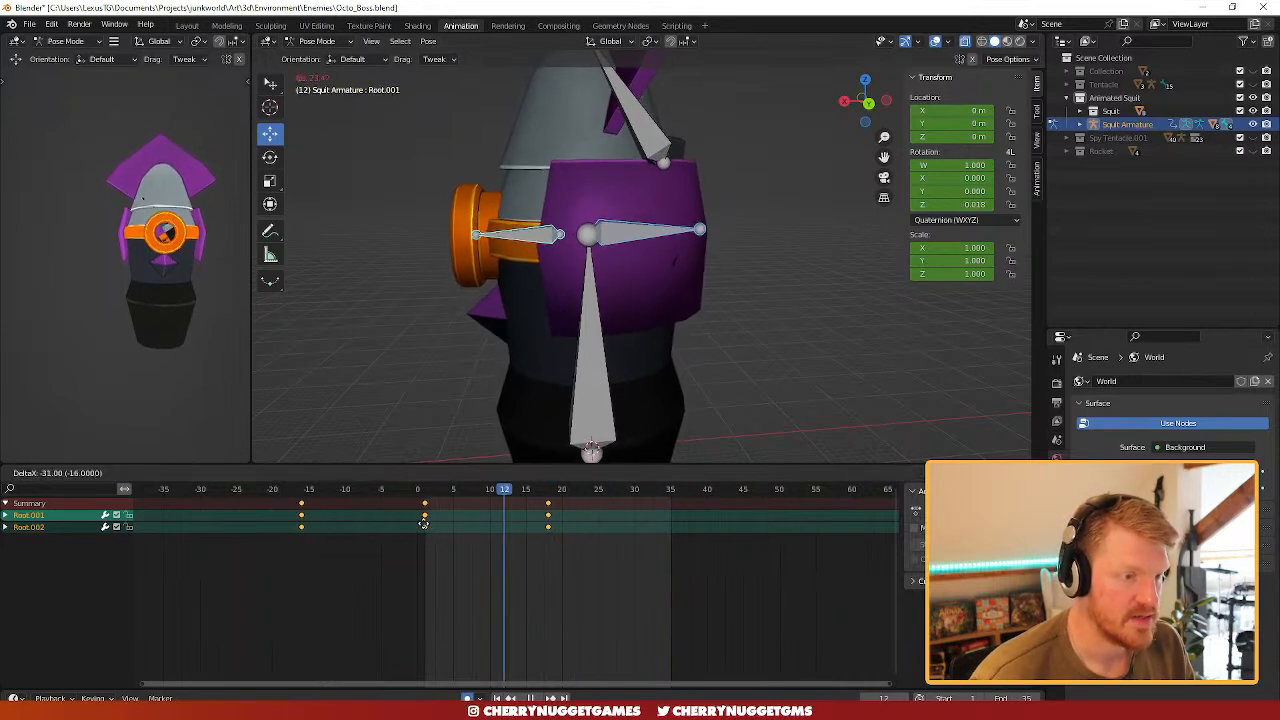
{"action": "left_click", "coordinate": [422, 522]}
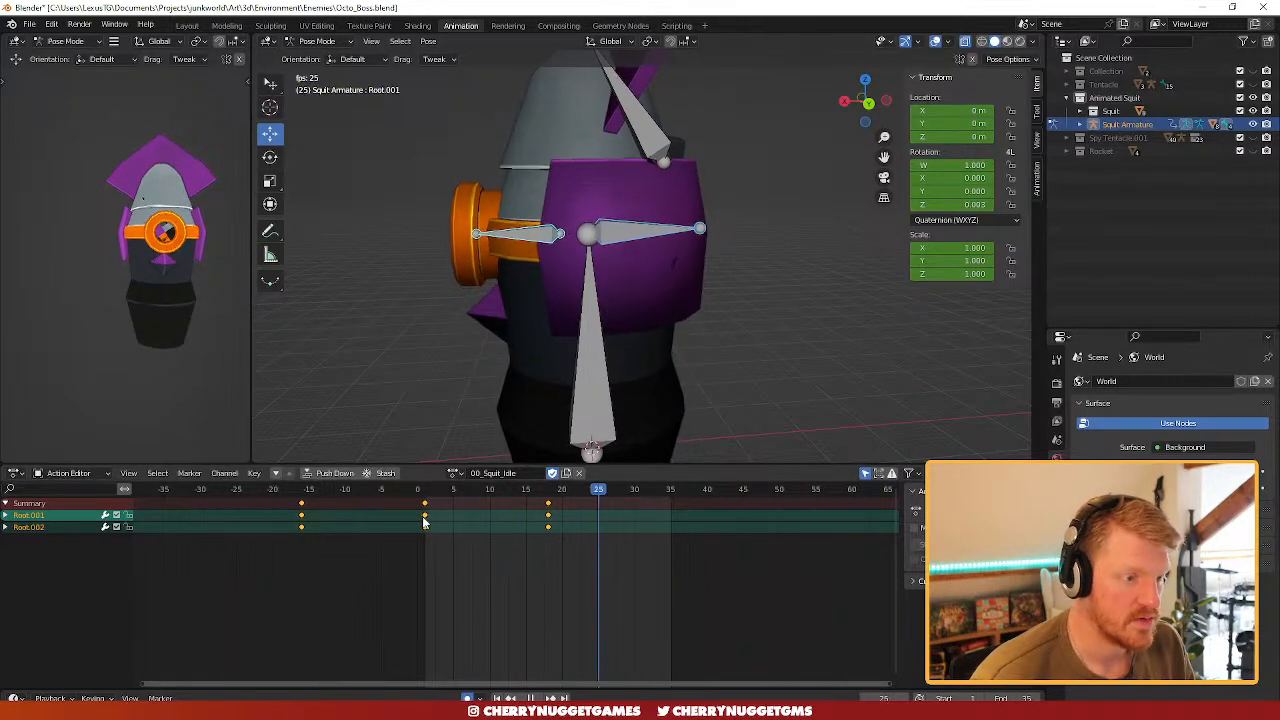
{"action": "key", "text": "g"}
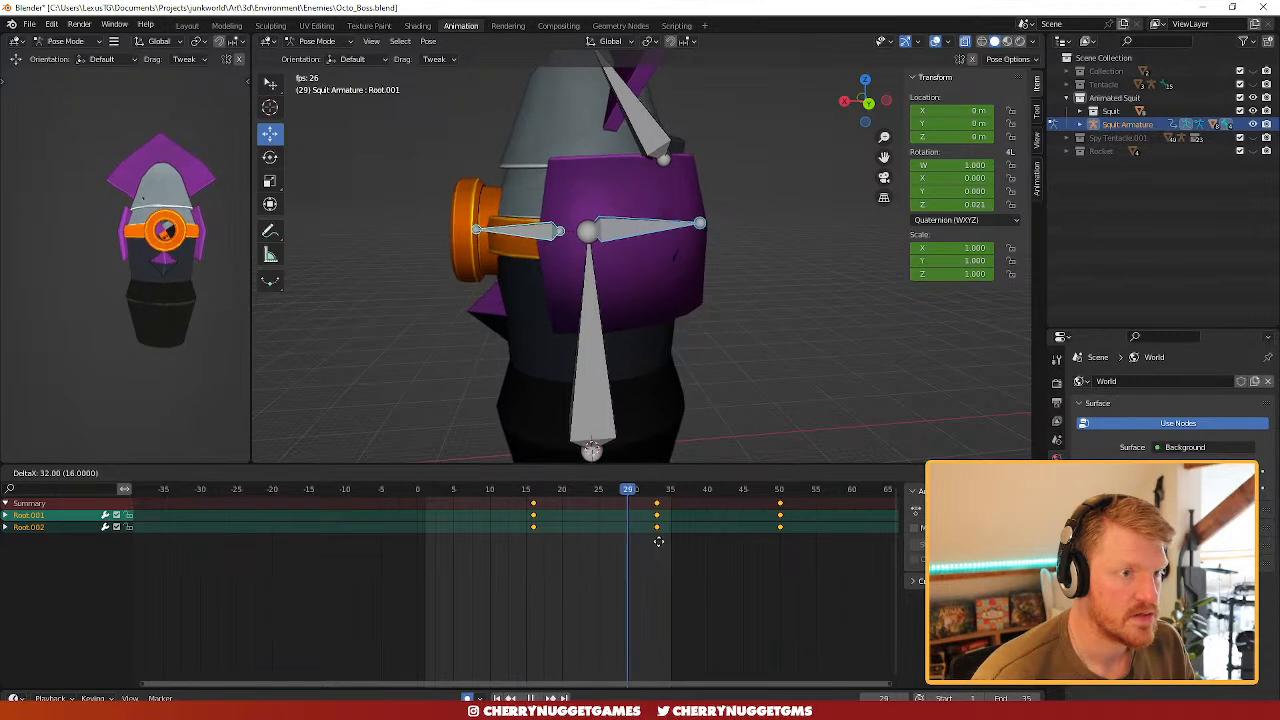
{"action": "left_click", "coordinate": [724, 544]}
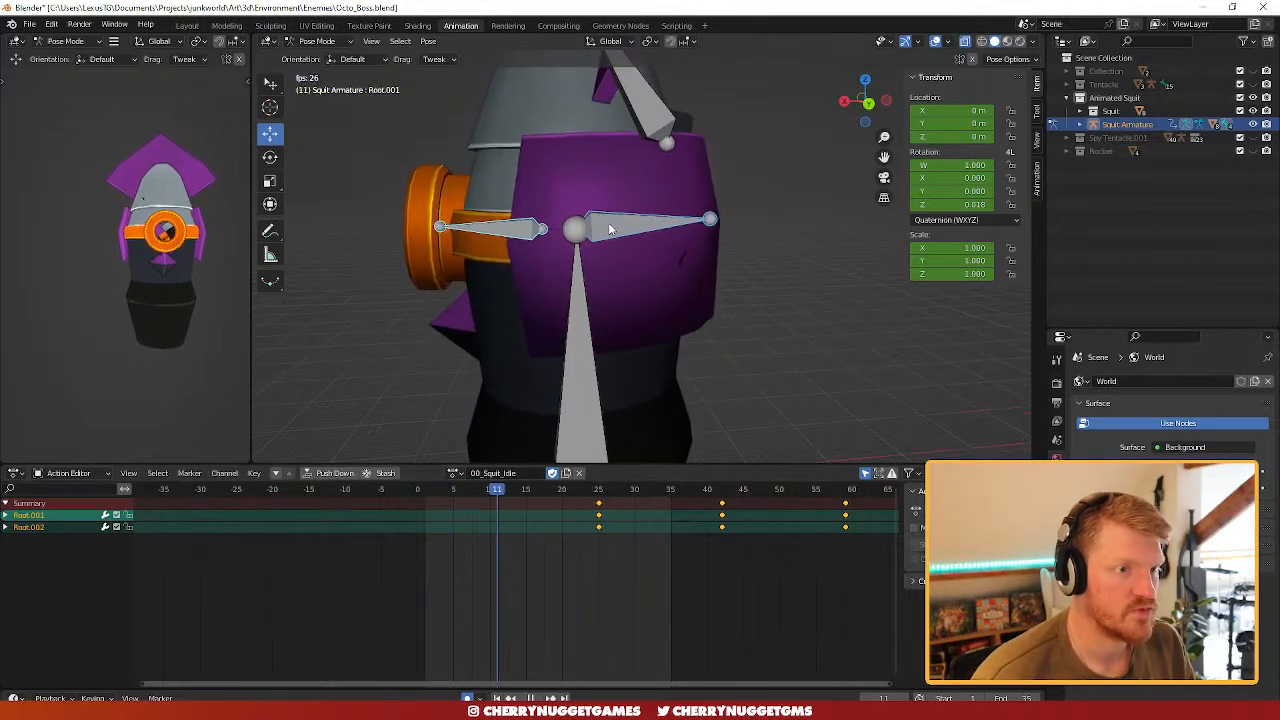
- Try to close the offset loop by keyframing both bones at frames 35 and 1 and deleting their keyframes beyond frame 35
{"action": "key", "text": "space"}
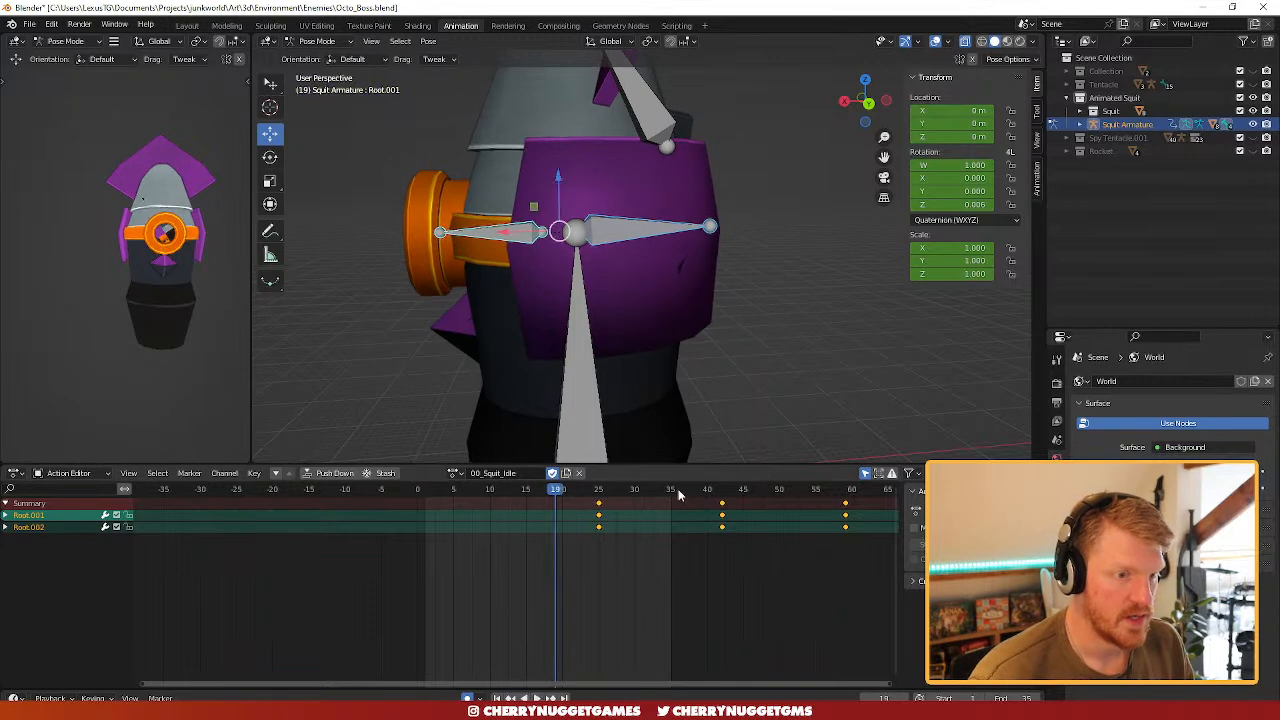
{"action": "left_click", "coordinate": [678, 490]}
{"action": "key", "text": "i"}
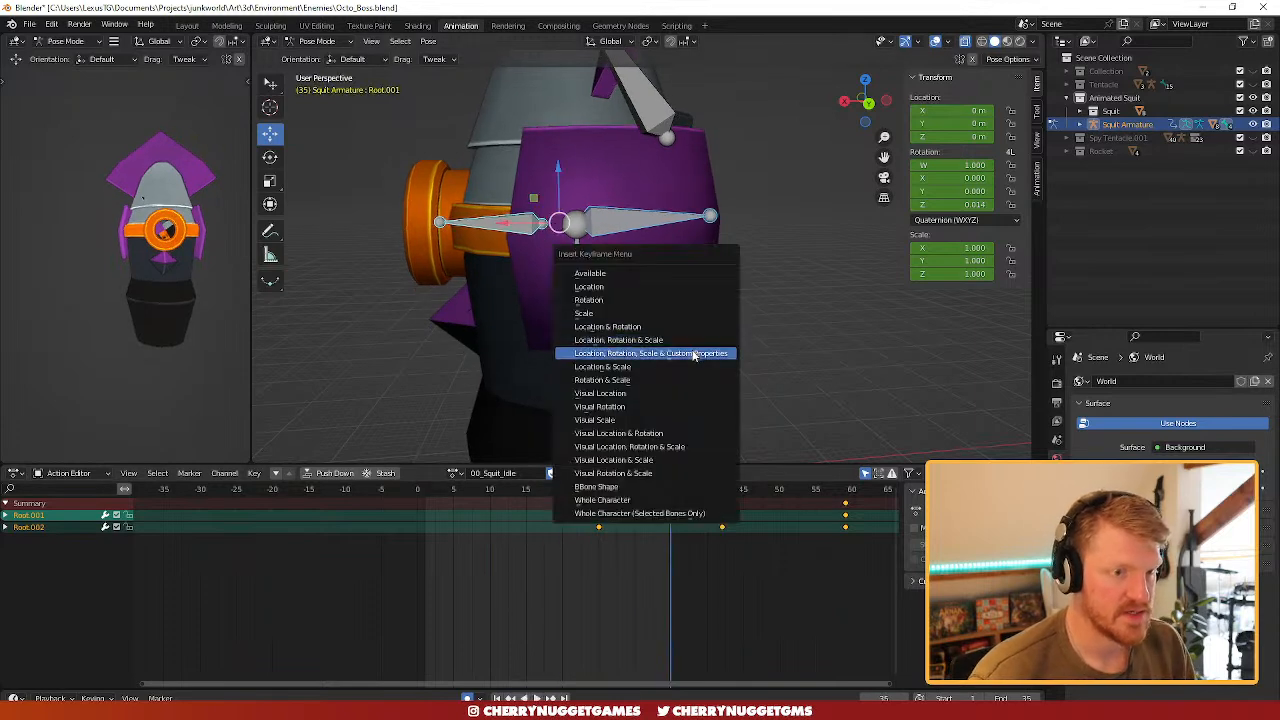
{"action": "left_click", "coordinate": [693, 356]}
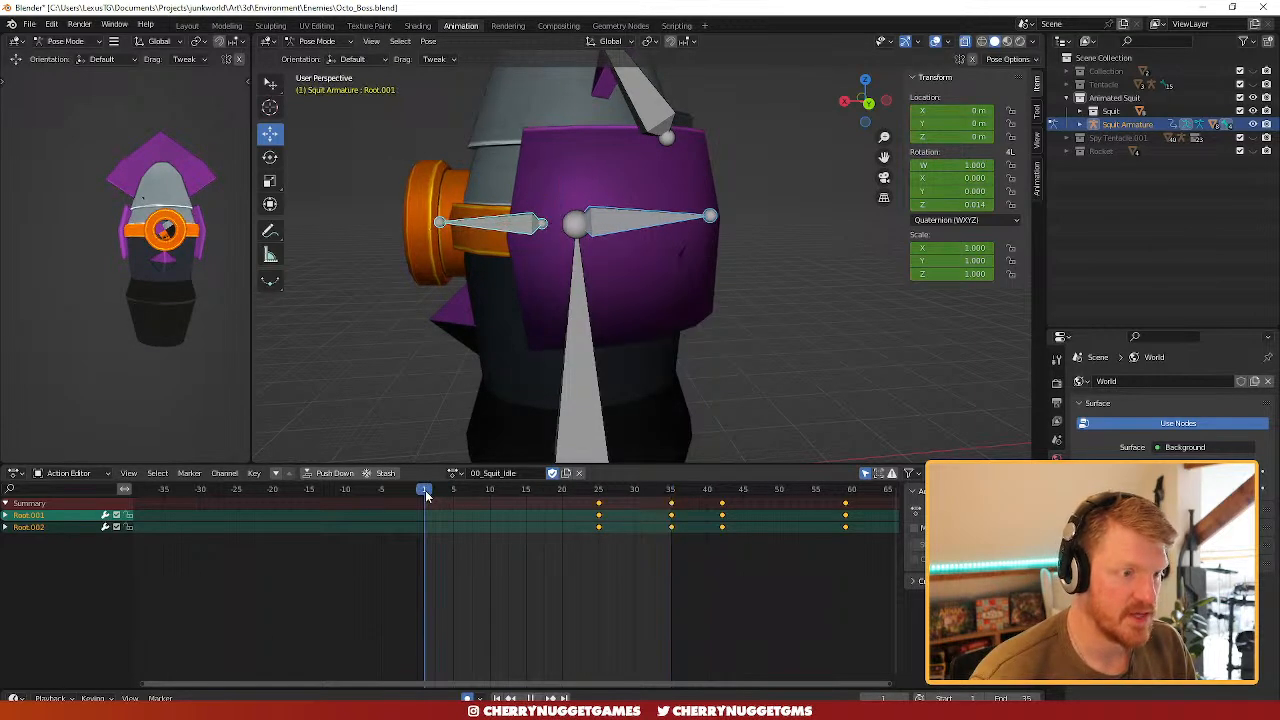
{"action": "key", "text": "i"}
{"action": "left_click", "coordinate": [600, 250]}
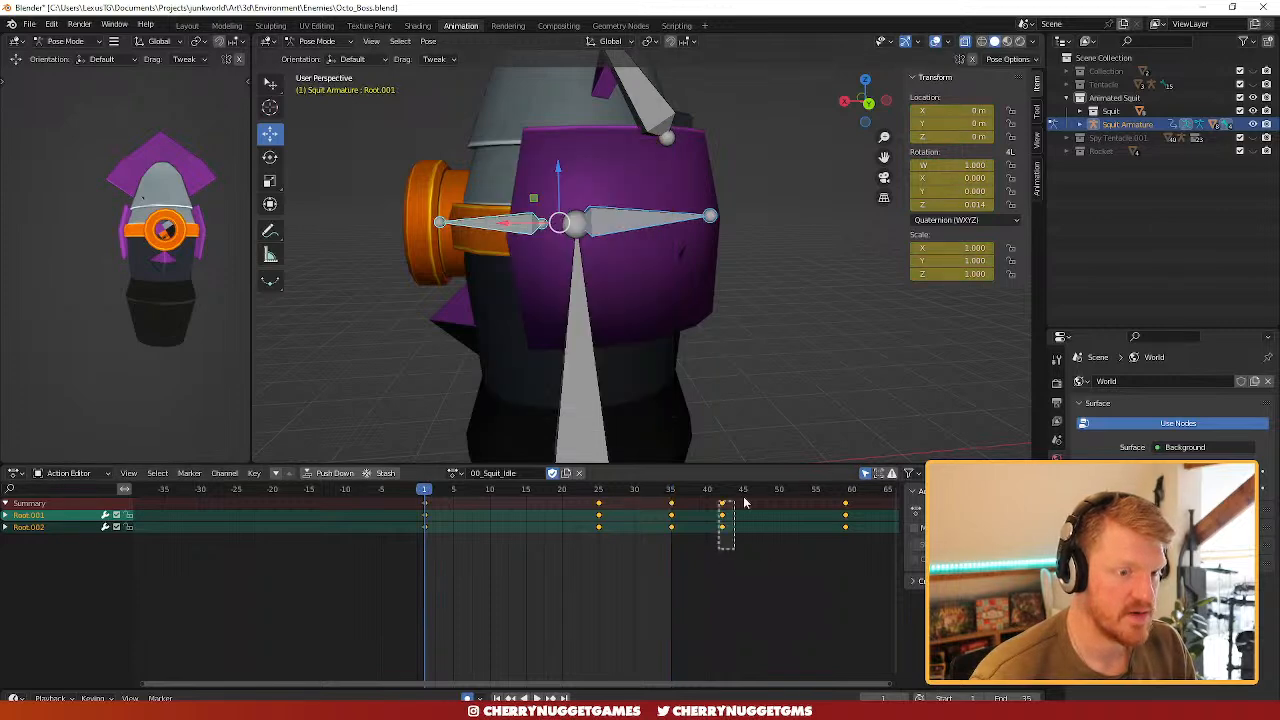
{"action": "left_click_drag", "start_coordinate": [744, 503], "coordinate": [860, 493]}
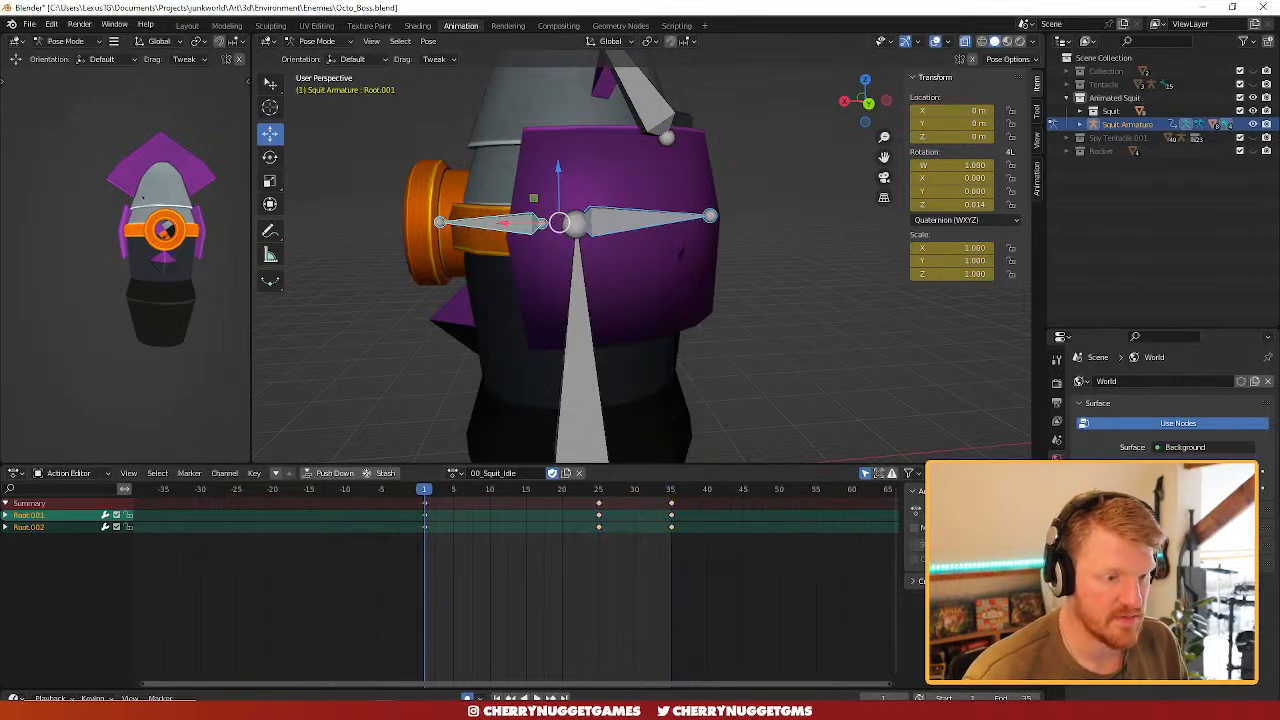
- Play back the trimmed loop, and undo the added keyframes and the deletion
{"action": "key", "text": "space"}
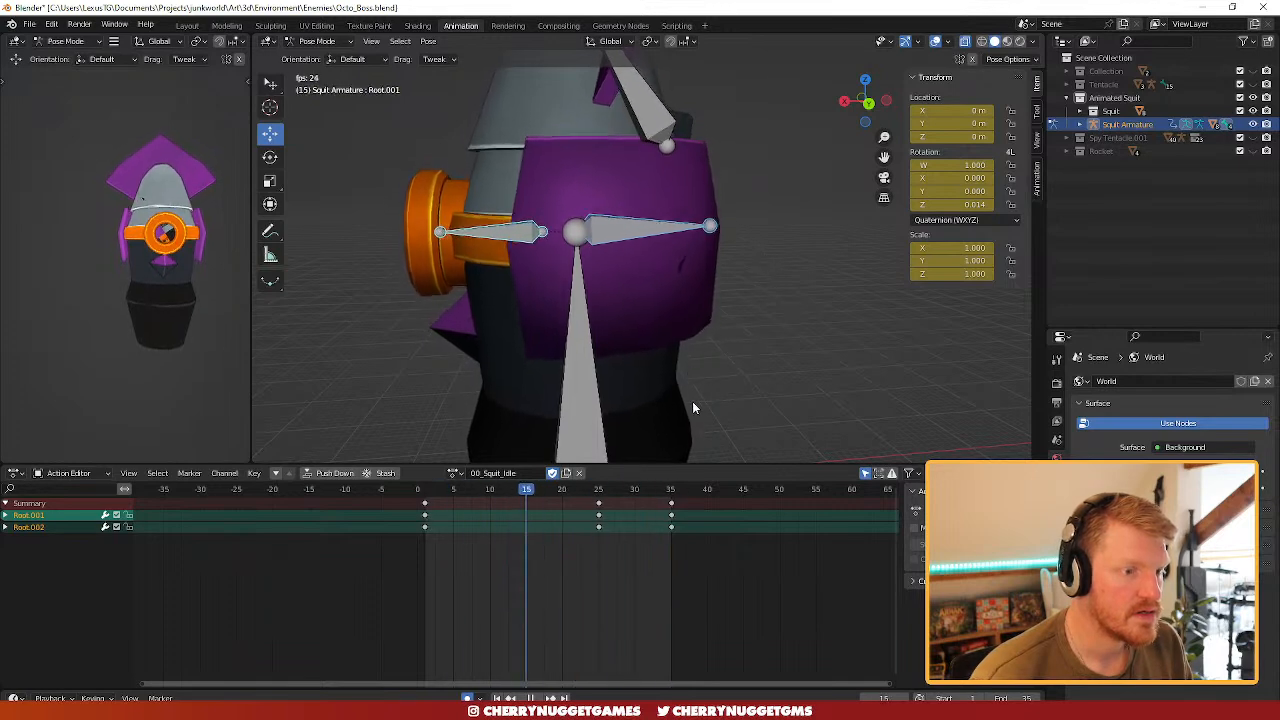
{"action": "key", "text": "space"}
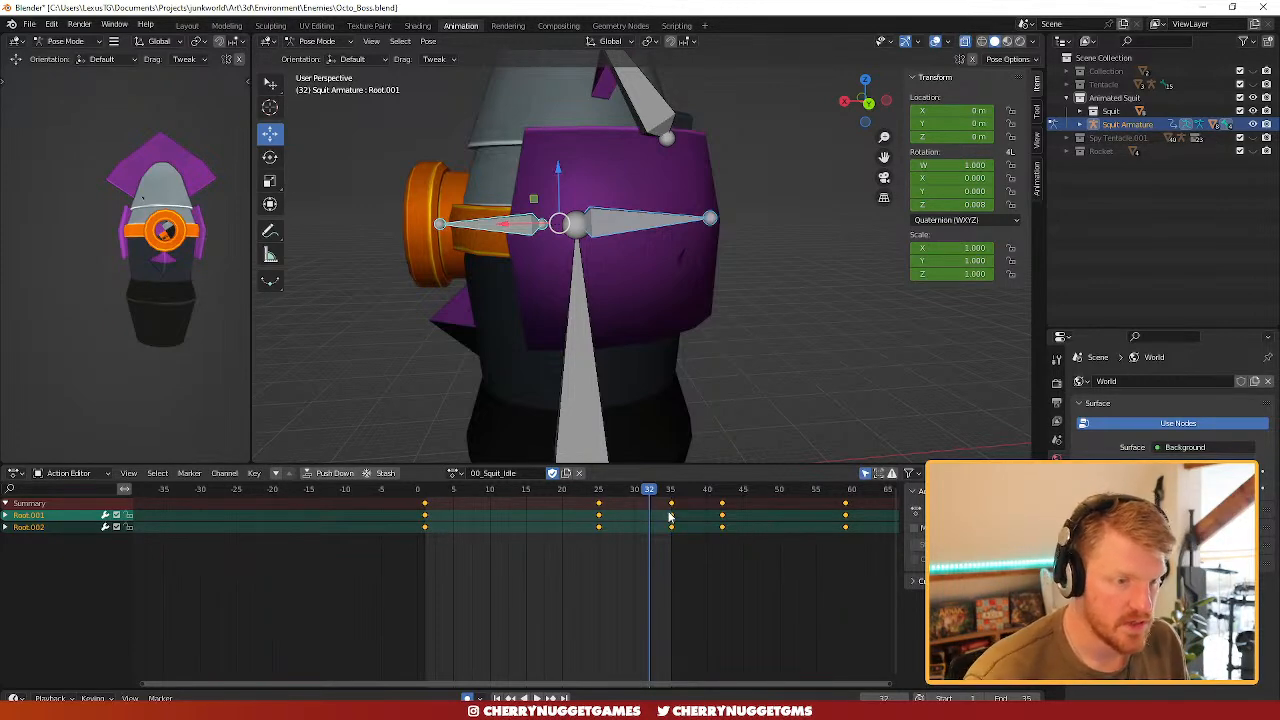
{"action": "key", "text": "ctrl+z"}
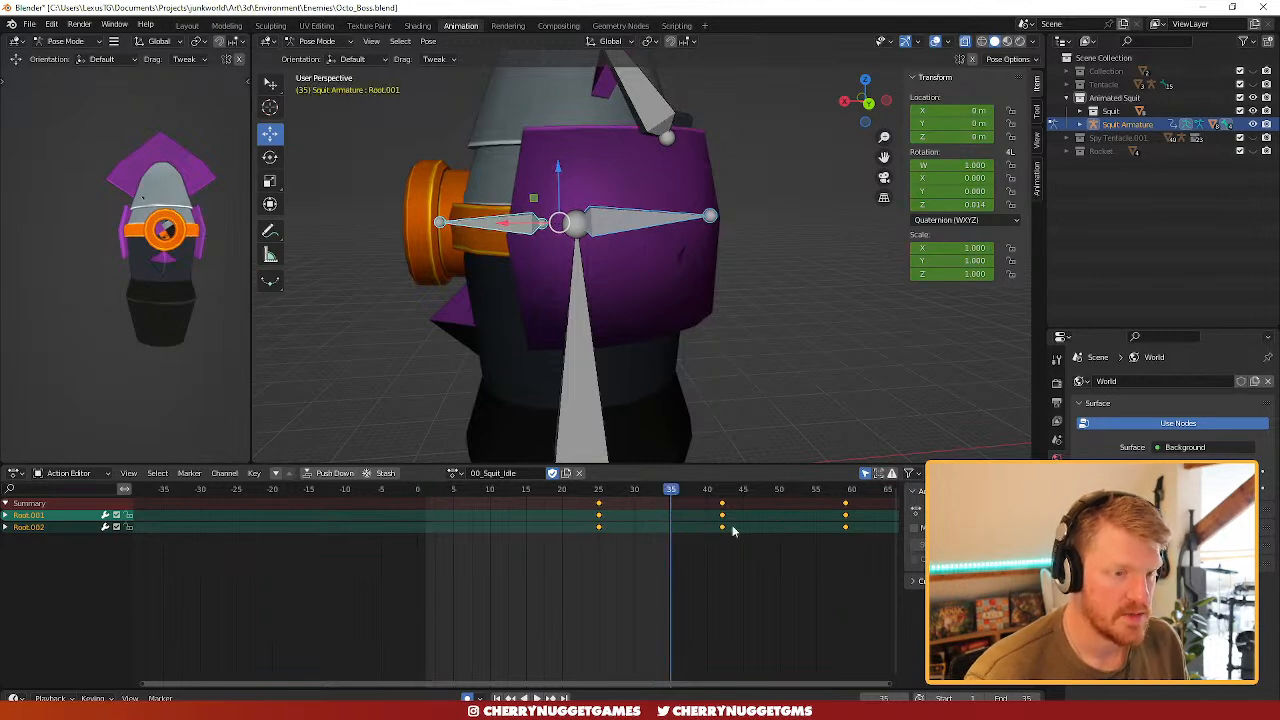
- Shift the keyframes of both bones so that they fall at frames 18, 35 and 52
{"action": "left_click", "coordinate": [438, 491]}
{"action": "left_click_drag", "start_coordinate": [435, 497], "coordinate": [548, 482]}
{"action": "key", "text": "g"}
{"action": "left_click", "coordinate": [666, 508]}
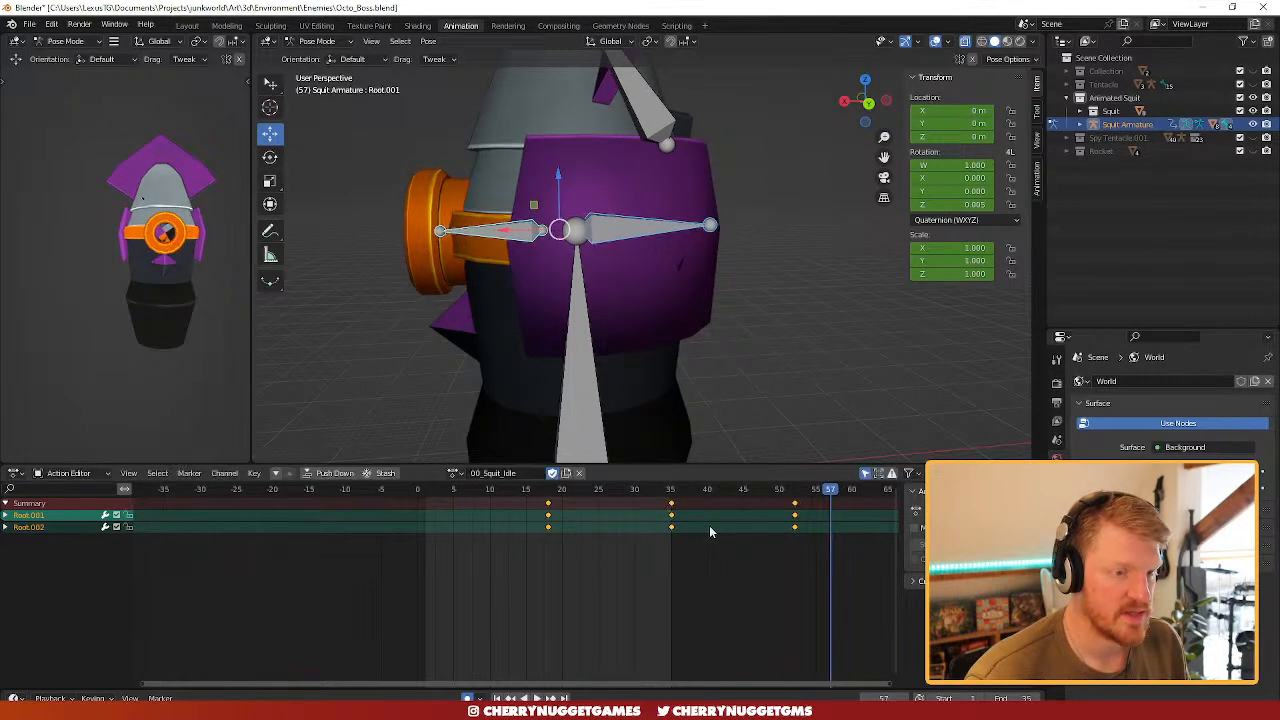
- Try to move both bones' frame 52 keyframes to frame 1, play the loop, and undo the move
{"action": "left_click_drag", "start_coordinate": [796, 508], "coordinate": [448, 502]}
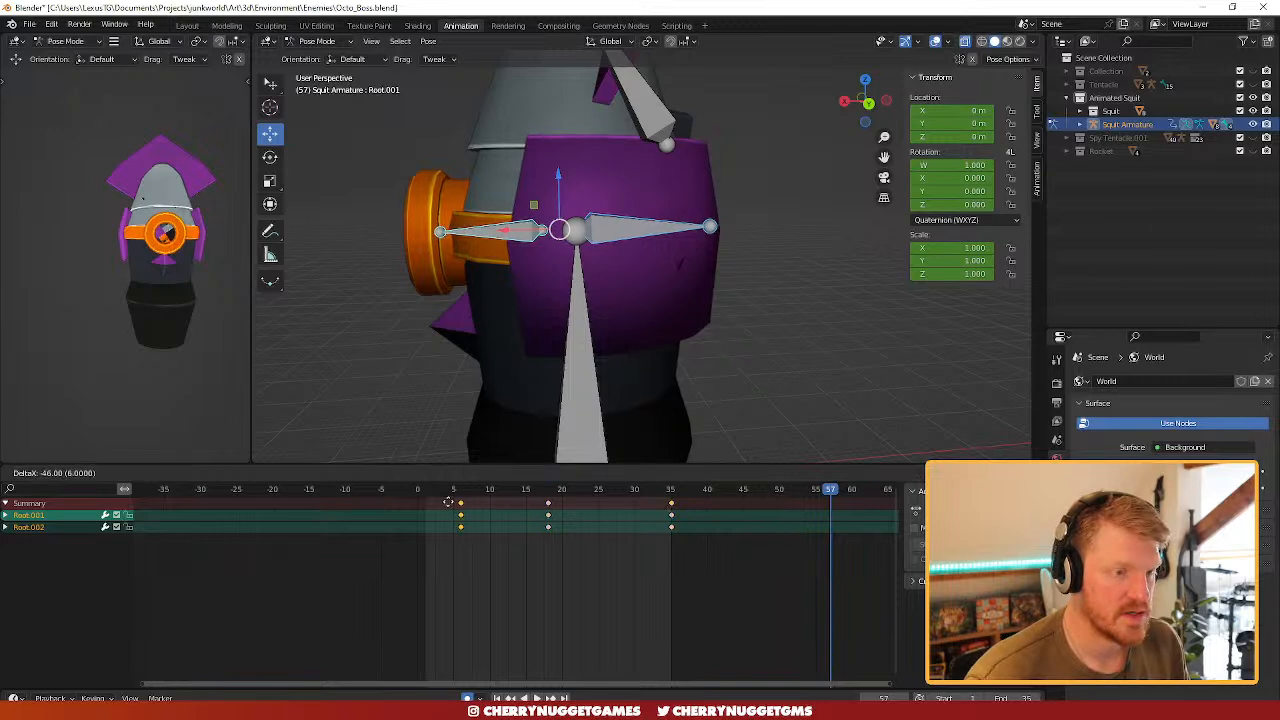
{"action": "left_click", "coordinate": [425, 505]}
{"action": "left_click", "coordinate": [426, 490]}
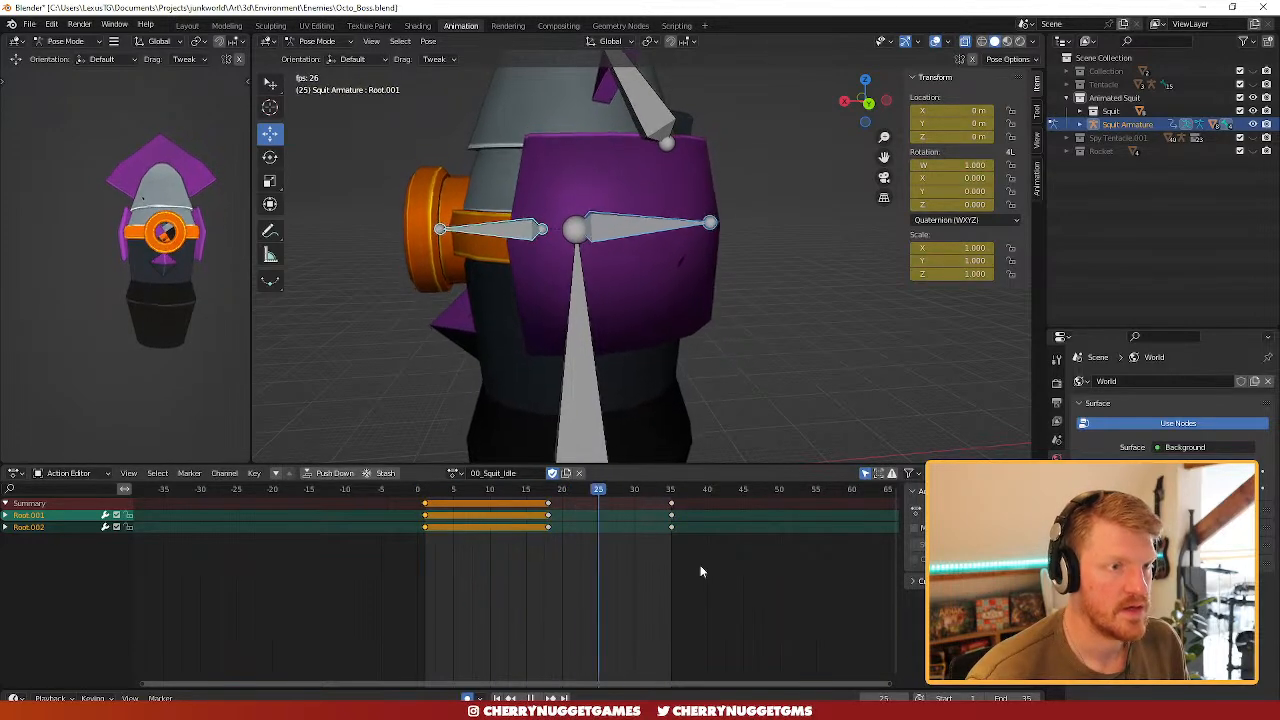
{"action": "key", "text": "ctrl+z"}
{"action": "key", "text": "ctrl+z"}
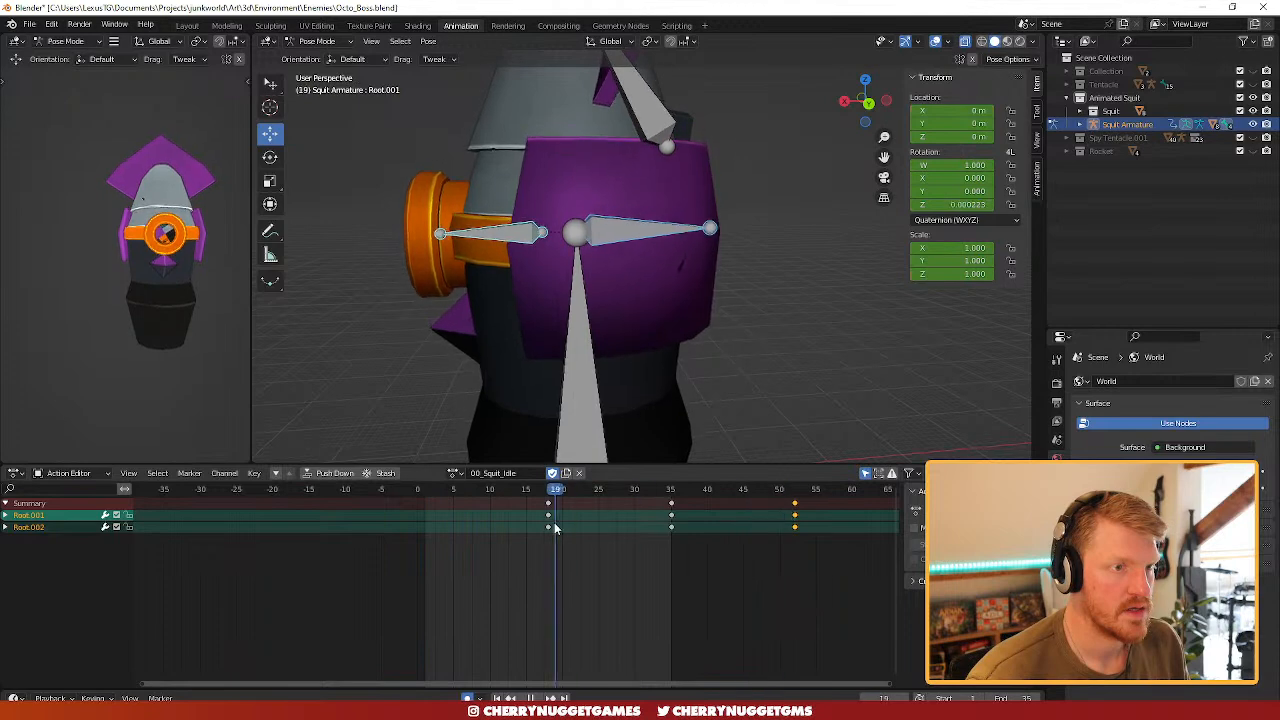
- Shift all keyframes of Root.001 and Root.002 so that they fall at frames 25, 42 and 59
{"action": "left_click_drag", "start_coordinate": [823, 548], "coordinate": [606, 504]}
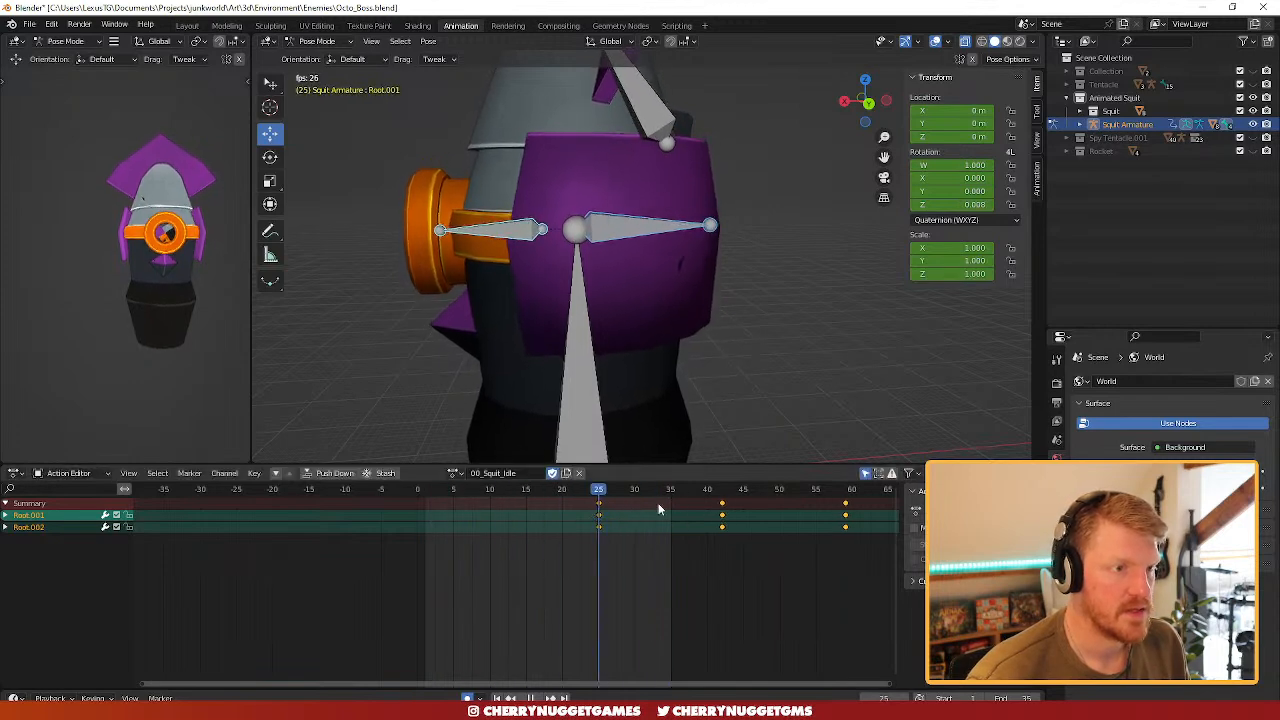
{"action": "key", "text": "space"}
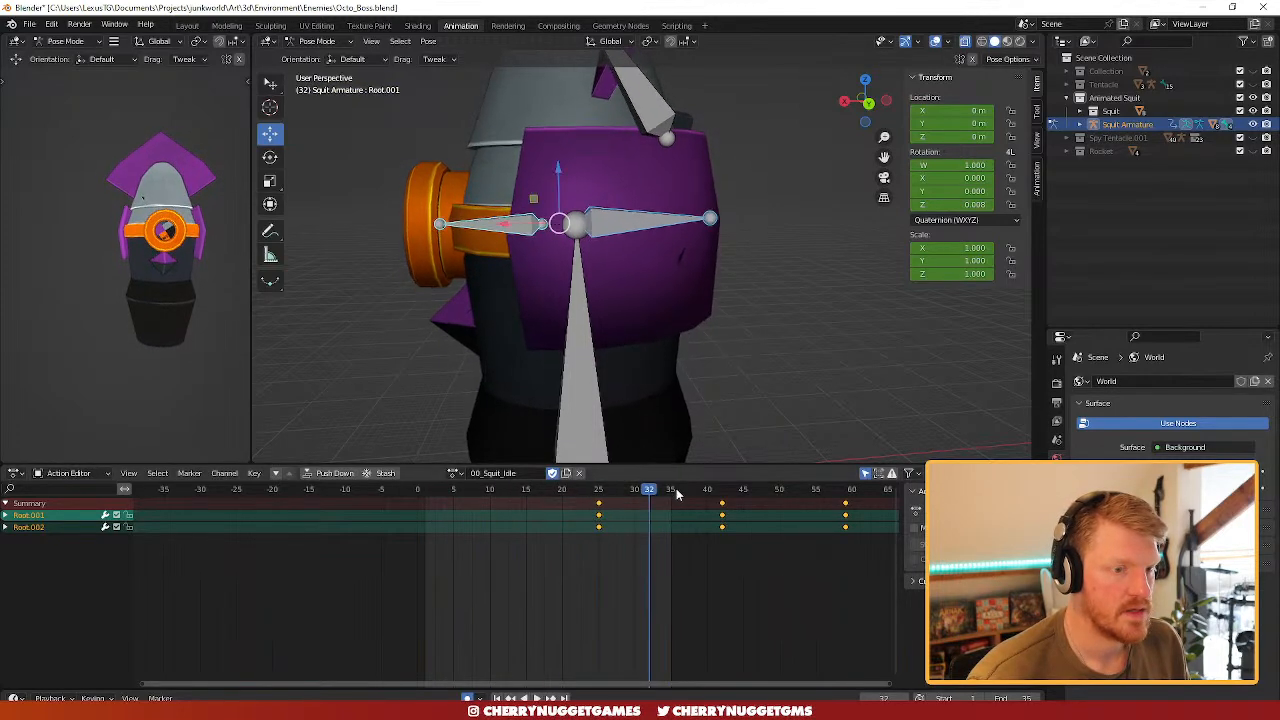
- Keyframe all bones at frame 35, and insert the same pose as keyframes at frame 1
{"action": "left_click_drag", "start_coordinate": [686, 493], "coordinate": [672, 491]}
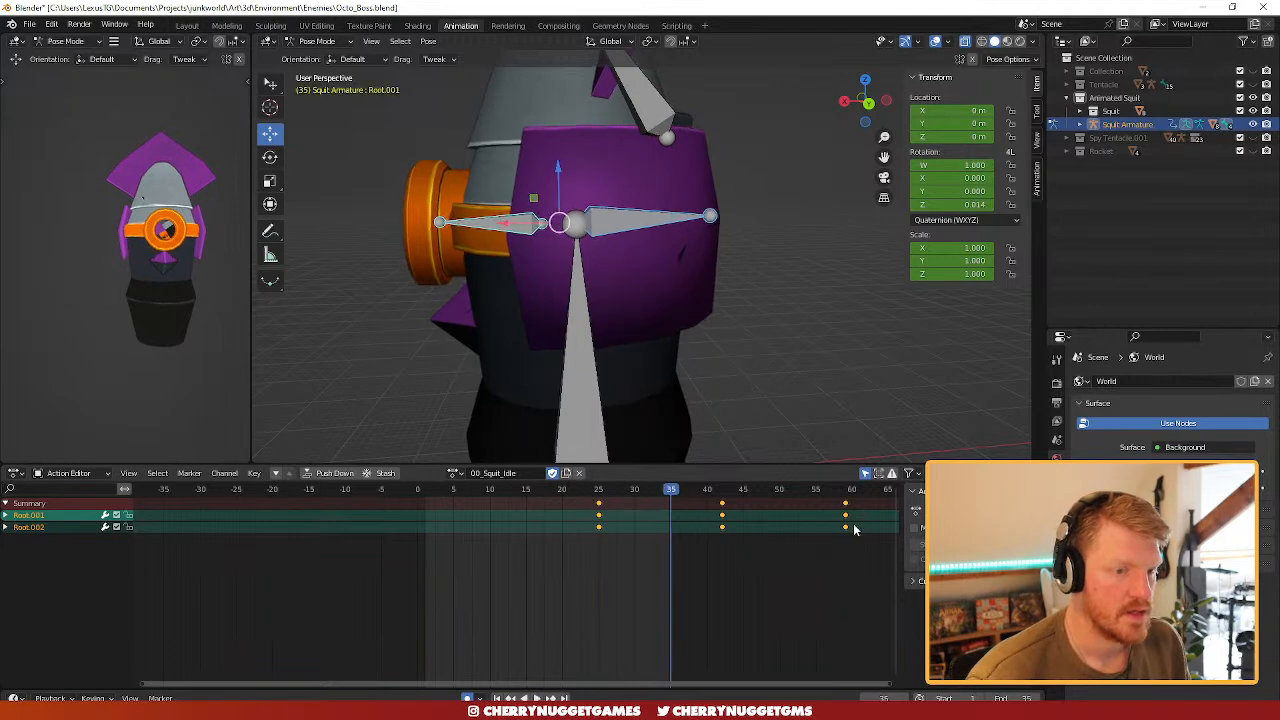
{"action": "key", "text": "i"}
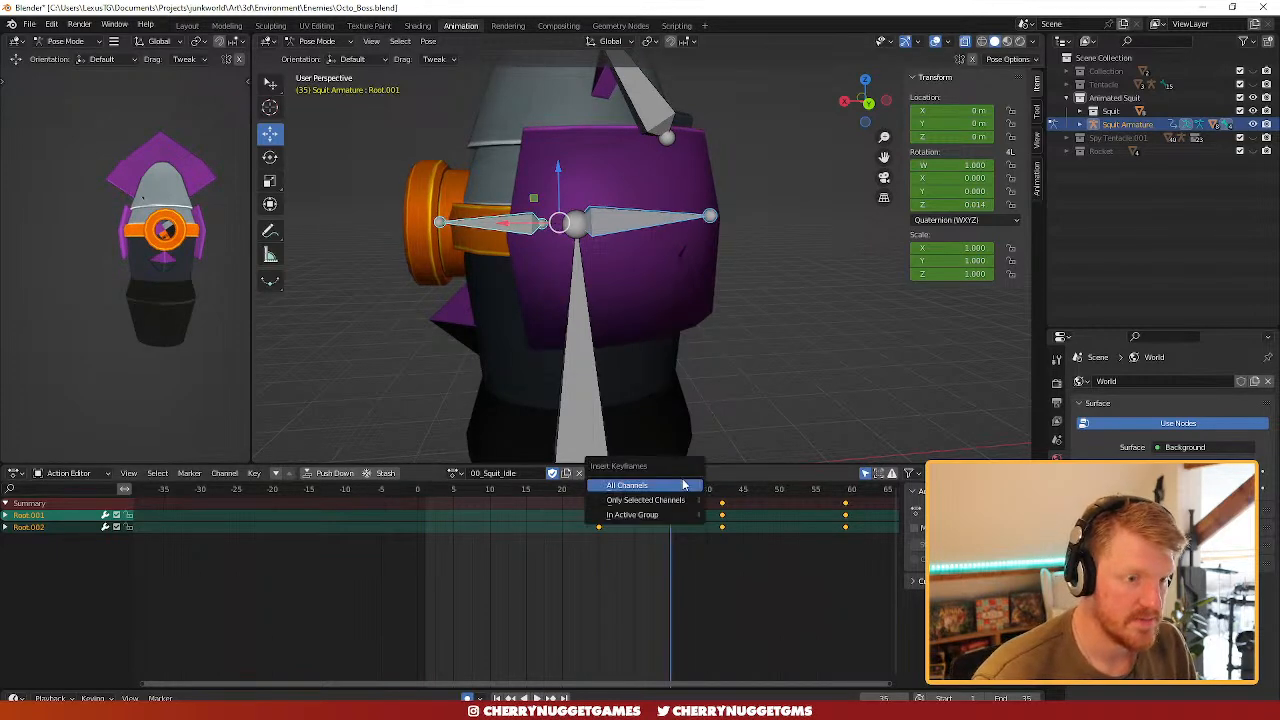
{"action": "left_click", "coordinate": [735, 388]}
{"action": "key", "text": "a"}
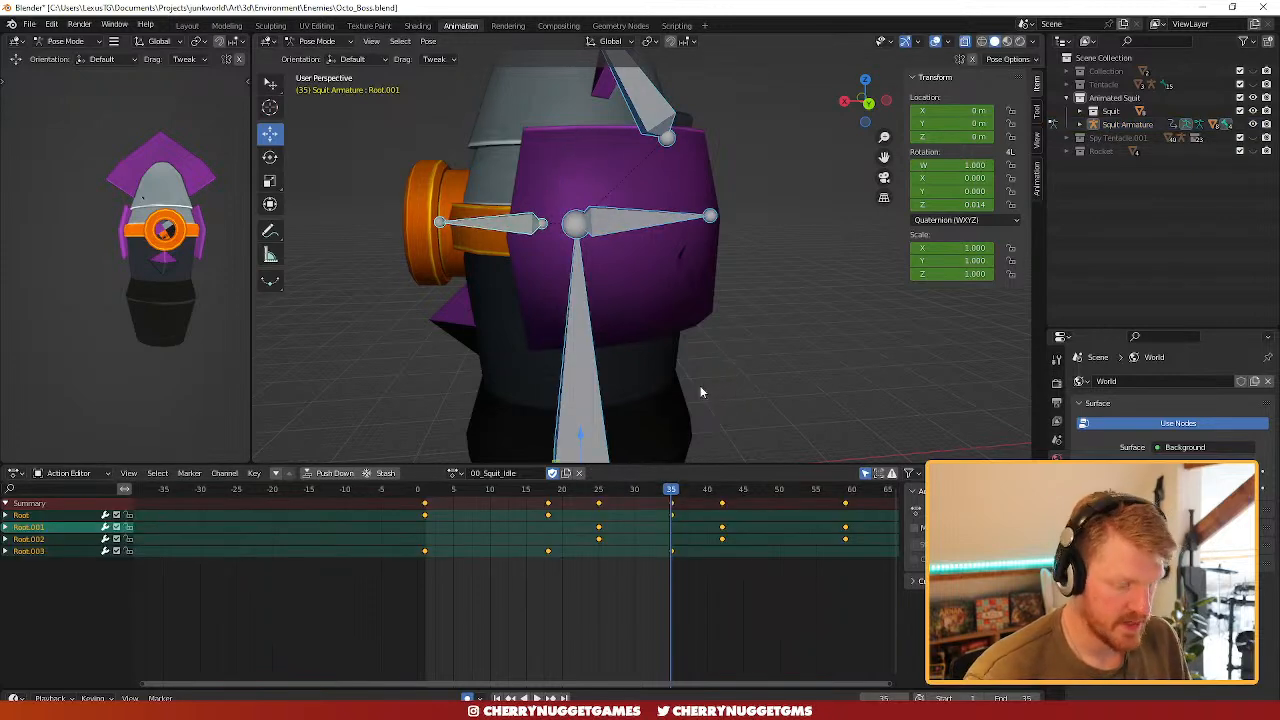
{"action": "key", "text": "i"}
{"action": "left_click", "coordinate": [655, 357]}
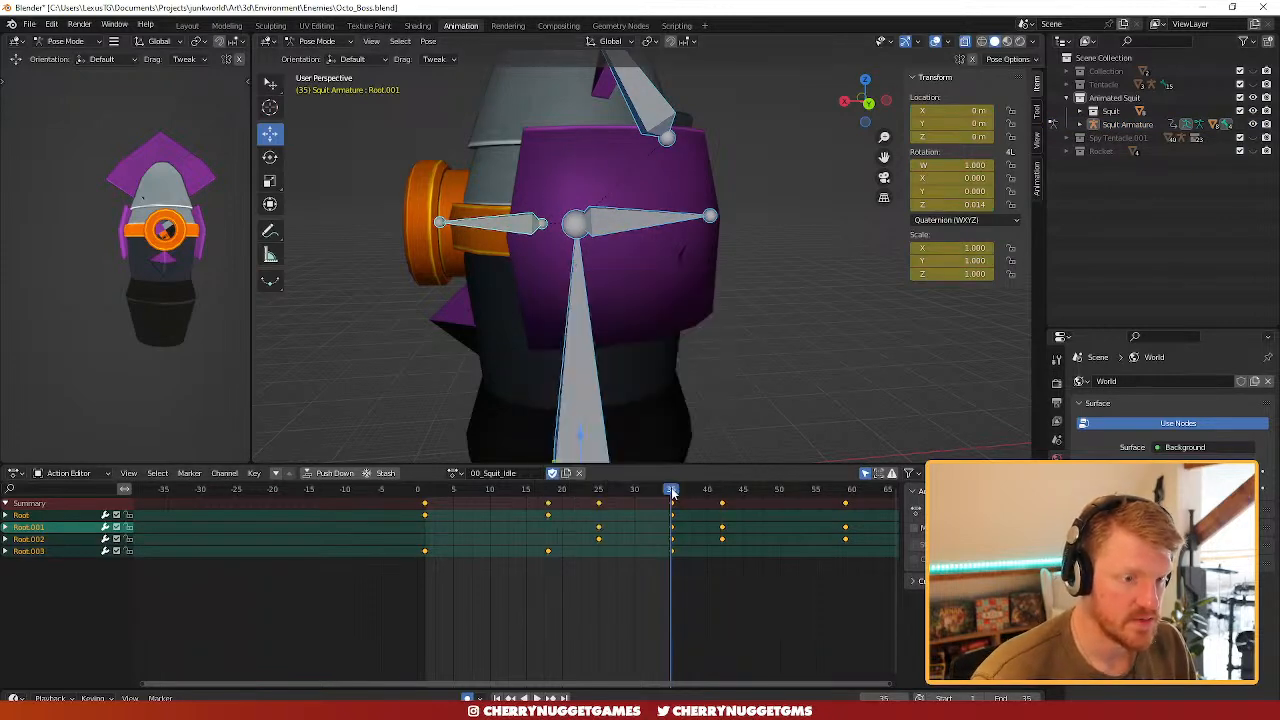
{"action": "key", "text": "i"}
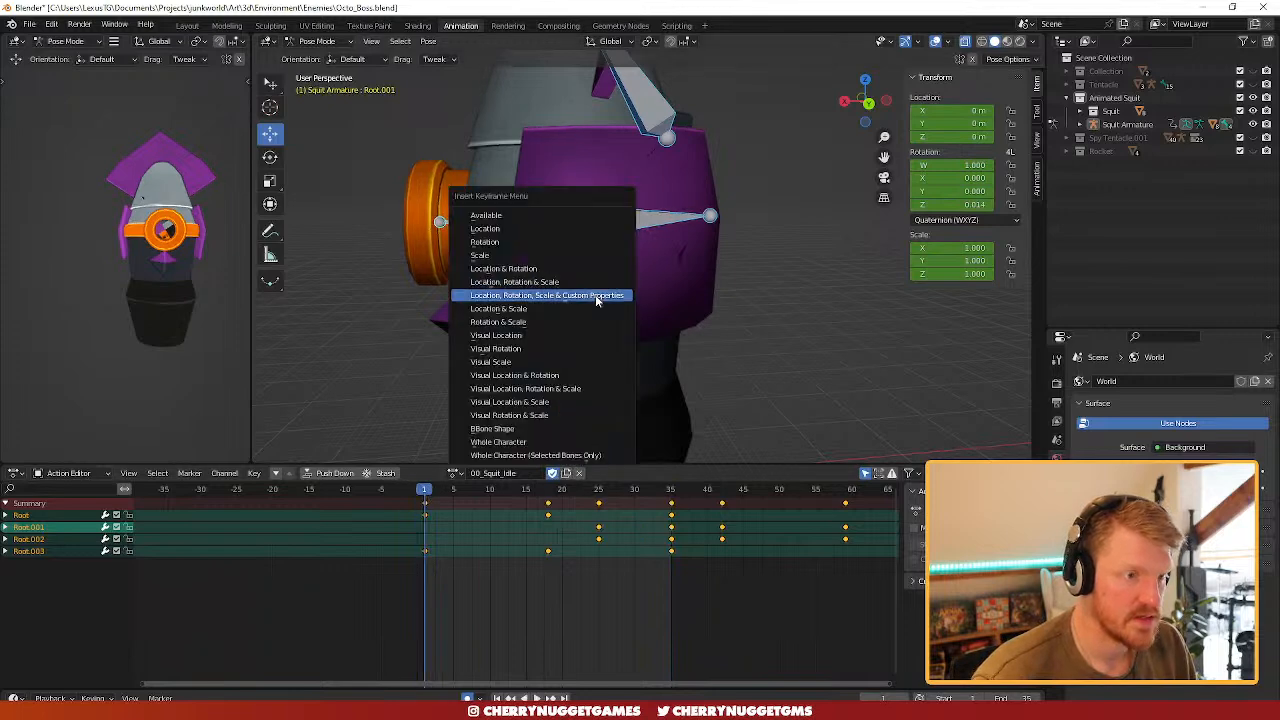
{"action": "left_click", "coordinate": [598, 290]}
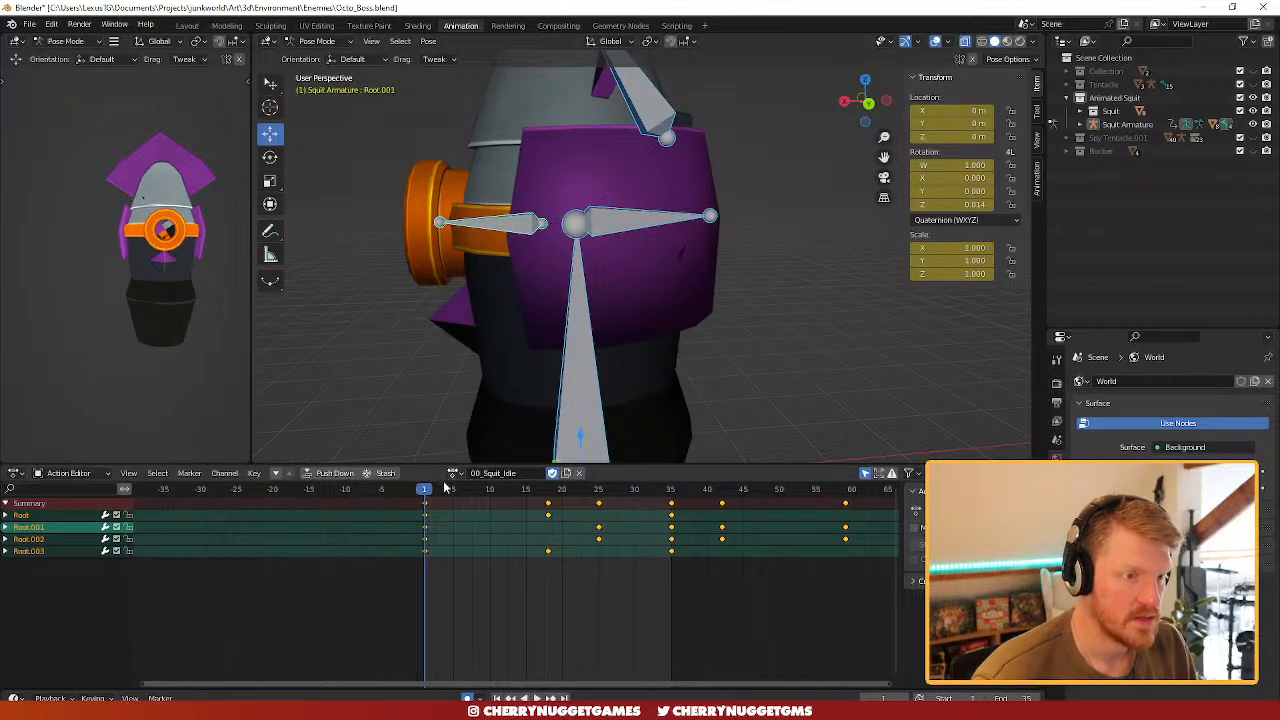
- Move the Root.001 and Root.002 keyframes at frames 42 and 59 to frames 5 and 22, and play the loop
{"action": "key", "text": "space"}
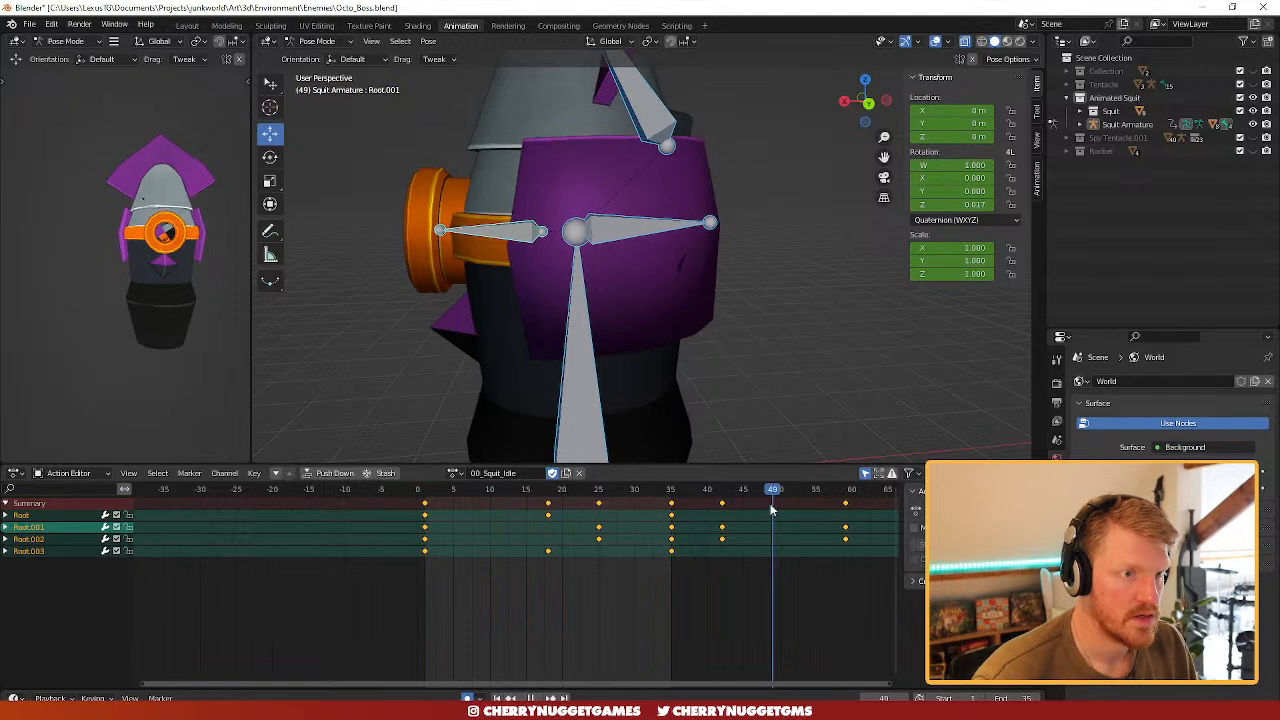
{"action": "left_click_drag", "start_coordinate": [462, 512], "coordinate": [724, 533]}
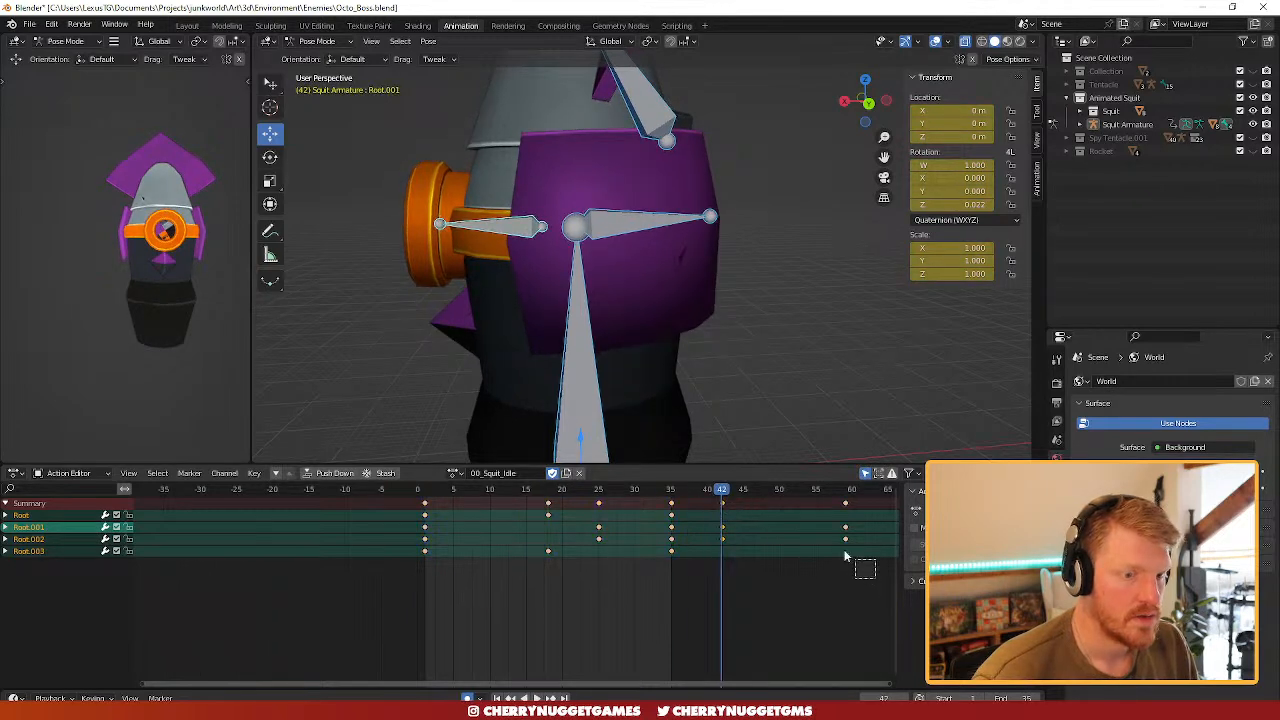
{"action": "left_click_drag", "start_coordinate": [845, 556], "coordinate": [725, 505]}
{"action": "key", "text": "g"}
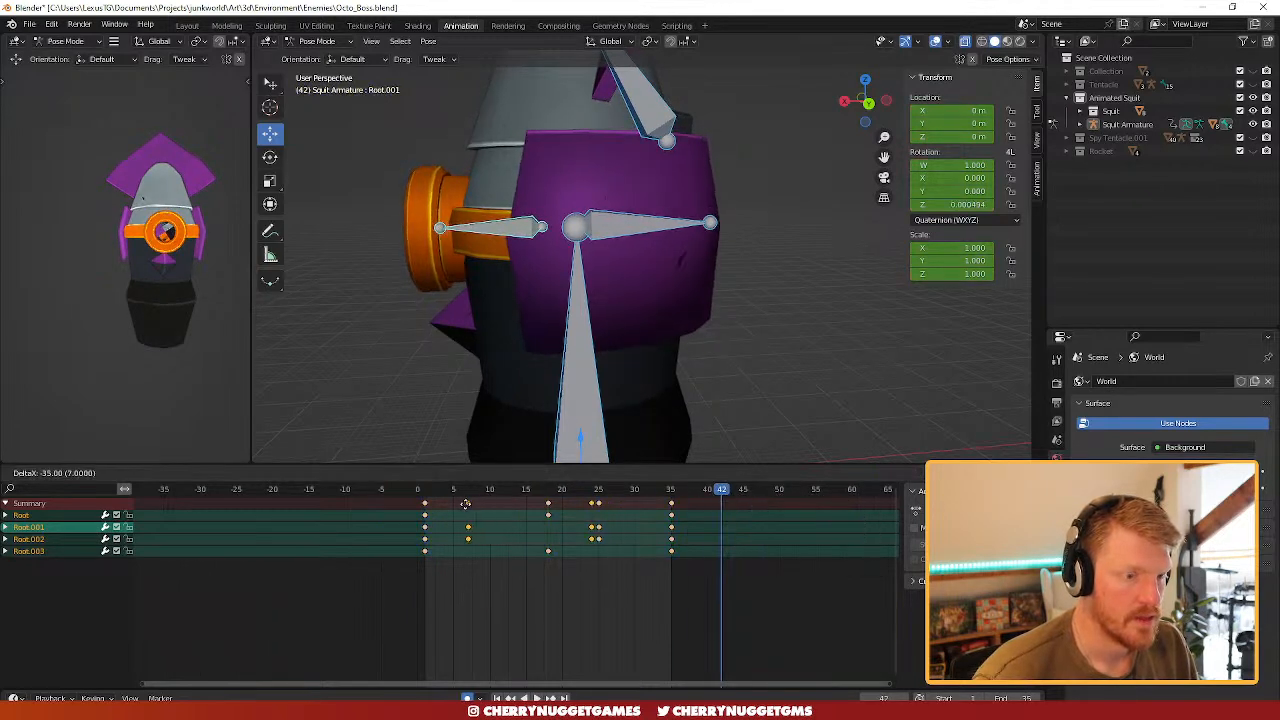
{"action": "left_click", "coordinate": [454, 506]}
{"action": "key", "text": "space"}
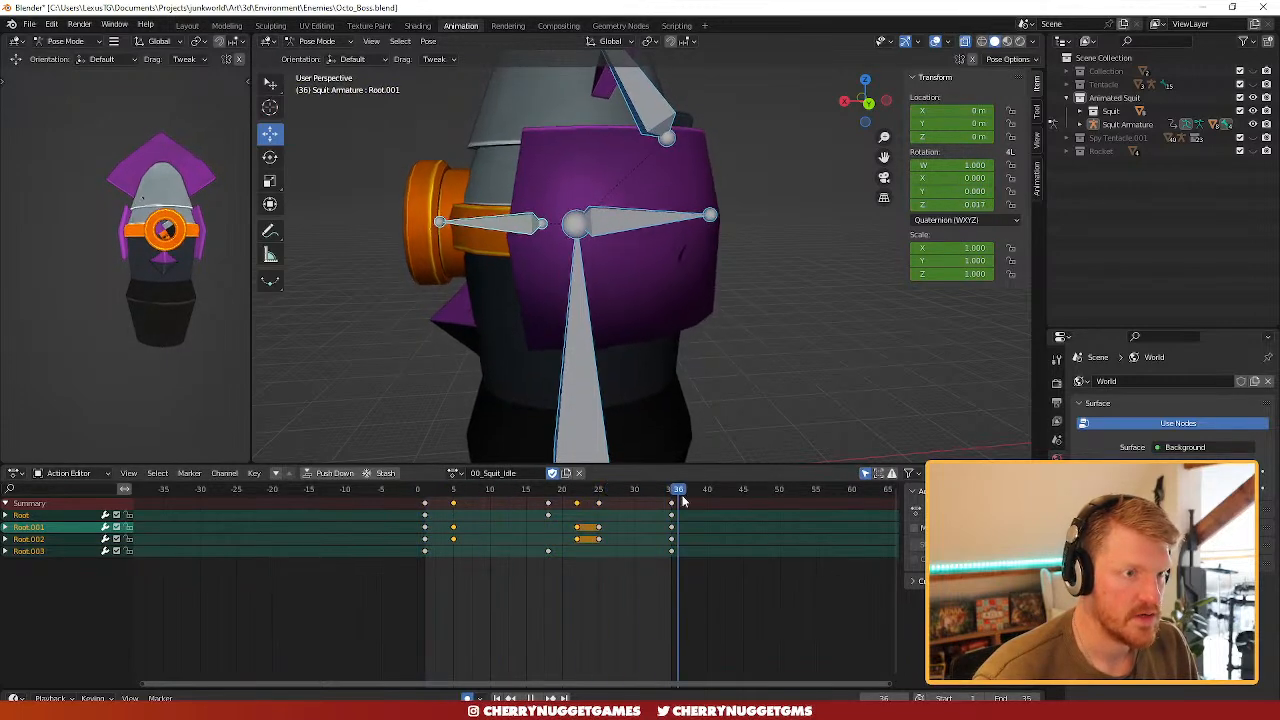
- Move the frame 22 keyframes of Root.001 and Root.002 onto frame 25, and play the loop
{"action": "left_click", "coordinate": [577, 507]}
{"action": "key", "text": "g"}
{"action": "left_click", "coordinate": [600, 508]}
{"action": "key", "text": "space"}
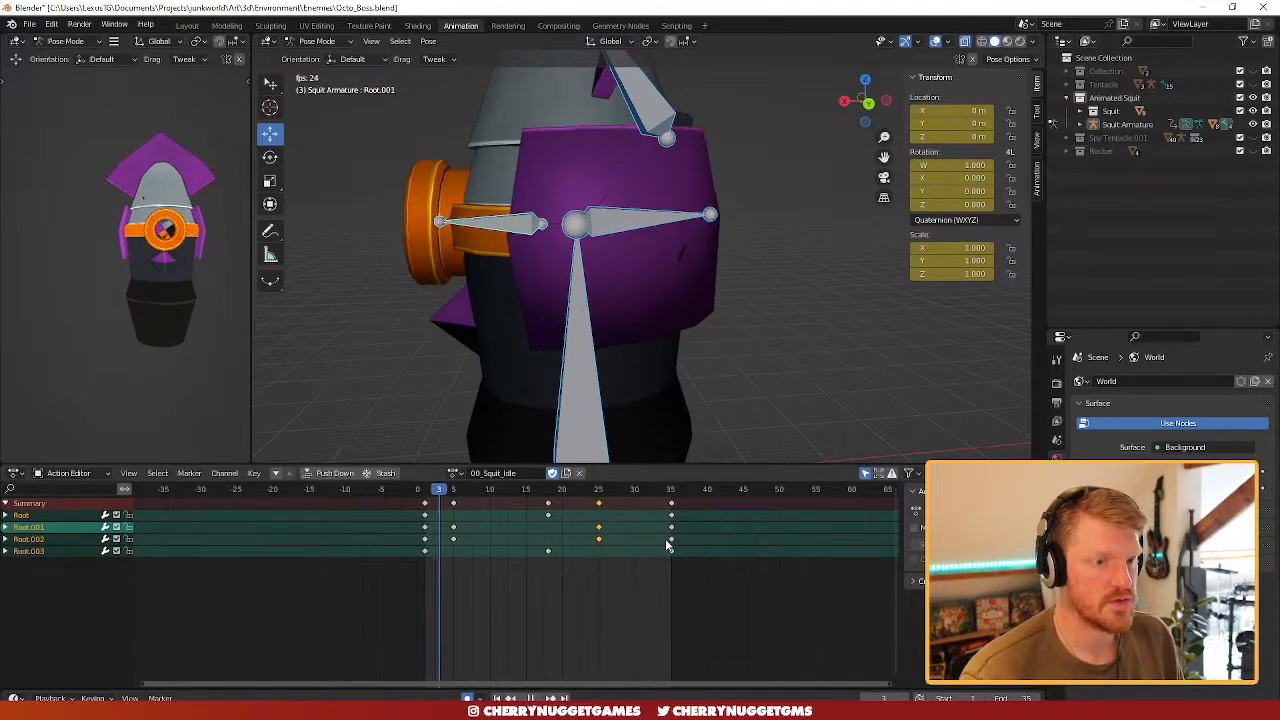
- Move the Root.001 and Root.002 keyframes at frames 5 and 25 to frames 7 and 27
{"action": "left_click_drag", "start_coordinate": [469, 552], "coordinate": [449, 500]}
{"action": "key", "text": "g"}
{"action": "left_click", "coordinate": [466, 504]}
{"action": "left_click_drag", "start_coordinate": [619, 551], "coordinate": [594, 500]}
{"action": "key", "text": "g"}
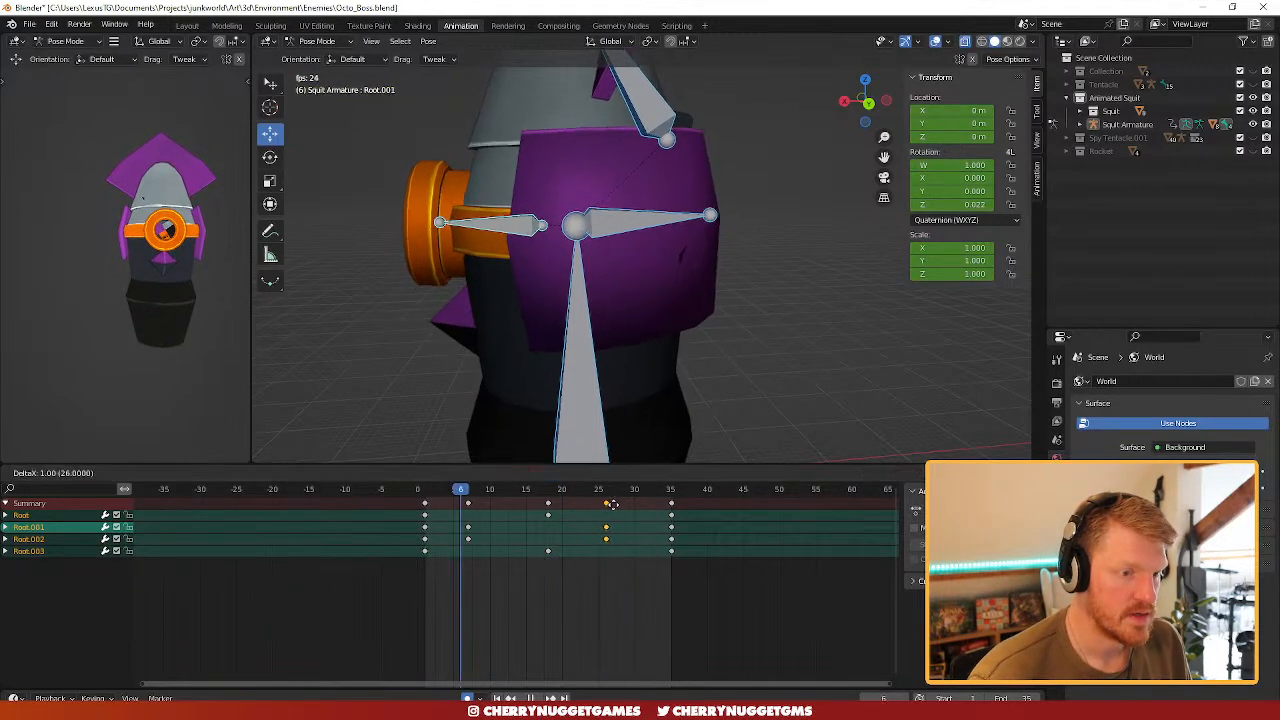
{"action": "left_click", "coordinate": [619, 505]}
- Set the animation's end frame to 40 and move all bones' frame 35 keyframes to frame 40
{"action": "left_click_drag", "start_coordinate": [570, 566], "coordinate": [543, 498]}
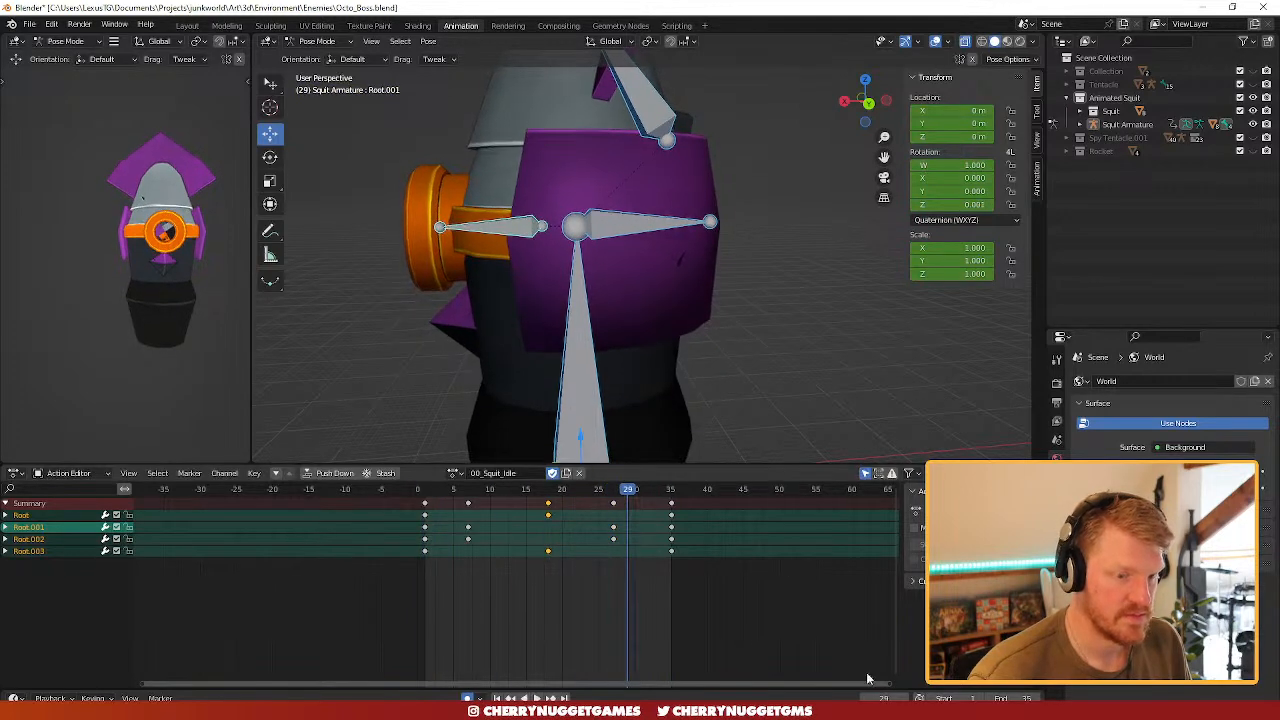
{"action": "key", "text": "Return"}
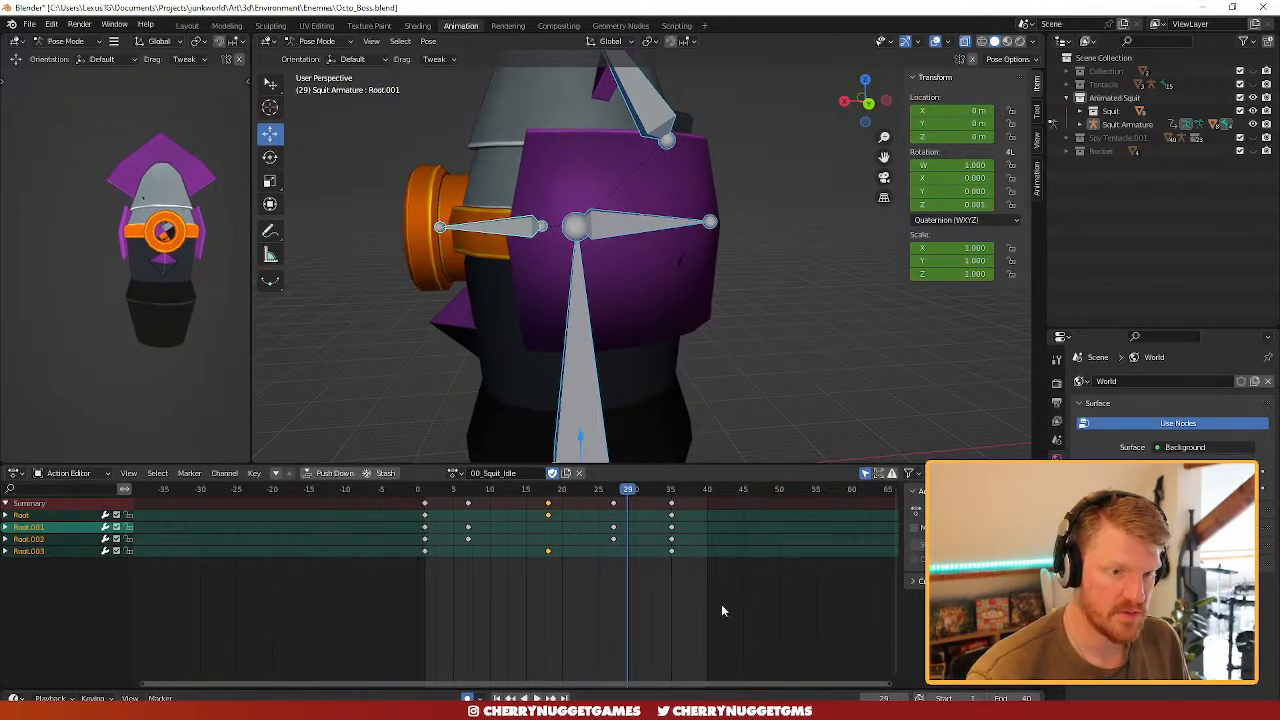
{"action": "key", "text": "a"}
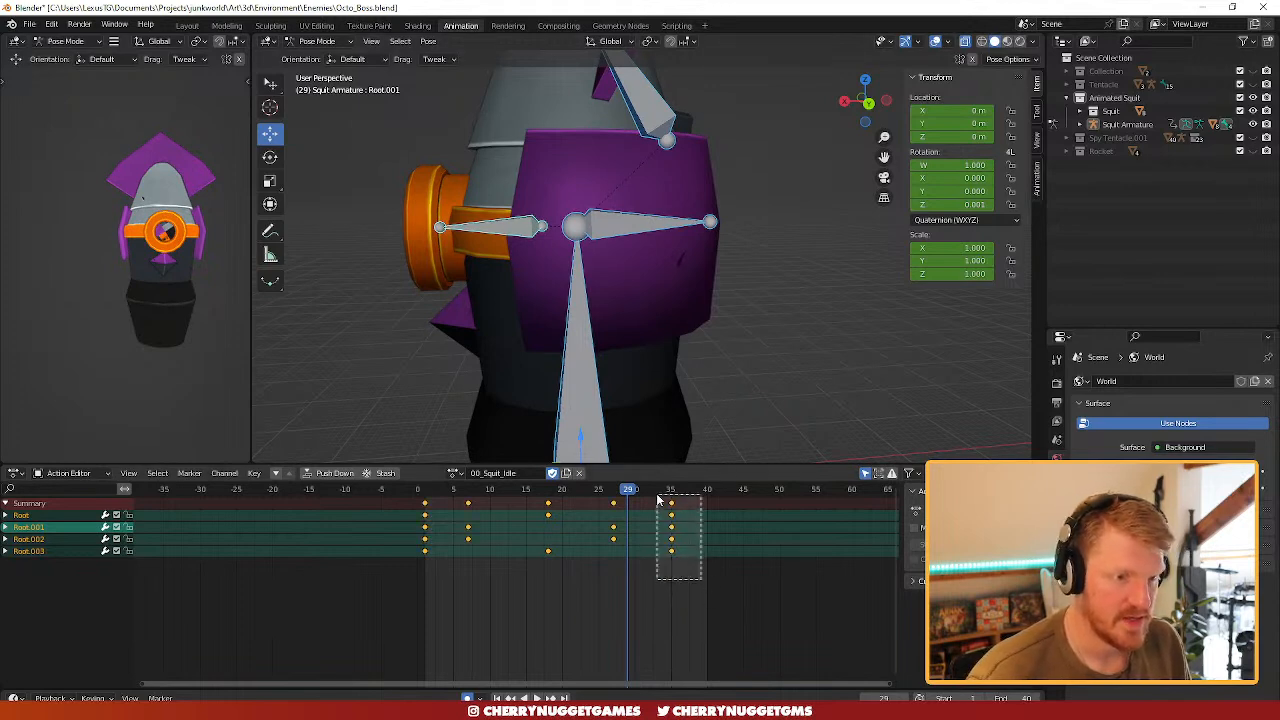
{"action": "left_click_drag", "start_coordinate": [675, 507], "coordinate": [711, 507]}
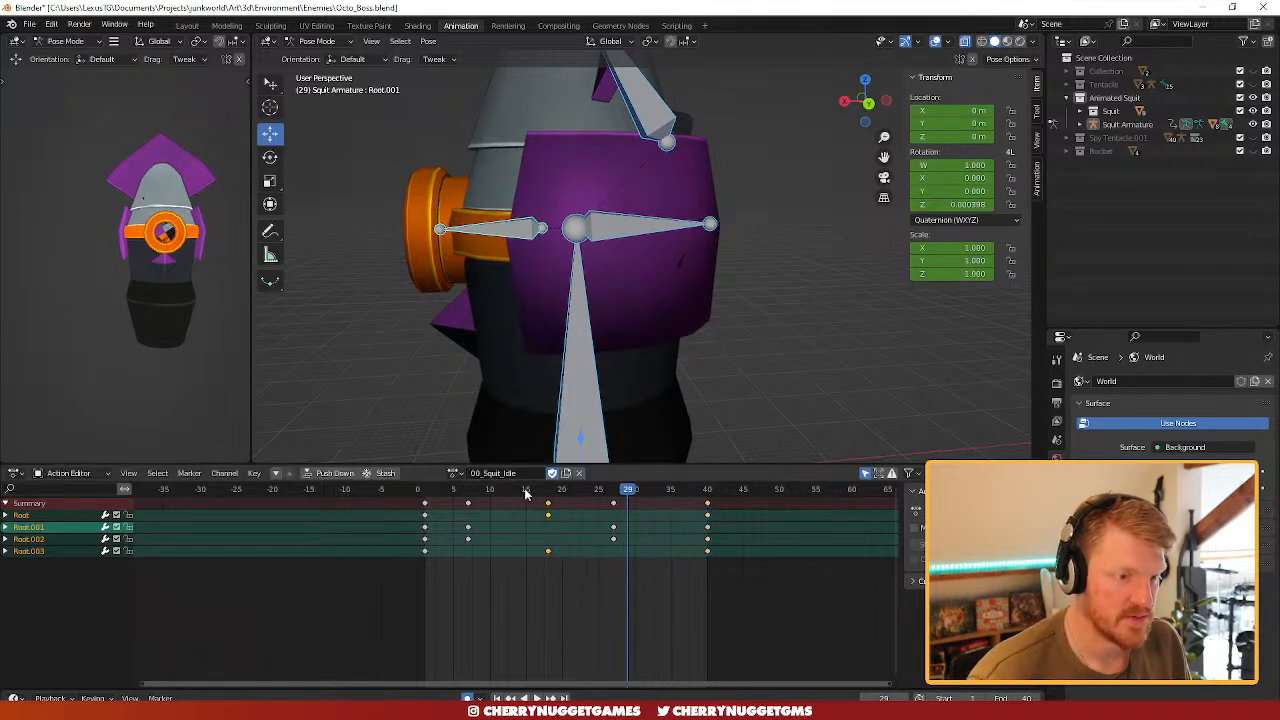
- Space the inner keyframes at frame 20 for Root and Root.003 and frames 10 and 30 for Root.001 and Root.002, and play the loop
{"action": "left_click_drag", "start_coordinate": [547, 505], "coordinate": [563, 506]}
{"action": "left_click_drag", "start_coordinate": [490, 555], "coordinate": [490, 505]}
{"action": "left_click_drag", "start_coordinate": [608, 505], "coordinate": [630, 505]}
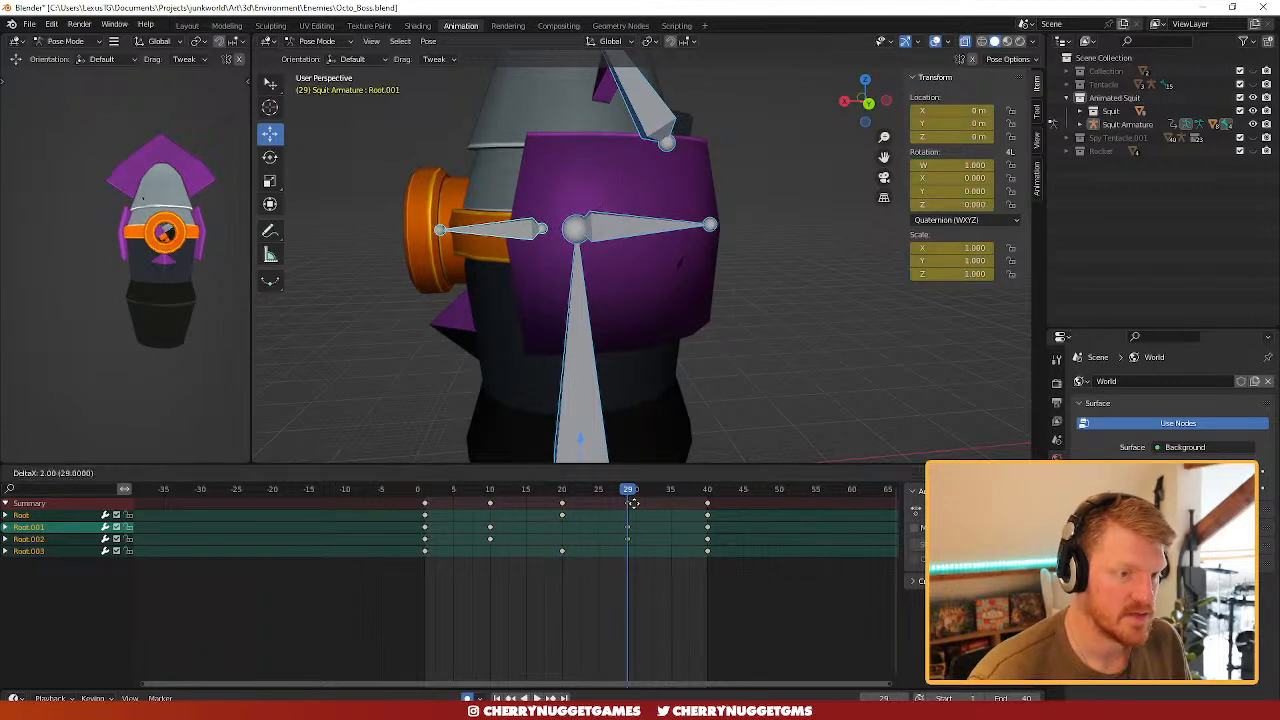
{"action": "key", "text": "space"}
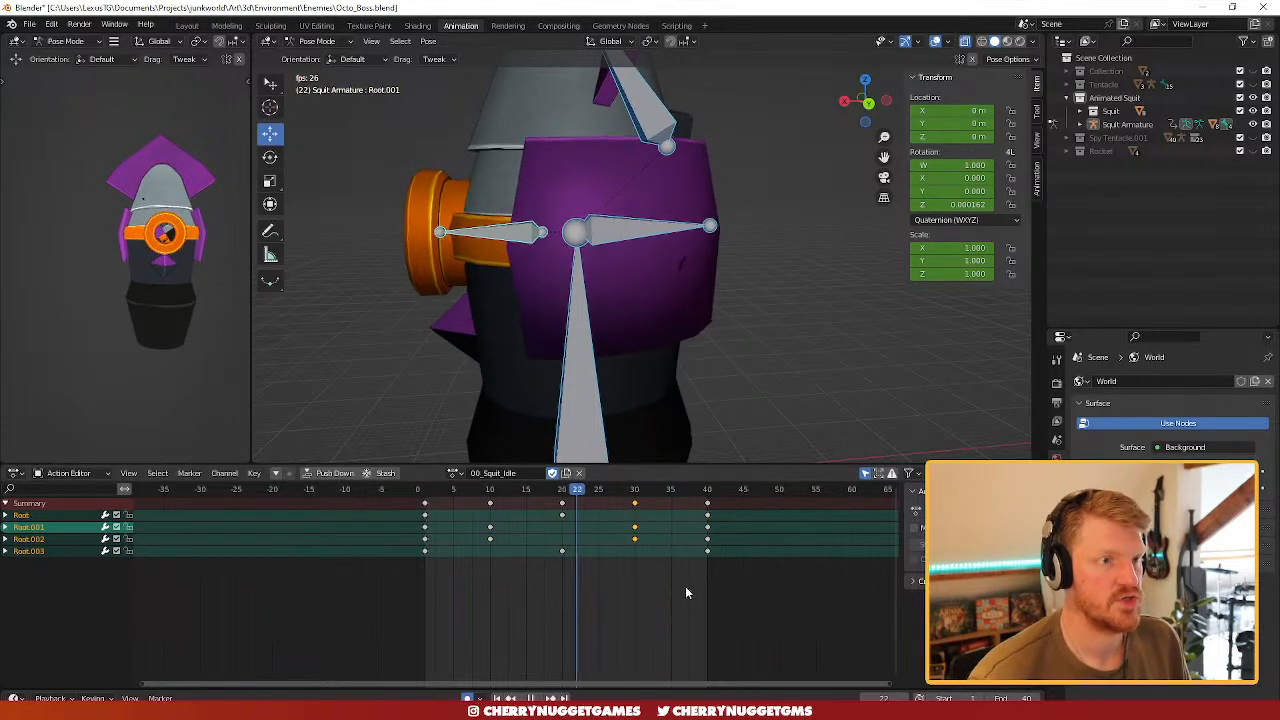
{"action": "scroll", "coordinate": [214, 264], "scroll_direction": "up", "scroll_amount": 3}
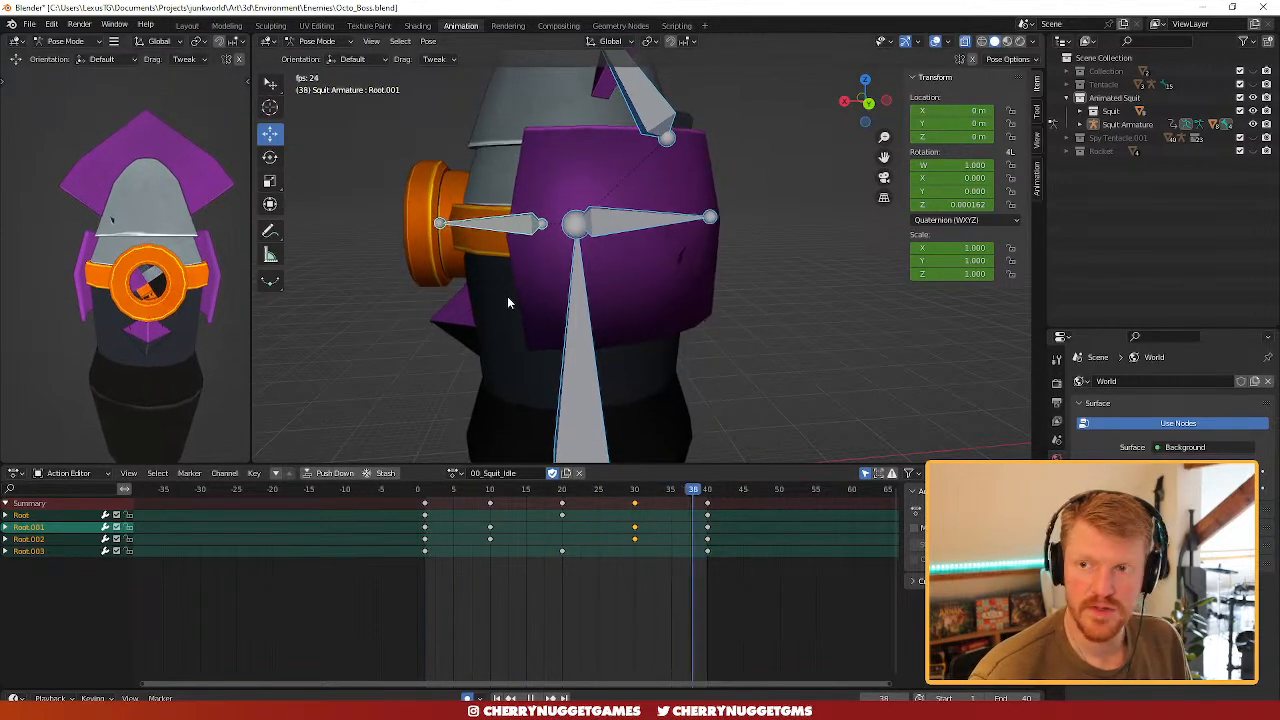
- Shift the keyframes of the upper bone Root.003 so that they fall at frames 10, 30 and 49
{"action": "left_click", "coordinate": [652, 142]}
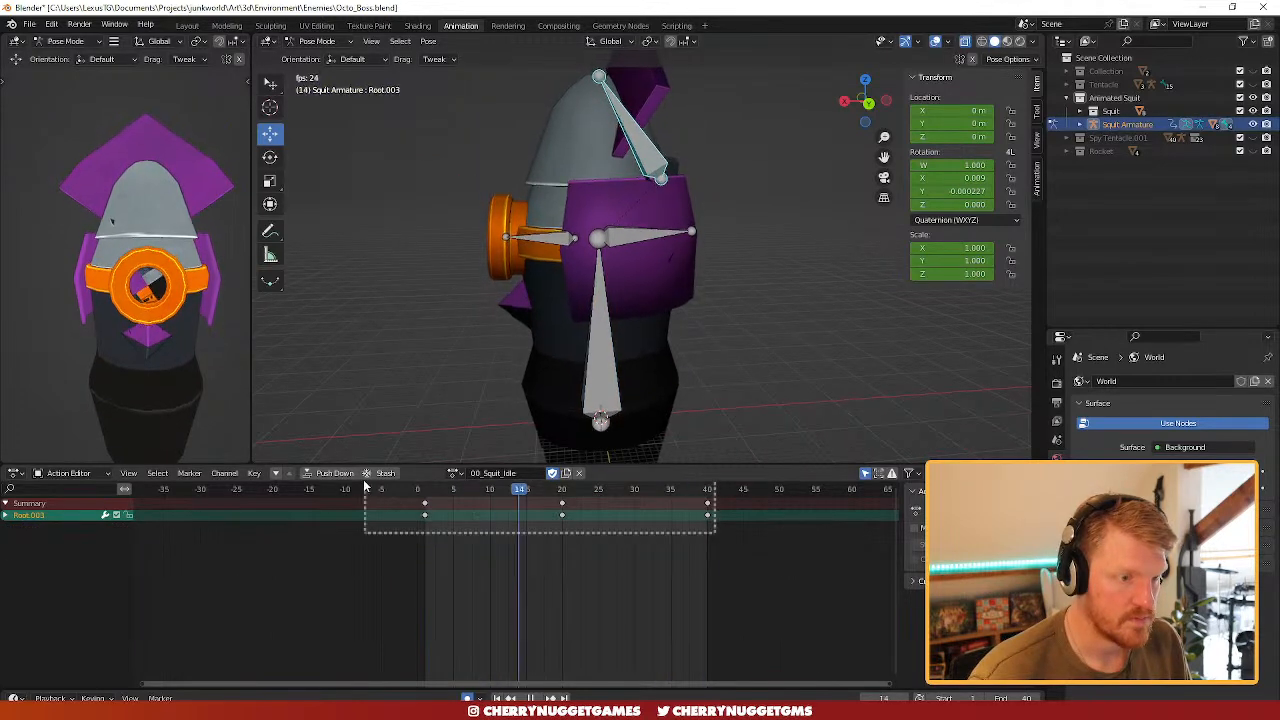
{"action": "key", "text": "a"}
{"action": "key", "text": "g"}
{"action": "left_click", "coordinate": [497, 523]}
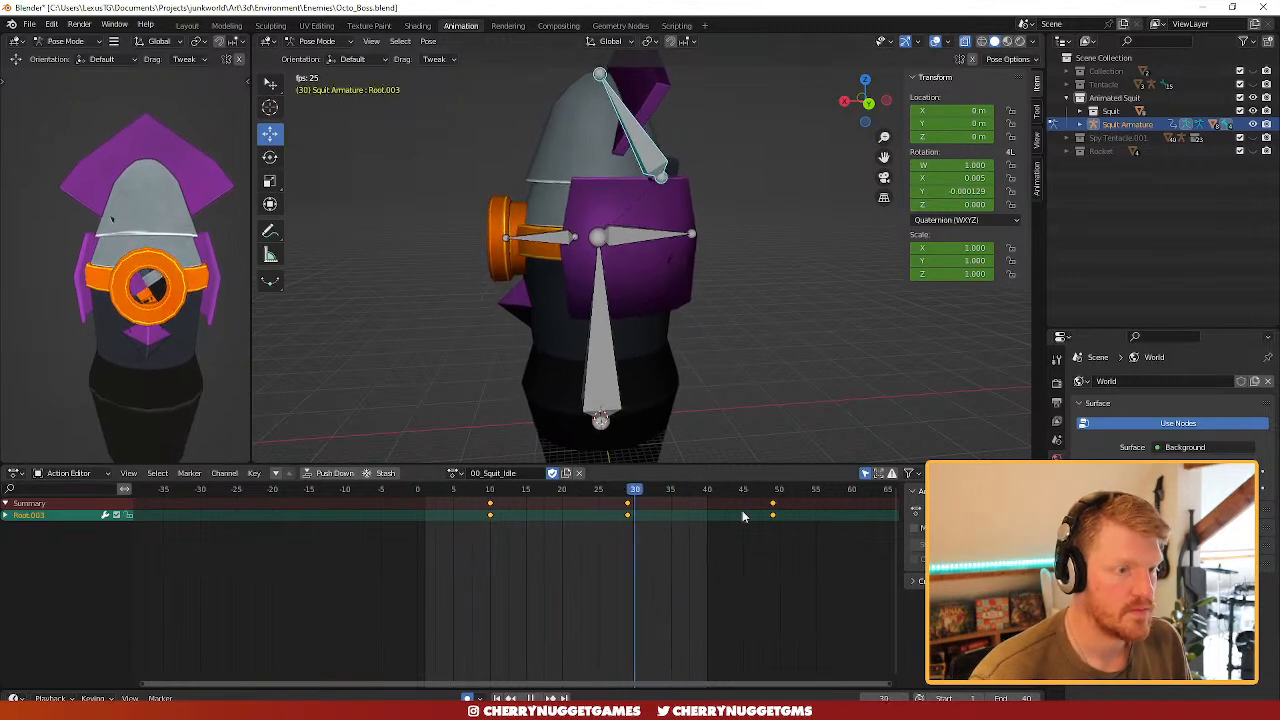
{"action": "key", "text": "space"}
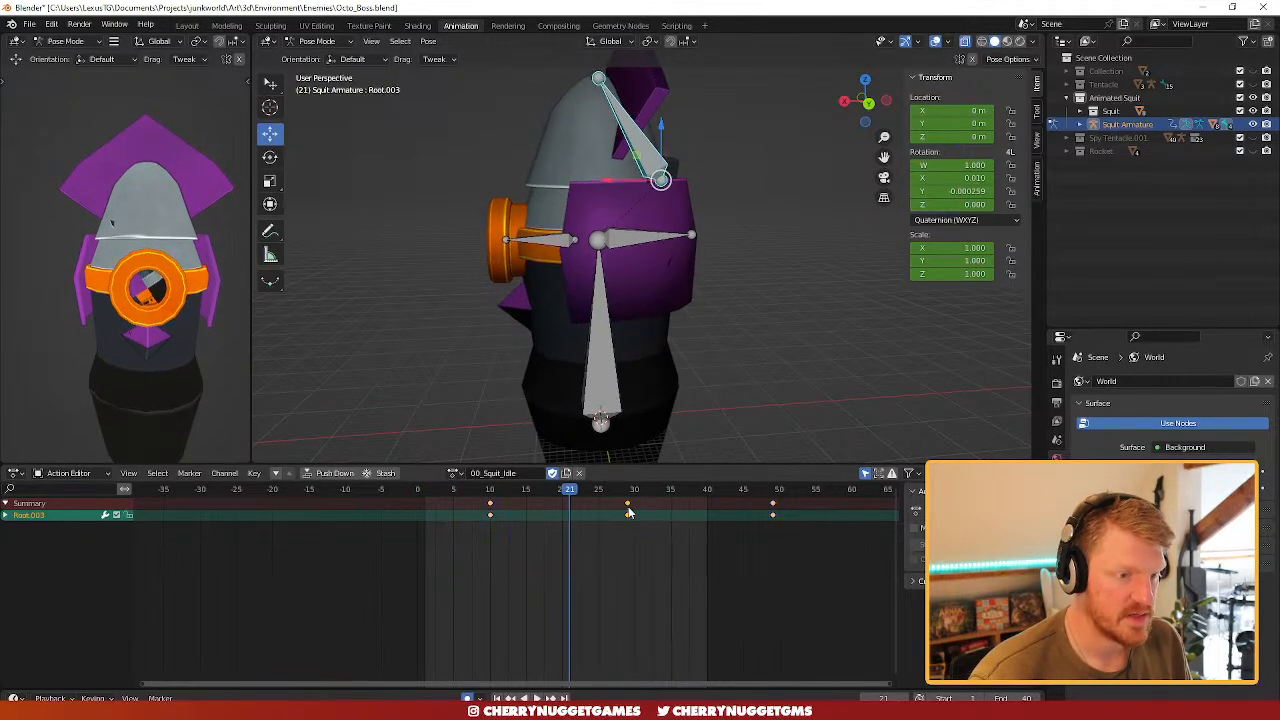
{"action": "left_click_drag", "start_coordinate": [628, 512], "coordinate": [635, 513]}
- Try to close Root.003's loop by moving its frame 49 keyframes to frame 40 and copying them to frame 1, and undo the changes
{"action": "left_click_drag", "start_coordinate": [763, 505], "coordinate": [760, 505]}
{"action": "key", "text": "g"}
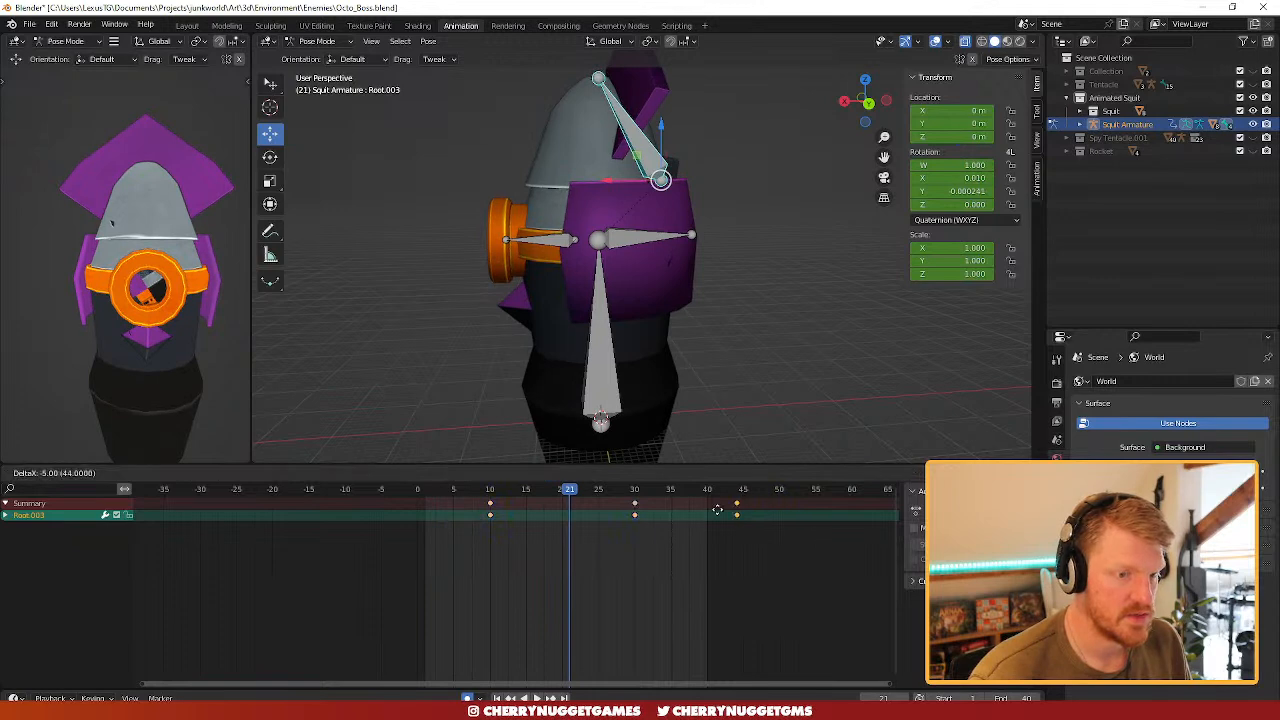
{"action": "left_click", "coordinate": [704, 511]}
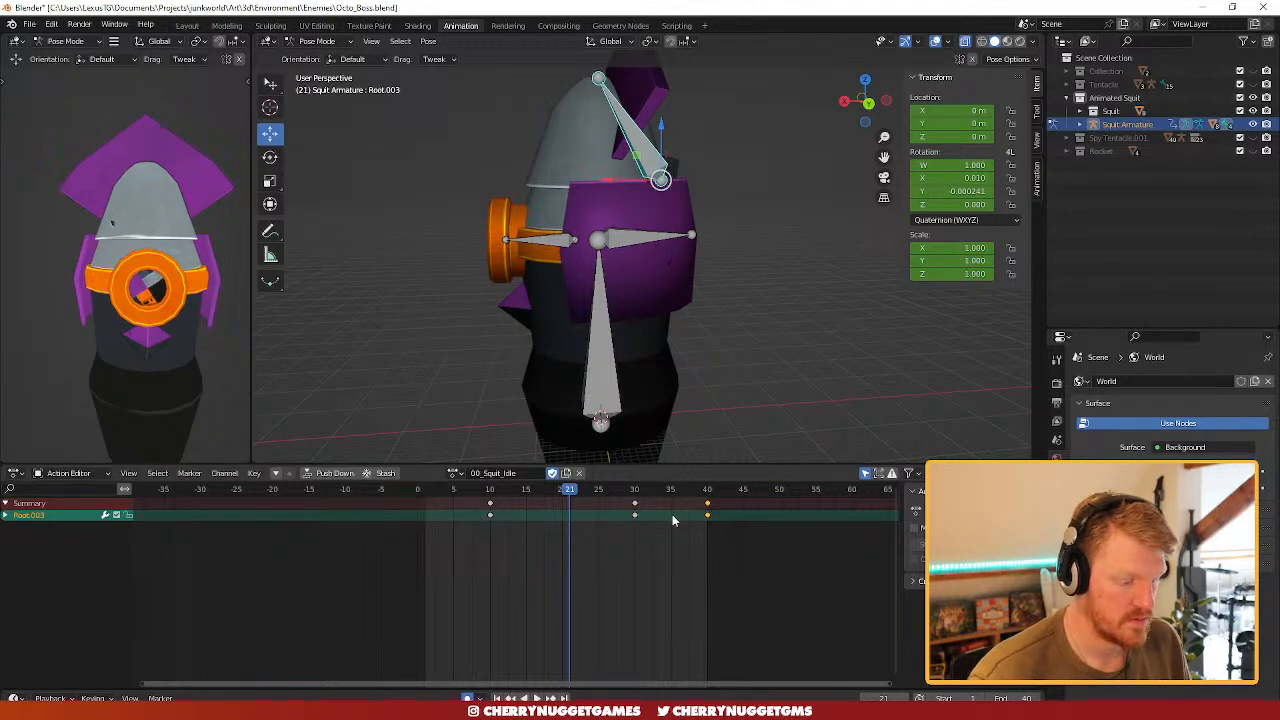
{"action": "left_click", "coordinate": [424, 491]}
{"action": "key", "text": "ctrl+v"}
{"action": "key", "text": "space"}
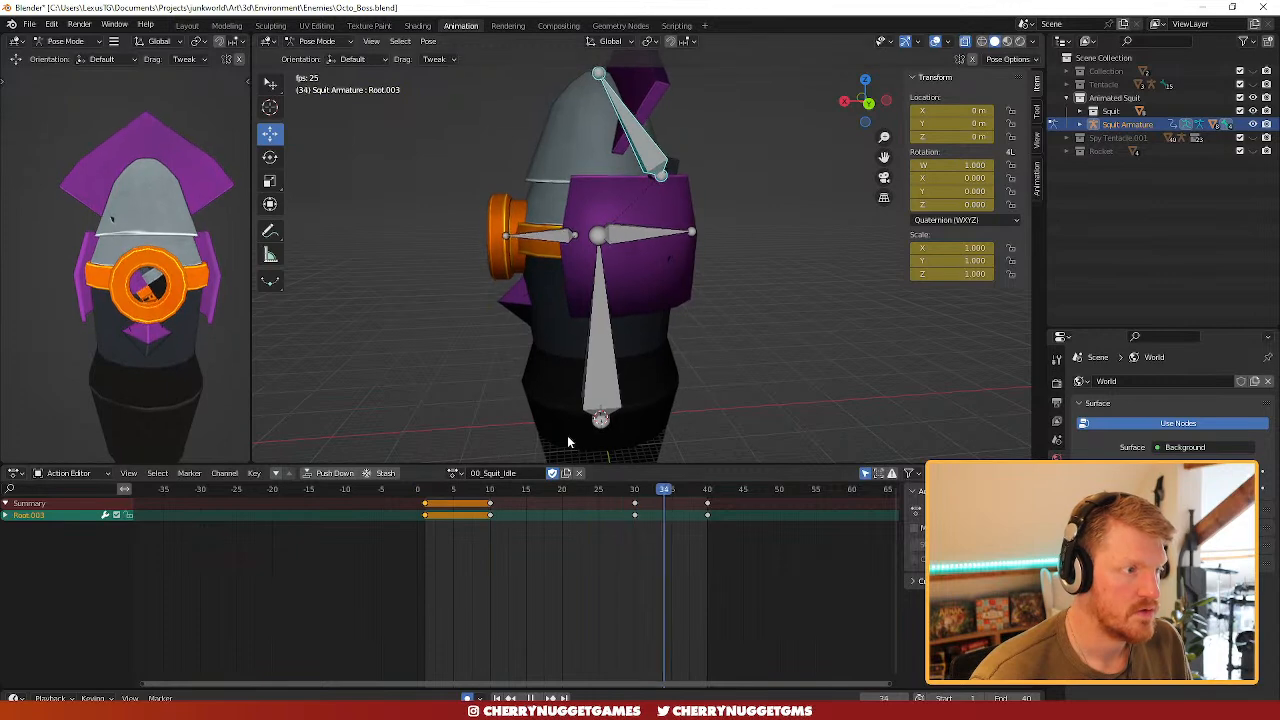
{"action": "key", "text": "space"}
{"action": "key", "text": "ctrl+z"}
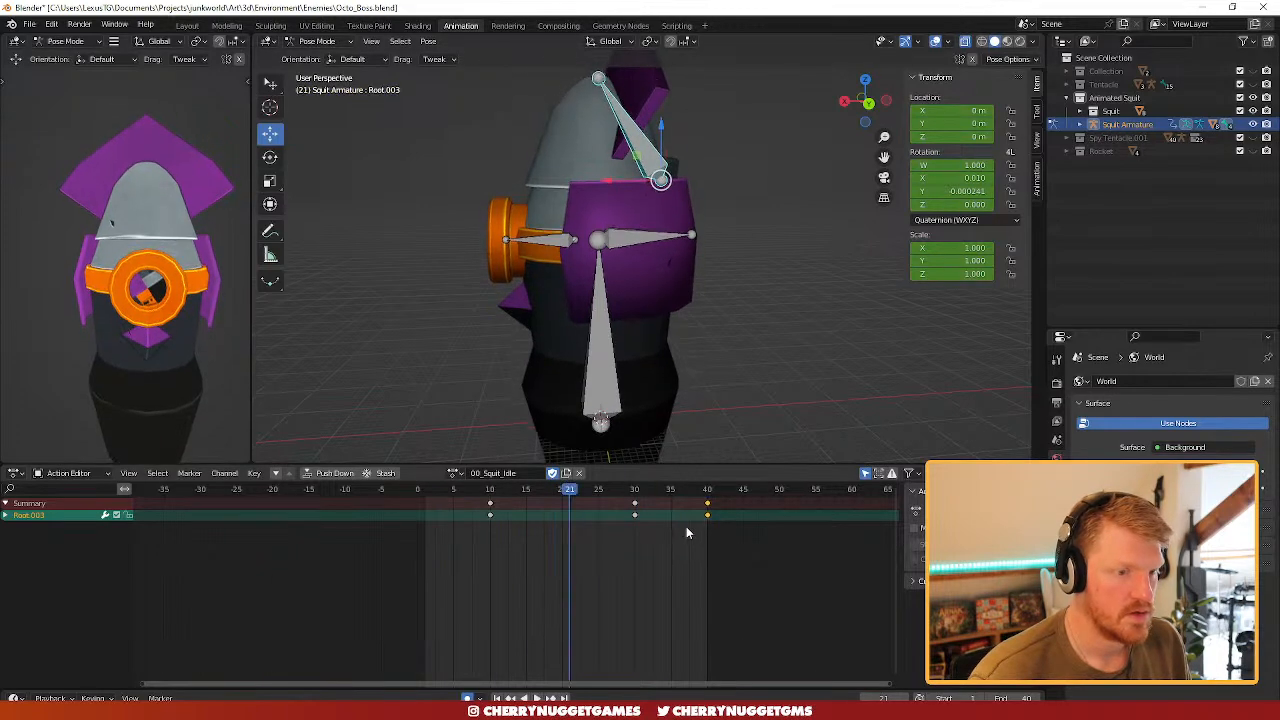
{"action": "key", "text": "ctrl+z"}
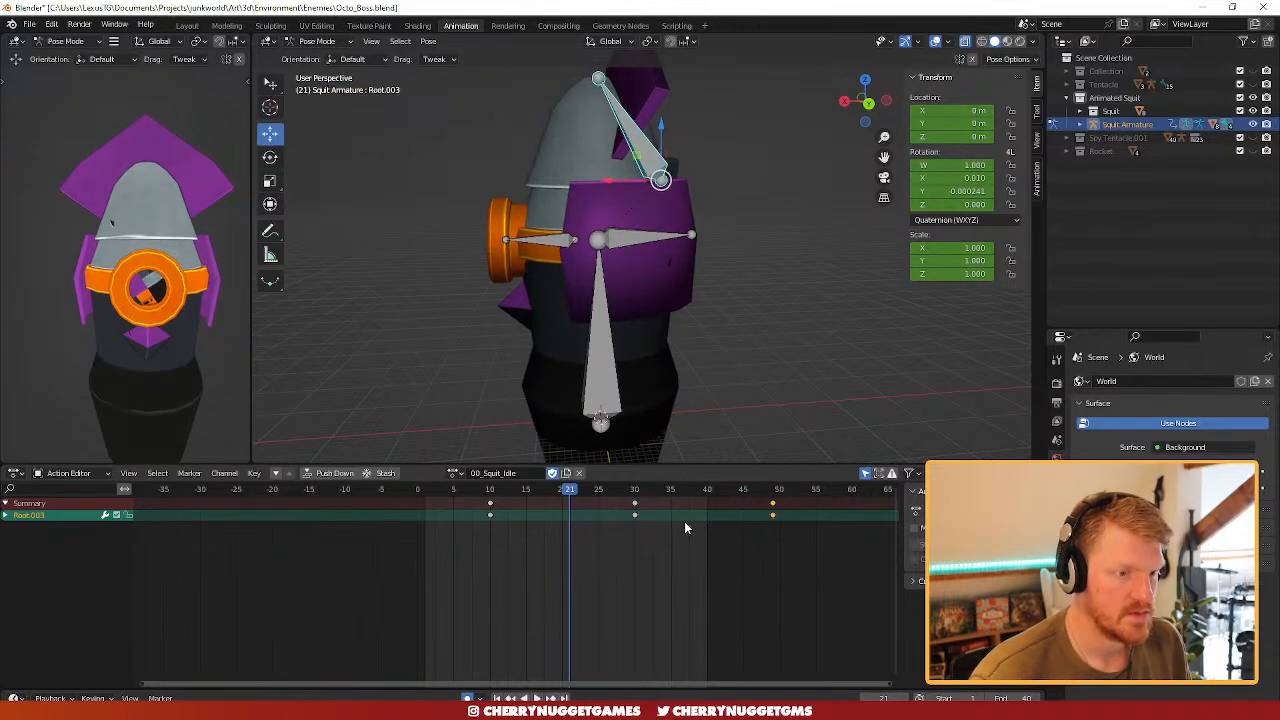
- Keyframe Root.003 at frame 40 and insert the same pose as a keyframe at frame 1
{"action": "left_click", "coordinate": [707, 490]}
{"action": "key", "text": "i"}
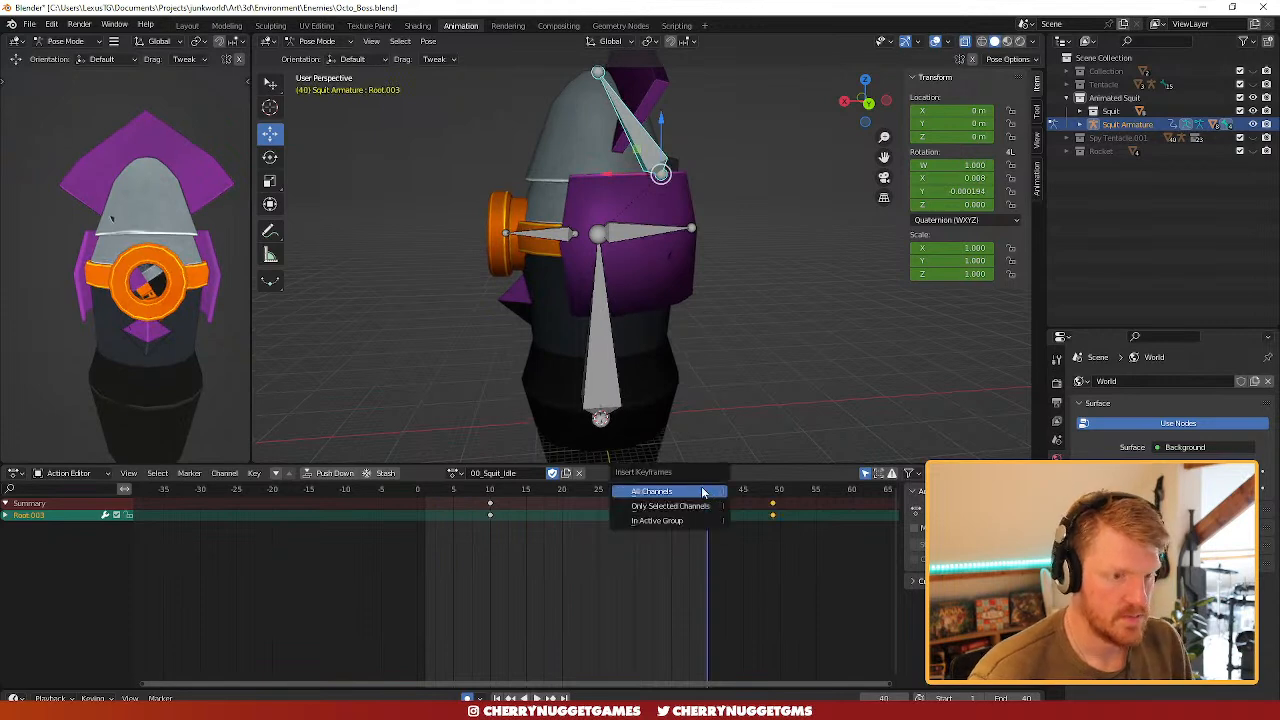
{"action": "key", "text": "i"}
{"action": "left_click", "coordinate": [693, 391]}
{"action": "left_click_drag", "start_coordinate": [441, 490], "coordinate": [425, 490]}
{"action": "key", "text": "i"}
{"action": "left_click", "coordinate": [645, 284]}
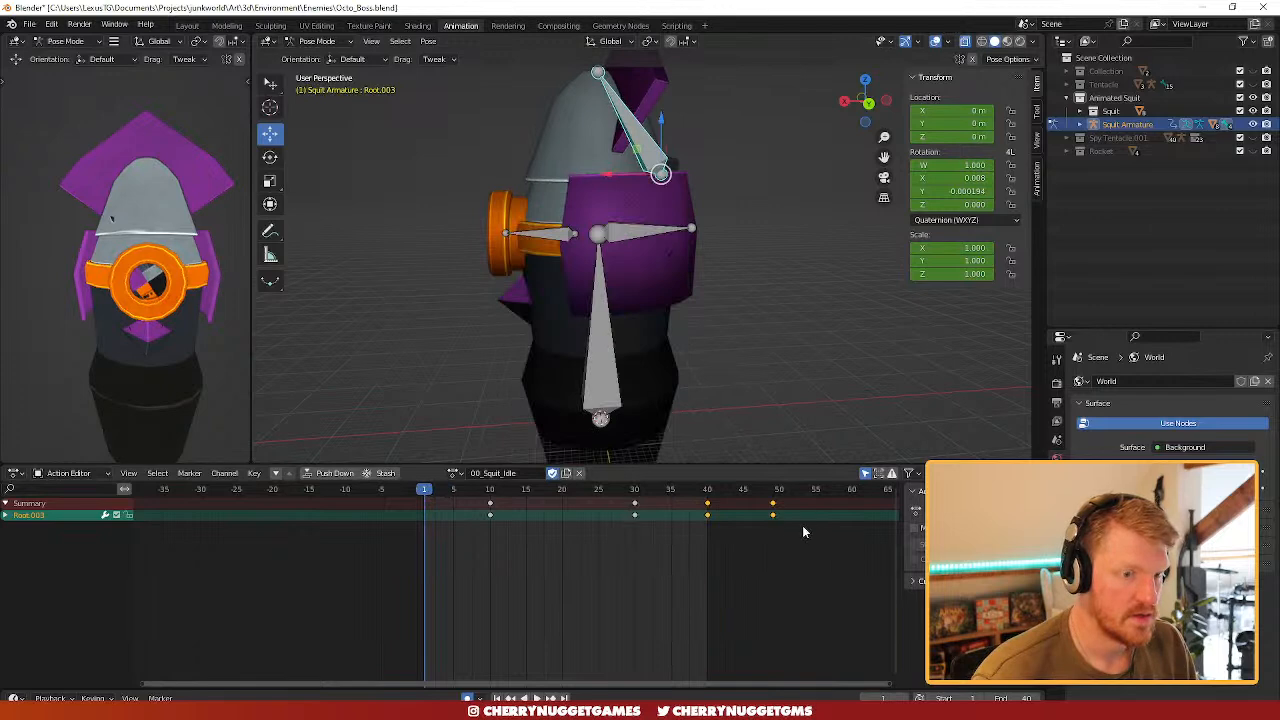
{"action": "key", "text": "i"}
{"action": "left_click", "coordinate": [656, 286]}
- Play back the loop and delete Root.003's surplus keyframes at frame 49
{"action": "key", "text": "space"}
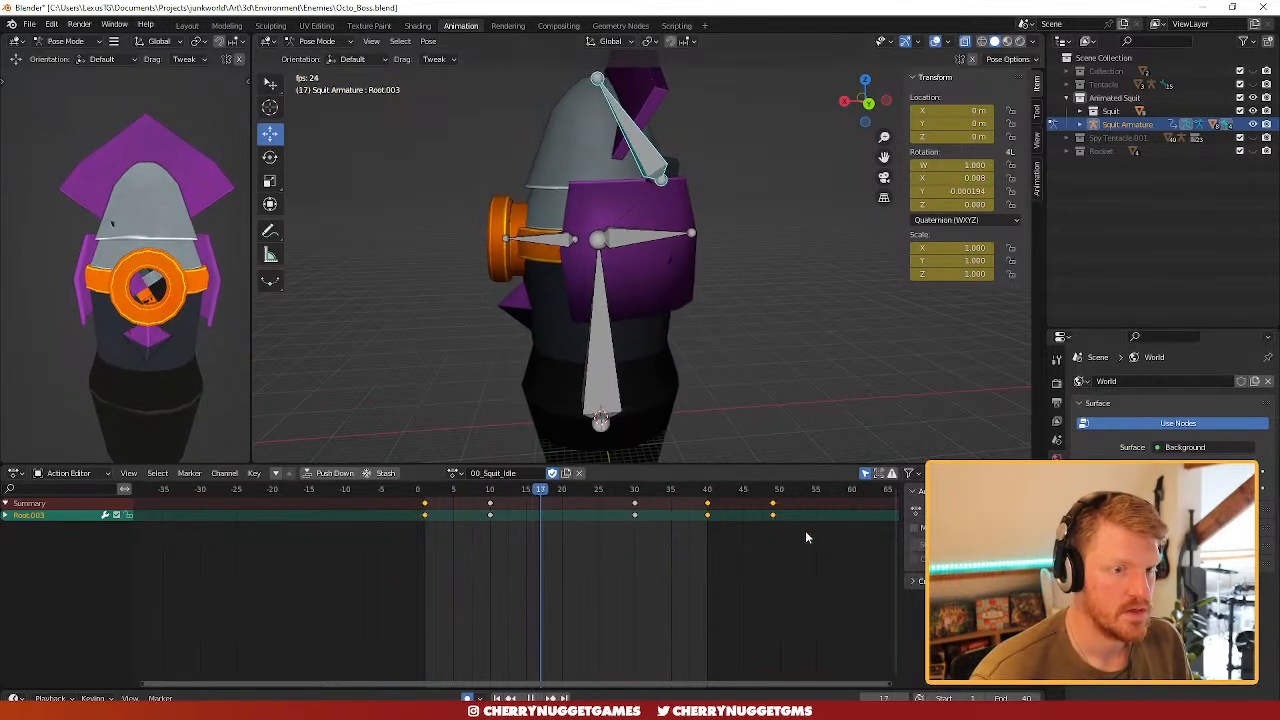
{"action": "left_click", "coordinate": [773, 503]}
{"action": "key", "text": "Delete"}
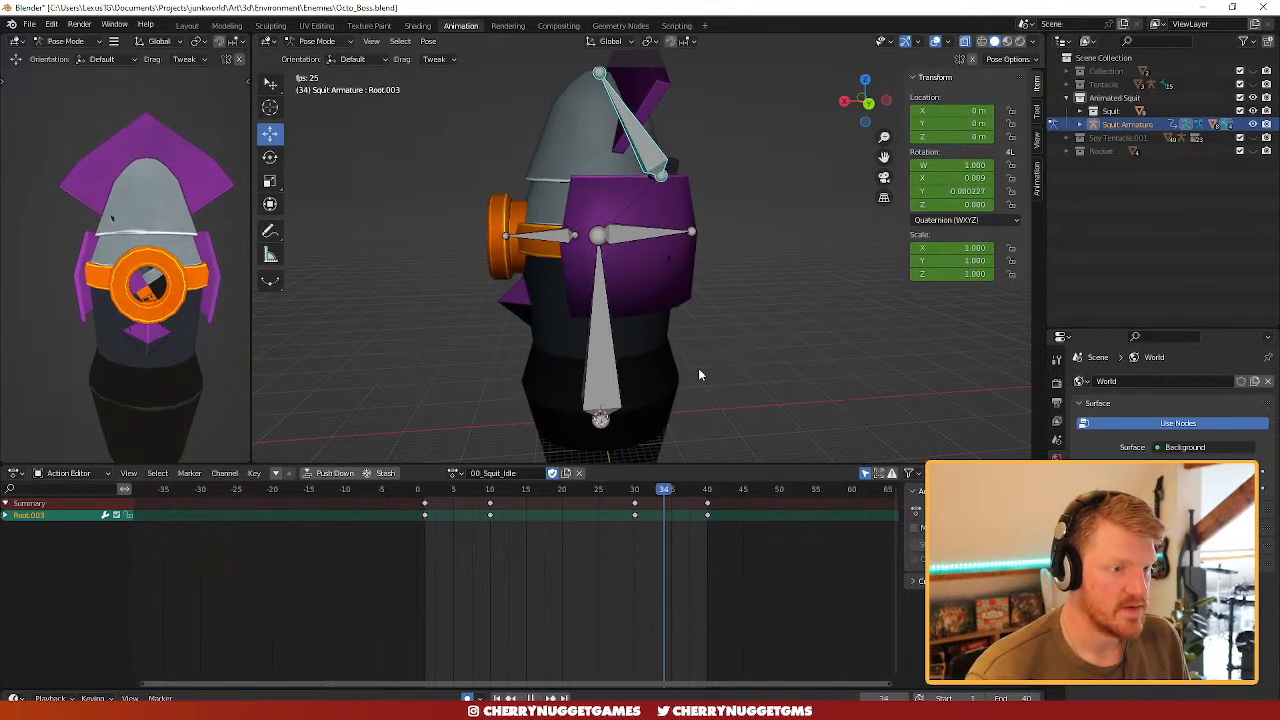
{"action": "key", "text": "space"}
{"action": "scroll", "coordinate": [614, 436], "scroll_direction": "down", "scroll_amount": 2}
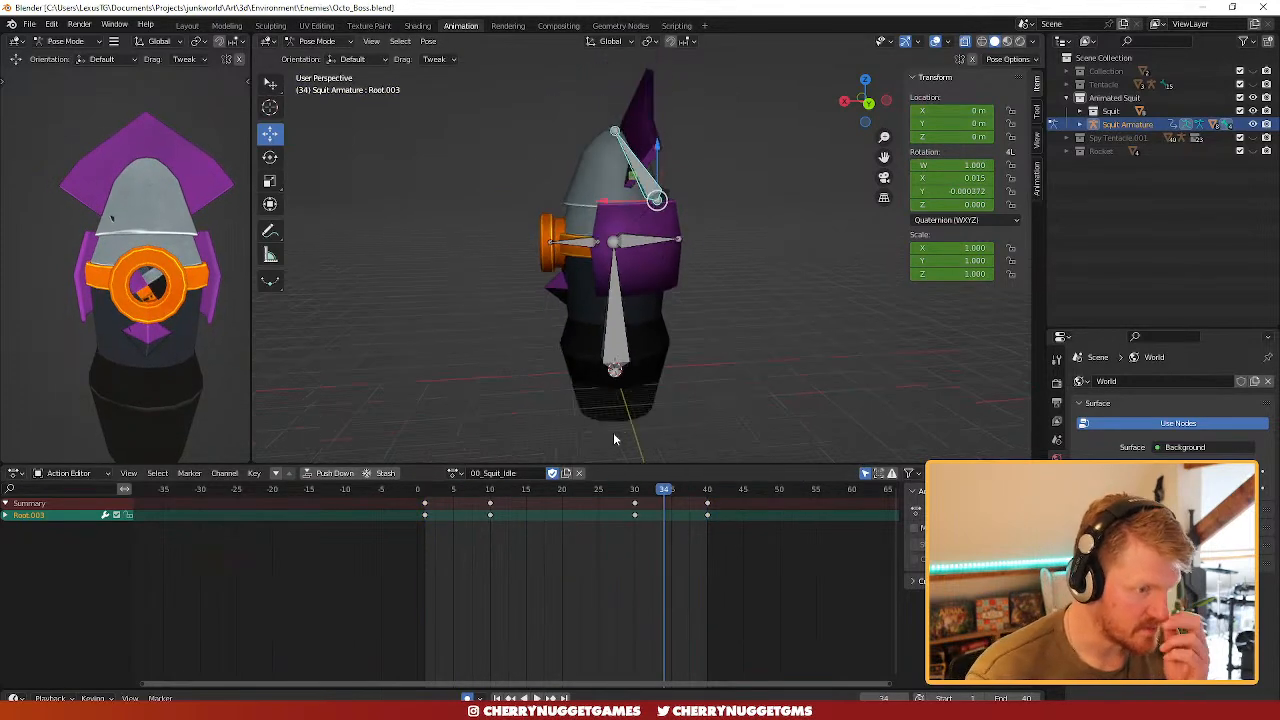
{"action": "scroll", "coordinate": [588, 416], "scroll_direction": "up", "scroll_amount": 2}
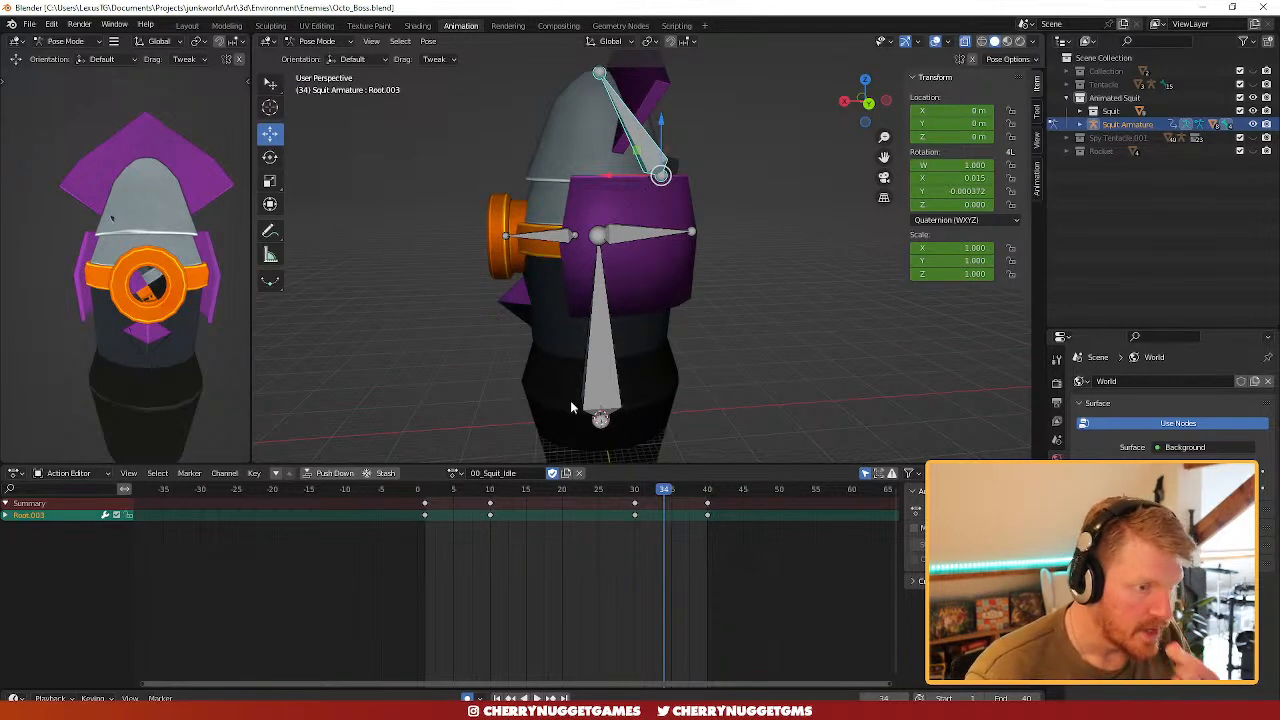
- Duplicate the 00_Squit_Idle action, unlink the copy from the Squit Armature and assign that copy to it again
{"action": "middle_click_drag", "start_coordinate": [570, 408], "coordinate": [615, 405]}
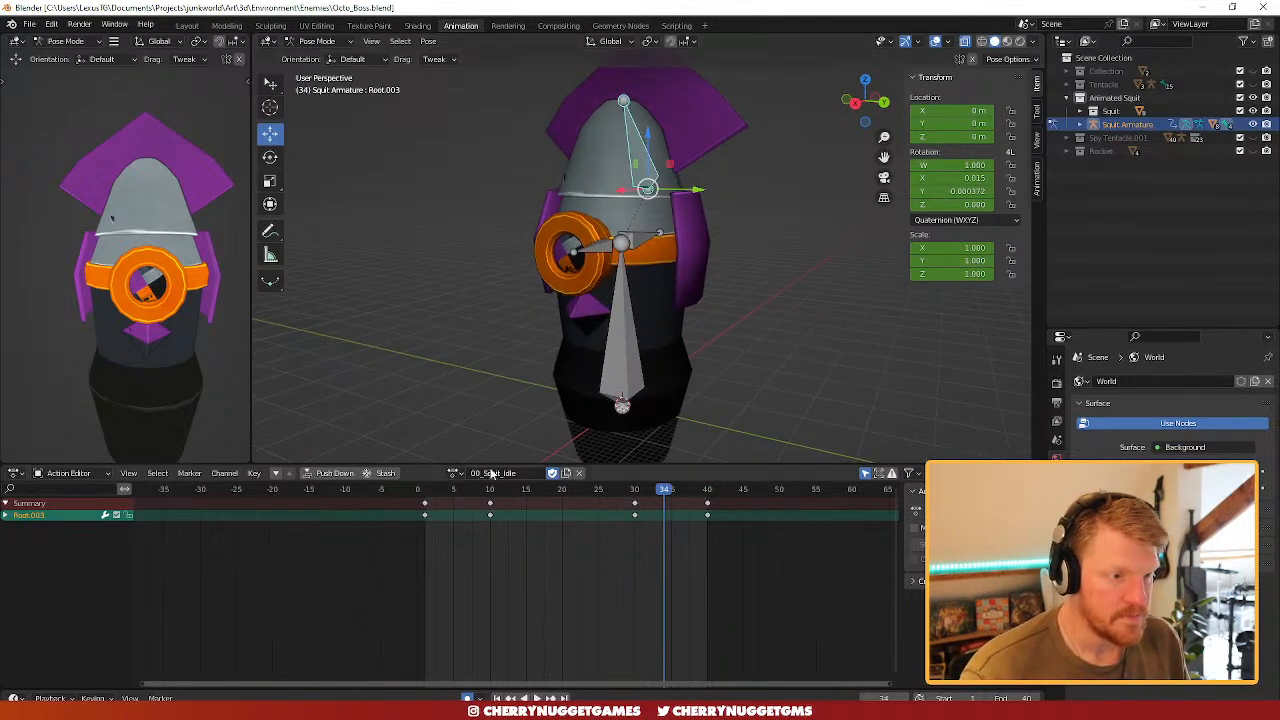
{"action": "left_click", "coordinate": [566, 474]}
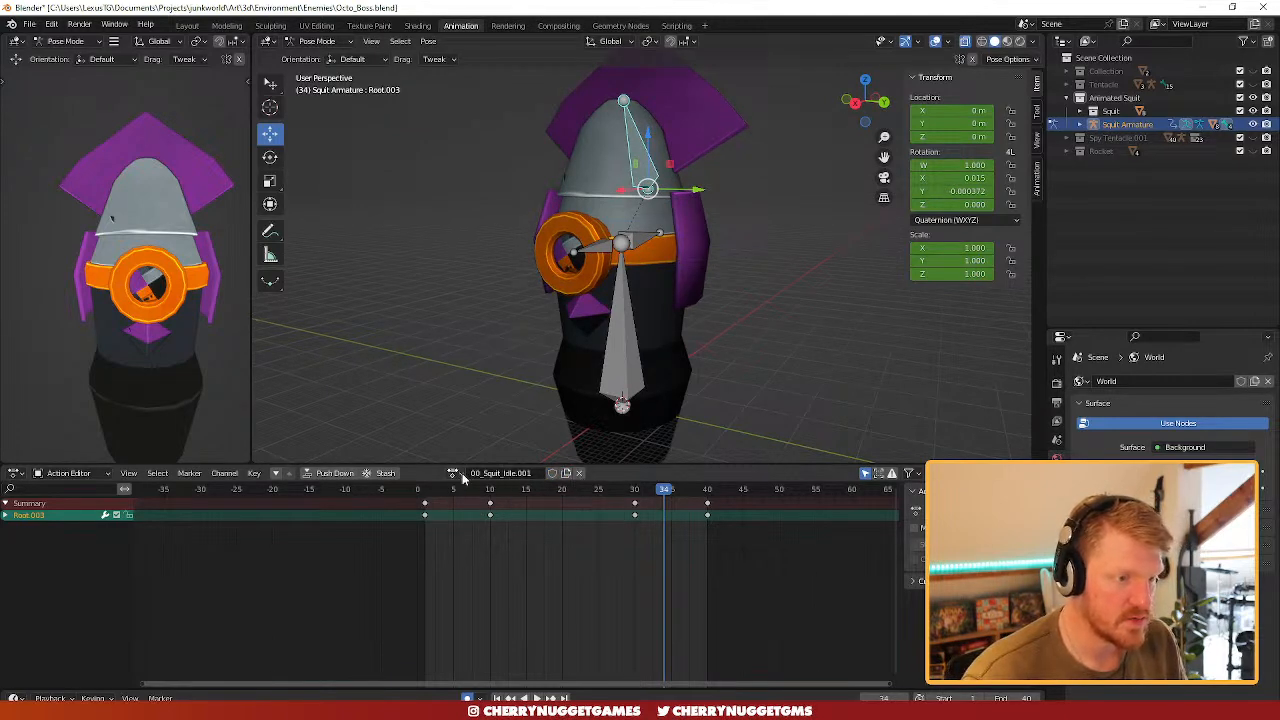
{"action": "left_click", "coordinate": [580, 474]}
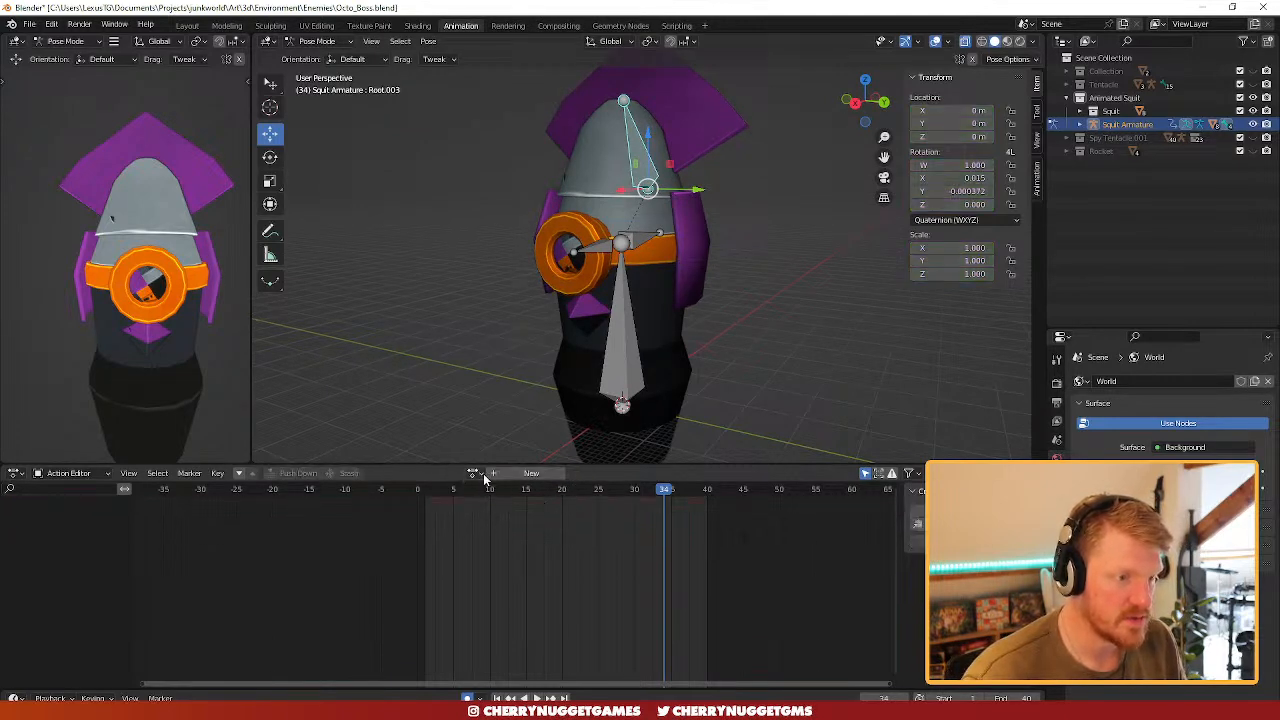
{"action": "left_click", "coordinate": [474, 473]}
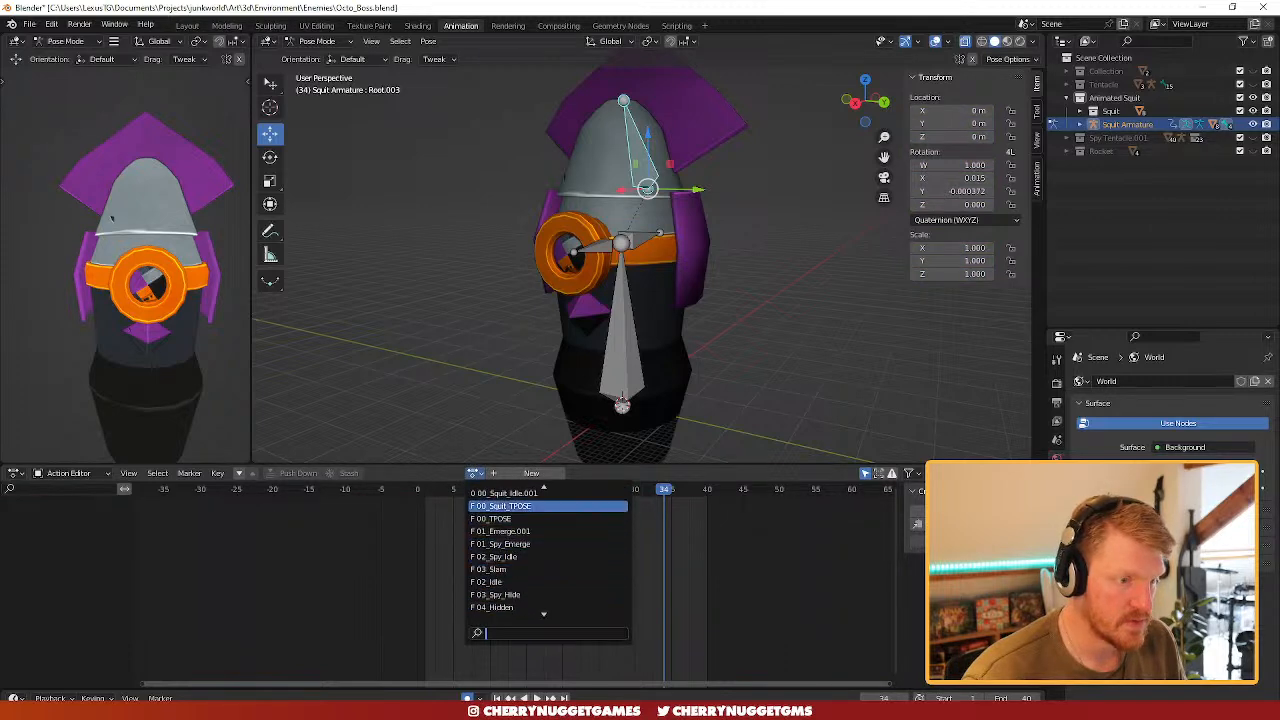
{"action": "left_click", "coordinate": [602, 518]}
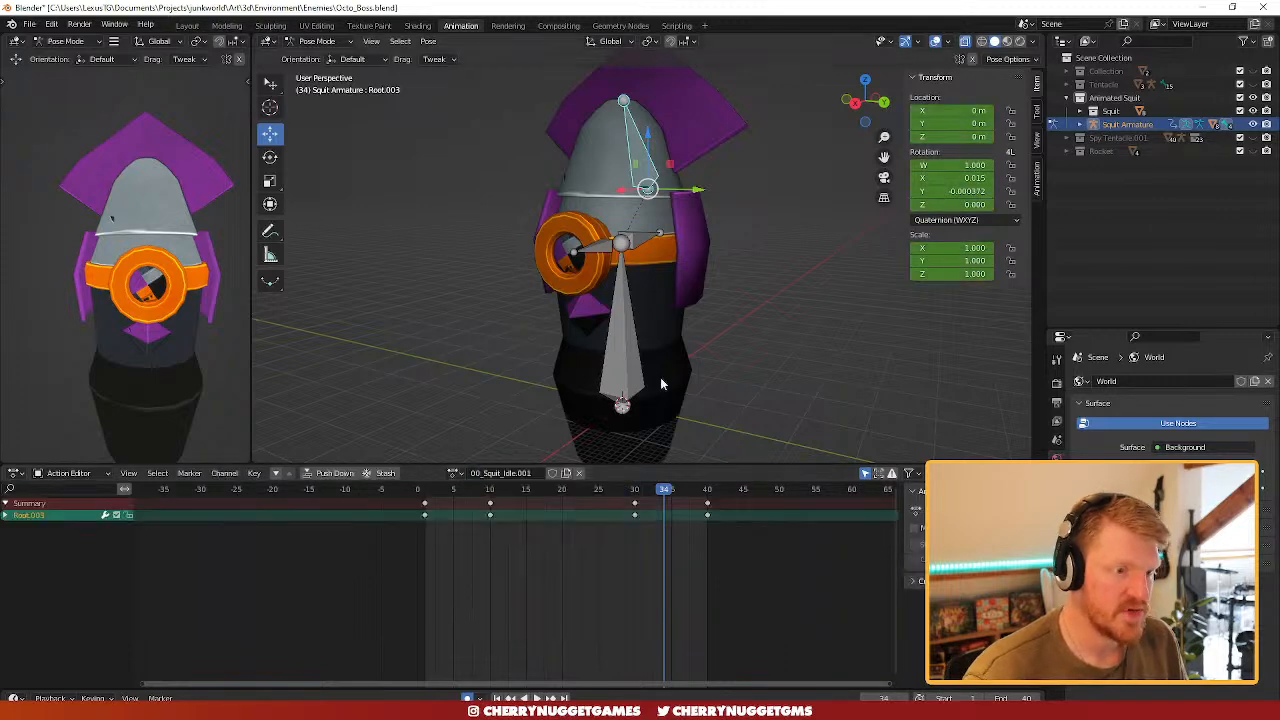
- Switch the outliner's display mode to Blender File and look through the actions stored in the file
{"action": "left_click", "coordinate": [1088, 41]}
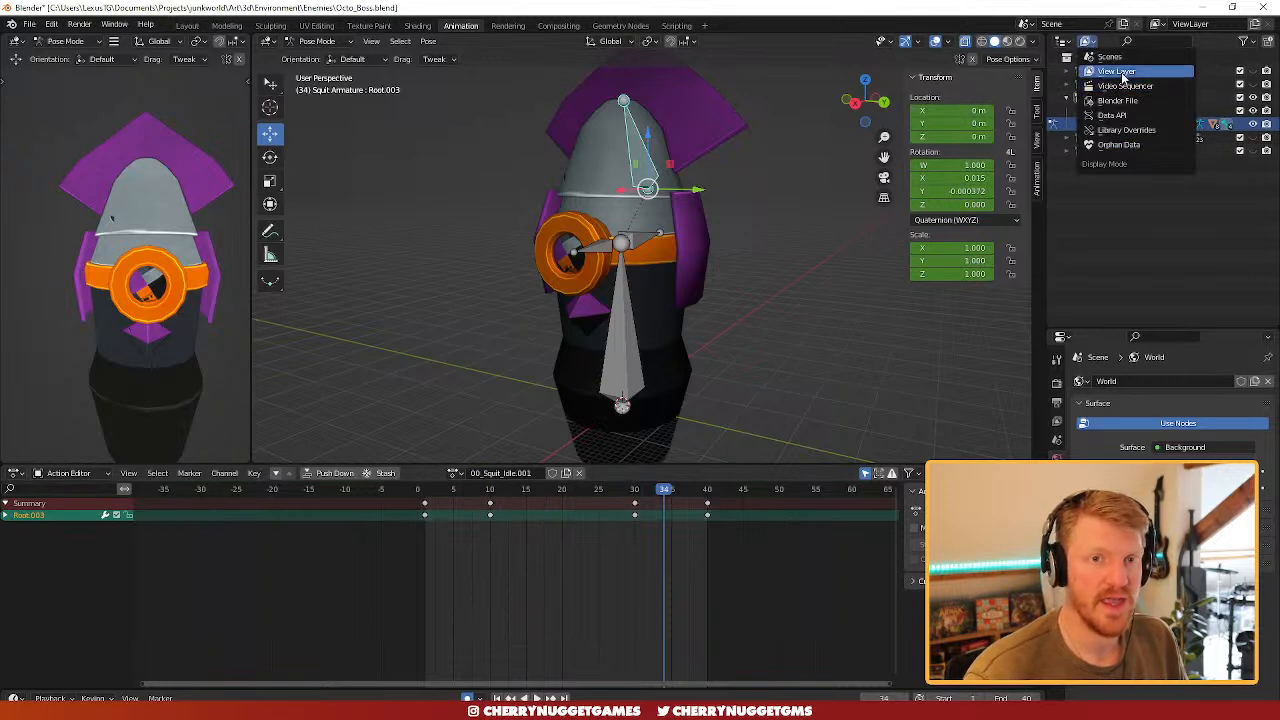
{"action": "left_click", "coordinate": [1117, 100]}
{"action": "left_click", "coordinate": [1066, 72]}
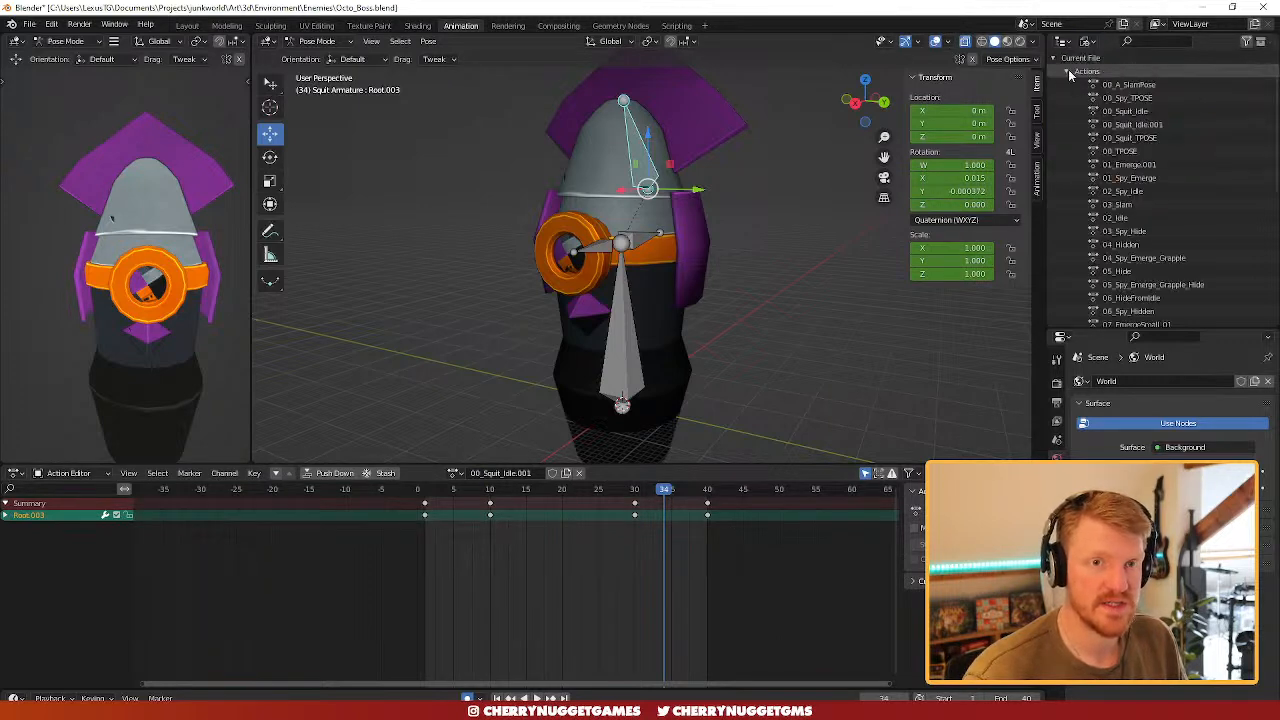
{"action": "scroll", "coordinate": [1155, 235], "scroll_direction": "down", "scroll_amount": 1}
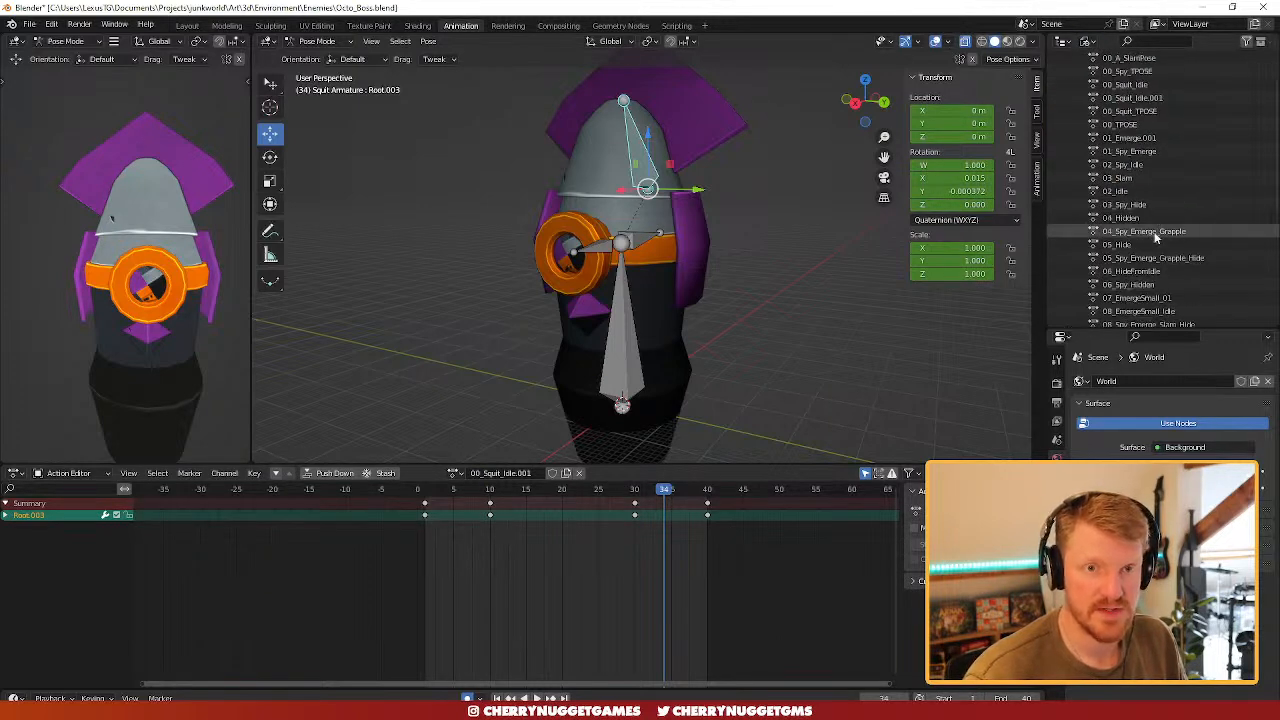
- Delete the 00_Squit_Idle.001 action from the file's list of actions
{"action": "left_click", "coordinate": [1148, 99]}
{"action": "right_click", "coordinate": [1121, 104]}
{"action": "left_click", "coordinate": [1120, 126]}
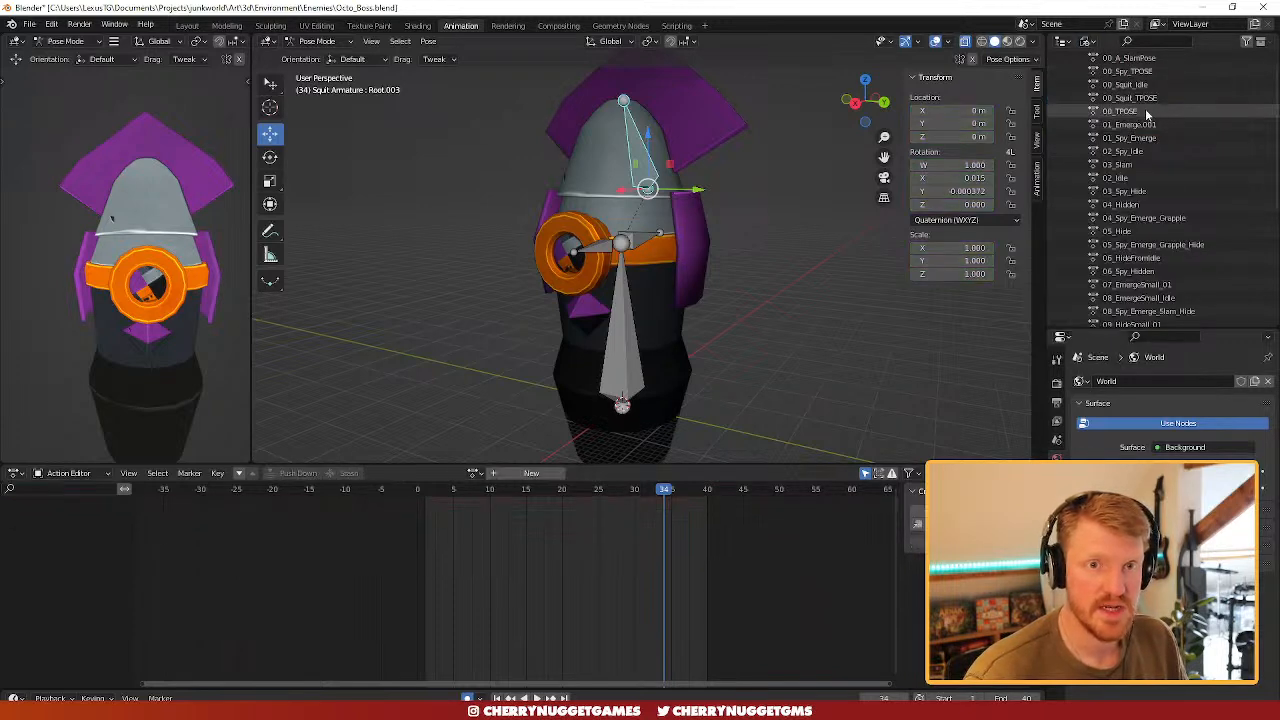
{"action": "scroll", "coordinate": [1145, 113], "scroll_direction": "up", "scroll_amount": 1}
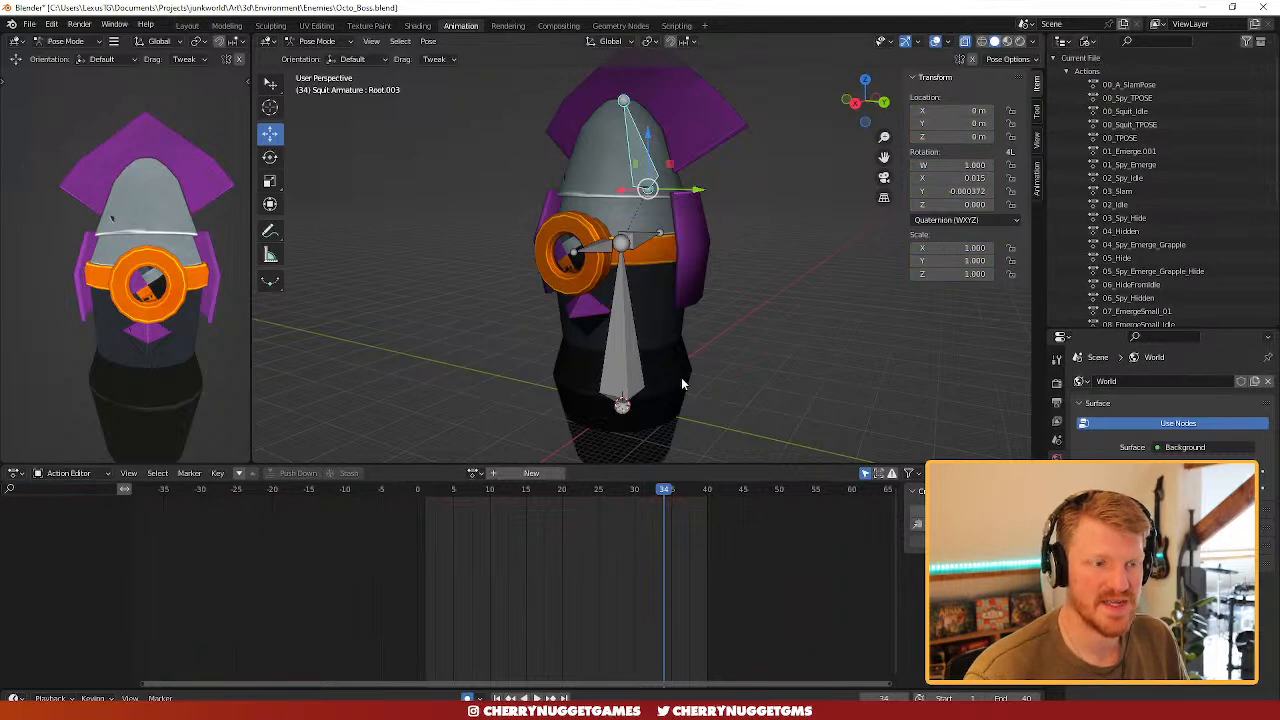
- Assign the 00_Squit_TPOSE action to the armature and duplicate it as 00_Squit_Emerge with a fake user
{"action": "left_click", "coordinate": [474, 473]}
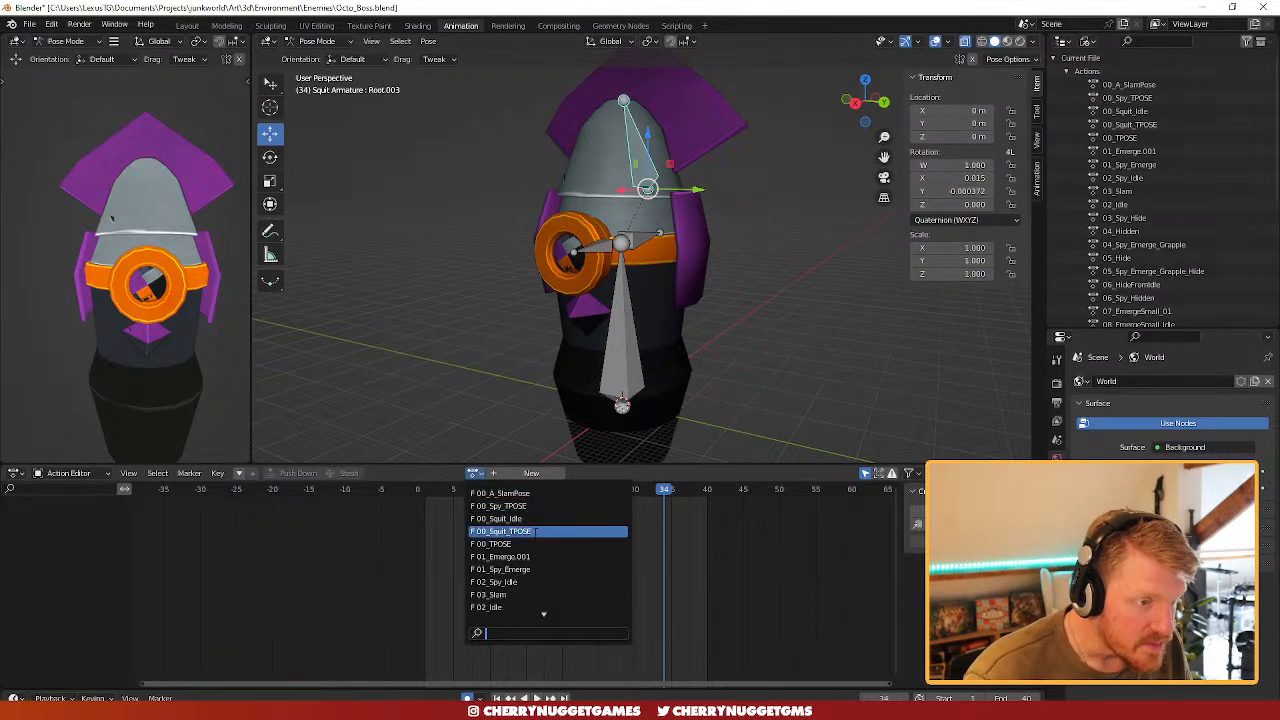
{"action": "left_click", "coordinate": [545, 528]}
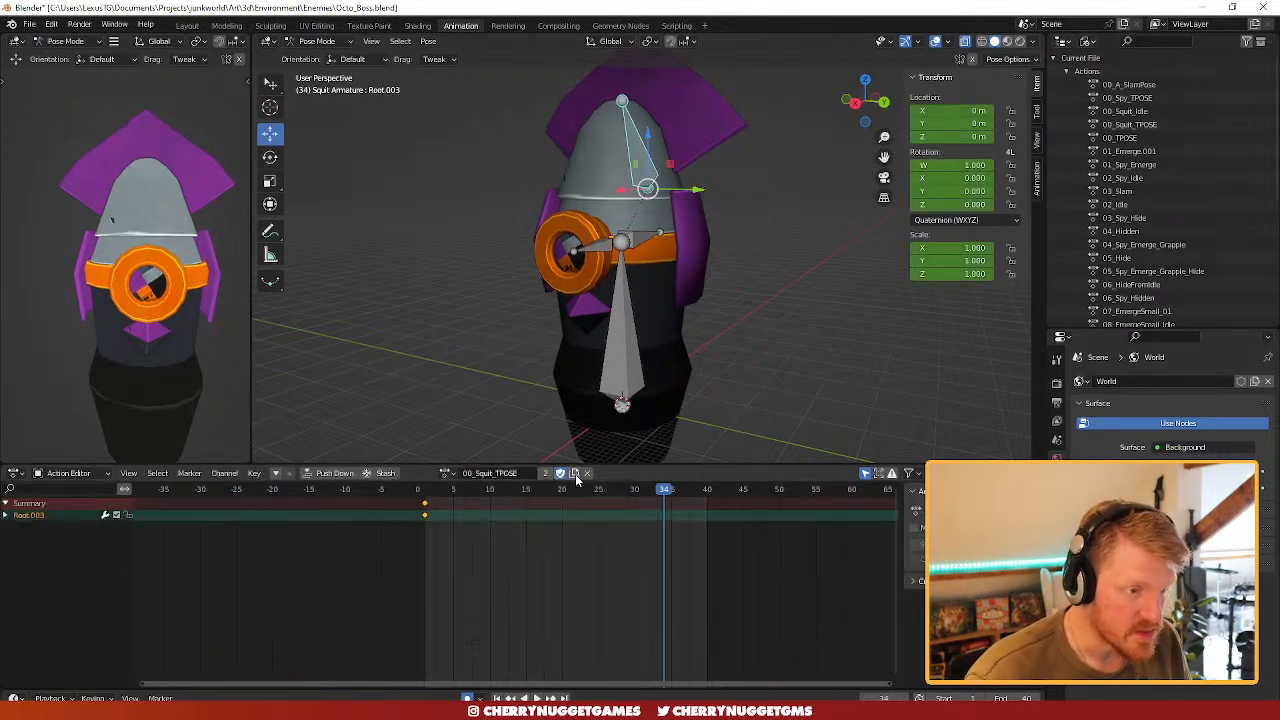
{"action": "left_click", "coordinate": [574, 474]}
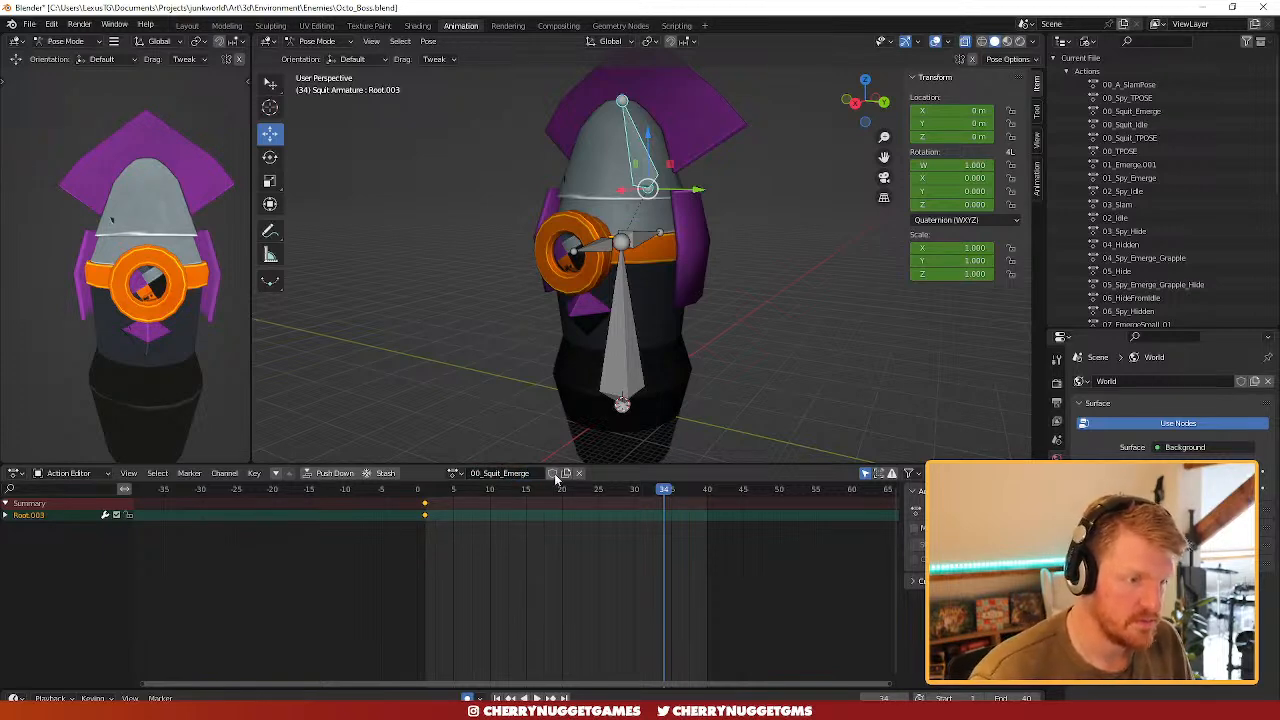
- At frame 1, select all bones and move their T-pose keyframes from frame 1 to frame 40
{"action": "left_click_drag", "start_coordinate": [447, 492], "coordinate": [425, 500]}
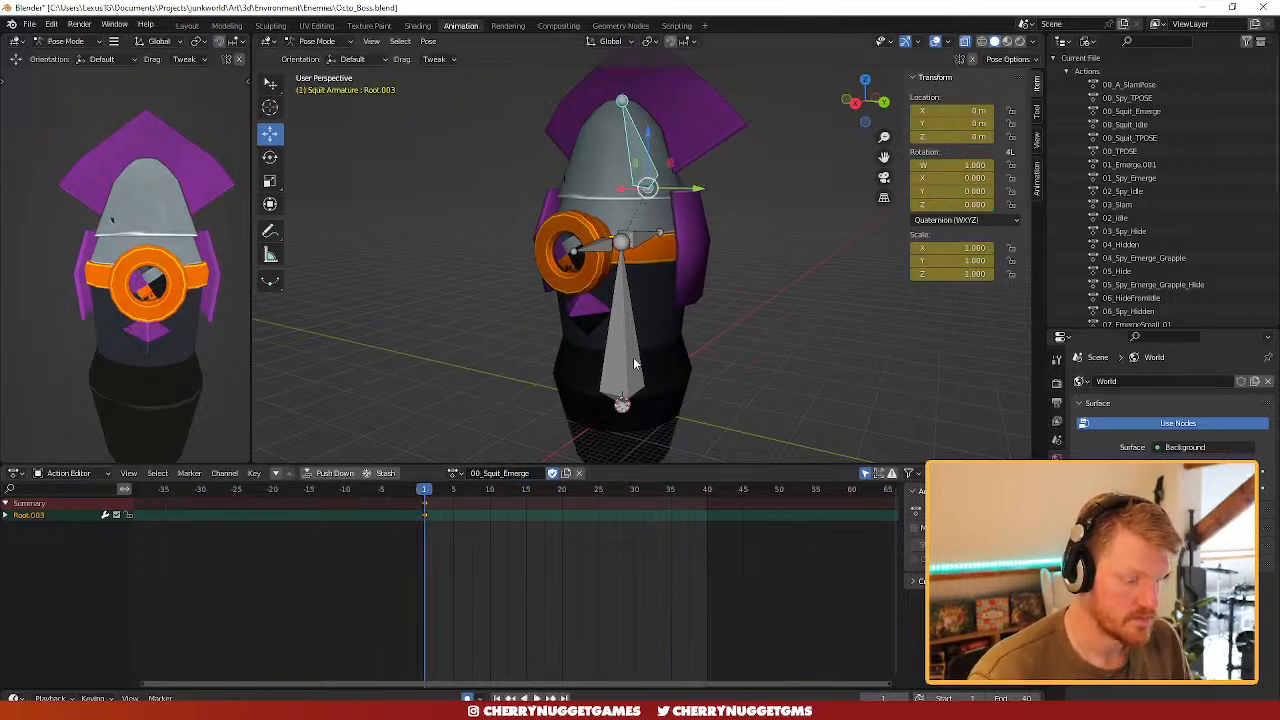
{"action": "key", "text": "a"}
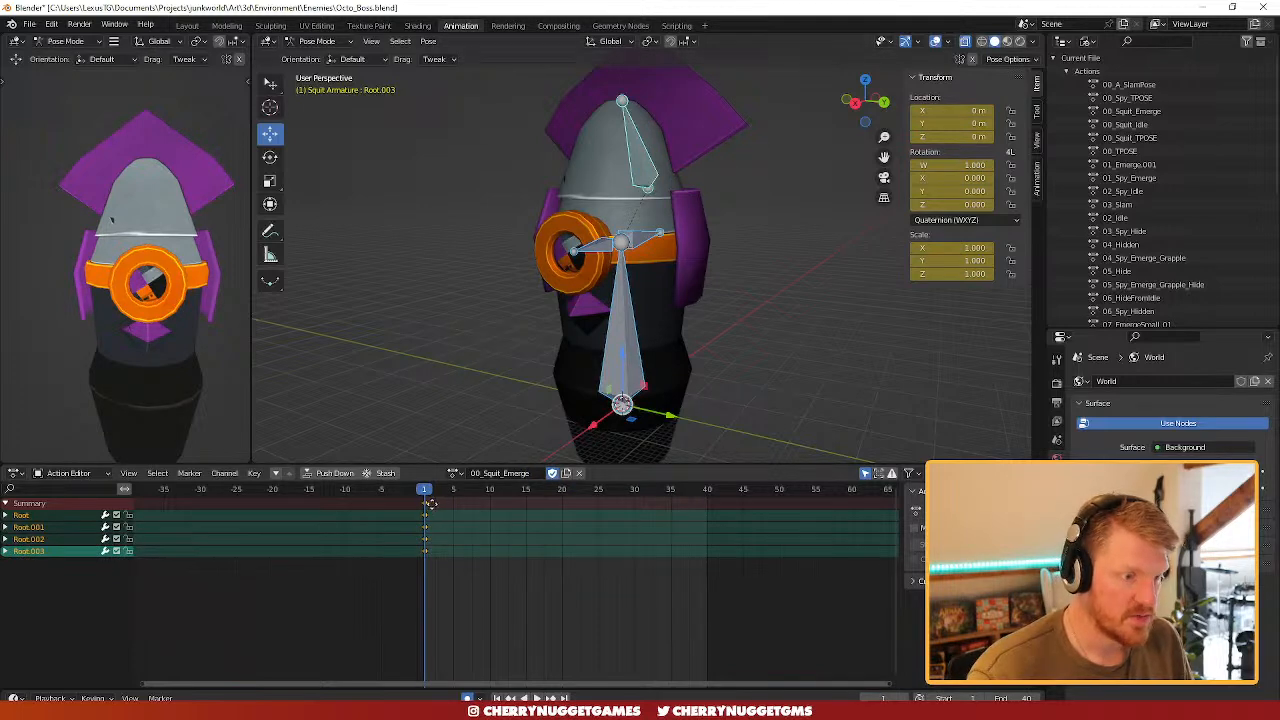
{"action": "left_click_drag", "start_coordinate": [430, 503], "coordinate": [712, 505]}
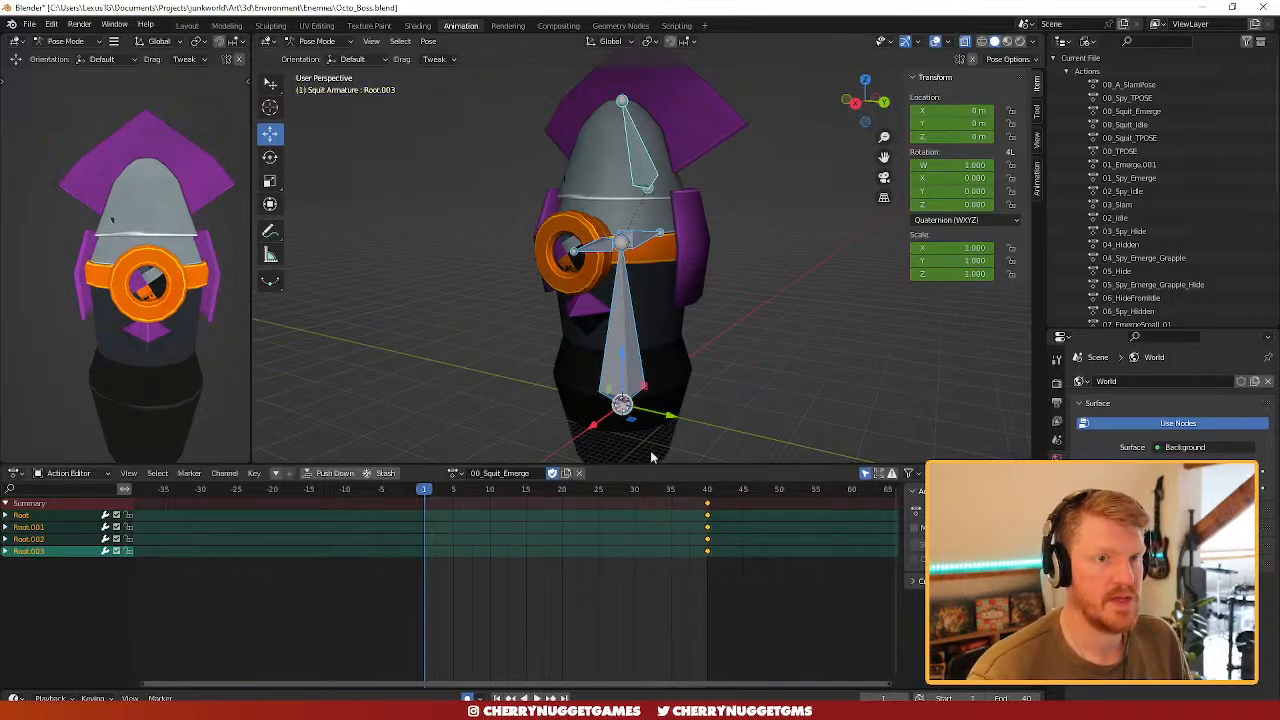
- Lower the Root bone along global Z by about 64 m at frame 1
{"action": "left_click", "coordinate": [851, 103]}
{"action": "left_click", "coordinate": [665, 325]}
{"action": "left_click_drag", "start_coordinate": [643, 322], "coordinate": [643, 462]}
{"action": "middle_click_drag", "start_coordinate": [790, 171], "coordinate": [706, 168]}
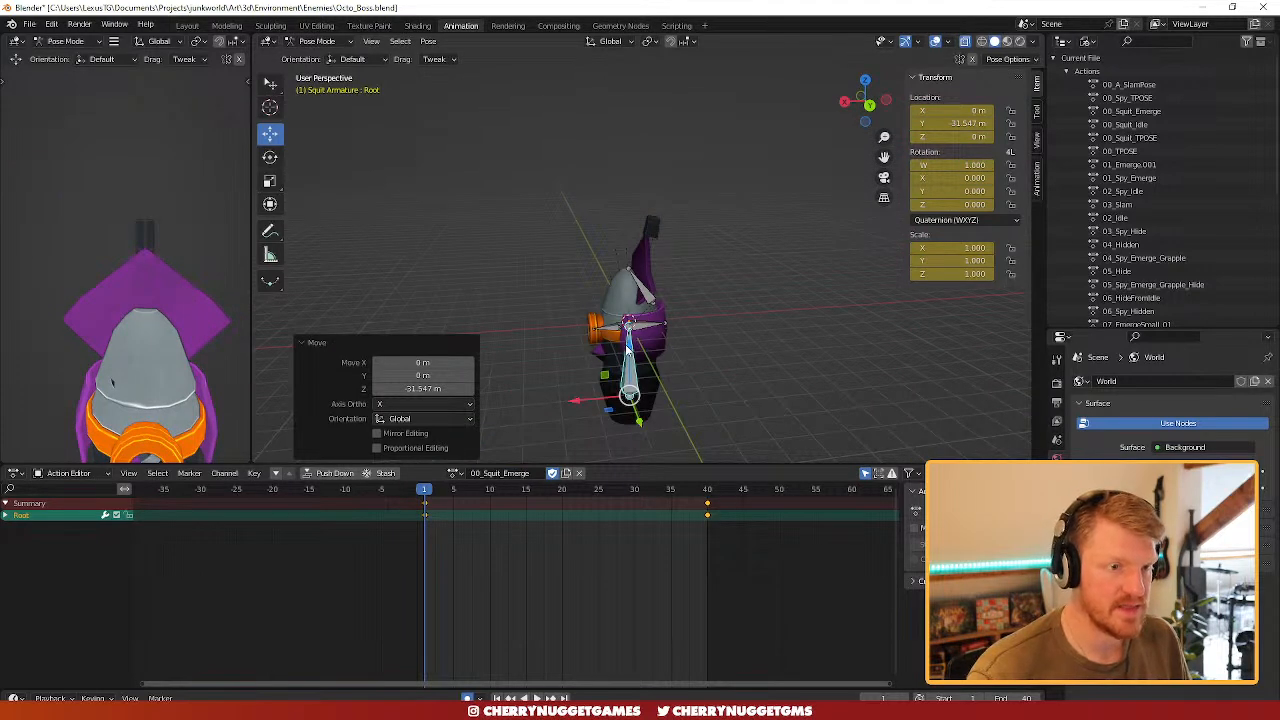
{"action": "left_click_drag", "start_coordinate": [626, 345], "coordinate": [628, 426]}
- In Object Mode, select the Squit Armature plus the hinge mesh left behind above it, and put the hinge into Weight Paint mode
{"action": "scroll", "coordinate": [741, 276], "scroll_direction": "up", "scroll_amount": 4}
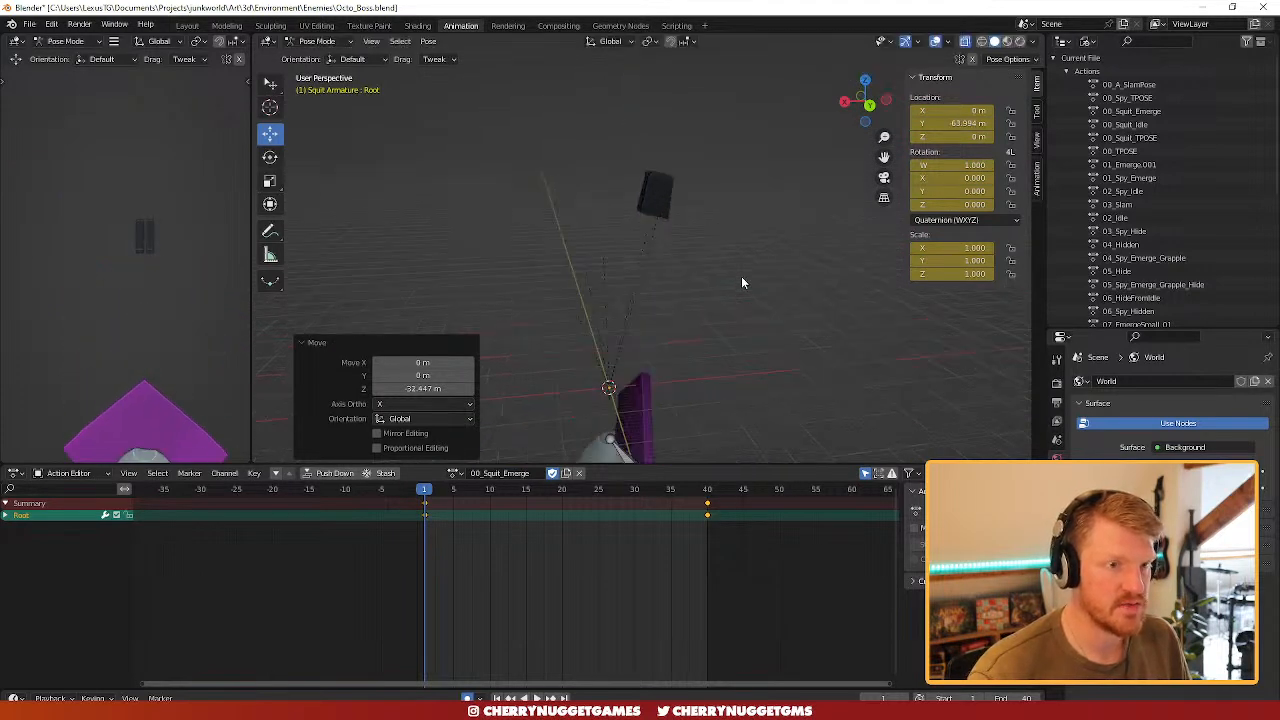
{"action": "scroll", "coordinate": [754, 288], "scroll_direction": "down", "scroll_amount": 2}
{"action": "middle_click_drag", "start_coordinate": [721, 316], "coordinate": [698, 201], "text": "shift"}
{"action": "scroll", "coordinate": [716, 270], "scroll_direction": "up", "scroll_amount": 1}
{"action": "left_click", "coordinate": [330, 42]}
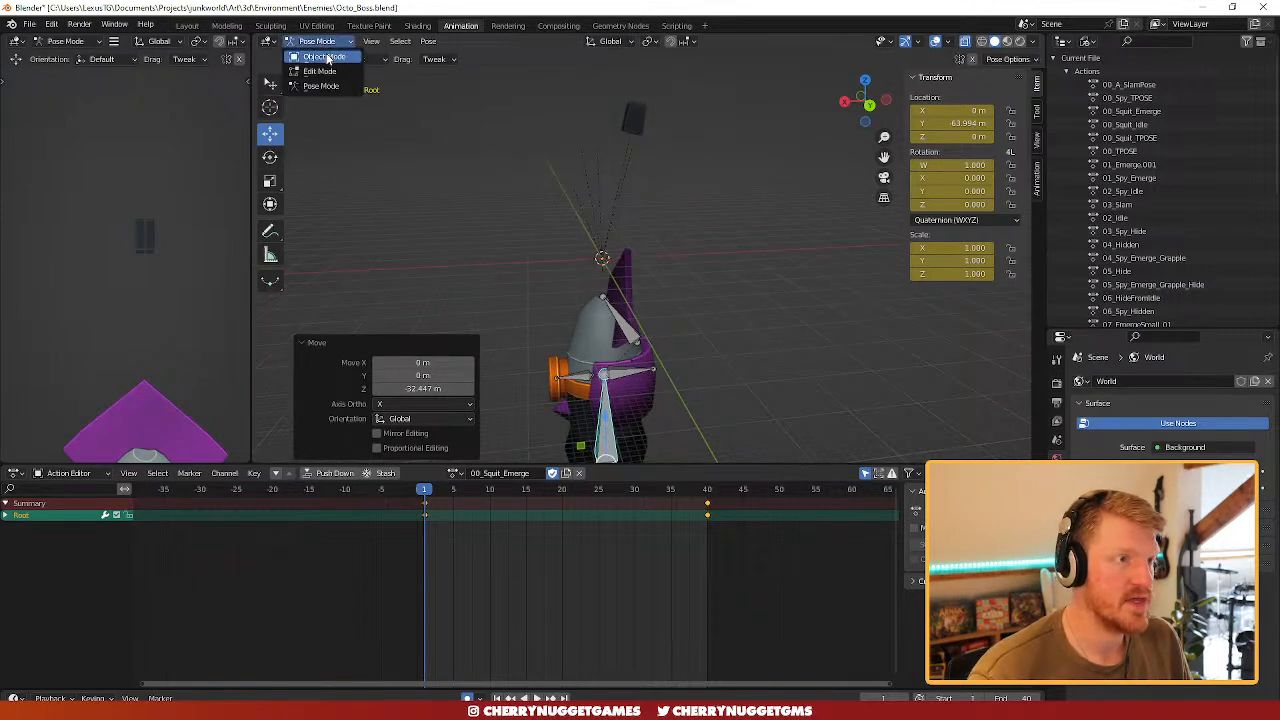
{"action": "left_click", "coordinate": [330, 53]}
{"action": "left_click", "coordinate": [696, 222]}
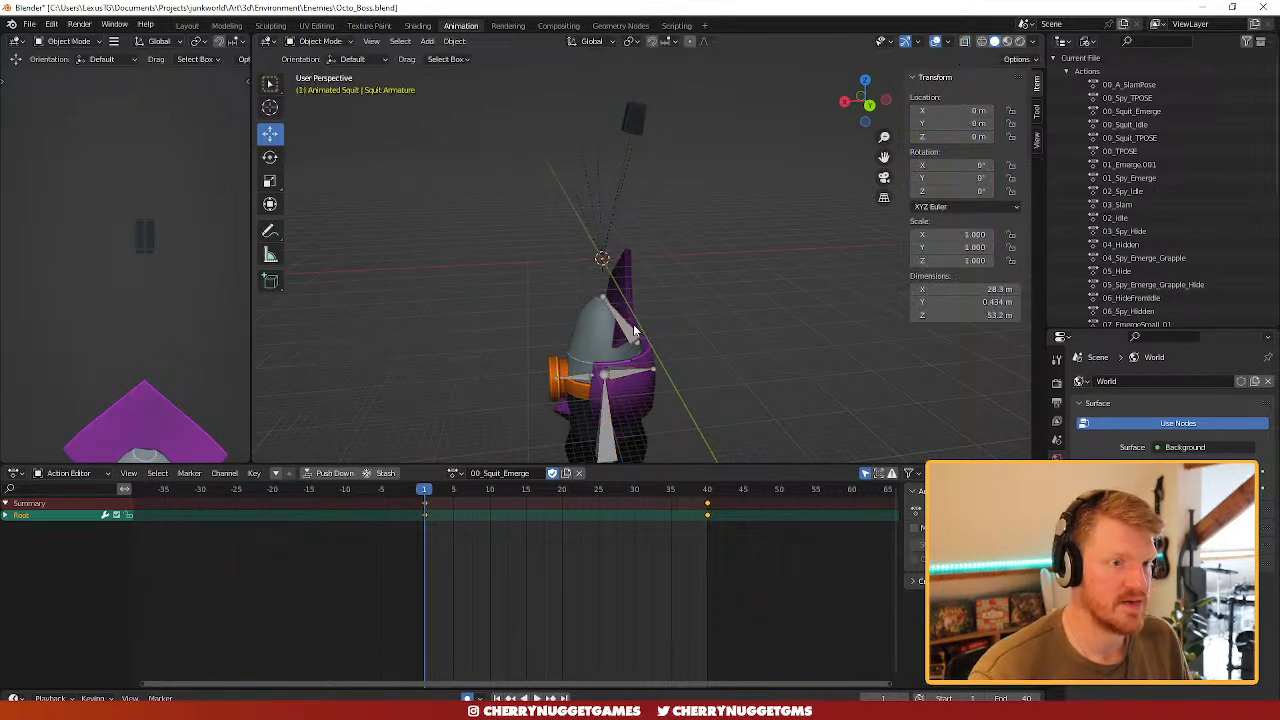
{"action": "left_click", "coordinate": [617, 378]}
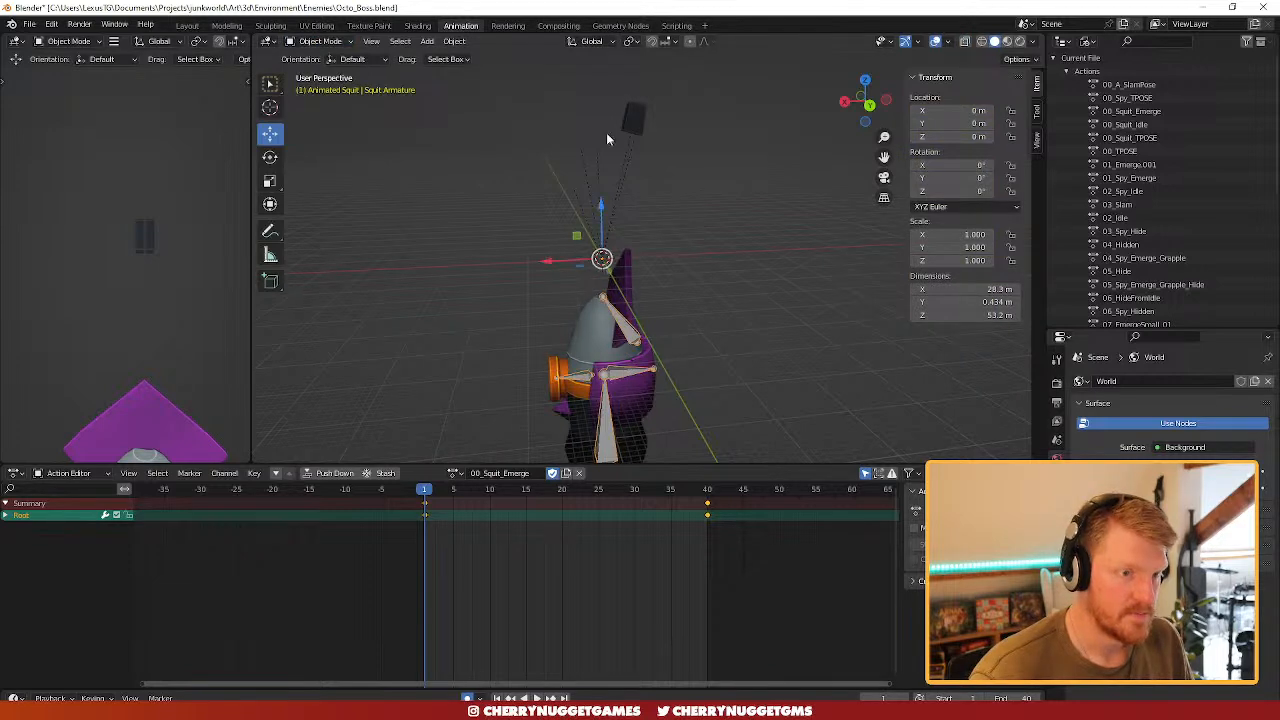
{"action": "left_click", "coordinate": [637, 116]}
{"action": "left_click", "coordinate": [320, 41]}
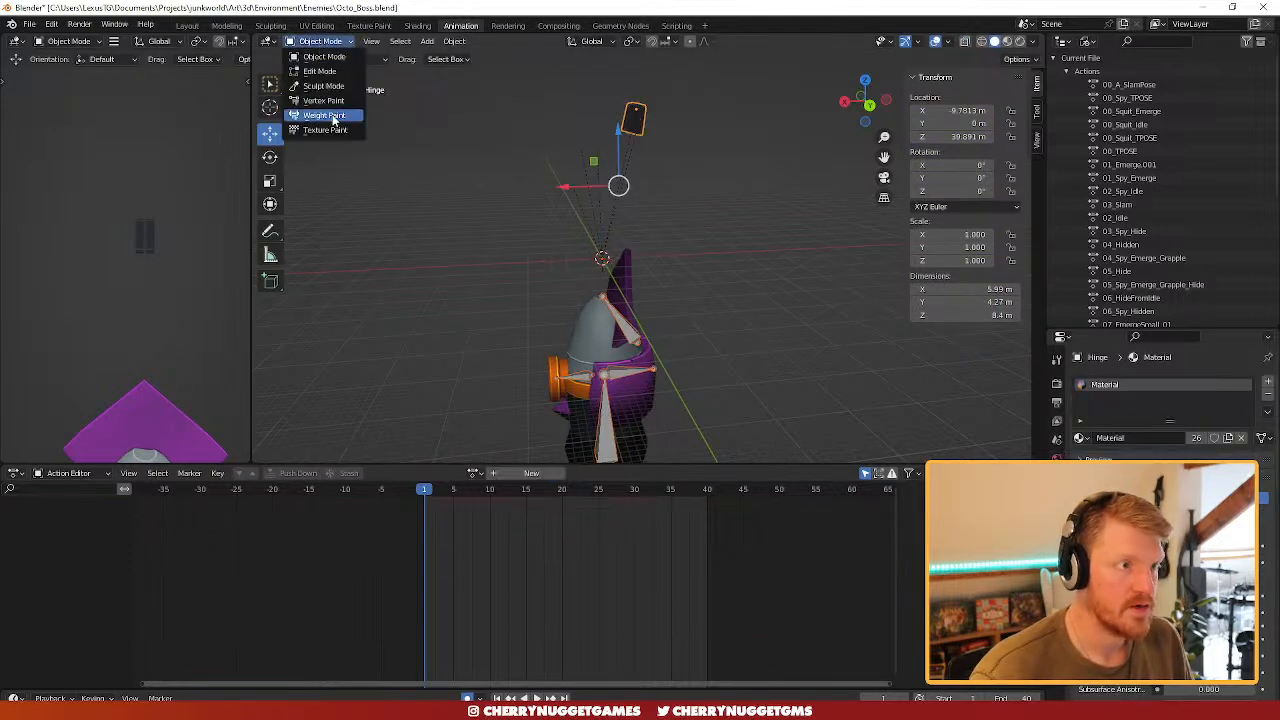
{"action": "left_click", "coordinate": [330, 116]}
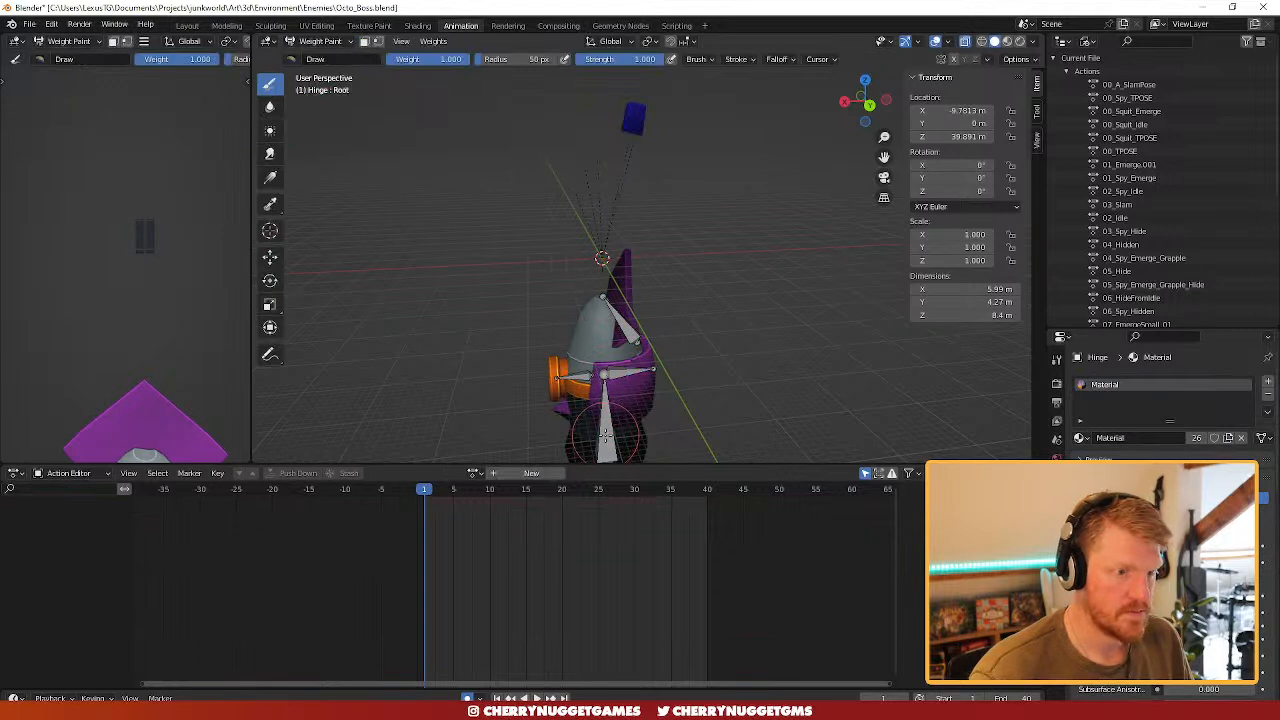
- Turn on the face selection mask and fill the whole hinge with weight 1.000 for the Root bone
{"action": "left_click", "coordinate": [329, 46]}
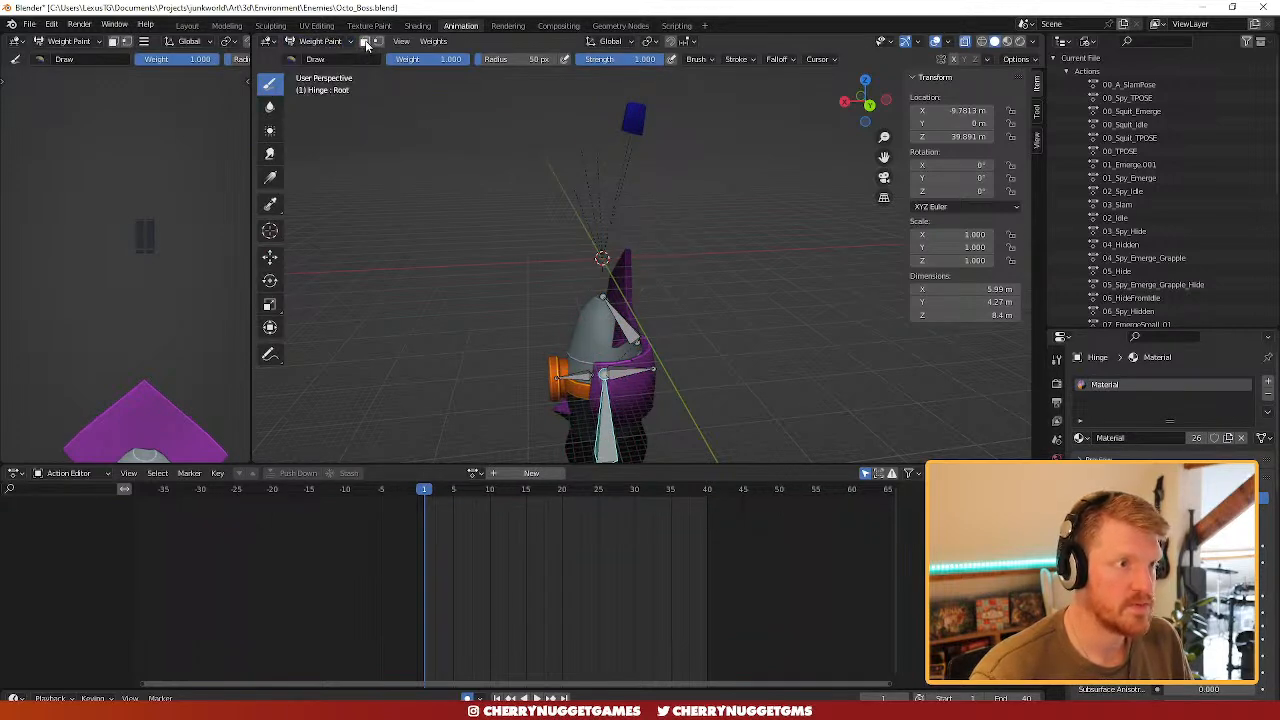
{"action": "left_click", "coordinate": [366, 41]}
{"action": "key", "text": "shift+k"}
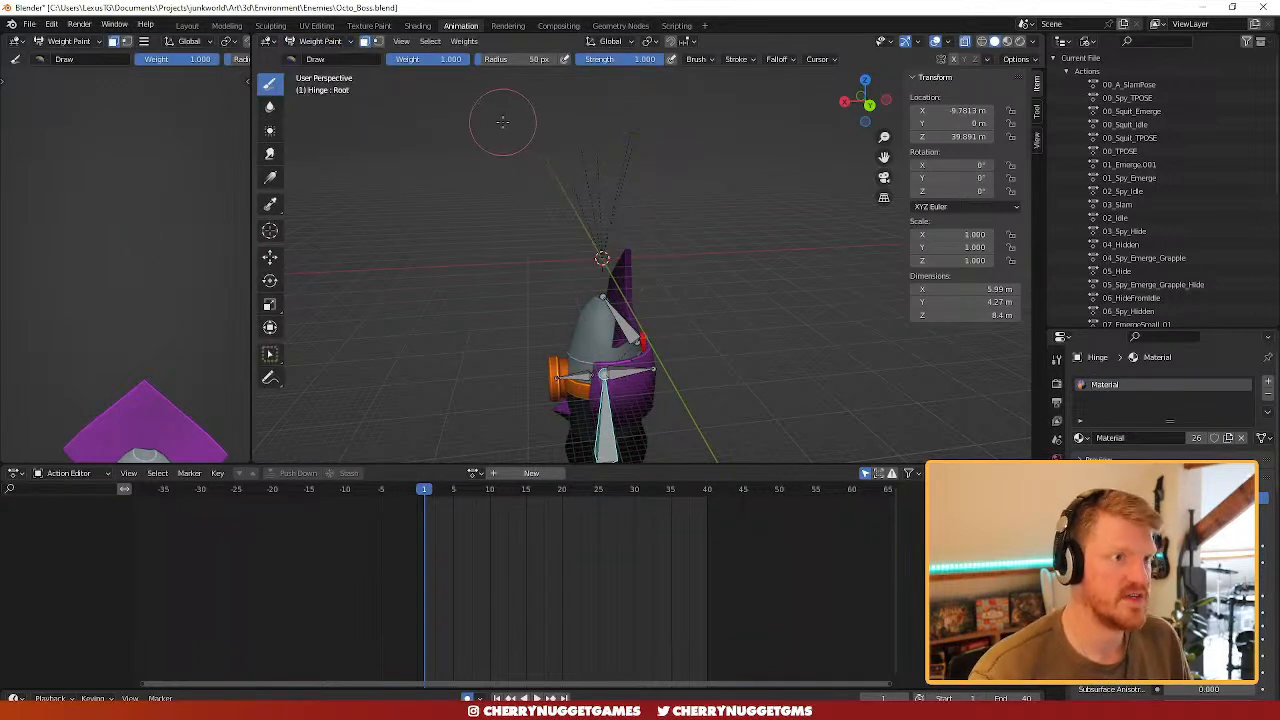
- Return the hinge to Object Mode and put the Squit Armature back into Pose Mode
{"action": "left_click", "coordinate": [320, 41]}
{"action": "left_click", "coordinate": [333, 58]}
{"action": "left_click", "coordinate": [320, 41]}
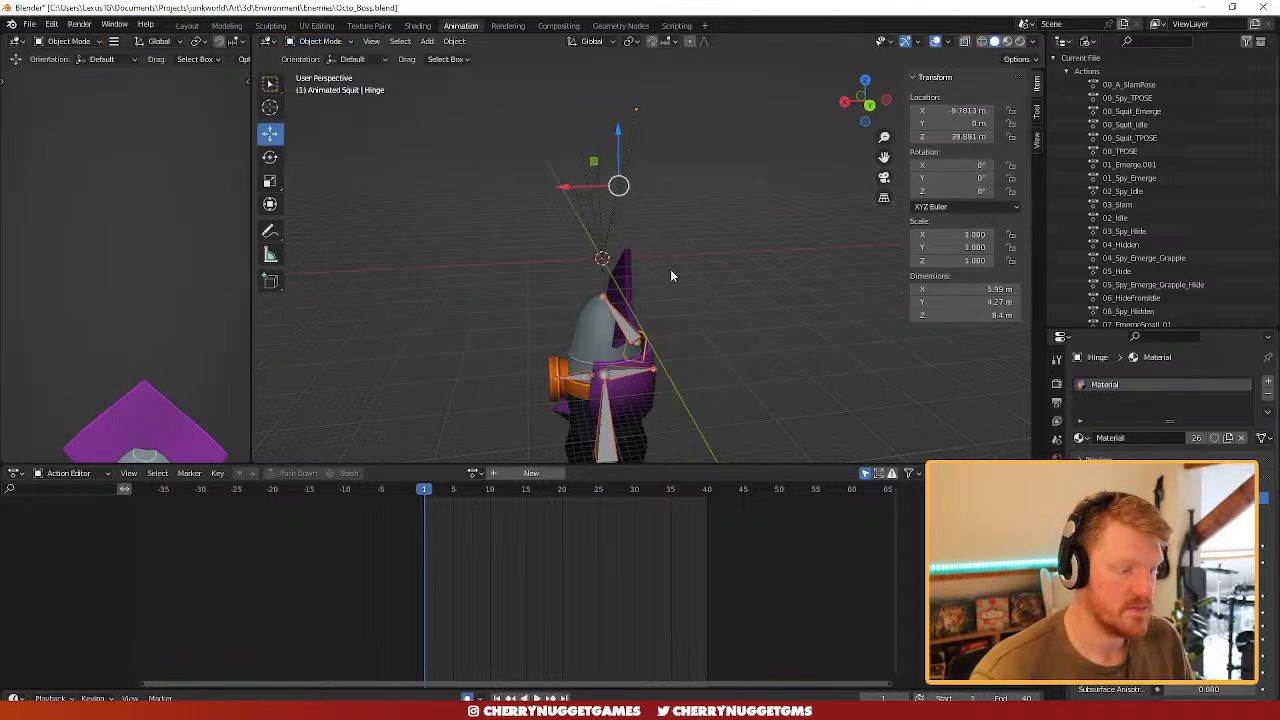
{"action": "key", "text": "Tab"}
{"action": "key", "text": "Tab"}
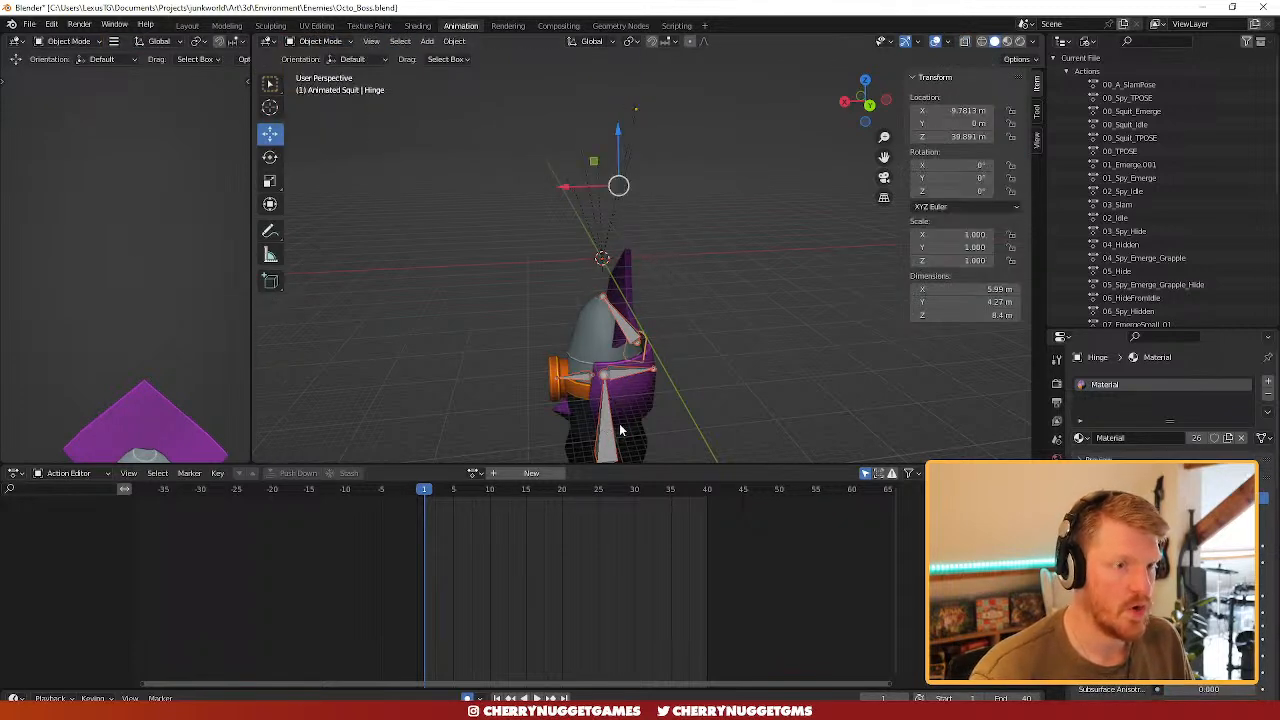
{"action": "left_click", "coordinate": [620, 430]}
{"action": "left_click", "coordinate": [338, 44]}
{"action": "left_click", "coordinate": [330, 86]}
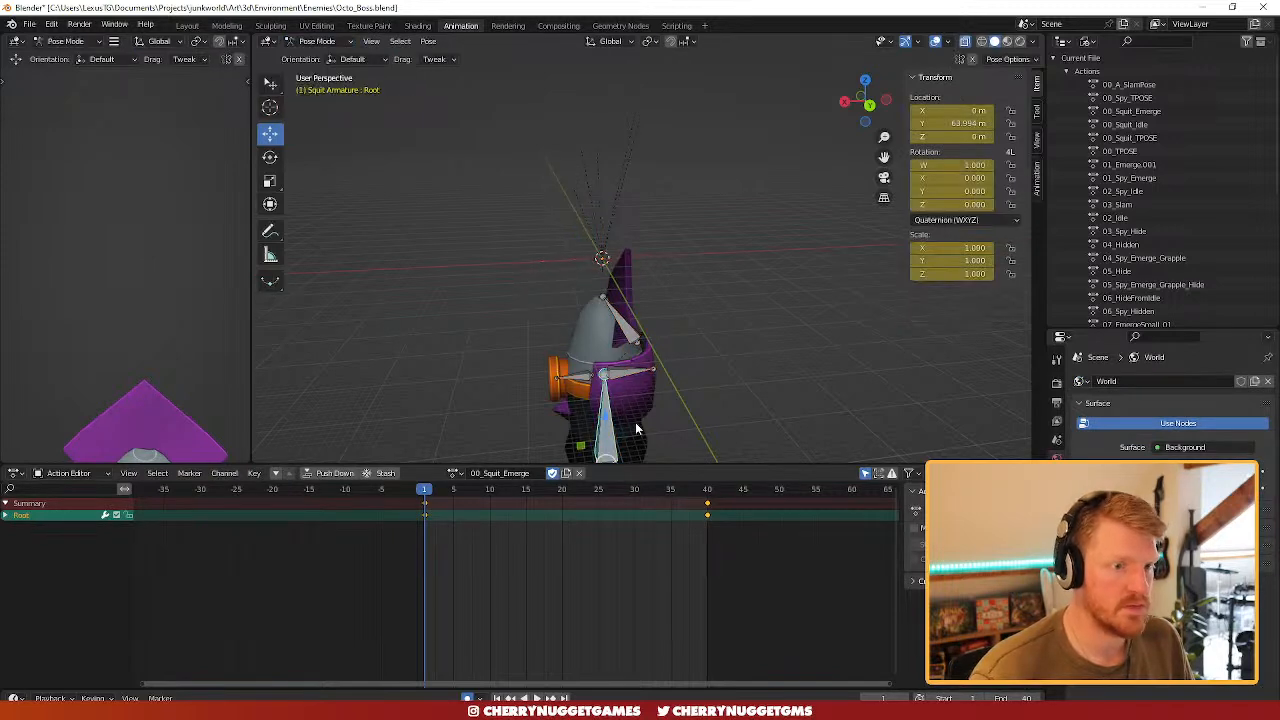
- At frame 1, lower the Root bone by about another 12.4 m and rotate it about 47° in the back view
{"action": "mouse_move", "coordinate": [448, 497]}
{"action": "left_mouse_down"}
{"action": "mouse_move", "coordinate": [683, 496]}
{"action": "mouse_move", "coordinate": [424, 495]}
{"action": "left_mouse_up"}
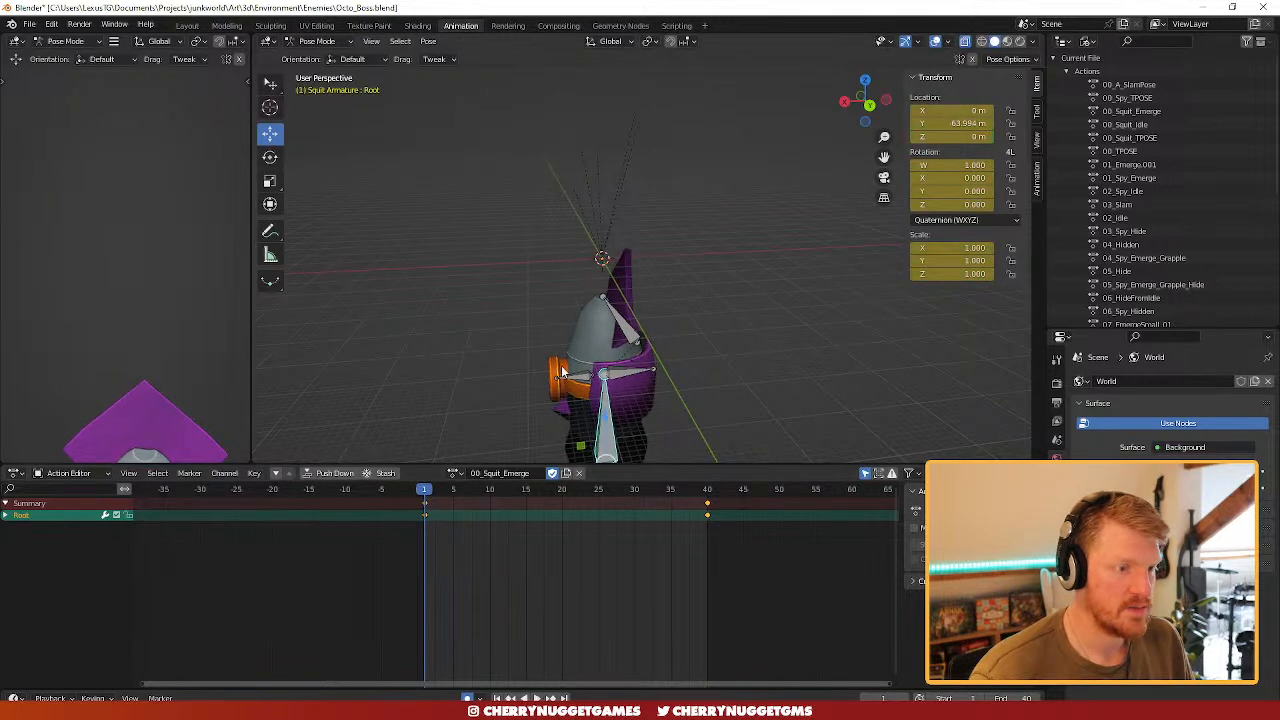
{"action": "middle_click_drag", "start_coordinate": [470, 330], "coordinate": [618, 331]}
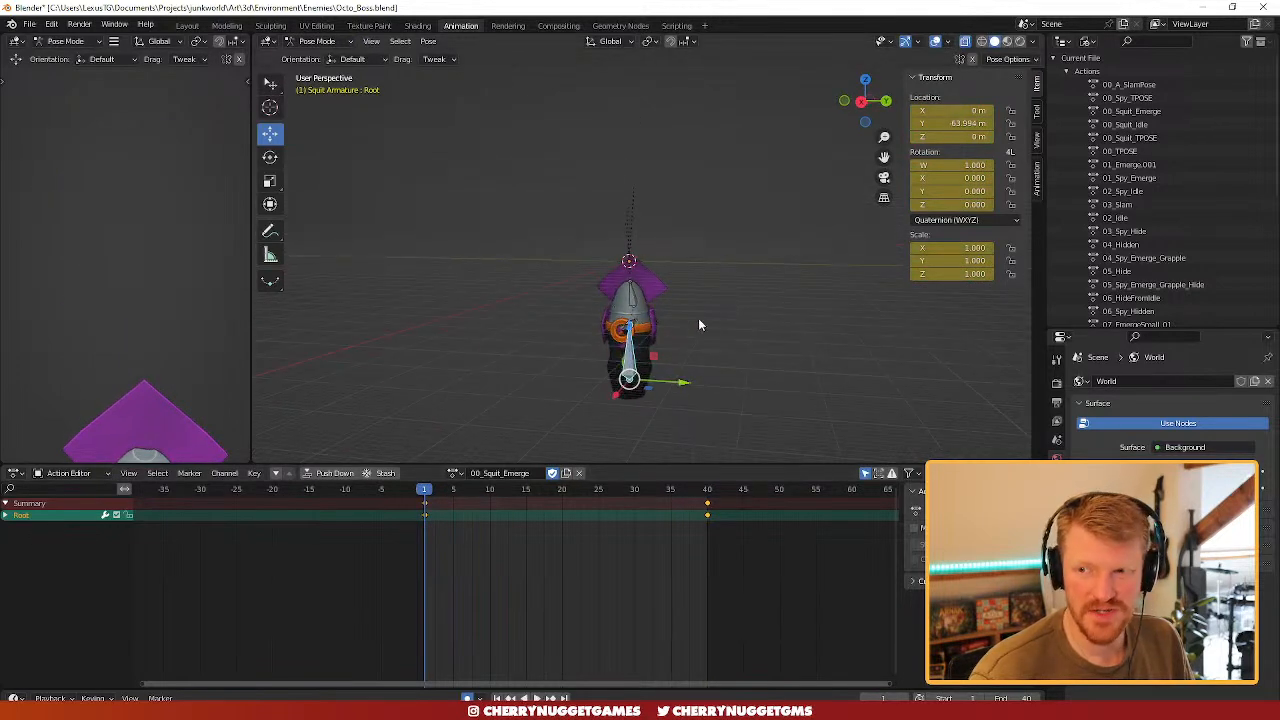
{"action": "middle_click_drag", "start_coordinate": [766, 294], "coordinate": [625, 334]}
{"action": "left_click_drag", "start_coordinate": [620, 343], "coordinate": [690, 377]}
{"action": "left_click", "coordinate": [874, 101]}
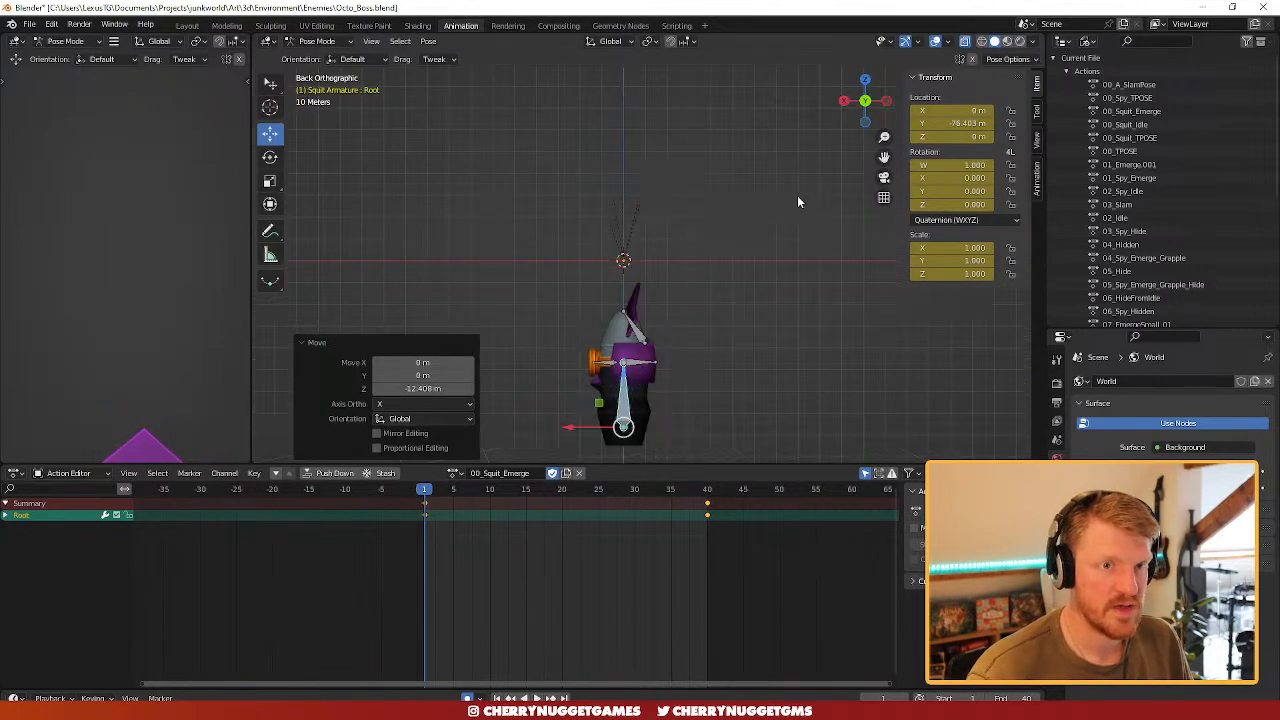
{"action": "key", "text": "r"}
{"action": "left_click", "coordinate": [725, 429]}
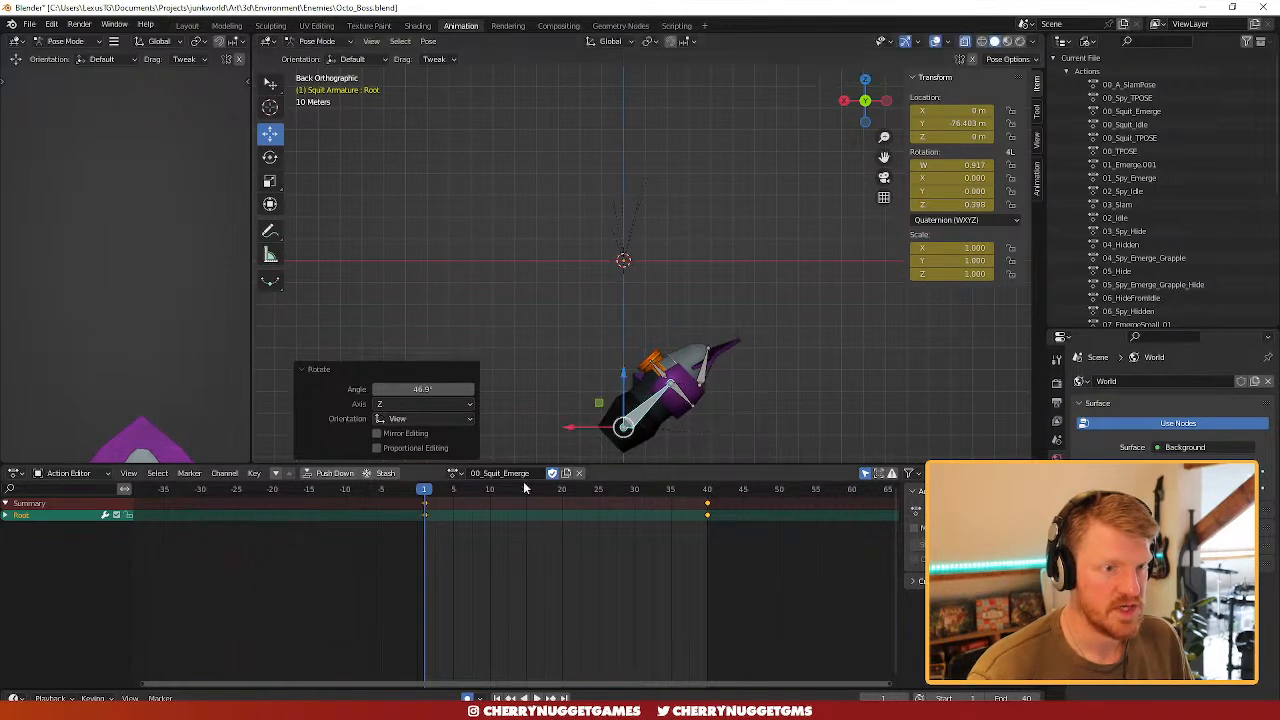
- Paste the frame 40 rest-pose keyframes of all bones at frame 30
{"action": "left_click_drag", "start_coordinate": [420, 500], "coordinate": [636, 495]}
{"action": "key", "text": "a"}
{"action": "key", "text": "ctrl+v"}
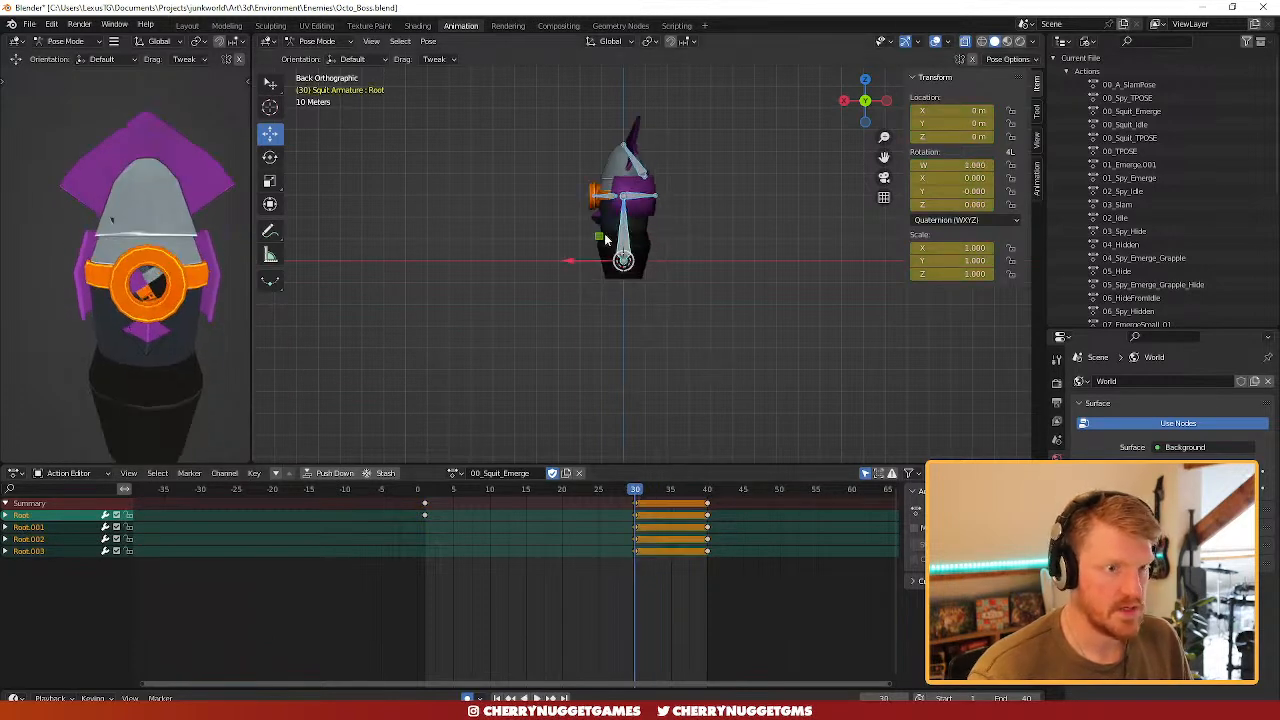
- At frame 30, raise the Root bone about 12.5 m and rotate it about -19° in the back view
{"action": "left_click_drag", "start_coordinate": [625, 225], "coordinate": [625, 197]}
{"action": "key", "text": "r"}
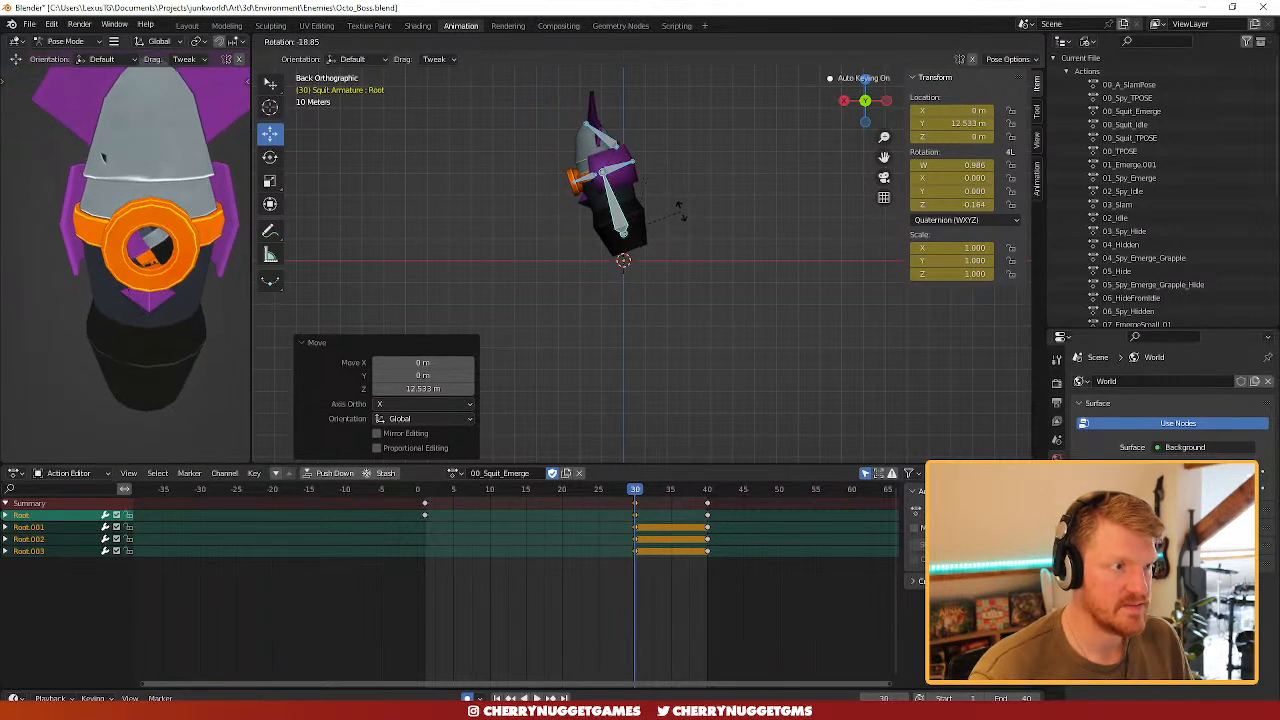
{"action": "left_click", "coordinate": [680, 212]}
- At frame 35, rotate the head bone Root.003 about 19.3° to open the helmet, and play back the animation
{"action": "left_click_drag", "start_coordinate": [636, 492], "coordinate": [673, 524]}
{"action": "scroll", "coordinate": [640, 194], "scroll_direction": "up", "scroll_amount": 1}
{"action": "scroll", "coordinate": [653, 194], "scroll_direction": "up", "scroll_amount": 1}
{"action": "middle_click_drag", "start_coordinate": [654, 195], "coordinate": [684, 260], "text": "shift"}
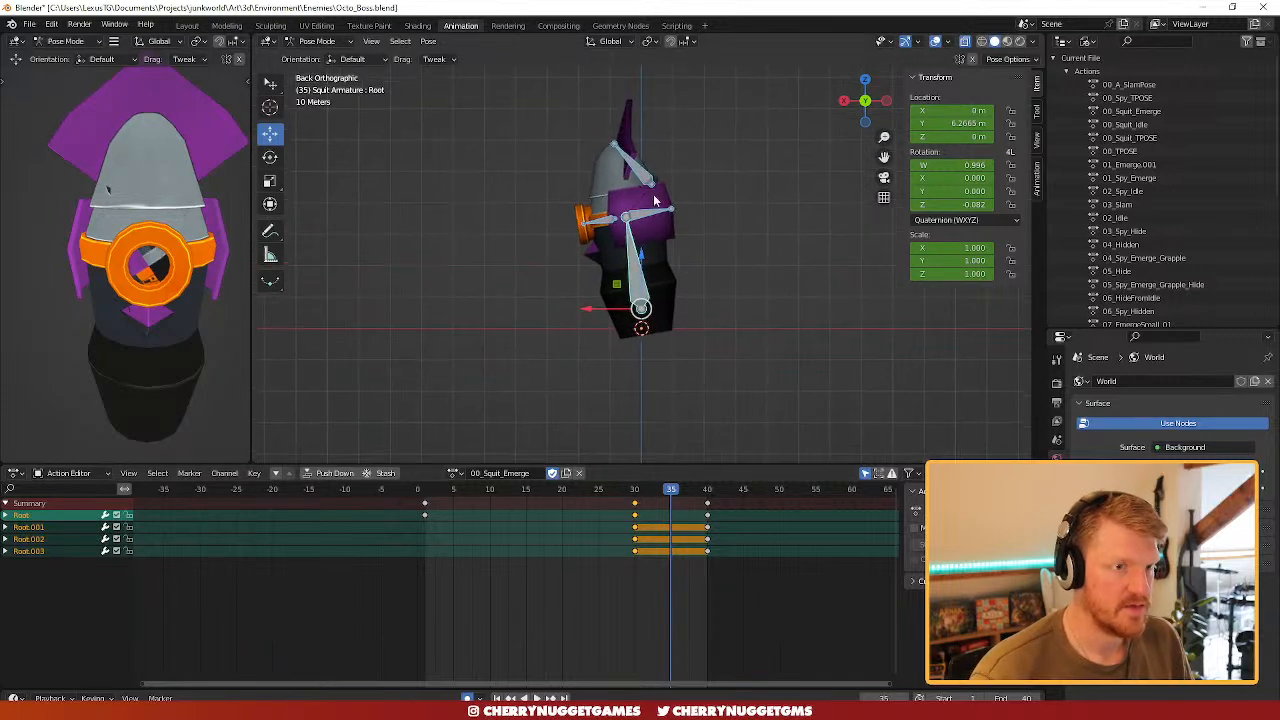
{"action": "left_click", "coordinate": [638, 175]}
{"action": "key", "text": "r"}
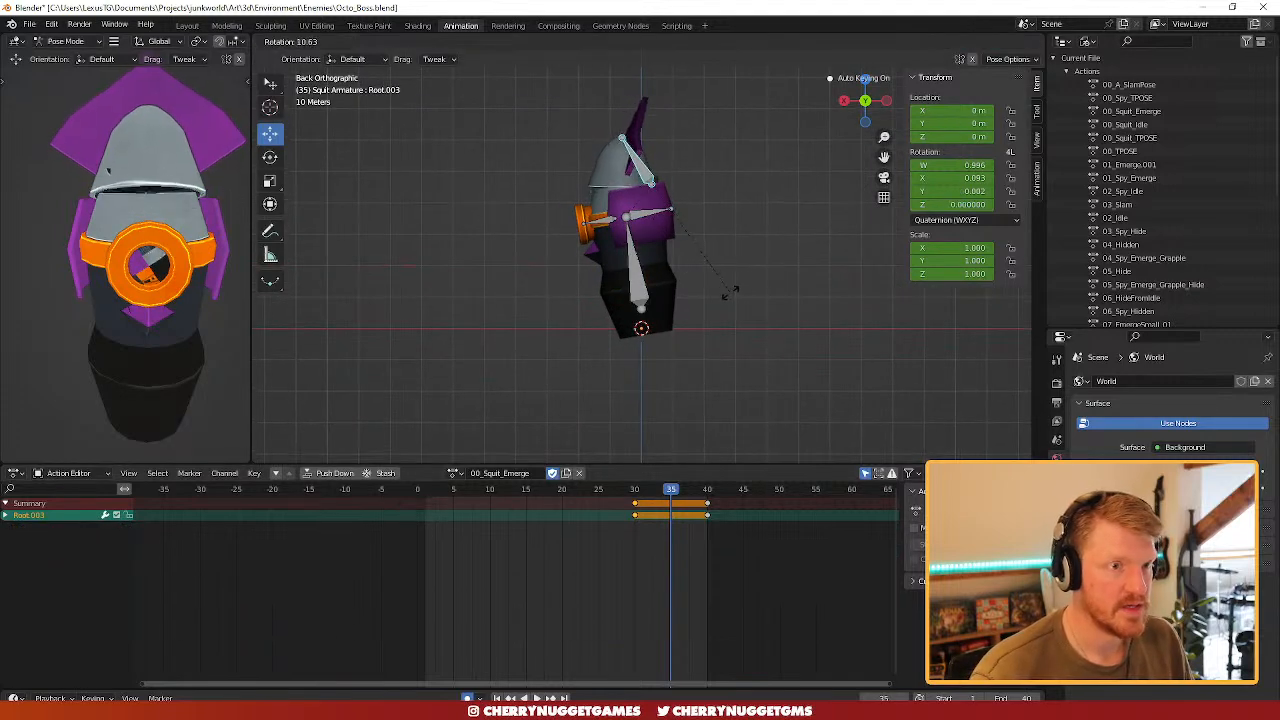
{"action": "left_click", "coordinate": [741, 364]}
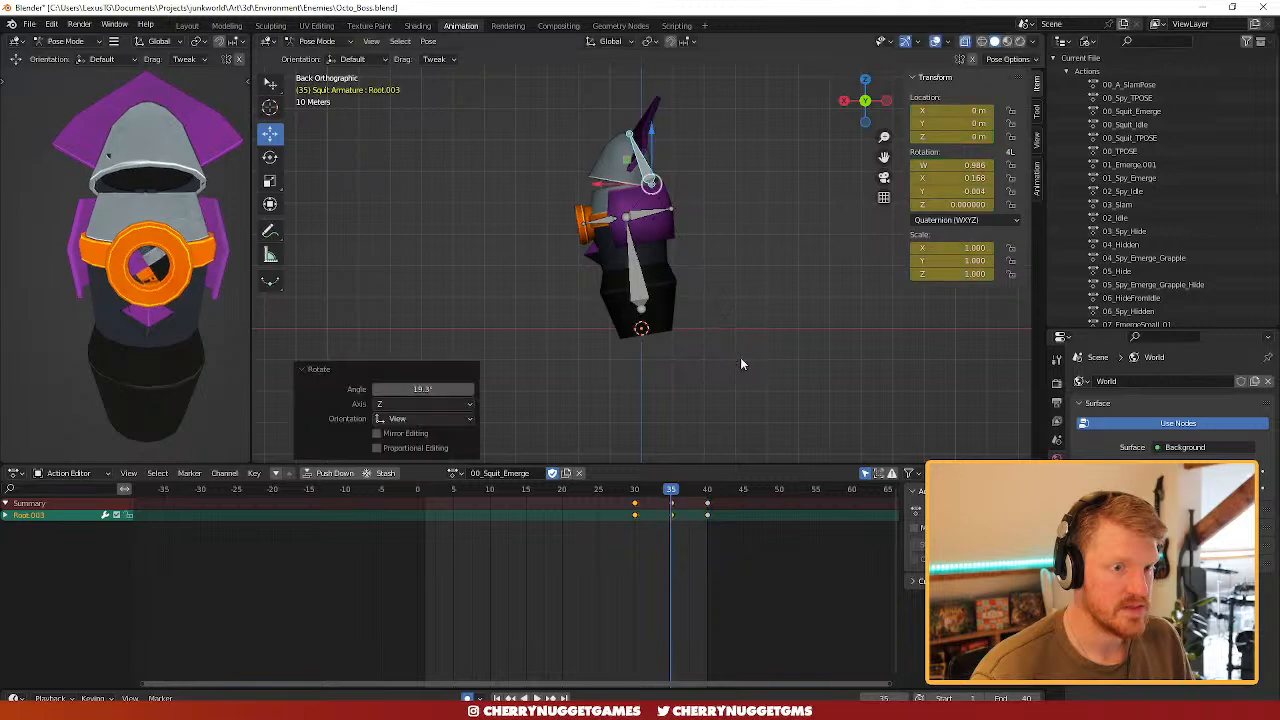
{"action": "key", "text": "space"}
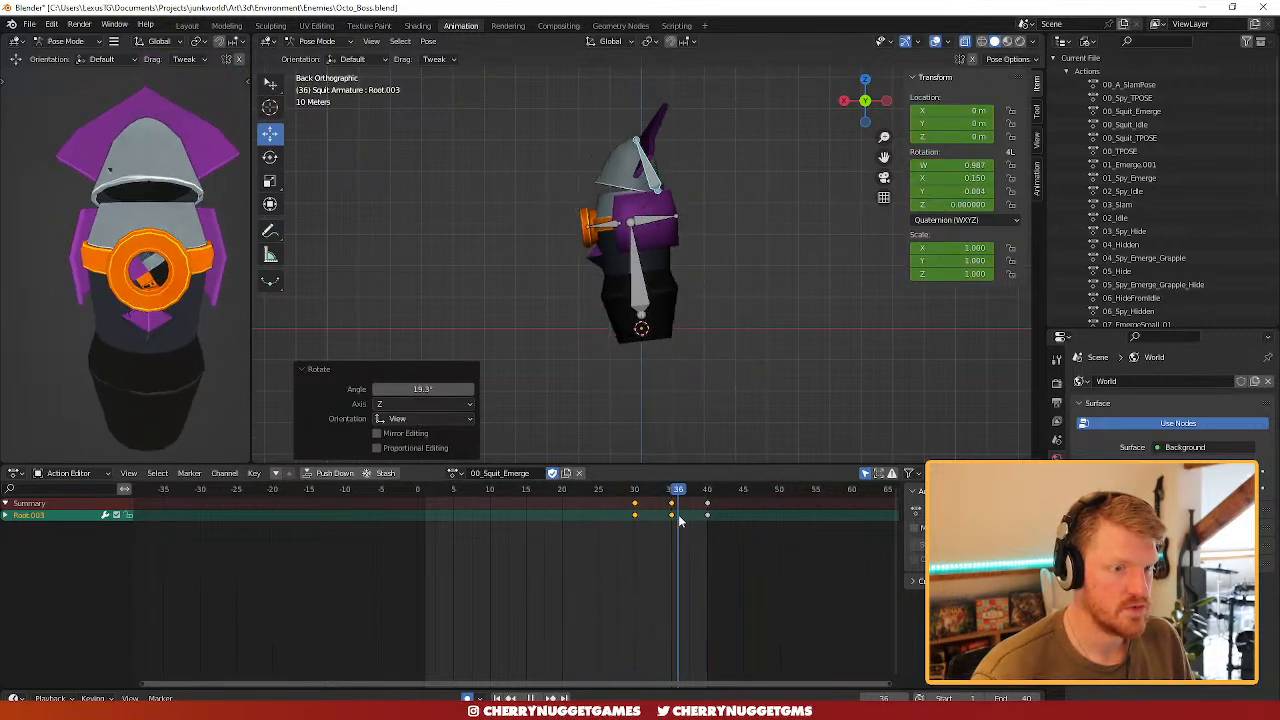
- At frame 30, rotate the head bone Root.003 about -3.9° in the back view
{"action": "left_click_drag", "start_coordinate": [708, 527], "coordinate": [634, 525]}
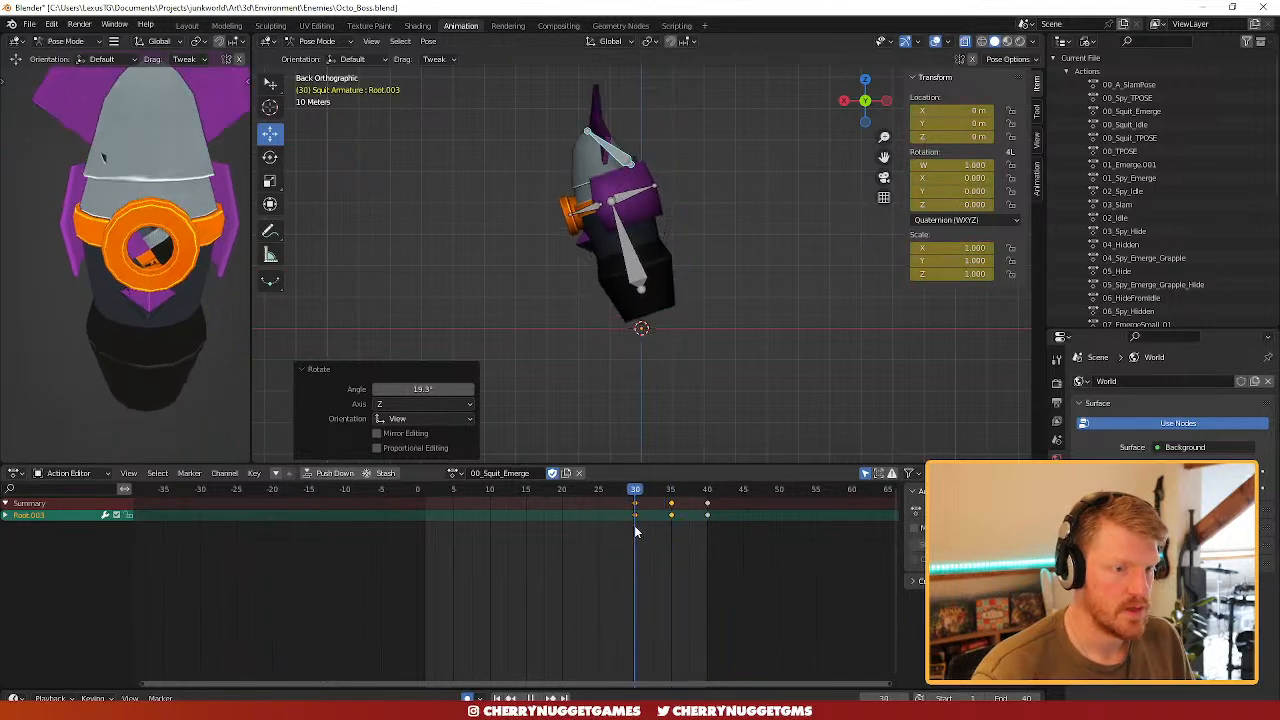
{"action": "key", "text": "r"}
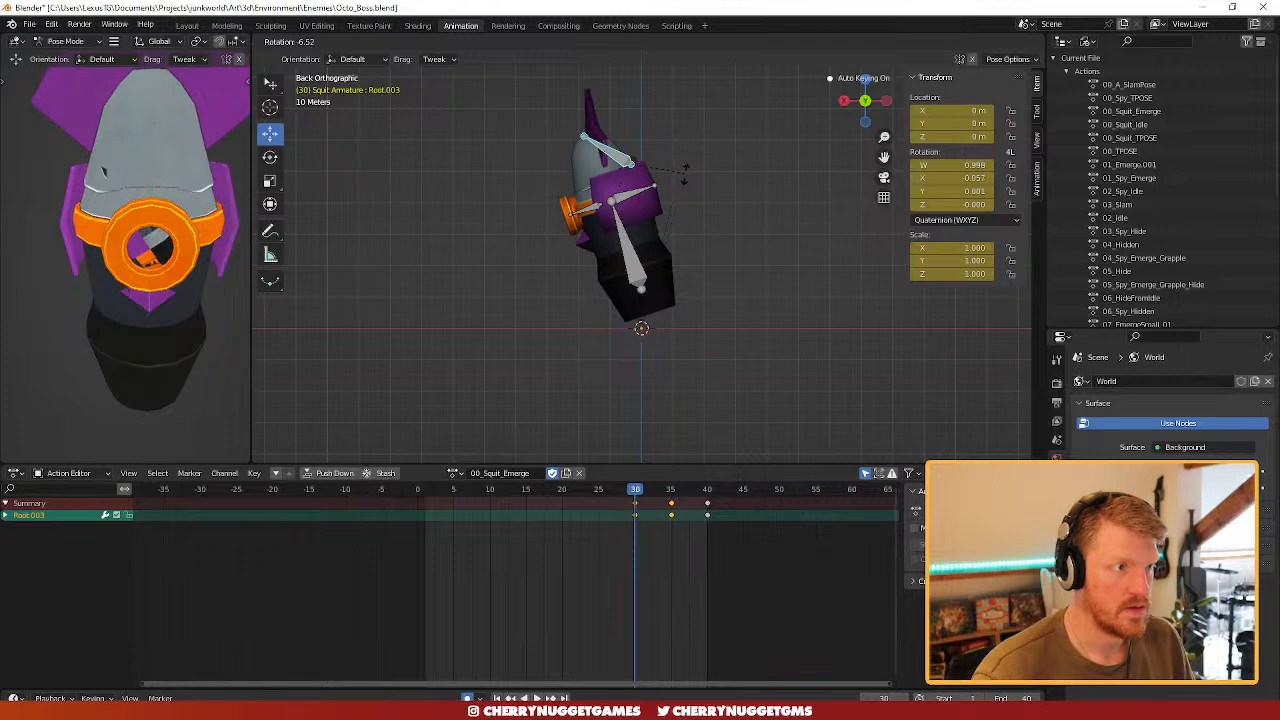
{"action": "left_click", "coordinate": [687, 178]}
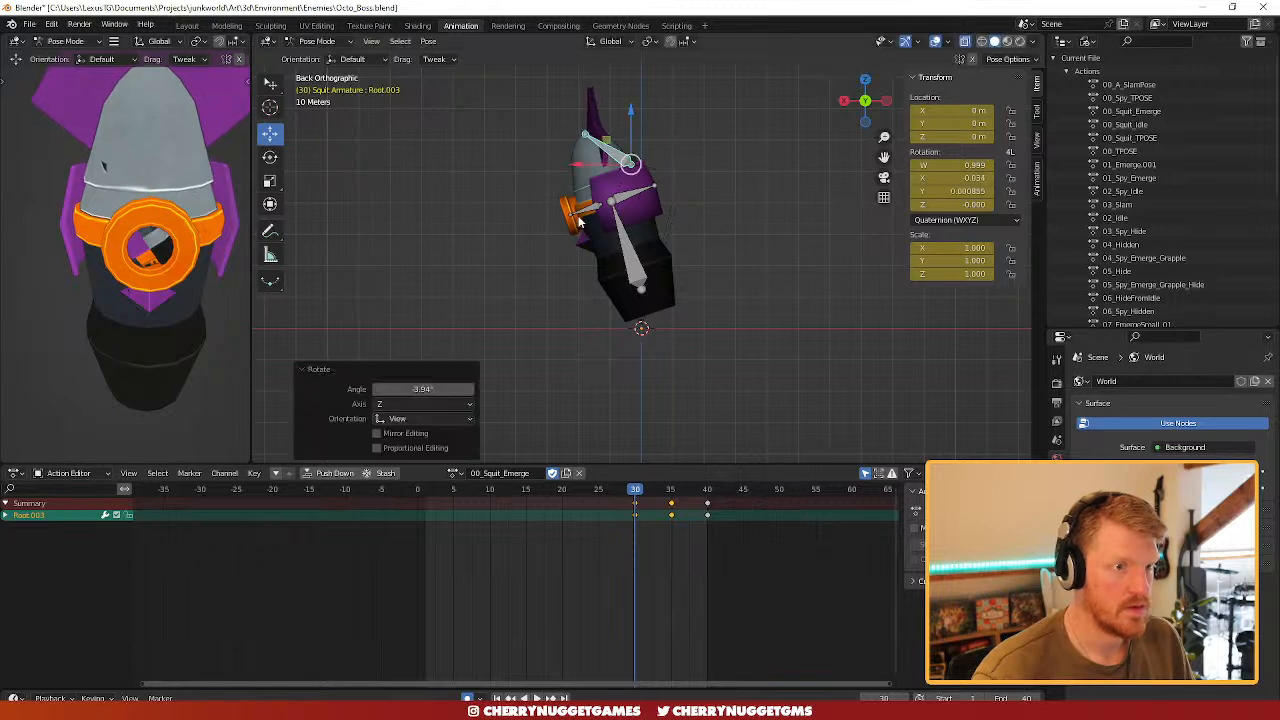
- Rotate the orange ring's bone Root.001 about 14.3° at frame 30
{"action": "key", "text": "alt+r"}
{"action": "key", "text": "r"}
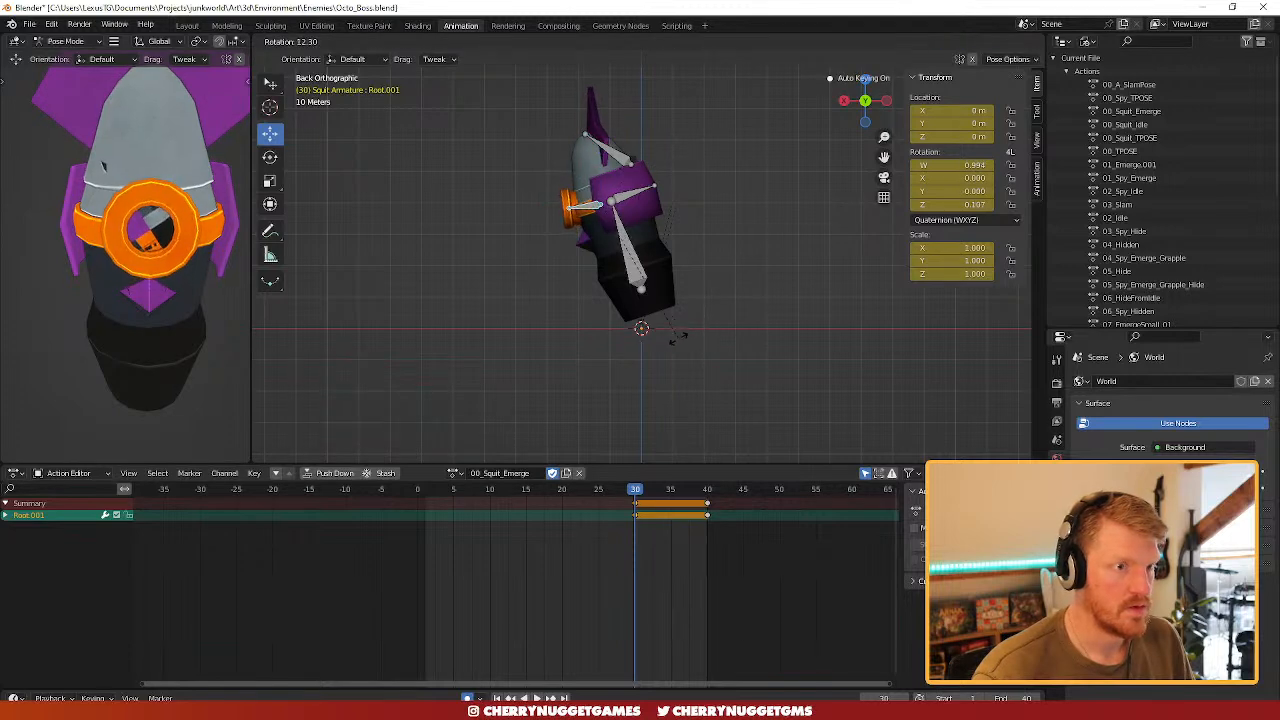
{"action": "left_click", "coordinate": [677, 351]}
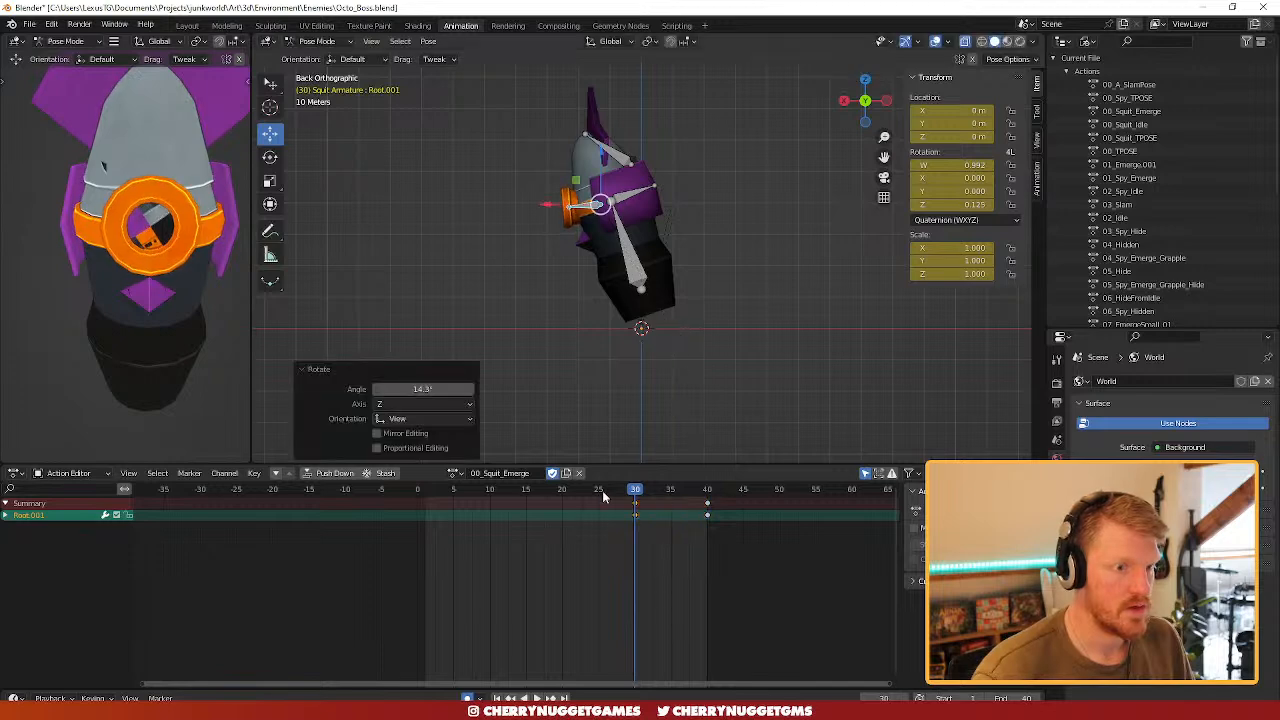
- Rotate the orange ring's bone Root.001 about -14.7° at frame 26 and rotate it again at frame 37, checking playback
{"action": "left_click_drag", "start_coordinate": [637, 495], "coordinate": [605, 518]}
{"action": "key", "text": "r"}
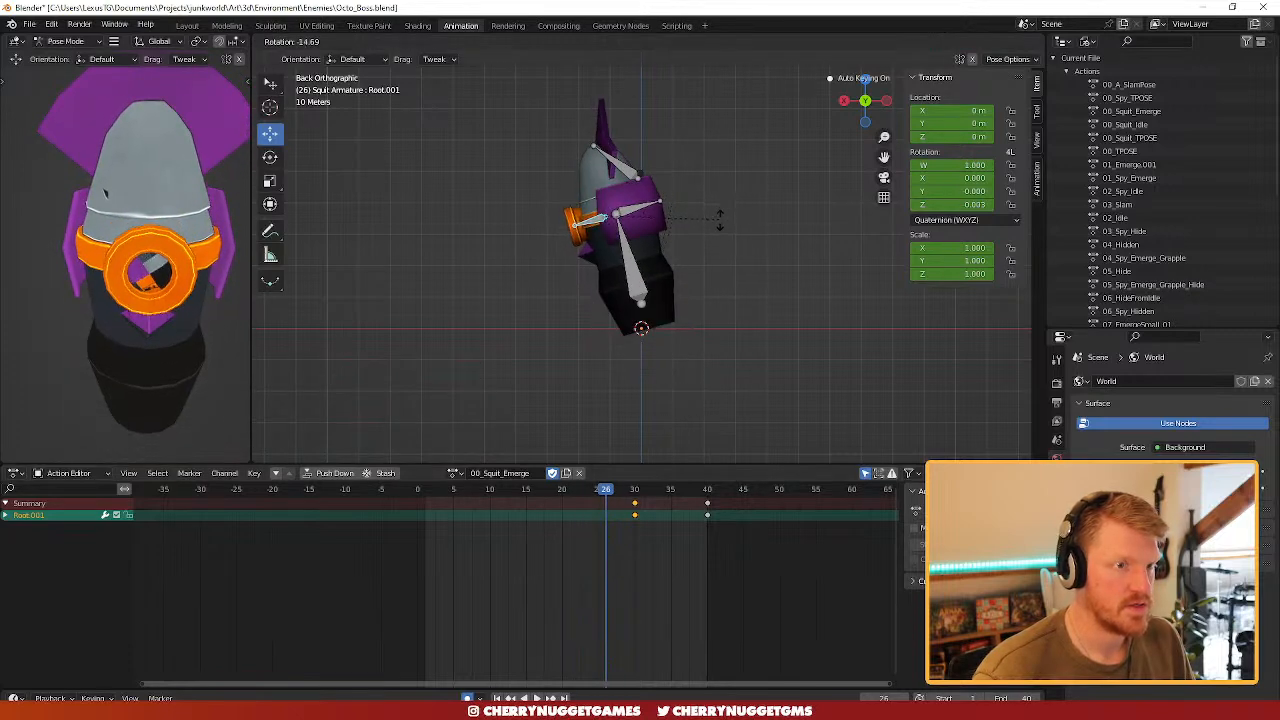
{"action": "left_click", "coordinate": [630, 476]}
{"action": "left_click_drag", "start_coordinate": [614, 490], "coordinate": [562, 504]}
{"action": "key", "text": "r"}
{"action": "left_click", "coordinate": [700, 340]}
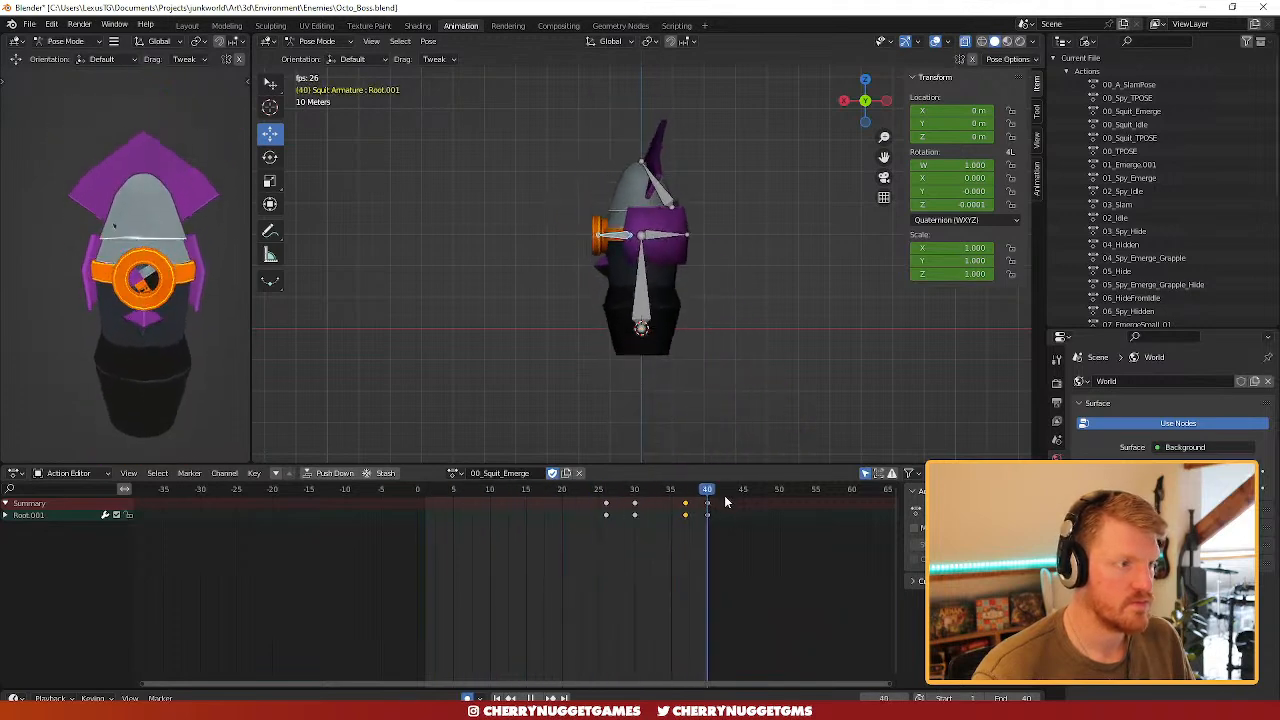
{"action": "key", "text": "space"}
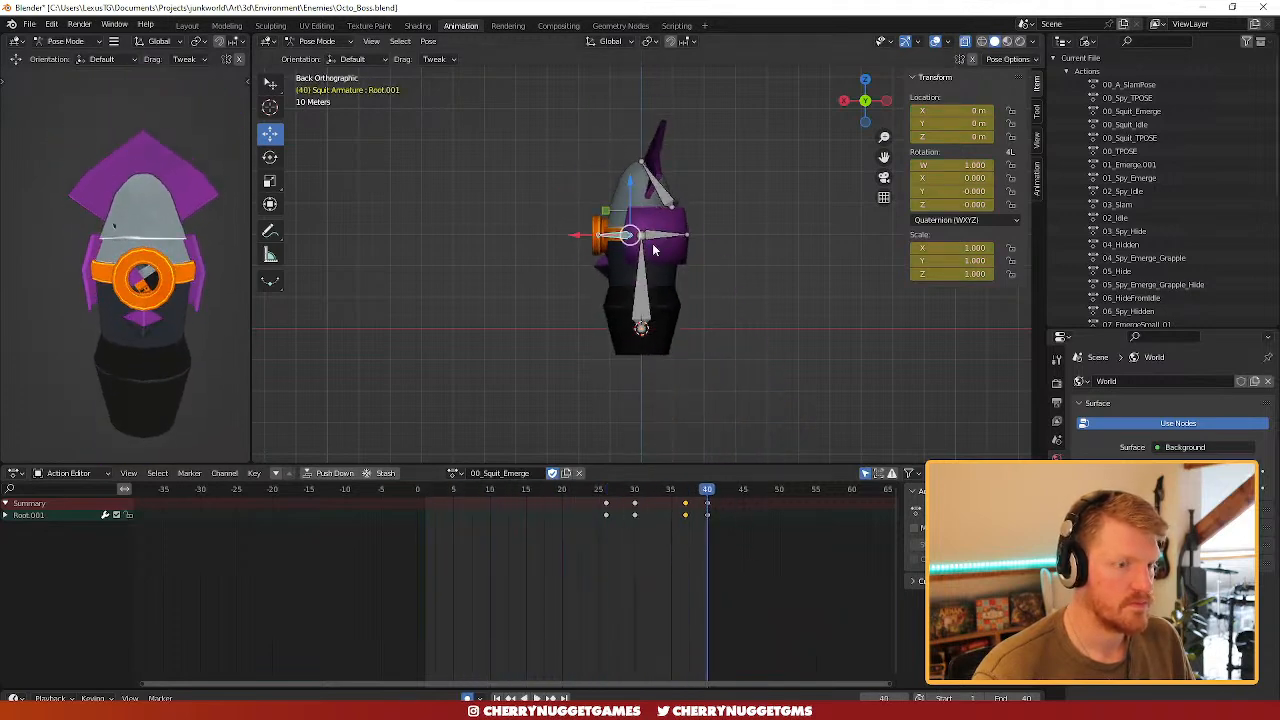
- At frame 15, rotate the bone Root.002 about 8° in the back view and insert a keyframe
{"action": "left_click", "coordinate": [668, 240]}
{"action": "left_click_drag", "start_coordinate": [705, 492], "coordinate": [526, 502]}
{"action": "key", "text": "r"}
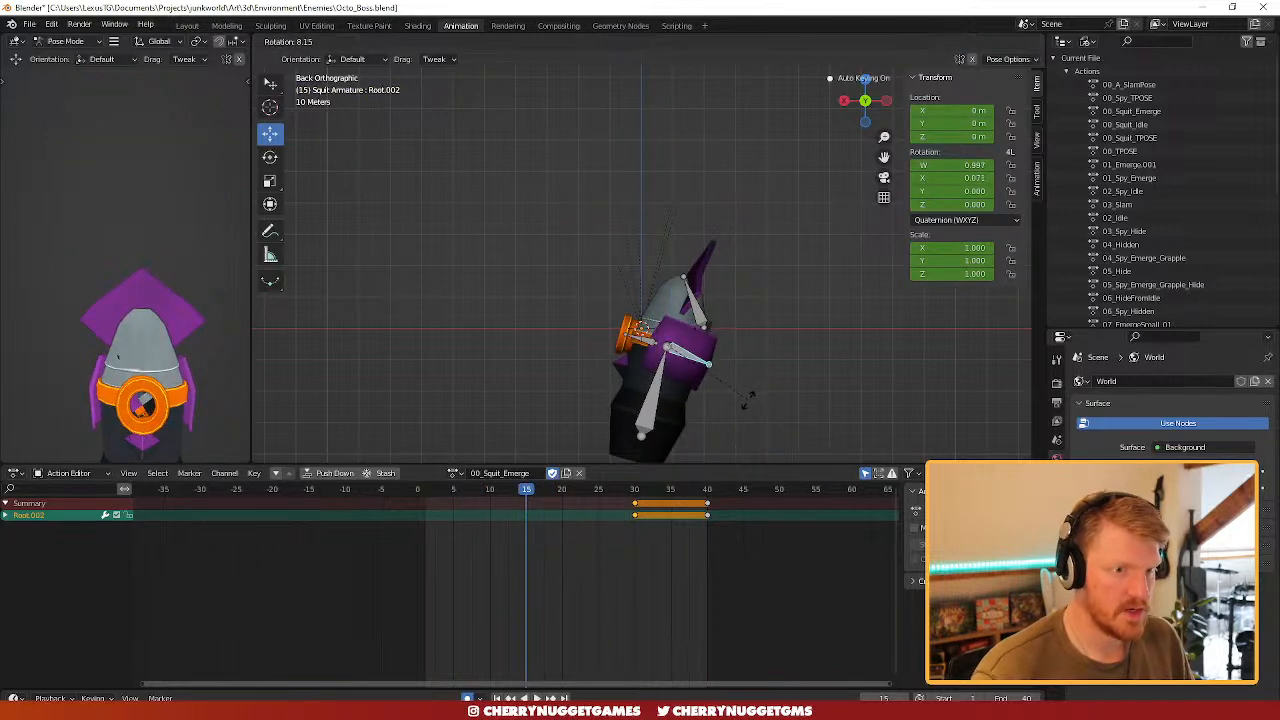
{"action": "left_click", "coordinate": [744, 412]}
{"action": "key", "text": "i"}
- At frame 37, rotate the bone Root.002 about -13.6° in the back view and play back the animation
{"action": "left_click_drag", "start_coordinate": [532, 492], "coordinate": [684, 500]}
{"action": "key", "text": "r"}
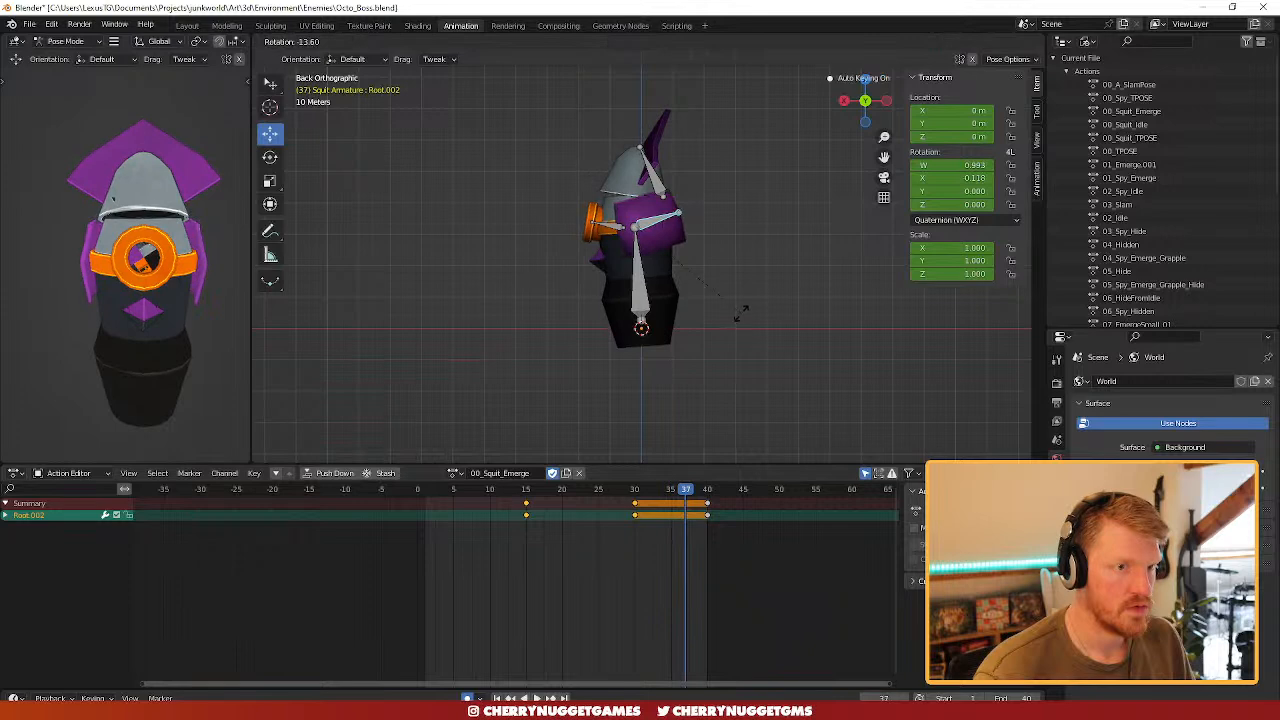
{"action": "left_click", "coordinate": [741, 314]}
{"action": "key", "text": "space"}
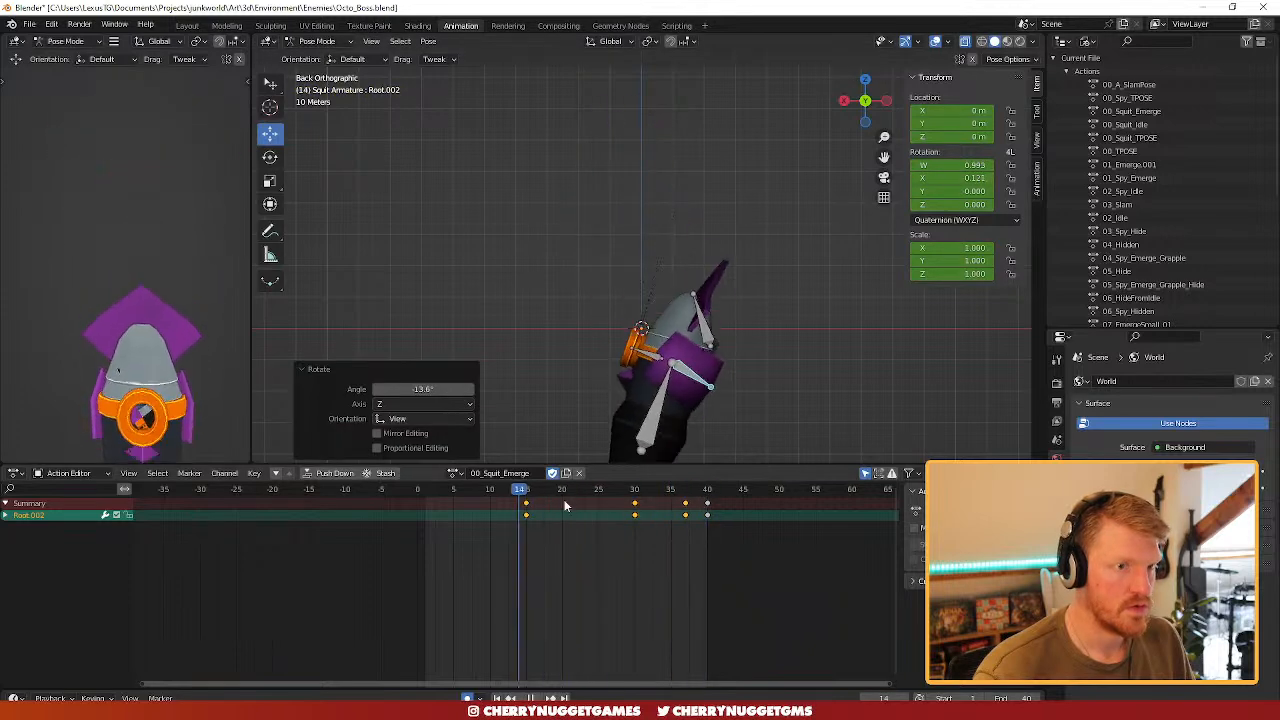
{"action": "key", "text": "space"}
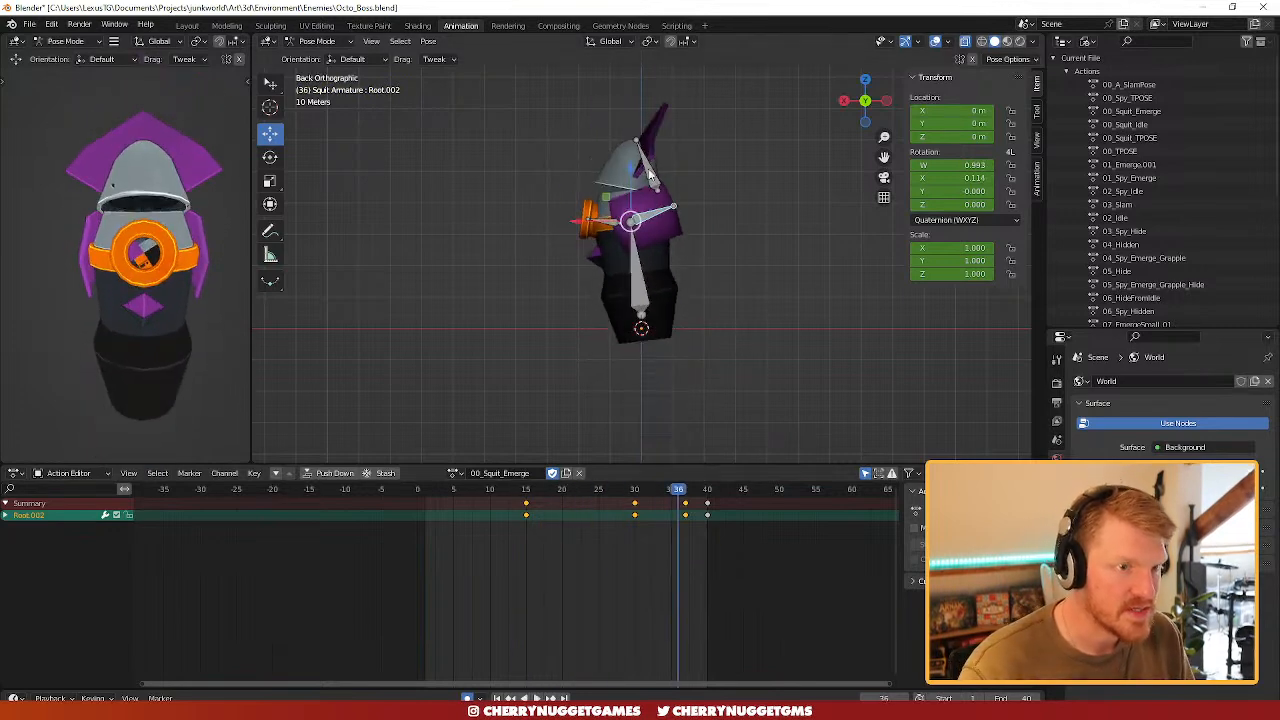
- At frame 35, rotate the head bone Root.003 about -12° to reduce the helmet opening, and play back the animation
{"action": "left_click_drag", "start_coordinate": [678, 498], "coordinate": [672, 497]}
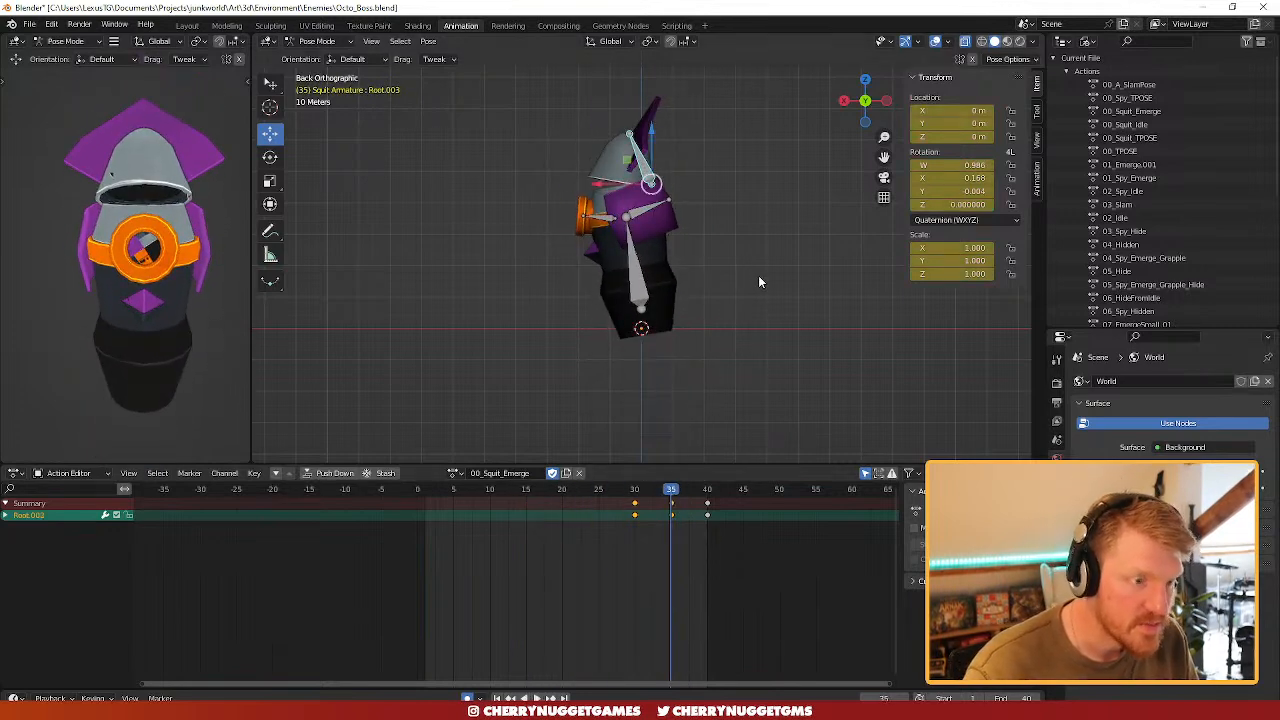
{"action": "key", "text": "r"}
{"action": "left_click", "coordinate": [752, 230]}
{"action": "key", "text": "space"}
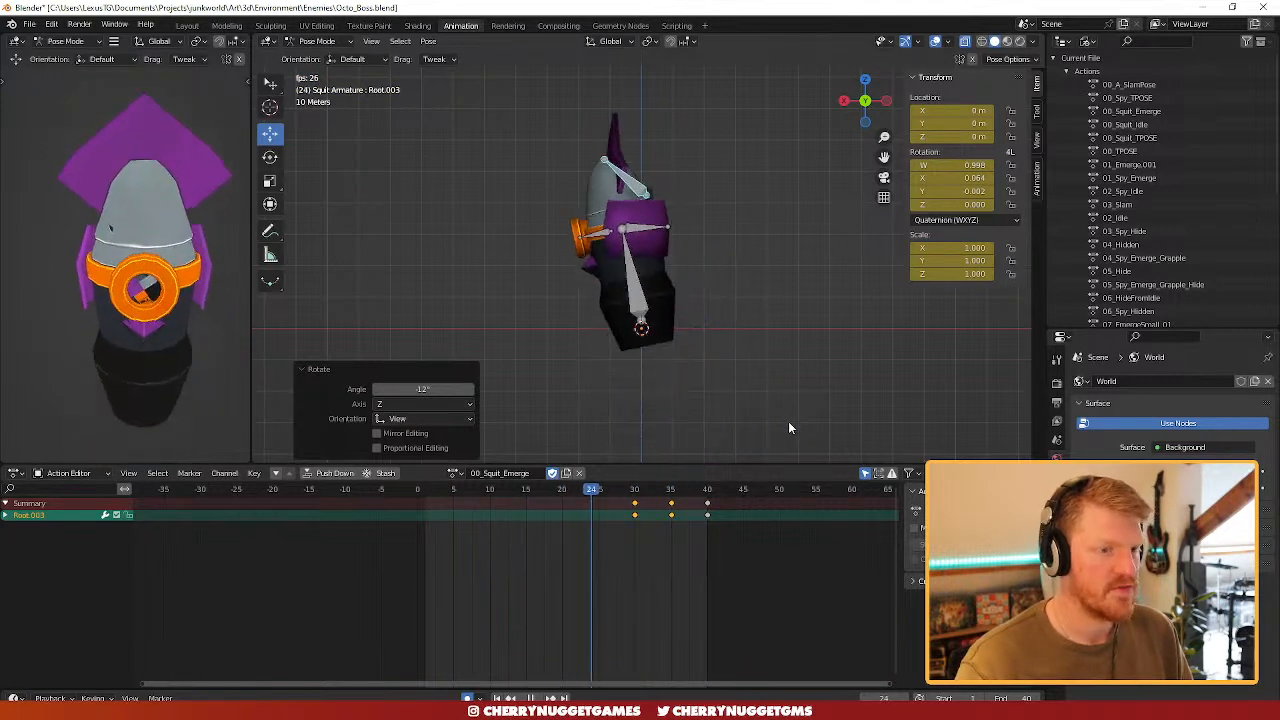
{"action": "key", "text": "space"}
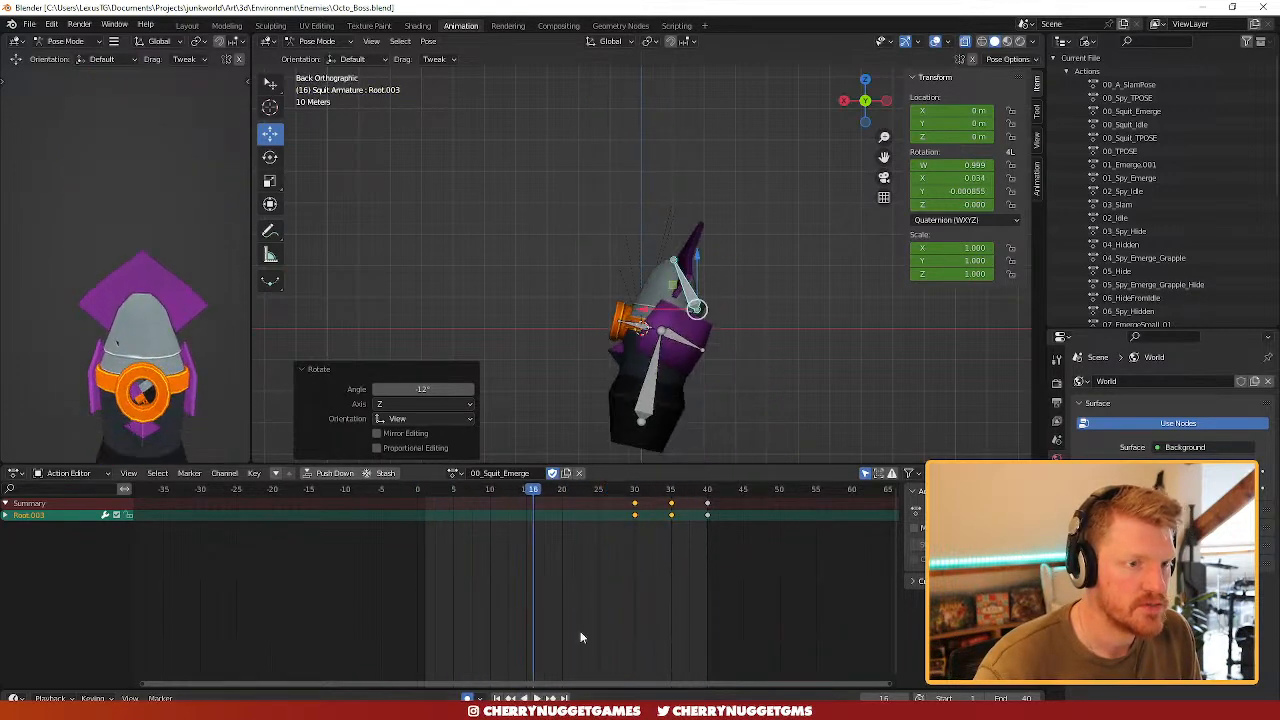
{"action": "key", "text": "space"}
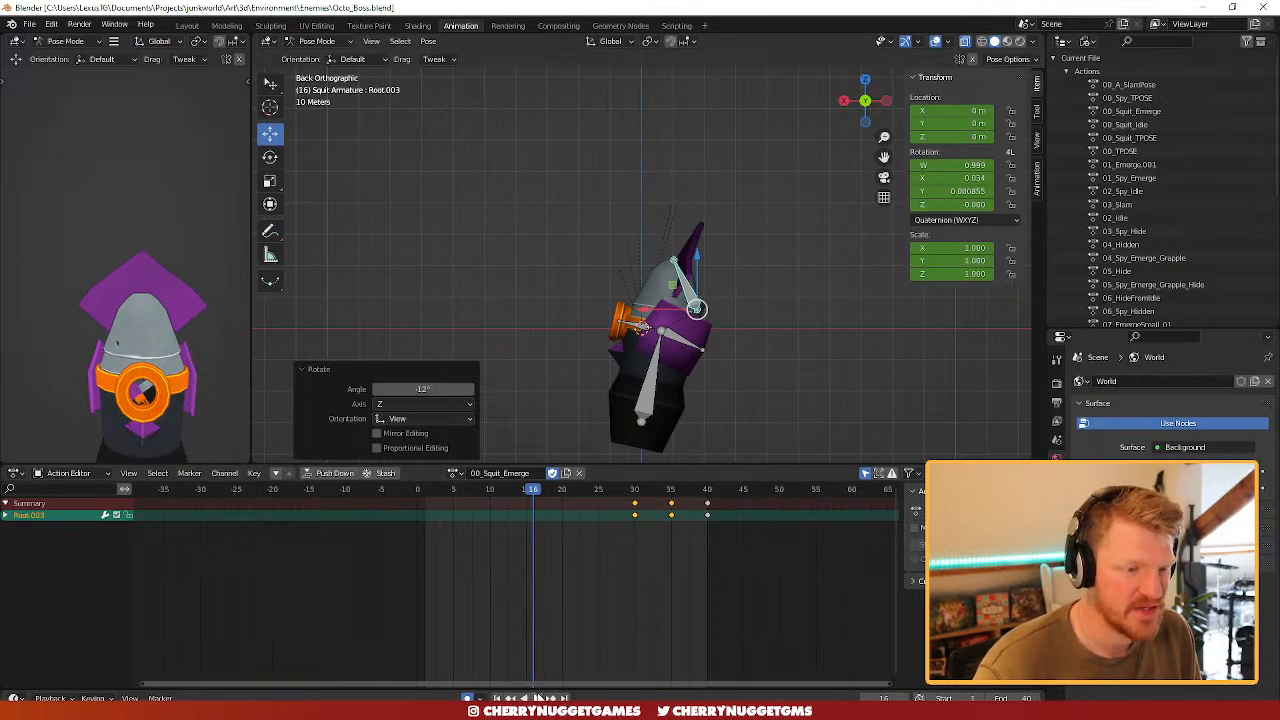
{"action": "key", "text": "space"}
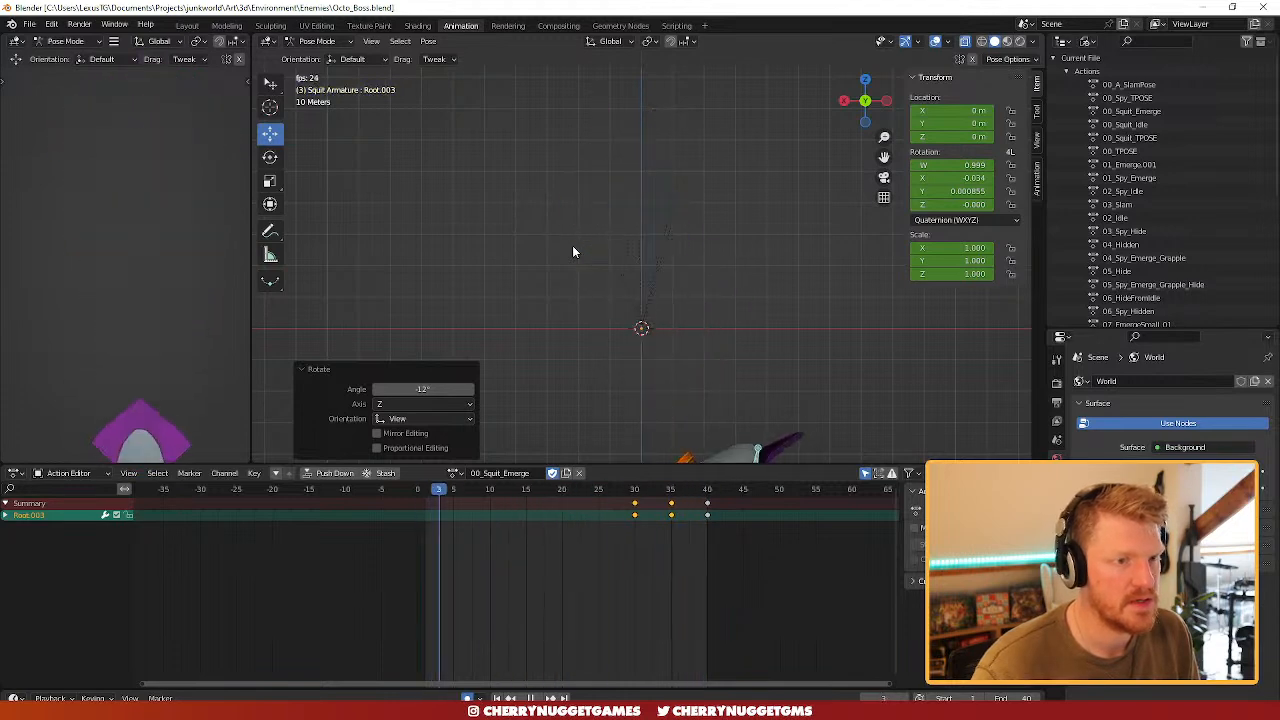
- At frame 1, select all bones, move them about -23.77 m along X, and play back the animation
{"action": "left_click_drag", "start_coordinate": [590, 497], "coordinate": [426, 497]}
{"action": "scroll", "coordinate": [689, 378], "scroll_direction": "down", "scroll_amount": 4}
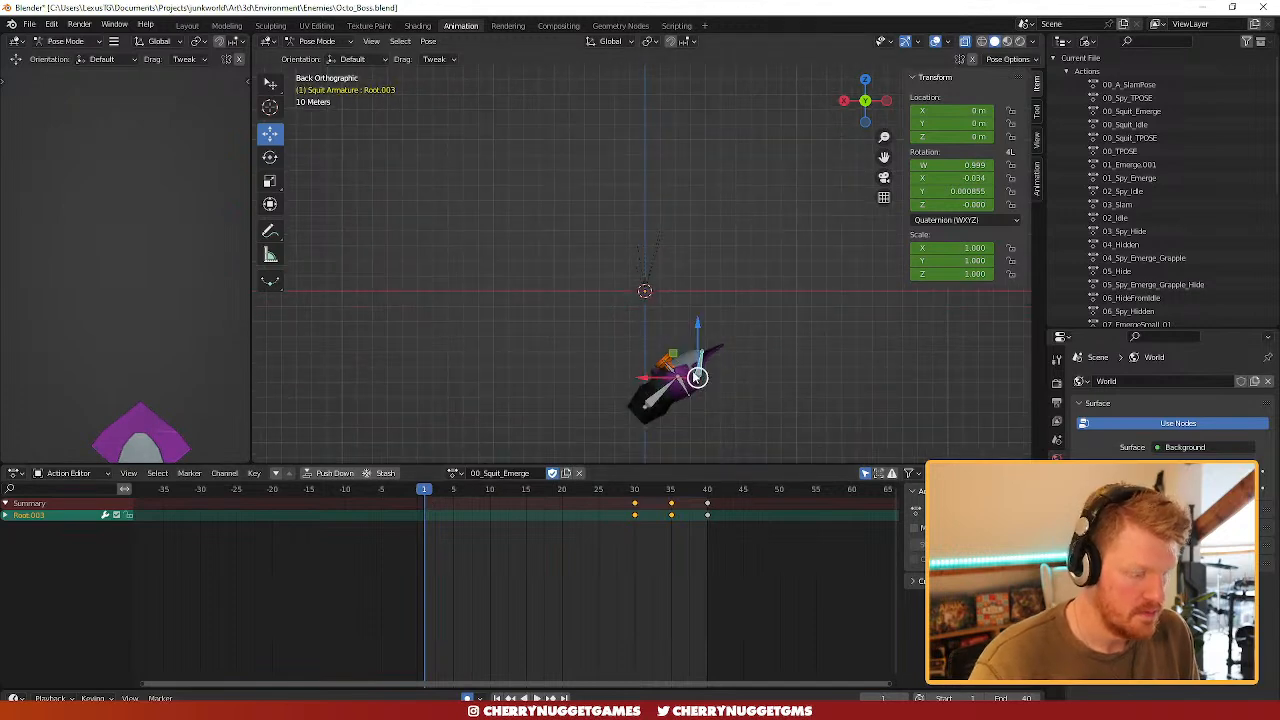
{"action": "key", "text": "a"}
{"action": "left_click_drag", "start_coordinate": [593, 410], "coordinate": [632, 411]}
{"action": "key", "text": "space"}
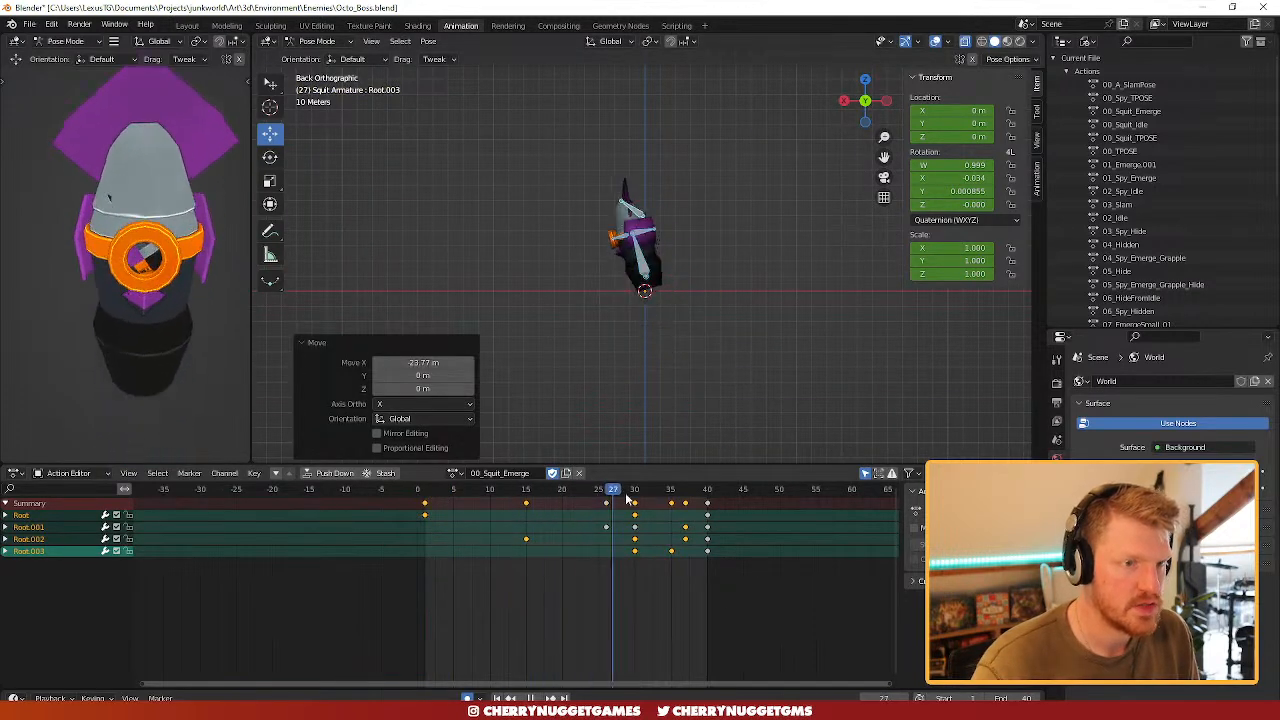
- At frame 15, rotate the whole selected rig about -51.1° in the back view and play back the animation
{"action": "left_click_drag", "start_coordinate": [628, 499], "coordinate": [527, 487]}
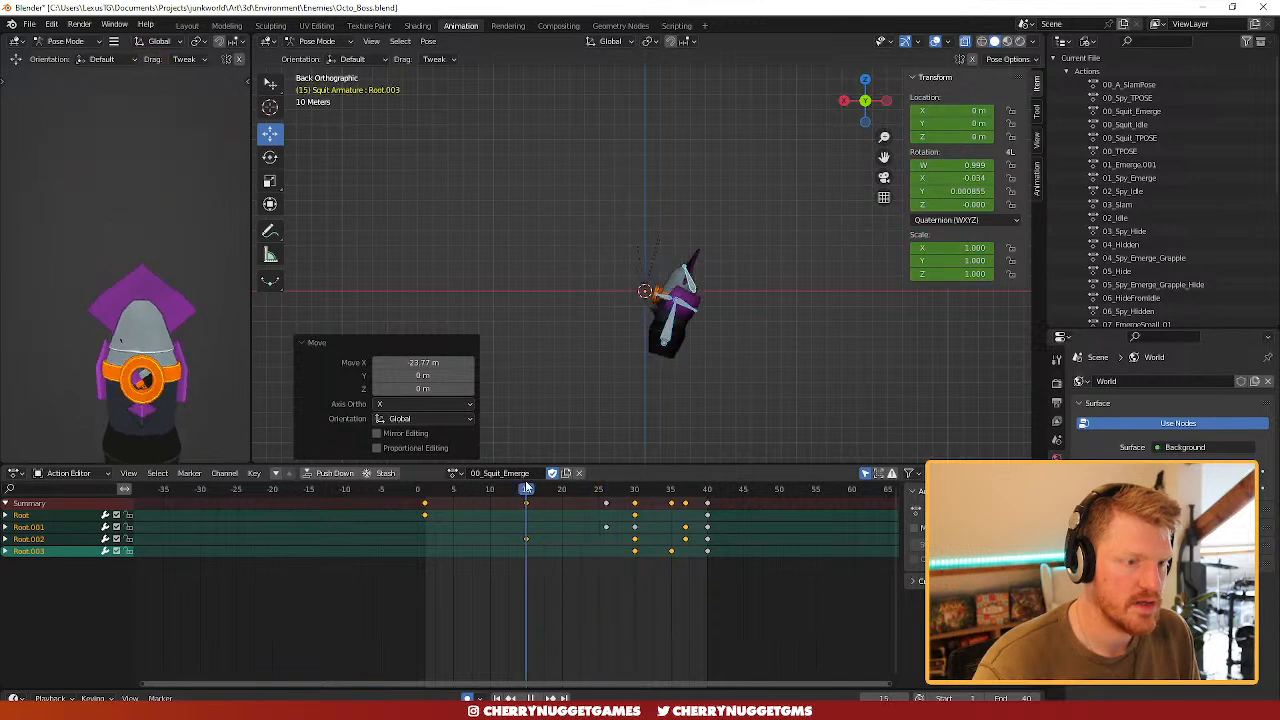
{"action": "key", "text": "r"}
{"action": "left_click", "coordinate": [685, 354]}
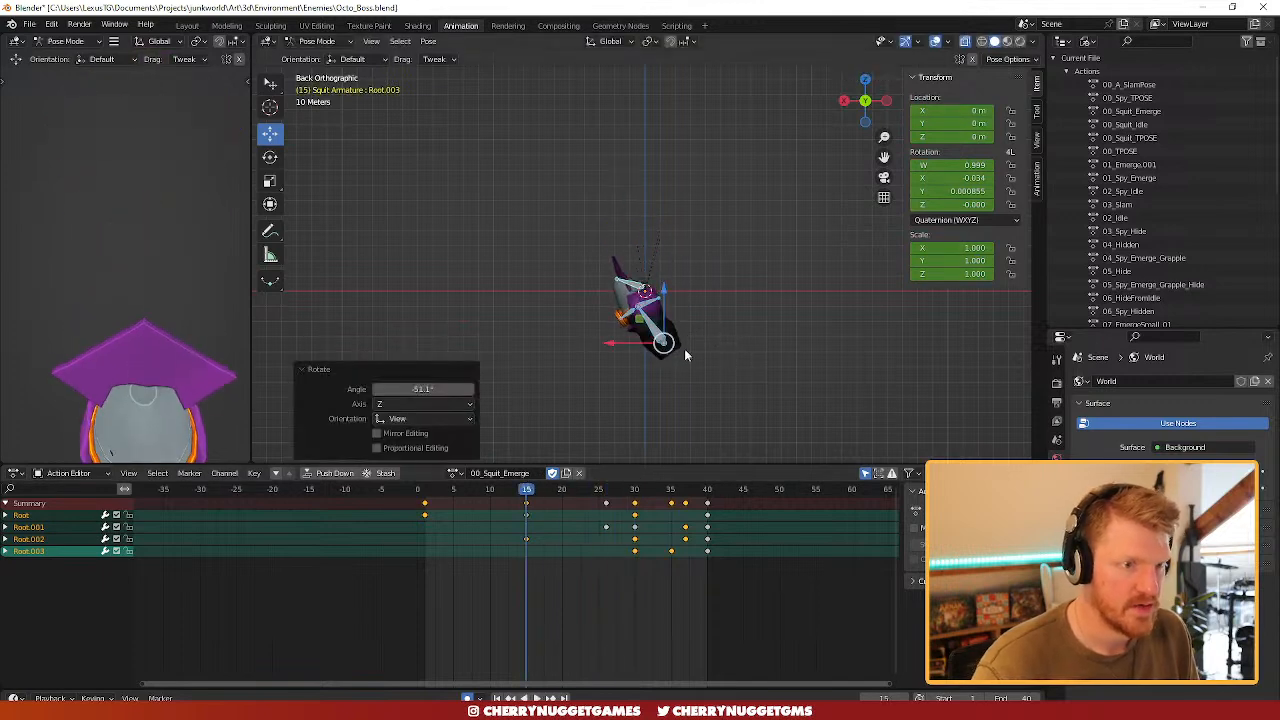
{"action": "key", "text": "space"}
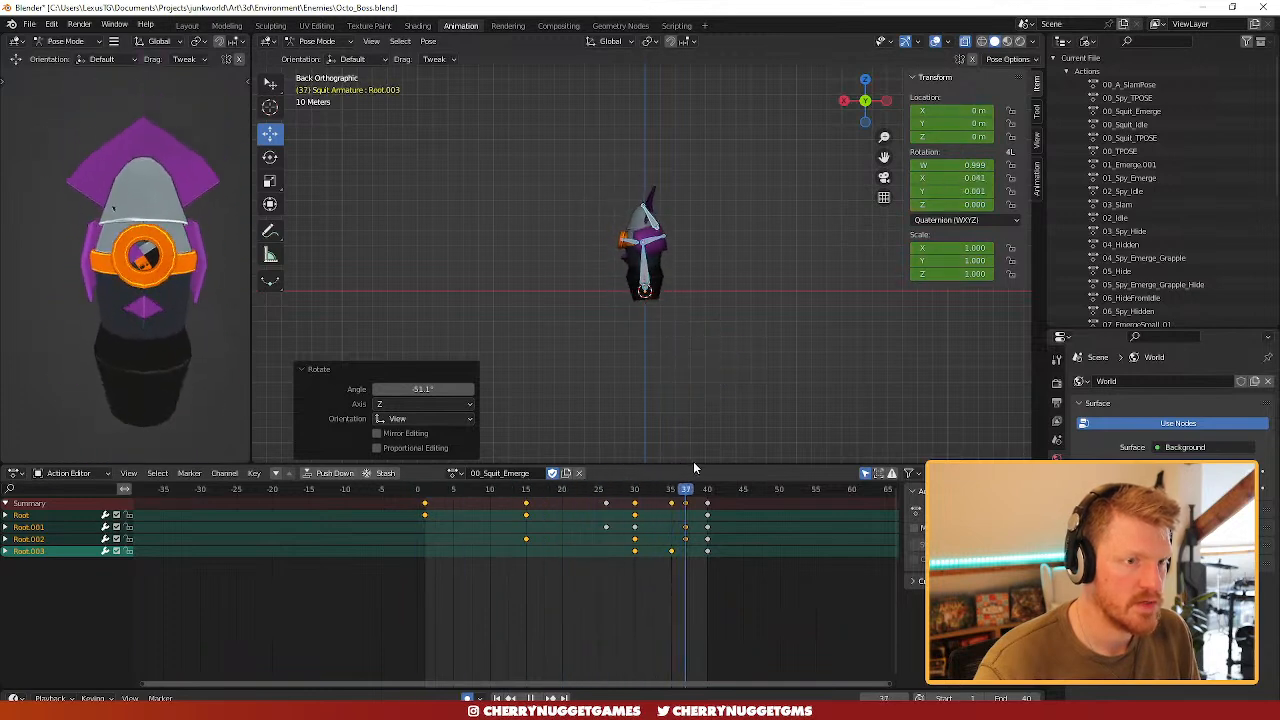
- At frame 15, rotate the whole rig about 9.06° in the back view and review the animation from frame 1
{"action": "left_click_drag", "start_coordinate": [717, 468], "coordinate": [526, 477]}
{"action": "key", "text": "r"}
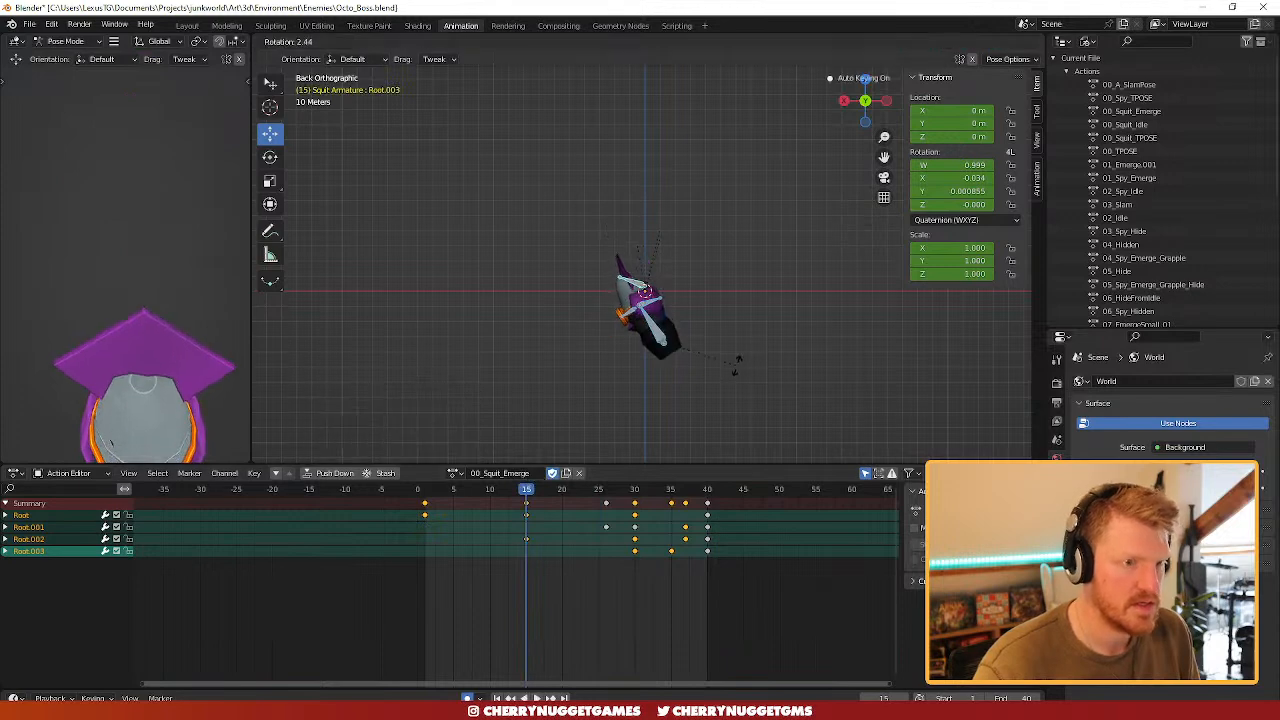
{"action": "left_click", "coordinate": [735, 372]}
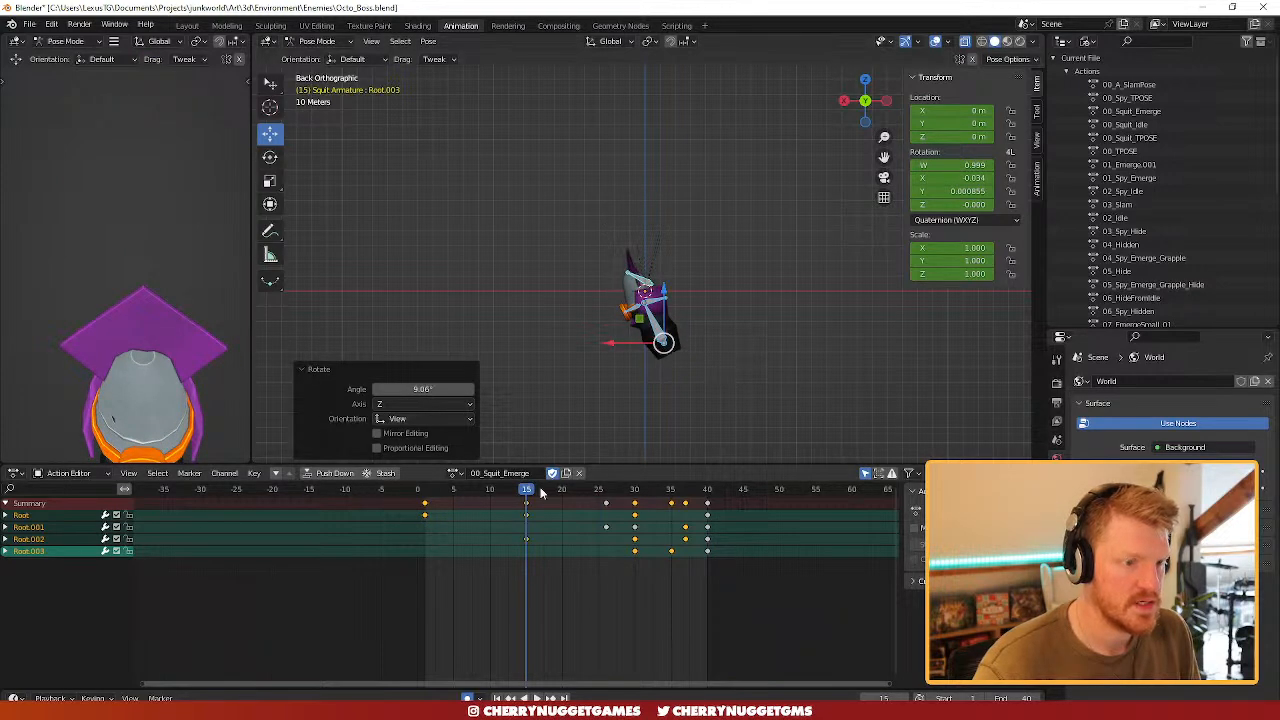
{"action": "key", "text": "space"}
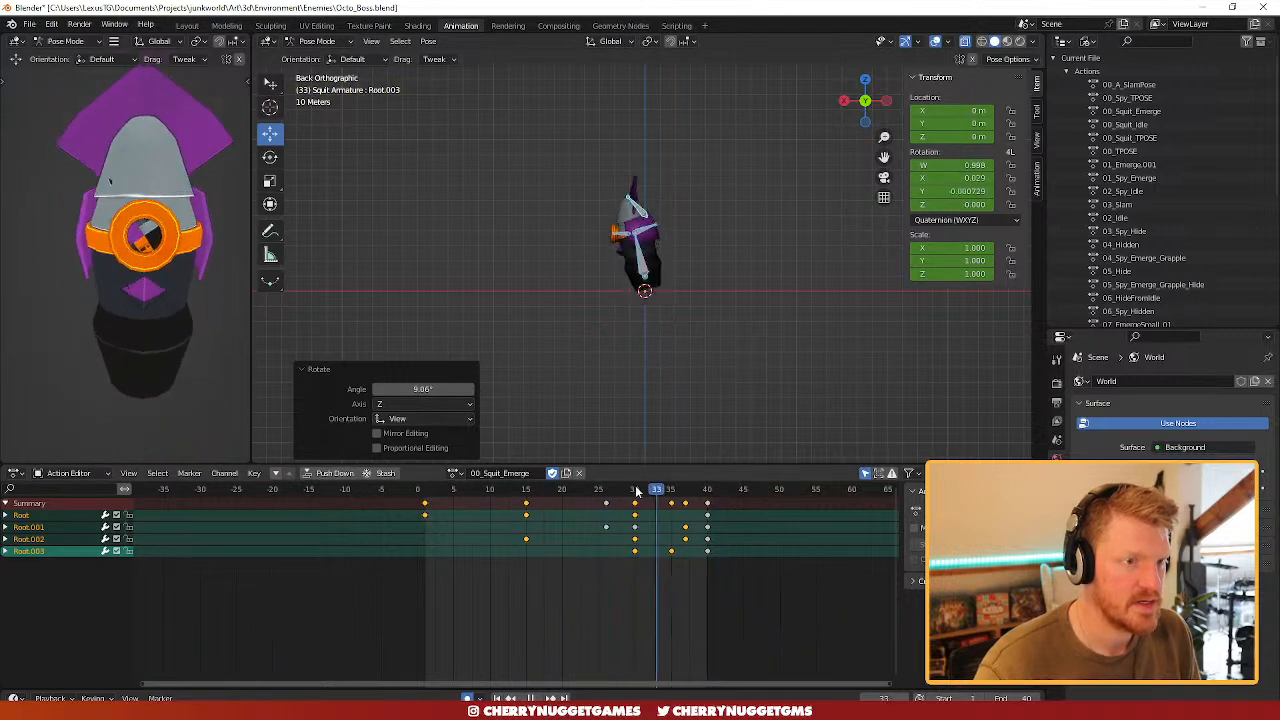
{"action": "left_click_drag", "start_coordinate": [637, 491], "coordinate": [426, 484]}
{"action": "key", "text": "space"}
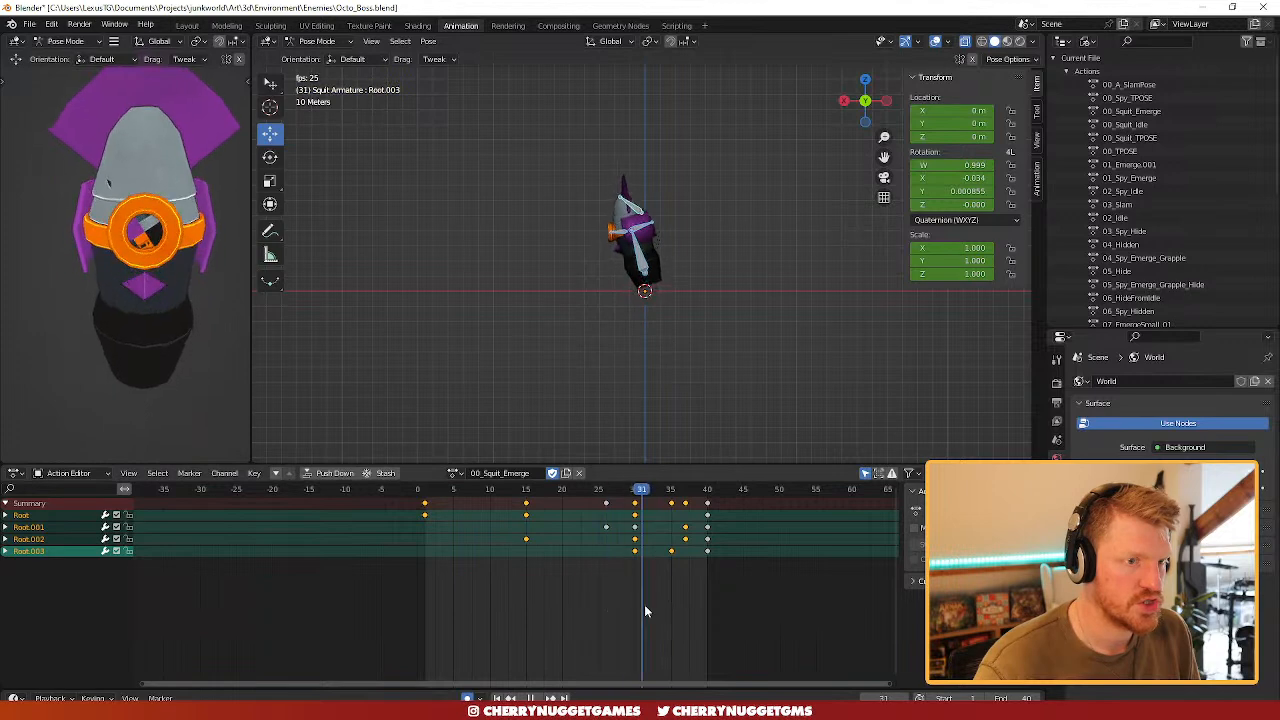
{"action": "key", "text": "space"}
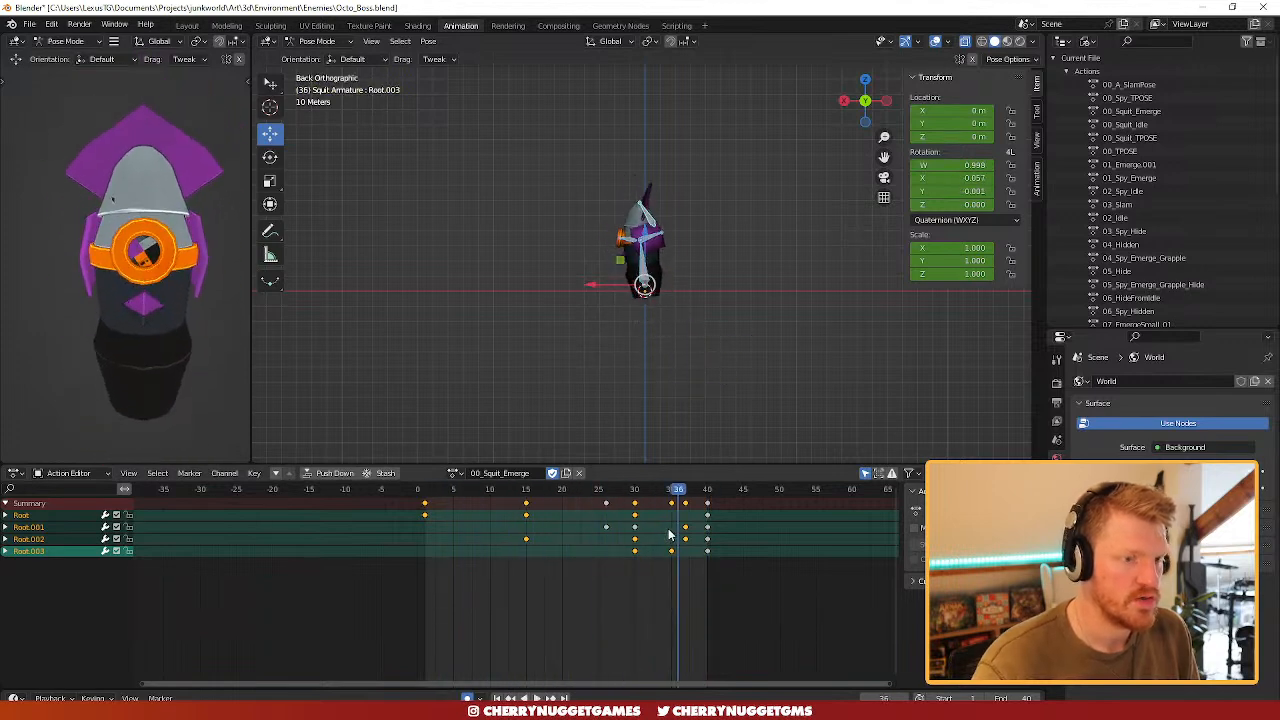
- In Object Mode, load the 00_Squit_TPOSE action and duplicate it as a new action named 00_Squit_Shoot
{"action": "left_click", "coordinate": [318, 41]}
{"action": "left_click", "coordinate": [318, 55]}
{"action": "scroll", "coordinate": [588, 570], "scroll_direction": "up", "scroll_amount": 3}
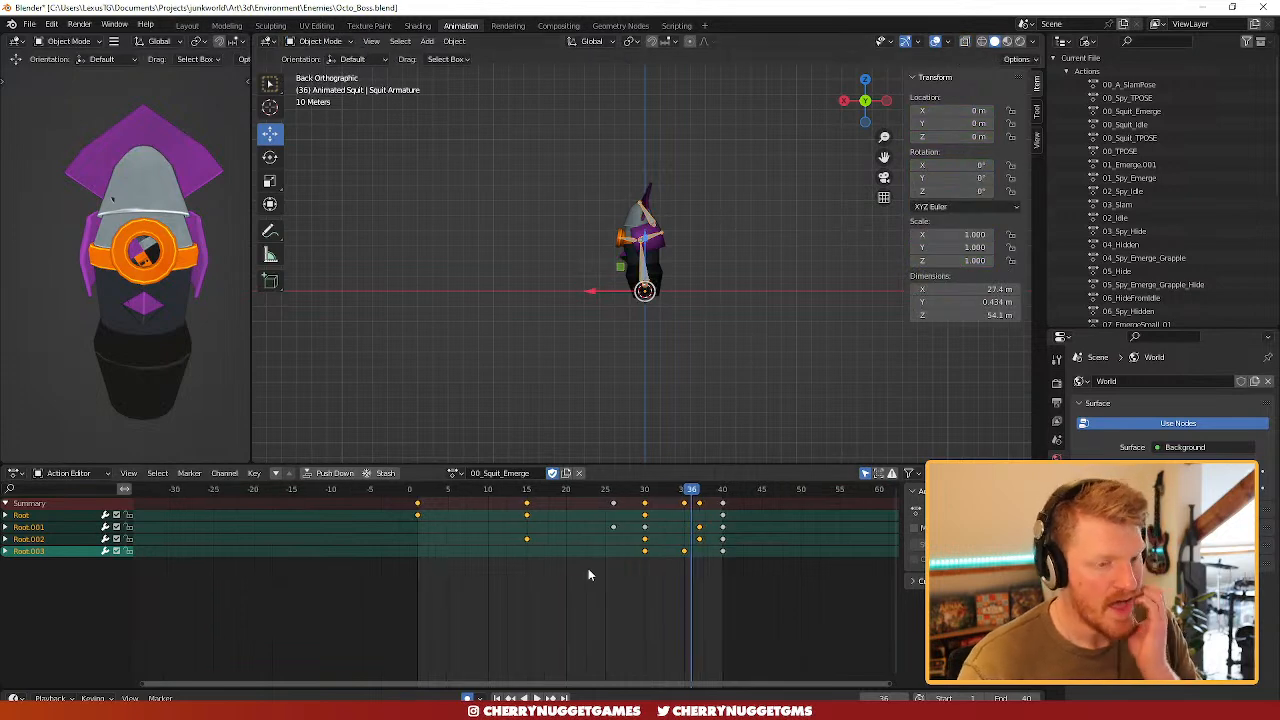
{"action": "left_click", "coordinate": [457, 474]}
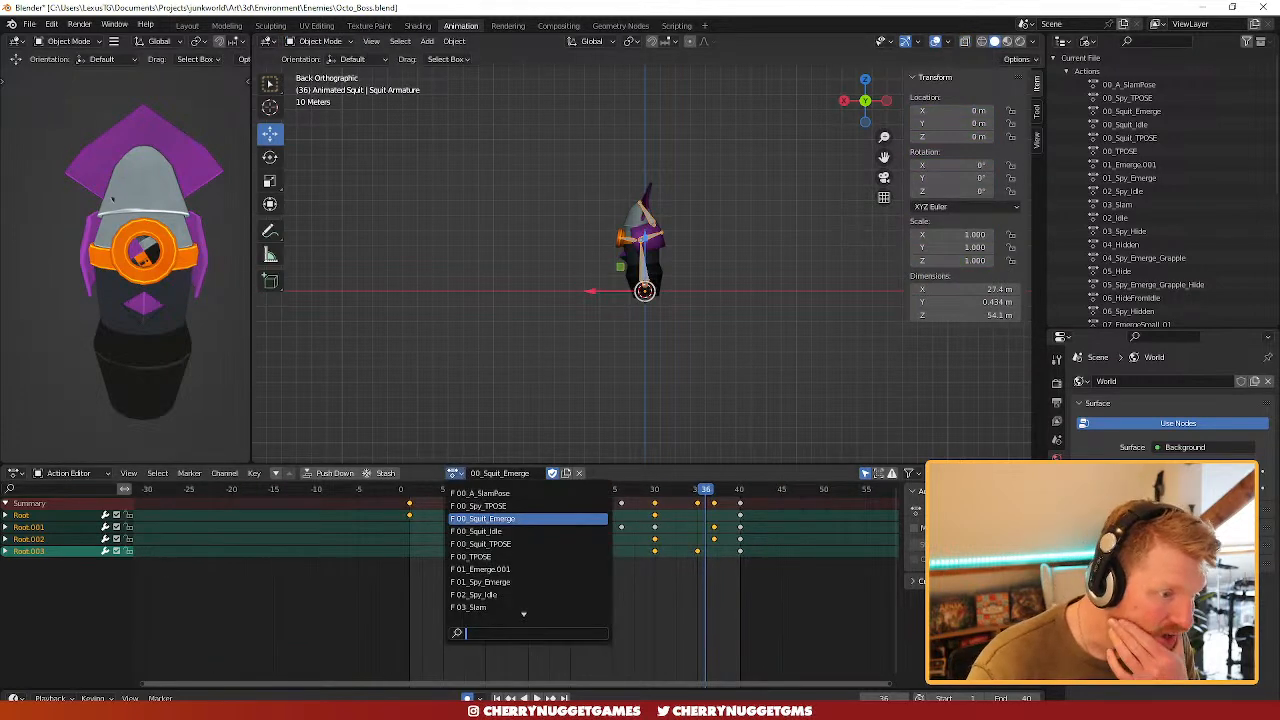
{"action": "left_click", "coordinate": [513, 545]}
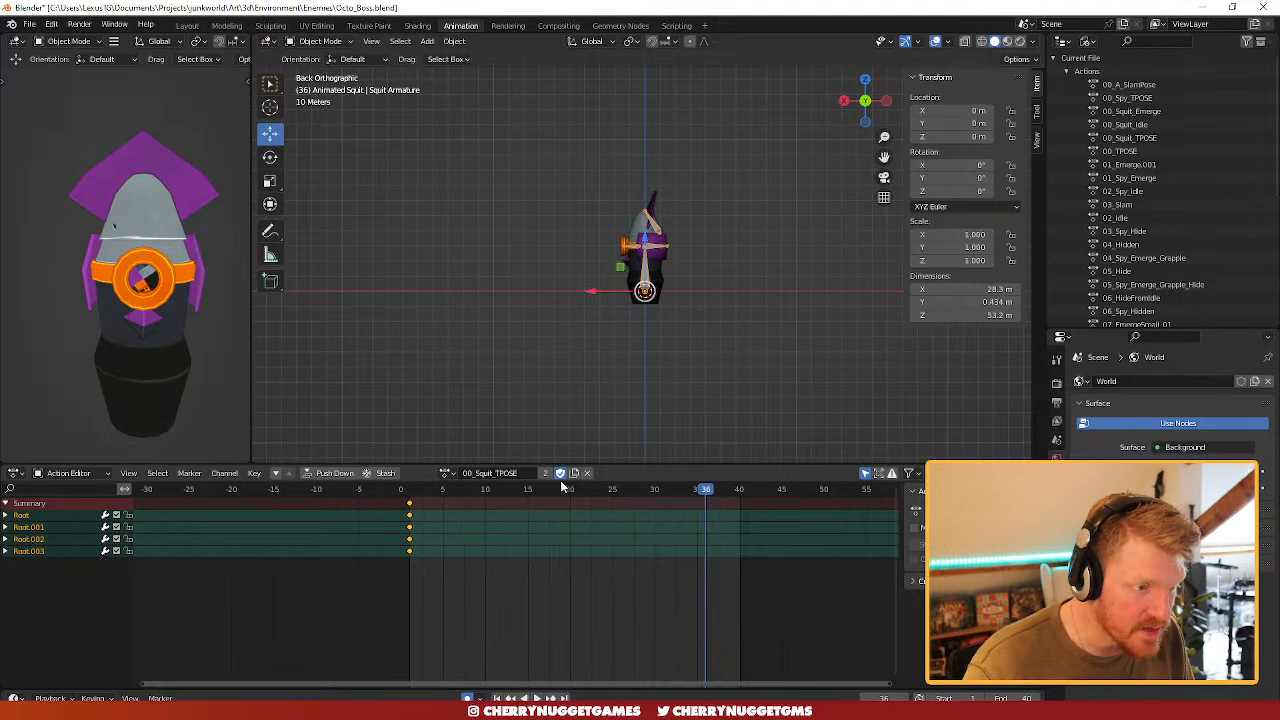
{"action": "left_click", "coordinate": [574, 474]}
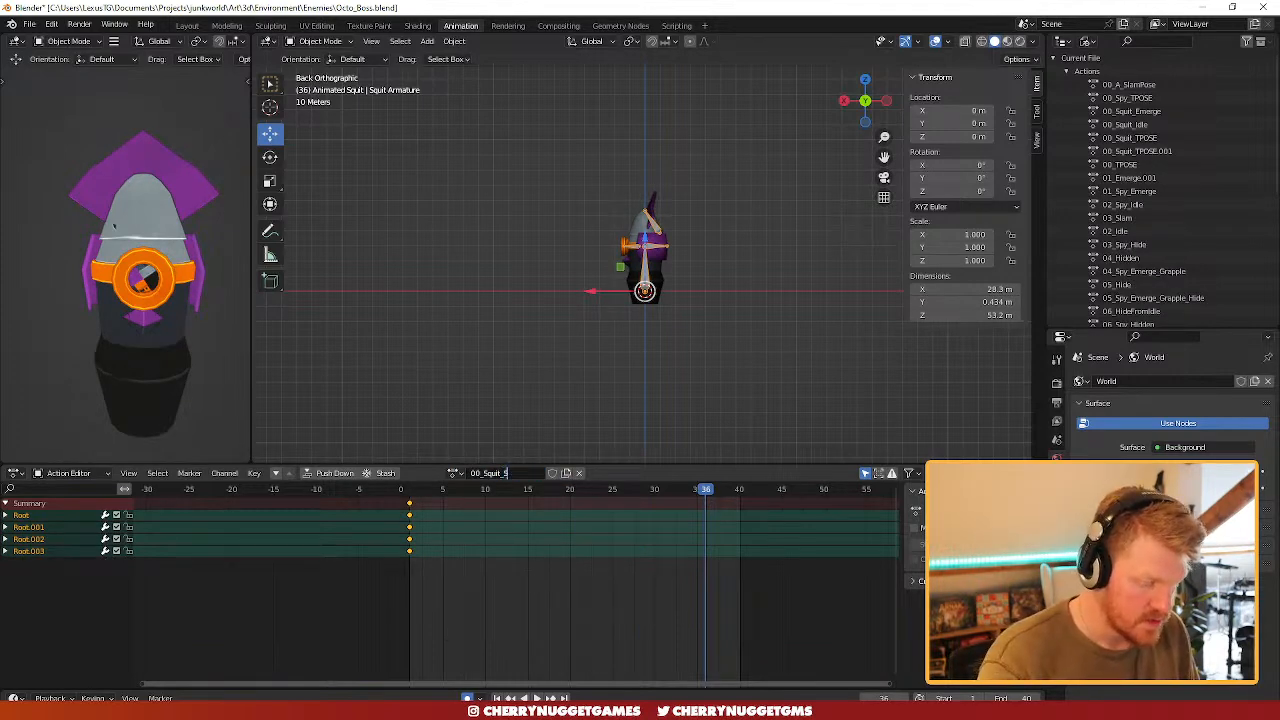
{"action": "key", "text": "Return"}
- Rename the new action 00_Squit_OpenCloseHead and enable its fake user
{"action": "scroll", "coordinate": [592, 517], "scroll_direction": "up", "scroll_amount": 3}
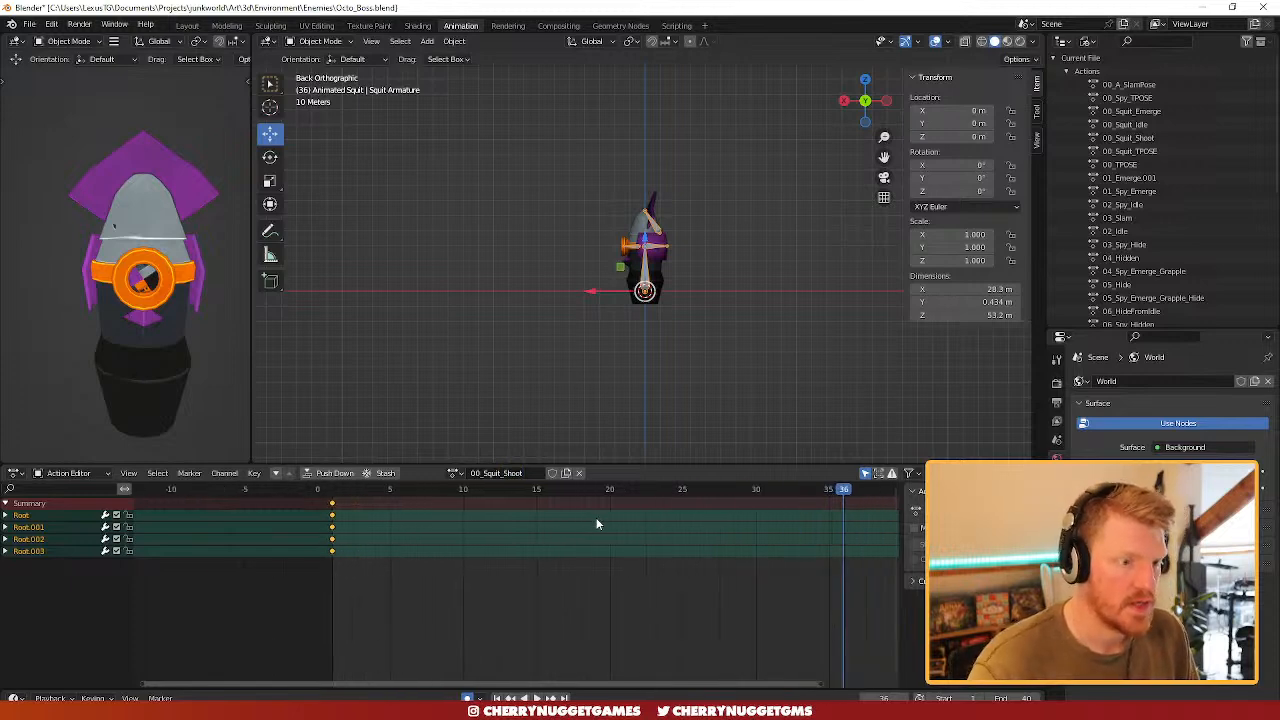
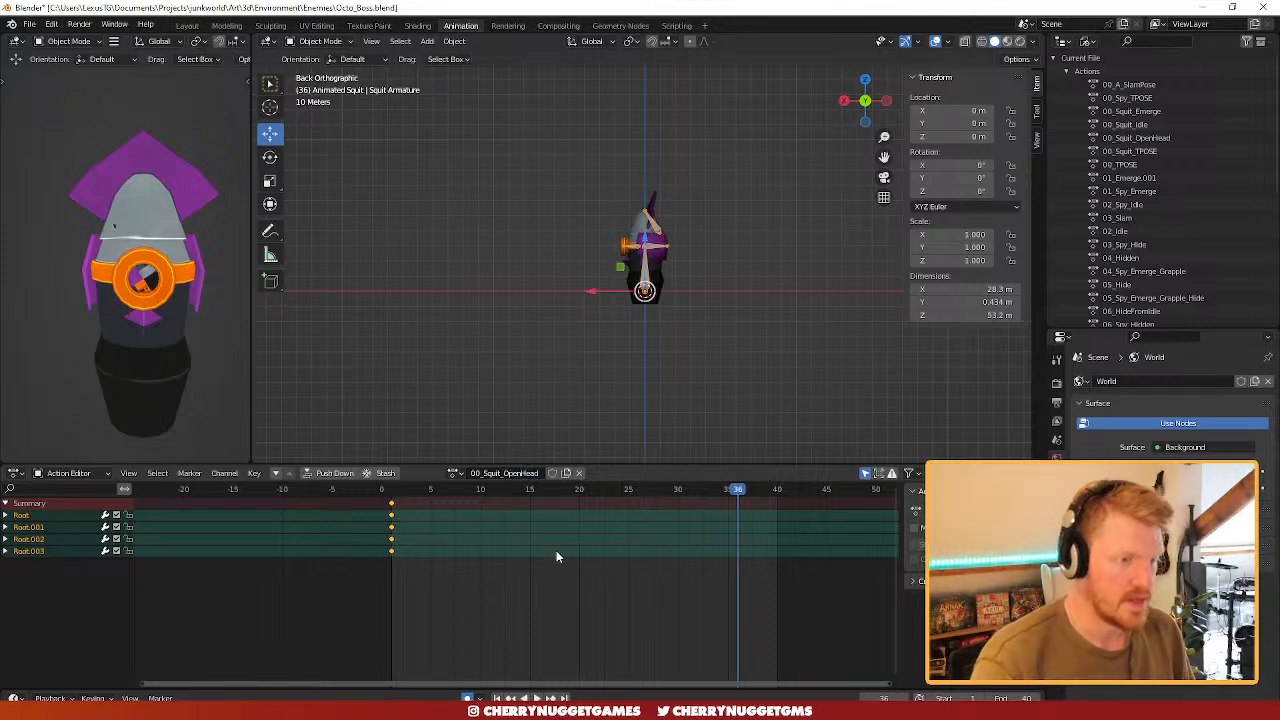
{"action": "scroll", "coordinate": [606, 508], "scroll_direction": "up", "scroll_amount": 4}
{"action": "scroll", "coordinate": [590, 510], "scroll_direction": "down", "scroll_amount": 3}
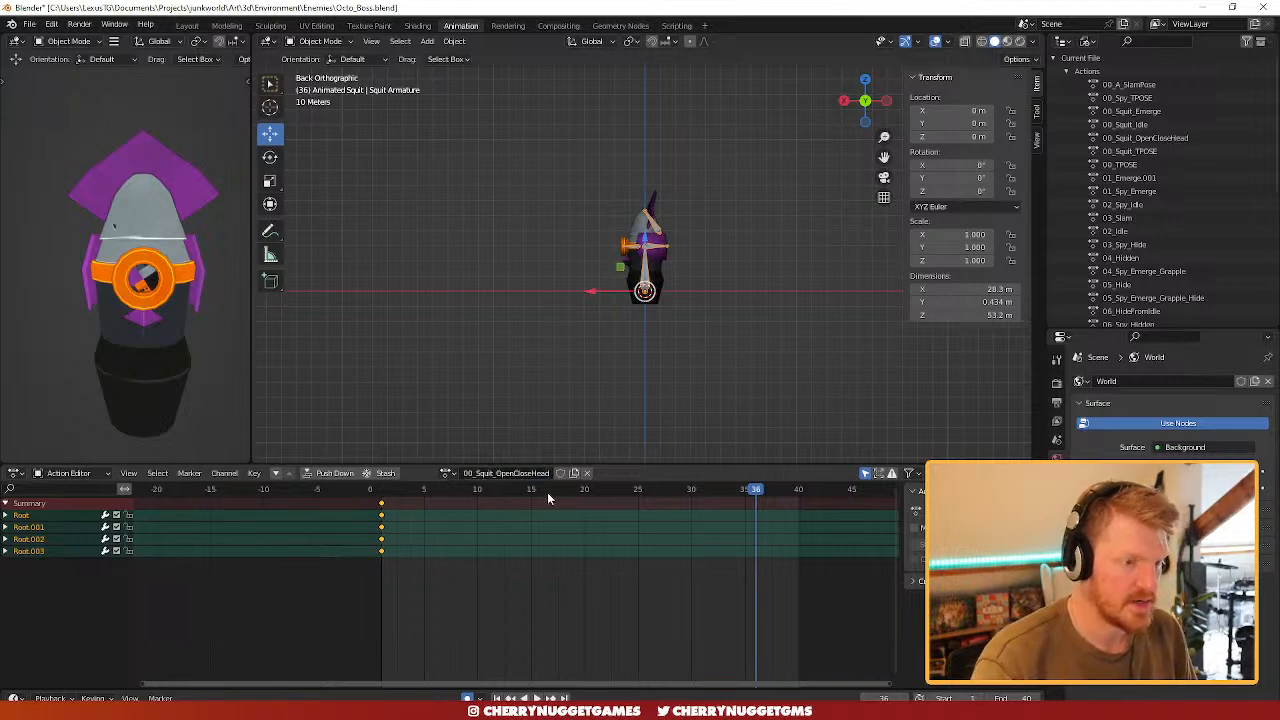
{"action": "scroll", "coordinate": [555, 491], "scroll_direction": "up", "scroll_amount": 1}
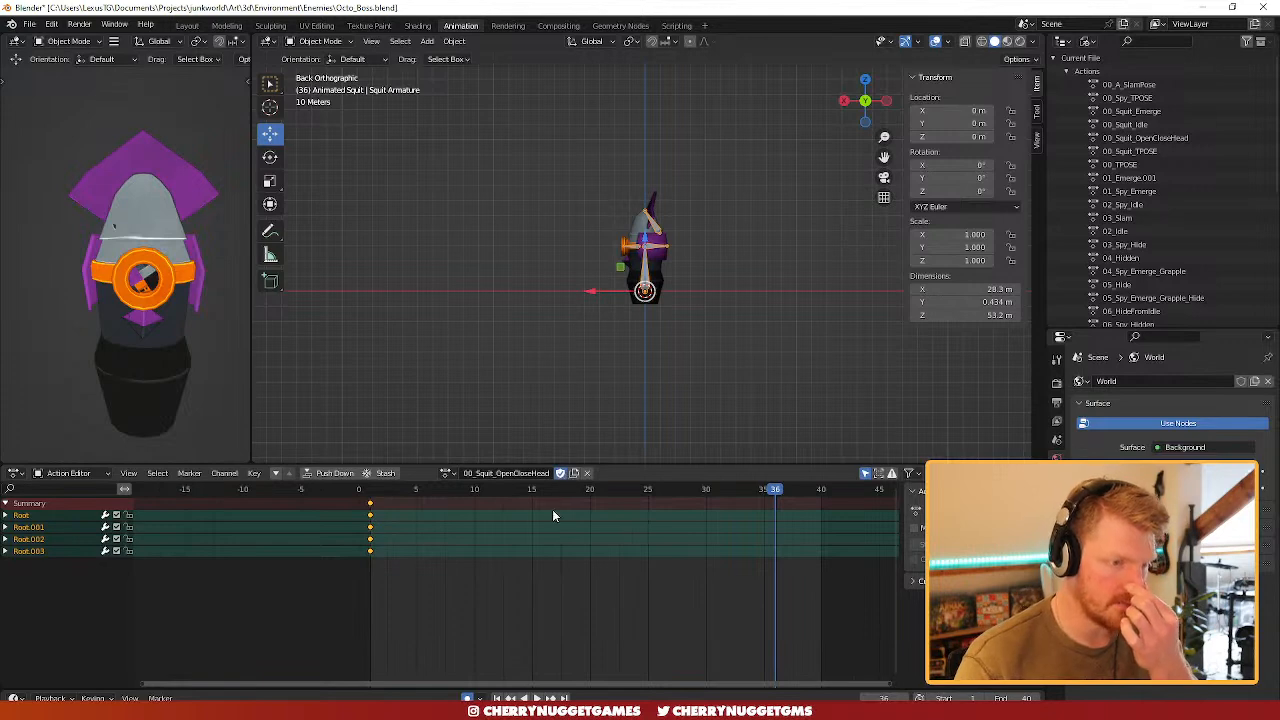
{"action": "scroll", "coordinate": [514, 512], "scroll_direction": "up", "scroll_amount": 1}
- In Pose Mode at frame 10, rotate the helmet bone Root.003 about 80.7° in the back view to open the head
{"action": "scroll", "coordinate": [734, 245], "scroll_direction": "up", "scroll_amount": 7}
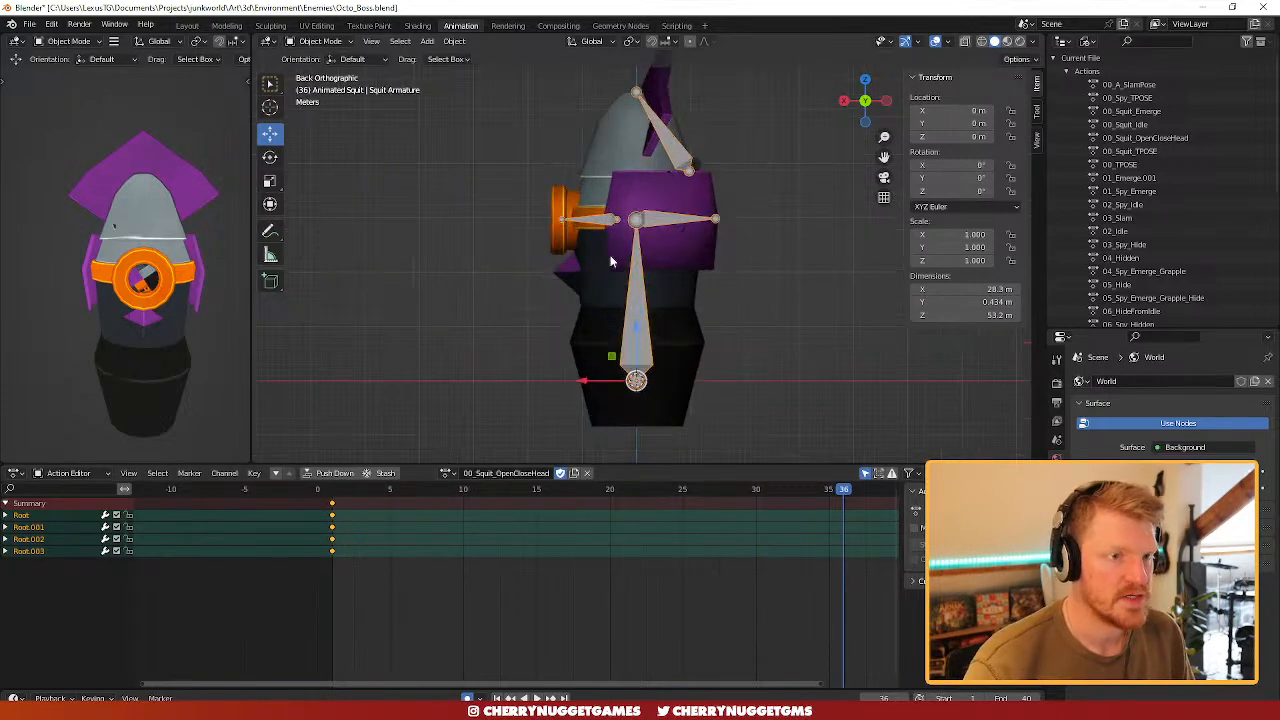
{"action": "middle_click_drag", "start_coordinate": [608, 255], "coordinate": [646, 277]}
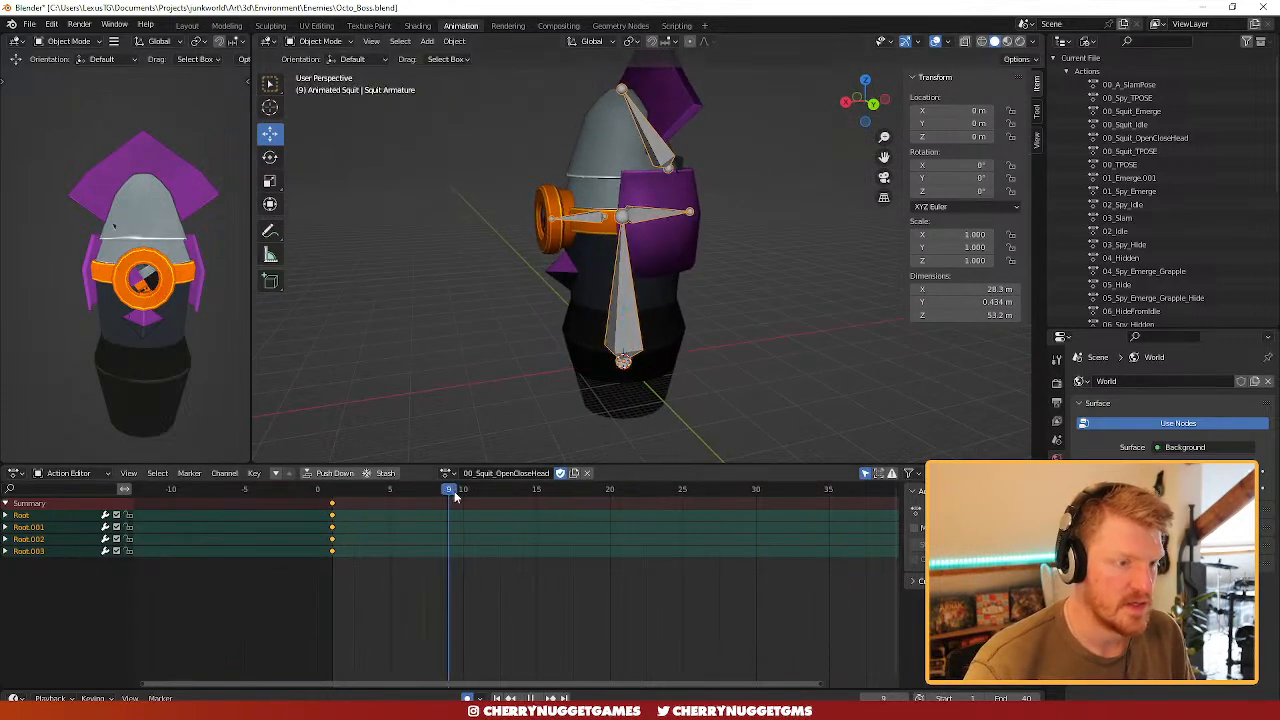
{"action": "scroll", "coordinate": [660, 276], "scroll_direction": "down", "scroll_amount": 3}
{"action": "middle_click_drag", "start_coordinate": [662, 205], "coordinate": [590, 212]}
{"action": "left_click", "coordinate": [330, 41]}
{"action": "left_click", "coordinate": [320, 86]}
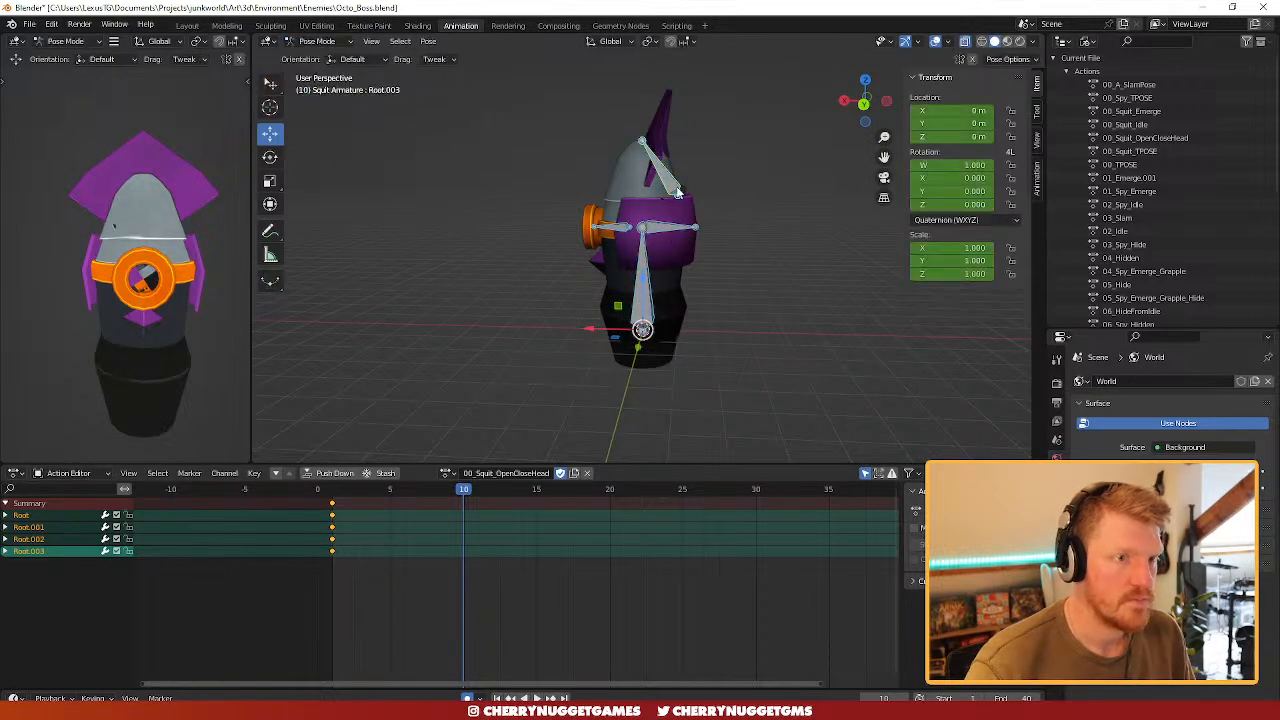
{"action": "middle_click_drag", "start_coordinate": [749, 201], "coordinate": [815, 148]}
{"action": "left_click", "coordinate": [872, 102]}
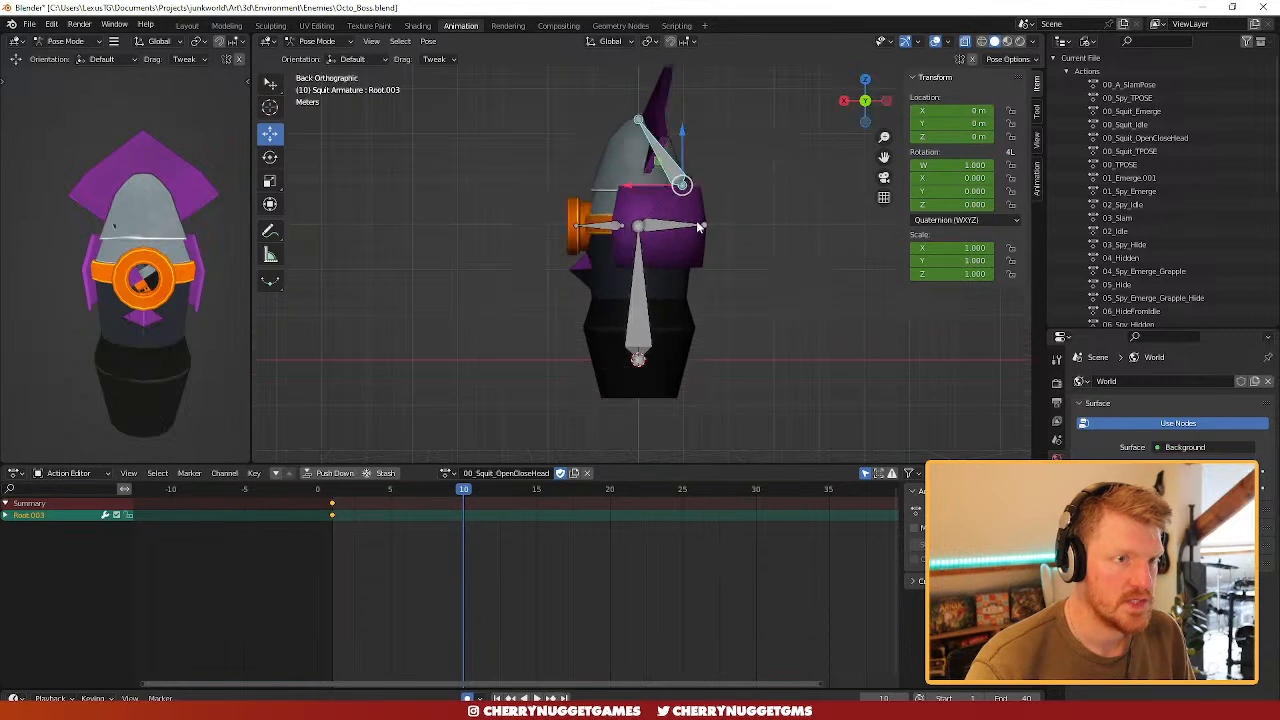
{"action": "key", "text": "r"}
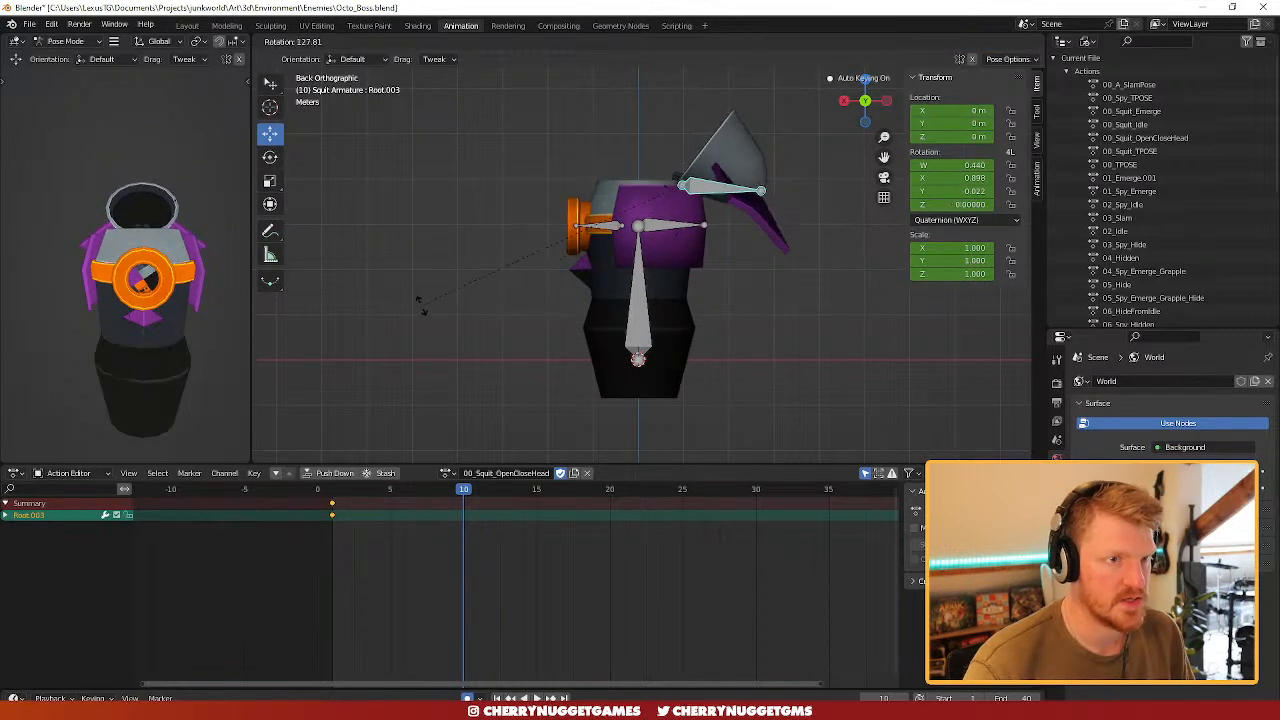
{"action": "left_click", "coordinate": [642, 290]}
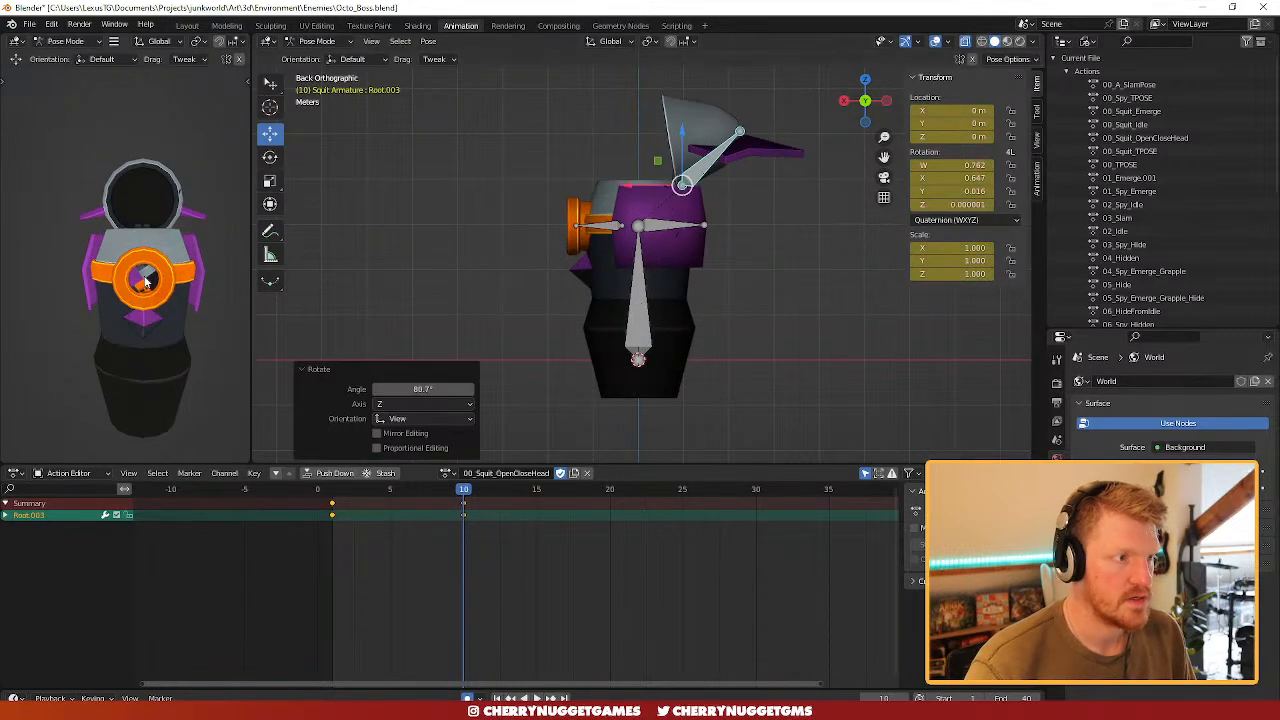
- Open the helmet further by rotating its bone about another 15.2° in the back view
{"action": "mouse_move", "coordinate": [147, 282]}
{"action": "middle_mouse_down"}
{"action": "mouse_move", "coordinate": [147, 317]}
{"action": "mouse_move", "coordinate": [150, 300]}
{"action": "middle_mouse_up"}
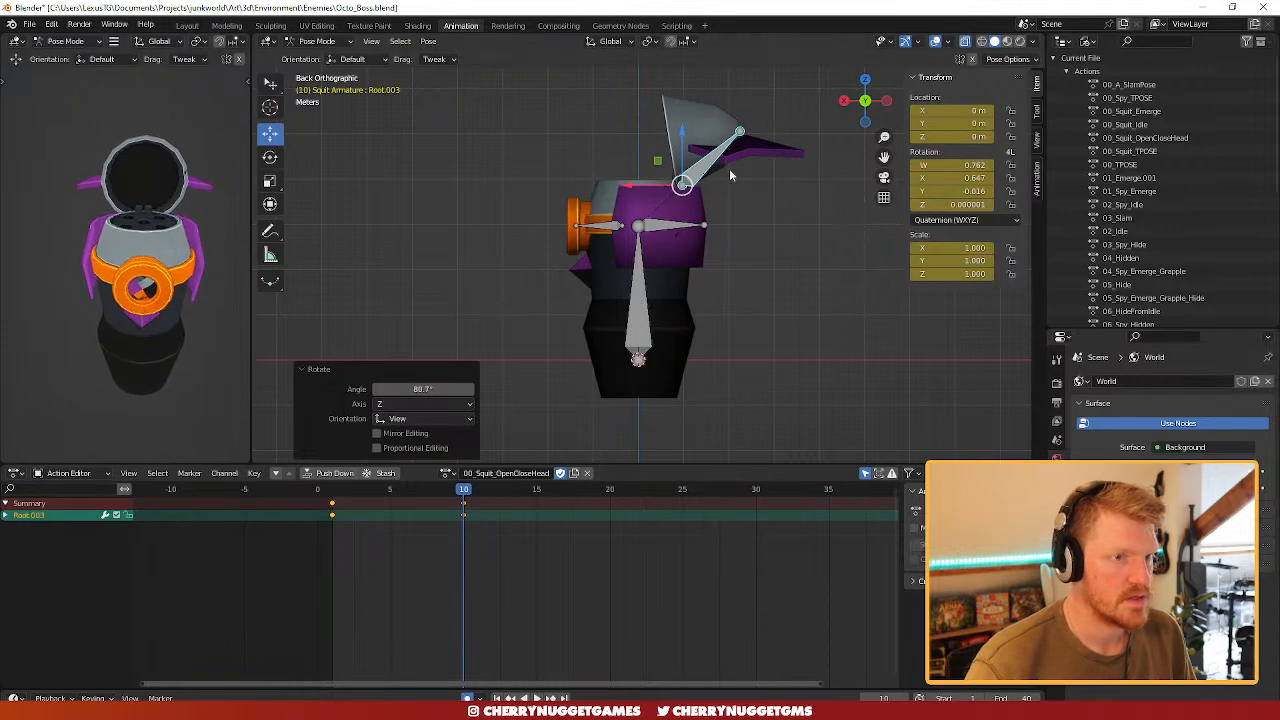
{"action": "key", "text": "r"}
{"action": "left_click", "coordinate": [740, 246]}
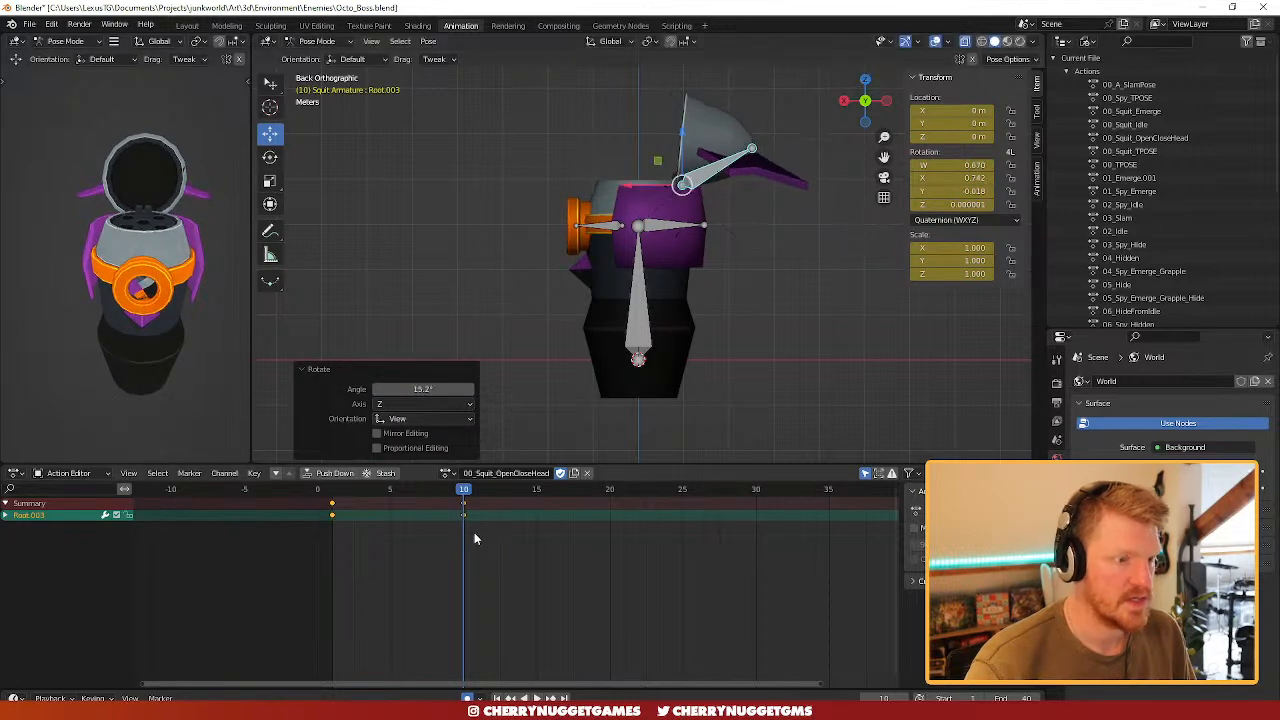
- At frame 10, rotate the side-fin bone Root.002 about 11.8° in the back view
{"action": "mouse_move", "coordinate": [463, 497]}
{"action": "left_mouse_down"}
{"action": "mouse_move", "coordinate": [335, 502]}
{"action": "mouse_move", "coordinate": [482, 503]}
{"action": "mouse_move", "coordinate": [465, 500]}
{"action": "left_mouse_up"}
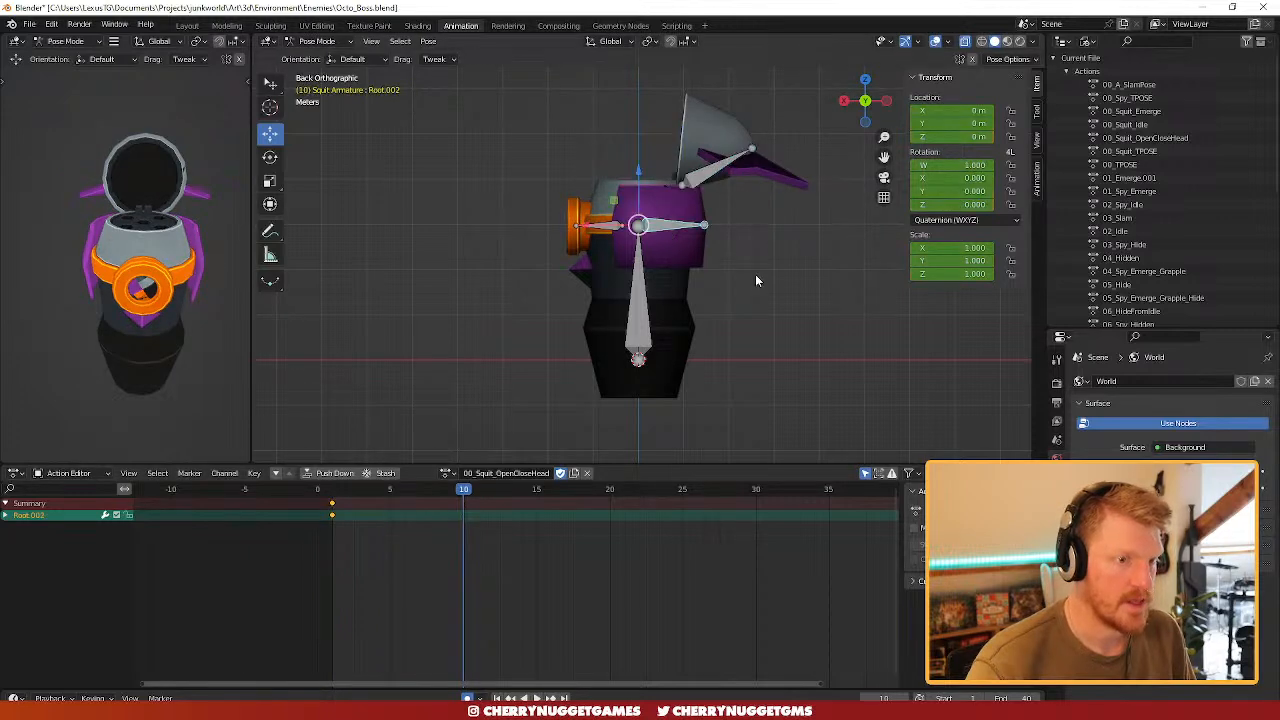
{"action": "key", "text": "r"}
{"action": "left_click", "coordinate": [740, 300]}
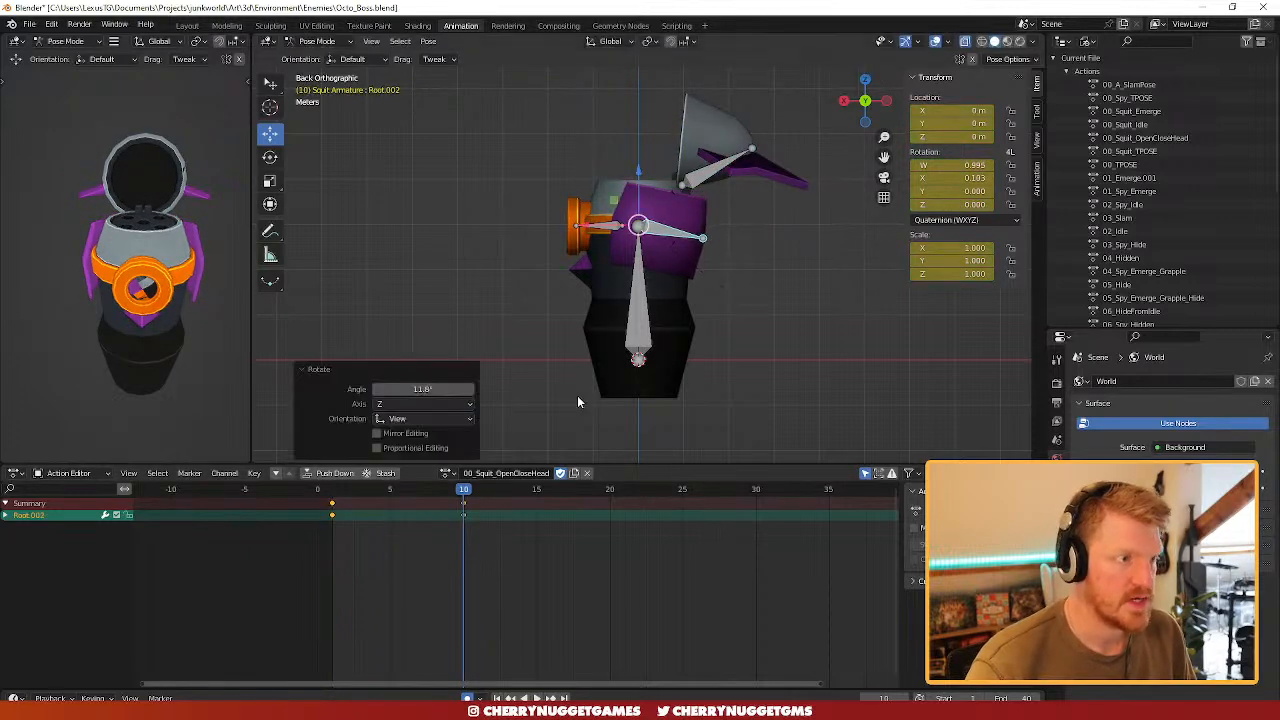
- At frame 10, rotate the goggle bone Root.001 about -5.54° in the back view and play back the animation
{"action": "mouse_move", "coordinate": [462, 495]}
{"action": "left_mouse_down"}
{"action": "mouse_move", "coordinate": [357, 495]}
{"action": "mouse_move", "coordinate": [463, 495]}
{"action": "left_mouse_up"}
{"action": "key", "text": "r"}
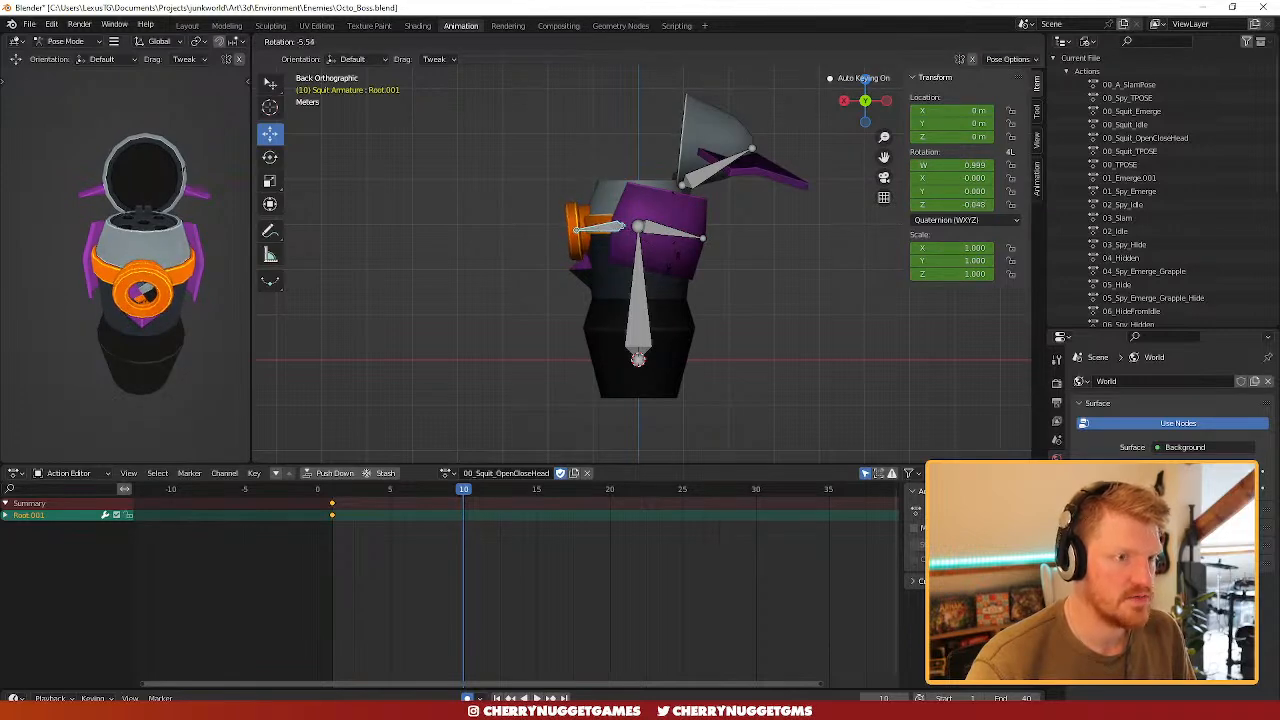
{"action": "left_click", "coordinate": [672, 268]}
{"action": "key", "text": "space"}
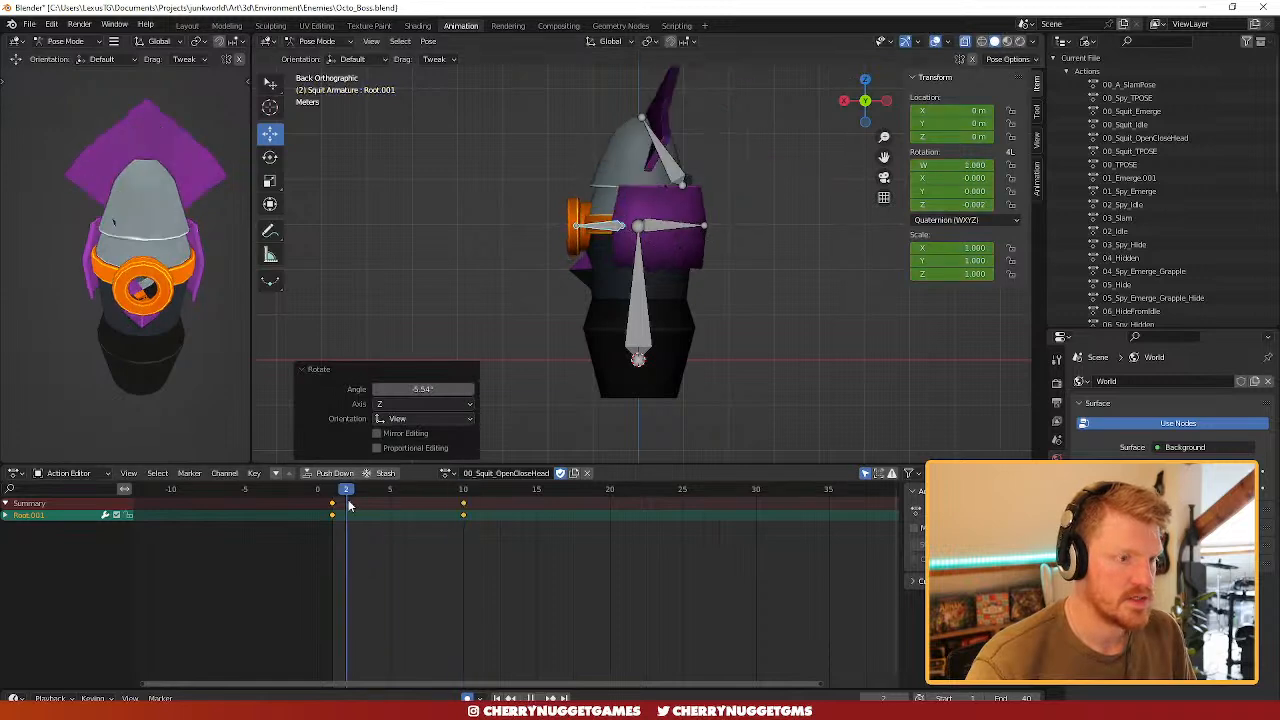
{"action": "key", "text": "space"}
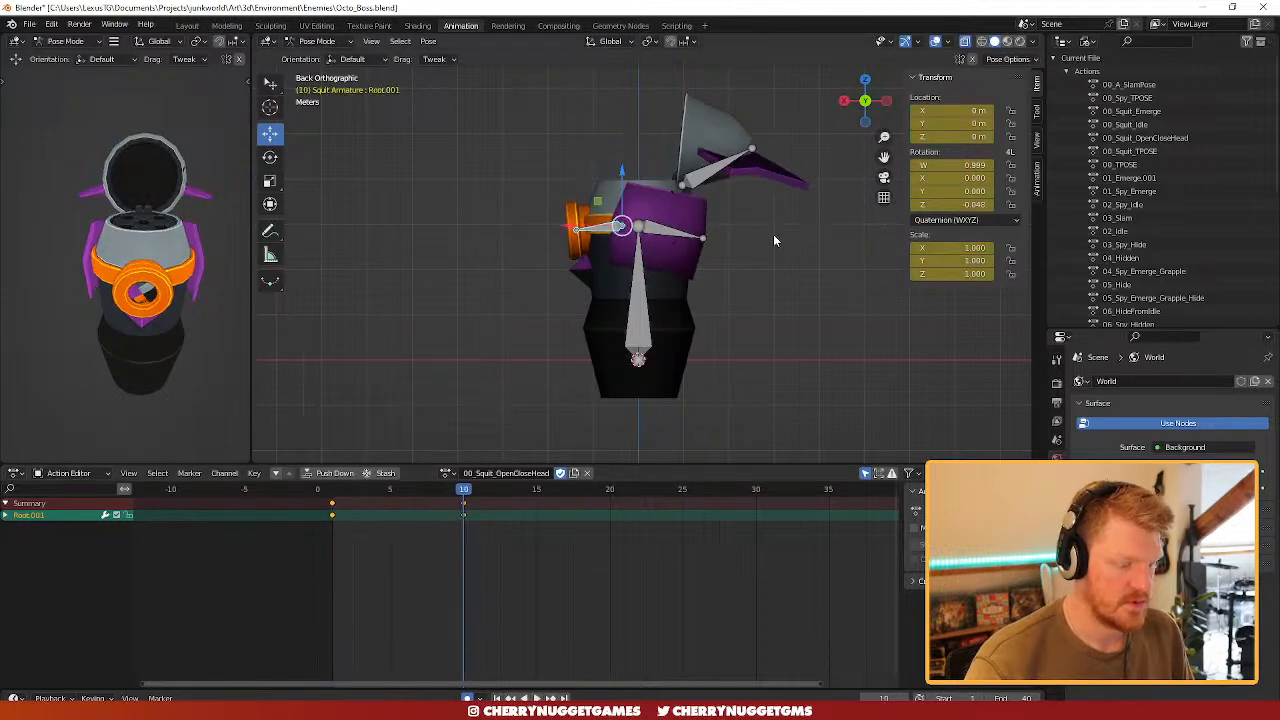
- Keyframe all bones at frame 10 and rotate the Root bone about -14.4° in the back view
{"action": "key", "text": "a"}
{"action": "key", "text": "i"}
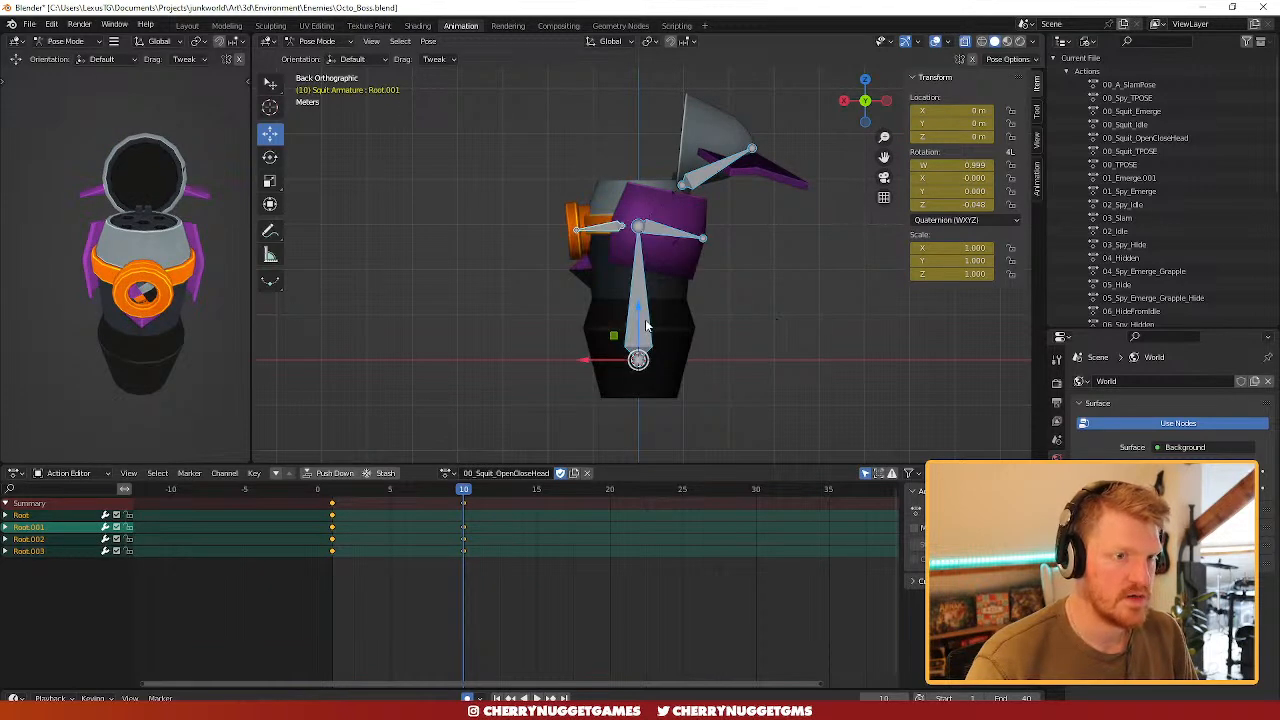
{"action": "left_click", "coordinate": [647, 325]}
{"action": "key", "text": "r"}
{"action": "left_click", "coordinate": [594, 363]}
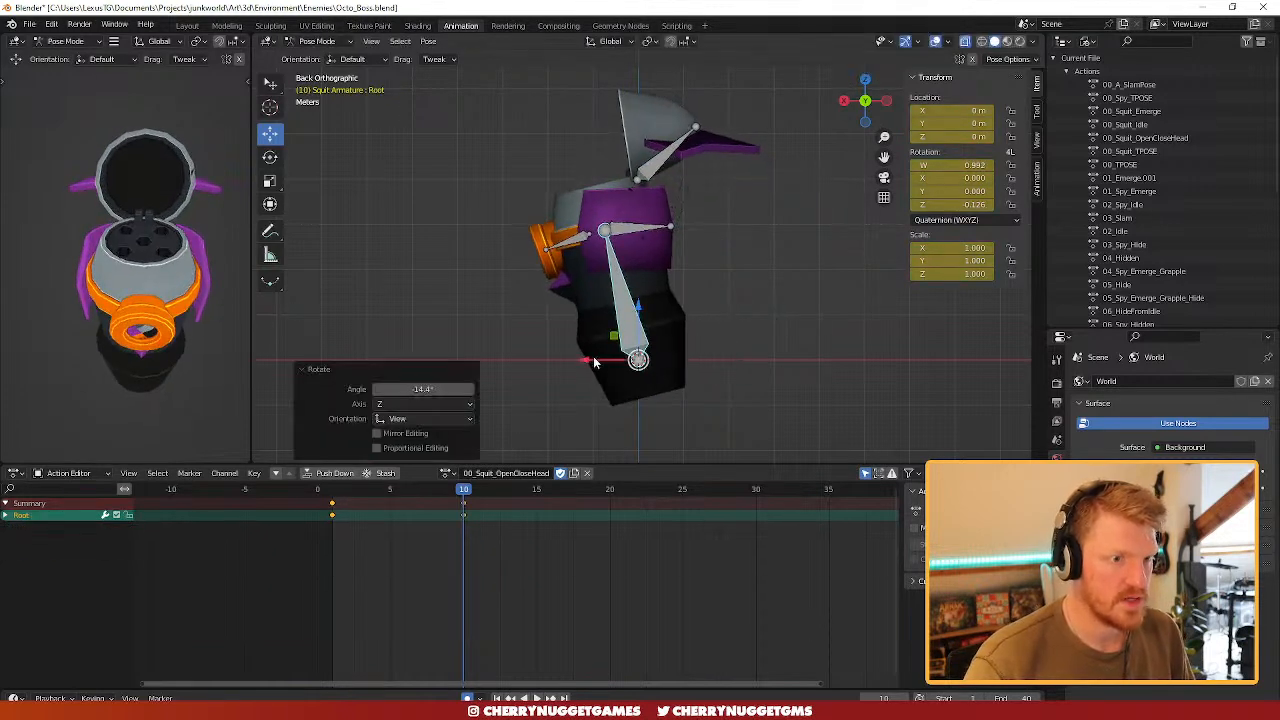
- Move the Root bone about -7.67 m along the global X axis at frame 10 and review the motion
{"action": "key", "text": "g"}
{"action": "key", "text": "x"}
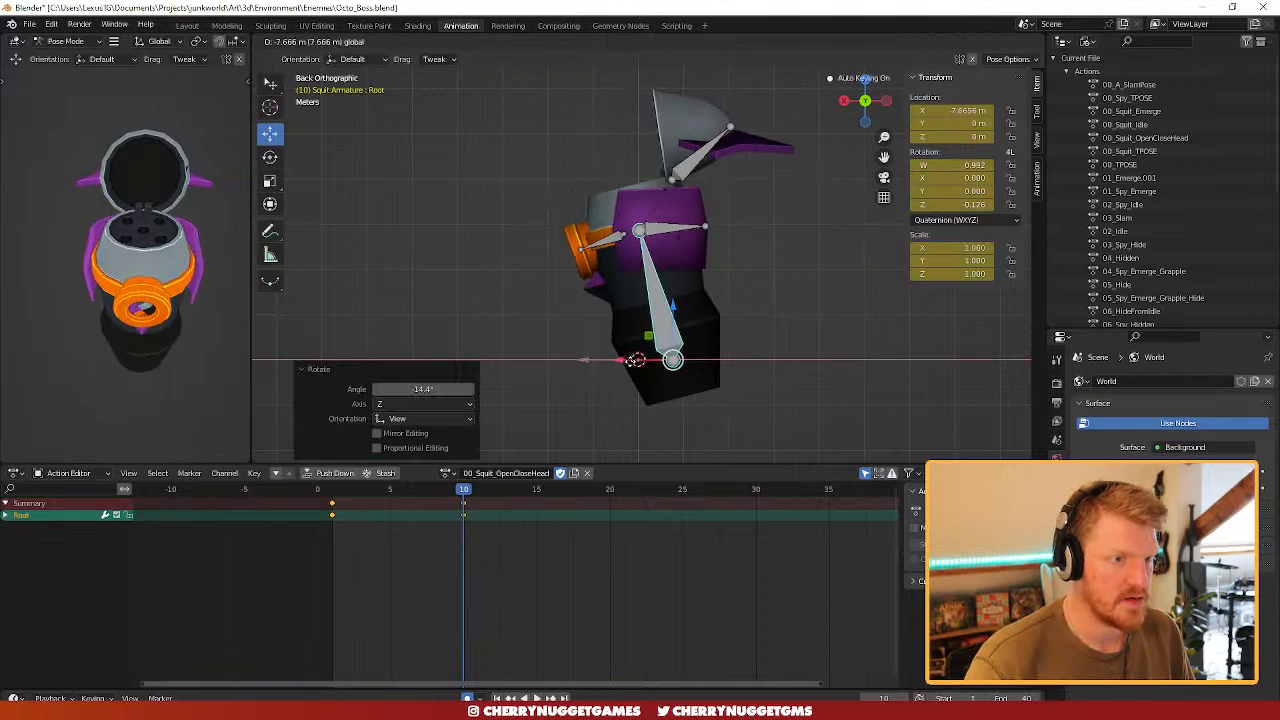
{"action": "left_click", "coordinate": [637, 360]}
{"action": "mouse_move", "coordinate": [463, 490]}
{"action": "left_mouse_down"}
{"action": "mouse_move", "coordinate": [338, 498]}
{"action": "mouse_move", "coordinate": [487, 502]}
{"action": "mouse_move", "coordinate": [466, 500]}
{"action": "left_mouse_up"}
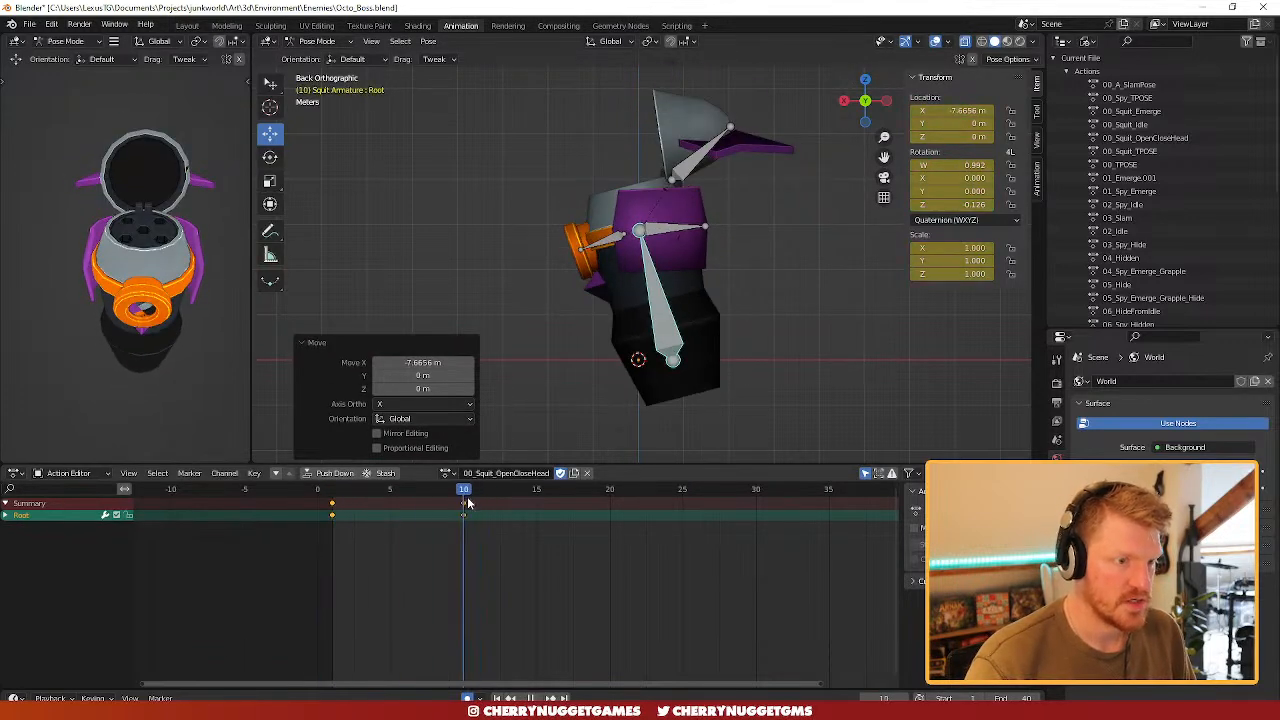
- At frame 10, rotate the goggle bone Root.001 about 18.6° in the back view and review the motion
{"action": "left_click", "coordinate": [614, 240]}
{"action": "key", "text": "r"}
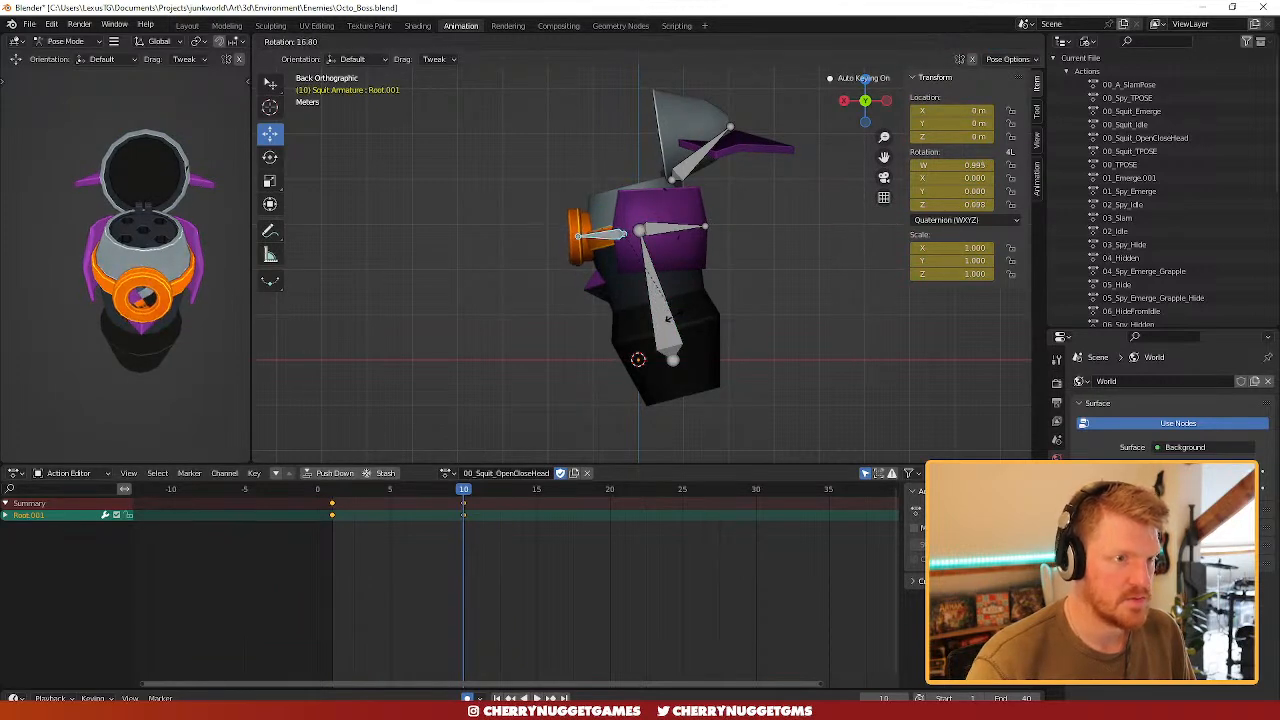
{"action": "left_click", "coordinate": [668, 320]}
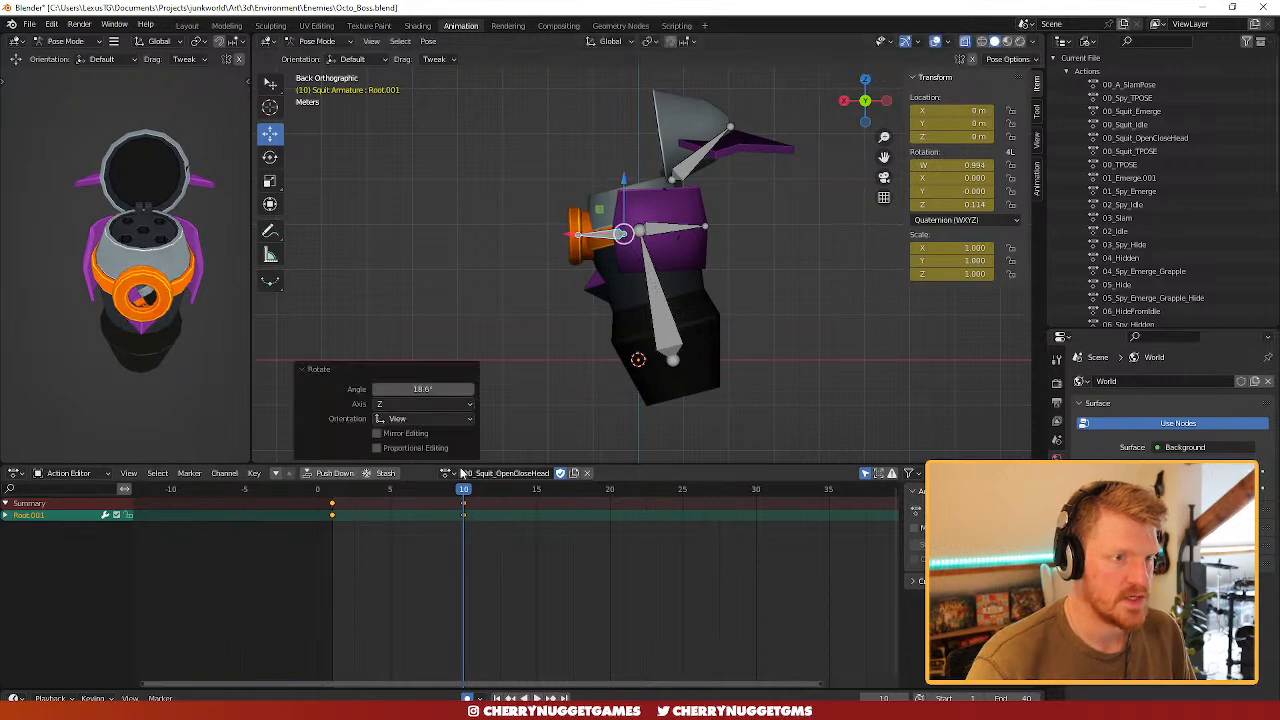
{"action": "key", "text": "space"}
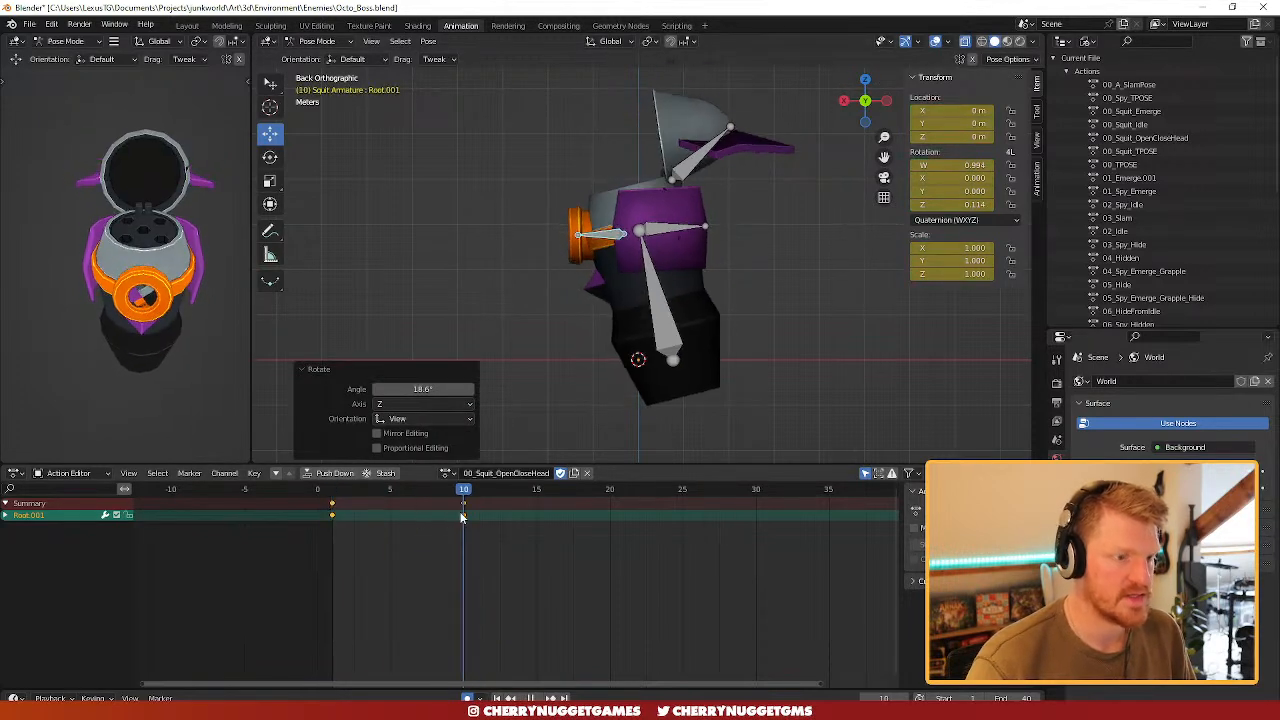
{"action": "left_click_drag", "start_coordinate": [350, 515], "coordinate": [468, 516]}
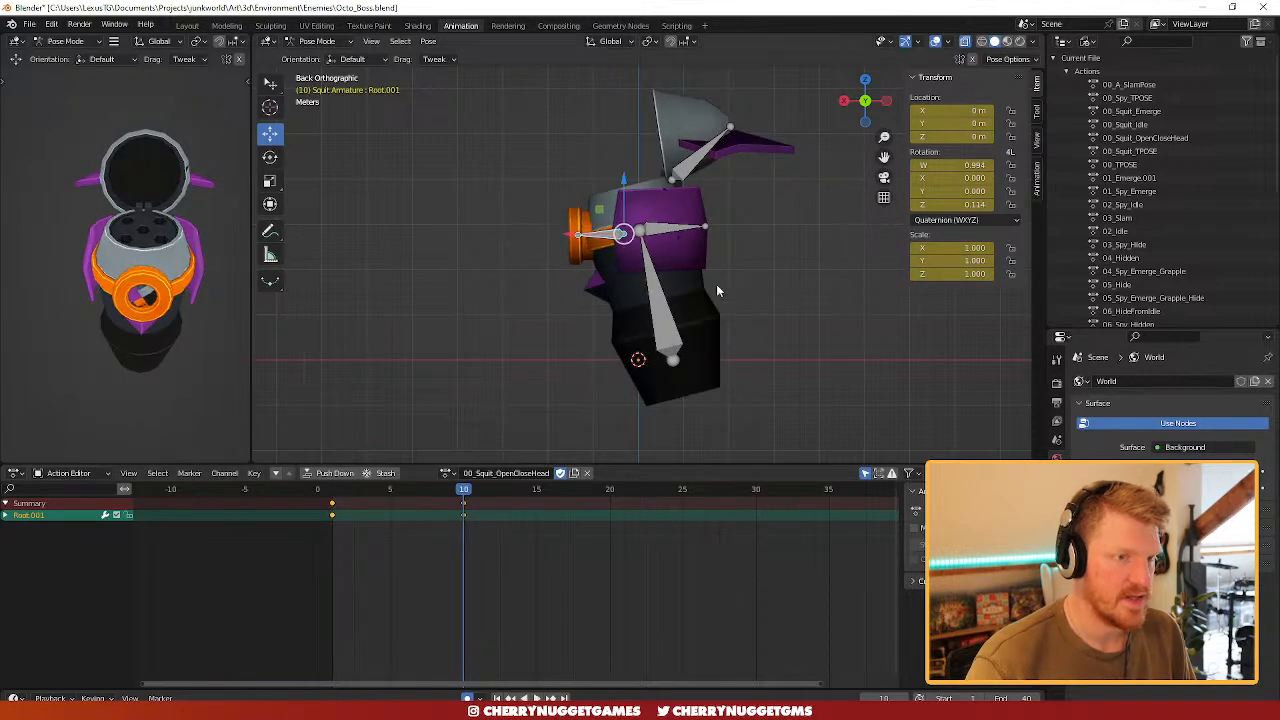
- Insert a Location, Rotation & Scale keyframe for all bones at frame 10
{"action": "key", "text": "a"}
{"action": "key", "text": "i"}
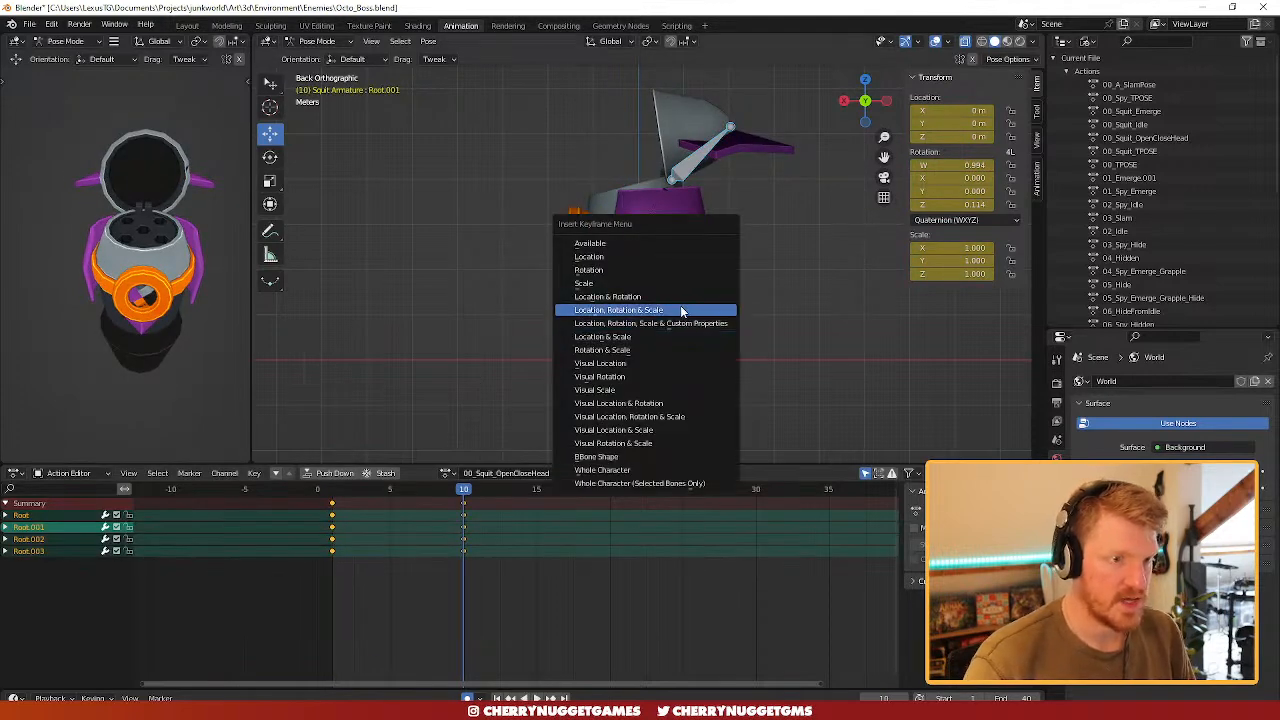
{"action": "left_click", "coordinate": [681, 307]}
- Copy the frame 1 keyframes of all bones to frame 20 so the head closes again
{"action": "left_click_drag", "start_coordinate": [401, 583], "coordinate": [309, 500]}
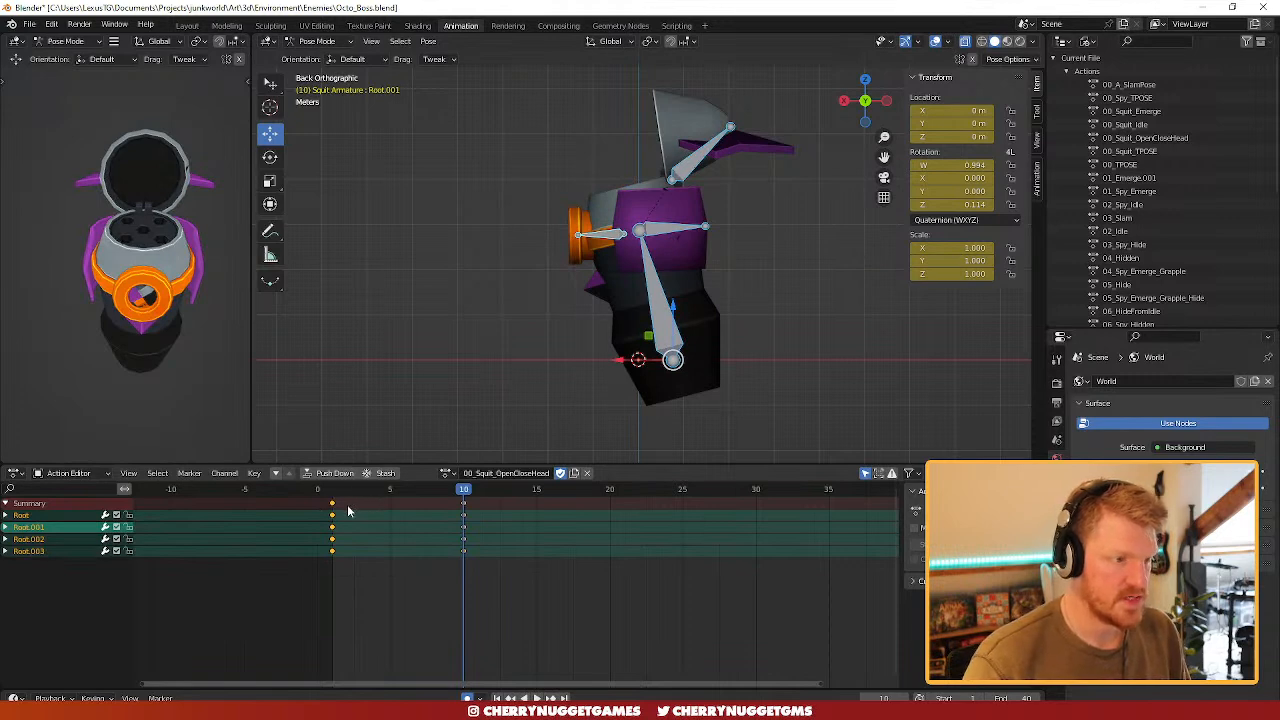
{"action": "key", "text": "shift+Left"}
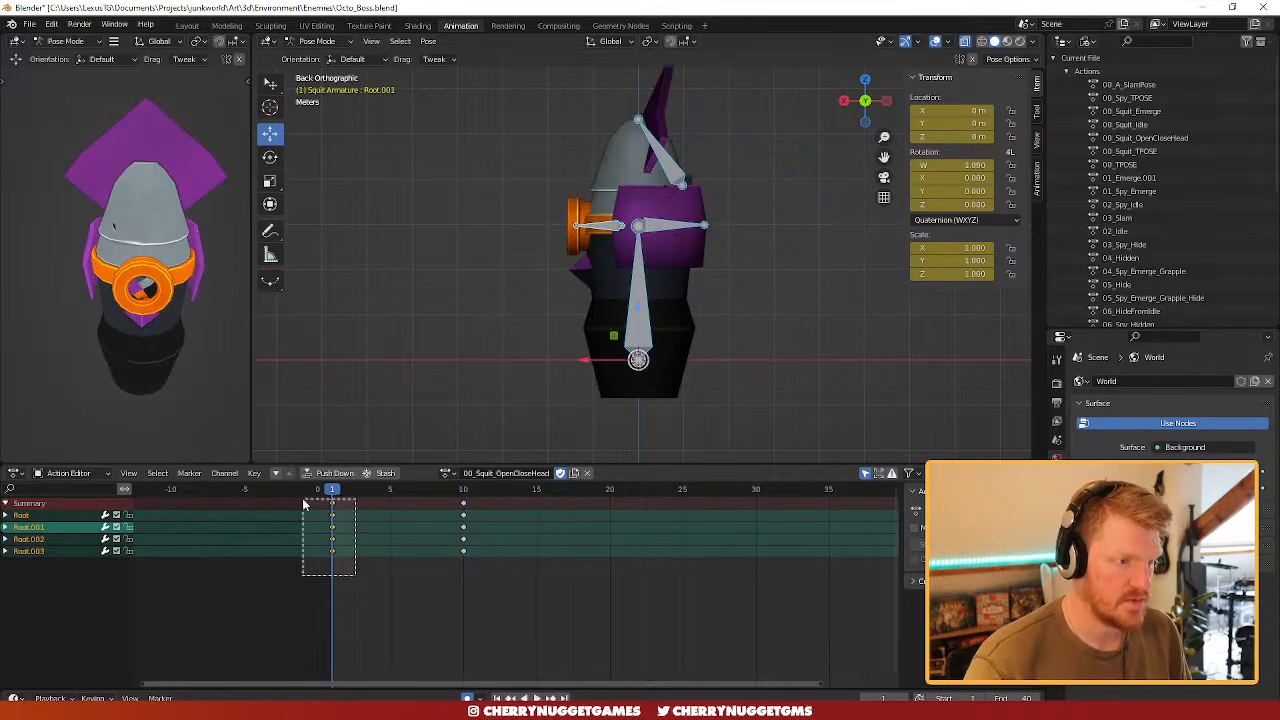
{"action": "left_click_drag", "start_coordinate": [305, 504], "coordinate": [306, 504]}
{"action": "left_click", "coordinate": [613, 493]}
{"action": "key", "text": "ctrl+v"}
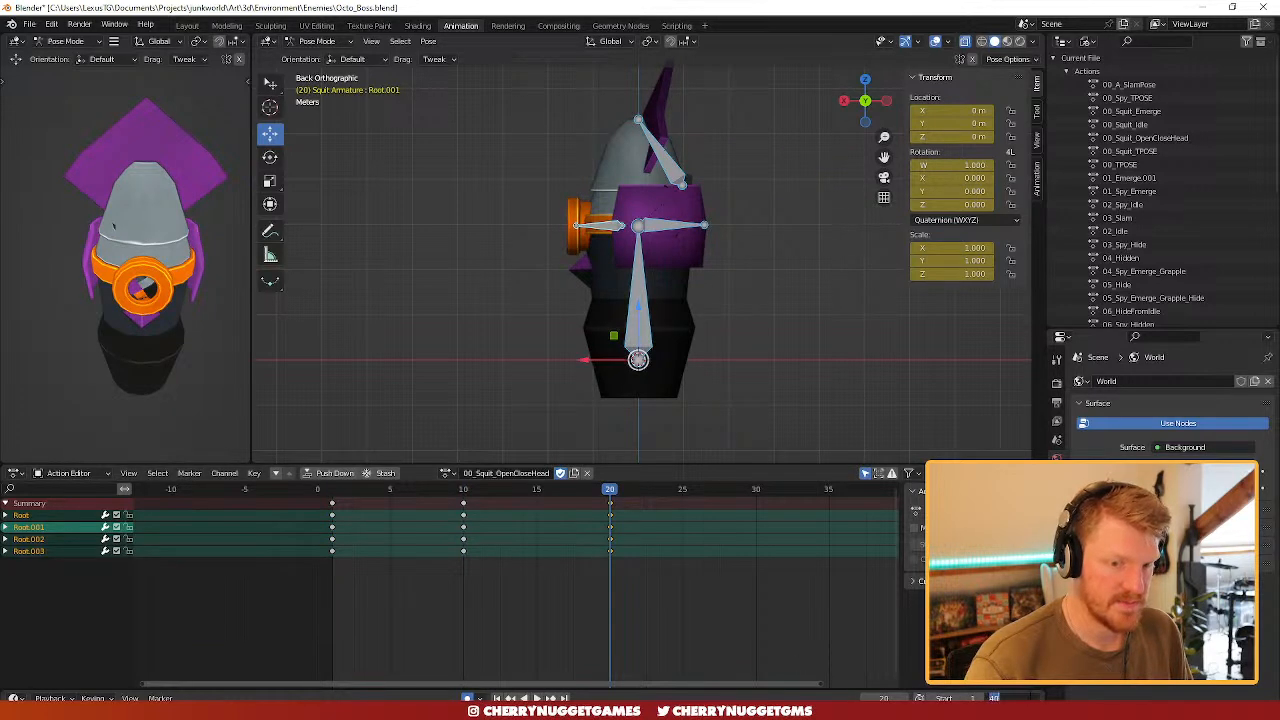
- Set the scene's end frame to 20 and play back the animation
{"action": "key", "text": "Return"}
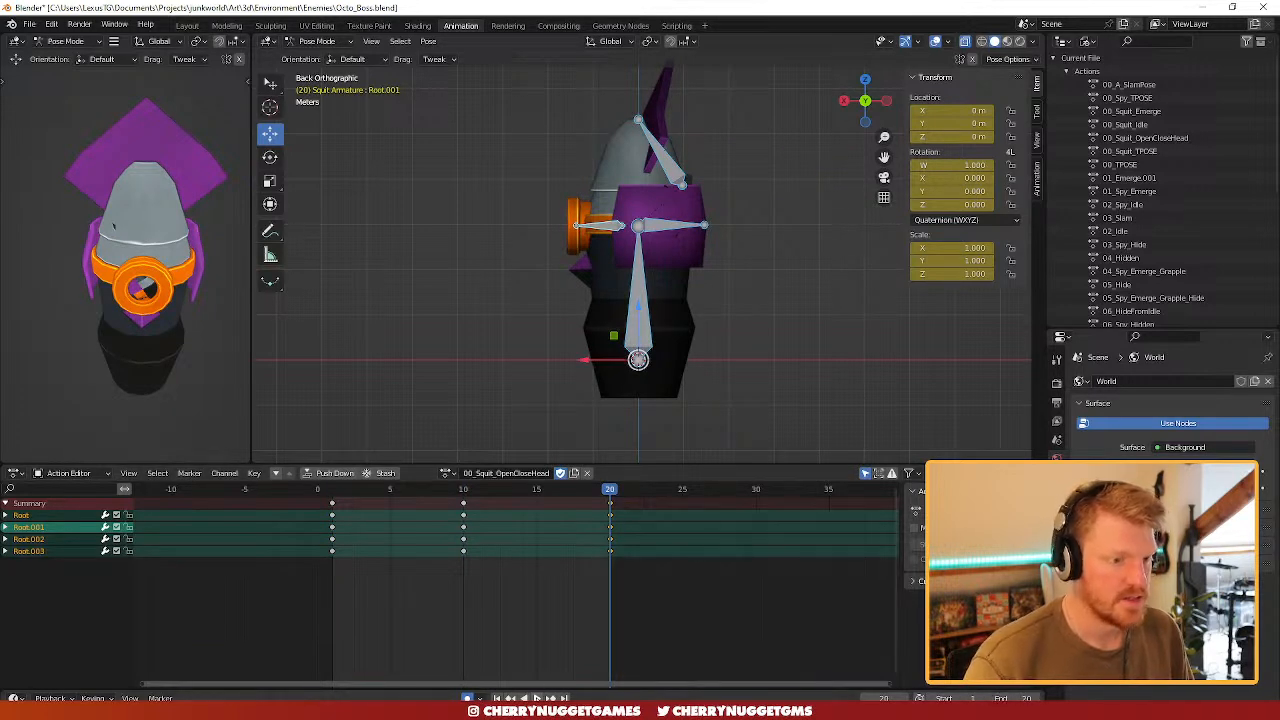
{"action": "key", "text": "space"}
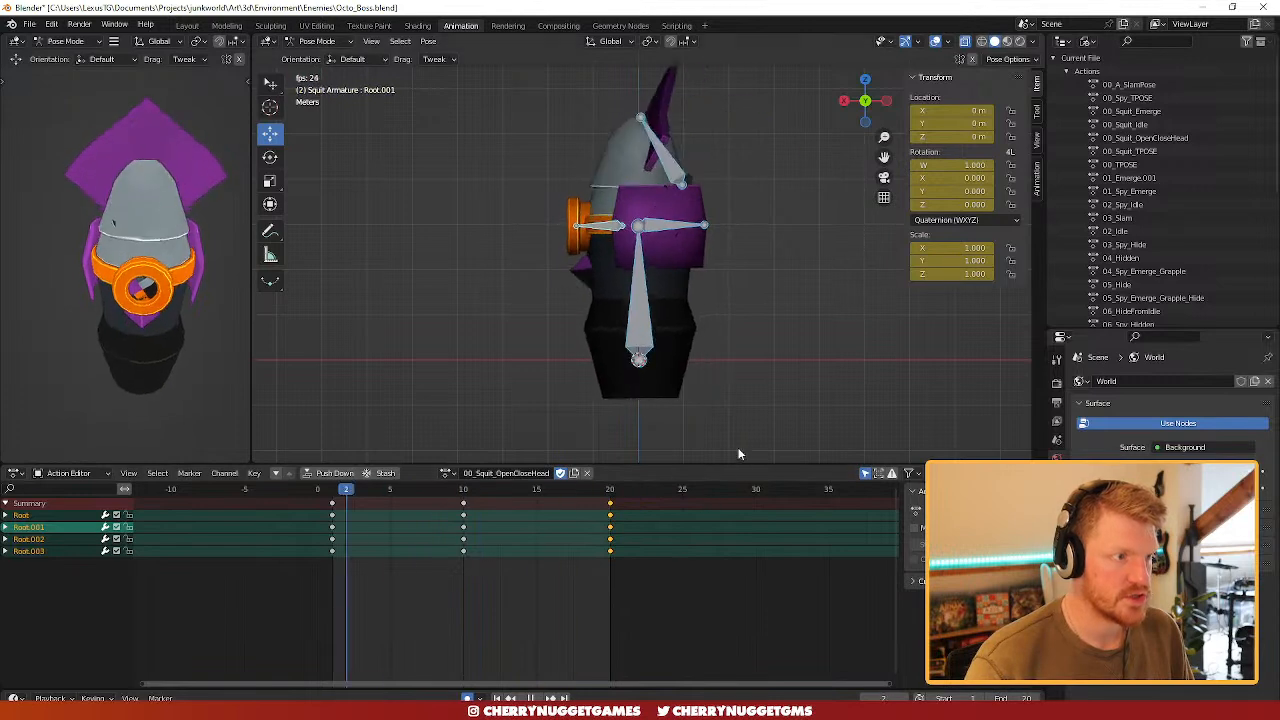
{"action": "key", "text": "space"}
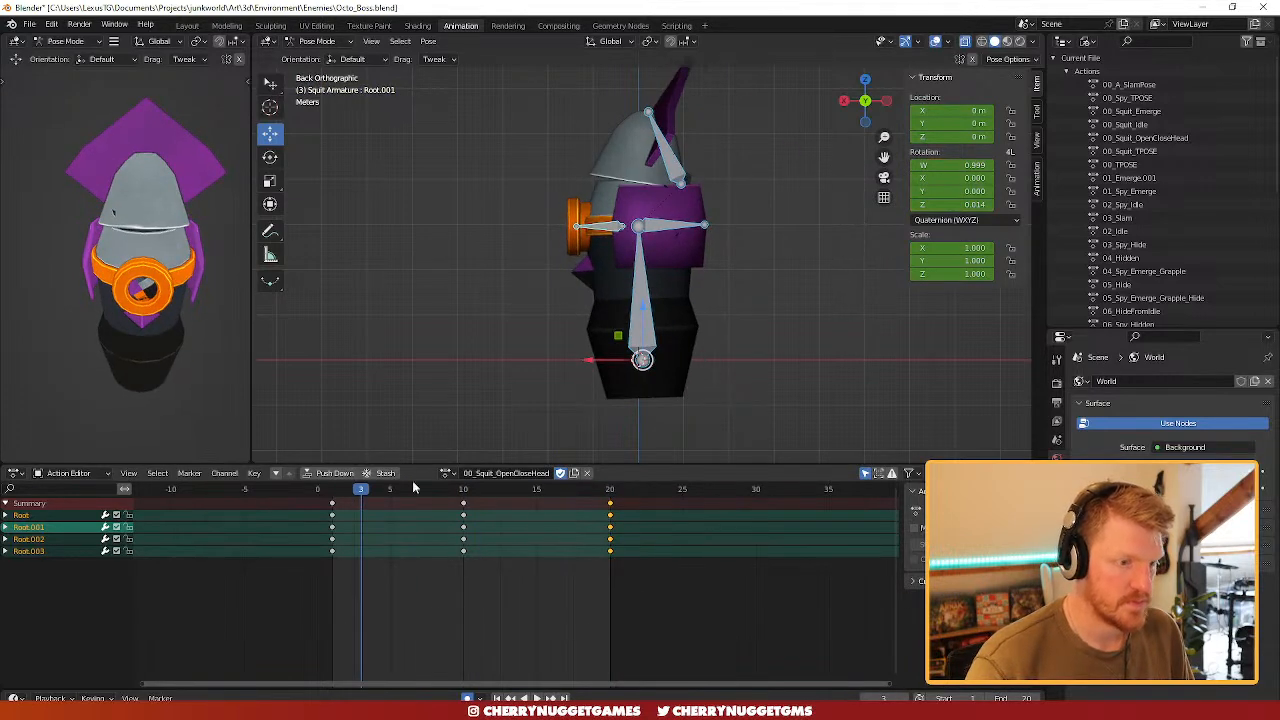
- Paste the helmet bone's closed-pose keyframe from frame 1 at frame 5 to delay its opening
{"action": "mouse_move", "coordinate": [367, 495]}
{"action": "left_mouse_down"}
{"action": "mouse_move", "coordinate": [444, 500]}
{"action": "mouse_move", "coordinate": [378, 503]}
{"action": "left_mouse_up"}
{"action": "left_click", "coordinate": [690, 157]}
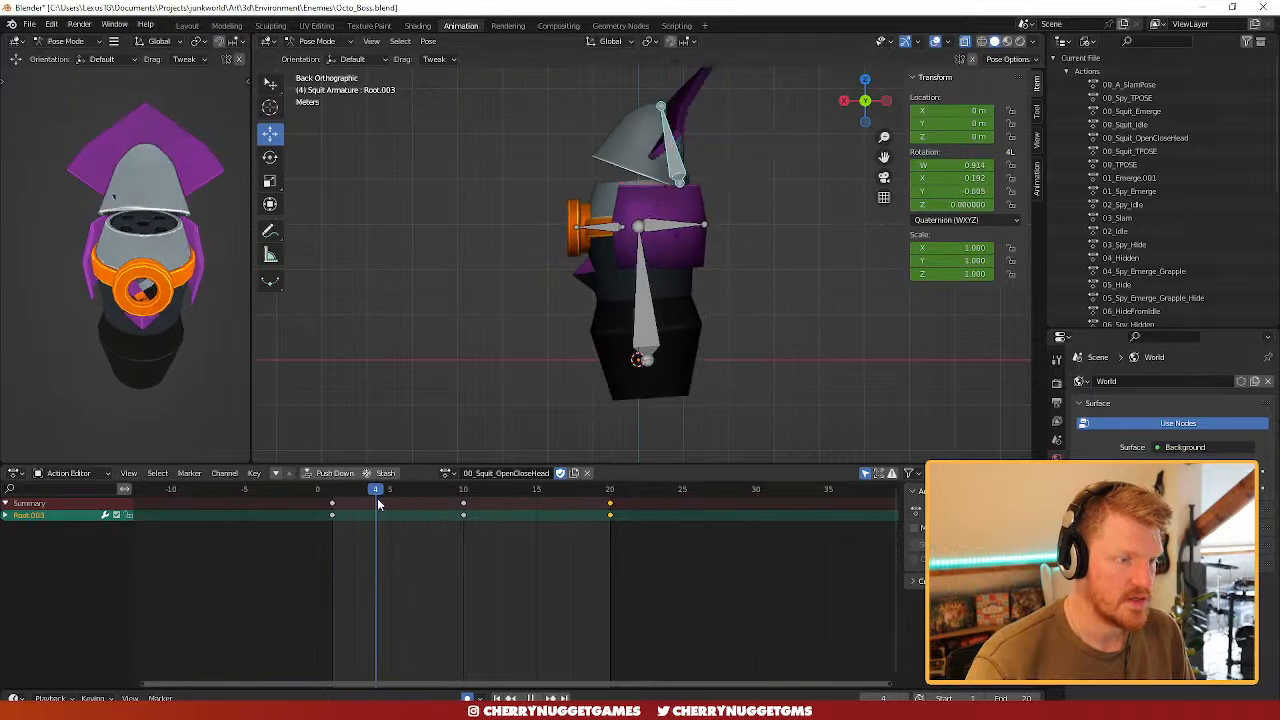
{"action": "left_click", "coordinate": [389, 492]}
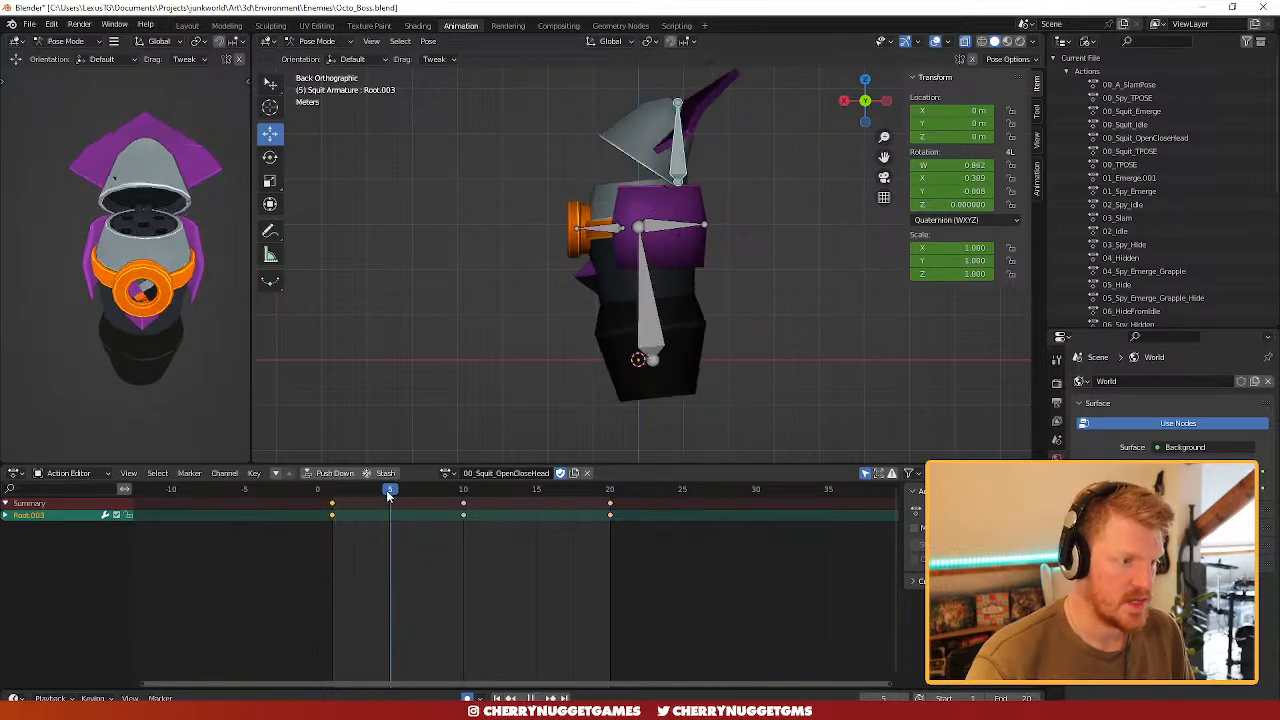
{"action": "key", "text": "ctrl+v"}
- At frame 9, rotate the helmet bone about 21.3° in the back view so it overshoots the open pose
{"action": "left_click_drag", "start_coordinate": [390, 495], "coordinate": [466, 506]}
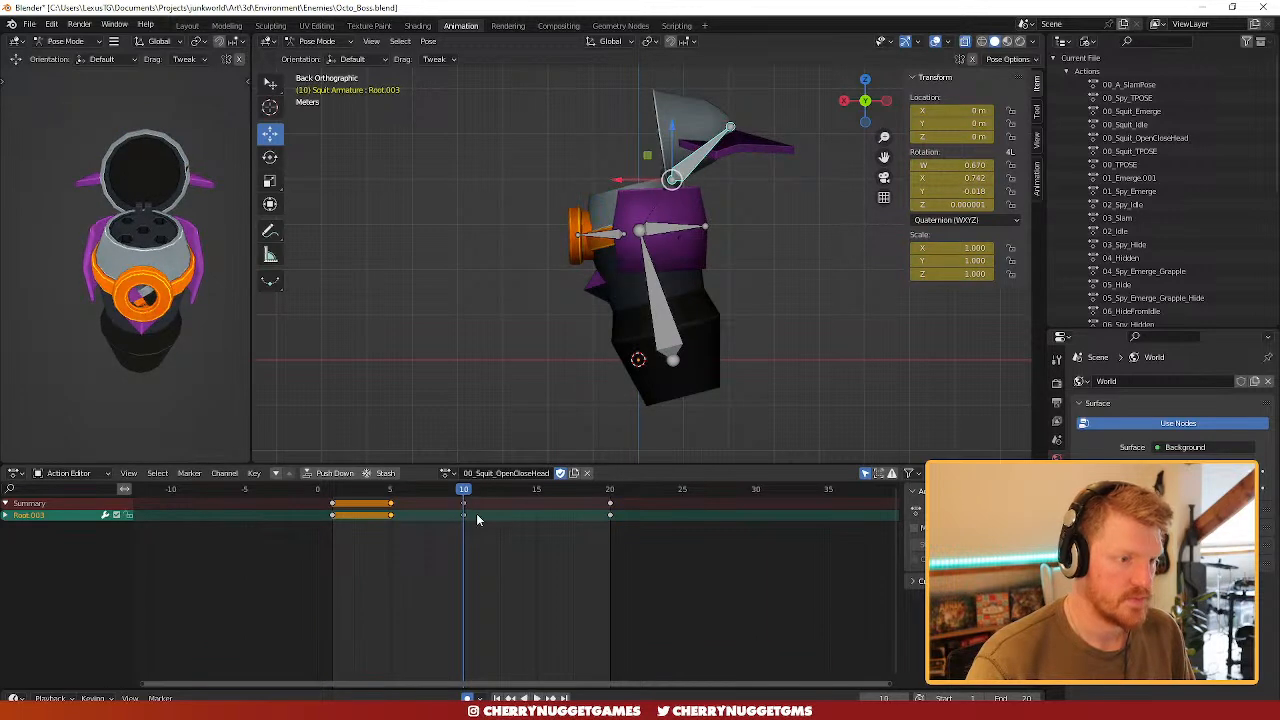
{"action": "left_click", "coordinate": [450, 493]}
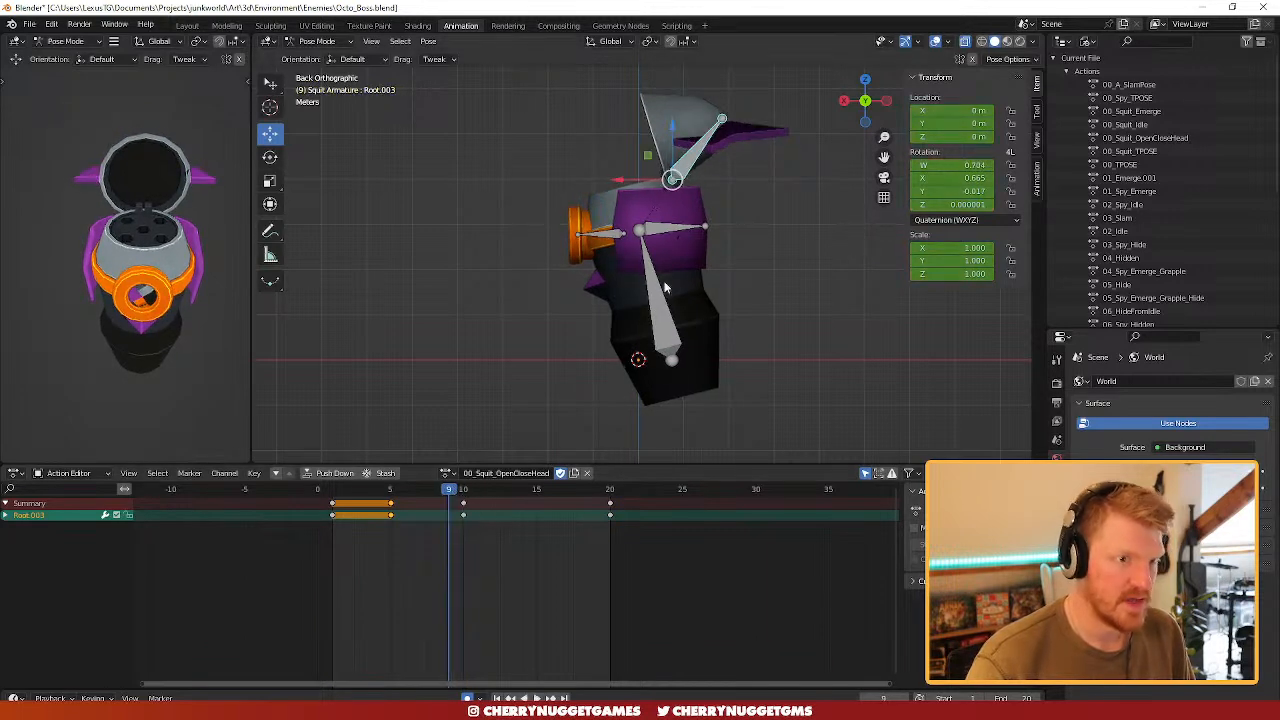
{"action": "key", "text": "r"}
{"action": "left_click", "coordinate": [729, 268]}
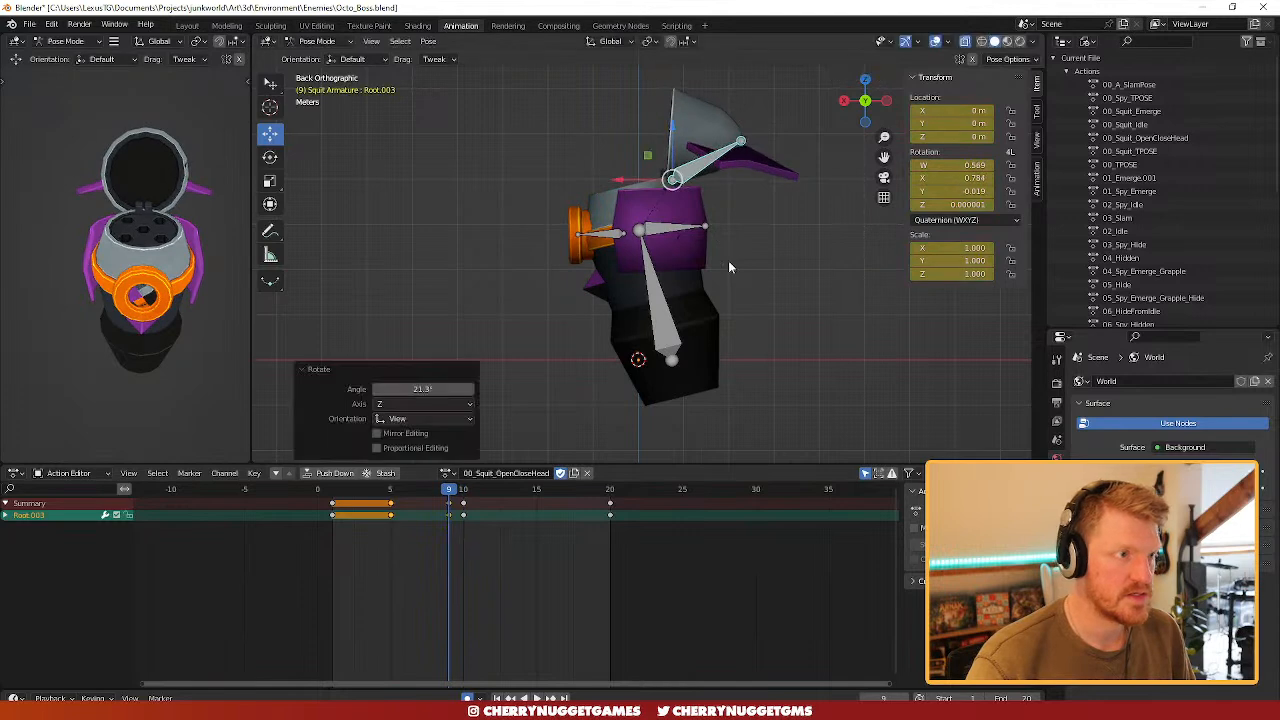
- Play back the animation and set the scene's end frame to 10
{"action": "key", "text": "space"}
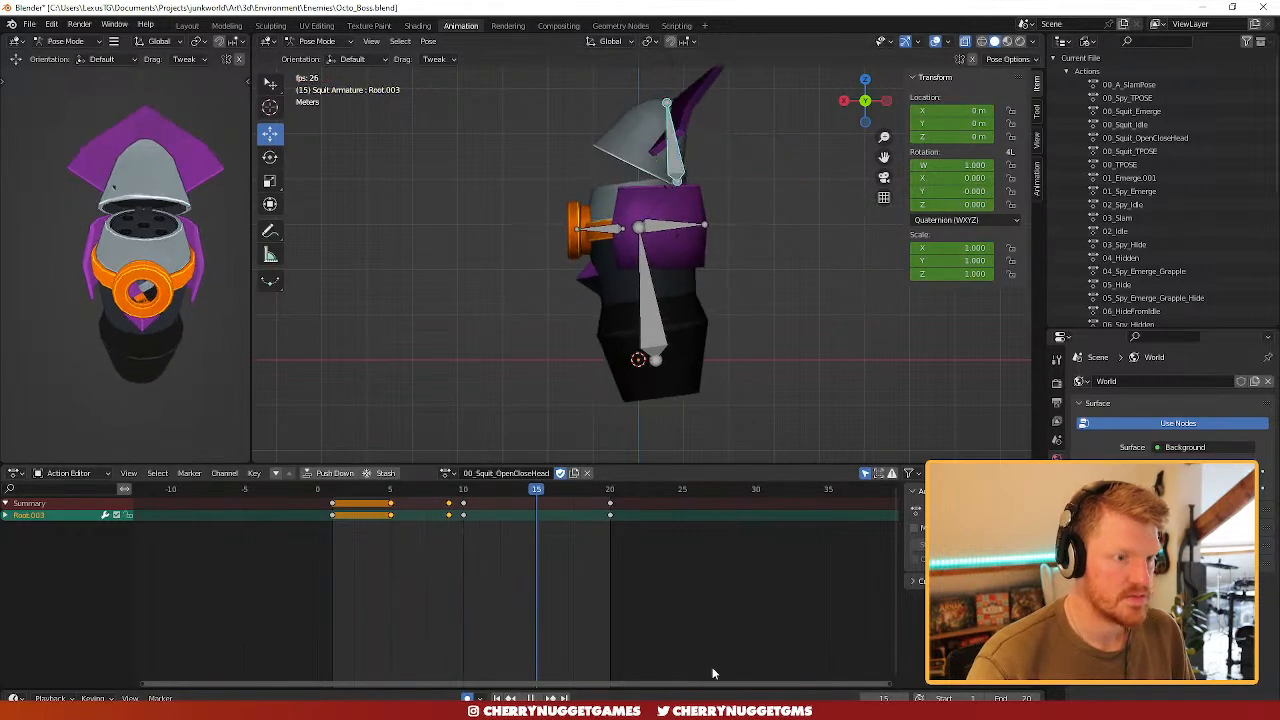
{"action": "key", "text": "Return"}
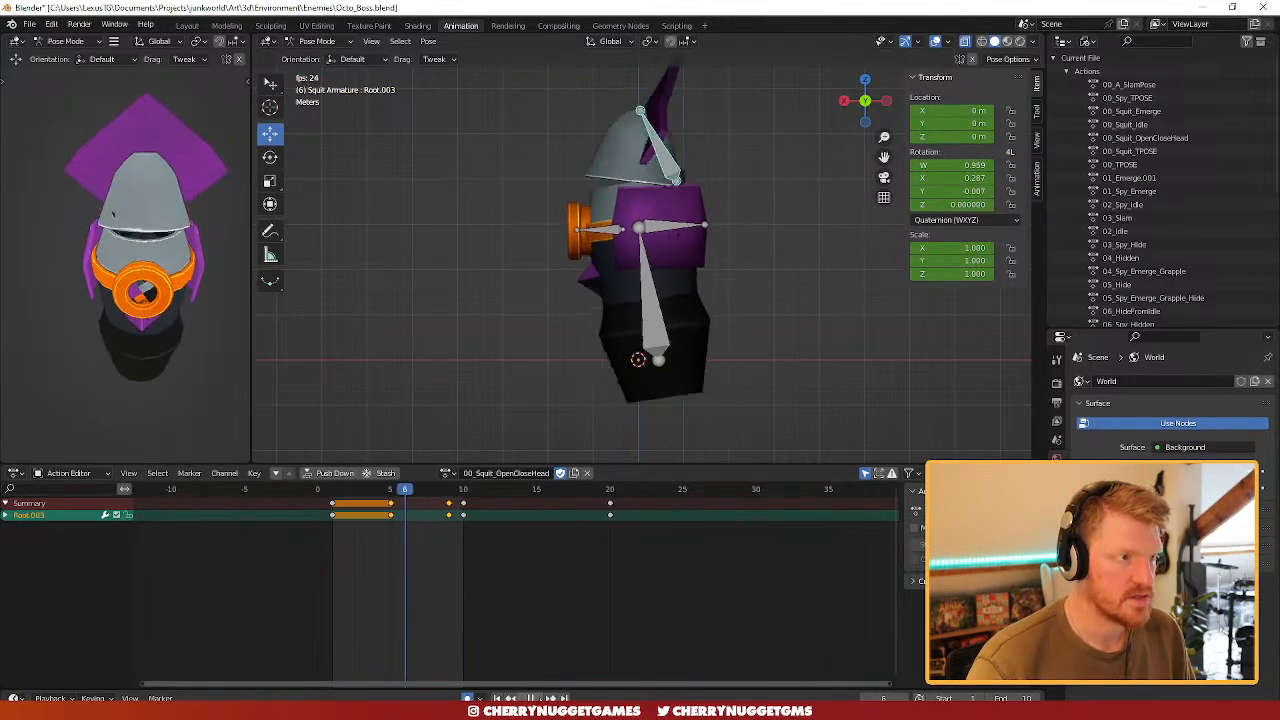
- Clear the cyclic extrapolation on the keyframes of all bones and play back the animation
{"action": "key", "text": "space"}
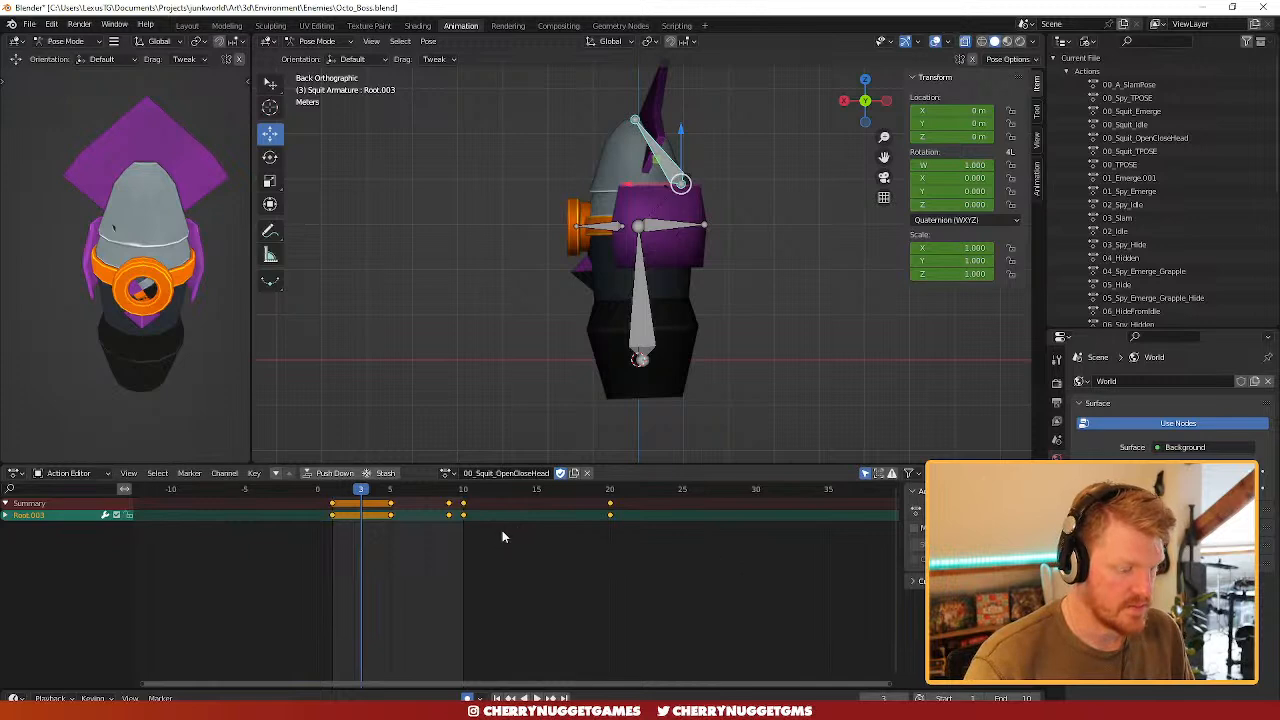
{"action": "key", "text": "a"}
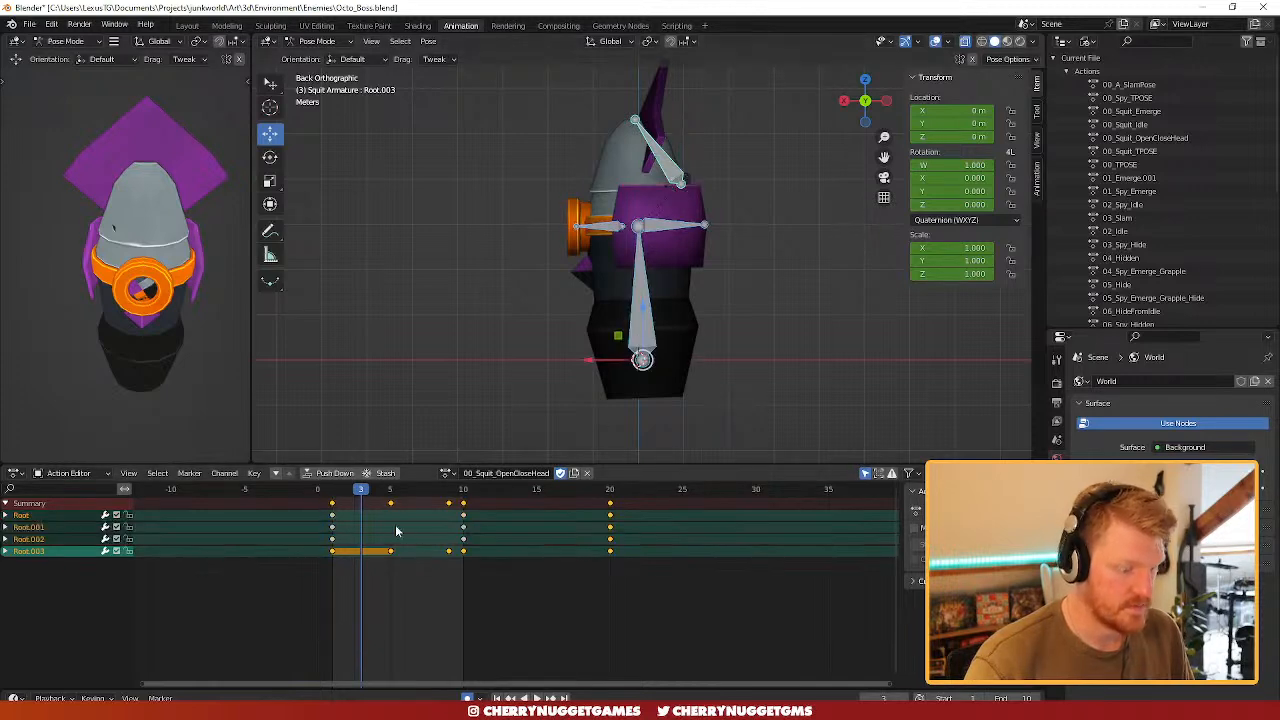
{"action": "key", "text": "shift+e"}
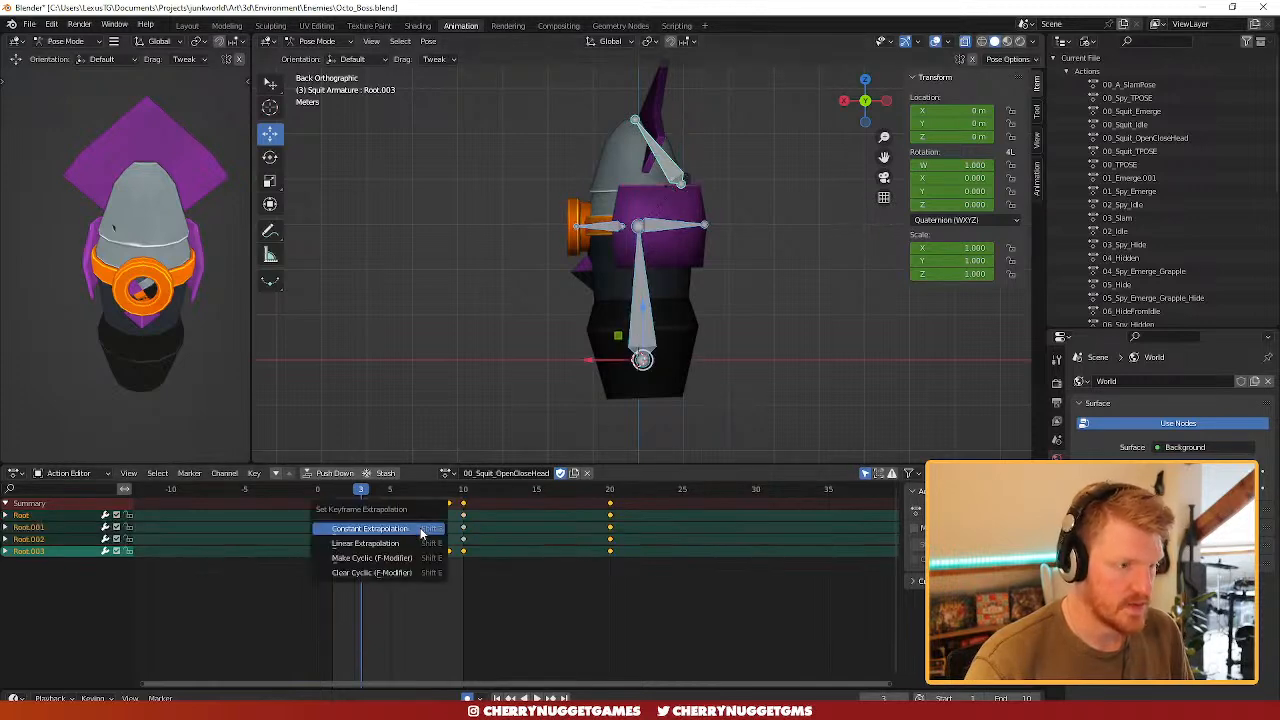
{"action": "left_click", "coordinate": [401, 578]}
{"action": "key", "text": "space"}
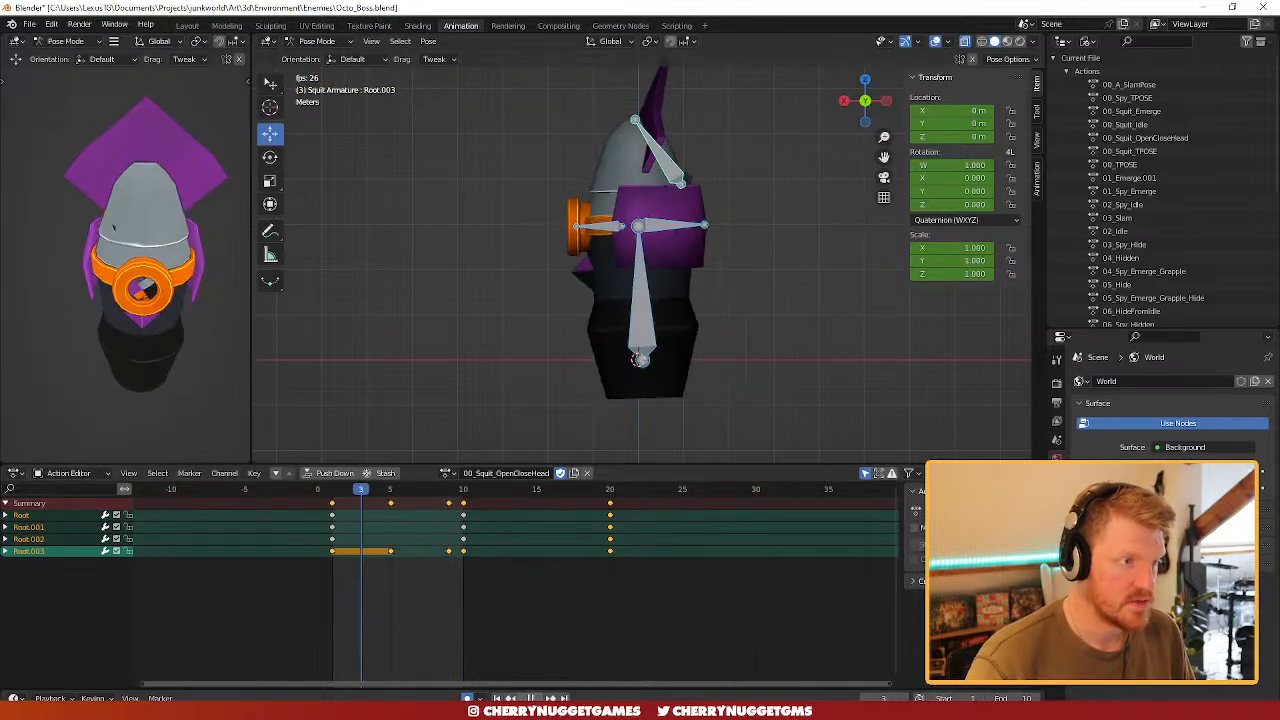
{"action": "key", "text": "space"}
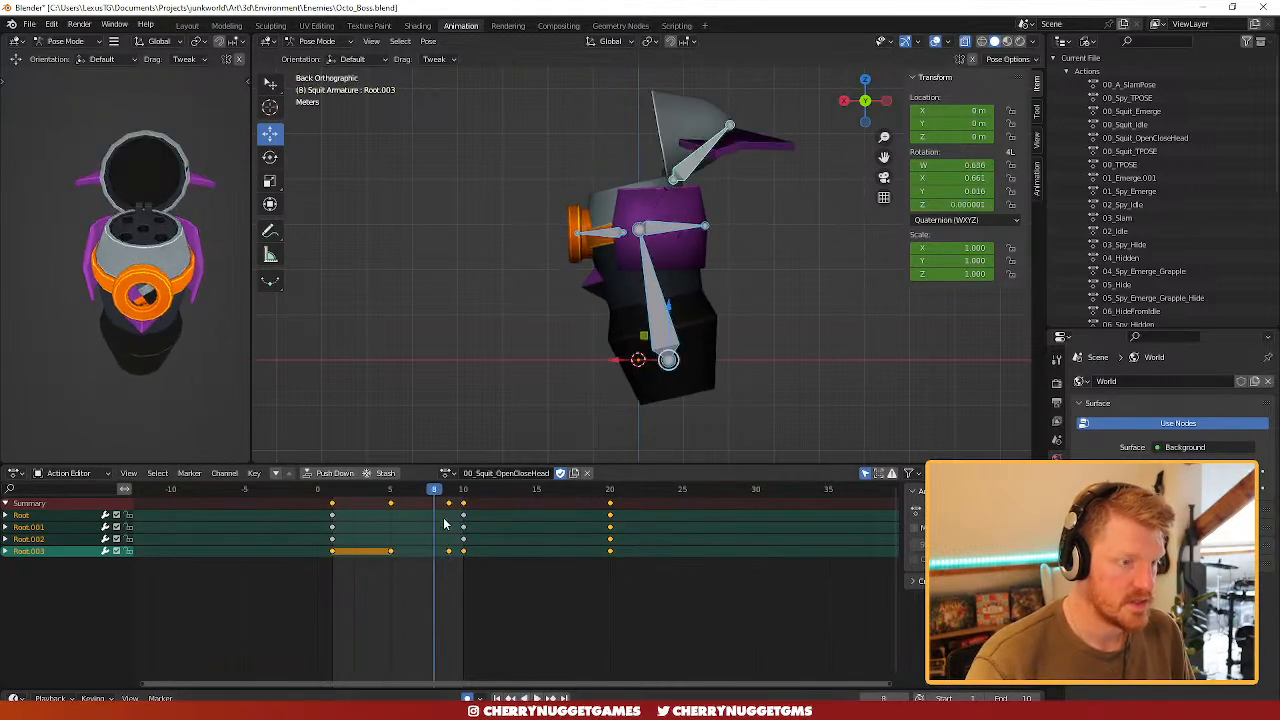
{"action": "key", "text": "space"}
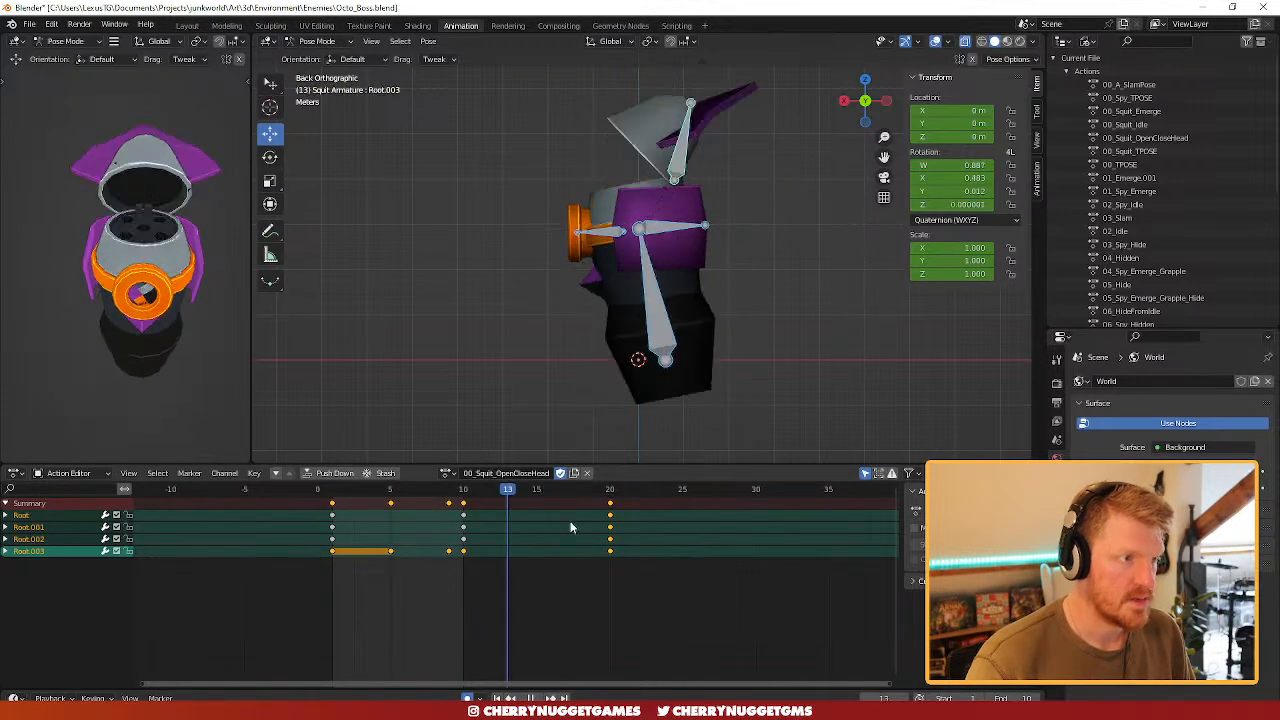
- At frame 9, rotate the purple side-fin bone about 5.6° in the back view, keyframe it and play back the animation
{"action": "left_click_drag", "start_coordinate": [324, 533], "coordinate": [450, 532]}
{"action": "left_click", "coordinate": [680, 231]}
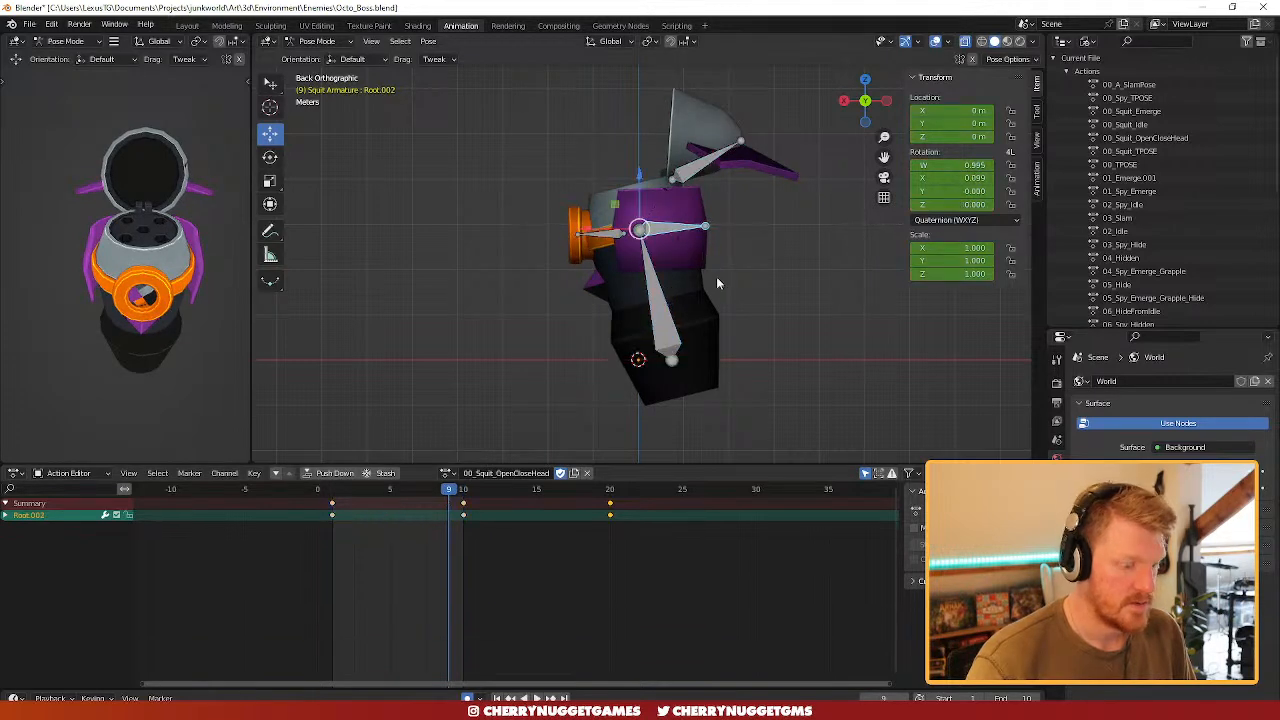
{"action": "key", "text": "r"}
{"action": "left_click", "coordinate": [740, 286]}
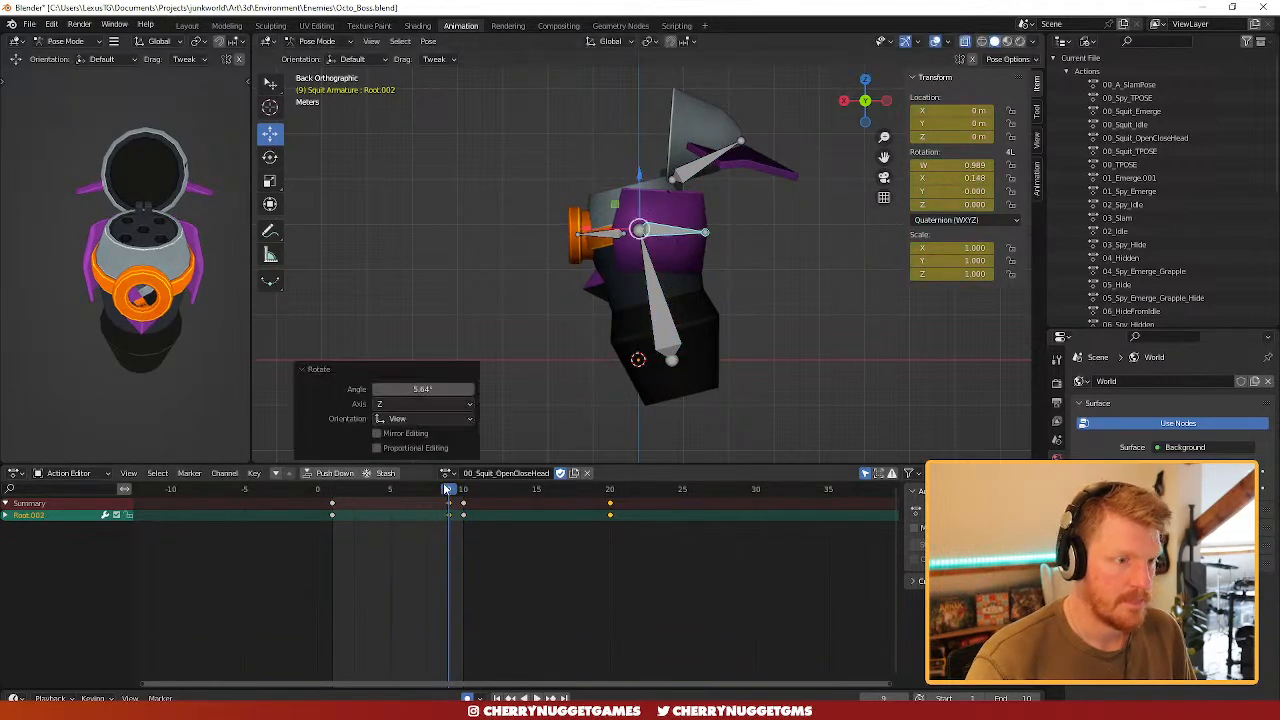
{"action": "mouse_move", "coordinate": [446, 489]}
{"action": "left_mouse_down"}
{"action": "mouse_move", "coordinate": [317, 490]}
{"action": "mouse_move", "coordinate": [522, 494]}
{"action": "mouse_move", "coordinate": [391, 491]}
{"action": "mouse_move", "coordinate": [476, 492]}
{"action": "mouse_move", "coordinate": [391, 490]}
{"action": "mouse_move", "coordinate": [451, 487]}
{"action": "left_mouse_up"}
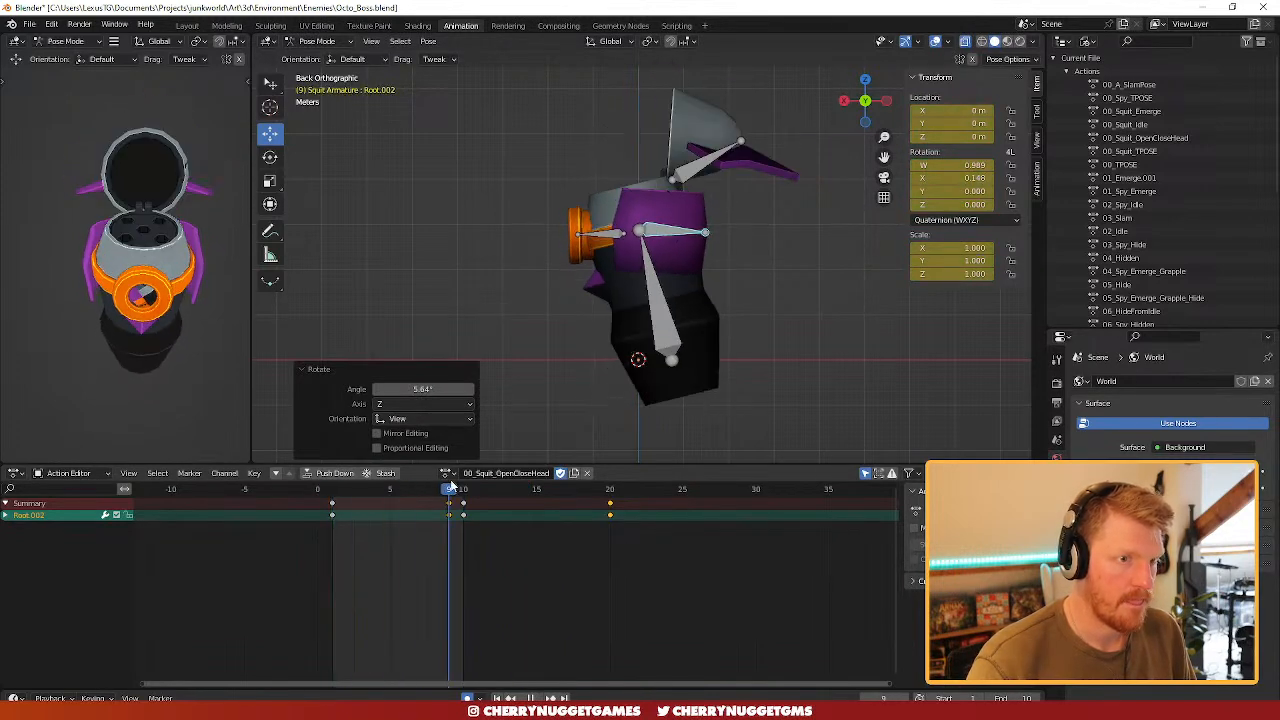
{"action": "key", "text": "i"}
{"action": "key", "text": "space"}
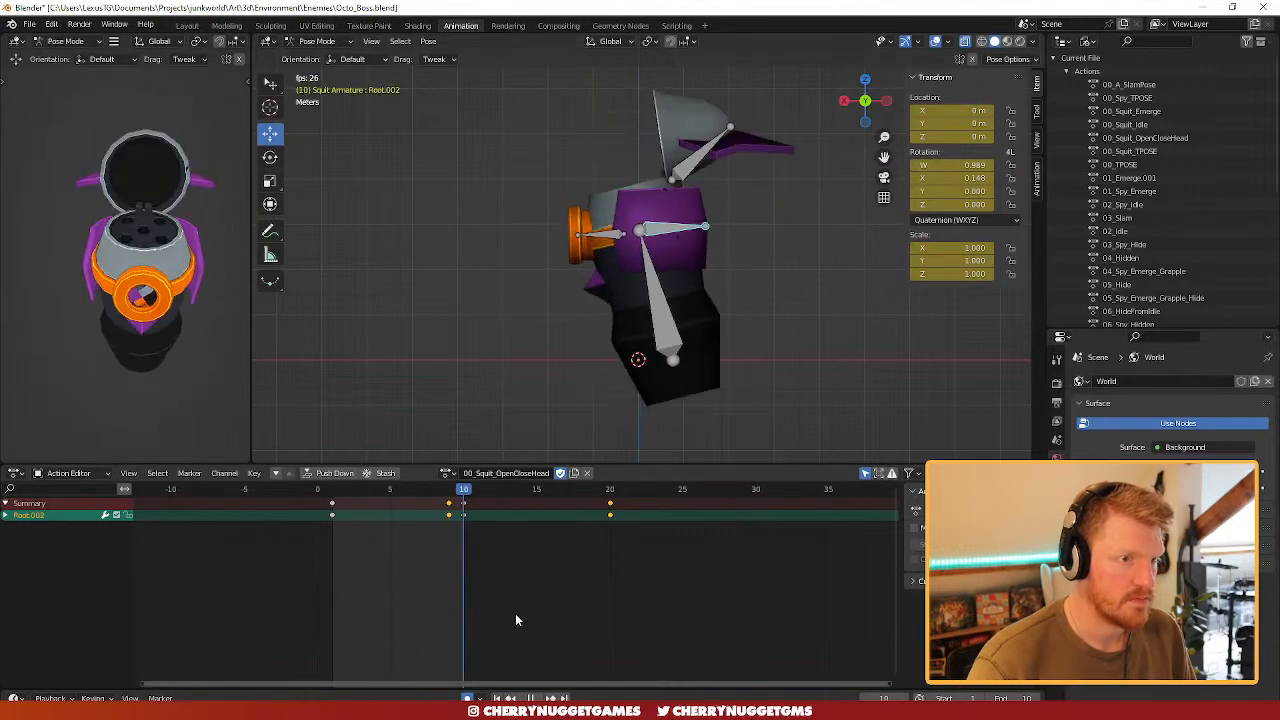
- Paste the orange goggle bone's frame 1 keyframe at frame 7 to delay its movement, and review the motion up to frame 20
{"action": "left_click_drag", "start_coordinate": [440, 494], "coordinate": [449, 494]}
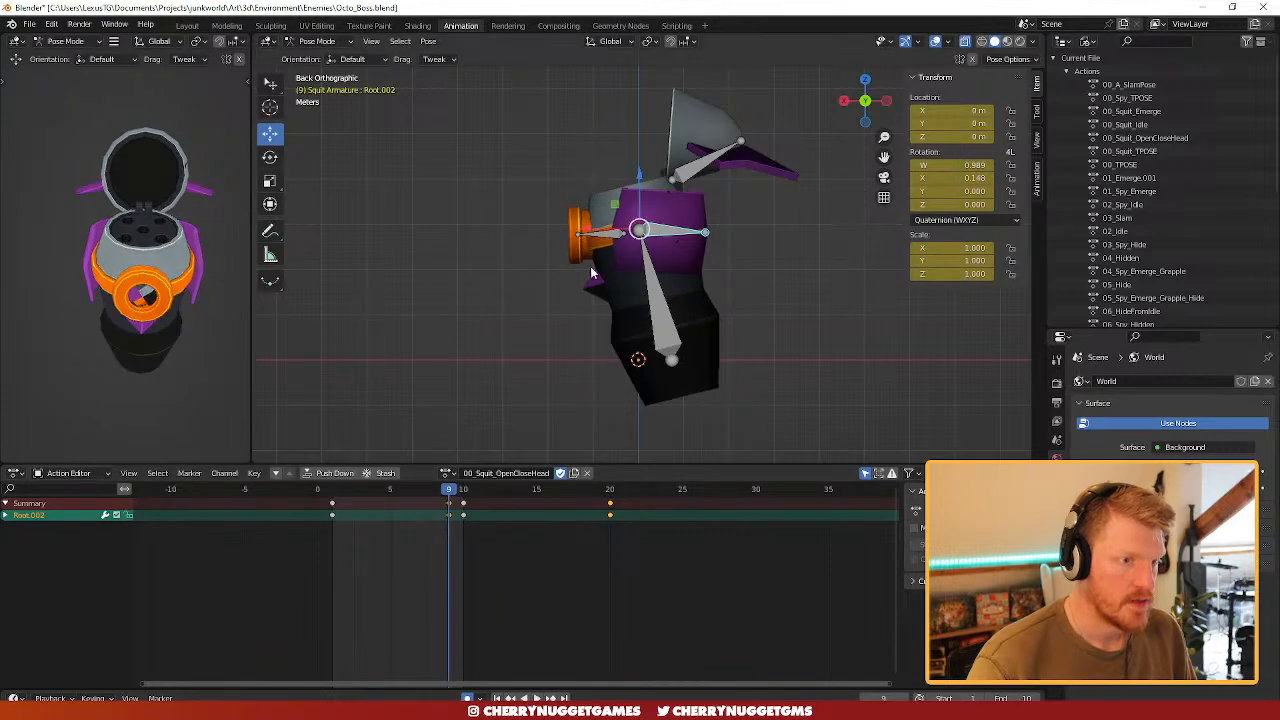
{"action": "left_click", "coordinate": [604, 243]}
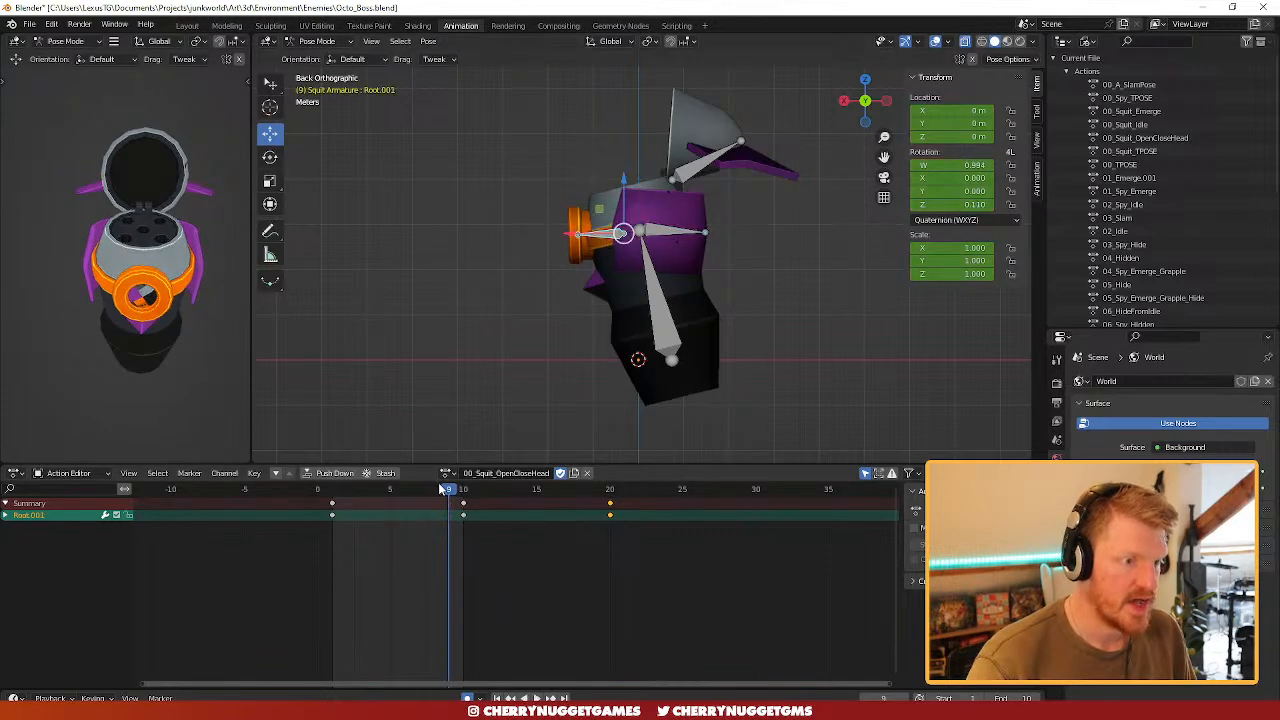
{"action": "left_click", "coordinate": [332, 503]}
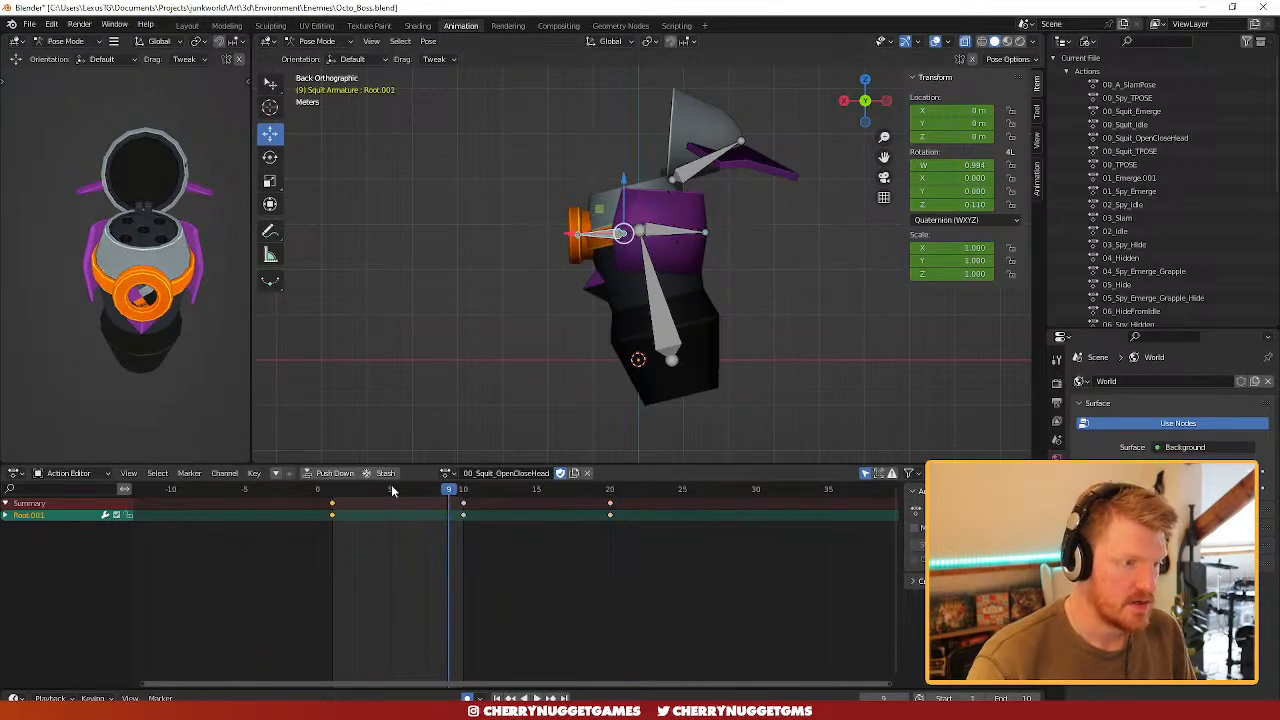
{"action": "left_click_drag", "start_coordinate": [392, 490], "coordinate": [611, 508]}
{"action": "key", "text": "ctrl+v"}
{"action": "key", "text": "space"}
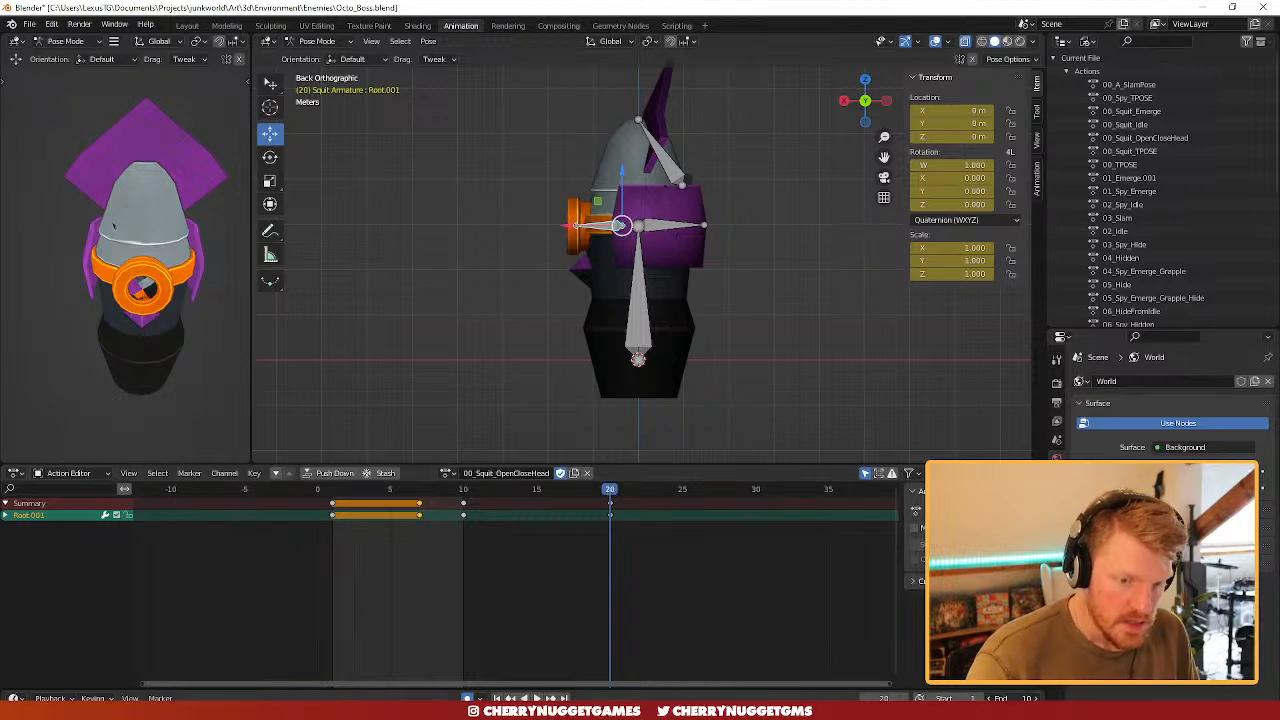
- Set the scene's end frame to 20 and rotate the helmet bone about -2.1° in the back view at frame 19
{"action": "type", "text": "20"}
{"action": "key", "text": "Return"}
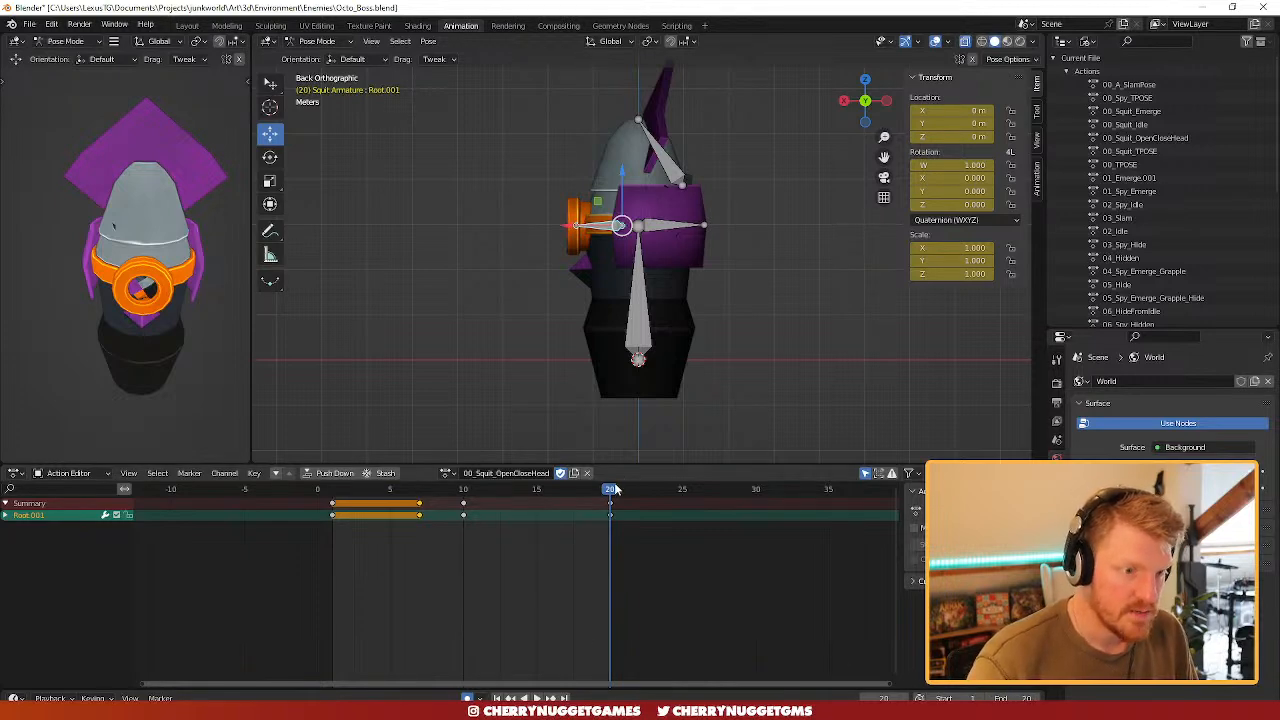
{"action": "left_click_drag", "start_coordinate": [610, 490], "coordinate": [596, 491]}
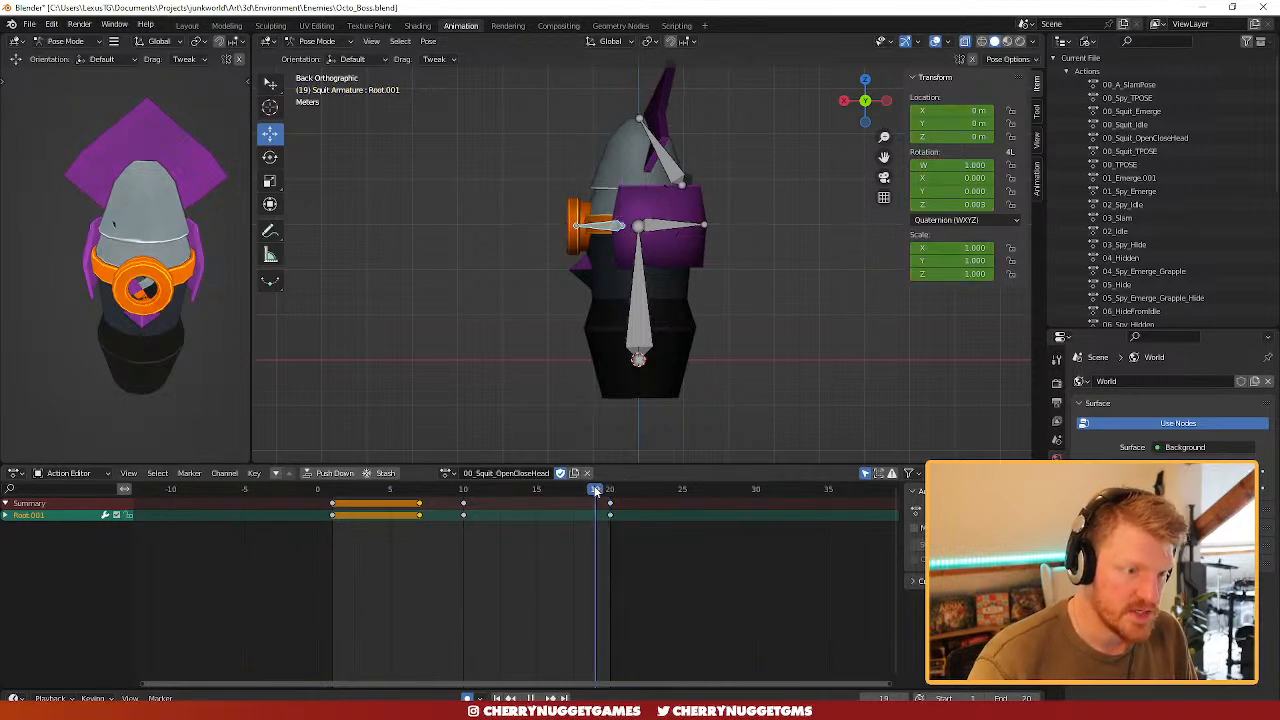
{"action": "left_click", "coordinate": [669, 160]}
{"action": "key", "text": "r"}
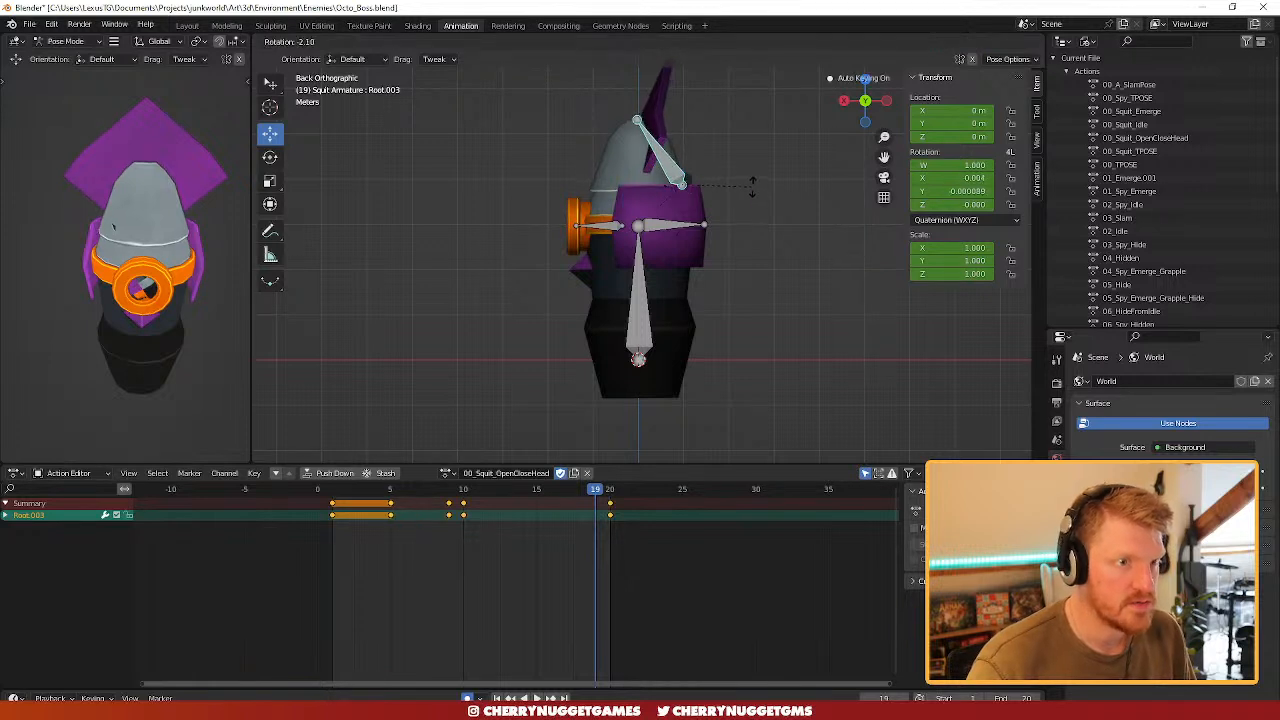
{"action": "left_click", "coordinate": [752, 186]}
- Try rotating the root bone about 2.4° in the back view at frame 19
{"action": "left_click", "coordinate": [650, 330]}
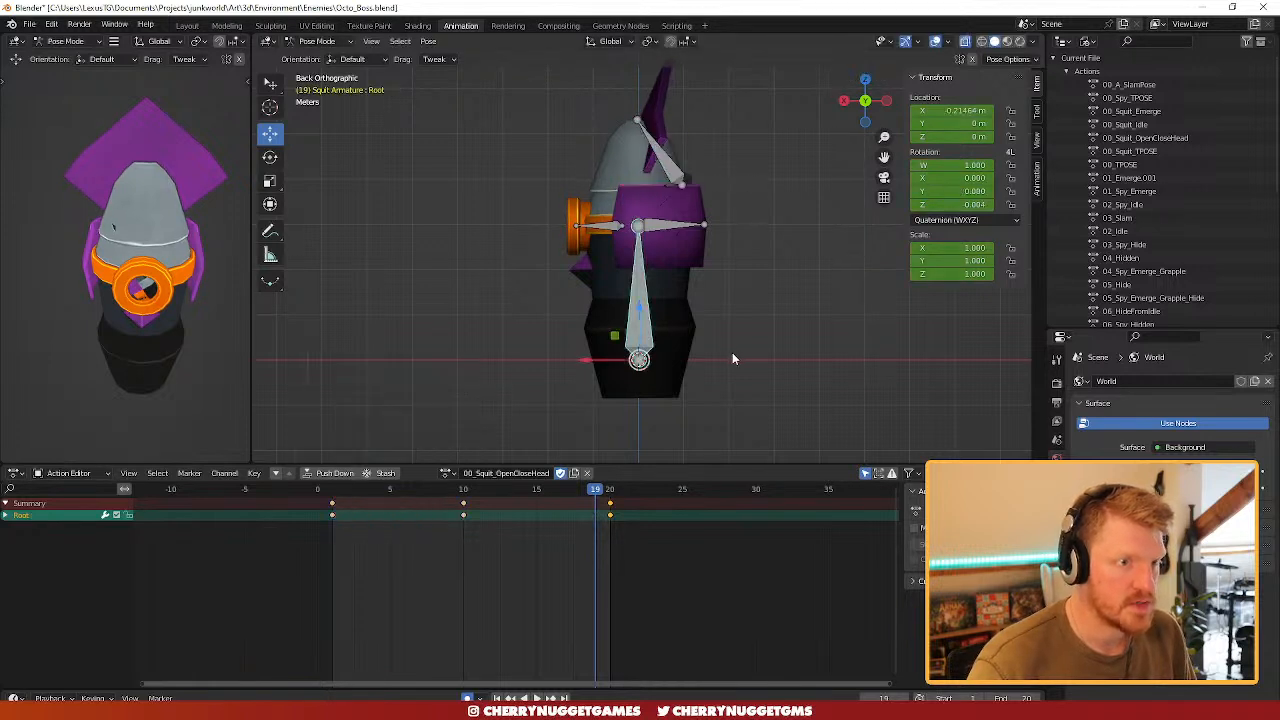
{"action": "key", "text": "r"}
{"action": "left_click", "coordinate": [726, 364]}
{"action": "key", "text": "space"}
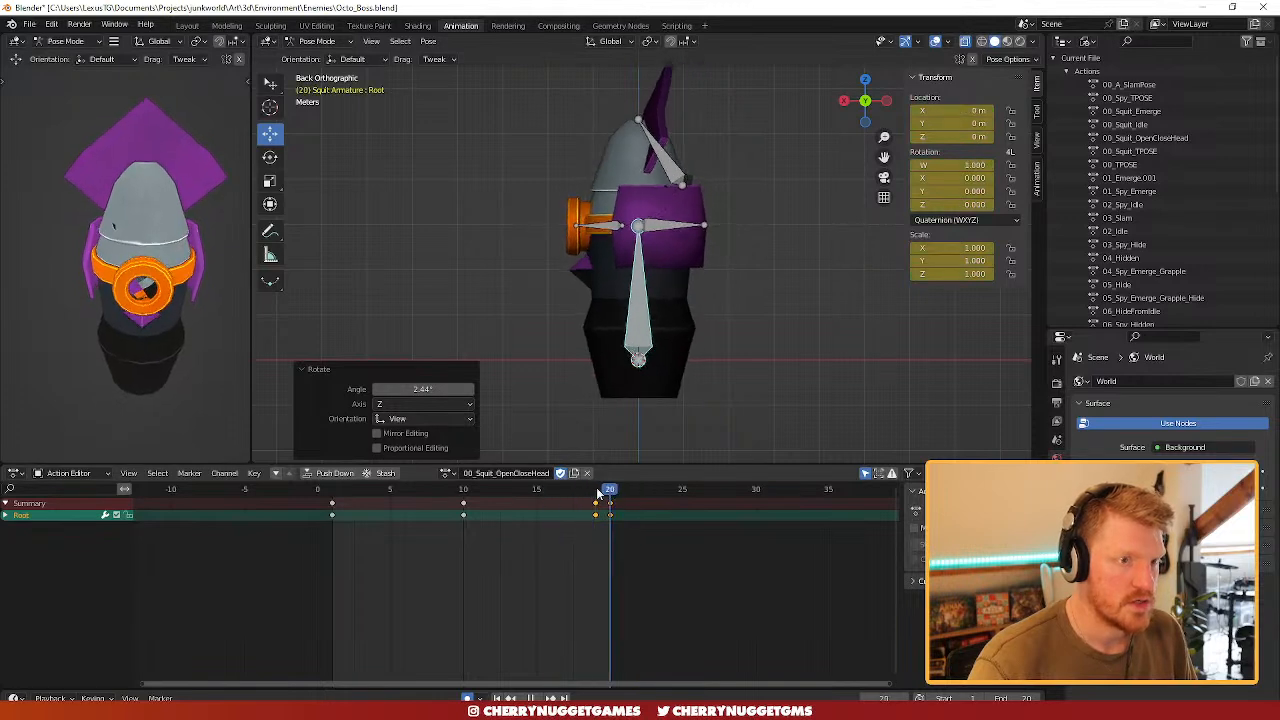
{"action": "key", "text": "space"}
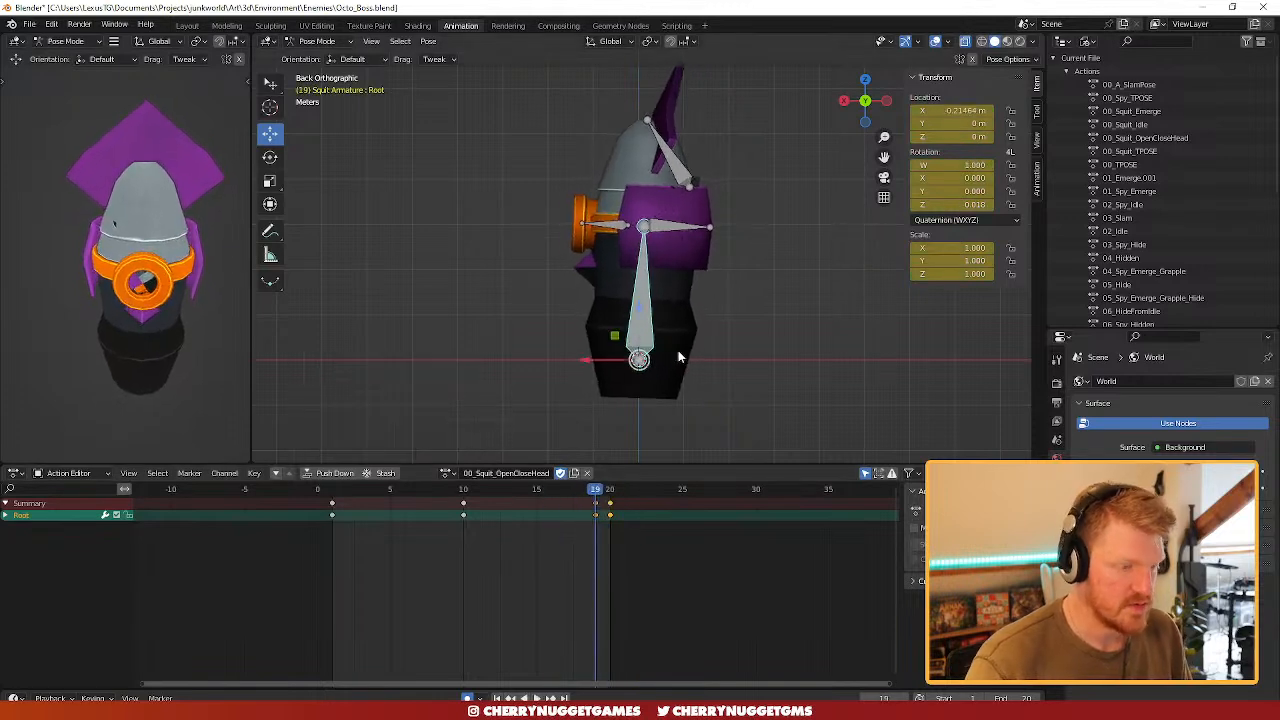
{"action": "key", "text": "ctrl+z"}
- At frame 19, rotate the side-fin bone about -8.3° and the orange goggle bone about 7.6° in the back view
{"action": "mouse_move", "coordinate": [608, 490]}
{"action": "left_mouse_down"}
{"action": "mouse_move", "coordinate": [523, 487]}
{"action": "mouse_move", "coordinate": [609, 492]}
{"action": "mouse_move", "coordinate": [582, 498]}
{"action": "mouse_move", "coordinate": [595, 490]}
{"action": "left_mouse_up"}
{"action": "left_click", "coordinate": [679, 231]}
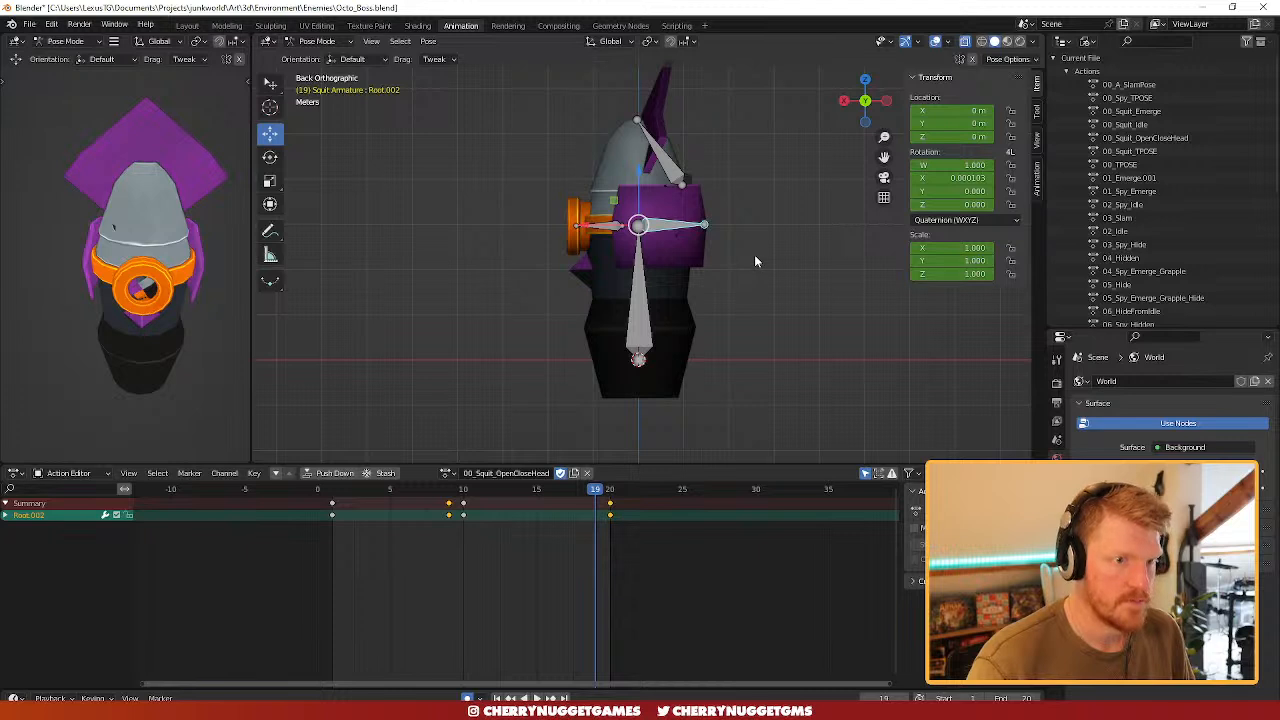
{"action": "key", "text": "r"}
{"action": "left_click", "coordinate": [754, 235]}
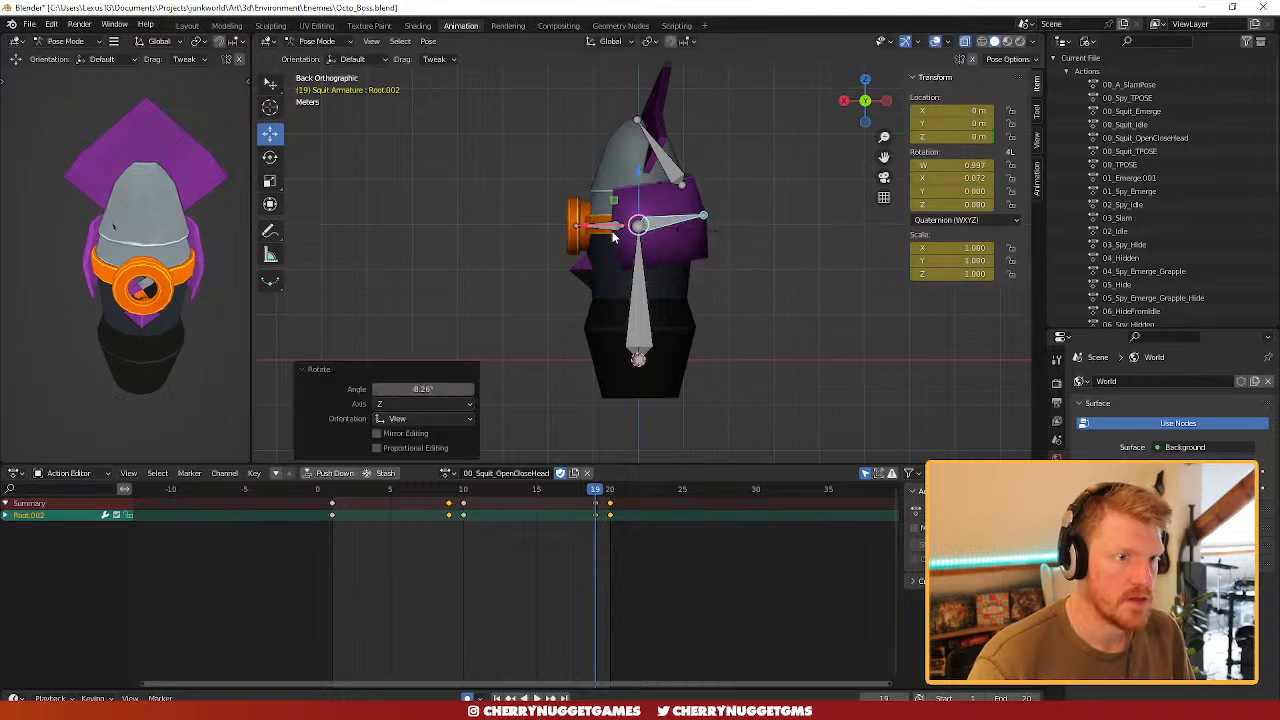
{"action": "left_click", "coordinate": [612, 231]}
{"action": "key", "text": "r"}
{"action": "left_click", "coordinate": [685, 269]}
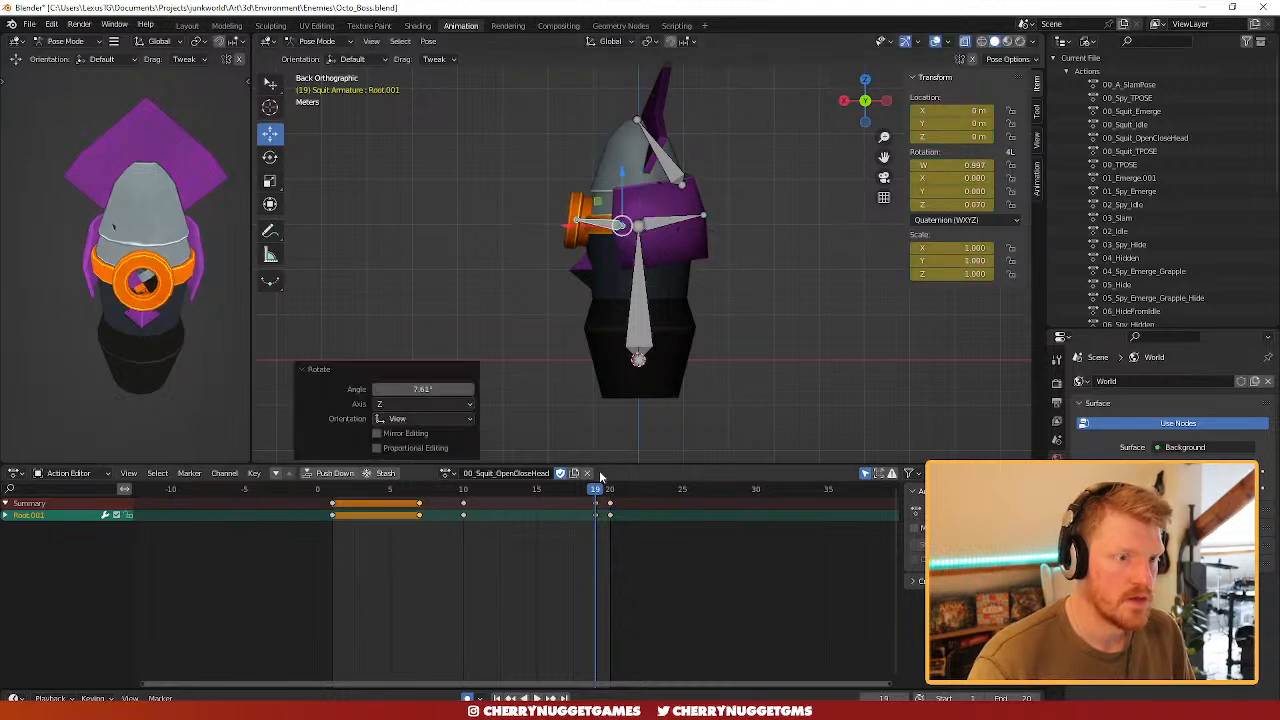
{"action": "left_click_drag", "start_coordinate": [600, 489], "coordinate": [612, 462]}
- Paste the root bone's rest-pose keyframe at frame 15
{"action": "left_click", "coordinate": [643, 320]}
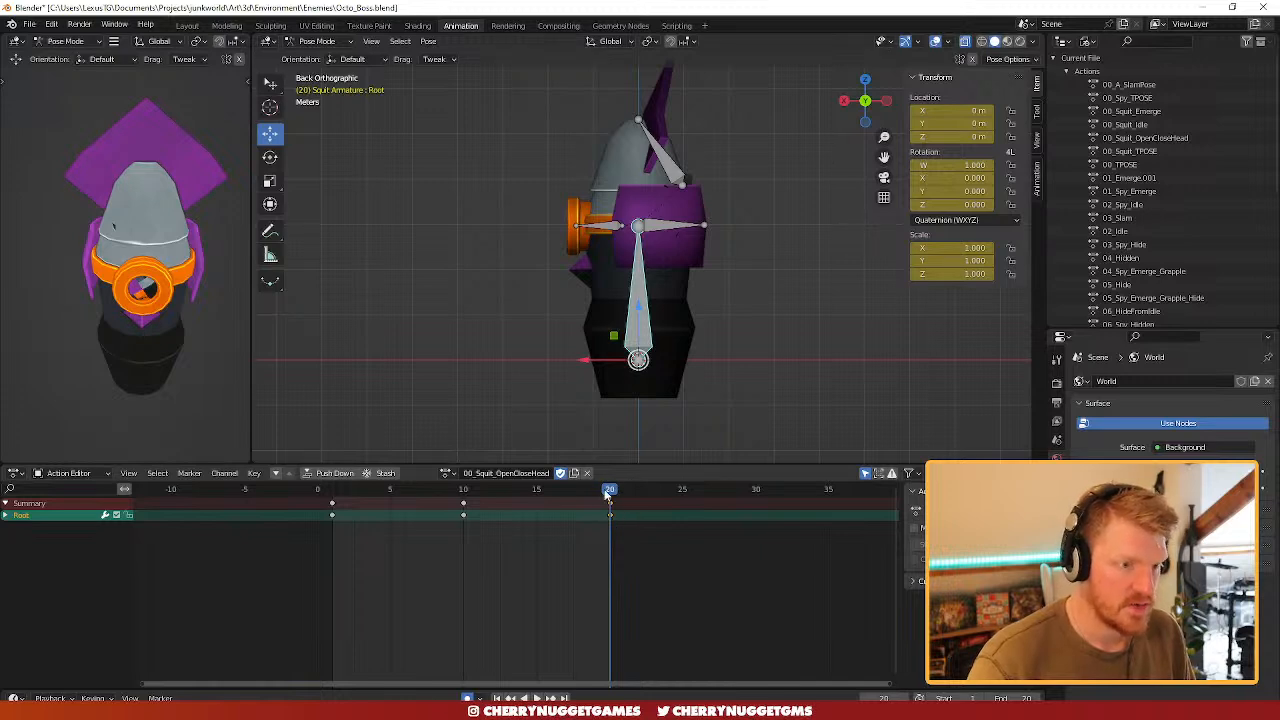
{"action": "key", "text": "space"}
{"action": "left_click_drag", "start_coordinate": [565, 491], "coordinate": [654, 487]}
{"action": "key", "text": "ctrl+v"}
{"action": "key", "text": "space"}
- At frame 19, move the root bone about 4.13 m straight down and review the closing motion
{"action": "left_click_drag", "start_coordinate": [517, 497], "coordinate": [597, 497]}
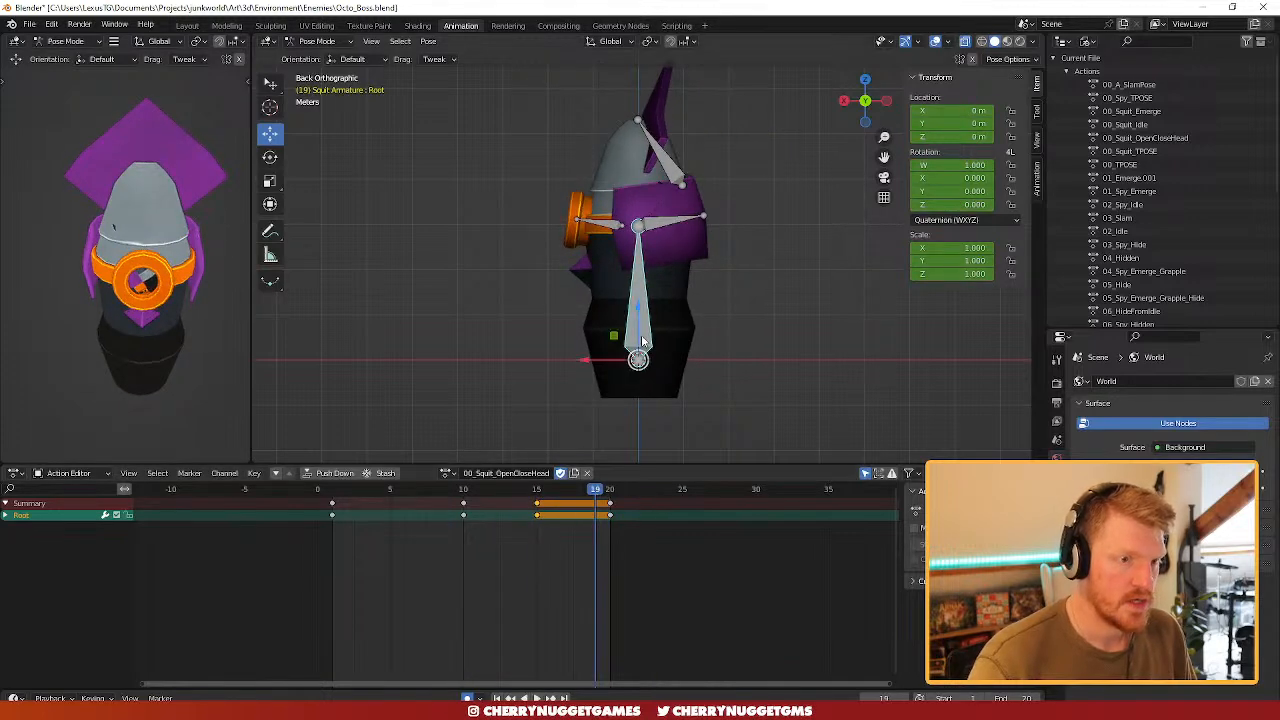
{"action": "left_click_drag", "start_coordinate": [638, 316], "coordinate": [638, 440]}
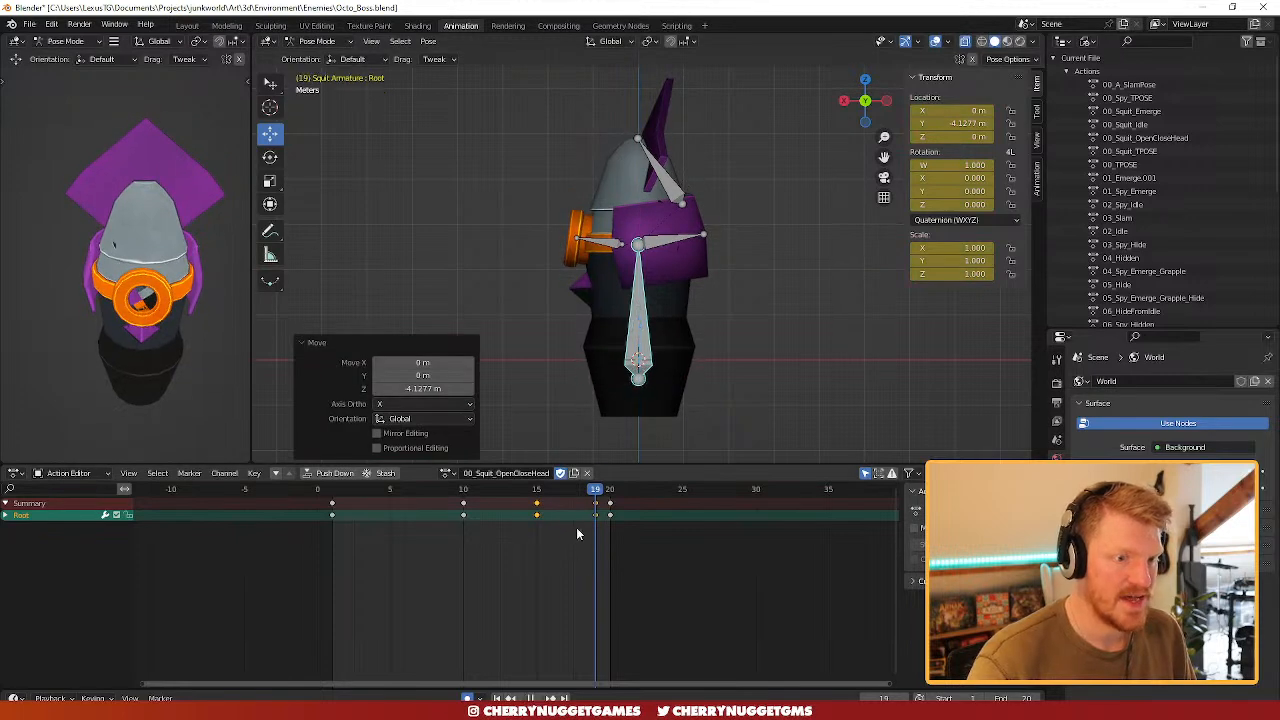
{"action": "key", "text": "space"}
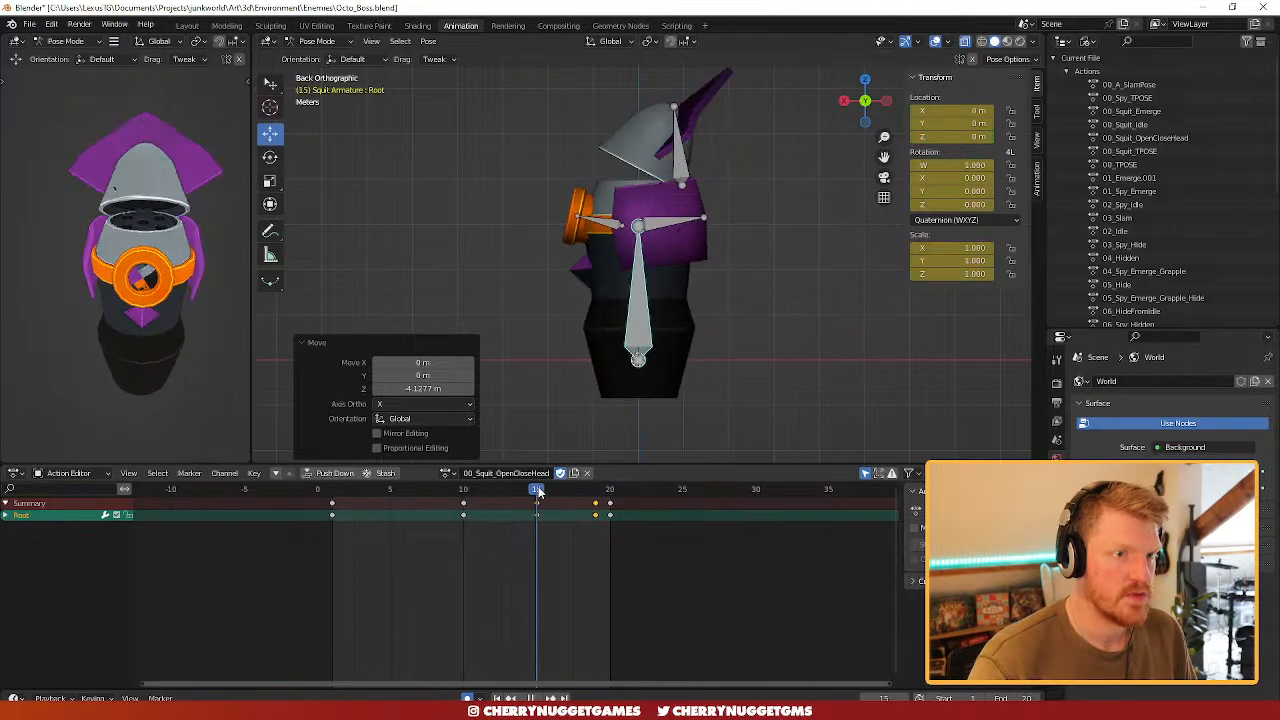
{"action": "left_click_drag", "start_coordinate": [563, 490], "coordinate": [654, 457]}
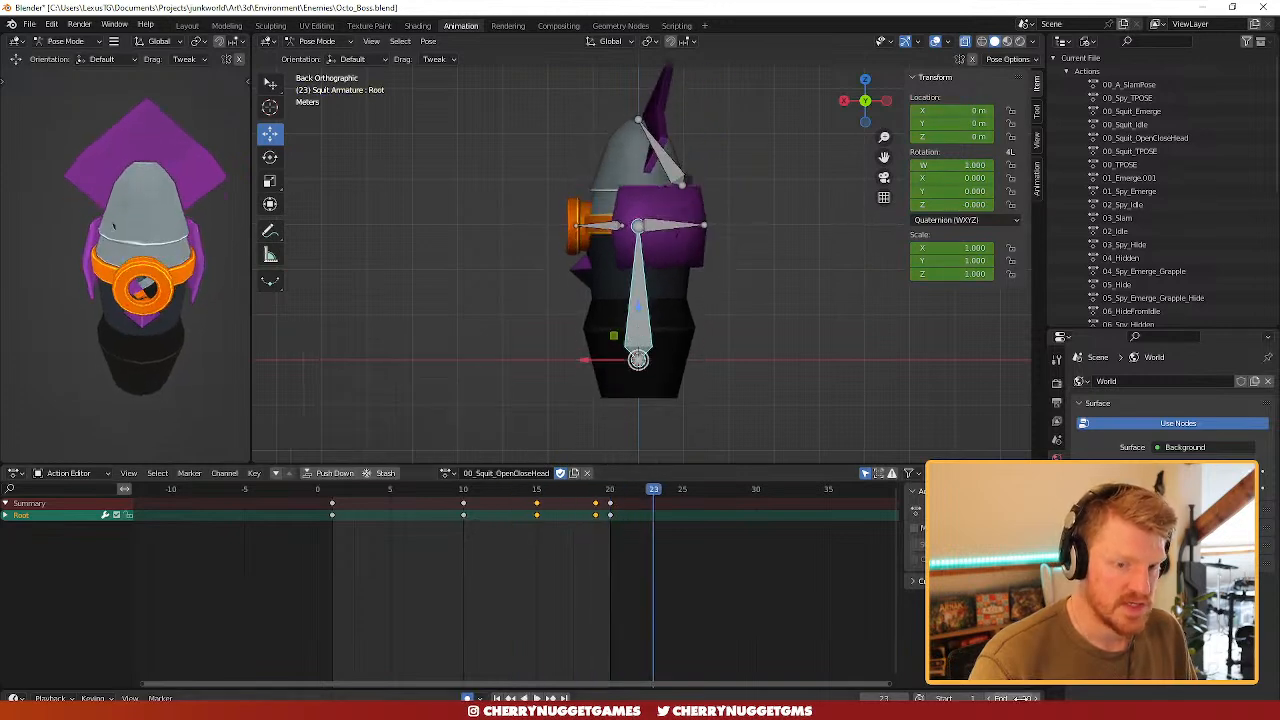
- Extend the scene's end frame to 25 and insert a keyframe for the root bone at frame 25
{"action": "key", "text": "Return"}
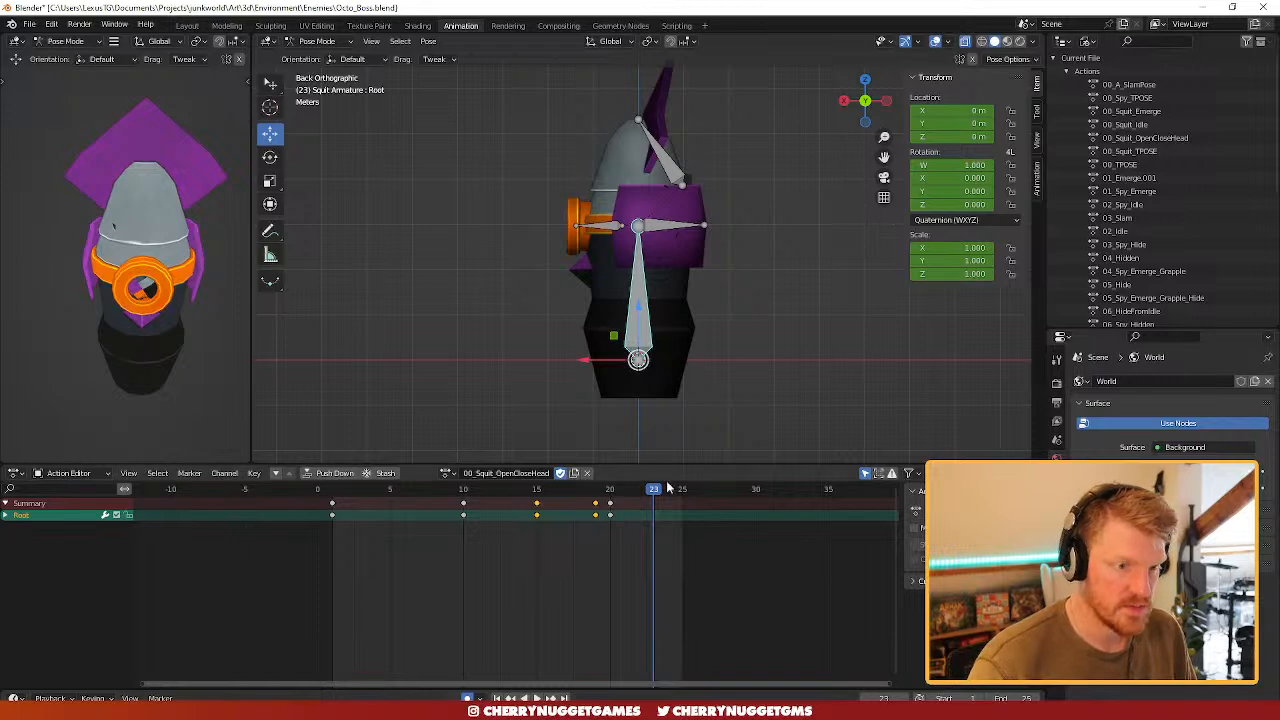
{"action": "left_click_drag", "start_coordinate": [654, 490], "coordinate": [683, 493]}
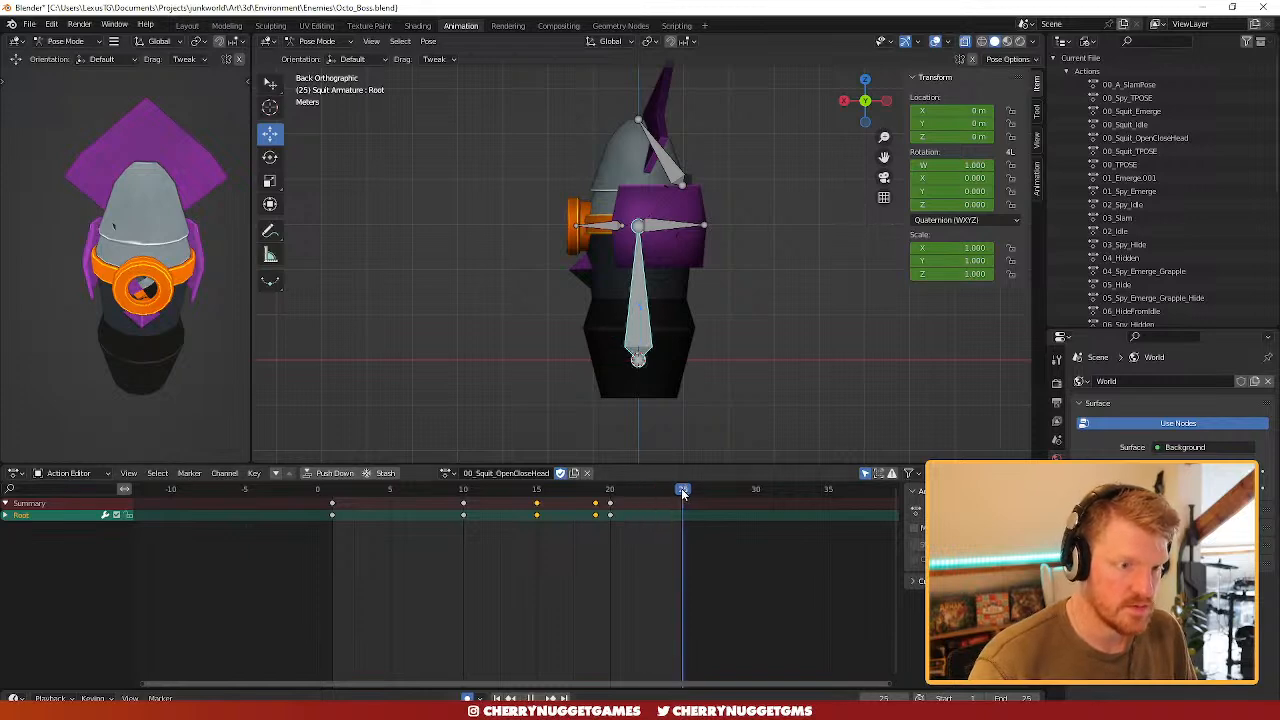
{"action": "key", "text": "i"}
{"action": "left_click", "coordinate": [681, 270]}
- Move the side-fin bone's frame 20 keyframe to frame 25 so the fins settle more slowly
{"action": "mouse_move", "coordinate": [681, 490]}
{"action": "left_mouse_down"}
{"action": "mouse_move", "coordinate": [638, 490]}
{"action": "mouse_move", "coordinate": [660, 503]}
{"action": "left_mouse_up"}
{"action": "left_click", "coordinate": [677, 229]}
{"action": "key", "text": "Escape"}
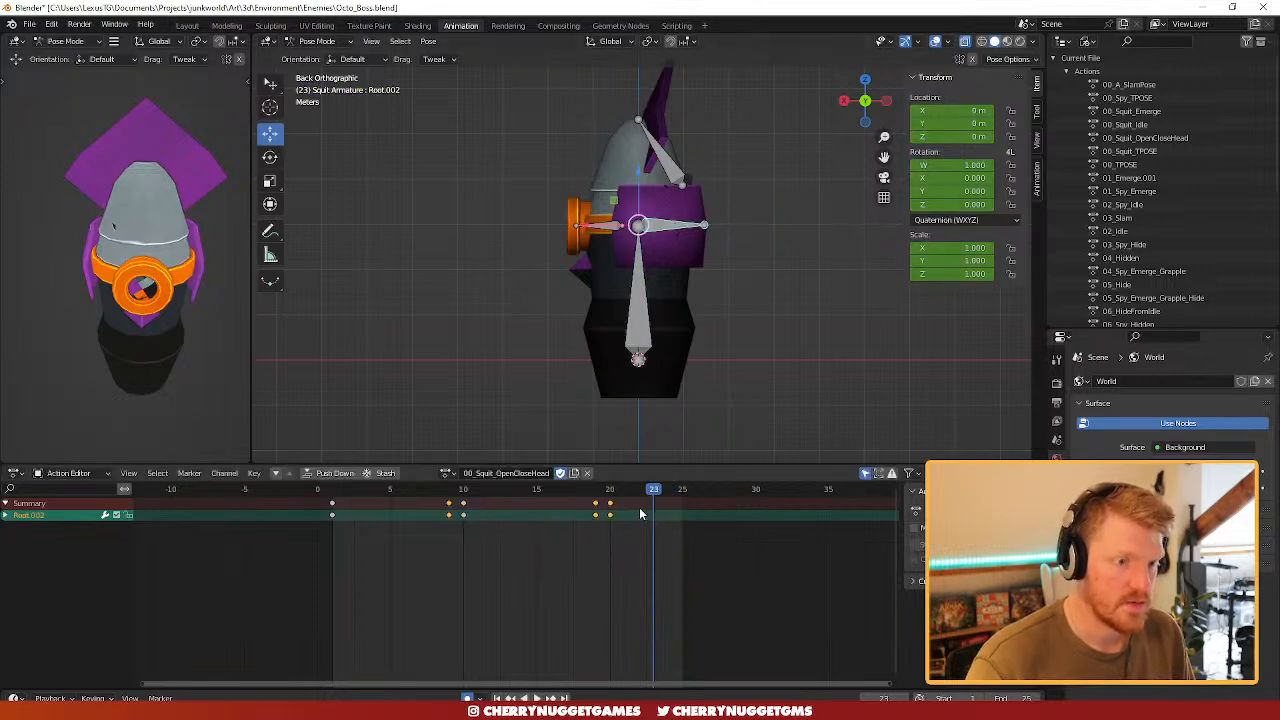
{"action": "left_click_drag", "start_coordinate": [613, 511], "coordinate": [661, 507]}
{"action": "key", "text": "space"}
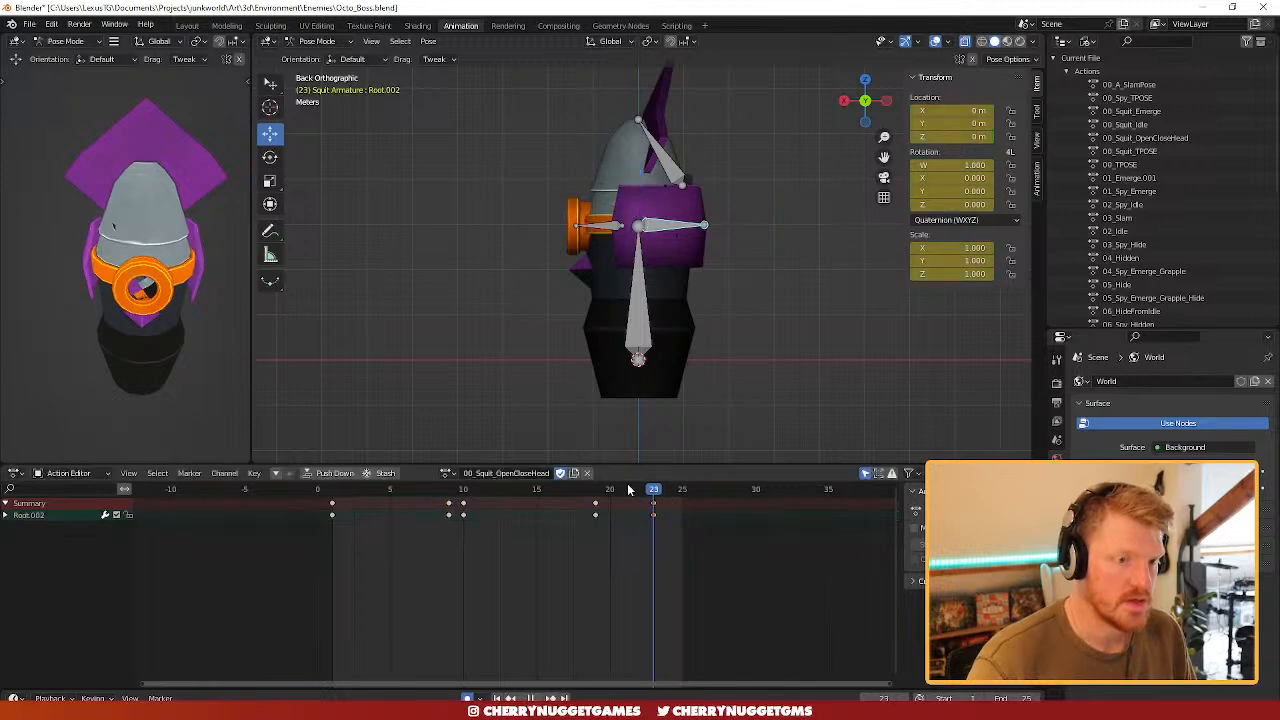
{"action": "mouse_move", "coordinate": [585, 486]}
{"action": "left_mouse_down"}
{"action": "mouse_move", "coordinate": [668, 490]}
{"action": "mouse_move", "coordinate": [594, 490]}
{"action": "left_mouse_up"}
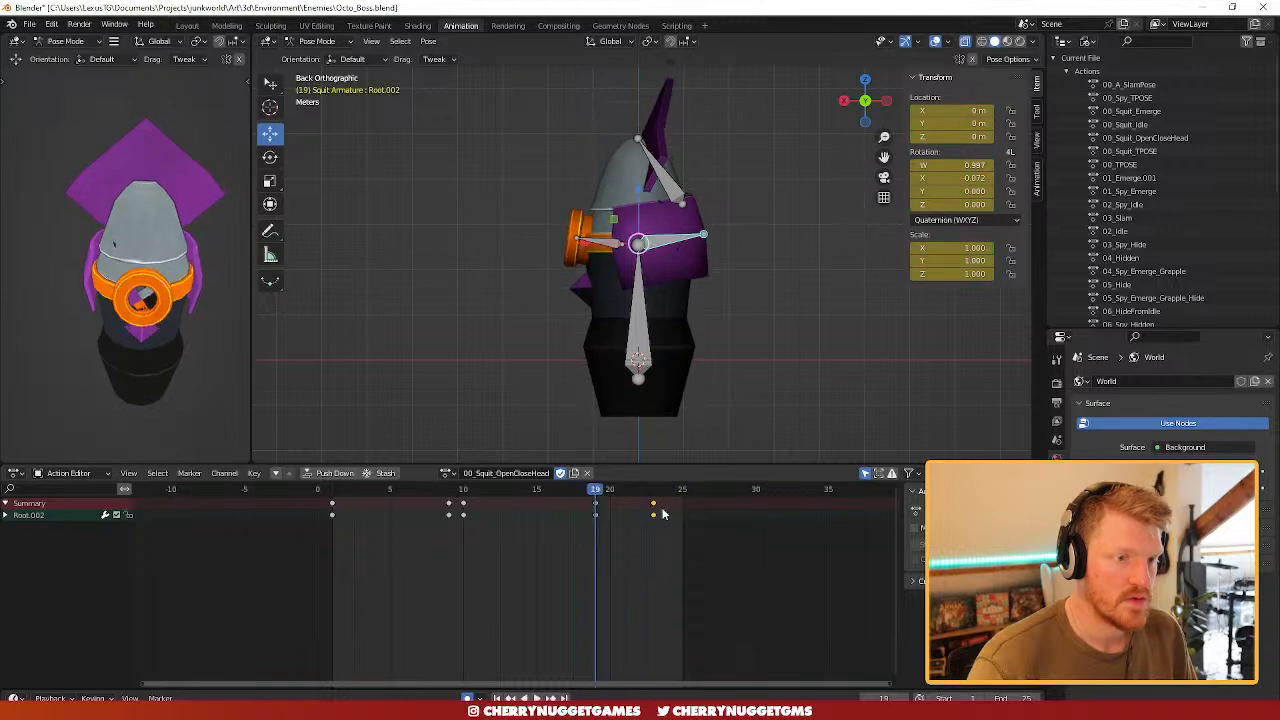
{"action": "left_click_drag", "start_coordinate": [670, 503], "coordinate": [683, 504]}
- Try moving the side-fin bone's frame 19 keyframe to frame 22 and review the motion
{"action": "left_click_drag", "start_coordinate": [598, 504], "coordinate": [643, 503]}
{"action": "key", "text": "space"}
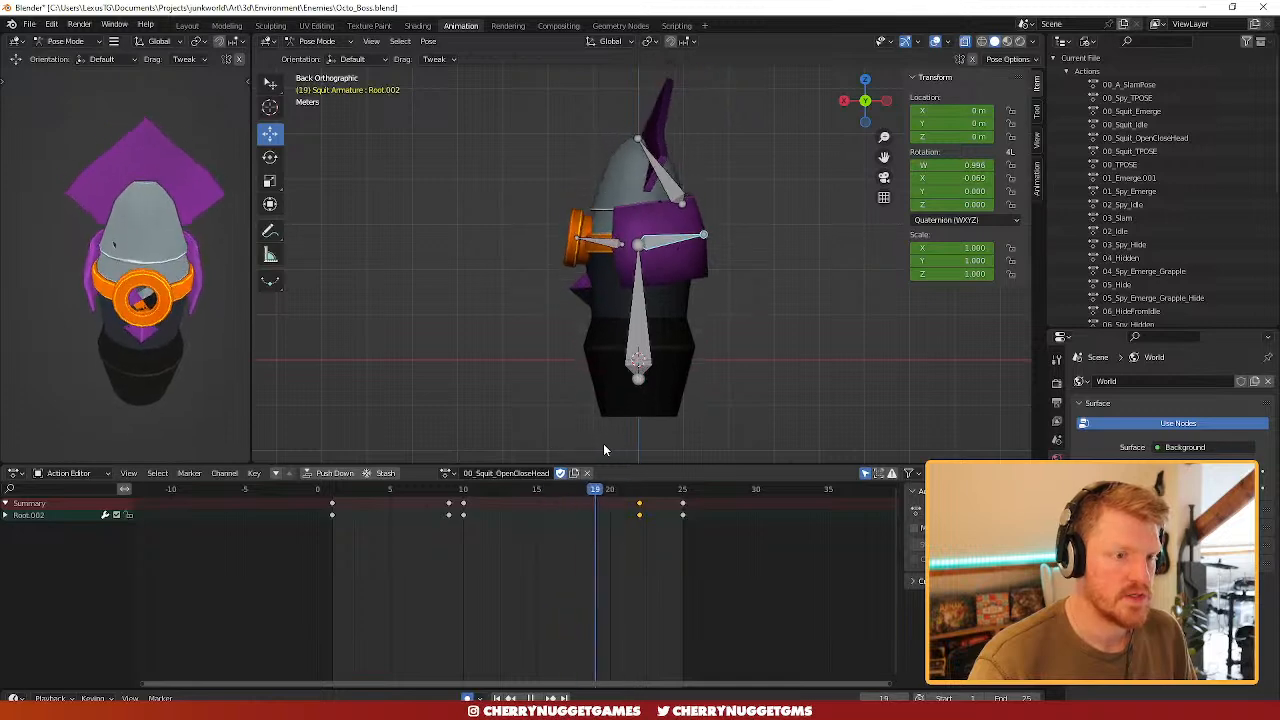
{"action": "left_click_drag", "start_coordinate": [609, 492], "coordinate": [680, 507]}
{"action": "left_click", "coordinate": [624, 496]}
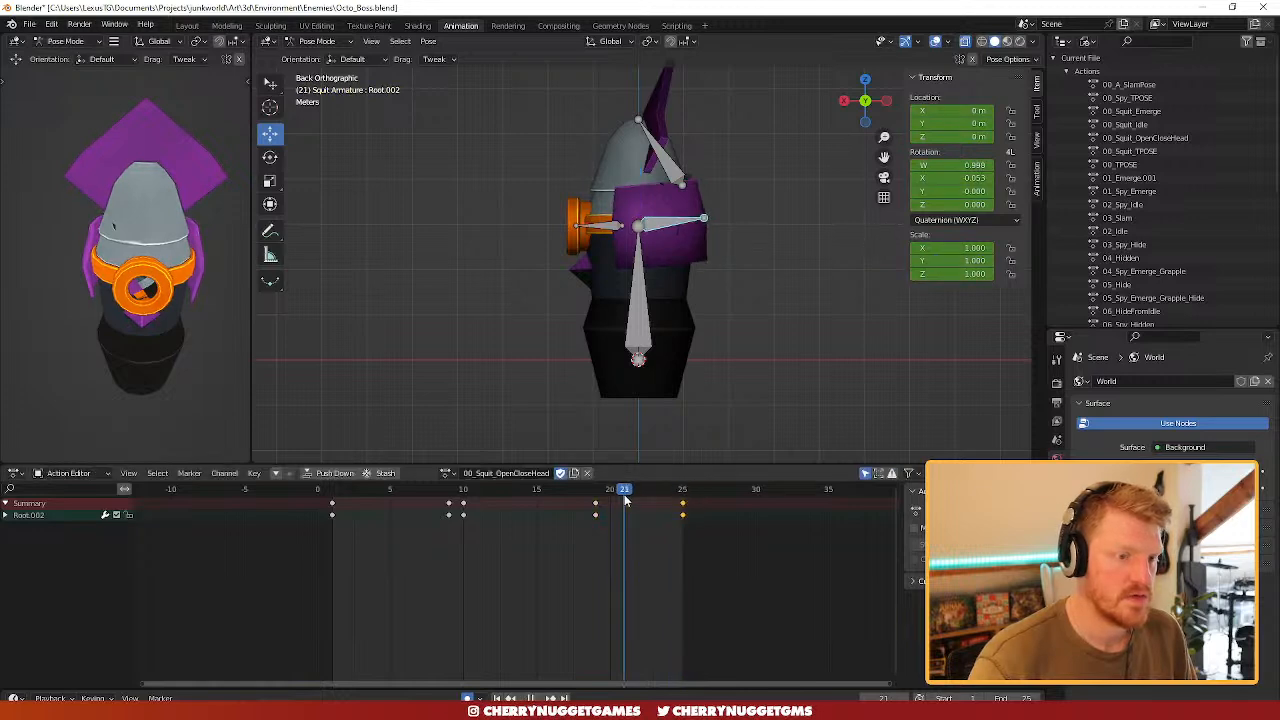
- Rotate the side-fin bone about 24° downward to key an overshoot and place that keyframe at frame 20
{"action": "key", "text": "r"}
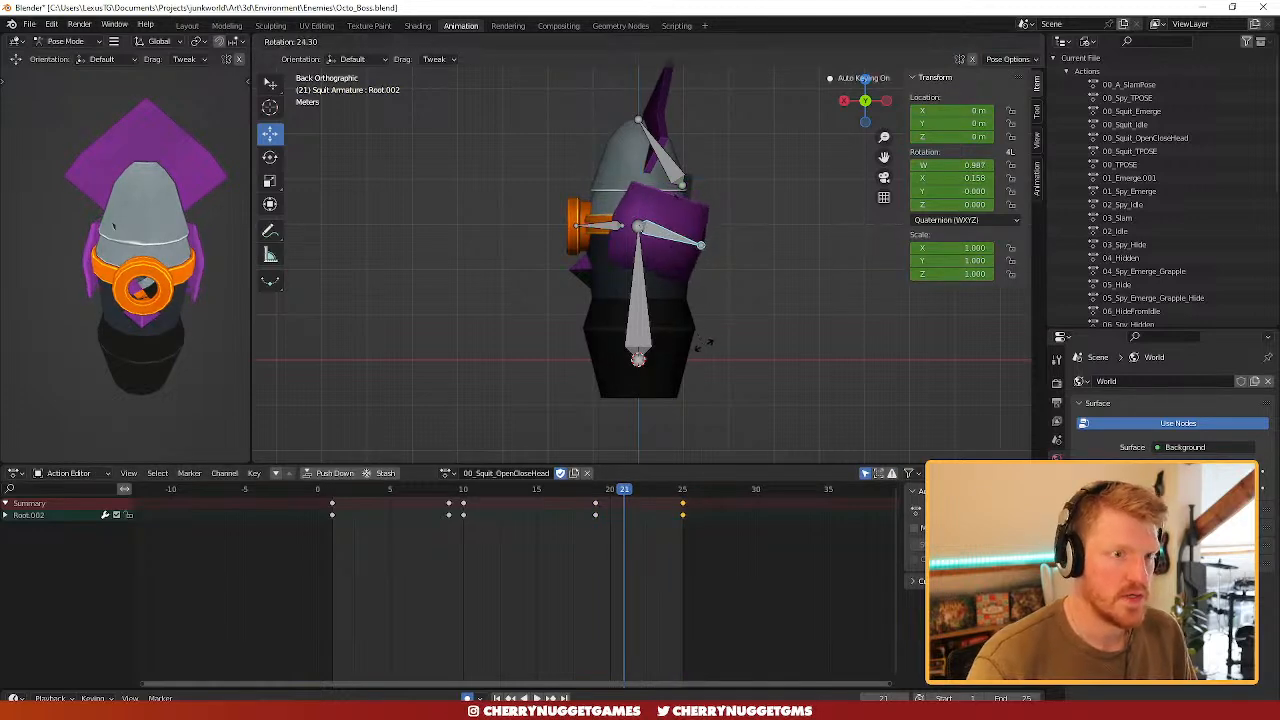
{"action": "left_click", "coordinate": [706, 337]}
{"action": "left_click_drag", "start_coordinate": [590, 493], "coordinate": [653, 508]}
{"action": "key", "text": "space"}
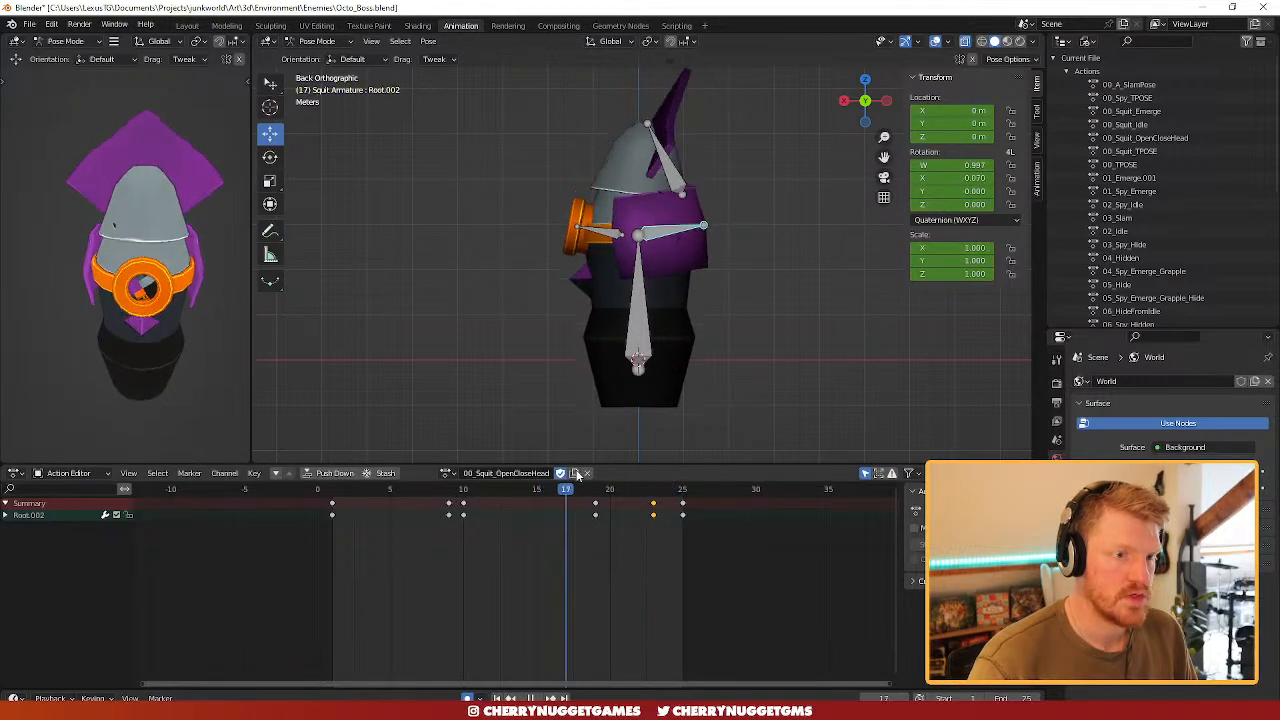
{"action": "mouse_move", "coordinate": [600, 488]}
{"action": "left_mouse_down"}
{"action": "mouse_move", "coordinate": [646, 507]}
{"action": "mouse_move", "coordinate": [610, 507]}
{"action": "left_mouse_up"}
{"action": "key", "text": "space"}
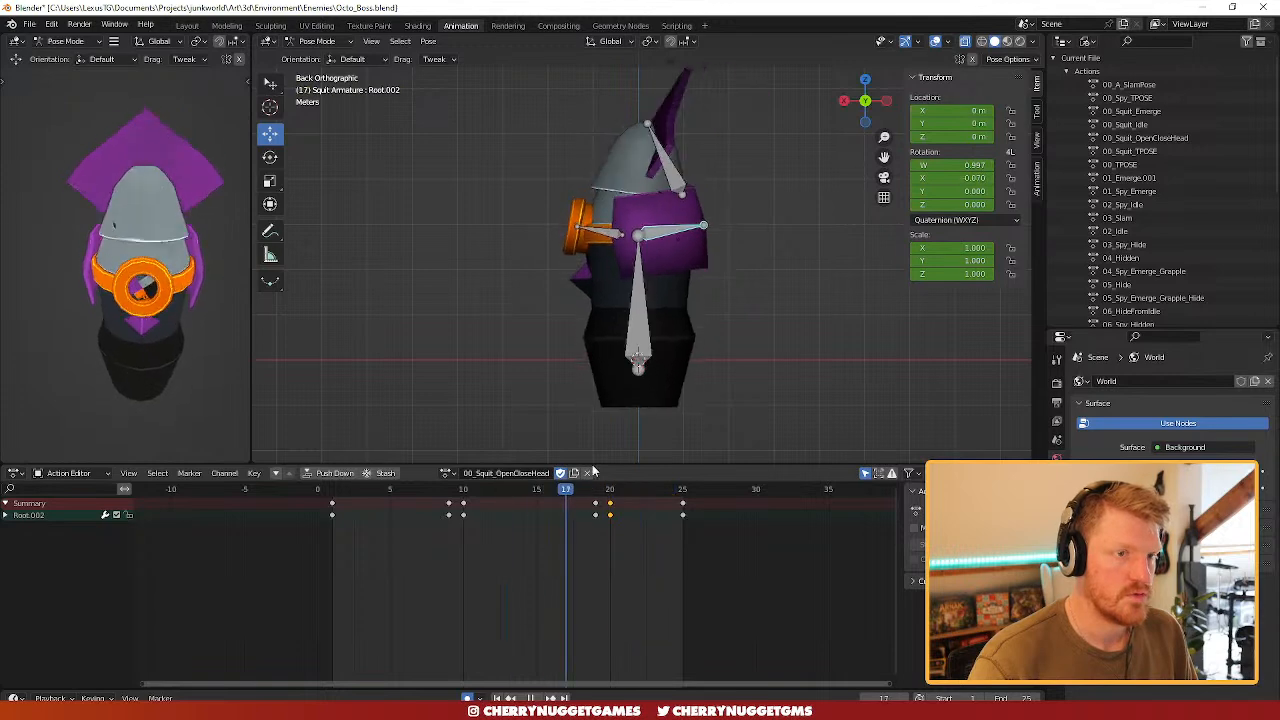
- Move the side-fin bone's frame 25 keyframe to frame 23, shorten the scene's end frame to 23 and play the animation
{"action": "left_click_drag", "start_coordinate": [669, 491], "coordinate": [645, 503]}
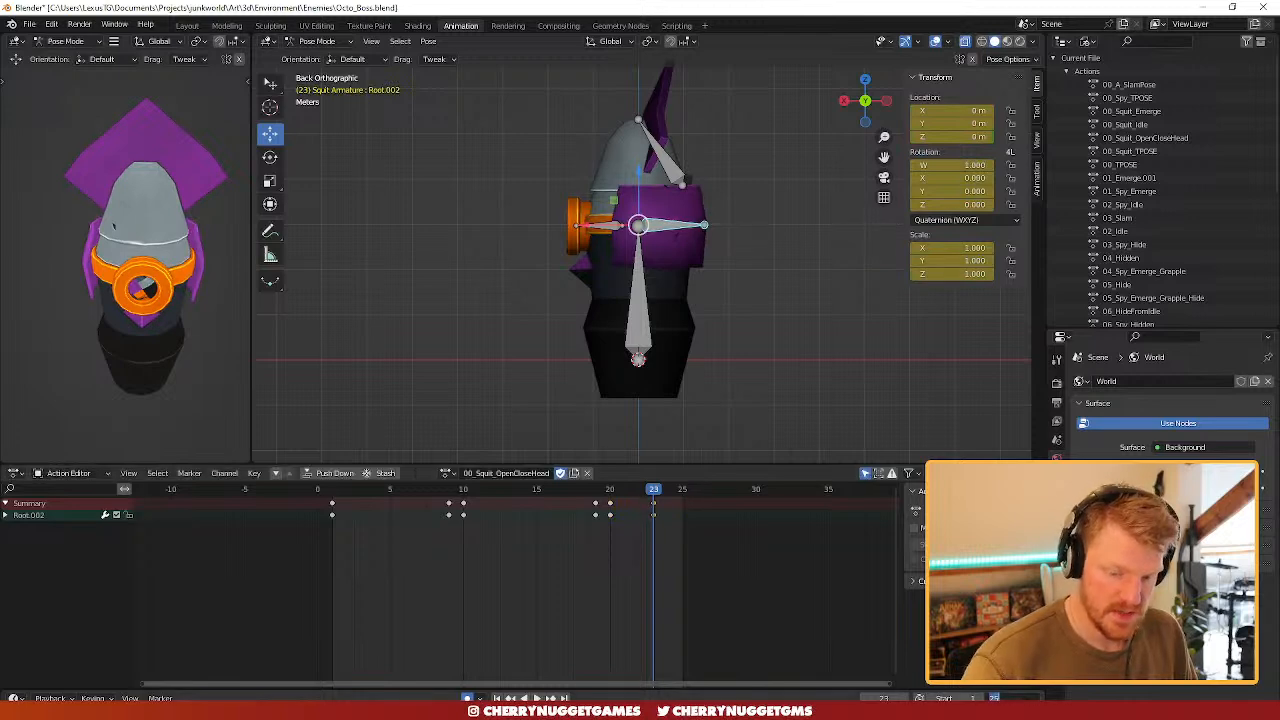
{"action": "key", "text": "Return"}
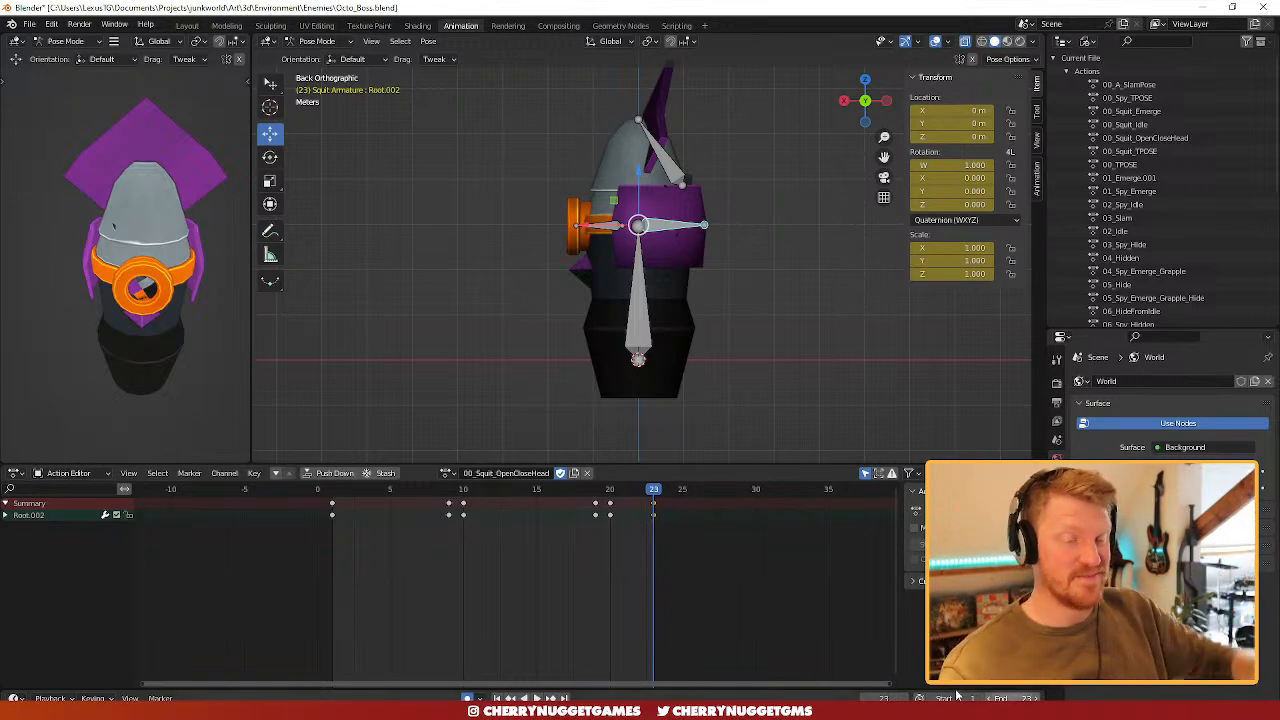
{"action": "key", "text": "space"}
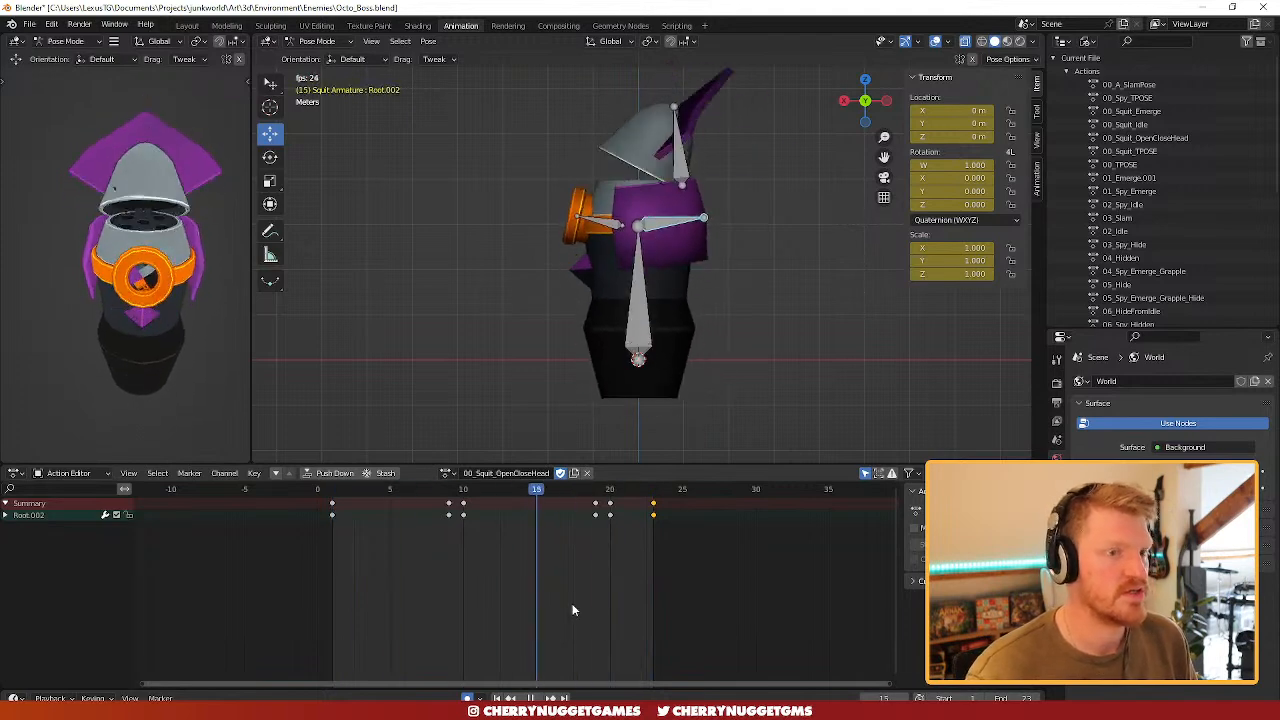
{"action": "key", "text": "space"}
- Tilt the goggle bone slightly downward at frame 20 and insert a keyframe for it at frame 23
{"action": "left_click_drag", "start_coordinate": [576, 487], "coordinate": [597, 503]}
{"action": "left_click", "coordinate": [606, 248]}
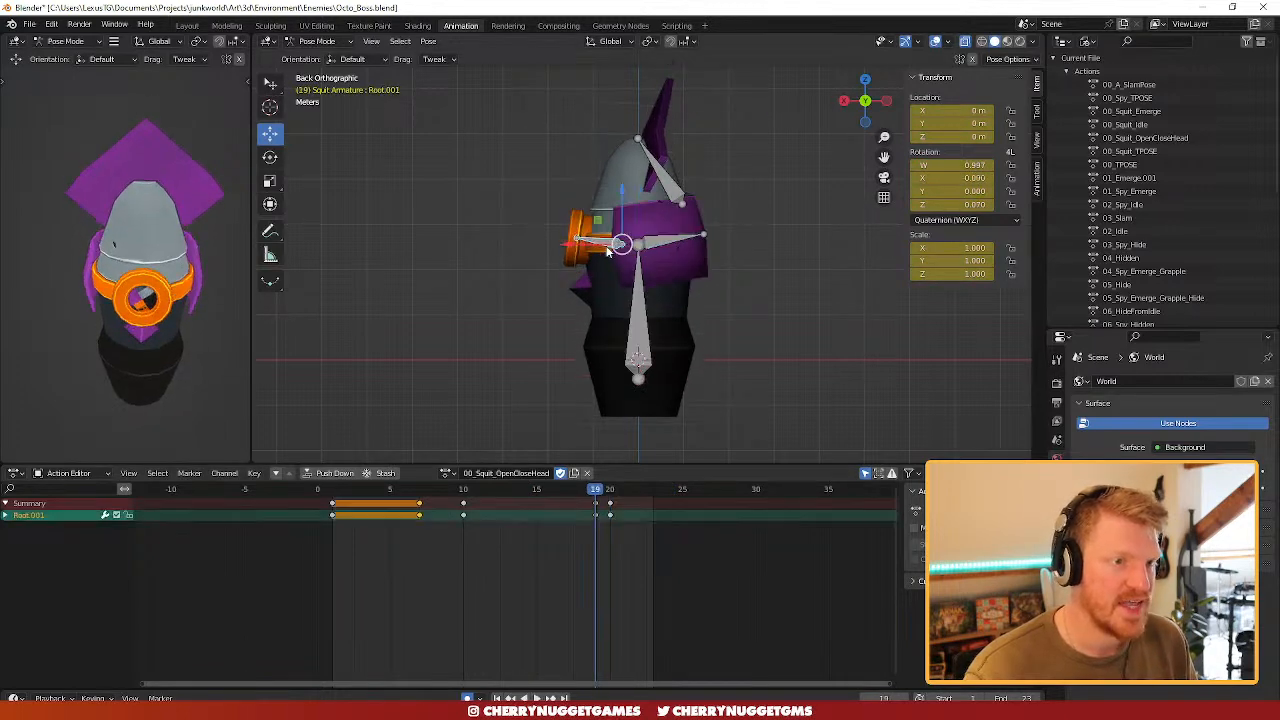
{"action": "left_click", "coordinate": [605, 491]}
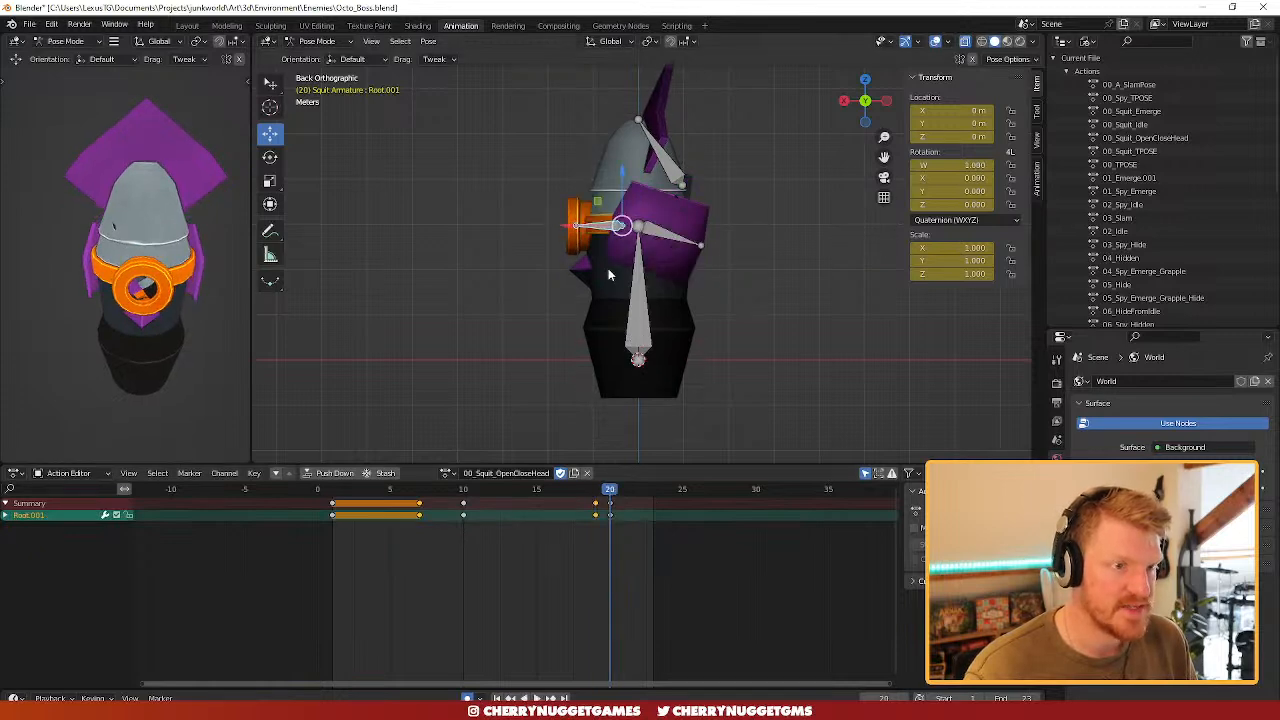
{"action": "key", "text": "r"}
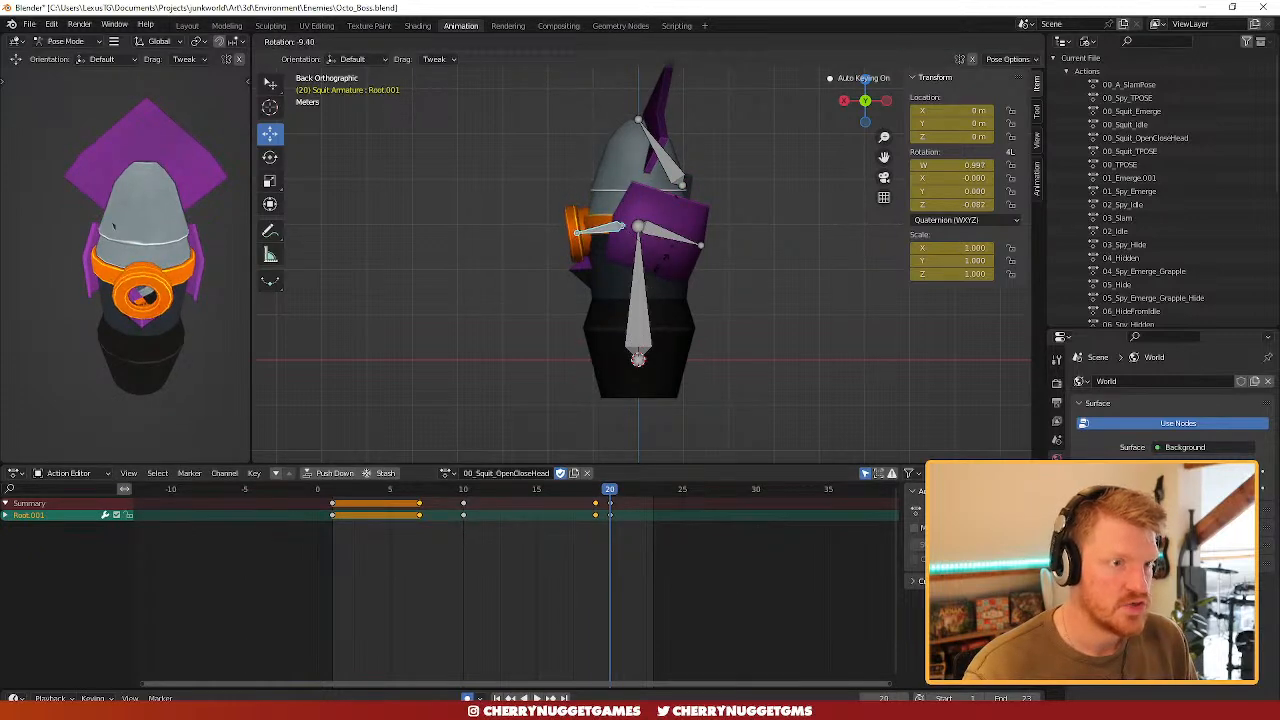
{"action": "left_click", "coordinate": [618, 540]}
{"action": "left_click_drag", "start_coordinate": [613, 497], "coordinate": [650, 496]}
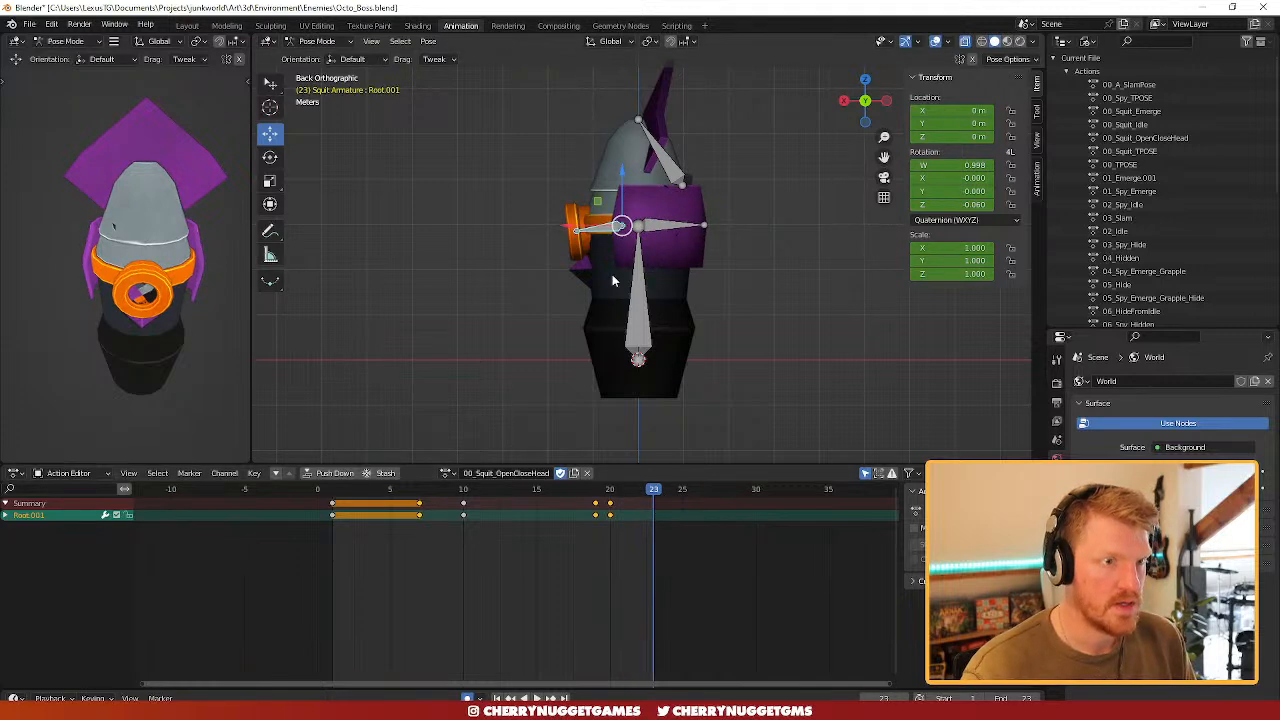
{"action": "key", "text": "i"}
- At frame 3, move the root bone about 3.1 m straight down as anticipation before the helmet opens
{"action": "left_click_drag", "start_coordinate": [654, 489], "coordinate": [329, 473]}
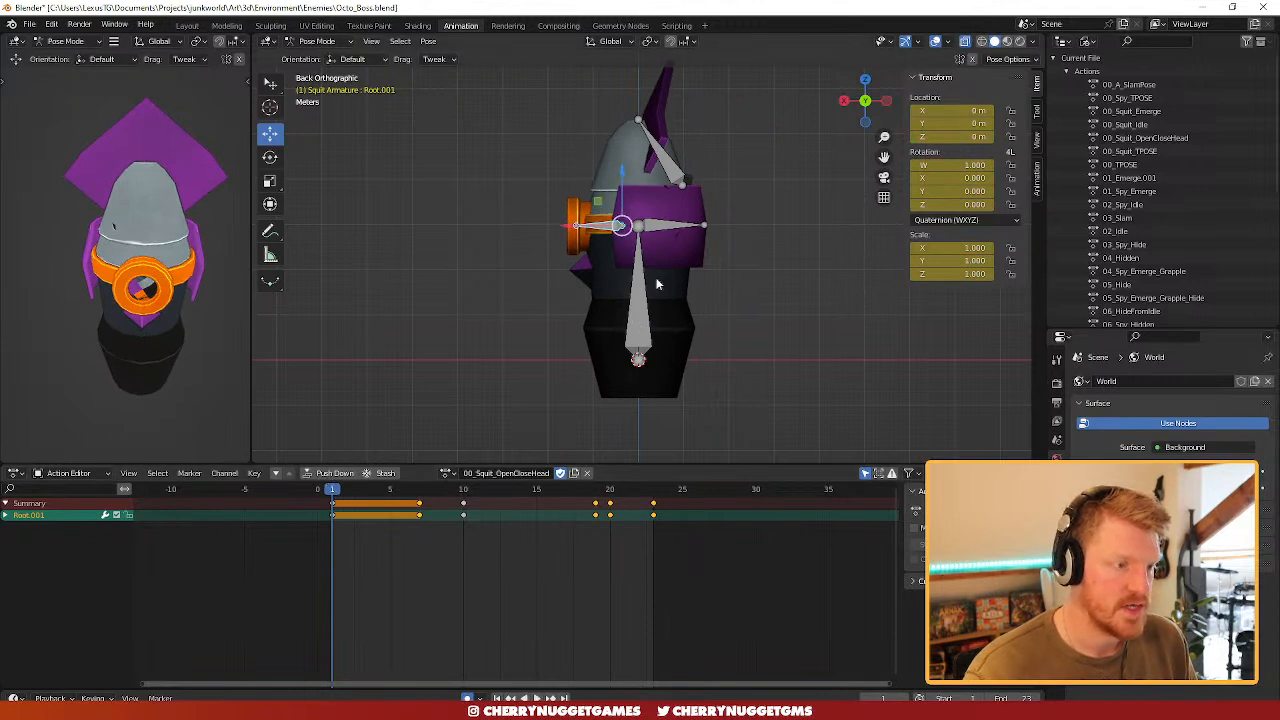
{"action": "left_click", "coordinate": [350, 494]}
{"action": "left_click_drag", "start_coordinate": [353, 495], "coordinate": [361, 494]}
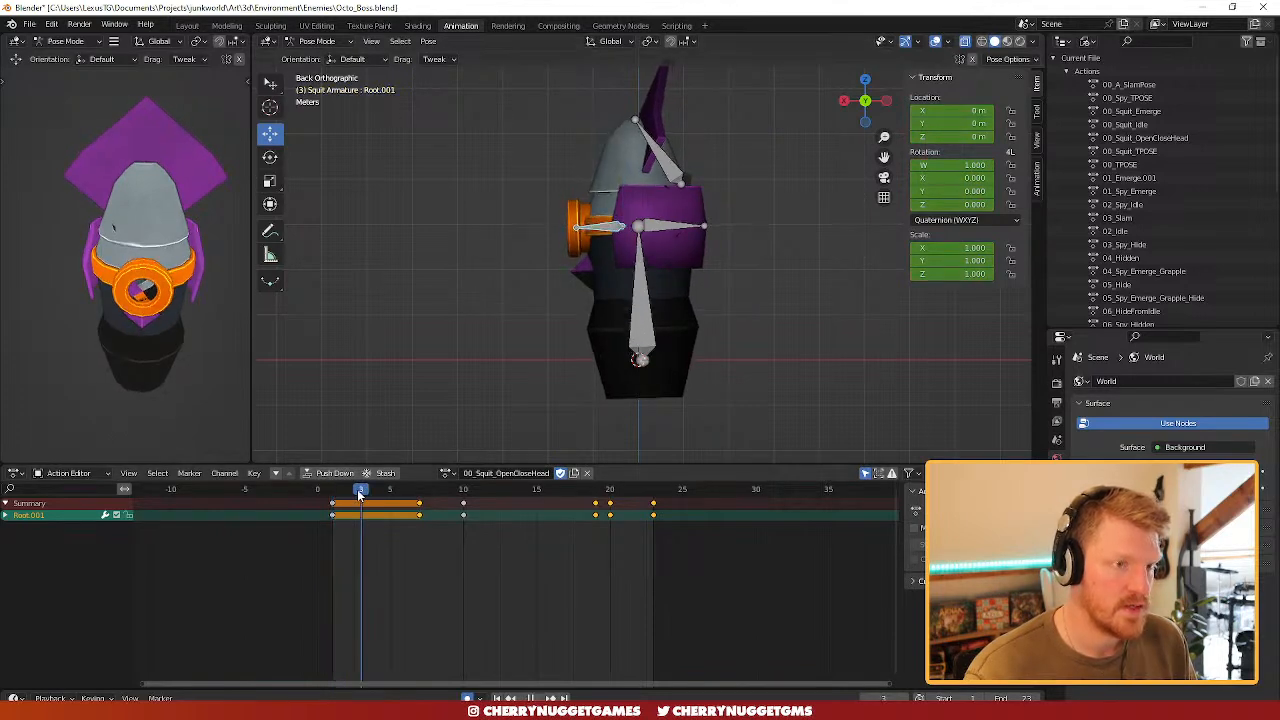
{"action": "left_click", "coordinate": [637, 334]}
{"action": "left_click_drag", "start_coordinate": [643, 308], "coordinate": [614, 349]}
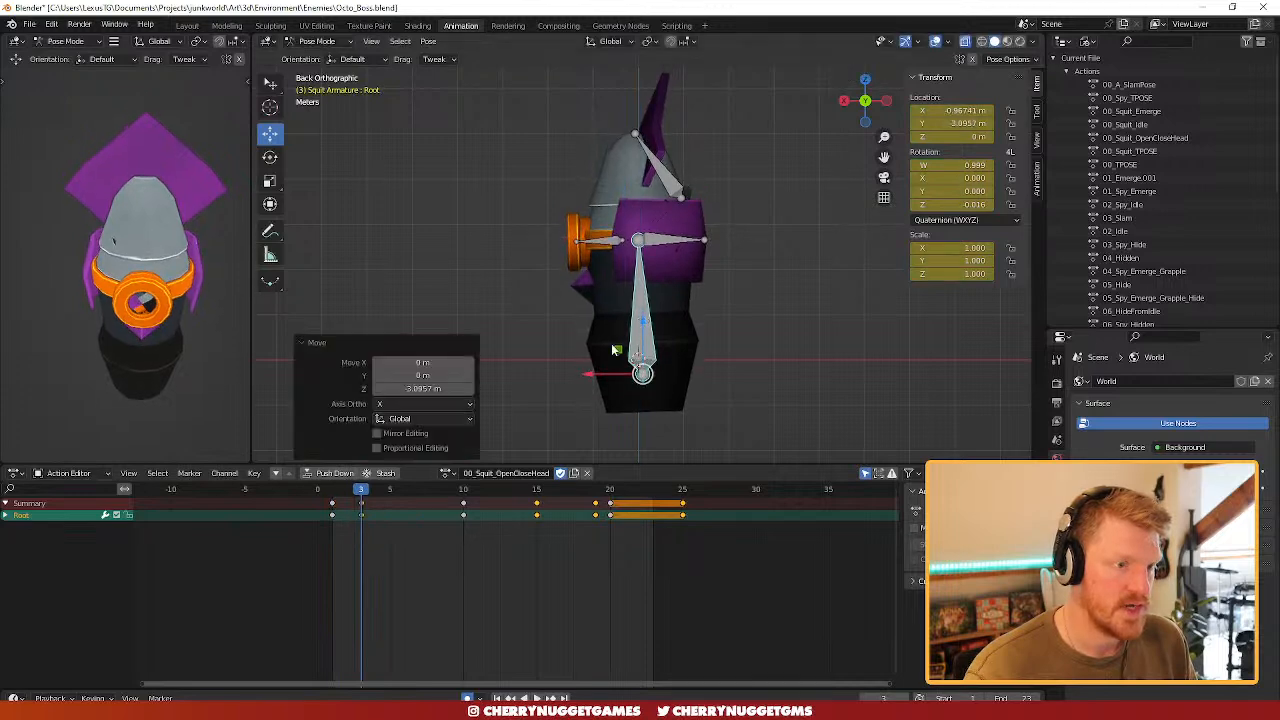
- Move the root bone's frame 10 keyframe to frame 5, review the motion and insert a new keyframe at frame 10
{"action": "left_click_drag", "start_coordinate": [365, 494], "coordinate": [464, 500]}
{"action": "left_click", "coordinate": [464, 502]}
{"action": "key", "text": "g"}
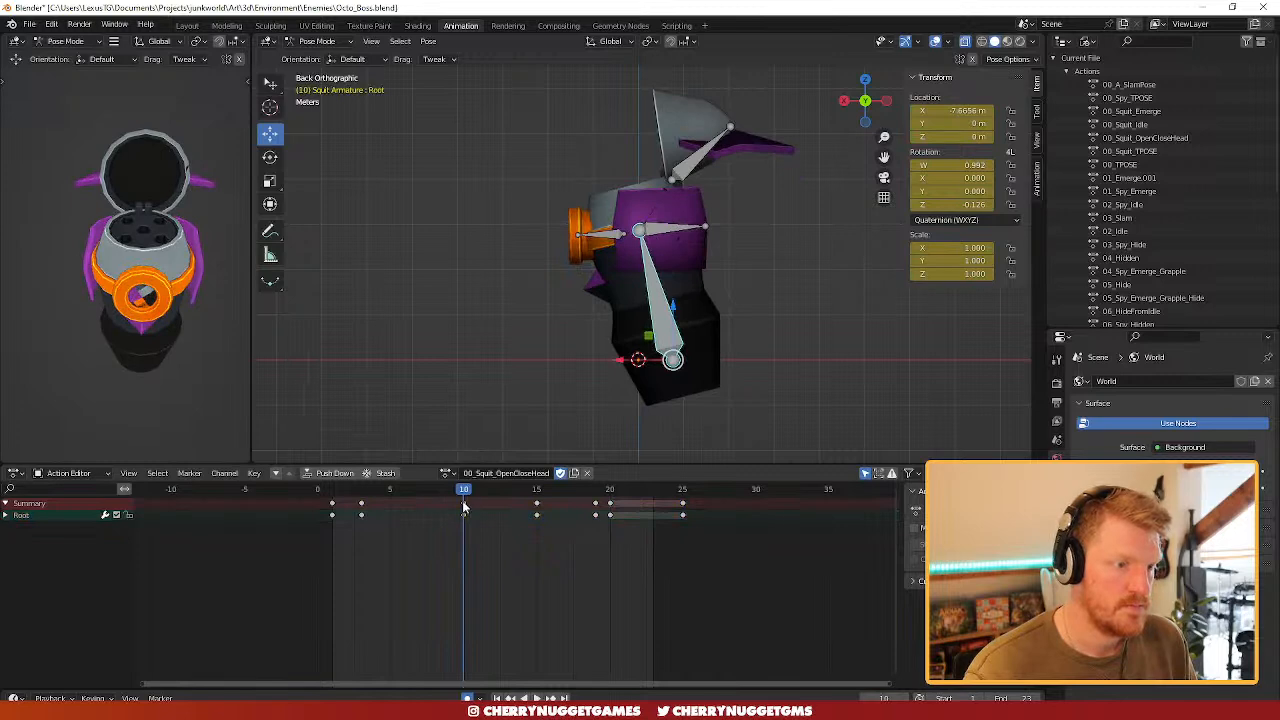
{"action": "left_click", "coordinate": [390, 504]}
{"action": "key", "text": "space"}
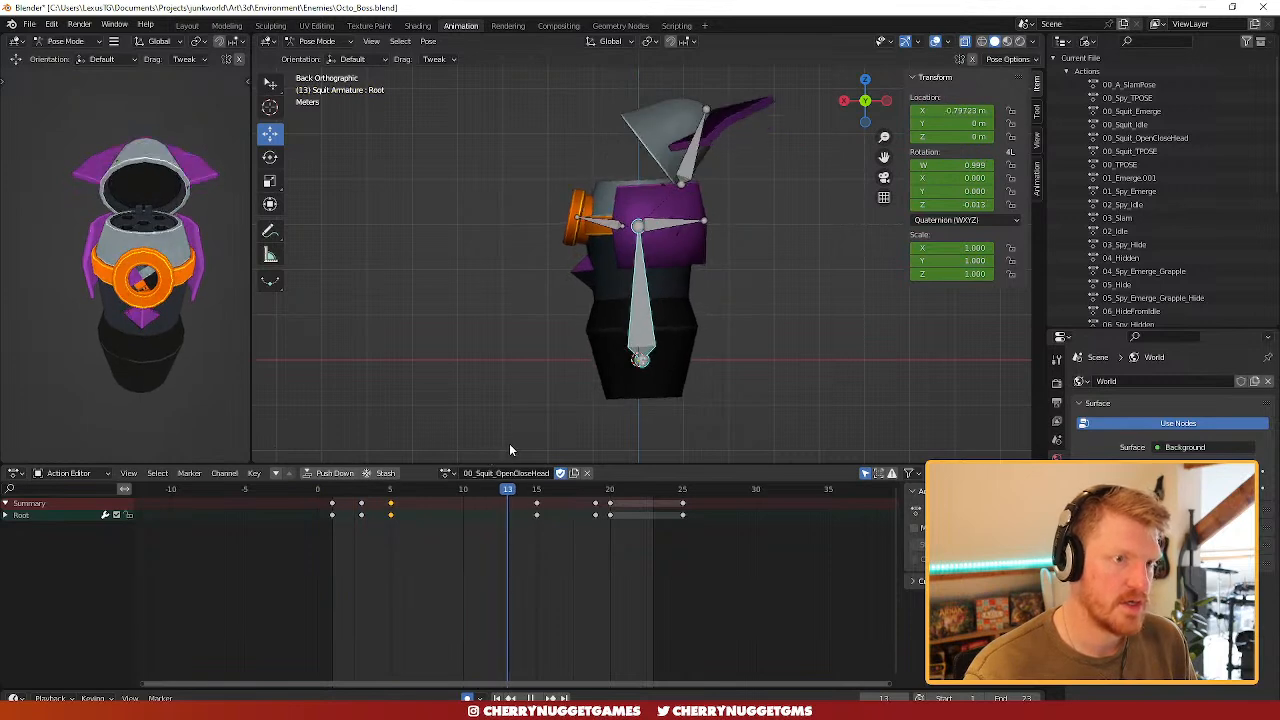
{"action": "key", "text": "Escape"}
{"action": "left_click_drag", "start_coordinate": [324, 452], "coordinate": [376, 504]}
{"action": "key", "text": "k"}
{"action": "left_click", "coordinate": [670, 325]}
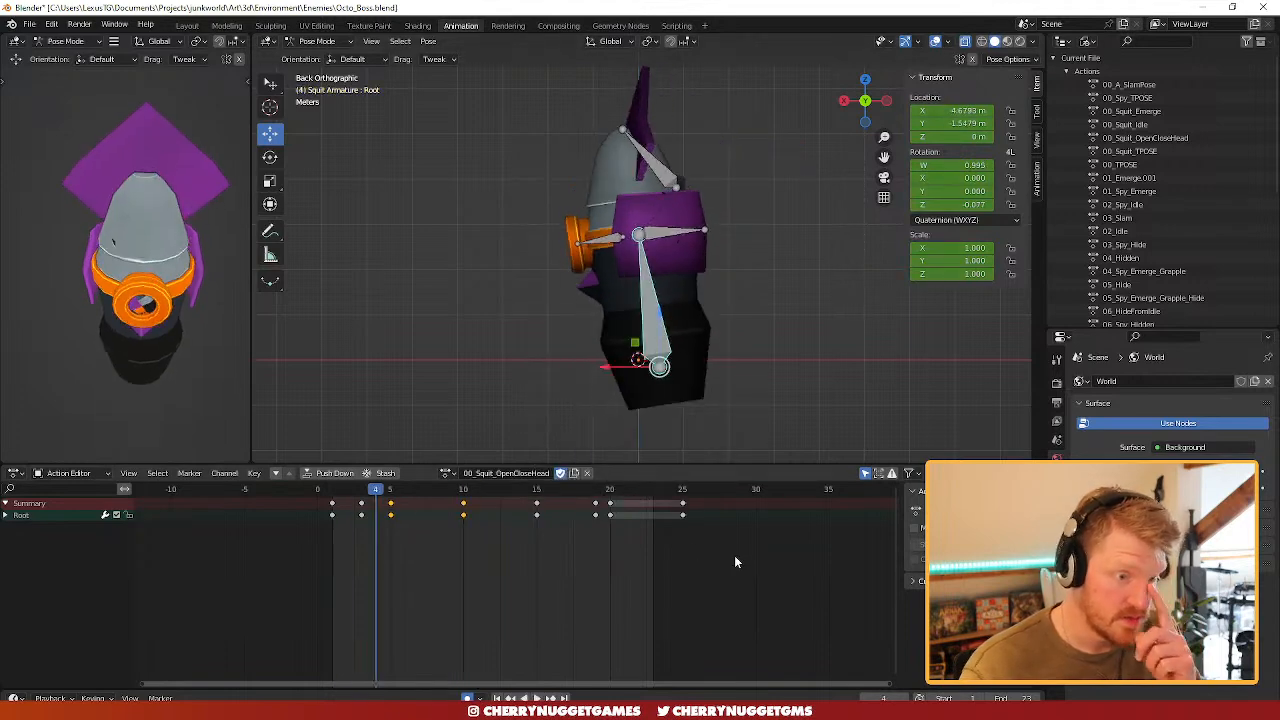
- Move the root bone's frame 25 keyframe to frame 23 and play back the shortened animation
{"action": "key", "text": "a"}
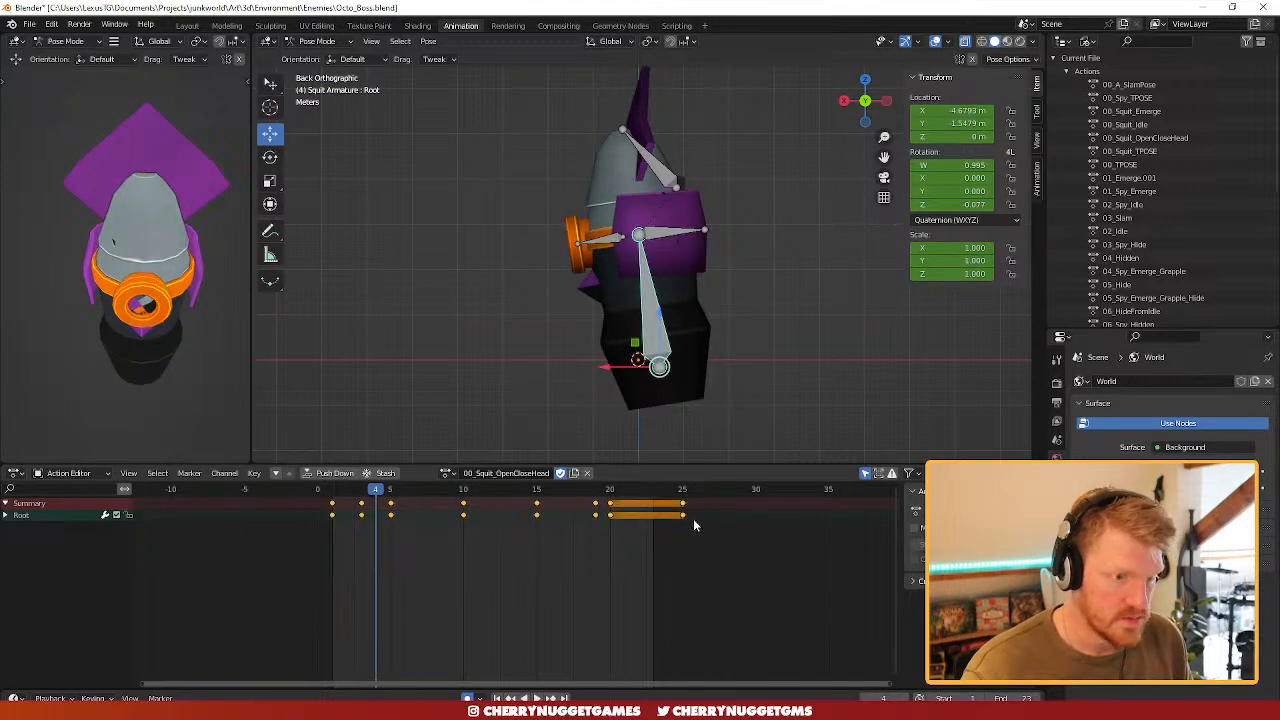
{"action": "left_click_drag", "start_coordinate": [684, 508], "coordinate": [650, 513]}
{"action": "key", "text": "space"}
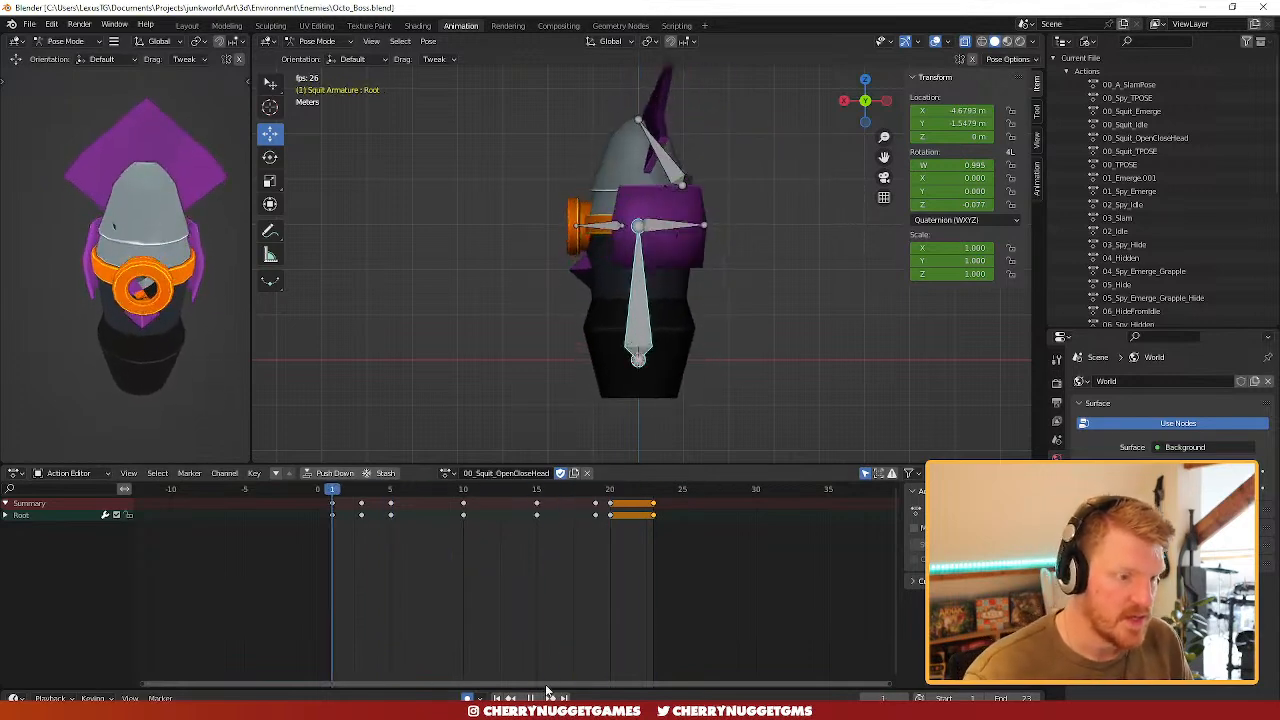
{"action": "key", "text": "space"}
- Switch to the 00_Squit_Emerge action and review its motion up to frame 40
{"action": "left_click", "coordinate": [447, 473]}
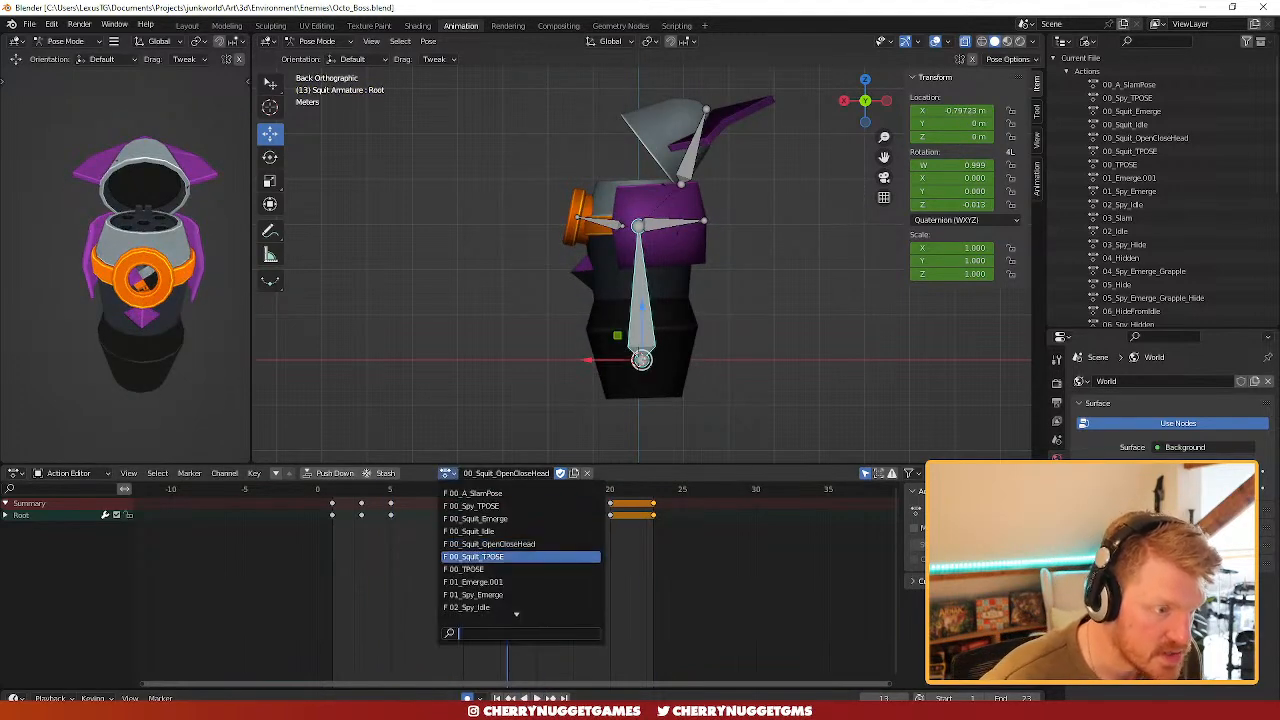
{"action": "left_click", "coordinate": [513, 519]}
{"action": "left_click_drag", "start_coordinate": [500, 491], "coordinate": [888, 496]}
{"action": "scroll", "coordinate": [800, 543], "scroll_direction": "down", "scroll_amount": 5}
{"action": "key", "text": "space"}
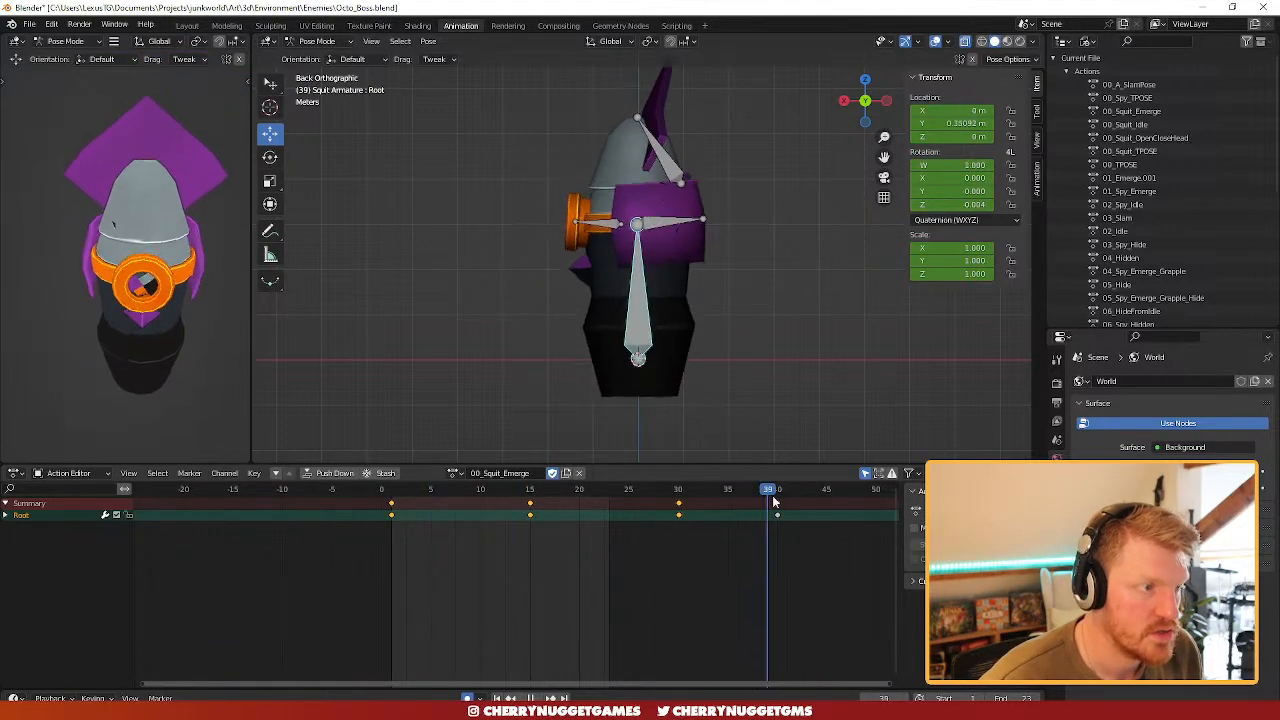
{"action": "key", "text": "space"}
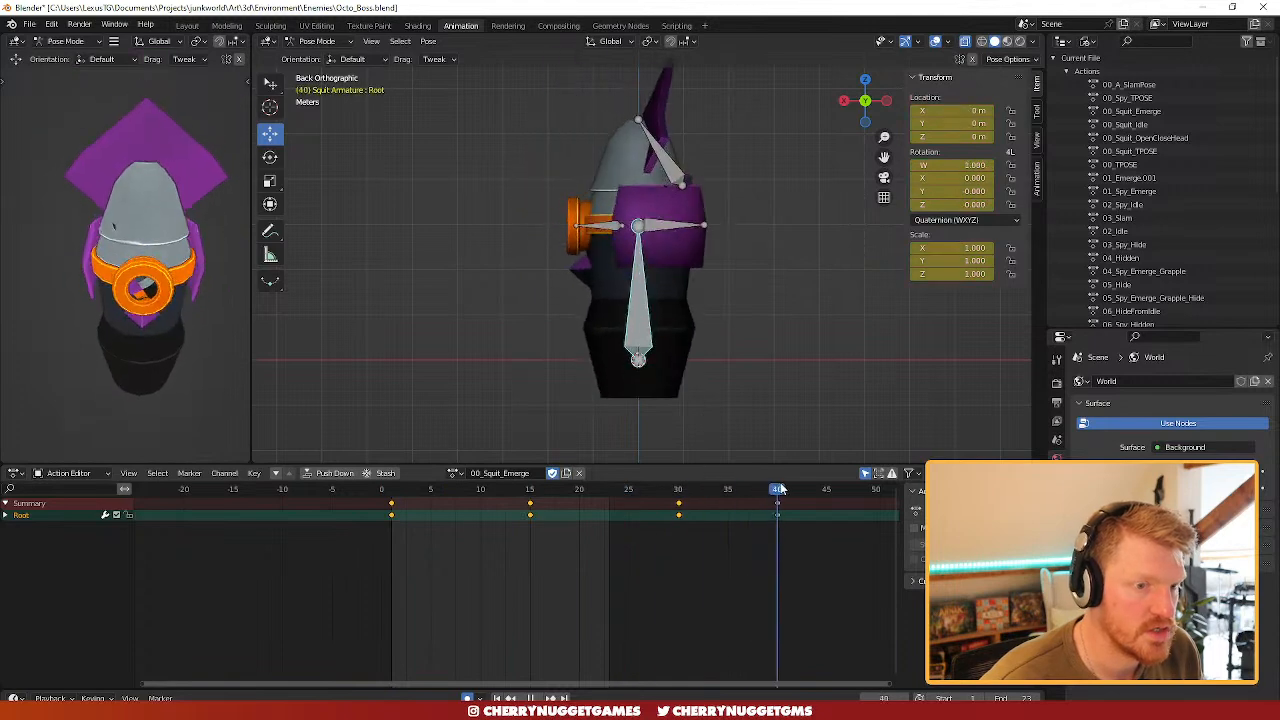
- Duplicate the 00_Squit_Emerge action and name the copy 00_Squit_Submerge
{"action": "left_click", "coordinate": [566, 476]}
{"action": "double_click", "coordinate": [505, 473]}
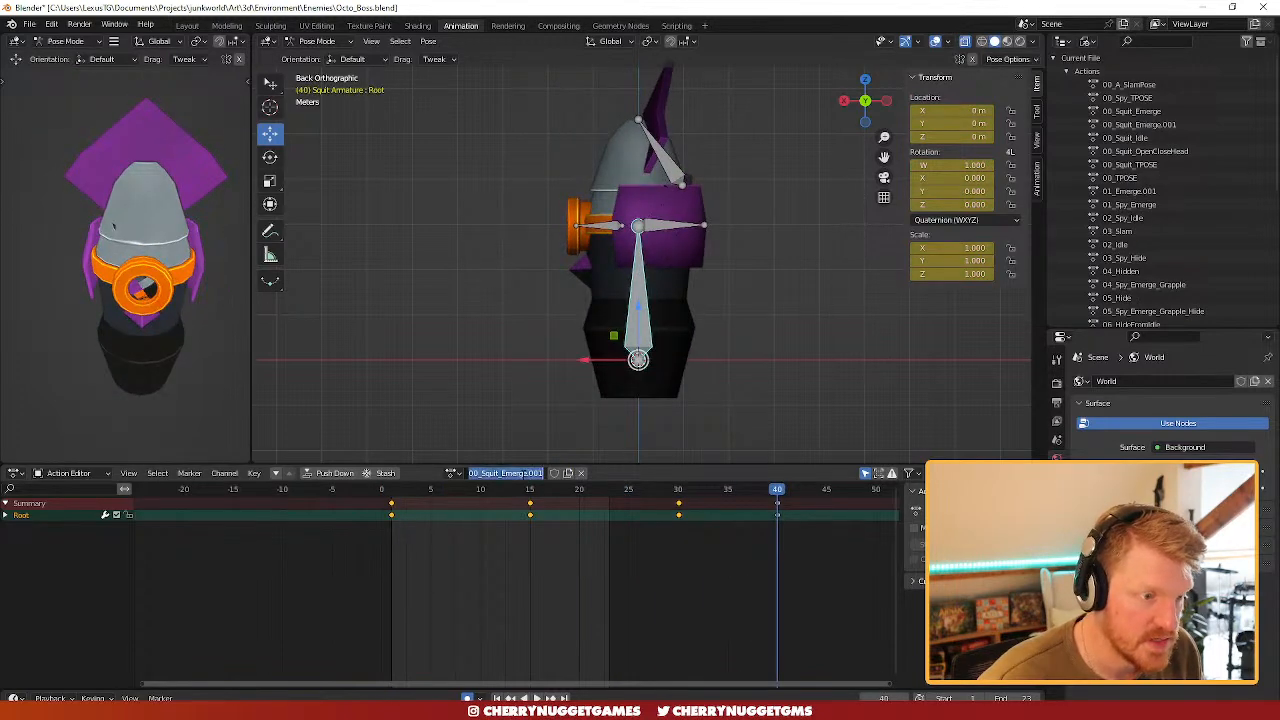
{"action": "left_click_drag", "start_coordinate": [503, 473], "coordinate": [541, 473]}
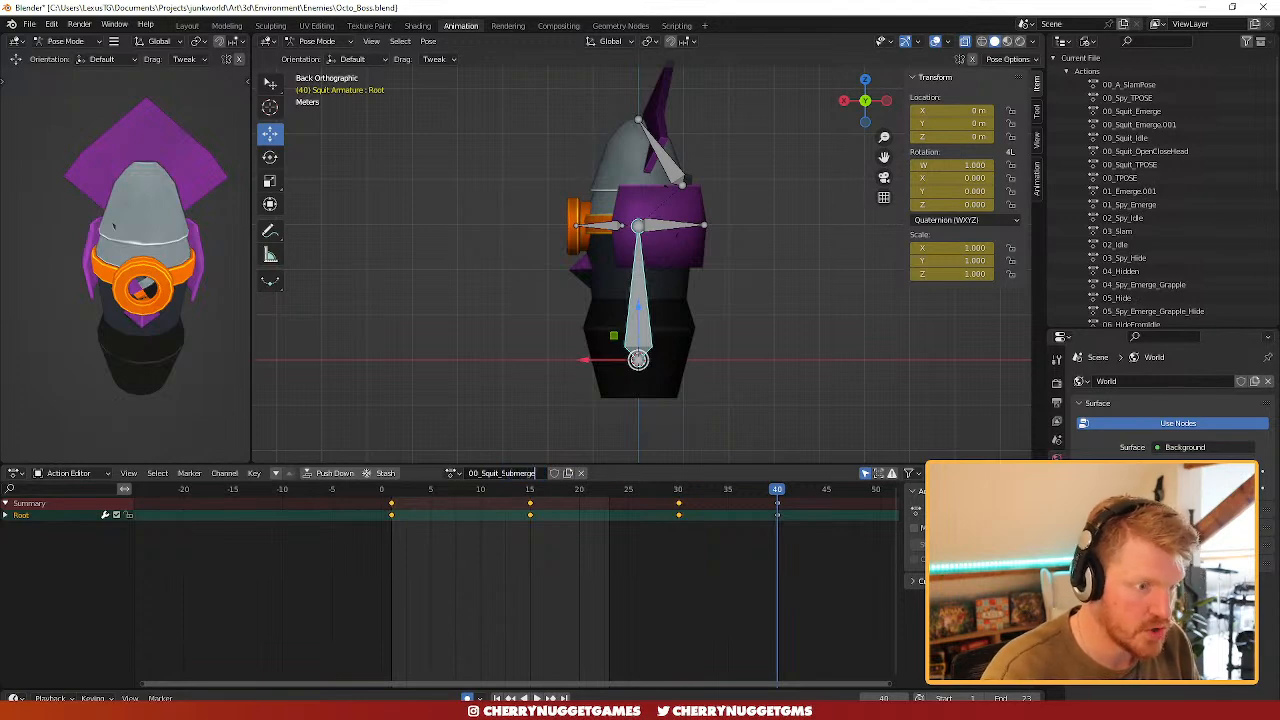
{"action": "type", "text": "Submerge"}
{"action": "key", "text": "Return"}
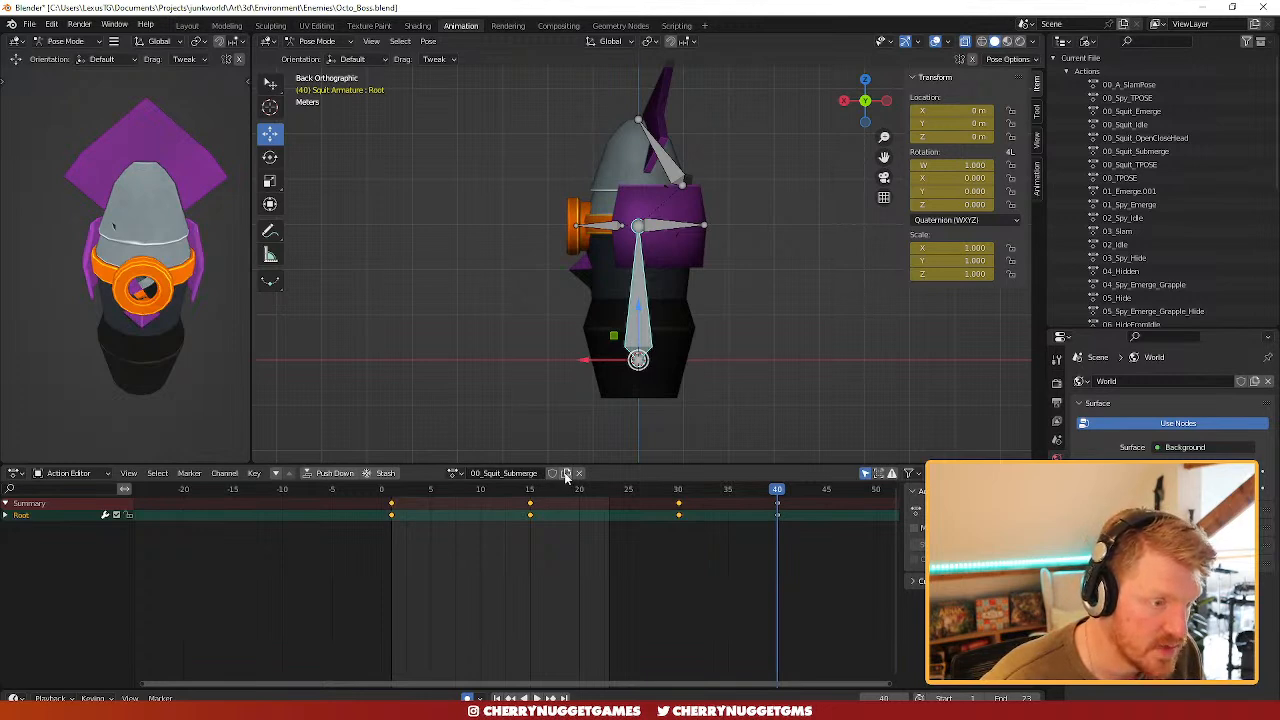
- Rename the 00_Squit_Idle action as 01_Squit_Idle and the 00_Squit_Emerge action as 02_Squit_Emerge
{"action": "left_click", "coordinate": [456, 474]}
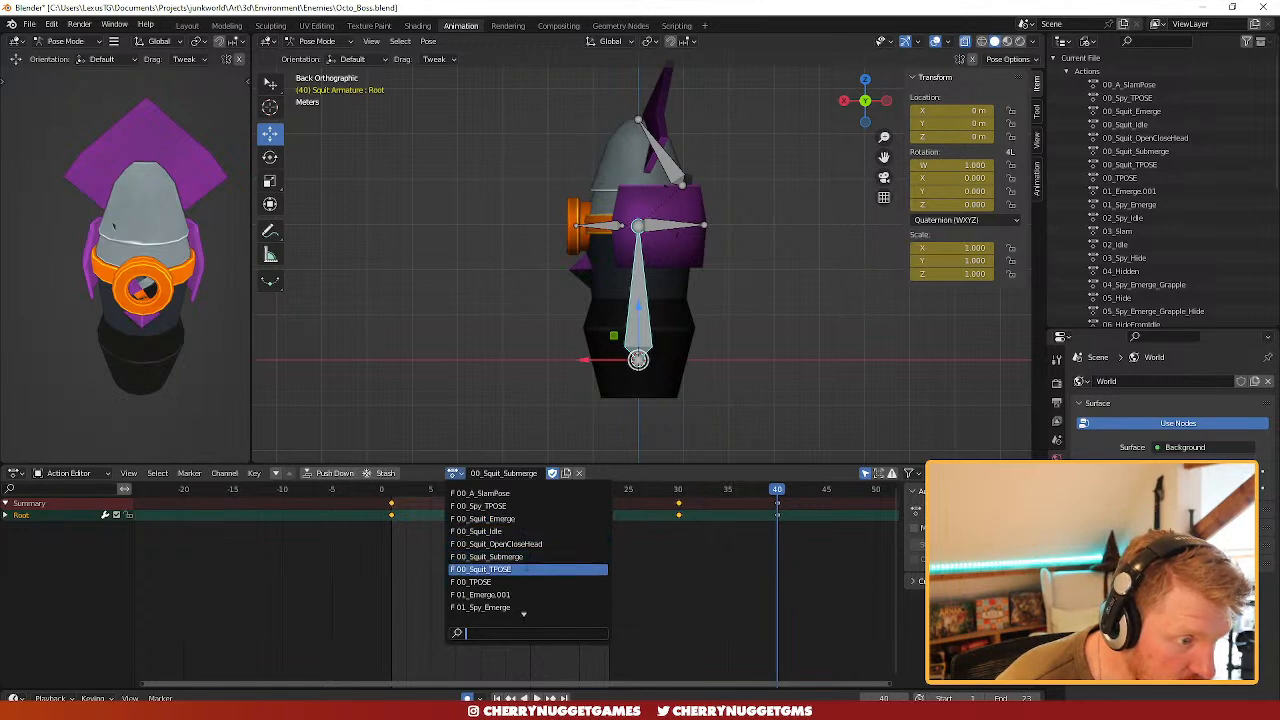
{"action": "left_click", "coordinate": [530, 531]}
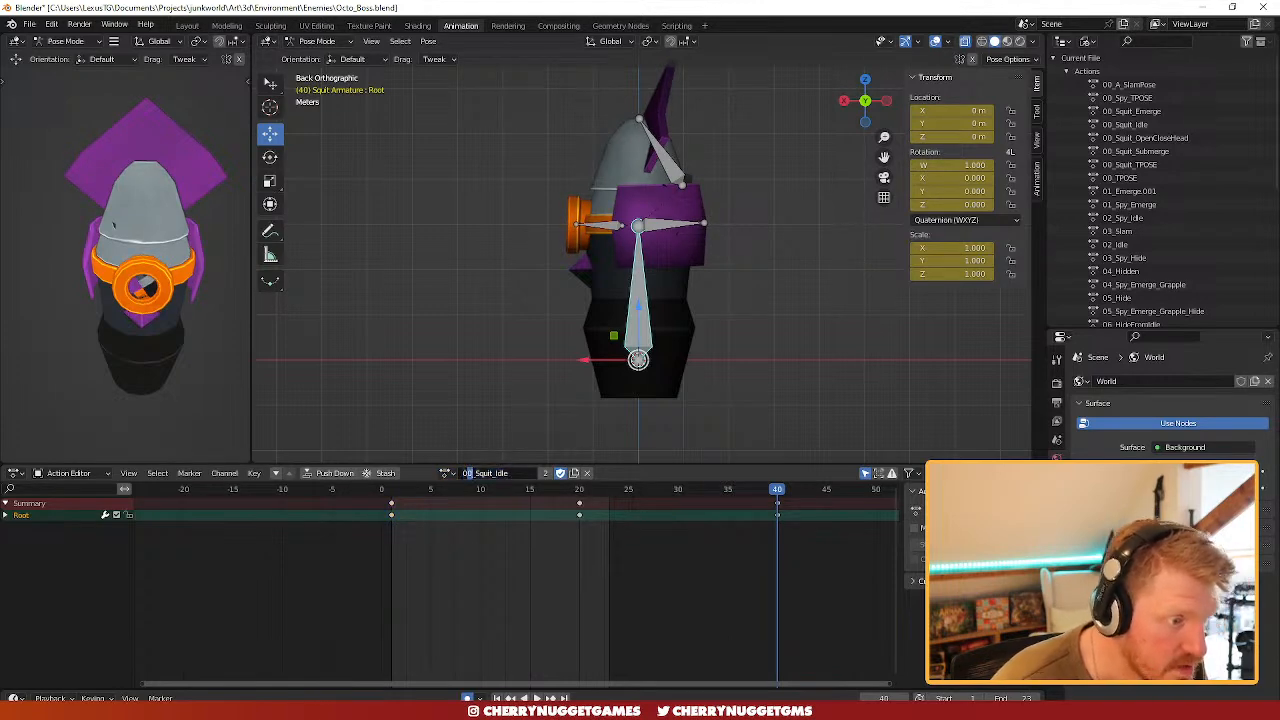
{"action": "left_click", "coordinate": [447, 473]}
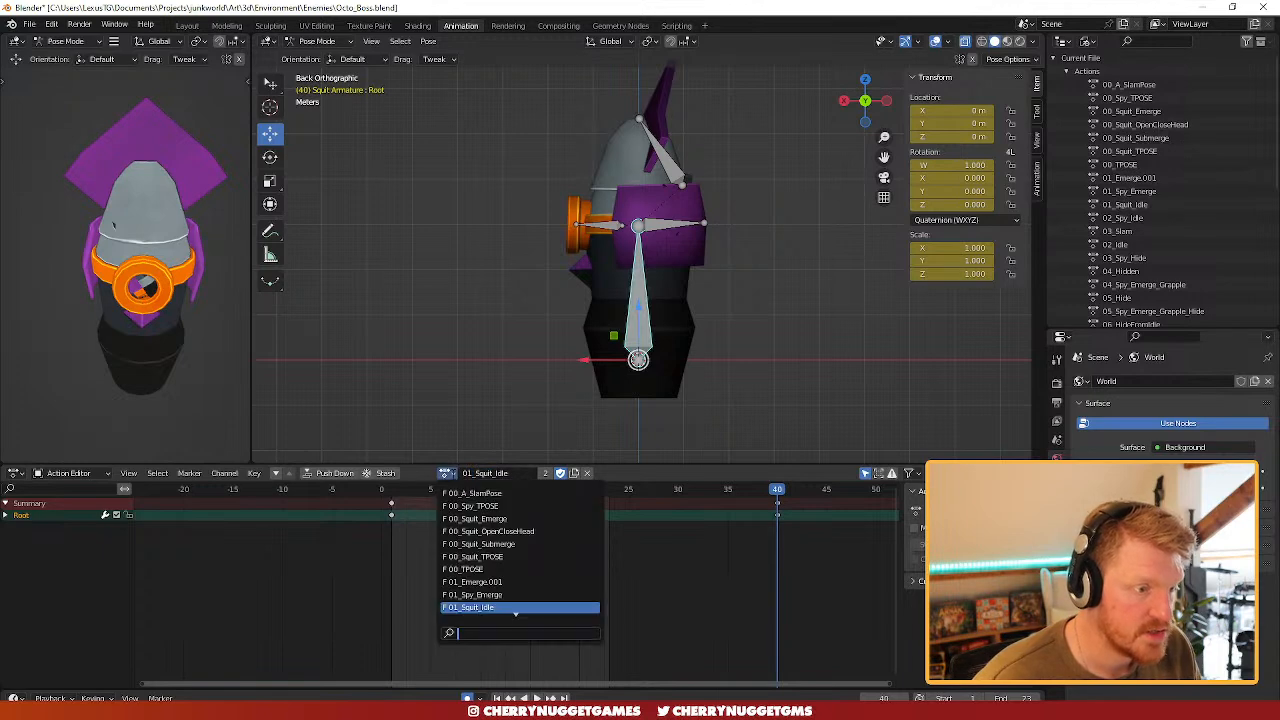
{"action": "left_click", "coordinate": [510, 519]}
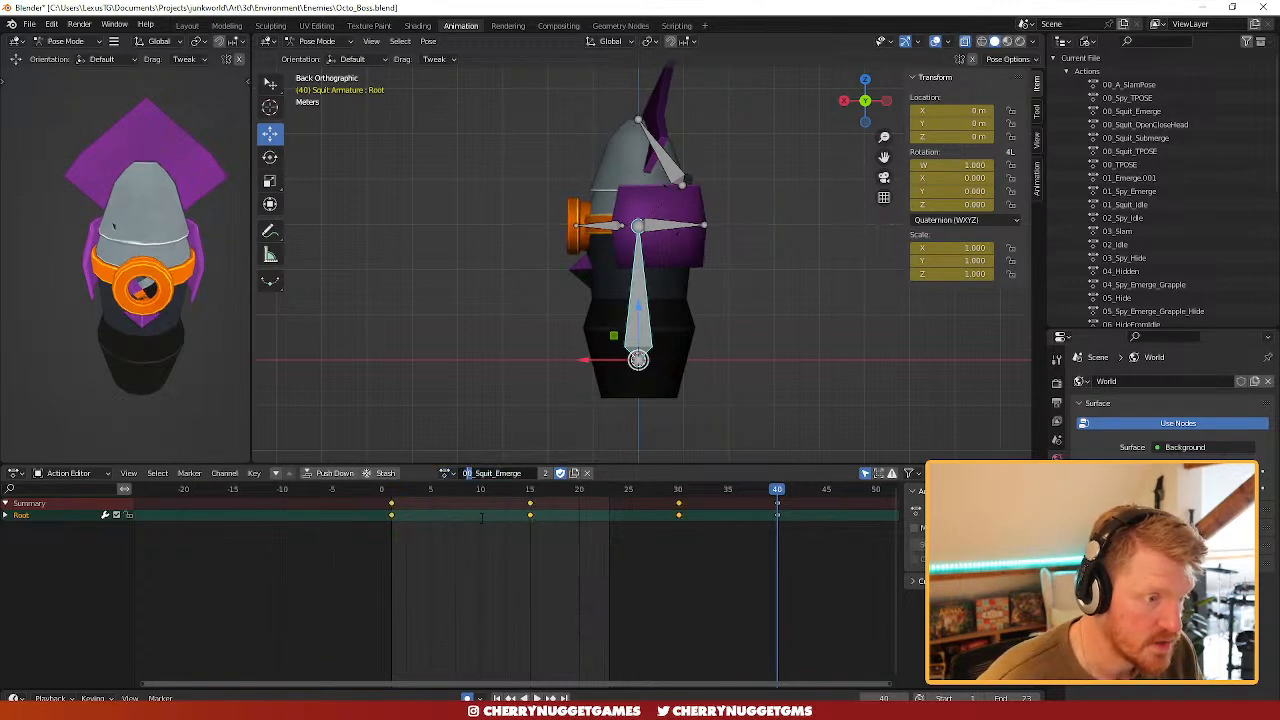
{"action": "key", "text": "Return"}
- Look through the whole action list to check how the existing actions are numbered
{"action": "left_click", "coordinate": [447, 473]}
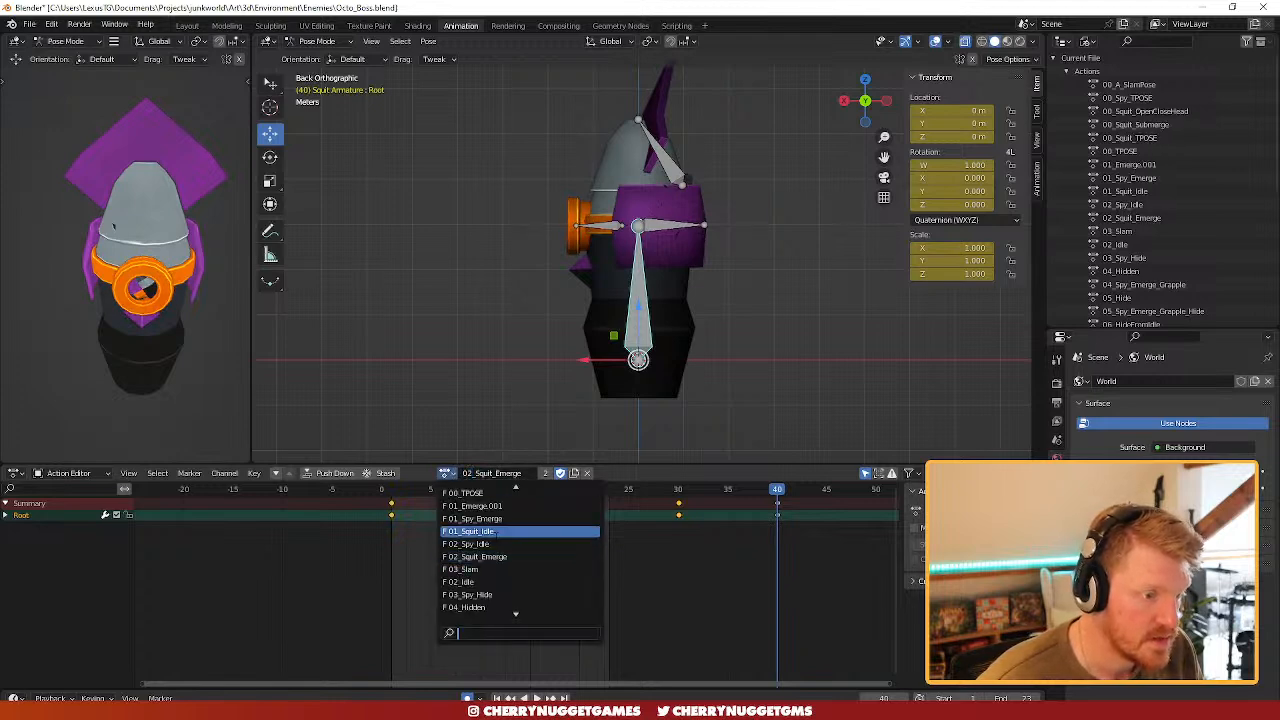
{"action": "key", "text": "Down"}
{"action": "key", "text": "Down"}
{"action": "key", "text": "Down"}
{"action": "key", "text": "Down"}
{"action": "key", "text": "Down"}
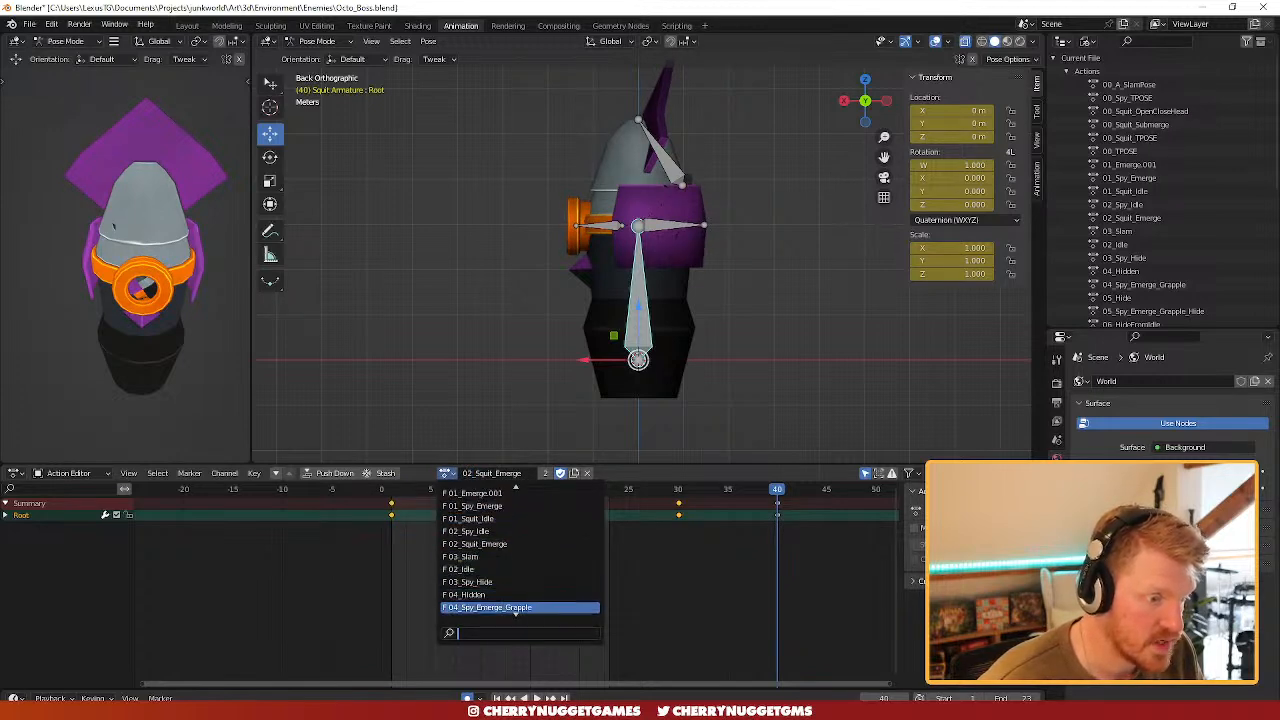
{"action": "key", "text": "Down"}
{"action": "key", "text": "Down"}
{"action": "key", "text": "Down"}
{"action": "key", "text": "Down"}
{"action": "key", "text": "Down"}
{"action": "key", "text": "Down"}
{"action": "key", "text": "Down"}
{"action": "key", "text": "Down"}
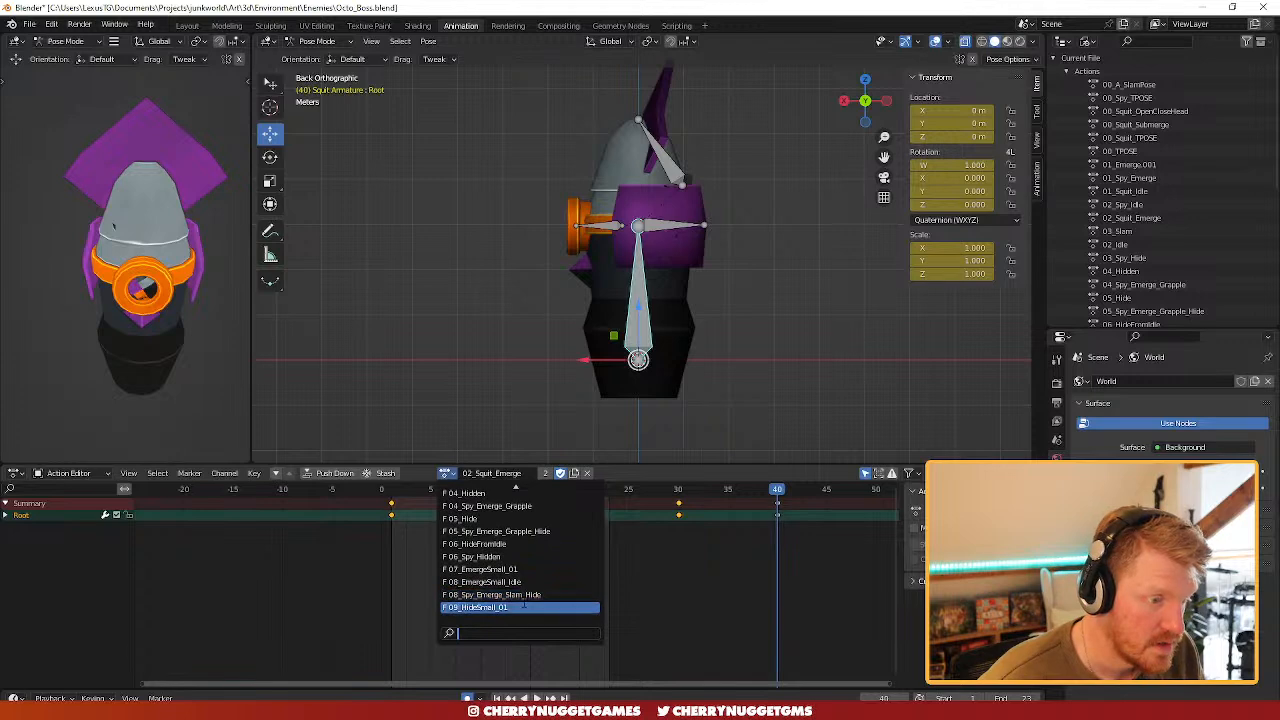
{"action": "key", "text": "Up"}
{"action": "key", "text": "Up"}
{"action": "key", "text": "Up"}
{"action": "key", "text": "Up"}
{"action": "key", "text": "Up"}
{"action": "key", "text": "Up"}
{"action": "key", "text": "Up"}
{"action": "key", "text": "Up"}
{"action": "key", "text": "Up"}
{"action": "key", "text": "Up"}
{"action": "key", "text": "Up"}
{"action": "key", "text": "Up"}
{"action": "key", "text": "Up"}
{"action": "key", "text": "Up"}
{"action": "key", "text": "Up"}
{"action": "key", "text": "Up"}
{"action": "key", "text": "Up"}
{"action": "key", "text": "Up"}
{"action": "key", "text": "Up"}
{"action": "key", "text": "Up"}
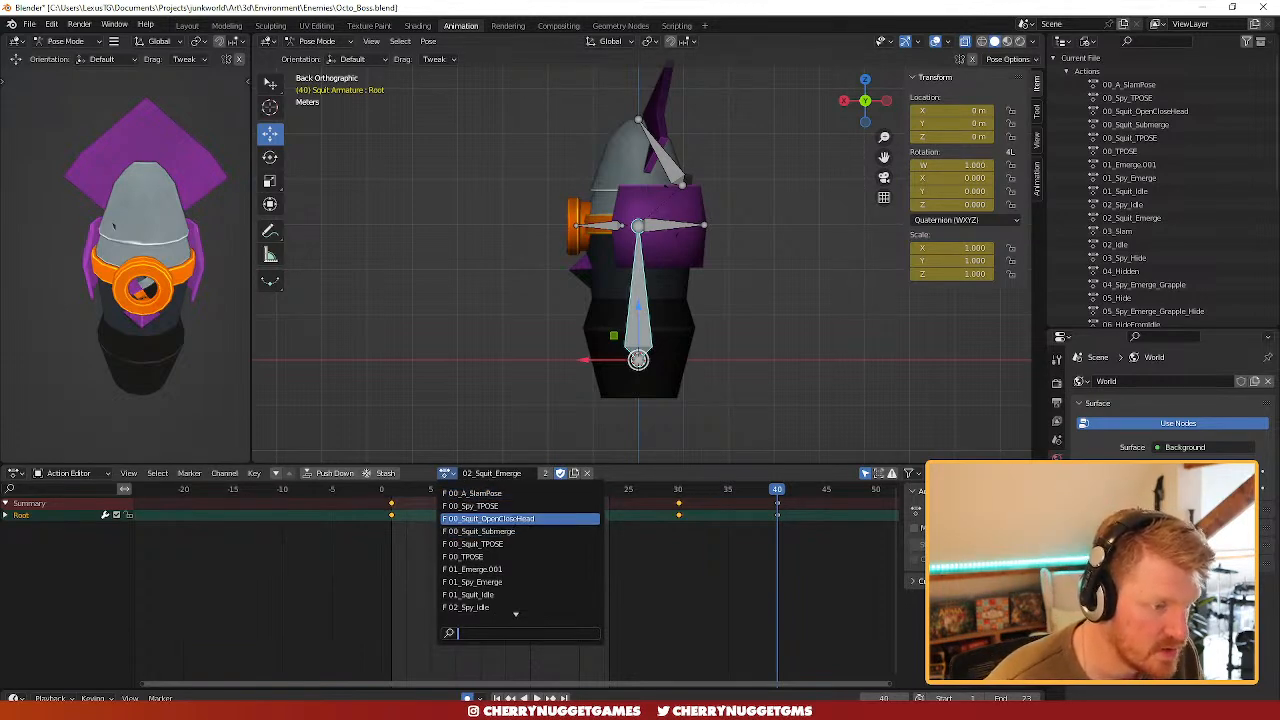
- Load the 00_Squit_OpenCloseHead action and rename it as 03_Squit_OpenCloseHead
{"action": "left_click", "coordinate": [485, 518]}
{"action": "double_click", "coordinate": [473, 474]}
{"action": "left_click", "coordinate": [468, 473]}
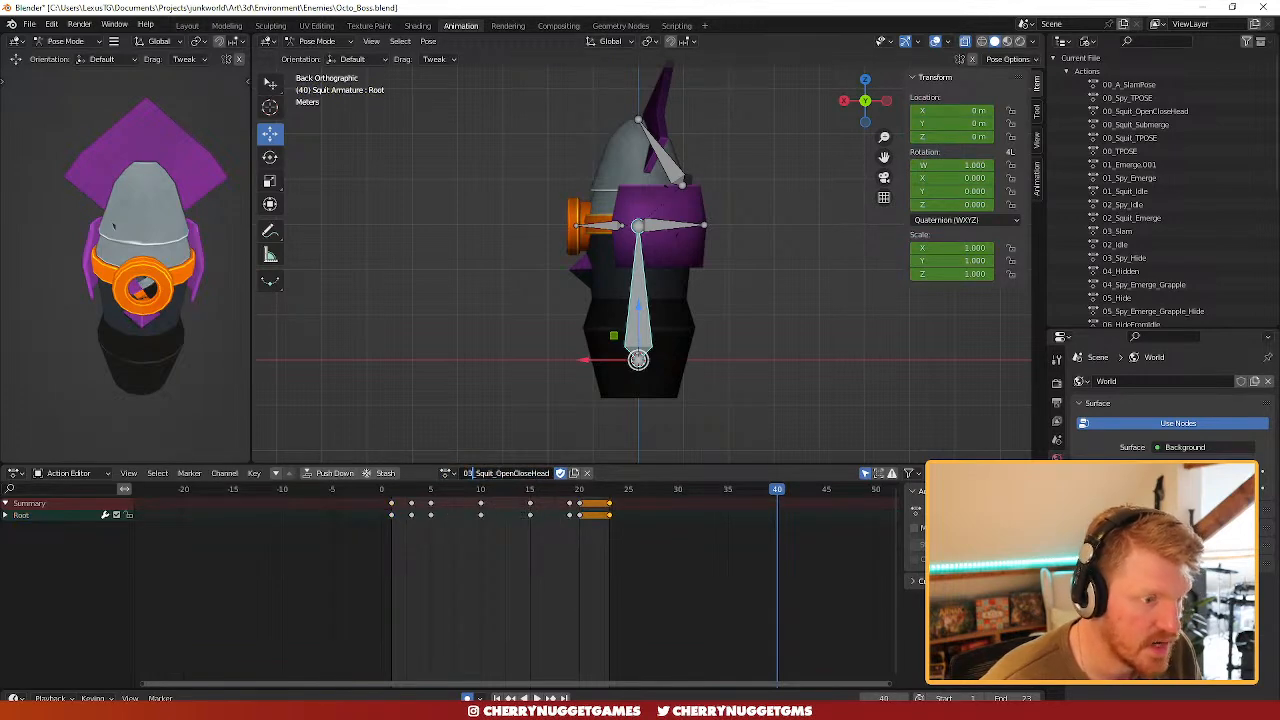
{"action": "key", "text": "Return"}
- Load the 00_Squit_Submerge action and rename it as 04_Squit_Submerge
{"action": "left_click", "coordinate": [447, 473]}
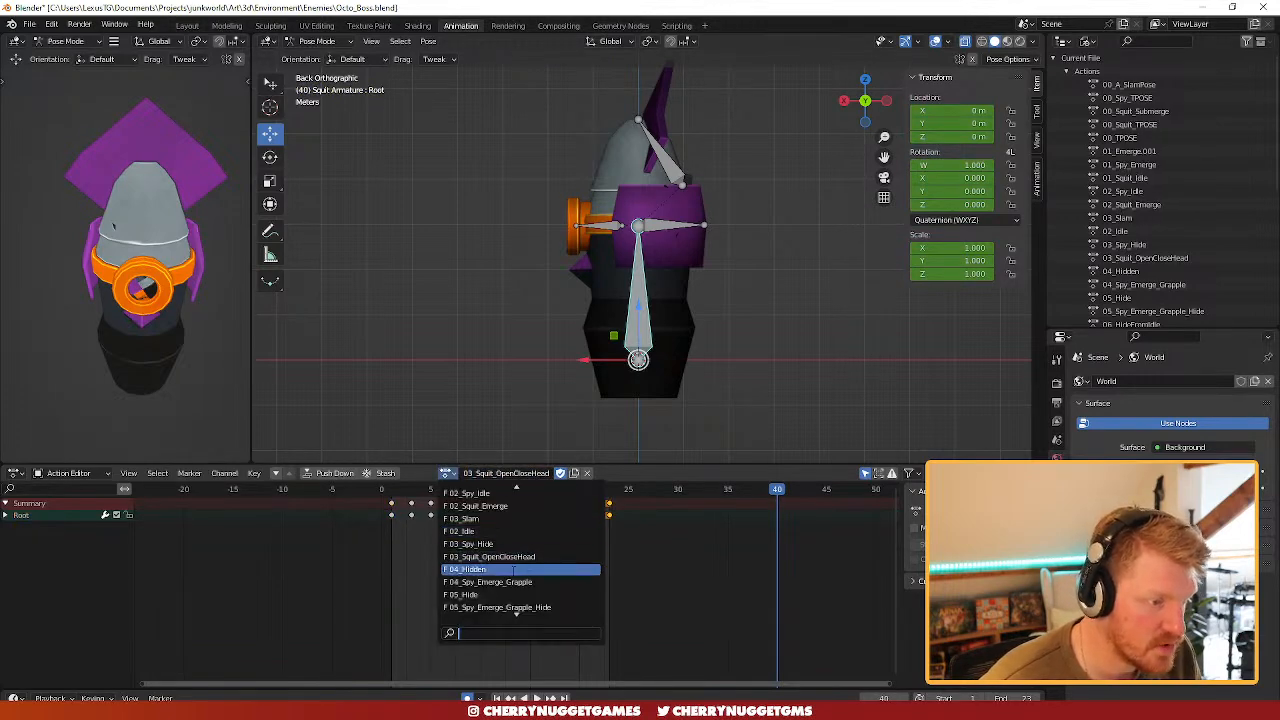
{"action": "scroll", "coordinate": [517, 528], "scroll_direction": "up", "scroll_amount": 12}
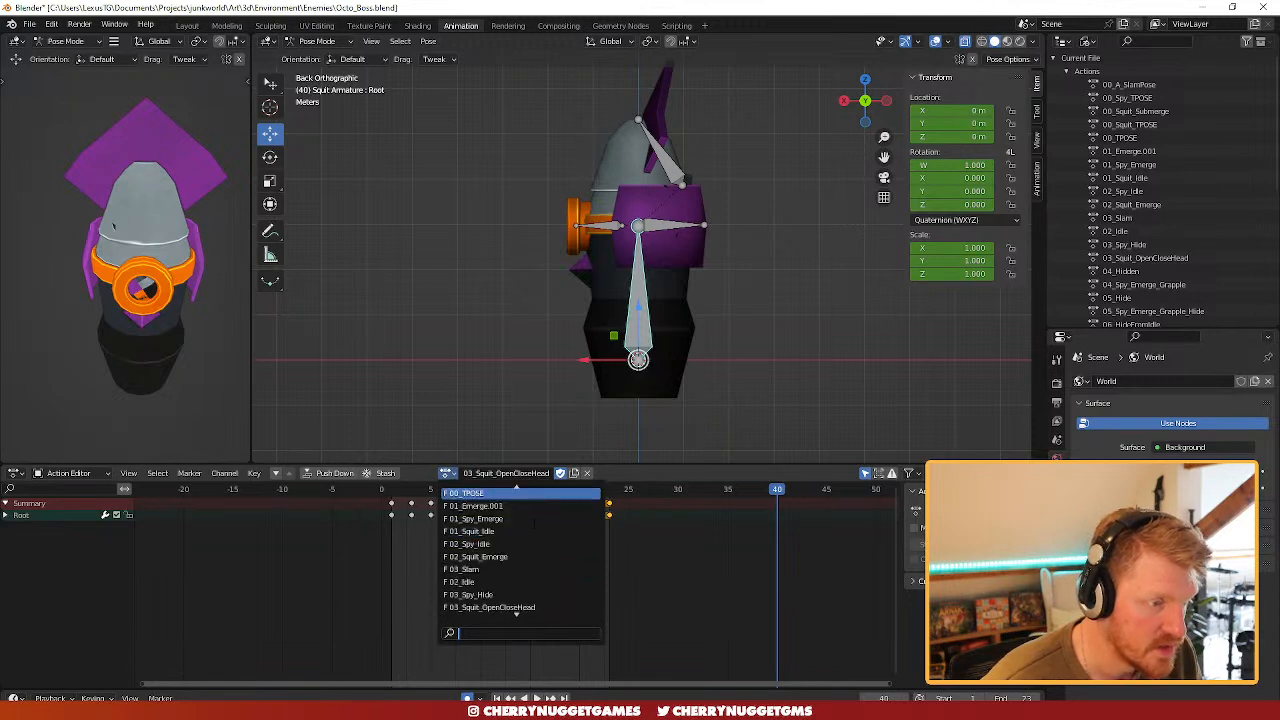
{"action": "scroll", "coordinate": [519, 519], "scroll_direction": "up", "scroll_amount": 1}
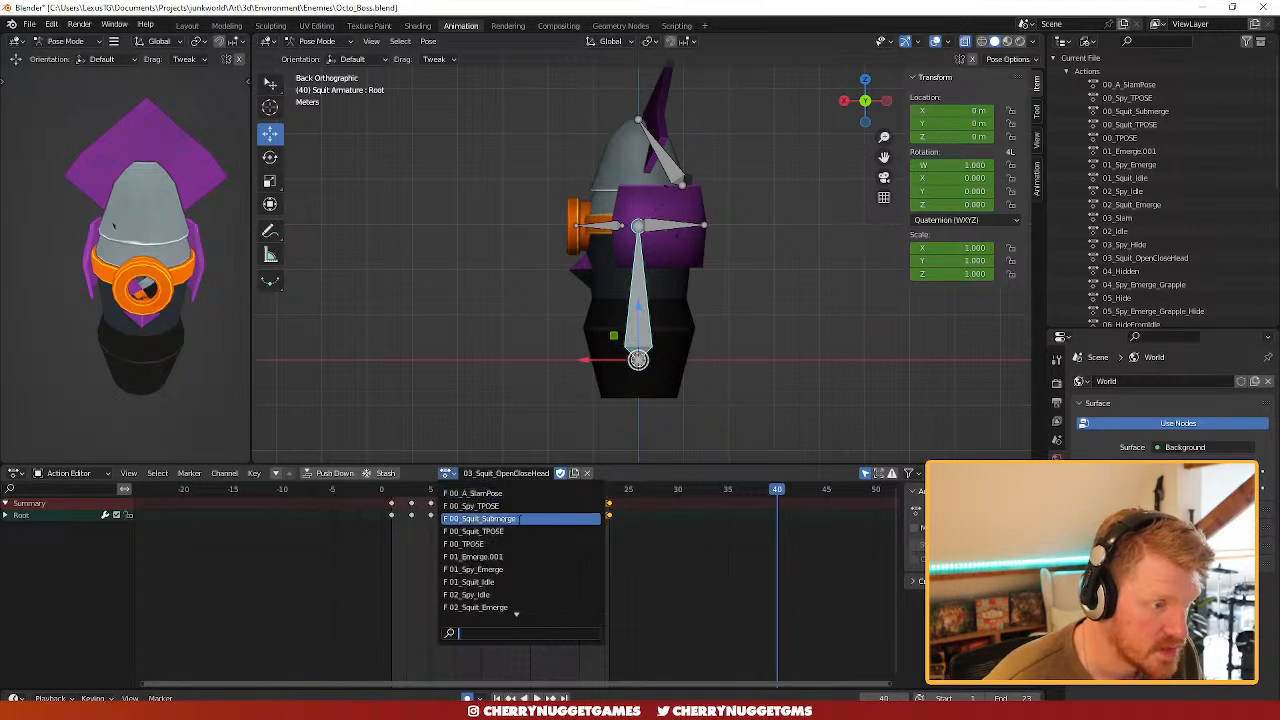
{"action": "left_click", "coordinate": [519, 519]}
{"action": "double_click", "coordinate": [504, 473]}
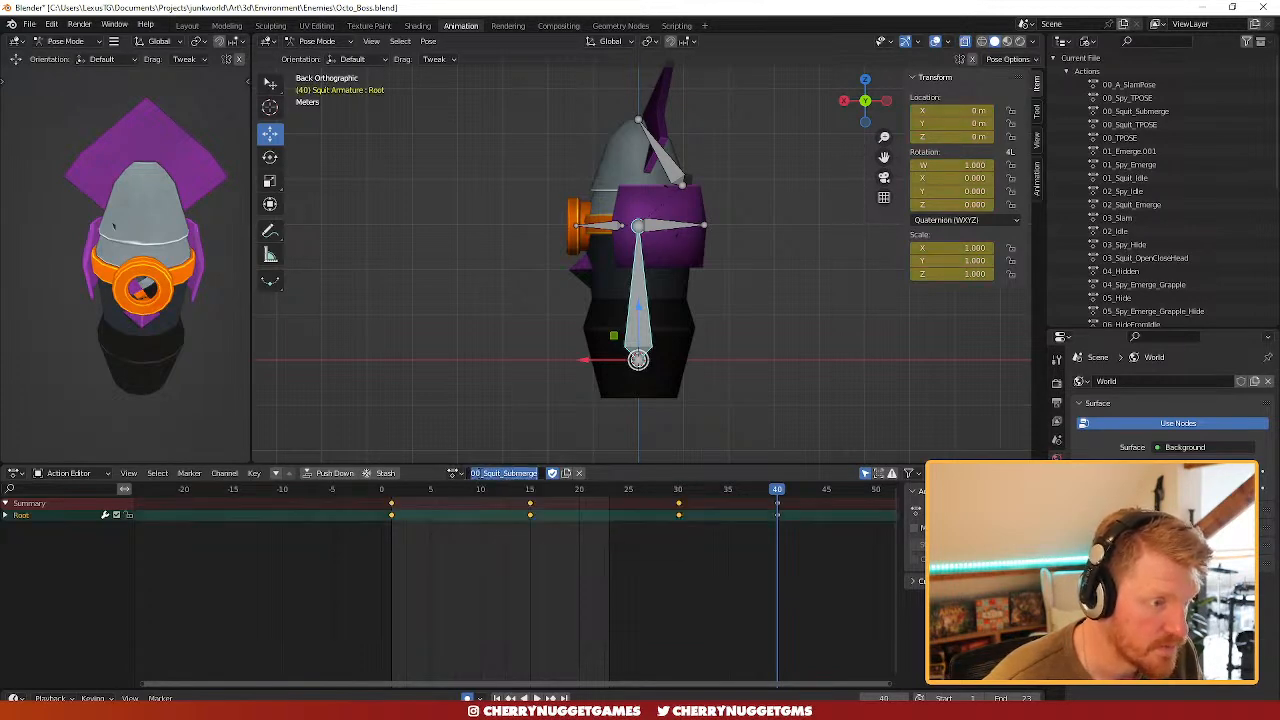
{"action": "left_click_drag", "start_coordinate": [480, 473], "coordinate": [475, 473]}
{"action": "key", "text": "Return"}
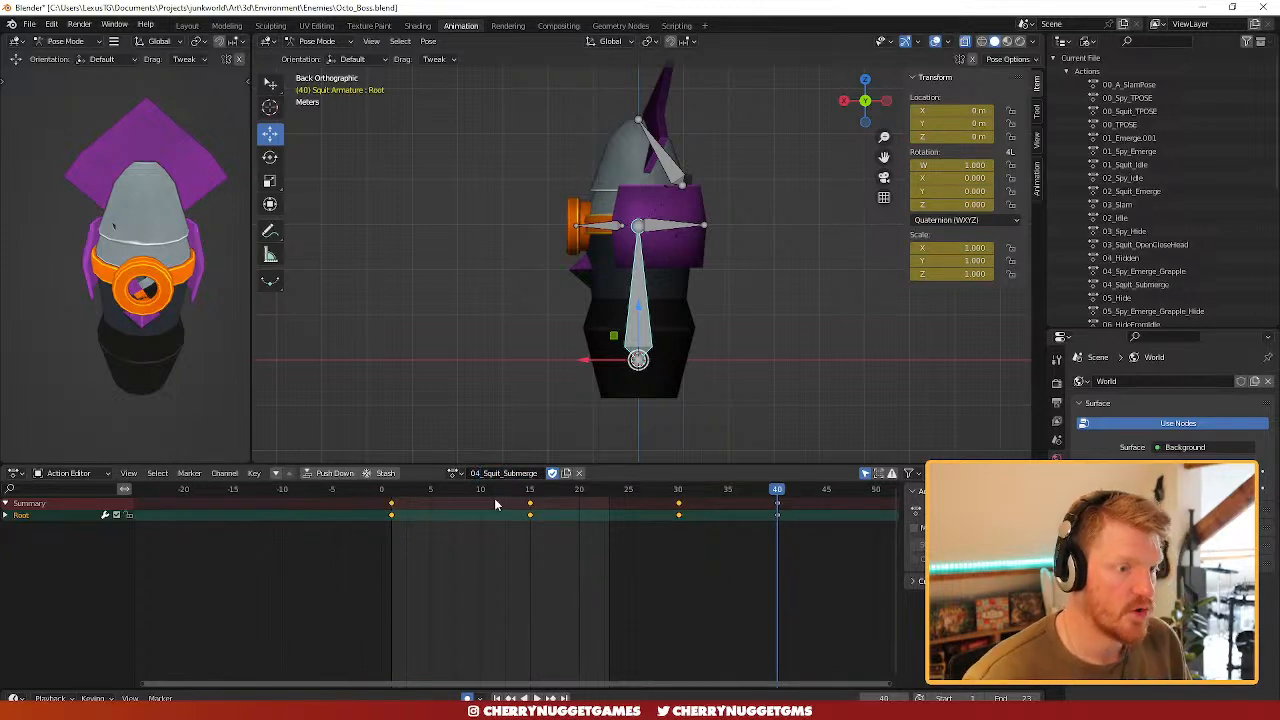
- Set the scene's end frame to 40 and select all of the squid's bones with all their keys
{"action": "type", "text": "40"}
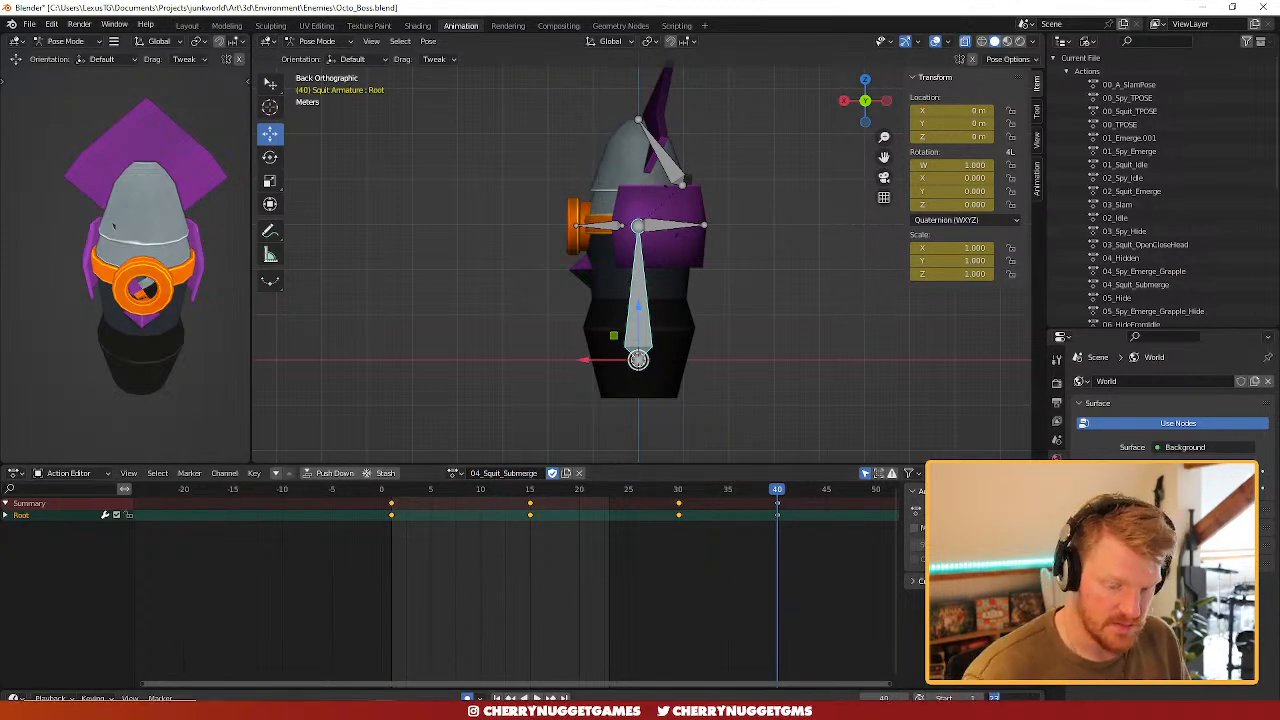
{"action": "key", "text": "Return"}
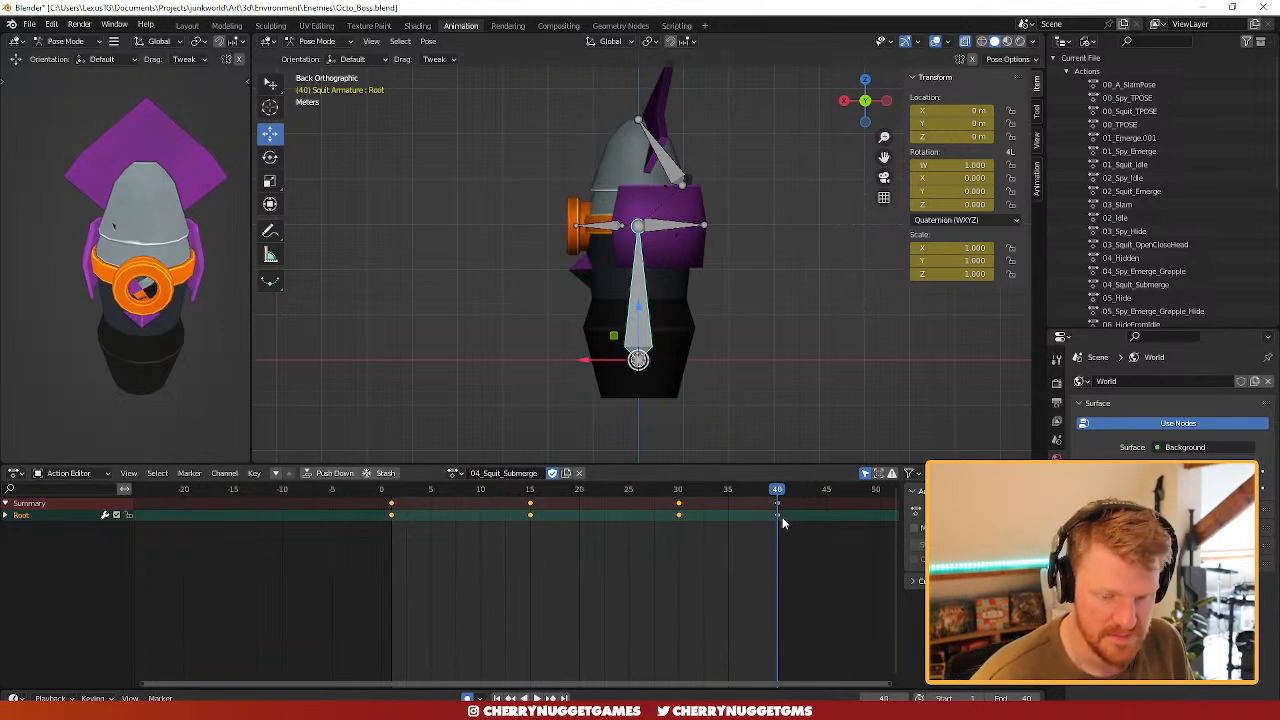
{"action": "left_click_drag", "start_coordinate": [403, 500], "coordinate": [777, 503]}
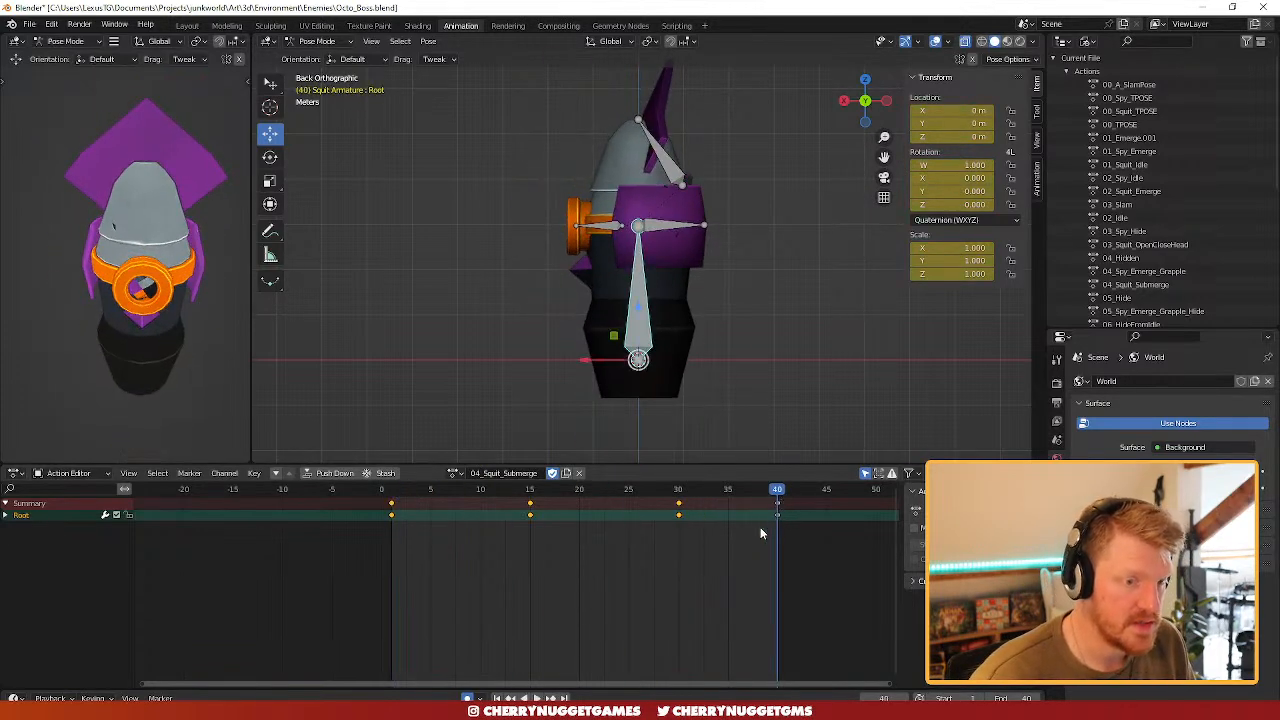
{"action": "key", "text": "a"}
{"action": "left_click_drag", "start_coordinate": [378, 507], "coordinate": [755, 557]}
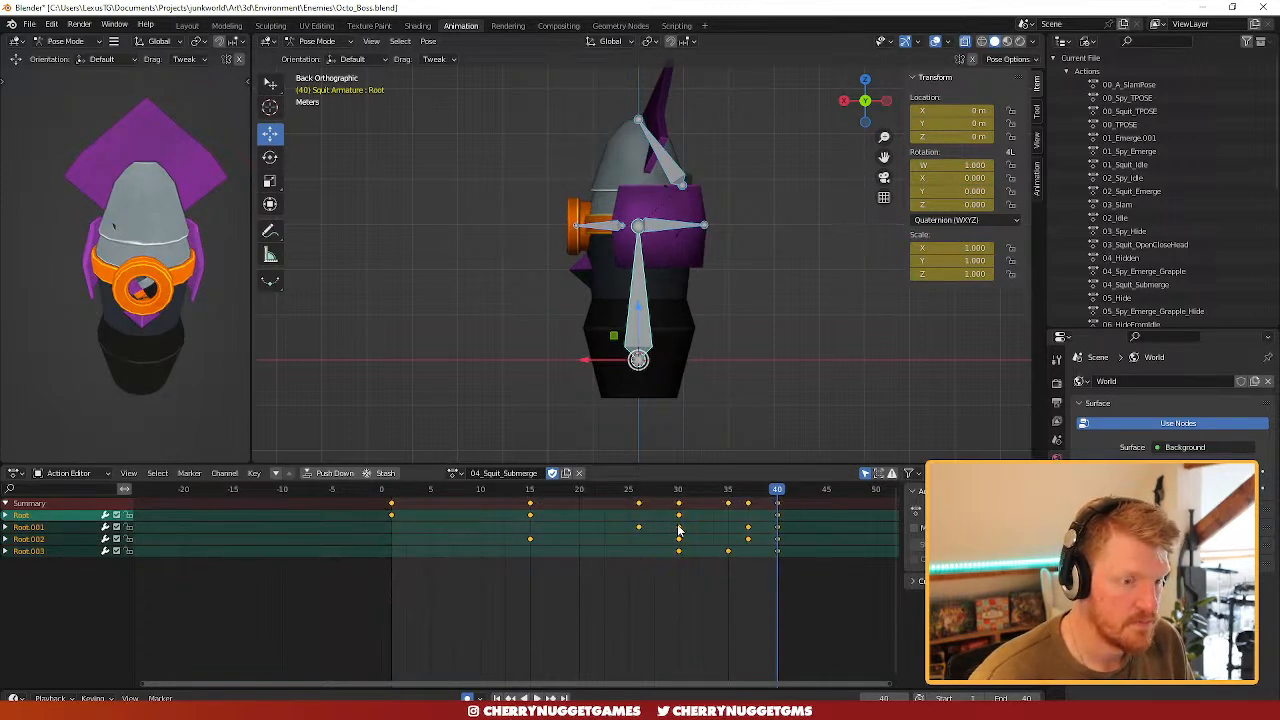
- Shift all keys 8 frames later, and move the last column of keys for every bone to frame 1
{"action": "left_click_drag", "start_coordinate": [679, 533], "coordinate": [757, 533]}
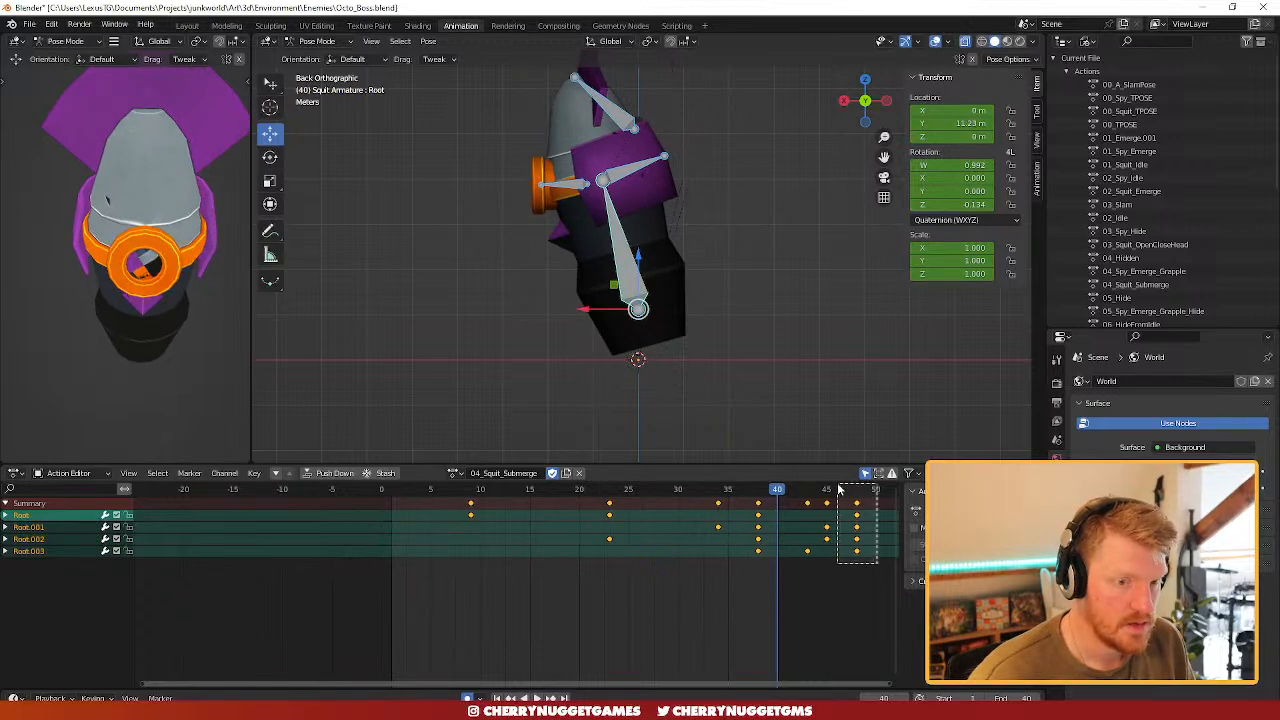
{"action": "left_click_drag", "start_coordinate": [838, 489], "coordinate": [838, 489]}
{"action": "key", "text": "g"}
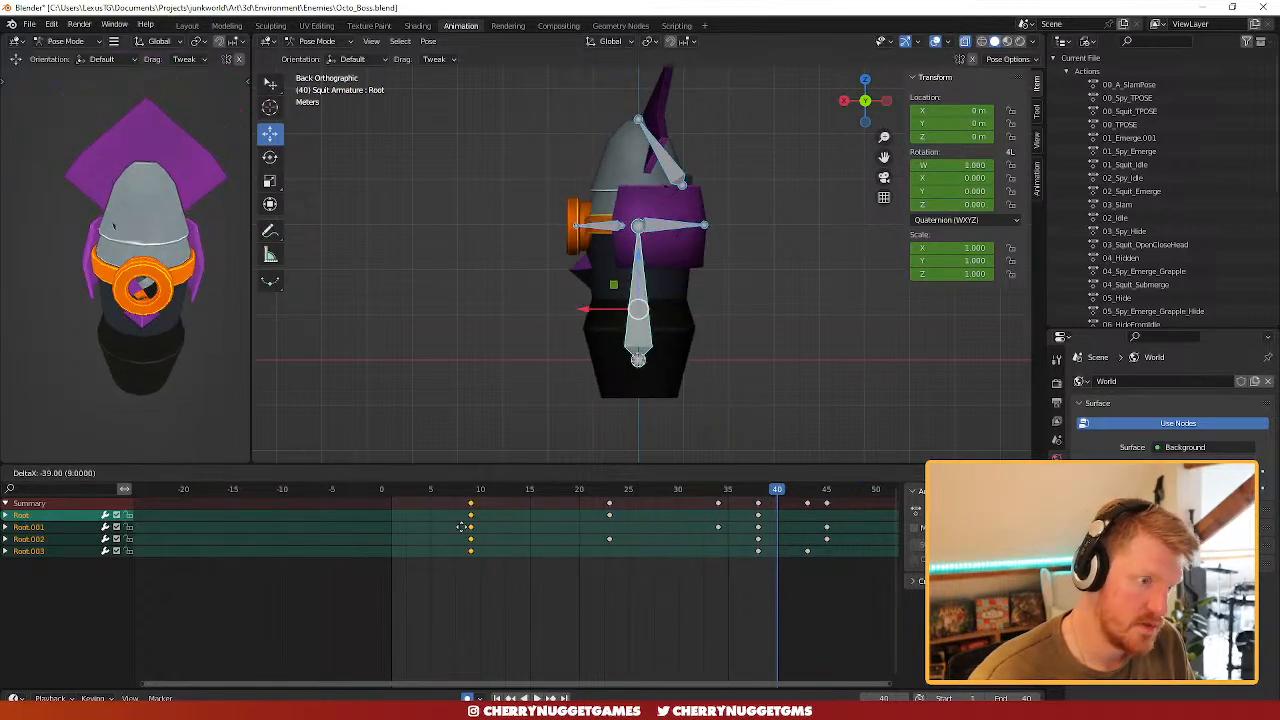
{"action": "left_click", "coordinate": [391, 531]}
- Preview the remaining motion and delete every key after frame 1 on all bones
{"action": "left_click_drag", "start_coordinate": [431, 489], "coordinate": [468, 510]}
{"action": "key", "text": "space"}
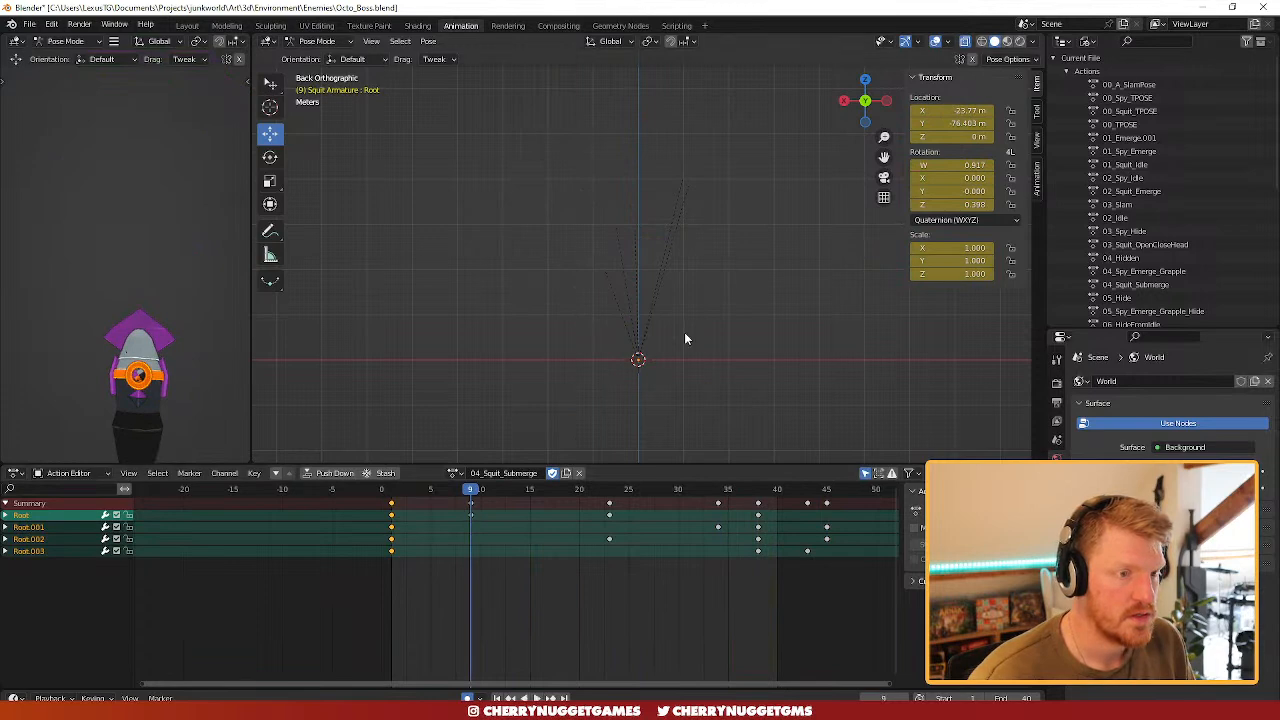
{"action": "scroll", "coordinate": [684, 332], "scroll_direction": "down", "scroll_amount": 3}
{"action": "key", "text": "space"}
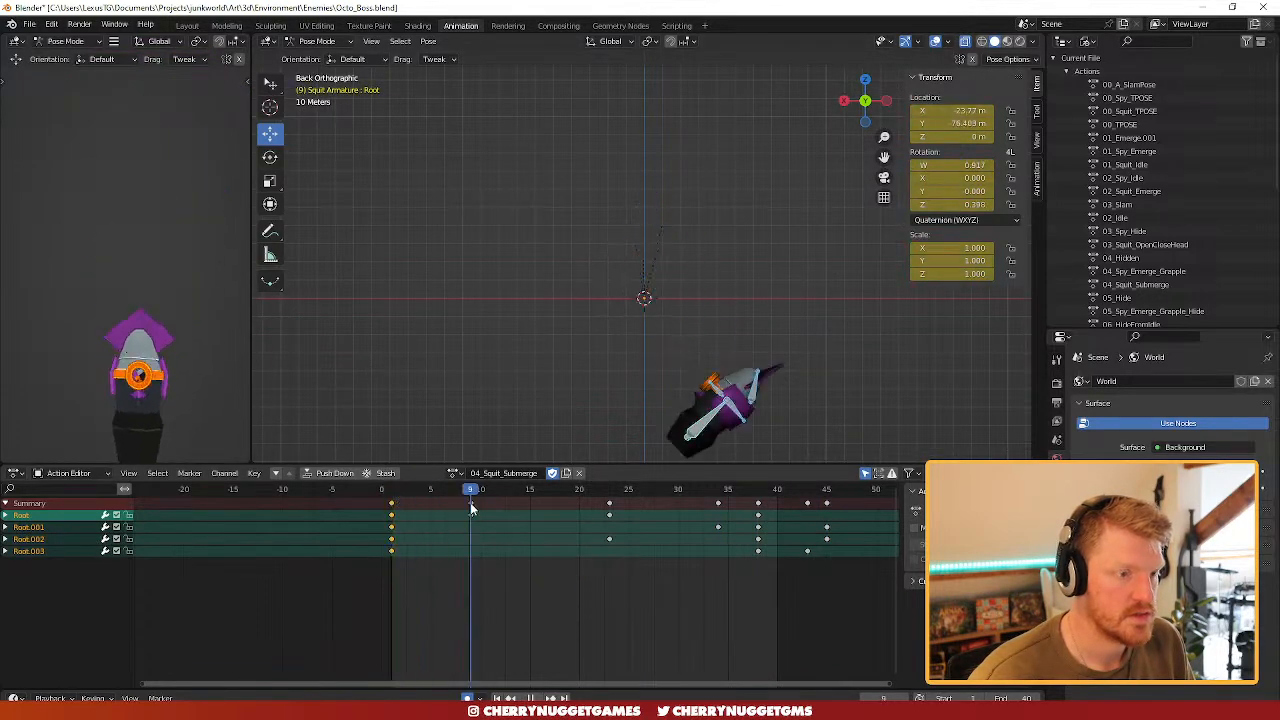
{"action": "key", "text": "space"}
{"action": "left_click_drag", "start_coordinate": [852, 578], "coordinate": [788, 492]}
{"action": "key", "text": "Delete"}
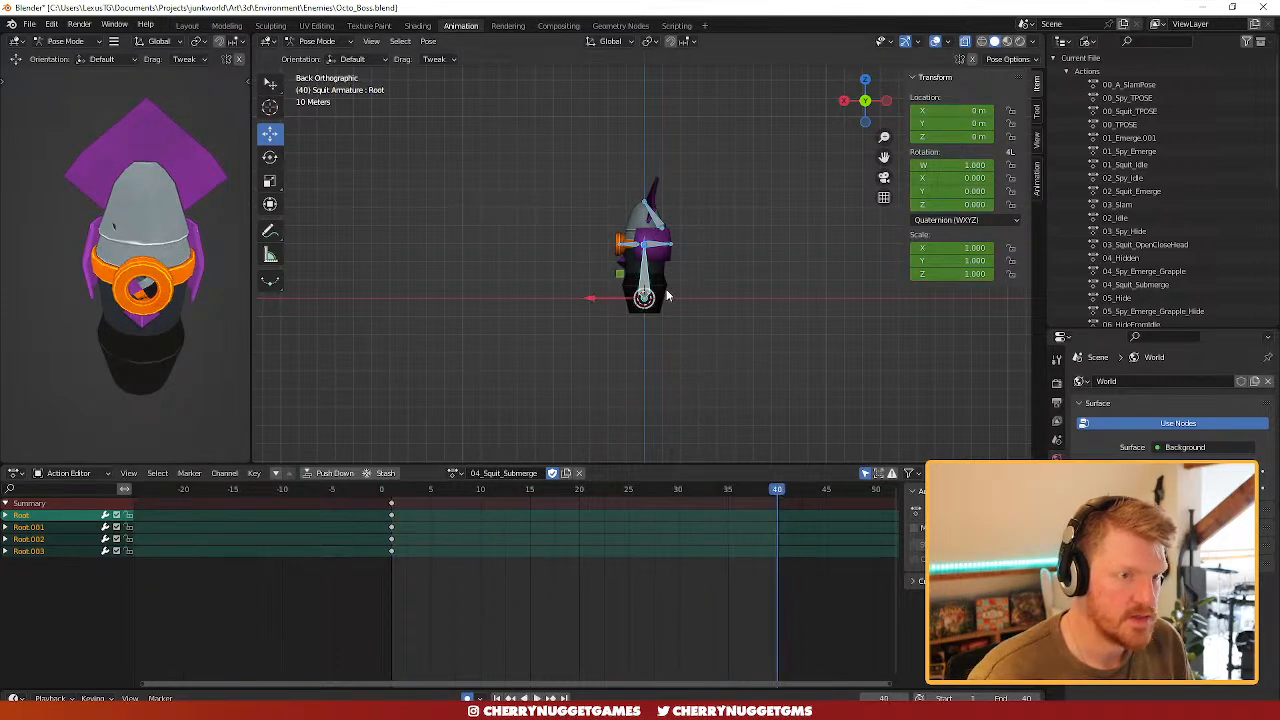
- At frame 40, lower the squid's root about 84 m, tilt it, shift it about -18 m along global X, and preview the dive
{"action": "left_click_drag", "start_coordinate": [642, 268], "coordinate": [634, 451]}
{"action": "key", "text": "r"}
{"action": "left_click", "coordinate": [741, 437]}
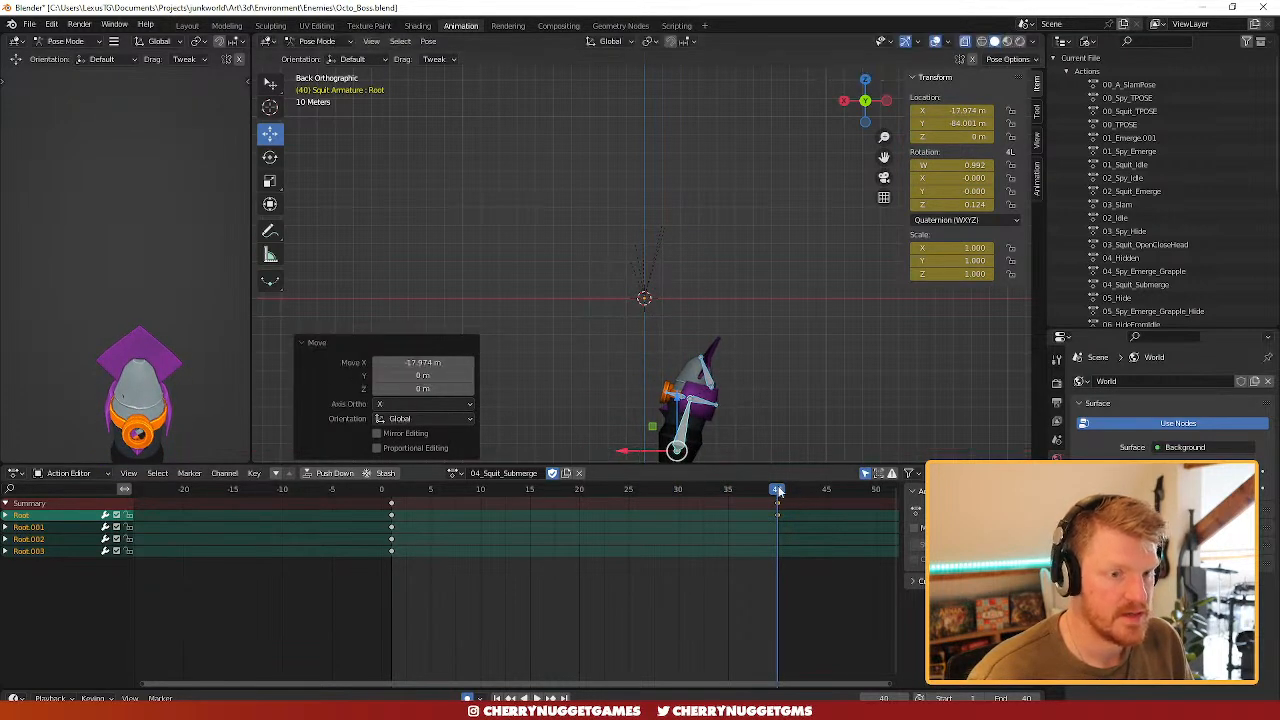
{"action": "left_click_drag", "start_coordinate": [776, 489], "coordinate": [391, 489]}
{"action": "key", "text": "space"}
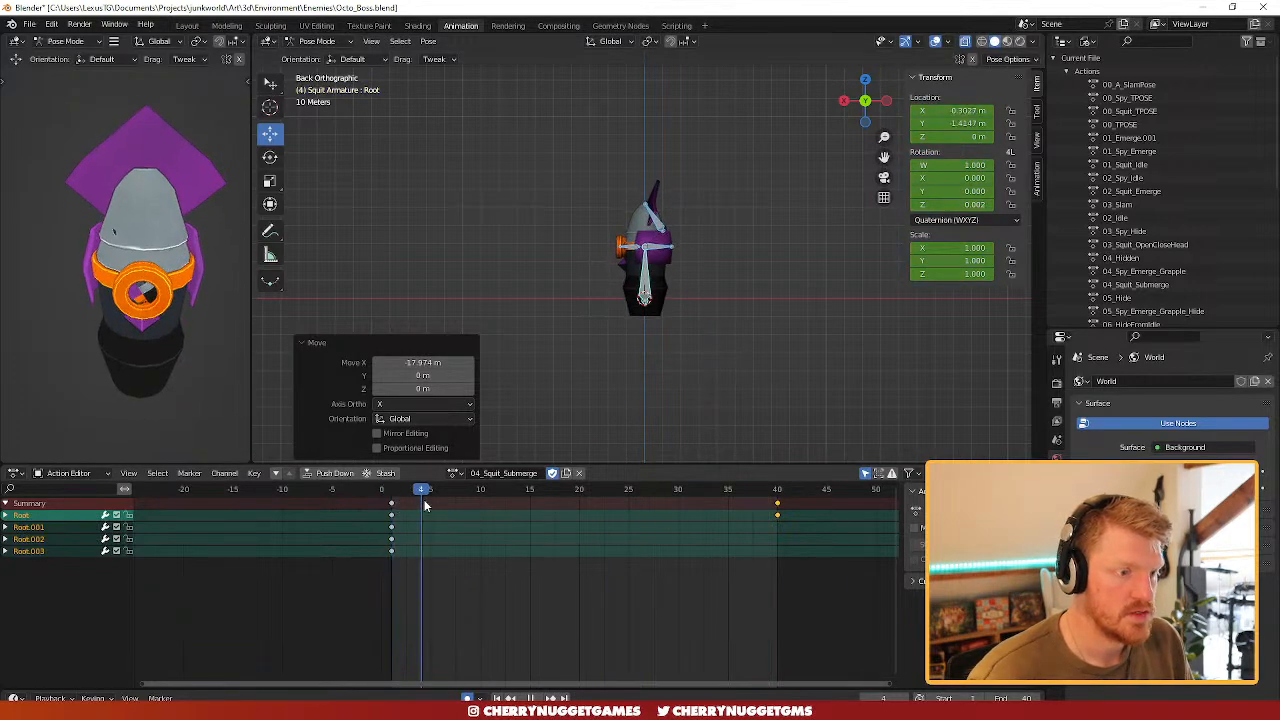
{"action": "key", "text": "space"}
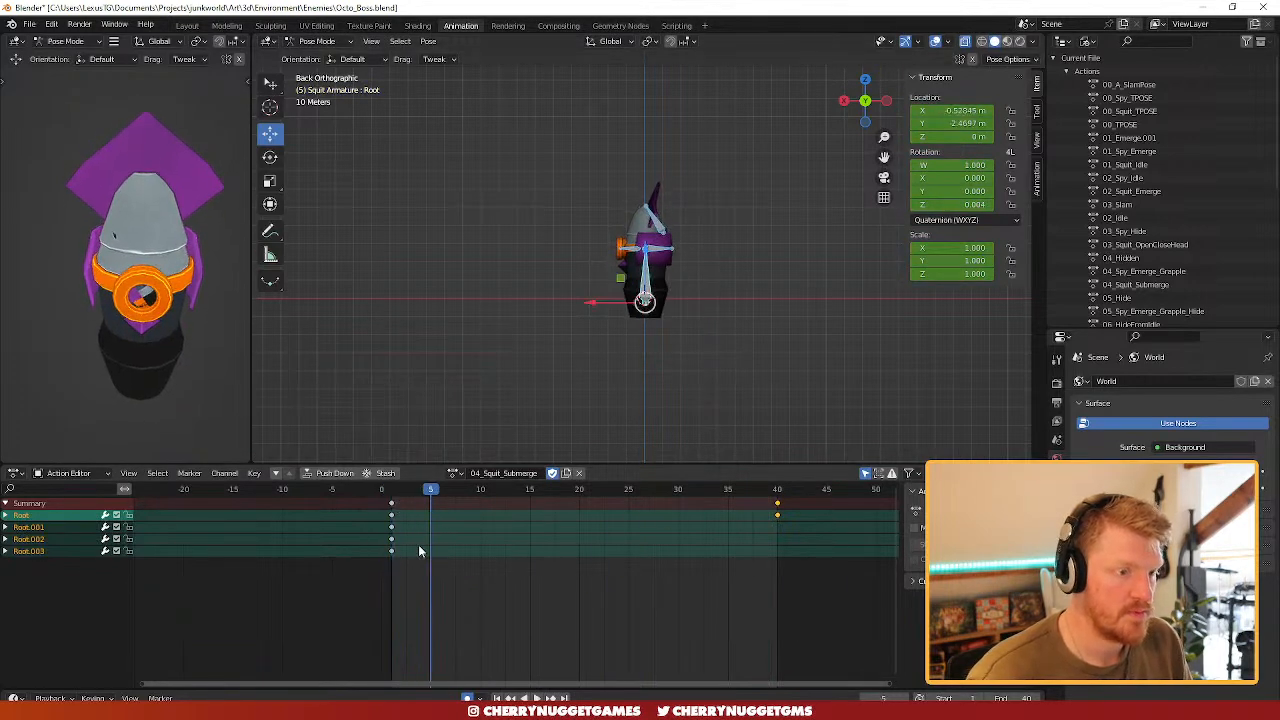
- Copy the frame 1 keys of all bones to frame 5
{"action": "left_click_drag", "start_coordinate": [420, 551], "coordinate": [380, 496]}
{"action": "key", "text": "ctrl+c"}
{"action": "key", "text": "ctrl+v"}
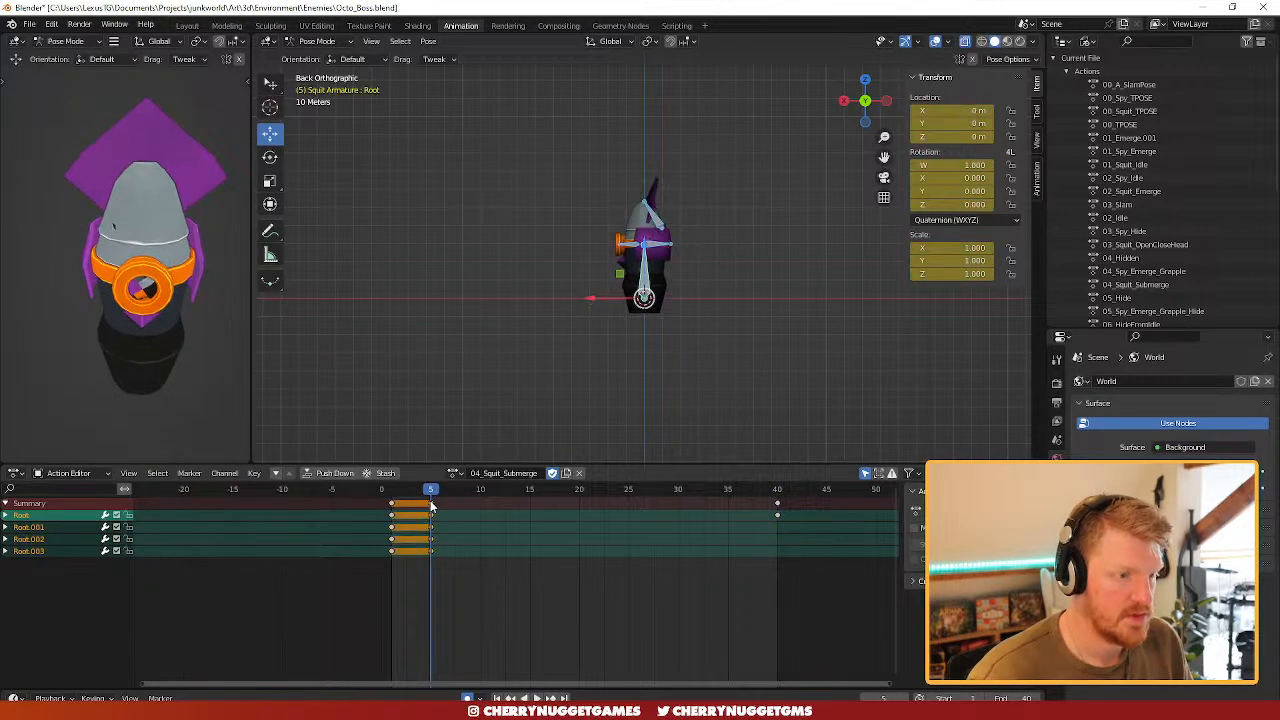
- At frame 5, raise the squid slightly, tilt it, shift it about -6.2 m along global X, and play the result
{"action": "left_click_drag", "start_coordinate": [643, 253], "coordinate": [643, 238]}
{"action": "key", "text": "r"}
{"action": "left_click", "coordinate": [691, 253]}
{"action": "left_click_drag", "start_coordinate": [604, 282], "coordinate": [616, 282]}
{"action": "key", "text": "space"}
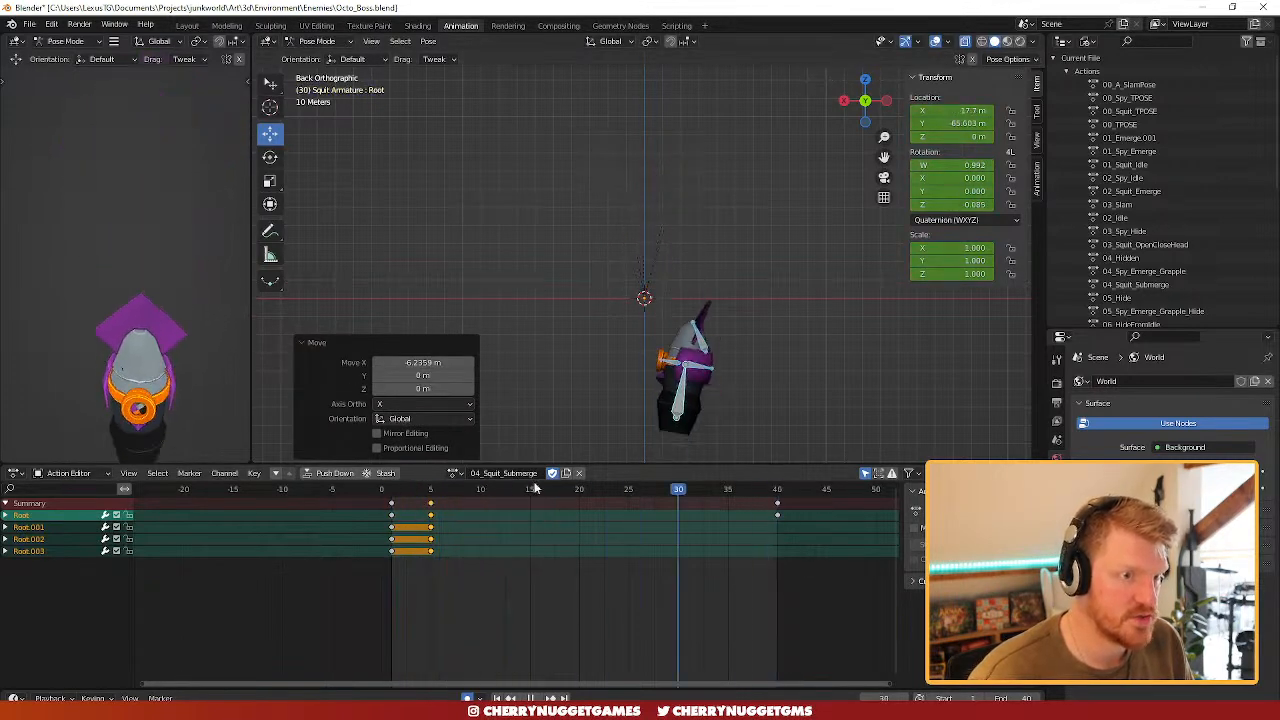
- Insert keyframes for all bones in their interpolated pose at frame 10
{"action": "left_click_drag", "start_coordinate": [571, 462], "coordinate": [481, 489]}
{"action": "key", "text": "i"}
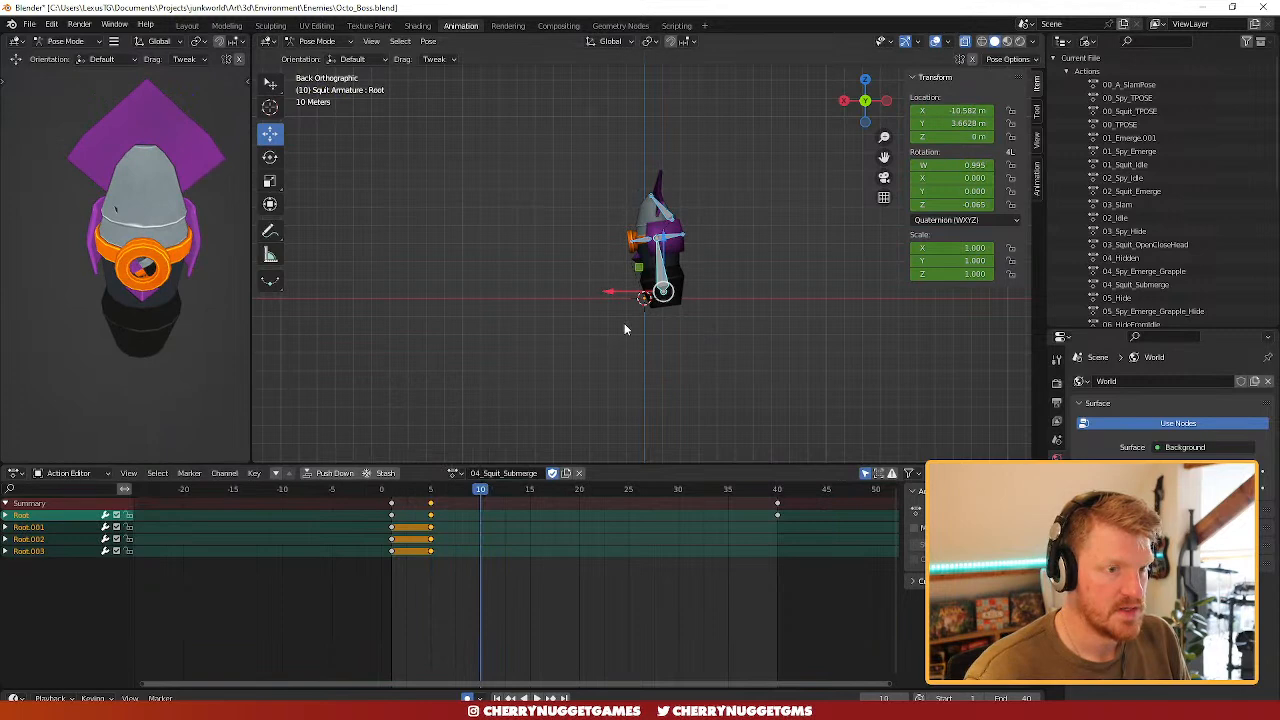
{"action": "key", "text": "i"}
{"action": "left_click", "coordinate": [612, 309]}
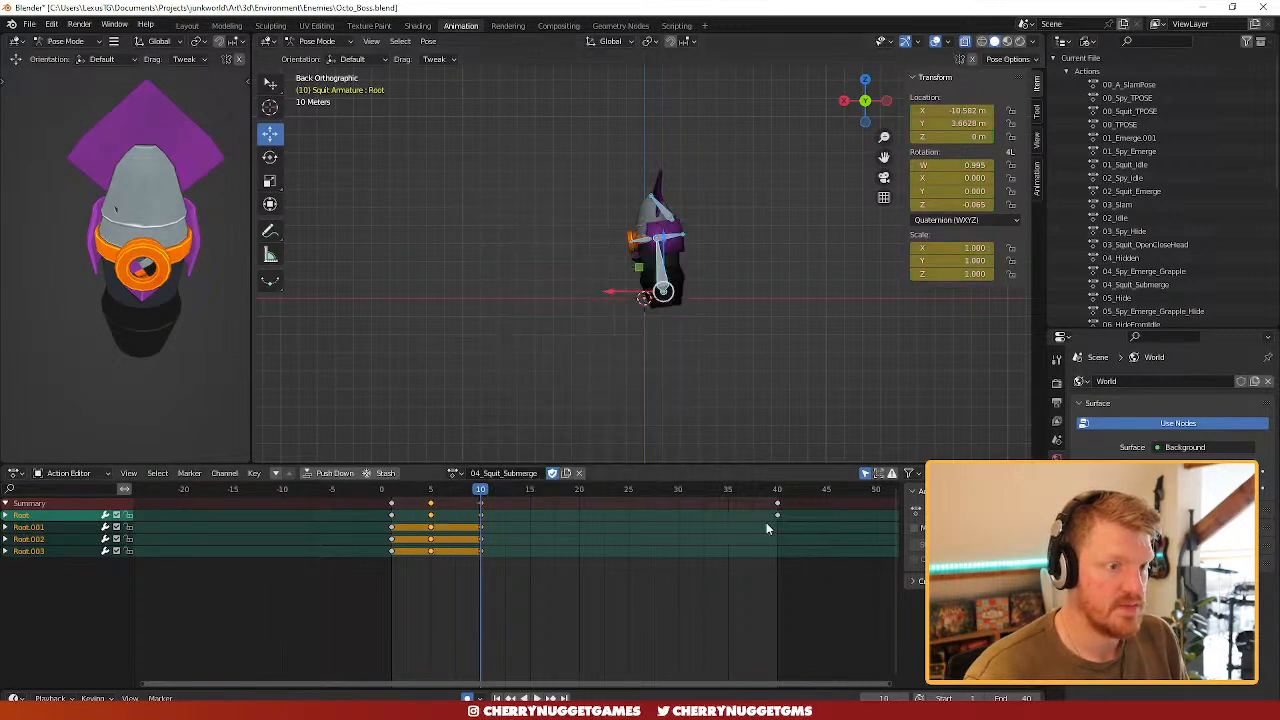
- Move the root's submerged-pose key from frame 40 to frame 15 and preview the faster dive
{"action": "left_click_drag", "start_coordinate": [741, 487], "coordinate": [742, 487]}
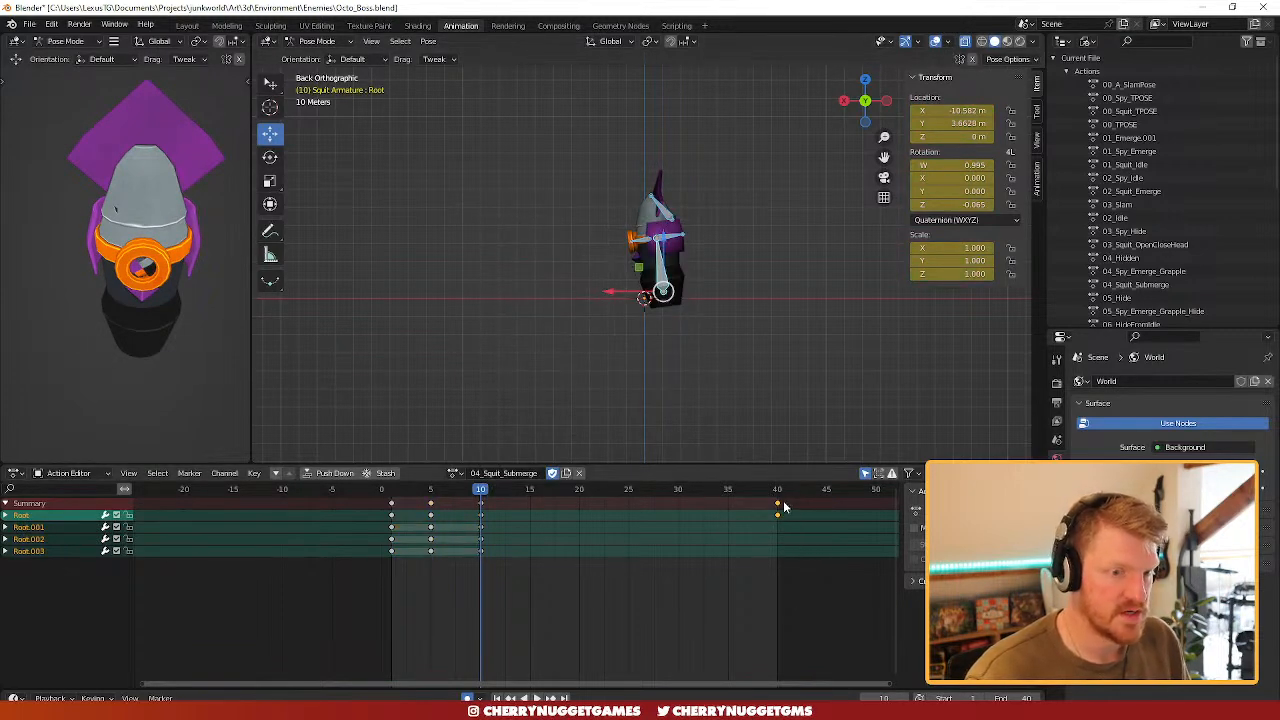
{"action": "key", "text": "g"}
{"action": "left_click", "coordinate": [518, 519]}
{"action": "key", "text": "space"}
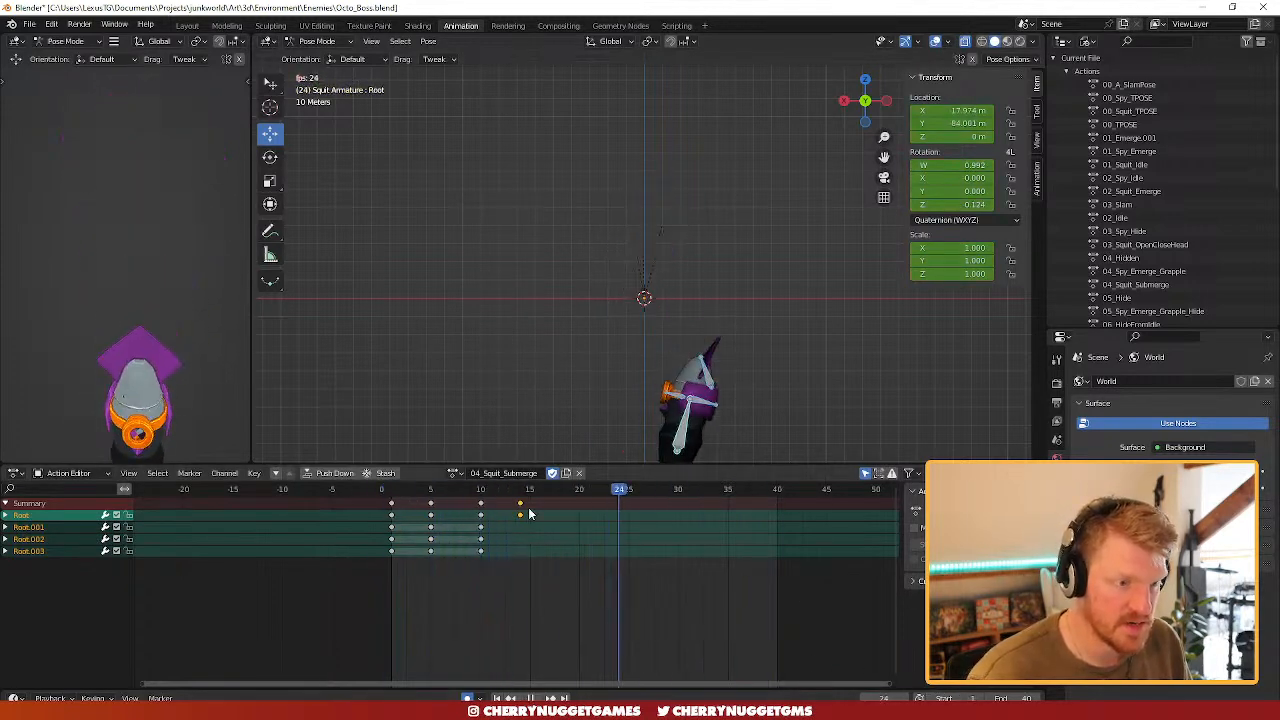
{"action": "key", "text": "space"}
{"action": "left_click_drag", "start_coordinate": [524, 503], "coordinate": [455, 497]}
- Rotate the goggle bone Root.001 about -6.8° for the frame 10 pose and preview its motion
{"action": "scroll", "coordinate": [648, 257], "scroll_direction": "up", "scroll_amount": 5}
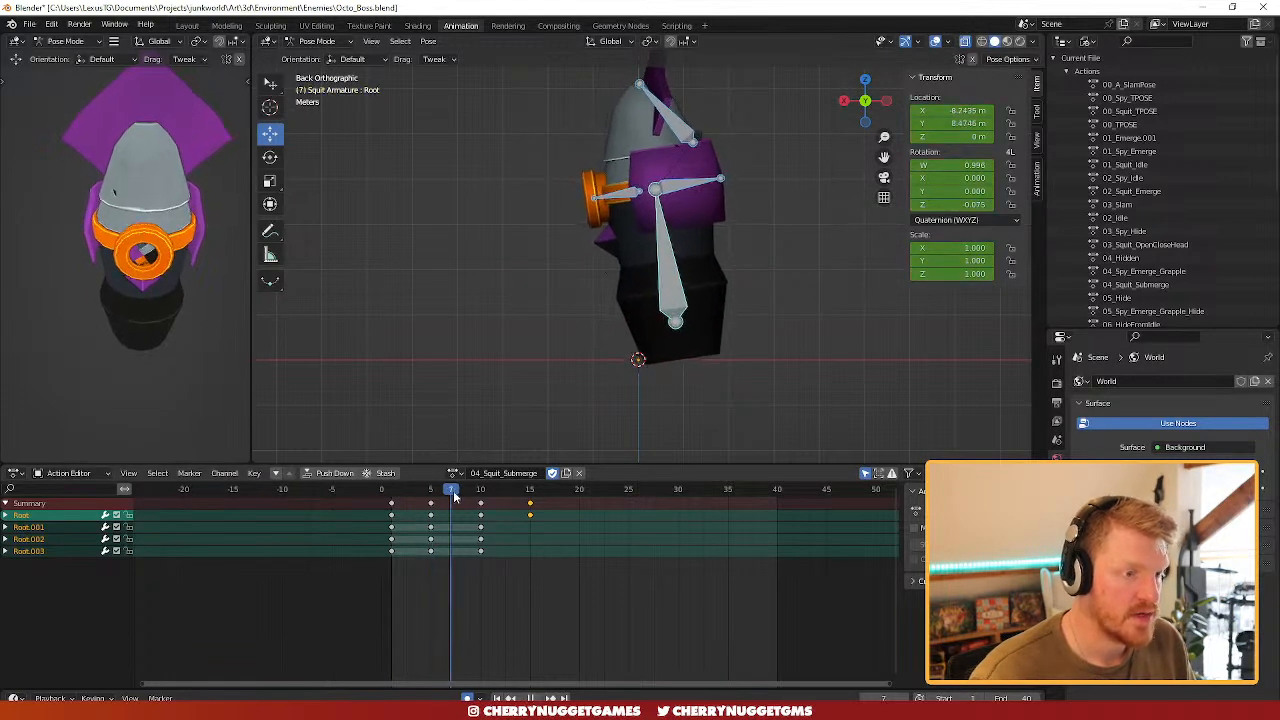
{"action": "left_click", "coordinate": [615, 200]}
{"action": "key", "text": "r"}
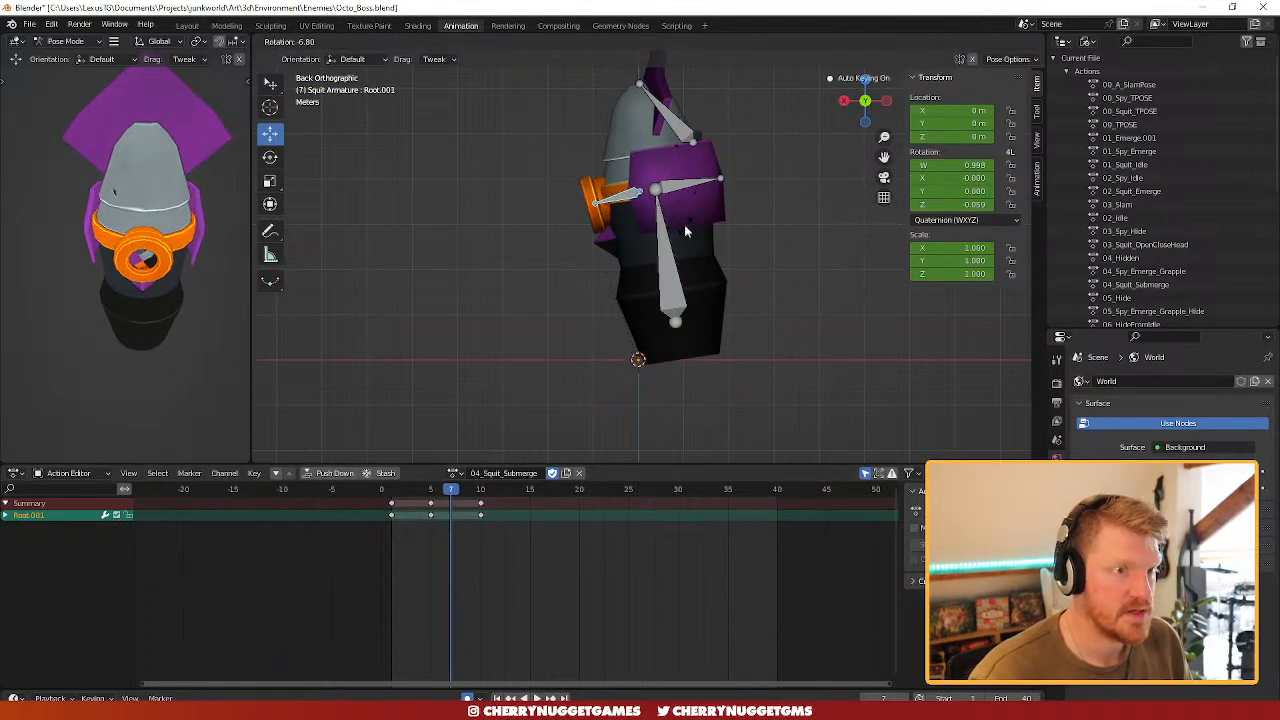
{"action": "left_click", "coordinate": [685, 232]}
{"action": "left_click_drag", "start_coordinate": [452, 508], "coordinate": [481, 508]}
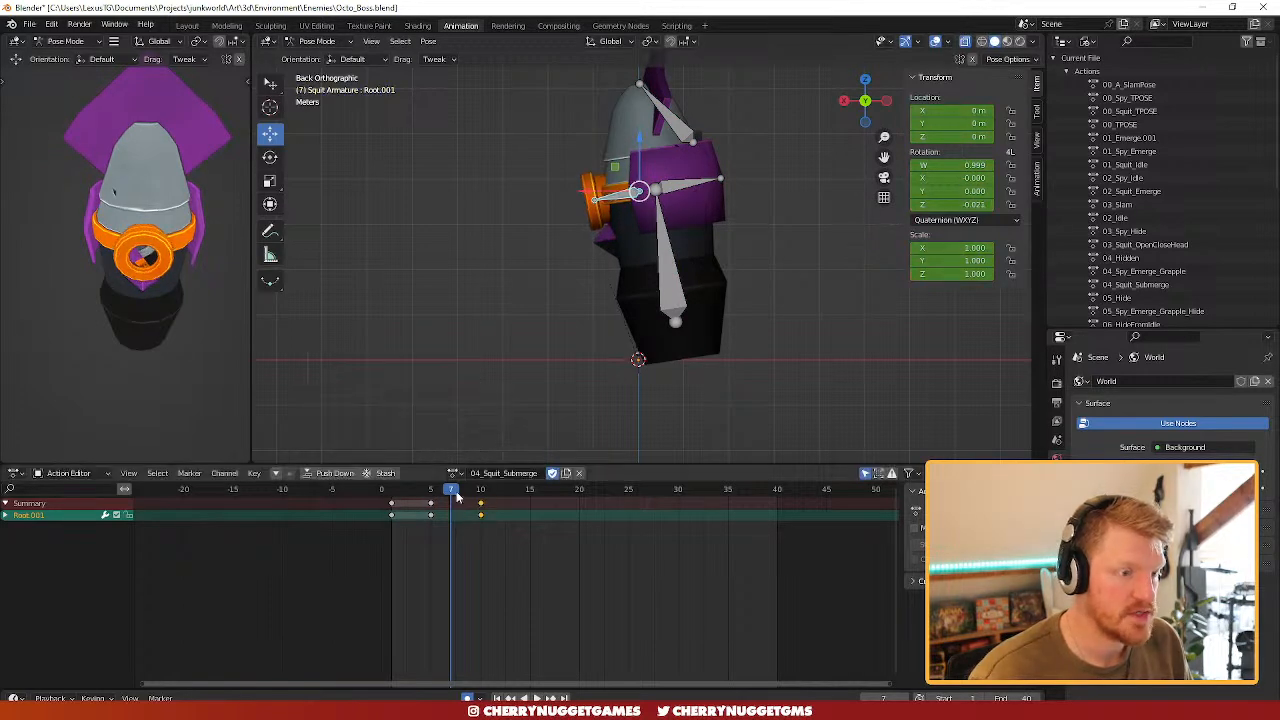
{"action": "key", "text": "space"}
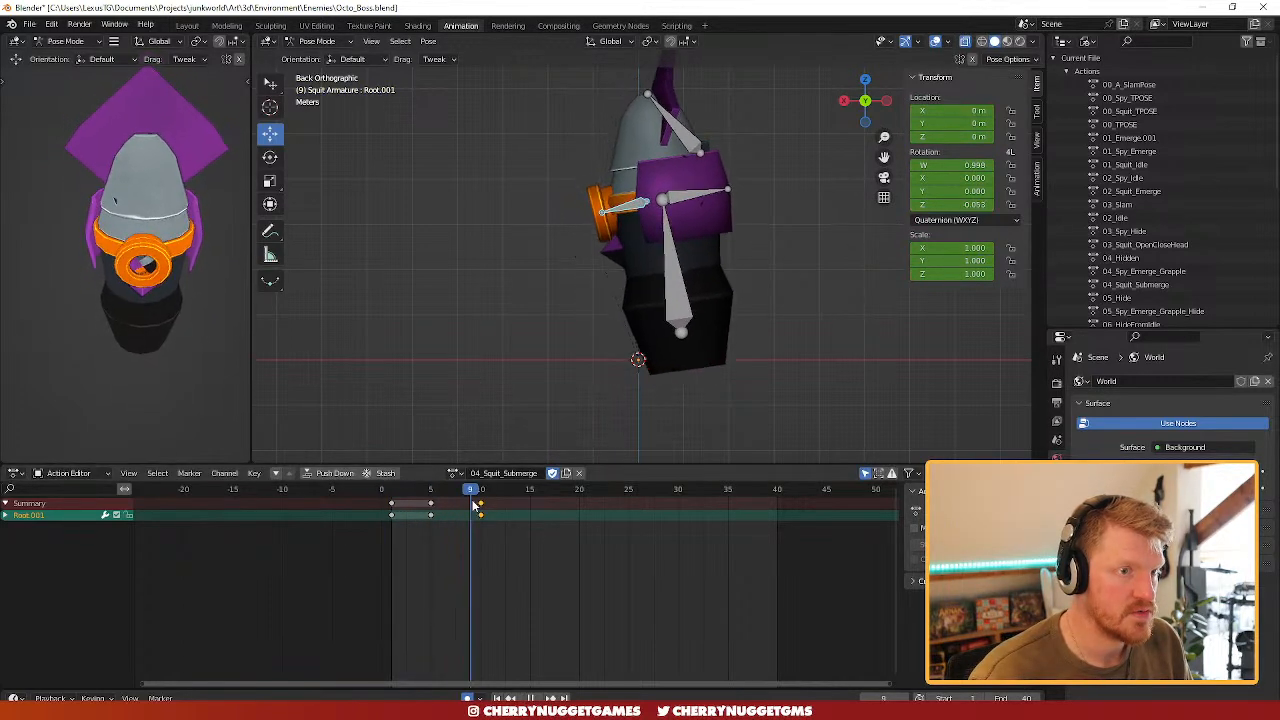
{"action": "key", "text": "Escape"}
- At frame 10, rotate the purple collar bone Root.002 by -14.2° and play the animation
{"action": "left_click_drag", "start_coordinate": [362, 512], "coordinate": [479, 507]}
{"action": "key", "text": "r"}
{"action": "left_click", "coordinate": [789, 243]}
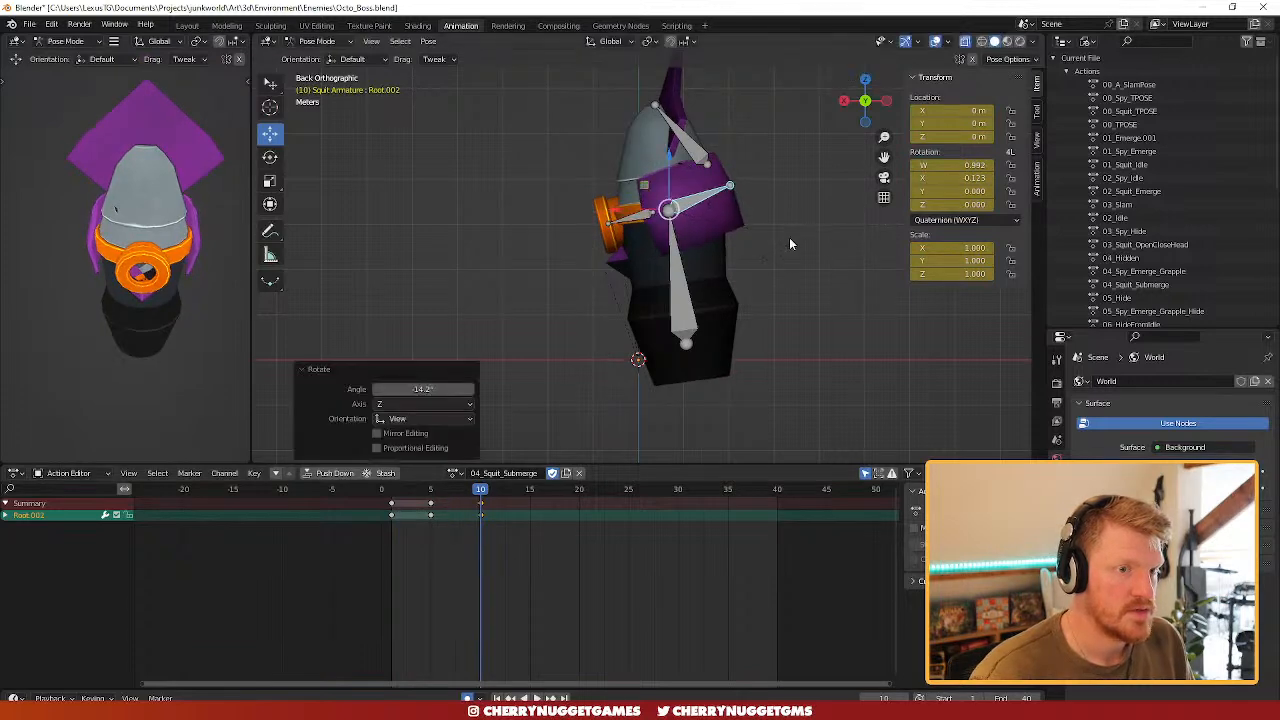
{"action": "key", "text": "space"}
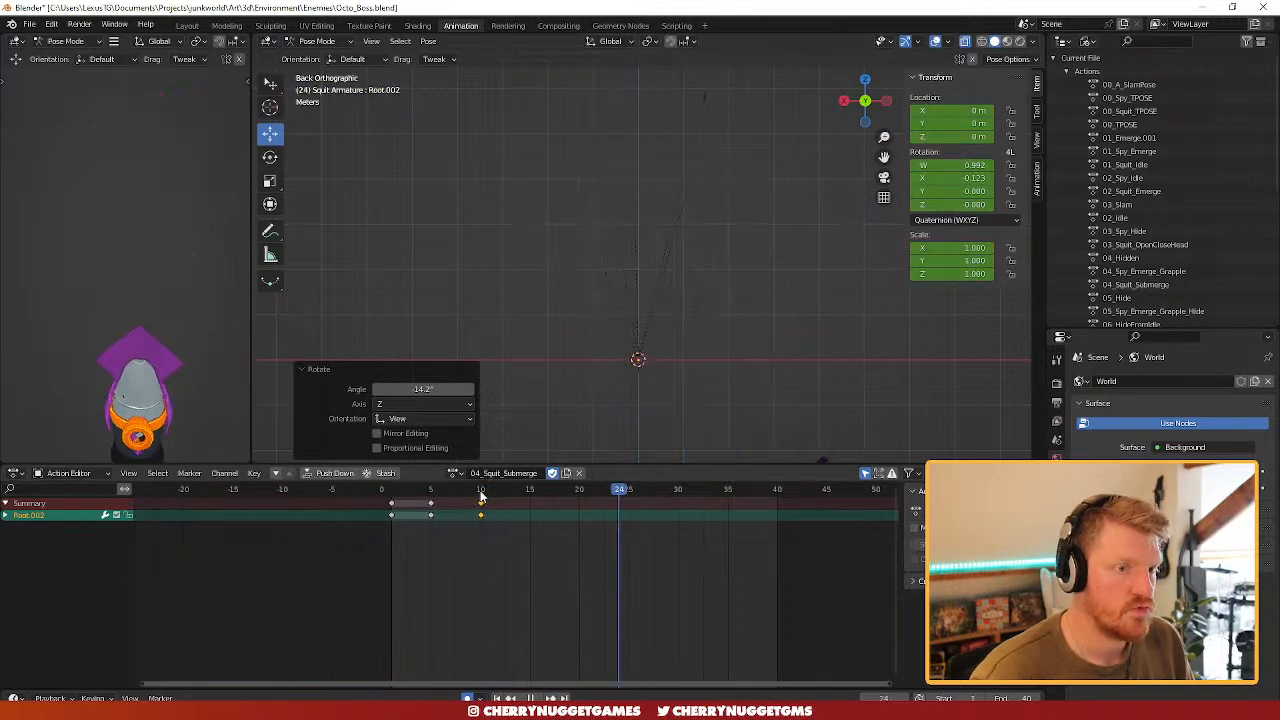
{"action": "key", "text": "space"}
- Set the scene's end frame to 15 and play the submerge animation from the start
{"action": "left_click", "coordinate": [383, 493]}
{"action": "key", "text": "space"}
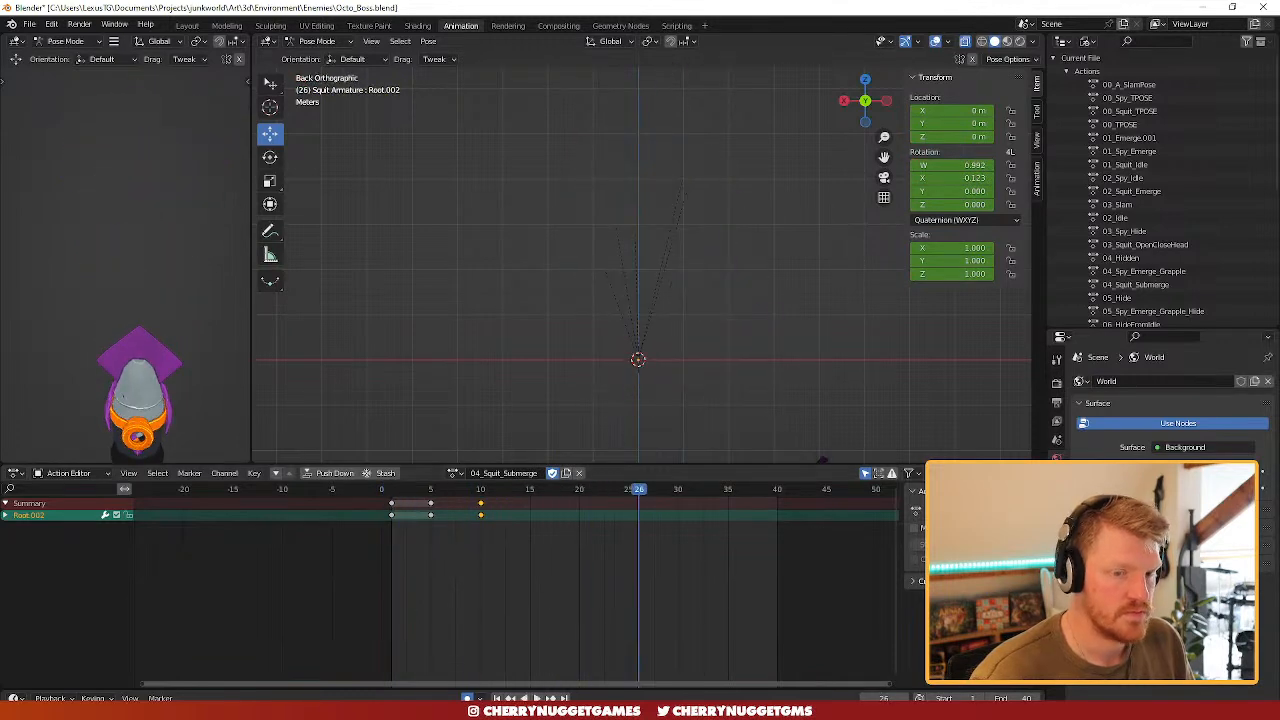
{"action": "key", "text": "space"}
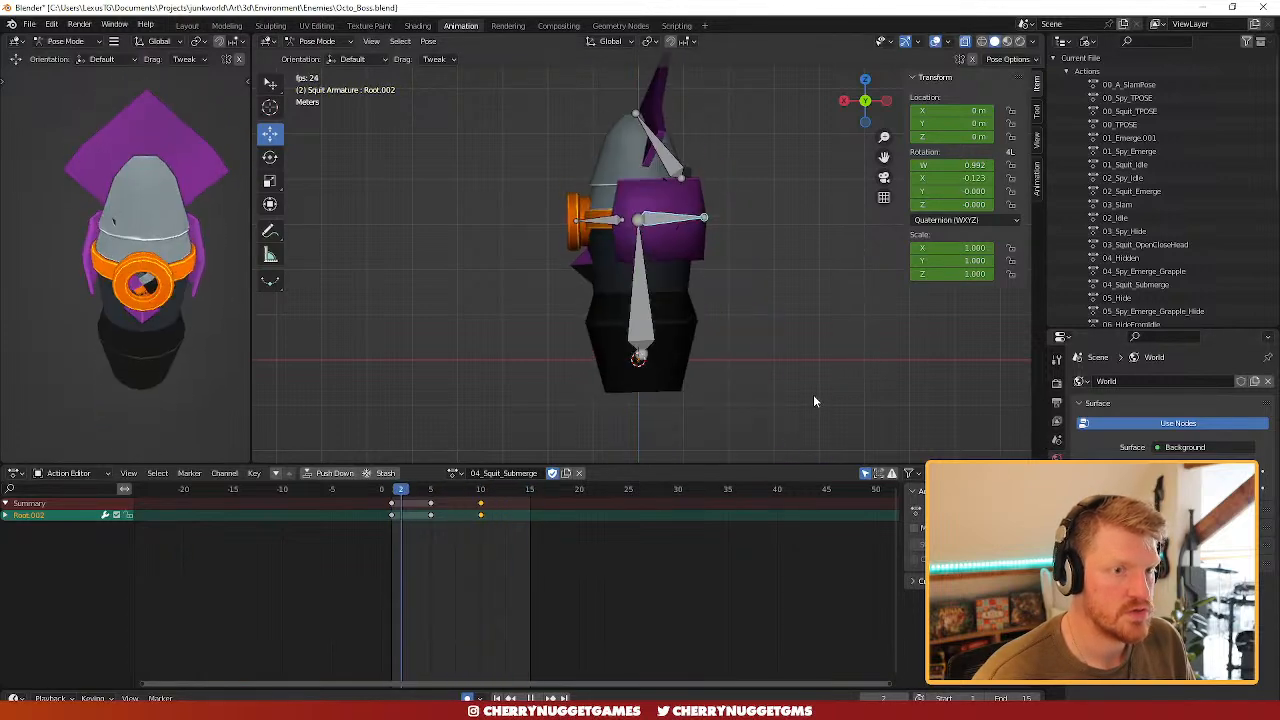
{"action": "key", "text": "Escape"}
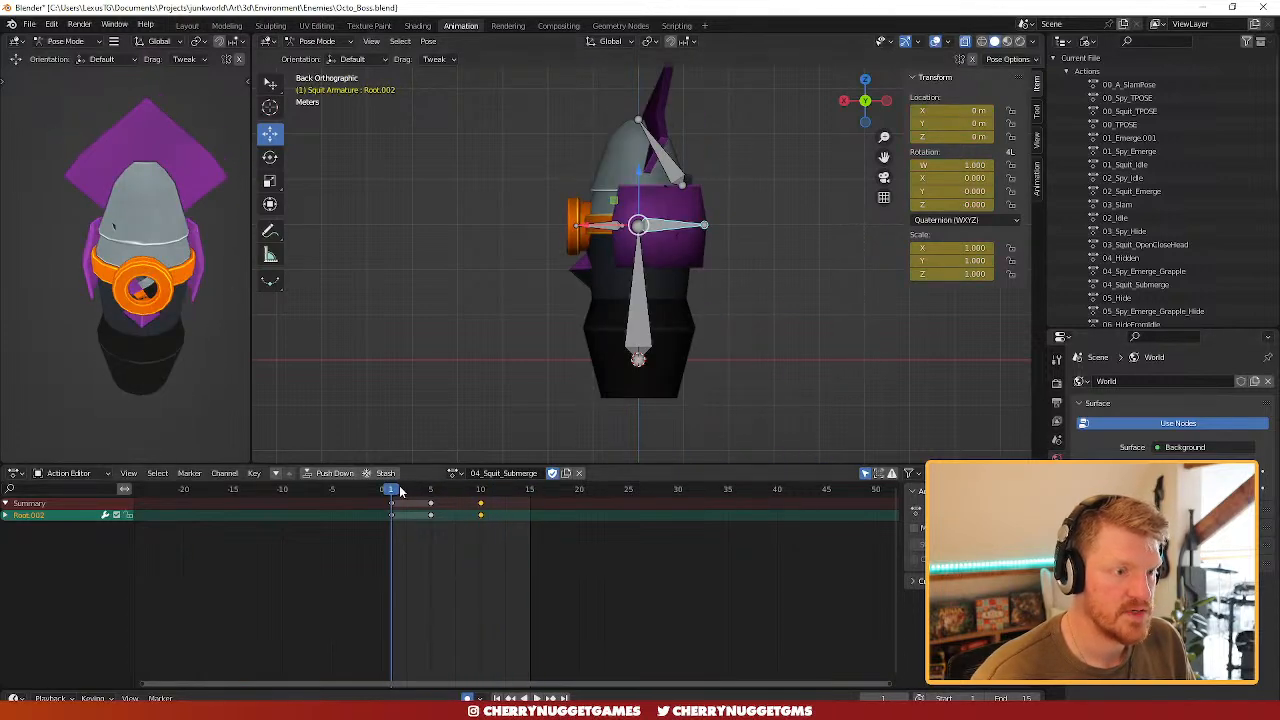
{"action": "key", "text": "space"}
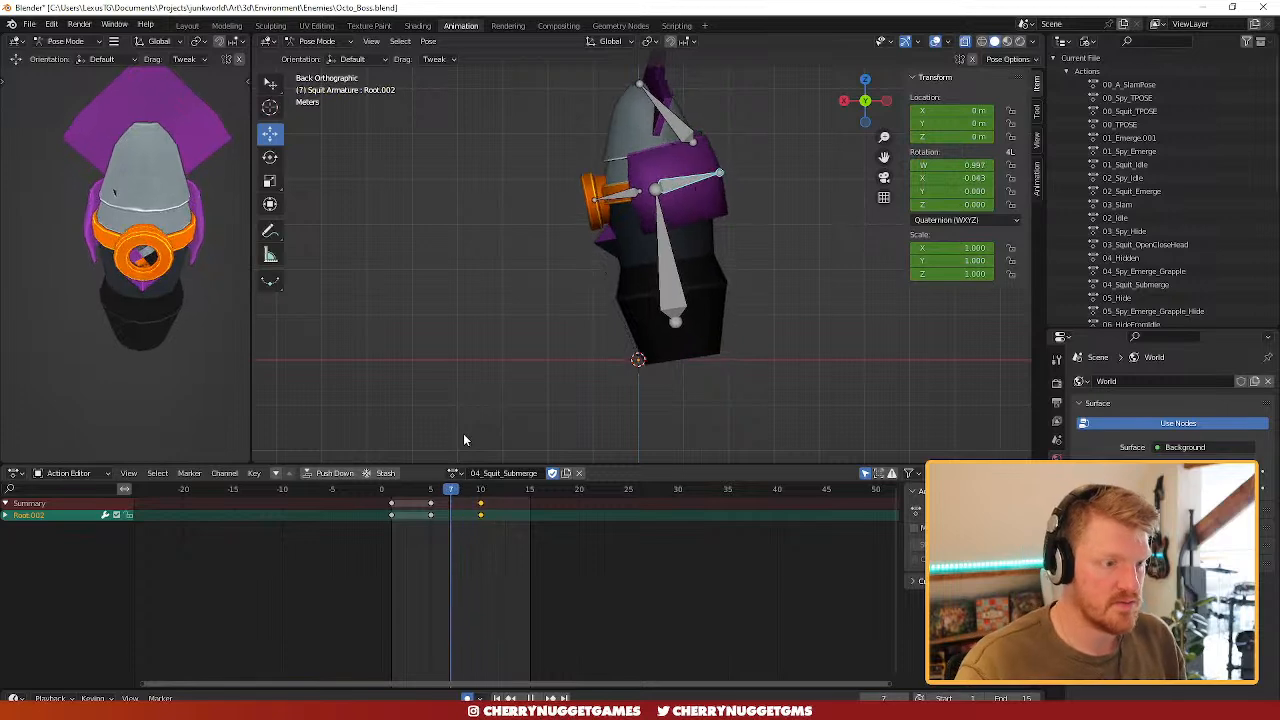
{"action": "key", "text": "space"}
- At frame 10, rotate the upper head bone Root.003 slightly clockwise and play the submerge animation
{"action": "left_click", "coordinate": [706, 165]}
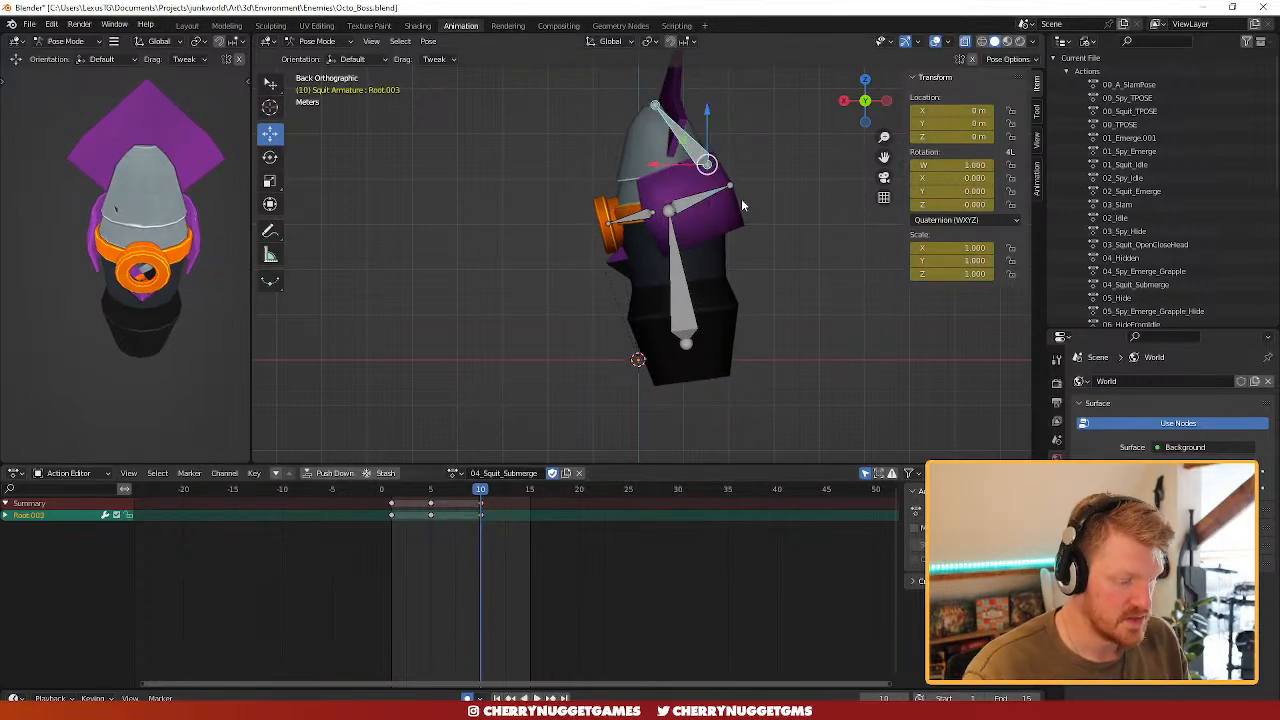
{"action": "key", "text": "r"}
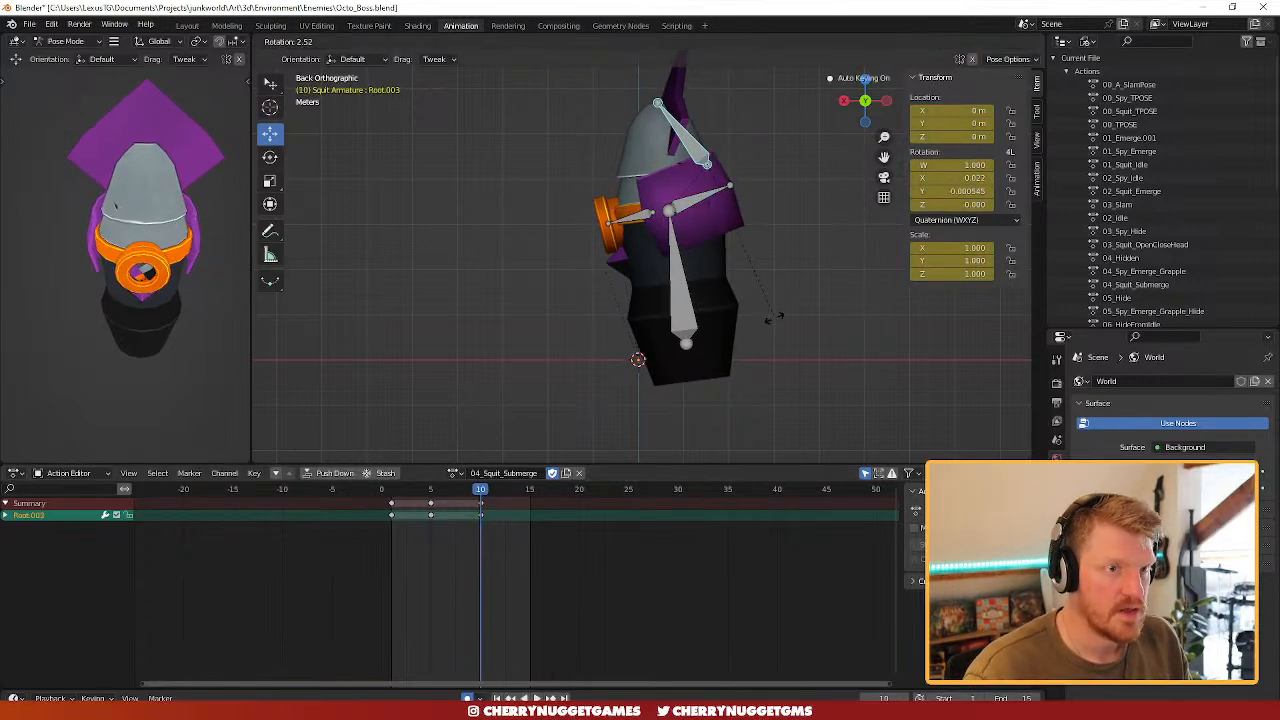
{"action": "left_click", "coordinate": [772, 334]}
{"action": "left_click_drag", "start_coordinate": [482, 492], "coordinate": [559, 506]}
{"action": "right_click", "coordinate": [557, 678]}
{"action": "left_click", "coordinate": [557, 675]}
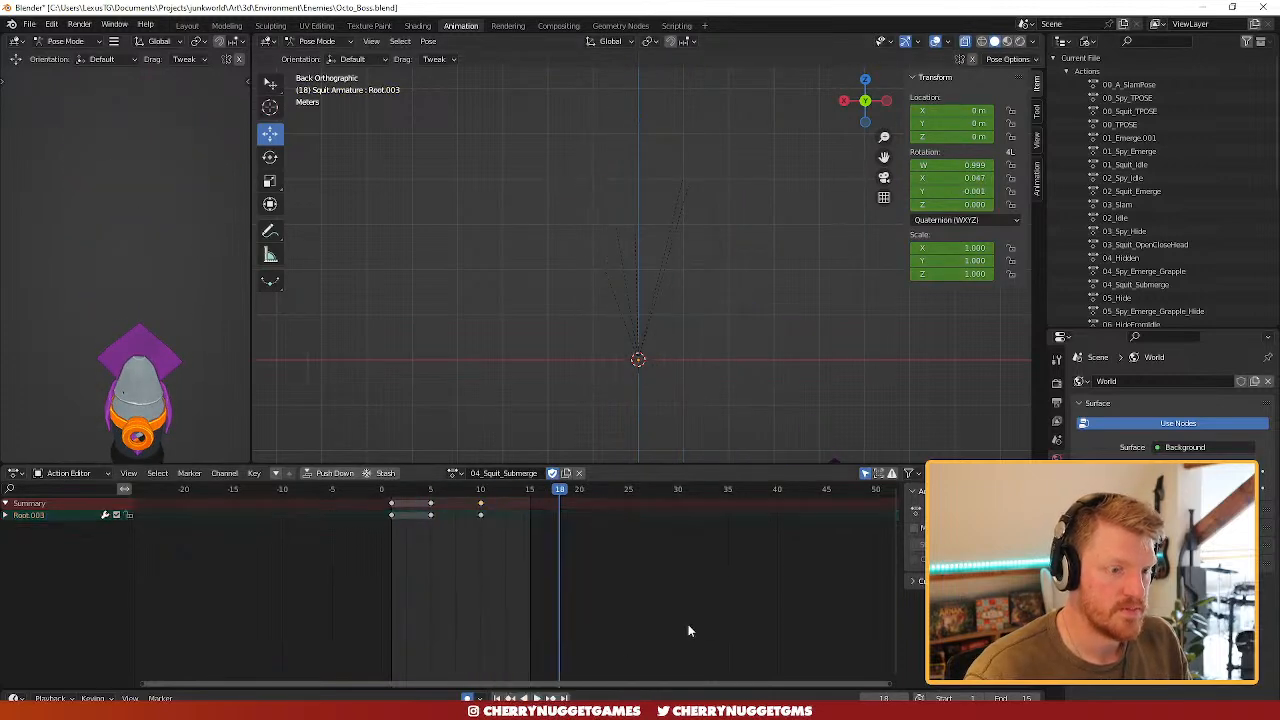
{"action": "key", "text": "space"}
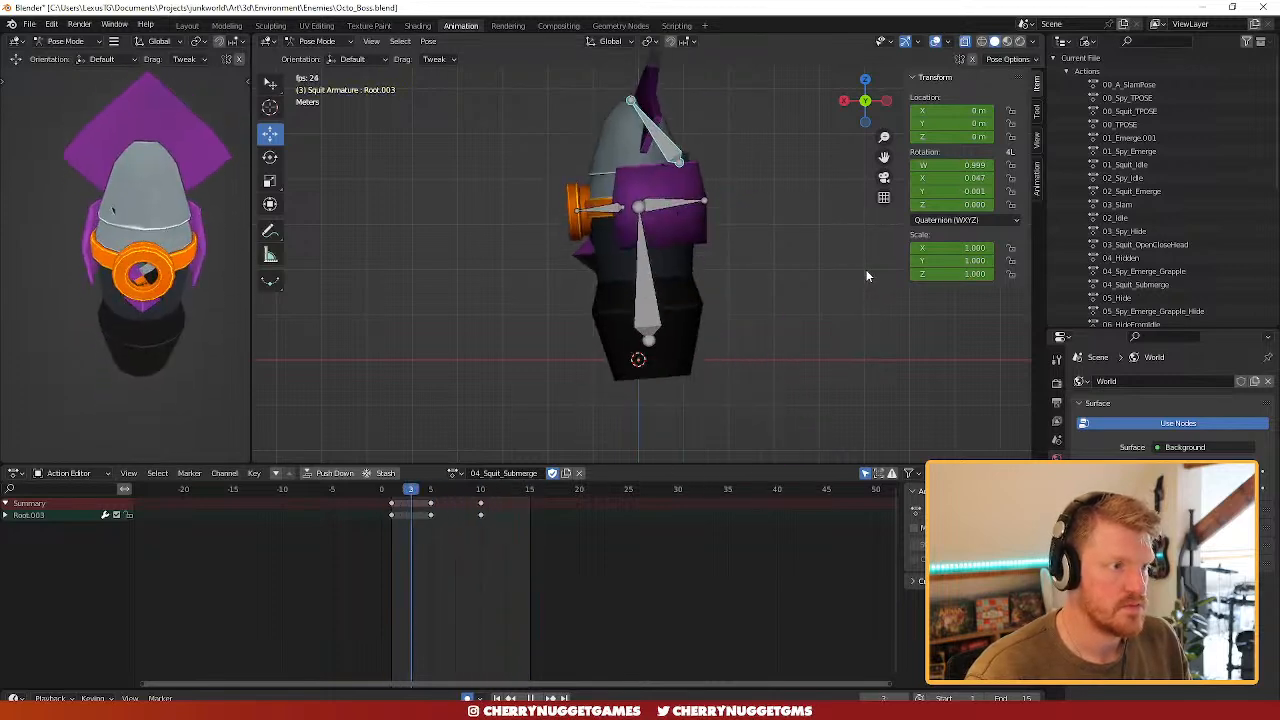
{"action": "key", "text": "space"}
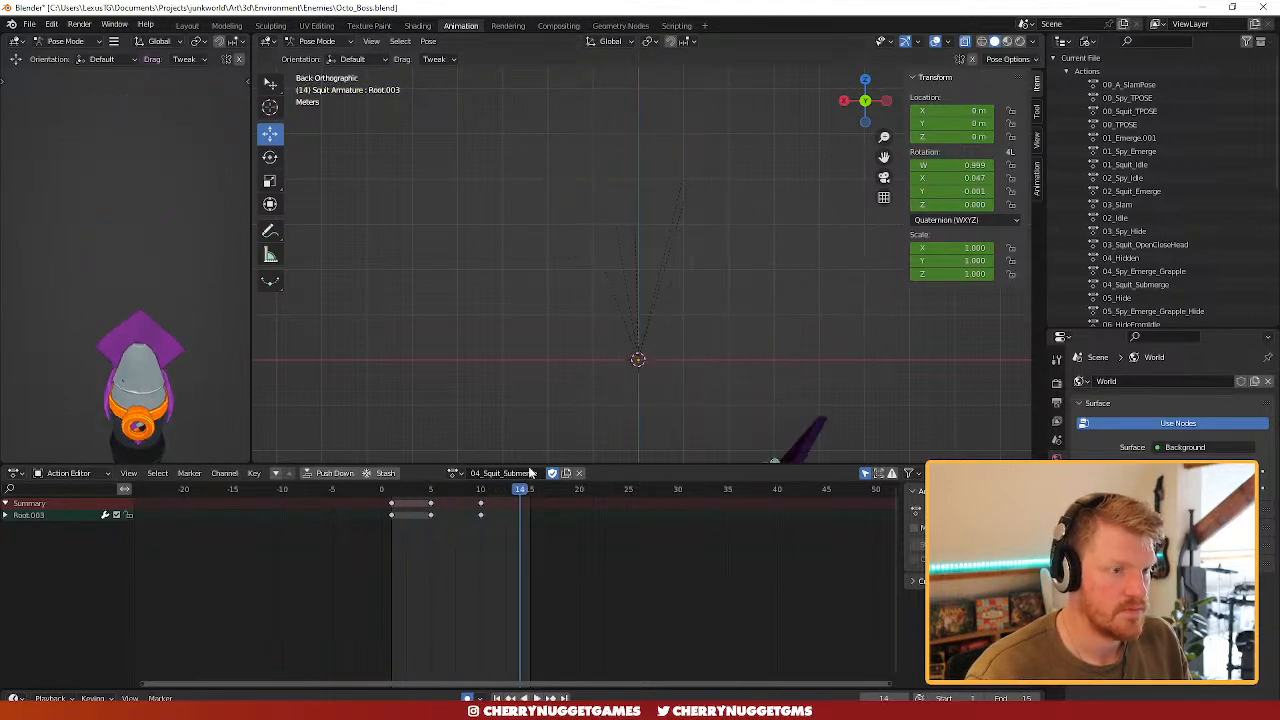
- At frame 10, rotate the goggle bone Root.001 by 14° and play the animation to check its motion
{"action": "left_click", "coordinate": [482, 492]}
{"action": "left_click", "coordinate": [640, 224]}
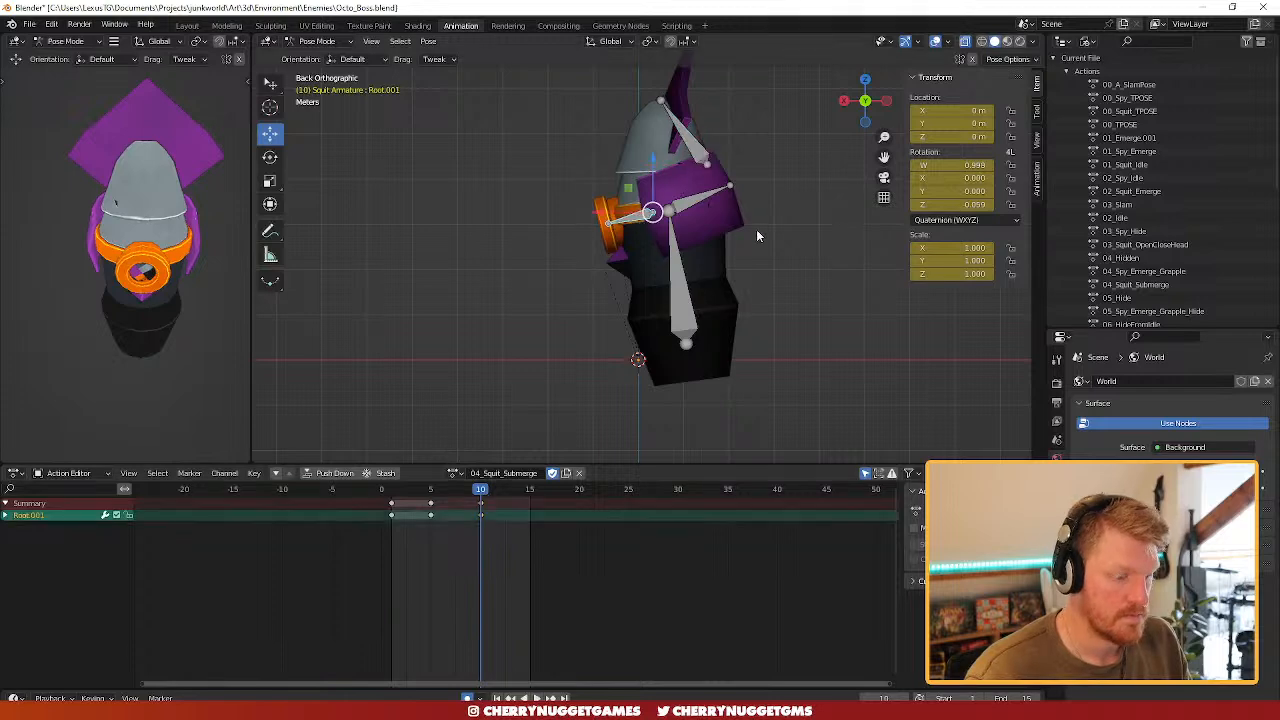
{"action": "key", "text": "r"}
{"action": "left_click", "coordinate": [744, 264]}
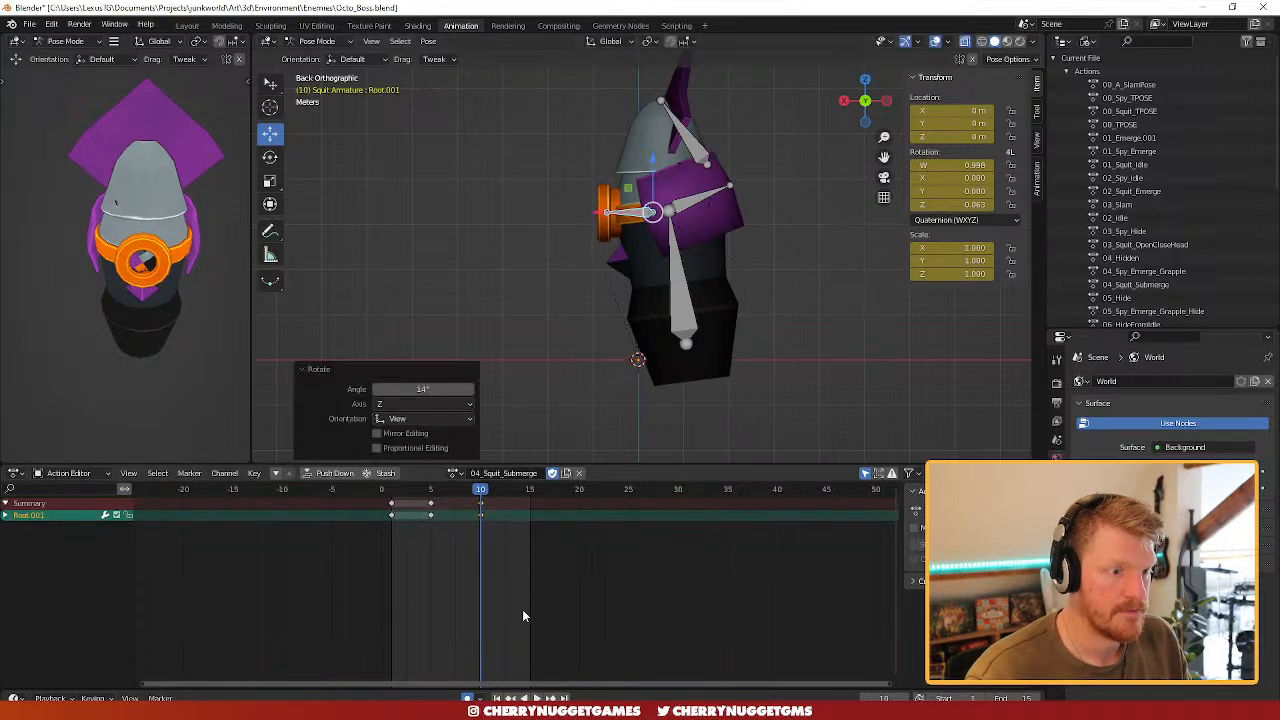
{"action": "key", "text": "space"}
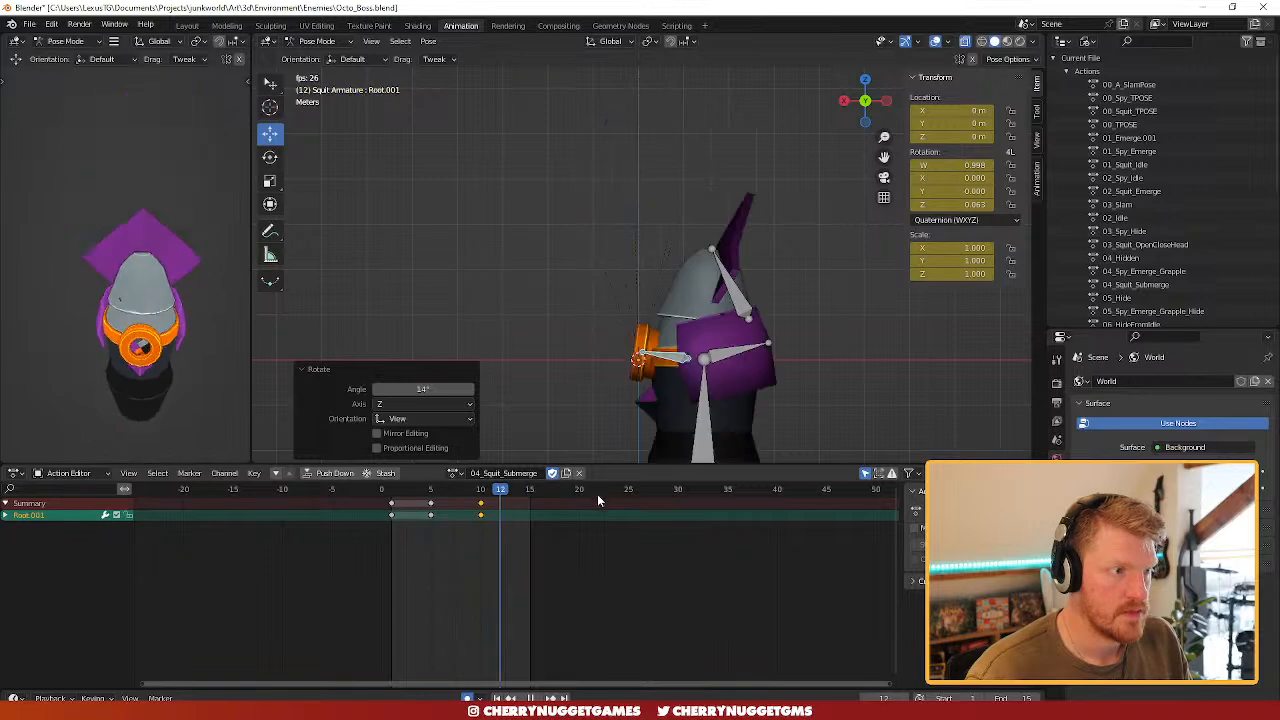
{"action": "key", "text": "space"}
- Switch to Object Mode and select the whole squid together with its armature
{"action": "left_click", "coordinate": [317, 41]}
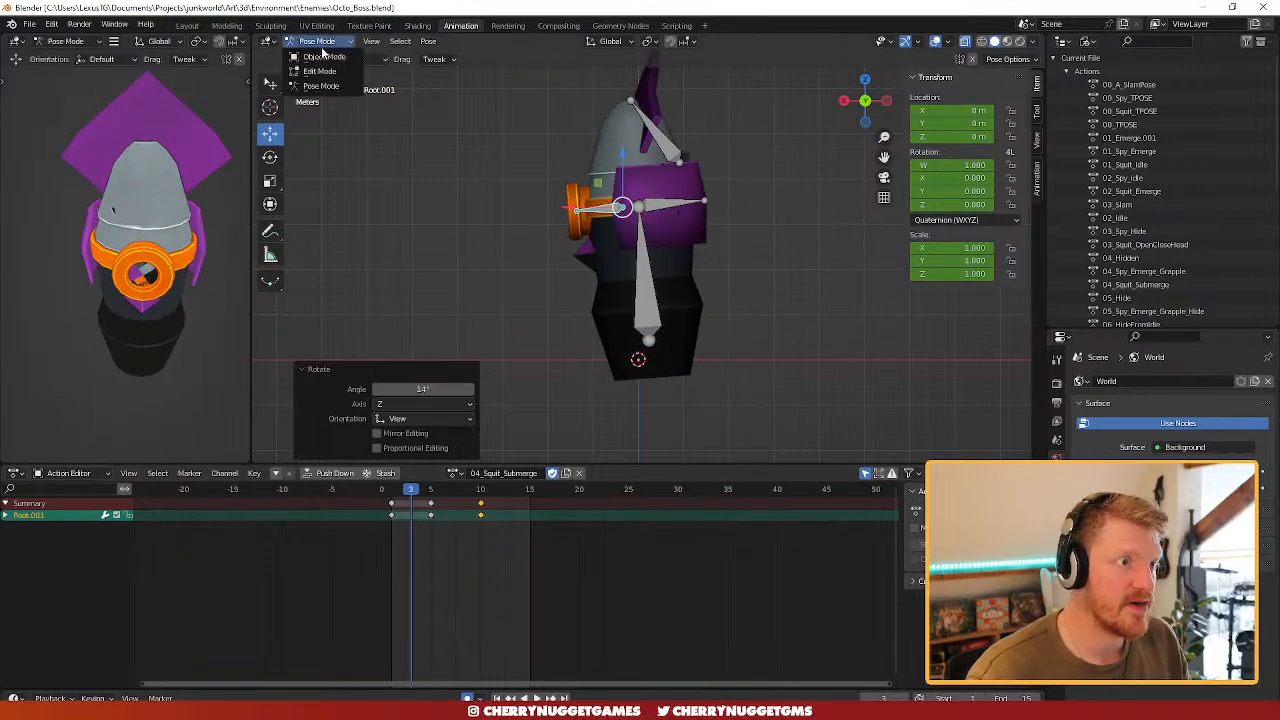
{"action": "left_click", "coordinate": [318, 56]}
{"action": "scroll", "coordinate": [442, 190], "scroll_direction": "down", "scroll_amount": 4}
{"action": "left_click_drag", "start_coordinate": [762, 391], "coordinate": [508, 145]}
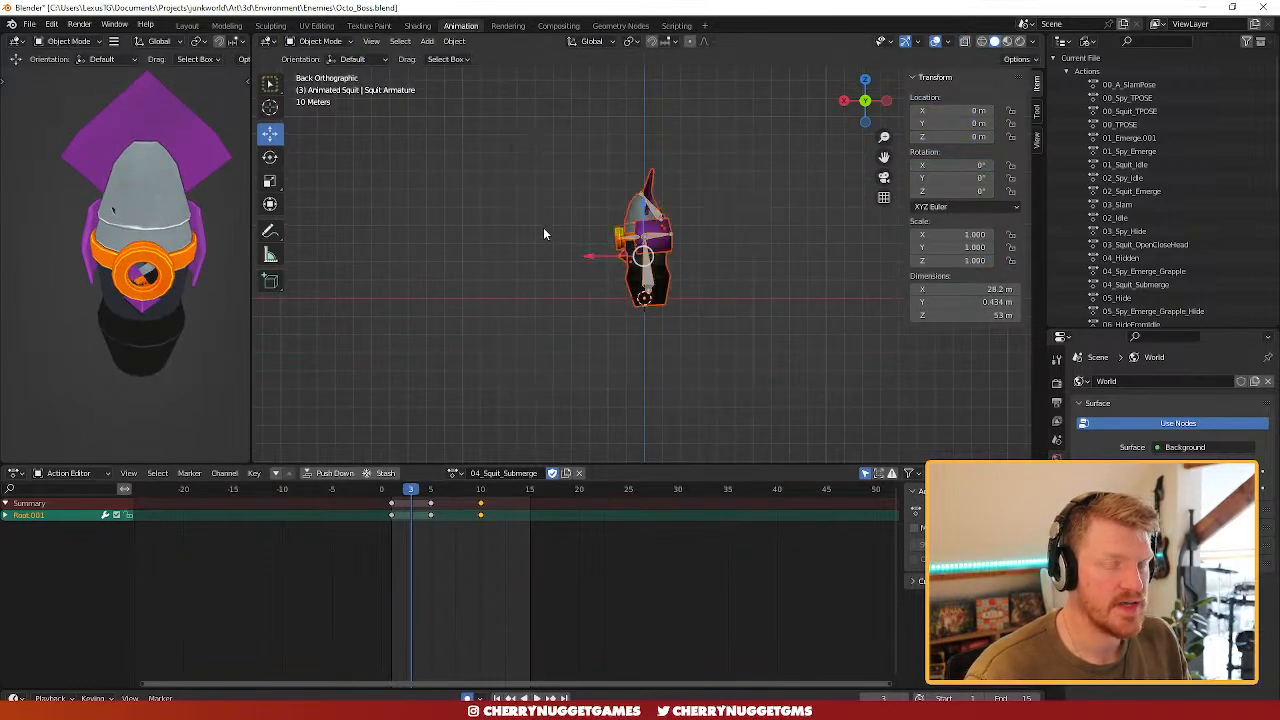
{"action": "middle_click_drag", "start_coordinate": [543, 227], "coordinate": [336, 48]}
- Export the selected squid as FBX with the Animated Good preset, overwriting Mod_Octo_Body.fbx
{"action": "left_click", "coordinate": [30, 24]}
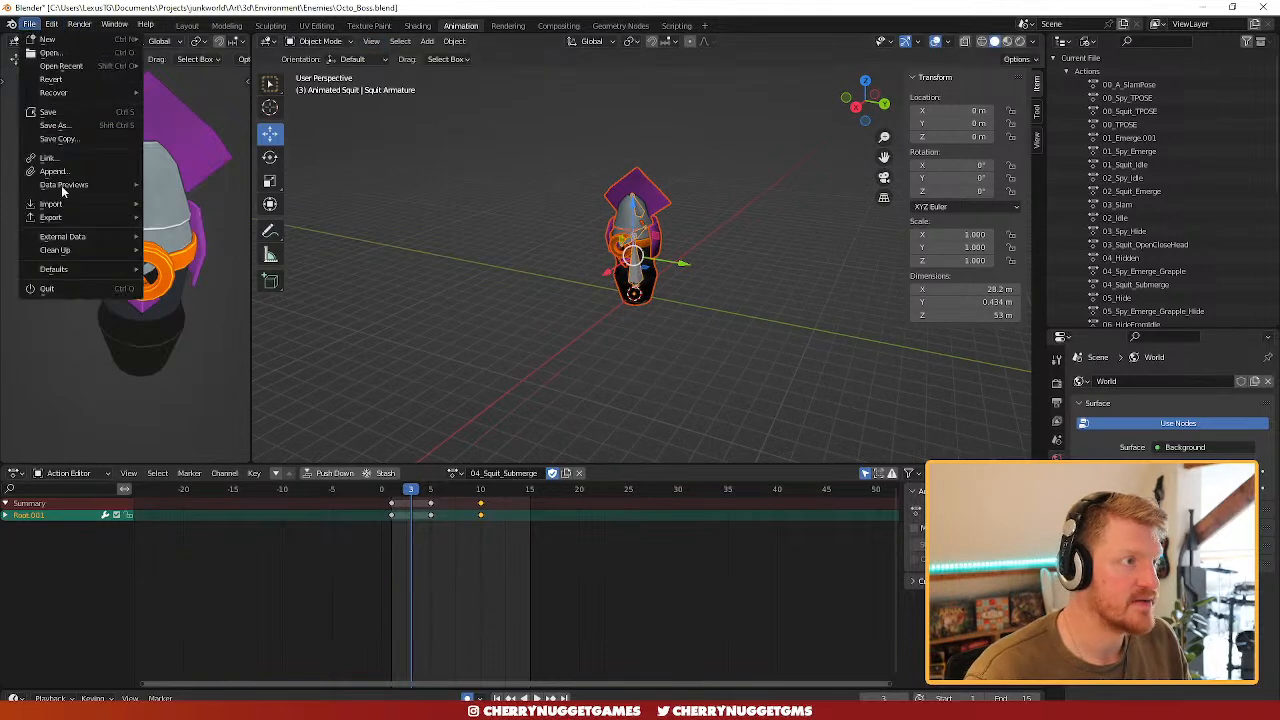
{"action": "mouse_move", "coordinate": [52, 217]}
{"action": "left_click", "coordinate": [200, 336]}
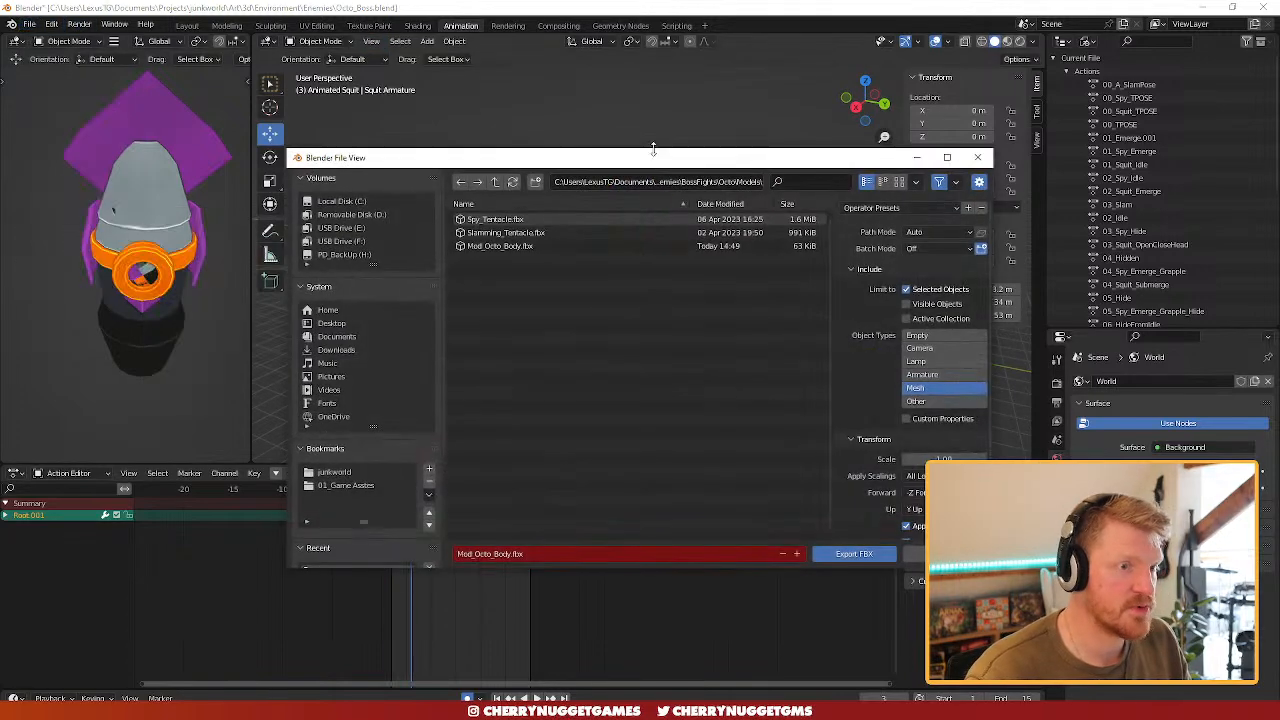
{"action": "left_click", "coordinate": [873, 208]}
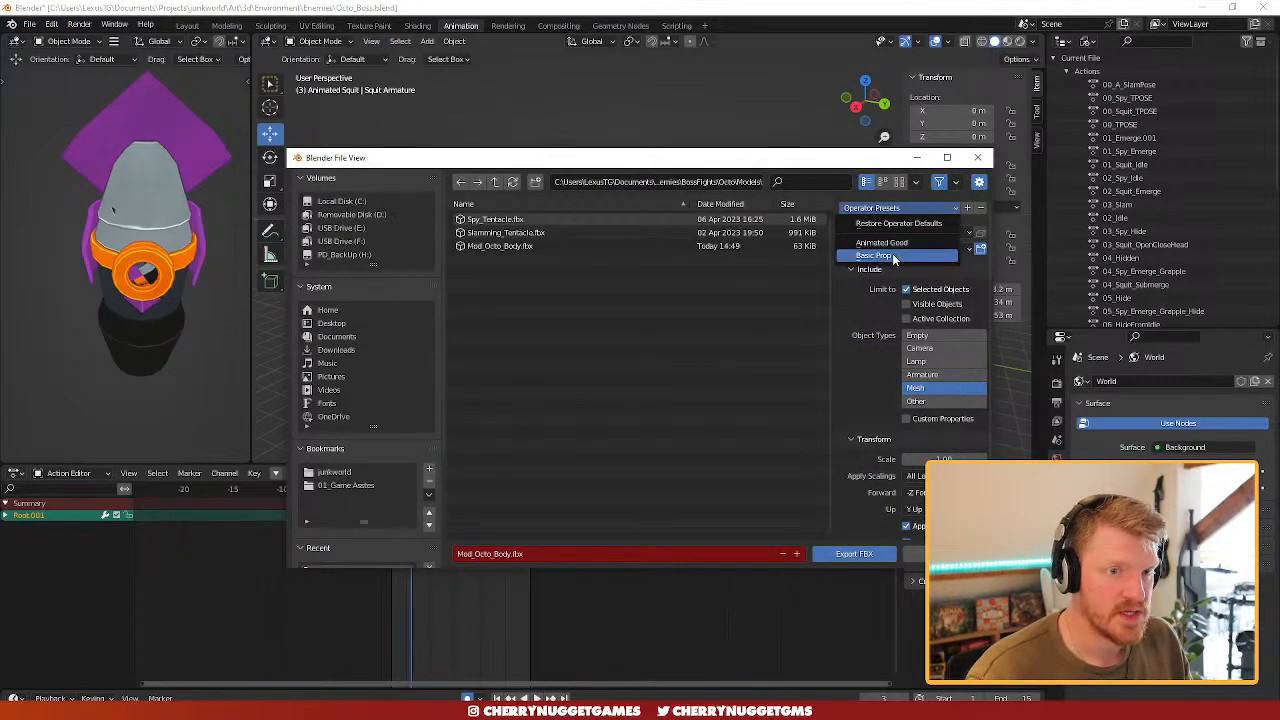
{"action": "left_click", "coordinate": [898, 248]}
{"action": "double_click", "coordinate": [523, 247]}
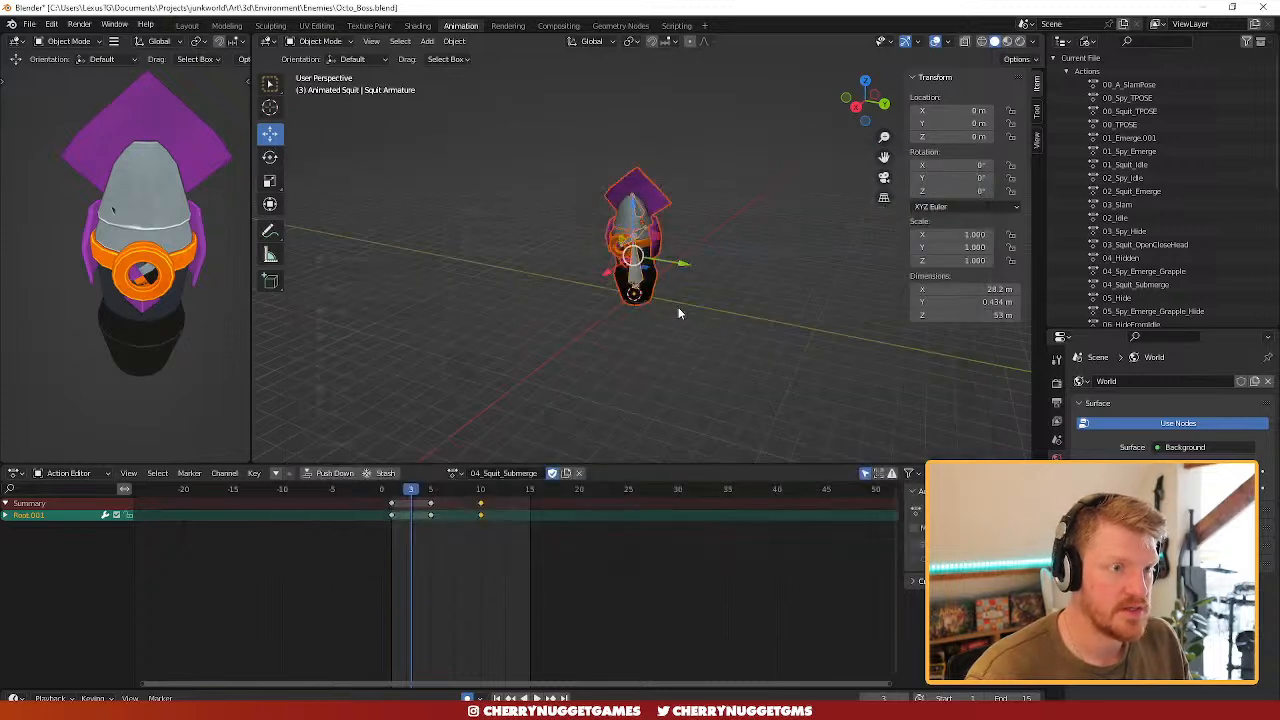
{"action": "mouse_move", "coordinate": [714, 241]}
{"action": "middle_mouse_down"}
{"action": "mouse_move", "coordinate": [630, 246]}
{"action": "mouse_move", "coordinate": [719, 242]}
{"action": "middle_mouse_up"}
- Switch to Unity and open the import settings of Mod_Octo_Body from the Octo Models folder
{"action": "key", "text": "alt+Tab"}
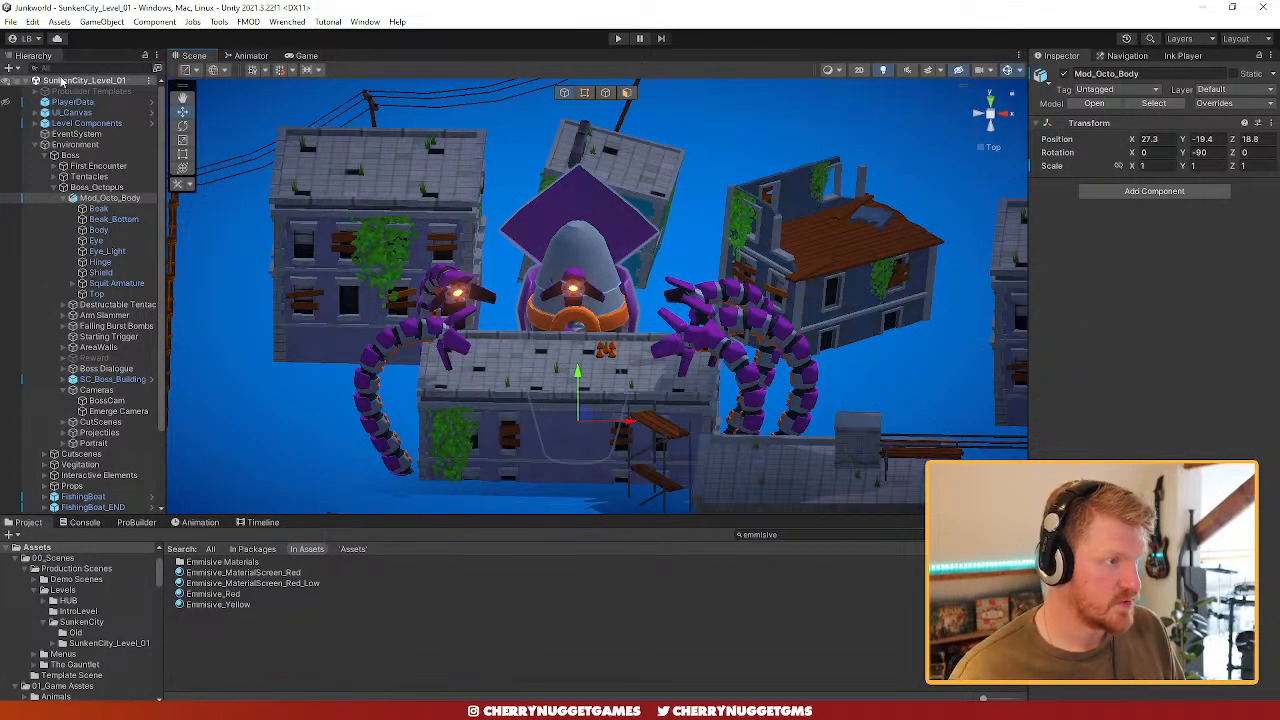
{"action": "left_click", "coordinate": [72, 198]}
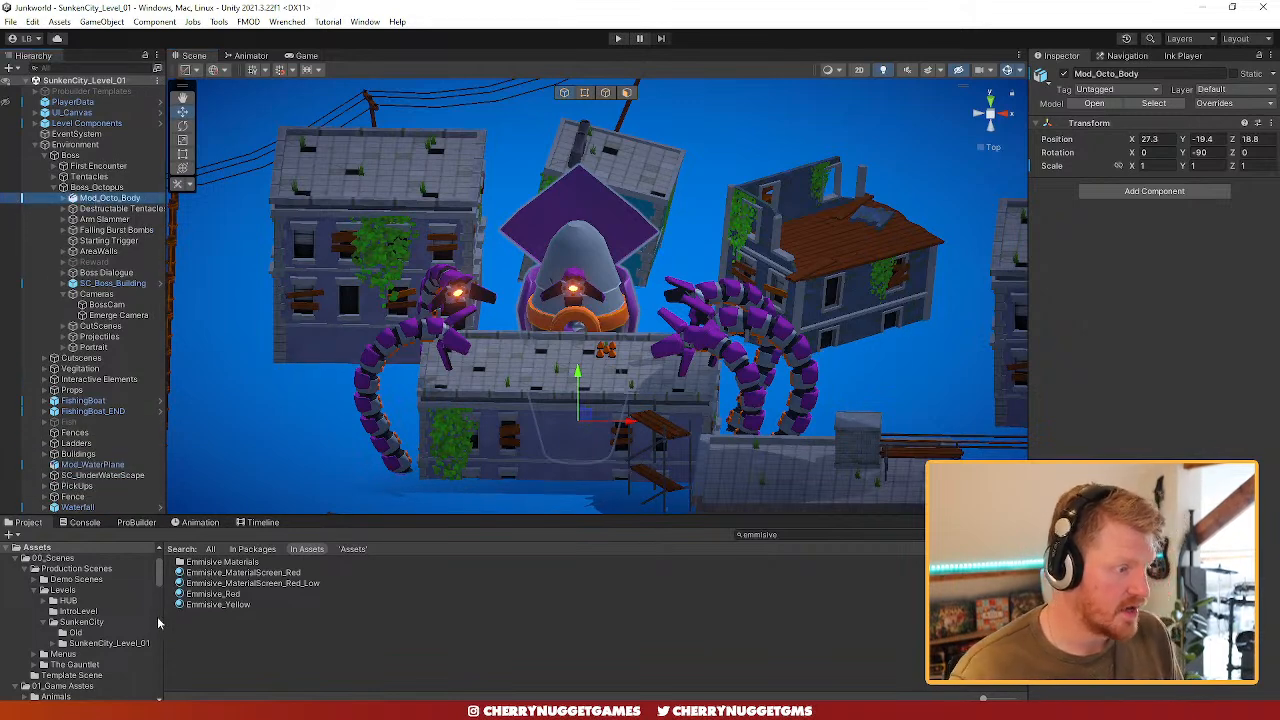
{"action": "scroll", "coordinate": [117, 601], "scroll_direction": "down", "scroll_amount": 10}
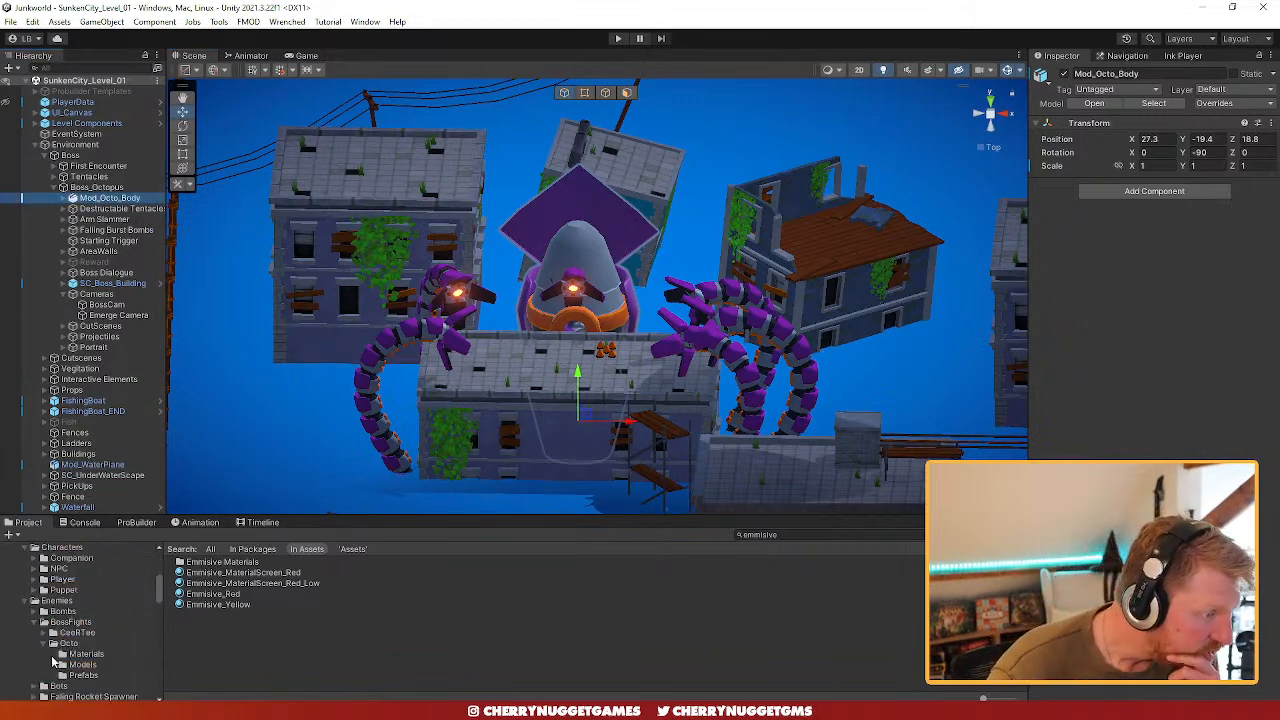
{"action": "left_click", "coordinate": [82, 665]}
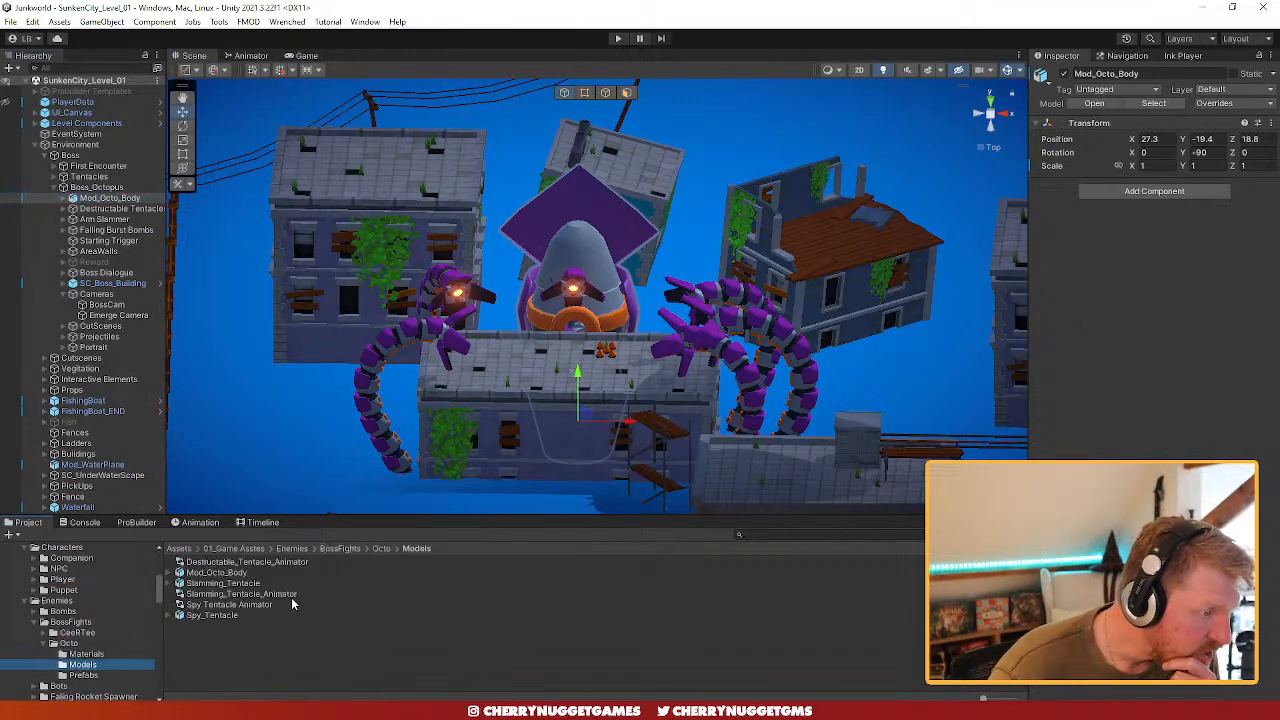
{"action": "left_click", "coordinate": [216, 573]}
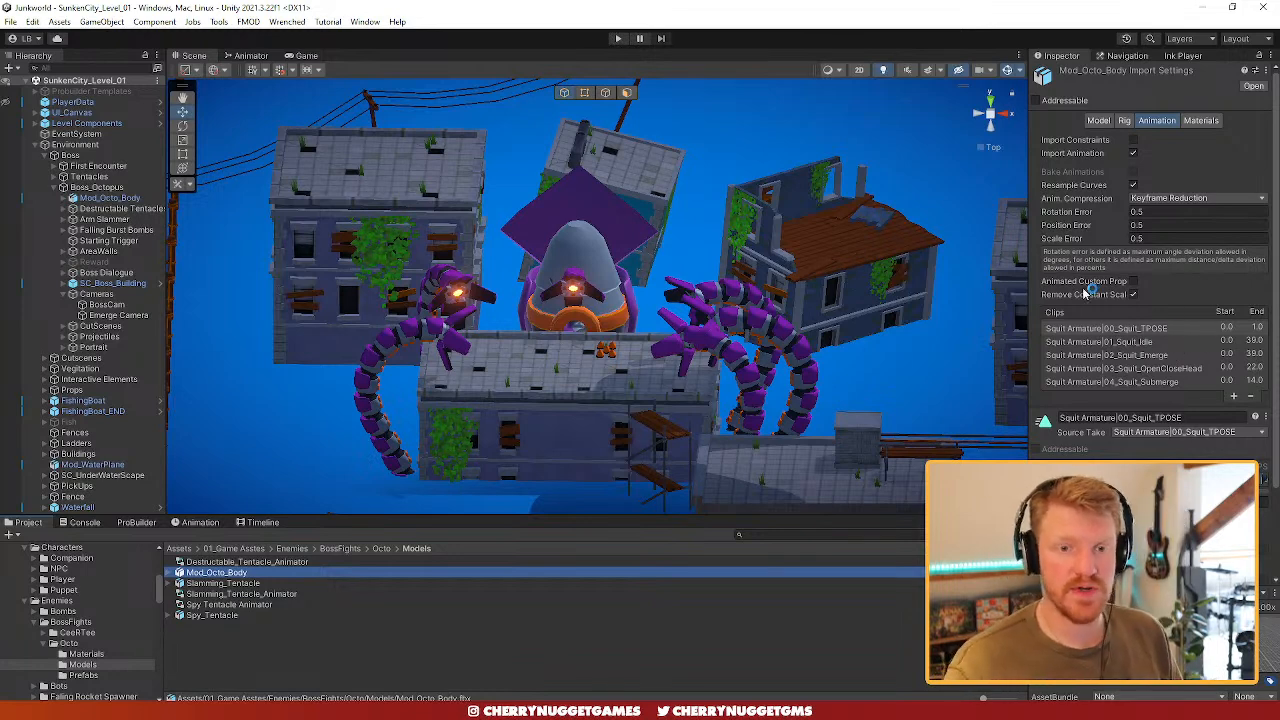
- Widen the Inspector and enable Loop Time for the 01_Squit_Idle clip
{"action": "left_click_drag", "start_coordinate": [1030, 292], "coordinate": [847, 295]}
{"action": "scroll", "coordinate": [1022, 366], "scroll_direction": "down", "scroll_amount": 1}
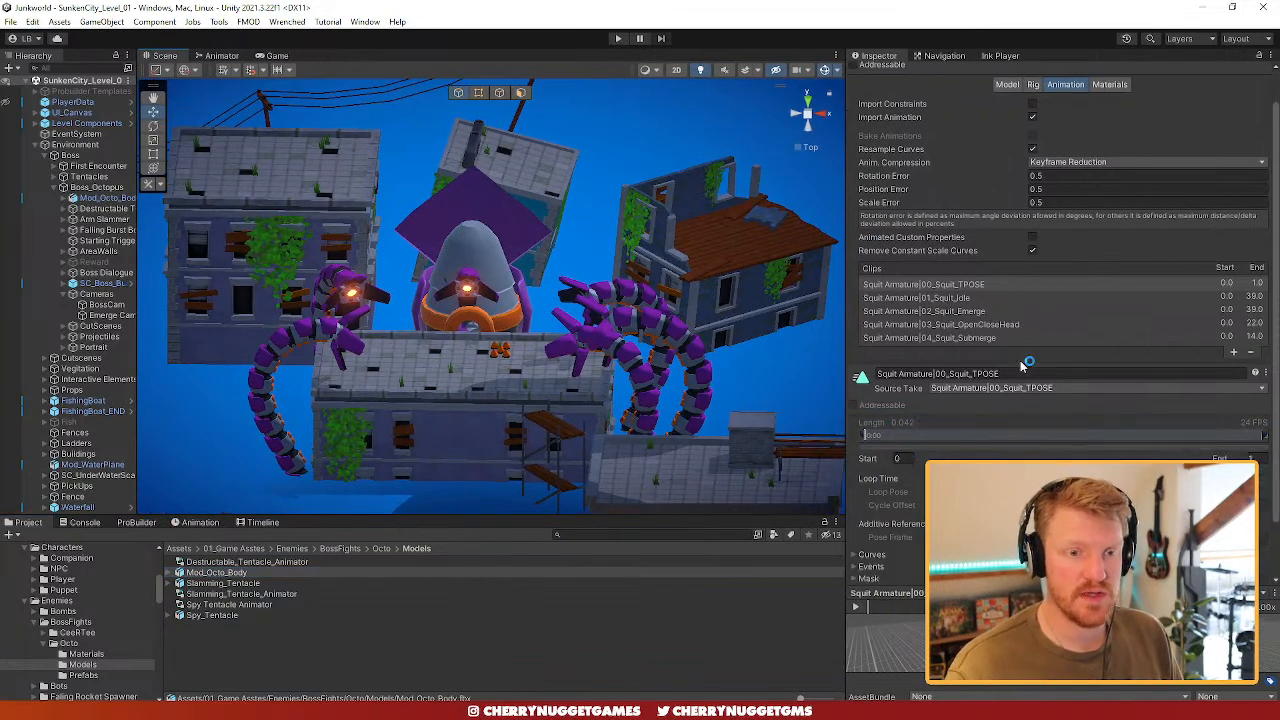
{"action": "scroll", "coordinate": [1021, 366], "scroll_direction": "up", "scroll_amount": 1}
{"action": "left_click", "coordinate": [991, 337]}
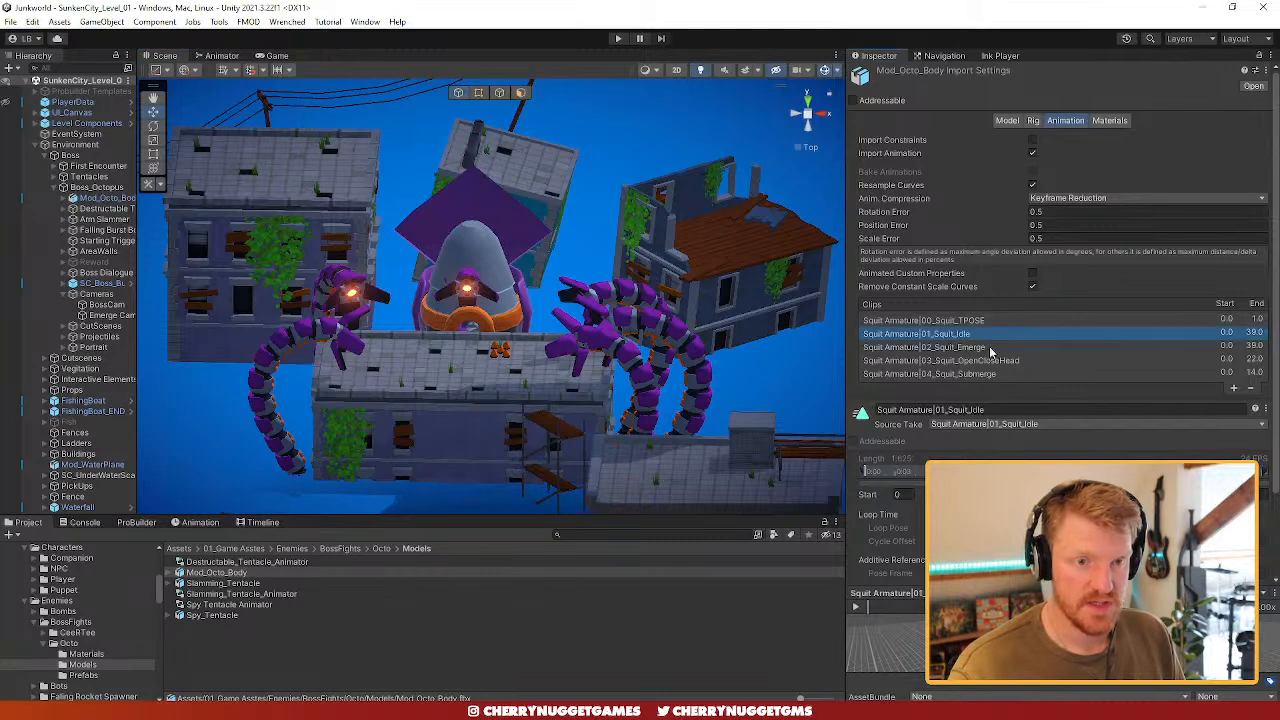
{"action": "left_click", "coordinate": [1033, 514]}
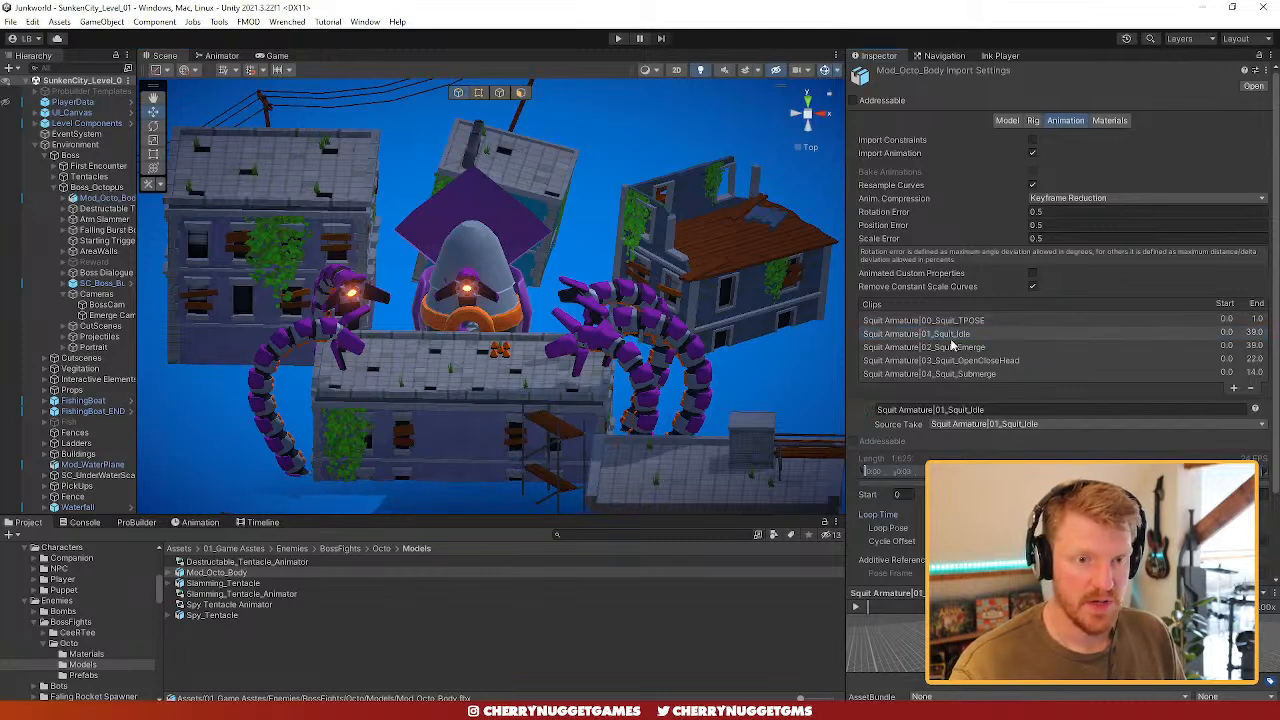
- Add a clip with source take Squit Armature|03_Squit_OpenCloseHead and name it Squit Armature|03_Squit_Open
{"action": "scroll", "coordinate": [1062, 377], "scroll_direction": "down", "scroll_amount": 3}
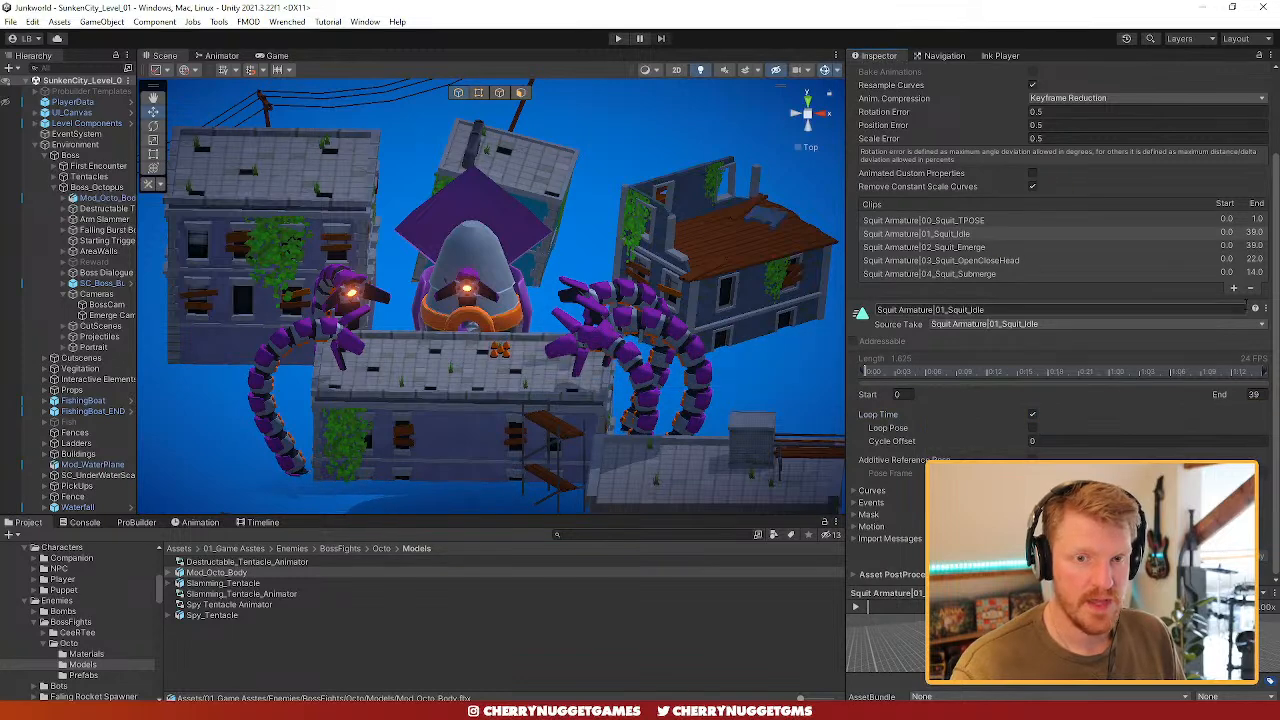
{"action": "left_click", "coordinate": [1233, 288]}
{"action": "left_click", "coordinate": [1160, 340]}
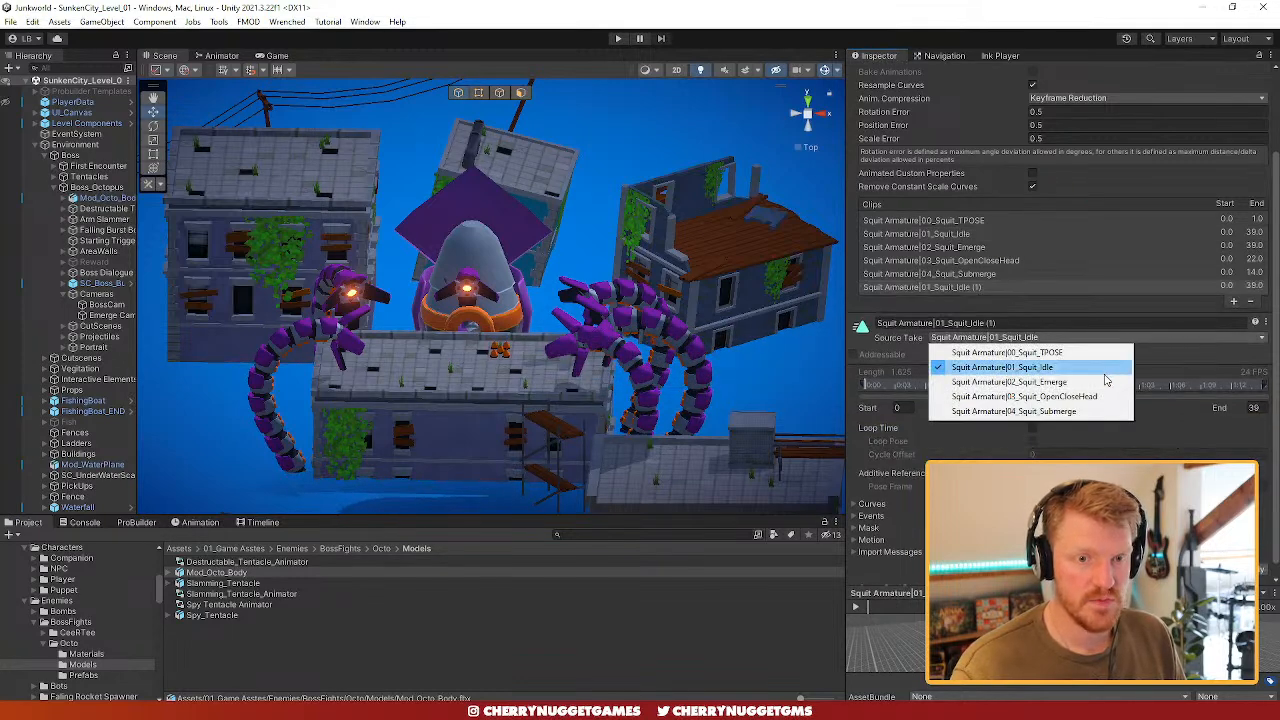
{"action": "left_click", "coordinate": [1106, 398]}
{"action": "left_click", "coordinate": [1034, 326]}
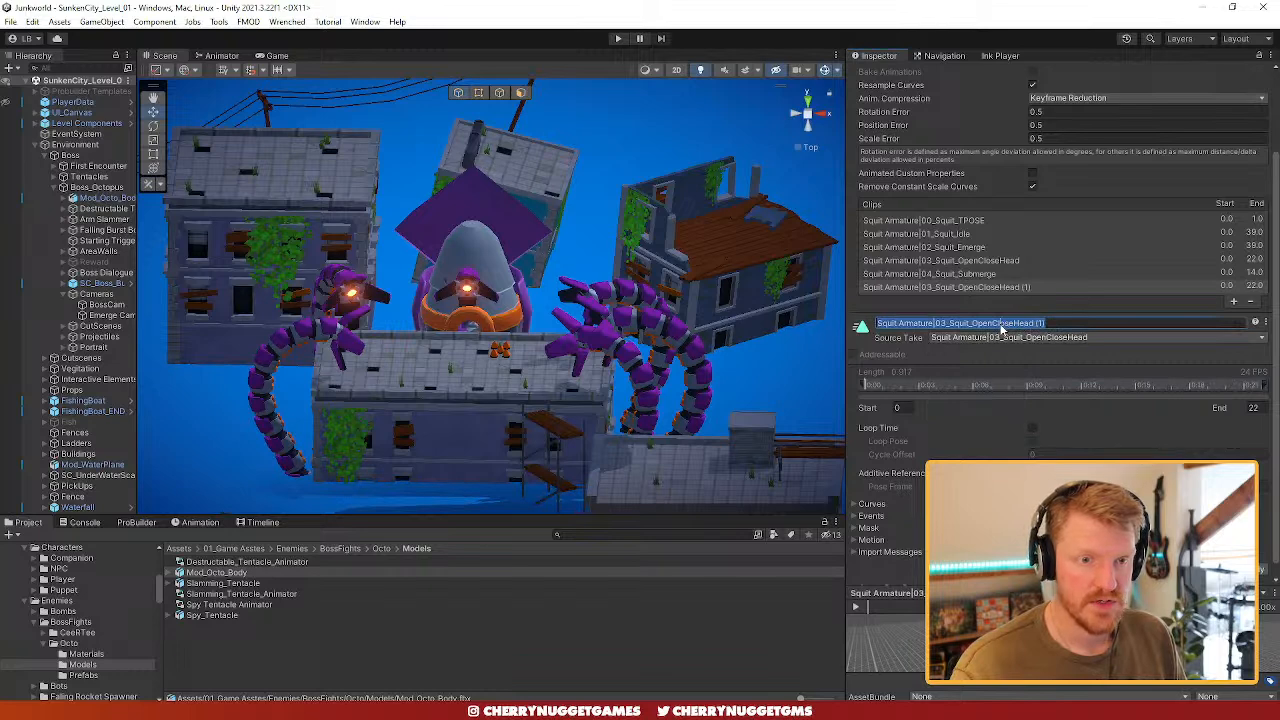
{"action": "left_click_drag", "start_coordinate": [1078, 323], "coordinate": [992, 334]}
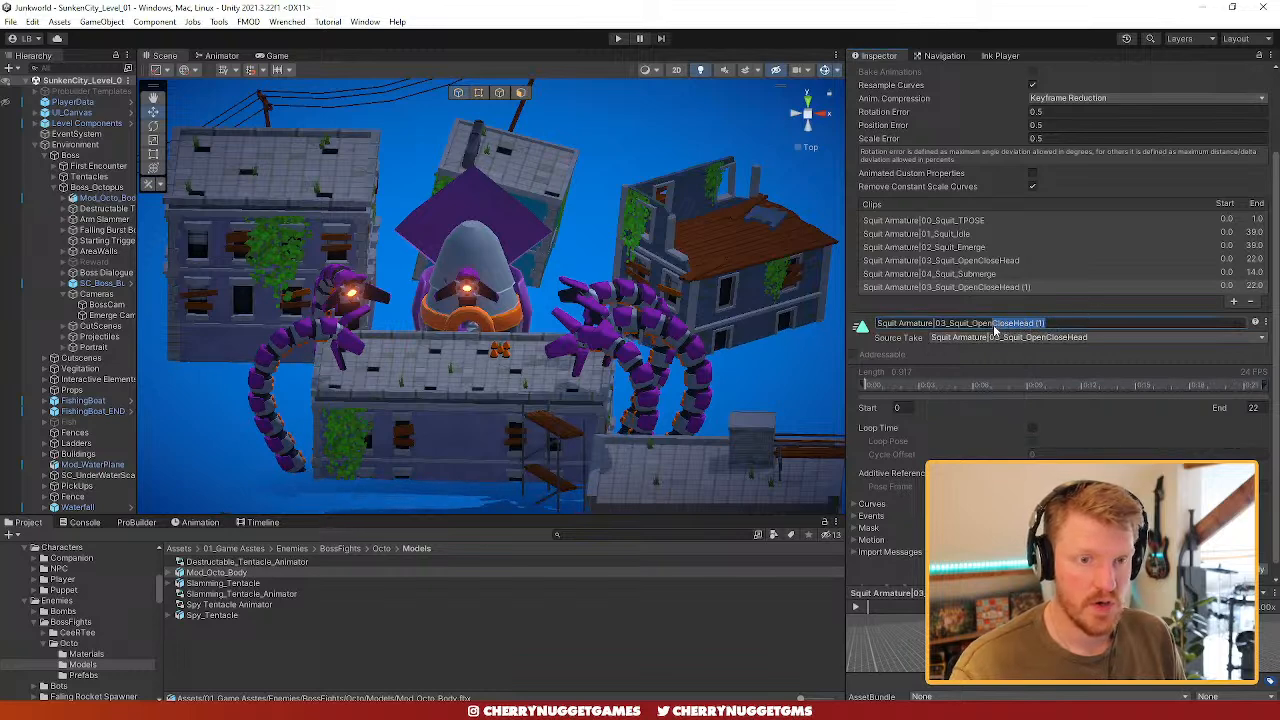
{"action": "key", "text": "BackSpace"}
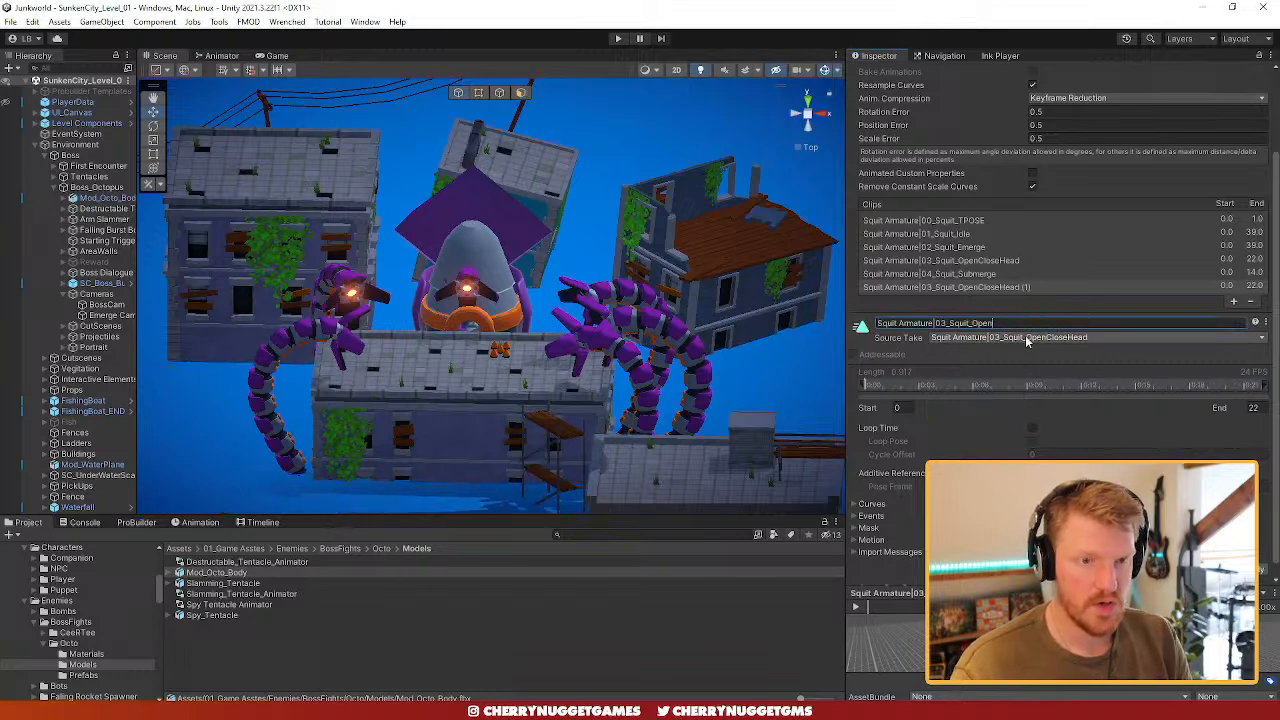
- Add another clip from the OpenCloseHead take and rename the duplicate Squit Armature|03_Squit_Close
{"action": "left_click", "coordinate": [1234, 302]}
{"action": "left_click", "coordinate": [1020, 287]}
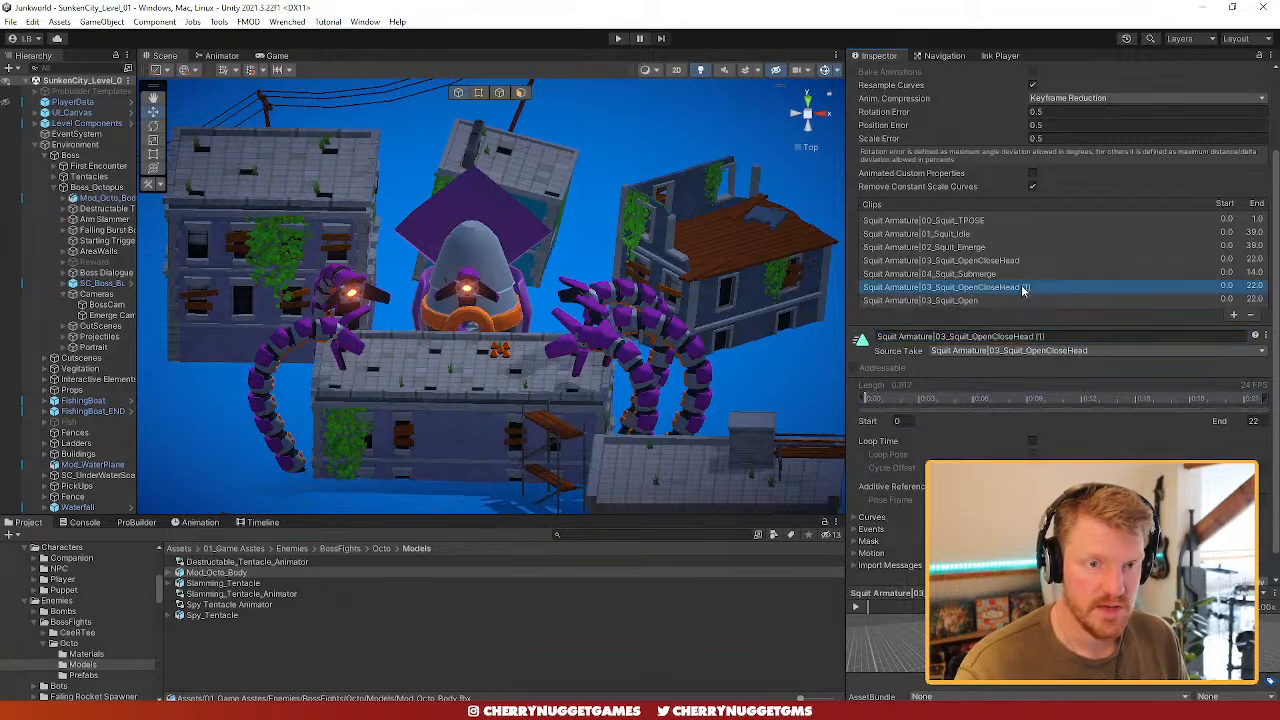
{"action": "left_click_drag", "start_coordinate": [1046, 337], "coordinate": [990, 343]}
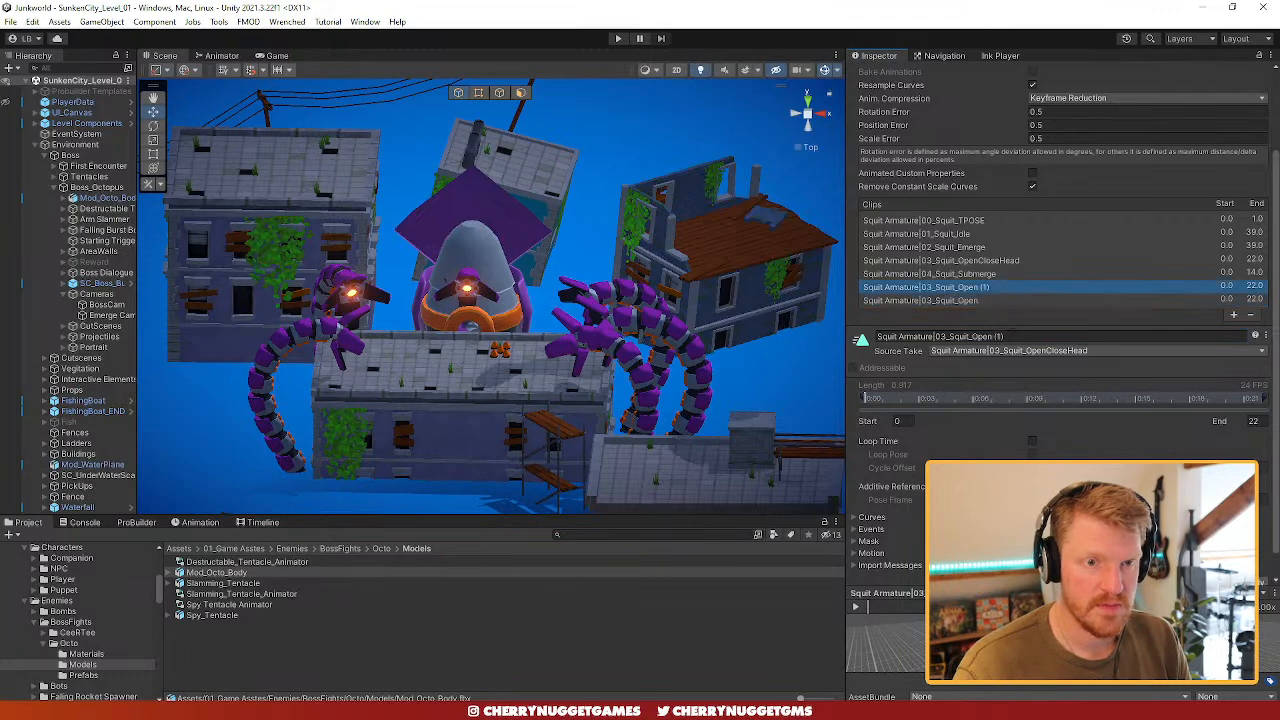
{"action": "left_click_drag", "start_coordinate": [1004, 337], "coordinate": [958, 340]}
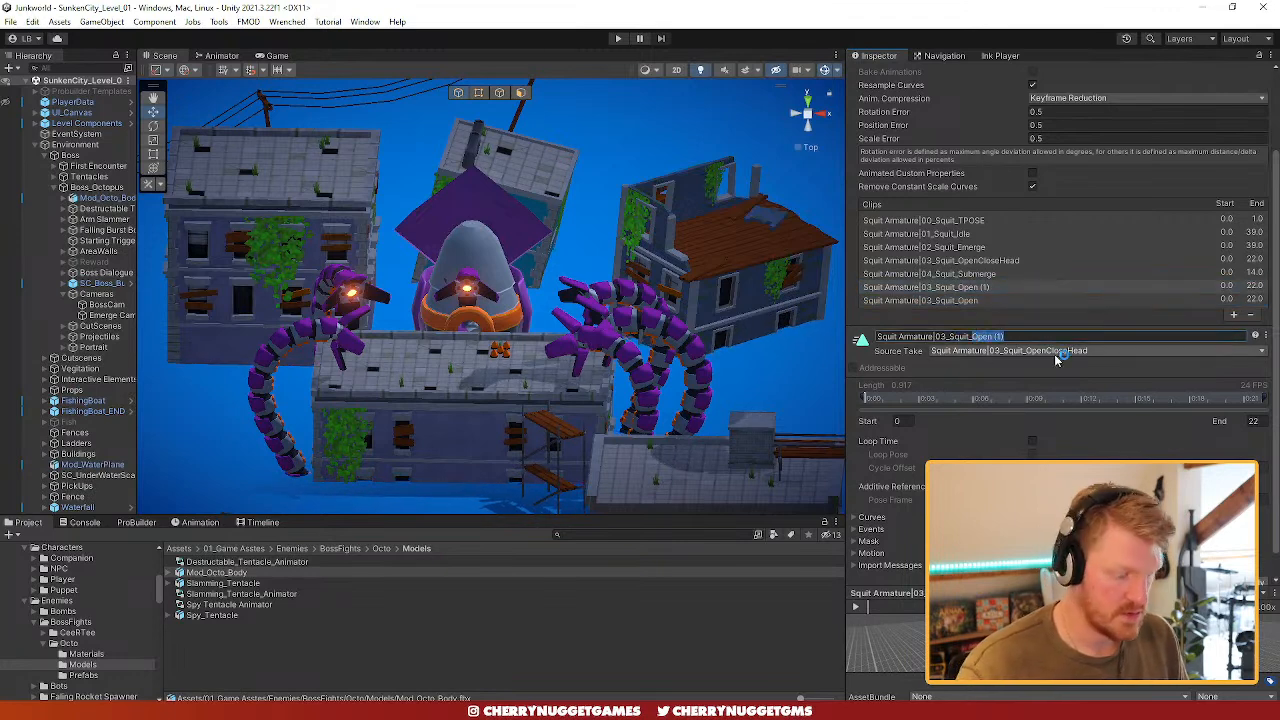
{"action": "key", "text": "Return"}
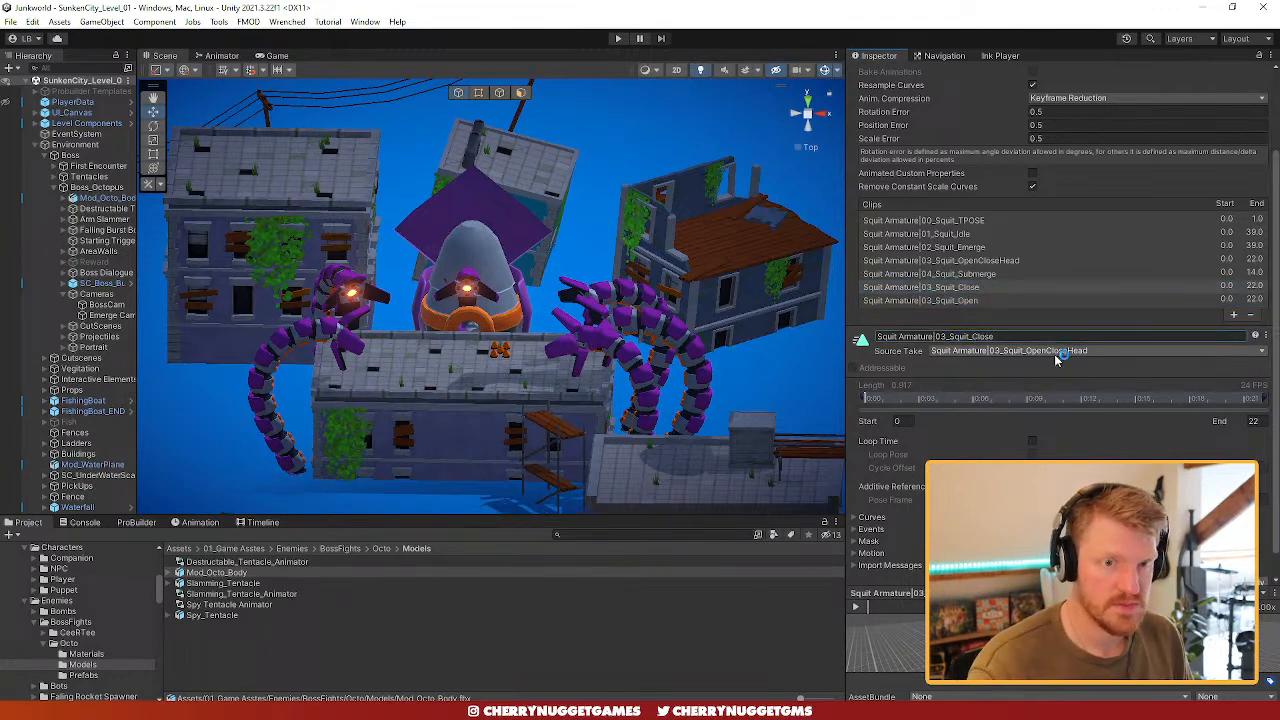
- Set the end frame of the 03_Squit_Open clip to 9 and play its preview
{"action": "left_click", "coordinate": [984, 301]}
{"action": "left_click", "coordinate": [1262, 422]}
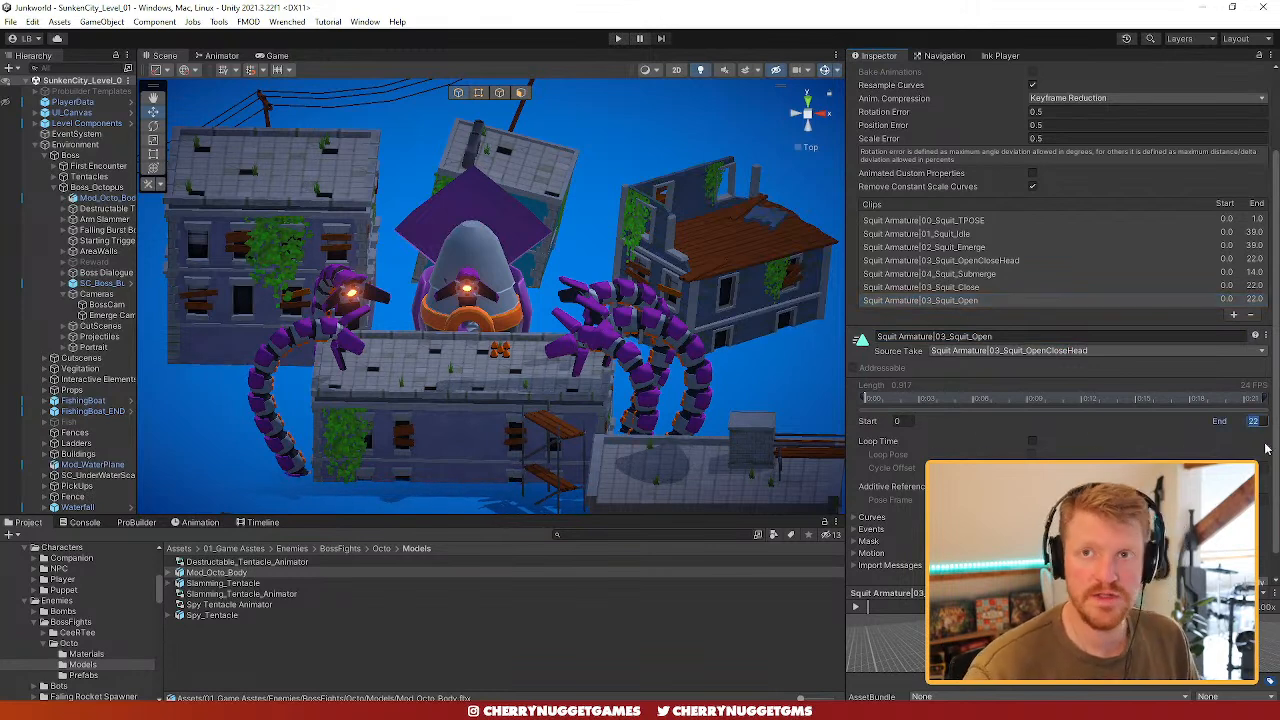
{"action": "type", "text": "9"}
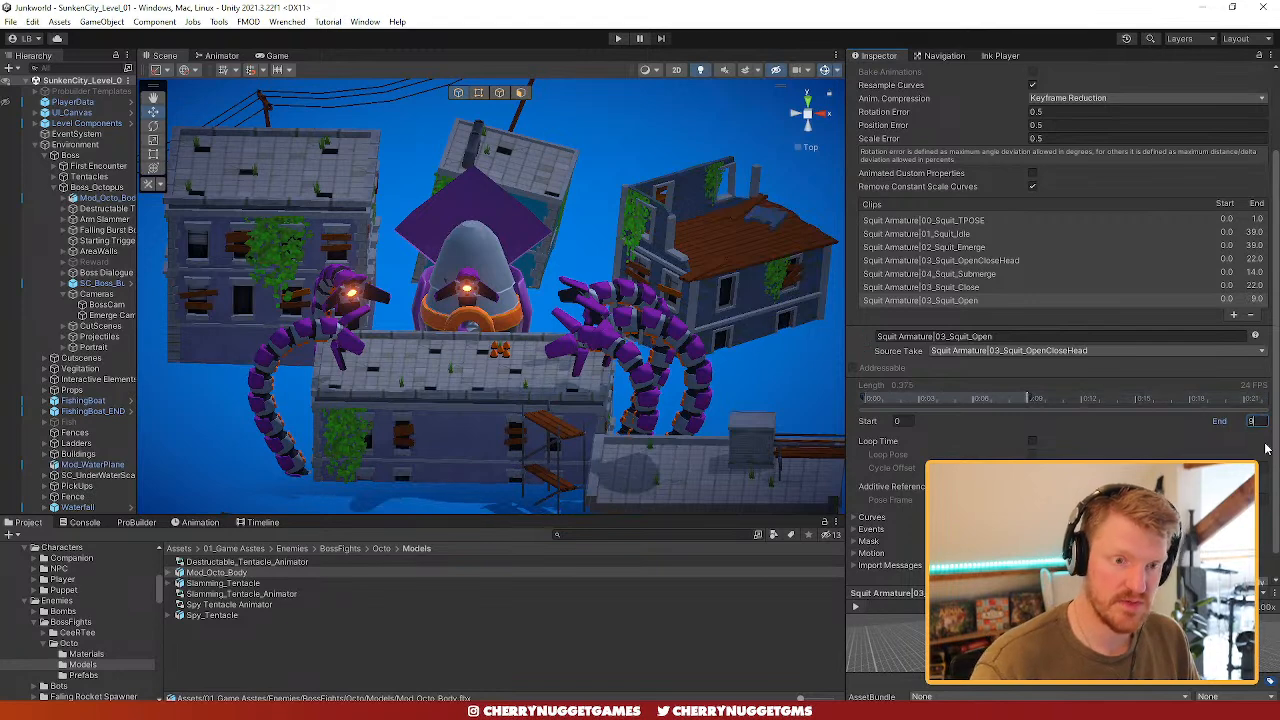
{"action": "left_click", "coordinate": [855, 606]}
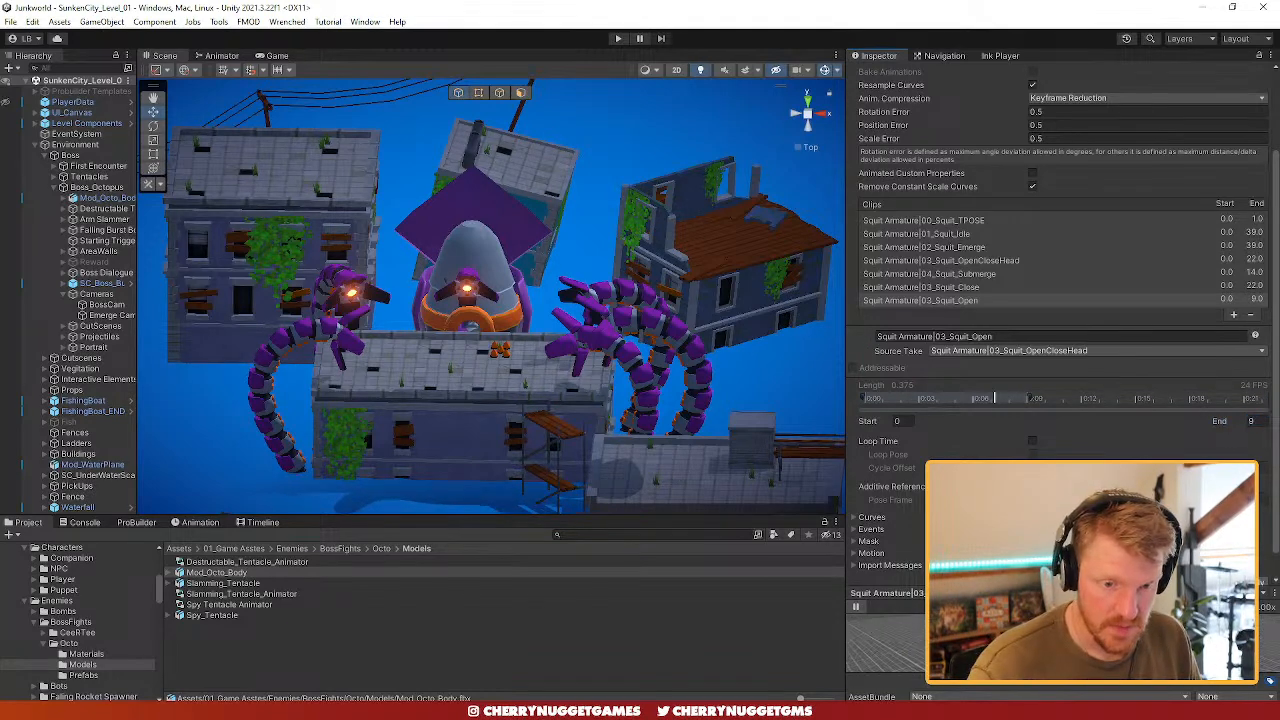
{"action": "scroll", "coordinate": [1060, 330], "scroll_direction": "down", "scroll_amount": 1}
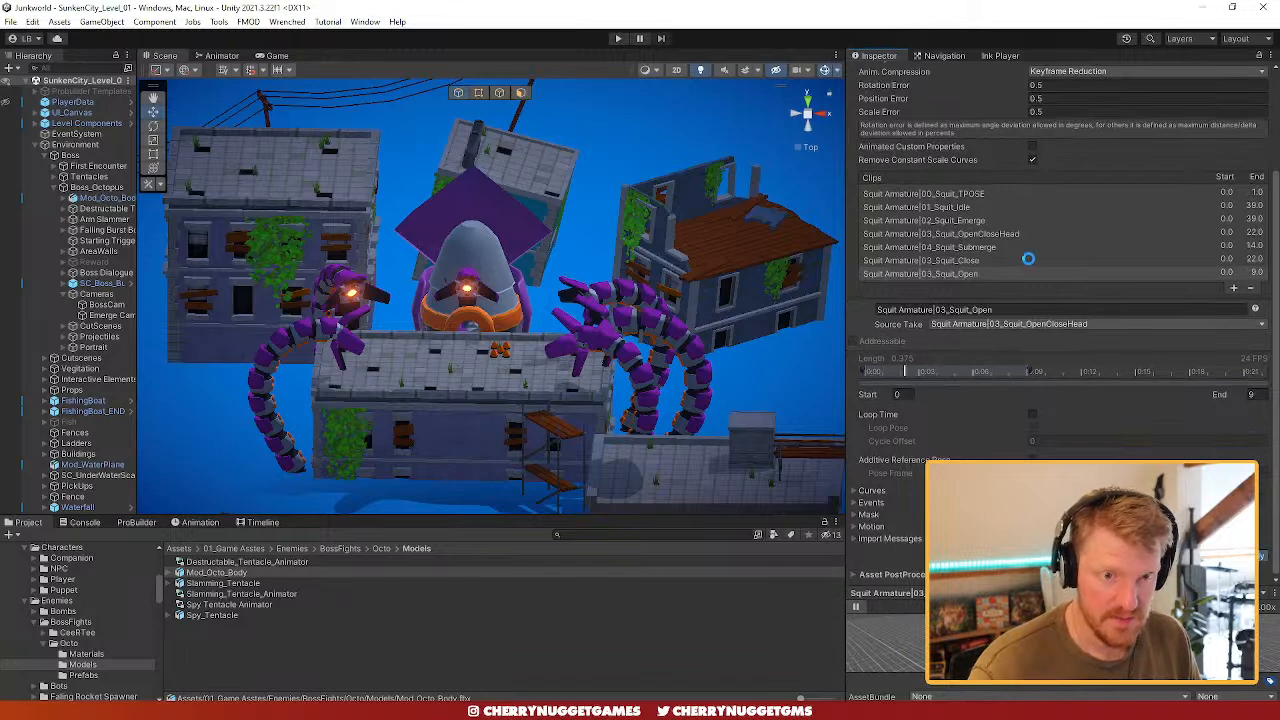
- Set the start frame of the Squit Armature|03_Squit_Close clip to 9
{"action": "left_click", "coordinate": [988, 261]}
{"action": "left_click", "coordinate": [909, 393]}
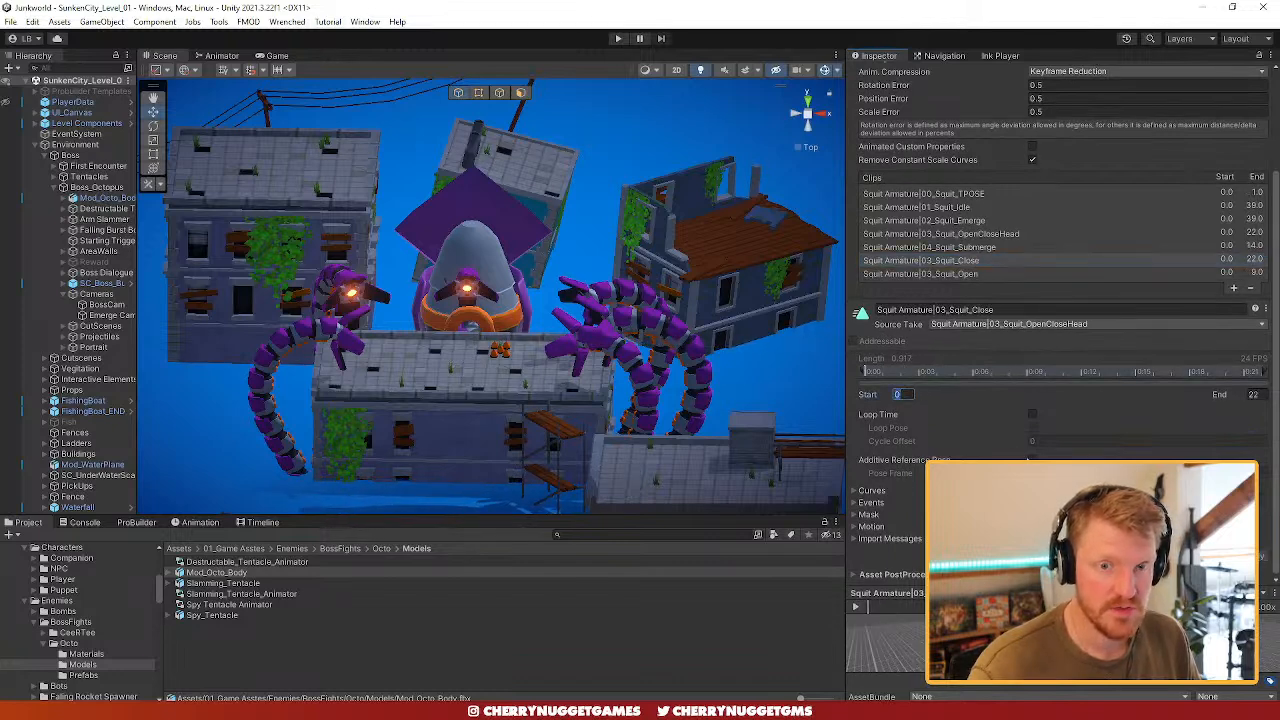
{"action": "type", "text": "9"}
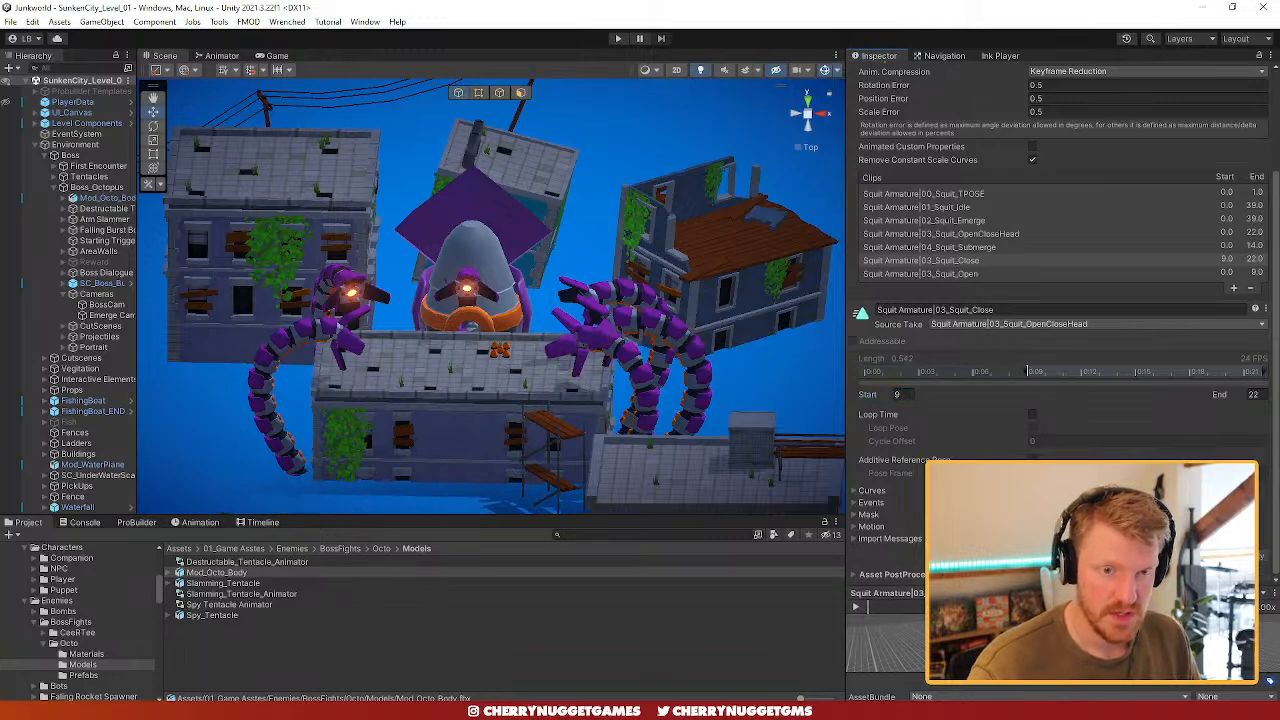
{"action": "scroll", "coordinate": [1055, 311], "scroll_direction": "up", "scroll_amount": 1}
{"action": "scroll", "coordinate": [1055, 311], "scroll_direction": "up", "scroll_amount": 1}
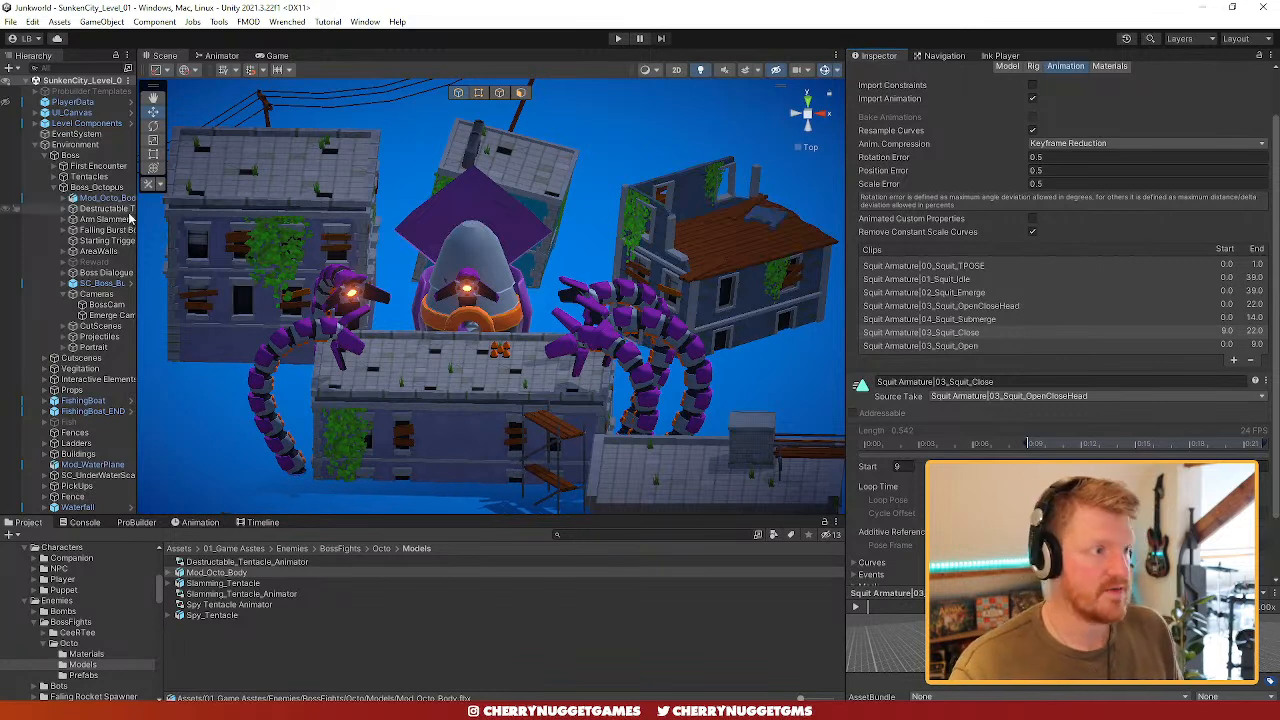
- Widen the Hierarchy, narrow the Inspector, and expand Mod_Octo_Body under Boss_Octopus to list its child parts
{"action": "left_click_drag", "start_coordinate": [140, 240], "coordinate": [195, 248]}
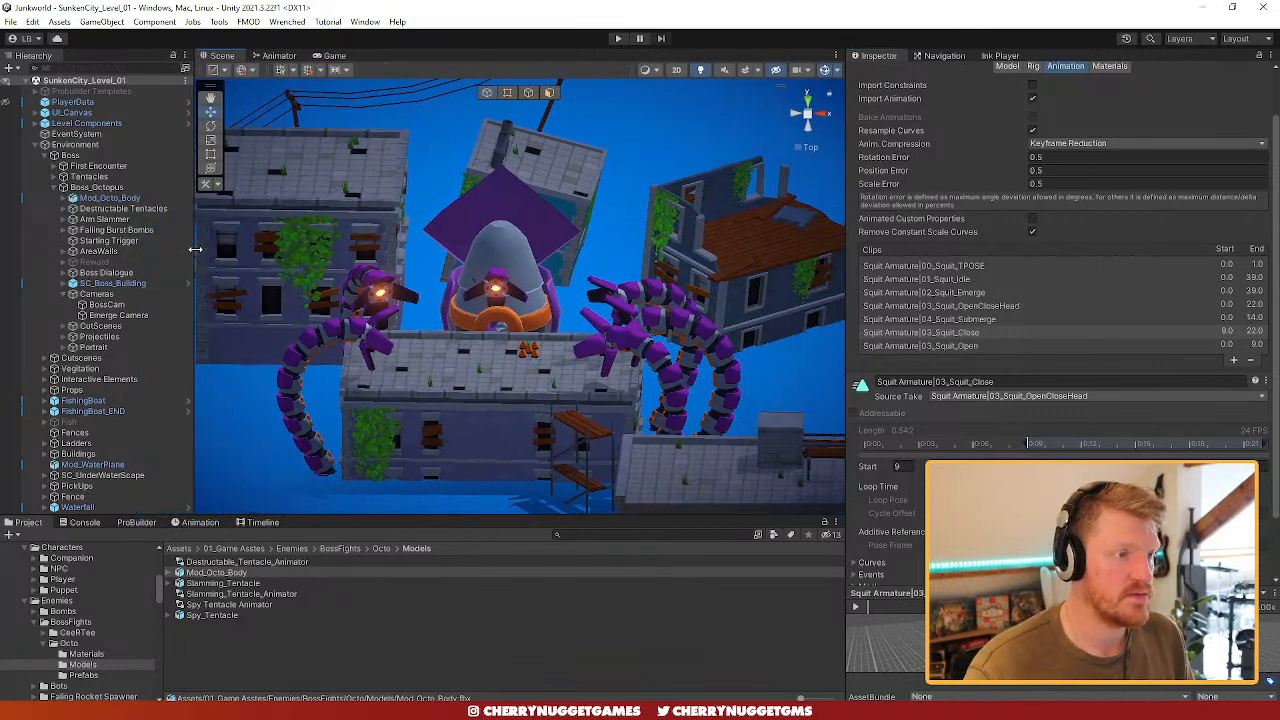
{"action": "left_click_drag", "start_coordinate": [878, 204], "coordinate": [974, 218]}
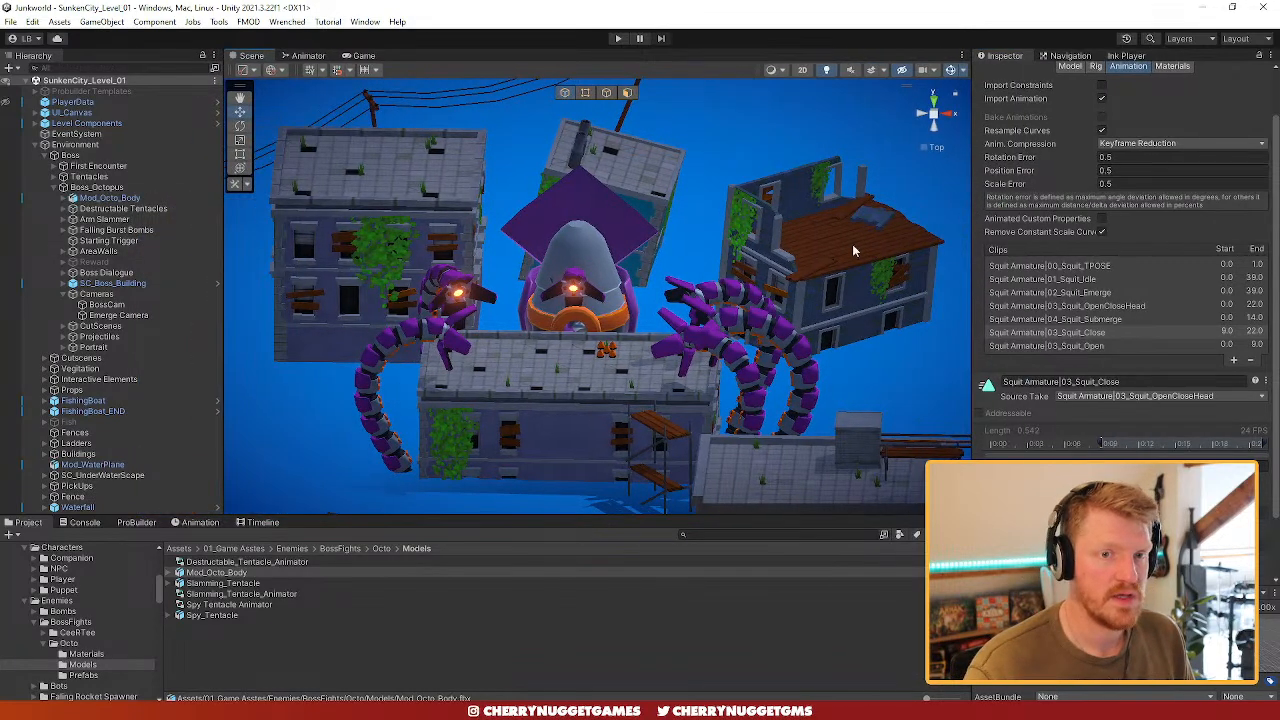
{"action": "left_click", "coordinate": [606, 257]}
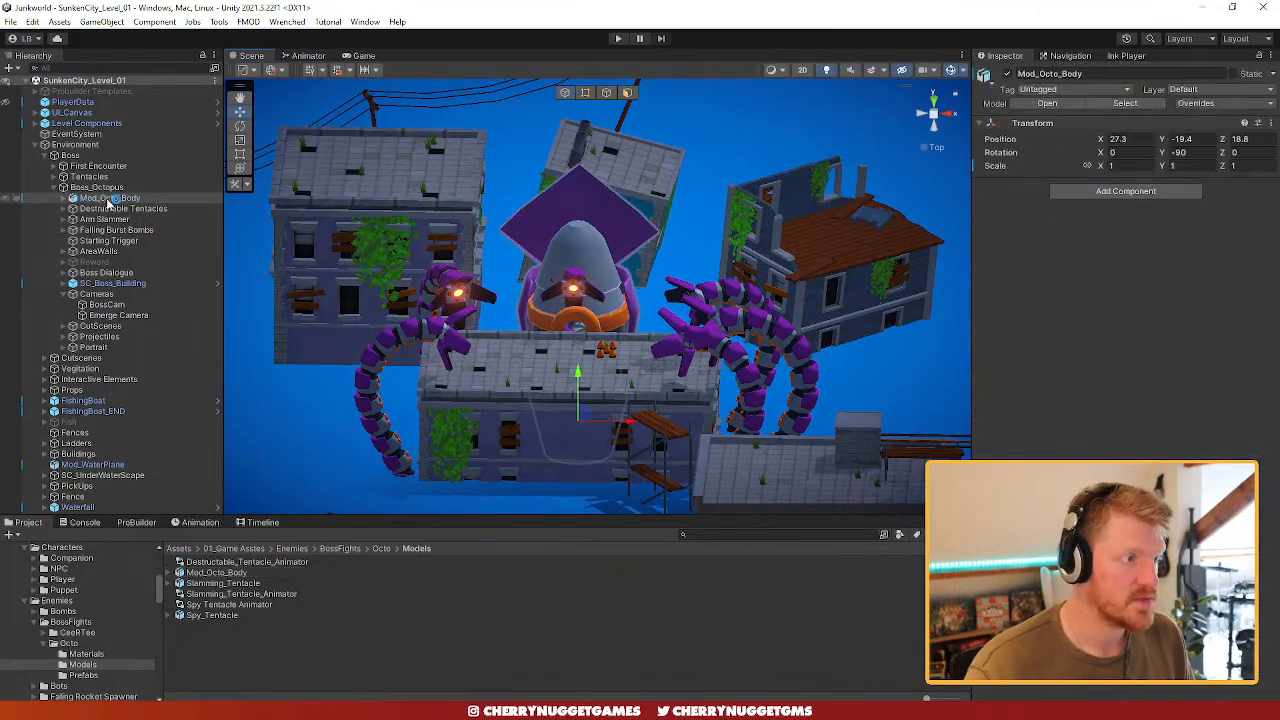
{"action": "left_click_drag", "start_coordinate": [706, 260], "coordinate": [540, 292], "text": "alt"}
{"action": "scroll", "coordinate": [613, 273], "scroll_direction": "up", "scroll_amount": 3}
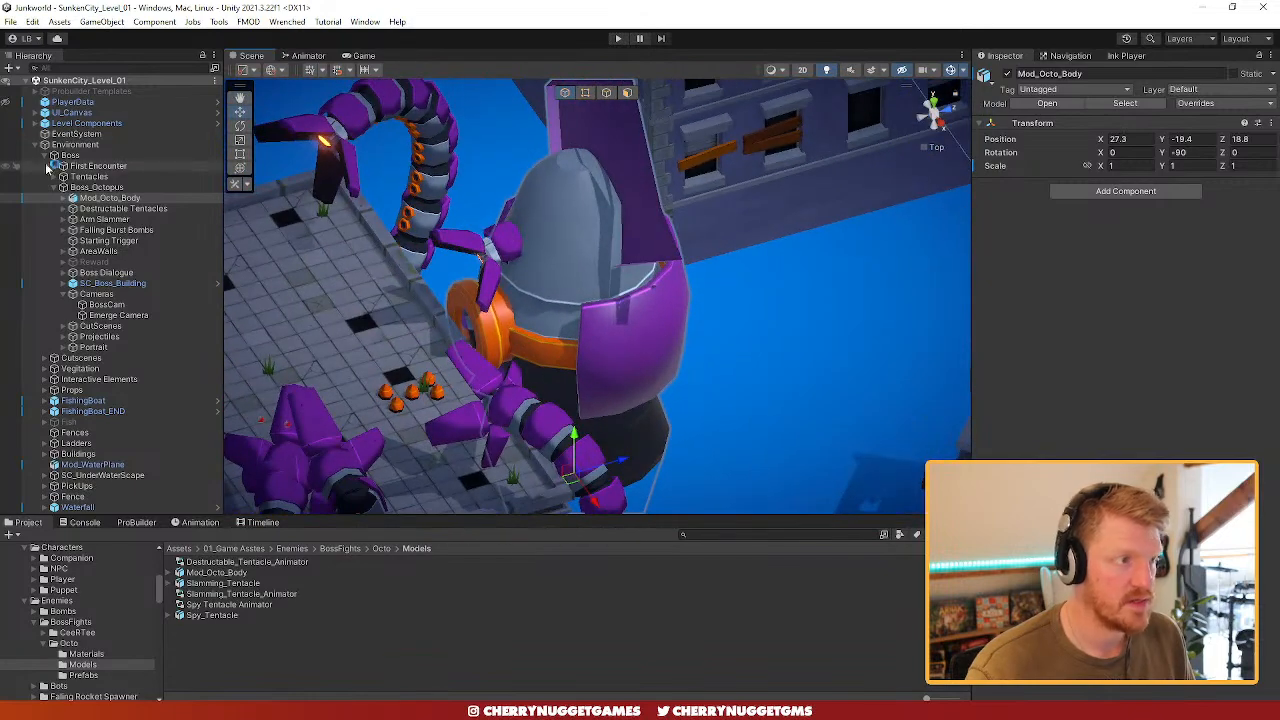
{"action": "right_click", "coordinate": [64, 198]}
{"action": "left_click", "coordinate": [74, 201]}
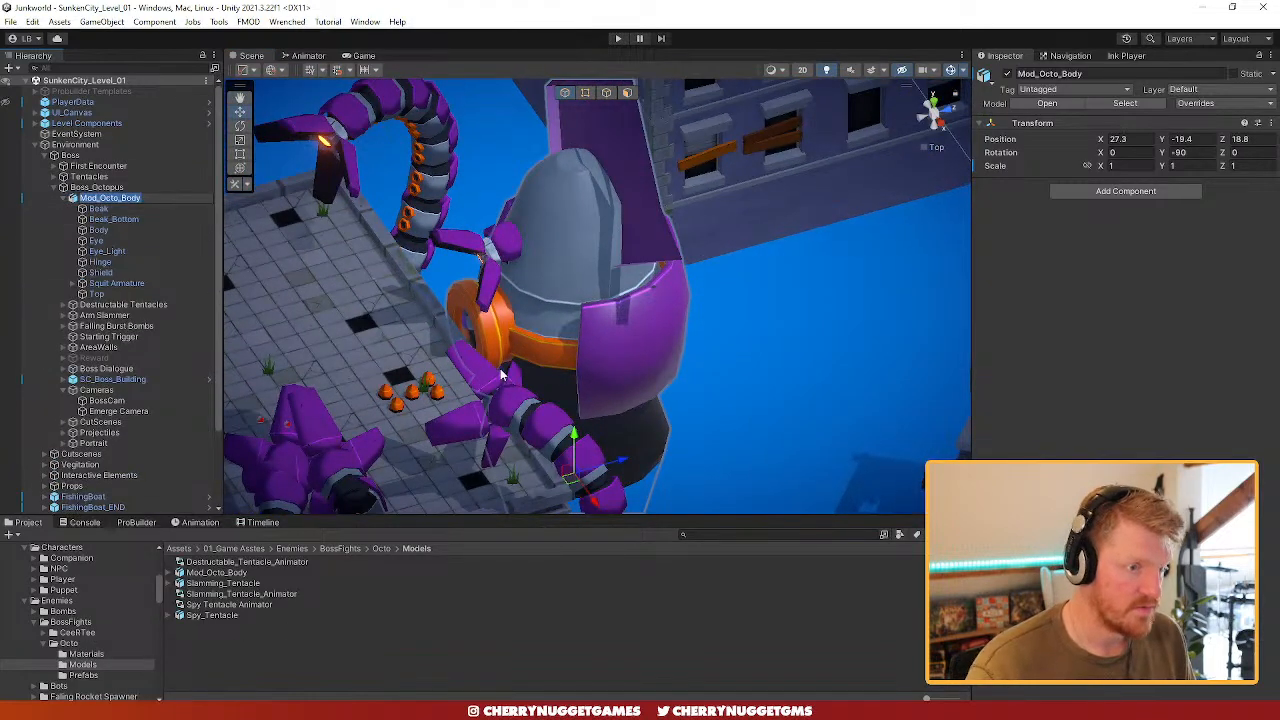
- Find Material_Enemies in the project and assign it to all Mod_Octo_Body parts from Beak to Top, excluding Squit Armature
{"action": "left_click", "coordinate": [690, 534]}
{"action": "type", "text": "ma"}
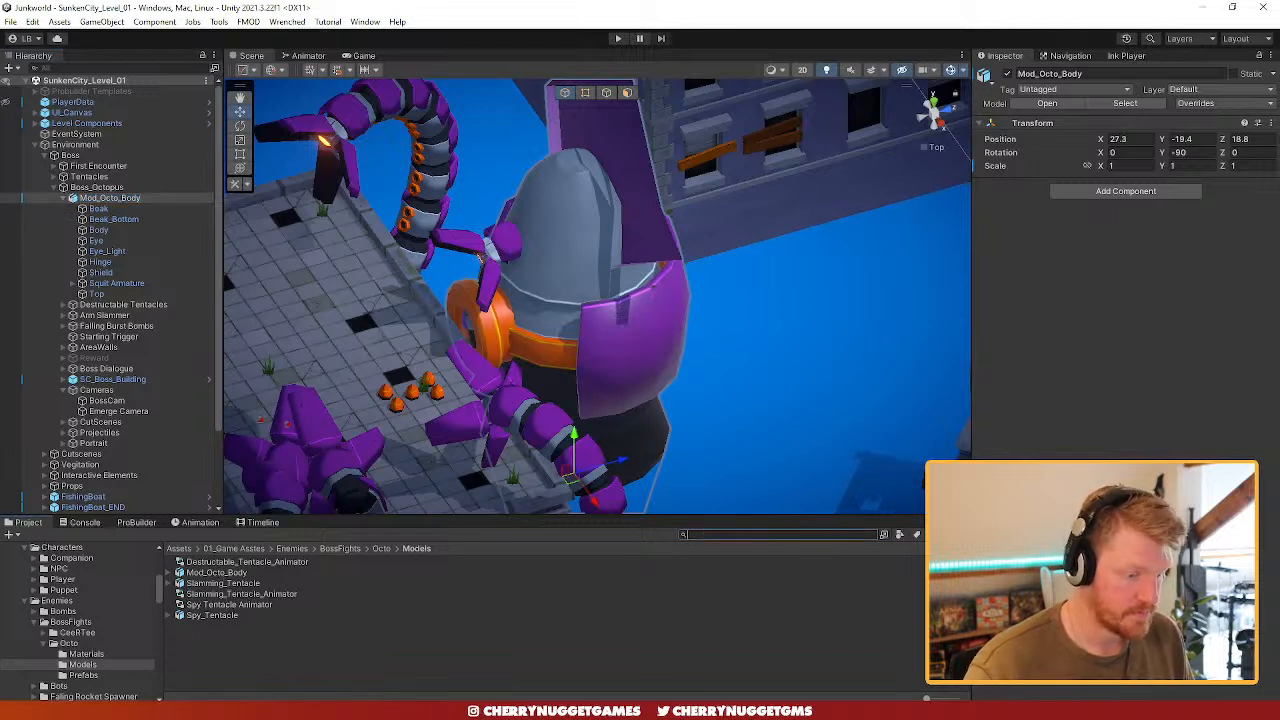
{"action": "type", "text": "terial_en"}
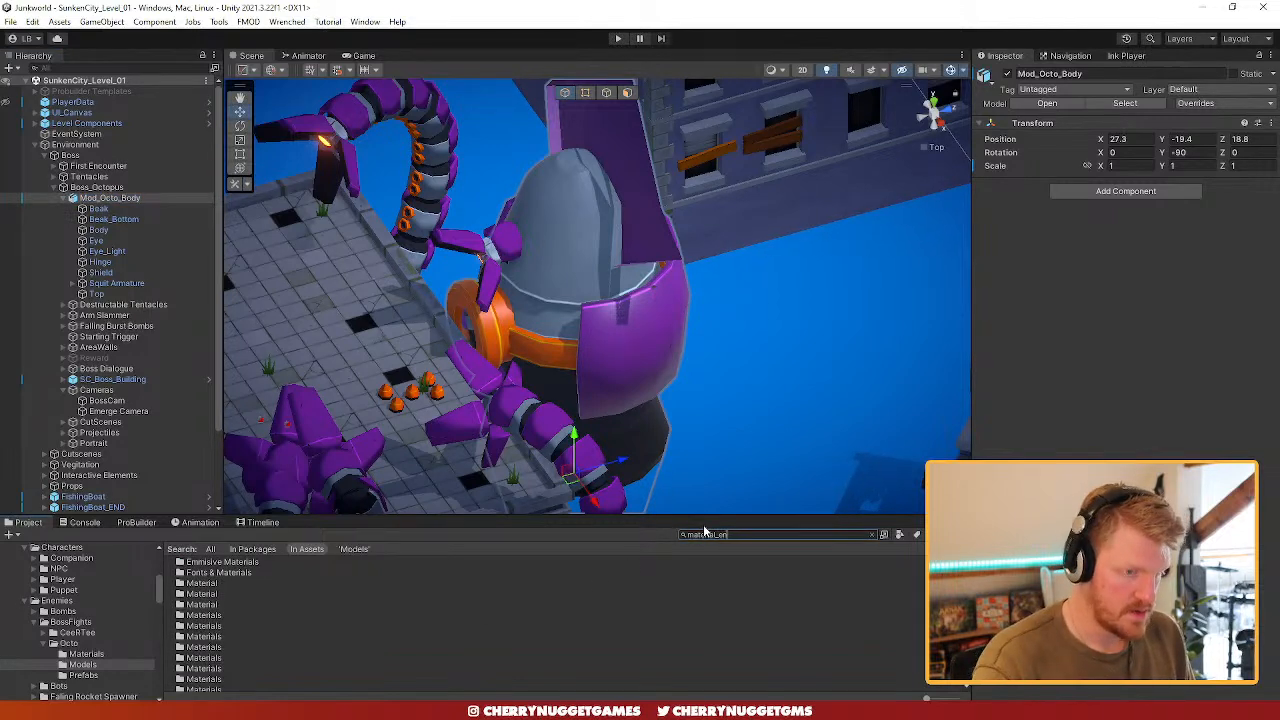
{"action": "left_click", "coordinate": [98, 208]}
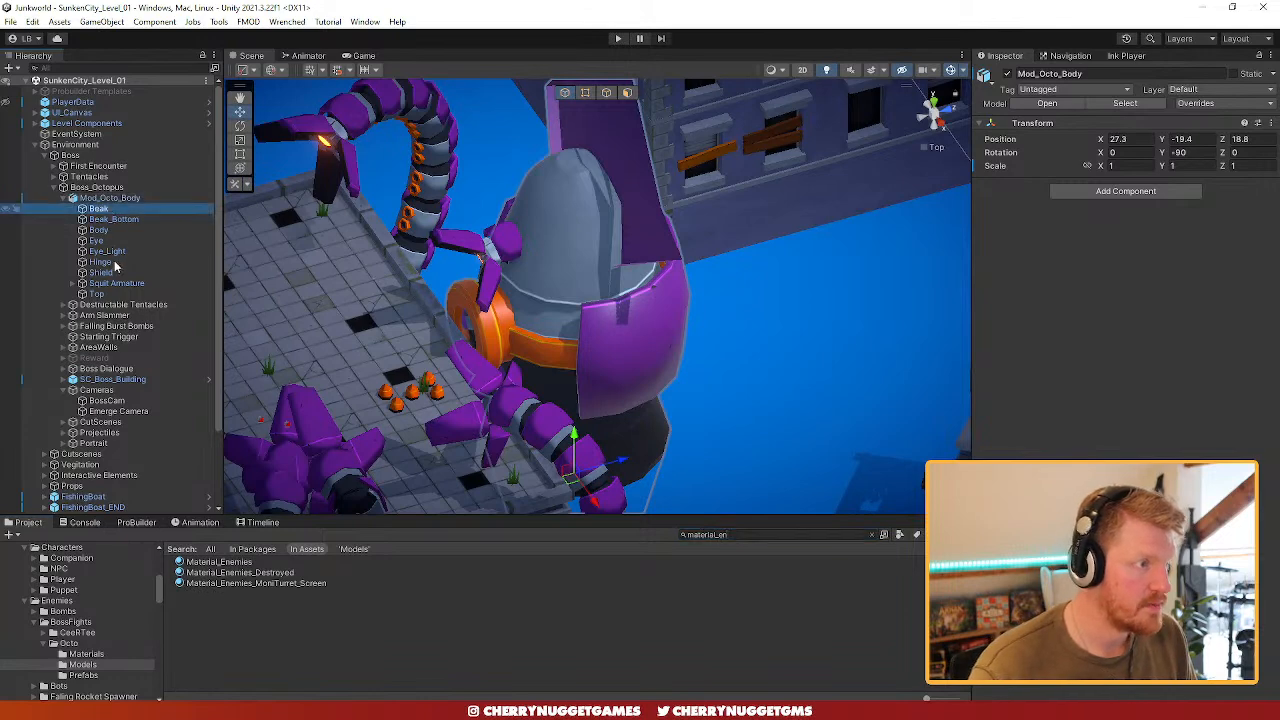
{"action": "left_click", "coordinate": [96, 293], "text": "shift"}
{"action": "left_click", "coordinate": [115, 284], "text": "ctrl"}
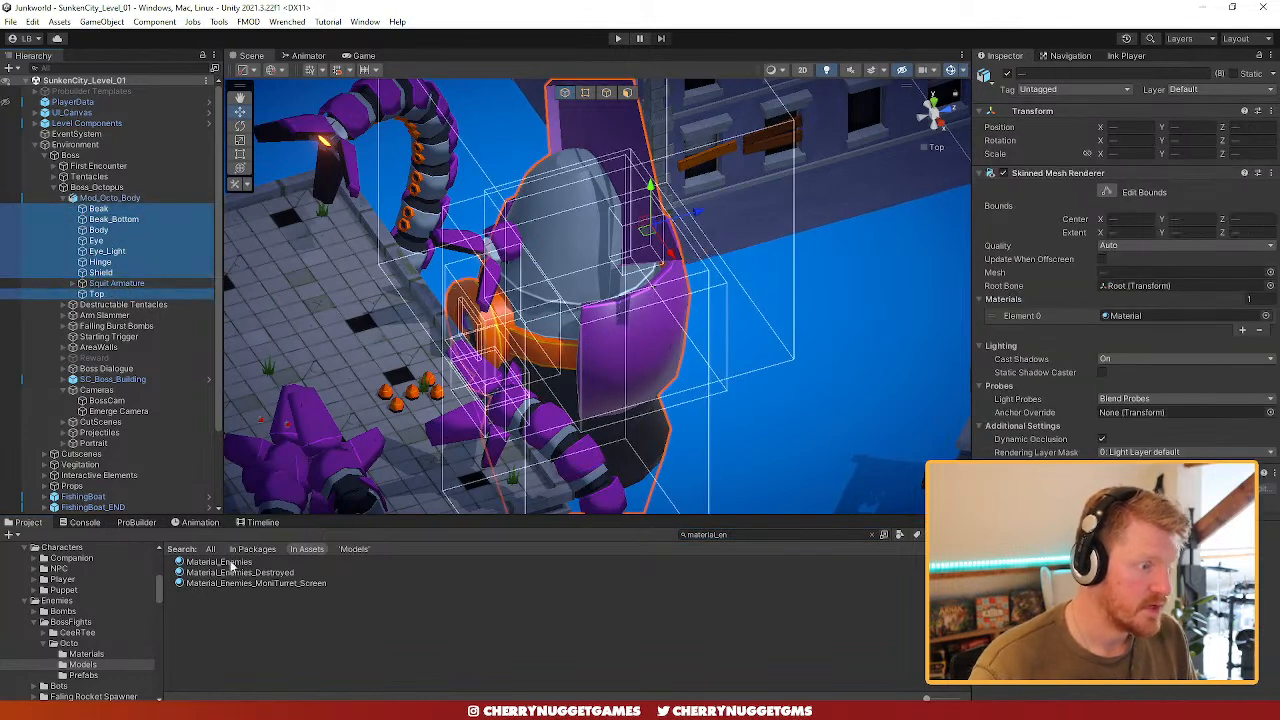
{"action": "left_click_drag", "start_coordinate": [231, 563], "coordinate": [1140, 316]}
{"action": "left_click_drag", "start_coordinate": [515, 412], "coordinate": [732, 484], "text": "alt"}
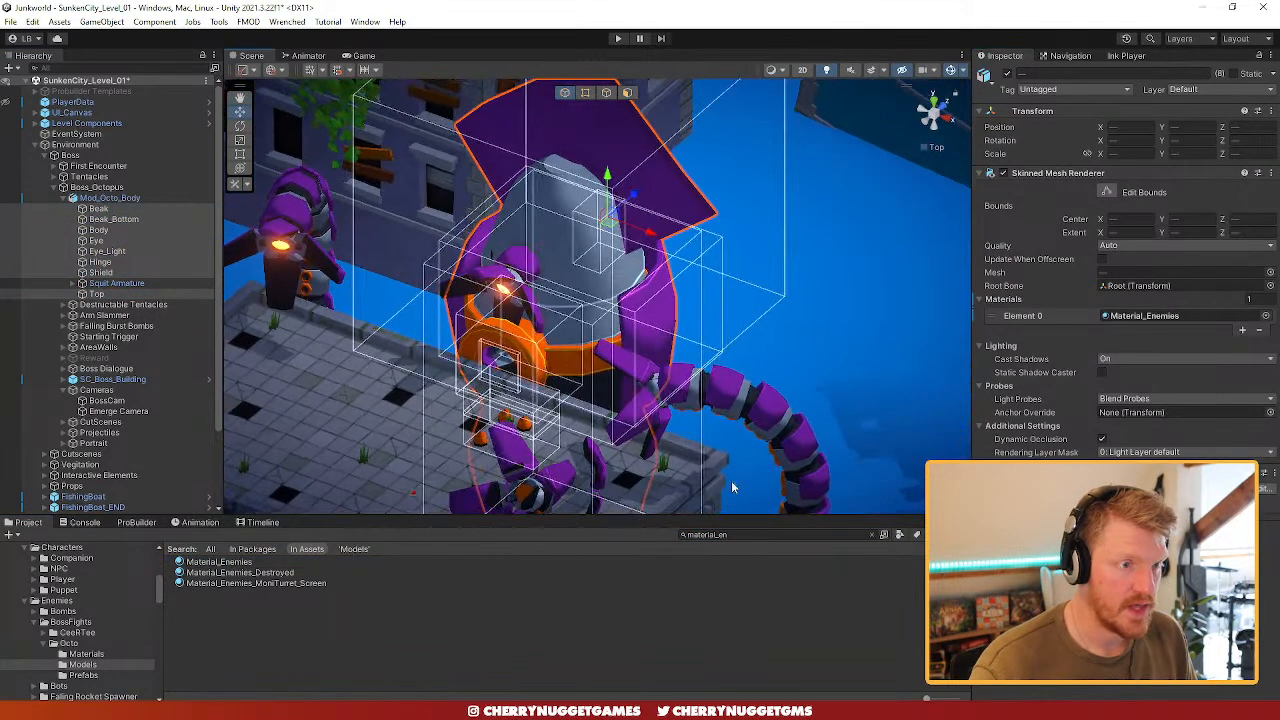
- Search the project for the emissive materials and apply Emmisive_Yellow to the Eye_Light part
{"action": "left_click", "coordinate": [720, 534]}
{"action": "type", "text": "em"}
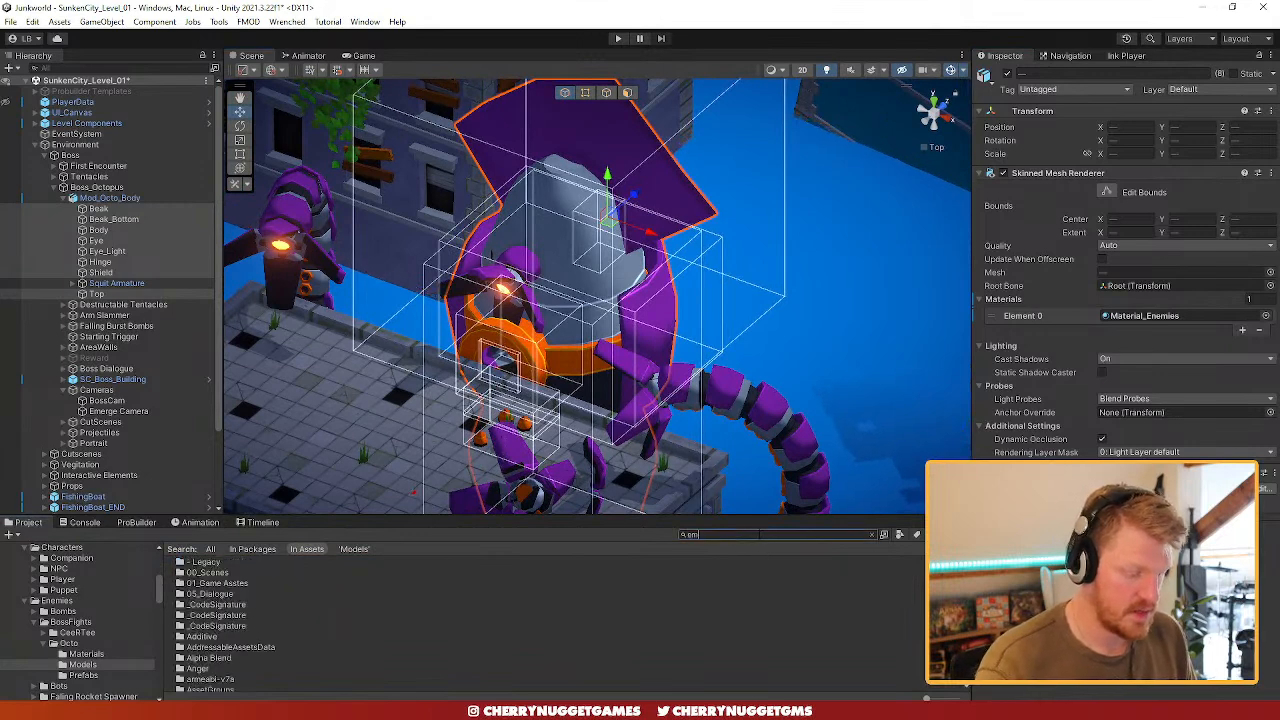
{"action": "type", "text": "issive_"}
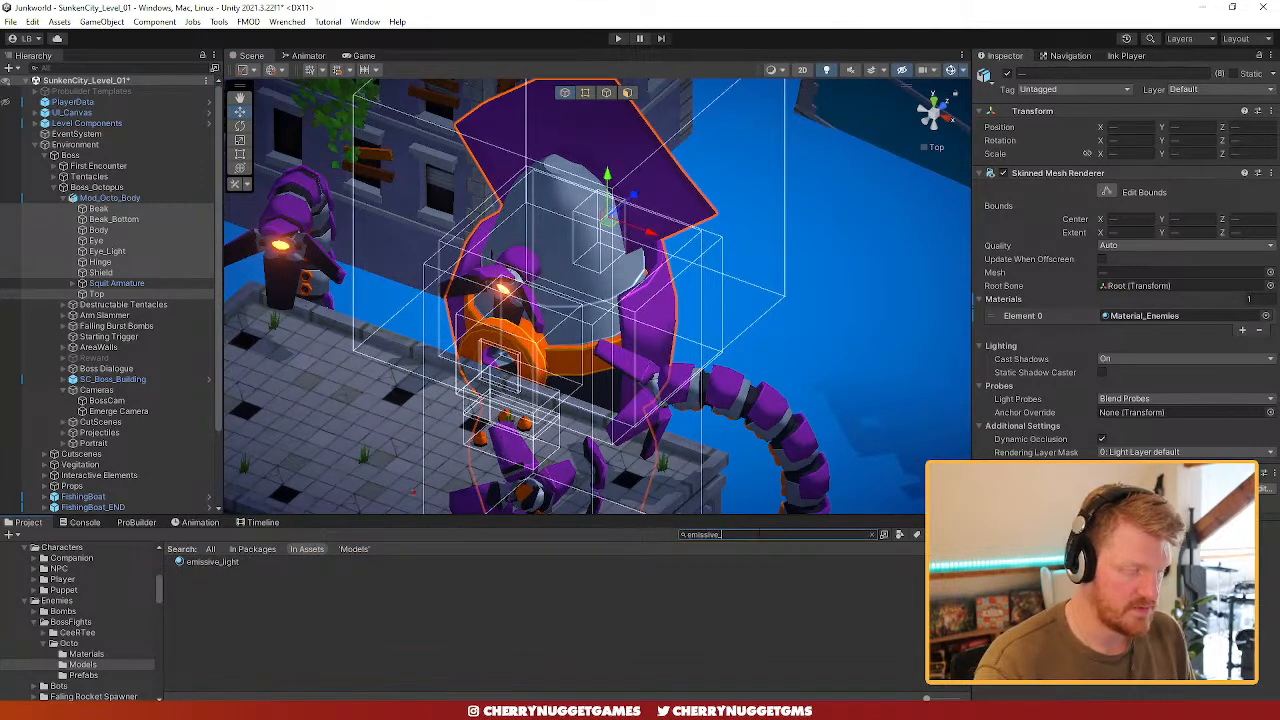
{"action": "left_click", "coordinate": [252, 614]}
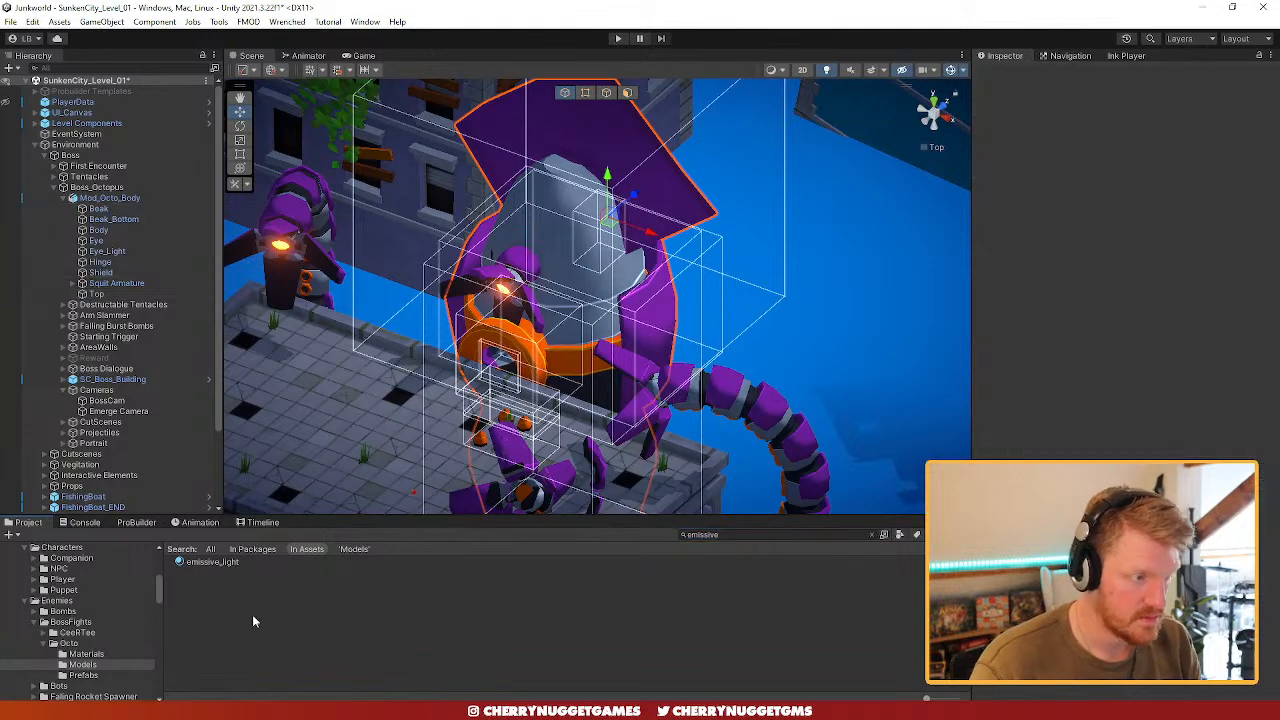
{"action": "left_click", "coordinate": [746, 536]}
{"action": "key", "text": "BackSpace"}
{"action": "type", "text": "em"}
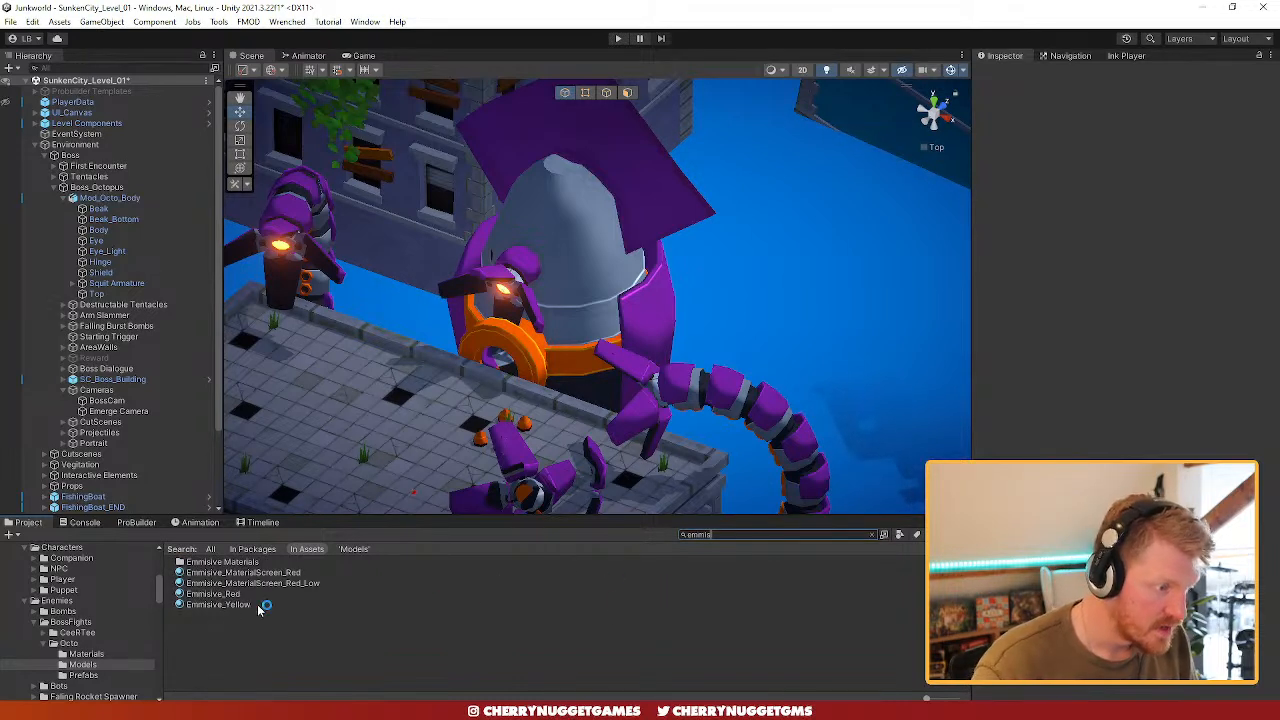
{"action": "left_click_drag", "start_coordinate": [210, 610], "coordinate": [115, 253]}
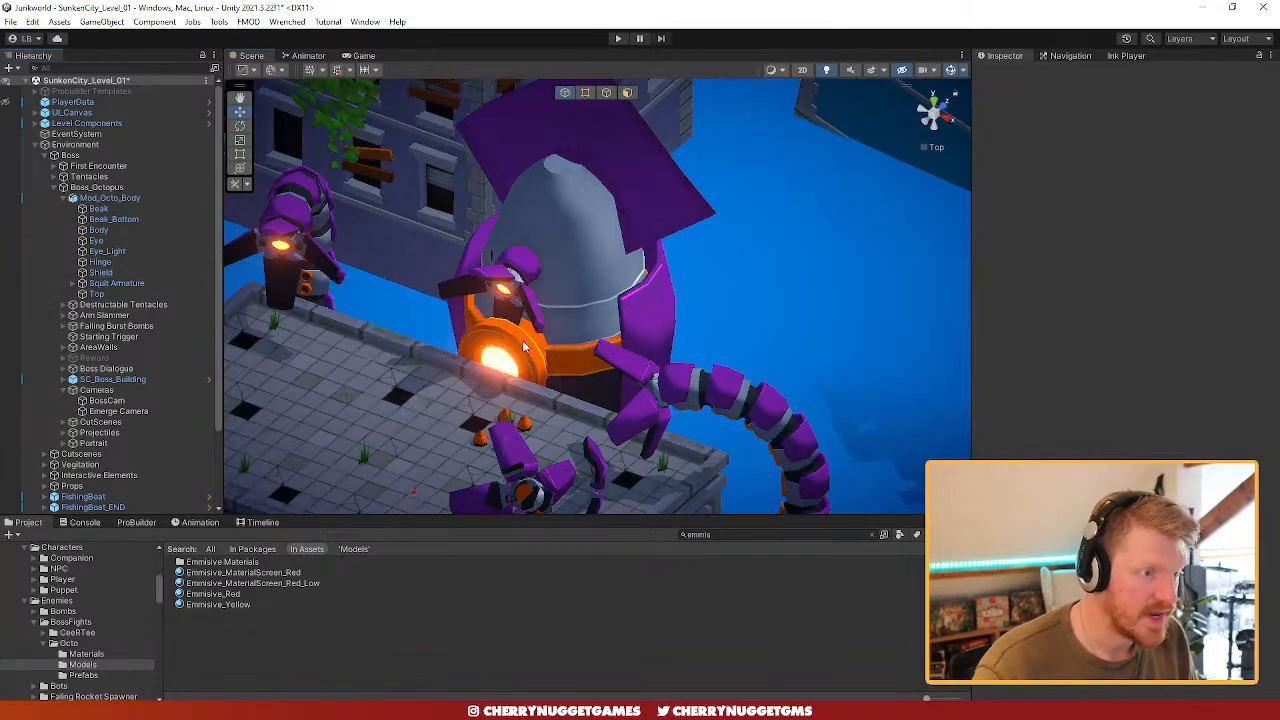
{"action": "left_click_drag", "start_coordinate": [522, 346], "coordinate": [624, 340], "text": "alt"}
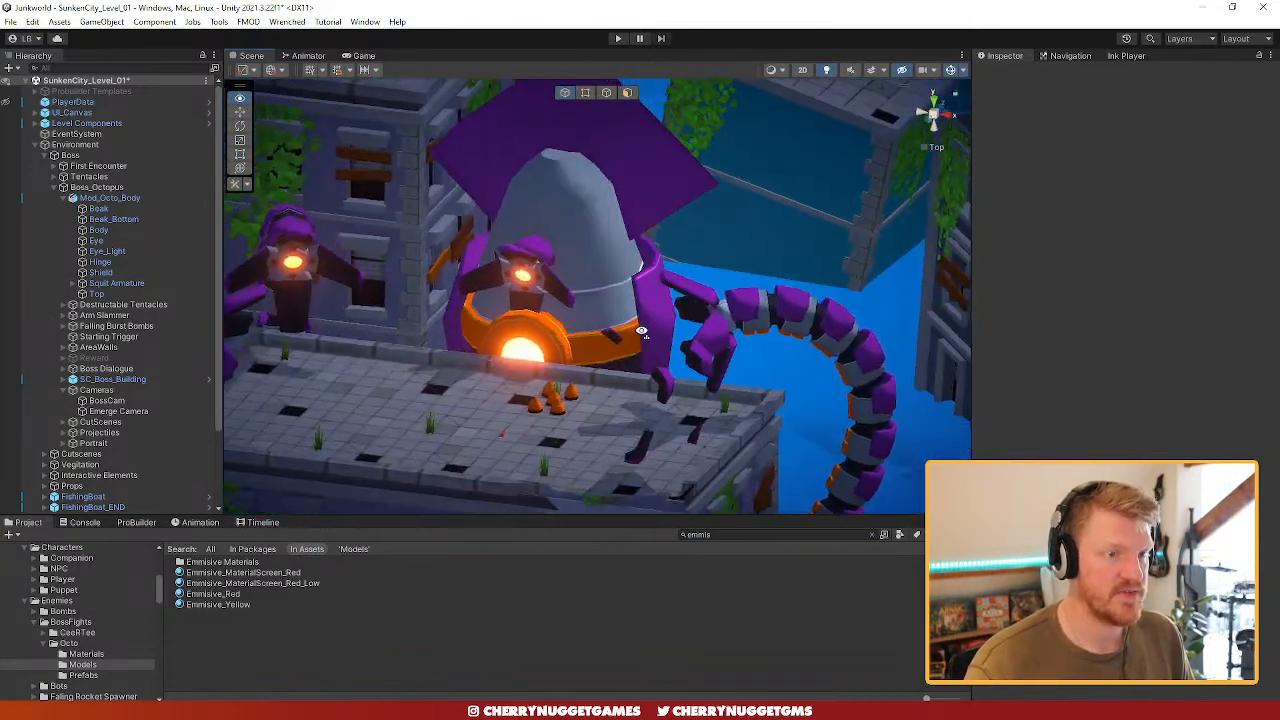
- Add an Animator component to the Mod_Octo_Body object in the scene
{"action": "left_click", "coordinate": [855, 327]}
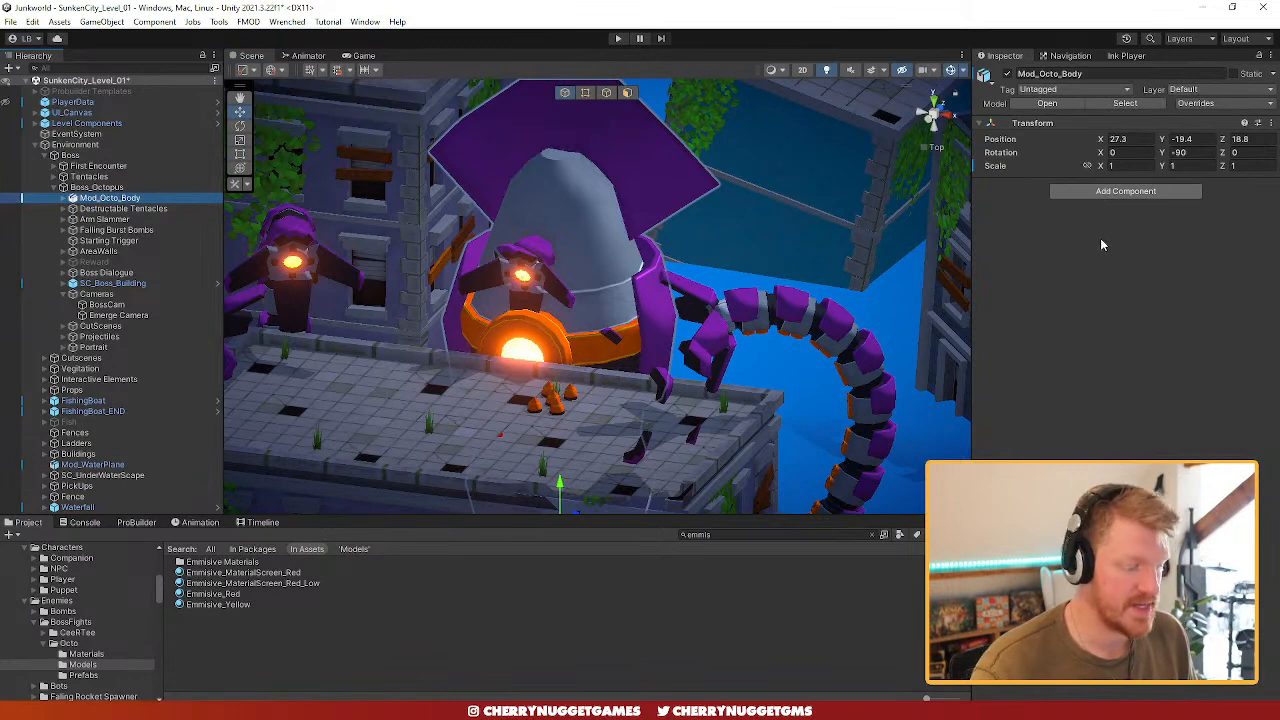
{"action": "left_click", "coordinate": [1125, 200]}
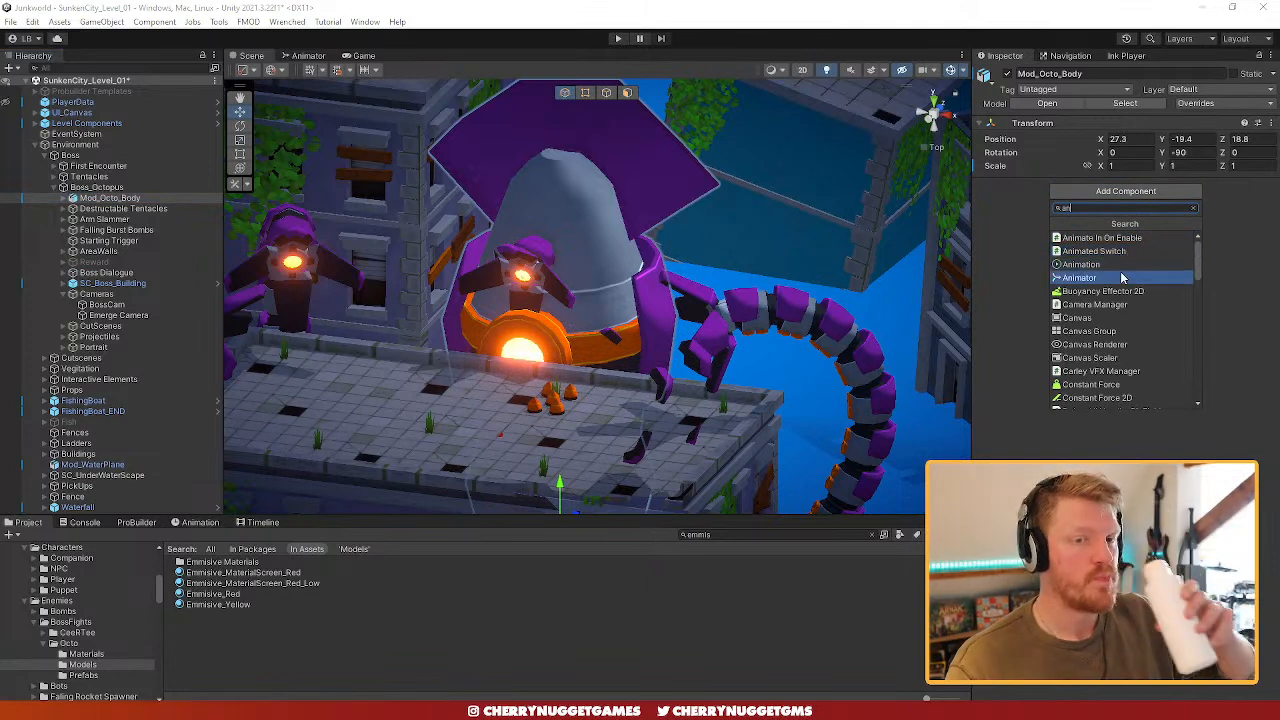
{"action": "left_click", "coordinate": [1110, 277]}
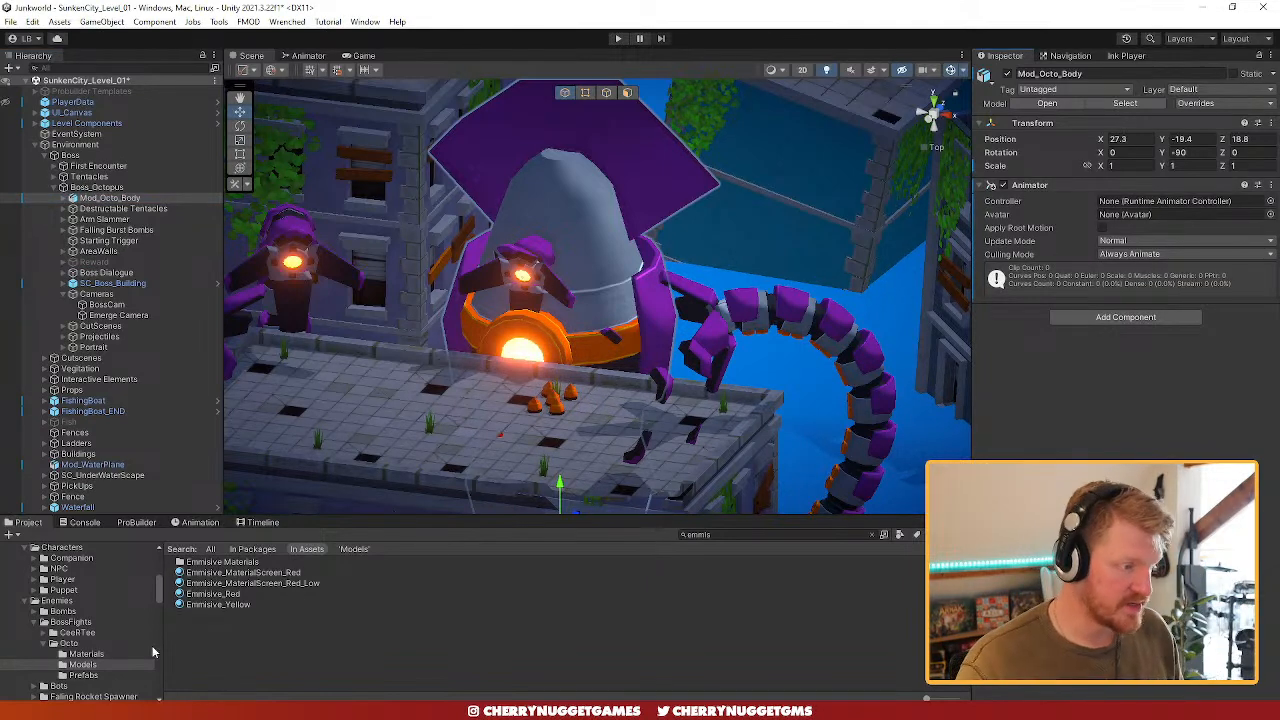
- Create an Animator Controller named Squit Animation Controler in the Octo Models folder
{"action": "left_click", "coordinate": [104, 665]}
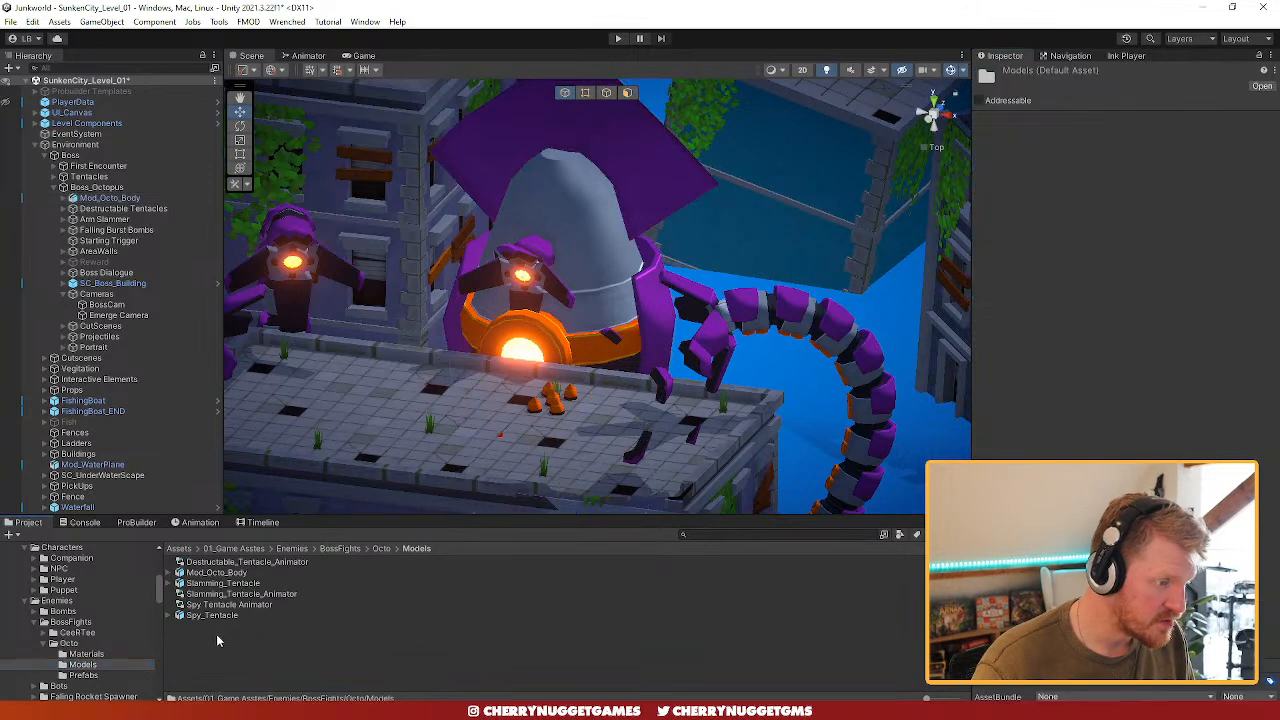
{"action": "right_click", "coordinate": [216, 634]}
{"action": "mouse_move", "coordinate": [323, 248]}
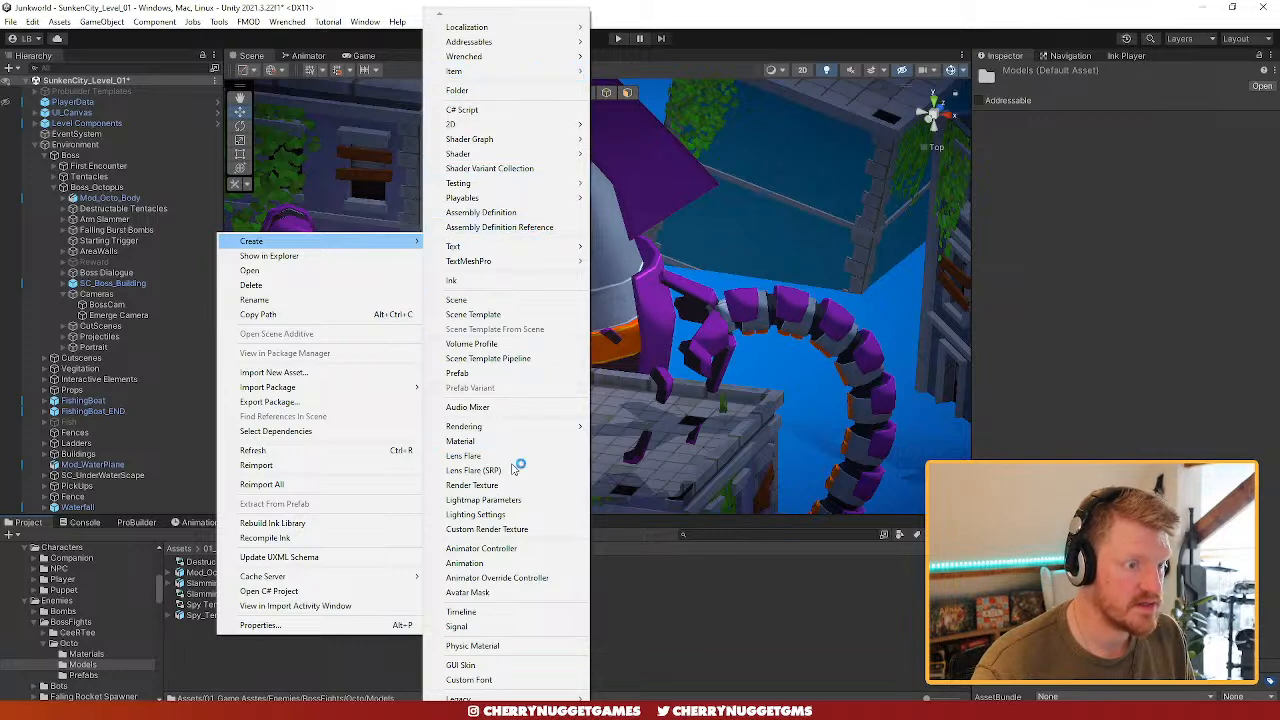
{"action": "left_click", "coordinate": [505, 550]}
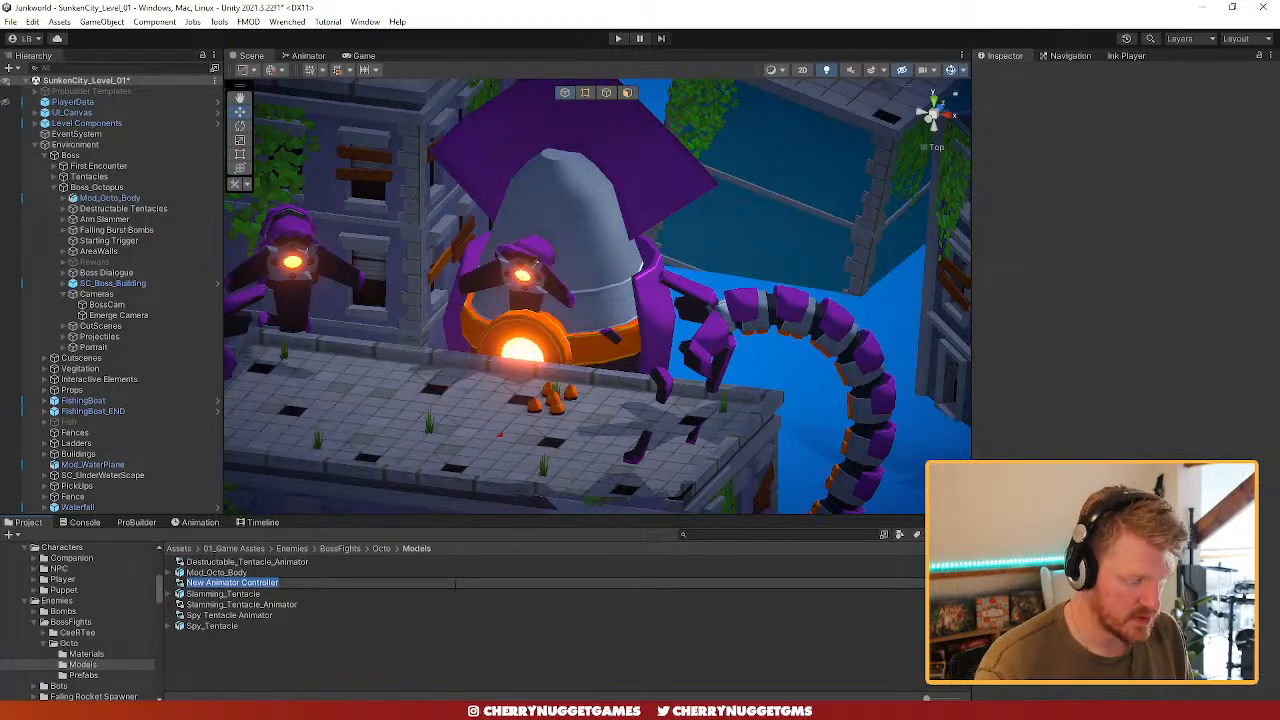
{"action": "type", "text": "Squit Ani"}
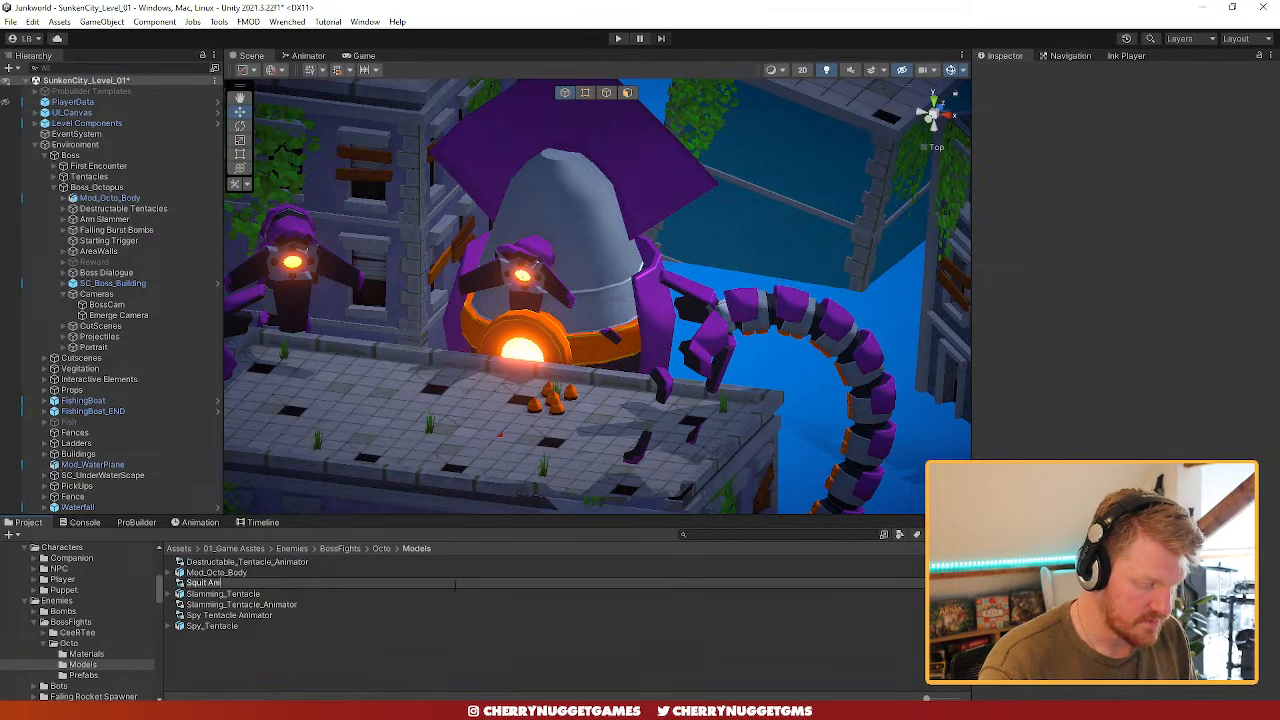
{"action": "type", "text": "mation Contr"}
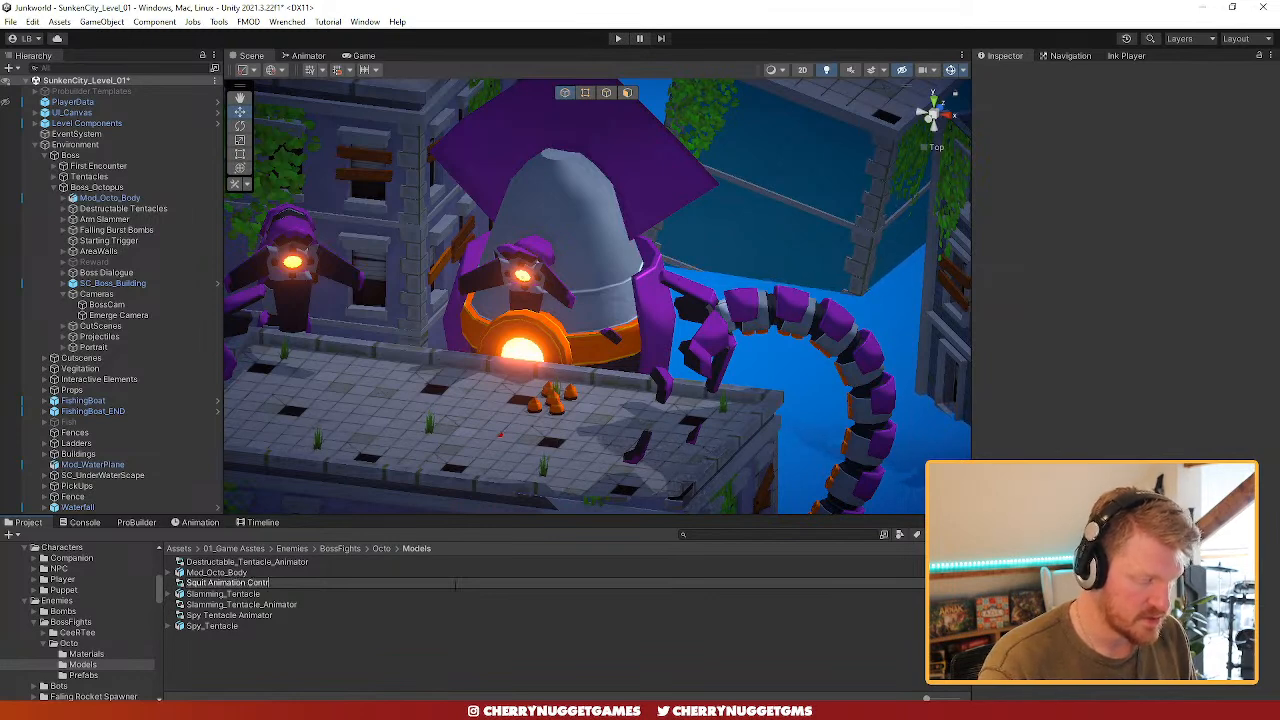
{"action": "type", "text": "oller"}
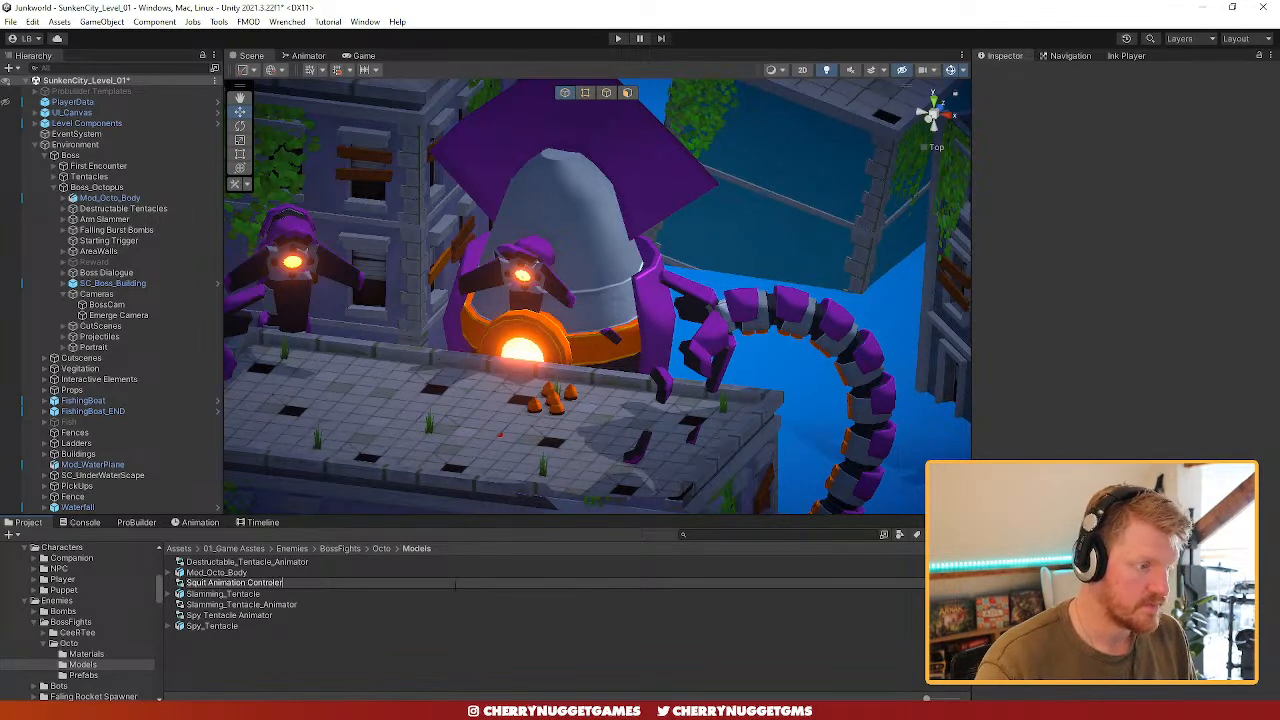
{"action": "key", "text": "Return"}
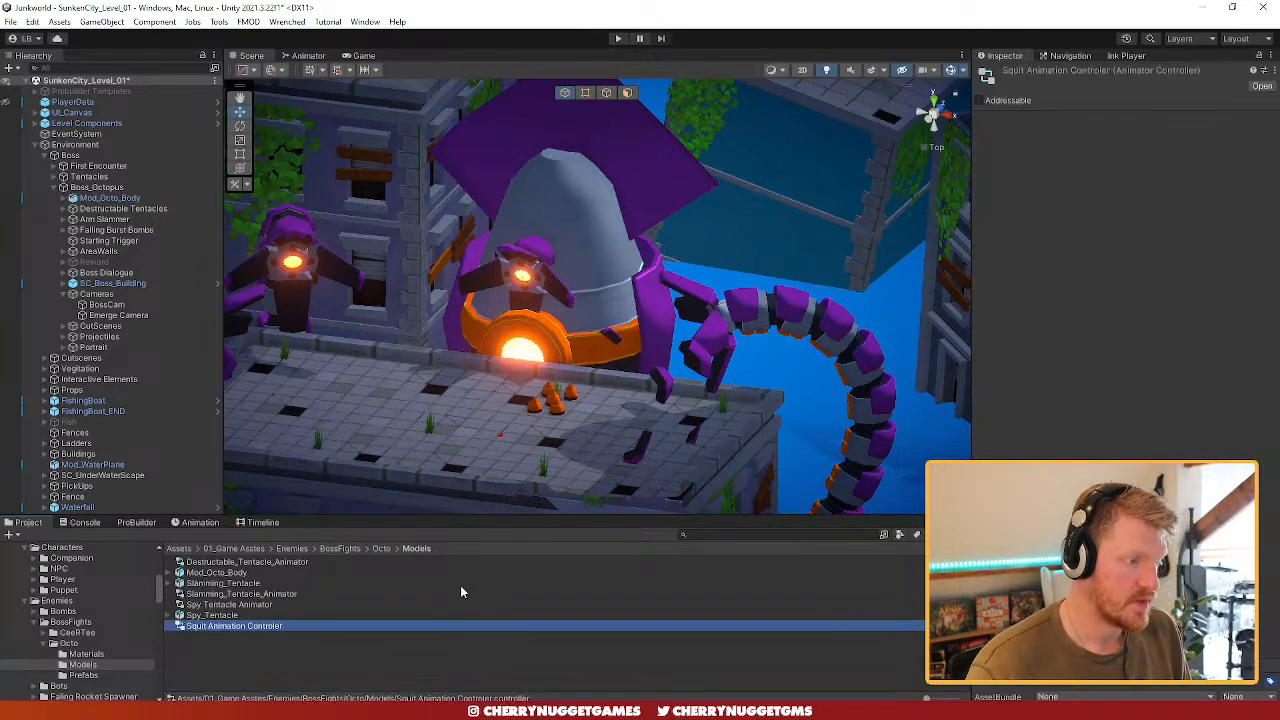
- Rename the new animator controller Squit_Animator and open its state graph
{"action": "right_click", "coordinate": [245, 626]}
{"action": "left_click", "coordinate": [282, 289]}
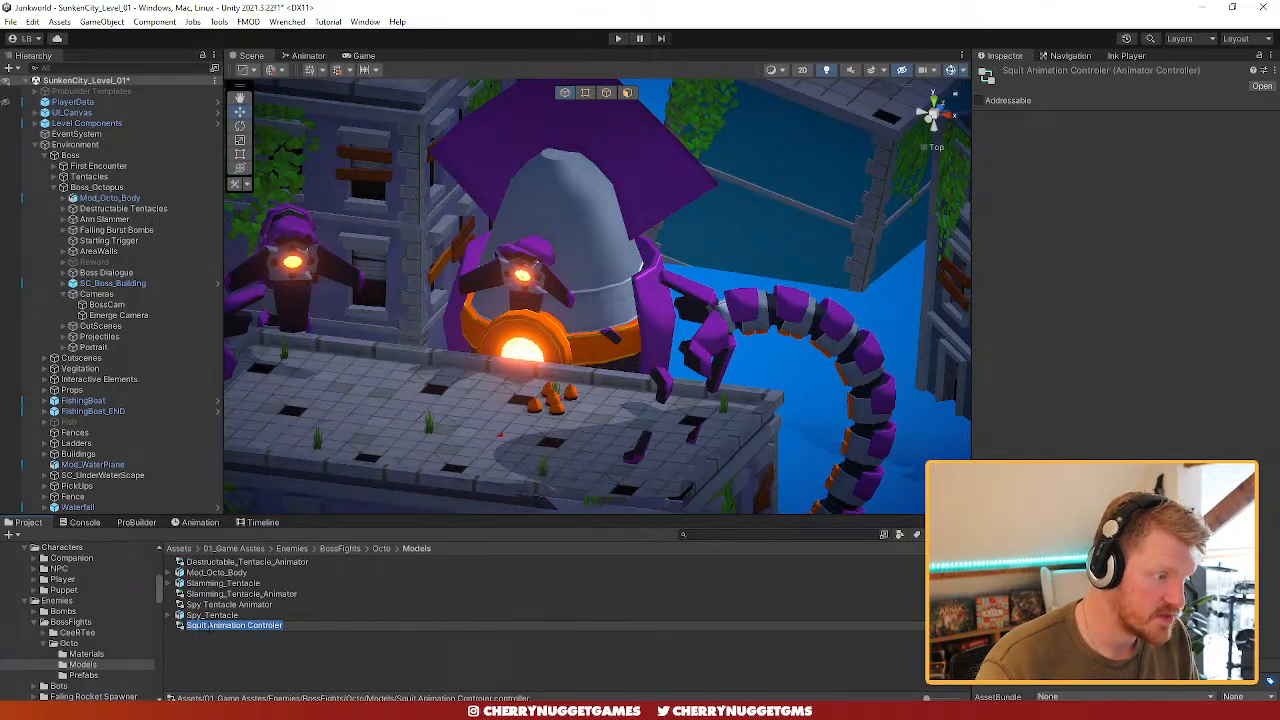
{"action": "left_click", "coordinate": [209, 626]}
{"action": "key", "text": "BackSpace"}
{"action": "type", "text": "_"}
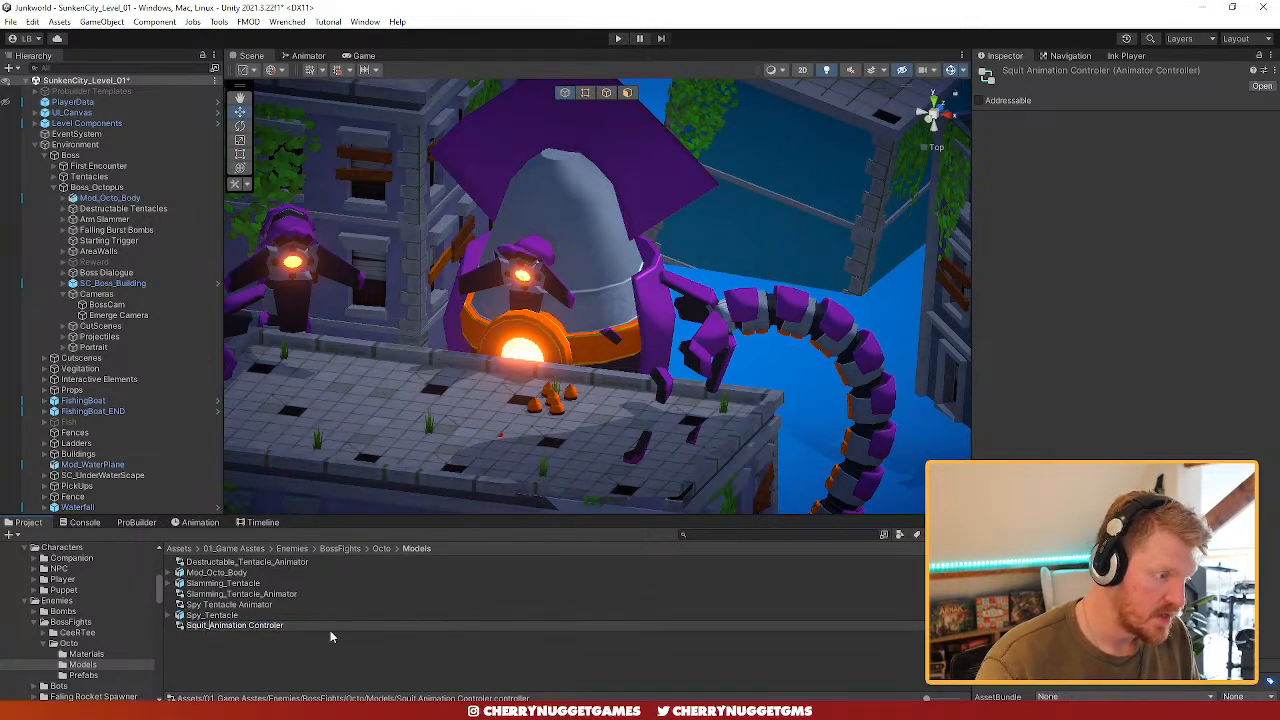
{"action": "left_click_drag", "start_coordinate": [319, 625], "coordinate": [227, 629]}
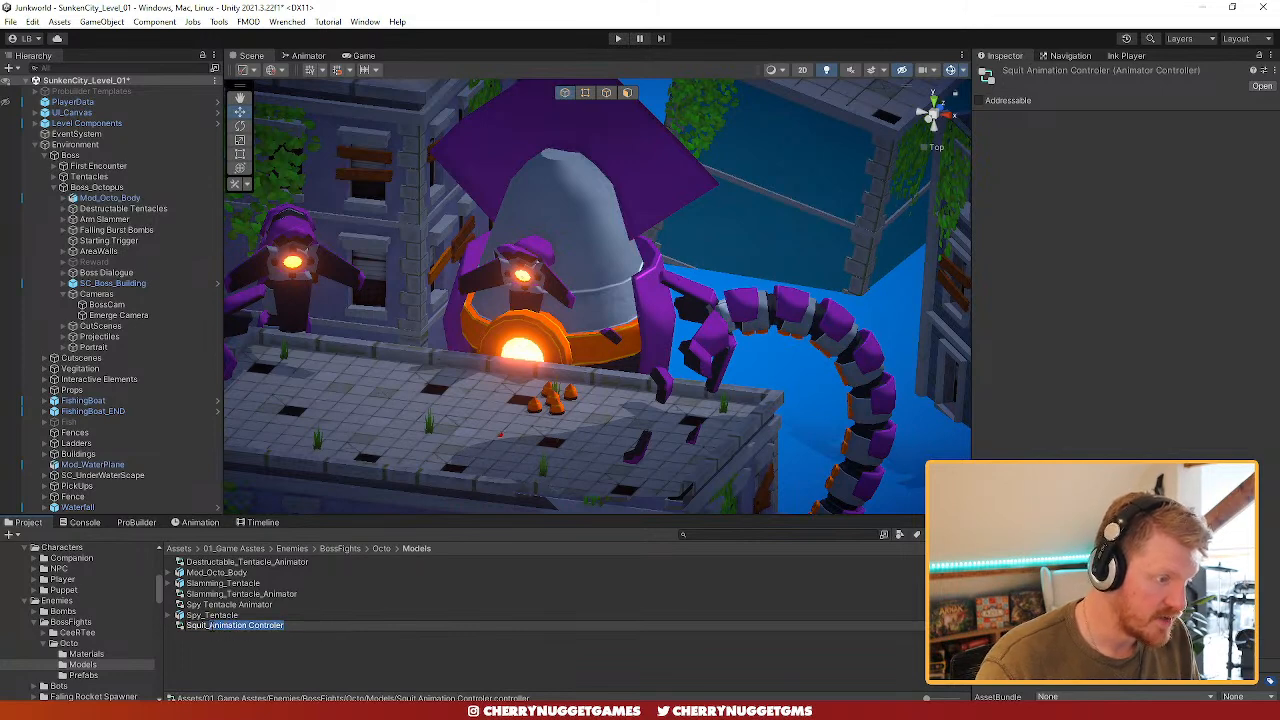
{"action": "type", "text": "Animator"}
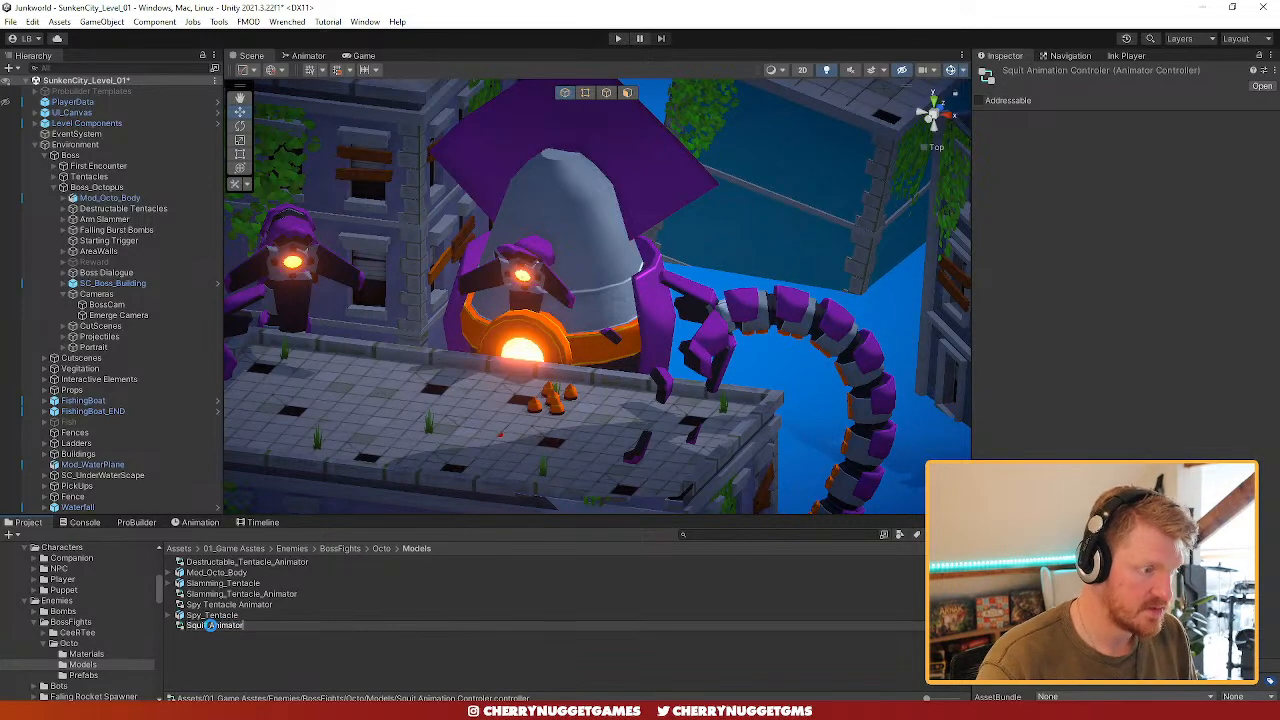
{"action": "key", "text": "Return"}
{"action": "double_click", "coordinate": [235, 630]}
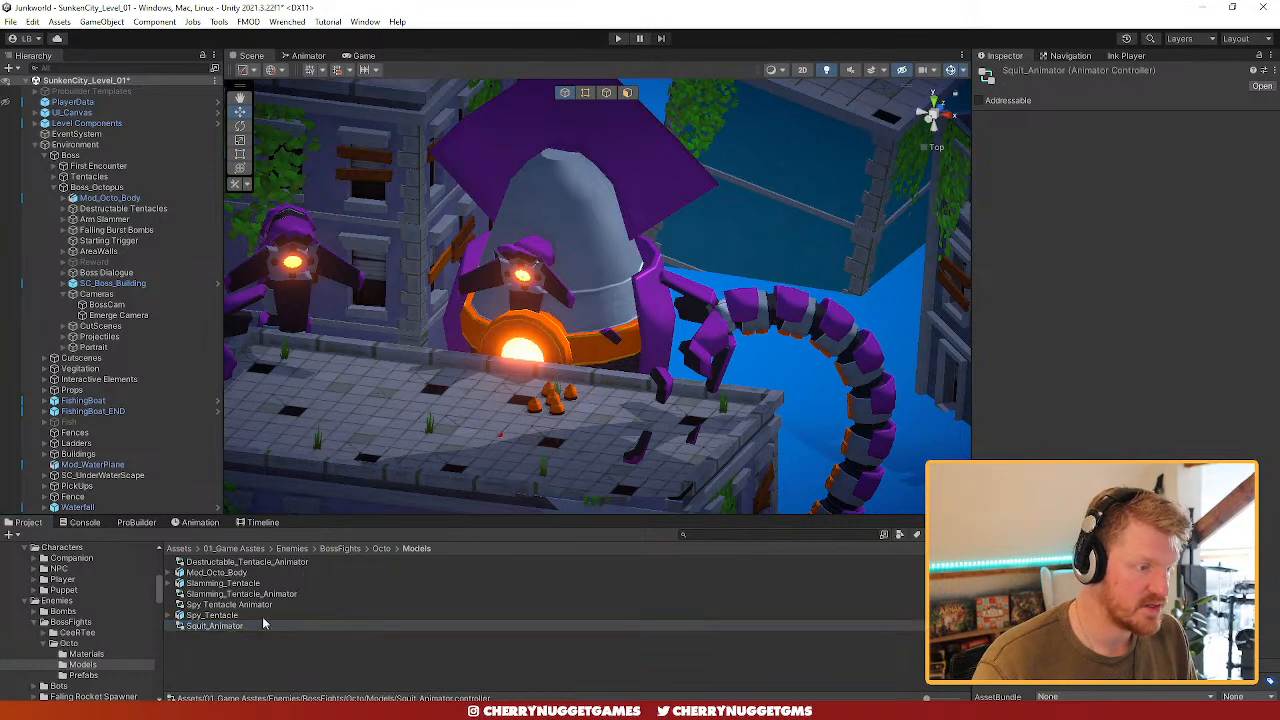
{"action": "scroll", "coordinate": [694, 362], "scroll_direction": "down", "scroll_amount": 3}
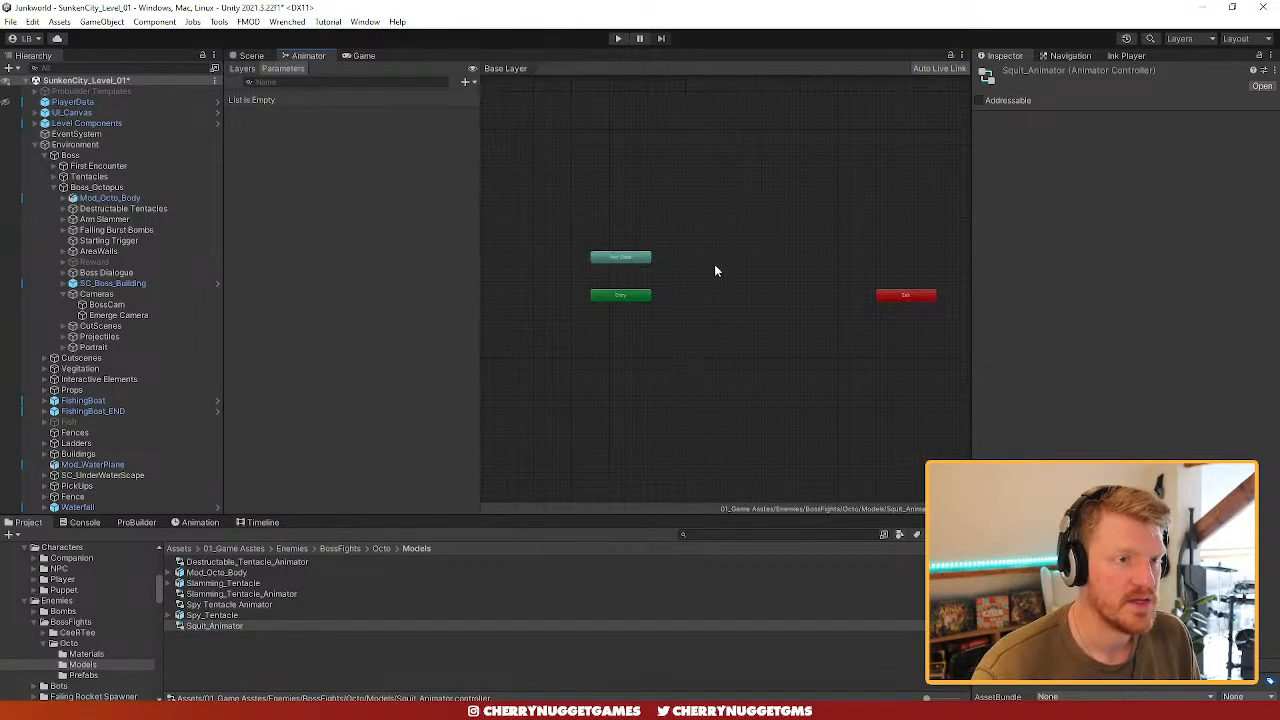
- Create an empty state beside Entry in the Squit_Animator graph and name it Idle
{"action": "left_click_drag", "start_coordinate": [478, 153], "coordinate": [398, 160]}
{"action": "scroll", "coordinate": [637, 300], "scroll_direction": "up", "scroll_amount": 4}
{"action": "right_click", "coordinate": [698, 281]}
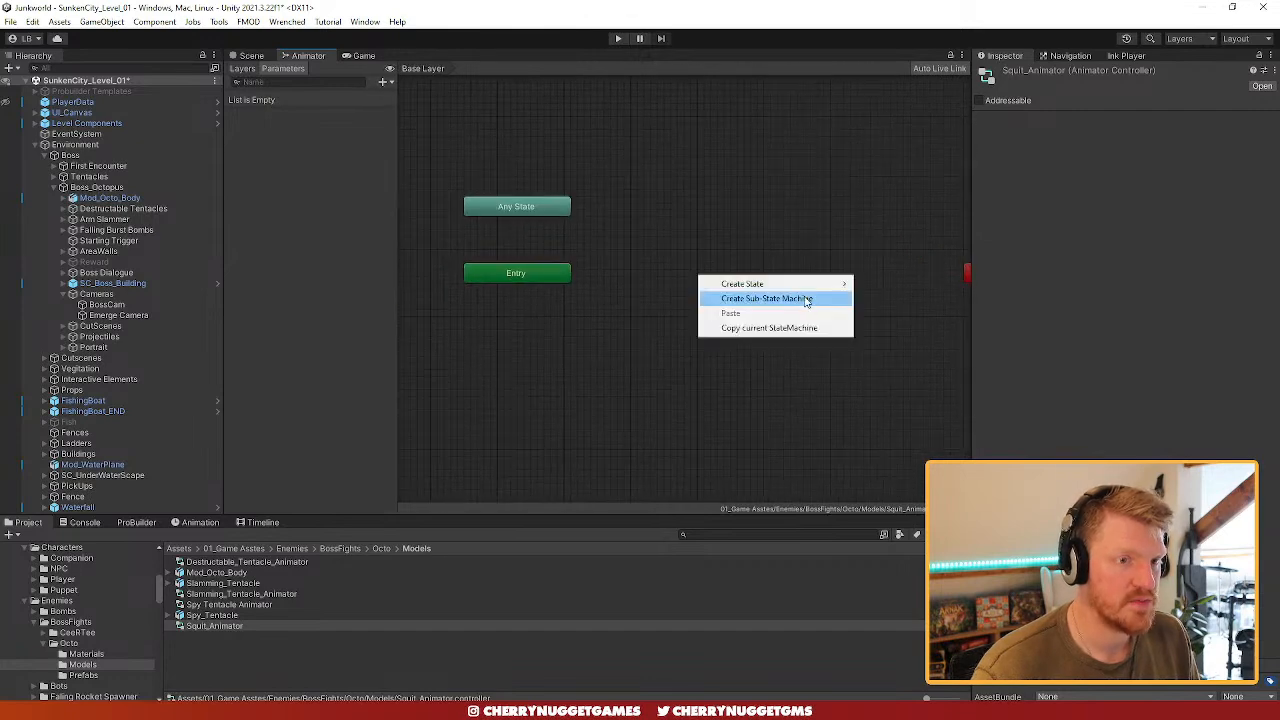
{"action": "mouse_move", "coordinate": [810, 281]}
{"action": "left_click", "coordinate": [875, 283]}
{"action": "left_click_drag", "start_coordinate": [787, 295], "coordinate": [731, 283]}
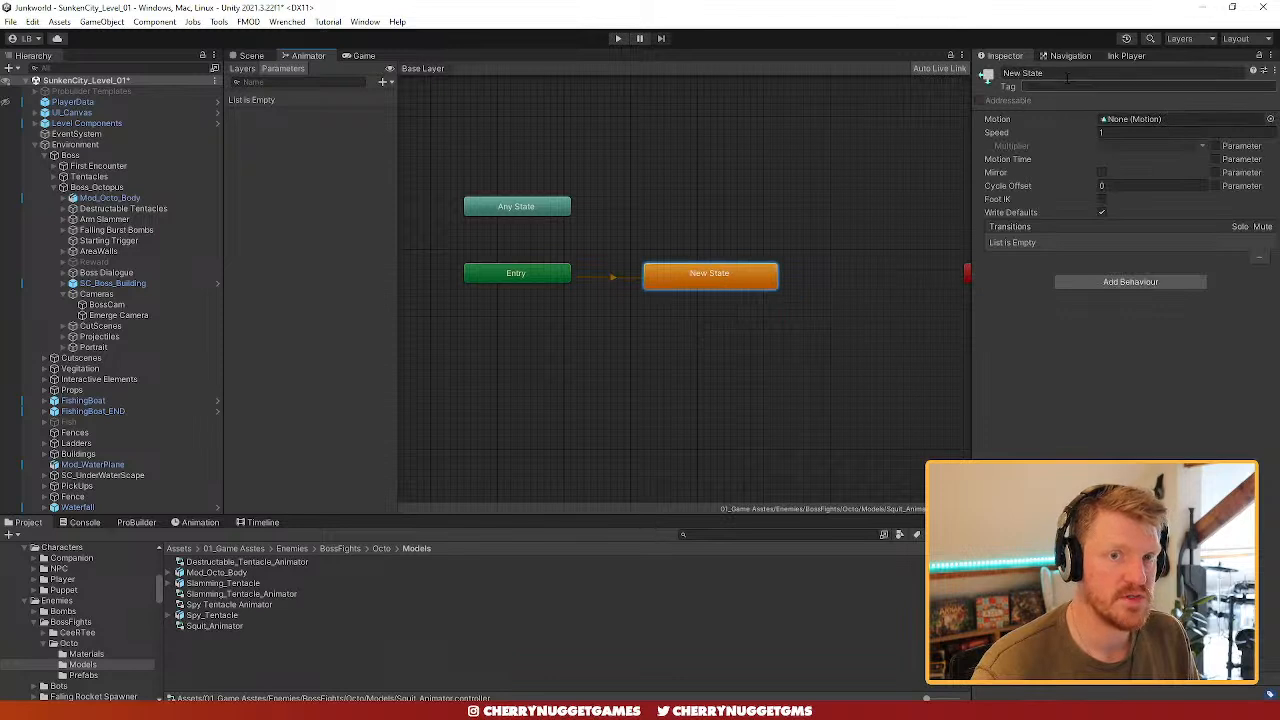
{"action": "left_click", "coordinate": [1100, 73]}
{"action": "key", "text": "BackSpace"}
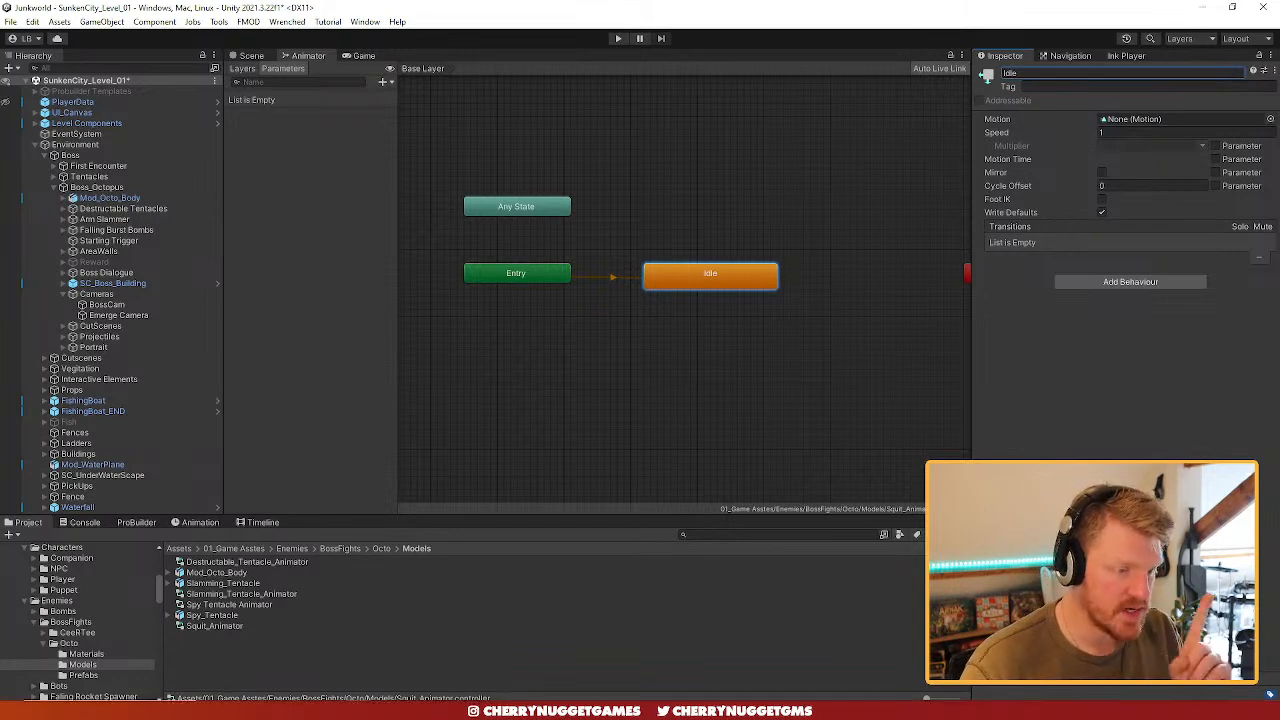
- Switch to Blender and load the 02_Squit_Emerge action on the squid armature
{"action": "key", "text": "alt+Tab"}
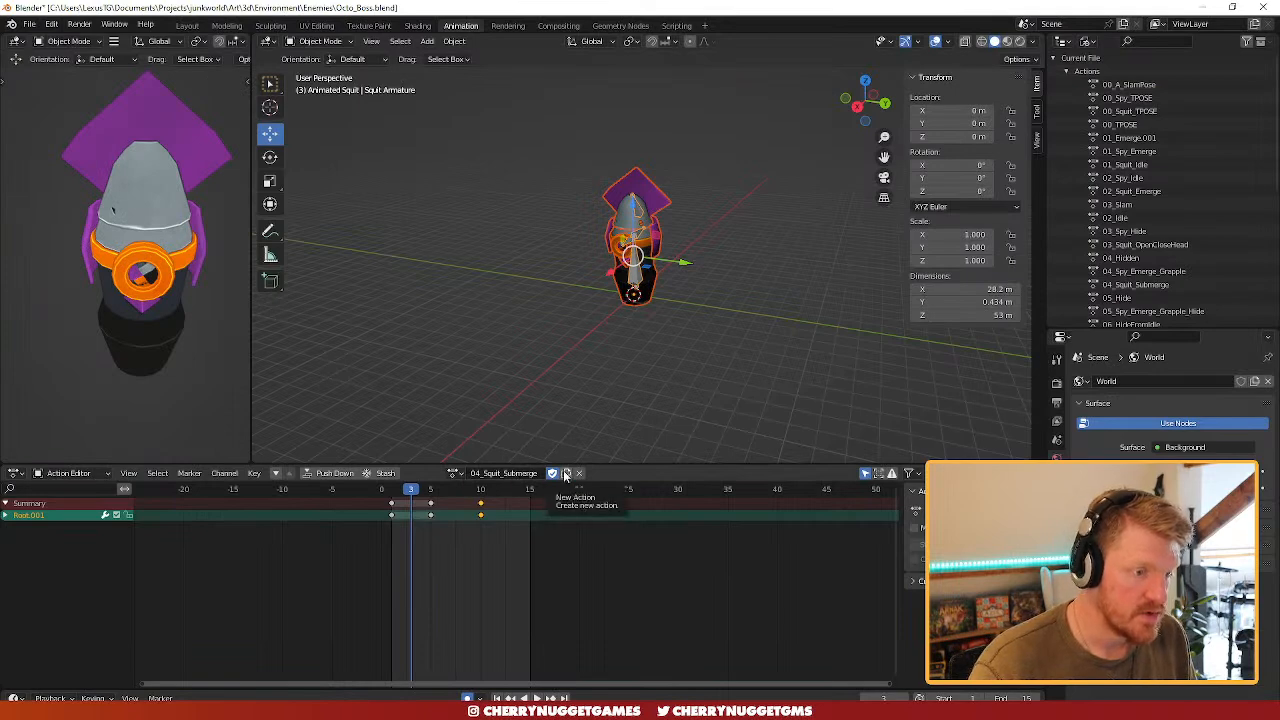
{"action": "left_click", "coordinate": [455, 473]}
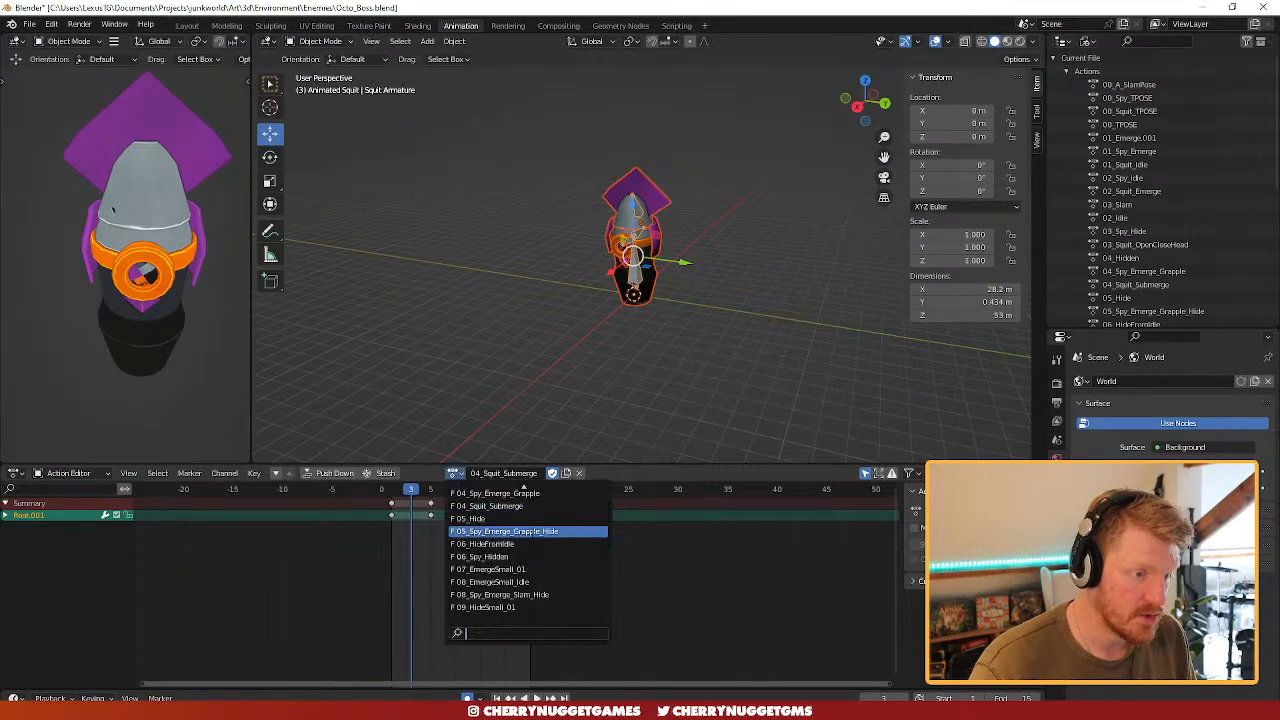
{"action": "scroll", "coordinate": [542, 506], "scroll_direction": "up", "scroll_amount": 2}
{"action": "scroll", "coordinate": [540, 506], "scroll_direction": "up", "scroll_amount": 4}
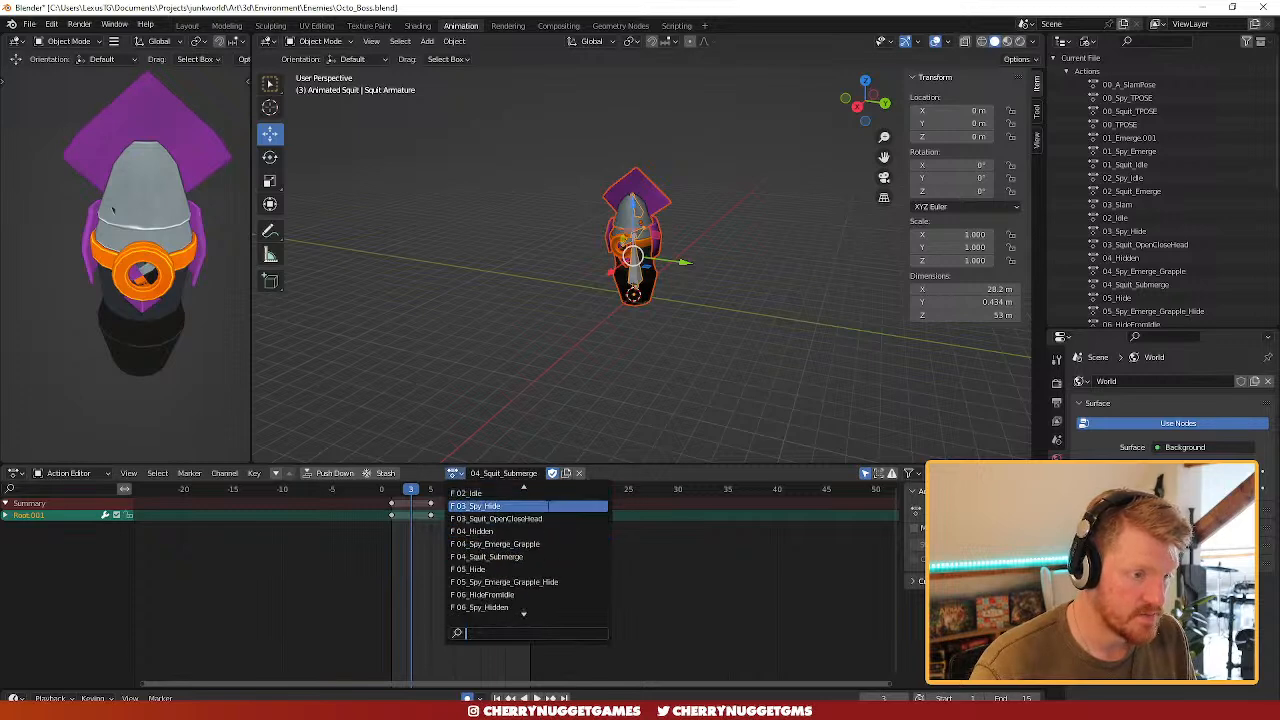
{"action": "left_click", "coordinate": [553, 495]}
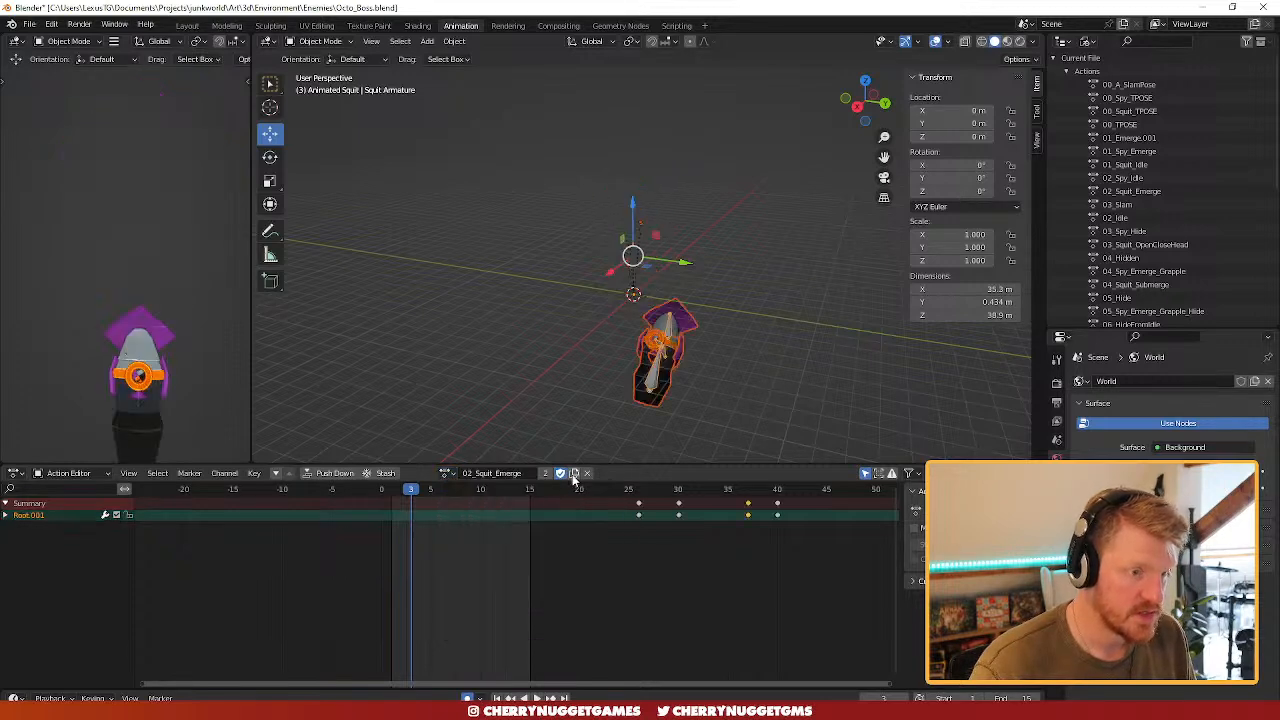
- Duplicate the emerge action as 05_Squit_Hidden and keep the copy with a fake user
{"action": "left_click", "coordinate": [574, 474]}
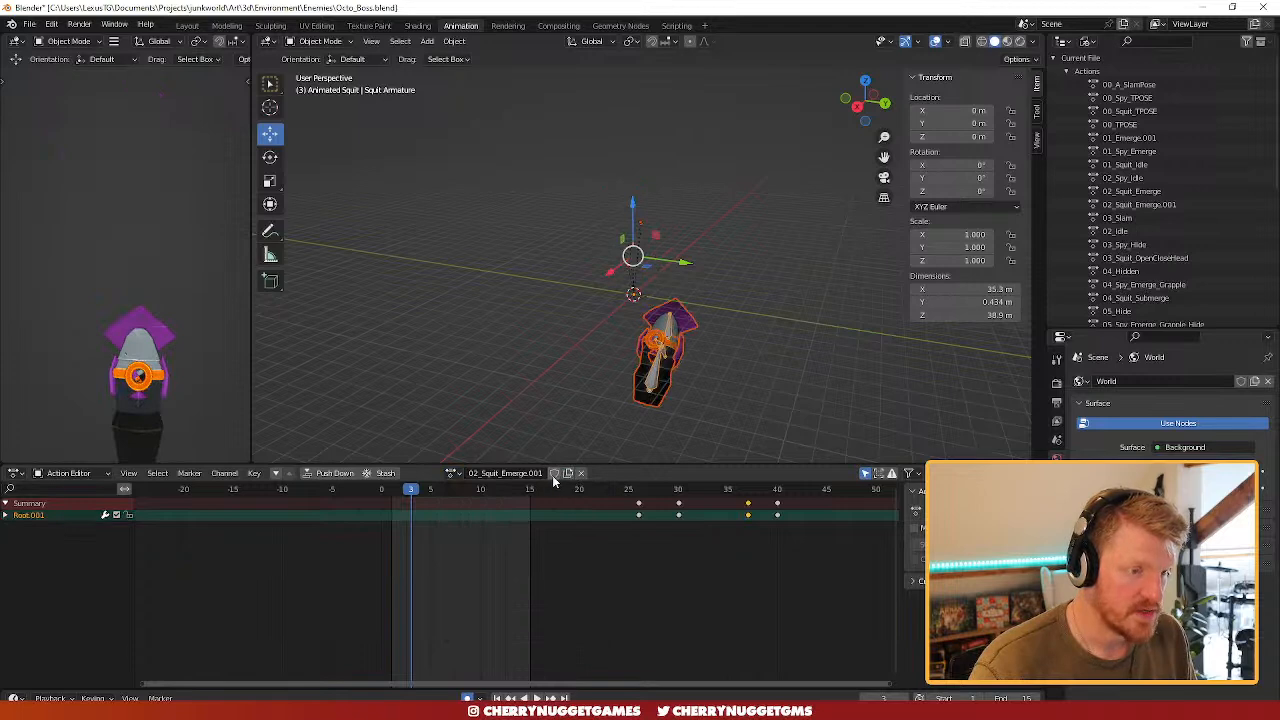
{"action": "left_click", "coordinate": [554, 474]}
{"action": "left_click", "coordinate": [545, 474]}
{"action": "left_click_drag", "start_coordinate": [541, 474], "coordinate": [504, 473]}
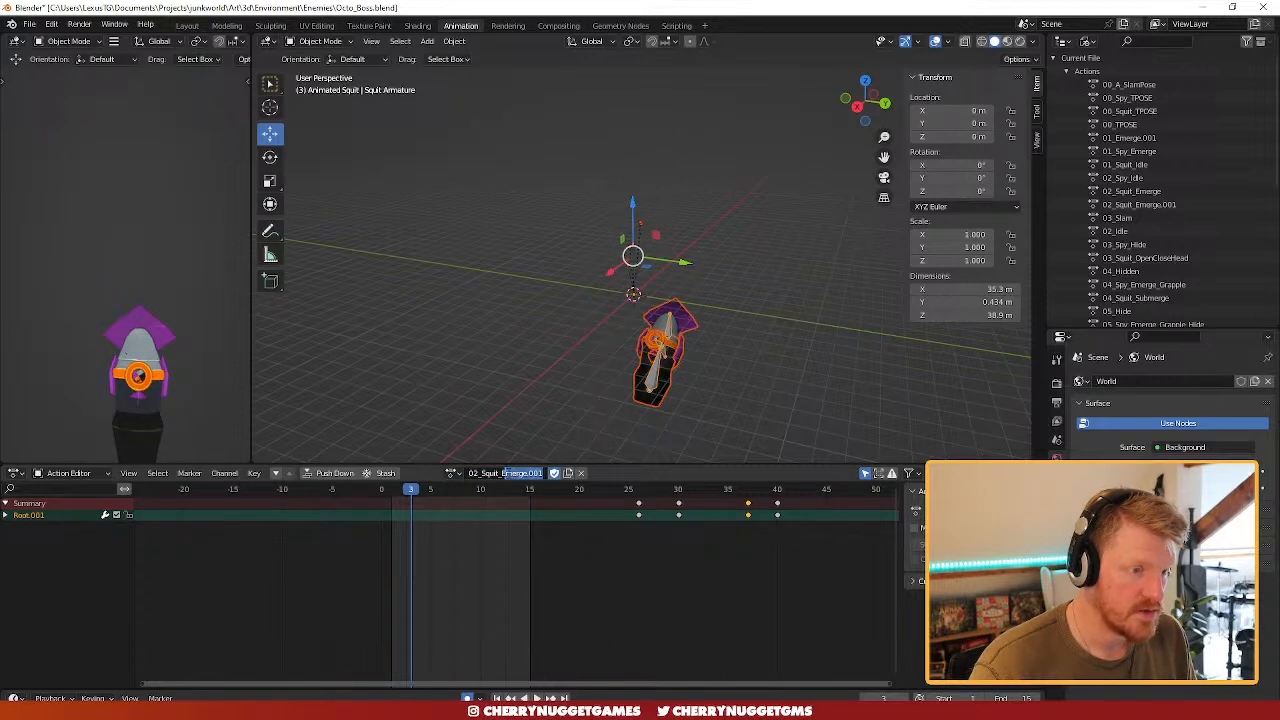
{"action": "type", "text": "Hidden"}
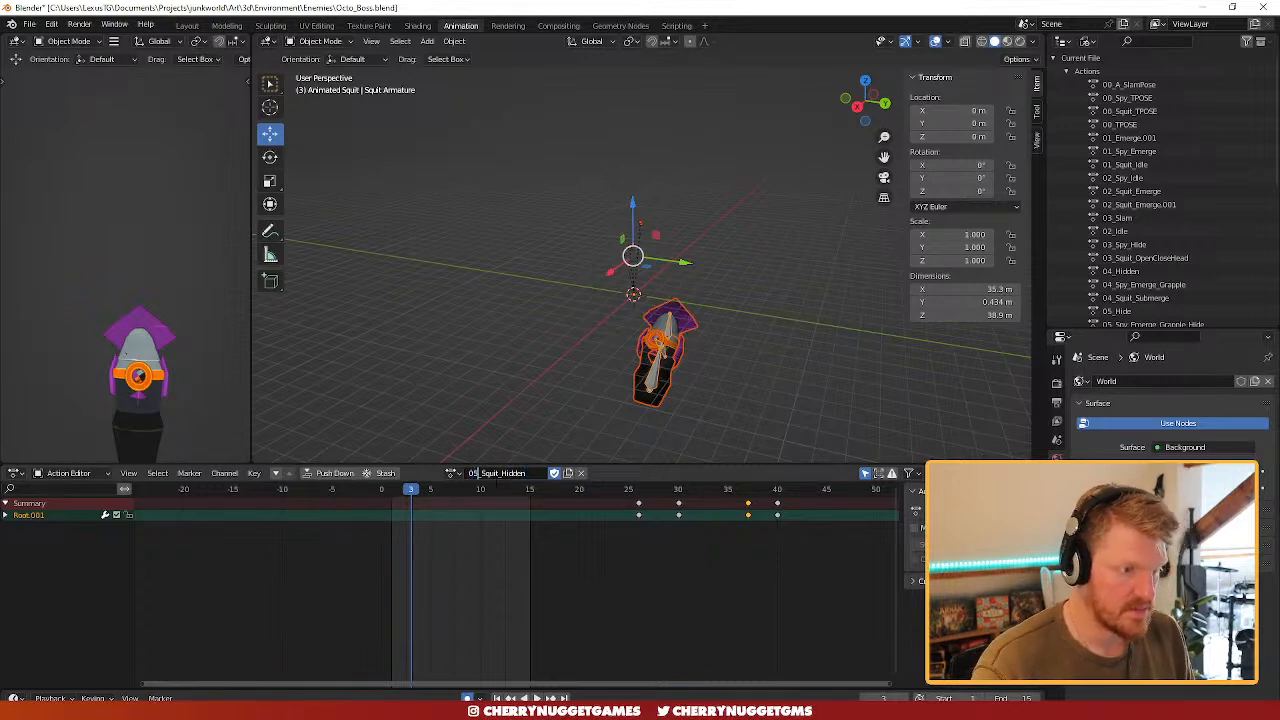
{"action": "key", "text": "Return"}
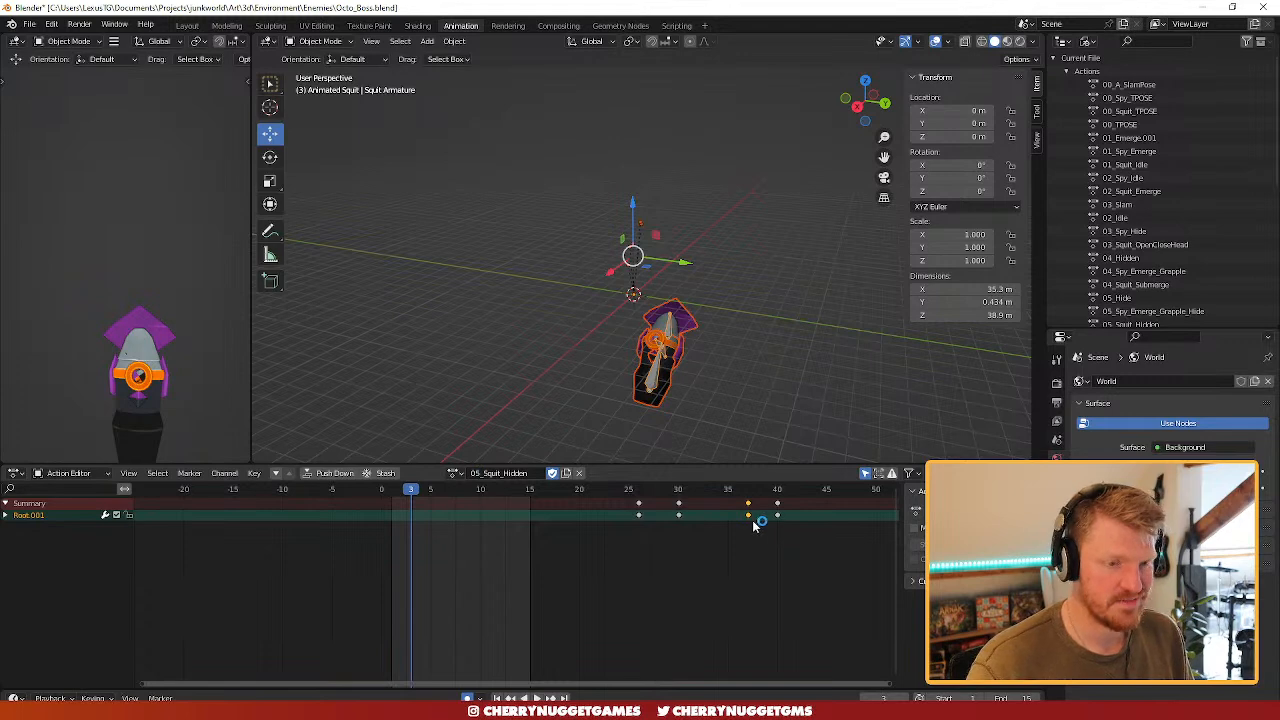
- In Pose Mode, delete all of the hidden action's keyframes after frame 1 and set the current frame to 1
{"action": "left_click", "coordinate": [349, 44]}
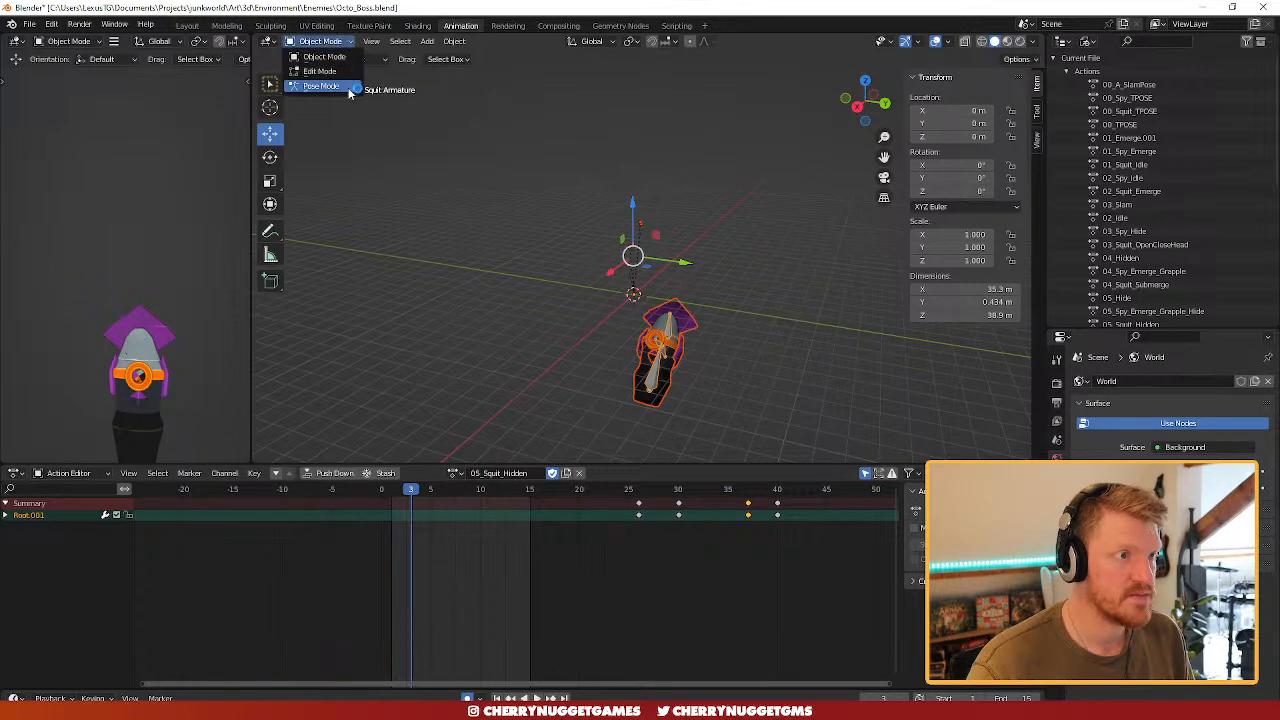
{"action": "left_click", "coordinate": [352, 90]}
{"action": "left_click", "coordinate": [683, 397]}
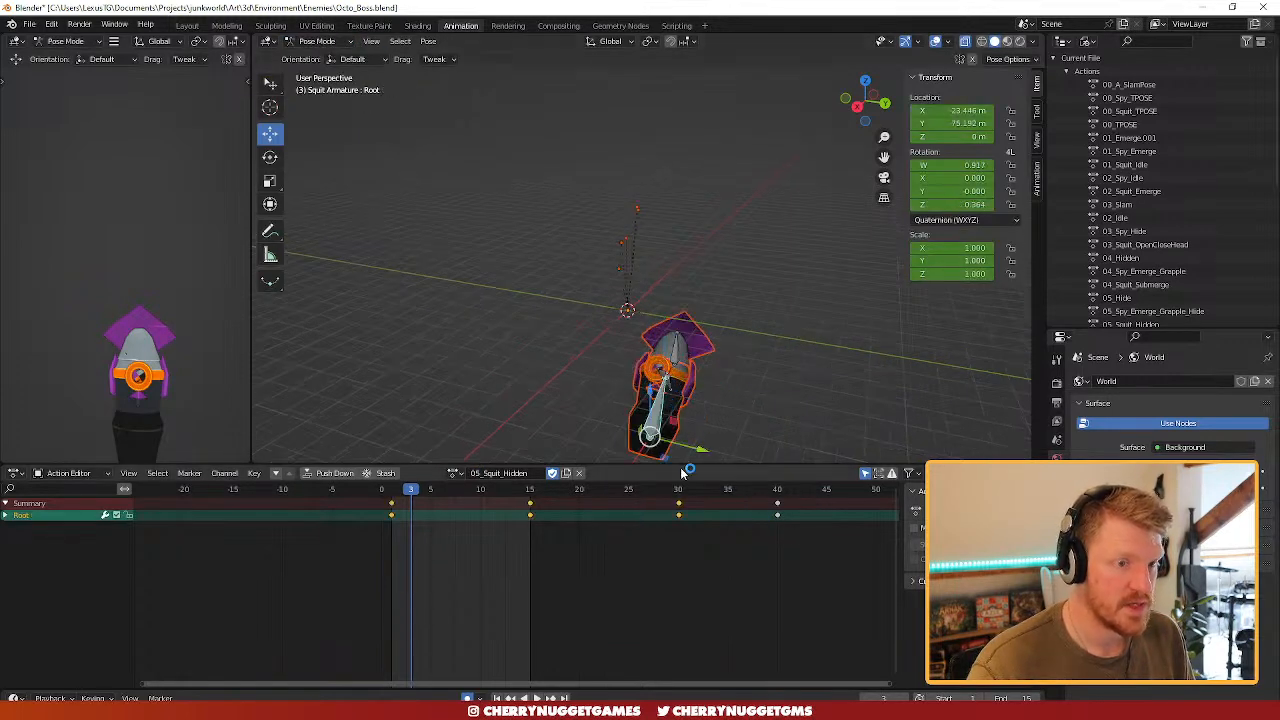
{"action": "left_click_drag", "start_coordinate": [413, 494], "coordinate": [828, 604]}
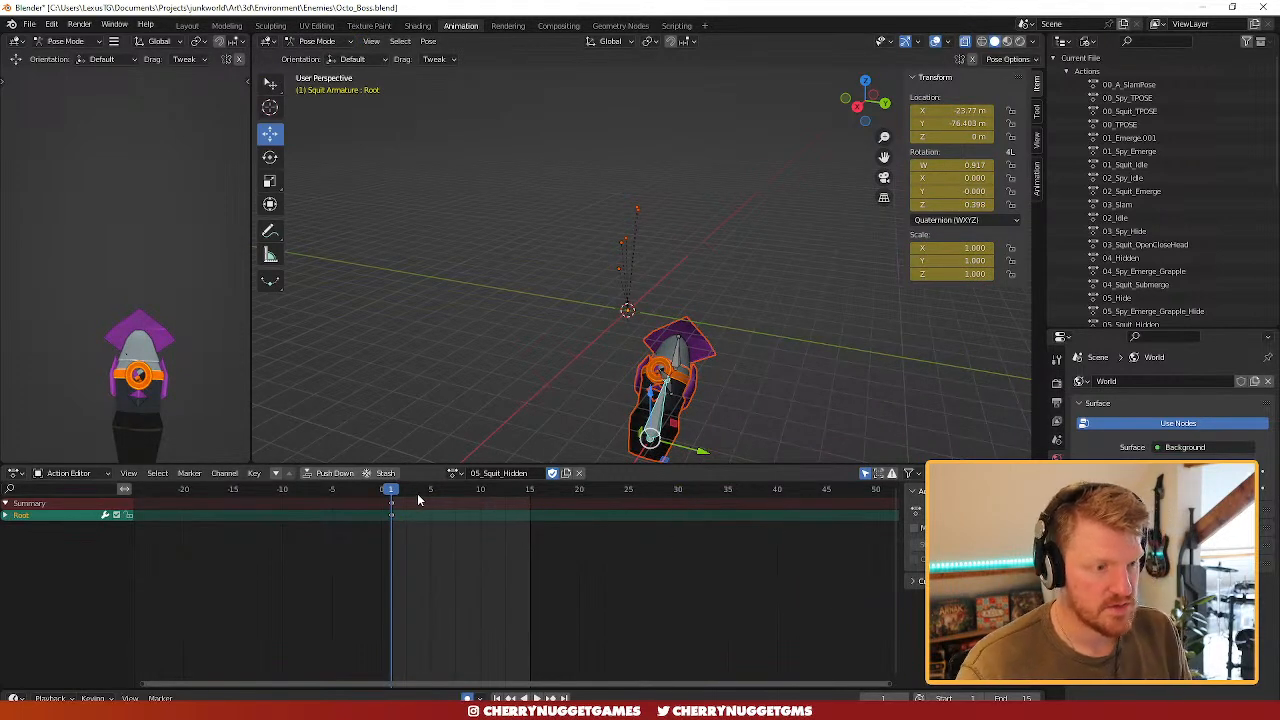
{"action": "left_click_drag", "start_coordinate": [409, 495], "coordinate": [393, 499]}
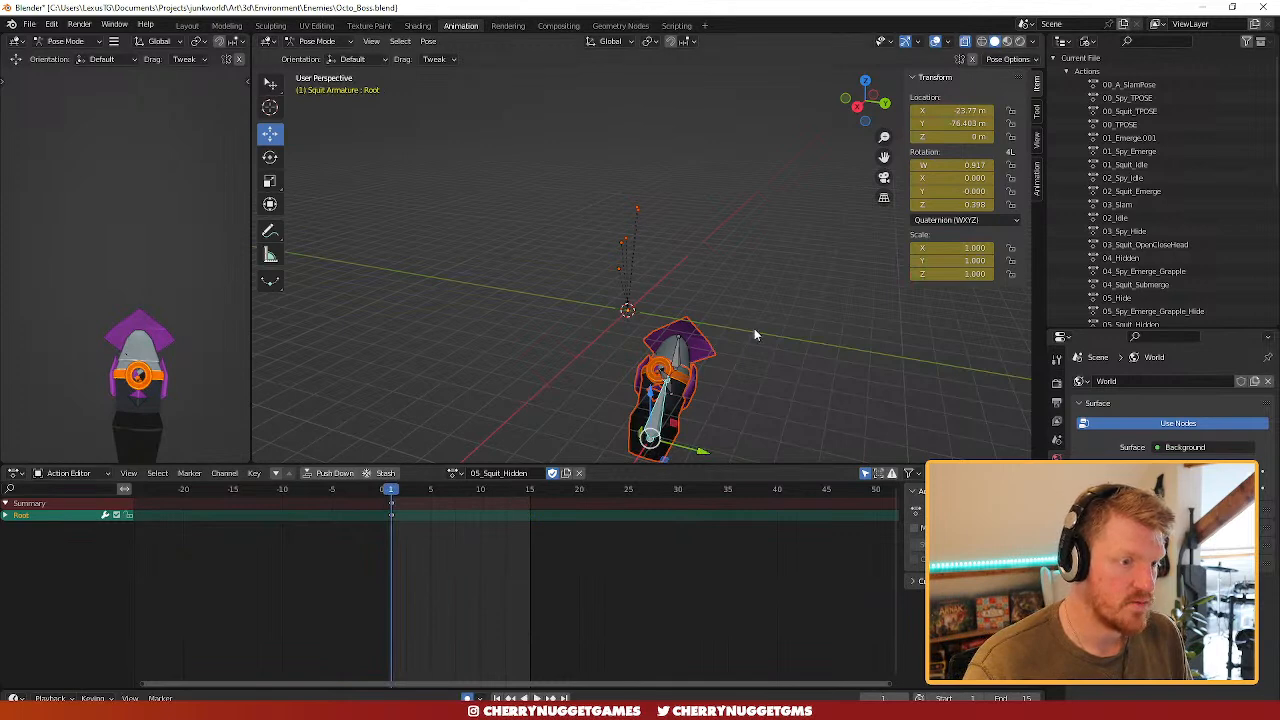
- Return to Object Mode, select the squid with its armature, and export it as FBX
{"action": "scroll", "coordinate": [700, 290], "scroll_direction": "down", "scroll_amount": 2}
{"action": "left_click", "coordinate": [318, 41]}
{"action": "left_click", "coordinate": [320, 48]}
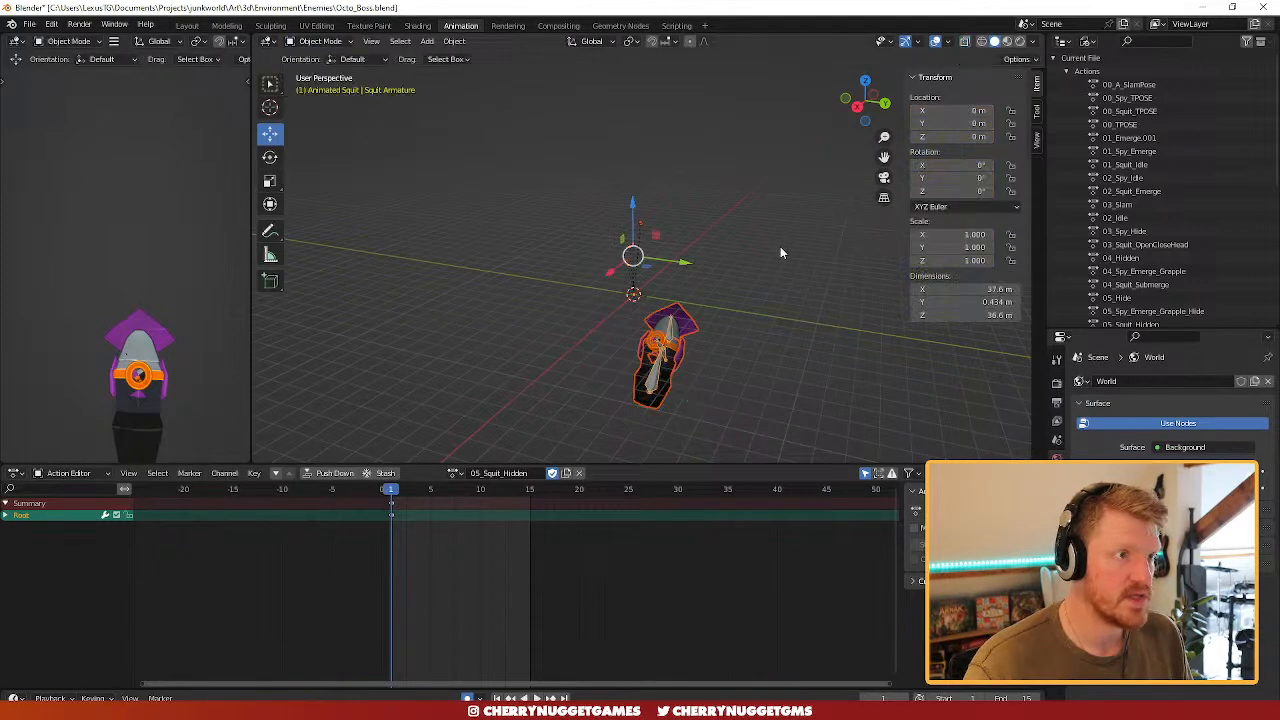
{"action": "left_click_drag", "start_coordinate": [773, 219], "coordinate": [608, 430]}
{"action": "left_click", "coordinate": [30, 24]}
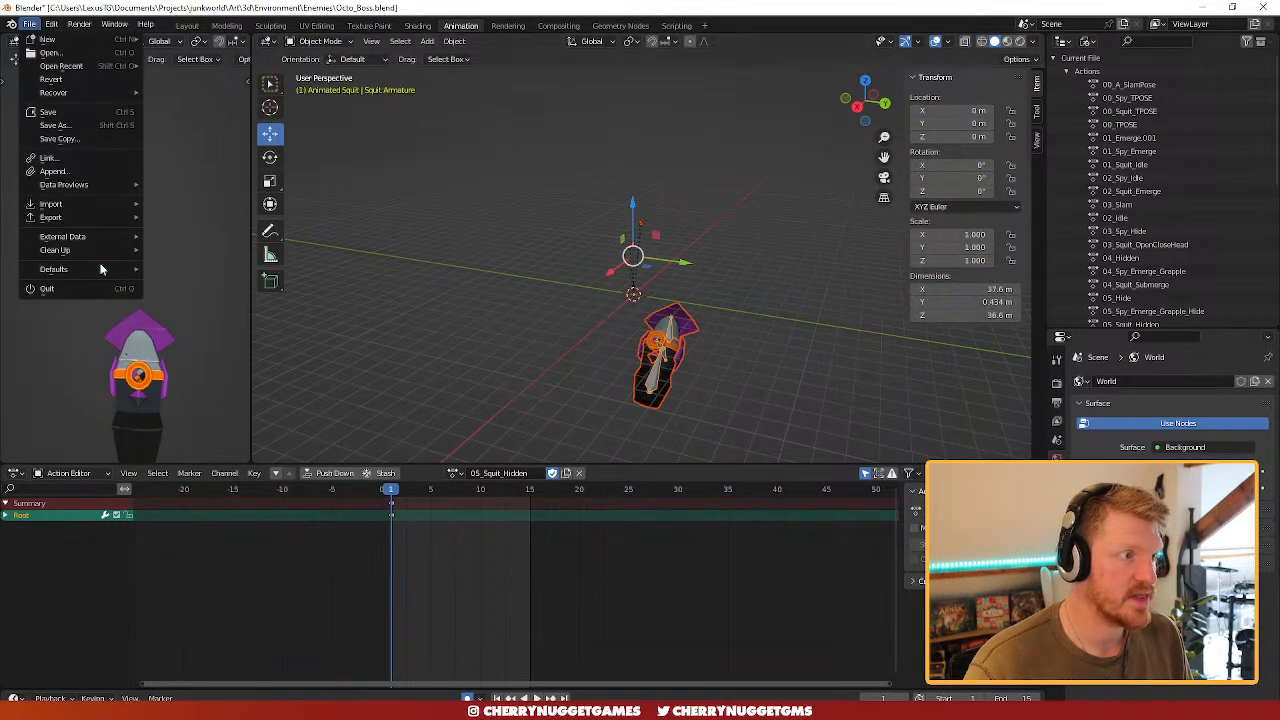
{"action": "mouse_move", "coordinate": [108, 232]}
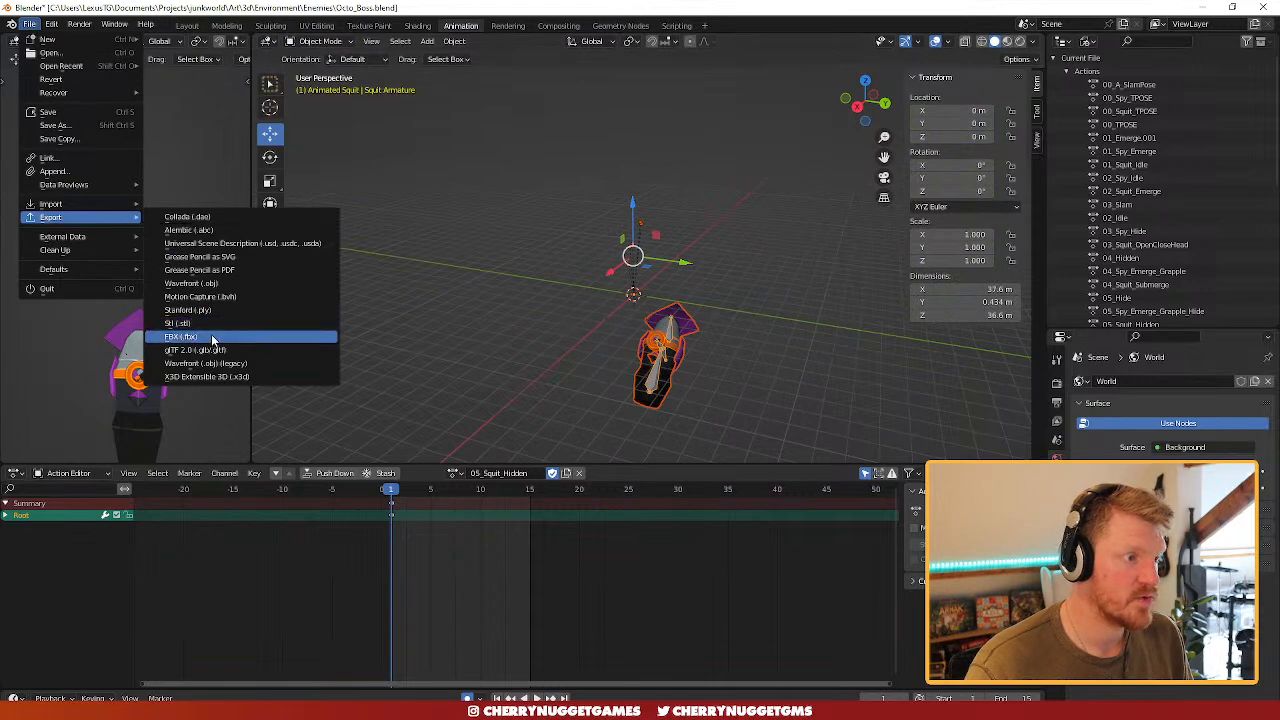
{"action": "left_click", "coordinate": [213, 338]}
{"action": "left_click", "coordinate": [842, 550]}
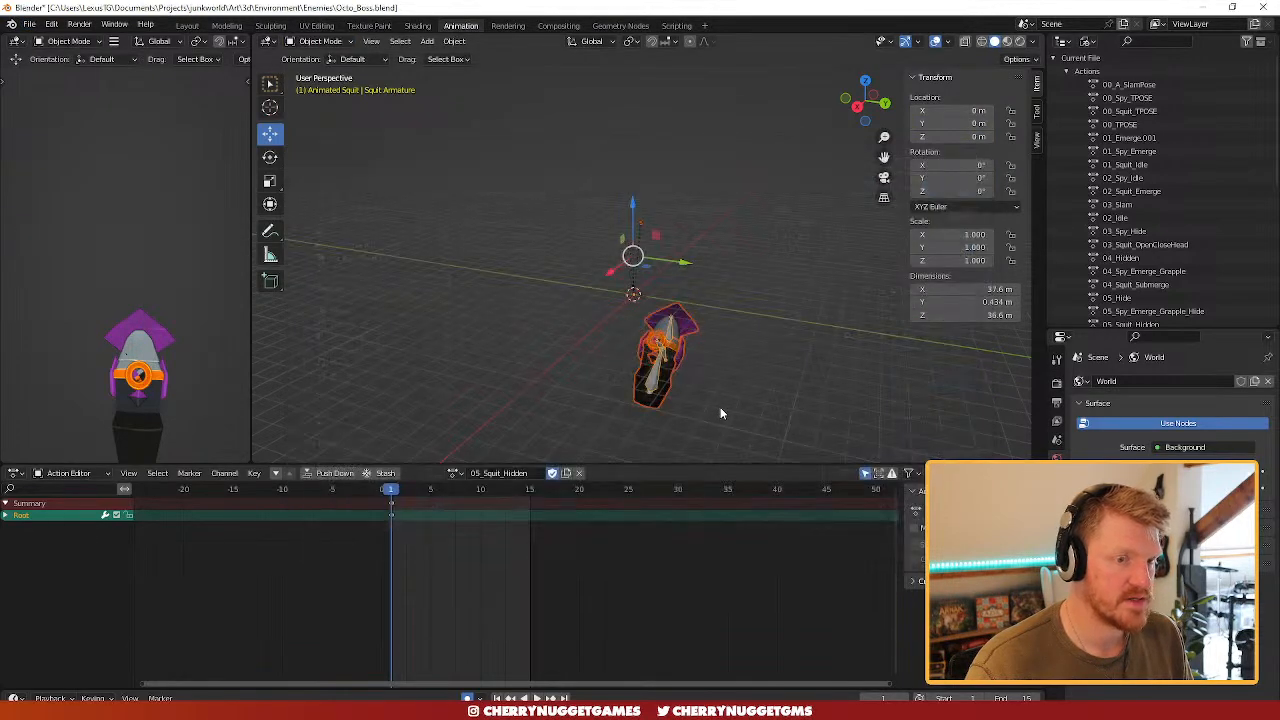
{"action": "middle_click_drag", "start_coordinate": [696, 400], "coordinate": [677, 398]}
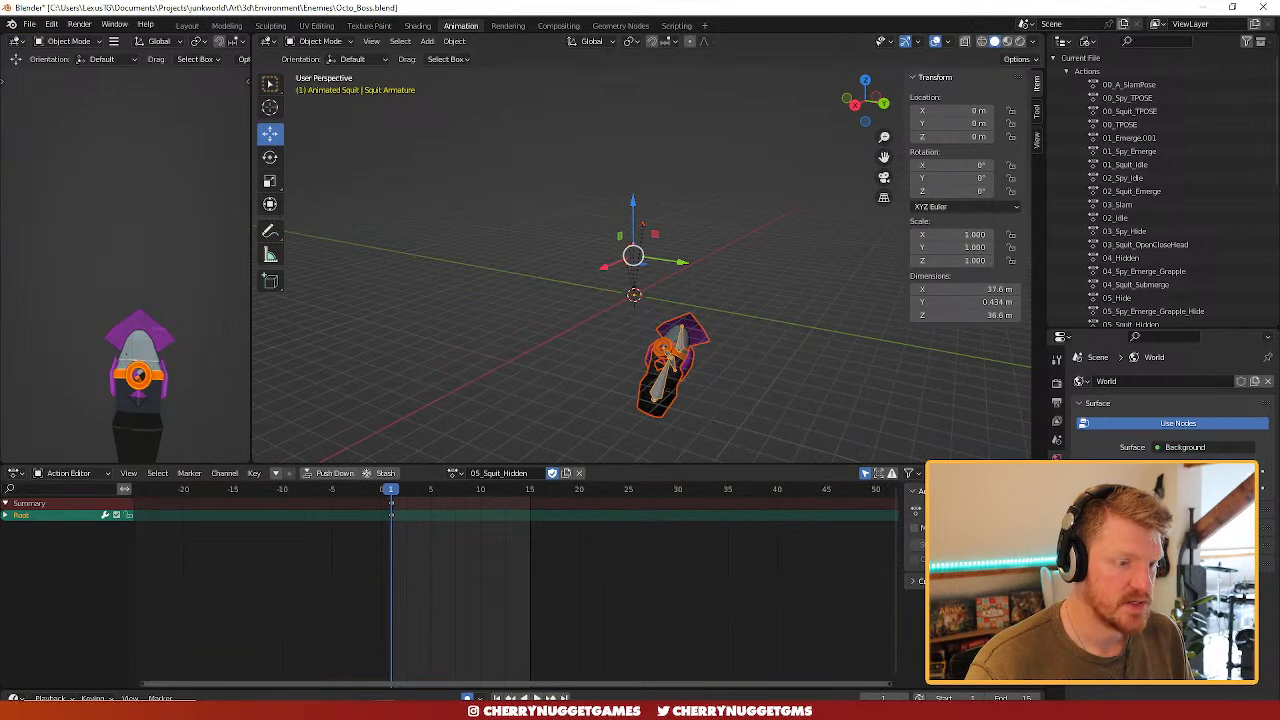
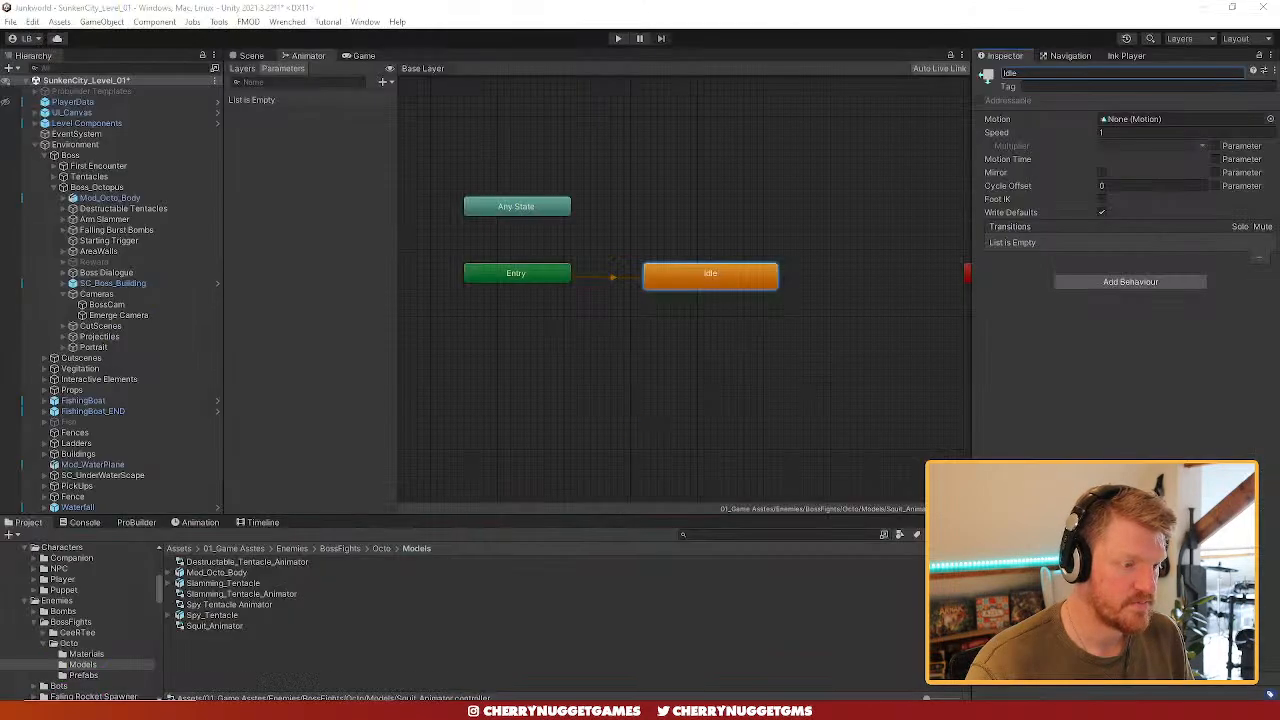
- Switch to Unity and add a looping clip to Mod_Octo_Body from the take Squit Armature|05_Squit_Hidden, applying the import settings
{"action": "left_click", "coordinate": [217, 618]}
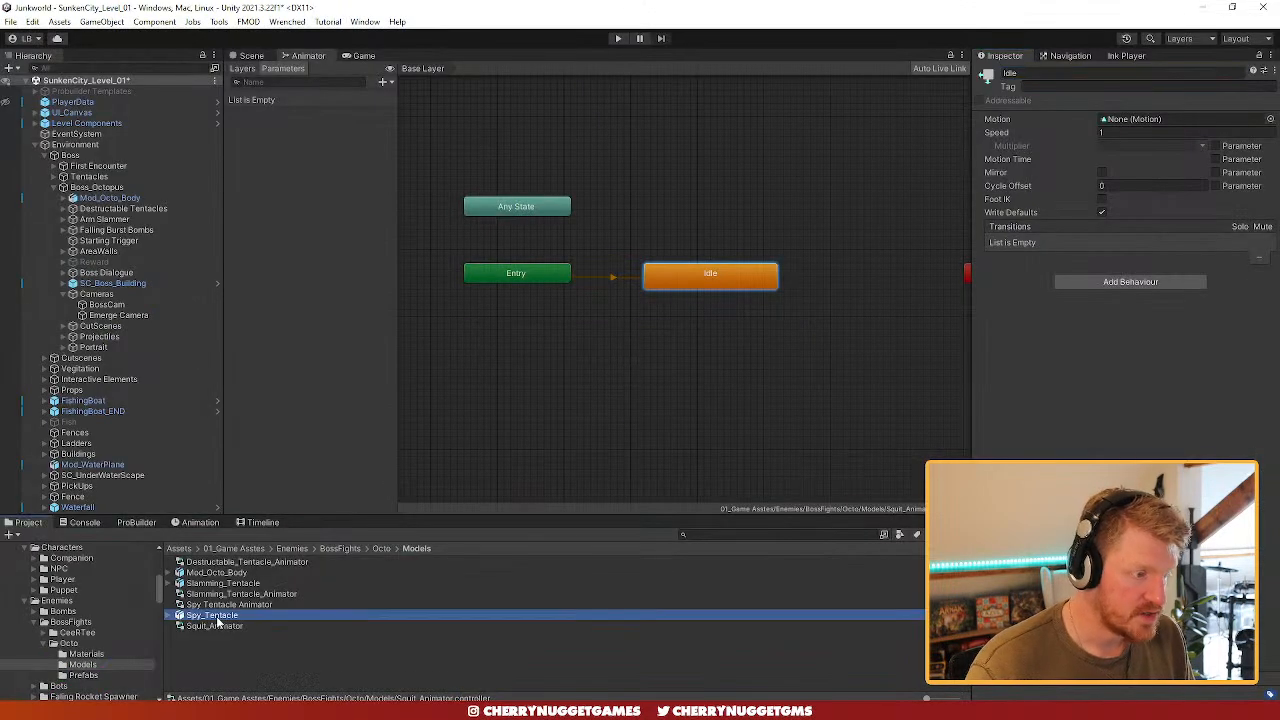
{"action": "left_click", "coordinate": [214, 585]}
{"action": "left_click", "coordinate": [221, 574]}
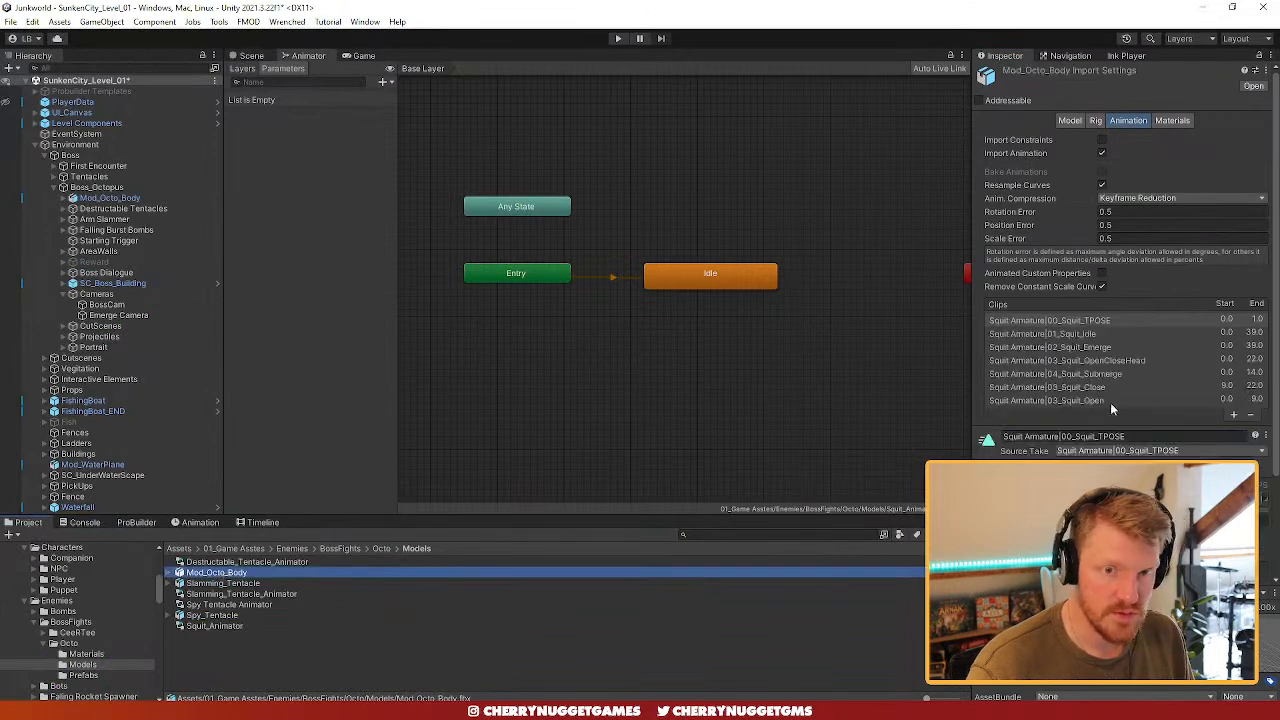
{"action": "left_click", "coordinate": [1233, 414]}
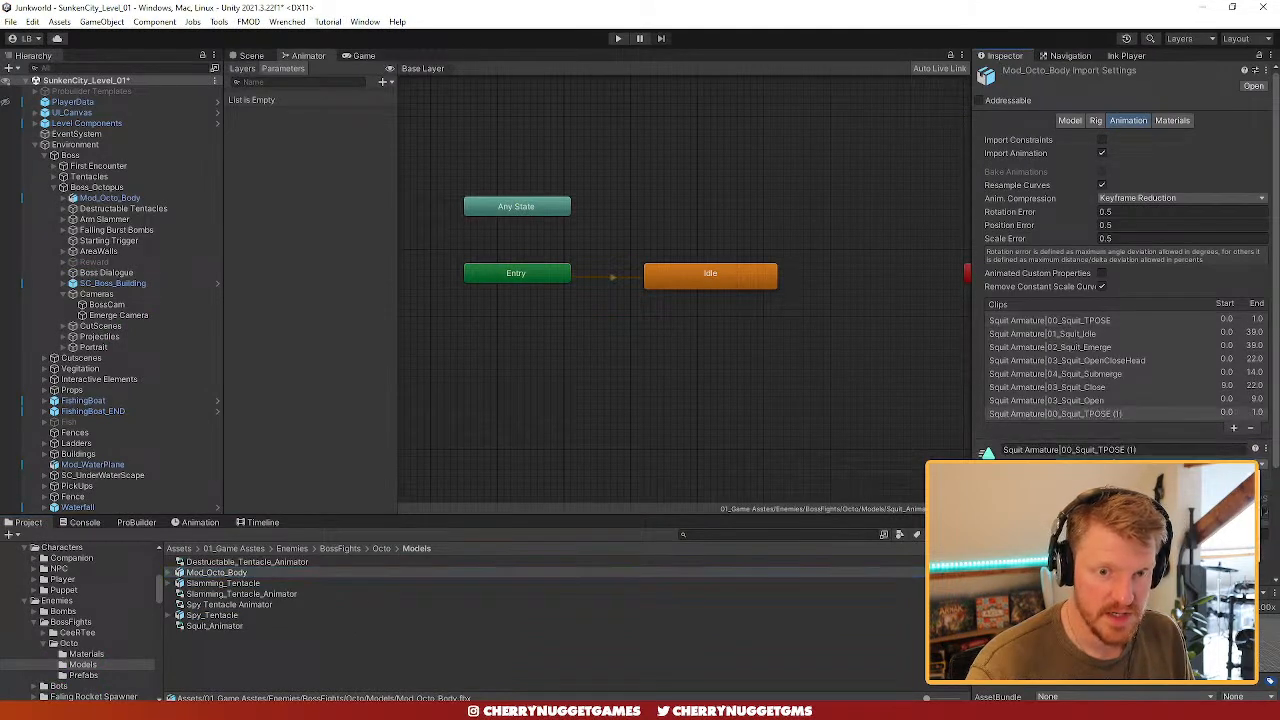
{"action": "left_click", "coordinate": [1122, 551]}
{"action": "scroll", "coordinate": [1104, 484], "scroll_direction": "down", "scroll_amount": 2}
{"action": "left_click", "coordinate": [1102, 484]}
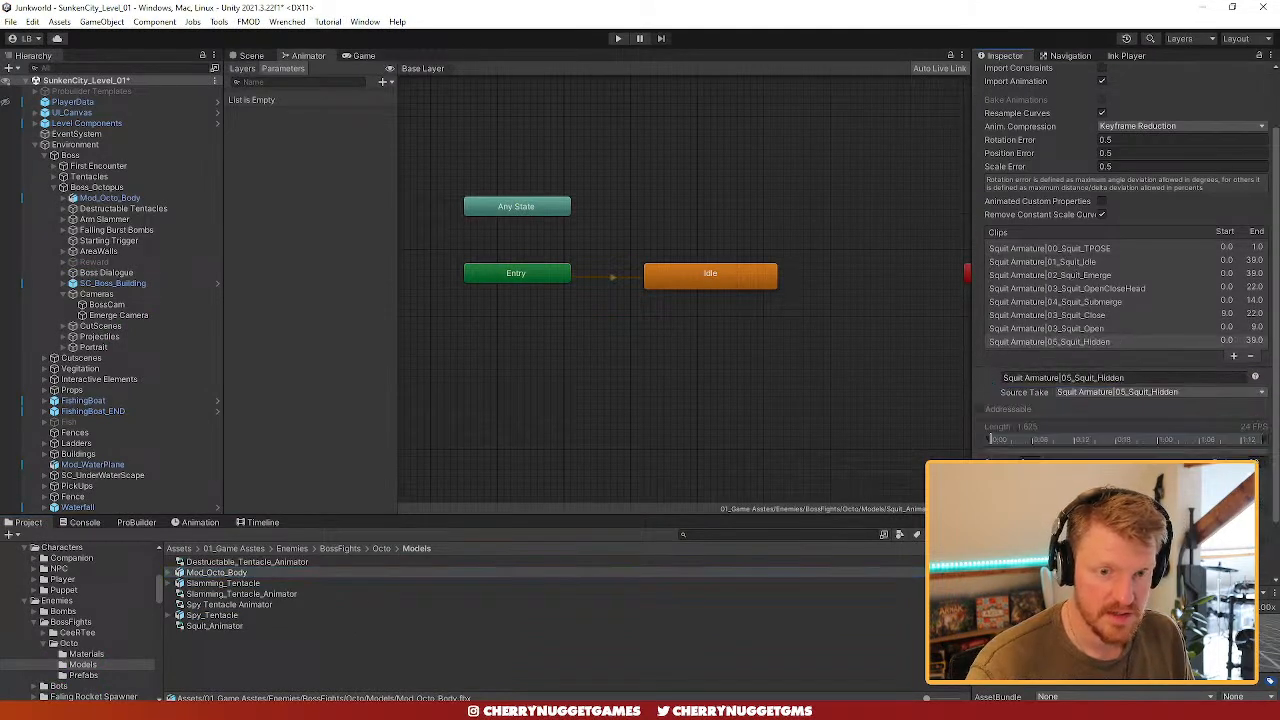
{"action": "scroll", "coordinate": [1102, 484], "scroll_direction": "down", "scroll_amount": 2}
{"action": "left_click", "coordinate": [1248, 556]}
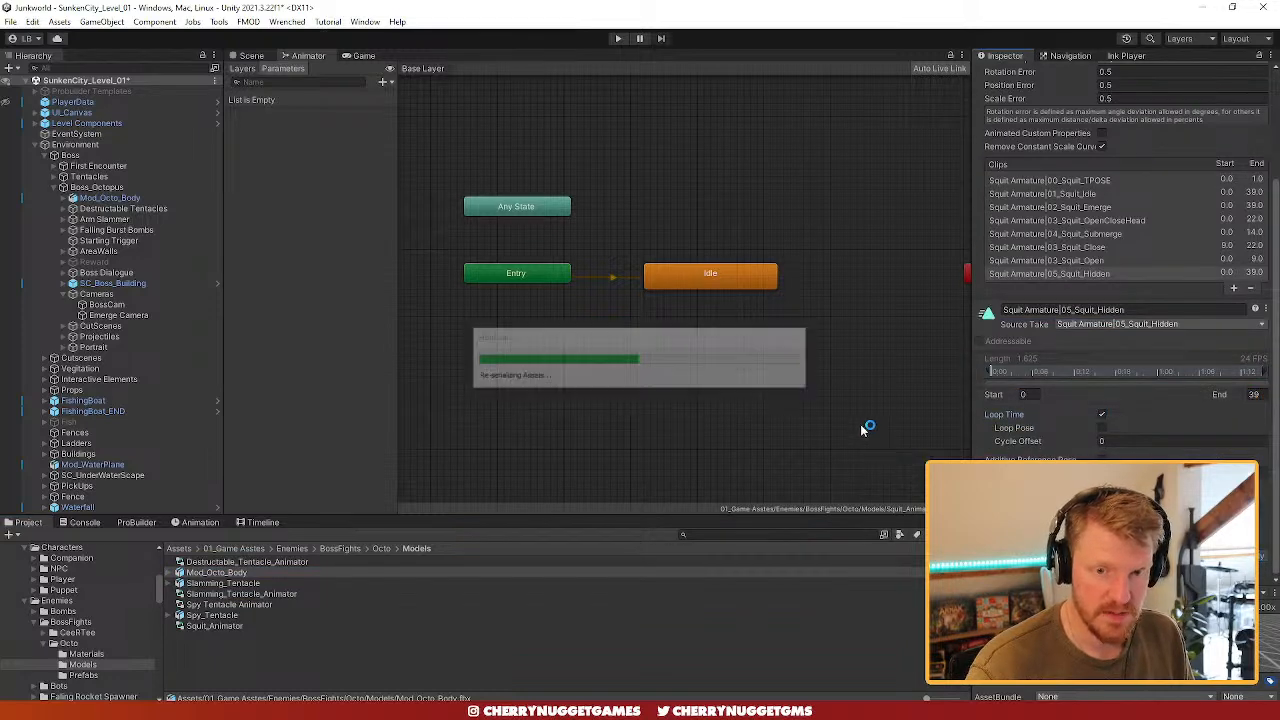
- Rename the Idle state Hidden and assign Squit Armature|05_Squit_Hidden as its motion
{"action": "left_click", "coordinate": [710, 276]}
{"action": "left_click", "coordinate": [1085, 72]}
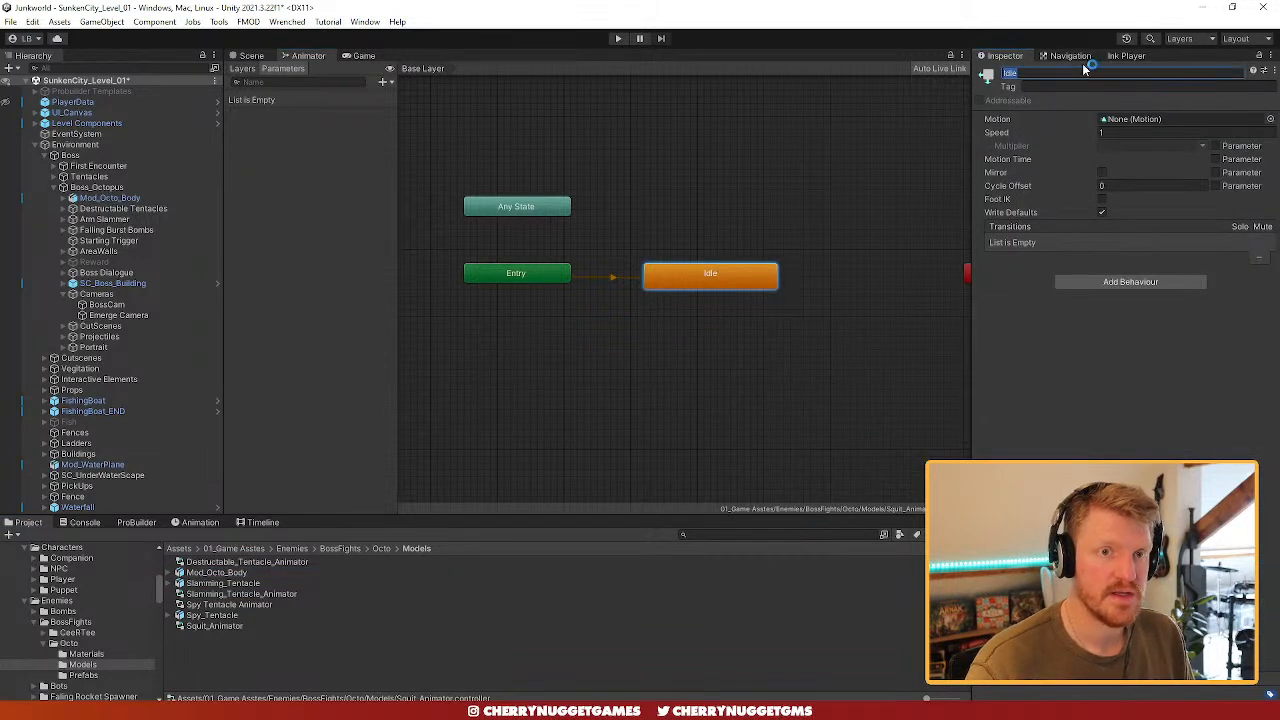
{"action": "type", "text": "Hidden"}
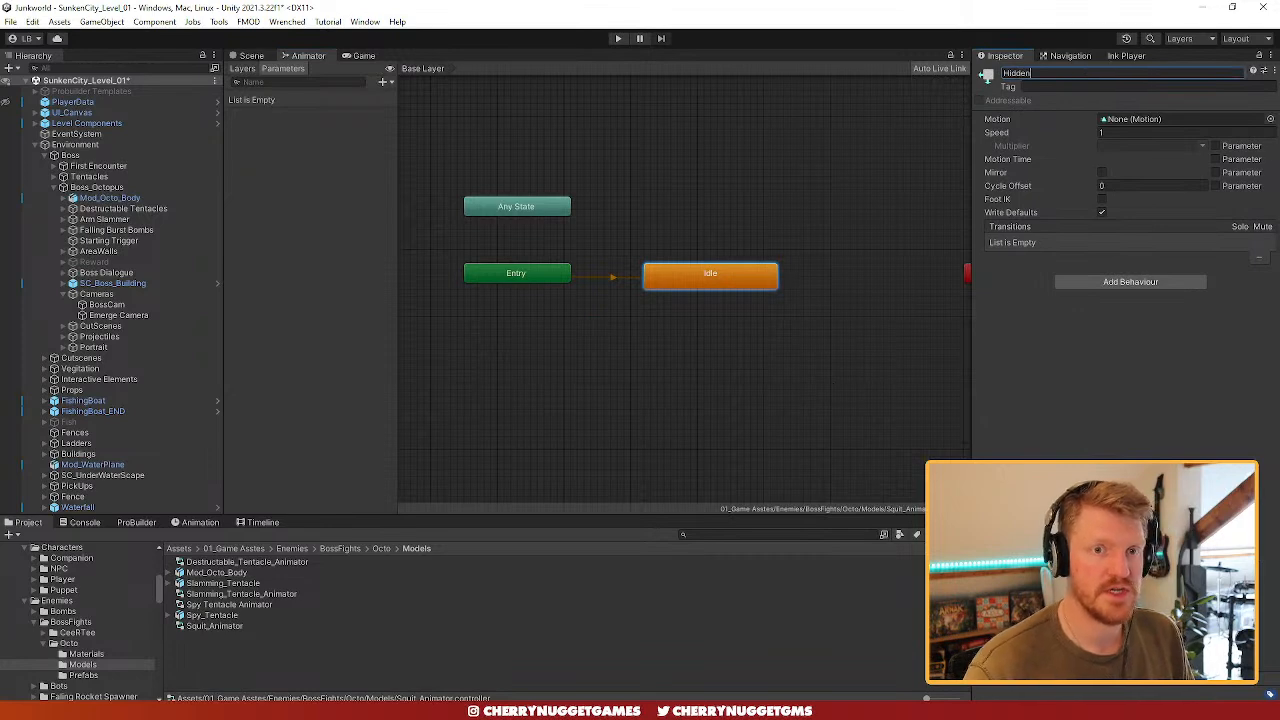
{"action": "left_click", "coordinate": [1266, 118]}
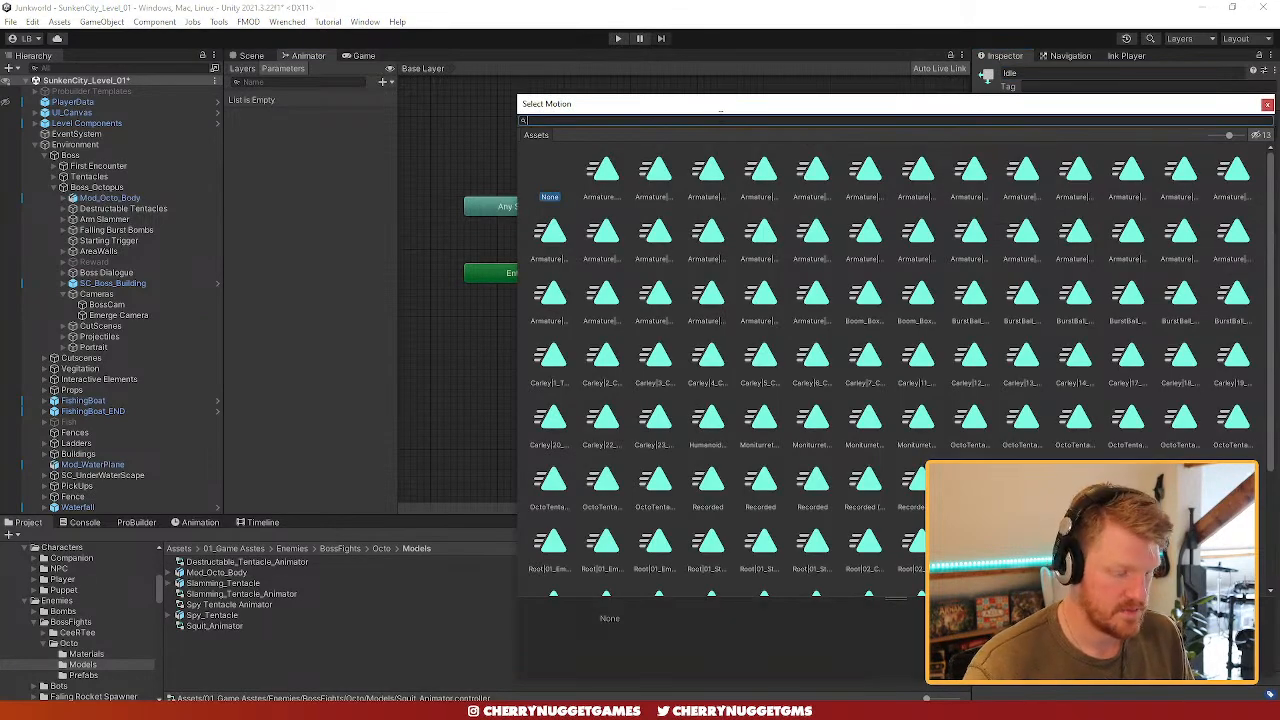
{"action": "type", "text": "squit"}
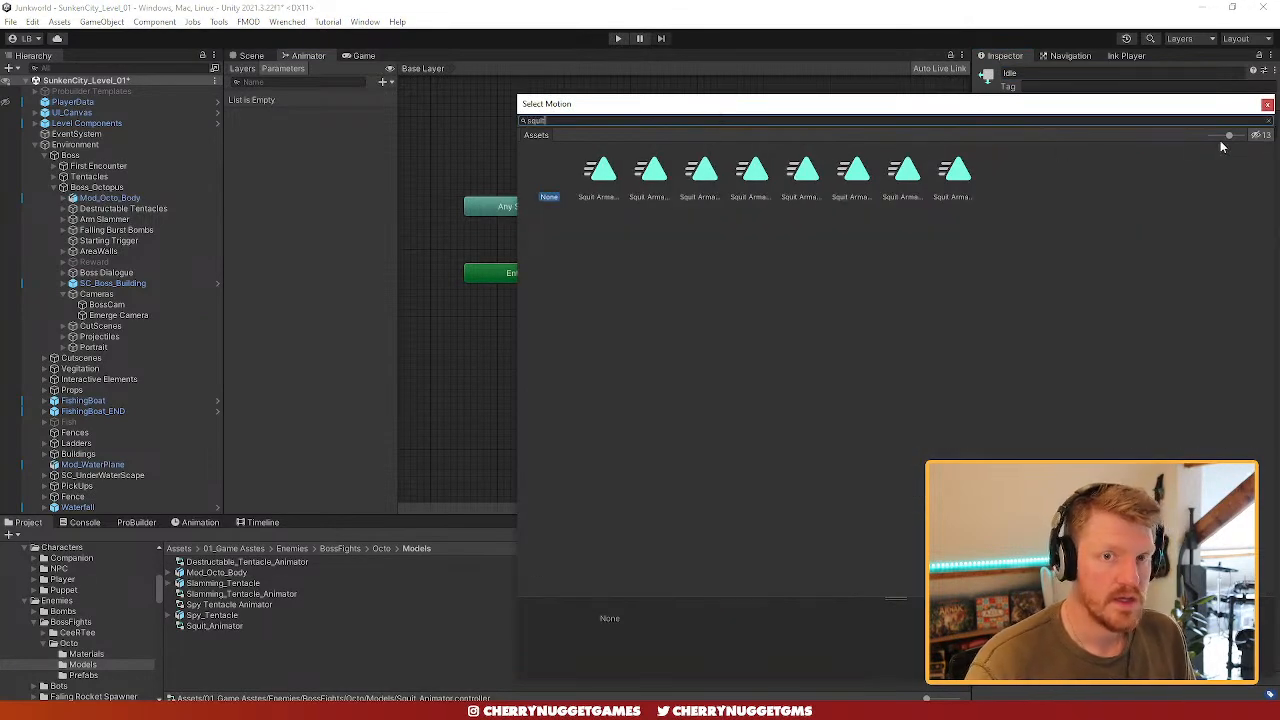
{"action": "left_click_drag", "start_coordinate": [1222, 136], "coordinate": [1178, 140]}
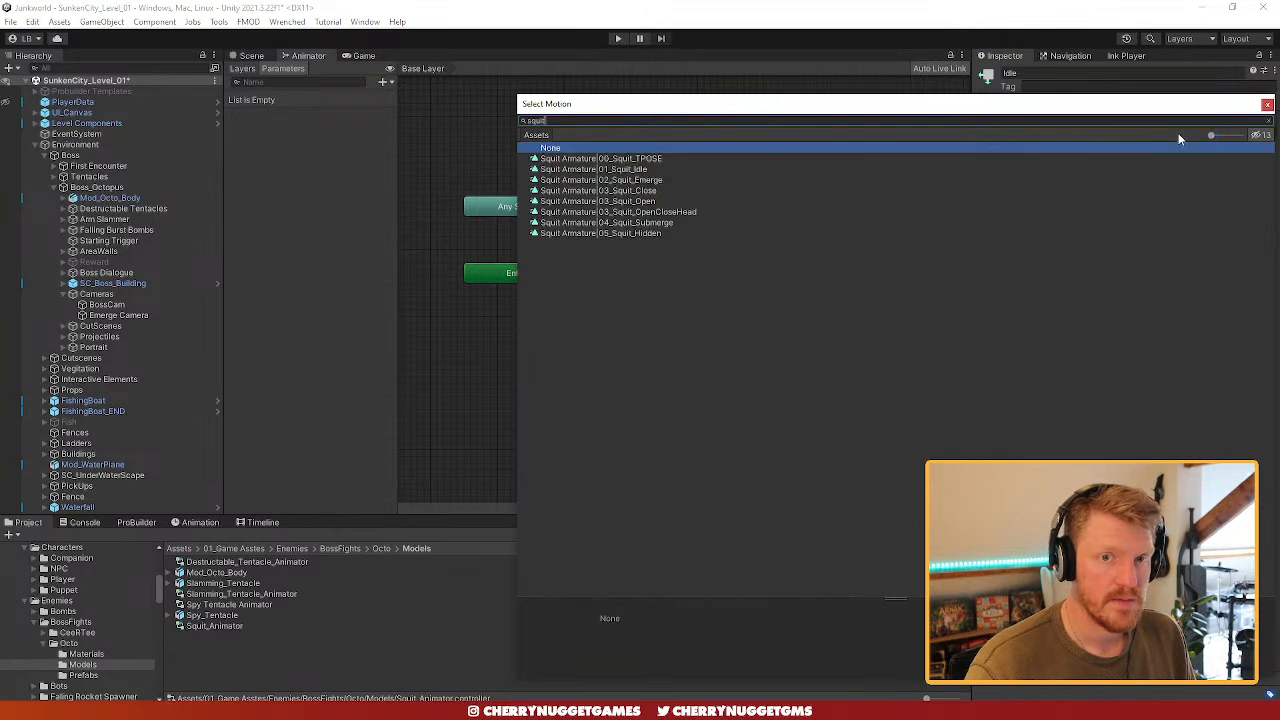
{"action": "double_click", "coordinate": [647, 233]}
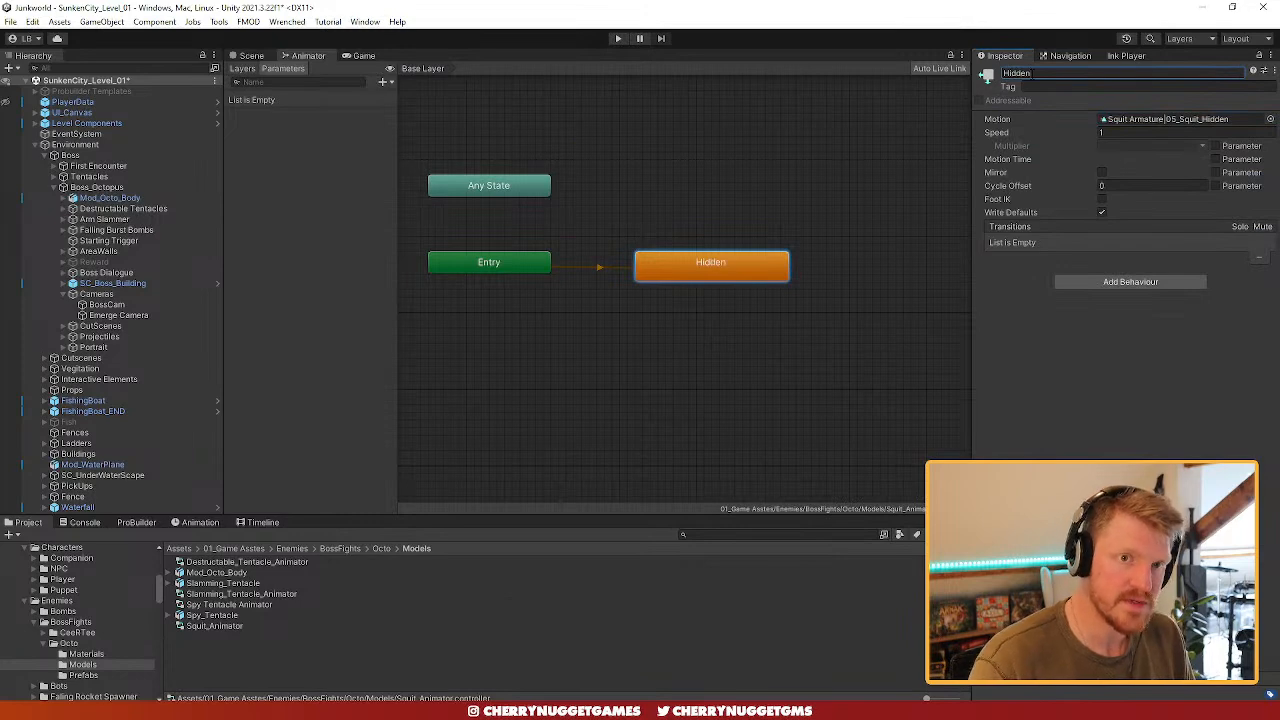
- Move the Any State node below the Entry node in the state graph
{"action": "left_click", "coordinate": [676, 341]}
{"action": "scroll", "coordinate": [607, 305], "scroll_direction": "down", "scroll_amount": 1}
{"action": "left_click_drag", "start_coordinate": [530, 208], "coordinate": [526, 349]}
{"action": "middle_click_drag", "start_coordinate": [703, 323], "coordinate": [730, 257]}
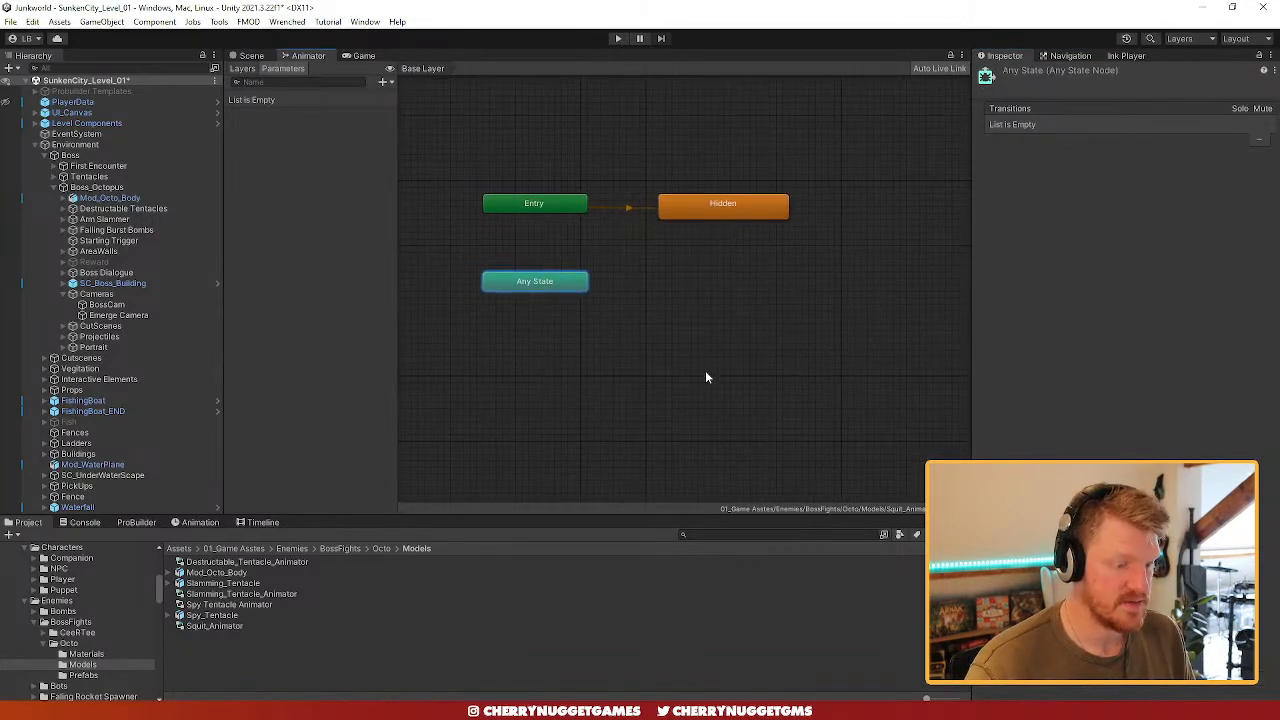
- Create a second empty state and place it beside Any State, below the Hidden state
{"action": "right_click", "coordinate": [706, 320]}
{"action": "mouse_move", "coordinate": [730, 323]}
{"action": "left_click", "coordinate": [886, 323]}
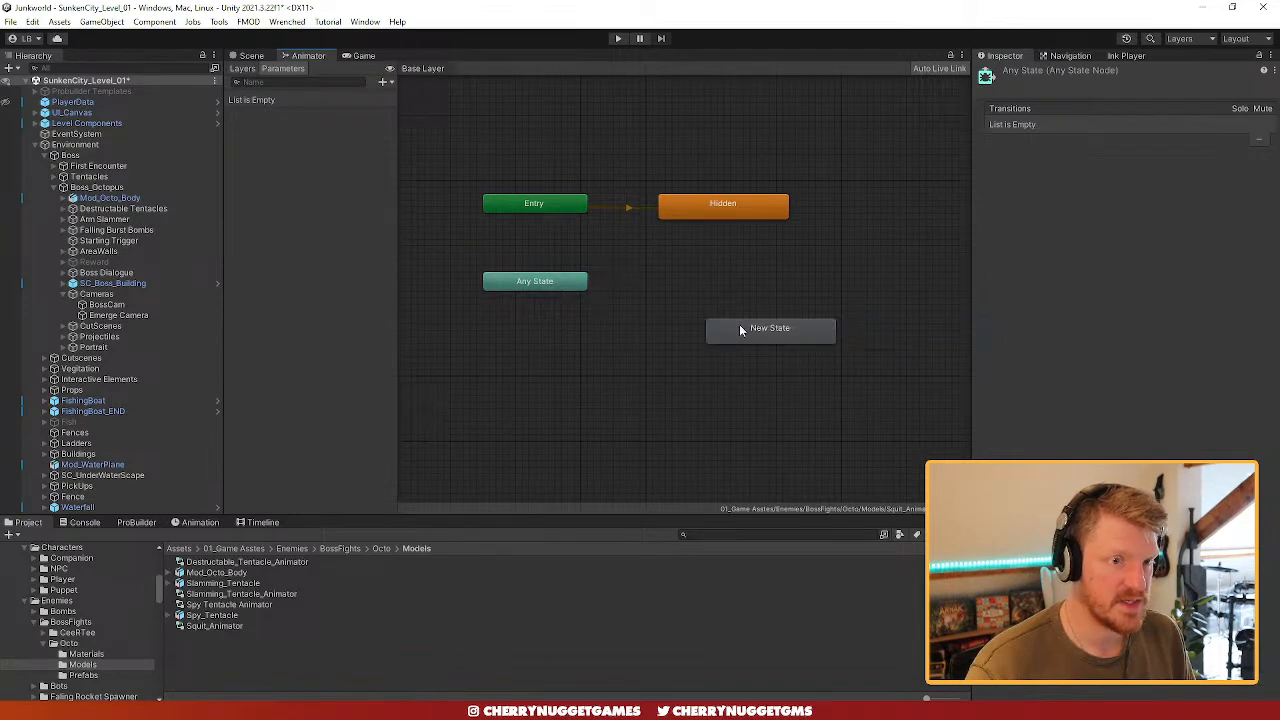
{"action": "left_click_drag", "start_coordinate": [739, 324], "coordinate": [722, 280]}
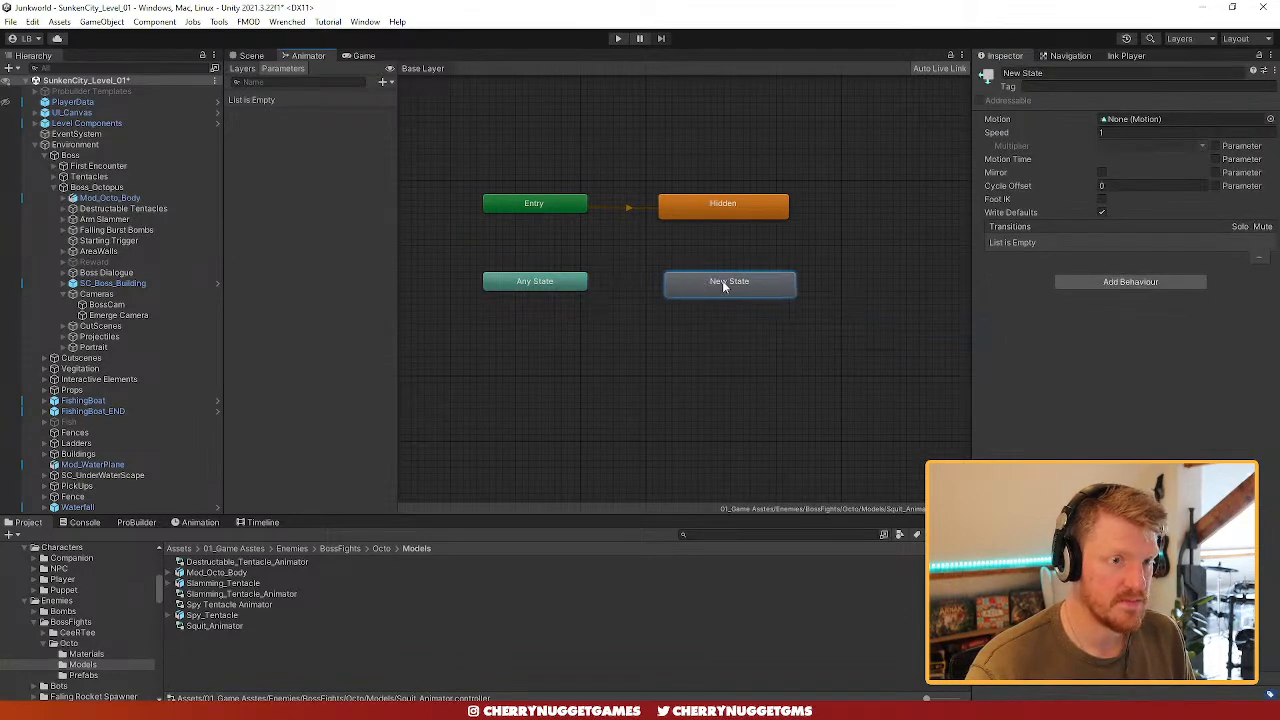
- Rename the new state Emerge, then duplicate it and place the copy directly below with the name Idle
{"action": "left_click", "coordinate": [1070, 73]}
{"action": "type", "text": "Emerge"}
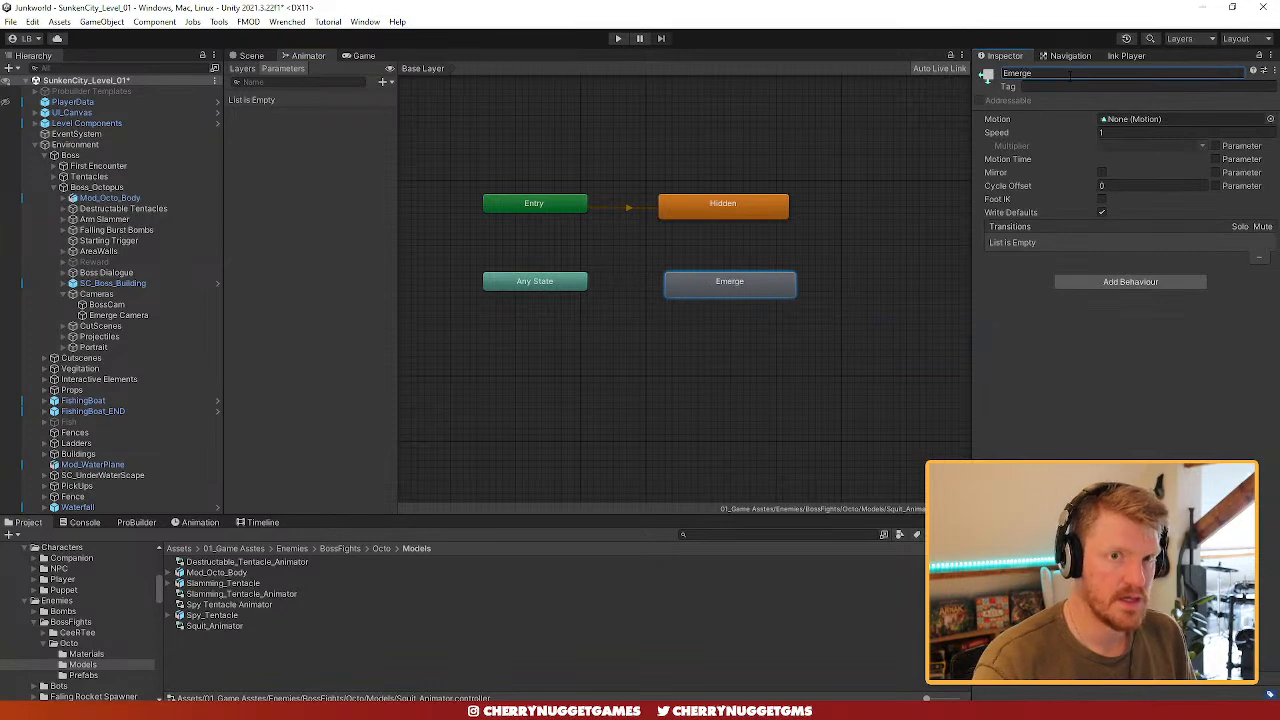
{"action": "left_click", "coordinate": [764, 288]}
{"action": "key", "text": "ctrl+d"}
{"action": "left_click_drag", "start_coordinate": [776, 310], "coordinate": [754, 383]}
{"action": "left_click", "coordinate": [1076, 73]}
- Add two more duplicated states stacked below Idle, naming them Open and Close
{"action": "key", "text": "ctrl+d"}
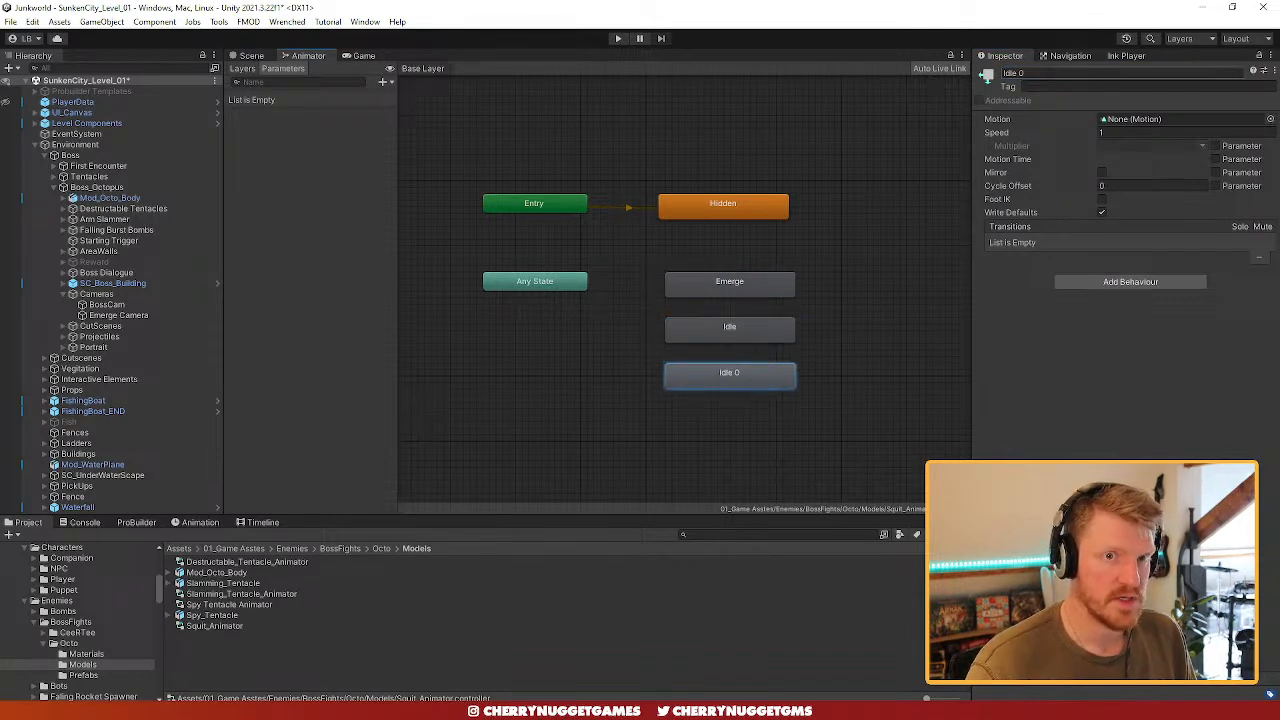
{"action": "left_click", "coordinate": [1054, 73]}
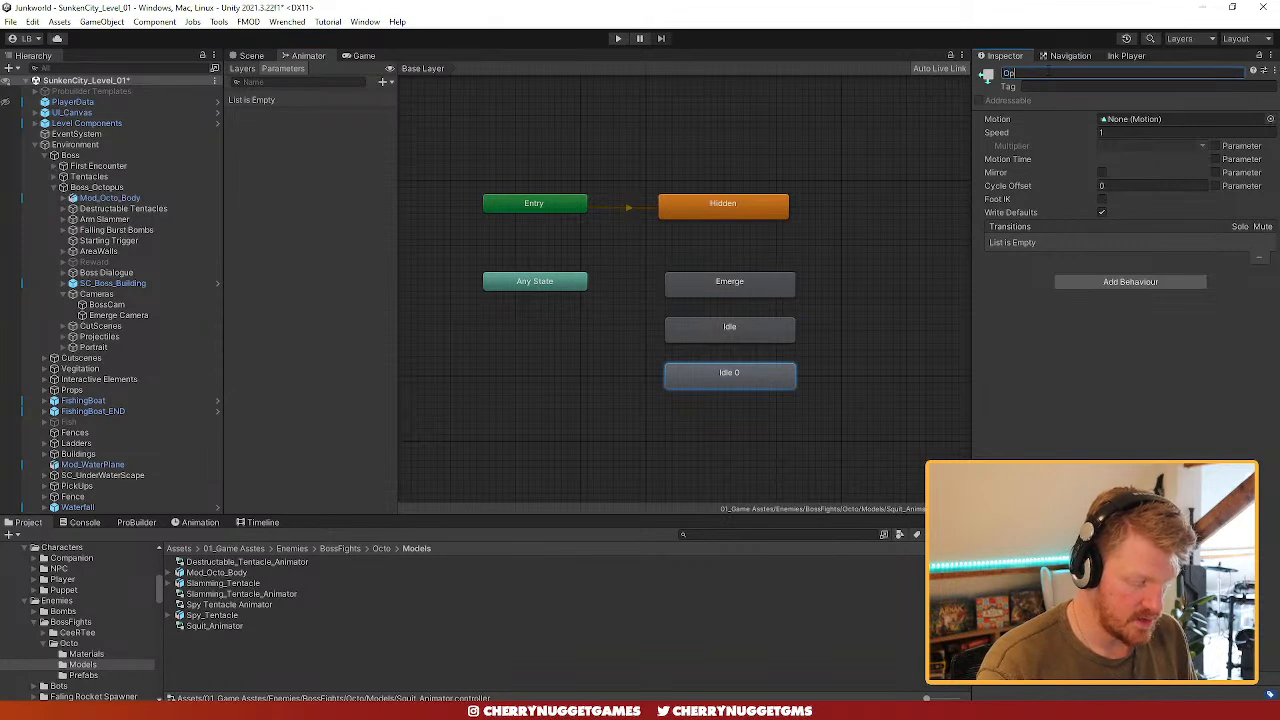
{"action": "key", "text": "ctrl+d"}
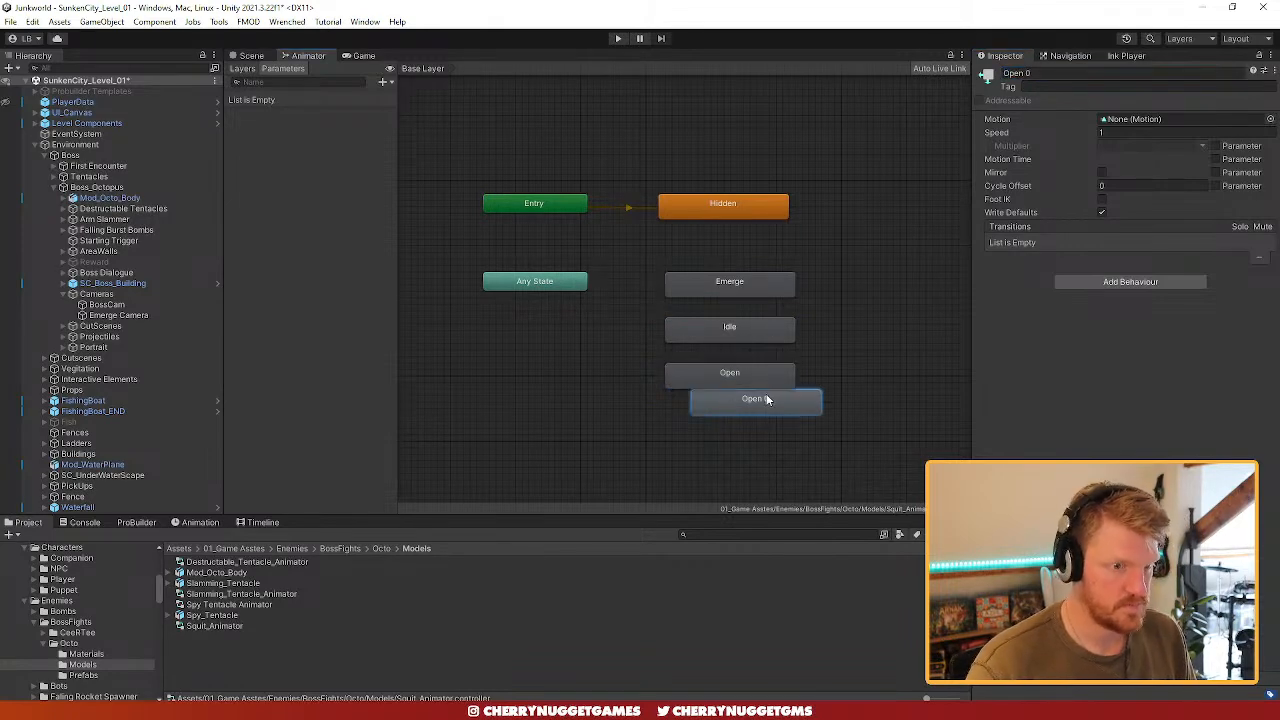
{"action": "left_click_drag", "start_coordinate": [760, 400], "coordinate": [741, 424]}
{"action": "left_click", "coordinate": [1060, 72]}
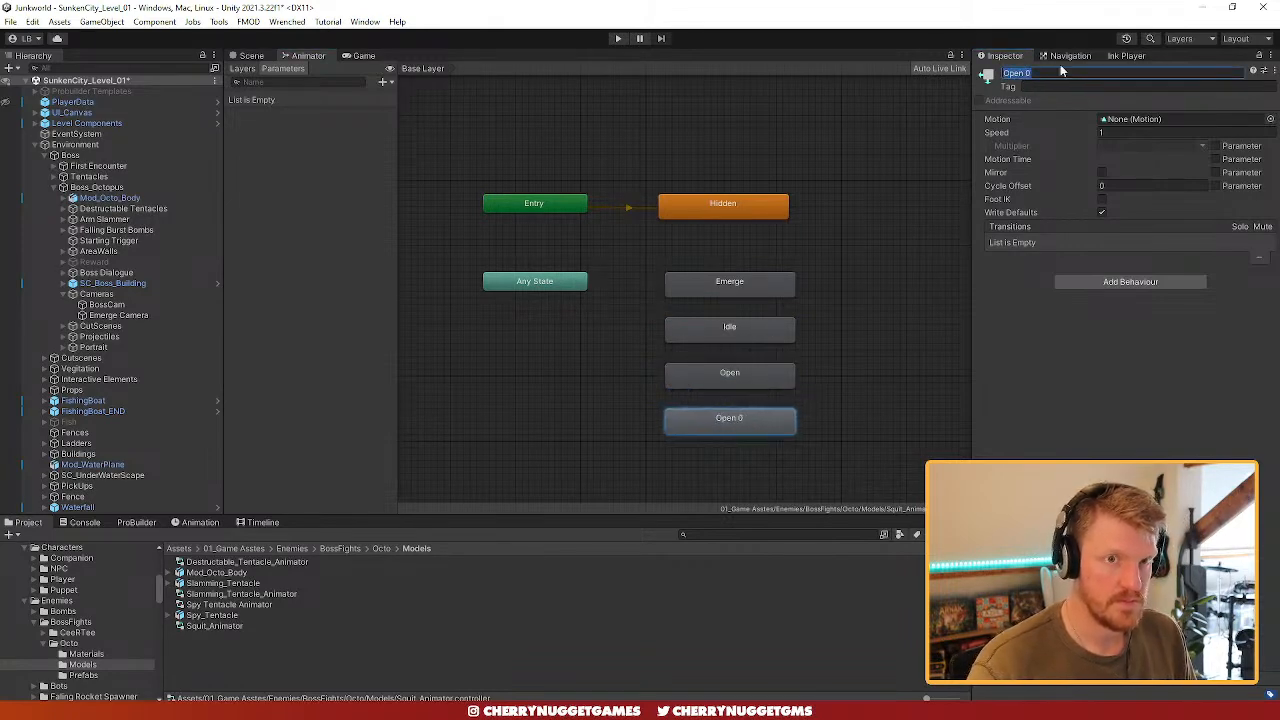
{"action": "type", "text": "Close"}
{"action": "key", "text": "Return"}
- Duplicate the Close state, place the copy directly below it and name it Submerge
{"action": "scroll", "coordinate": [840, 315], "scroll_direction": "down", "scroll_amount": 5}
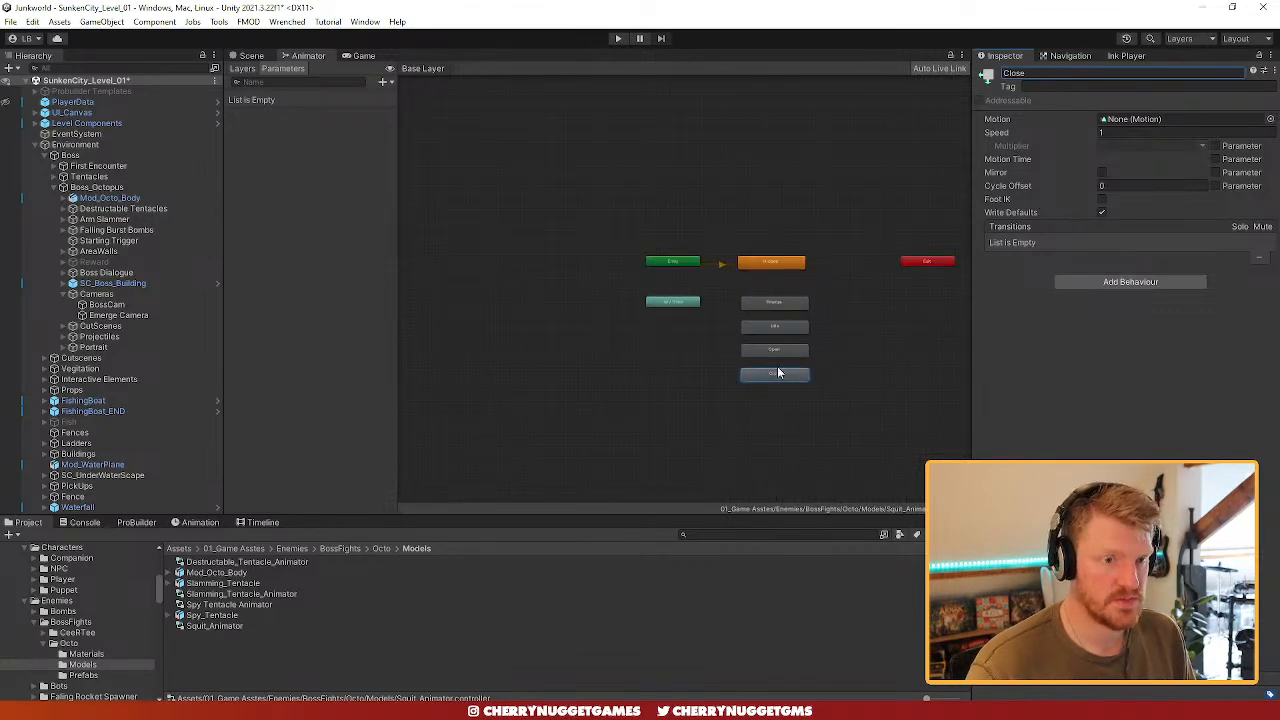
{"action": "scroll", "coordinate": [780, 372], "scroll_direction": "up", "scroll_amount": 3}
{"action": "middle_click_drag", "start_coordinate": [784, 372], "coordinate": [756, 329]}
{"action": "key", "text": "ctrl+d"}
{"action": "left_click_drag", "start_coordinate": [767, 347], "coordinate": [751, 375]}
{"action": "left_click", "coordinate": [1060, 72]}
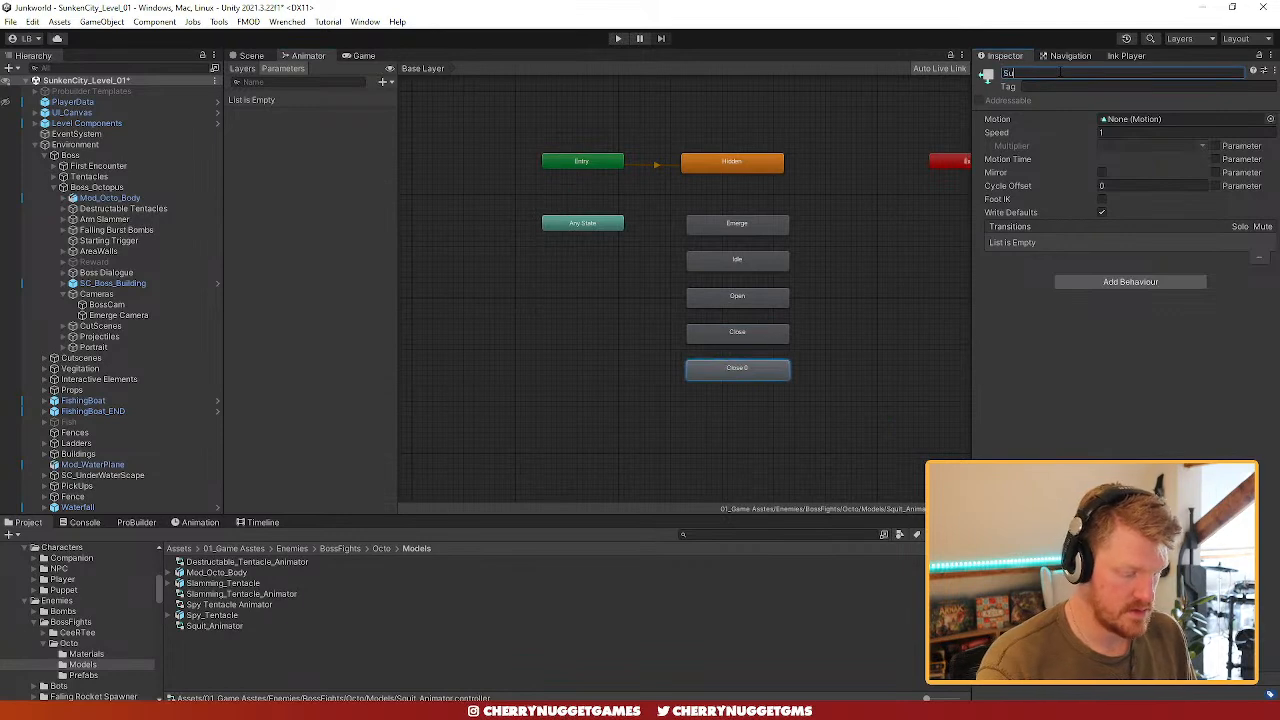
- Add two trigger parameters to the animator controller, named Emerge and Idle
{"action": "left_click", "coordinate": [385, 82]}
{"action": "left_click", "coordinate": [405, 144]}
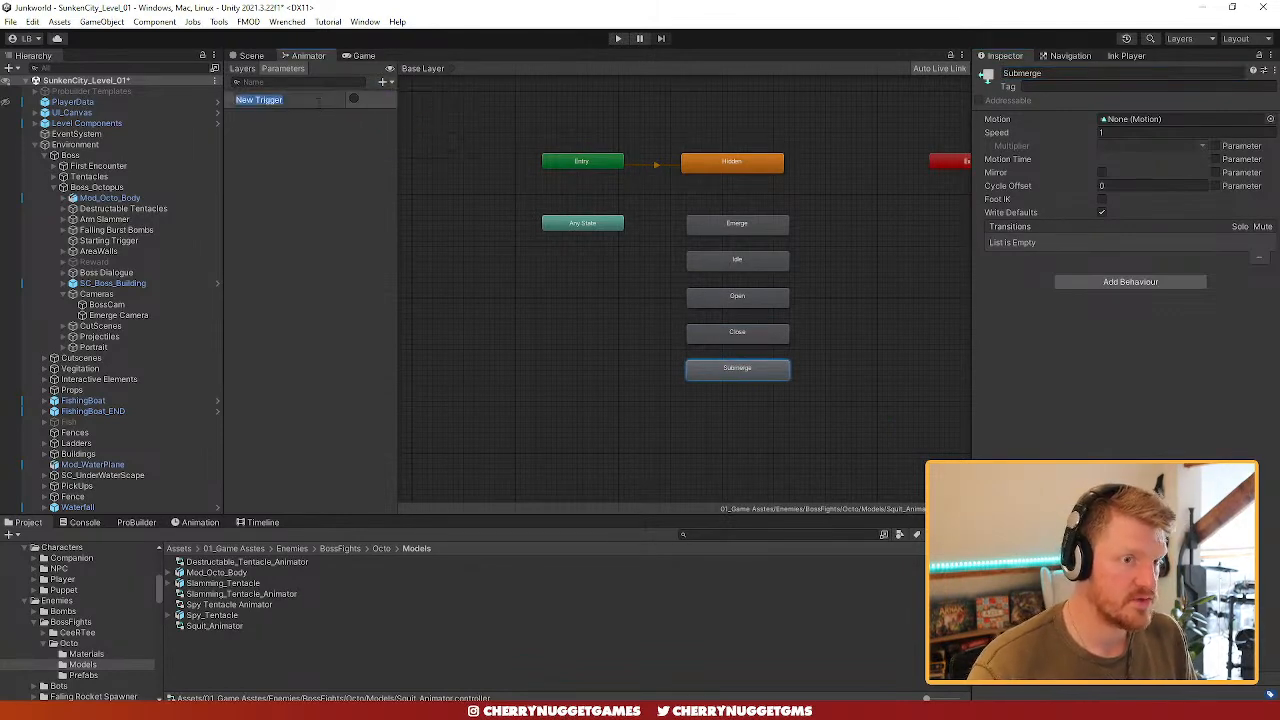
{"action": "type", "text": "Emerge"}
{"action": "key", "text": "Return"}
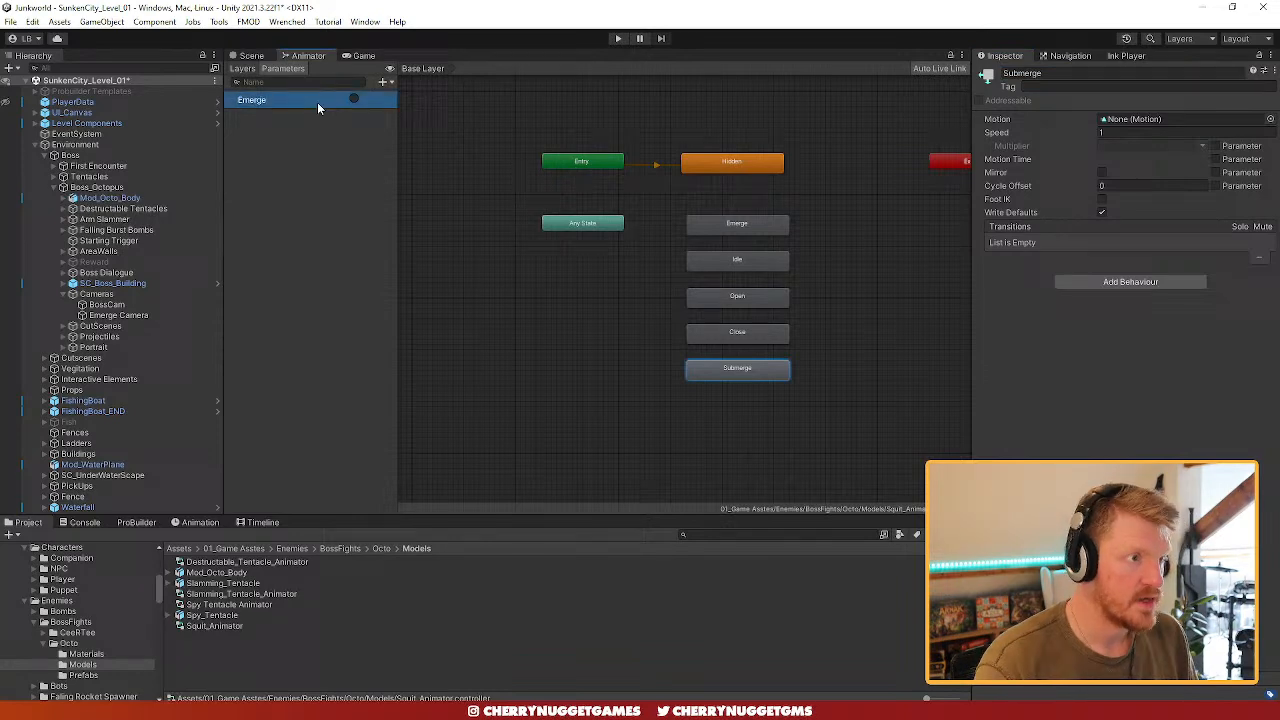
{"action": "left_click", "coordinate": [384, 82]}
{"action": "left_click", "coordinate": [407, 143]}
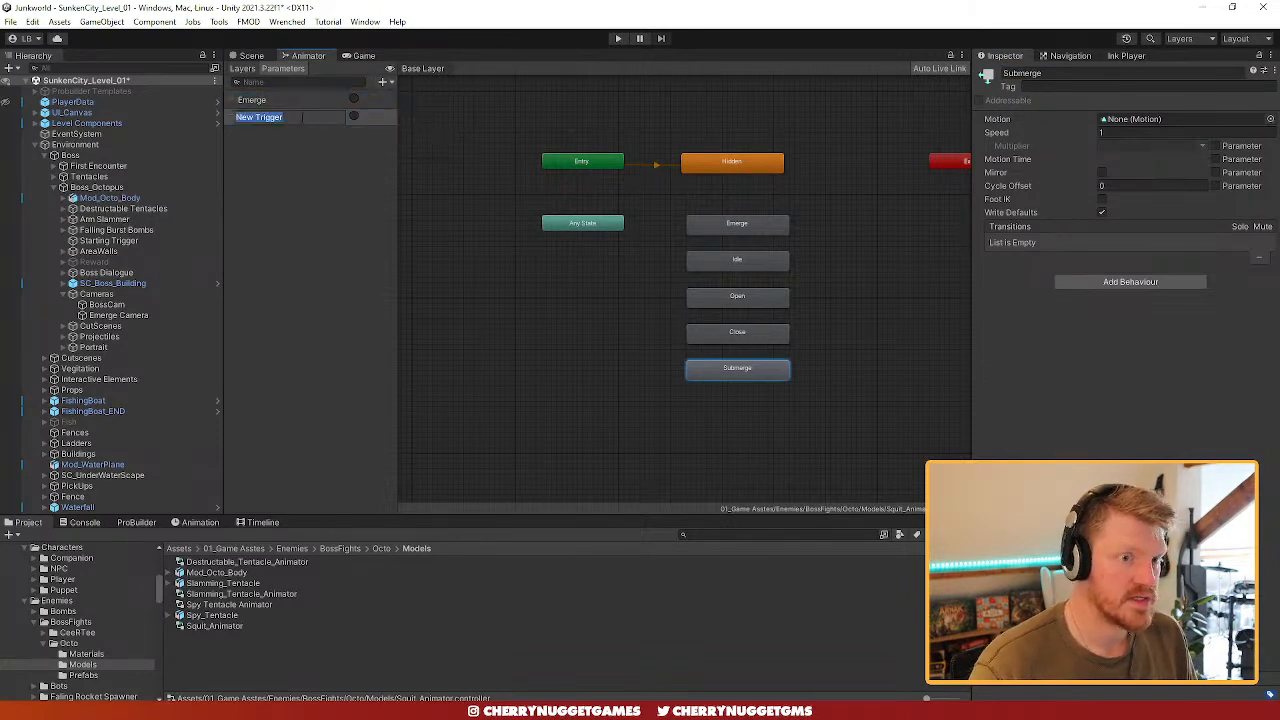
{"action": "type", "text": "Idle"}
{"action": "key", "text": "Return"}
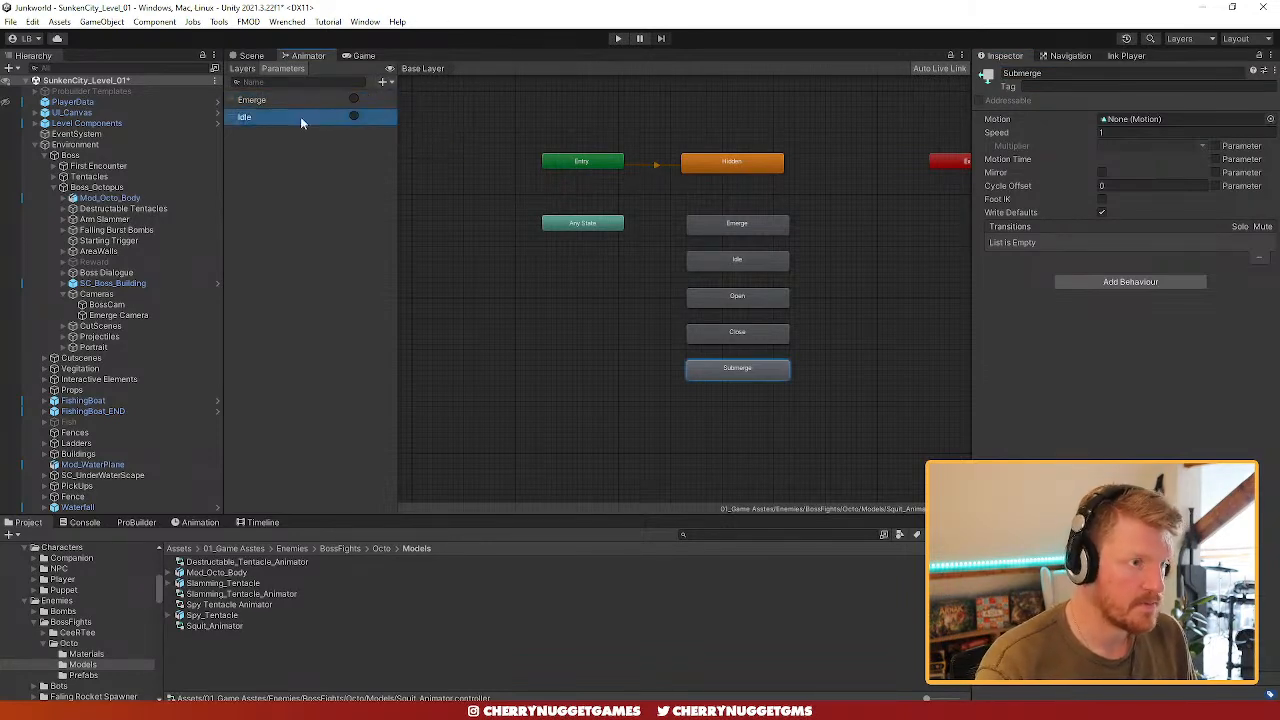
- Add two more trigger parameters, named Open and Close
{"action": "left_click", "coordinate": [384, 82]}
{"action": "left_click", "coordinate": [408, 143]}
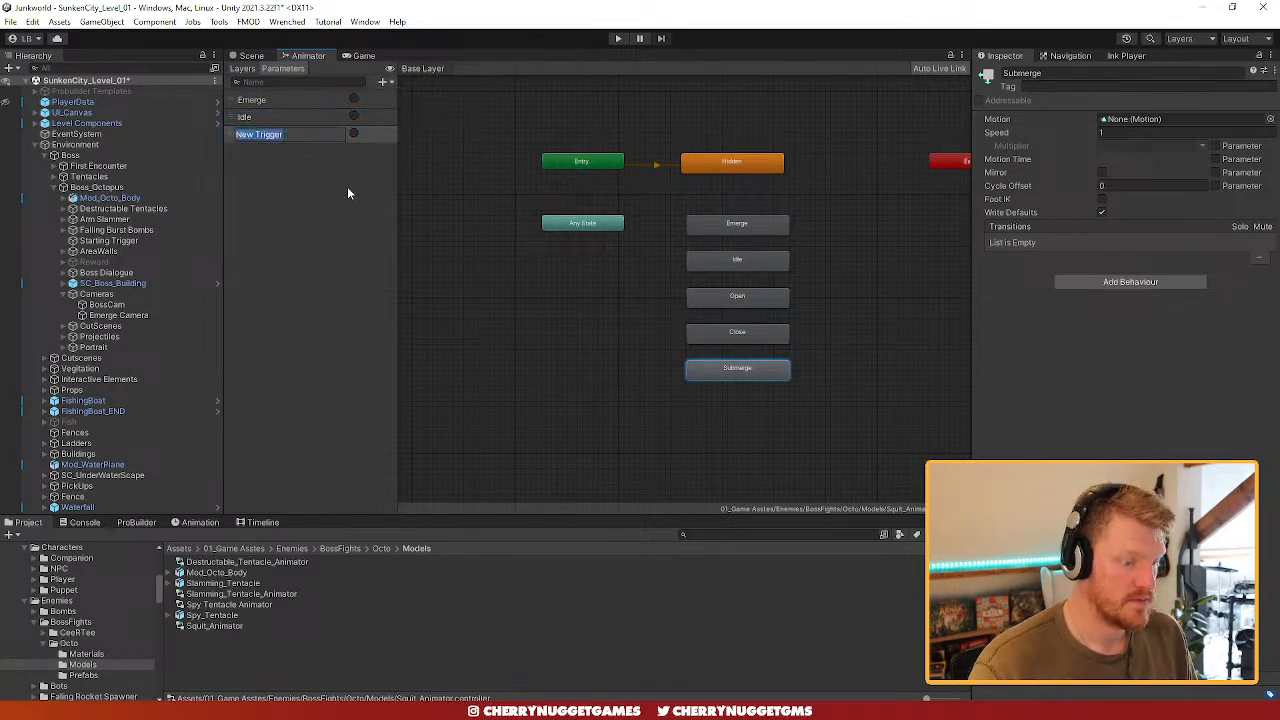
{"action": "type", "text": "Open"}
{"action": "key", "text": "Return"}
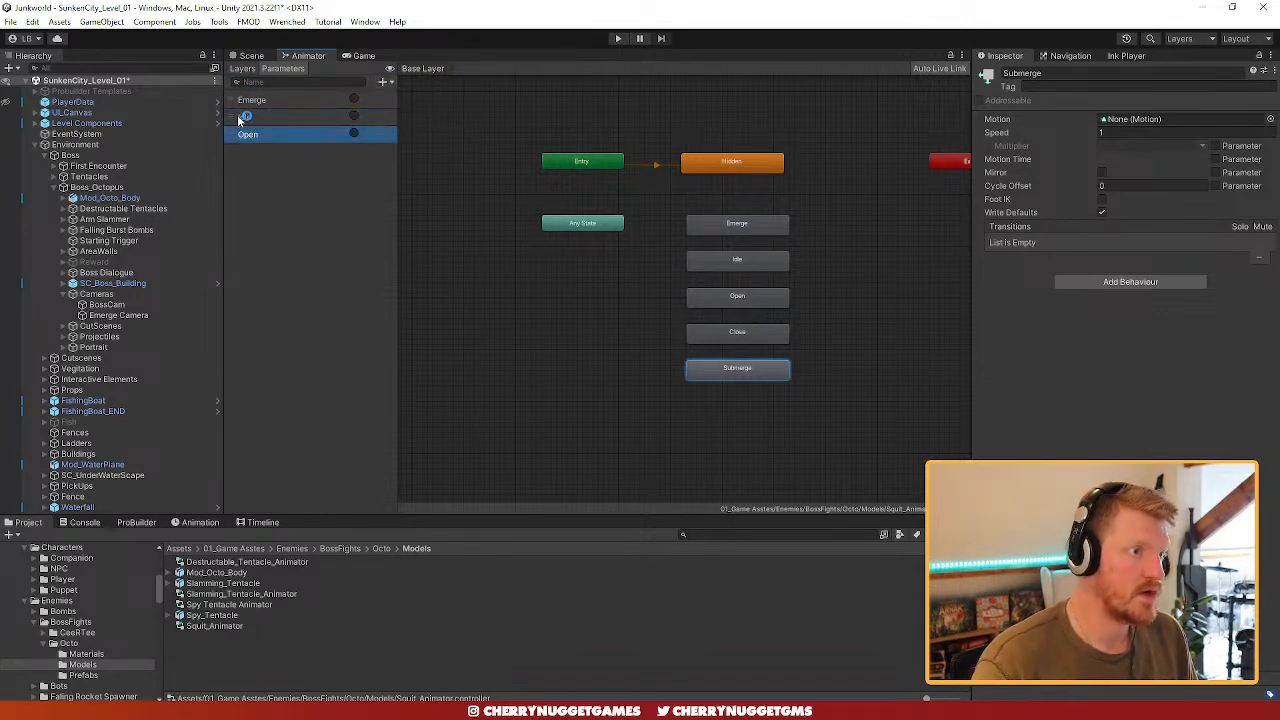
{"action": "left_click", "coordinate": [384, 82]}
{"action": "left_click", "coordinate": [420, 143]}
{"action": "type", "text": "Clo"}
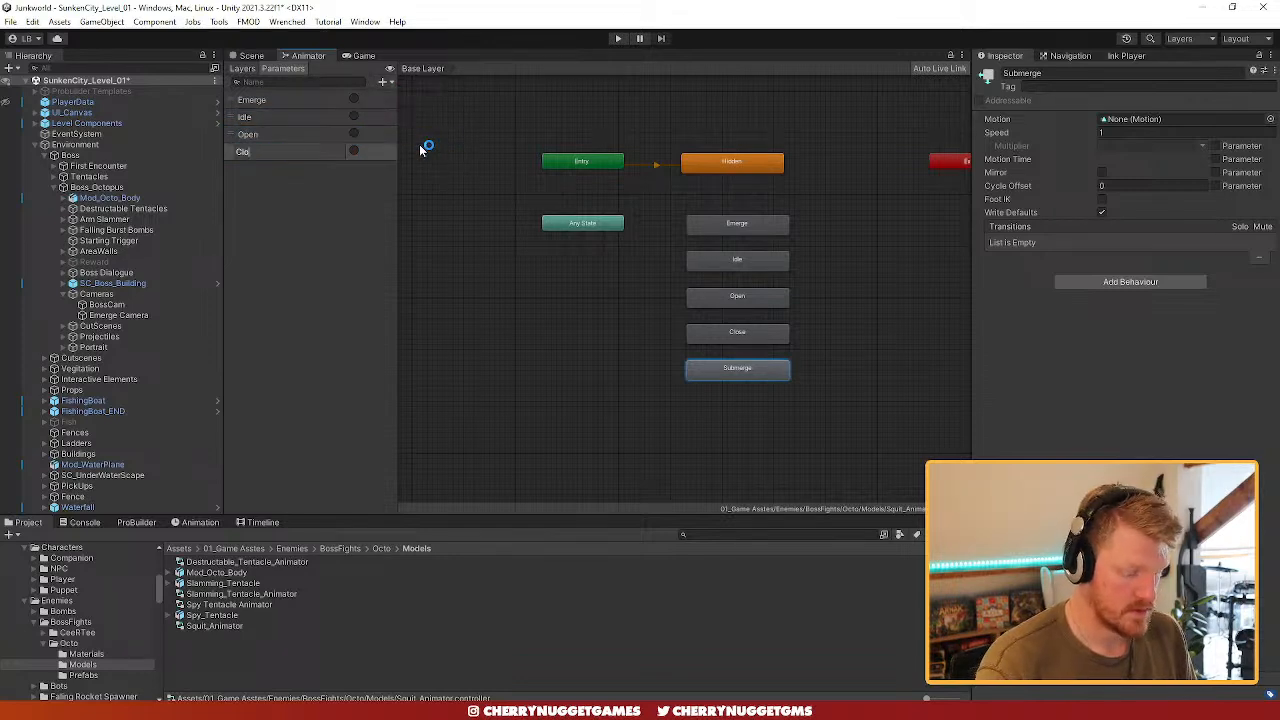
{"action": "type", "text": "se"}
{"action": "key", "text": "Return"}
- Add the last two trigger parameters, named Submerge and Hidden
{"action": "left_click", "coordinate": [384, 82]}
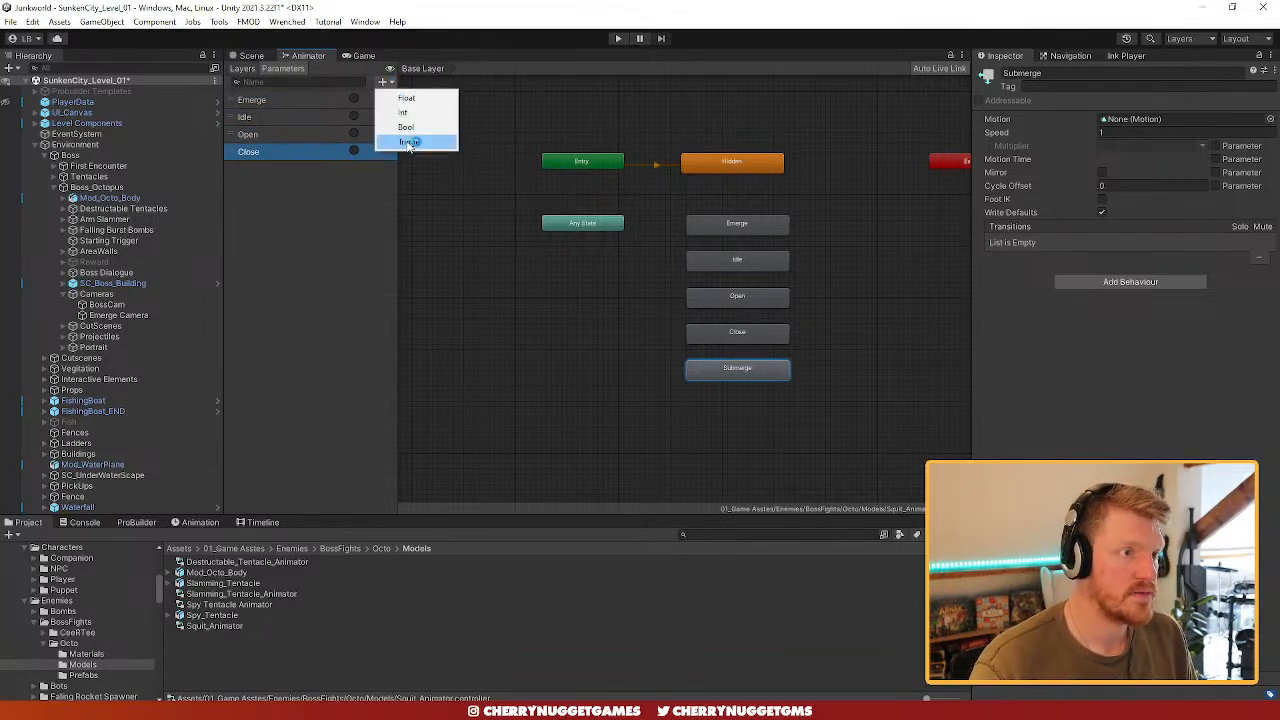
{"action": "left_click", "coordinate": [414, 145]}
{"action": "type", "text": "Submerge"}
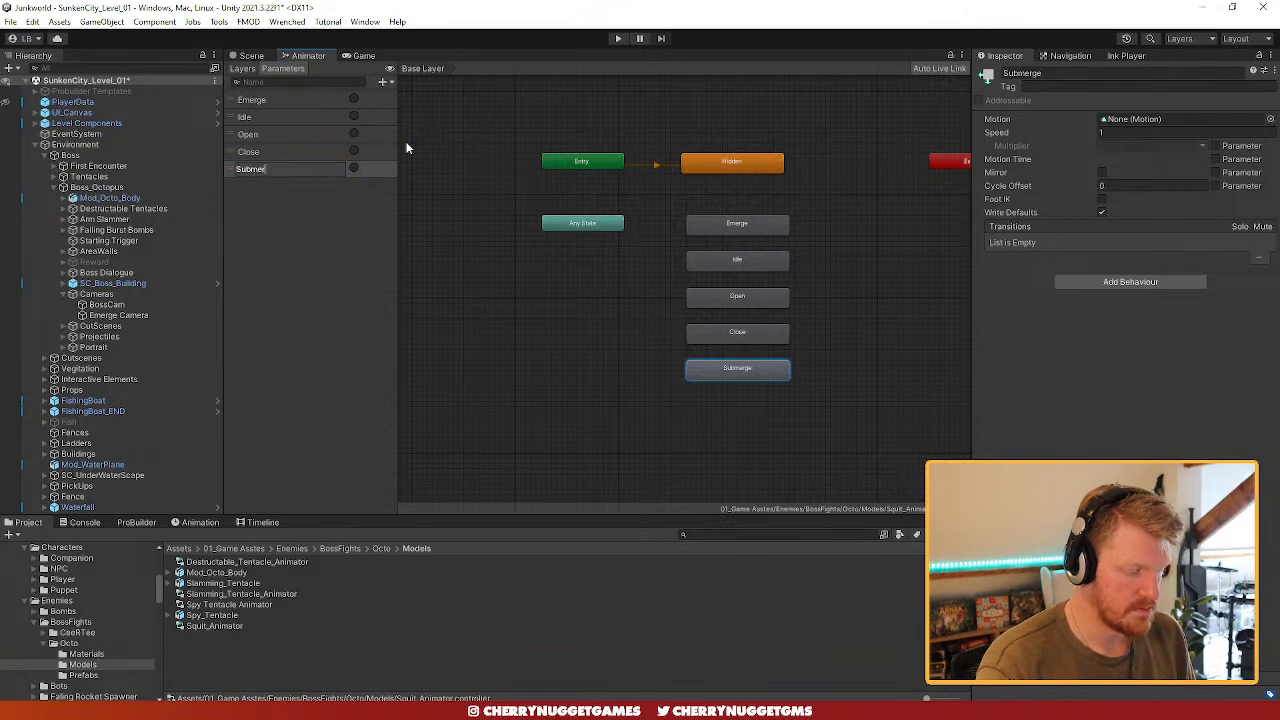
{"action": "key", "text": "Return"}
{"action": "left_click", "coordinate": [384, 82]}
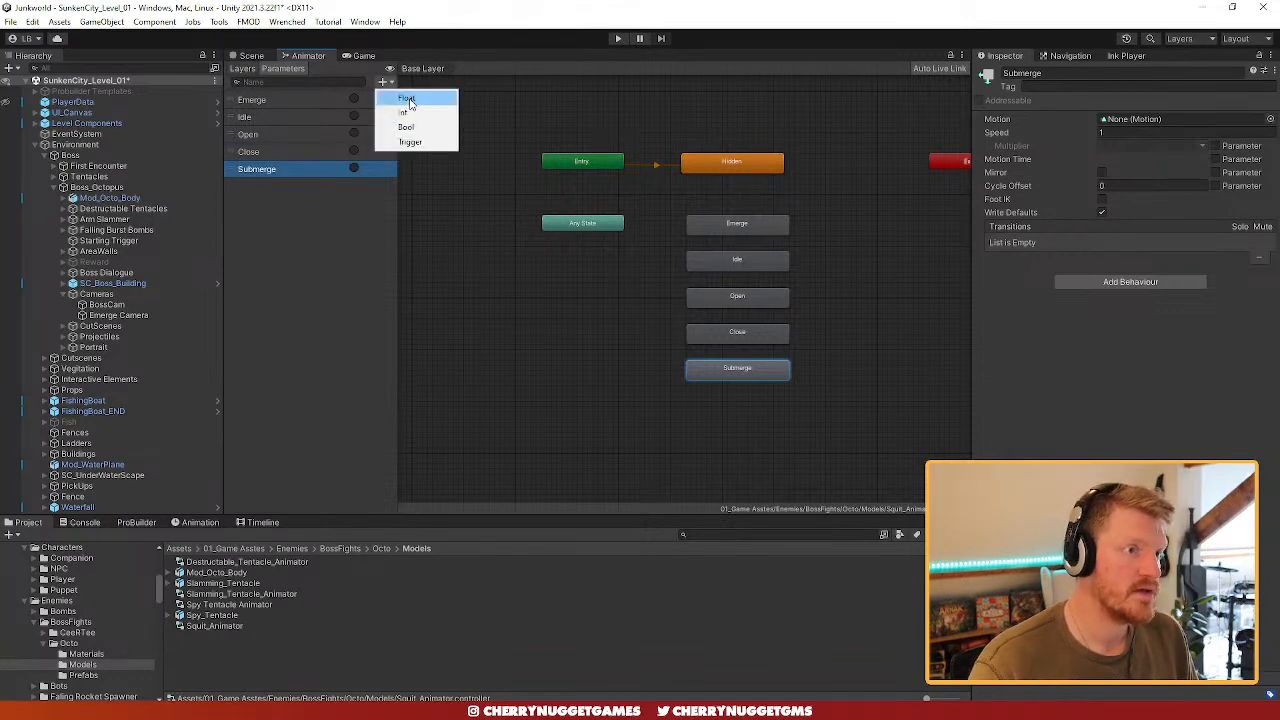
{"action": "left_click", "coordinate": [414, 145]}
{"action": "type", "text": "Hidd"}
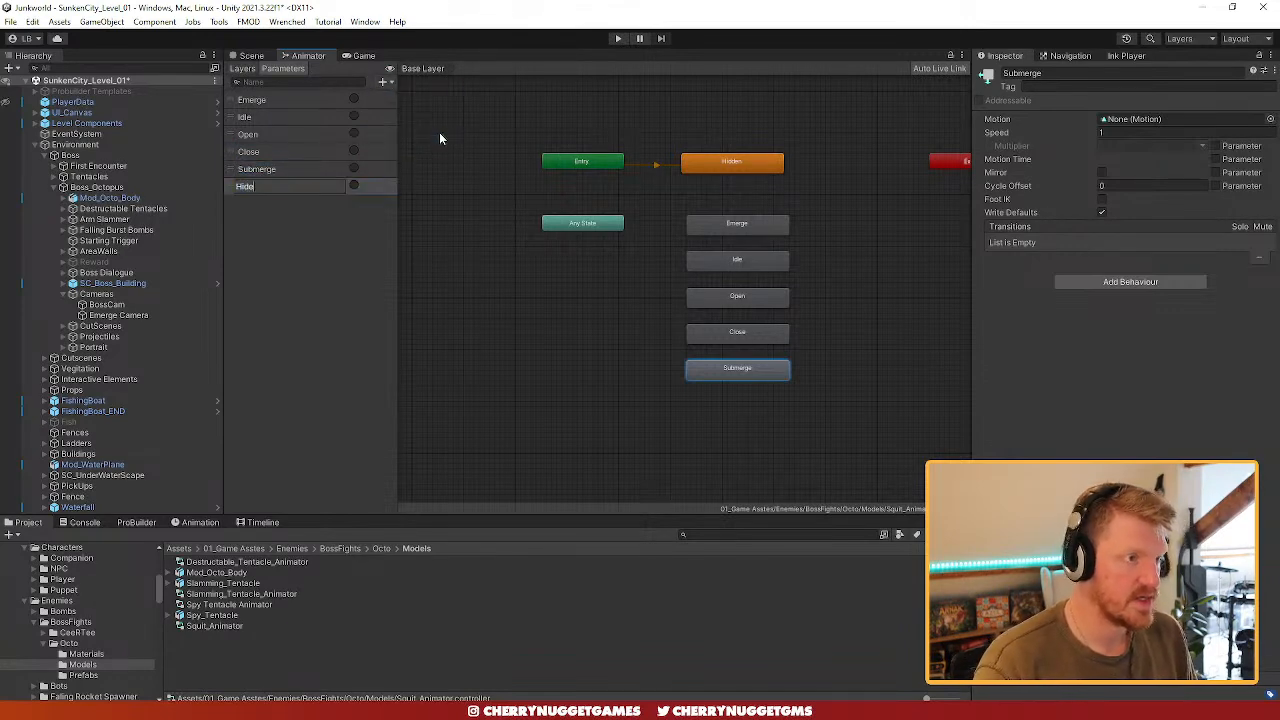
{"action": "type", "text": "en"}
{"action": "key", "text": "Return"}
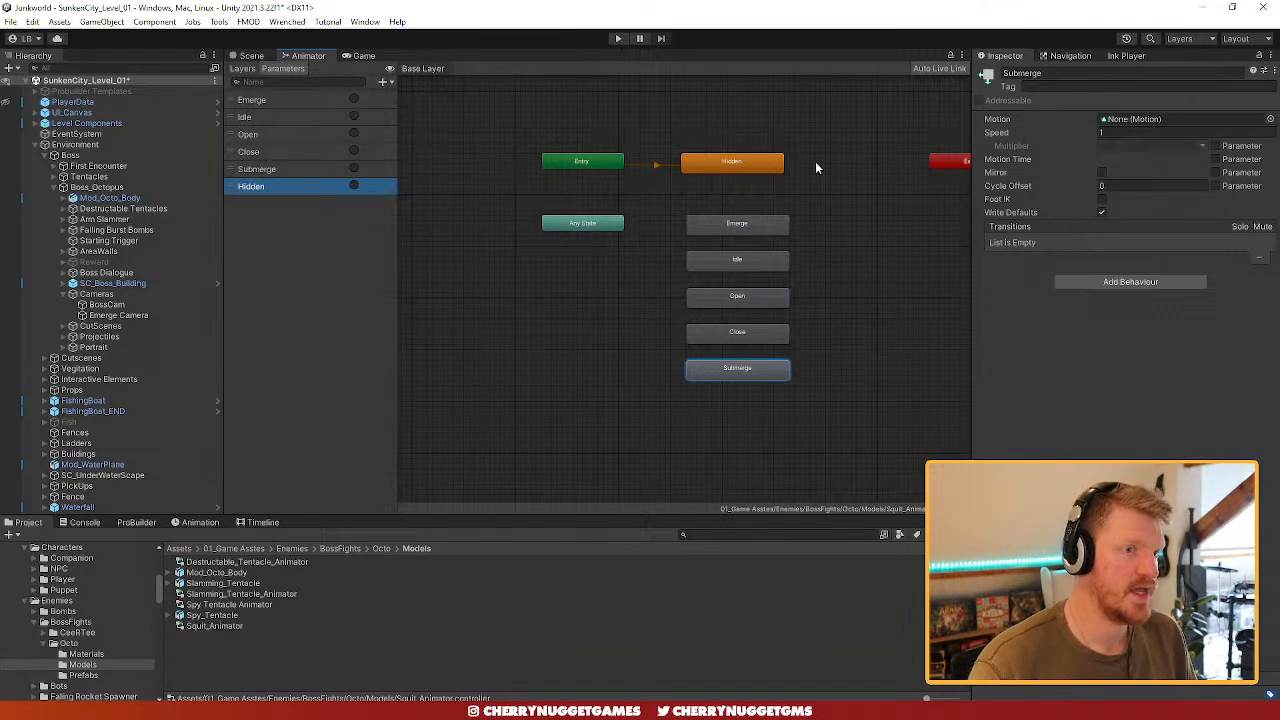
{"action": "scroll", "coordinate": [780, 195], "scroll_direction": "up", "scroll_amount": 1}
{"action": "left_click", "coordinate": [594, 231]}
{"action": "right_click", "coordinate": [594, 231]}
{"action": "left_click", "coordinate": [636, 236]}
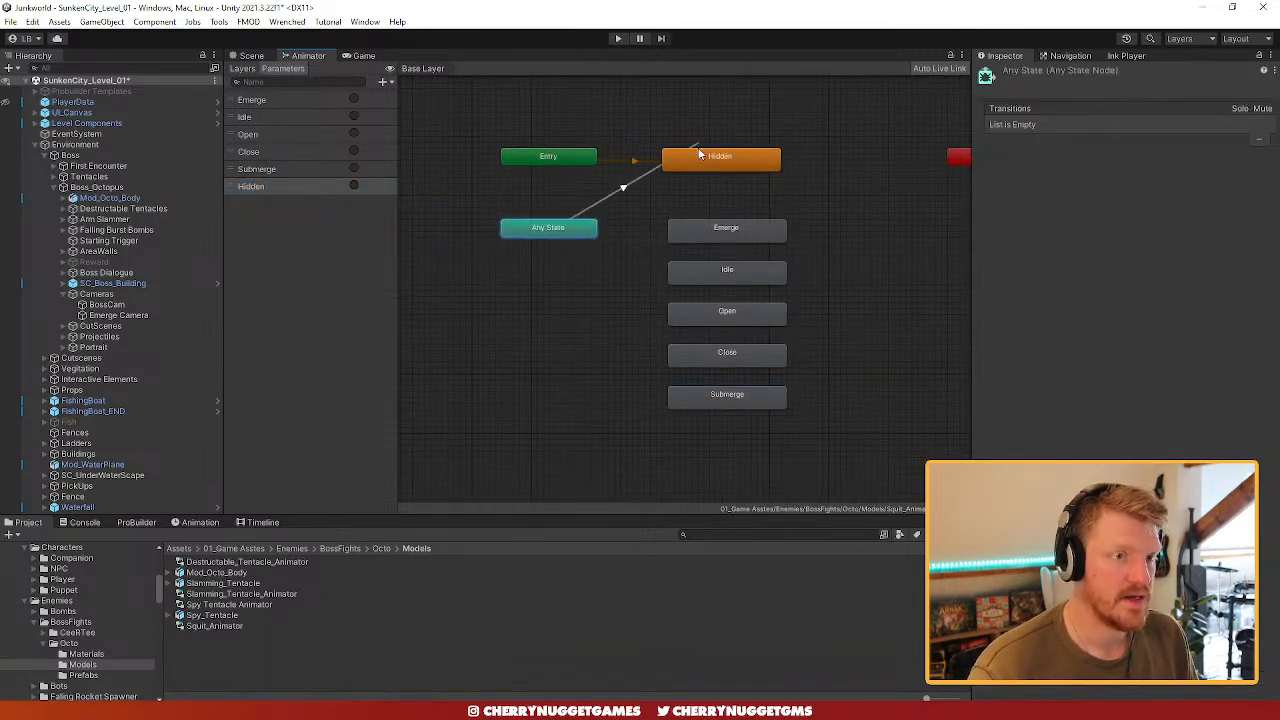
{"action": "left_click", "coordinate": [720, 160]}
- Make a transition from Any State to Hidden and shift the Any State node slightly away from the states
{"action": "right_click", "coordinate": [603, 229]}
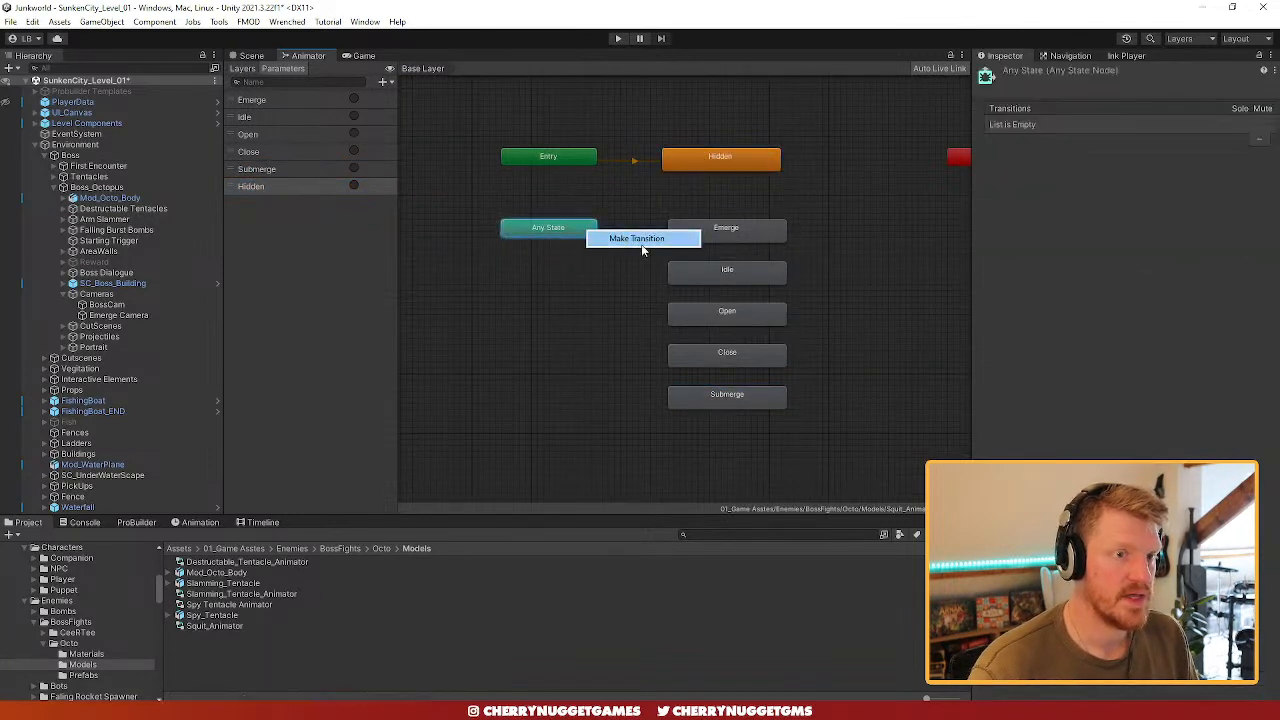
{"action": "left_click", "coordinate": [641, 240]}
{"action": "left_click", "coordinate": [702, 153]}
{"action": "left_click_drag", "start_coordinate": [583, 229], "coordinate": [566, 235]}
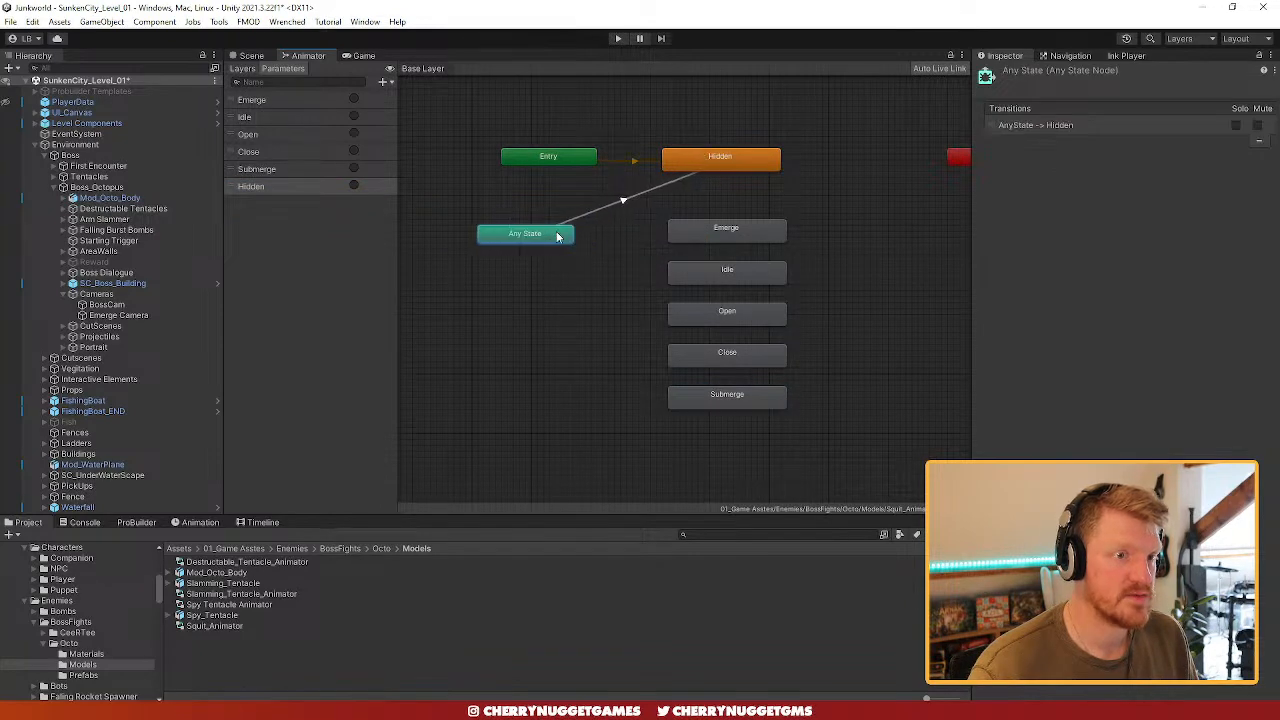
- Add a condition to the Any State to Hidden transition that uses the Hidden trigger
{"action": "left_click", "coordinate": [629, 197]}
{"action": "left_click", "coordinate": [1242, 401]}
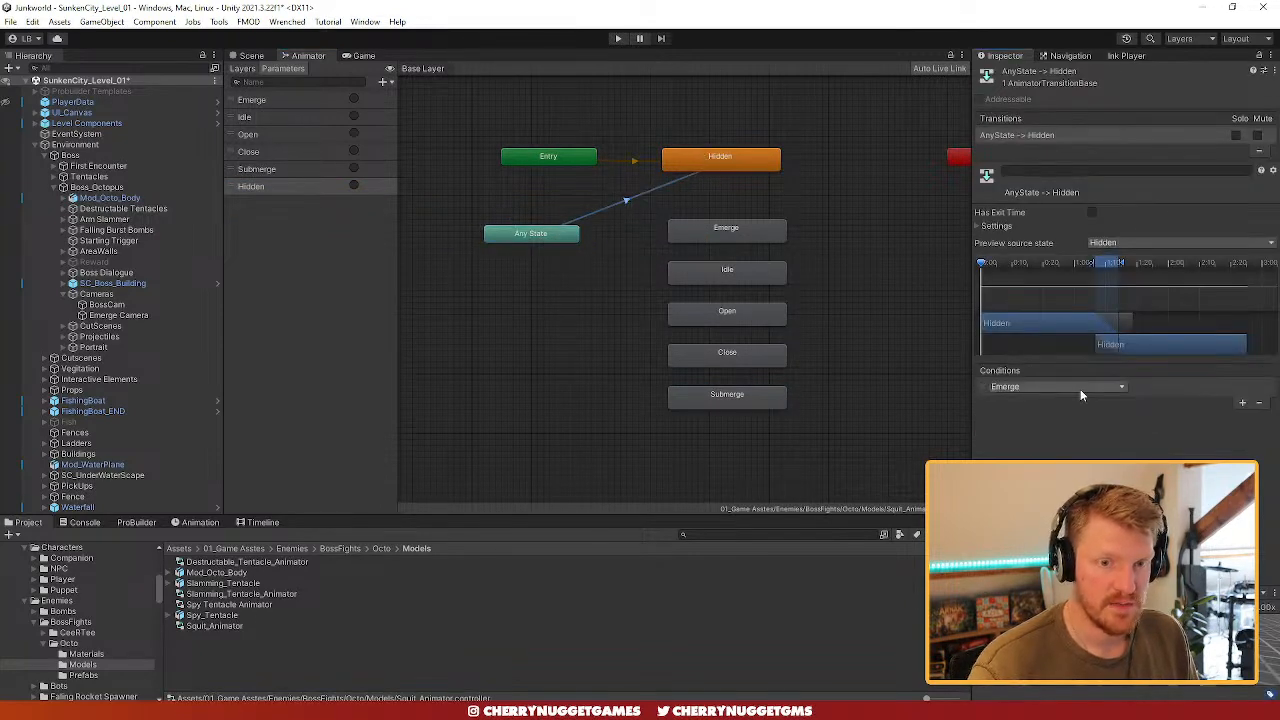
{"action": "left_click", "coordinate": [1080, 389]}
{"action": "left_click", "coordinate": [1053, 455]}
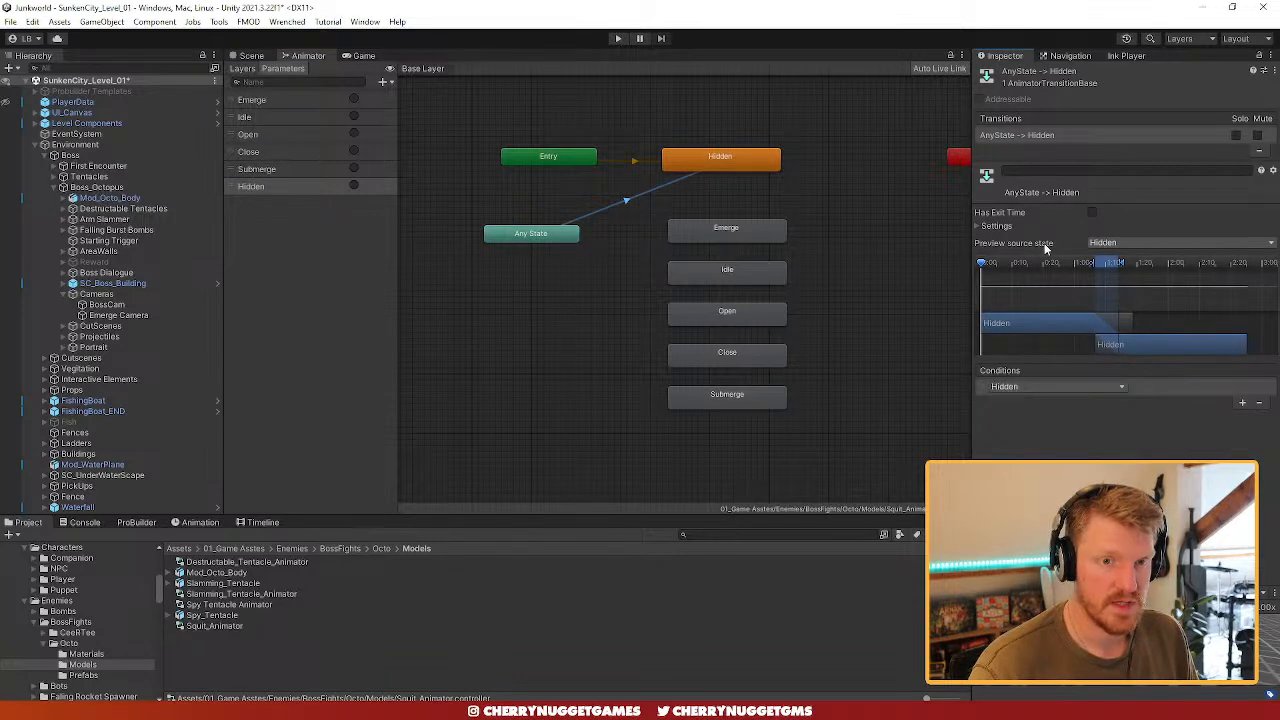
- Disable Fixed Duration on the Any State to Hidden transition and set its transition duration to 0
{"action": "left_click", "coordinate": [979, 227]}
{"action": "left_click", "coordinate": [1092, 252]}
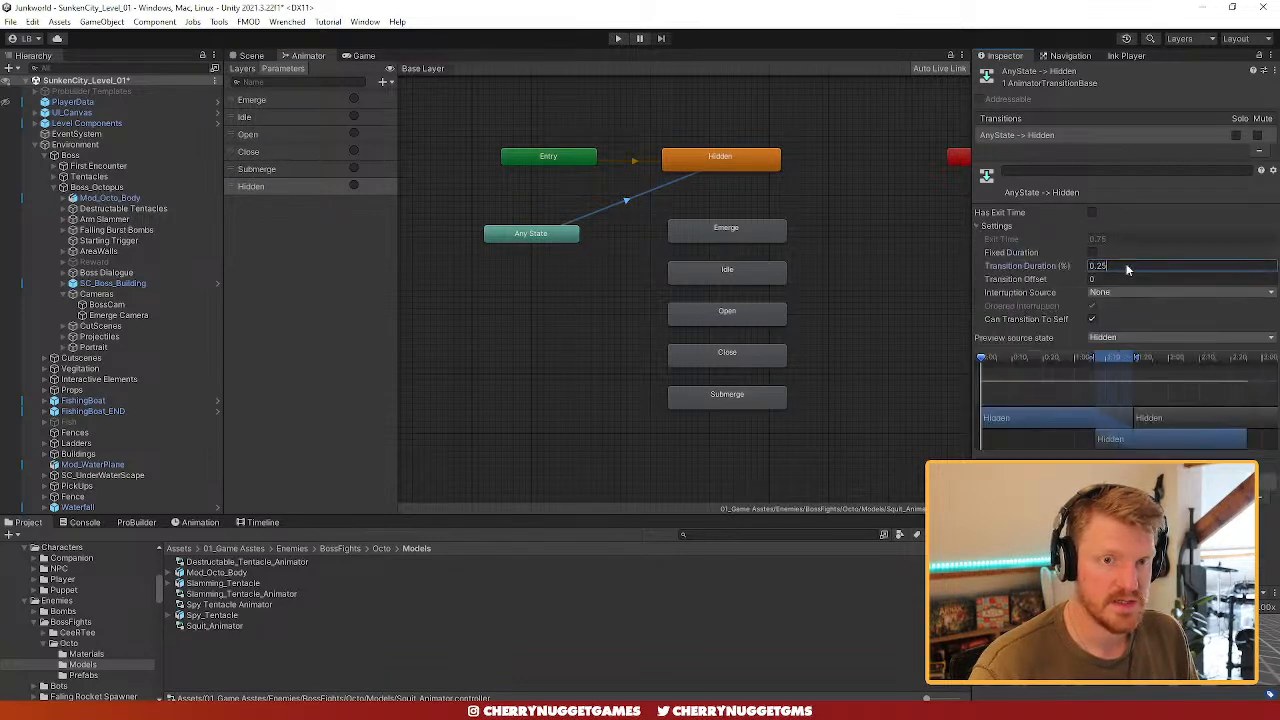
{"action": "left_click", "coordinate": [1152, 266]}
{"action": "type", "text": "0"}
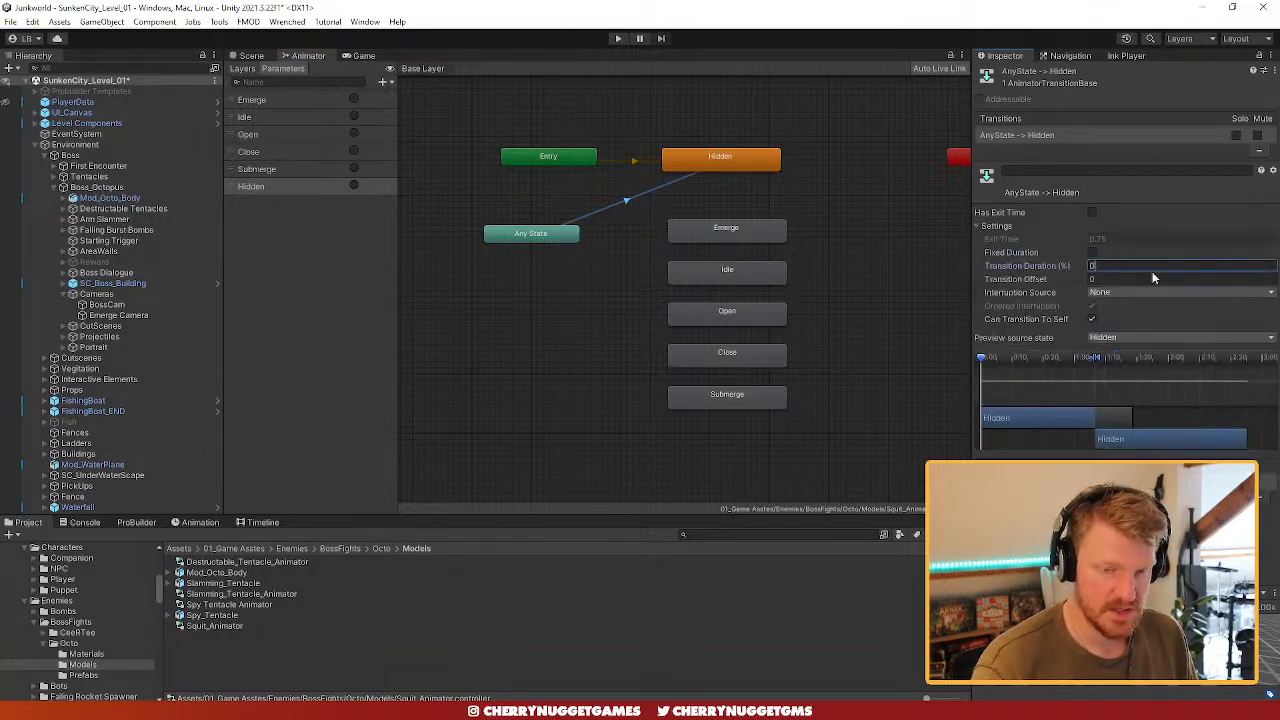
- Make transitions from Any State to the Emerge, Idle and Open states
{"action": "right_click", "coordinate": [566, 237]}
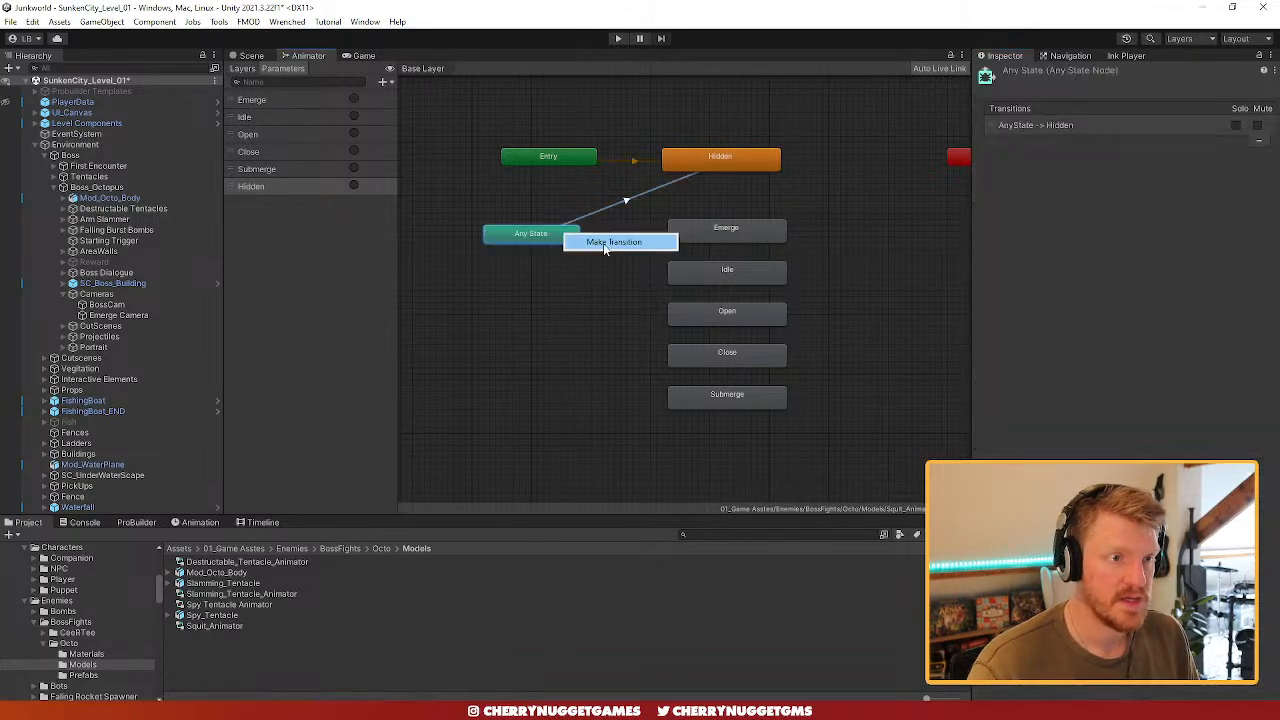
{"action": "left_click", "coordinate": [603, 245]}
{"action": "left_click", "coordinate": [698, 232]}
{"action": "right_click", "coordinate": [565, 237]}
{"action": "left_click", "coordinate": [614, 250]}
{"action": "left_click", "coordinate": [698, 277]}
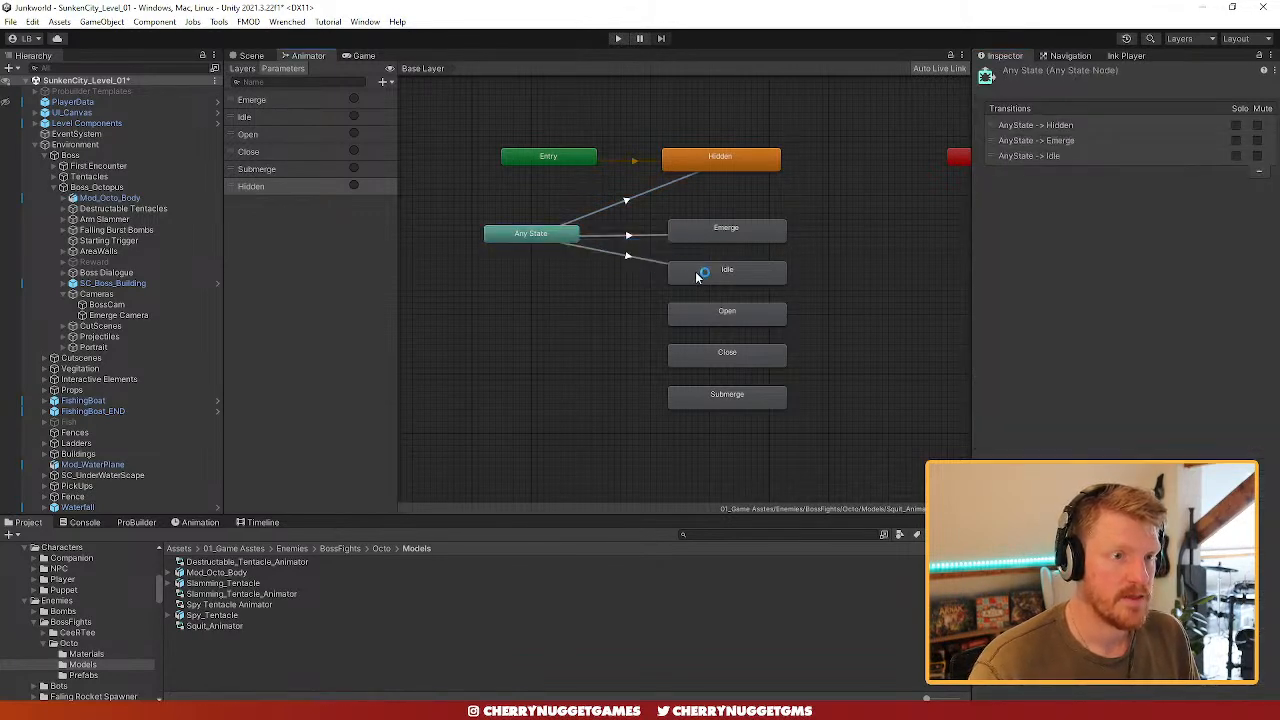
{"action": "right_click", "coordinate": [556, 240]}
{"action": "left_click", "coordinate": [605, 248]}
{"action": "left_click", "coordinate": [698, 314]}
- Make transitions from Any State to Close and Submerge, and move Any State down level with the Idle state
{"action": "right_click", "coordinate": [559, 240]}
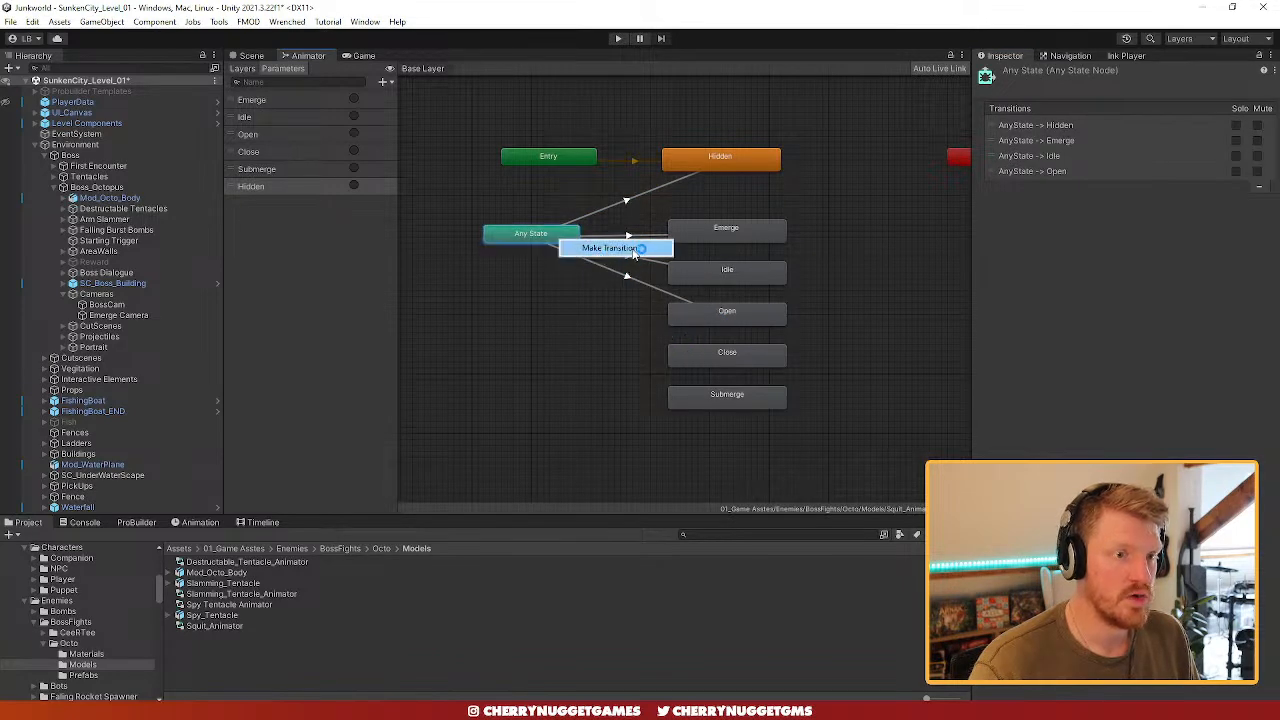
{"action": "left_click", "coordinate": [635, 248]}
{"action": "left_click", "coordinate": [686, 351]}
{"action": "right_click", "coordinate": [533, 235]}
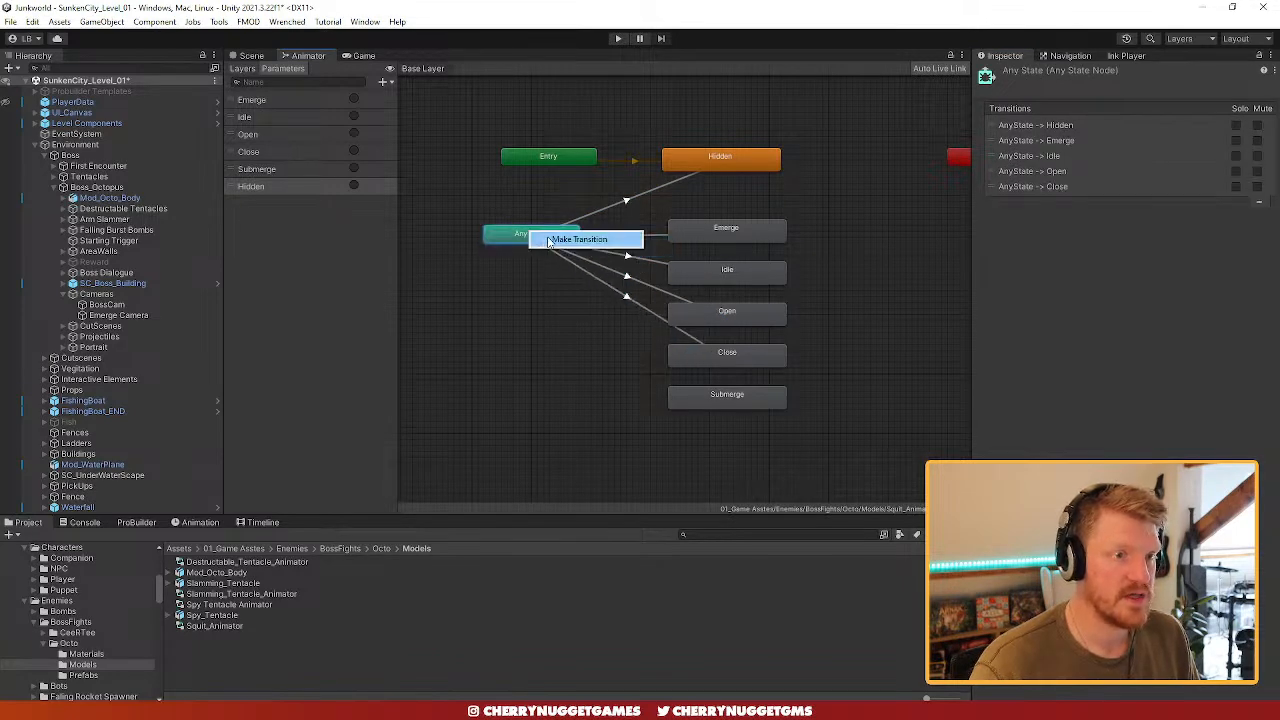
{"action": "left_click", "coordinate": [580, 241]}
{"action": "left_click", "coordinate": [688, 396]}
{"action": "left_click_drag", "start_coordinate": [552, 236], "coordinate": [519, 284]}
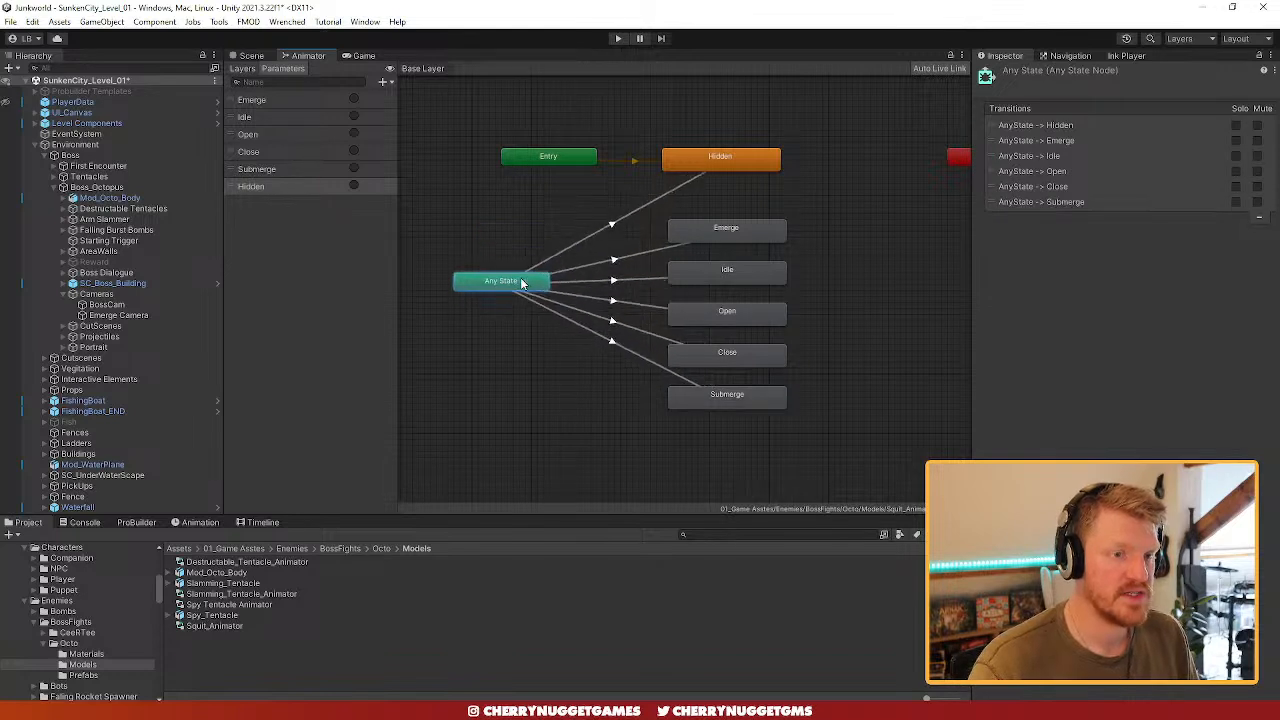
- Add the Emerge trigger as the condition of the Any State to Emerge transition and Idle for the Idle transition
{"action": "left_click", "coordinate": [637, 258]}
{"action": "left_click", "coordinate": [1242, 398]}
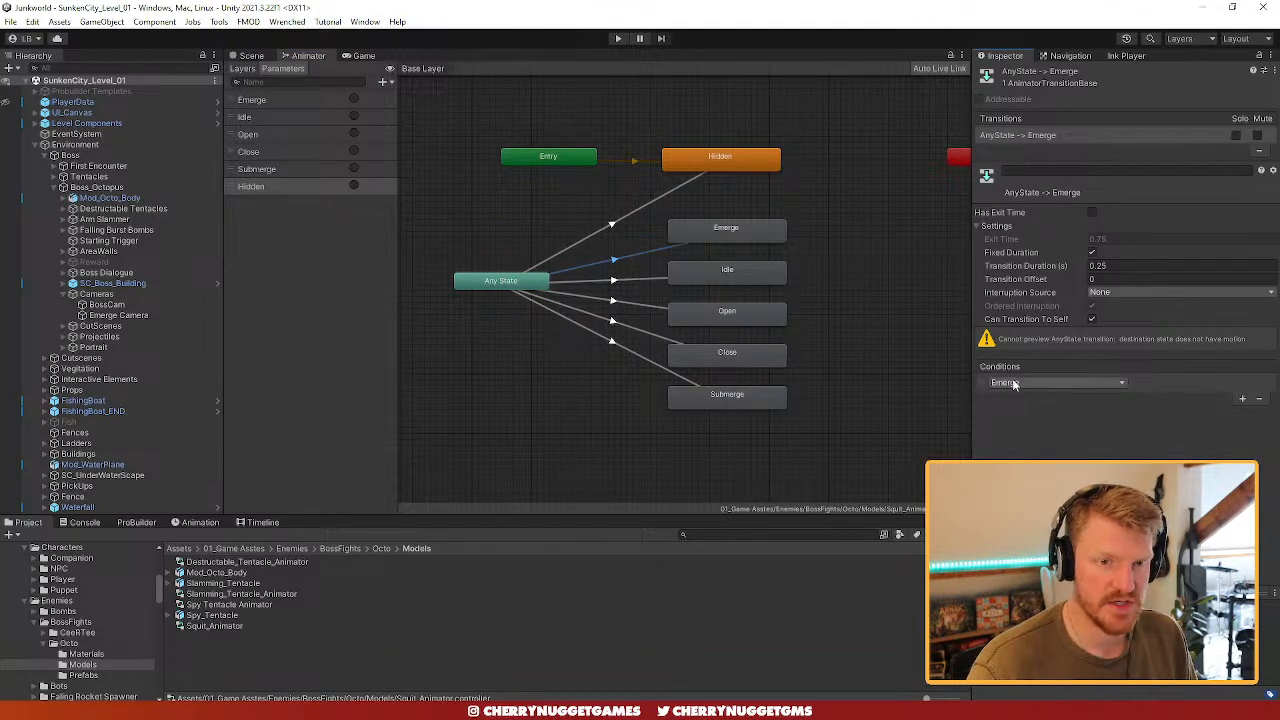
{"action": "left_click", "coordinate": [618, 279]}
{"action": "left_click", "coordinate": [1242, 398]}
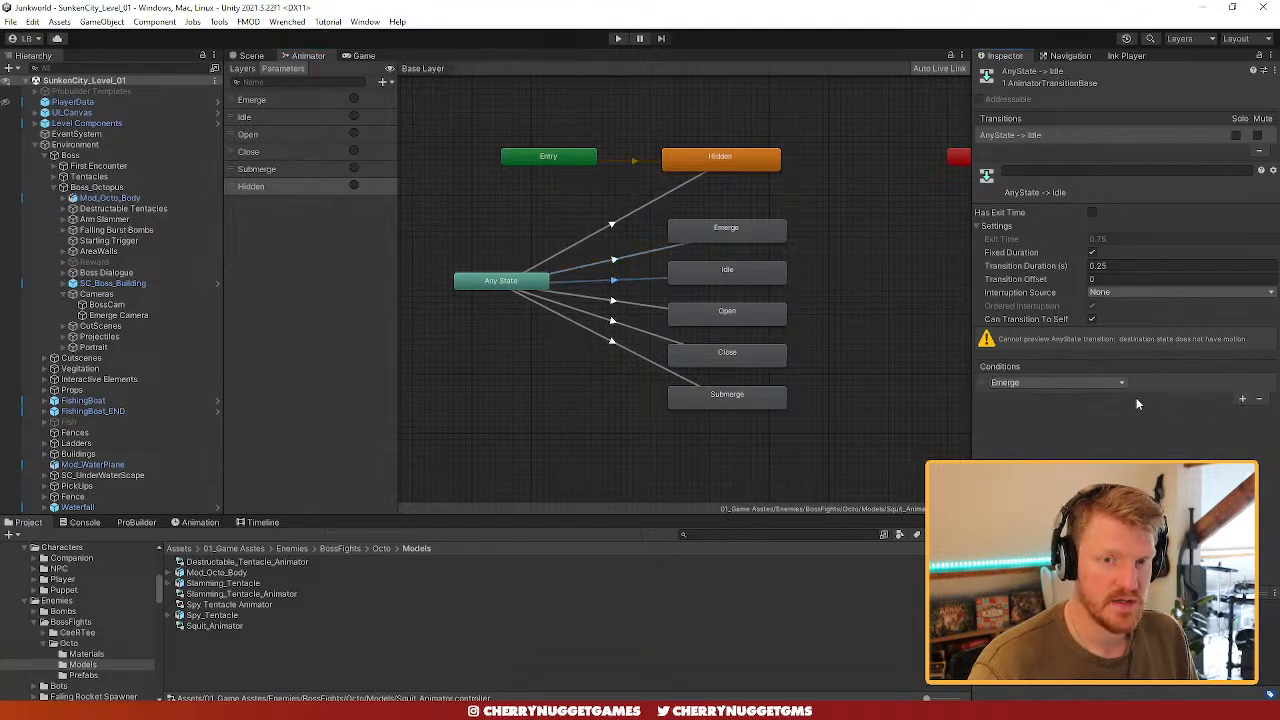
{"action": "left_click", "coordinate": [1056, 386]}
{"action": "left_click", "coordinate": [1046, 436]}
- Add the Open trigger as the condition of the Any State to Open transition and Close for the Close transition
{"action": "left_click", "coordinate": [620, 302]}
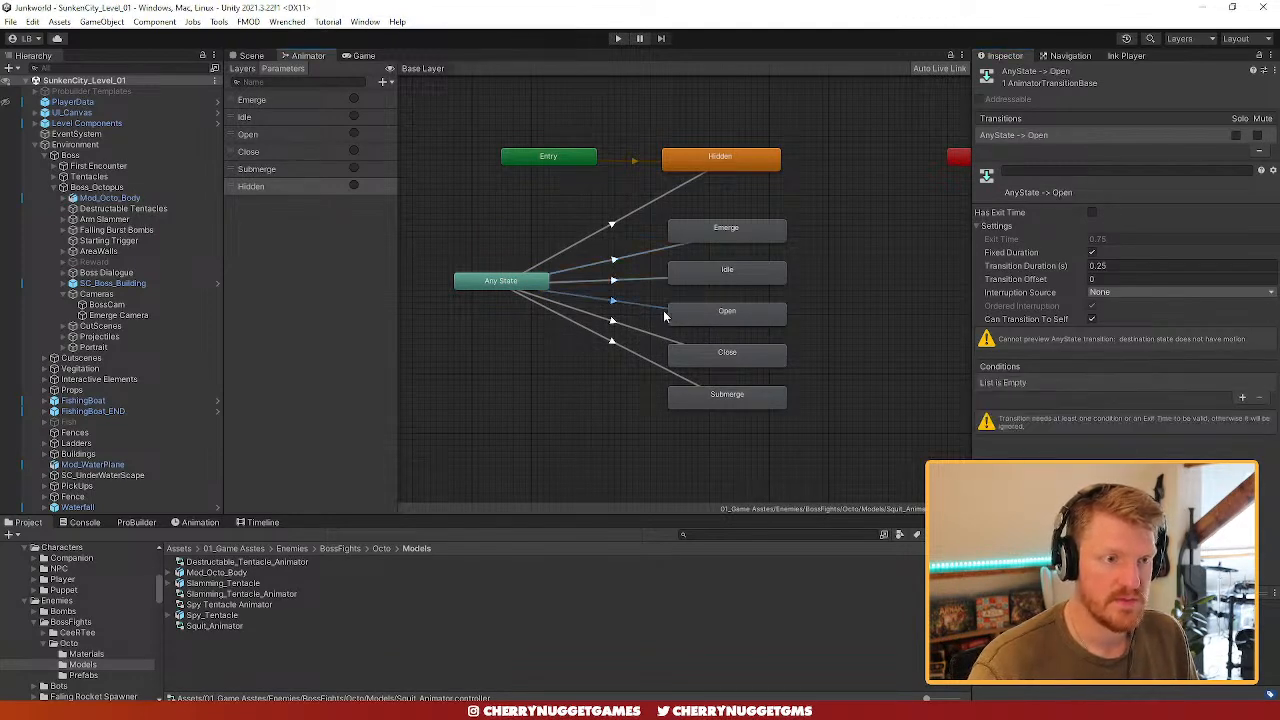
{"action": "left_click", "coordinate": [1242, 398]}
{"action": "left_click", "coordinate": [1068, 385]}
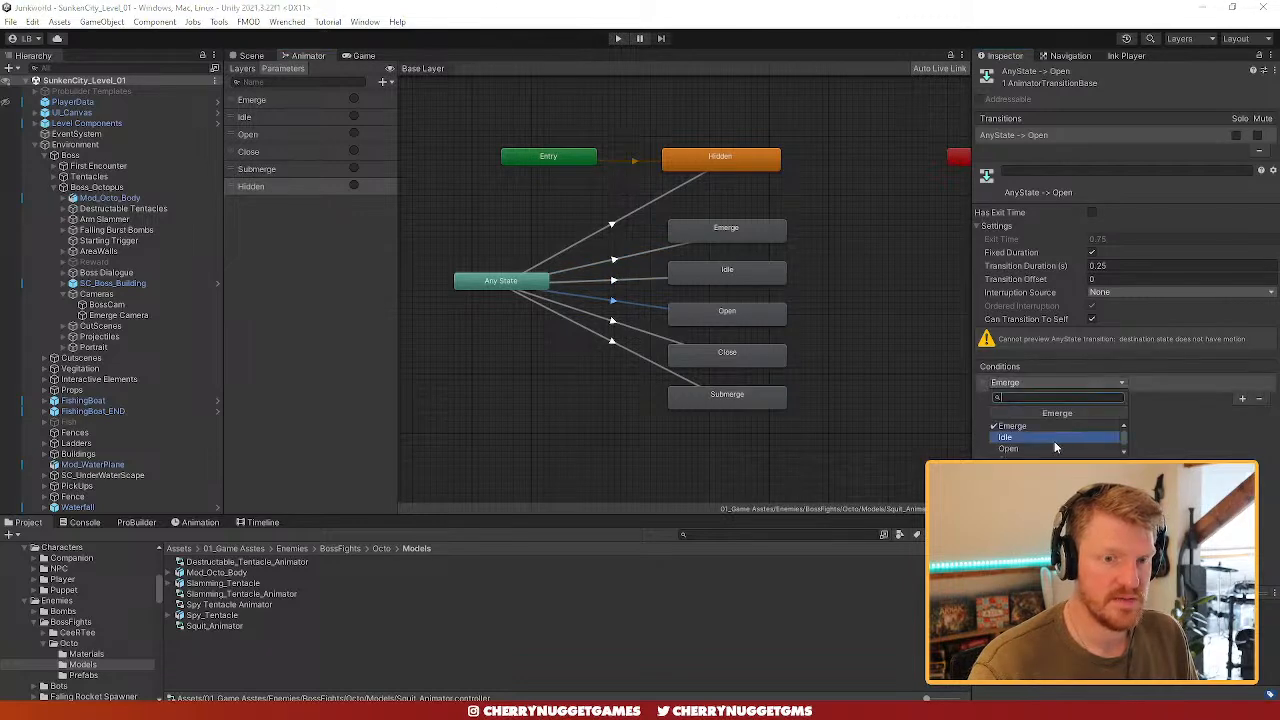
{"action": "left_click", "coordinate": [1010, 448]}
{"action": "left_click", "coordinate": [621, 334]}
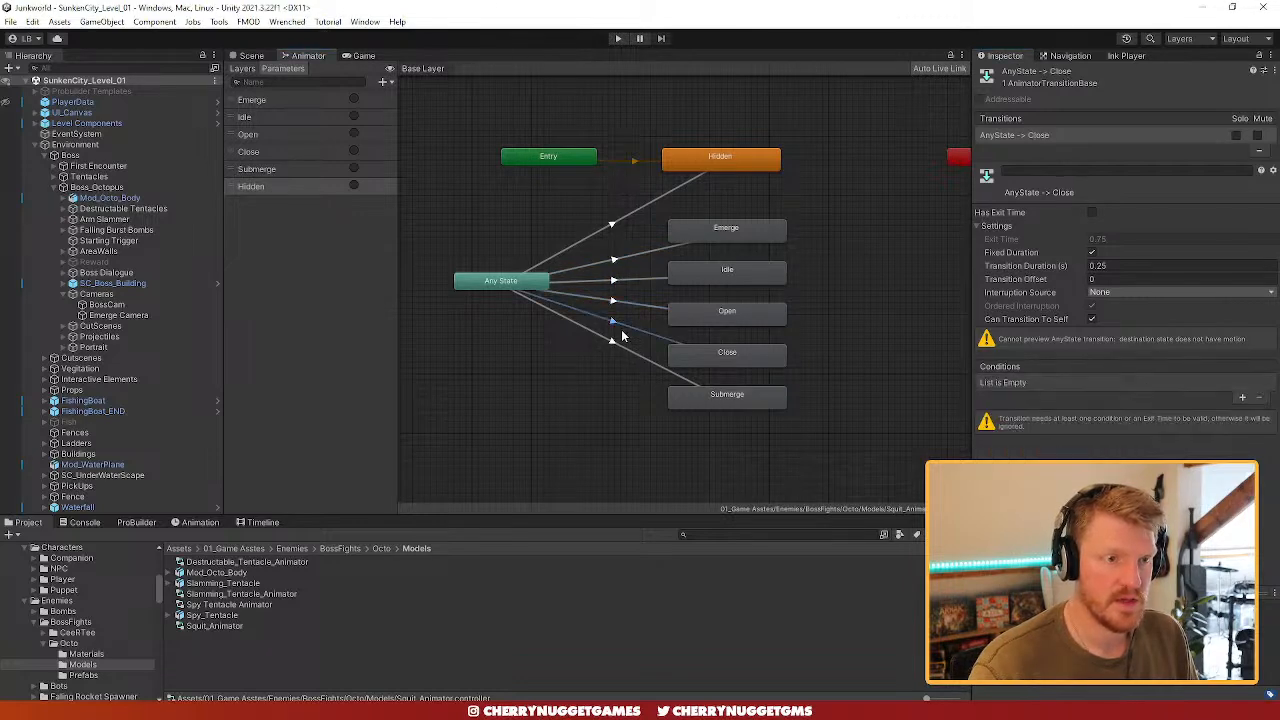
{"action": "left_click", "coordinate": [1242, 398]}
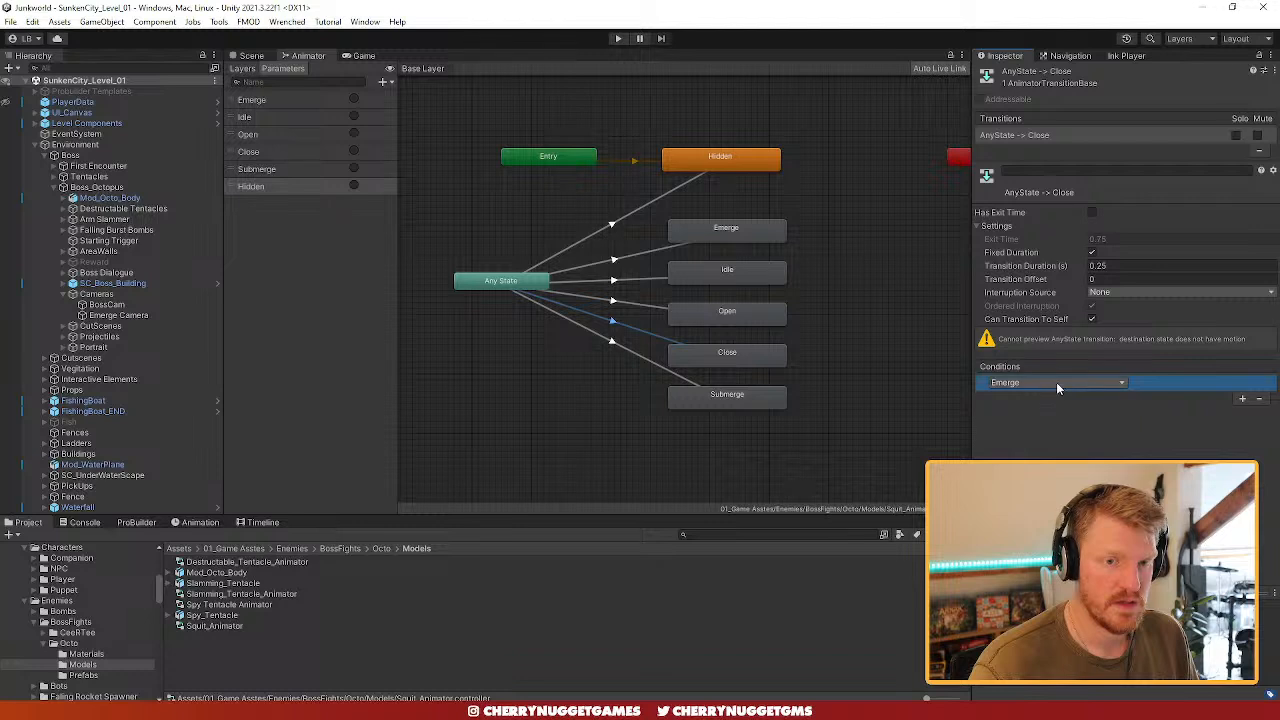
{"action": "left_click", "coordinate": [1057, 386]}
{"action": "left_click", "coordinate": [1020, 441]}
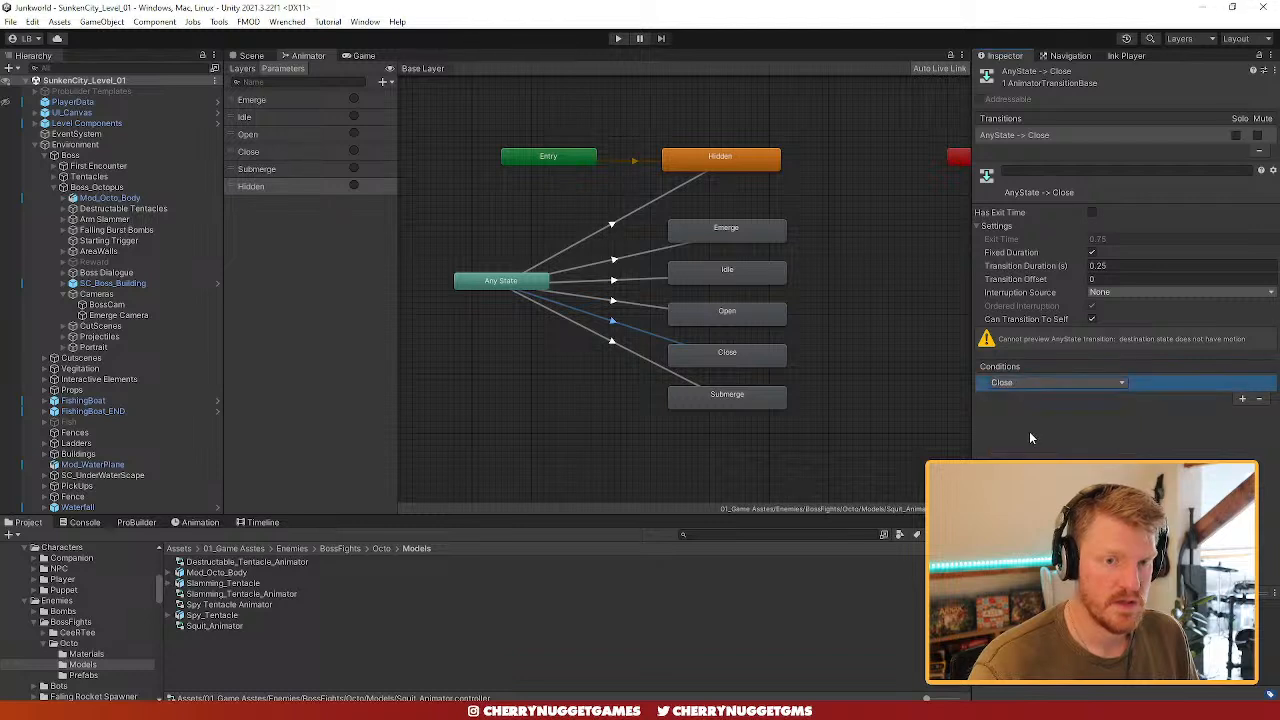
- Add the Submerge trigger as the condition of the Any State to Submerge transition
{"action": "left_click", "coordinate": [612, 341]}
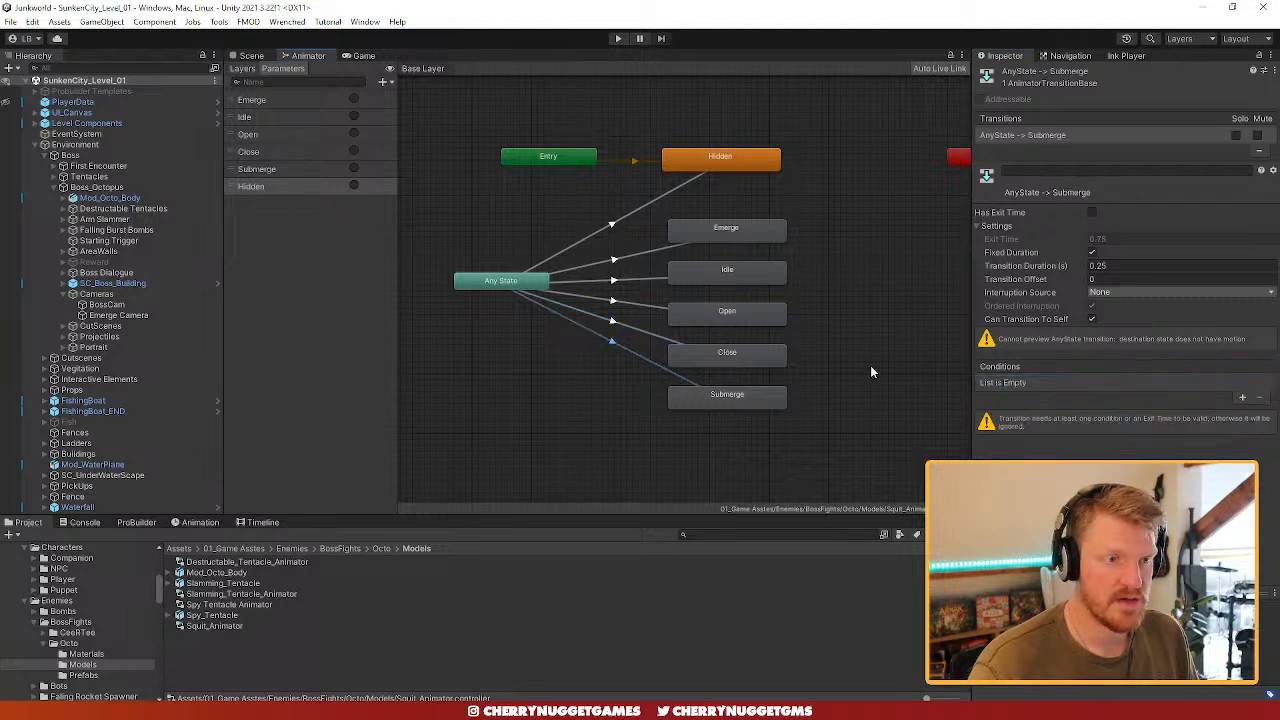
{"action": "left_click", "coordinate": [1242, 398]}
{"action": "left_click", "coordinate": [1040, 383]}
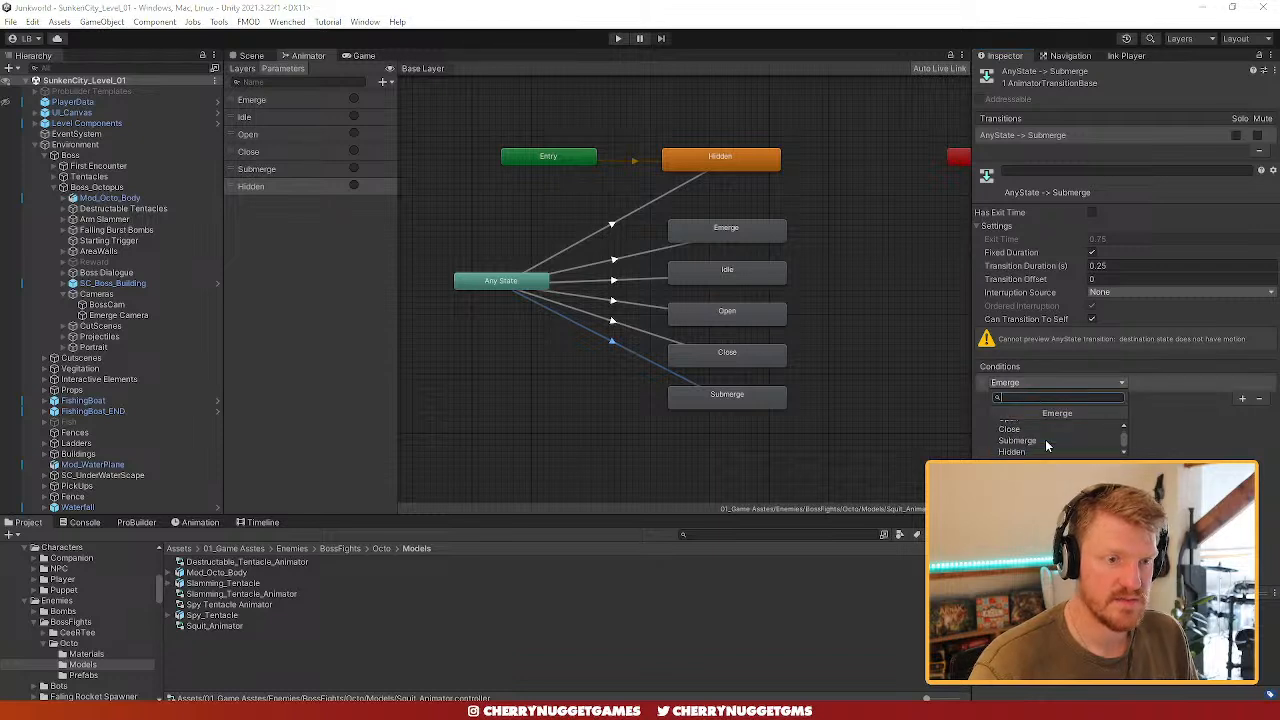
{"action": "scroll", "coordinate": [1045, 440], "scroll_direction": "down", "scroll_amount": 2}
{"action": "left_click", "coordinate": [1030, 448]}
- Disable Fixed Duration and set the transition duration to 0.1 on the Any State transitions to Emerge, Idle, Open, Close and Submerge together
{"action": "left_click", "coordinate": [614, 260]}
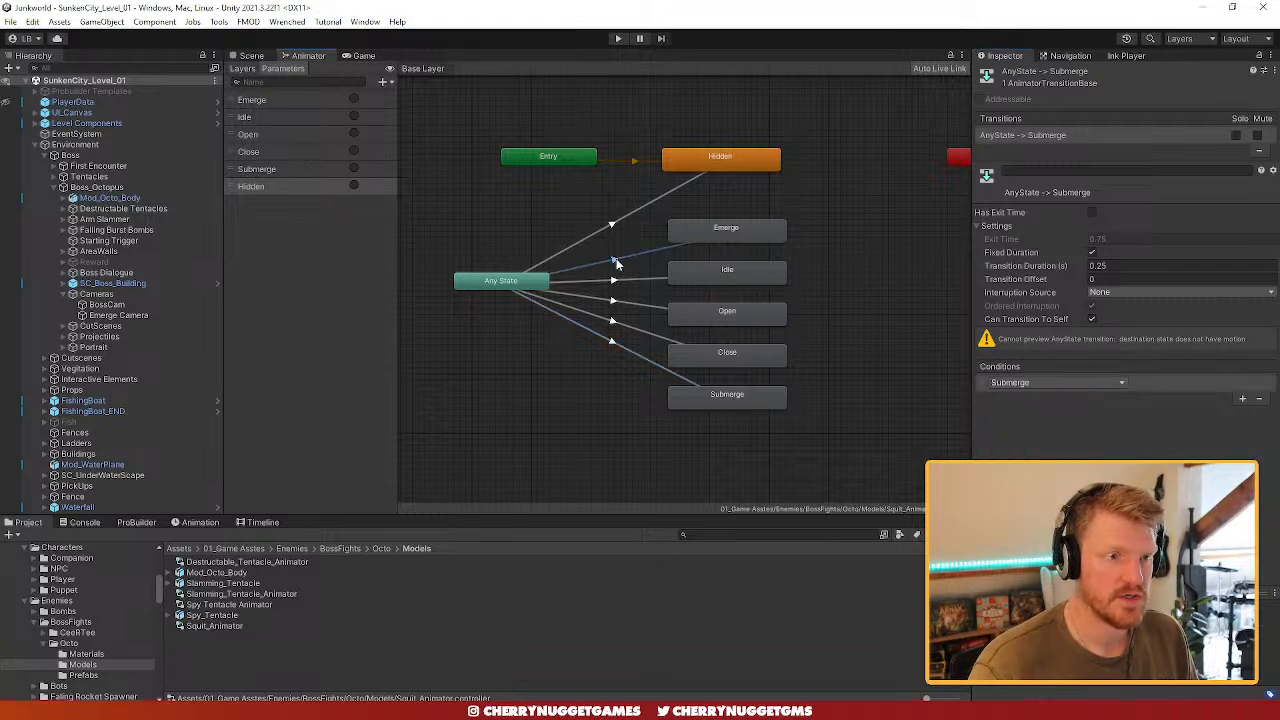
{"action": "left_click", "coordinate": [613, 281], "text": "shift"}
{"action": "left_click", "coordinate": [614, 300], "text": "shift"}
{"action": "left_click", "coordinate": [613, 321], "text": "shift"}
{"action": "left_click", "coordinate": [612, 341], "text": "shift"}
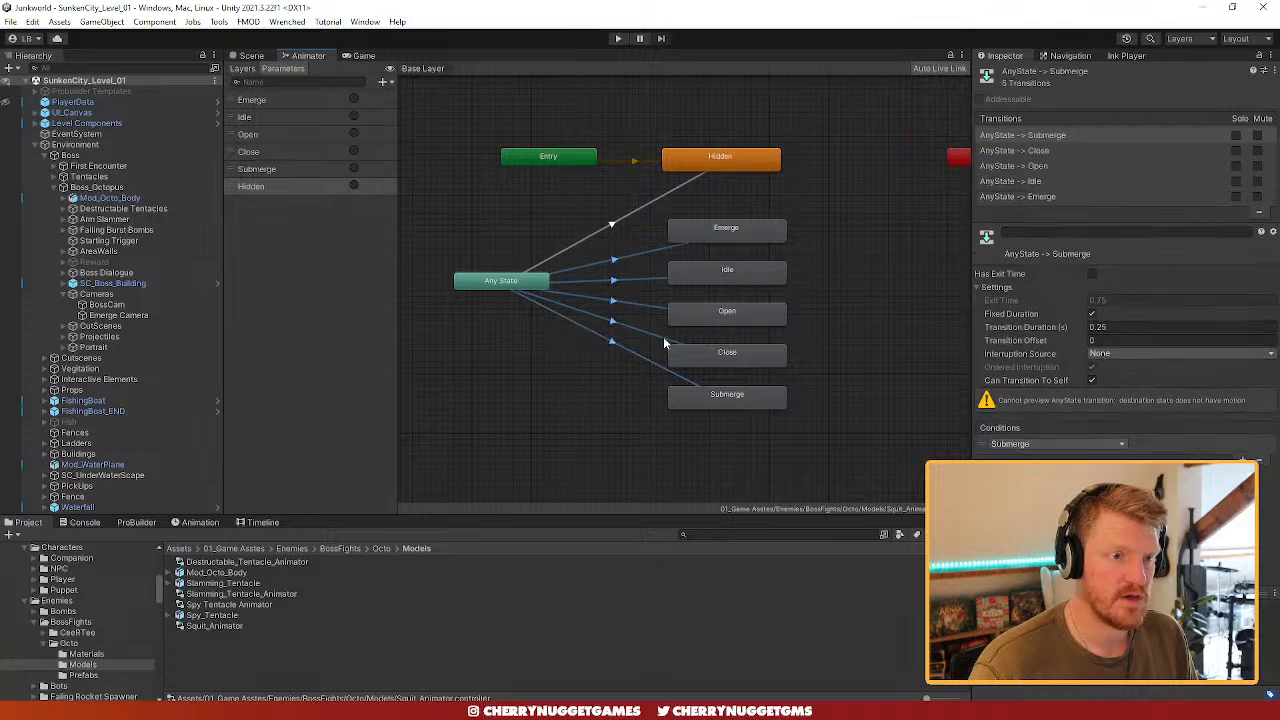
{"action": "left_click", "coordinate": [1092, 314]}
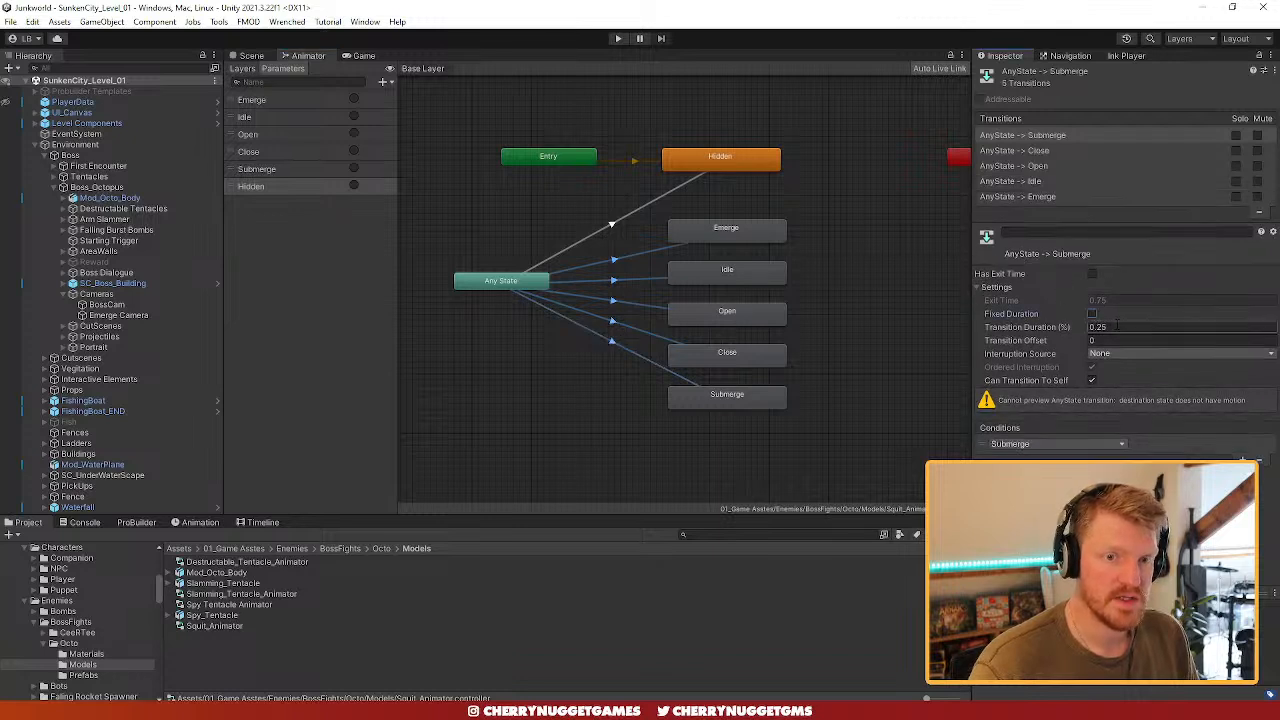
{"action": "left_click", "coordinate": [1100, 327]}
{"action": "type", "text": "0.1"}
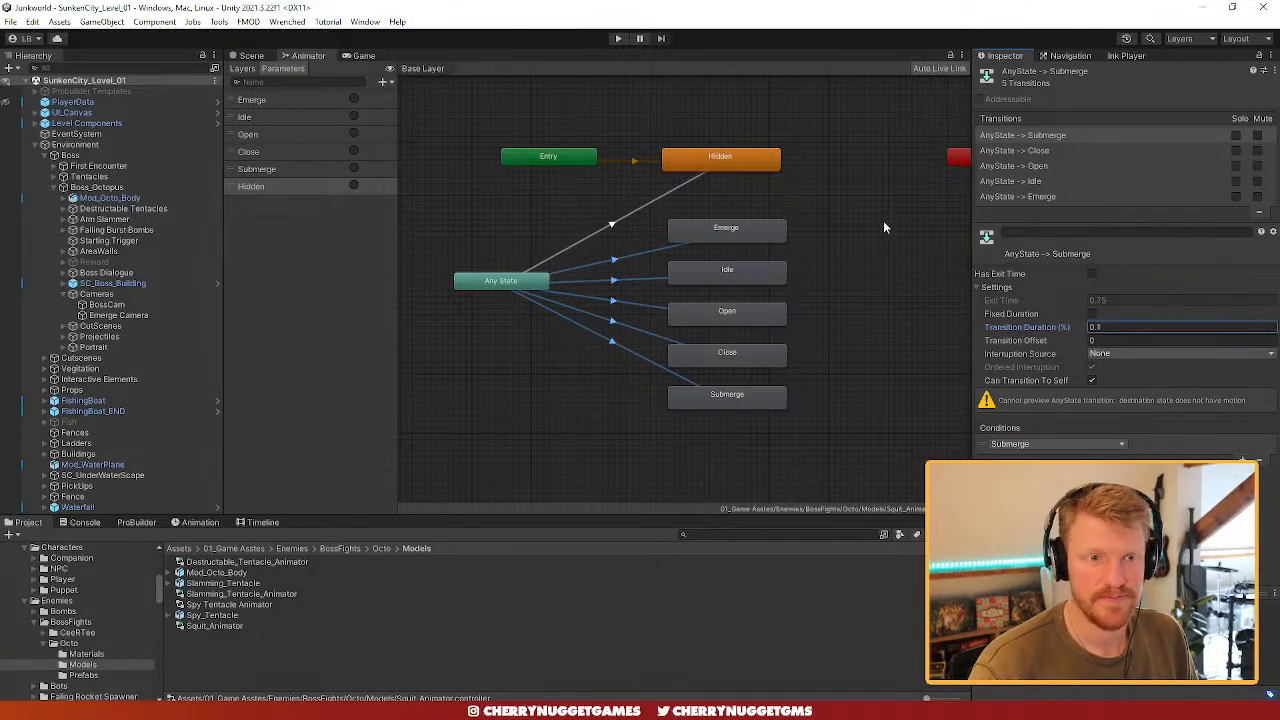
{"action": "left_click", "coordinate": [850, 216]}
- Line up the Hidden state with the column of states and assign the 02_Squit_Emerge motion to the Emerge state
{"action": "left_click_drag", "start_coordinate": [729, 160], "coordinate": [734, 161]}
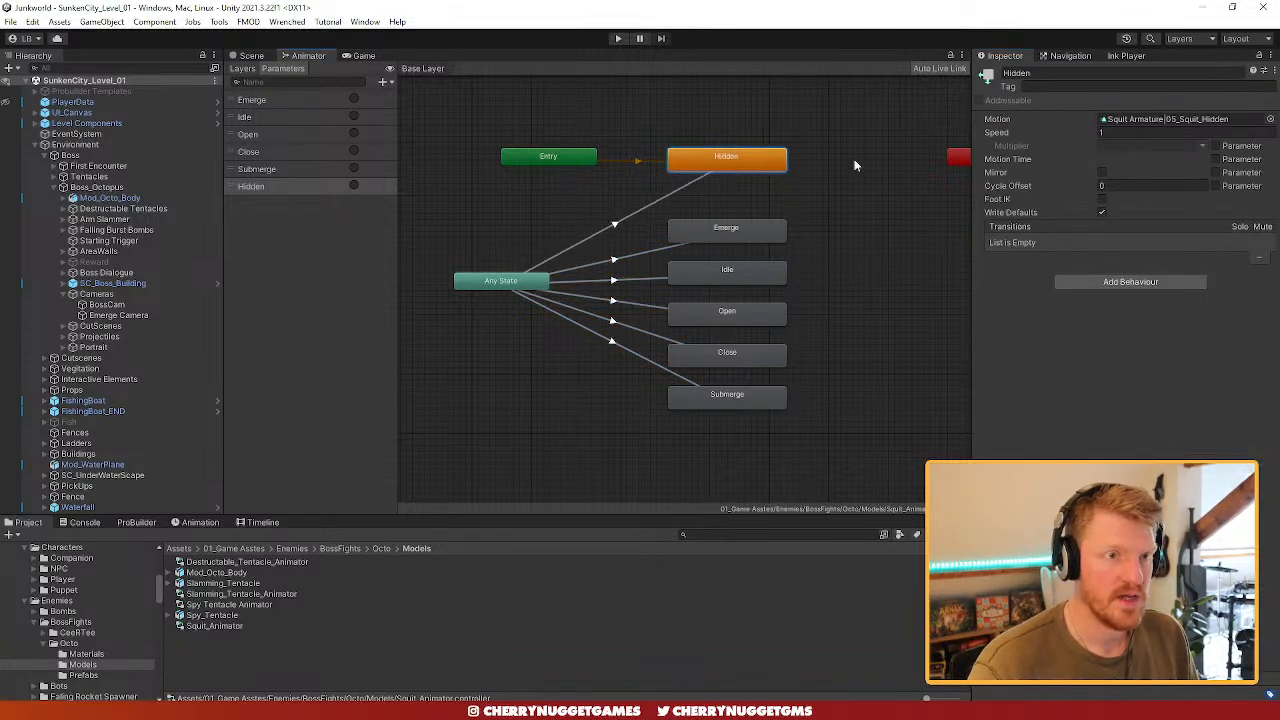
{"action": "left_click", "coordinate": [723, 236]}
{"action": "left_click", "coordinate": [1270, 119]}
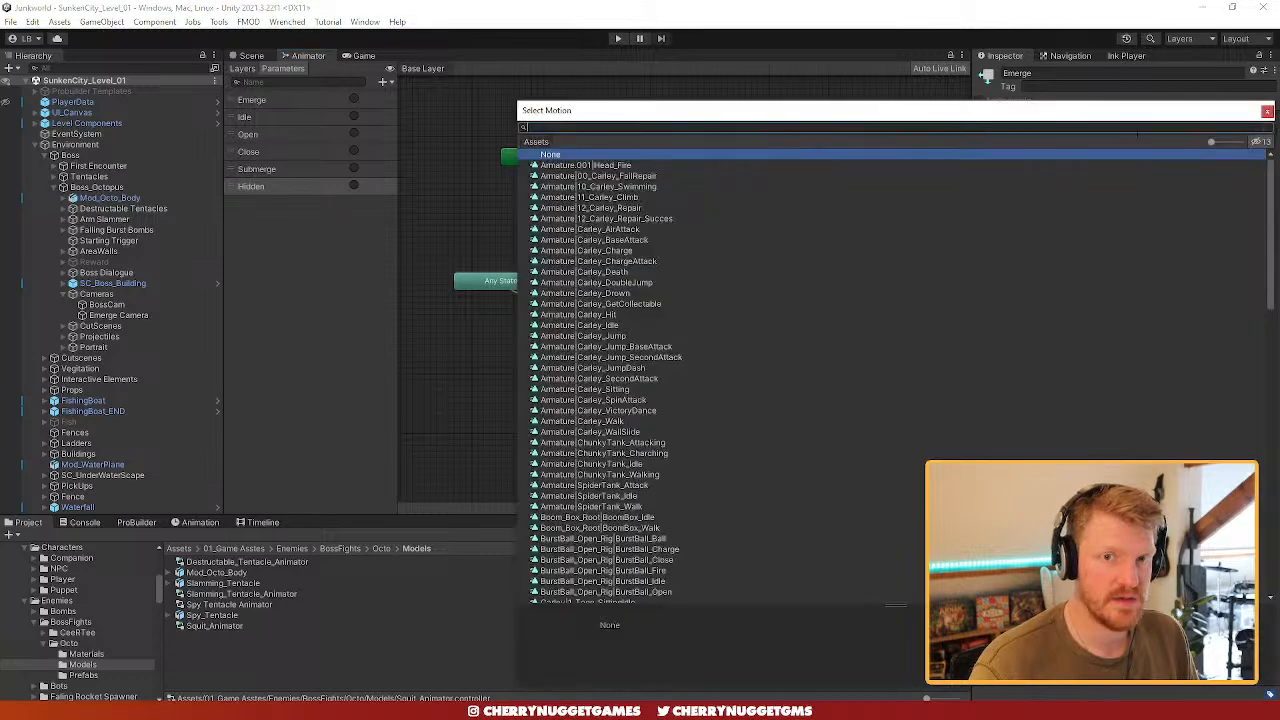
{"action": "type", "text": "sq"}
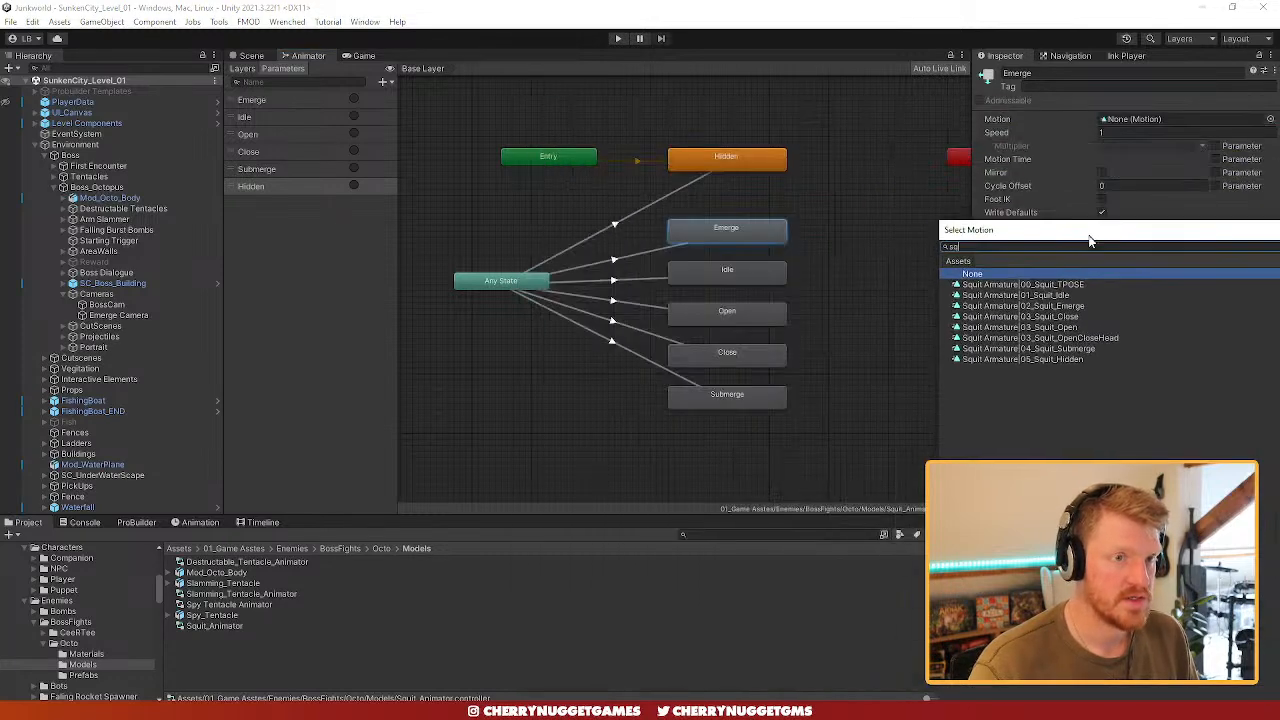
{"action": "double_click", "coordinate": [715, 170]}
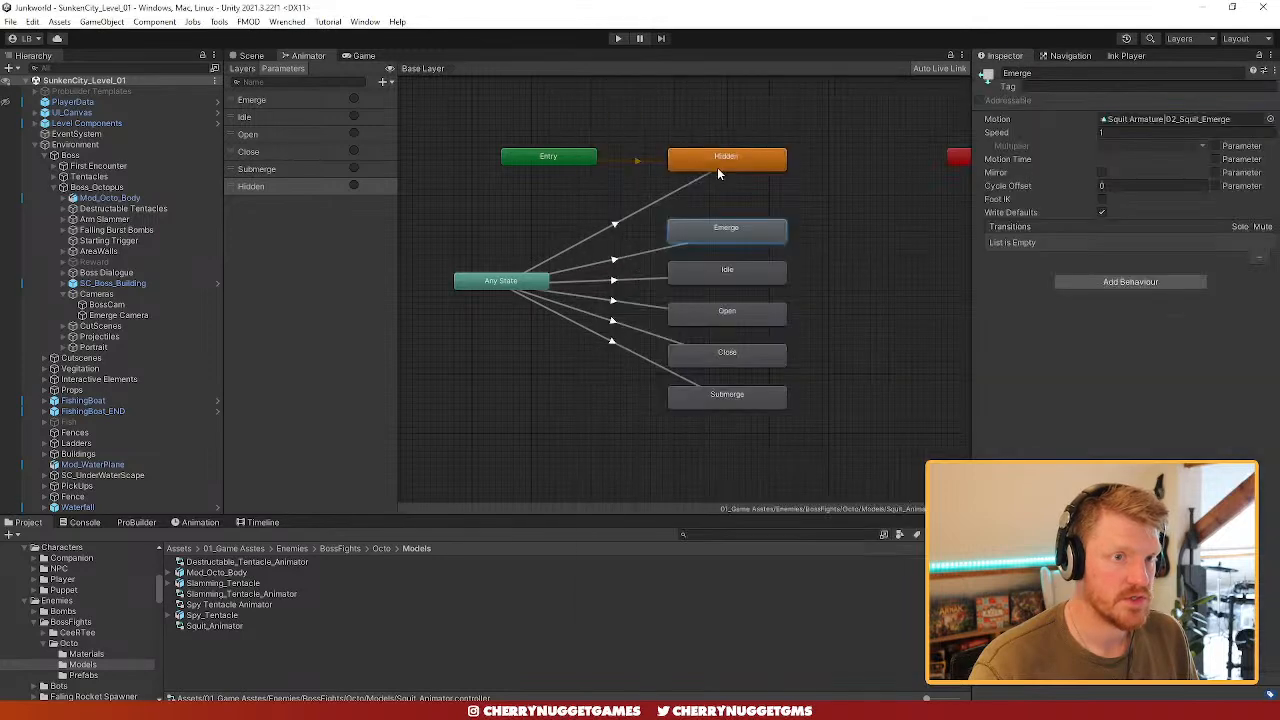
- Assign the 01_Squit_Idle motion to the Idle state and 03_Squit_Open to the Open state
{"action": "left_click", "coordinate": [745, 273]}
{"action": "left_click", "coordinate": [1270, 119]}
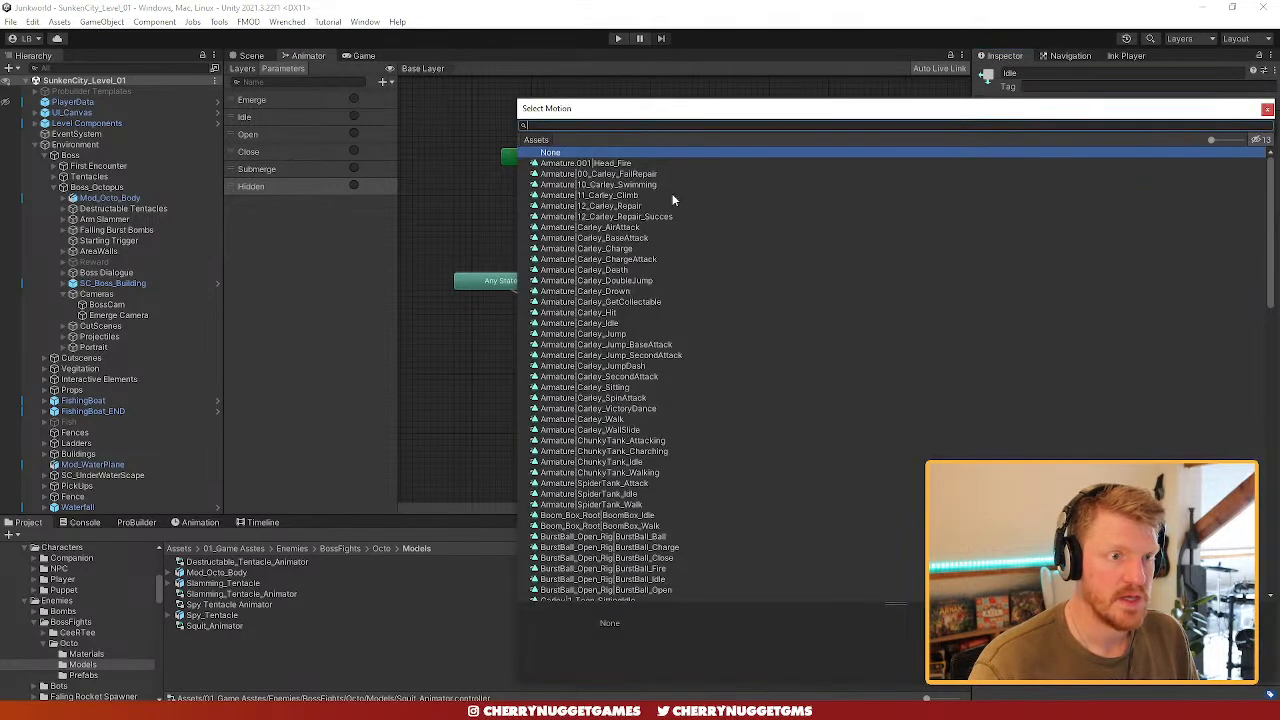
{"action": "type", "text": "sq"}
{"action": "double_click", "coordinate": [647, 176]}
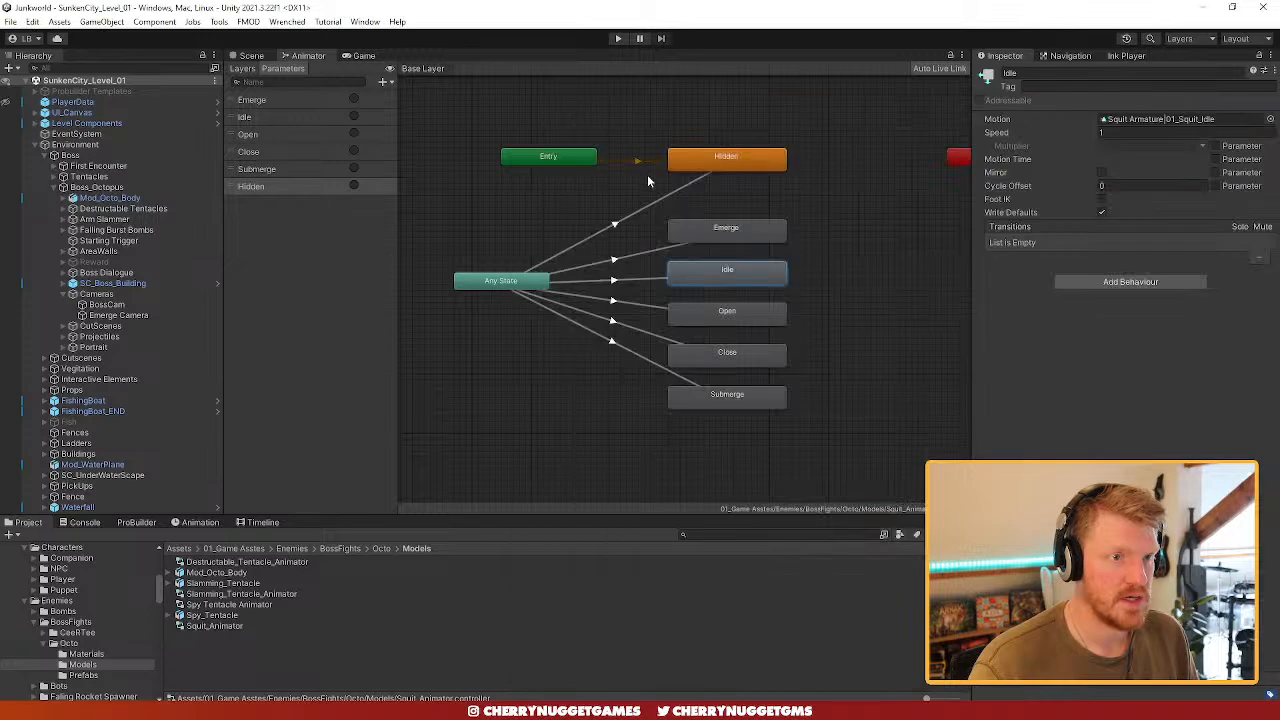
{"action": "left_click", "coordinate": [757, 316]}
{"action": "left_click", "coordinate": [1268, 118]}
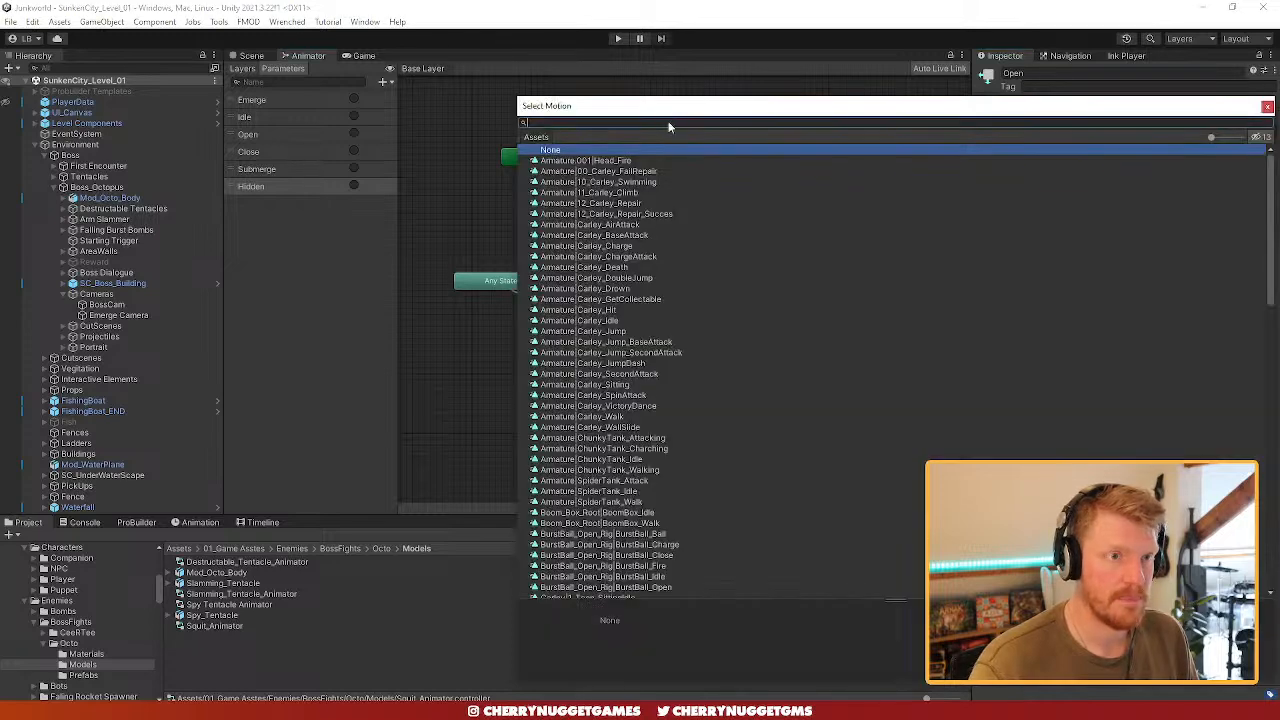
{"action": "type", "text": "sq"}
{"action": "double_click", "coordinate": [645, 205]}
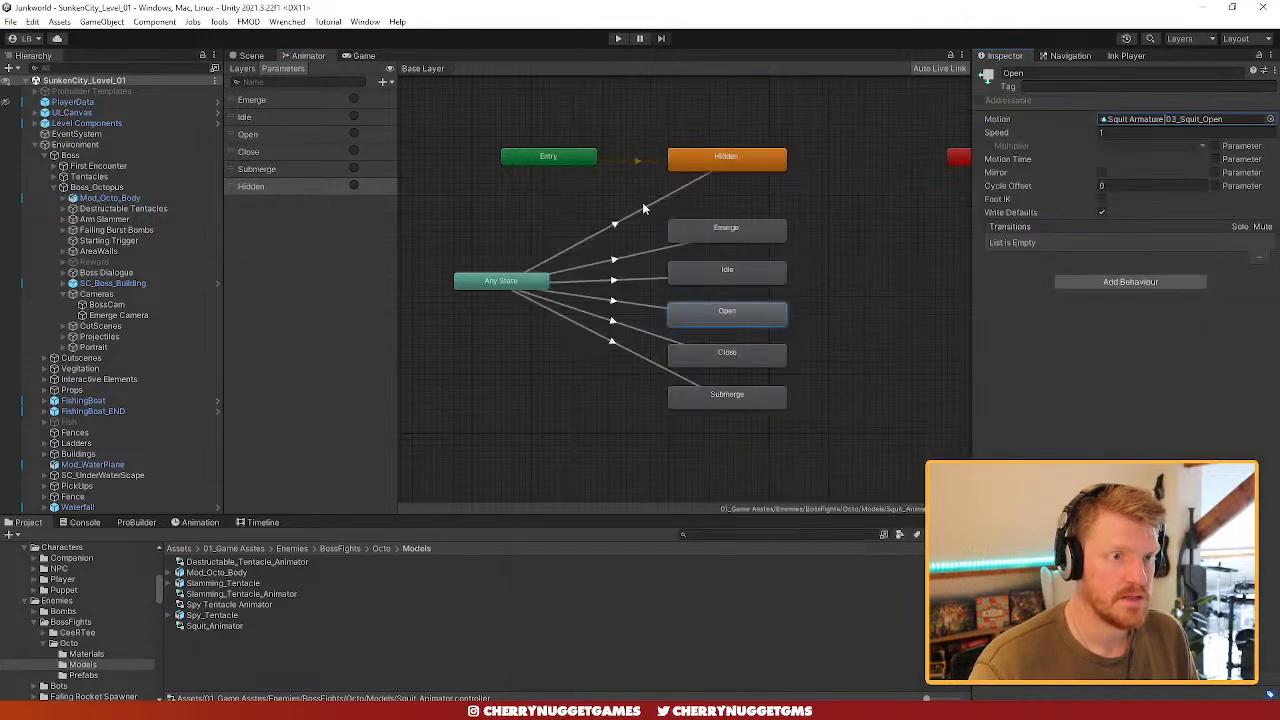
- Assign the 03_Squit_Close motion to the Close state and 04_Squit_Submerge to the Submerge state
{"action": "left_click", "coordinate": [724, 358]}
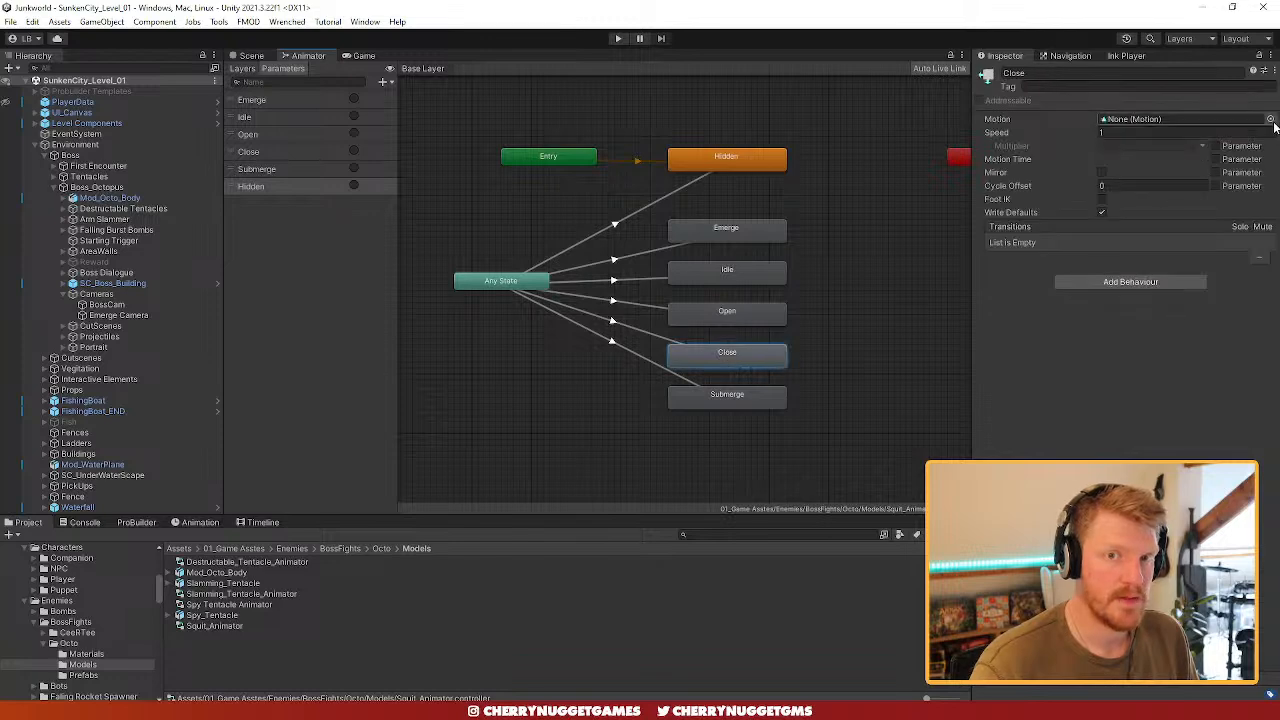
{"action": "left_click", "coordinate": [1270, 120]}
{"action": "type", "text": "sq"}
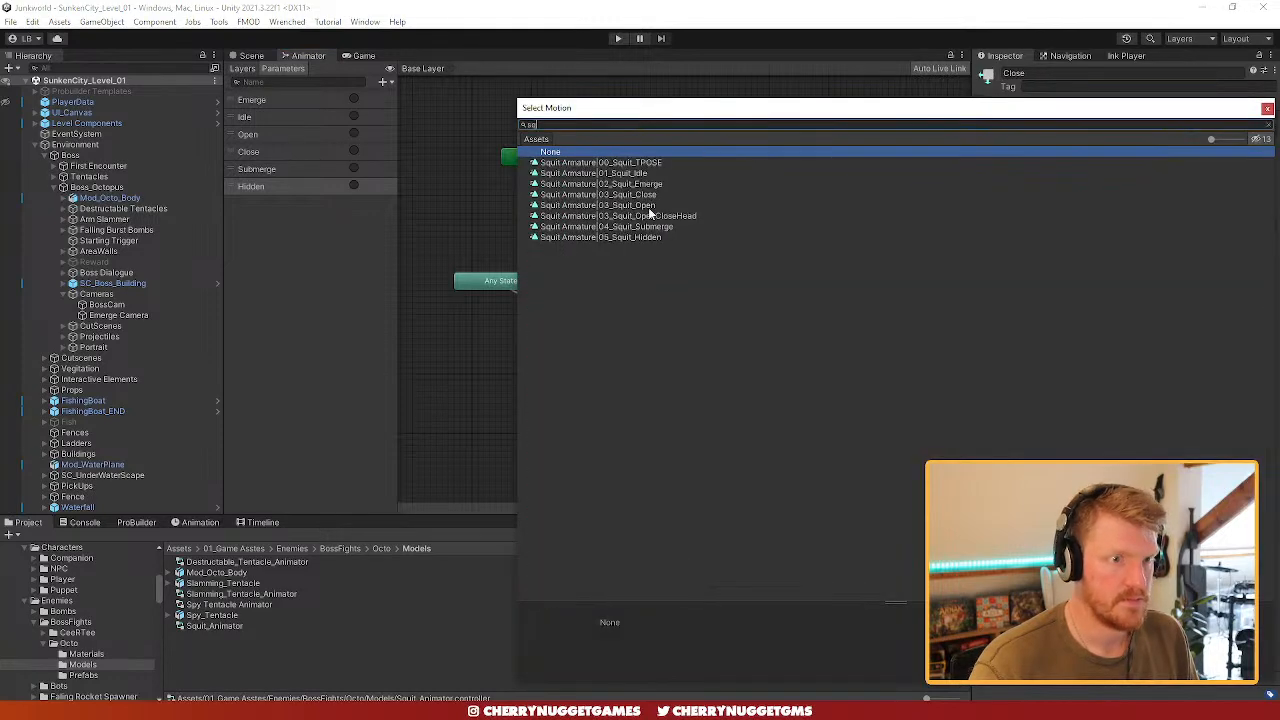
{"action": "double_click", "coordinate": [640, 195]}
{"action": "left_click", "coordinate": [754, 395]}
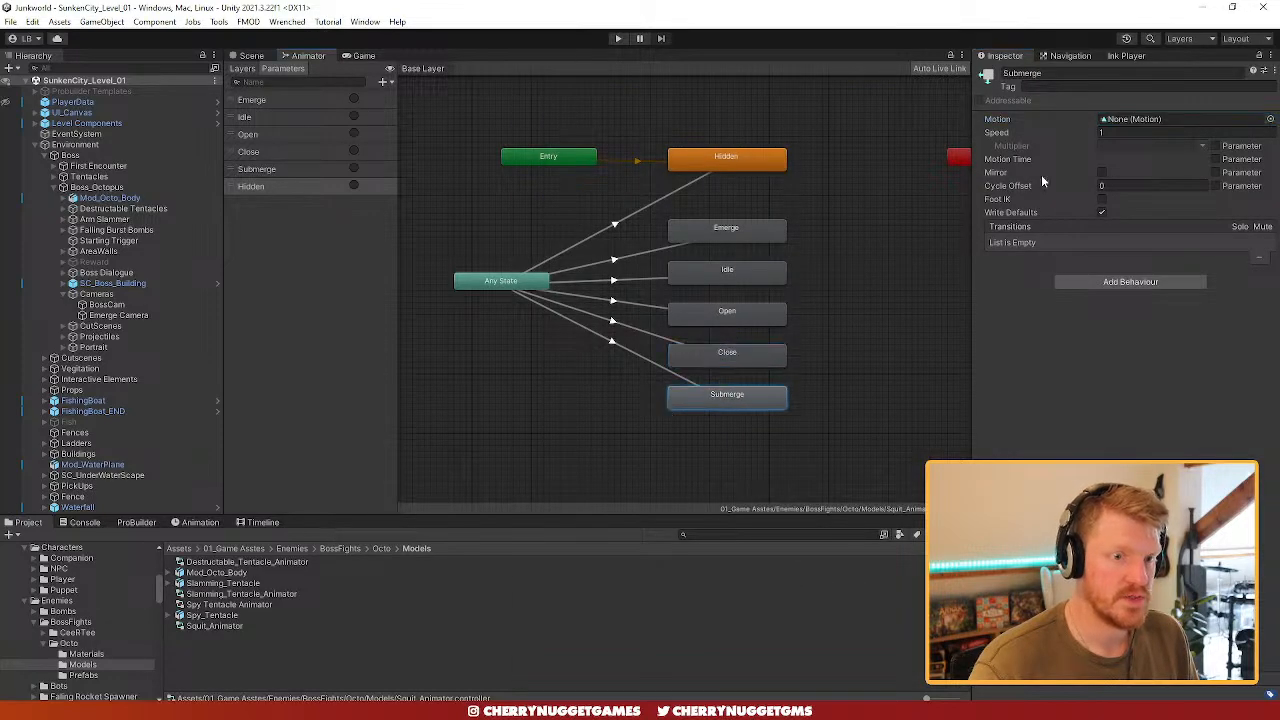
{"action": "left_click", "coordinate": [1270, 118]}
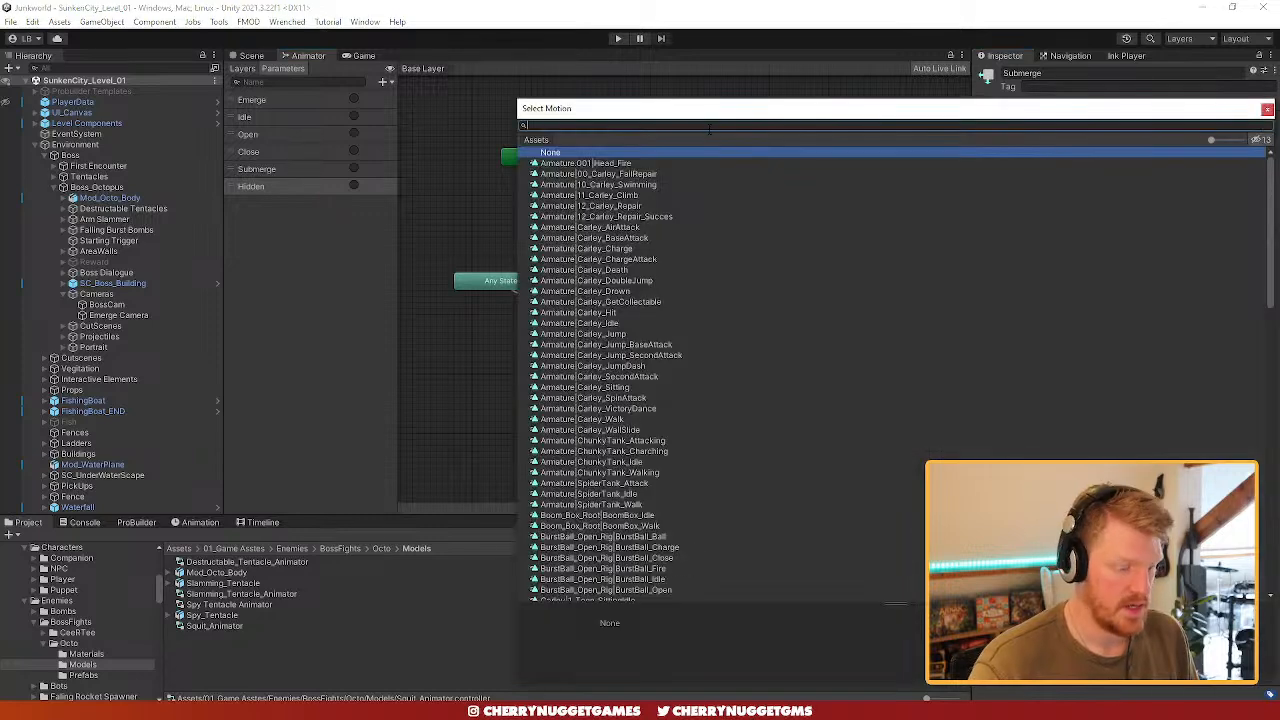
{"action": "type", "text": "sq"}
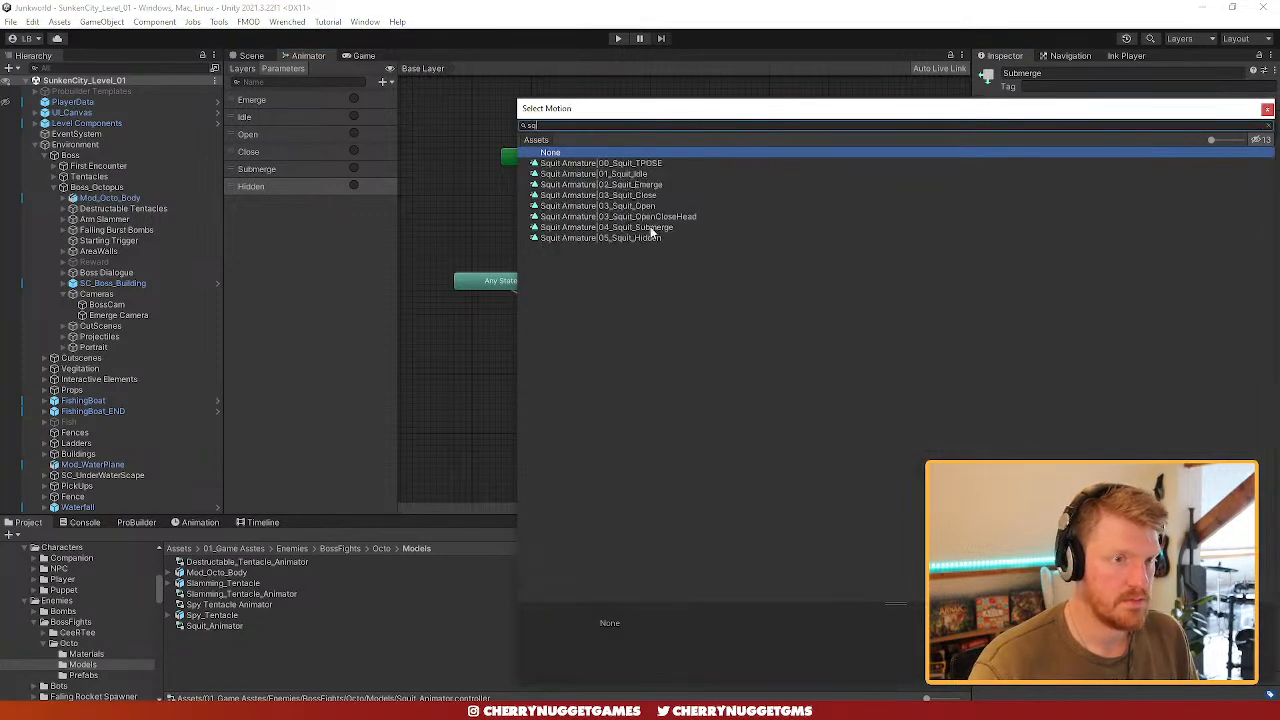
{"action": "double_click", "coordinate": [651, 227]}
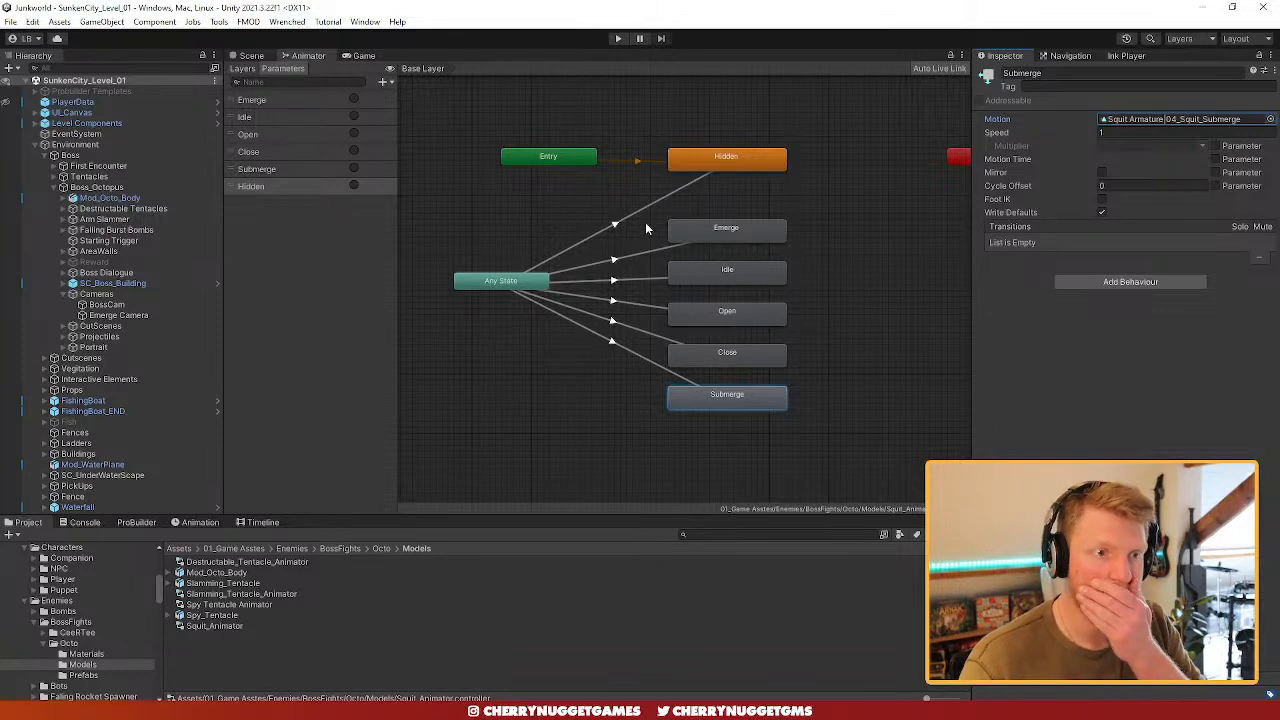
- Reposition Mod_Octo_Body in the scene, lowering it to about Y -19.9 and shifting it back to about Z 19.5
{"action": "left_click", "coordinate": [251, 55]}
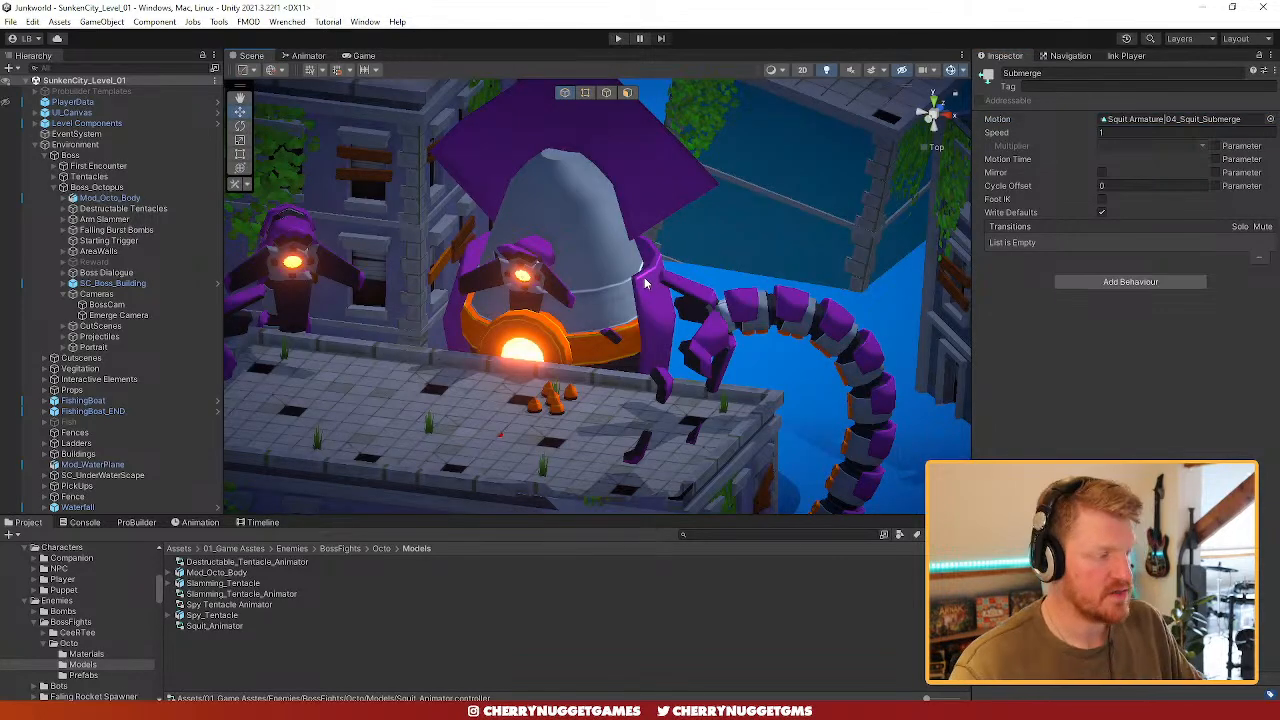
{"action": "left_click", "coordinate": [951, 175]}
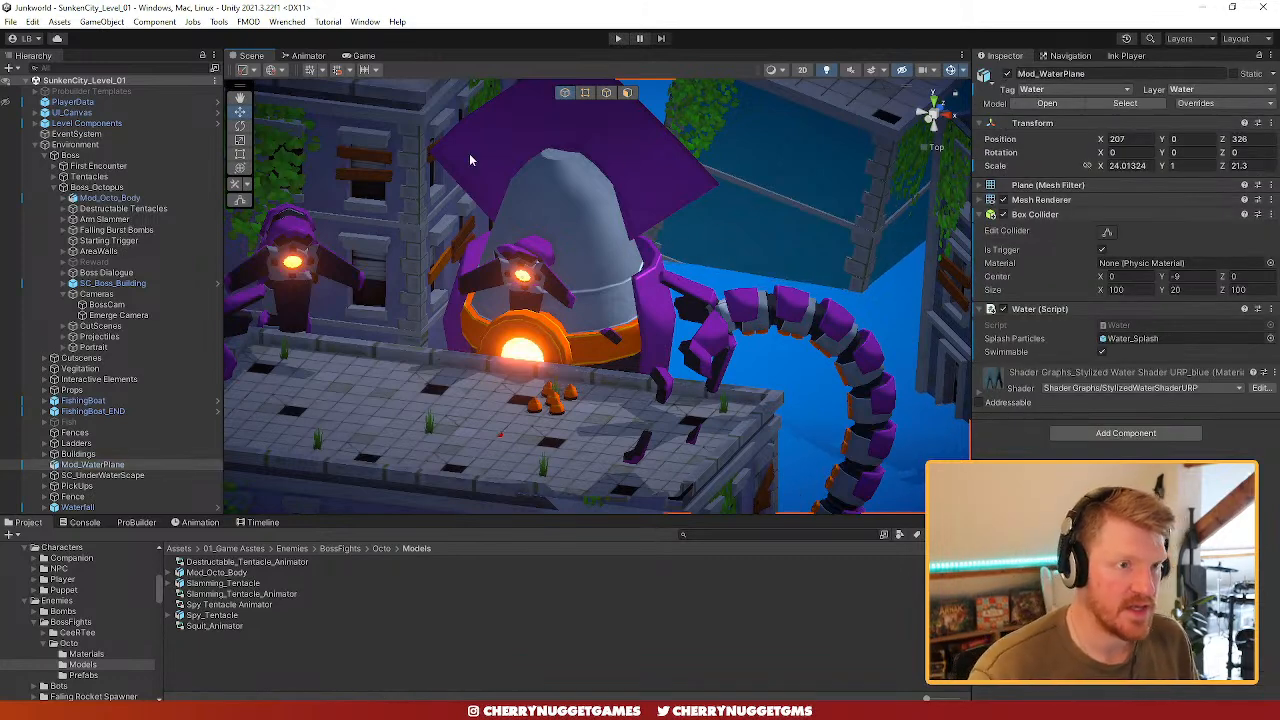
{"action": "left_click", "coordinate": [931, 122]}
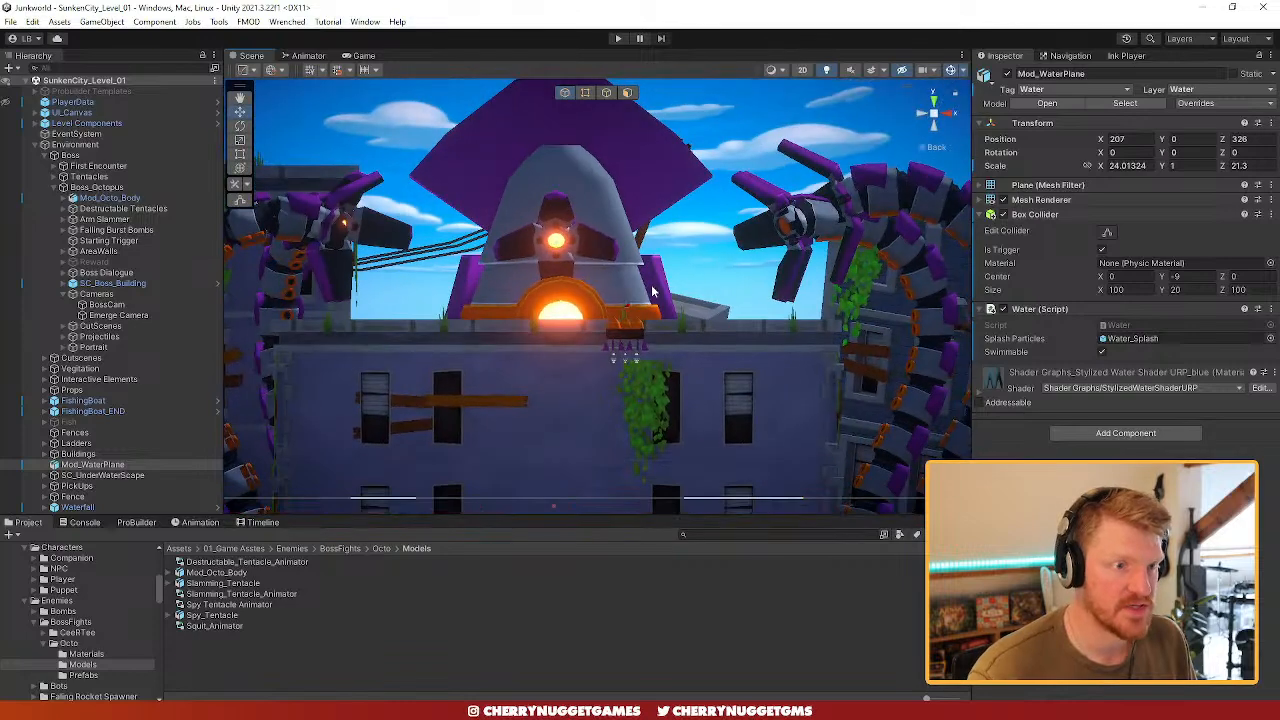
{"action": "left_click", "coordinate": [562, 230]}
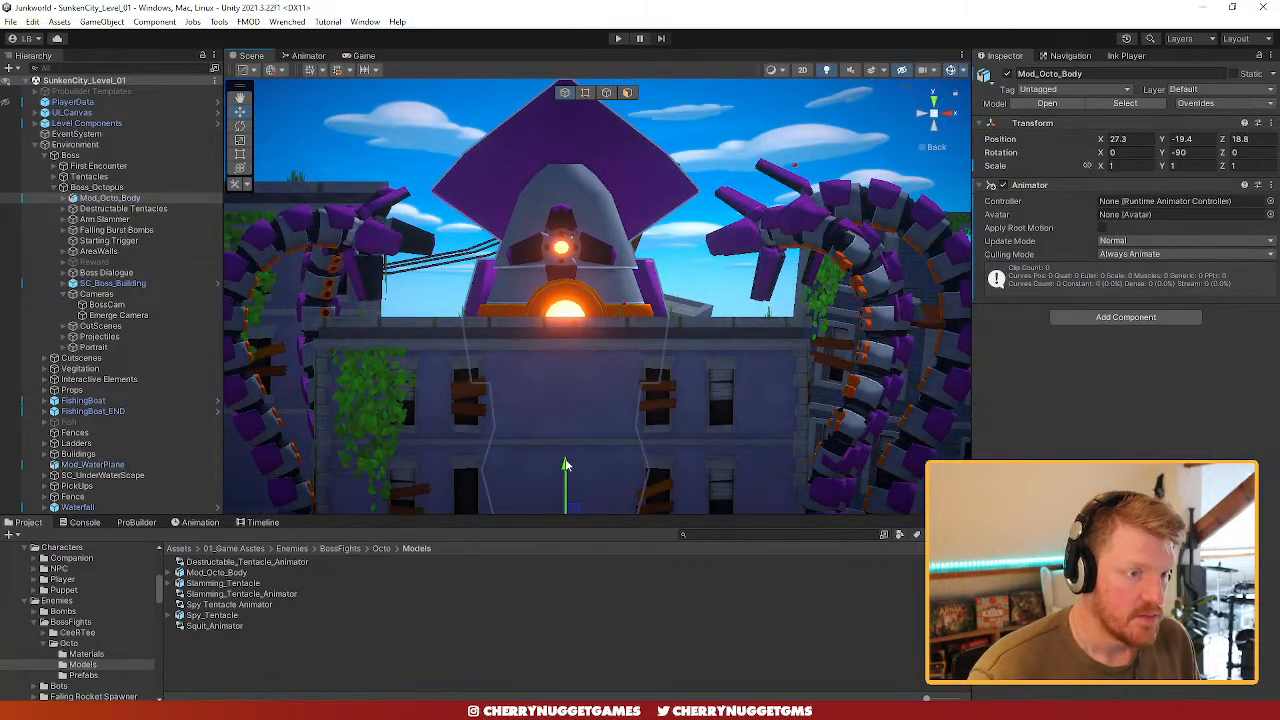
{"action": "mouse_move", "coordinate": [567, 476]}
{"action": "left_mouse_down"}
{"action": "mouse_move", "coordinate": [568, 463]}
{"action": "mouse_move", "coordinate": [566, 479]}
{"action": "left_mouse_up"}
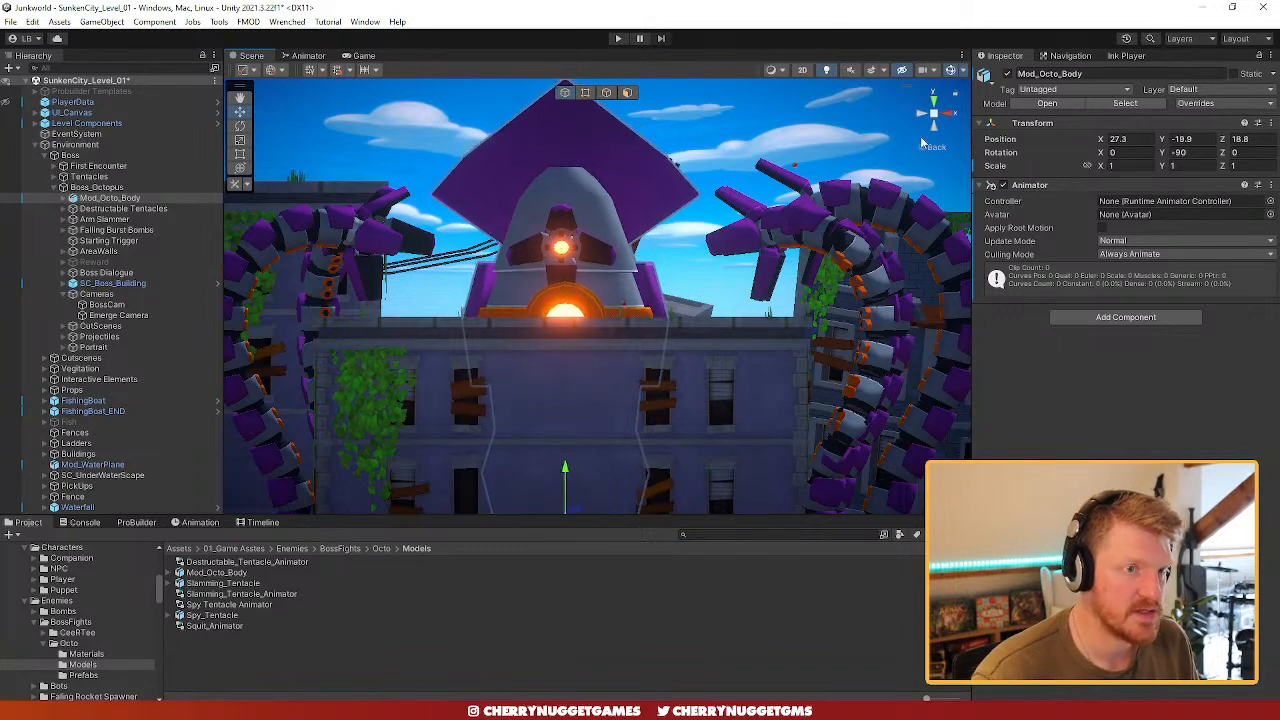
{"action": "left_click", "coordinate": [937, 107]}
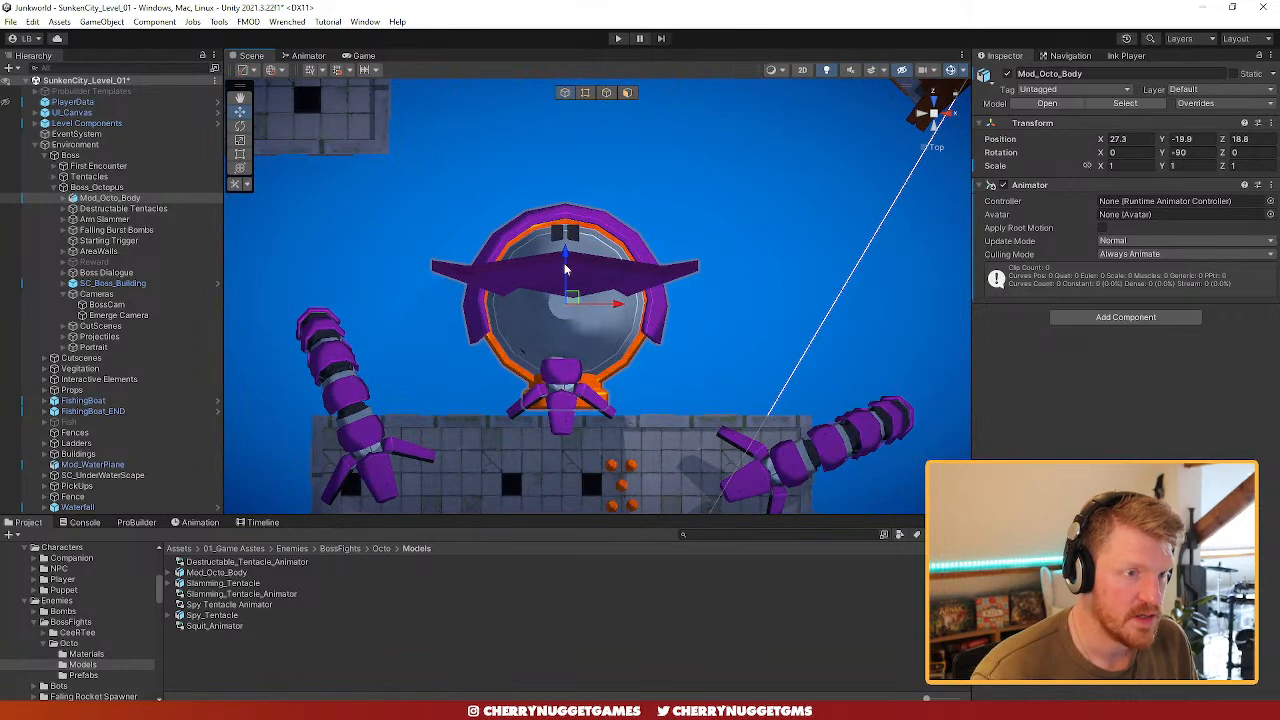
{"action": "left_click_drag", "start_coordinate": [568, 274], "coordinate": [566, 264]}
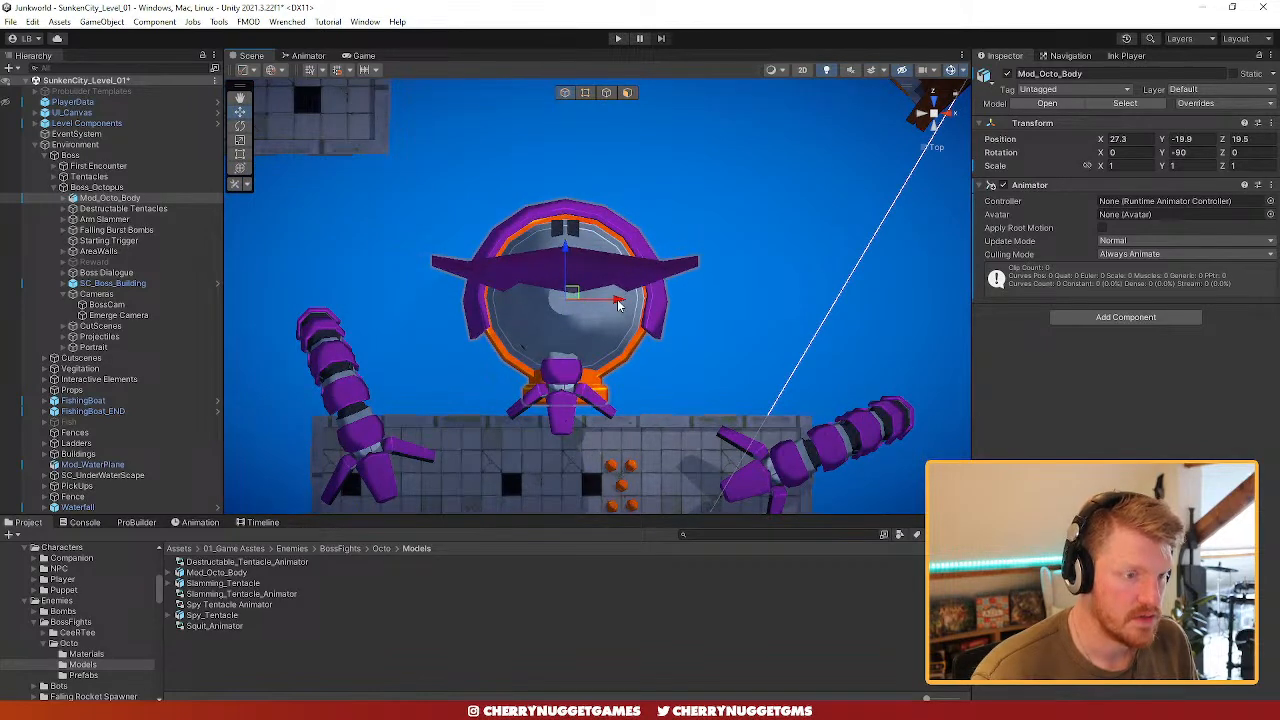
{"action": "left_click_drag", "start_coordinate": [618, 305], "coordinate": [591, 246], "text": "alt"}
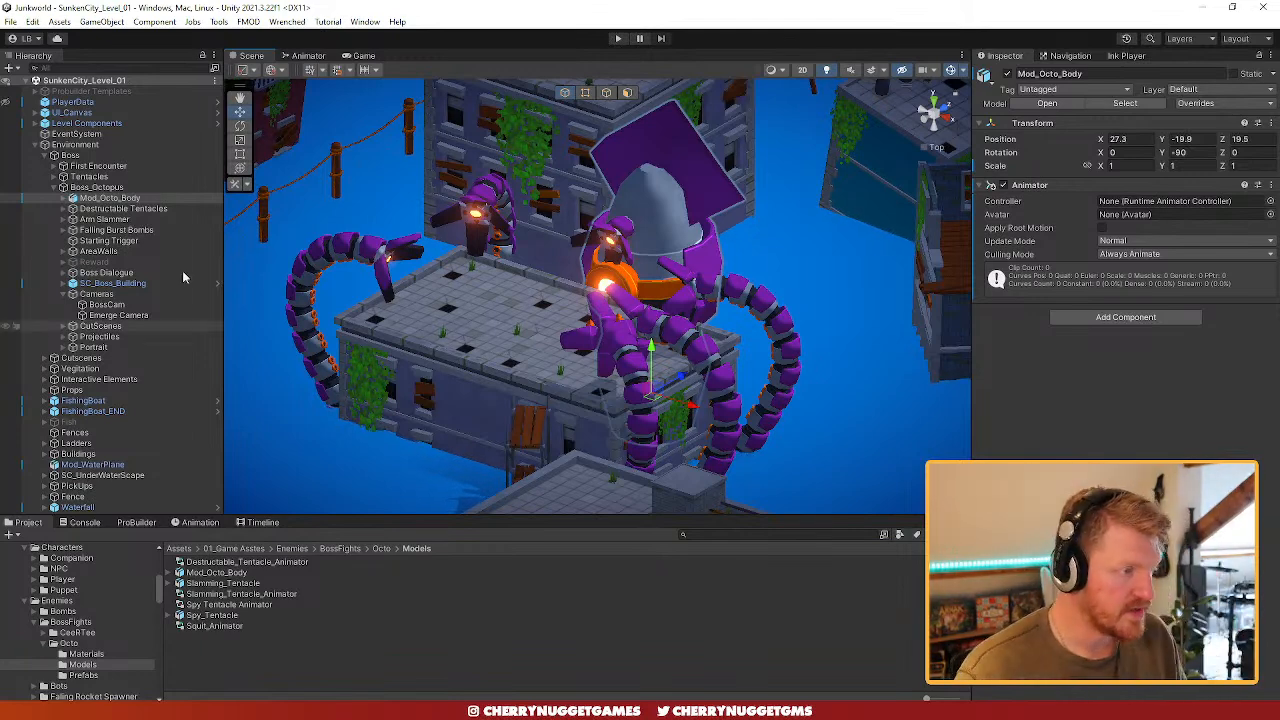
- Collapse Boss_Octopus in the hierarchy, select it and open its OctoStateMachine script in Visual Studio Code
{"action": "left_click", "coordinate": [62, 187]}
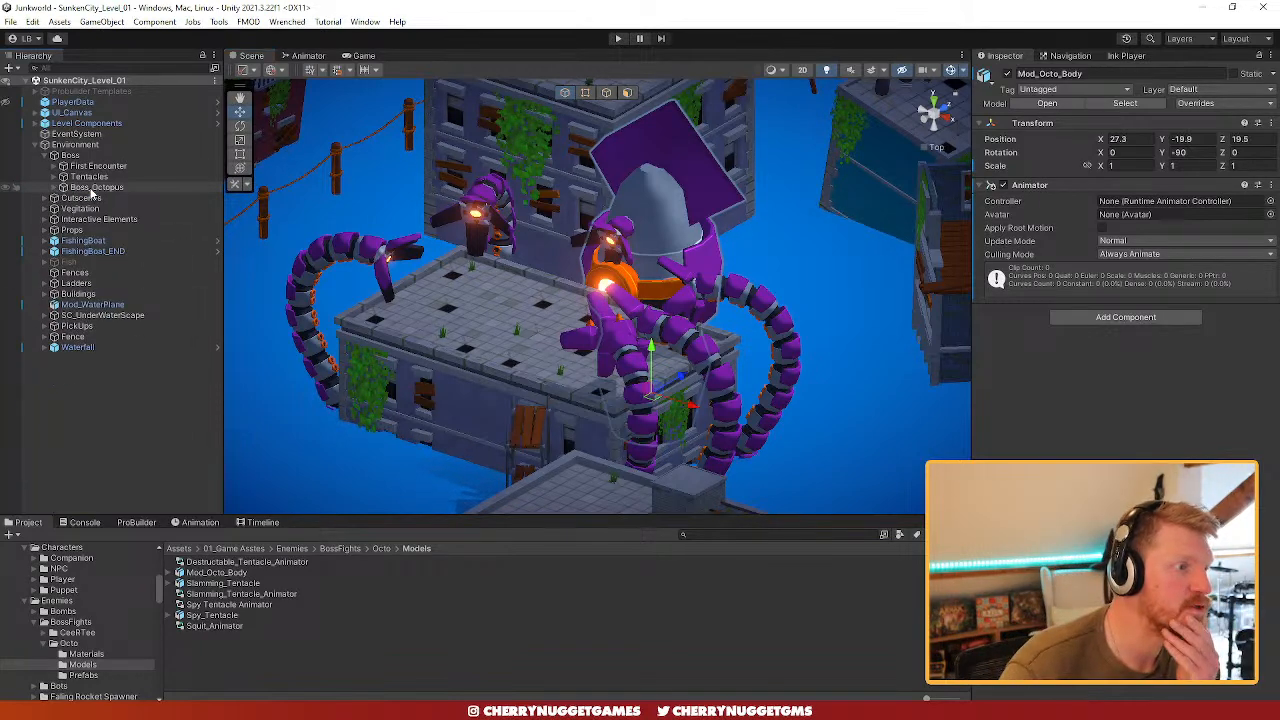
{"action": "left_click", "coordinate": [92, 187]}
{"action": "left_click", "coordinate": [1158, 189]}
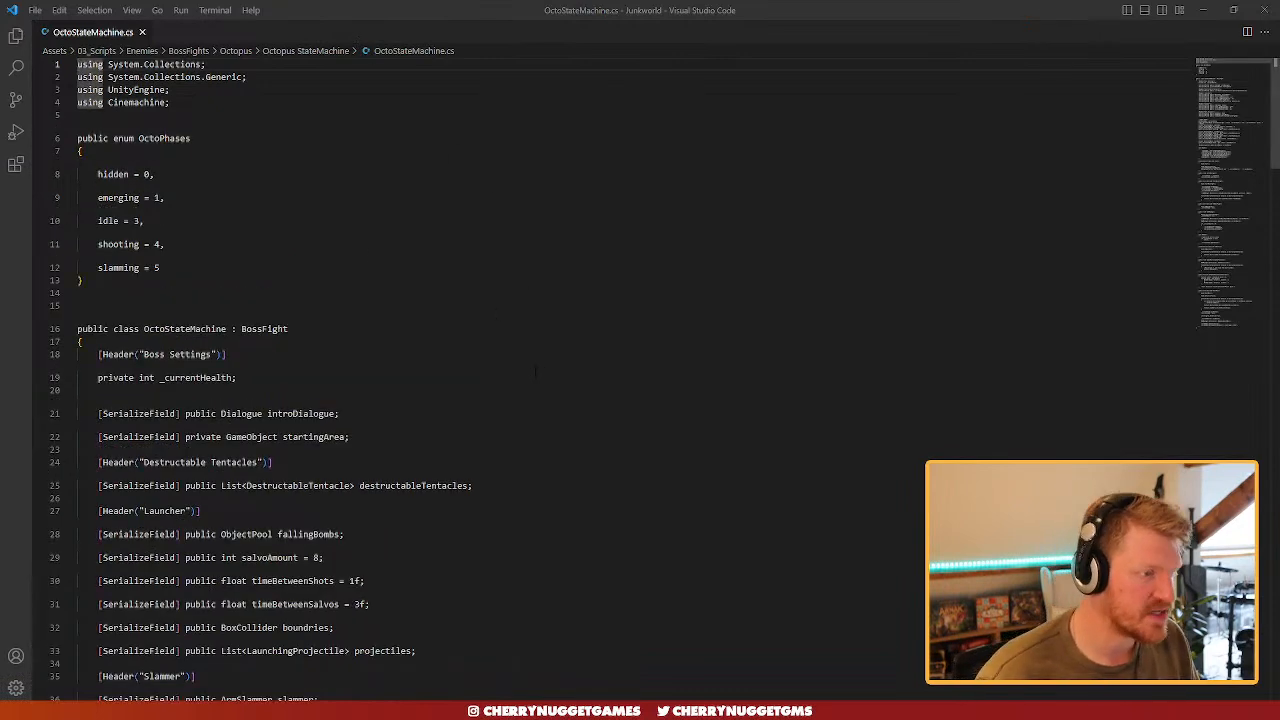
- Insert two blank lines below the head GameObject field under the Octo Visuals header in OctoStateMachine.cs
{"action": "scroll", "coordinate": [496, 341], "scroll_direction": "down", "scroll_amount": 3}
{"action": "scroll", "coordinate": [527, 344], "scroll_direction": "down", "scroll_amount": 2}
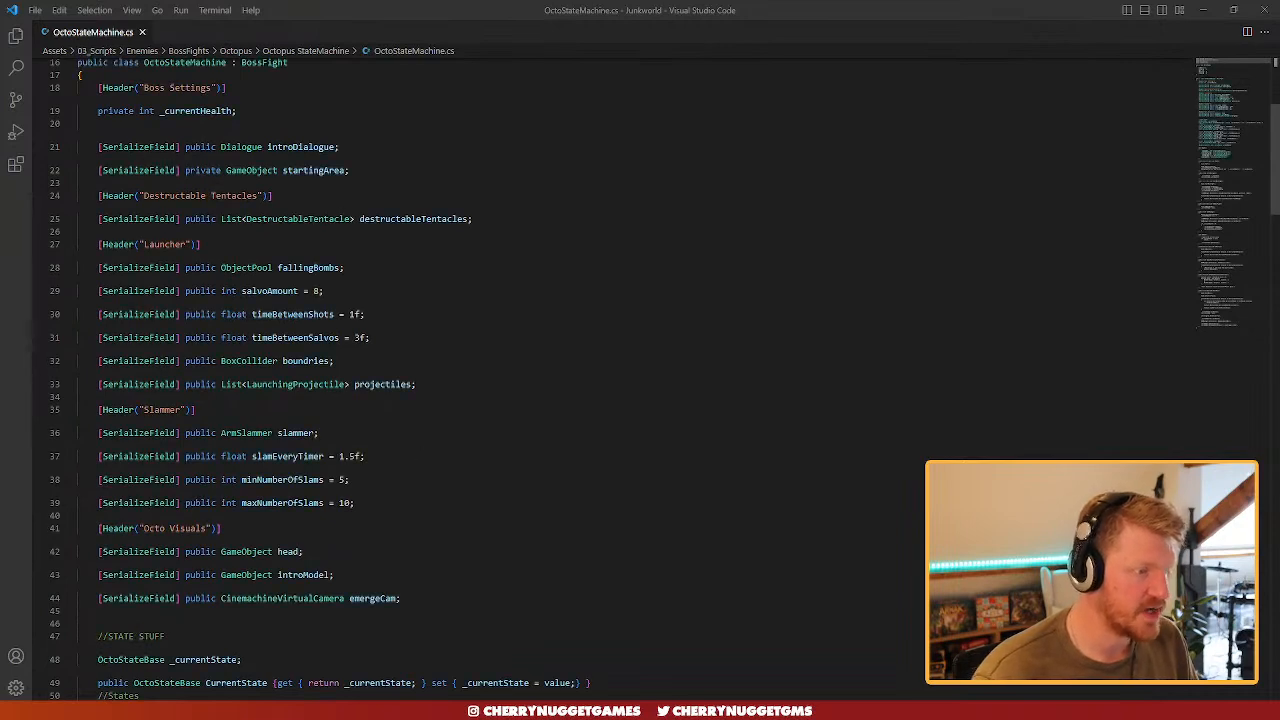
{"action": "left_click_drag", "start_coordinate": [304, 552], "coordinate": [98, 552]}
{"action": "scroll", "coordinate": [200, 552], "scroll_direction": "down", "scroll_amount": 2}
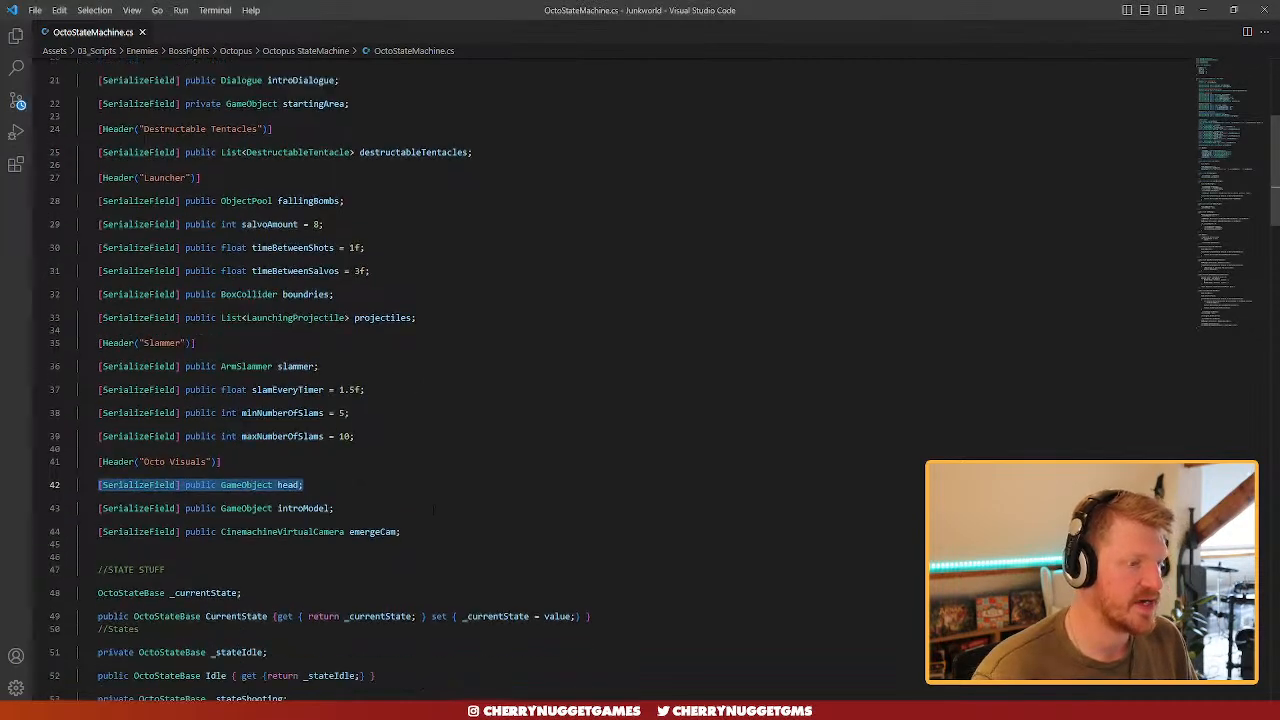
{"action": "left_click", "coordinate": [304, 485]}
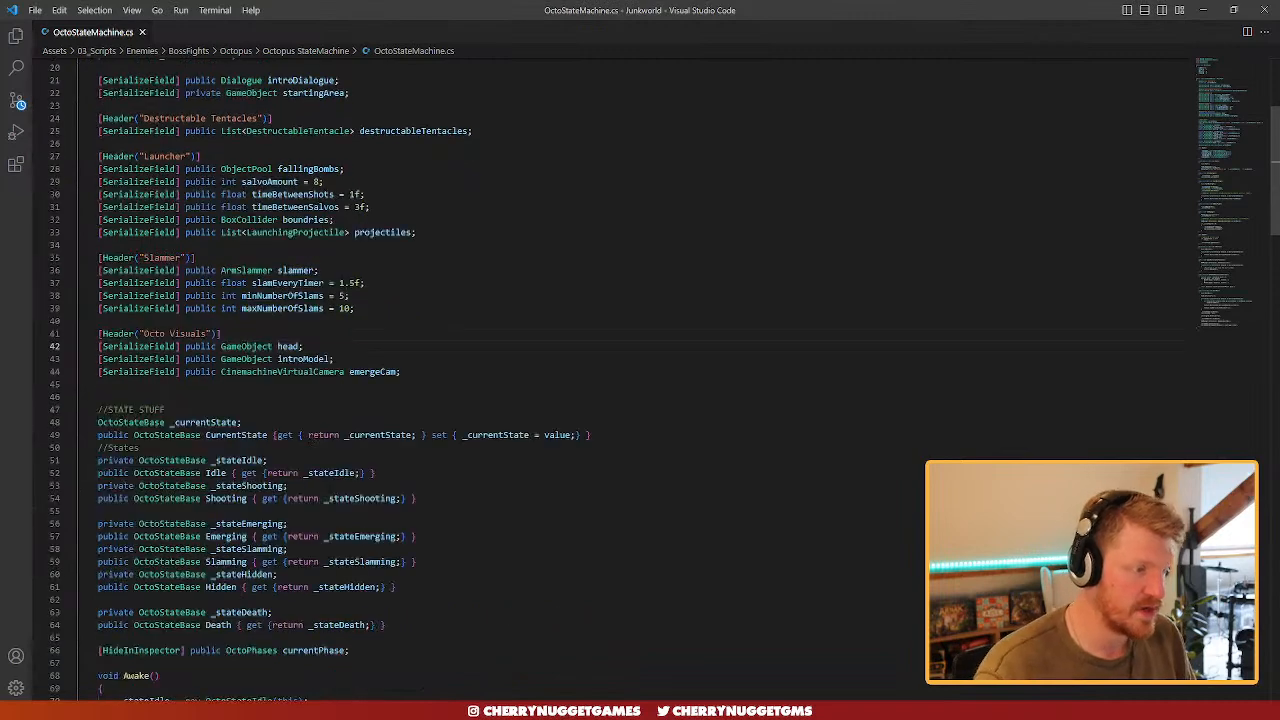
{"action": "key", "text": "Return"}
{"action": "key", "text": "Return"}
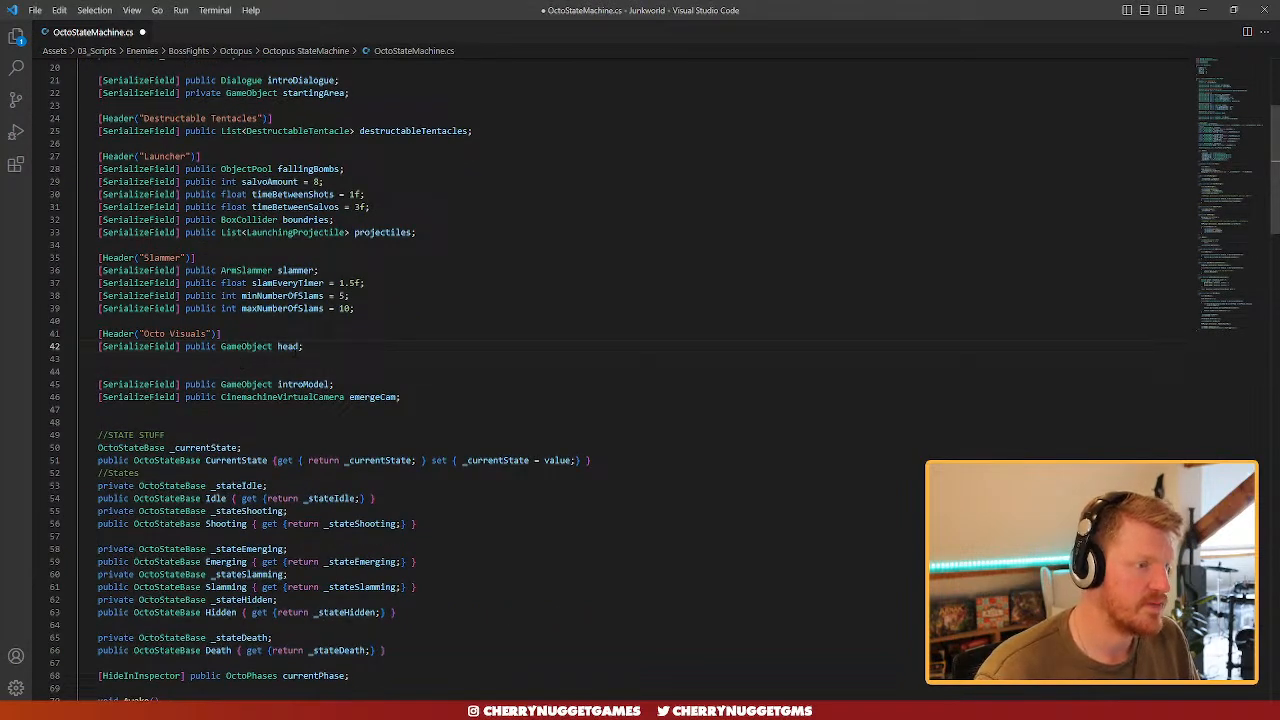
- Rename the head GameObject field in the Octo Visuals section to squitBody
{"action": "double_click", "coordinate": [288, 346]}
{"action": "left_click", "coordinate": [310, 371]}
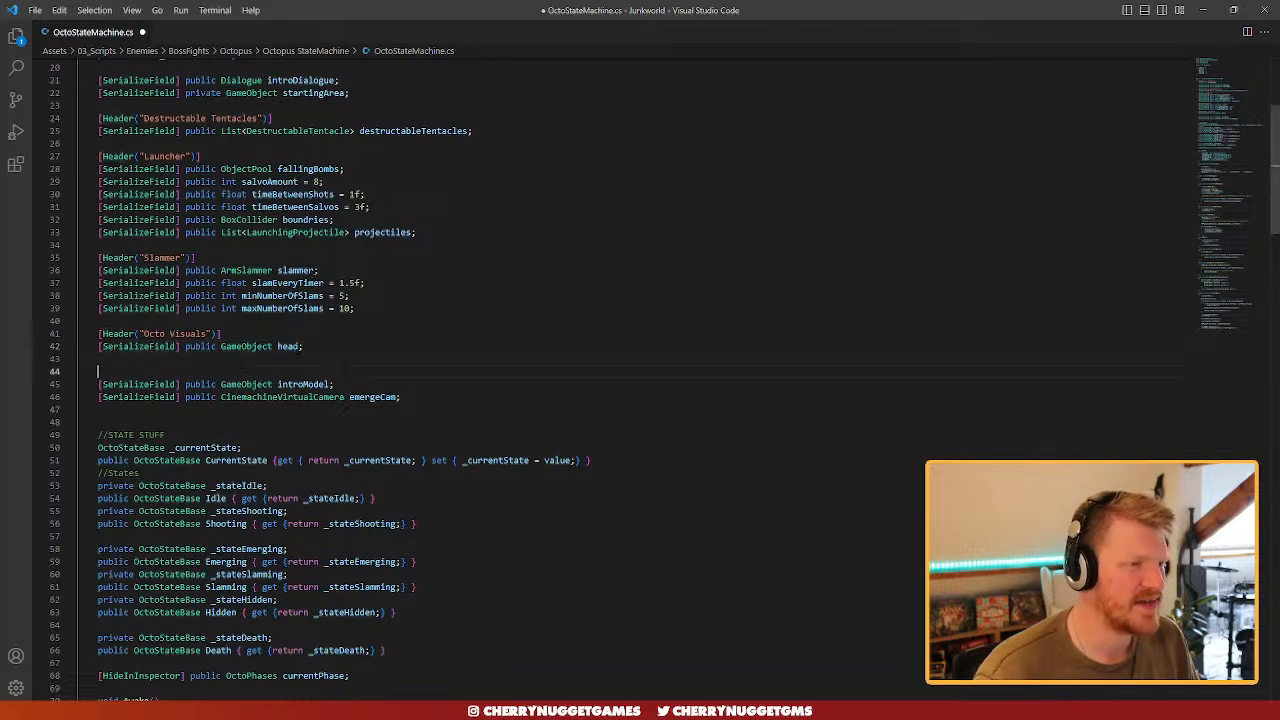
{"action": "double_click", "coordinate": [288, 346]}
{"action": "left_click", "coordinate": [215, 357]}
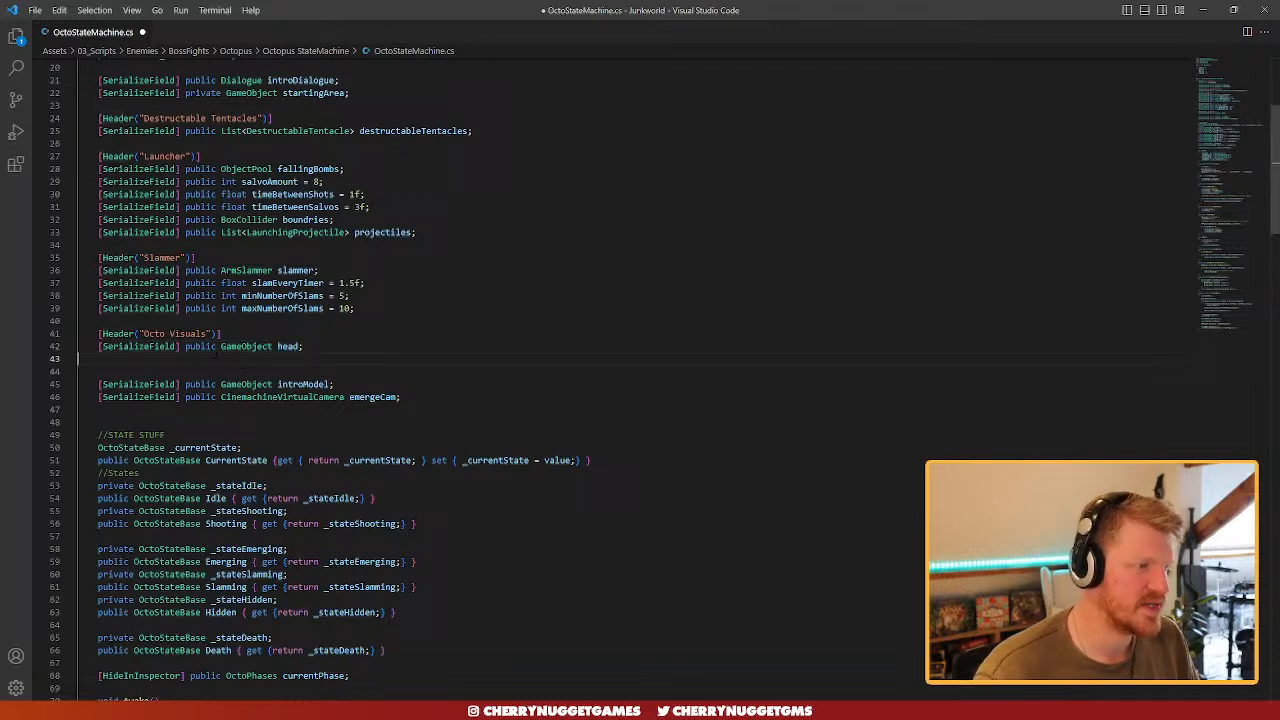
{"action": "double_click", "coordinate": [288, 346]}
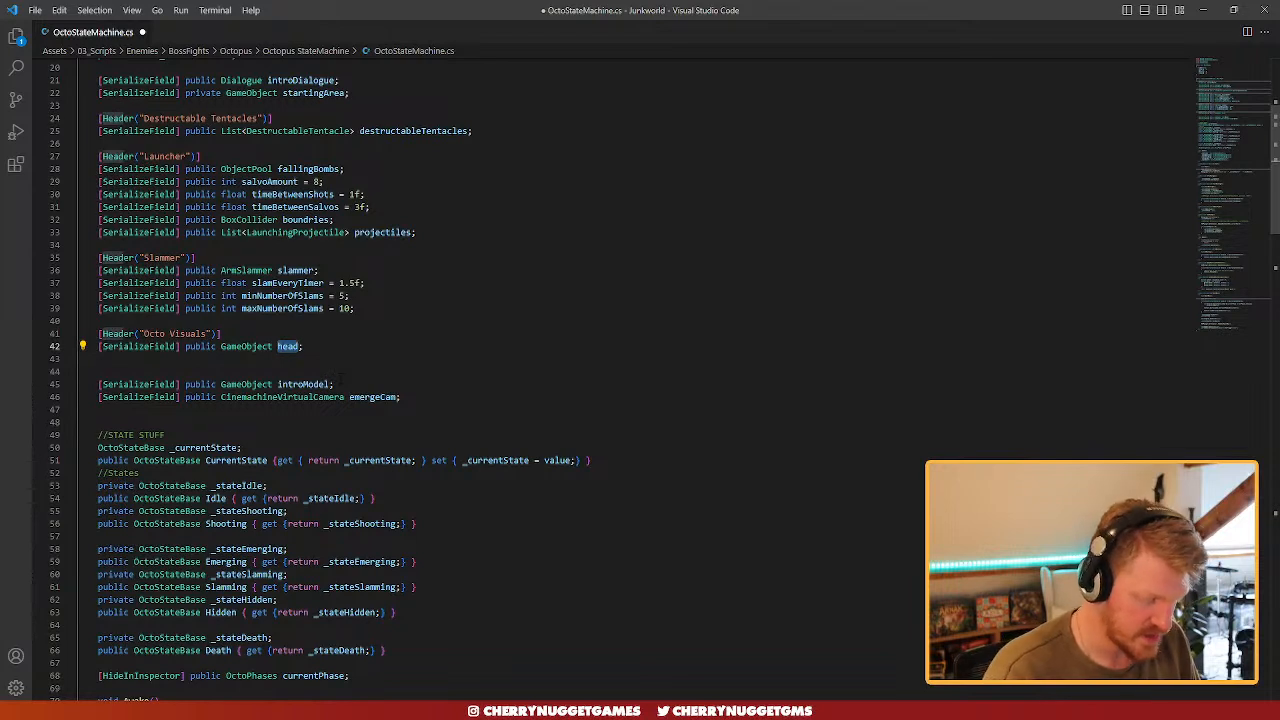
{"action": "type", "text": "squit"}
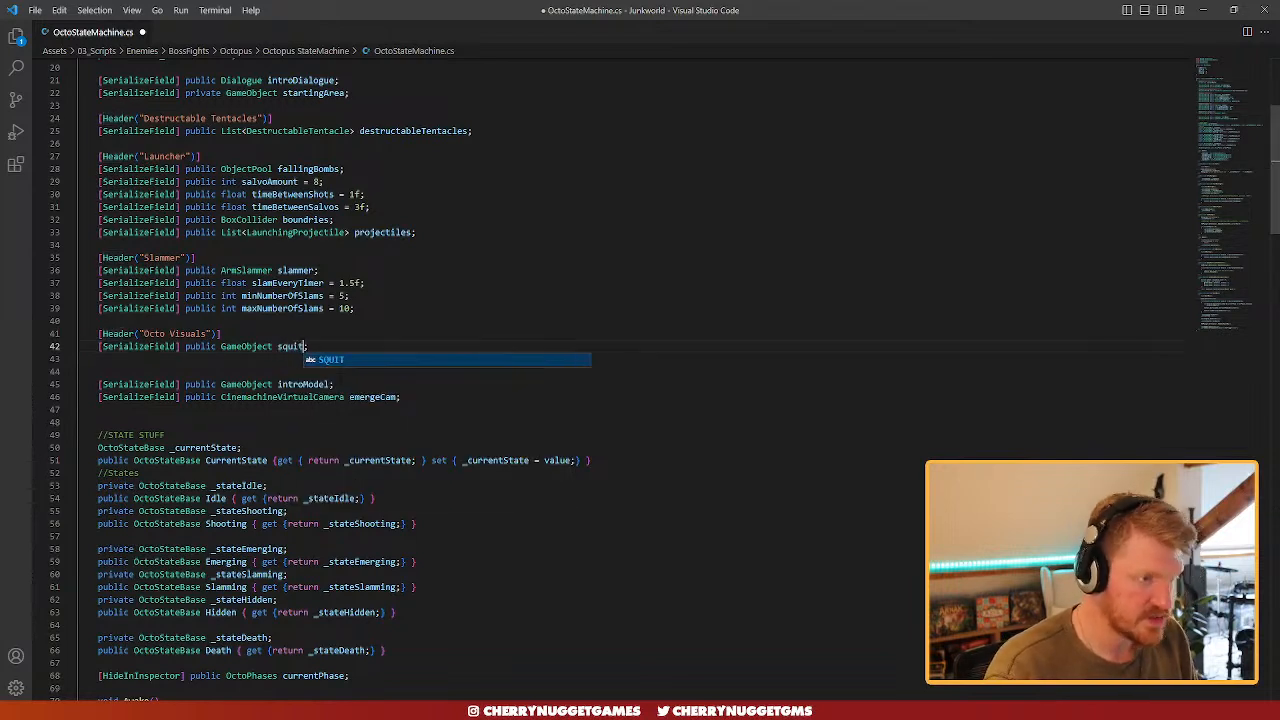
{"action": "type", "text": "Body"}
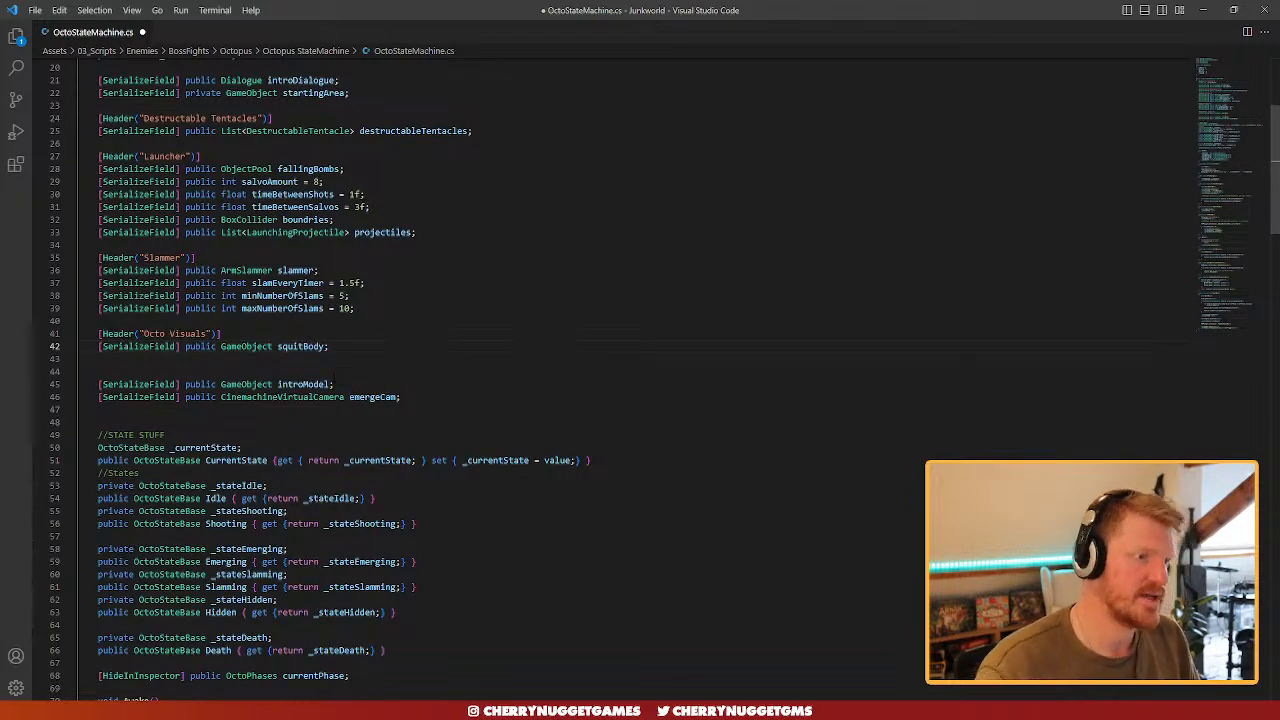
- Begin a new serialized field attribute on the line directly below the squitBody declaration
{"action": "left_click", "coordinate": [273, 371]}
{"action": "left_click", "coordinate": [288, 361]}
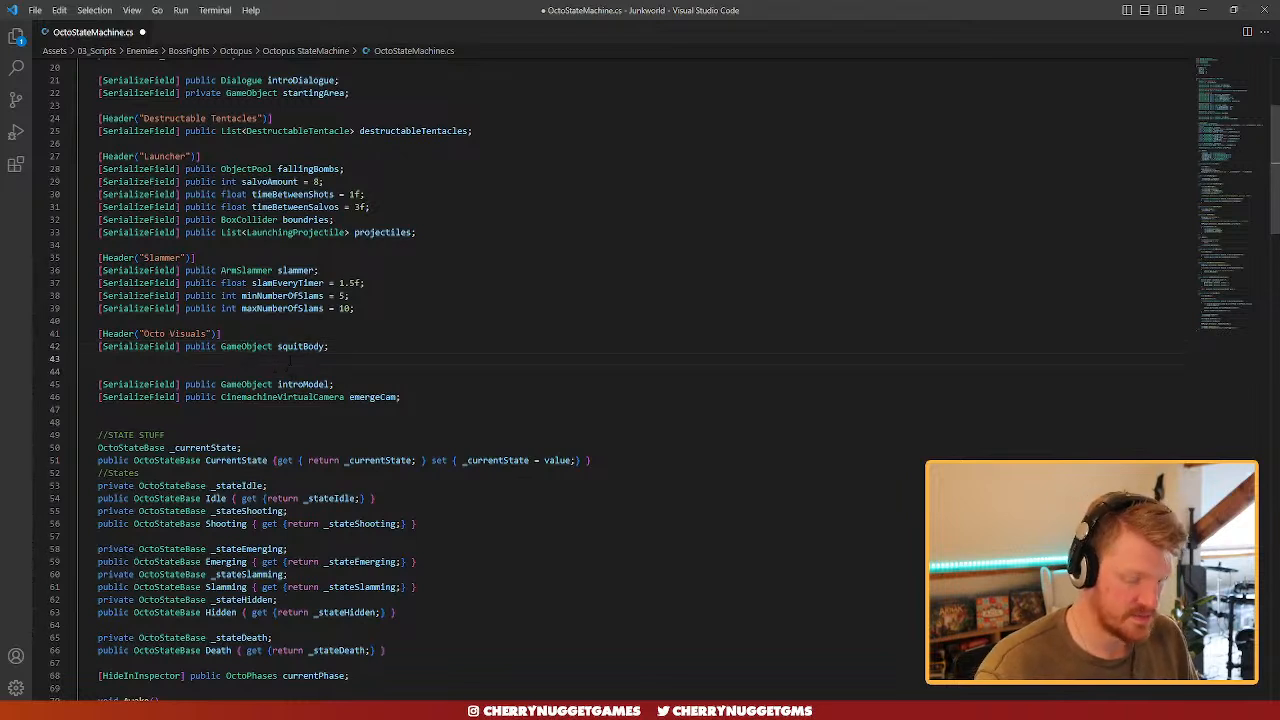
{"action": "type", "text": "[ser"}
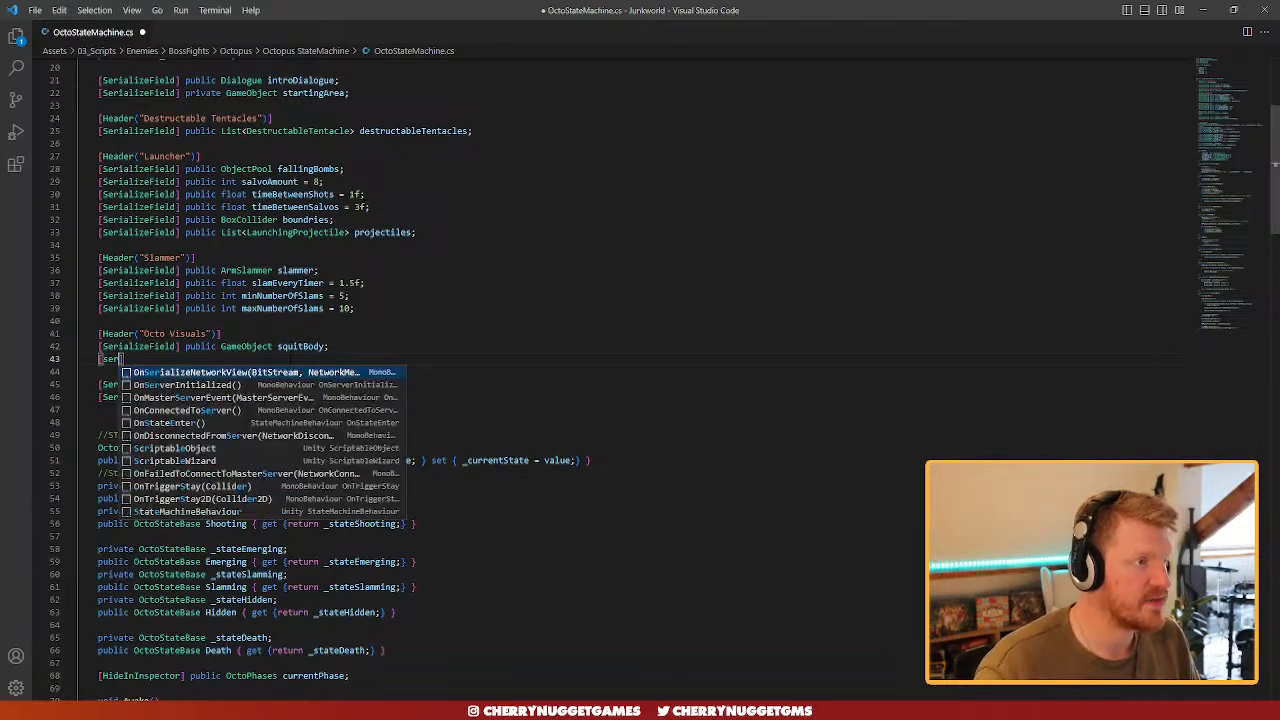
{"action": "left_click", "coordinate": [332, 347]}
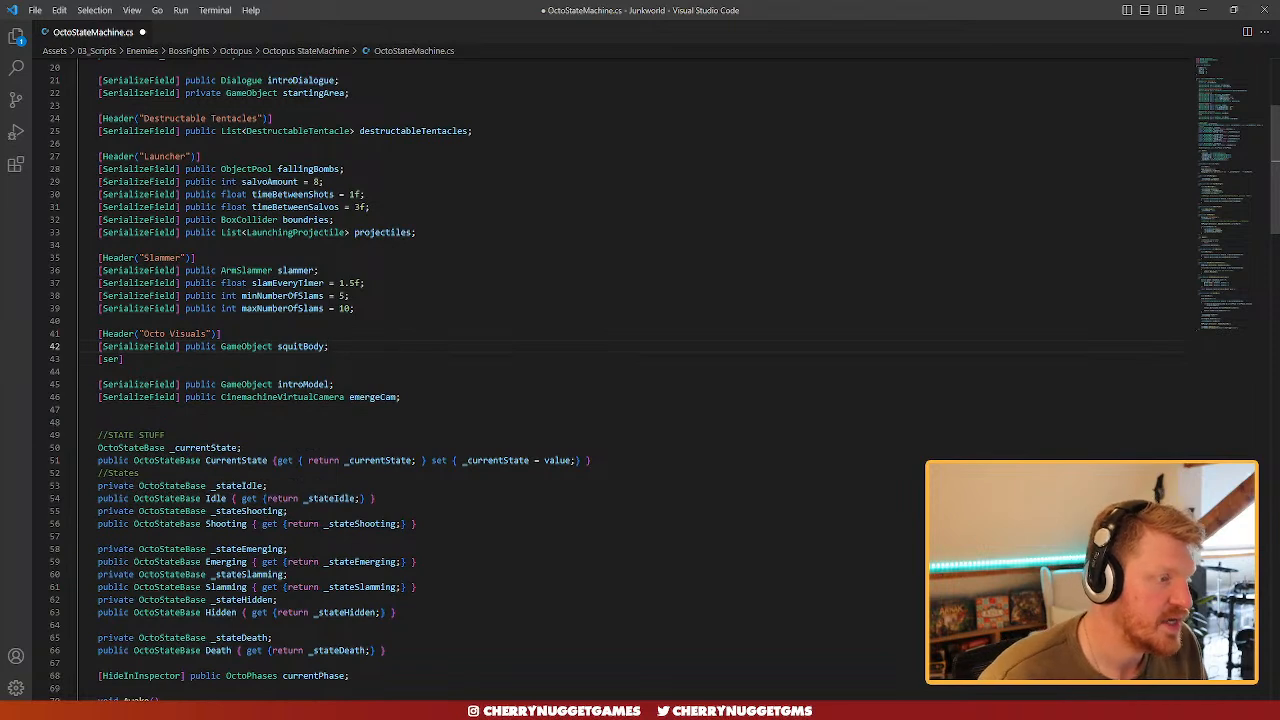
{"action": "left_click", "coordinate": [15, 36]}
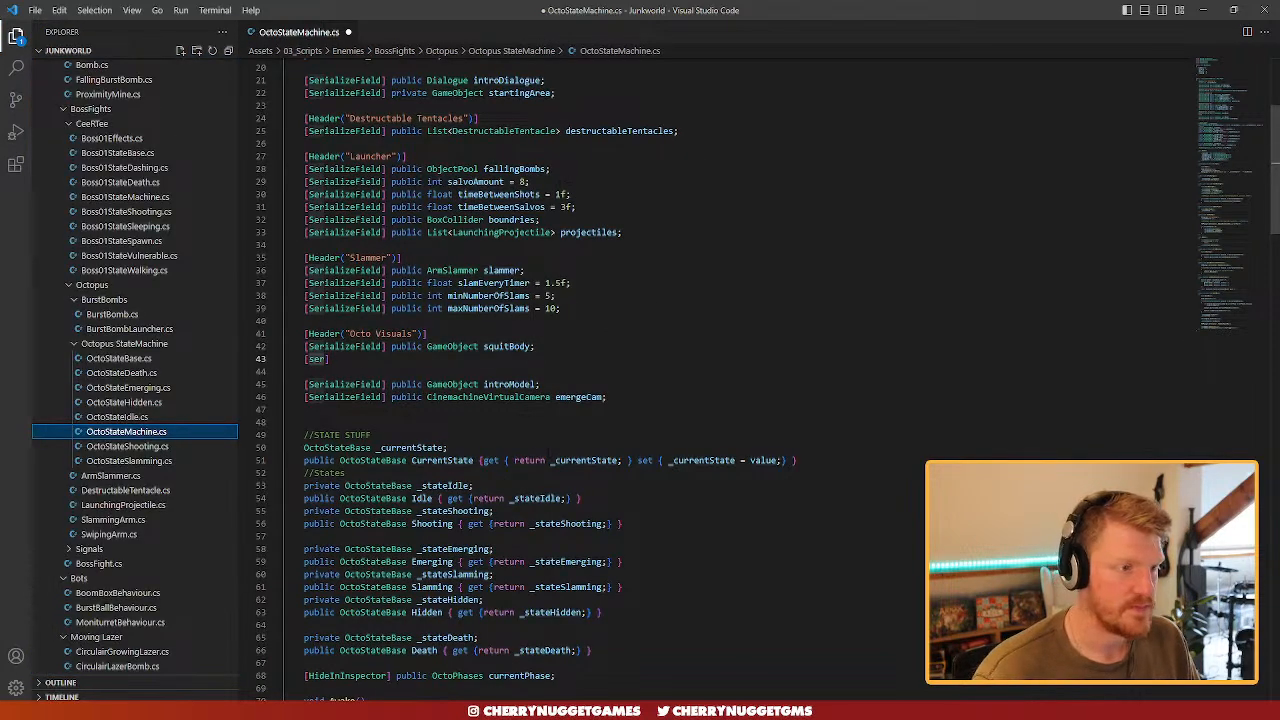
{"action": "double_click", "coordinate": [322, 359]}
{"action": "type", "text": "seria"}
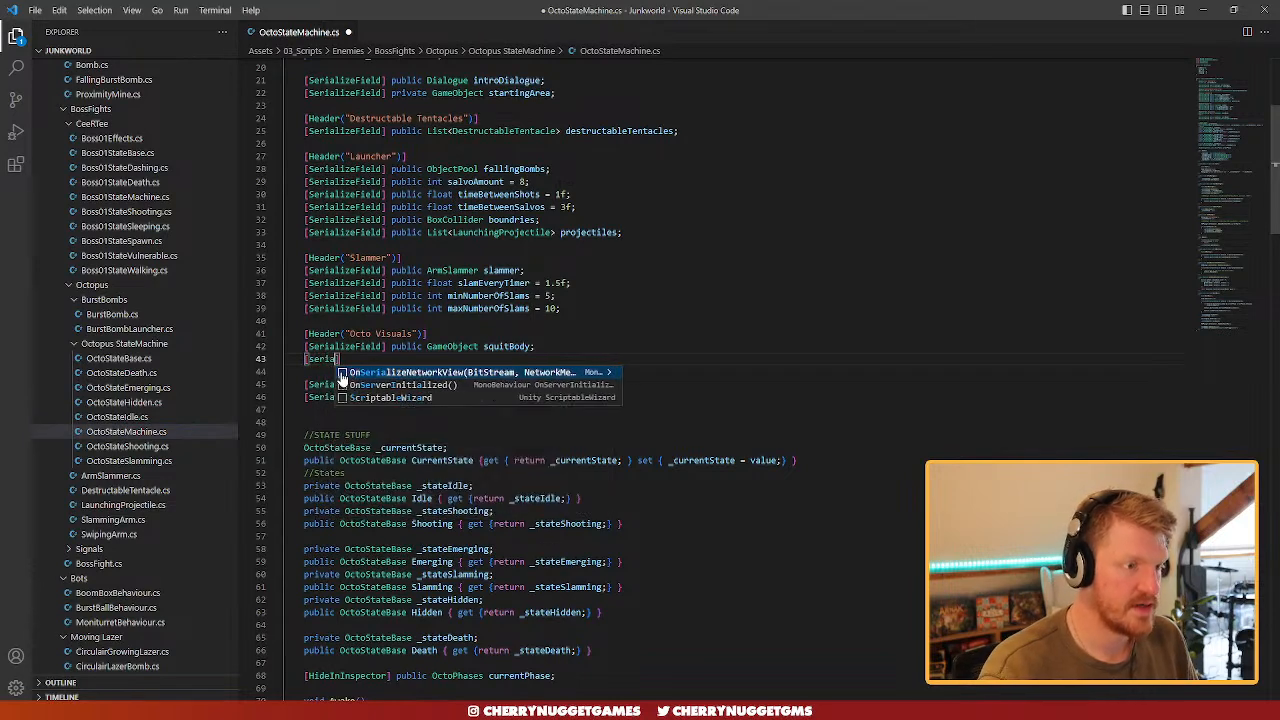
{"action": "key", "text": "BackSpace"}
{"action": "key", "text": "BackSpace"}
{"action": "type", "text": "ial"}
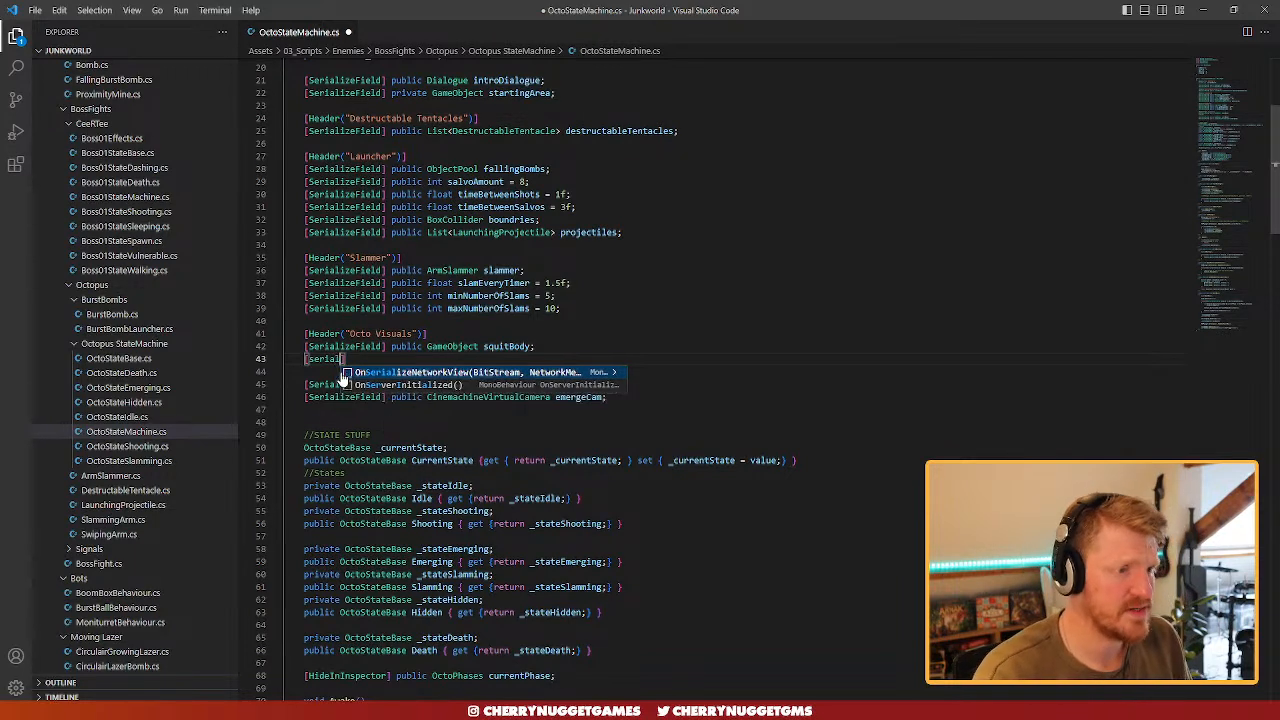
{"action": "type", "text": "ize"}
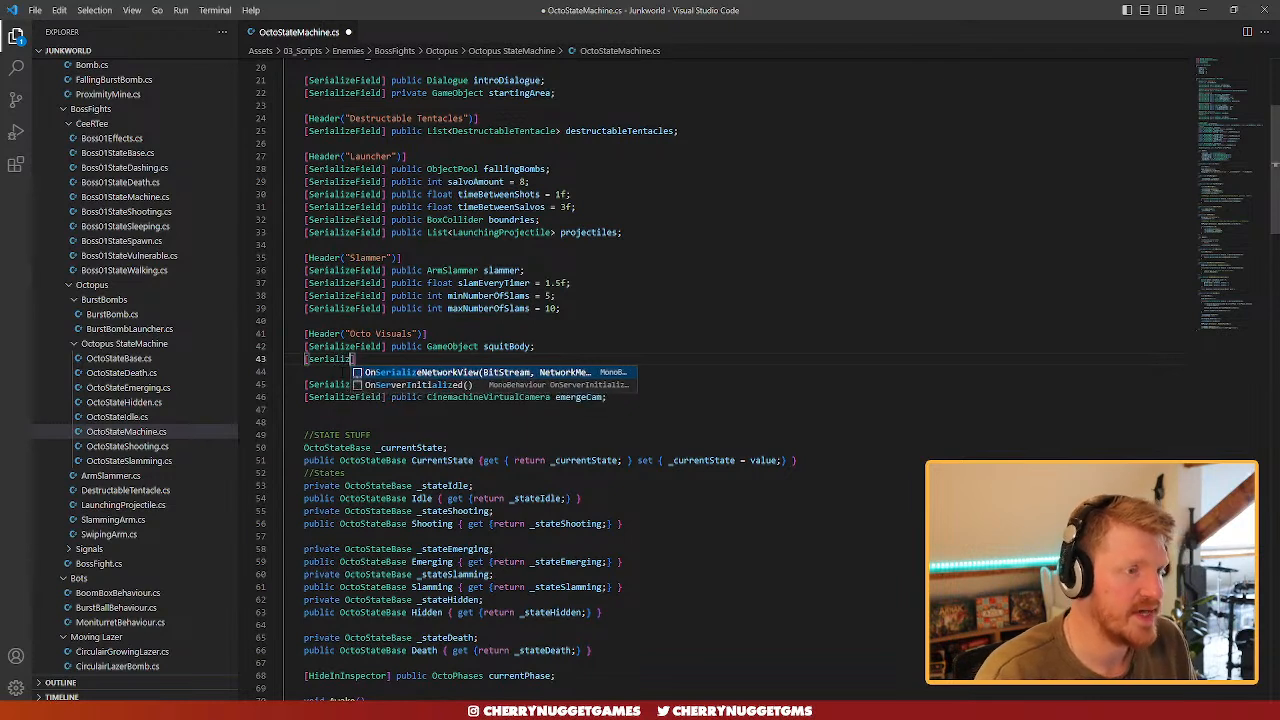
{"action": "double_click", "coordinate": [350, 334]}
{"action": "double_click", "coordinate": [342, 346]}
{"action": "key", "text": "ctrl+c"}
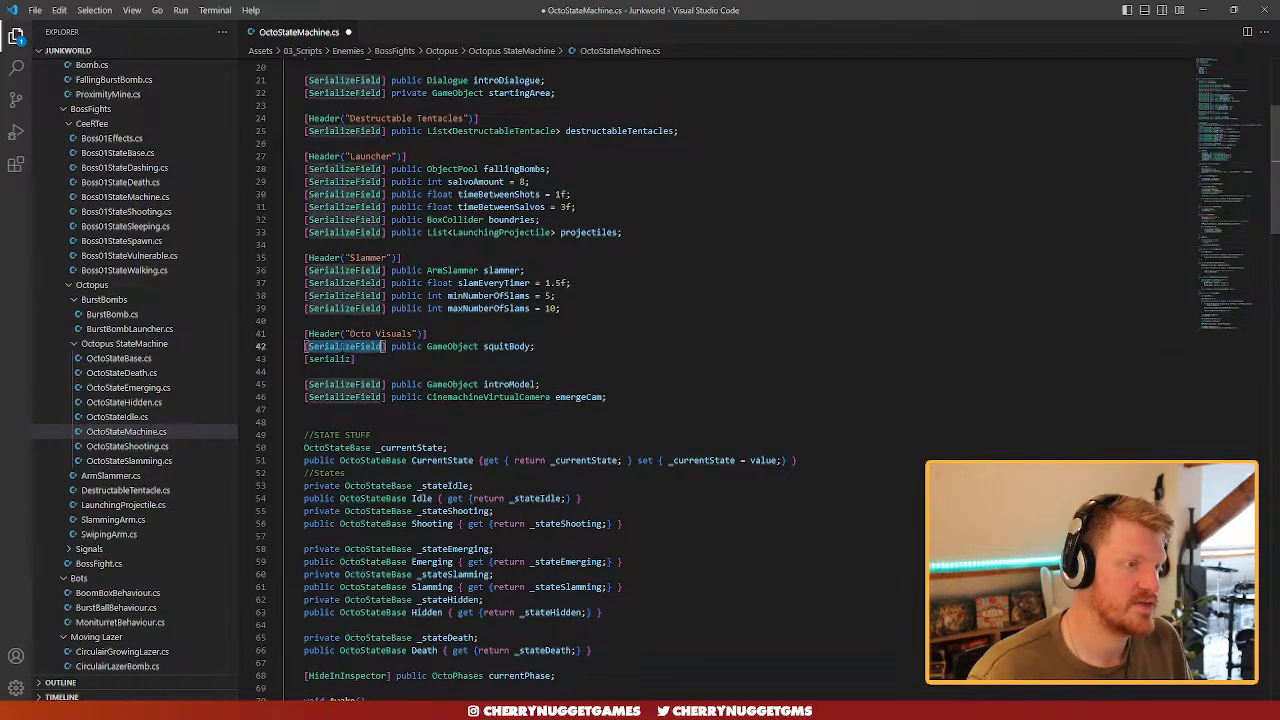
{"action": "double_click", "coordinate": [330, 359]}
{"action": "key", "text": "ctrl+v"}
{"action": "key", "text": "Right"}
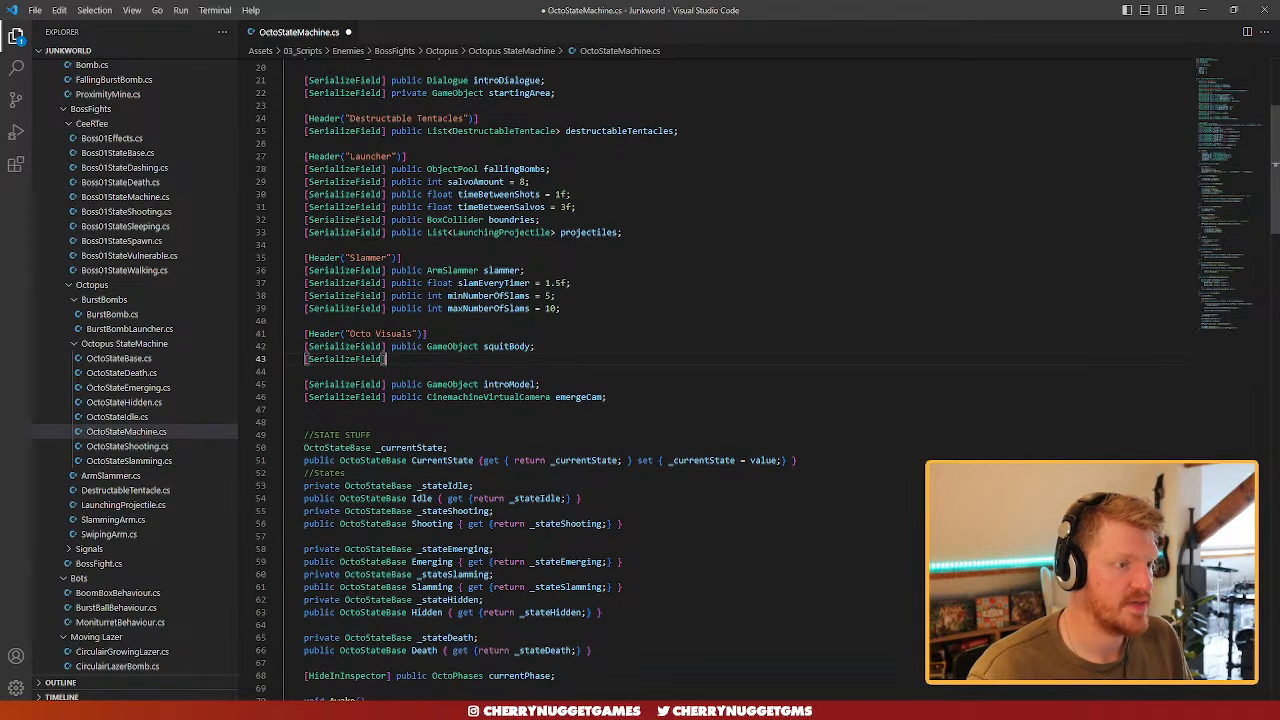
{"action": "type", "text": "pu"}
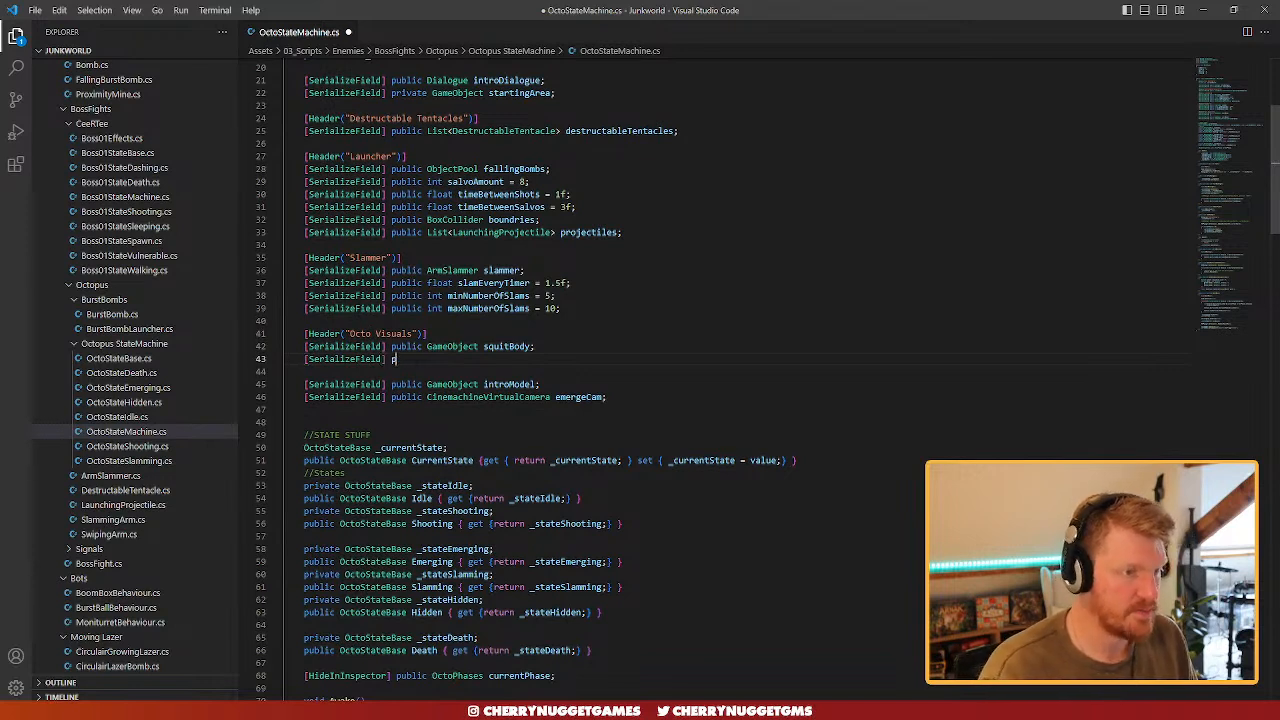
{"action": "key", "text": "BackSpace"}
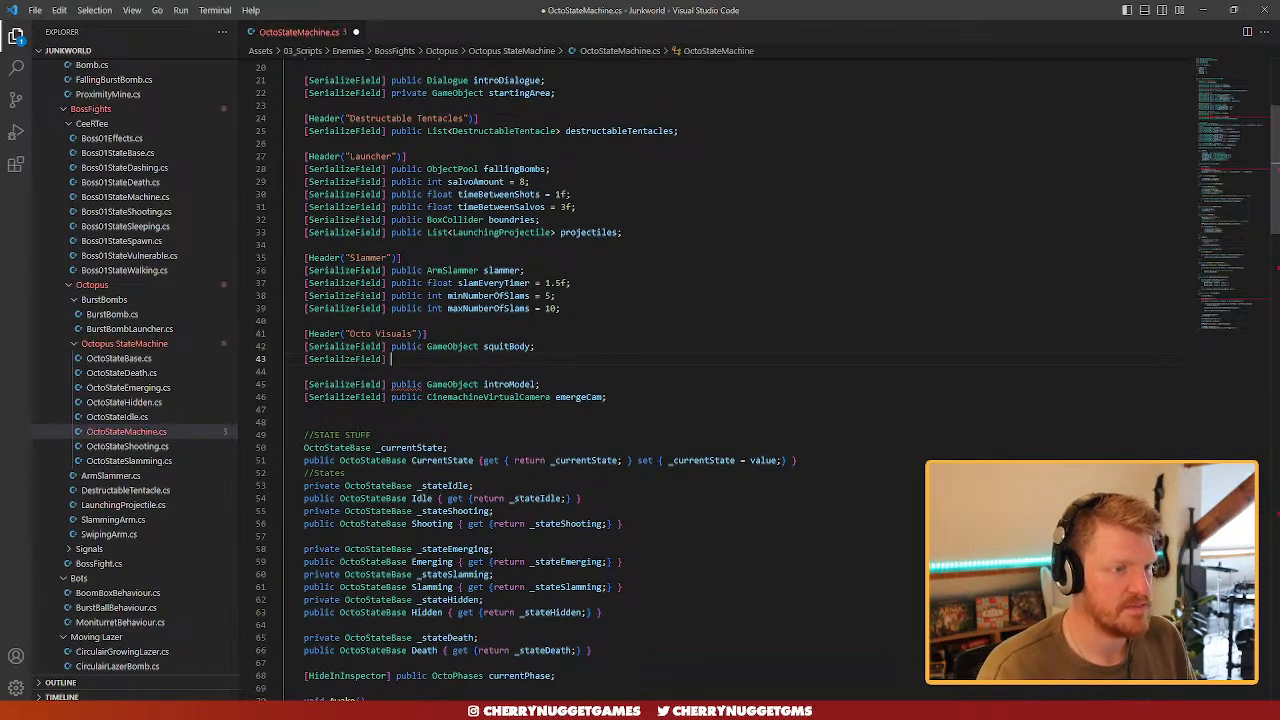
{"action": "key", "text": "BackSpace"}
{"action": "key", "text": "BackSpace"}
{"action": "key", "text": "BackSpace"}
{"action": "key", "text": "BackSpace"}
{"action": "key", "text": "BackSpace"}
{"action": "key", "text": "BackSpace"}
{"action": "key", "text": "BackSpace"}
{"action": "key", "text": "BackSpace"}
{"action": "key", "text": "BackSpace"}
{"action": "key", "text": "BackSpace"}
{"action": "key", "text": "BackSpace"}
{"action": "key", "text": "BackSpace"}
{"action": "key", "text": "BackSpace"}
{"action": "key", "text": "BackSpace"}
{"action": "key", "text": "BackSpace"}
{"action": "key", "text": "BackSpace"}
{"action": "key", "text": "BackSpace"}
{"action": "key", "text": "BackSpace"}
{"action": "key", "text": "BackSpace"}
{"action": "key", "text": "BackSpace"}
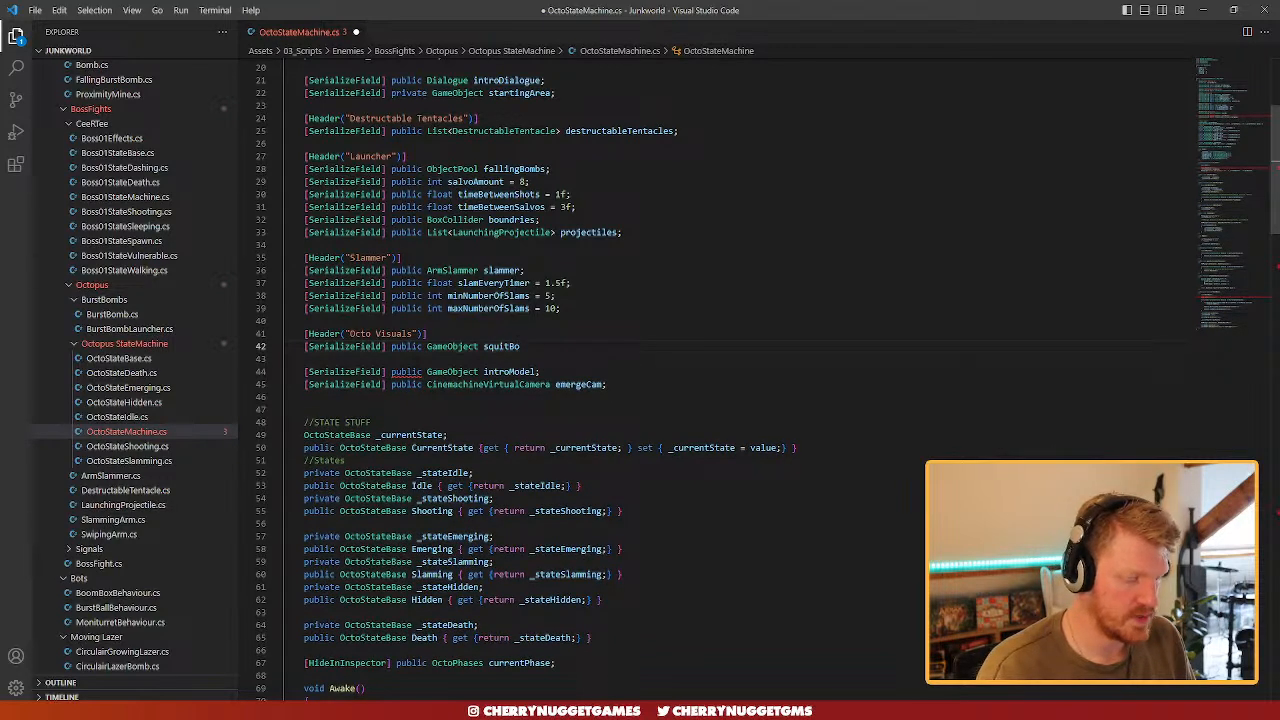
{"action": "type", "text": "dy;"}
- Declare a public Animator field named squitAnimator with the HideInInspector attribute below the squitBody field, and save the script
{"action": "key", "text": "Return"}
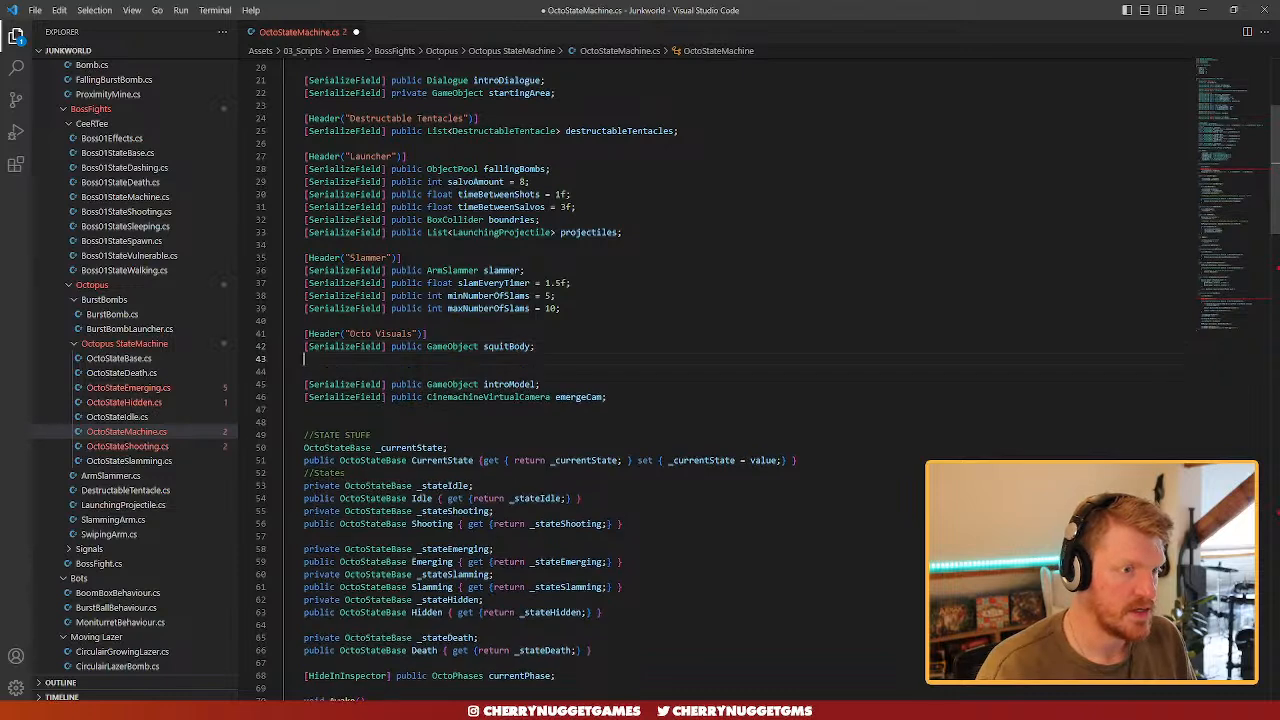
{"action": "key", "text": "Return"}
{"action": "type", "text": "[hide"}
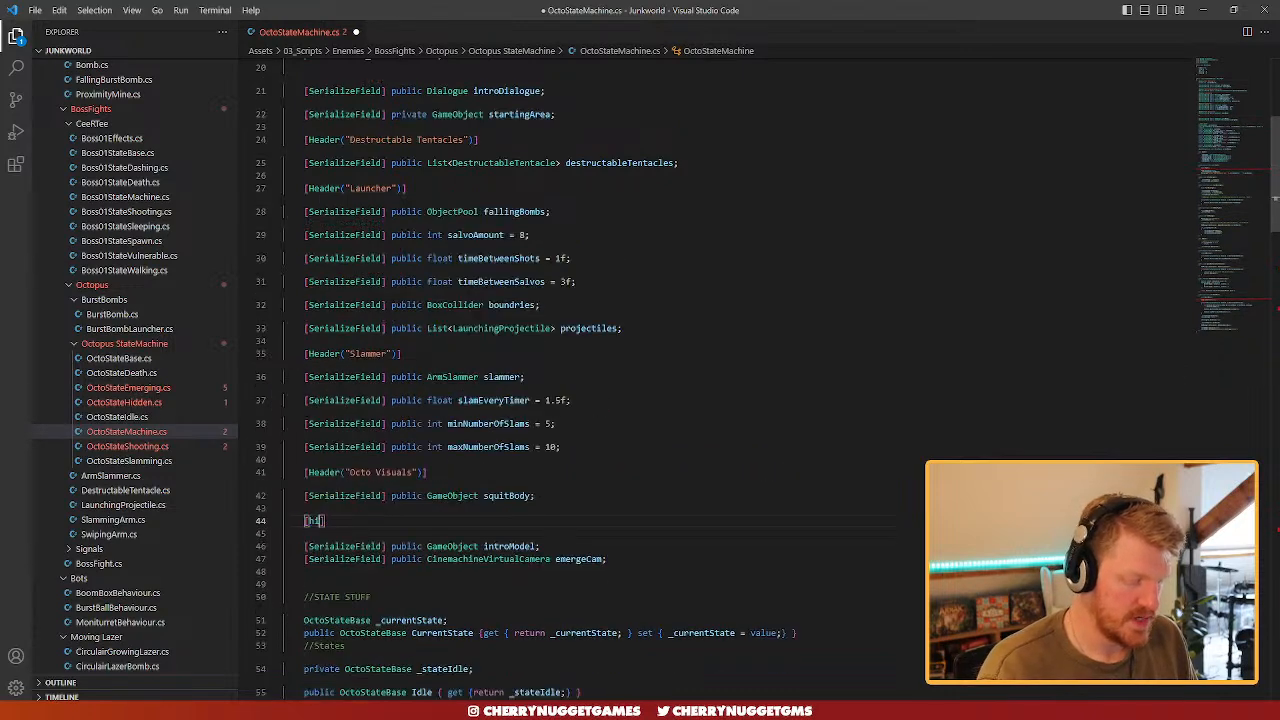
{"action": "type", "text": "InInspector"}
{"action": "key", "text": "Down"}
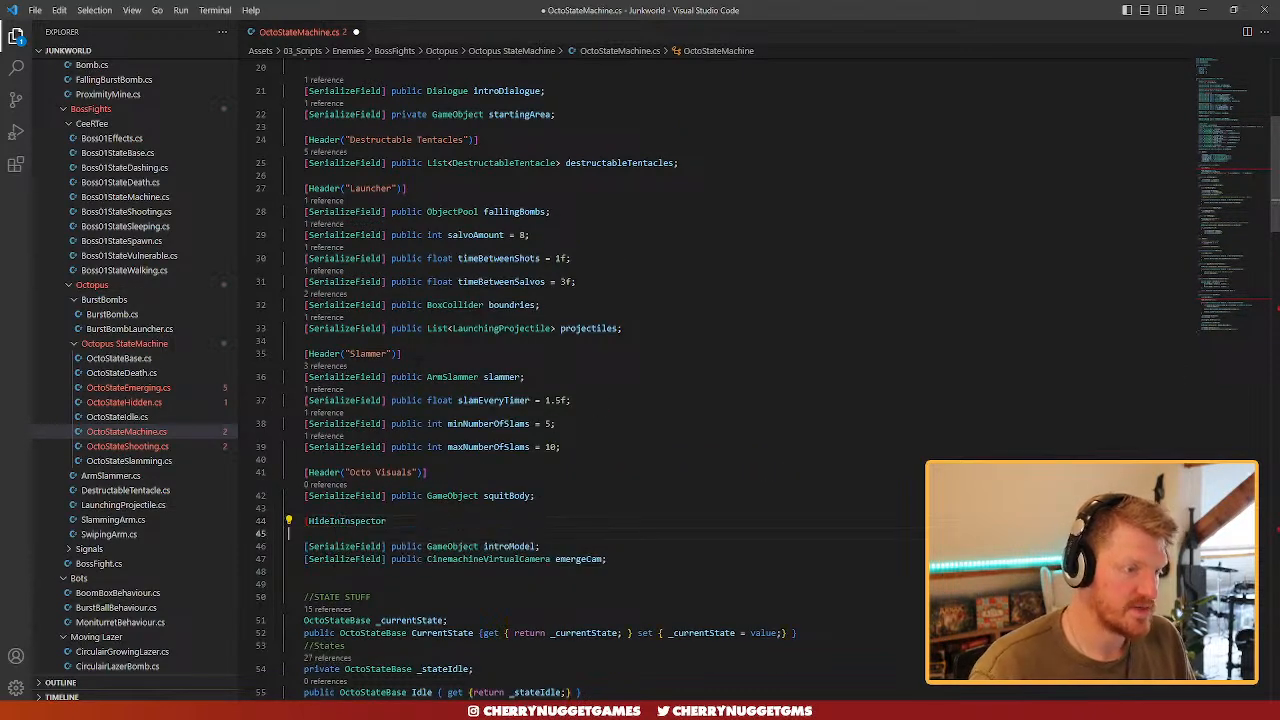
{"action": "key", "text": "BackSpace"}
{"action": "type", "text": "]"}
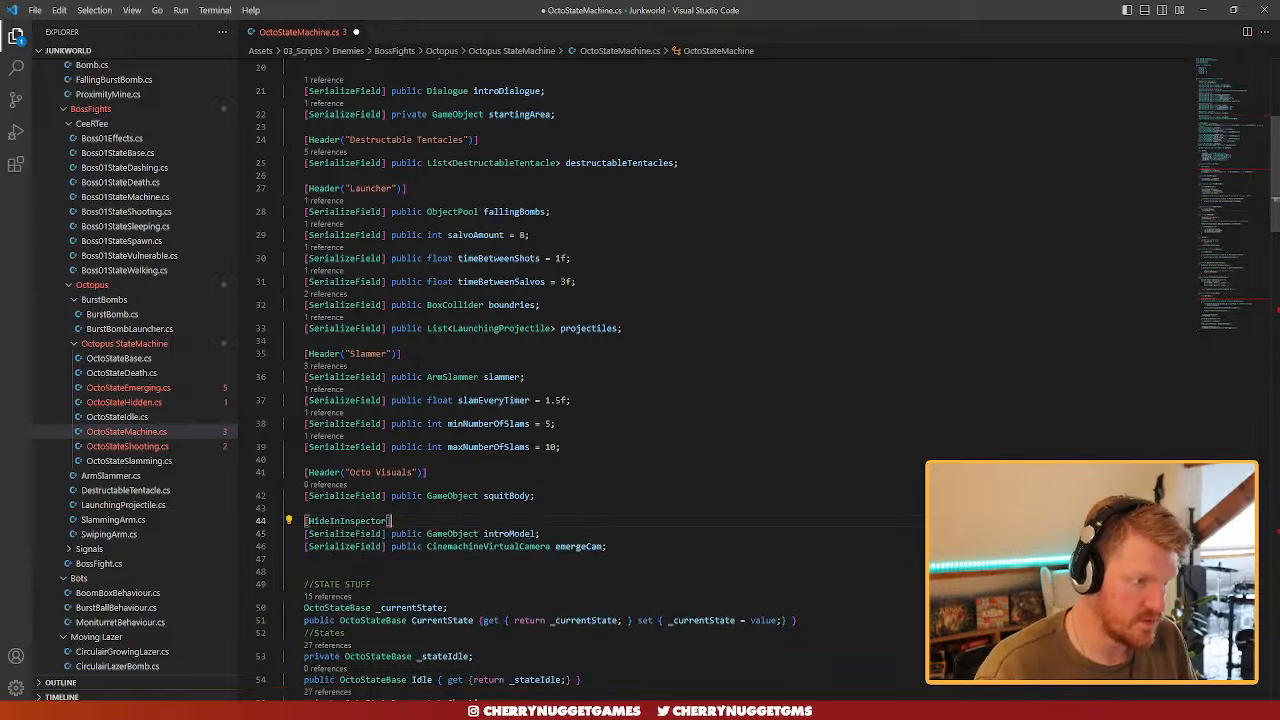
{"action": "type", "text": " public"}
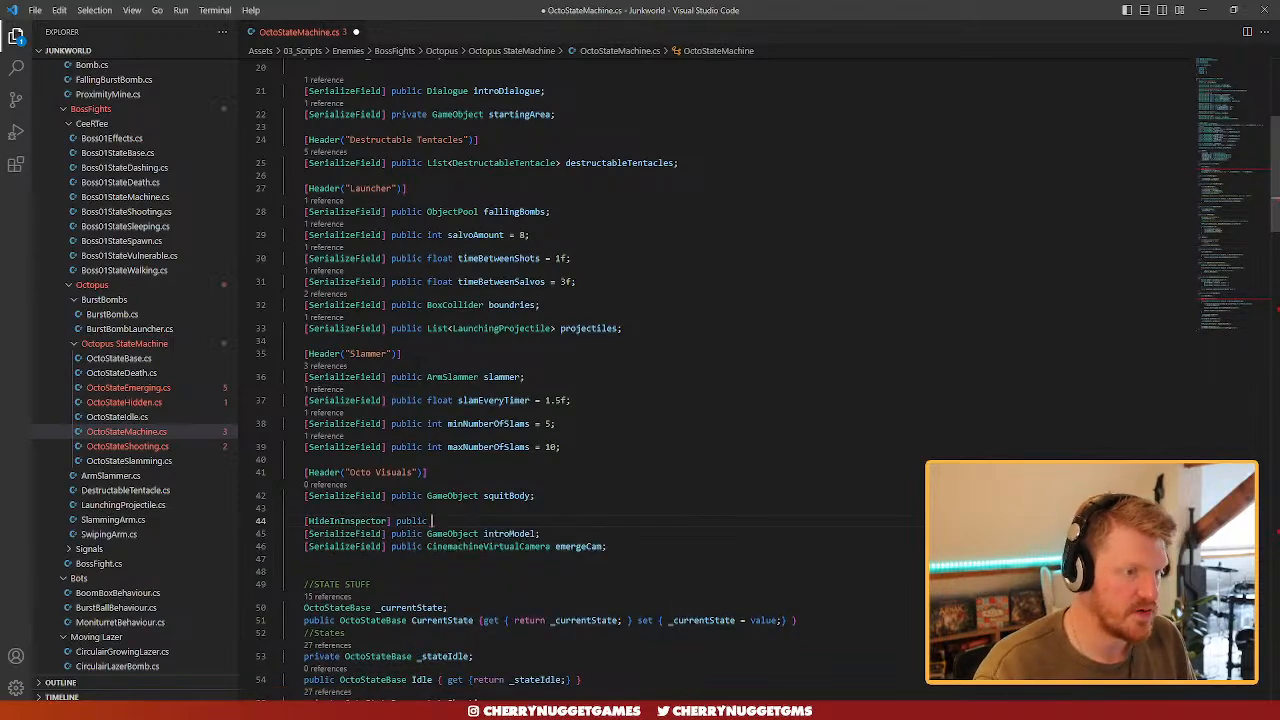
{"action": "key", "text": "Return"}
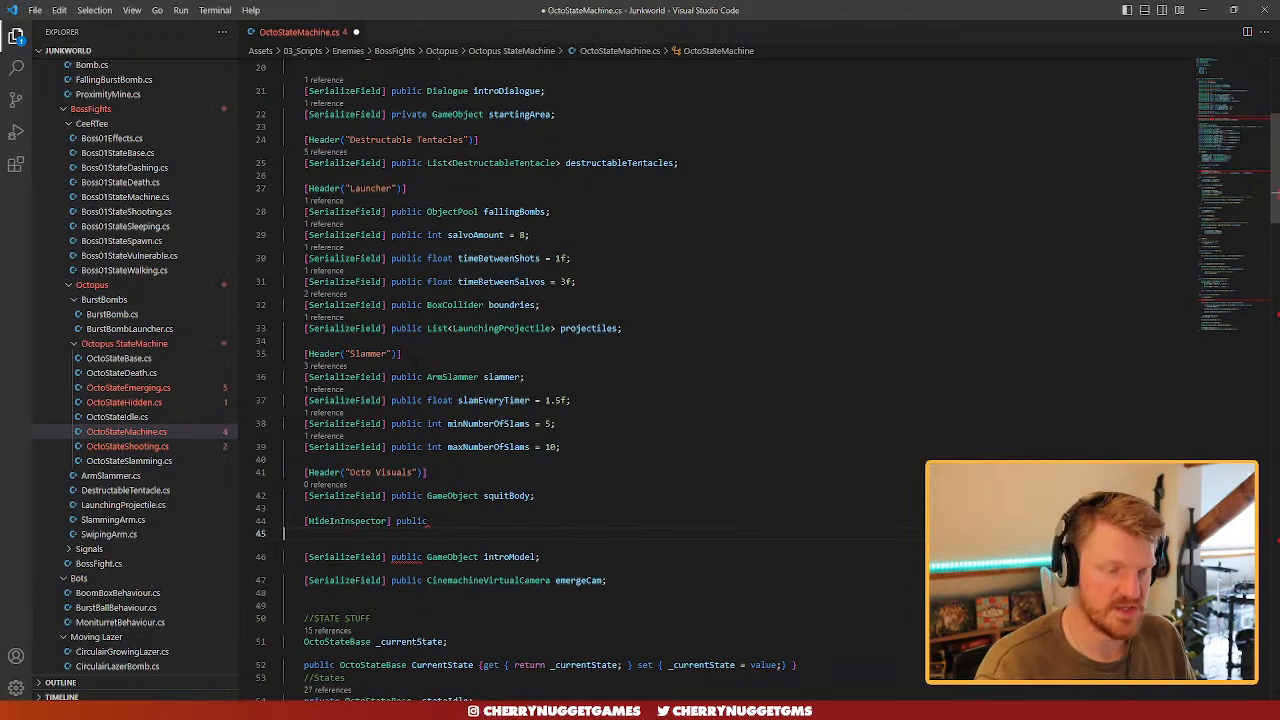
{"action": "key", "text": "BackSpace"}
{"action": "type", "text": "A"}
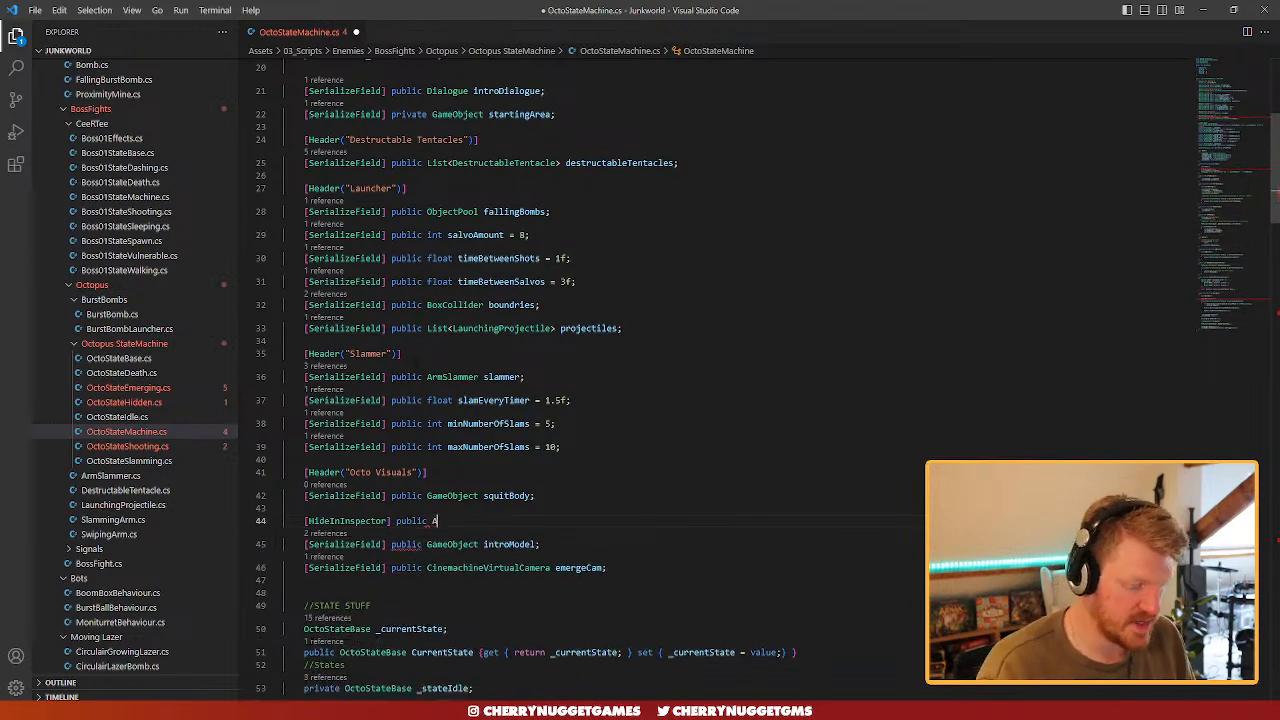
{"action": "type", "text": "nimator "}
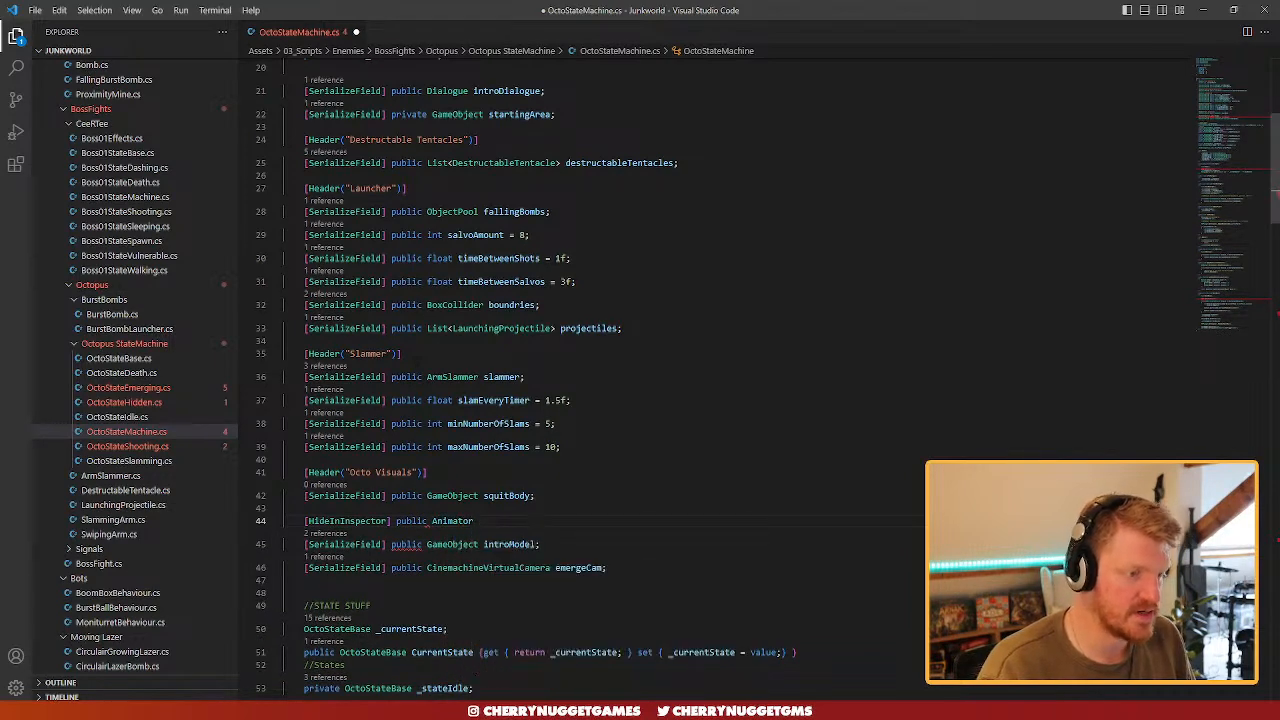
{"action": "type", "text": "squitAni"}
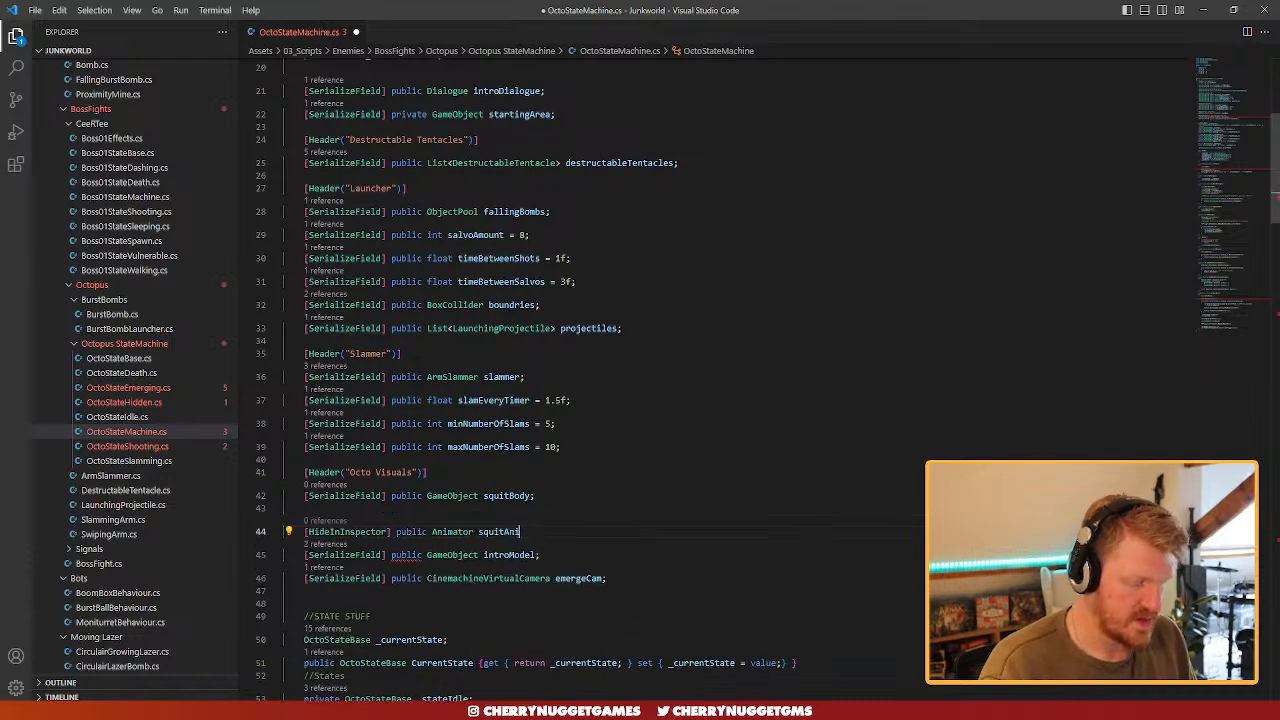
{"action": "type", "text": "mator;"}
{"action": "key", "text": "ctrl+s"}
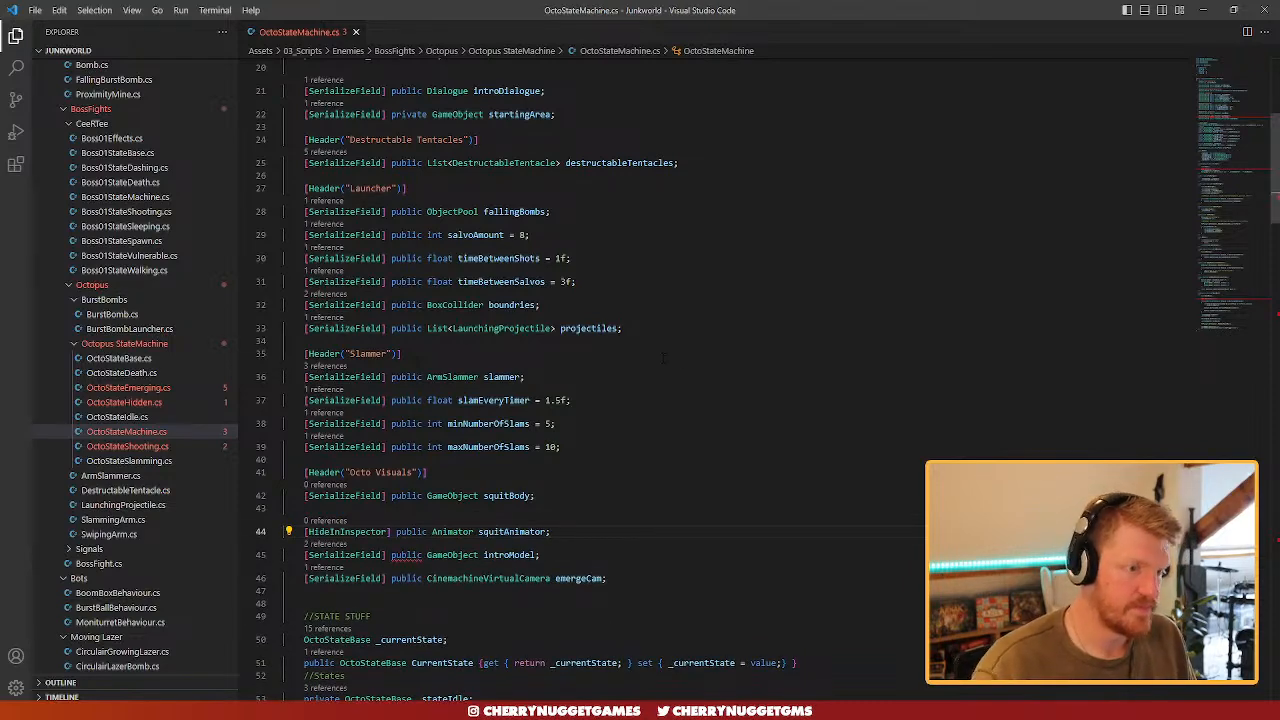
- Insert blank lines between head.SetActive(false) and the _currentHealth assignment in the Start method
{"action": "scroll", "coordinate": [640, 380], "scroll_direction": "down", "scroll_amount": 3}
{"action": "scroll", "coordinate": [700, 380], "scroll_direction": "down", "scroll_amount": 8}
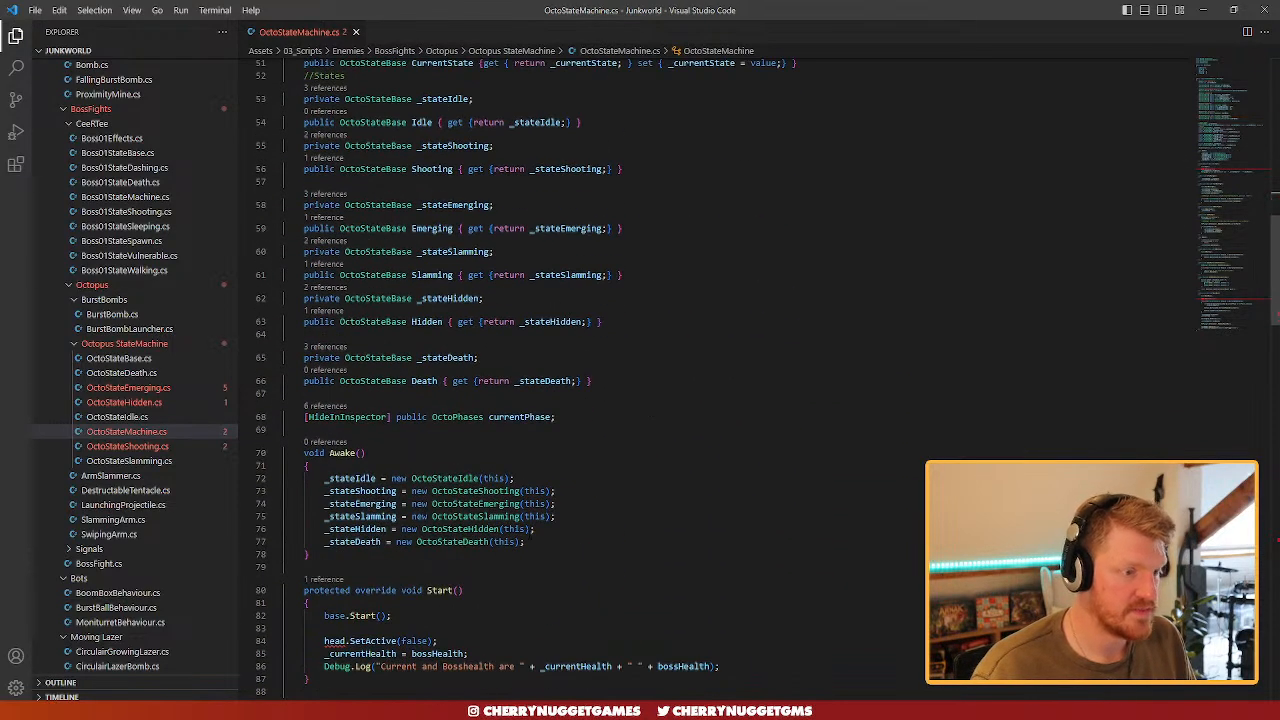
{"action": "left_click", "coordinate": [450, 582]}
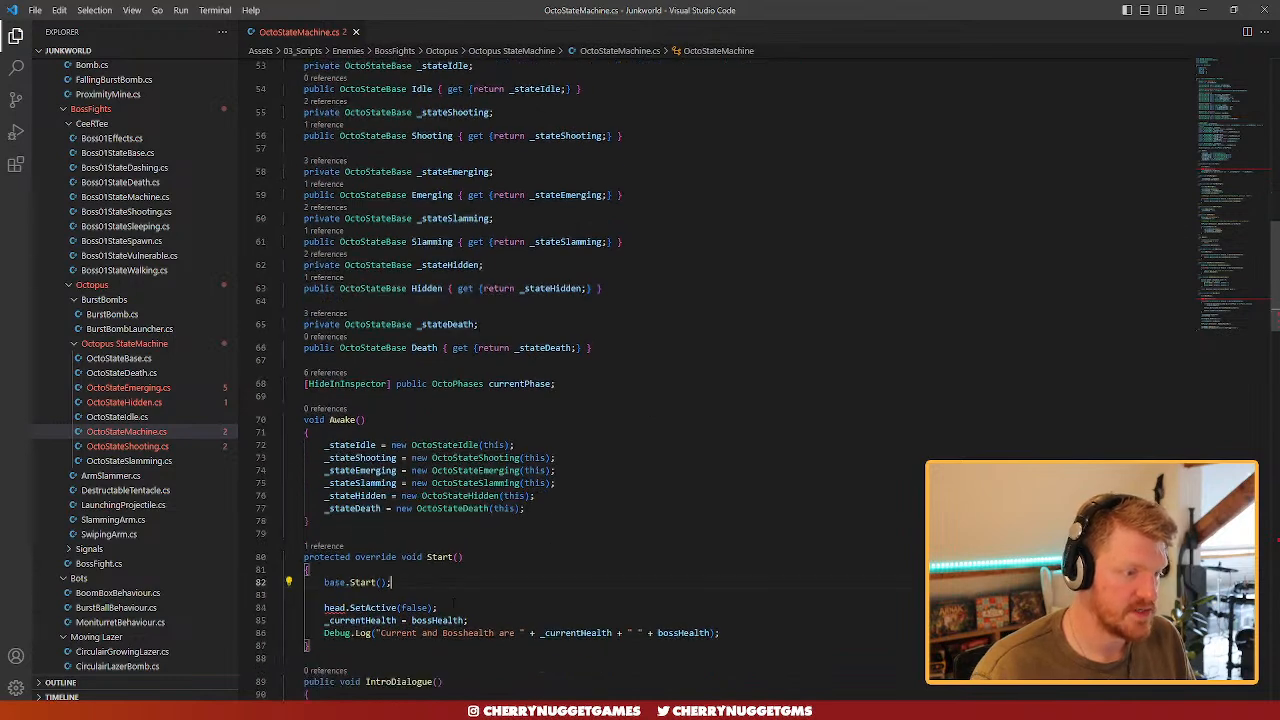
{"action": "left_click", "coordinate": [453, 606]}
{"action": "key", "text": "Return"}
{"action": "scroll", "coordinate": [453, 601], "scroll_direction": "down", "scroll_amount": 2}
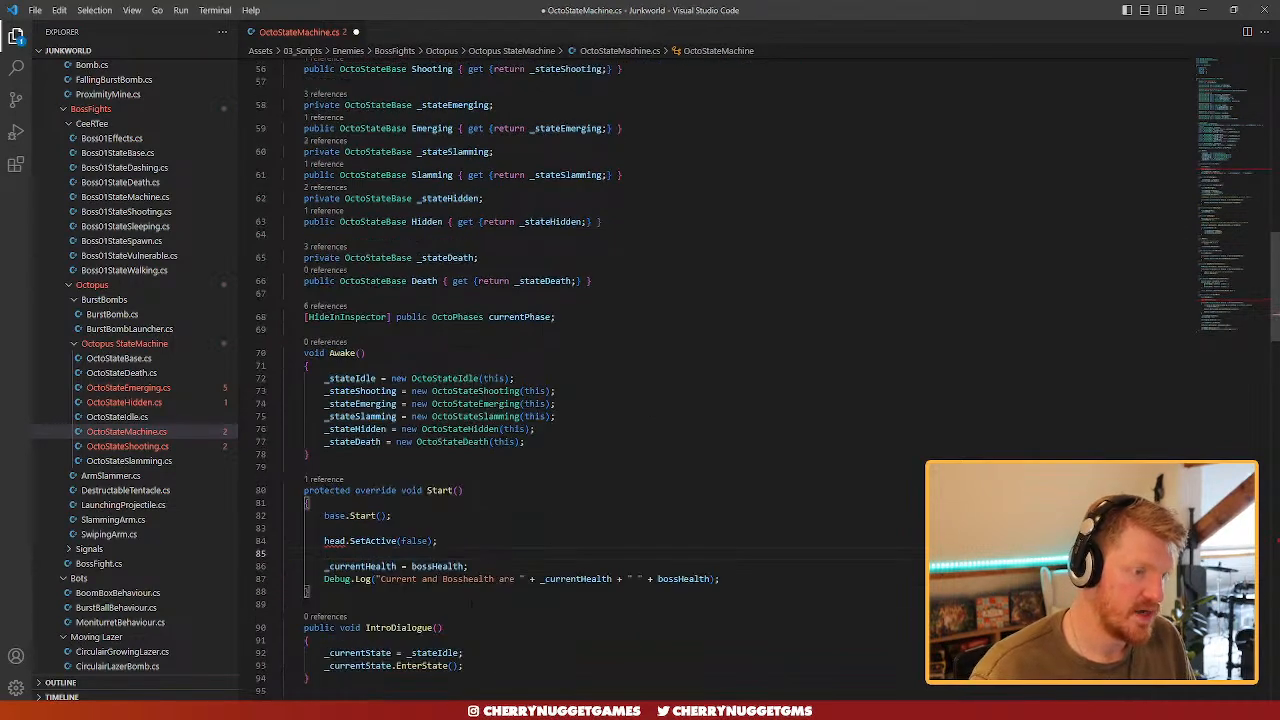
{"action": "key", "text": "Return"}
{"action": "key", "text": "Return"}
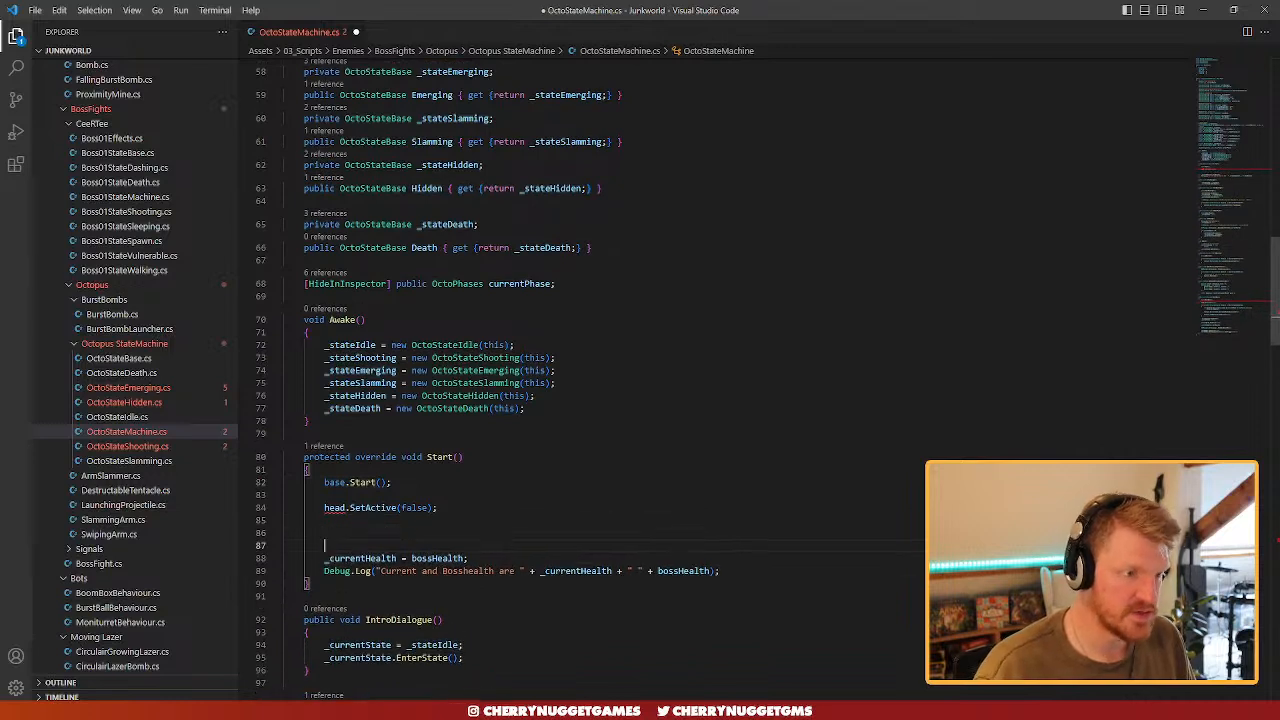
{"action": "key", "text": "Up"}
{"action": "key", "text": "Tab"}
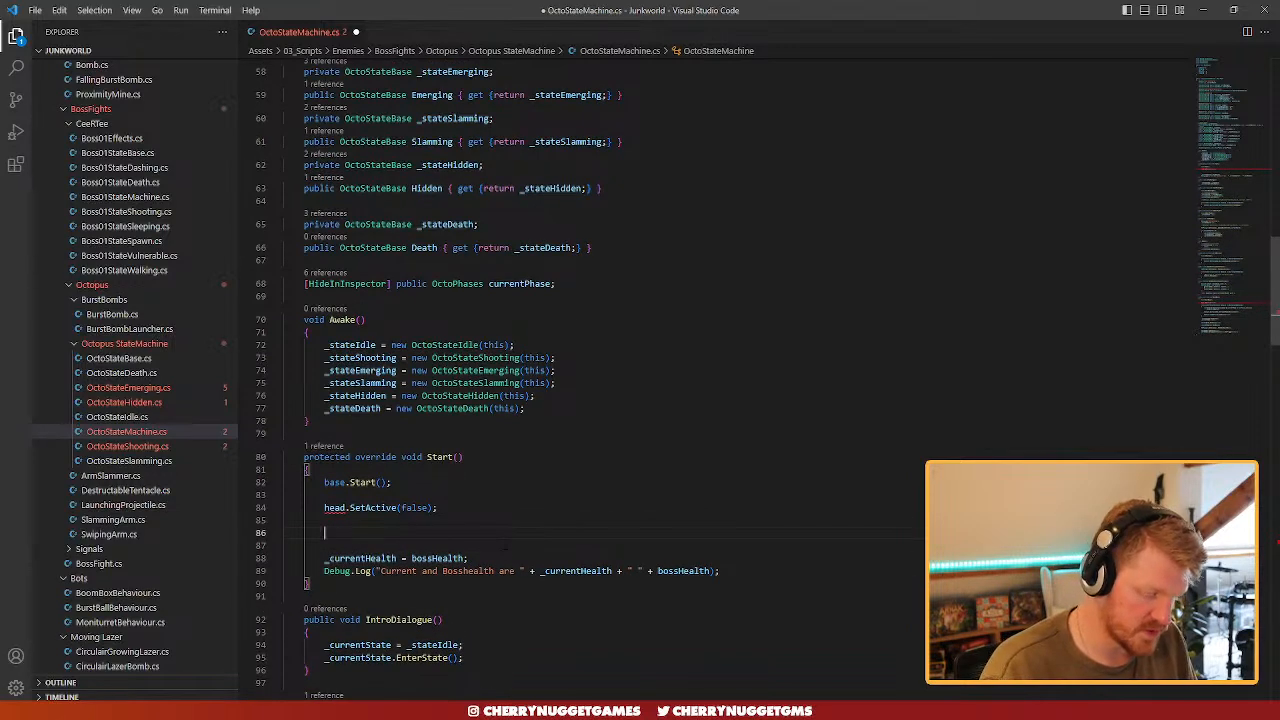
- In the Start method, assign squitAnimator the value squitBody.GetComponent<Animator>() and save the script
{"action": "type", "text": "squitAnimator = "}
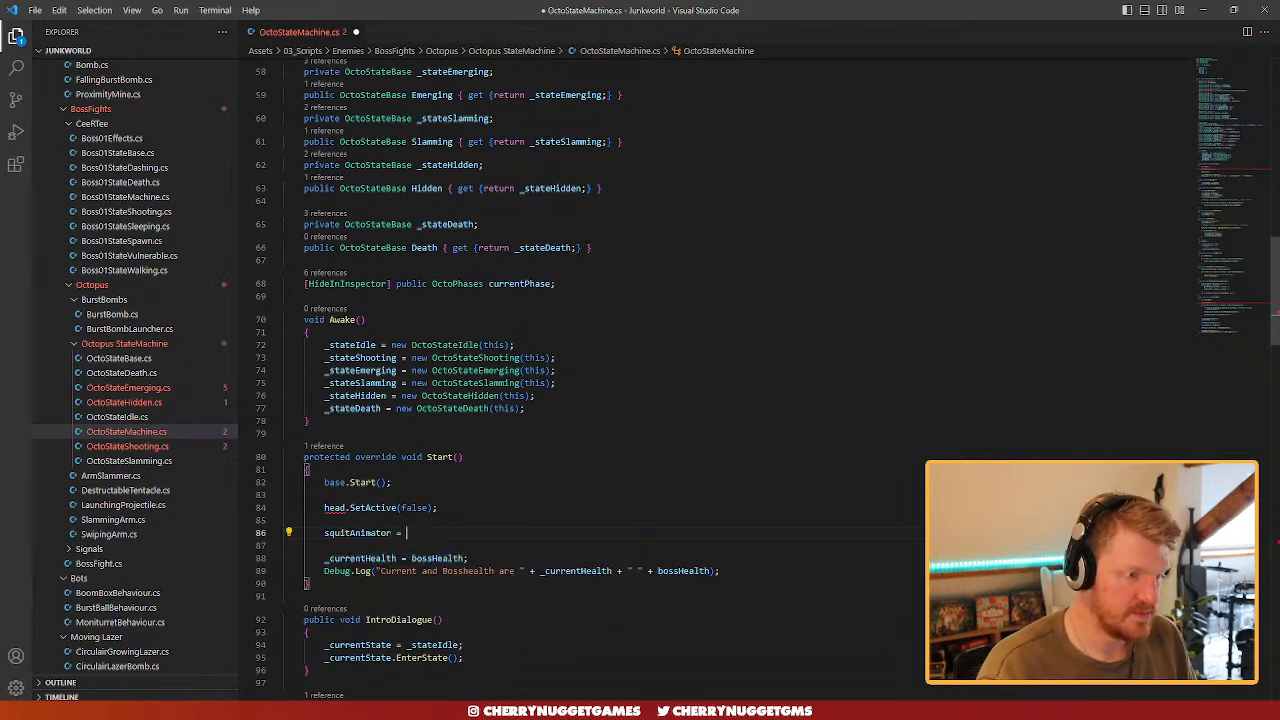
{"action": "type", "text": "s"}
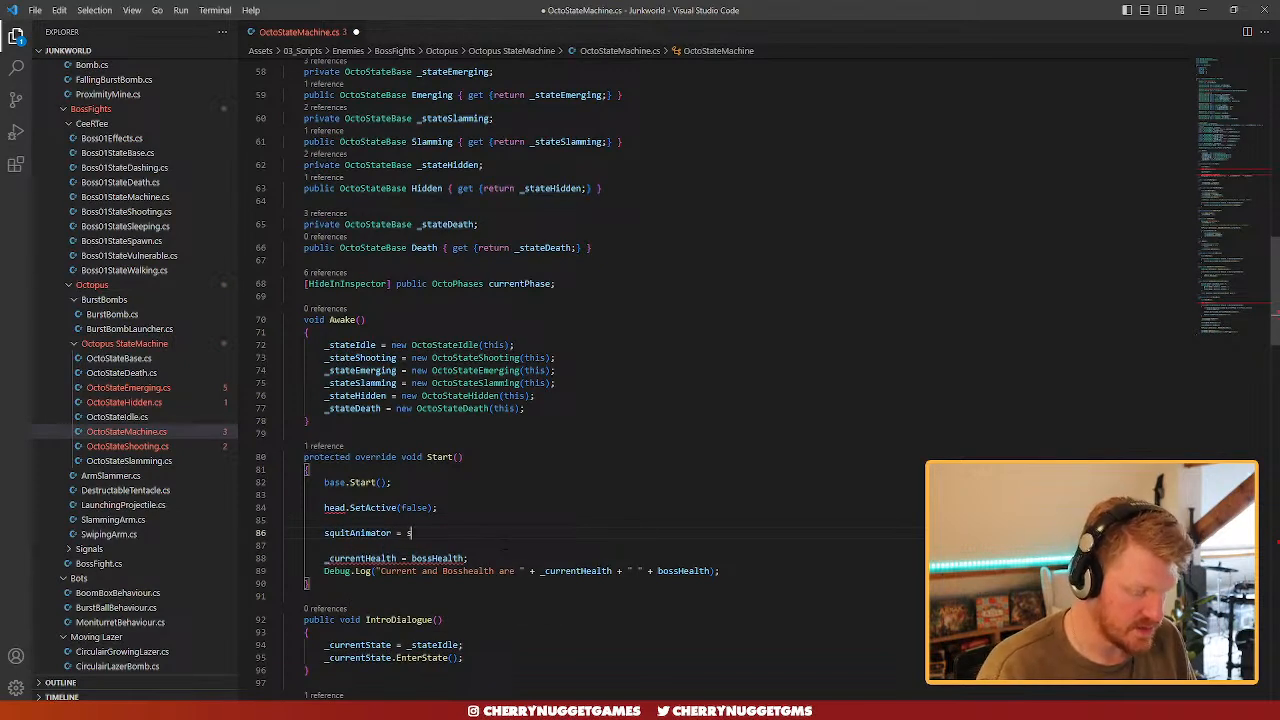
{"action": "type", "text": "quitBody"}
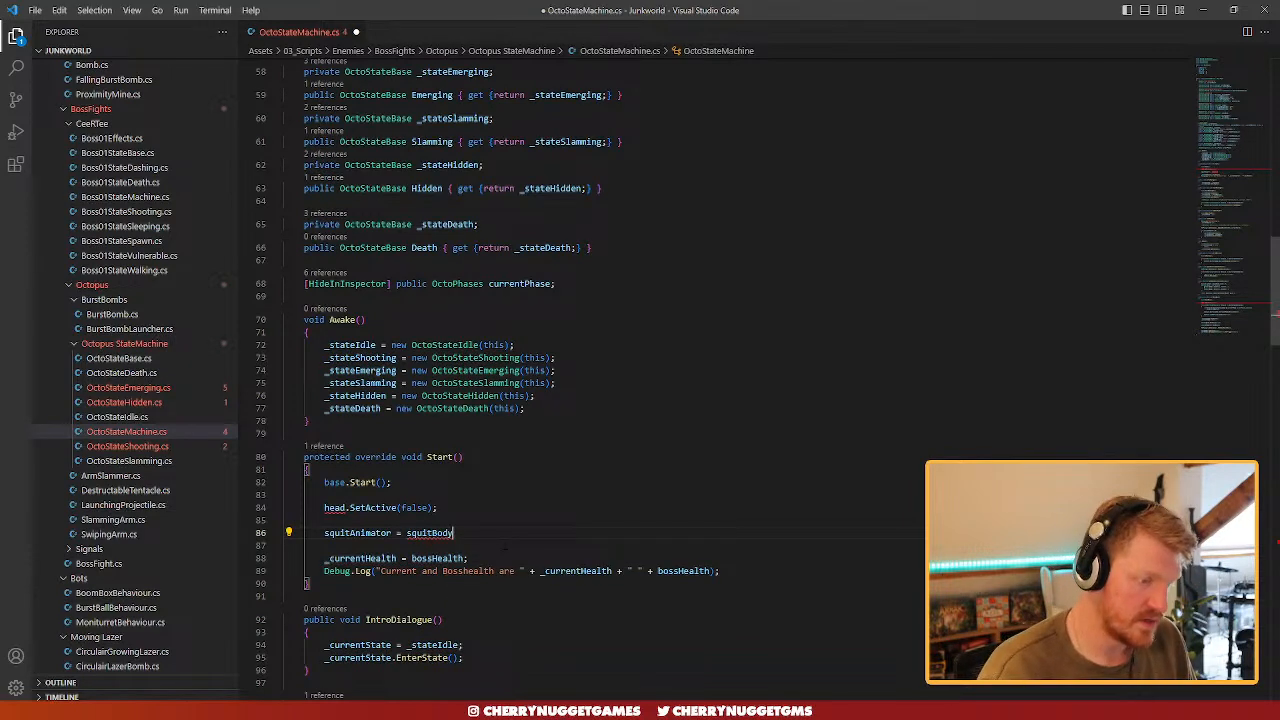
{"action": "type", "text": ".getcom"}
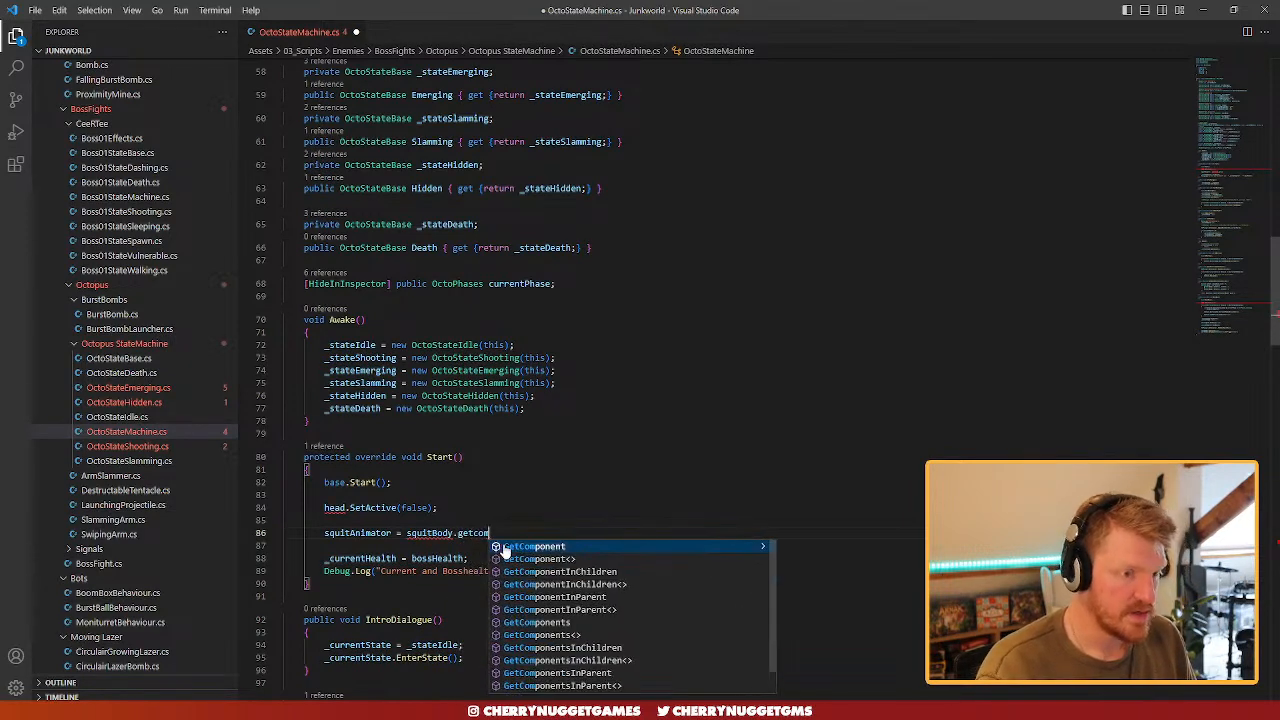
{"action": "key", "text": "Tab"}
{"action": "type", "text": "<Anima"}
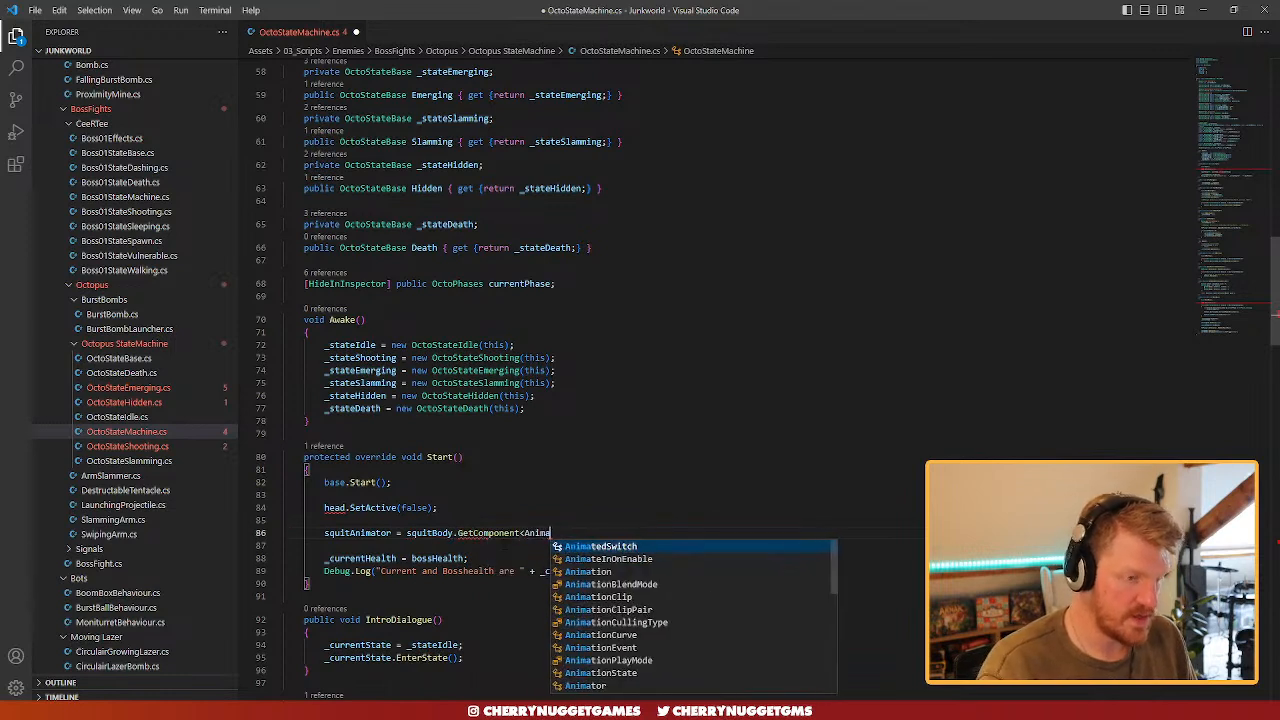
{"action": "type", "text": "tor"}
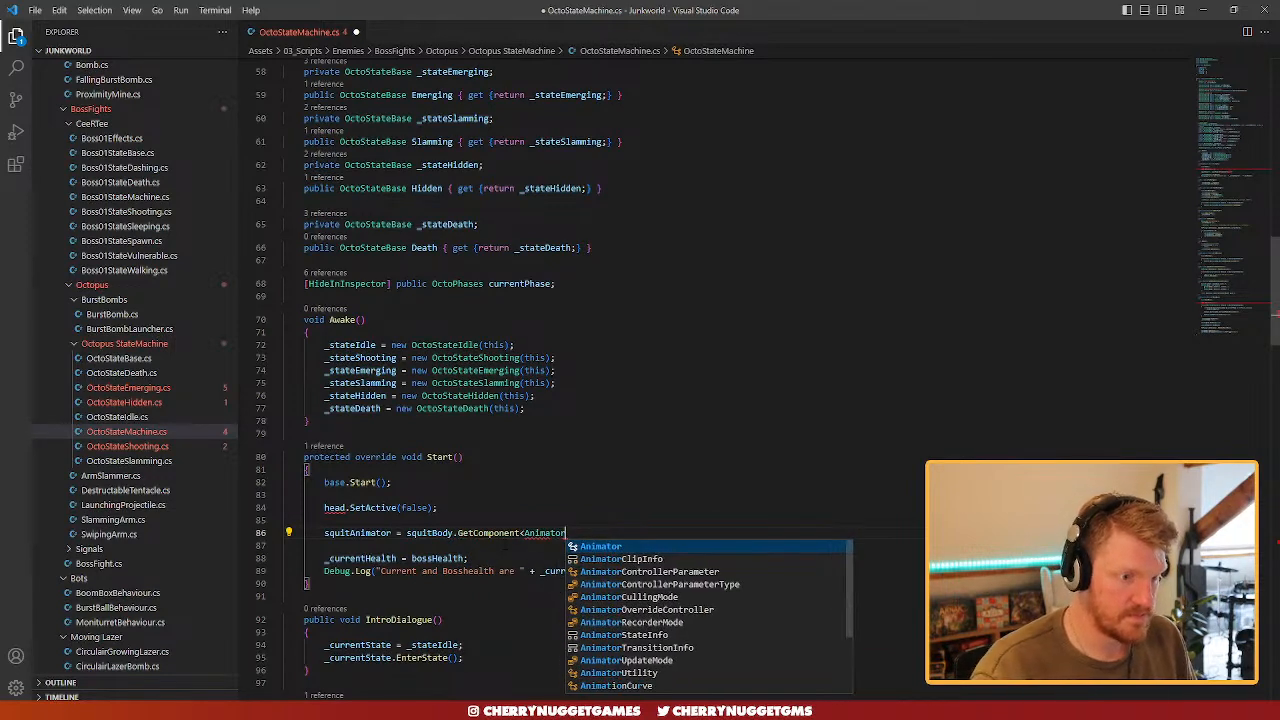
{"action": "type", "text": ">();"}
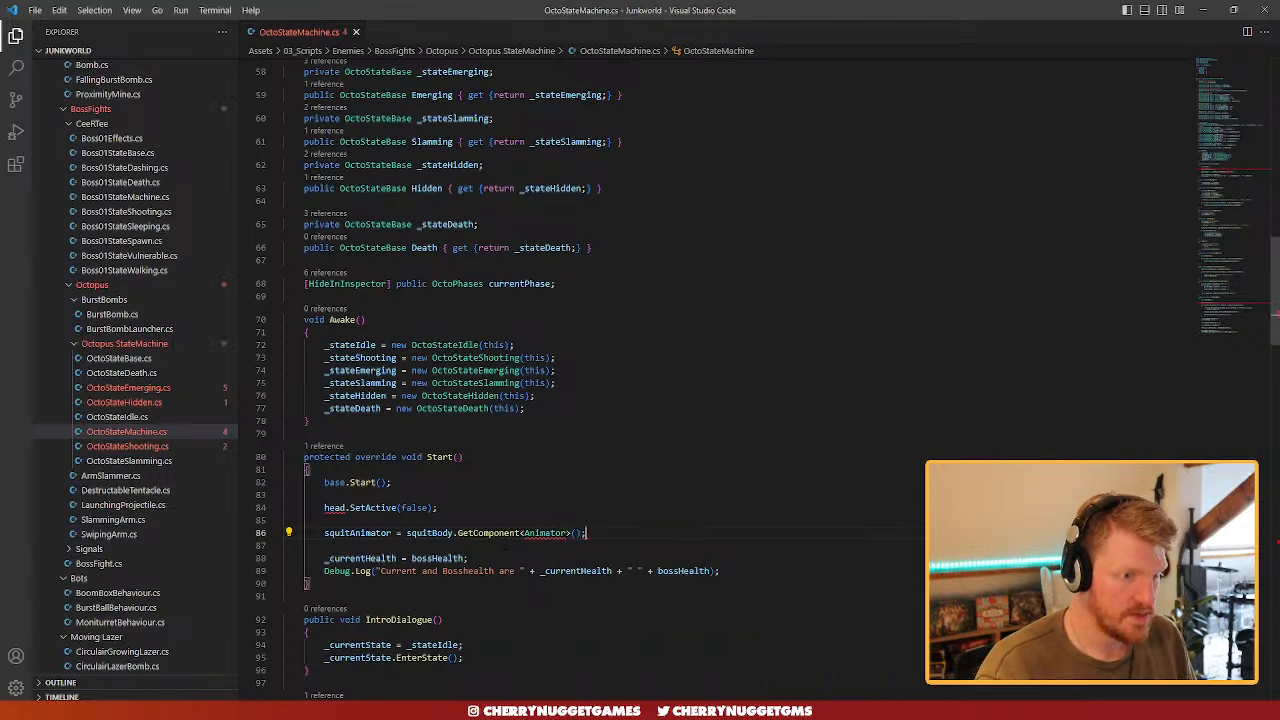
- Add squitAnimator.SetTrigger("Hidden"); directly below the squitAnimator assignment in the Start method and save the script
{"action": "key", "text": "Return"}
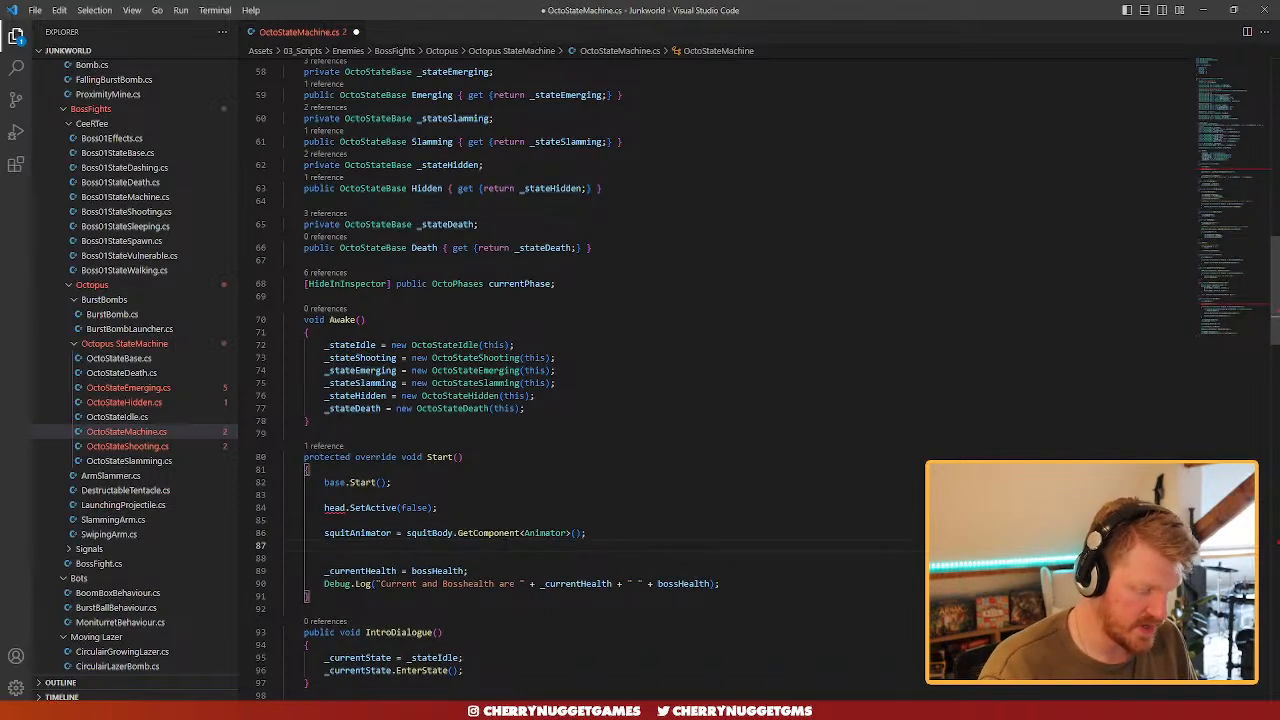
{"action": "type", "text": "squitAnimator"}
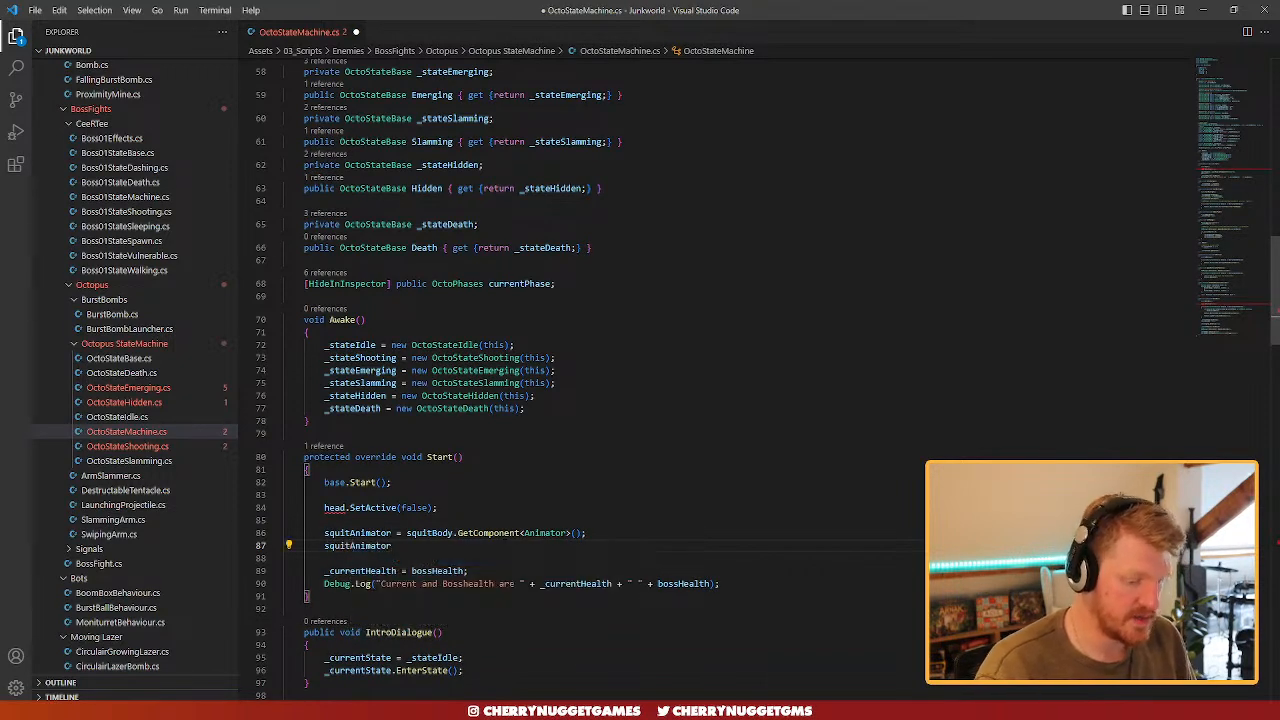
{"action": "type", "text": ".SetTrigger"}
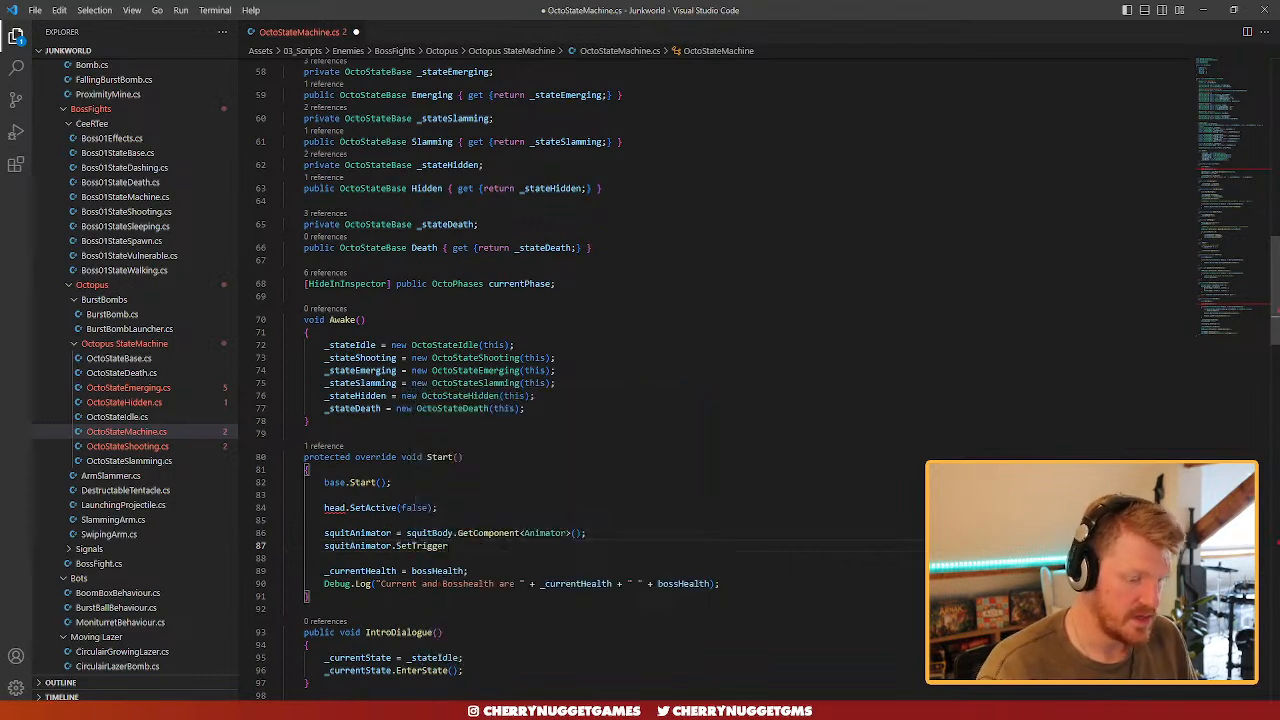
{"action": "type", "text": "(\"Hidden"}
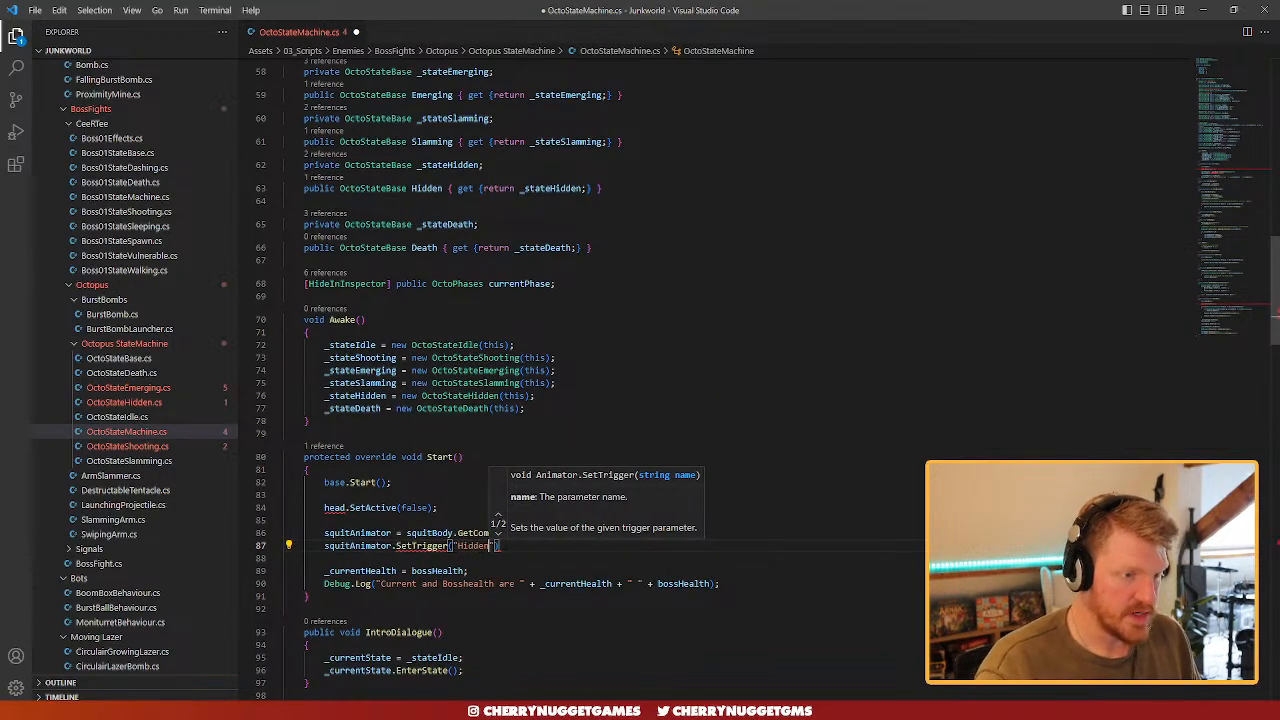
{"action": "type", "text": "\");"}
{"action": "key", "text": "ctrl+s"}
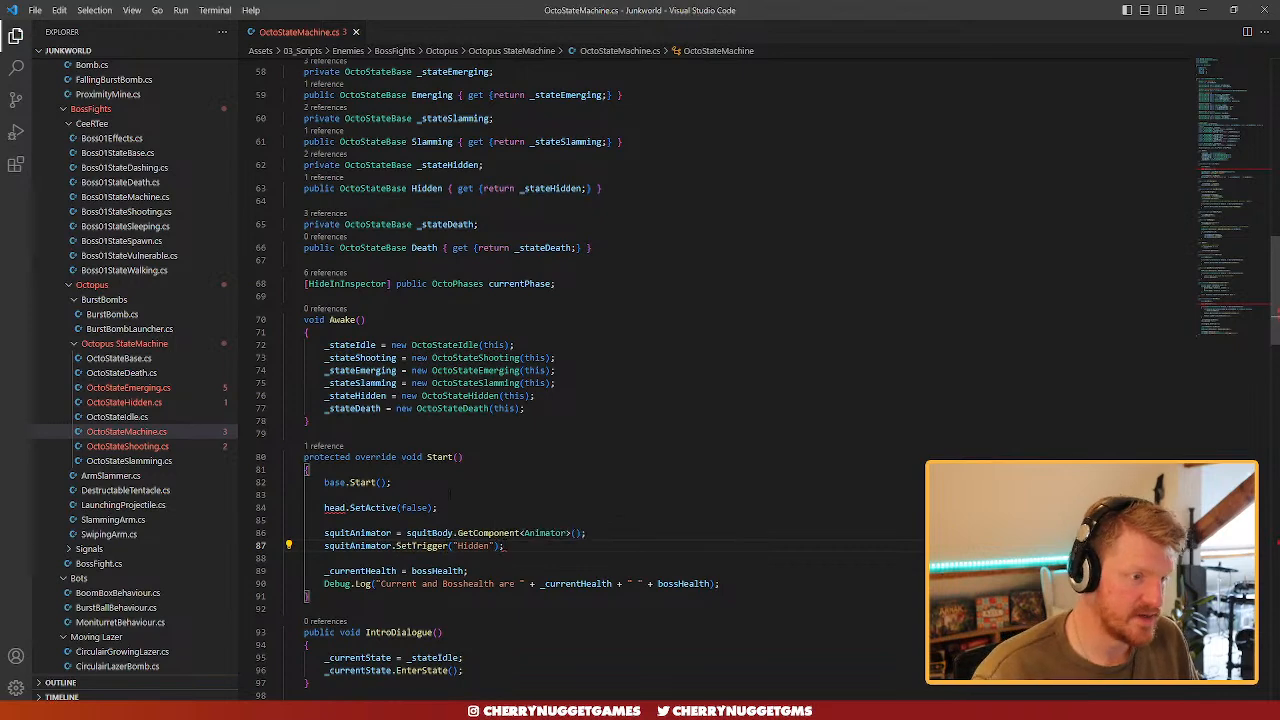
- Delete the head.SetActive(false); line and its surplus blank line from the Start method, and save the script
{"action": "left_click_drag", "start_coordinate": [439, 508], "coordinate": [283, 508]}
{"action": "key", "text": "BackSpace"}
{"action": "key", "text": "BackSpace"}
{"action": "key", "text": "BackSpace"}
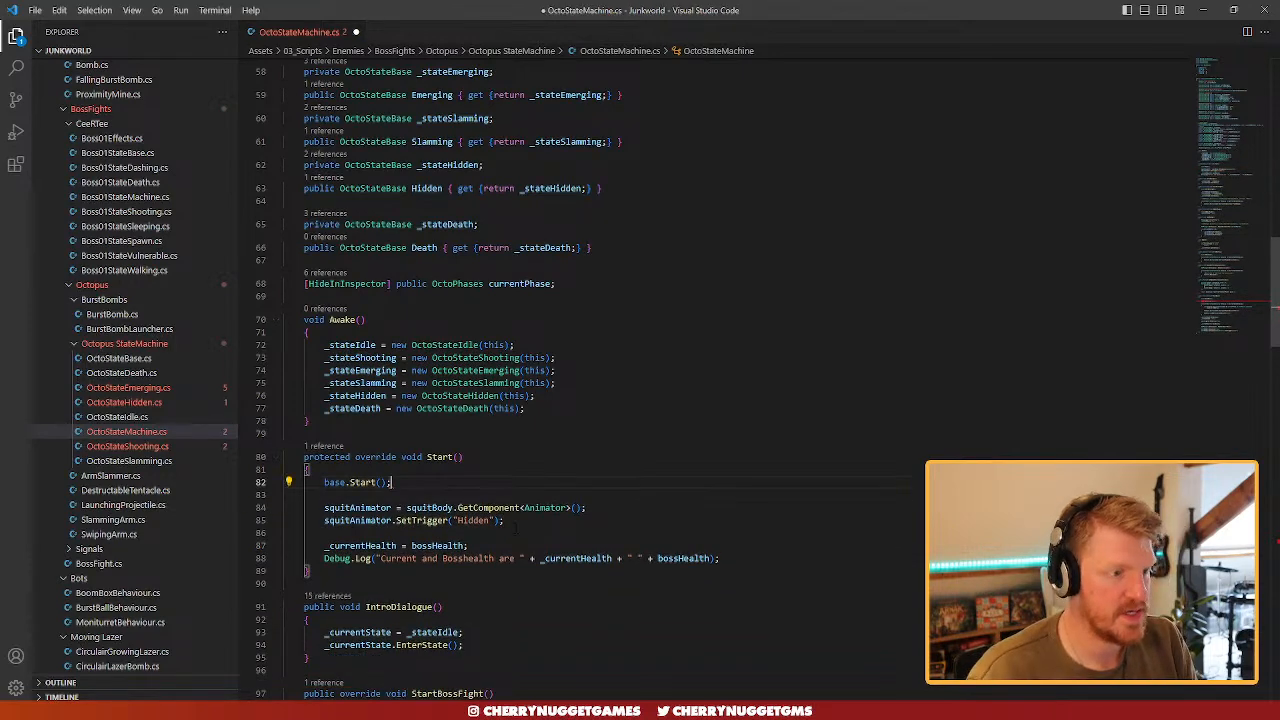
{"action": "key", "text": "ctrl+s"}
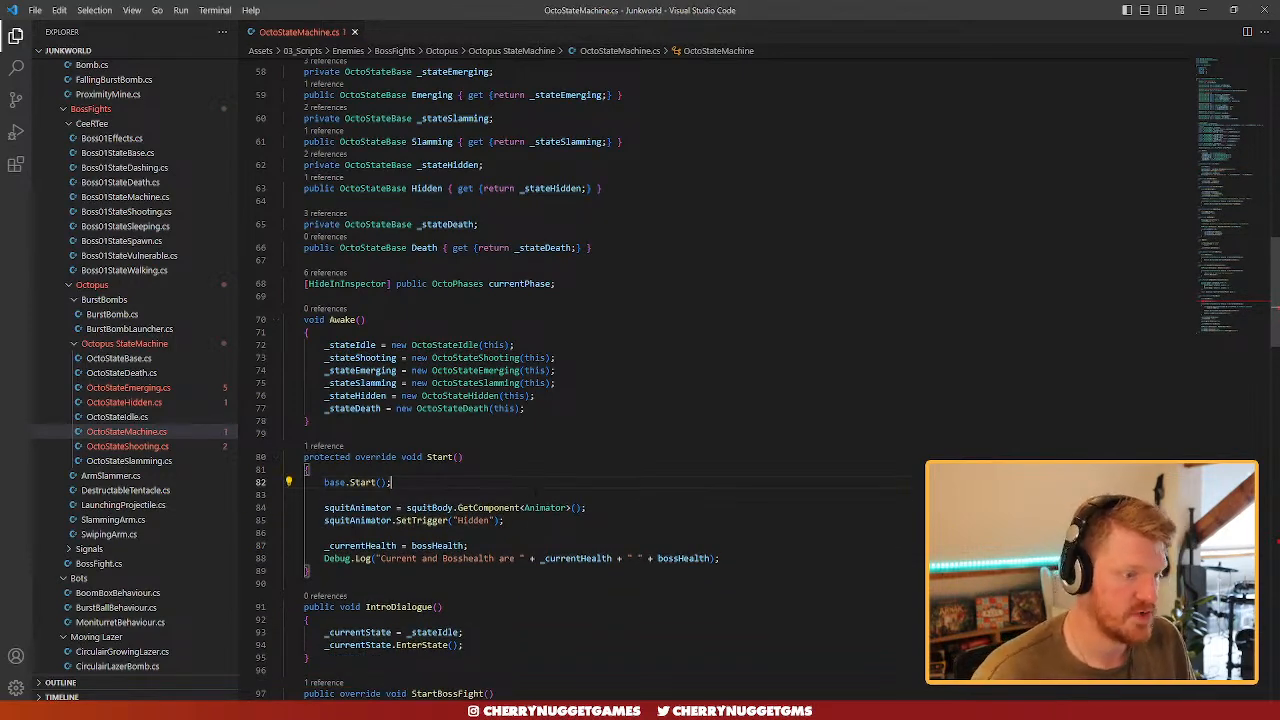
- Replace head.SetActive(false); in the ResetBoss method with a copy of the squitAnimator.SetTrigger("Hidden"); line from Start, and save the script
{"action": "scroll", "coordinate": [567, 502], "scroll_direction": "down", "scroll_amount": 20}
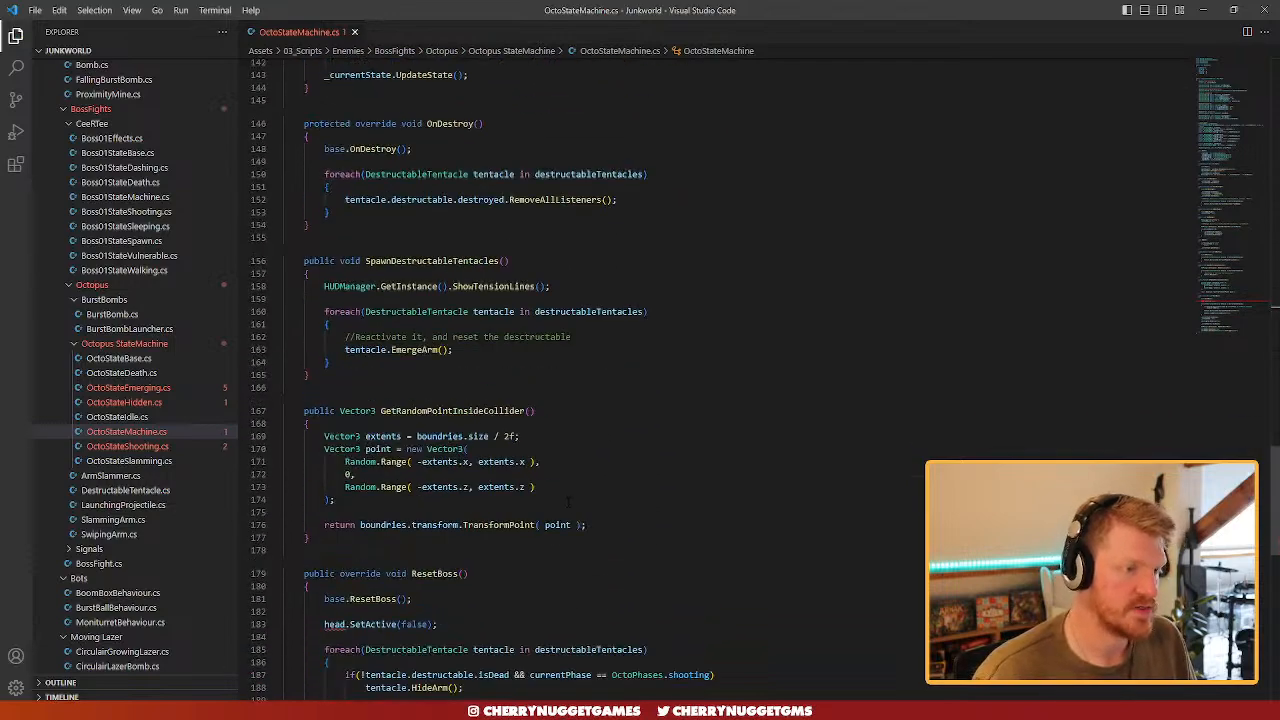
{"action": "scroll", "coordinate": [568, 502], "scroll_direction": "down", "scroll_amount": 7}
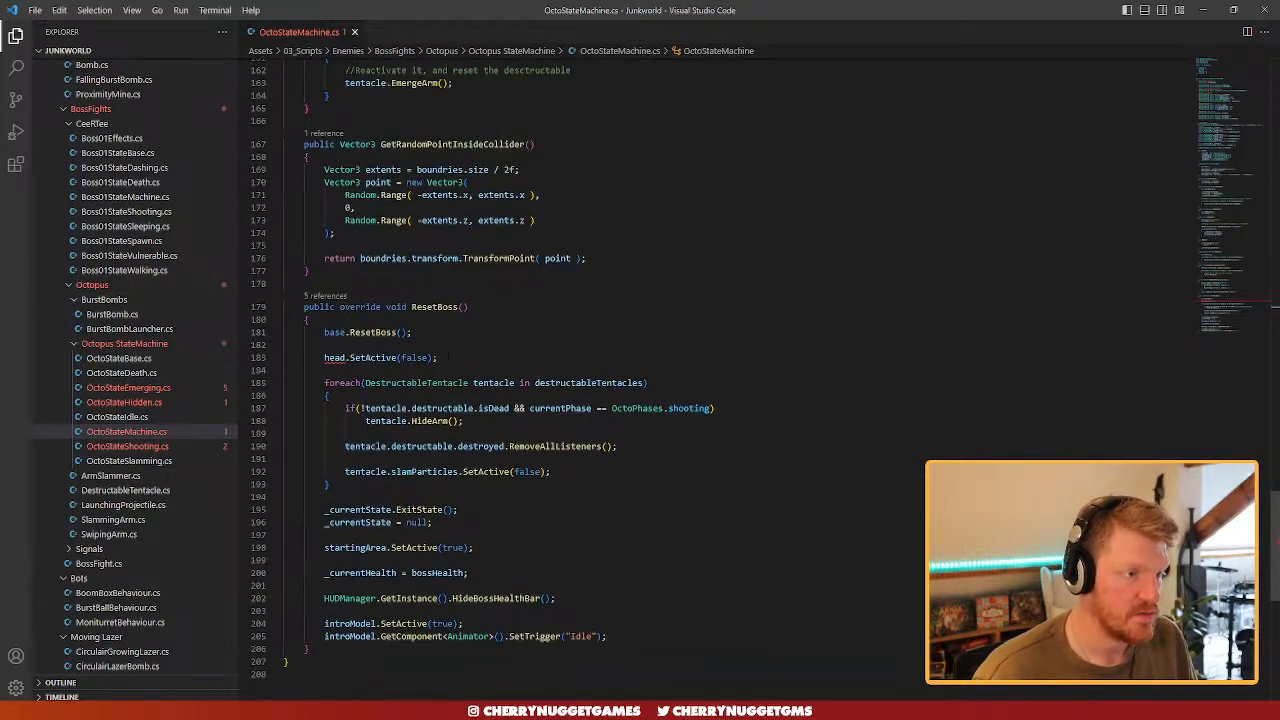
{"action": "scroll", "coordinate": [568, 502], "scroll_direction": "up", "scroll_amount": 4}
{"action": "scroll", "coordinate": [568, 502], "scroll_direction": "down", "scroll_amount": 3}
{"action": "left_click_drag", "start_coordinate": [437, 424], "coordinate": [324, 424]}
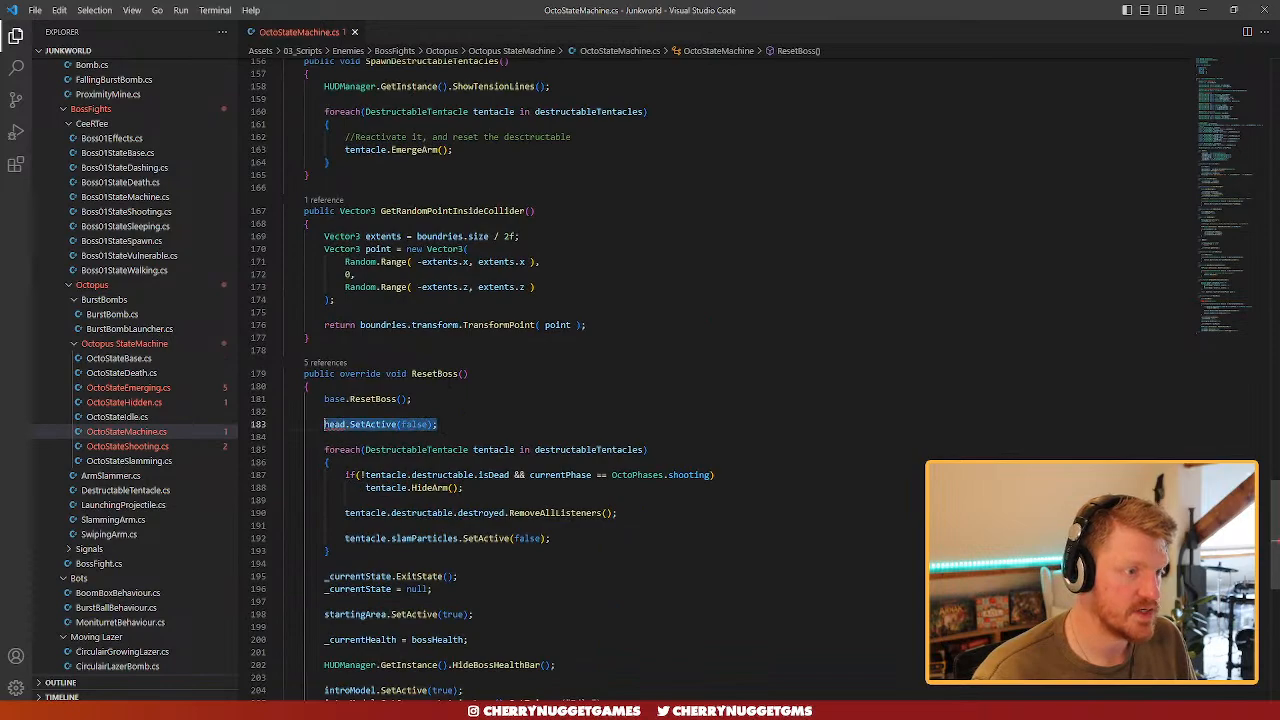
{"action": "scroll", "coordinate": [619, 343], "scroll_direction": "up", "scroll_amount": 20}
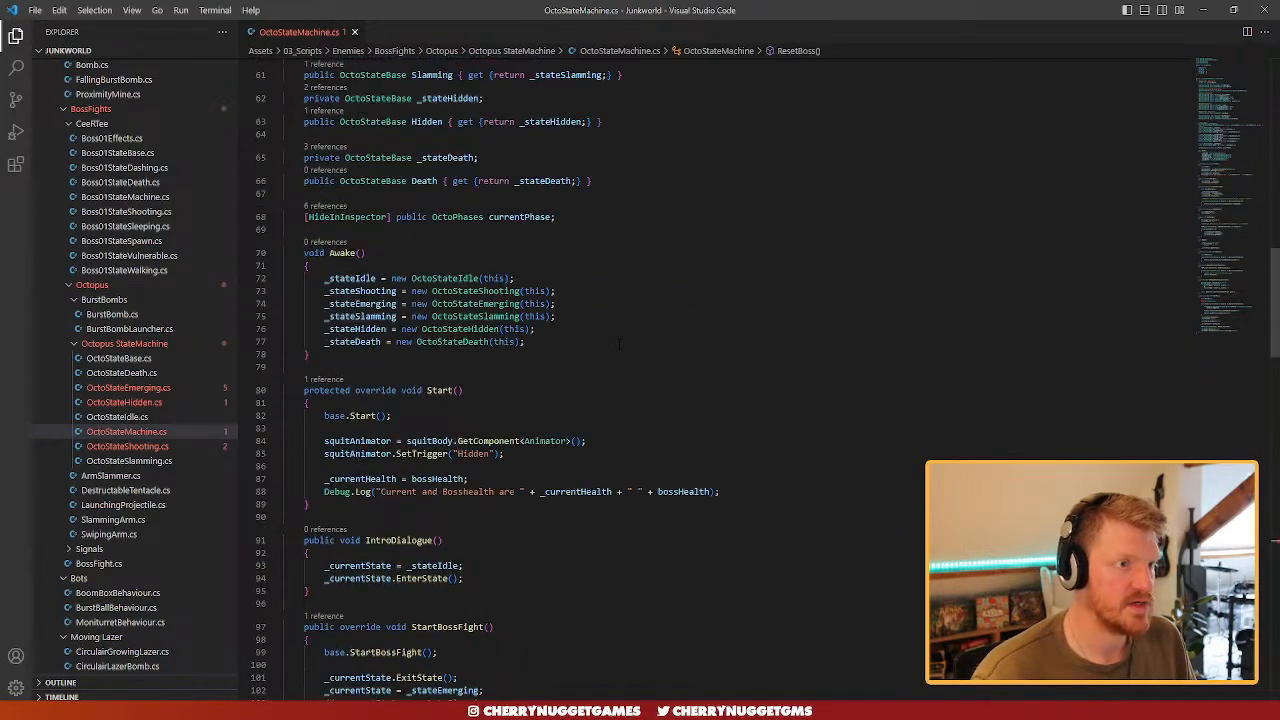
{"action": "left_click_drag", "start_coordinate": [504, 453], "coordinate": [324, 453]}
{"action": "key", "text": "ctrl+c"}
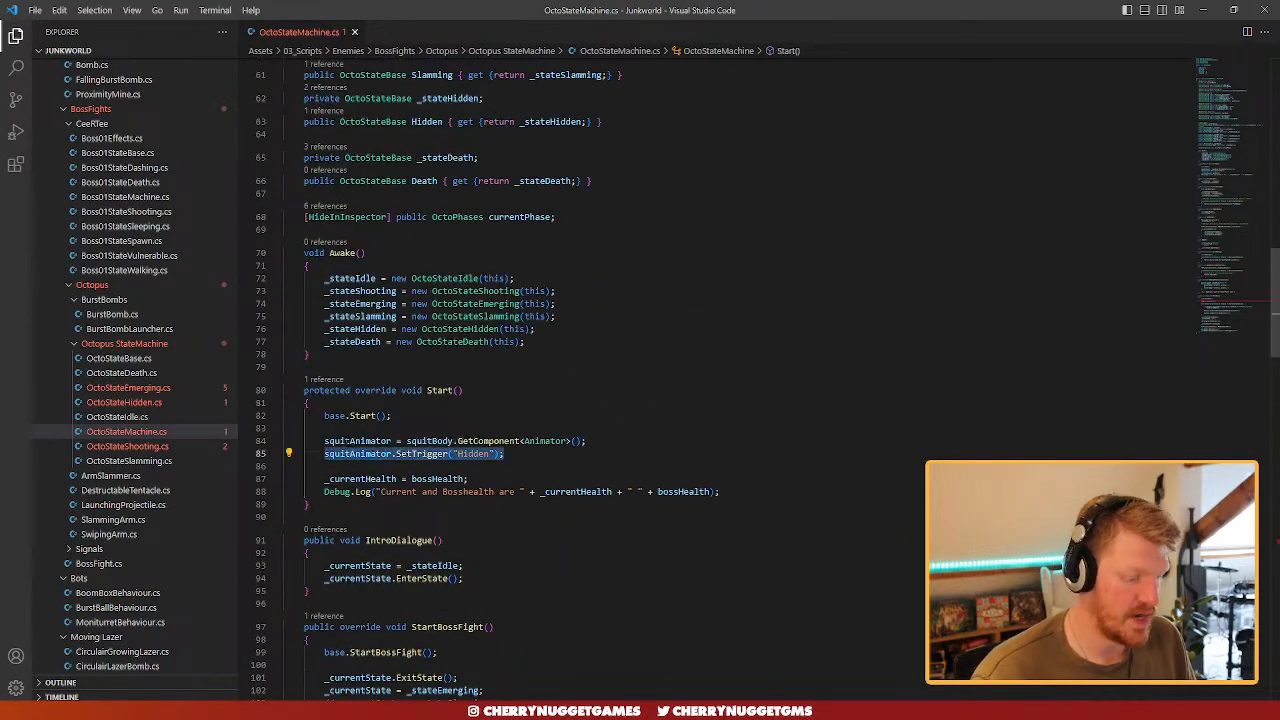
{"action": "scroll", "coordinate": [574, 447], "scroll_direction": "down", "scroll_amount": 3}
{"action": "scroll", "coordinate": [574, 447], "scroll_direction": "down", "scroll_amount": 20}
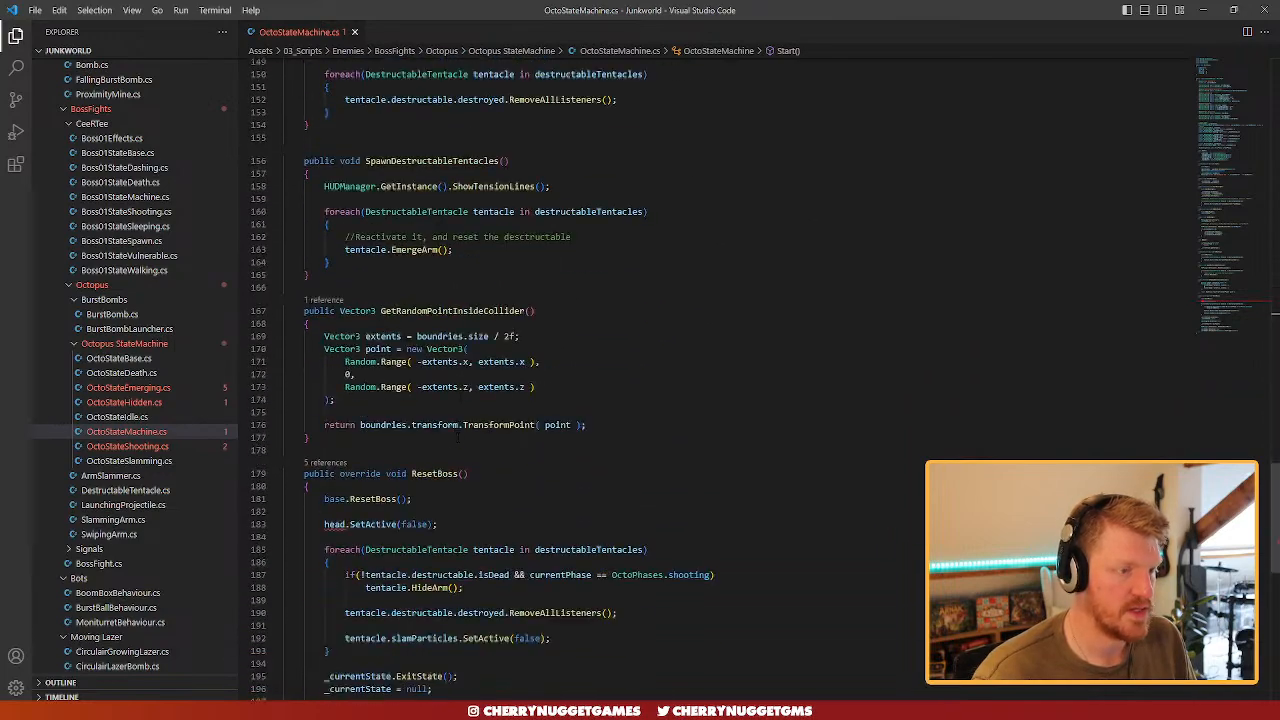
{"action": "left_click_drag", "start_coordinate": [437, 357], "coordinate": [324, 357]}
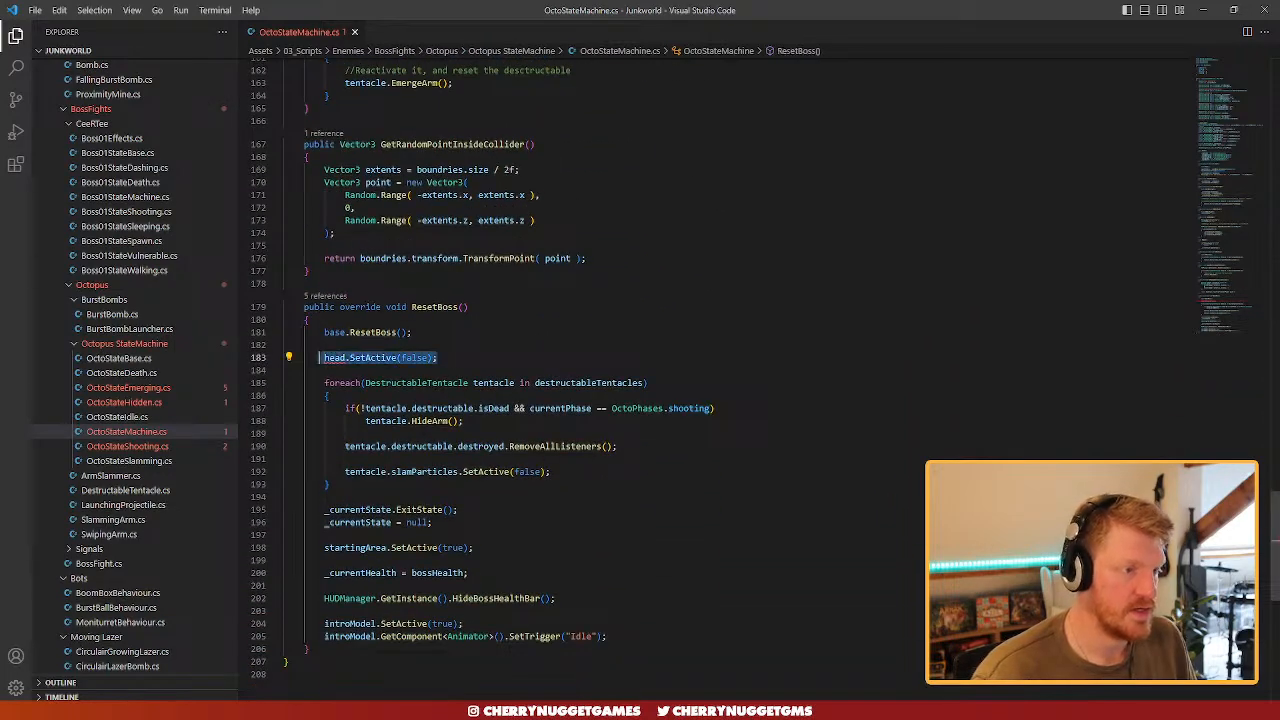
{"action": "key", "text": "ctrl+v"}
{"action": "key", "text": "ctrl+s"}
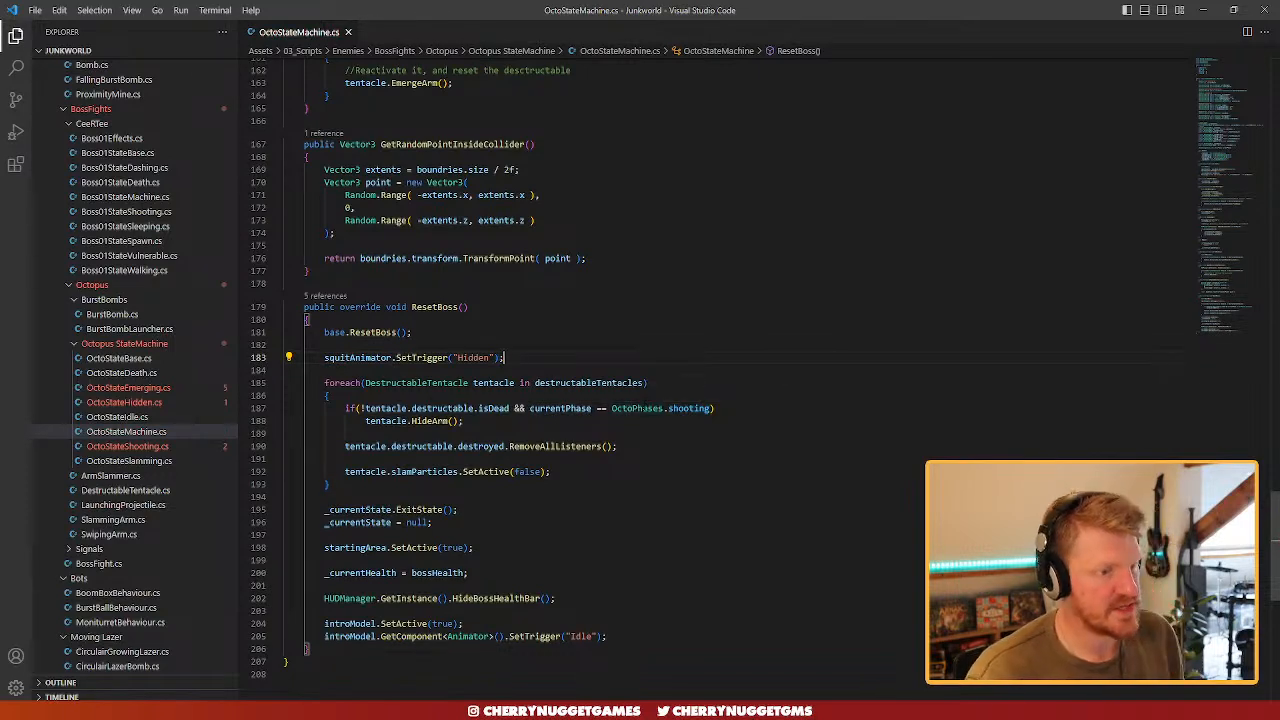
- In OctoStateEmerging.cs, comment out the head activation and DOLocalMoveY block in EmergeFromWater with /* and */, and save the script
{"action": "left_click", "coordinate": [140, 388]}
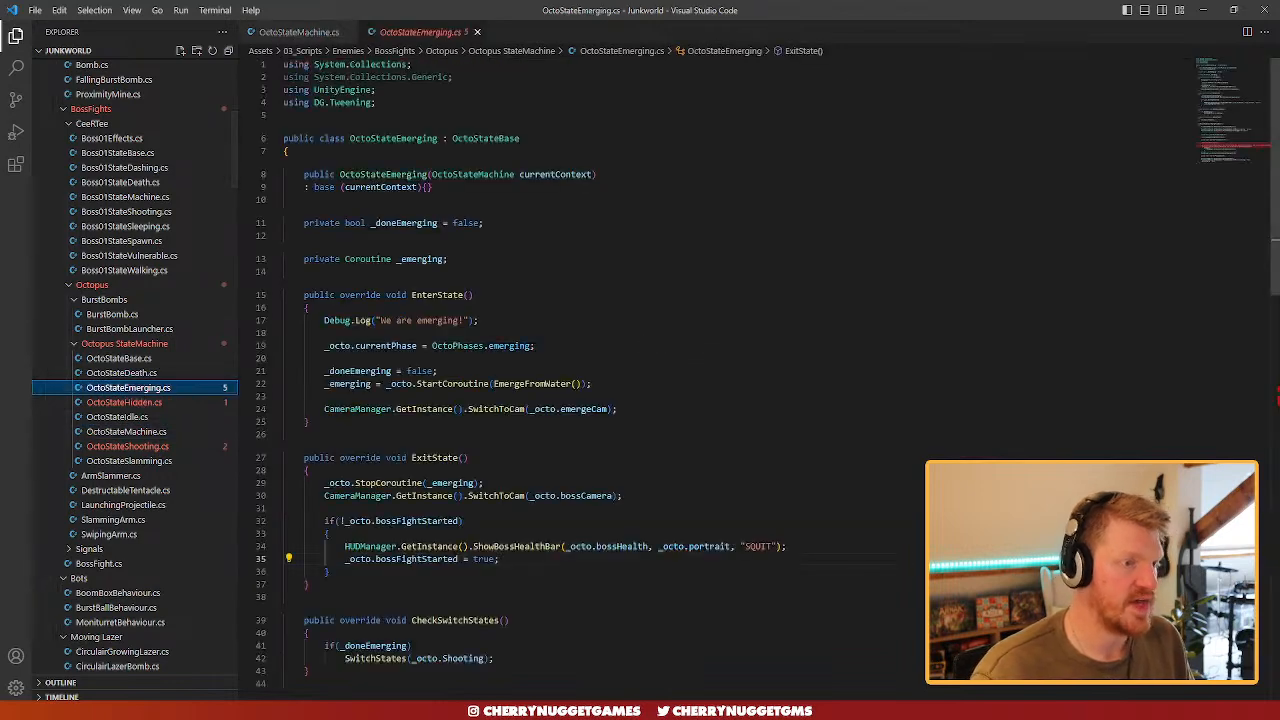
{"action": "scroll", "coordinate": [684, 340], "scroll_direction": "down", "scroll_amount": 10}
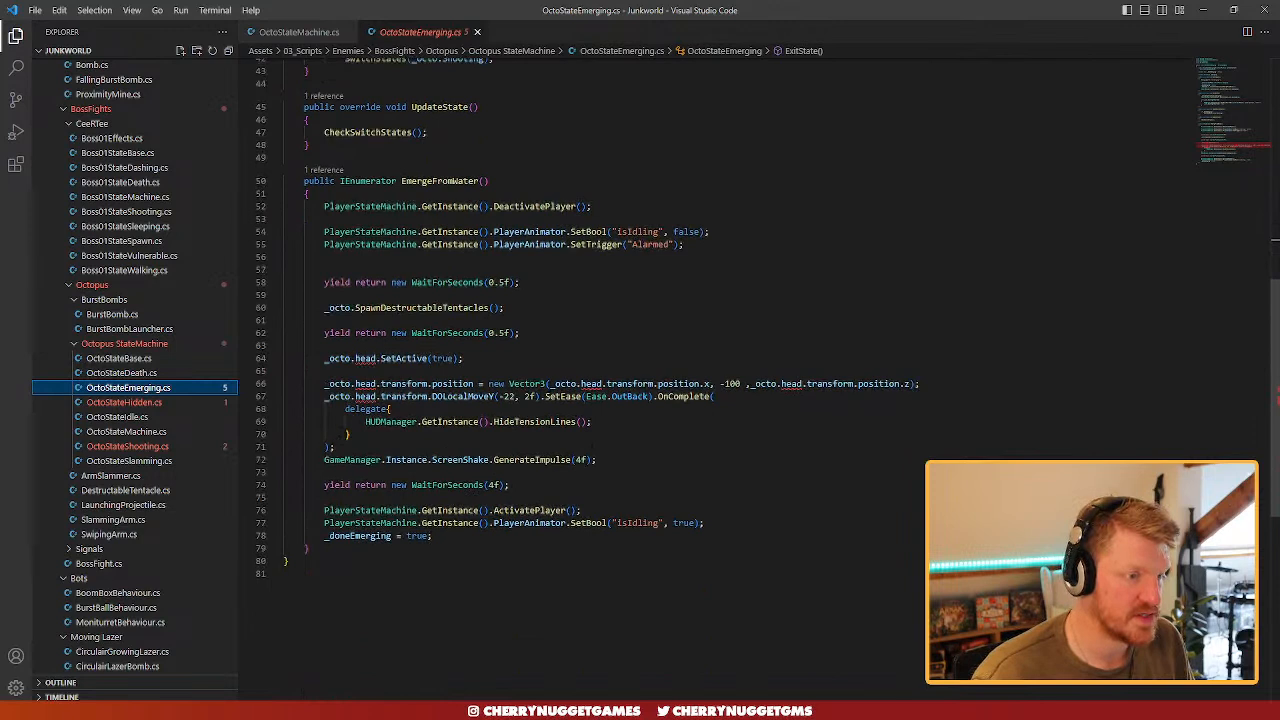
{"action": "left_click", "coordinate": [592, 447]}
{"action": "key", "text": "Return"}
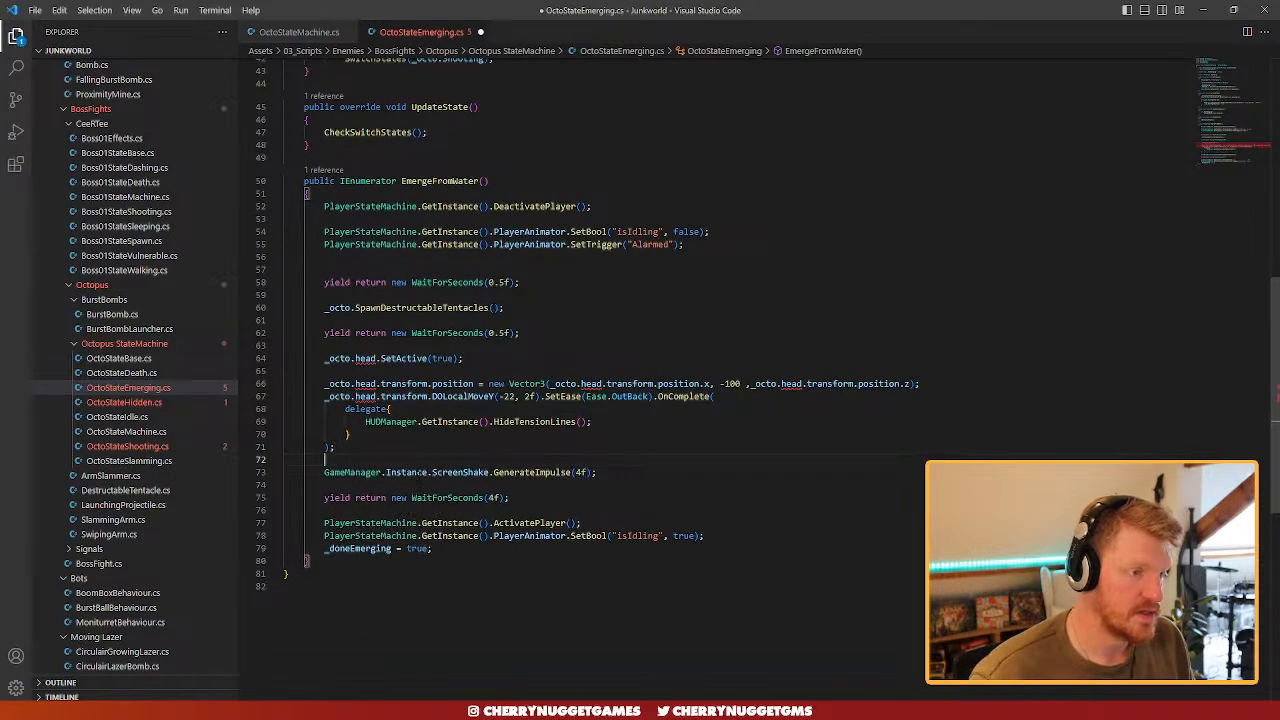
{"action": "left_click", "coordinate": [324, 358]}
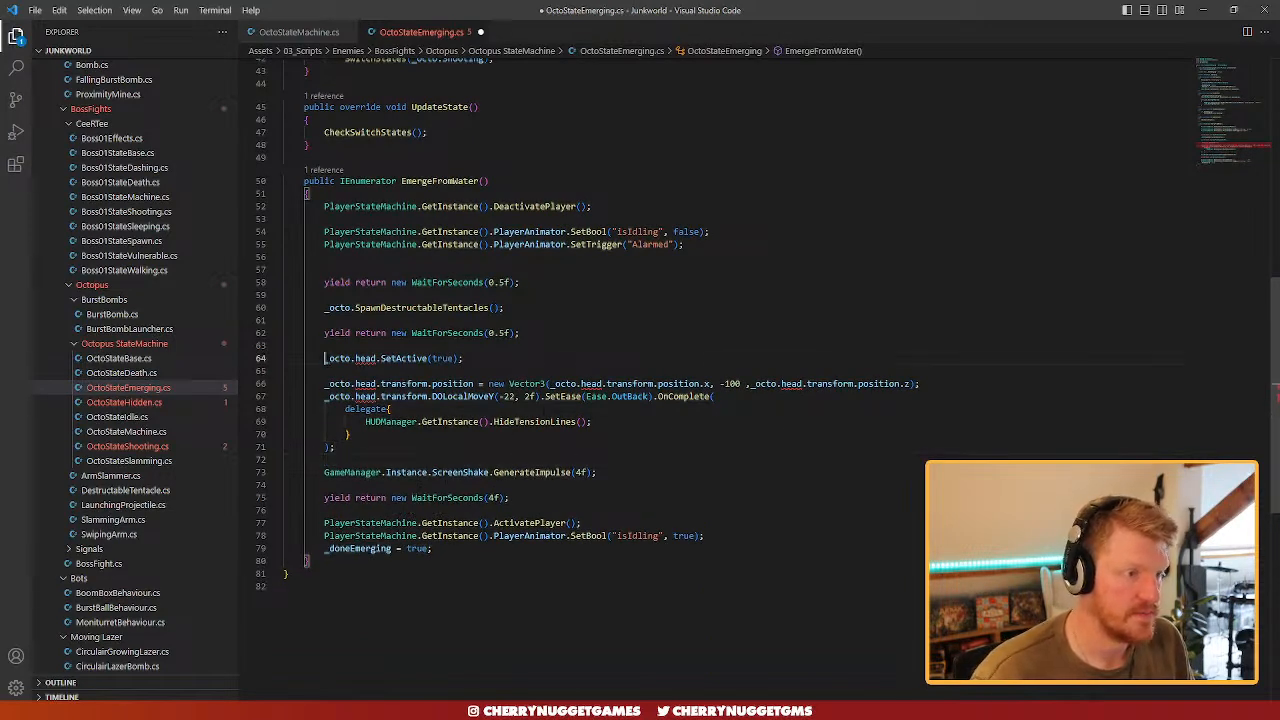
{"action": "left_click", "coordinate": [338, 346]}
{"action": "key", "text": "Return"}
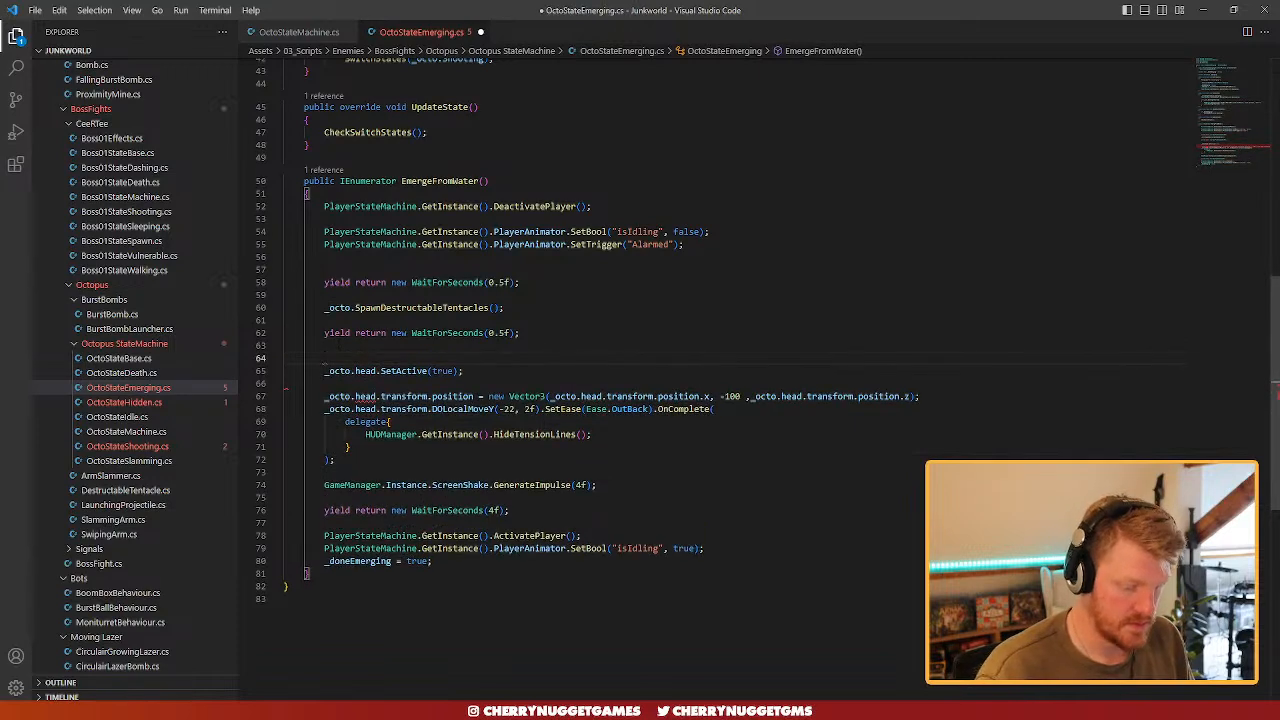
{"action": "type", "text": "/*"}
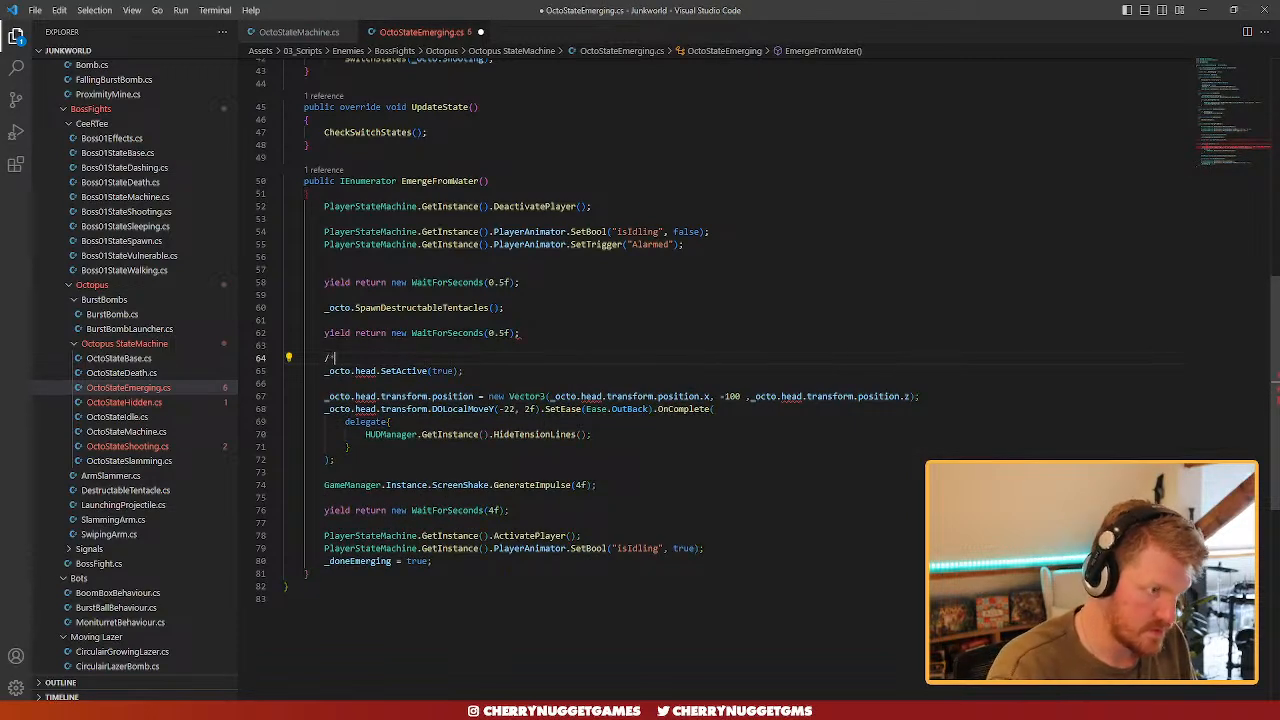
{"action": "left_click", "coordinate": [336, 460]}
{"action": "key", "text": "Return"}
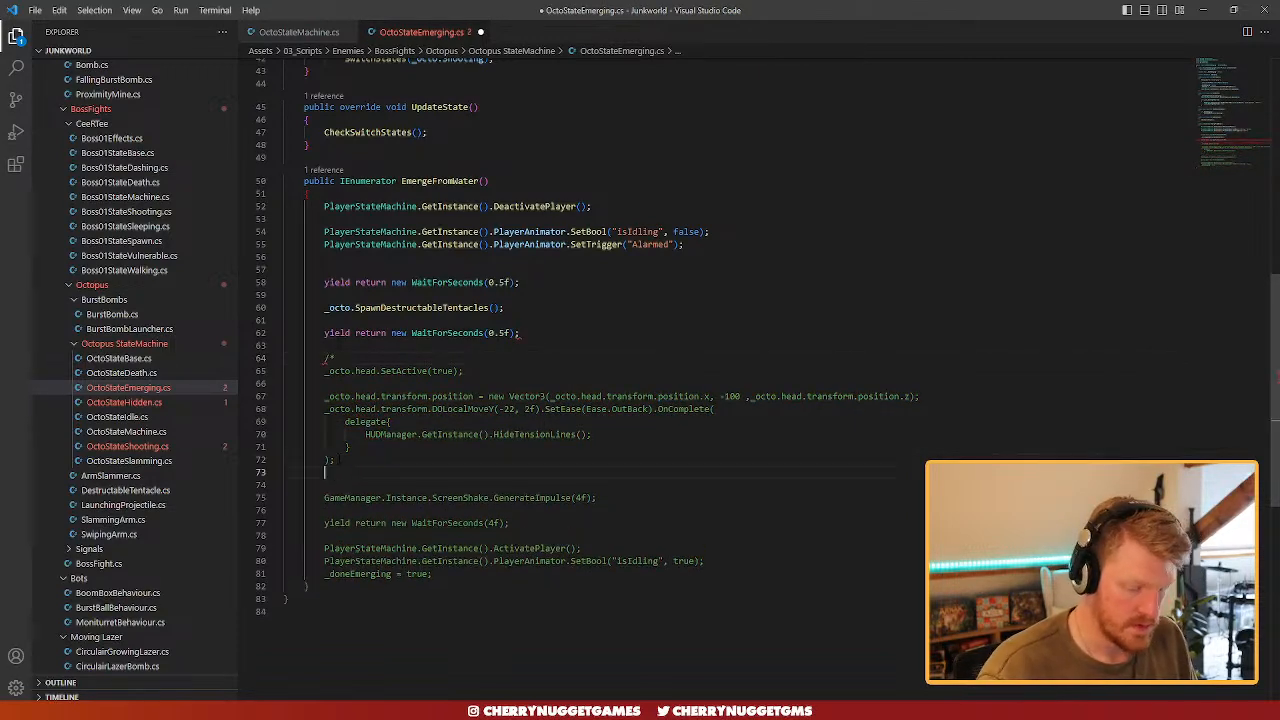
{"action": "type", "text": "/*/"}
{"action": "key", "text": "ctrl+s"}
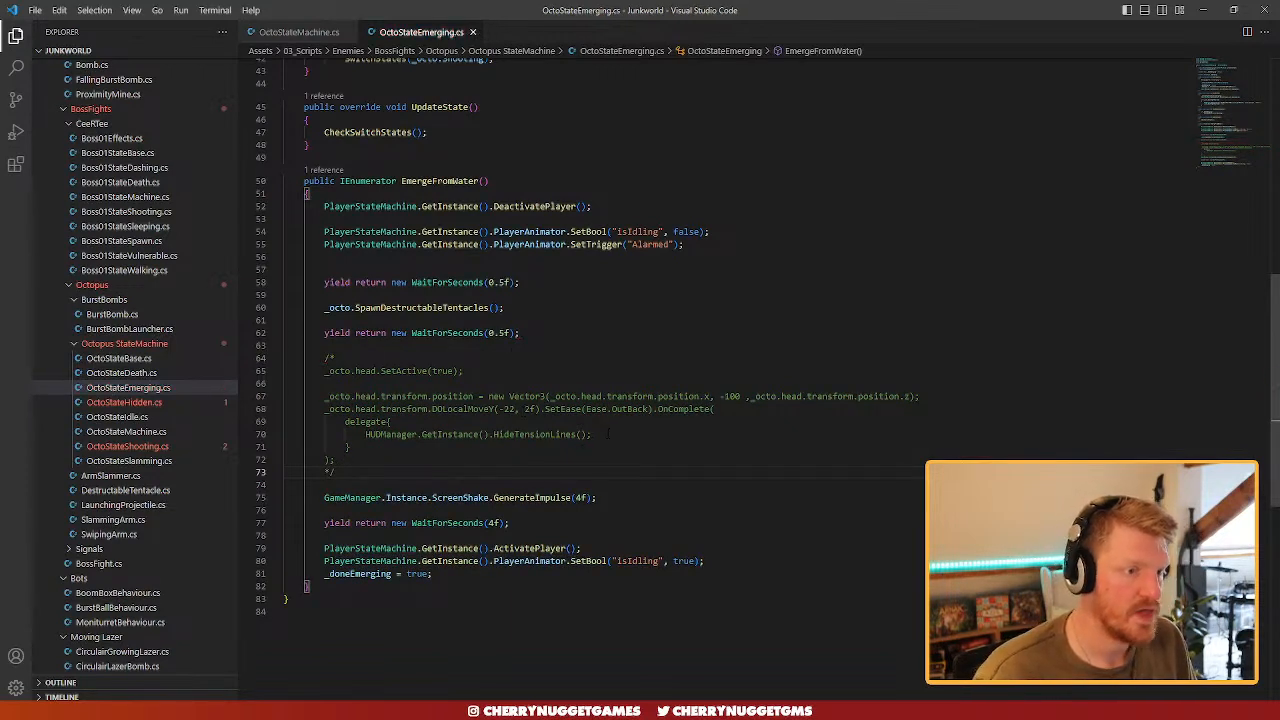
- Copy HUDManager.GetInstance().HideTensionLines(); from the commented block to directly above the GenerateImpulse call
{"action": "left_click_drag", "start_coordinate": [607, 433], "coordinate": [365, 434]}
{"action": "key", "text": "ctrl+c"}
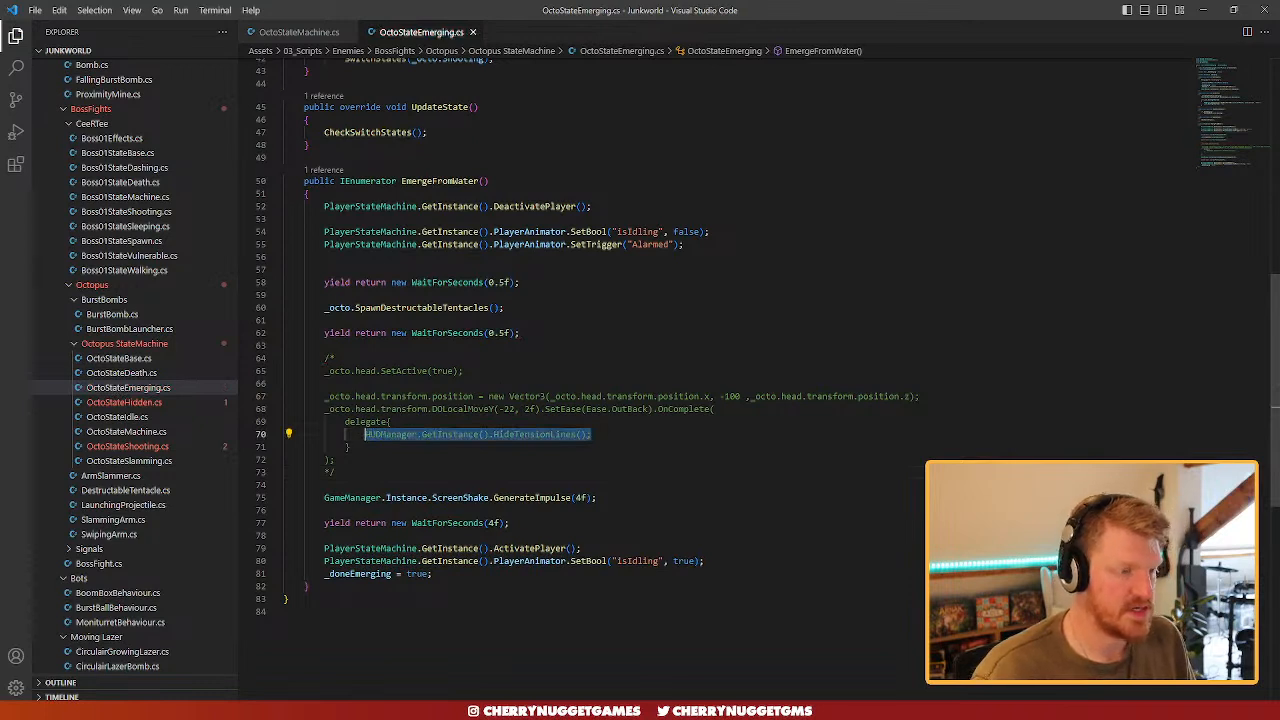
{"action": "left_click", "coordinate": [336, 472]}
{"action": "key", "text": "Return"}
{"action": "key", "text": "Return"}
{"action": "key", "text": "ctrl+v"}
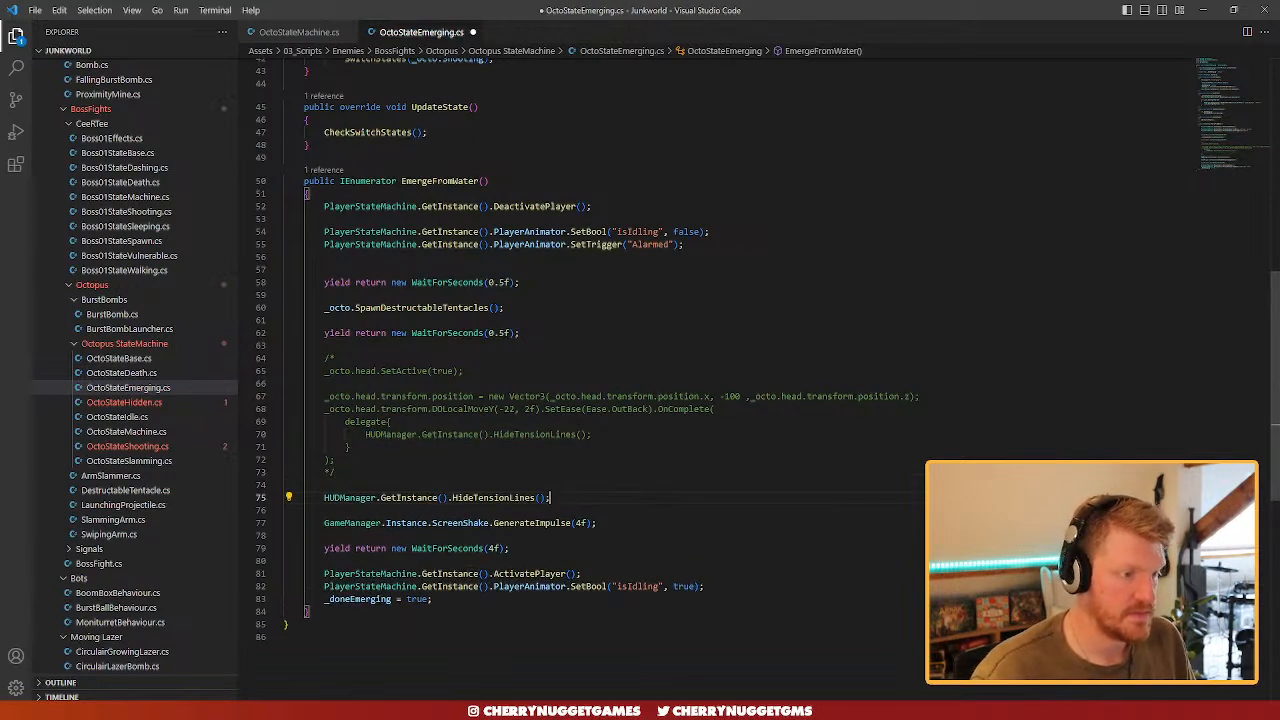
{"action": "key", "text": "Down"}
{"action": "key", "text": "BackSpace"}
- Start a new statement _octo.squitAnimator.SetTrigger between the commented block and the HideTensionLines call, separated by blank lines
{"action": "key", "text": "Up"}
{"action": "key", "text": "Up"}
{"action": "key", "text": "Return"}
{"action": "key", "text": "Return"}
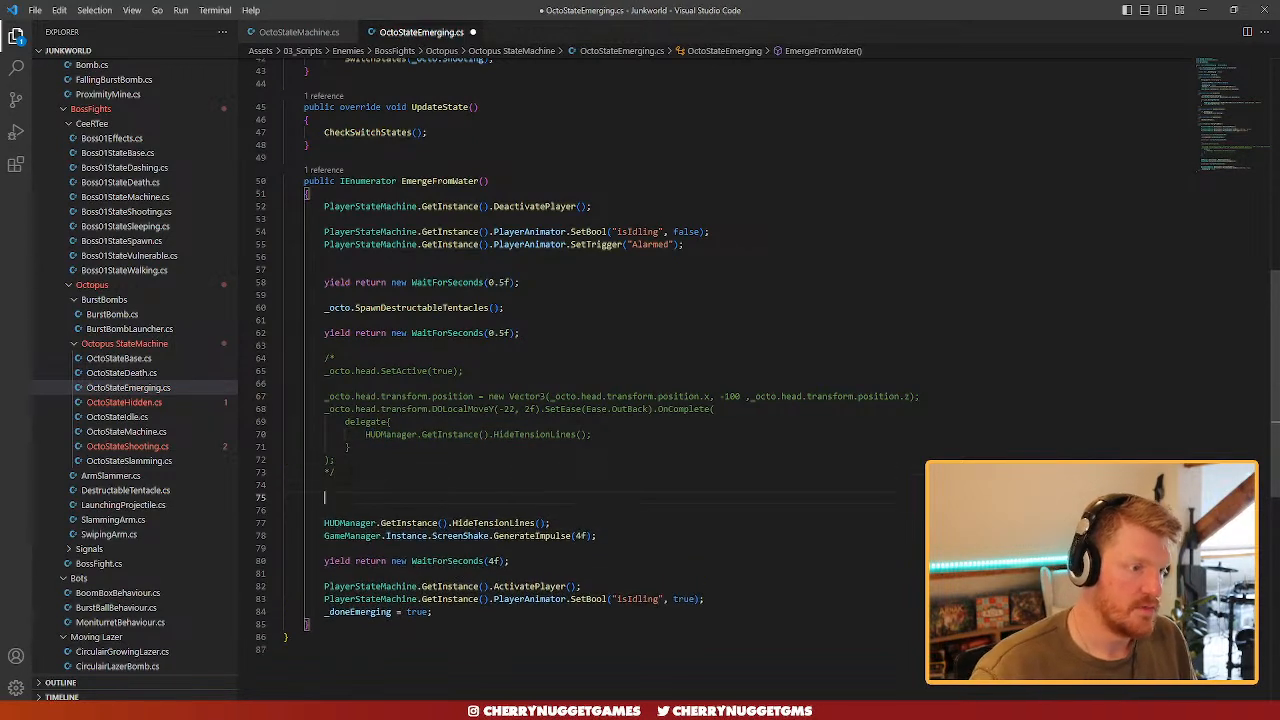
{"action": "type", "text": "_octo."}
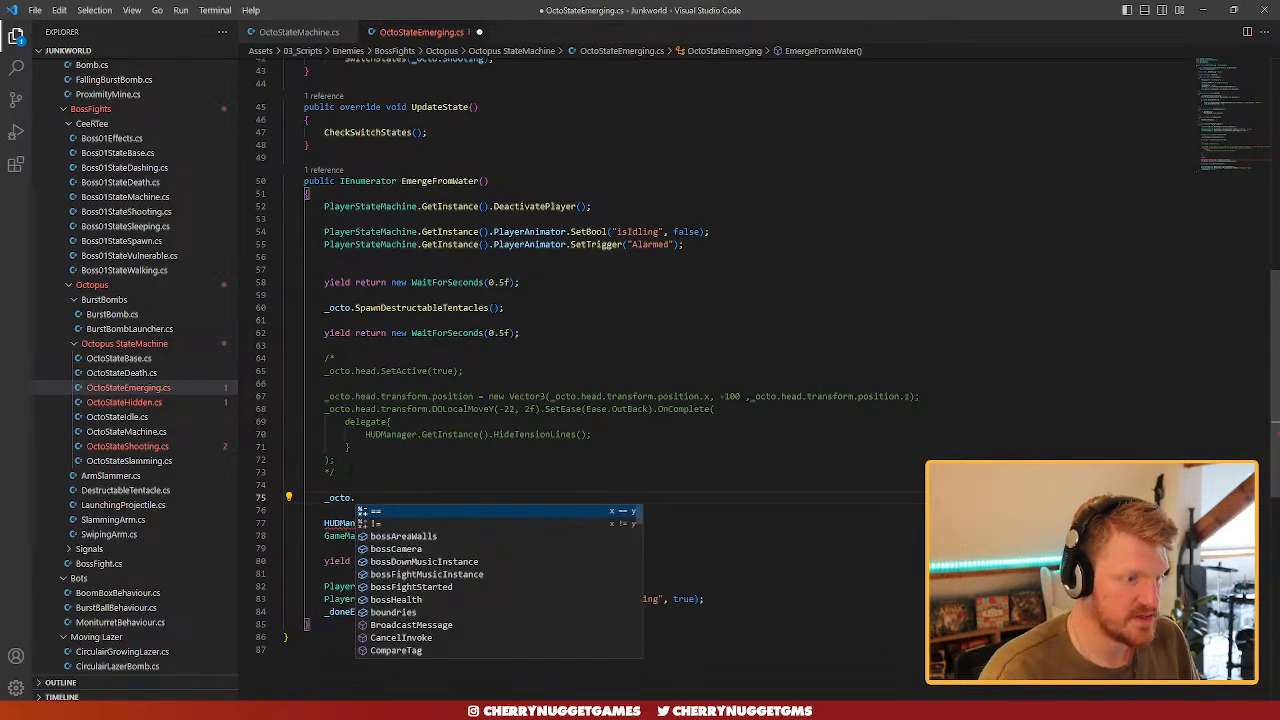
{"action": "type", "text": "sq"}
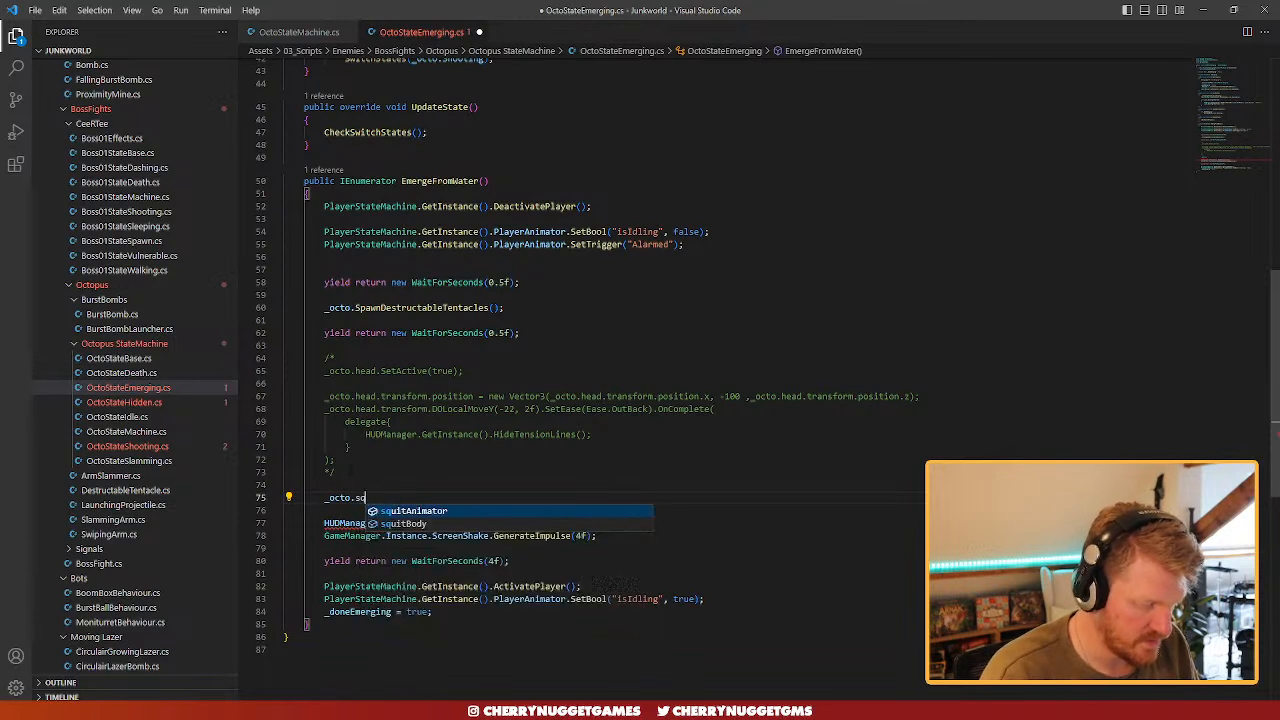
{"action": "type", "text": "uitAnimator.set"}
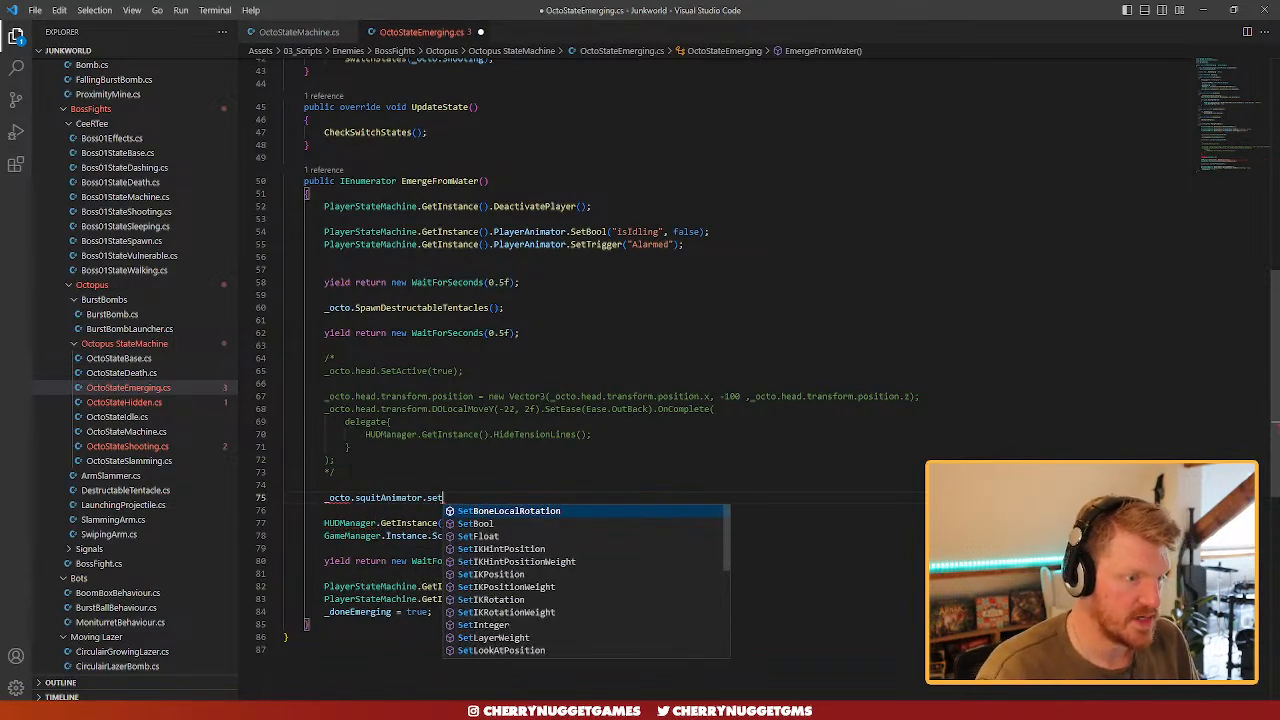
{"action": "type", "text": "t"}
{"action": "type", "text": "r"}
{"action": "key", "text": "Tab"}
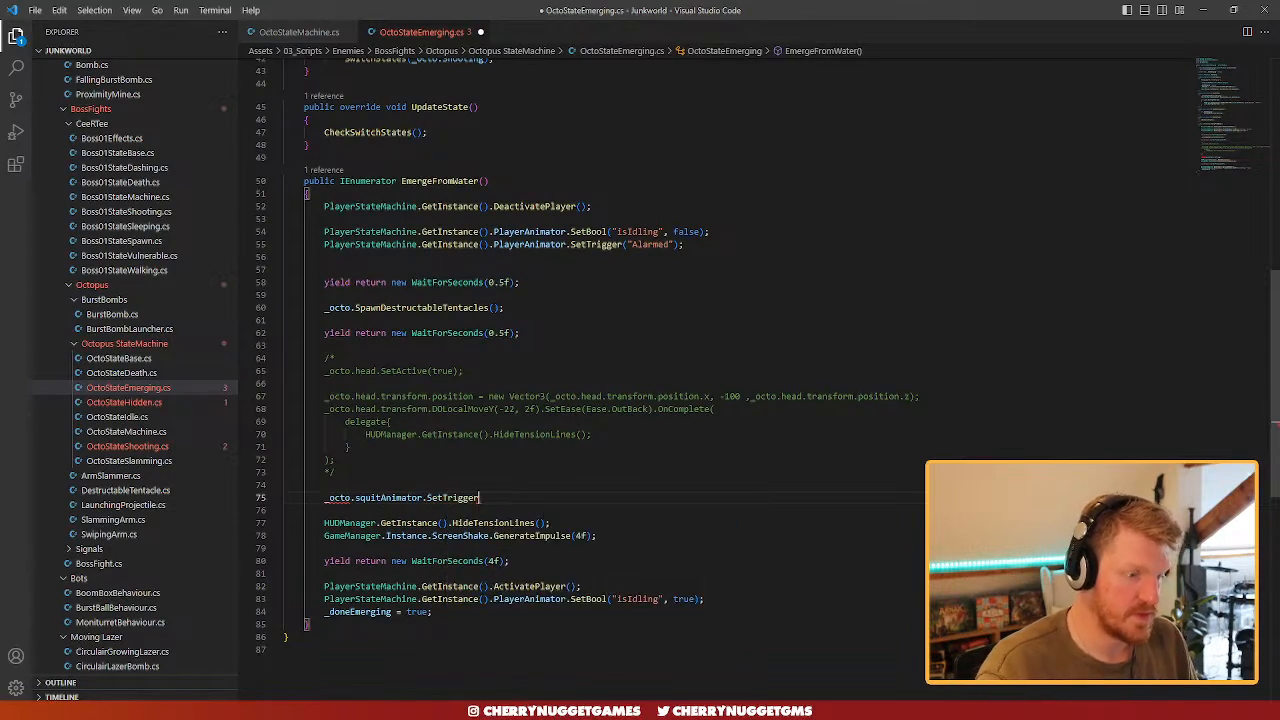
- Enter Emerge as the argument of the new _octo.squitAnimator.SetTrigger call in EmergeFromWater
{"action": "type", "text": "(\"Emer"}
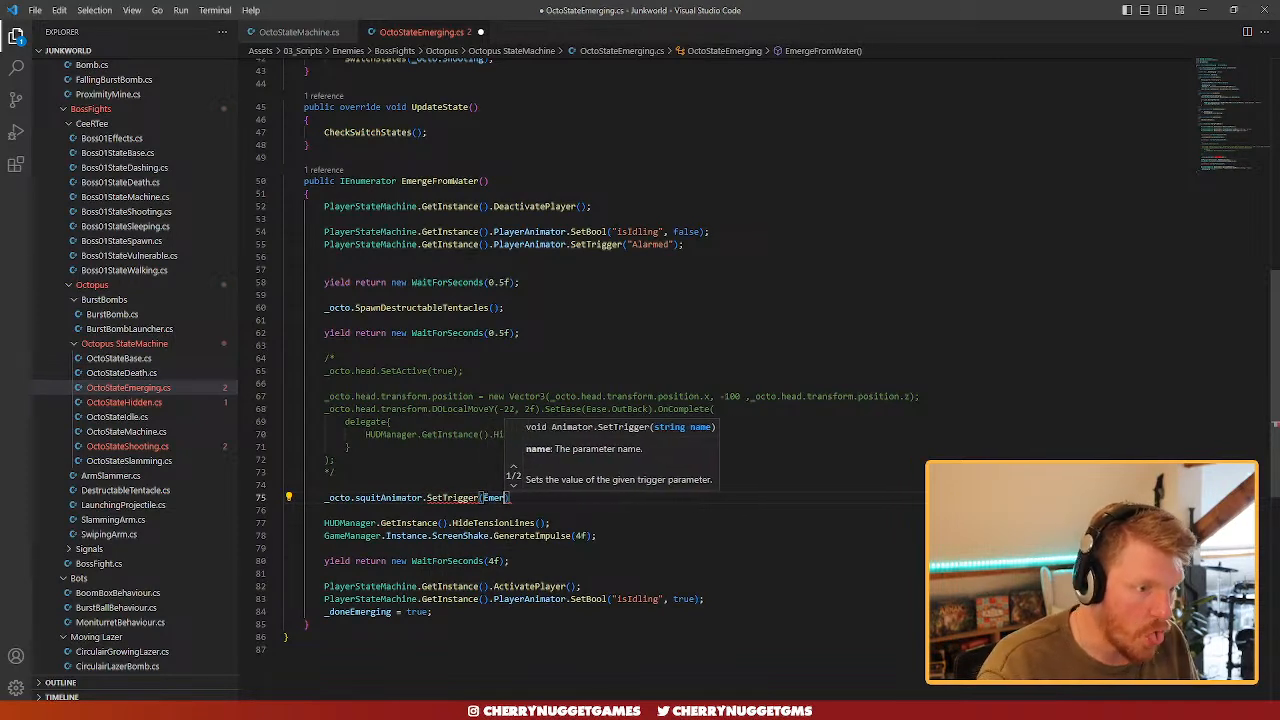
{"action": "key", "text": "BackSpace"}
{"action": "key", "text": "BackSpace"}
{"action": "key", "text": "BackSpace"}
{"action": "key", "text": "BackSpace"}
{"action": "key", "text": "BackSpace"}
{"action": "type", "text": "EmergeFromWater"}
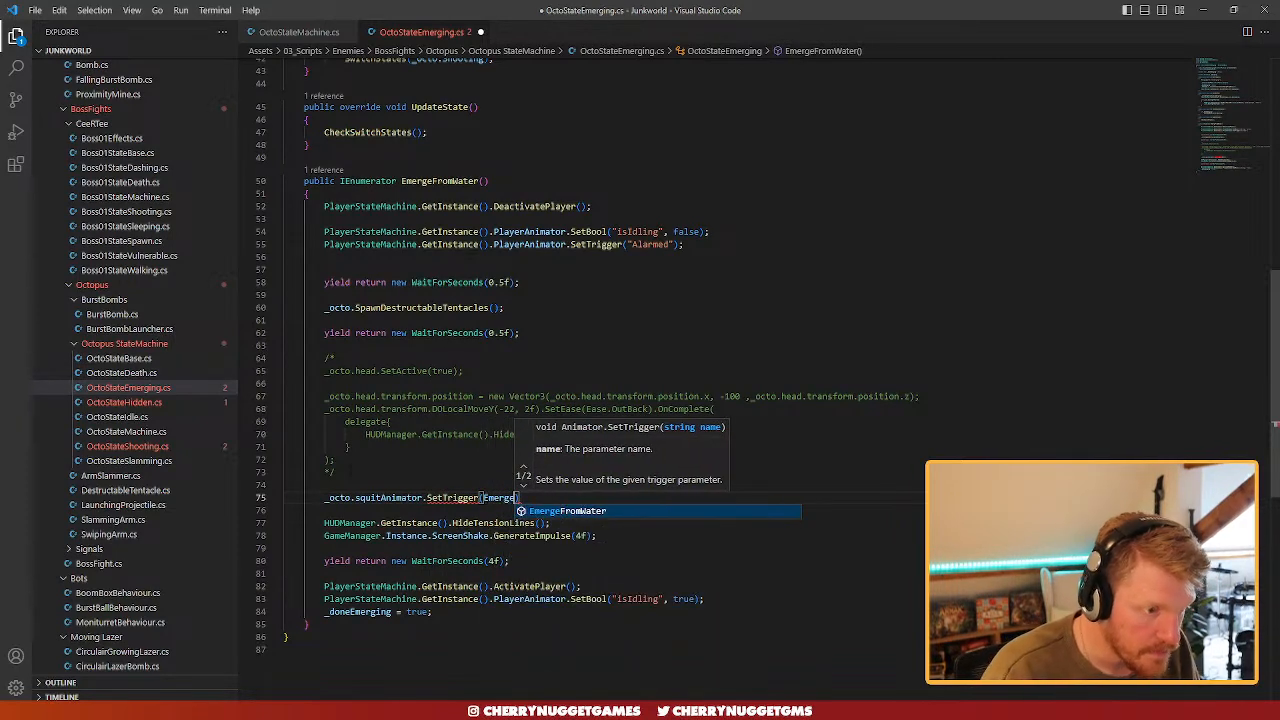
{"action": "key", "text": "BackSpace"}
{"action": "key", "text": "BackSpace"}
{"action": "key", "text": "BackSpace"}
{"action": "key", "text": "BackSpace"}
{"action": "key", "text": "BackSpace"}
{"action": "key", "text": "BackSpace"}
{"action": "key", "text": "BackSpace"}
{"action": "key", "text": "BackSpace"}
{"action": "key", "text": "BackSpace"}
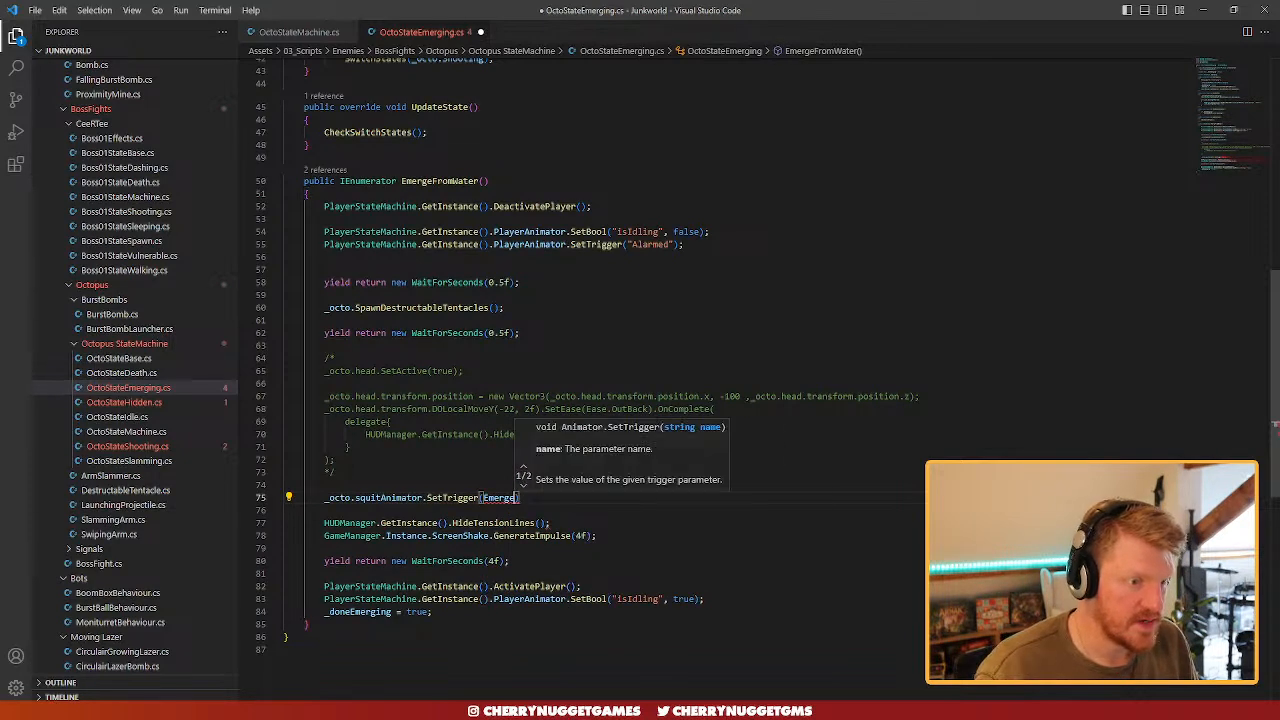
- Wrap the Emerge argument in double quotes, end the statement with a semicolon, and save OctoStateEmerging.cs
{"action": "type", "text": "\""}
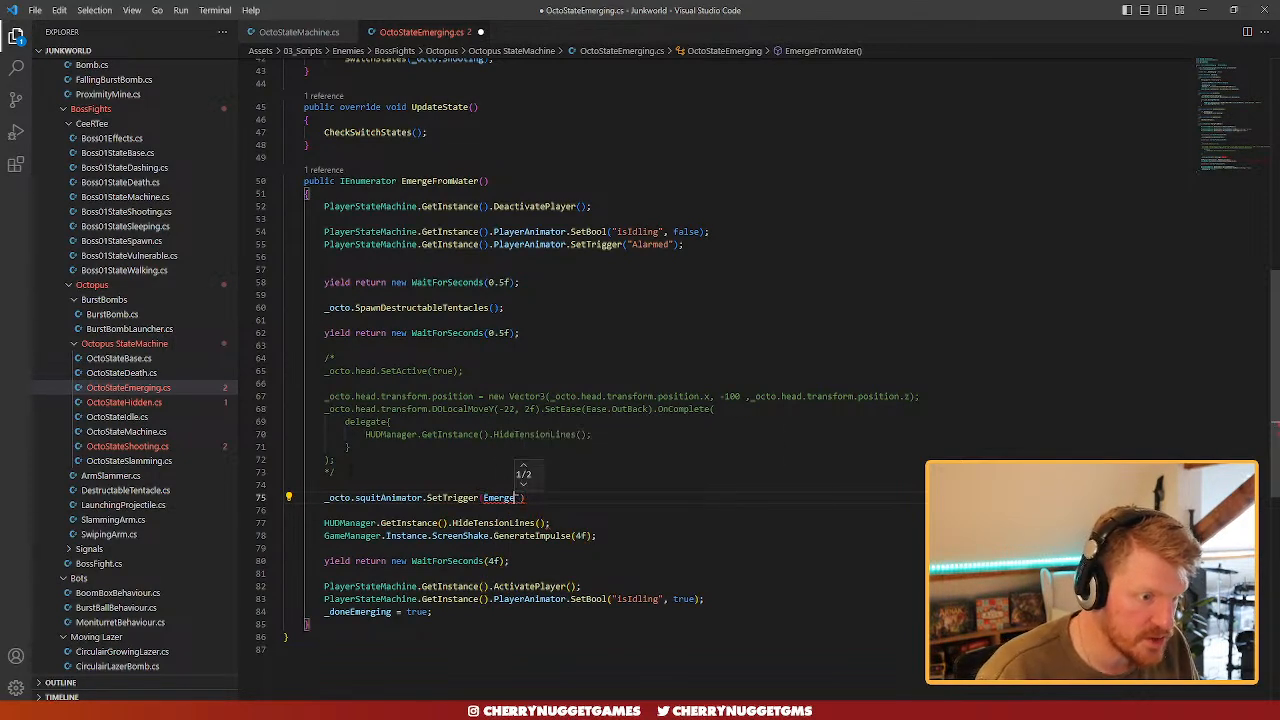
{"action": "key", "text": "Left"}
{"action": "key", "text": "Left"}
{"action": "key", "text": "Left"}
{"action": "key", "text": "Left"}
{"action": "key", "text": "Left"}
{"action": "key", "text": "Left"}
{"action": "key", "text": "Left"}
{"action": "key", "text": "Right"}
{"action": "type", "text": "\""}
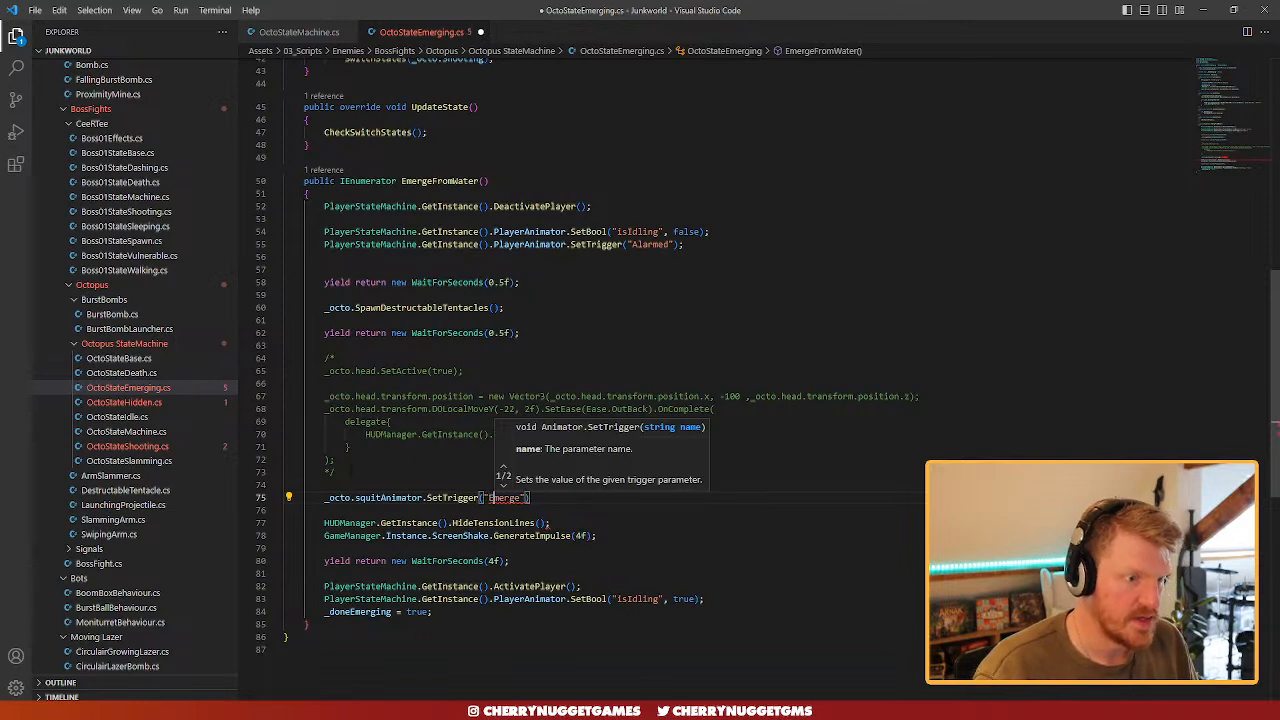
{"action": "key", "text": "End"}
{"action": "type", "text": ";"}
{"action": "key", "text": "ctrl+s"}
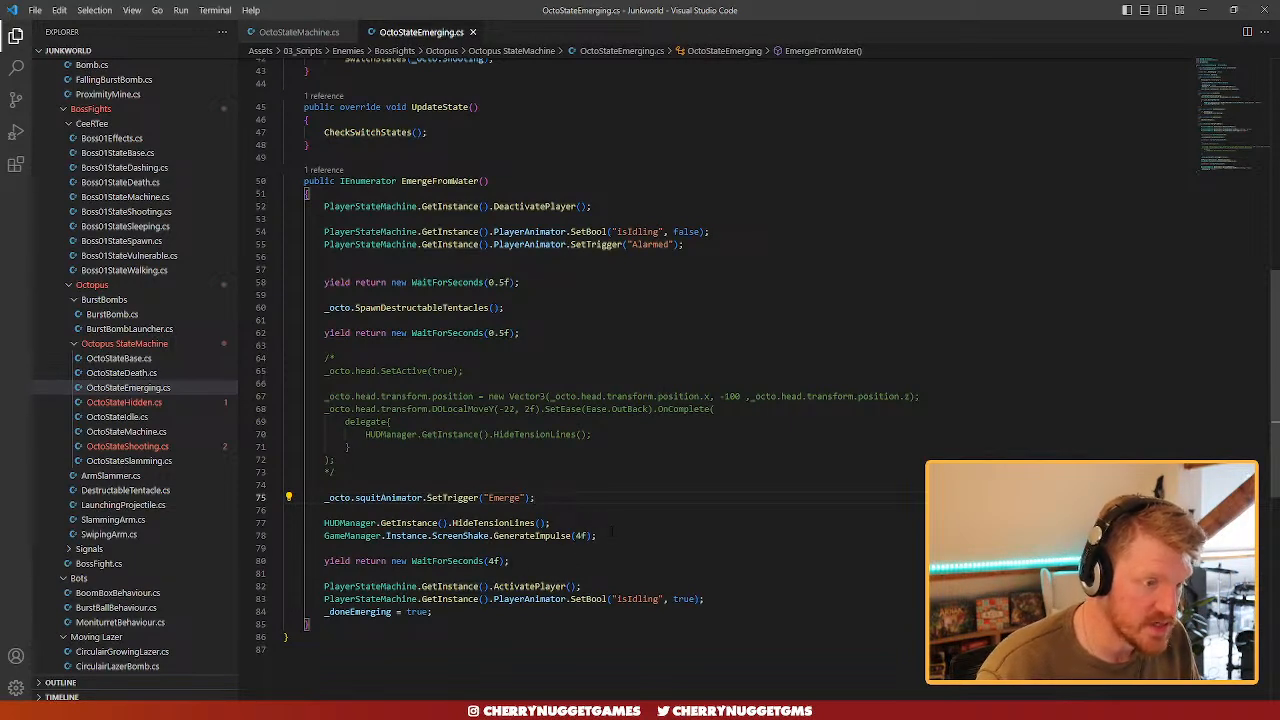
{"action": "left_click_drag", "start_coordinate": [611, 535], "coordinate": [285, 497]}
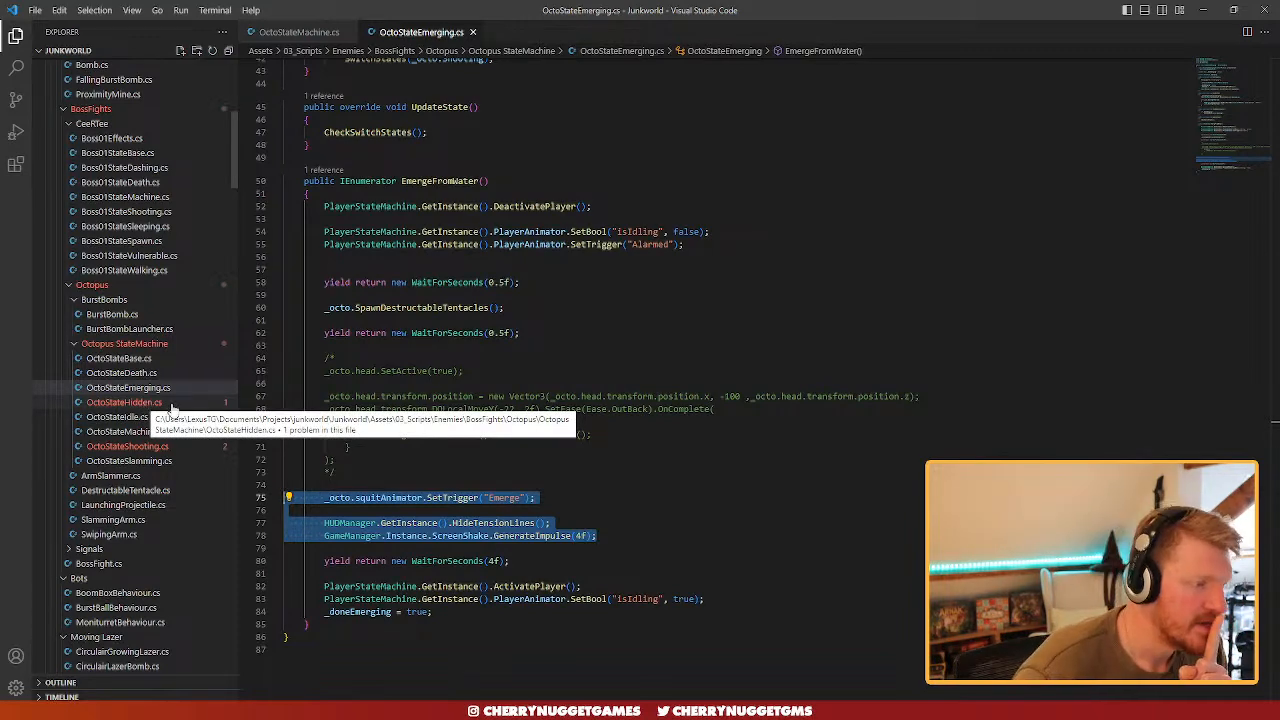
- In OctoStateHidden.cs, comment out the _octo.head DOLocalMoveY line in HideInWater and add an empty line below it
{"action": "left_click", "coordinate": [128, 402]}
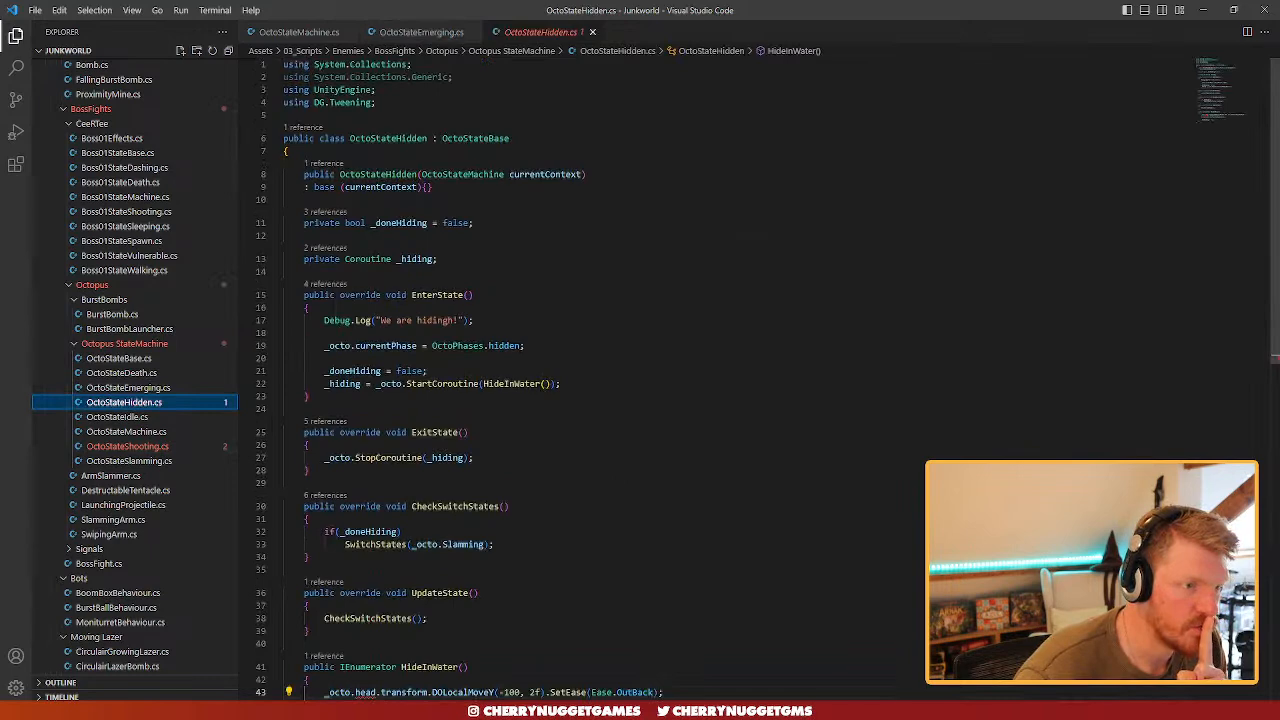
{"action": "left_click", "coordinate": [447, 320]}
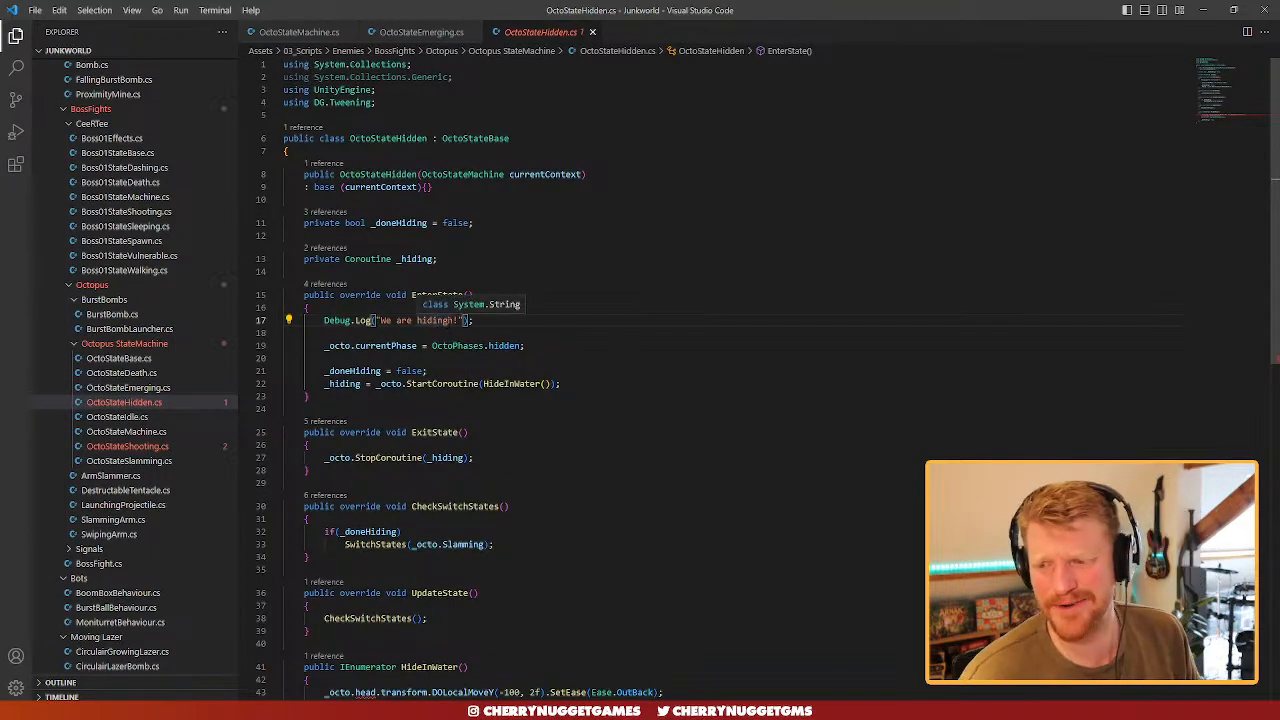
{"action": "scroll", "coordinate": [585, 412], "scroll_direction": "down", "scroll_amount": 6}
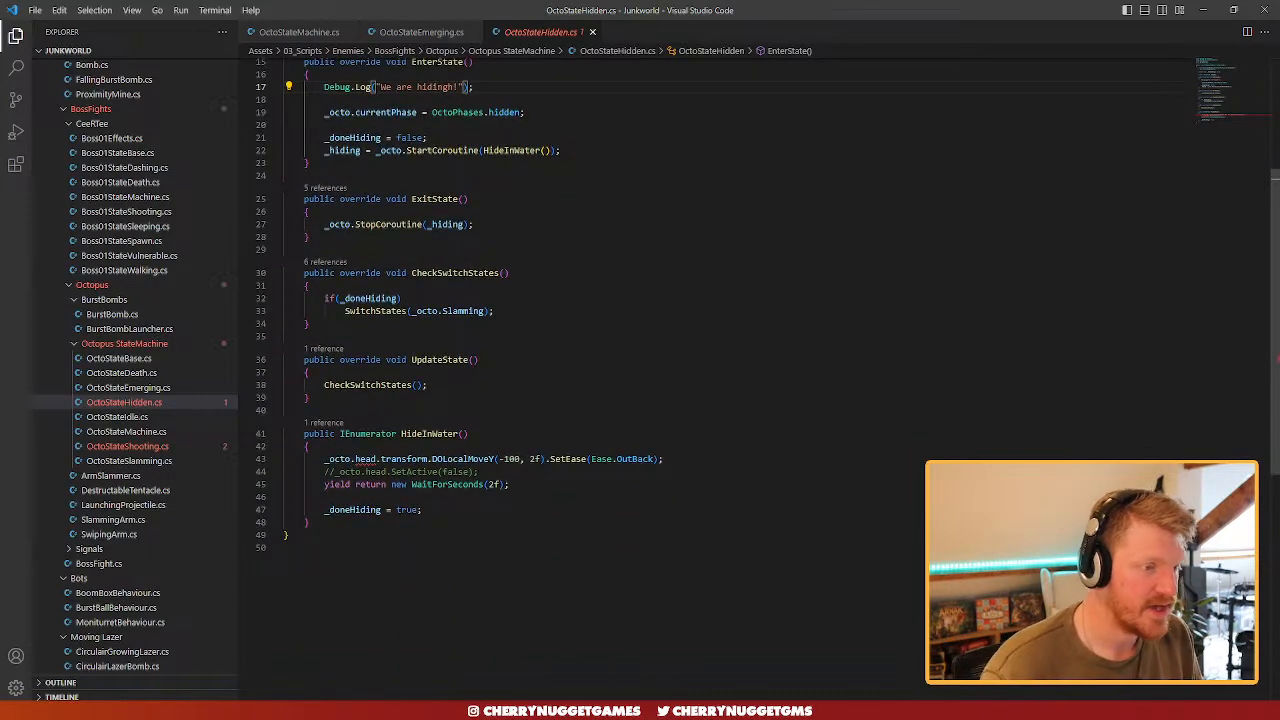
{"action": "left_click", "coordinate": [666, 459]}
{"action": "key", "text": "Return"}
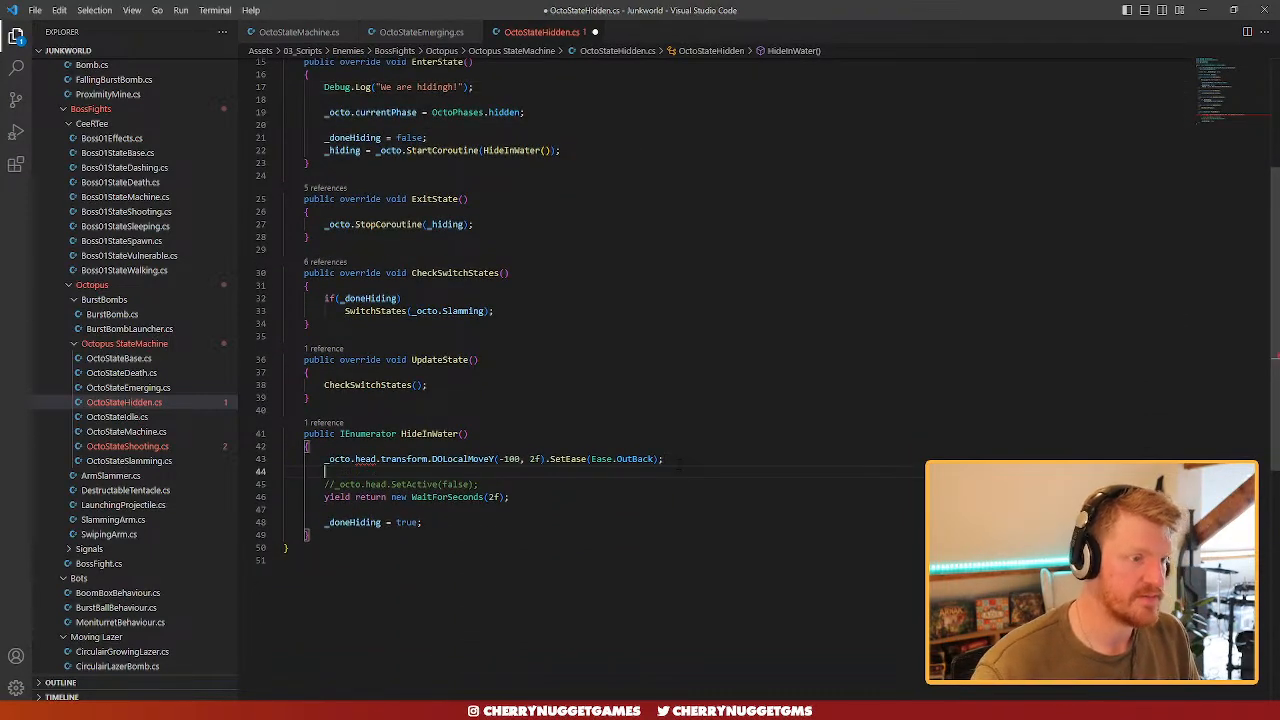
{"action": "key", "text": "ctrl+slash"}
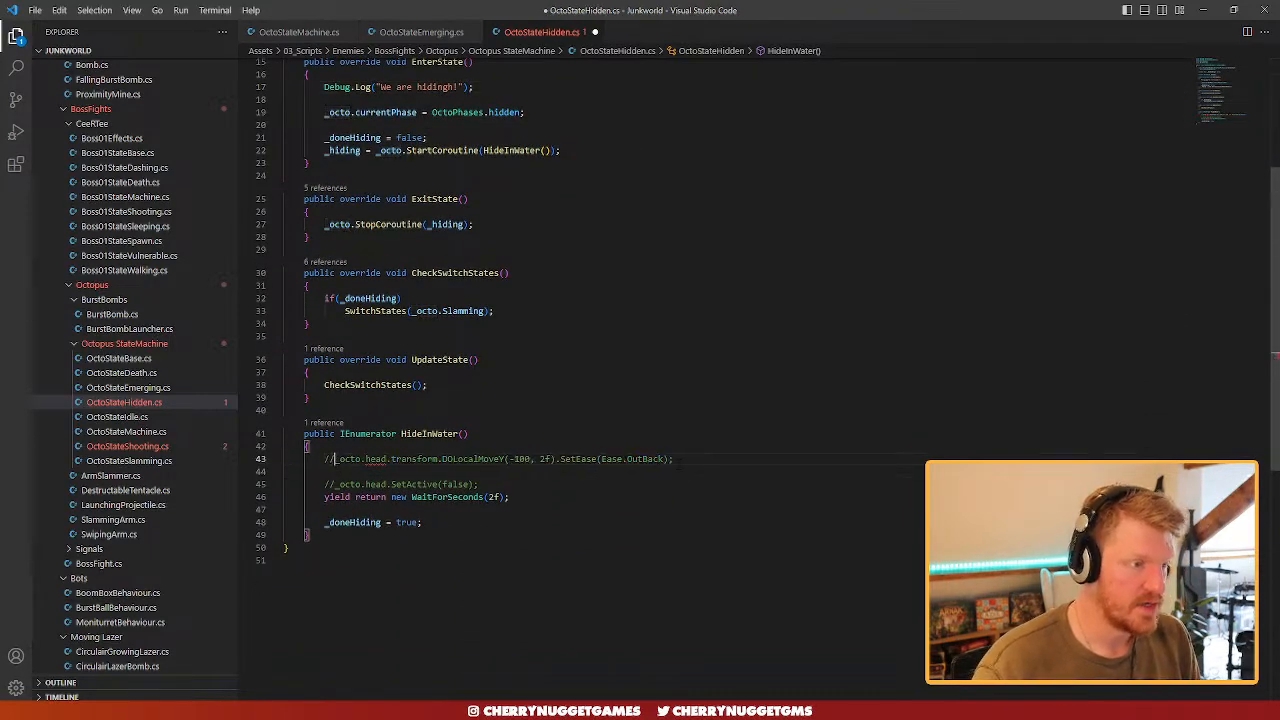
- Add _octo.squitAnimator.SetTrigger("Submerge"); below the commented DOLocalMoveY line in HideInWater, set off by blank lines, and save the script
{"action": "key", "text": "Down"}
{"action": "key", "text": "Return"}
{"action": "key", "text": "Tab"}
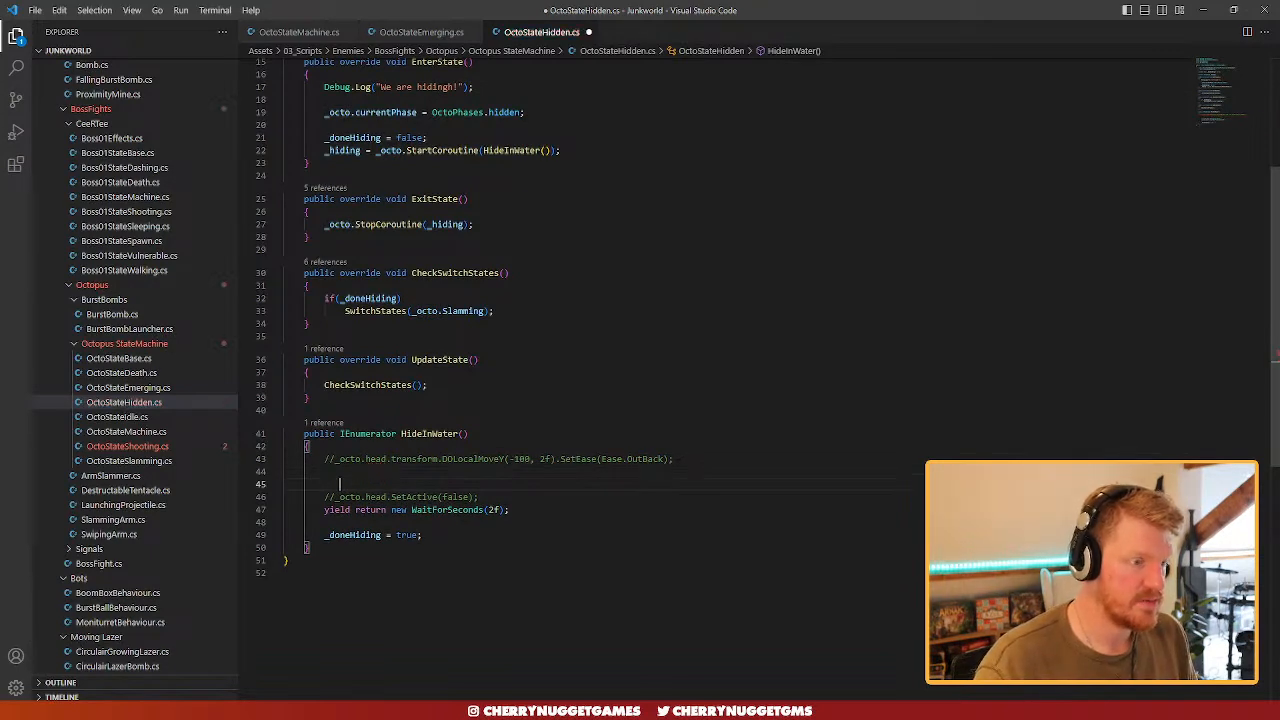
{"action": "type", "text": "VFXManager.GetInstance().HideTensionLines();"}
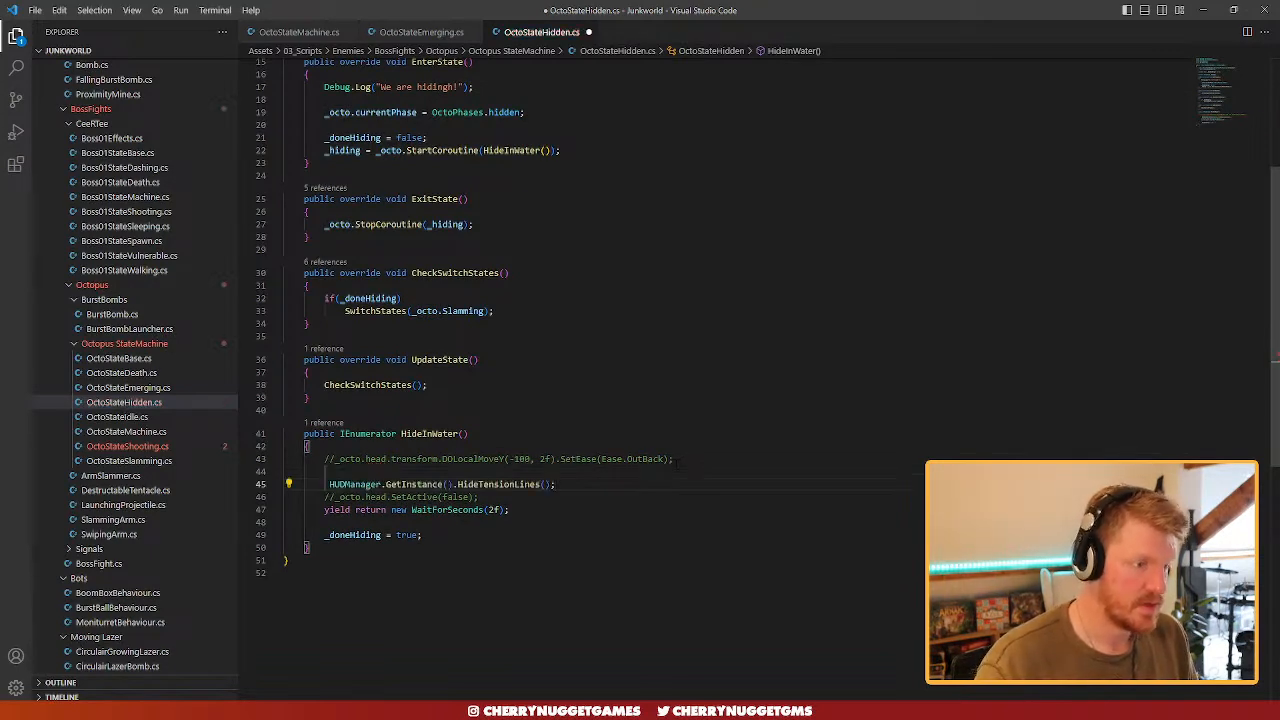
{"action": "key", "text": "ctrl+z"}
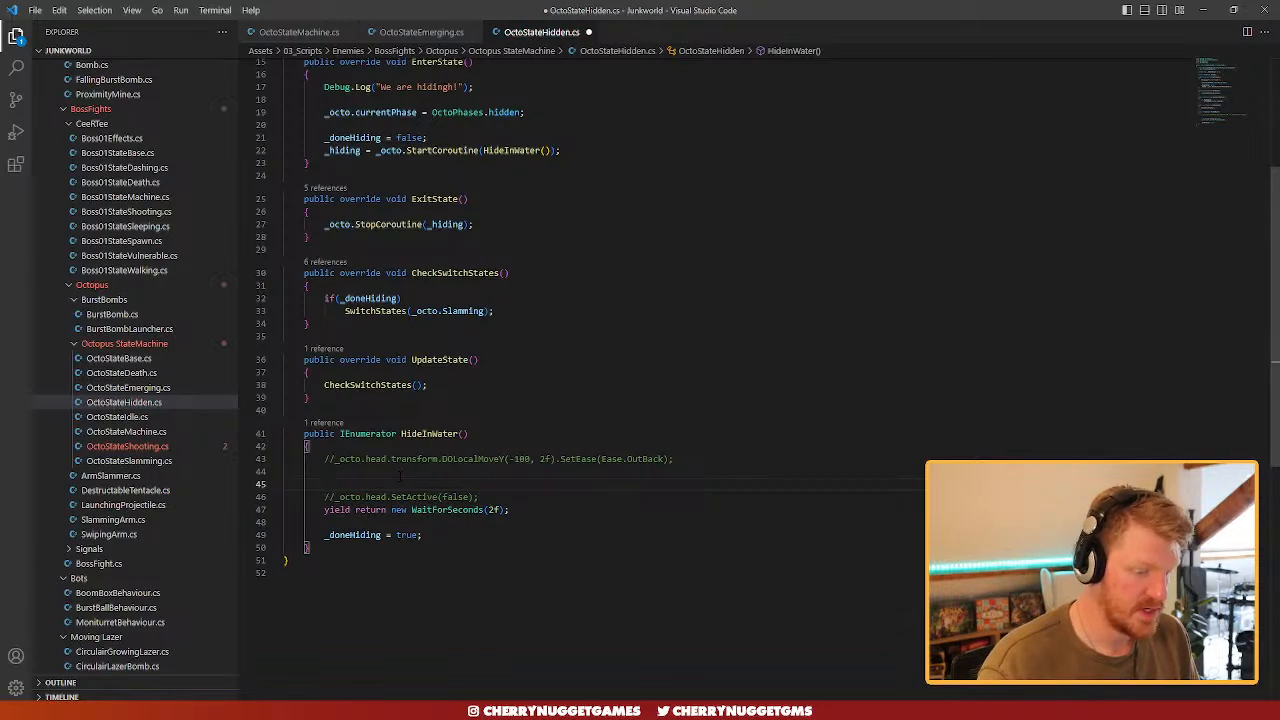
{"action": "type", "text": "_octo."}
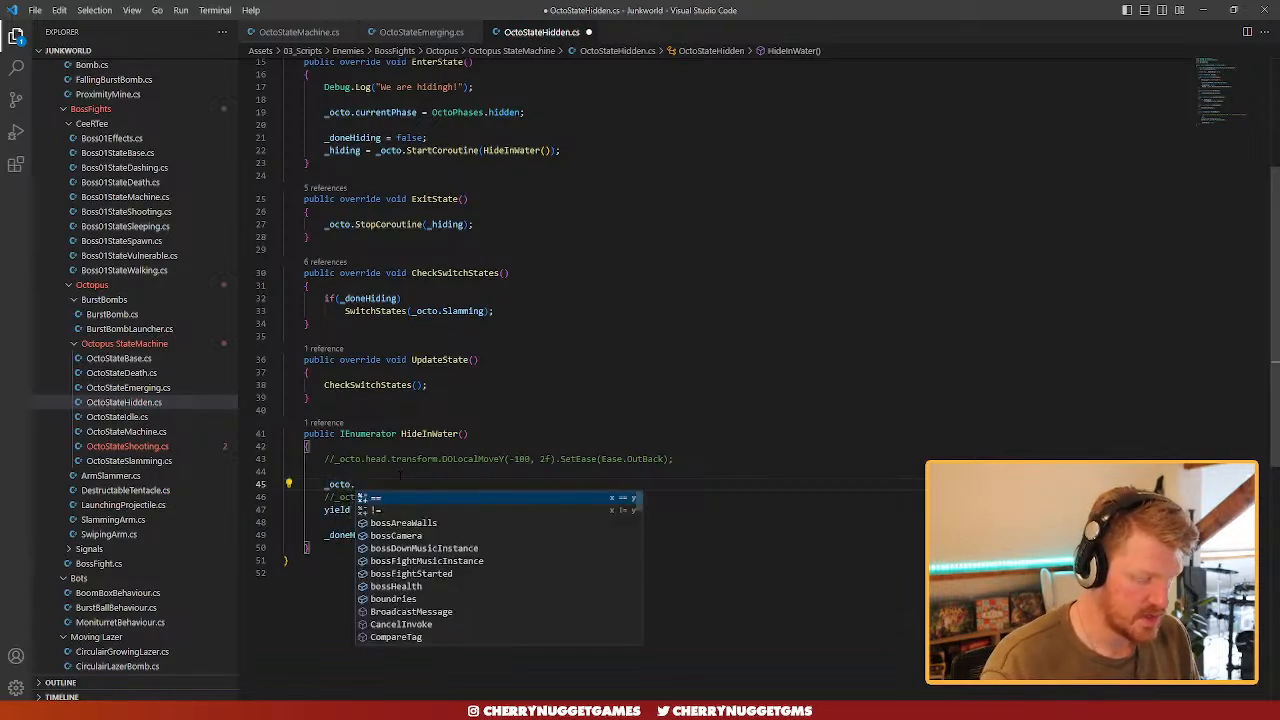
{"action": "type", "text": "squitAnimator."}
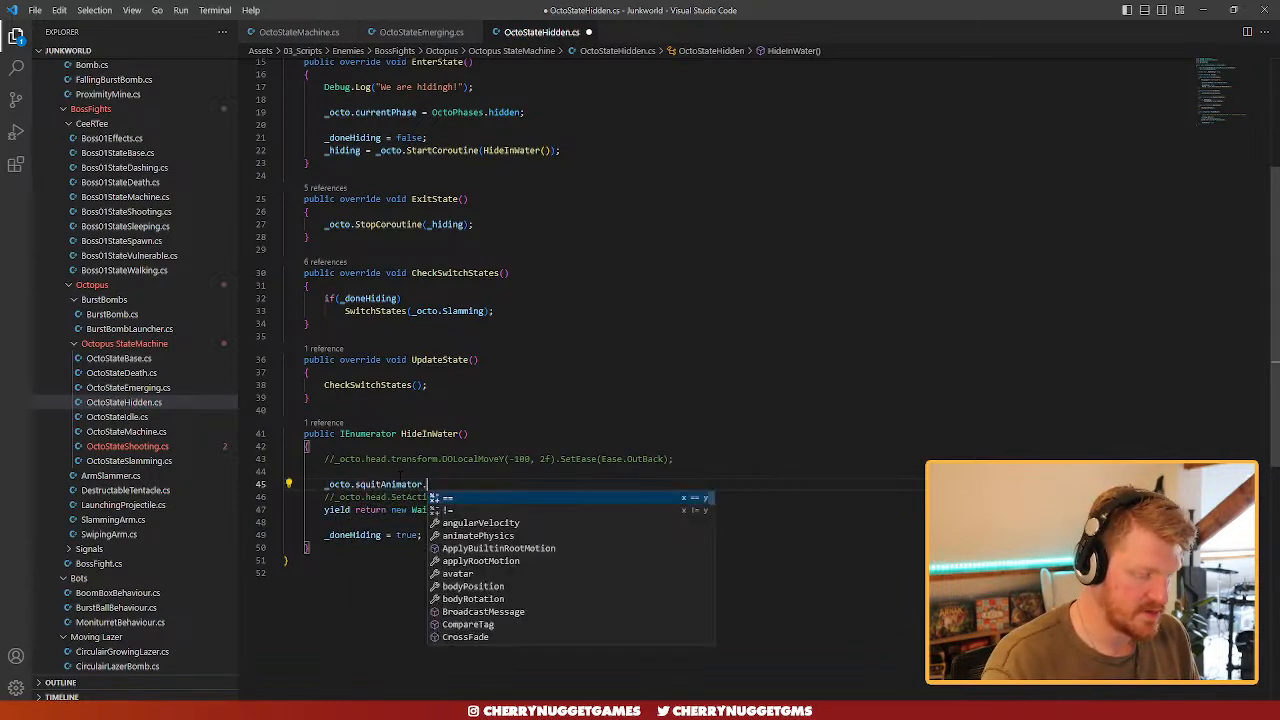
{"action": "type", "text": "SetTrigger"}
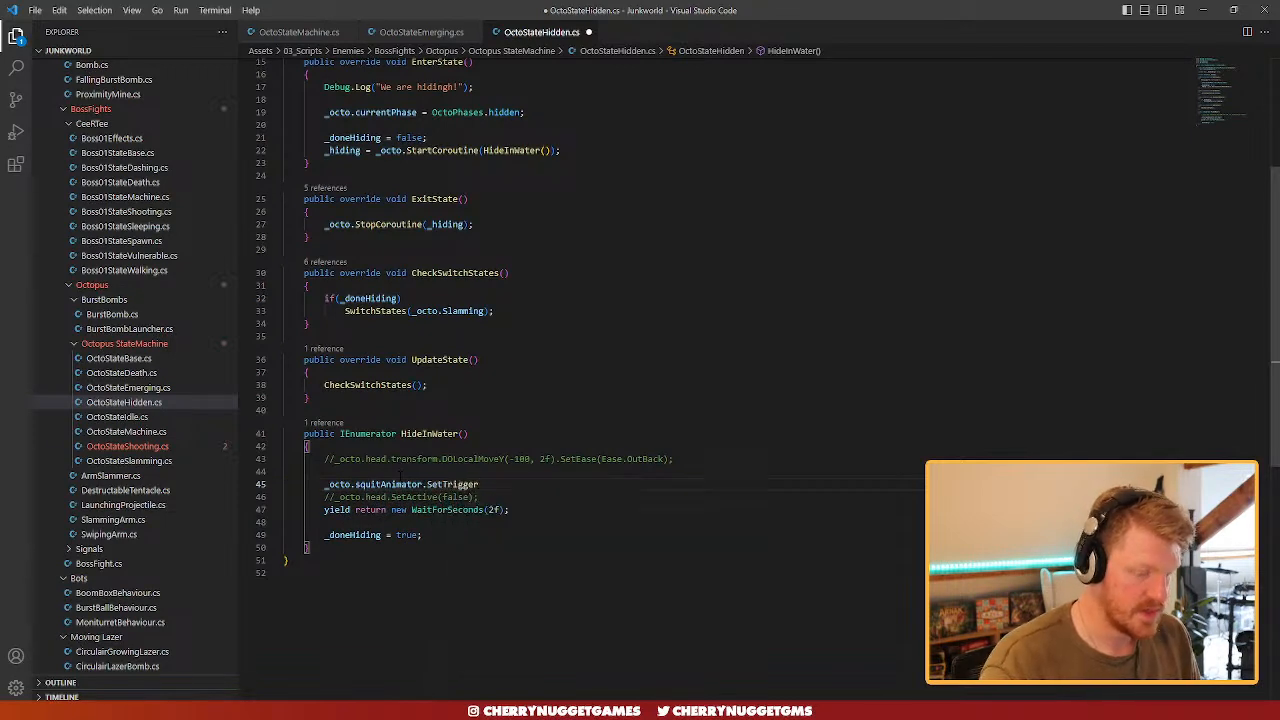
{"action": "type", "text": "(\""}
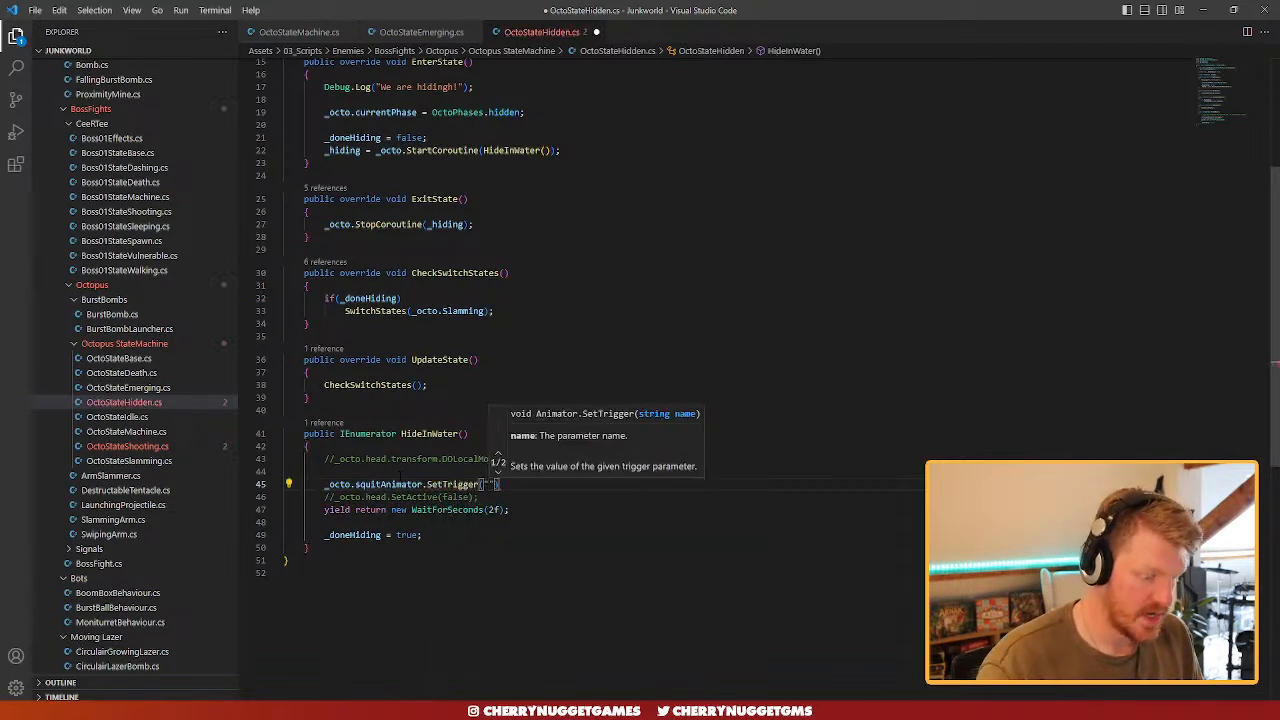
{"action": "type", "text": "Submerge\""}
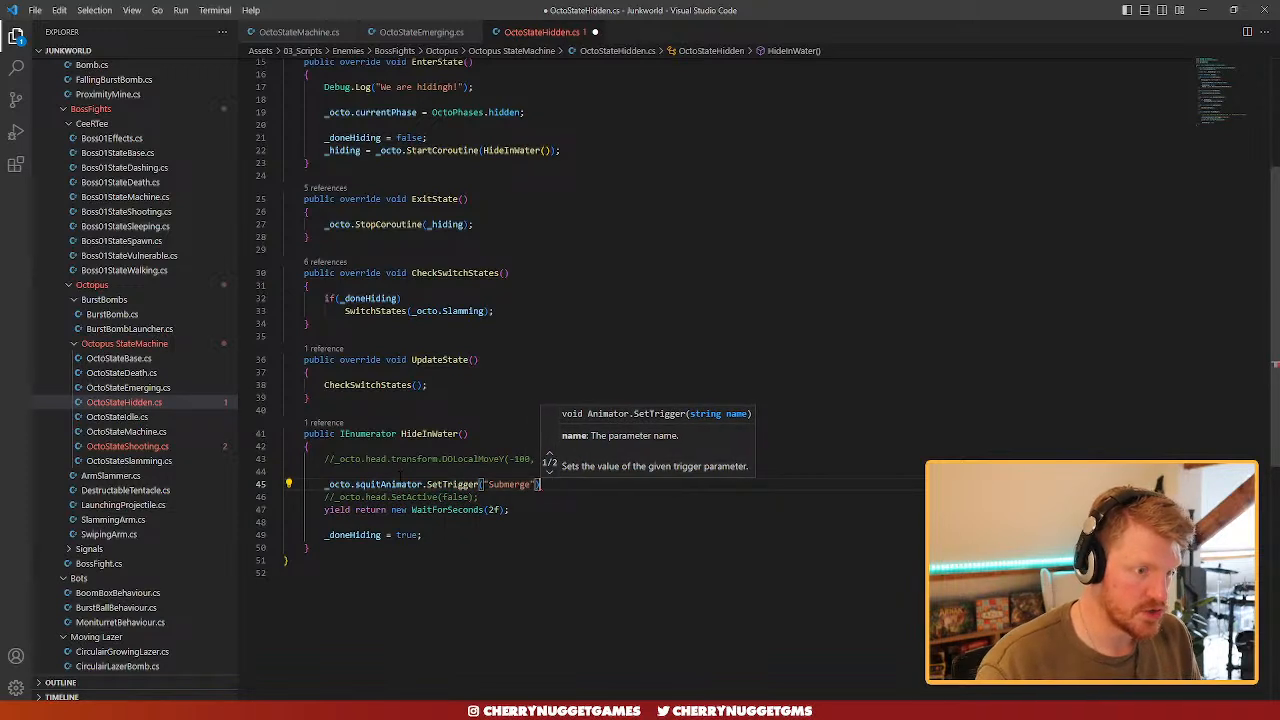
{"action": "type", "text": ");"}
{"action": "key", "text": "Return"}
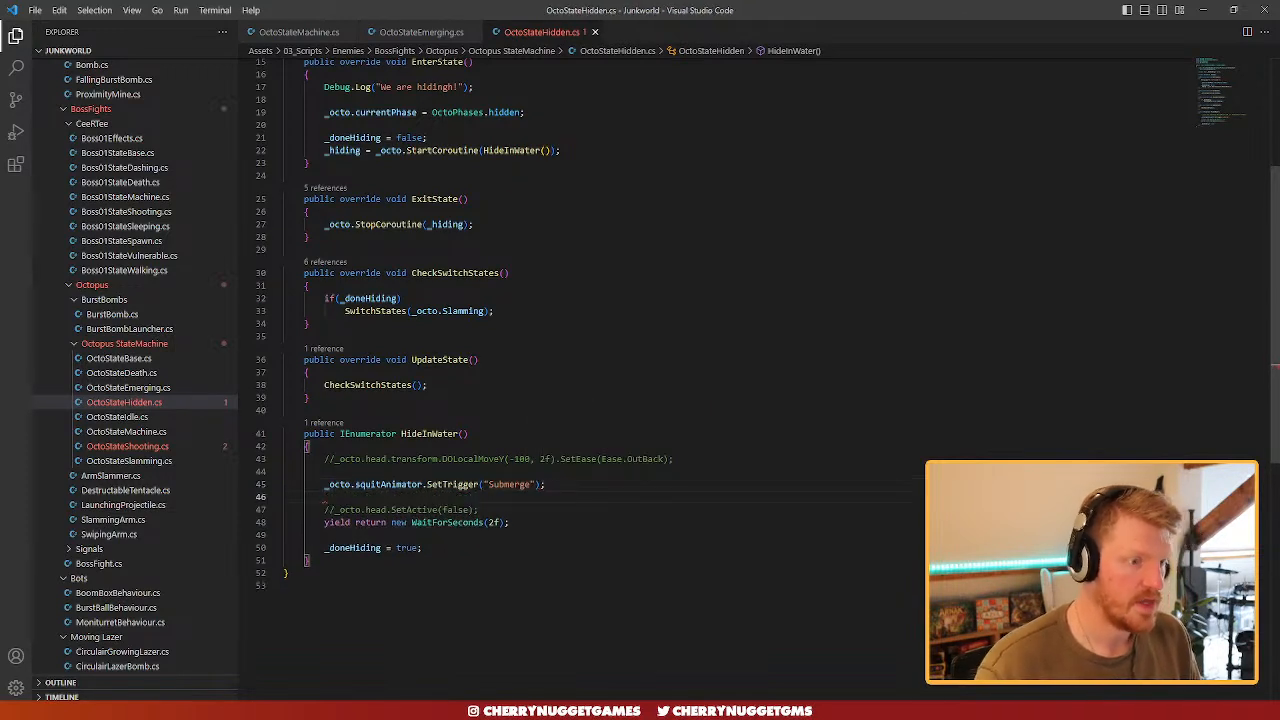
- In OctoStateShooting.cs, comment out the _octo.head DOKill and DOPunchScale lines in SpawnFallingBurstBombs
{"action": "left_click", "coordinate": [194, 446]}
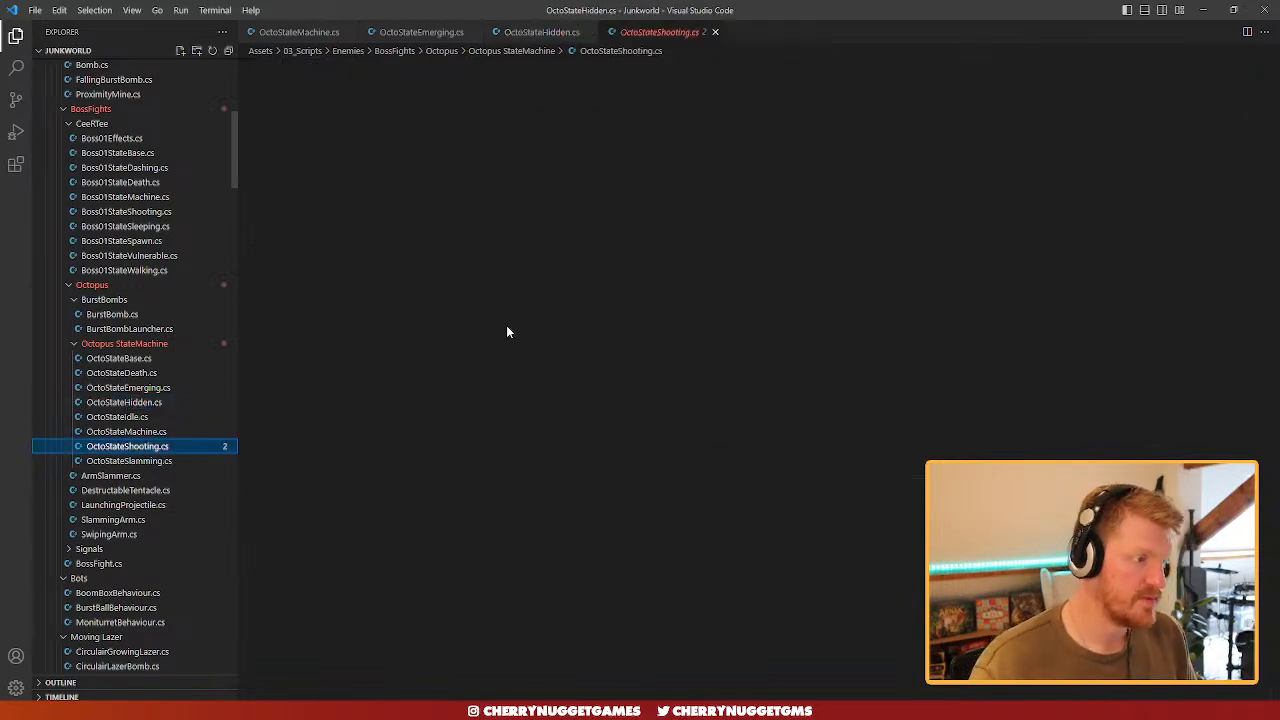
{"action": "scroll", "coordinate": [730, 428], "scroll_direction": "down", "scroll_amount": 8}
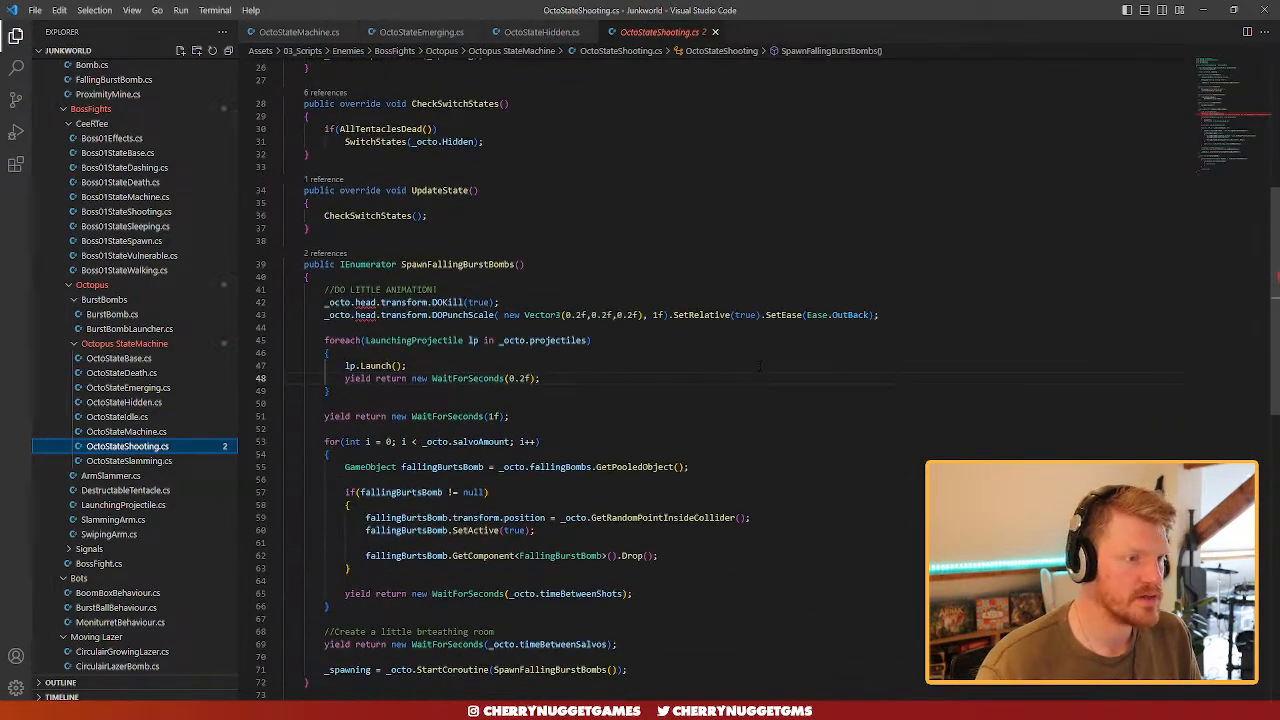
{"action": "scroll", "coordinate": [760, 367], "scroll_direction": "down", "scroll_amount": 7}
{"action": "scroll", "coordinate": [760, 367], "scroll_direction": "up", "scroll_amount": 6}
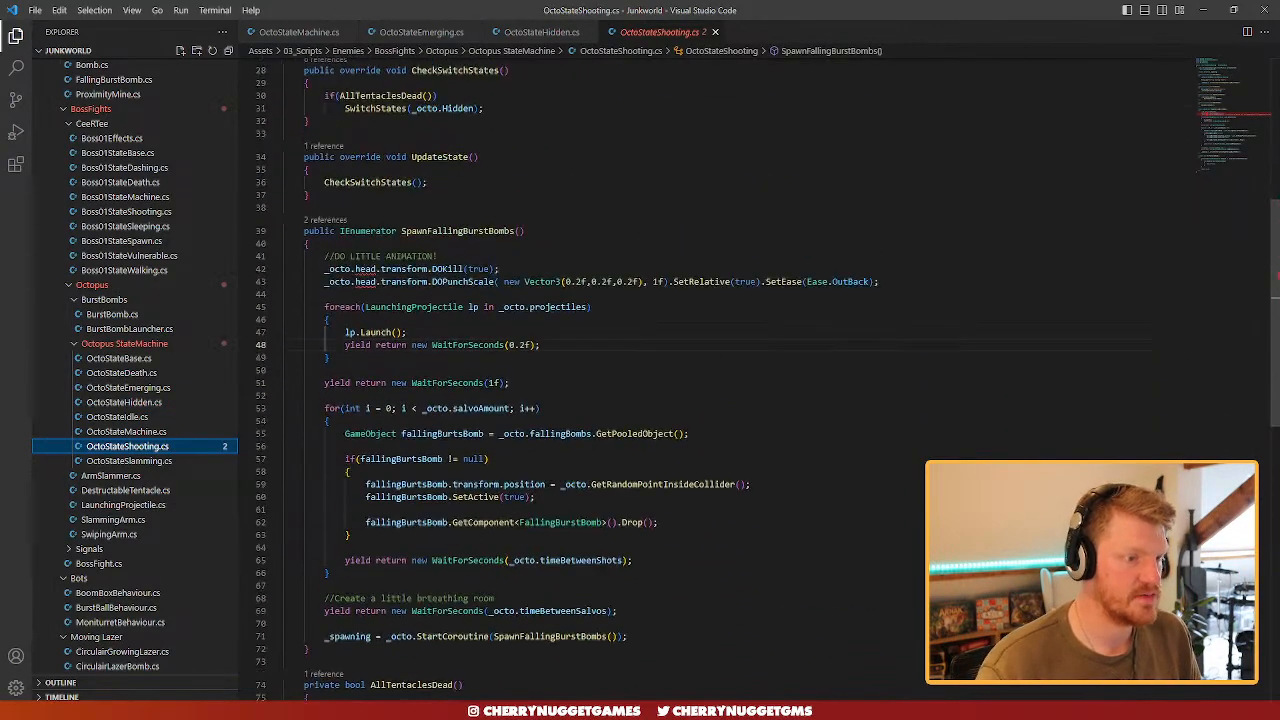
{"action": "scroll", "coordinate": [760, 367], "scroll_direction": "up", "scroll_amount": 3}
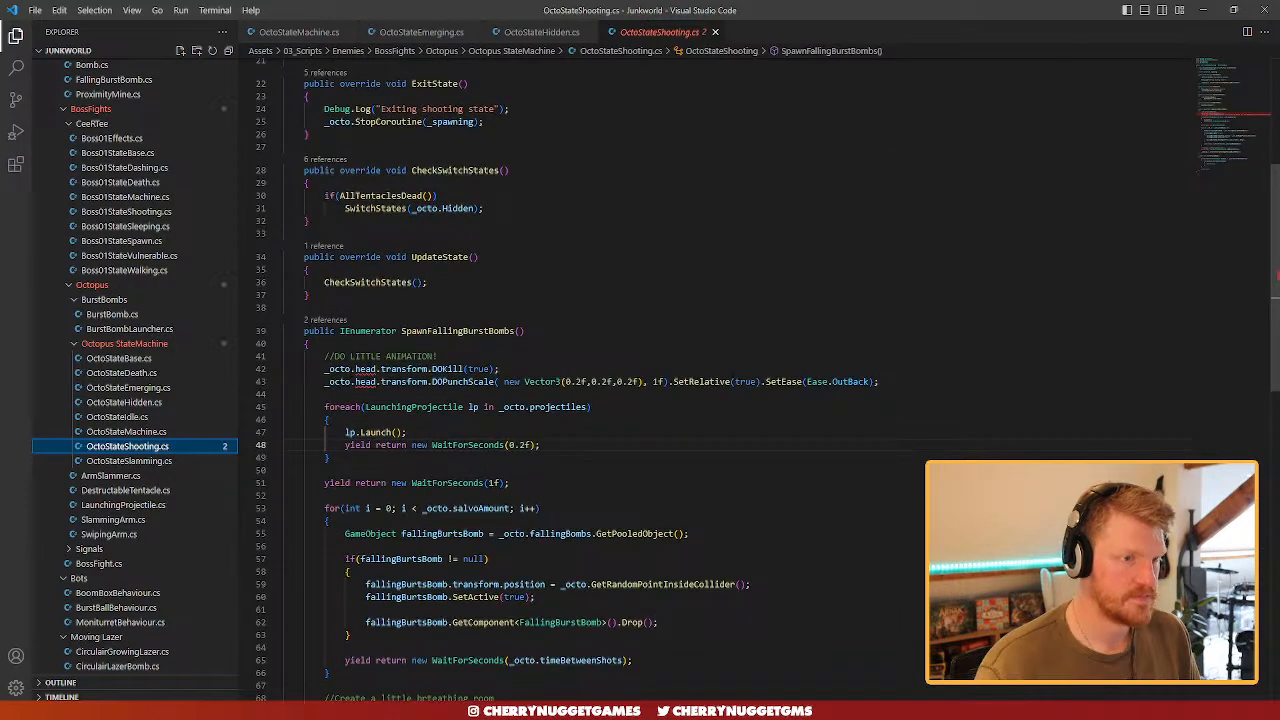
{"action": "scroll", "coordinate": [760, 367], "scroll_direction": "down", "scroll_amount": 1}
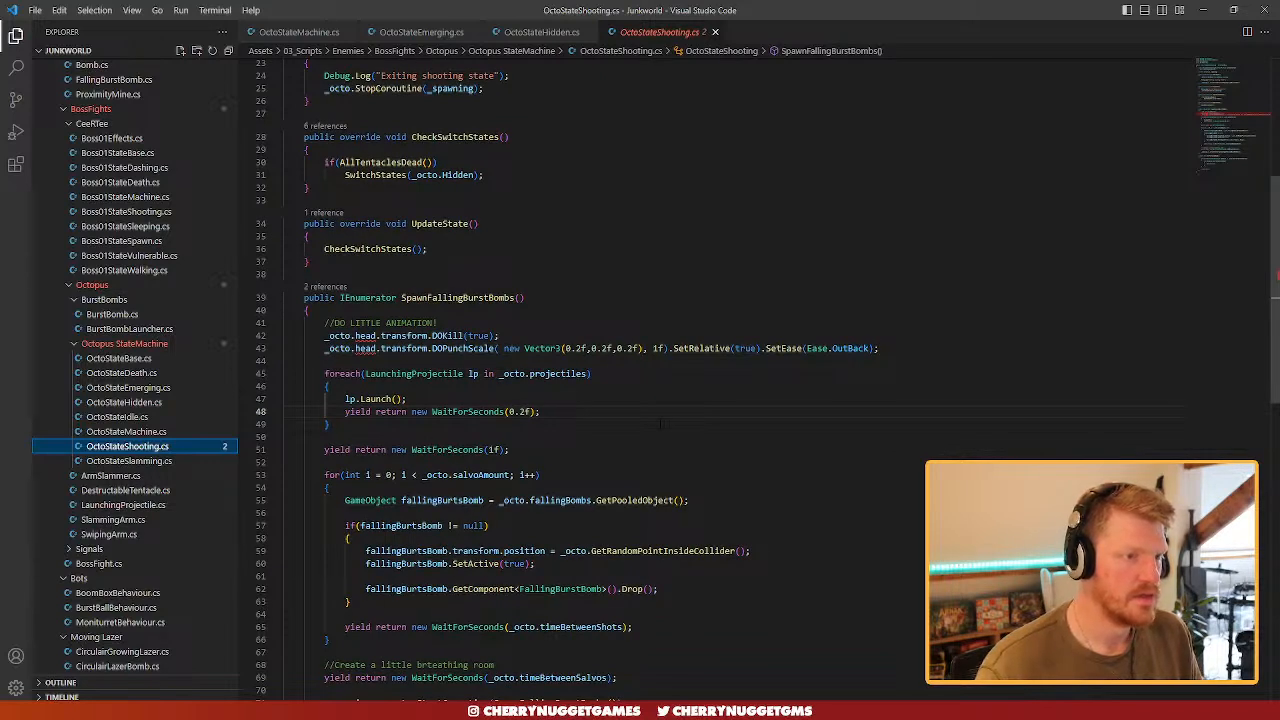
{"action": "scroll", "coordinate": [590, 380], "scroll_direction": "down", "scroll_amount": 2}
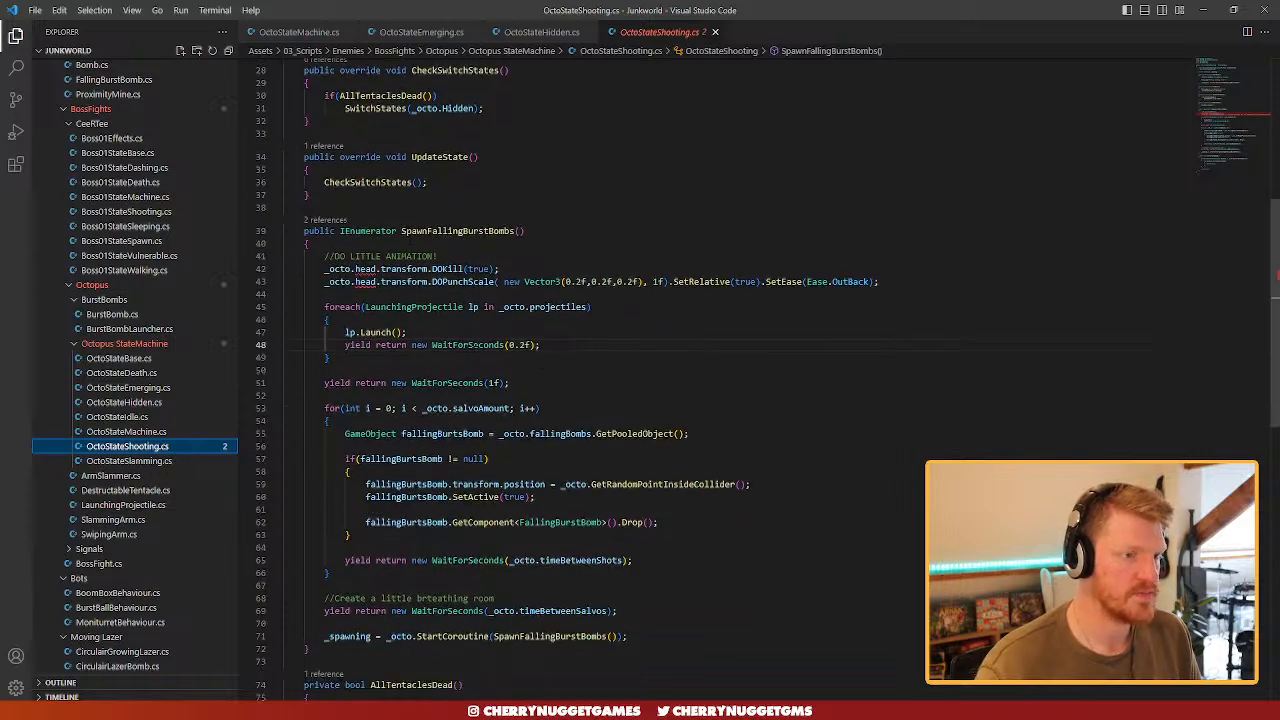
{"action": "left_click_drag", "start_coordinate": [330, 358], "coordinate": [324, 307]}
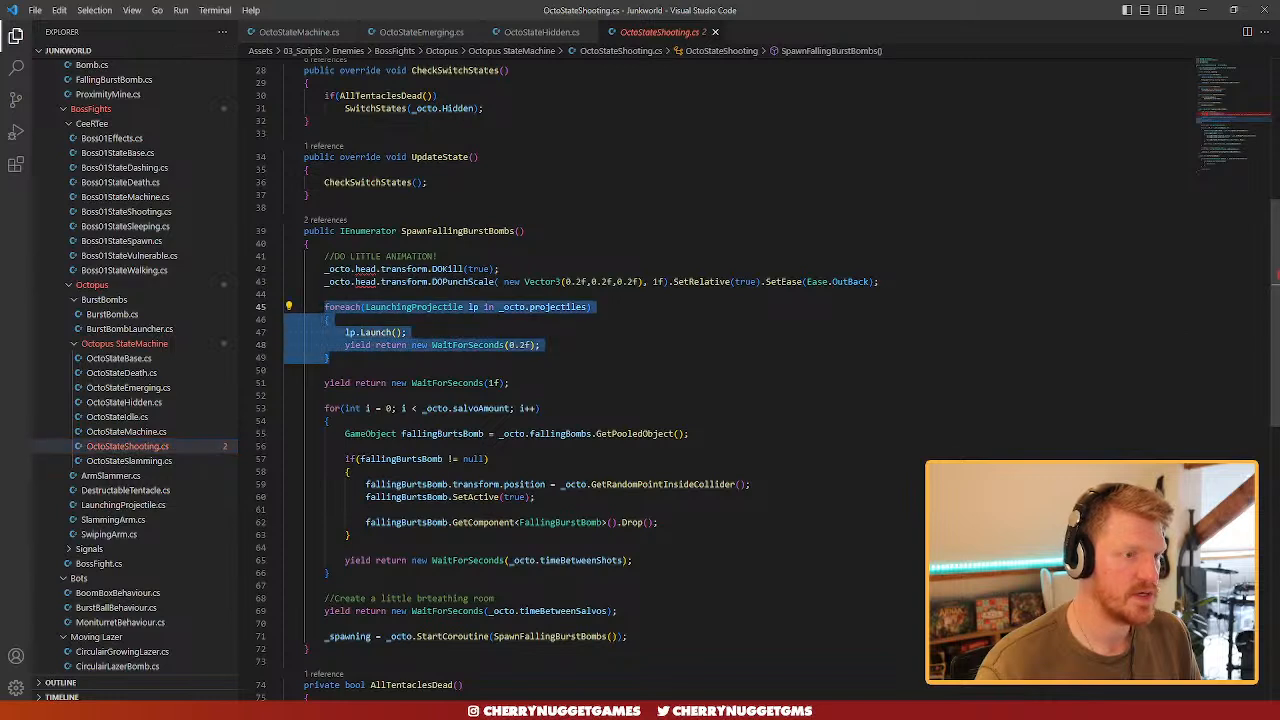
{"action": "left_click", "coordinate": [324, 268]}
{"action": "type", "text": "//"}
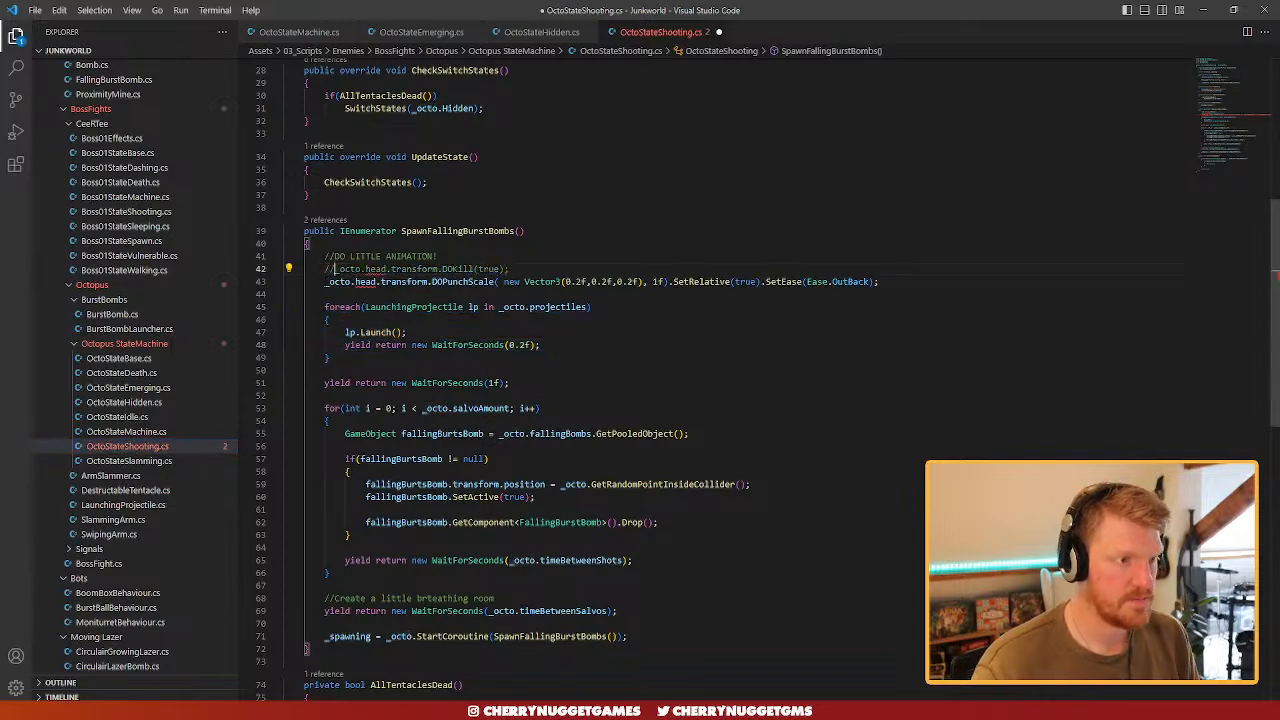
{"action": "left_click", "coordinate": [324, 281]}
{"action": "type", "text": "//"}
- Add _octo.squitAnimator.SetTrigger("Open"); between the commented head lines and the foreach loop, and save the script
{"action": "left_click", "coordinate": [900, 282]}
{"action": "key", "text": "Return"}
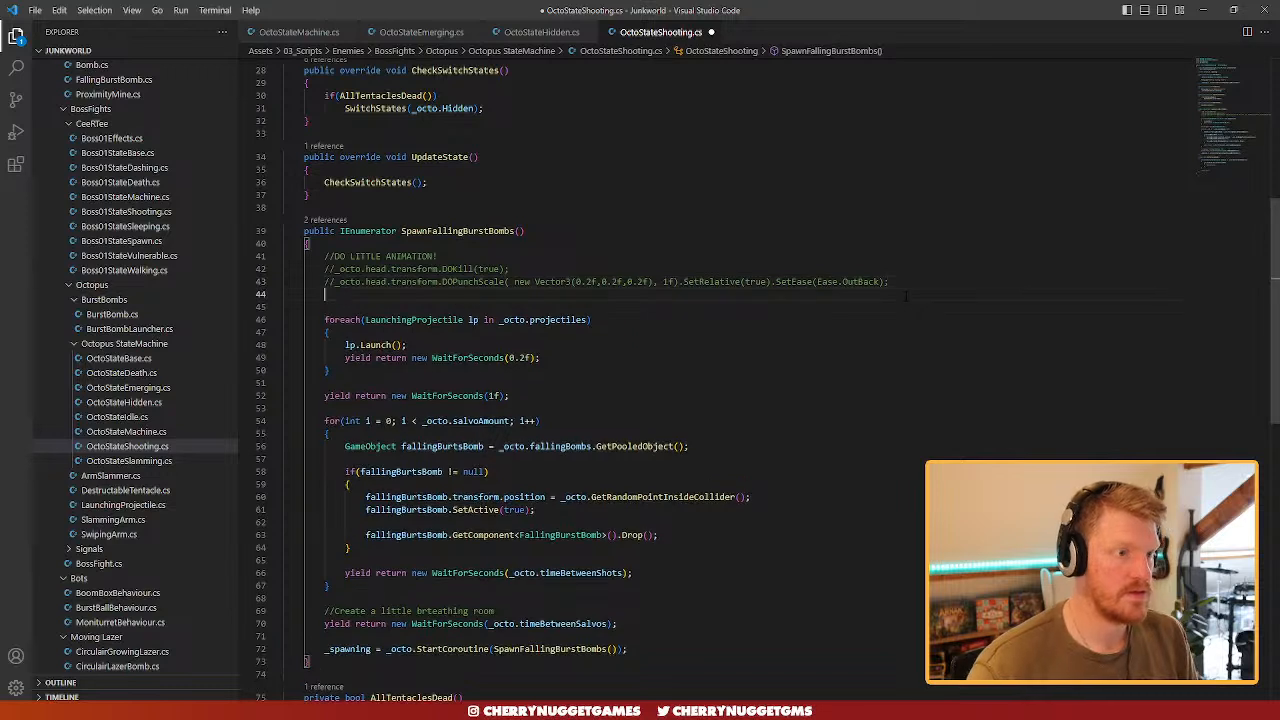
{"action": "key", "text": "Return"}
{"action": "type", "text": "_oc"}
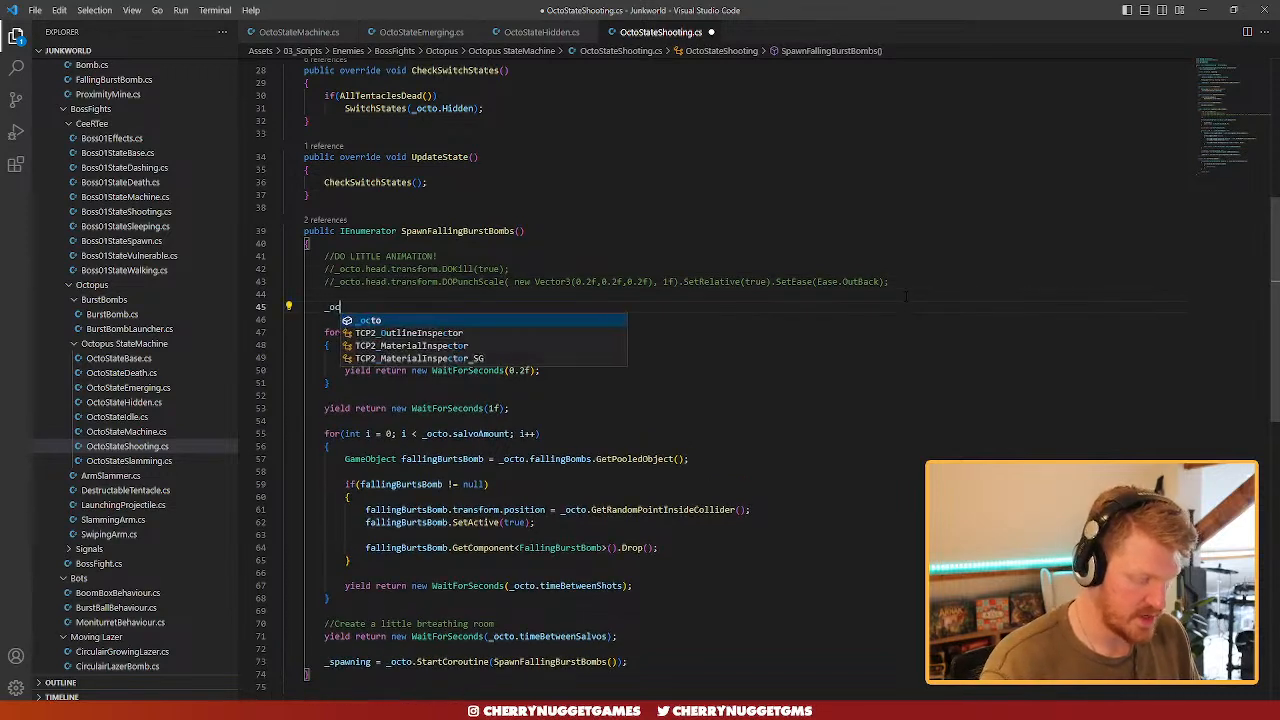
{"action": "type", "text": "to.sq"}
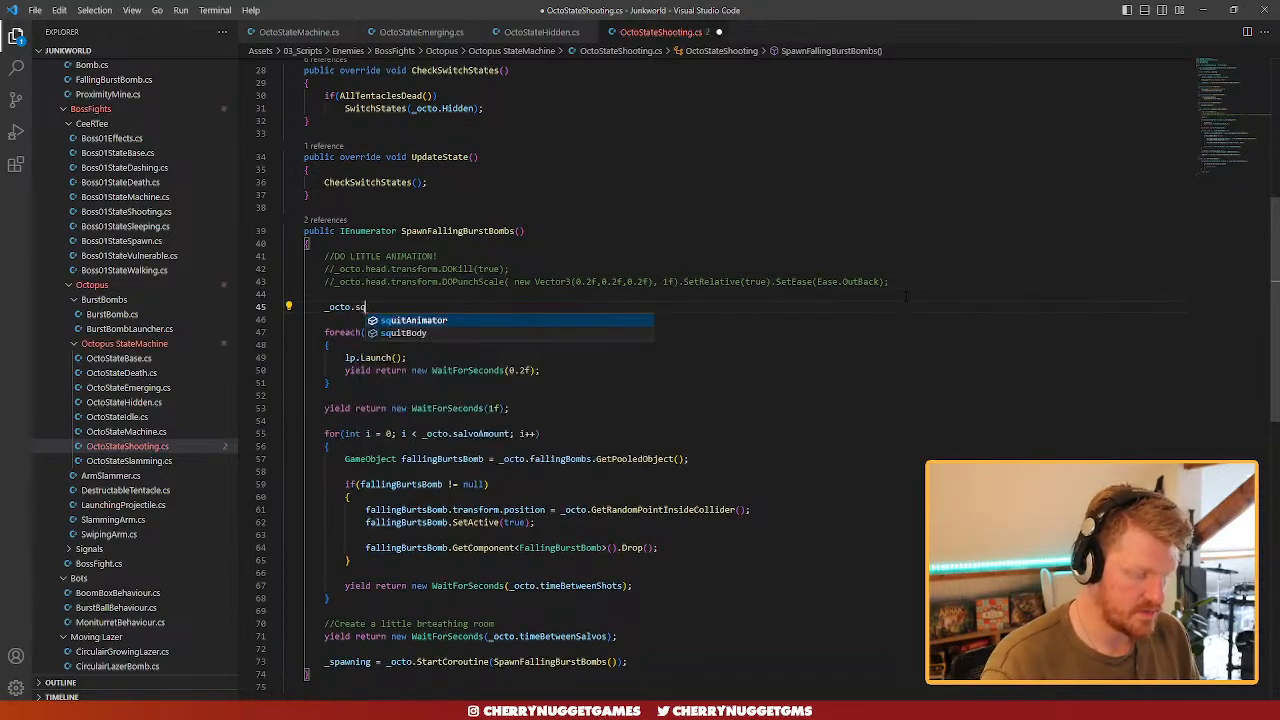
{"action": "type", "text": "uitAnimator.SetTrigger("}
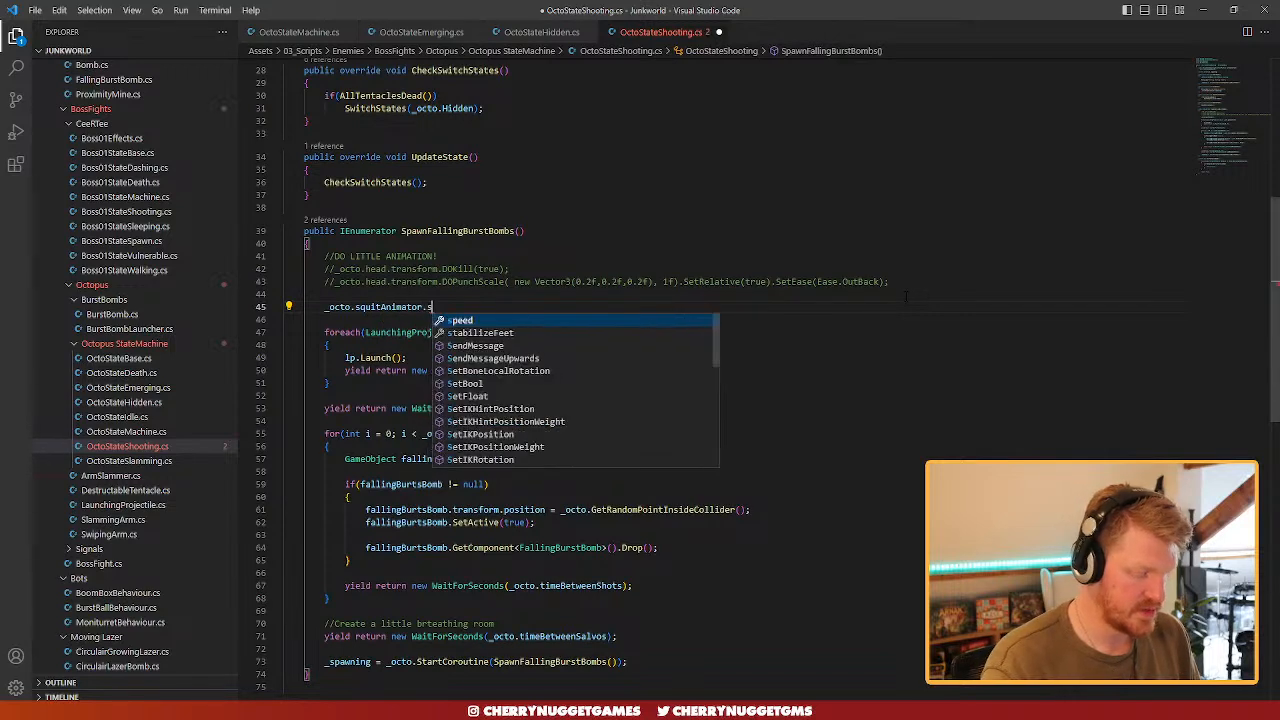
{"action": "type", "text": "\"Open"}
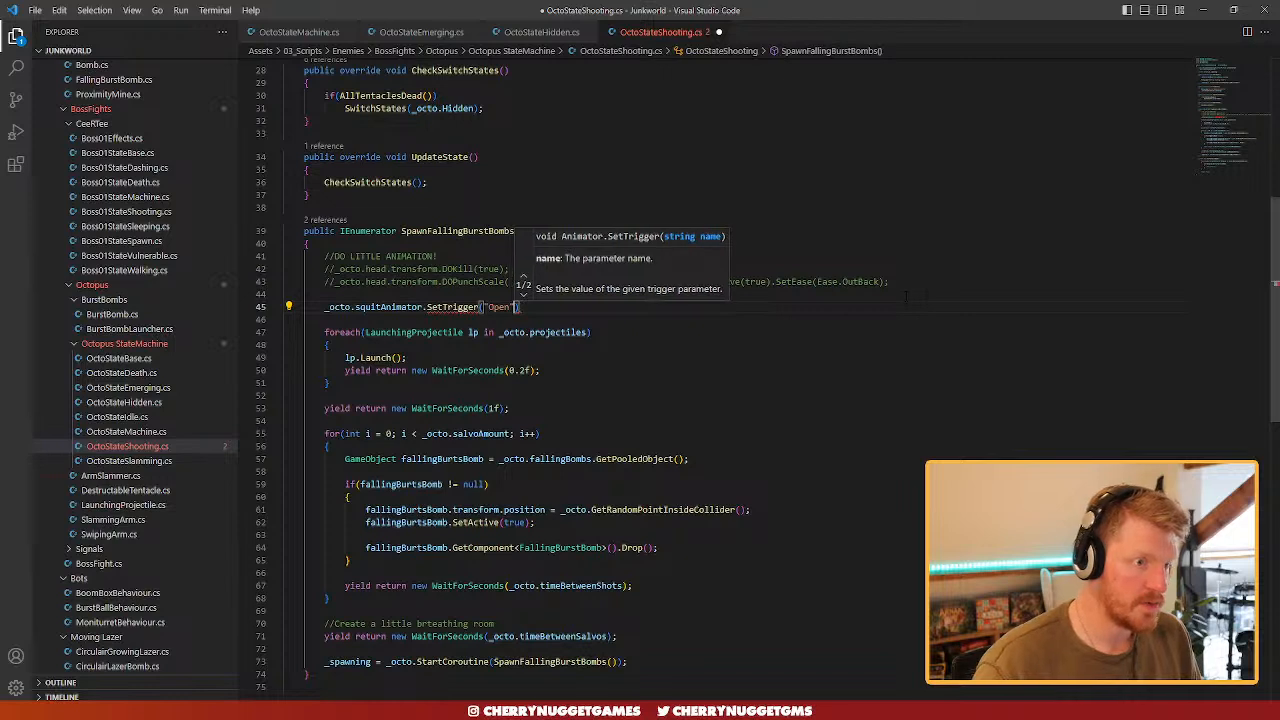
{"action": "type", "text": "\");"}
{"action": "key", "text": "ctrl+s"}
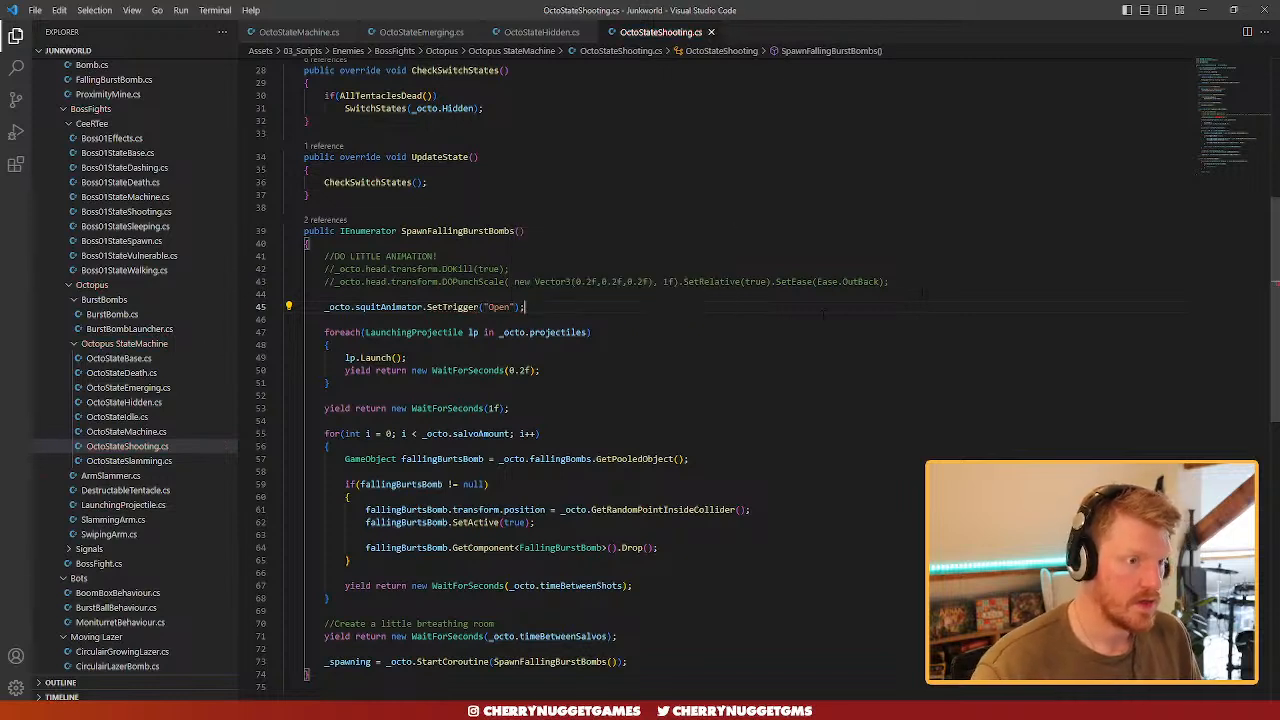
- In SpawnFallingBurstBombs, add yield return new WaitForSeconds(2f); below the "Open" trigger, separated by a blank line, and save the script
{"action": "left_click_drag", "start_coordinate": [541, 371], "coordinate": [346, 371]}
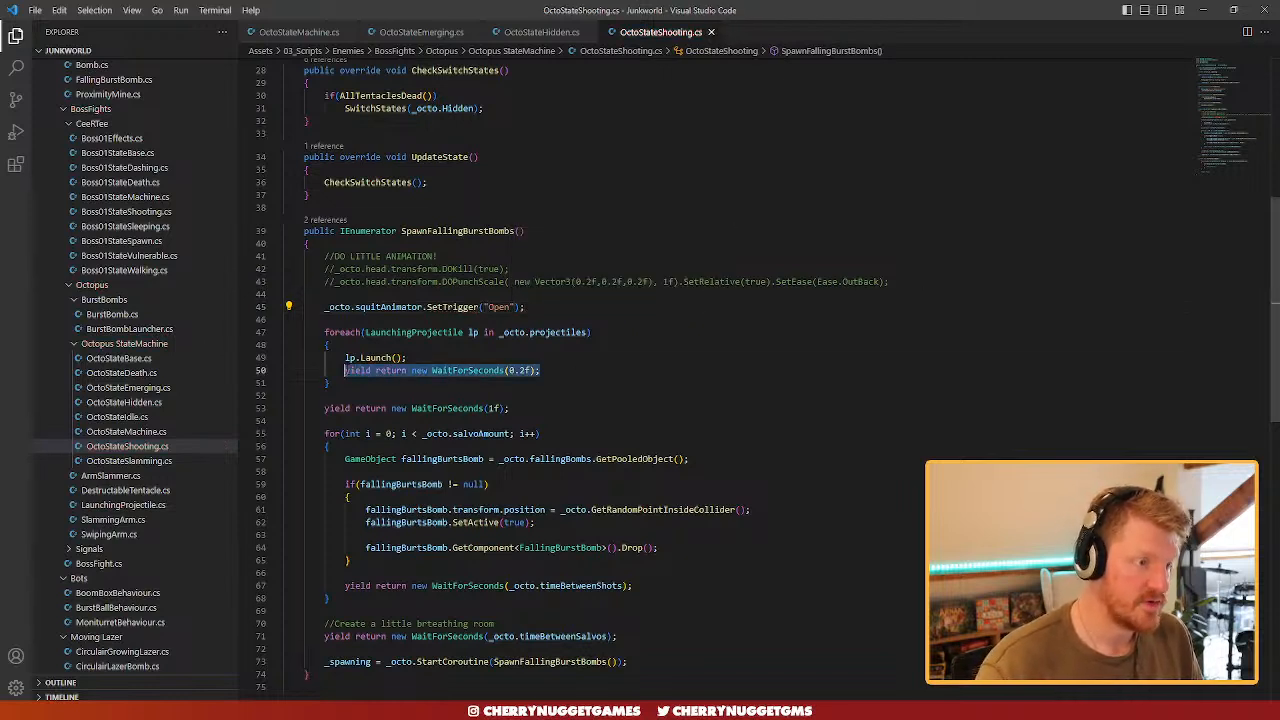
{"action": "key", "text": "ctrl+c"}
{"action": "left_click", "coordinate": [532, 306]}
{"action": "key", "text": "Return"}
{"action": "key", "text": "Return"}
{"action": "key", "text": "ctrl+v"}
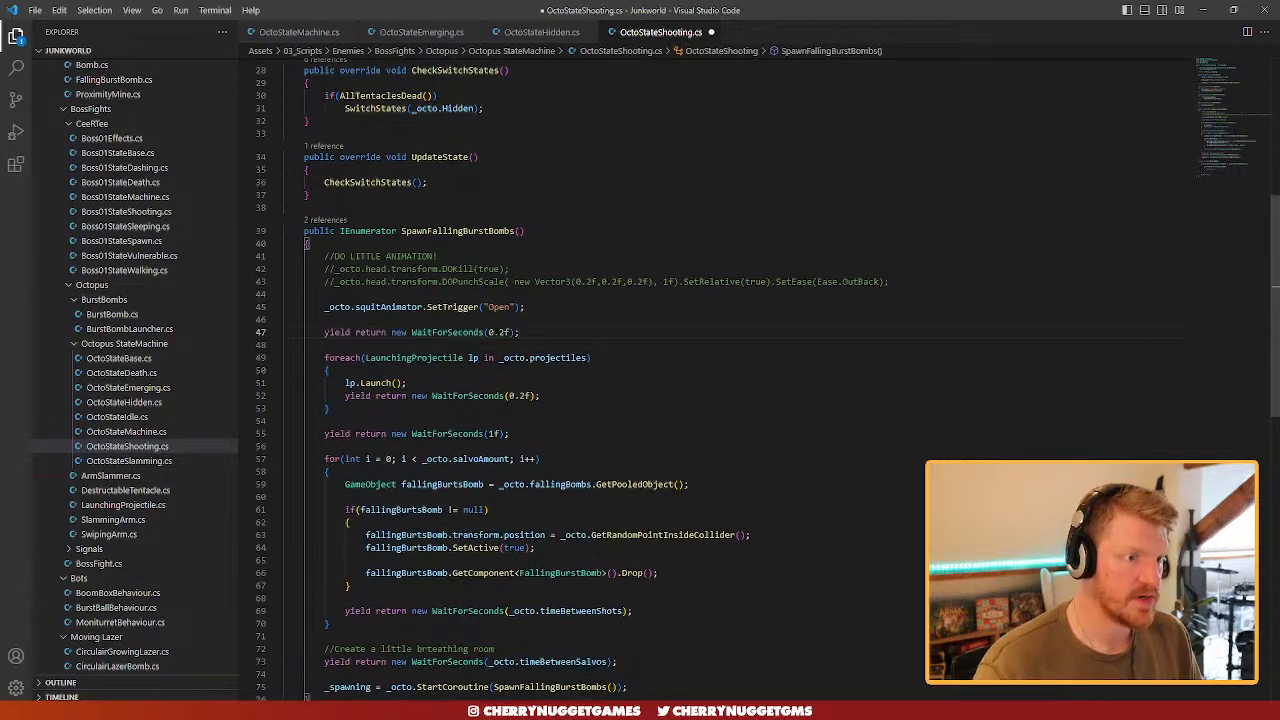
{"action": "left_click_drag", "start_coordinate": [504, 332], "coordinate": [488, 332]}
{"action": "type", "text": "1"}
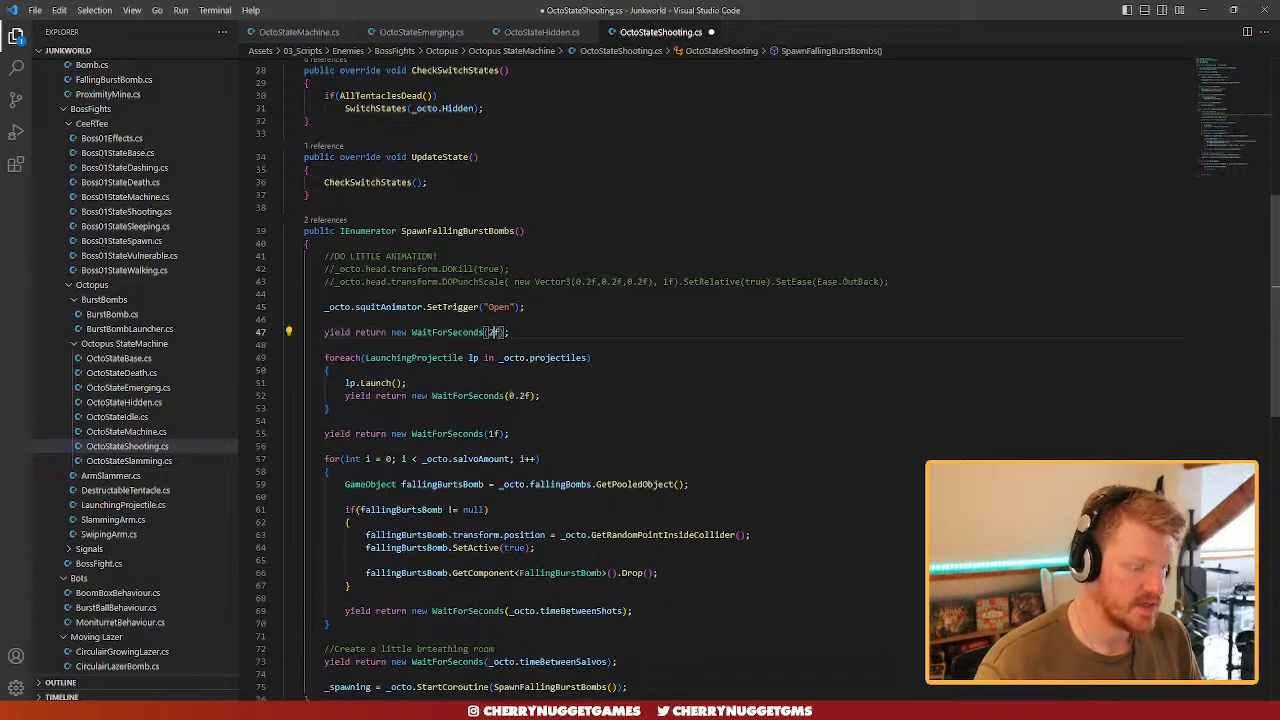
{"action": "key", "text": "BackSpace"}
{"action": "type", "text": "2"}
{"action": "key", "text": "ctrl+s"}
- Copy the "Open" trigger and 2f wait lines below the salvo for loop, without a blank line between the two copied lines
{"action": "key", "text": "shift+Up"}
{"action": "key", "text": "shift+Up"}
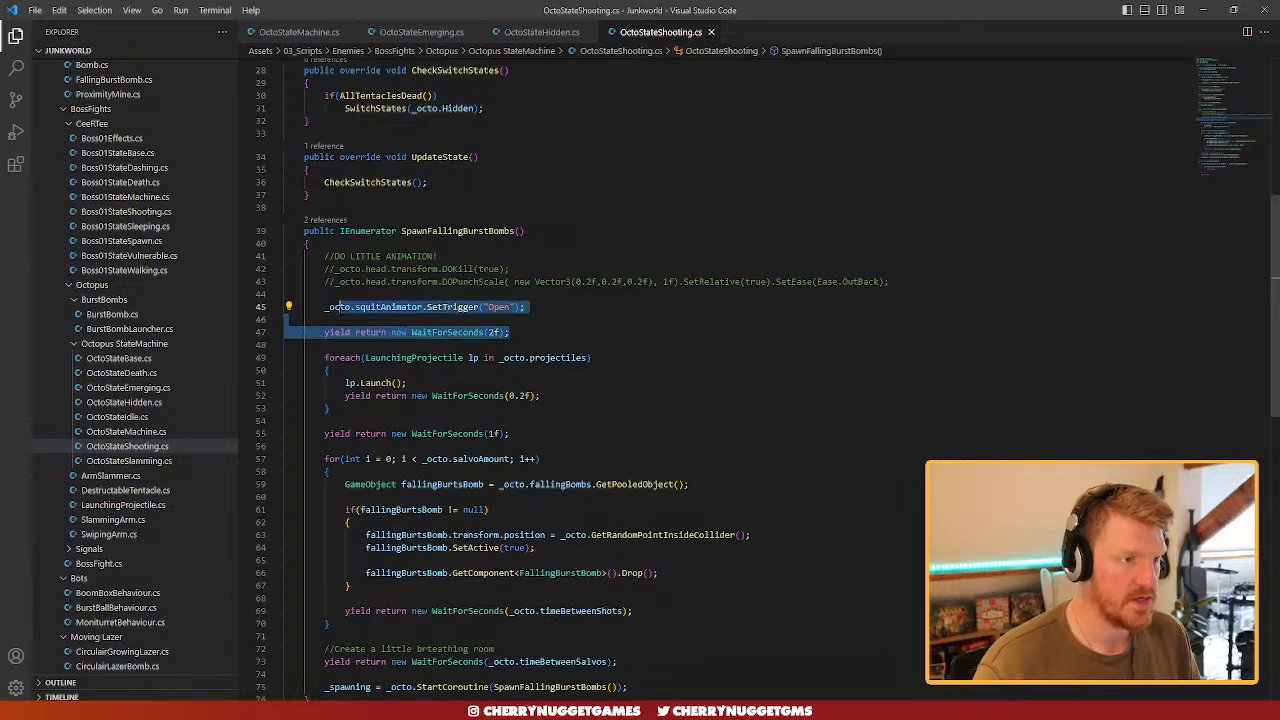
{"action": "key", "text": "shift+Home"}
{"action": "scroll", "coordinate": [630, 365], "scroll_direction": "down", "scroll_amount": 3}
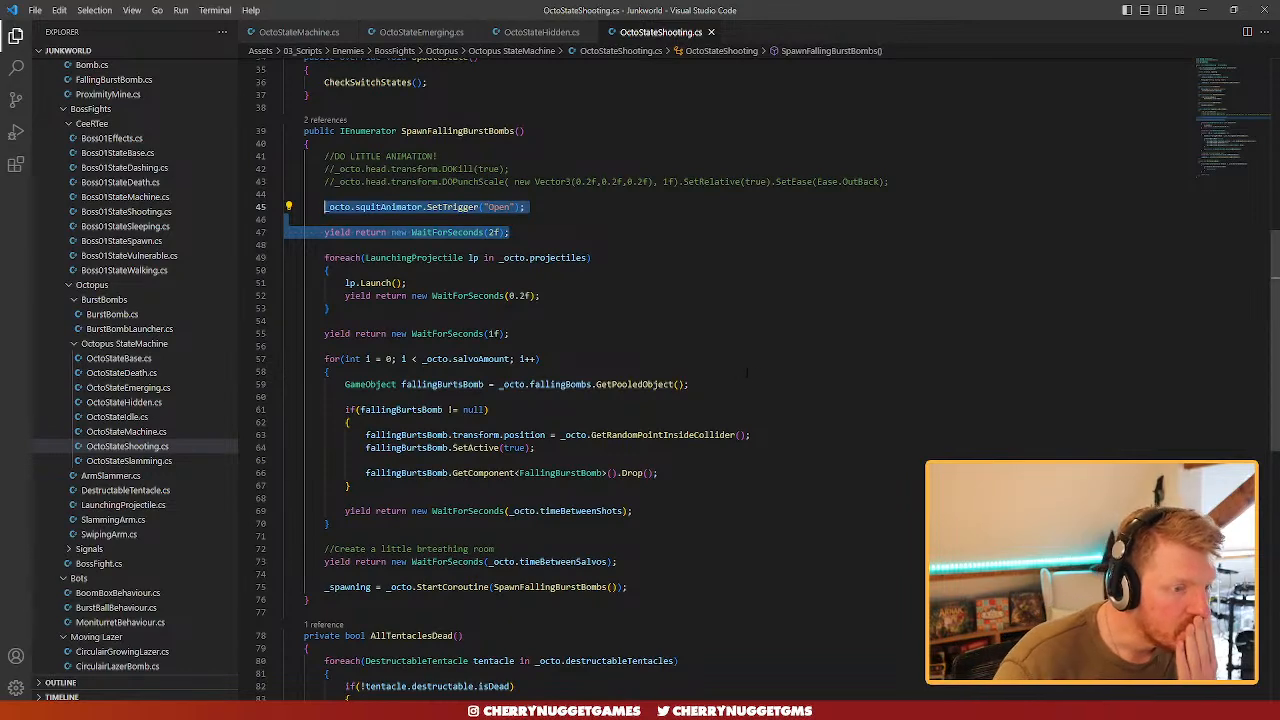
{"action": "scroll", "coordinate": [745, 374], "scroll_direction": "down", "scroll_amount": 2}
{"action": "scroll", "coordinate": [779, 394], "scroll_direction": "down", "scroll_amount": 2}
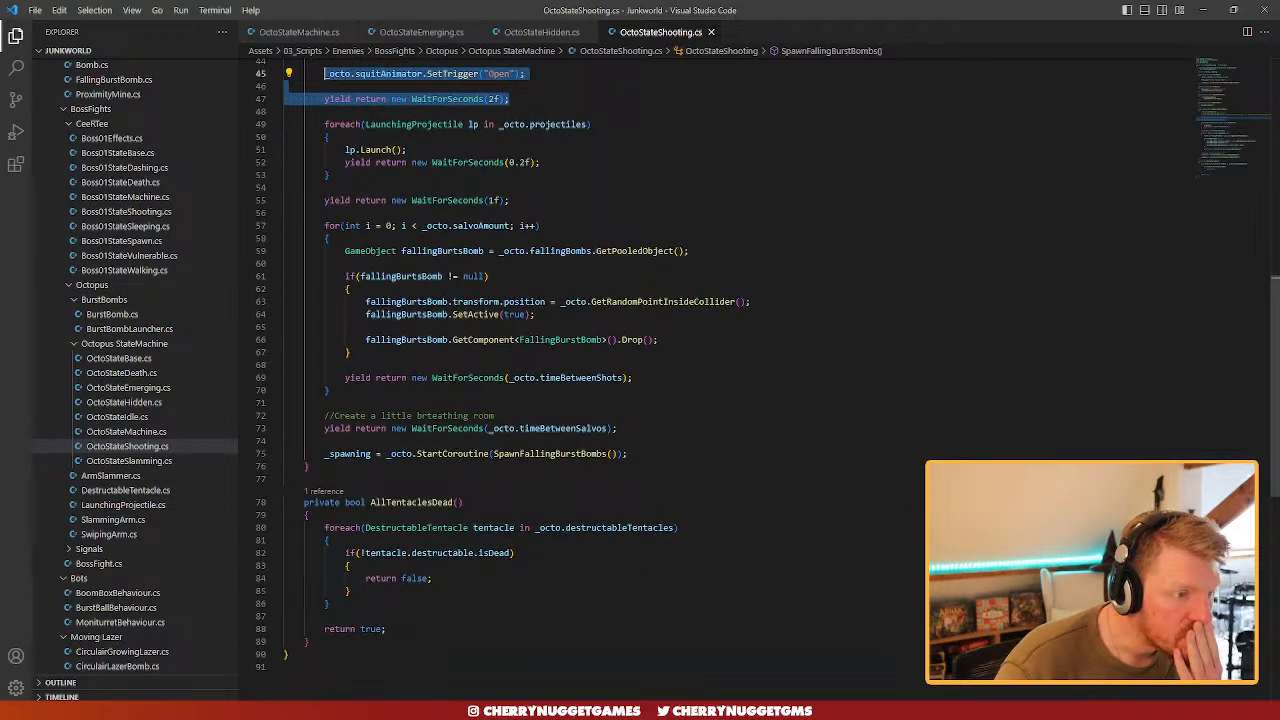
{"action": "left_click", "coordinate": [664, 454]}
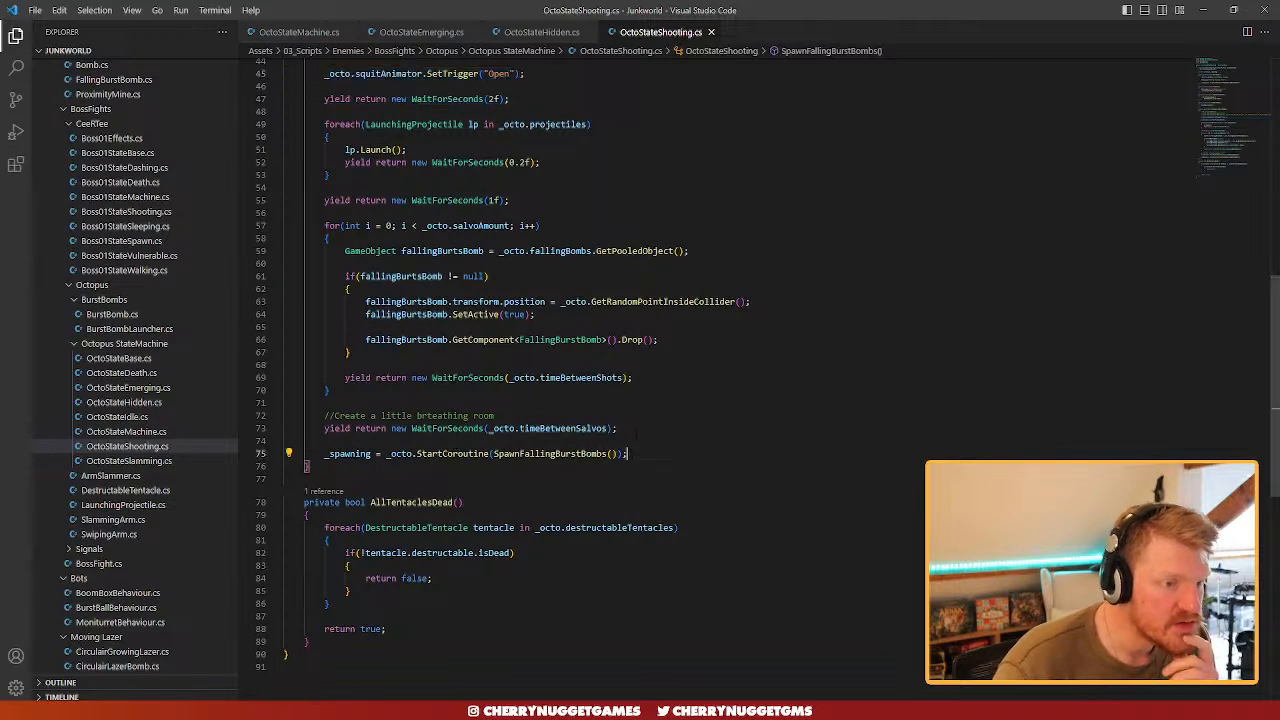
{"action": "left_click", "coordinate": [663, 431]}
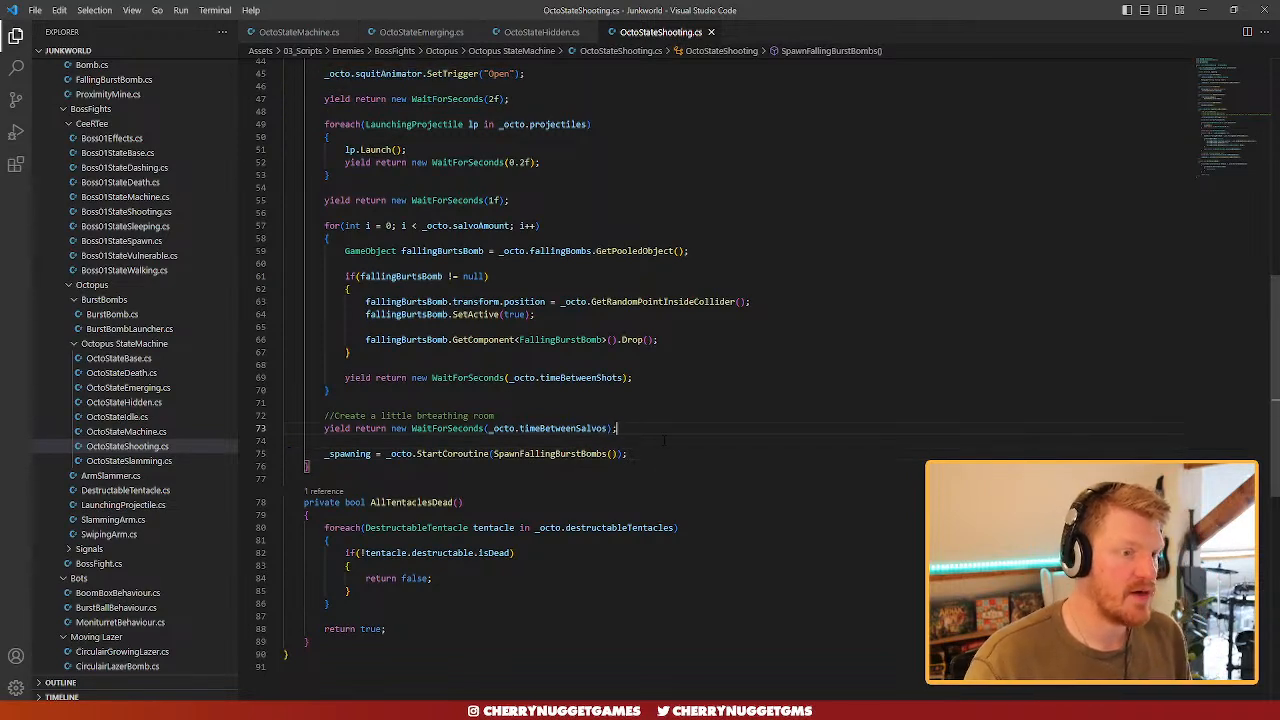
{"action": "scroll", "coordinate": [768, 379], "scroll_direction": "up", "scroll_amount": 2}
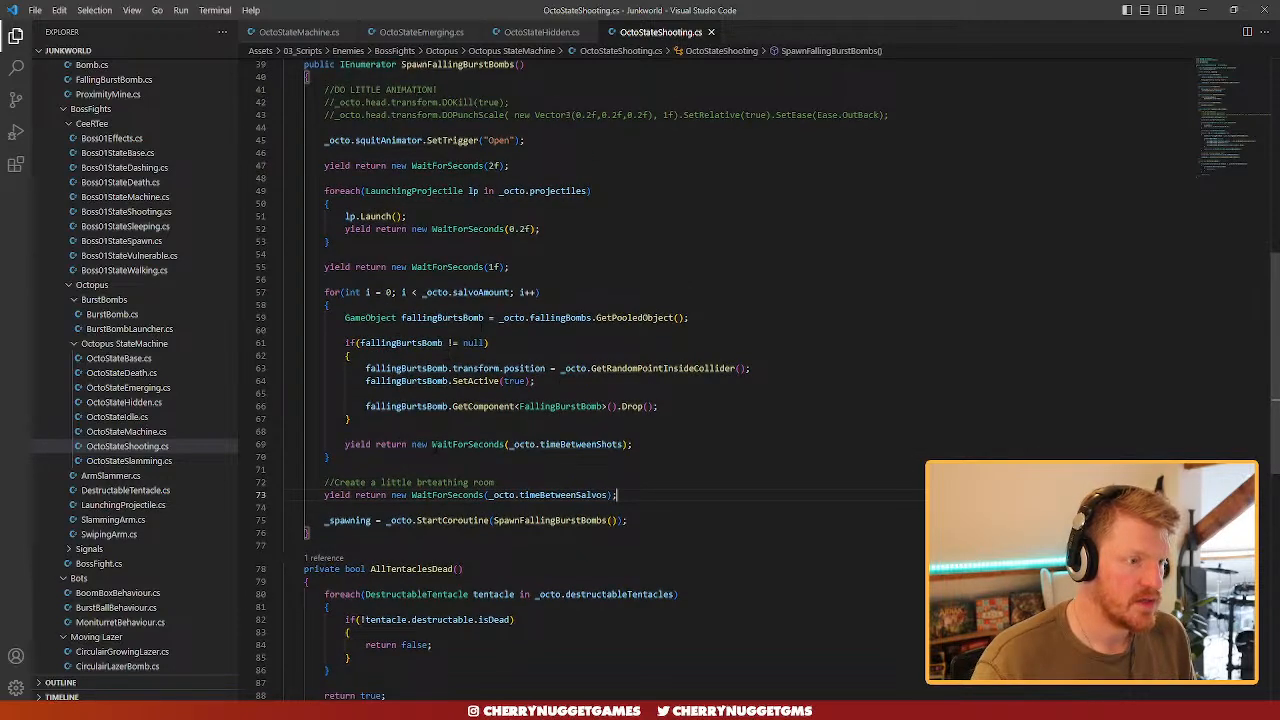
{"action": "left_click", "coordinate": [330, 457]}
{"action": "key", "text": "Return"}
{"action": "key", "text": "Return"}
{"action": "key", "text": "ctrl+v"}
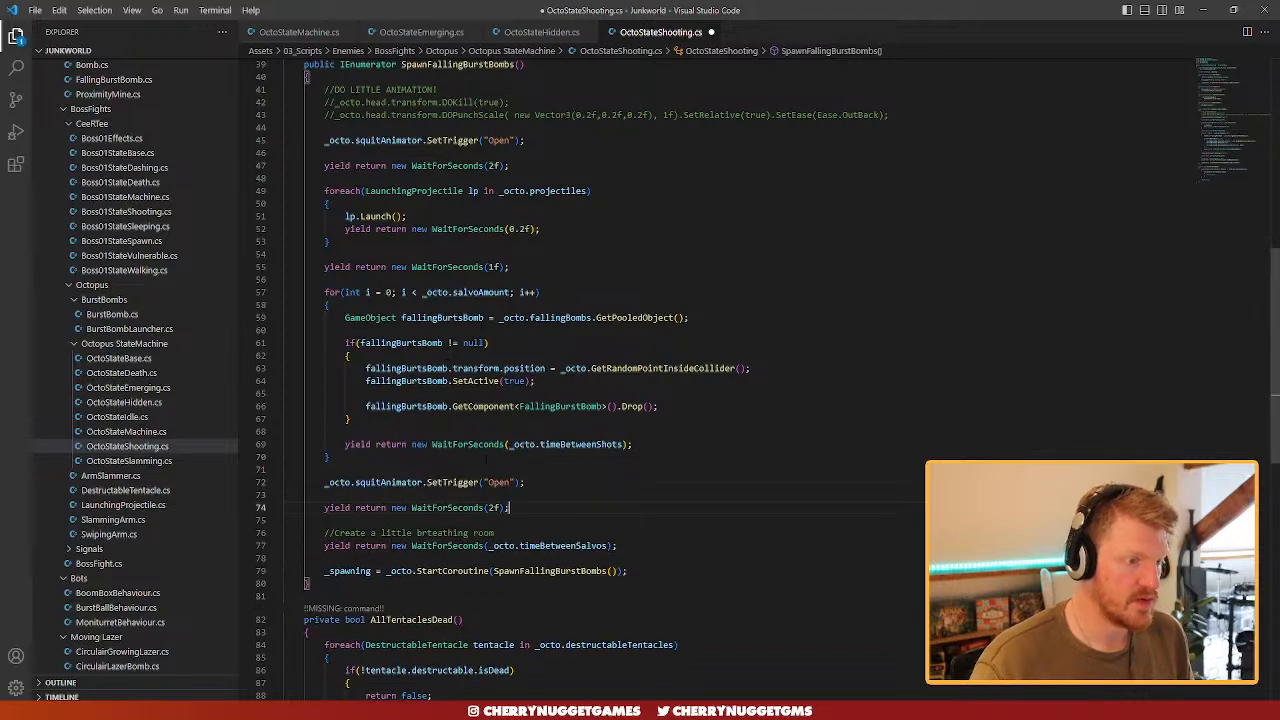
{"action": "key", "text": "Up"}
{"action": "key", "text": "BackSpace"}
- Change the copied squitAnimator trigger below the for loop to "Close" and save the script
{"action": "double_click", "coordinate": [504, 482]}
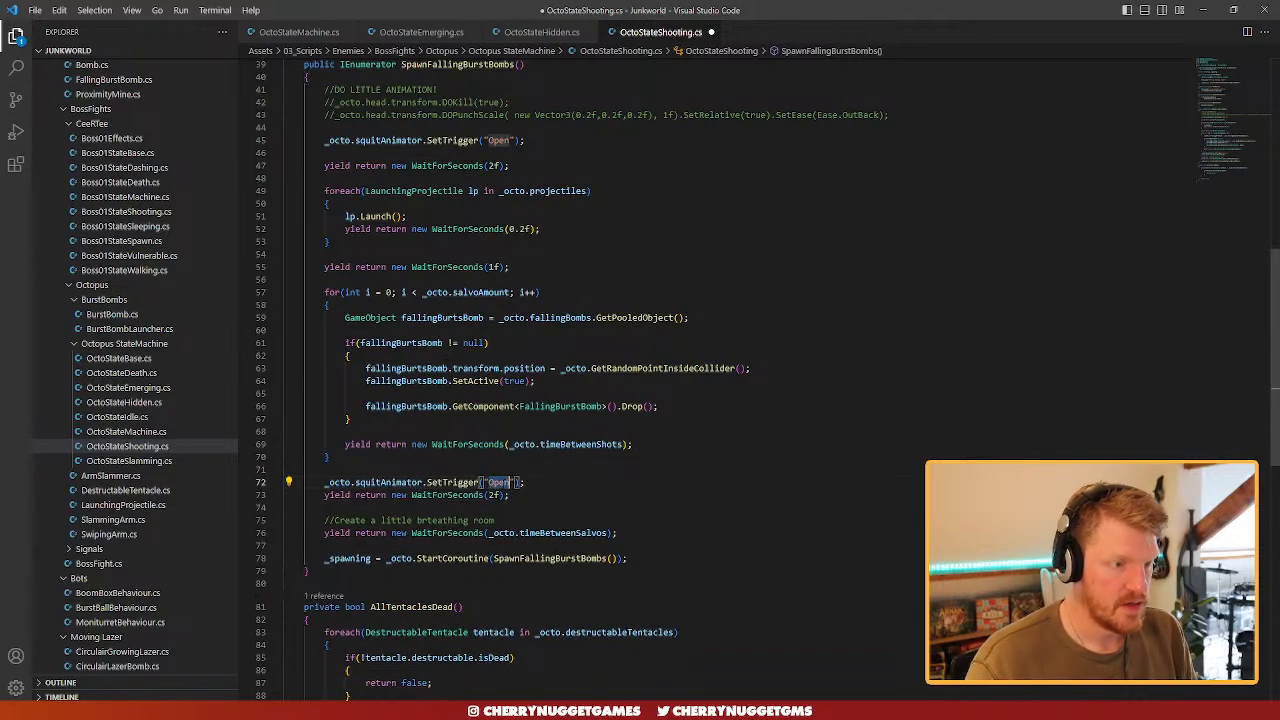
{"action": "type", "text": "Clos"}
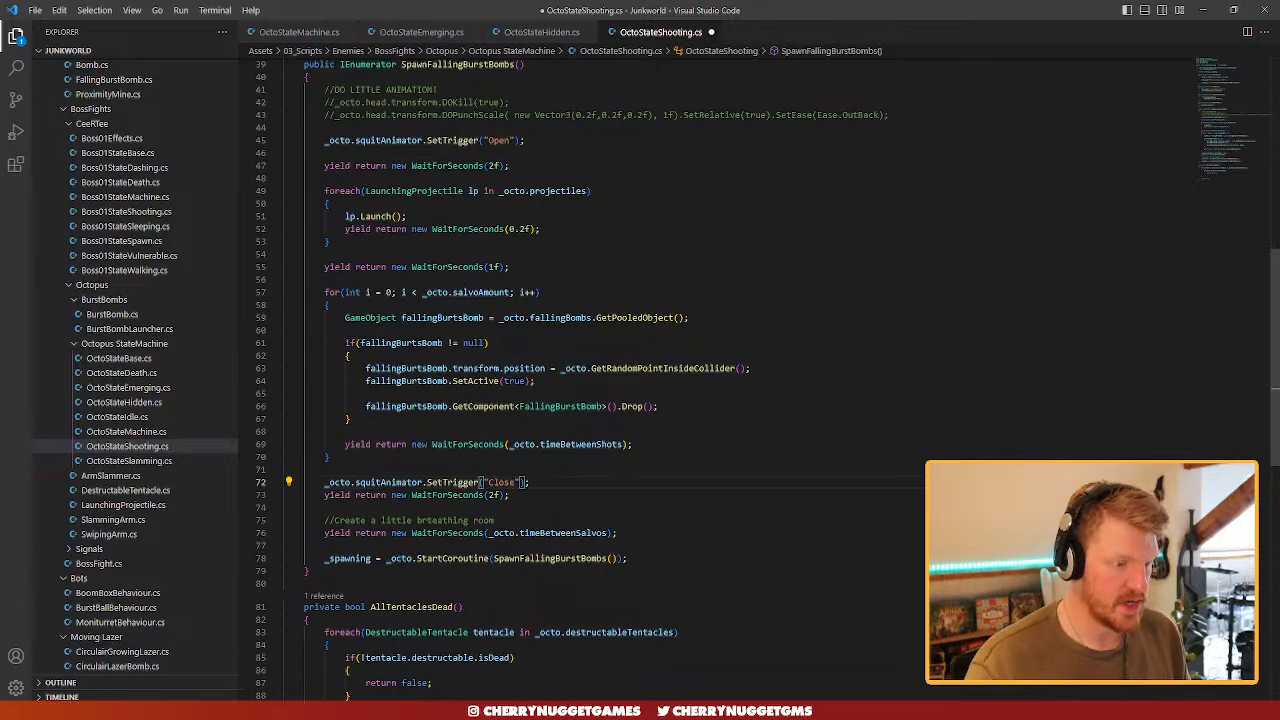
{"action": "type", "text": "e"}
{"action": "key", "text": "ctrl+s"}
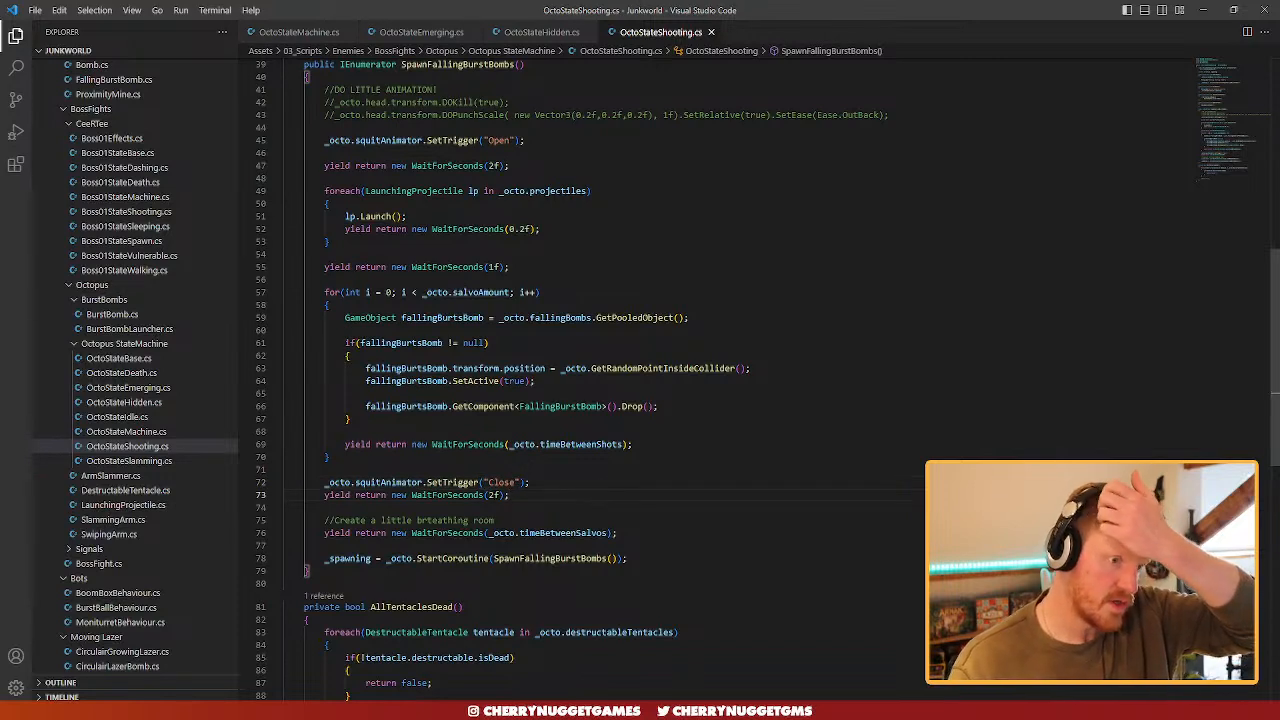
{"action": "left_click_drag", "start_coordinate": [489, 495], "coordinate": [495, 495]}
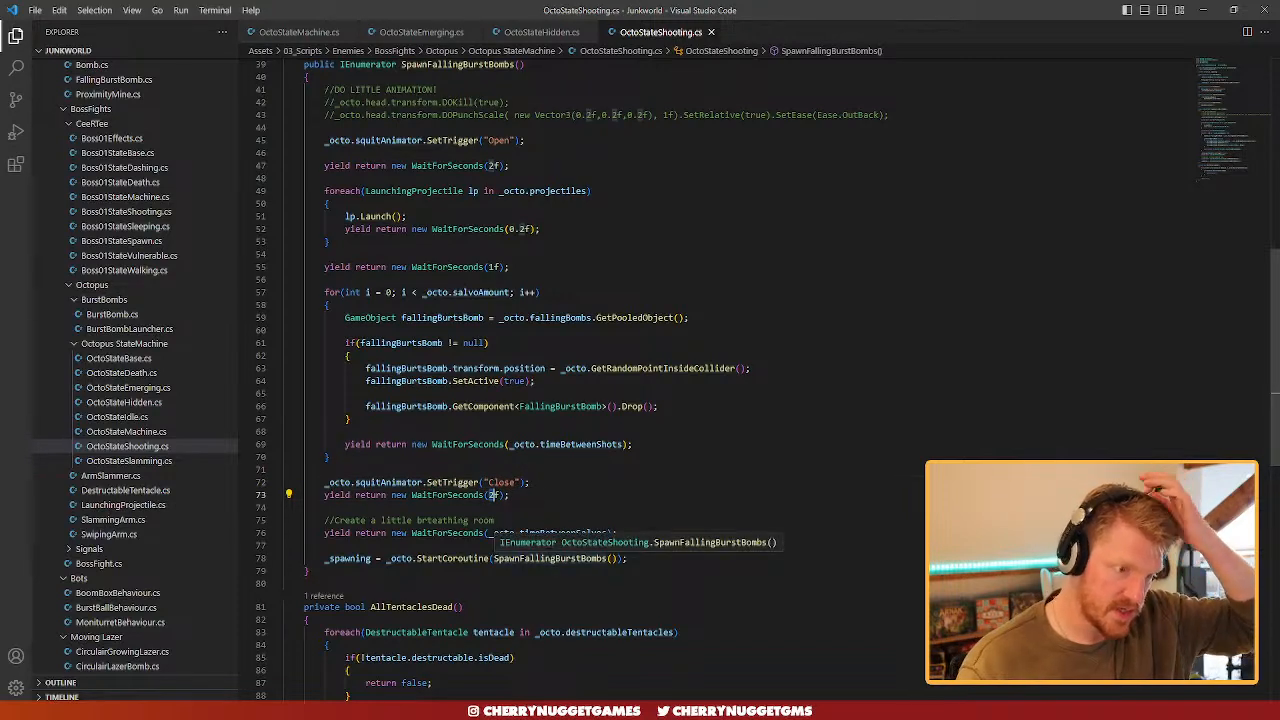
{"action": "type", "text": "1"}
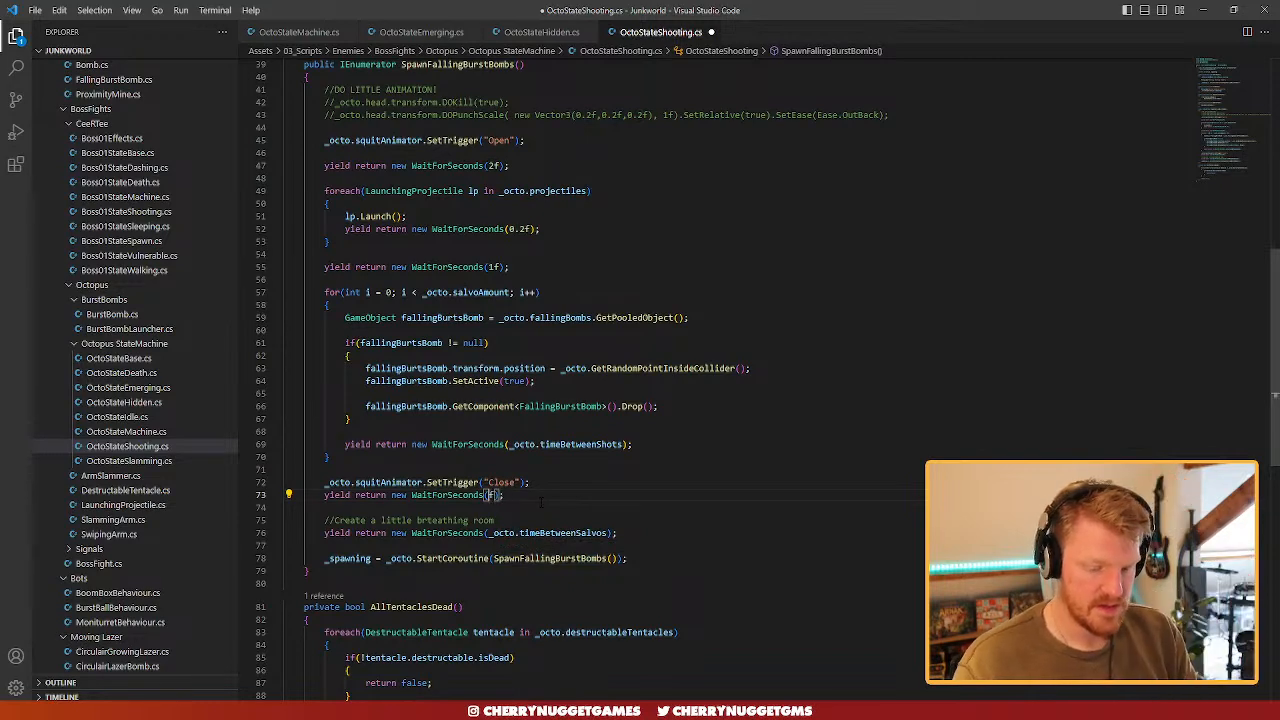
{"action": "type", "text": "2"}
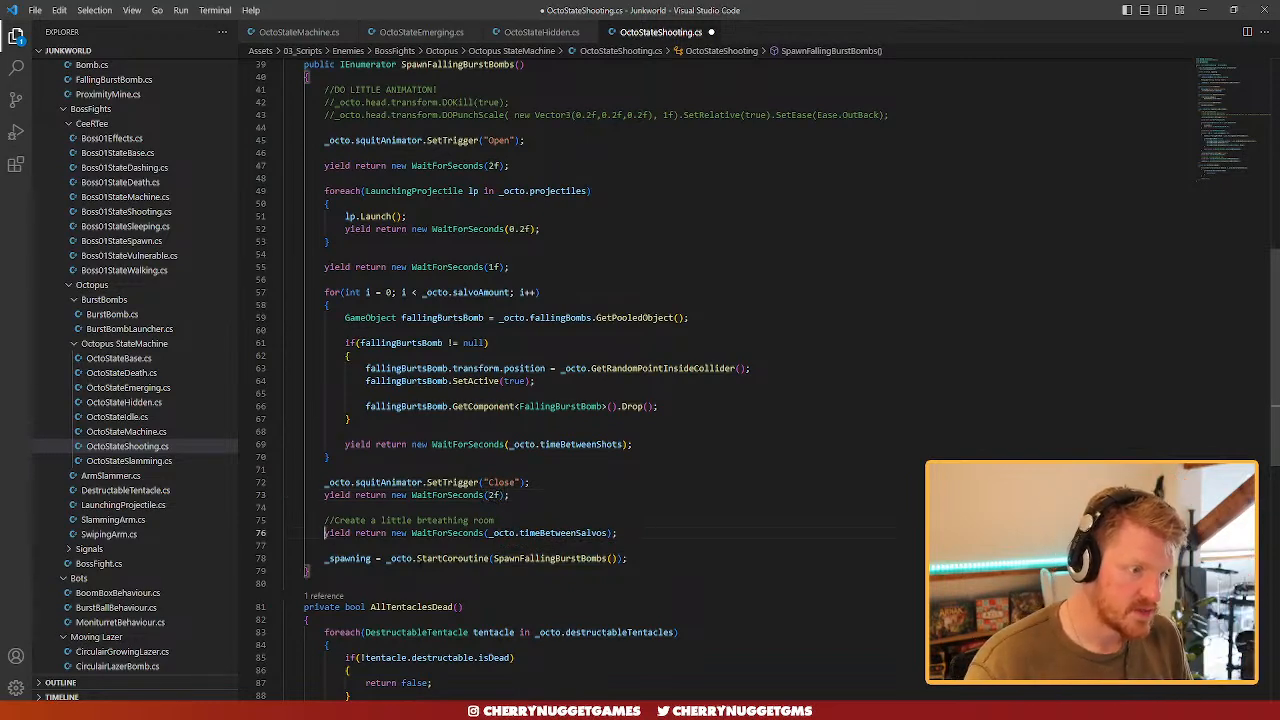
- Comment out the yield return new WaitForSeconds(_octo.timeBetweenSalvos); line and save the script
{"action": "left_click", "coordinate": [324, 533]}
{"action": "key", "text": "ctrl+slash"}
{"action": "key", "text": "ctrl+s"}
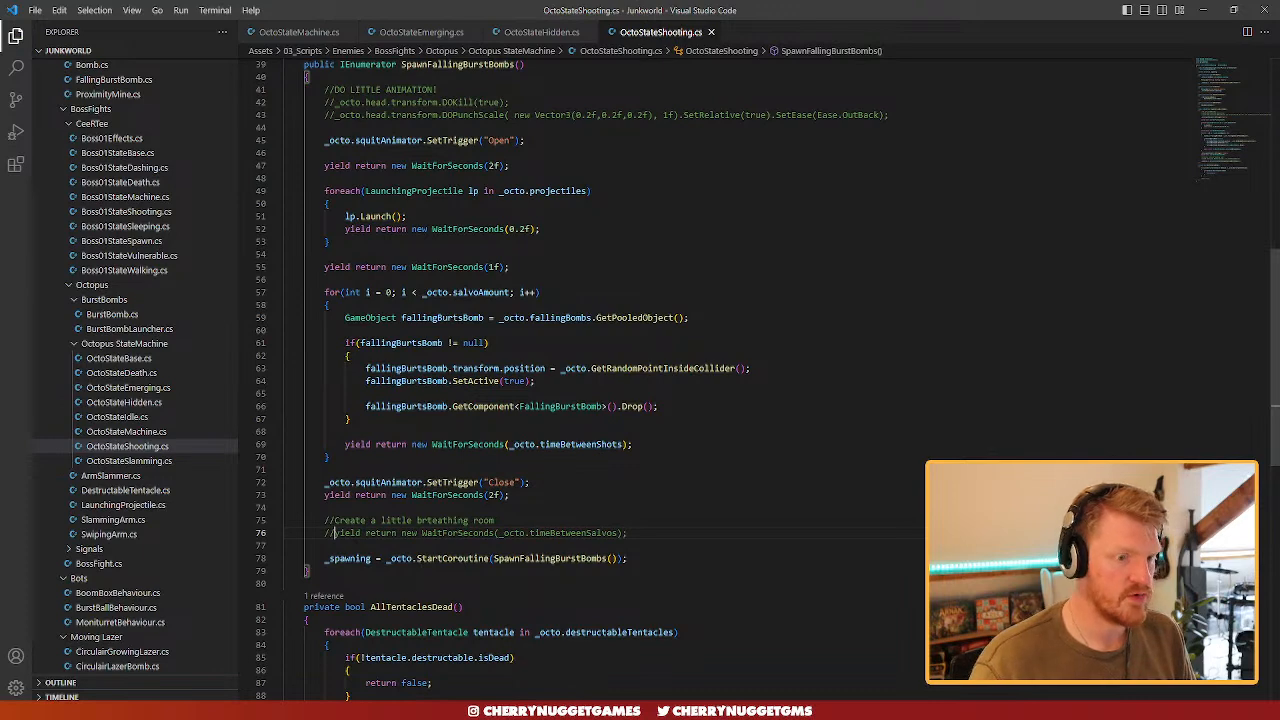
- Review the rest of OctoStateShooting.cs, and look through OctoStateBase.cs and OctoStateDeath.cs for head object logic
{"action": "scroll", "coordinate": [590, 517], "scroll_direction": "down", "scroll_amount": 2}
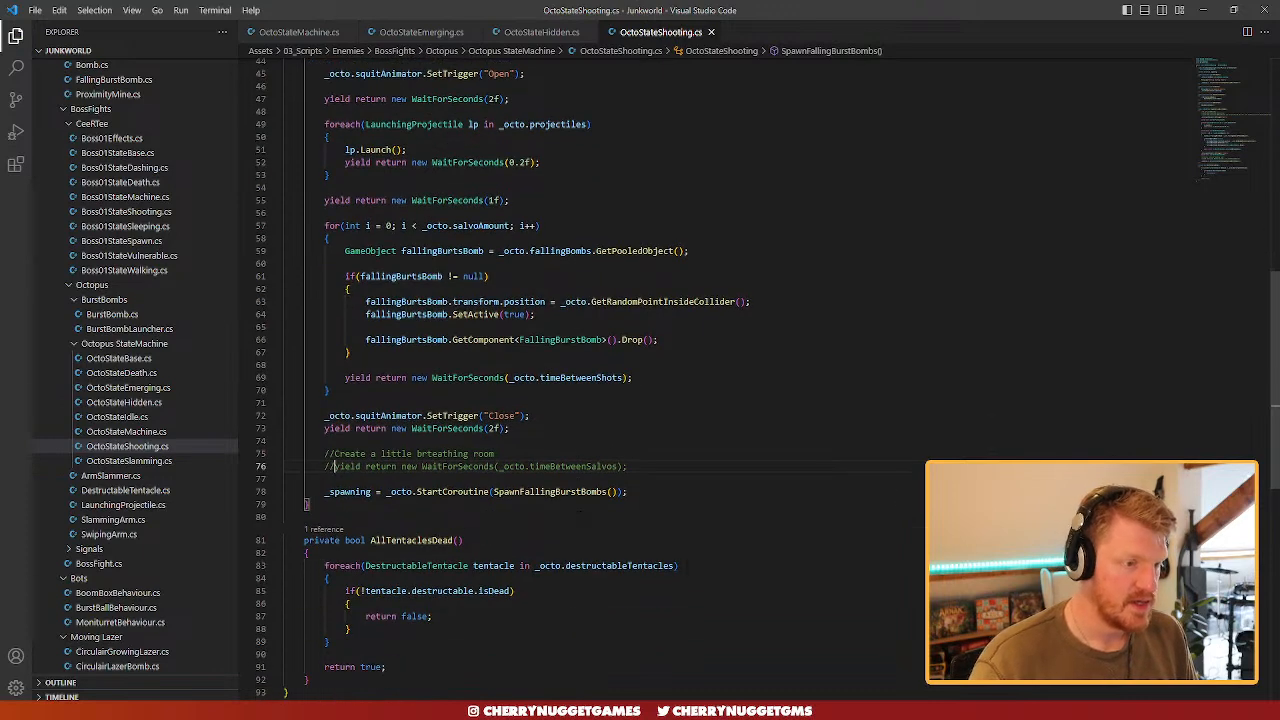
{"action": "scroll", "coordinate": [600, 492], "scroll_direction": "down", "scroll_amount": 2}
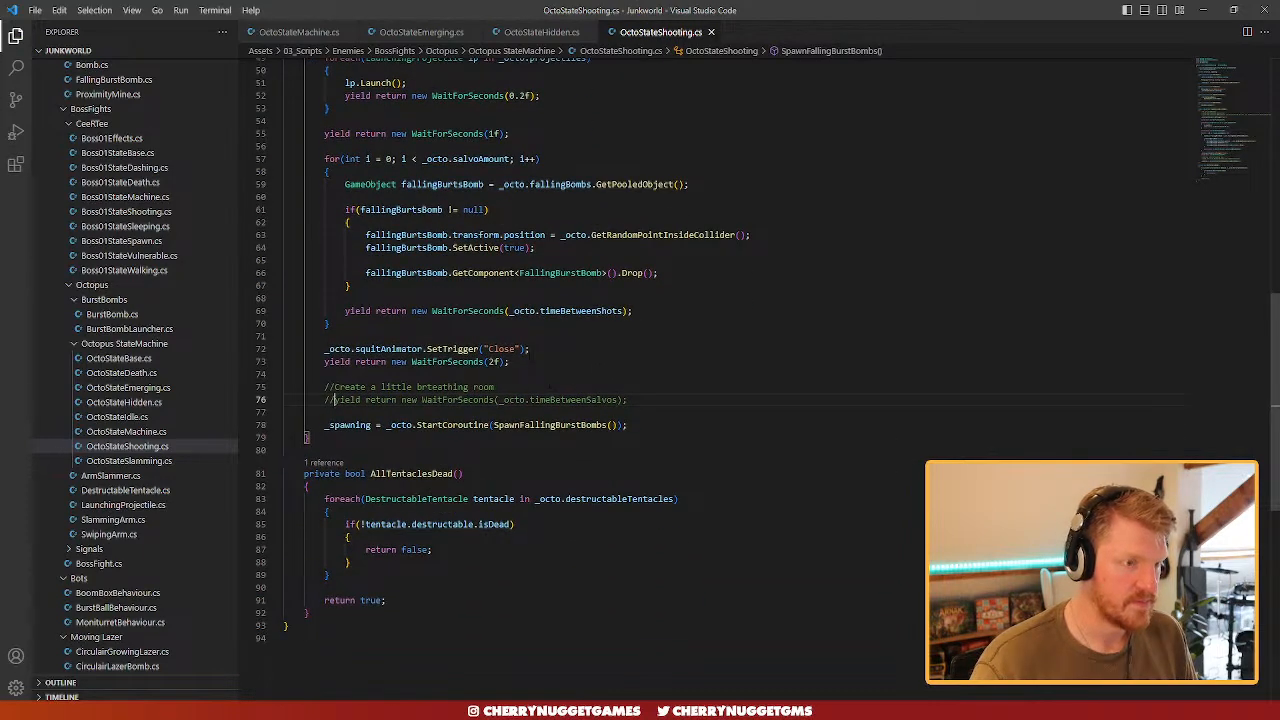
{"action": "left_click_drag", "start_coordinate": [530, 348], "coordinate": [324, 348]}
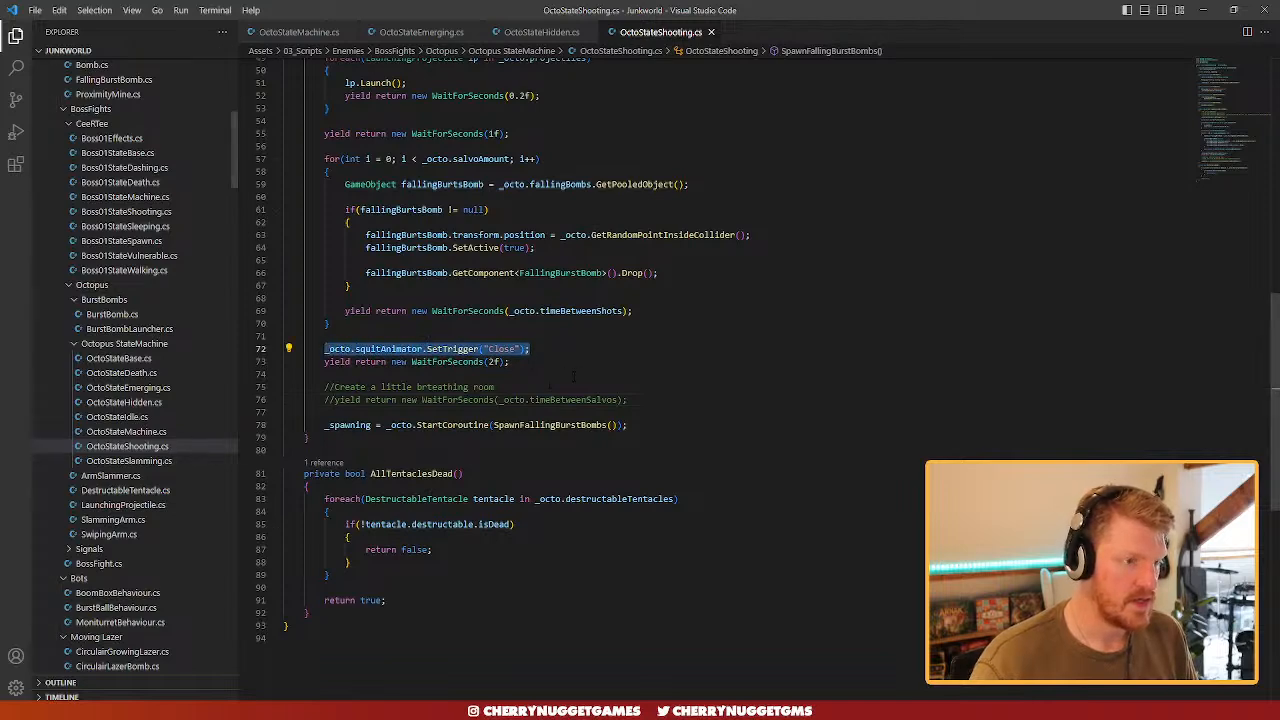
{"action": "scroll", "coordinate": [640, 380], "scroll_direction": "up", "scroll_amount": 6}
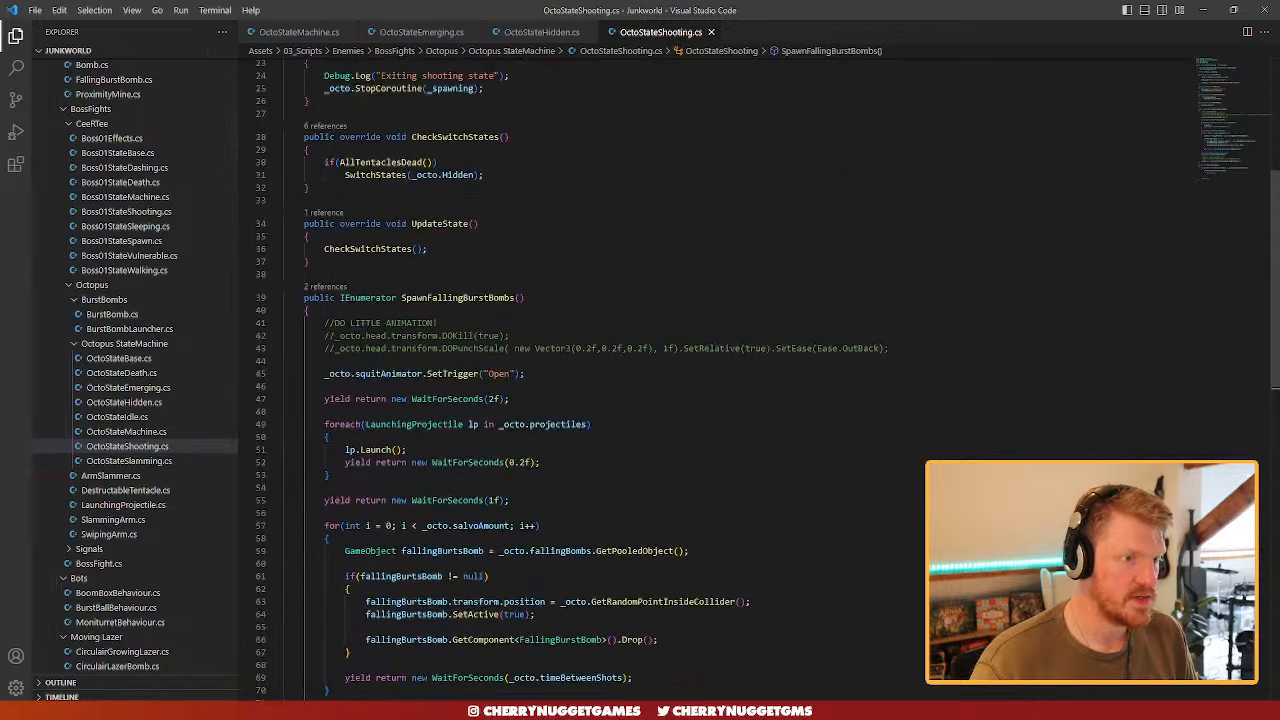
{"action": "scroll", "coordinate": [640, 380], "scroll_direction": "up", "scroll_amount": 4}
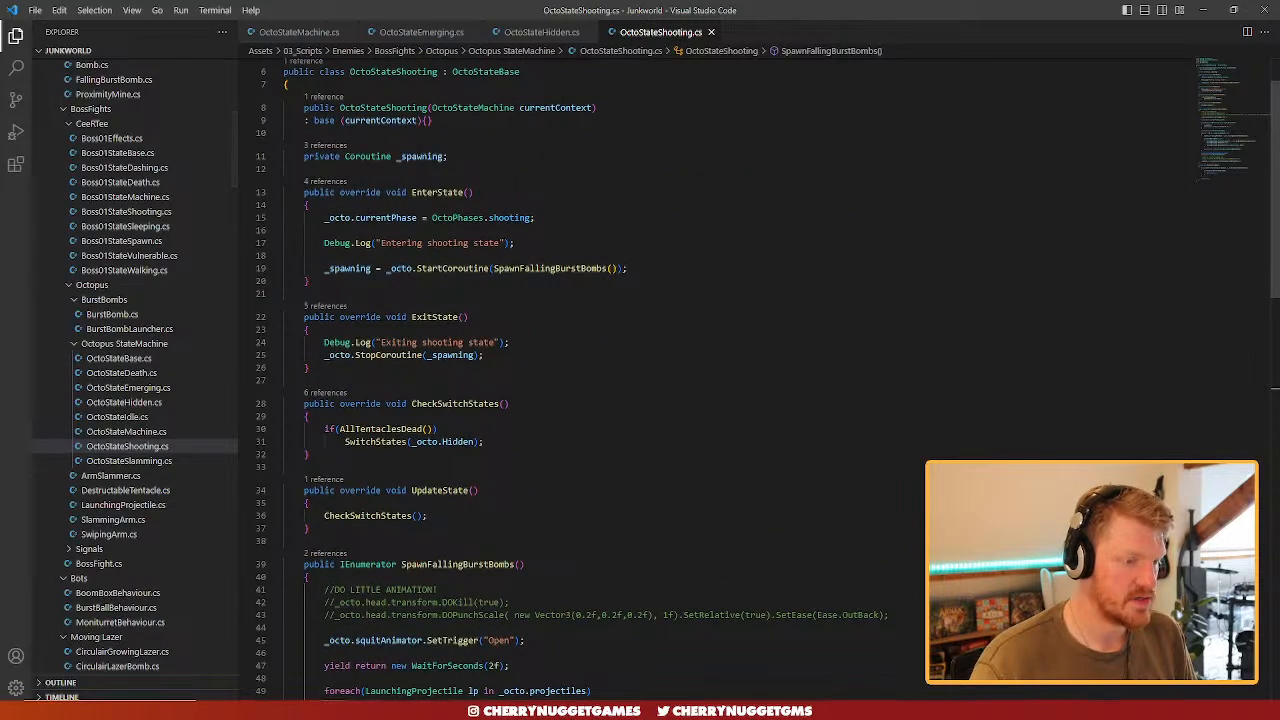
{"action": "left_click", "coordinate": [118, 358]}
{"action": "scroll", "coordinate": [640, 380], "scroll_direction": "up", "scroll_amount": 4}
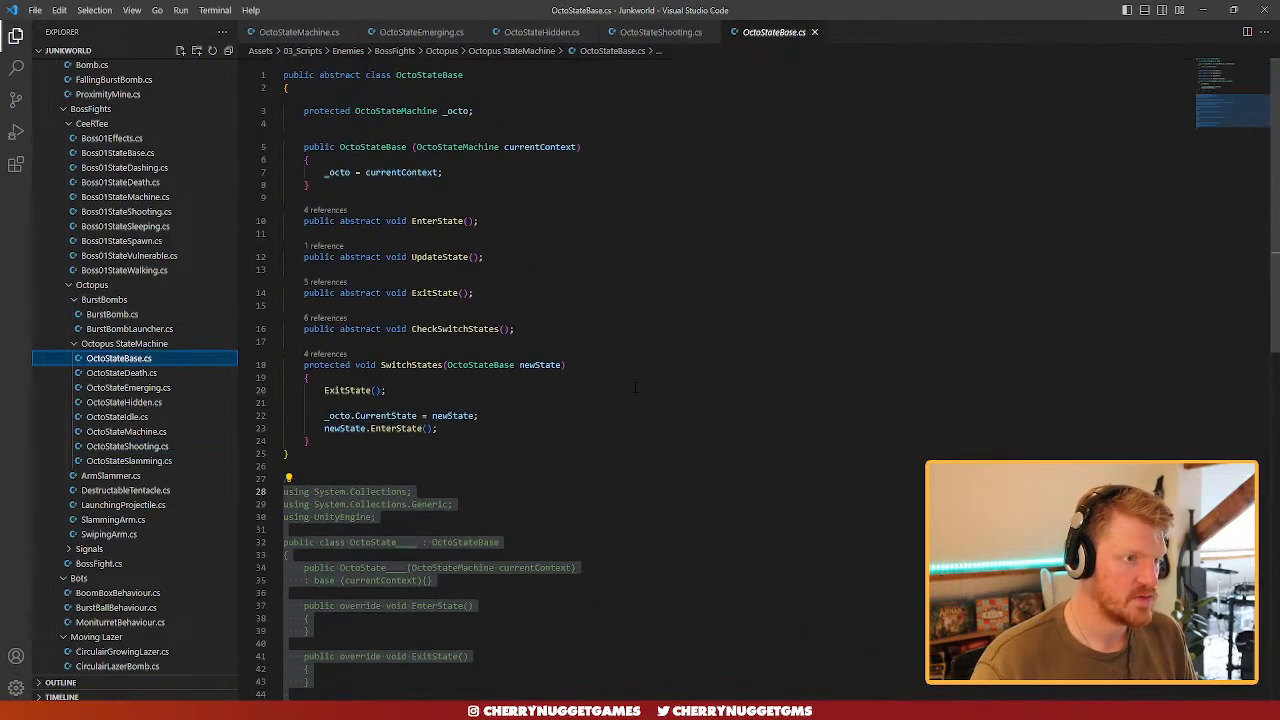
{"action": "left_click", "coordinate": [121, 373]}
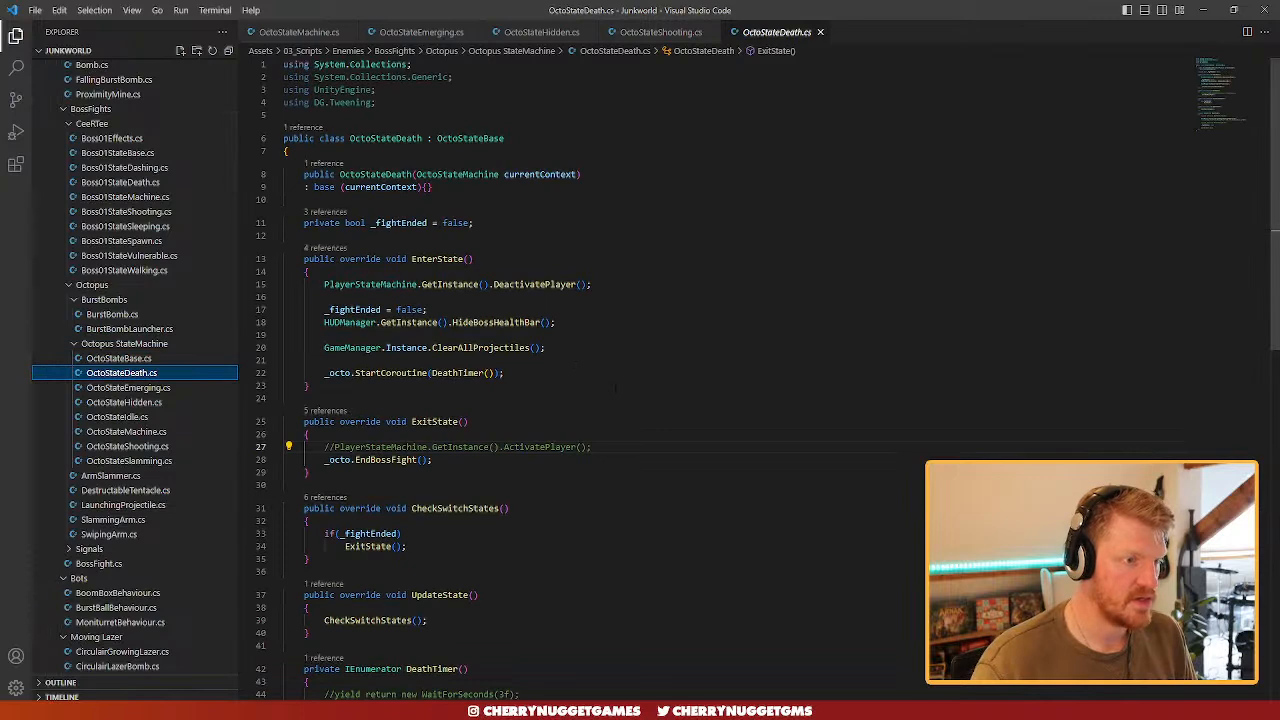
{"action": "scroll", "coordinate": [517, 362], "scroll_direction": "down", "scroll_amount": 4}
{"action": "scroll", "coordinate": [615, 388], "scroll_direction": "down", "scroll_amount": 1}
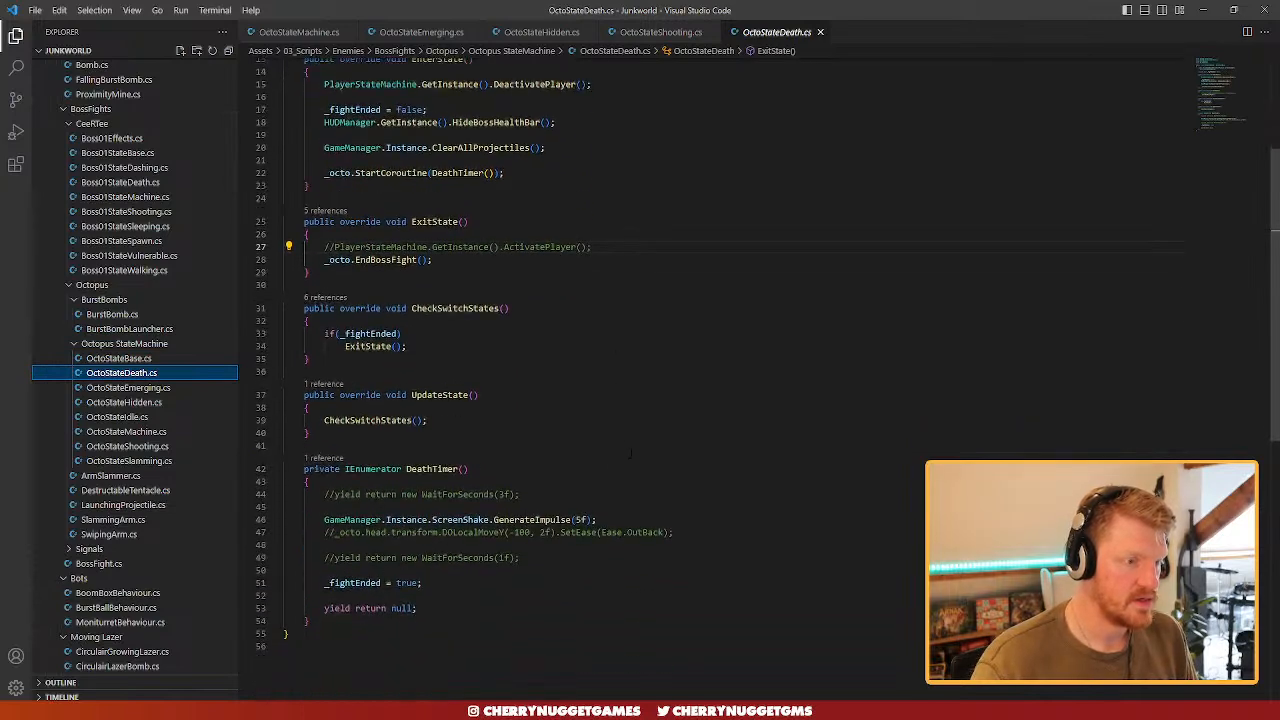
{"action": "scroll", "coordinate": [637, 424], "scroll_direction": "up", "scroll_amount": 3}
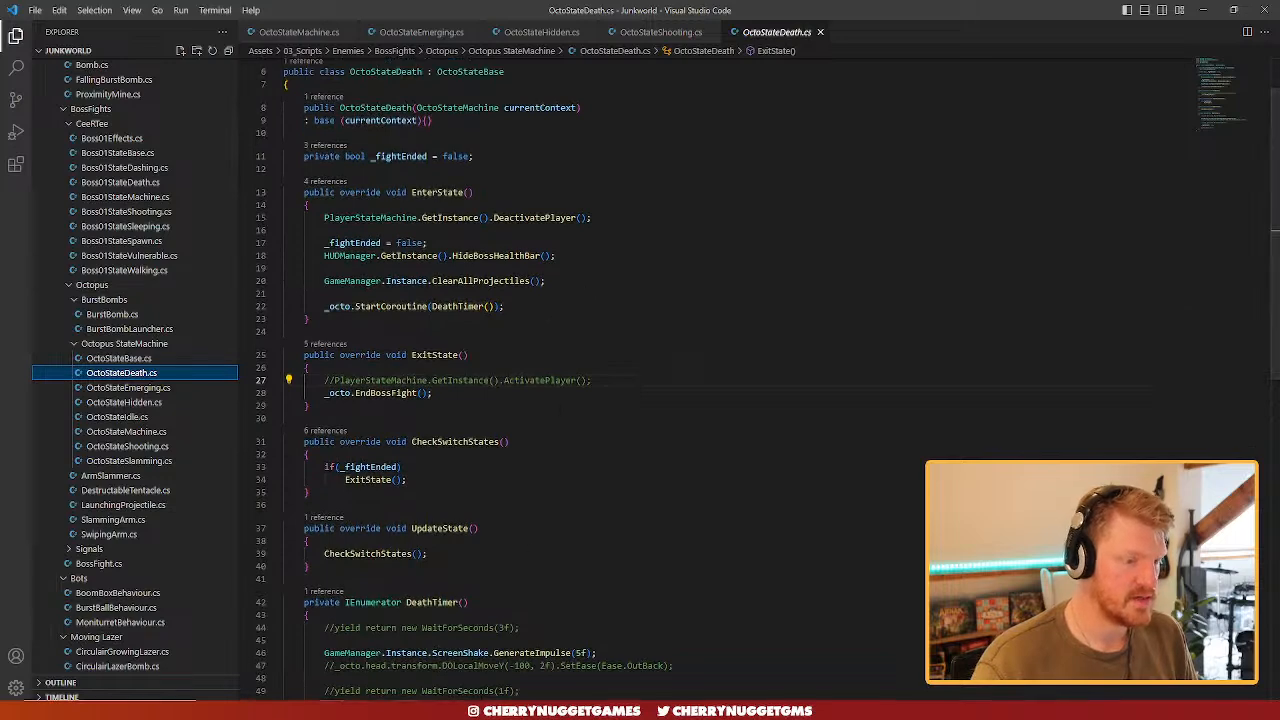
- Switch to Unity, show the Inspector of Boss_Octopus and close the Ink Player view
{"action": "key", "text": "alt+Tab"}
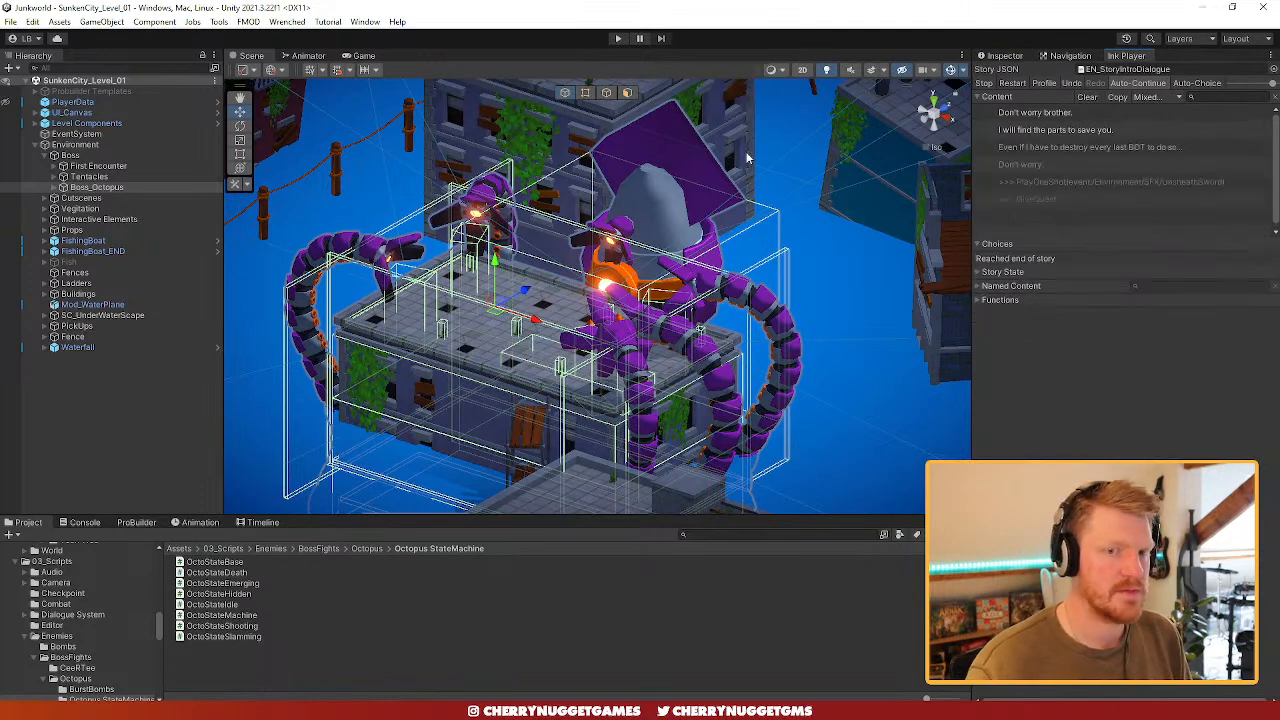
{"action": "left_click", "coordinate": [1010, 58]}
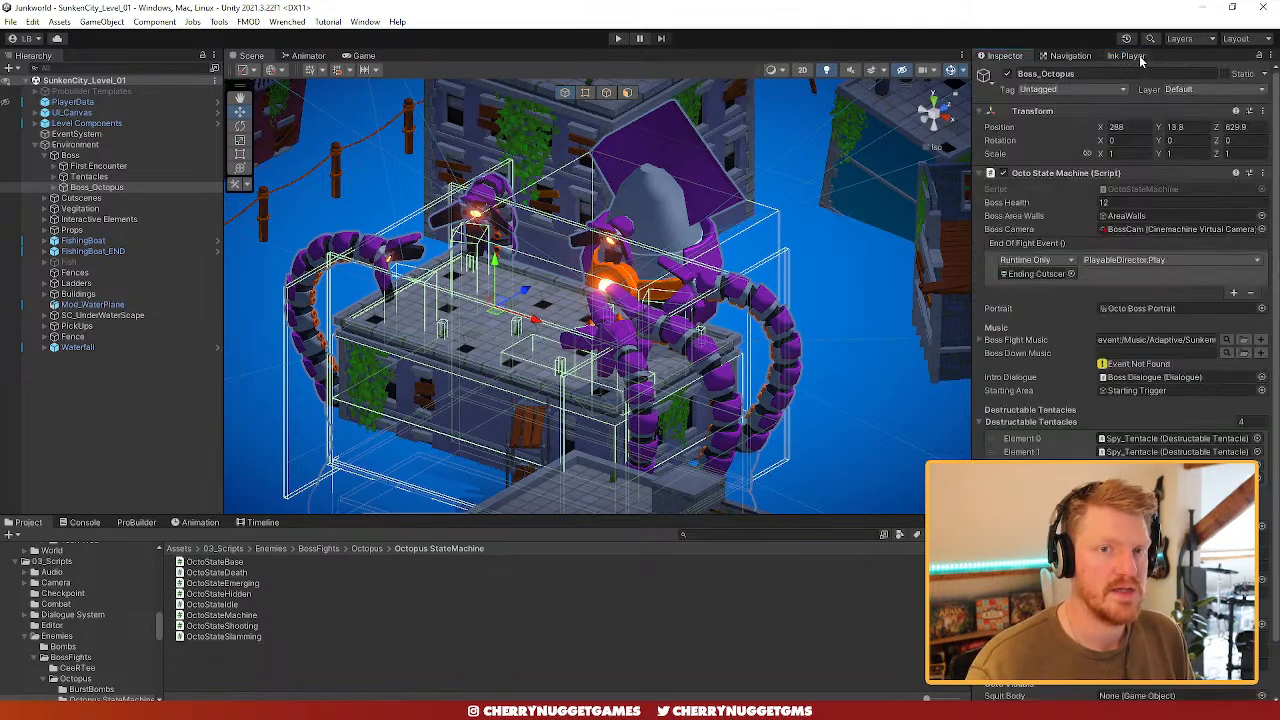
{"action": "right_click", "coordinate": [1140, 60]}
{"action": "left_click", "coordinate": [1128, 58]}
{"action": "right_click", "coordinate": [1145, 60]}
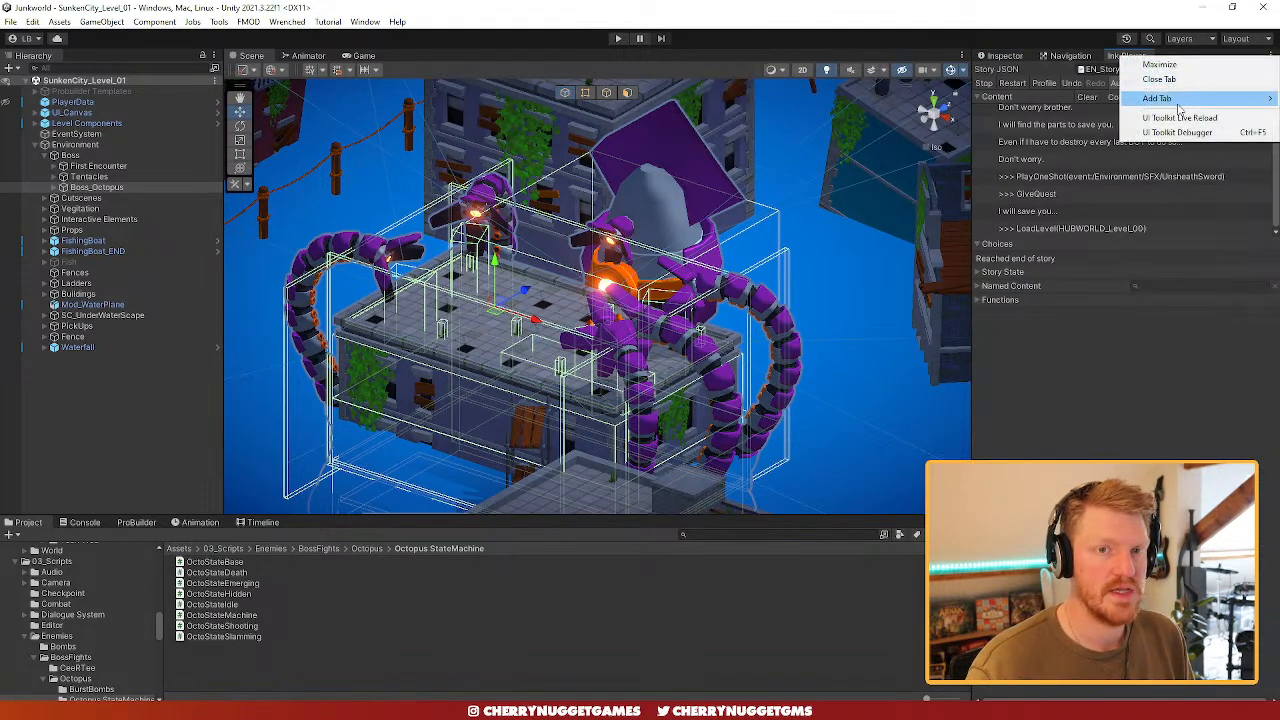
{"action": "left_click", "coordinate": [1160, 79]}
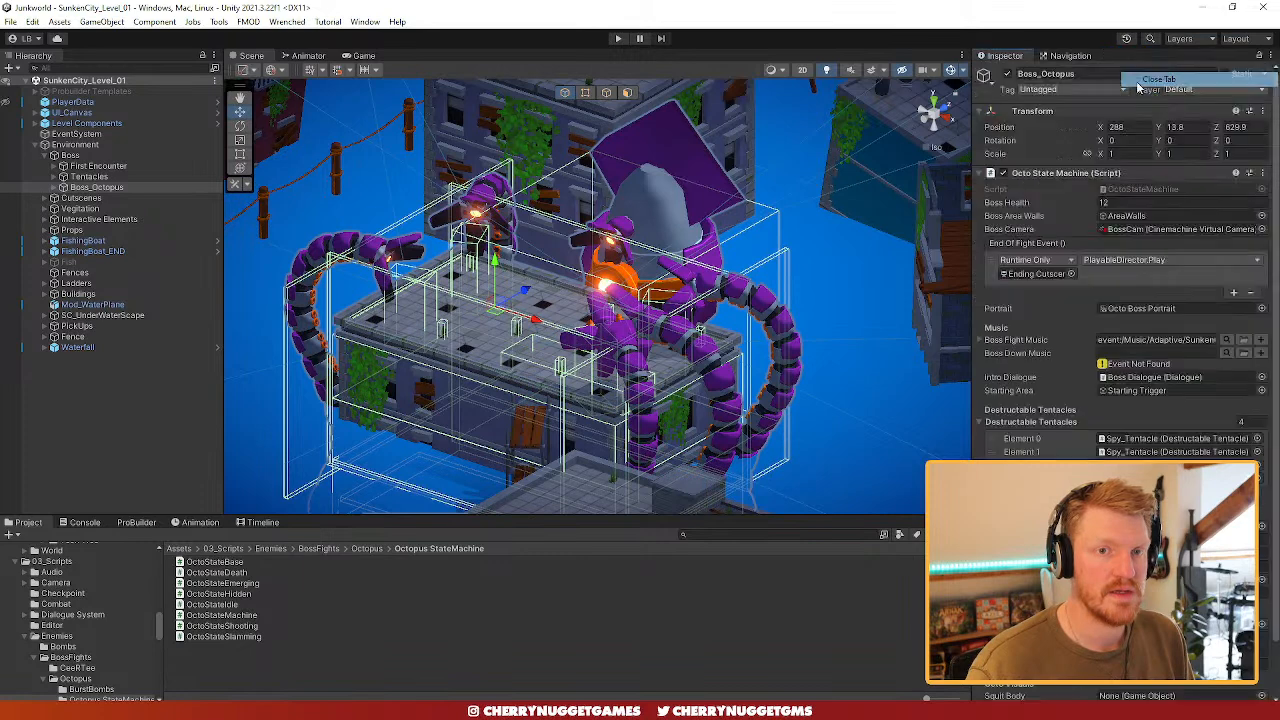
- Assign Squit_Animator as the Animator controller of Mod_Octo_Body under Boss_Octopus, and open that controller's state graph
{"action": "left_click", "coordinate": [62, 188]}
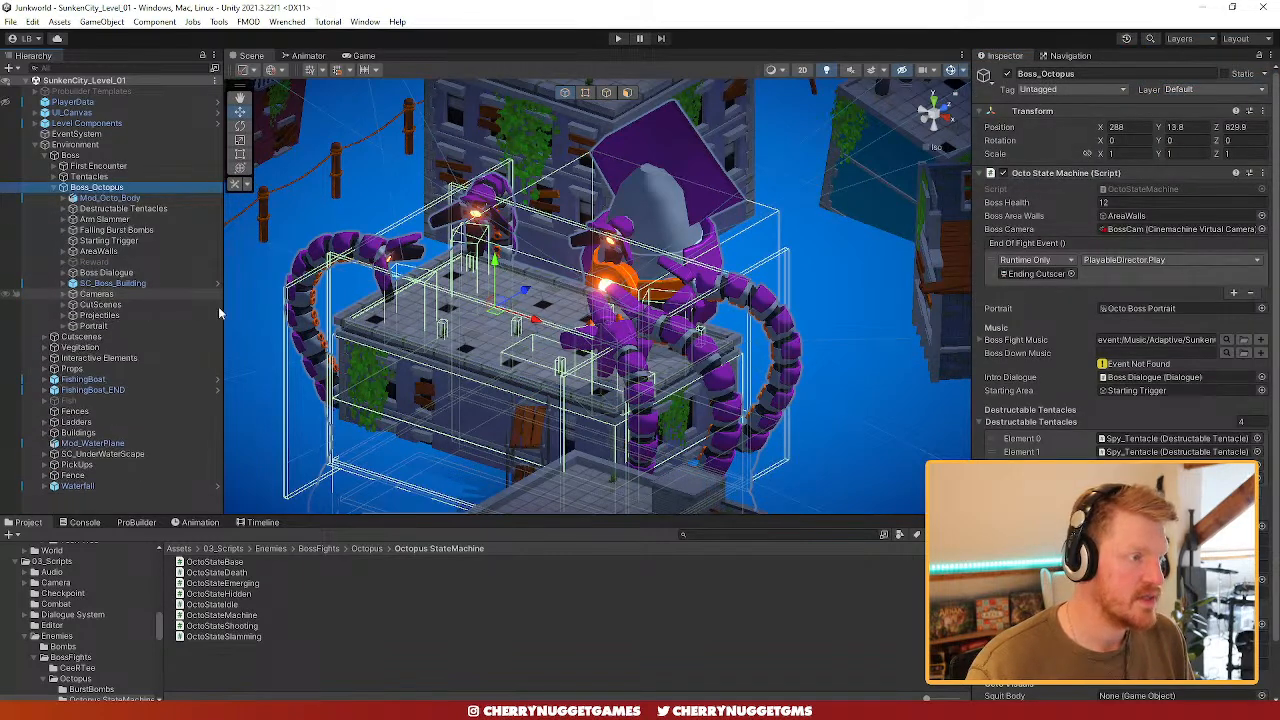
{"action": "scroll", "coordinate": [1120, 300], "scroll_direction": "down", "scroll_amount": 3}
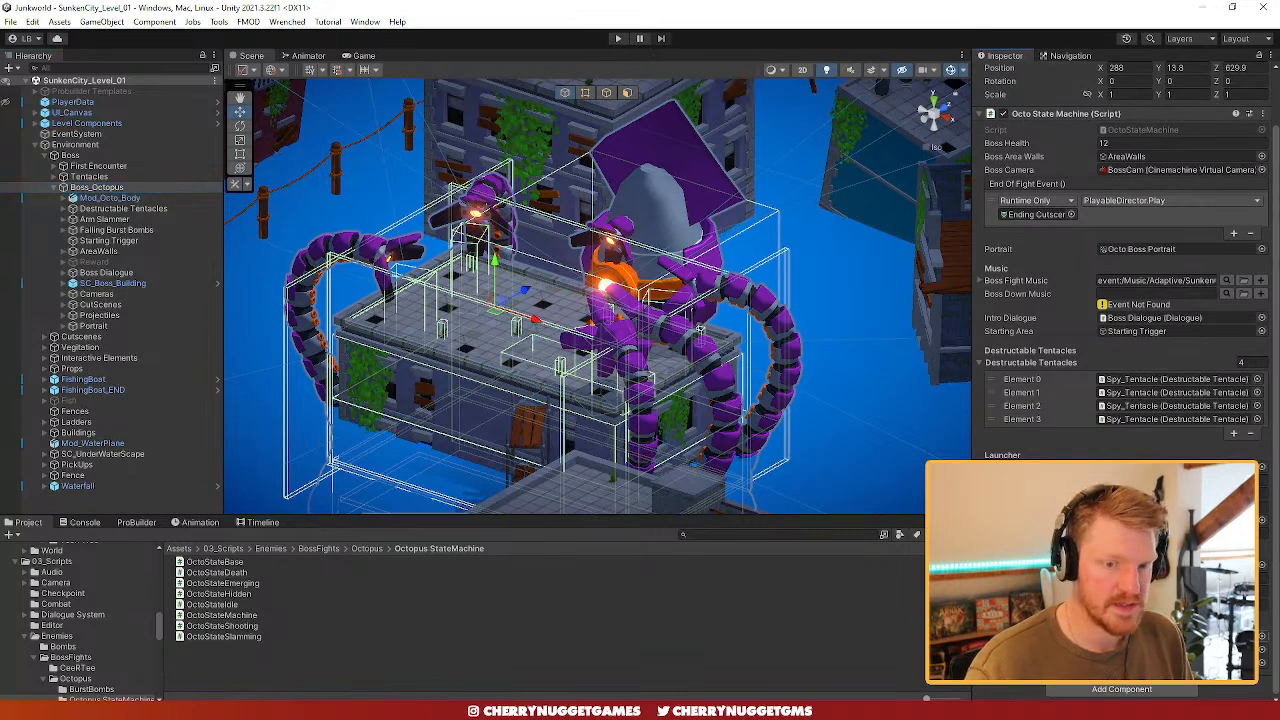
{"action": "left_click", "coordinate": [97, 200]}
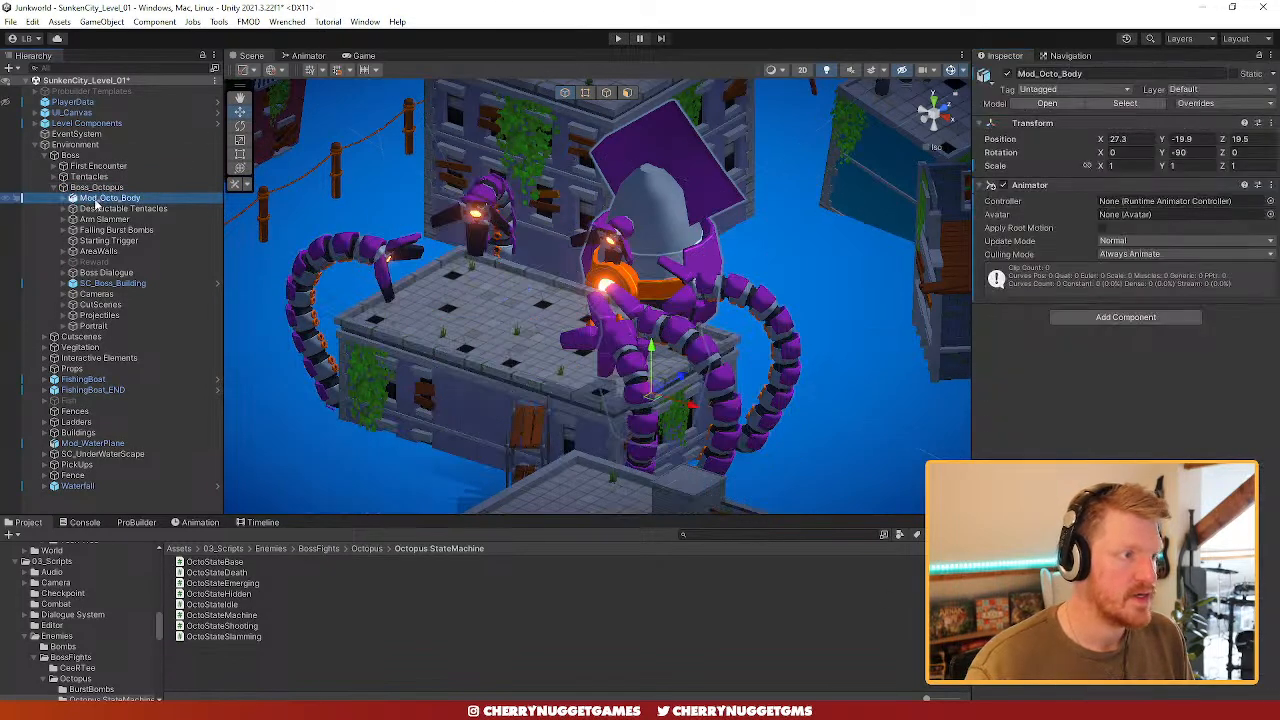
{"action": "left_click", "coordinate": [1271, 202]}
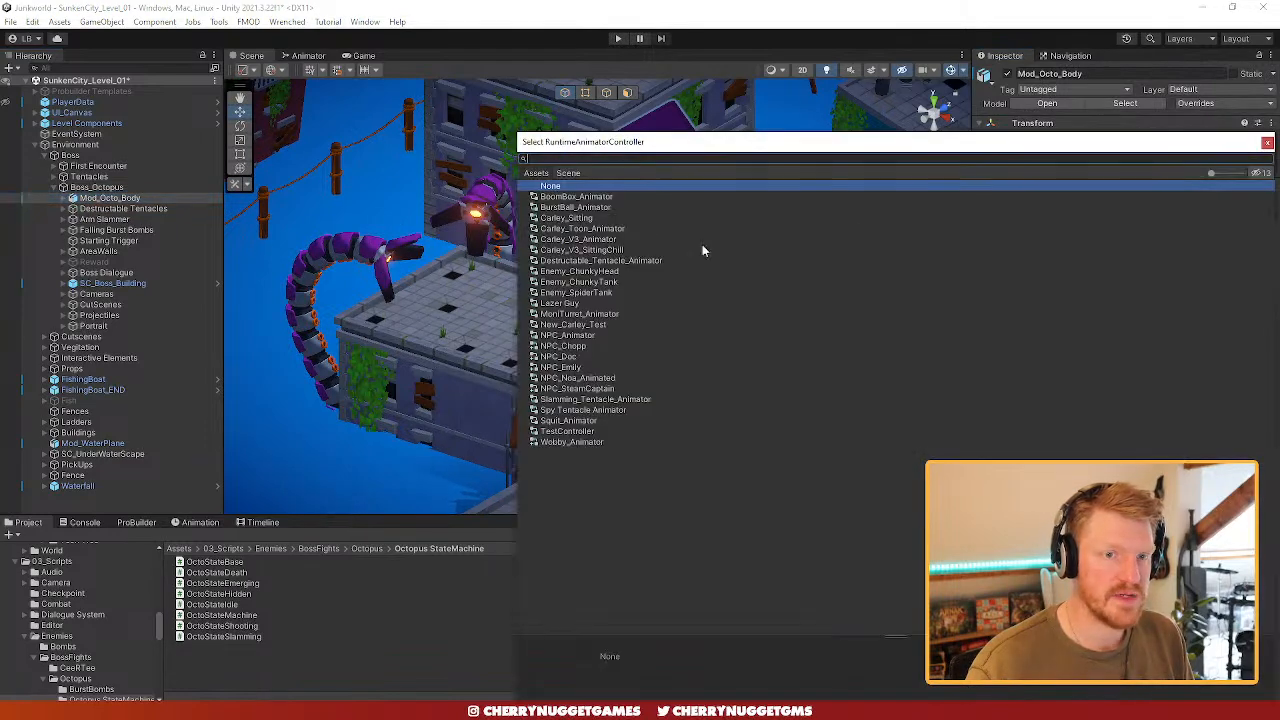
{"action": "double_click", "coordinate": [571, 420]}
{"action": "double_click", "coordinate": [1152, 201]}
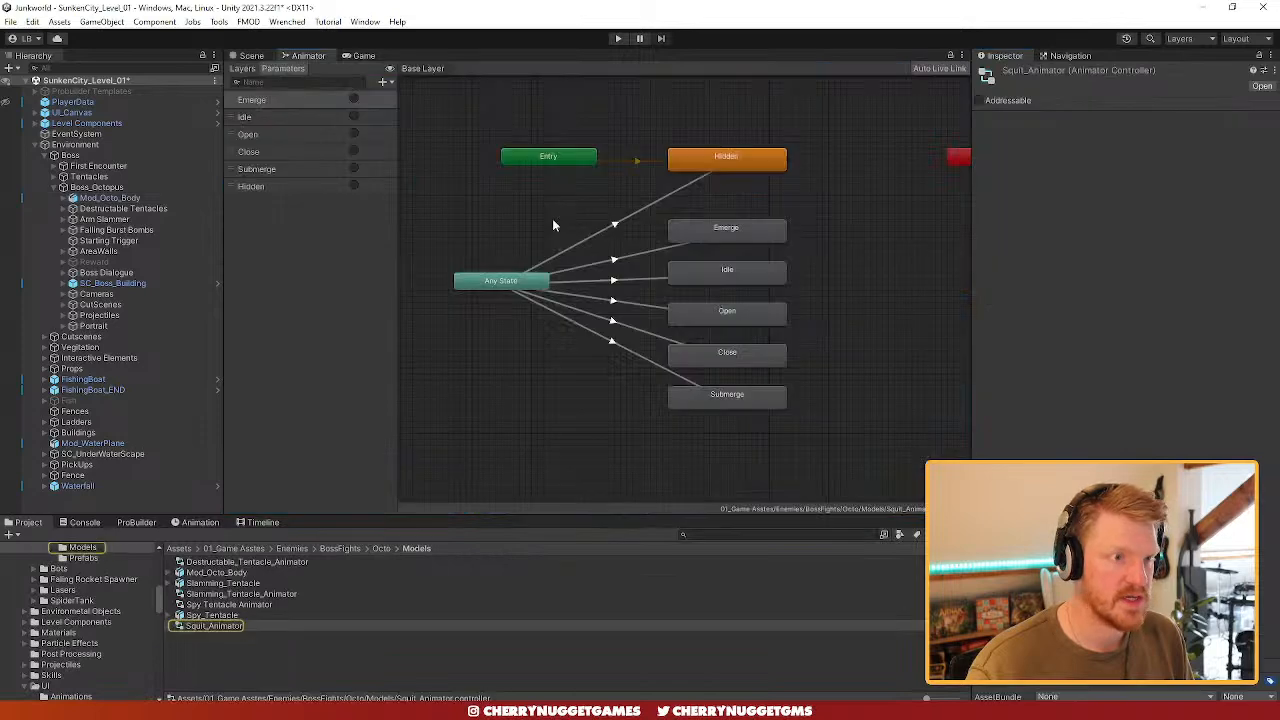
- Offset the Close, Idle and Emerge states from the main column and make a transition from Emerge to Idle
{"action": "scroll", "coordinate": [670, 331], "scroll_direction": "up", "scroll_amount": 3}
{"action": "left_click_drag", "start_coordinate": [783, 373], "coordinate": [937, 373]}
{"action": "left_click_drag", "start_coordinate": [777, 246], "coordinate": [932, 248]}
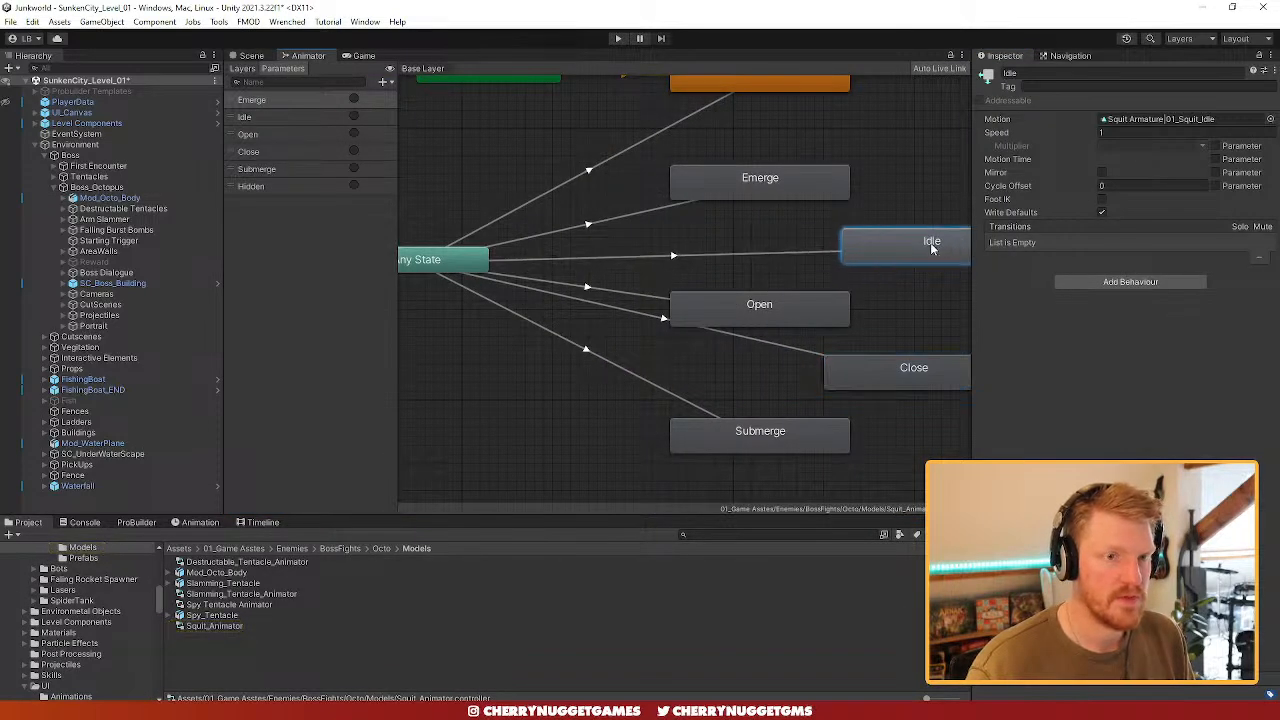
{"action": "left_click_drag", "start_coordinate": [800, 188], "coordinate": [966, 187]}
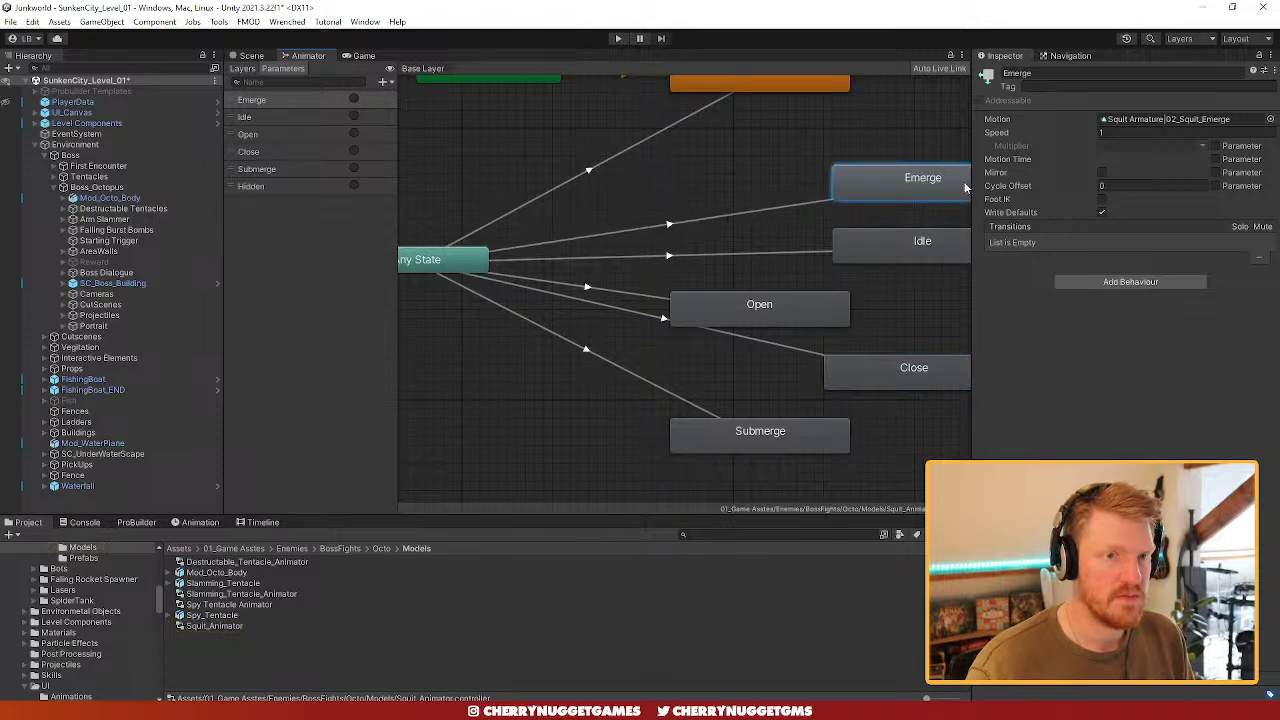
{"action": "scroll", "coordinate": [904, 228], "scroll_direction": "down", "scroll_amount": 3}
{"action": "right_click", "coordinate": [906, 206]}
{"action": "left_click", "coordinate": [915, 216]}
{"action": "left_click", "coordinate": [912, 240]}
- Make a transition from the Close state to Idle and line Close up beneath Idle
{"action": "middle_click_drag", "start_coordinate": [912, 264], "coordinate": [764, 259]}
{"action": "left_click", "coordinate": [785, 297]}
{"action": "right_click", "coordinate": [781, 299]}
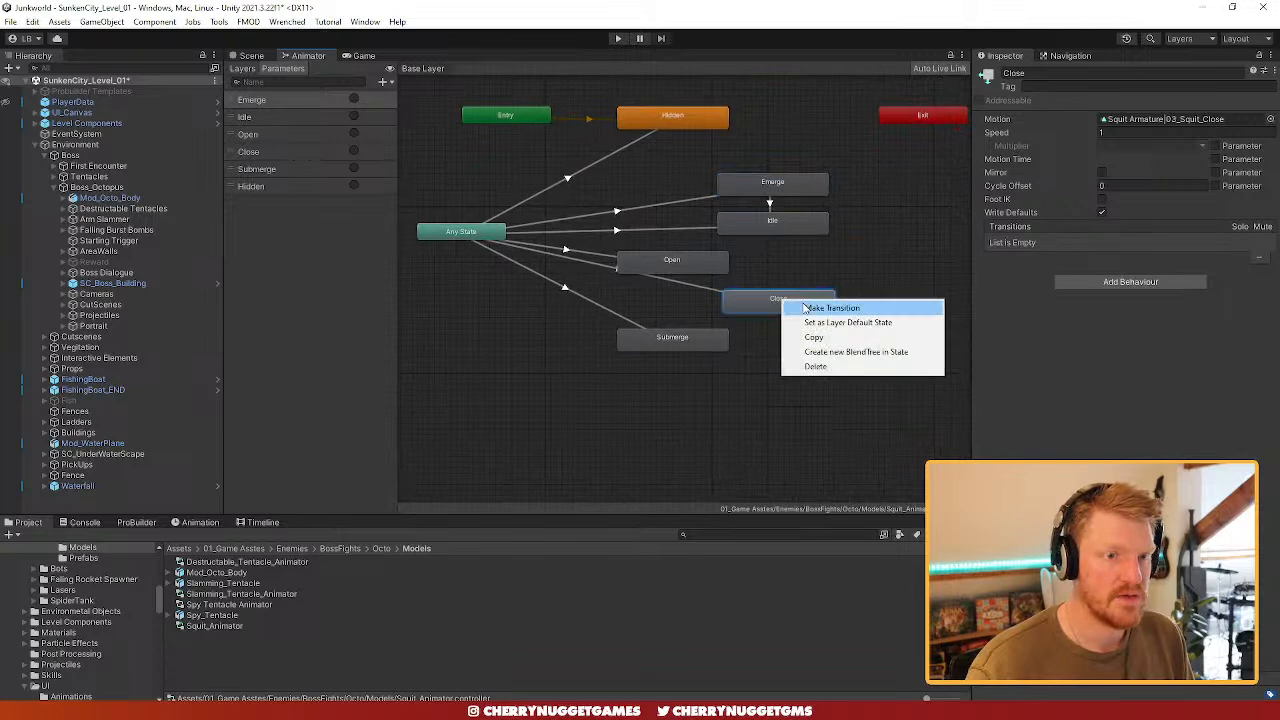
{"action": "left_click", "coordinate": [787, 228]}
{"action": "right_click", "coordinate": [781, 288]}
{"action": "right_click", "coordinate": [766, 299]}
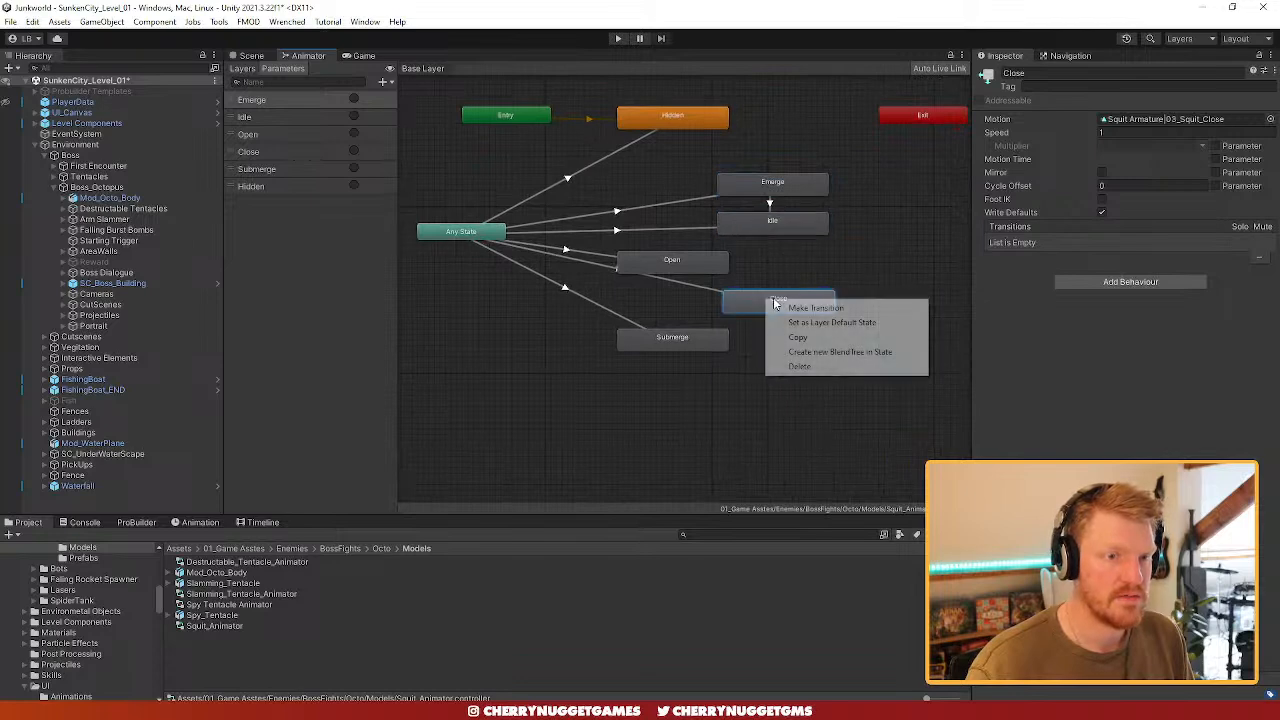
{"action": "left_click", "coordinate": [778, 306]}
{"action": "left_click", "coordinate": [776, 226]}
{"action": "left_click_drag", "start_coordinate": [799, 314], "coordinate": [791, 312]}
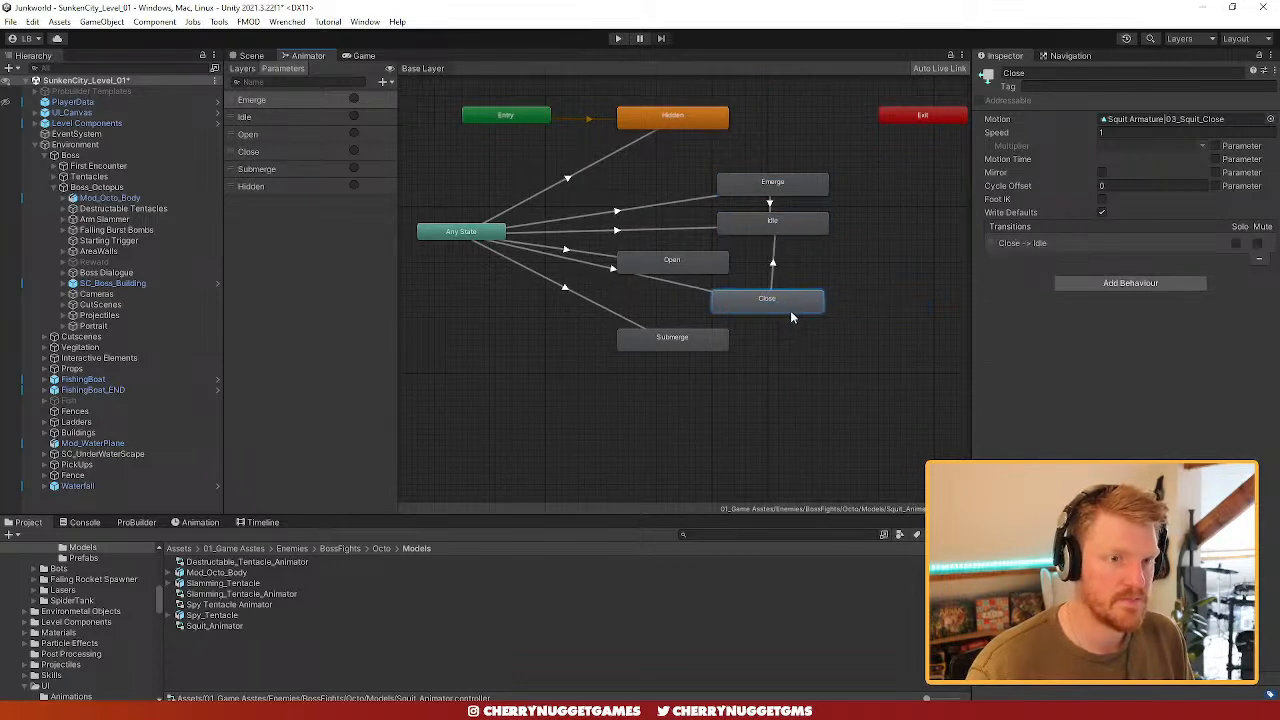
- Rearrange the graph so Open, Emerge and Close are stacked below Hidden, with Idle set apart beyond Emerge and Close
{"action": "left_click", "coordinate": [689, 266]}
{"action": "left_click_drag", "start_coordinate": [689, 266], "coordinate": [672, 173]}
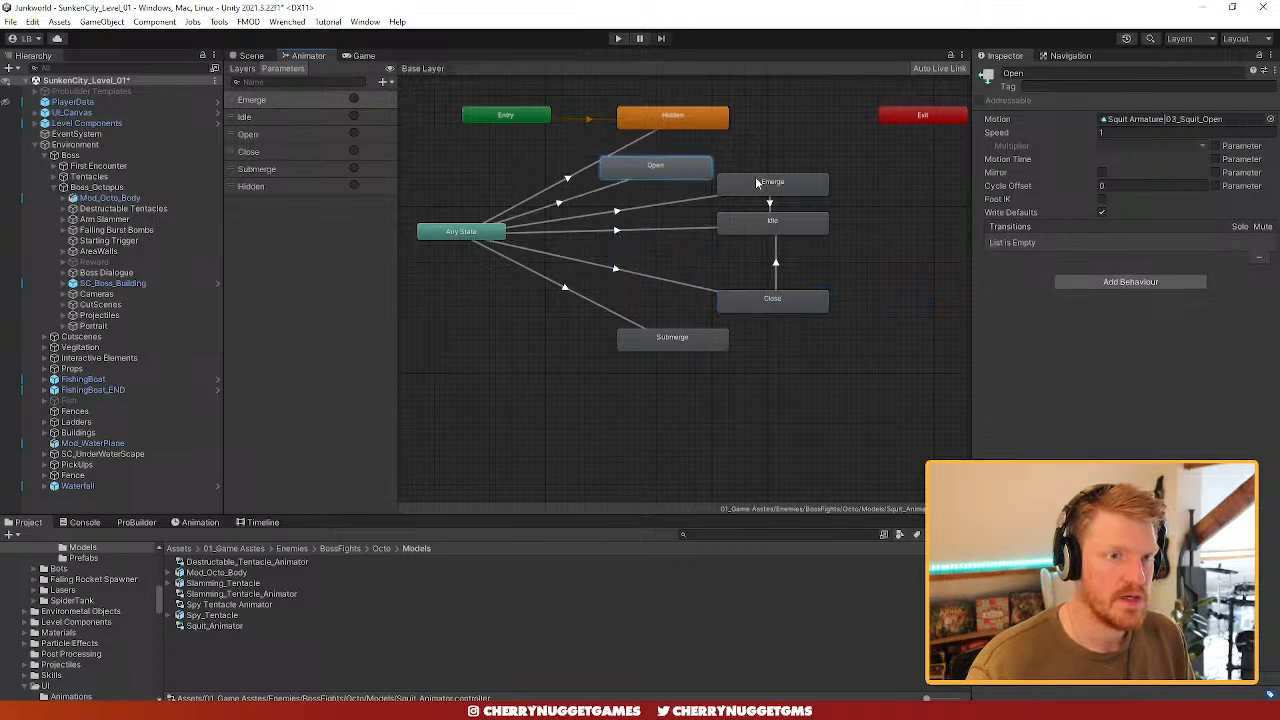
{"action": "left_click_drag", "start_coordinate": [757, 182], "coordinate": [647, 226]}
{"action": "left_click_drag", "start_coordinate": [763, 298], "coordinate": [658, 266]}
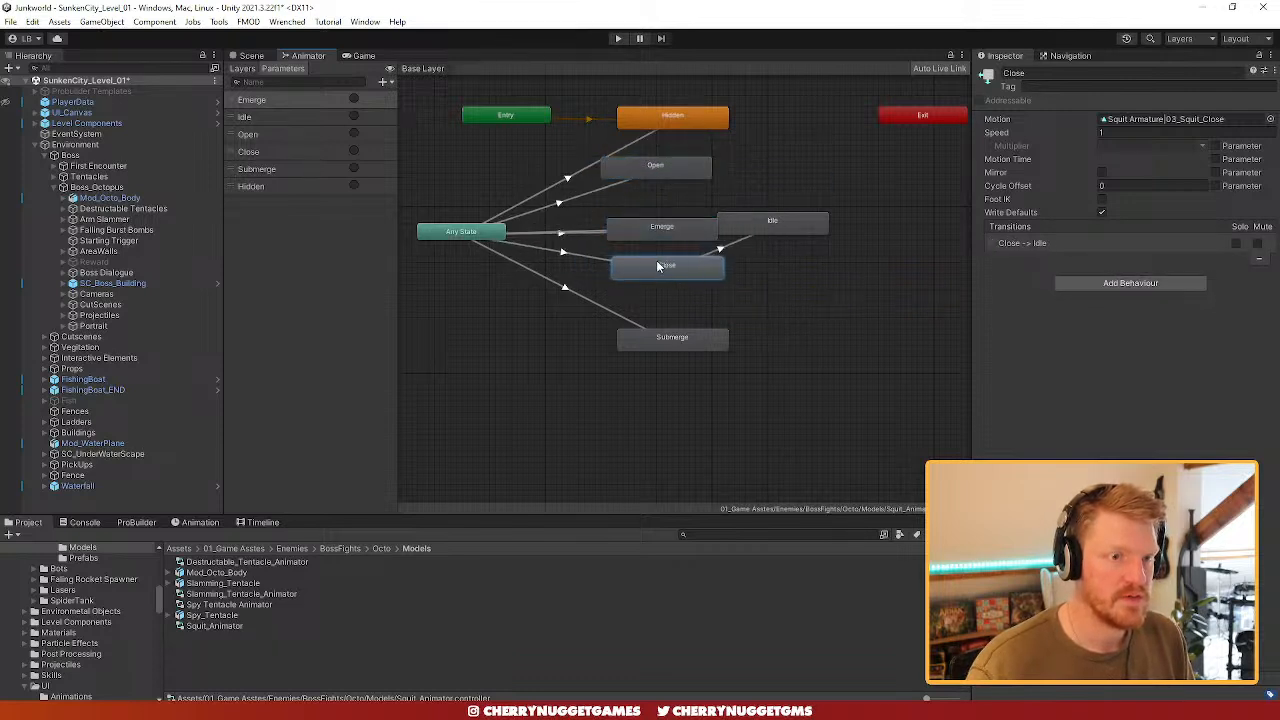
{"action": "left_click_drag", "start_coordinate": [758, 230], "coordinate": [818, 242]}
{"action": "left_click_drag", "start_coordinate": [697, 232], "coordinate": [701, 216]}
{"action": "left_click_drag", "start_coordinate": [701, 266], "coordinate": [691, 283]}
{"action": "left_click_drag", "start_coordinate": [819, 242], "coordinate": [817, 251]}
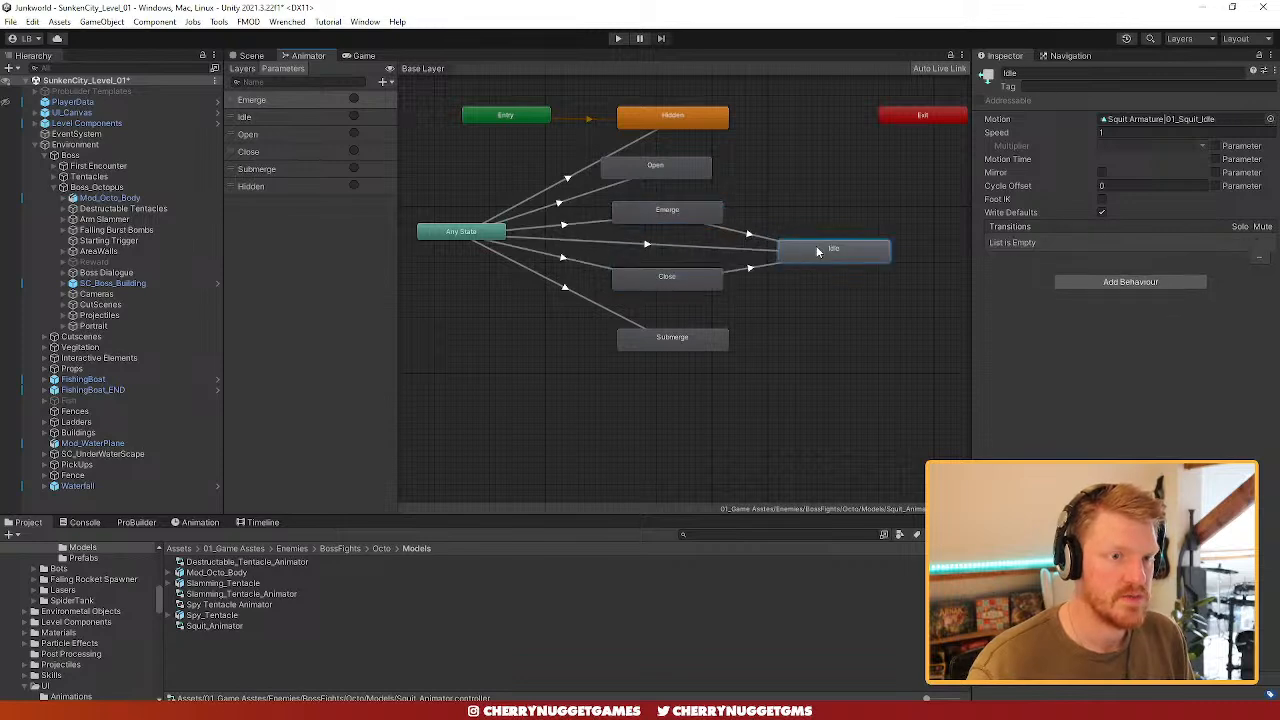
- Preview the Emerge -> Idle transition and set its transition duration to 0.1 s
{"action": "left_click", "coordinate": [738, 231]}
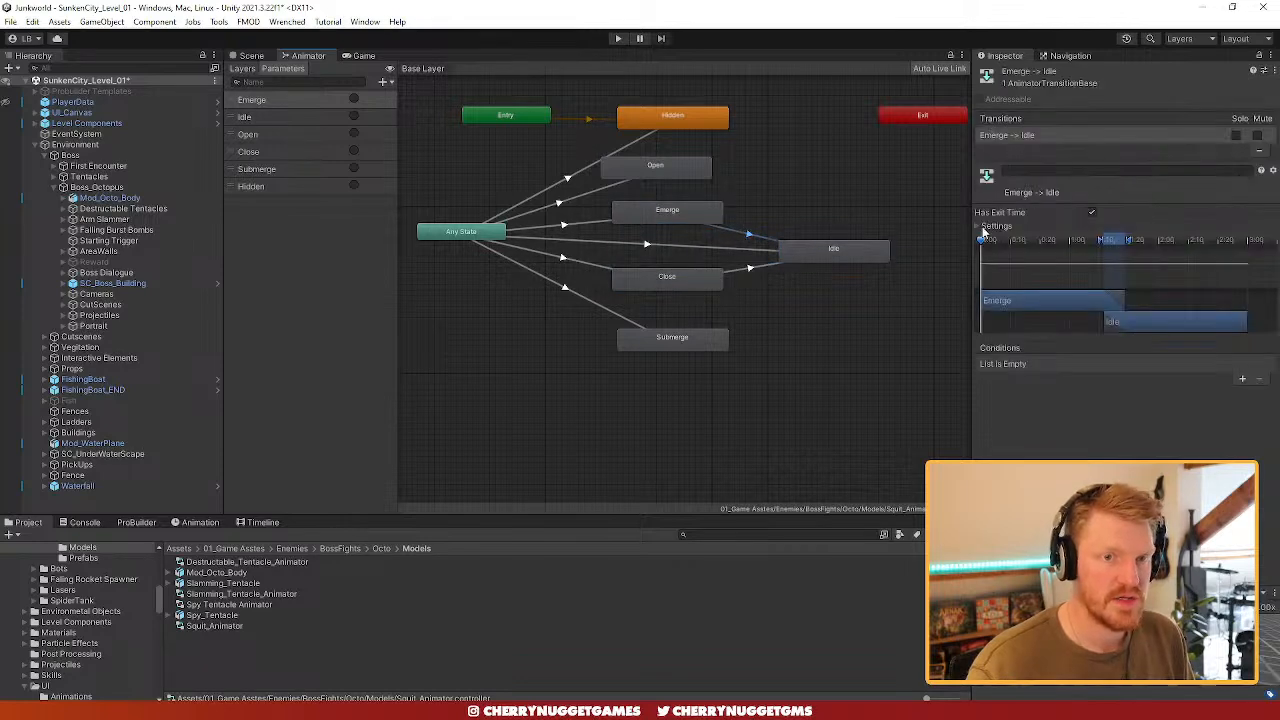
{"action": "left_click", "coordinate": [983, 228]}
{"action": "left_click", "coordinate": [1110, 239]}
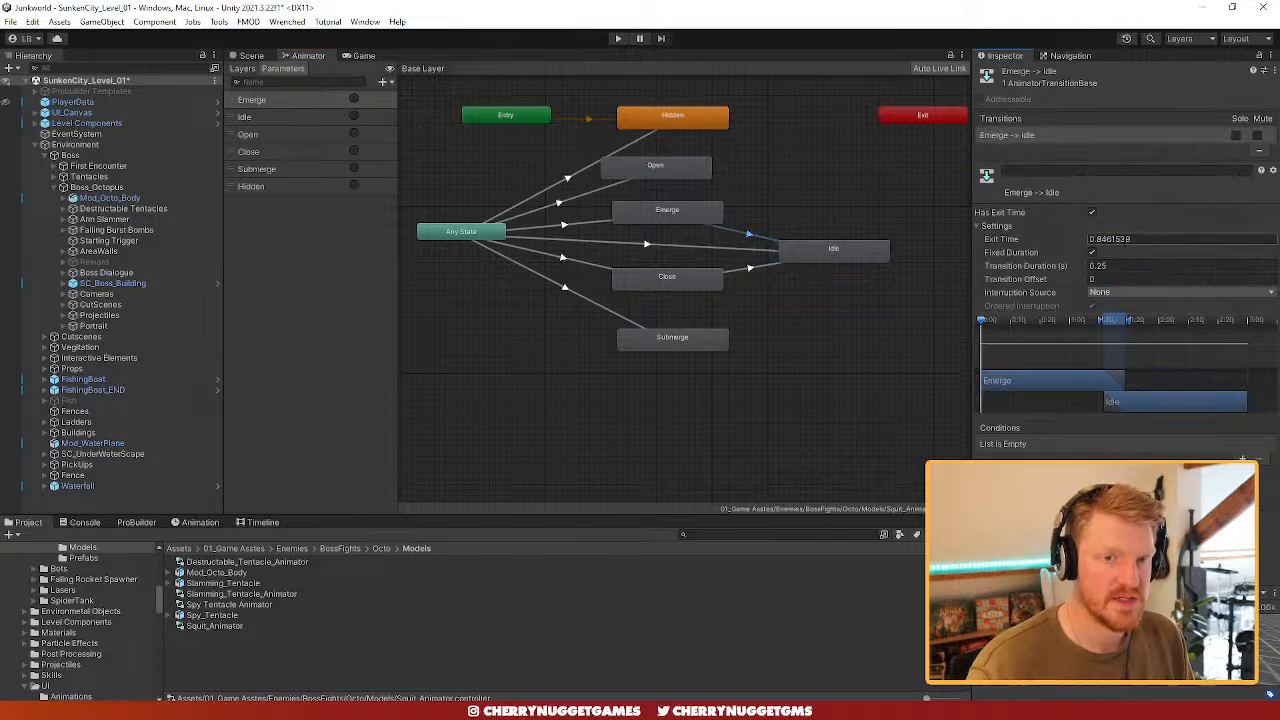
{"action": "left_click_drag", "start_coordinate": [988, 323], "coordinate": [1146, 332]}
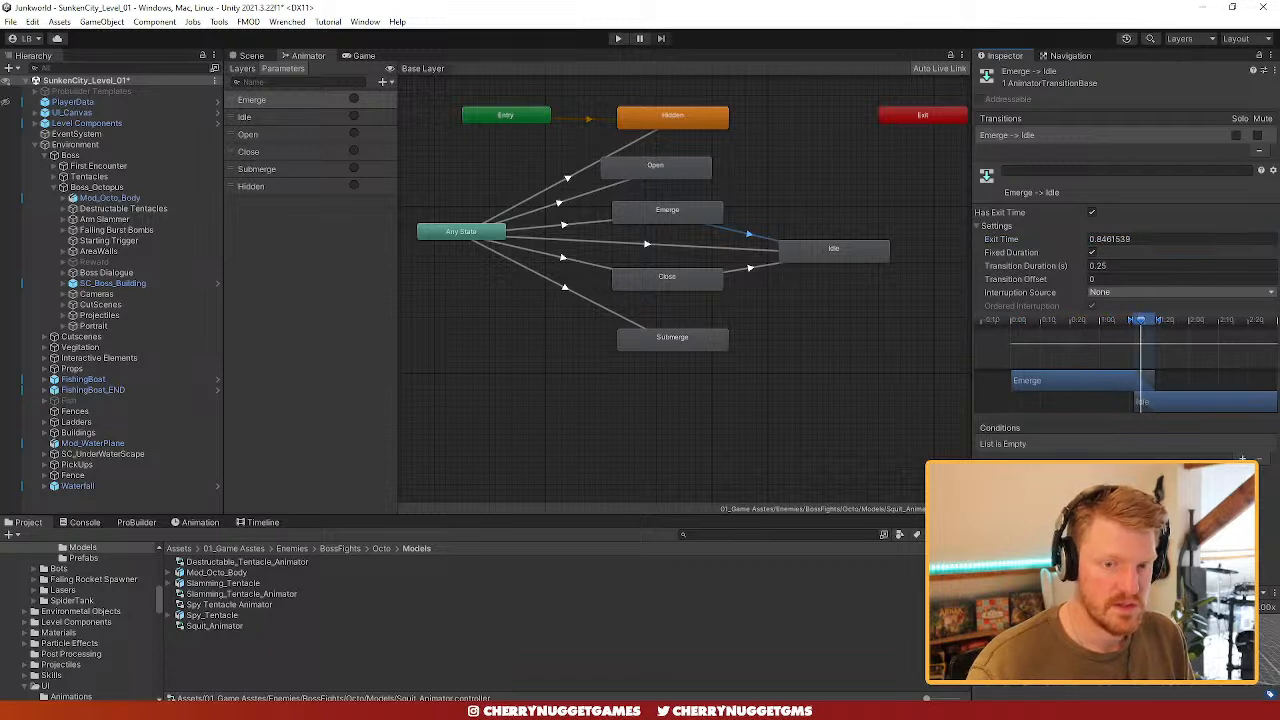
{"action": "mouse_move", "coordinate": [1142, 325]}
{"action": "left_mouse_down"}
{"action": "mouse_move", "coordinate": [1155, 326]}
{"action": "mouse_move", "coordinate": [1143, 334]}
{"action": "left_mouse_up"}
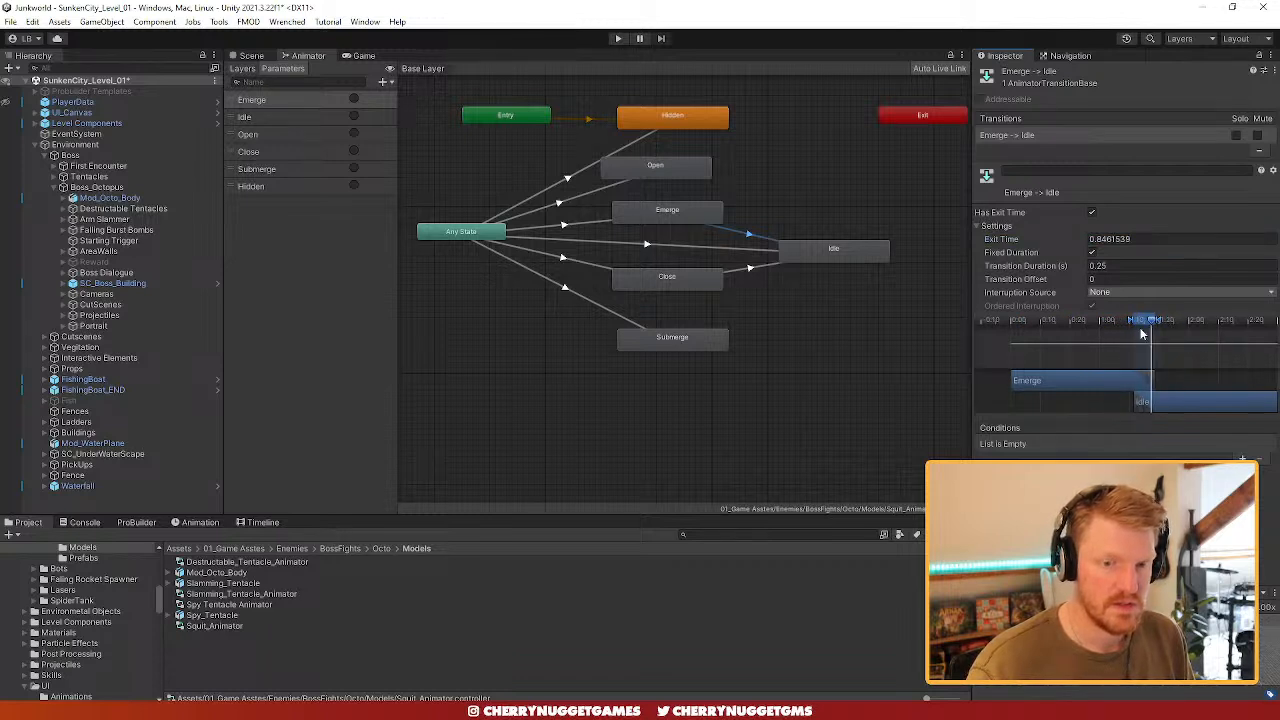
{"action": "left_click", "coordinate": [1110, 266]}
{"action": "type", "text": "0"}
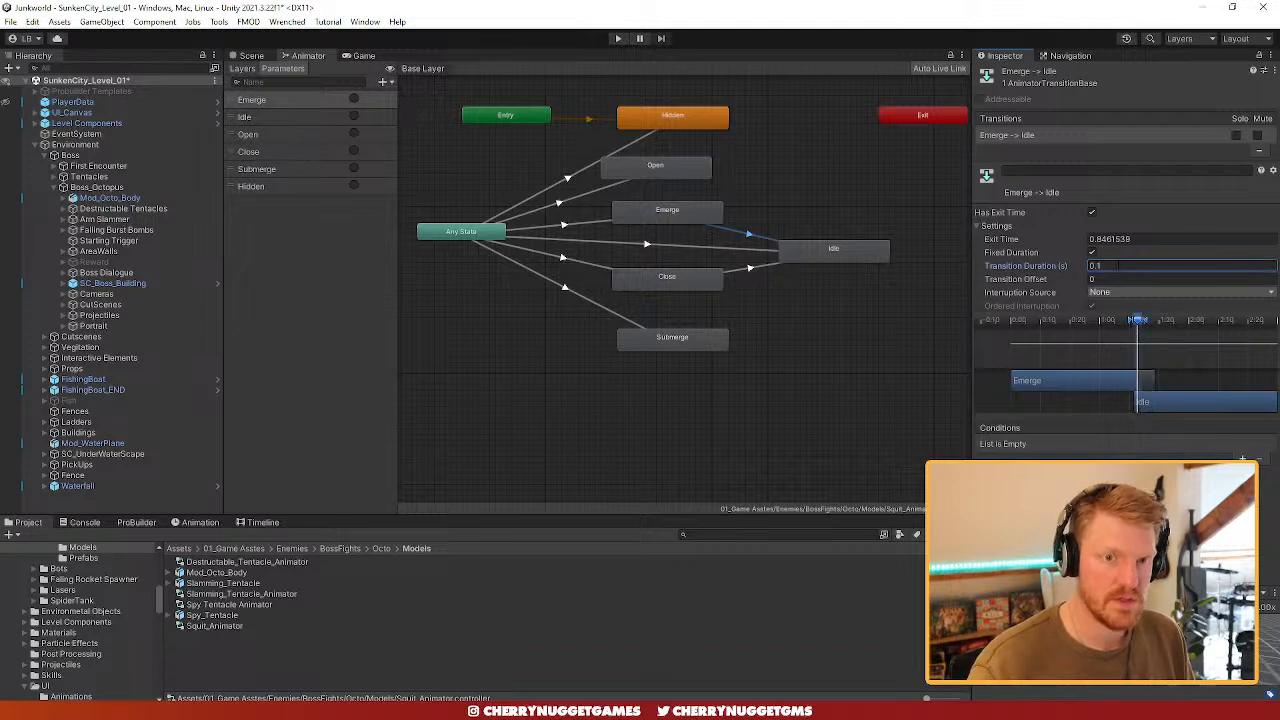
- Set the Close -> Idle transition's duration to 0.1 s and its exit time to 0.9
{"action": "left_click", "coordinate": [762, 265]}
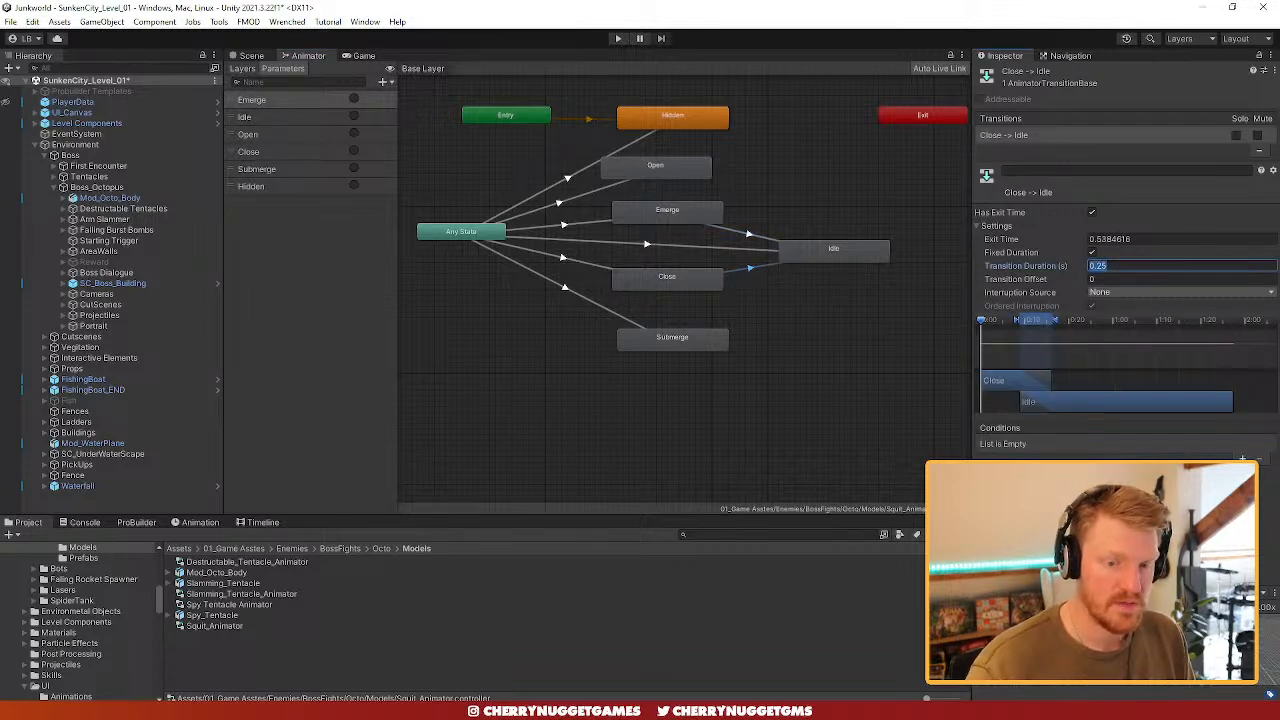
{"action": "type", "text": "0.1"}
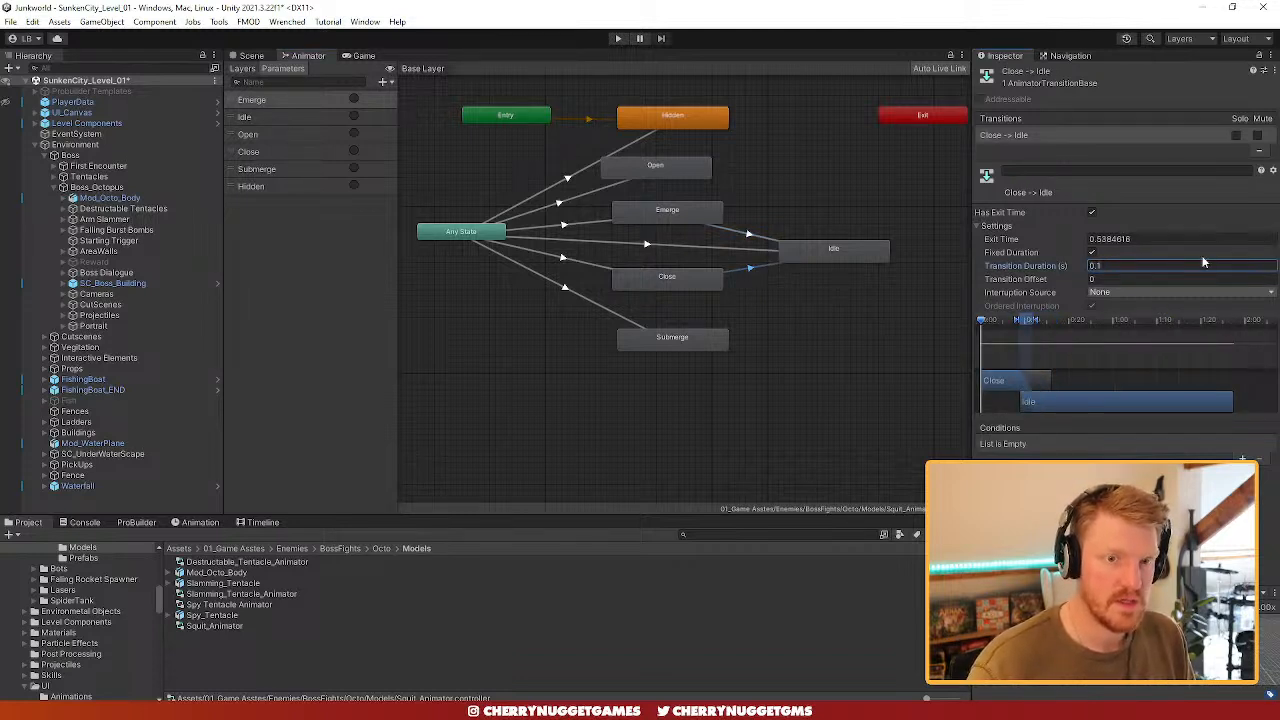
{"action": "left_click_drag", "start_coordinate": [988, 323], "coordinate": [1077, 317]}
{"action": "type", "text": "1"}
{"action": "left_click", "coordinate": [1117, 240]}
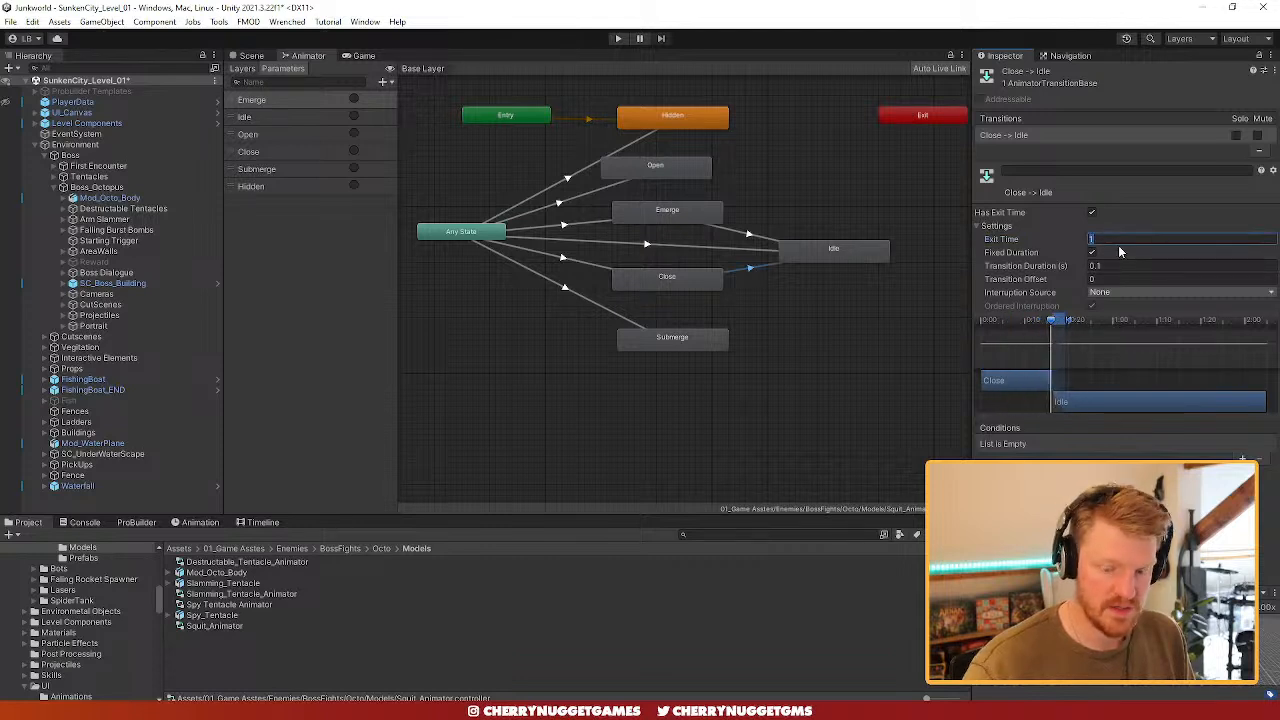
{"action": "type", "text": "0.9"}
- Set the Emerge -> Idle exit time to 0.9, and align the Open state directly under Hidden
{"action": "left_click", "coordinate": [748, 234]}
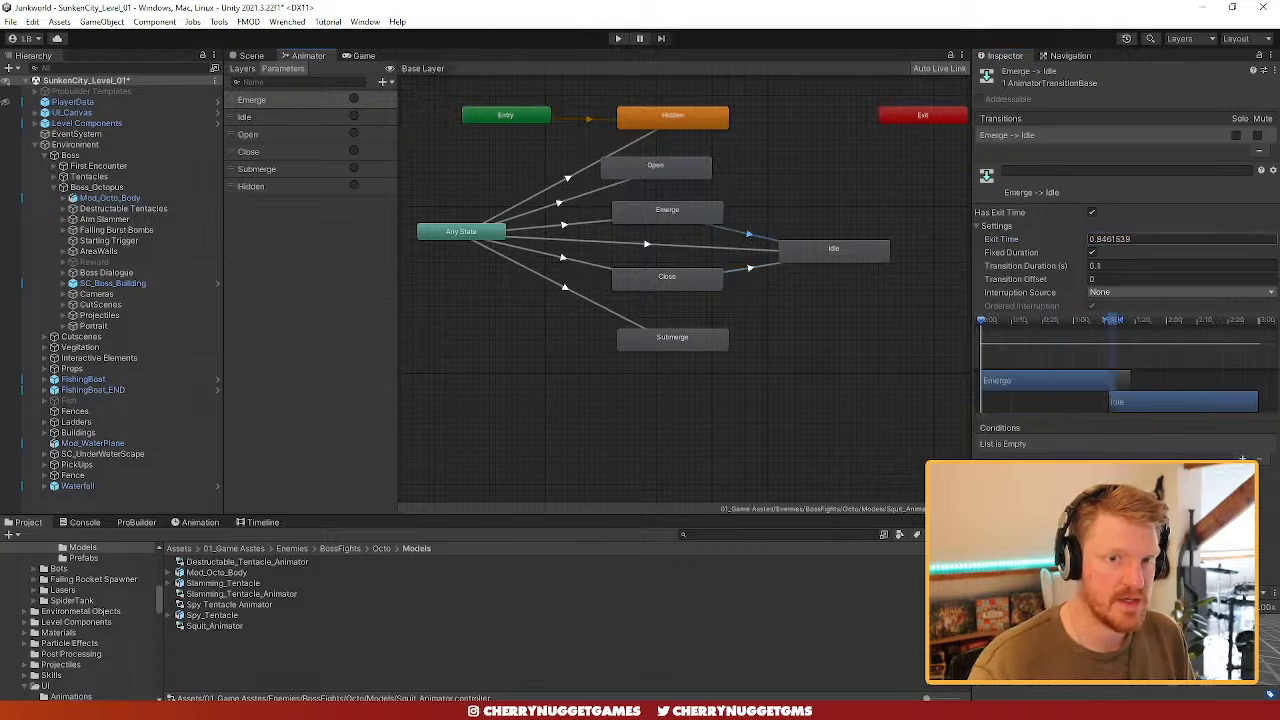
{"action": "left_click", "coordinate": [1140, 240]}
{"action": "type", "text": "0.9"}
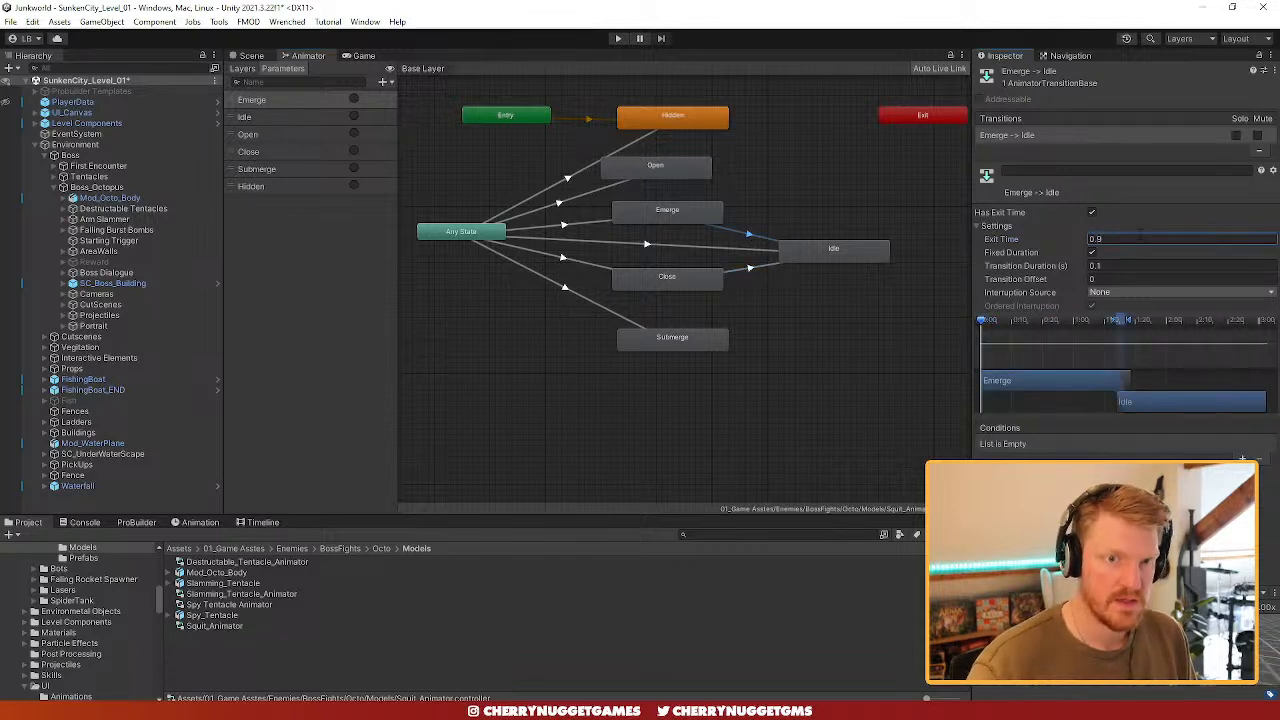
{"action": "left_click", "coordinate": [749, 269]}
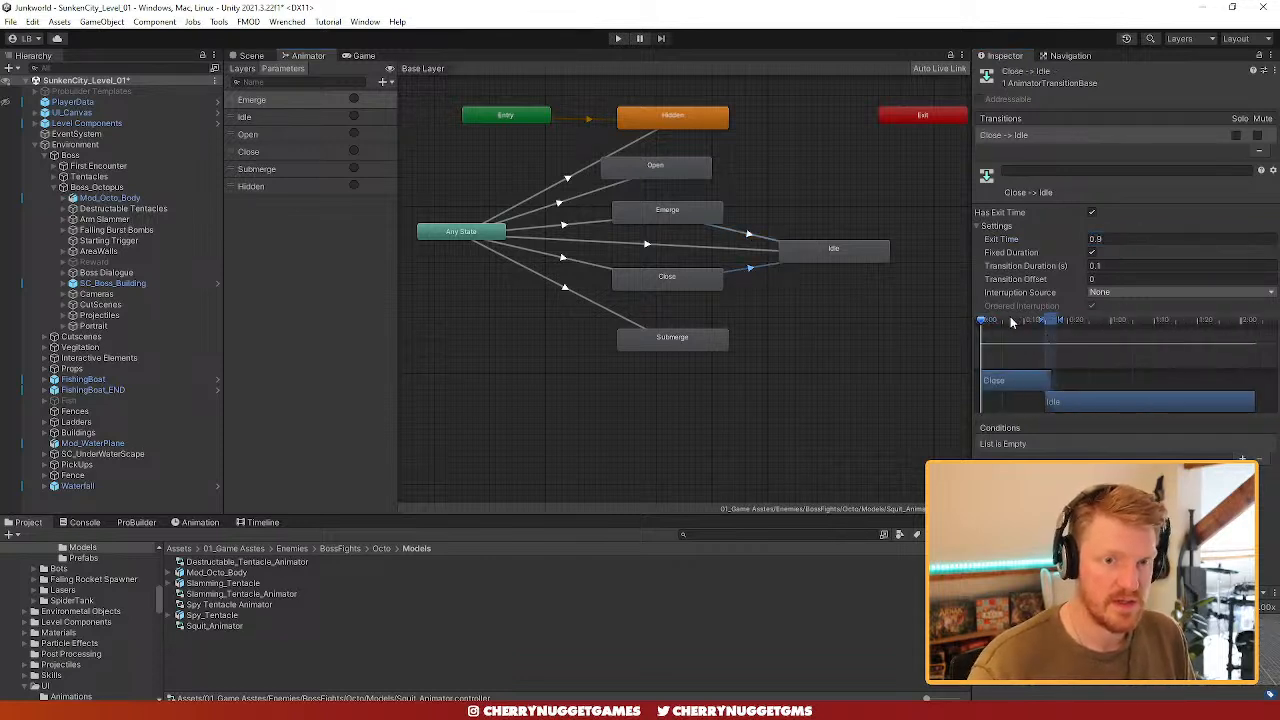
{"action": "mouse_move", "coordinate": [981, 323]}
{"action": "left_mouse_down"}
{"action": "mouse_move", "coordinate": [1101, 336]}
{"action": "mouse_move", "coordinate": [991, 339]}
{"action": "left_mouse_up"}
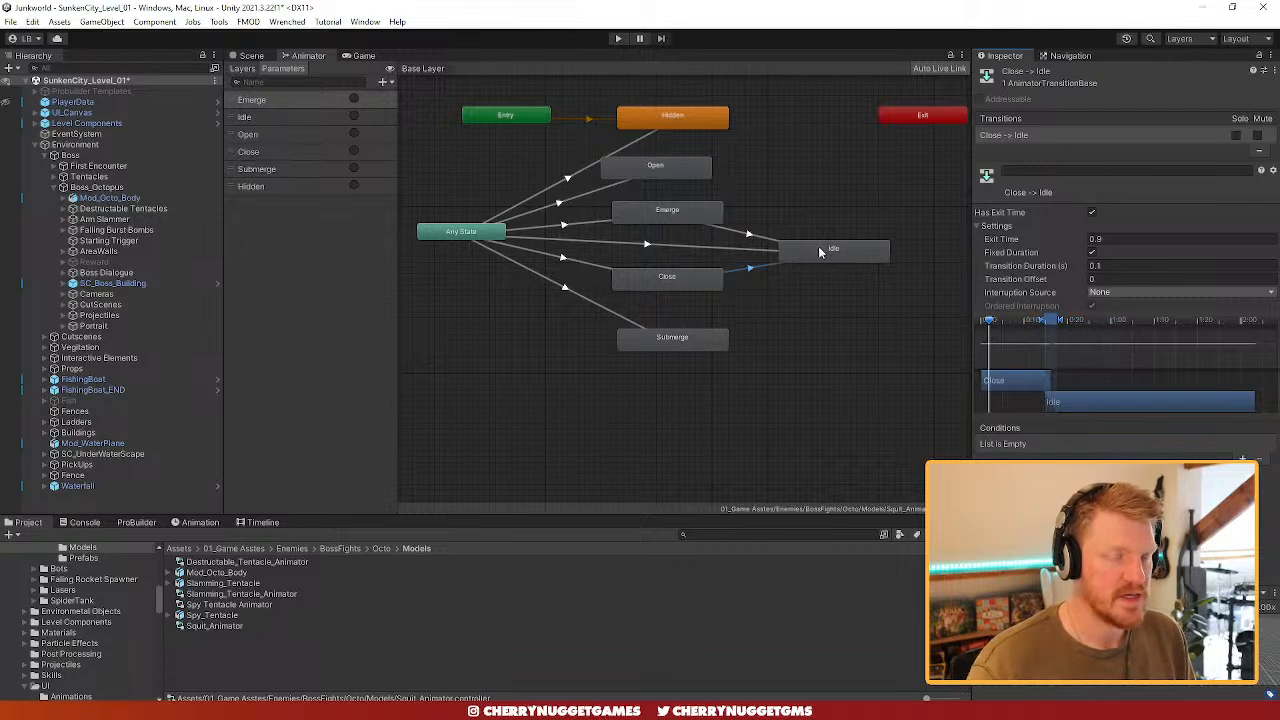
{"action": "left_click_drag", "start_coordinate": [679, 176], "coordinate": [695, 176]}
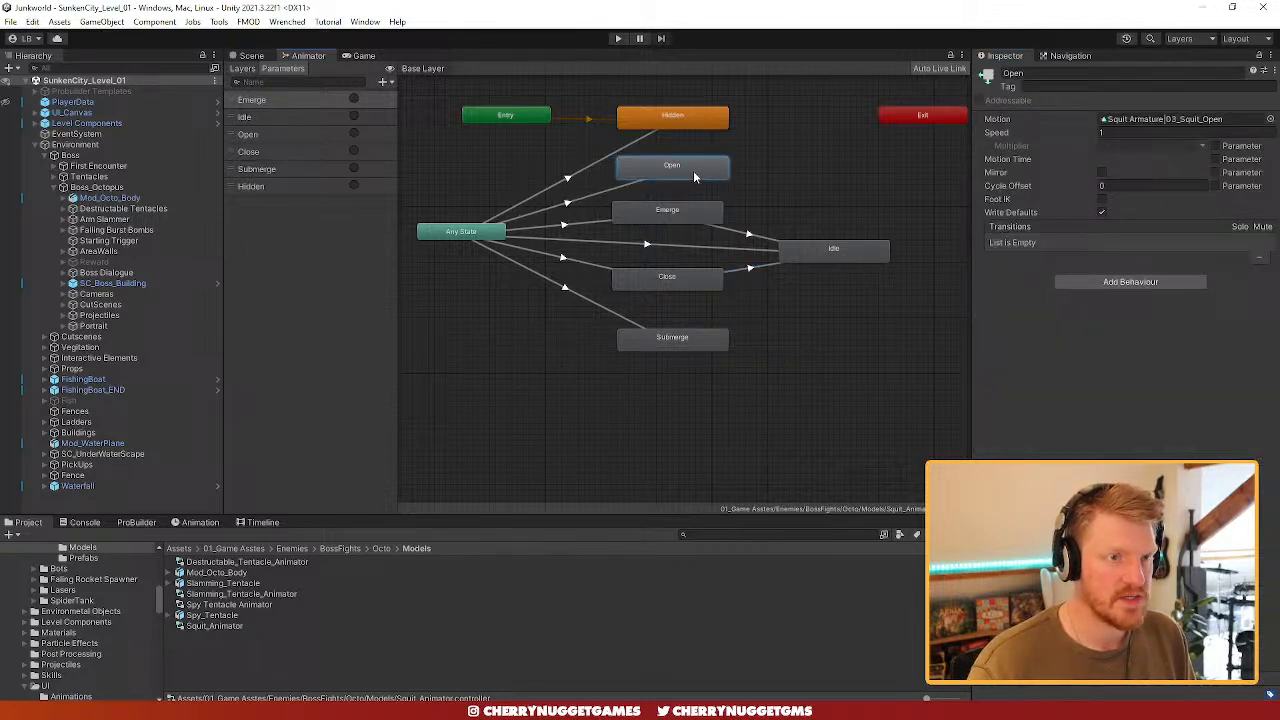
- Run the game, spawn the player on the boss rooftop with the Spawn player Tool, and maximize the Game view
{"action": "left_click", "coordinate": [250, 57]}
{"action": "left_click", "coordinate": [618, 39]}
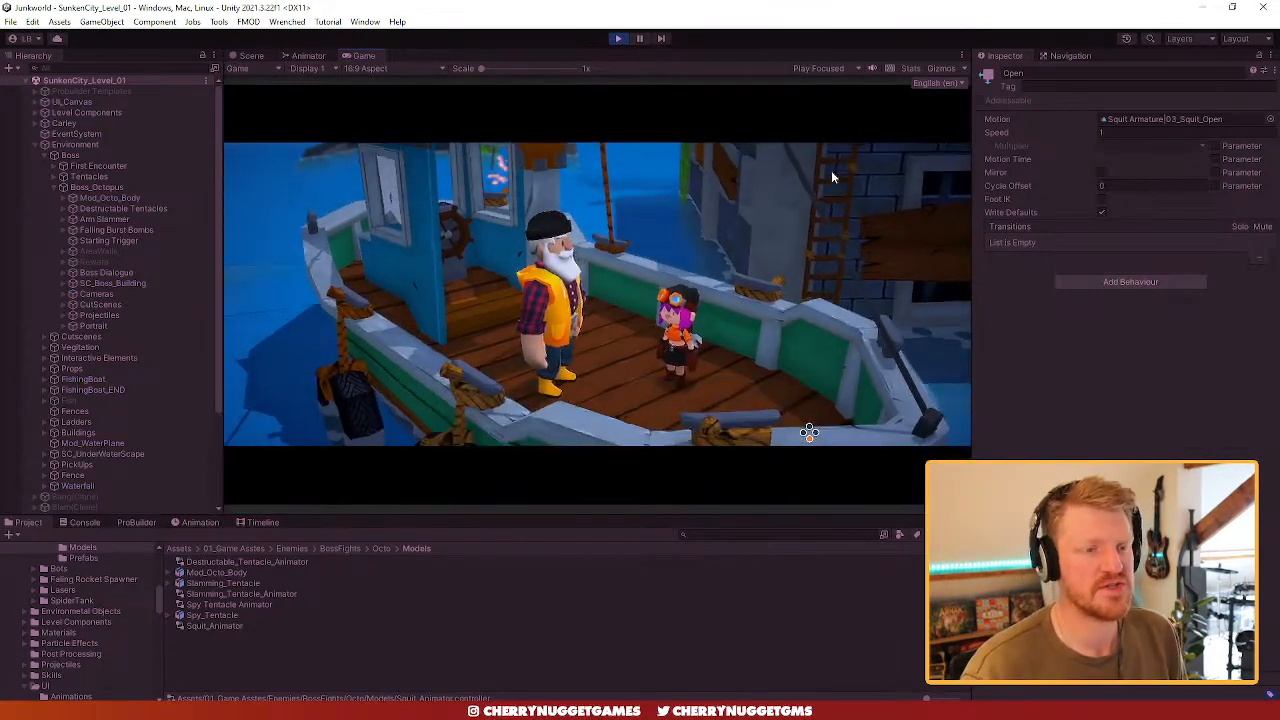
{"action": "left_click", "coordinate": [254, 57]}
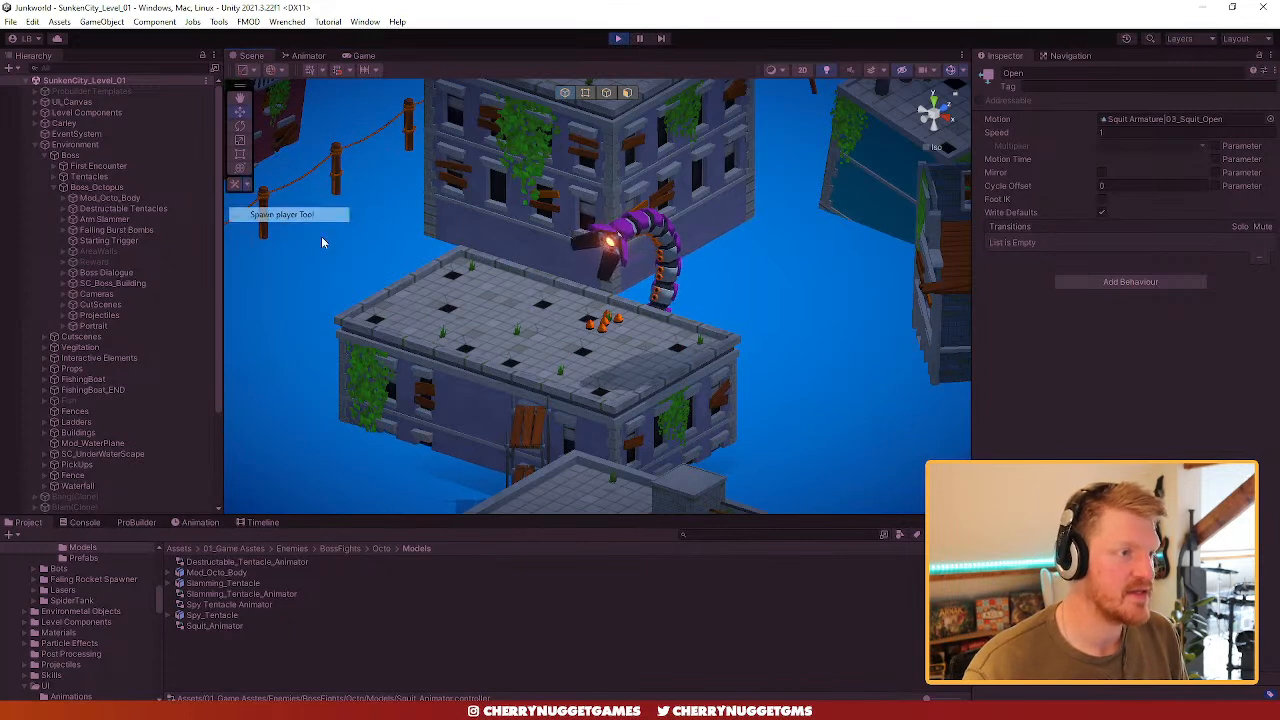
{"action": "left_click", "coordinate": [363, 56]}
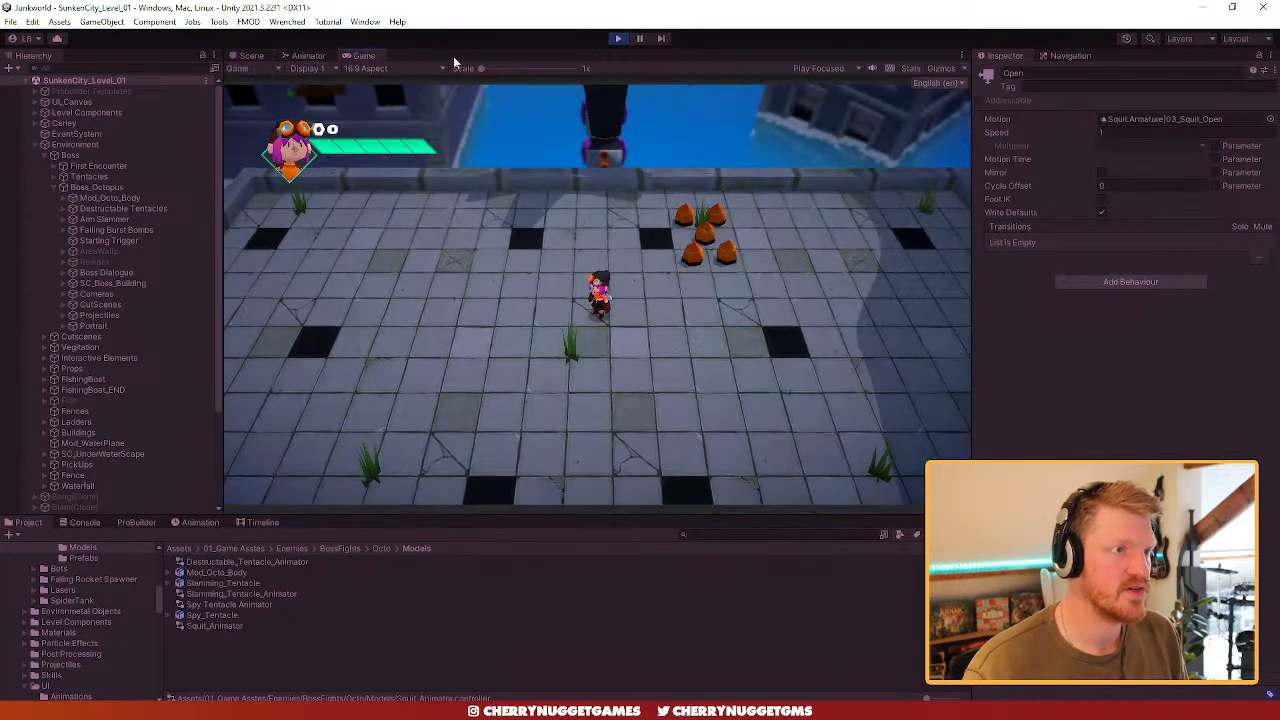
{"action": "key", "text": "shift+space"}
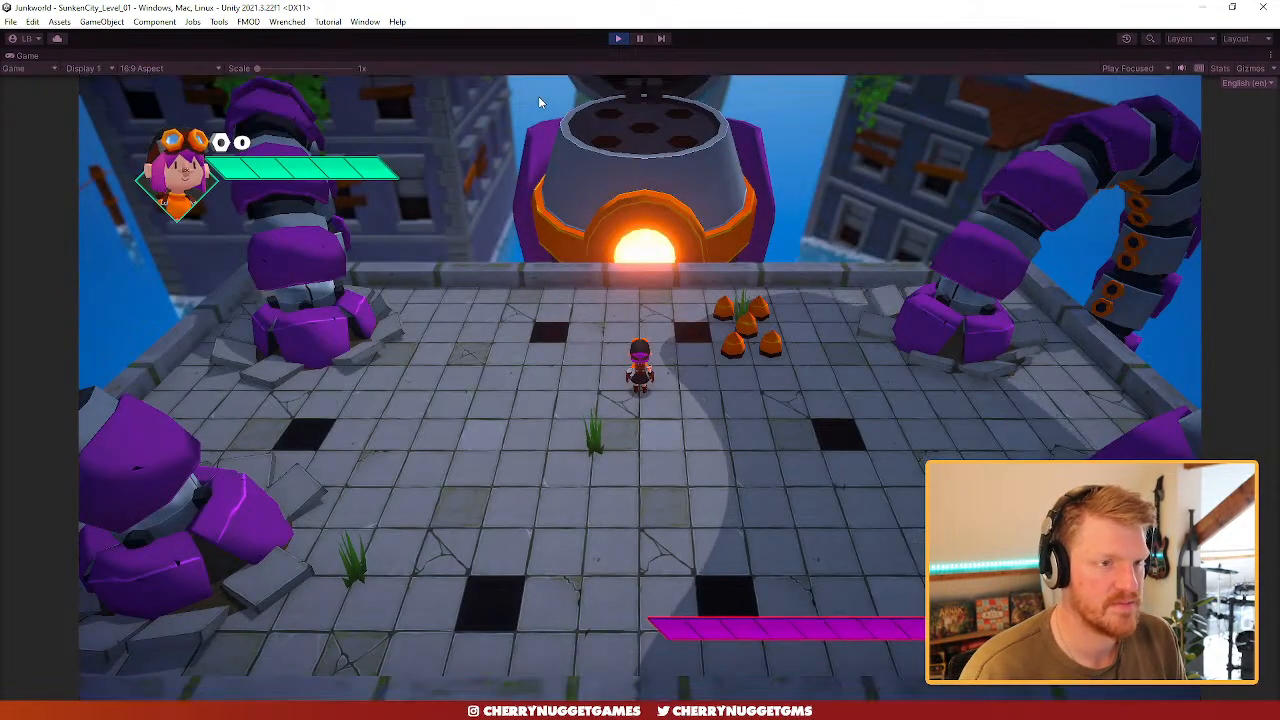
- Playtest the boss fight on the rooftop, dodging bombs and lasers while watching the octopus head open and close, and stop the game
{"action": "key", "text": "d"}
{"action": "key", "text": "a"}
{"action": "key", "text": "space"}
{"action": "key", "text": "w"}
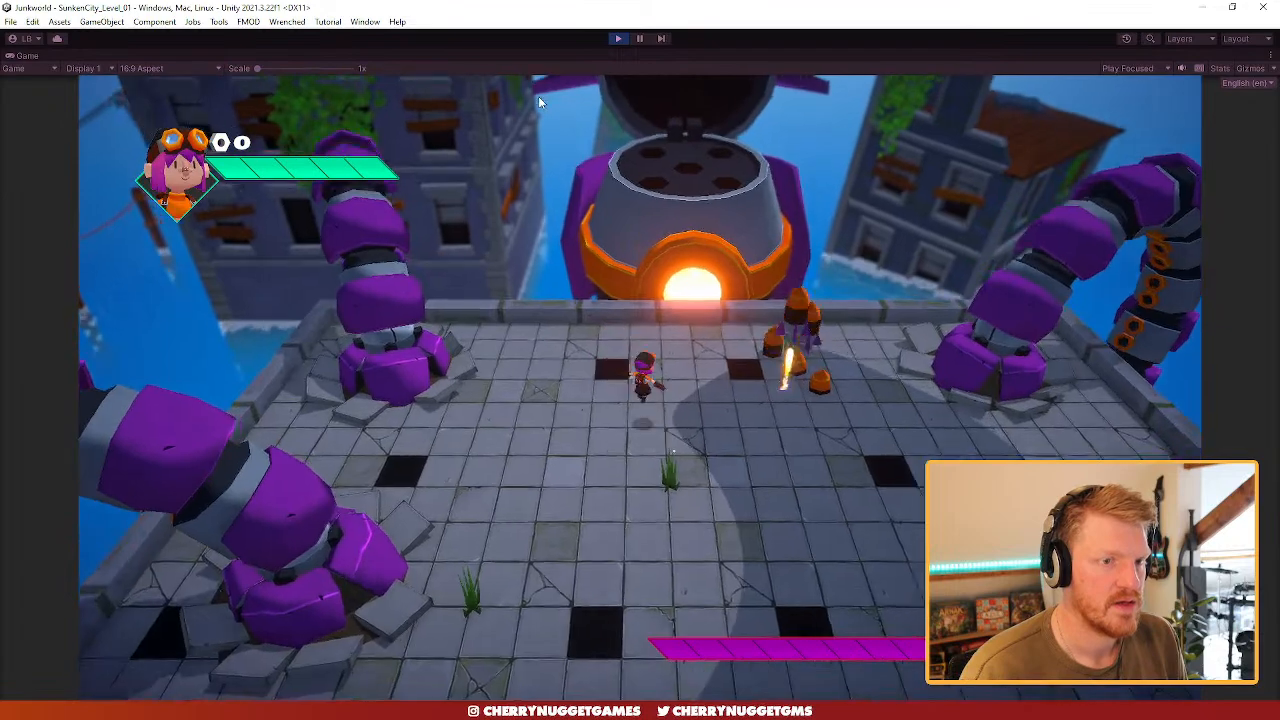
{"action": "key", "text": "d"}
{"action": "key", "text": "s"}
{"action": "key", "text": "a"}
{"action": "key", "text": "d"}
{"action": "key", "text": "space"}
{"action": "key", "text": "w"}
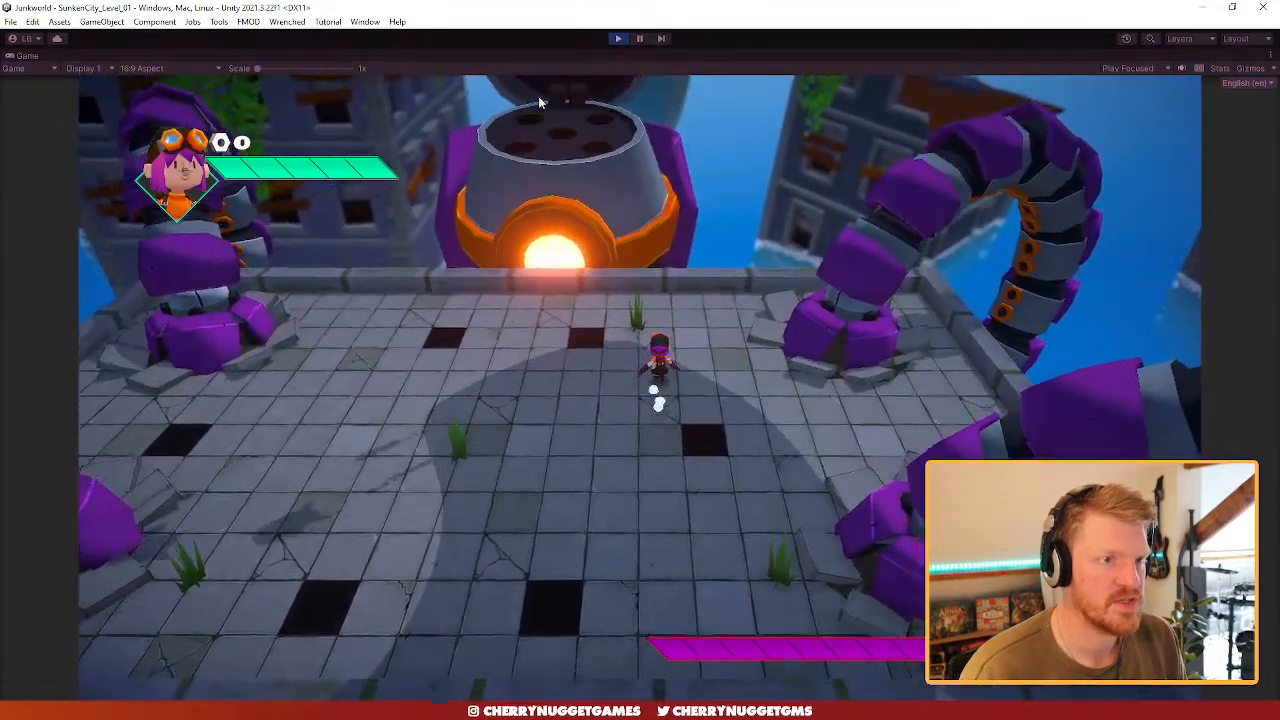
{"action": "key", "text": "a"}
{"action": "key", "text": "s"}
{"action": "key", "text": "w"}
{"action": "key", "text": "d"}
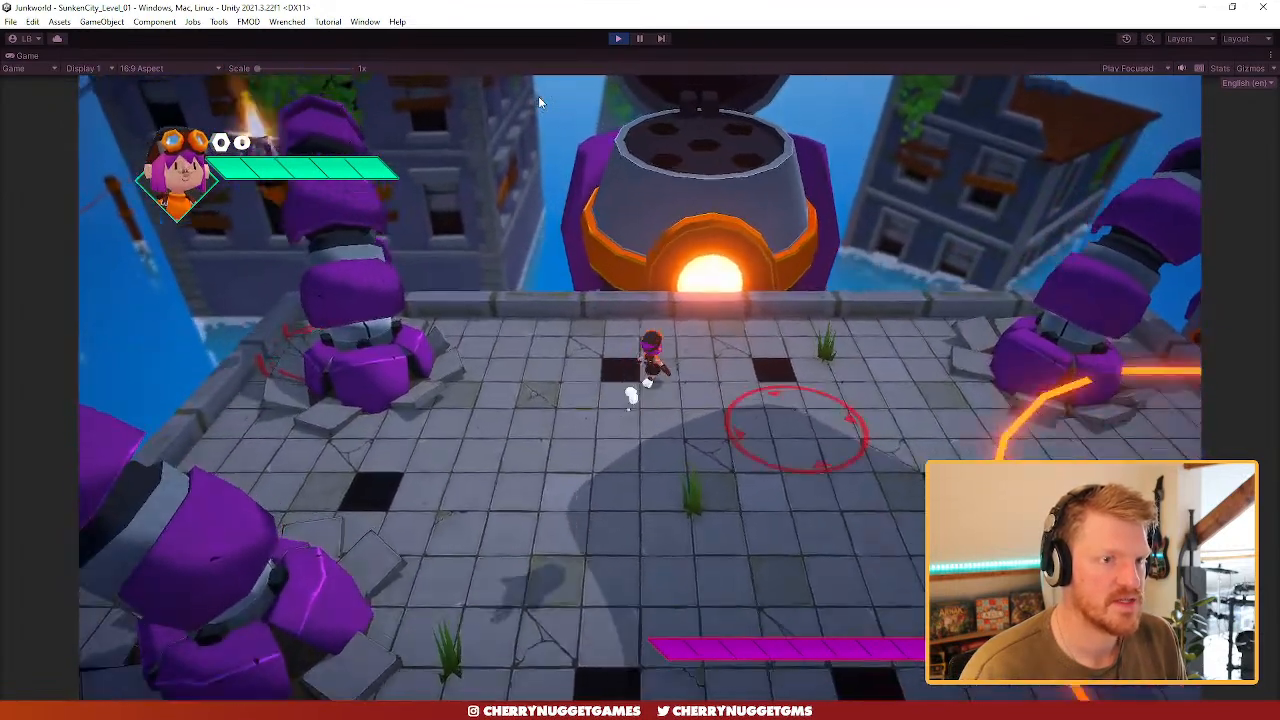
{"action": "key", "text": "s"}
{"action": "key", "text": "space"}
{"action": "key", "text": "a"}
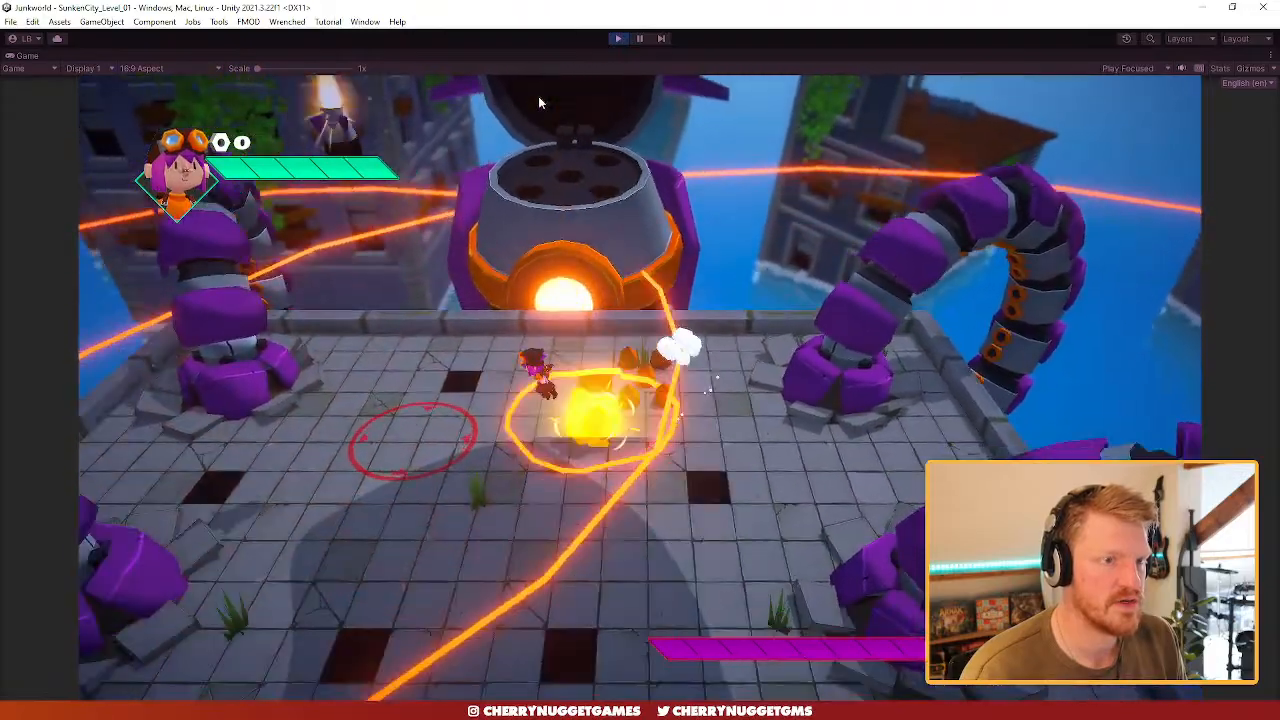
{"action": "key", "text": "s"}
{"action": "key", "text": "d"}
{"action": "key", "text": "space"}
{"action": "key", "text": "s"}
{"action": "key", "text": "w"}
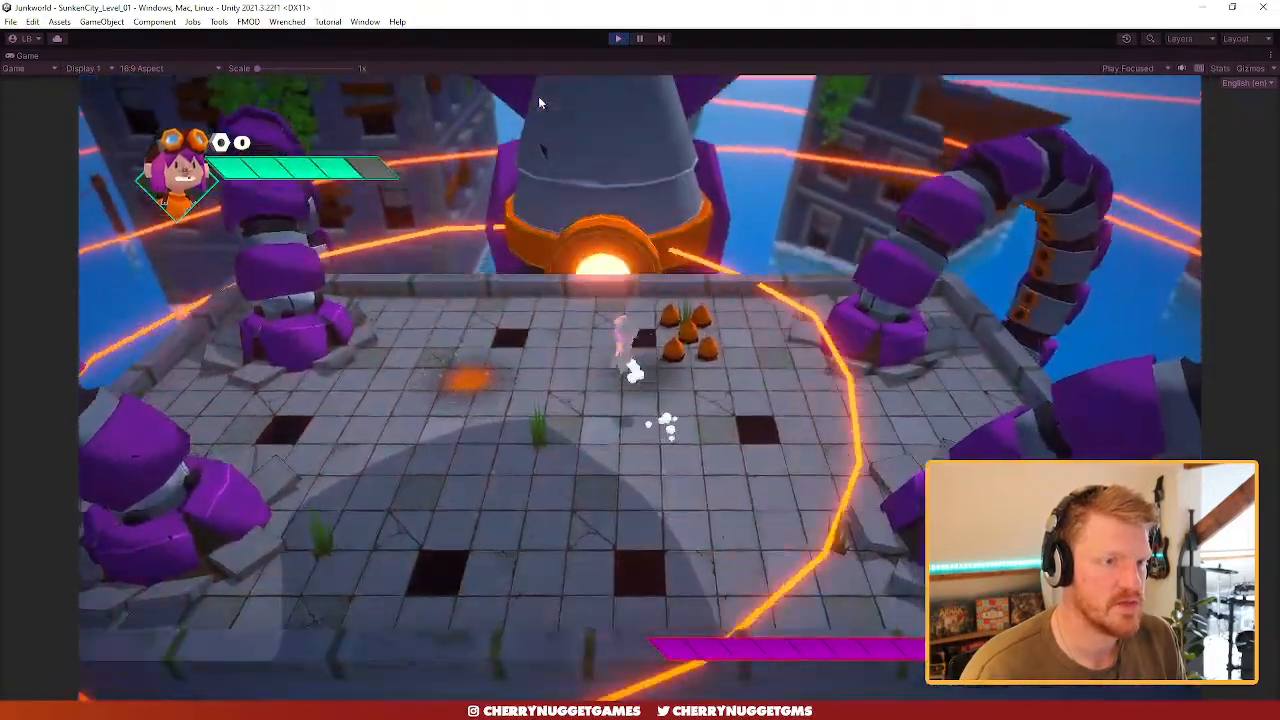
{"action": "key", "text": "a"}
{"action": "key", "text": "s"}
{"action": "key", "text": "d"}
{"action": "key", "text": "space"}
{"action": "key", "text": "s"}
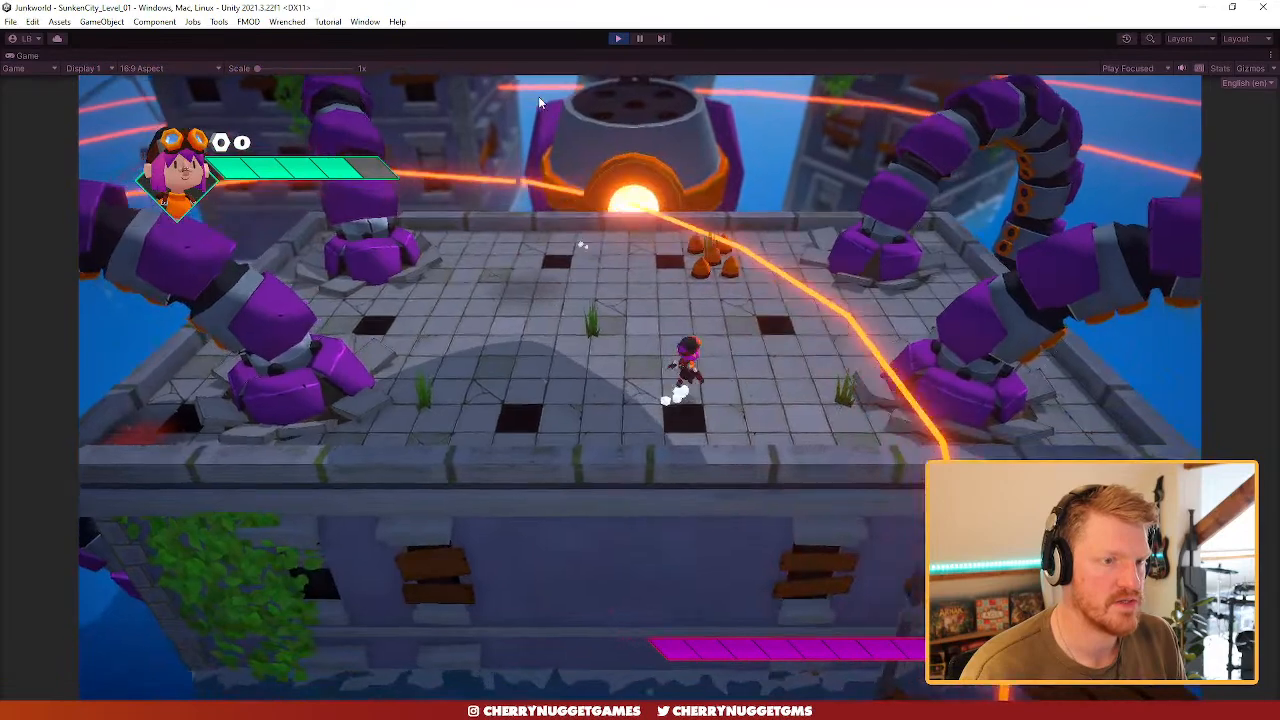
{"action": "key", "text": "a"}
{"action": "key", "text": "space"}
{"action": "key", "text": "d"}
{"action": "key", "text": "space"}
{"action": "key", "text": "a"}
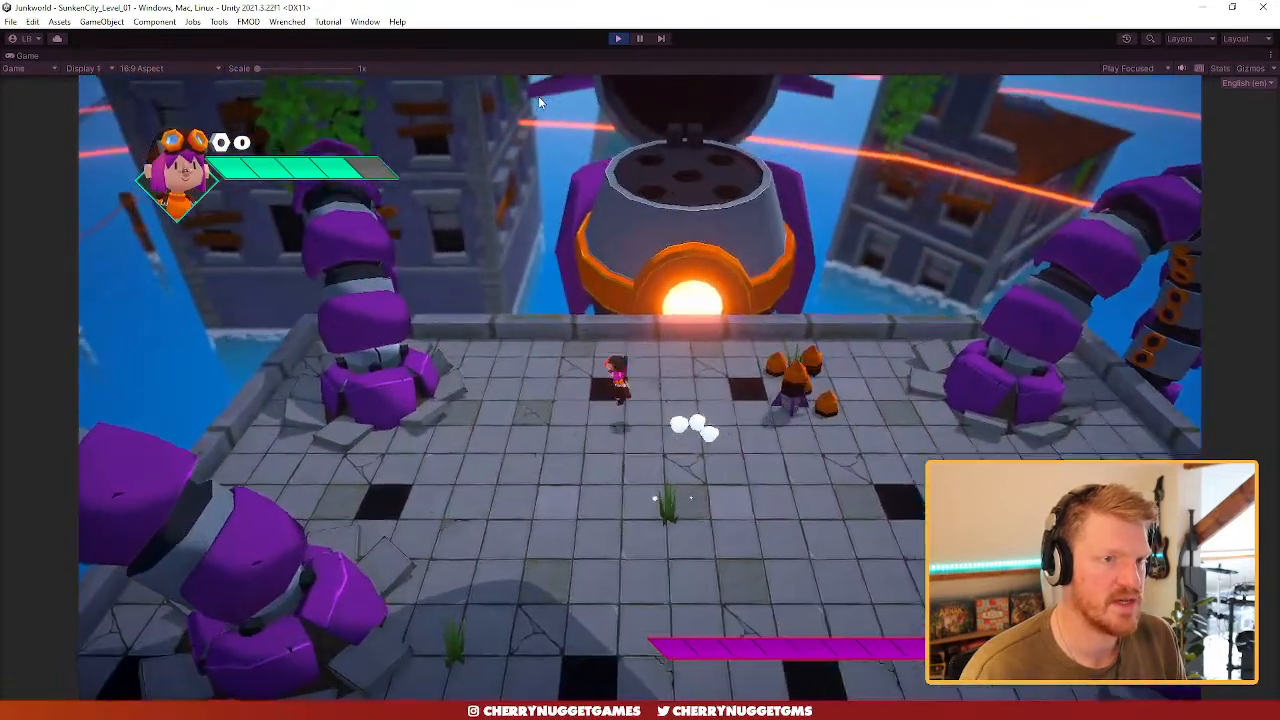
{"action": "key", "text": "d"}
{"action": "key", "text": "space"}
{"action": "key", "text": "a"}
{"action": "key", "text": "space"}
{"action": "key", "text": "d"}
{"action": "key", "text": "space"}
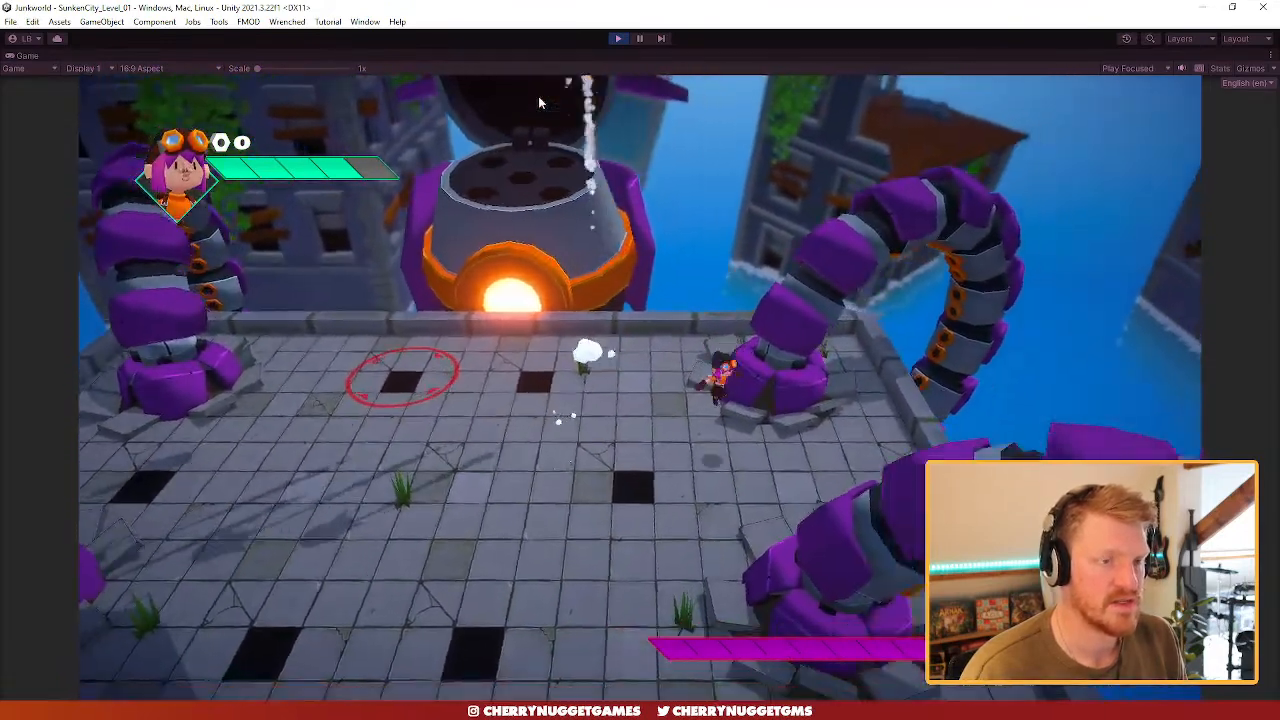
{"action": "key", "text": "a"}
{"action": "key", "text": "space"}
{"action": "key", "text": "space"}
{"action": "key", "text": "d"}
{"action": "key", "text": "space"}
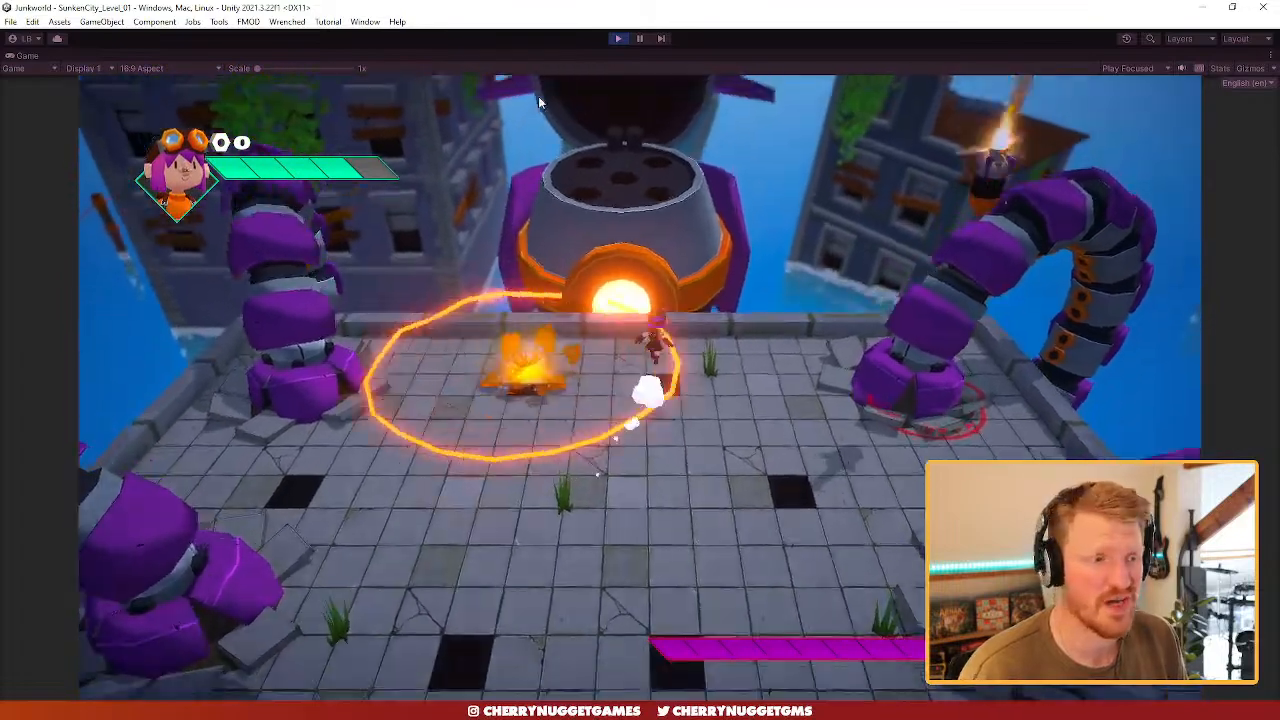
{"action": "key", "text": "a"}
{"action": "key", "text": "d"}
{"action": "key", "text": "space"}
{"action": "key", "text": "a"}
{"action": "key", "text": "space"}
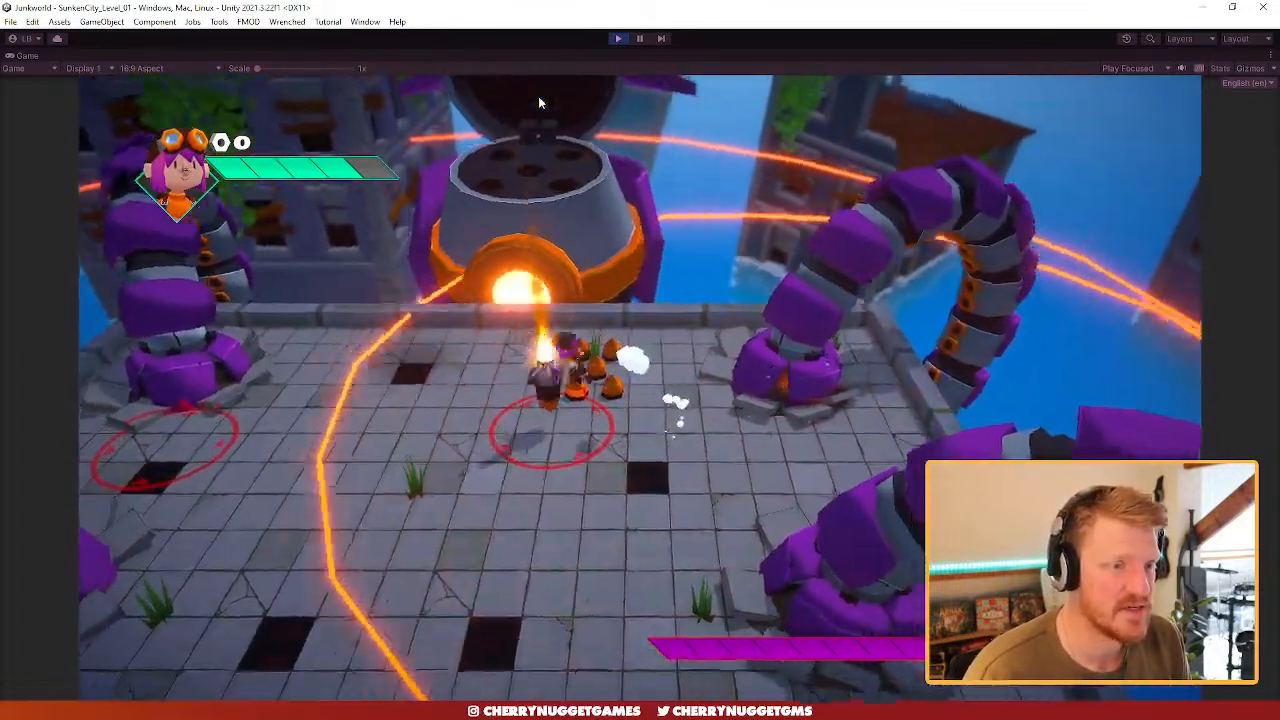
{"action": "key", "text": "d"}
{"action": "key", "text": "space"}
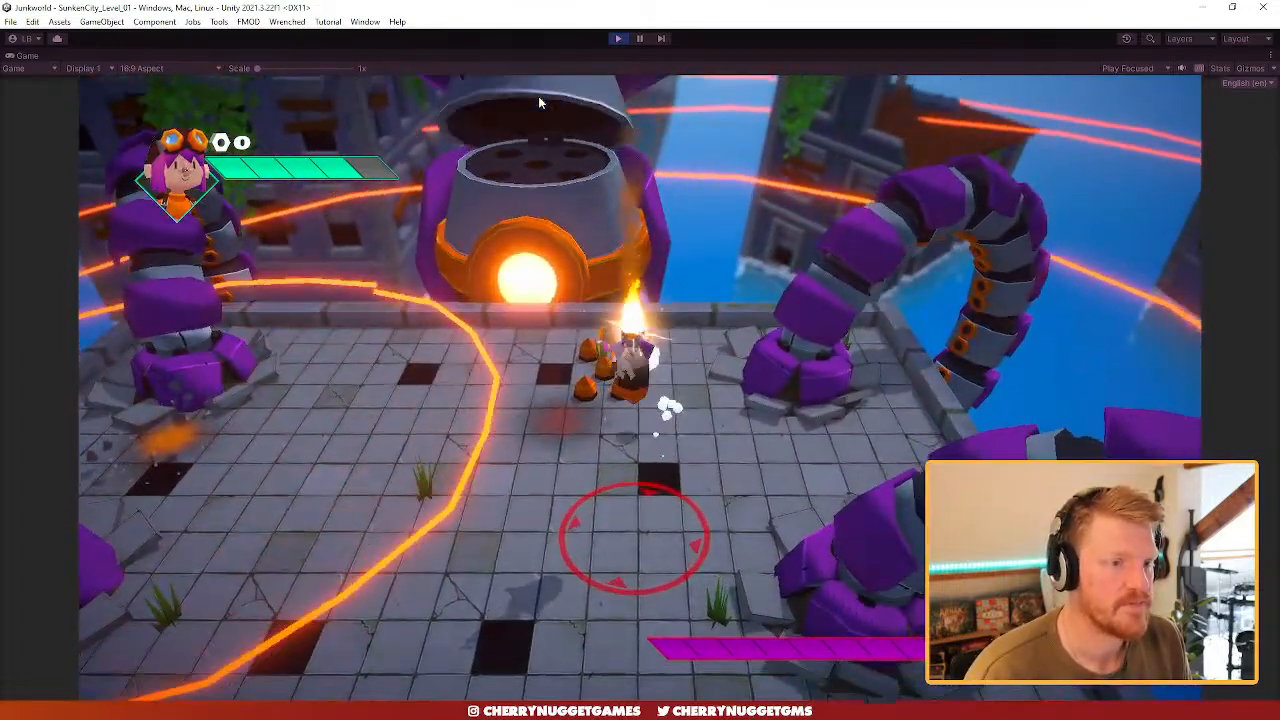
{"action": "key", "text": "a"}
{"action": "key", "text": "d"}
{"action": "key", "text": "space"}
{"action": "key", "text": "a"}
{"action": "key", "text": "space"}
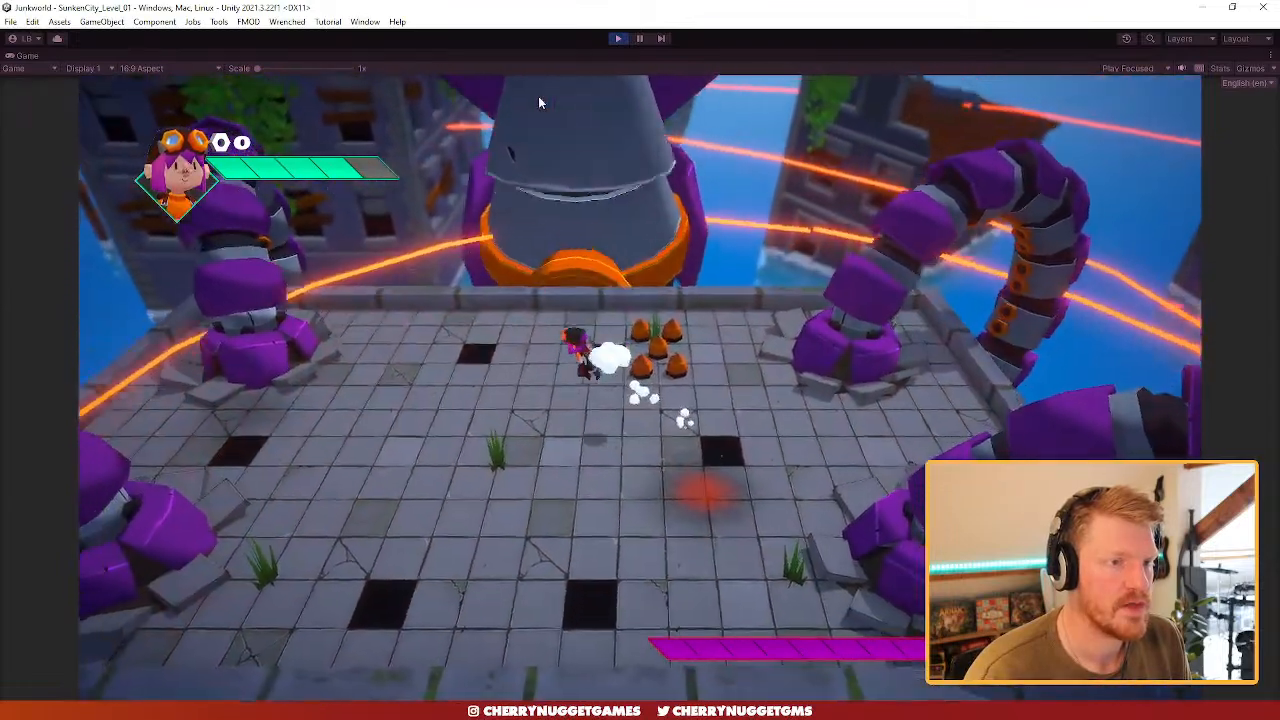
{"action": "key", "text": "d"}
{"action": "key", "text": "space"}
{"action": "key", "text": "d"}
{"action": "key", "text": "space"}
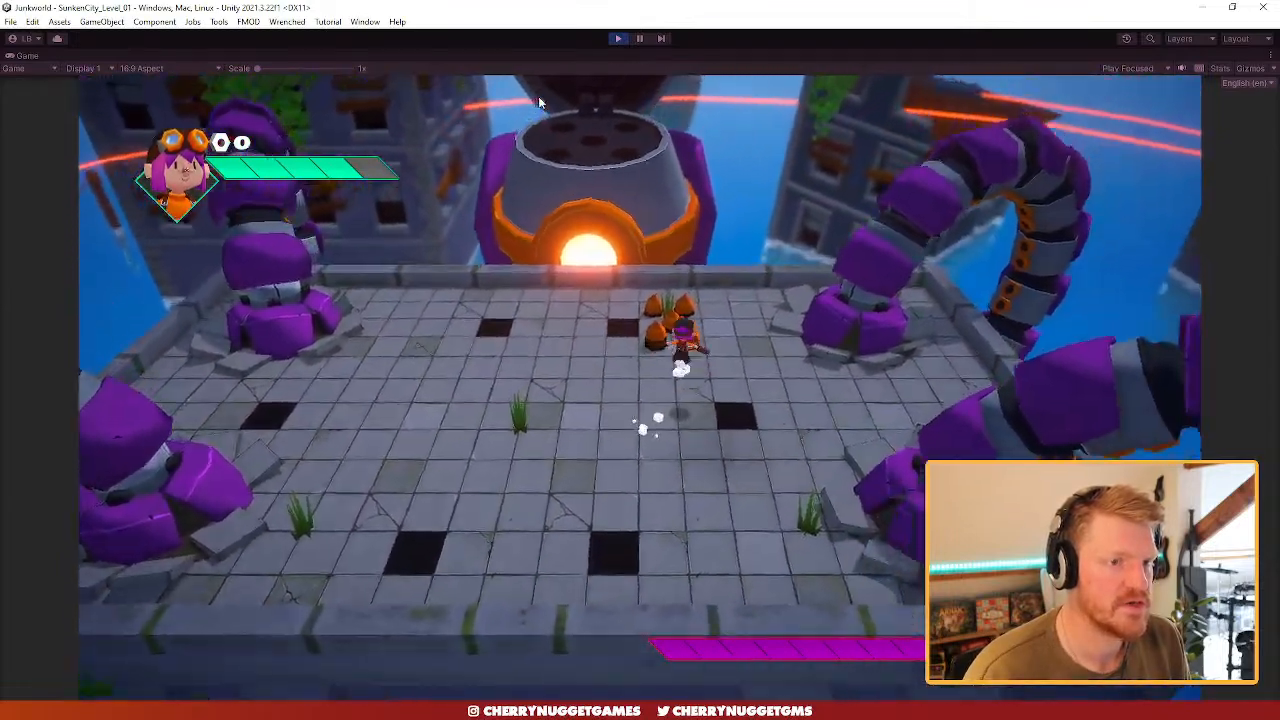
{"action": "key", "text": "a"}
{"action": "key", "text": "space"}
{"action": "key", "text": "d"}
{"action": "key", "text": "w"}
{"action": "key", "text": "space"}
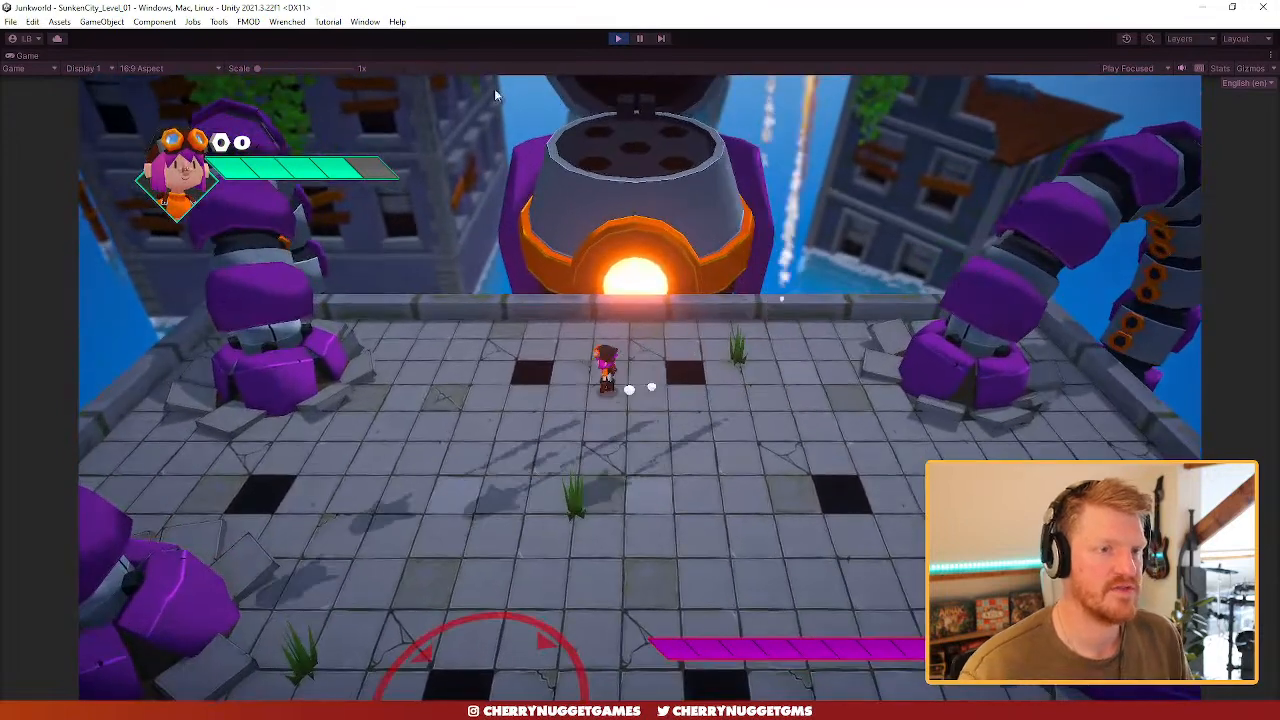
{"action": "left_click", "coordinate": [619, 39]}
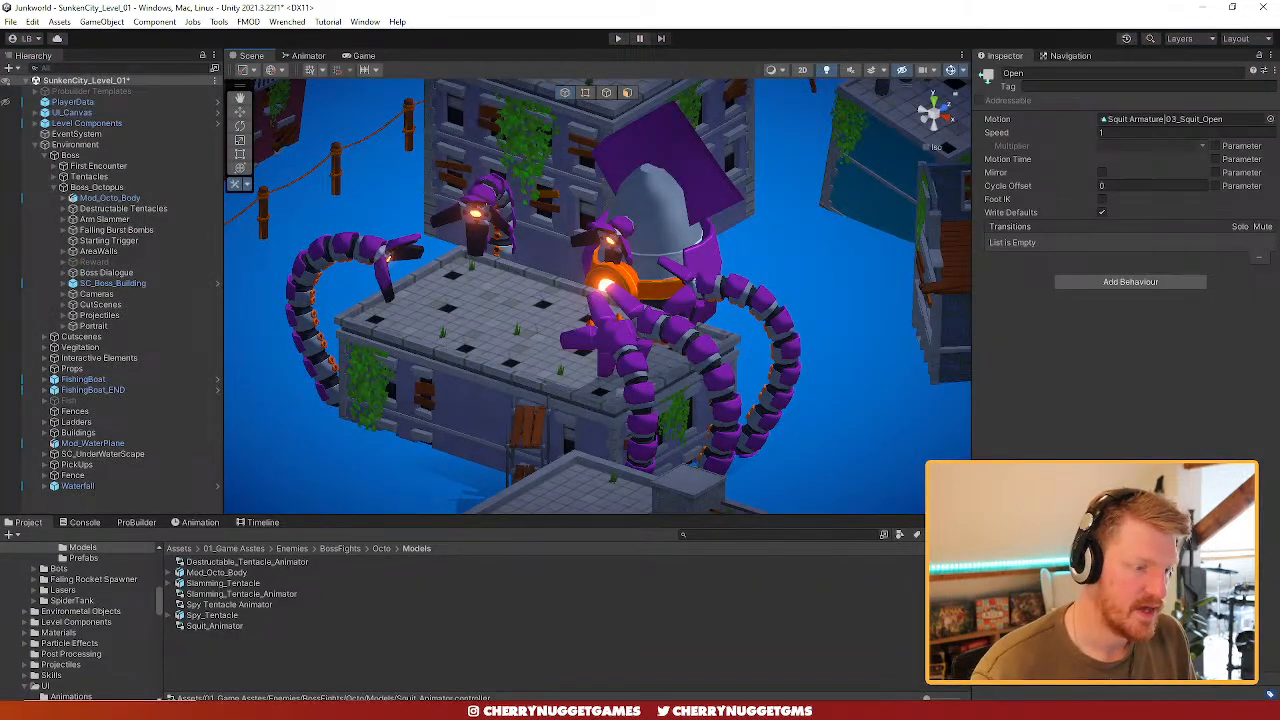
- In Visual Studio Code, move OctoStateShooting.cs's squitAnimator "Close" trigger to between the 1f wait and the salvo for loop
{"action": "key", "text": "alt+Tab"}
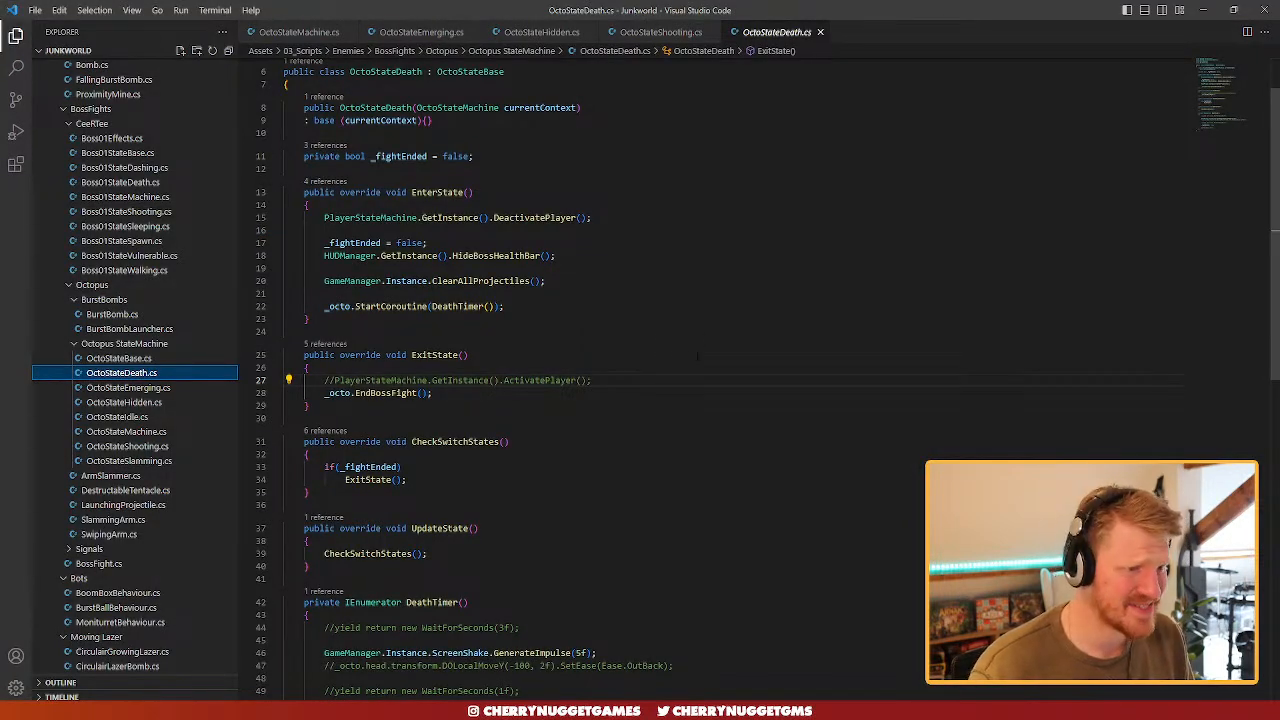
{"action": "left_click", "coordinate": [660, 32]}
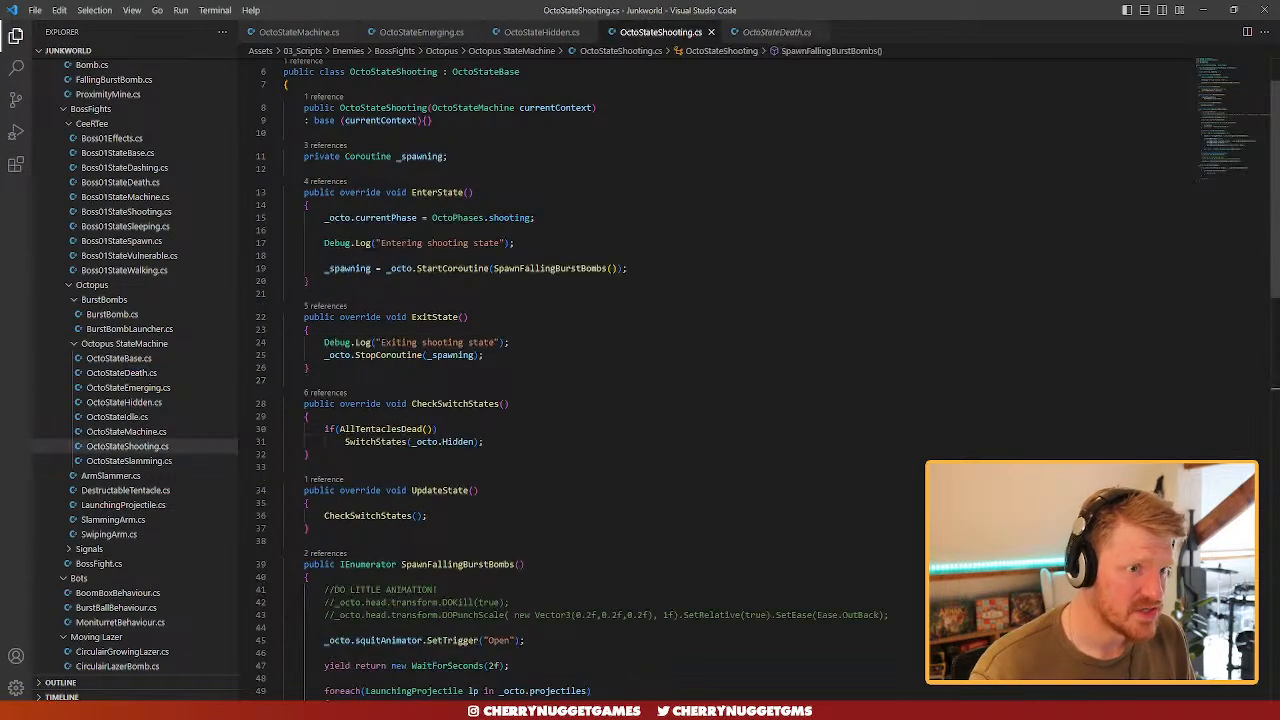
{"action": "scroll", "coordinate": [650, 405], "scroll_direction": "down", "scroll_amount": 7}
{"action": "scroll", "coordinate": [681, 390], "scroll_direction": "down", "scroll_amount": 2}
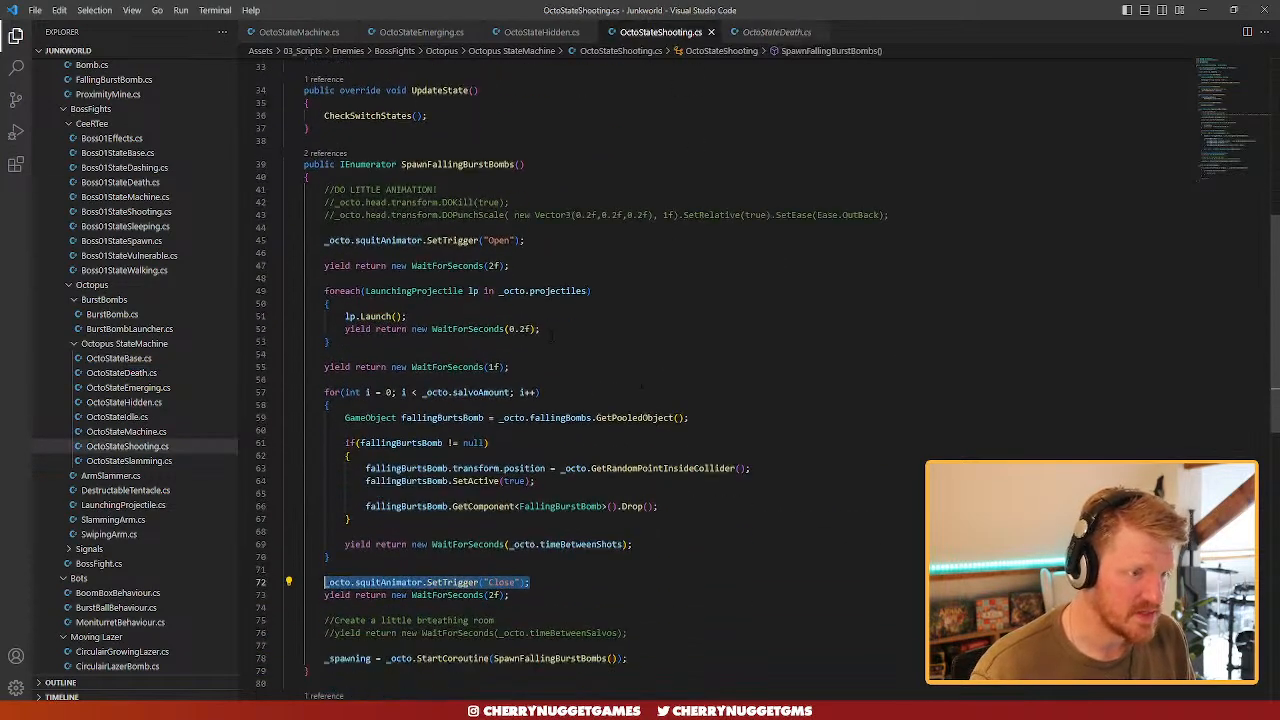
{"action": "left_click_drag", "start_coordinate": [541, 329], "coordinate": [410, 329]}
{"action": "left_click_drag", "start_coordinate": [510, 367], "coordinate": [326, 367]}
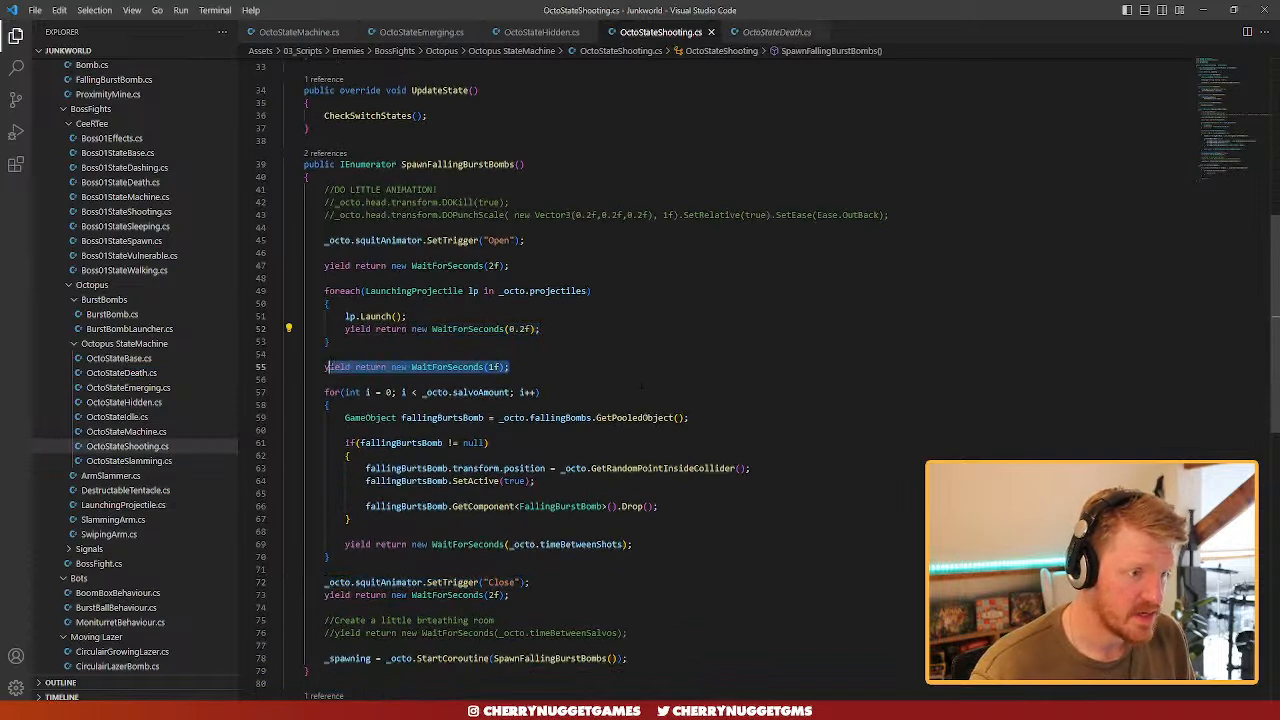
{"action": "left_click_drag", "start_coordinate": [533, 582], "coordinate": [334, 582]}
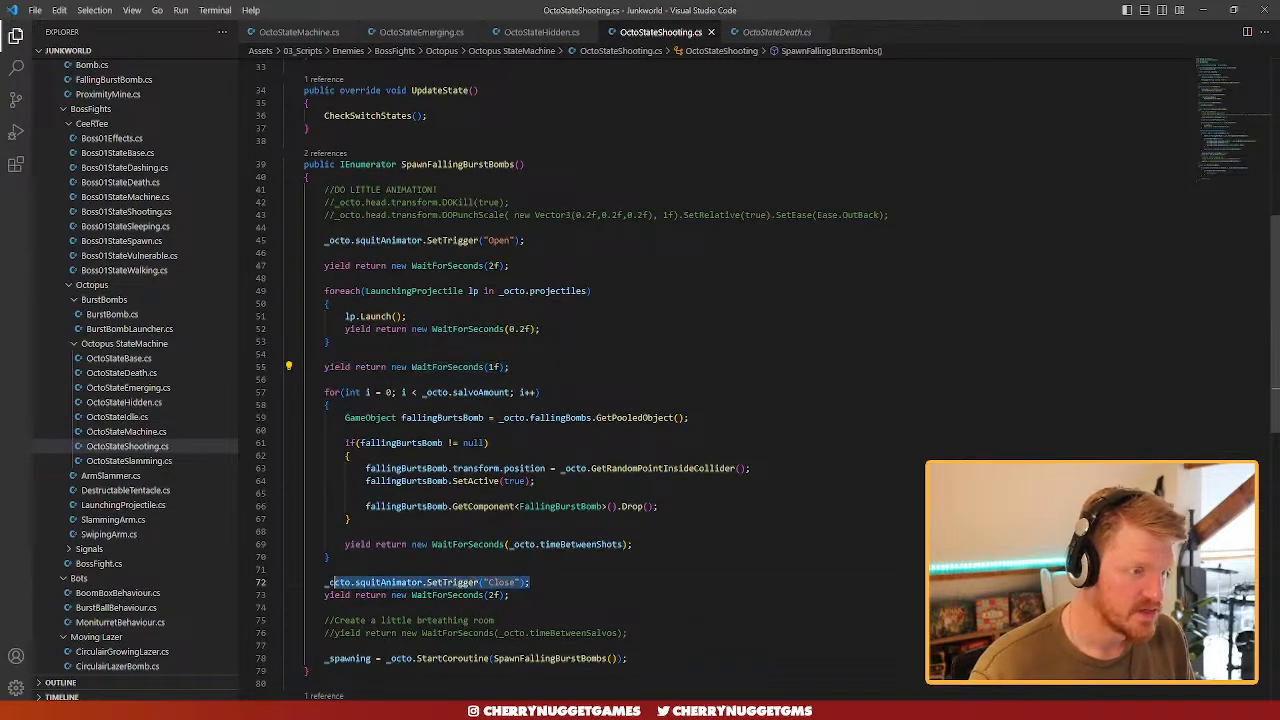
{"action": "key", "text": "ctrl+x"}
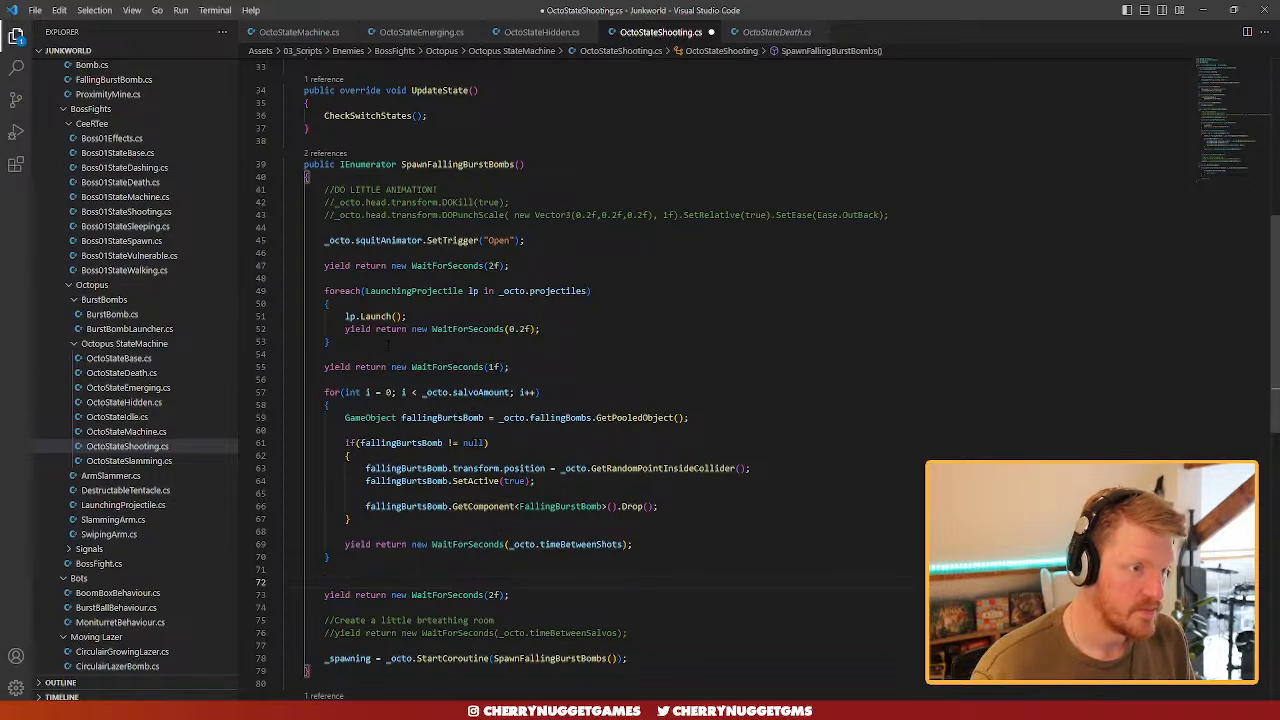
{"action": "key", "text": "Return"}
{"action": "key", "text": "Return"}
{"action": "key", "text": "ctrl+v"}
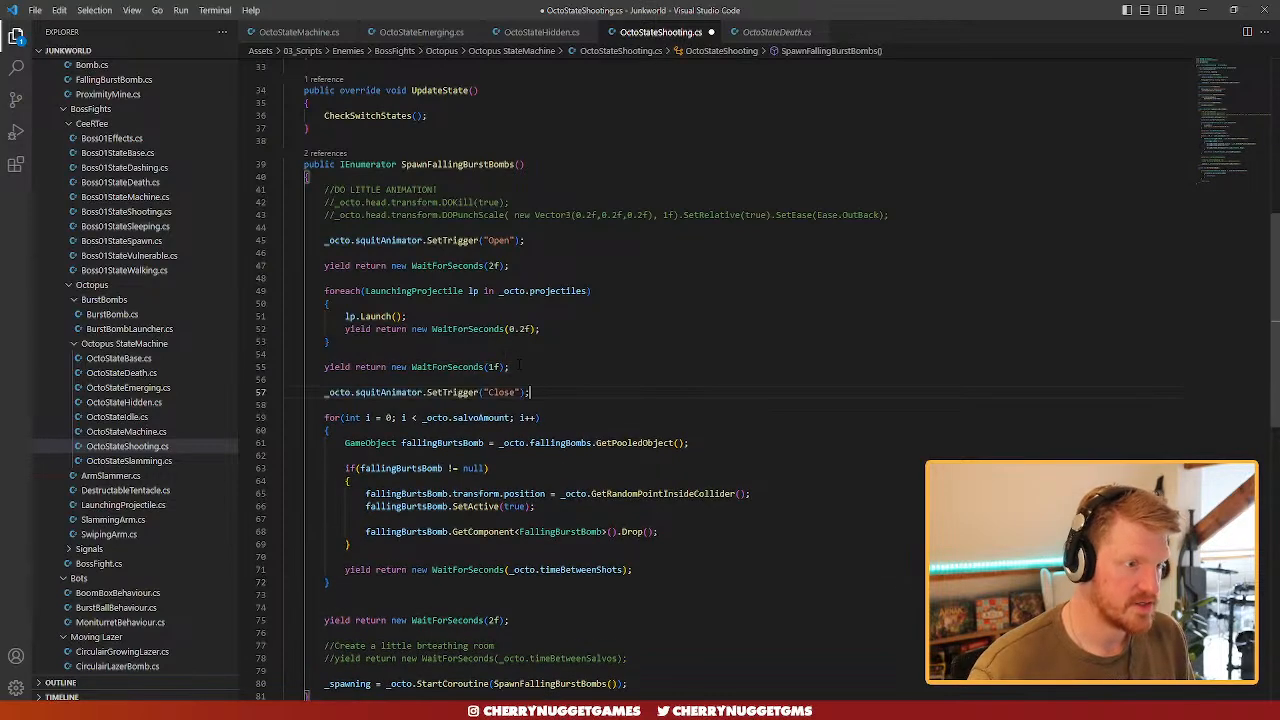
- Uncomment the timeBetweenSalvos wait, delete the WaitForSeconds(2f) line and spare blank line above it, and save OctoStateShooting.cs
{"action": "scroll", "coordinate": [700, 380], "scroll_direction": "down", "scroll_amount": 2}
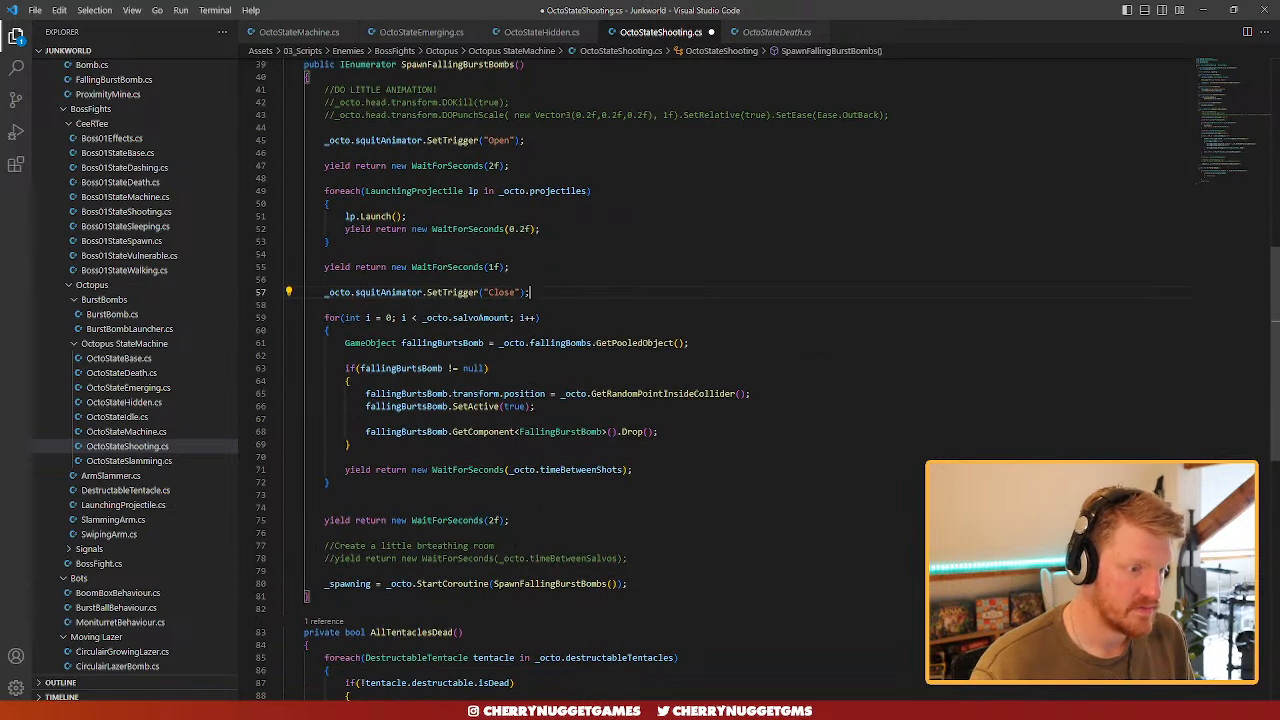
{"action": "key", "text": "BackSpace"}
{"action": "key", "text": "BackSpace"}
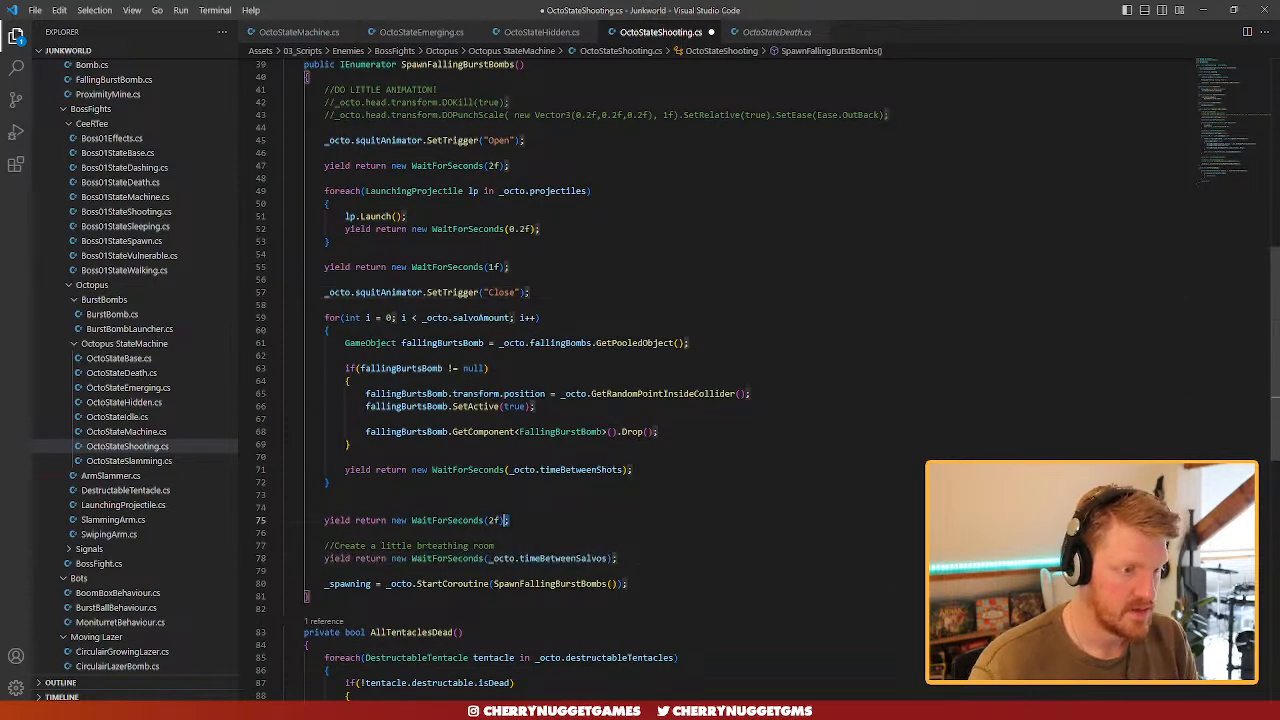
{"action": "left_click_drag", "start_coordinate": [509, 520], "coordinate": [284, 520]}
{"action": "key", "text": "BackSpace"}
{"action": "key", "text": "BackSpace"}
{"action": "key", "text": "BackSpace"}
{"action": "key", "text": "BackSpace"}
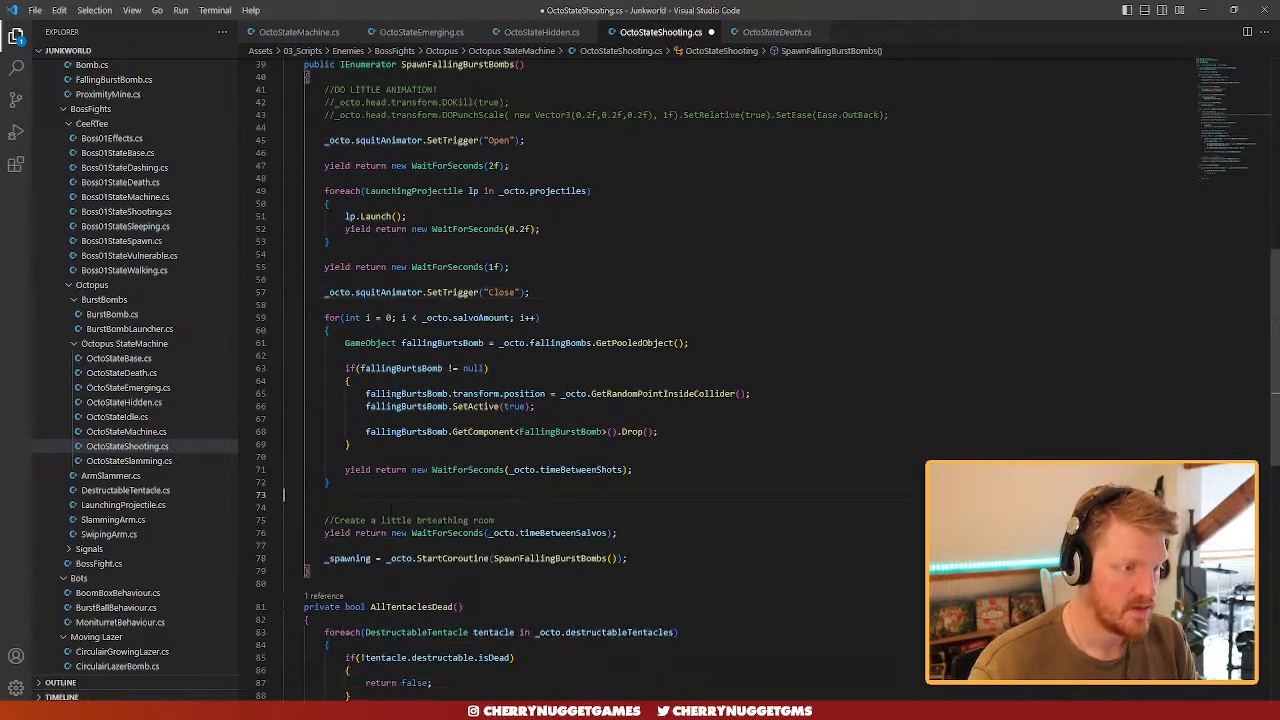
{"action": "key", "text": "ctrl+s"}
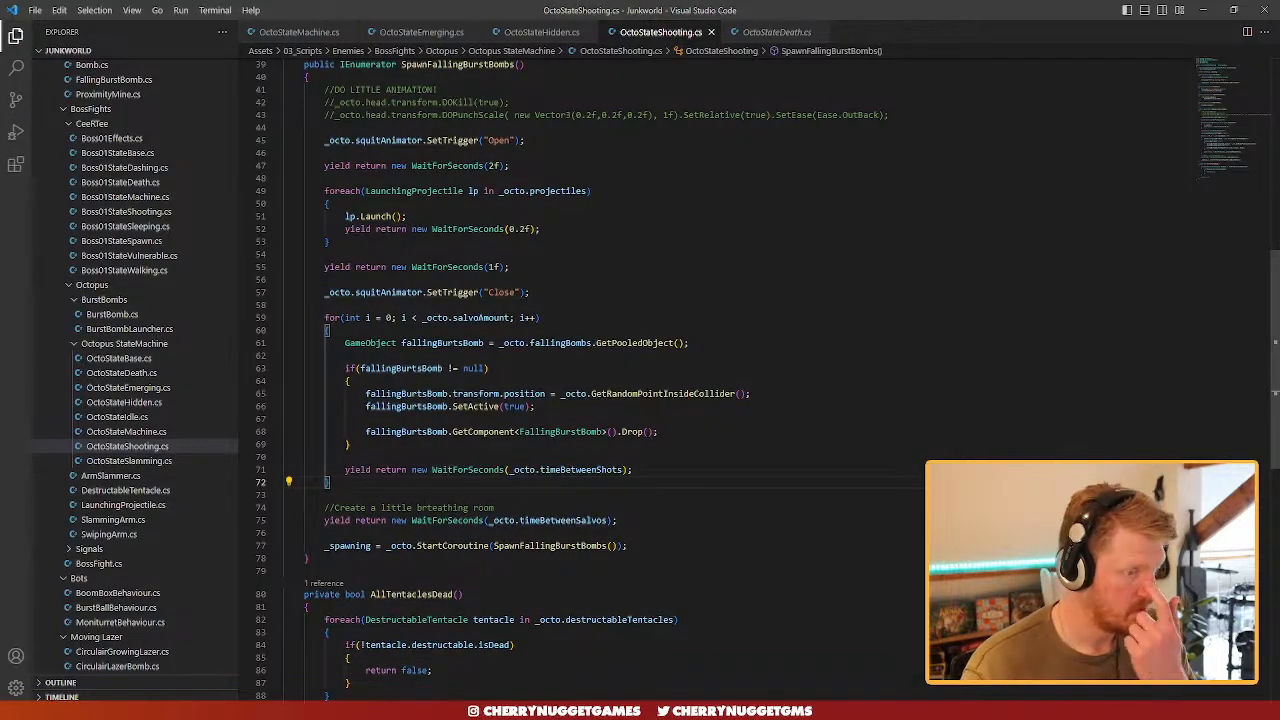
- Switch to Unity and deactivate the Top object under Mod_Octo_Body
{"action": "key", "text": "alt+Tab"}
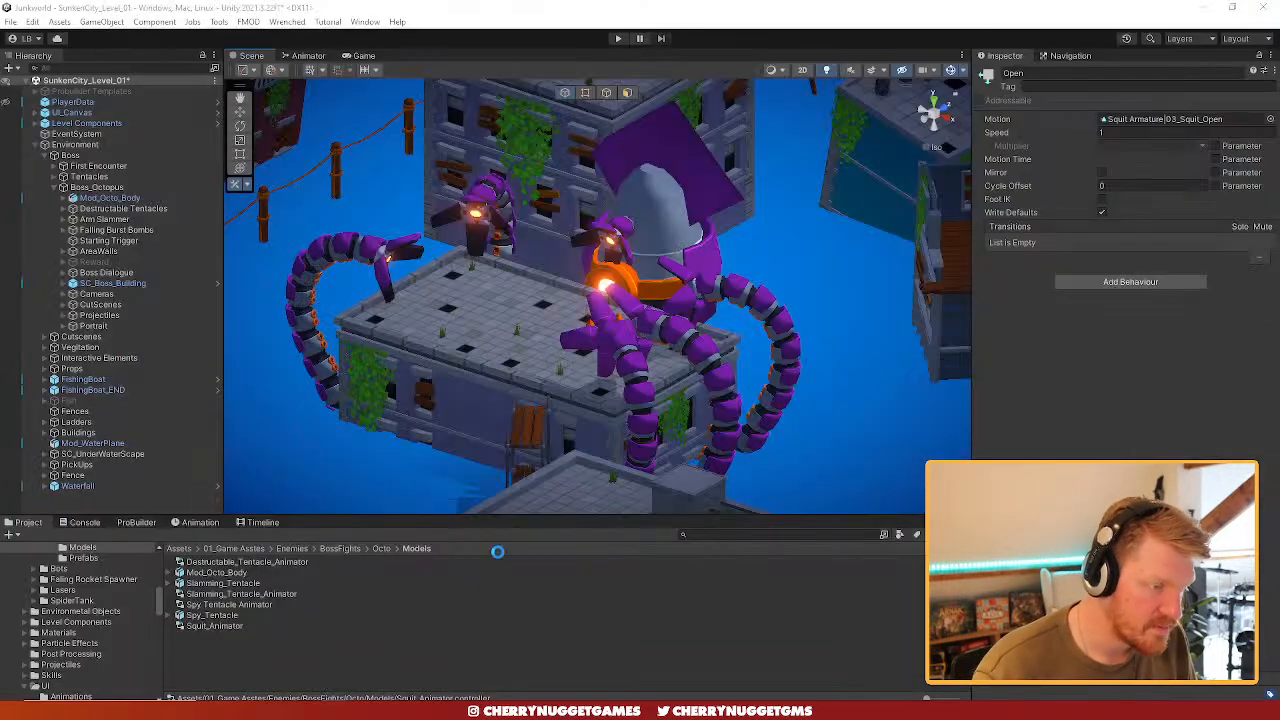
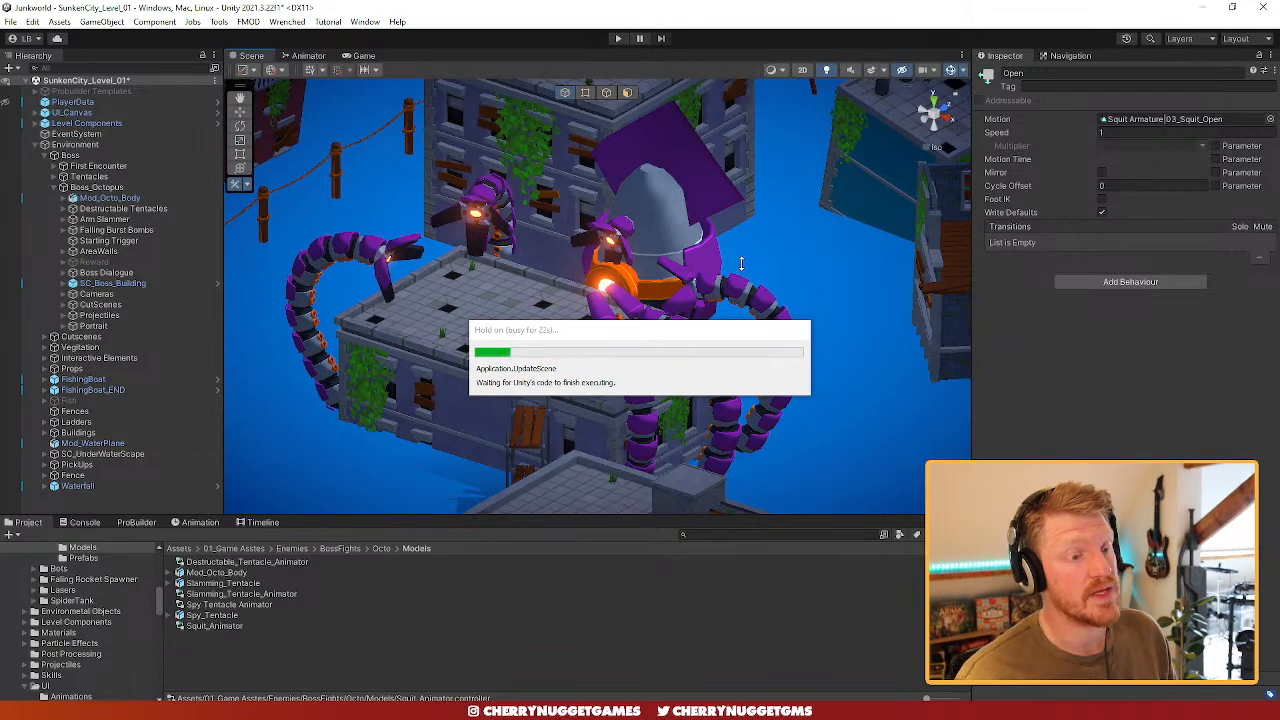
{"action": "left_click", "coordinate": [63, 199]}
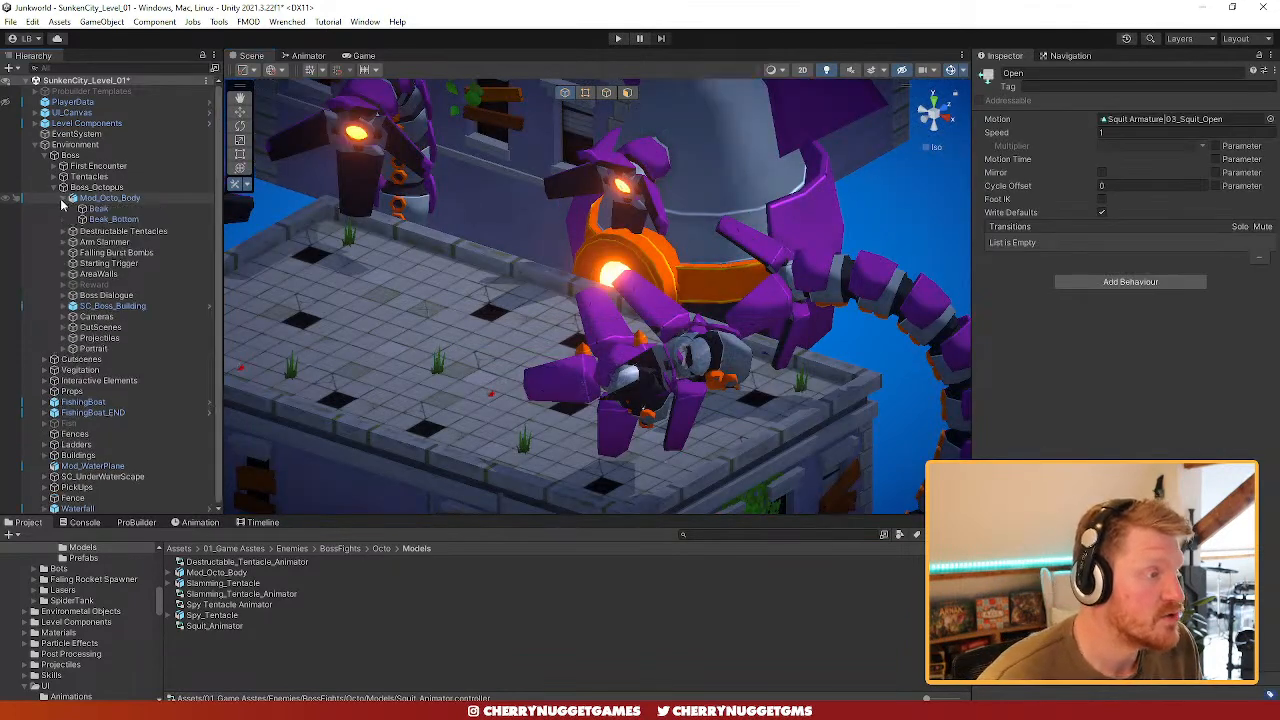
{"action": "left_click", "coordinate": [95, 294]}
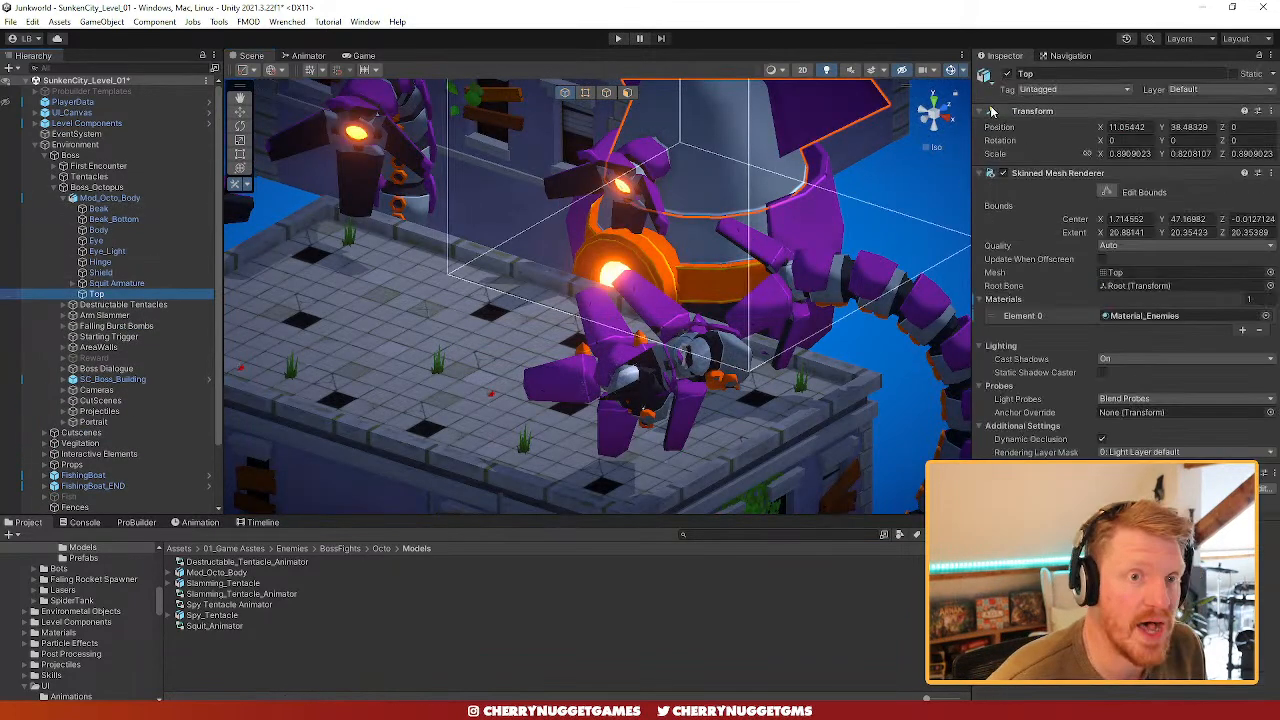
{"action": "left_click", "coordinate": [1007, 74]}
- Deactivate the Spy_Tentacle (1) object under Boss Dialogue that covers the front of the octopus head
{"action": "scroll", "coordinate": [640, 205], "scroll_direction": "up", "scroll_amount": 2}
{"action": "middle_click_drag", "start_coordinate": [640, 205], "coordinate": [571, 292]}
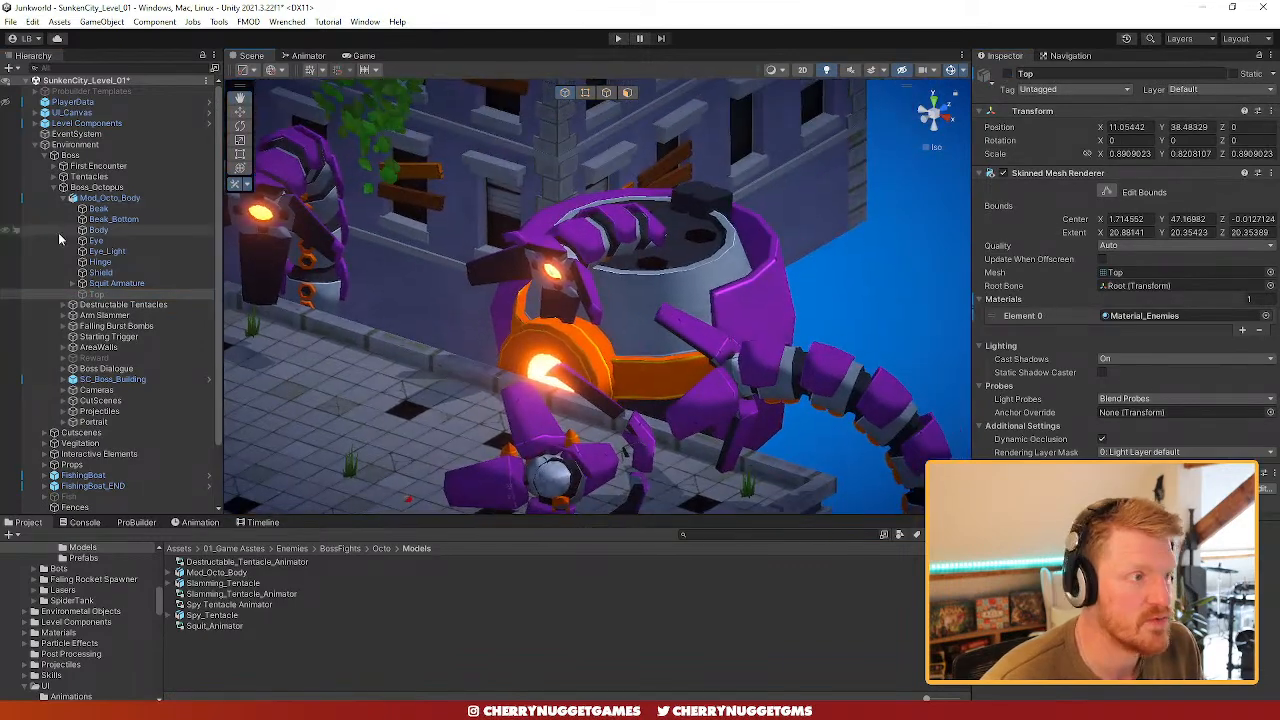
{"action": "left_click_drag", "start_coordinate": [515, 302], "coordinate": [590, 313], "text": "alt"}
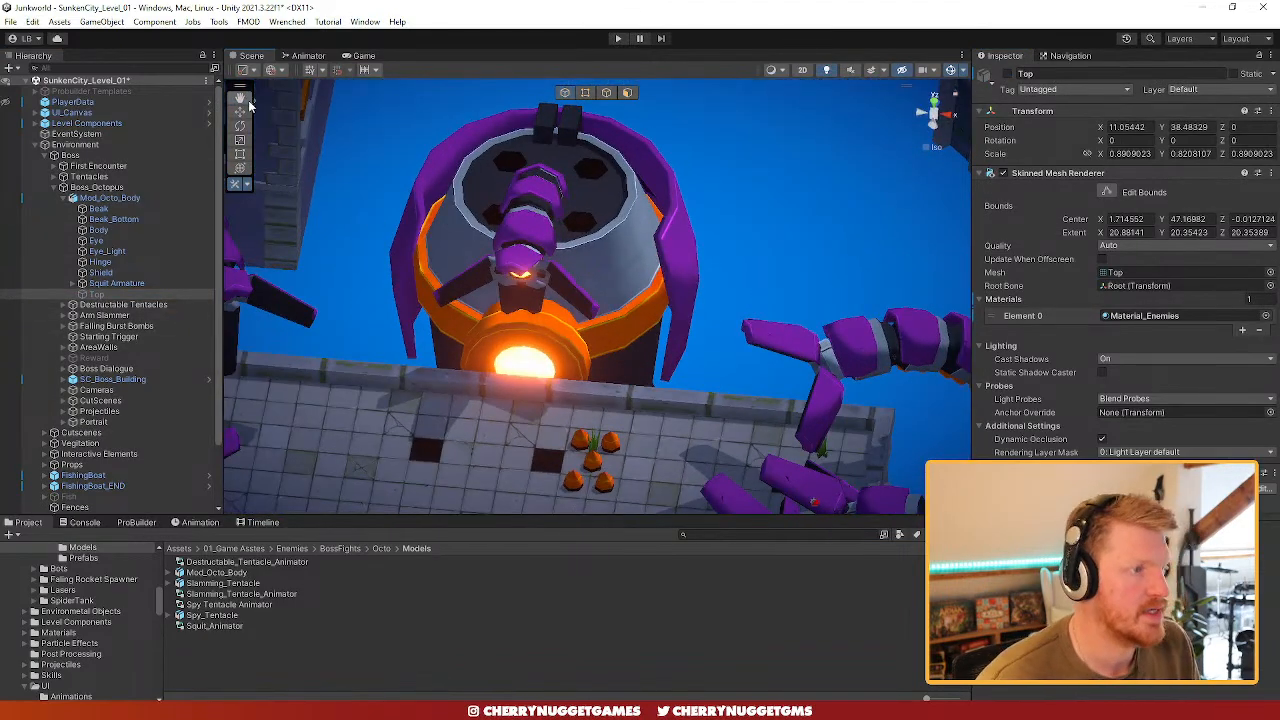
{"action": "left_click", "coordinate": [543, 205]}
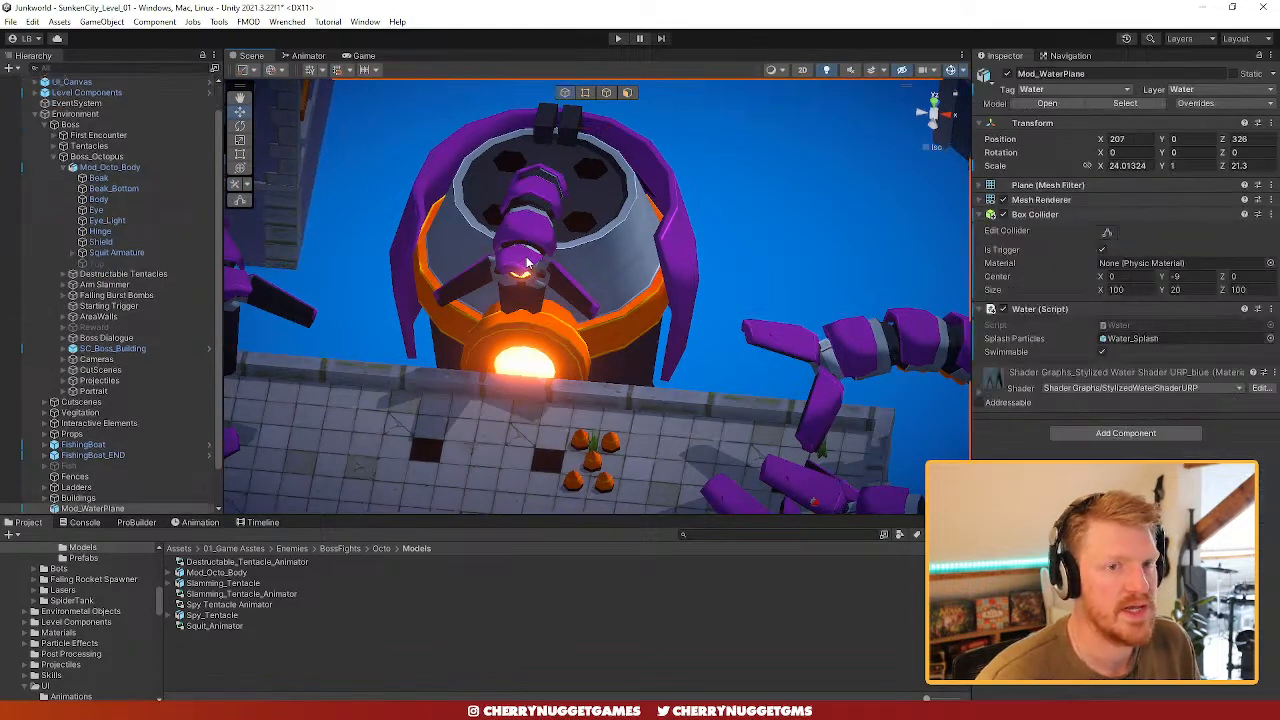
{"action": "left_click_drag", "start_coordinate": [641, 307], "coordinate": [549, 257], "text": "alt"}
{"action": "left_click", "coordinate": [556, 276]}
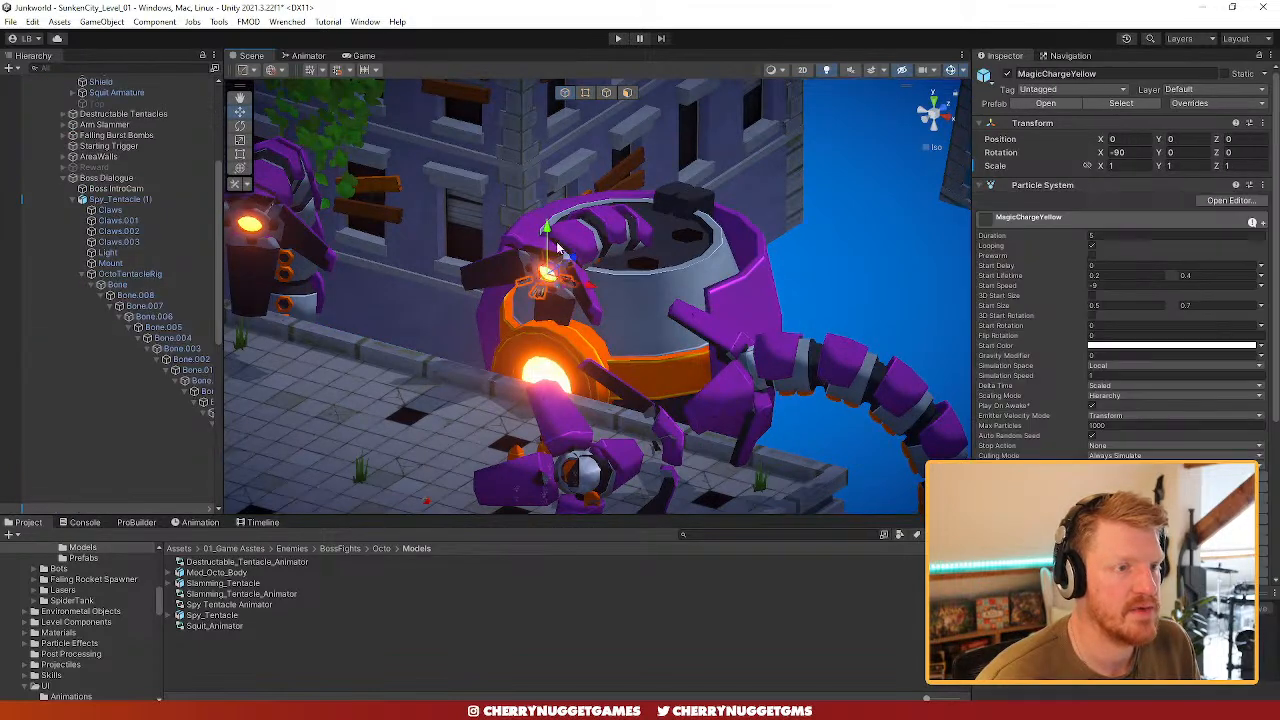
{"action": "left_click", "coordinate": [583, 231]}
{"action": "left_click", "coordinate": [577, 250]}
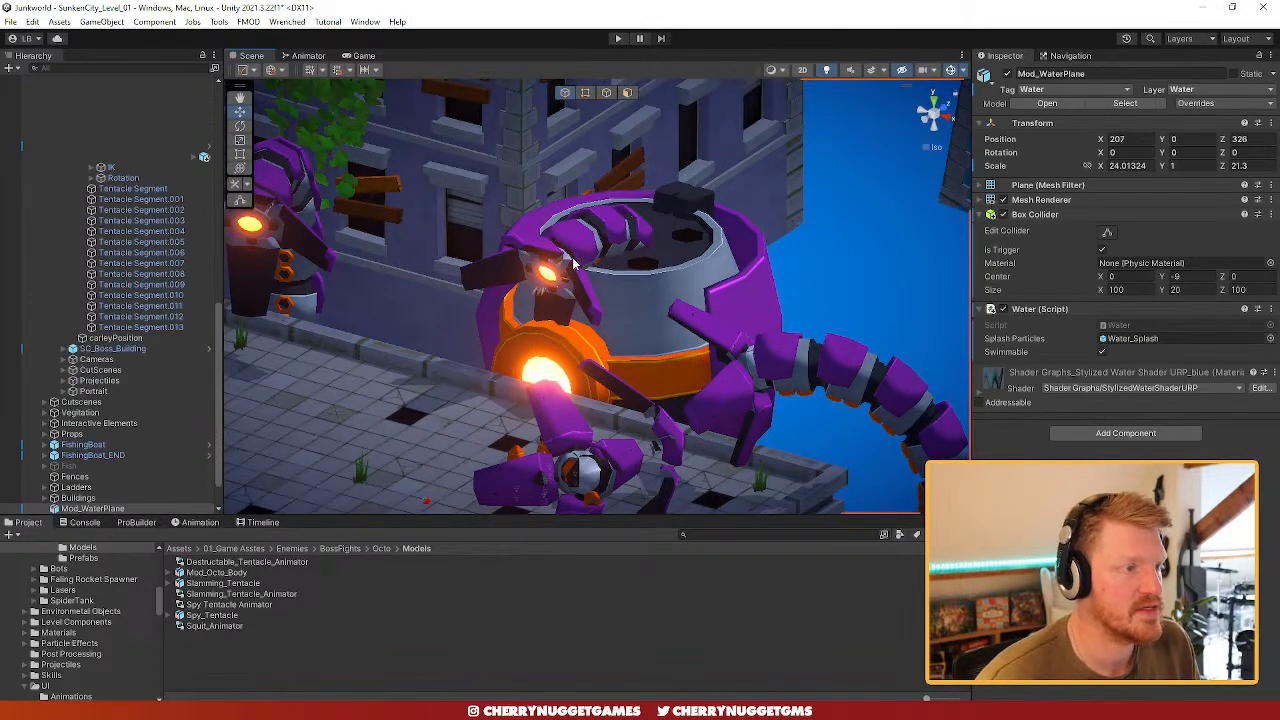
{"action": "scroll", "coordinate": [151, 194], "scroll_direction": "up", "scroll_amount": 15}
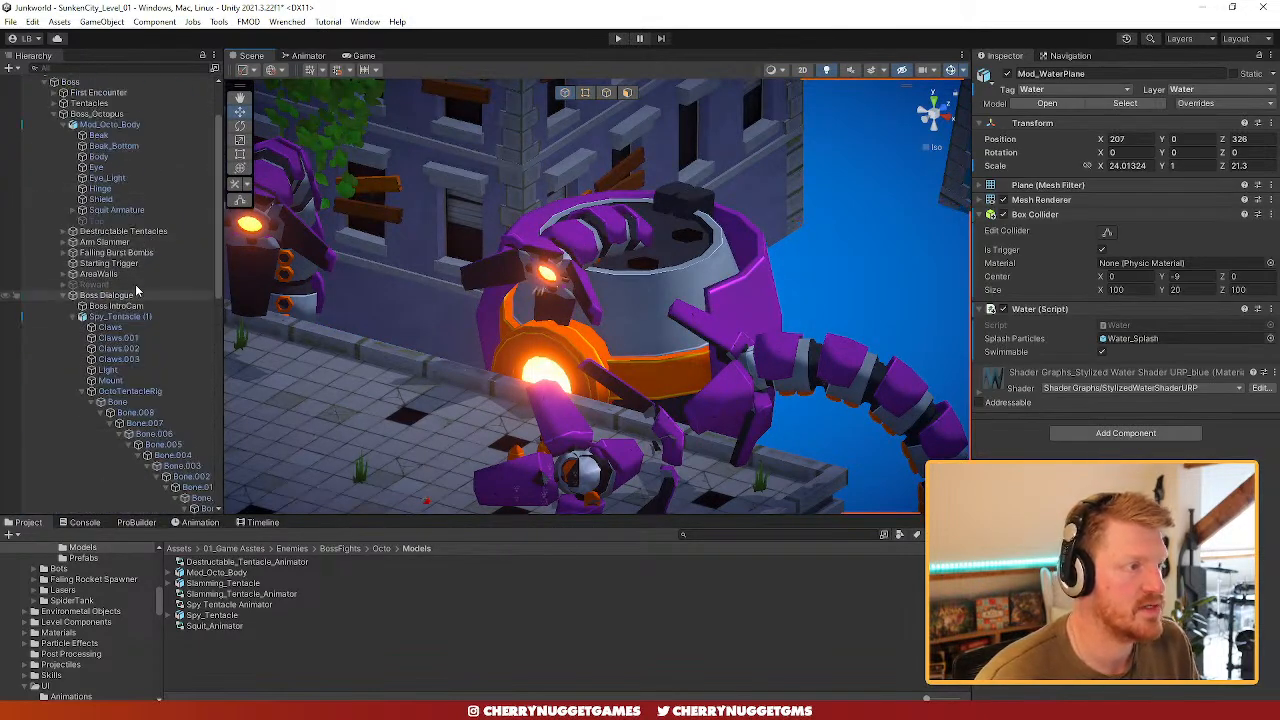
{"action": "left_click", "coordinate": [77, 316]}
{"action": "left_click", "coordinate": [110, 316]}
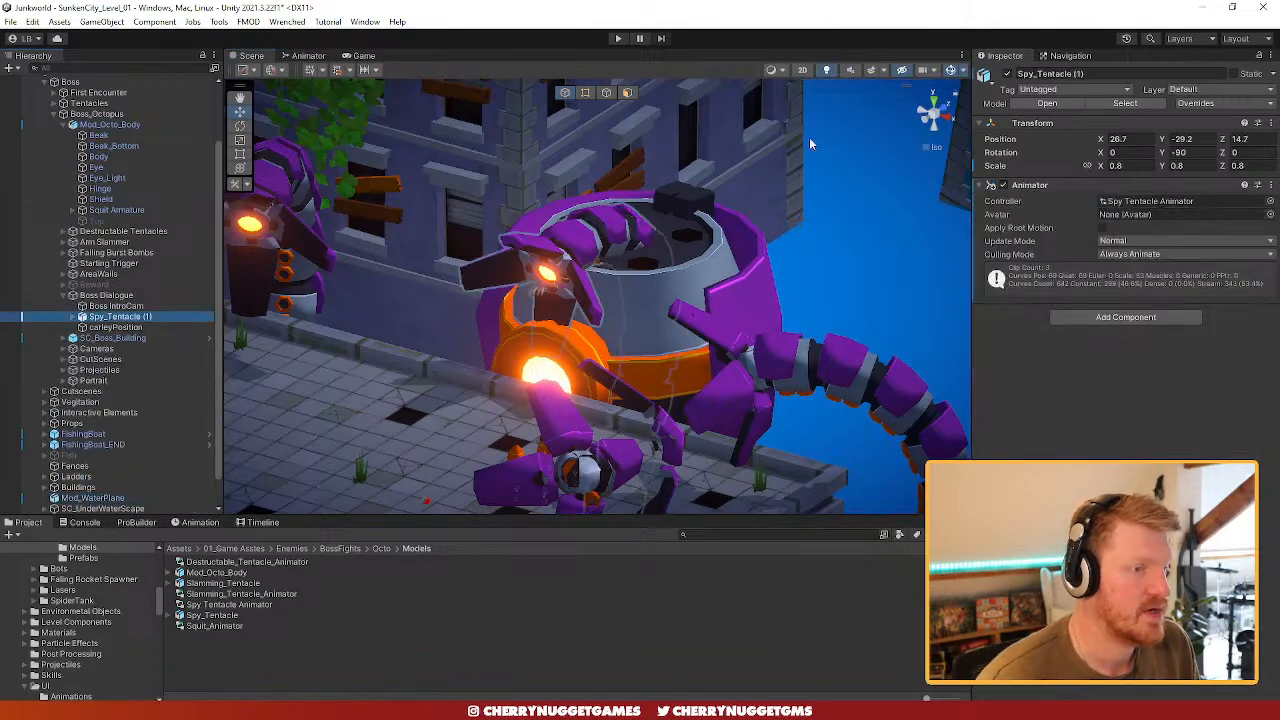
{"action": "left_click", "coordinate": [1006, 73]}
{"action": "scroll", "coordinate": [590, 345], "scroll_direction": "up", "scroll_amount": 5}
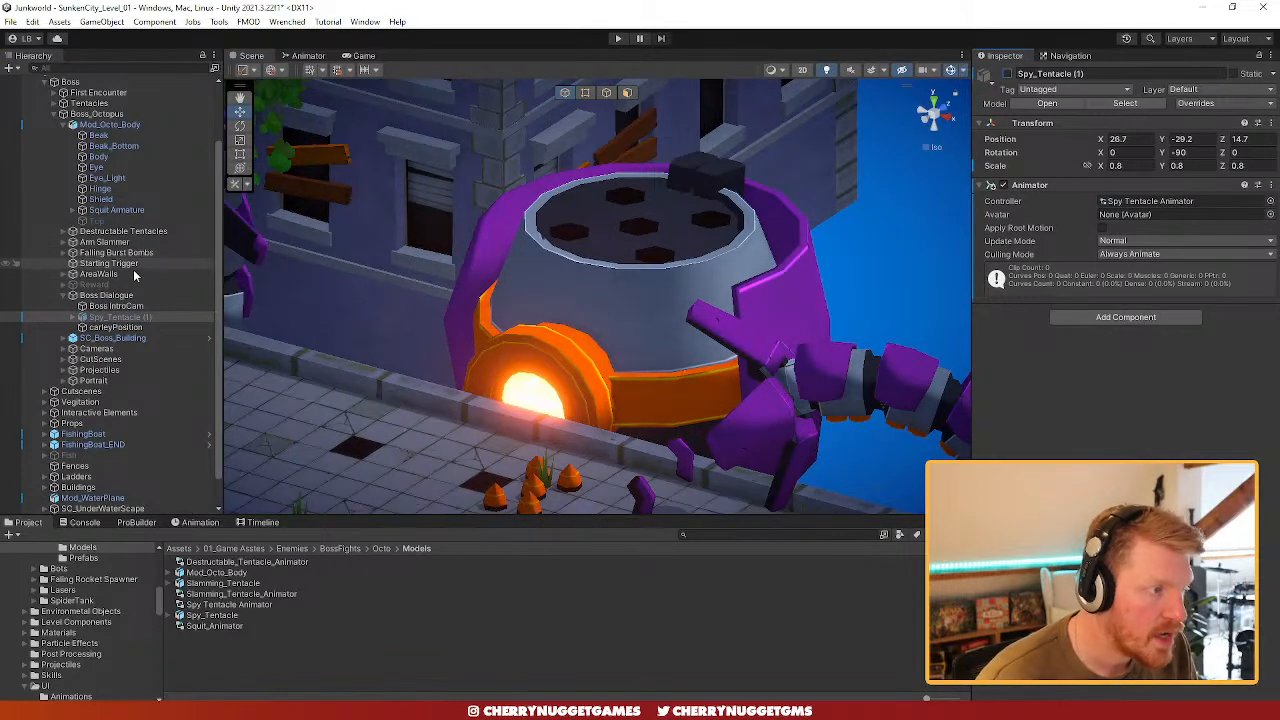
- Parent the Projectiles object under the Root bone of Mod_Octo_Body's Squit Armature
{"action": "left_click", "coordinate": [64, 296]}
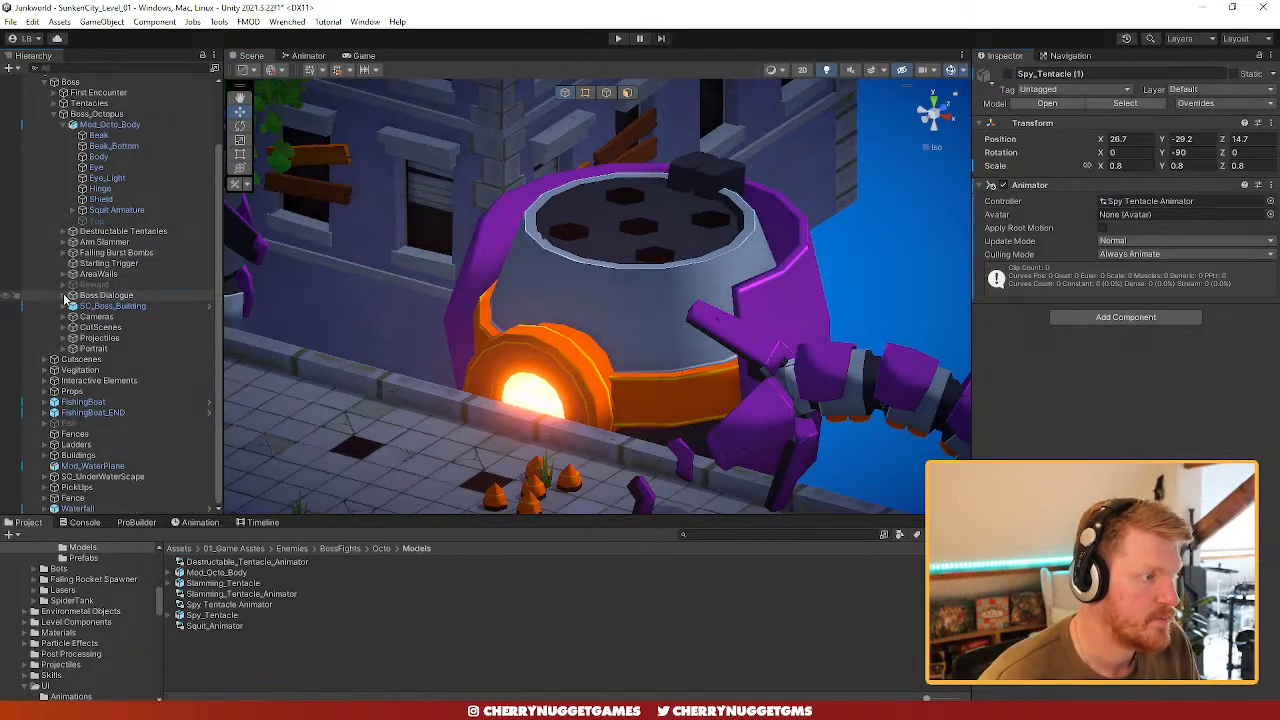
{"action": "left_click", "coordinate": [104, 339]}
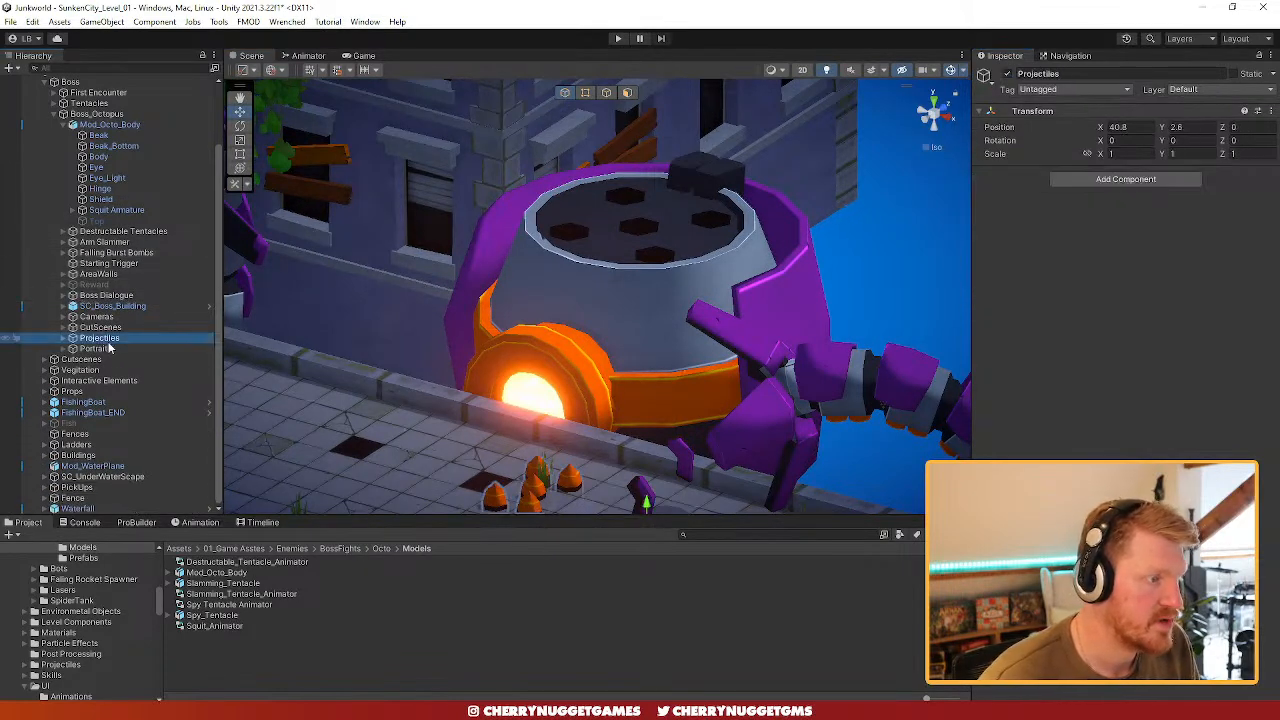
{"action": "left_click", "coordinate": [73, 211]}
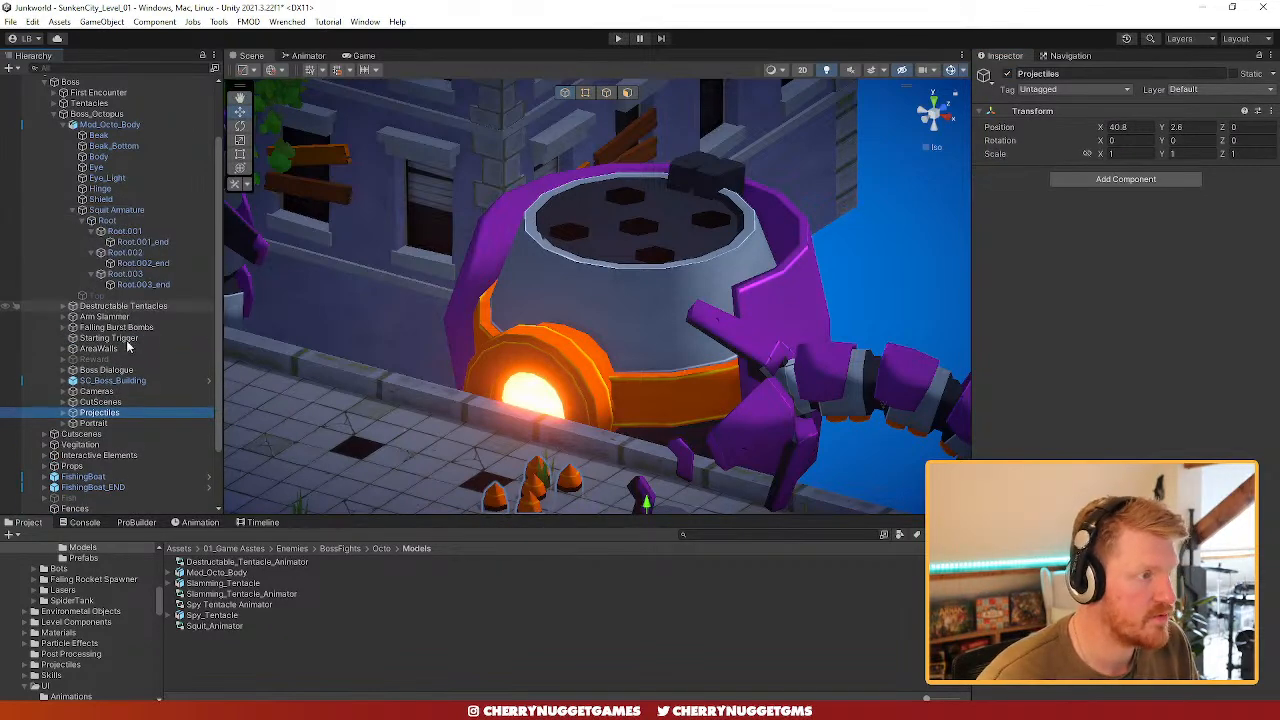
{"action": "left_click_drag", "start_coordinate": [107, 223], "coordinate": [108, 223]}
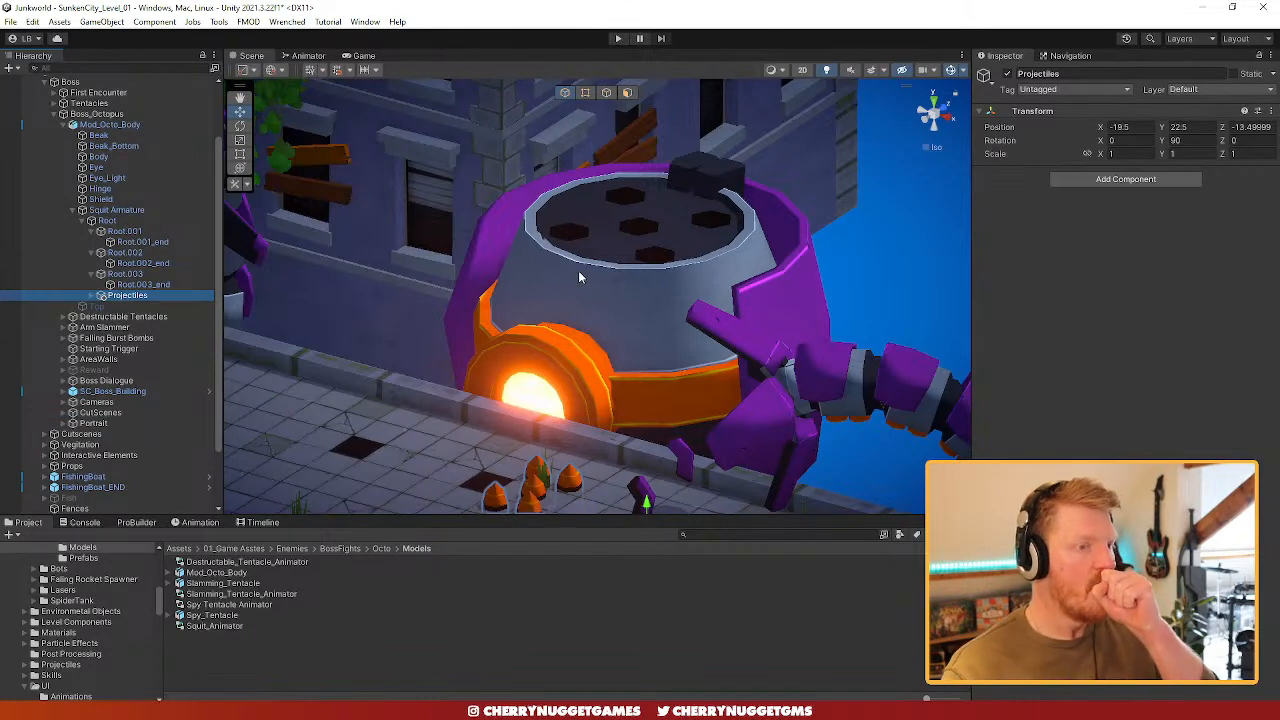
- Raise the Projectiles group to about Y 32.26 and move it over the opened head at X 8.45, Z -5
{"action": "scroll", "coordinate": [587, 282], "scroll_direction": "down", "scroll_amount": 2}
{"action": "left_click_drag", "start_coordinate": [586, 282], "coordinate": [585, 353], "text": "alt"}
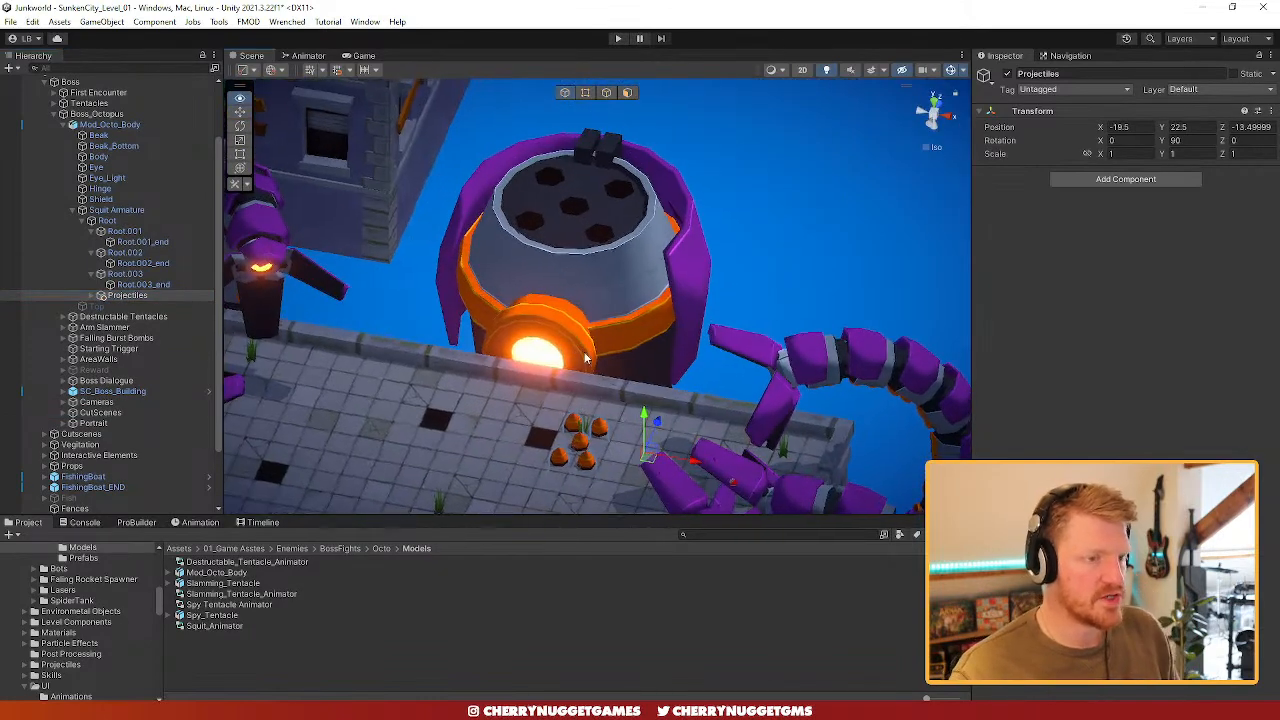
{"action": "left_click", "coordinate": [934, 100]}
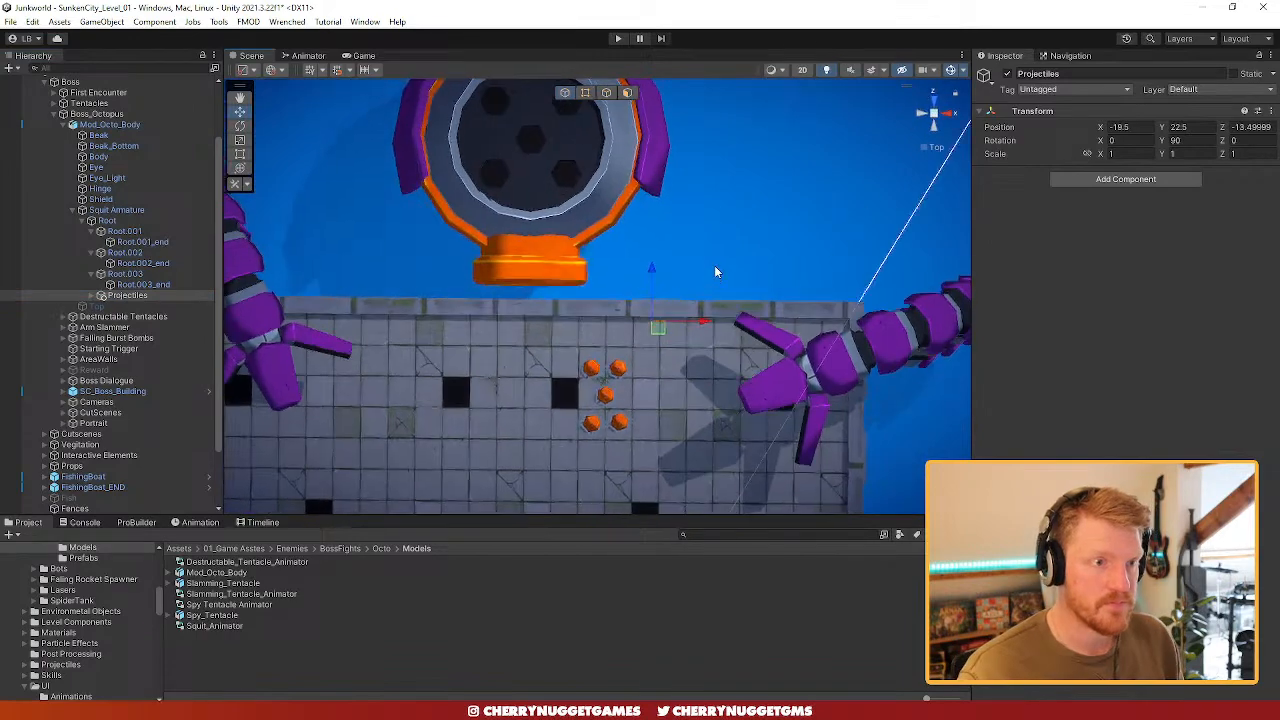
{"action": "left_click", "coordinate": [937, 128]}
{"action": "left_click_drag", "start_coordinate": [652, 445], "coordinate": [641, 342]}
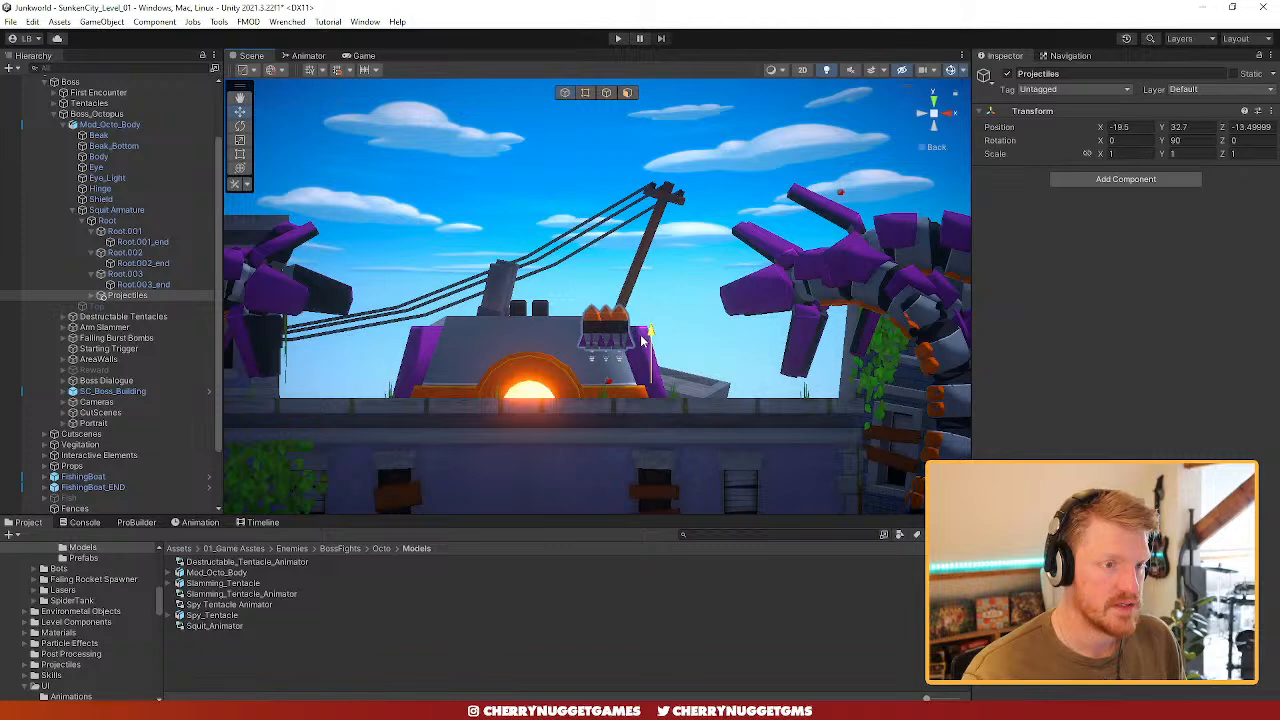
{"action": "left_click", "coordinate": [935, 103]}
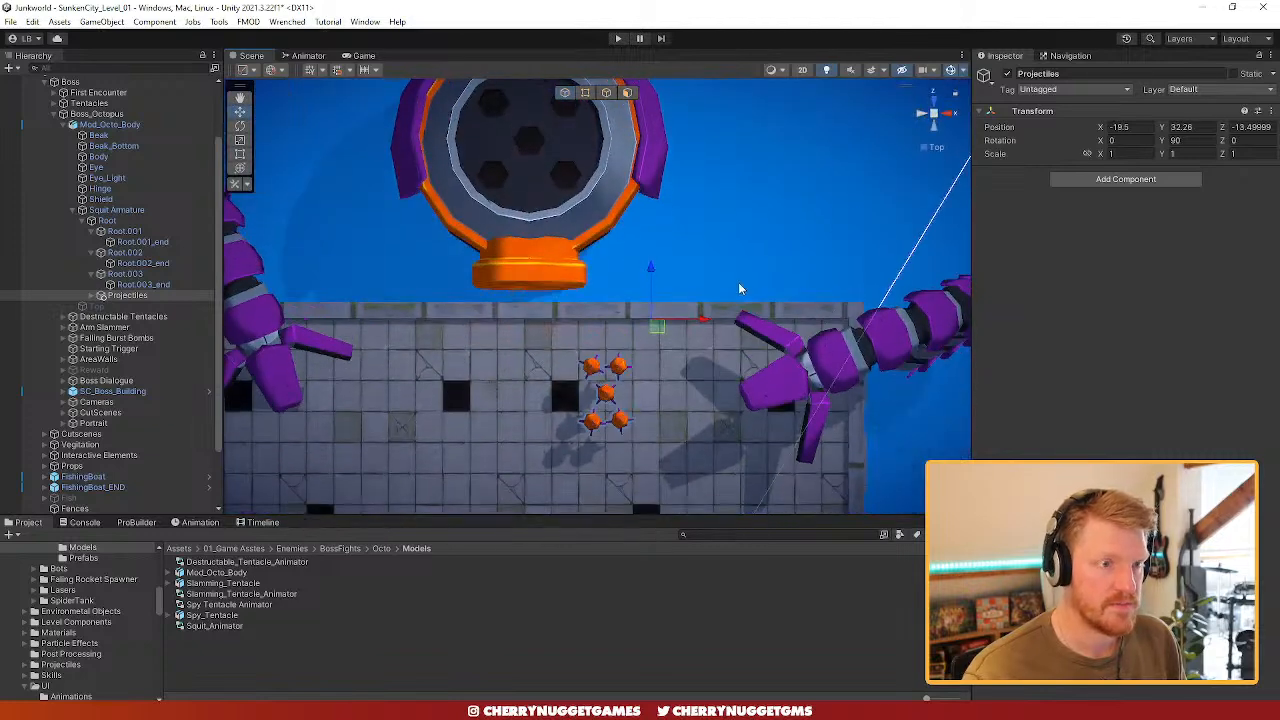
{"action": "left_click_drag", "start_coordinate": [672, 323], "coordinate": [585, 62]}
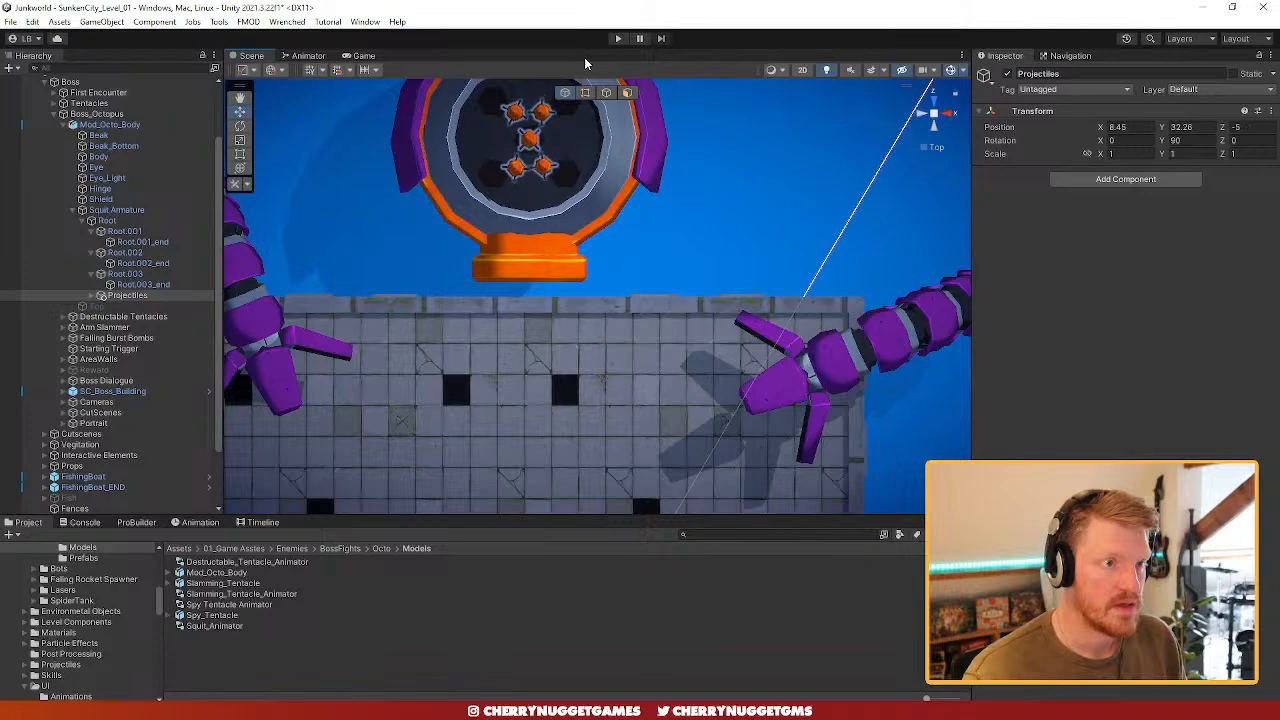
- Align Projectile (3) with the central hexagonal hole in the octopus head, at about X -5.01, Z -8.44
{"action": "left_click", "coordinate": [935, 127]}
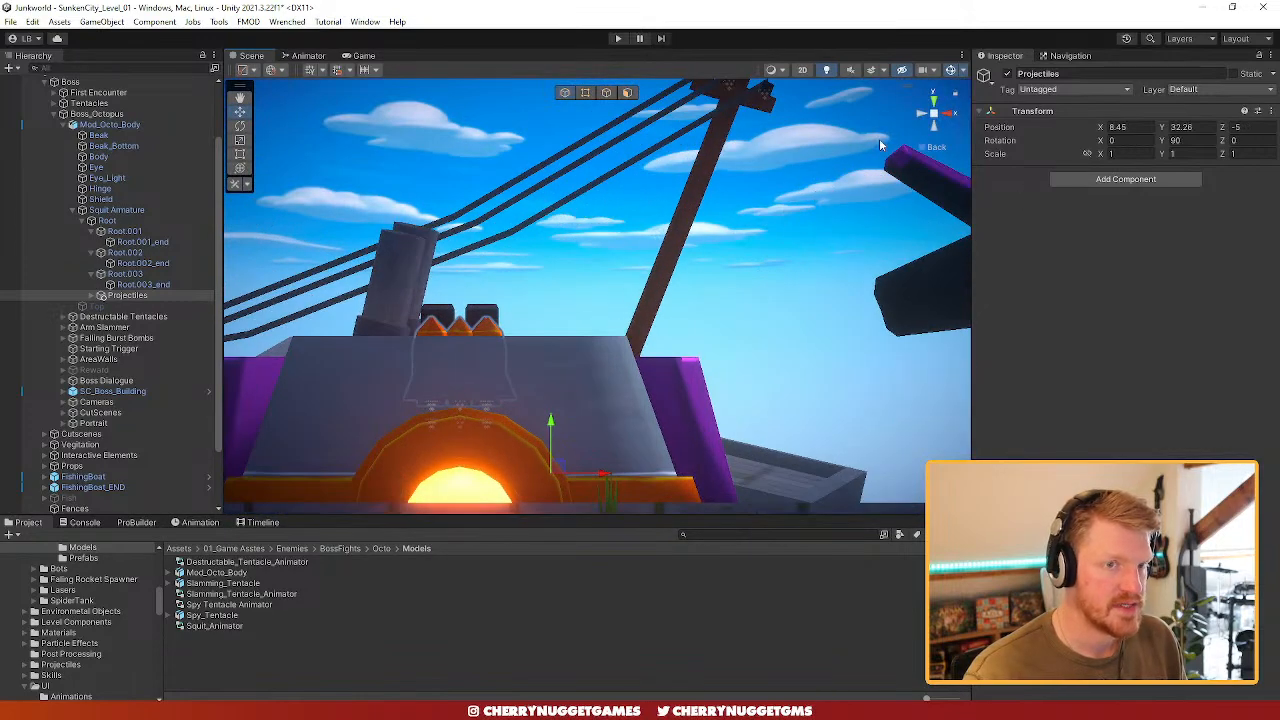
{"action": "left_click", "coordinate": [935, 103]}
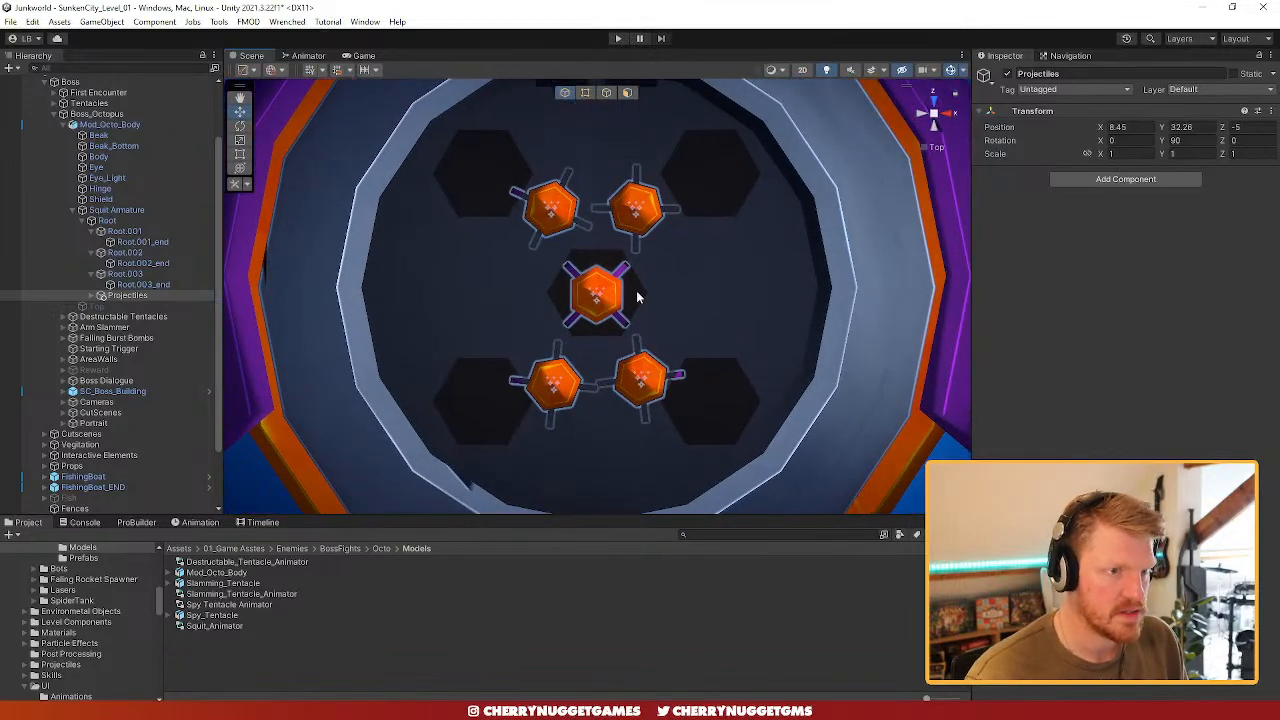
{"action": "scroll", "coordinate": [637, 292], "scroll_direction": "up", "scroll_amount": 2}
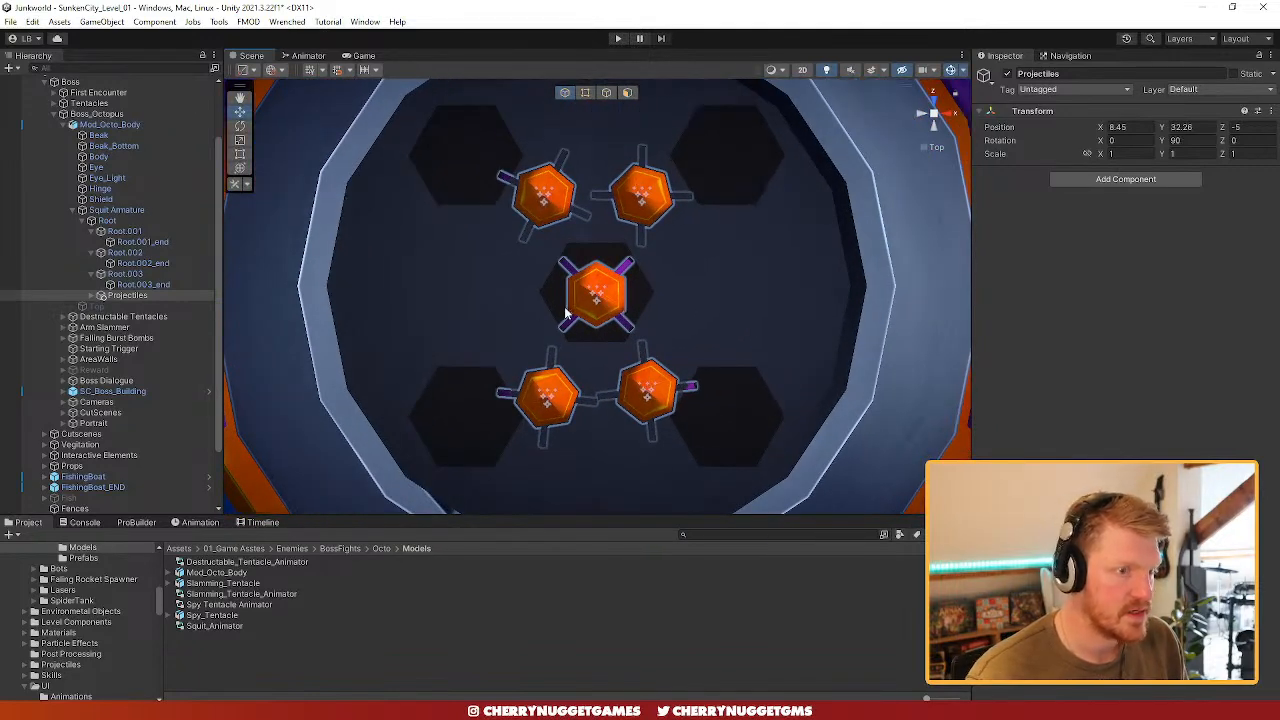
{"action": "left_click", "coordinate": [594, 302]}
{"action": "left_click_drag", "start_coordinate": [603, 289], "coordinate": [604, 287]}
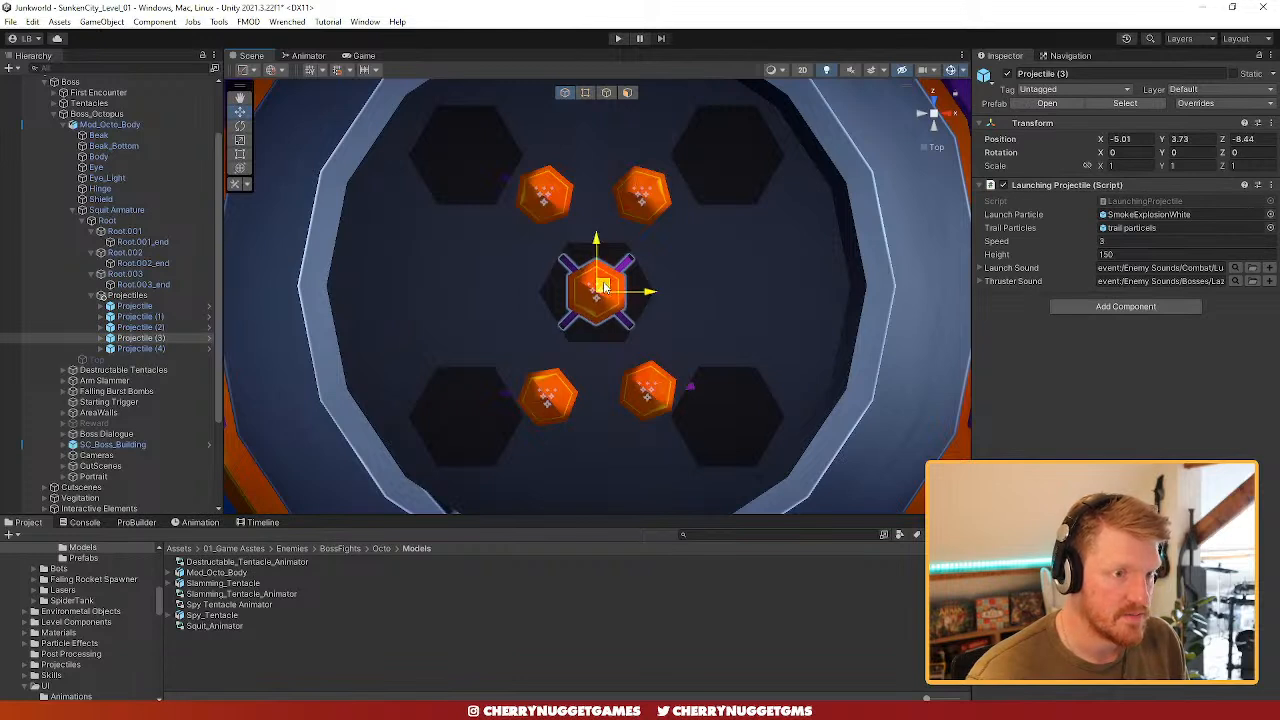
- Place Projectile (4) and Projectile over the two front holes, at about X -1.02, Z -12.3 and X -9, Z -12.24
{"action": "left_click", "coordinate": [648, 393]}
{"action": "left_click_drag", "start_coordinate": [650, 391], "coordinate": [737, 412]}
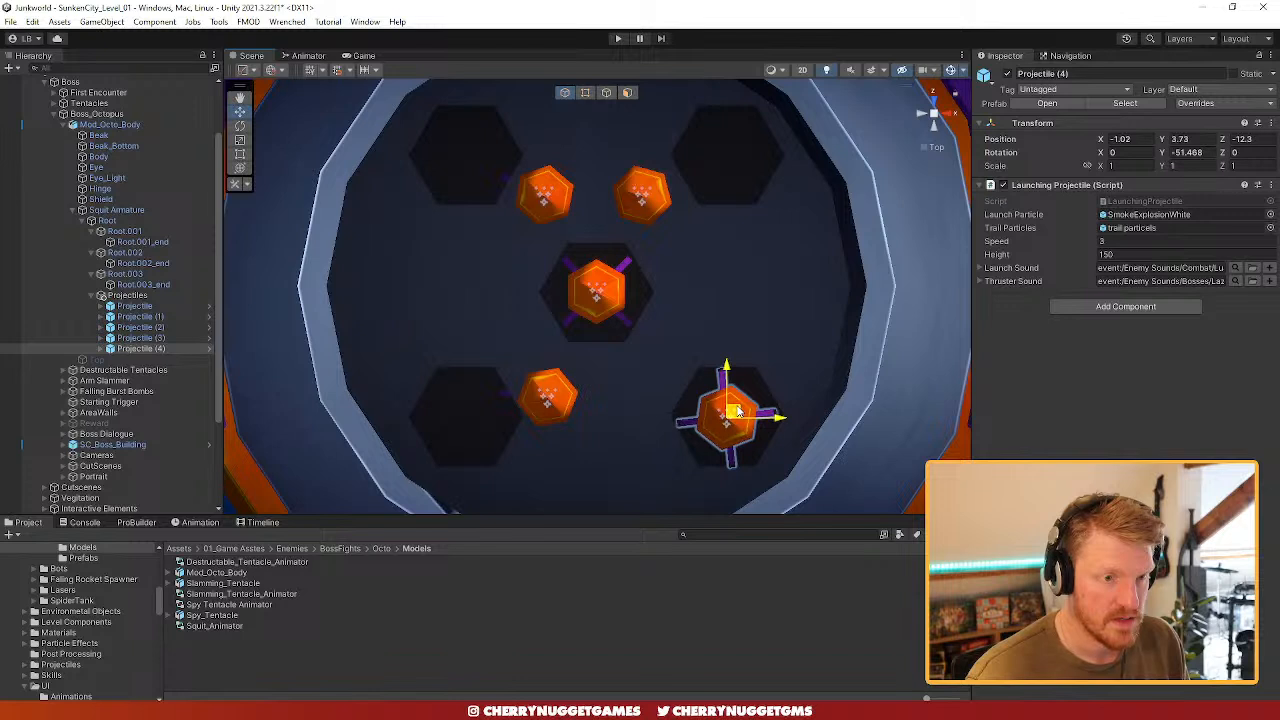
{"action": "left_click", "coordinate": [532, 398]}
{"action": "left_click_drag", "start_coordinate": [548, 394], "coordinate": [477, 410]}
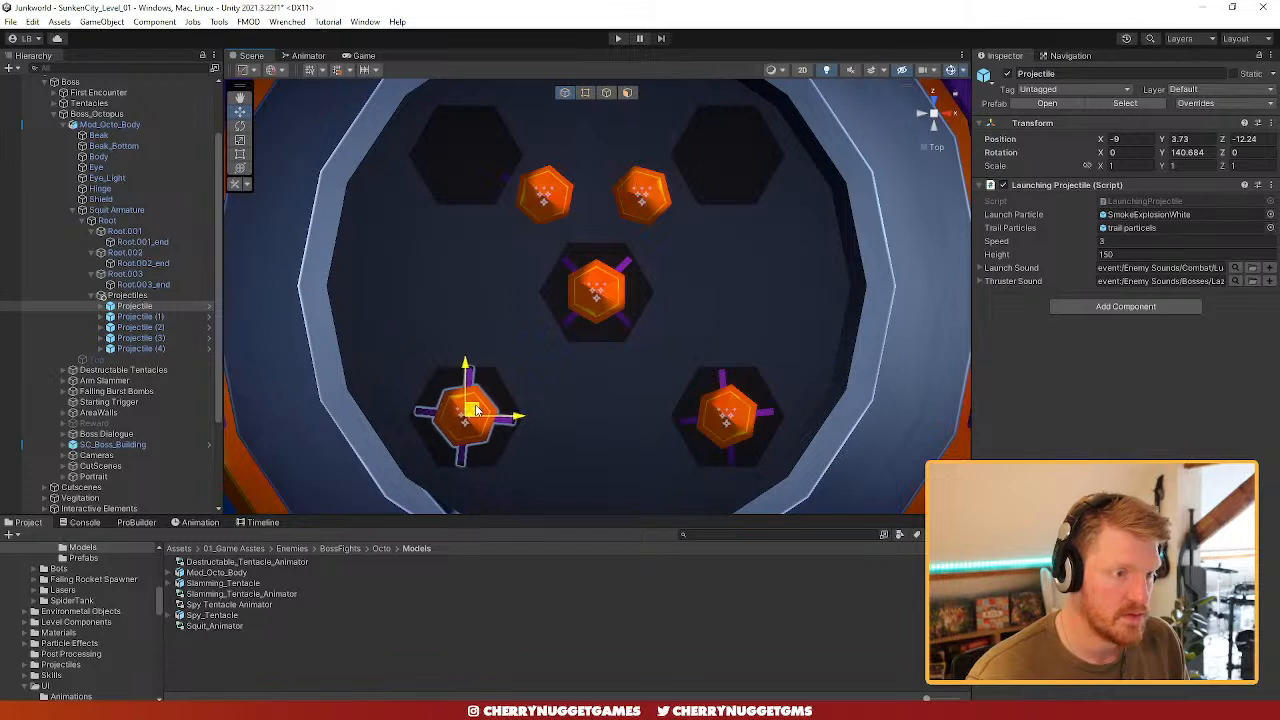
- Place Projectile (2) and Projectile (1) over the two rear holes of the head, with Projectile (1) at X -0.97, Z -4.26
{"action": "left_click", "coordinate": [557, 199]}
{"action": "left_click", "coordinate": [557, 199]}
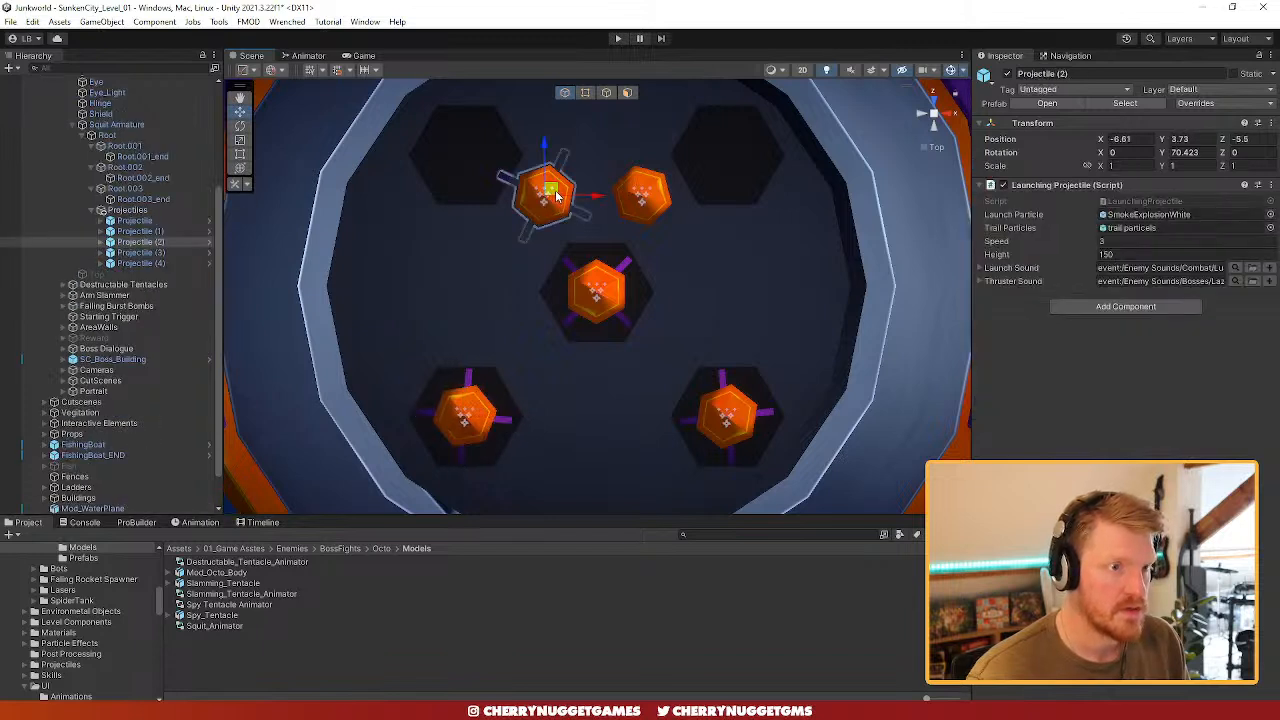
{"action": "left_click_drag", "start_coordinate": [557, 199], "coordinate": [478, 155]}
{"action": "left_click", "coordinate": [640, 193]}
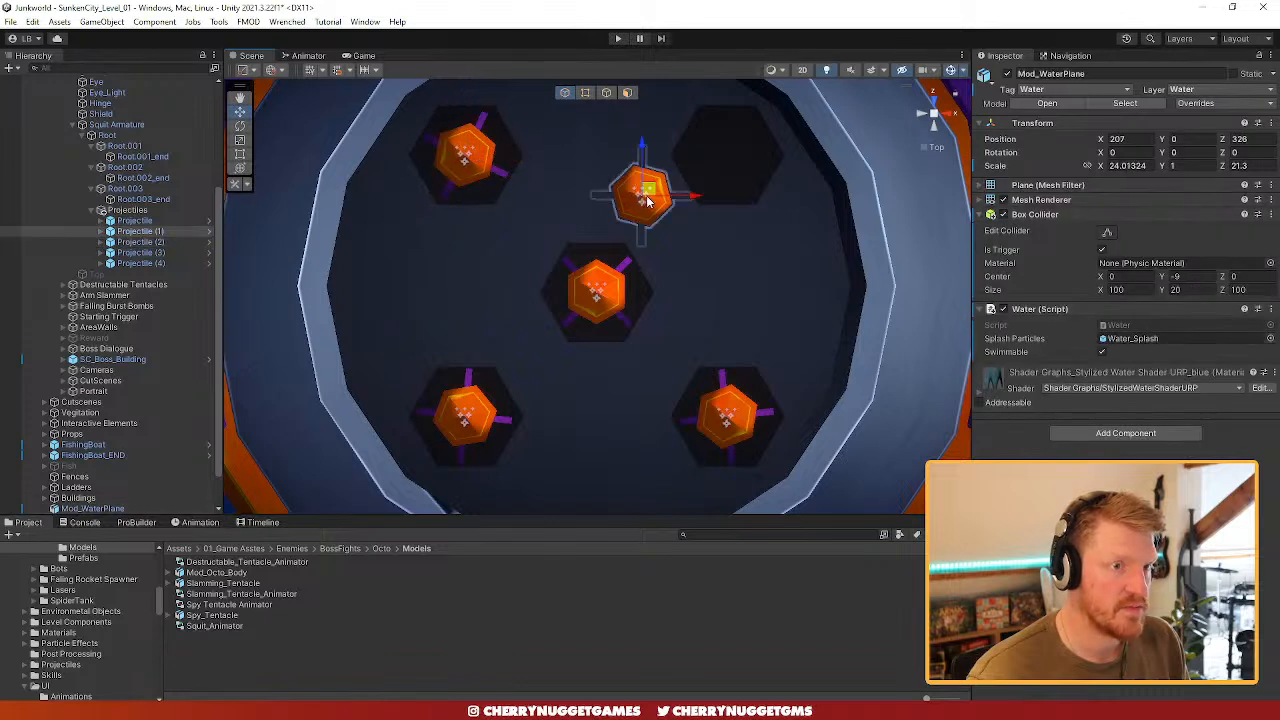
{"action": "left_click", "coordinate": [640, 193]}
{"action": "left_click_drag", "start_coordinate": [640, 193], "coordinate": [575, 395]}
- Collapse the Projectiles, Squit Armature and Mod_Octo_Body hierarchies
{"action": "left_click", "coordinate": [91, 209]}
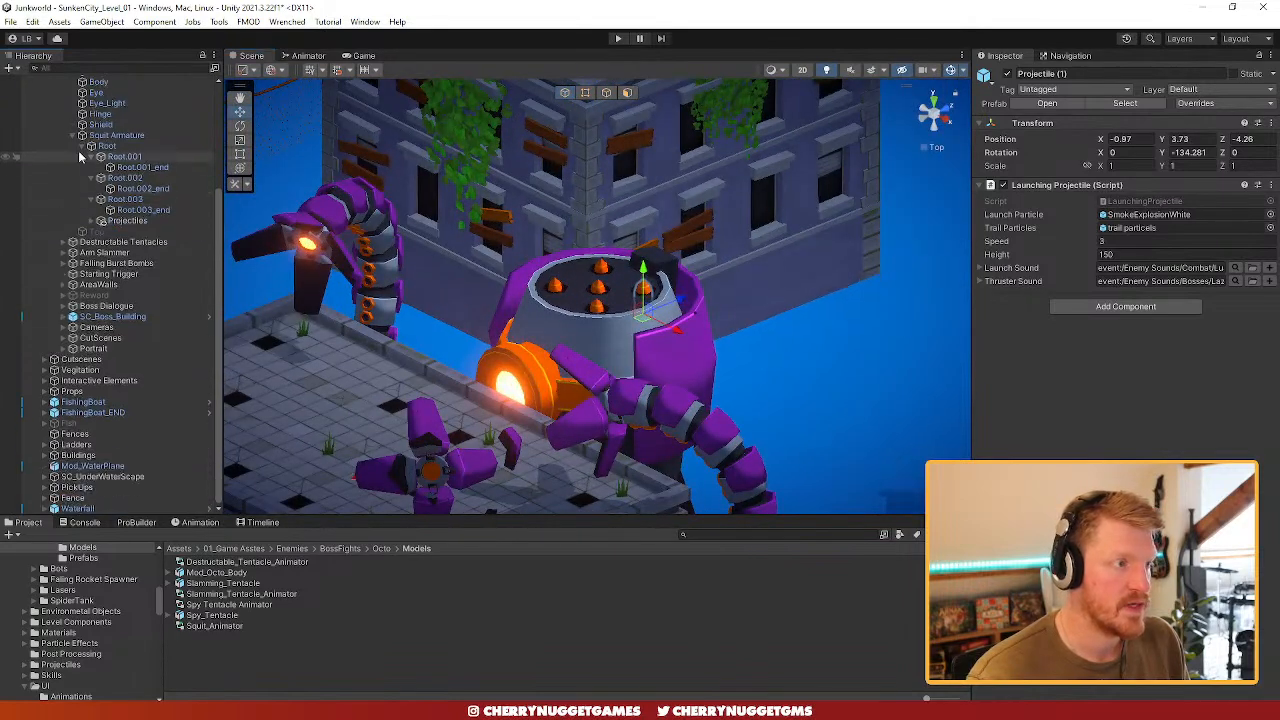
{"action": "left_click", "coordinate": [73, 136]}
{"action": "scroll", "coordinate": [76, 168], "scroll_direction": "up", "scroll_amount": 2}
{"action": "left_click", "coordinate": [64, 199]}
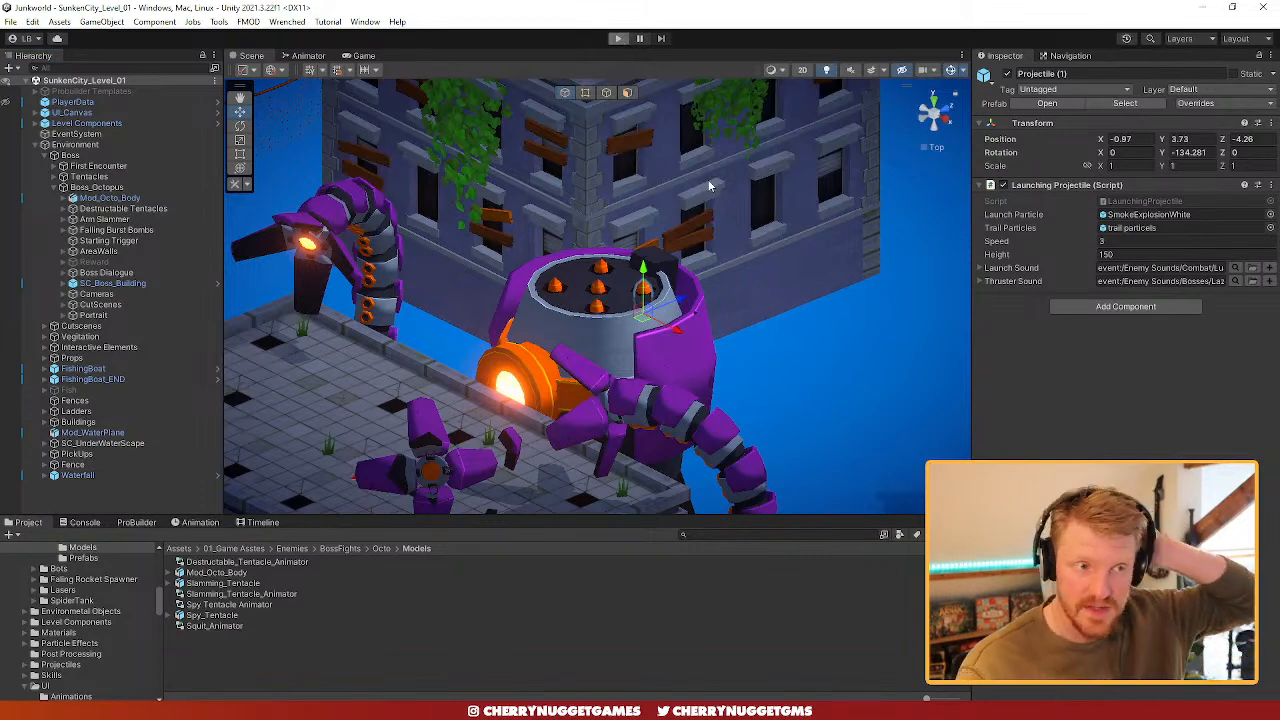
- Leave play mode and reactivate the Top object under Mod_Octo_Body
{"action": "left_click", "coordinate": [619, 39]}
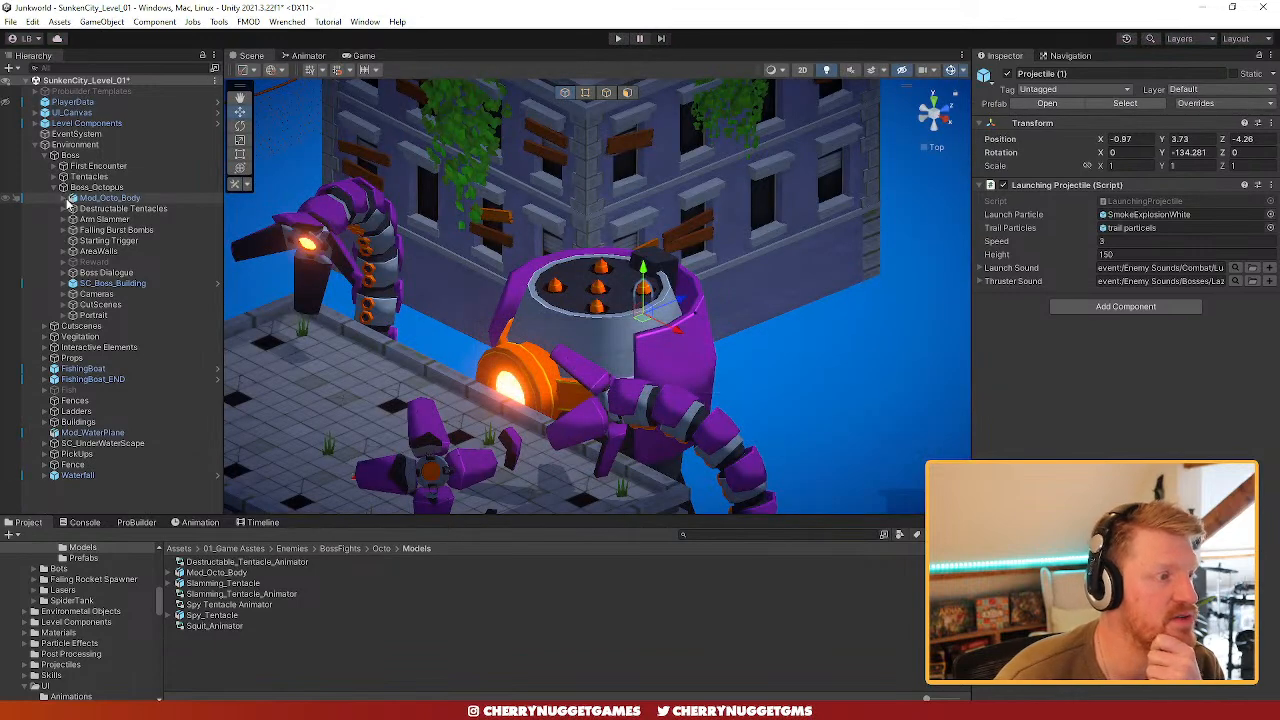
{"action": "left_click", "coordinate": [64, 198]}
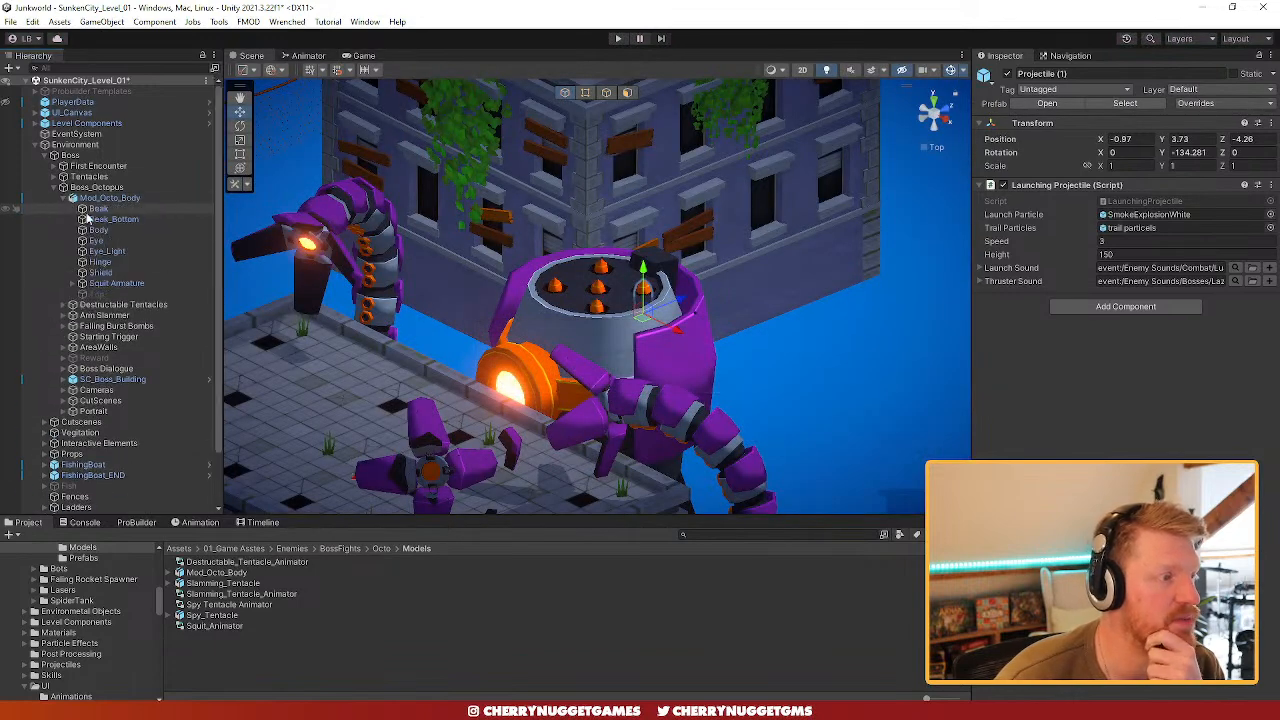
{"action": "left_click", "coordinate": [97, 294]}
{"action": "left_click", "coordinate": [1010, 76]}
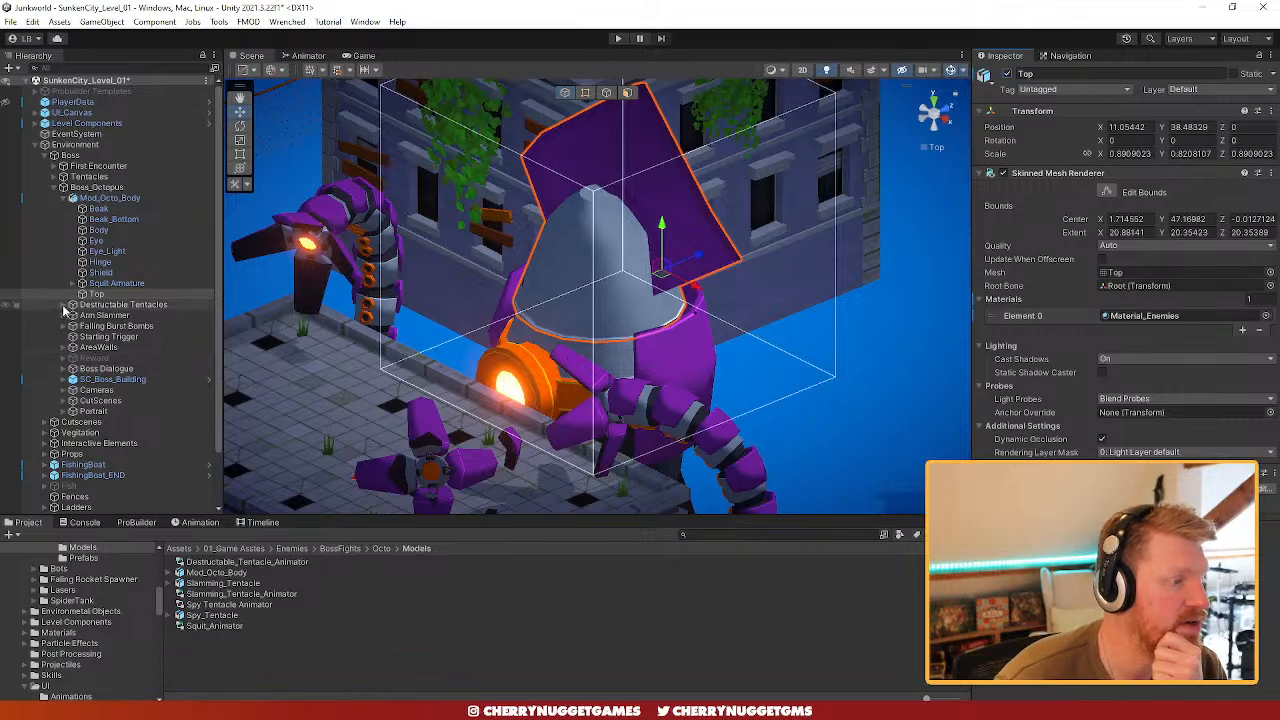
{"action": "left_click", "coordinate": [64, 199]}
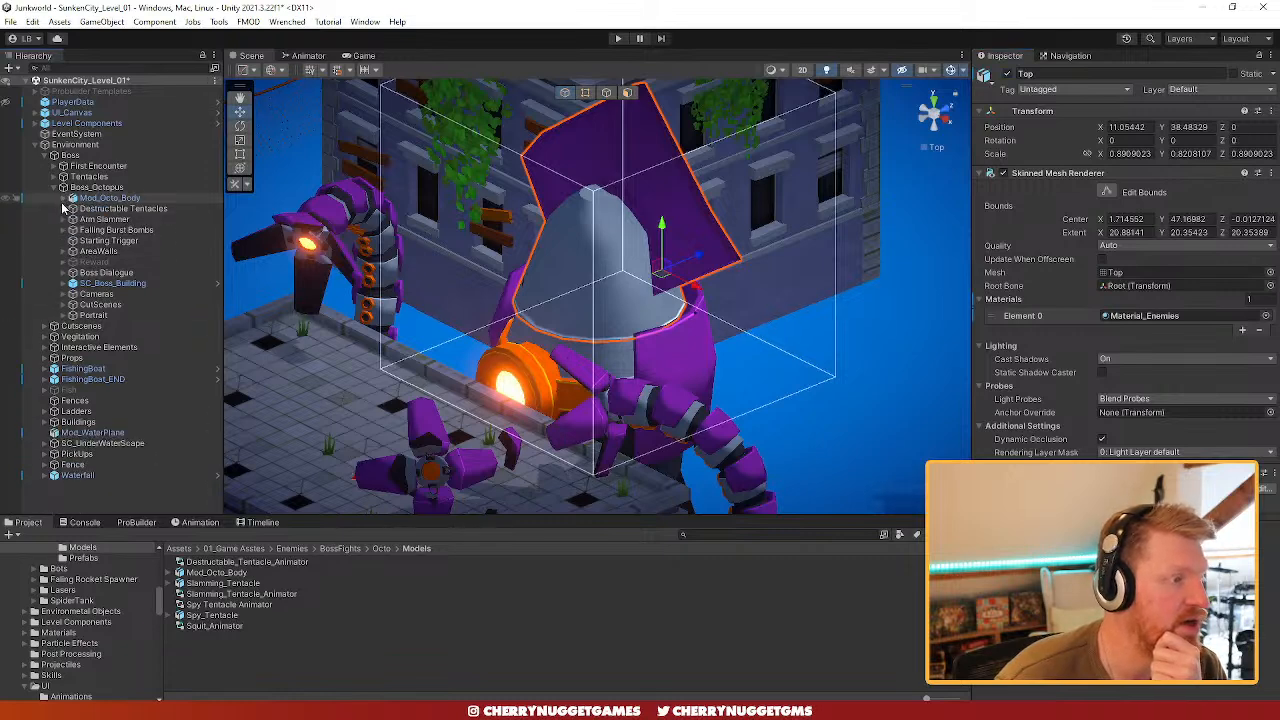
- Reactivate Spy_Tentacle (1) under Boss Dialogue, collapse the Boss hierarchy and save the scene
{"action": "left_click", "coordinate": [63, 273]}
{"action": "left_click", "coordinate": [115, 294]}
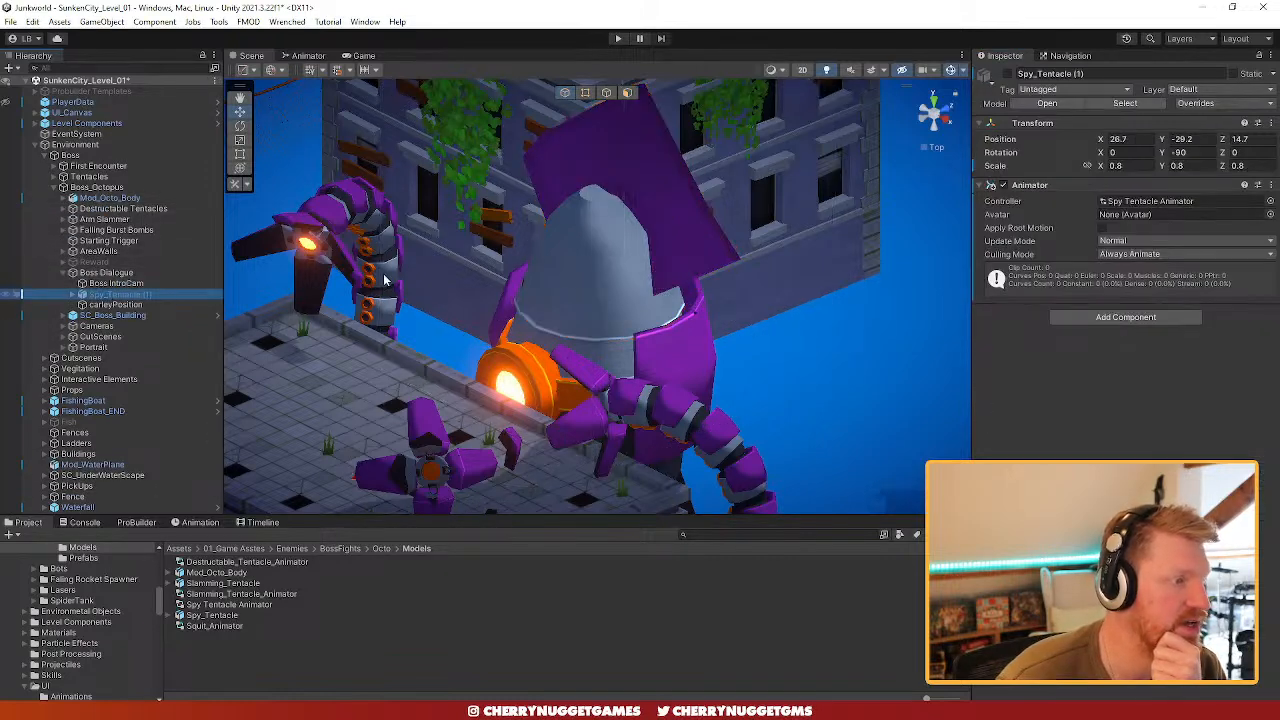
{"action": "left_click", "coordinate": [1006, 76]}
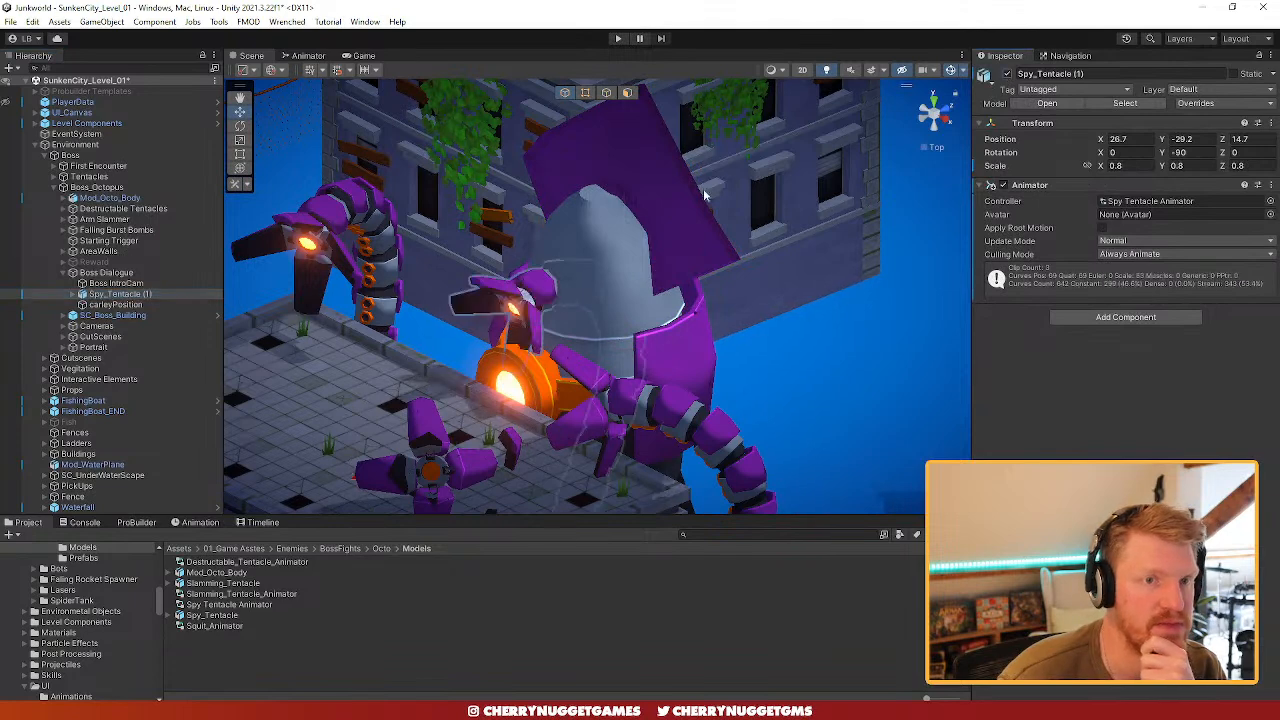
{"action": "left_click", "coordinate": [63, 273]}
{"action": "left_click", "coordinate": [63, 187]}
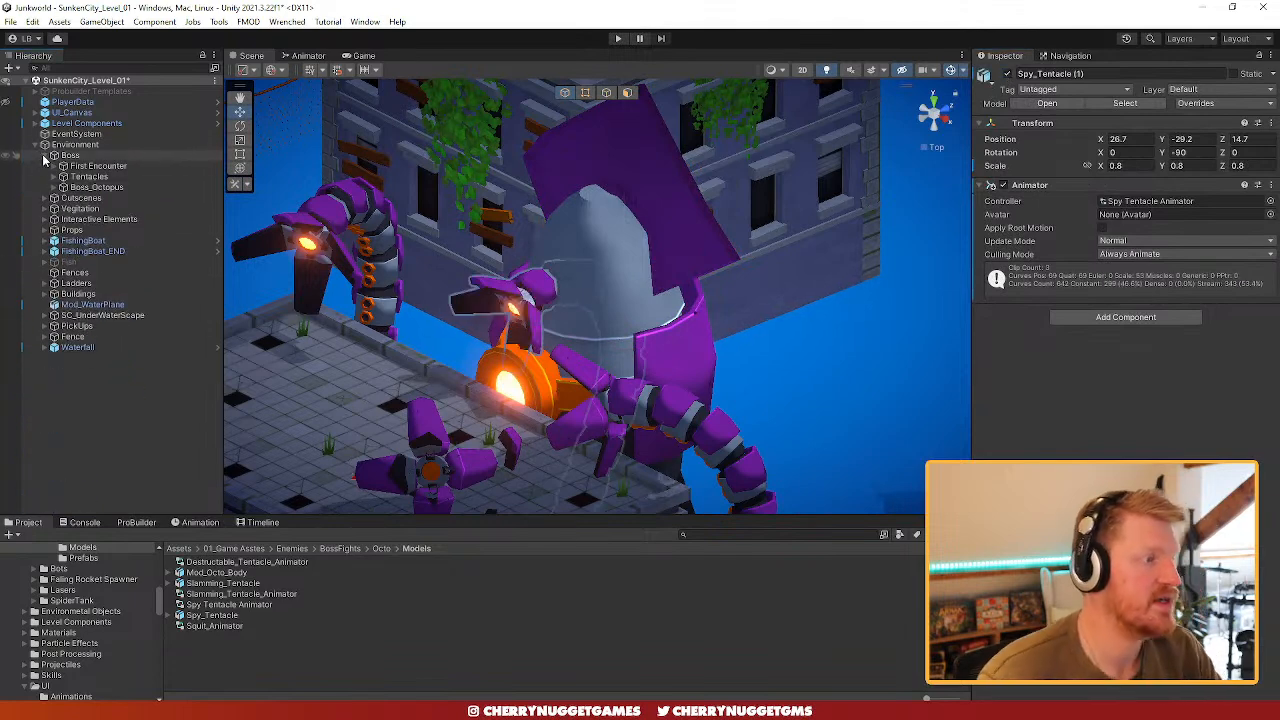
{"action": "left_click", "coordinate": [54, 155]}
{"action": "key", "text": "ctrl+s"}
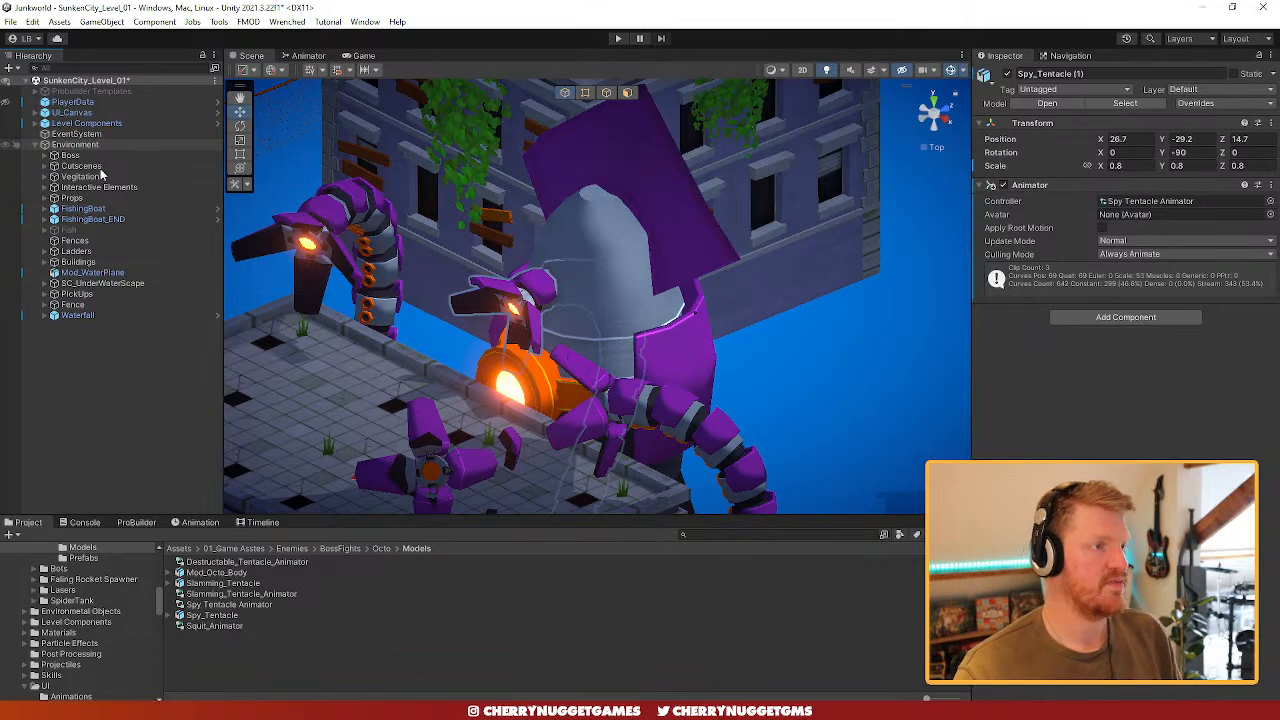
- Start a playtest of SunkenCity_Level_01, look at the spy tentacle in the Scene view and maximize the Game view
{"action": "left_click", "coordinate": [617, 38]}
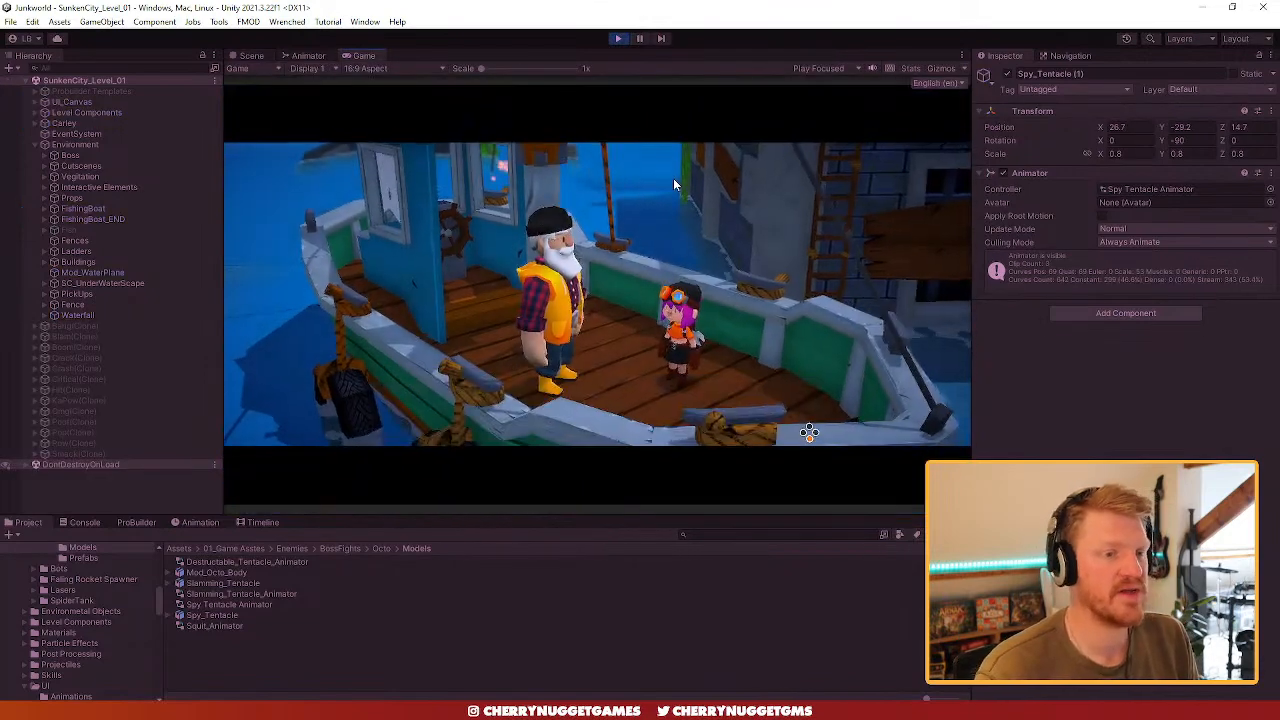
{"action": "left_click", "coordinate": [250, 56]}
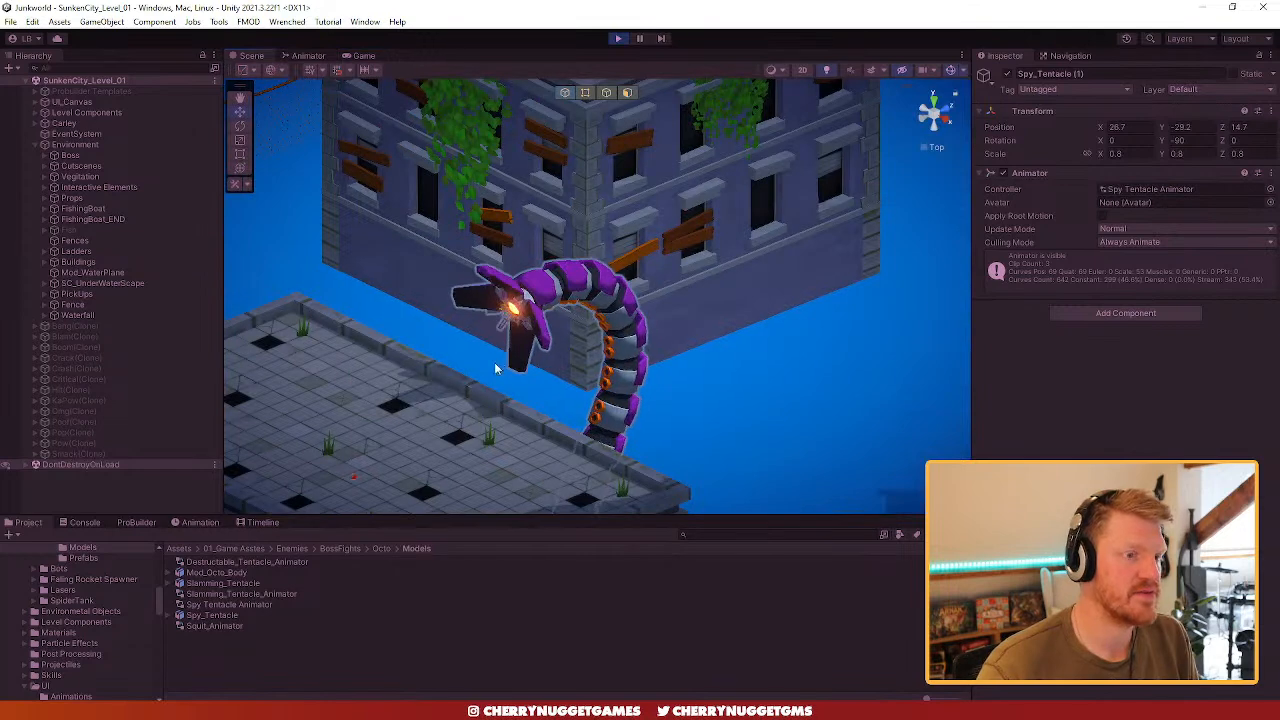
{"action": "left_click", "coordinate": [238, 183]}
{"action": "left_click", "coordinate": [280, 214]}
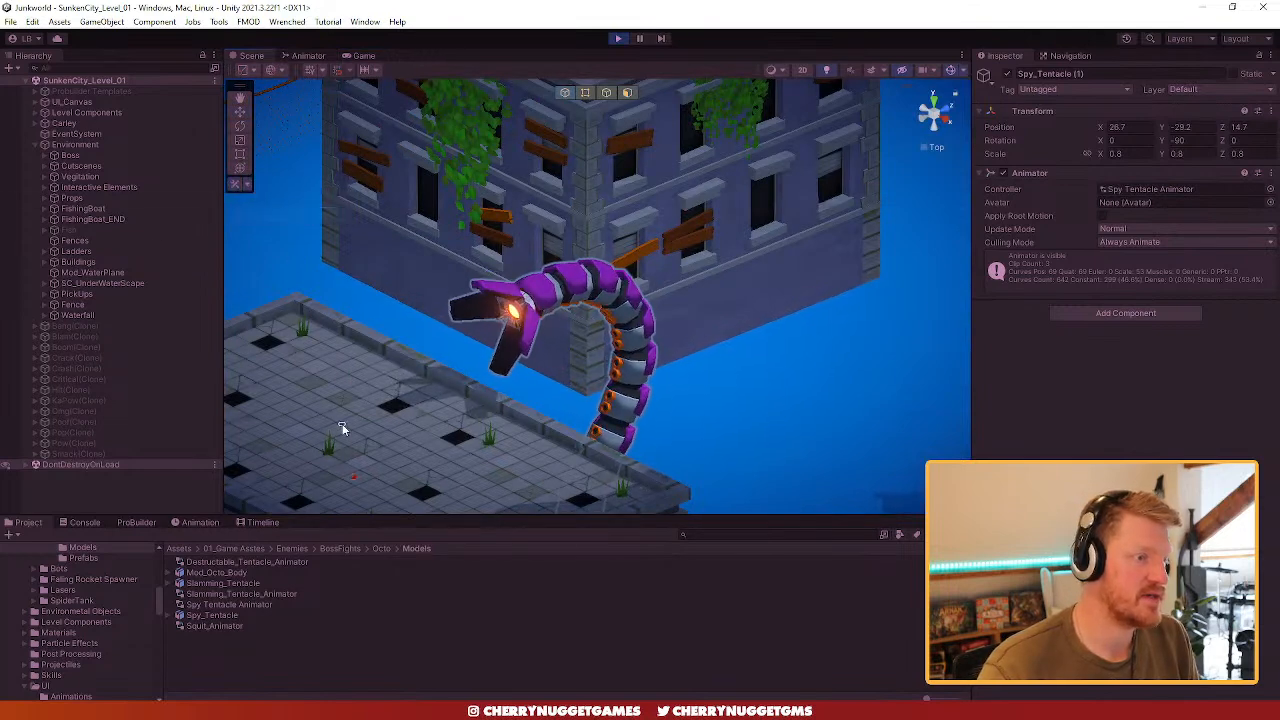
{"action": "left_click", "coordinate": [364, 57]}
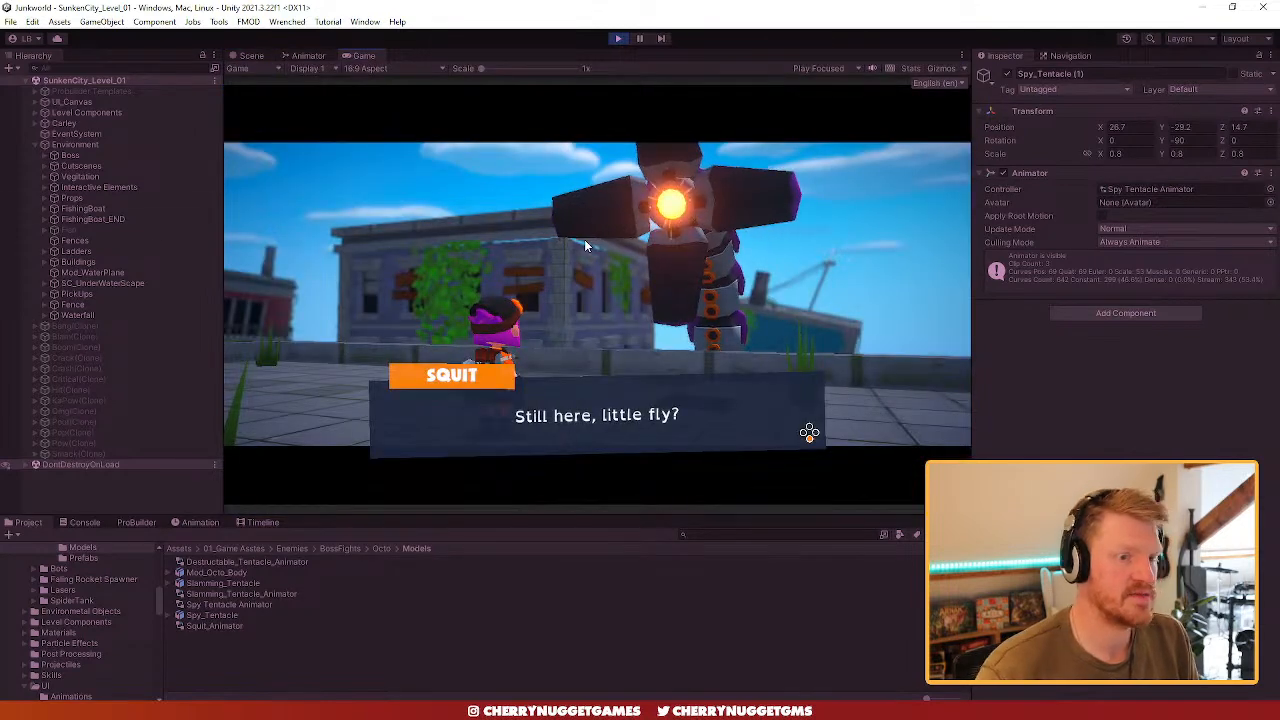
{"action": "double_click", "coordinate": [572, 57]}
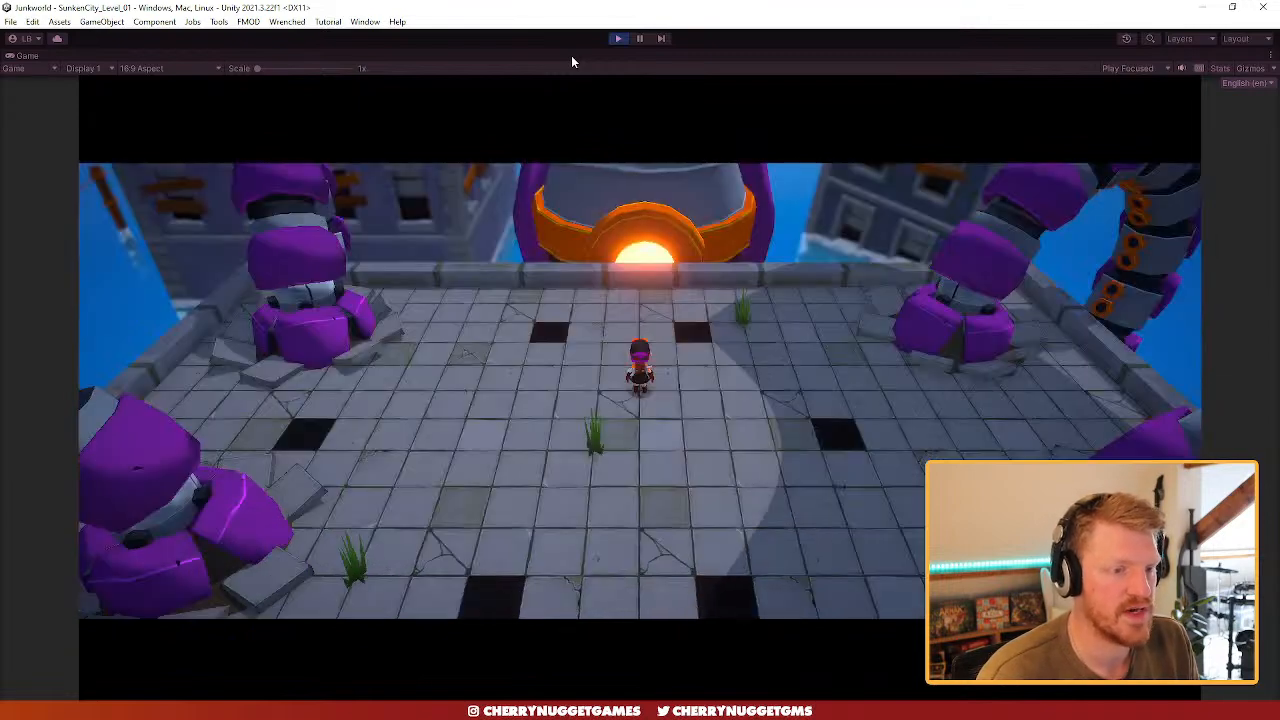
- Playtest the boss's first projectile volley, checking the head's opening and closing while dodging the impact circles and shockwaves
{"action": "key", "text": "a"}
{"action": "key", "text": "w"}
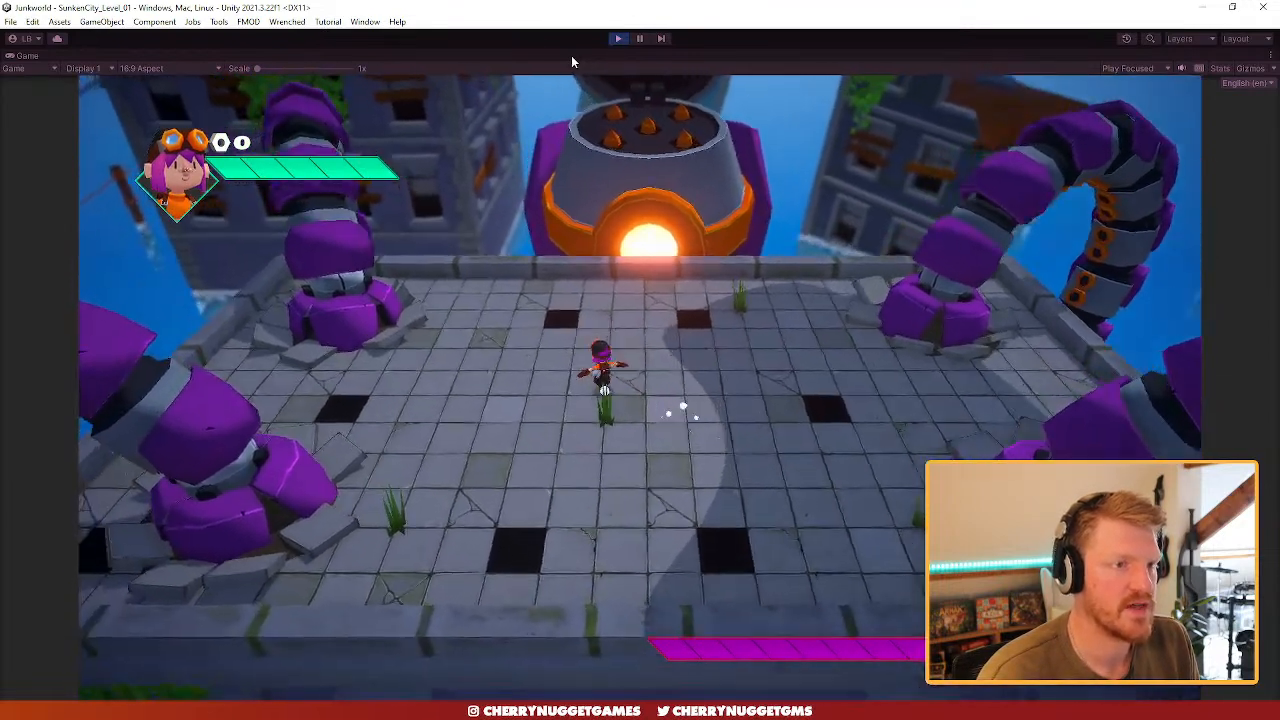
{"action": "key", "text": "d"}
{"action": "key", "text": "a"}
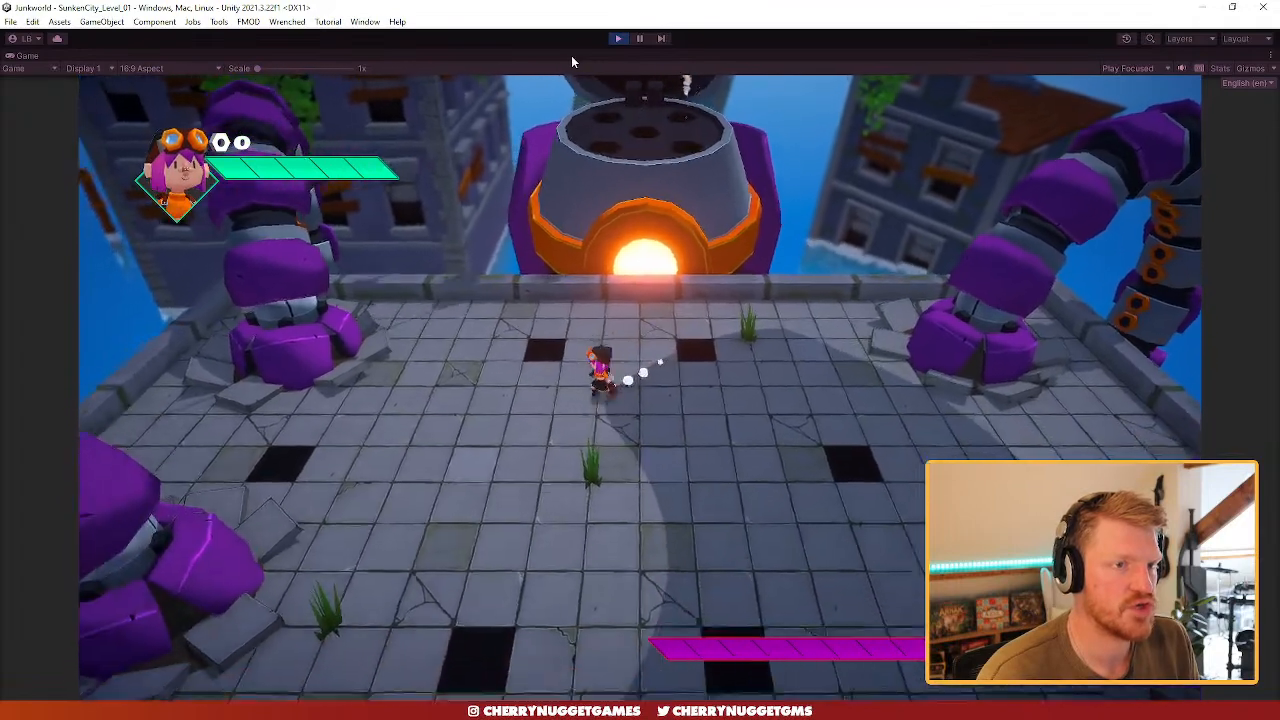
{"action": "key", "text": "d"}
{"action": "key", "text": "s"}
{"action": "key", "text": "a"}
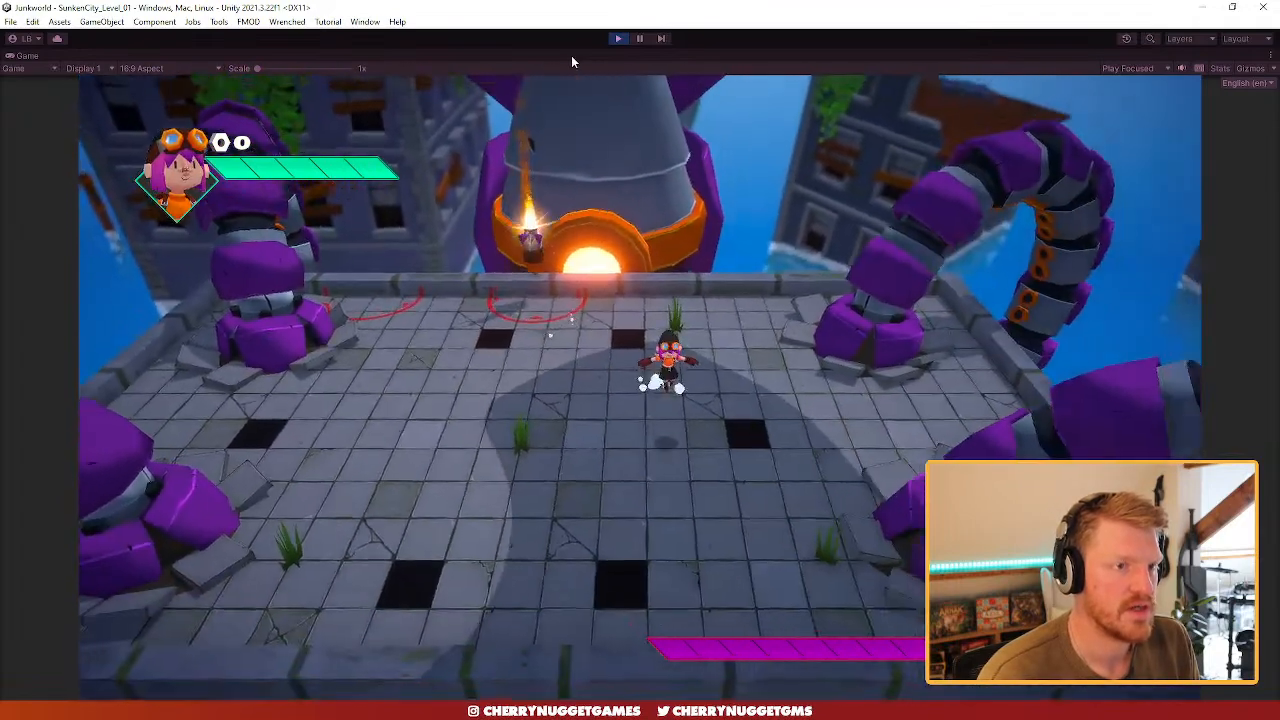
{"action": "key", "text": "space"}
{"action": "key", "text": "d"}
{"action": "key", "text": "w"}
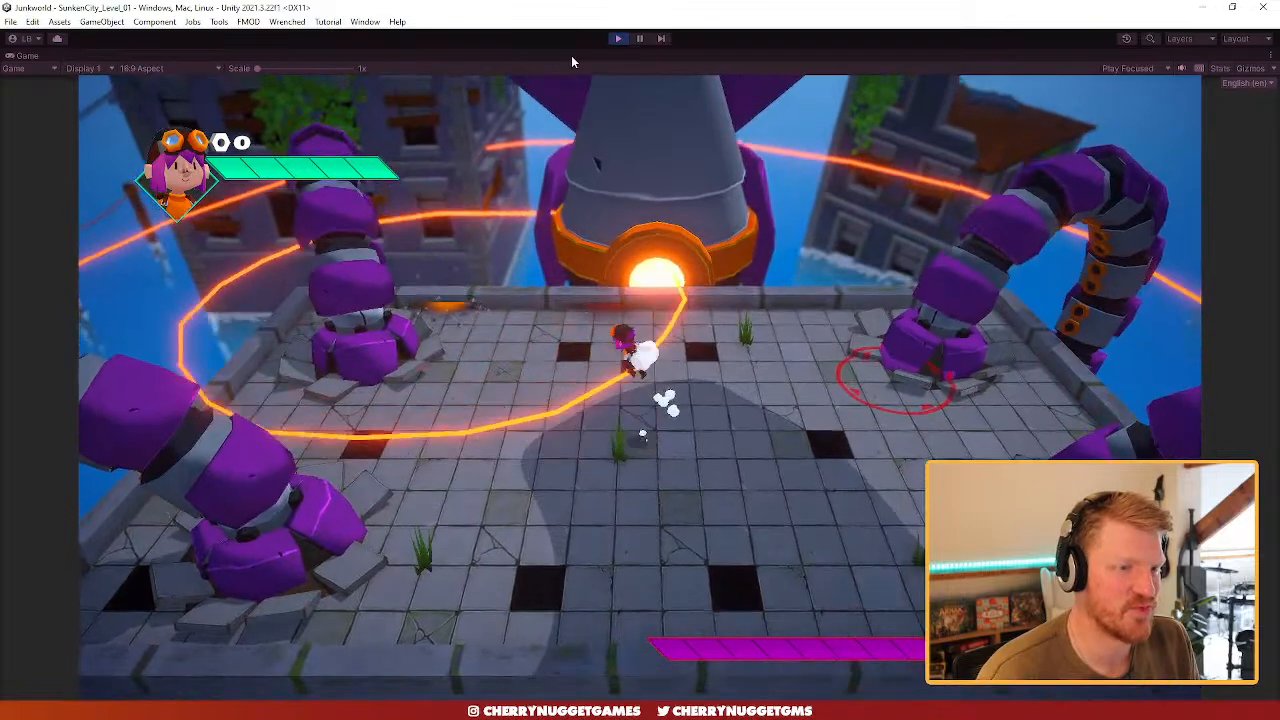
{"action": "key", "text": "a"}
{"action": "key", "text": "d"}
{"action": "key", "text": "a"}
{"action": "key", "text": "s"}
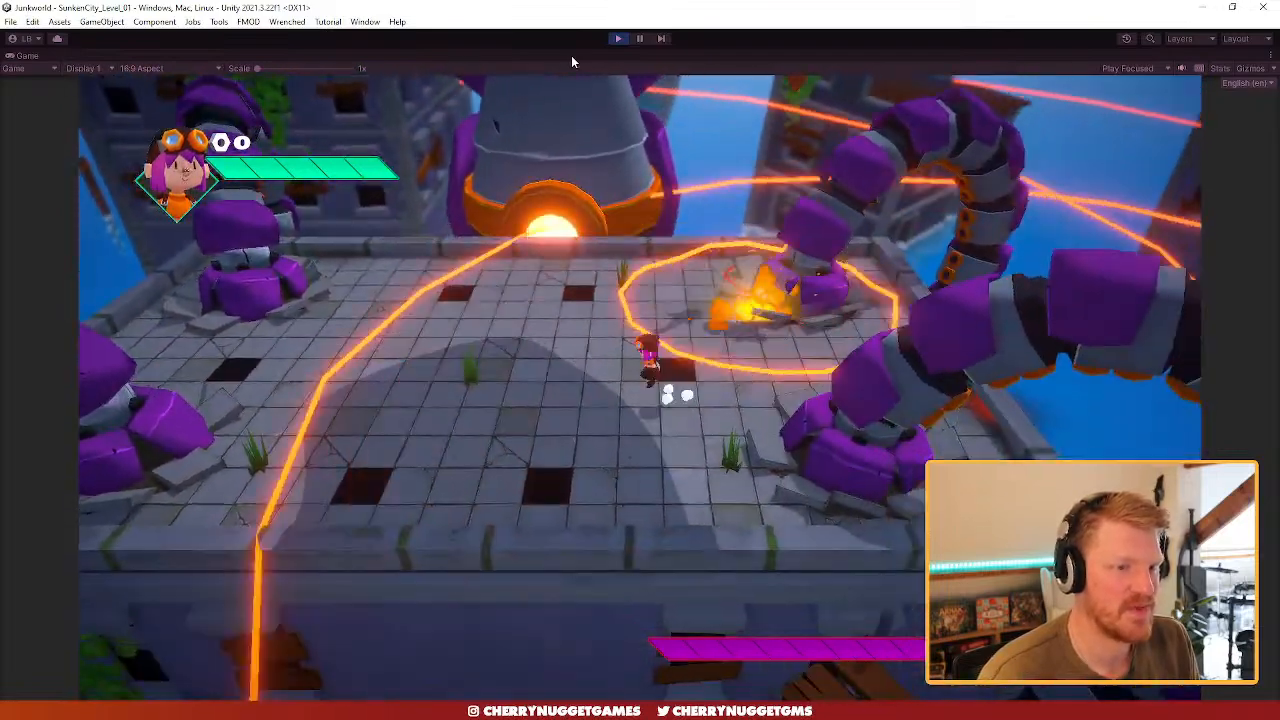
{"action": "key", "text": "w"}
{"action": "key", "text": "s"}
{"action": "key", "text": "w"}
{"action": "key", "text": "d"}
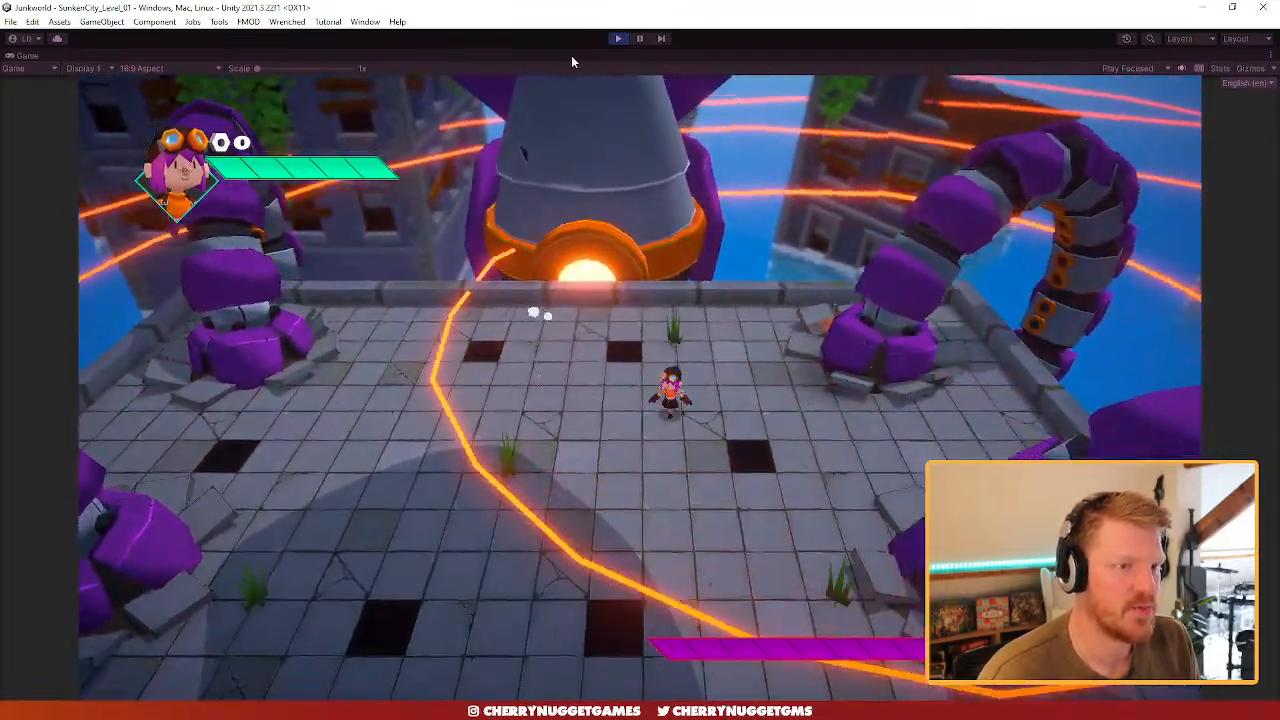
- Playtest the second projectile volley, checking how the projectiles sit in and launch from the head's holes while evading the blasts
{"action": "key", "text": "a"}
{"action": "key", "text": "space"}
{"action": "key", "text": "d"}
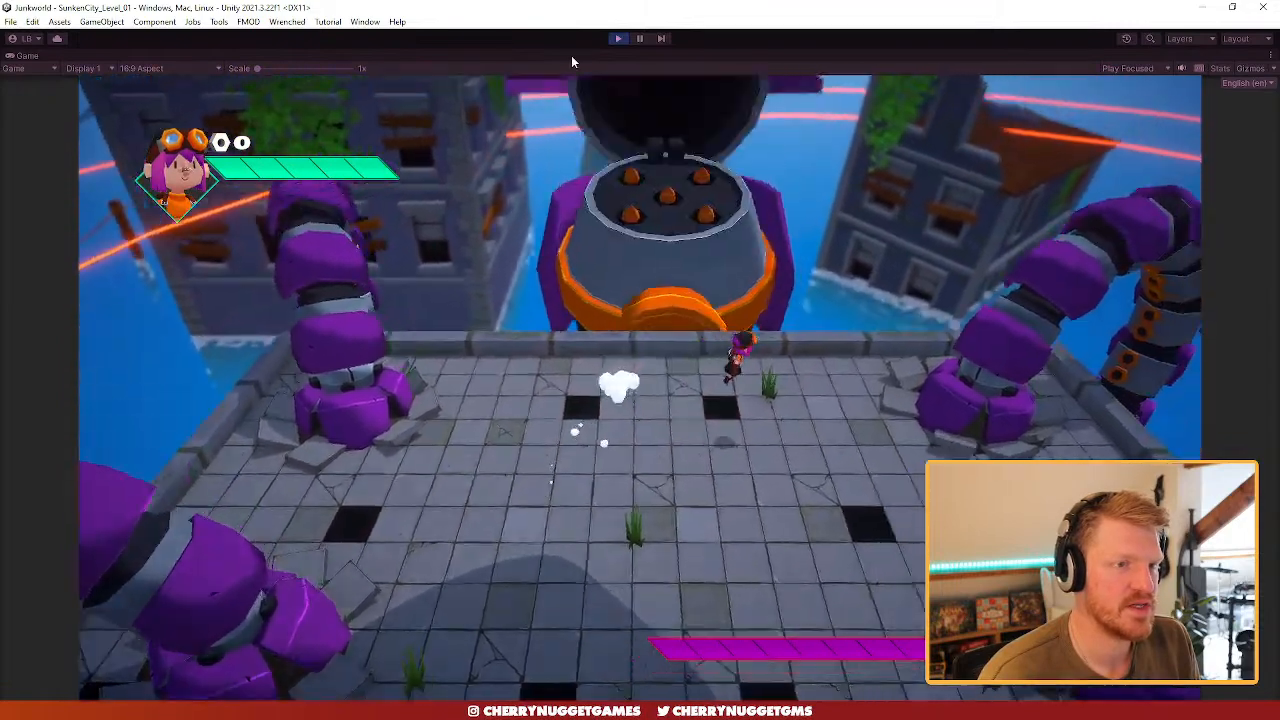
{"action": "key", "text": "s"}
{"action": "key", "text": "a"}
{"action": "key", "text": "space"}
{"action": "key", "text": "space"}
{"action": "key", "text": "d"}
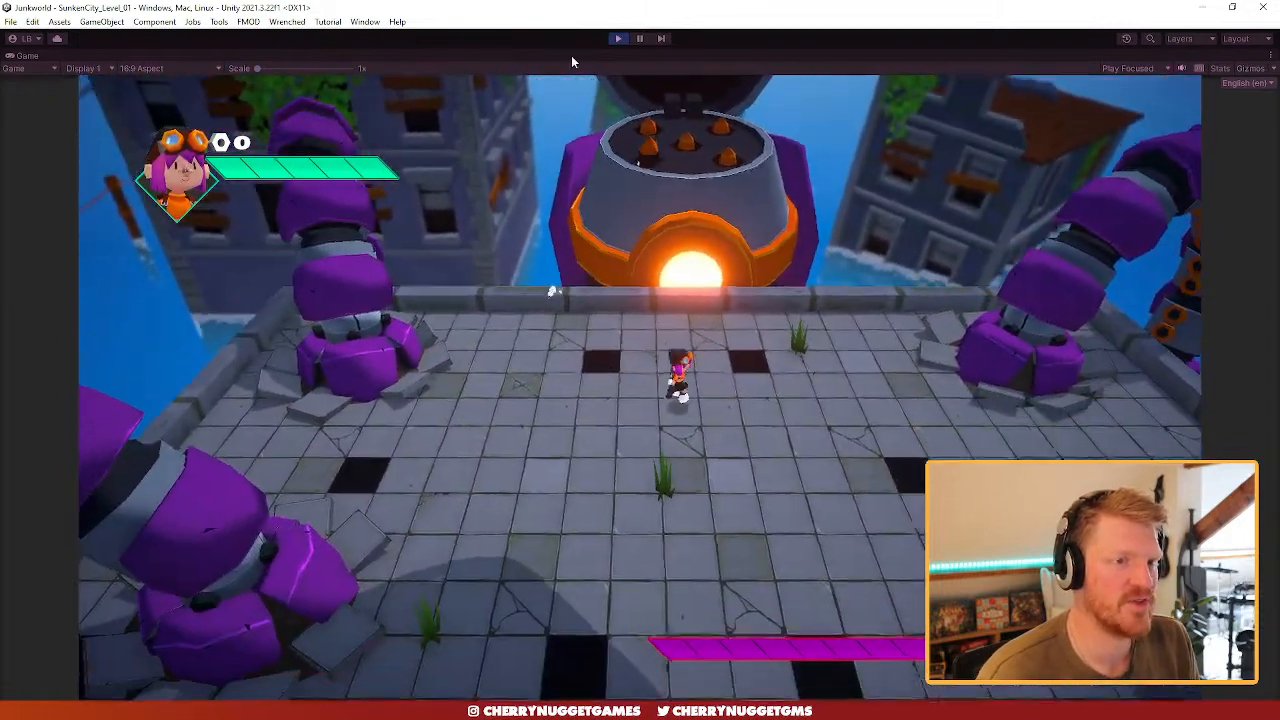
{"action": "key", "text": "space"}
{"action": "key", "text": "a"}
{"action": "key", "text": "space"}
{"action": "key", "text": "s"}
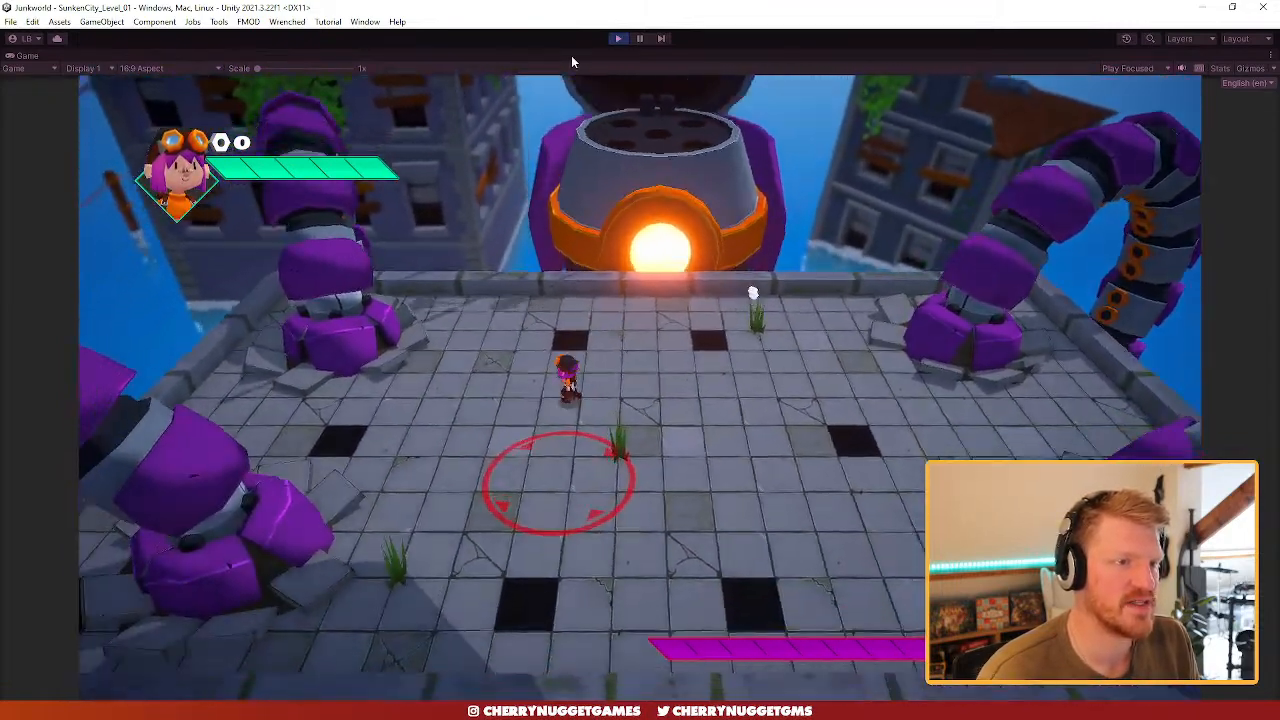
{"action": "key", "text": "w"}
{"action": "key", "text": "space"}
{"action": "key", "text": "d"}
{"action": "key", "text": "space"}
{"action": "key", "text": "space"}
{"action": "key", "text": "d"}
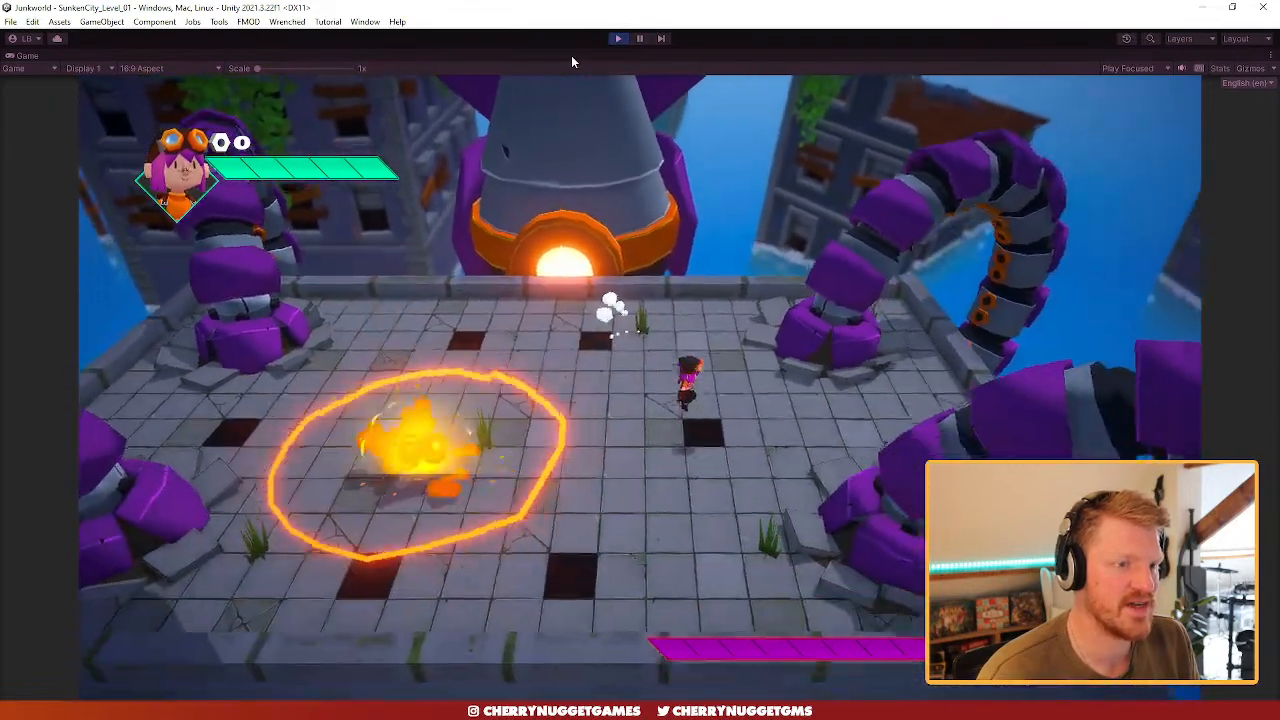
{"action": "key", "text": "w"}
{"action": "key", "text": "a"}
{"action": "key", "text": "space"}
{"action": "key", "text": "space"}
{"action": "key", "text": "s"}
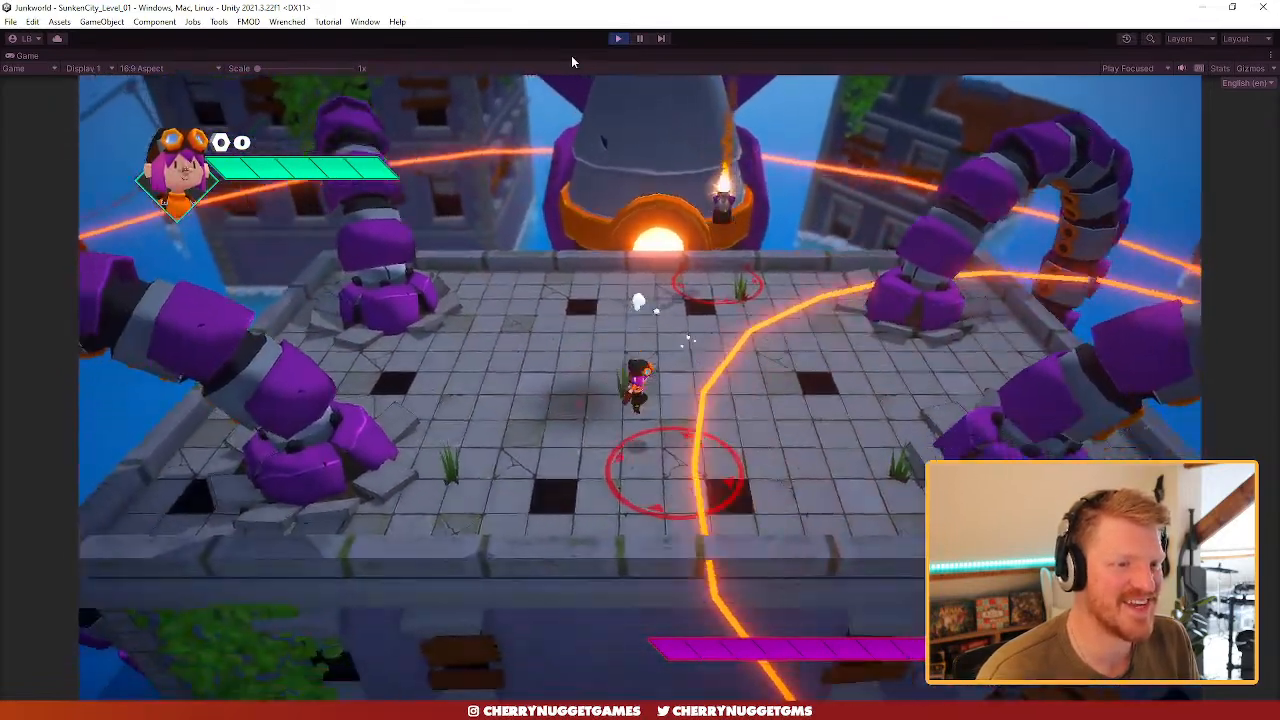
{"action": "key", "text": "d"}
{"action": "key", "text": "space"}
{"action": "key", "text": "a"}
{"action": "key", "text": "space"}
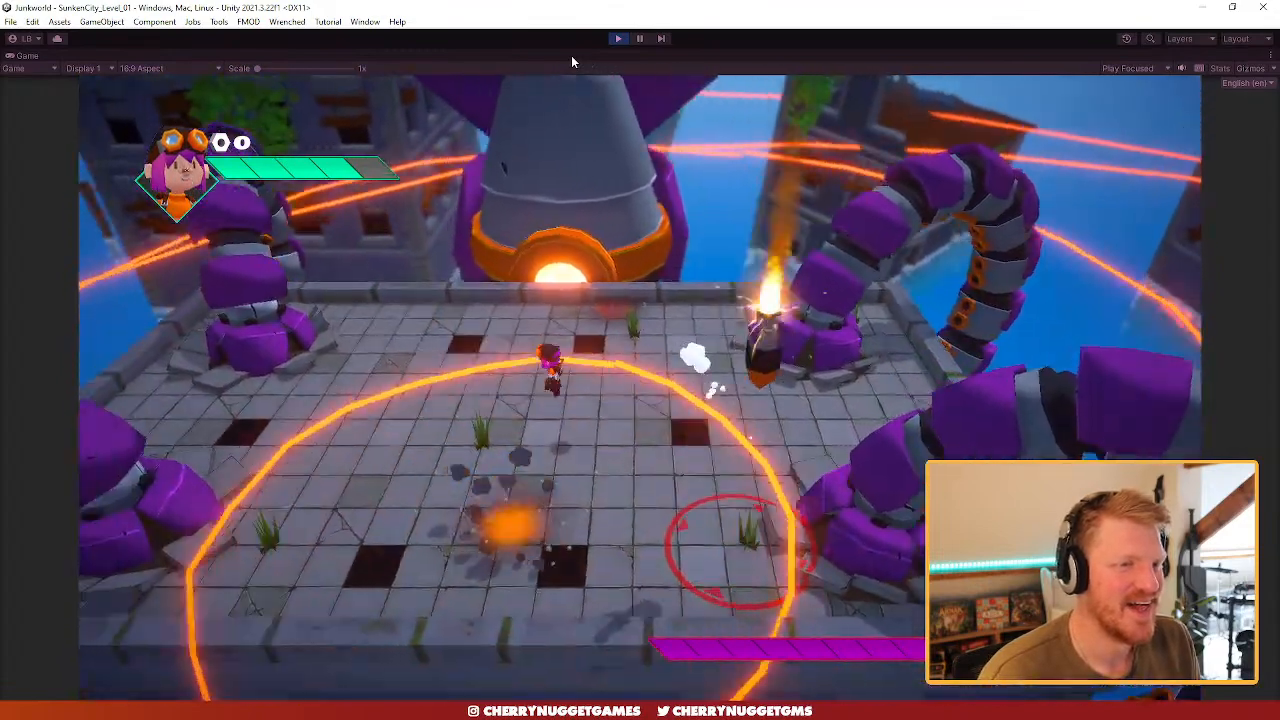
{"action": "key", "text": "d"}
{"action": "key", "text": "space"}
{"action": "key", "text": "s"}
{"action": "key", "text": "d"}
{"action": "key", "text": "a"}
{"action": "key", "text": "space"}
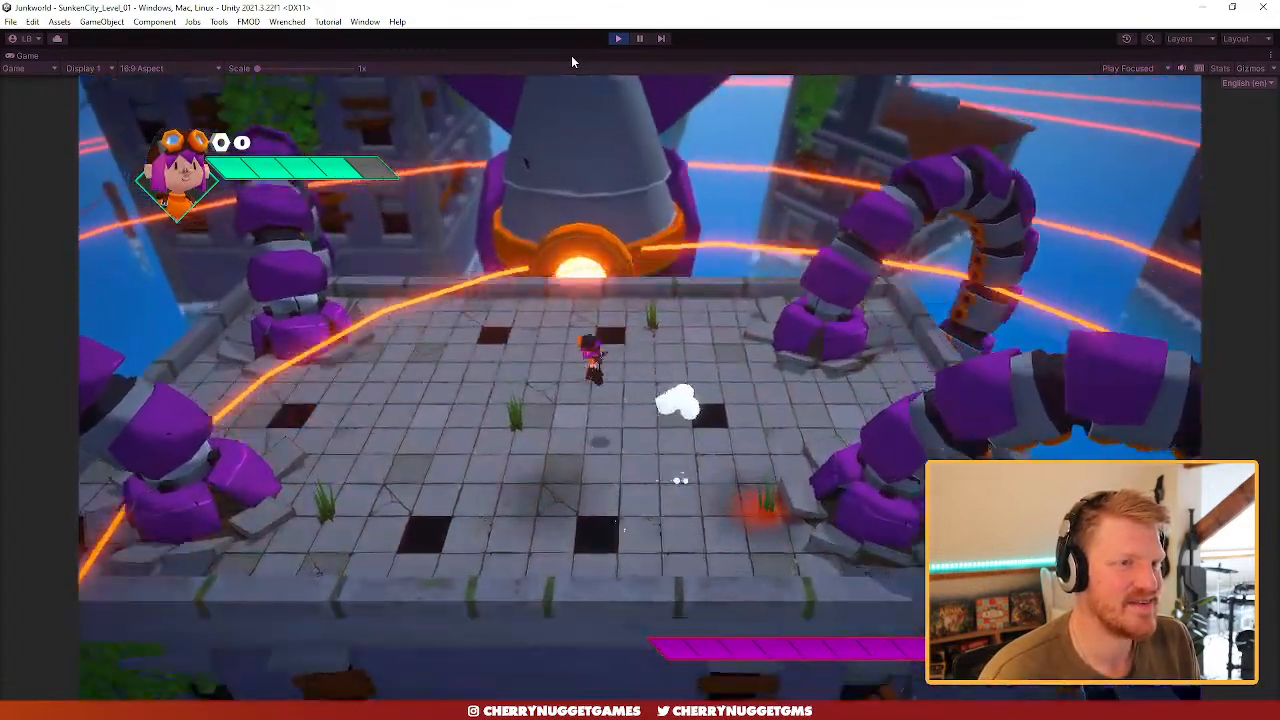
- Stay near the boss and examine the third launch, from the projectiles rising to the head closing
{"action": "key", "text": "w"}
{"action": "key", "text": "d"}
{"action": "key", "text": "a"}
{"action": "key", "text": "w"}
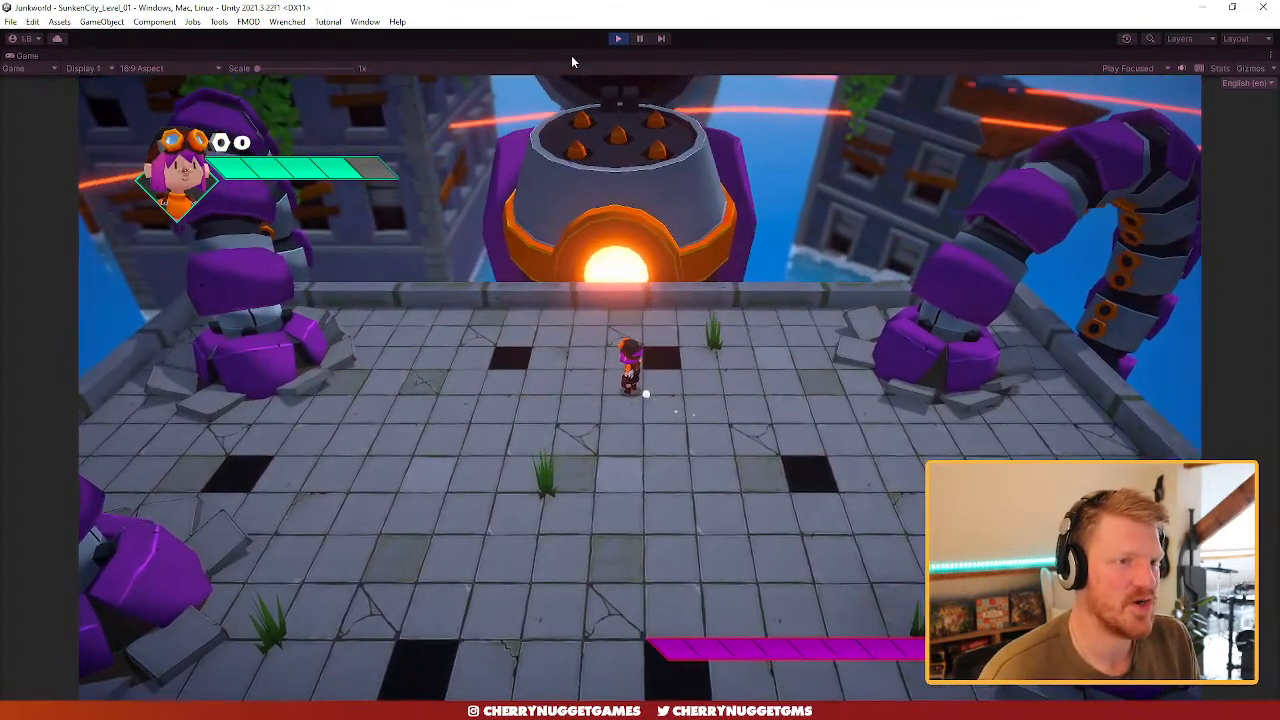
{"action": "key", "text": "d"}
{"action": "key", "text": "a"}
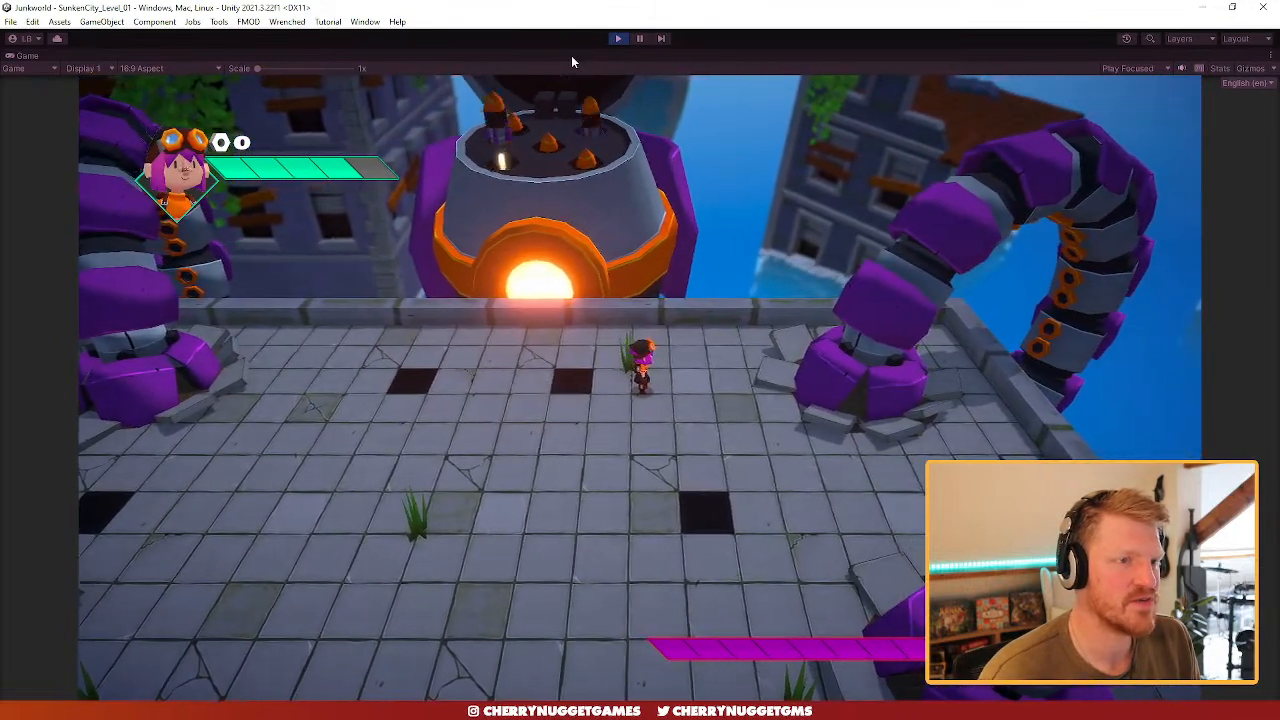
{"action": "key", "text": "s"}
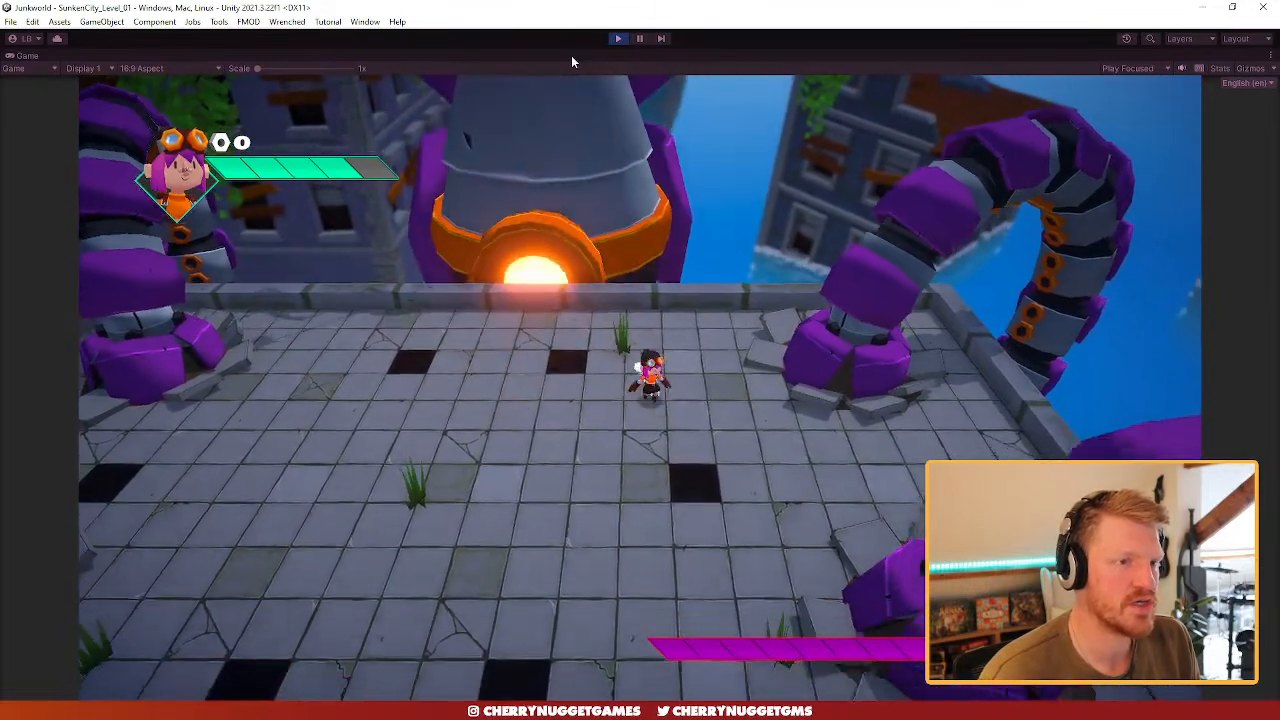
- Attack the four tentacles gripping the roof, first the two on the right side and then the two on the left
{"action": "key", "text": "d"}
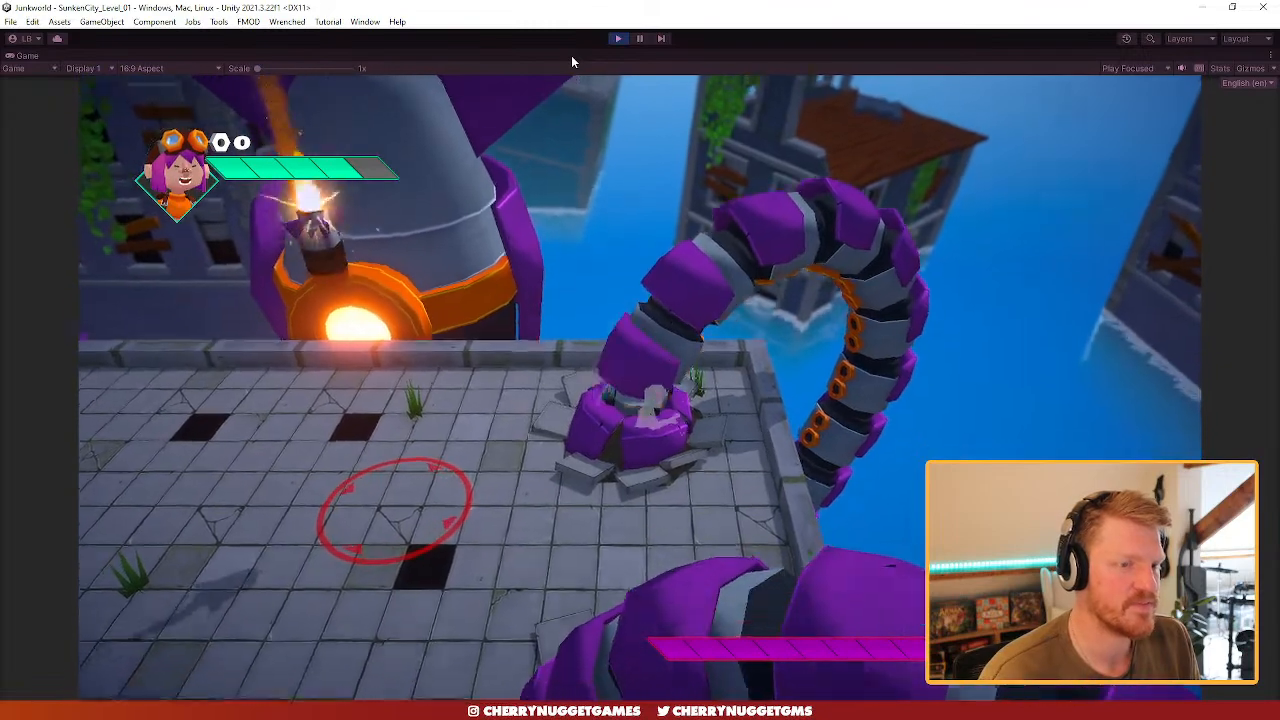
{"action": "key", "text": "s"}
{"action": "key", "text": "s"}
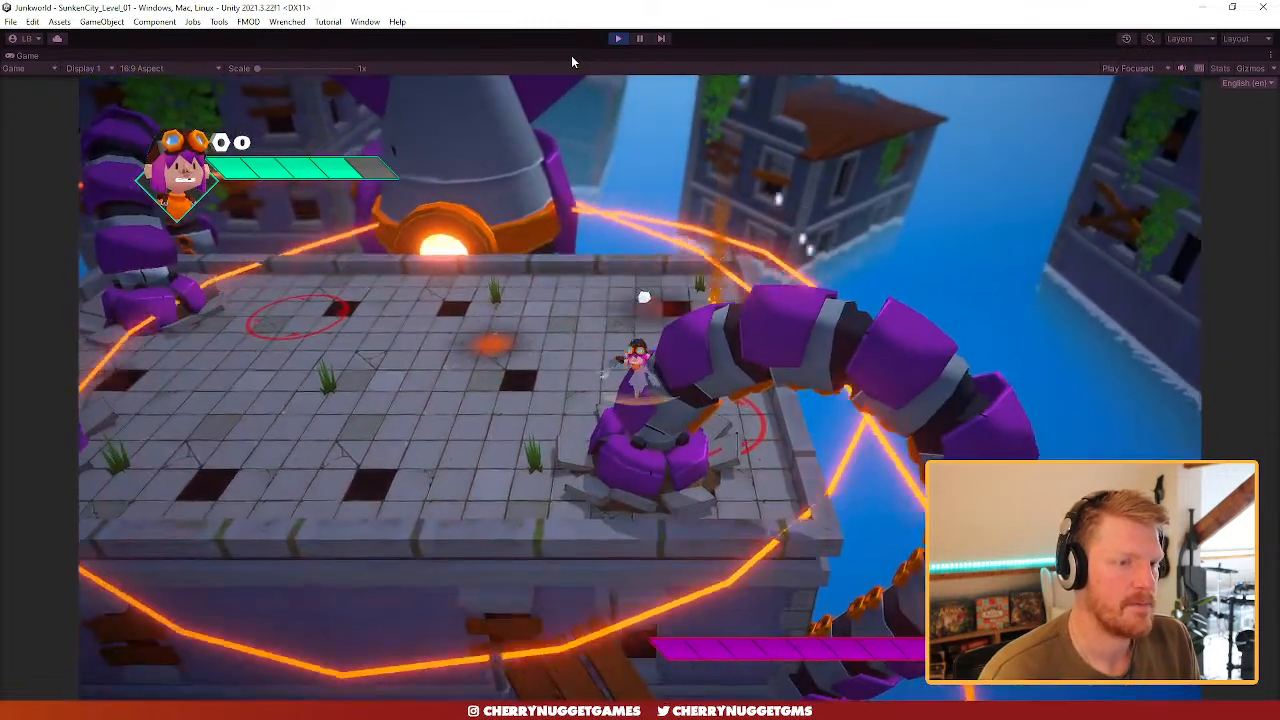
{"action": "key", "text": "w"}
{"action": "key", "text": "s"}
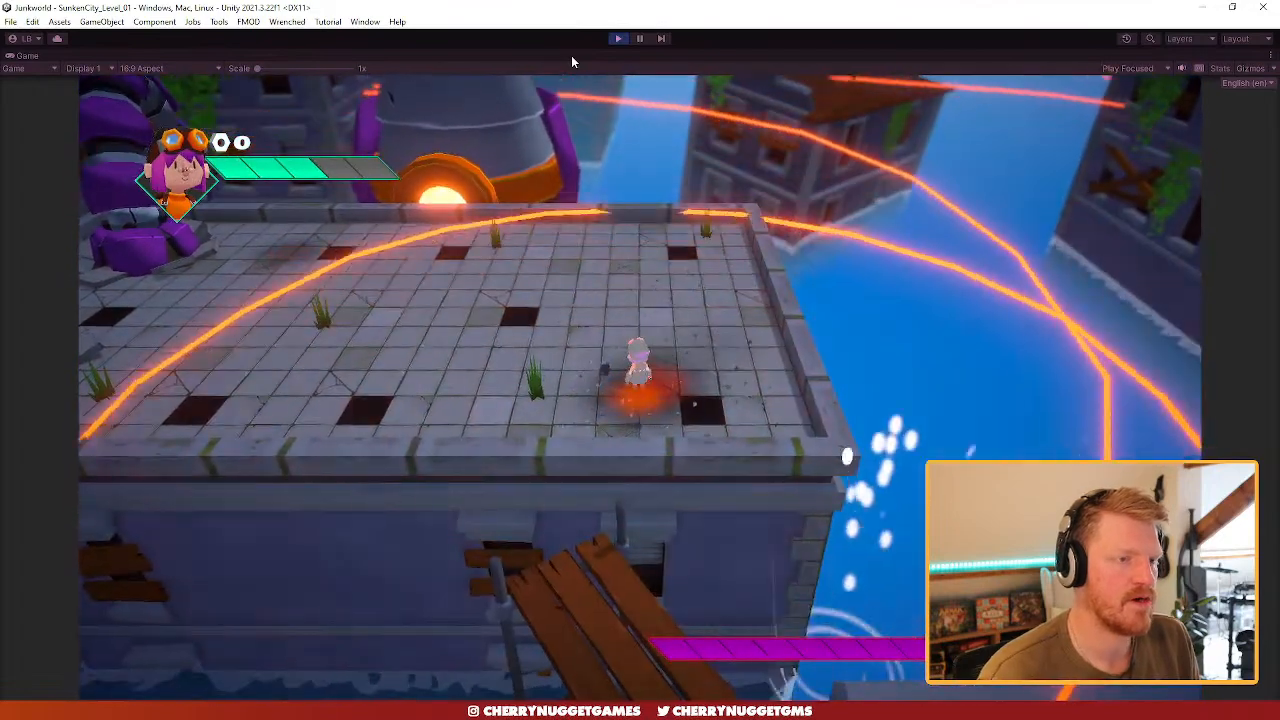
{"action": "key", "text": "a"}
{"action": "key", "text": "a"}
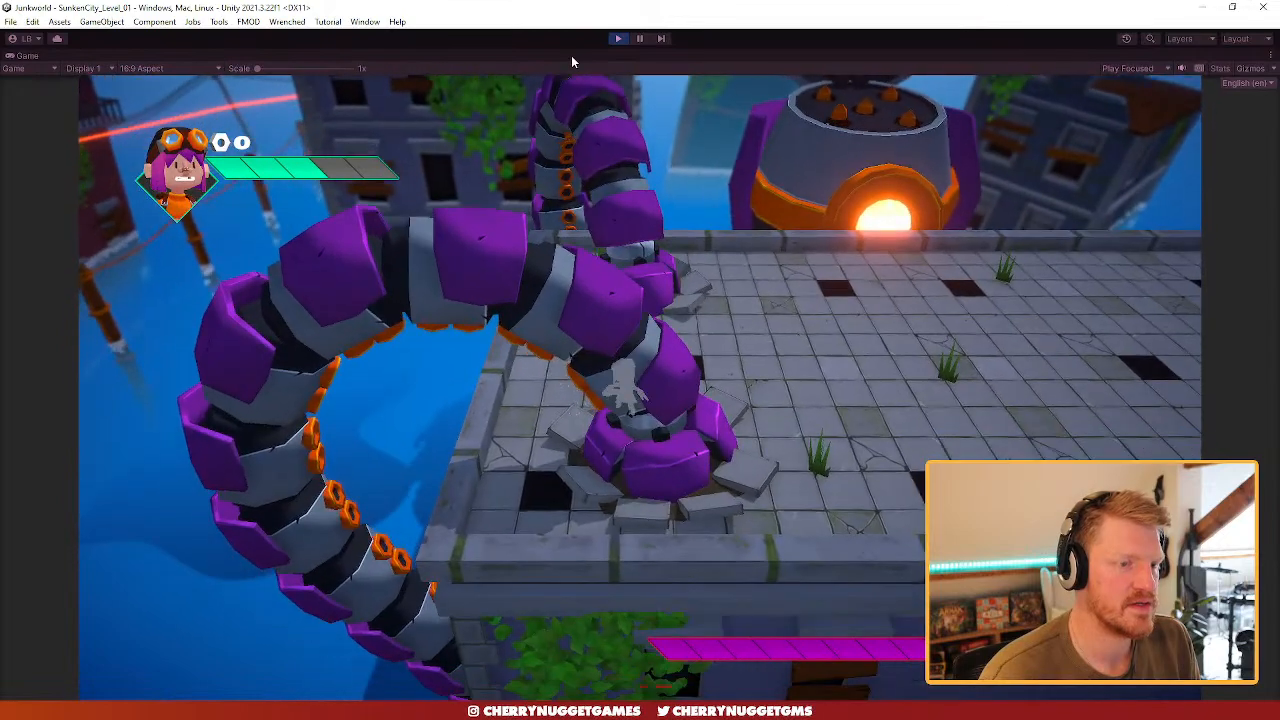
{"action": "key", "text": "w"}
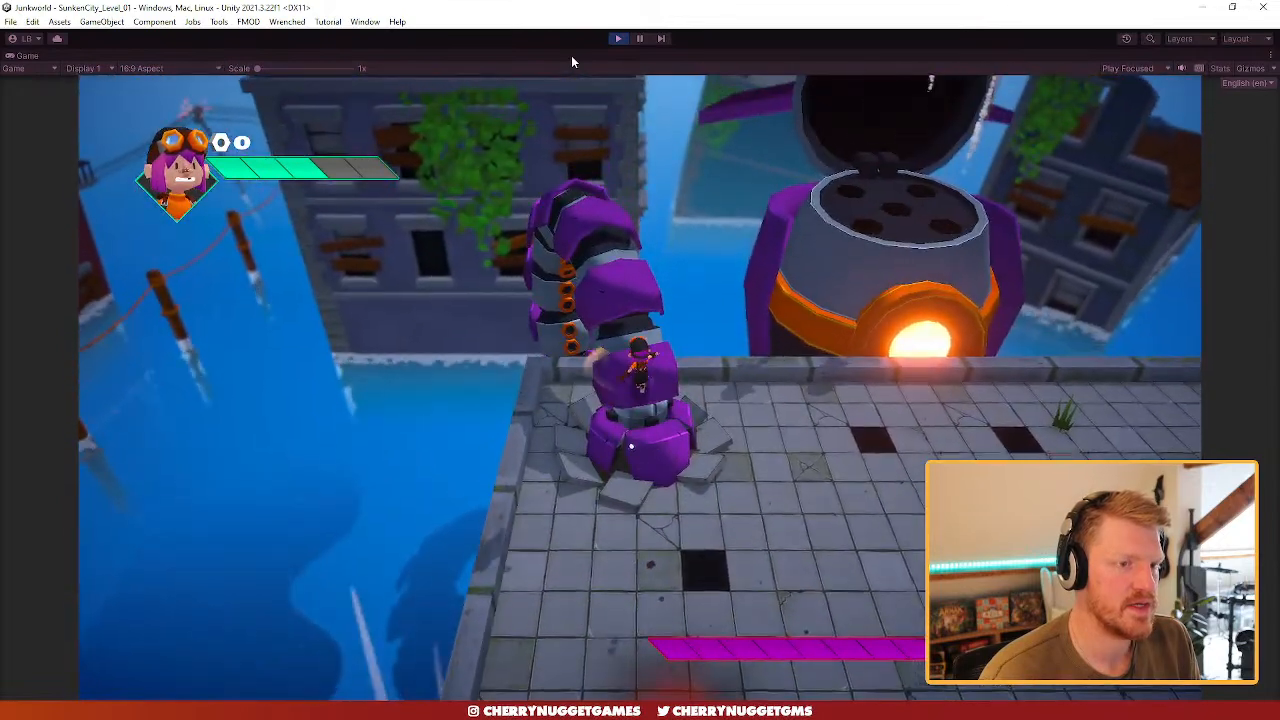
{"action": "key", "text": "d"}
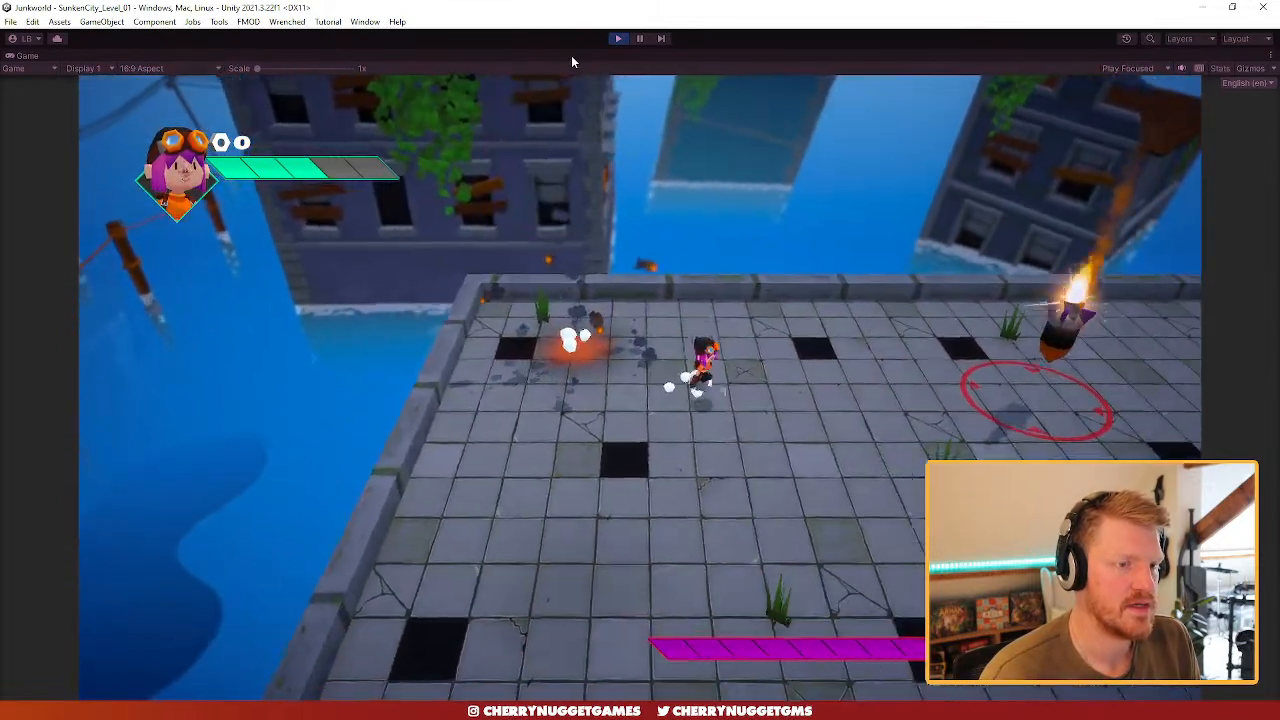
- Playtest the falling rocket barrage, dashing across the roof to evade the impact circles and explosions
{"action": "key", "text": "space"}
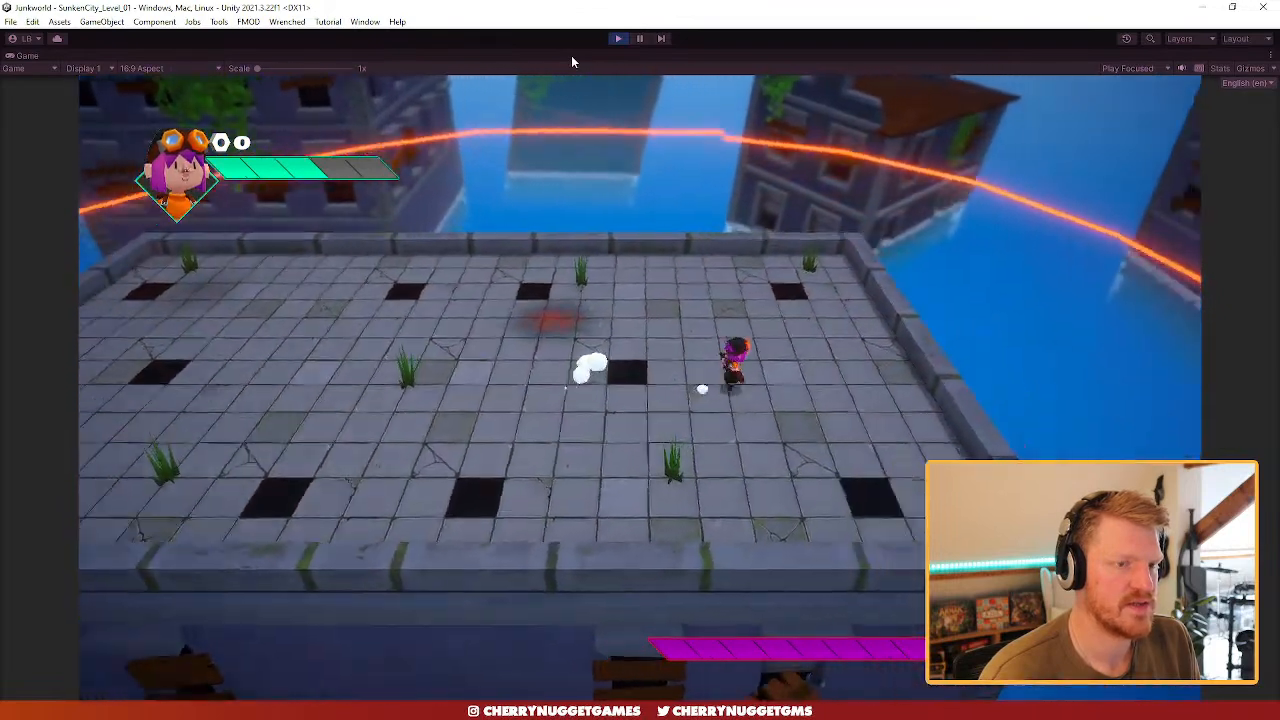
{"action": "key", "text": "a"}
{"action": "key", "text": "space"}
{"action": "key", "text": "space"}
{"action": "key", "text": "s"}
{"action": "key", "text": "space"}
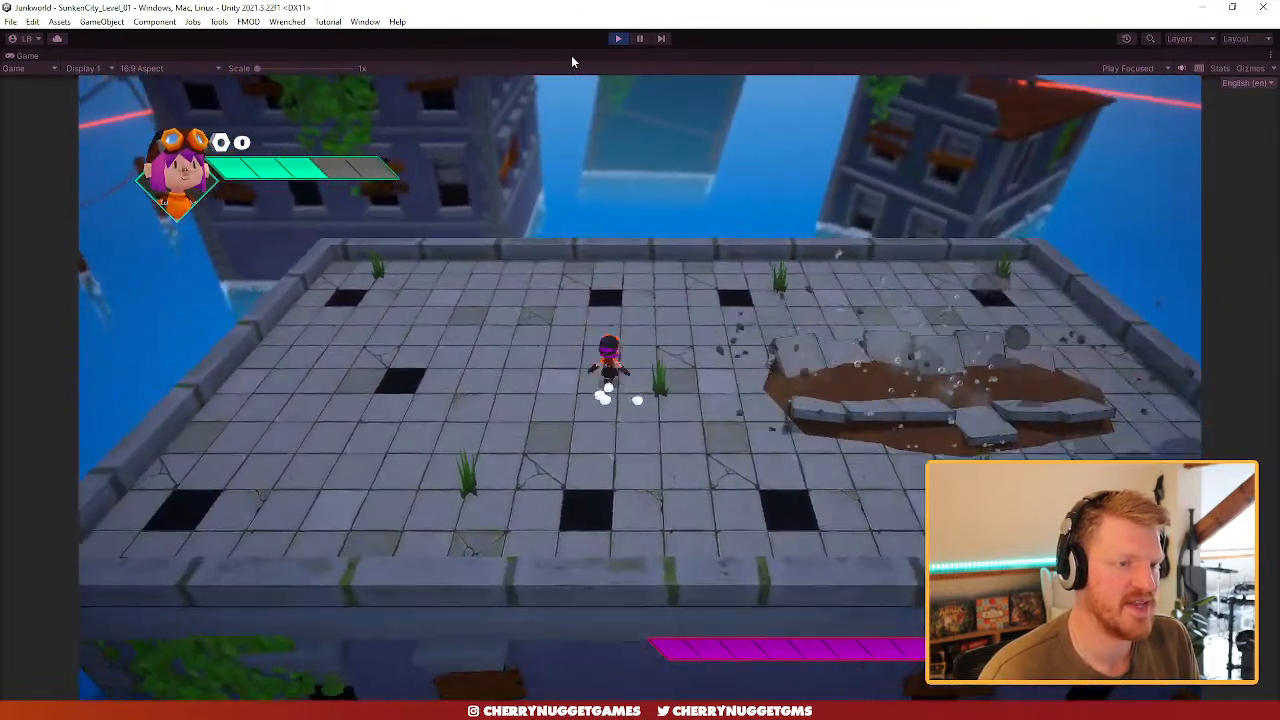
- Playtest the slamming tentacle attack, dashing from side to side around the cracked impact areas on the roof
{"action": "key", "text": "s"}
{"action": "key", "text": "space"}
{"action": "key", "text": "d"}
{"action": "key", "text": "a"}
{"action": "key", "text": "space"}
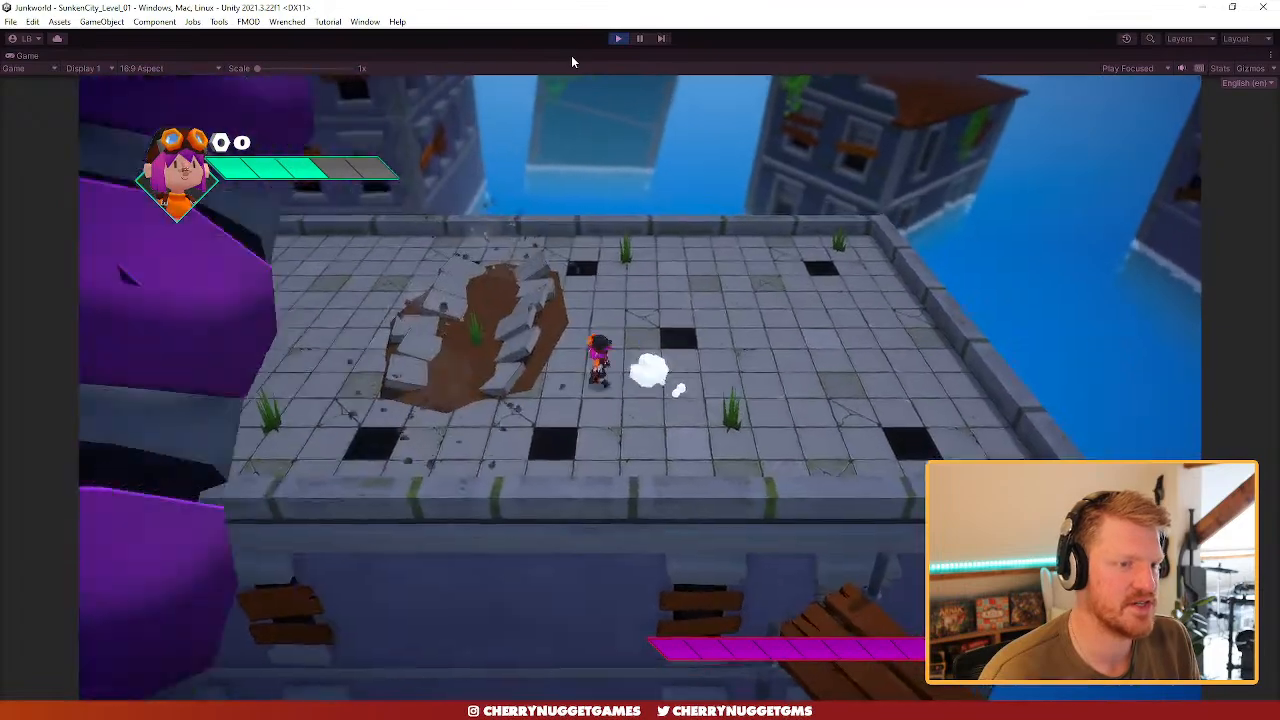
{"action": "key", "text": "d"}
{"action": "key", "text": "space"}
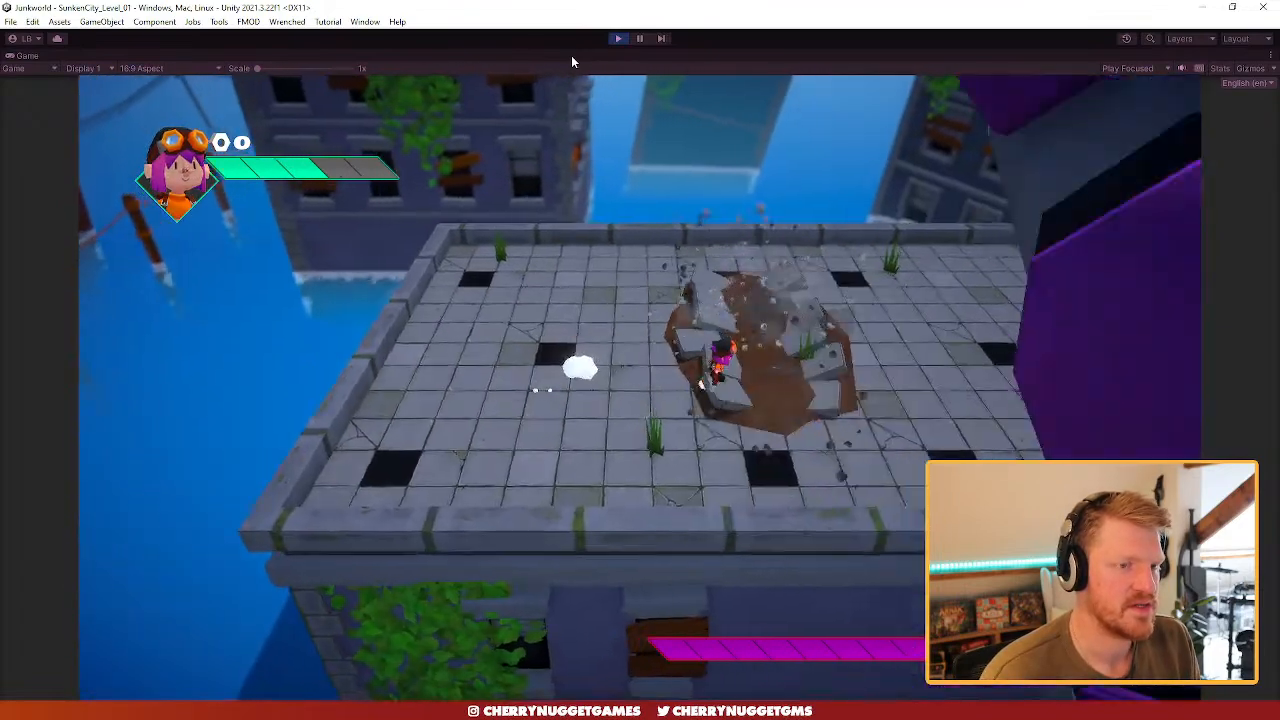
{"action": "key", "text": "a"}
{"action": "key", "text": "space"}
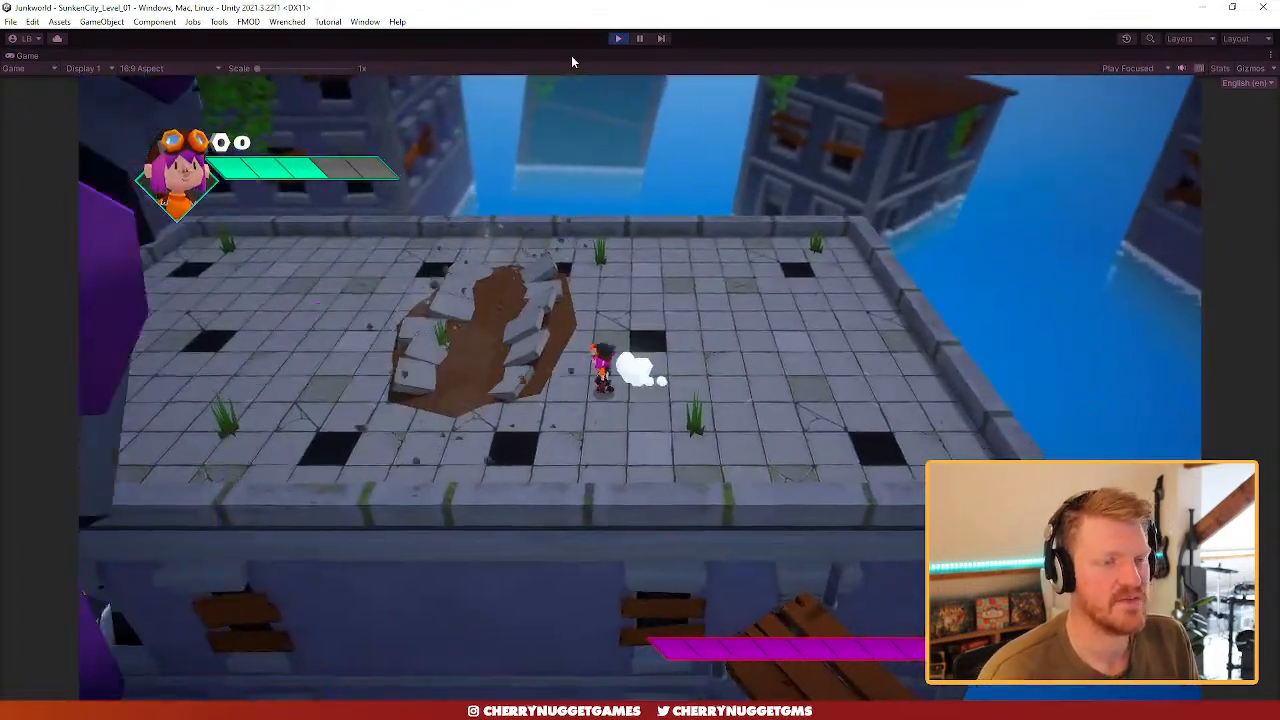
{"action": "key", "text": "d"}
{"action": "key", "text": "space"}
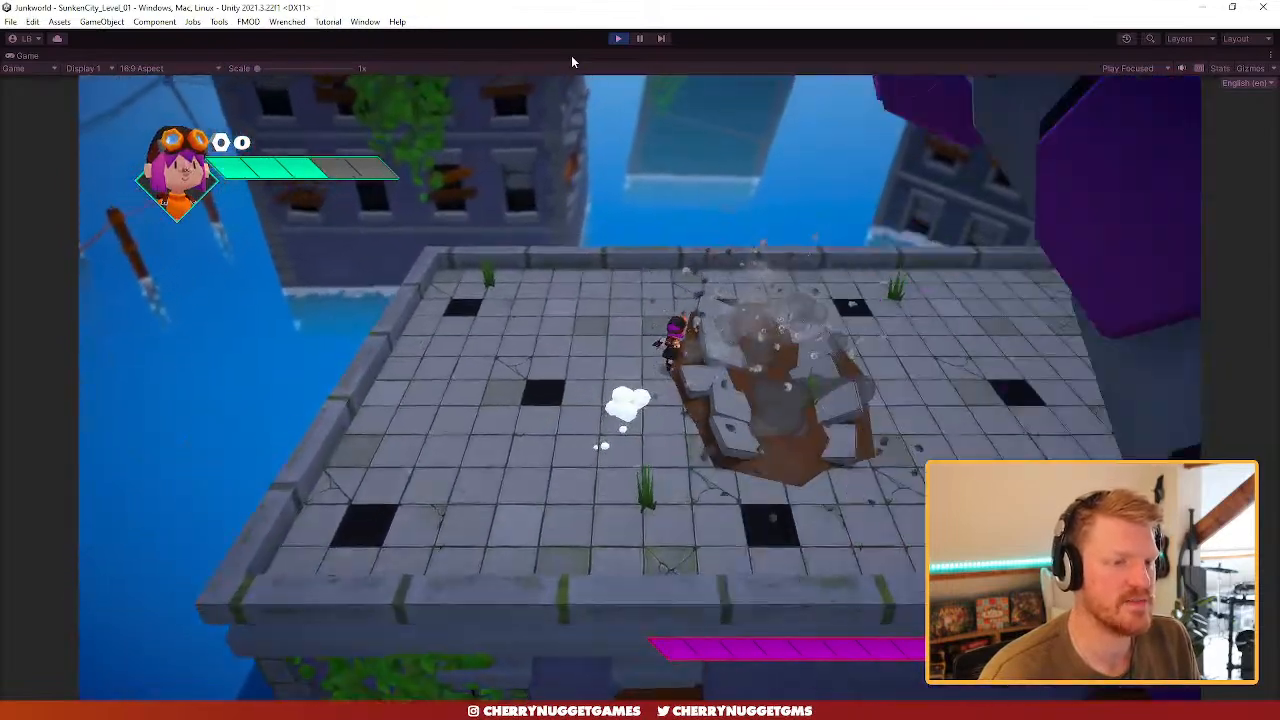
{"action": "key", "text": "a"}
{"action": "key", "text": "space"}
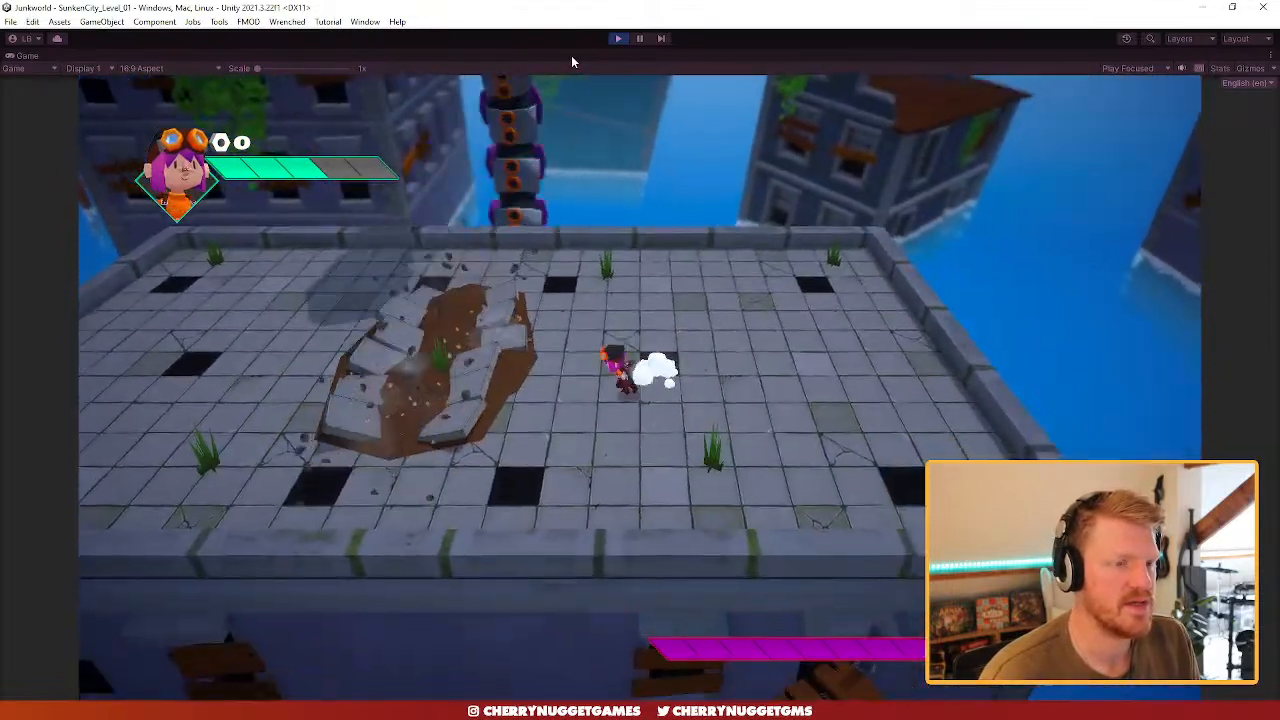
{"action": "key", "text": "w"}
{"action": "key", "text": "d"}
{"action": "key", "text": "space"}
{"action": "key", "text": "a"}
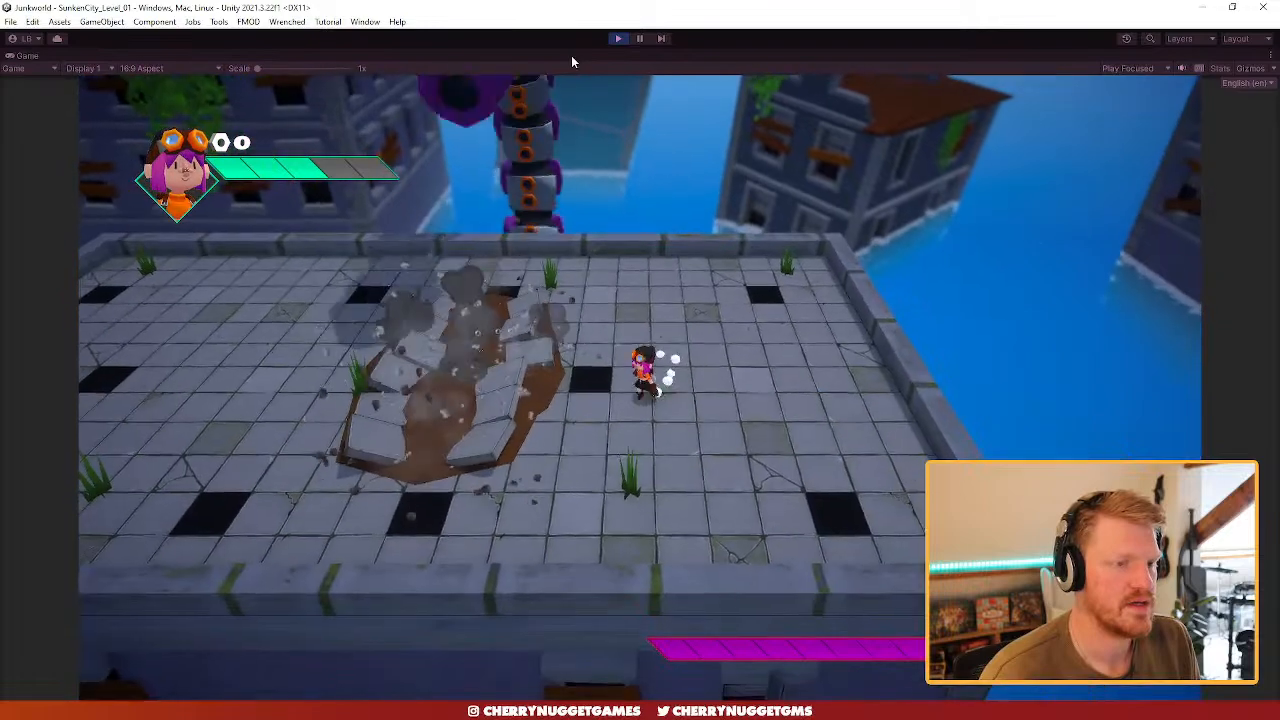
{"action": "key", "text": "space"}
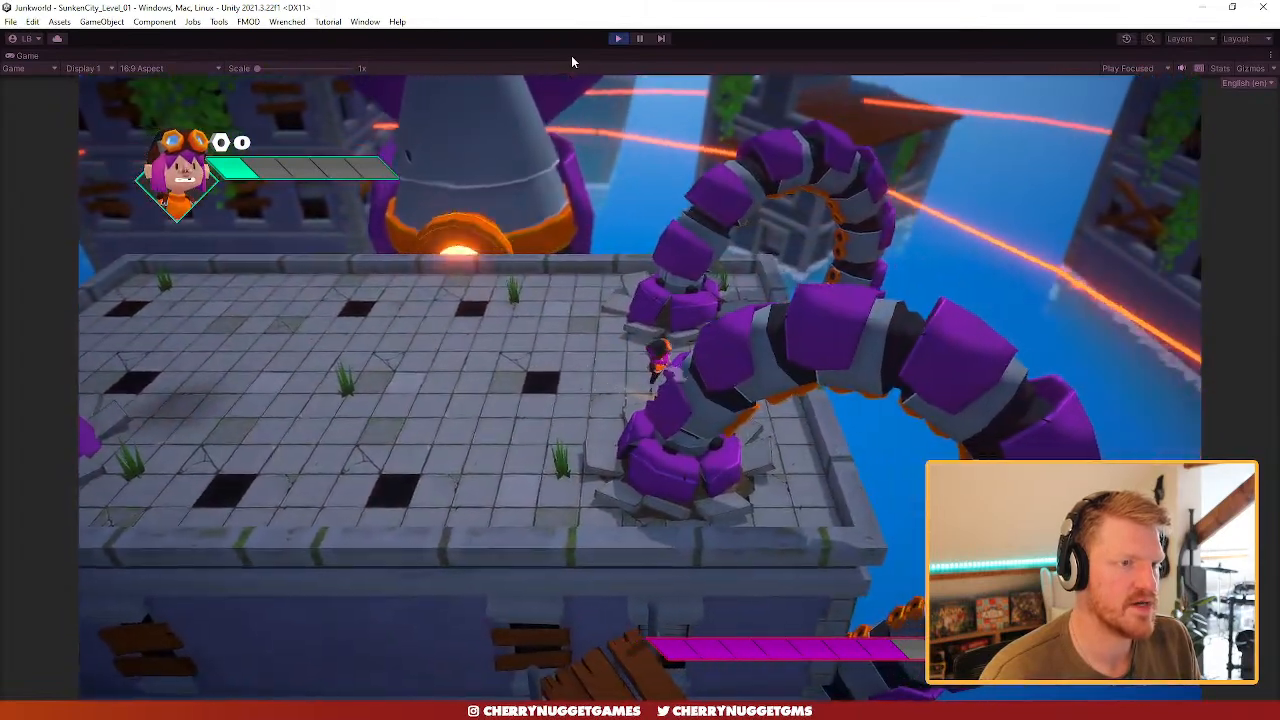
- Pause the game and examine the tentacle beside the rooftop buildings from several angles in the Scene view
{"action": "key", "text": "Escape"}
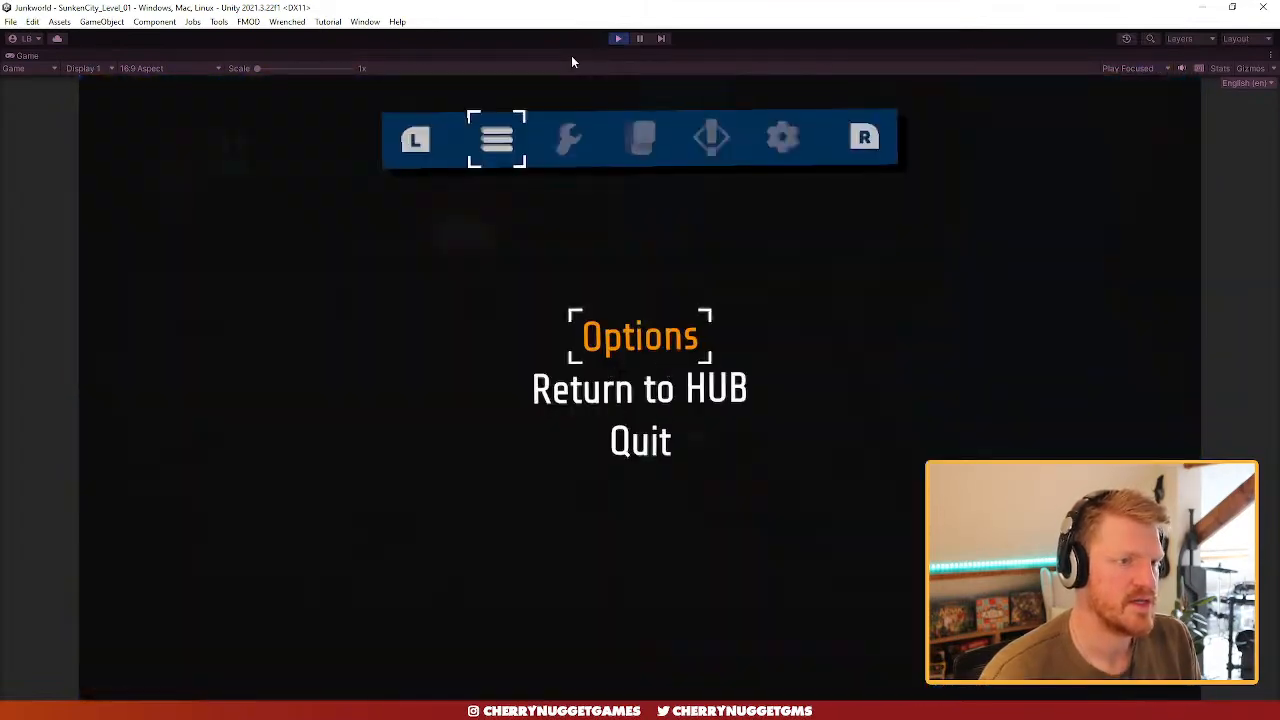
{"action": "double_click", "coordinate": [93, 58]}
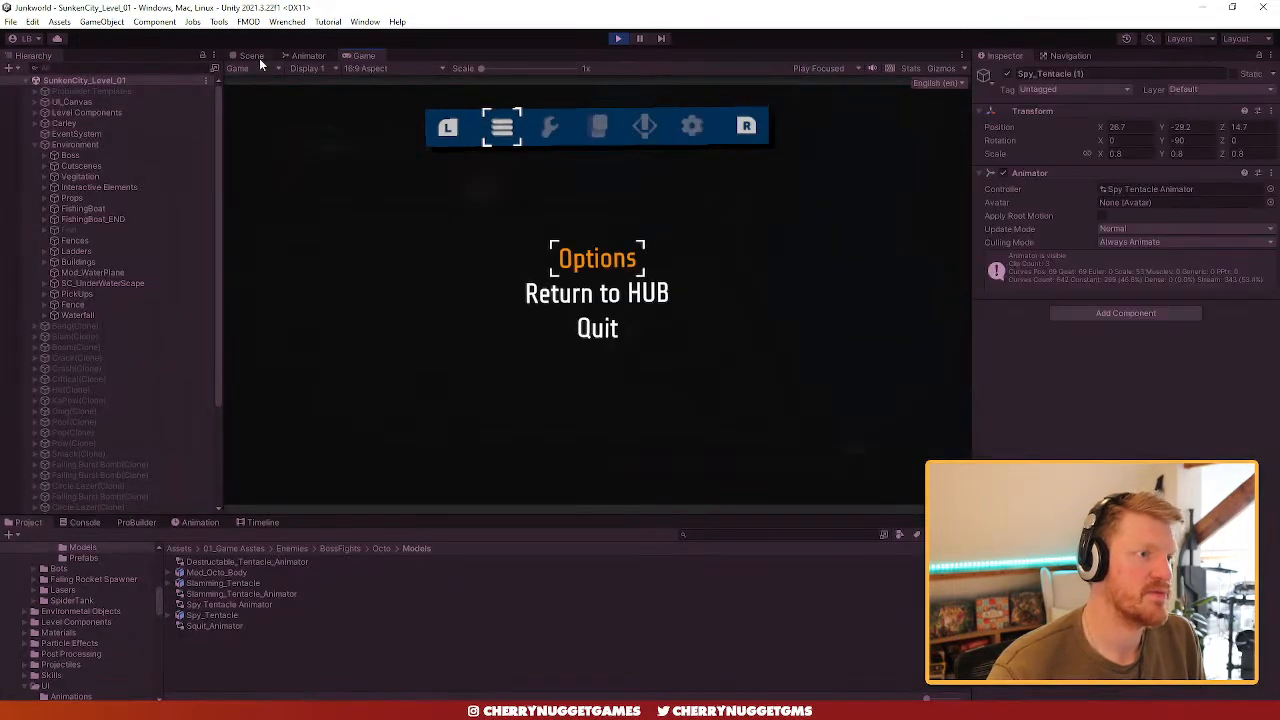
{"action": "left_click", "coordinate": [260, 59]}
{"action": "scroll", "coordinate": [590, 238], "scroll_direction": "down", "scroll_amount": 7}
{"action": "left_click_drag", "start_coordinate": [600, 235], "coordinate": [552, 240], "text": "alt"}
{"action": "scroll", "coordinate": [660, 325], "scroll_direction": "up", "scroll_amount": 4}
{"action": "left_click_drag", "start_coordinate": [677, 334], "coordinate": [619, 173], "text": "alt"}
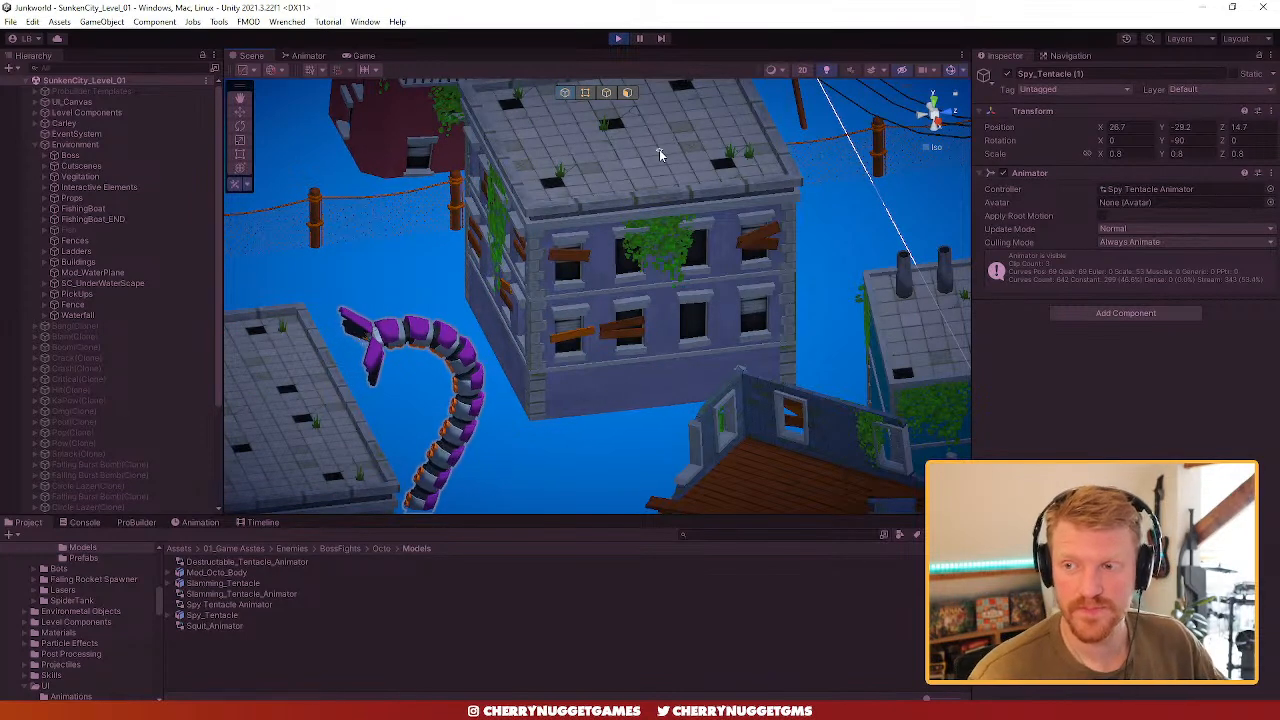
{"action": "scroll", "coordinate": [540, 224], "scroll_direction": "down", "scroll_amount": 4}
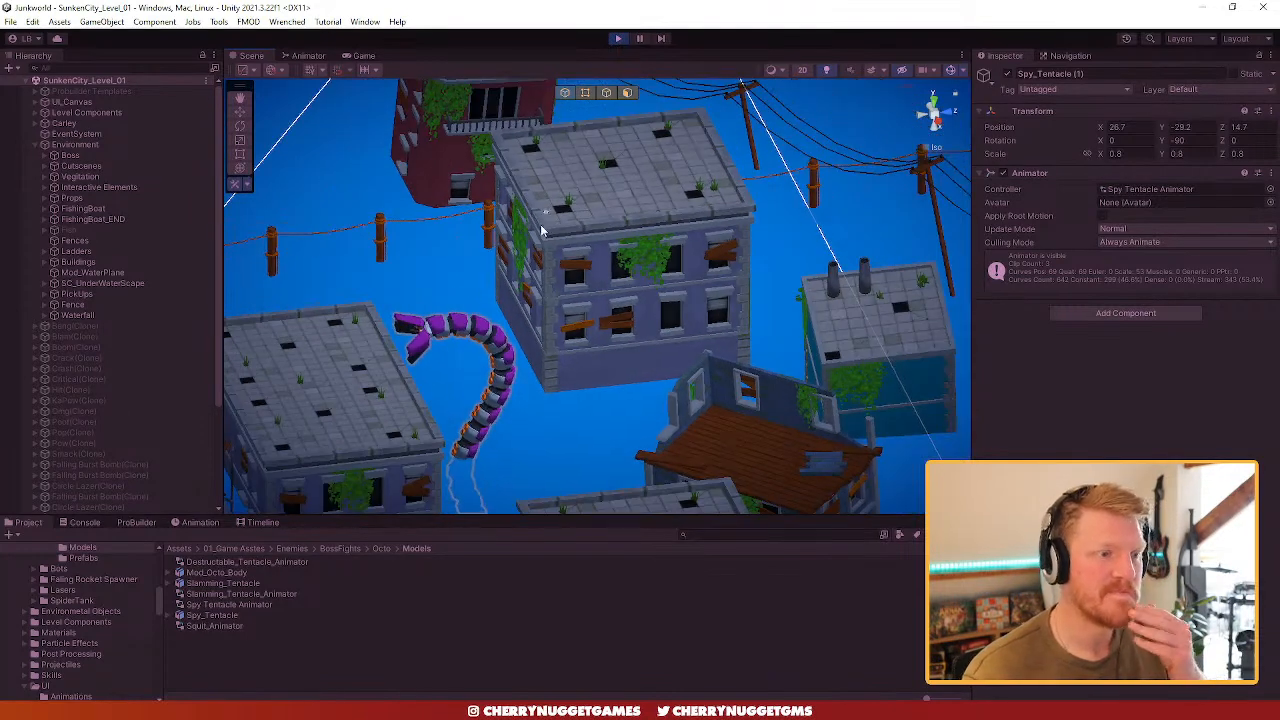
{"action": "left_click_drag", "start_coordinate": [450, 305], "coordinate": [557, 329], "text": "alt"}
{"action": "middle_click_drag", "start_coordinate": [504, 334], "coordinate": [654, 266]}
{"action": "scroll", "coordinate": [600, 280], "scroll_direction": "up", "scroll_amount": 4}
{"action": "left_click_drag", "start_coordinate": [462, 307], "coordinate": [682, 324], "text": "alt"}
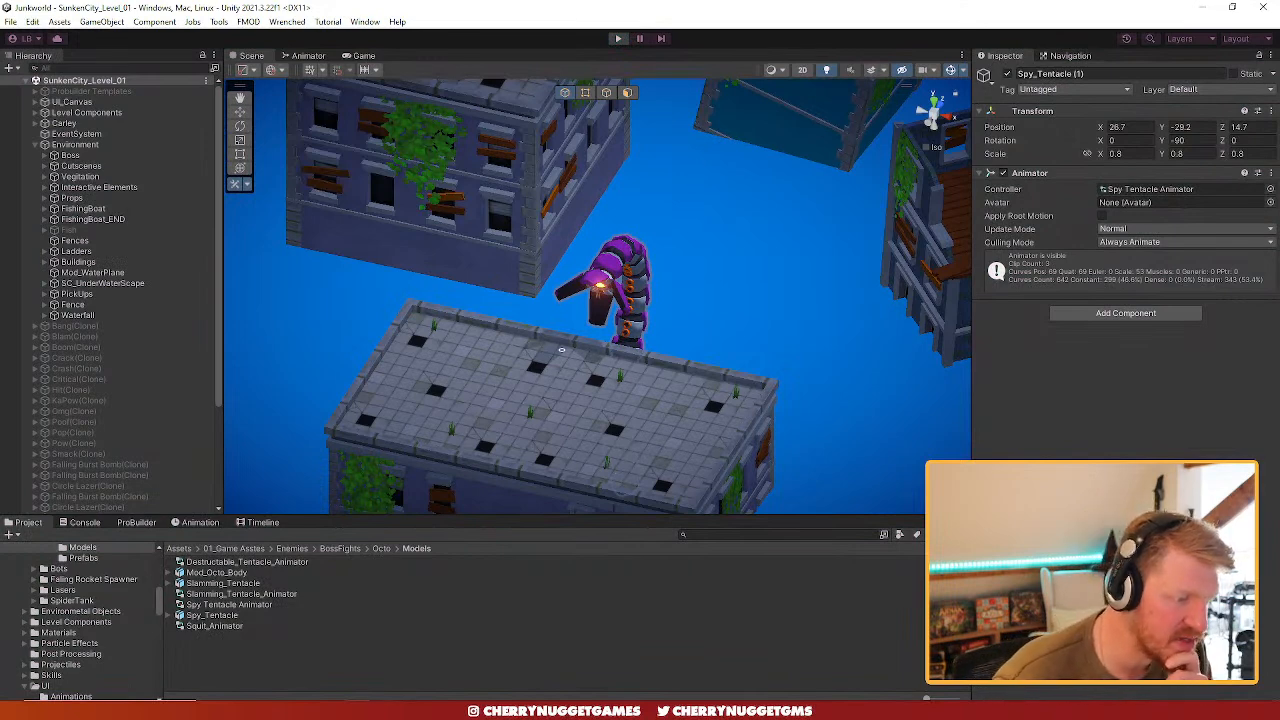
- Switch to Blender and load the 02_Squit_Emerge action on the Squit Armature, viewed from the back in orthographic view
{"action": "key", "text": "alt+Tab"}
{"action": "left_click", "coordinate": [455, 473]}
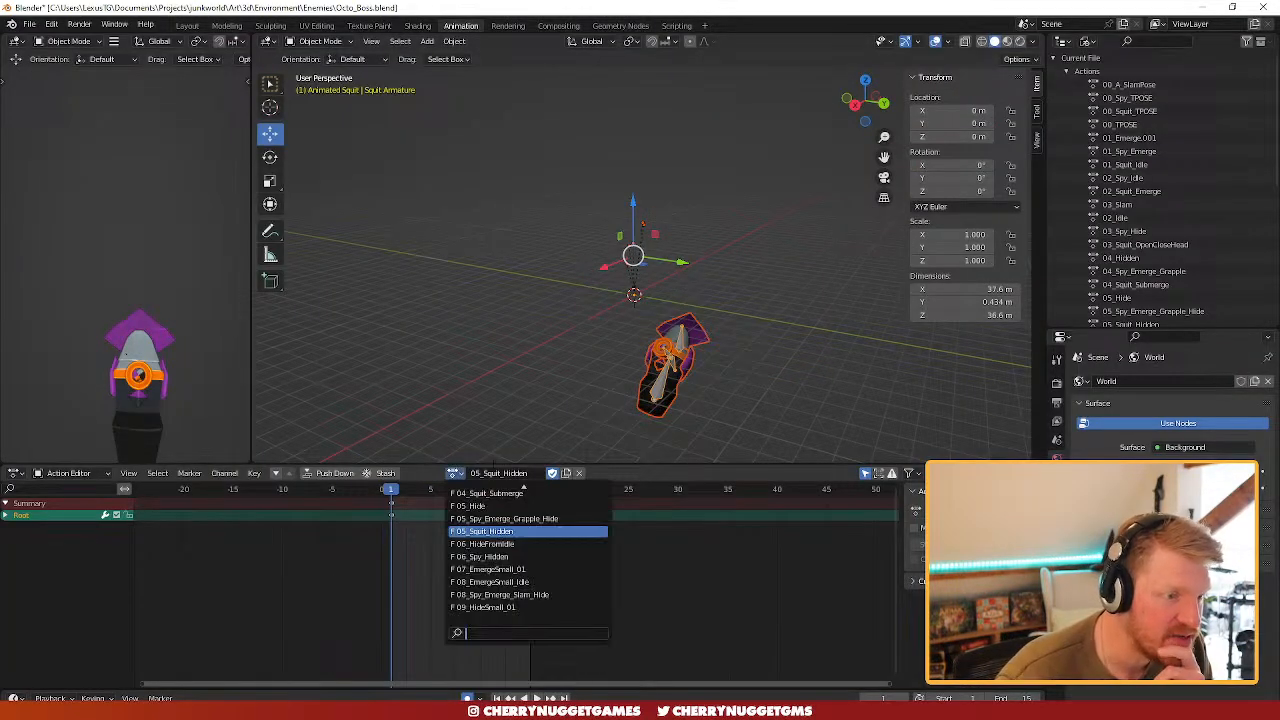
{"action": "scroll", "coordinate": [543, 507], "scroll_direction": "up", "scroll_amount": 5}
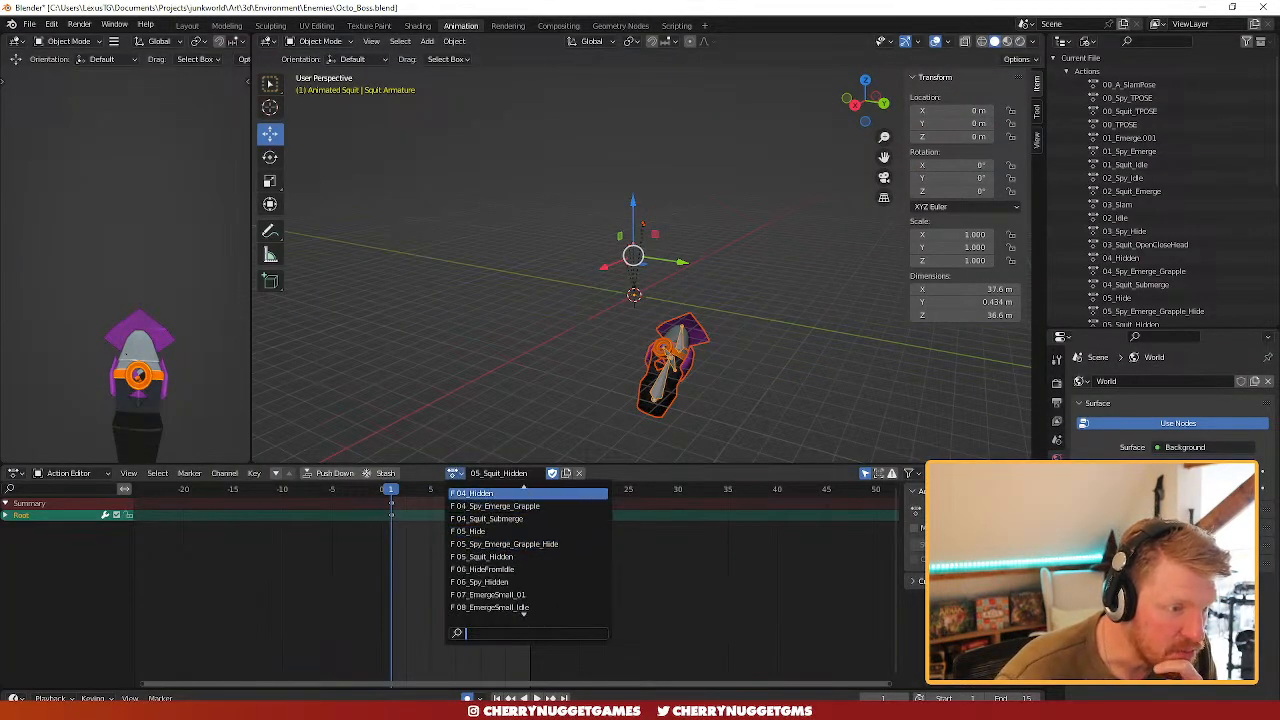
{"action": "left_click", "coordinate": [525, 519]}
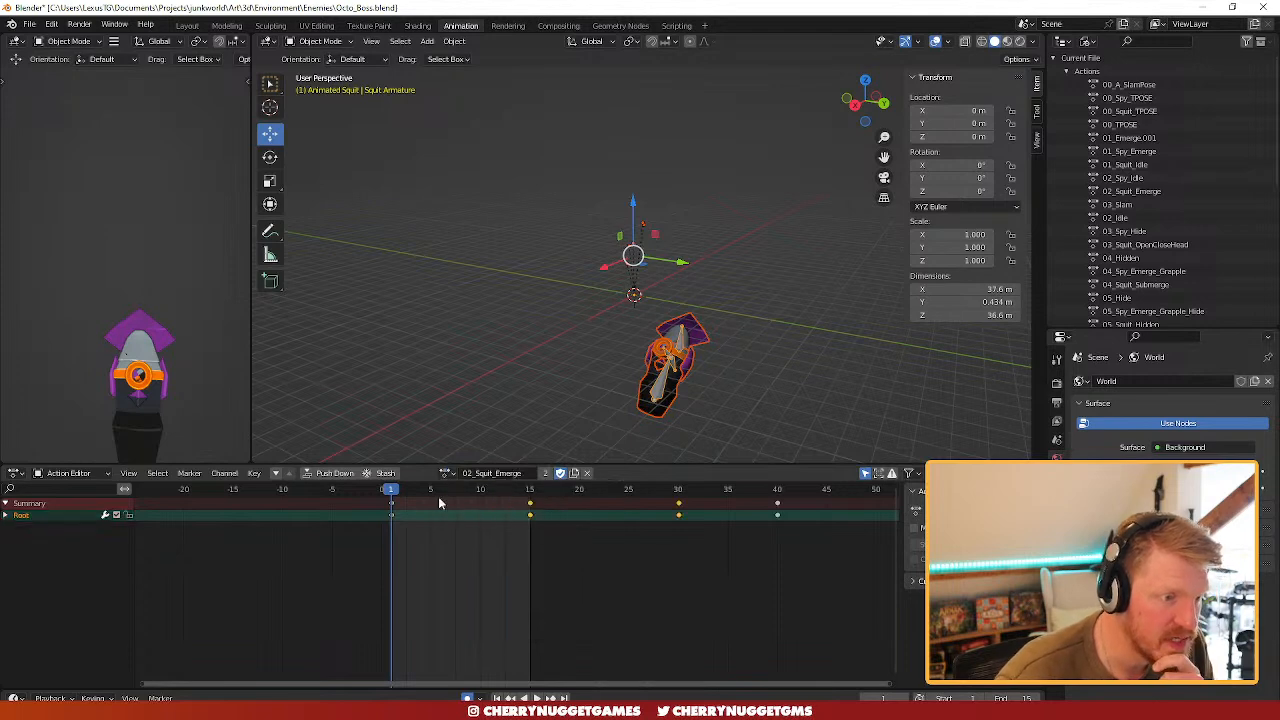
{"action": "left_click", "coordinate": [884, 103]}
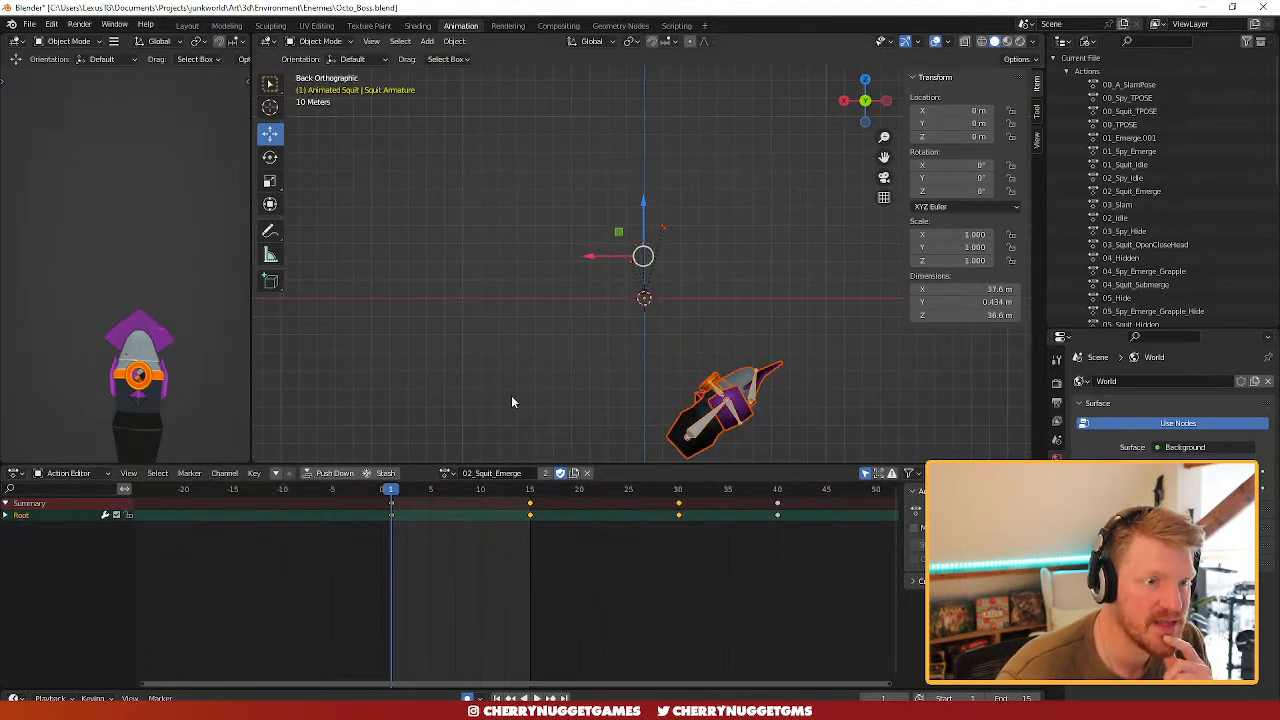
- In Pose Mode, adjust the Root bone's rotation at frame 15 of the emerge animation
{"action": "left_click_drag", "start_coordinate": [393, 492], "coordinate": [531, 518]}
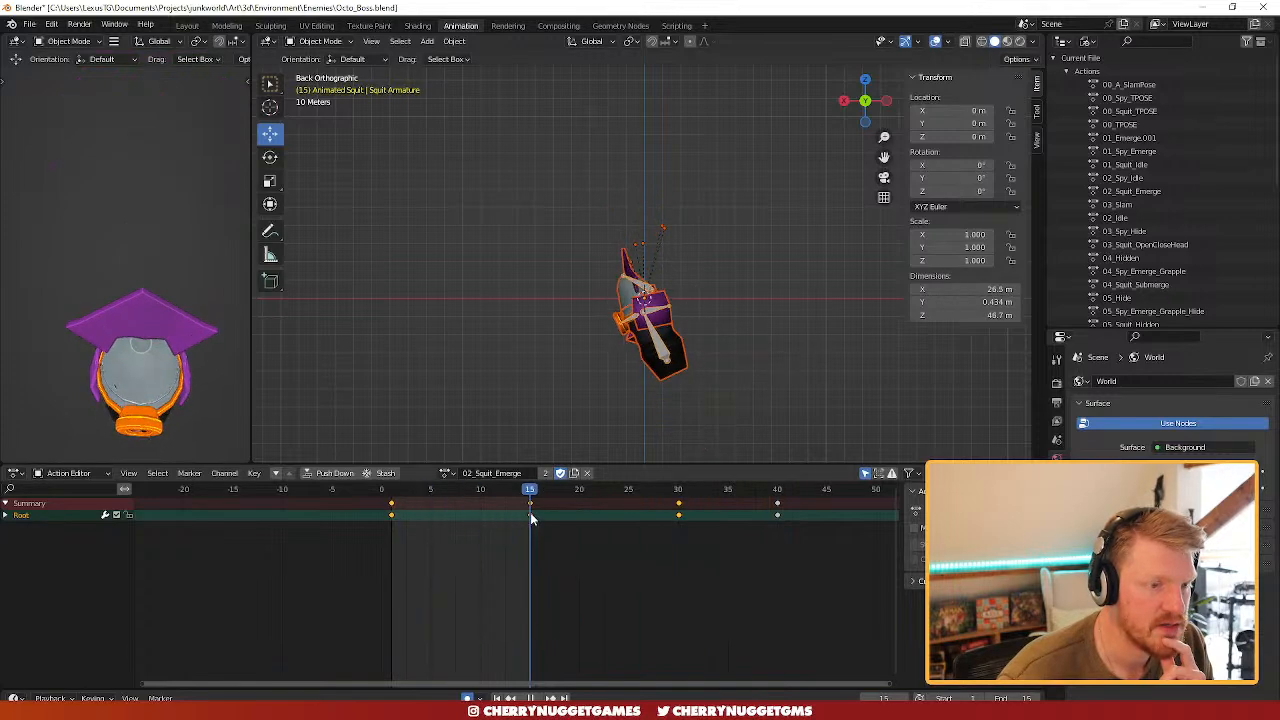
{"action": "left_click", "coordinate": [660, 346]}
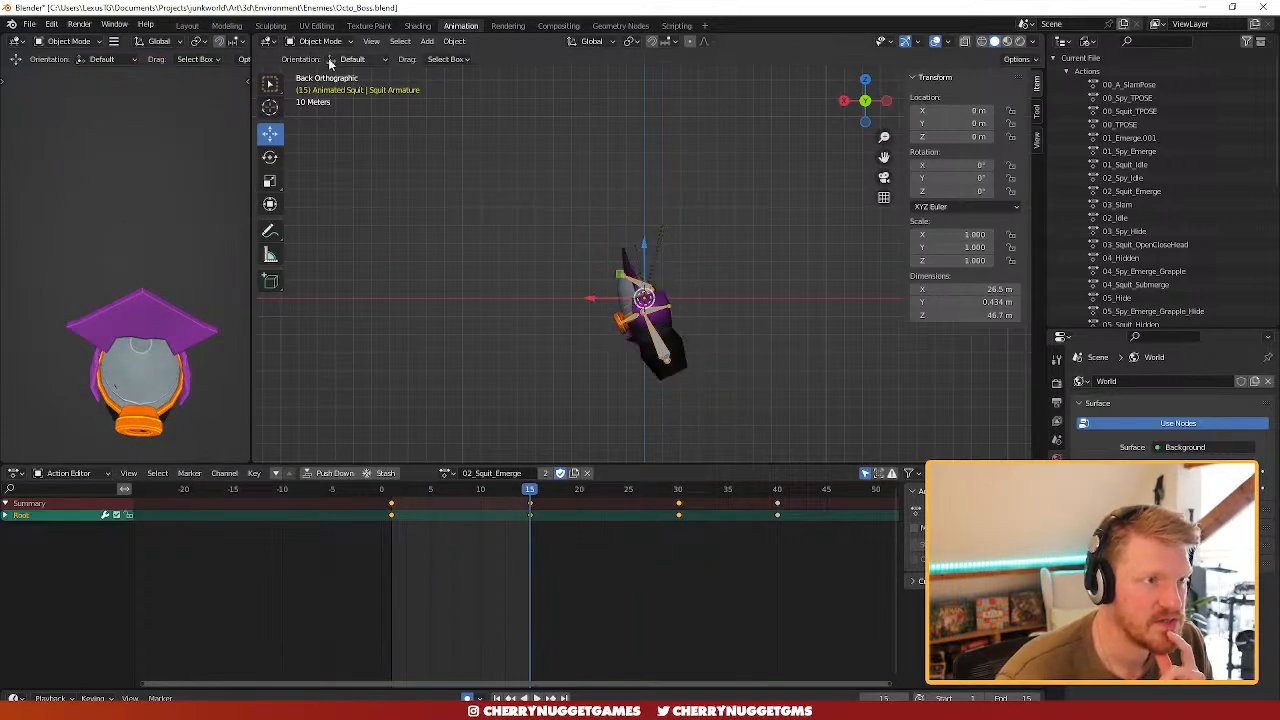
{"action": "left_click", "coordinate": [333, 87]}
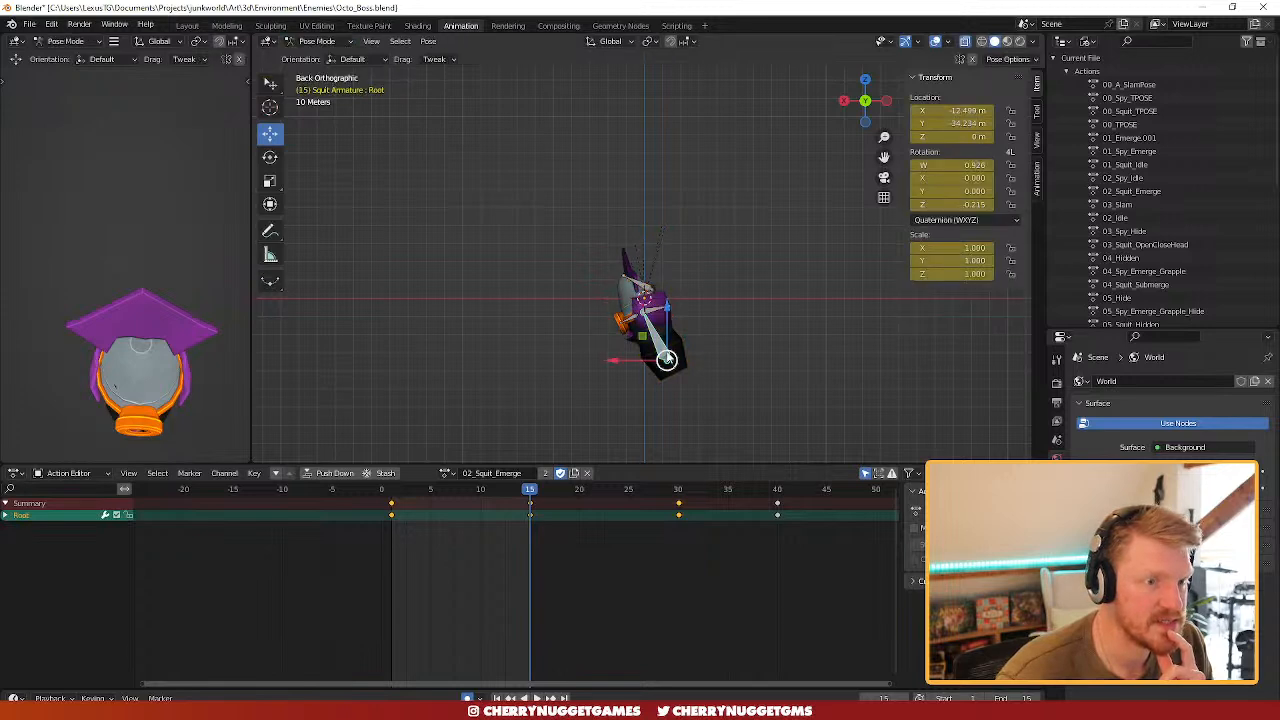
{"action": "left_click", "coordinate": [669, 353]}
{"action": "left_click", "coordinate": [660, 347]}
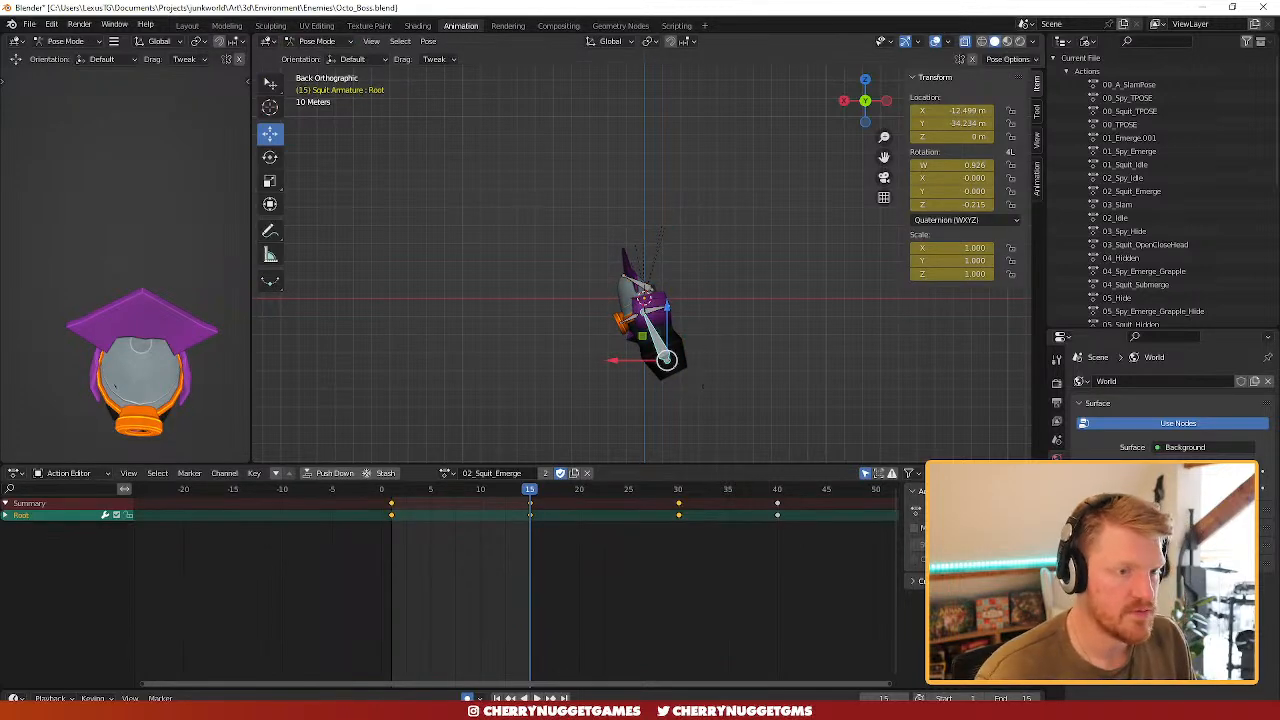
{"action": "key", "text": "r"}
{"action": "left_click", "coordinate": [700, 390]}
- Rotate the Root bone at frame 30 to about W 0.992 and Z 0.128, and check the pose through frame 40
{"action": "left_click_drag", "start_coordinate": [540, 494], "coordinate": [678, 500]}
{"action": "key", "text": "r"}
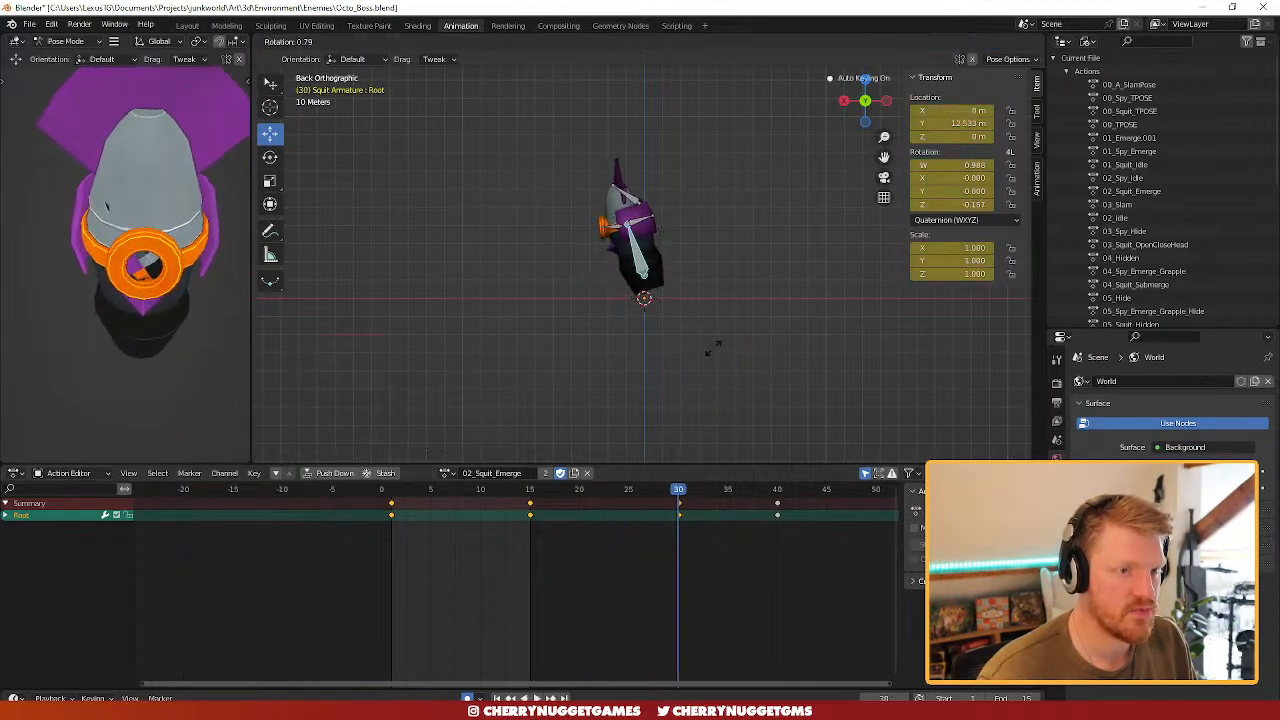
{"action": "left_click", "coordinate": [708, 344]}
{"action": "left_click_drag", "start_coordinate": [767, 492], "coordinate": [779, 495]}
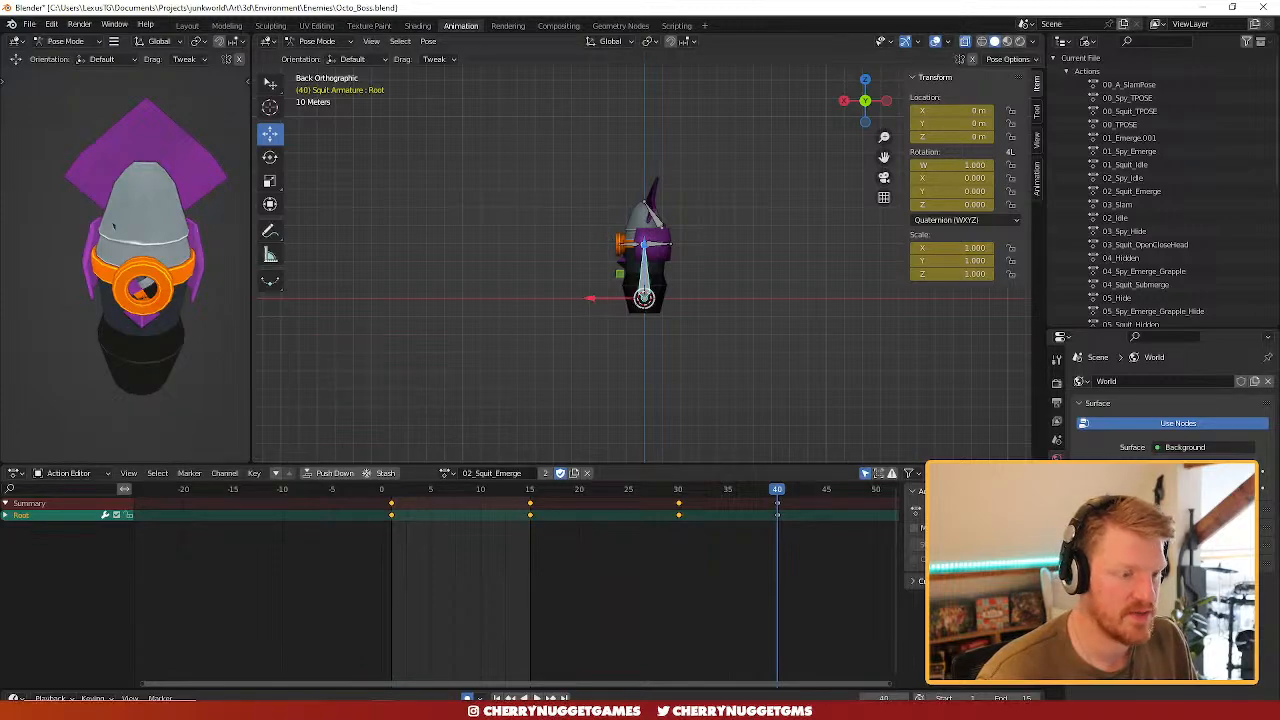
- Switch to Unity and examine the gap between the boss body and the roof edge from the right side
{"action": "key", "text": "alt+Tab"}
{"action": "left_click", "coordinate": [948, 124]}
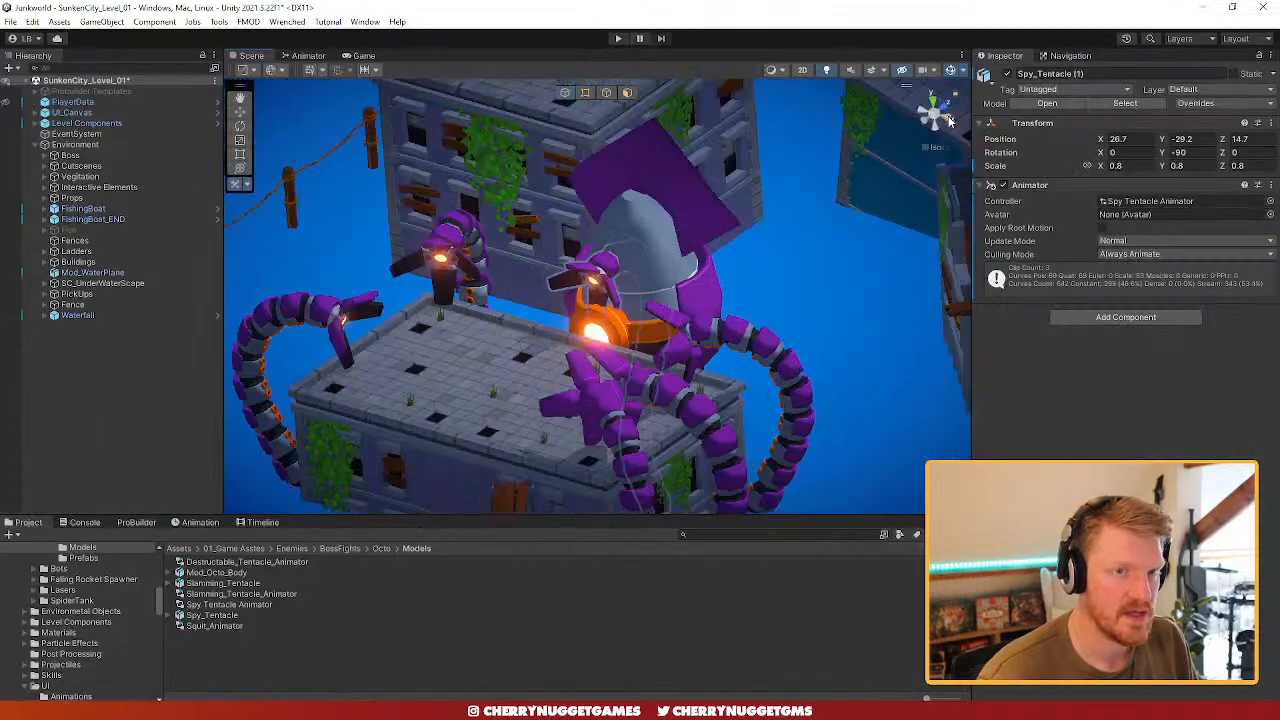
{"action": "scroll", "coordinate": [580, 326], "scroll_direction": "up", "scroll_amount": 5}
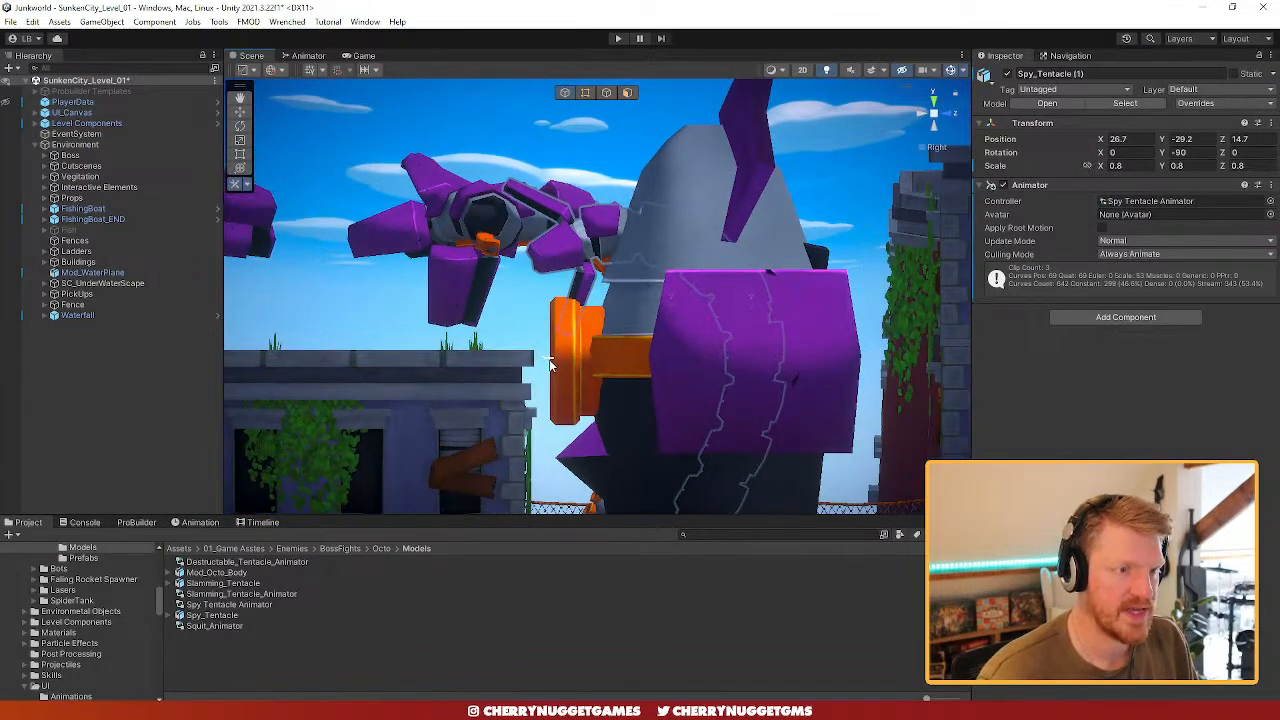
- Switch to Blender and compare the body's position at frames 30 and 40 of the emerge animation, selecting the Root bone
{"action": "key", "text": "alt+Tab"}
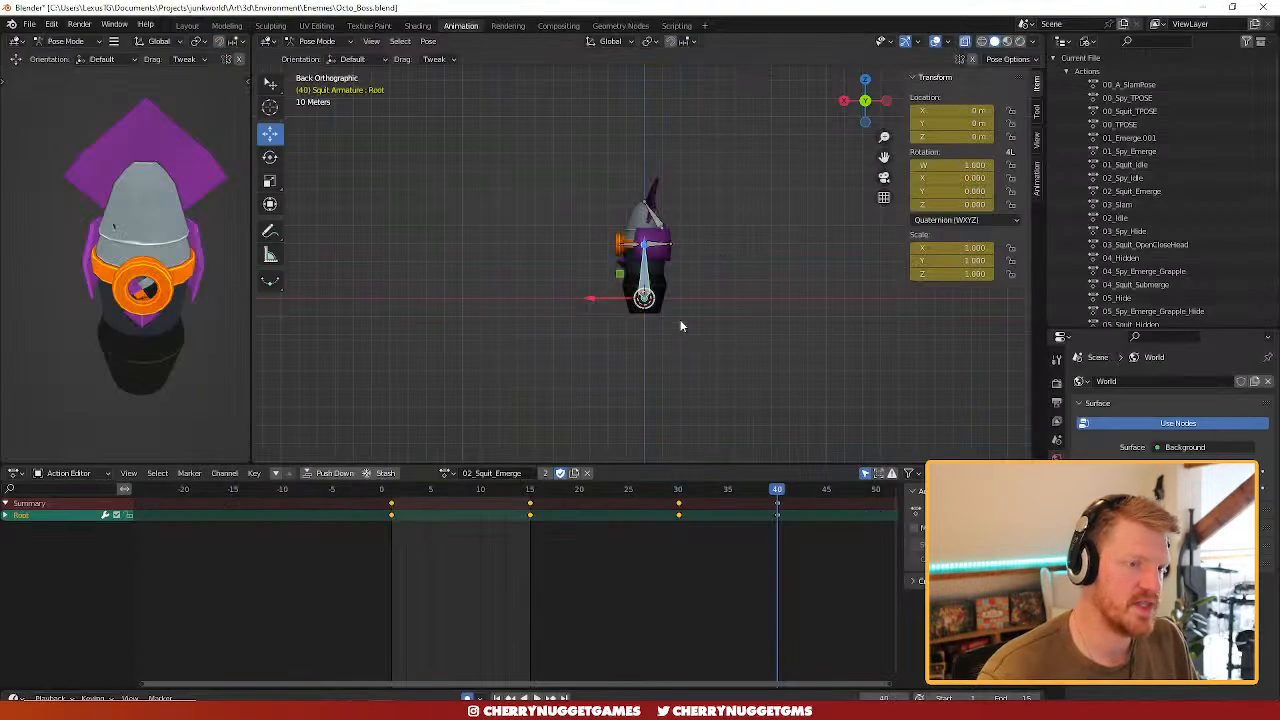
{"action": "scroll", "coordinate": [614, 320], "scroll_direction": "up", "scroll_amount": 4}
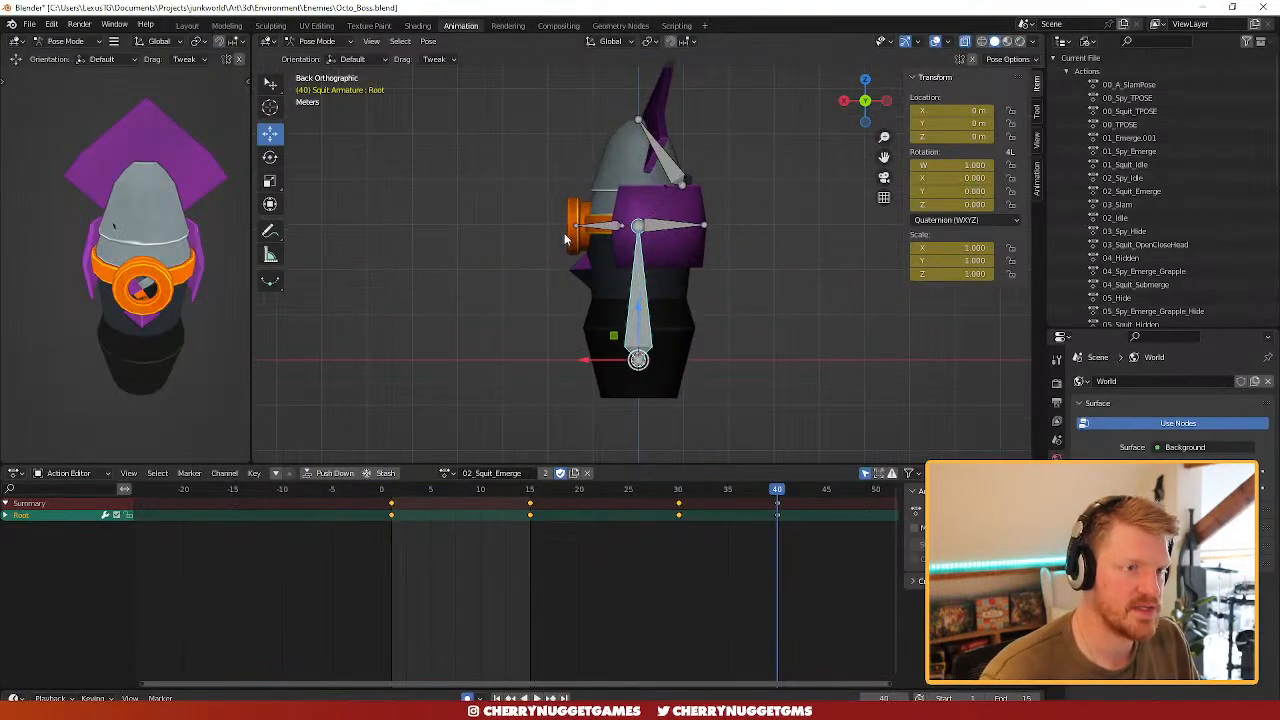
{"action": "scroll", "coordinate": [540, 211], "scroll_direction": "up", "scroll_amount": 2}
{"action": "left_click", "coordinate": [681, 490]}
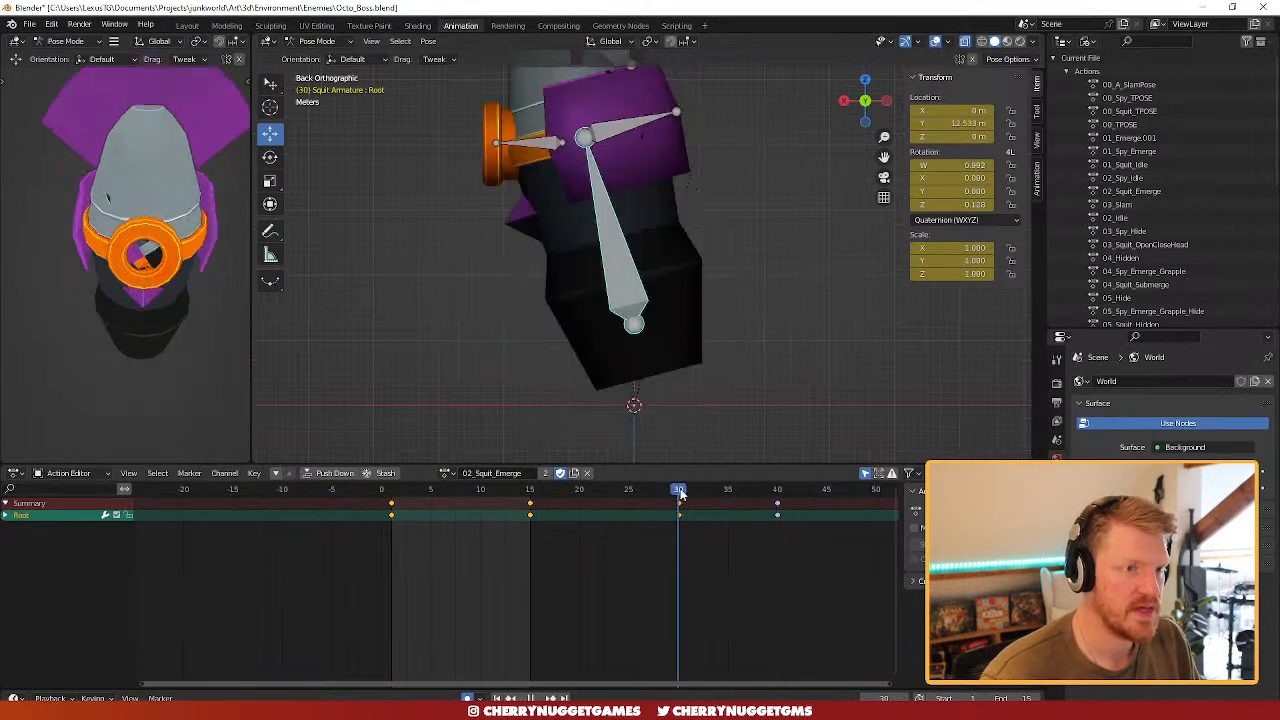
{"action": "left_click_drag", "start_coordinate": [681, 494], "coordinate": [790, 514]}
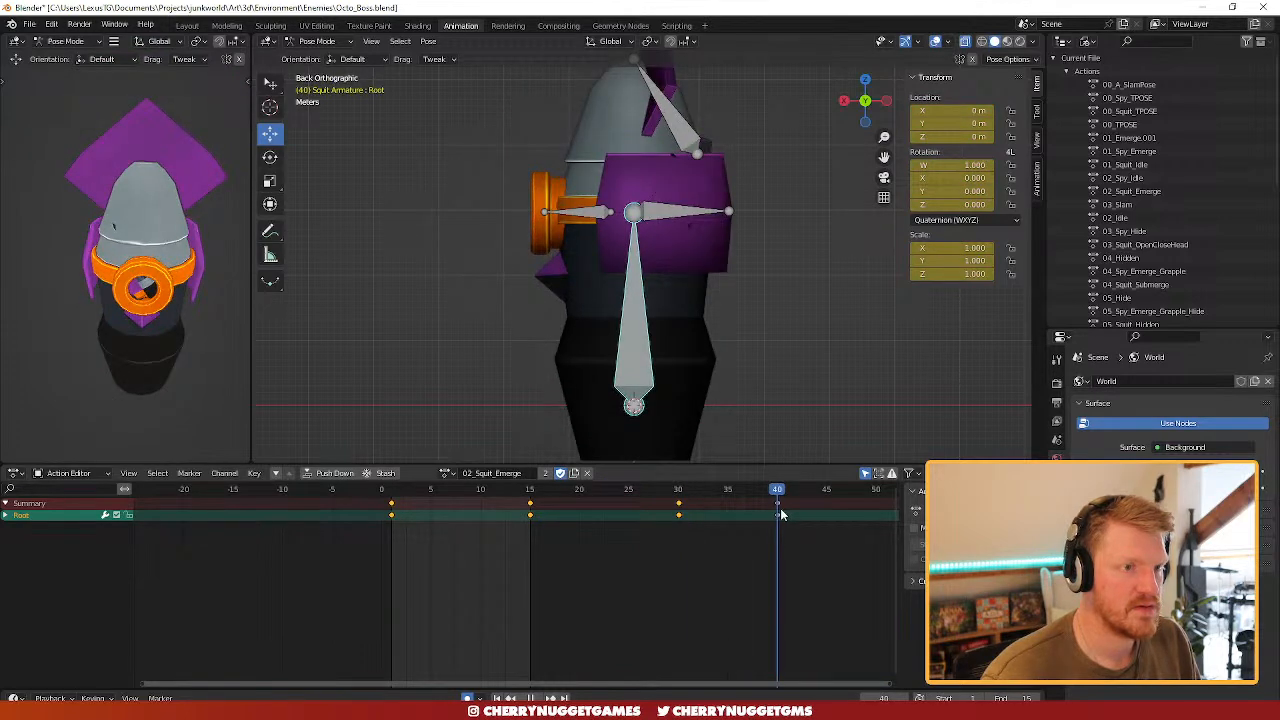
{"action": "left_click", "coordinate": [633, 403]}
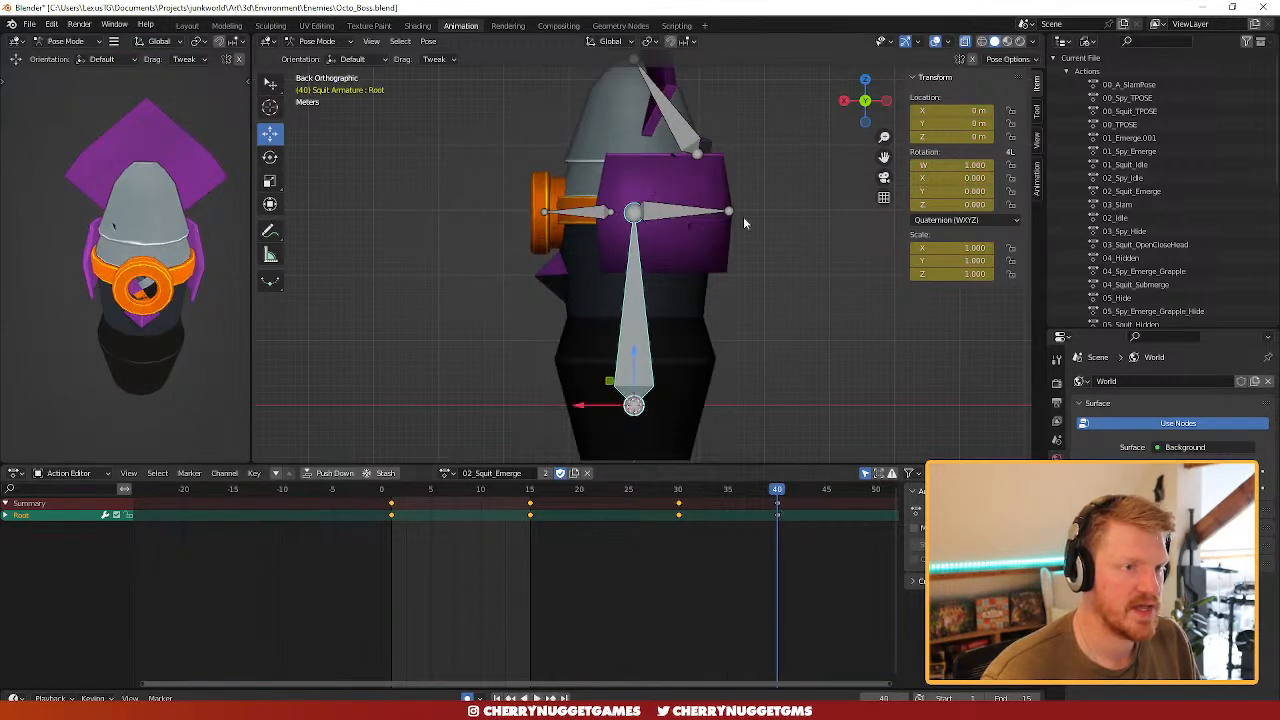
- List the view layer's contents in the Outliner, unhide the Collection holding the building cube, and hide its REF object
{"action": "left_click", "coordinate": [1088, 41]}
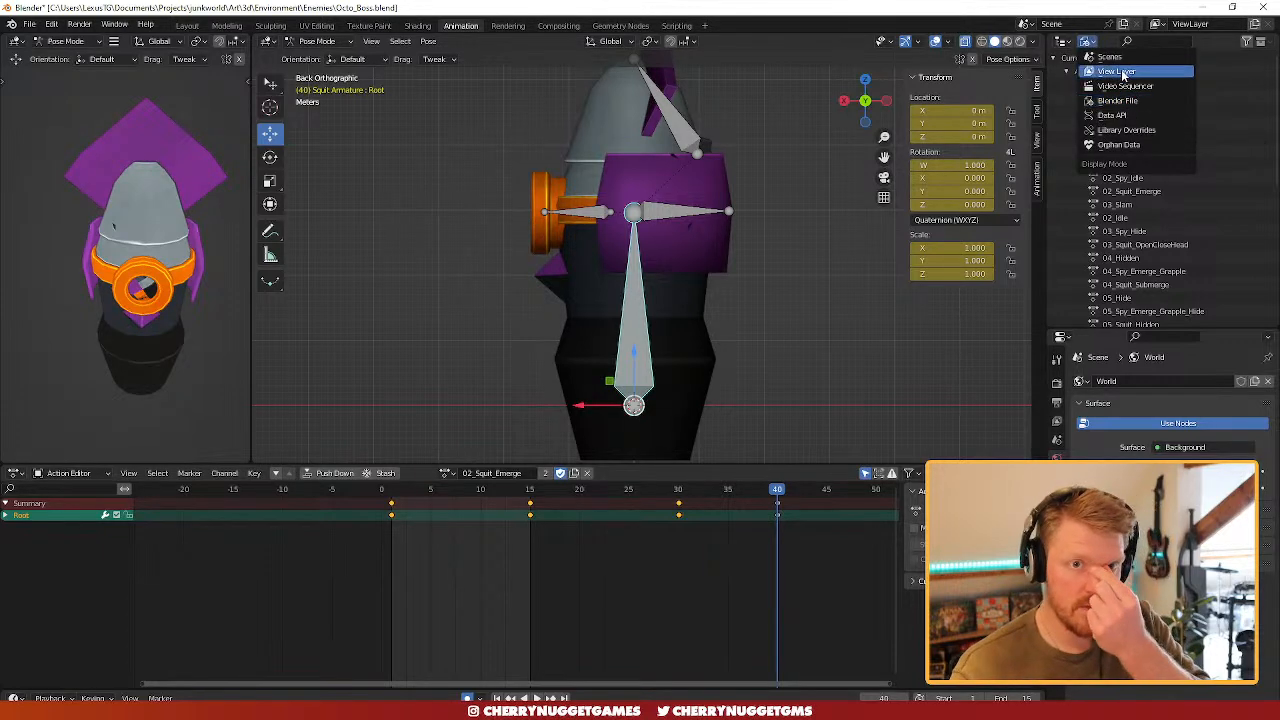
{"action": "left_click", "coordinate": [1128, 72]}
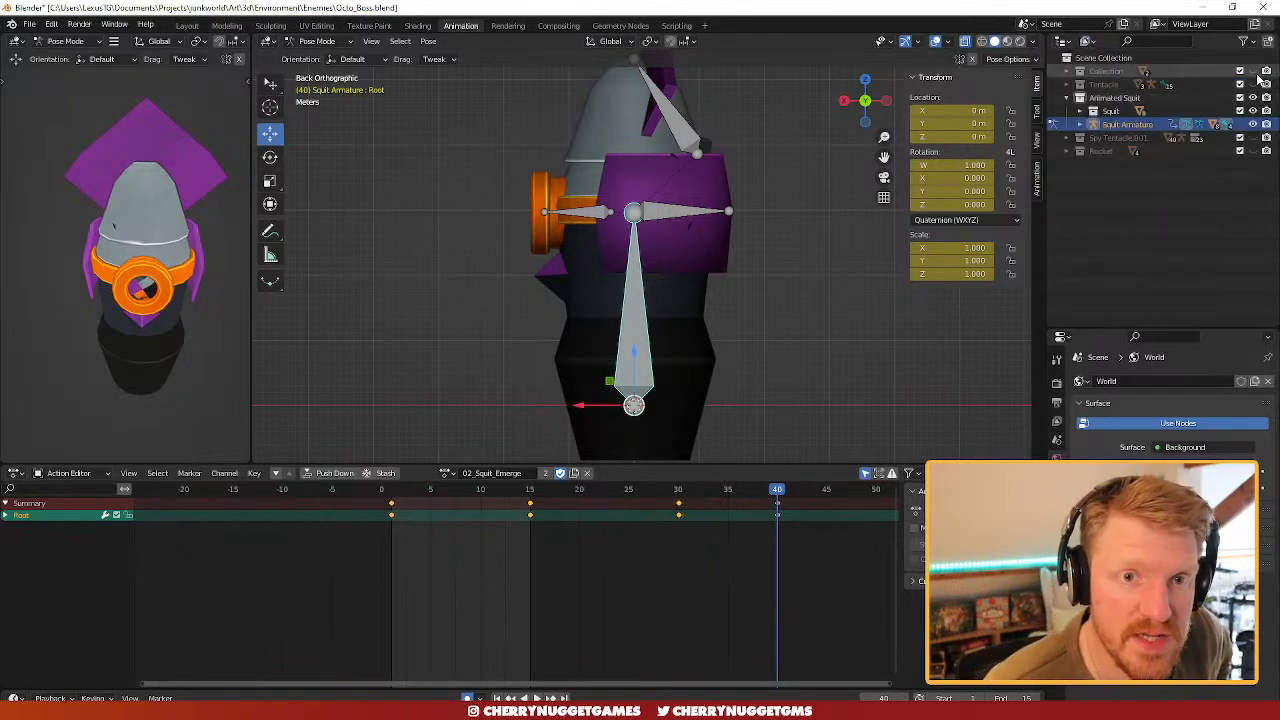
{"action": "scroll", "coordinate": [513, 205], "scroll_direction": "down", "scroll_amount": 5}
{"action": "middle_click_drag", "start_coordinate": [545, 232], "coordinate": [730, 277]}
{"action": "scroll", "coordinate": [730, 277], "scroll_direction": "up", "scroll_amount": 3}
{"action": "left_click", "coordinate": [503, 288]}
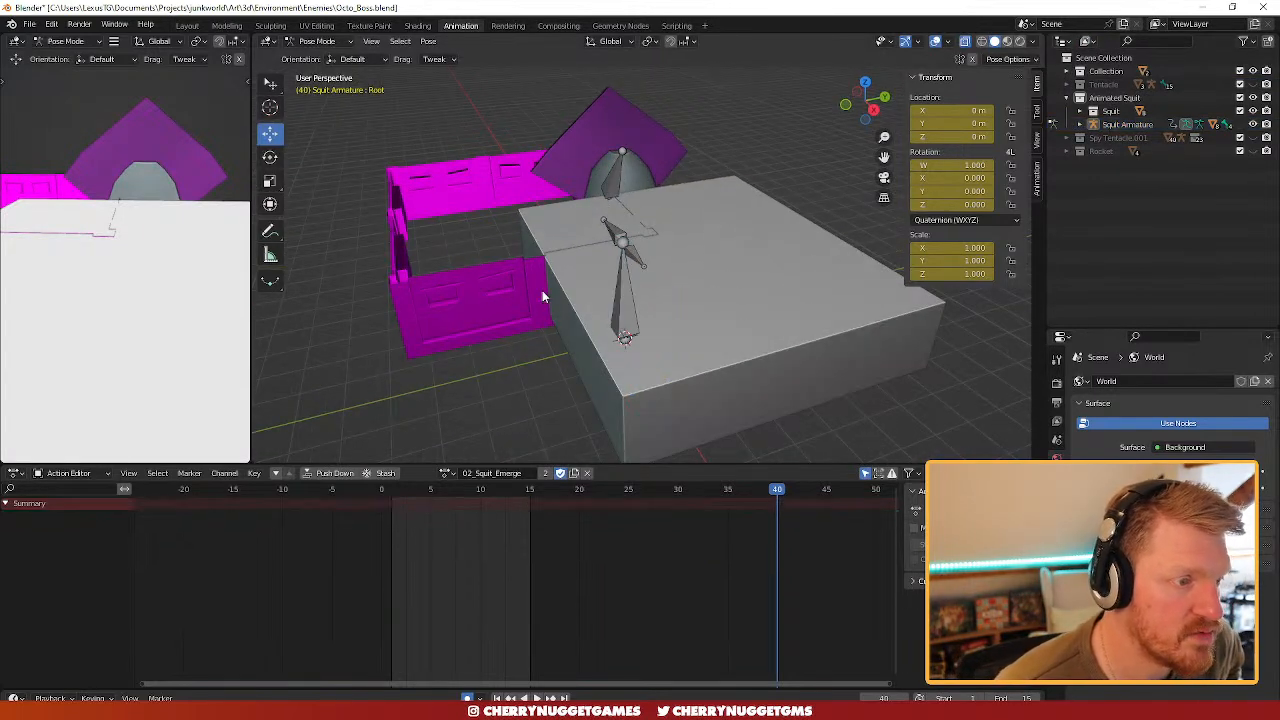
{"action": "left_click", "coordinate": [1080, 71]}
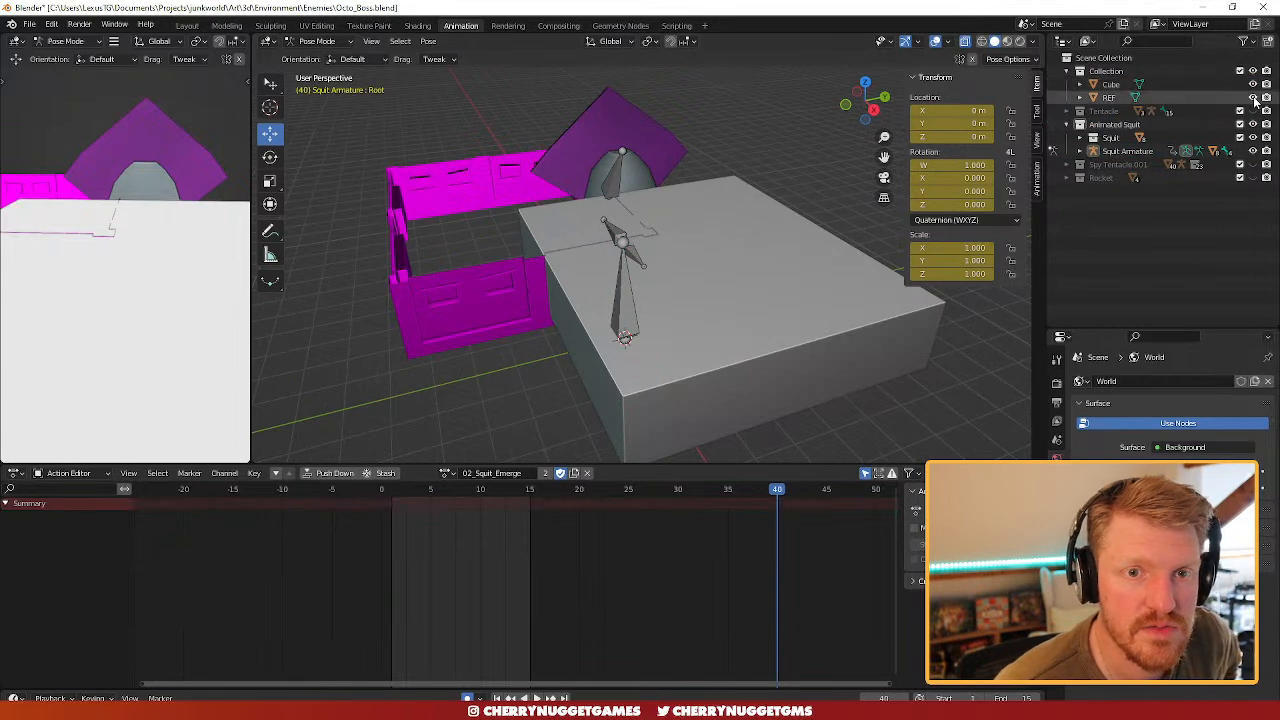
{"action": "left_click", "coordinate": [1253, 97]}
- In Object Mode from the back view, move the cube beside the boss body to about X 9.76 m, Z 33.55 m
{"action": "scroll", "coordinate": [862, 260], "scroll_direction": "down", "scroll_amount": 4}
{"action": "left_click", "coordinate": [885, 98]}
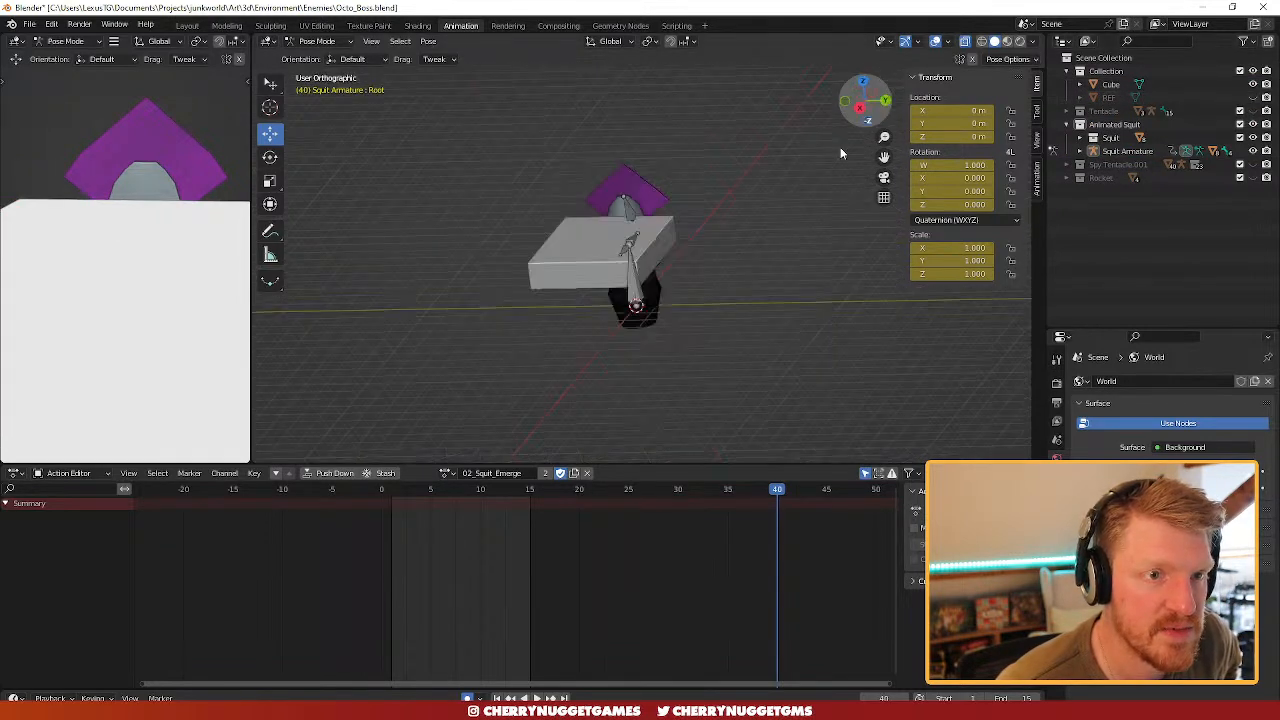
{"action": "scroll", "coordinate": [562, 222], "scroll_direction": "up", "scroll_amount": 4}
{"action": "scroll", "coordinate": [560, 172], "scroll_direction": "down", "scroll_amount": 2}
{"action": "left_click", "coordinate": [316, 41]}
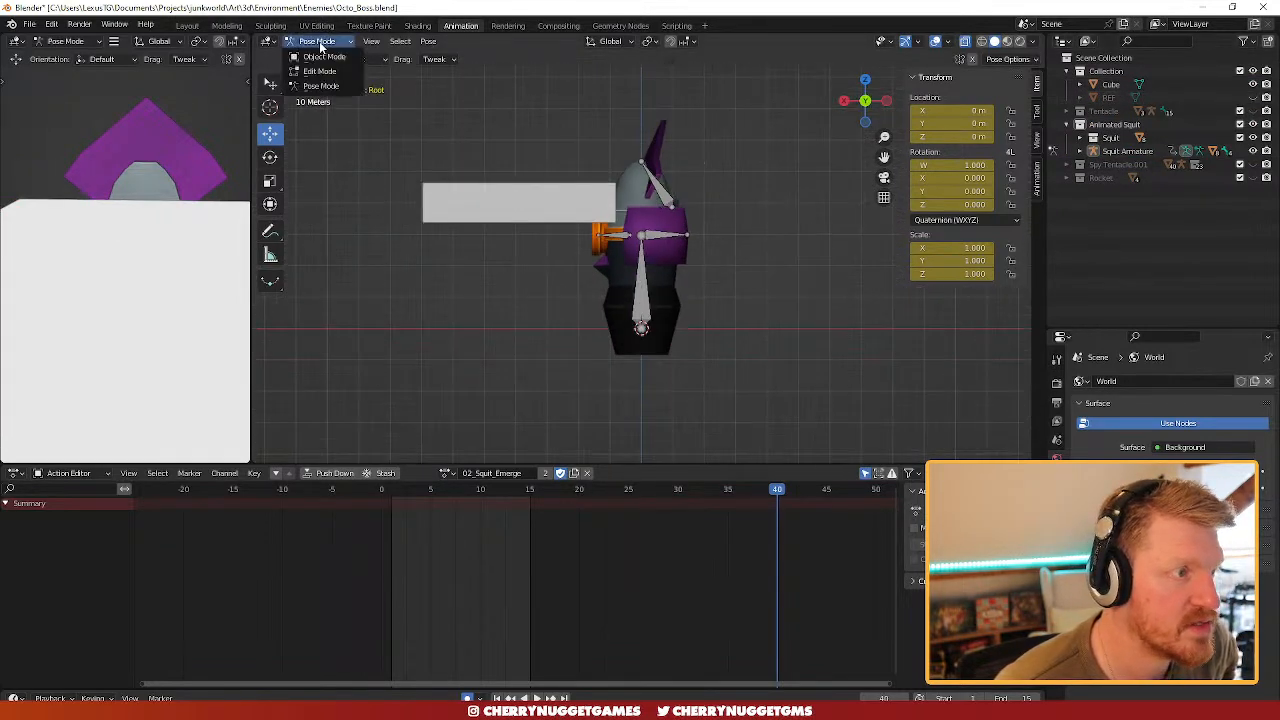
{"action": "left_click", "coordinate": [318, 54]}
{"action": "left_click", "coordinate": [546, 209]}
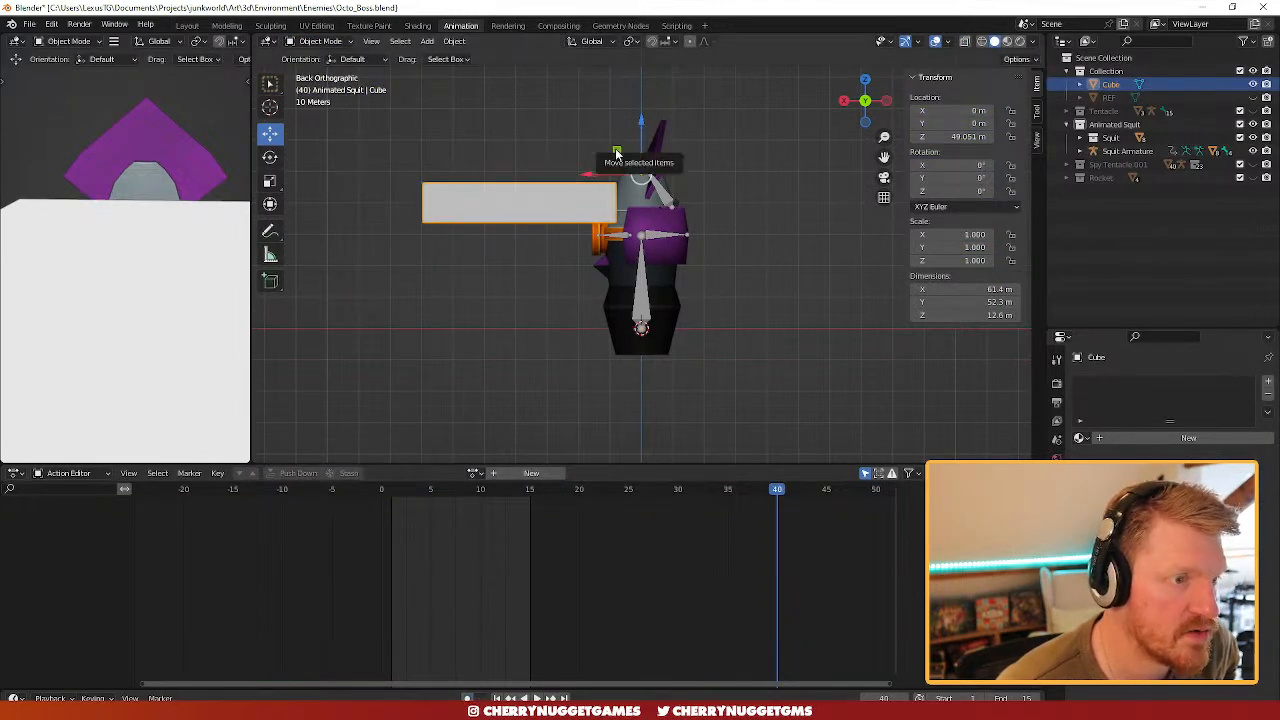
{"action": "left_click_drag", "start_coordinate": [614, 152], "coordinate": [585, 201]}
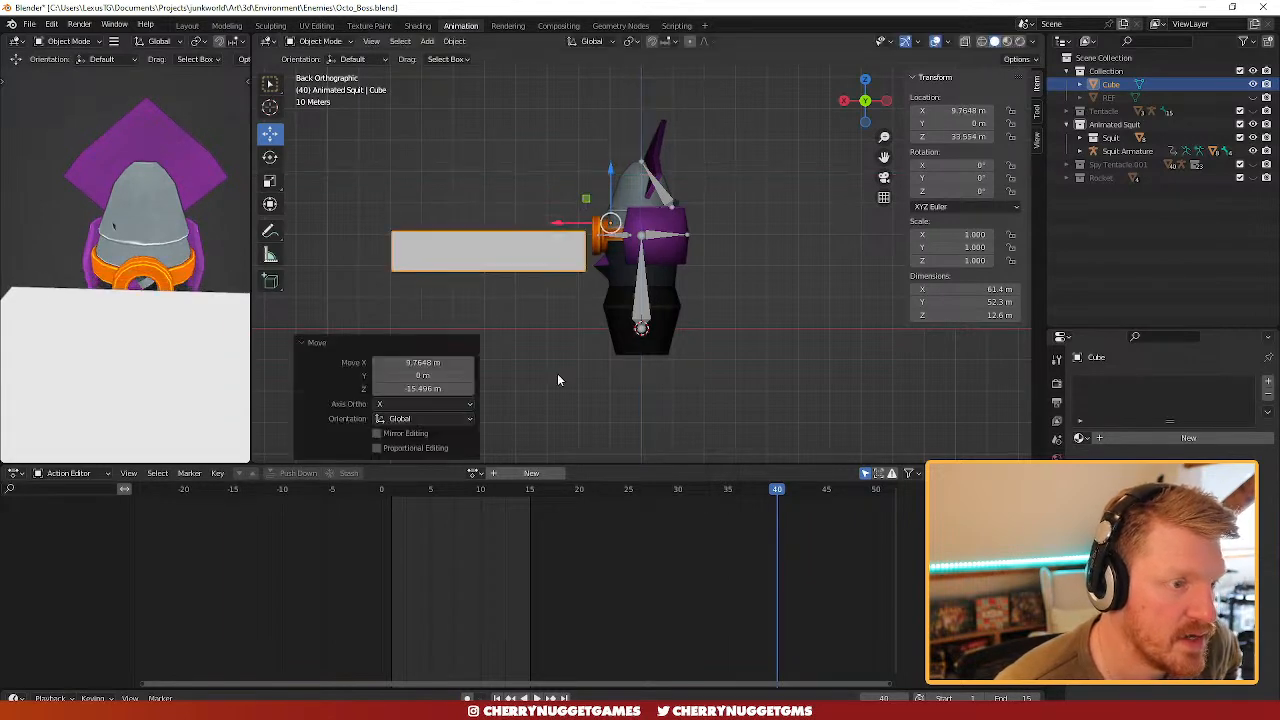
- Compare the roof-edge gap in Unity, return to Blender, and nudge the cube to about X 9.68 m
{"action": "key", "text": "alt+Tab"}
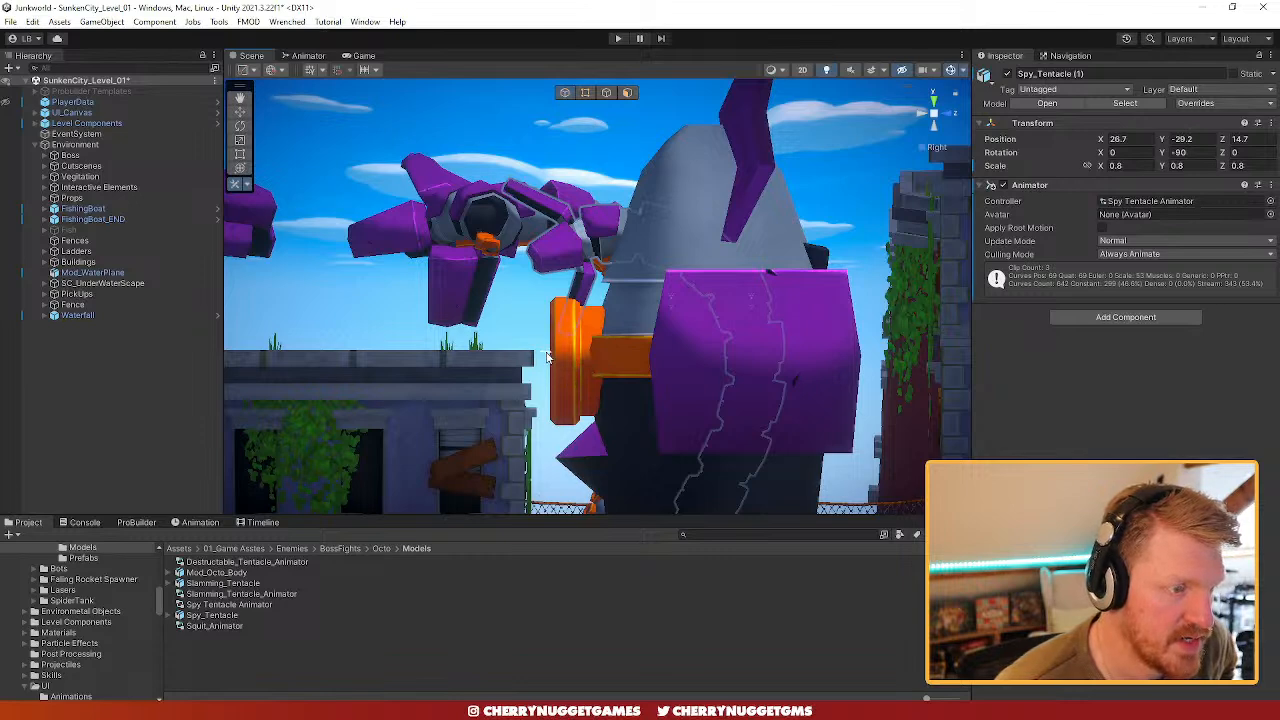
{"action": "key", "text": "alt+Tab"}
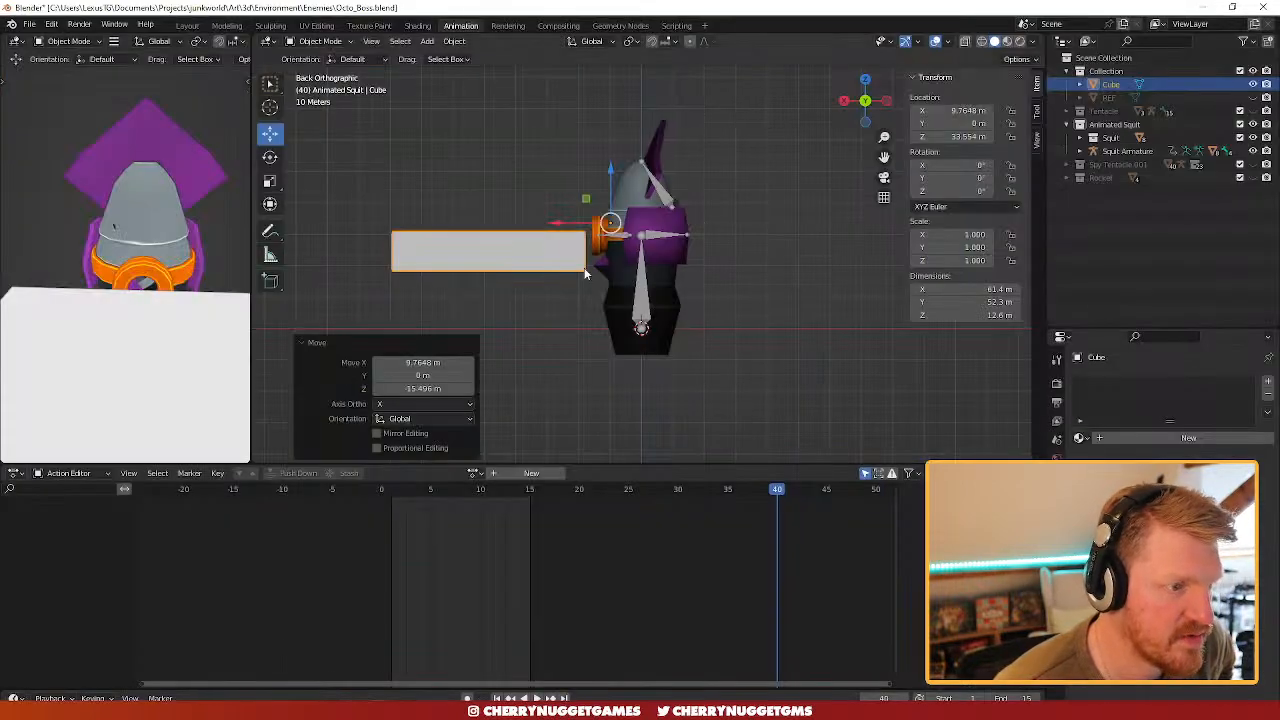
{"action": "scroll", "coordinate": [535, 246], "scroll_direction": "up", "scroll_amount": 4}
{"action": "scroll", "coordinate": [509, 226], "scroll_direction": "up", "scroll_amount": 4}
{"action": "middle_click_drag", "start_coordinate": [459, 219], "coordinate": [486, 226]}
{"action": "left_click", "coordinate": [872, 102]}
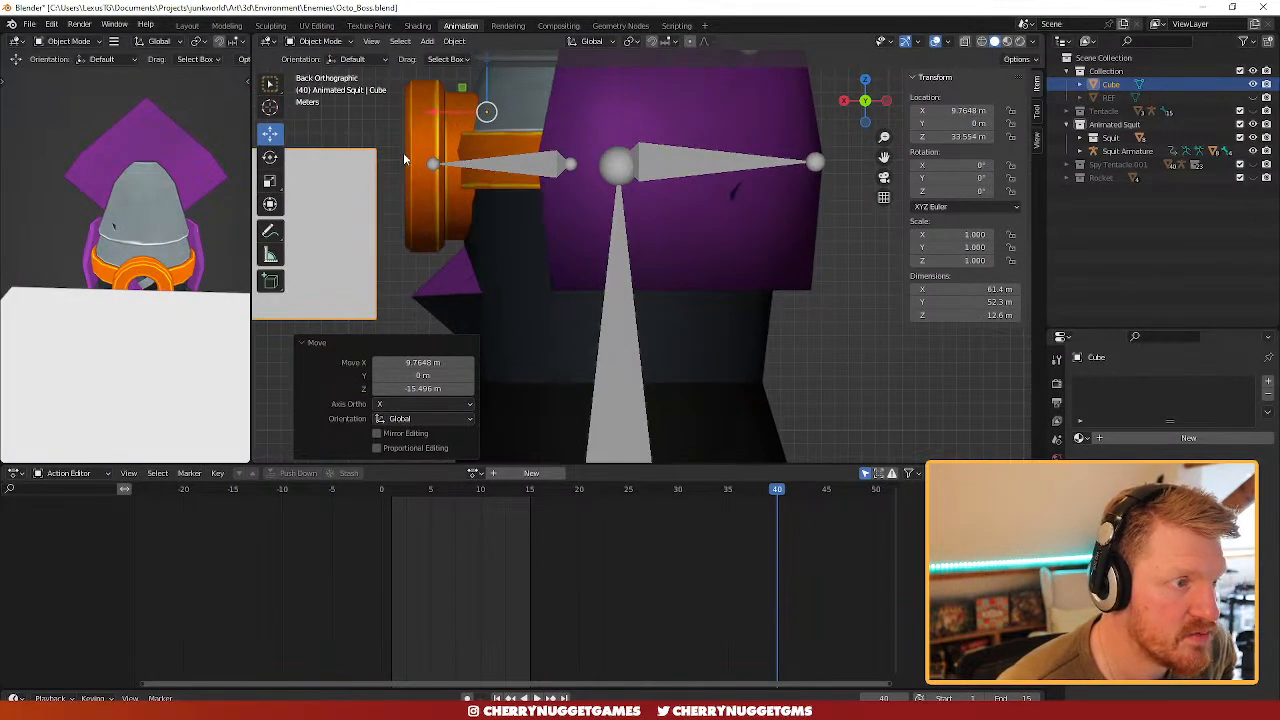
{"action": "scroll", "coordinate": [382, 172], "scroll_direction": "down", "scroll_amount": 3}
{"action": "left_click_drag", "start_coordinate": [504, 172], "coordinate": [505, 172]}
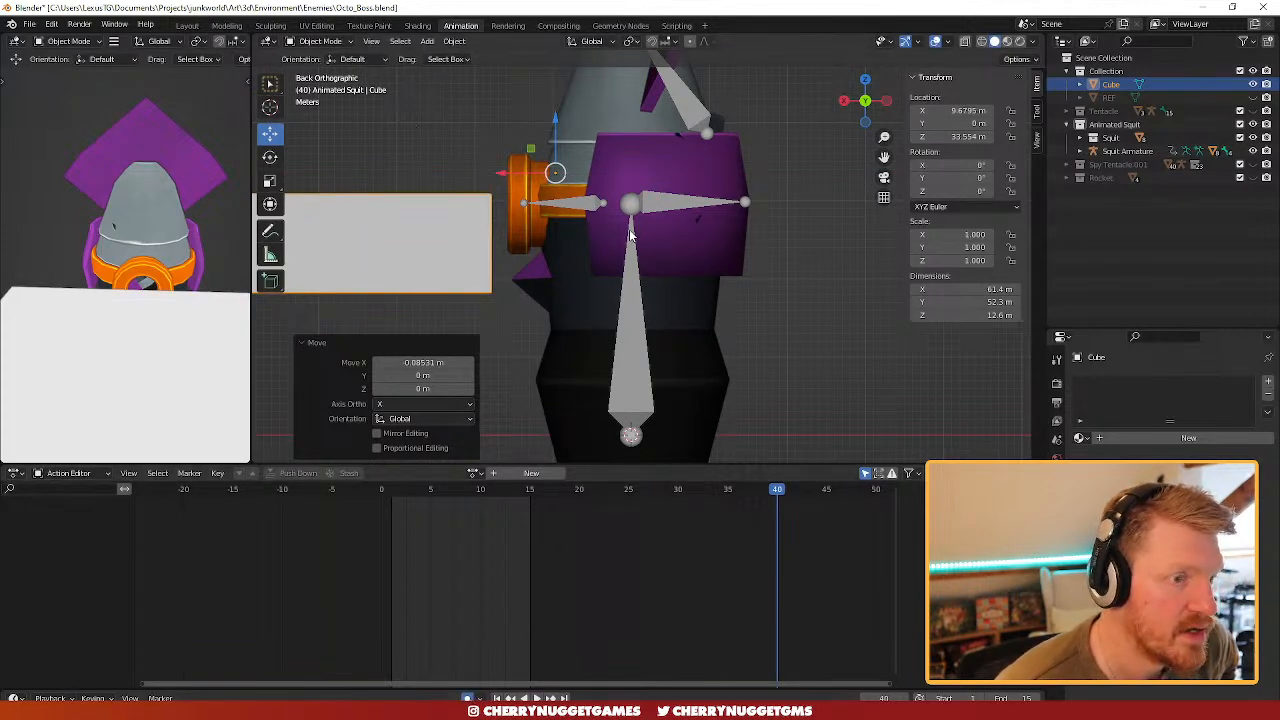
- Select the Squit Armature, put it in Pose Mode, and set the animation's end frame to 40
{"action": "left_click", "coordinate": [318, 41]}
{"action": "left_click", "coordinate": [318, 57]}
{"action": "left_click", "coordinate": [621, 312]}
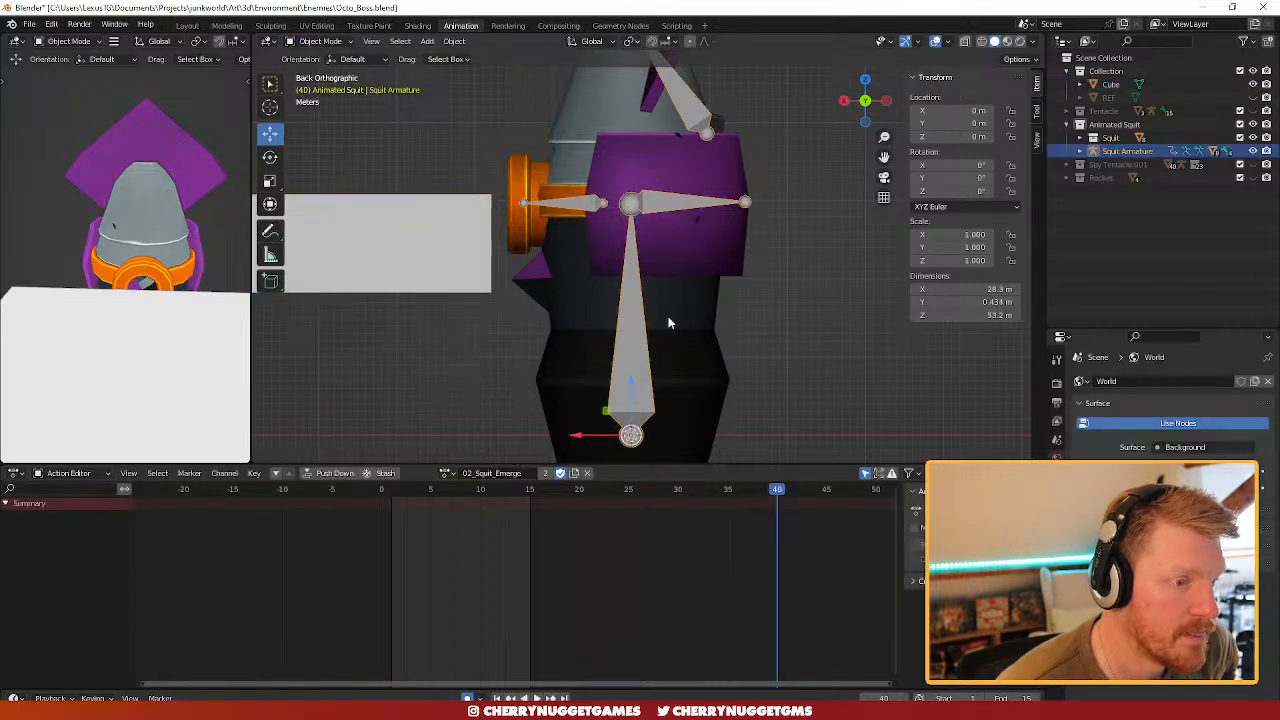
{"action": "left_click", "coordinate": [330, 41]}
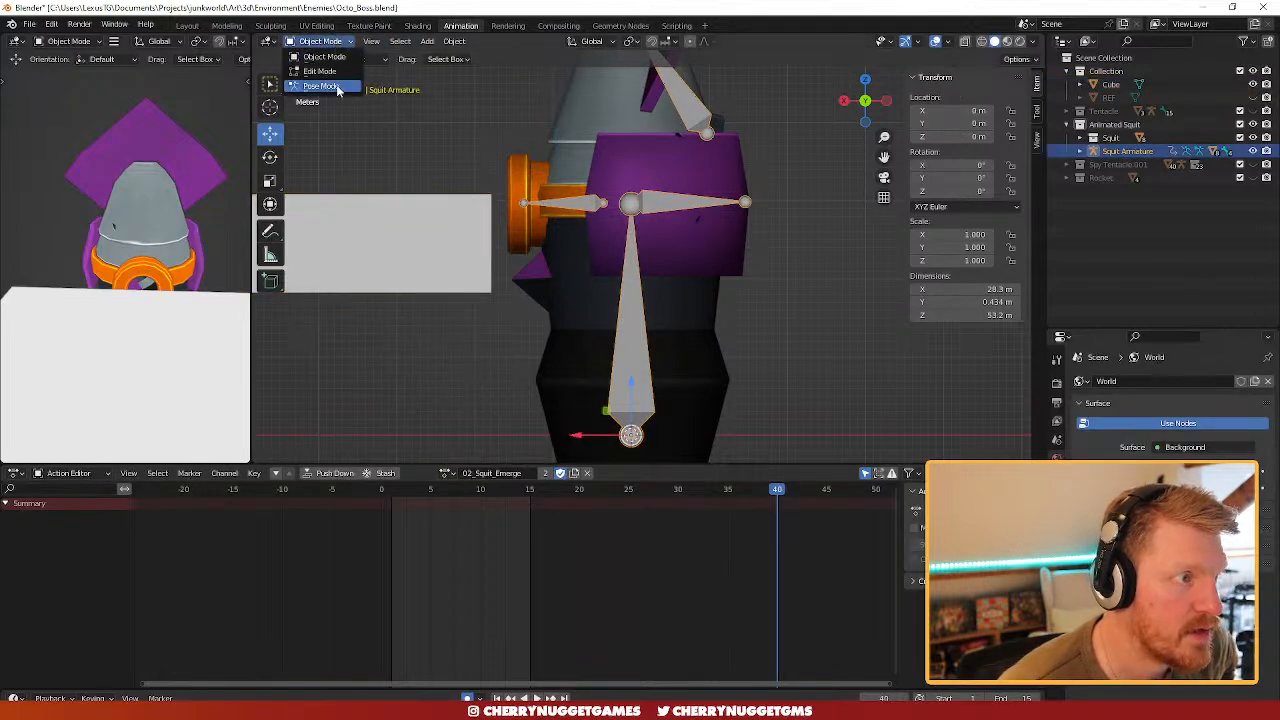
{"action": "left_click", "coordinate": [320, 86]}
{"action": "scroll", "coordinate": [655, 290], "scroll_direction": "down", "scroll_amount": 3}
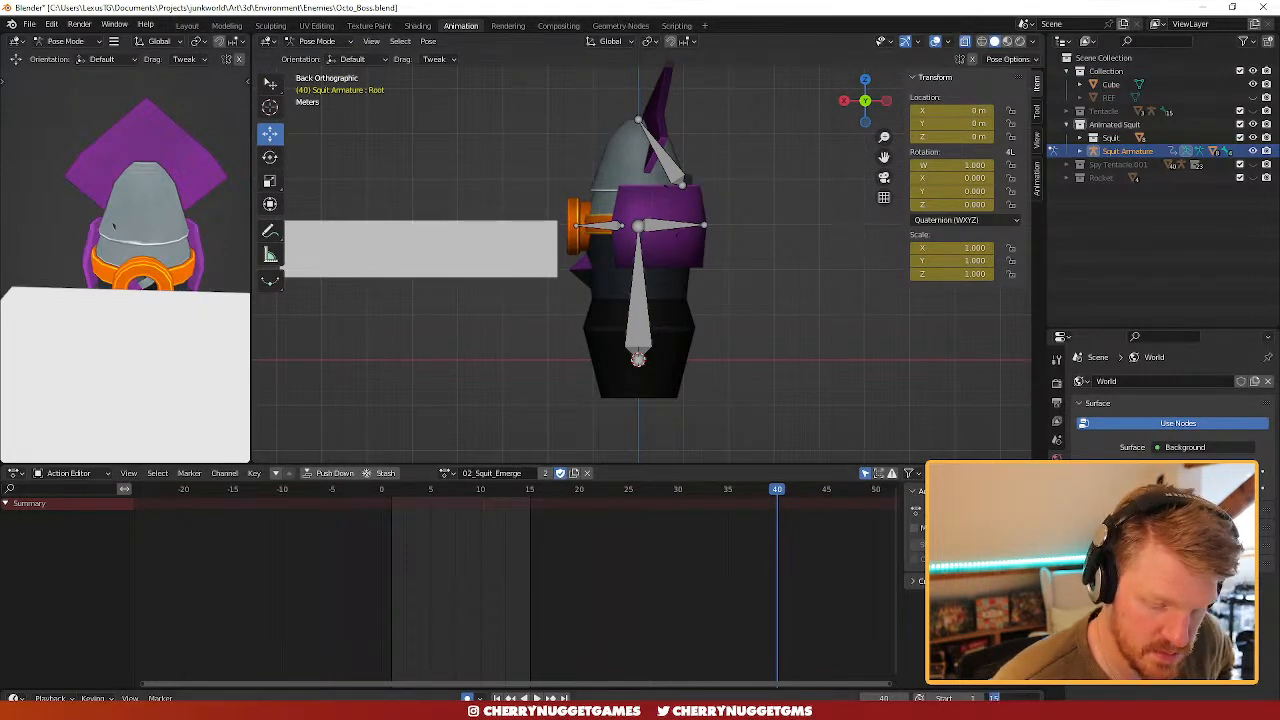
{"action": "type", "text": "40"}
{"action": "key", "text": "Return"}
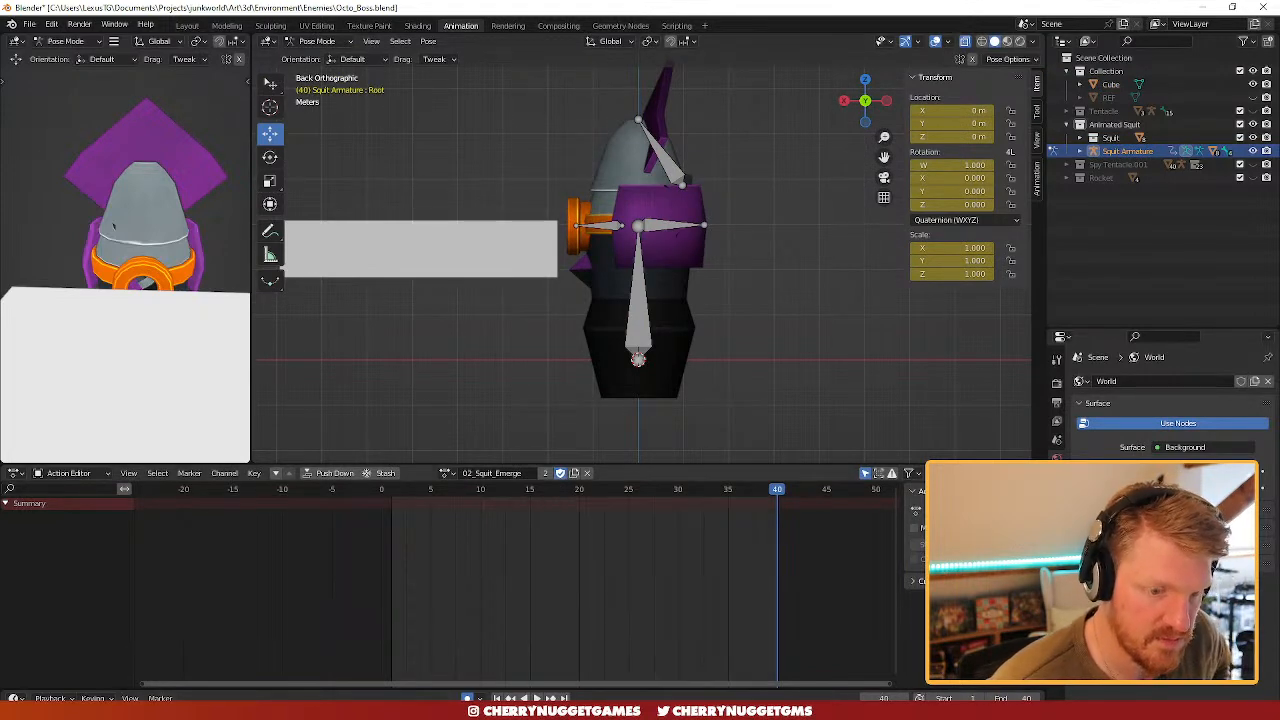
- Shift the Root bone away from the cube at frame 30 to about X -5.16 m, and play the emerge animation
{"action": "left_click", "coordinate": [645, 313]}
{"action": "left_click_drag", "start_coordinate": [779, 491], "coordinate": [510, 490]}
{"action": "key", "text": "space"}
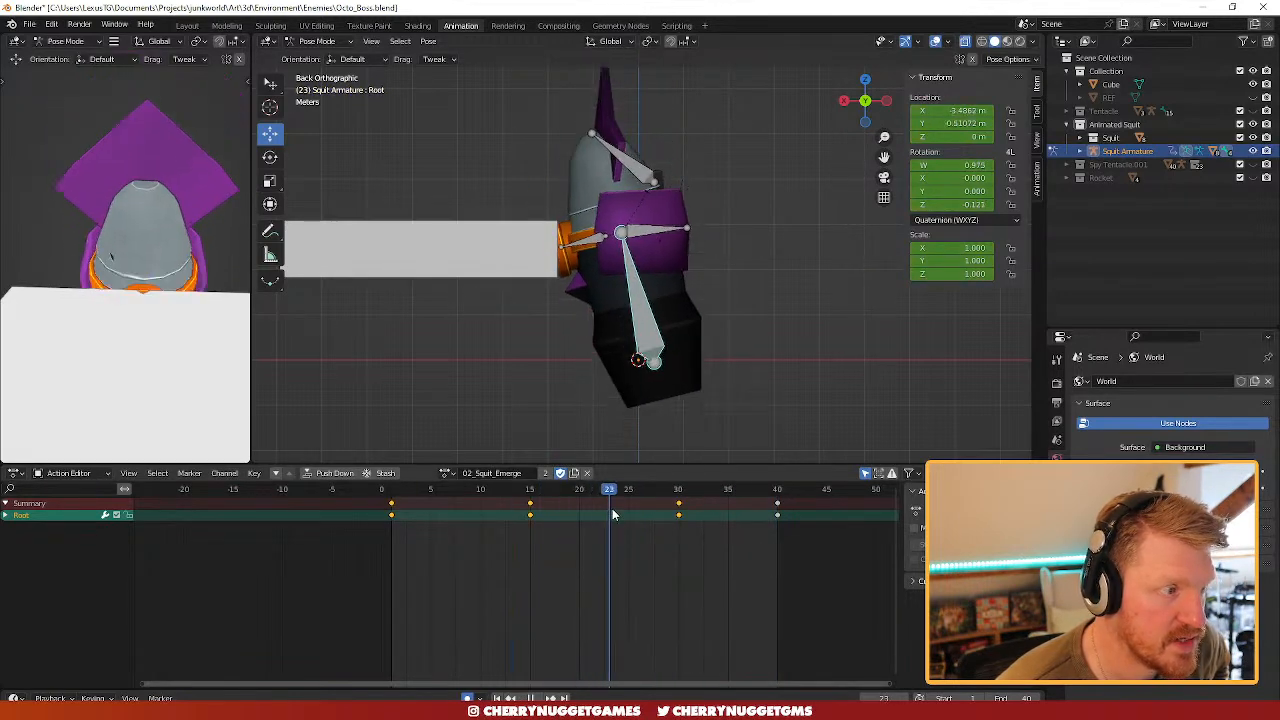
{"action": "left_click_drag", "start_coordinate": [616, 512], "coordinate": [677, 515]}
{"action": "key", "text": "space"}
{"action": "left_click_drag", "start_coordinate": [604, 306], "coordinate": [627, 305]}
{"action": "left_click_drag", "start_coordinate": [684, 494], "coordinate": [392, 456]}
{"action": "key", "text": "space"}
- Try rotating the Root bone about 8.19° at frame 35 and play the animation back
{"action": "left_click_drag", "start_coordinate": [603, 462], "coordinate": [777, 491]}
{"action": "key", "text": "r"}
{"action": "left_click", "coordinate": [711, 356]}
{"action": "key", "text": "space"}
{"action": "left_click_drag", "start_coordinate": [604, 499], "coordinate": [728, 505]}
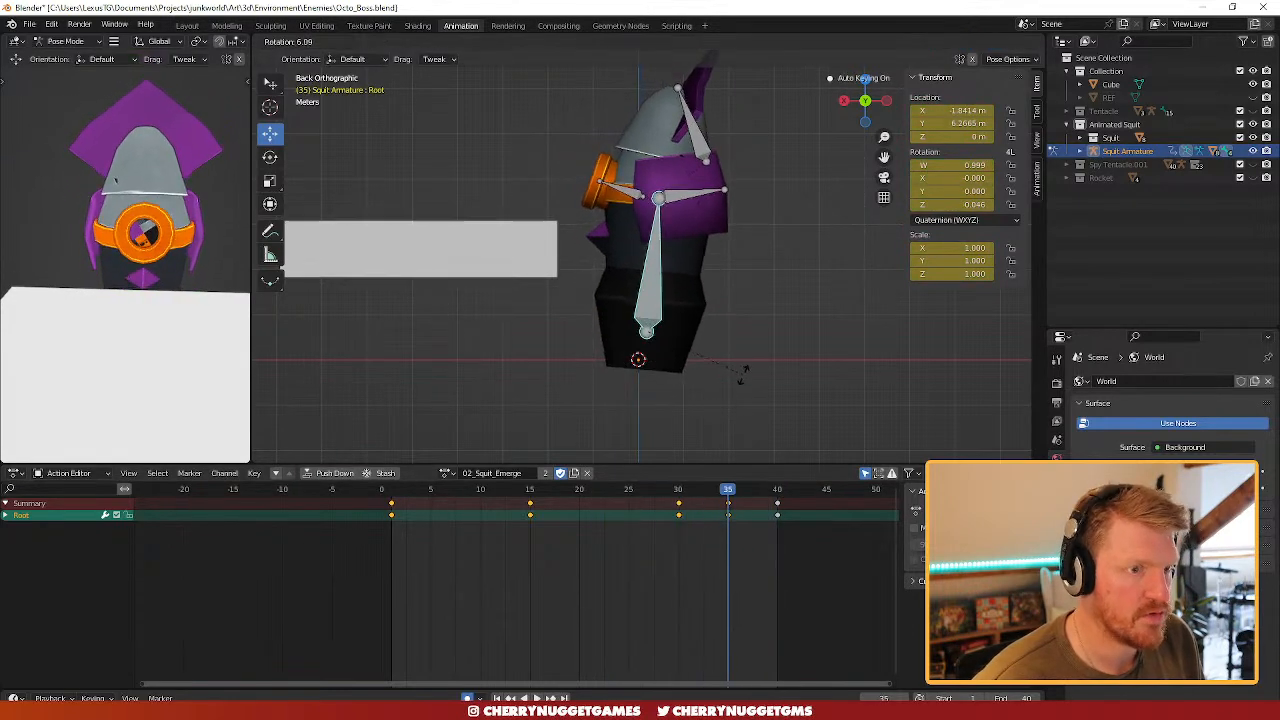
{"action": "left_click", "coordinate": [741, 382]}
{"action": "left_click_drag", "start_coordinate": [797, 499], "coordinate": [723, 473]}
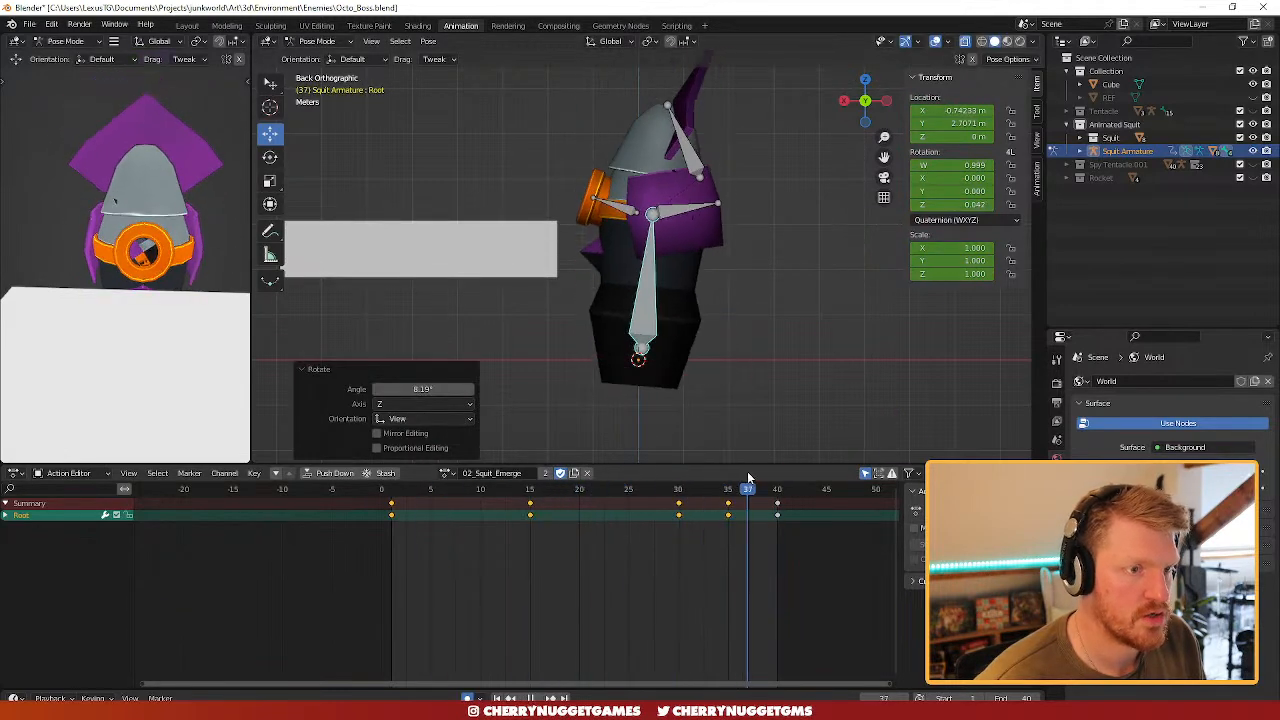
{"action": "key", "text": "space"}
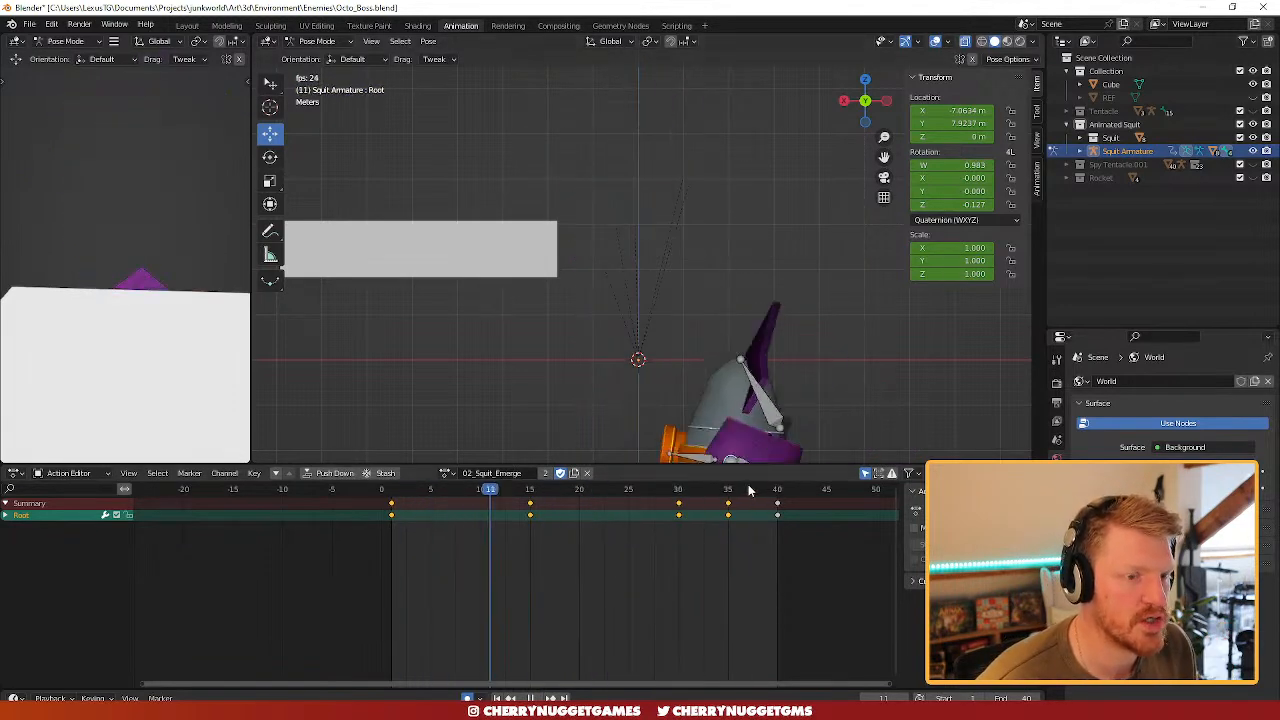
{"action": "key", "text": "space"}
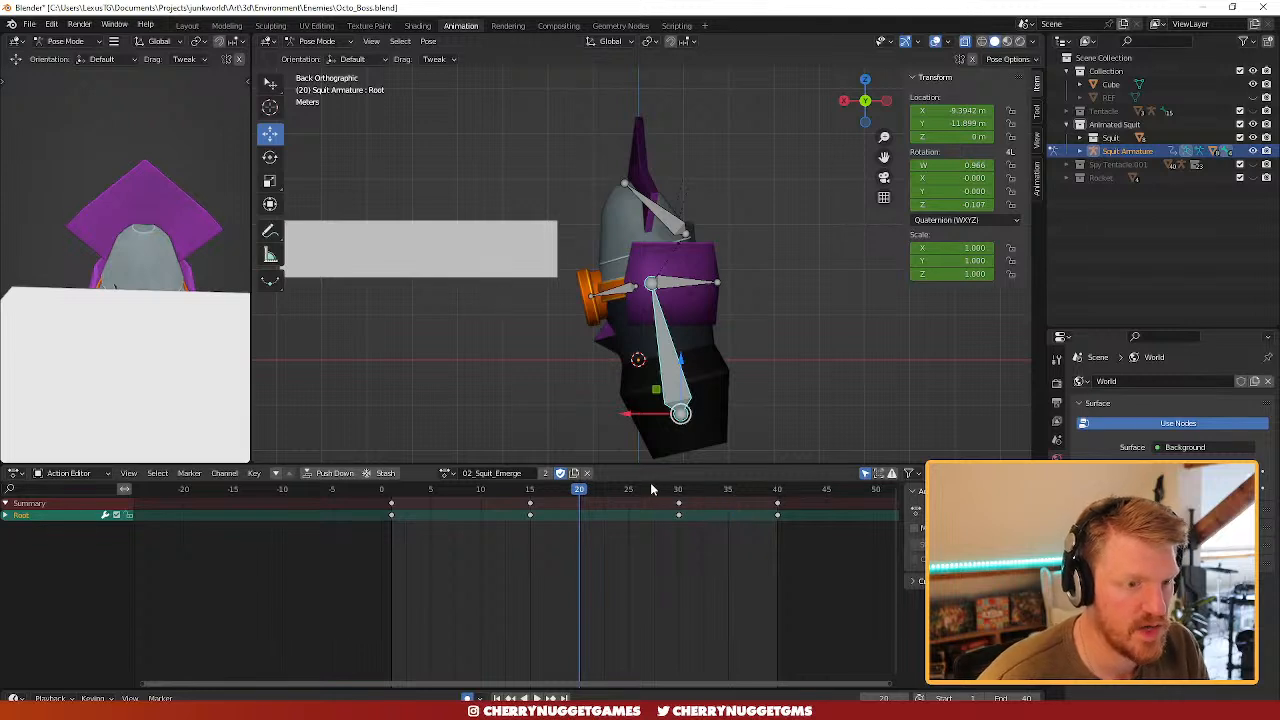
- At frame 30, raise the Root bone about 2.8 m and tilt it roughly 9° further toward the cube
{"action": "key", "text": "space"}
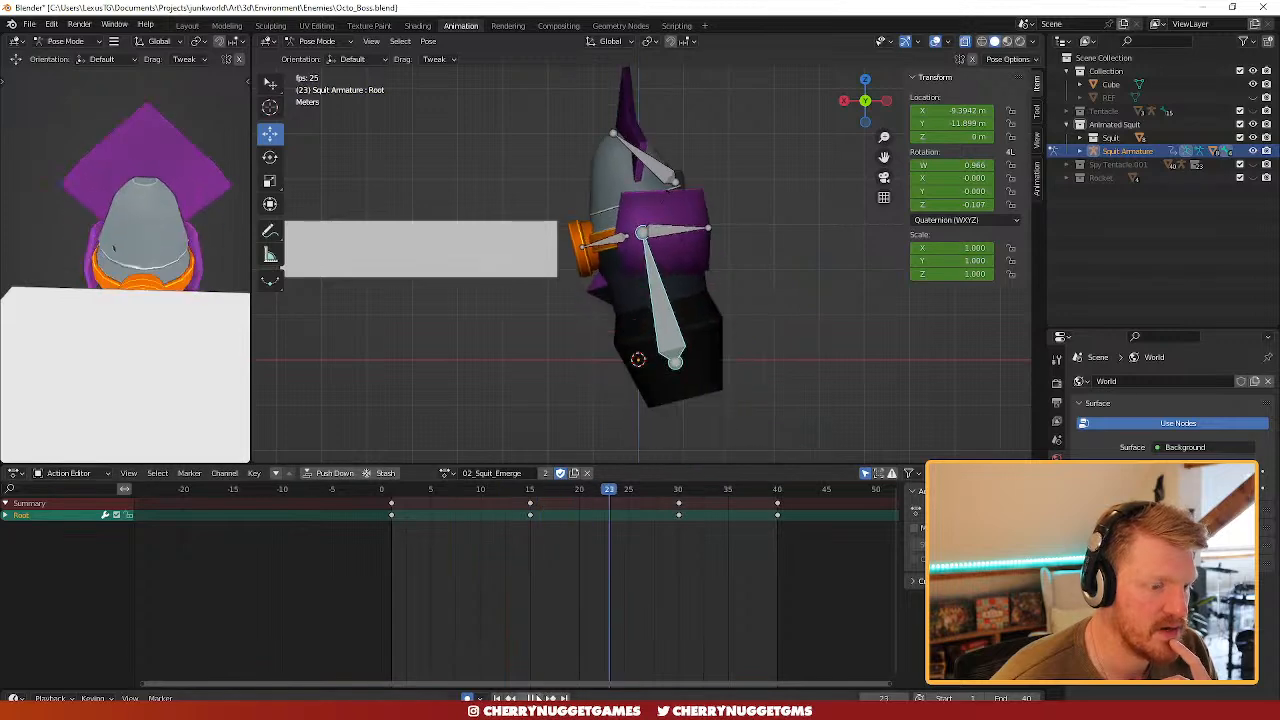
{"action": "key", "text": "space"}
{"action": "left_click_drag", "start_coordinate": [529, 497], "coordinate": [675, 495]}
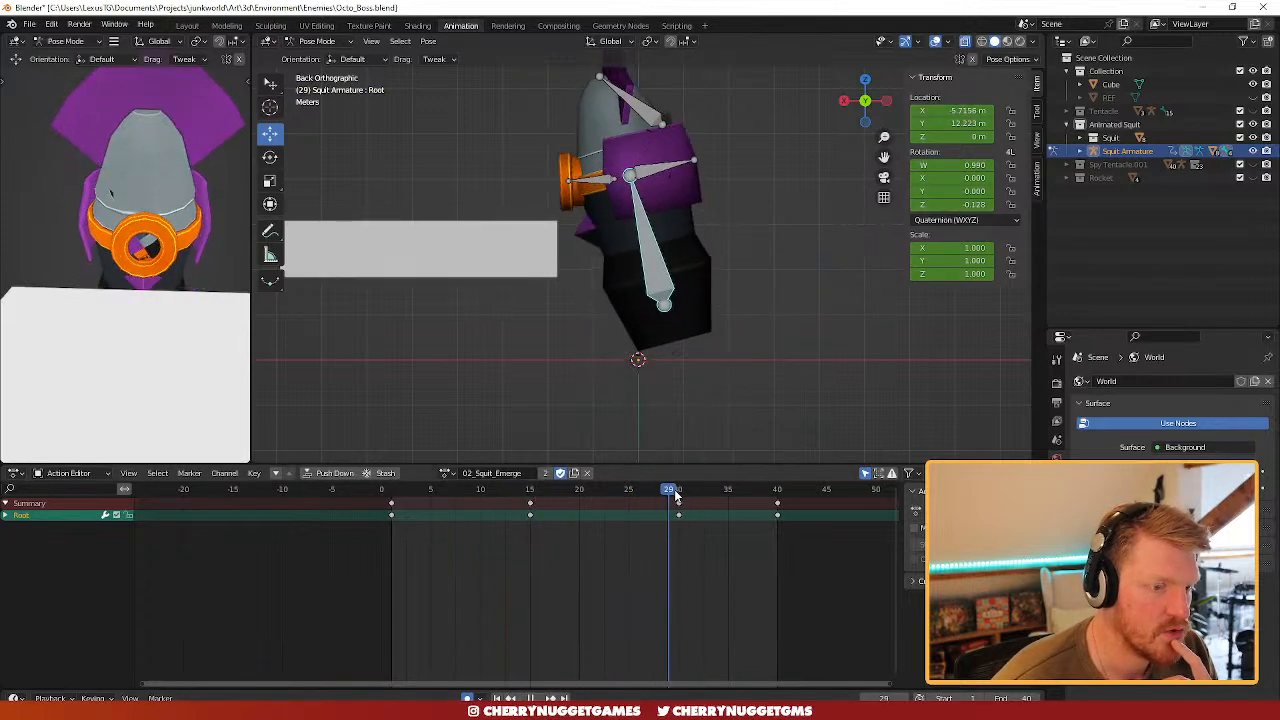
{"action": "key", "text": "g"}
{"action": "key", "text": "z"}
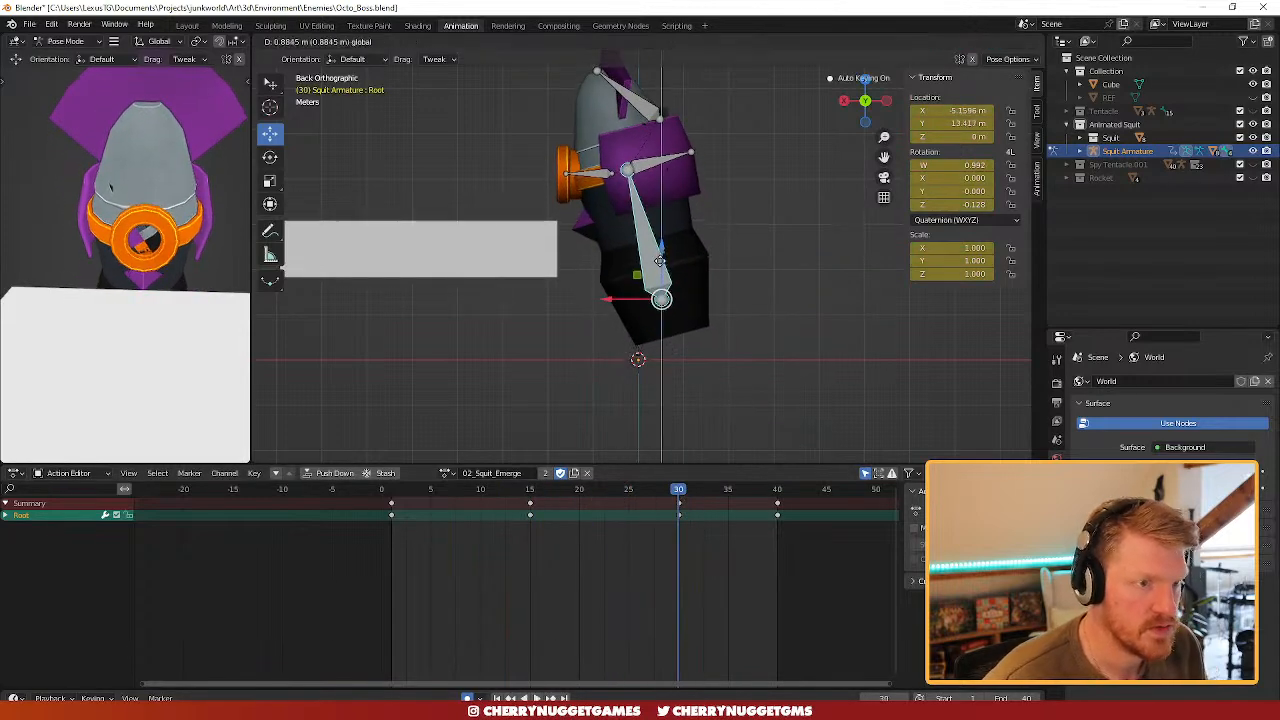
{"action": "left_click", "coordinate": [659, 253]}
{"action": "key", "text": "r"}
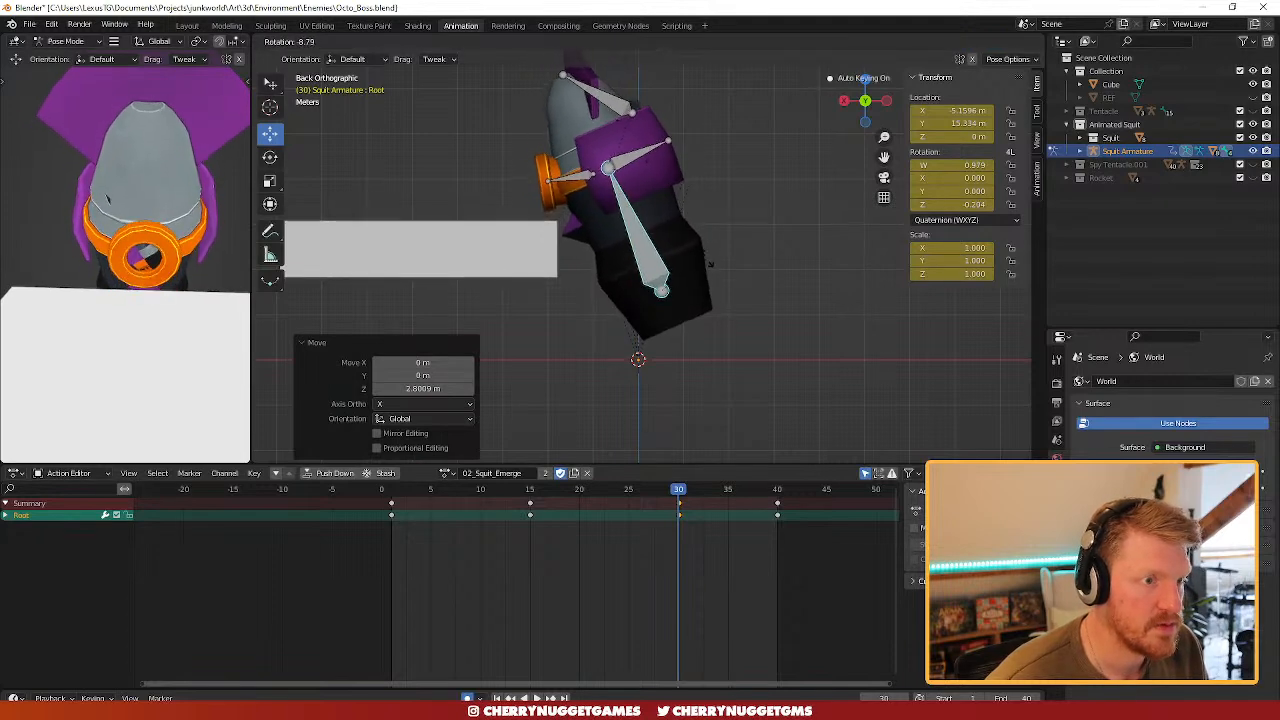
{"action": "left_click", "coordinate": [668, 475]}
- Try rotating the Root bone back about 5.79° at frame 25 and play the motion
{"action": "left_click_drag", "start_coordinate": [680, 497], "coordinate": [629, 497]}
{"action": "key", "text": "r"}
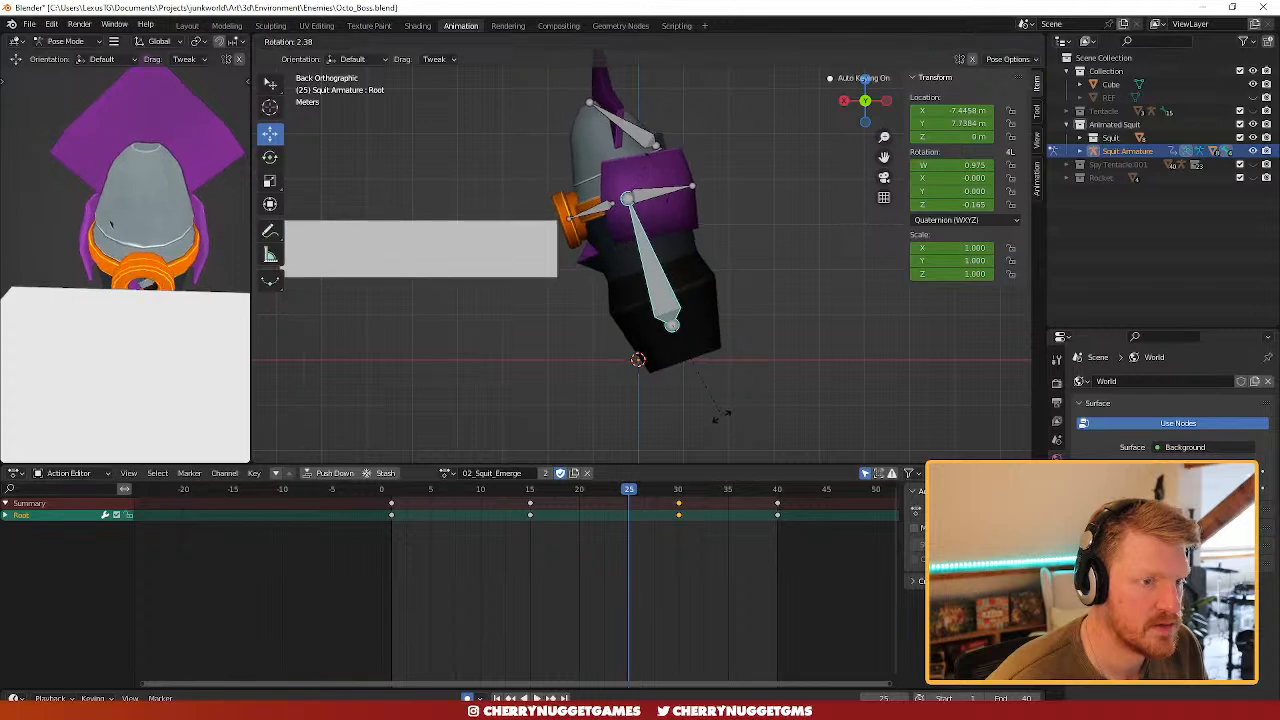
{"action": "left_click", "coordinate": [718, 425]}
{"action": "key", "text": "space"}
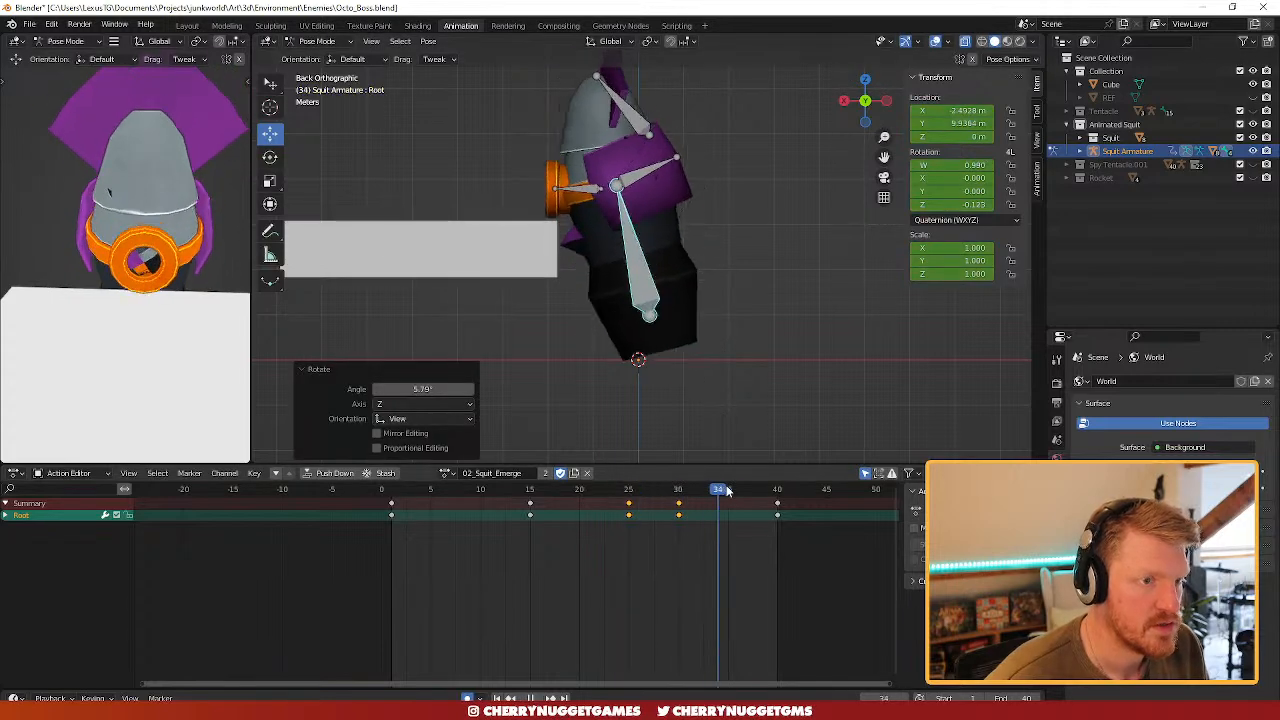
- Try rotating the Root bone about 7.73° at frame 35 and replay the emerge animation
{"action": "left_click_drag", "start_coordinate": [788, 482], "coordinate": [726, 480]}
{"action": "key", "text": "r"}
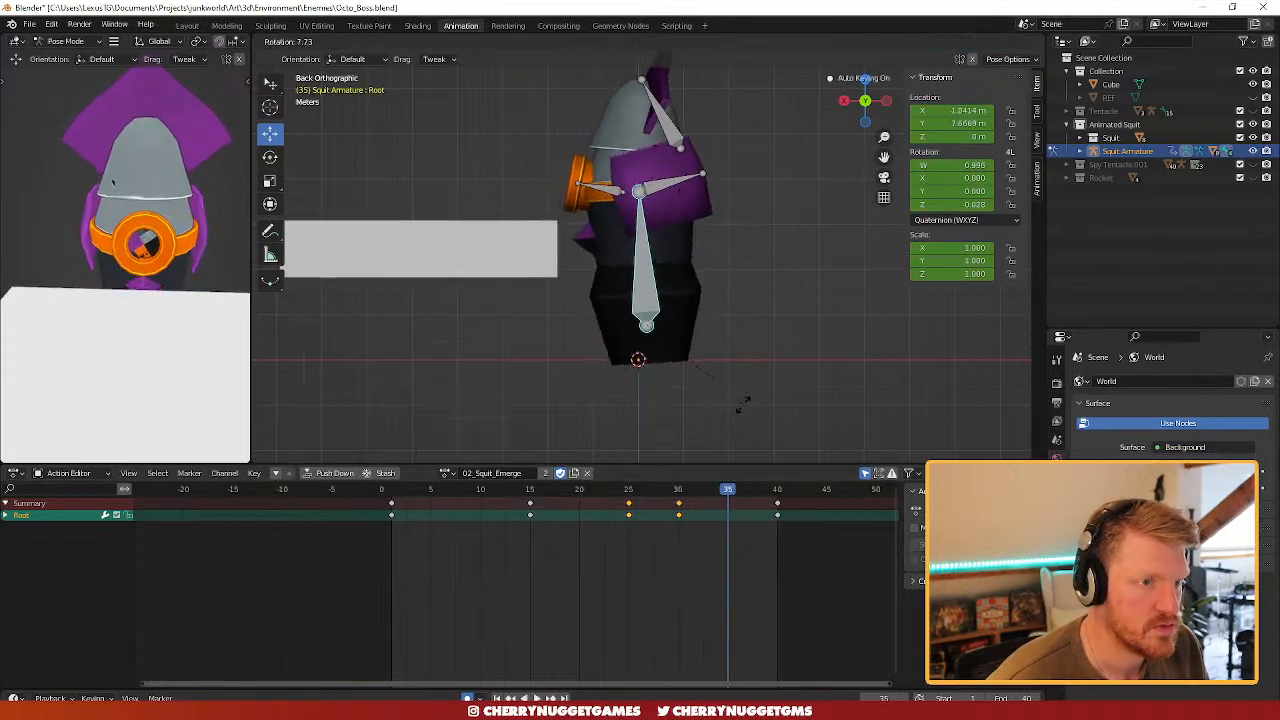
{"action": "left_click", "coordinate": [742, 404]}
{"action": "key", "text": "space"}
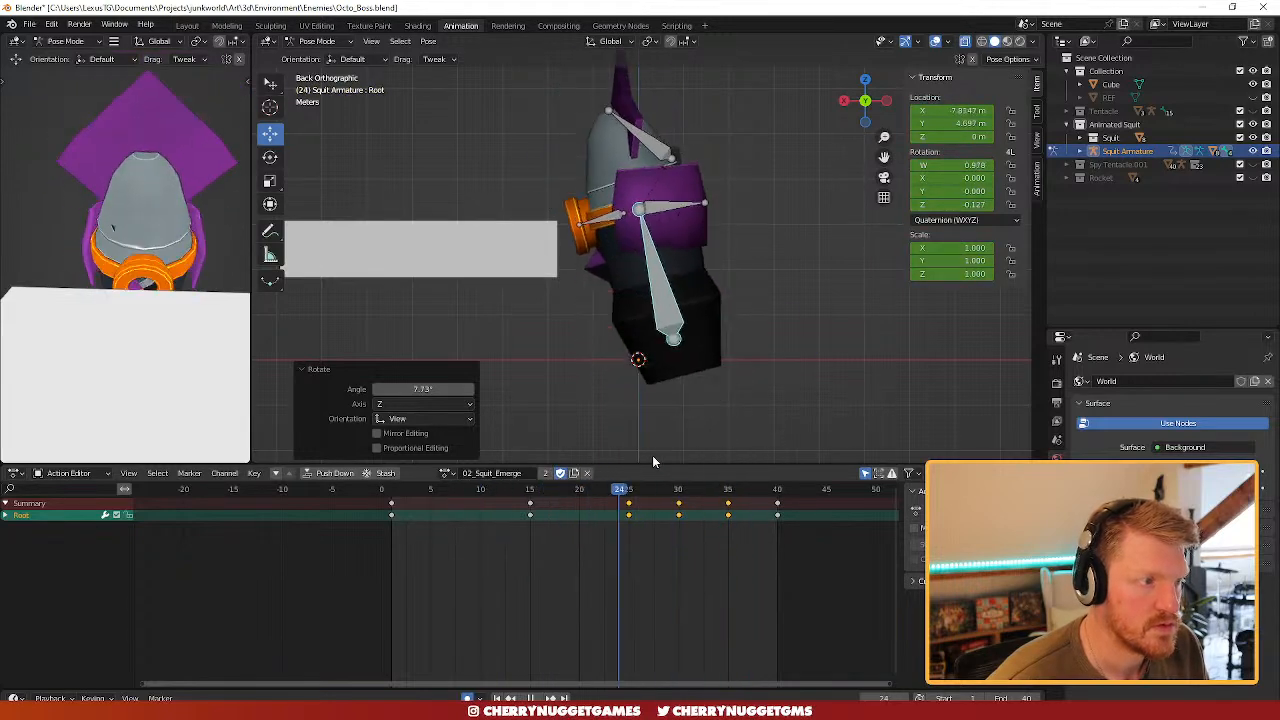
{"action": "key", "text": "space"}
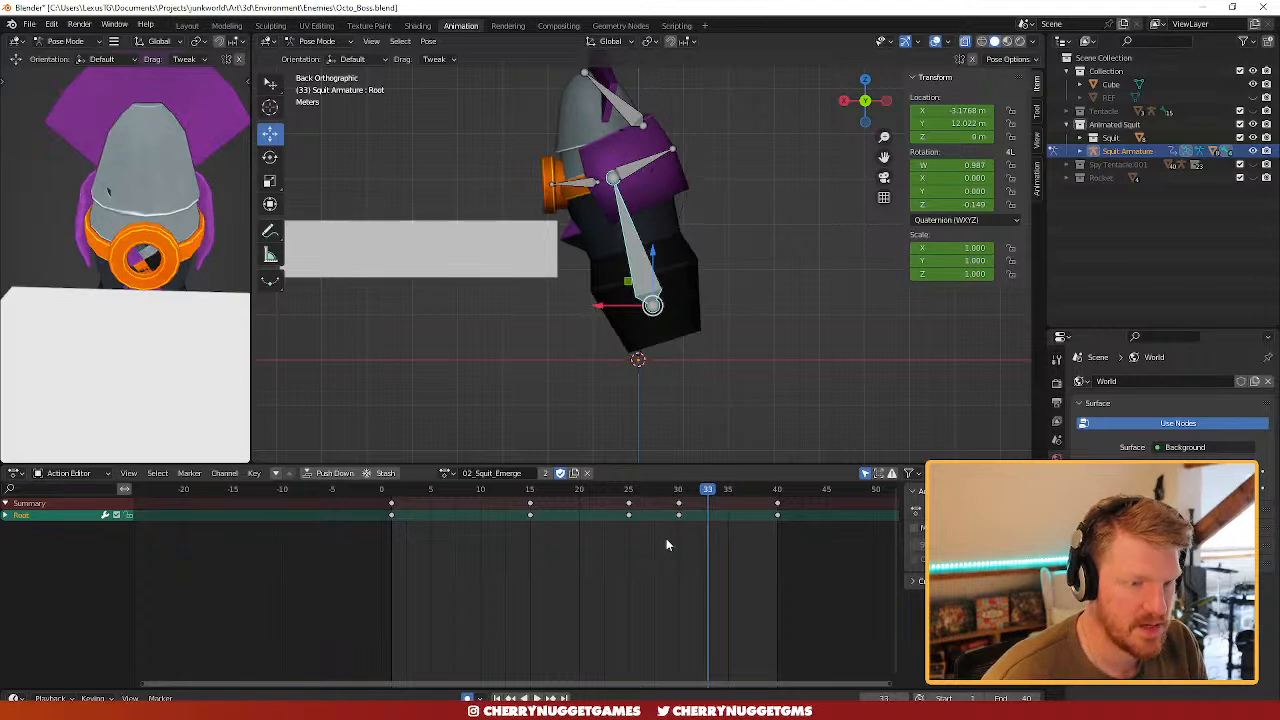
- Adjust the Root bone's rotation at frame 30 and review the motion through frame 40
{"action": "left_click_drag", "start_coordinate": [644, 496], "coordinate": [702, 494]}
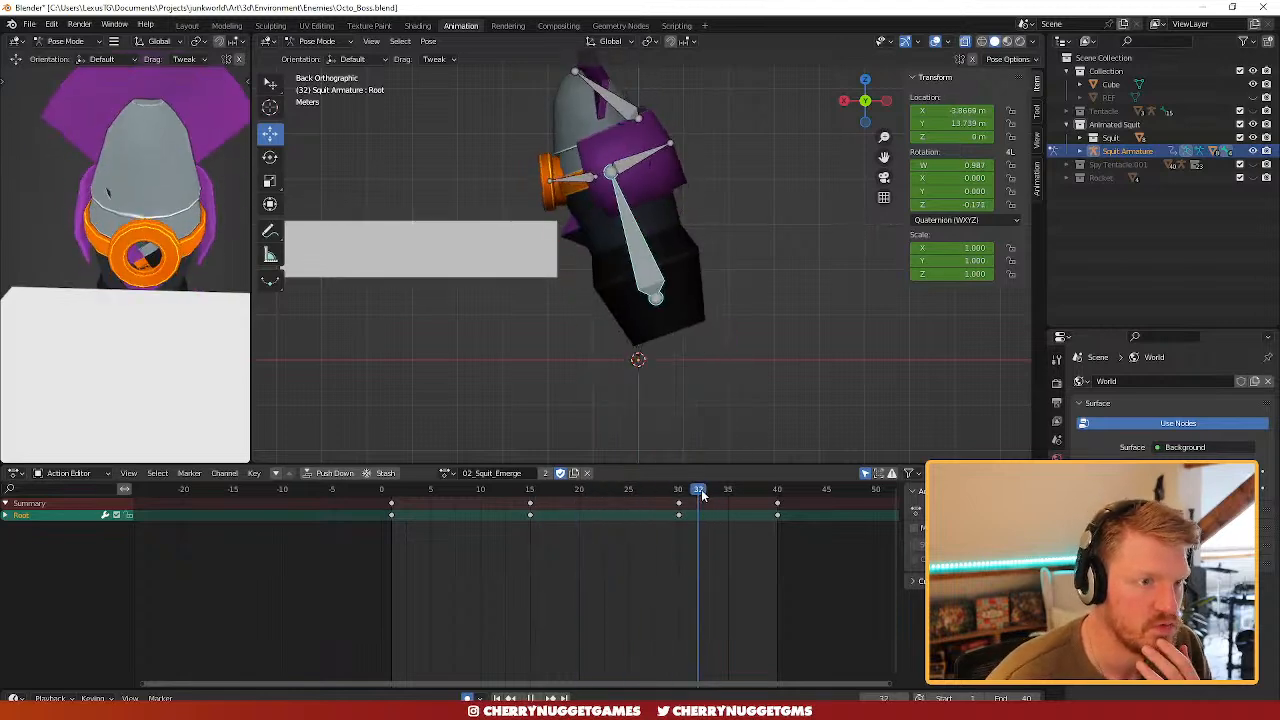
{"action": "left_click", "coordinate": [747, 421]}
{"action": "left_click_drag", "start_coordinate": [650, 492], "coordinate": [778, 494]}
{"action": "key", "text": "r"}
{"action": "left_click", "coordinate": [745, 355]}
- Hide the Collection containing the reference cube and collapse it in the Outliner
{"action": "left_click", "coordinate": [1264, 70]}
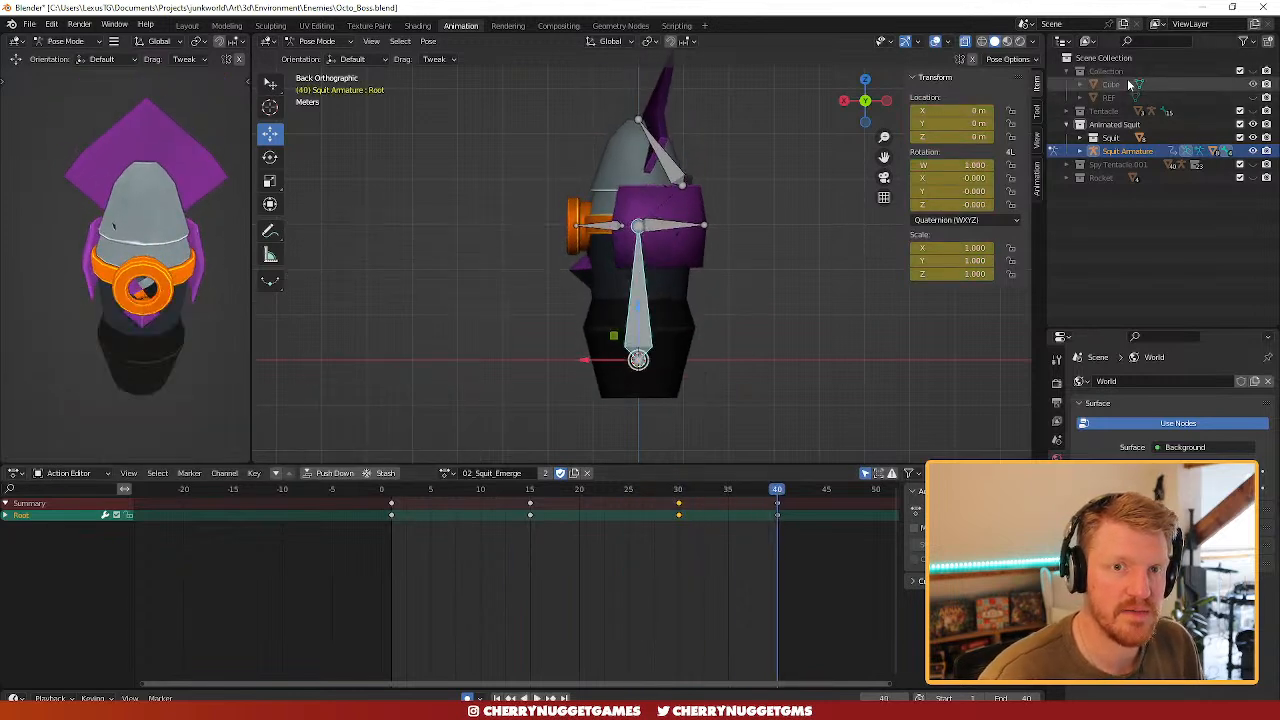
{"action": "left_click", "coordinate": [1077, 71]}
- Switch the Squit Armature from Pose Mode to Object Mode, select all of the body and its armature, and export them as FBX
{"action": "scroll", "coordinate": [632, 345], "scroll_direction": "down", "scroll_amount": 3}
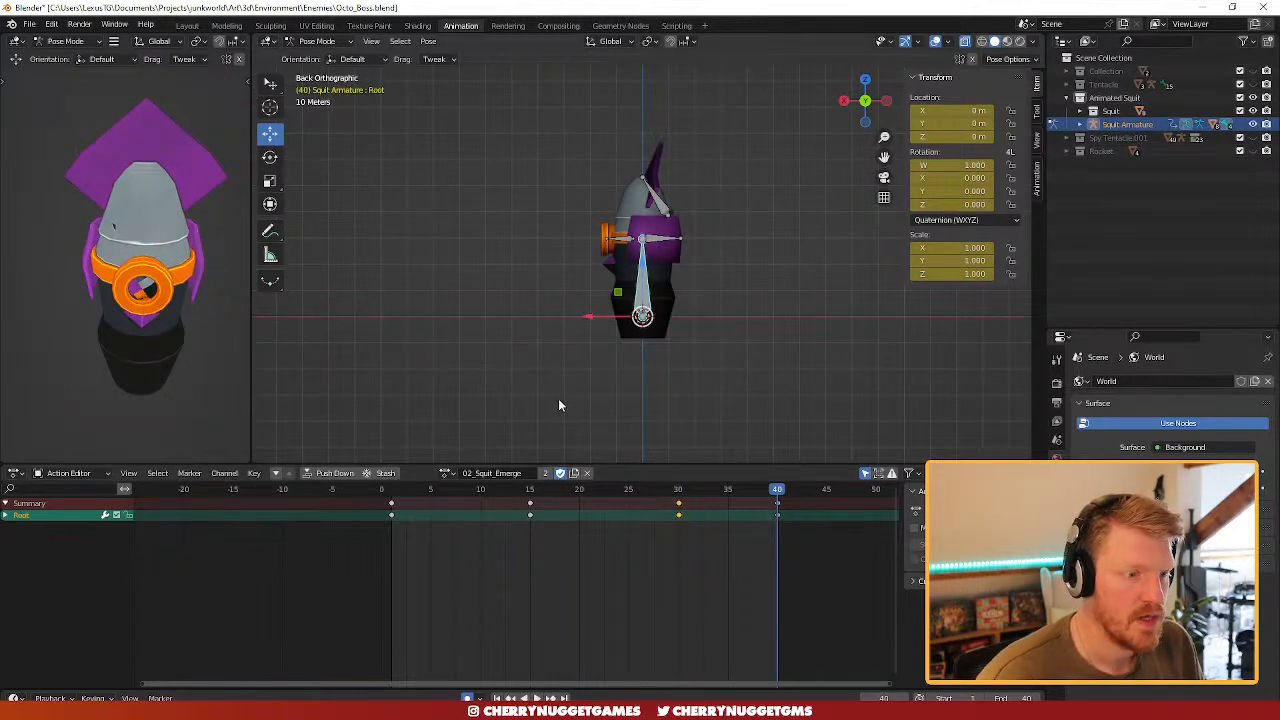
{"action": "left_click", "coordinate": [324, 57]}
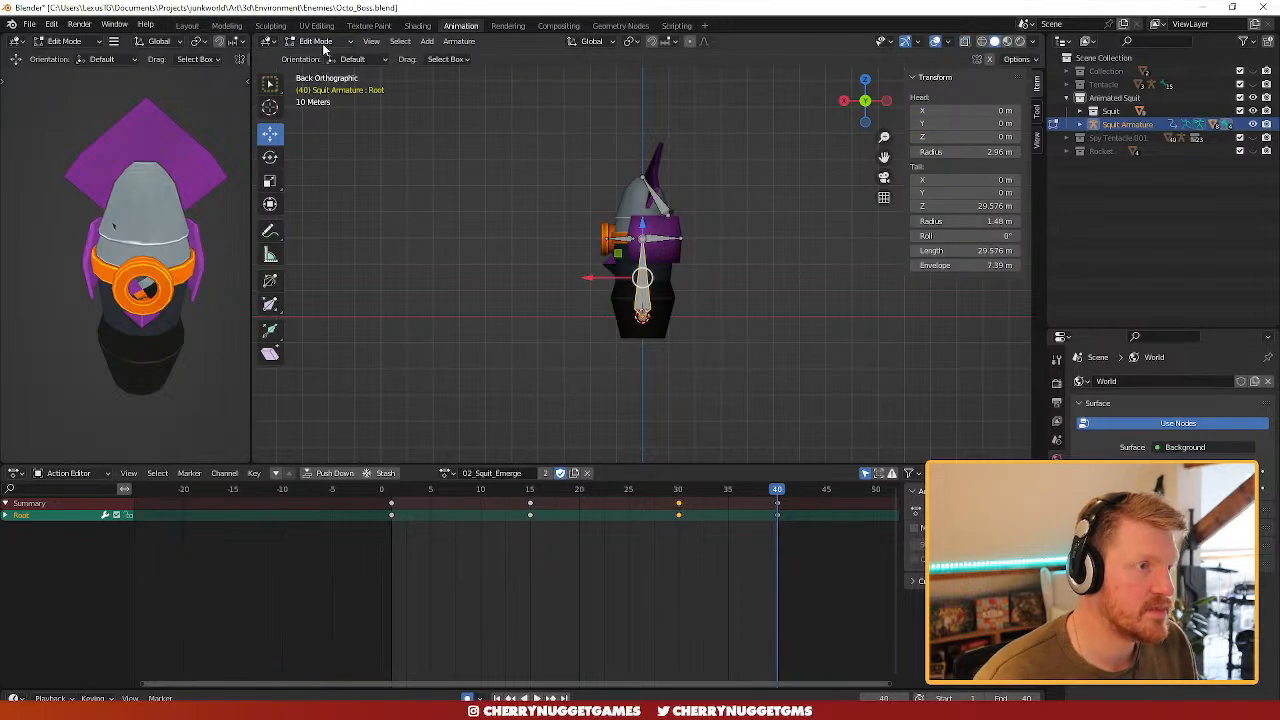
{"action": "left_click_drag", "start_coordinate": [534, 117], "coordinate": [734, 408]}
{"action": "left_click", "coordinate": [30, 24]}
{"action": "mouse_move", "coordinate": [76, 218]}
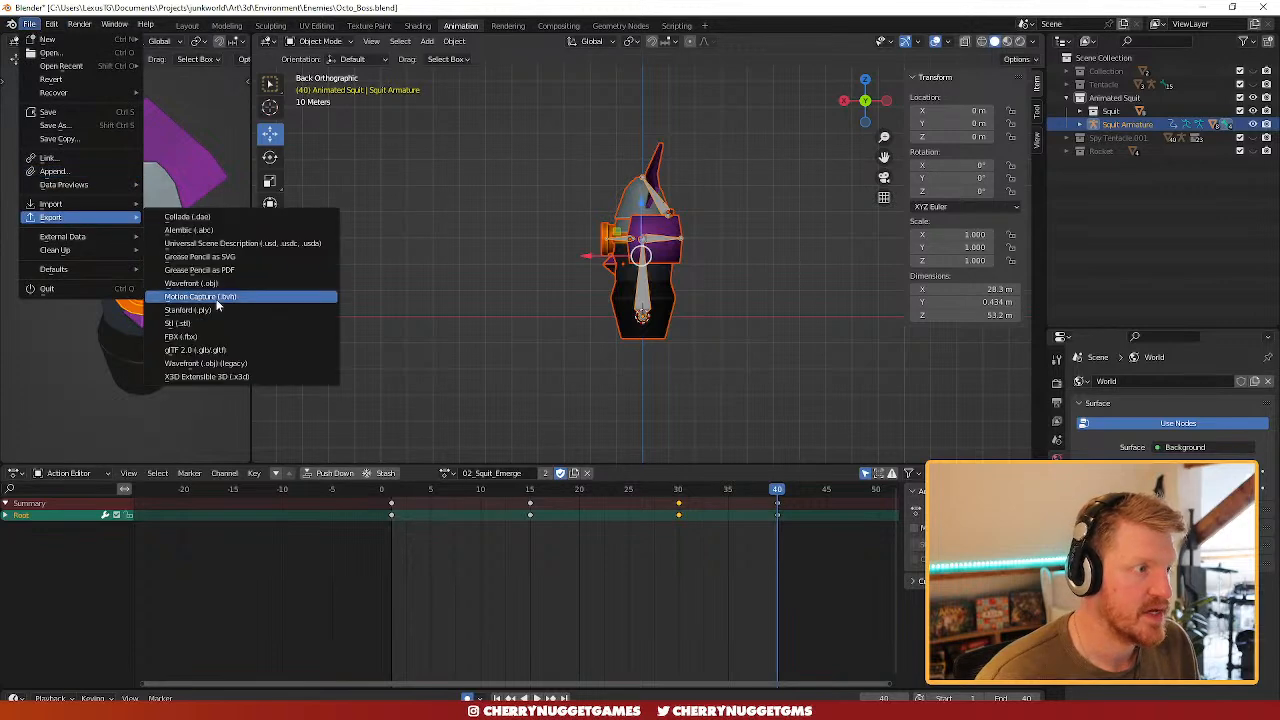
{"action": "left_click", "coordinate": [221, 337]}
{"action": "left_click", "coordinate": [855, 551]}
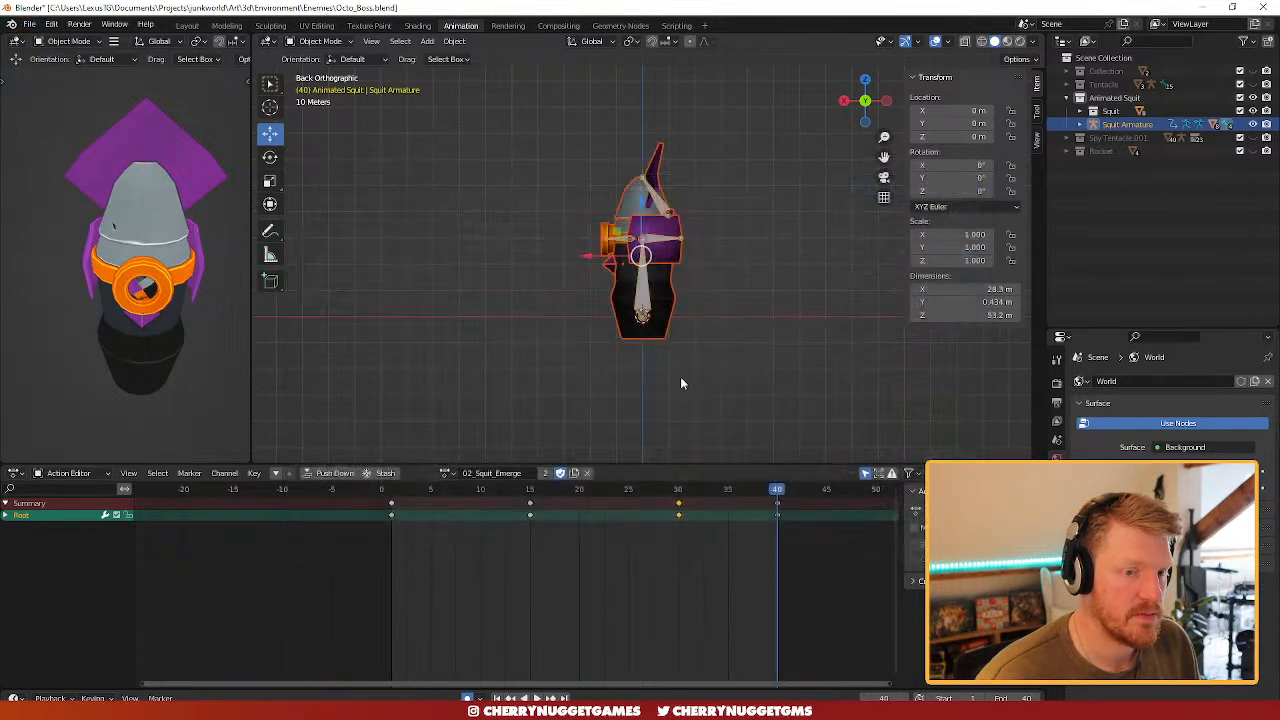
{"action": "middle_click_drag", "start_coordinate": [583, 418], "coordinate": [655, 425]}
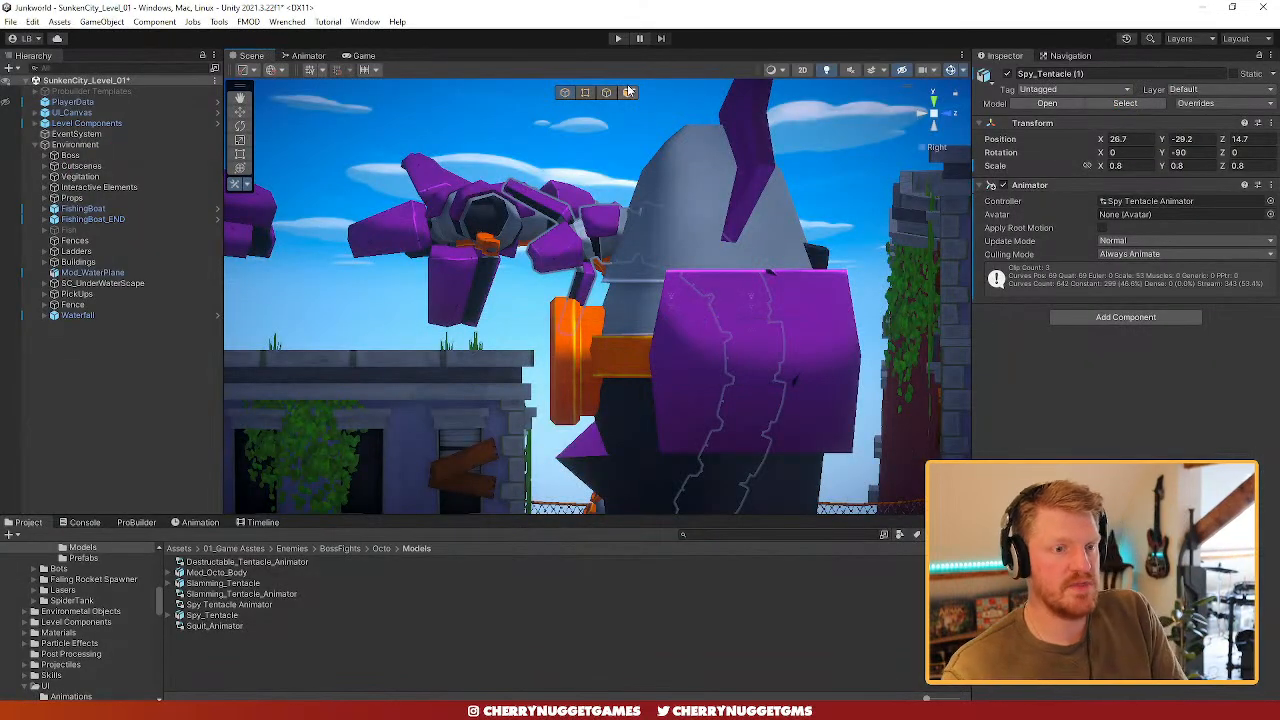
- Switch to Unity, playtest the rooftop boss fight to review the emerging boss from an angled scene view and in game, and stop the test
{"action": "left_click", "coordinate": [620, 39]}
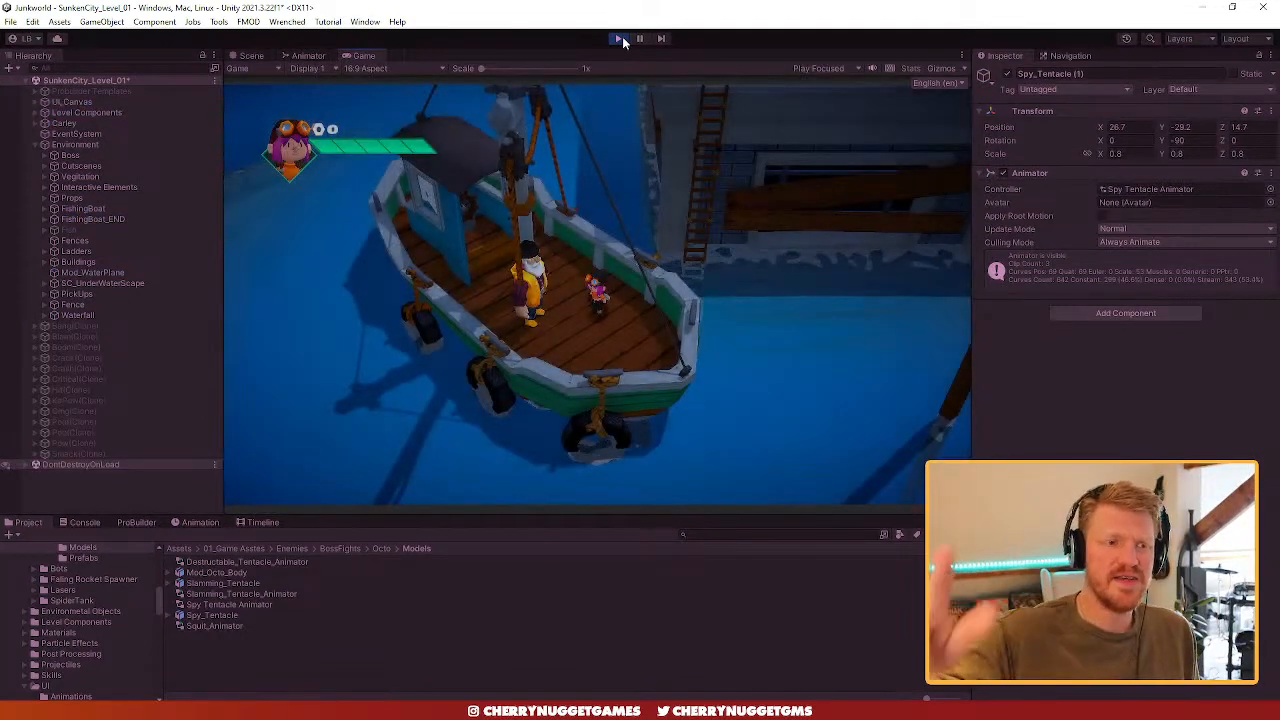
{"action": "key", "text": "space"}
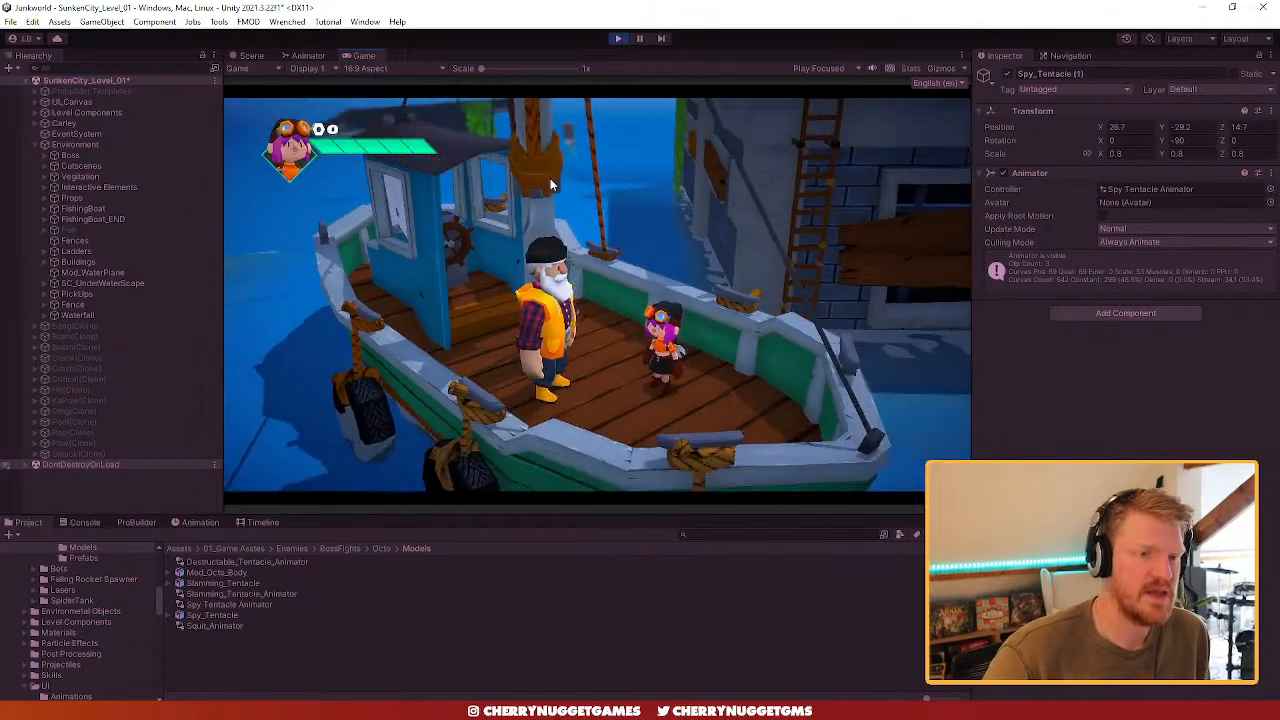
{"action": "left_click", "coordinate": [252, 57]}
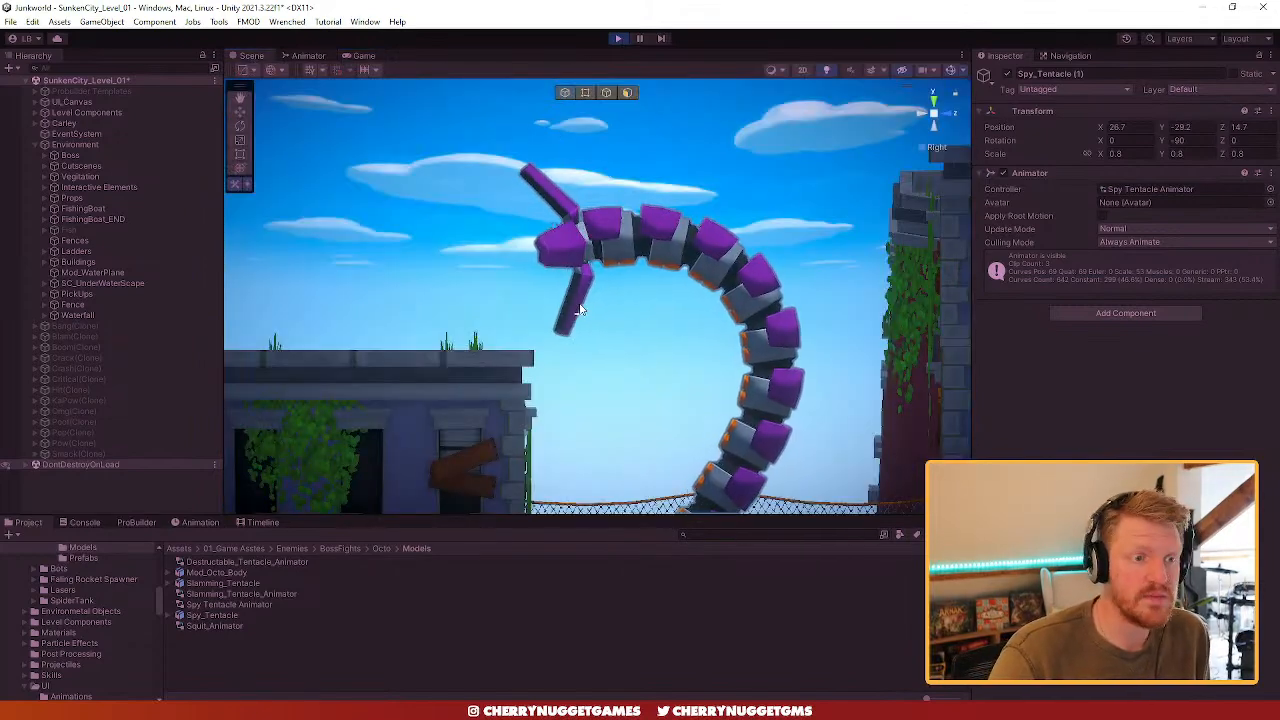
{"action": "left_click_drag", "start_coordinate": [560, 268], "coordinate": [486, 429], "text": "alt"}
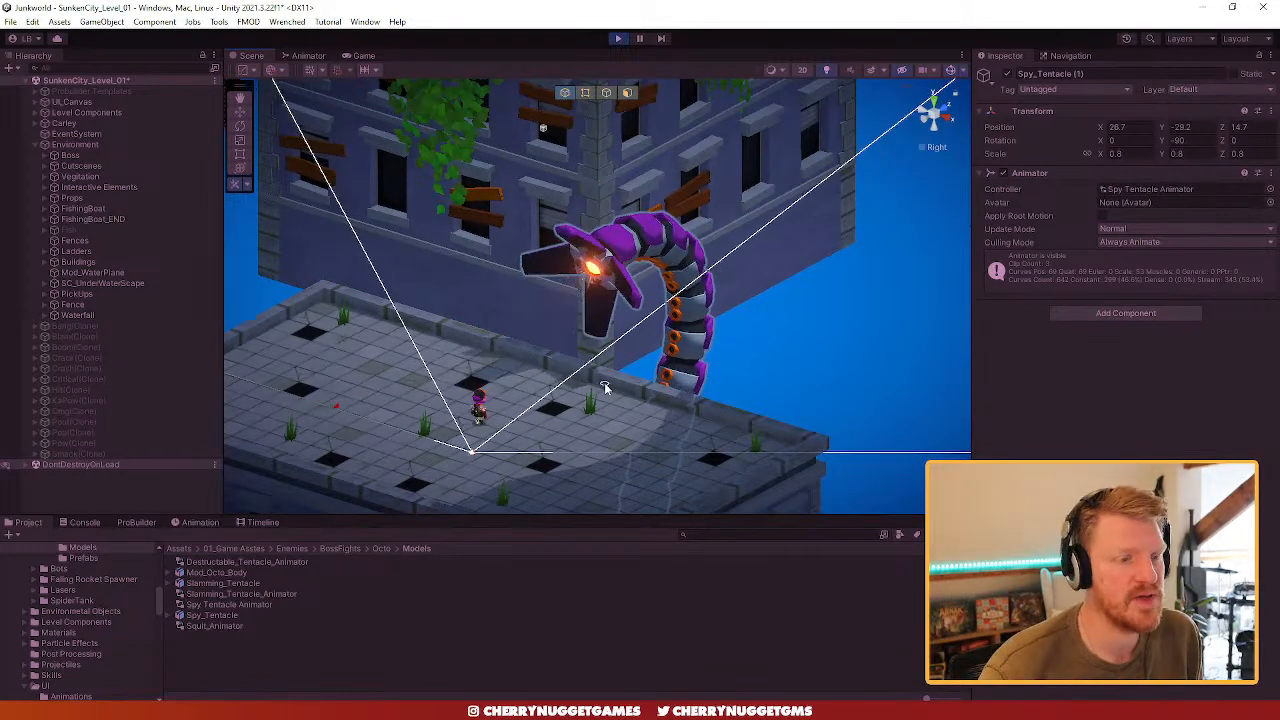
{"action": "left_click", "coordinate": [362, 56]}
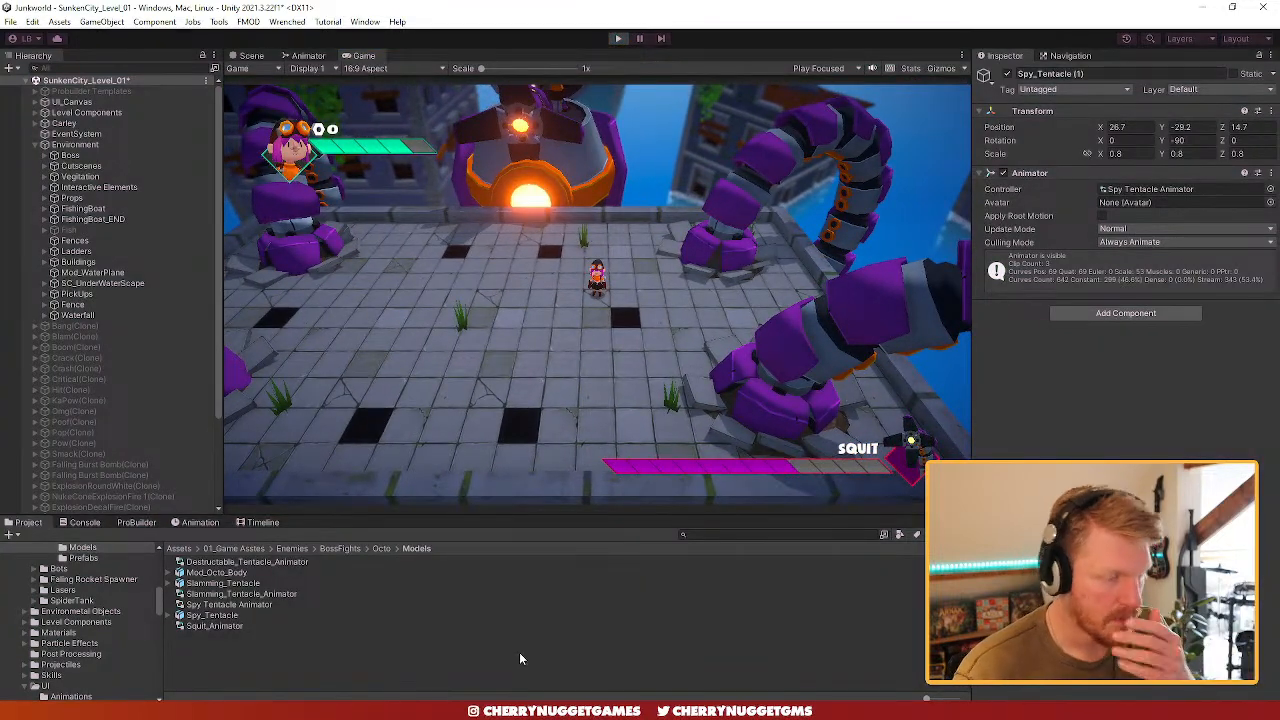
{"action": "key", "text": "ctrl+p"}
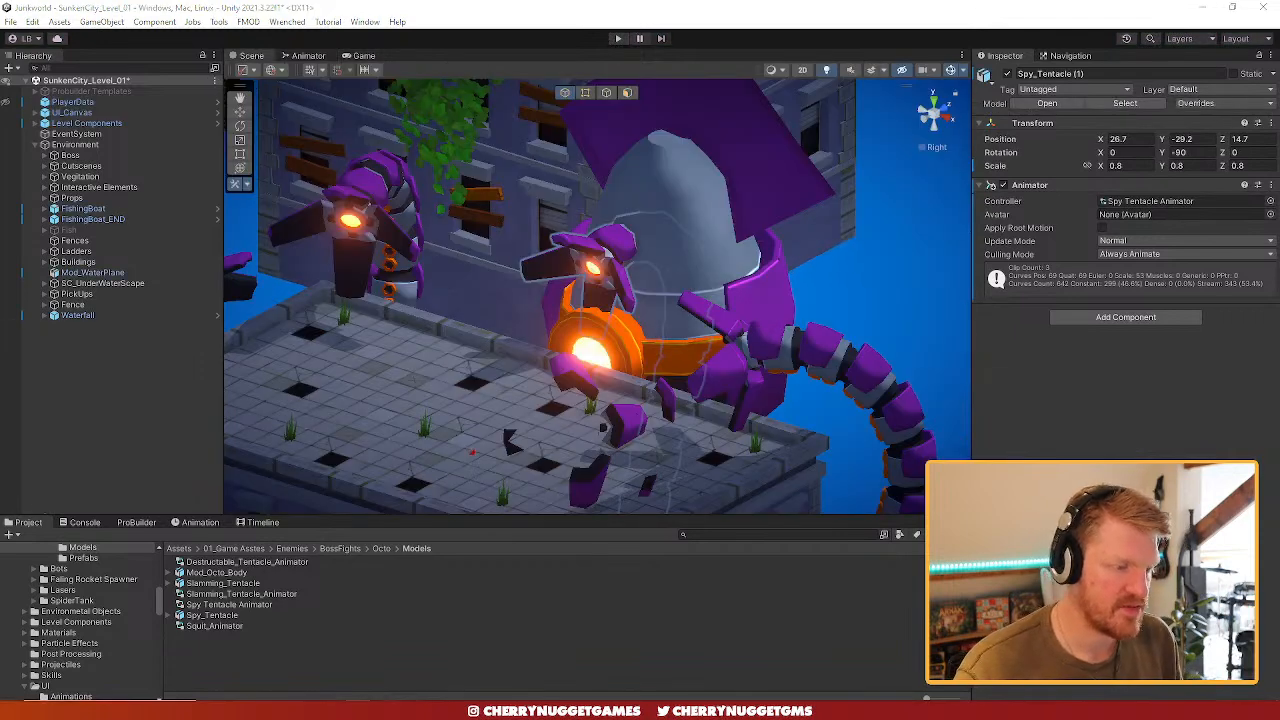
- Switch to Blender and play the 02_Squit_Emerge animation, viewing the boss from its side
{"action": "key", "text": "alt+Tab"}
{"action": "key", "text": "space"}
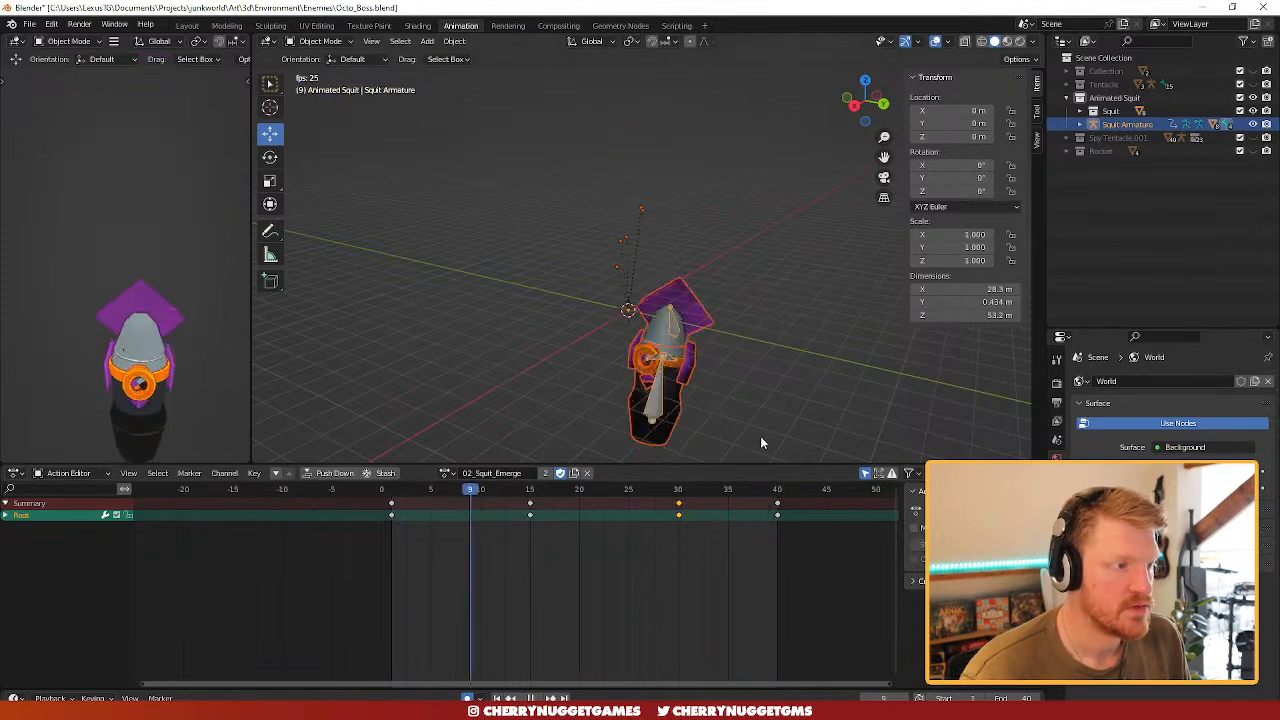
{"action": "middle_click_drag", "start_coordinate": [760, 437], "coordinate": [638, 409]}
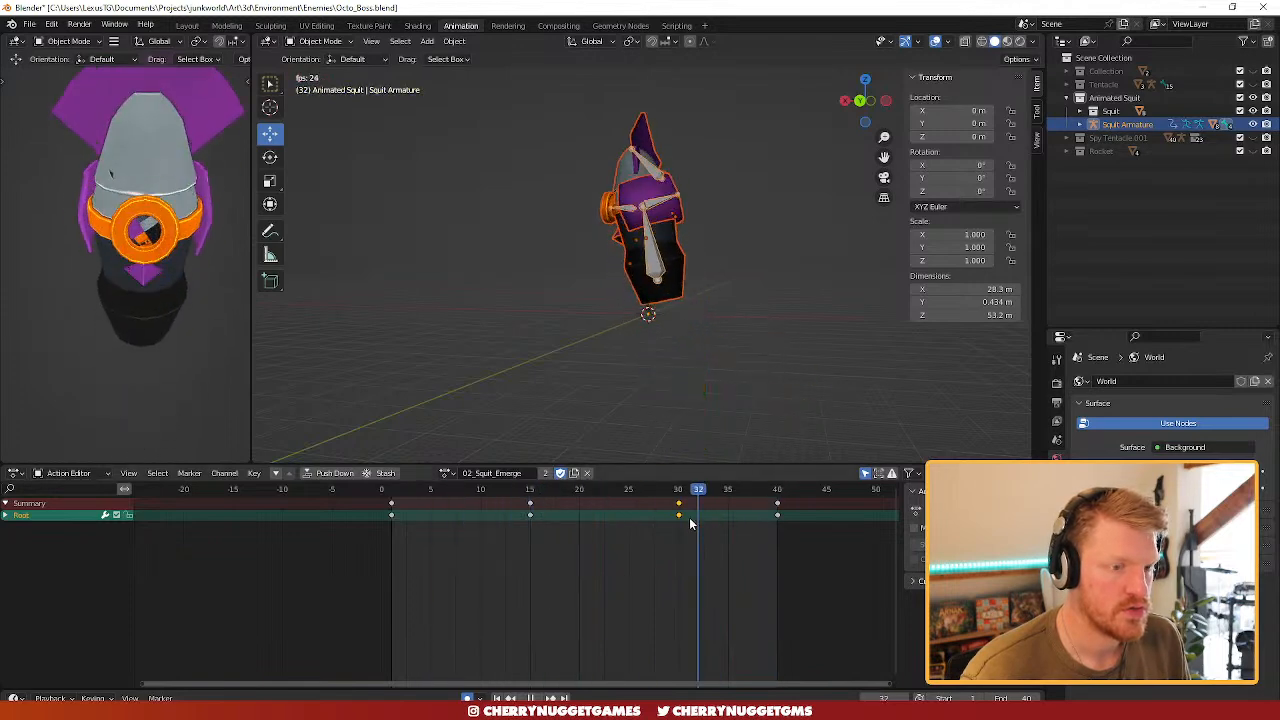
- Try moving the Root keyframe from frame 30 to frame 22 and on to frame 24, and undo both moves
{"action": "left_click_drag", "start_coordinate": [679, 504], "coordinate": [601, 514]}
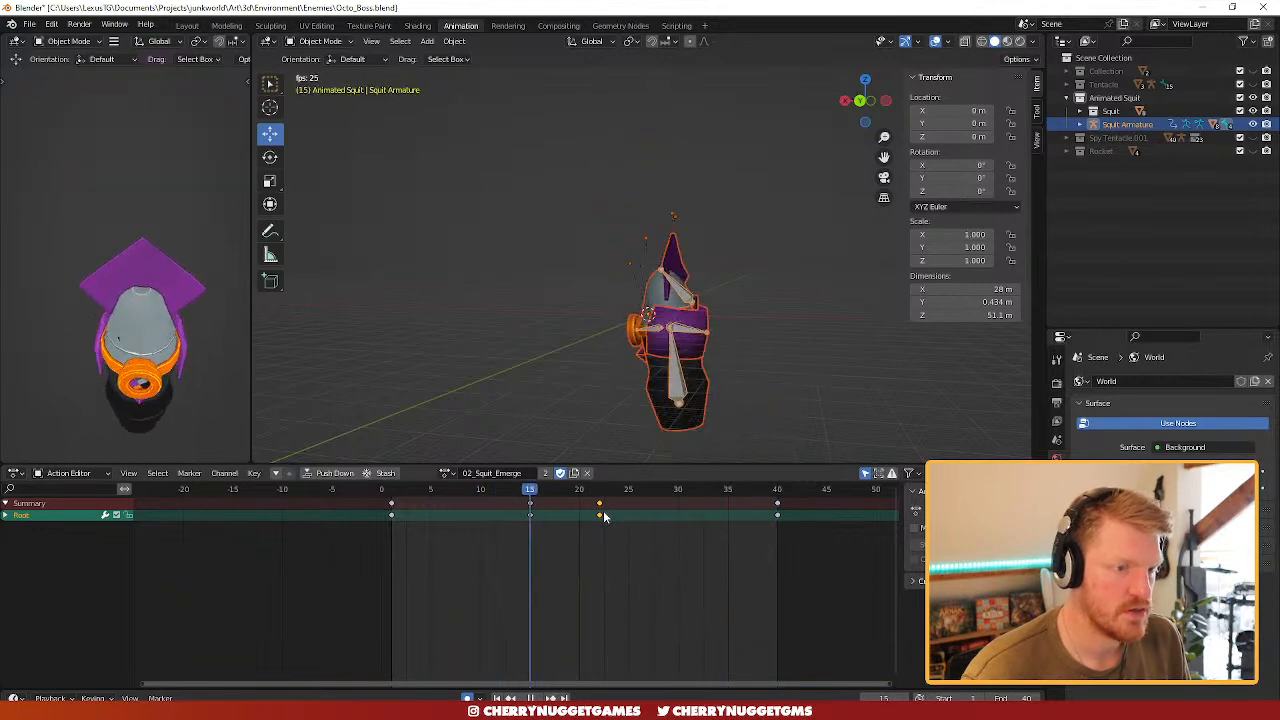
{"action": "left_click_drag", "start_coordinate": [599, 512], "coordinate": [620, 519]}
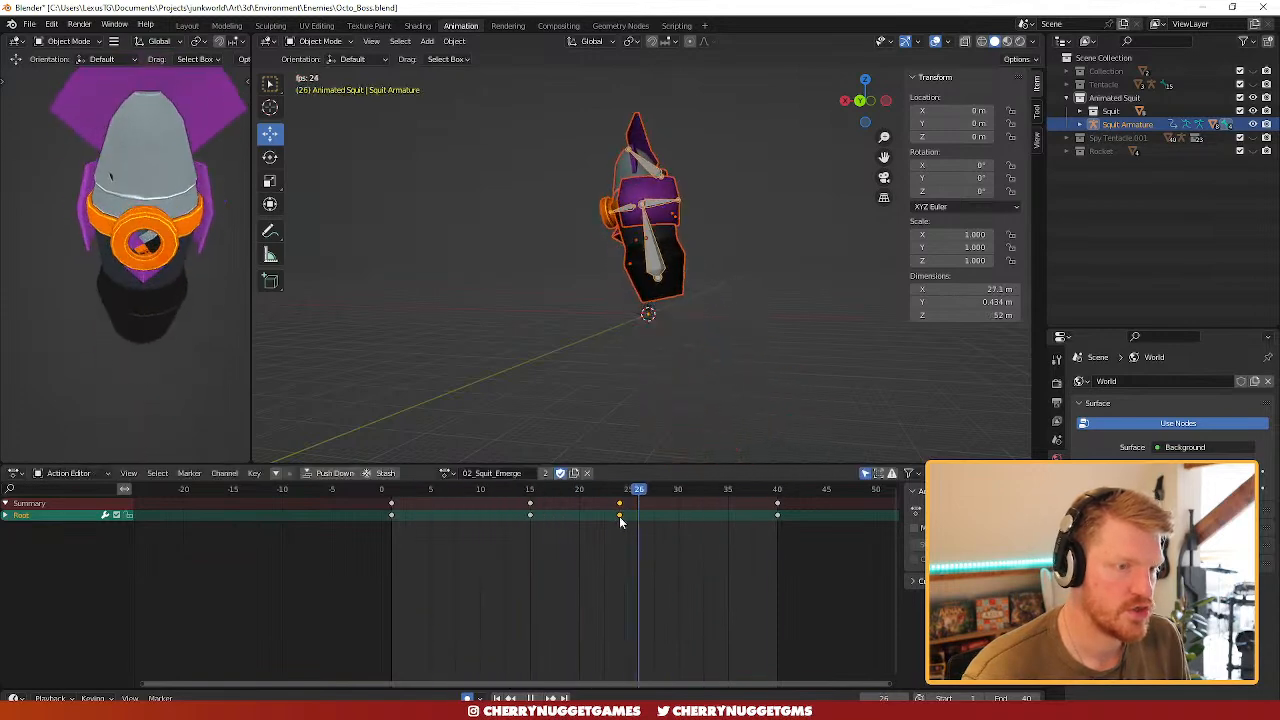
{"action": "key", "text": "ctrl+z"}
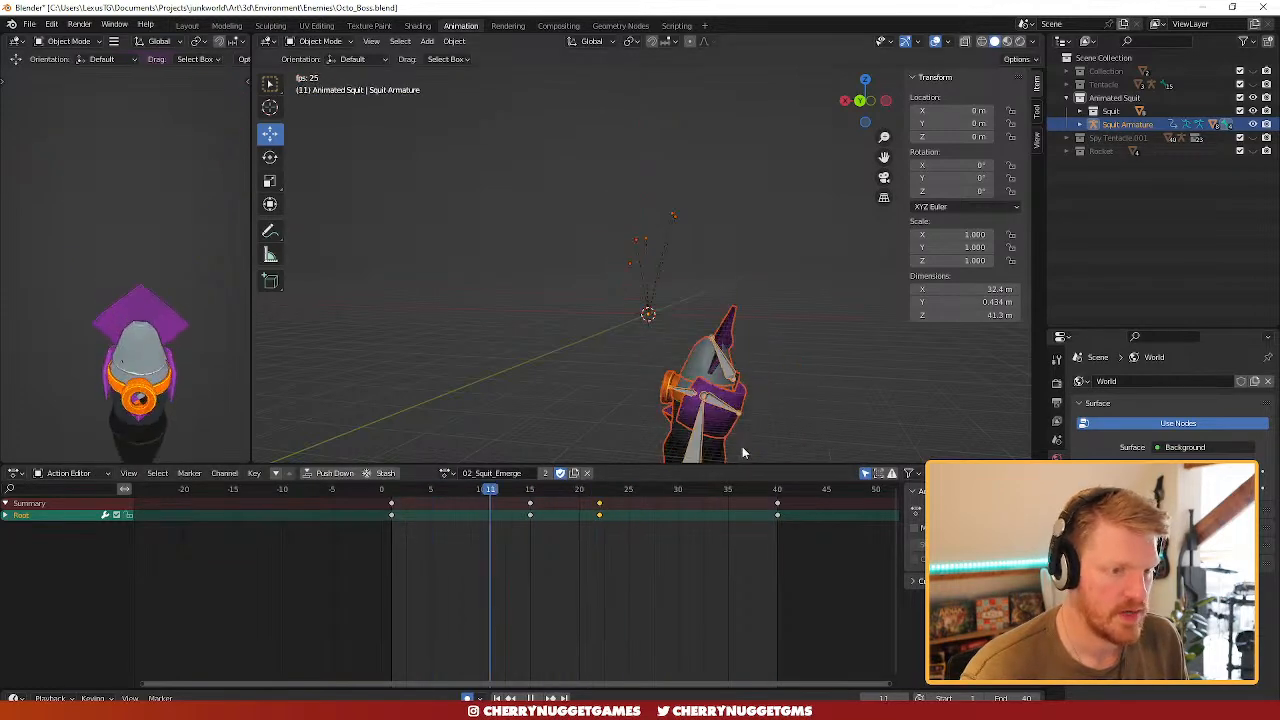
{"action": "key", "text": "ctrl+z"}
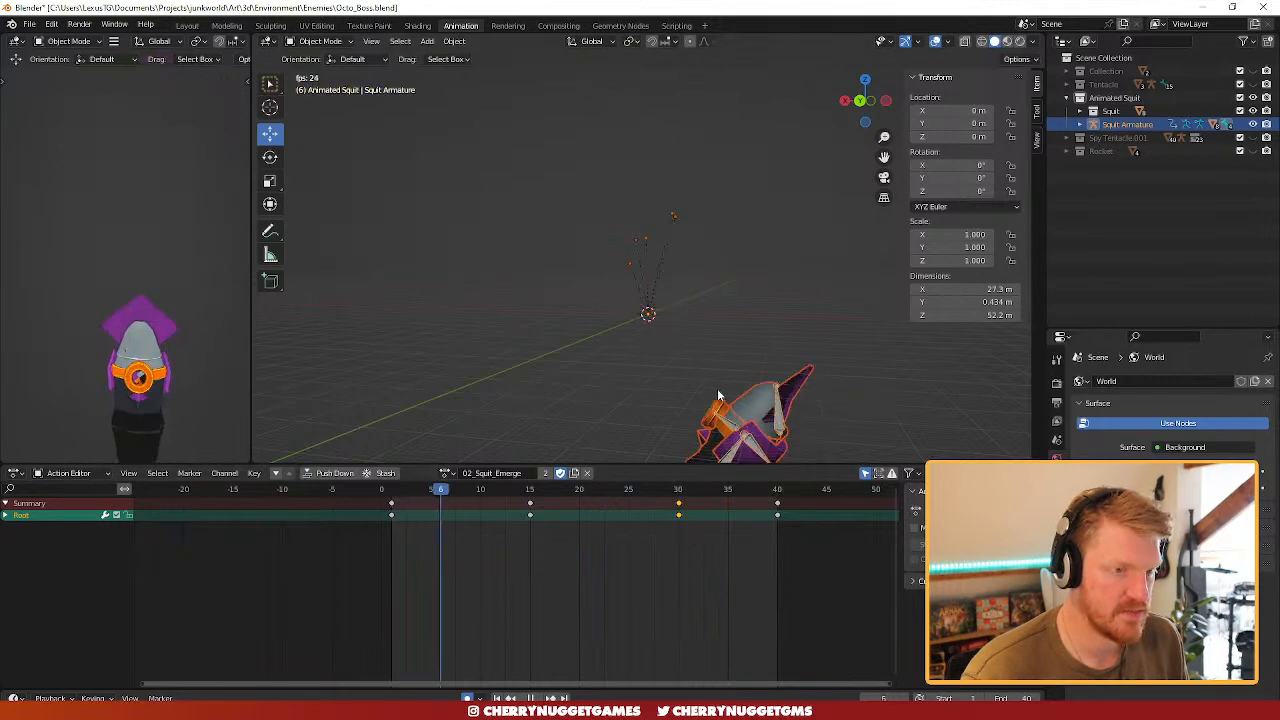
- In Pose Mode, select all bones, shift their keyframes between frames 26 and 37 six frames earlier, and replay the emerge animation
{"action": "key", "text": "space"}
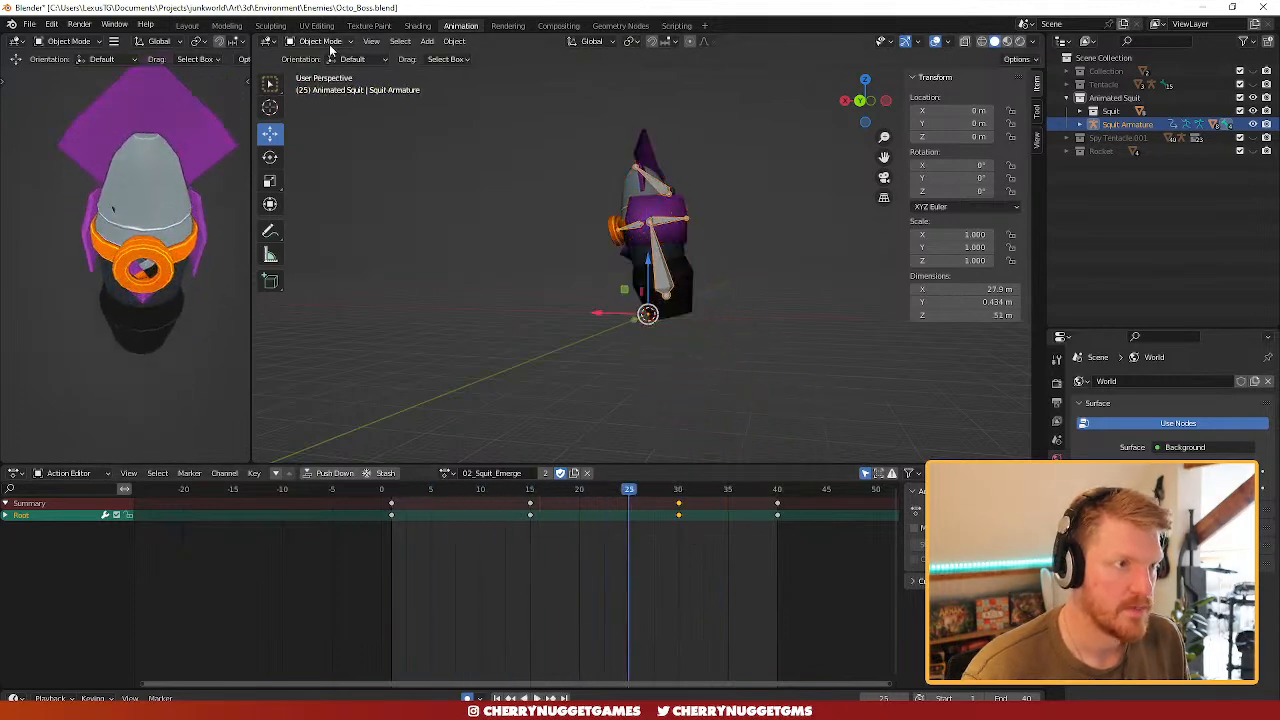
{"action": "left_click", "coordinate": [326, 88]}
{"action": "key", "text": "a"}
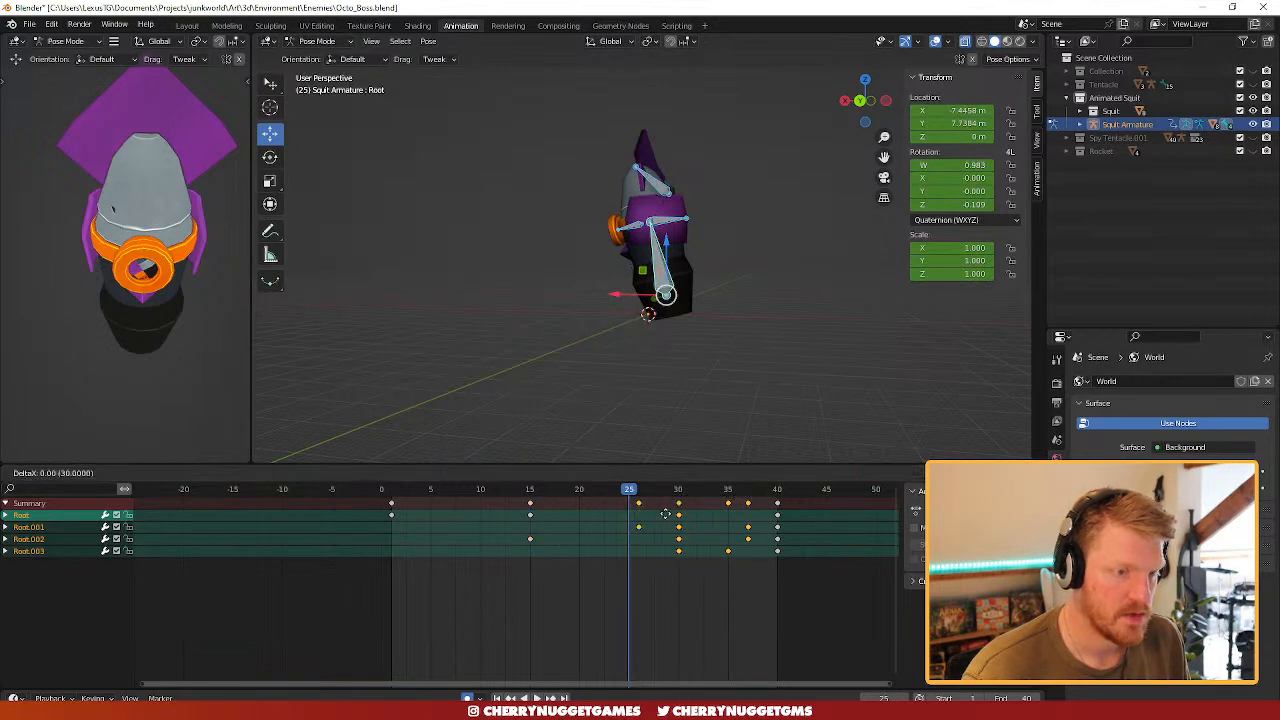
{"action": "left_click_drag", "start_coordinate": [665, 514], "coordinate": [628, 514]}
{"action": "left_click", "coordinate": [616, 513]}
{"action": "key", "text": "space"}
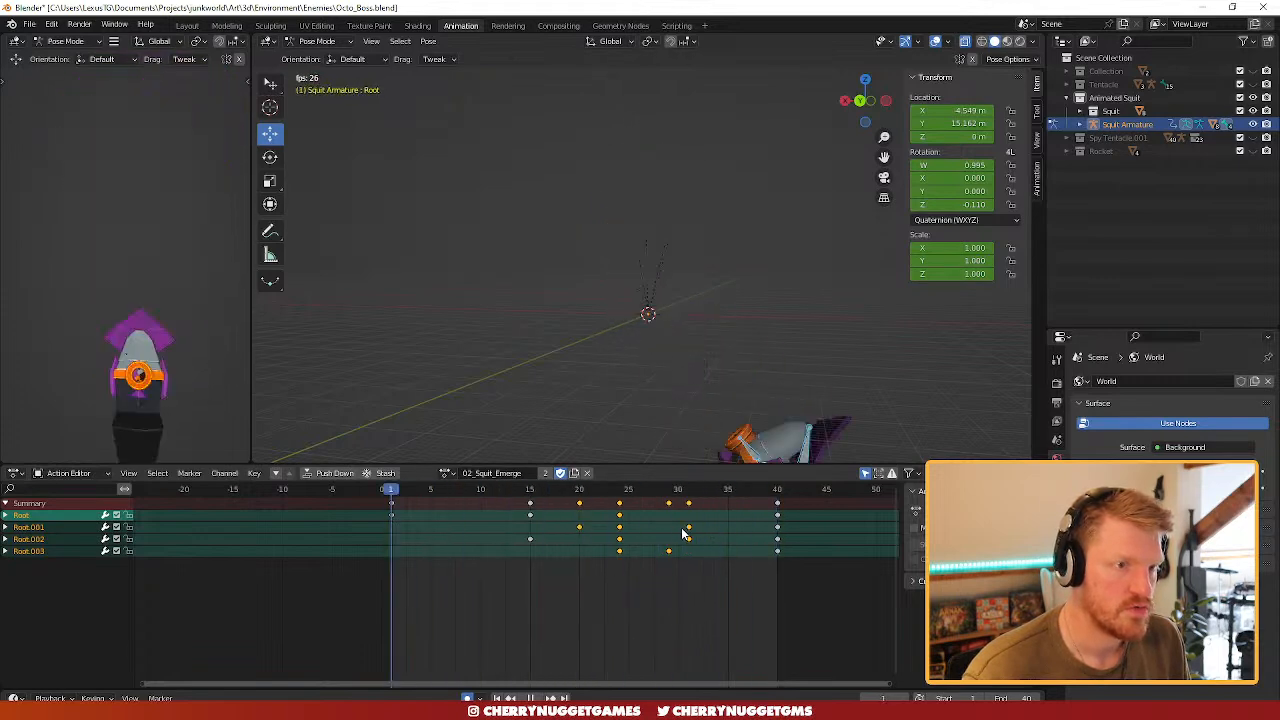
{"action": "key", "text": "space"}
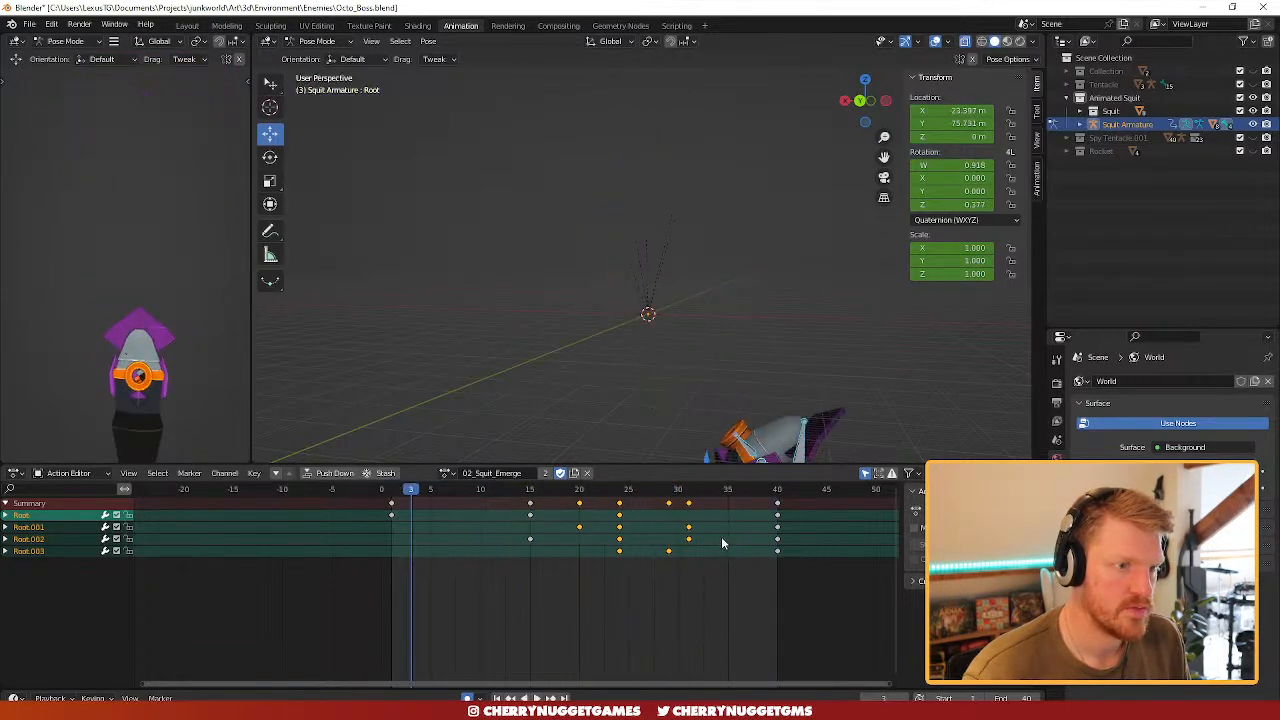
- Return the armature to Object Mode, go to frame 40, and export the selected armature and mesh over Mod_Octo_Body.fbx
{"action": "left_click", "coordinate": [321, 71]}
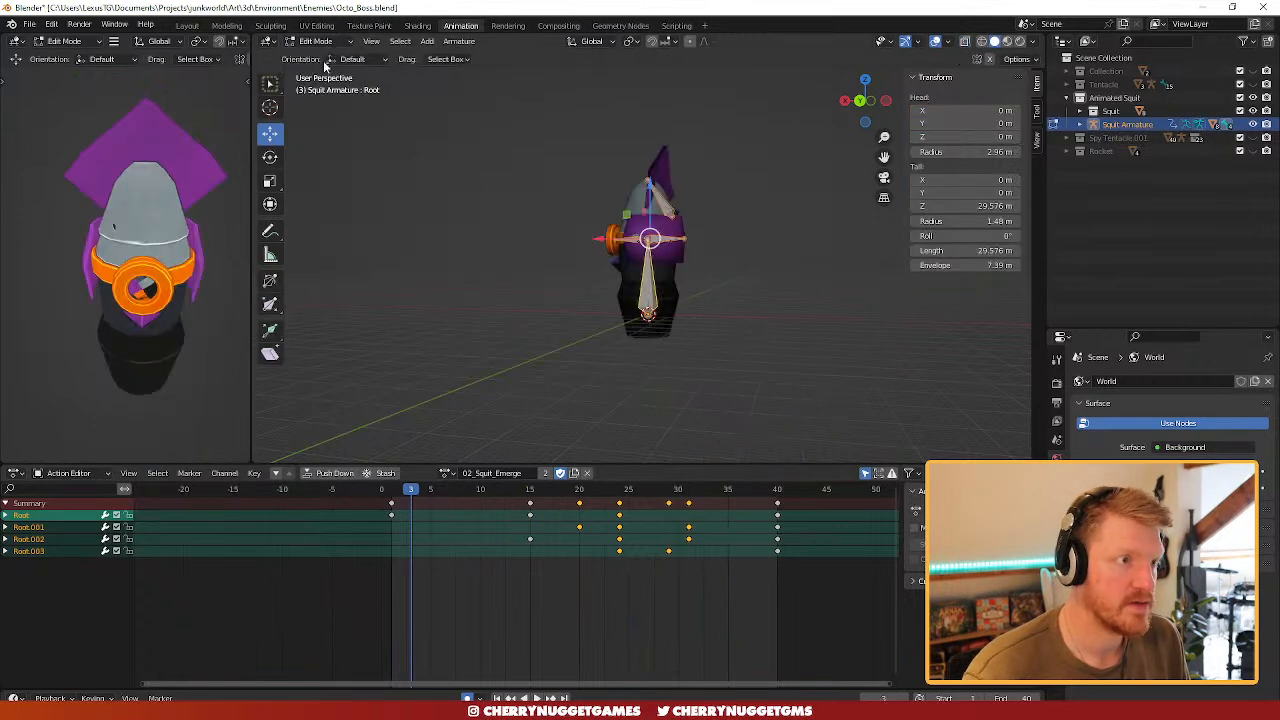
{"action": "left_click", "coordinate": [320, 57]}
{"action": "middle_click_drag", "start_coordinate": [591, 267], "coordinate": [511, 196]}
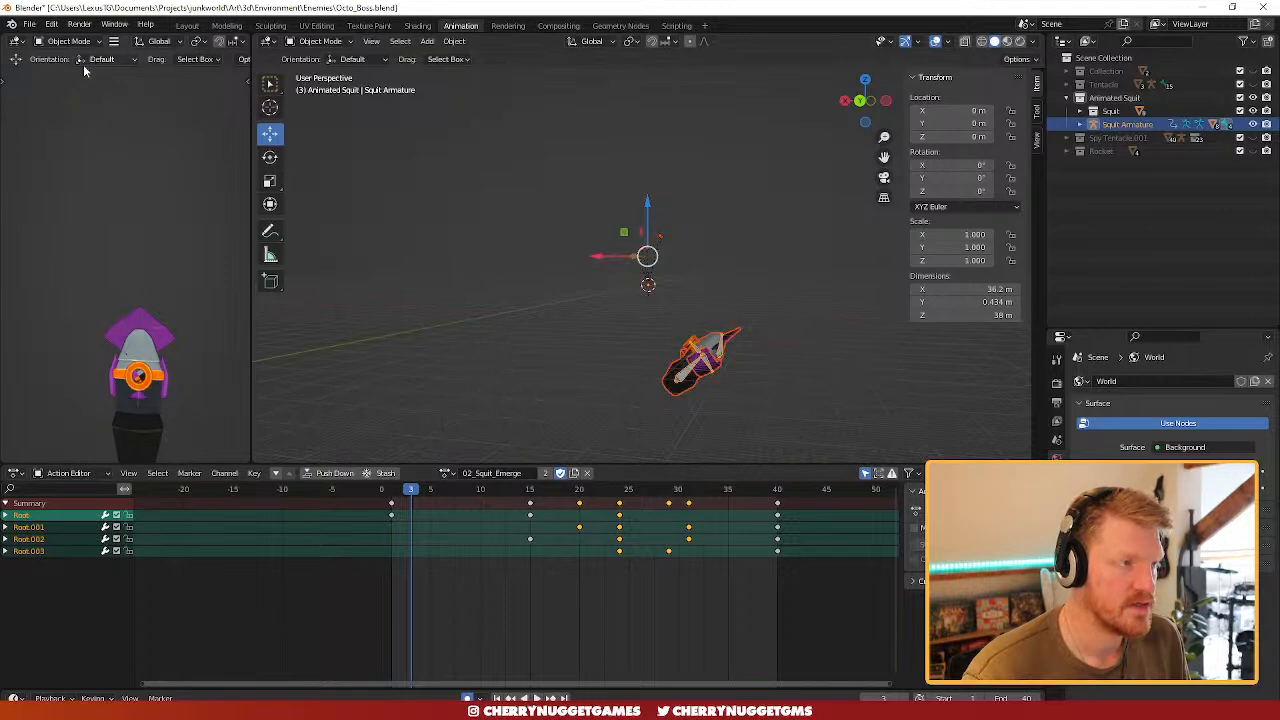
{"action": "left_click_drag", "start_coordinate": [401, 494], "coordinate": [781, 512]}
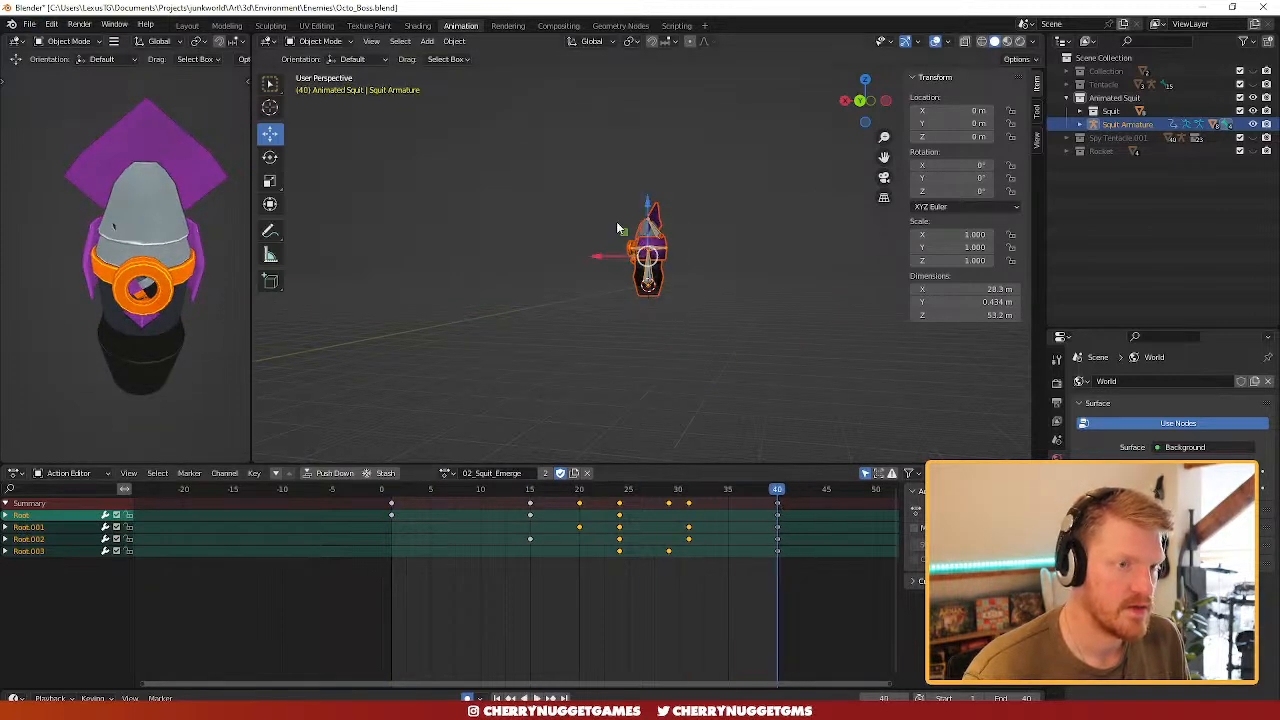
{"action": "left_click", "coordinate": [31, 24]}
{"action": "mouse_move", "coordinate": [77, 217]}
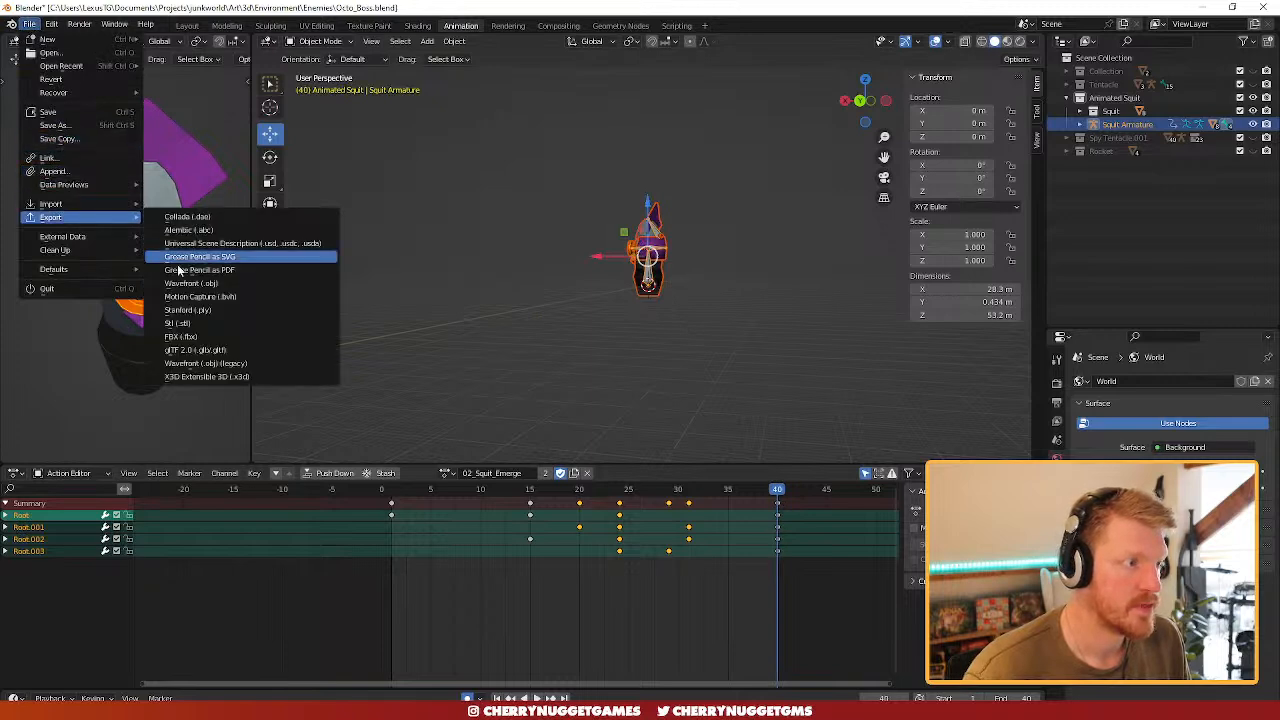
{"action": "left_click", "coordinate": [203, 339]}
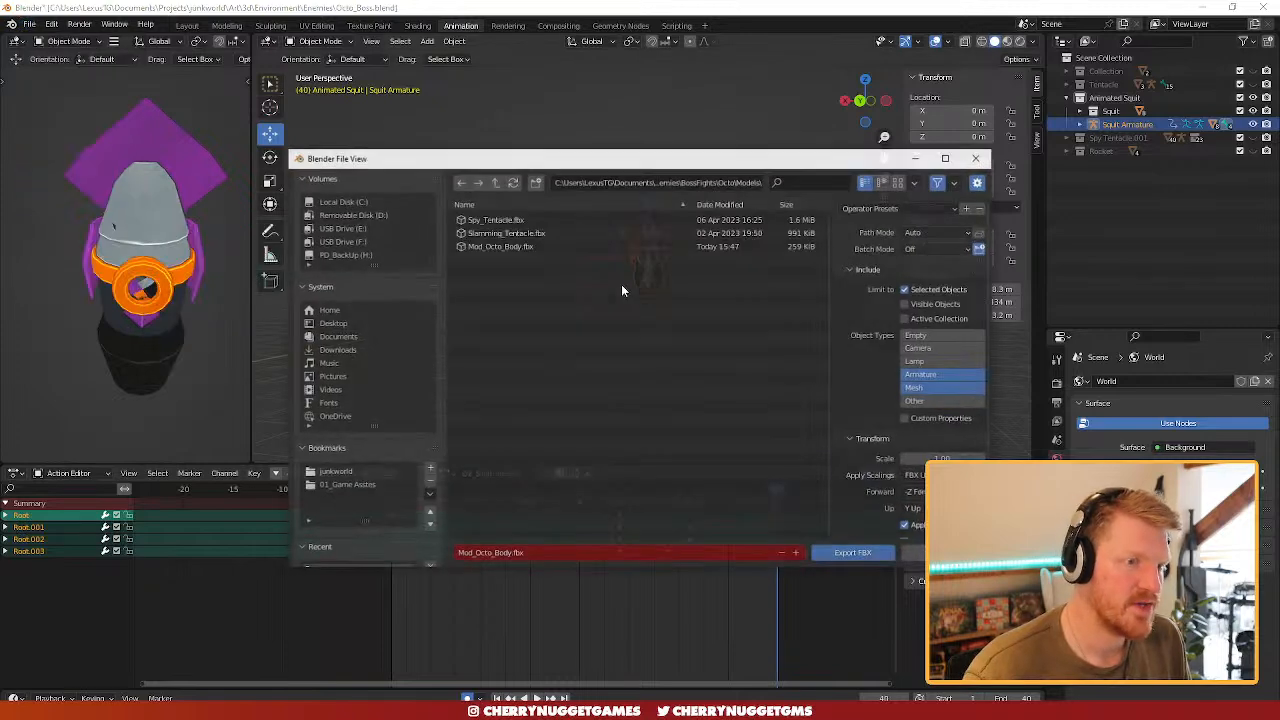
{"action": "left_click", "coordinate": [849, 557]}
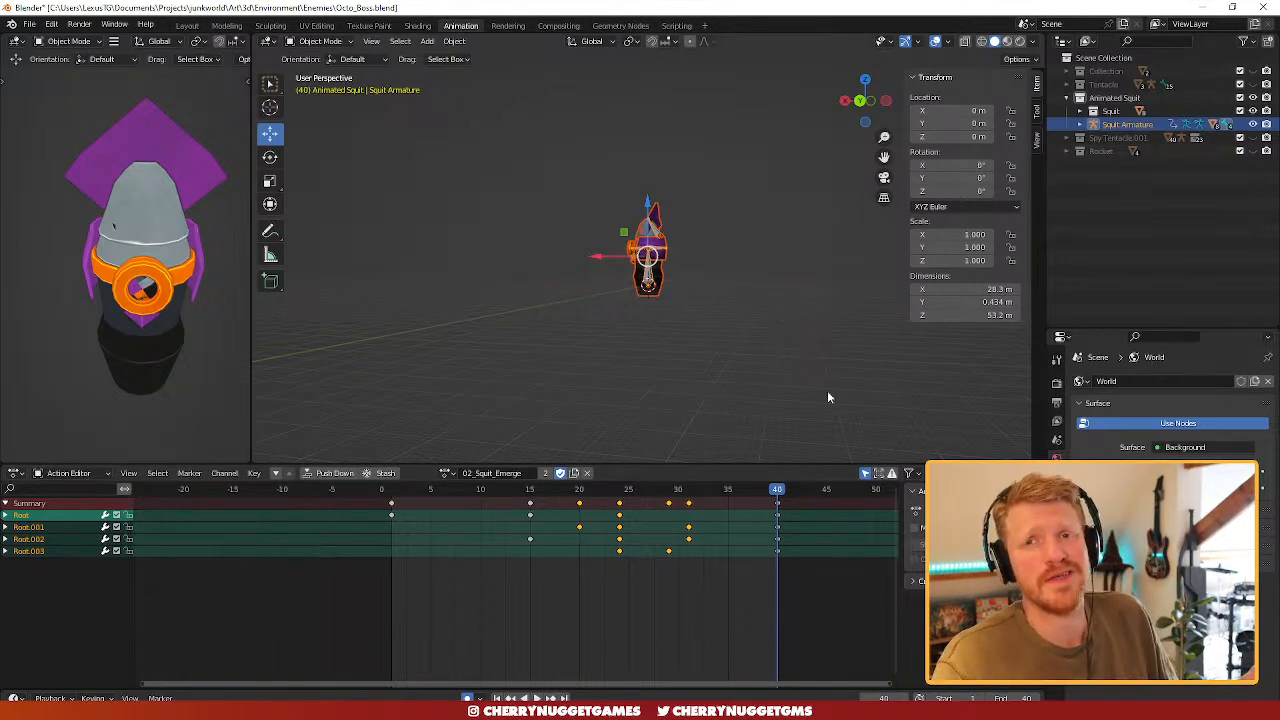
- Repeat the FBX export of the selected boss body, overwriting Mod_Octo_Body.fbx again
{"action": "left_click", "coordinate": [33, 27]}
{"action": "mouse_move", "coordinate": [105, 220]}
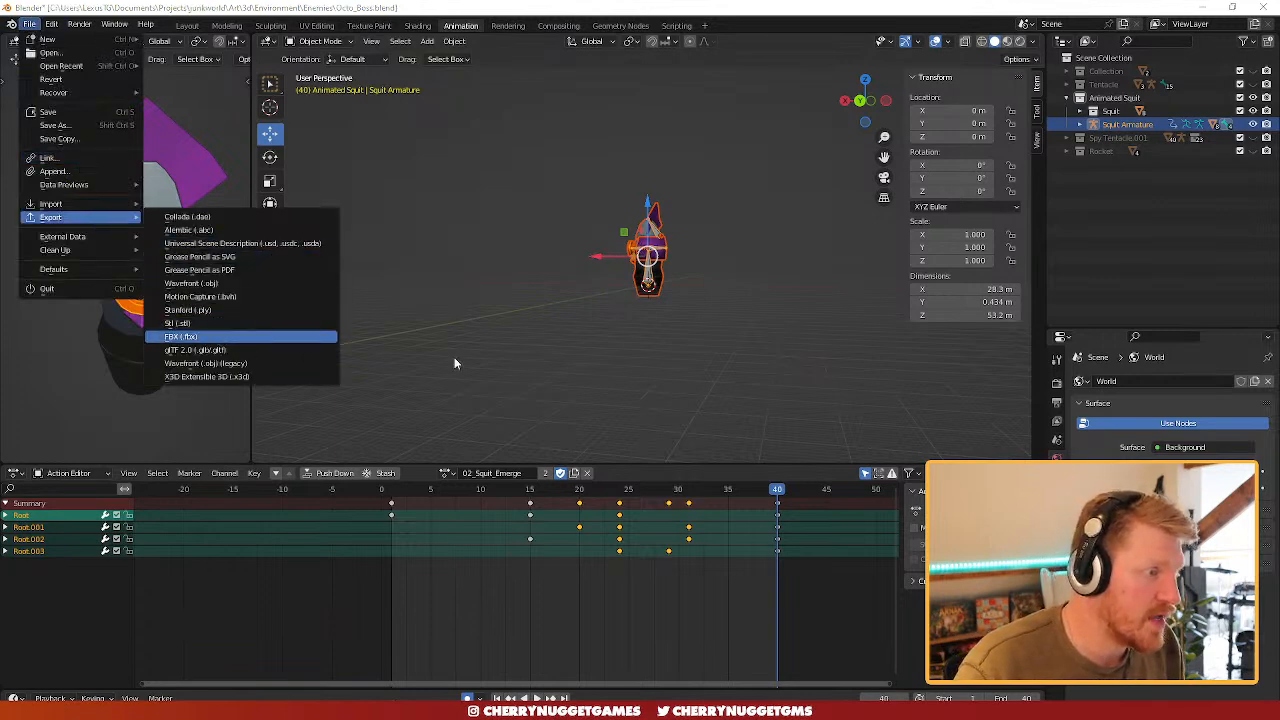
{"action": "left_click", "coordinate": [216, 335]}
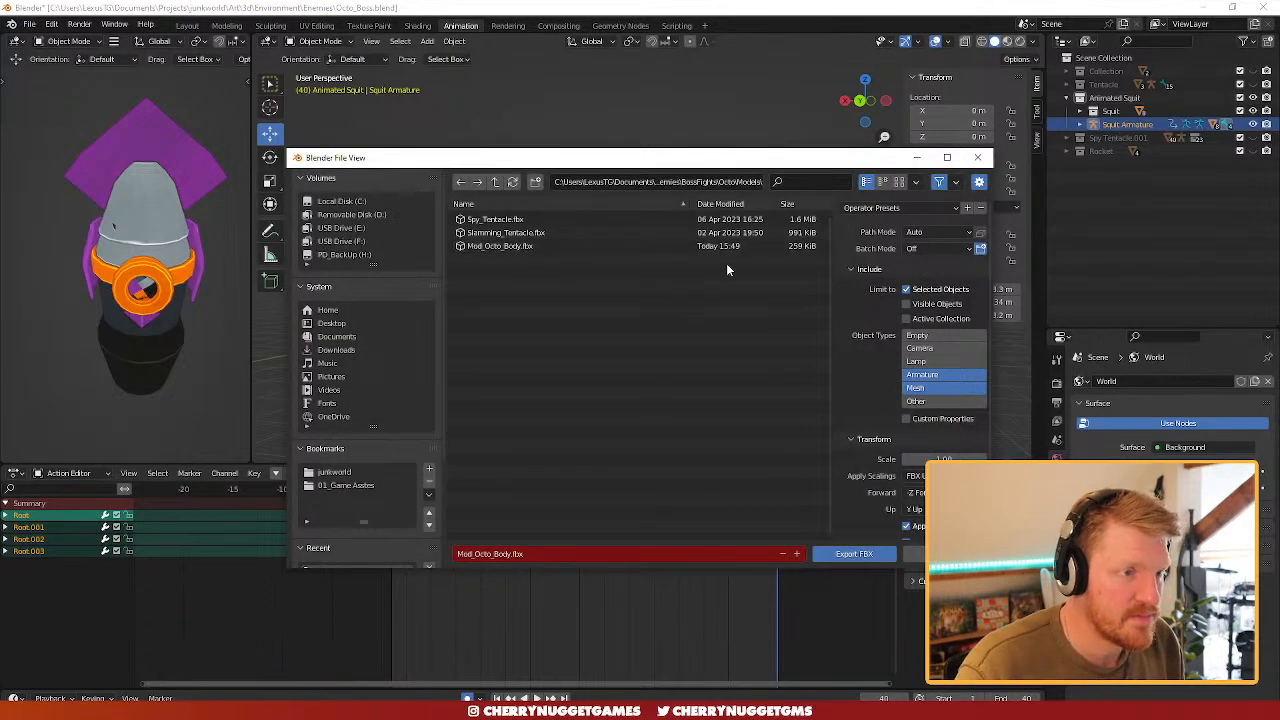
{"action": "left_click", "coordinate": [850, 554]}
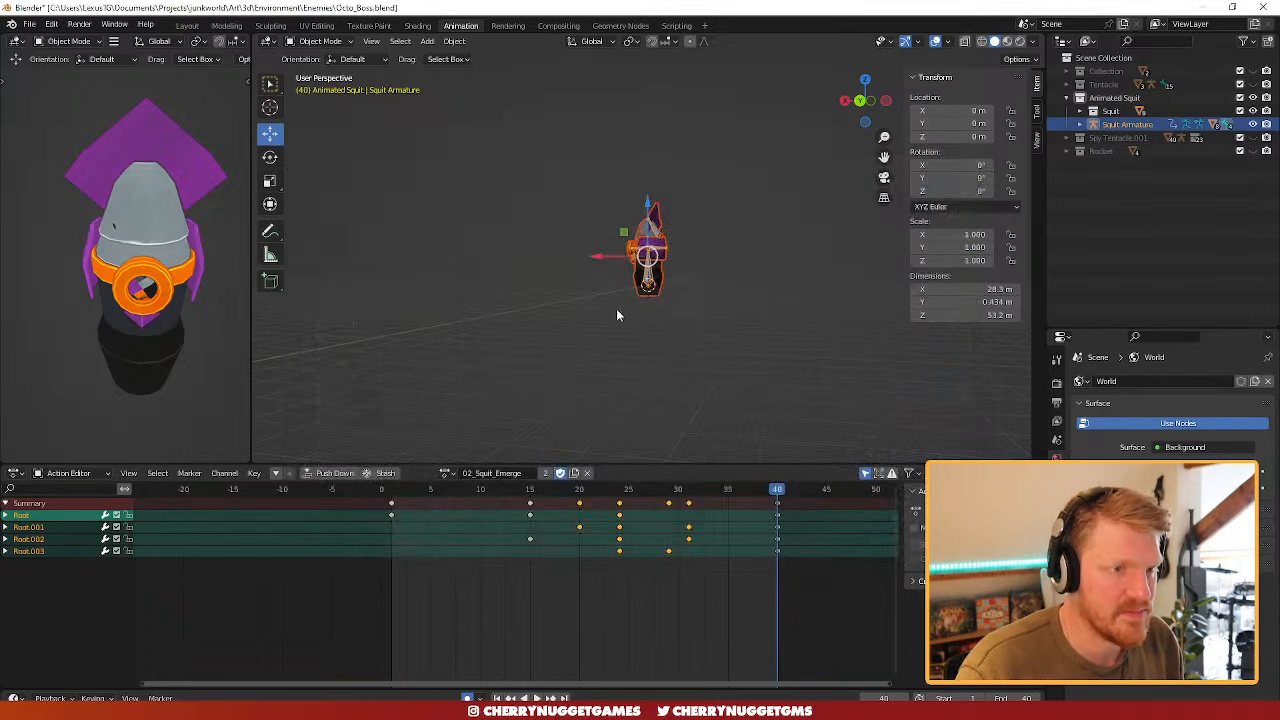
{"action": "middle_click_drag", "start_coordinate": [625, 332], "coordinate": [650, 380]}
- Switch to Unity, run SunkenCity_Level_01, and check the re-exported boss body's entrance in the Scene and Game views
{"action": "key", "text": "alt+Tab"}
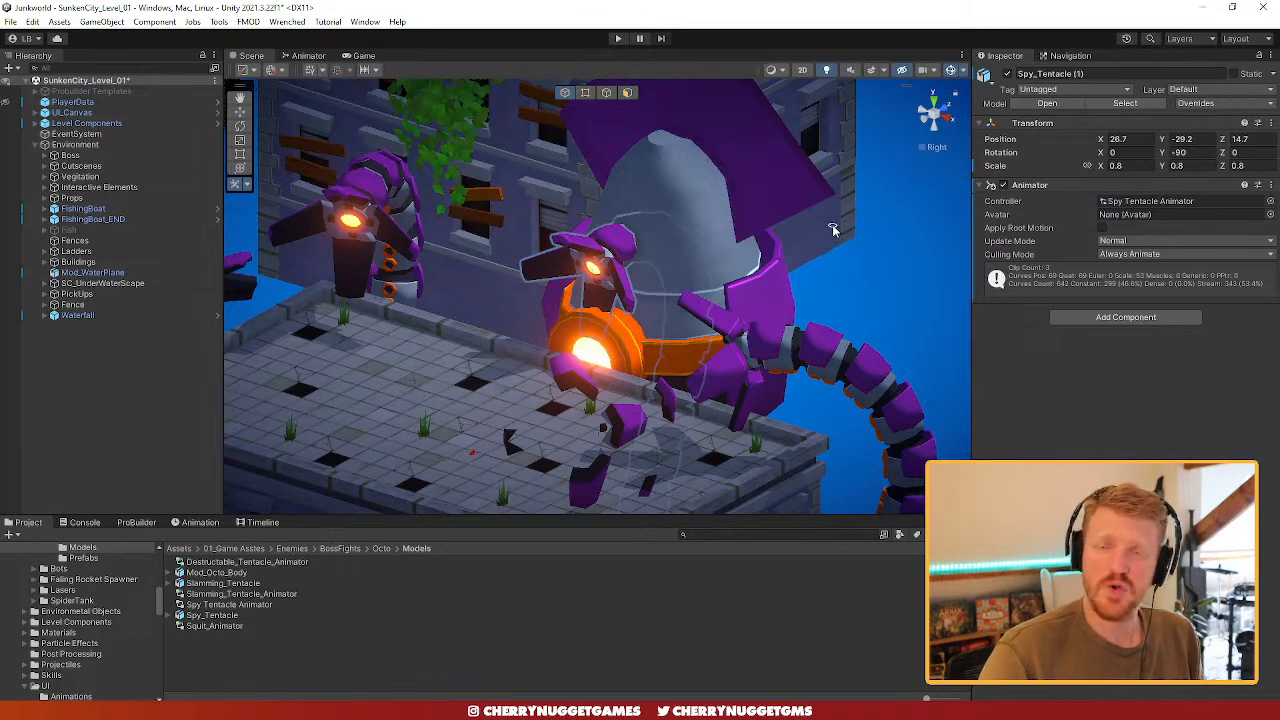
{"action": "left_click", "coordinate": [618, 39]}
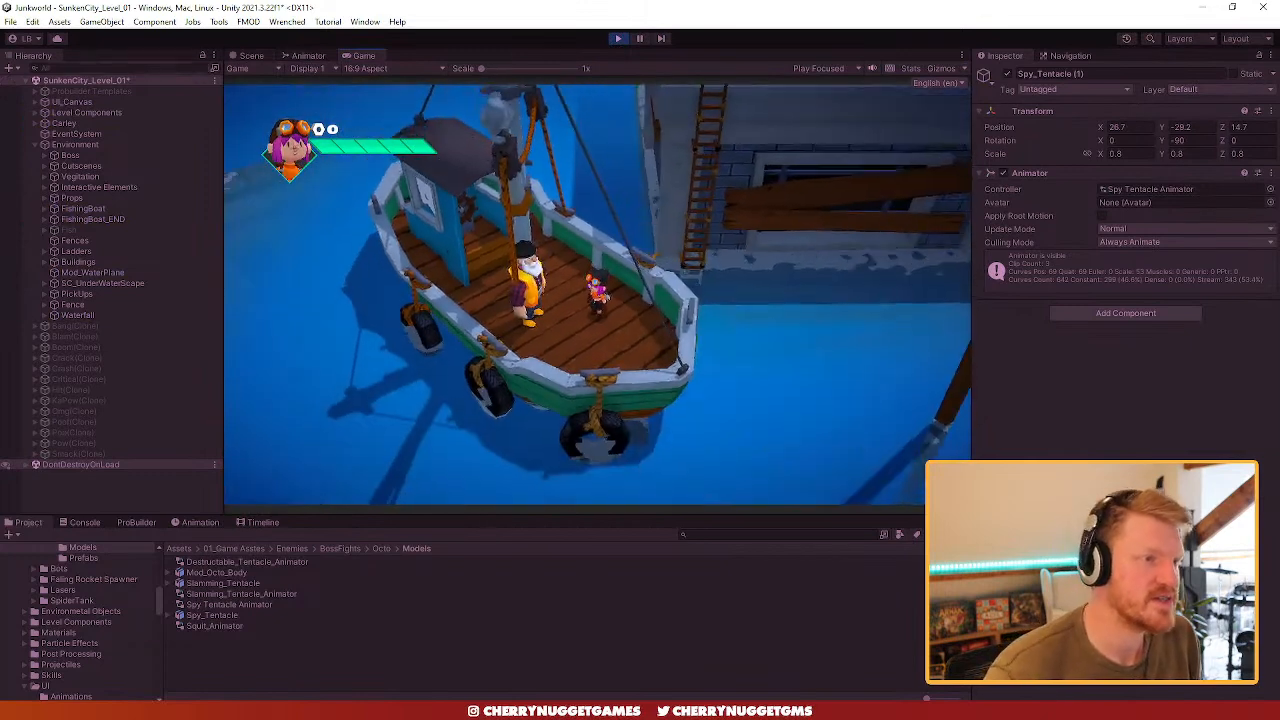
{"action": "left_click", "coordinate": [251, 56]}
{"action": "key", "text": "t"}
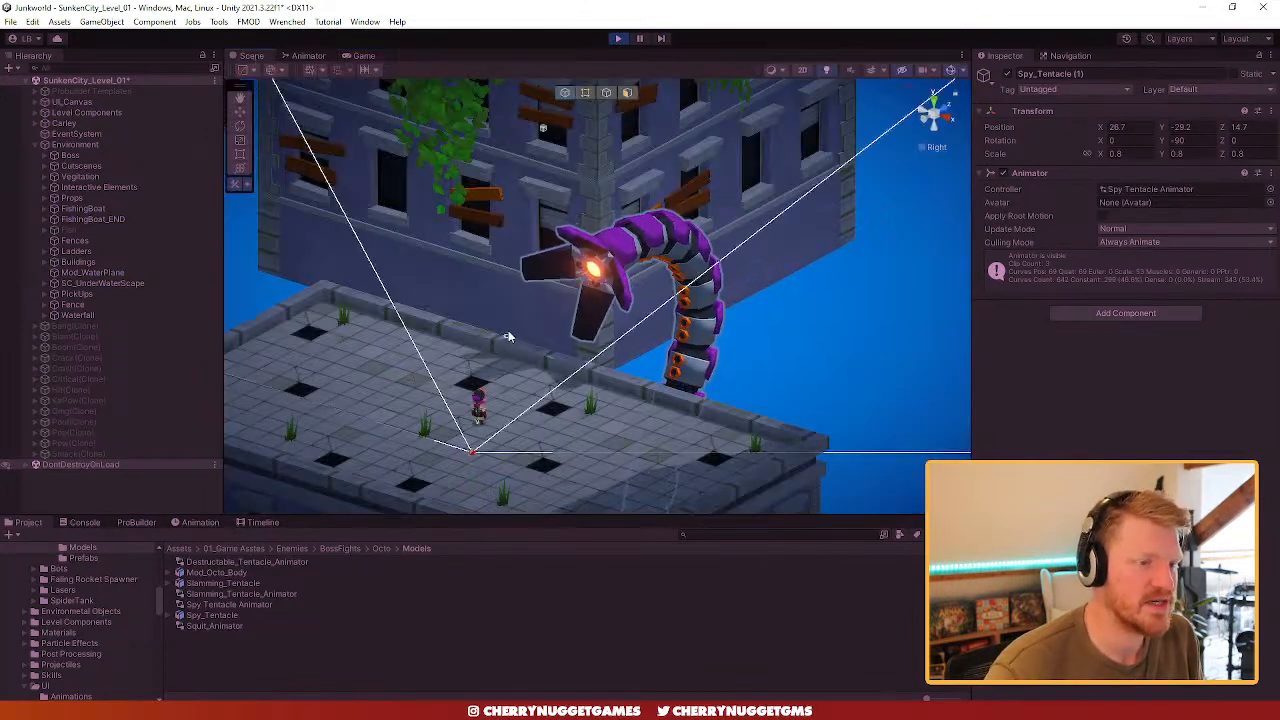
{"action": "left_click", "coordinate": [362, 55]}
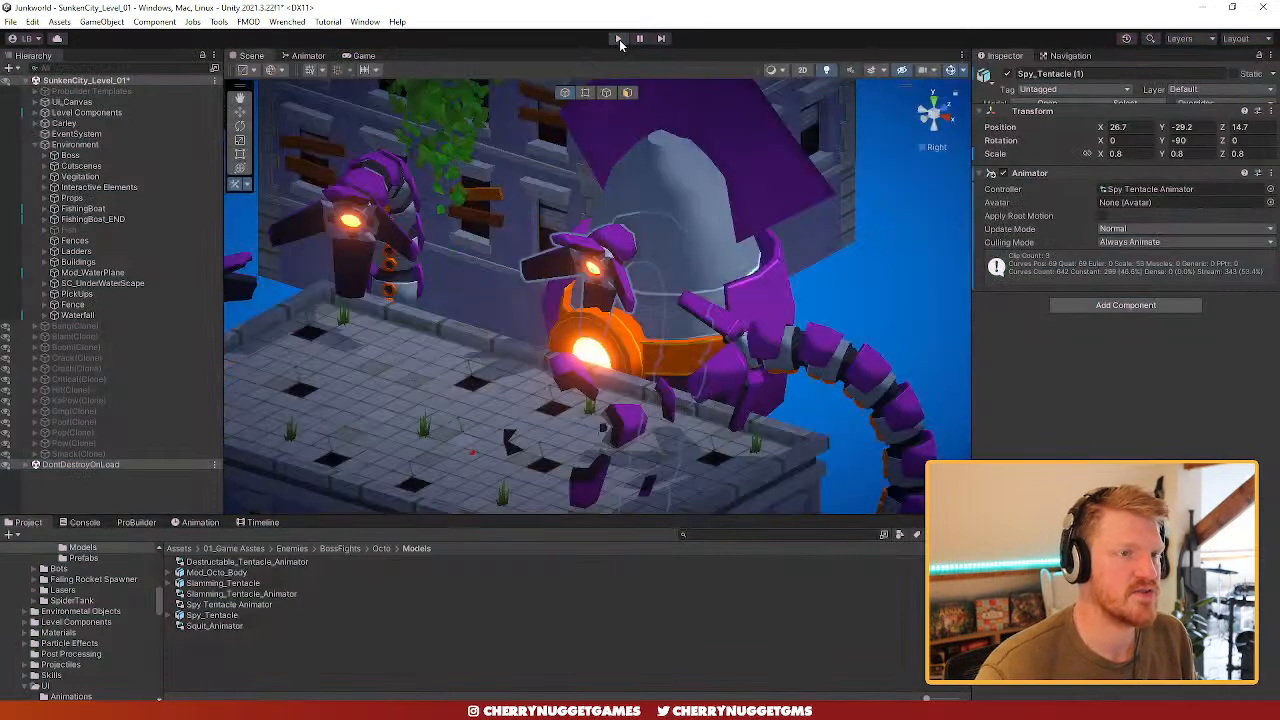
- Run the level again, check the boss arena in the Scene view, and watch the boss intro in the maximized Game view
{"action": "left_click", "coordinate": [618, 40]}
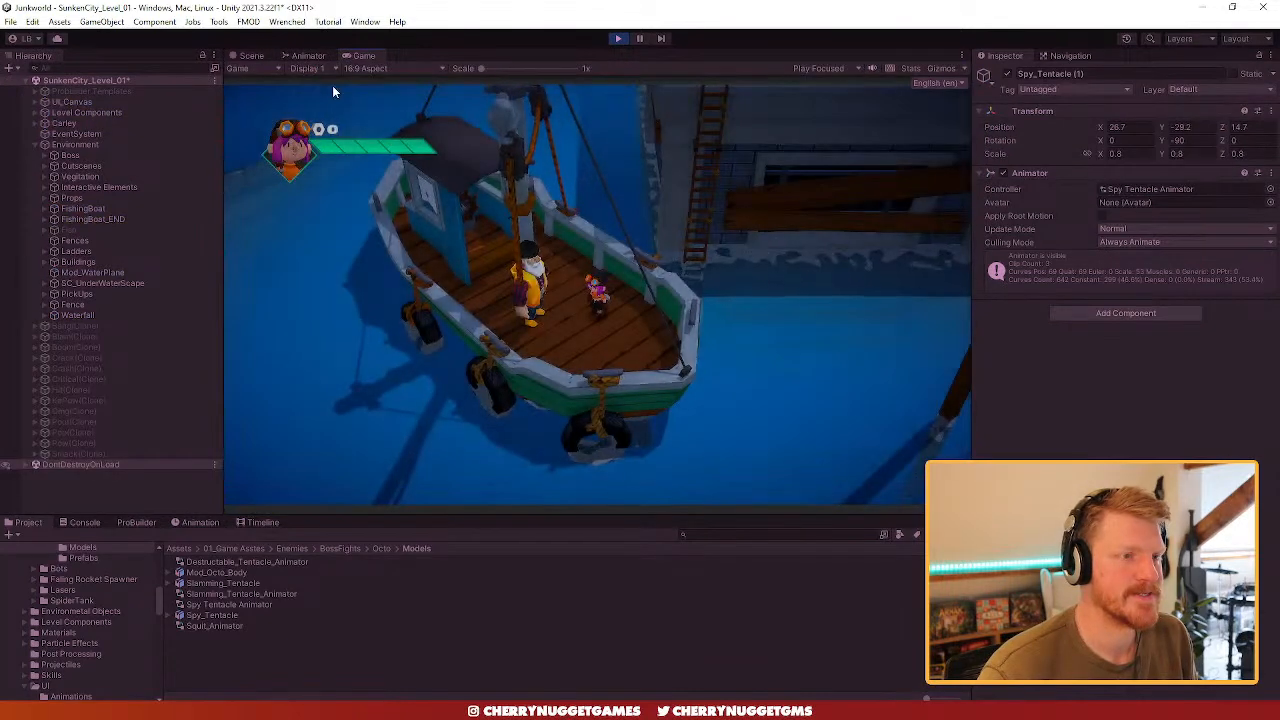
{"action": "left_click", "coordinate": [251, 55]}
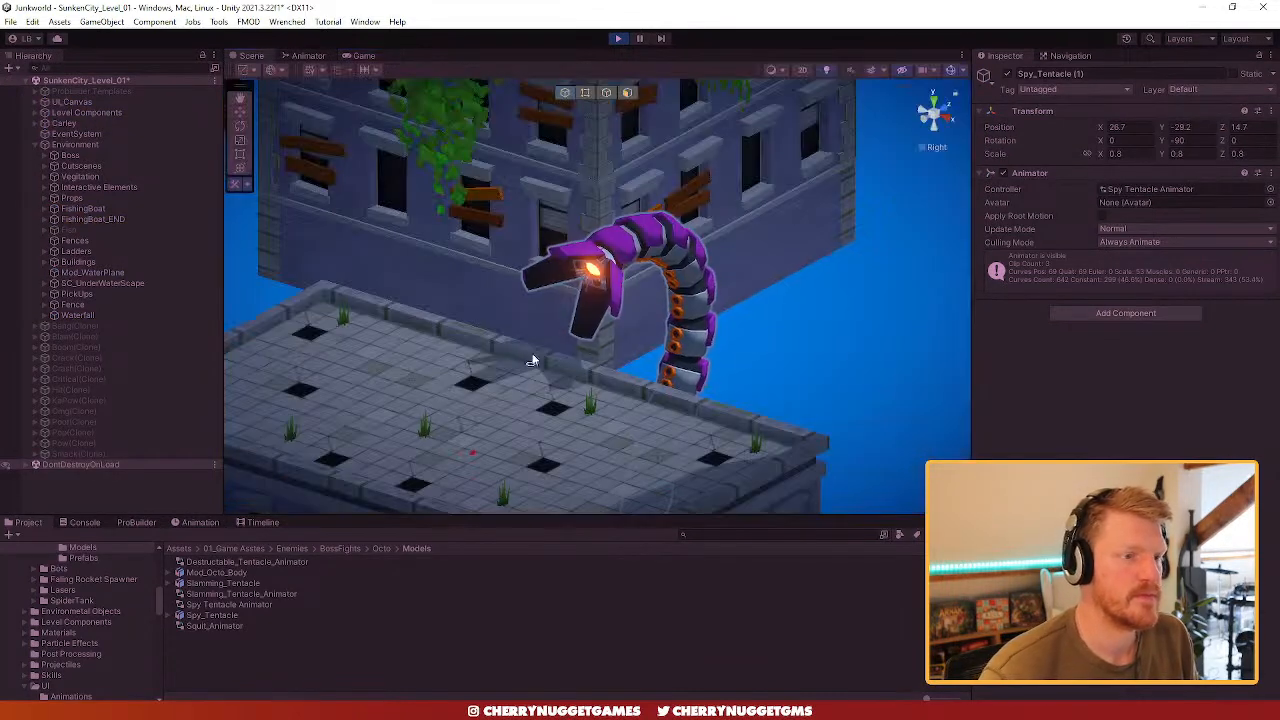
{"action": "left_click", "coordinate": [361, 56]}
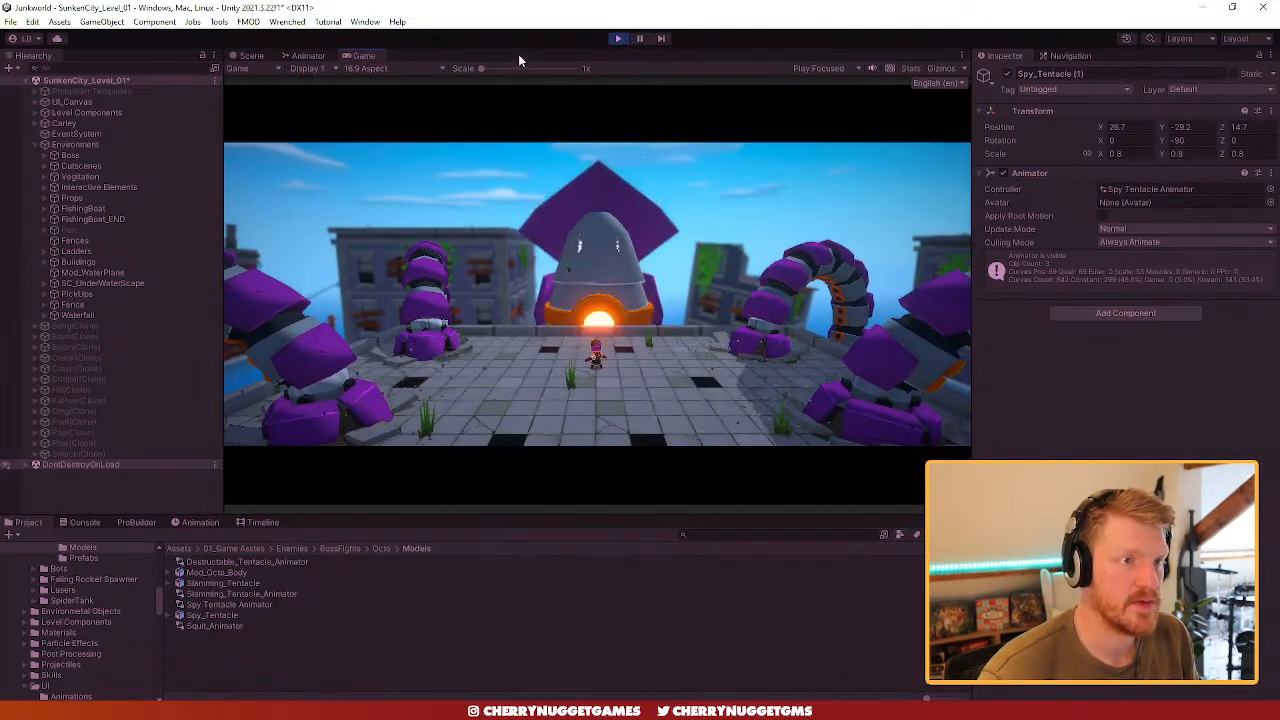
{"action": "double_click", "coordinate": [518, 55]}
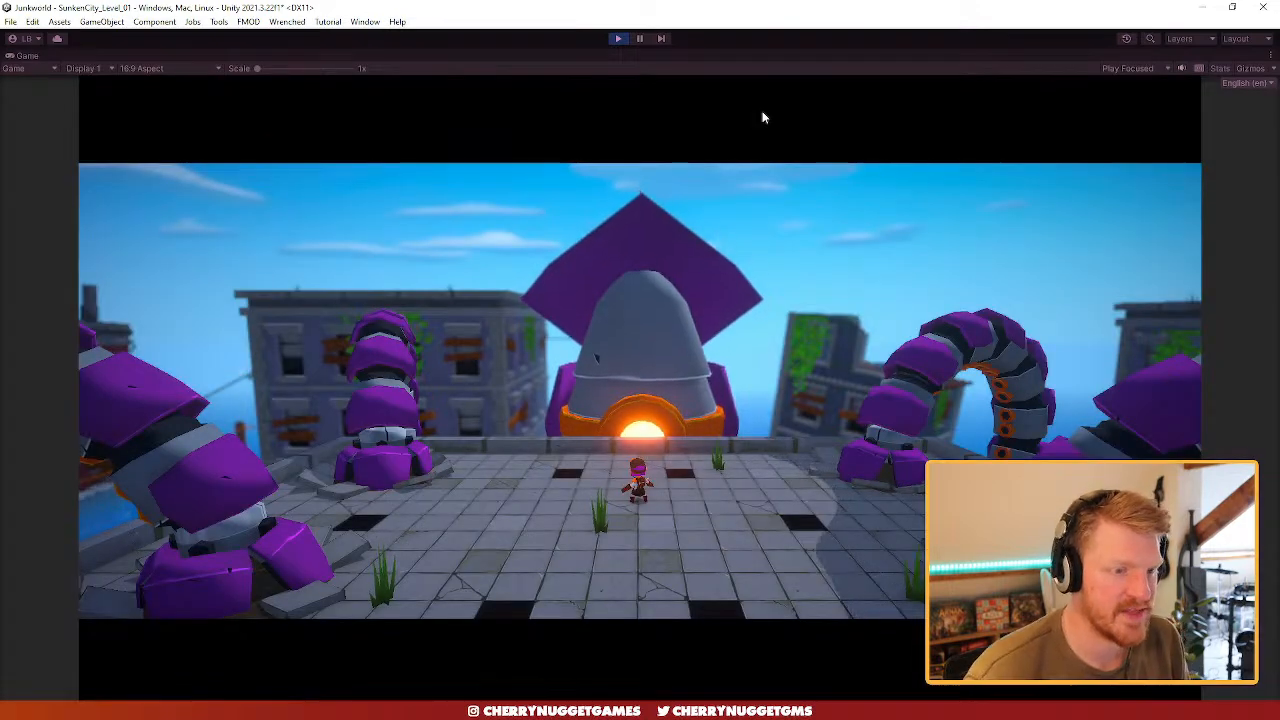
- Playtest the first boss phase by running around the rooftop, dodging the falling rockets and attacking the tentacles
{"action": "key", "text": "d"}
{"action": "key", "text": "w"}
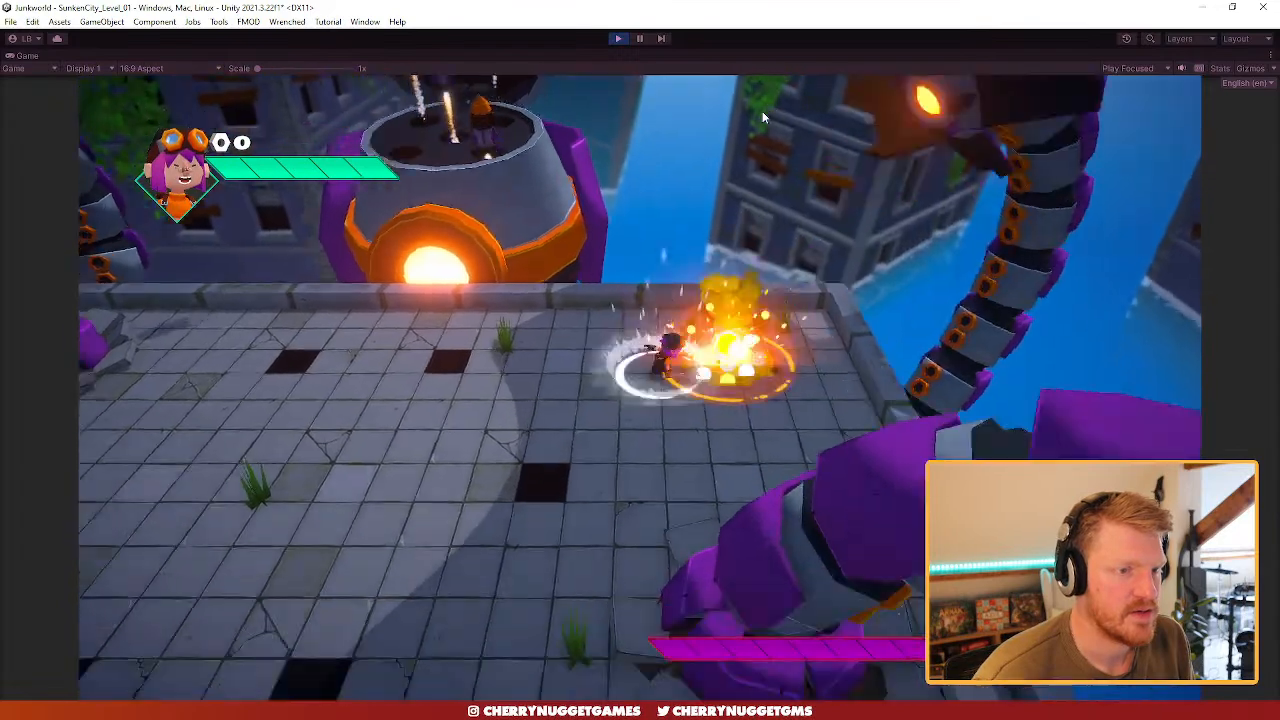
{"action": "key", "text": "s"}
{"action": "key", "text": "a"}
{"action": "key", "text": "d"}
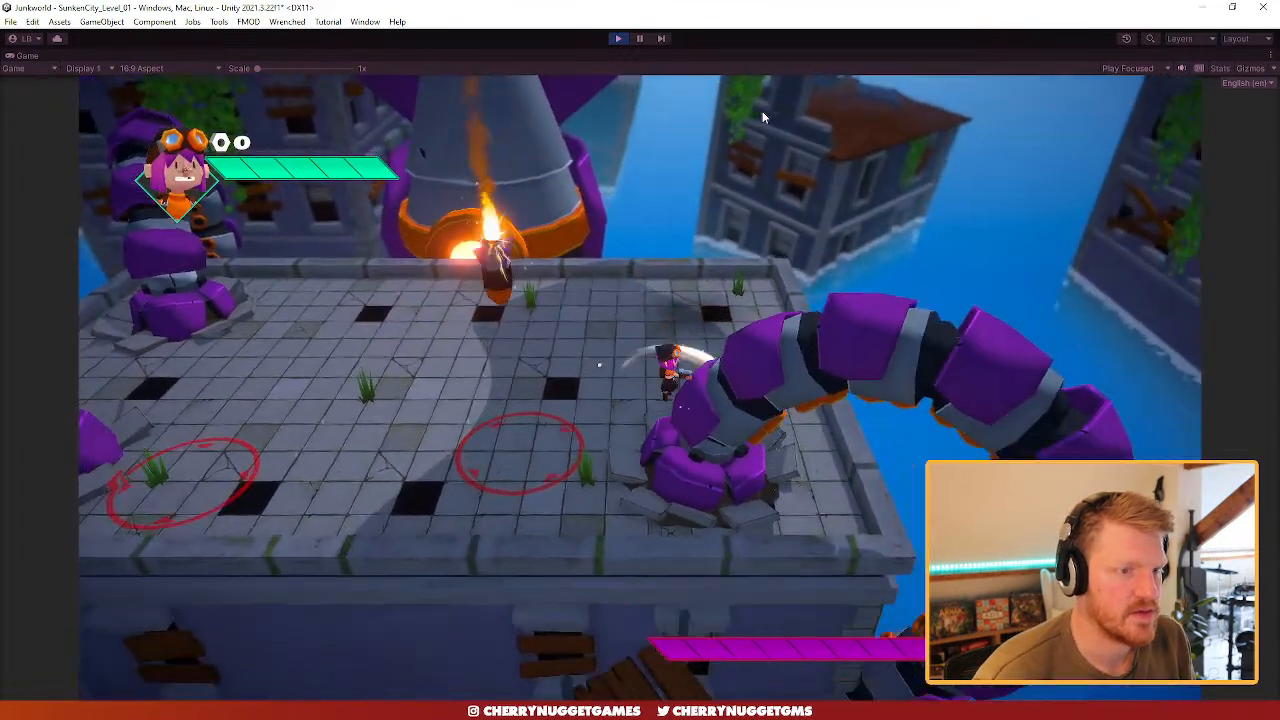
{"action": "key", "text": "a"}
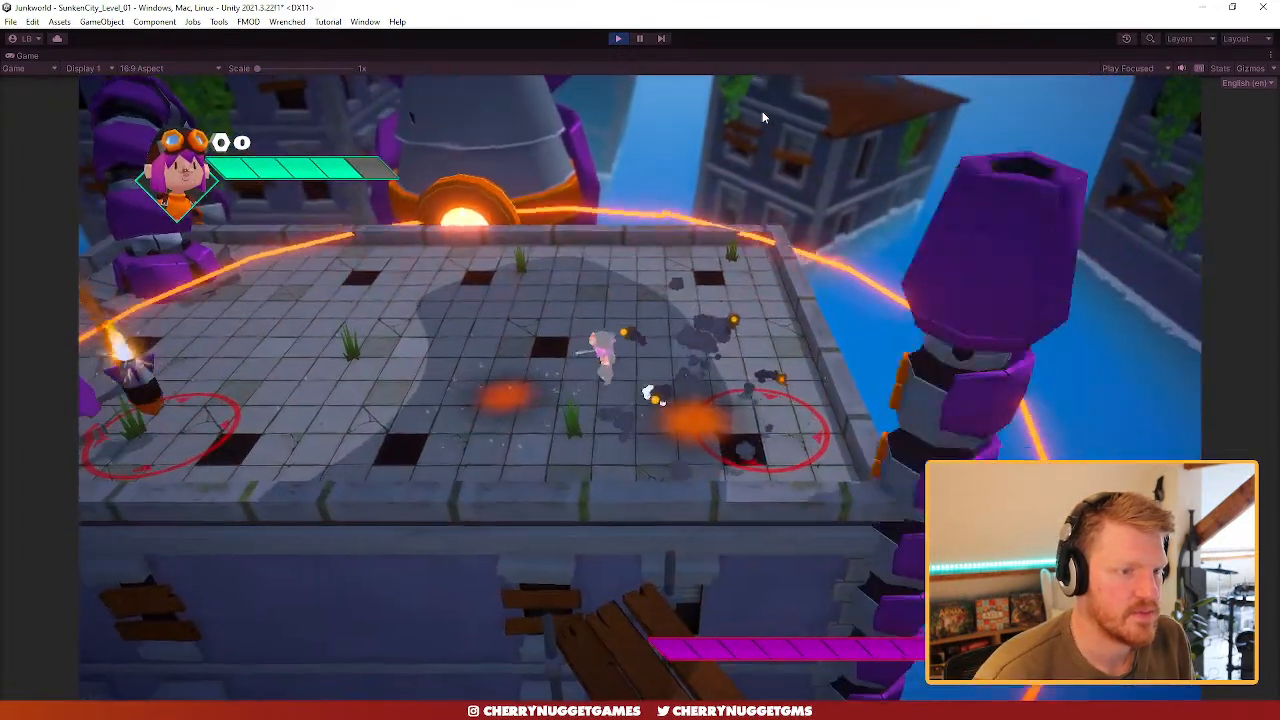
{"action": "key", "text": "a"}
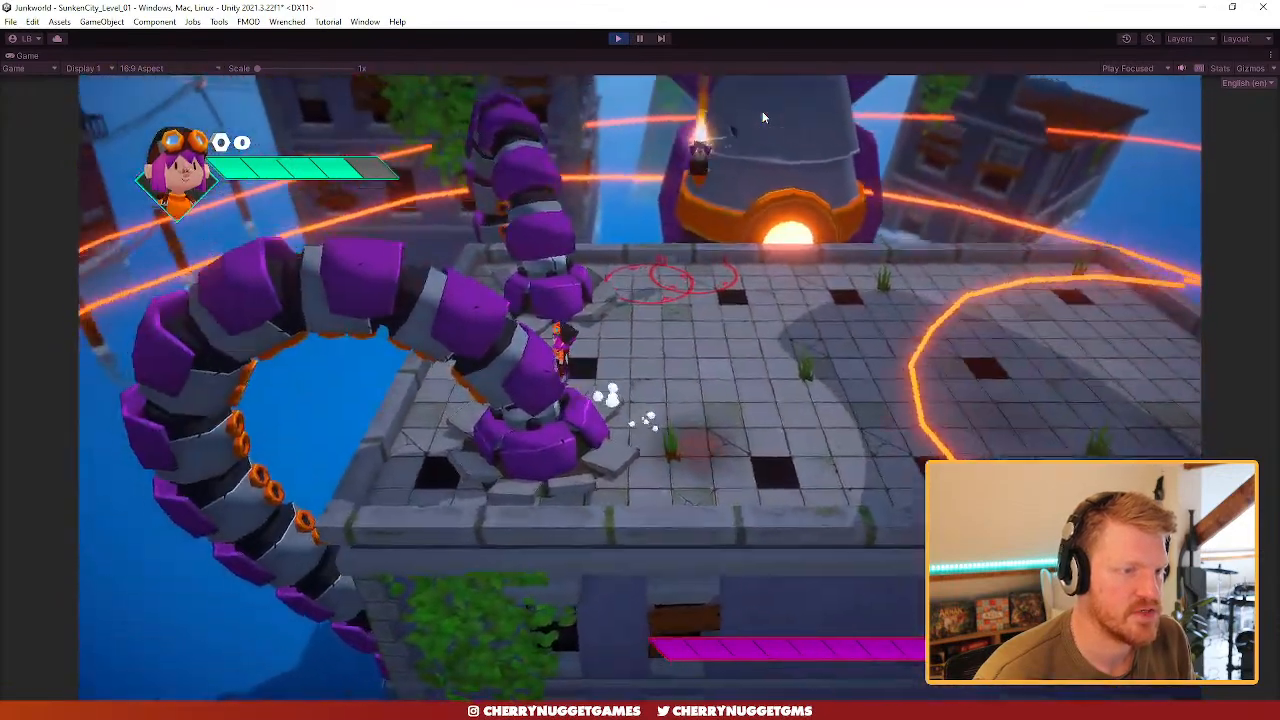
{"action": "key", "text": "space"}
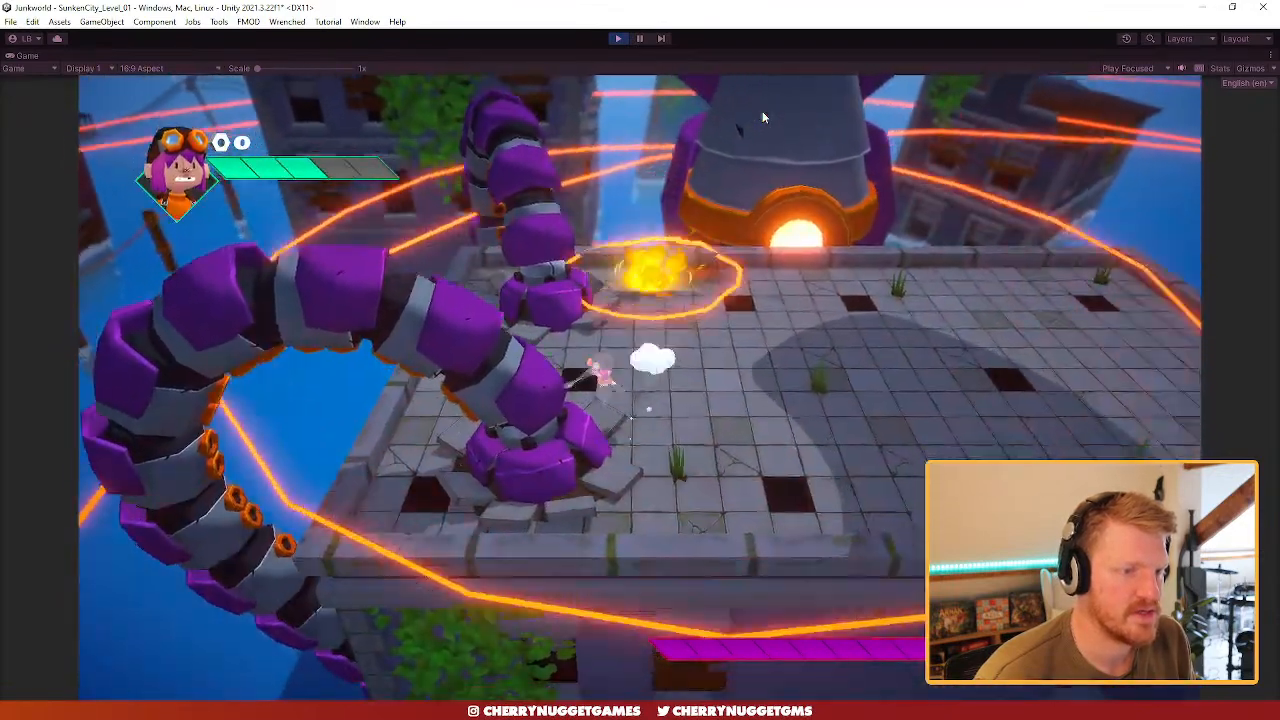
{"action": "key", "text": "w"}
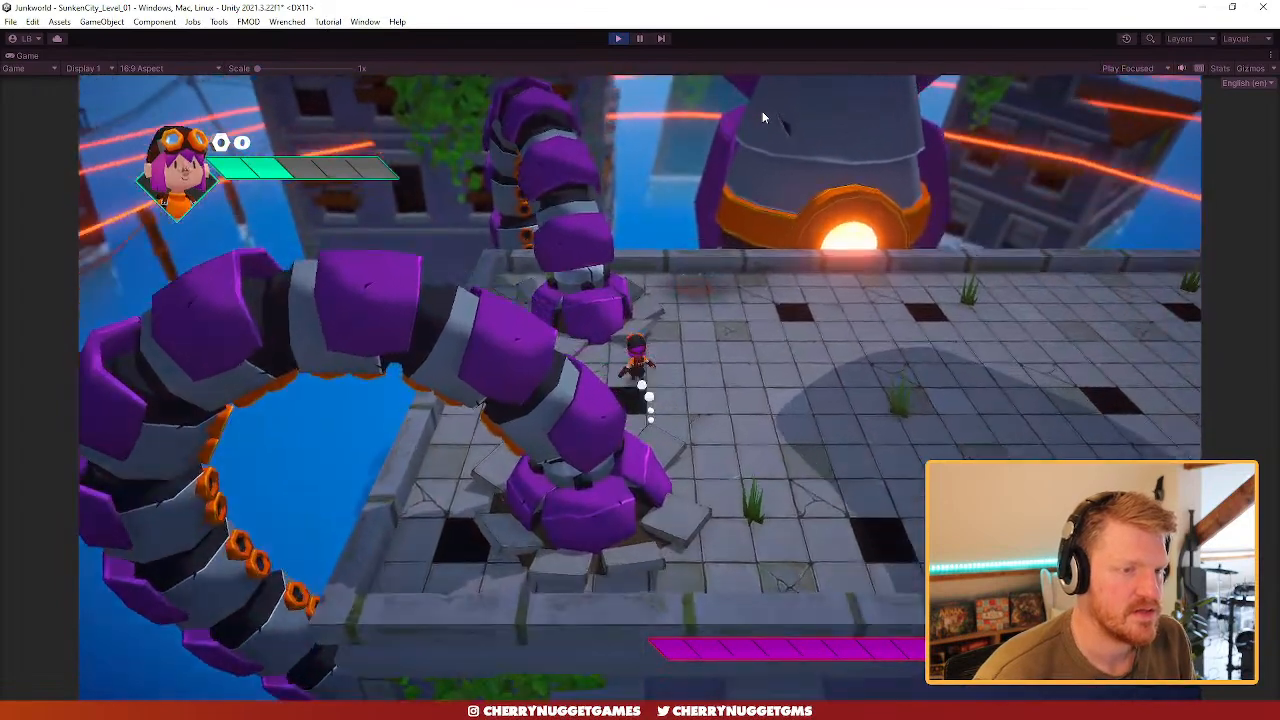
{"action": "key", "text": "s"}
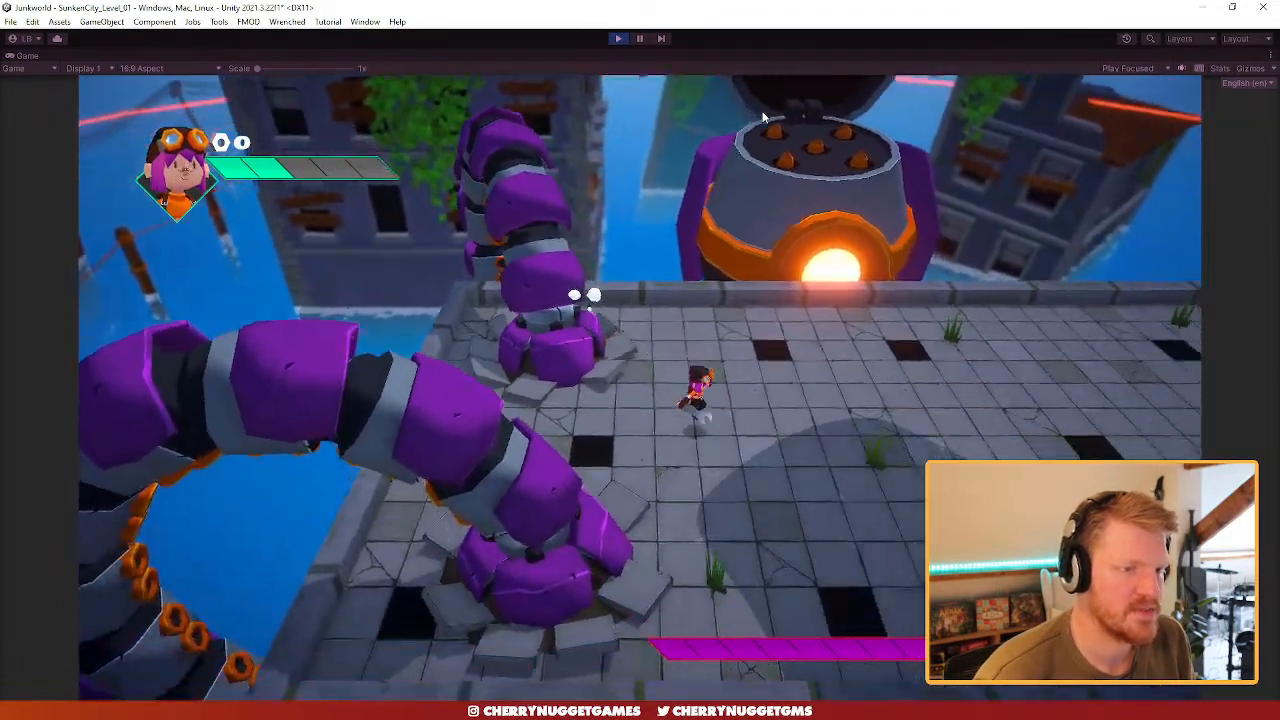
{"action": "key", "text": "a"}
{"action": "key", "text": "d"}
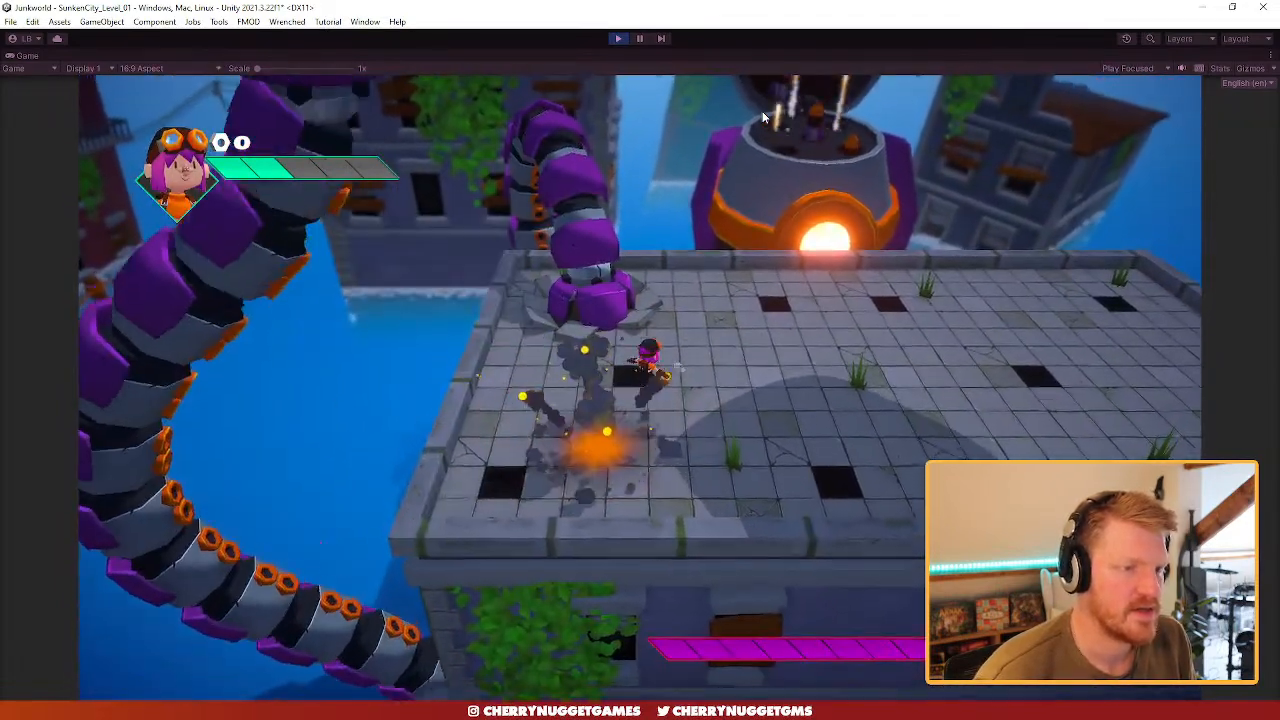
{"action": "key", "text": "w"}
{"action": "key", "text": "a"}
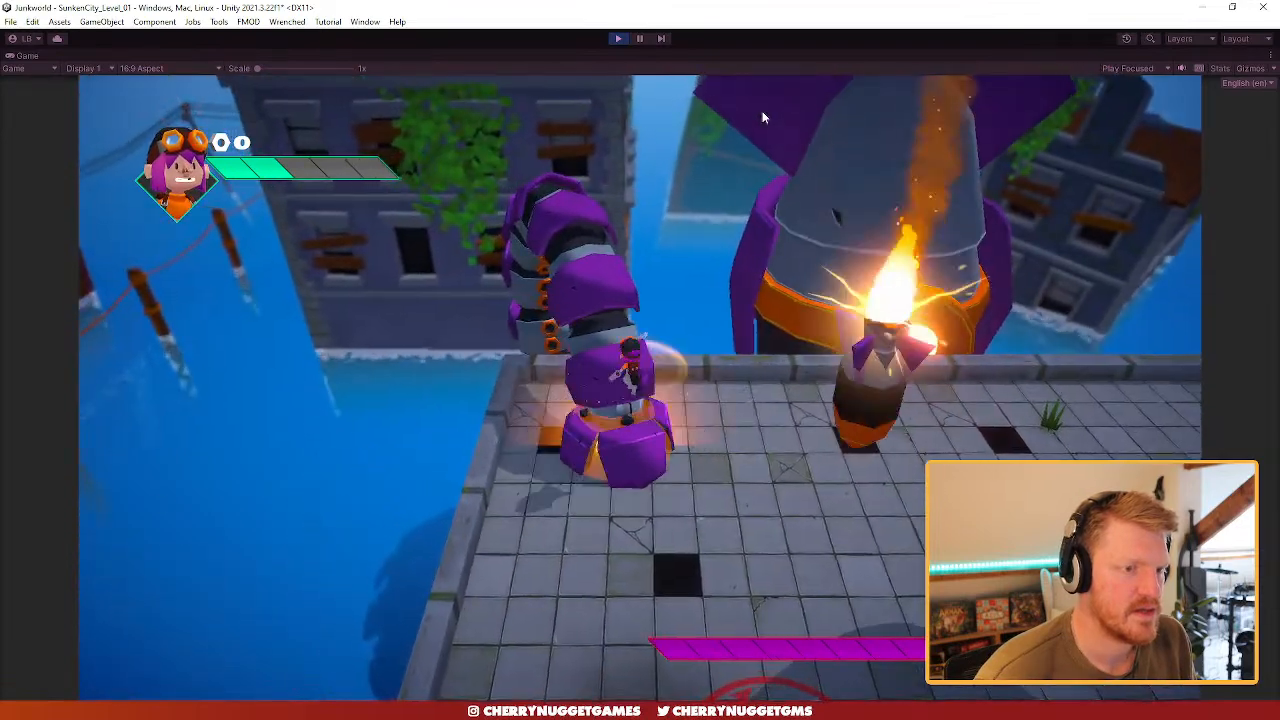
{"action": "key", "text": "d"}
{"action": "key", "text": "s"}
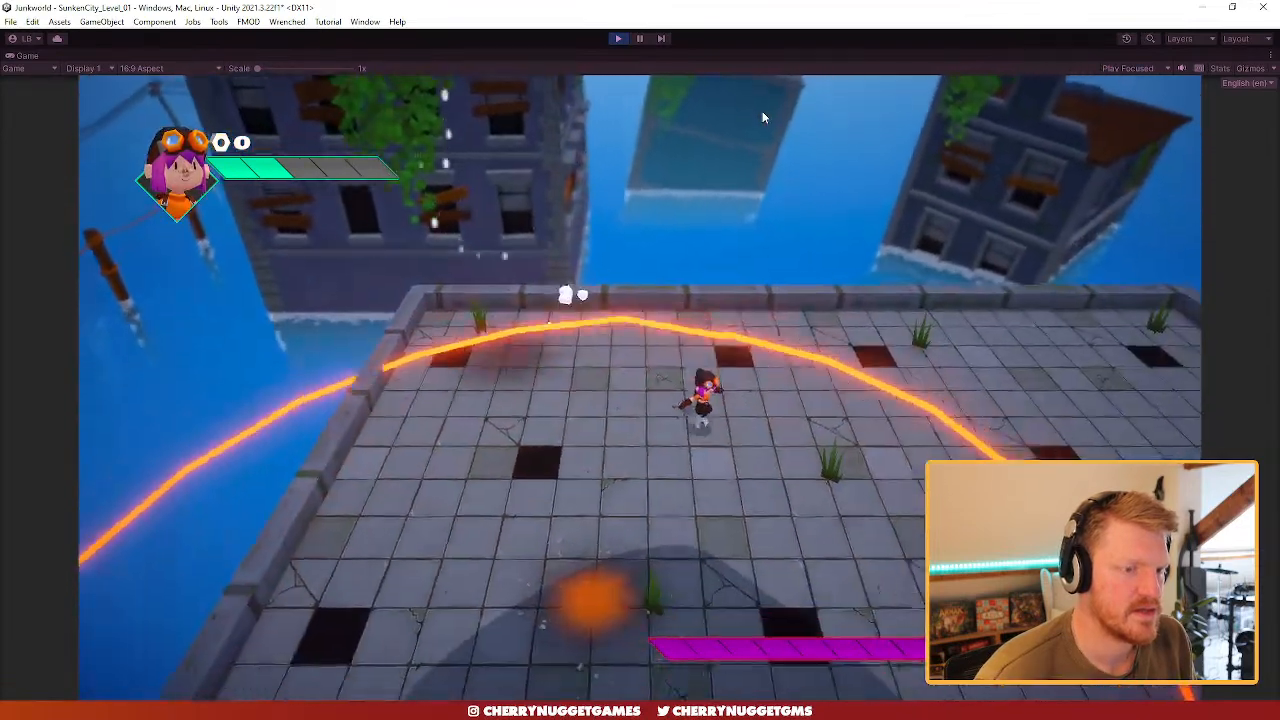
- Playtest the slamming tentacle phase by dodging across the rooftop until the boss body emerges again
{"action": "key", "text": "s"}
{"action": "key", "text": "a"}
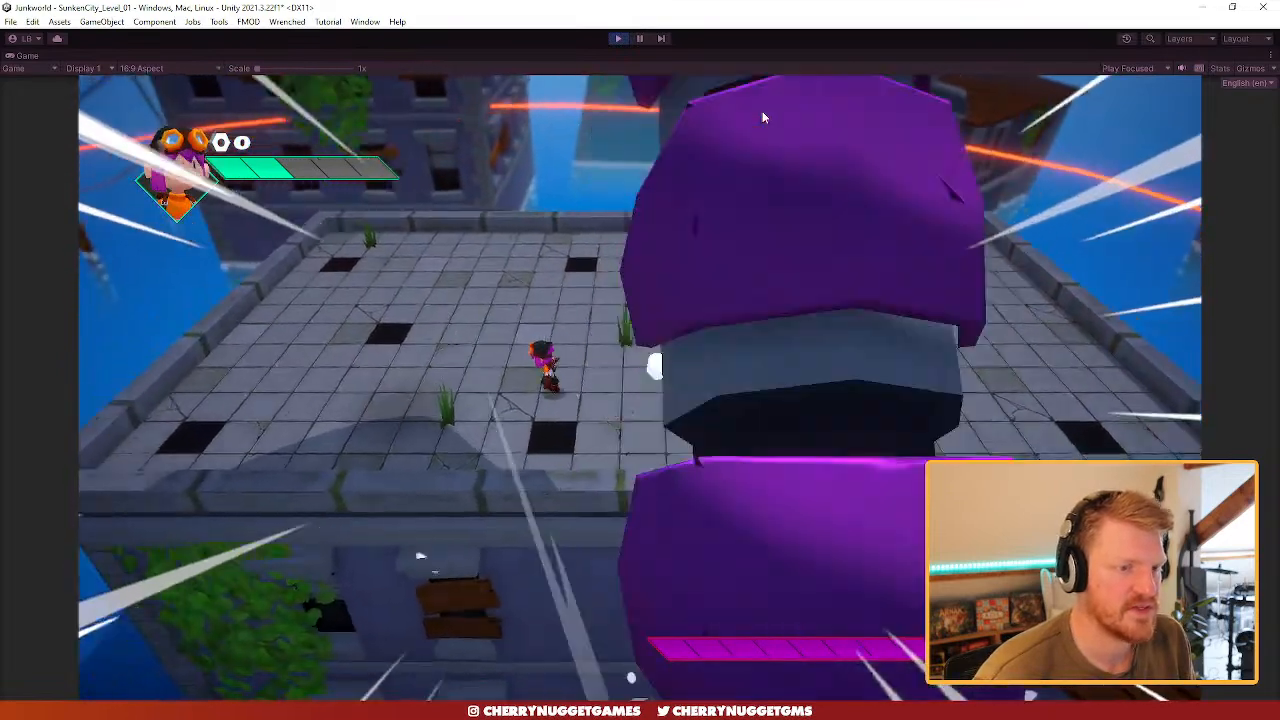
{"action": "key", "text": "d"}
{"action": "key", "text": "d"}
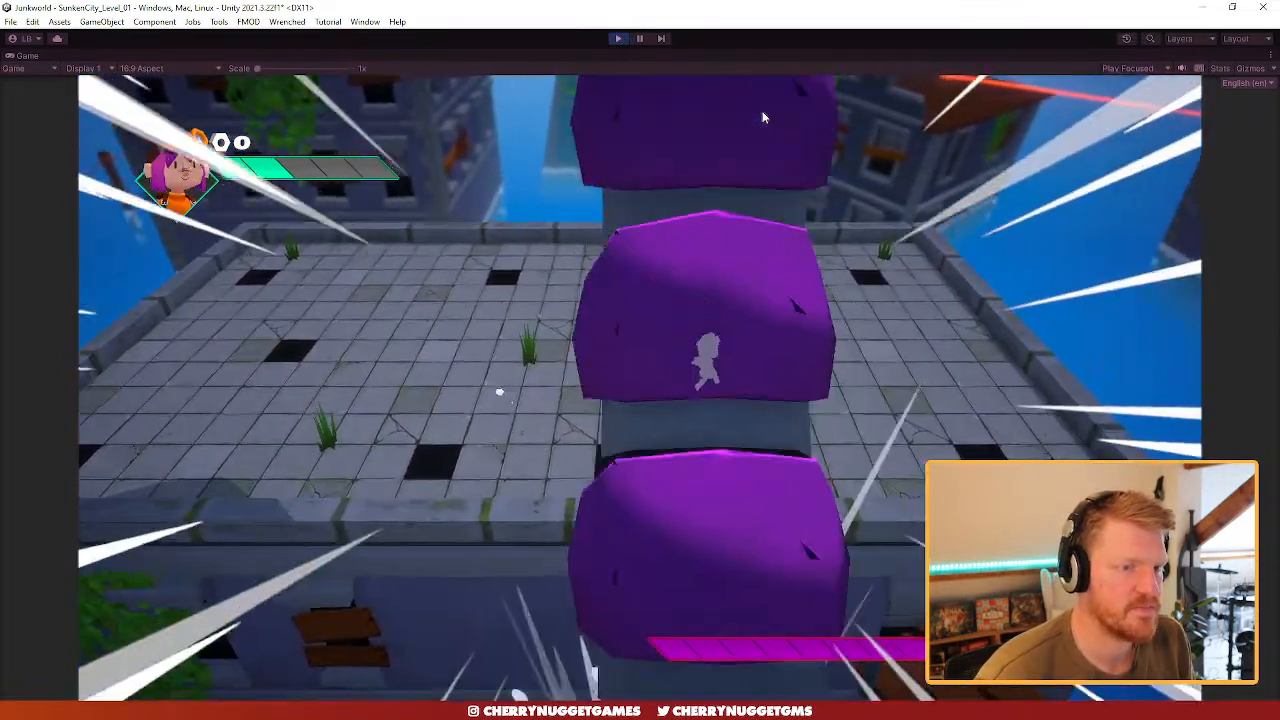
{"action": "key", "text": "a"}
{"action": "key", "text": "a"}
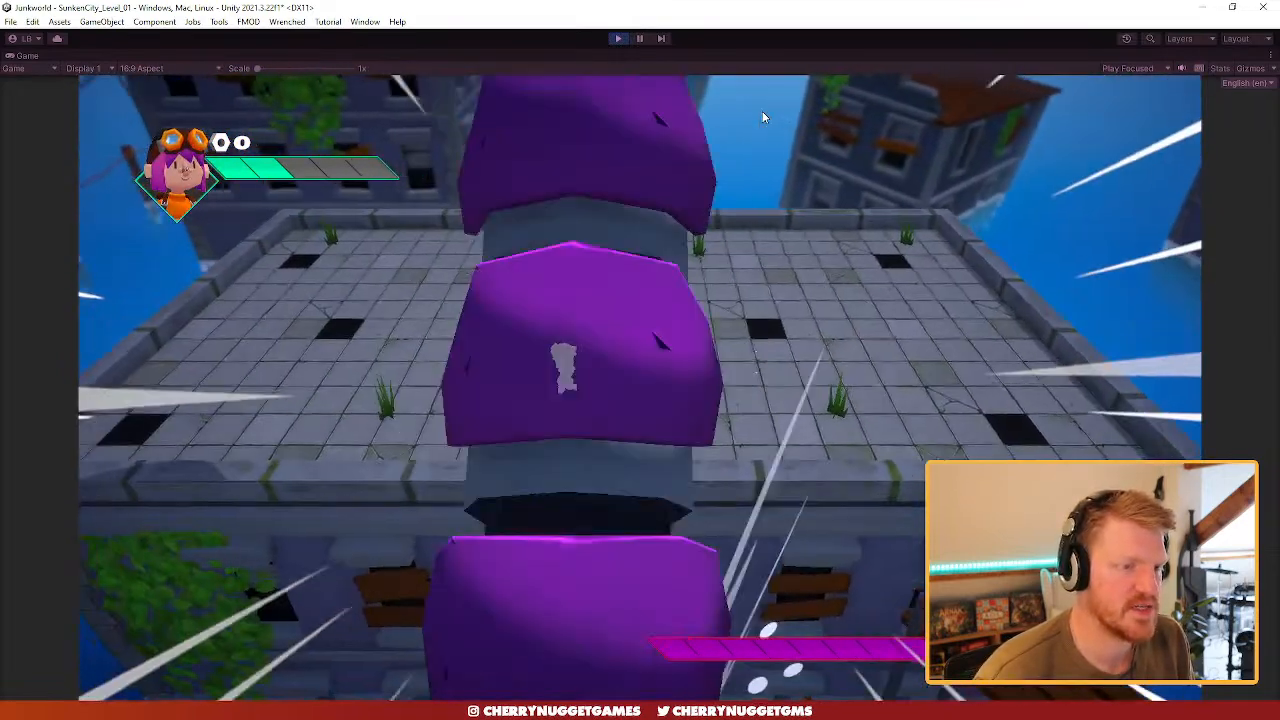
{"action": "key", "text": "w"}
{"action": "key", "text": "d"}
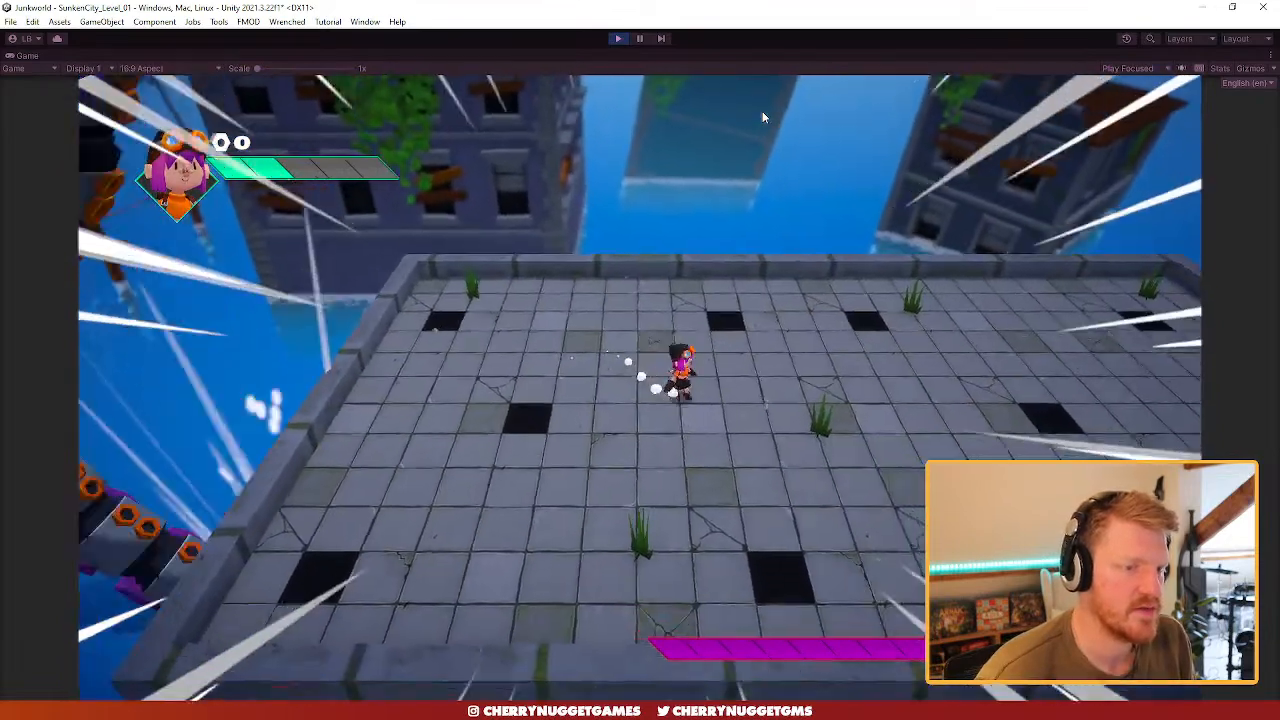
{"action": "key", "text": "s"}
{"action": "key", "text": "a"}
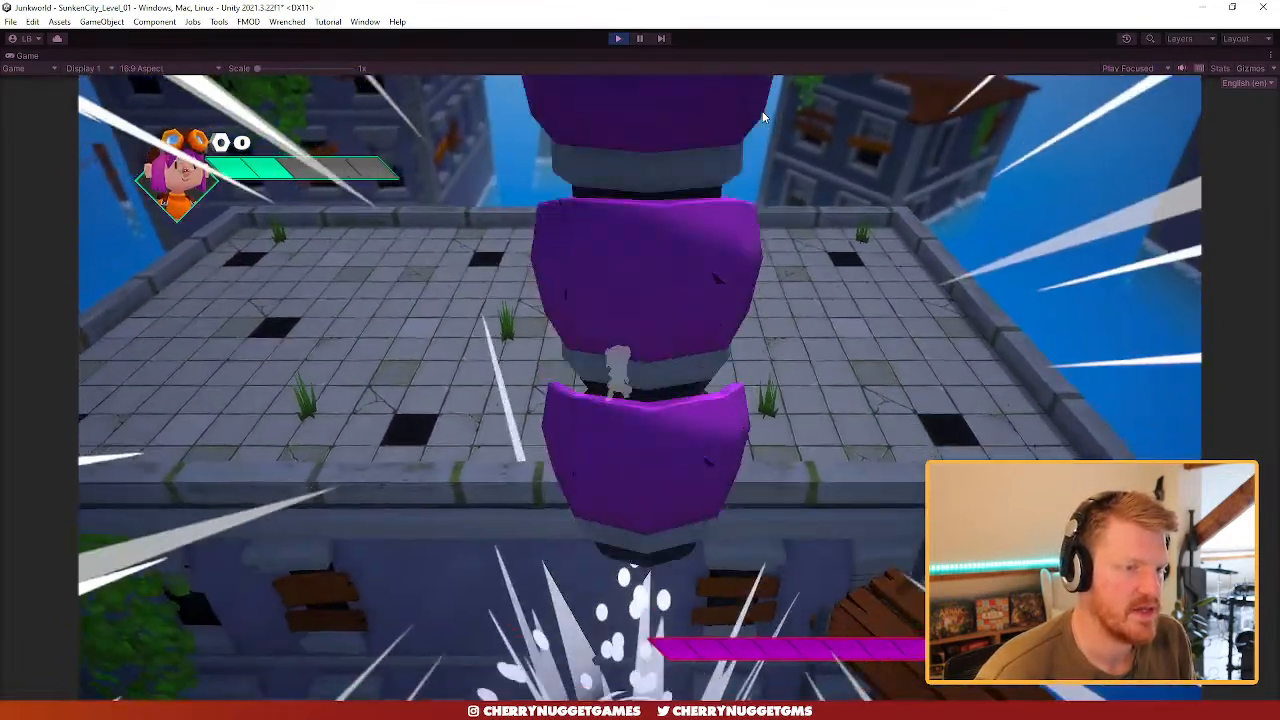
{"action": "key", "text": "w"}
{"action": "key", "text": "d"}
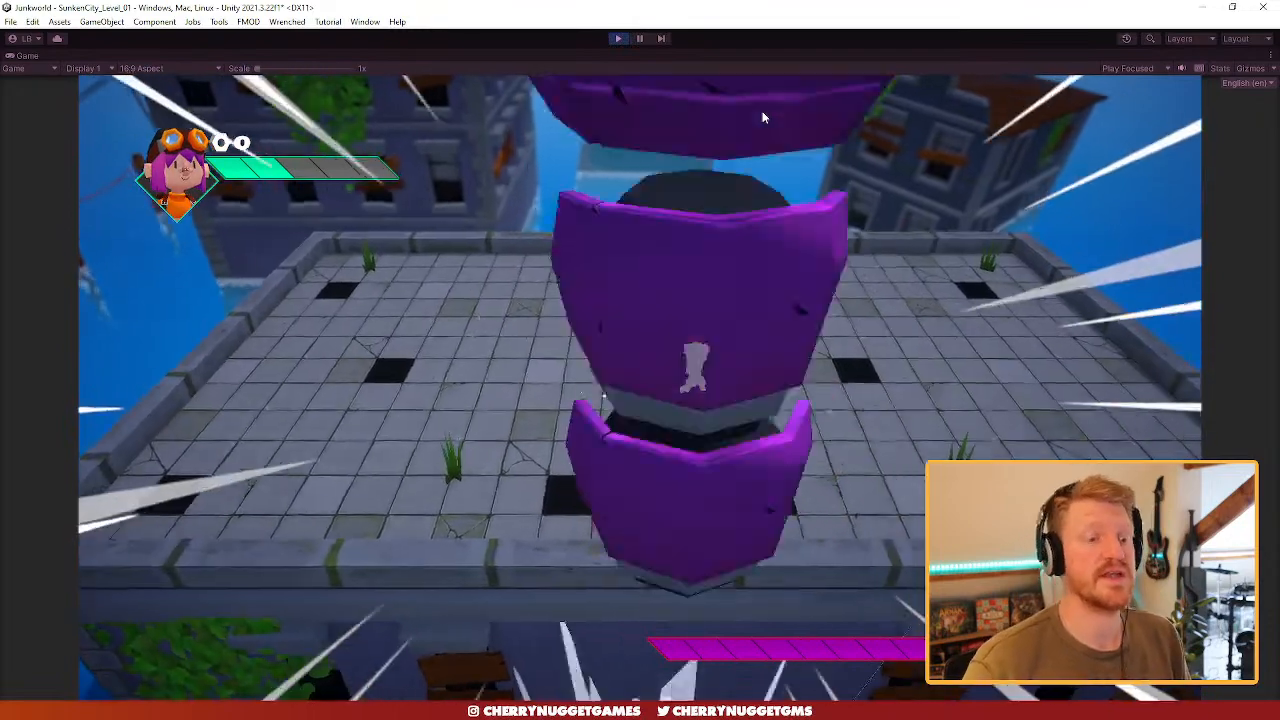
{"action": "key", "text": "a"}
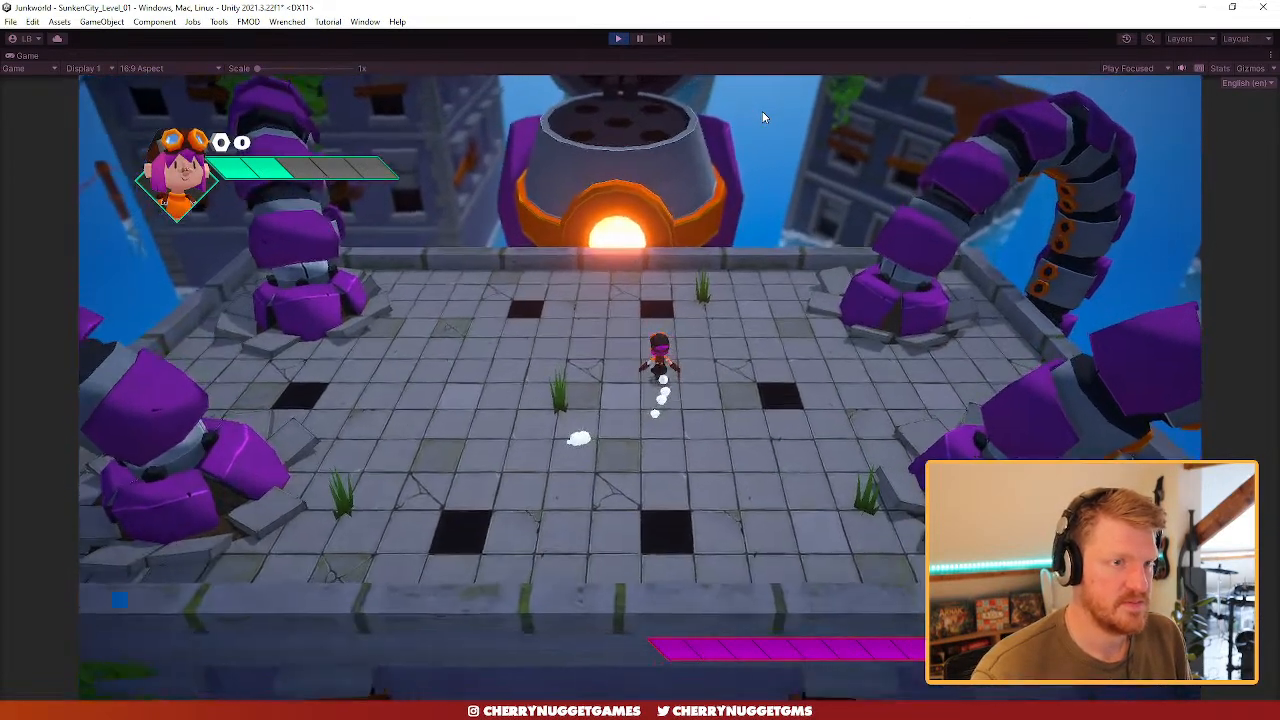
- Pause the fight and examine the opened boss body, its launched rockets and the arena from several angles in the Scene view
{"action": "key", "text": "Escape"}
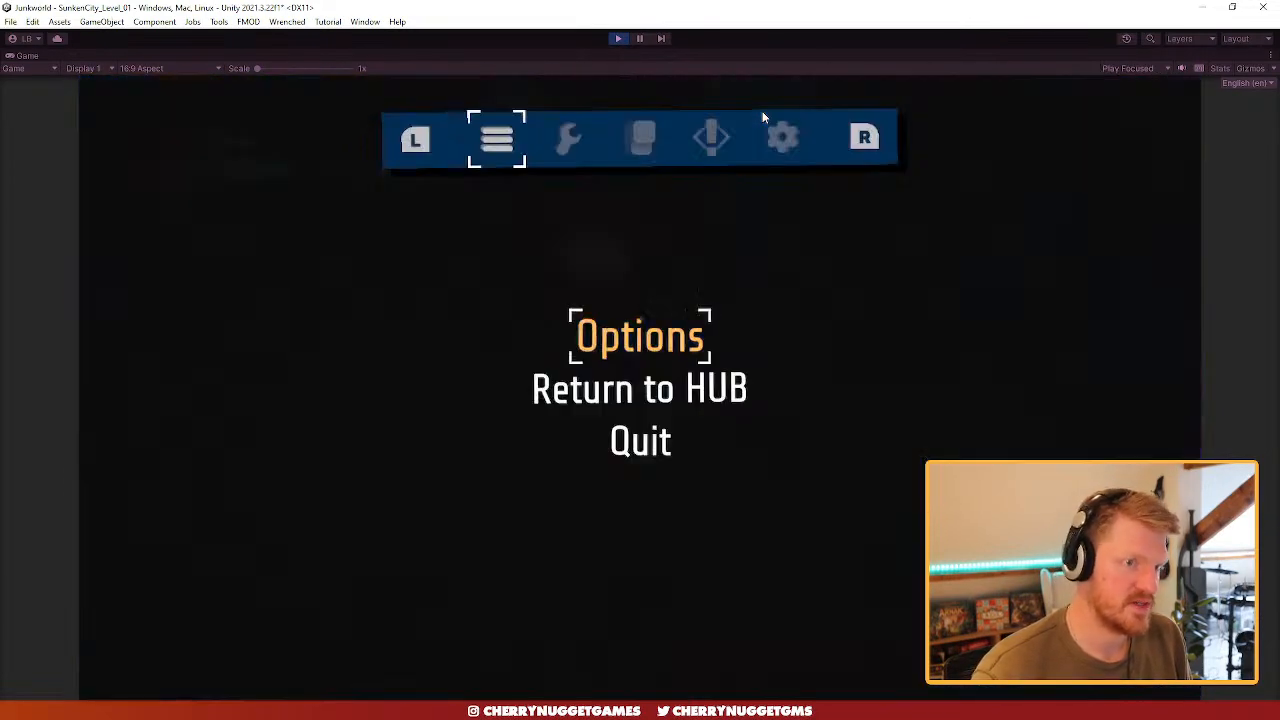
{"action": "double_click", "coordinate": [82, 58]}
{"action": "left_click", "coordinate": [254, 56]}
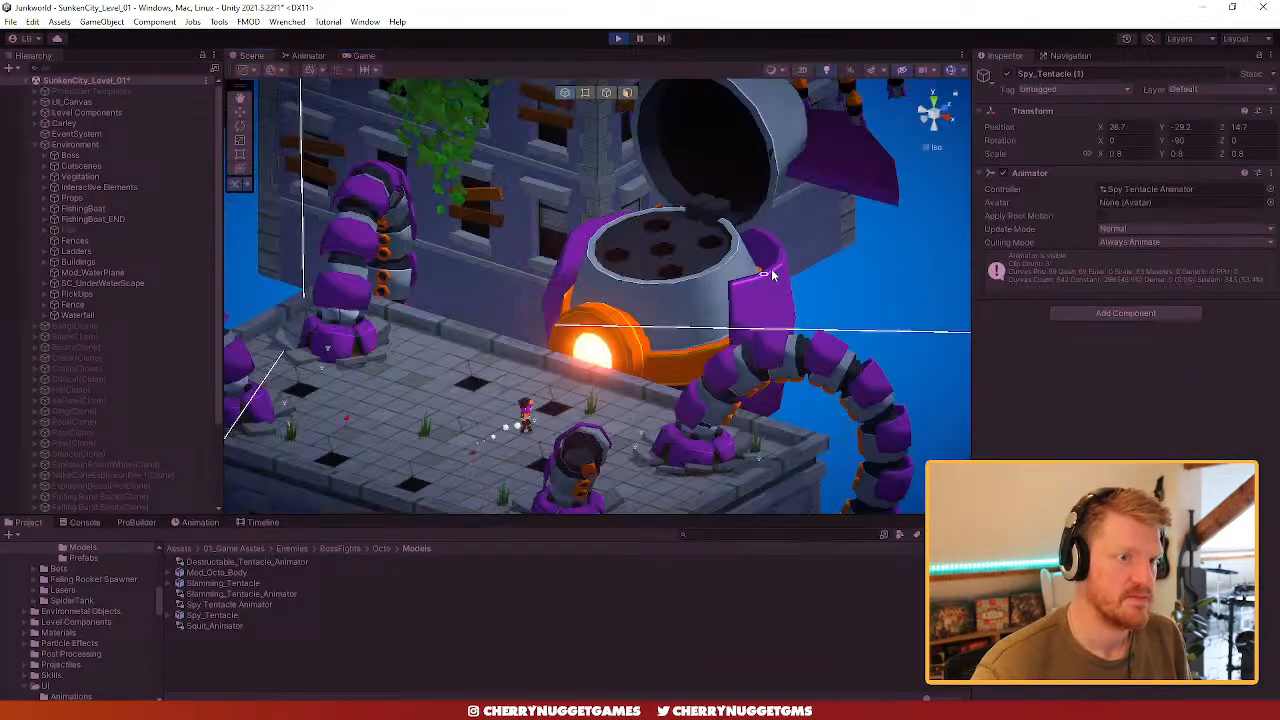
{"action": "left_click_drag", "start_coordinate": [769, 271], "coordinate": [751, 295], "text": "alt"}
{"action": "middle_click_drag", "start_coordinate": [751, 295], "coordinate": [617, 288]}
{"action": "scroll", "coordinate": [617, 288], "scroll_direction": "down", "scroll_amount": 3}
{"action": "left_click_drag", "start_coordinate": [617, 288], "coordinate": [714, 231], "text": "alt"}
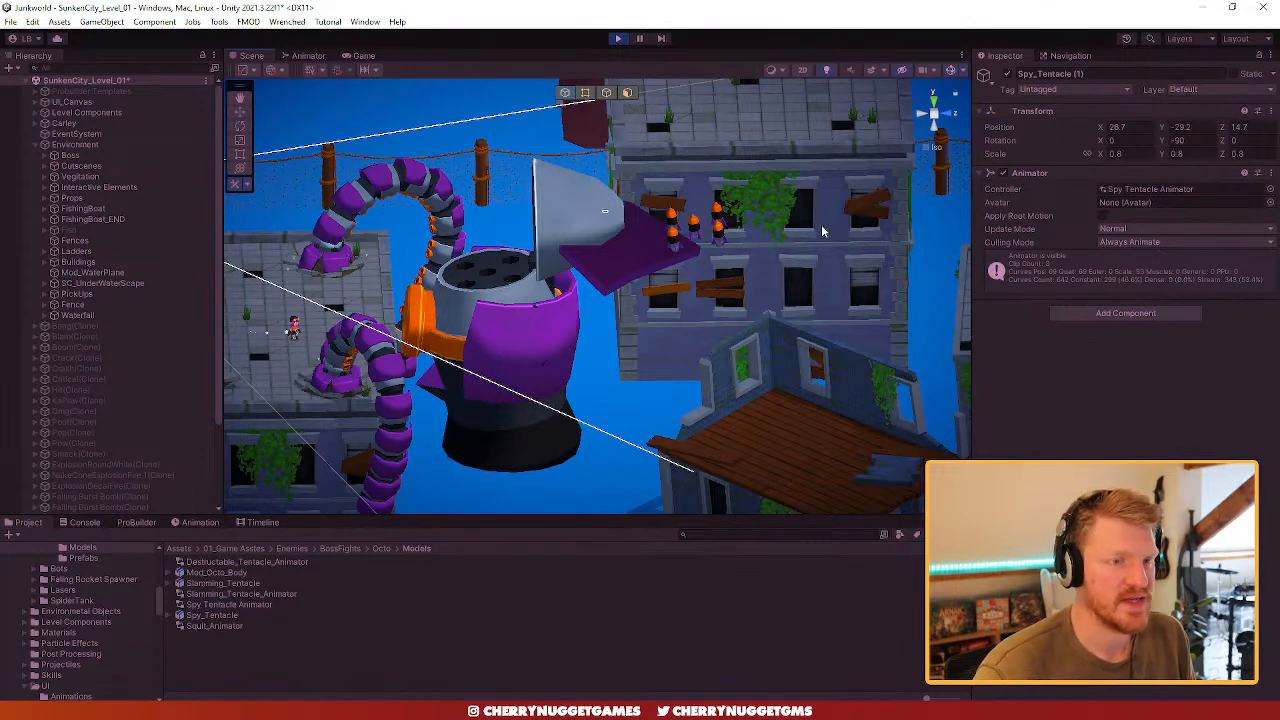
{"action": "right_click_drag", "start_coordinate": [555, 225], "coordinate": [874, 240]}
{"action": "right_click_drag", "start_coordinate": [694, 266], "coordinate": [770, 330]}
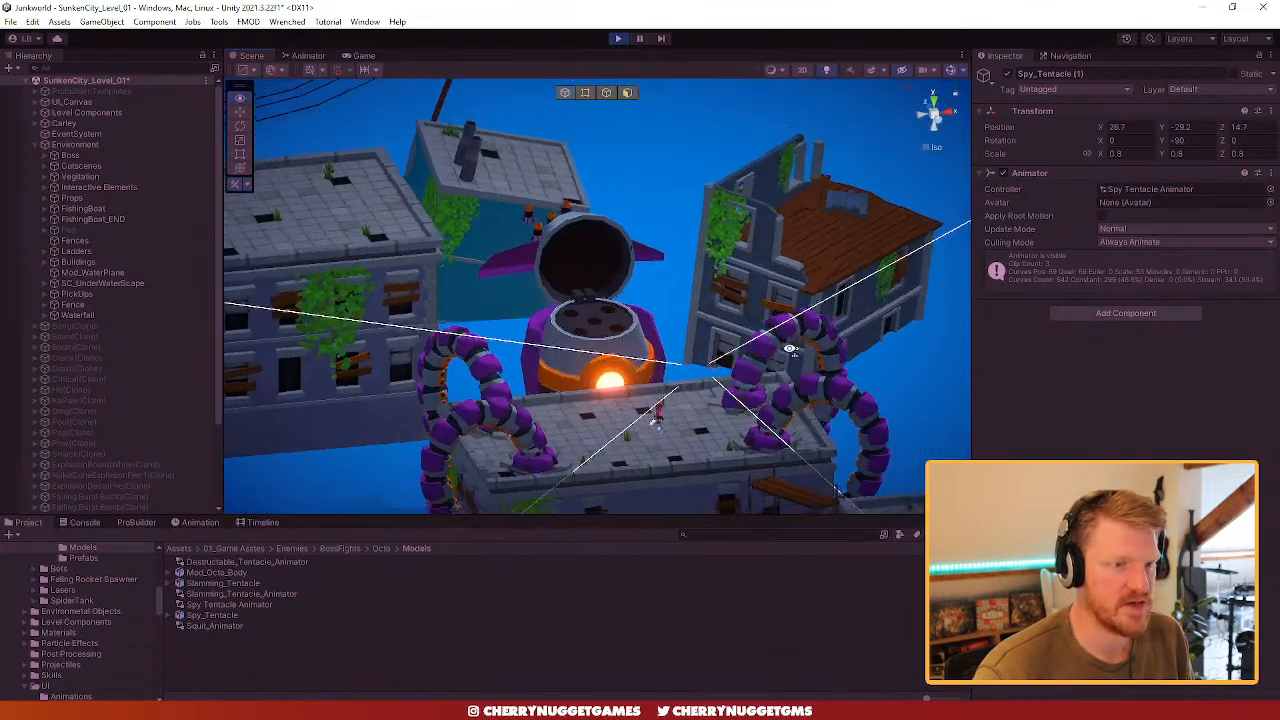
- Resume the playtest in the Game view, check the emerging boss in the Scene view, and return to the maximized Game view
{"action": "double_click", "coordinate": [359, 56]}
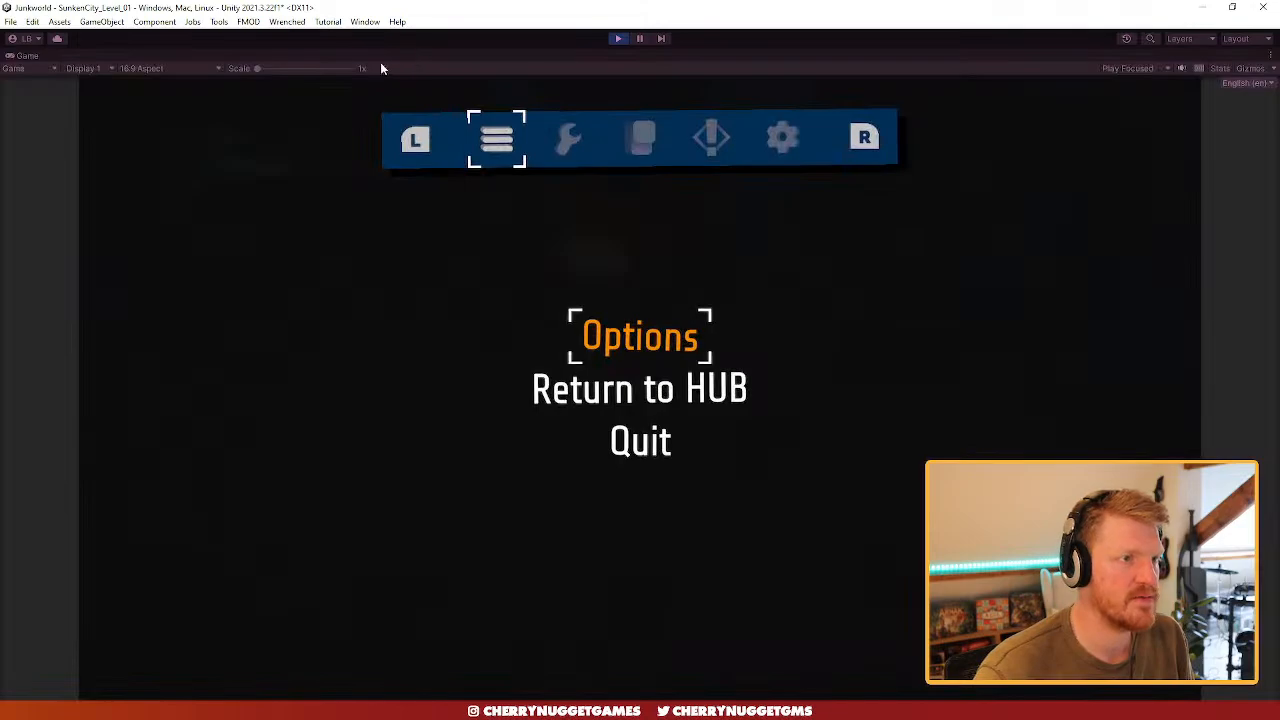
{"action": "key", "text": "Escape"}
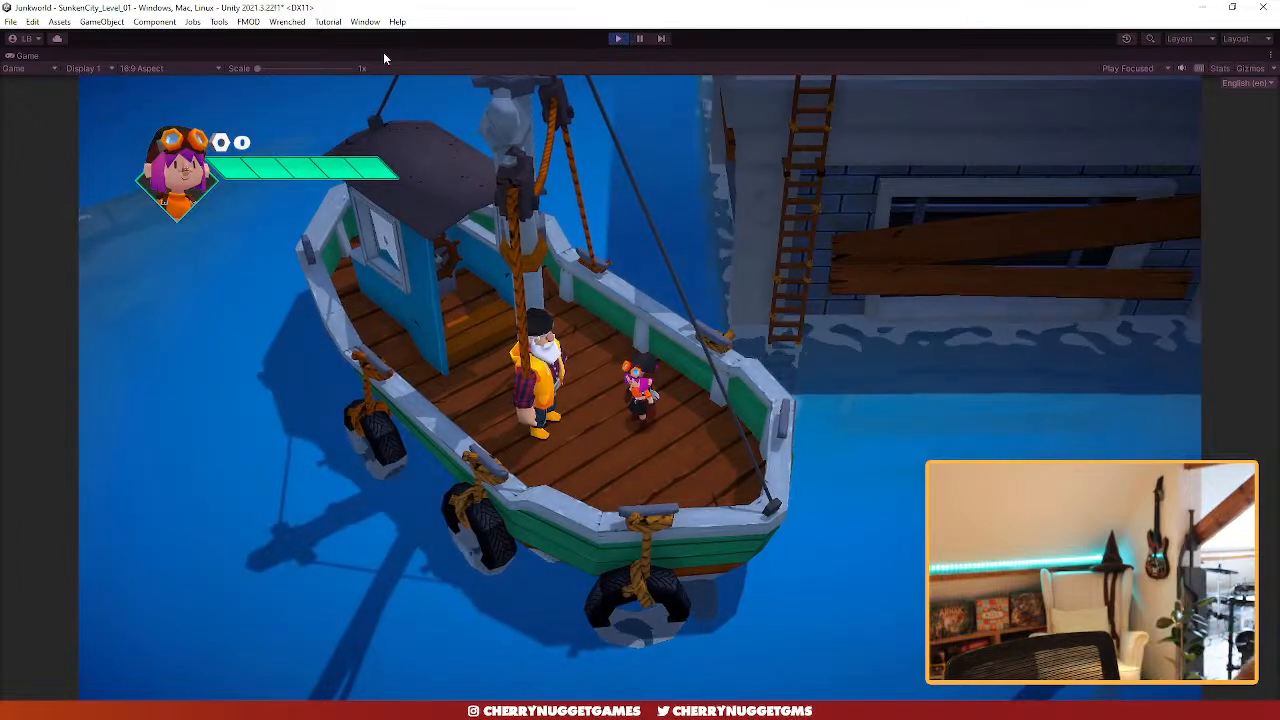
{"action": "double_click", "coordinate": [73, 56]}
{"action": "left_click", "coordinate": [245, 56]}
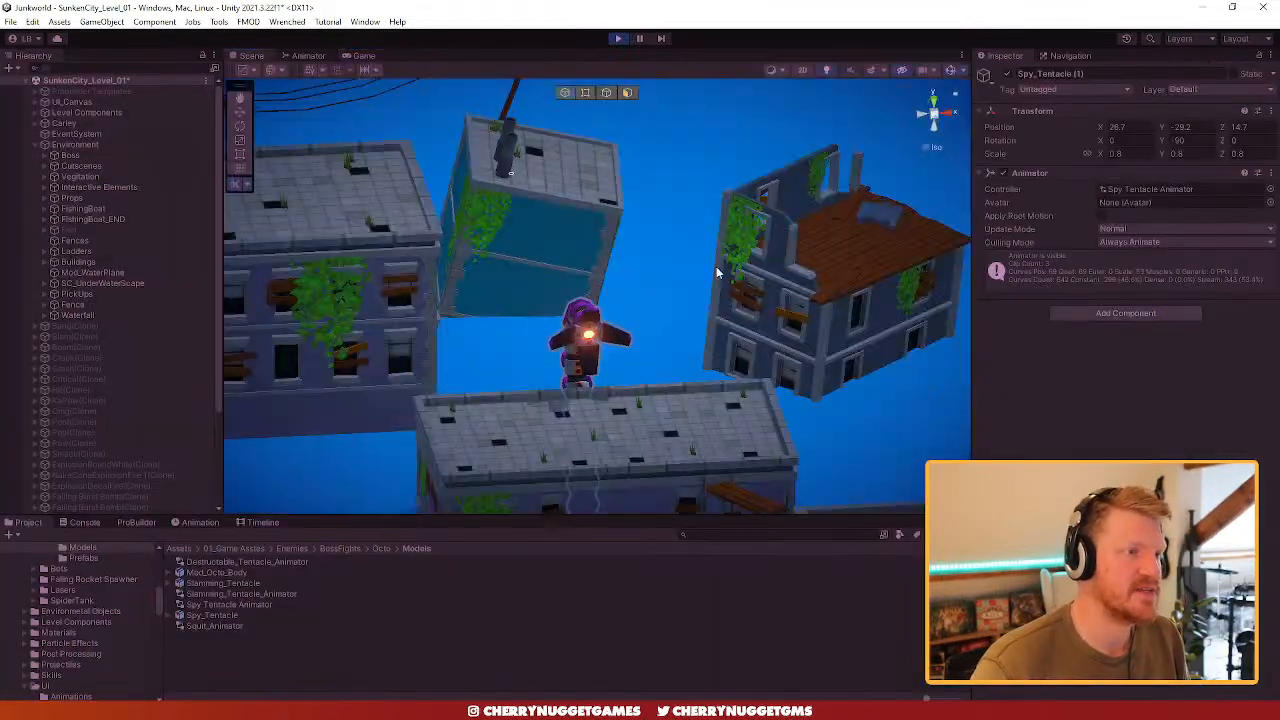
{"action": "left_click", "coordinate": [363, 56]}
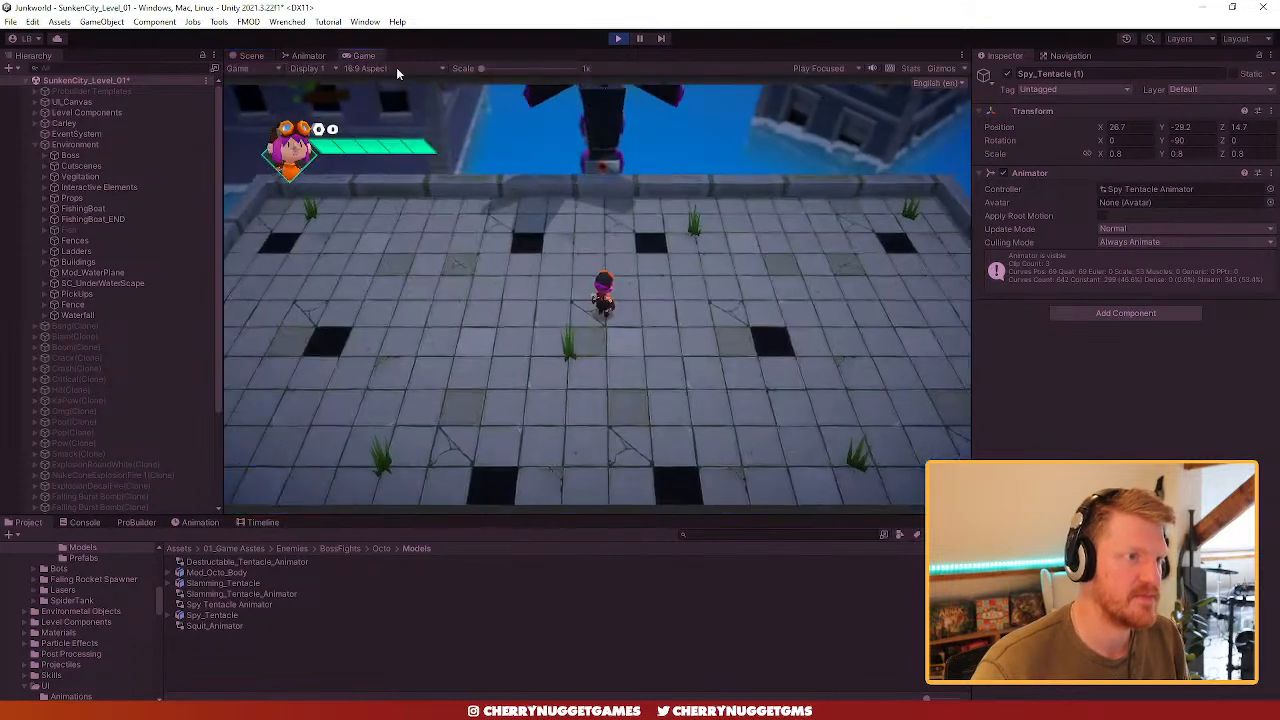
{"action": "double_click", "coordinate": [415, 60]}
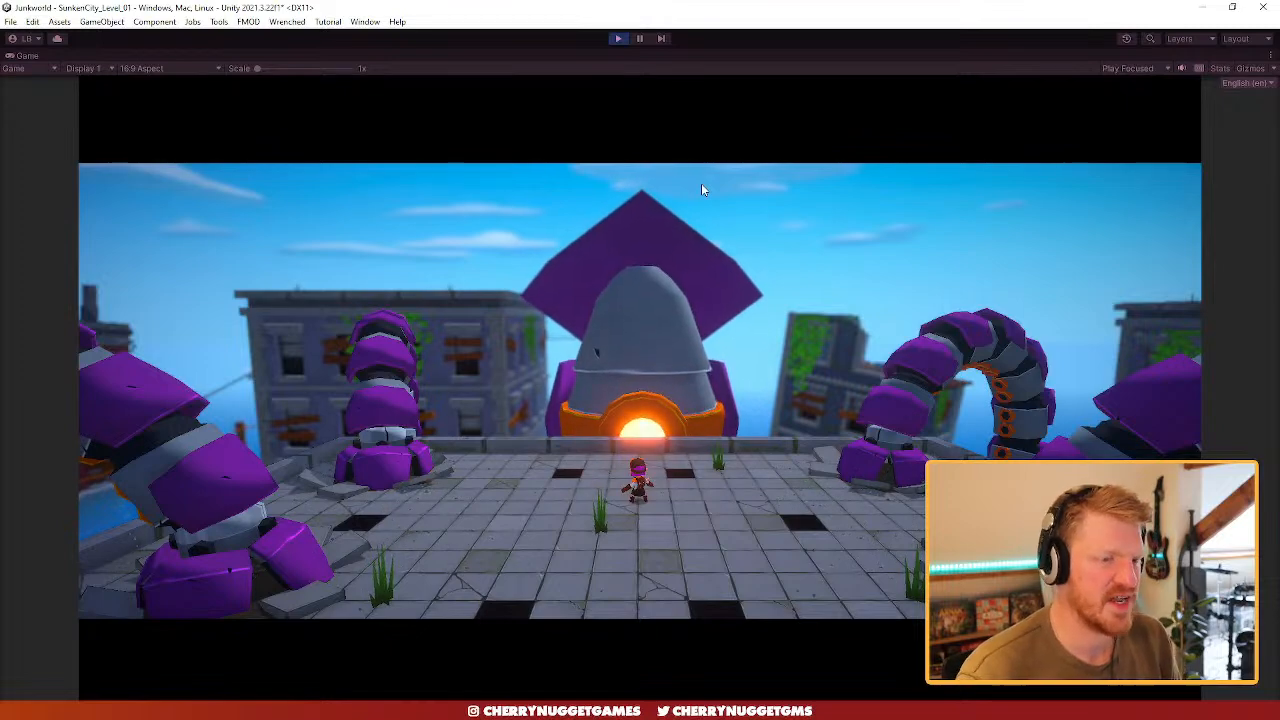
- Playtest the boss fight by running across the rooftop, attacking the tentacles and avoiding the marked rocket impact areas
{"action": "key", "text": "d"}
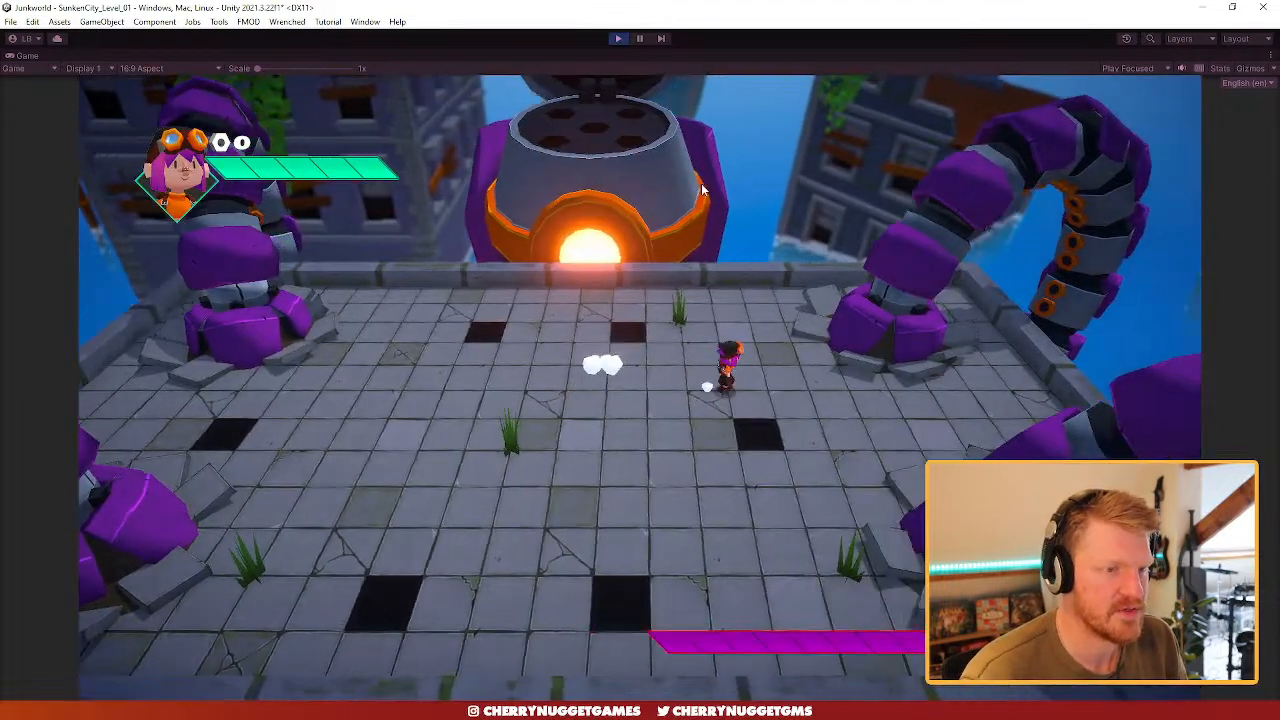
{"action": "key", "text": "d"}
{"action": "key", "text": "w"}
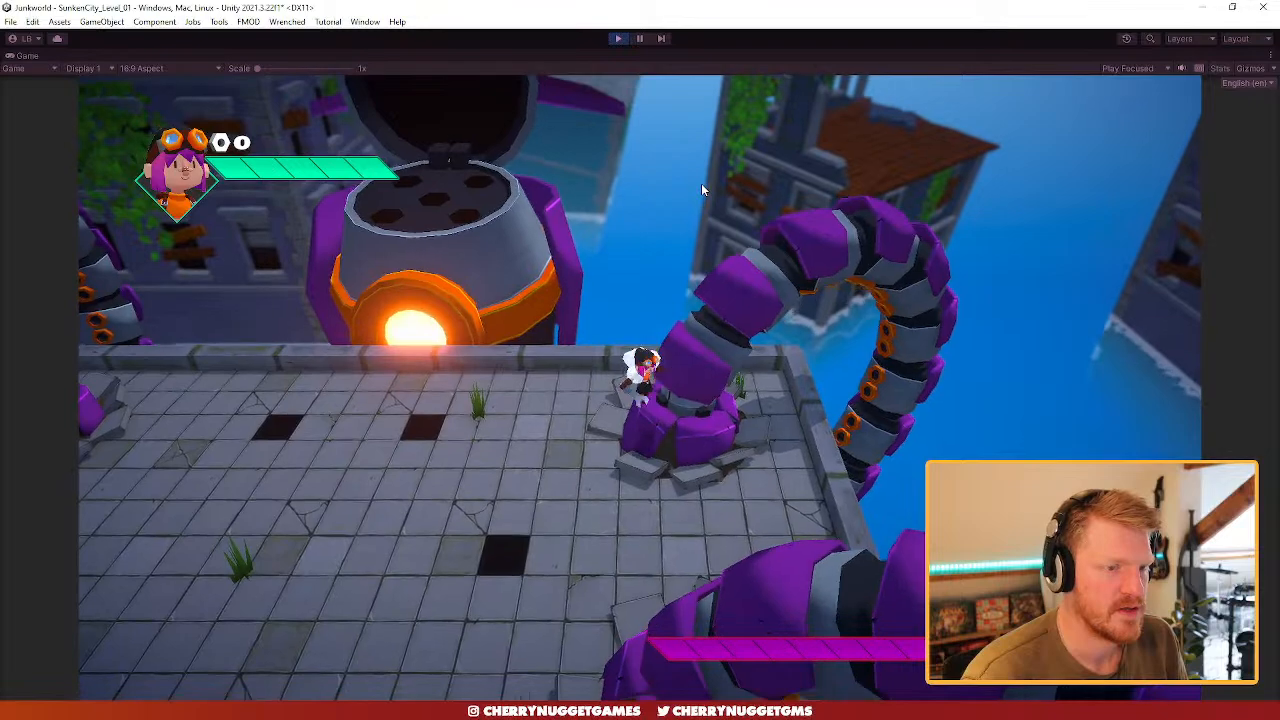
{"action": "key", "text": "s"}
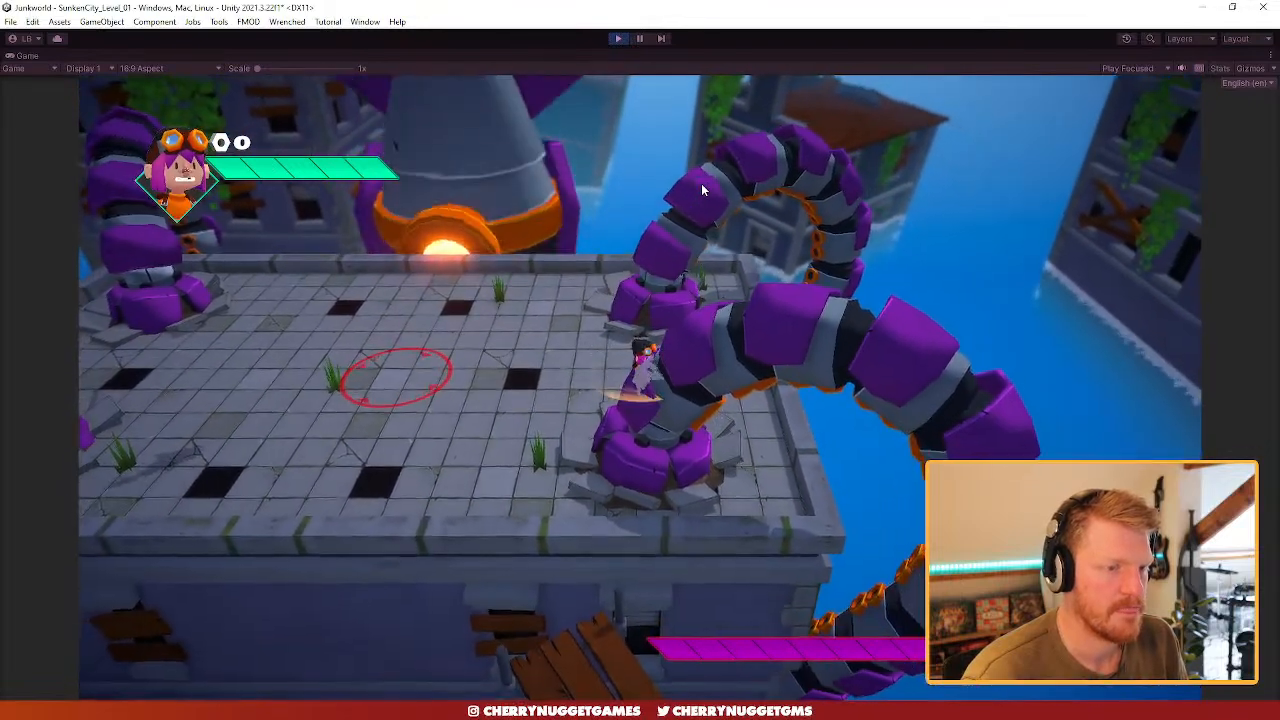
{"action": "key", "text": "w"}
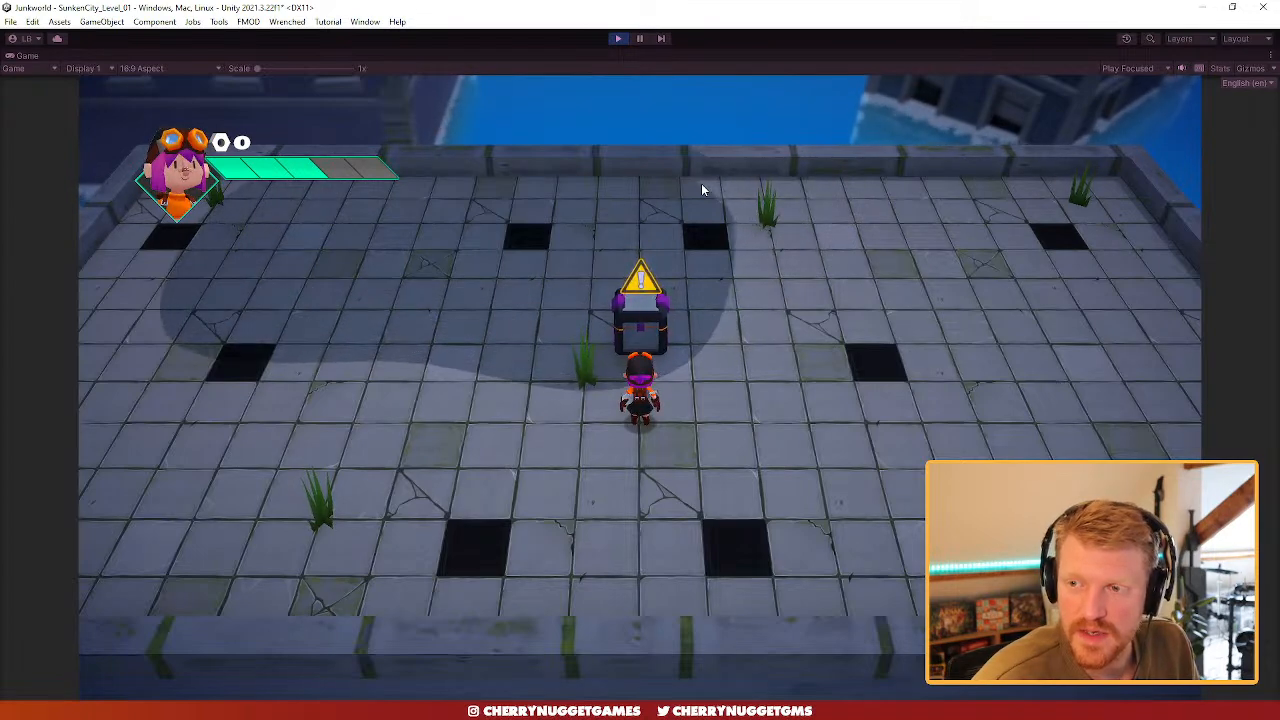
- Run around the treasure chest on the cleared rooftop and open it from its side
{"action": "key", "text": "d"}
{"action": "key", "text": "w"}
{"action": "key", "text": "s"}
{"action": "key", "text": "a"}
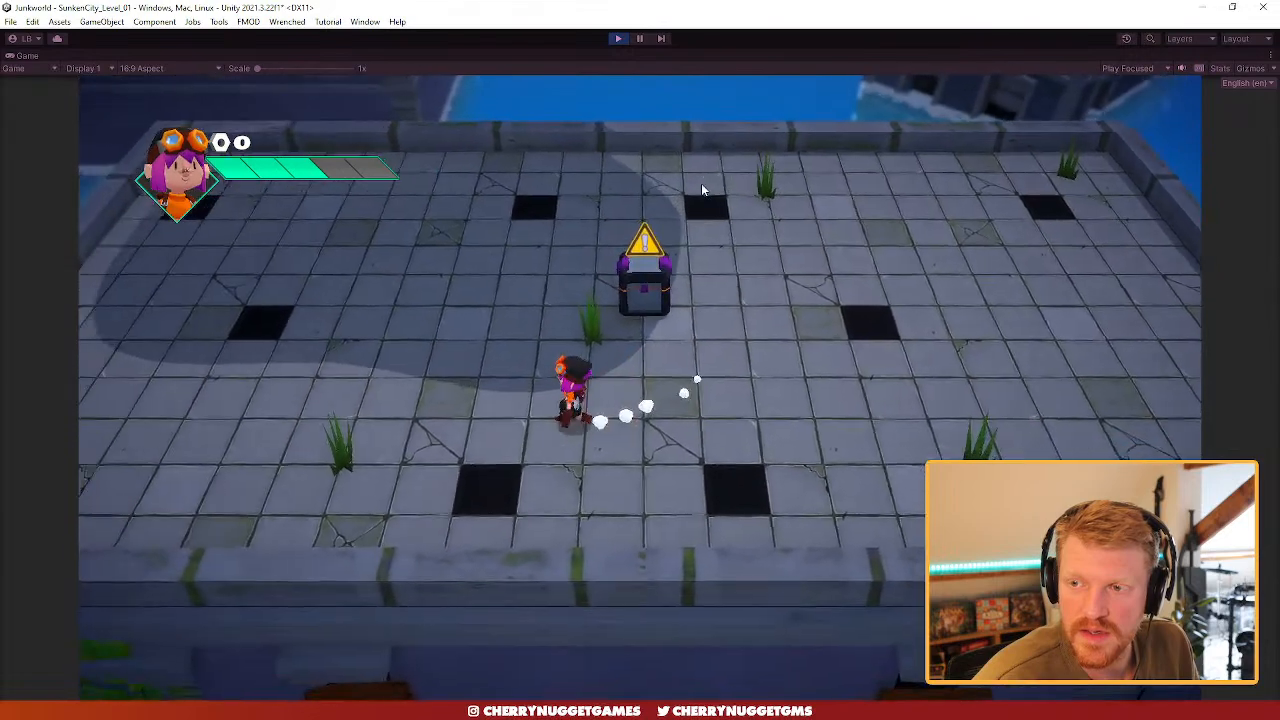
{"action": "key", "text": "d"}
{"action": "key", "text": "w"}
{"action": "key", "text": "a"}
{"action": "key", "text": "w"}
{"action": "key", "text": "d"}
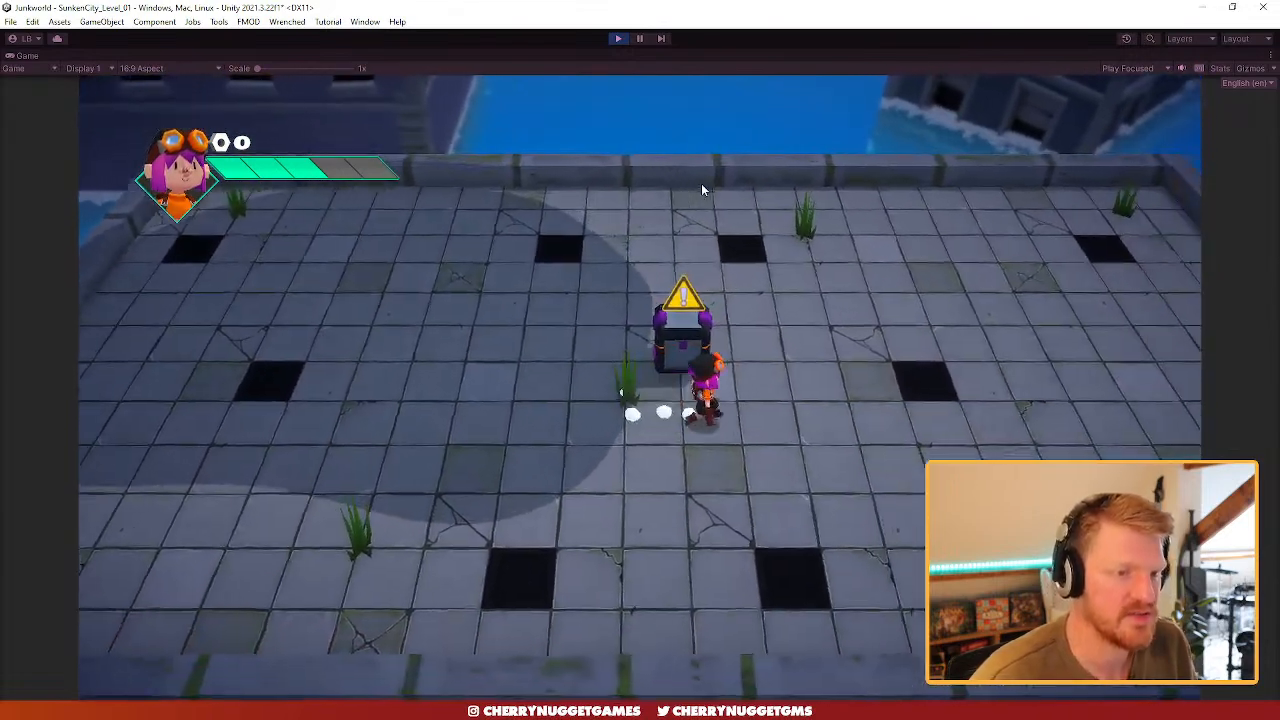
{"action": "key", "text": "w"}
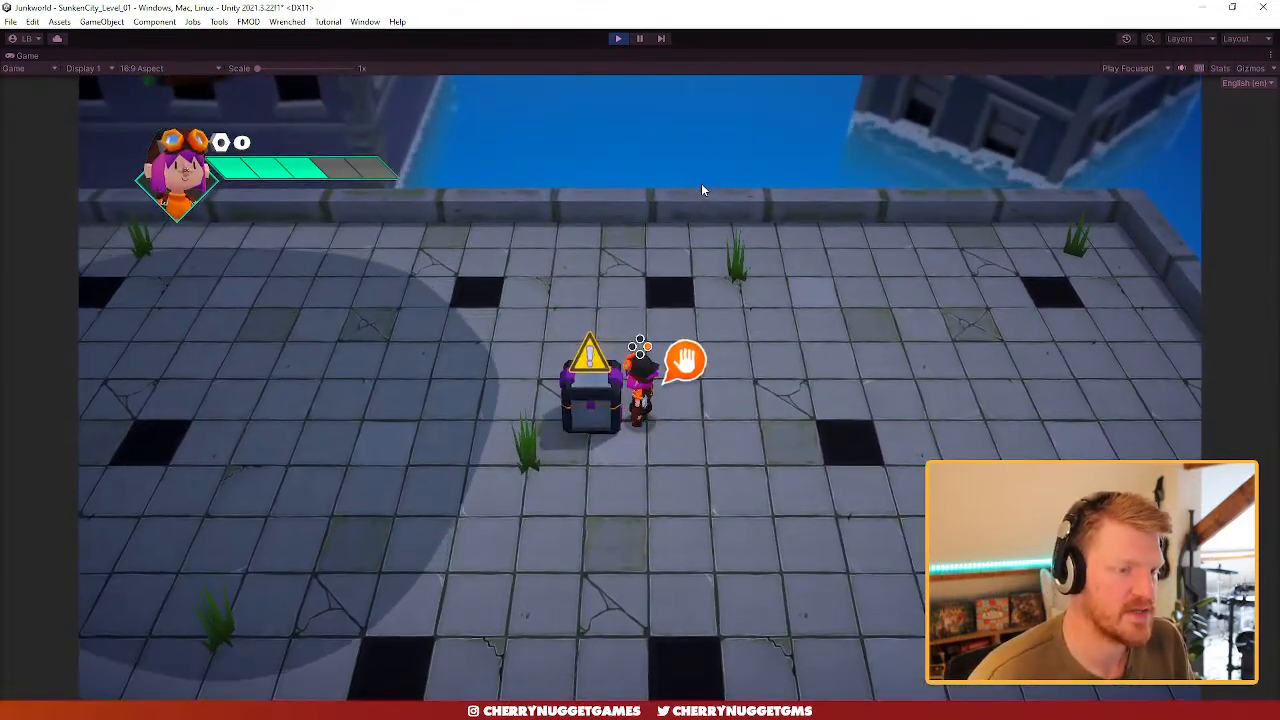
{"action": "key", "text": "e"}
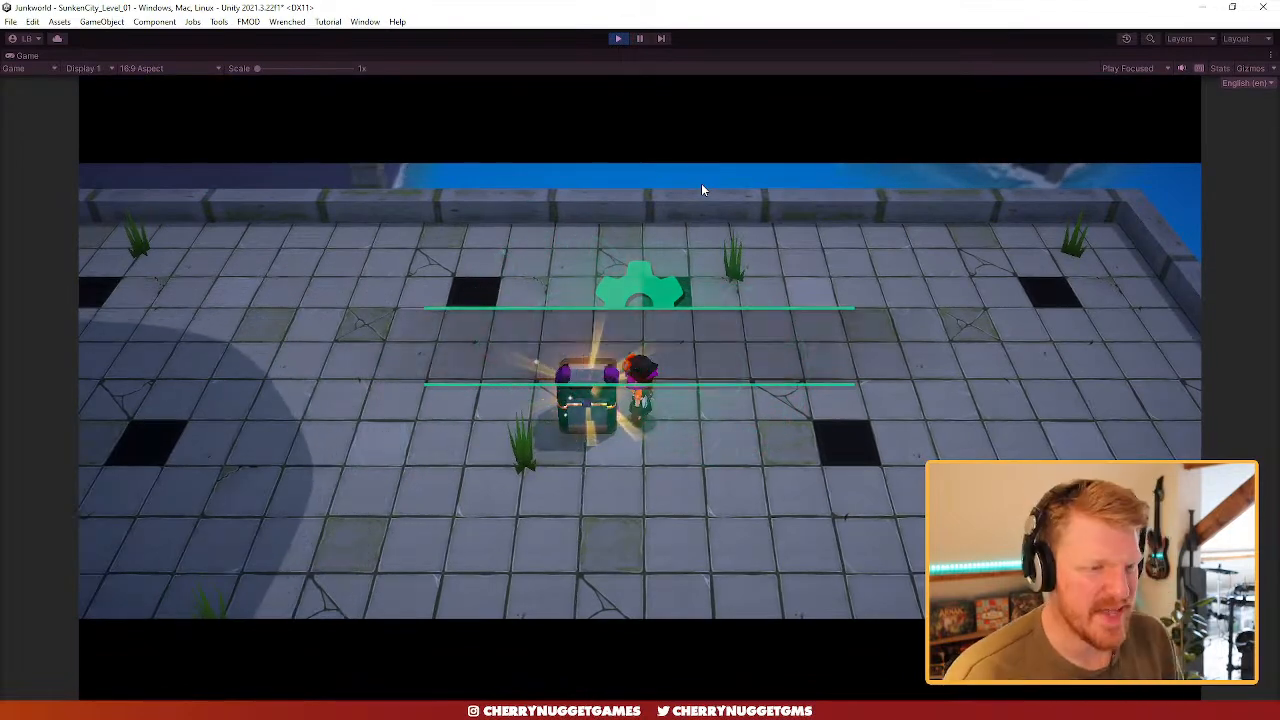
- Run the character around the opened chest on the rooftop and stop the playtest
{"action": "key", "text": "s"}
{"action": "key", "text": "a"}
{"action": "key", "text": "d"}
{"action": "key", "text": "w"}
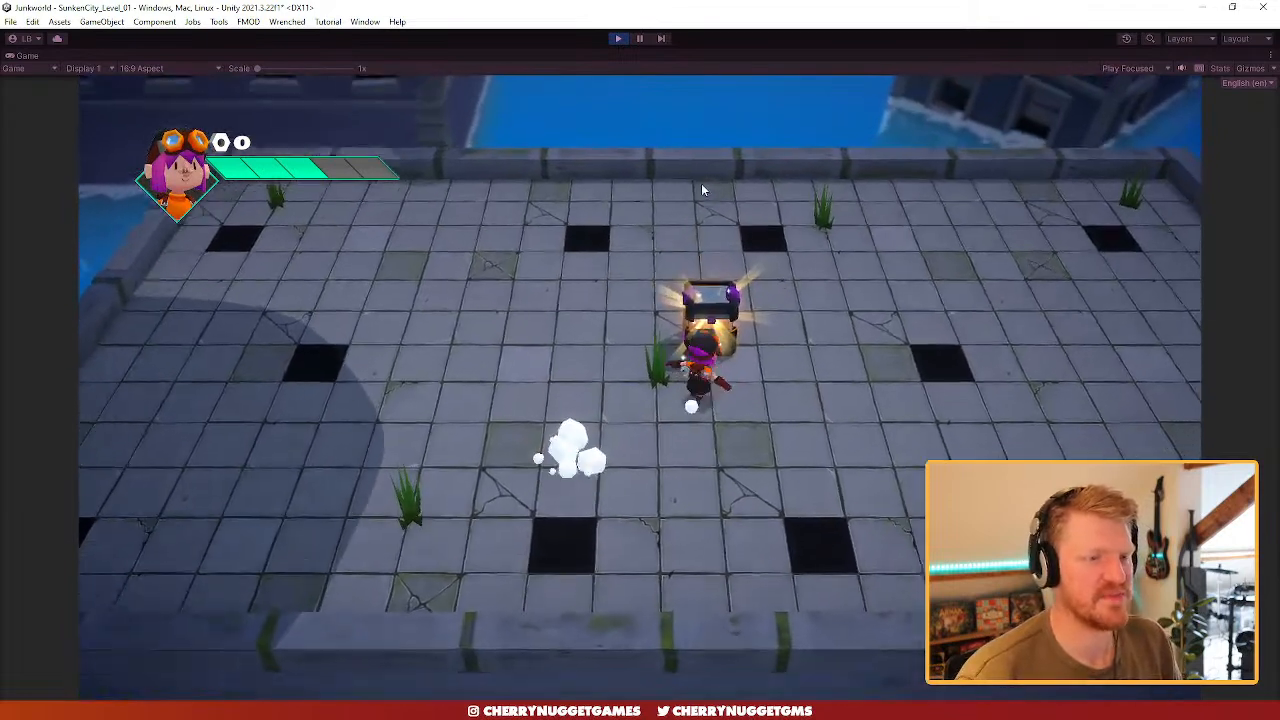
{"action": "key", "text": "d"}
{"action": "key", "text": "a"}
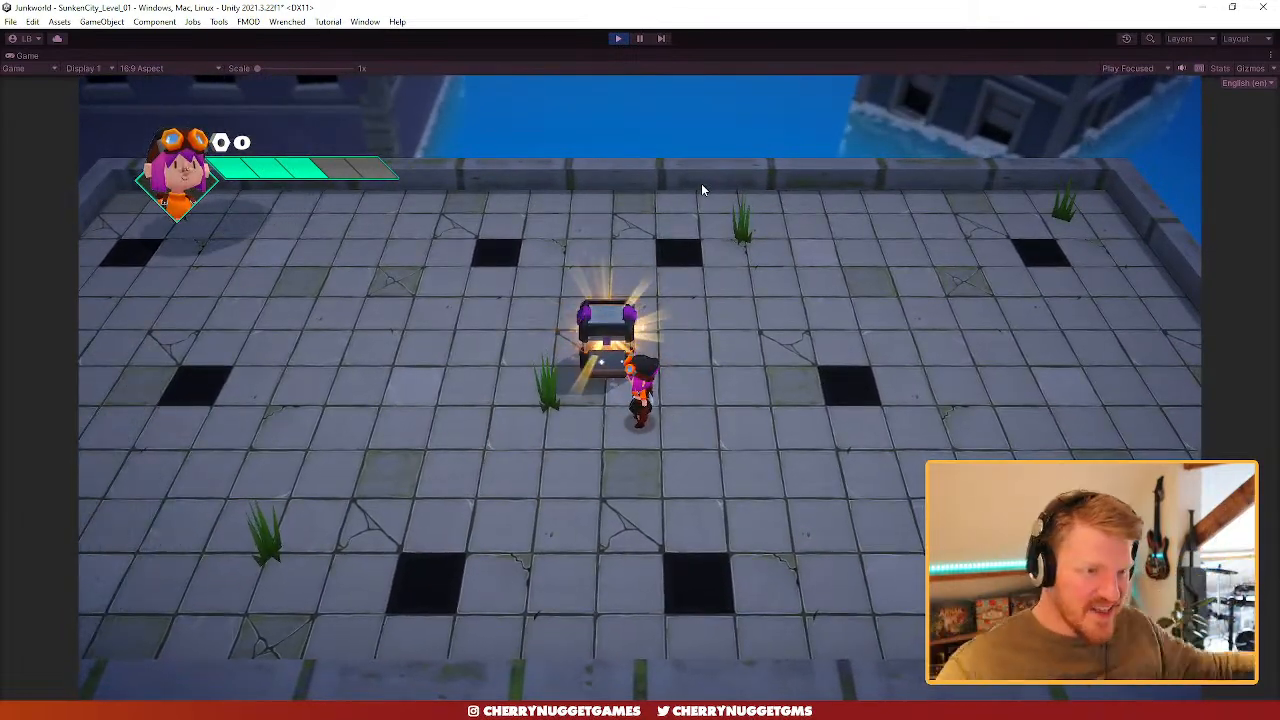
{"action": "left_click", "coordinate": [618, 38]}
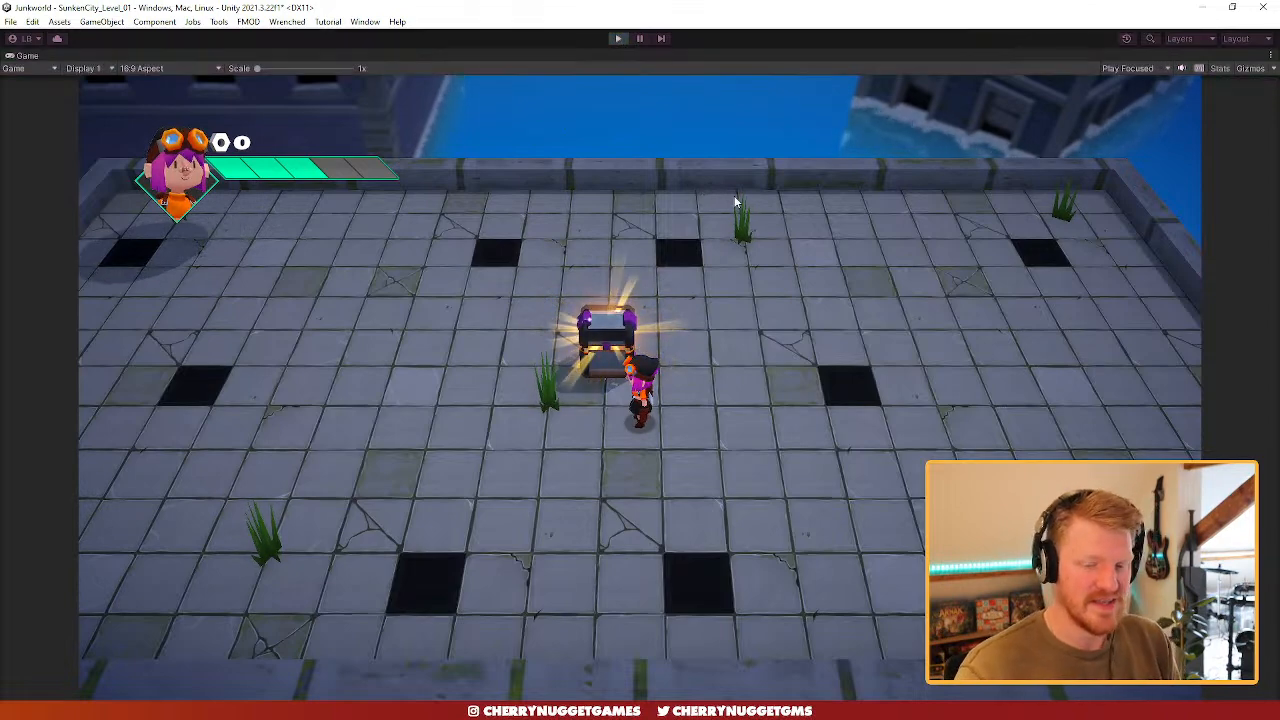